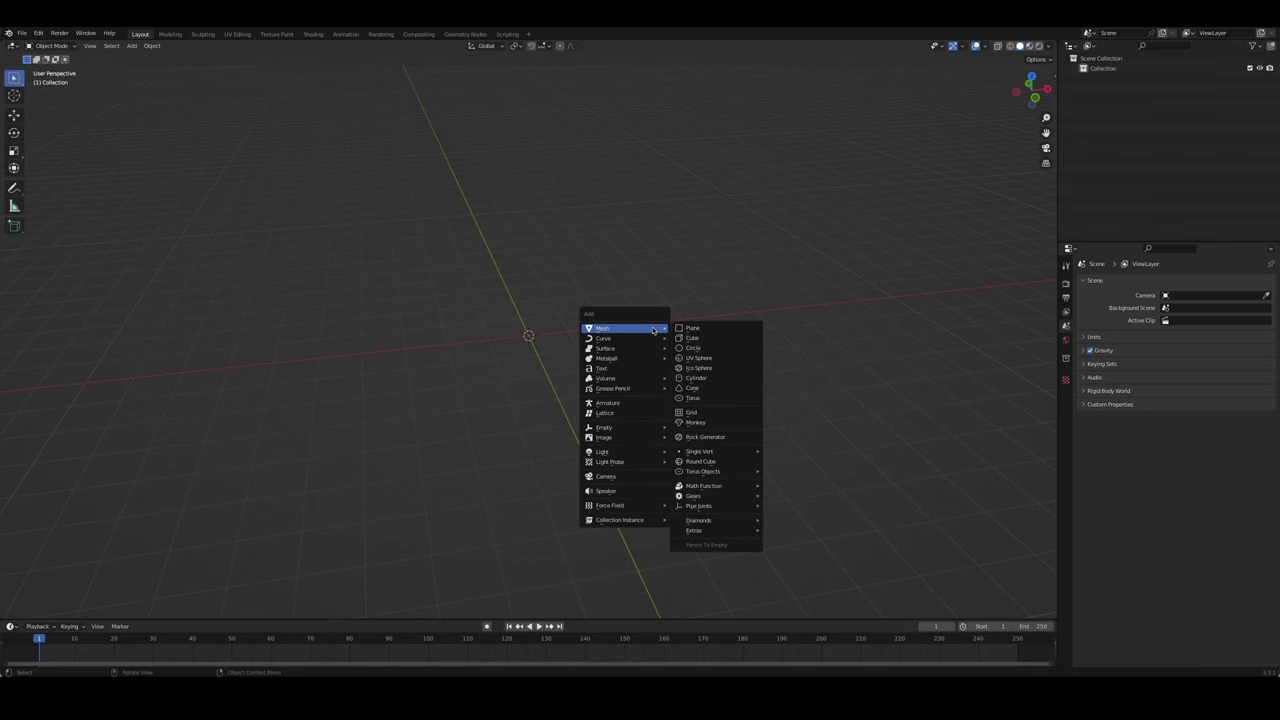
- Add a plane and, in top view, drag its corners into an irregular quad
click(695, 327)
key(KP_7)
key(Tab)
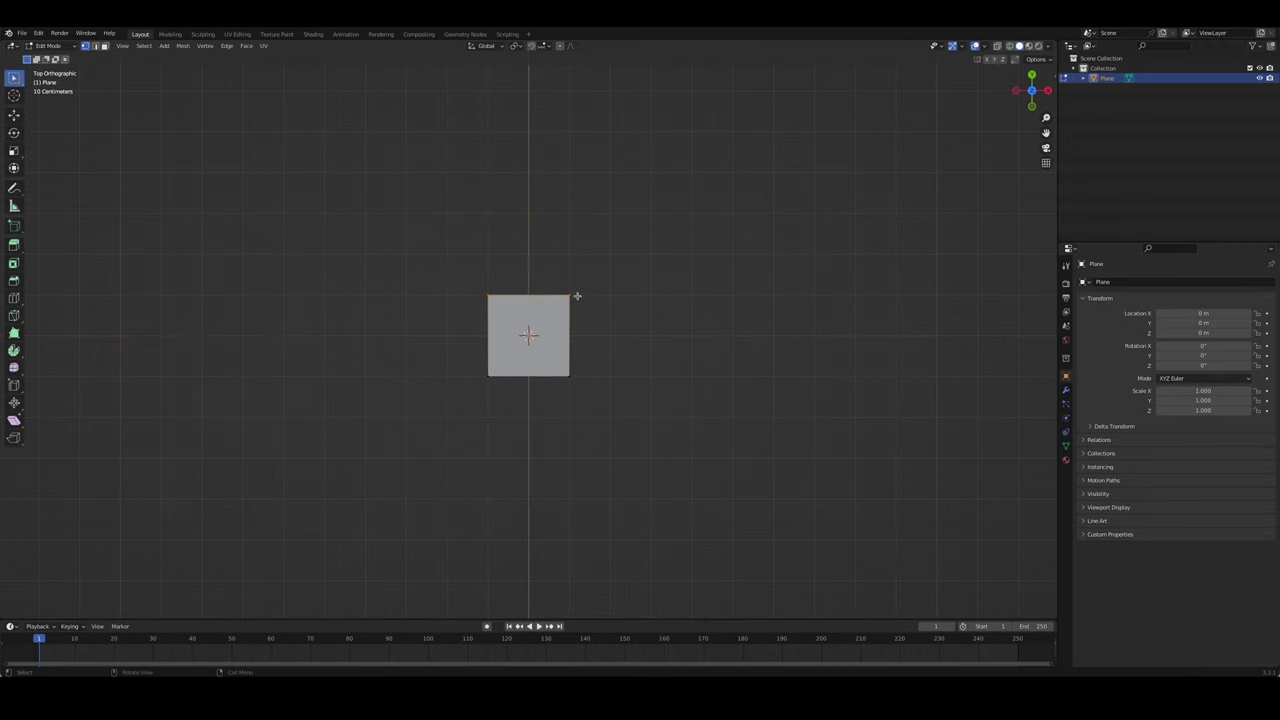
key(g)
click(601, 271)
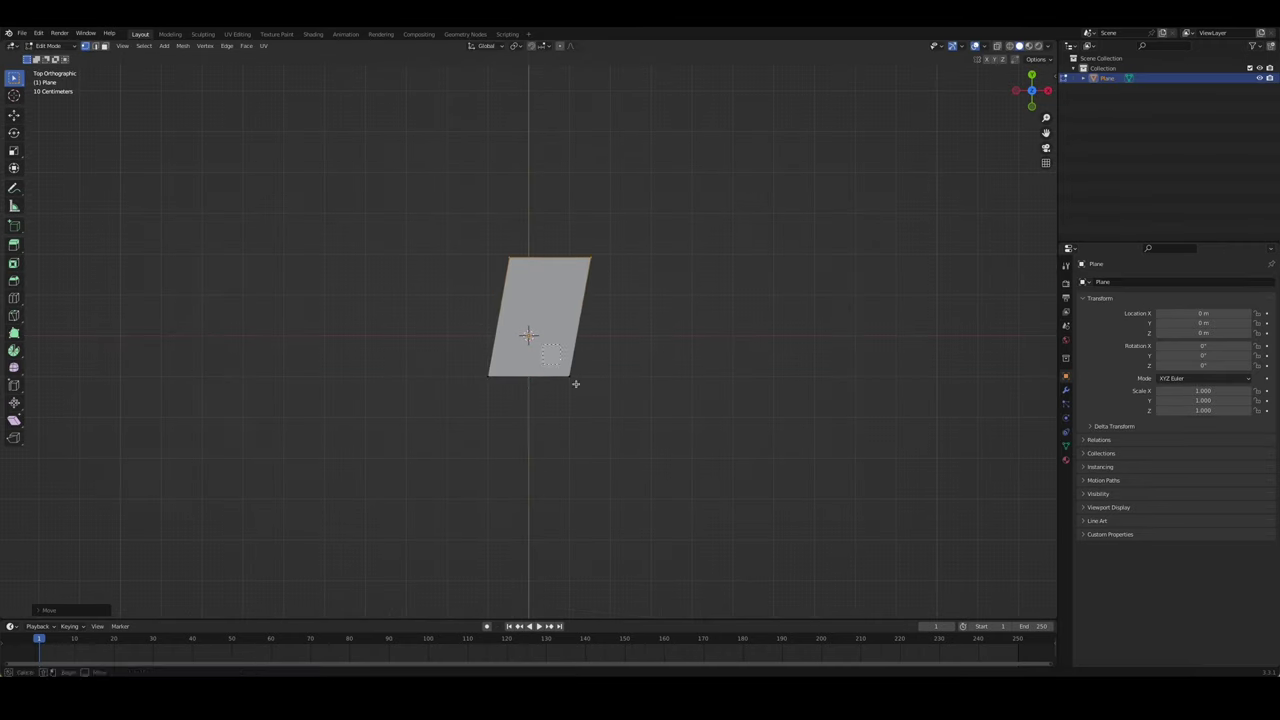
key(g)
click(622, 392)
click(488, 376)
key(g)
click(520, 423)
- Loop-cut the face and reposition the new vertices to form an irregular octagon
key(ctrl+r)
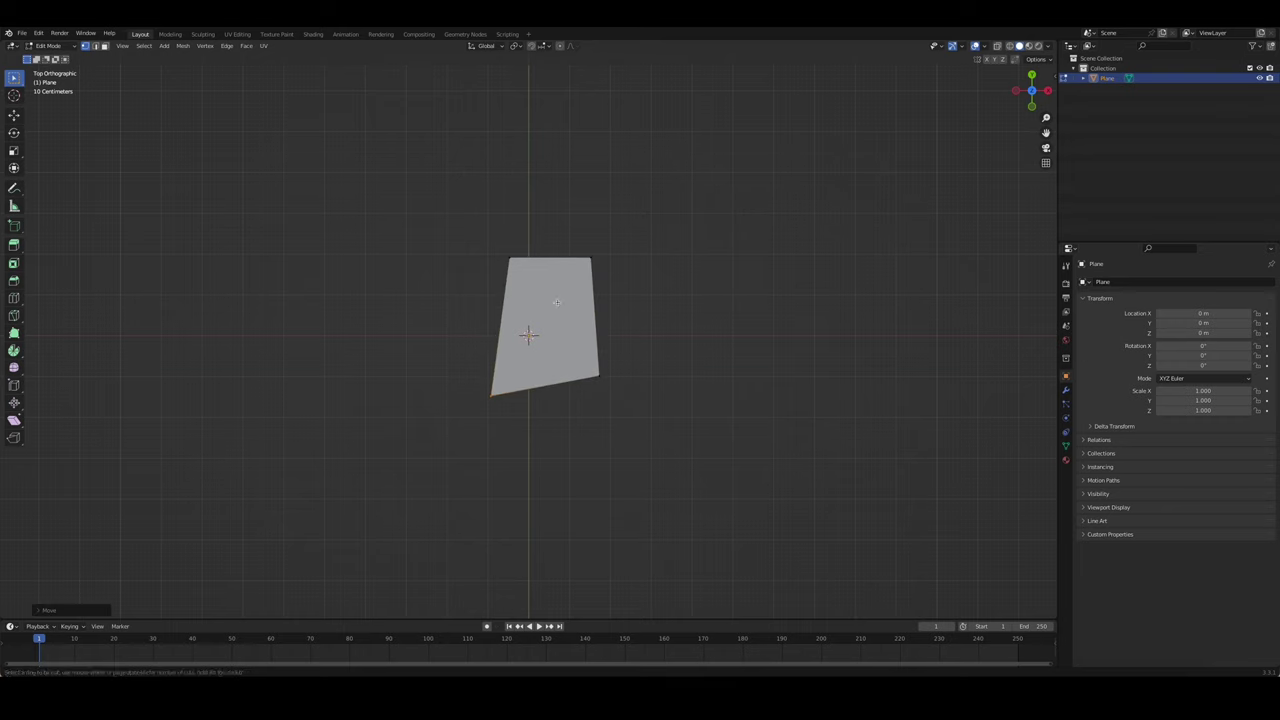
key(g)
click(547, 363)
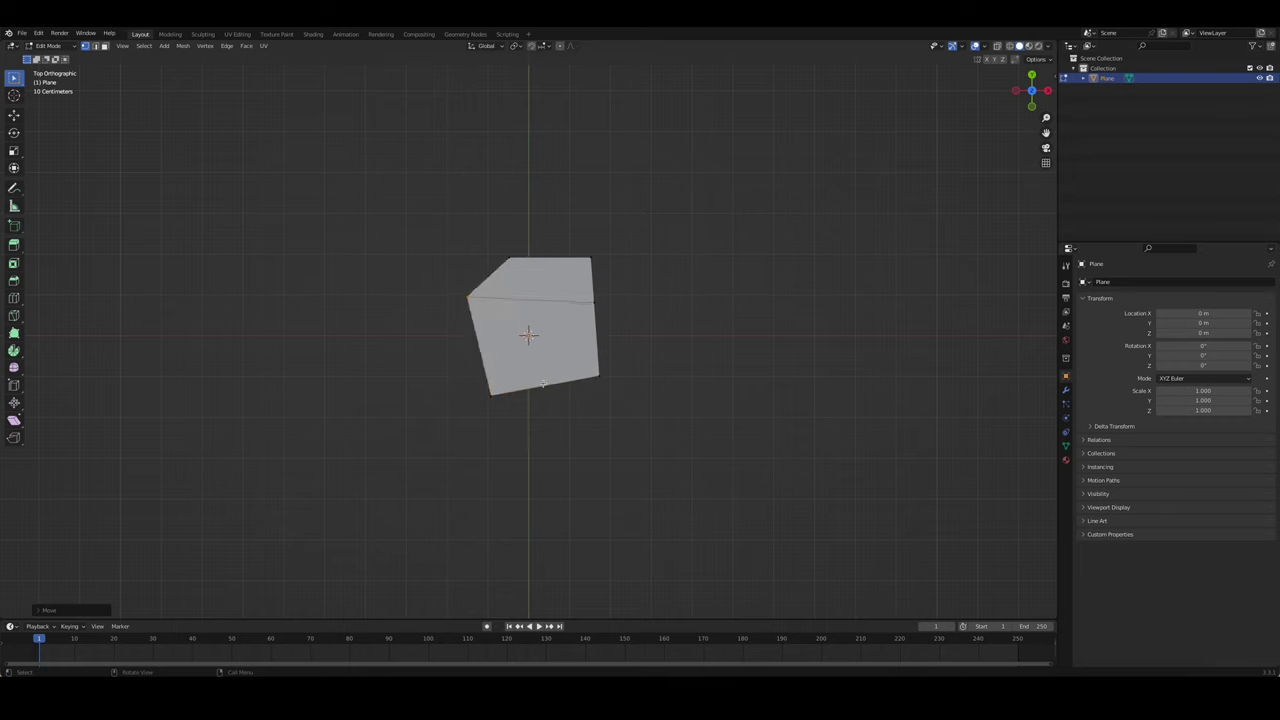
drag(567, 401, 567, 401)
key(g)
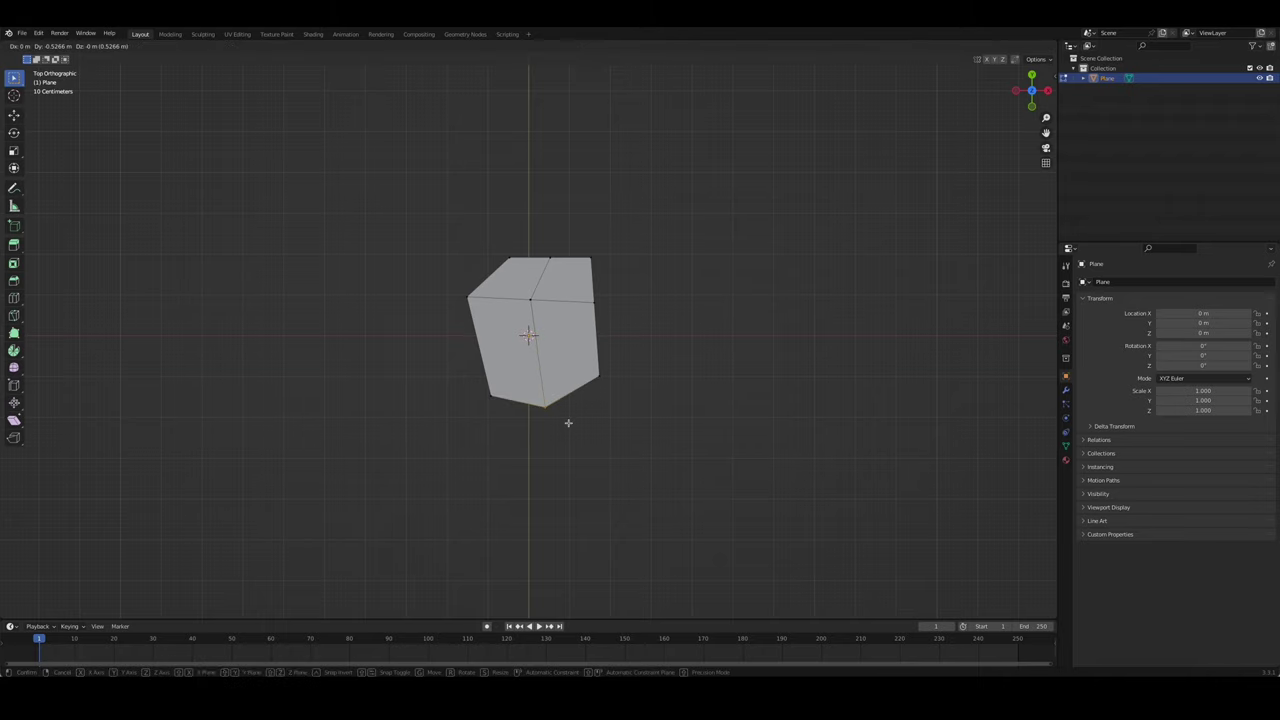
click(560, 412)
key(g)
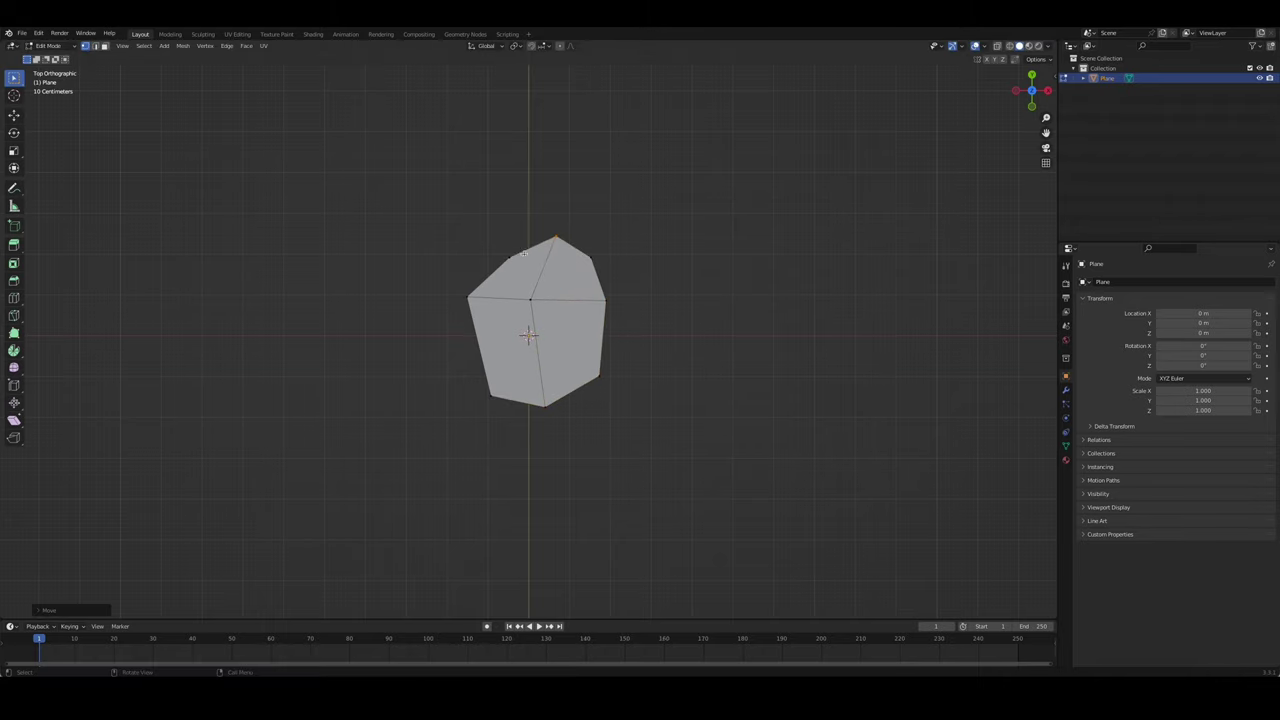
click(574, 281)
mouse_move(574, 281)
middle_down()
mouse_move(637, 307)
mouse_move(569, 292)
middle_up()
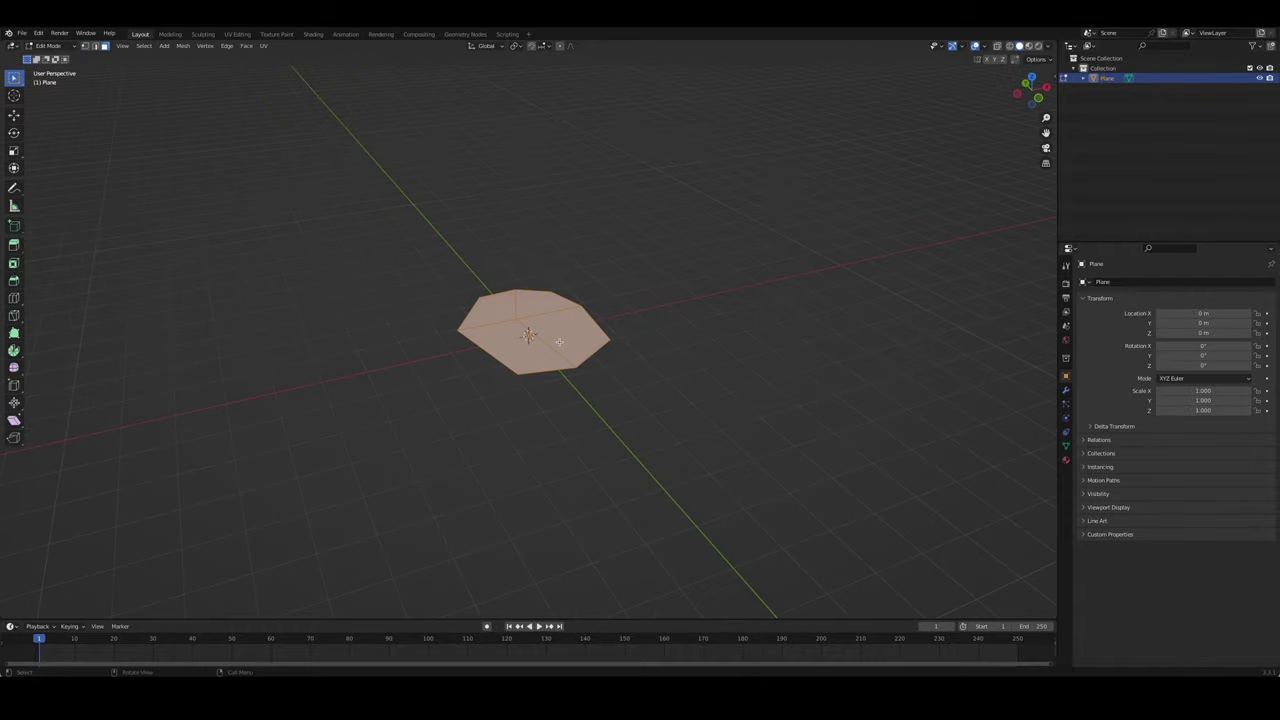
- Extrude the octagon face upward into a low slab
key(e)
click(595, 313)
mouse_move(595, 313)
middle_down()
mouse_move(686, 366)
mouse_move(563, 317)
middle_up()
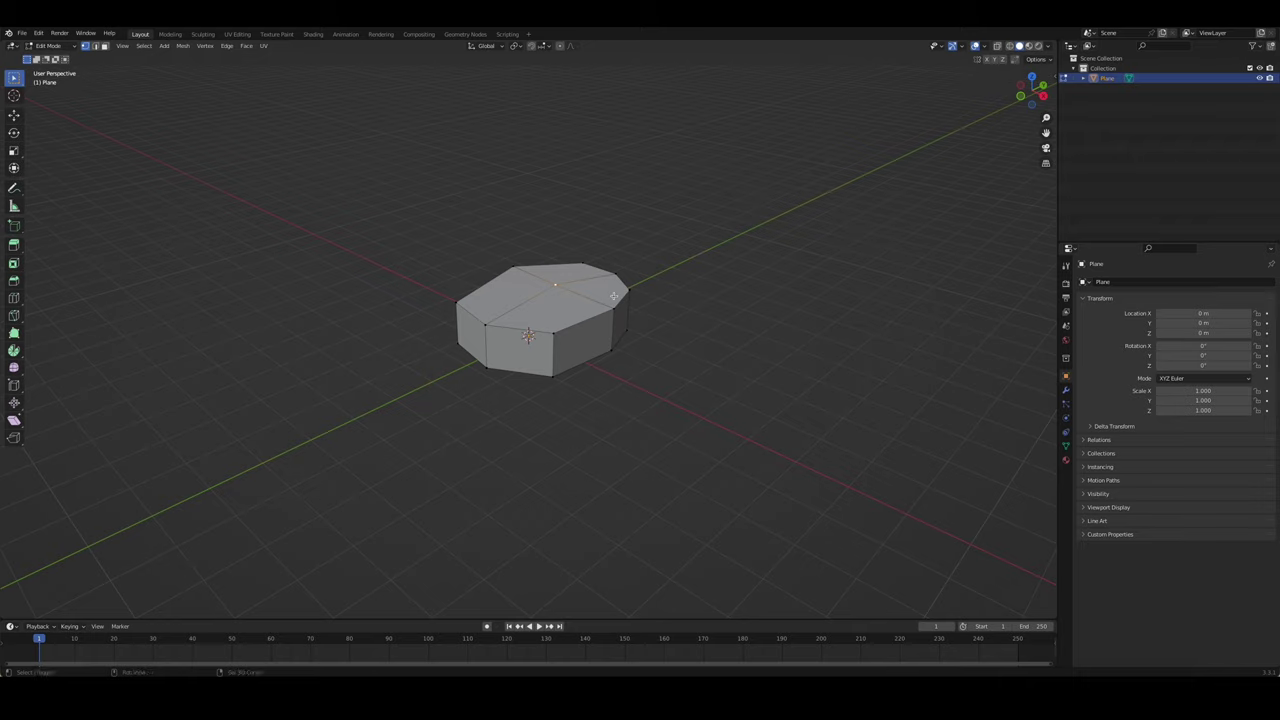
key(ctrl+Tab)
mouse_move(613, 296)
middle_down()
mouse_move(736, 343)
mouse_move(578, 346)
middle_up()
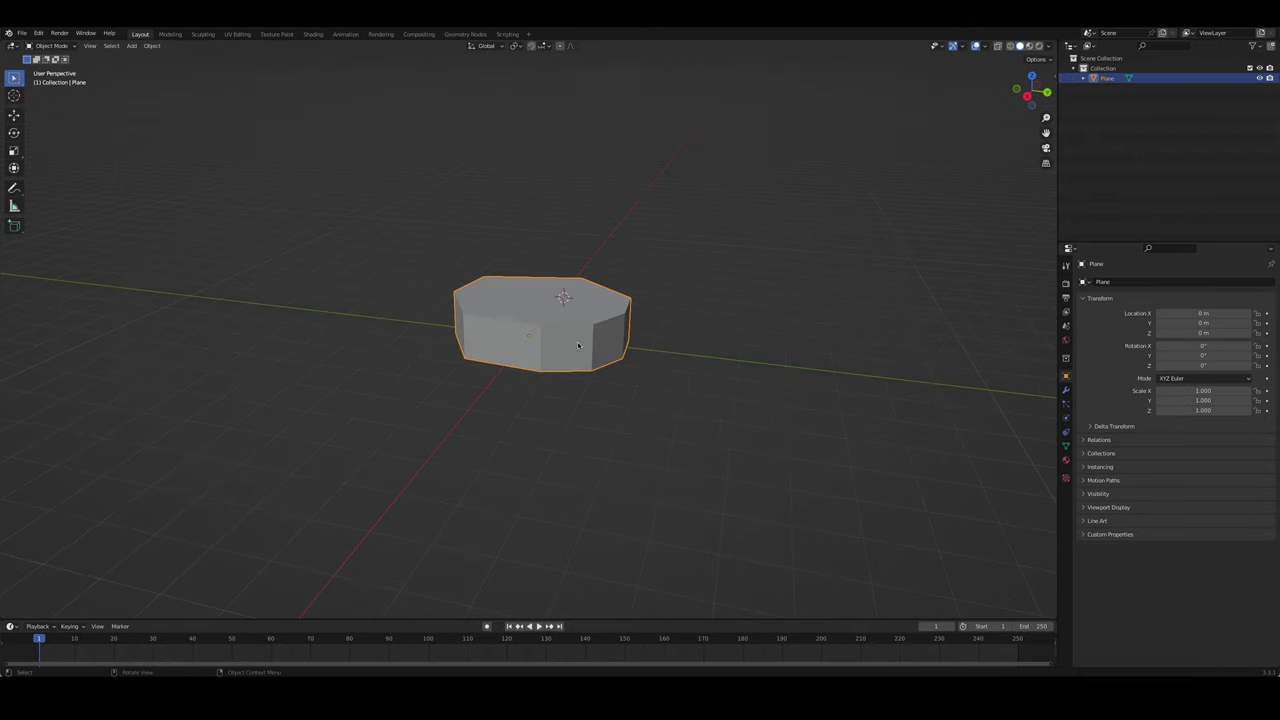
- Rename the slab to 'rock'
key(F2)
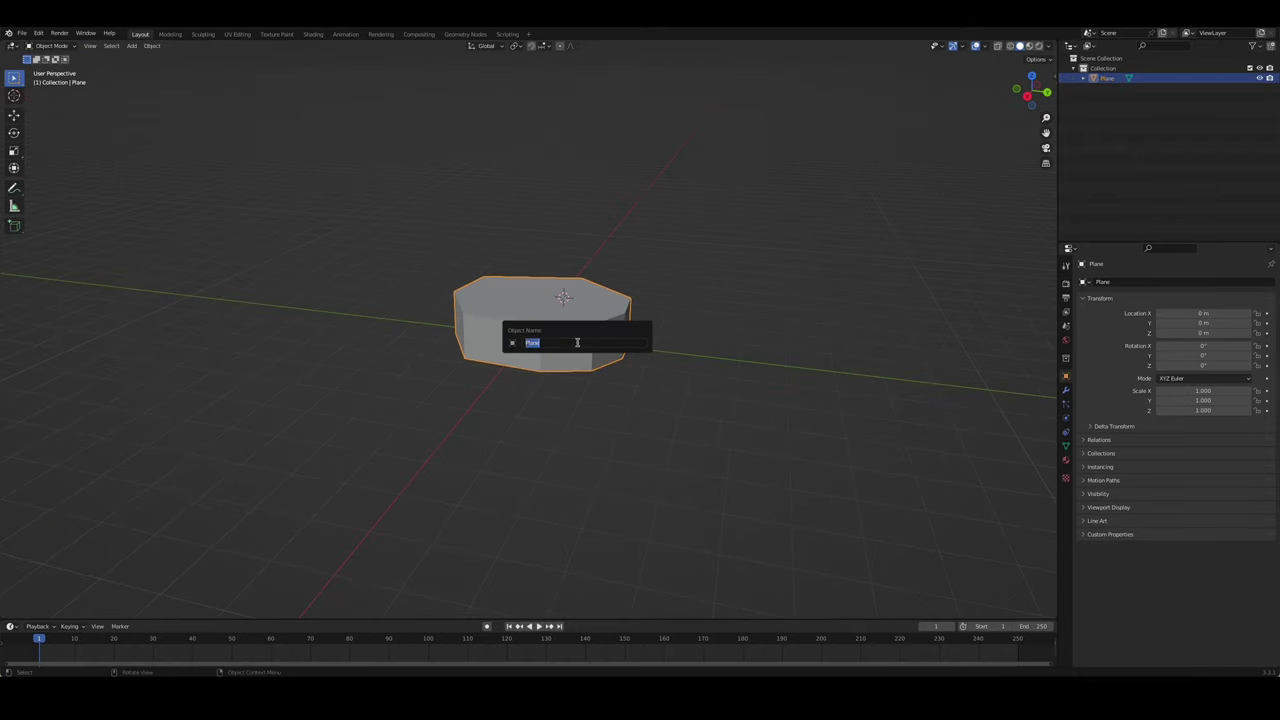
text(rock)
key(Return)
click(710, 351)
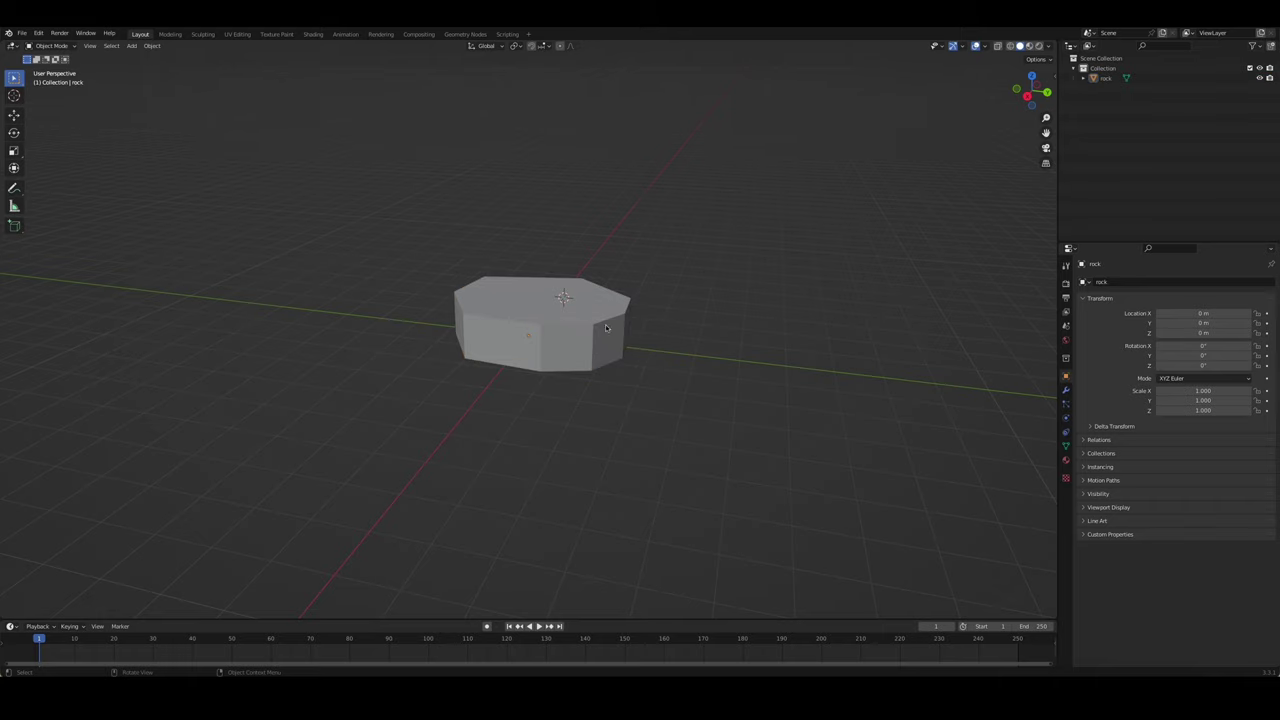
middle_drag(608, 329, 666, 298)
key(shift+a)
- Add a plane above the rock and reshape its vertices into a smaller irregular octagon
click(695, 295)
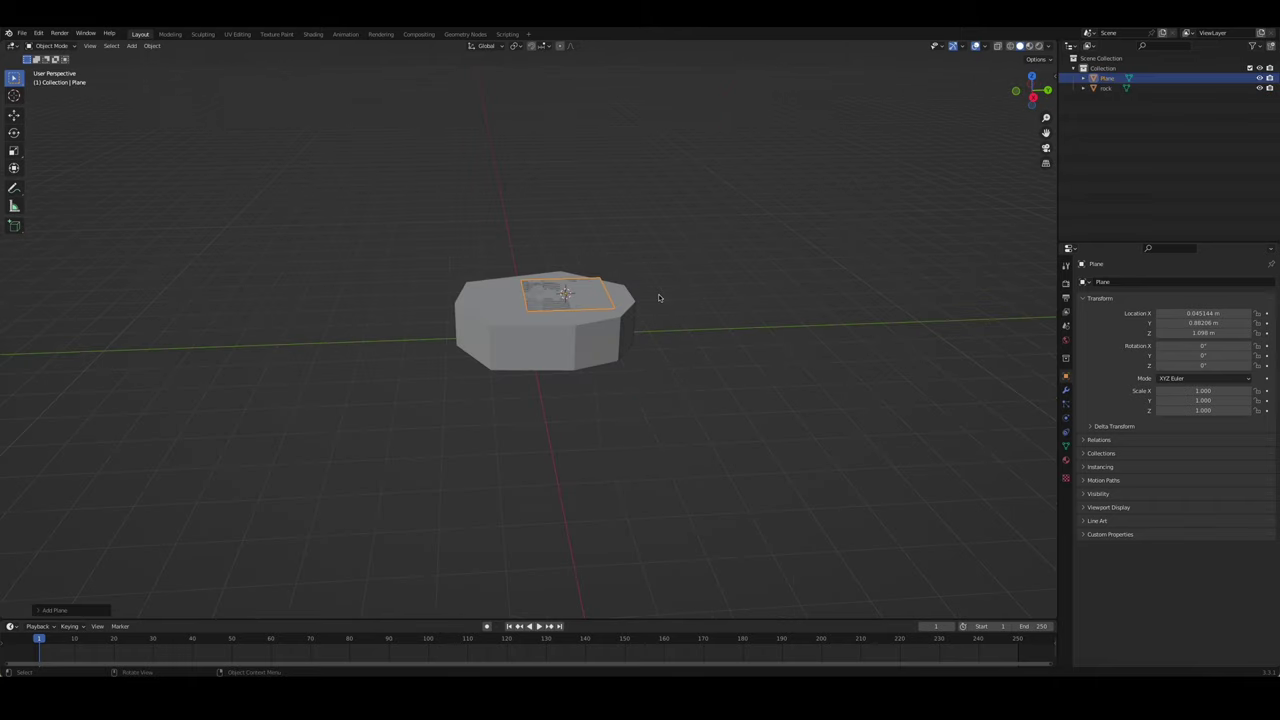
key(KP_7)
scroll(563, 300, up, 2)
key(Tab)
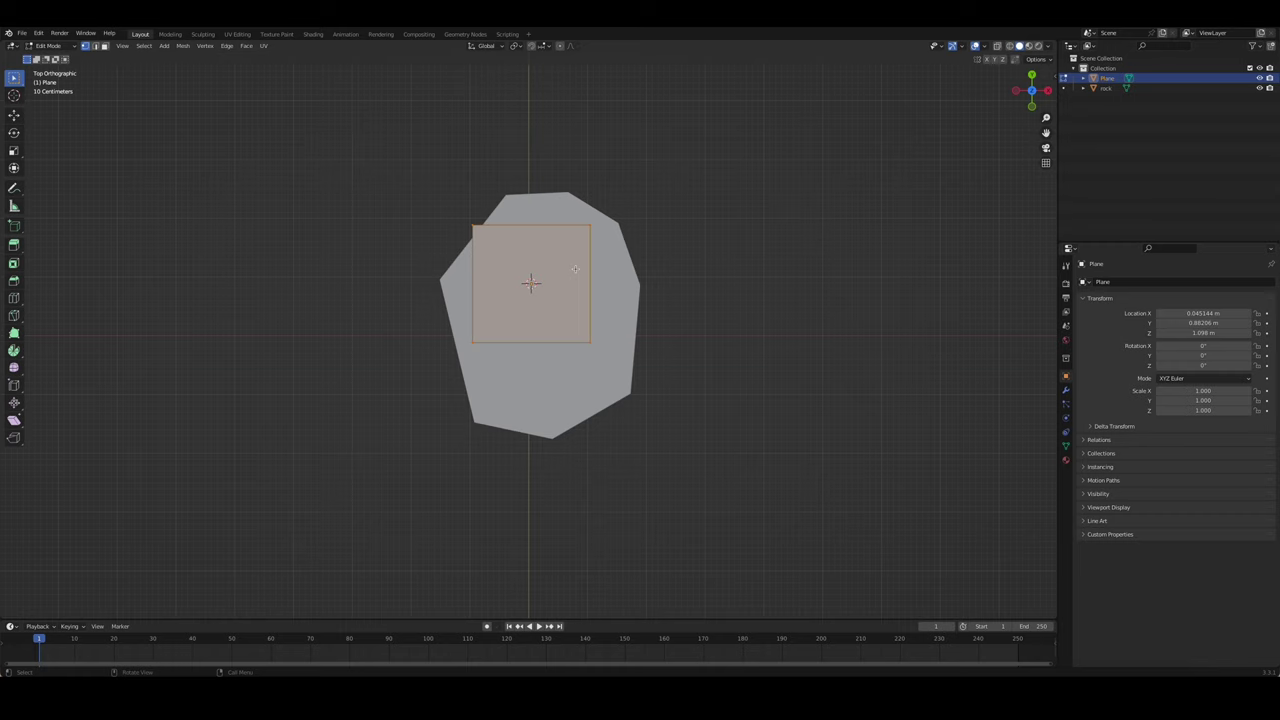
drag(514, 248, 551, 244)
drag(455, 369, 501, 411)
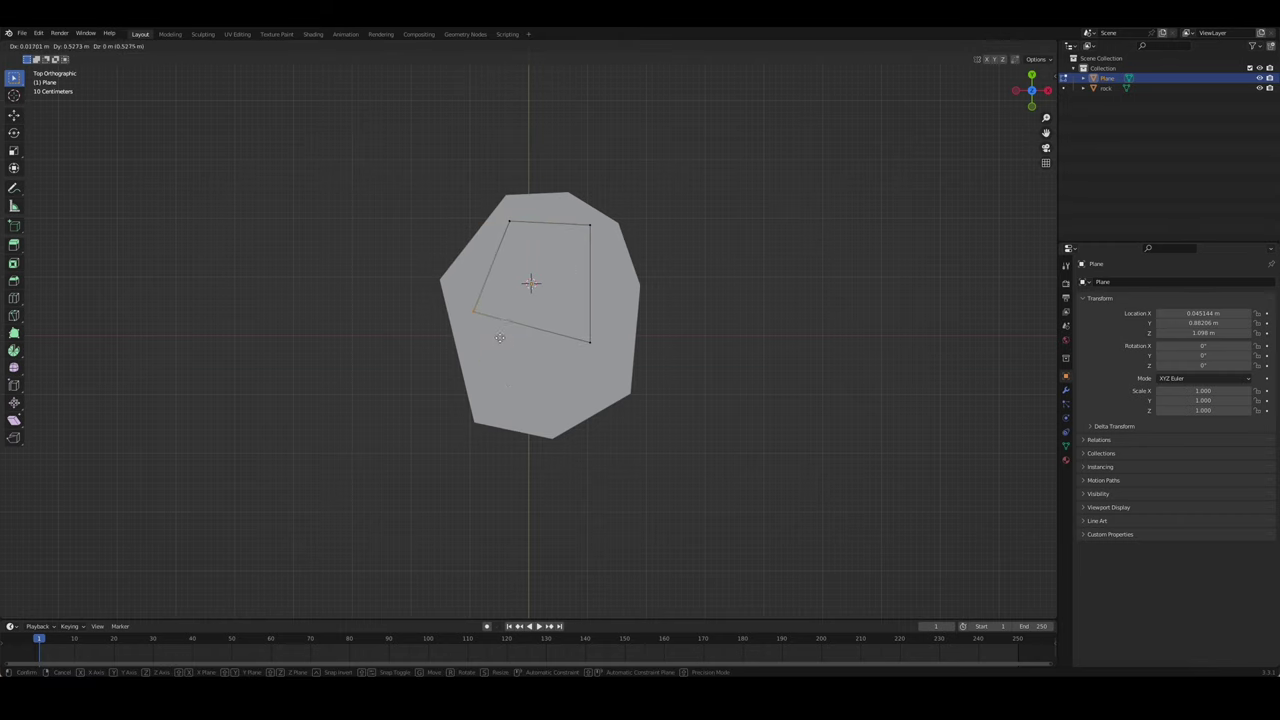
drag(500, 337, 501, 338)
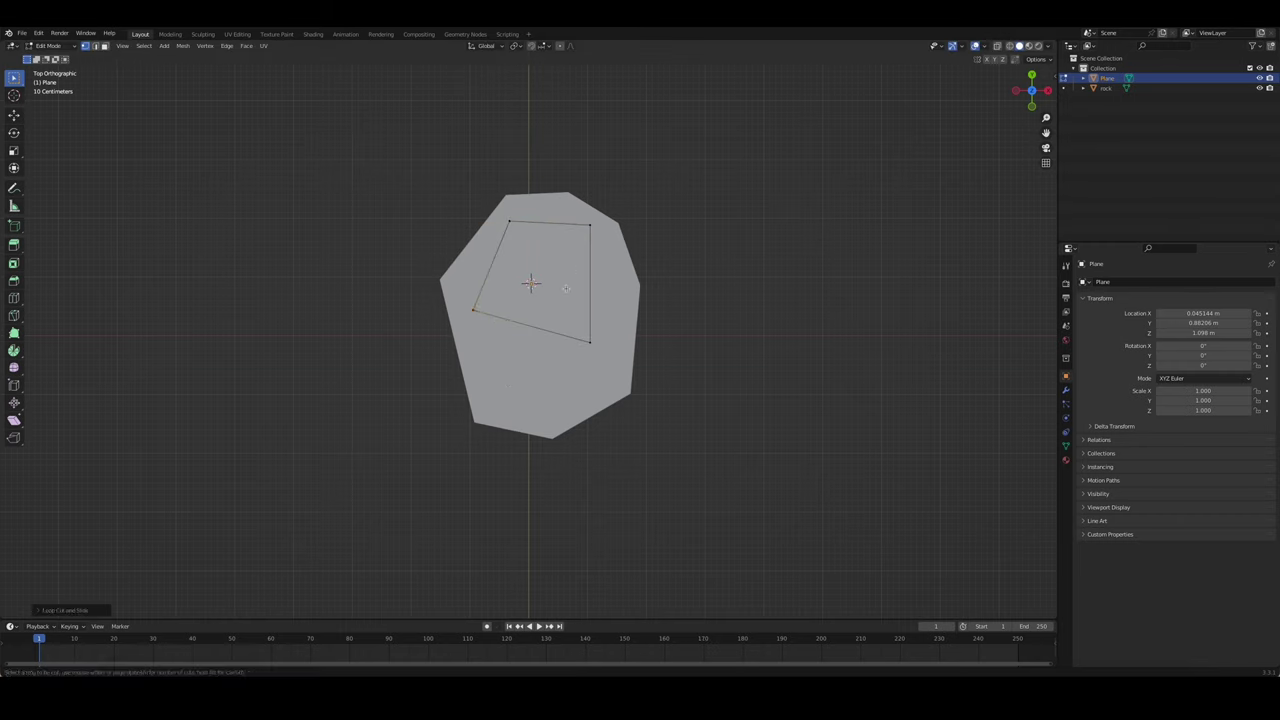
drag(616, 327, 640, 315)
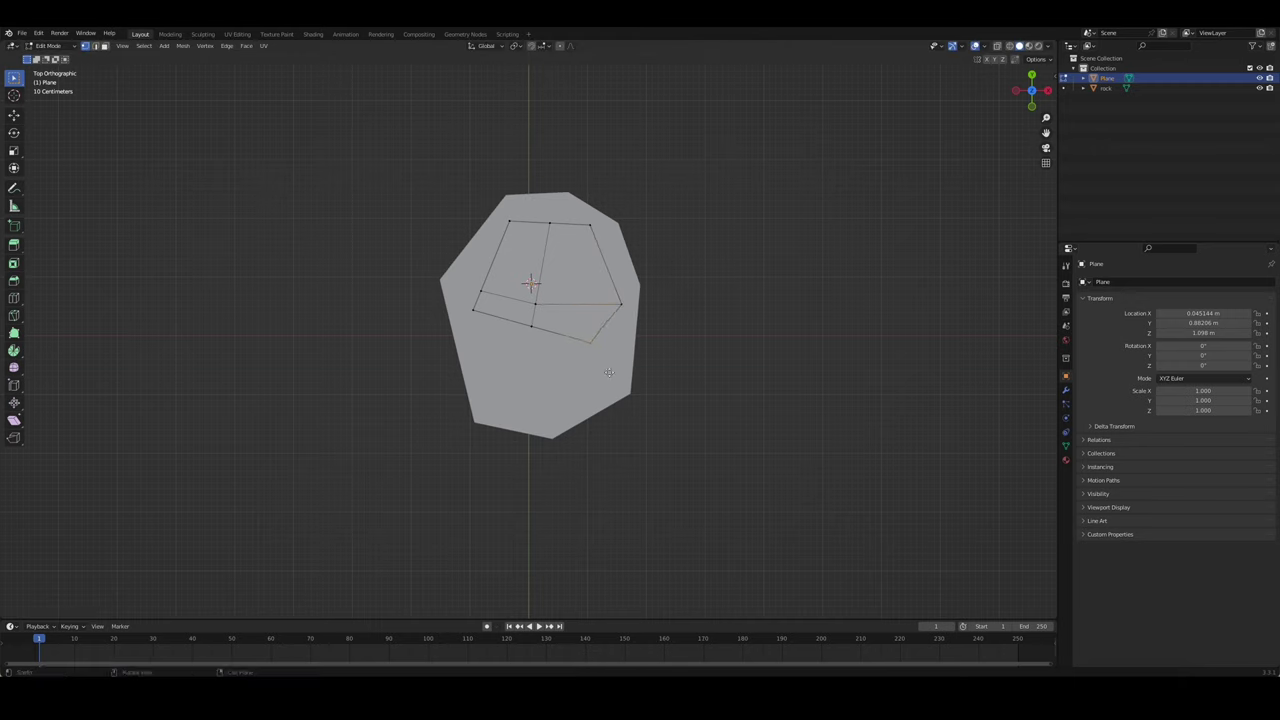
drag(527, 325, 526, 407)
mouse_move(473, 309)
mouse_down()
mouse_move(473, 337)
mouse_move(491, 299)
mouse_up()
middle_drag(540, 330, 609, 270)
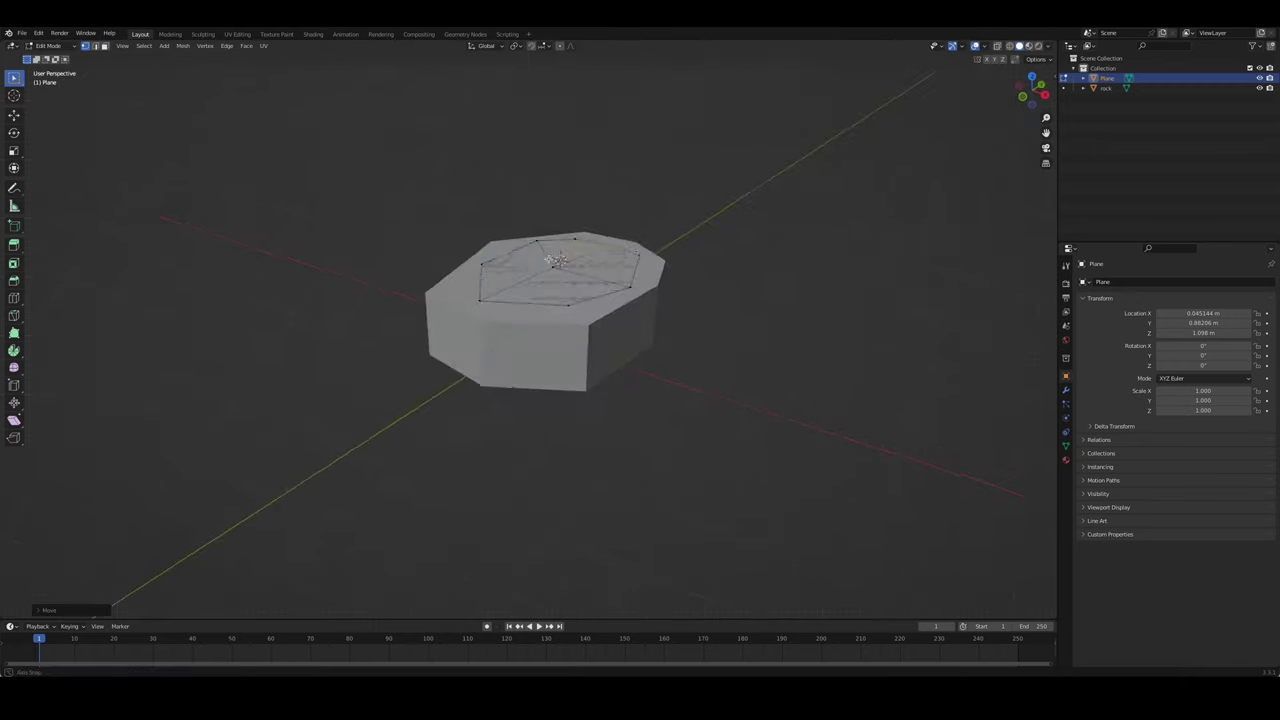
- Extrude the octagon upward into a second pedestal tier
key(e)
click(694, 286)
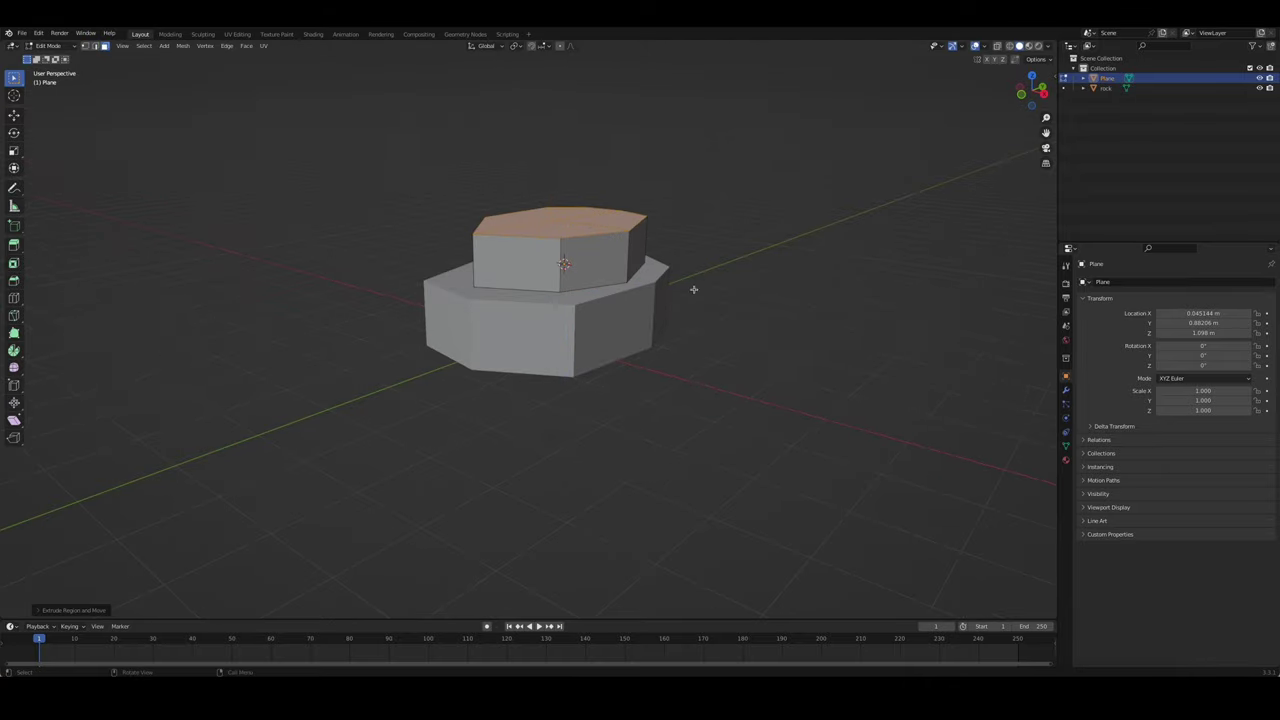
key(Tab)
mouse_move(766, 328)
middle_down()
mouse_move(711, 351)
mouse_move(651, 316)
middle_up()
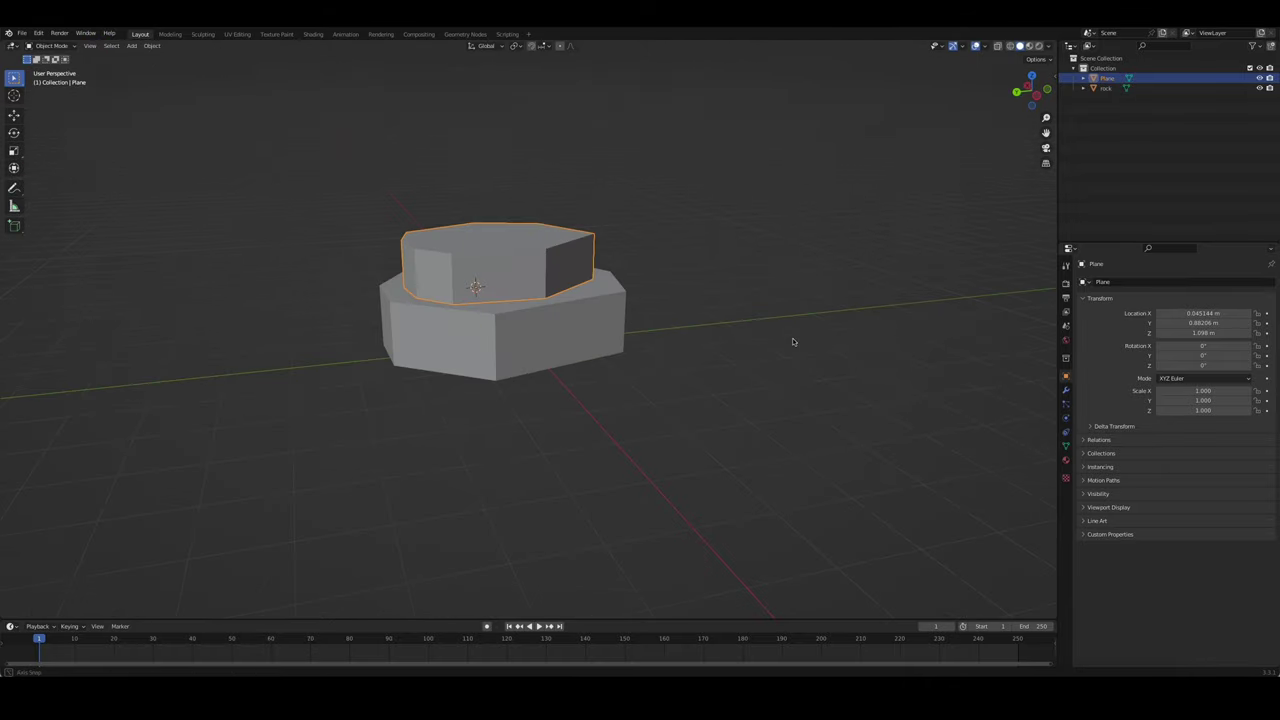
- Snap the 3D cursor to the second tier's top and add a new plane there
key(Tab)
key(ctrl+Tab)
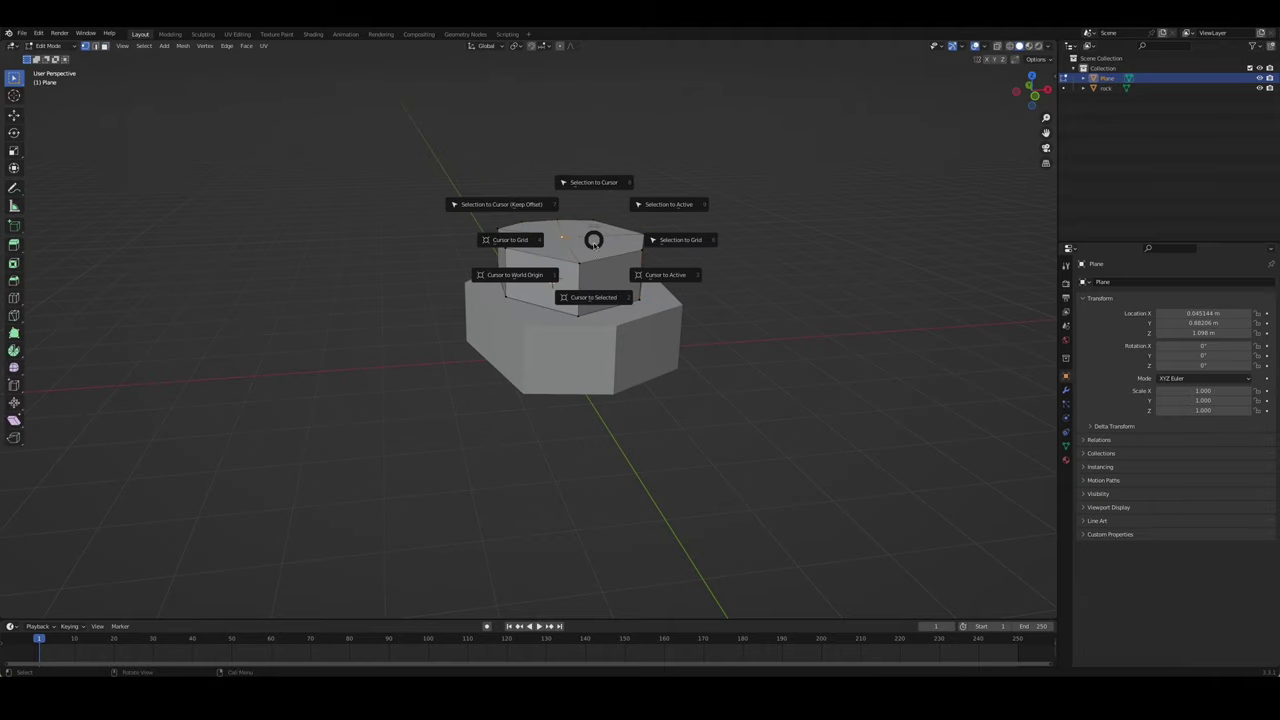
middle_drag(651, 316, 684, 278)
key(shift+a)
click(722, 276)
- In top view, move the new plane's corners inward to shrink it
key(KP_7)
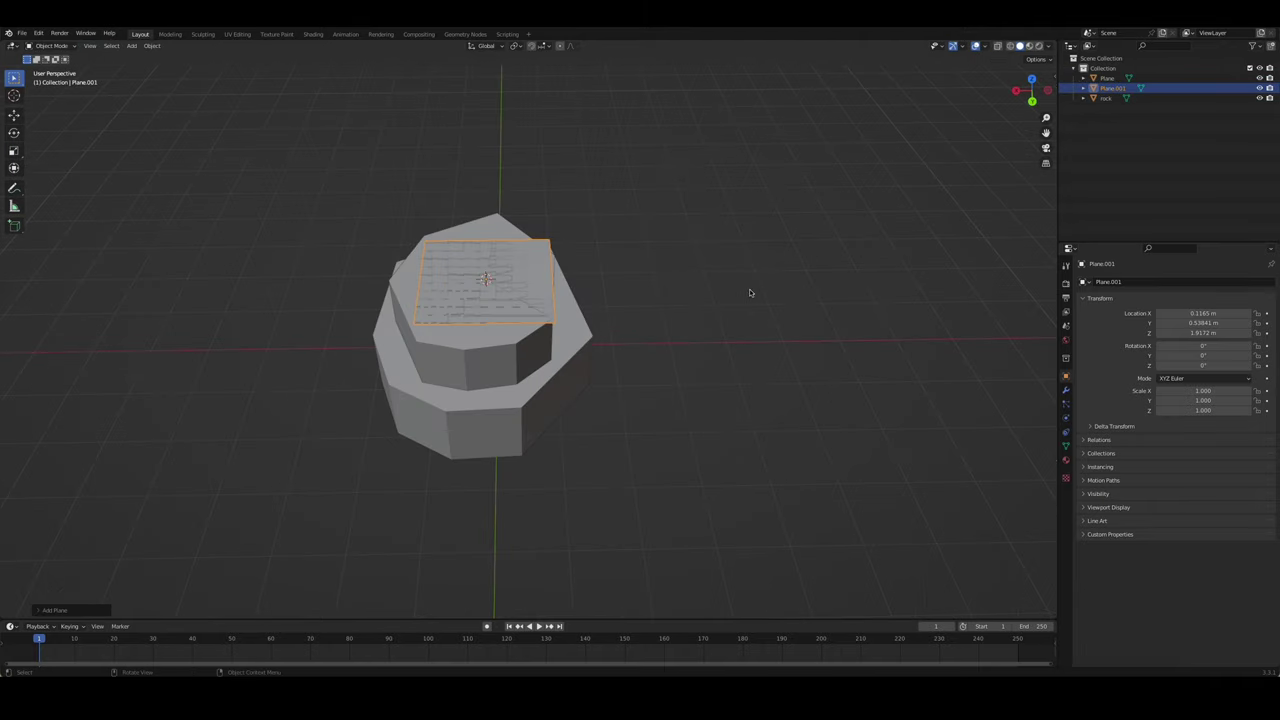
key(Tab)
key(g)
click(578, 271)
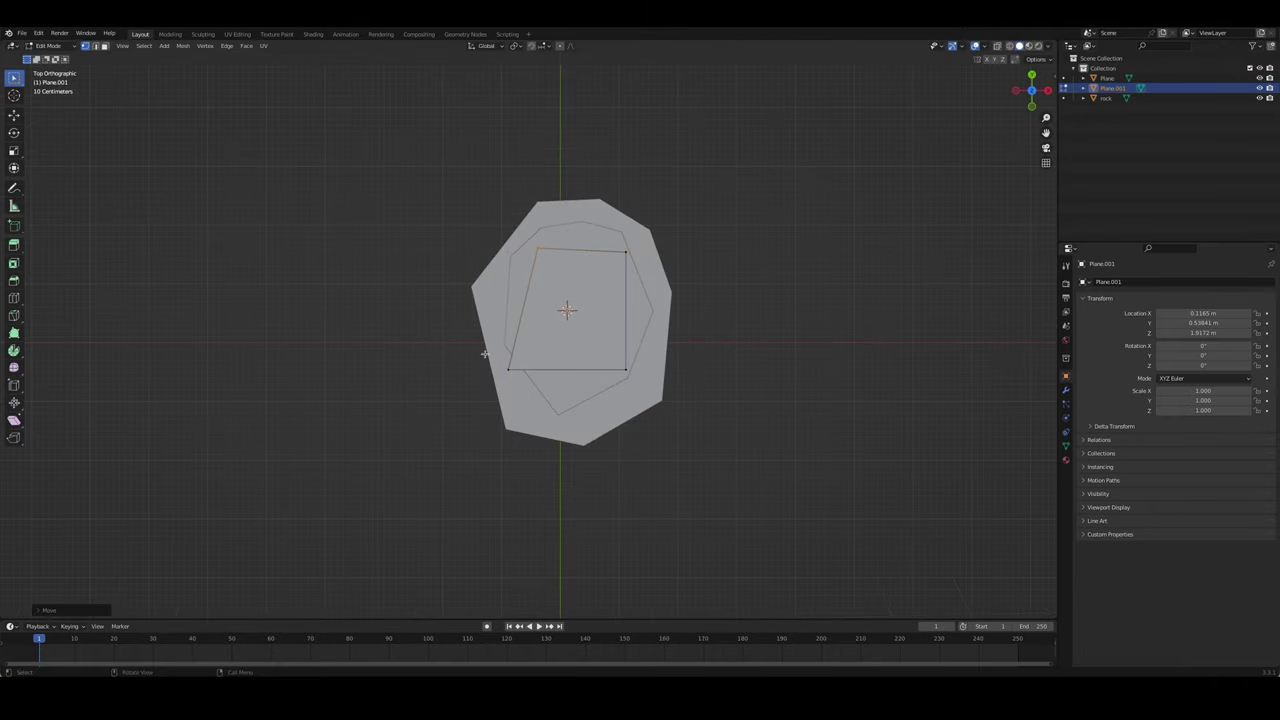
click(538, 370)
key(g)
click(615, 240)
key(g)
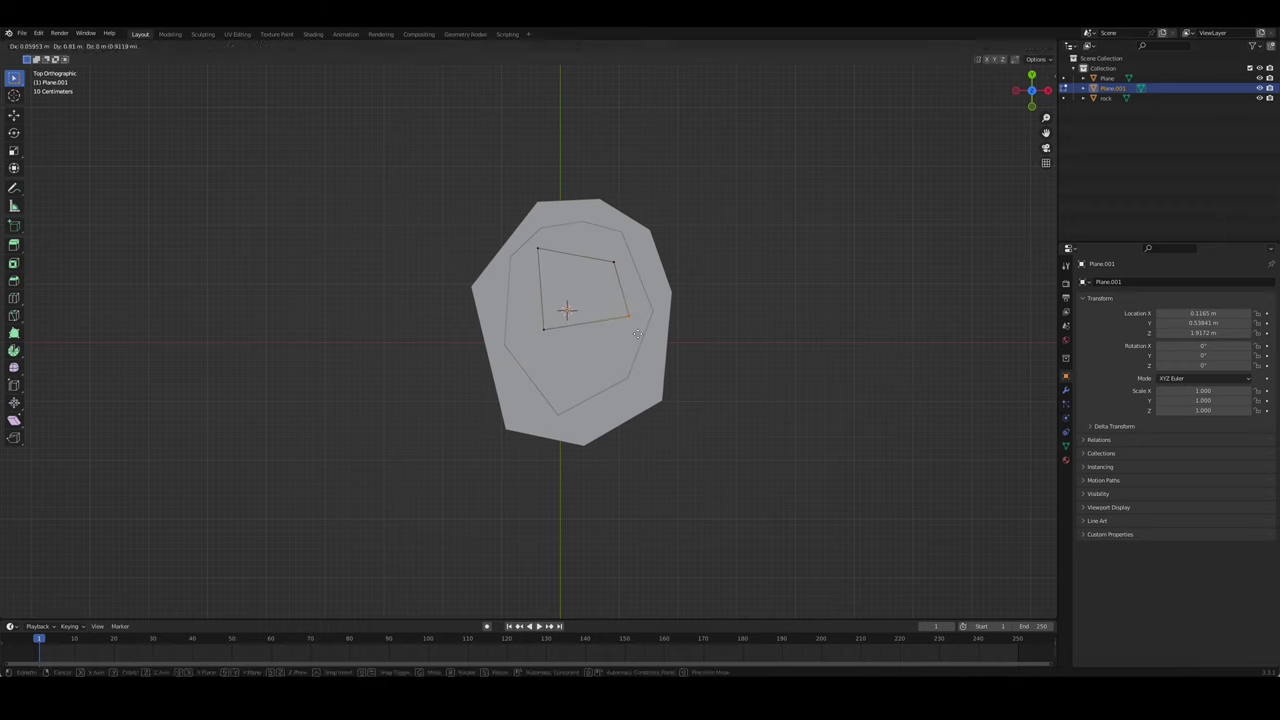
click(582, 281)
- Loop-cut the quad and pull its lower vertices into place
key(ctrl+r)
click(571, 265)
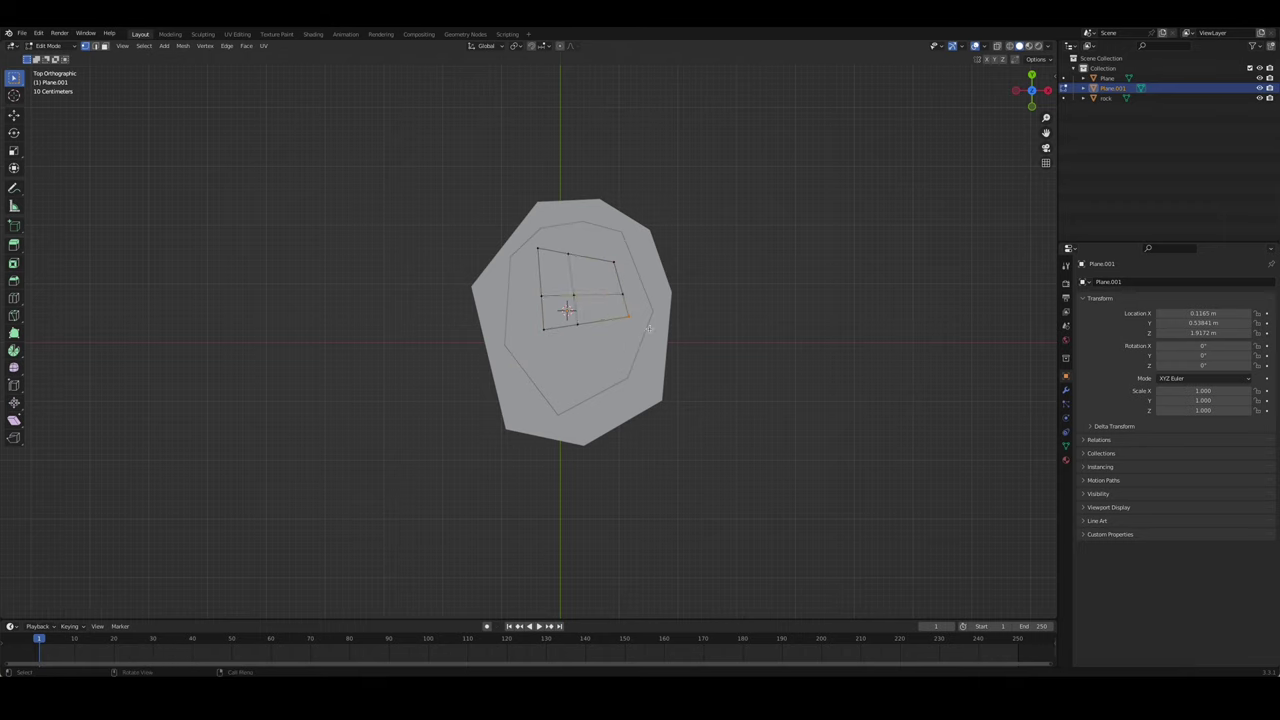
key(g)
click(620, 345)
key(g)
click(585, 367)
- Move the remaining top and lower vertices to finish the smaller octagon outline
key(g)
click(562, 360)
key(g)
click(522, 296)
key(g)
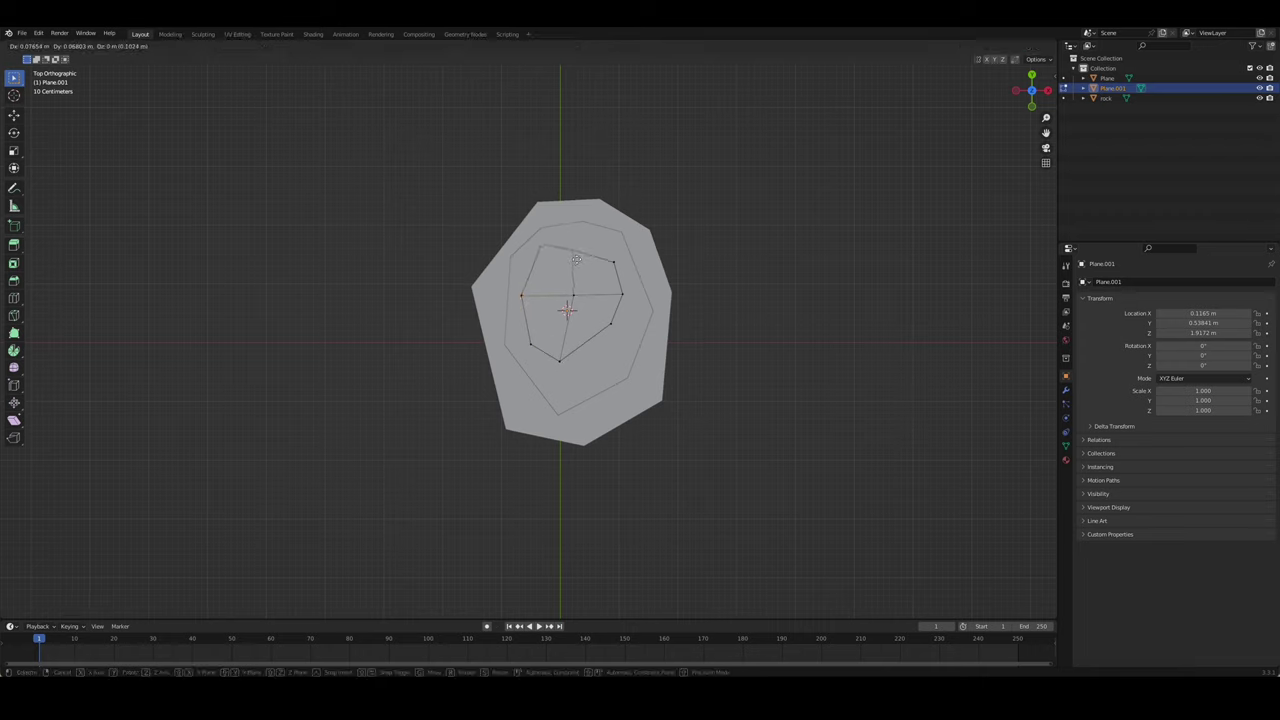
click(576, 259)
key(g)
click(635, 362)
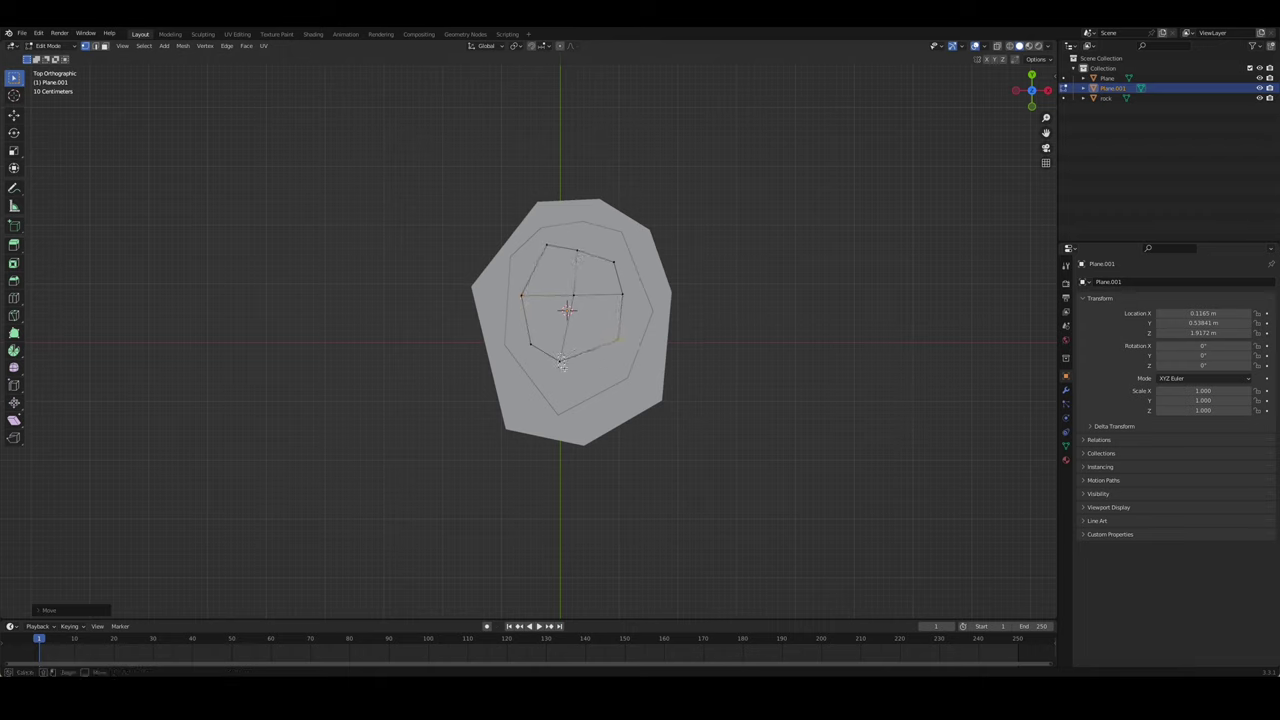
- Extrude the octagon face upward into the third tier
middle_drag(687, 389, 620, 274)
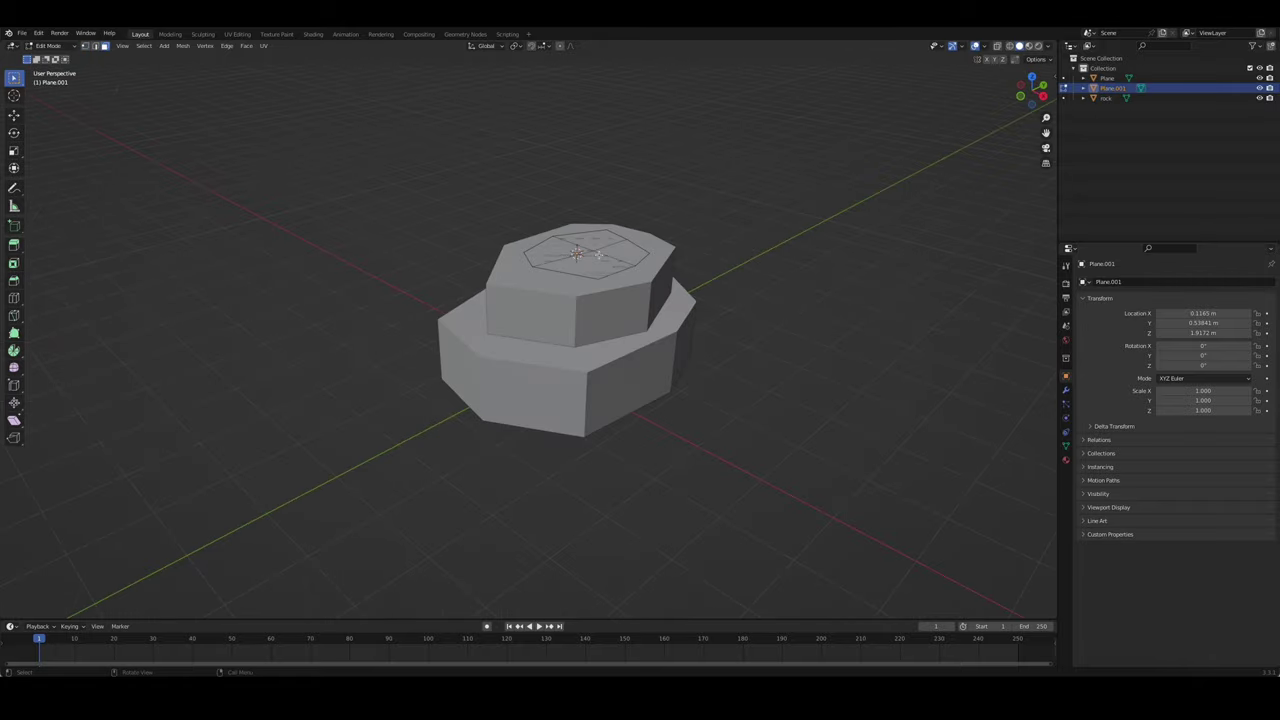
click(598, 254)
key(e)
click(606, 220)
key(Tab)
mouse_move(709, 323)
middle_down()
mouse_move(749, 388)
mouse_move(834, 375)
mouse_move(641, 379)
mouse_move(601, 293)
middle_up()
- Center the three tiers on each other, shifting the bottom and middle left and the top along Y
key(KP_1)
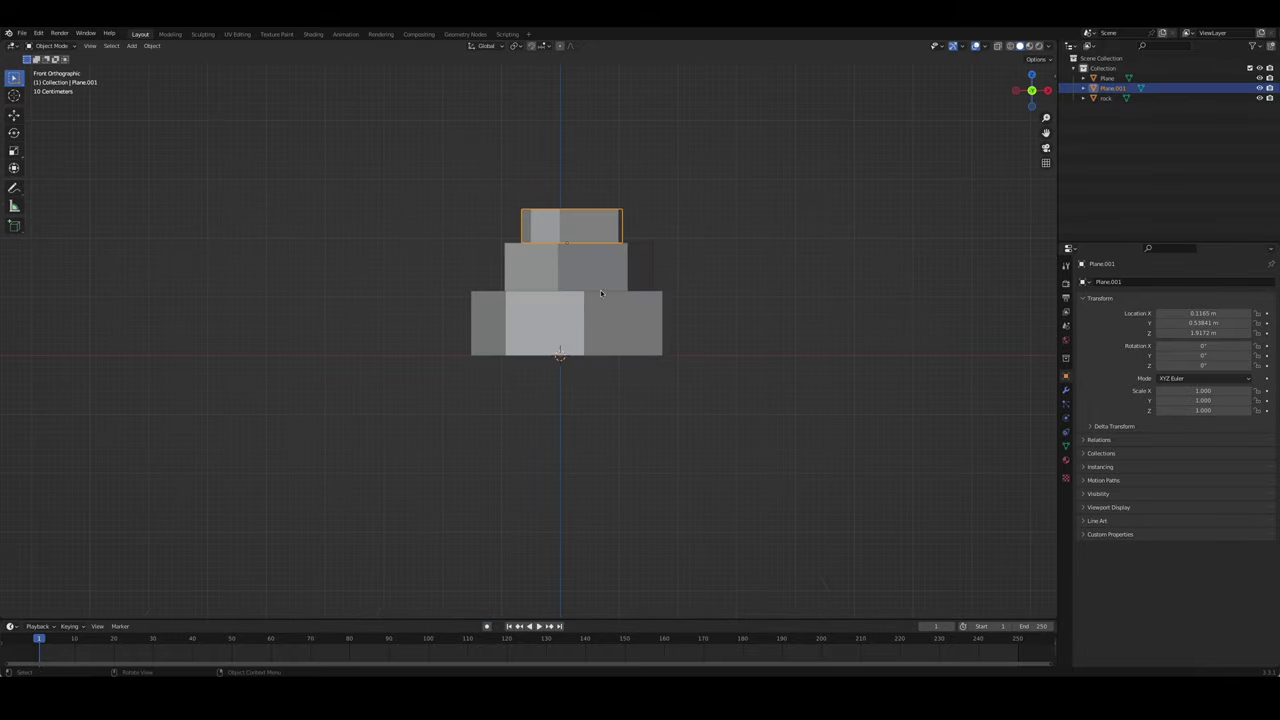
click(603, 313)
click(14, 114)
drag(600, 355, 589, 355)
click(570, 265)
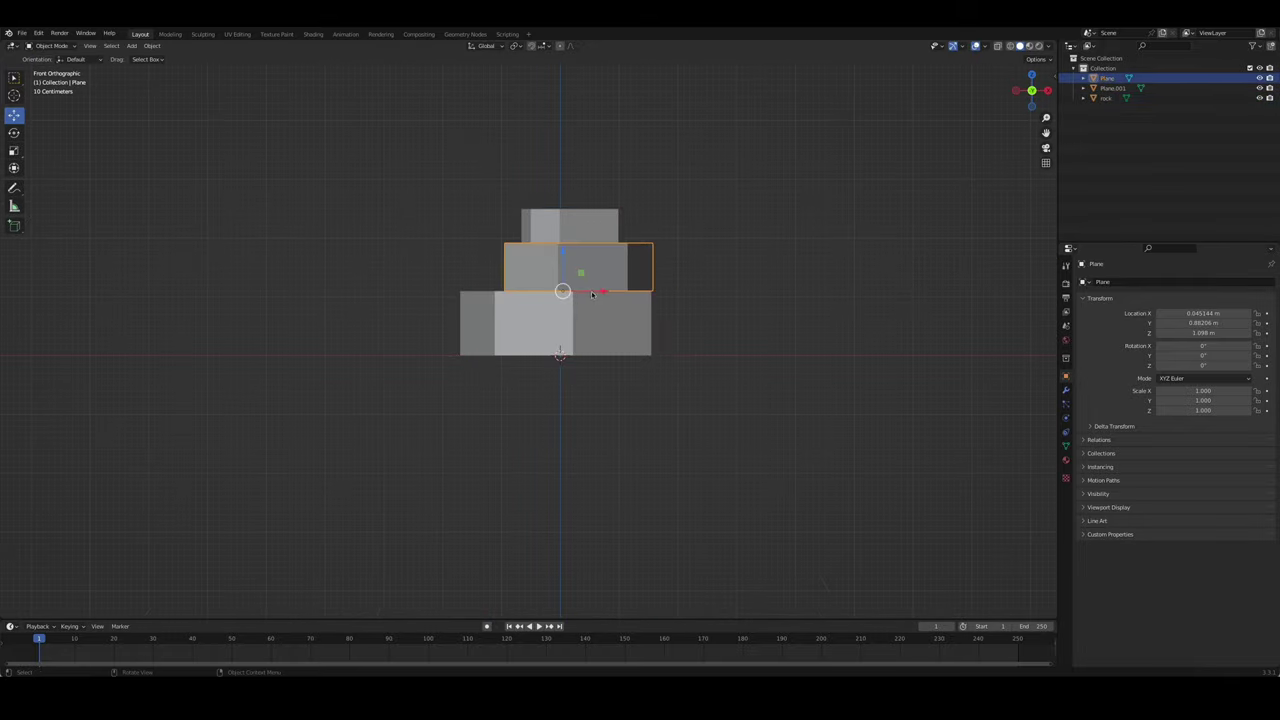
drag(606, 291, 571, 232)
key(g)
key(KP_3)
key(y)
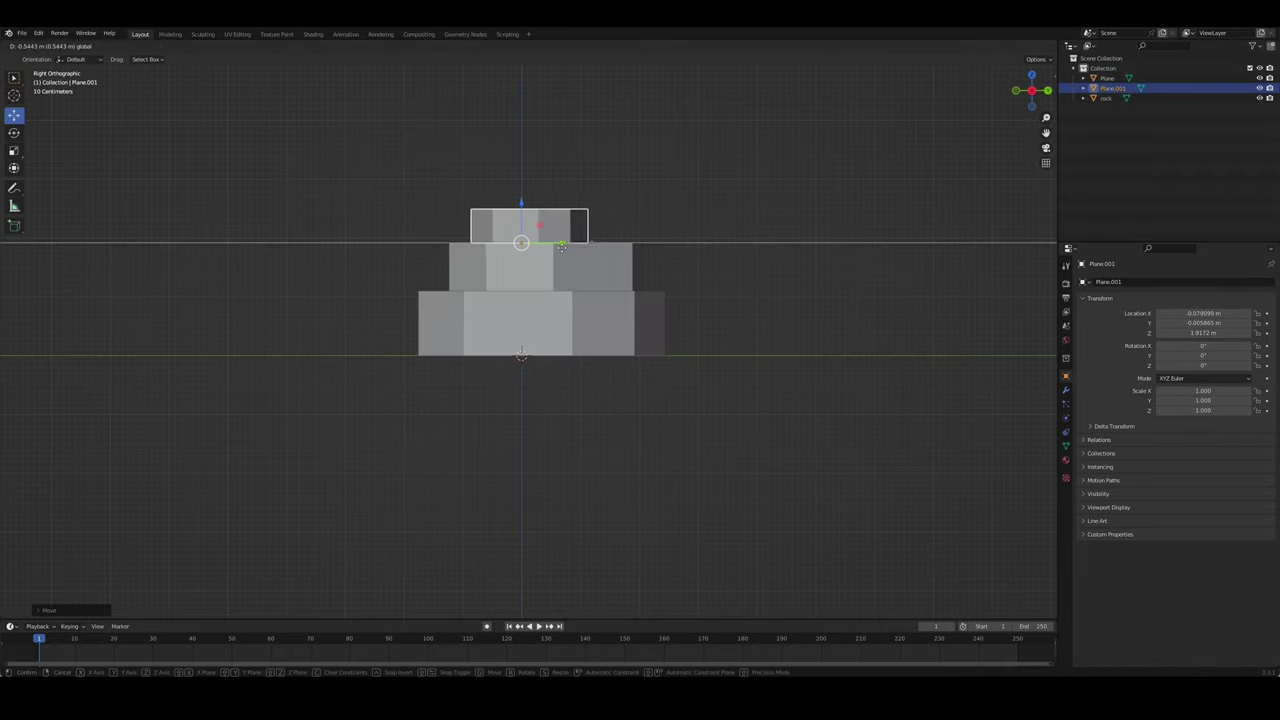
click(609, 292)
click(522, 226)
click(705, 251)
mouse_move(705, 251)
middle_down()
mouse_move(786, 301)
mouse_move(817, 267)
mouse_move(786, 290)
mouse_move(806, 309)
mouse_move(698, 340)
mouse_move(492, 298)
mouse_move(734, 305)
mouse_move(666, 294)
mouse_move(800, 291)
mouse_move(739, 283)
middle_up()
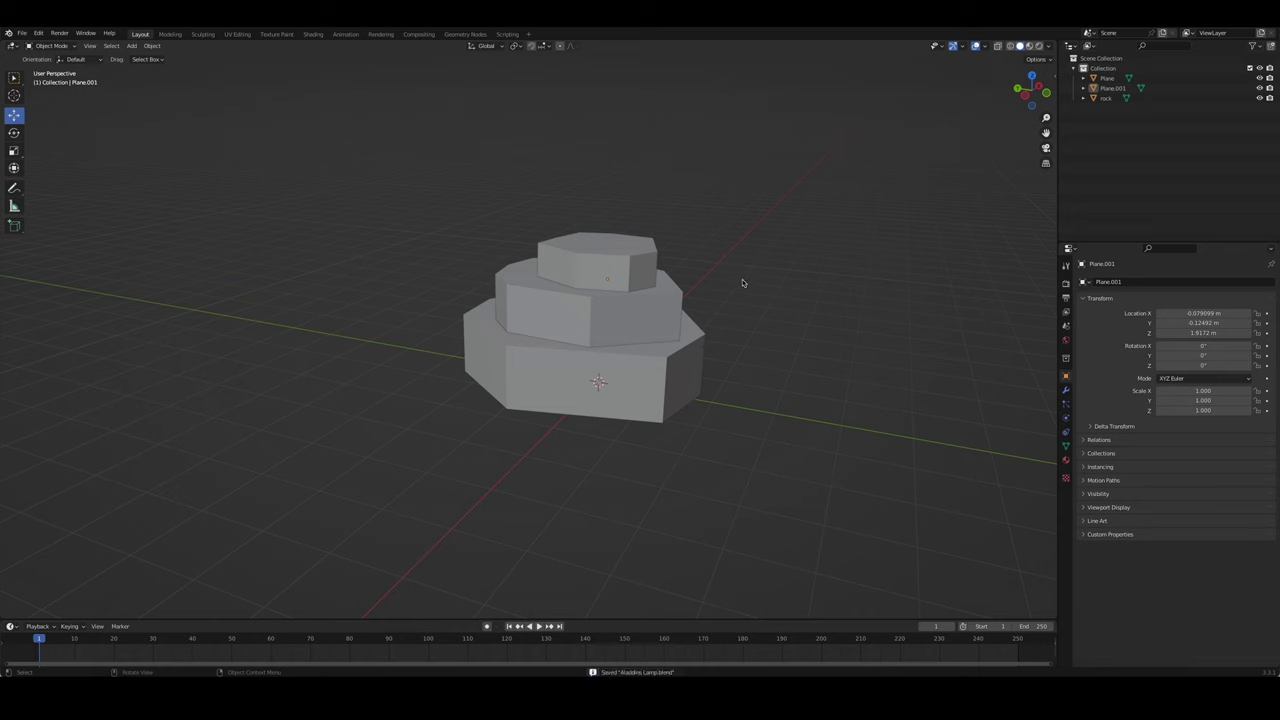
- Rename the middle and top tiers 'rock', making them rock.001 and rock.002
click(628, 338)
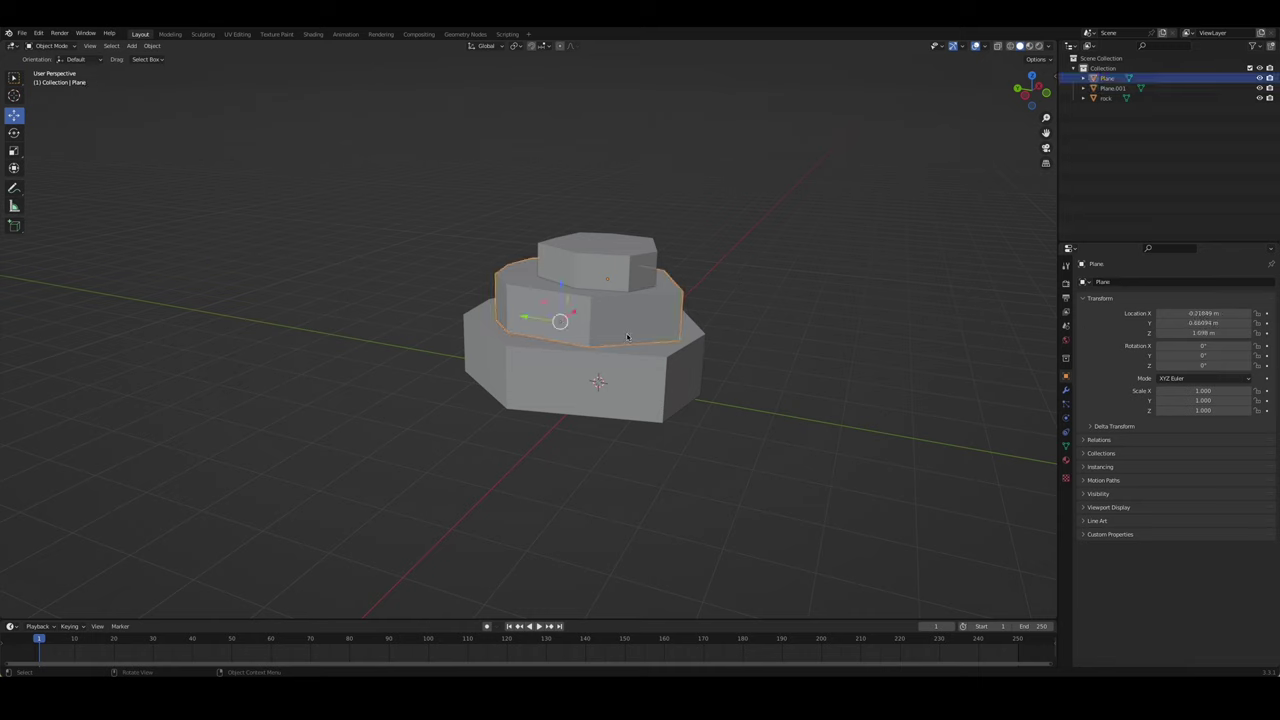
key(F2)
text(rock)
key(Return)
click(607, 279)
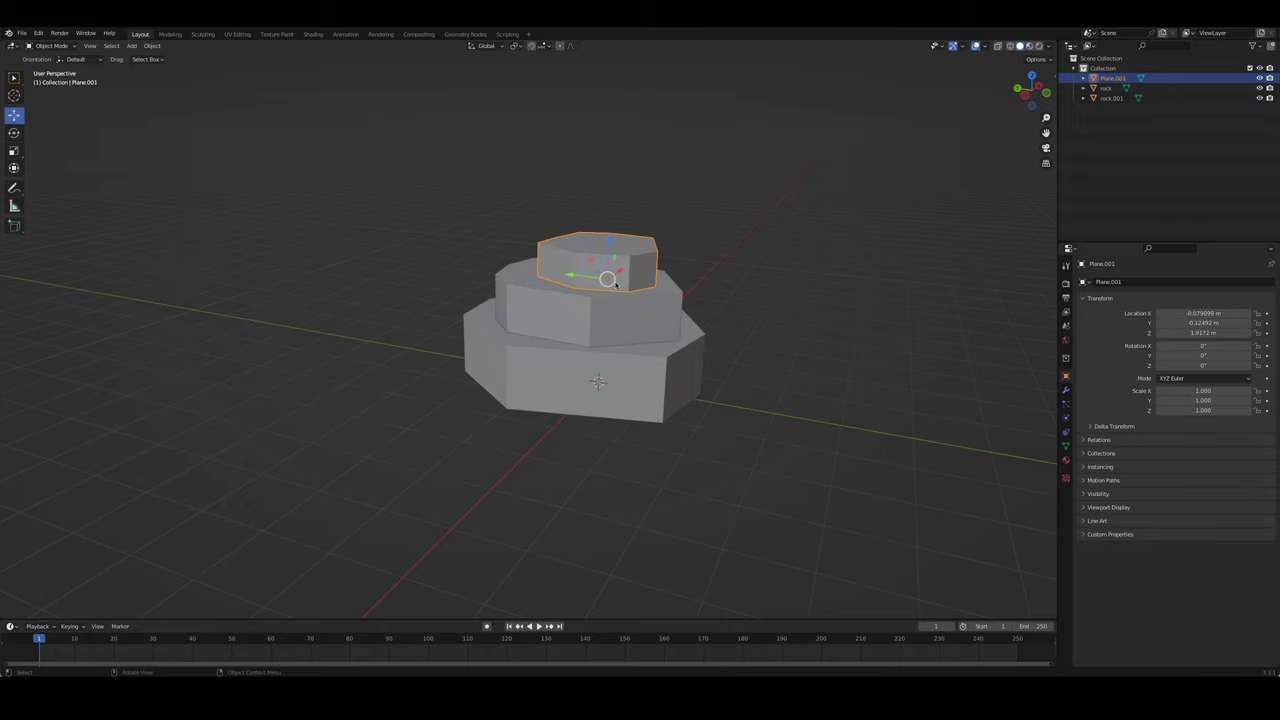
key(F2)
text(rock)
key(Return)
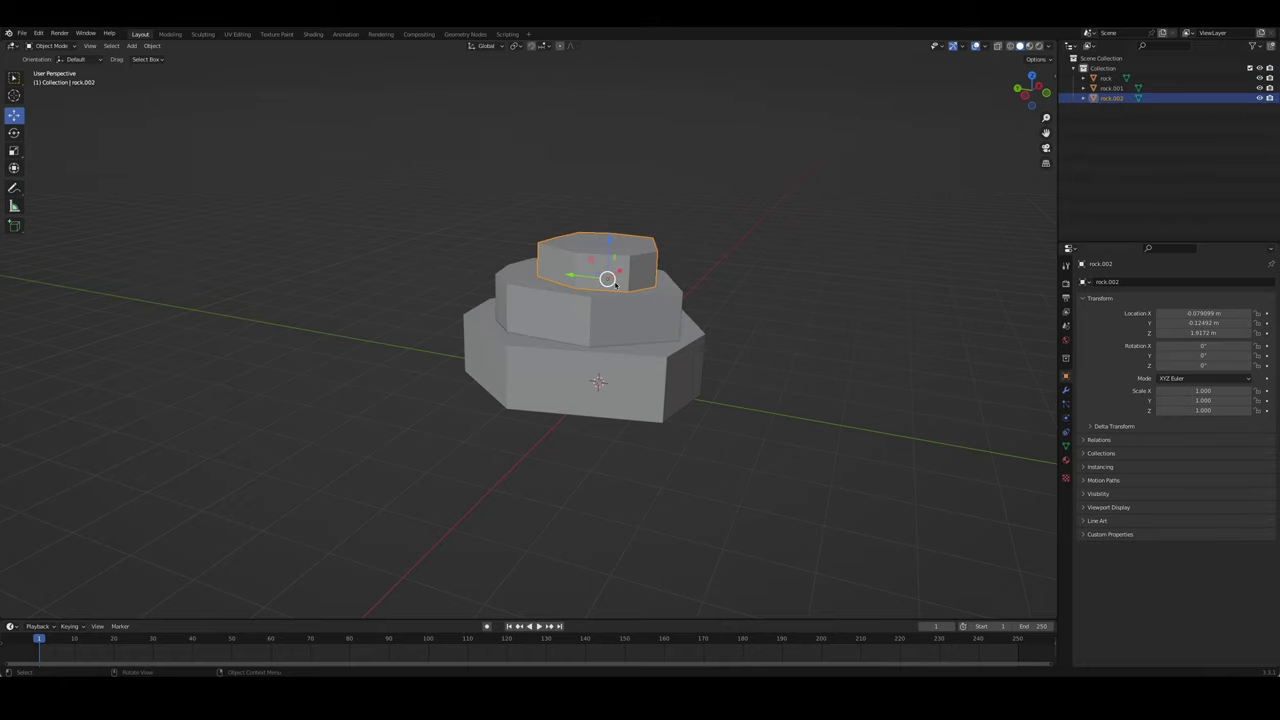
mouse_move(632, 188)
middle_down()
mouse_move(645, 226)
mouse_move(707, 258)
middle_up()
key(shift+a)
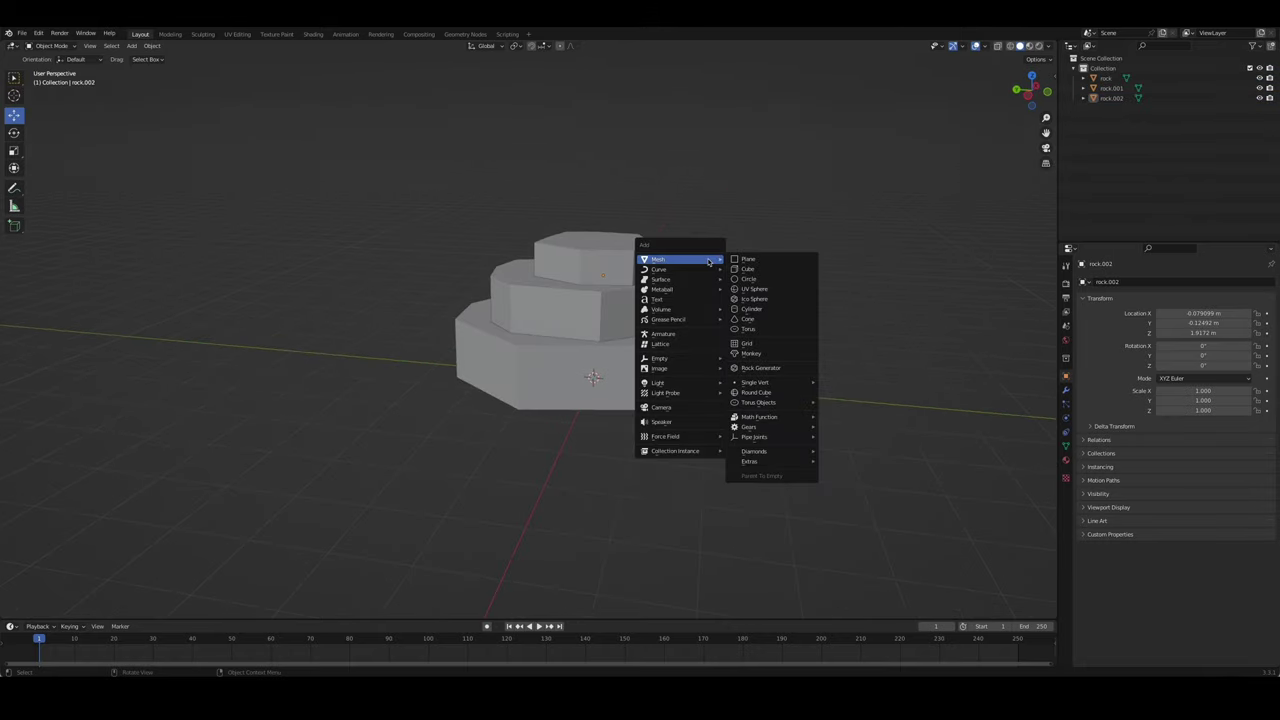
- Add a Round Cube and apply its sphere preset
mouse_move(680, 259)
click(765, 393)
click(62, 610)
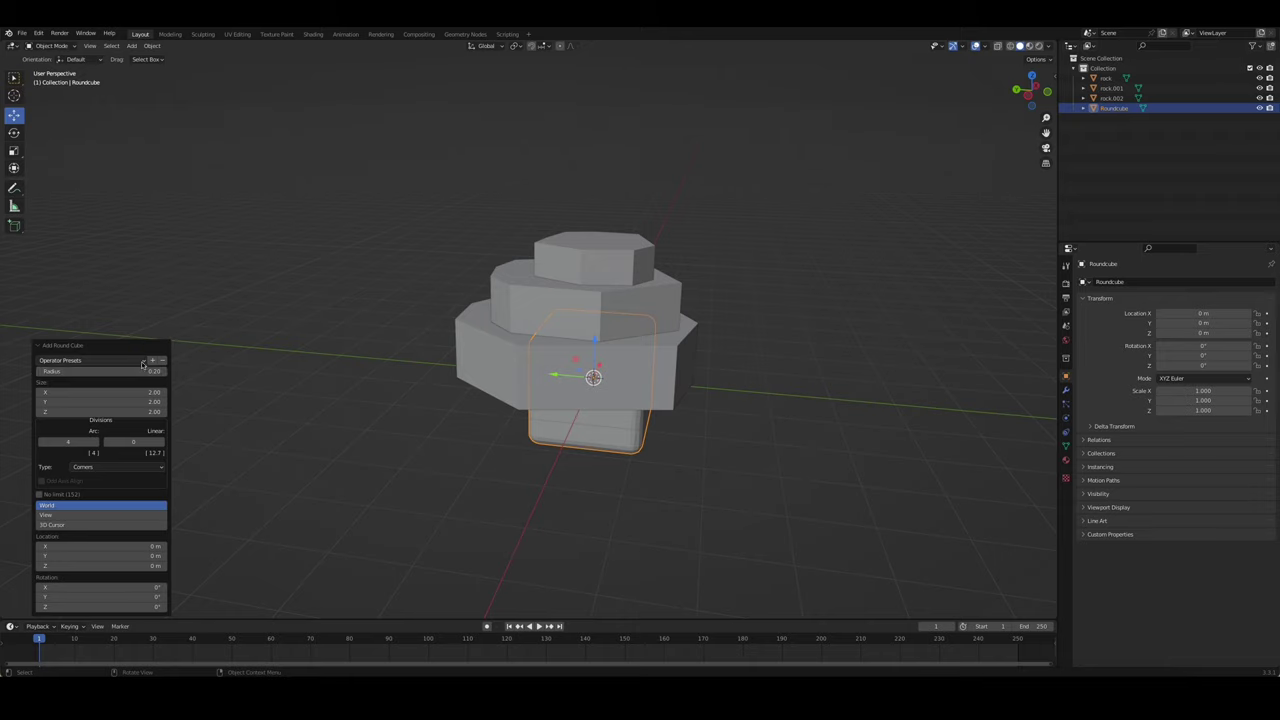
click(143, 364)
click(84, 436)
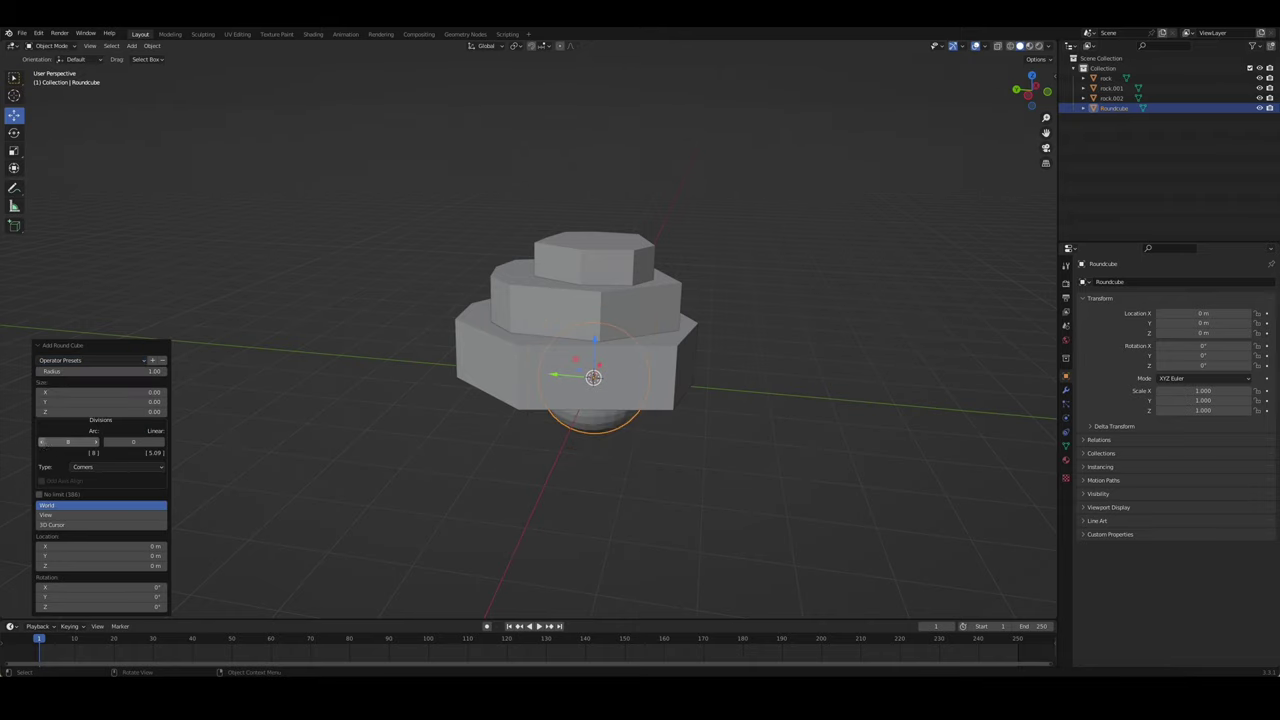
middle_drag(551, 387, 600, 380)
- Lift the sphere along Z above the top tier and scale it down
key(g)
key(z)
click(686, 209)
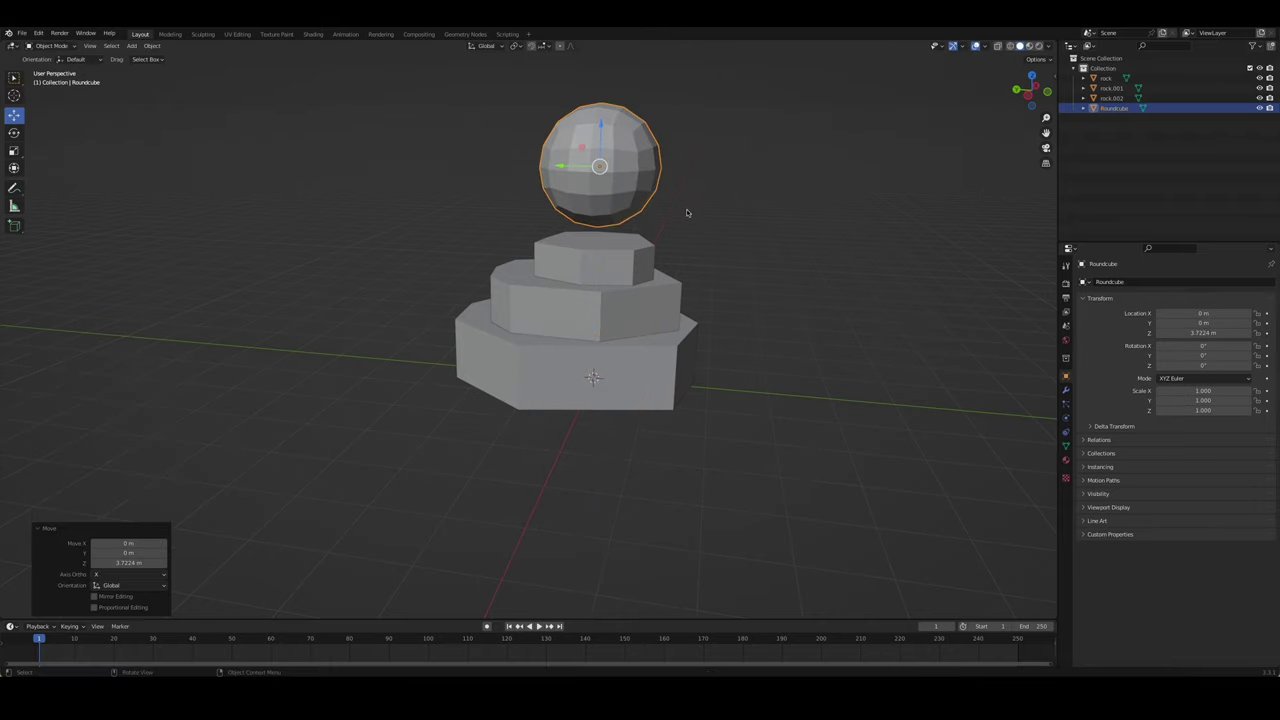
key(Tab)
key(s)
click(760, 207)
key(Tab)
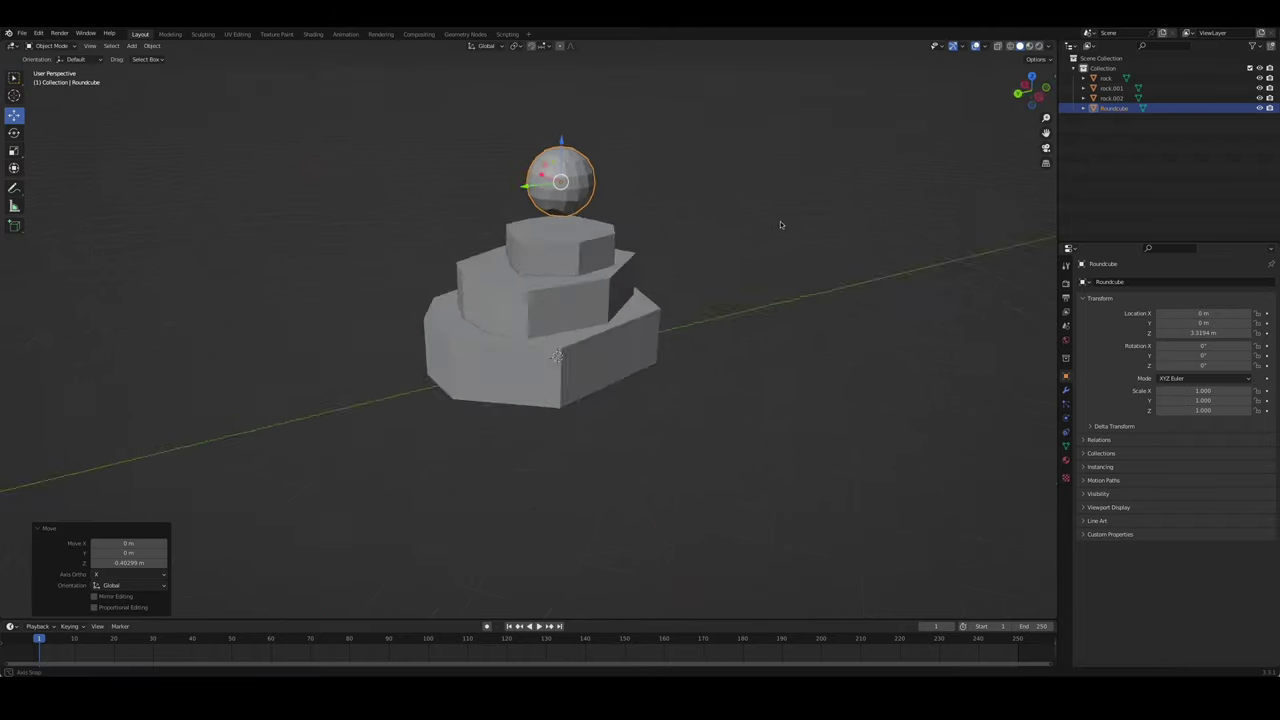
mouse_move(780, 223)
middle_down()
mouse_move(660, 191)
mouse_move(714, 231)
mouse_move(700, 215)
mouse_move(706, 229)
mouse_move(676, 252)
mouse_move(672, 293)
mouse_move(489, 246)
mouse_move(534, 289)
mouse_move(534, 449)
middle_up()
- Scale the sphere along Z to flatten it slightly
key(Tab)
key(s)
key(z)
click(697, 203)
key(Tab)
key(Tab)
- Inset the selected faces on the sphere's underside in local view
key(KP_Divide)
key(i)
click(760, 435)
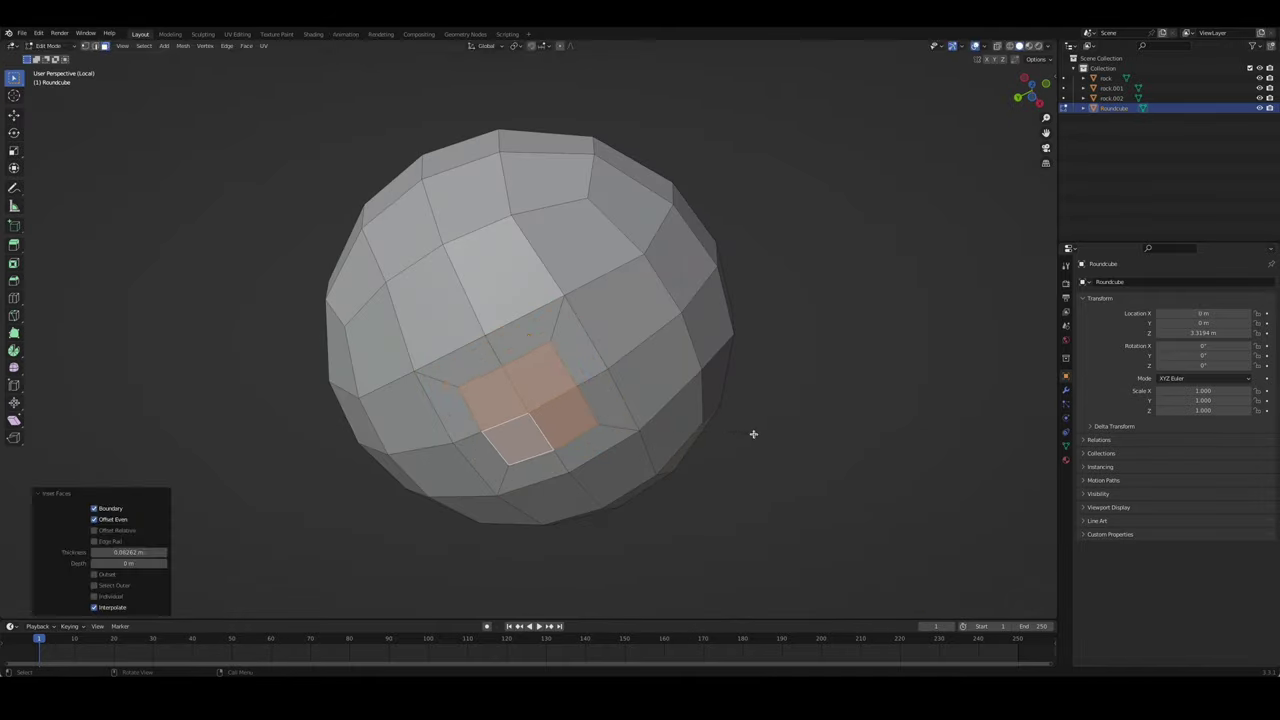
mouse_move(751, 434)
middle_down()
mouse_move(683, 509)
mouse_move(690, 491)
mouse_move(717, 531)
mouse_move(714, 494)
mouse_move(689, 534)
mouse_move(631, 531)
mouse_move(726, 534)
mouse_move(708, 532)
mouse_move(710, 543)
mouse_move(751, 554)
mouse_move(691, 534)
mouse_move(646, 363)
mouse_move(576, 296)
mouse_move(565, 323)
middle_up()
- Merge the sphere's vertices By Distance and return to the full scene
key(a)
key(m)
click(674, 543)
key(Tab)
key(KP_1)
key(KP_Divide)
key(alt+a)
- Add a cylinder and raise it along Z above the top rock tier
key(shift+a)
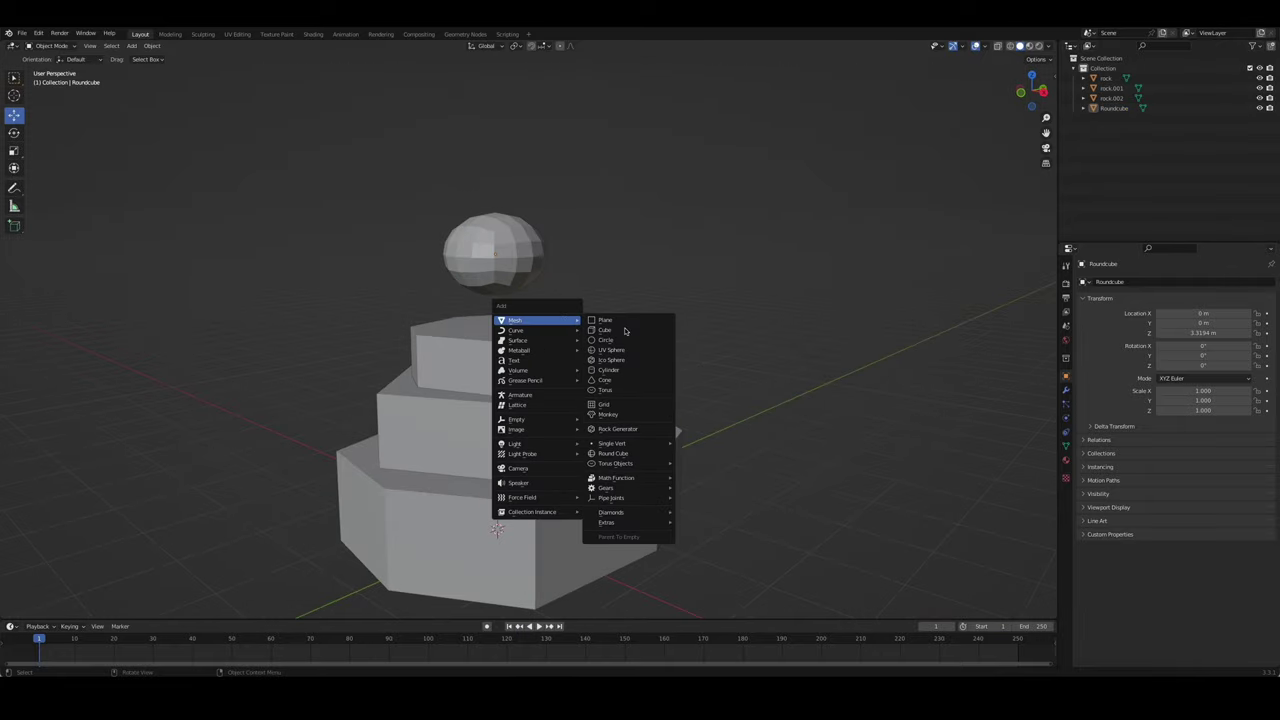
click(622, 371)
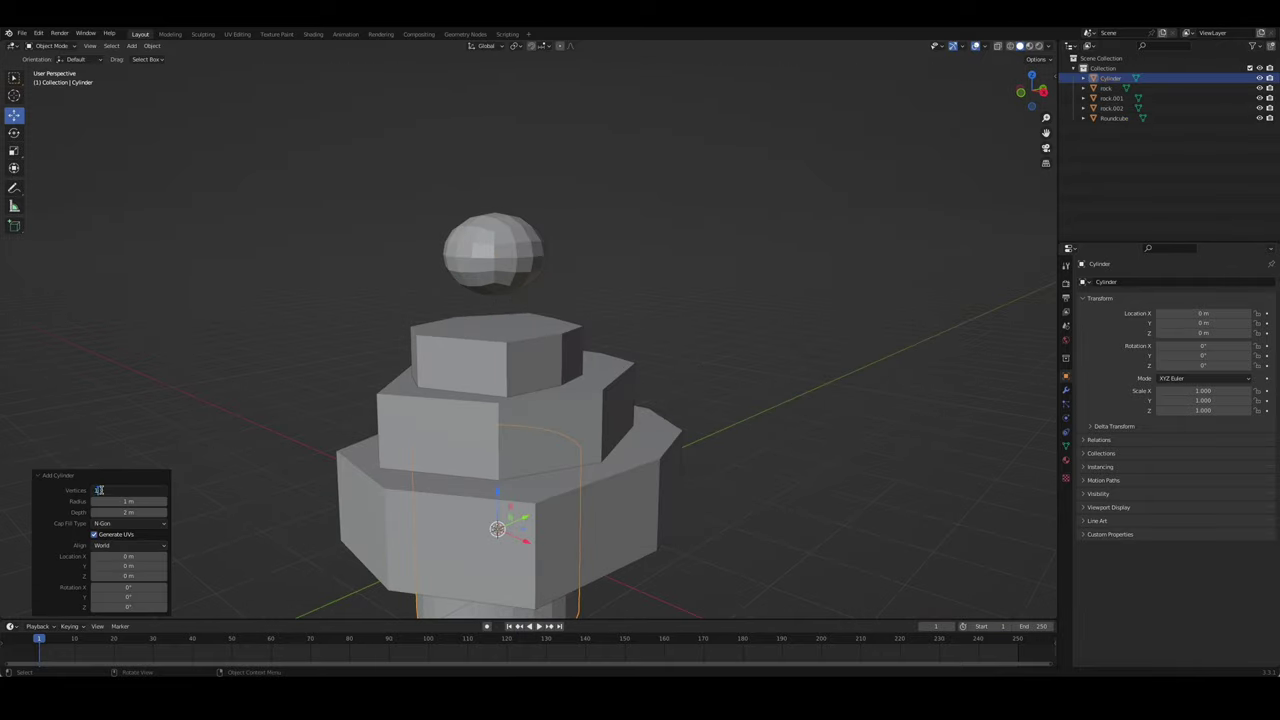
key(g)
key(z)
click(748, 354)
- Flatten the cylinder along Z and shrink it evenly into a short, narrow neck
key(Tab)
key(s)
key(z)
click(846, 340)
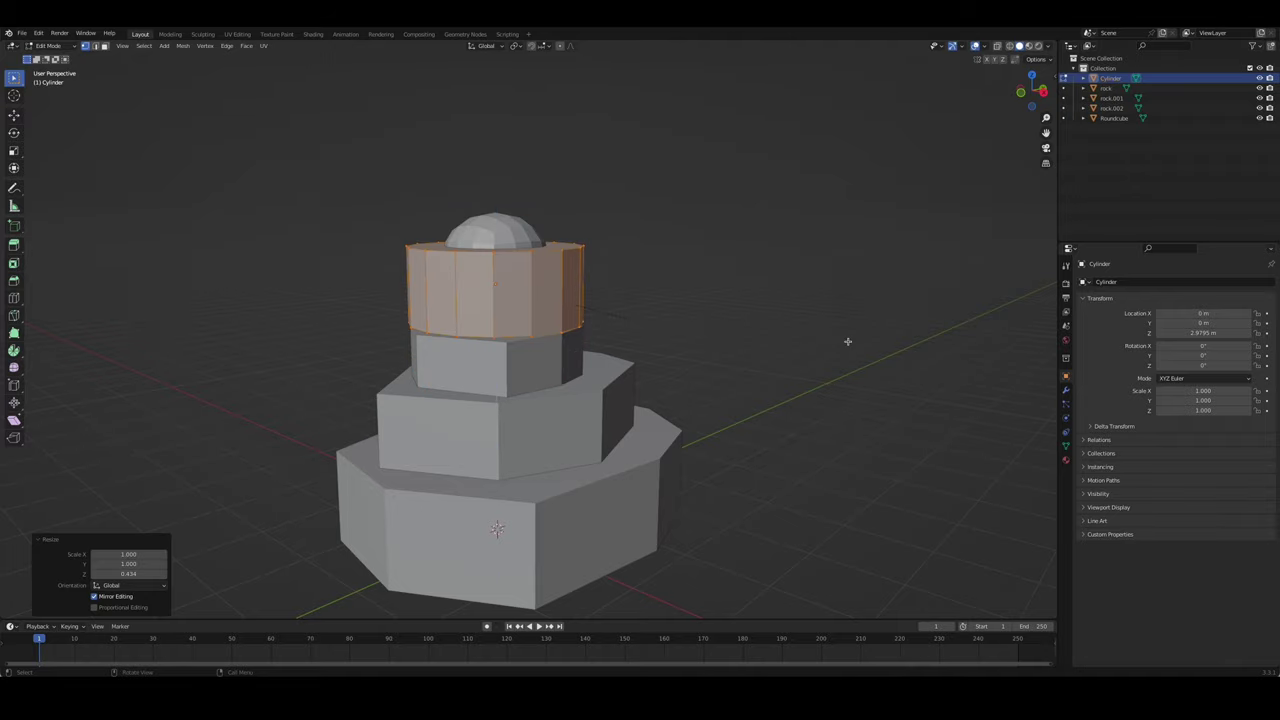
key(s)
click(623, 272)
key(Tab)
middle_drag(623, 272, 623, 303)
scroll(623, 303, up, 3)
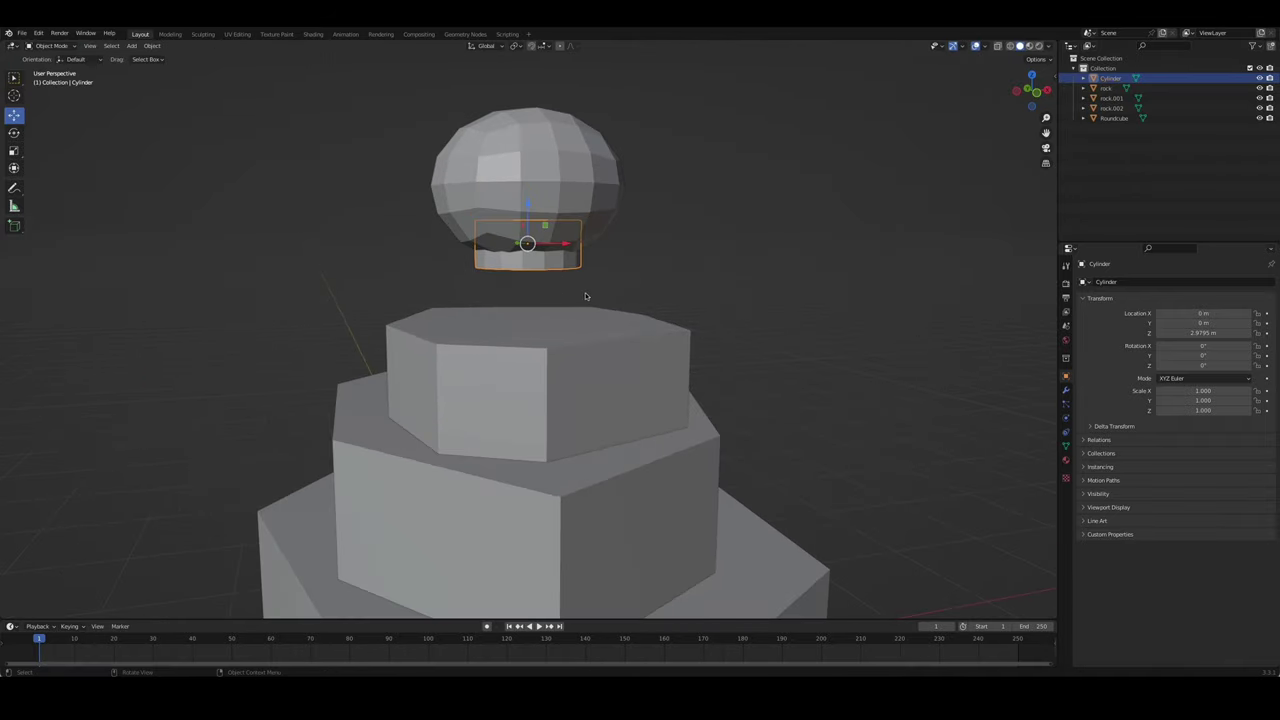
- Move the cylinder down along Z so it sits under the sphere
key(Tab)
key(Tab)
key(g)
key(z)
click(664, 269)
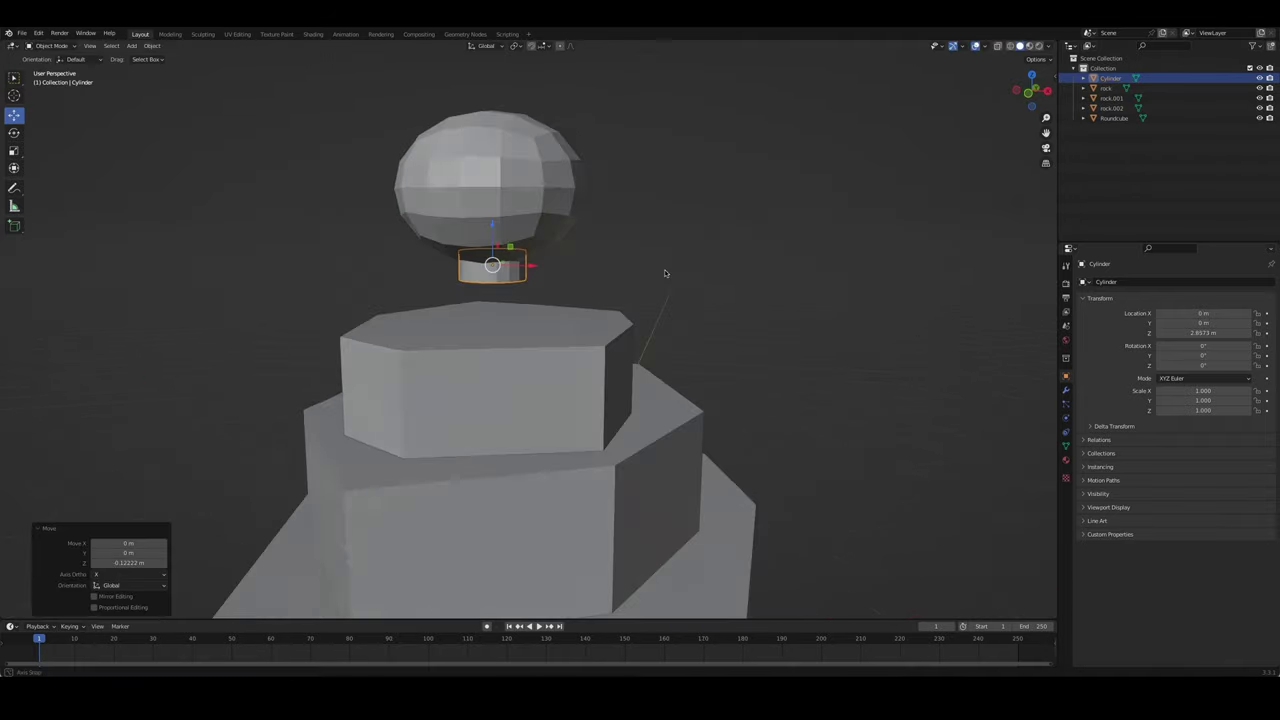
middle_drag(664, 269, 620, 250)
- Lower the sphere along Z onto the cylinder and check it from the front view
click(510, 190)
key(g)
key(z)
click(684, 317)
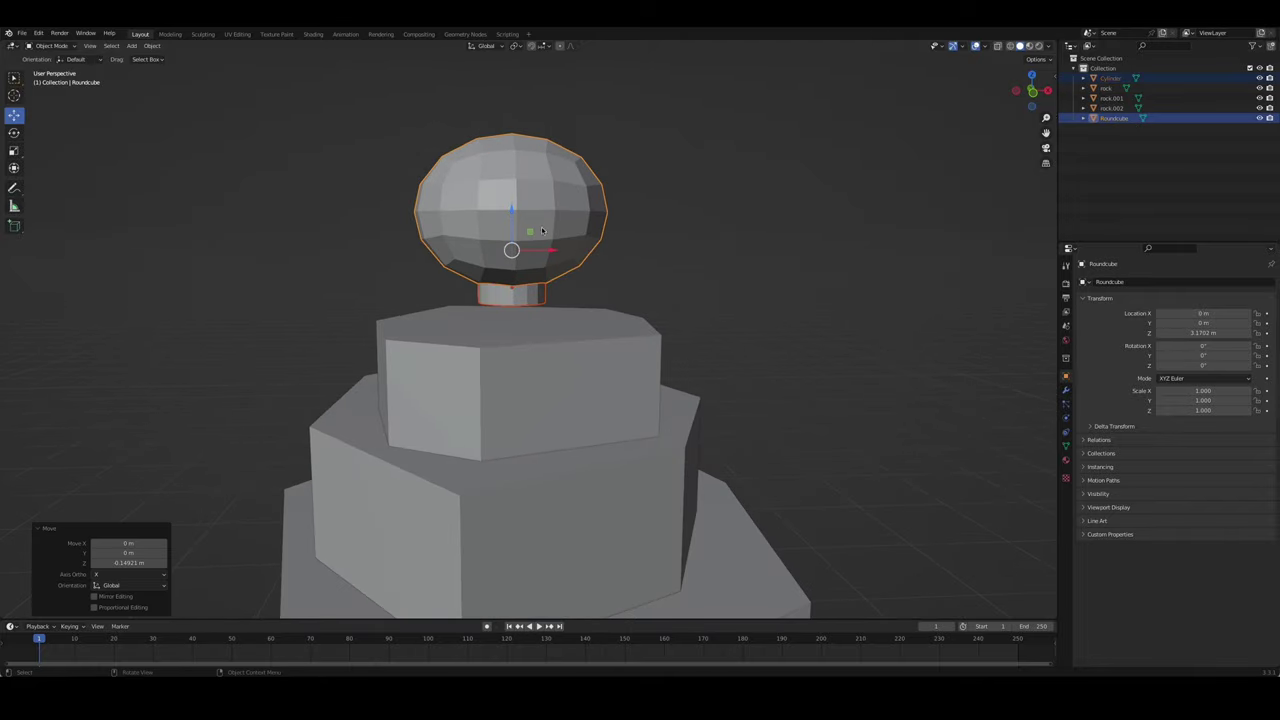
key(KP_1)
click(487, 294)
- In see-through Edit Mode, lower the neck's bottom ring down to the top tier
key(Tab)
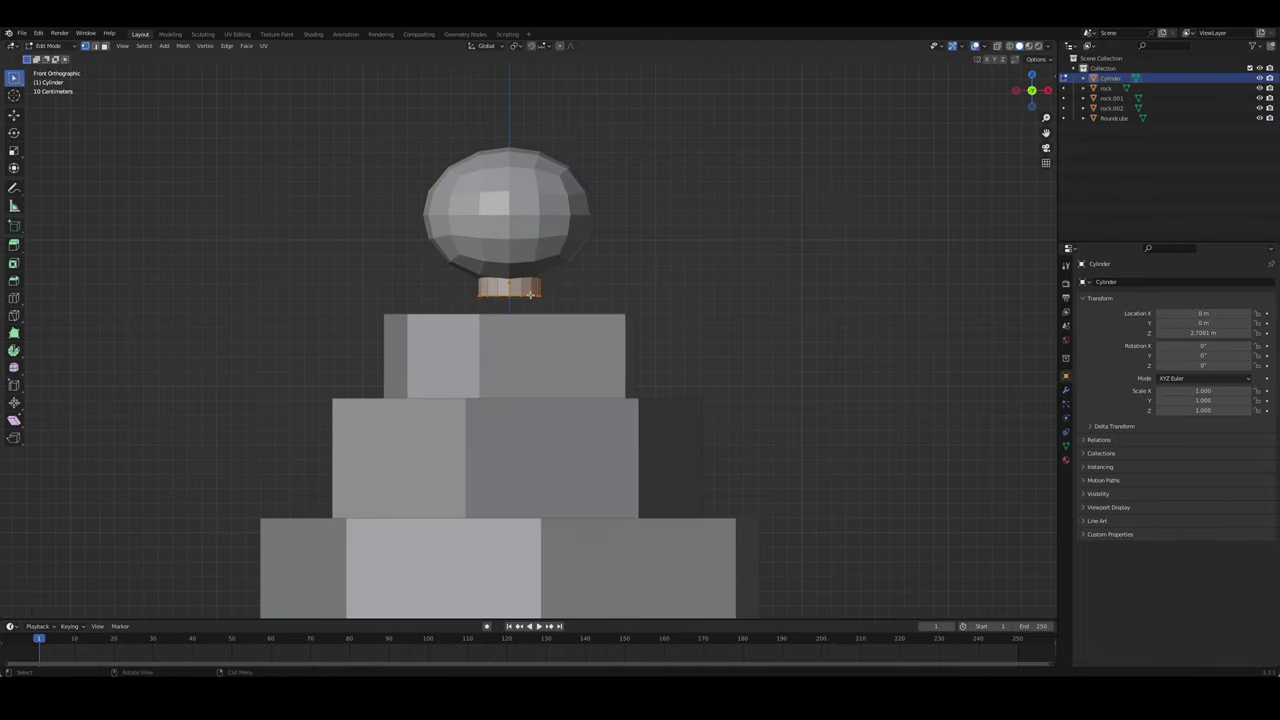
key(alt+z)
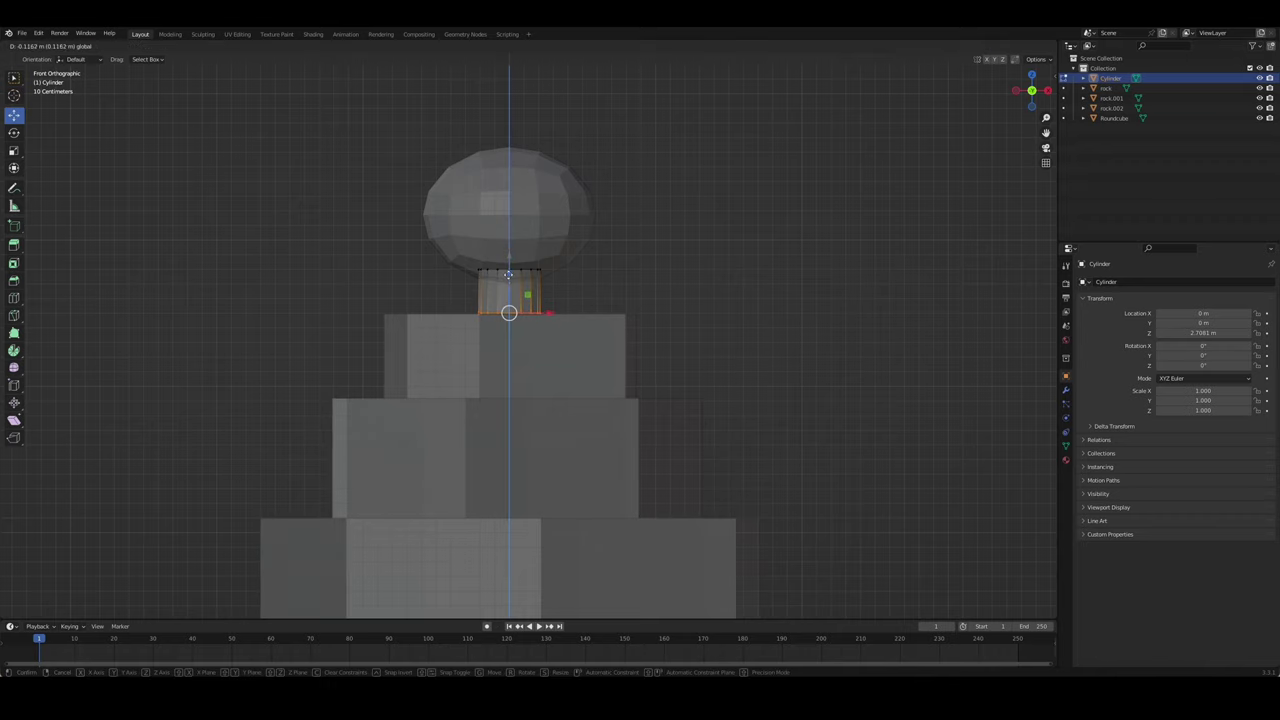
click(508, 250)
scroll(580, 306, up, 3)
middle_drag(580, 306, 584, 379)
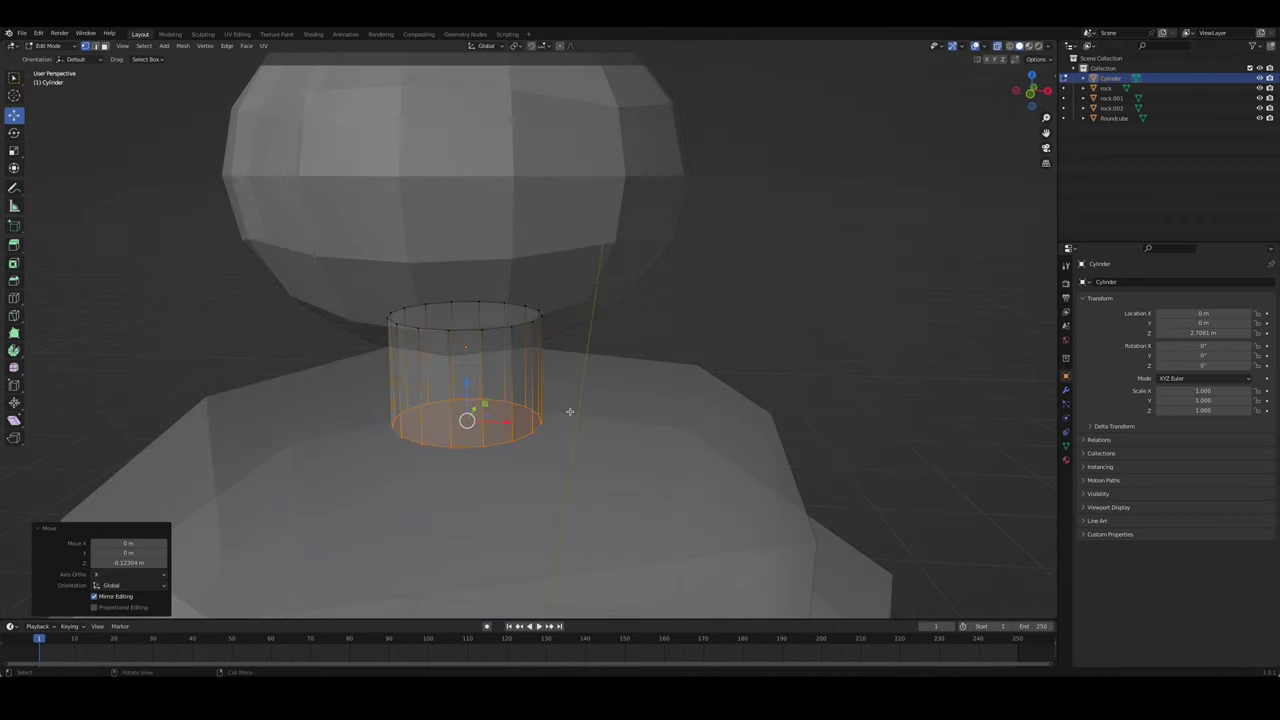
- Try flaring the bottom ring, adding a loop cut and extruding the lower band along normals
key(s)
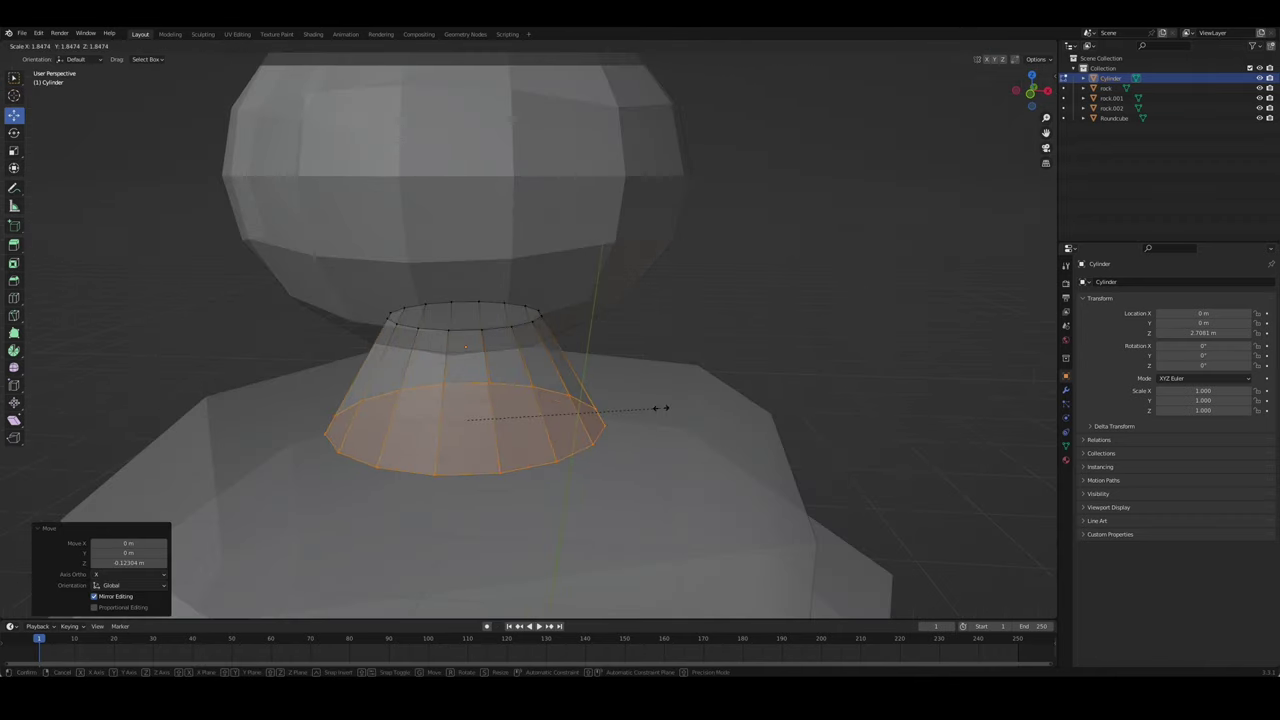
click(660, 408)
middle_drag(660, 408, 608, 414)
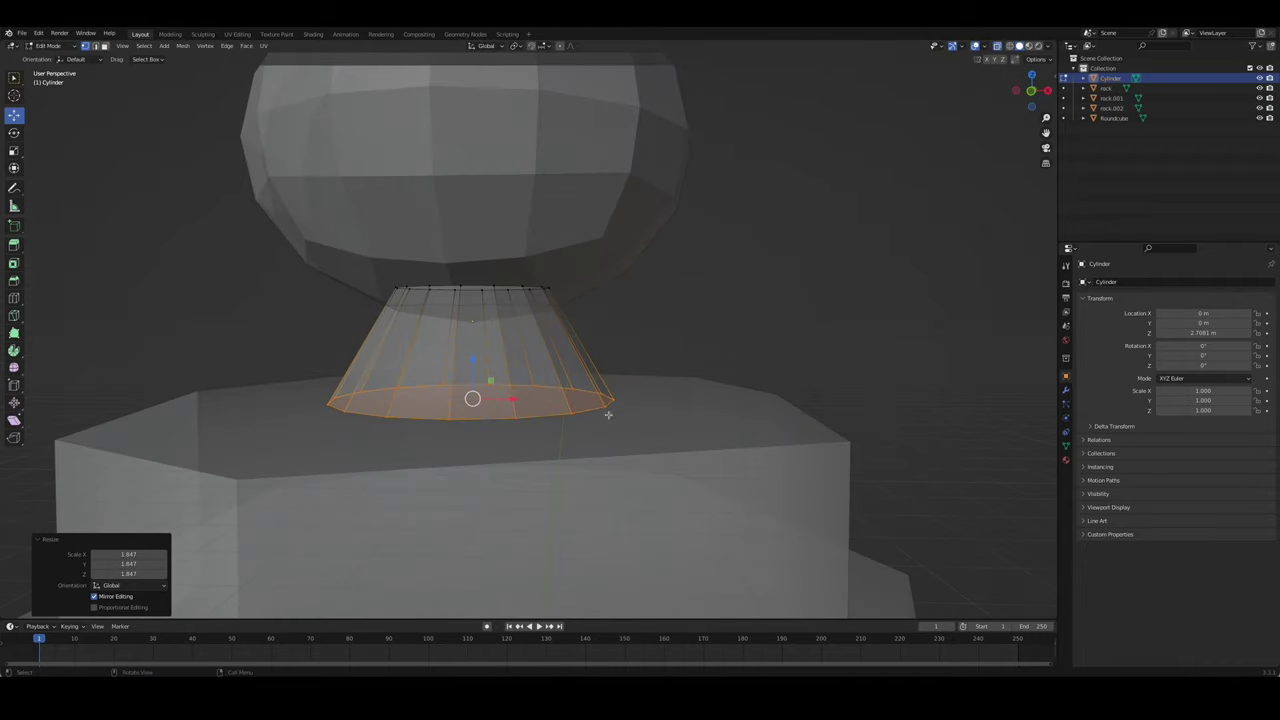
click(556, 382)
click(566, 403)
alt+click(590, 402)
key(alt+e)
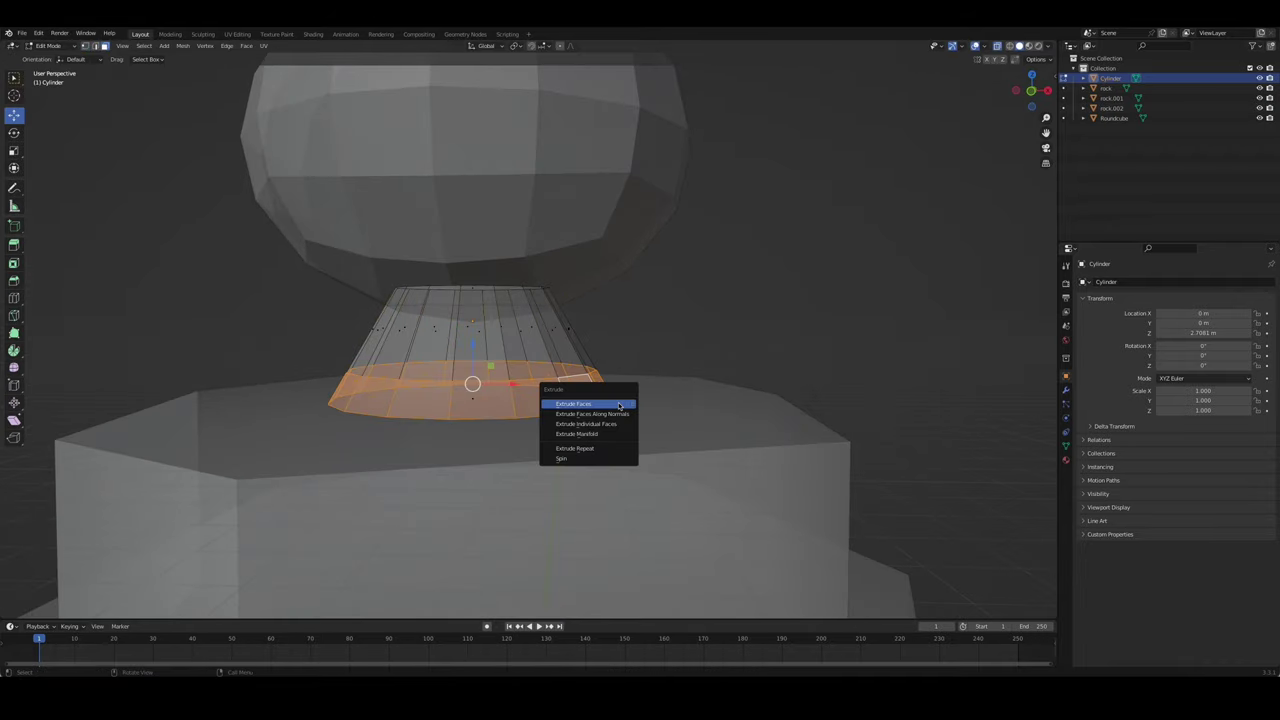
click(618, 412)
click(618, 402)
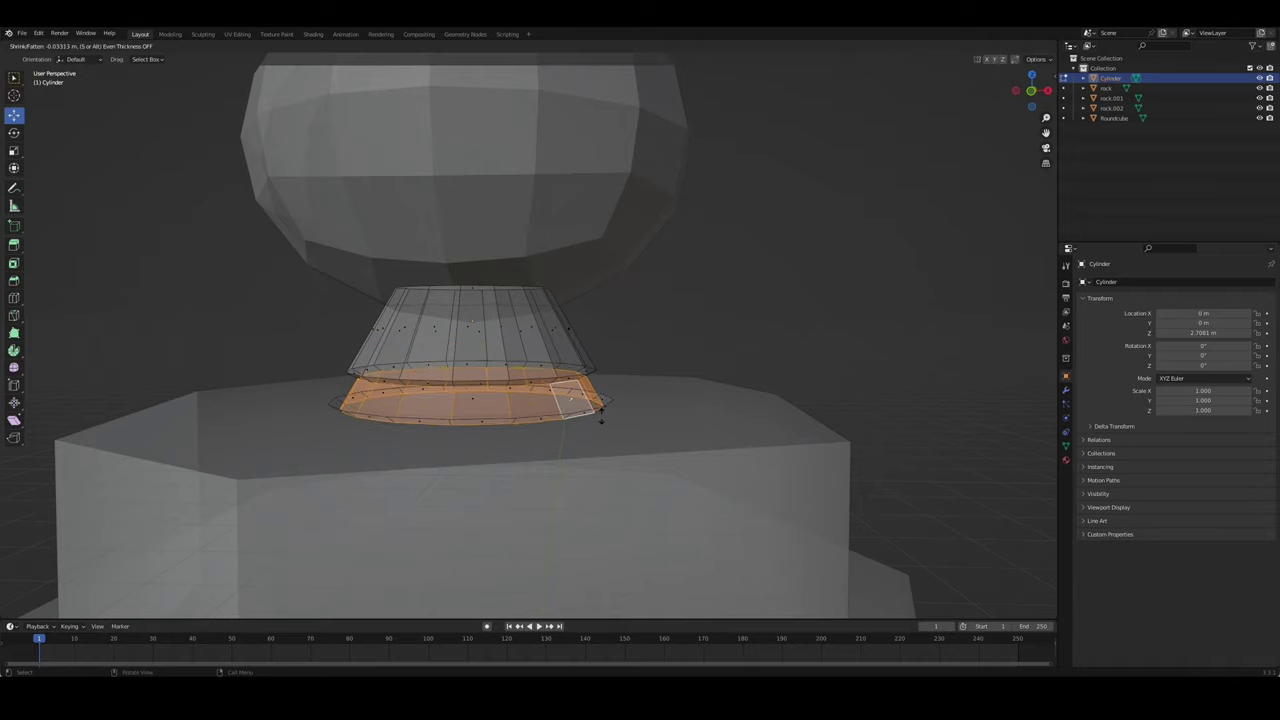
- Undo the extrusion and flare, leaving a straight neck column, and return to Object Mode
mouse_move(618, 402)
middle_down()
mouse_move(752, 368)
mouse_move(640, 380)
middle_up()
key(ctrl+z)
key(ctrl+z)
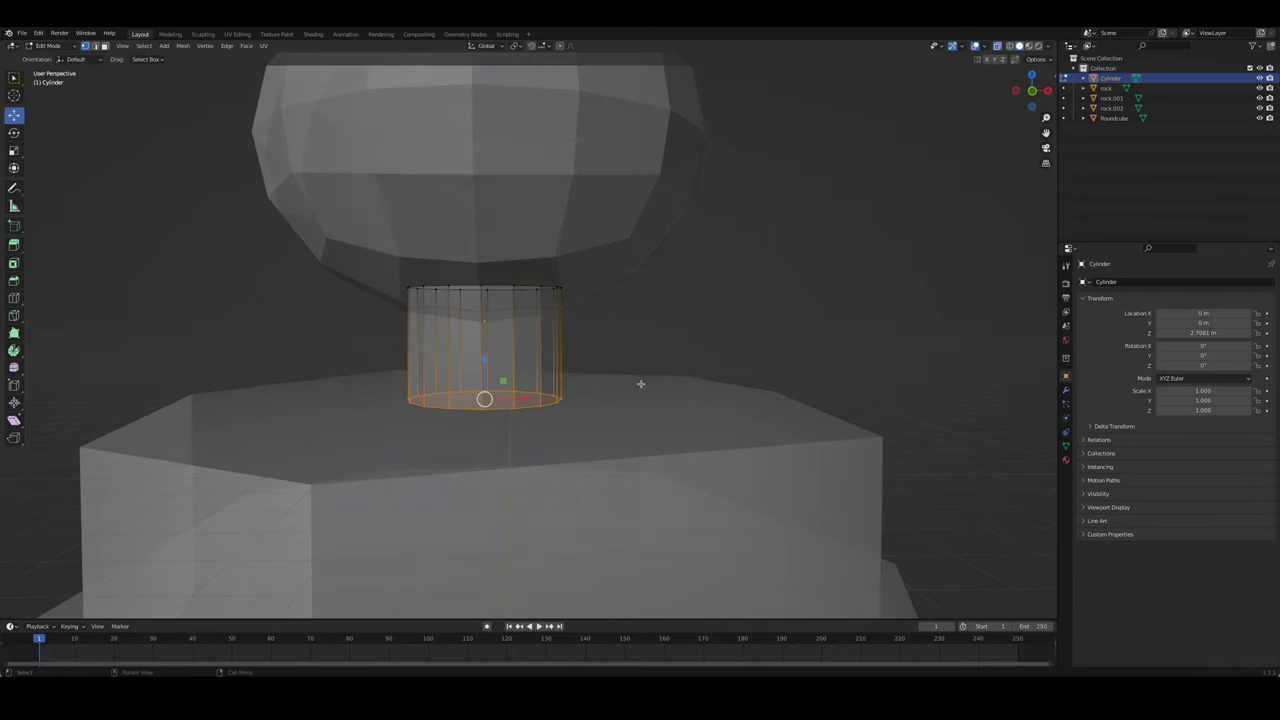
key(s)
key(Escape)
key(Tab)
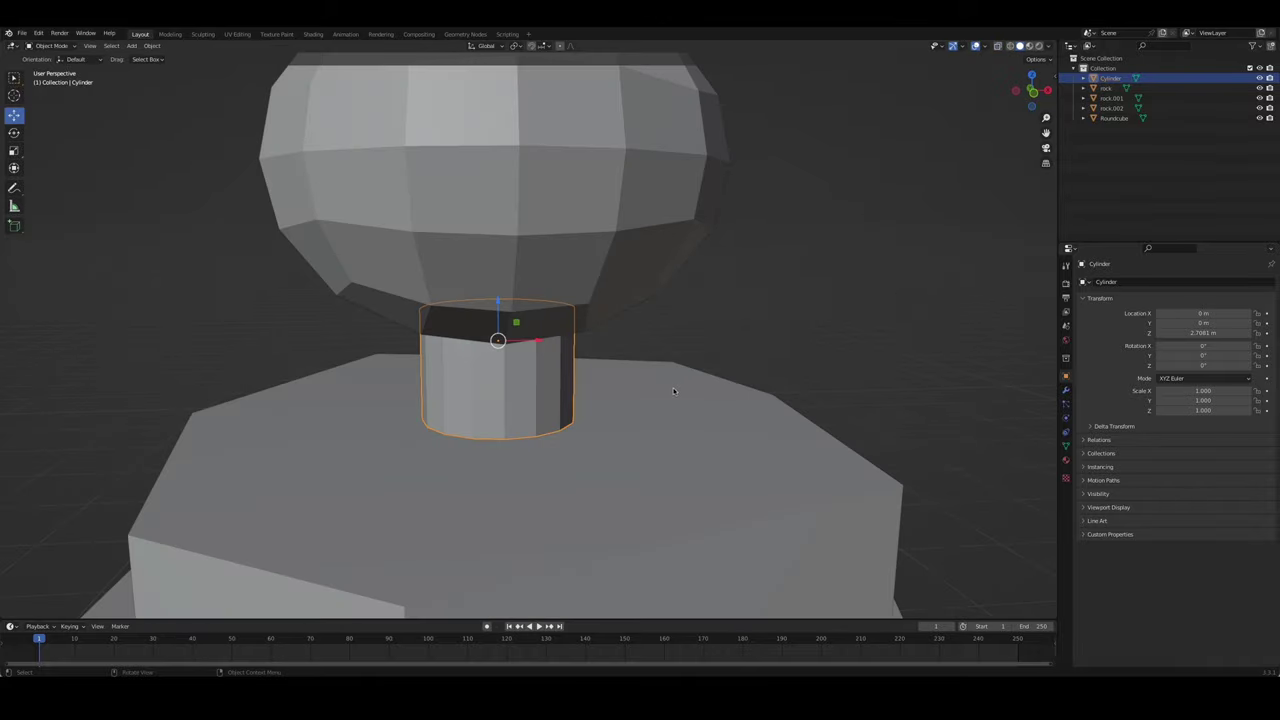
scroll(675, 374, down, 5)
middle_drag(735, 262, 730, 252)
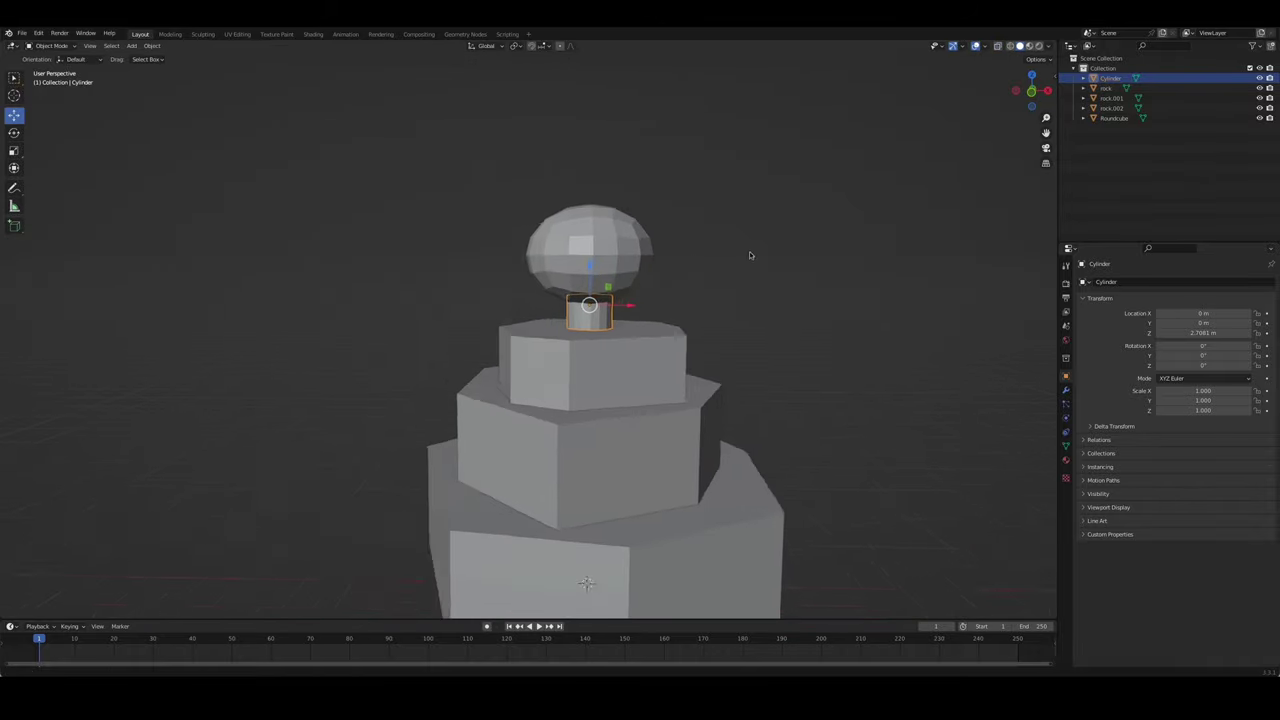
- Widen the neck's bottom ring, cancelling the trial bevels
key(Tab)
key(ctrl+b)
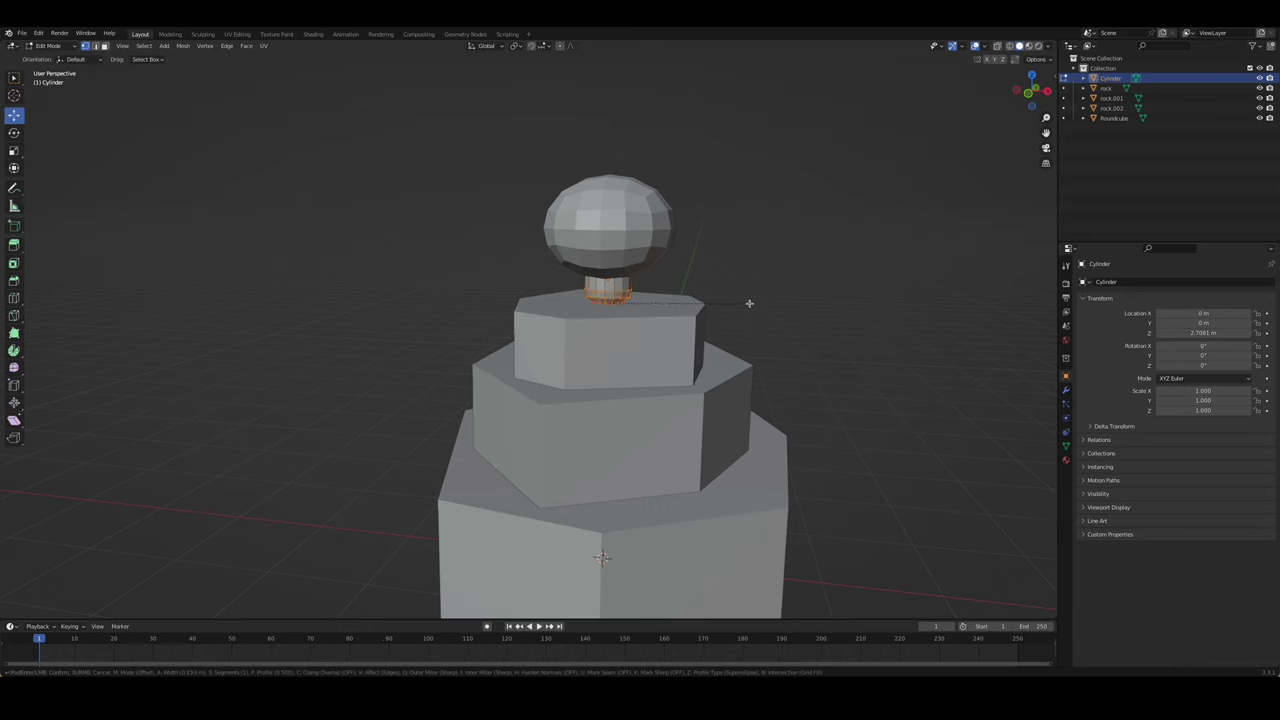
key(s)
click(743, 312)
key(ctrl+b)
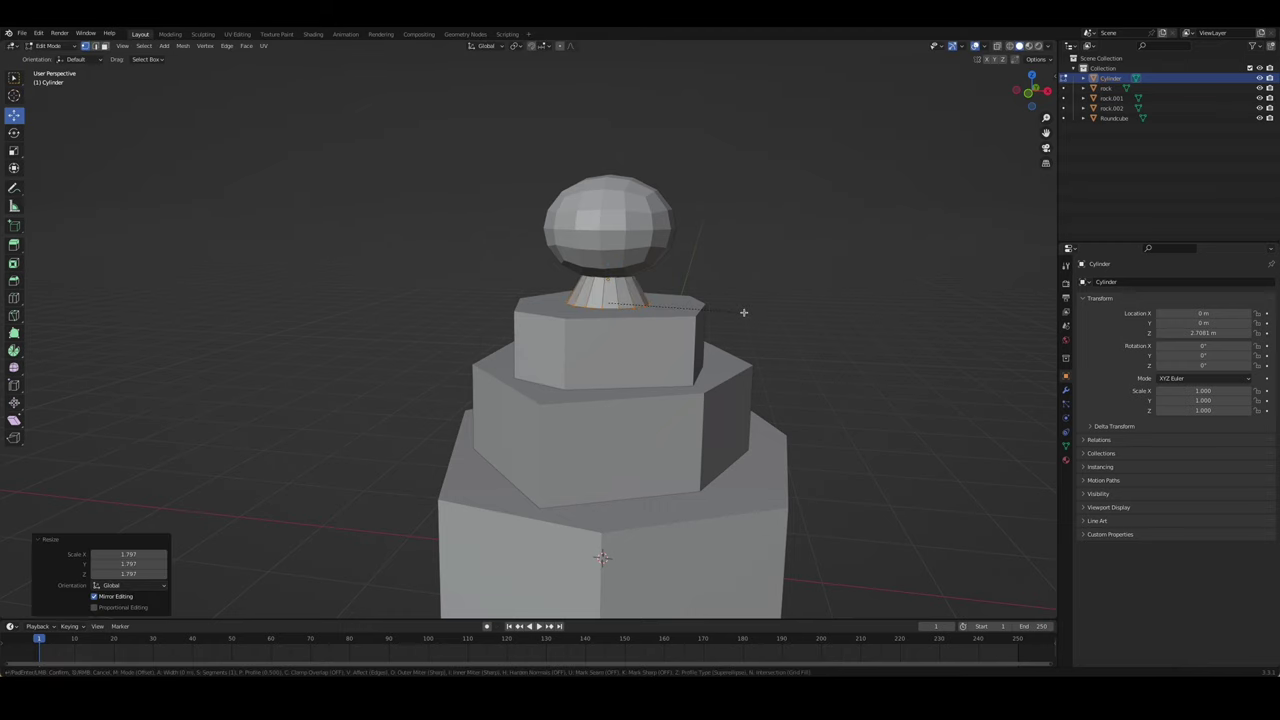
key(Escape)
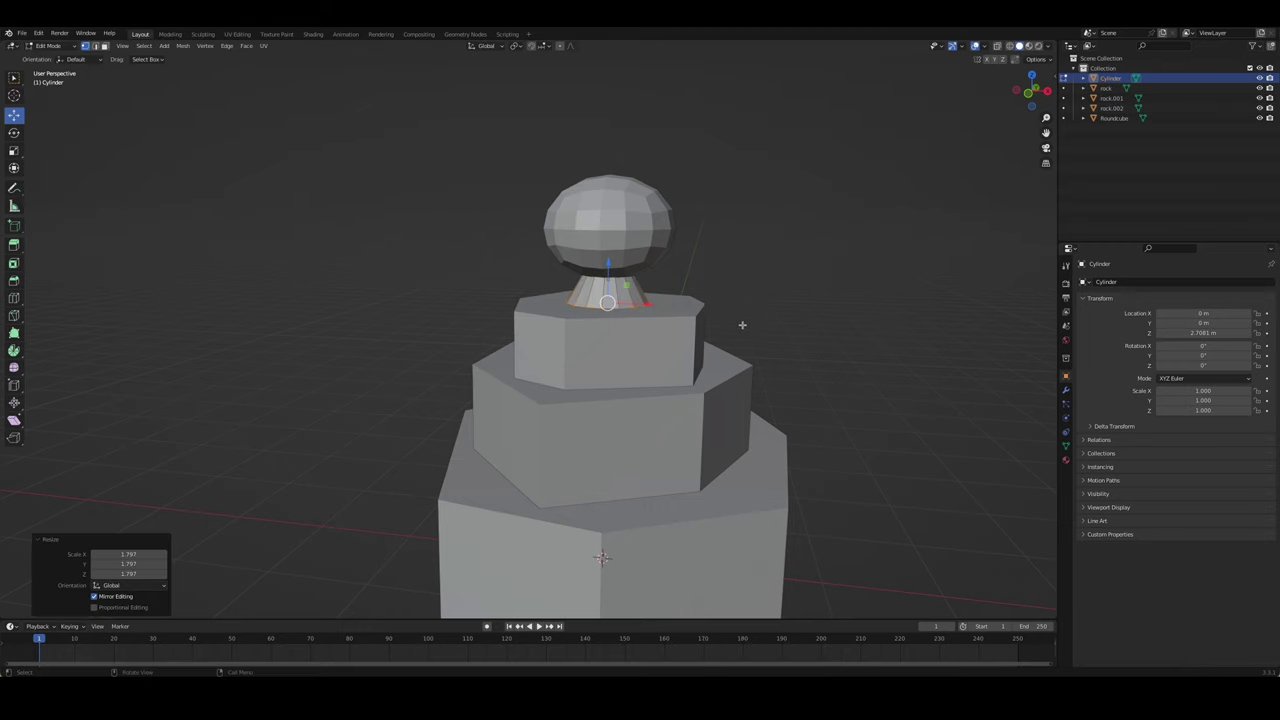
key(Tab)
- With the neck isolated in front view, bevel its top ring into a rounded dome
key(KP_Divide)
key(Tab)
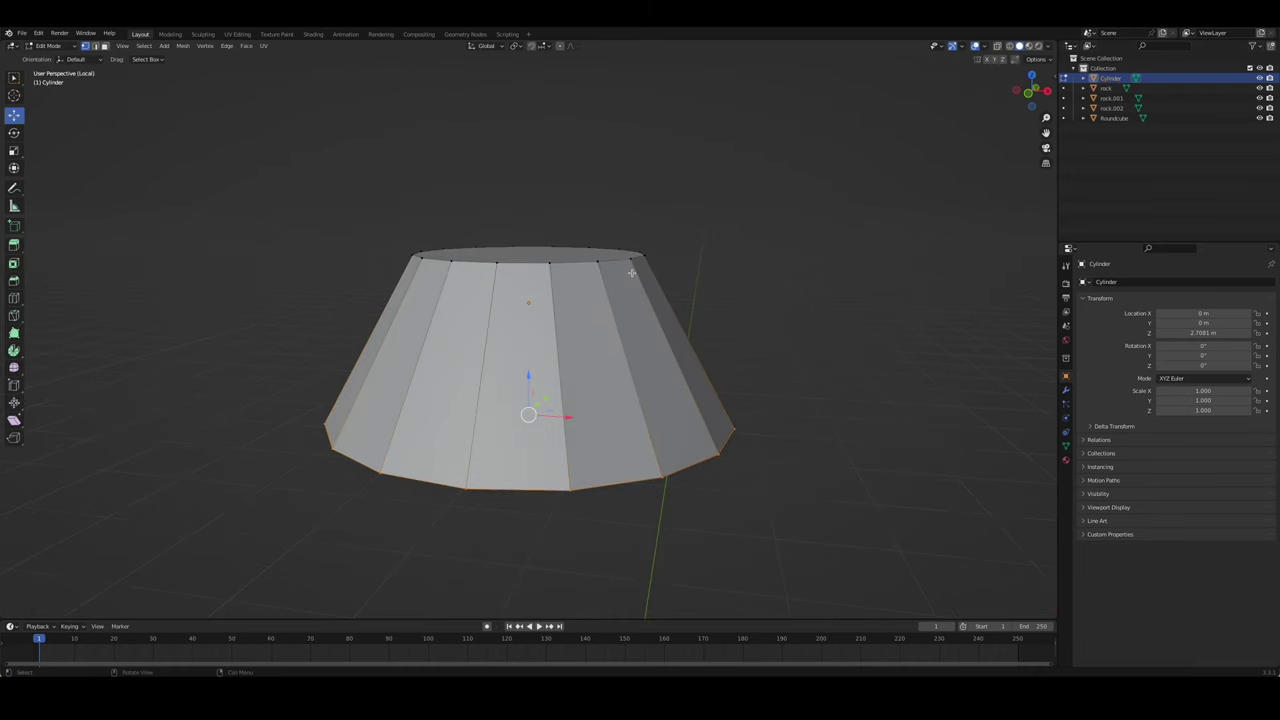
key(KP_1)
key(alt+z)
drag(314, 200, 771, 288)
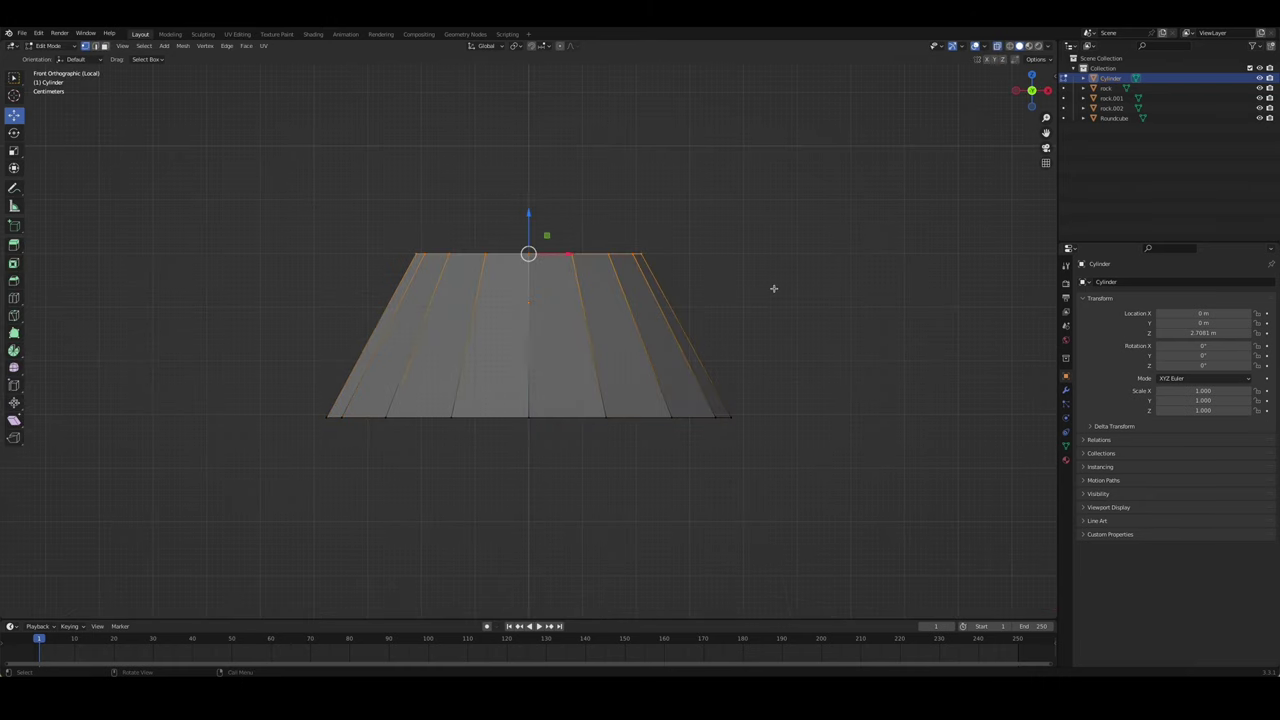
key(ctrl+b)
scroll(860, 350, up, 1)
scroll(885, 370, up, 2)
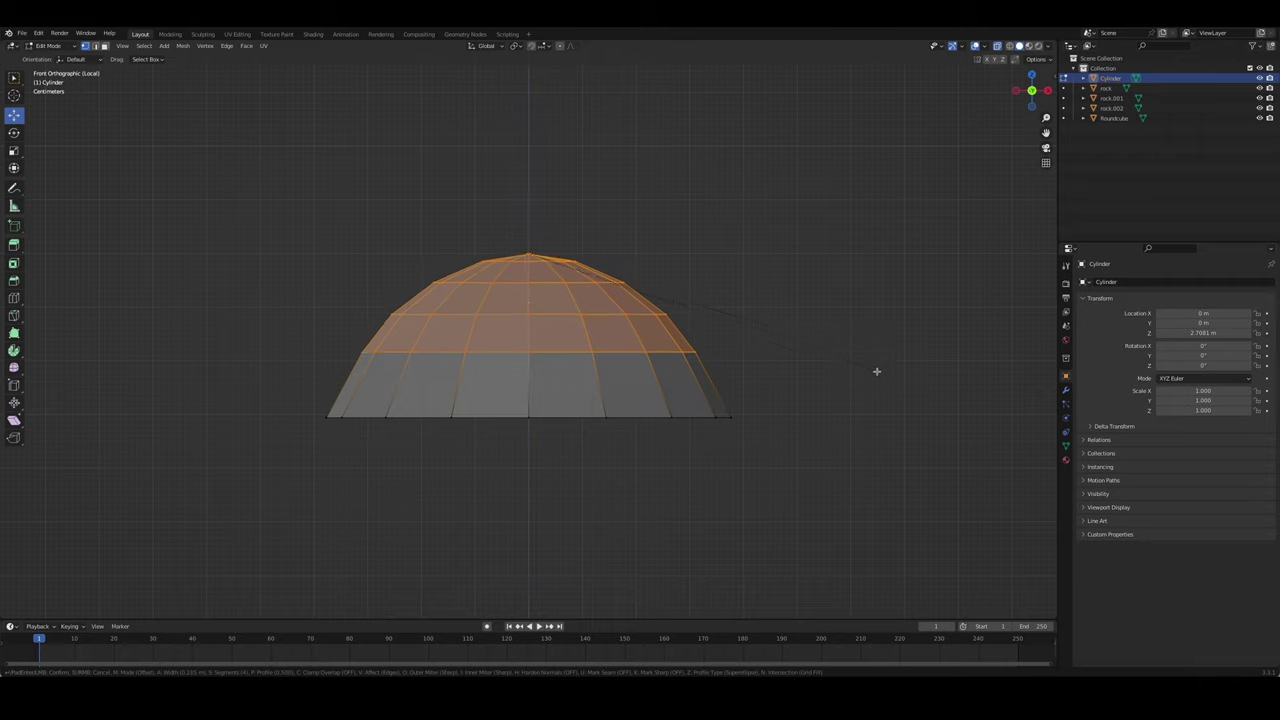
click(870, 369)
- Bring the full scene back into view and look at the dome from the front
key(Tab)
key(alt+z)
key(KP_Divide)
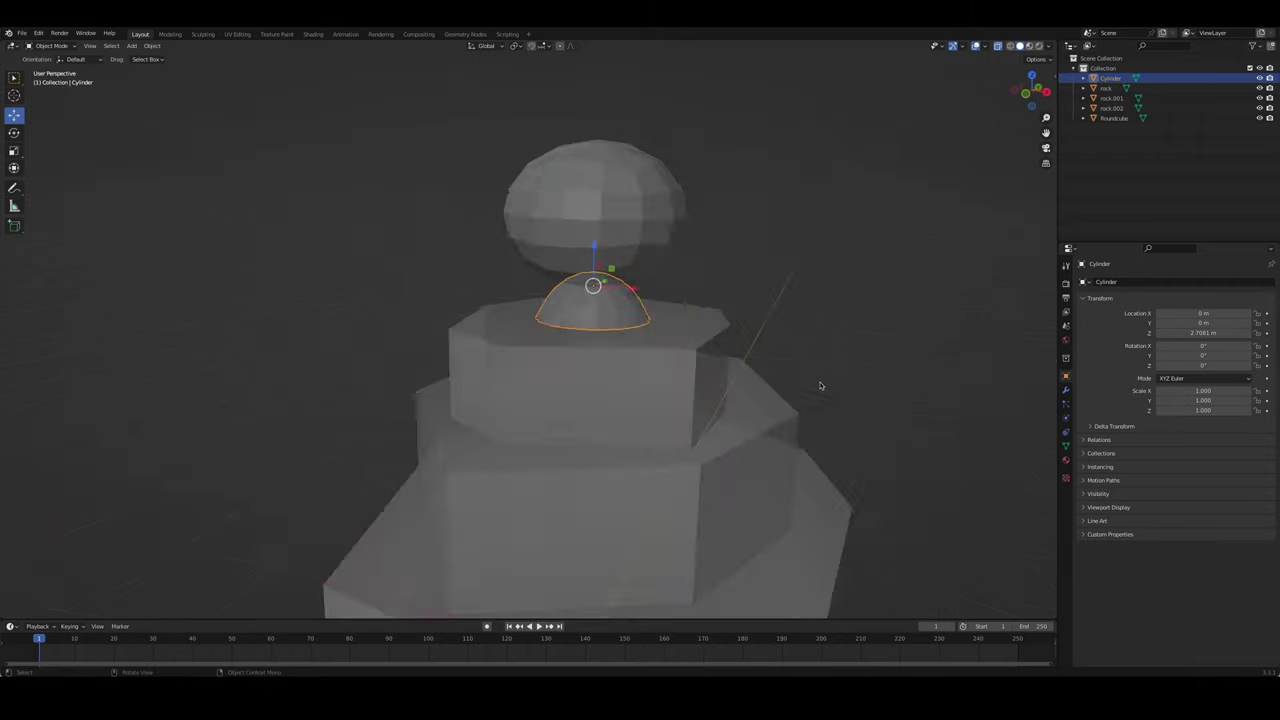
mouse_move(823, 386)
middle_down()
mouse_move(714, 297)
mouse_move(618, 302)
middle_up()
scroll(618, 302, down, 2)
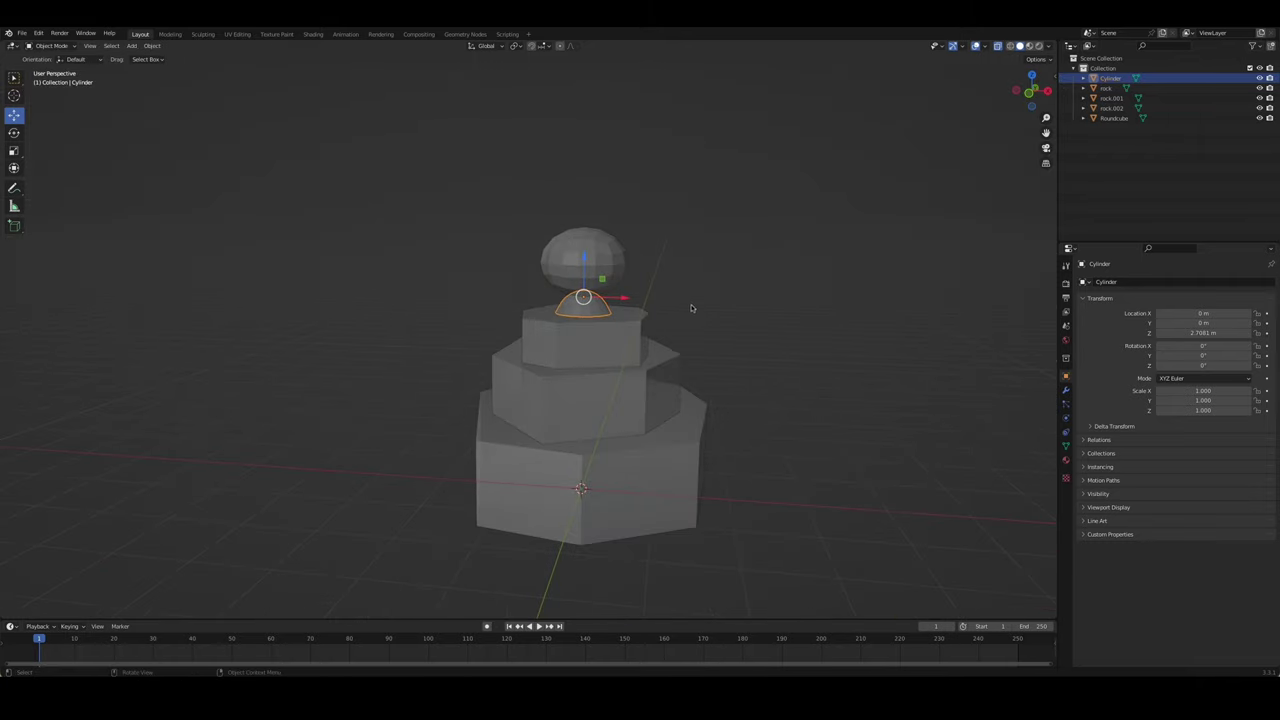
key(KP_1)
- Select the dome's bottom face ring, push it outward, and merge overlapping vertices
scroll(665, 319, up, 2)
scroll(648, 338, up, 2)
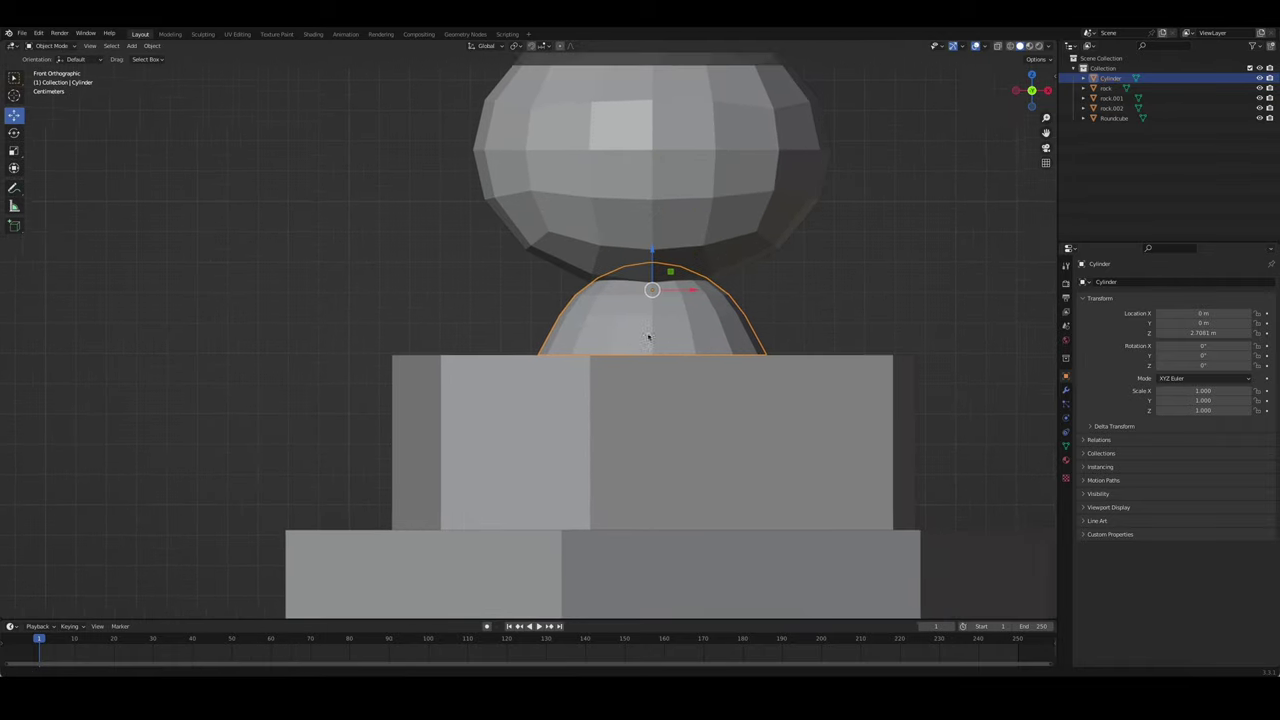
shift+middle_drag(648, 338, 580, 365)
key(Tab)
alt+click(623, 366)
key(x)
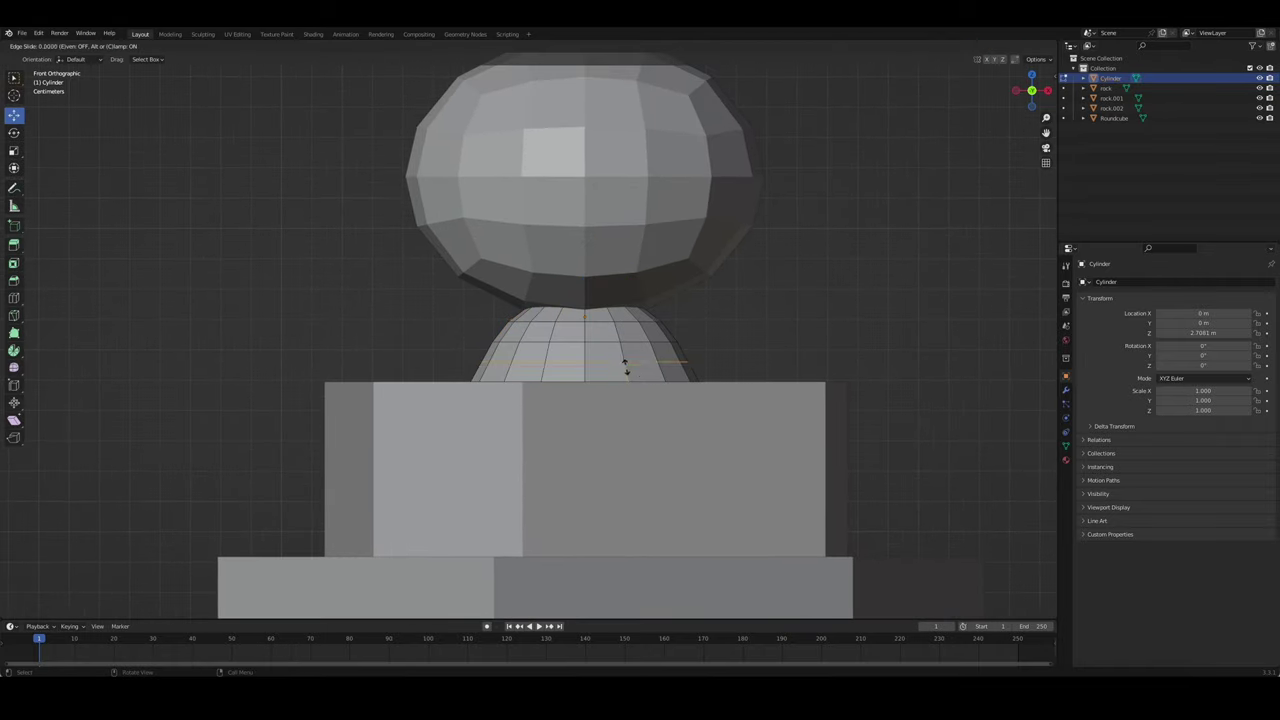
click(724, 373)
key(m)
click(720, 372)
- Extrude the bottom face ring a thin step outward along its normals
key(alt+e)
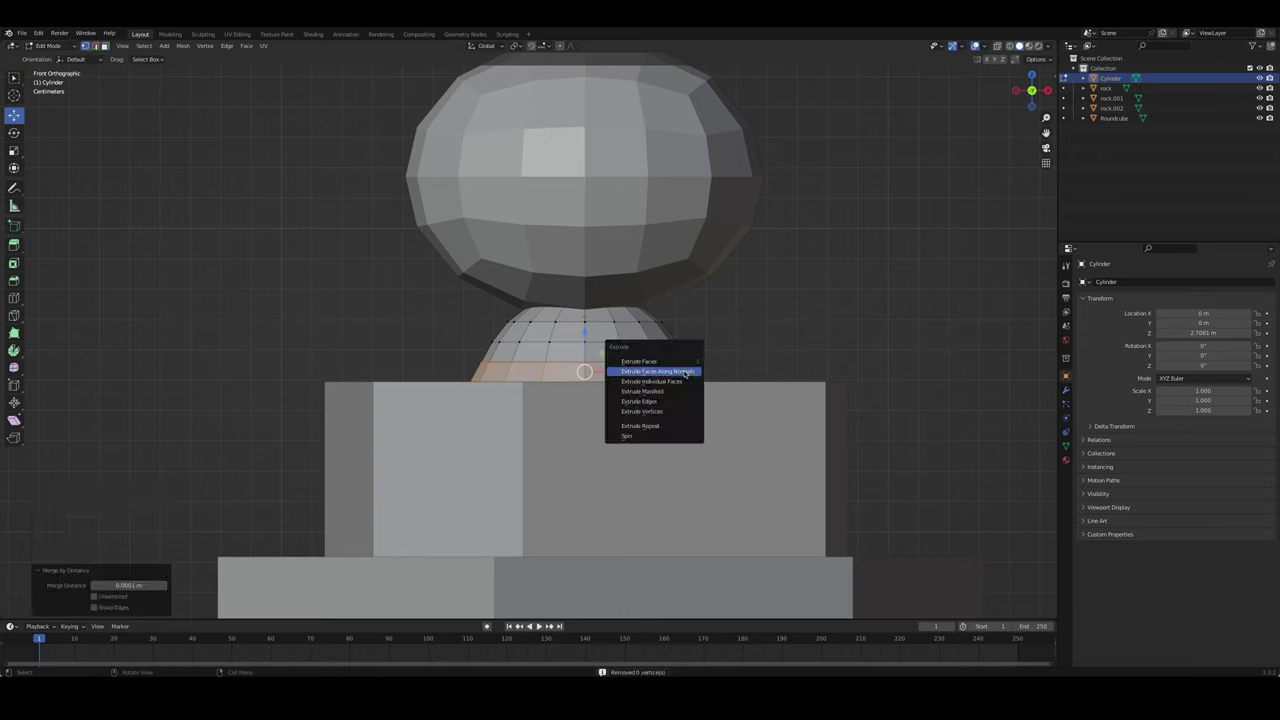
click(686, 374)
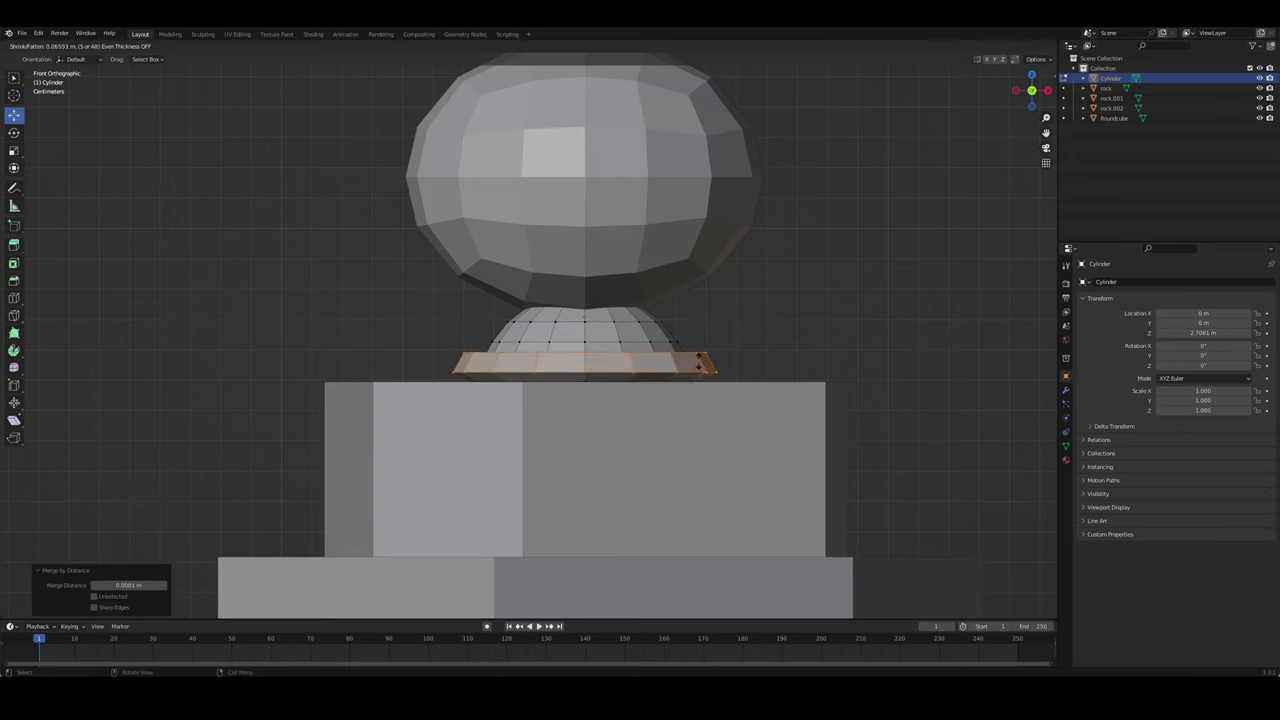
click(699, 360)
middle_drag(699, 360, 814, 394)
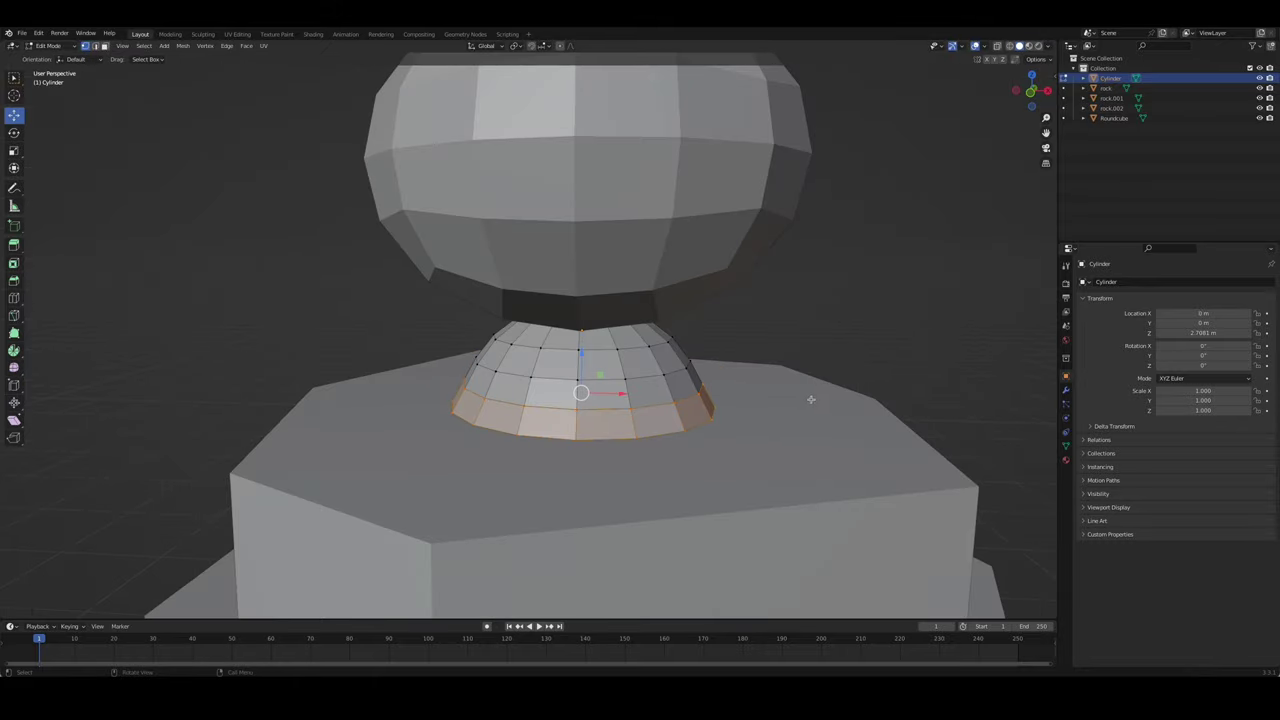
key(Tab)
- With the transform panel shown, merge overlapping vertices again and push the base faces outward
click(1054, 84)
middle_drag(757, 257, 798, 267)
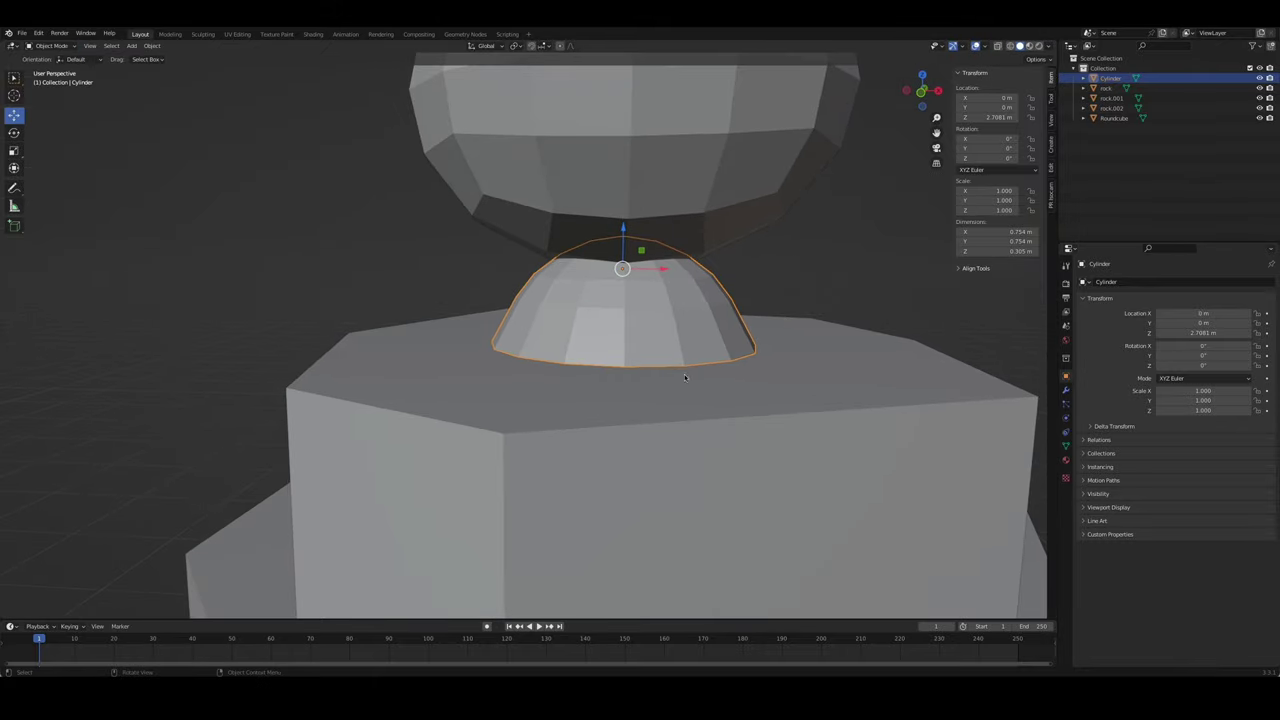
key(Tab)
key(m)
click(704, 357)
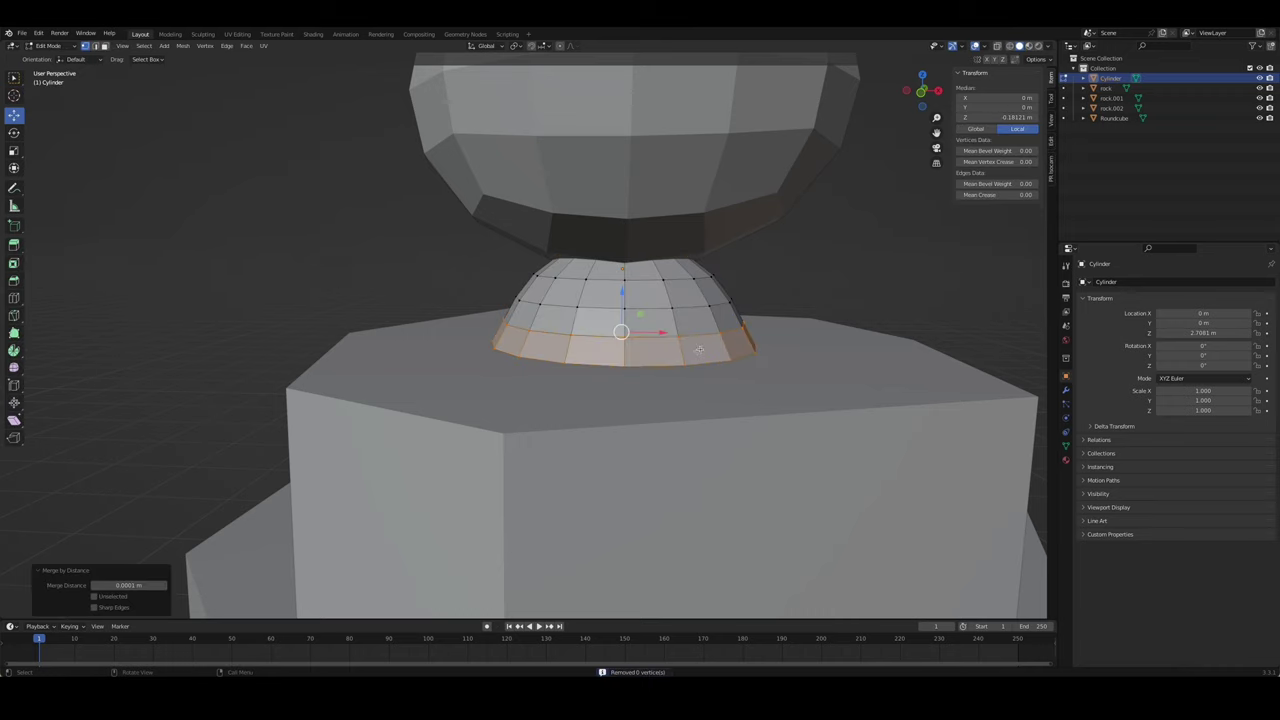
click(721, 345)
middle_drag(704, 348, 762, 336)
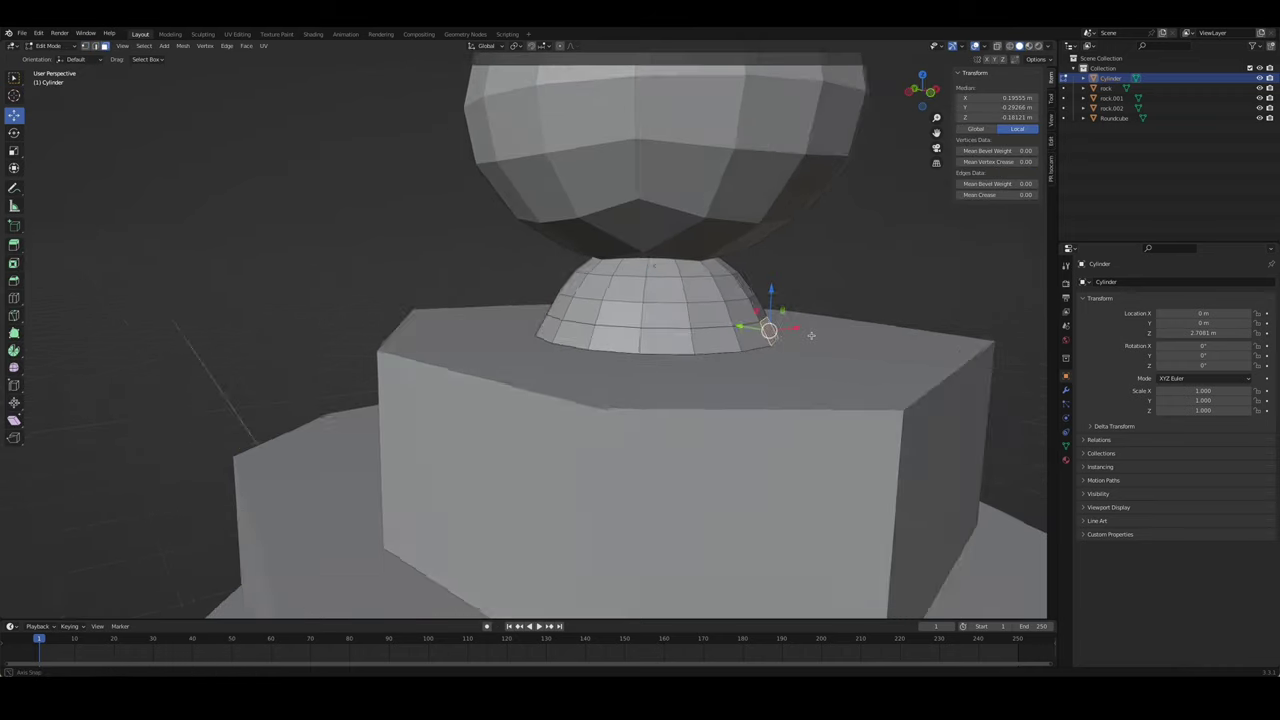
click(824, 346)
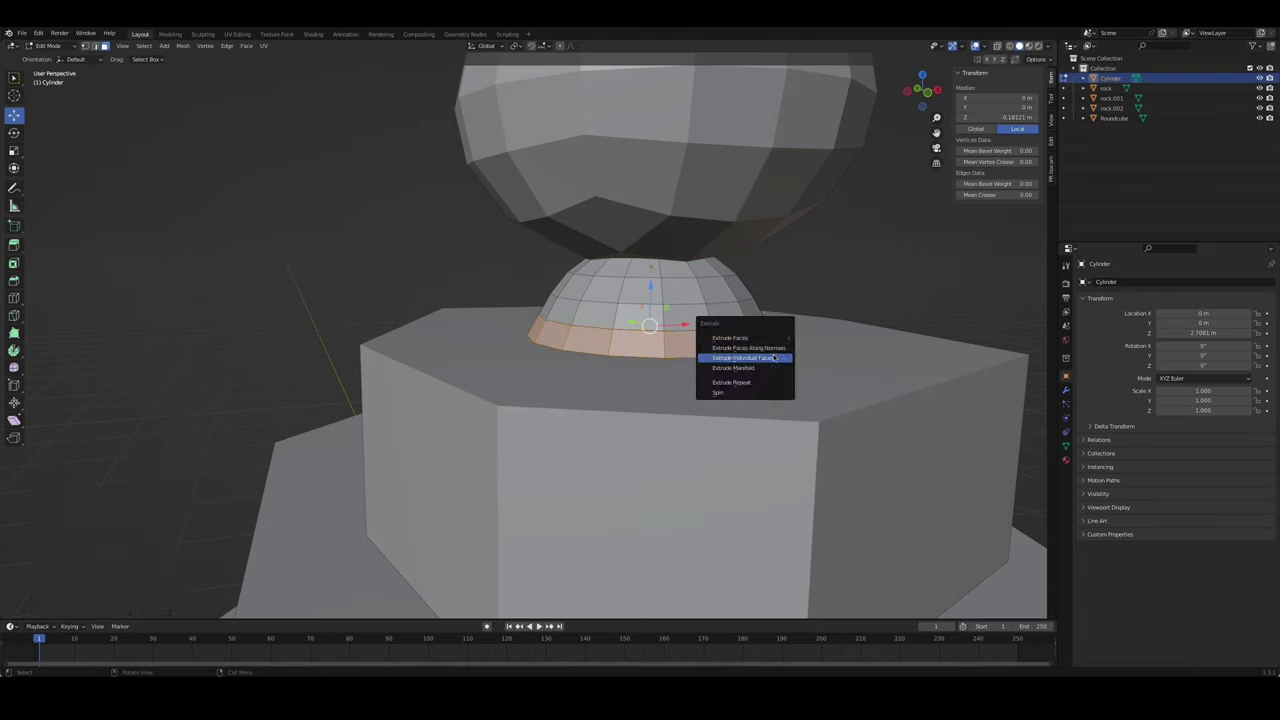
- Extrude the base face ring along its normals into an outward rim
click(774, 358)
click(771, 364)
click(722, 345)
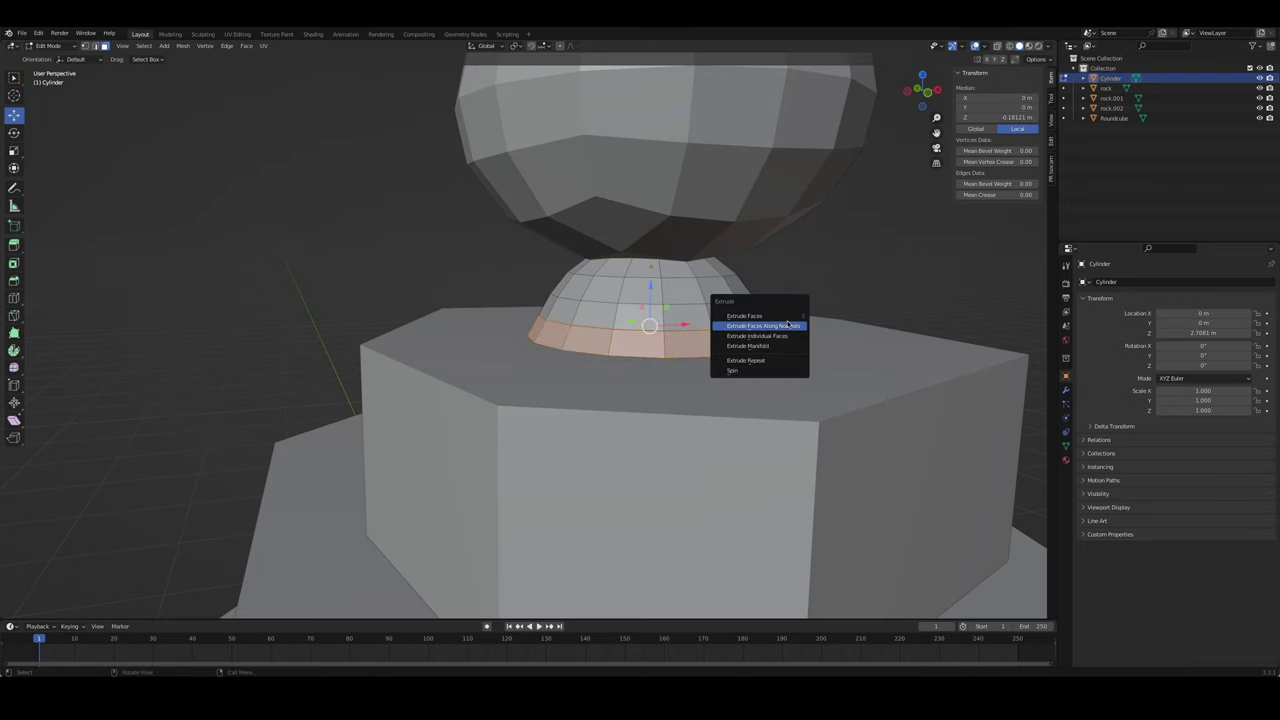
click(788, 325)
click(811, 371)
key(KP_1)
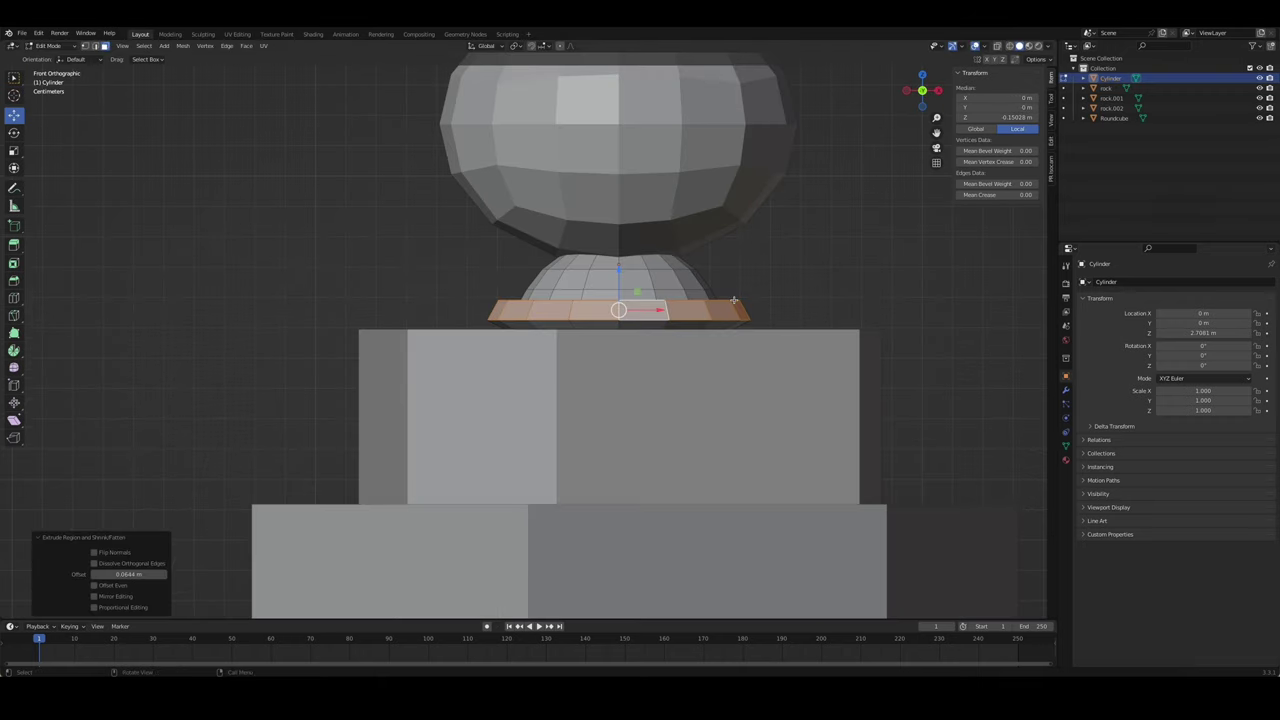
click(744, 357)
- Lower the rim faces along Z and inspect the rim from the side
key(g)
key(z)
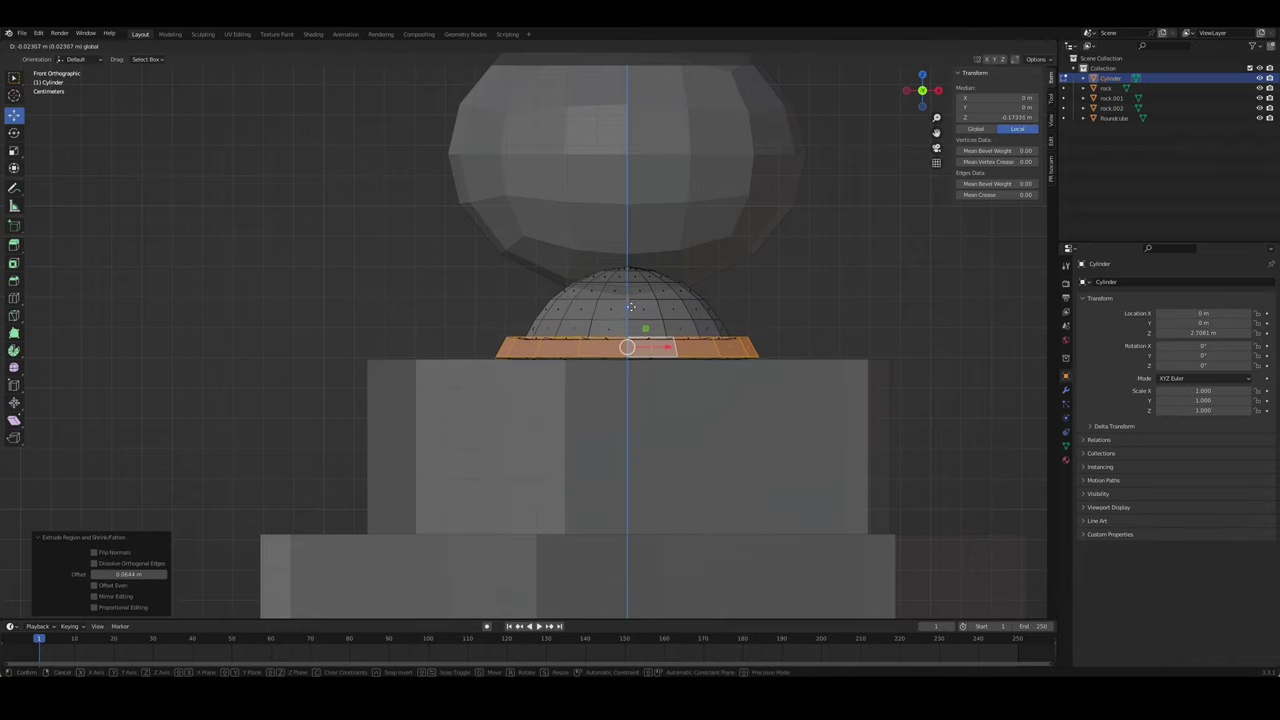
click(660, 349)
middle_drag(686, 354, 811, 377)
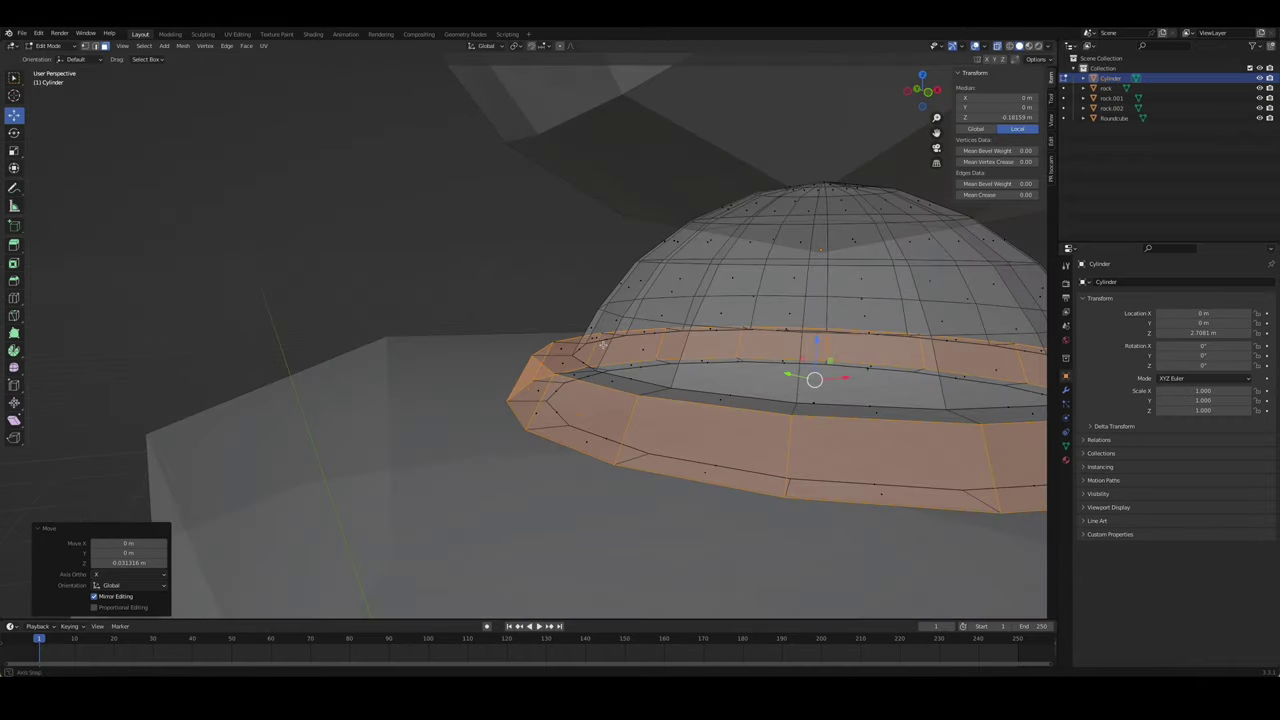
key(KP_3)
shift+middle_drag(553, 297, 751, 286)
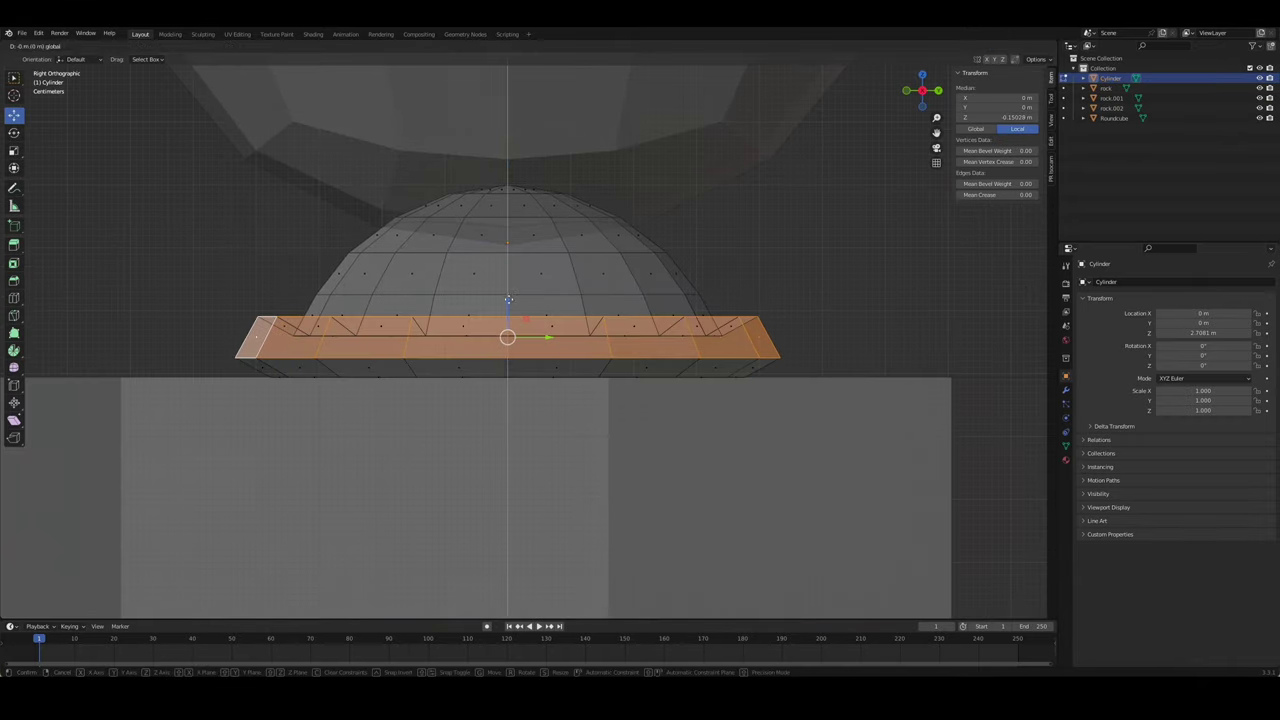
key(alt+z)
- Move the rim's bottom face ring vertically to set the rim height
click(763, 310)
alt+click(700, 350)
key(g)
key(z)
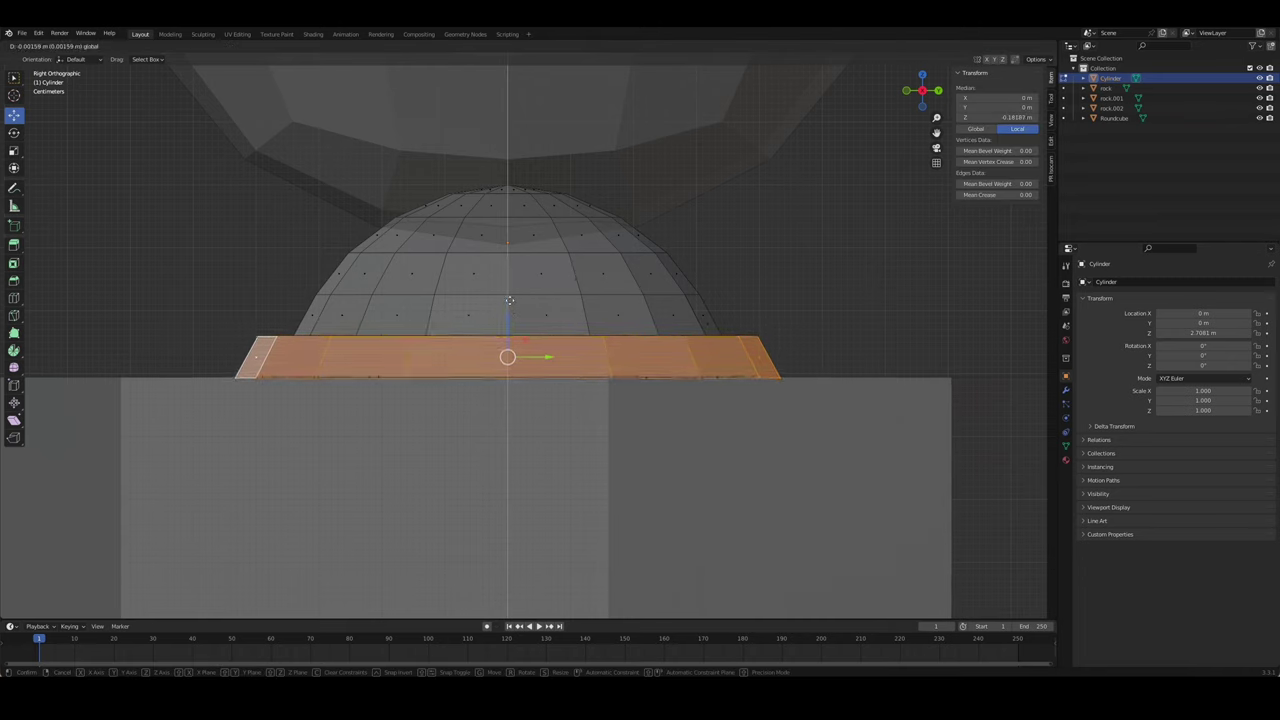
click(511, 294)
- Flatten the rim's top edge ring along Z and adjust its bottom edge into a flat collar
key(alt+a)
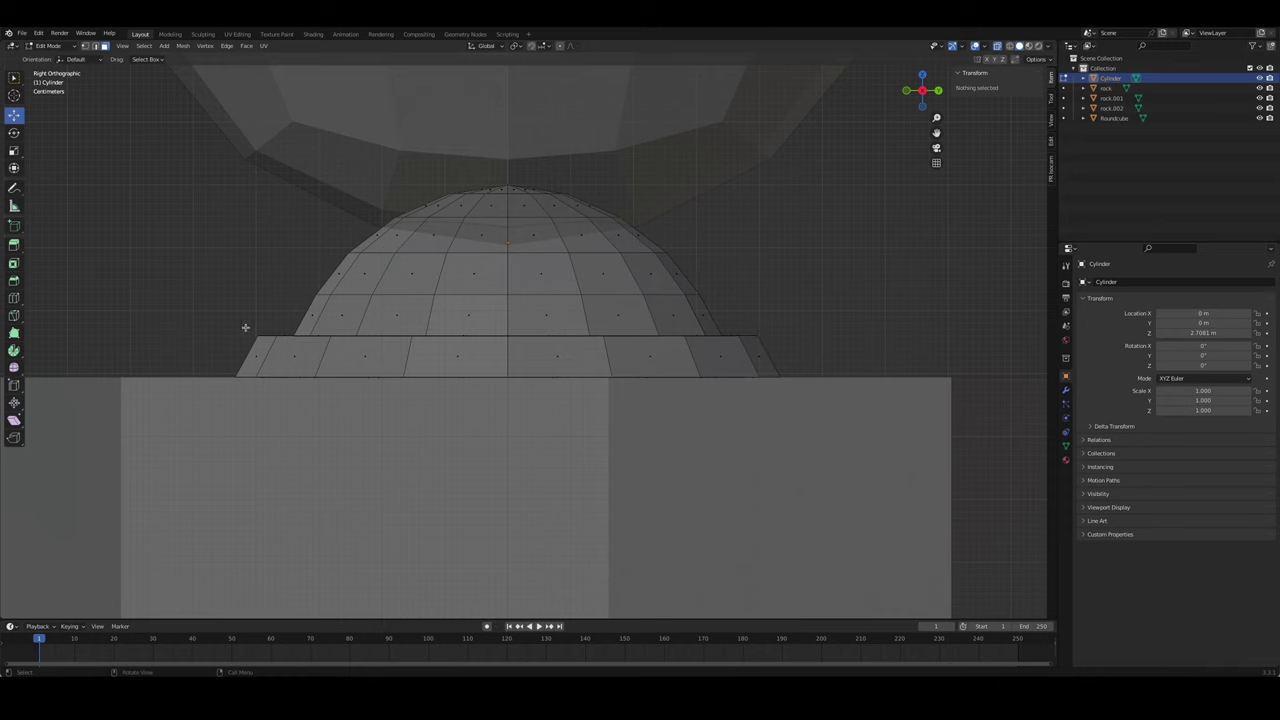
key(a)
drag(245, 326, 750, 342)
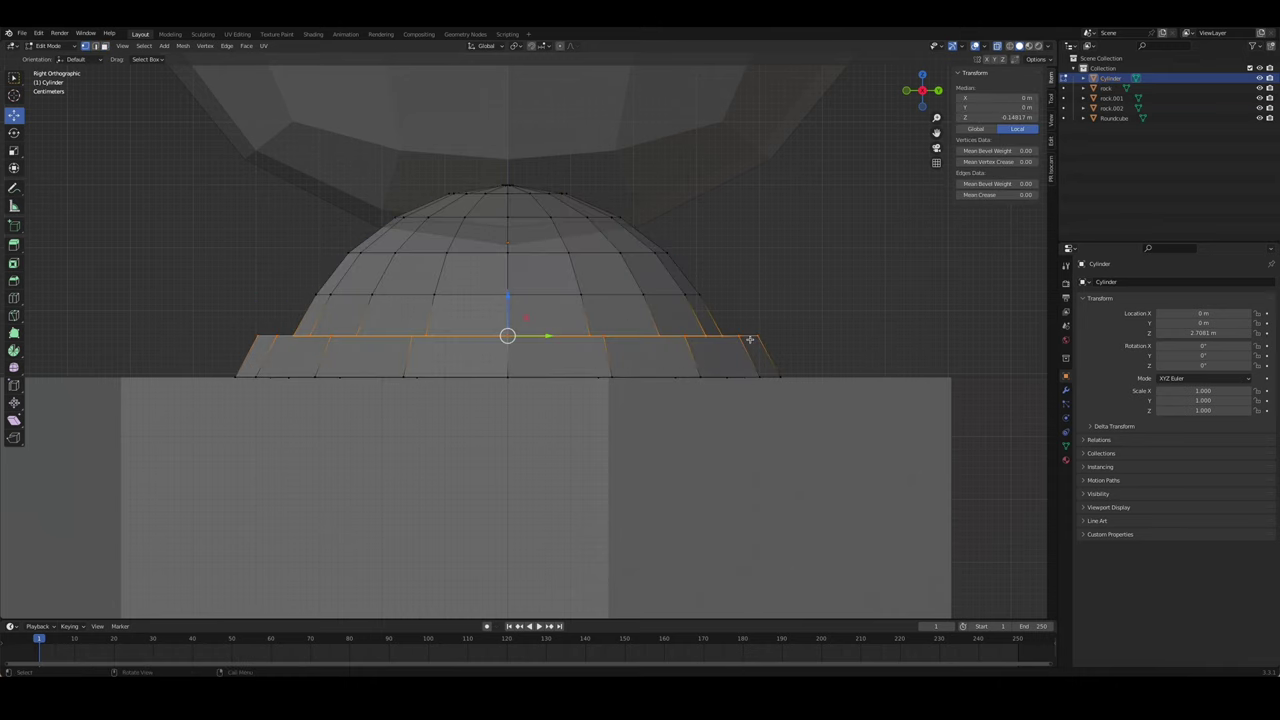
key(s)
key(z)
click(741, 281)
drag(200, 357, 811, 424)
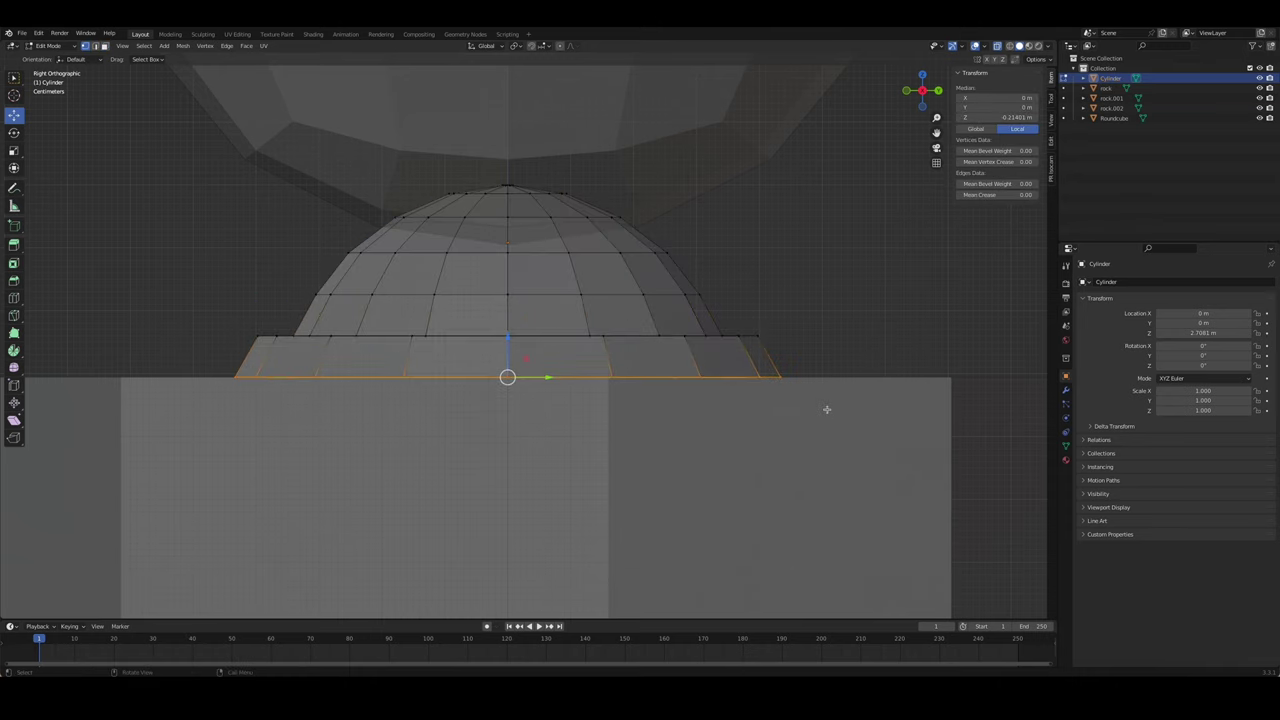
click(825, 408)
key(Tab)
middle_drag(825, 408, 824, 327)
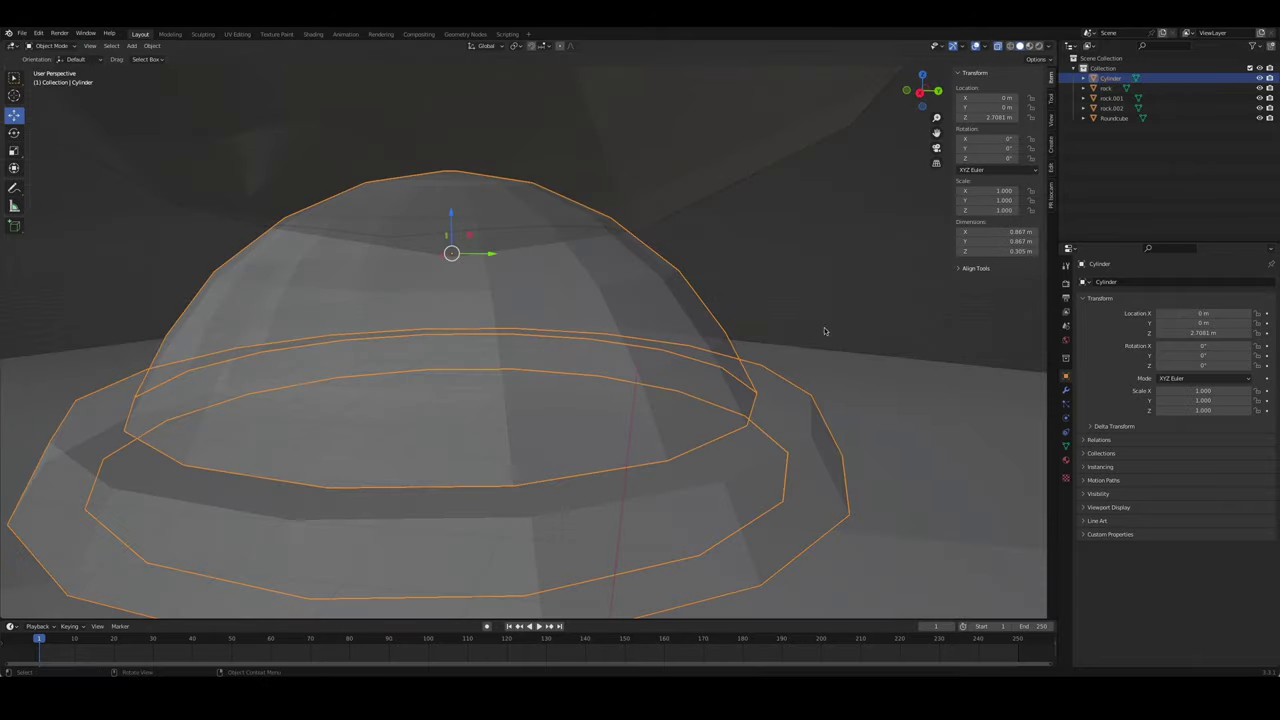
scroll(808, 364, down, 3)
- Select the round lamp body and orbit around it and the pedestal
scroll(820, 372, up, 1)
middle_drag(820, 376, 700, 260)
click(660, 200)
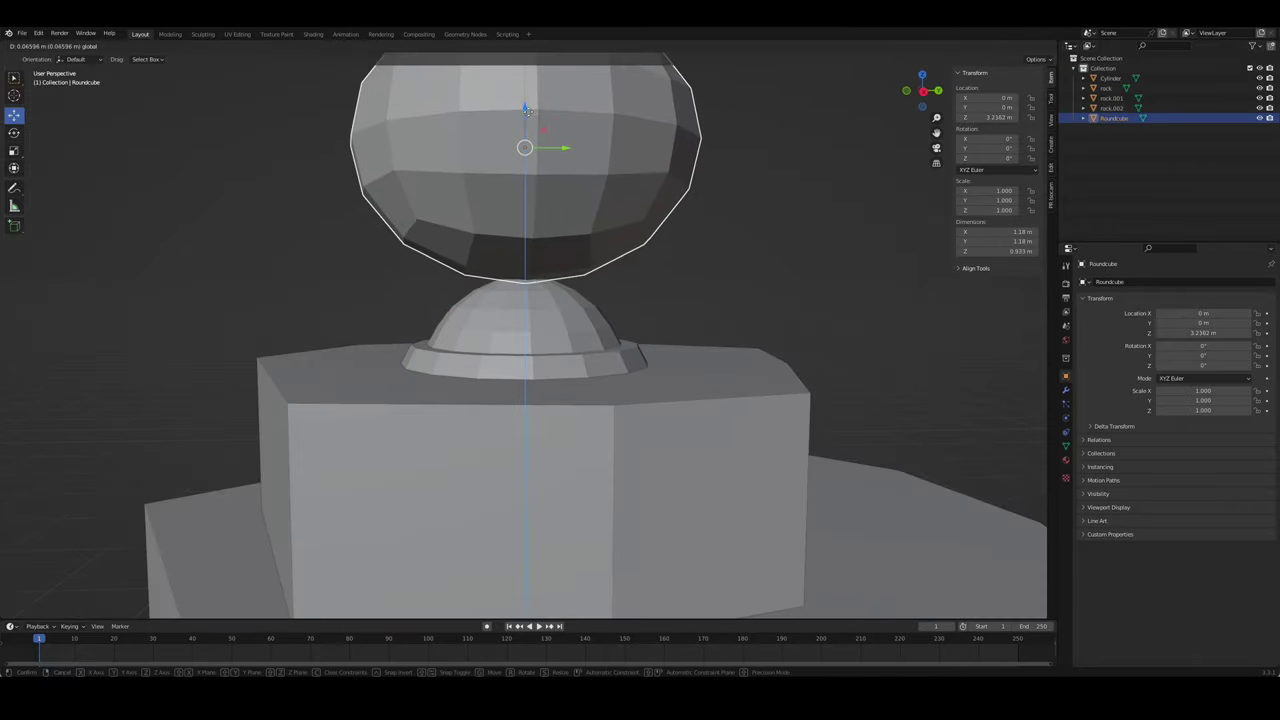
middle_drag(680, 214, 716, 273)
scroll(716, 273, up, 2)
scroll(716, 273, down, 3)
mouse_move(811, 274)
middle_down()
mouse_move(877, 288)
mouse_move(638, 349)
mouse_move(618, 313)
mouse_move(571, 309)
mouse_move(623, 329)
mouse_move(575, 274)
mouse_move(634, 266)
middle_up()
- In Edit Mode, try an inset and extrusion on the lamp body, leaving the face in place
key(Tab)
key(i)
click(671, 266)
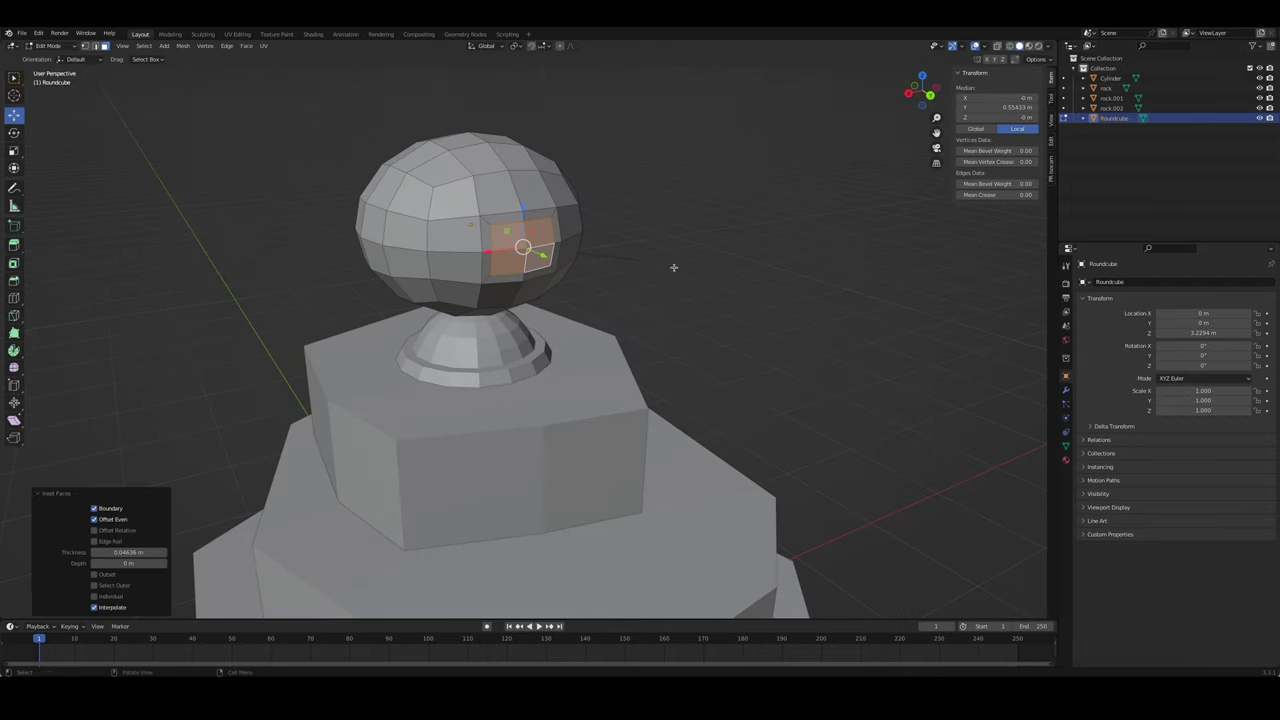
key(KP_1)
right_click(803, 234)
mouse_move(803, 234)
middle_down()
mouse_move(701, 240)
mouse_move(754, 243)
mouse_move(774, 266)
middle_up()
key(KP_1)
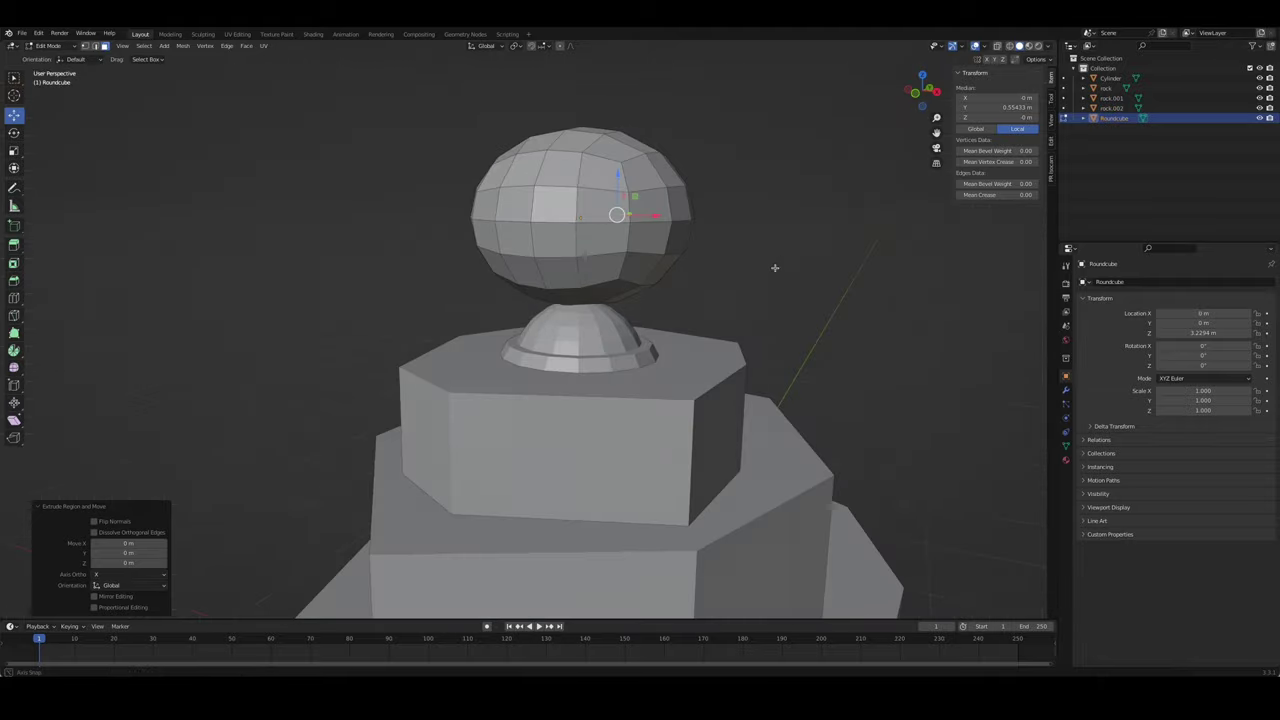
- Inset a face on the lamp's side and round it into a circle
click(620, 255)
mouse_move(626, 257)
middle_down()
mouse_move(663, 251)
mouse_move(651, 251)
middle_up()
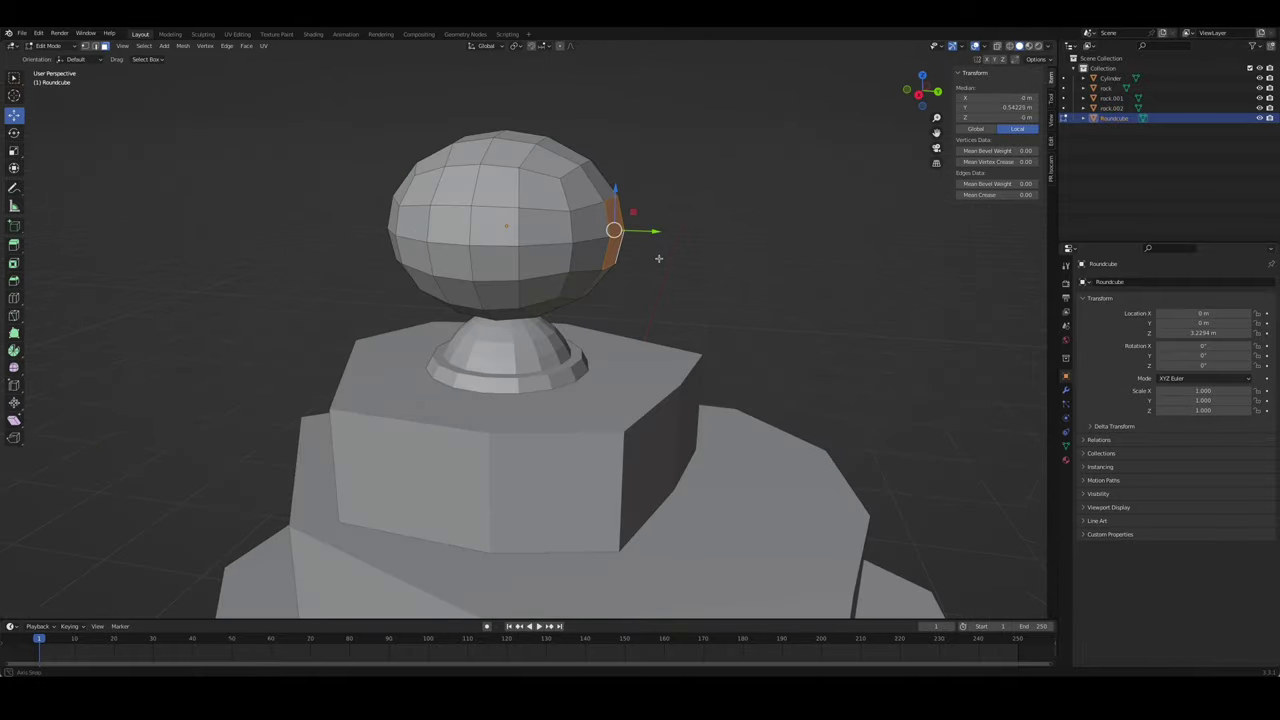
scroll(737, 257, down, 3)
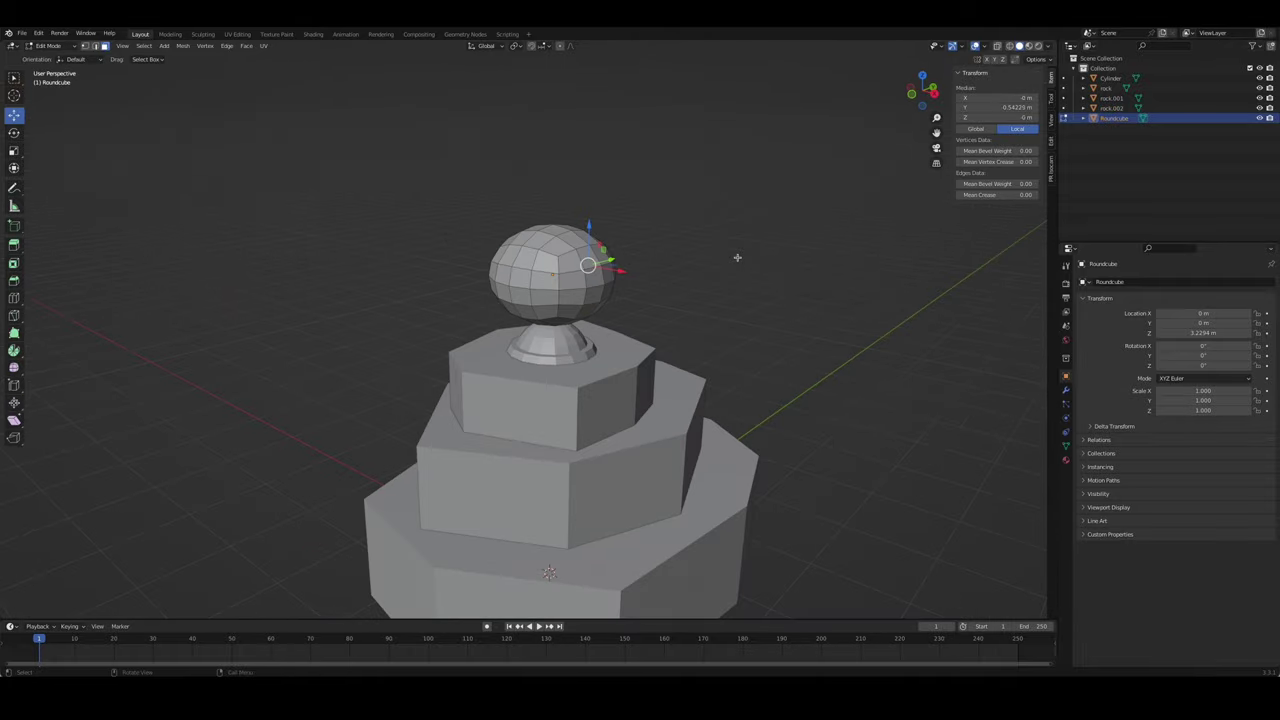
click(850, 311)
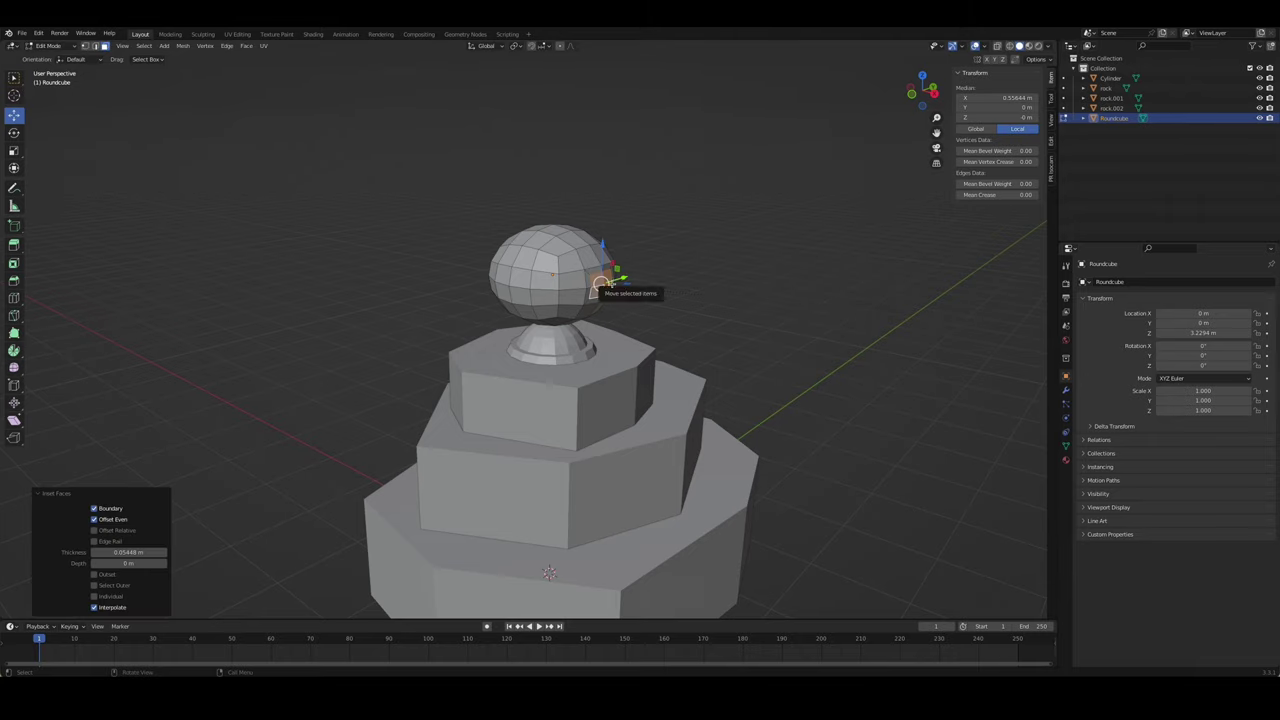
right_click(606, 287)
click(672, 283)
- Shrink the circular side face and return to front view
scroll(771, 291, up, 4)
middle_drag(771, 291, 802, 242)
key(s)
click(760, 251)
key(KP_1)
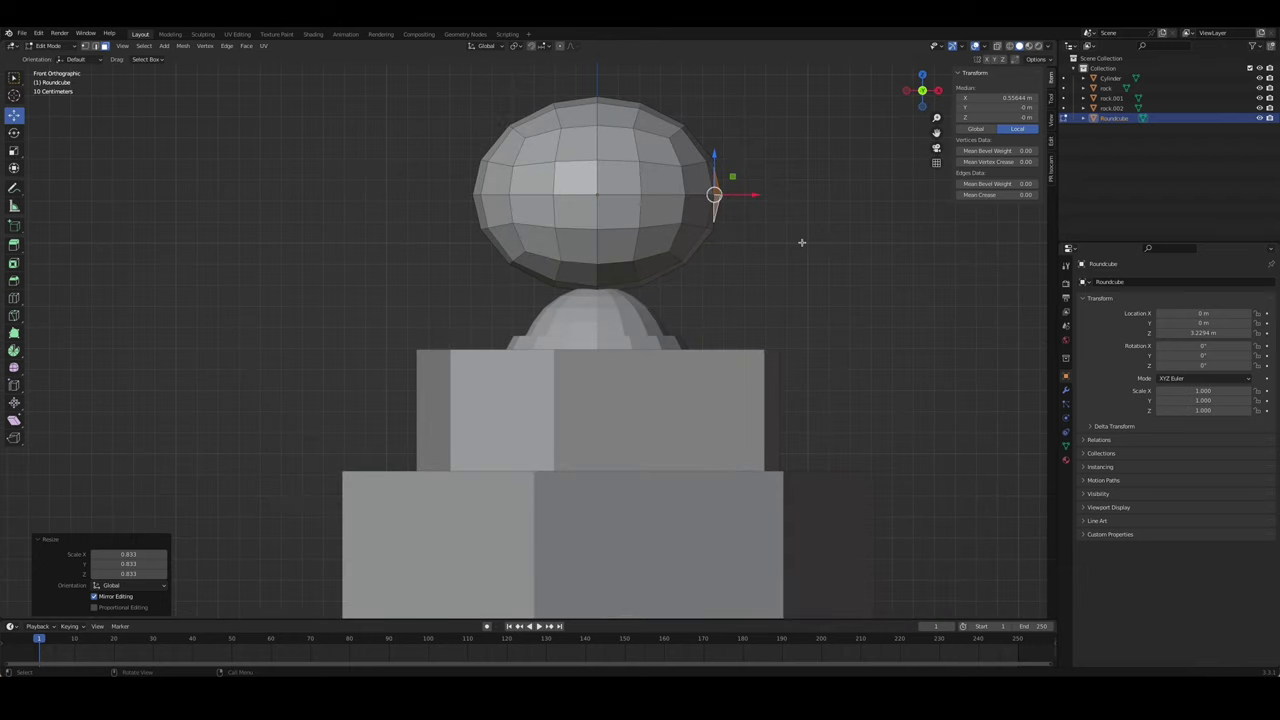
- Extrude a short spout and flatten its end face along X, with X-ray on
key(e)
click(780, 207)
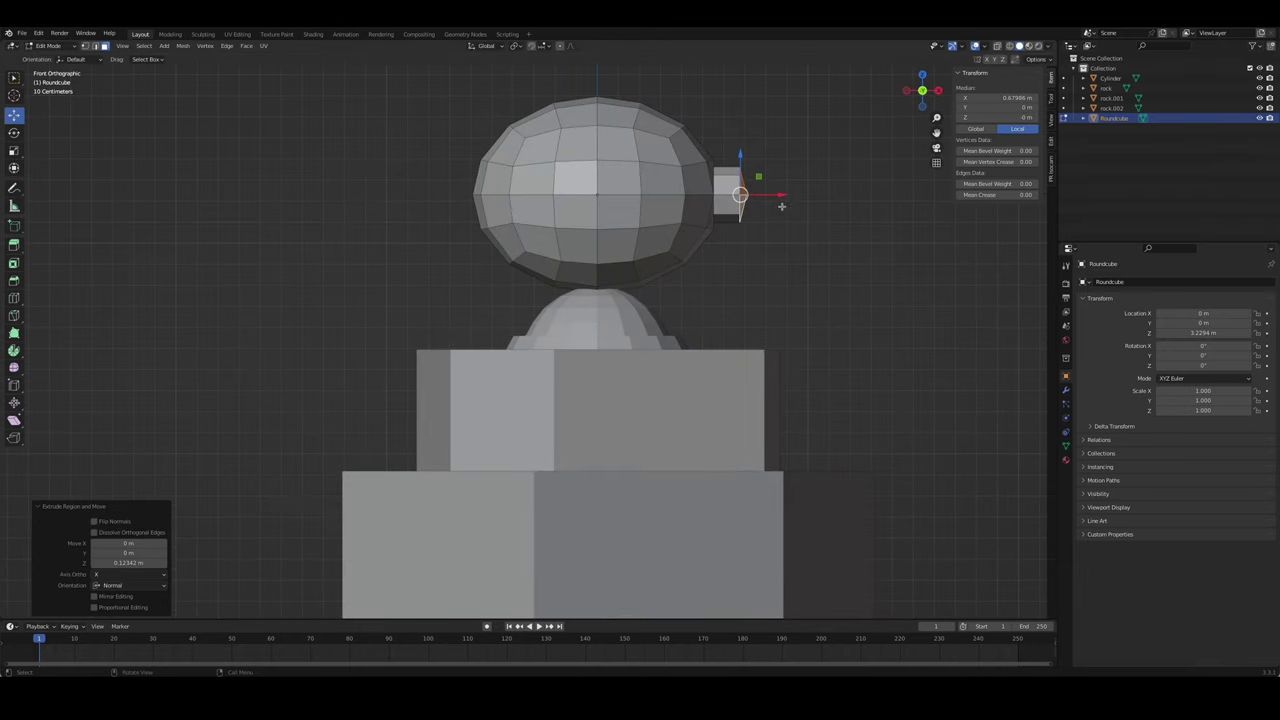
key(alt+z)
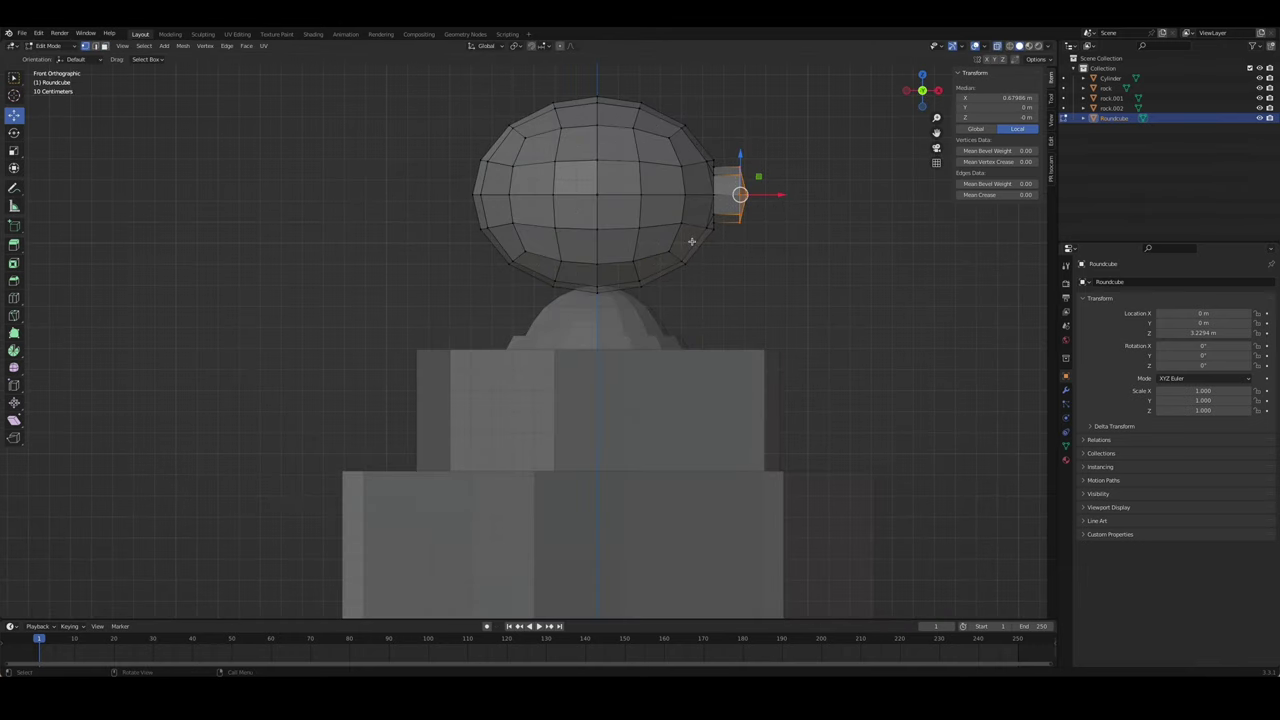
key(s)
key(x)
key(Return)
mouse_move(855, 222)
middle_down()
mouse_move(789, 251)
mouse_move(904, 264)
mouse_move(823, 243)
middle_up()
- Extend the spout another section along X and resize its end face
key(e)
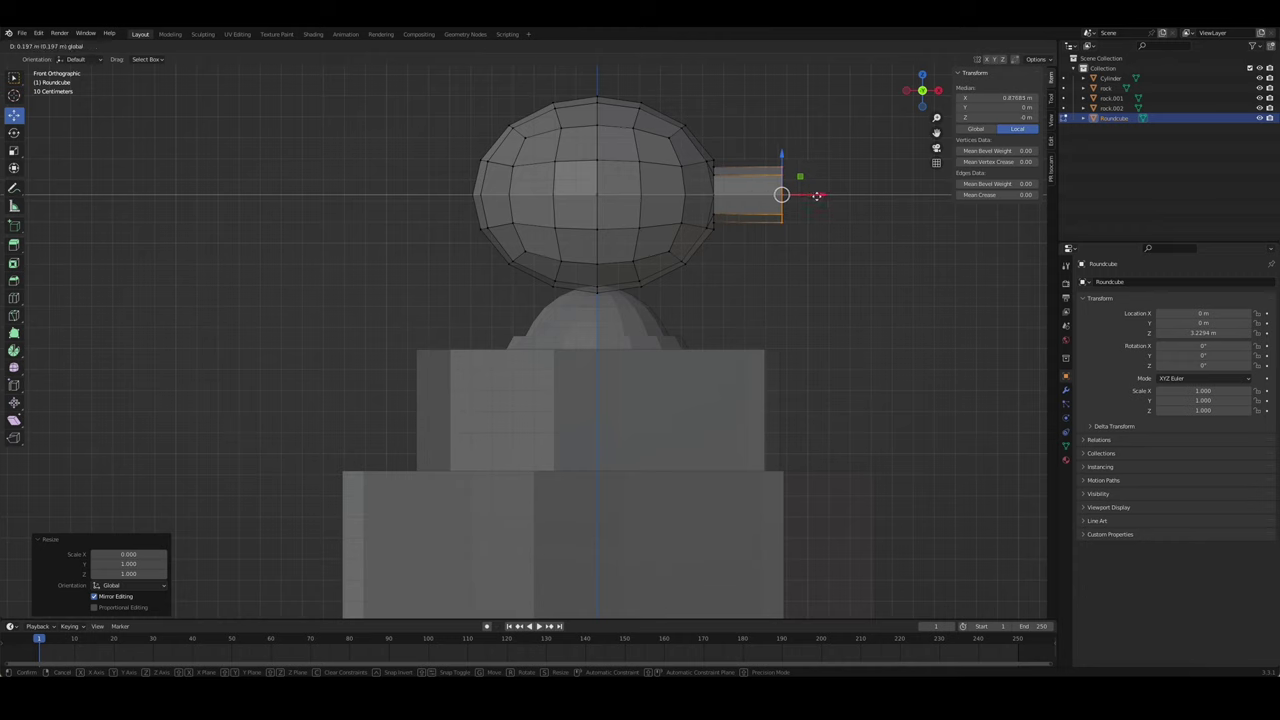
click(790, 193)
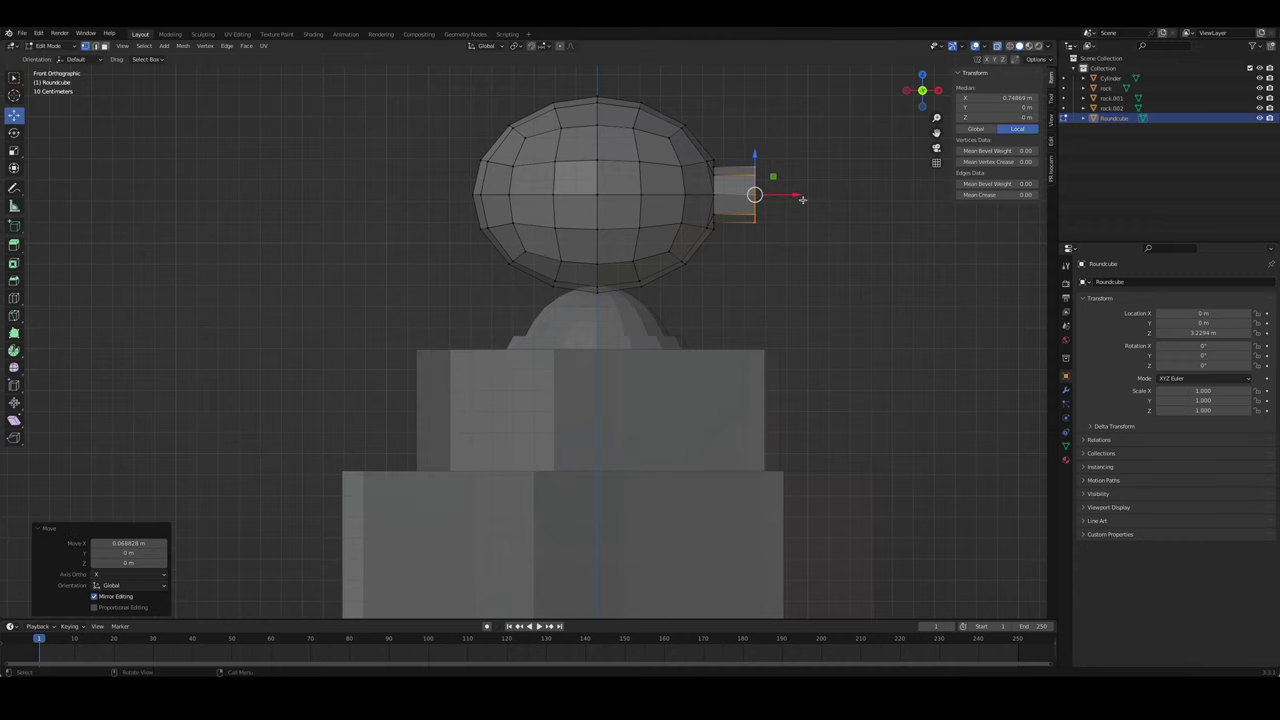
key(e)
right_click(839, 201)
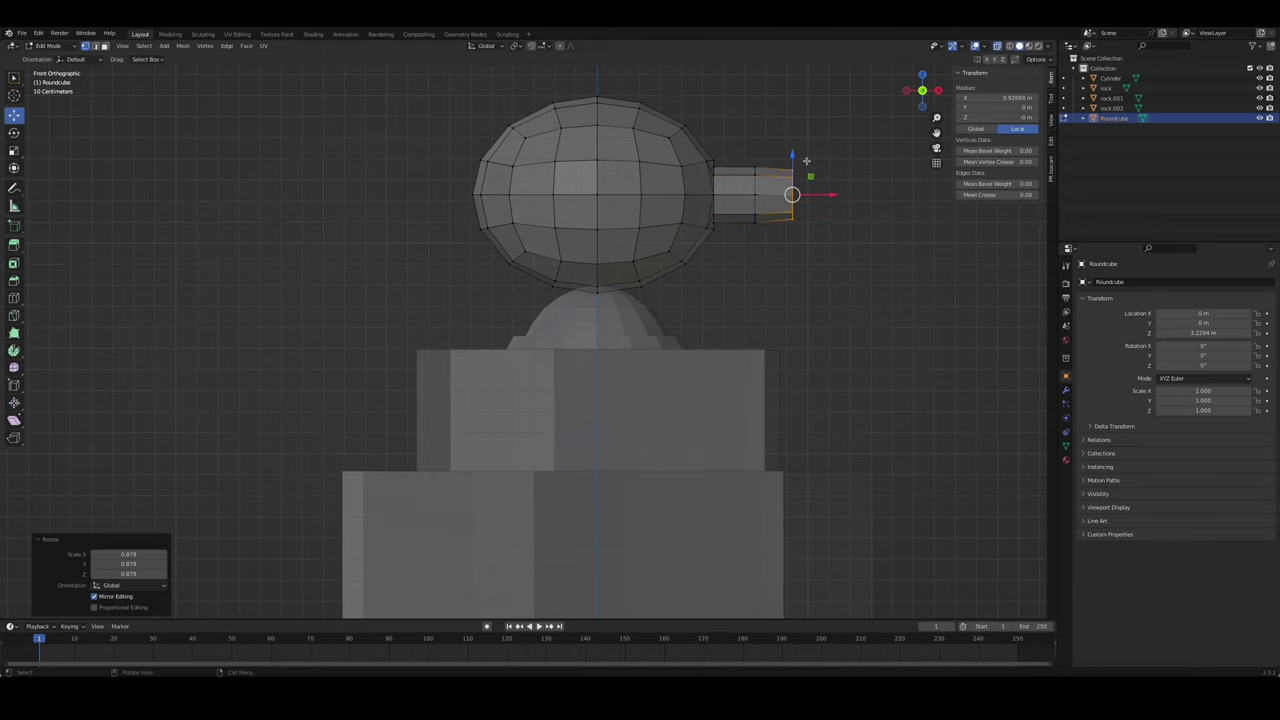
key(ctrl+z)
key(s)
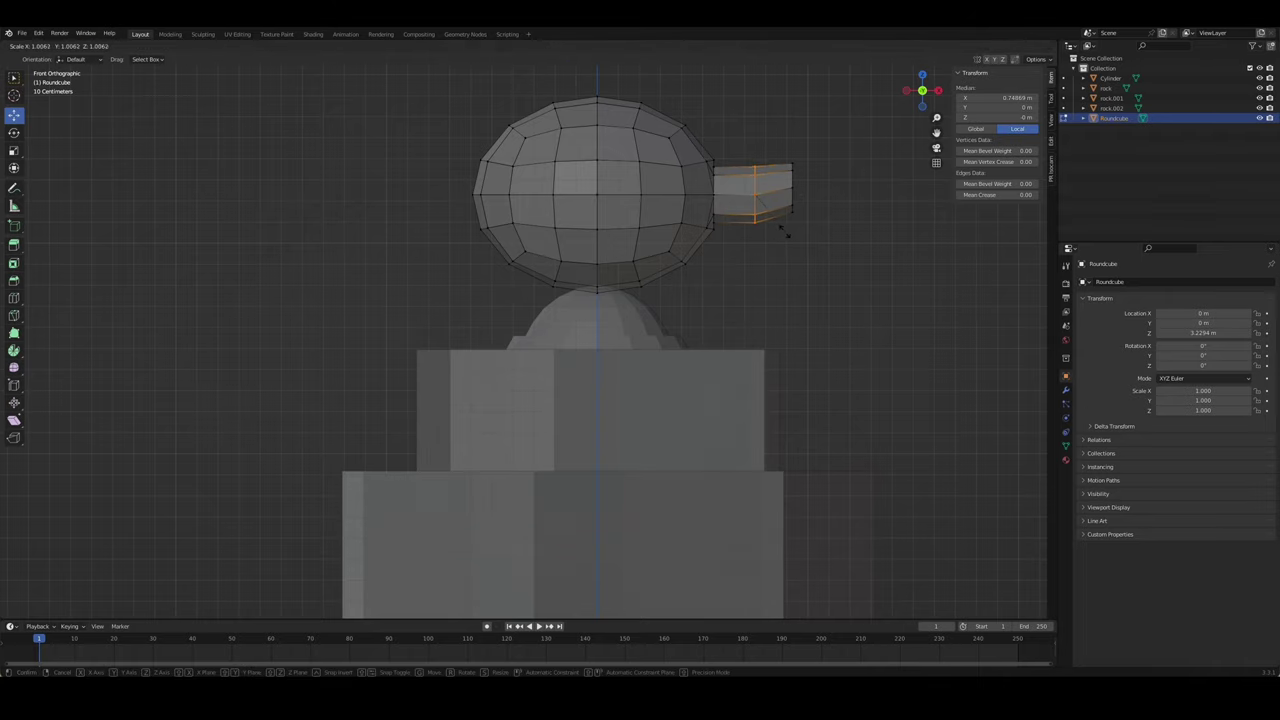
click(850, 182)
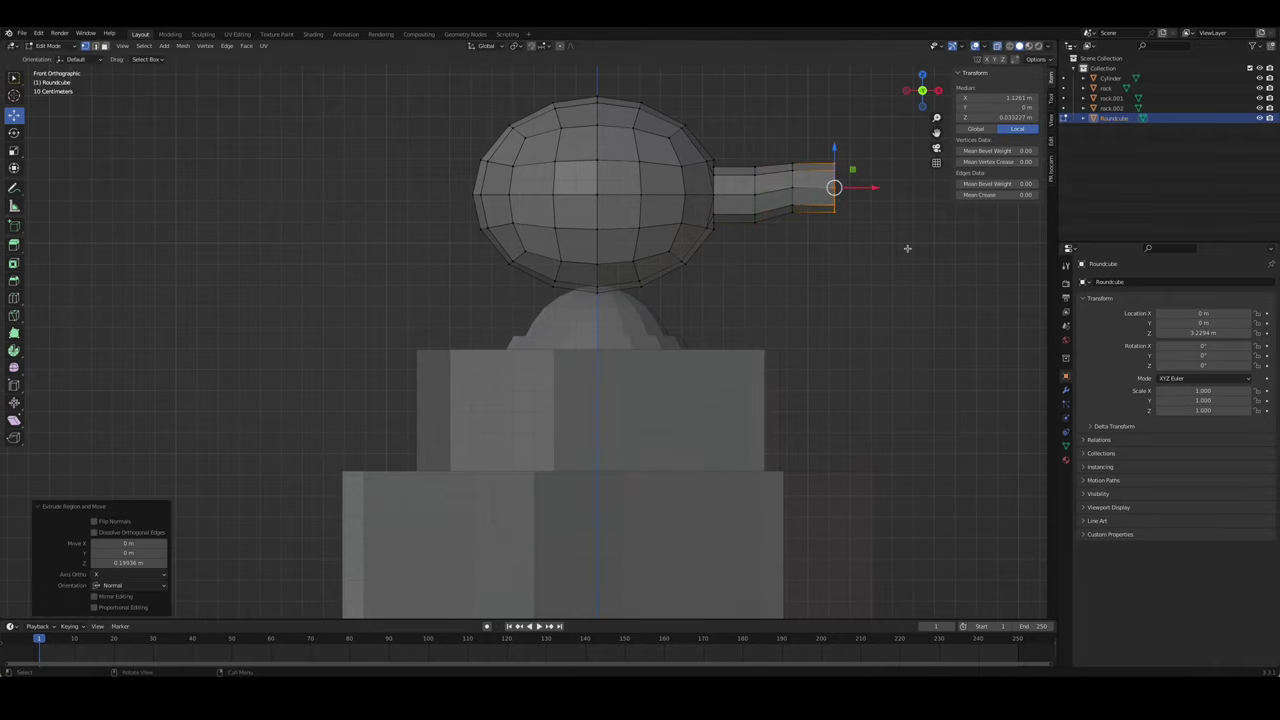
- Raise the spout end on Z, inspect it, then undo that change
key(g)
key(z)
click(875, 224)
middle_drag(875, 224, 862, 262)
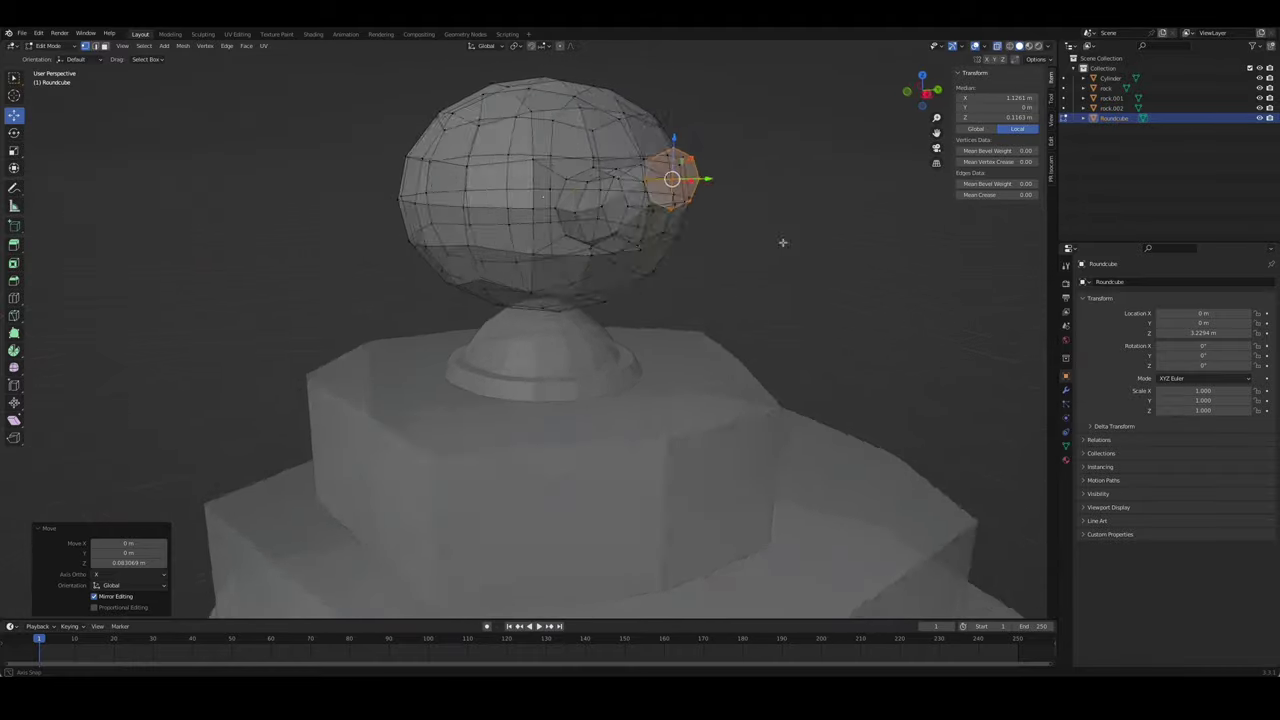
key(KP_1)
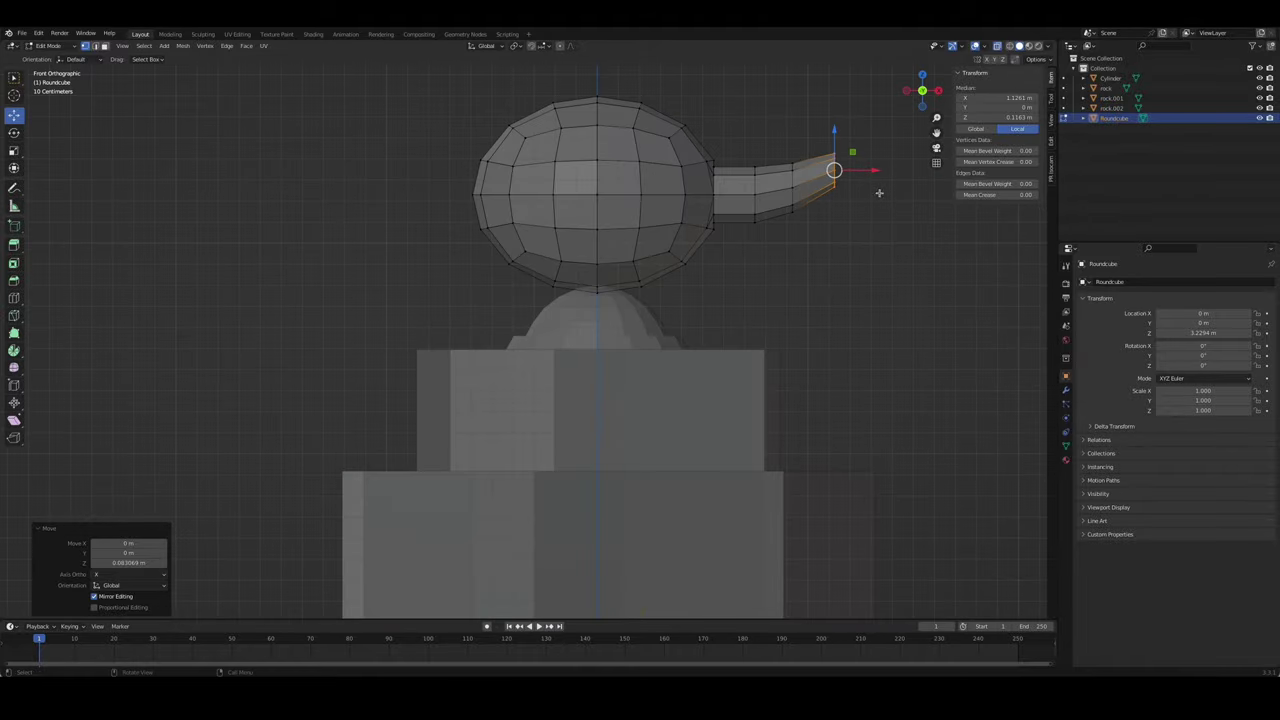
key(ctrl+z)
key(ctrl+z)
key(ctrl+z)
key(ctrl+z)
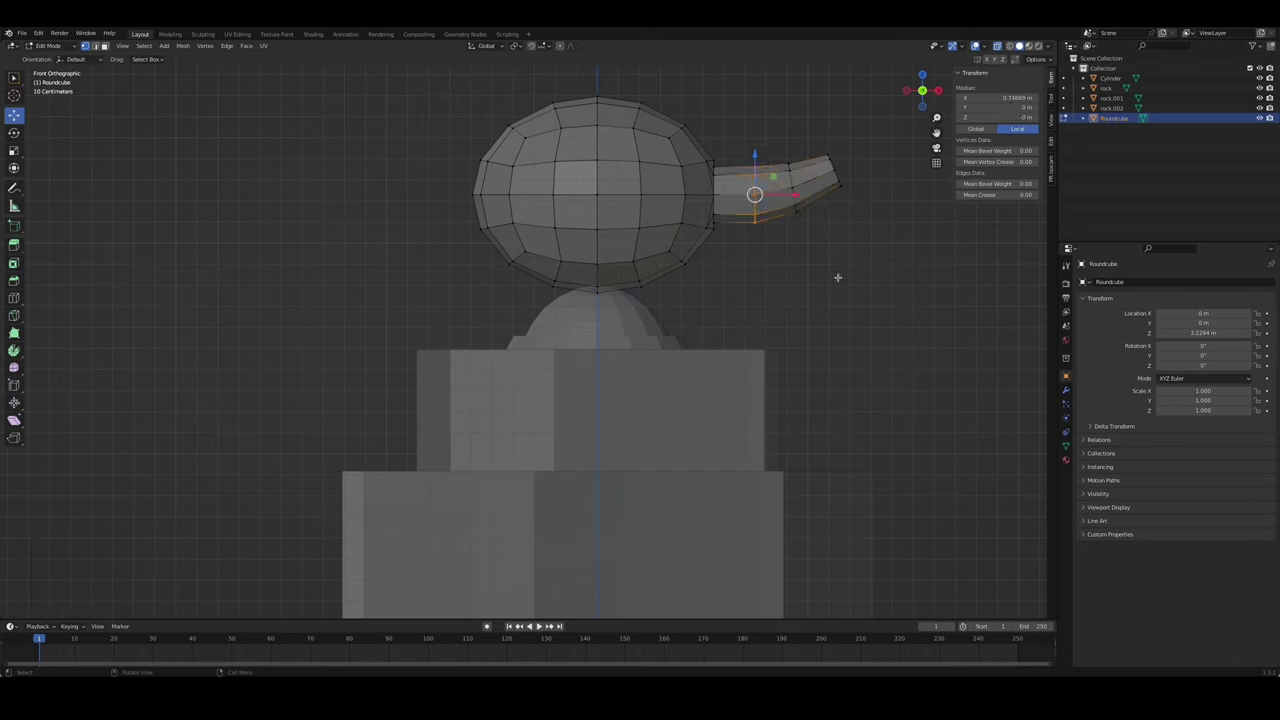
- Extrude another spout section and narrow its end into a pointed tip
click(829, 166)
key(e)
click(862, 160)
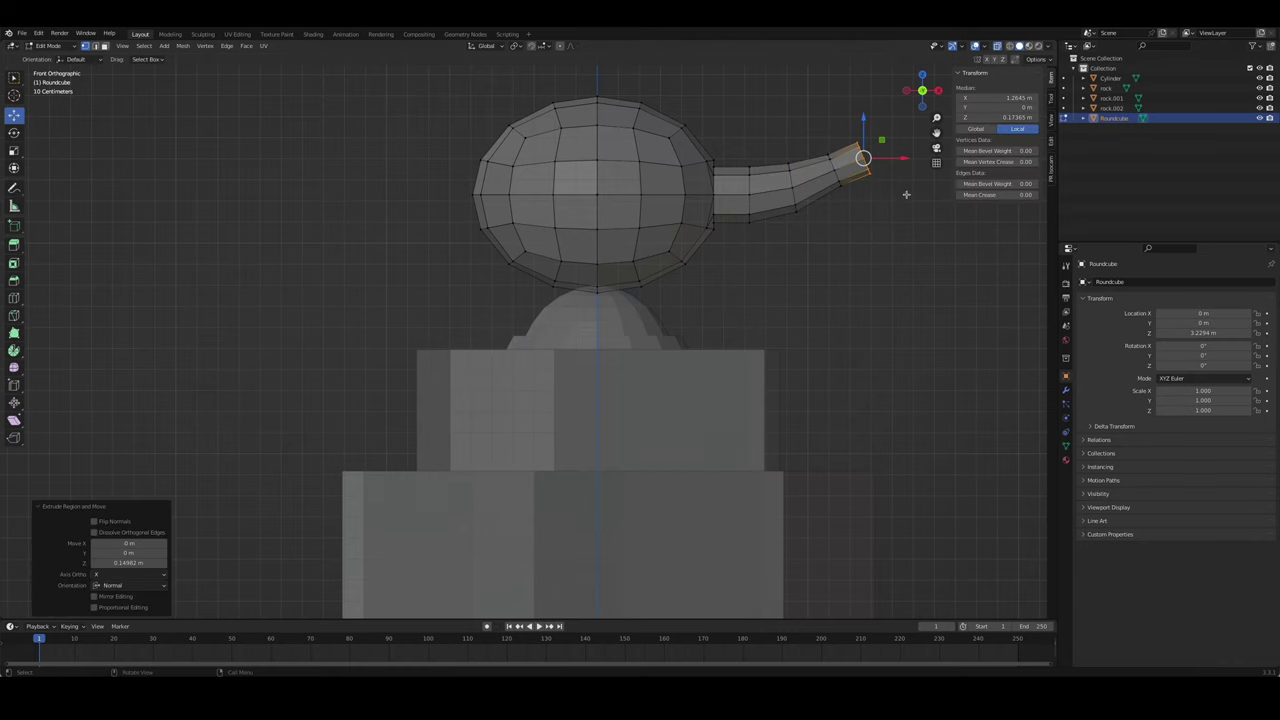
key(s)
click(896, 236)
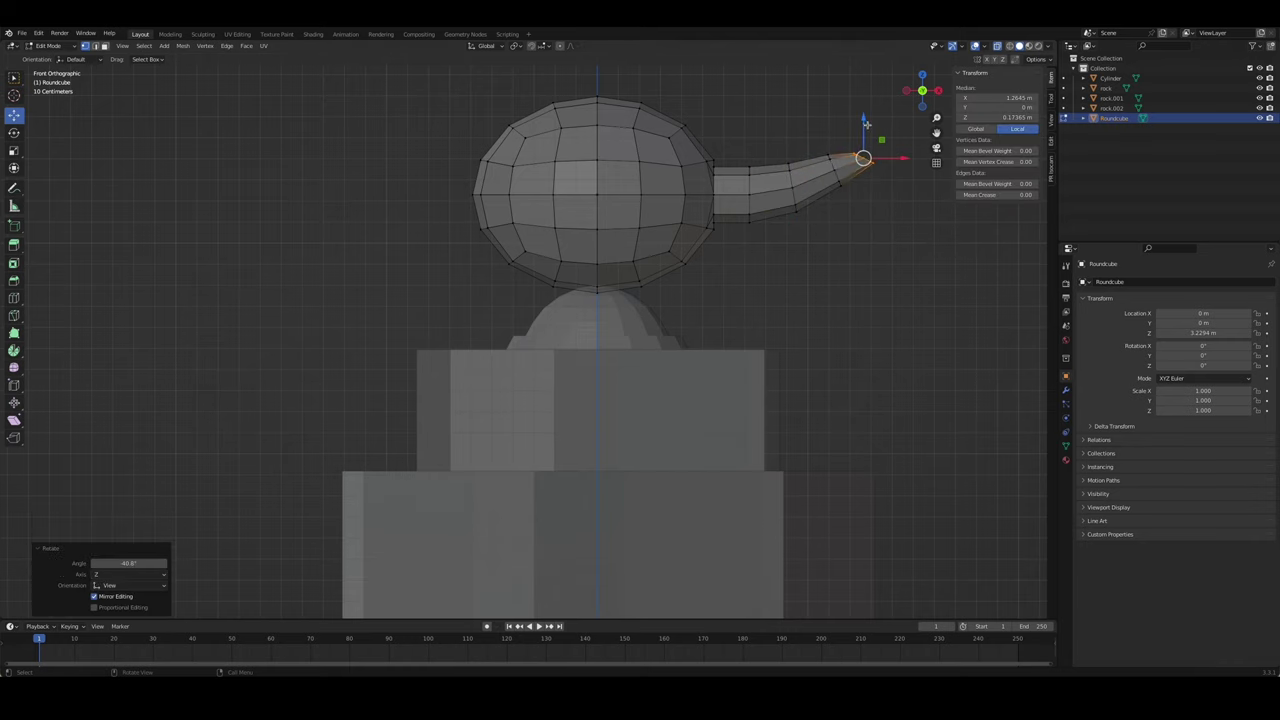
- Lift the spout tip slightly upward on Z so it curves
key(g)
key(z)
click(911, 190)
click(866, 149)
middle_drag(866, 149, 889, 268)
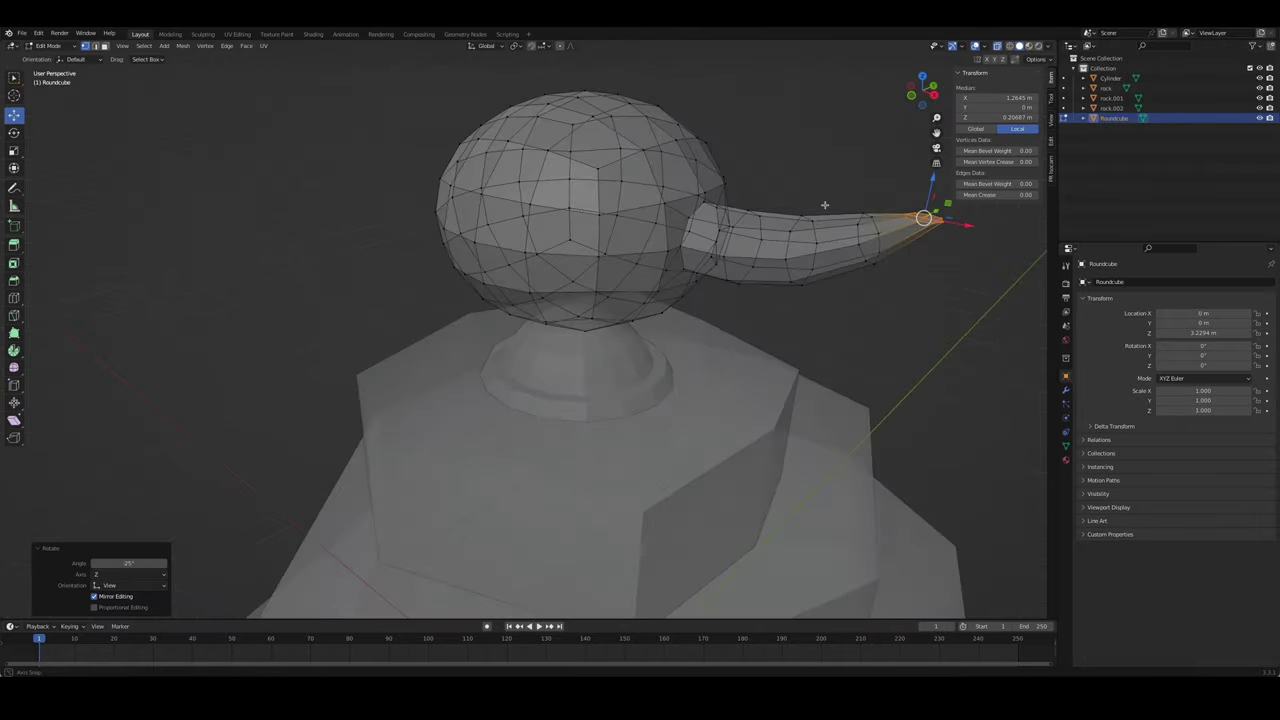
key(KP_1)
- Enlarge the spout tip slightly and return to Object Mode to review
key(s)
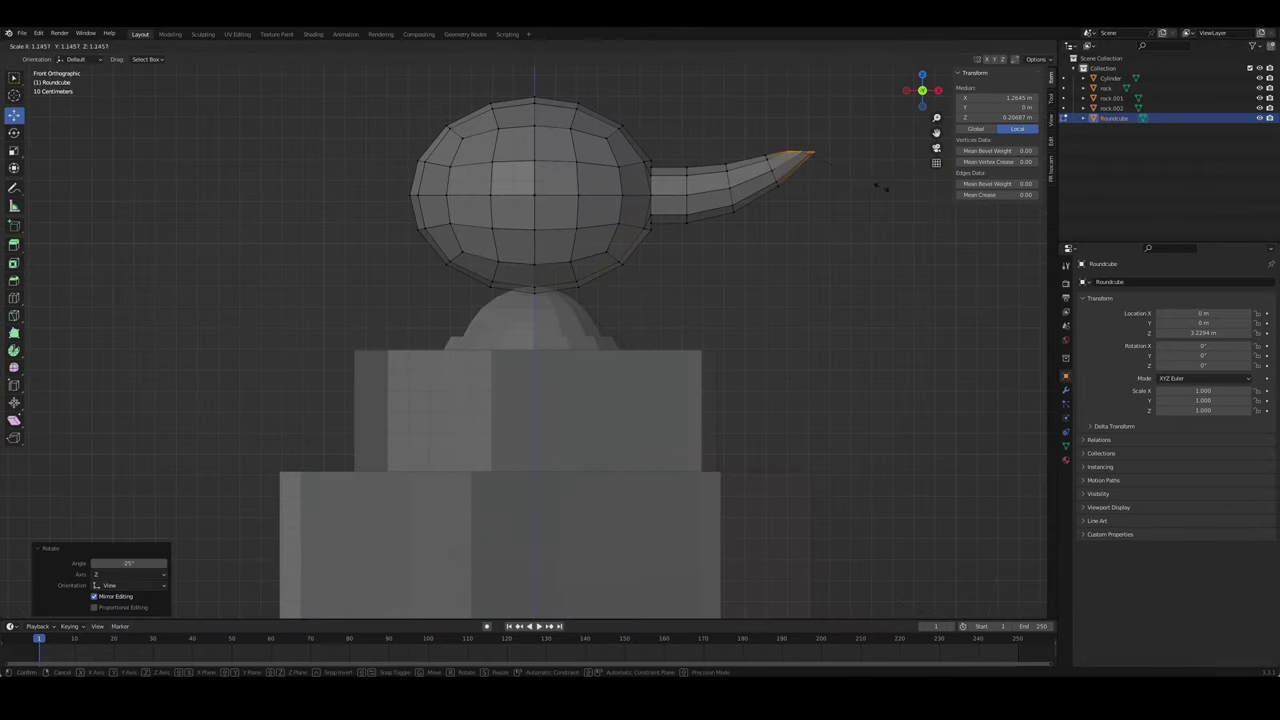
click(843, 180)
mouse_move(843, 180)
middle_down()
mouse_move(723, 257)
mouse_move(820, 251)
mouse_move(760, 268)
mouse_move(662, 245)
mouse_move(864, 241)
middle_up()
key(Tab)
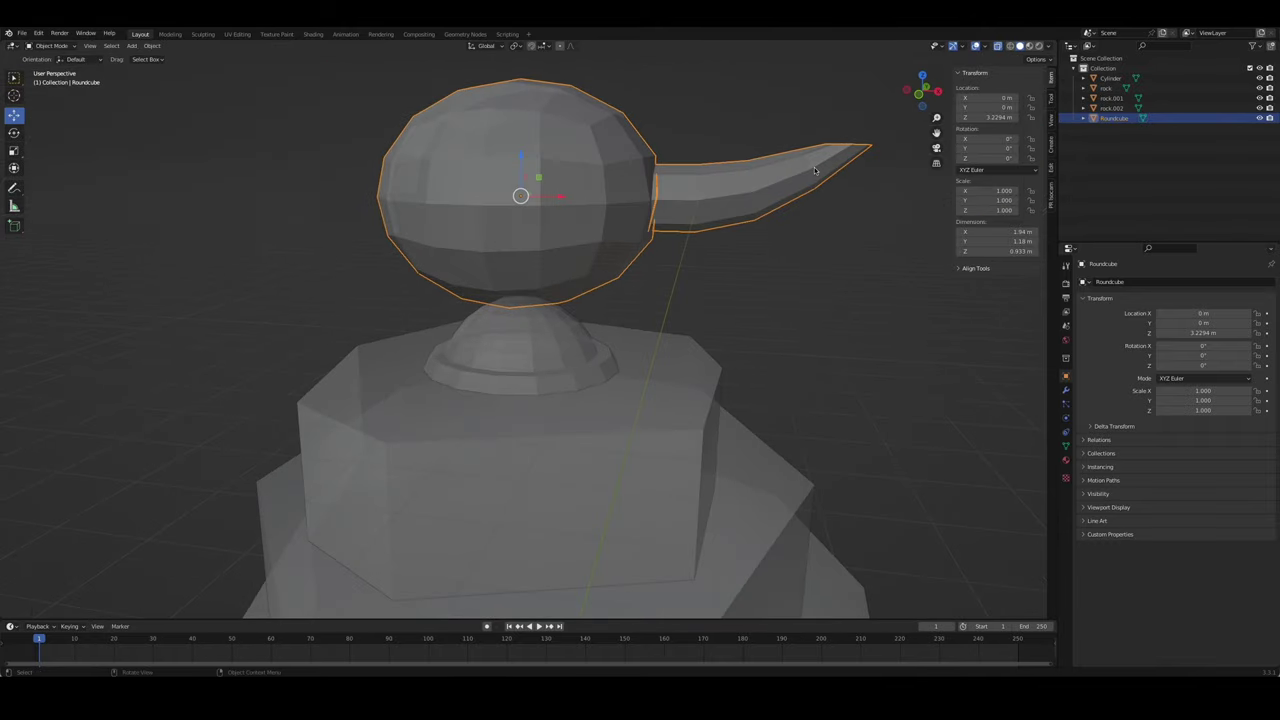
- Bend the spout upward by moving its rings and raising the tip faces
key(Tab)
key(KP_1)
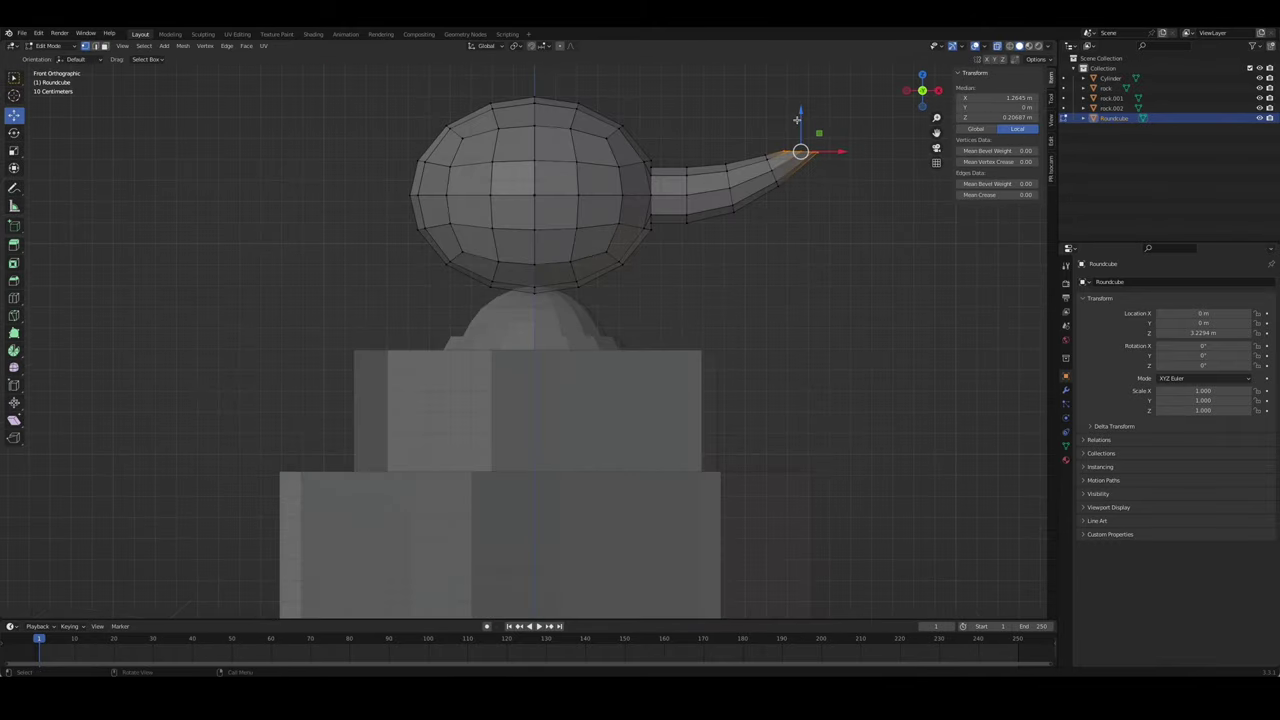
drag(797, 119, 800, 112)
alt+click(750, 180)
drag(731, 152, 731, 160)
drag(729, 190, 767, 175)
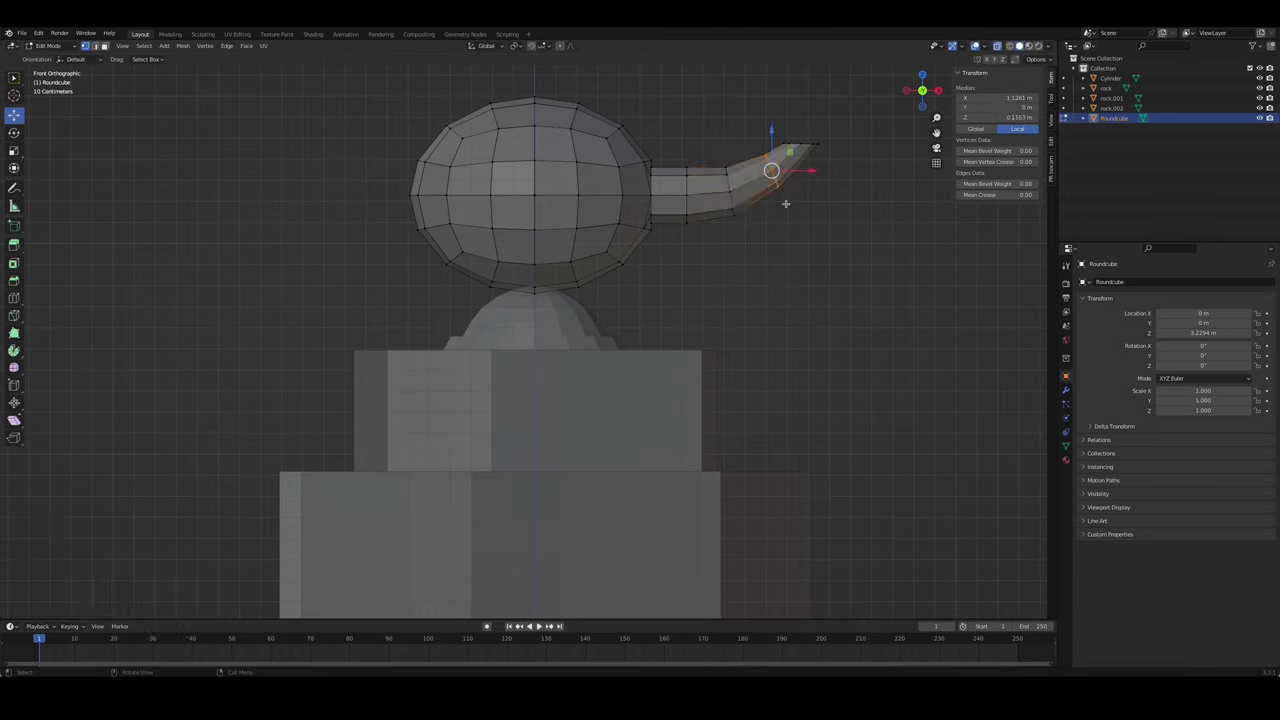
mouse_move(722, 95)
mouse_down()
mouse_move(863, 262)
mouse_move(842, 245)
mouse_up()
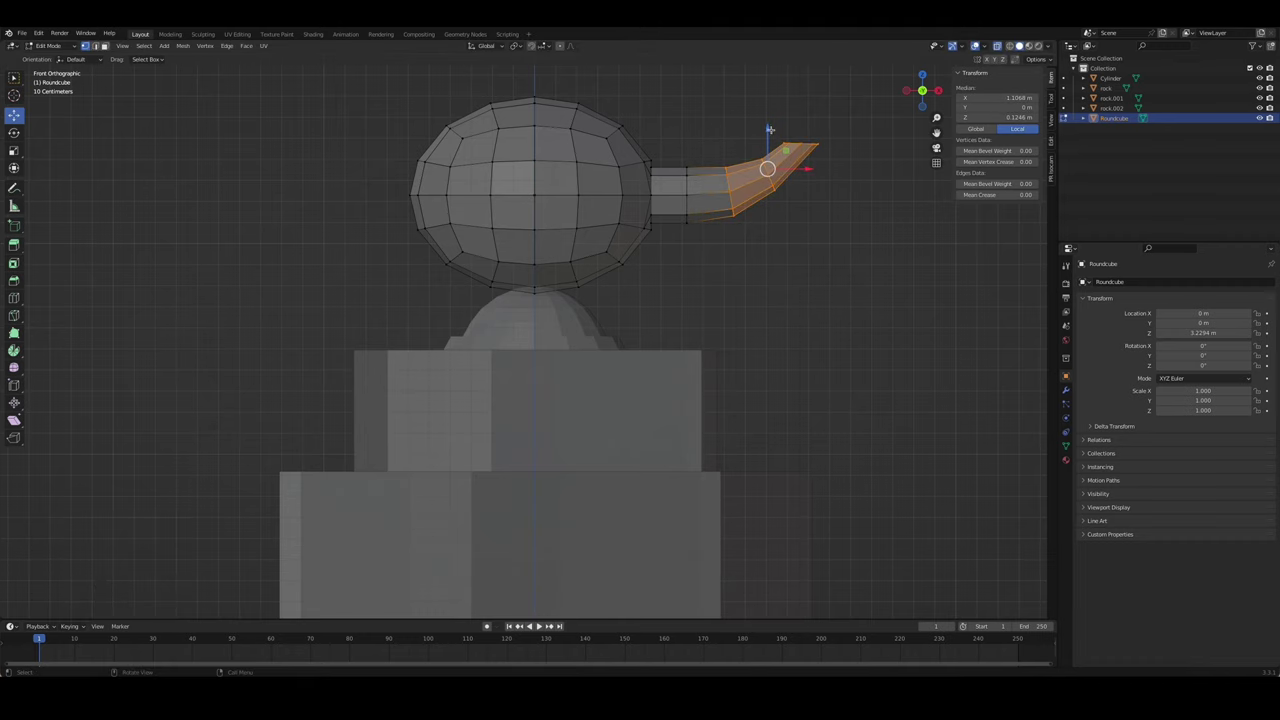
drag(767, 130, 767, 118)
key(Tab)
mouse_move(840, 223)
middle_down()
mouse_move(792, 298)
mouse_move(677, 300)
mouse_move(831, 286)
mouse_move(784, 263)
middle_up()
key(KP_1)
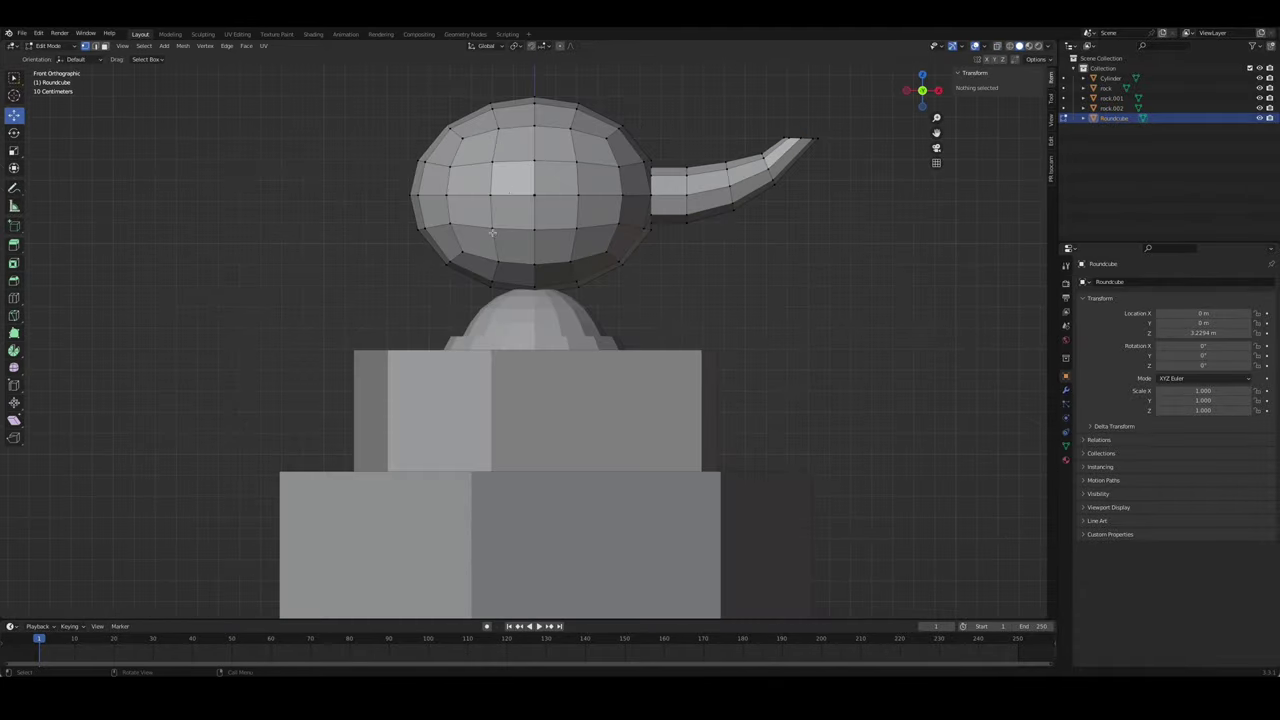
- With X-ray on, lower the top rows and flatten the topmost ring of the lamp body
key(Tab)
key(alt+z)
drag(383, 72, 628, 135)
drag(534, 100, 512, 97)
drag(588, 137, 589, 138)
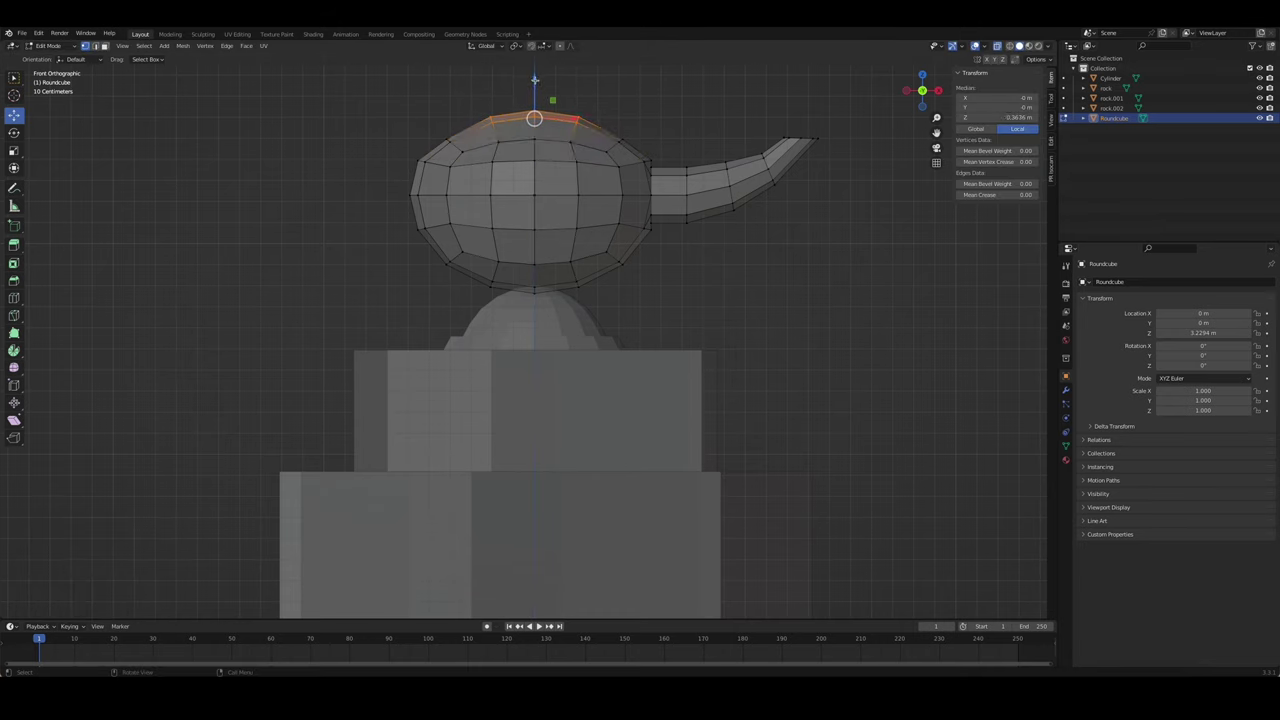
drag(534, 100, 534, 92)
- Shorten the whole spout toward the body by scaling it along X
key(Tab)
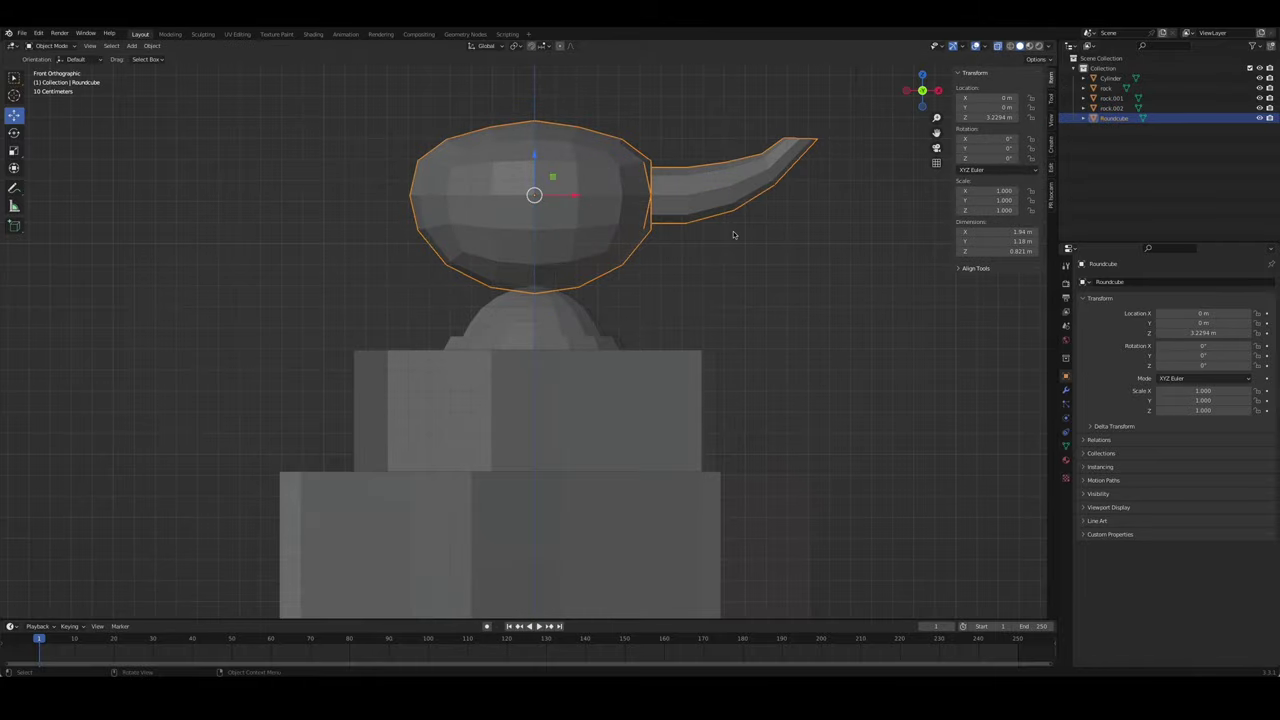
mouse_move(737, 234)
middle_down()
mouse_move(787, 273)
mouse_move(741, 251)
mouse_move(730, 220)
middle_up()
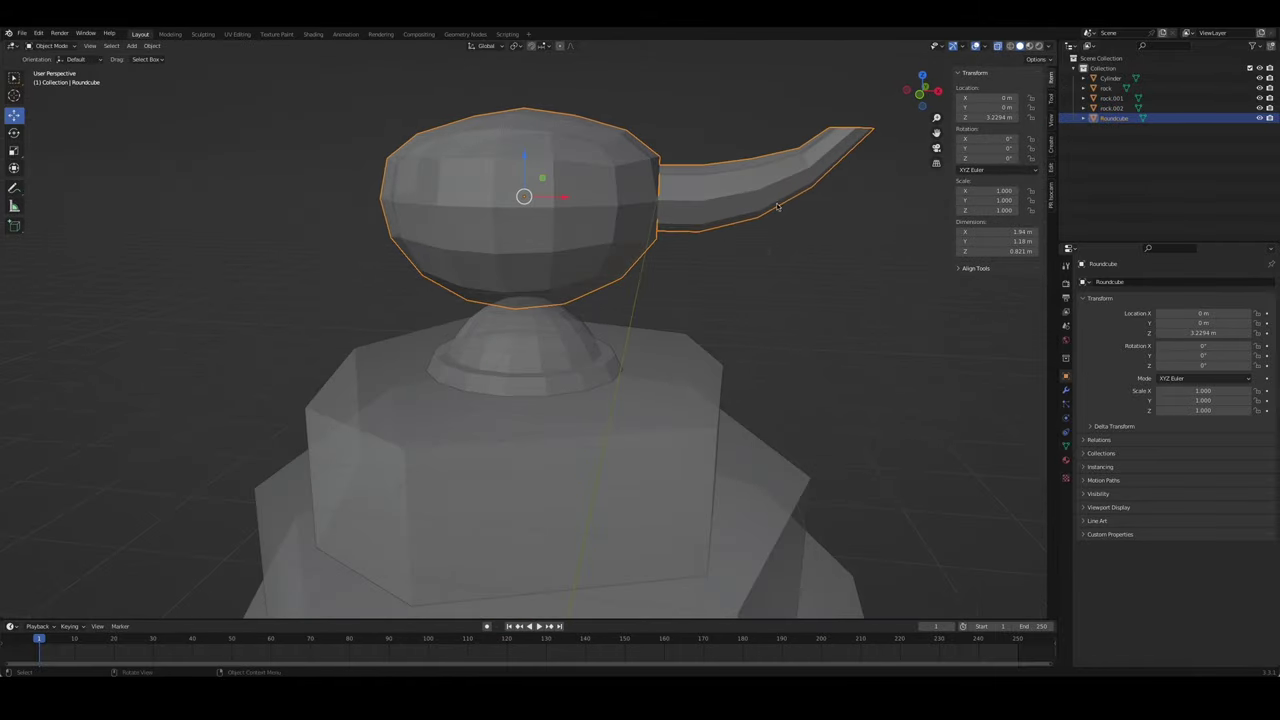
key(Tab)
key(KP_1)
drag(666, 142, 829, 267)
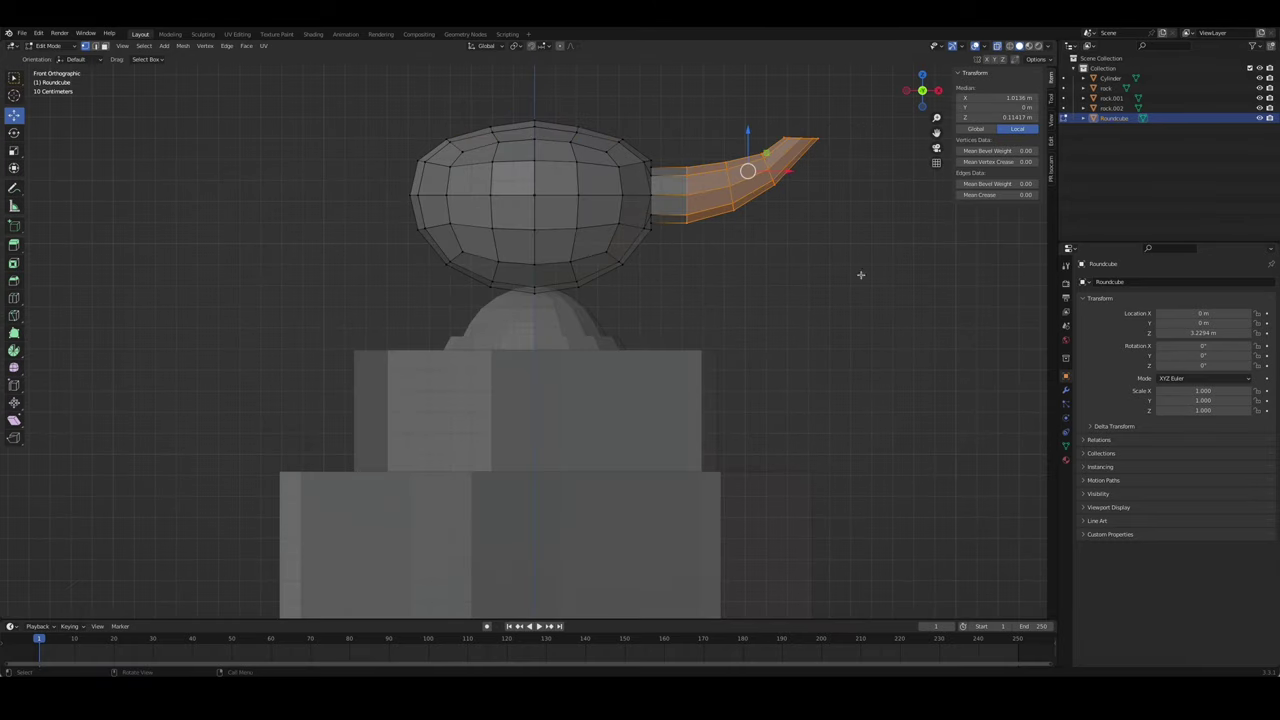
key(s)
key(x)
key(Return)
- Move the outer spout along X and adjust the spout base vertices on Z
drag(685, 101, 799, 248)
key(g)
key(x)
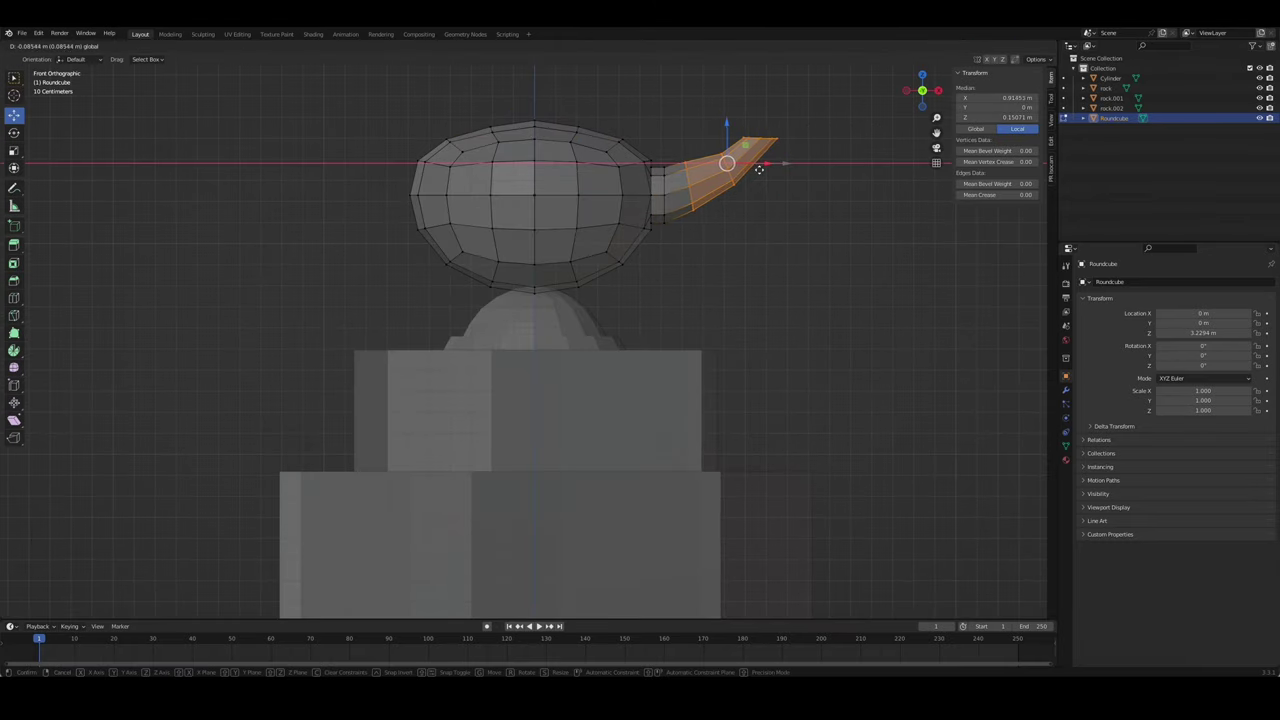
click(748, 163)
drag(677, 129, 720, 205)
key(g)
key(z)
click(698, 155)
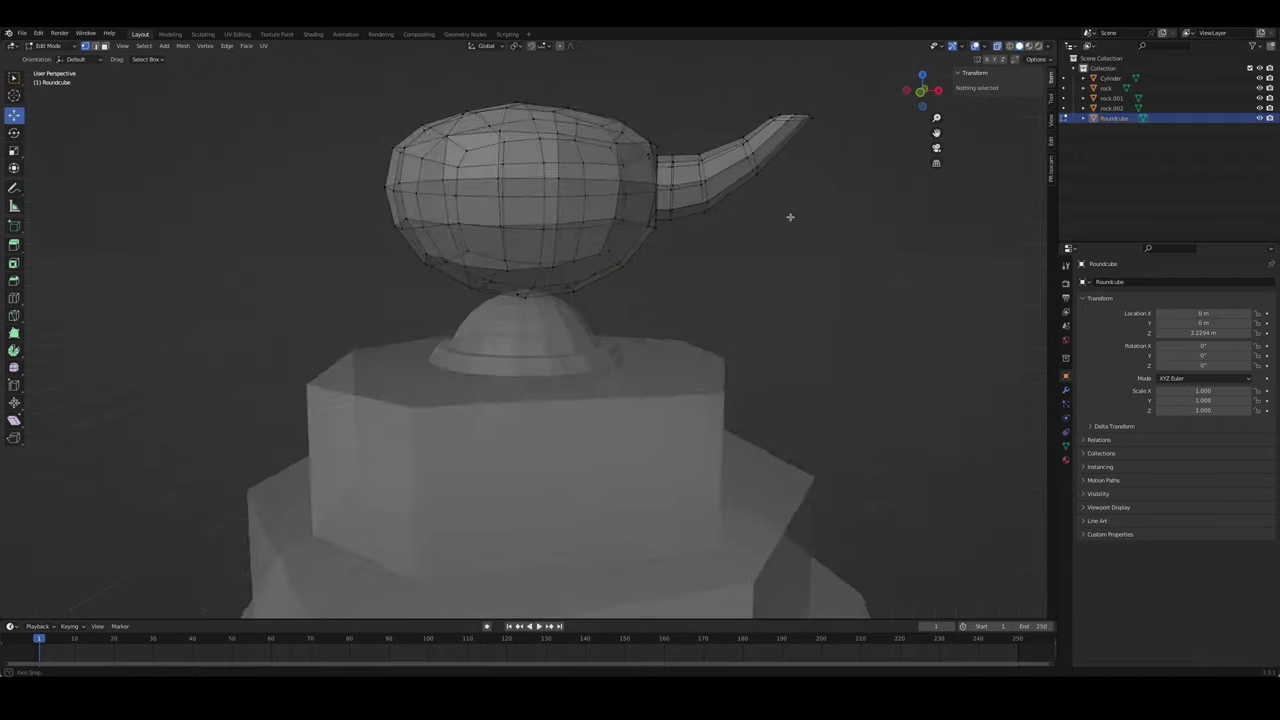
- Review the reshaped lamp from above and the front view in Object Mode
mouse_move(698, 155)
middle_down()
mouse_move(760, 185)
mouse_move(583, 191)
mouse_move(620, 193)
middle_up()
key(Tab)
key(Tab)
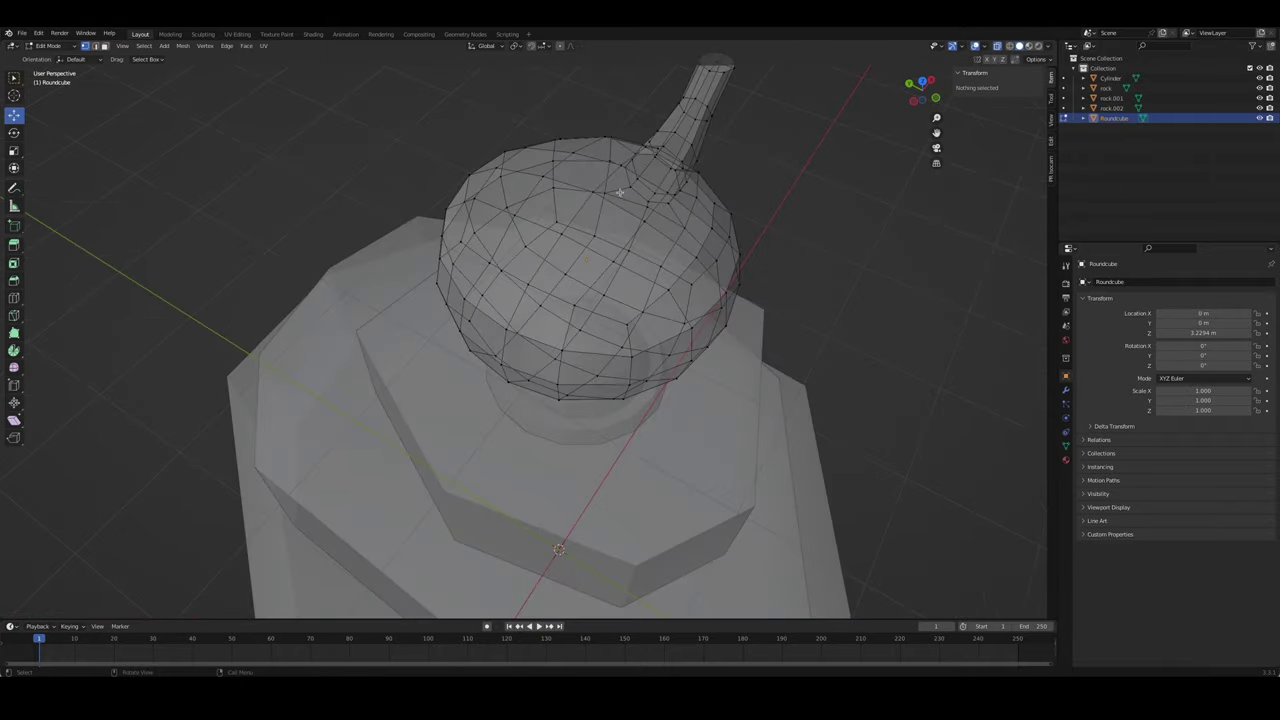
middle_drag(819, 221, 674, 182)
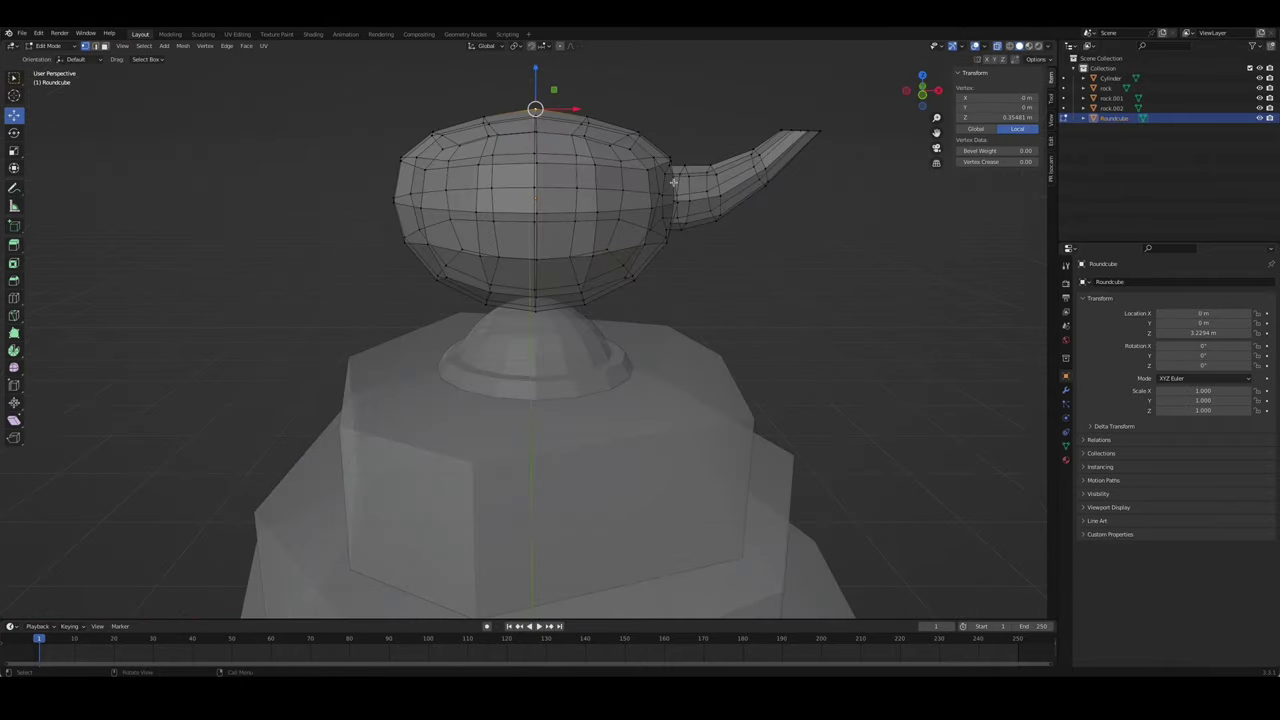
right_click(673, 182)
key(Tab)
middle_drag(673, 182, 736, 264)
key(Tab)
key(Tab)
key(KP_1)
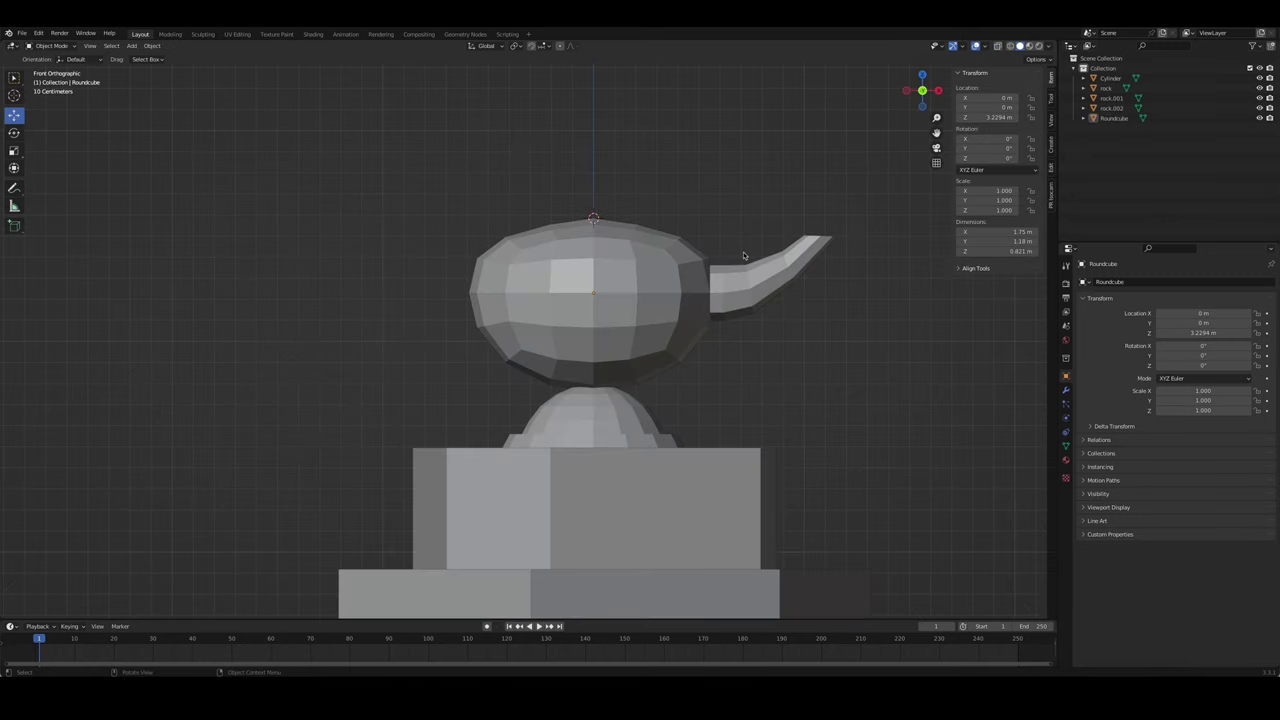
key(shift+a)
- Add a Circle mesh, fill it with a face and scale it to lid size
click(770, 217)
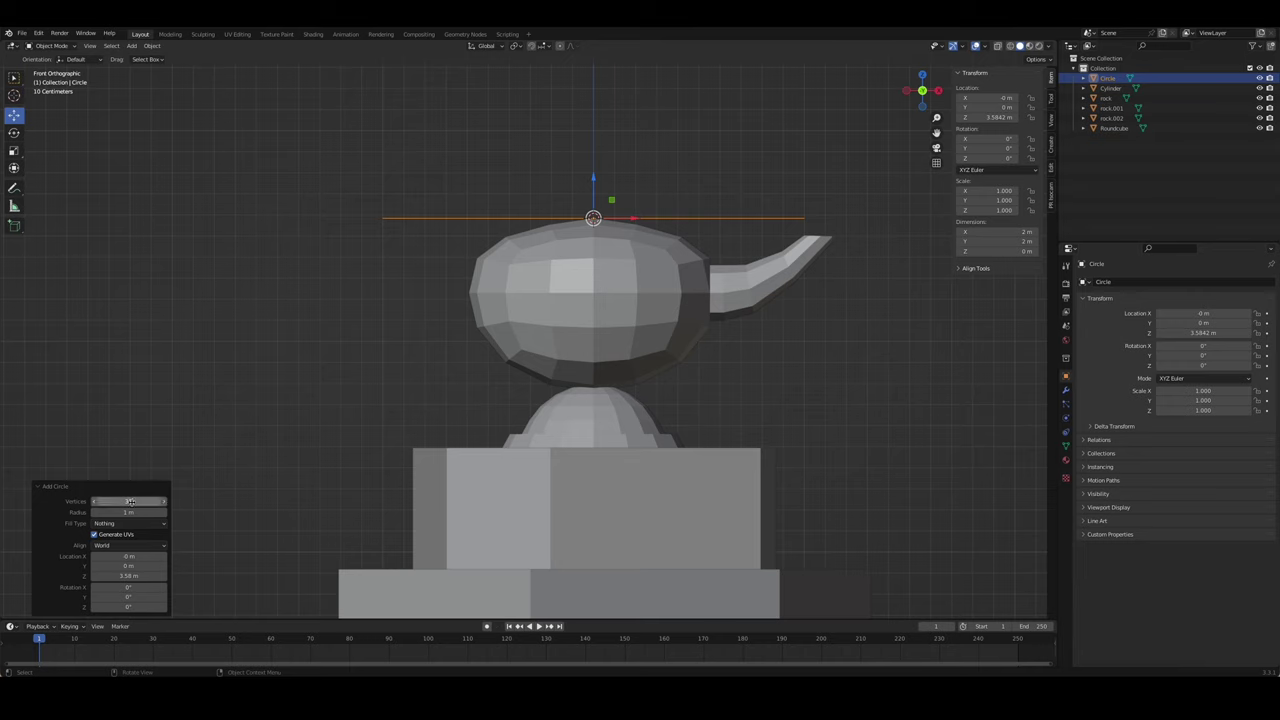
key(Return)
middle_drag(780, 300, 866, 354)
key(Tab)
key(f)
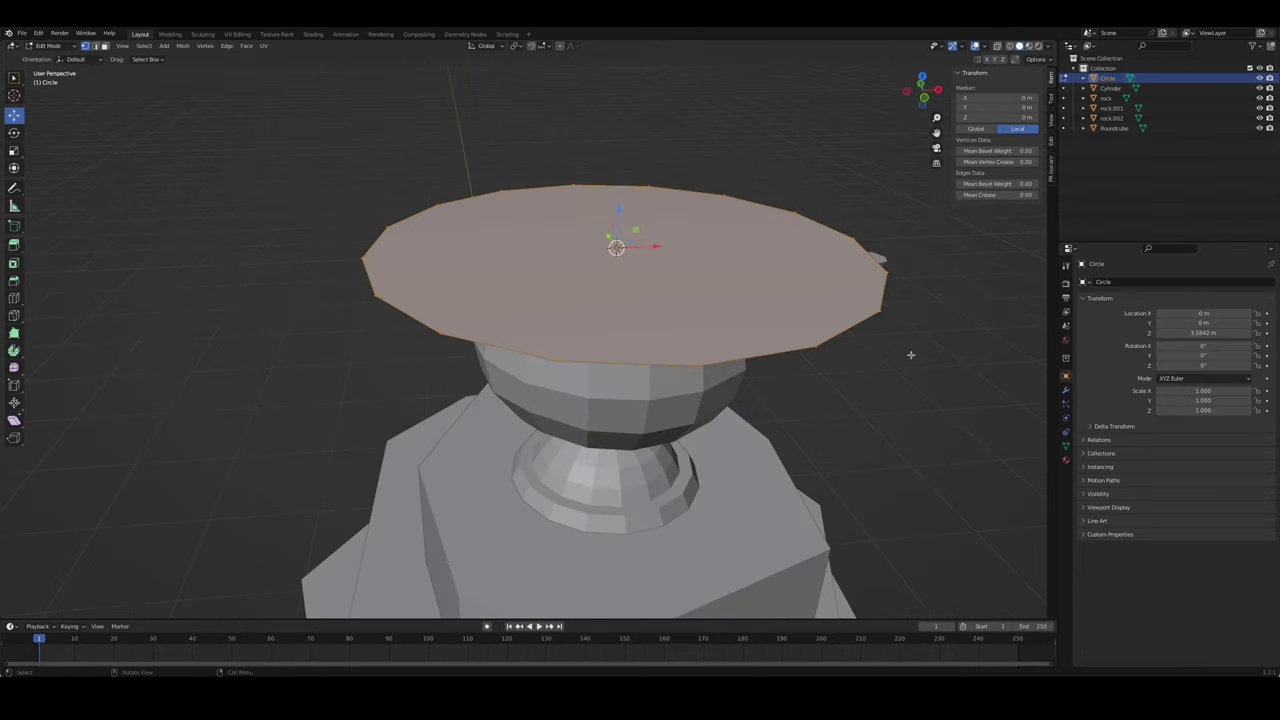
key(s)
click(697, 277)
- Extrude the lid upward twice and raise an inset cap on top
key(e)
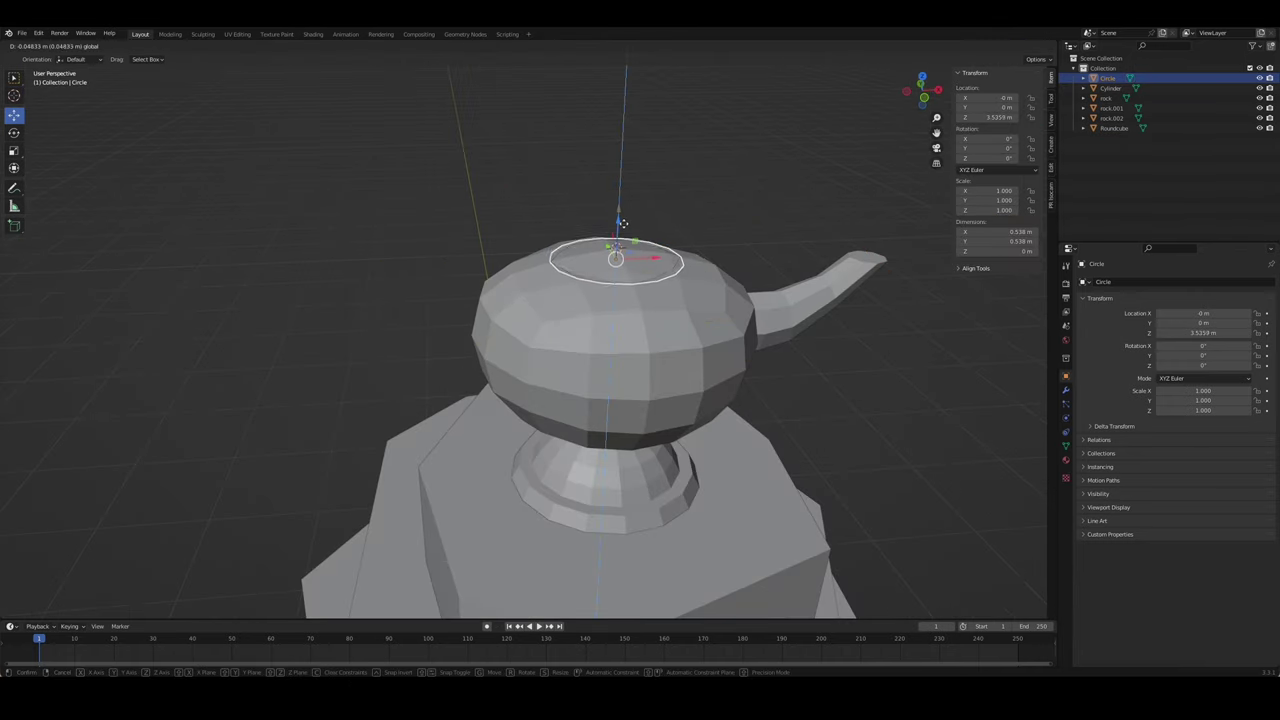
click(685, 262)
key(e)
click(679, 244)
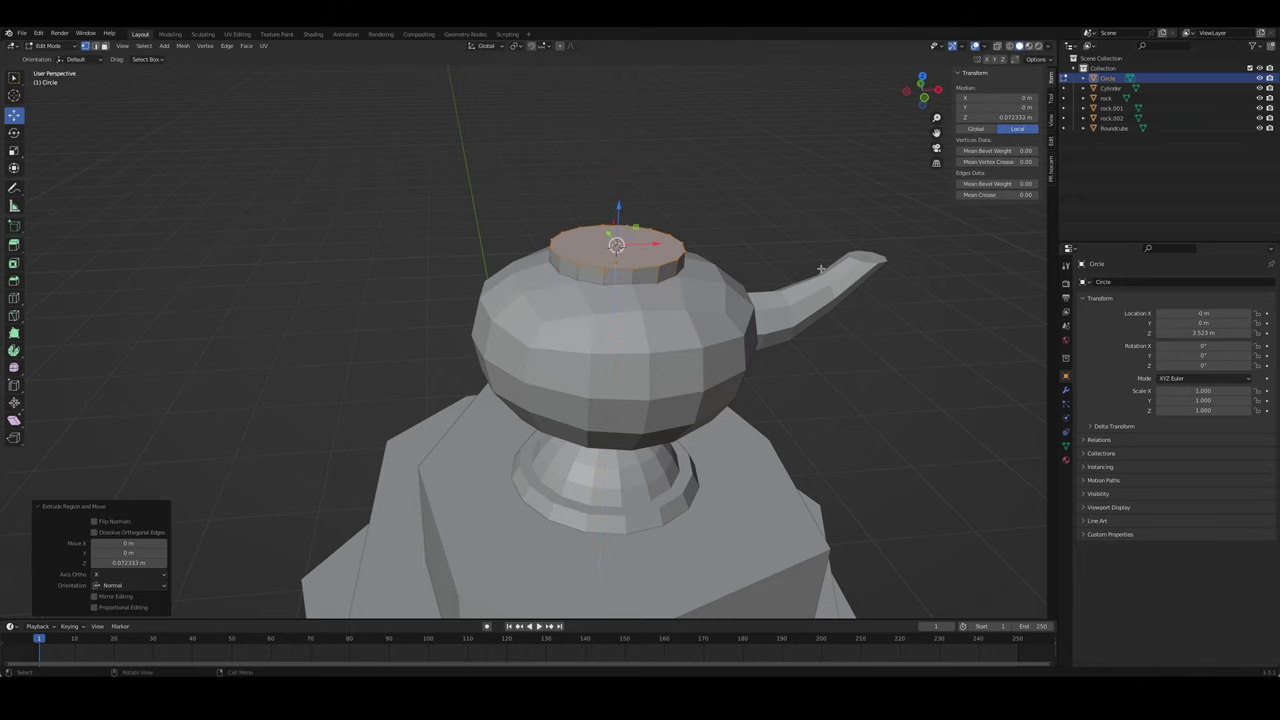
click(806, 263)
middle_drag(806, 263, 742, 190)
key(e)
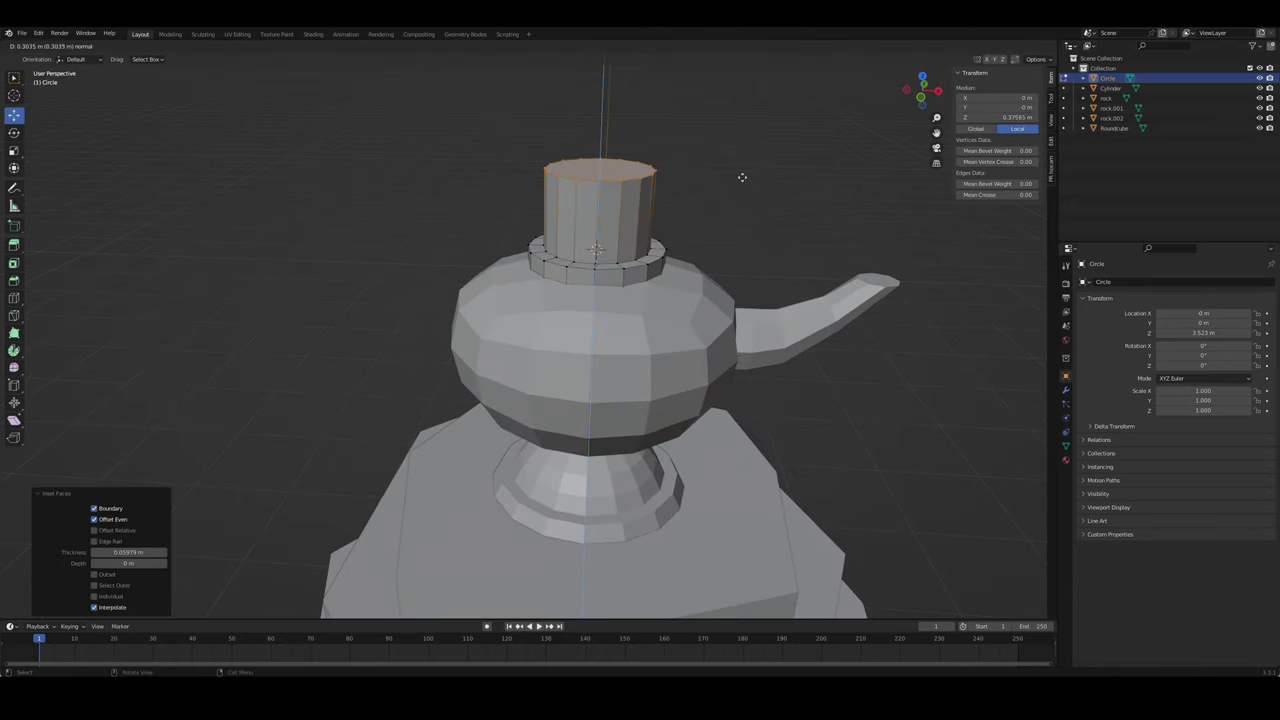
click(742, 181)
- Taper the cap's top face into a gentle rounded dome
key(s)
click(674, 178)
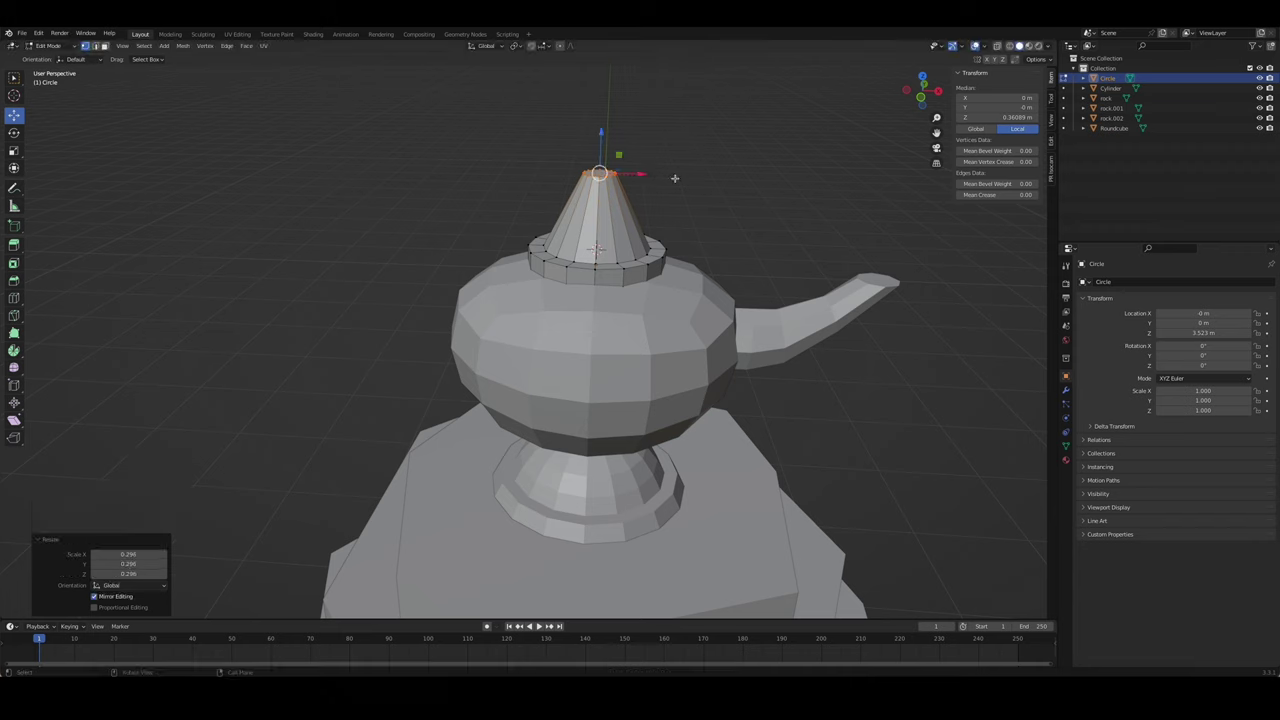
key(ctrl+z)
key(s)
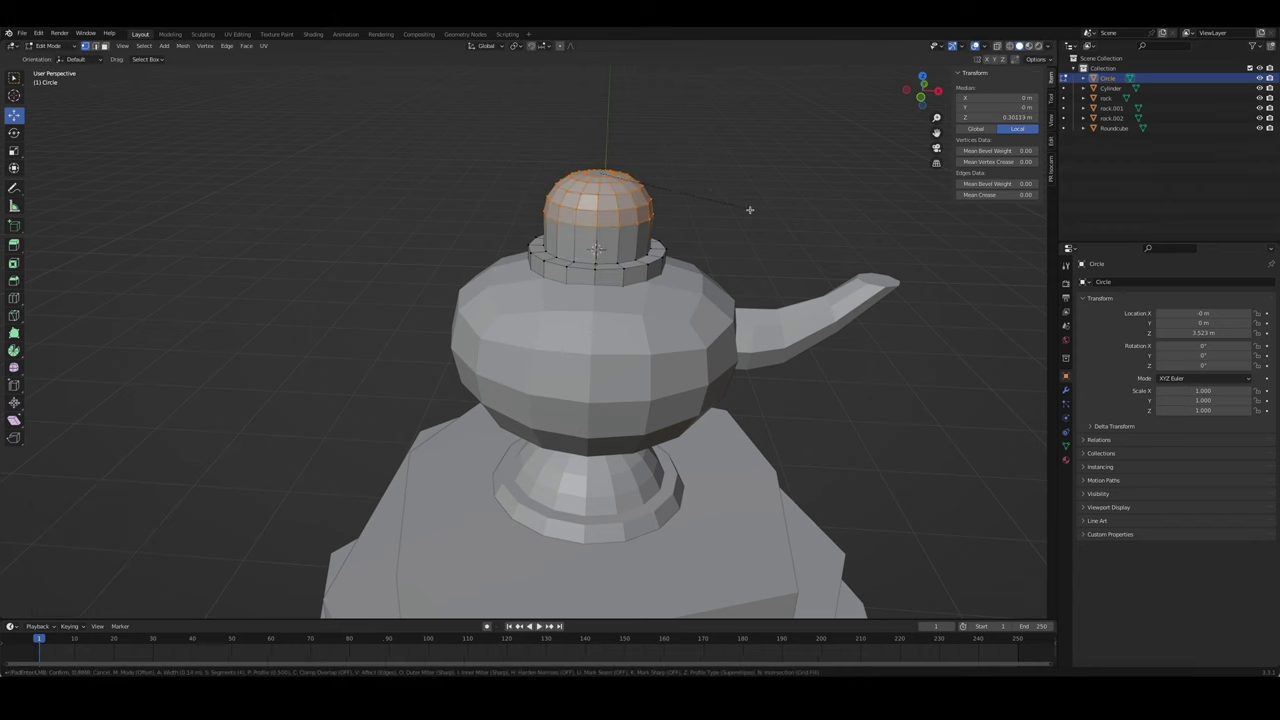
click(740, 205)
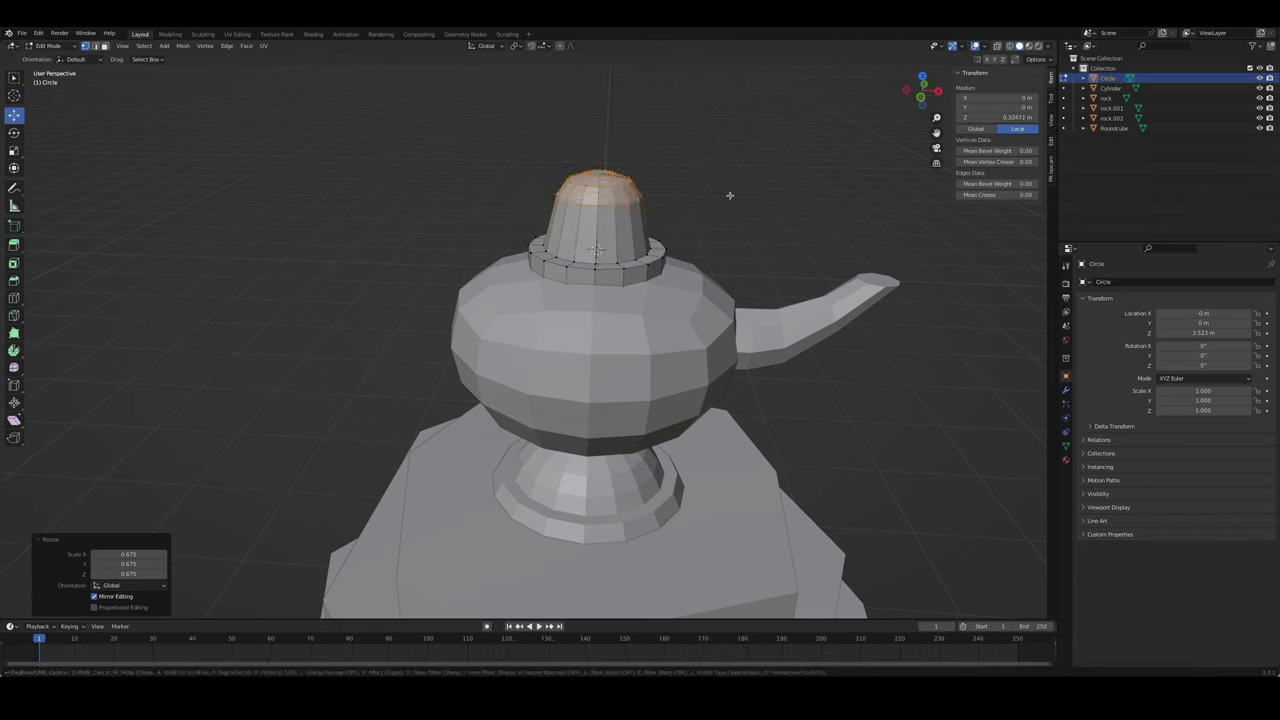
click(732, 215)
mouse_move(766, 220)
middle_down()
mouse_move(714, 211)
mouse_move(814, 209)
mouse_move(756, 244)
mouse_move(662, 226)
middle_up()
key(Tab)
key(Tab)
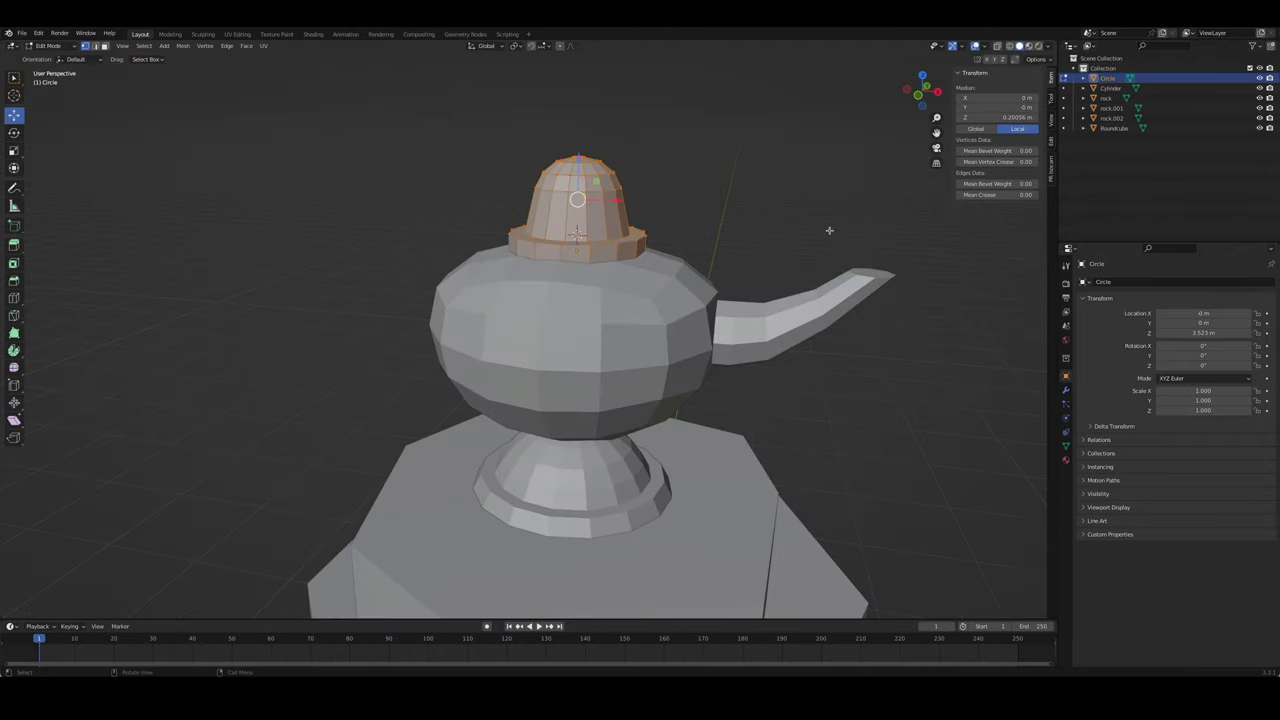
- Lift the dome's top vertices along Z in front view using X-ray, then exit Edit Mode
key(s)
click(774, 221)
key(KP_1)
key(g)
key(z)
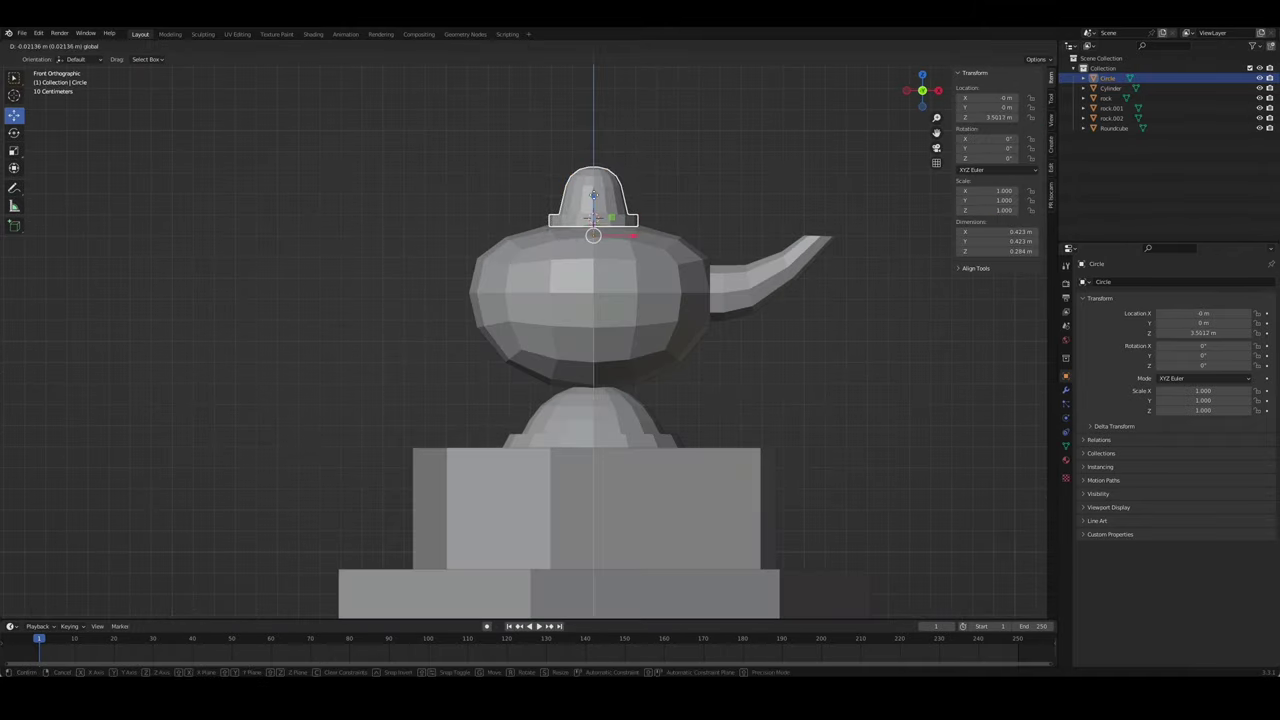
key(alt+z)
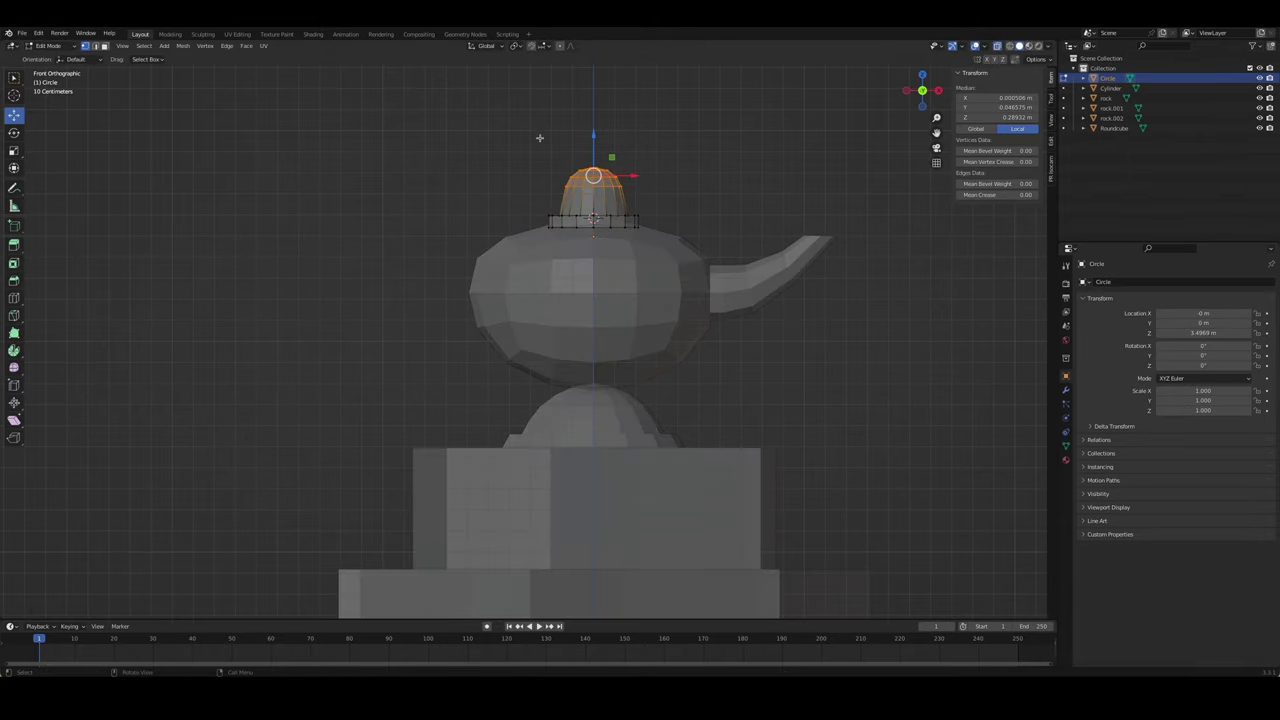
click(561, 143)
key(Tab)
key(alt+z)
mouse_move(769, 239)
middle_down()
mouse_move(646, 350)
mouse_move(709, 341)
mouse_move(737, 330)
mouse_move(458, 373)
mouse_move(312, 372)
middle_up()
- Select the lamp body's spout faces, then enlarge the spout and move it outward
click(458, 373)
key(Tab)
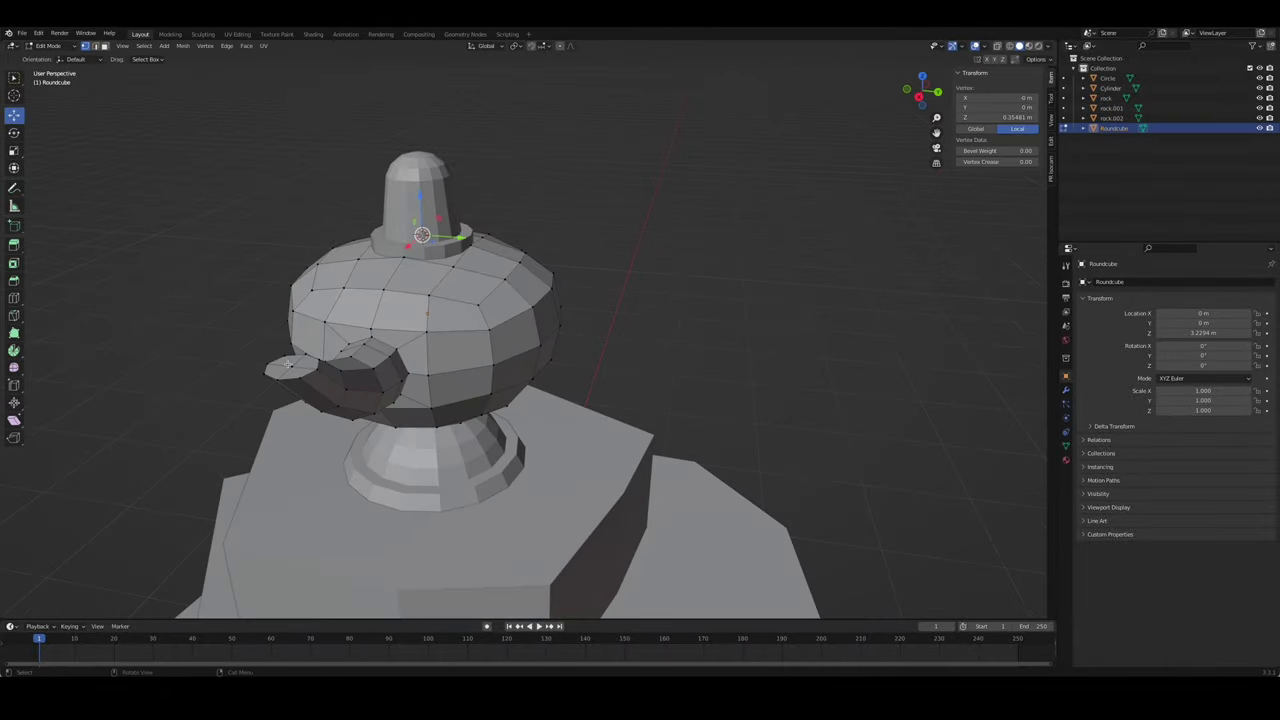
click(290, 365)
key(ctrl+KP_Add)
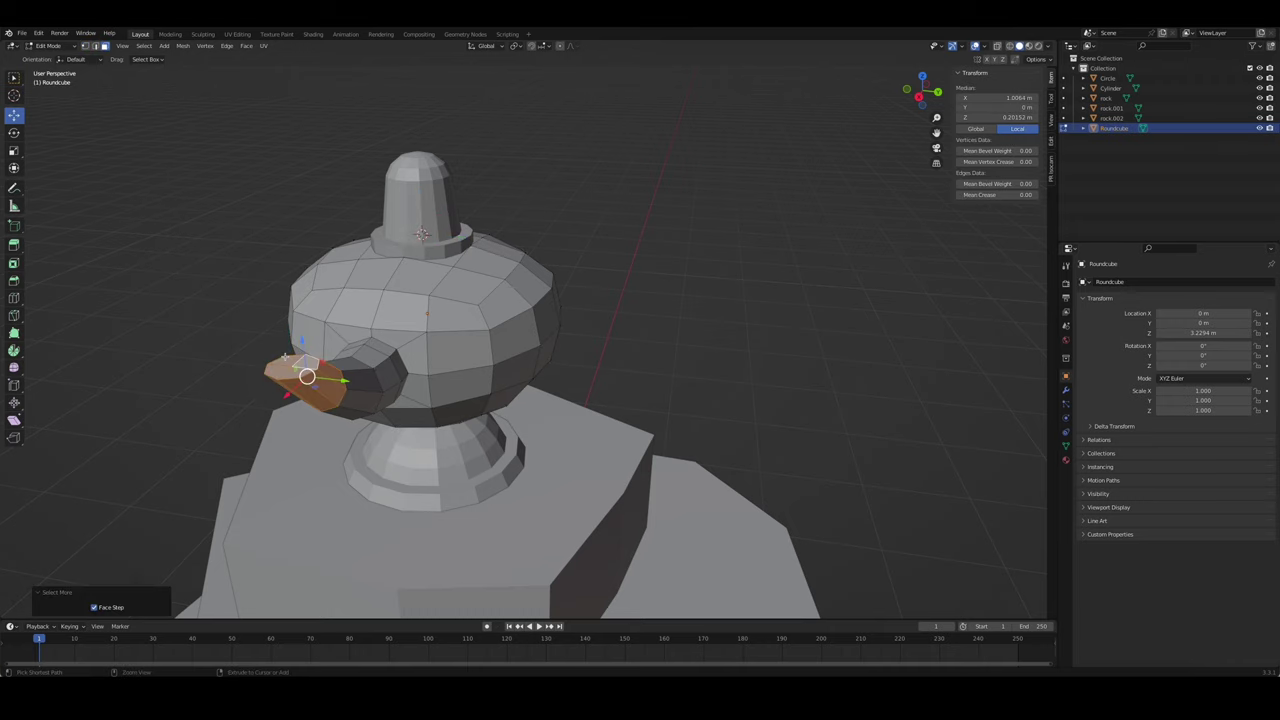
click(285, 355)
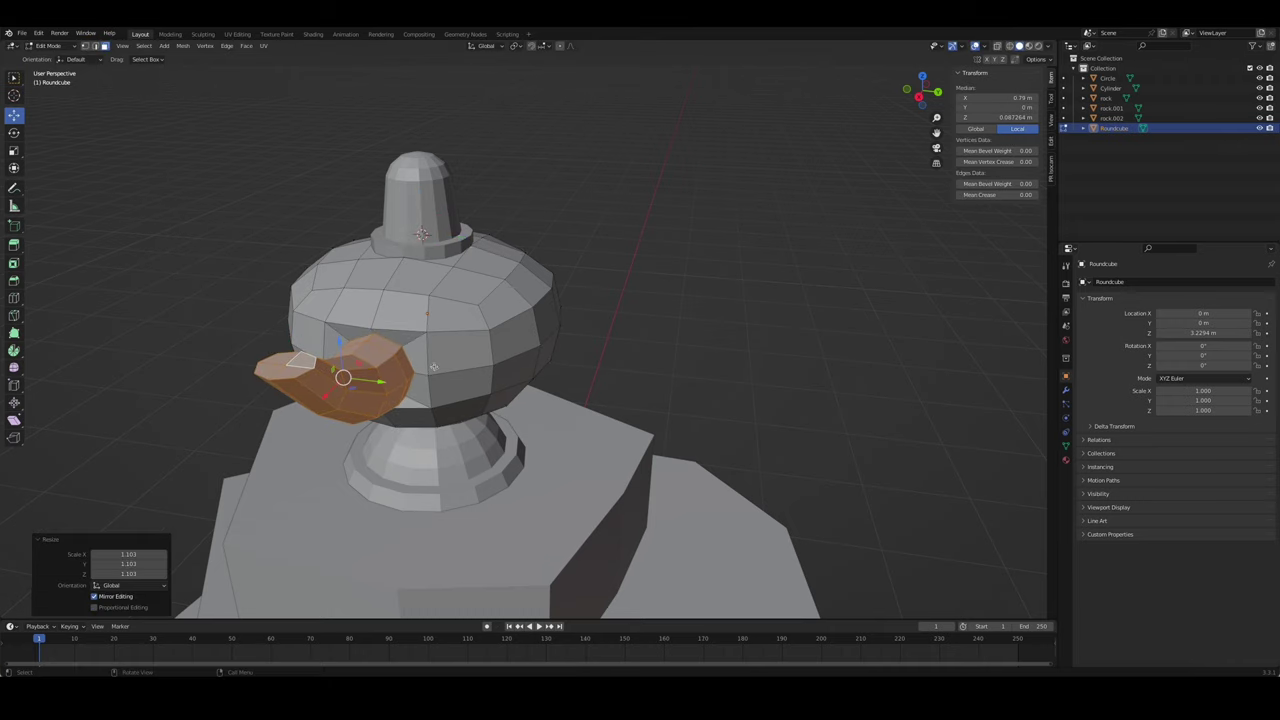
middle_drag(357, 371, 818, 312)
key(g)
click(829, 380)
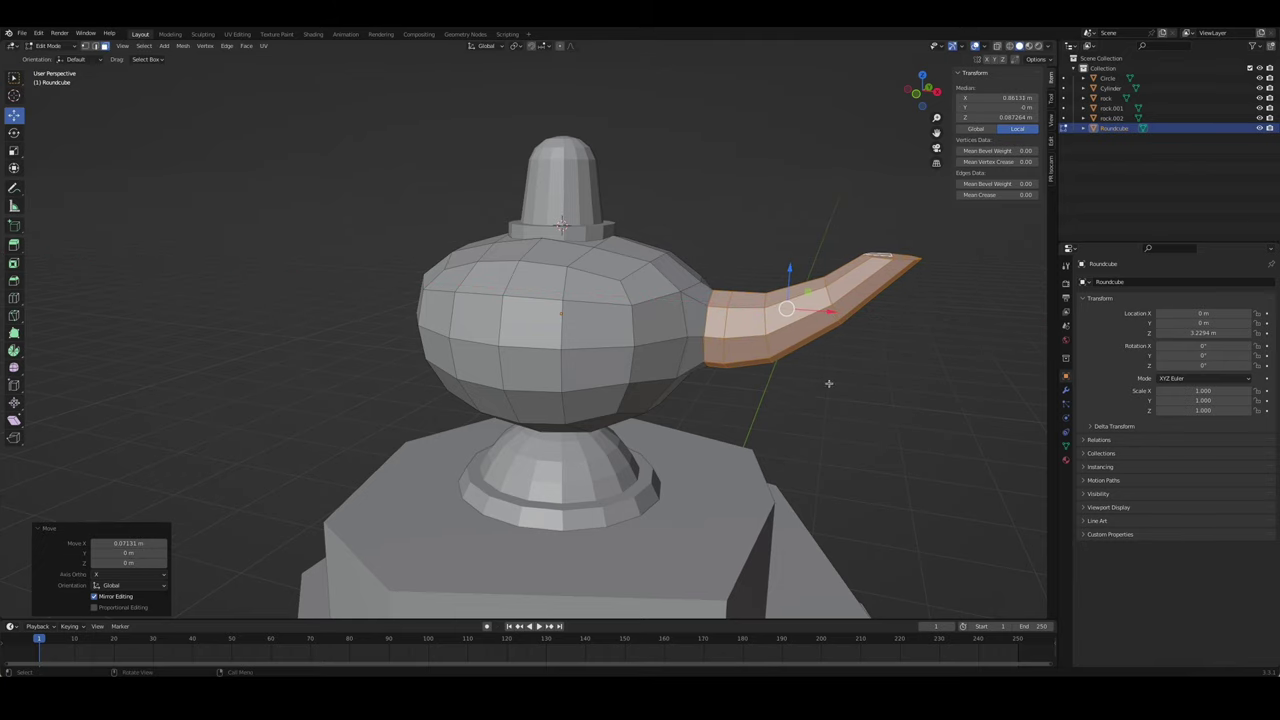
middle_drag(829, 380, 823, 371)
- In front view, raise two of the spout's edge rings along Z so it curves upward
key(KP_1)
key(alt+a)
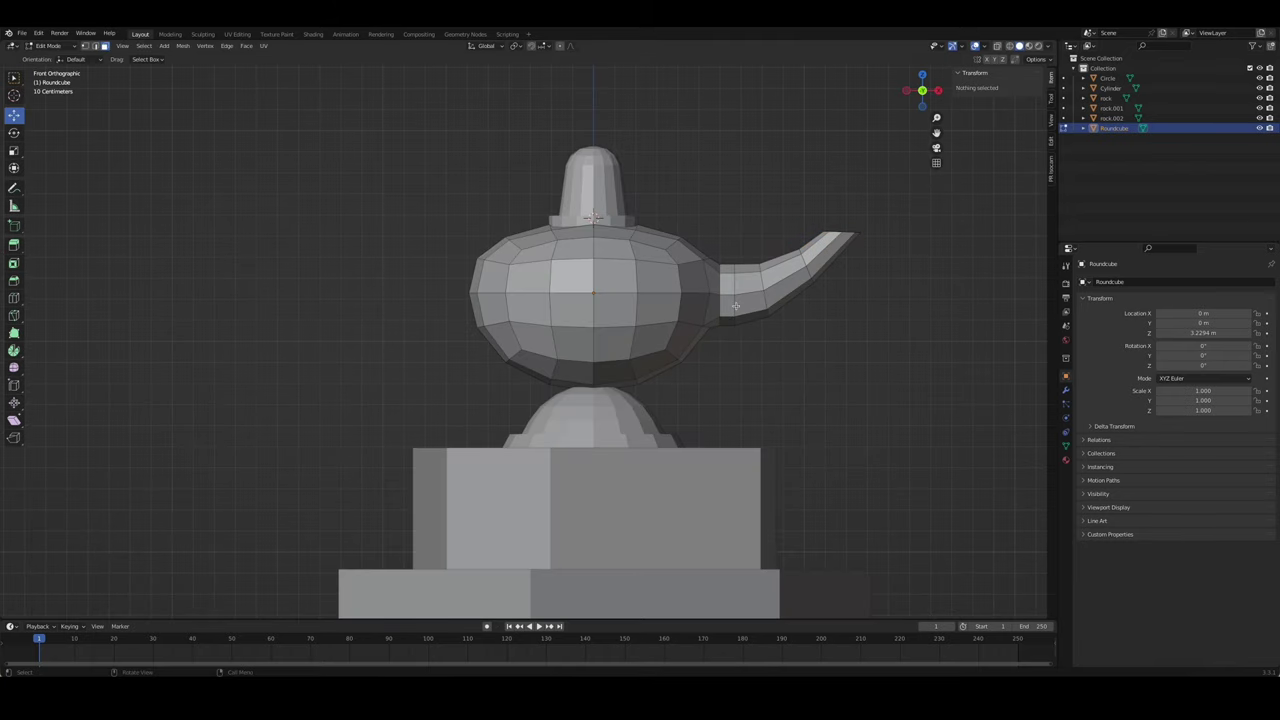
key(2)
click(735, 306)
click(758, 250)
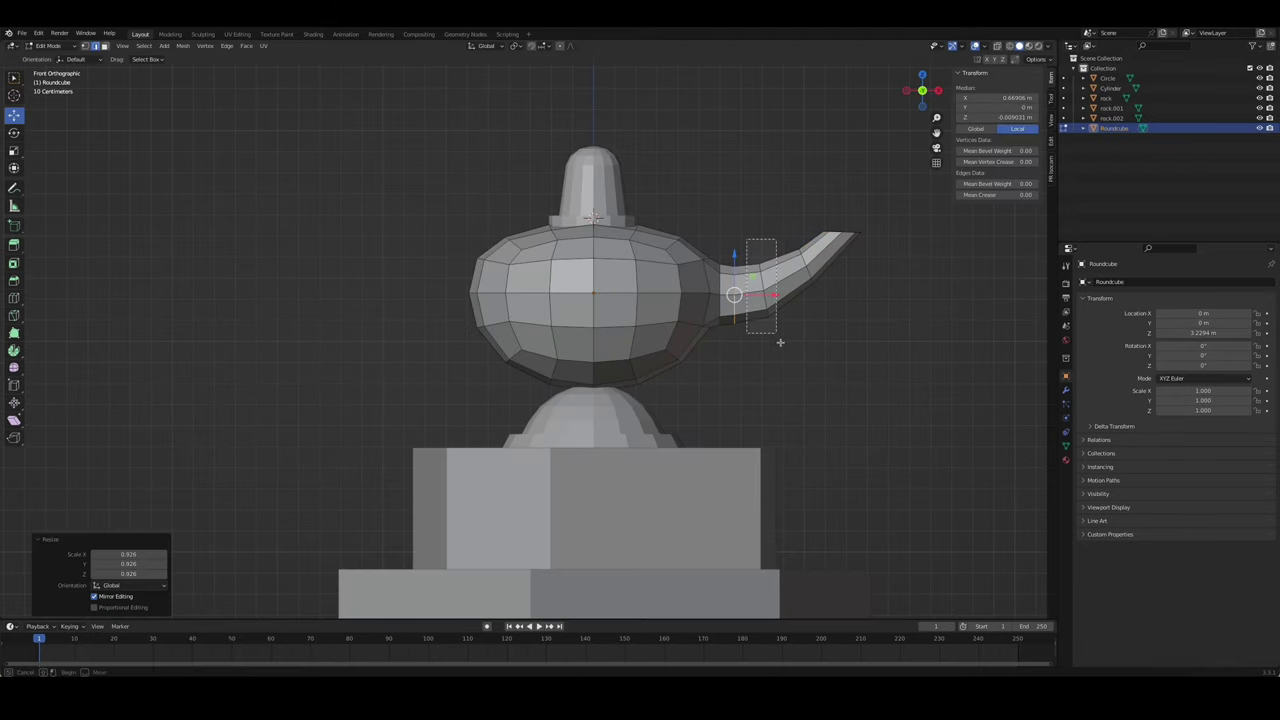
key(g)
key(z)
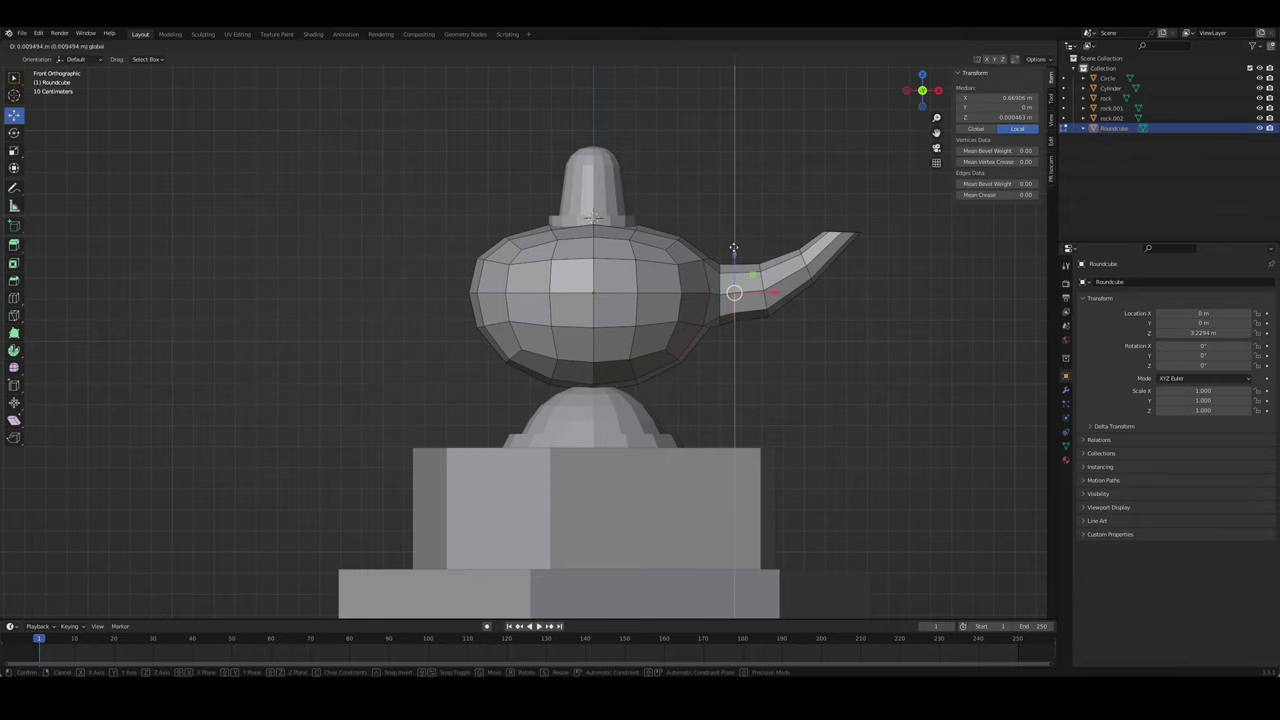
click(740, 260)
mouse_move(740, 260)
middle_down()
mouse_move(670, 323)
mouse_move(798, 325)
middle_up()
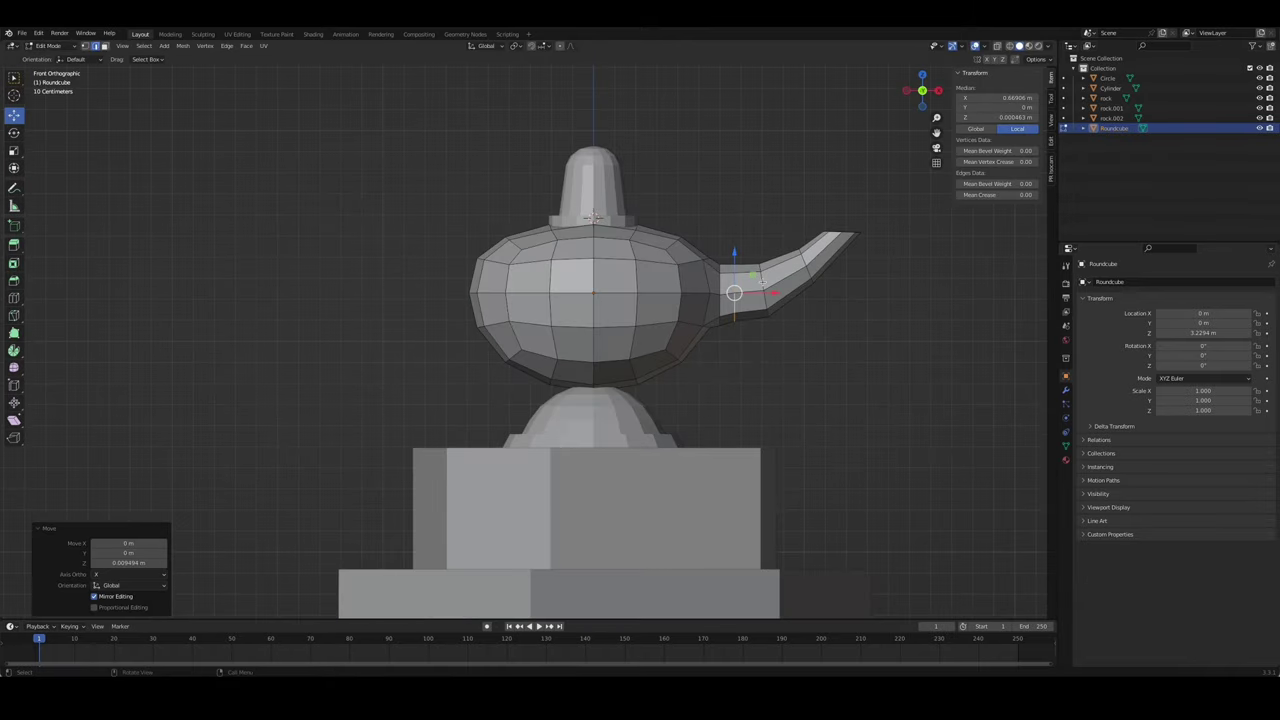
click(790, 270)
key(g)
key(z)
click(795, 265)
- Select the spout tip vertices in X-ray and move them out and up
click(800, 250)
key(alt+z)
drag(783, 231, 828, 316)
click(798, 249)
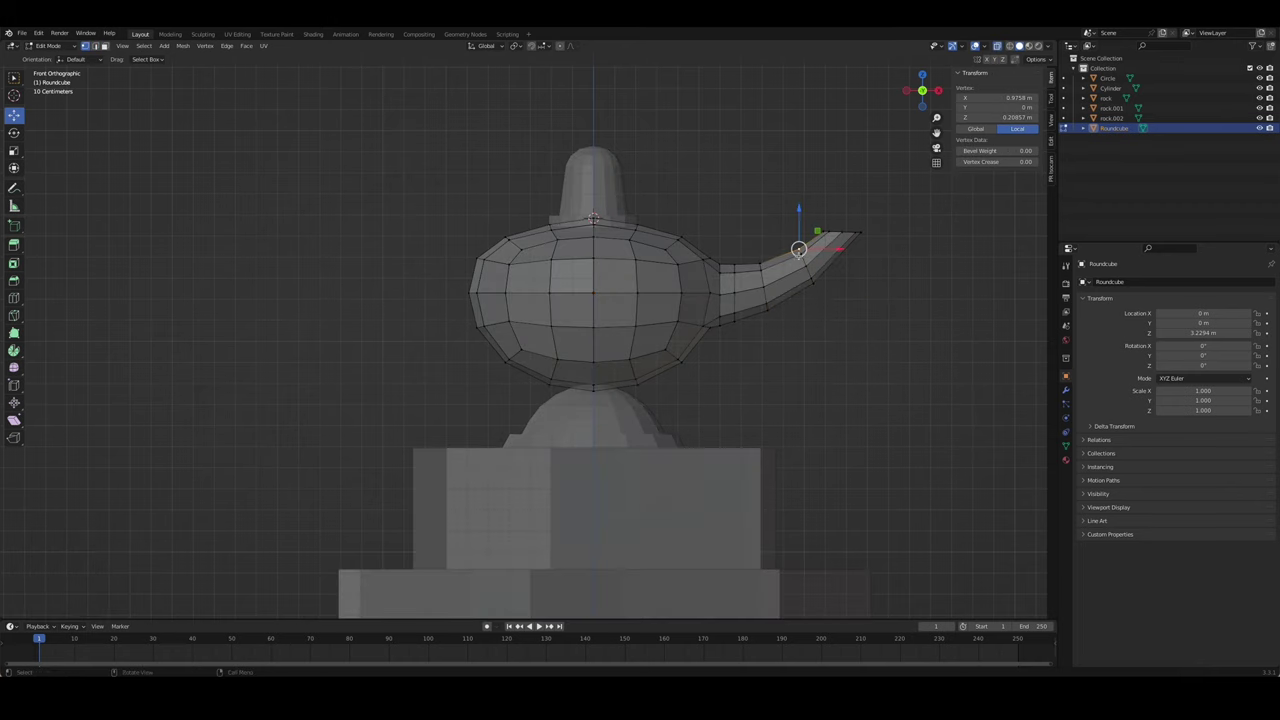
drag(785, 248, 788, 240)
key(g)
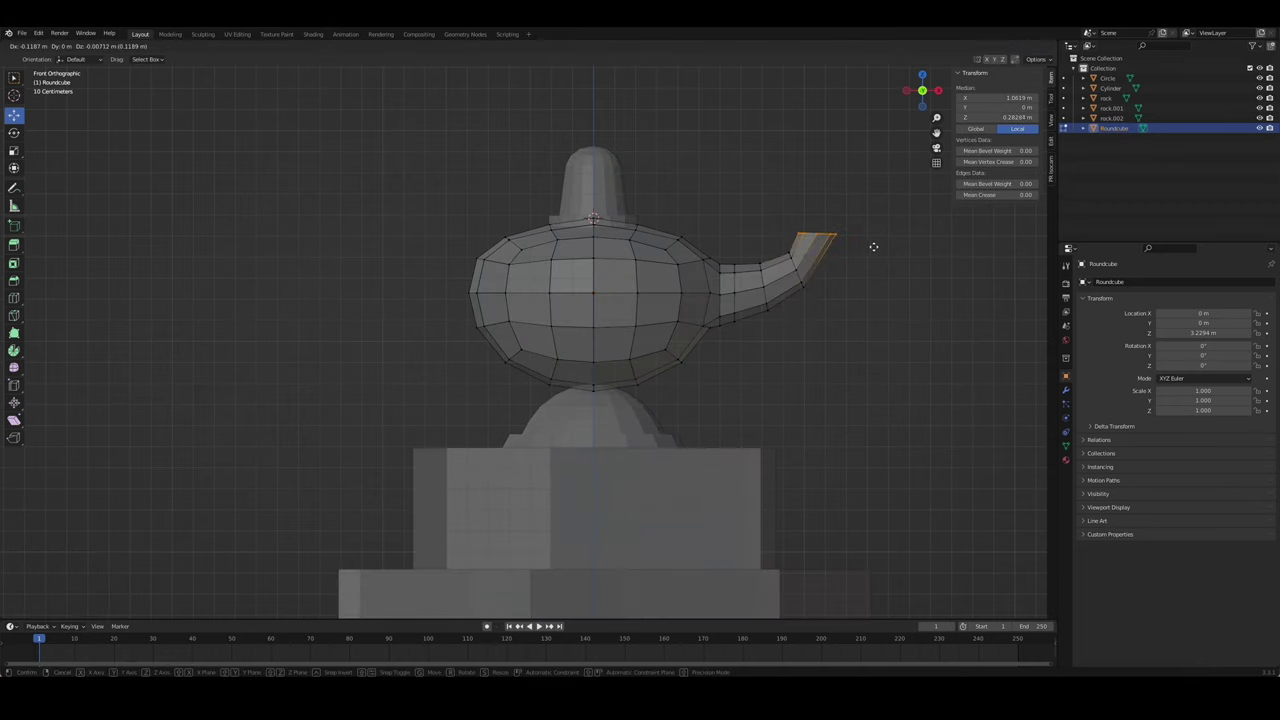
click(878, 248)
key(g)
key(z)
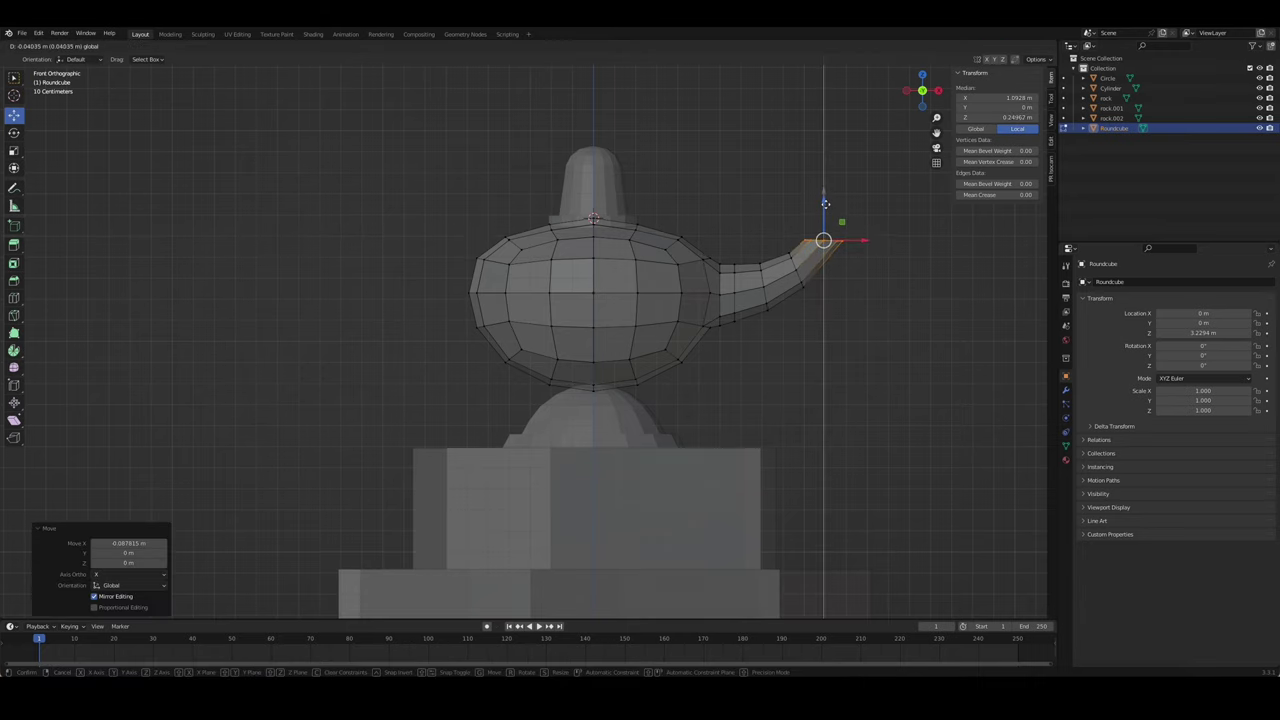
click(851, 286)
- Back in Object Mode, delete the old Circle lid
key(Tab)
mouse_move(873, 333)
middle_down()
mouse_move(837, 349)
mouse_move(857, 357)
mouse_move(722, 327)
middle_up()
key(Delete)
- Add a Circle mesh, fill it with a face, shrink it and raise it onto the lamp body
mouse_move(691, 203)
middle_down()
mouse_move(706, 211)
mouse_move(633, 222)
middle_up()
key(shift+a)
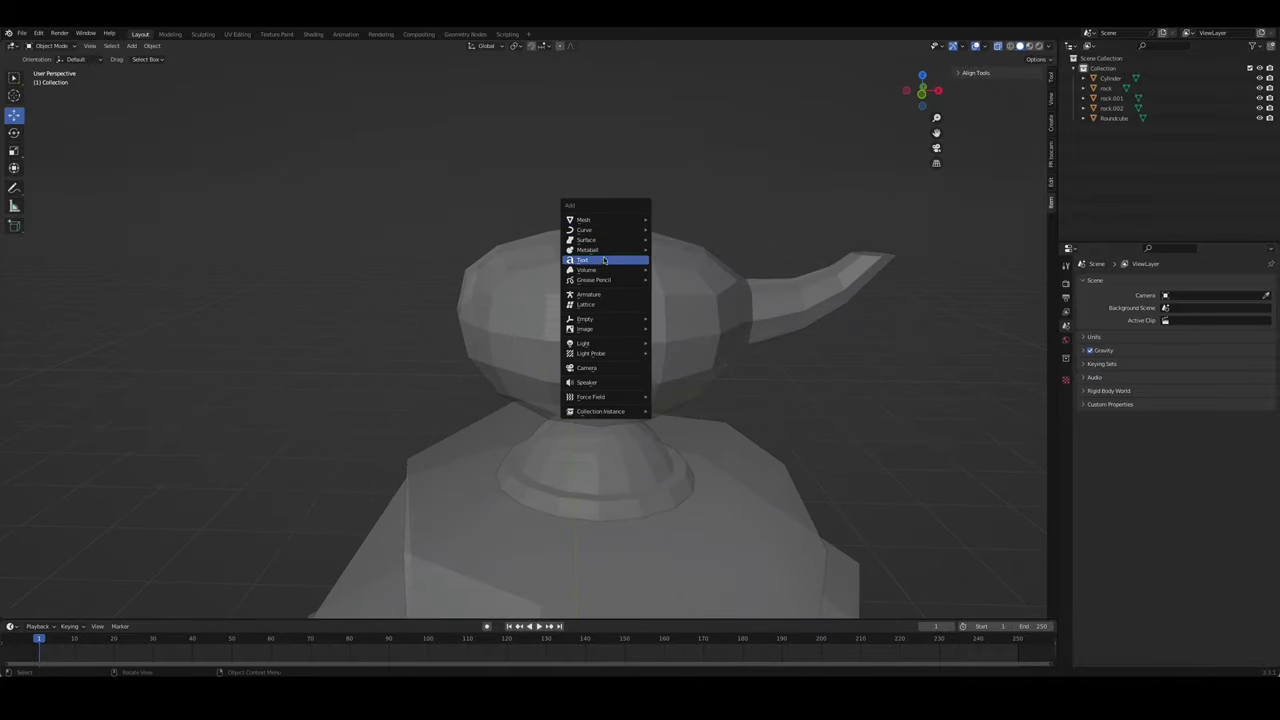
click(675, 239)
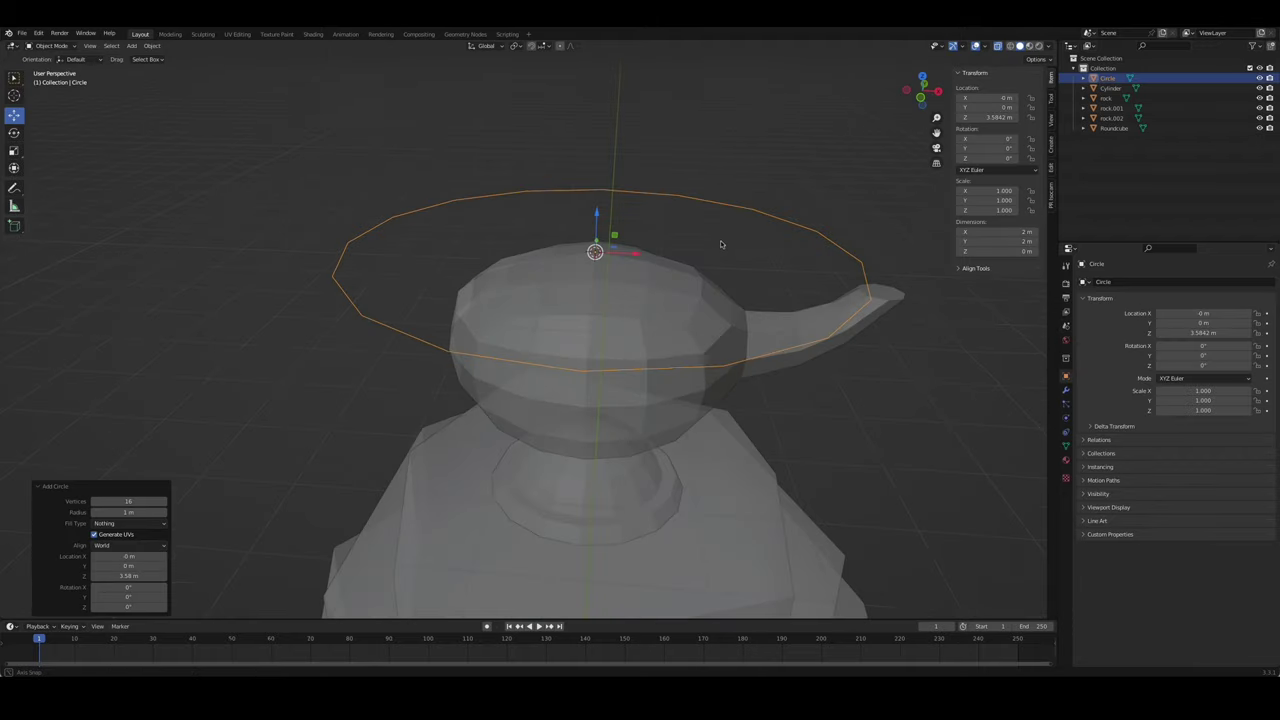
key(Tab)
key(f)
key(s)
click(653, 242)
key(Tab)
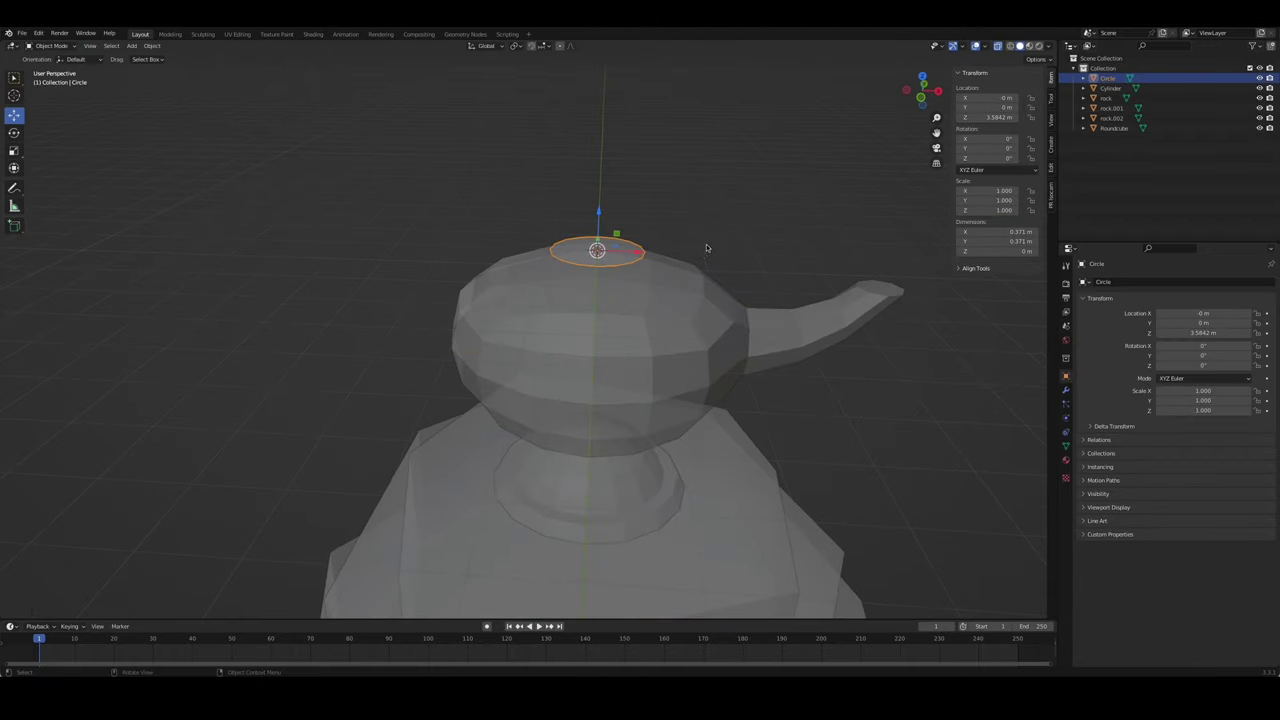
mouse_move(653, 242)
middle_down()
mouse_move(627, 224)
mouse_move(709, 234)
mouse_move(808, 221)
mouse_move(638, 244)
middle_up()
key(g)
key(z)
click(627, 224)
- Extrude a thin rim, inset the top, extrude a column and scale its top to a point
key(Tab)
key(e)
click(674, 238)
key(Tab)
key(Tab)
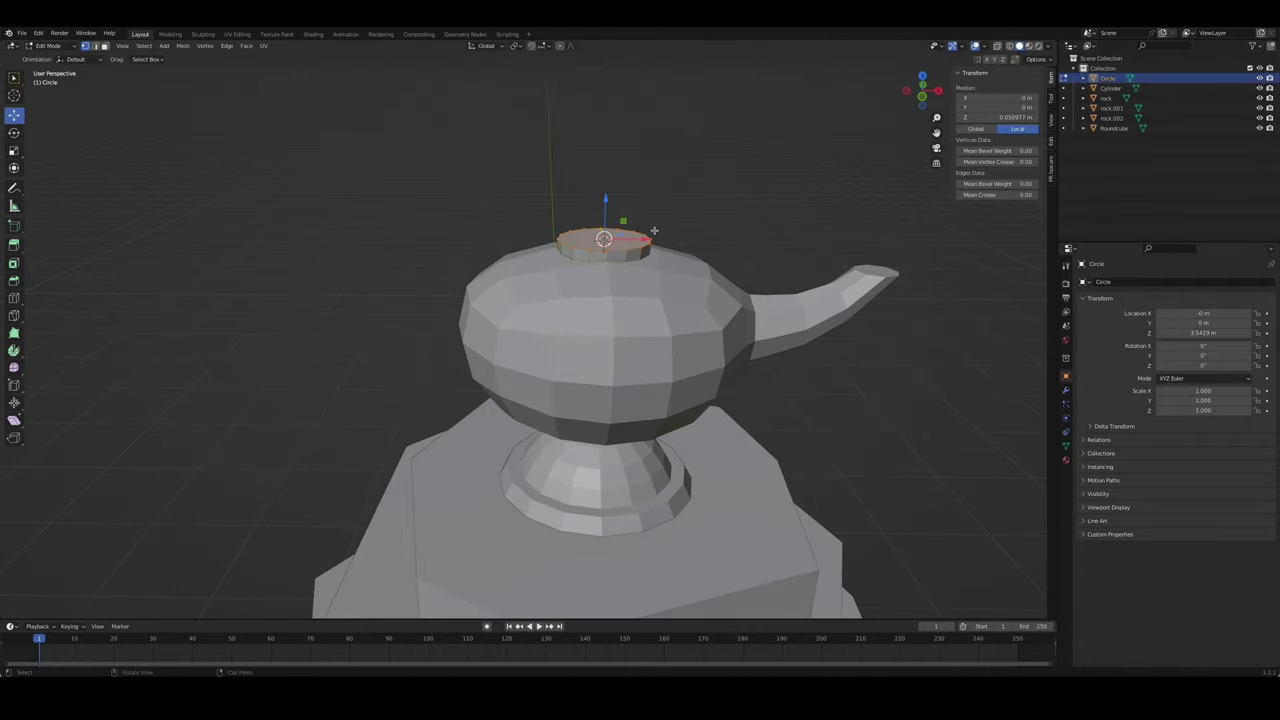
click(644, 228)
key(e)
click(676, 186)
key(s)
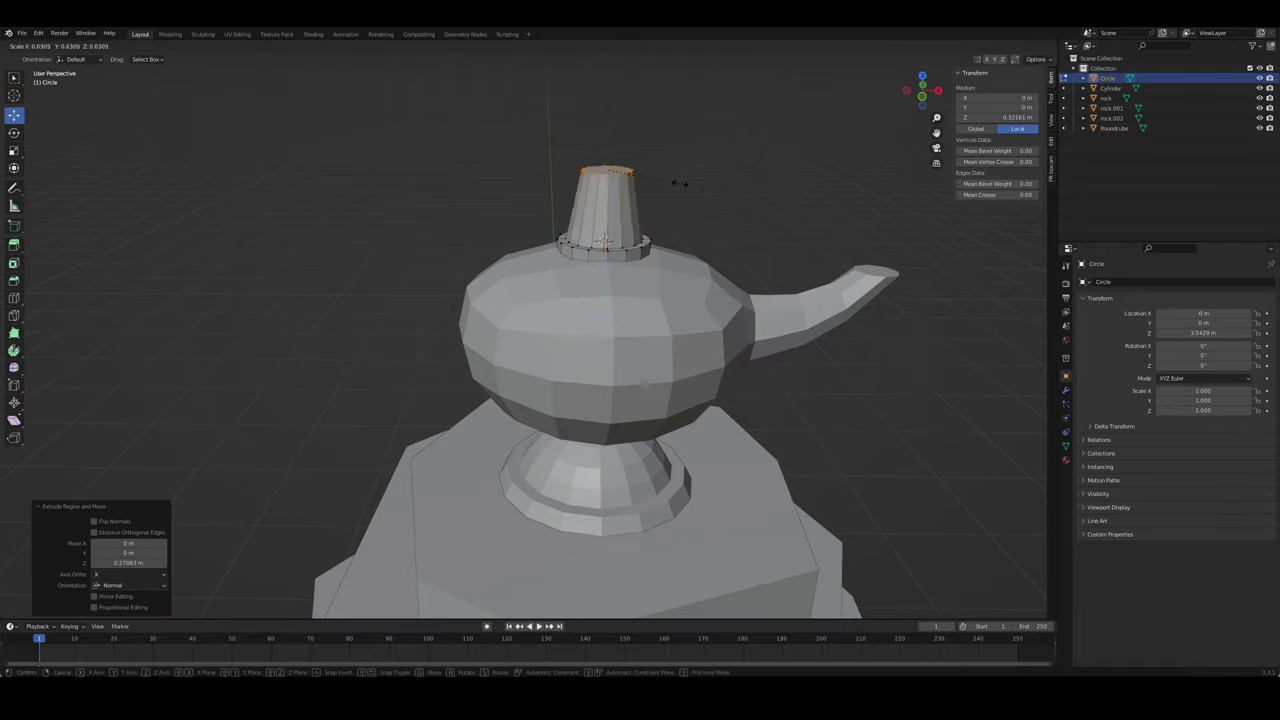
click(638, 173)
- Add five loop cuts around the cone
mouse_move(638, 173)
middle_down()
mouse_move(686, 200)
mouse_move(646, 217)
mouse_move(620, 186)
middle_up()
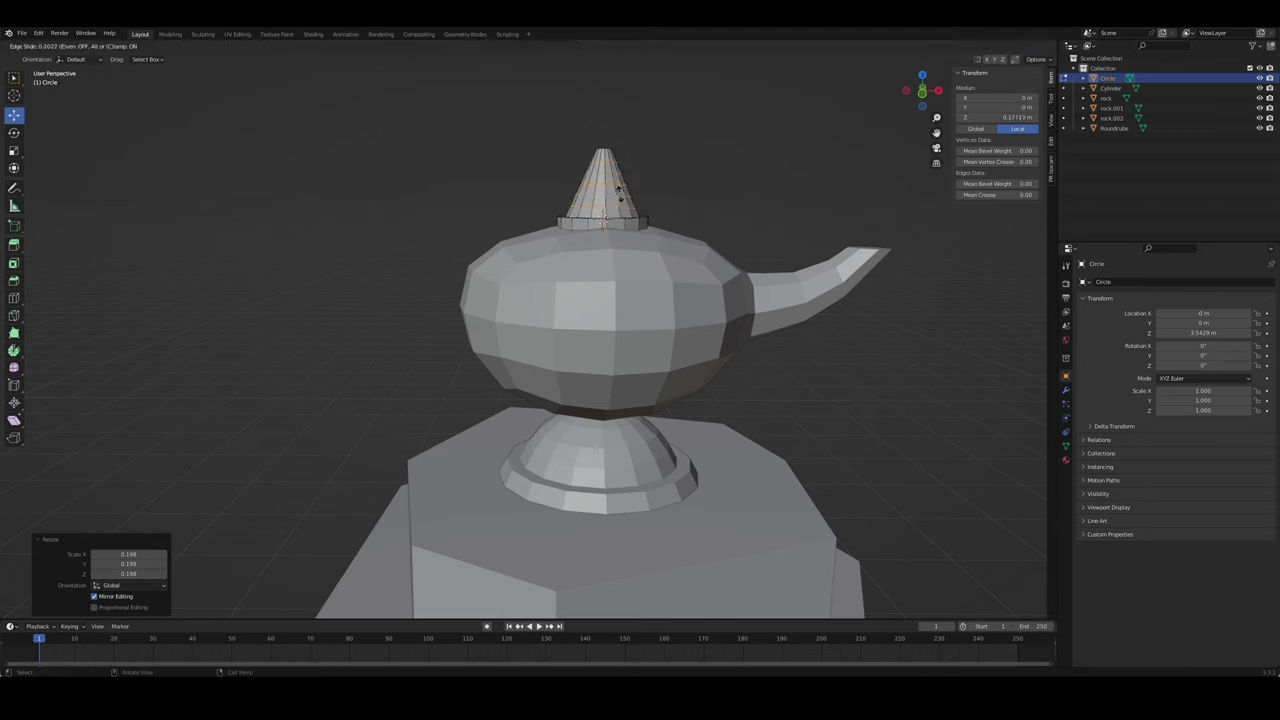
right_click(618, 193)
key(KP_1)
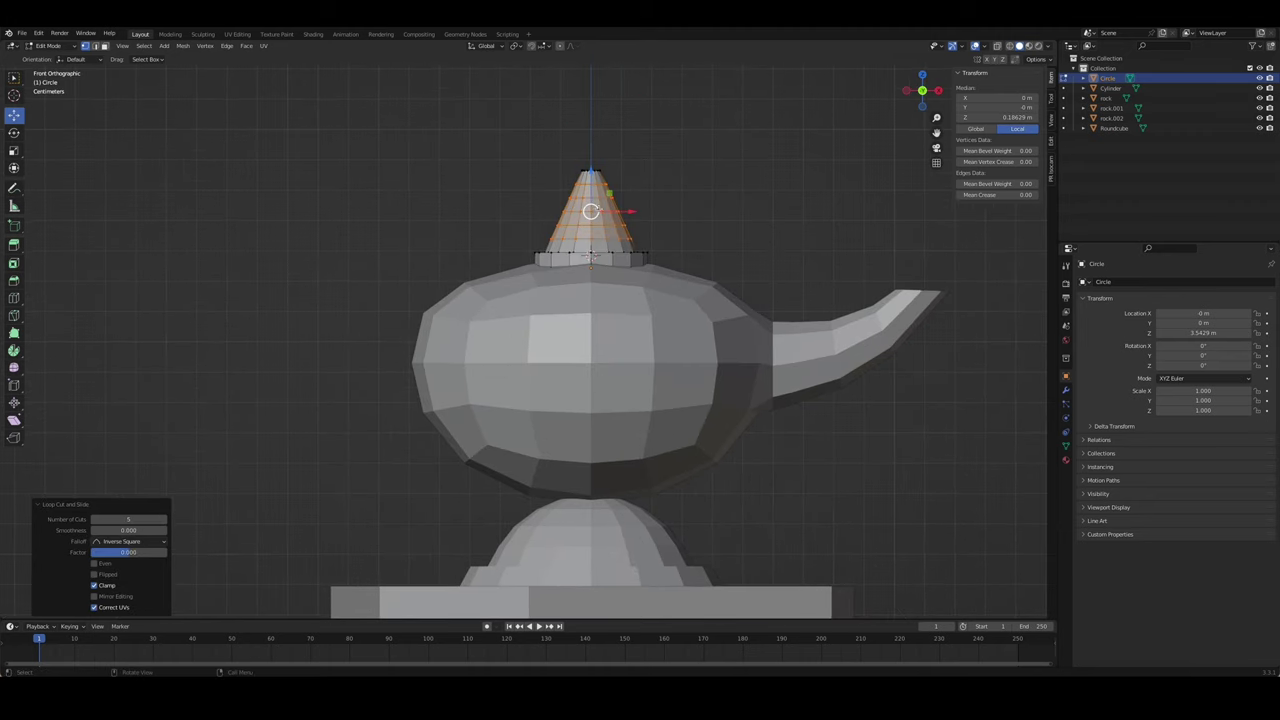
- Scale the cone's faces with smooth proportional editing to start rounding the lid
key(3)
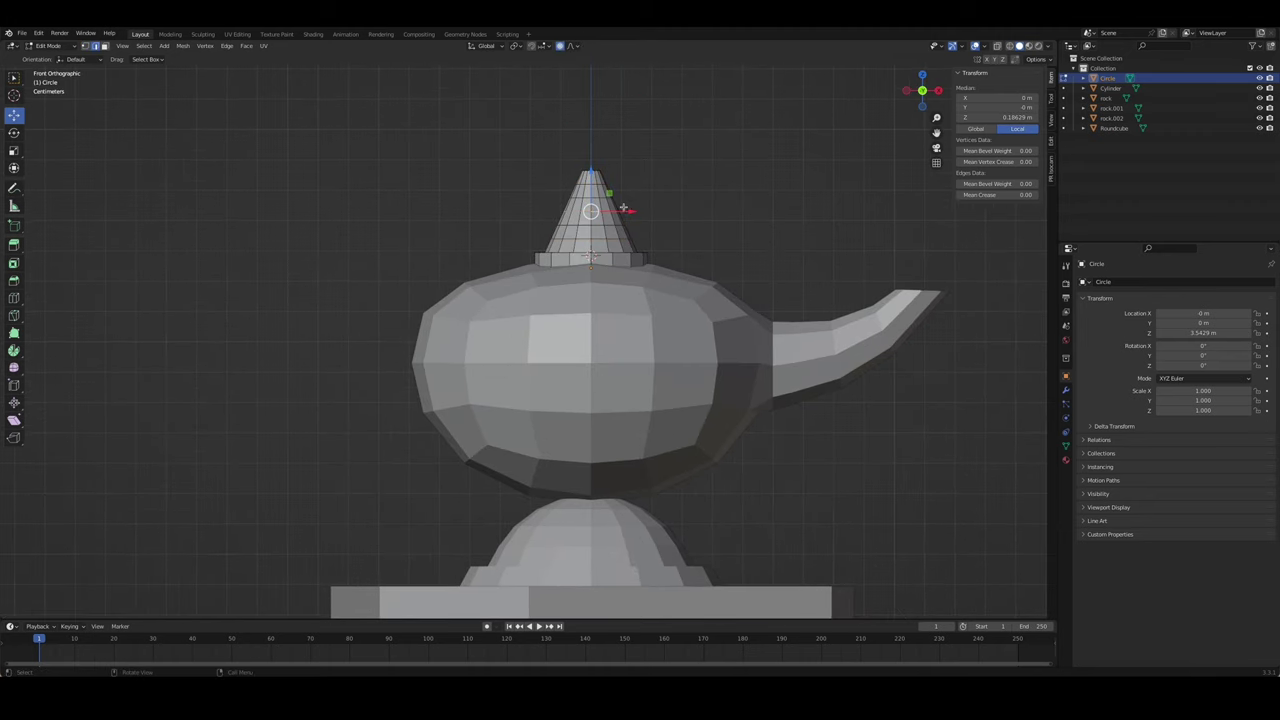
key(s)
key(shift+z)
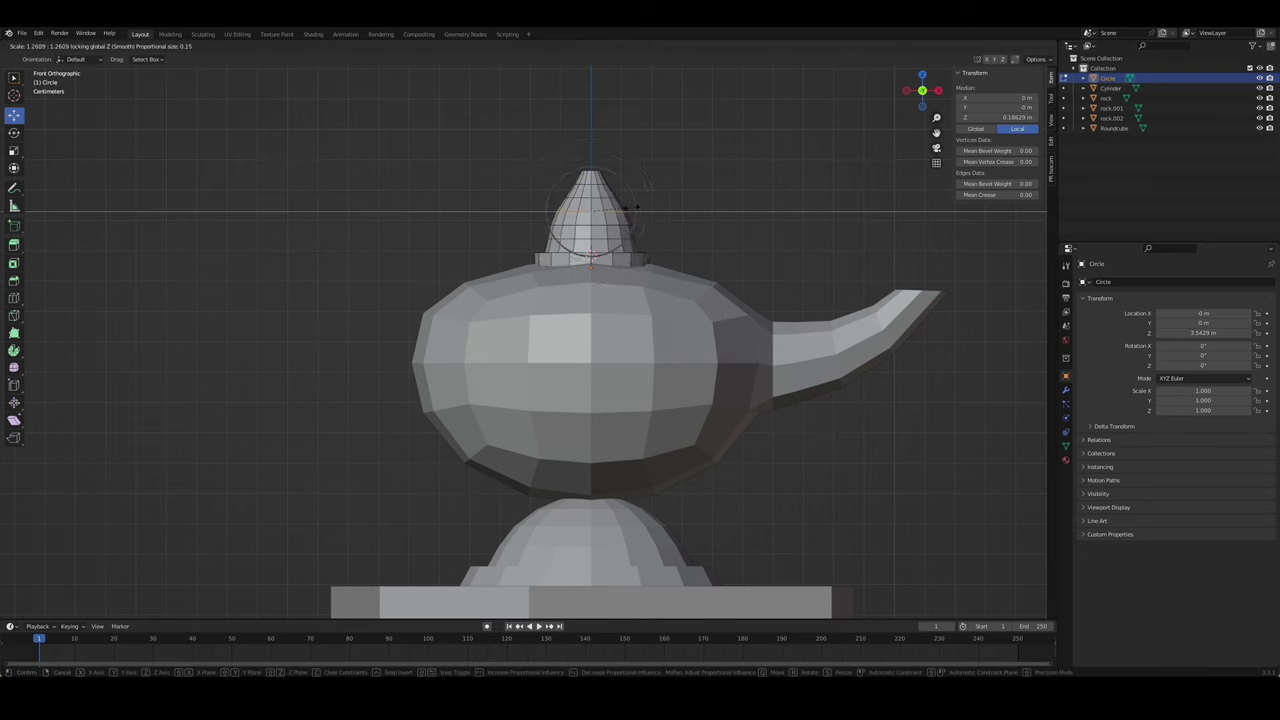
click(628, 208)
key(alt+a)
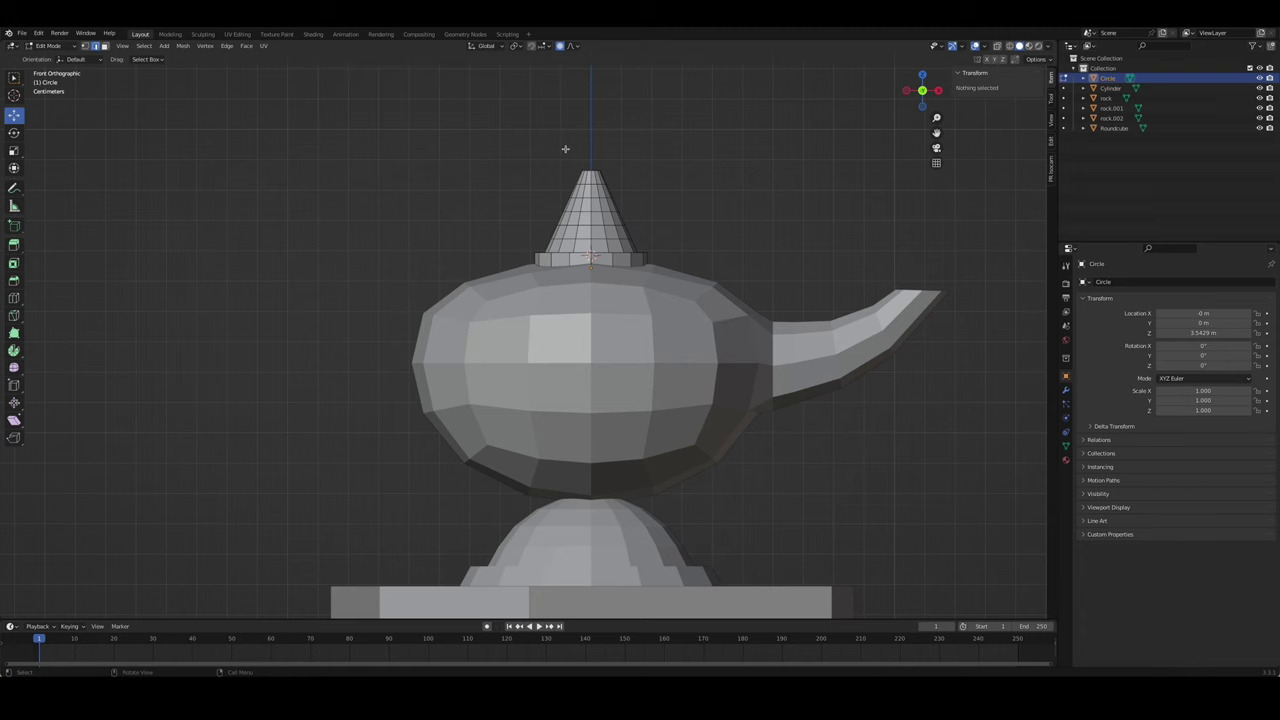
key(alt+z)
click(591, 168)
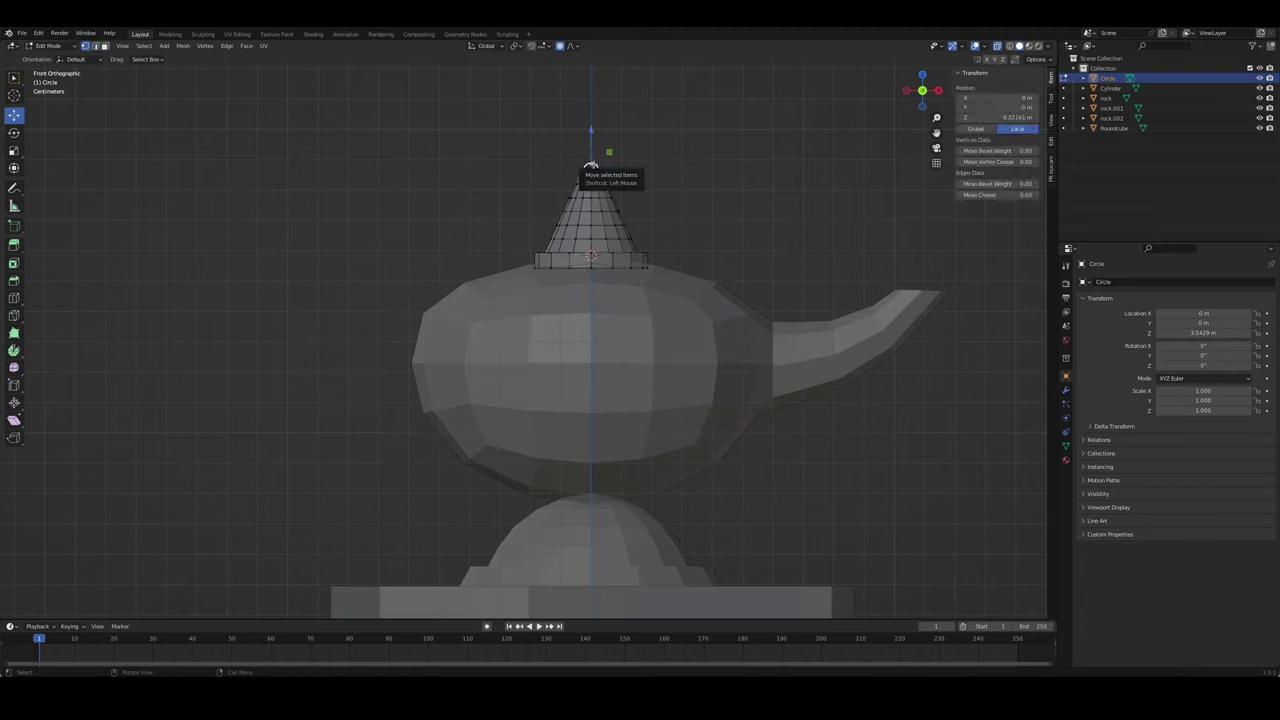
key(s)
key(shift+z)
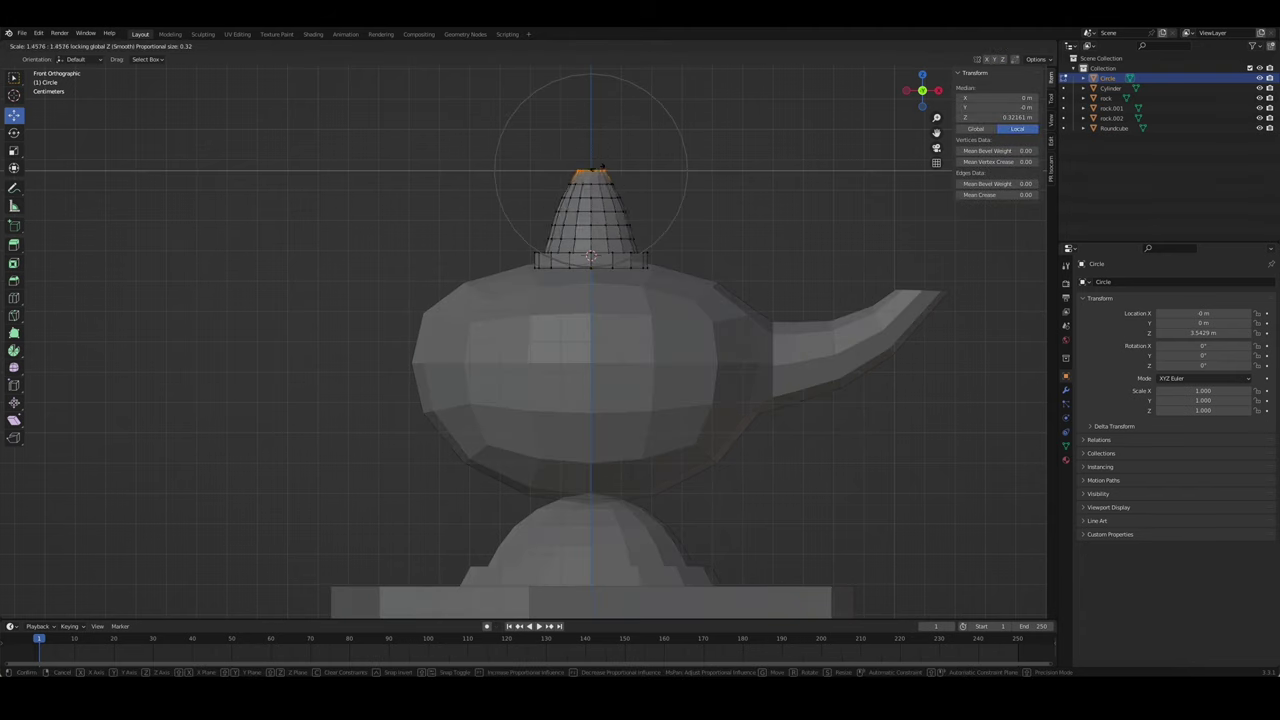
scroll(605, 173, down, 4)
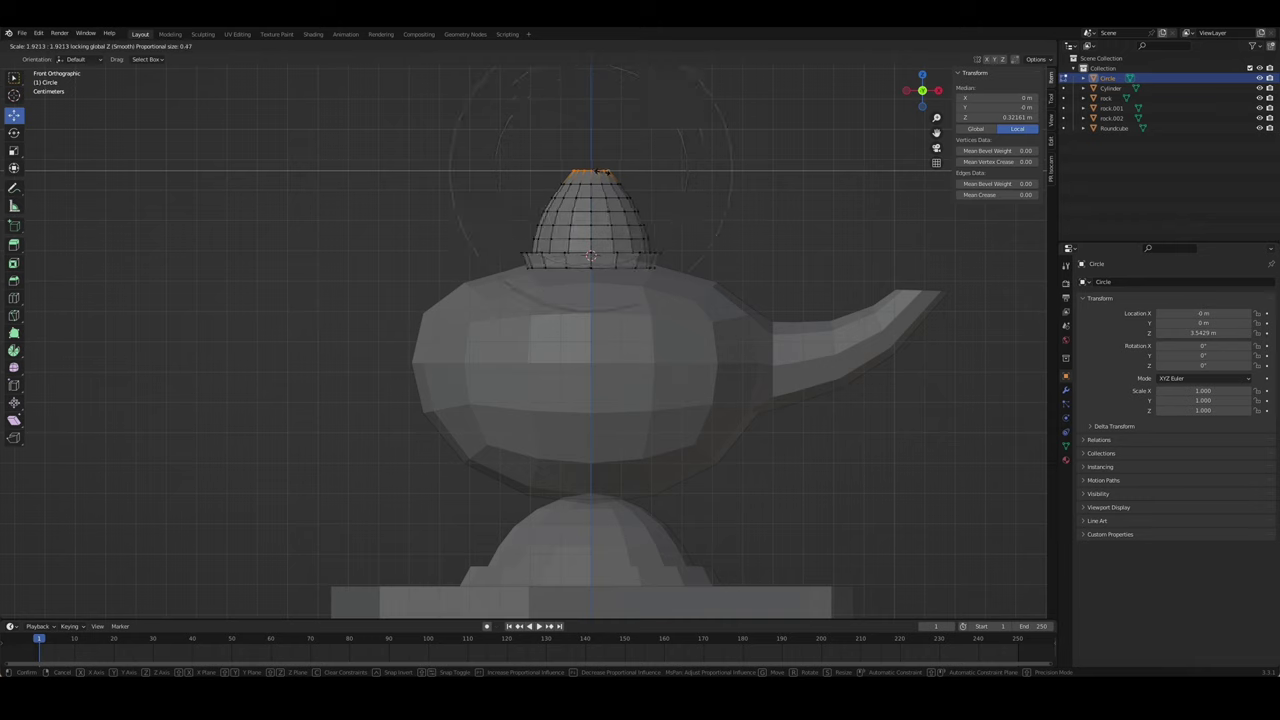
key(Escape)
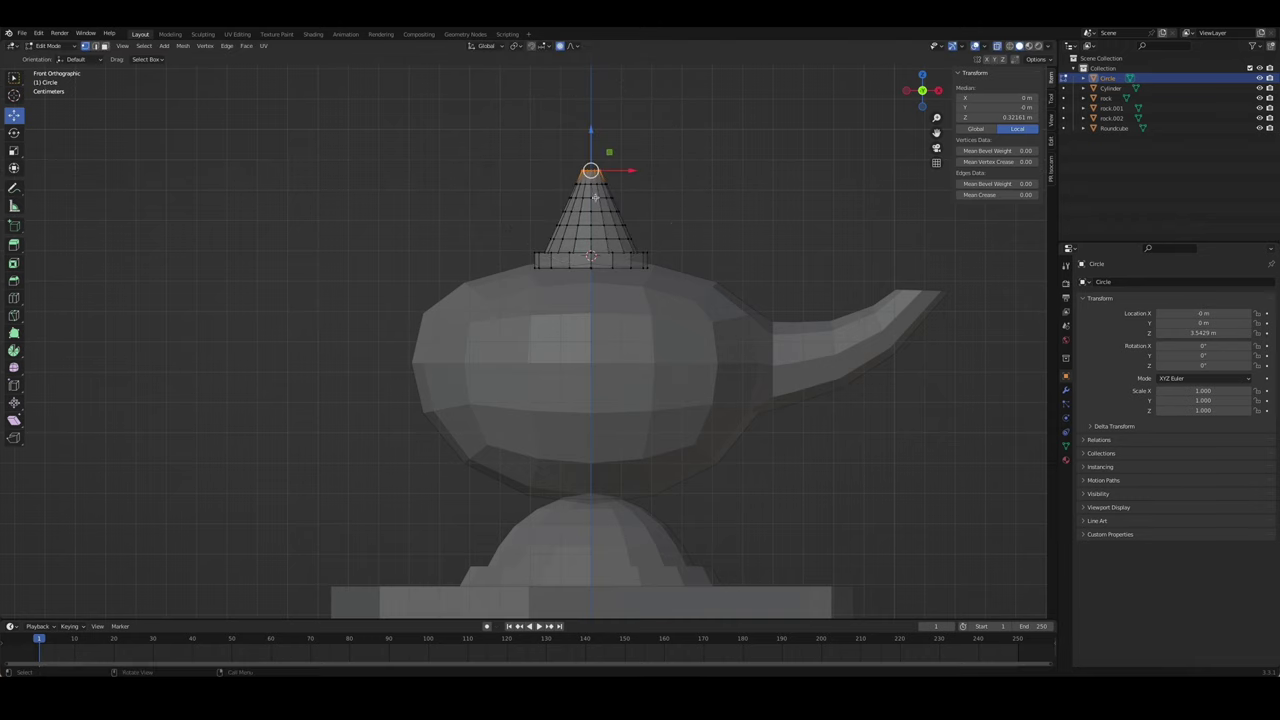
key(s)
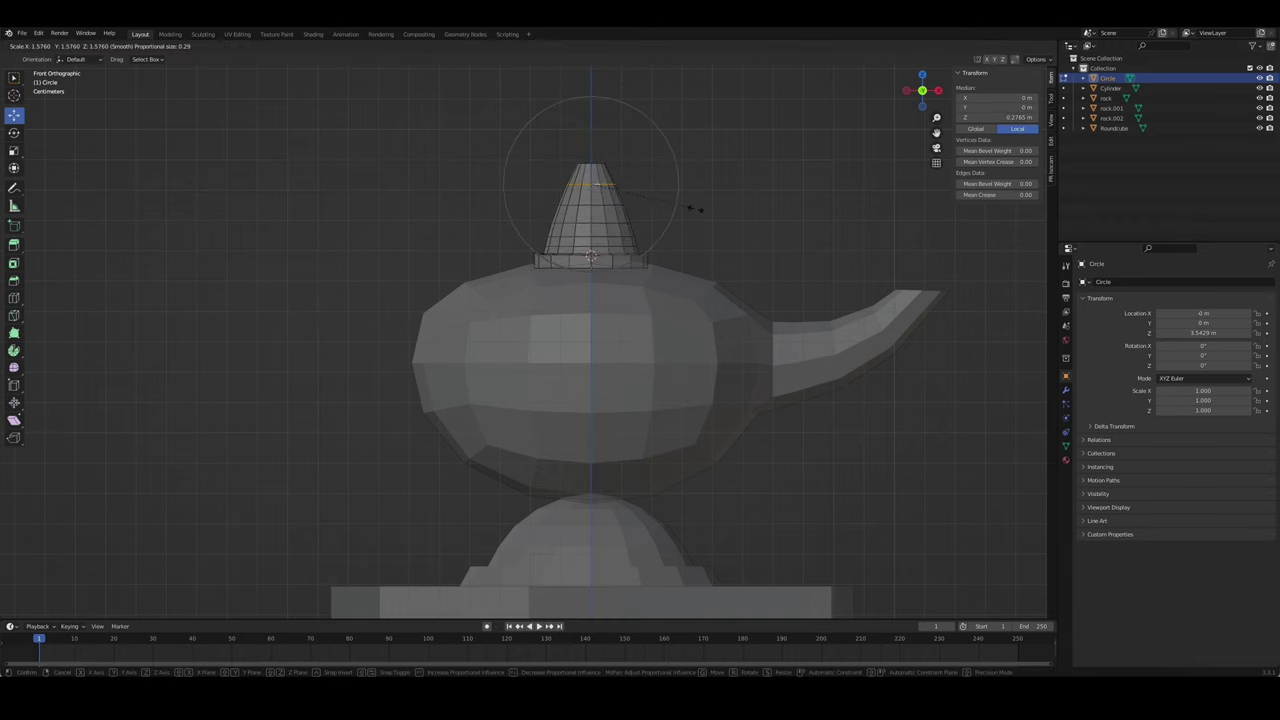
key(Escape)
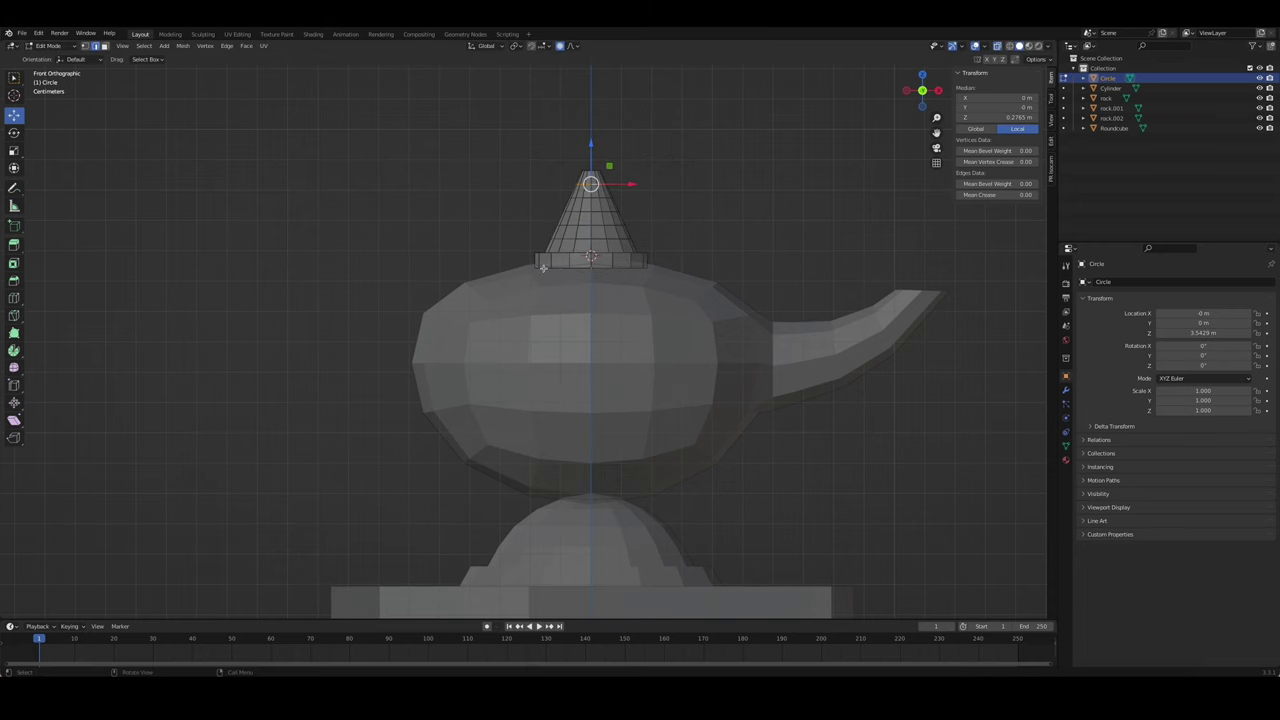
- Hide the rim band, widen the cone's middle ring and shrink the top ring into a bell
scroll(543, 267, up, 1)
scroll(507, 313, up, 1)
drag(726, 297, 728, 288)
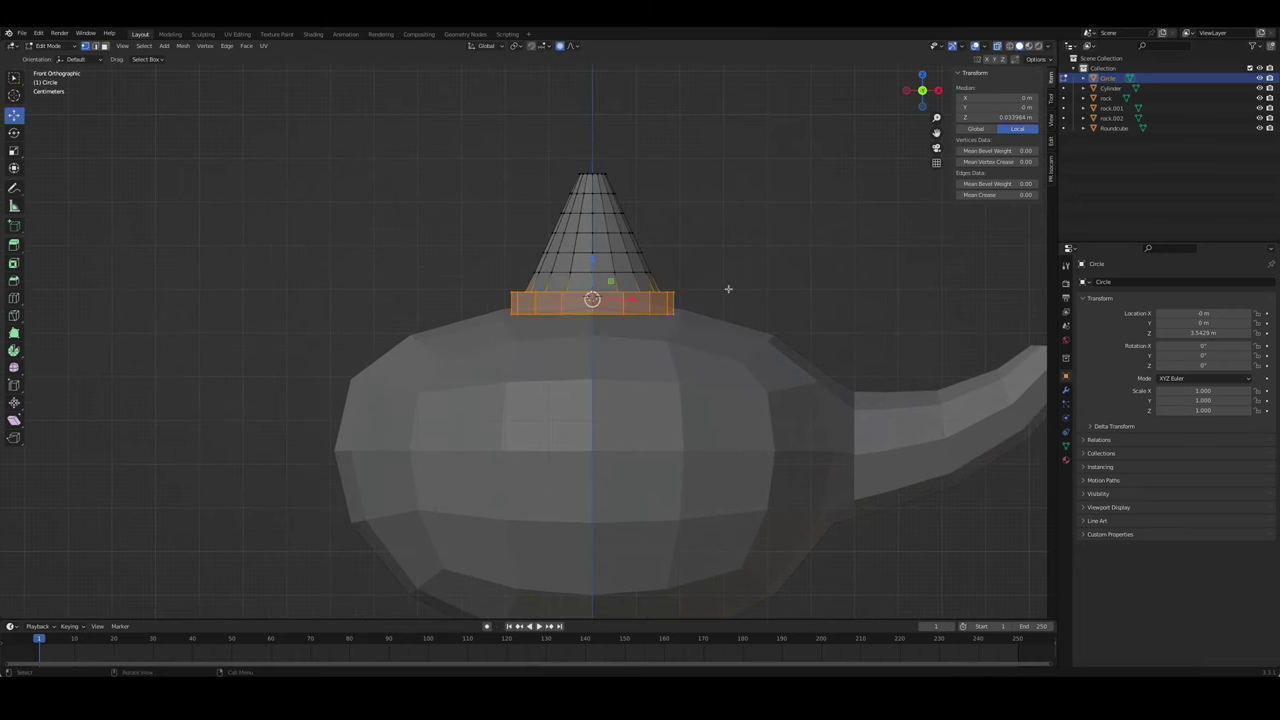
key(h)
drag(546, 187, 560, 230)
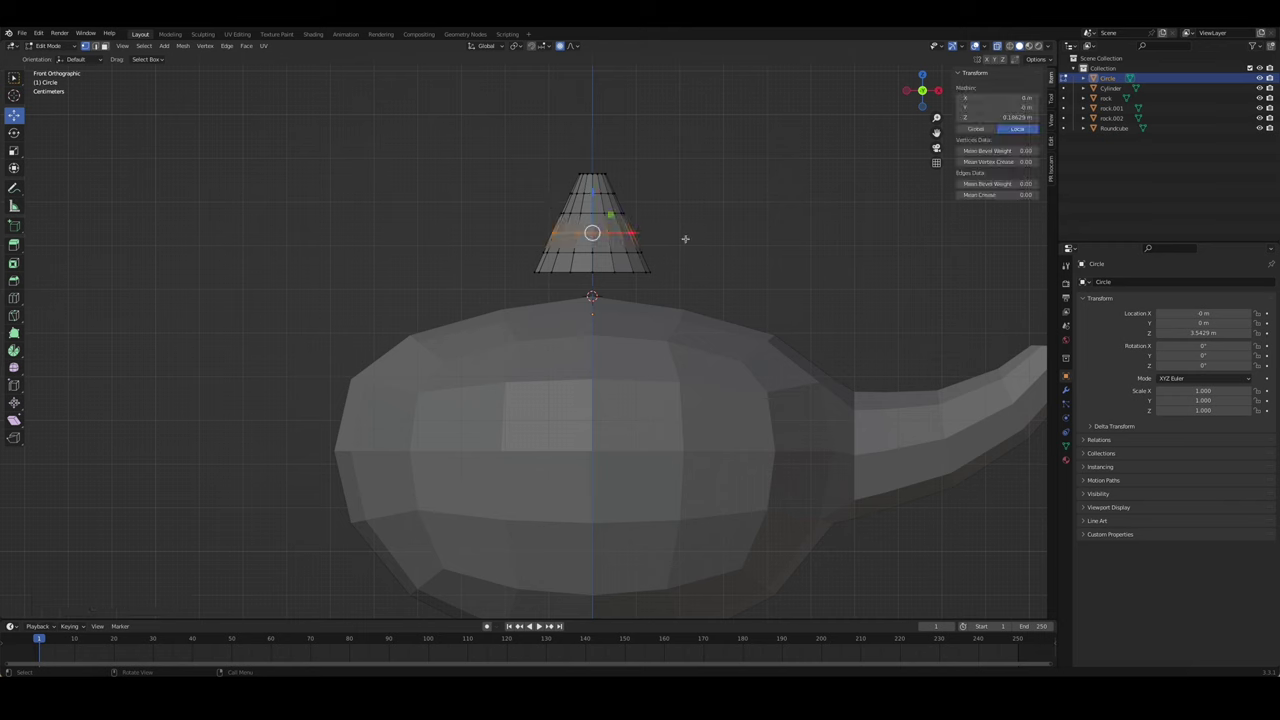
key(s)
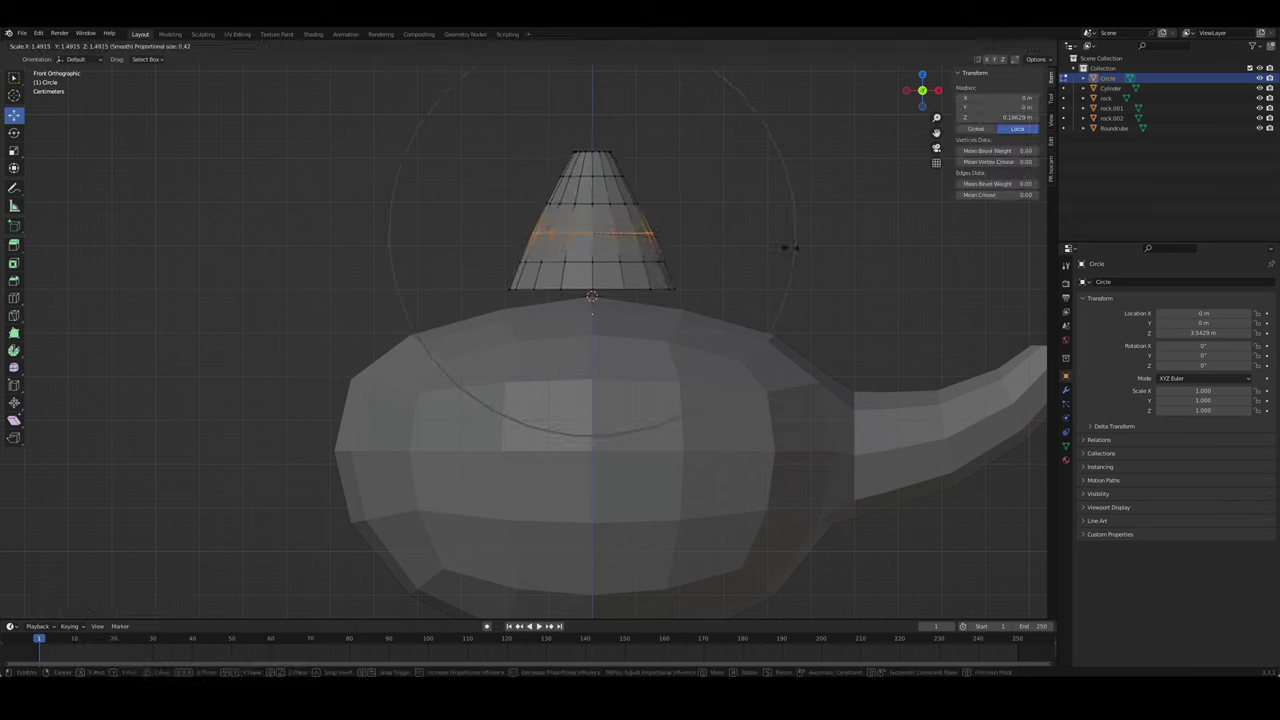
scroll(775, 247, down, 5)
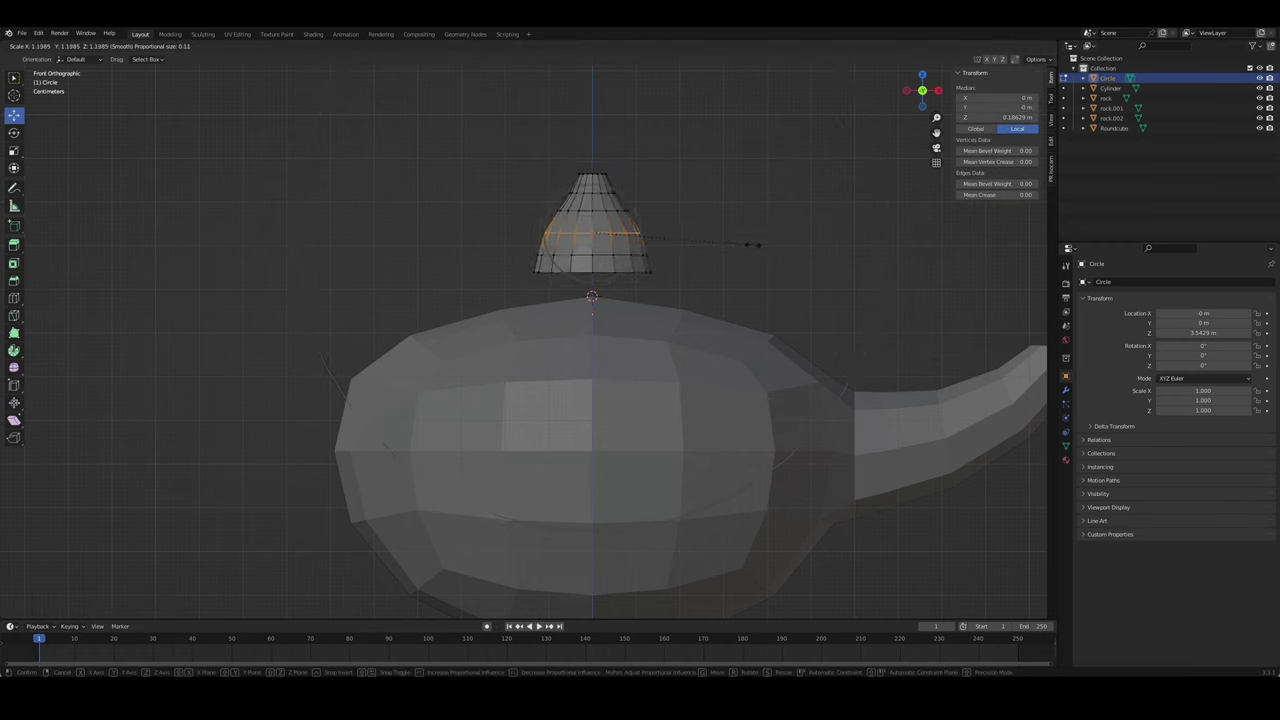
click(741, 245)
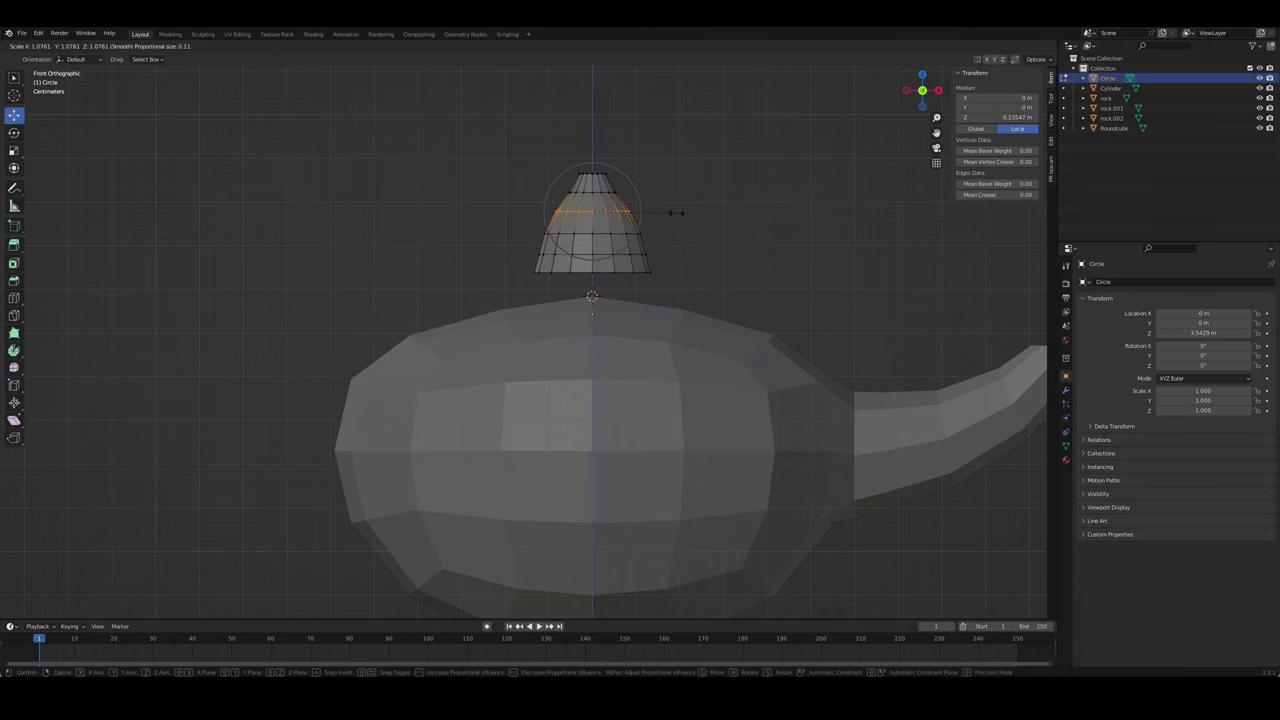
alt+click(590, 200)
key(g)
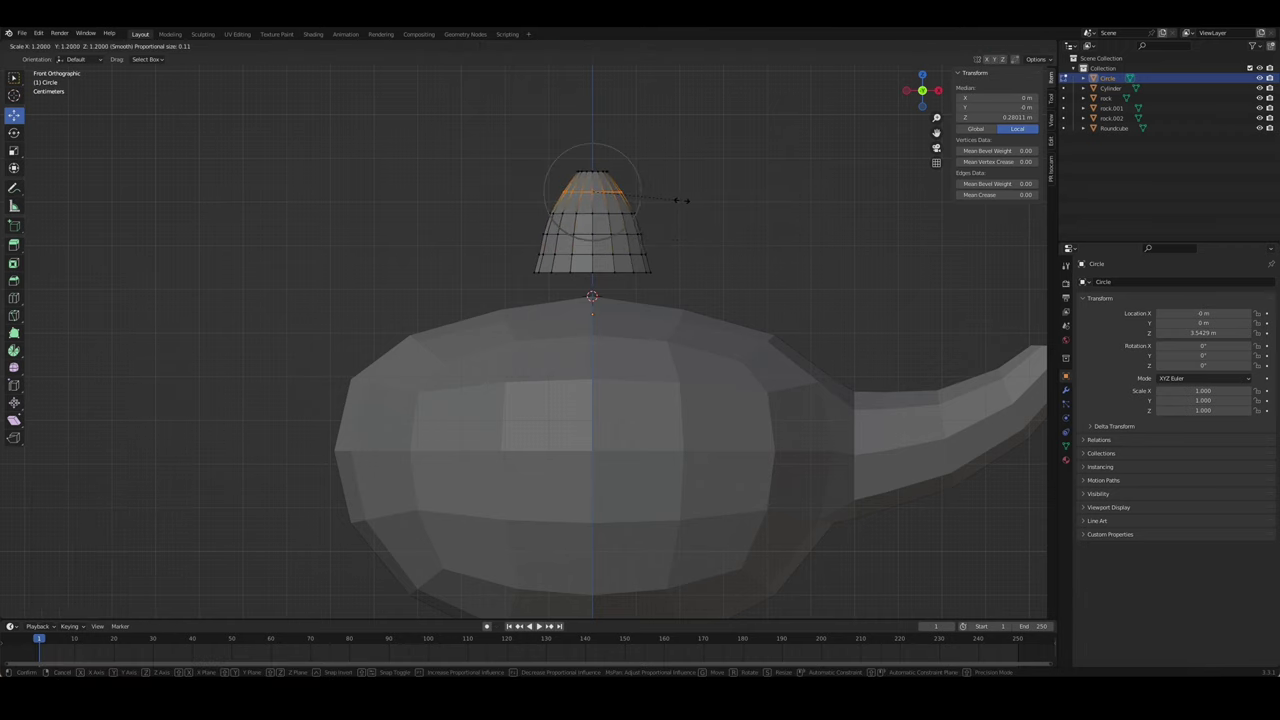
click(686, 196)
key(s)
click(688, 181)
- Try adding UV spheres above the lid, including one with 20 segments, and delete them
key(Tab)
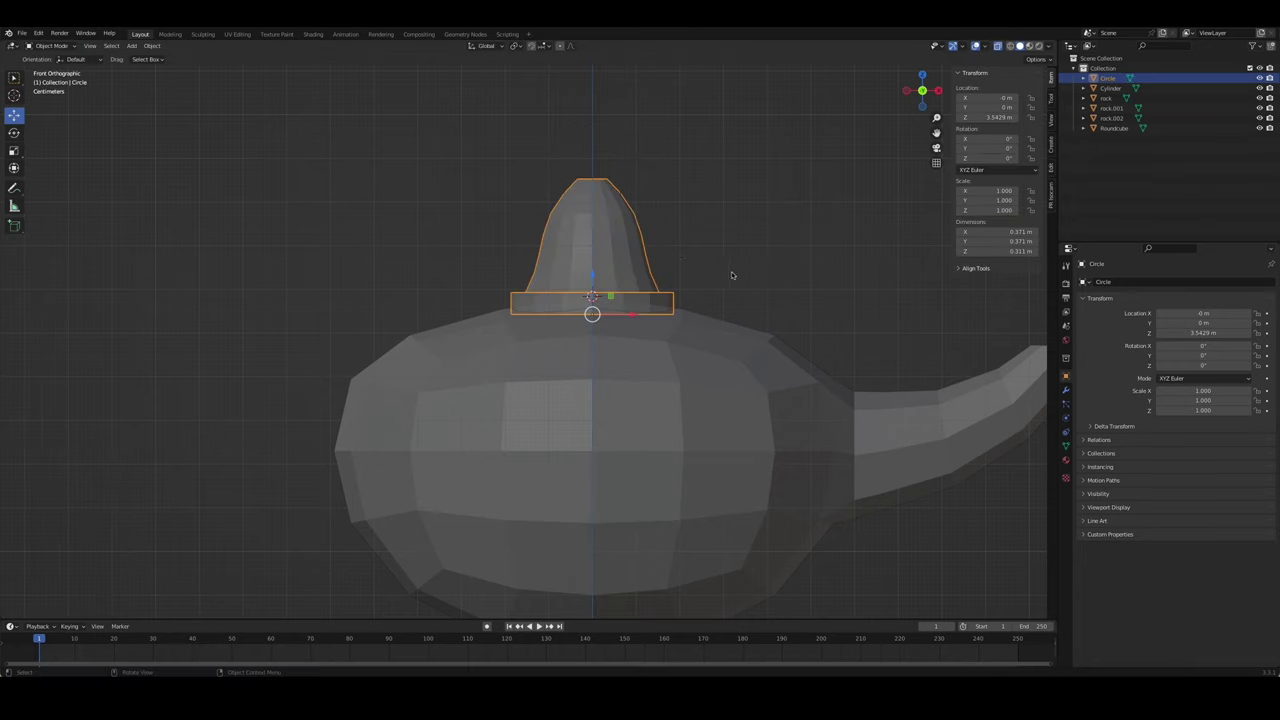
mouse_move(731, 275)
middle_down()
mouse_move(760, 285)
mouse_move(682, 289)
middle_up()
scroll(789, 298, down, 5)
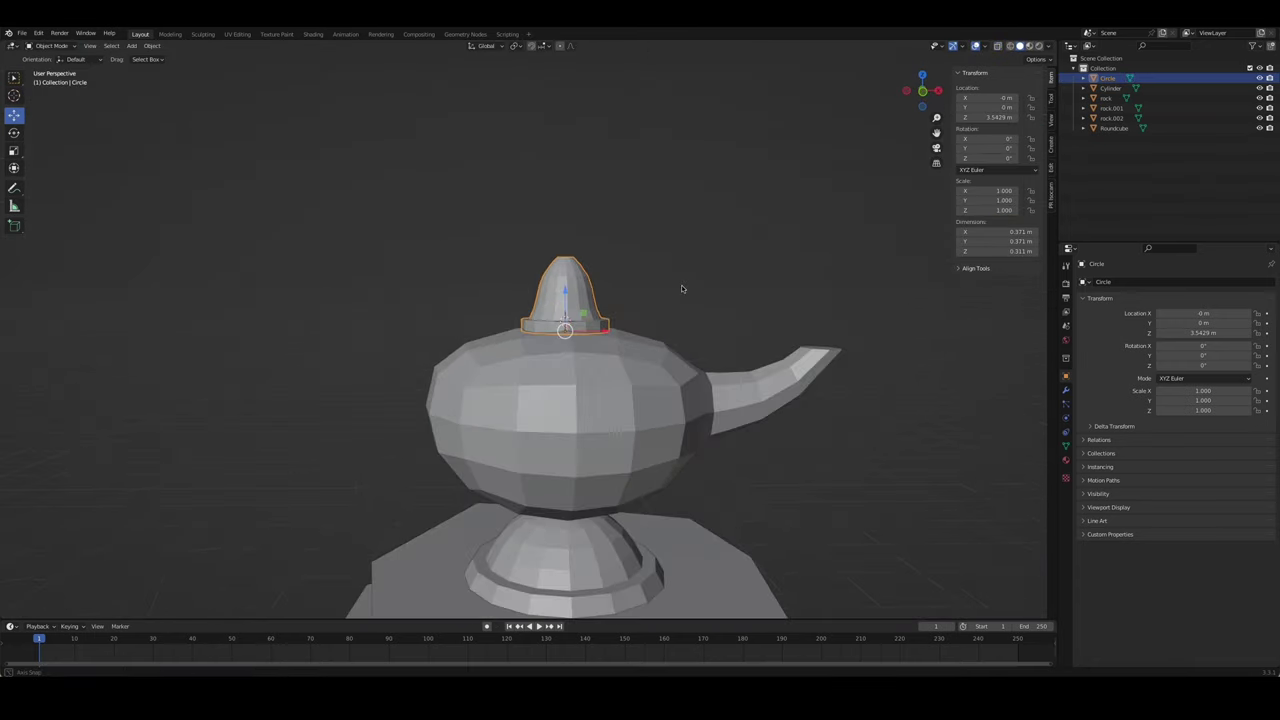
key(shift+a)
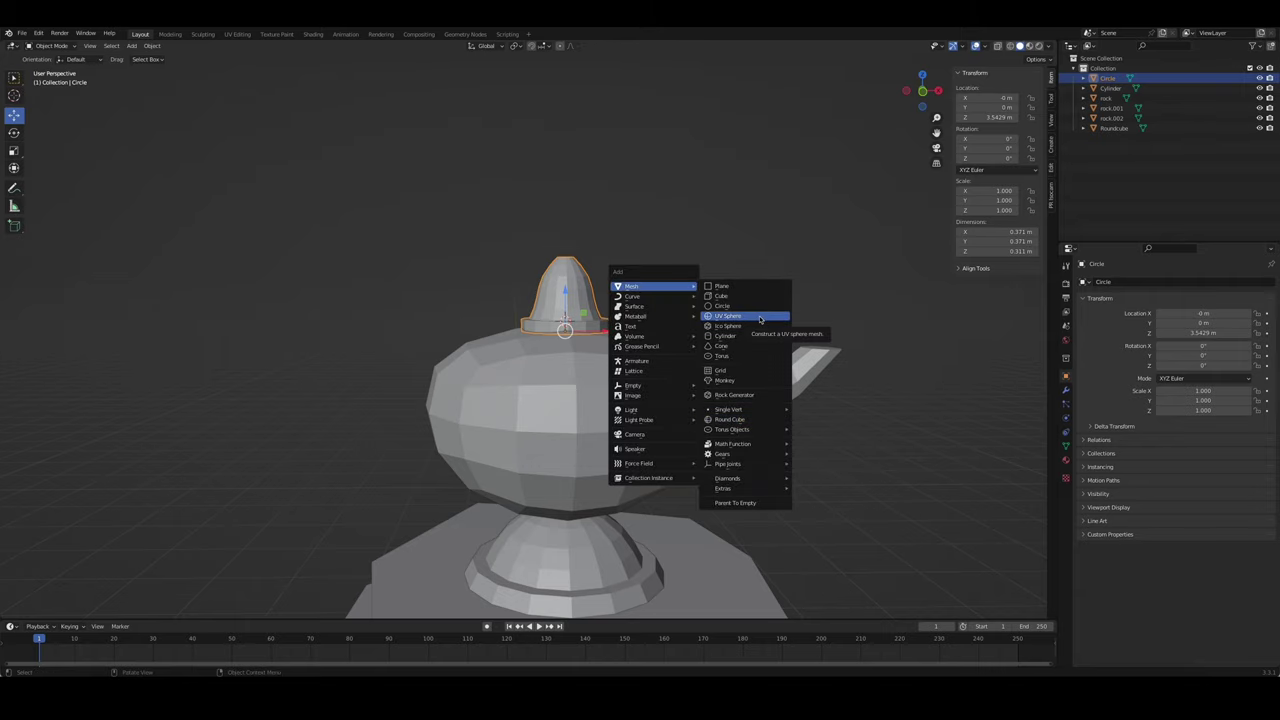
click(760, 318)
key(Tab)
key(Tab)
key(Tab)
key(Tab)
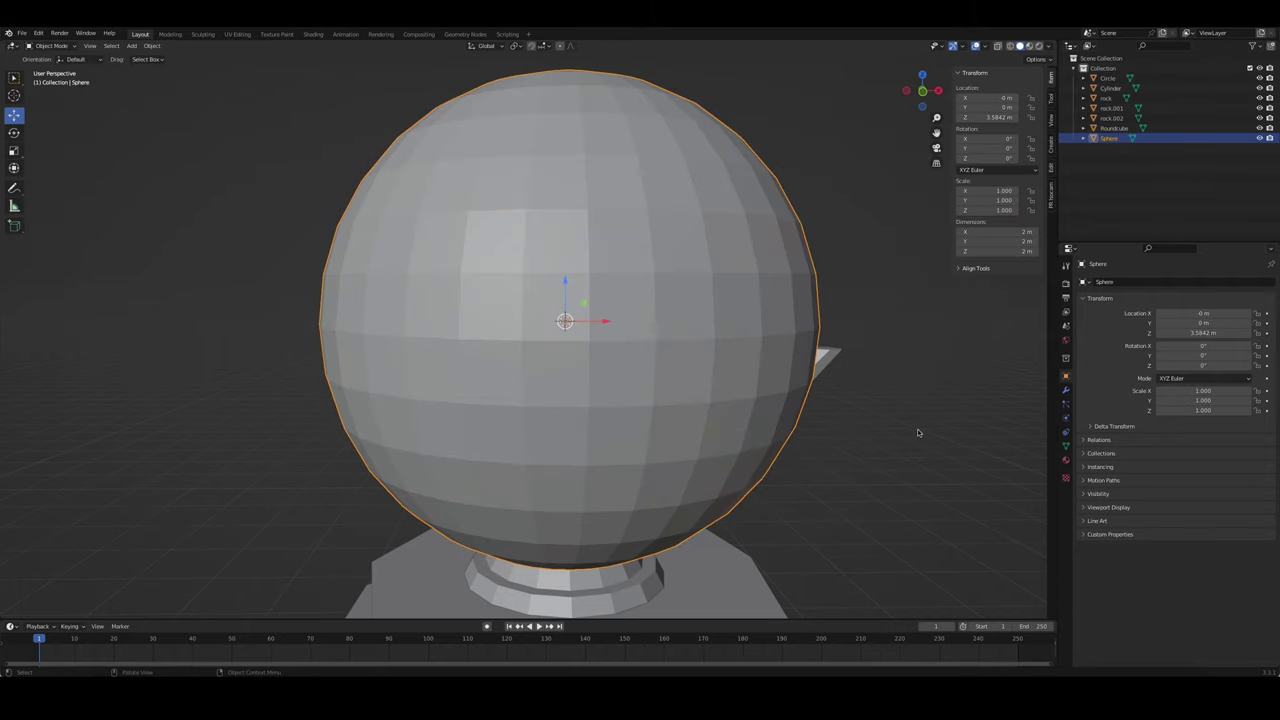
key(Delete)
key(shift+a)
click(980, 466)
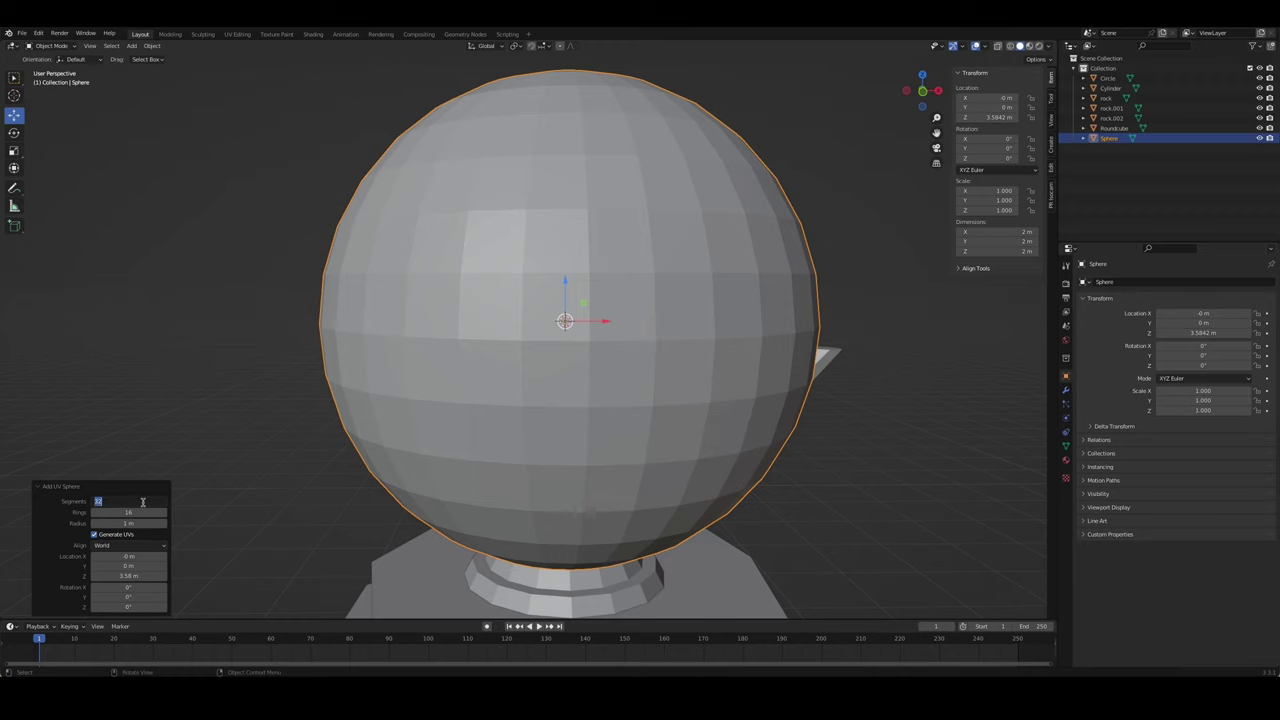
text(20)
key(Return)
key(Delete)
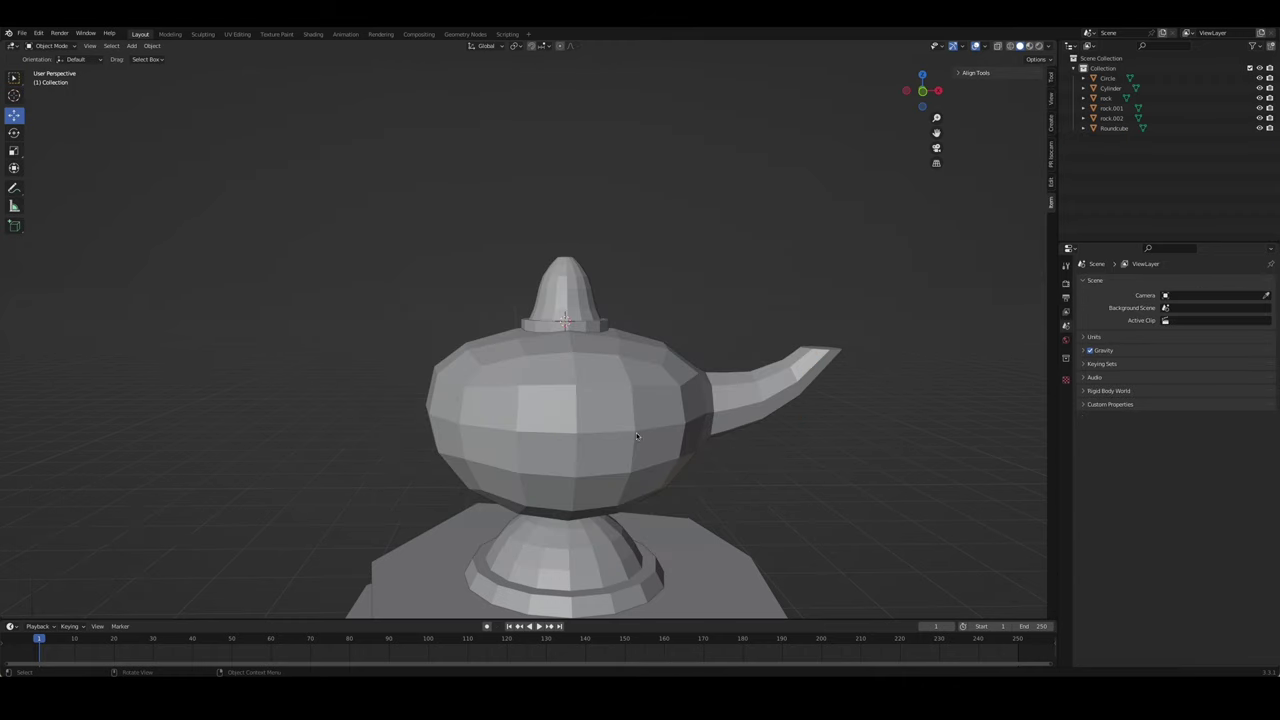
- Add a Round Cube ball, shrink it and raise it along Z above the lid
key(shift+a)
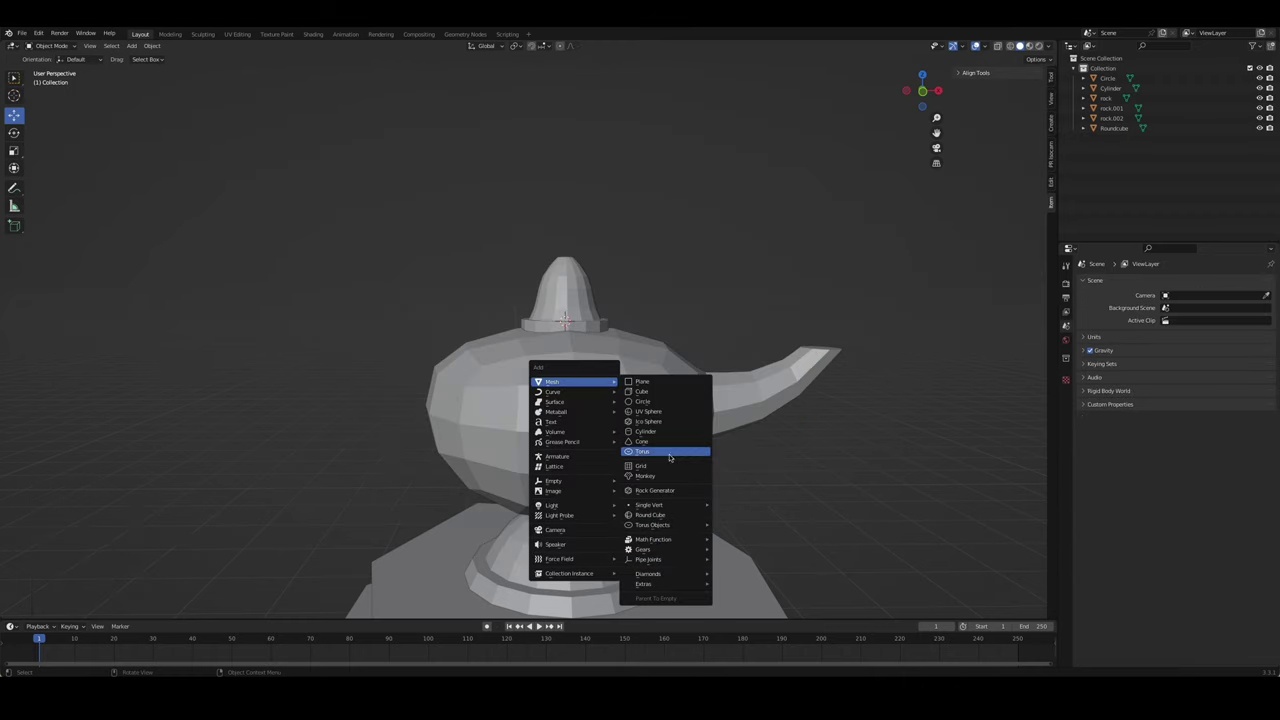
click(650, 514)
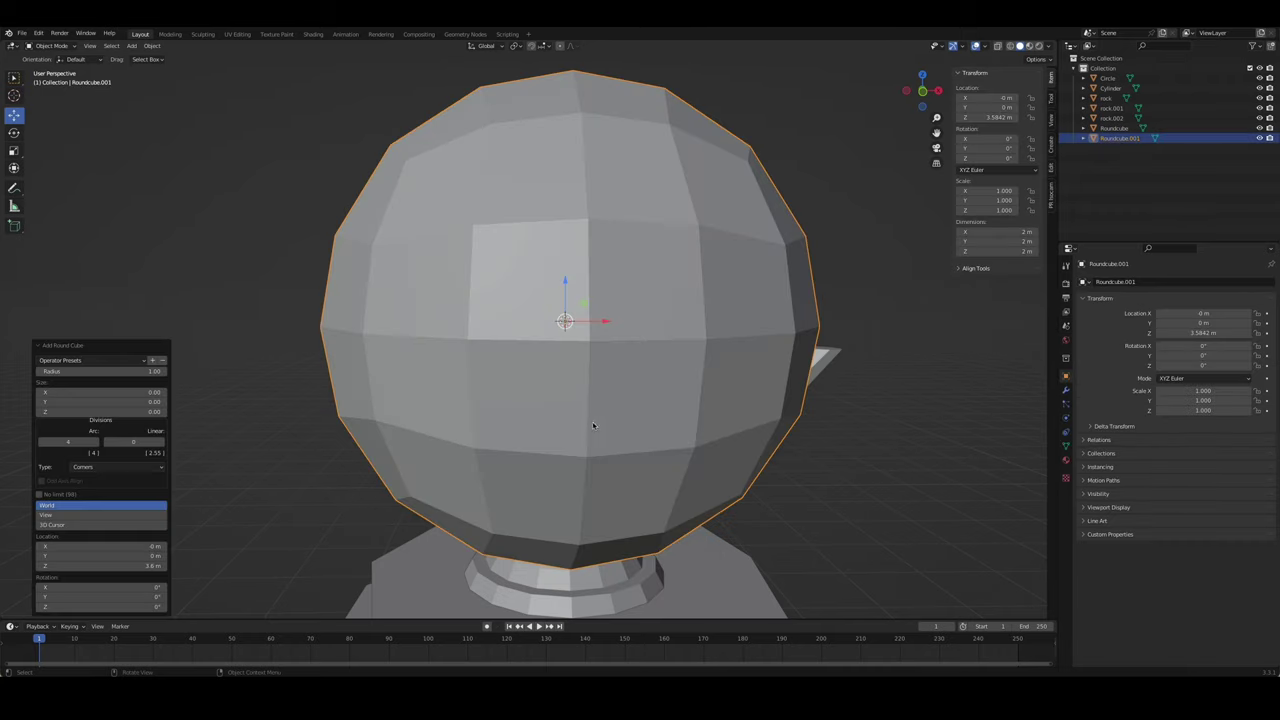
key(Tab)
key(s)
click(609, 309)
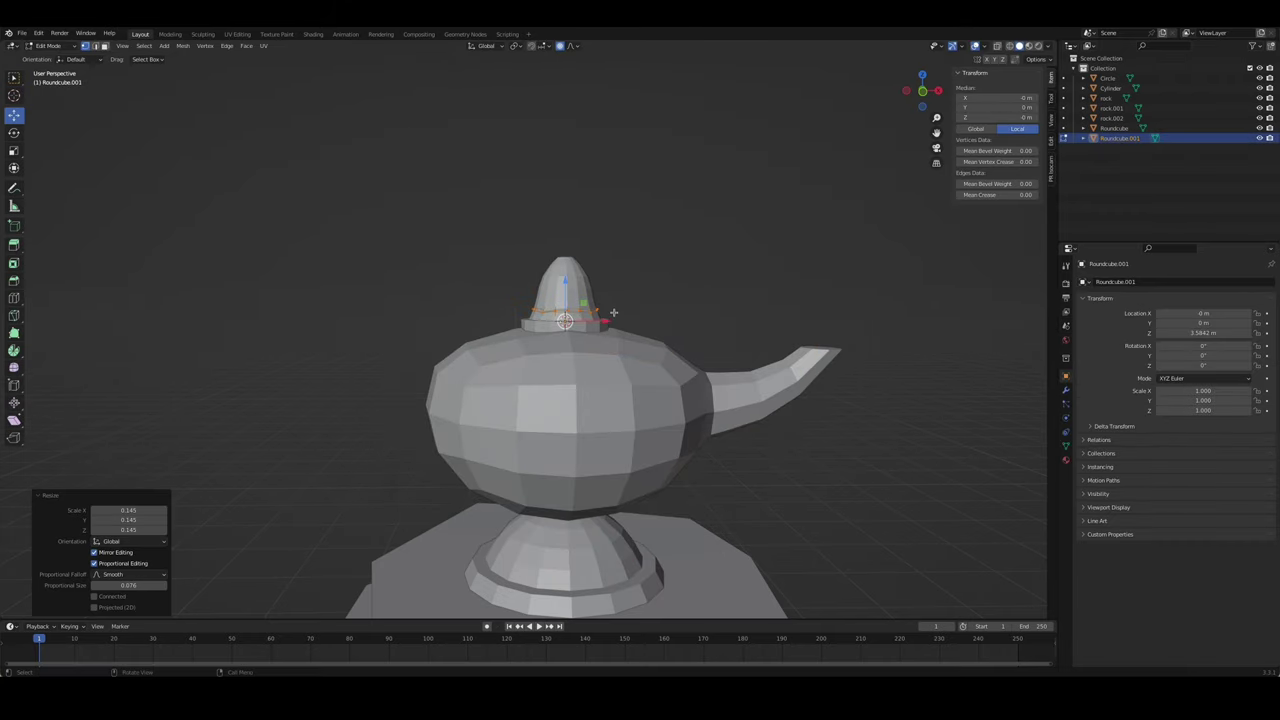
key(Tab)
key(g)
key(z)
click(588, 190)
key(KP_1)
- Shrink the ball to 0.147 m, turn off proportional editing and place it above the lid tip
key(Tab)
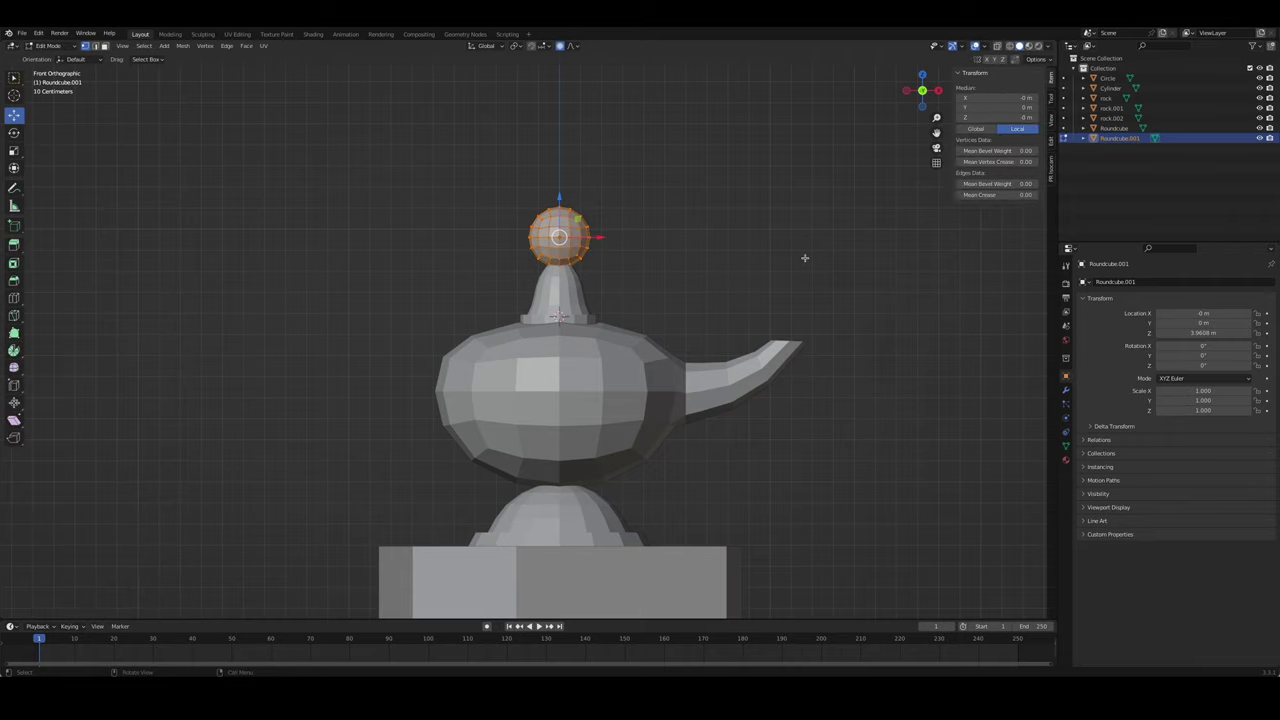
key(s)
click(682, 245)
click(566, 45)
click(559, 45)
key(Tab)
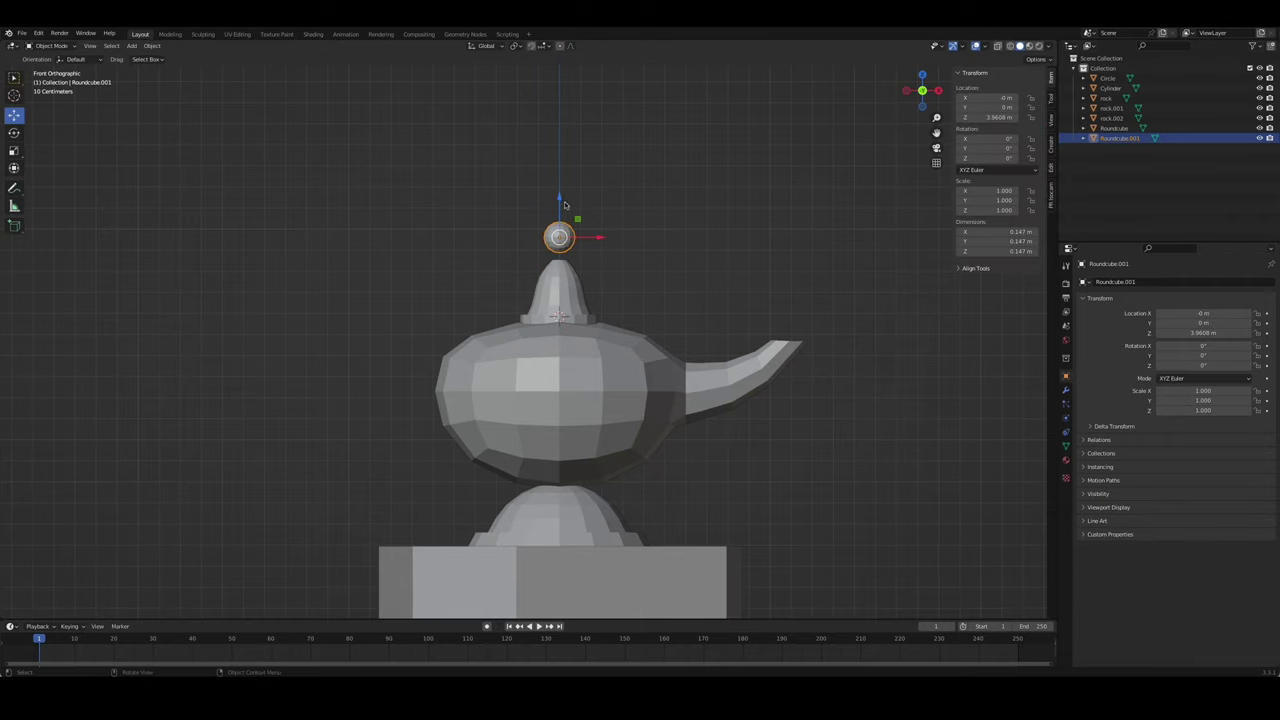
drag(564, 201, 634, 257)
- Select the old spouted lamp body and delete it
mouse_move(634, 257)
middle_down()
mouse_move(645, 314)
mouse_move(566, 330)
mouse_move(603, 297)
mouse_move(749, 379)
mouse_move(616, 295)
middle_up()
click(545, 408)
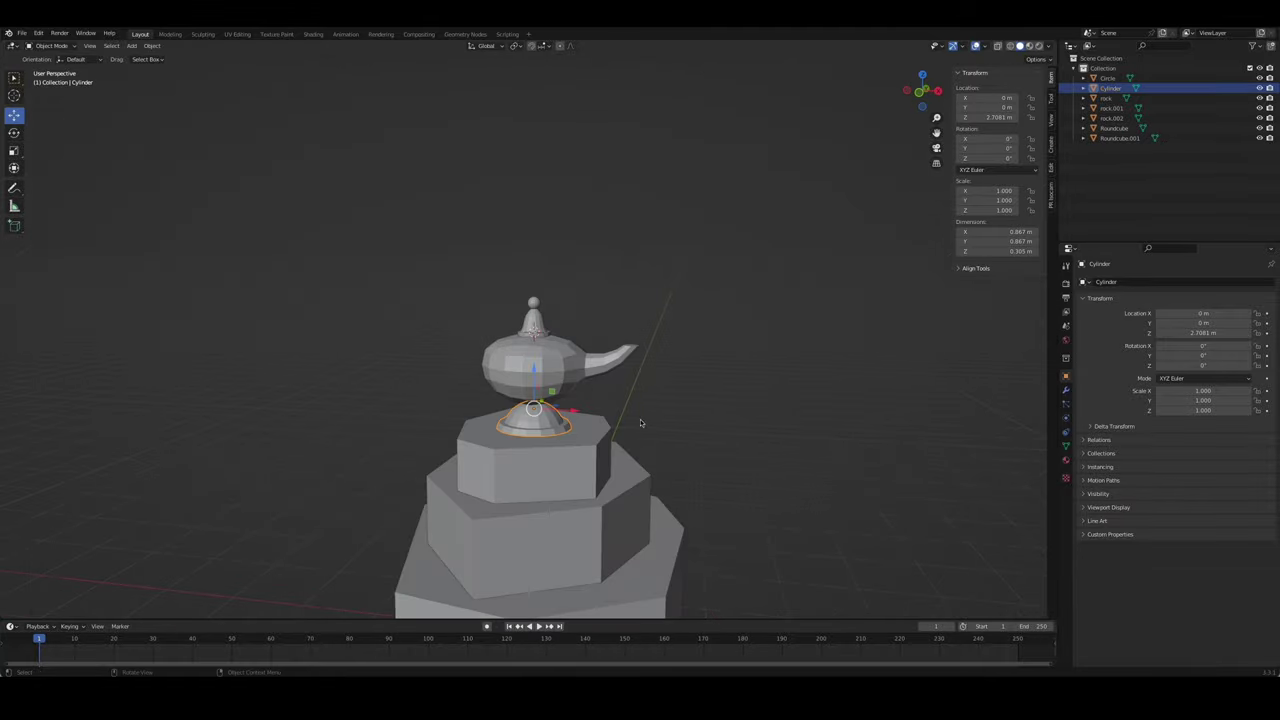
mouse_move(640, 419)
middle_down()
mouse_move(573, 399)
mouse_move(662, 404)
mouse_move(616, 395)
mouse_move(631, 359)
mouse_move(560, 370)
mouse_move(680, 381)
middle_up()
click(555, 381)
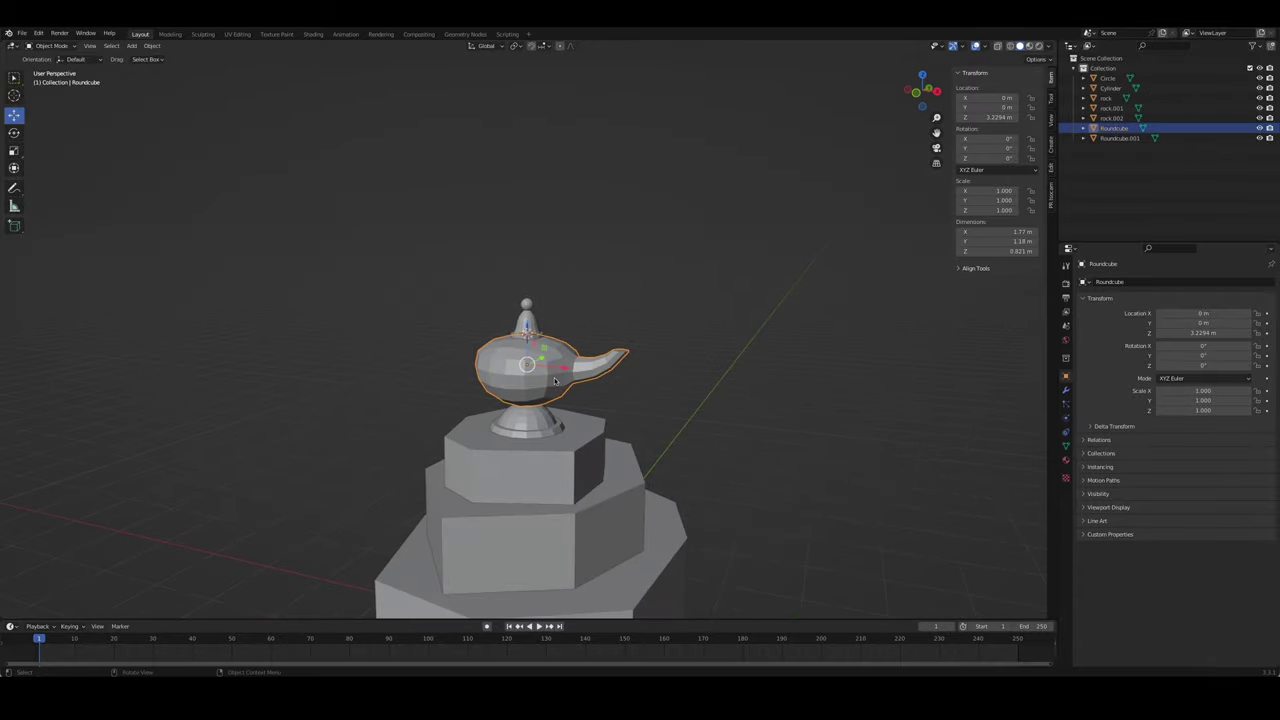
key(Delete)
- Add a new Round Cube sphere above the pedestal and enter its Edit Mode
middle_drag(555, 381, 717, 404)
key(Tab)
key(Tab)
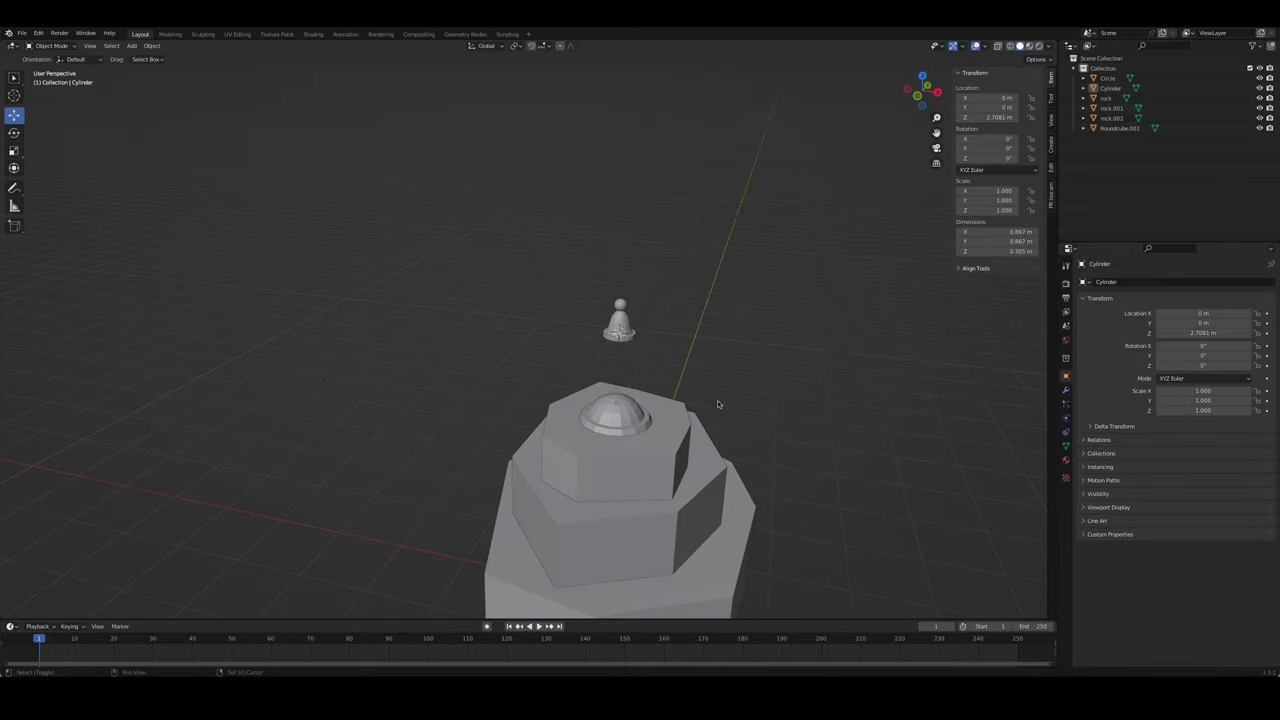
key(shift+a)
click(775, 508)
- Shrink the new sphere and lower it along Z toward the base
key(Tab)
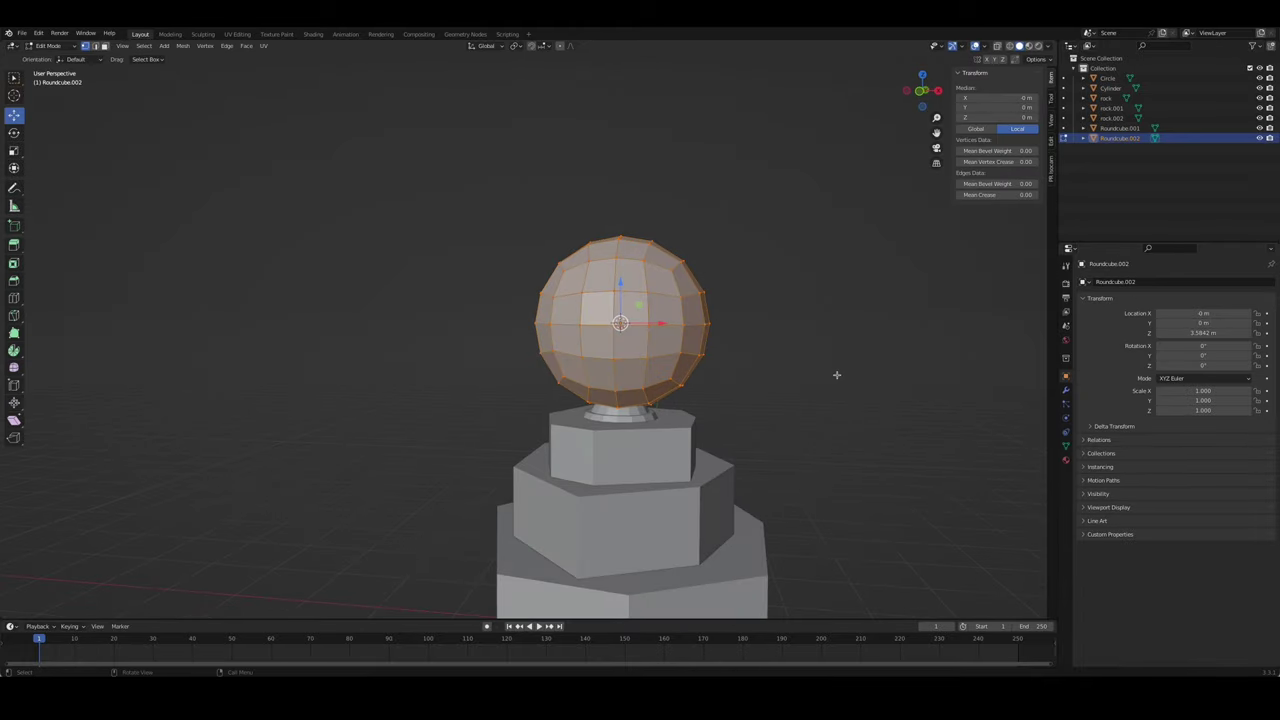
key(s)
click(723, 323)
key(Tab)
key(g)
key(z)
click(633, 357)
key(KP_1)
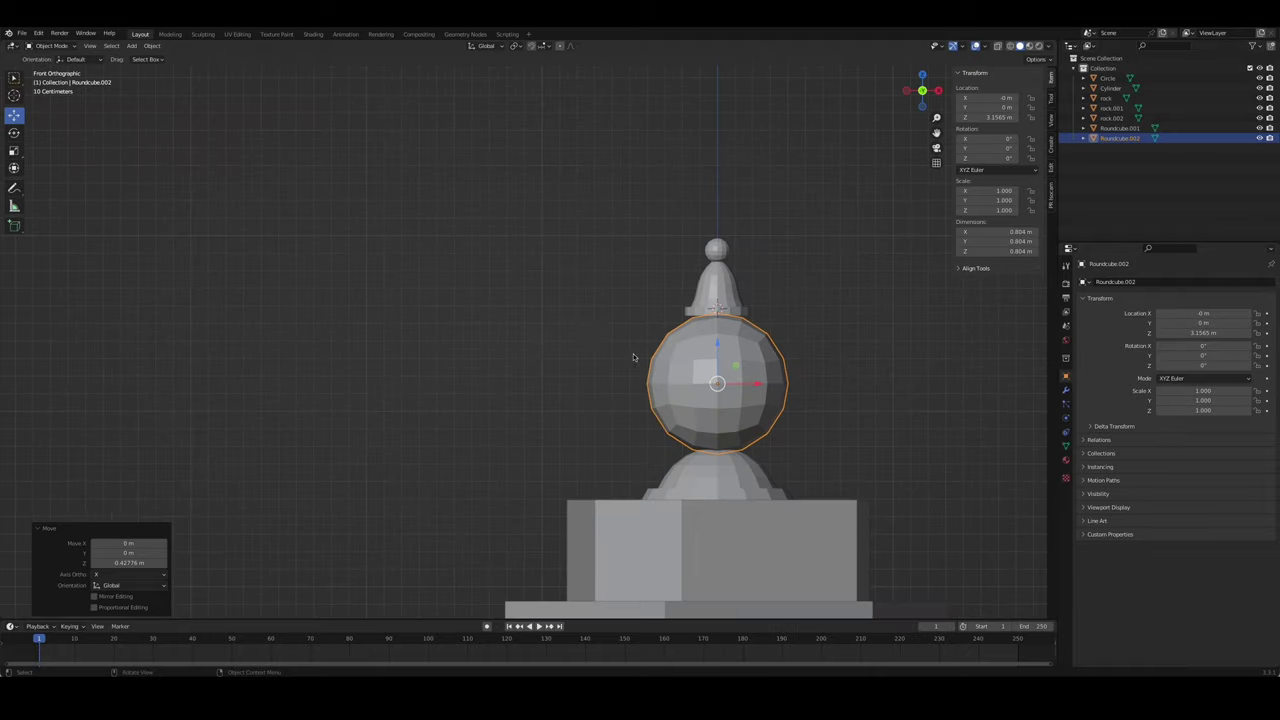
key(Tab)
- Squash the sphere along Z into a flattened lamp body
key(s)
key(z)
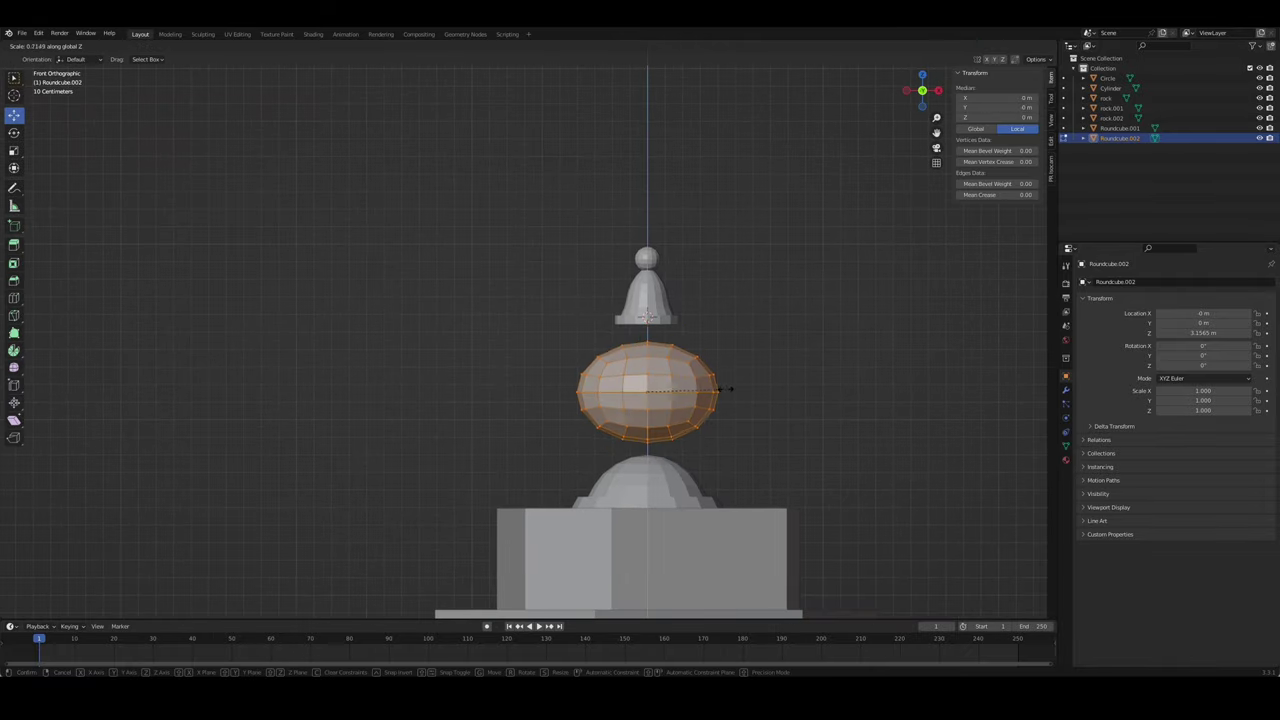
click(733, 385)
mouse_move(733, 385)
middle_down()
mouse_move(799, 407)
mouse_move(790, 386)
middle_up()
key(Tab)
- Flatten the lamp body's height even further with S Z
click(647, 290)
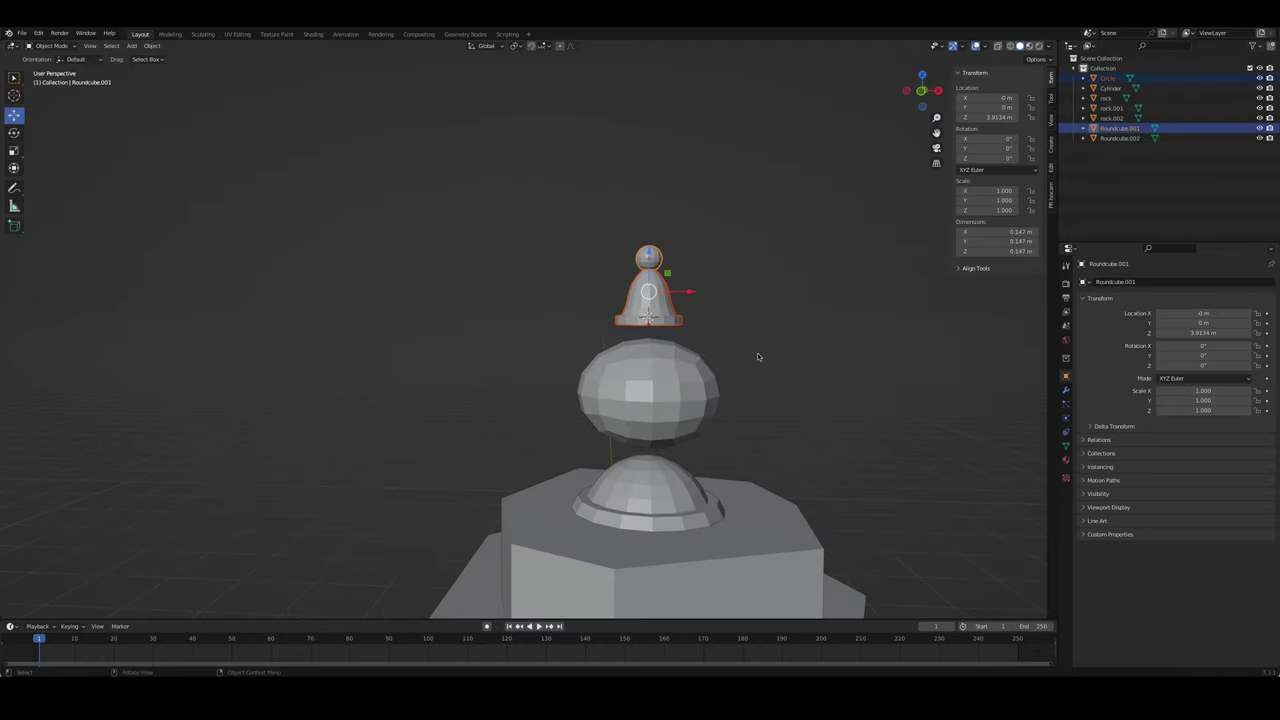
click(682, 387)
key(Tab)
key(s)
key(z)
click(777, 400)
mouse_move(777, 400)
middle_down()
mouse_move(748, 426)
mouse_move(797, 408)
mouse_move(782, 423)
middle_up()
key(Tab)
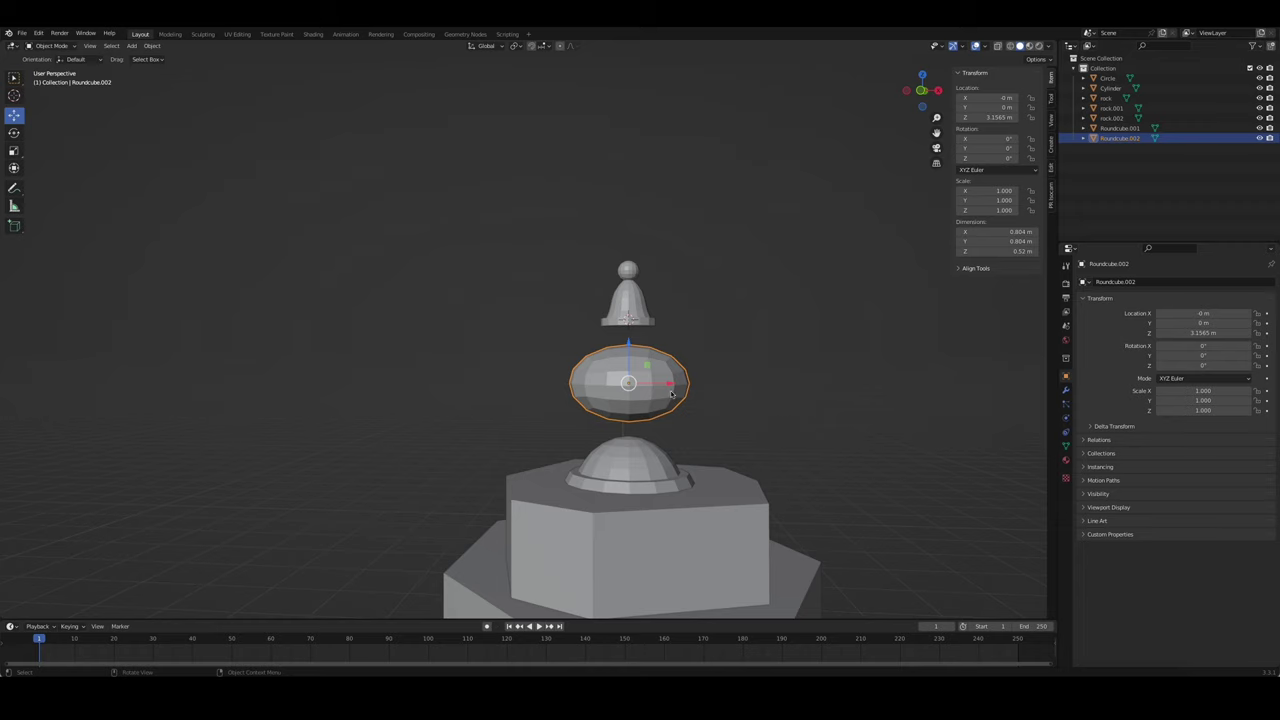
- Lower the flattened body along Z toward the pedestal dome
click(692, 472)
key(Tab)
key(Tab)
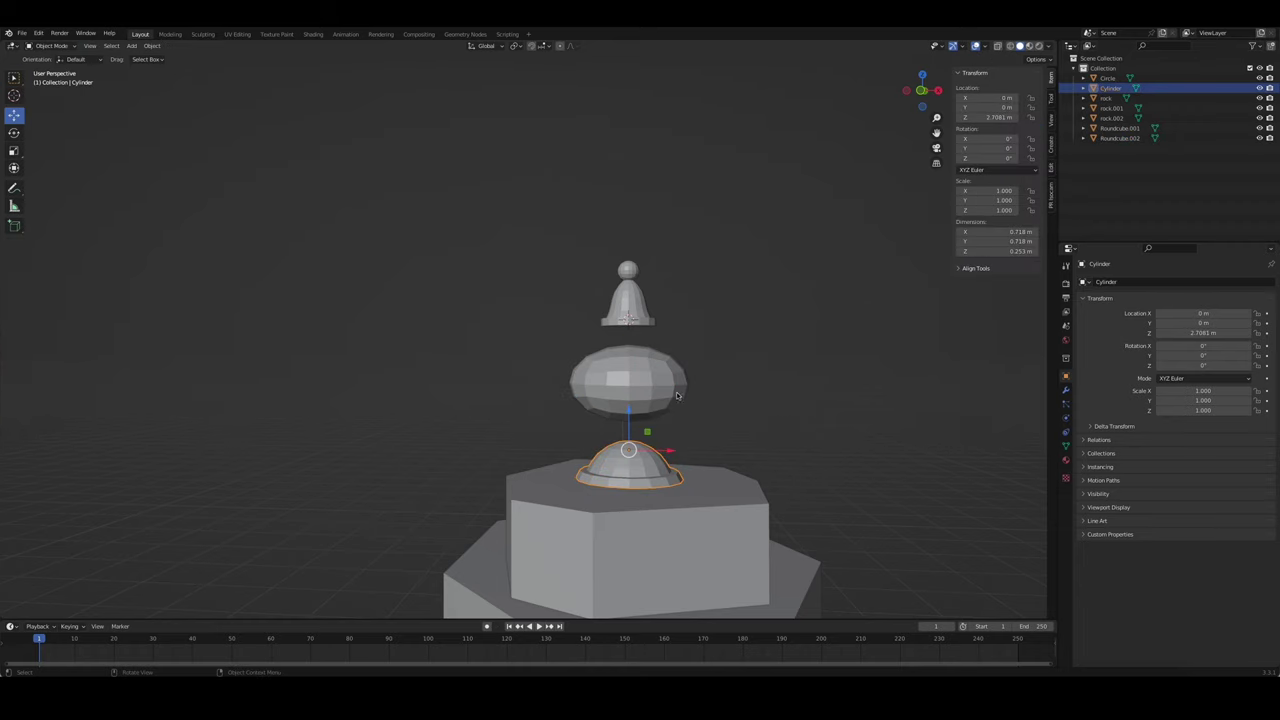
click(632, 395)
key(g)
key(z)
click(638, 378)
key(KP_1)
- Fine-tune the body's vertical position against the dome, cancelling a trial move
key(g)
key(z)
click(625, 390)
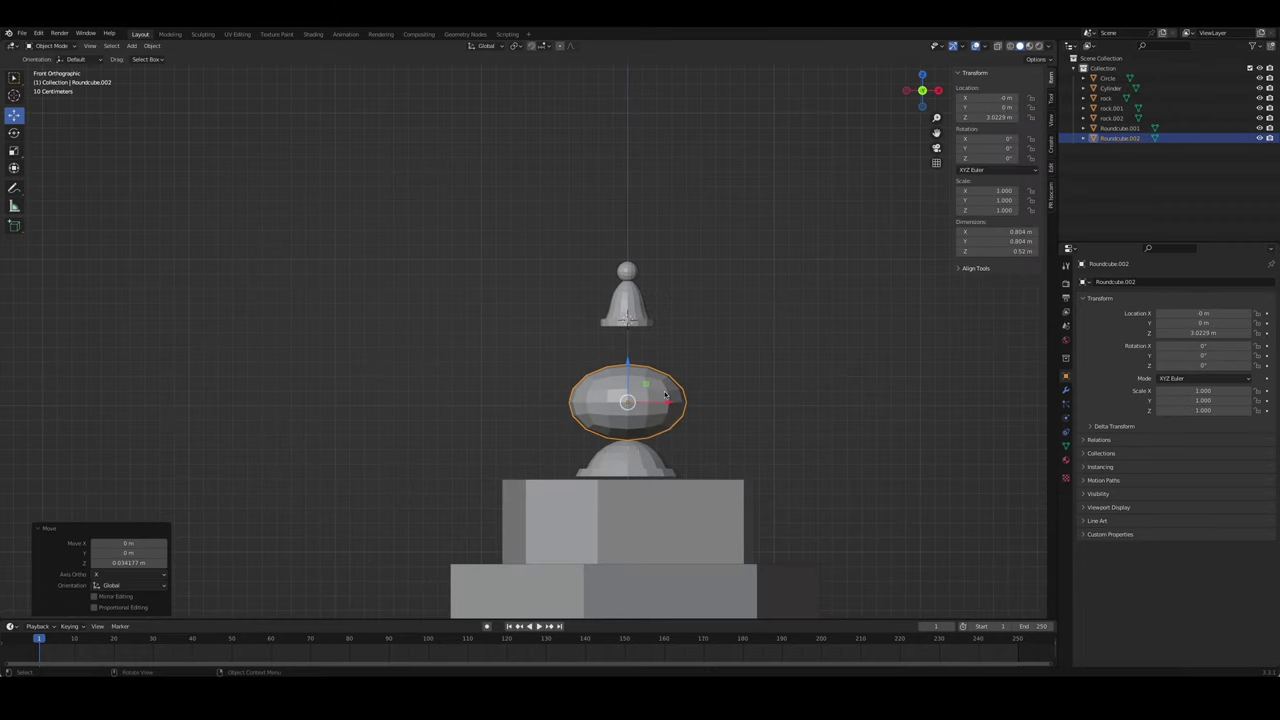
shift+click(625, 460)
key(g)
key(z)
click(625, 390)
- Shrink the bell-shaped lid and lower it along Z onto the body
click(627, 297)
key(Tab)
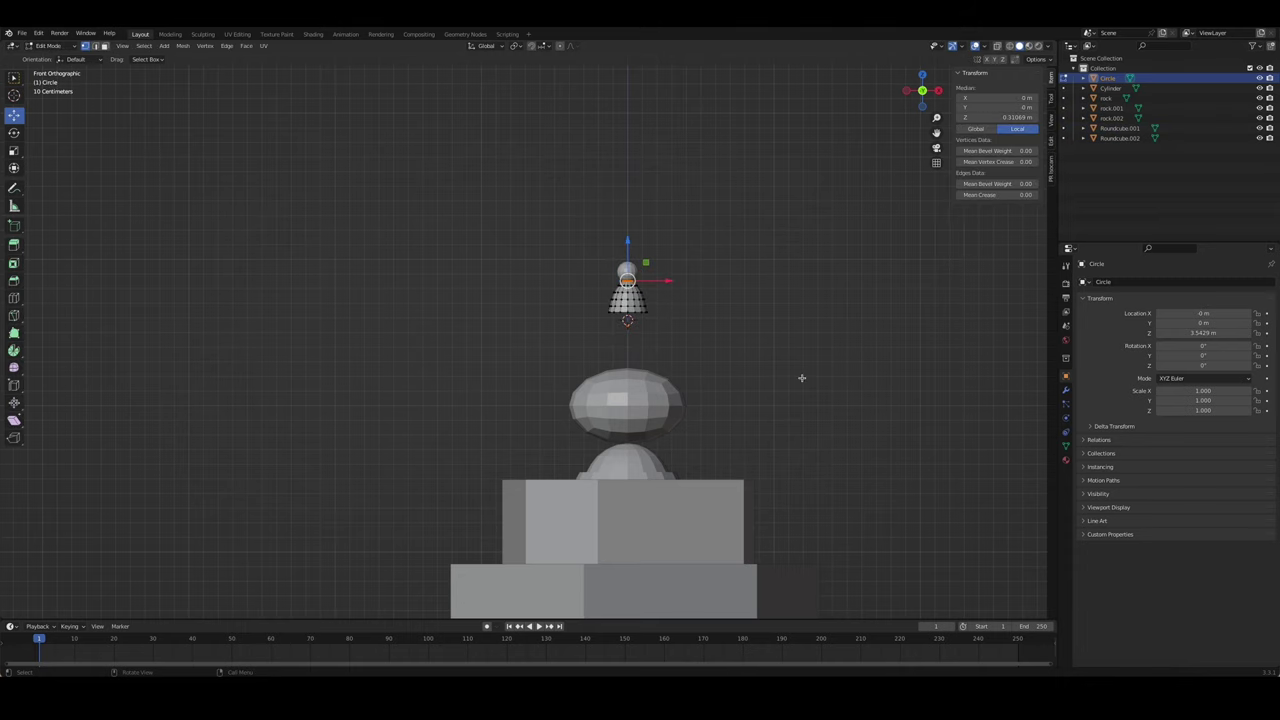
key(a)
key(s)
click(785, 306)
key(Tab)
middle_drag(785, 306, 757, 335)
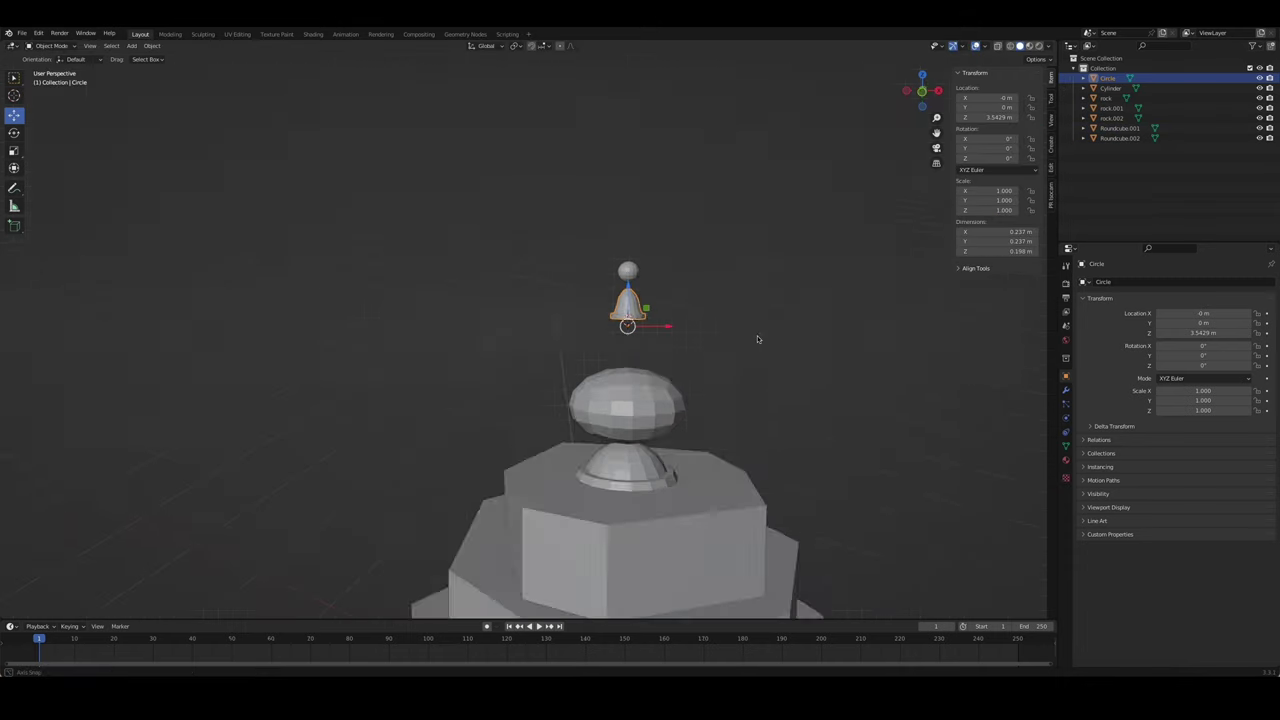
key(g)
key(z)
click(612, 372)
- Lower the knob onto the bell and shrink it to a small finial
click(613, 300)
key(g)
key(z)
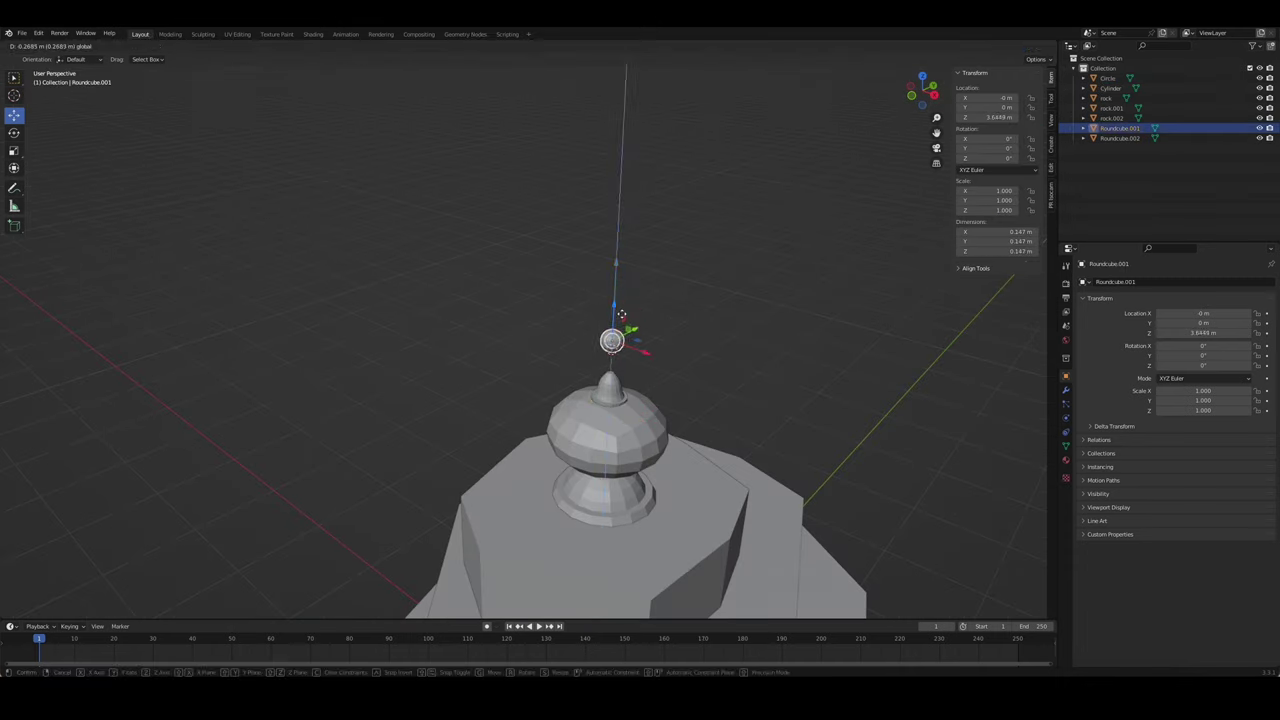
click(614, 337)
scroll(932, 363, up, 3)
key(Tab)
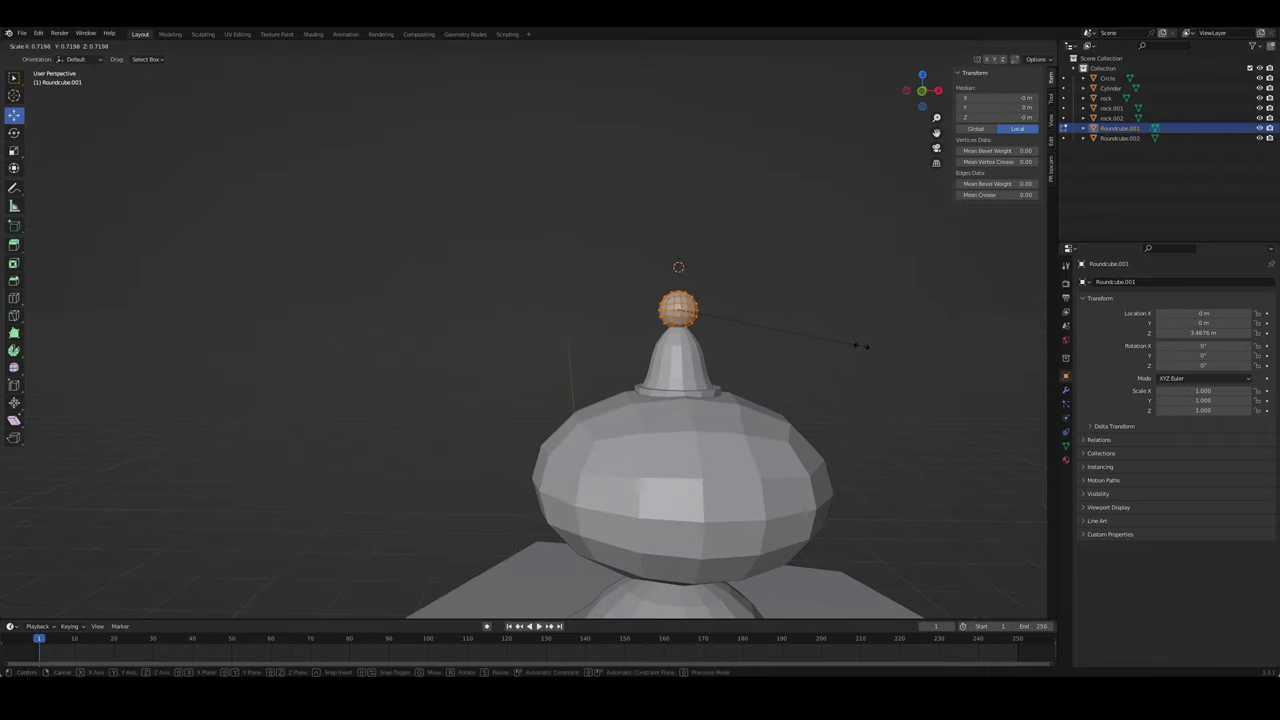
click(862, 346)
key(Tab)
mouse_move(767, 355)
middle_down()
mouse_move(694, 376)
mouse_move(667, 451)
middle_up()
- Inset a face on the body's right side and round it into a circle
scroll(694, 446, down, 5)
scroll(681, 417, up, 5)
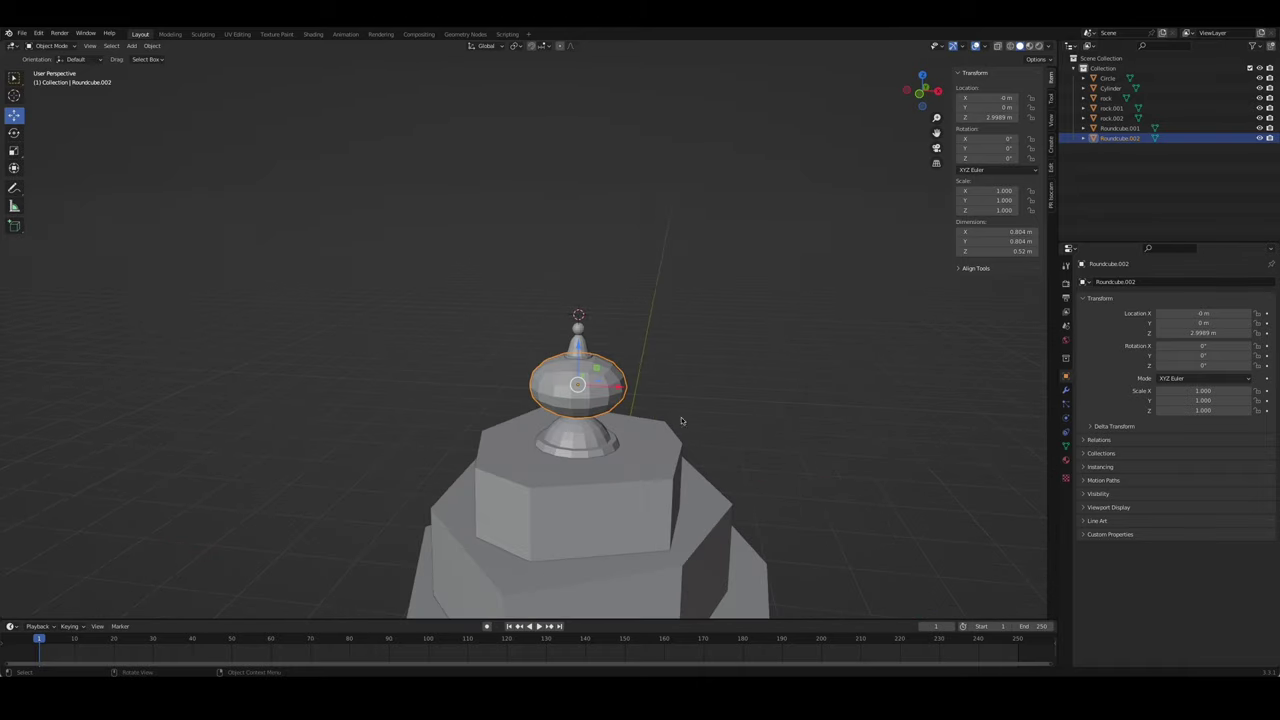
scroll(681, 417, up, 2)
key(Tab)
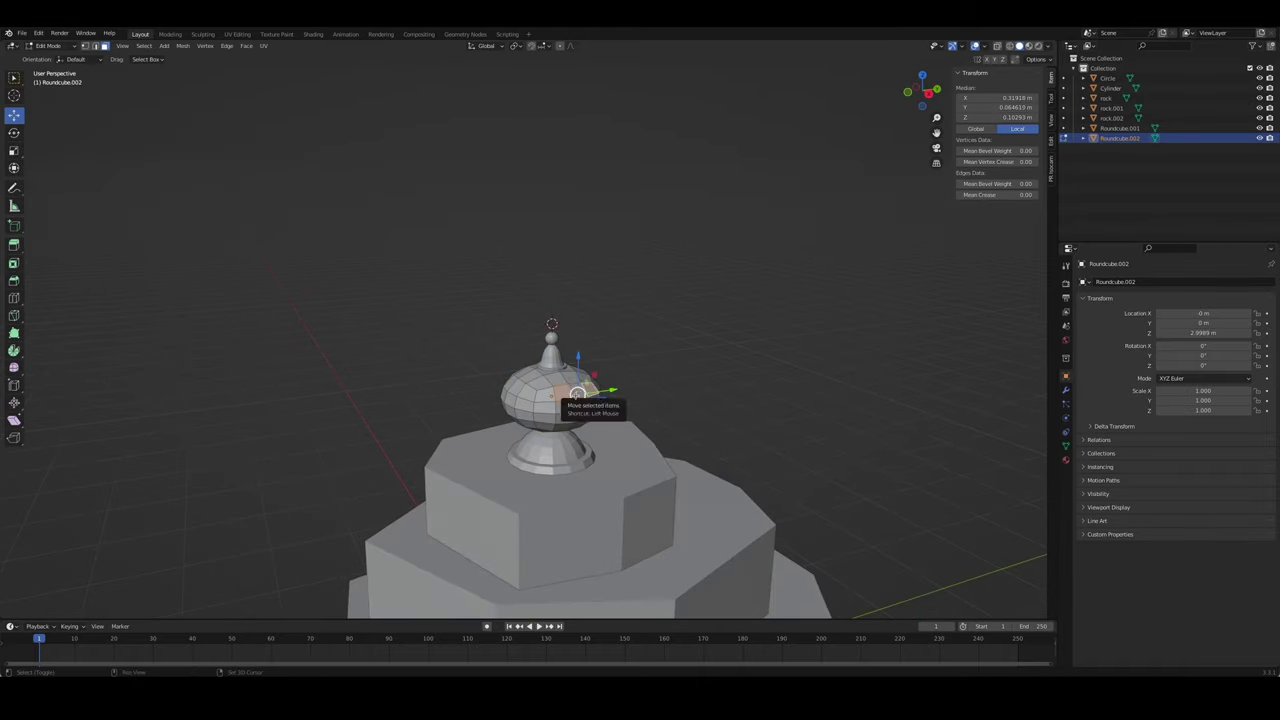
mouse_move(605, 421)
middle_down()
mouse_move(567, 416)
mouse_move(639, 405)
middle_up()
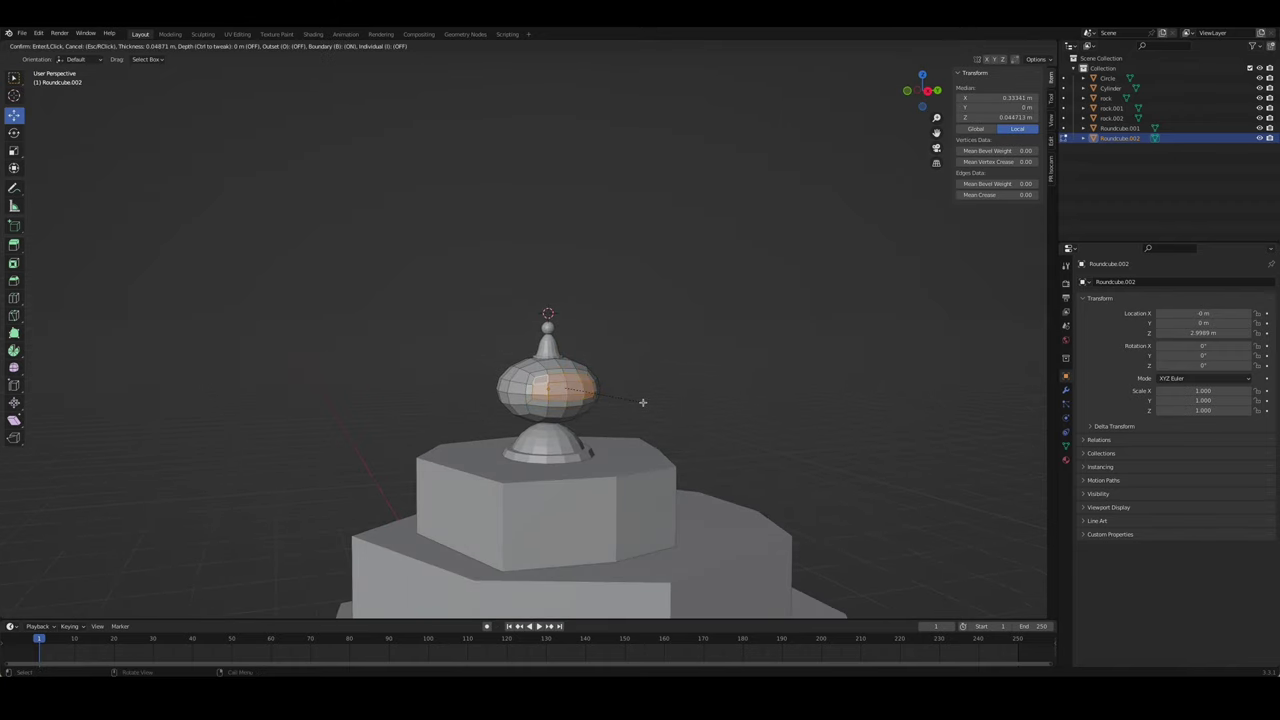
click(553, 390)
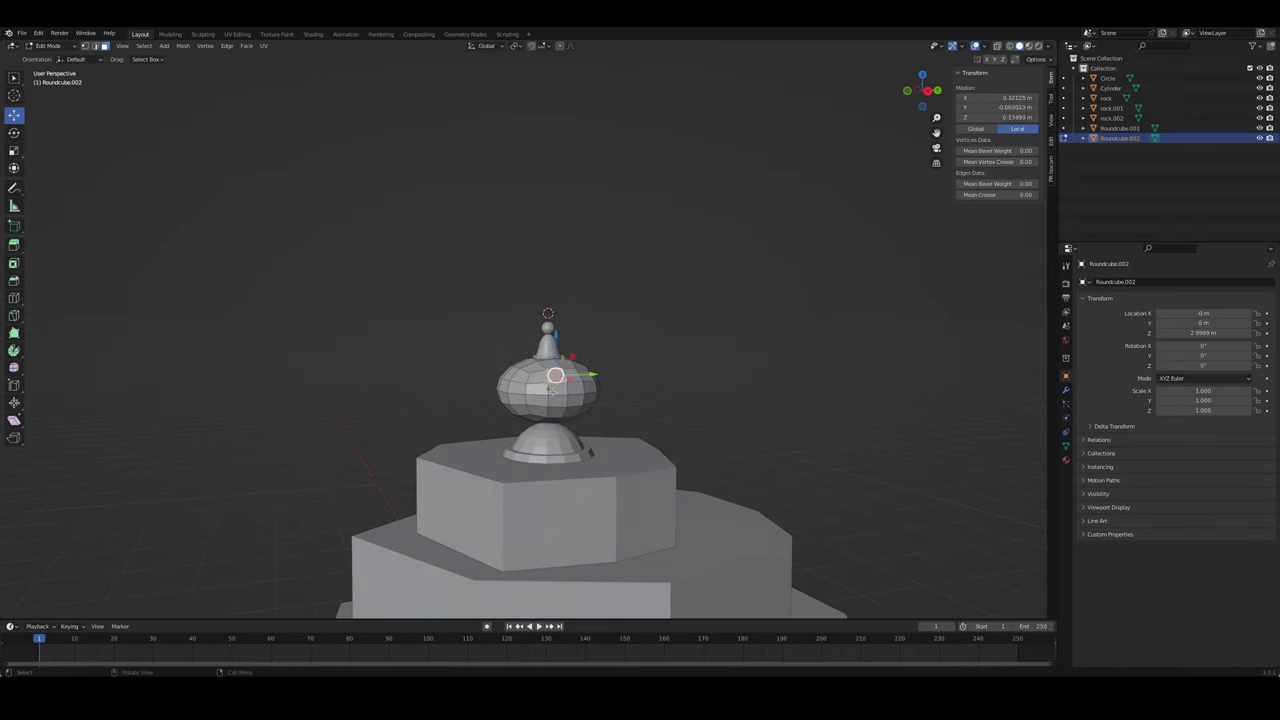
click(702, 389)
middle_drag(702, 389, 614, 375)
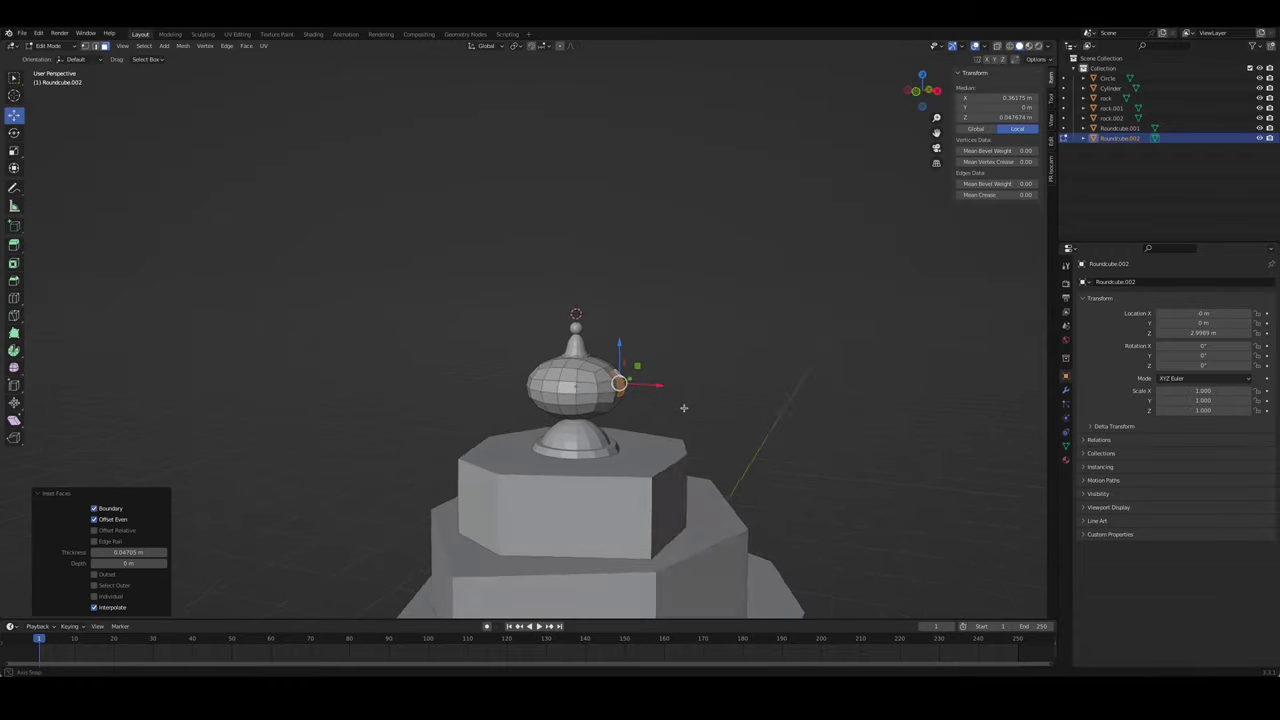
right_click(470, 392)
click(605, 402)
mouse_move(563, 440)
middle_down()
mouse_move(676, 407)
mouse_move(578, 445)
mouse_move(622, 372)
middle_up()
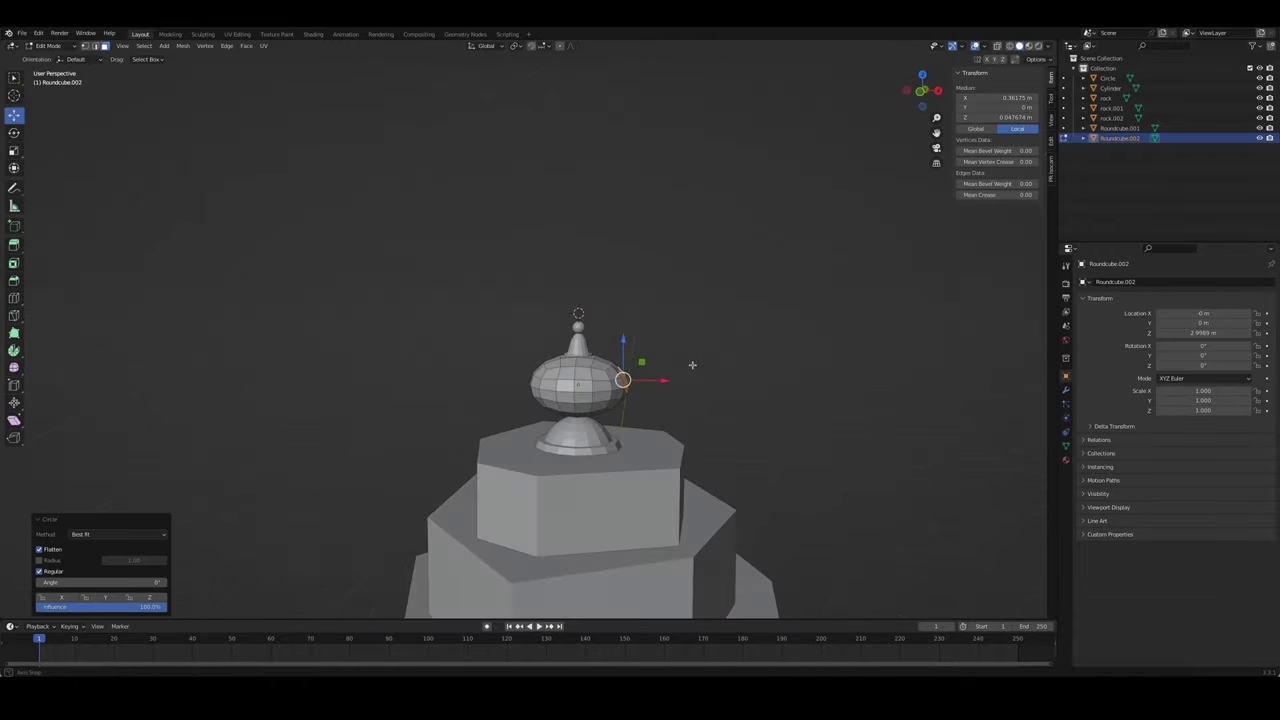
- Extrude the round face outward and nudge it along X
key(e)
click(707, 366)
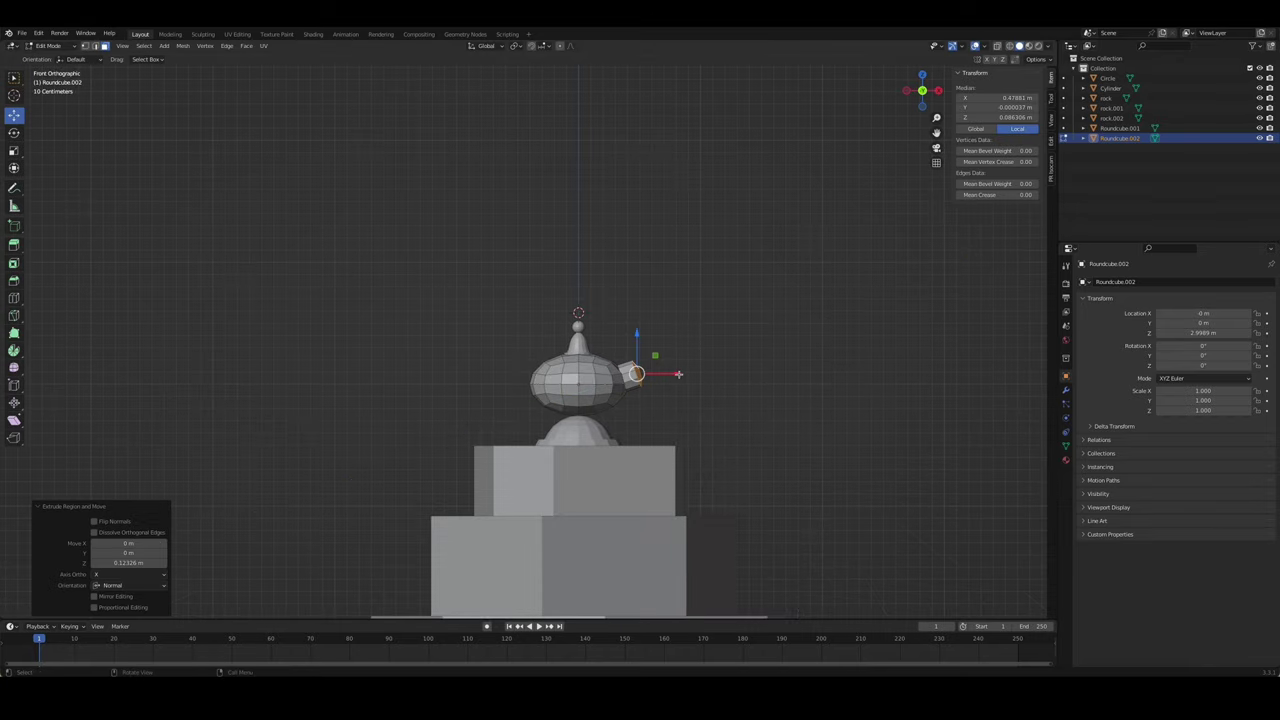
scroll(740, 420, up, 3)
scroll(760, 450, up, 3)
middle_drag(760, 450, 788, 497)
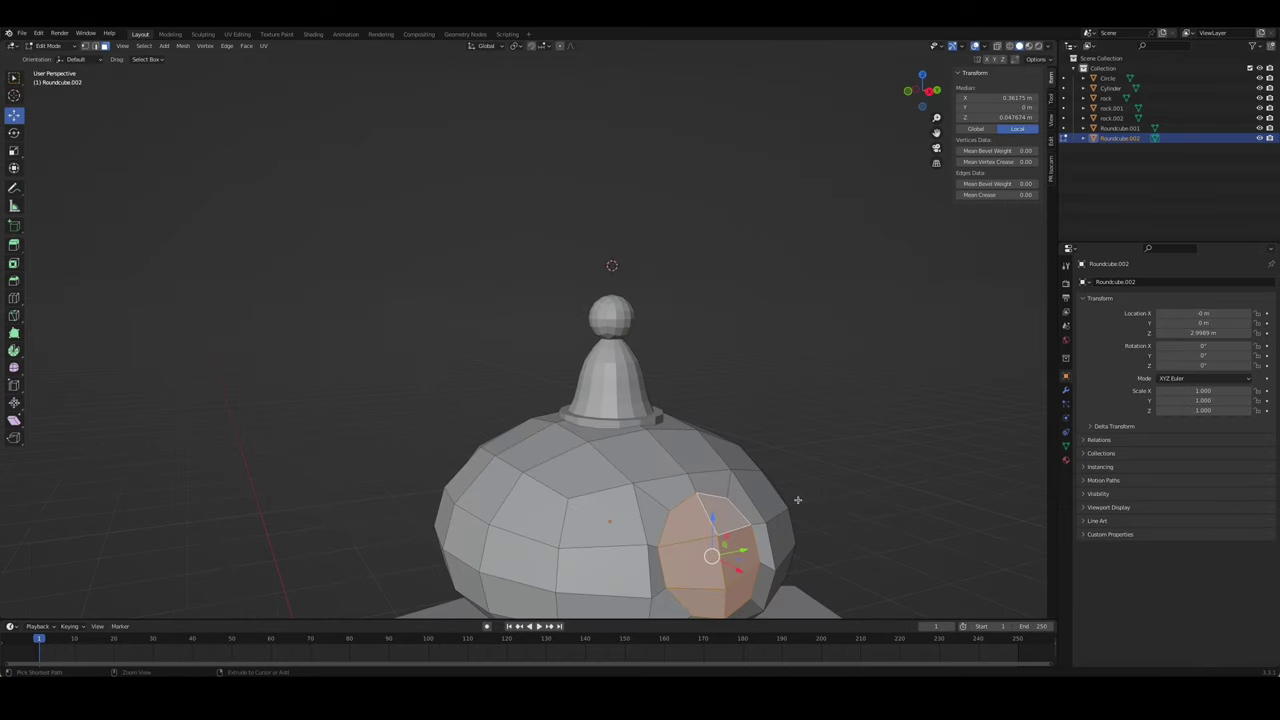
drag(788, 497, 739, 540)
key(g)
key(x)
click(802, 540)
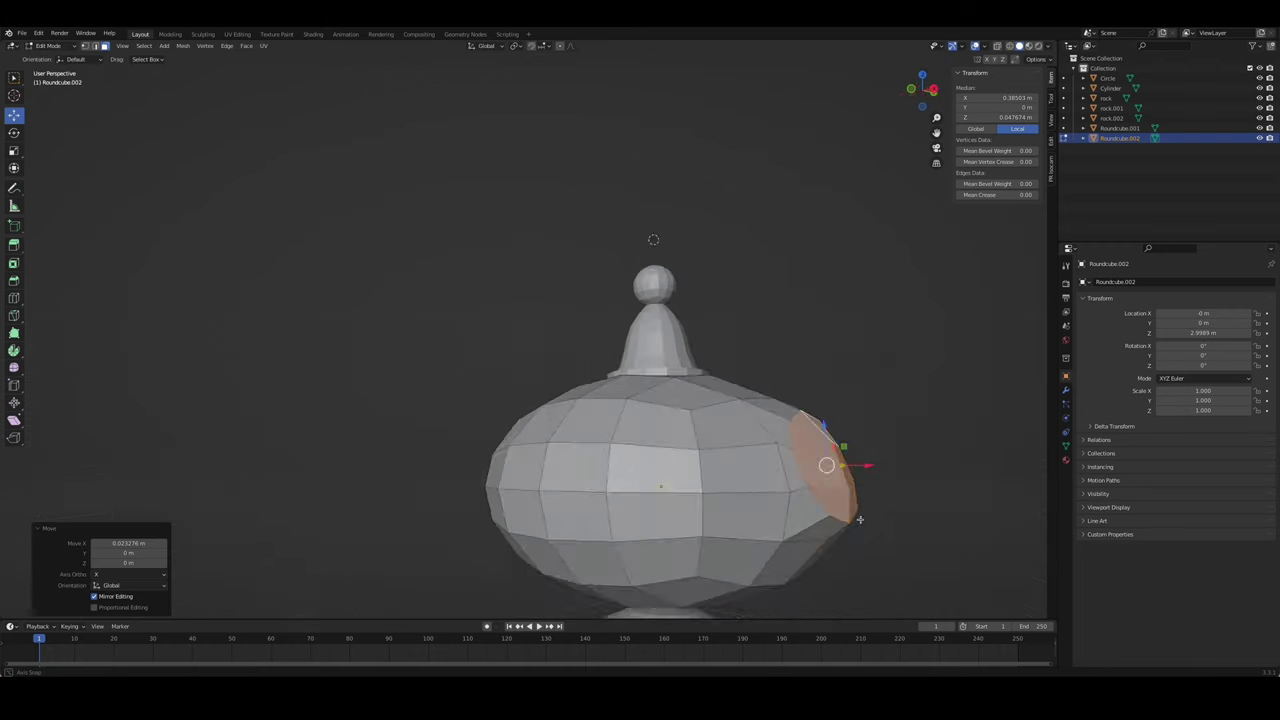
- Flatten the spout base along X in front view
middle_drag(802, 540, 904, 507)
key(KP_1)
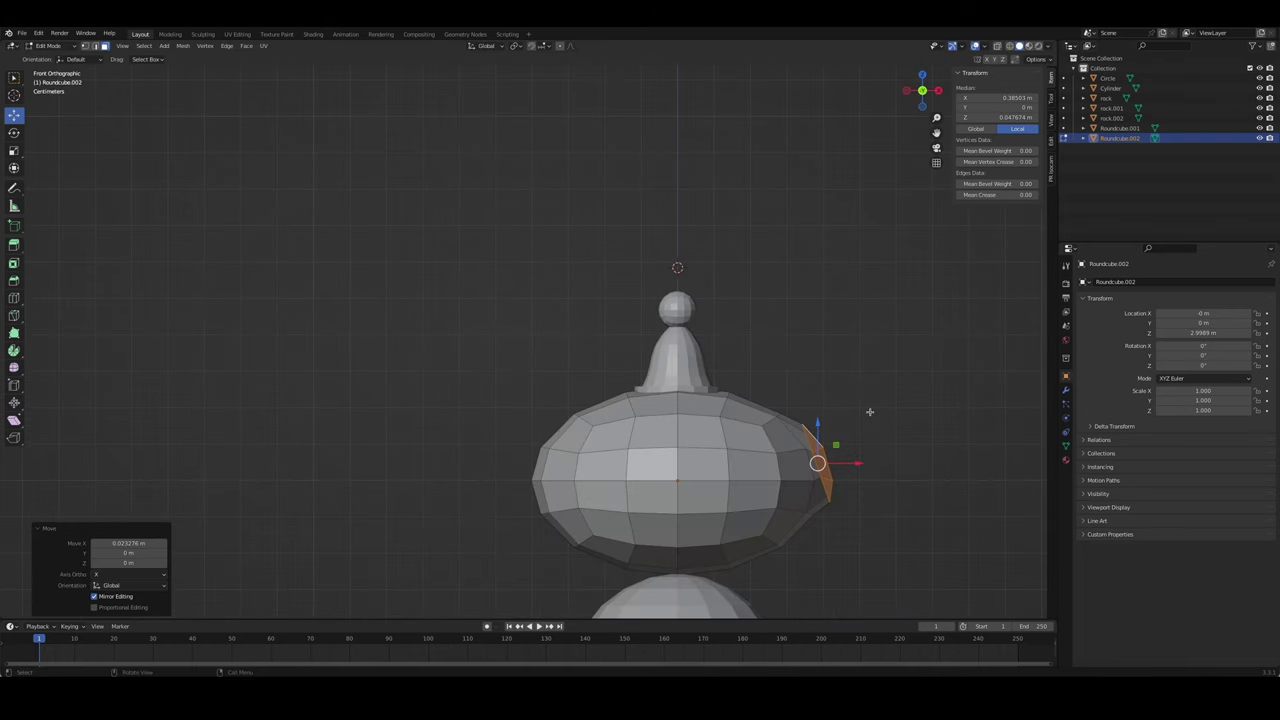
key(1)
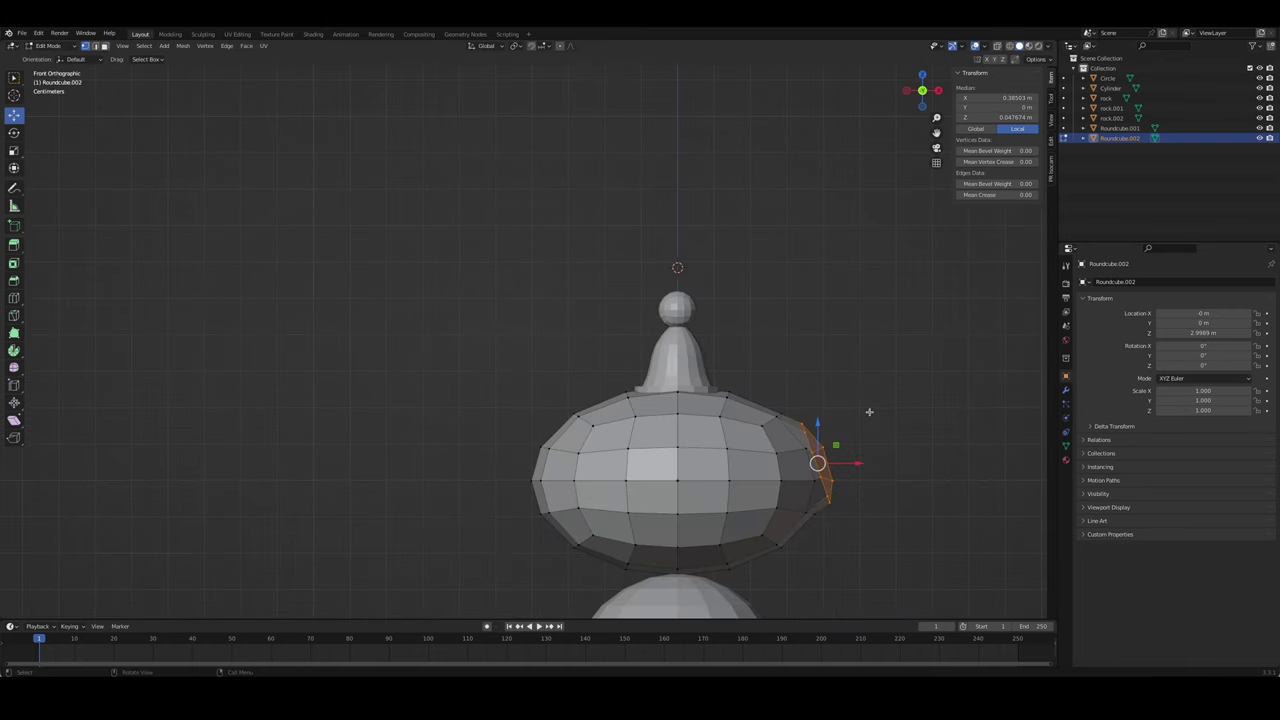
key(s)
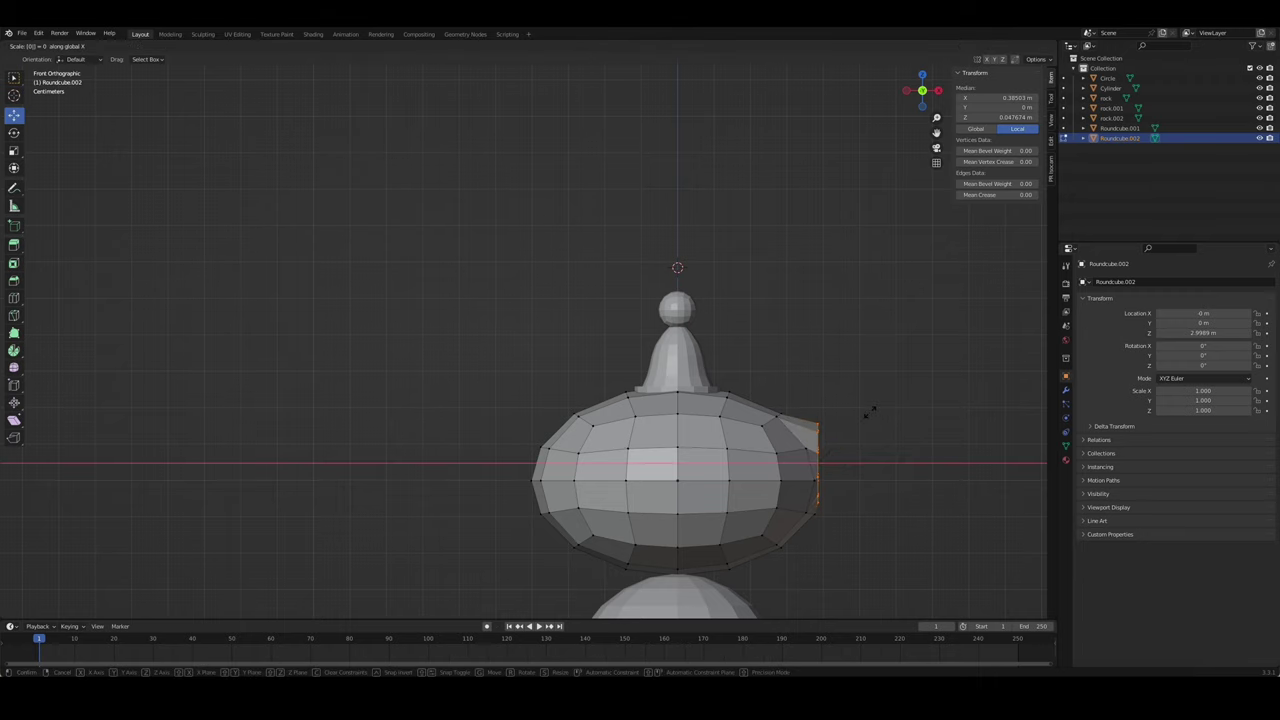
key(Return)
middle_drag(870, 410, 870, 440)
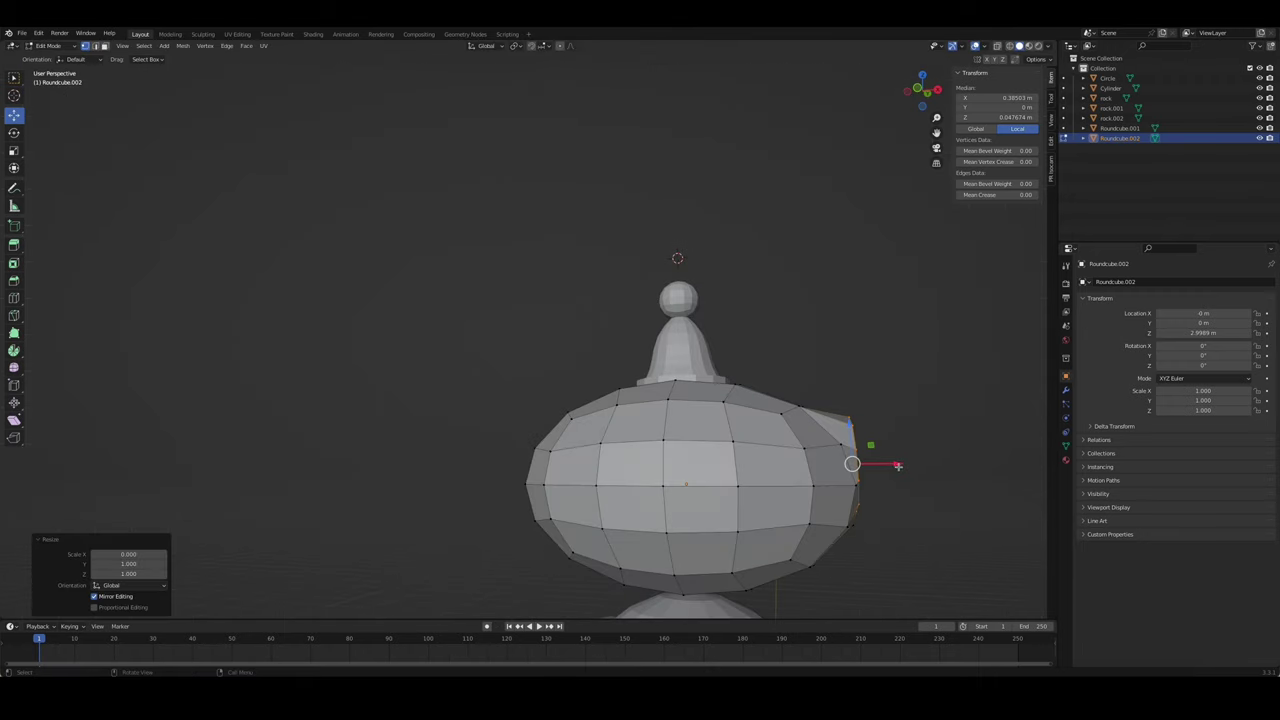
key(KP_1)
- Extrude and rotate the spout end twice, then shift it along X
key(e)
click(943, 469)
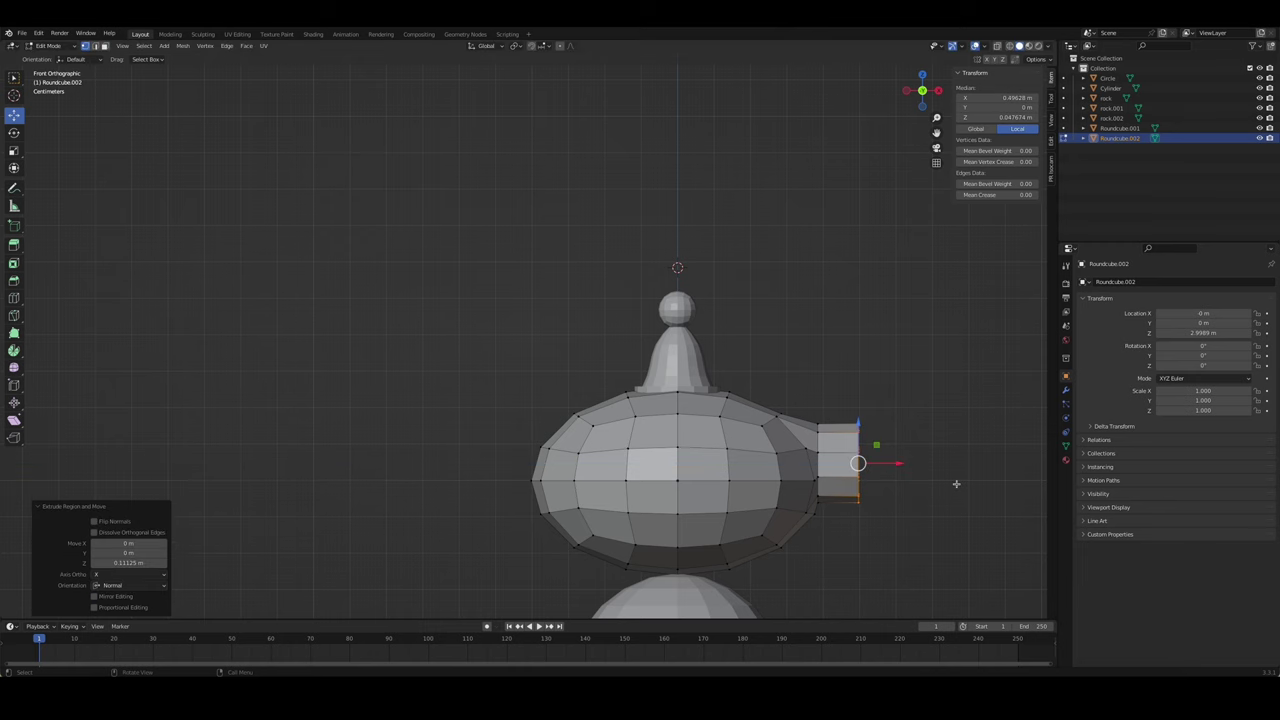
key(r)
click(963, 469)
shift+middle_drag(890, 426, 790, 338)
key(e)
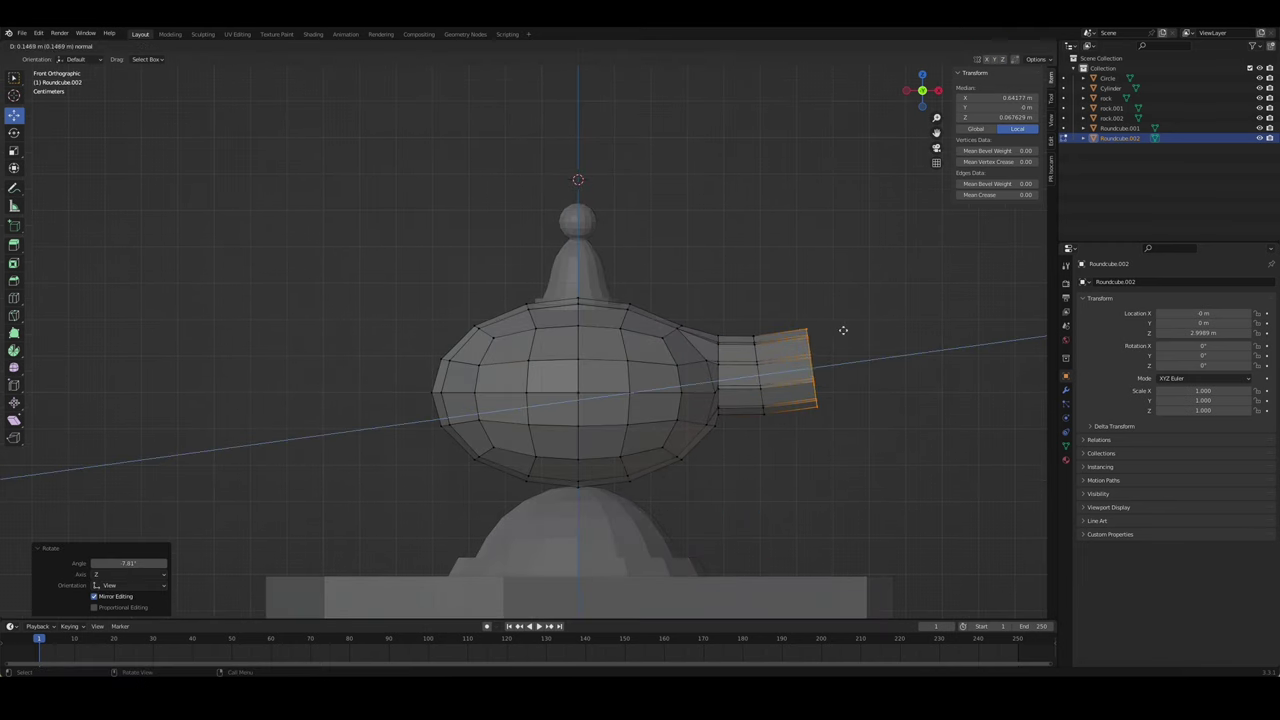
click(920, 423)
key(r)
click(917, 382)
key(g)
key(x)
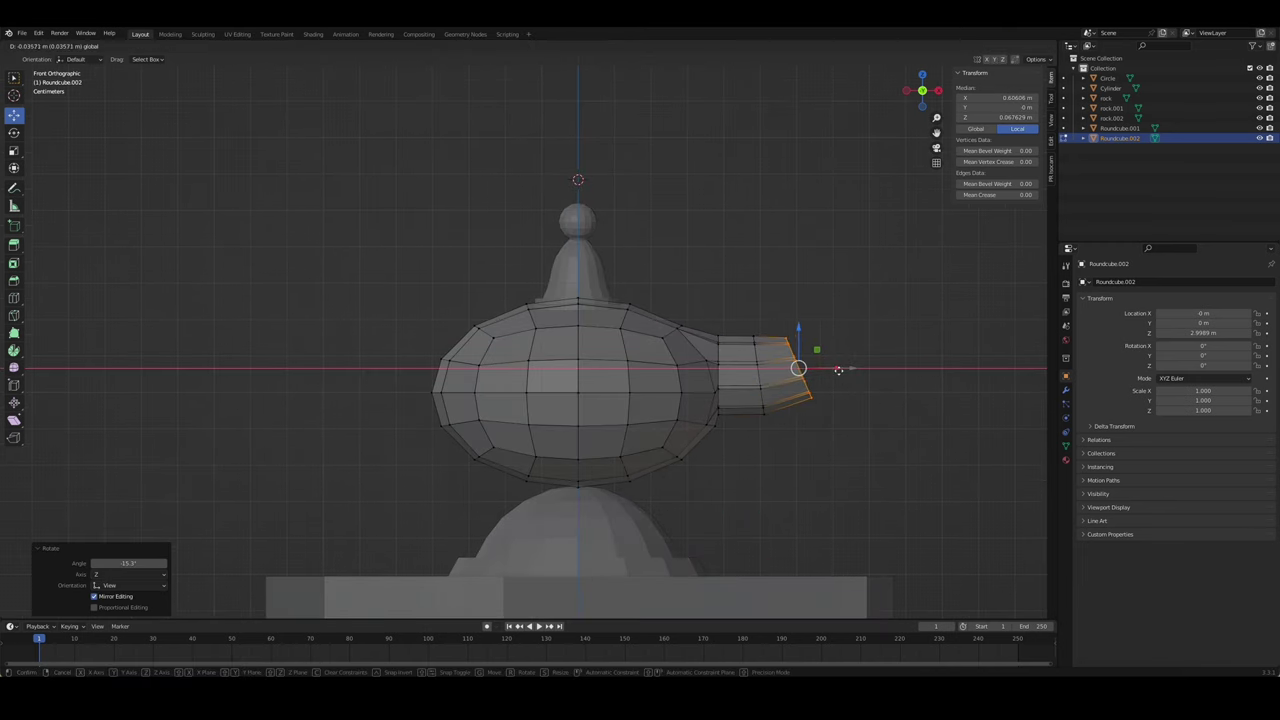
click(829, 400)
- Extend the spout again, raise its end slightly, and extrude it up and right
mouse_move(829, 400)
middle_down()
mouse_move(791, 421)
mouse_move(850, 390)
middle_up()
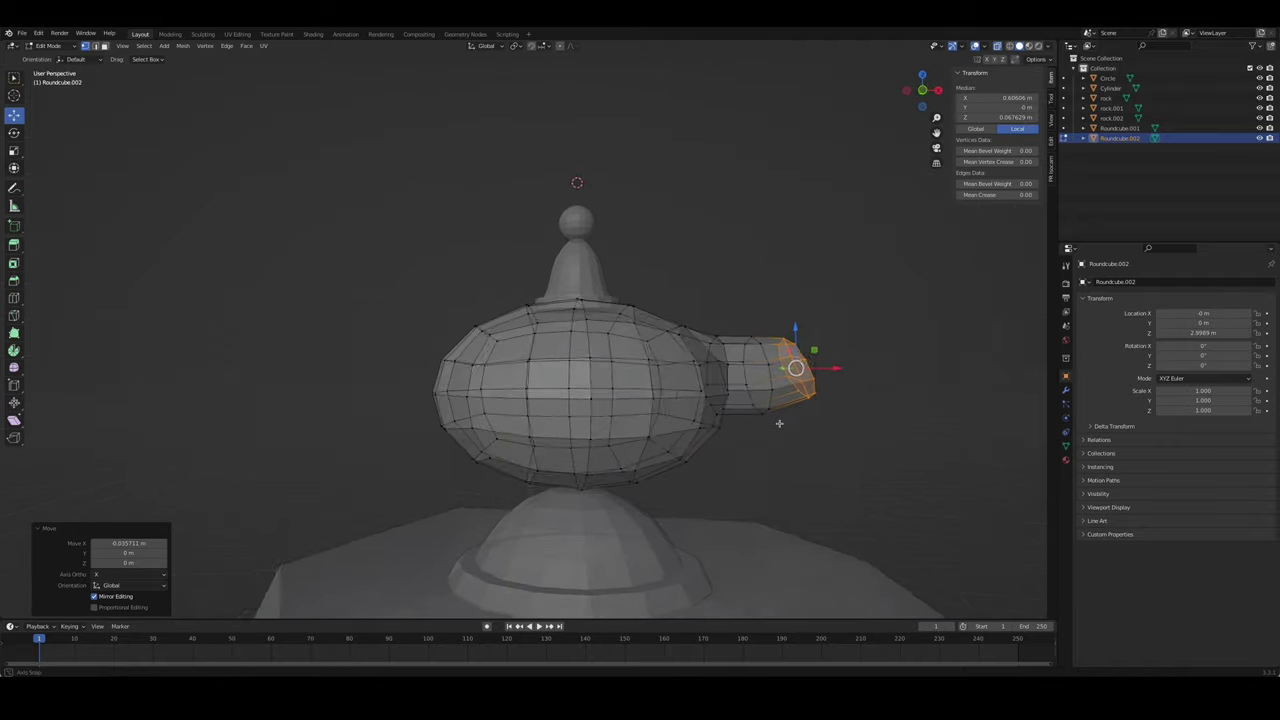
key(e)
click(941, 395)
key(g)
key(z)
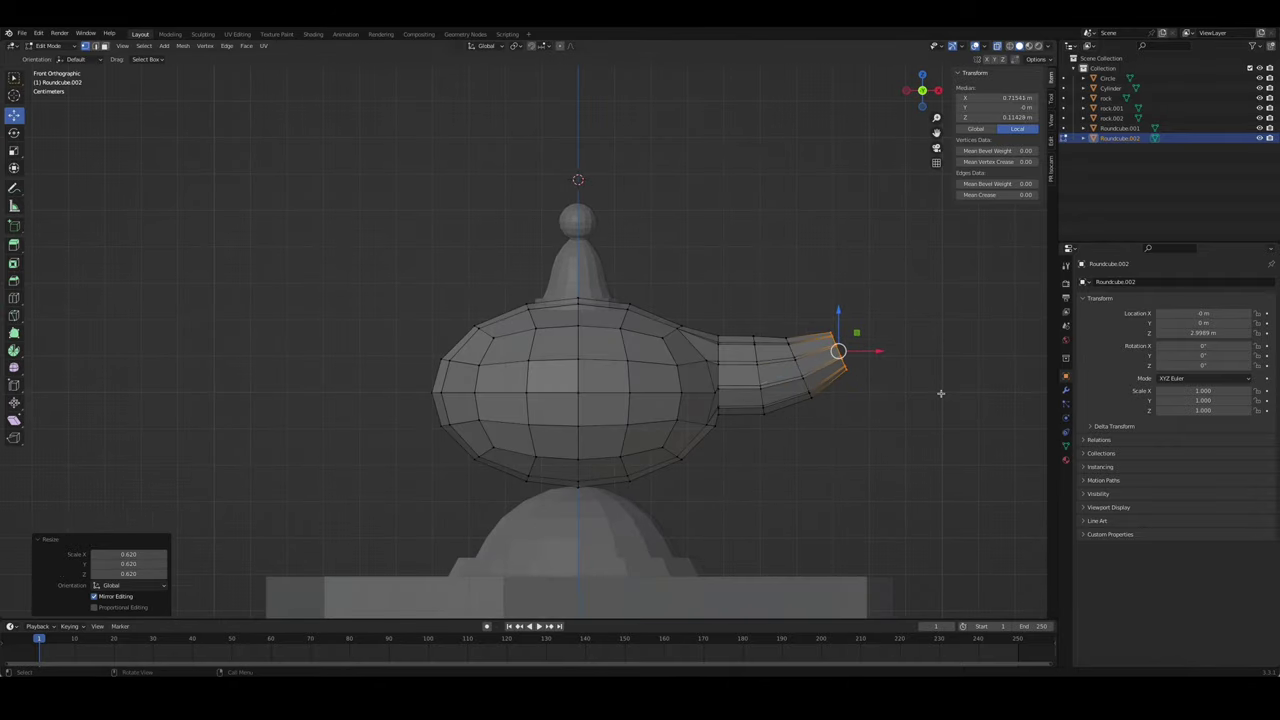
click(878, 397)
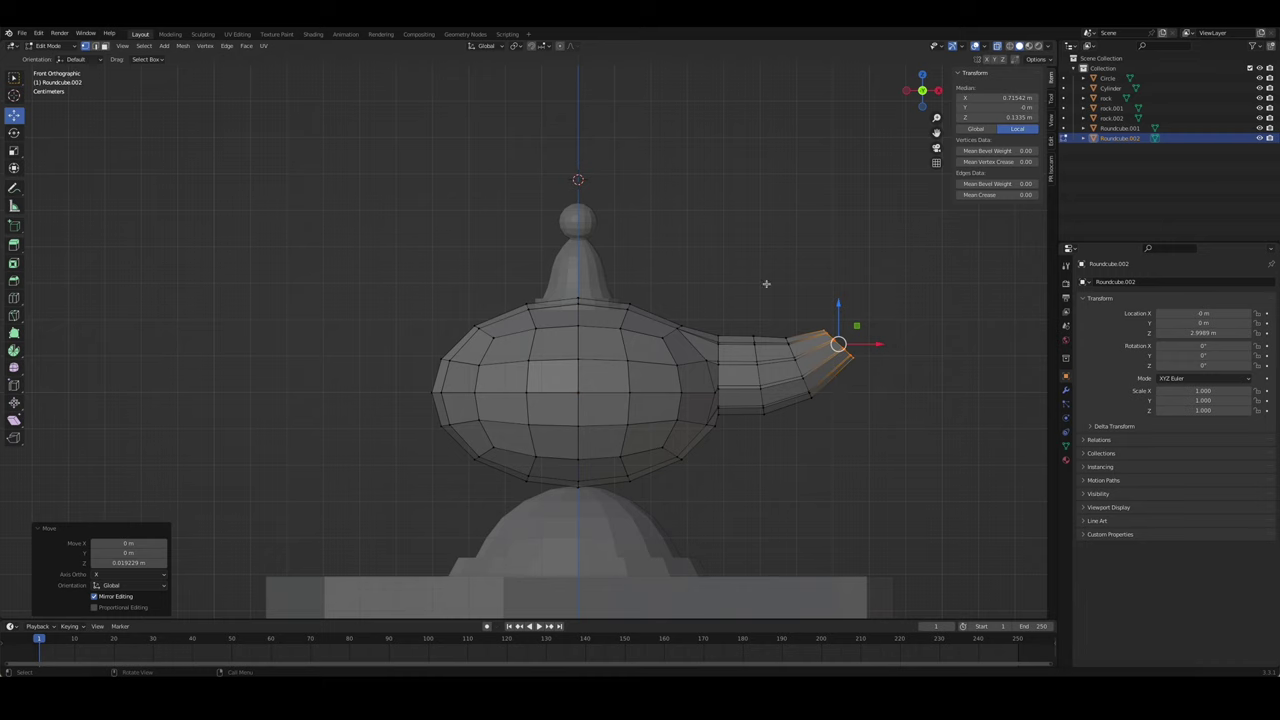
key(e)
key(Escape)
key(e)
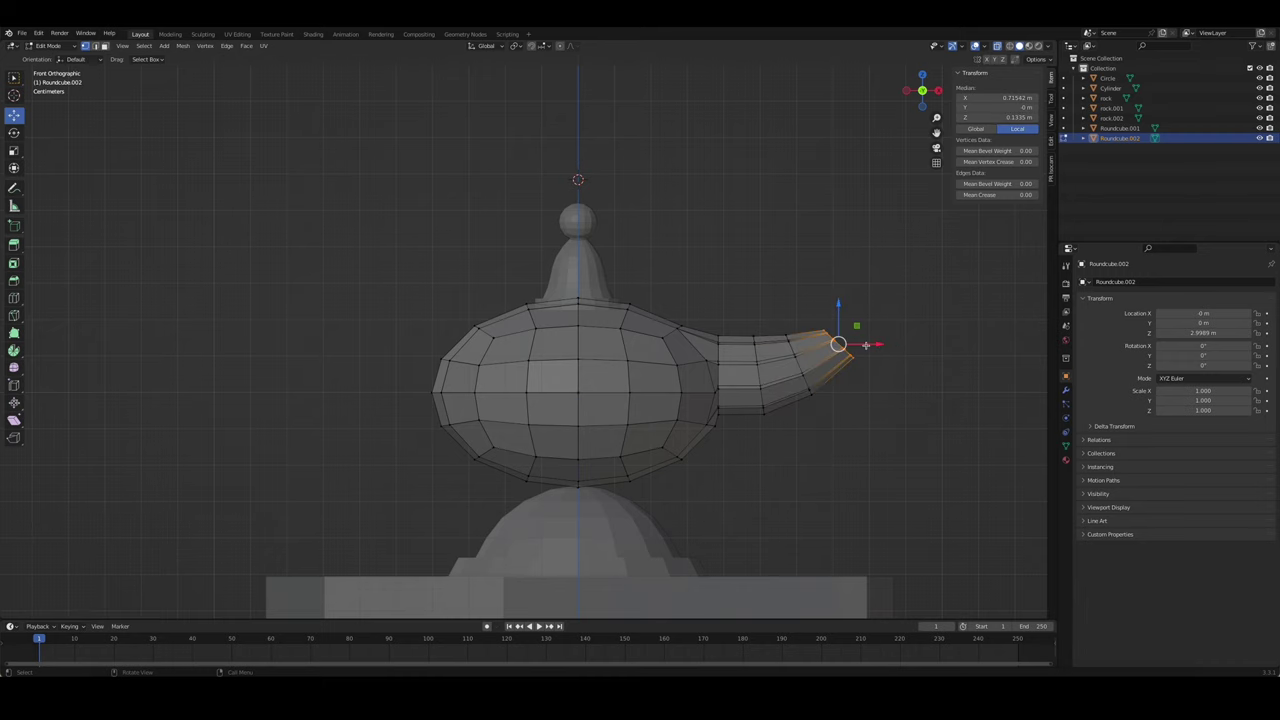
click(910, 335)
- Narrow the spout tip, rotate it 45 degrees, and scale it along X
key(s)
click(946, 354)
text(r)
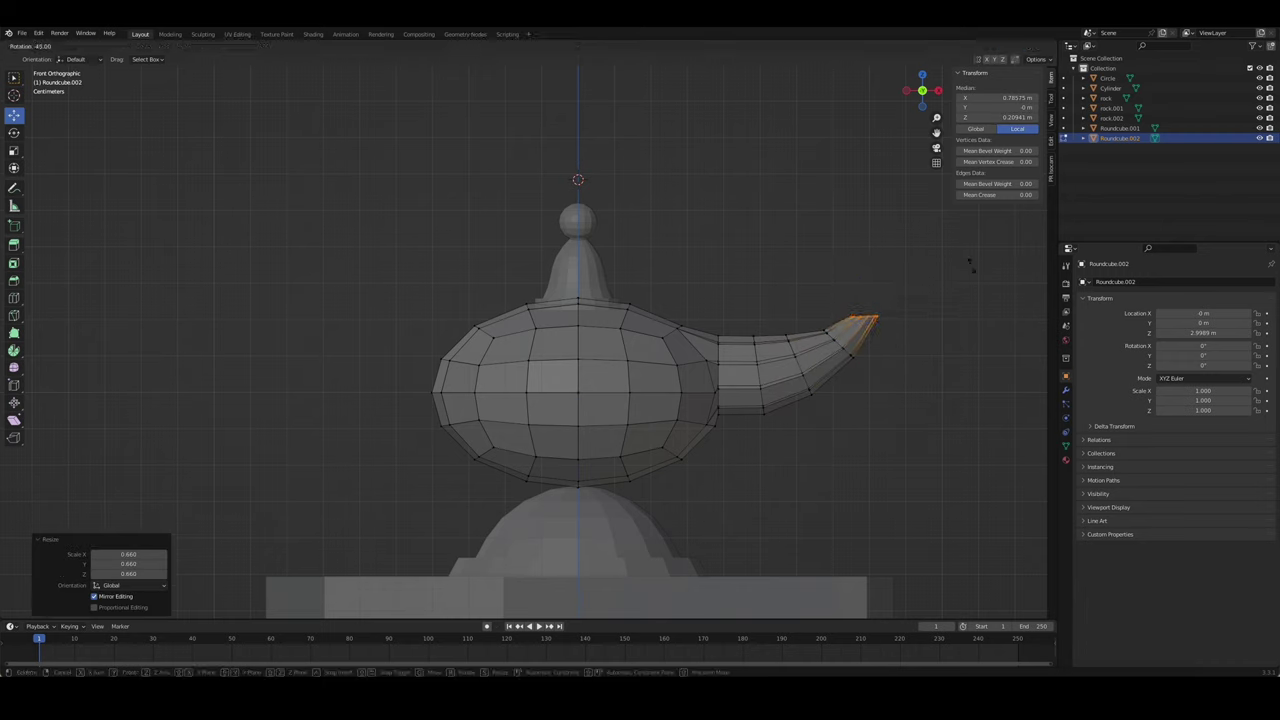
text(45)
key(Return)
key(x)
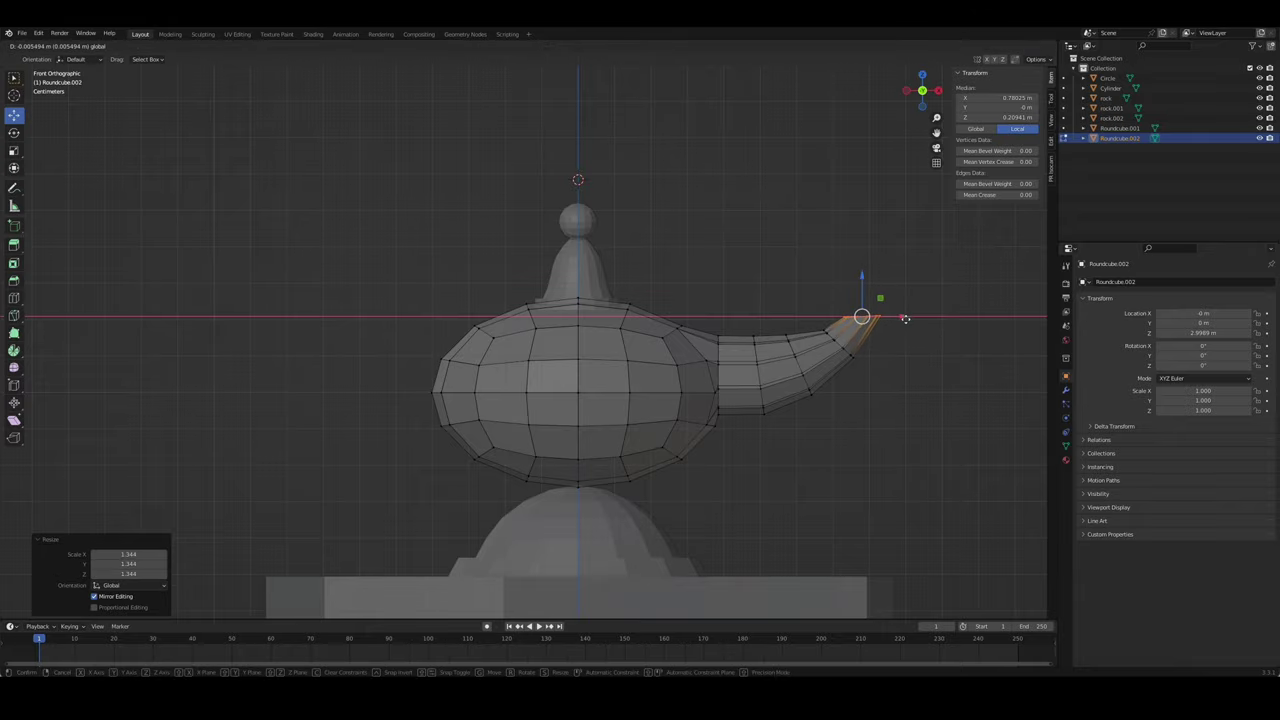
click(958, 335)
key(Tab)
mouse_move(886, 414)
middle_down()
mouse_move(766, 383)
mouse_move(740, 356)
mouse_move(694, 349)
mouse_move(660, 362)
mouse_move(764, 402)
mouse_move(723, 345)
mouse_move(819, 362)
mouse_move(701, 408)
mouse_move(701, 356)
mouse_move(588, 337)
mouse_move(640, 330)
mouse_move(570, 330)
middle_up()
- Lower the body's top edge ring slightly beneath the lid
key(Tab)
key(alt+a)
scroll(612, 334, up, 3)
drag(566, 284, 718, 340)
key(g)
click(580, 332)
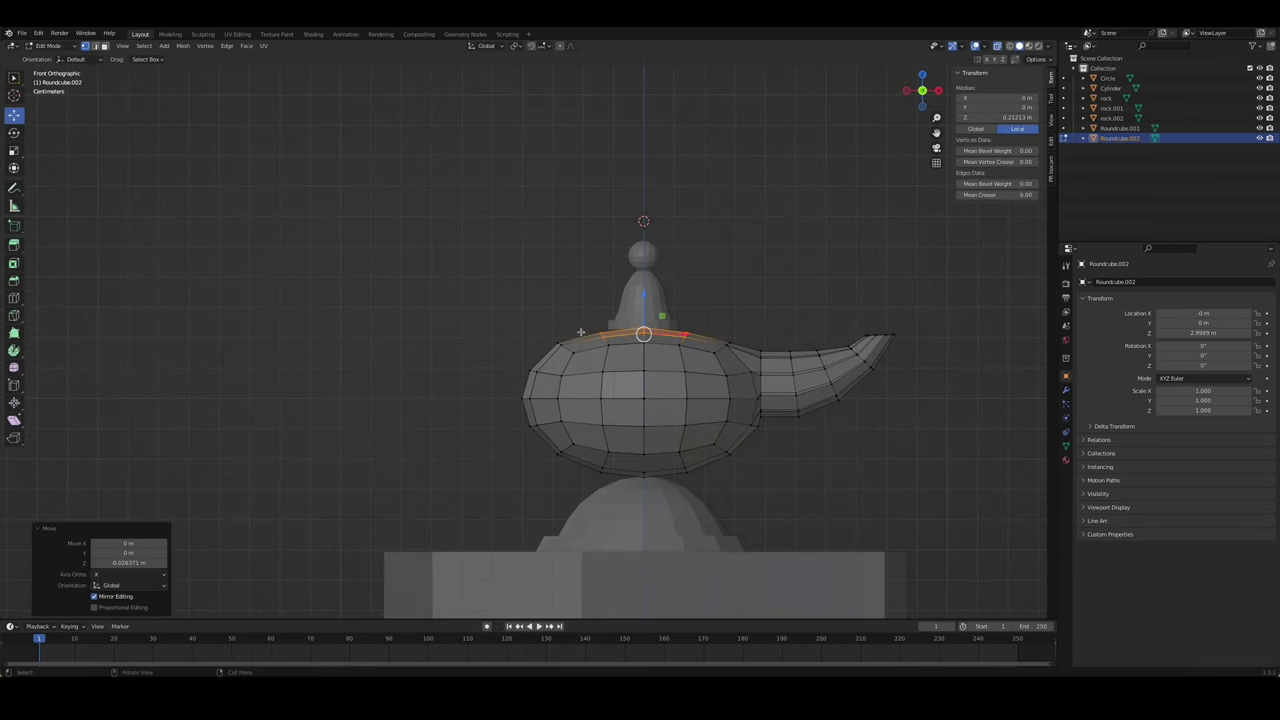
click(612, 334)
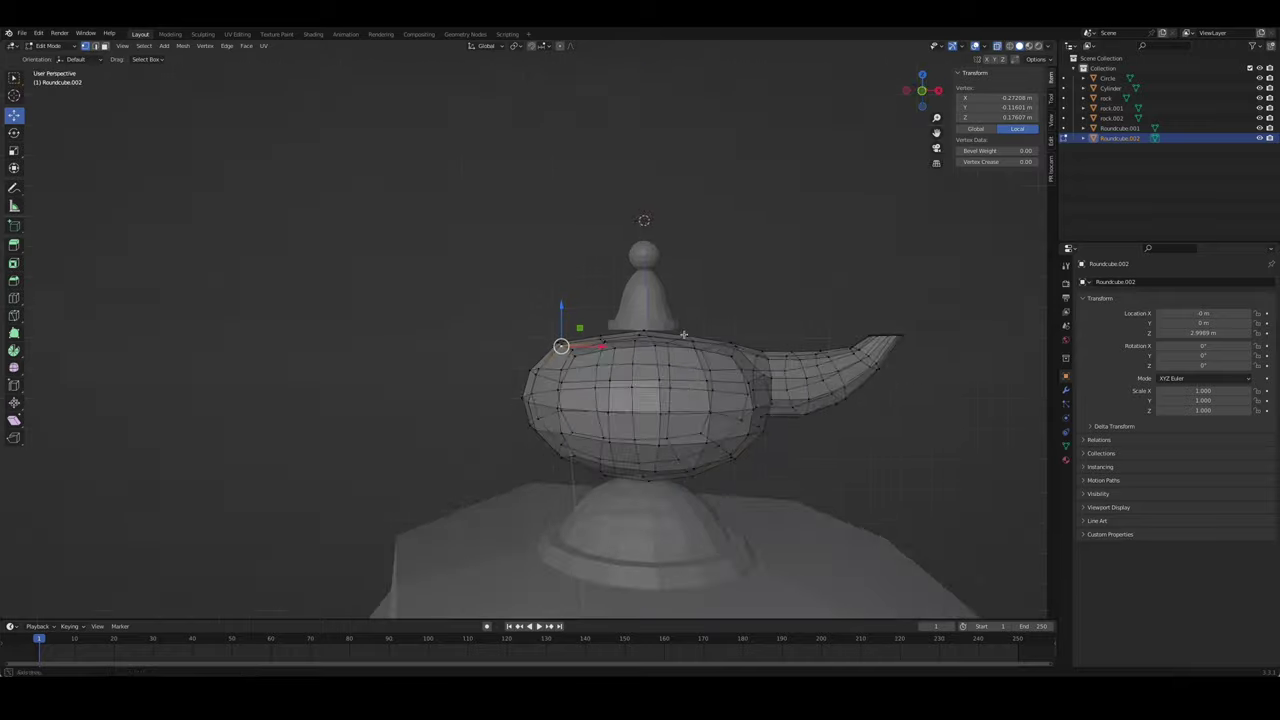
middle_drag(612, 334, 712, 331)
key(Tab)
mouse_move(846, 406)
alt+middle_down()
mouse_move(683, 289)
mouse_move(818, 348)
alt+middle_up()
- Move the lid knob down along Z onto the lid
click(651, 247)
click(651, 247)
key(g)
key(z)
click(644, 268)
- Inset a face on the body's left side, opposite the spout
click(586, 396)
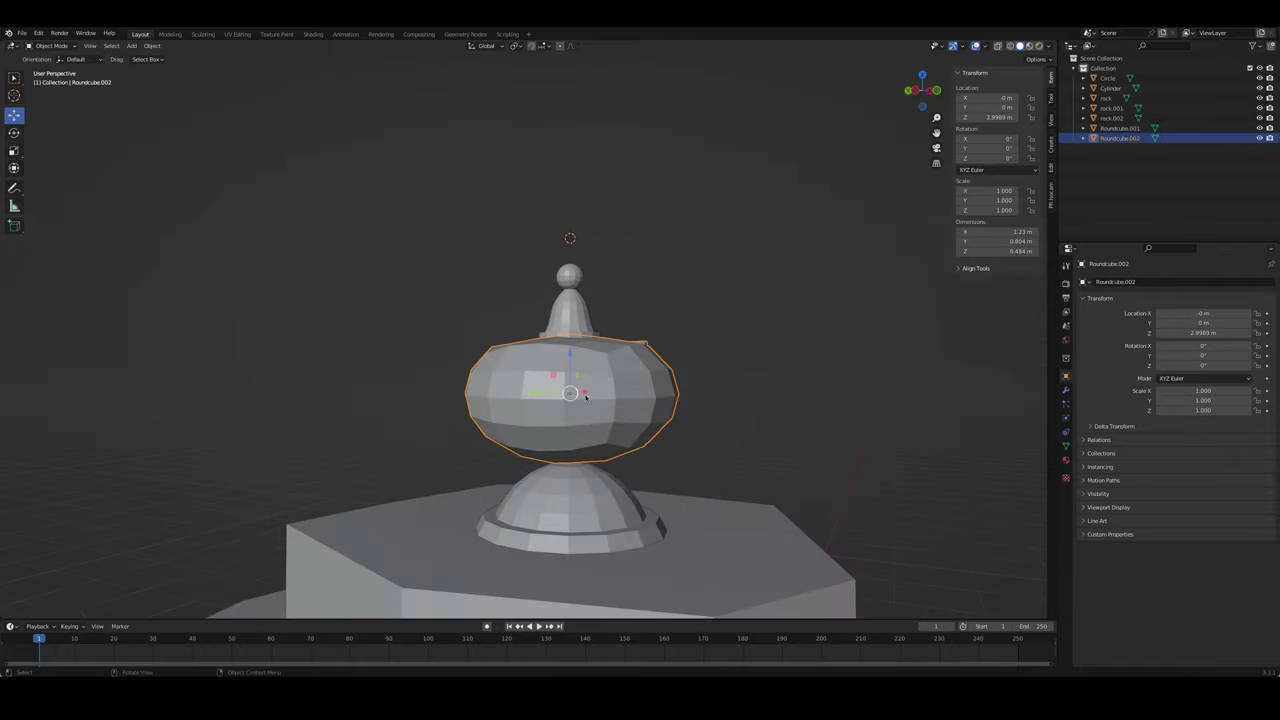
key(Tab)
click(540, 362)
mouse_move(610, 387)
middle_down()
mouse_move(618, 362)
mouse_move(646, 371)
middle_up()
click(612, 358)
- Extrude the inset face on the lamp's left side and flatten it with a zero X scale
key(e)
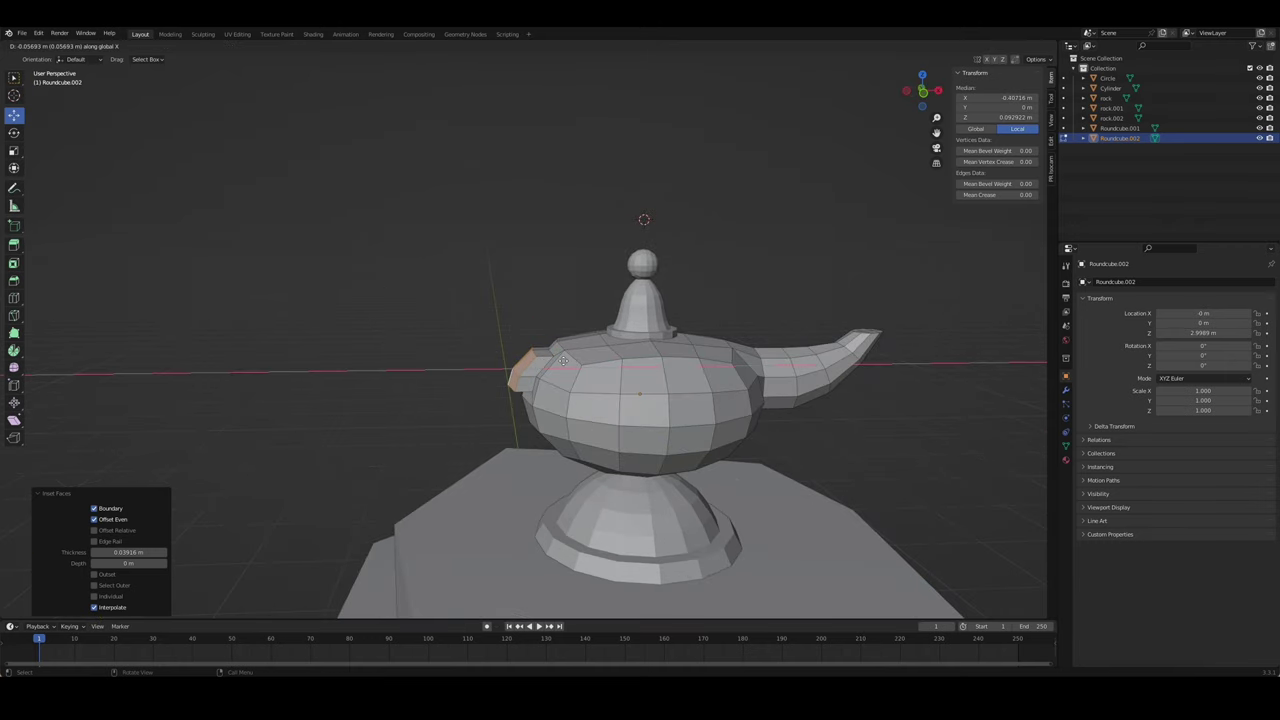
click(563, 361)
key(s)
key(x)
key(0)
key(Return)
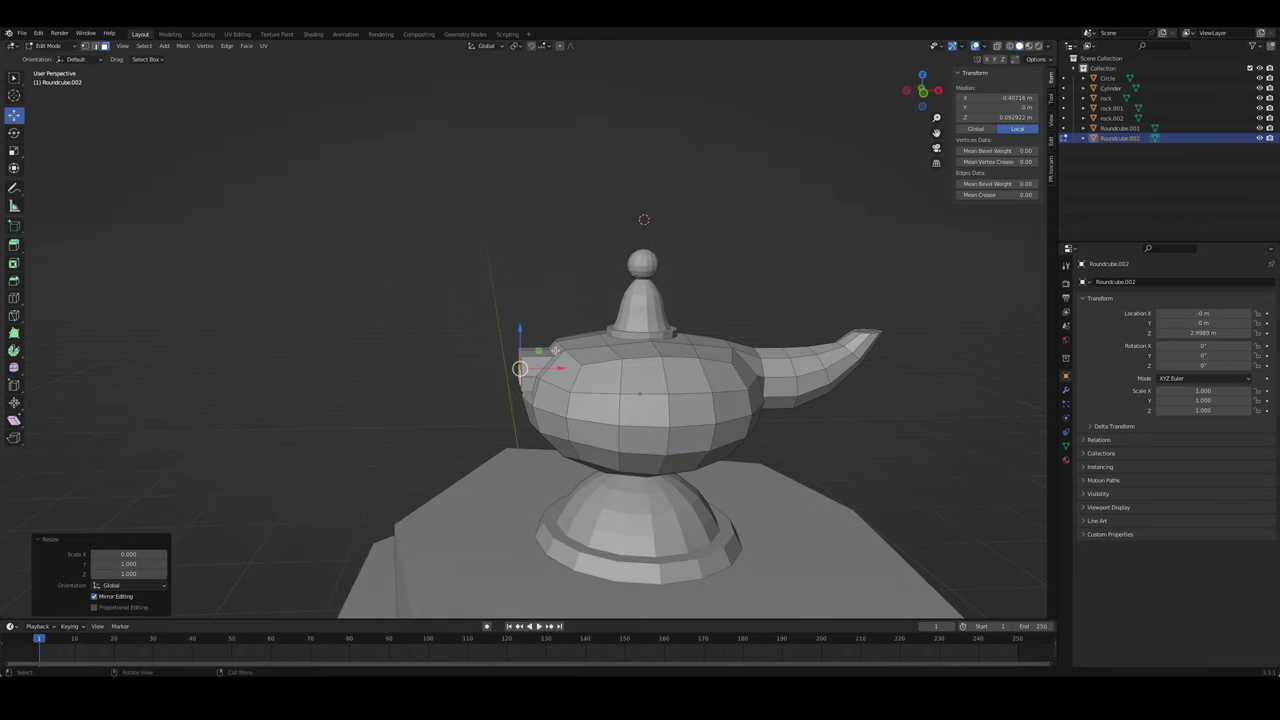
- In front view, raise the handle face, extrude it outward and shrink its end
key(KP_1)
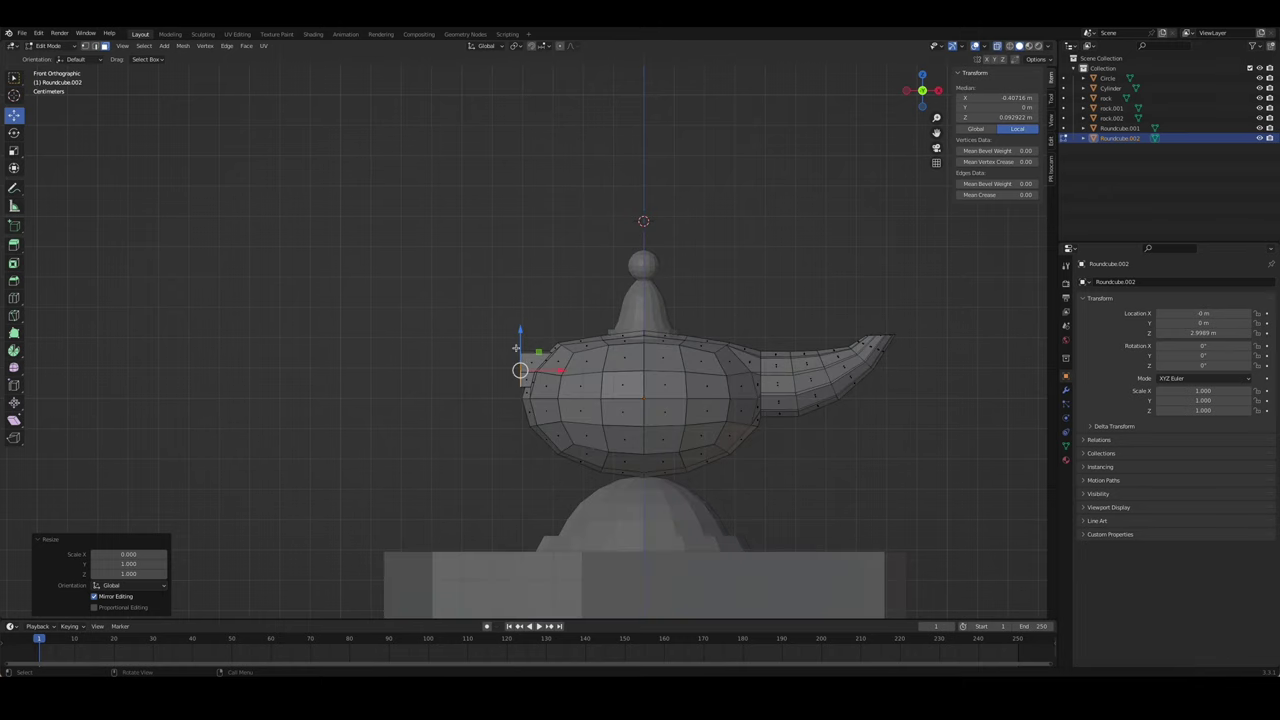
drag(521, 346, 521, 336)
middle_drag(544, 384, 557, 383)
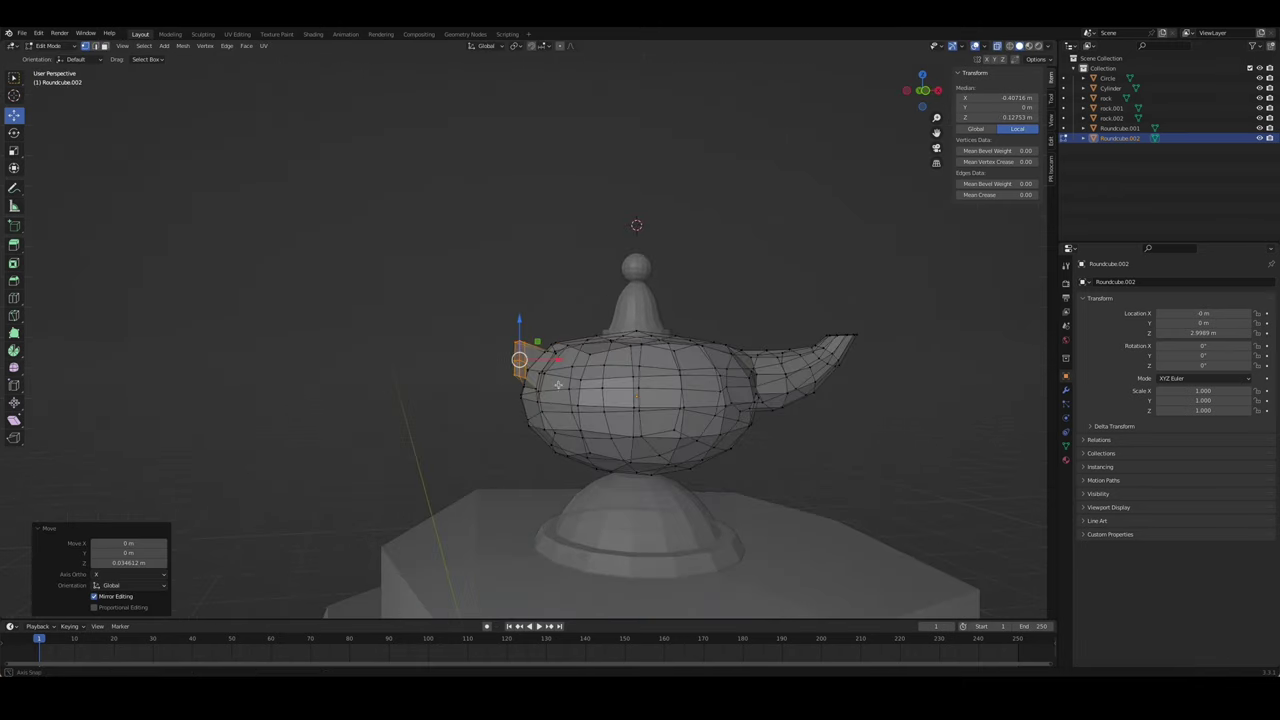
key(KP_1)
key(e)
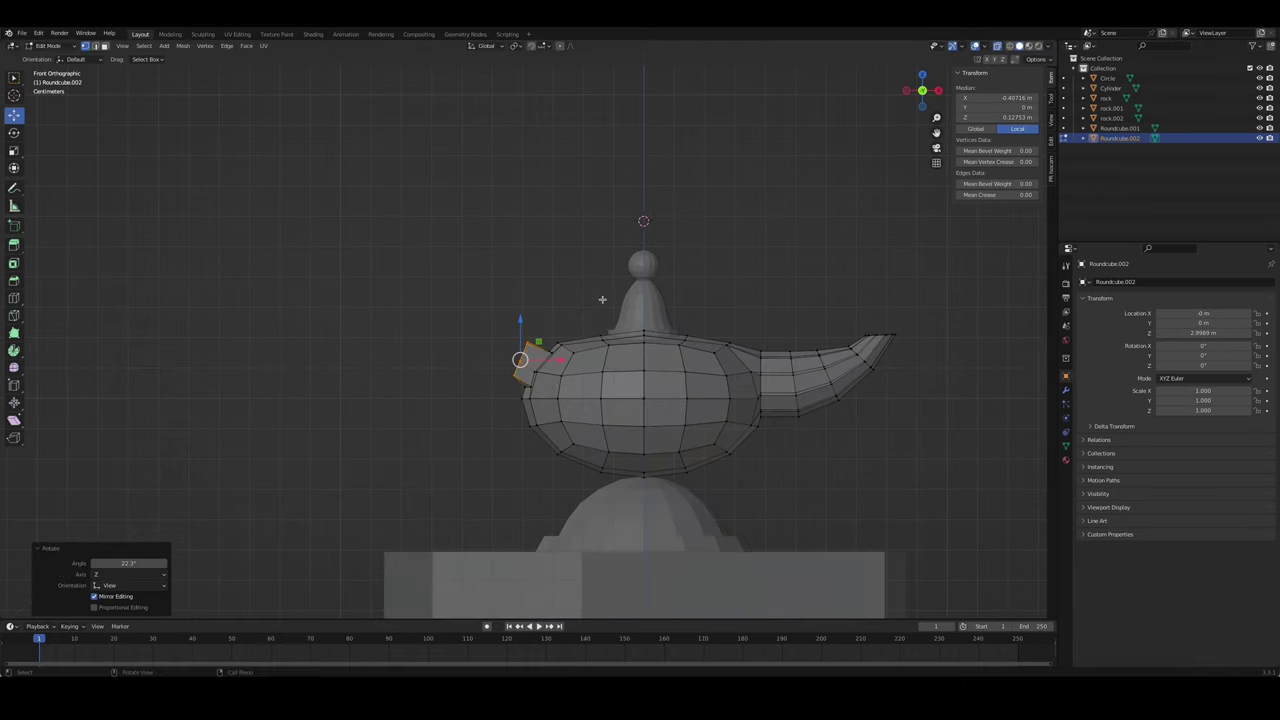
click(619, 359)
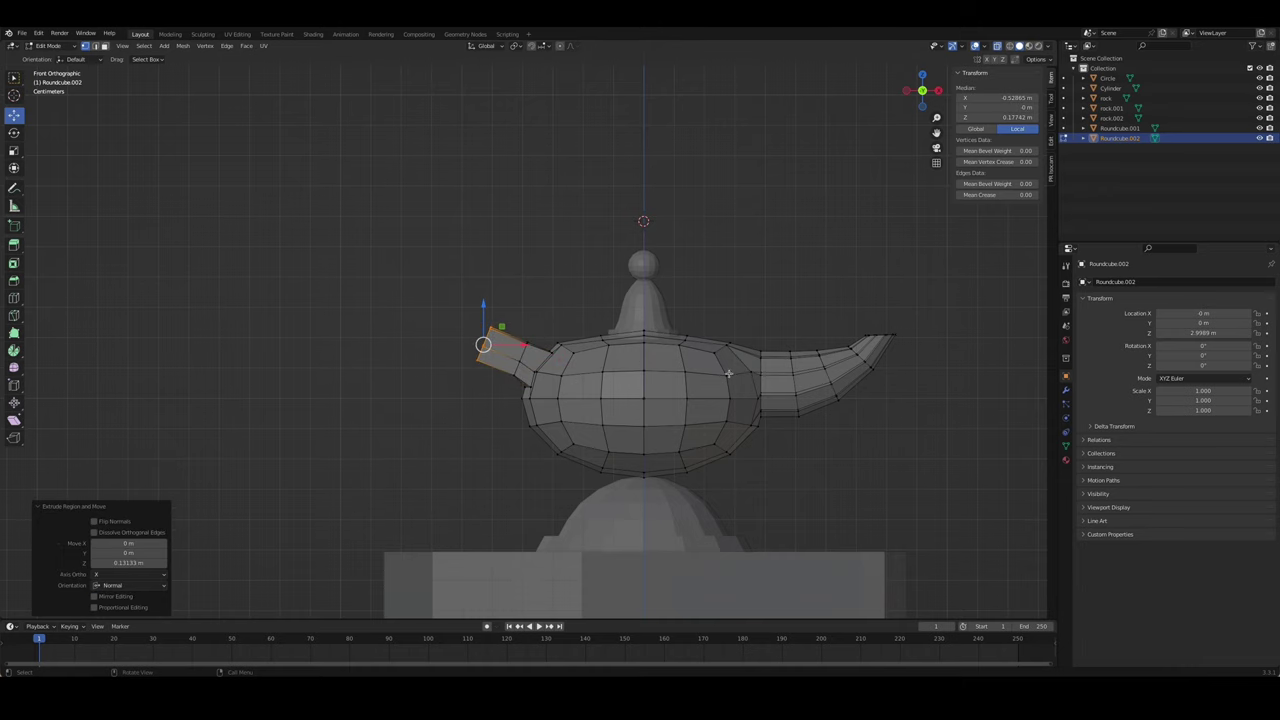
key(s)
click(651, 357)
- Extrude the arm up and left, rotate its tip, and merge overlapping vertices by distance
key(e)
click(657, 334)
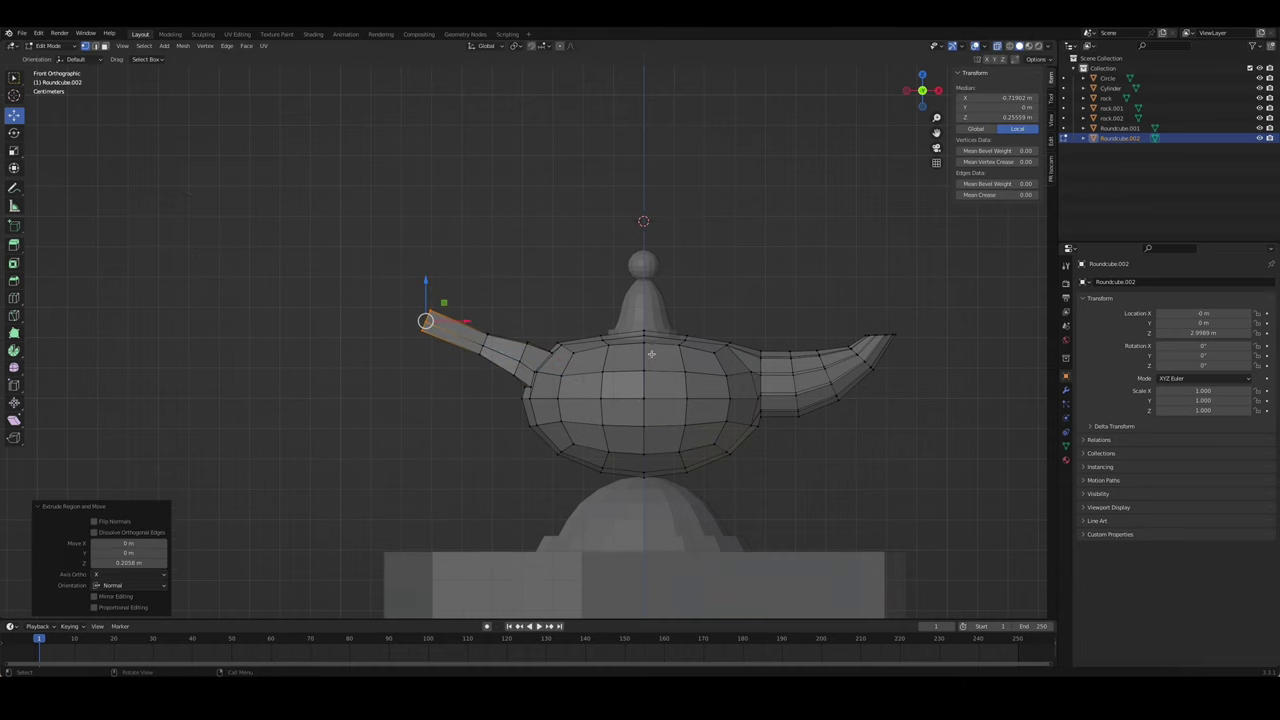
key(r)
click(1040, 570)
key(a)
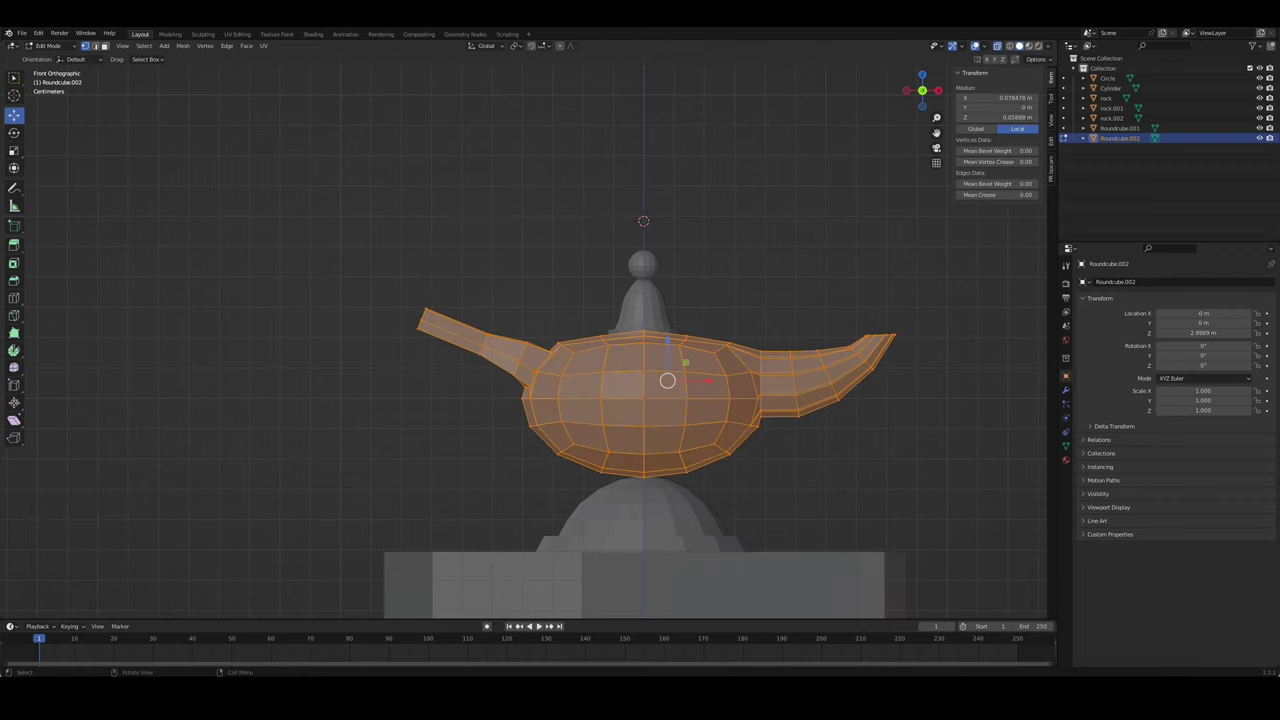
key(m)
click(553, 350)
- Reposition and tilt the arm tip, nudging it slightly right and down
click(424, 318)
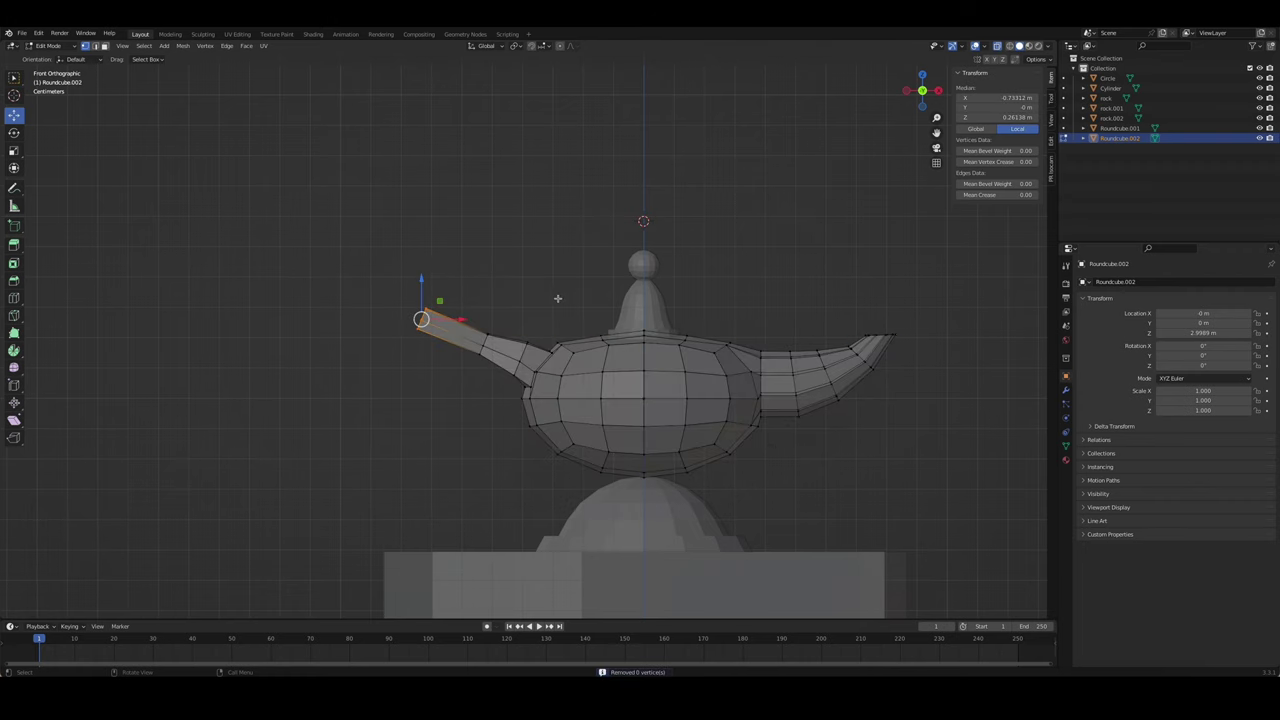
mouse_move(452, 310)
mouse_down()
mouse_move(435, 296)
mouse_move(500, 340)
mouse_up()
key(g)
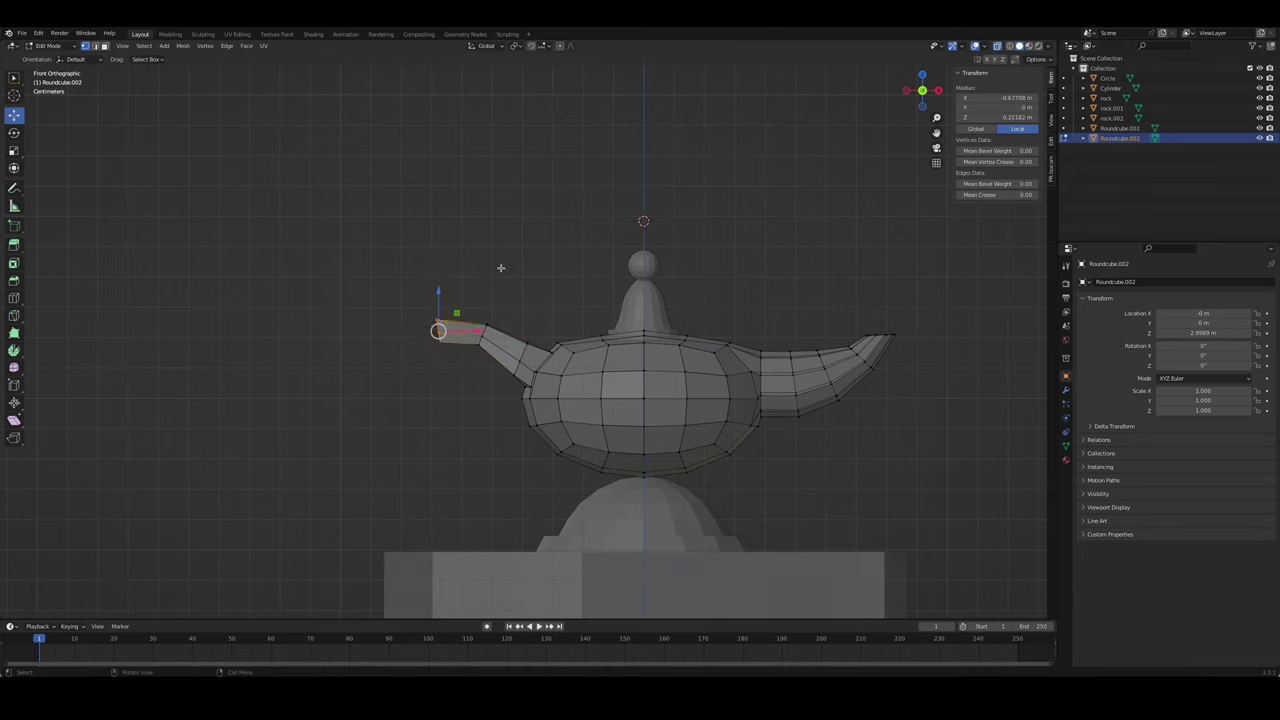
key(r)
click(508, 272)
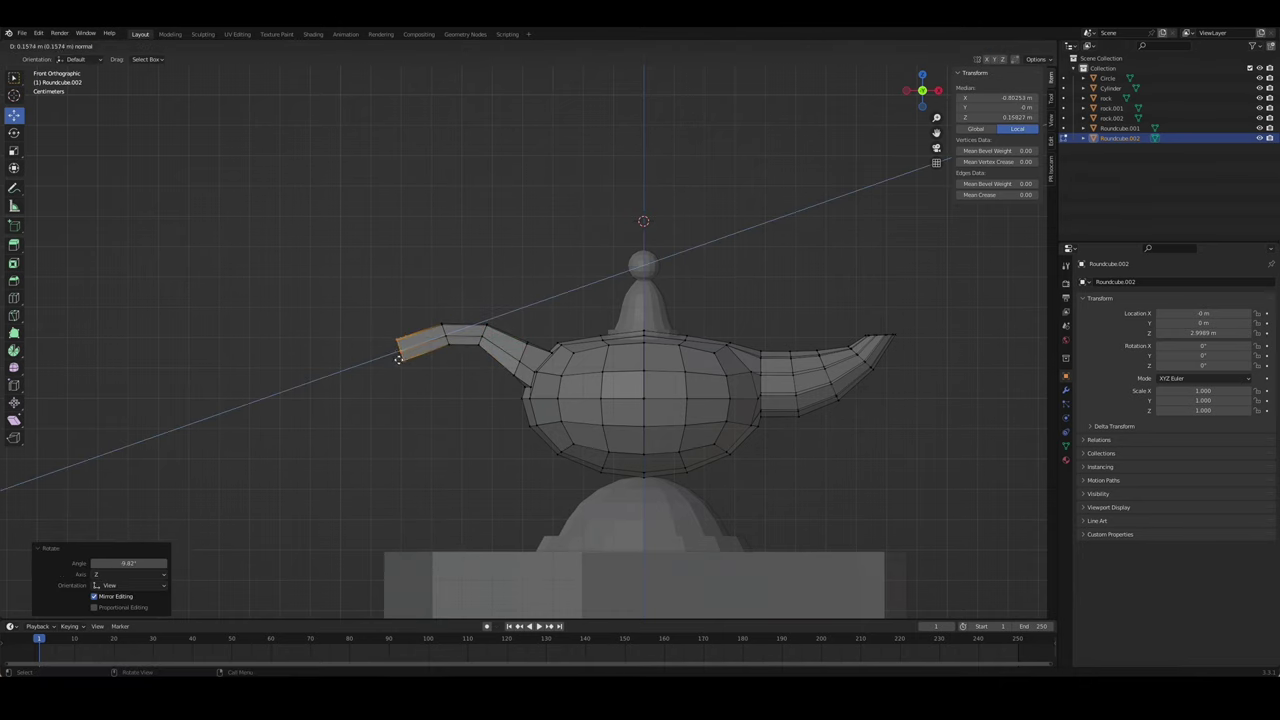
click(397, 358)
key(g)
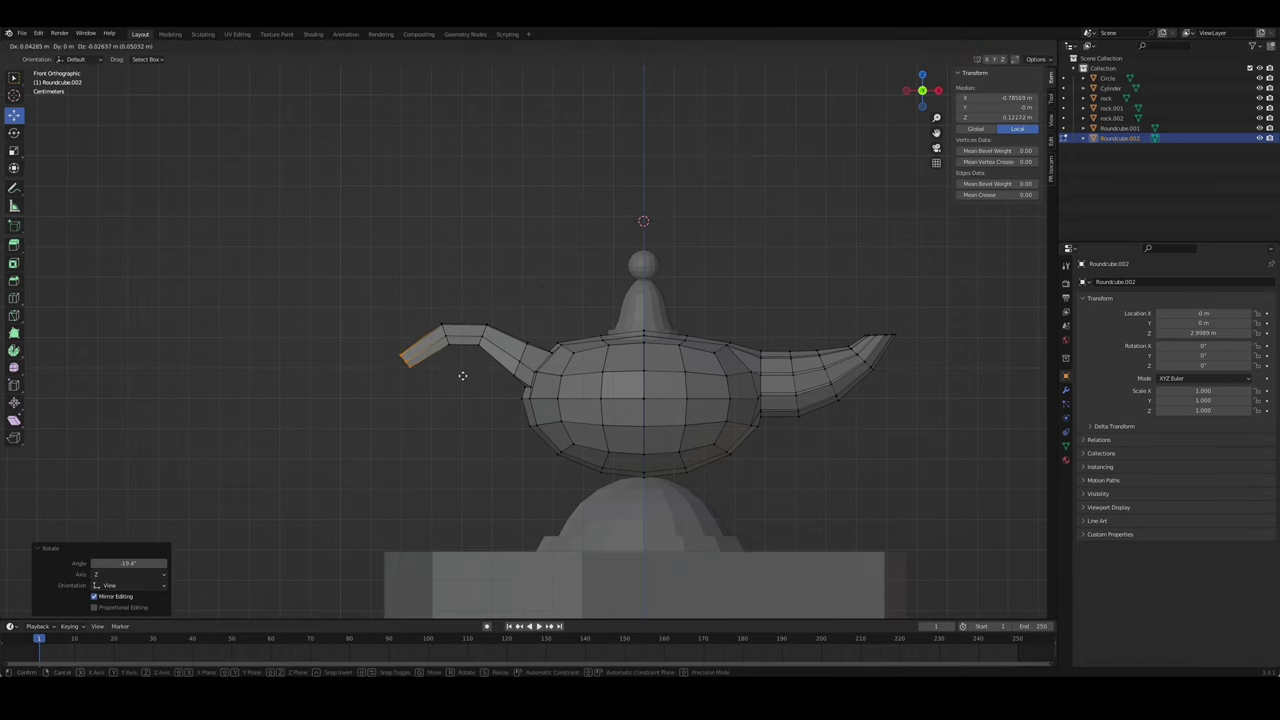
click(463, 374)
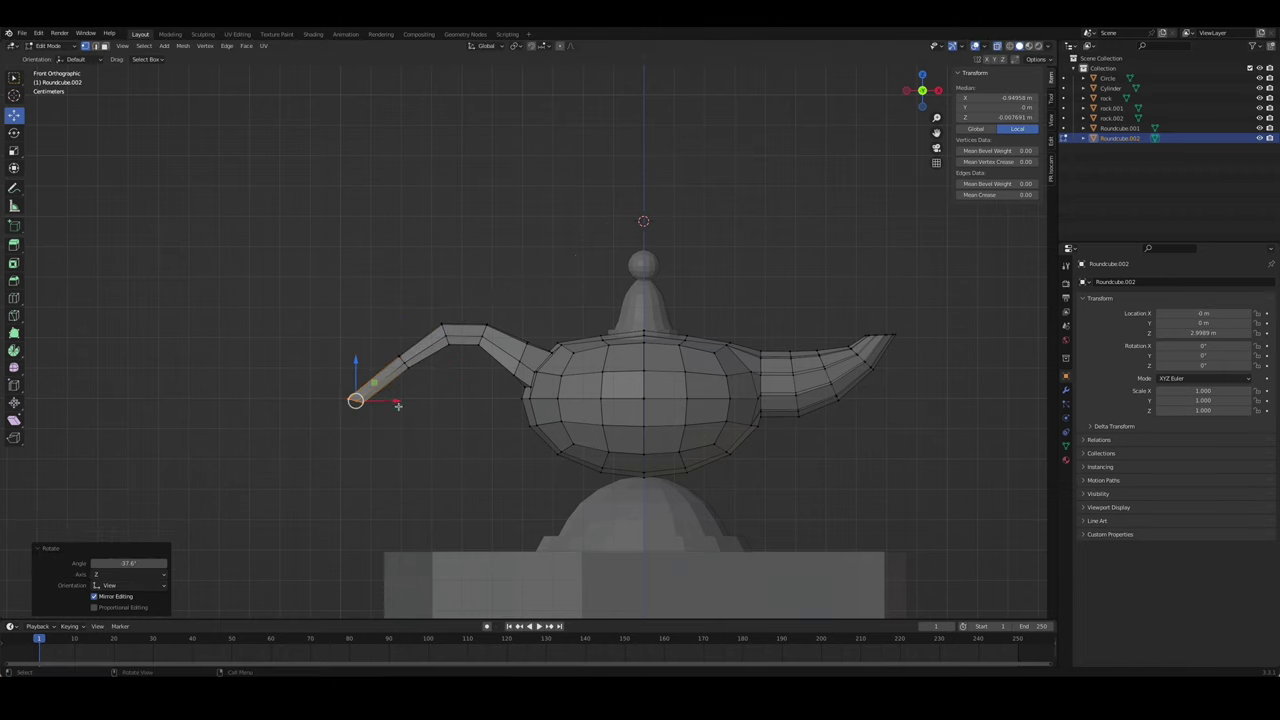
- Extrude a new downward-pointing segment from the arm tip and select its tip vertices
key(e)
click(398, 410)
key(g)
click(421, 369)
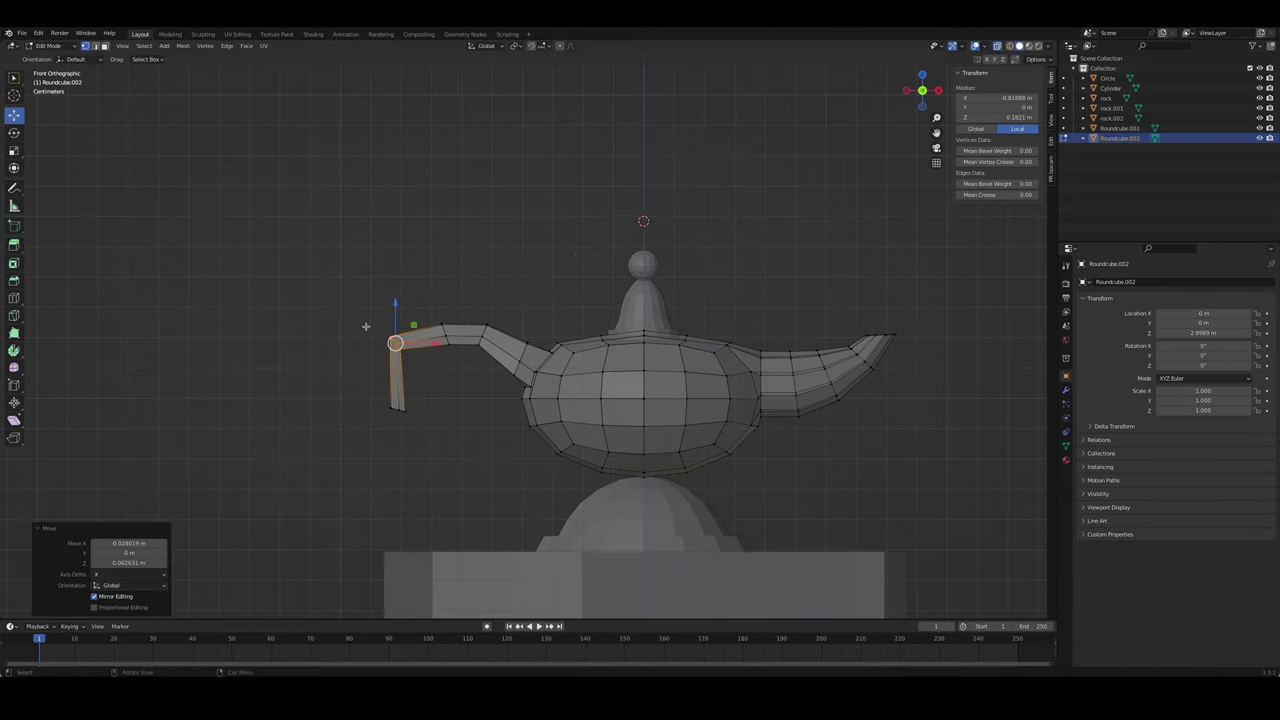
middle_drag(421, 369, 445, 345)
drag(351, 369, 437, 451)
- Delete the drooping tip vertices, clear the selection, and return to front view with X-ray on
right_click(427, 413)
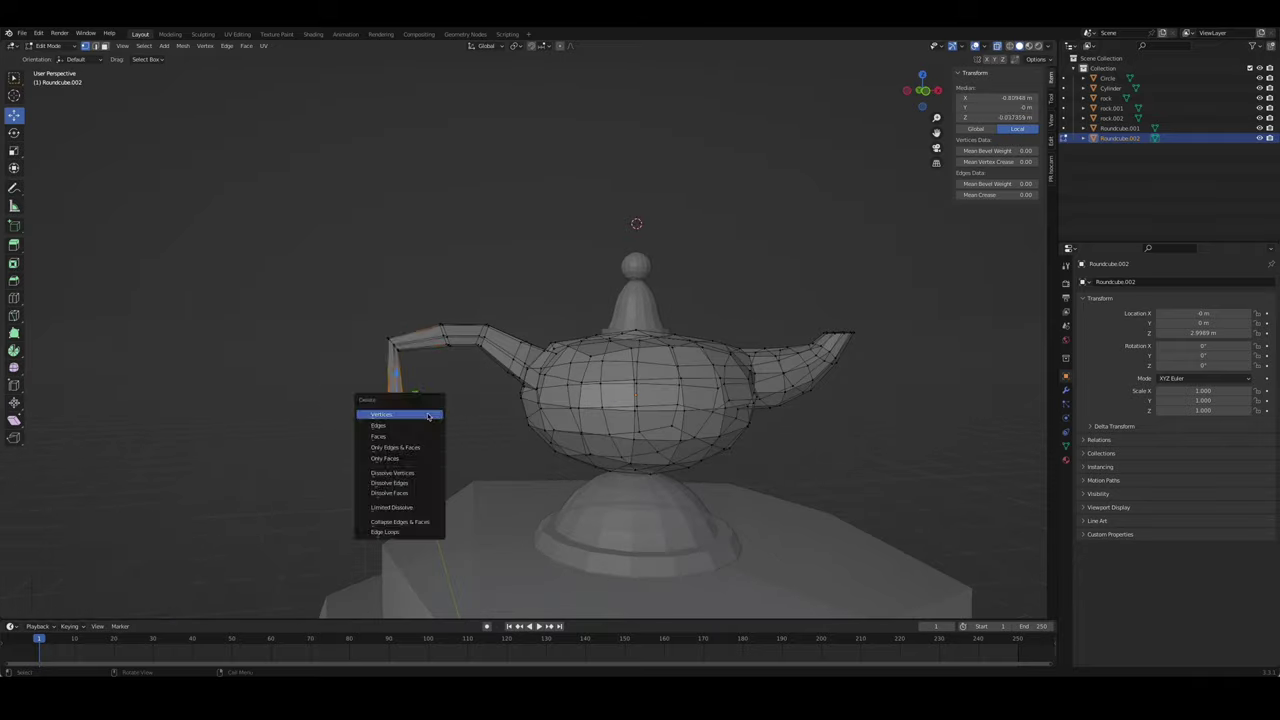
click(400, 415)
mouse_move(366, 314)
middle_down()
mouse_move(508, 311)
mouse_move(449, 365)
mouse_move(476, 413)
middle_up()
key(alt+z)
key(alt+a)
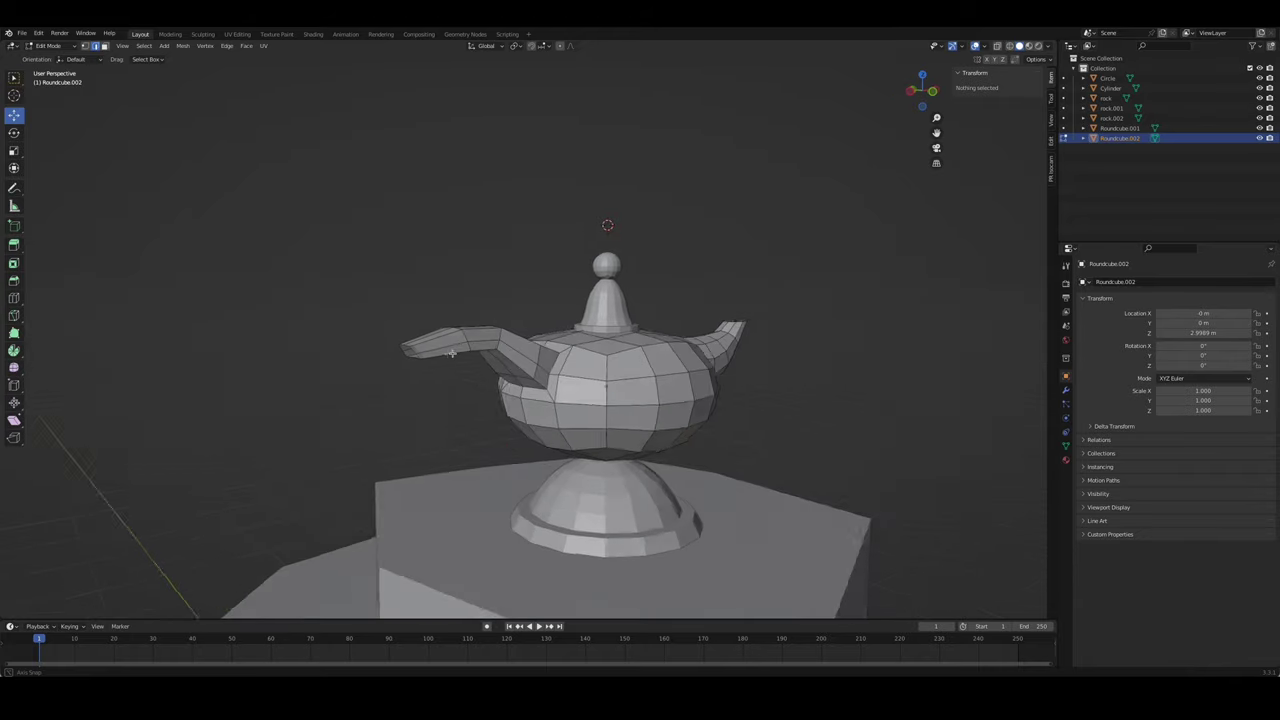
key(alt+z)
key(KP_1)
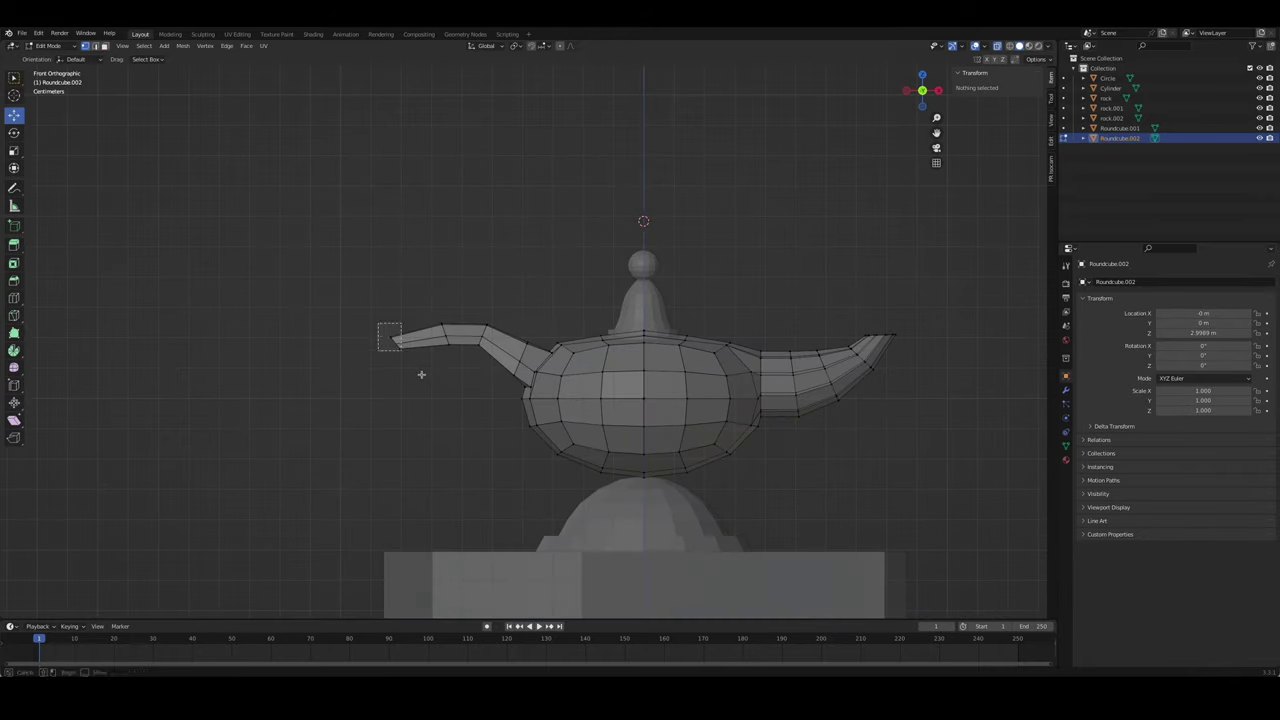
- Redo the left arm's end extrusion outward, undoing a false start, and move its tip
drag(421, 374, 420, 372)
key(g)
click(399, 385)
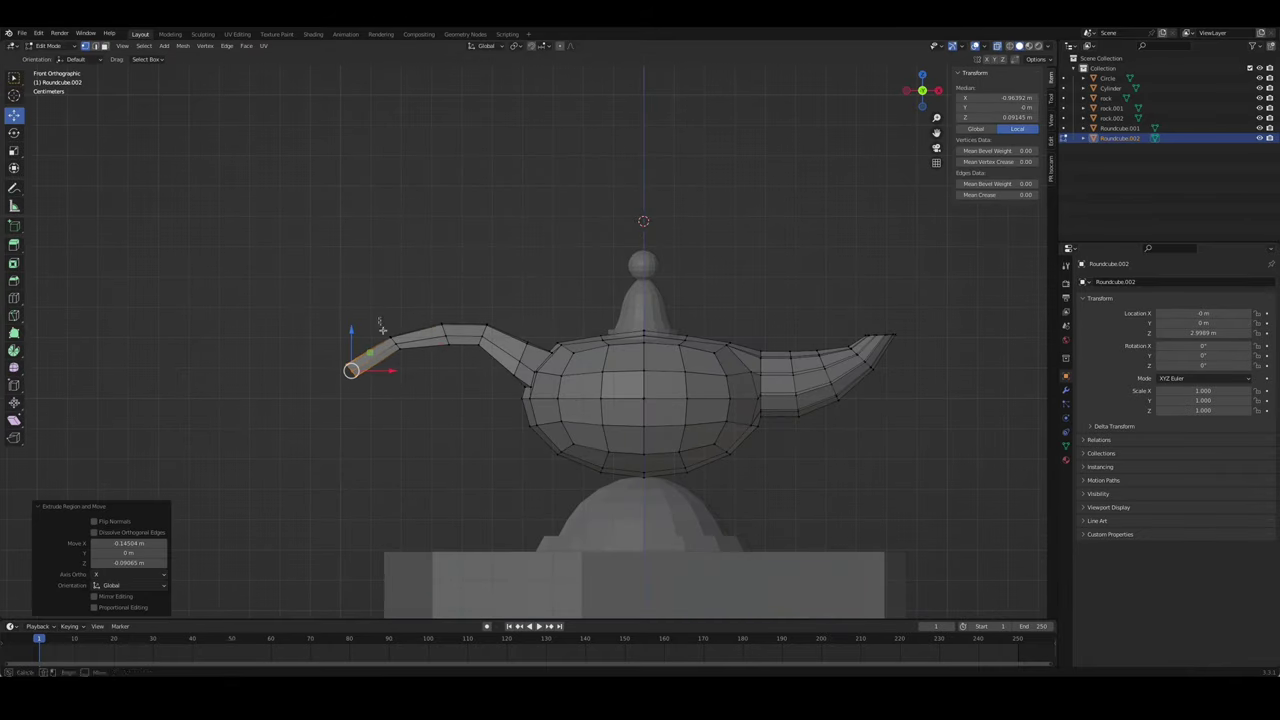
click(414, 365)
key(ctrl+z)
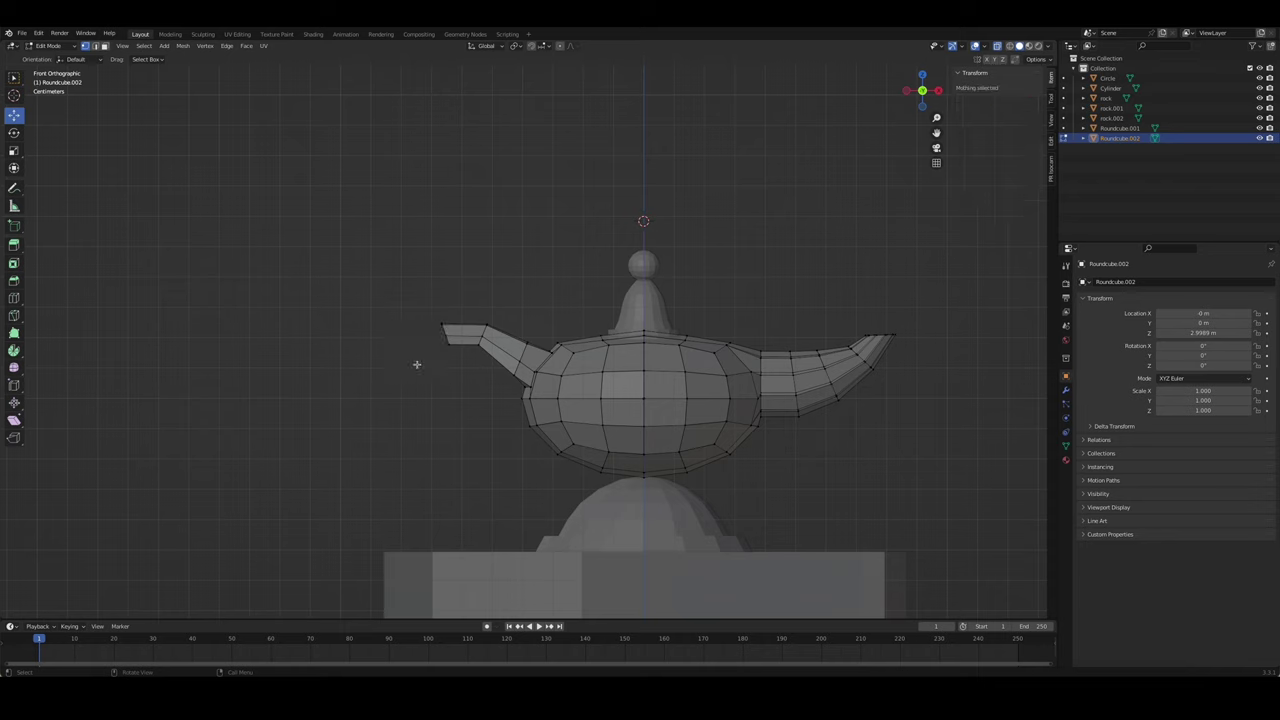
key(ctrl+z)
click(407, 375)
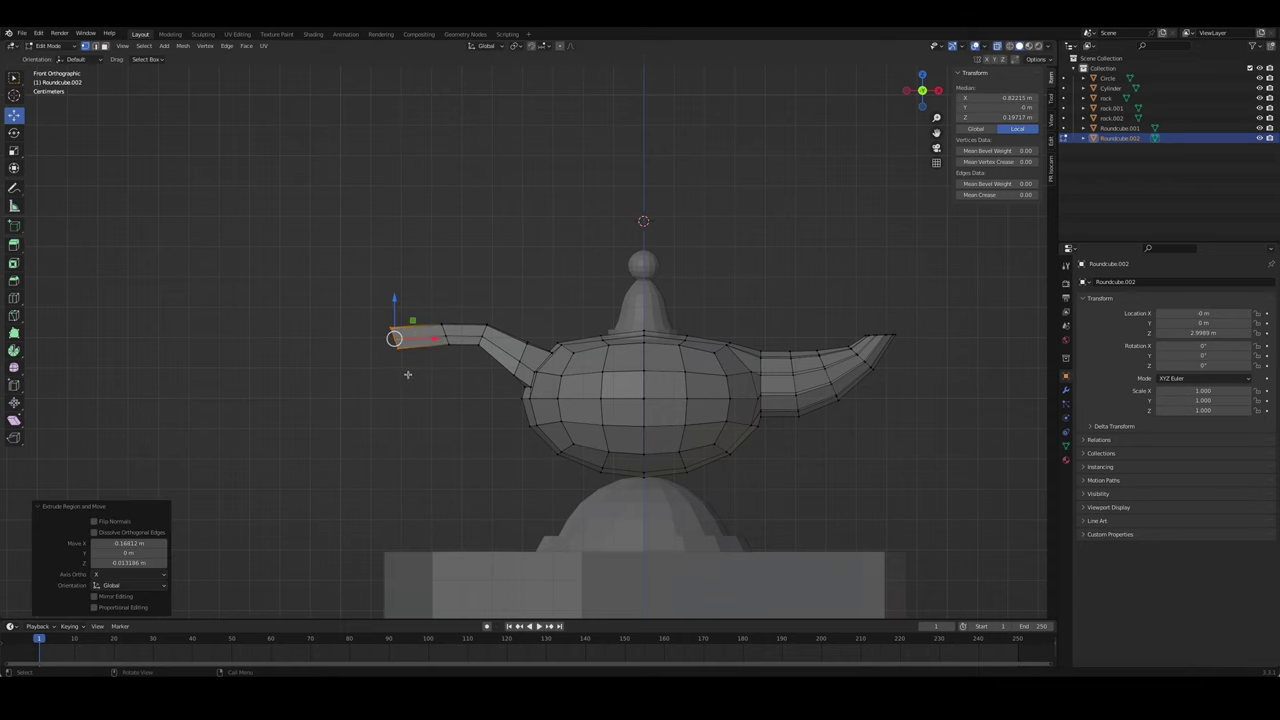
click(396, 338)
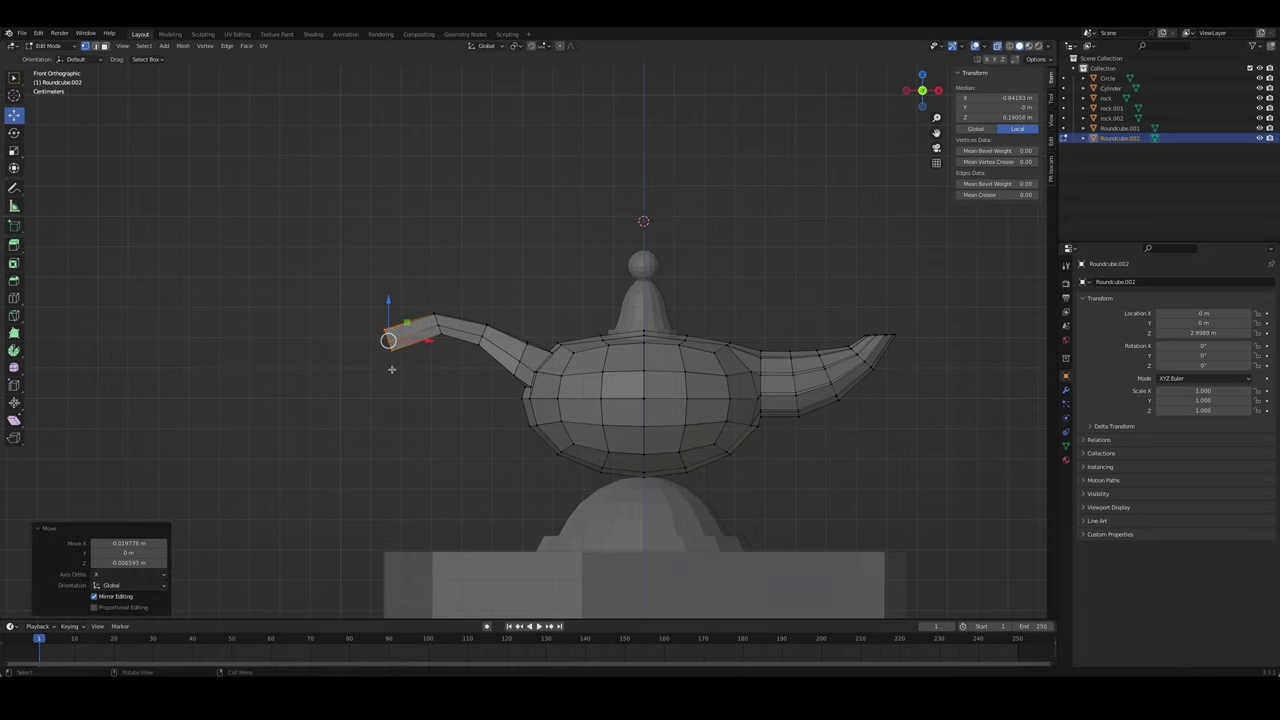
- Rotate the arm tip downward and extrude and angle a new segment down
key(r)
click(459, 366)
click(412, 438)
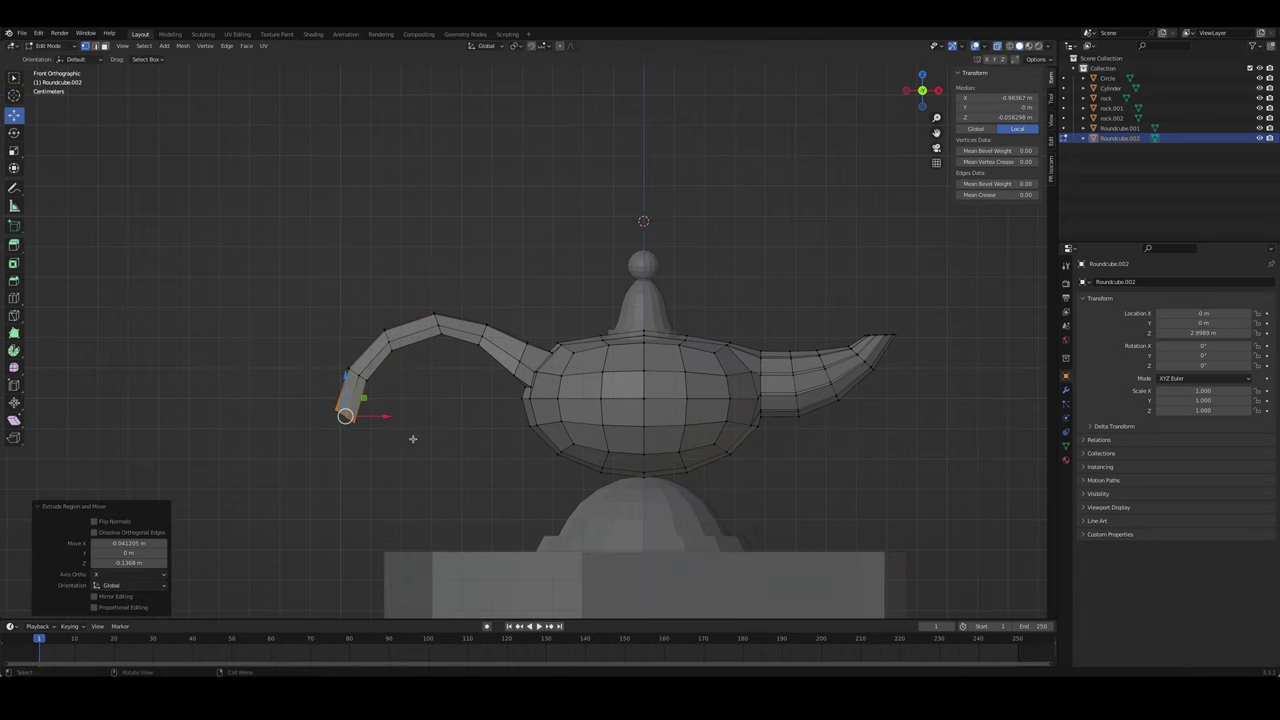
click(490, 370)
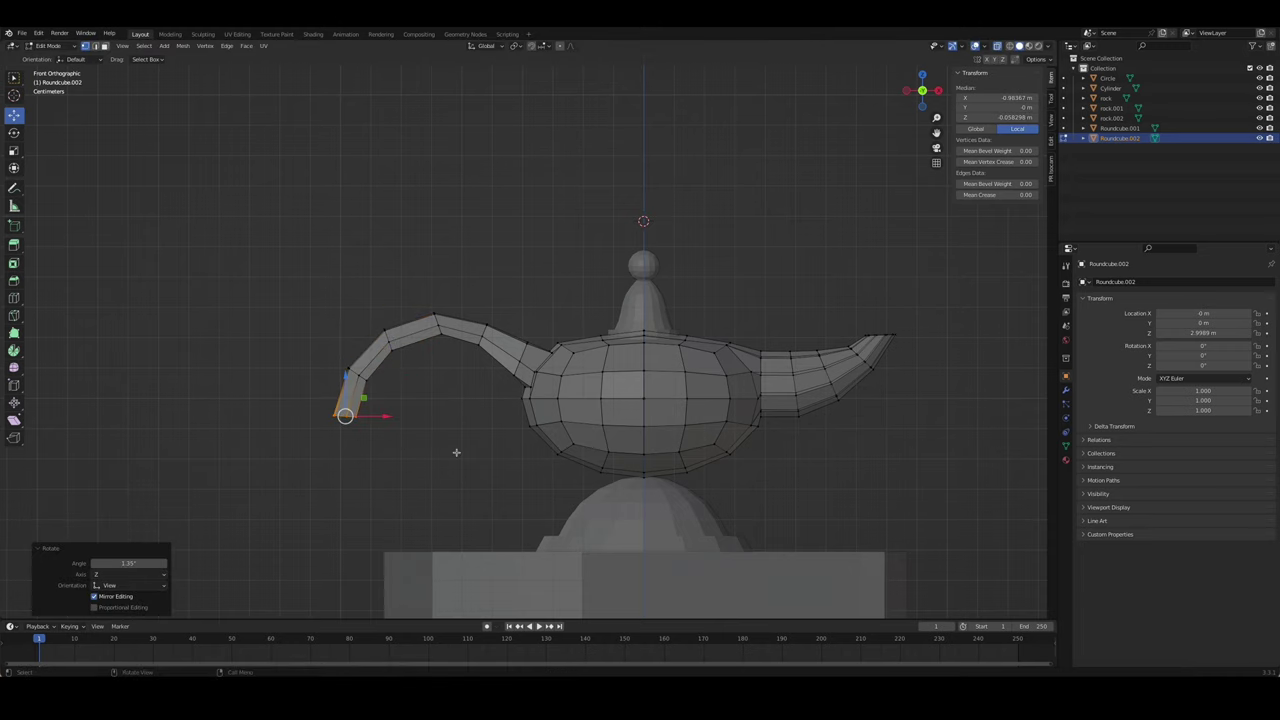
click(451, 494)
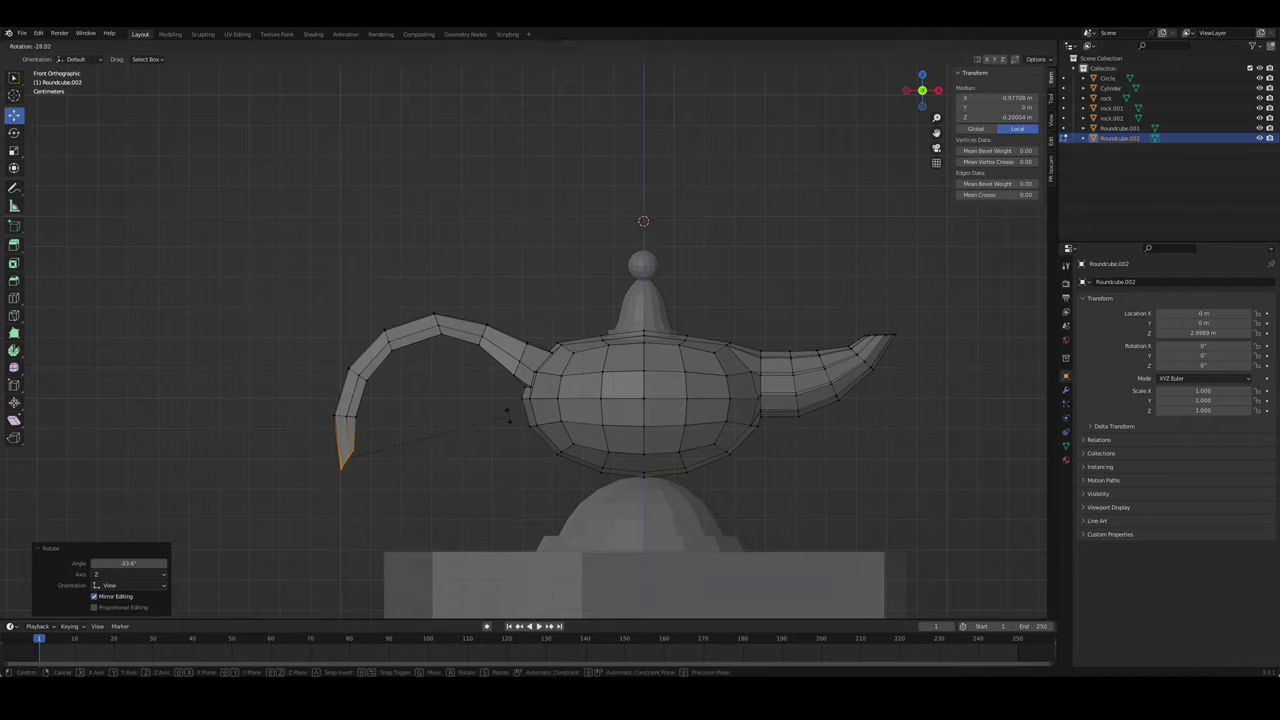
click(453, 466)
click(417, 469)
middle_drag(417, 469, 438, 450)
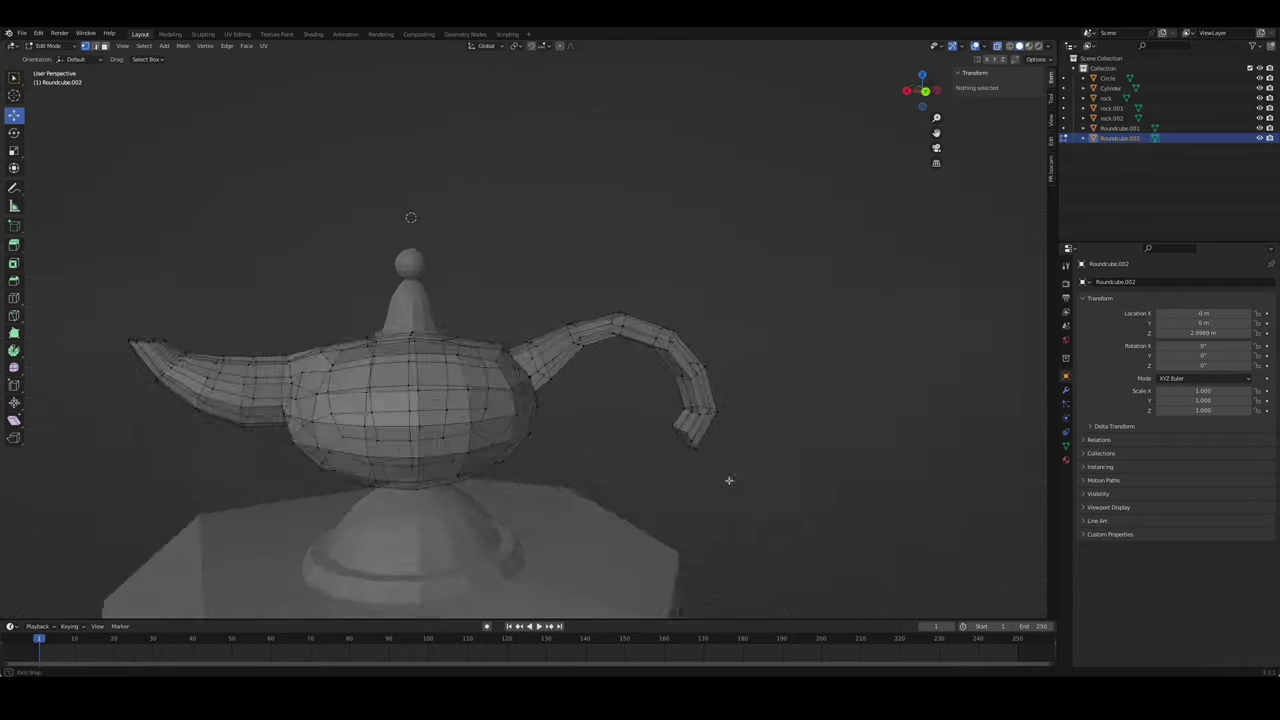
key(KP_1)
- Extrude the handle end further and turn it inward toward the lamp
click(389, 452)
key(e)
click(434, 487)
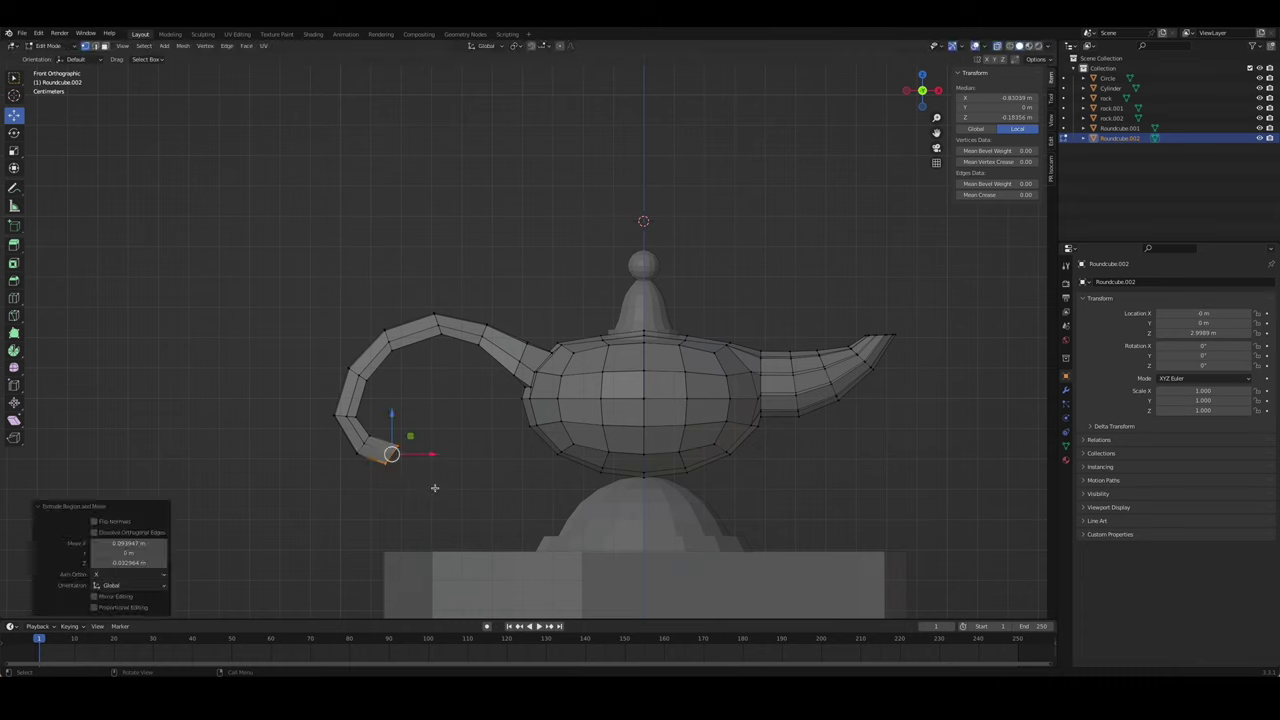
click(480, 438)
key(g)
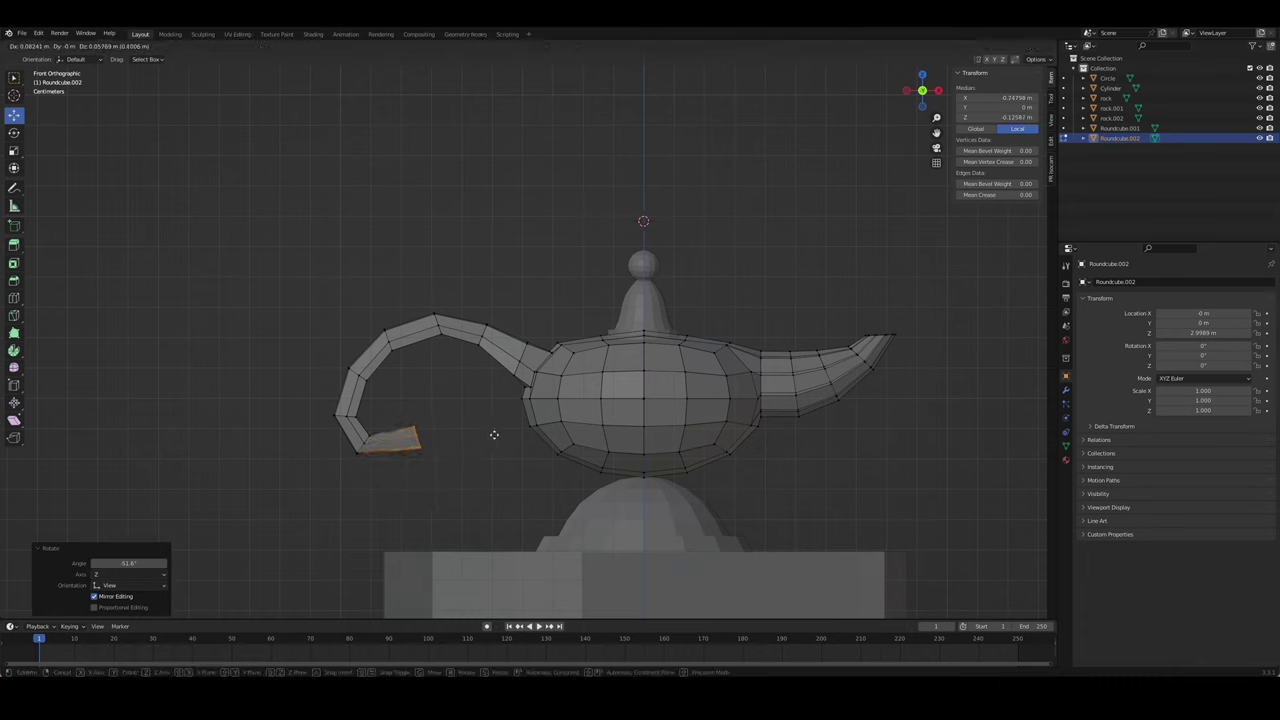
click(469, 443)
- Extrude the handle end toward the body and level it, closing the loop short of the body
key(e)
click(490, 434)
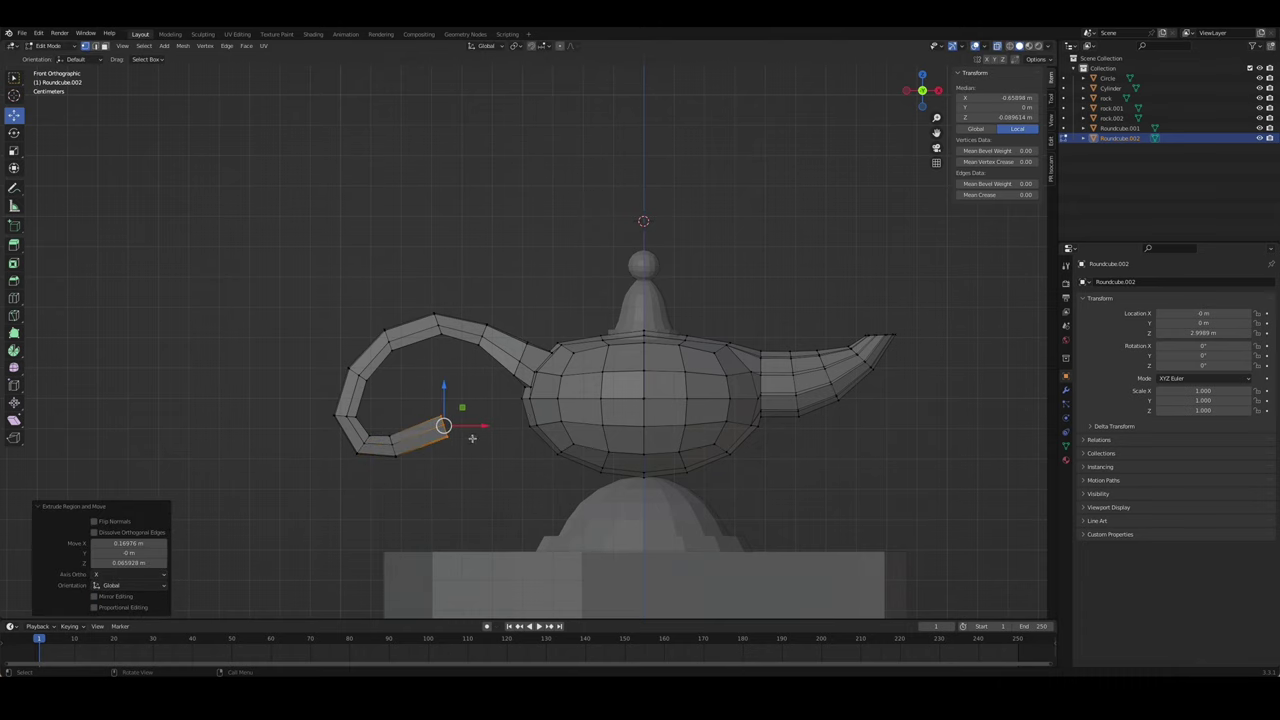
click(508, 434)
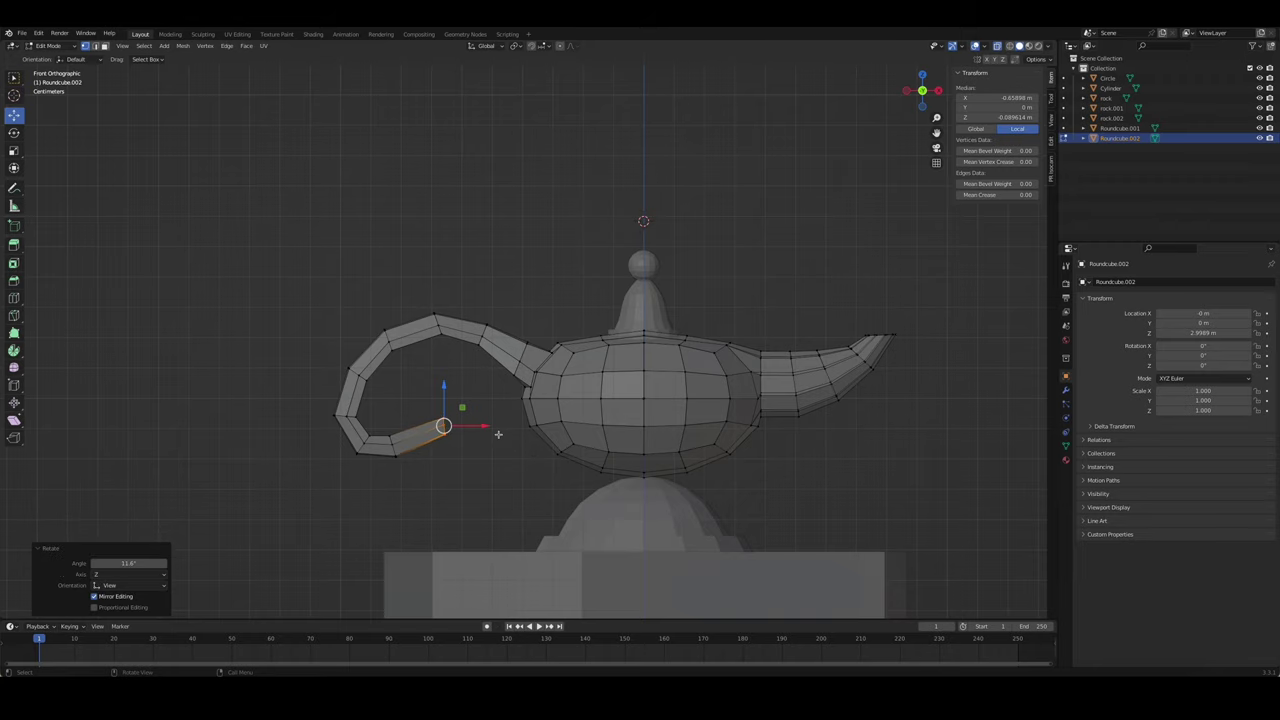
key(e)
click(617, 435)
- In Object Mode, orbit and zoom to inspect the lamp and pedestal from the handle side
key(Tab)
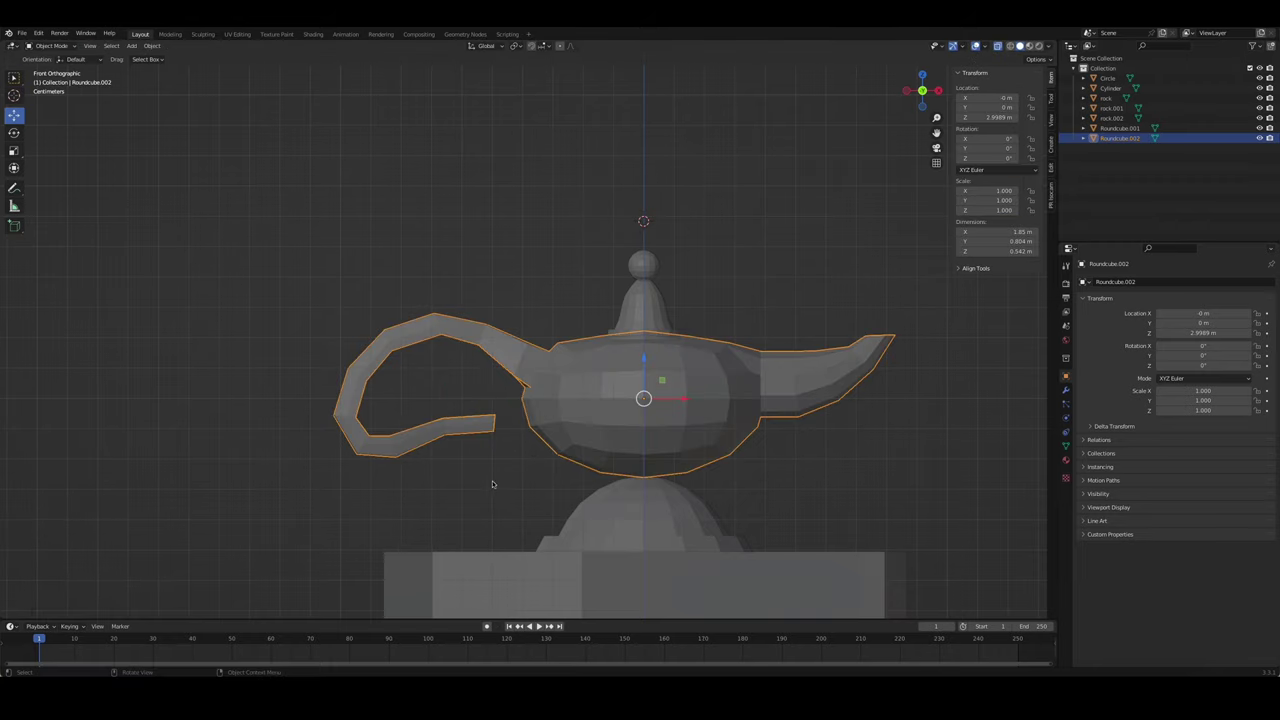
middle_drag(617, 435, 760, 480)
key(z)
mouse_move(775, 533)
middle_down()
mouse_move(696, 400)
mouse_move(474, 401)
middle_up()
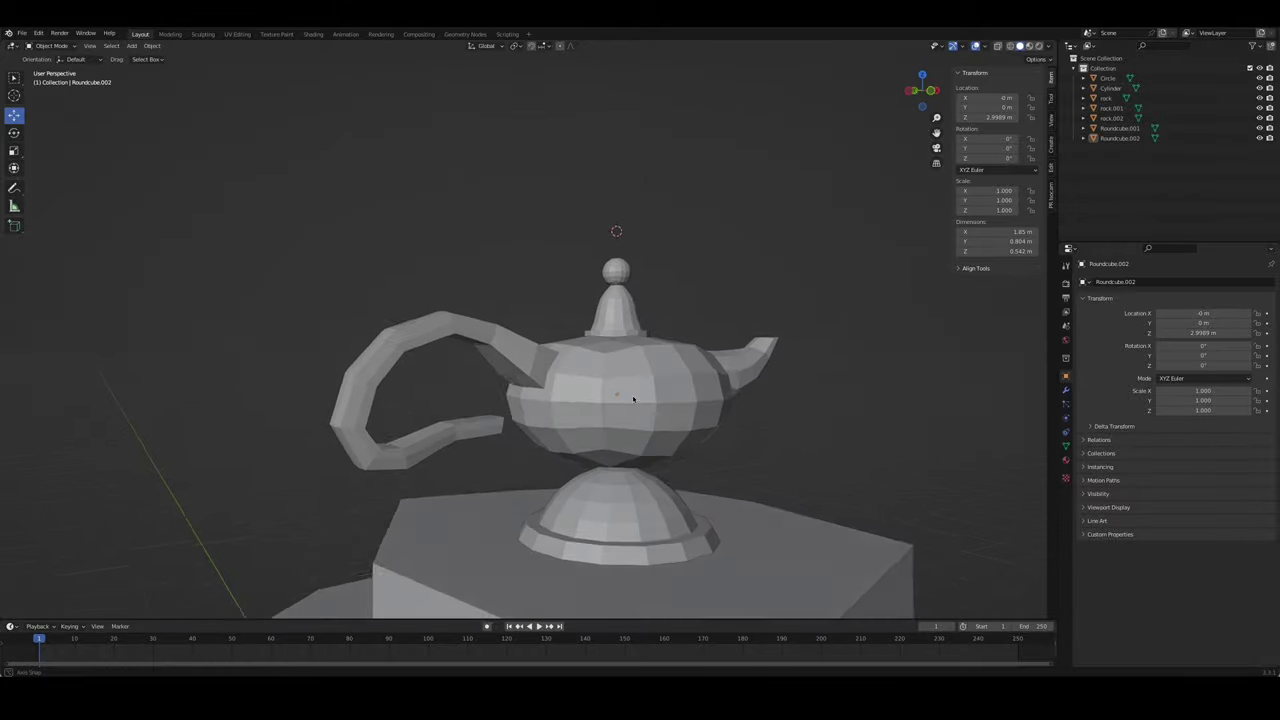
scroll(474, 400, down, 5)
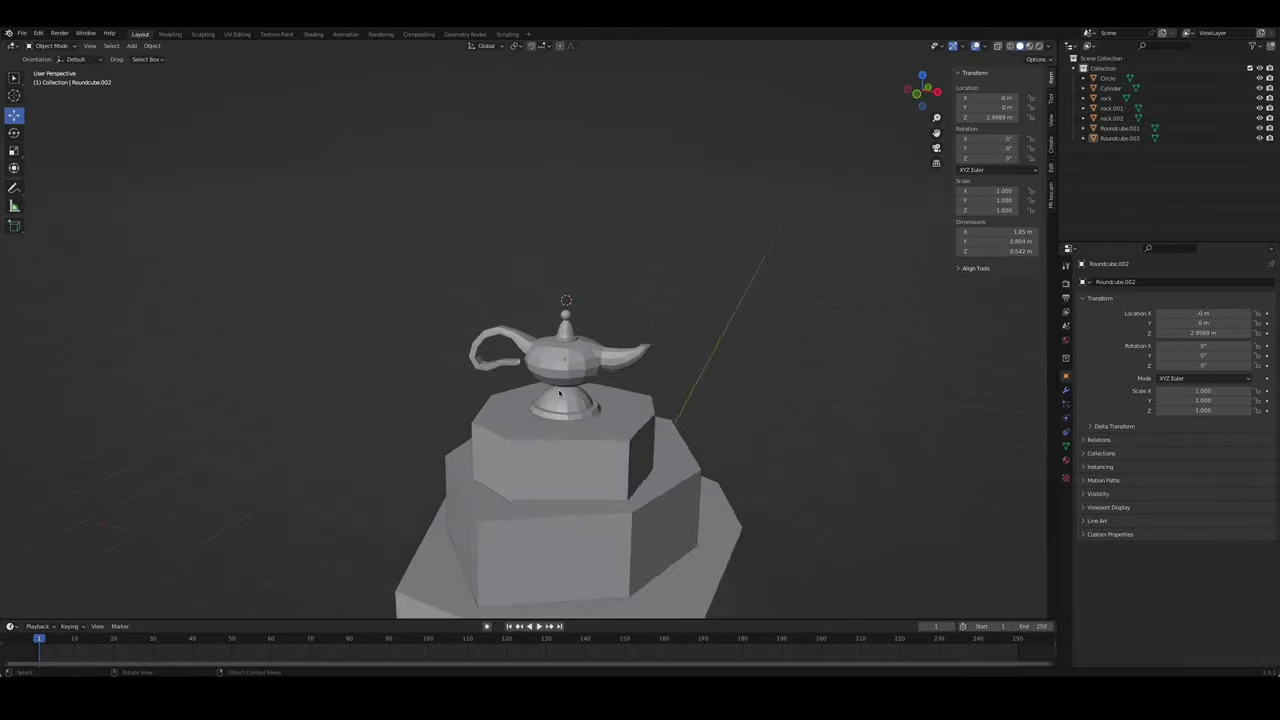
mouse_move(474, 400)
middle_down()
mouse_move(457, 415)
mouse_move(551, 423)
mouse_move(570, 337)
mouse_move(622, 398)
mouse_move(523, 418)
middle_up()
scroll(520, 412, down, 2)
scroll(546, 411, up, 6)
- Back in Edit Mode, scale the handle 1.061 along Y for more depth
key(Tab)
key(s)
click(632, 400)
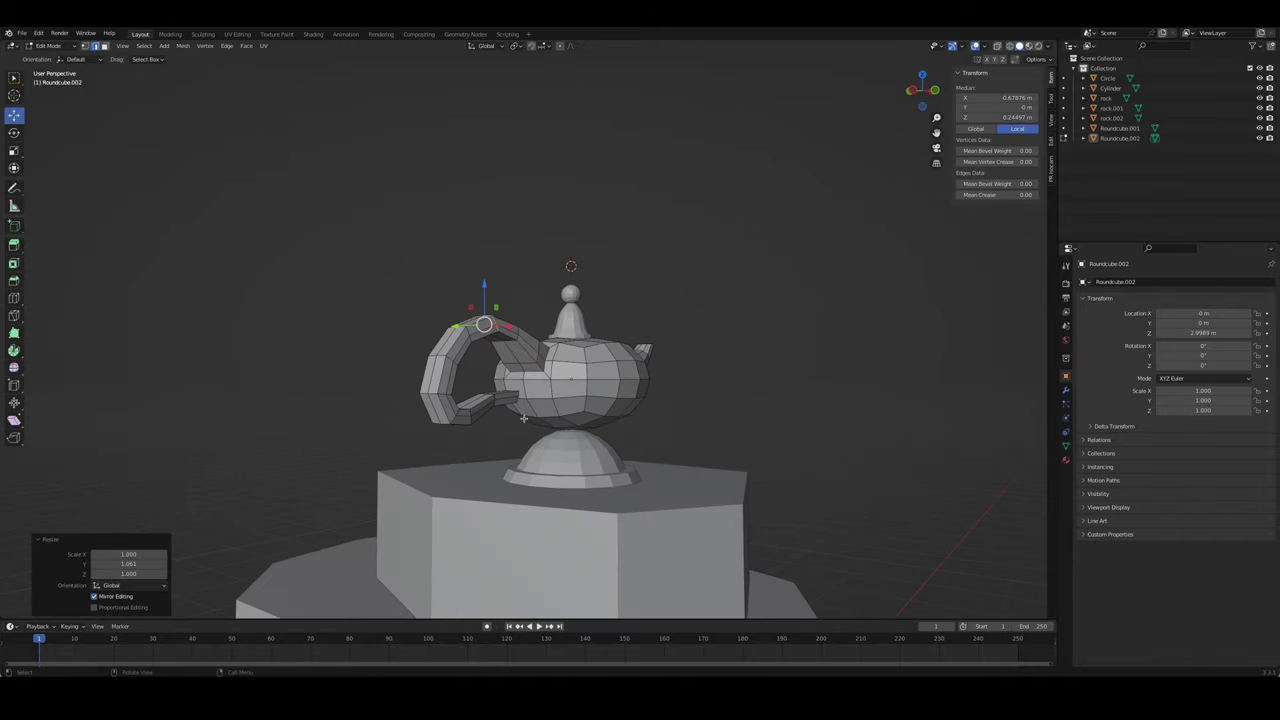
- In front view, select the handle's end and rotate it into place
key(KP_1)
scroll(436, 456, up, 3)
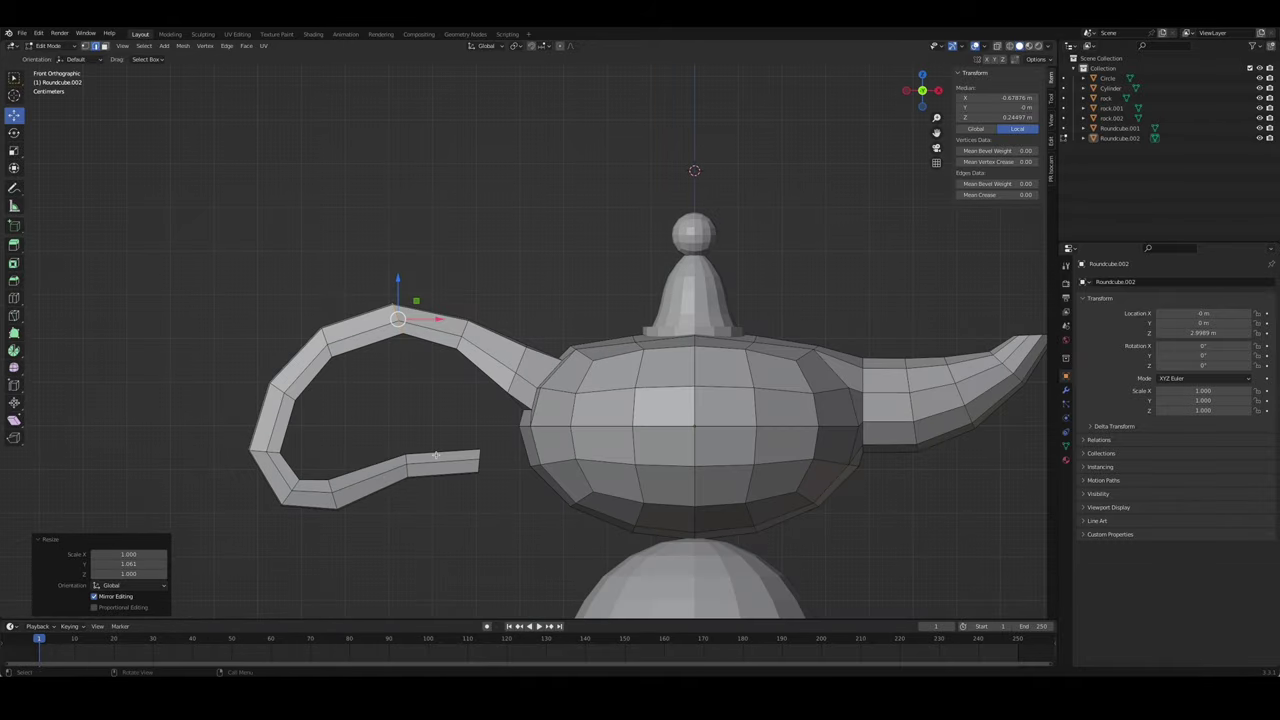
click(478, 461)
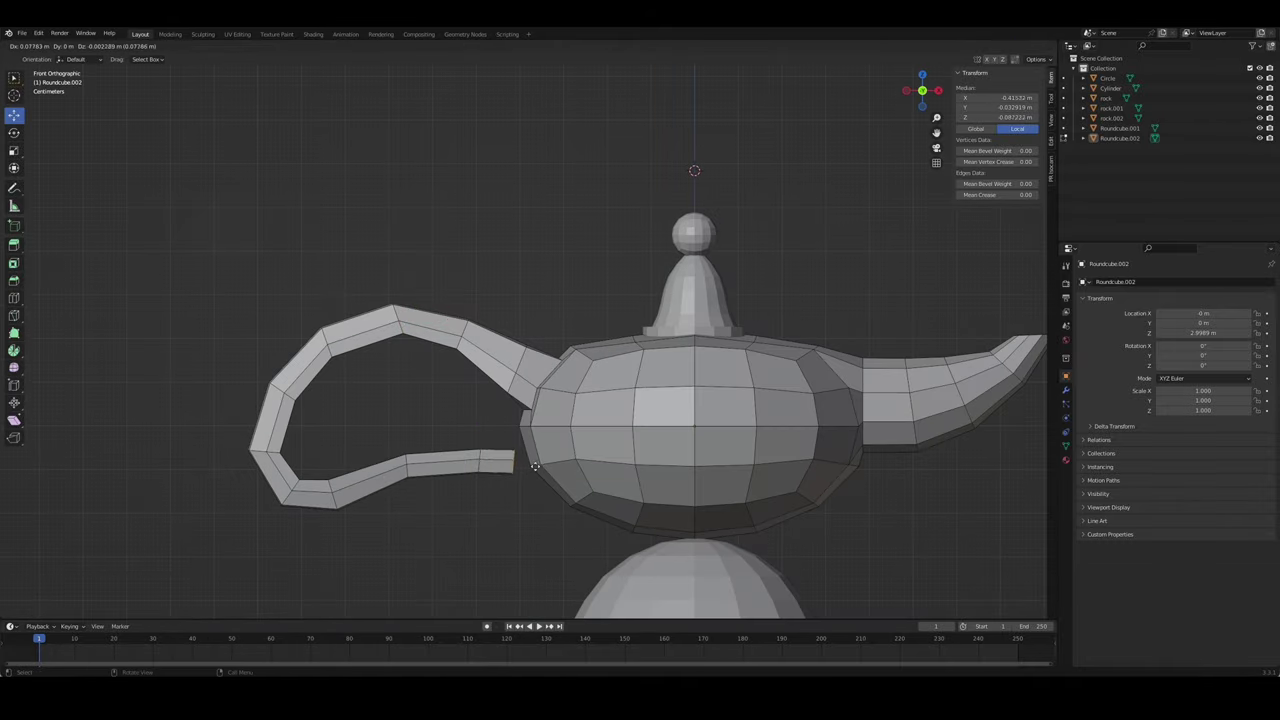
click(518, 463)
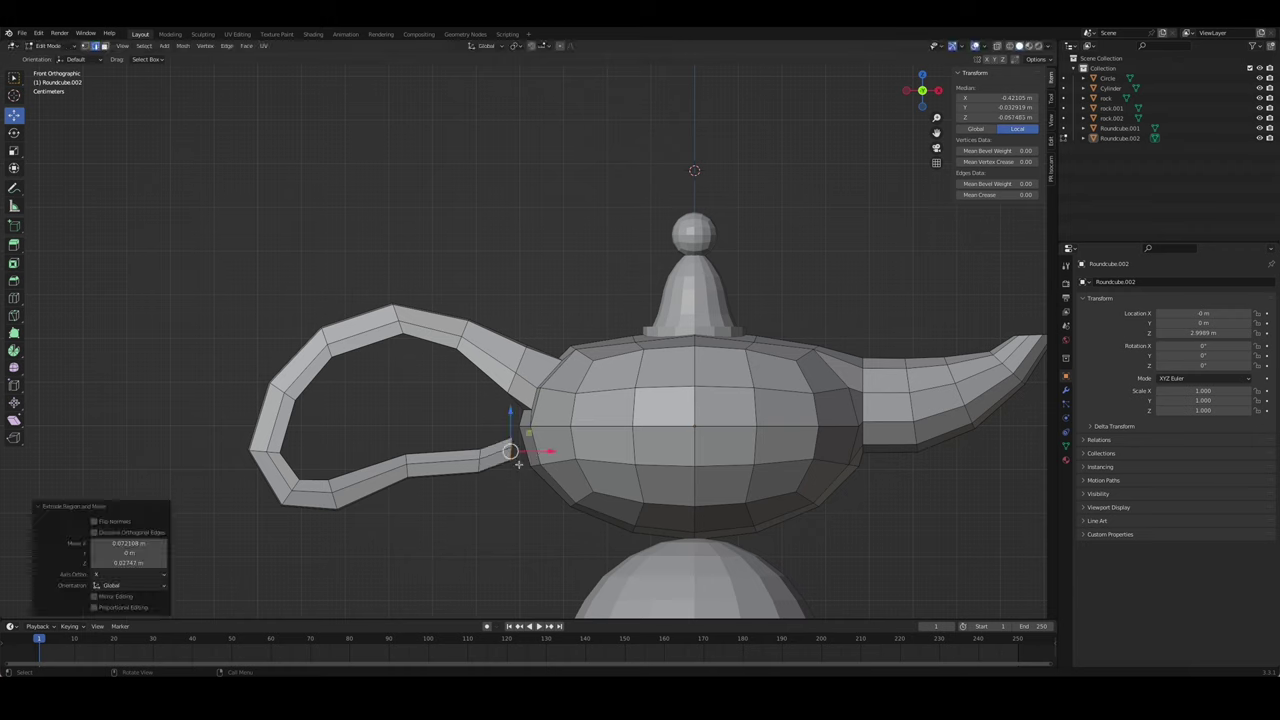
click(638, 413)
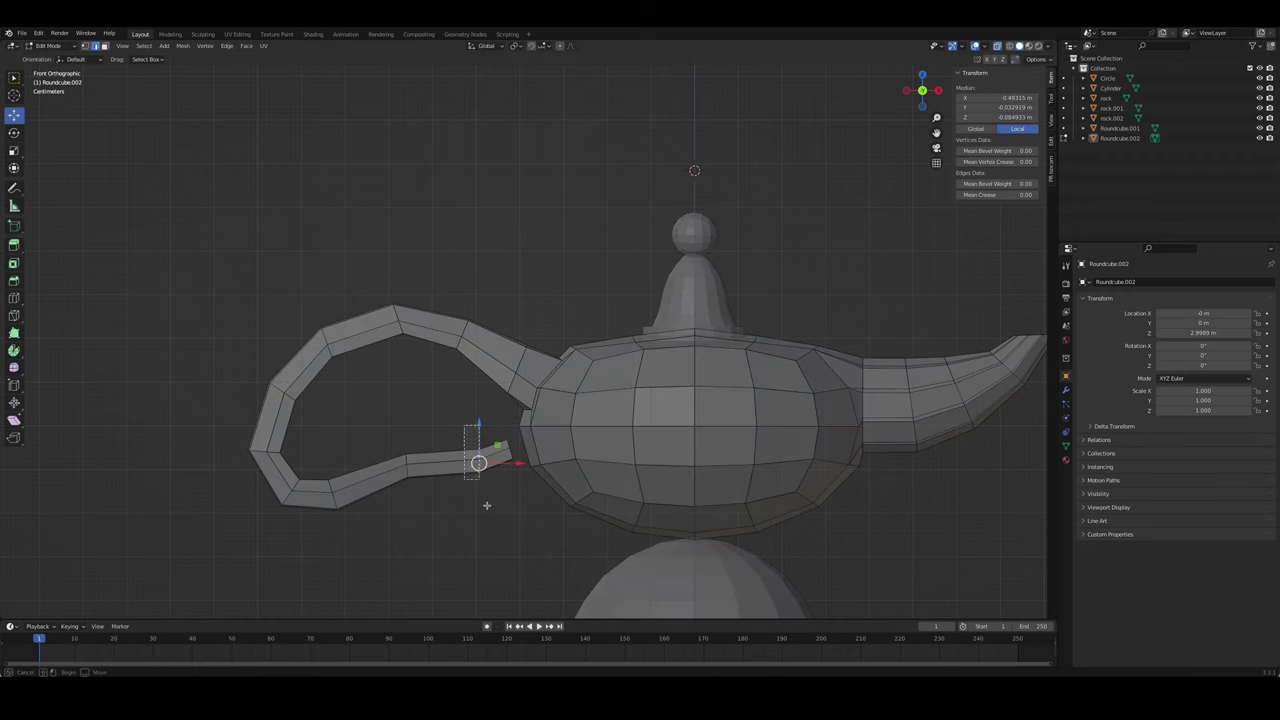
- Extrude four more segments along the handle loop and rotate the new end face
key(e)
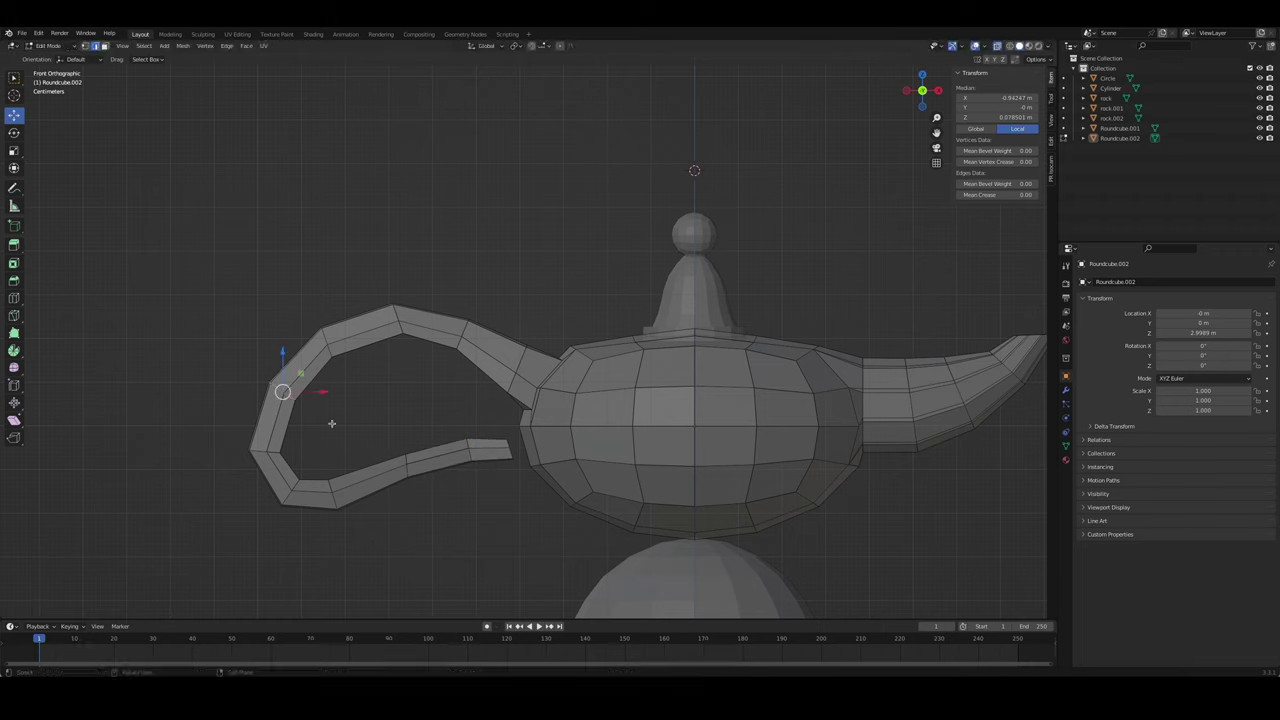
click(300, 455)
key(e)
click(306, 466)
key(e)
click(345, 490)
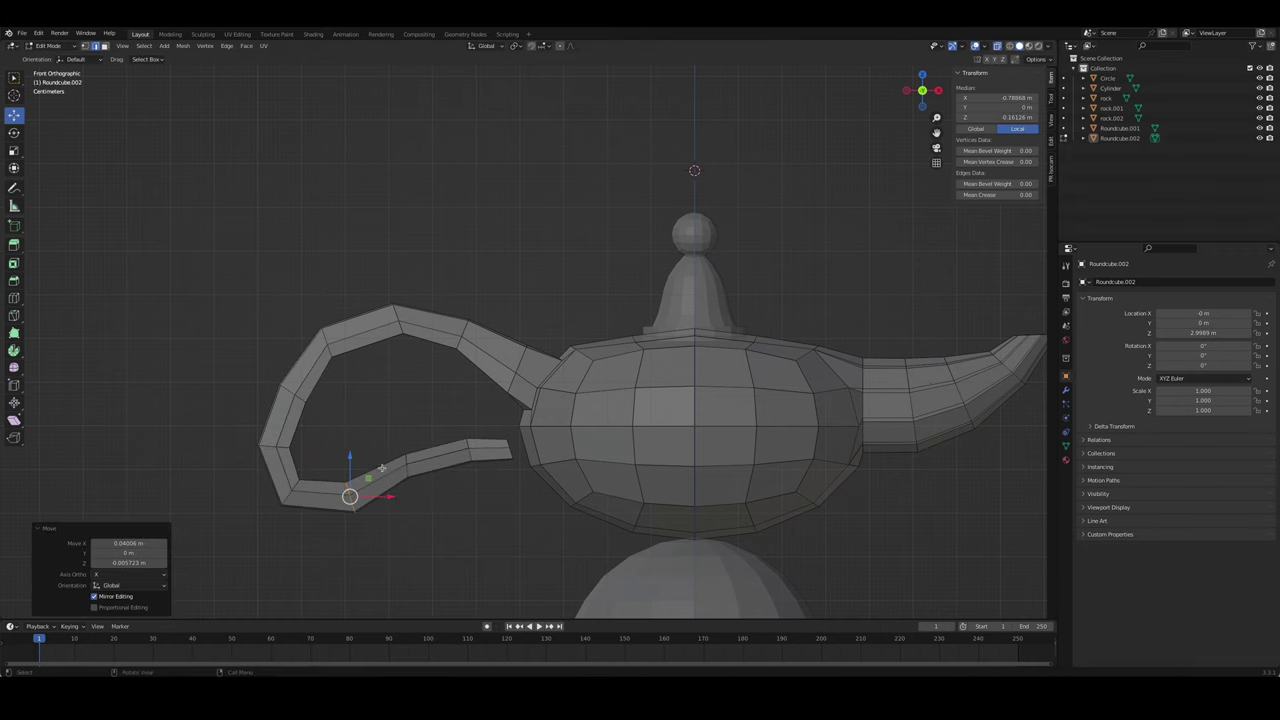
key(e)
click(420, 485)
key(r)
click(538, 489)
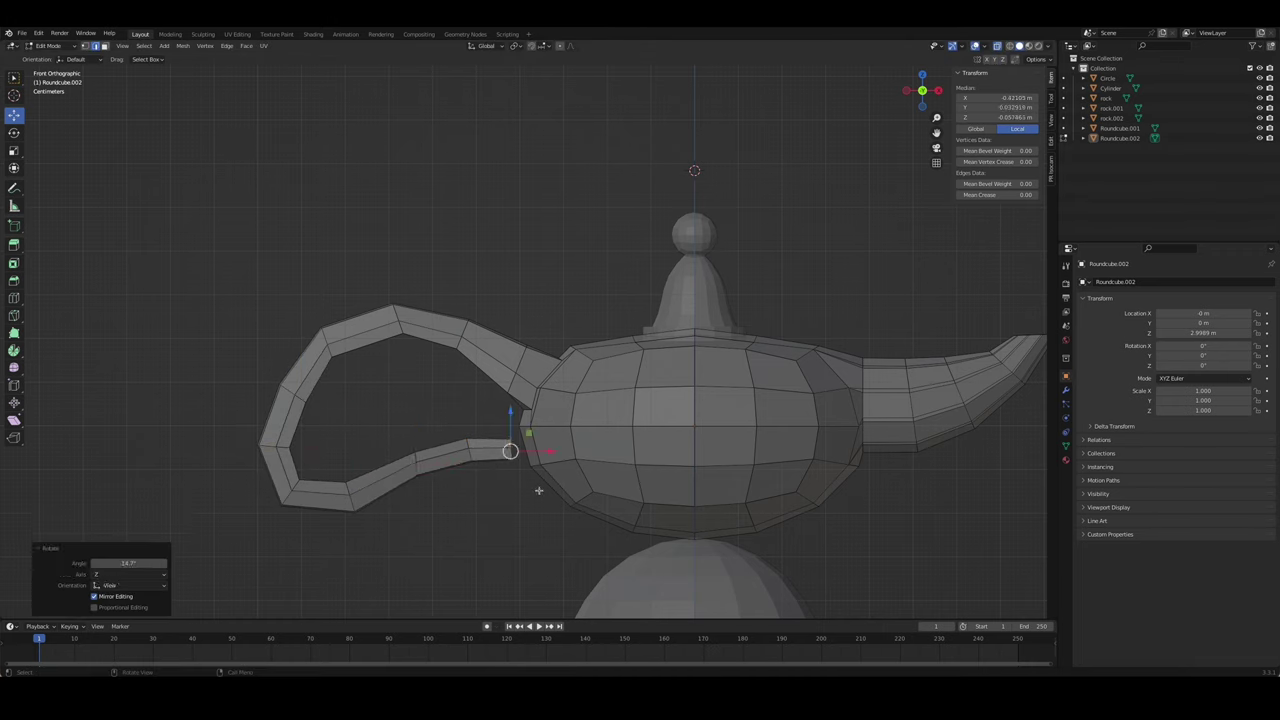
- Move the upper handle end faces up and right and rotate them
drag(521, 399, 521, 399)
middle_drag(521, 399, 600, 300)
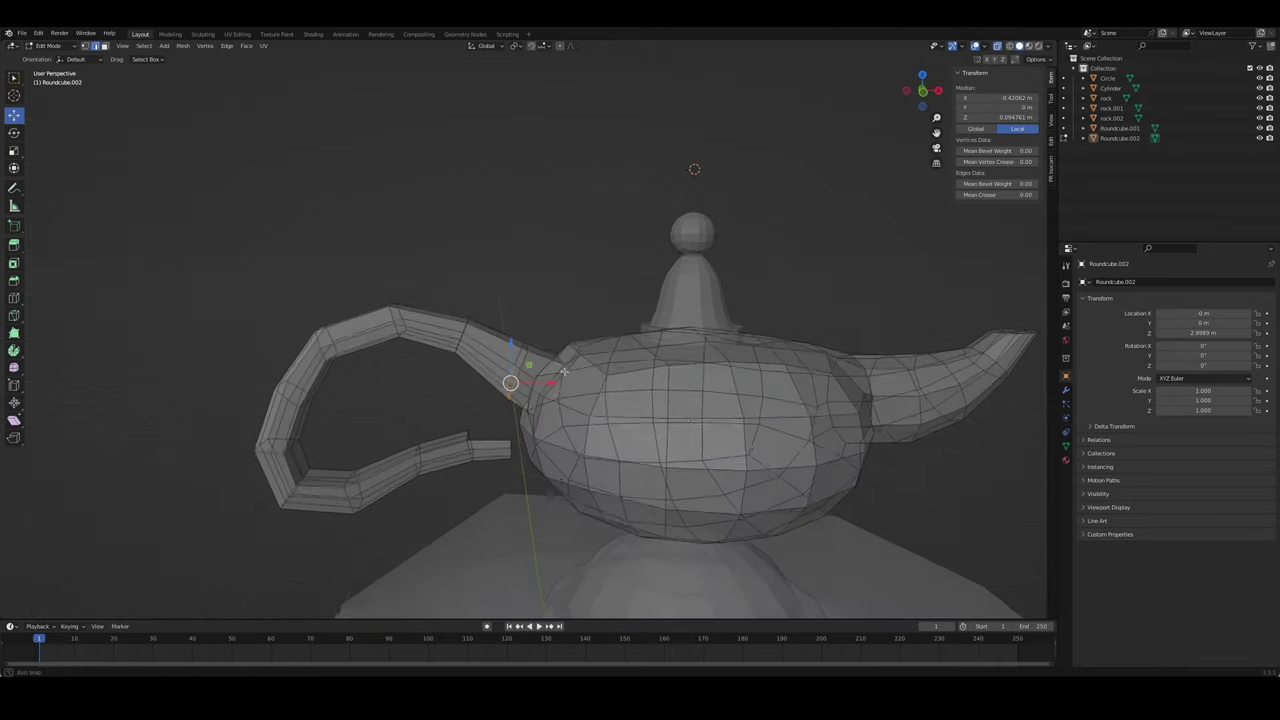
key(KP_1)
key(g)
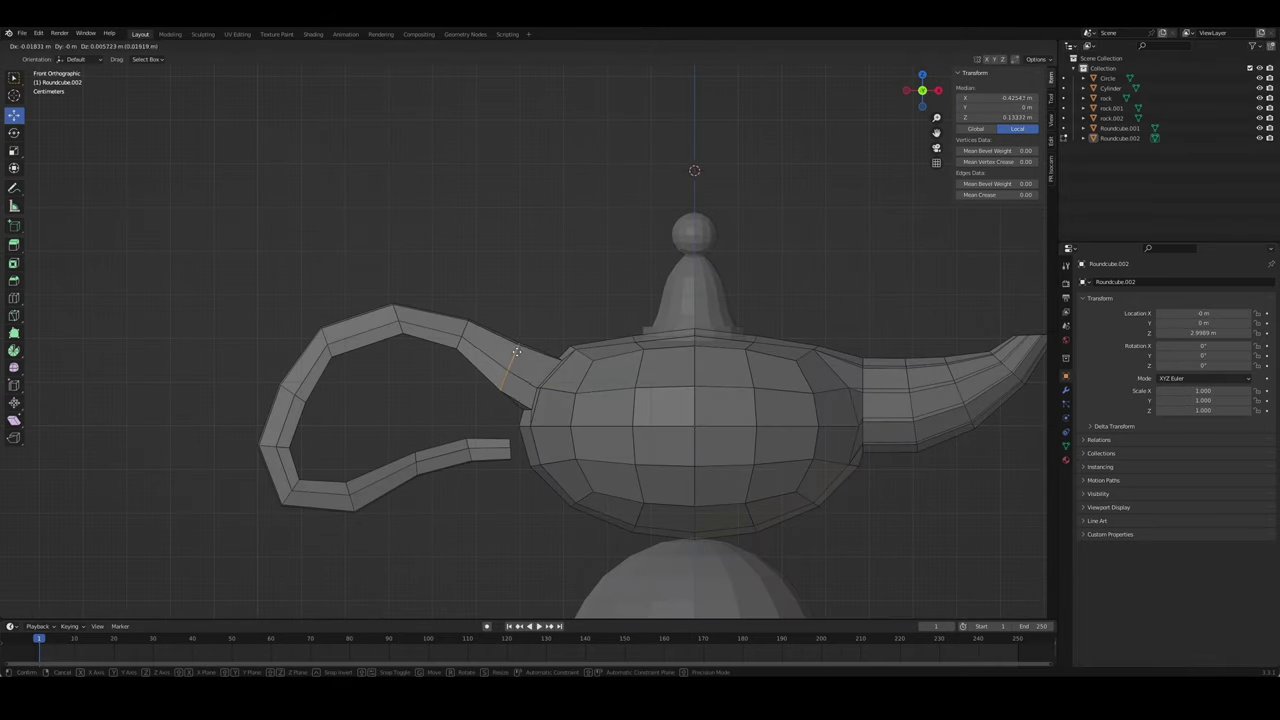
click(517, 352)
key(r)
click(460, 335)
- Rotate and move the upper handle edge, then shift the outer left corner vertex right
click(398, 318)
key(r)
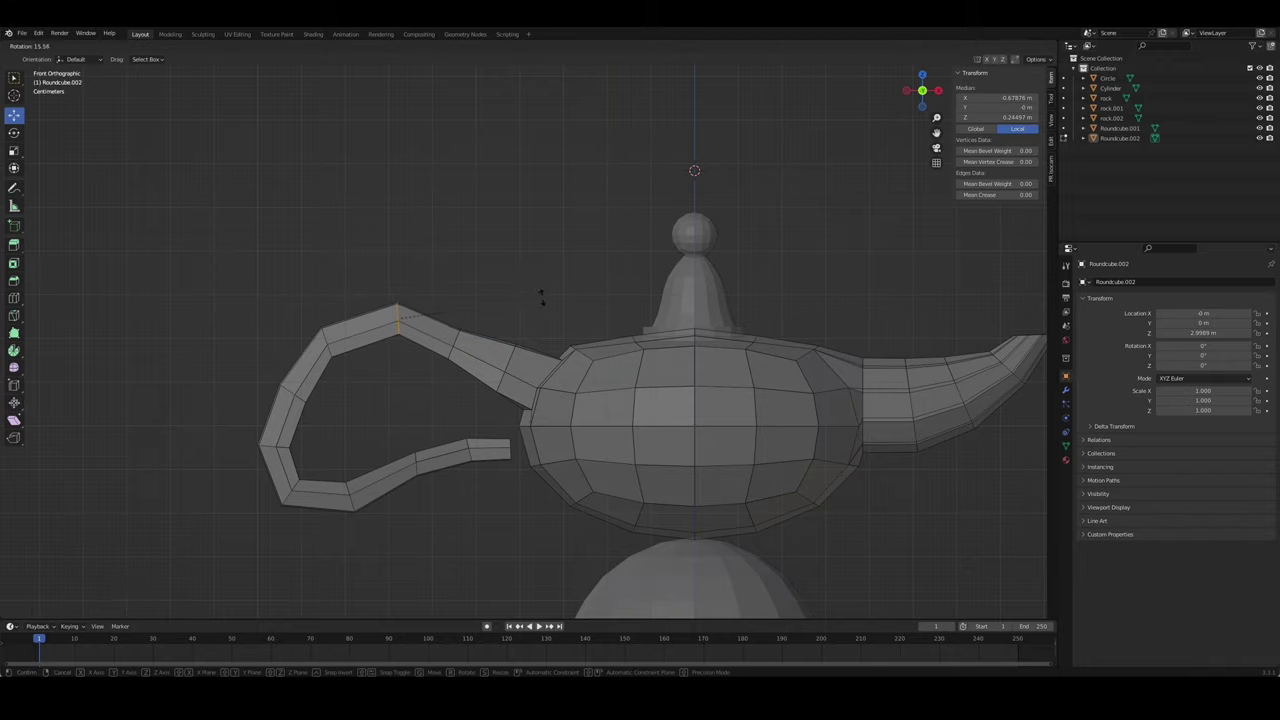
click(541, 297)
key(g)
click(470, 273)
click(294, 386)
click(272, 445)
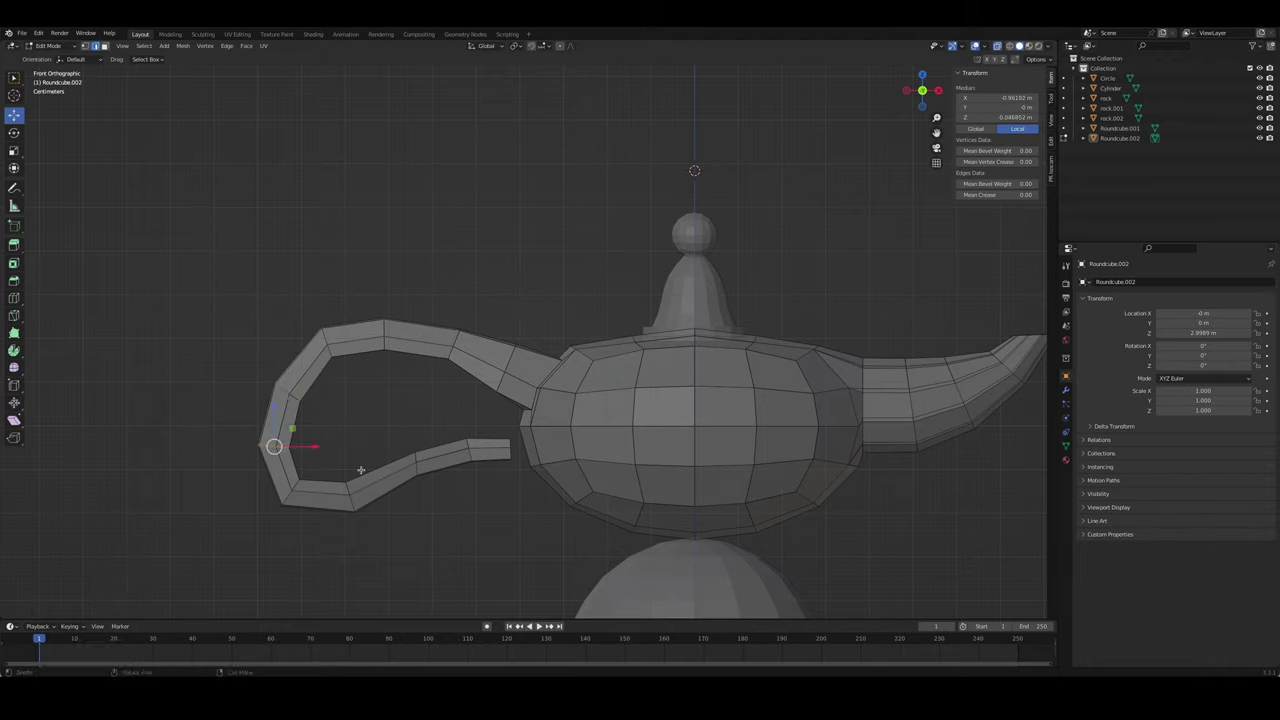
key(g)
click(354, 466)
- With X-ray on, apply an edge operation at the handle's lower end and move it against the body
mouse_move(352, 523)
middle_down()
mouse_move(490, 485)
mouse_move(524, 451)
middle_up()
key(alt+z)
click(488, 460)
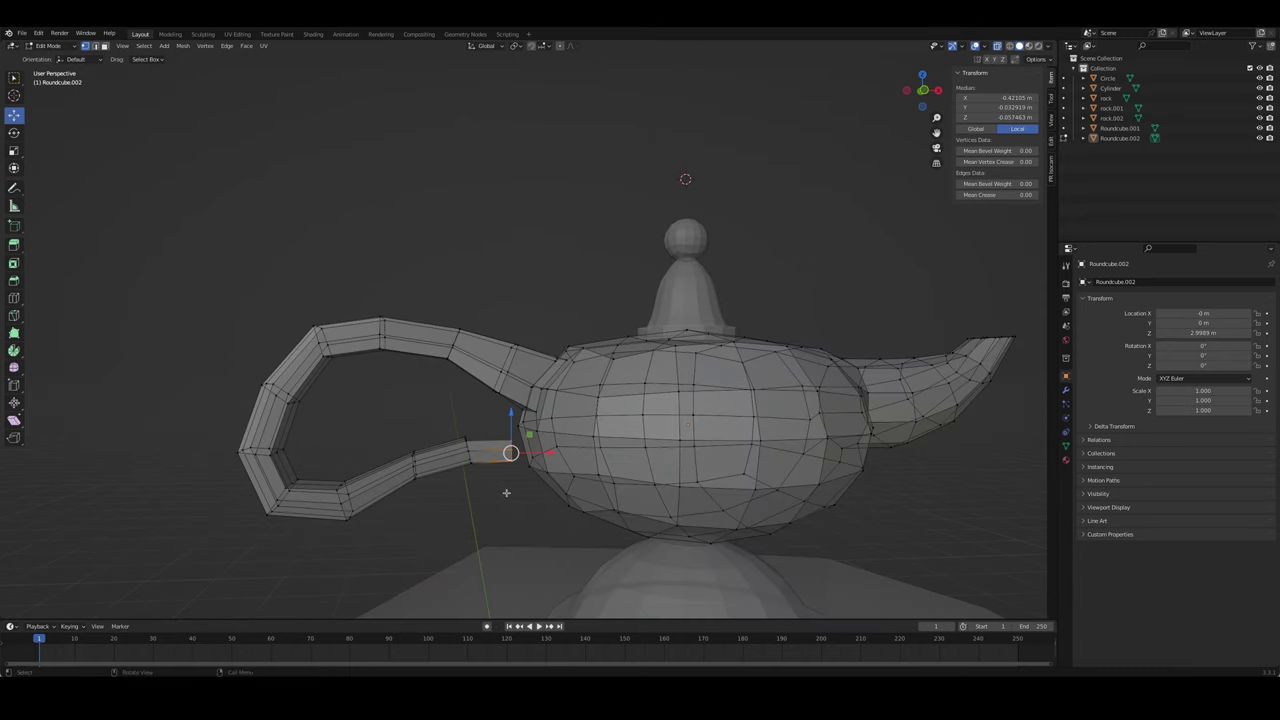
right_click(506, 492)
click(463, 480)
key(KP_1)
key(alt+z)
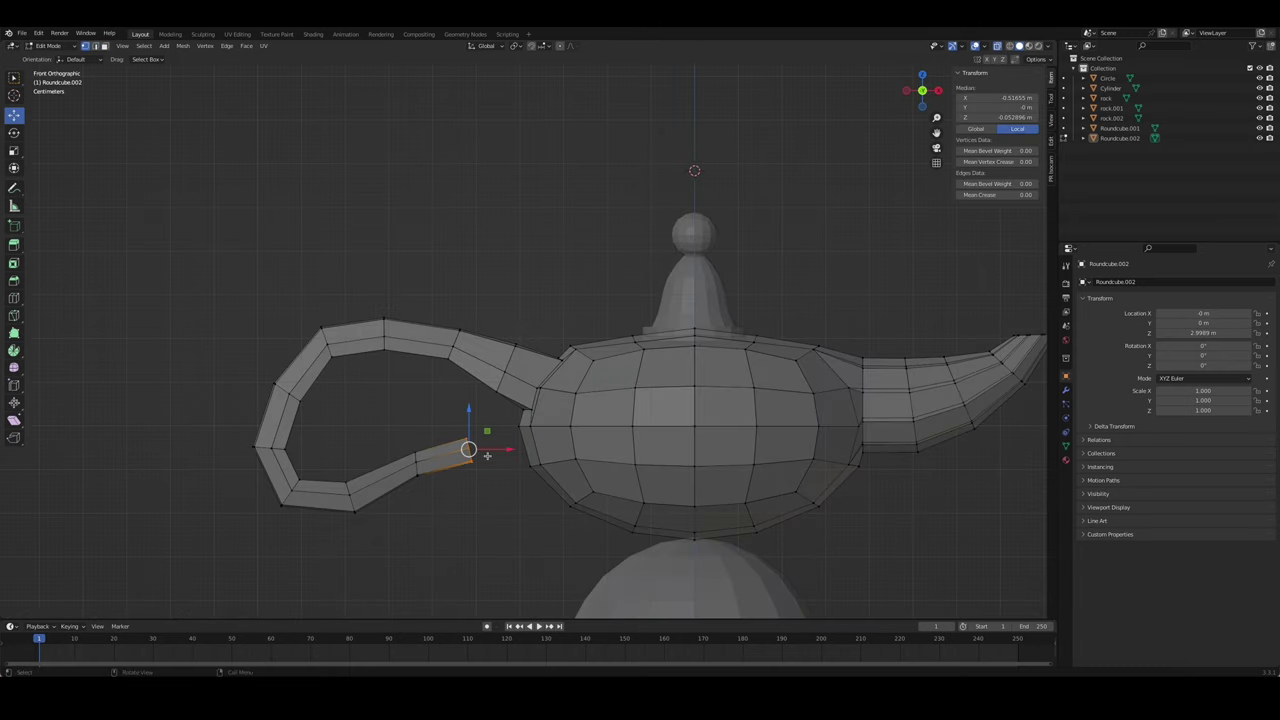
click(510, 444)
- Inset the lamp body face where the handle attaches and resize the inset
middle_drag(510, 444, 559, 444)
key(alt+z)
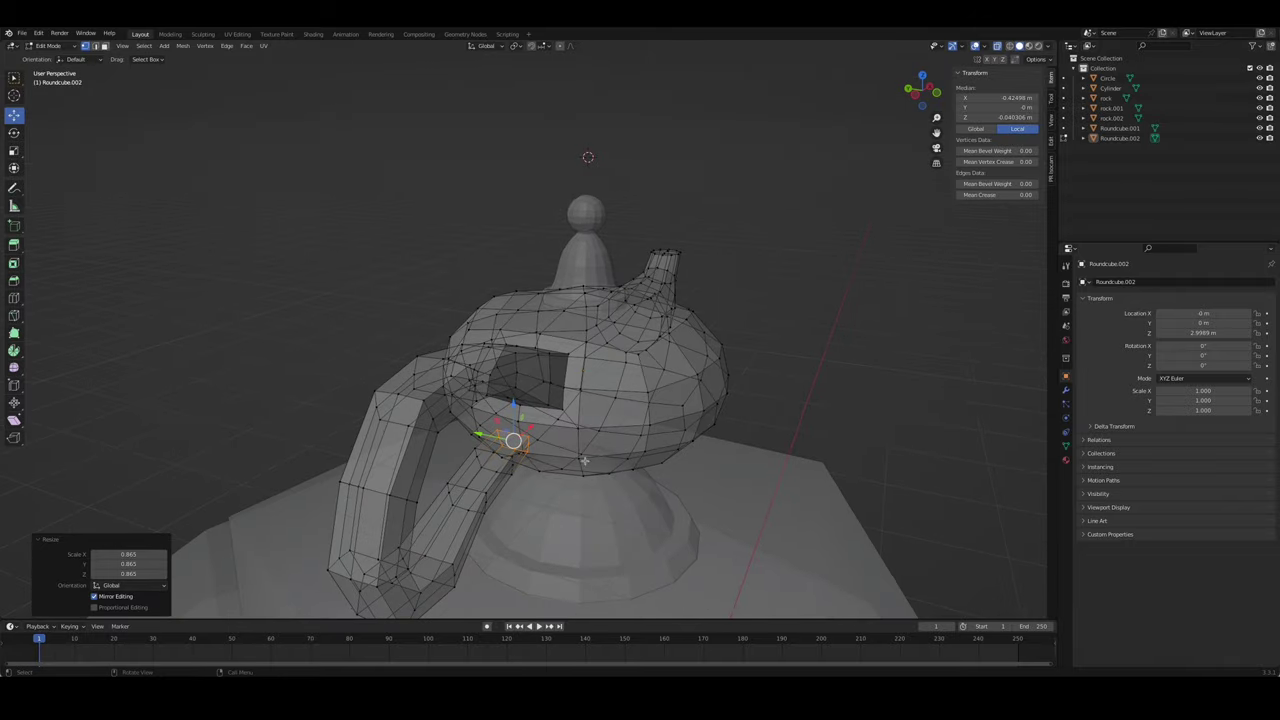
key(alt+a)
click(559, 444)
click(715, 469)
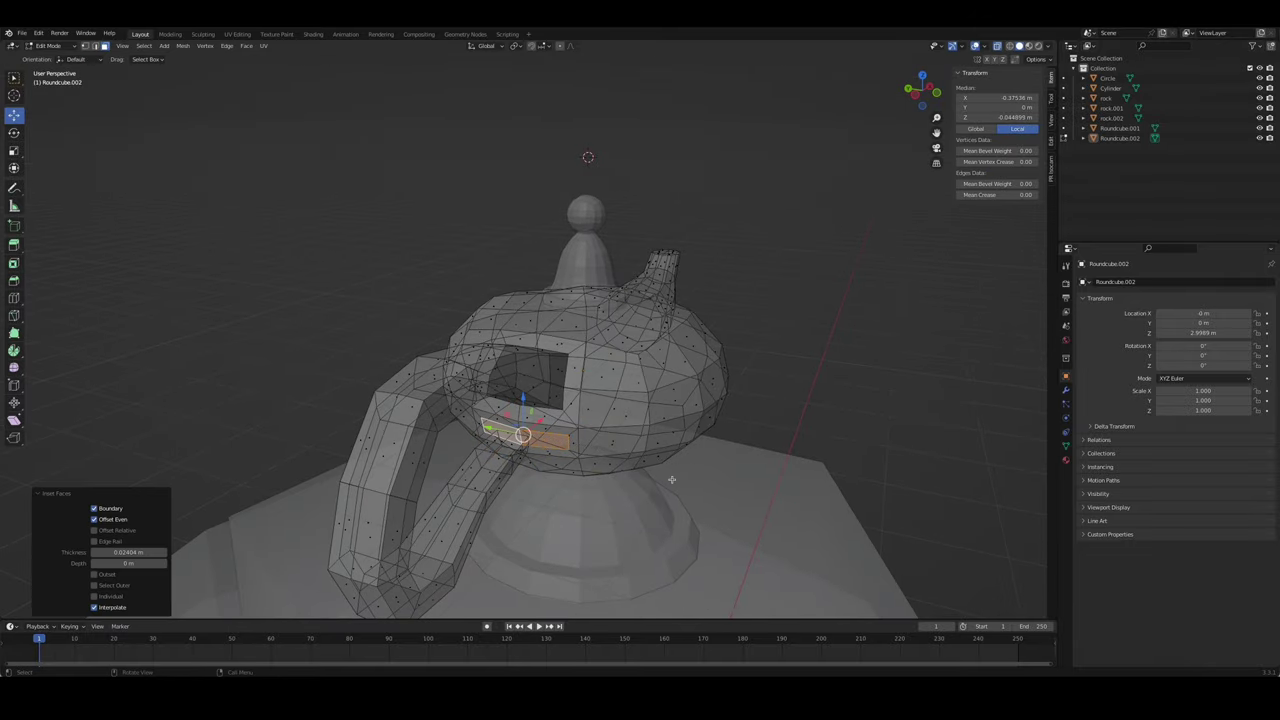
click(630, 472)
key(alt+z)
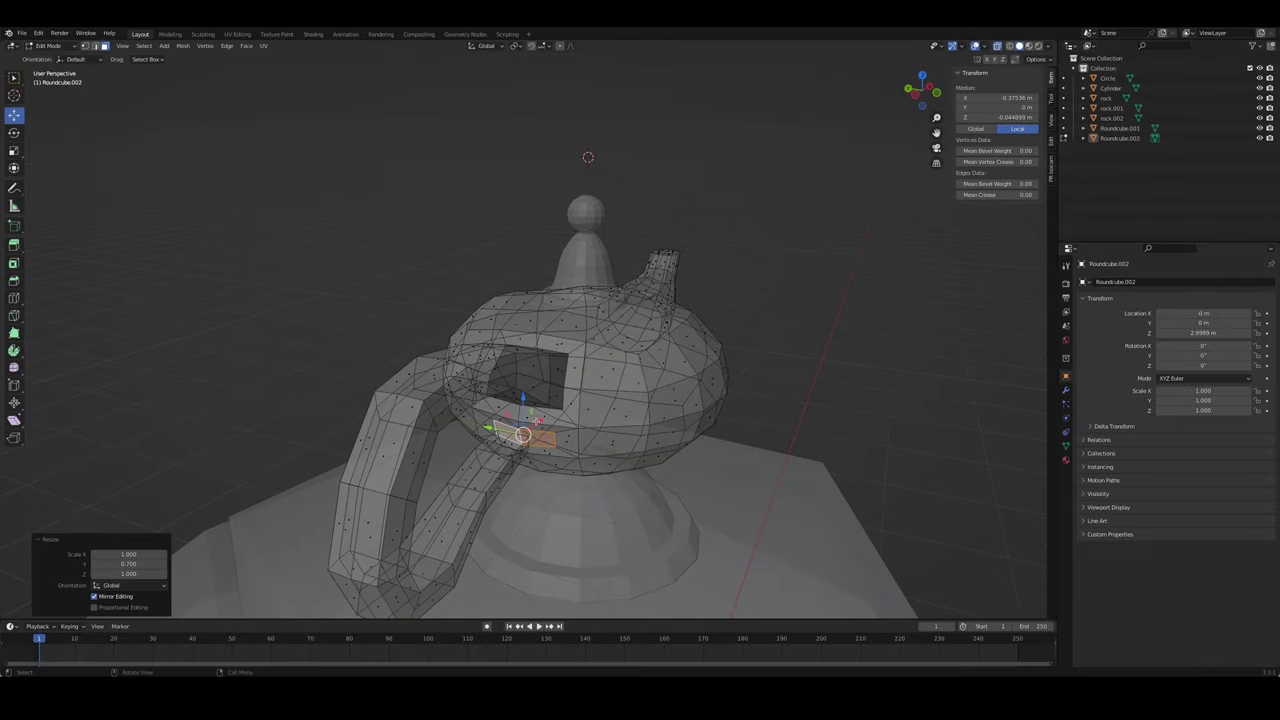
- Add supporting loops around the lamp body by offset edge sliding a selected edge loop
middle_drag(630, 472, 690, 460)
mouse_move(533, 451)
middle_down()
mouse_move(456, 450)
mouse_move(511, 443)
mouse_move(583, 469)
middle_up()
right_click(456, 450)
click(462, 457)
scroll(502, 450, up, 3)
alt+click(511, 437)
scroll(511, 443, down, 2)
right_click(544, 453)
click(544, 453)
click(514, 443)
- Bridge the edge loop at the handle's end to the lamp body
key(a)
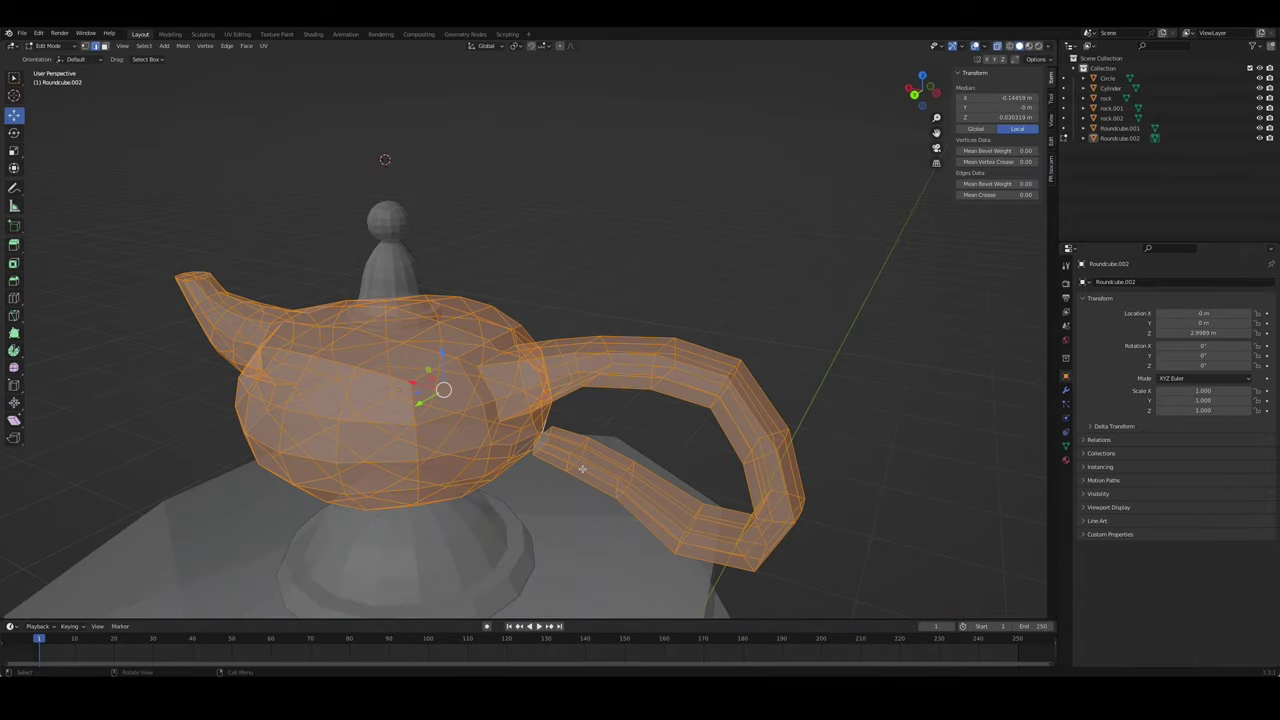
mouse_move(573, 449)
middle_down()
mouse_move(522, 430)
mouse_move(516, 447)
mouse_move(634, 428)
mouse_move(607, 363)
middle_up()
click(522, 430)
right_click(558, 468)
click(505, 443)
scroll(607, 363, up, 3)
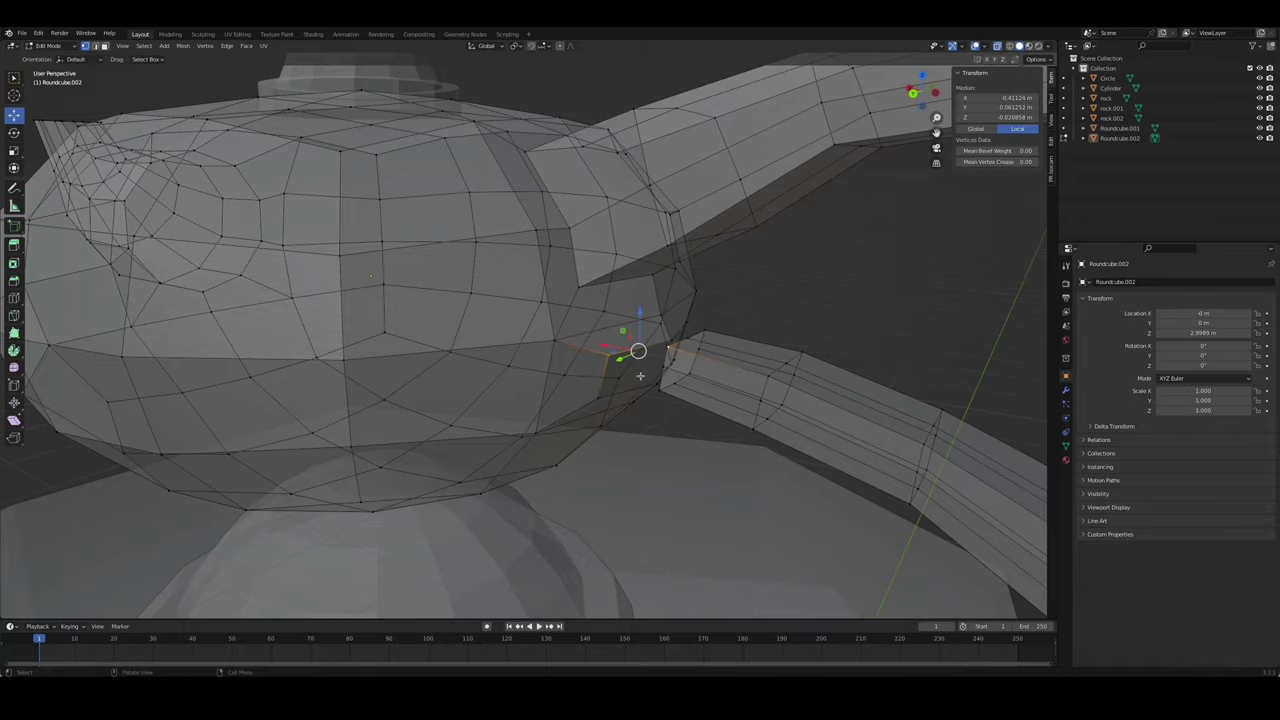
- Select joint vertices and the handle's edge loops, then undo that selection
click(641, 410)
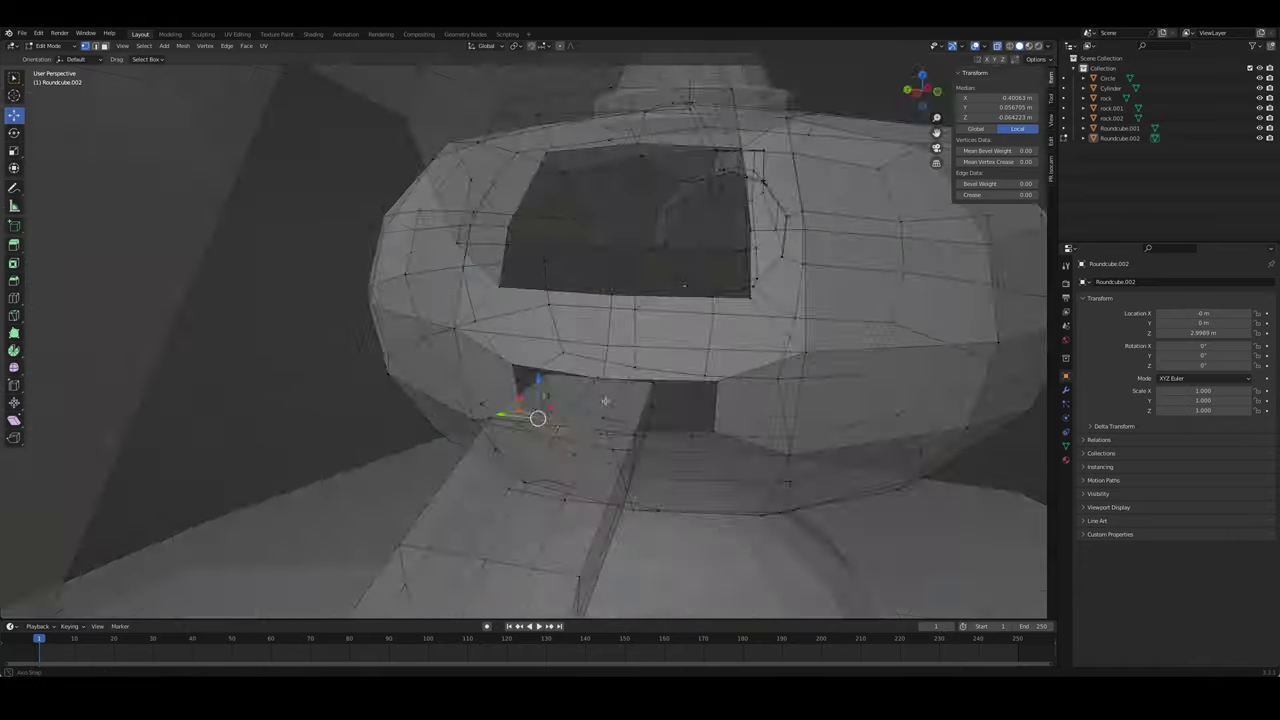
middle_drag(641, 410, 455, 395)
mouse_move(540, 402)
middle_down()
mouse_move(557, 434)
mouse_move(586, 371)
mouse_move(420, 400)
mouse_move(511, 338)
mouse_move(608, 397)
mouse_move(658, 396)
middle_up()
key(alt+z)
click(551, 421)
key(alt+z)
scroll(586, 371, down, 3)
alt+click(511, 338)
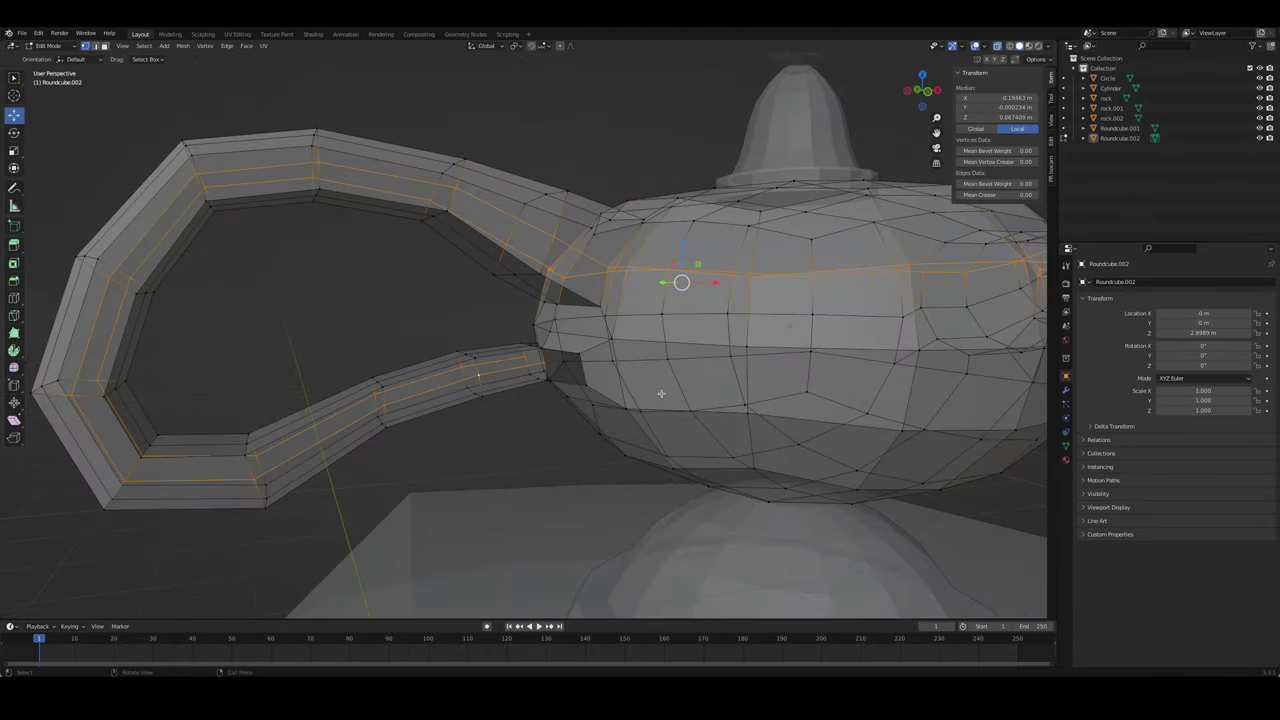
key(ctrl+z)
- Inset the lamp body face beside the handle's lower end
key(ctrl+z)
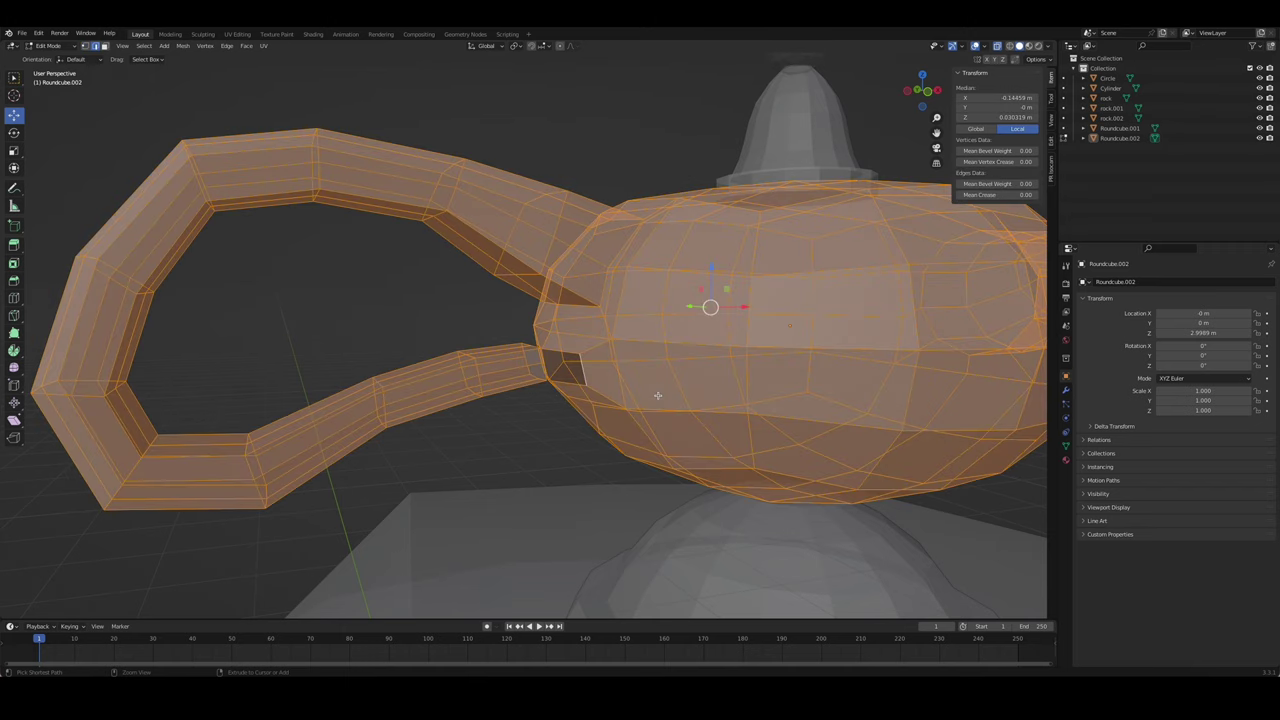
key(ctrl+z)
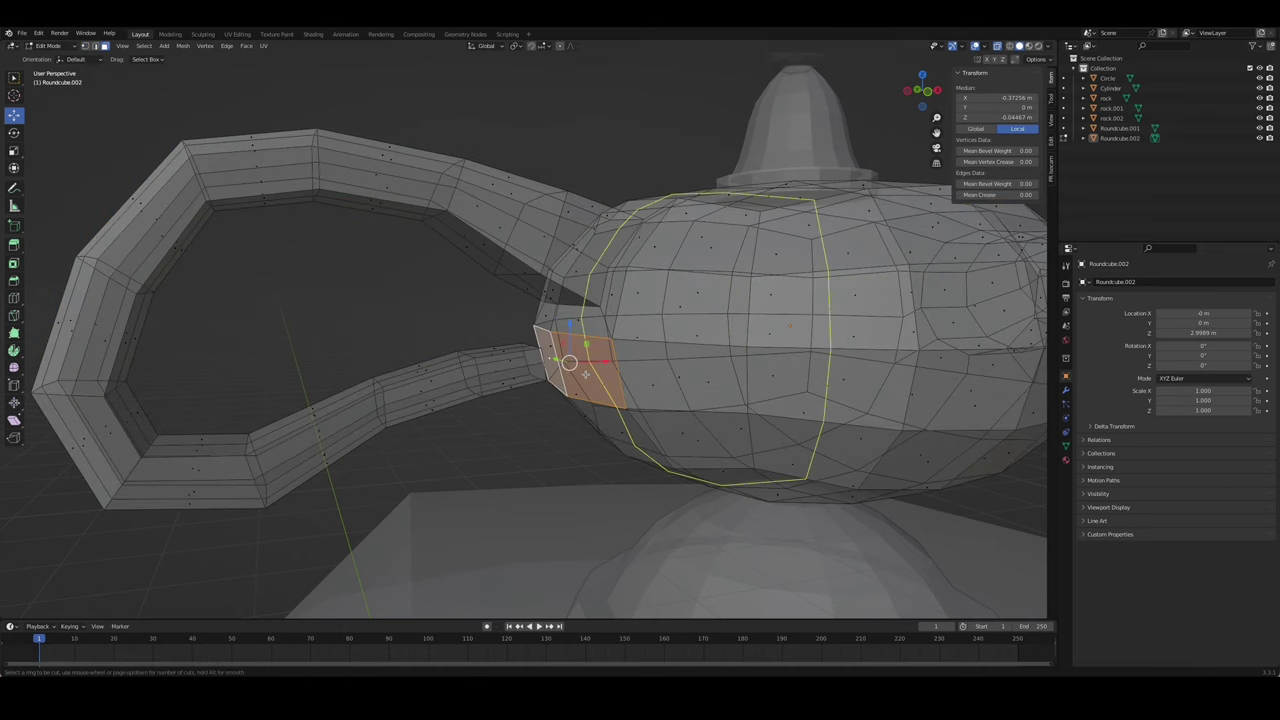
click(581, 371)
middle_drag(584, 368, 594, 372)
key(alt+z)
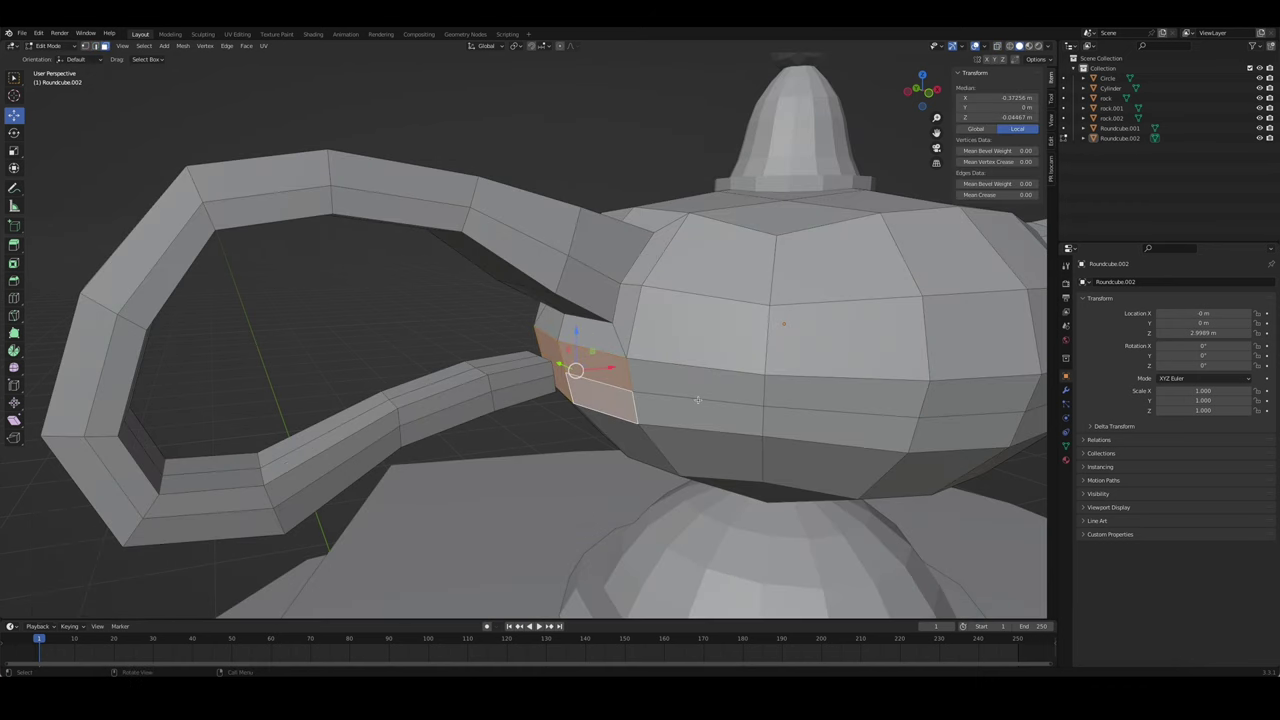
key(i)
click(679, 393)
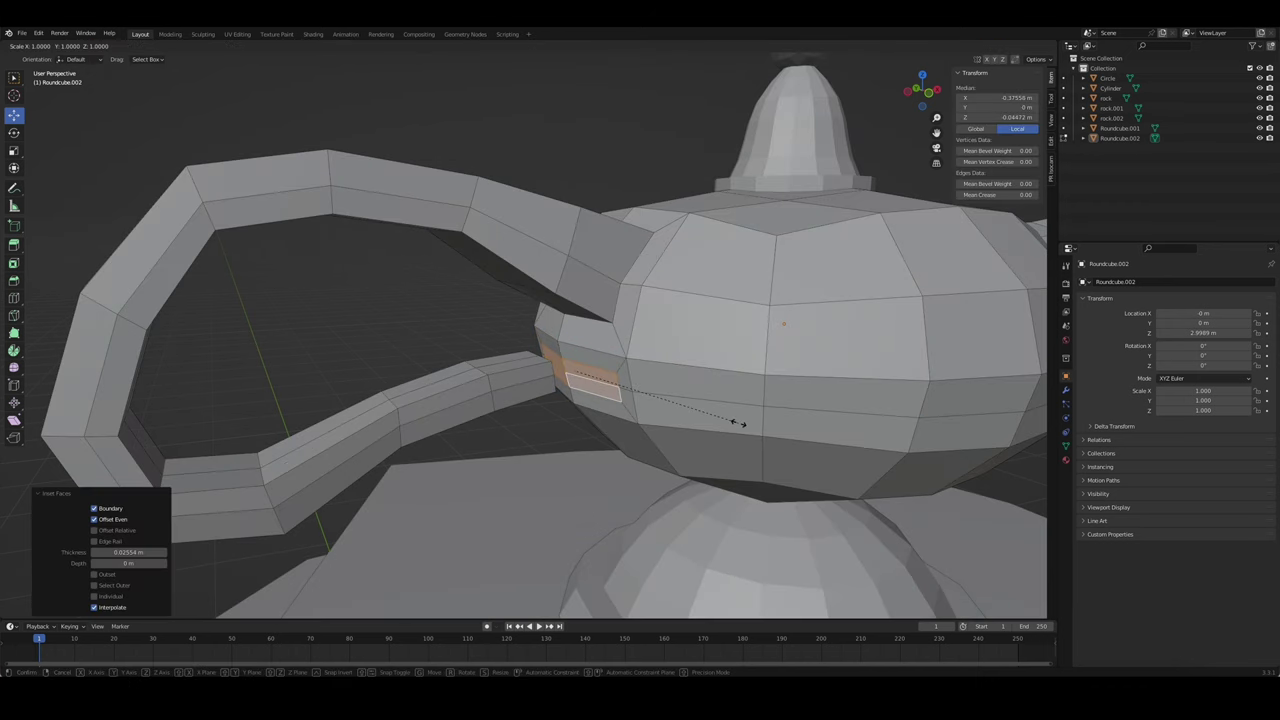
click(697, 412)
- Scale and shift the inset face along X to line up with the handle end
middle_drag(697, 412, 460, 345)
key(g)
key(x)
click(528, 371)
key(s)
key(x)
click(594, 385)
key(g)
key(x)
click(594, 385)
key(KP_1)
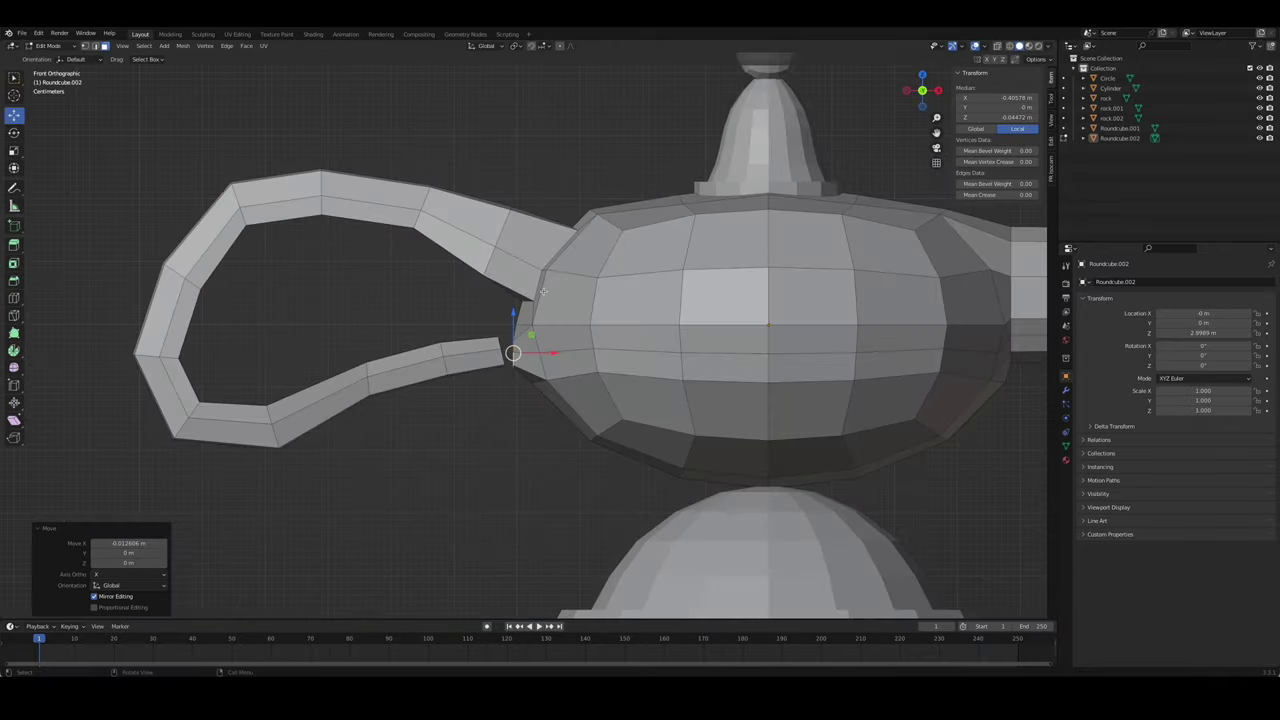
- Select the handle tip edges, then move and rotate them toward the body
key(alt+a)
alt+click(508, 364)
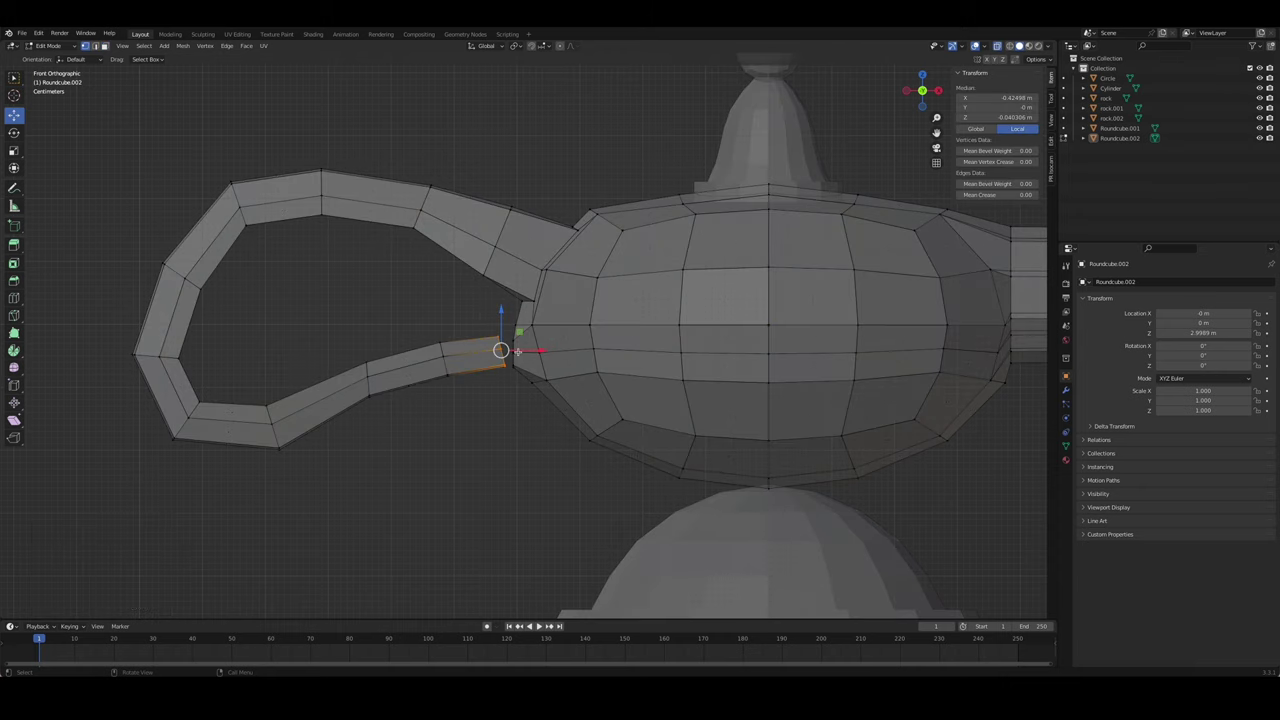
click(510, 350)
click(536, 304)
mouse_move(536, 304)
middle_down()
mouse_move(486, 324)
mouse_move(577, 379)
middle_up()
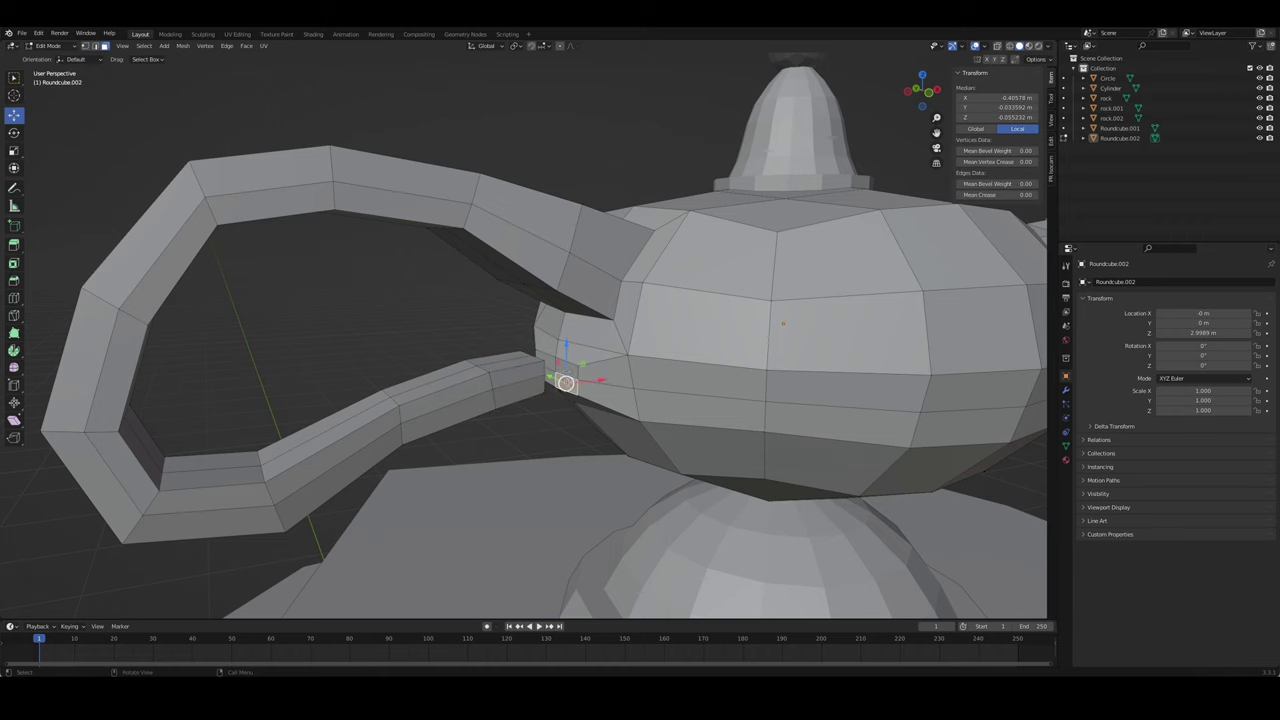
- Delete the inset face to open the body, then bridge the handle end into the opening
right_click(565, 383)
click(560, 383)
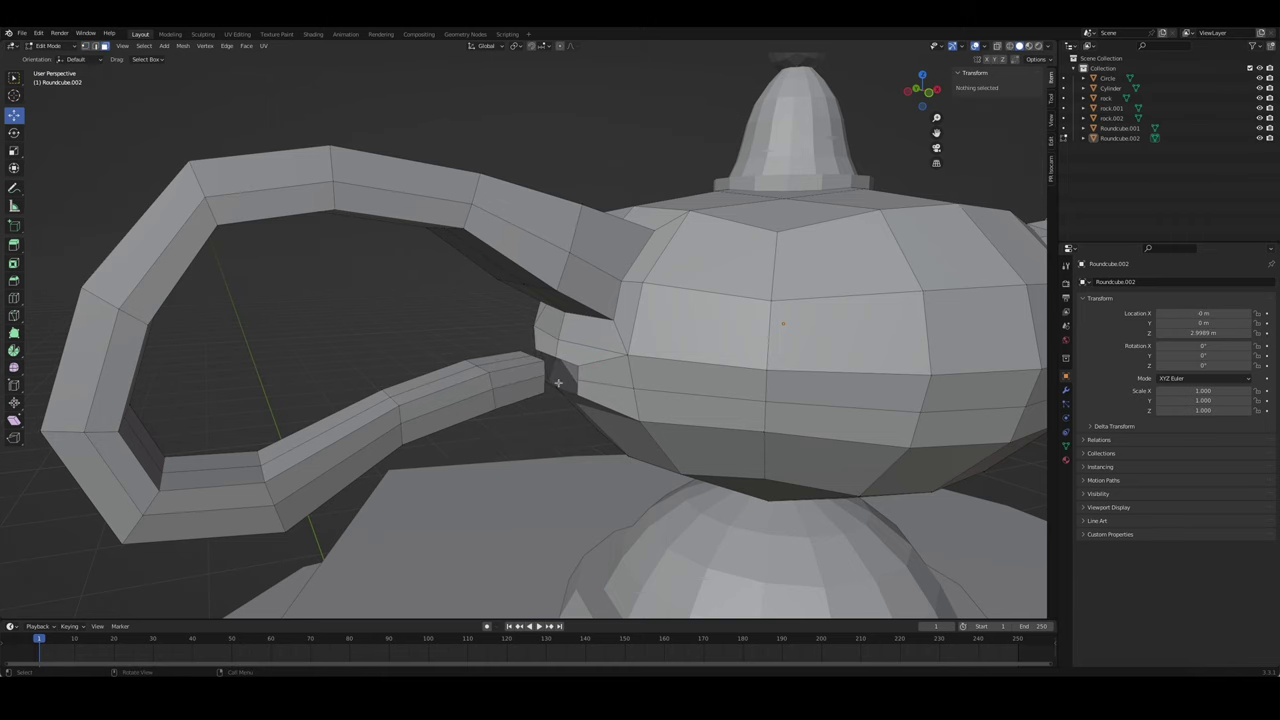
mouse_move(560, 383)
middle_down()
mouse_move(535, 366)
mouse_move(544, 455)
middle_up()
right_click(535, 364)
click(530, 358)
- Scale the joint's edge loop along Y to widen it to 1.265
alt+click(556, 438)
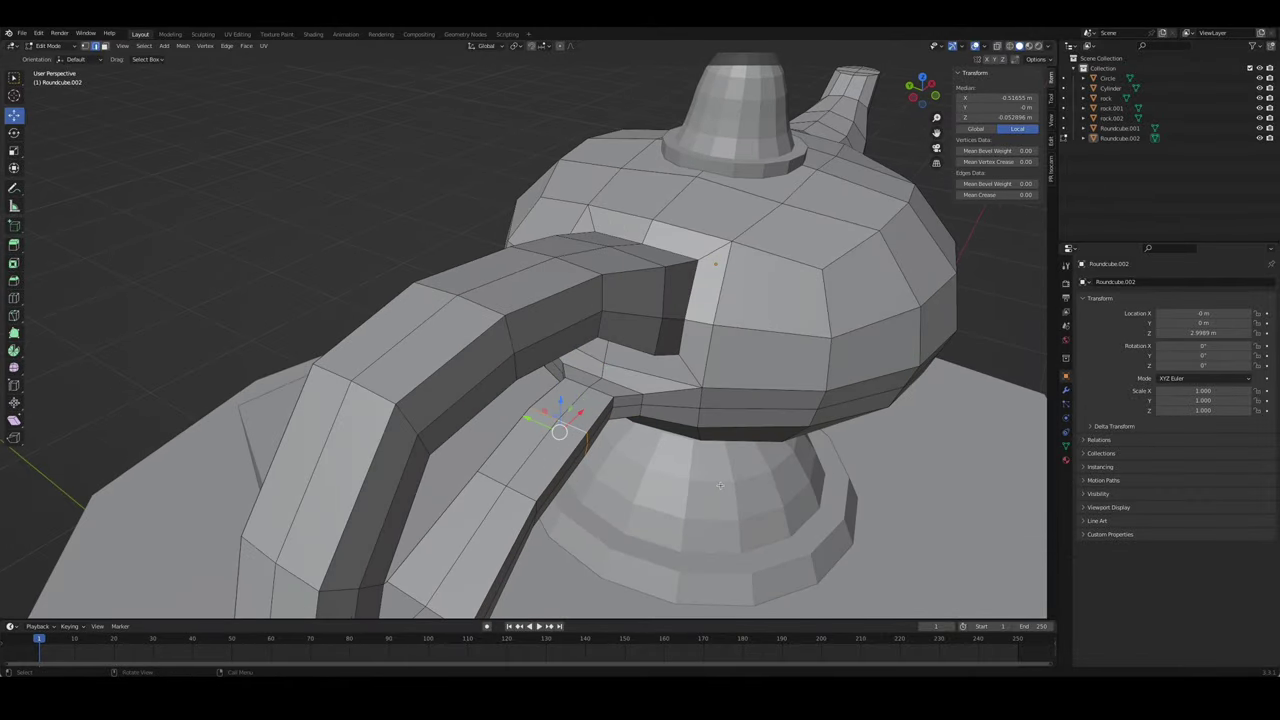
key(s)
key(y)
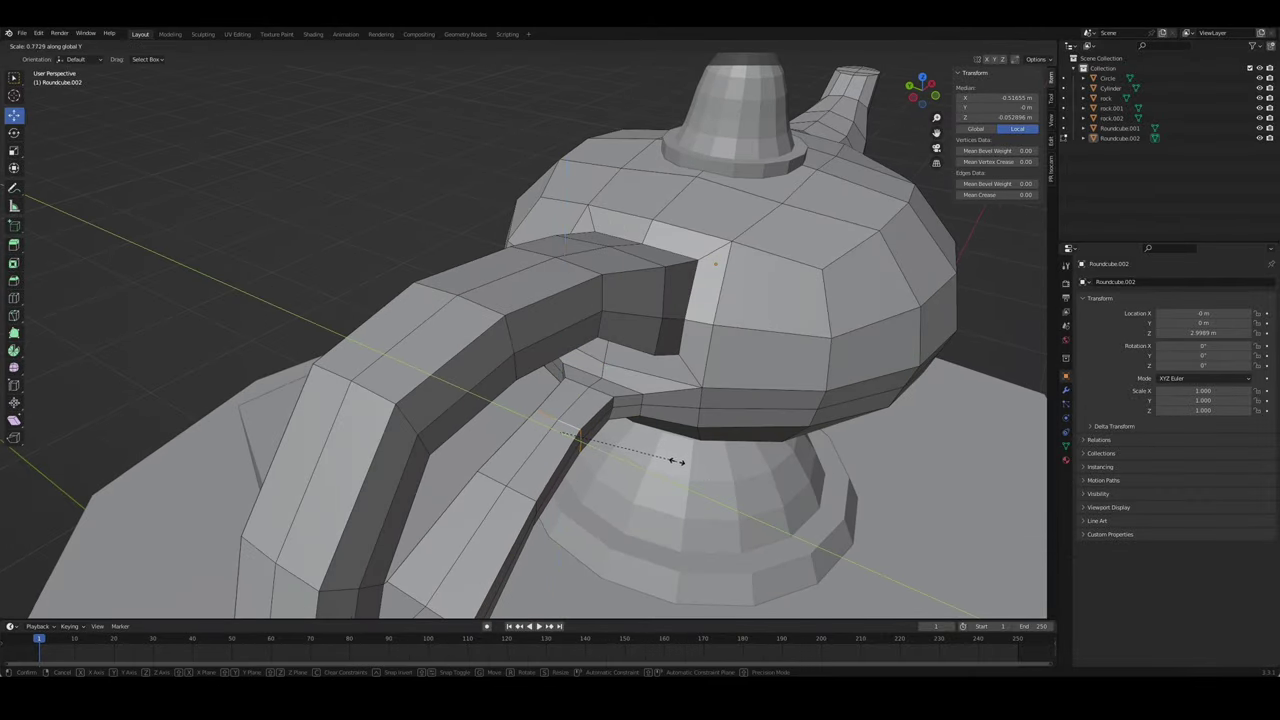
click(660, 463)
key(g)
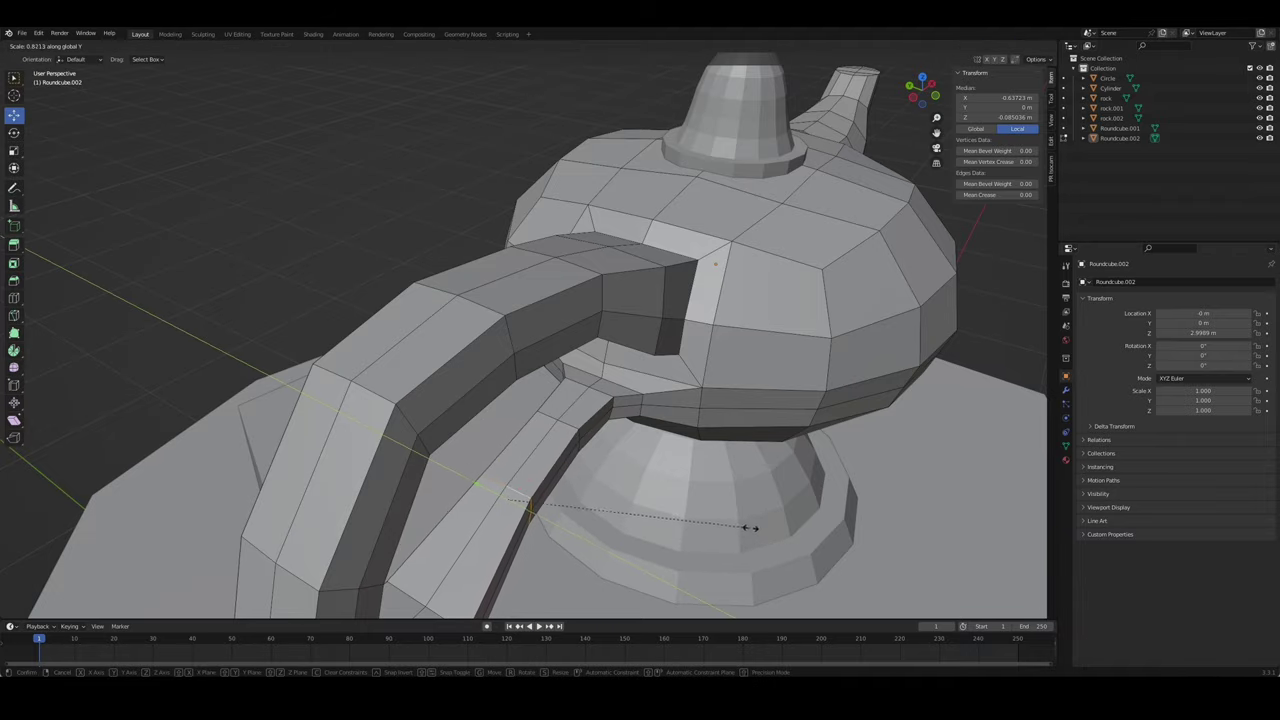
key(Escape)
mouse_move(749, 529)
middle_down()
mouse_move(689, 412)
mouse_move(716, 415)
mouse_move(641, 458)
mouse_move(771, 466)
mouse_move(757, 449)
mouse_move(568, 434)
mouse_move(753, 402)
middle_up()
click(752, 430)
- In front view, box-select and move the handle loop, then nudge a vertex near its top
key(Tab)
scroll(753, 402, down, 4)
key(KP_1)
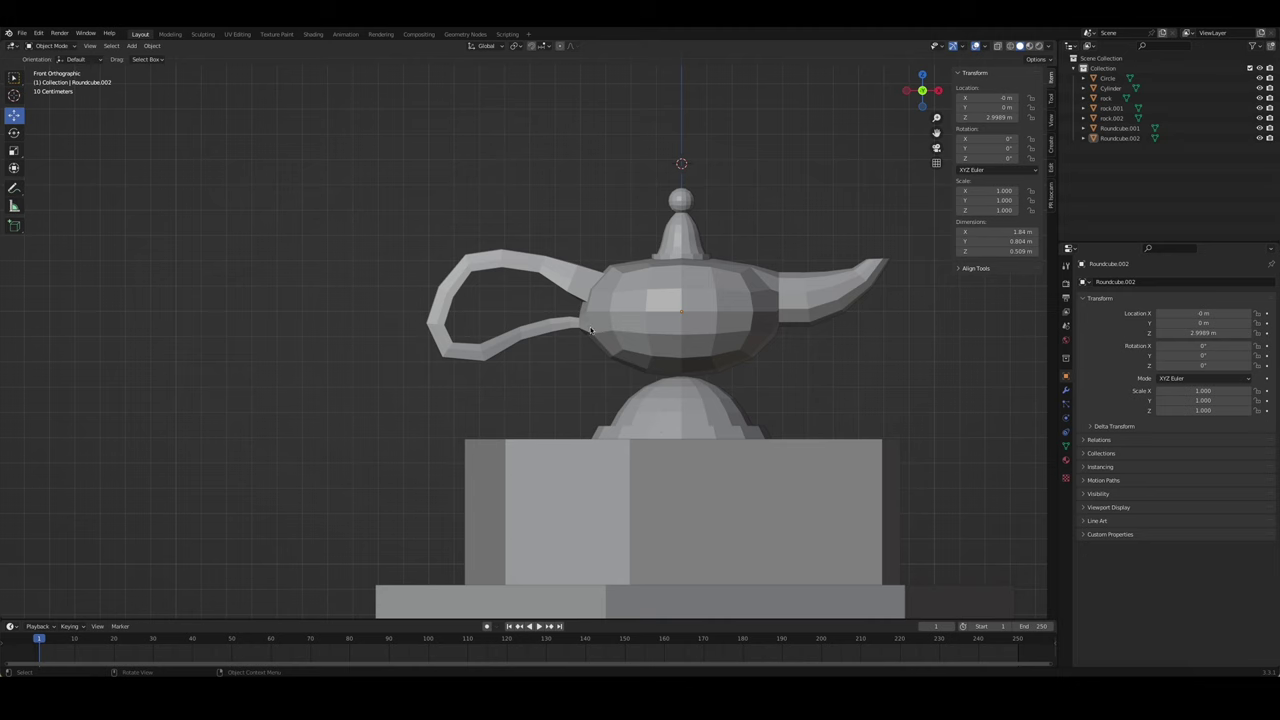
key(Tab)
drag(357, 194, 542, 388)
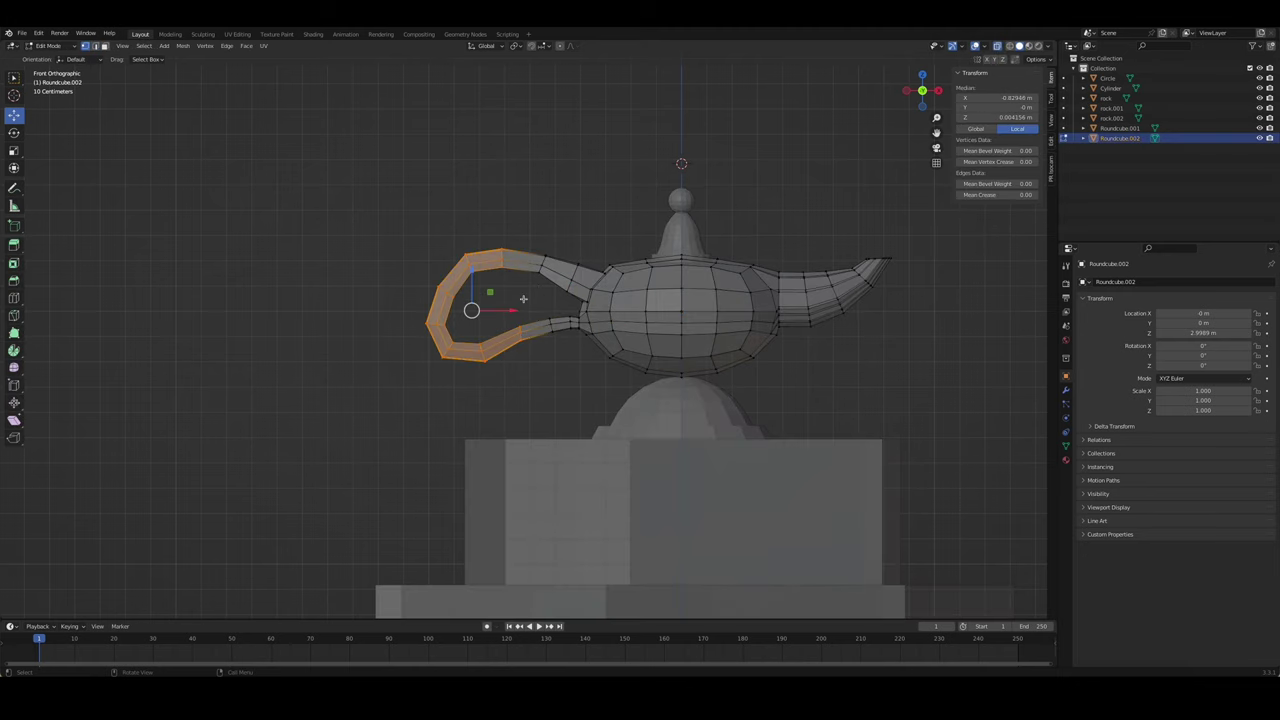
click(538, 297)
click(544, 260)
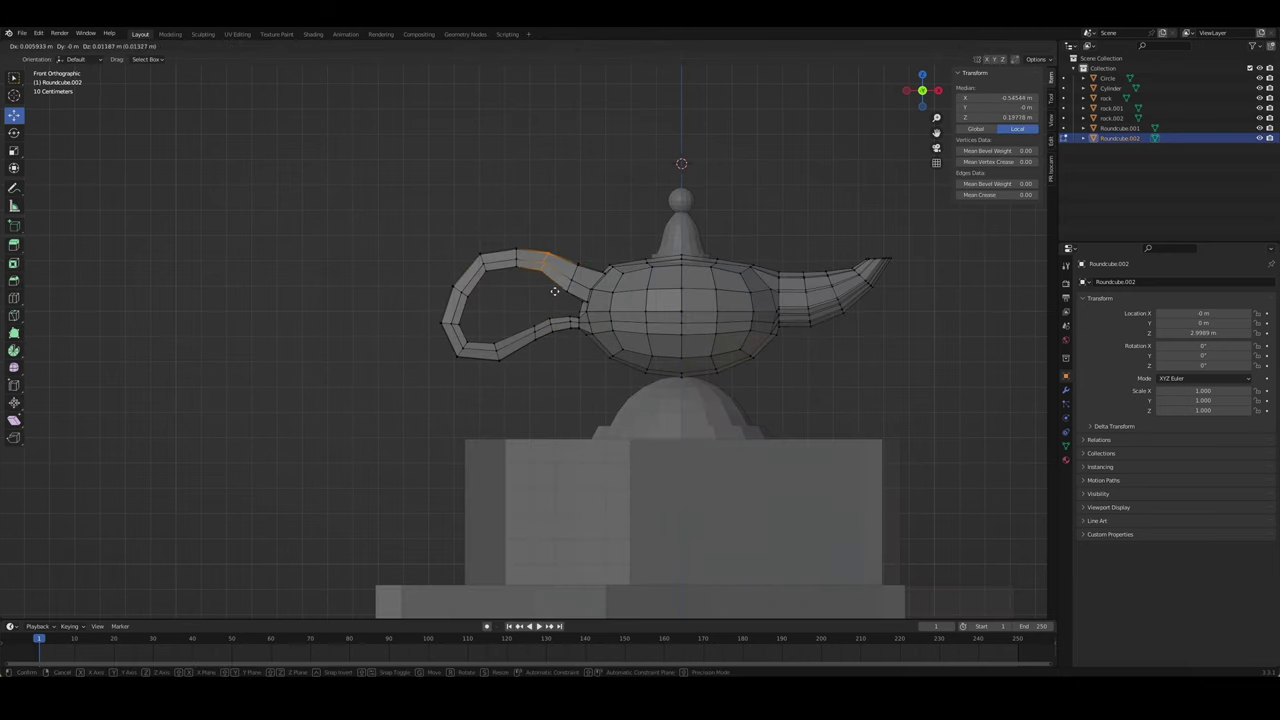
drag(571, 278, 572, 276)
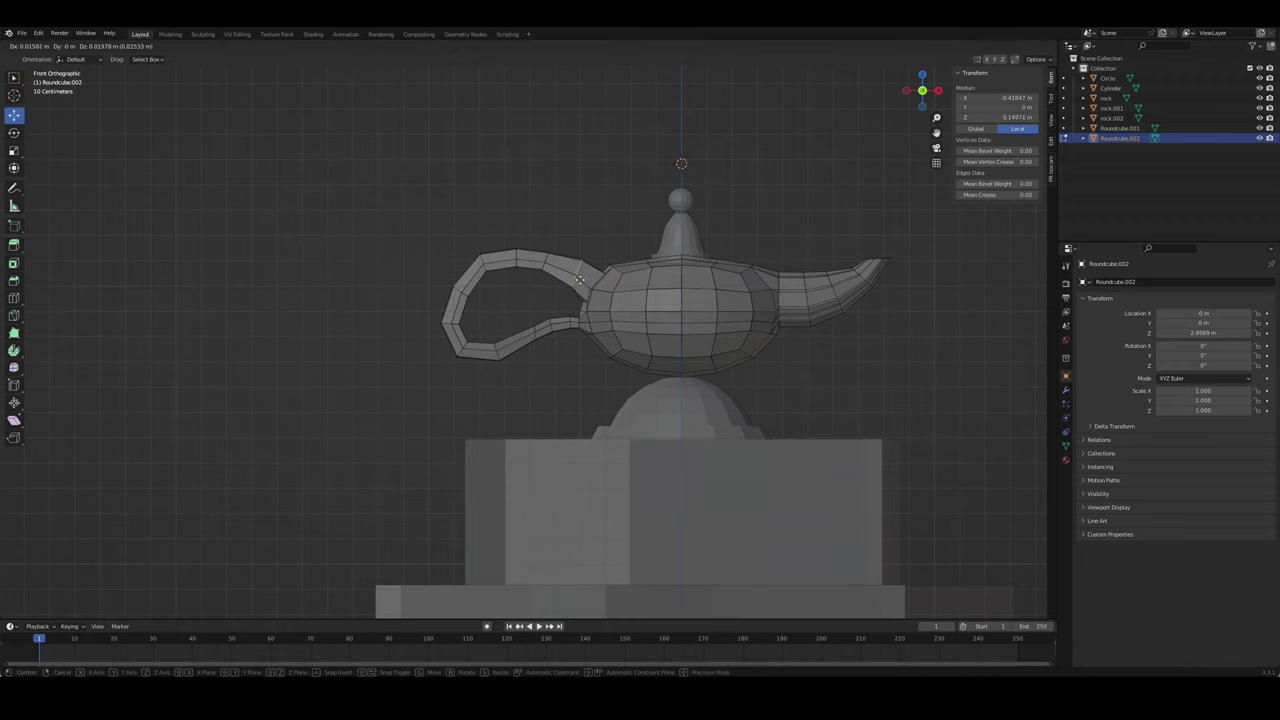
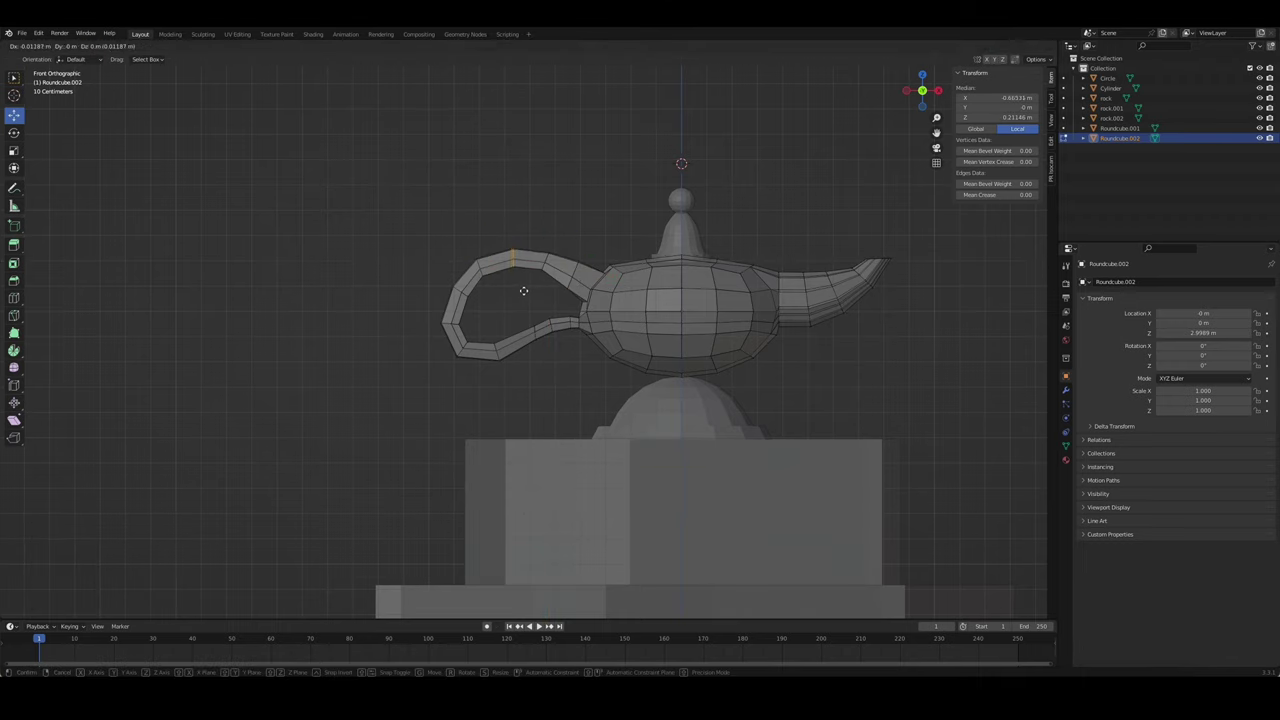
- Dissolve the selected edge loops on the lamp body
key(Tab)
mouse_move(746, 384)
middle_down()
mouse_move(693, 397)
mouse_move(660, 370)
mouse_move(747, 345)
middle_up()
key(Tab)
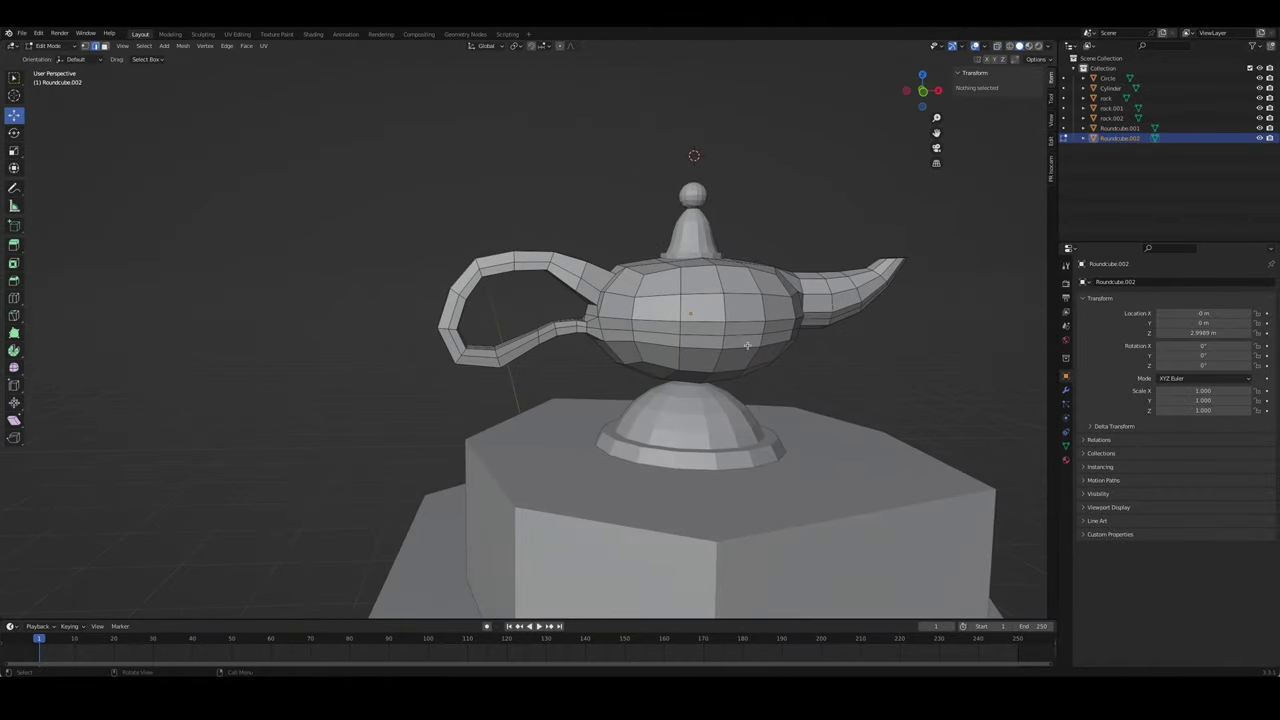
key(ctrl+x)
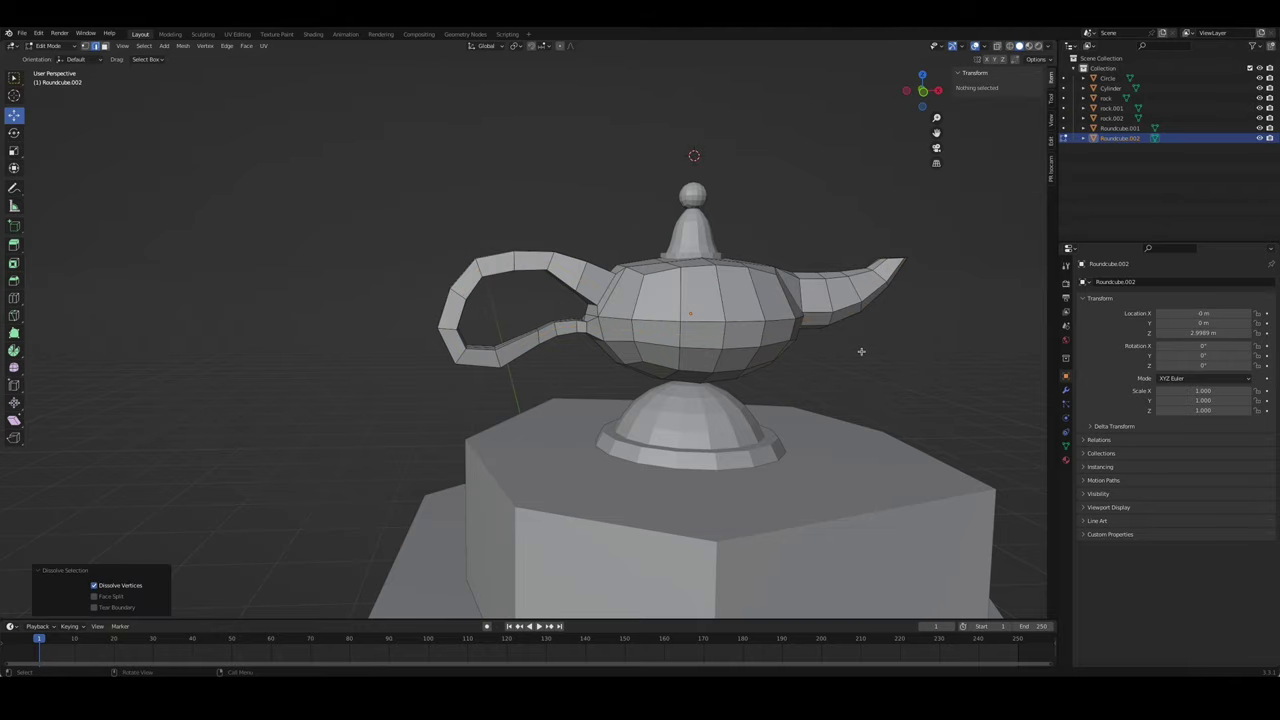
- Widen an edge loop near the spout along Y
alt+click(861, 351)
middle_drag(857, 357, 655, 329)
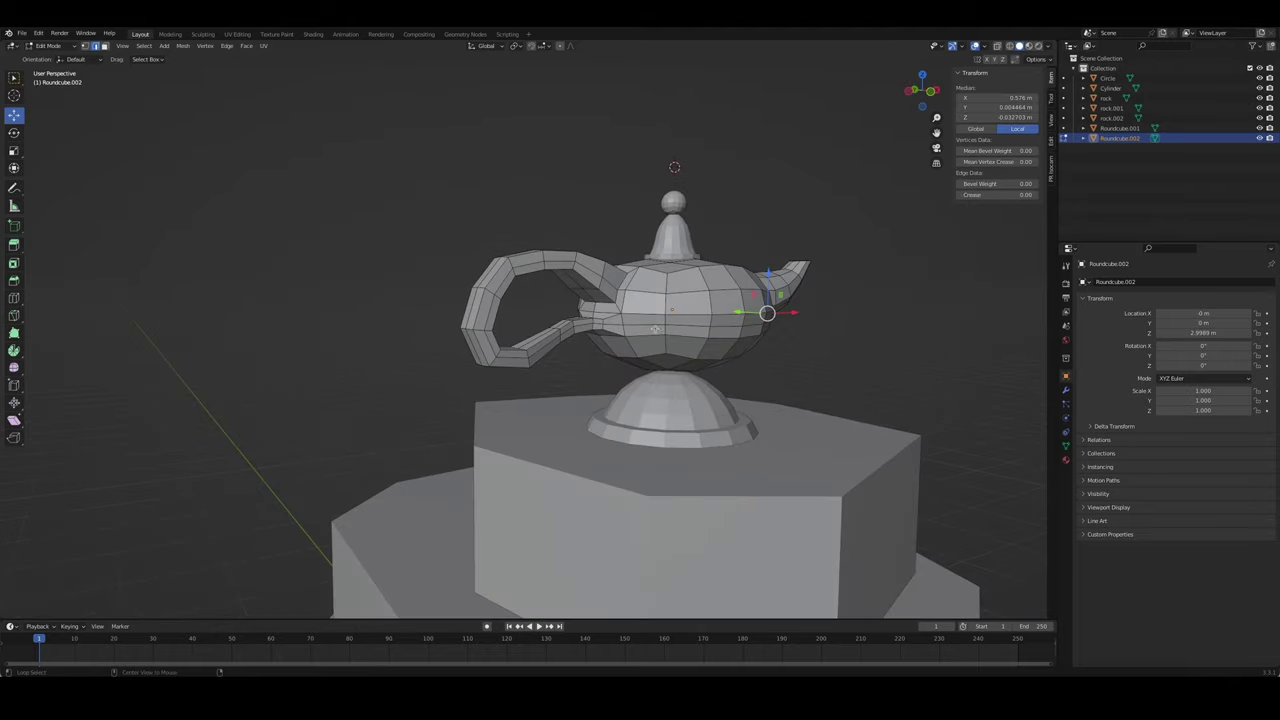
mouse_move(845, 342)
middle_down()
mouse_move(835, 330)
mouse_move(706, 427)
middle_up()
alt+click(835, 330)
click(672, 423)
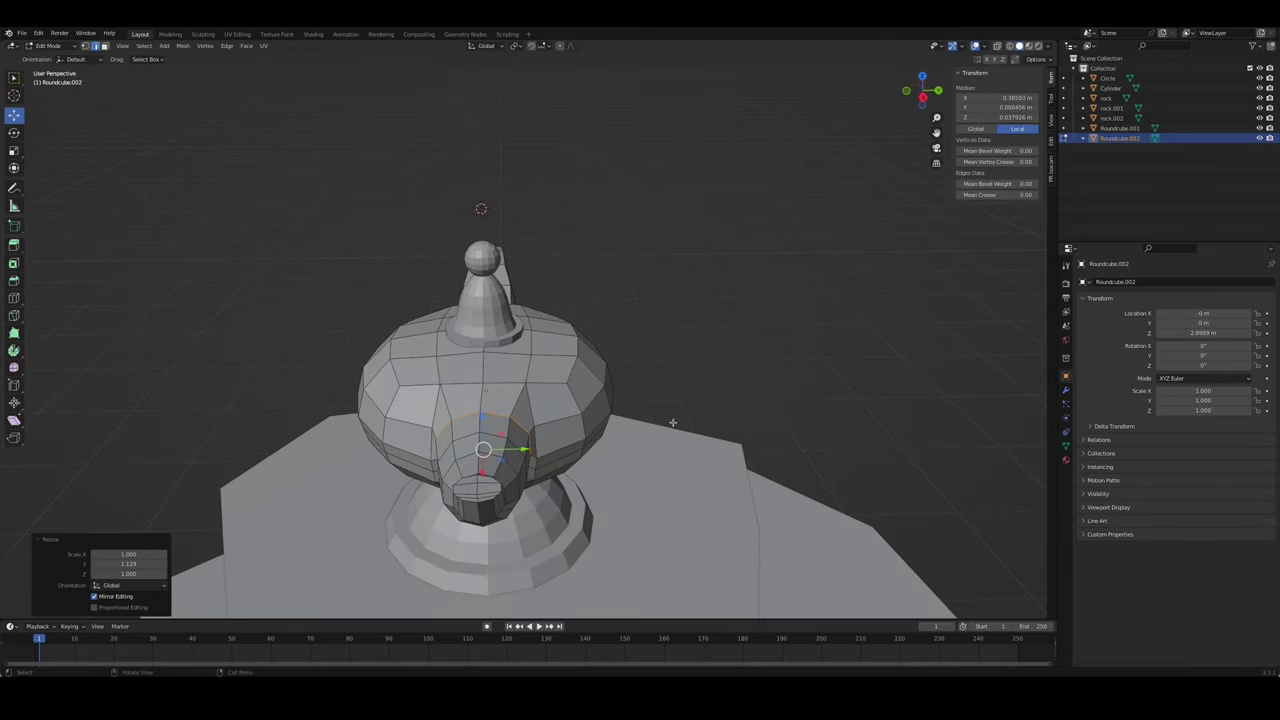
- Scale another lamp body edge loop wider along the Y axis
click(527, 388)
mouse_move(527, 388)
middle_down()
mouse_move(478, 373)
mouse_move(591, 368)
mouse_move(648, 390)
mouse_move(600, 401)
mouse_move(680, 443)
mouse_move(666, 514)
mouse_move(693, 317)
middle_up()
click(455, 406)
click(597, 404)
key(s)
key(y)
click(600, 401)
key(Tab)
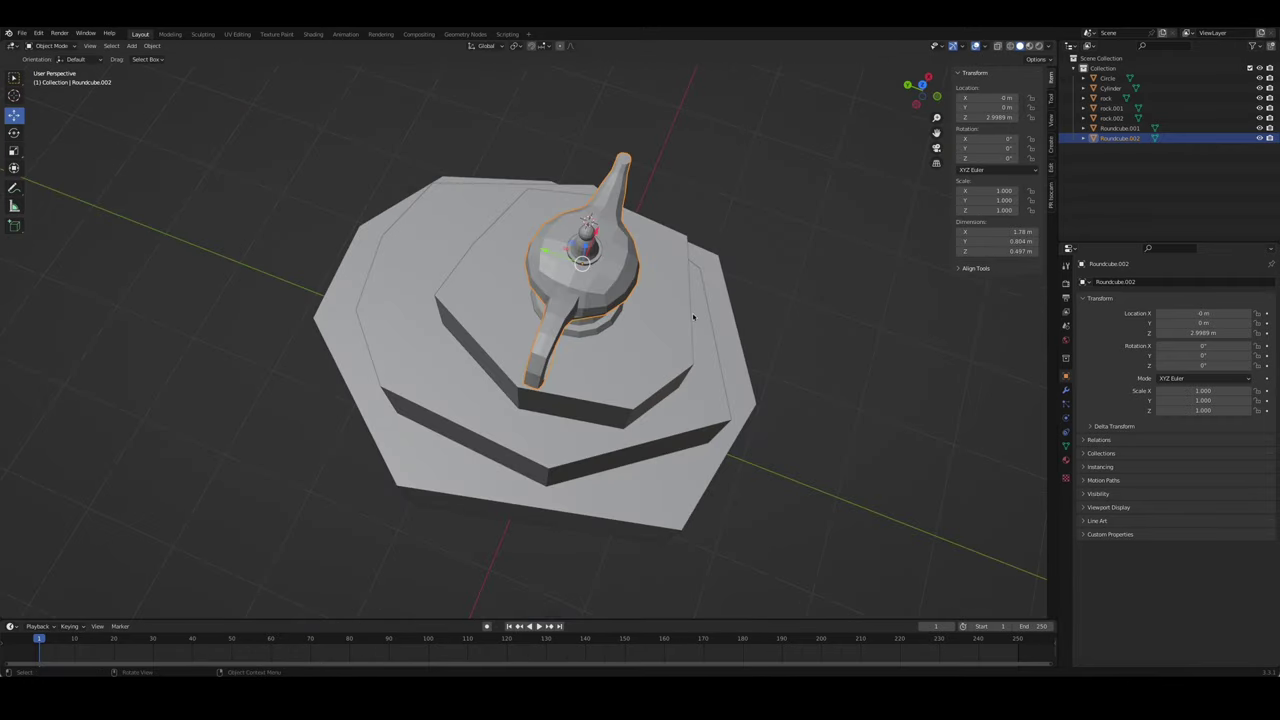
- Widen the spout tip and adjacent spout loops along Y (scale 1.097), then deselect all
key(KP_7)
scroll(760, 350, up, 3)
scroll(760, 350, up, 2)
key(Tab)
scroll(745, 350, up, 1)
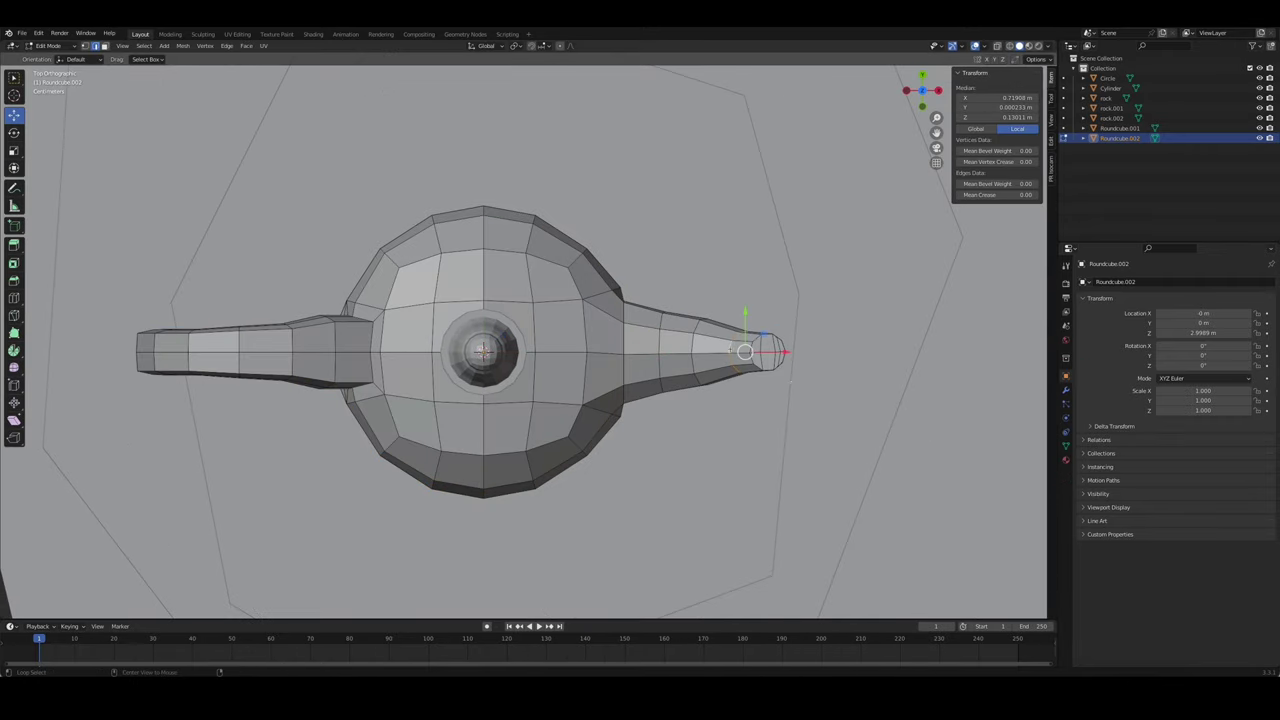
click(807, 378)
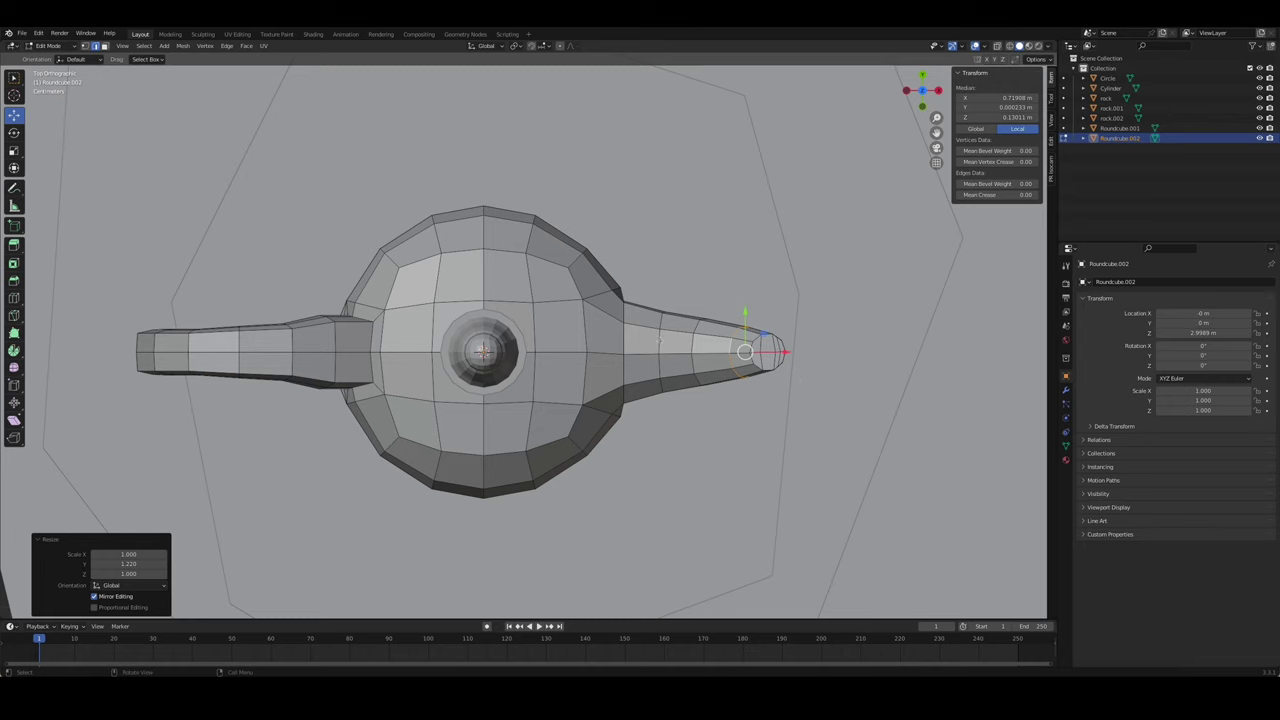
alt+click(664, 335)
click(665, 336)
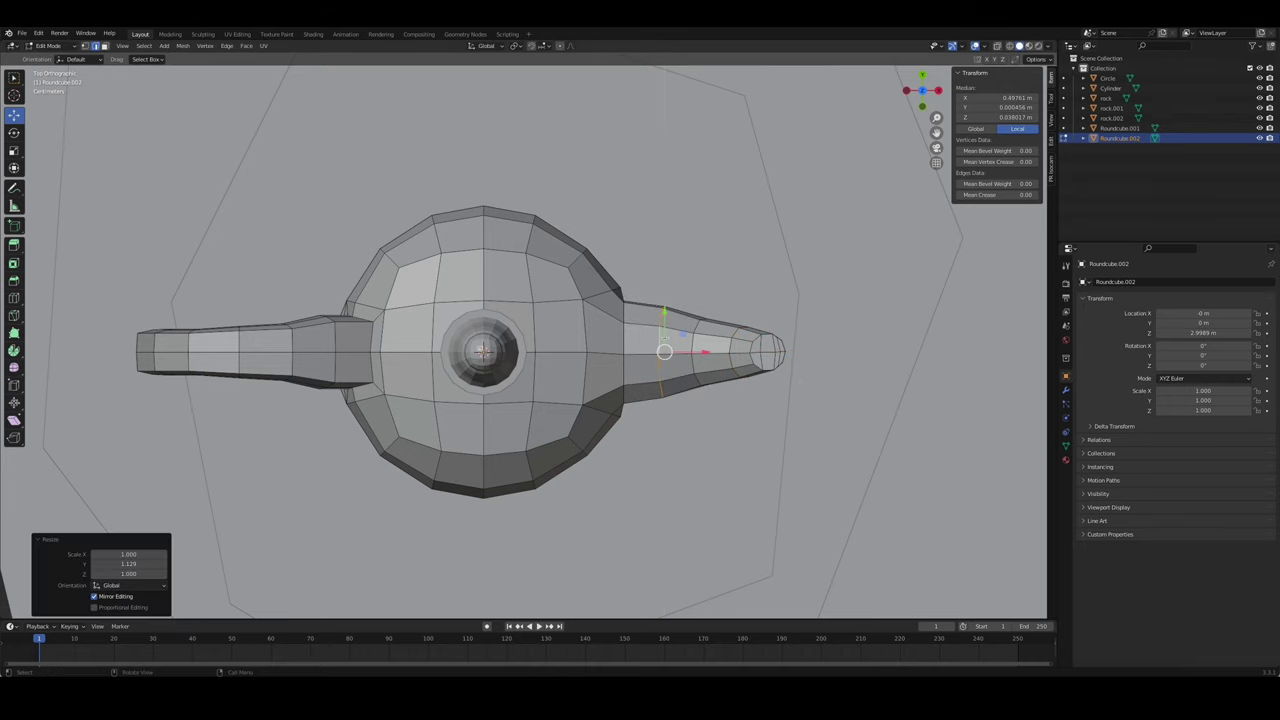
click(910, 367)
click(855, 363)
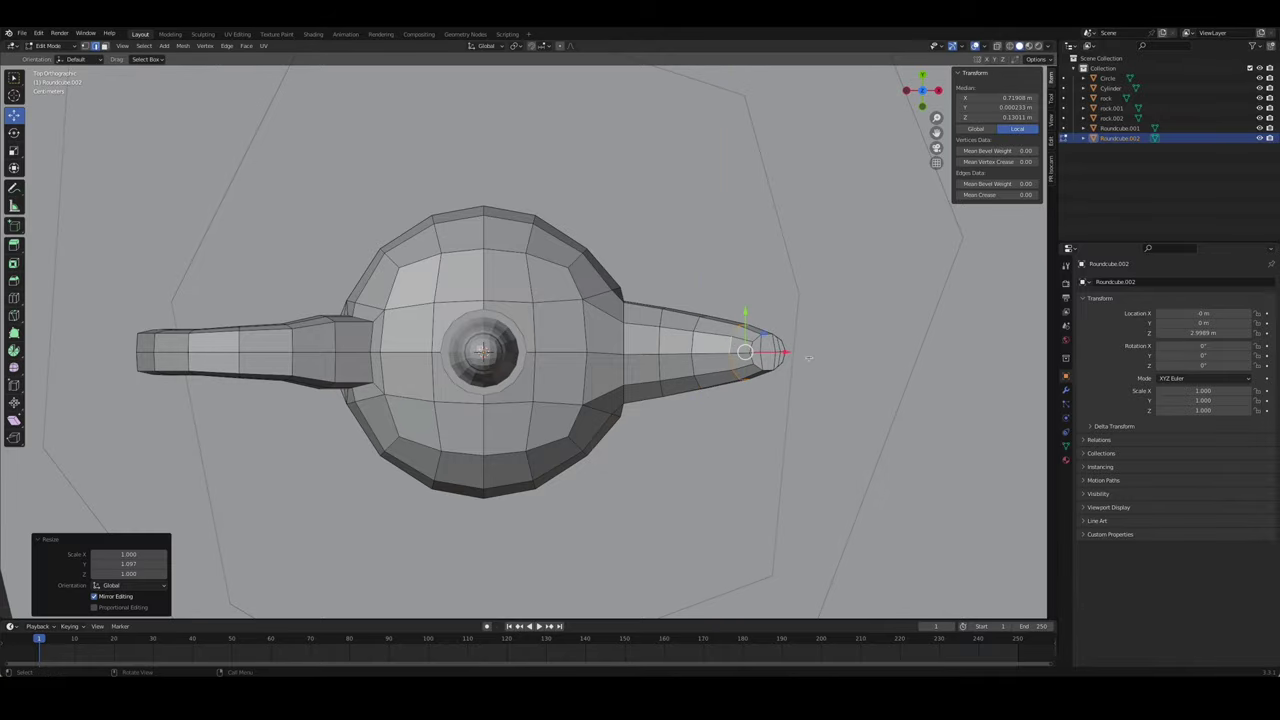
mouse_move(855, 363)
middle_down()
mouse_move(745, 354)
mouse_move(814, 323)
mouse_move(766, 331)
mouse_move(808, 354)
mouse_move(753, 346)
mouse_move(734, 360)
middle_up()
scroll(745, 354, down, 3)
key(alt+a)
- Inspect the dome under the lamp in Edit Mode, then deselect it
key(Tab)
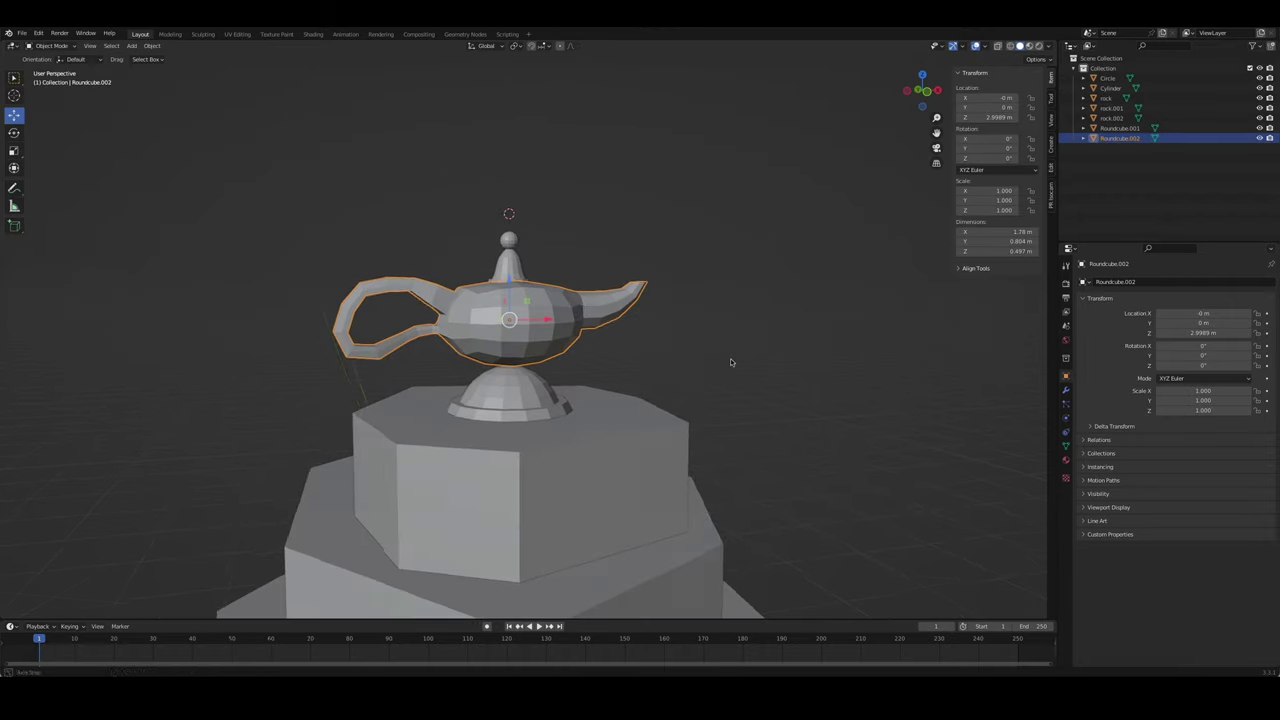
click(510, 393)
middle_drag(527, 404, 532, 400)
key(Tab)
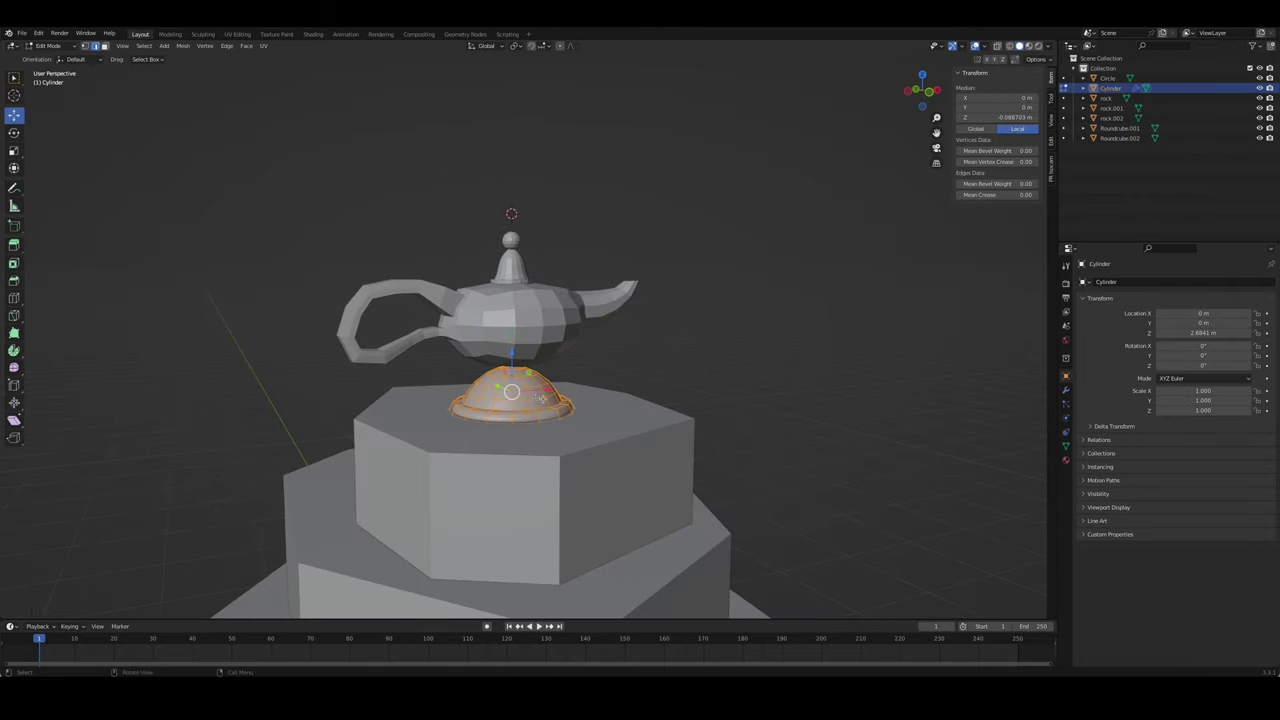
scroll(532, 400, up, 2)
scroll(532, 400, up, 3)
scroll(597, 542, down, 4)
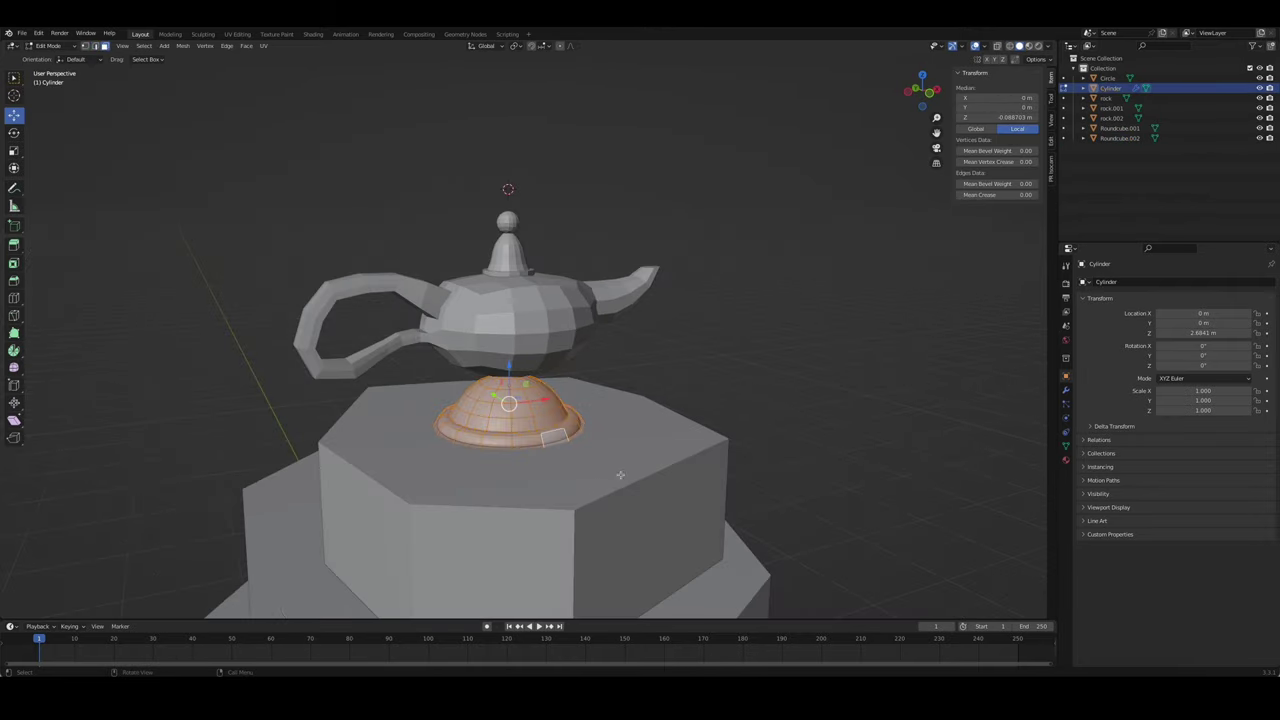
key(Tab)
mouse_move(620, 475)
middle_down()
mouse_move(651, 386)
mouse_move(517, 265)
middle_up()
key(alt+a)
- Apply Subdivision Surface smoothing to the lamp body, lid and knob
click(561, 252)
scroll(502, 163, up, 4)
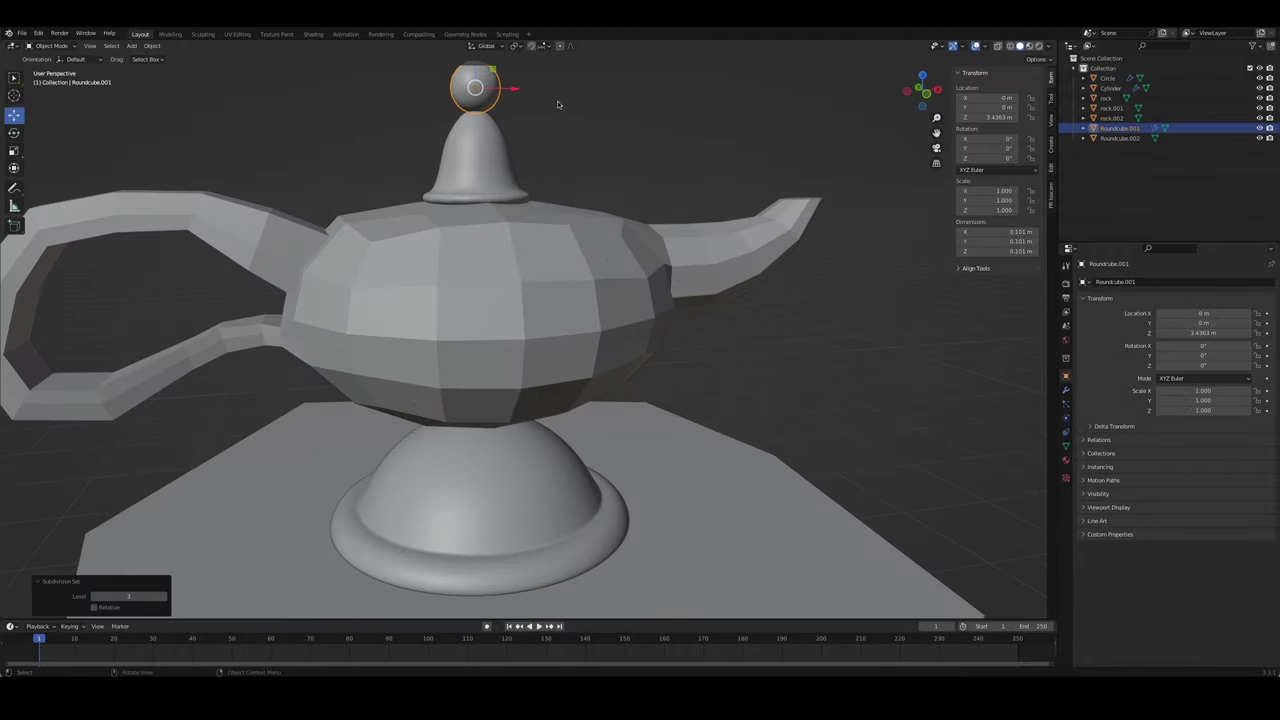
click(520, 330)
mouse_move(520, 330)
middle_down()
mouse_move(523, 400)
mouse_move(494, 347)
mouse_move(593, 373)
middle_up()
key(ctrl+2)
key(alt+a)
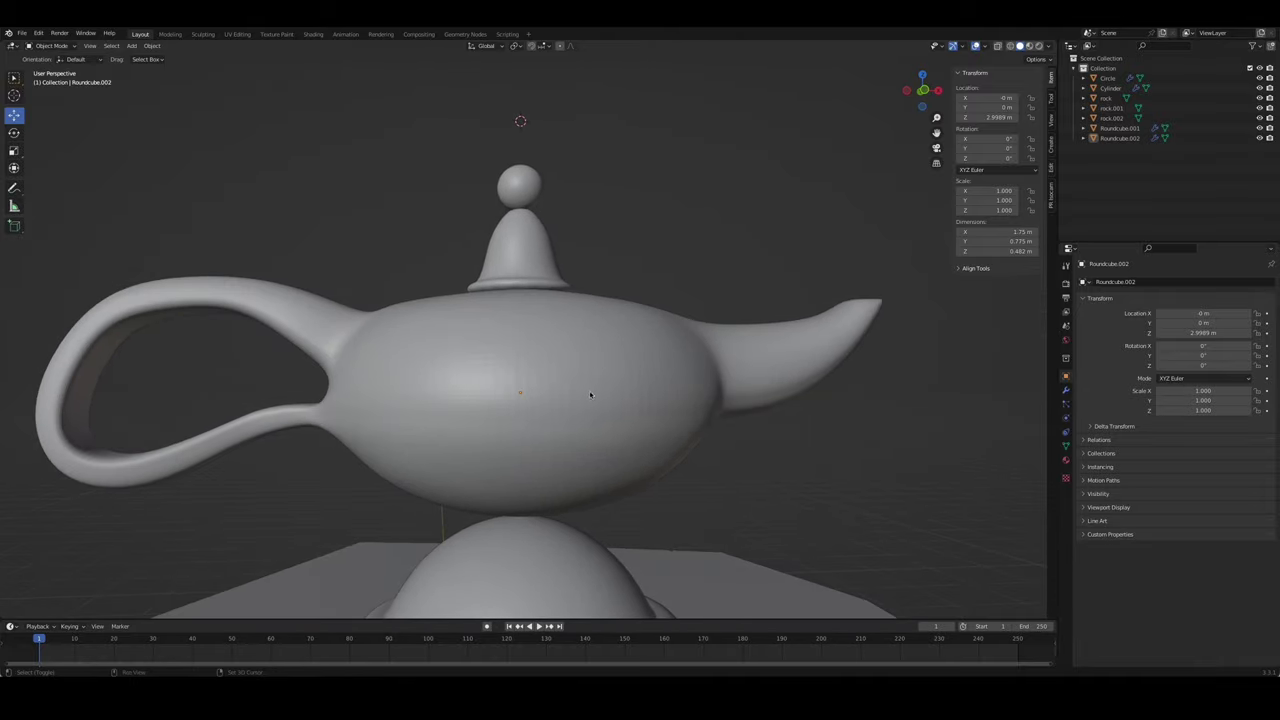
- Duplicate the knob sphere in place and move the copy down beneath the lamp body
key(shift+d)
key(Escape)
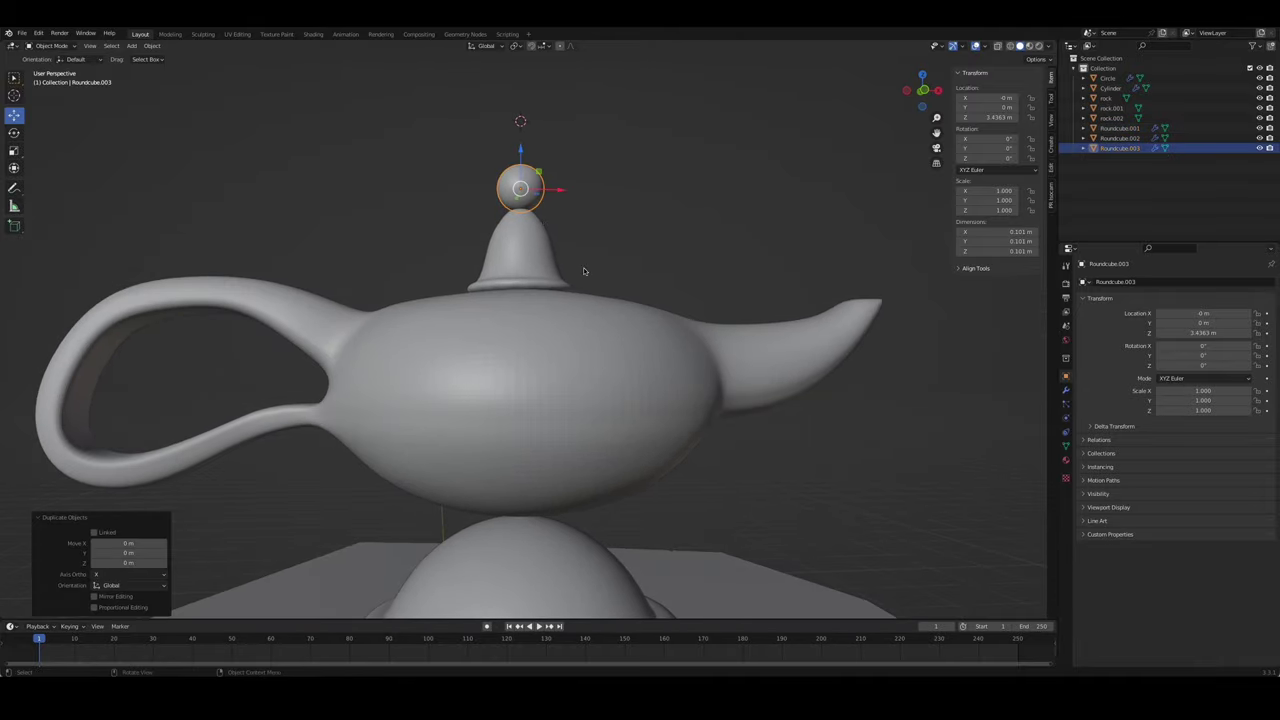
key(KP_1)
click(461, 460)
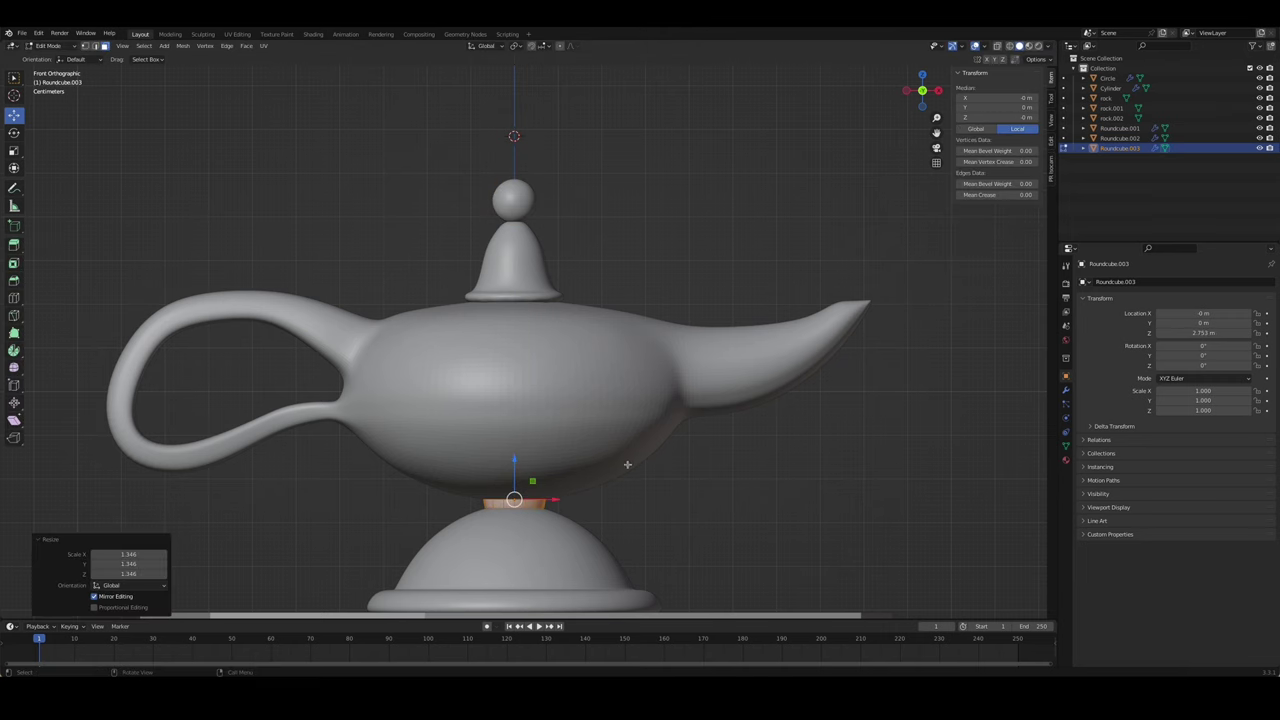
click(560, 424)
shift+click(508, 325)
key(g)
key(z)
click(510, 330)
click(510, 495)
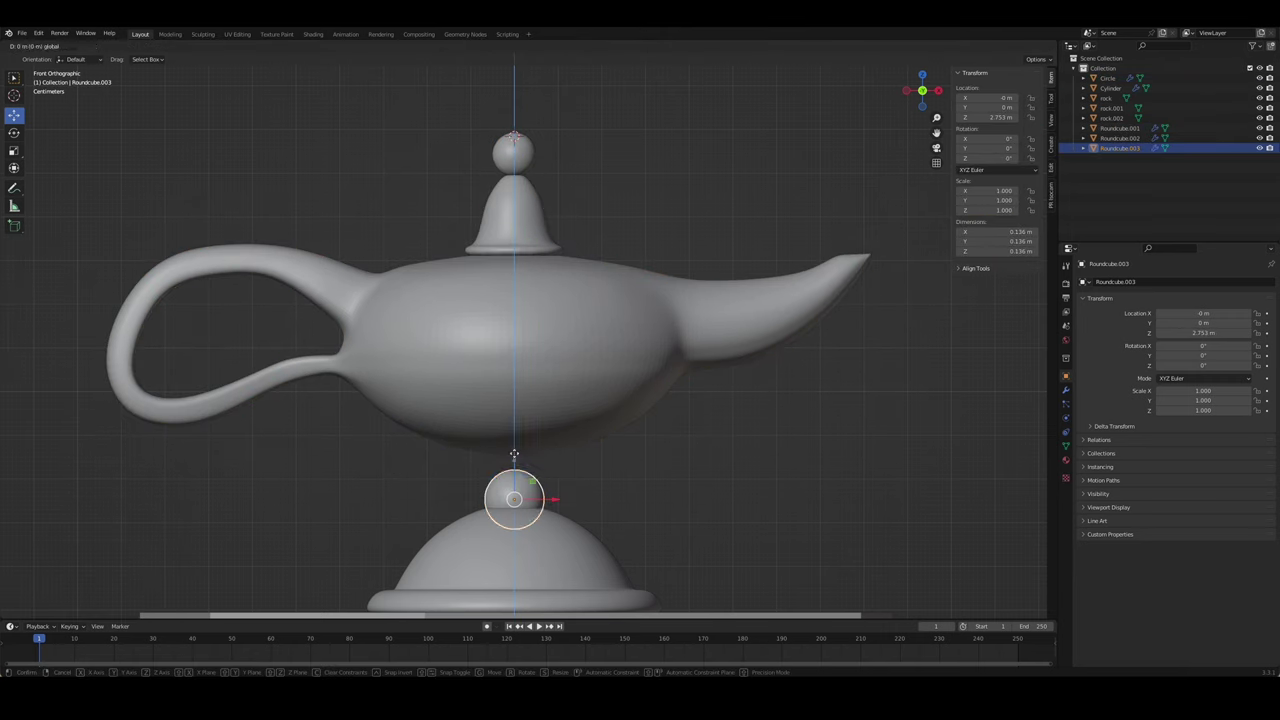
- Raise the lamp body, lid and knob along Z above the copied sphere
key(g)
key(z)
click(512, 480)
key(alt+a)
drag(434, 131, 591, 334)
key(g)
key(z)
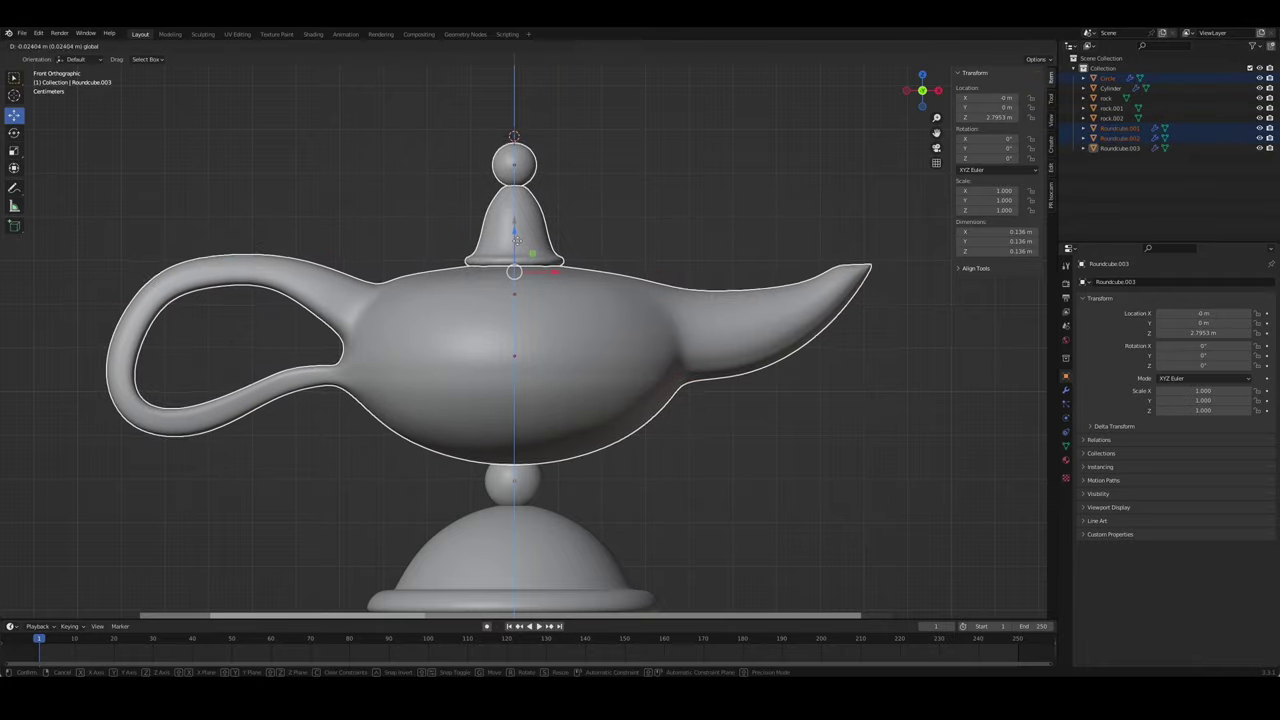
click(579, 304)
click(700, 428)
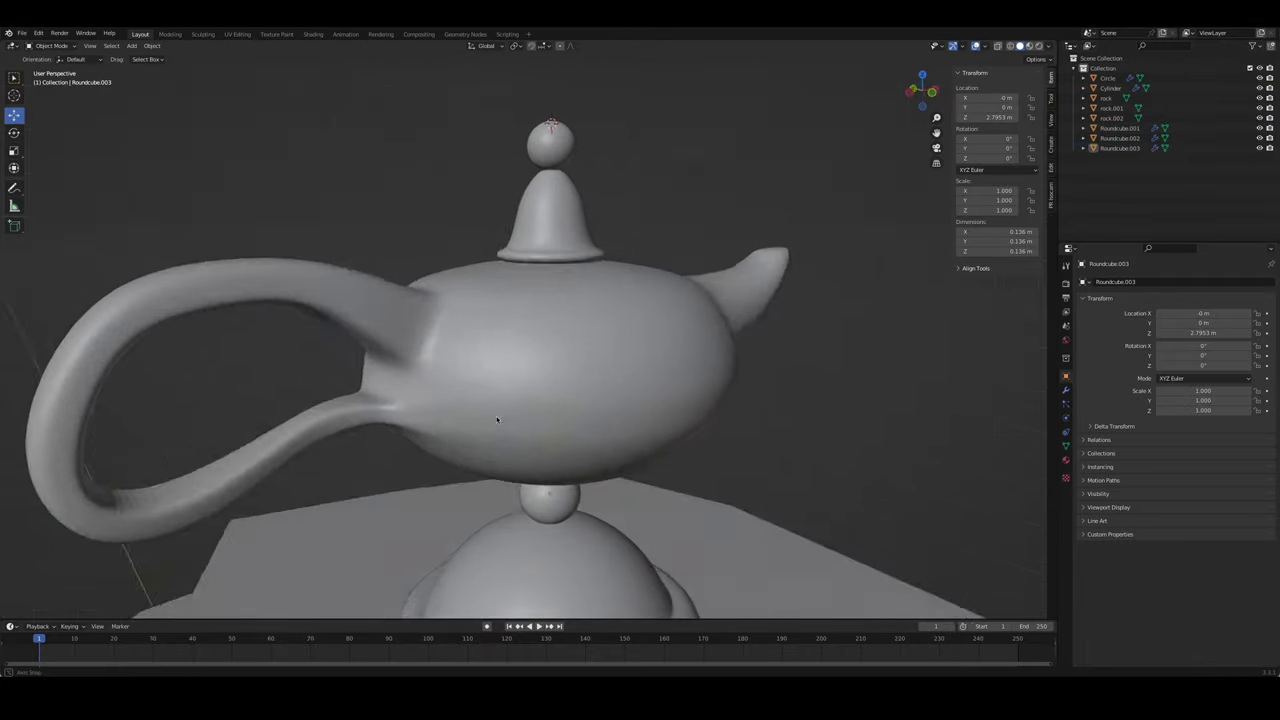
middle_drag(700, 428, 650, 394)
scroll(707, 430, down, 5)
scroll(650, 394, up, 5)
- Flatten the copied sphere vertically and widen it to 1.249 in X/Y as a collar
click(524, 460)
key(Tab)
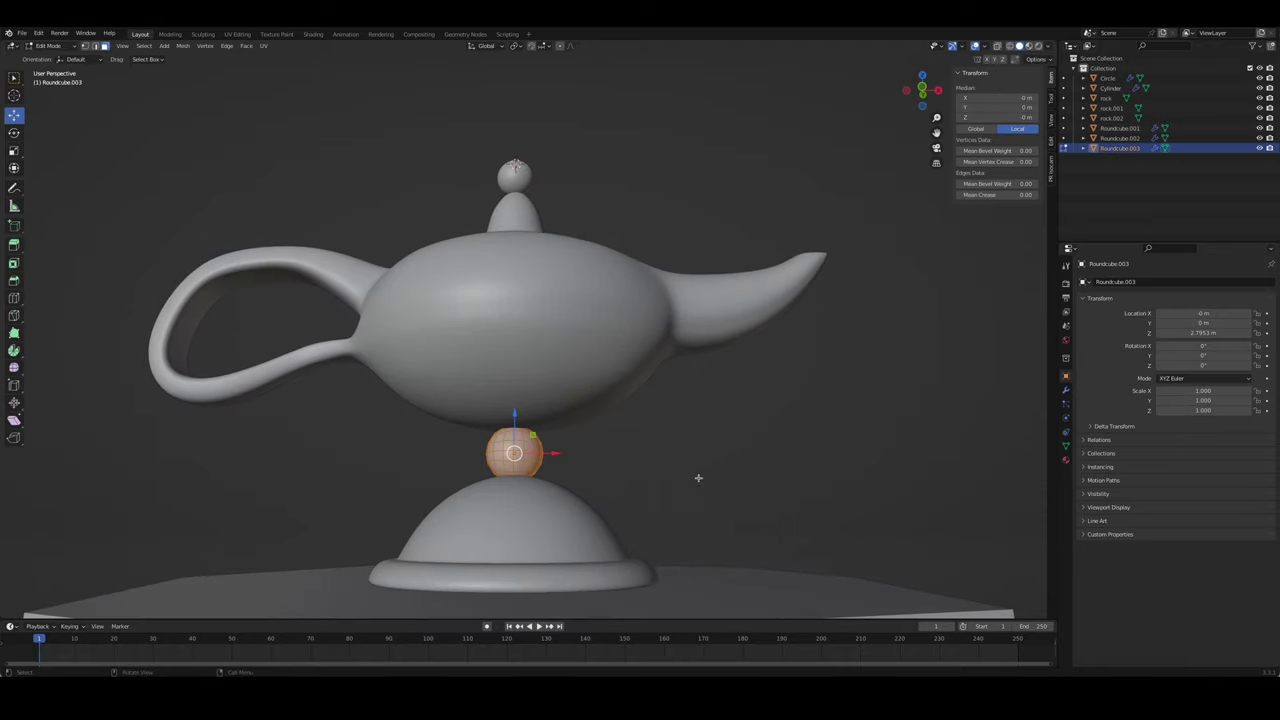
click(640, 460)
key(Tab)
key(KP_1)
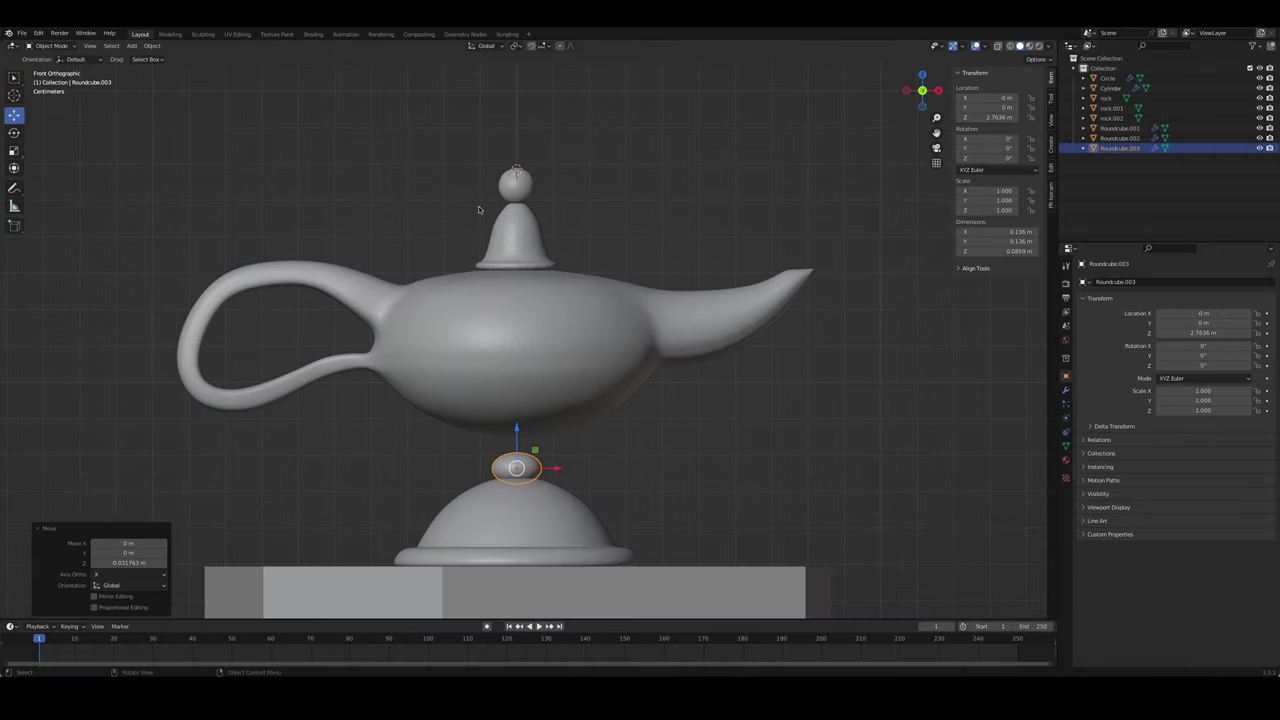
click(513, 259)
key(ctrl+z)
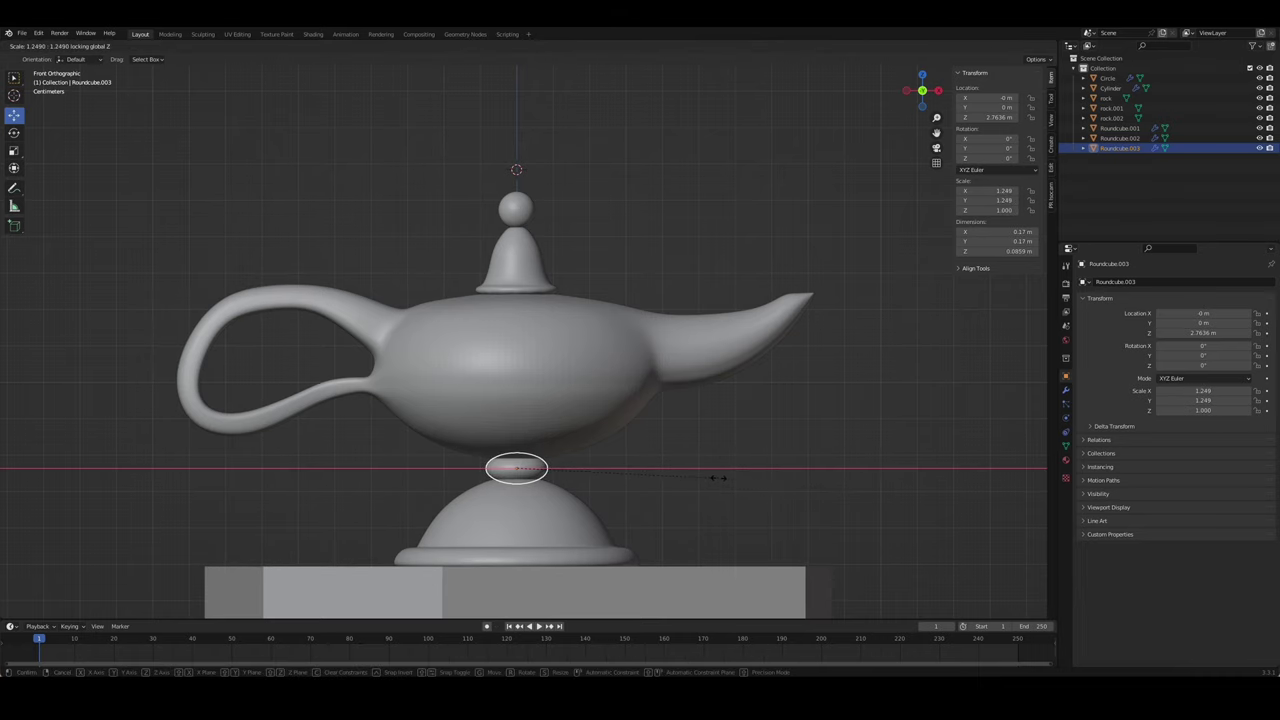
click(718, 478)
middle_drag(691, 480, 491, 428)
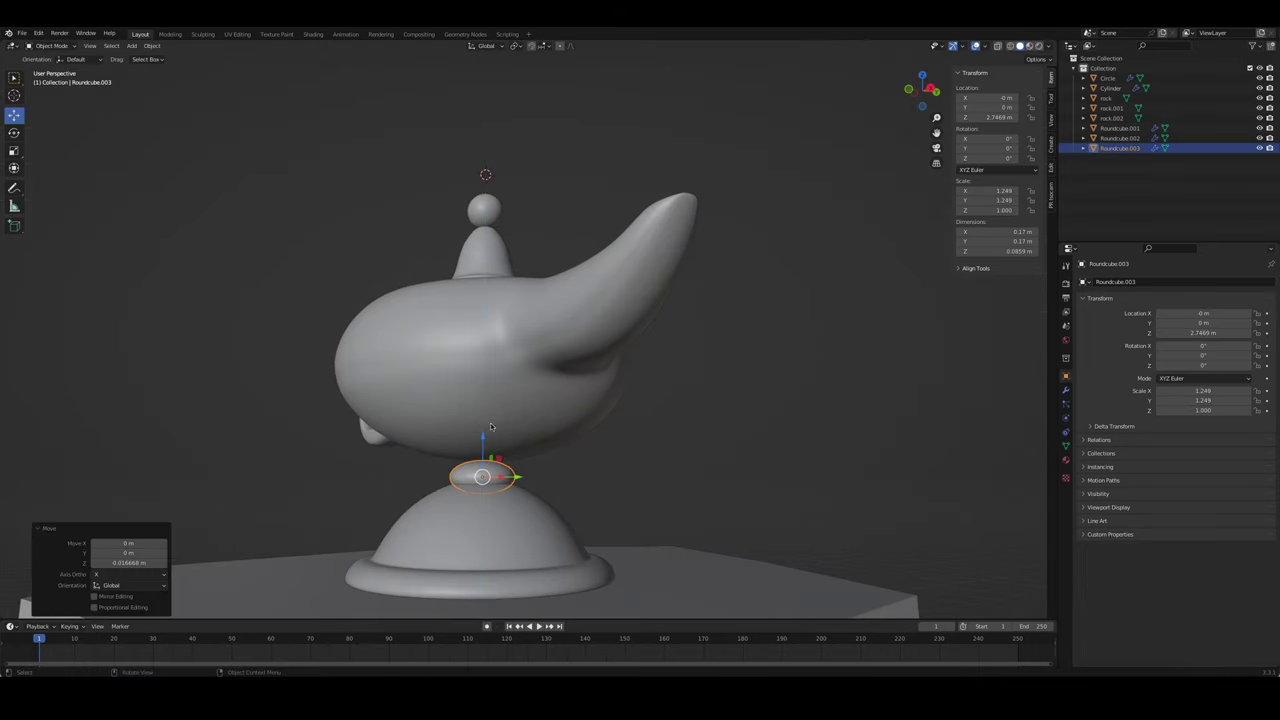
key(KP_1)
click(519, 264)
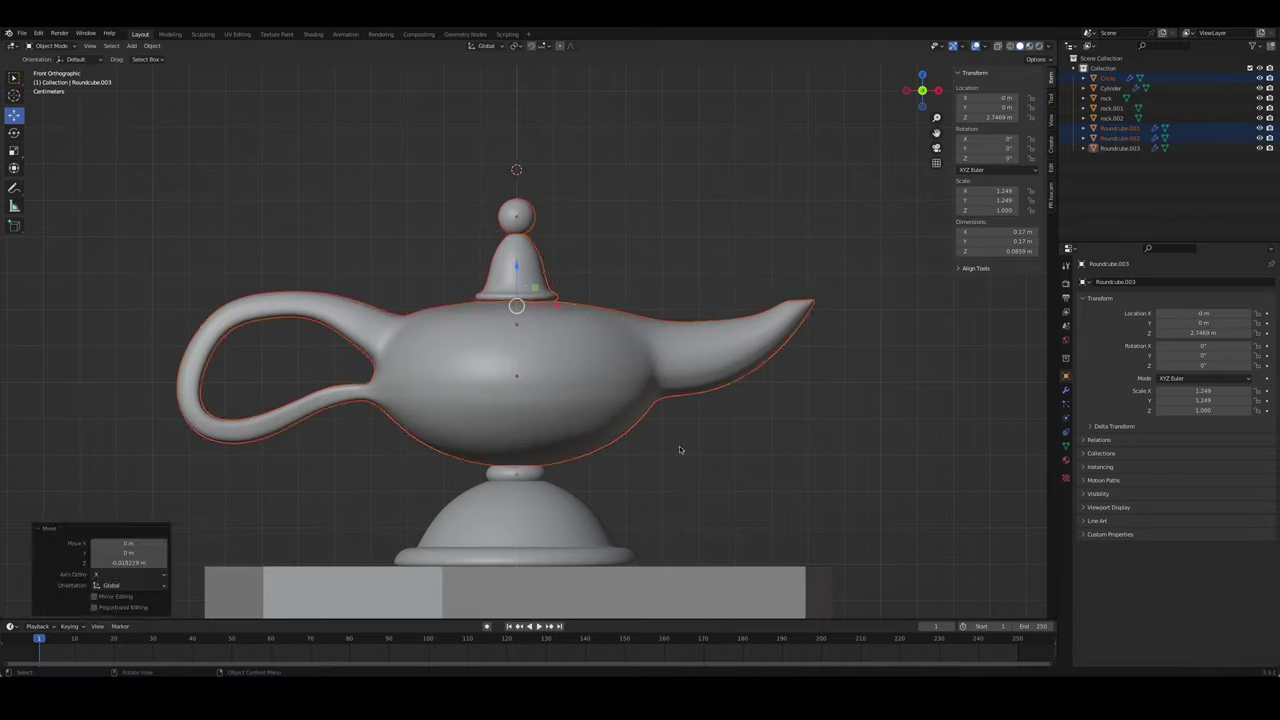
mouse_move(519, 264)
middle_down()
mouse_move(673, 431)
mouse_move(769, 386)
mouse_move(721, 414)
middle_up()
- Shade the lamp body smooth and inset the spout tip face
right_click(649, 419)
click(648, 419)
mouse_move(580, 484)
middle_down()
mouse_move(590, 517)
mouse_move(639, 456)
mouse_move(659, 483)
mouse_move(655, 471)
middle_up()
key(Tab)
scroll(639, 456, up, 2)
click(663, 495)
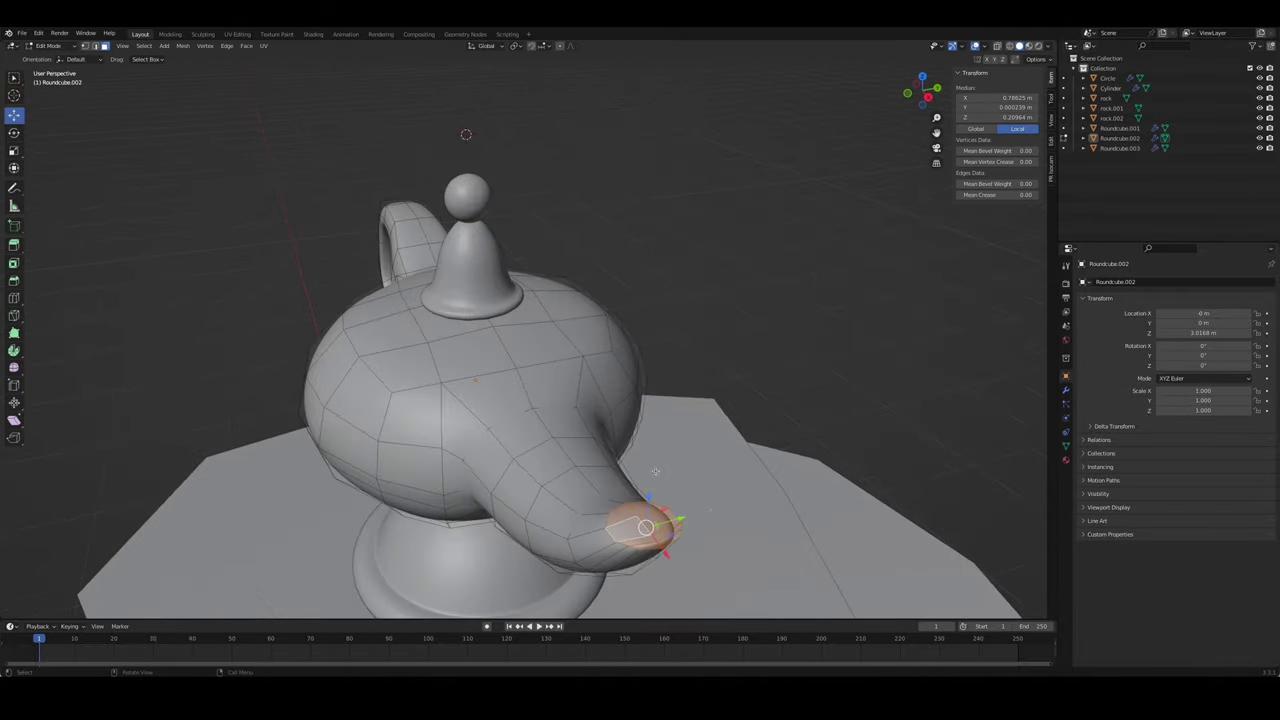
click(718, 516)
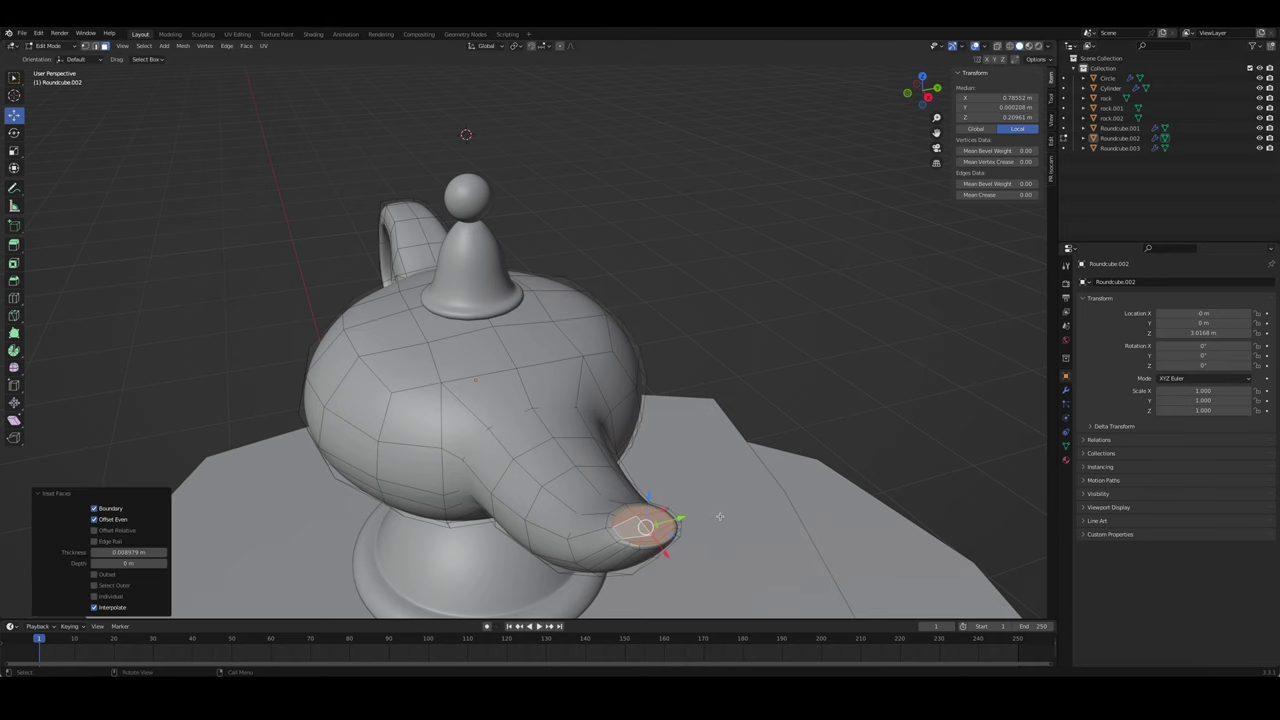
middle_drag(718, 516, 651, 447)
click(646, 392)
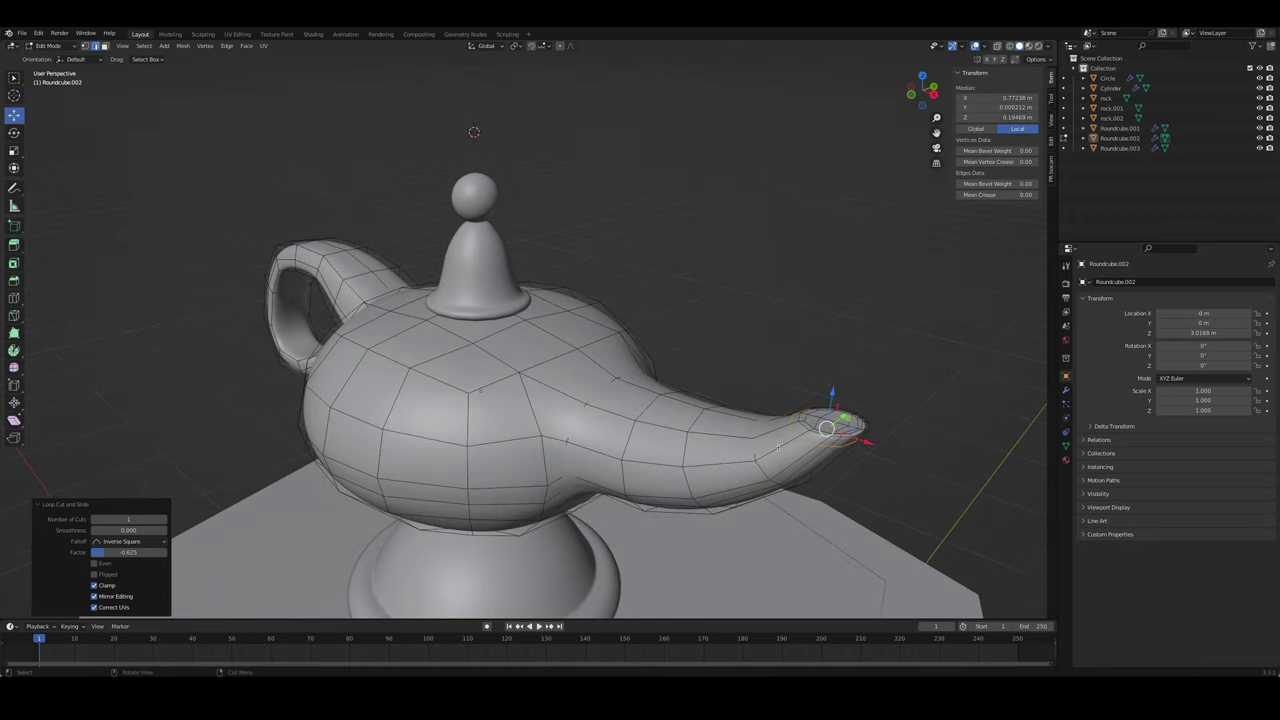
key(alt+a)
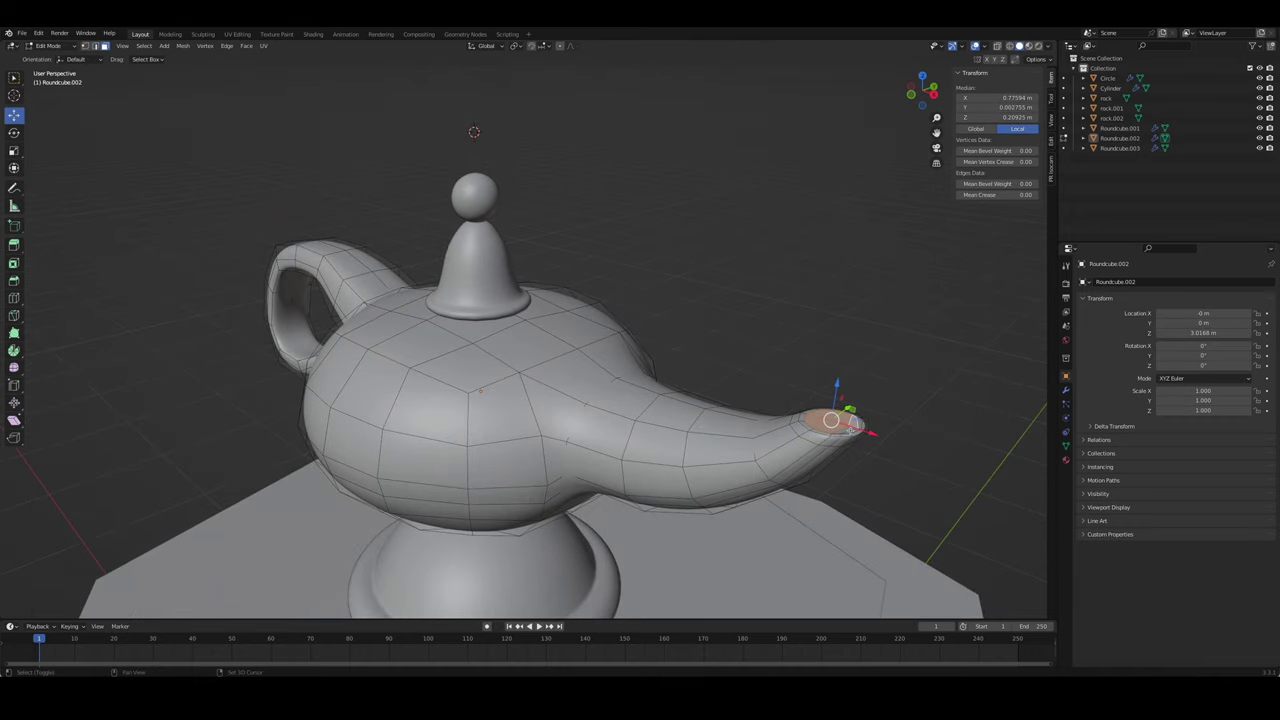
- Extrude the spout tip, tilt it upward, shrink it slightly and reposition it
click(843, 428)
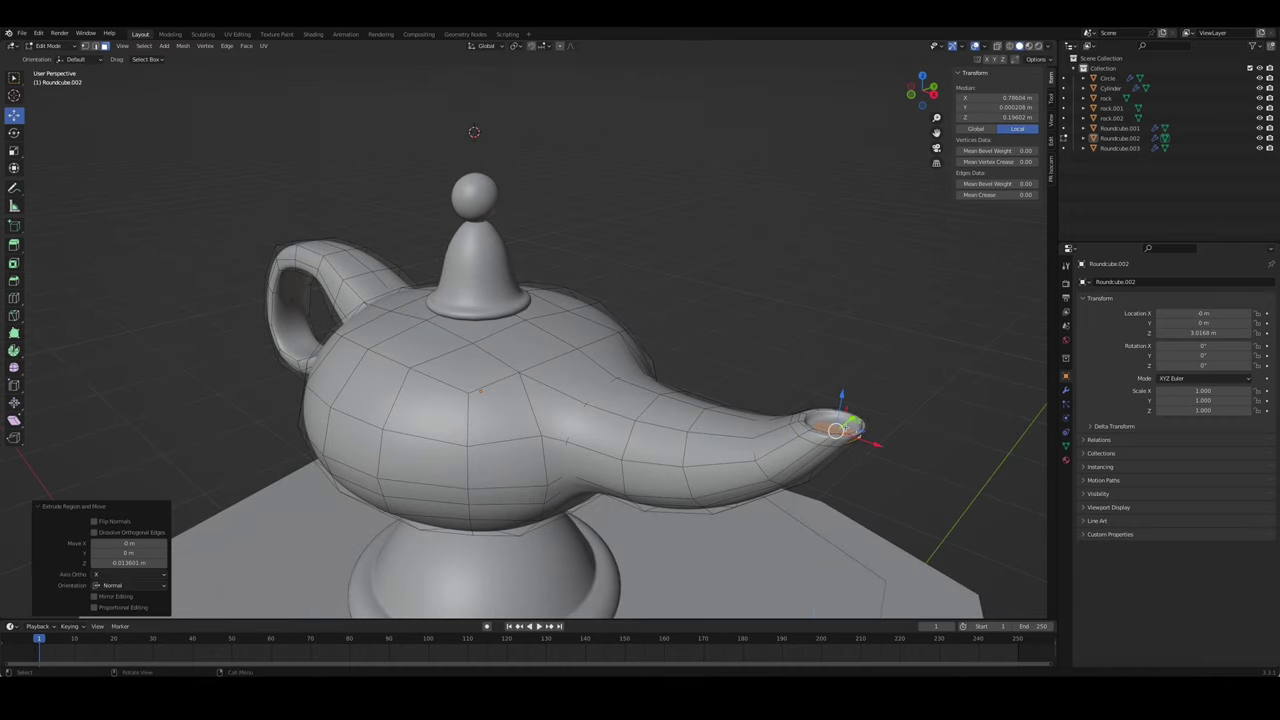
key(KP_1)
scroll(582, 322, up, 5)
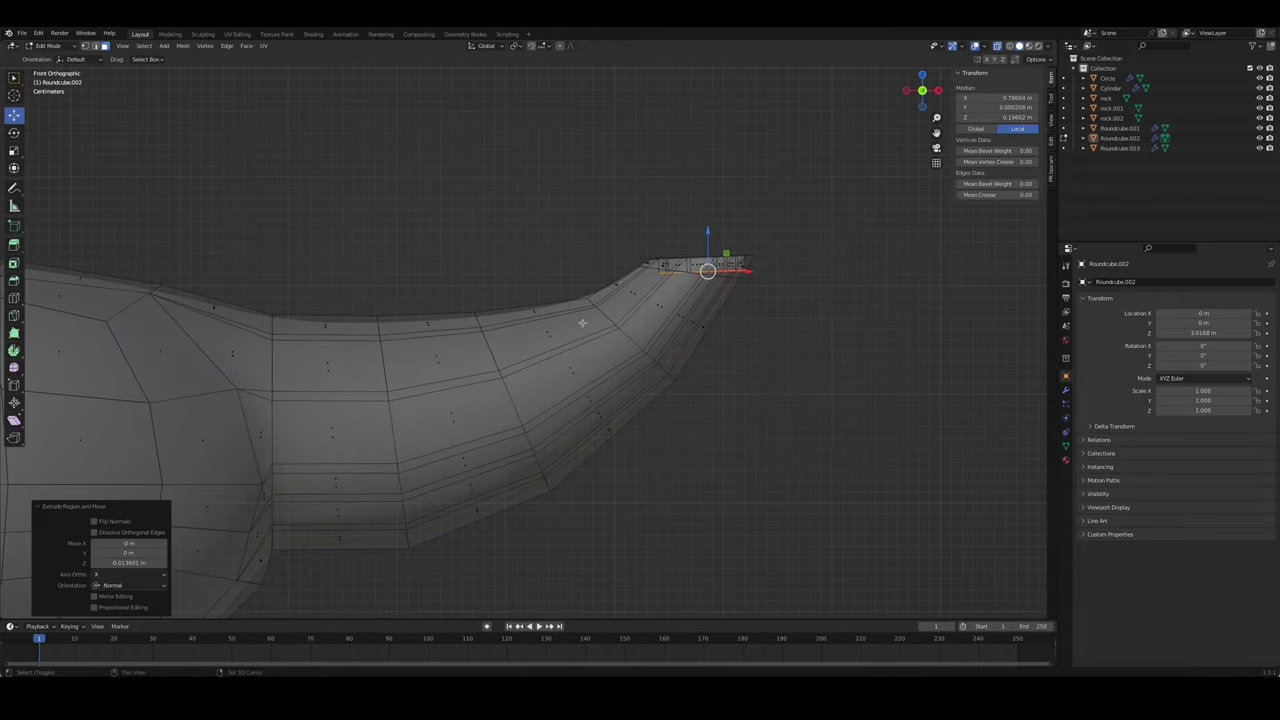
key(r)
click(754, 277)
click(745, 284)
key(s)
click(785, 299)
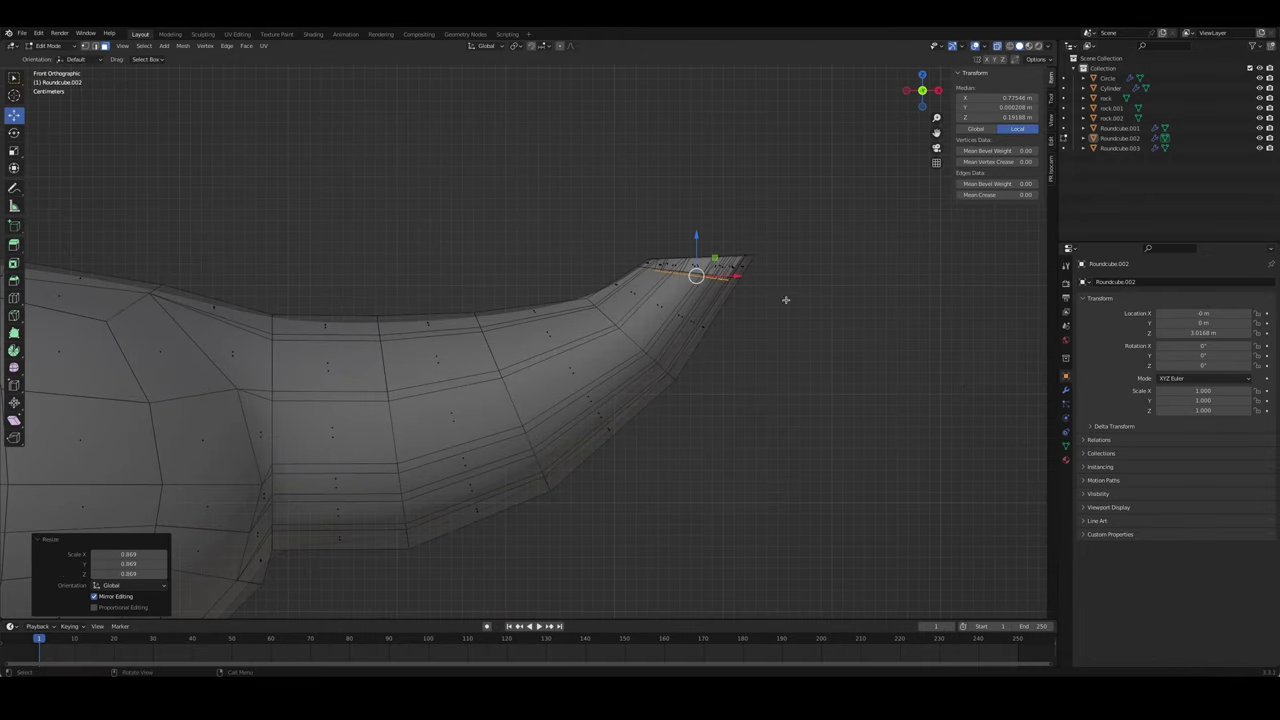
key(r)
click(805, 368)
key(g)
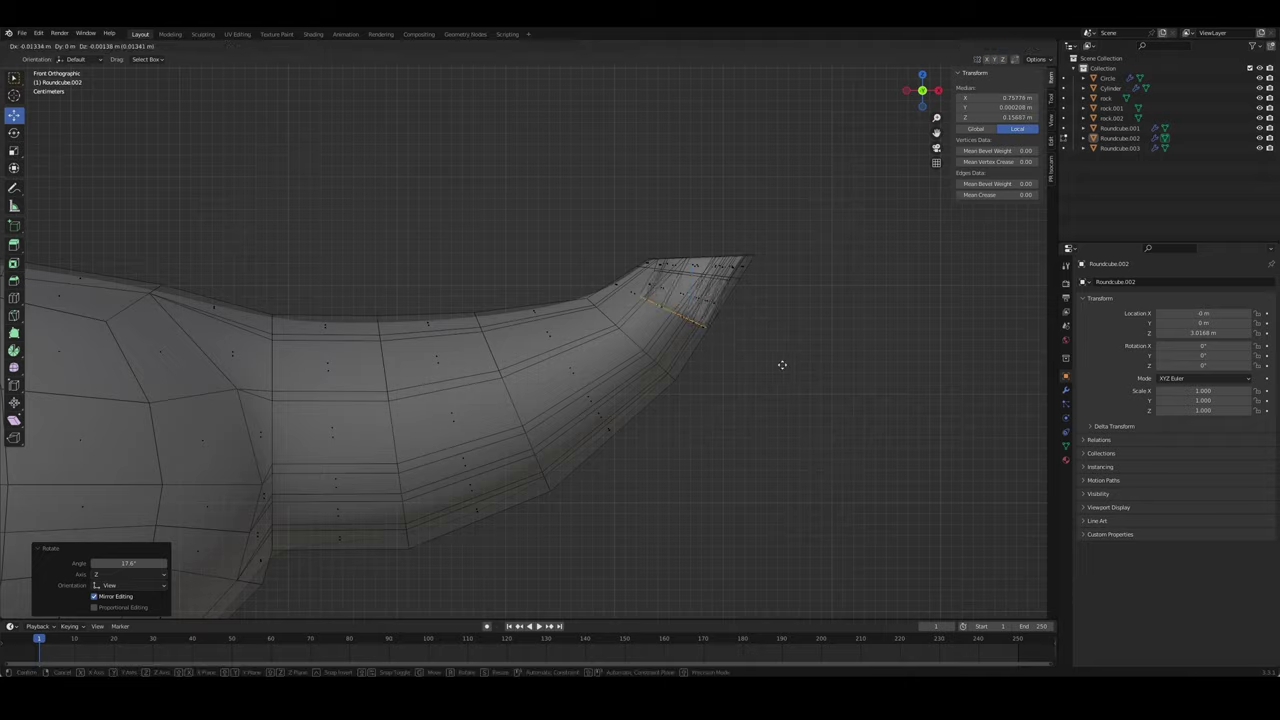
click(778, 365)
- Add an edge loop near the spout opening and check the result in Object Mode
mouse_move(778, 365)
middle_down()
mouse_move(563, 392)
mouse_move(615, 440)
middle_up()
key(alt+z)
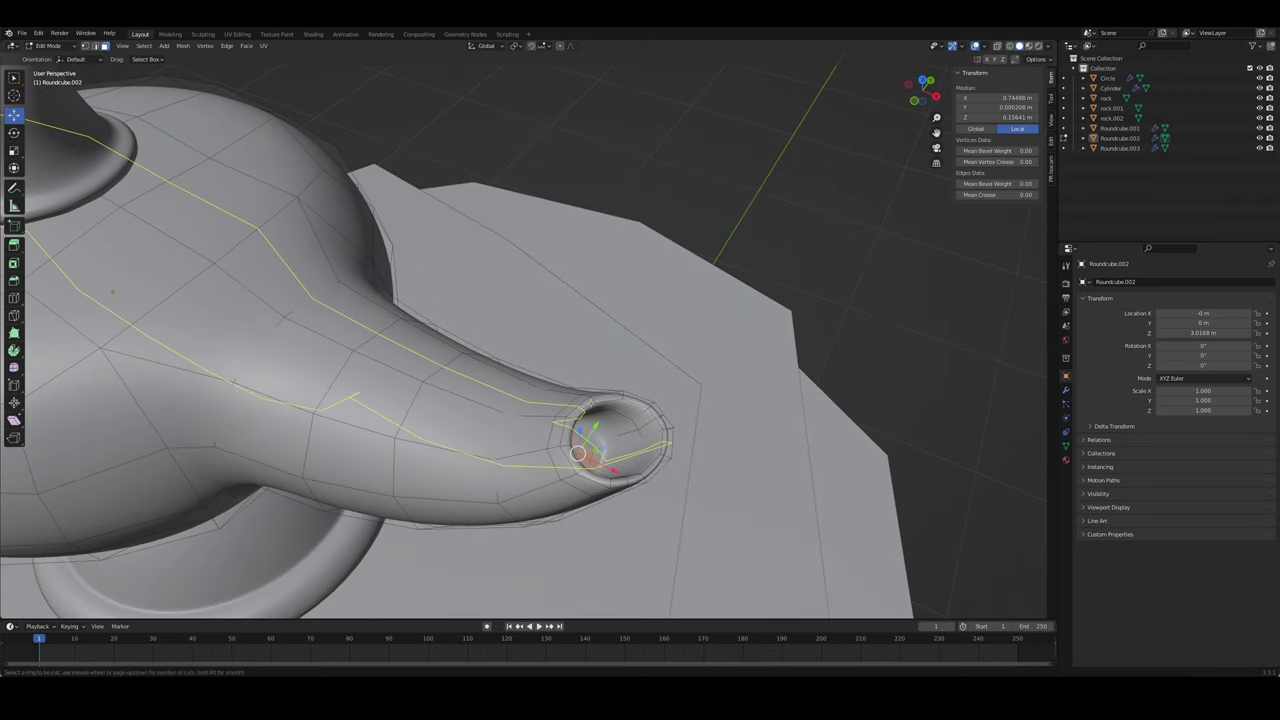
click(578, 453)
right_click(621, 438)
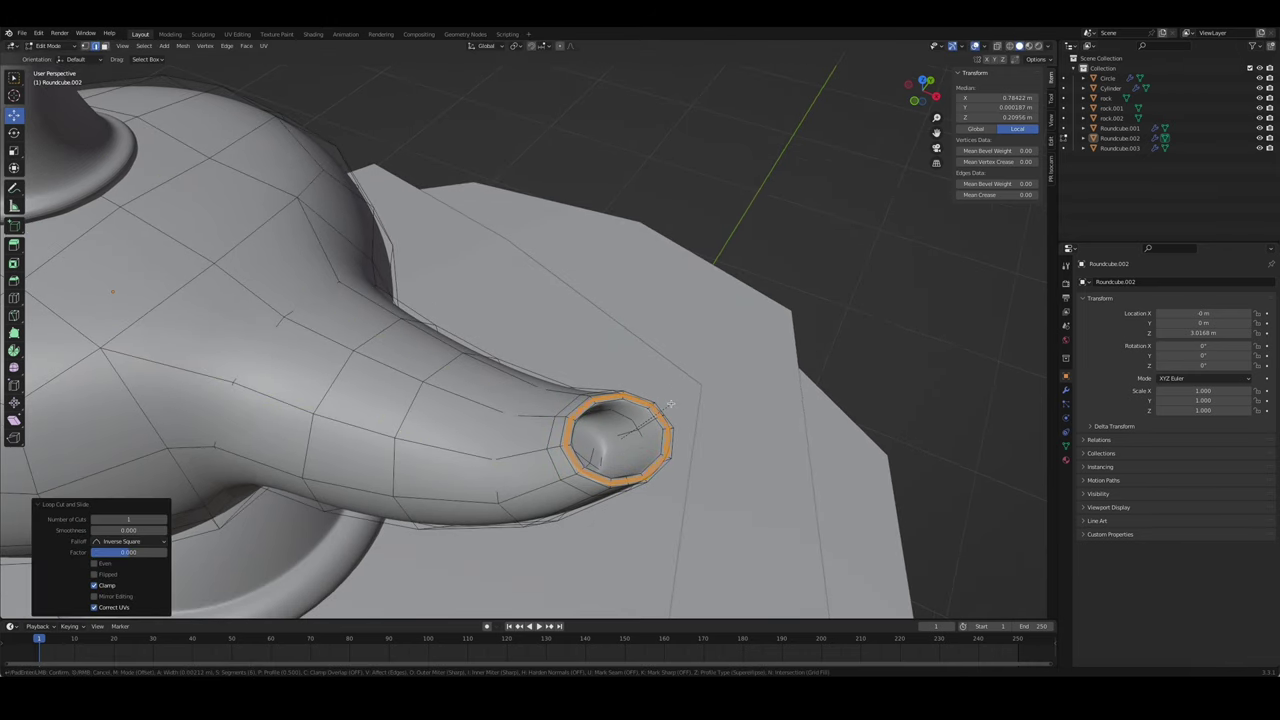
key(Tab)
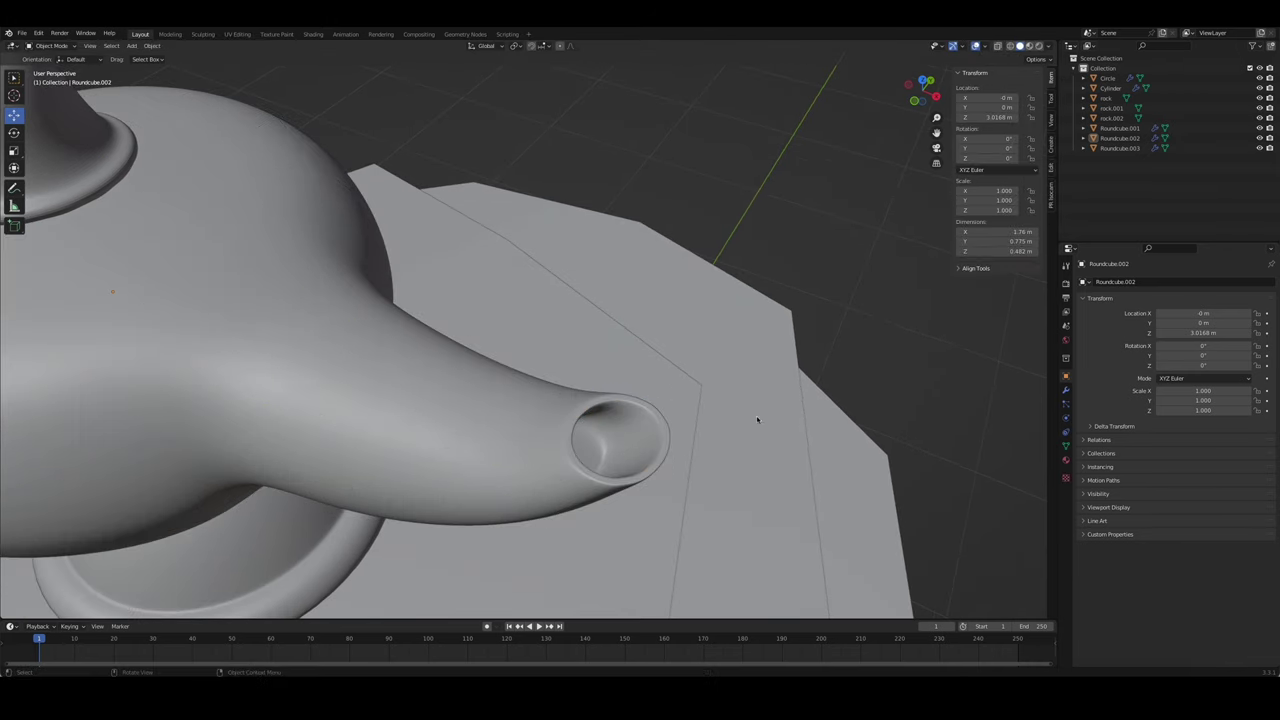
mouse_move(757, 423)
middle_down()
mouse_move(783, 400)
mouse_move(666, 377)
middle_up()
scroll(666, 377, down, 5)
- Add a supporting edge loop where the handle joins the lamp body at the top
middle_drag(489, 387, 577, 372)
key(Tab)
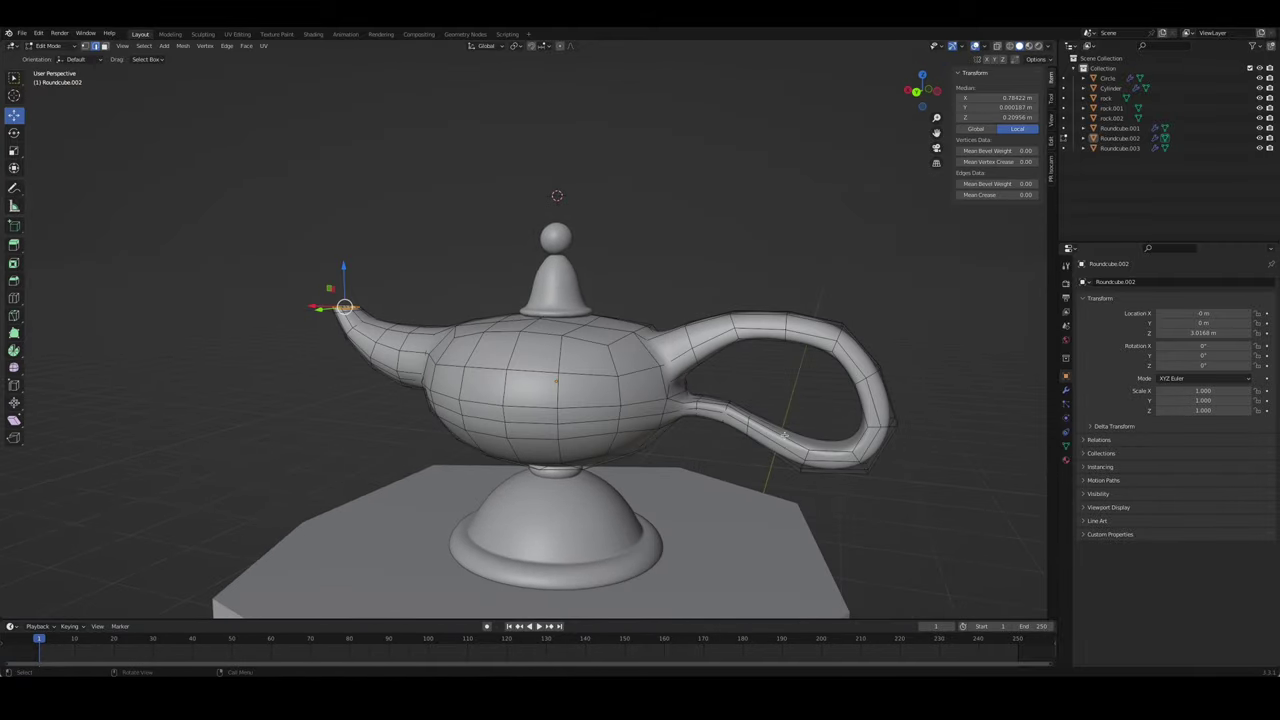
scroll(802, 458, up, 1)
scroll(720, 455, up, 2)
scroll(655, 453, up, 3)
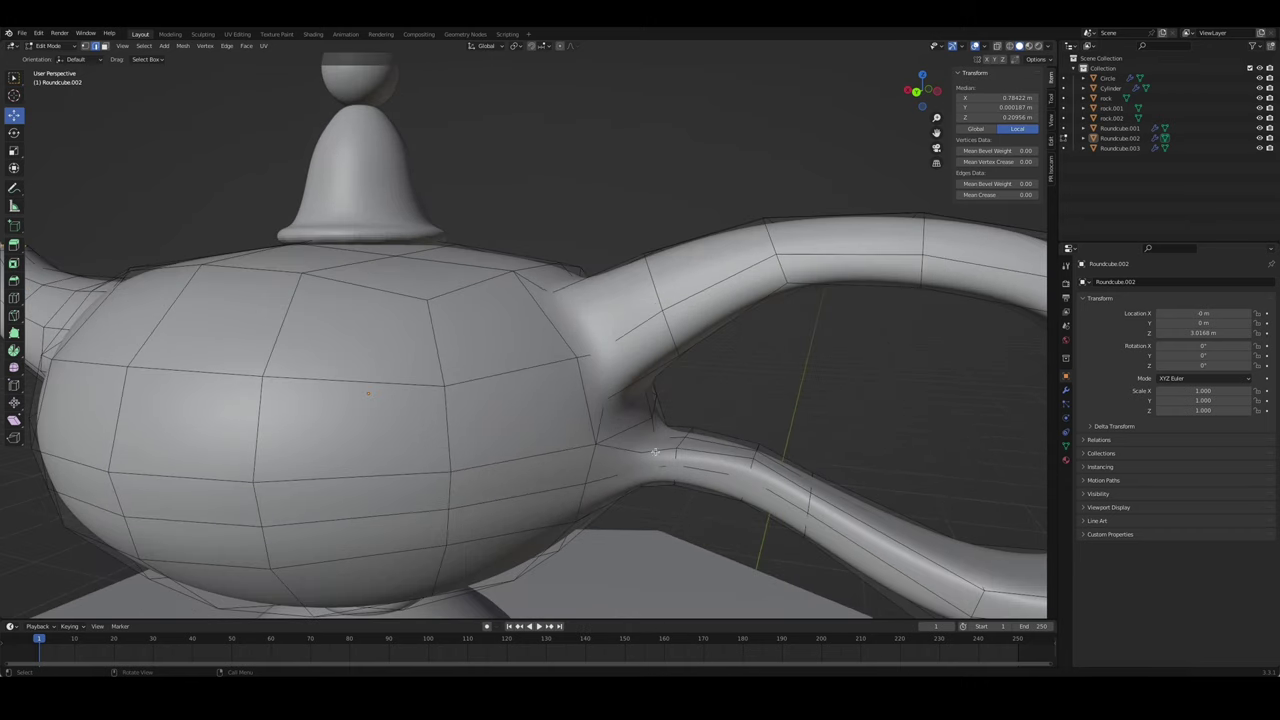
click(656, 453)
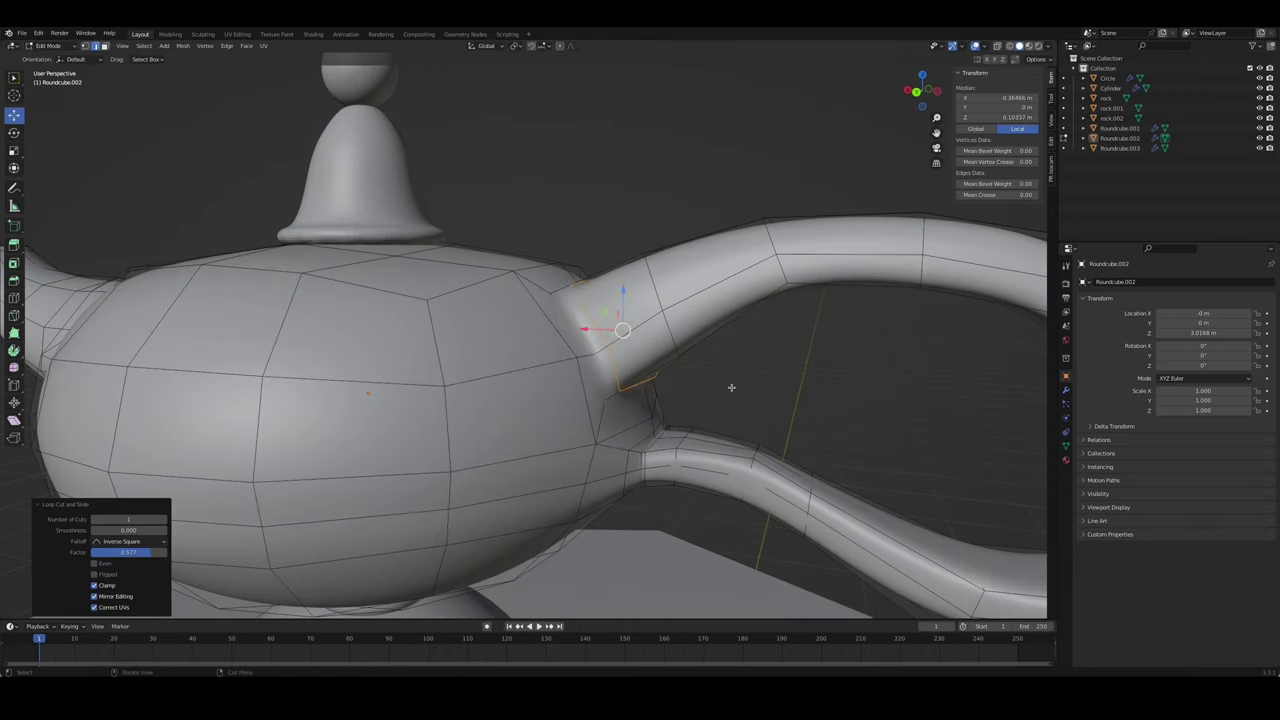
key(Tab)
- Add a supporting edge loop at the lower handle joint on the lamp's other side
middle_drag(770, 401, 457, 403)
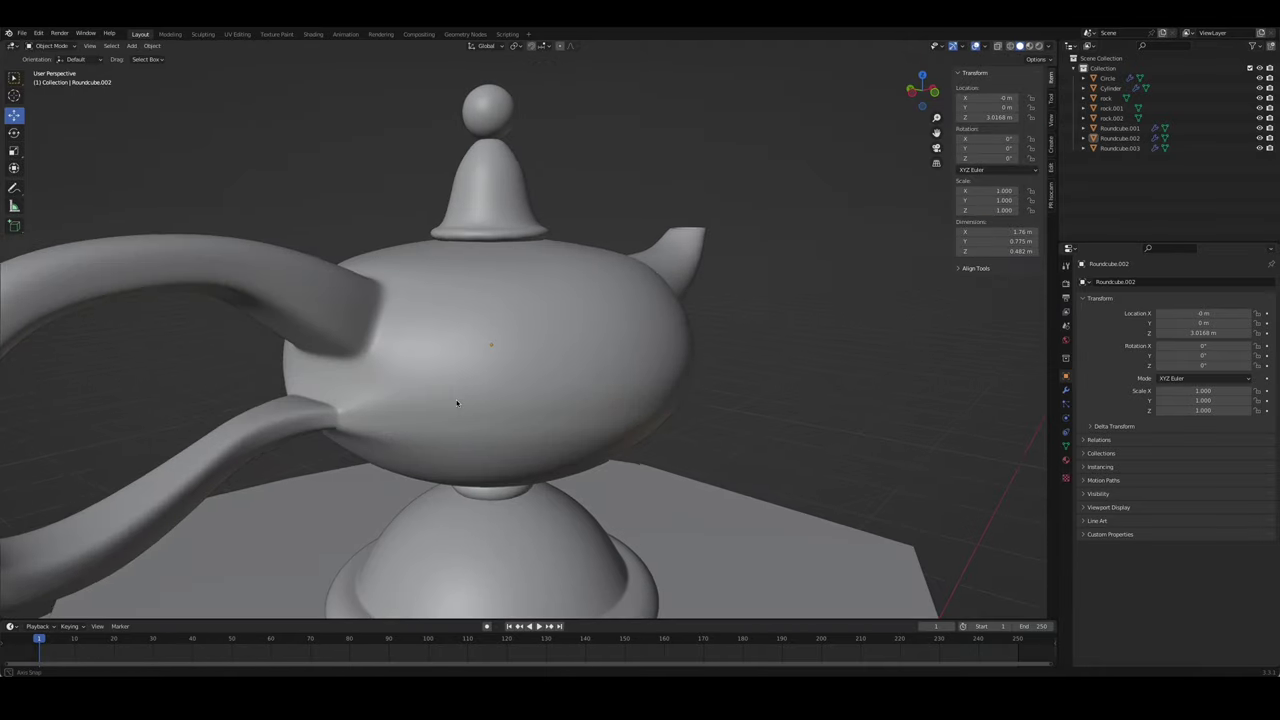
key(Tab)
scroll(336, 424, up, 4)
scroll(336, 424, up, 1)
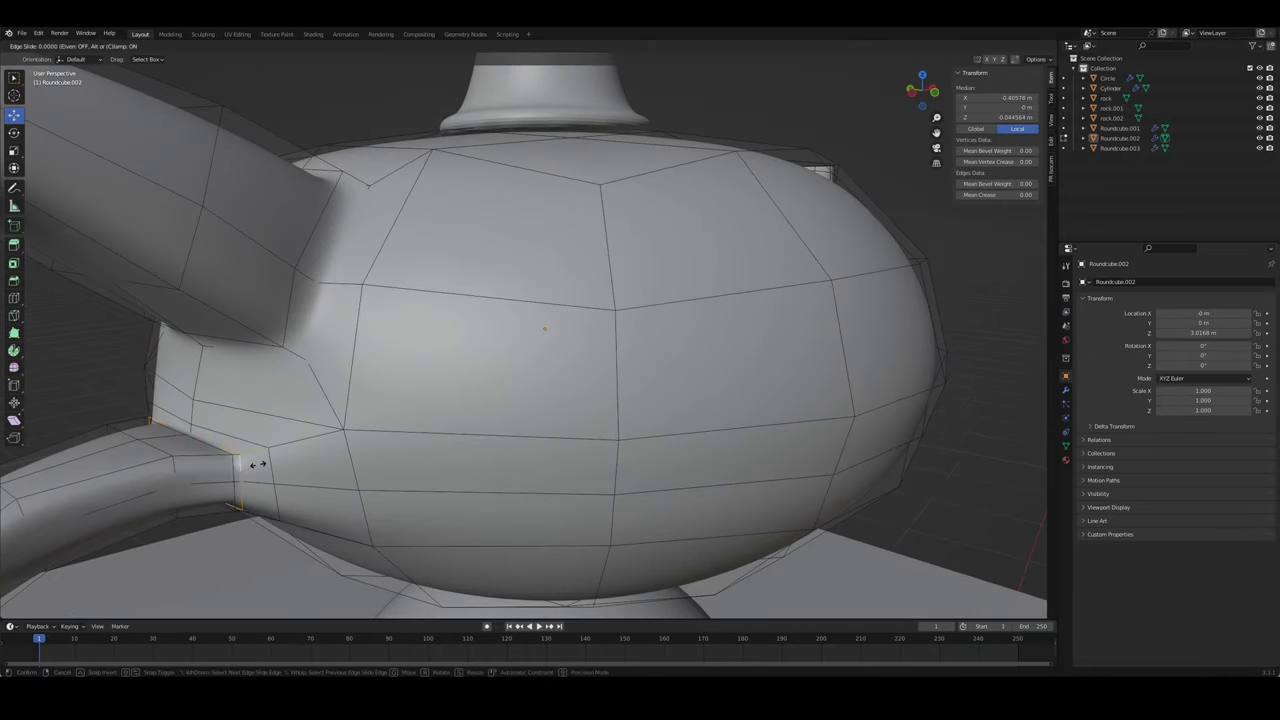
click(266, 460)
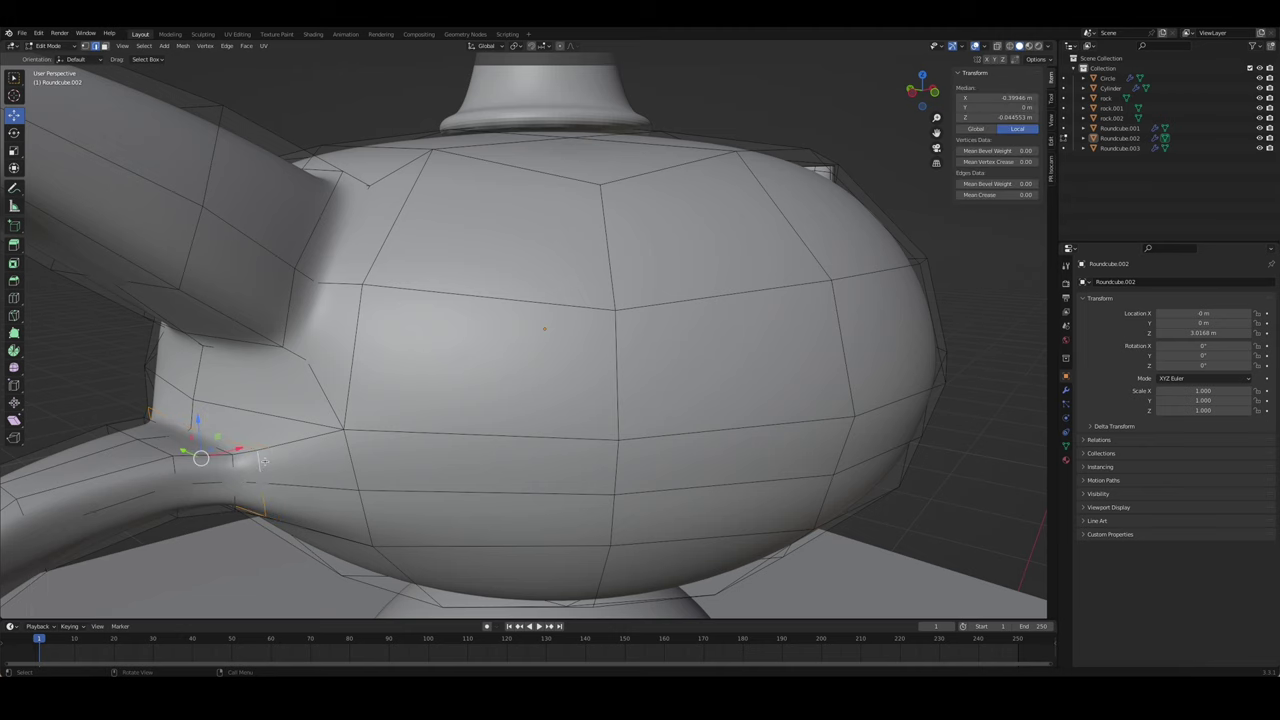
click(284, 455)
key(Tab)
- Select the lid and shade it smooth
scroll(271, 474, down, 1)
scroll(271, 474, down, 4)
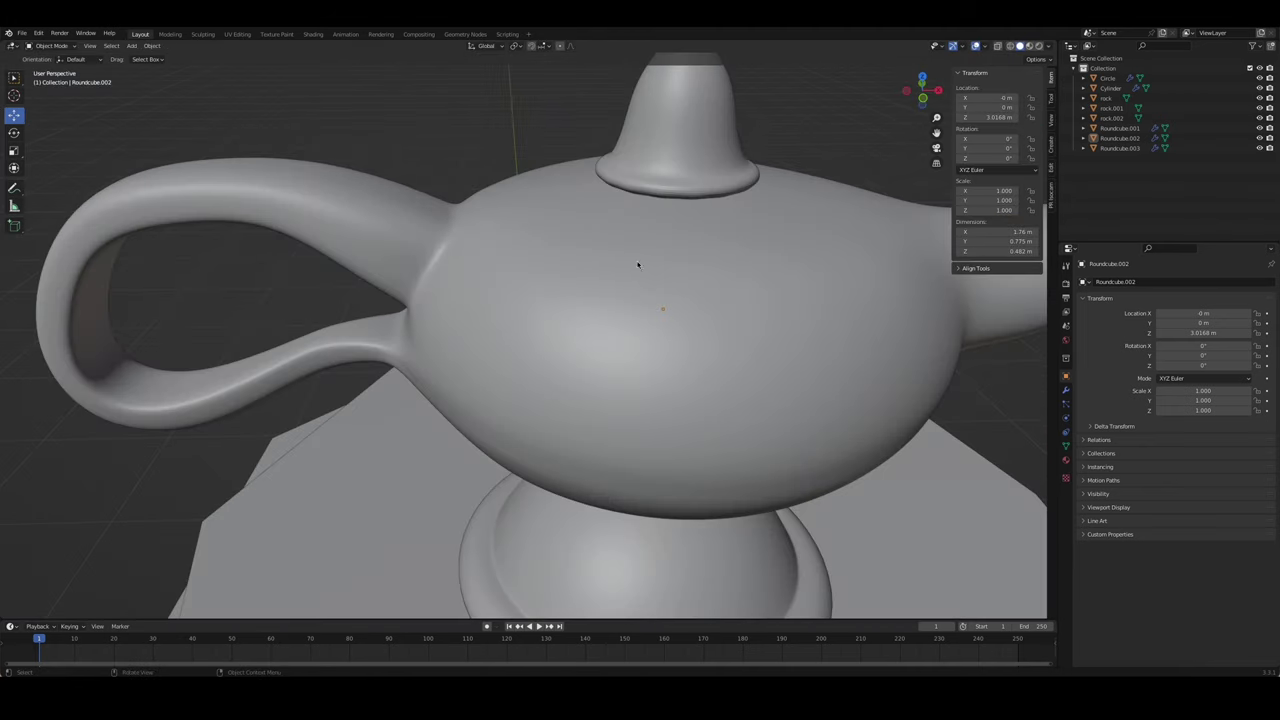
click(690, 172)
right_click(697, 172)
click(697, 172)
- Add an edge loop near the lid's base and bevel the lower rim into a flange
key(Tab)
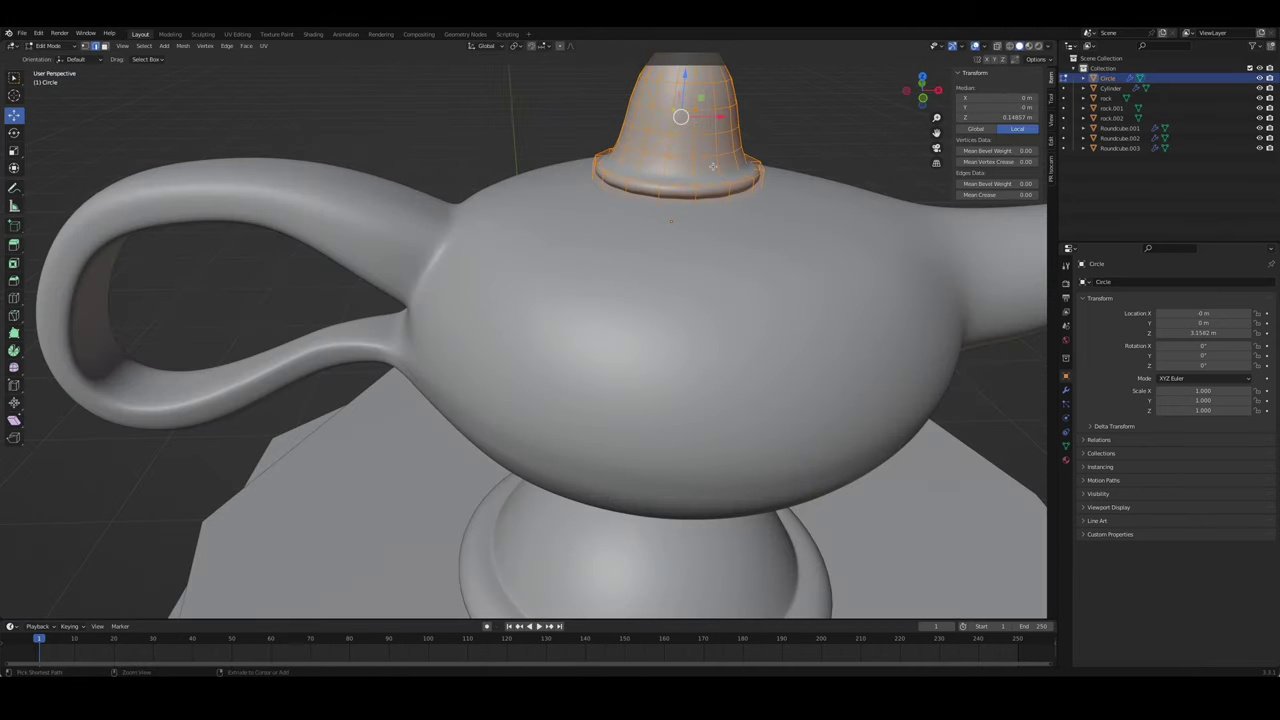
click(712, 172)
scroll(708, 140, up, 2)
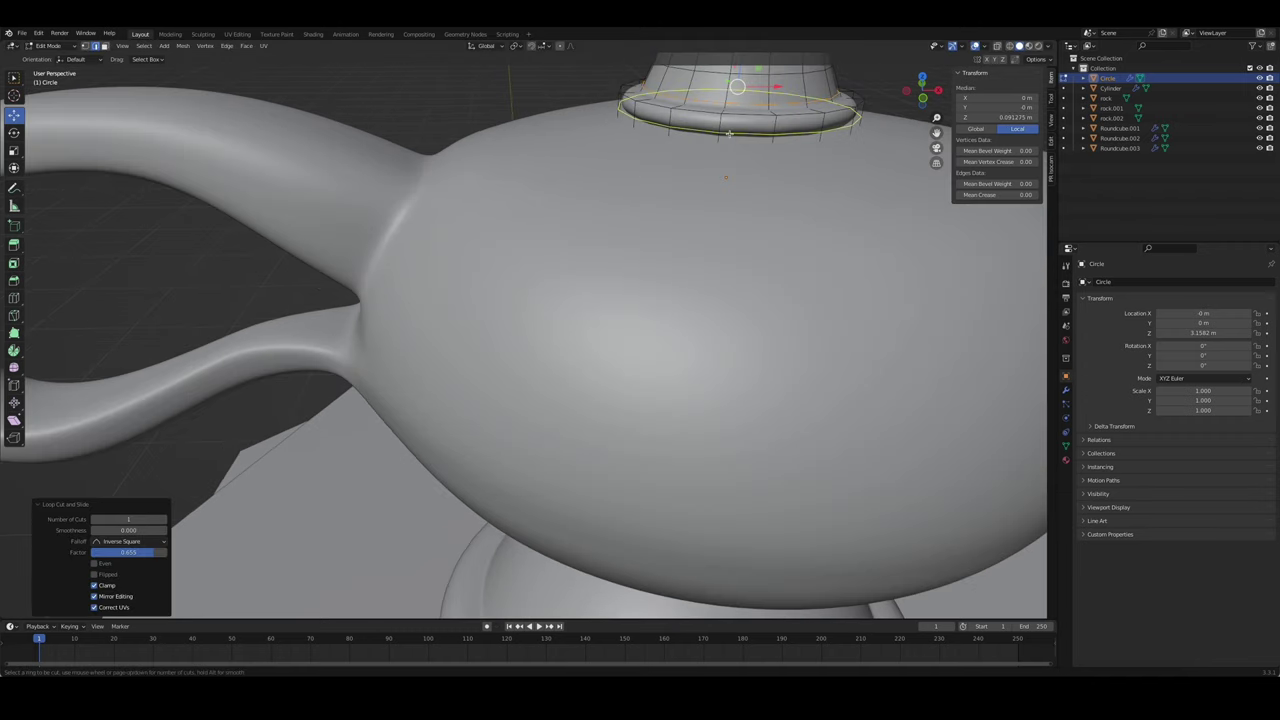
click(729, 132)
click(752, 145)
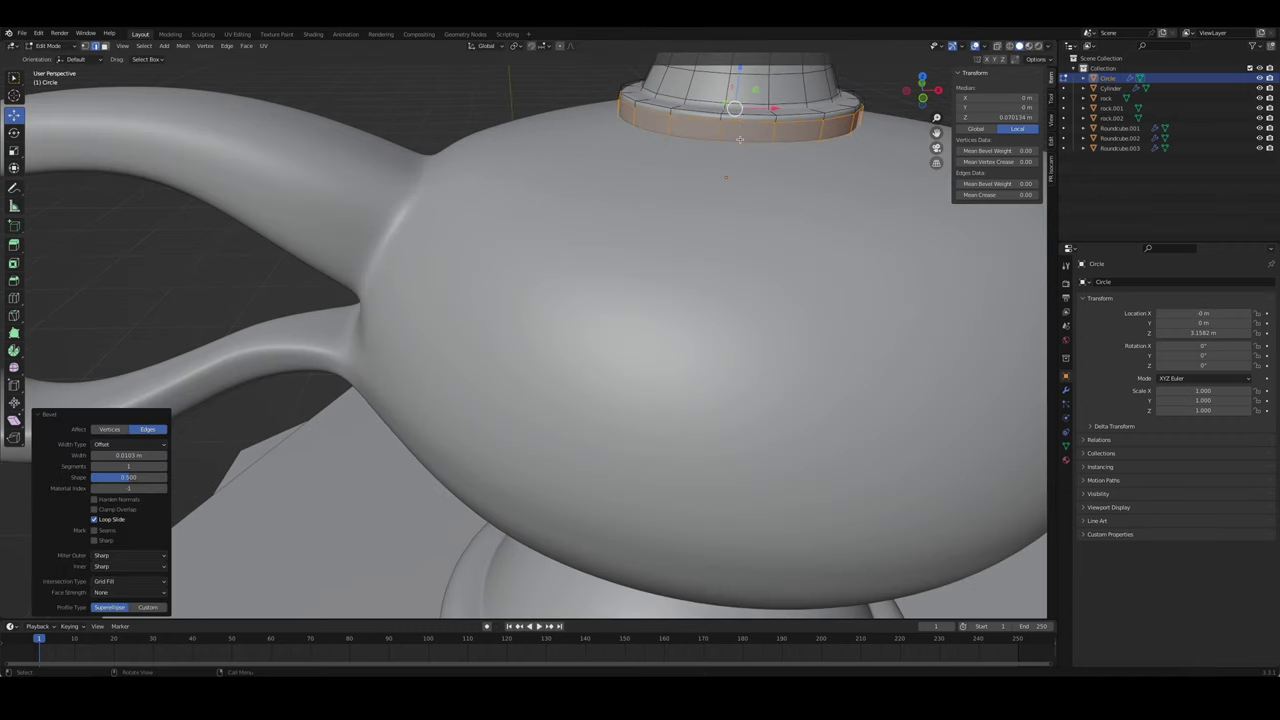
middle_drag(752, 145, 647, 196)
key(ctrl+r)
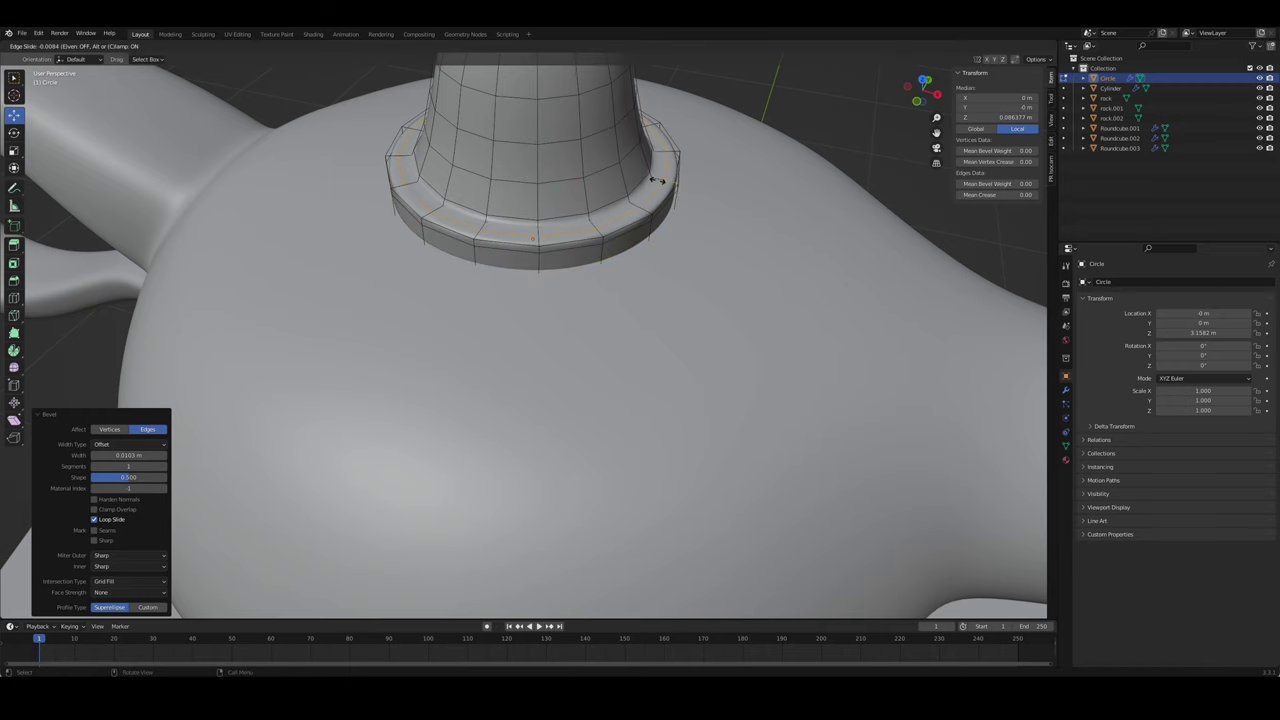
click(655, 195)
right_click(725, 192)
click(734, 193)
key(Tab)
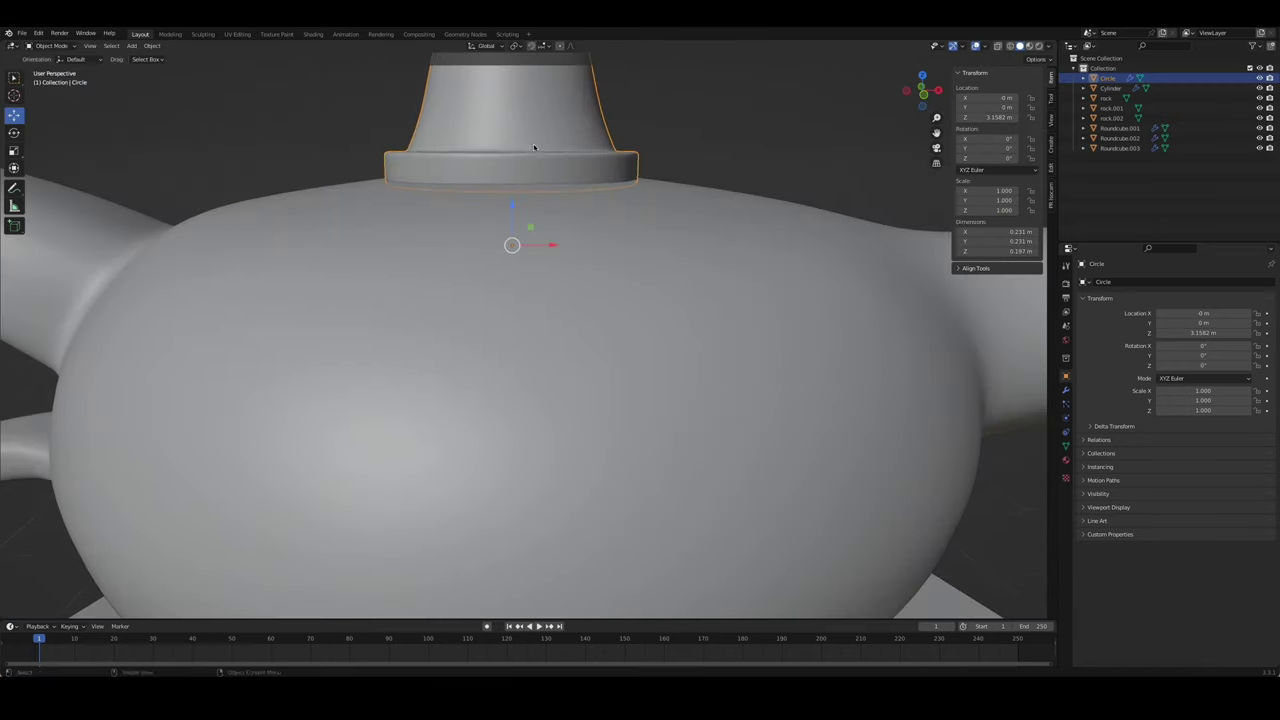
- Inspect the lid from the front in Edit Mode, cancelling an accidental scale
middle_drag(734, 193, 575, 180)
scroll(575, 180, up, 3)
key(KP_1)
scroll(538, 233, up, 3)
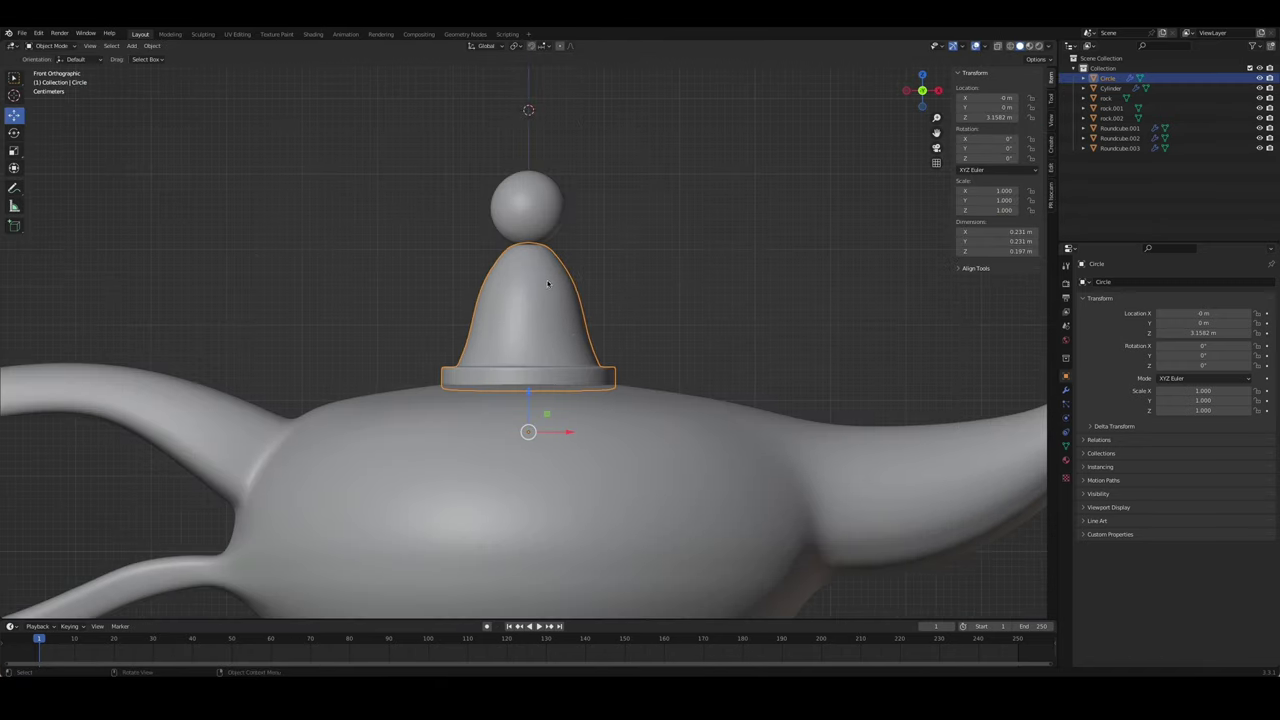
key(Tab)
shift+middle_drag(538, 233, 524, 256)
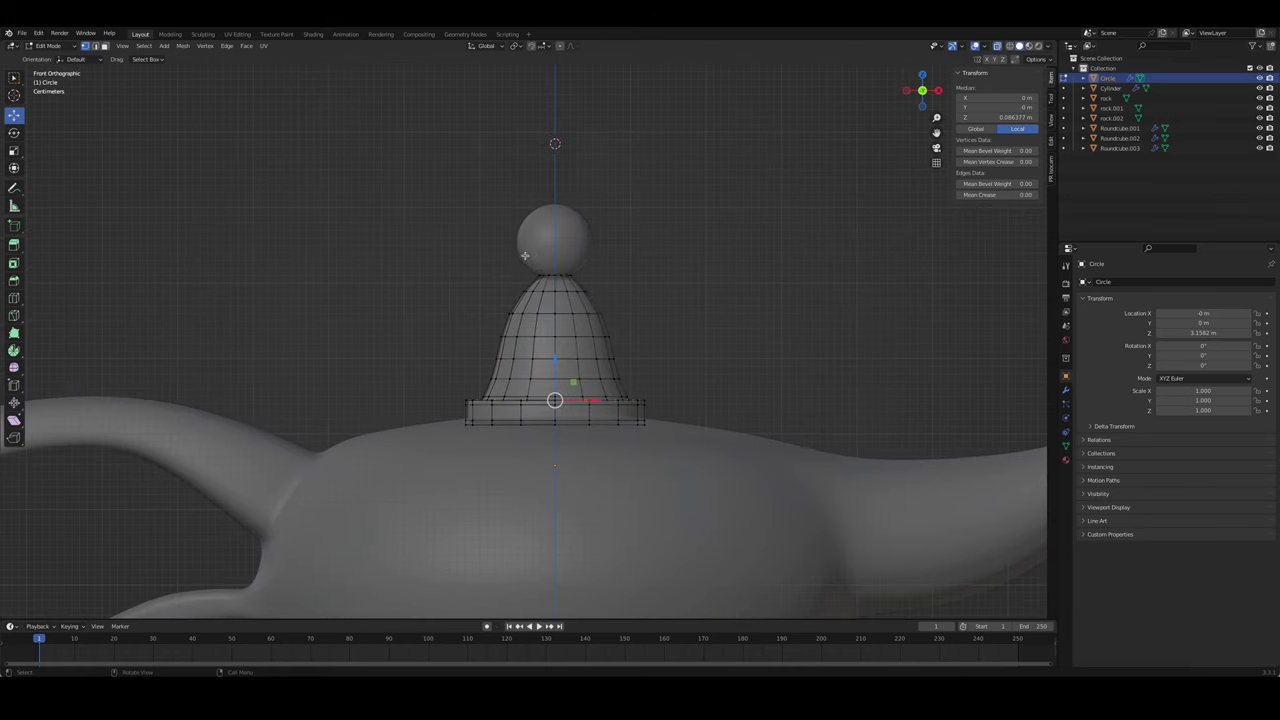
right_click(623, 269)
mouse_move(623, 269)
middle_down()
mouse_move(640, 289)
mouse_move(725, 247)
middle_up()
key(Tab)
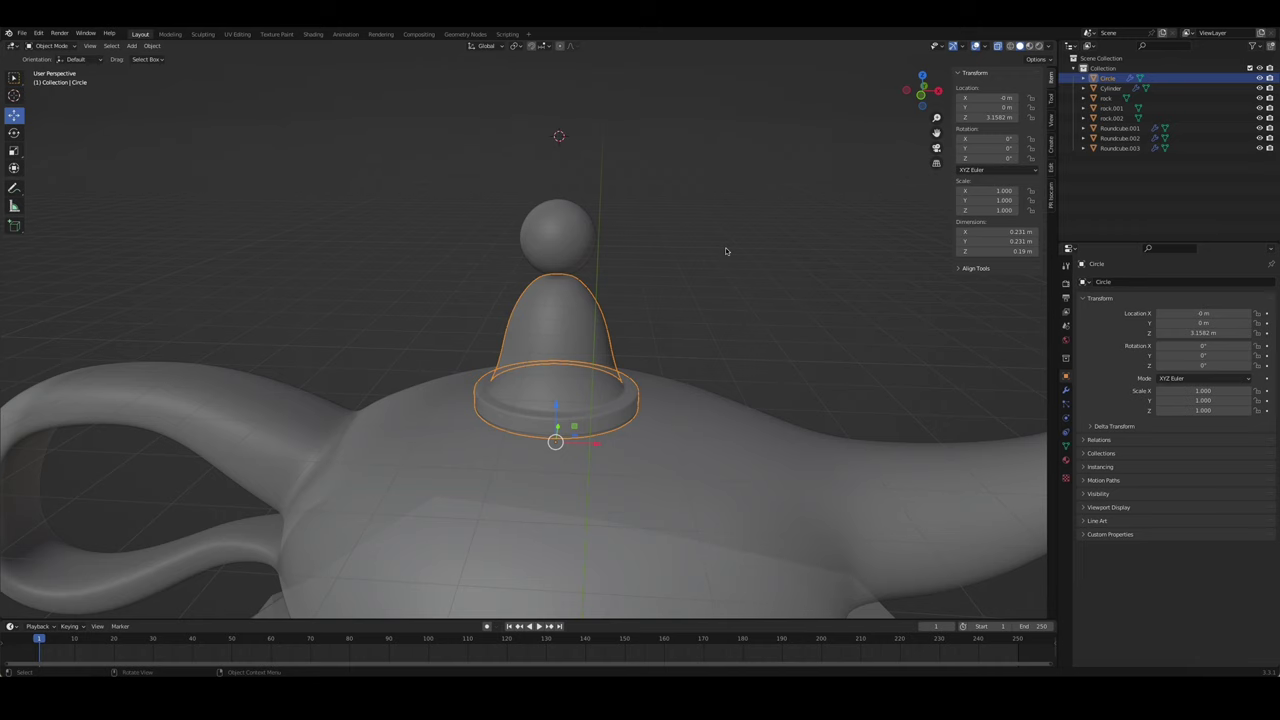
- Check the lid in wireframe, return to solid shading, and view the lamp from the front
key(z)
key(Tab)
key(Tab)
key(z)
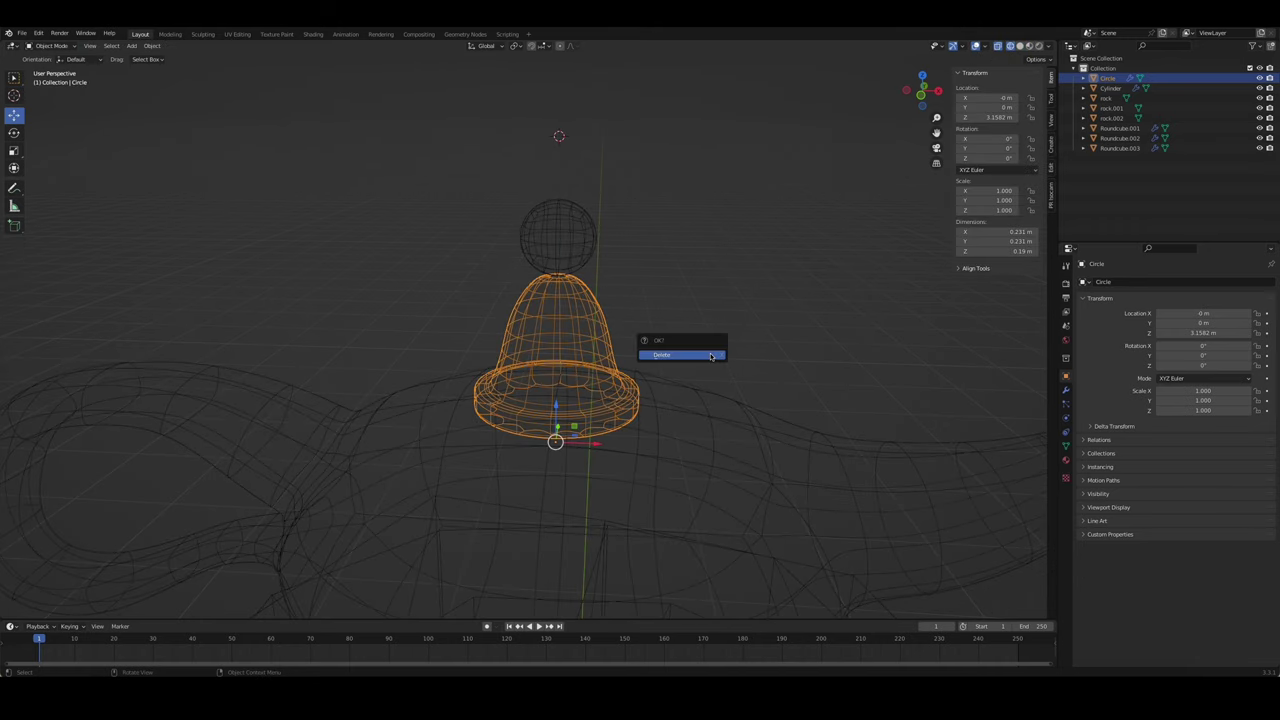
click(738, 360)
middle_drag(738, 360, 633, 324)
click(633, 324)
key(grave)
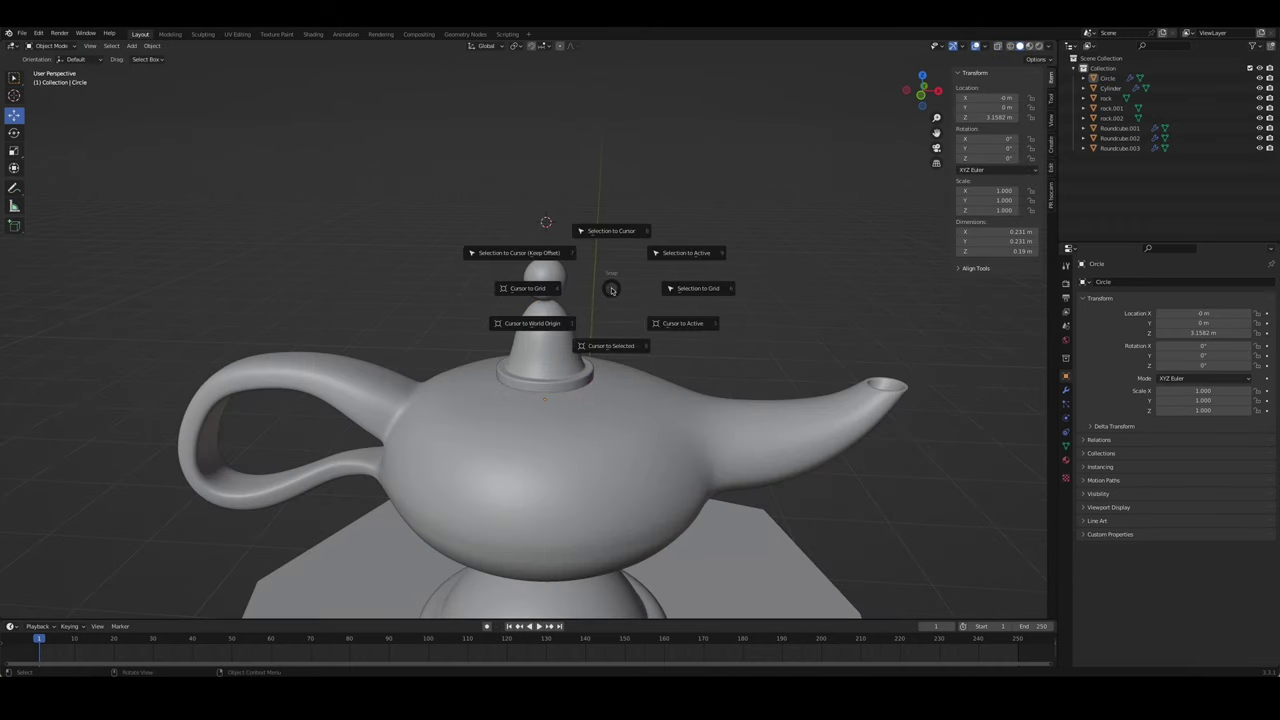
click(571, 285)
- Enlarge the lid's knob sphere and move it vertically to sit on the lid
click(548, 250)
key(Tab)
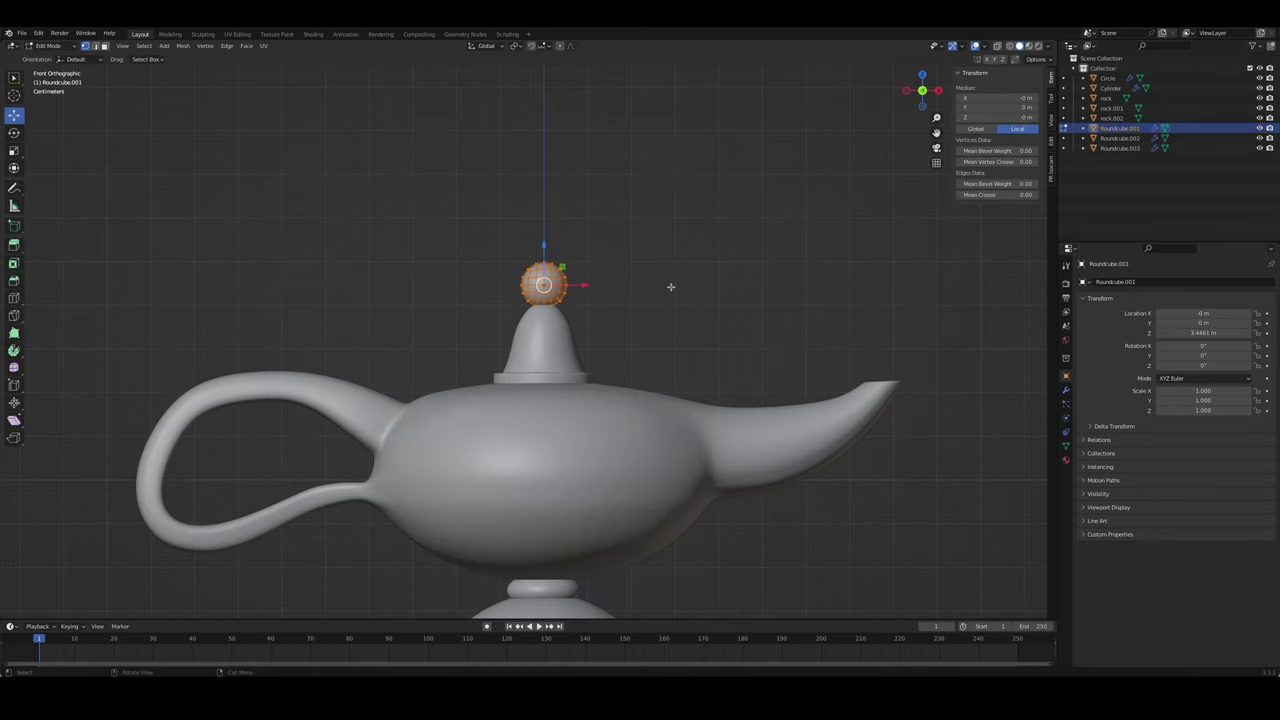
click(690, 279)
key(Tab)
key(Tab)
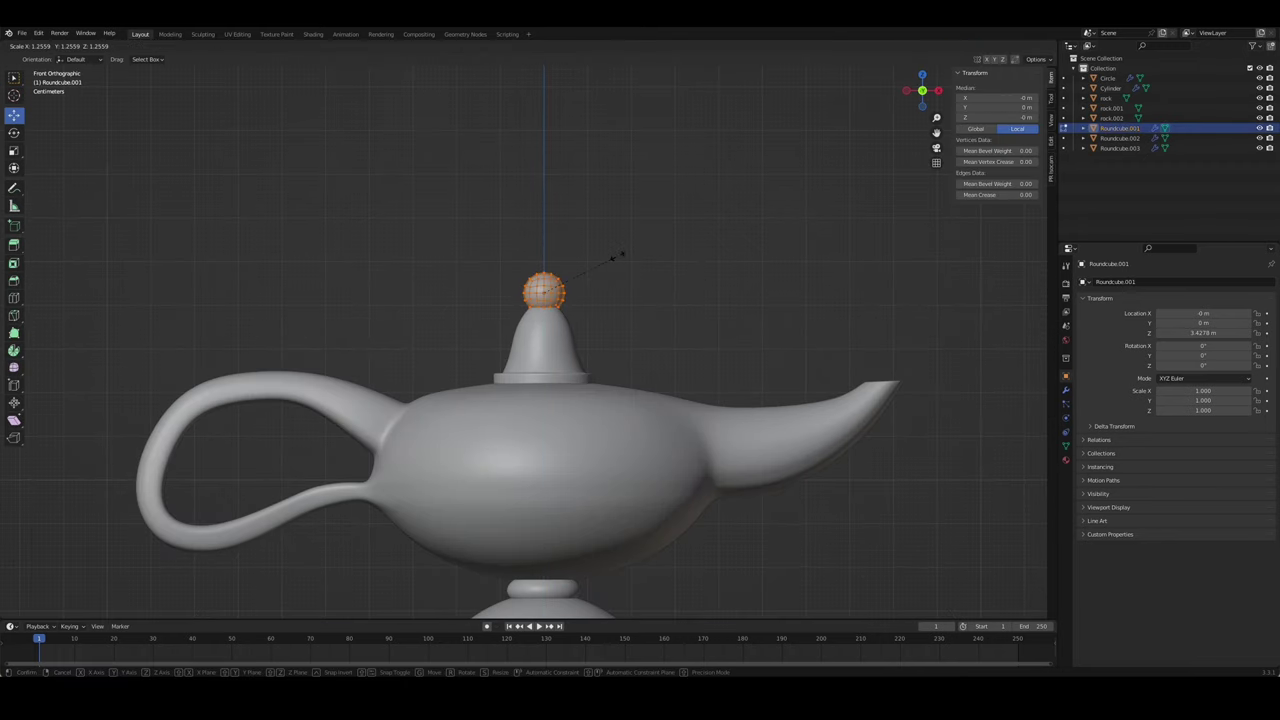
key(Tab)
key(g)
key(z)
click(546, 249)
- Select the lid cone and isolate it in local view
shift+click(575, 350)
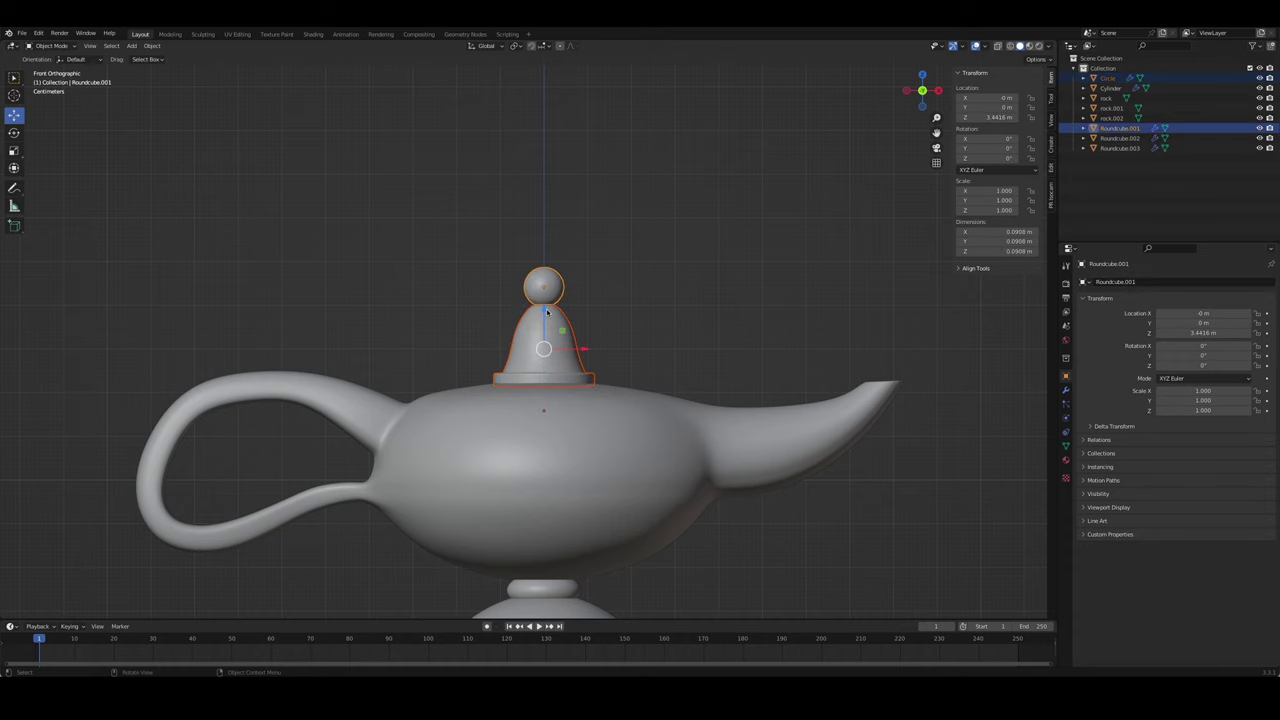
key(Tab)
key(Tab)
click(545, 320)
key(KP_Divide)
middle_drag(545, 400, 621, 480)
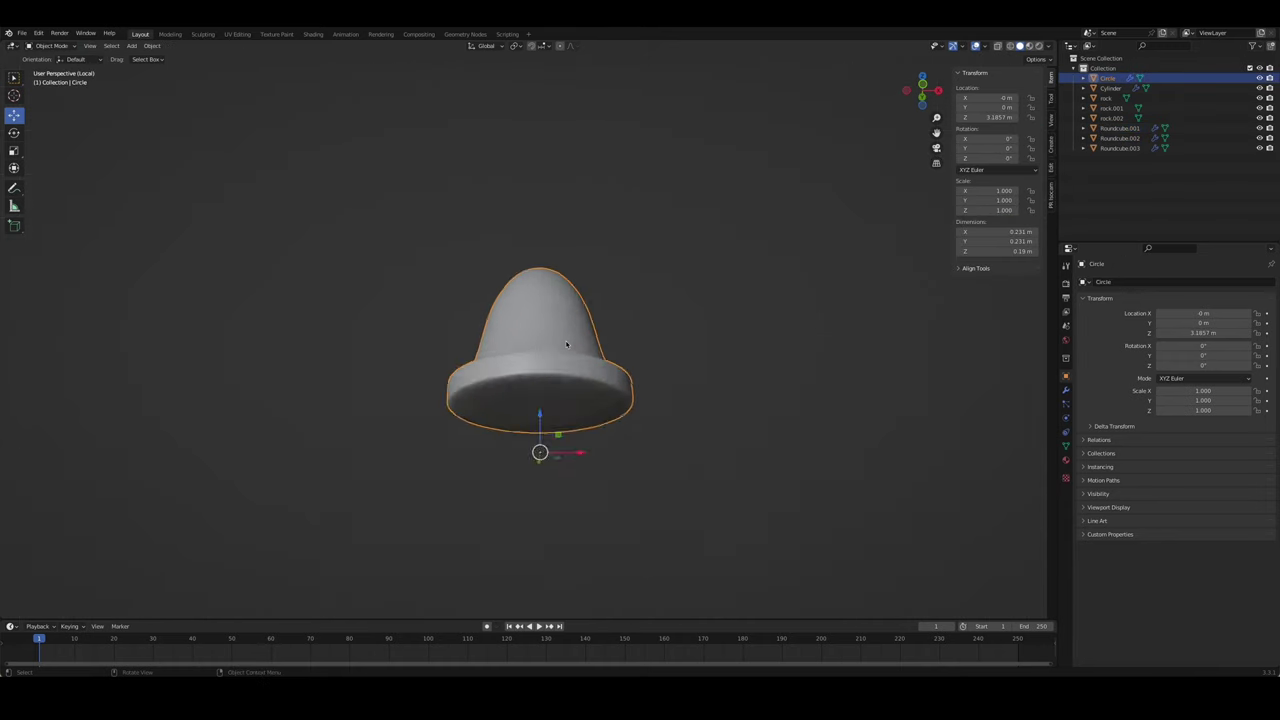
key(Tab)
- Inset the lid's bottom face
click(644, 490)
key(i)
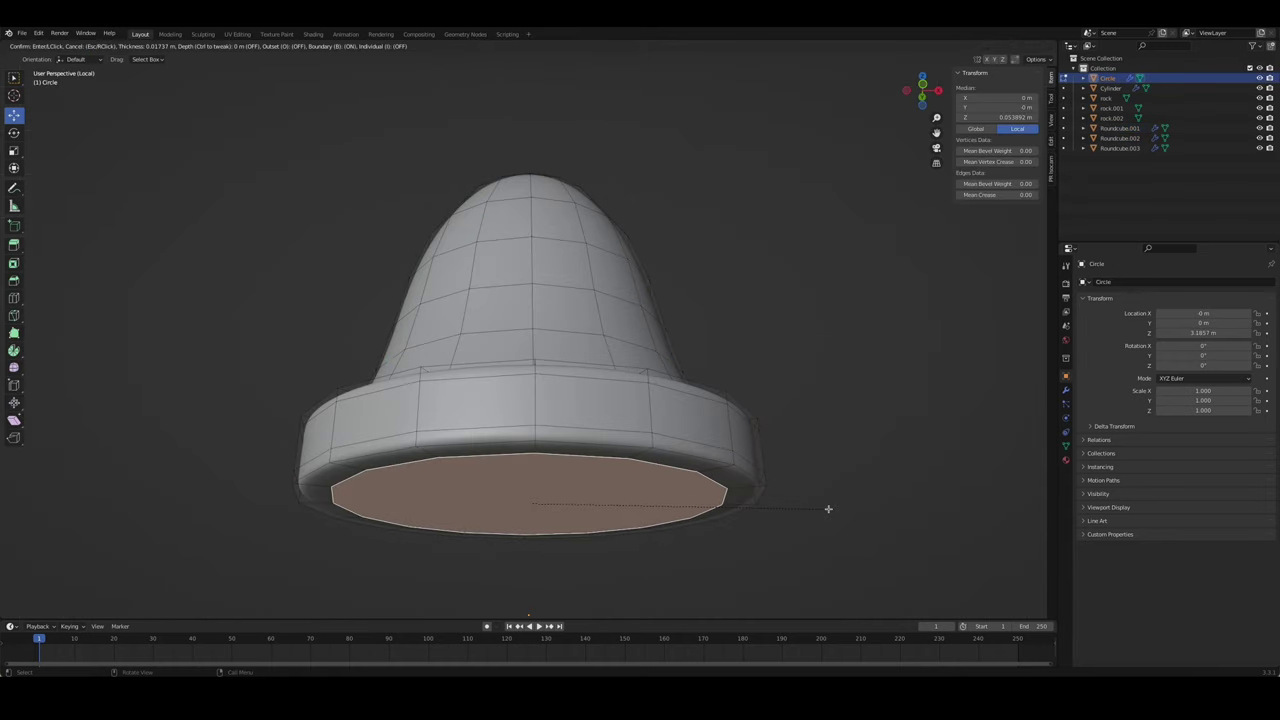
click(825, 510)
key(KP_1)
- Move the lid's bottom vertices down in X-ray, then exit local view to see the whole lamp
key(alt+z)
drag(282, 468, 768, 594)
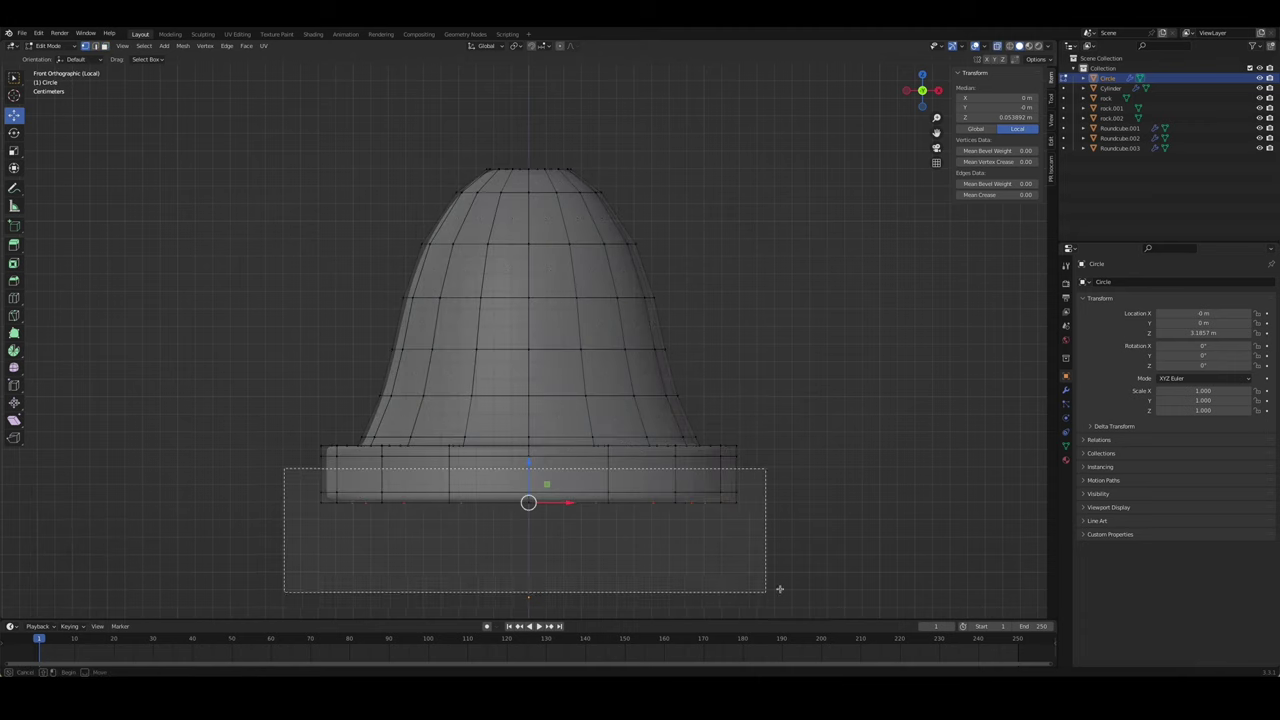
key(g)
key(z)
key(Tab)
key(KP_Divide)
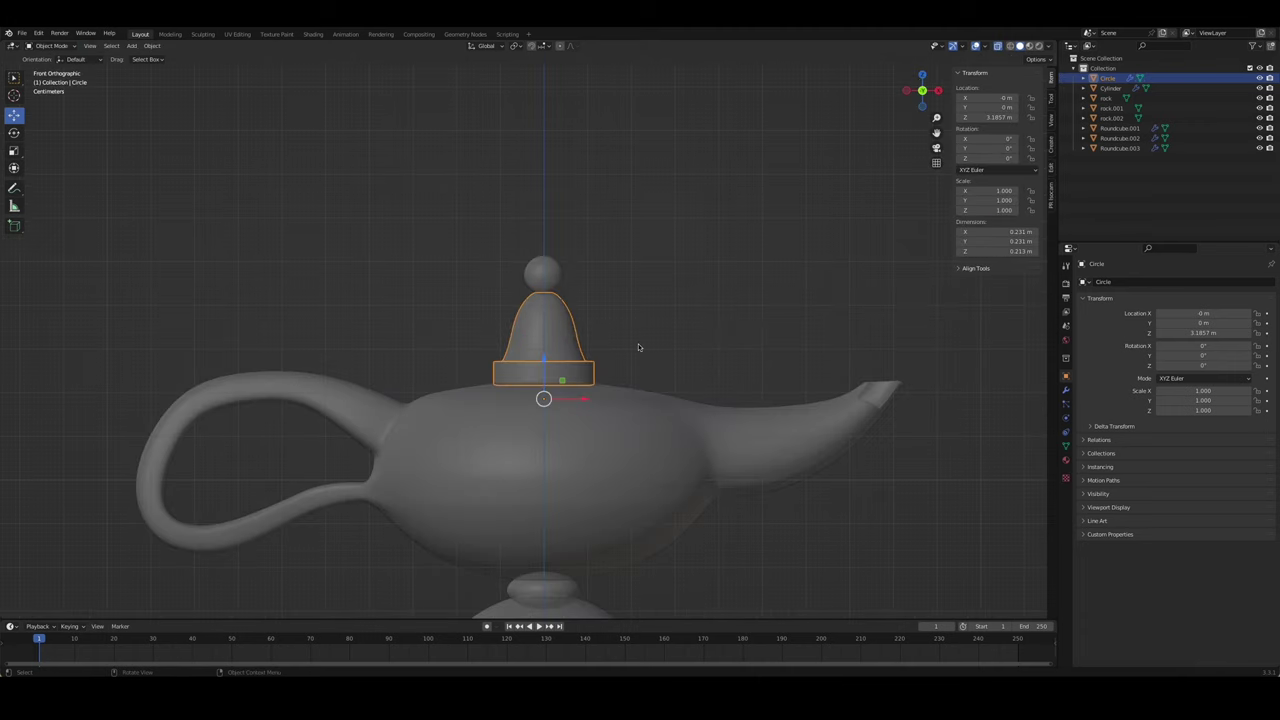
click(637, 349)
mouse_move(637, 349)
middle_down()
mouse_move(717, 354)
mouse_move(620, 378)
mouse_move(547, 373)
mouse_move(738, 406)
middle_up()
- Lower the lid knob slightly along Z
key(g)
key(z)
click(650, 308)
click(703, 357)
scroll(620, 378, down, 5)
scroll(766, 412, down, 3)
scroll(620, 357, up, 4)
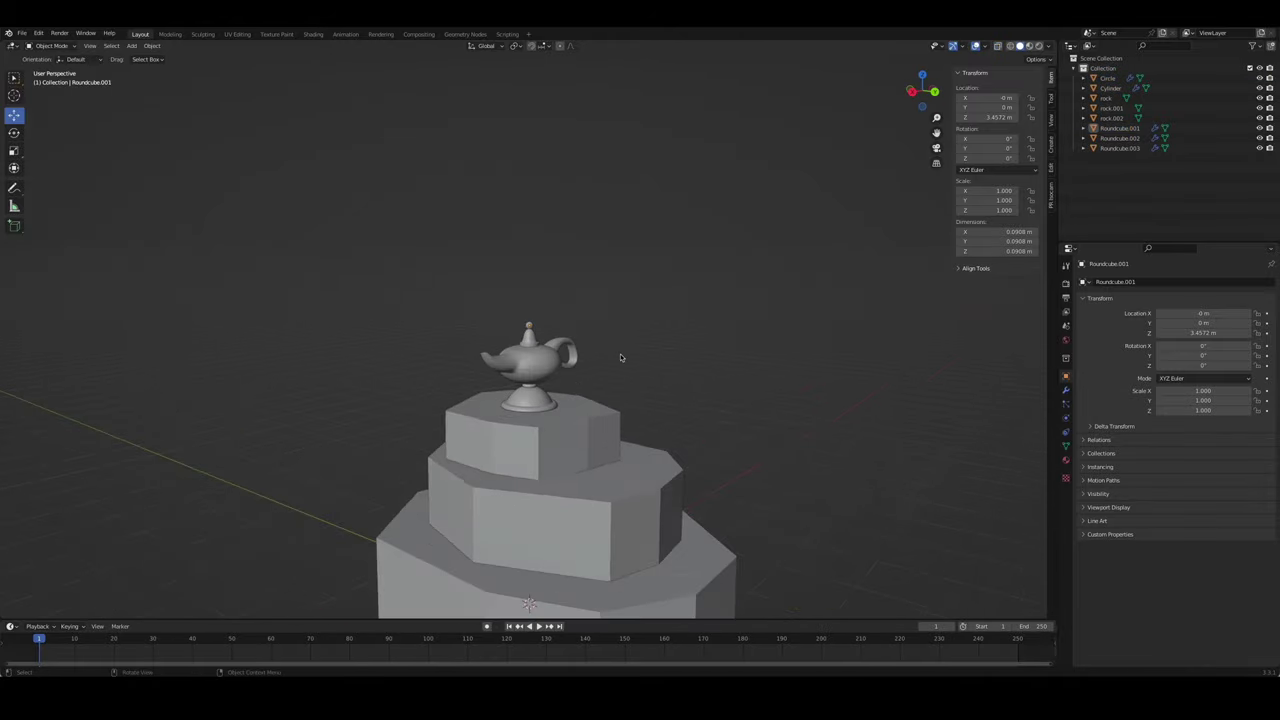
- Widen the top face of the upper pedestal block by a factor of 1.131
drag(458, 286, 590, 424)
shift+click(594, 449)
mouse_move(594, 449)
middle_down()
mouse_move(727, 393)
mouse_move(722, 465)
middle_up()
key(Tab)
click(741, 459)
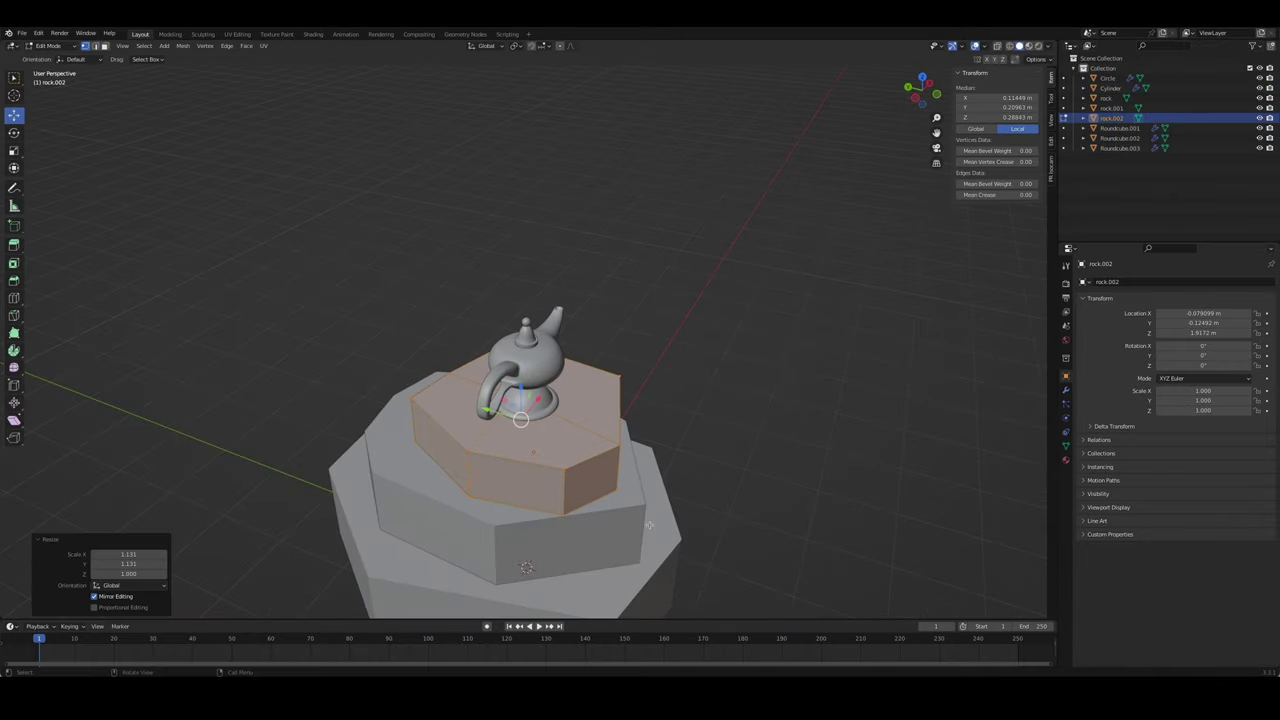
key(Tab)
click(686, 469)
middle_drag(686, 469, 851, 429)
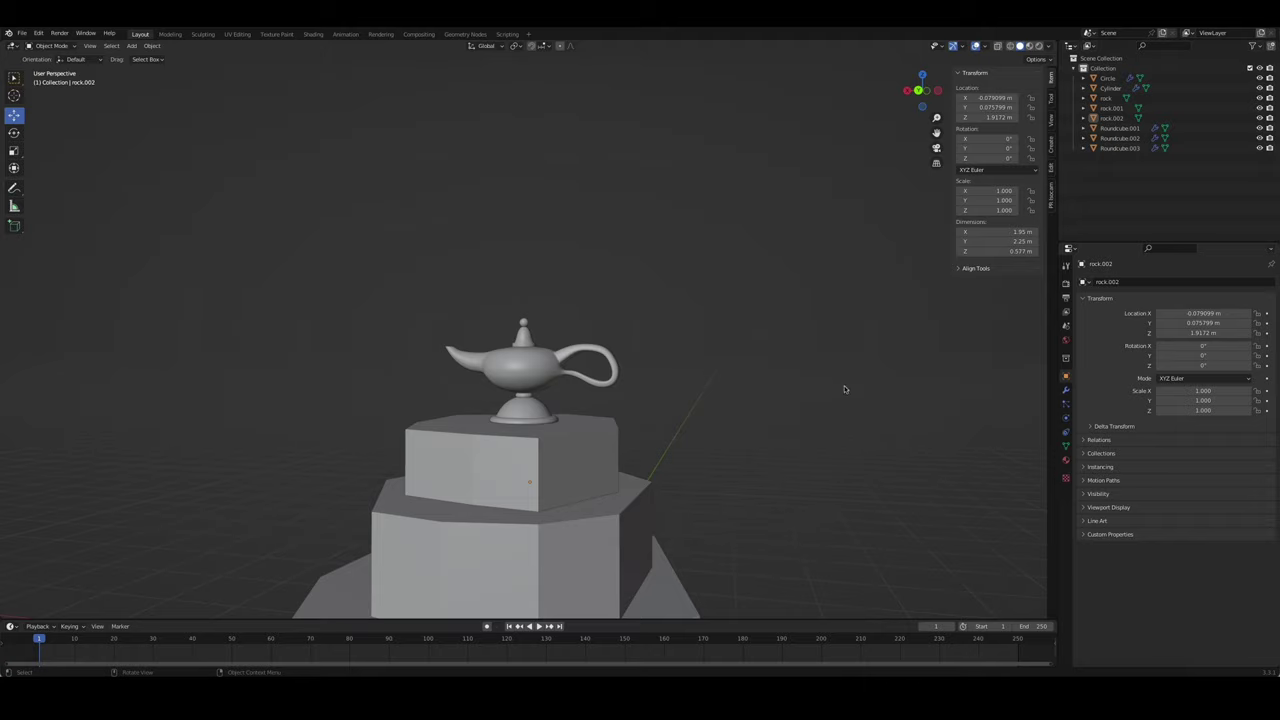
- Add a TrueIsoCam isometric camera from the IsoCam tools
click(1050, 189)
click(996, 88)
click(1066, 285)
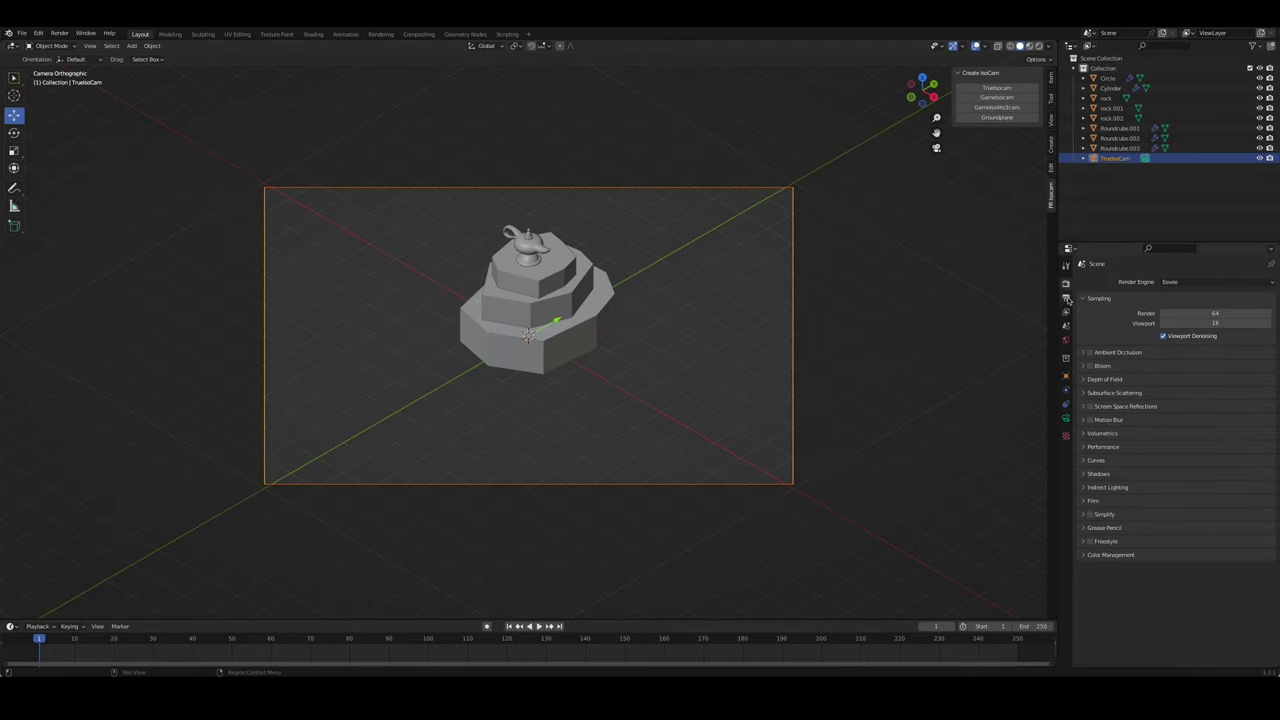
- Set the output resolution X to 1080 for a square 1080 by 1080 frame
click(1067, 299)
click(1217, 296)
text(1080)
key(Return)
- Raise the camera 2.6665 m, shift it along X, and set orthographic scale 7.623
key(g)
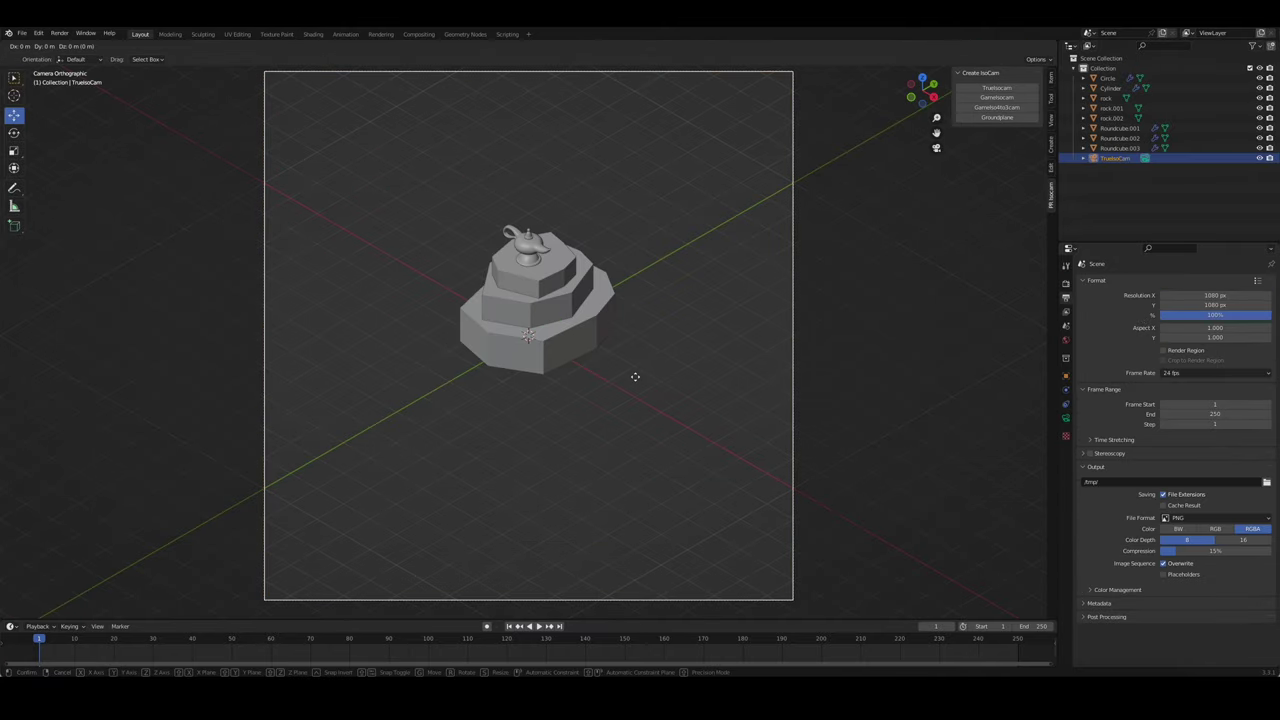
key(z)
click(672, 256)
click(1066, 418)
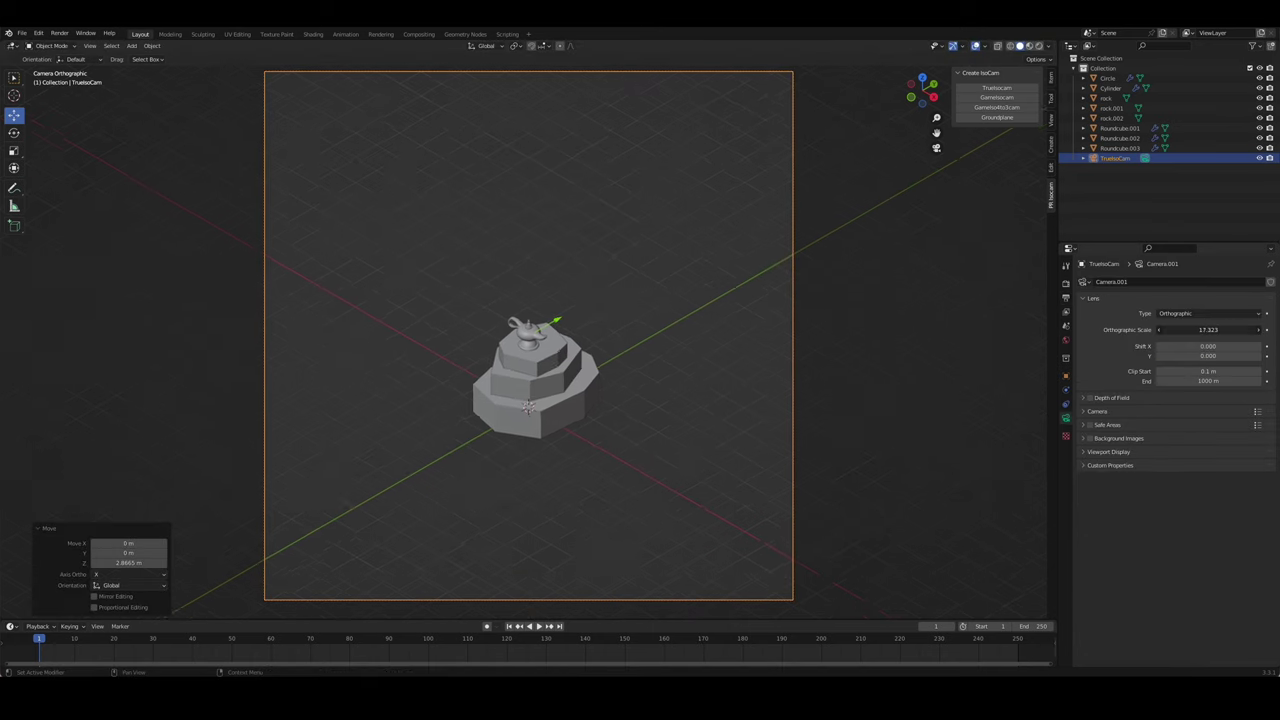
drag(1208, 330, 1180, 330)
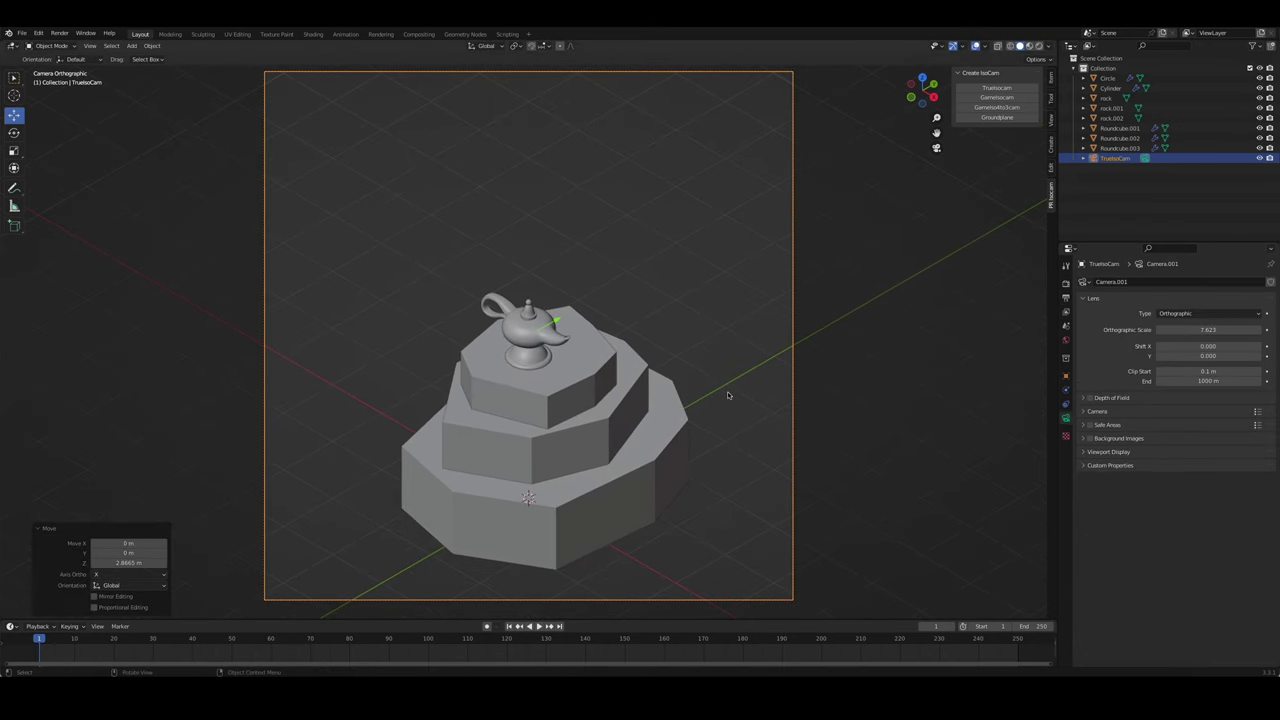
key(g)
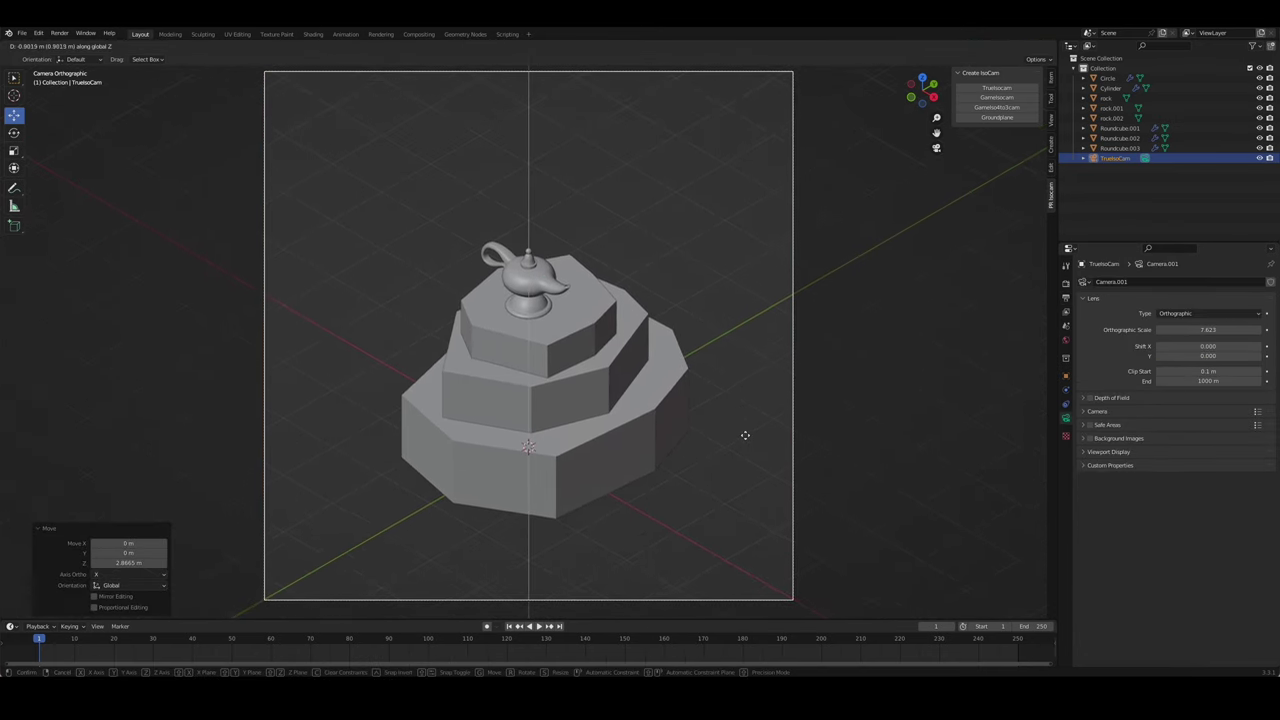
key(x)
click(749, 423)
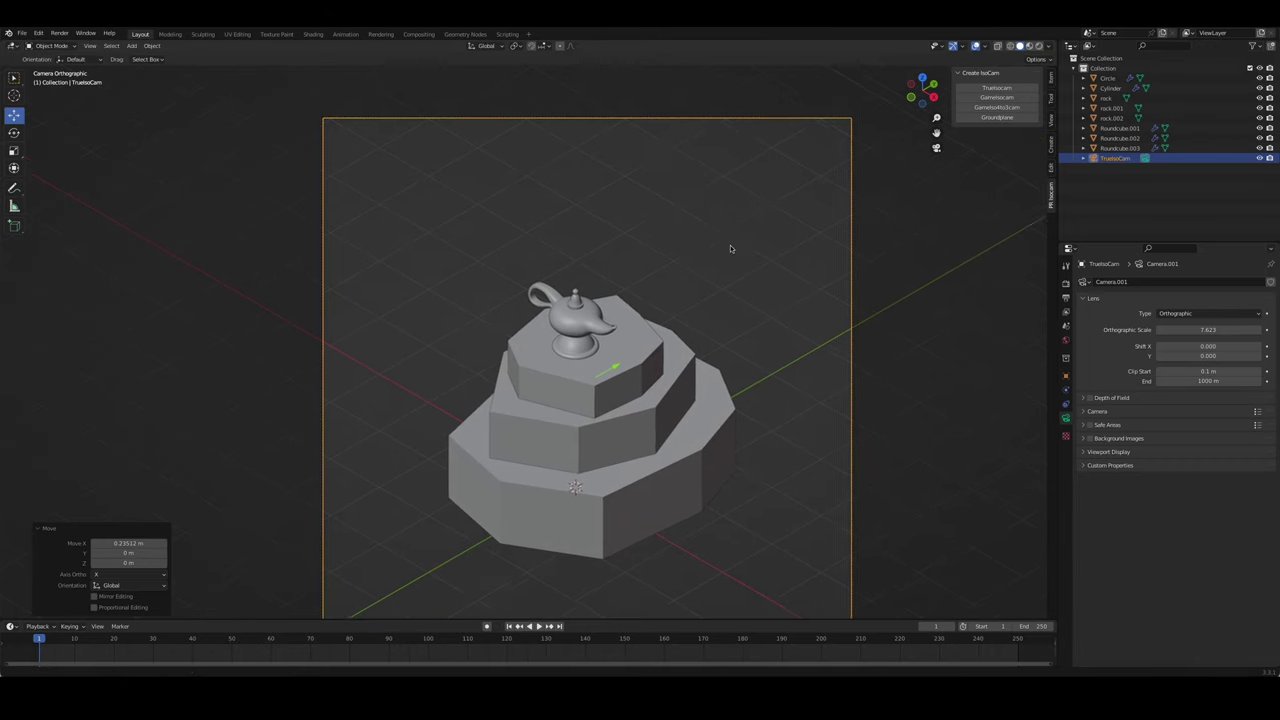
shift+middle_drag(729, 246, 707, 327)
- Select the upper pedestal tier, then box-select all the lamp's parts together
click(657, 363)
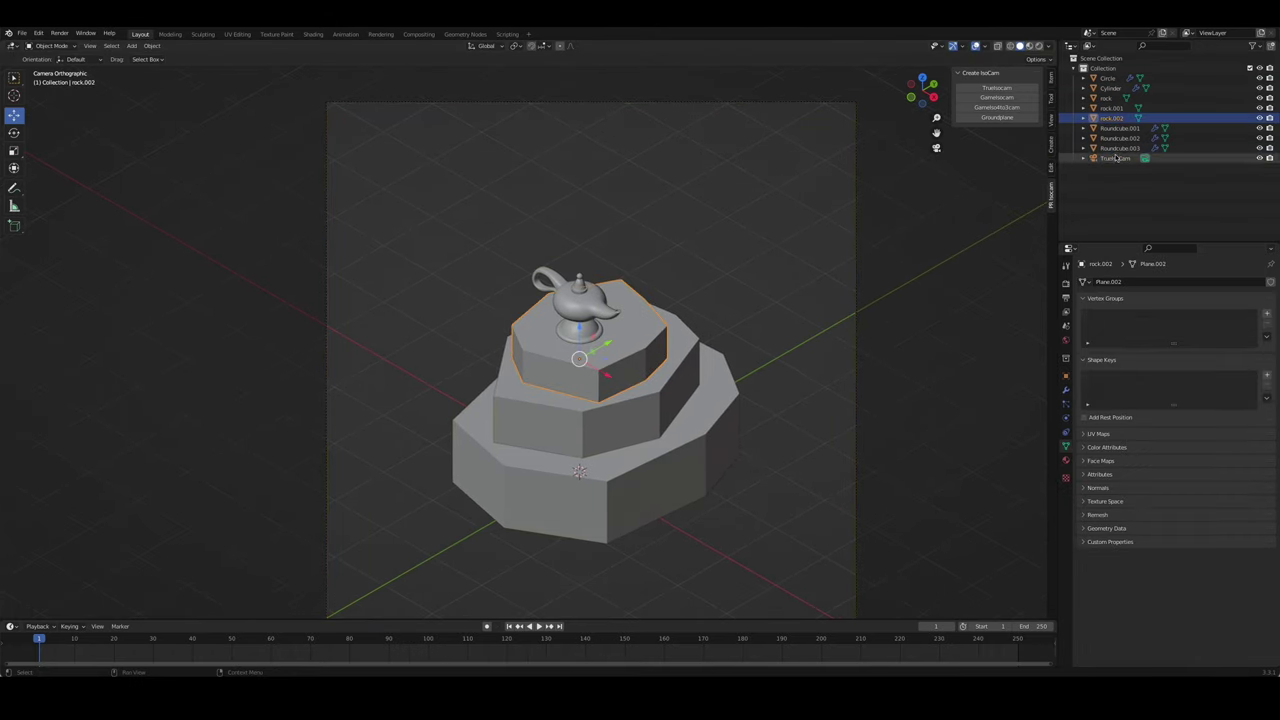
click(1254, 46)
middle_drag(592, 325, 560, 302)
scroll(560, 302, up, 5)
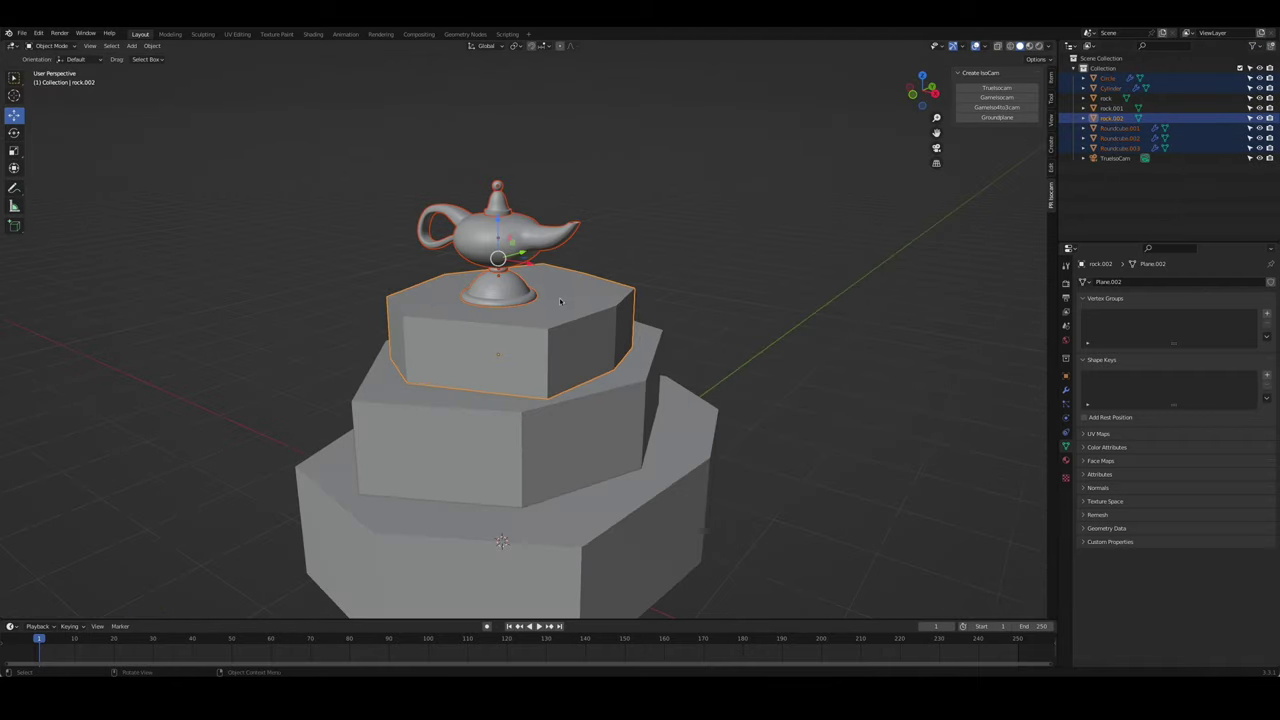
- Scale the lamp up and lower it along Z onto the pedestal
scroll(654, 280, down, 3)
key(KP_0)
key(s)
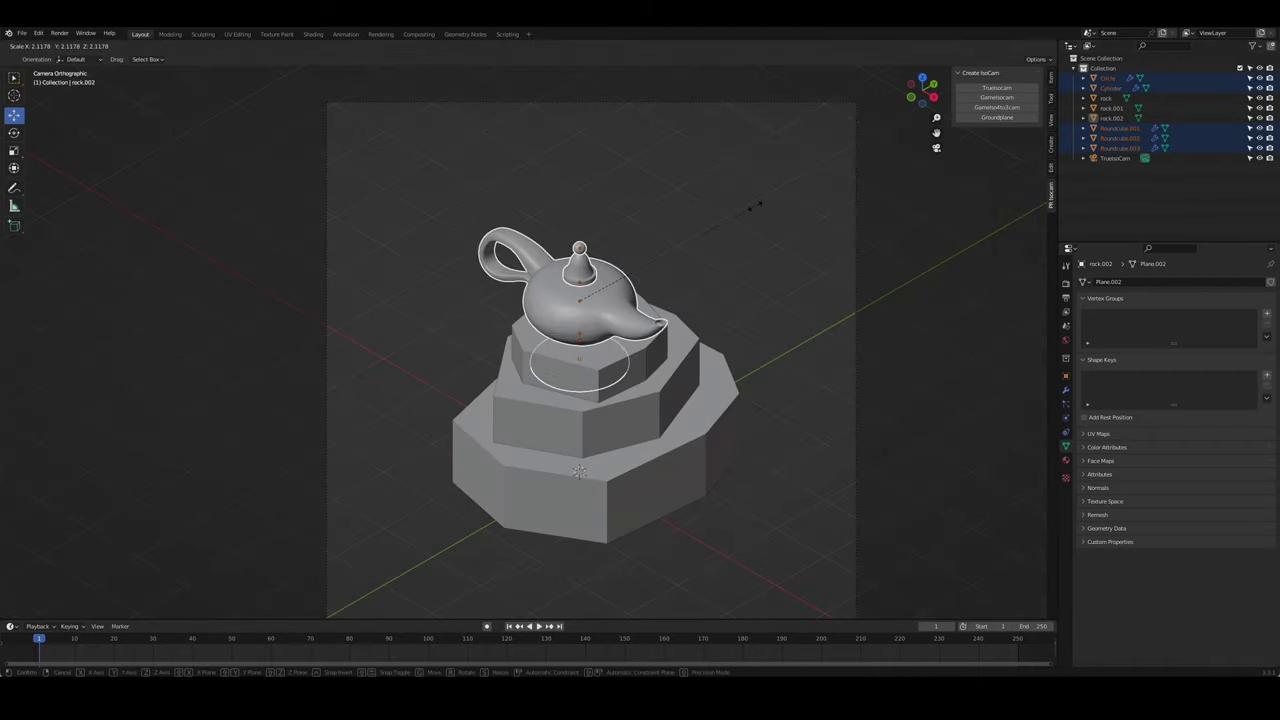
key(g)
key(z)
click(595, 238)
- Check the lamp's placement from the front, top and side views
key(KP_1)
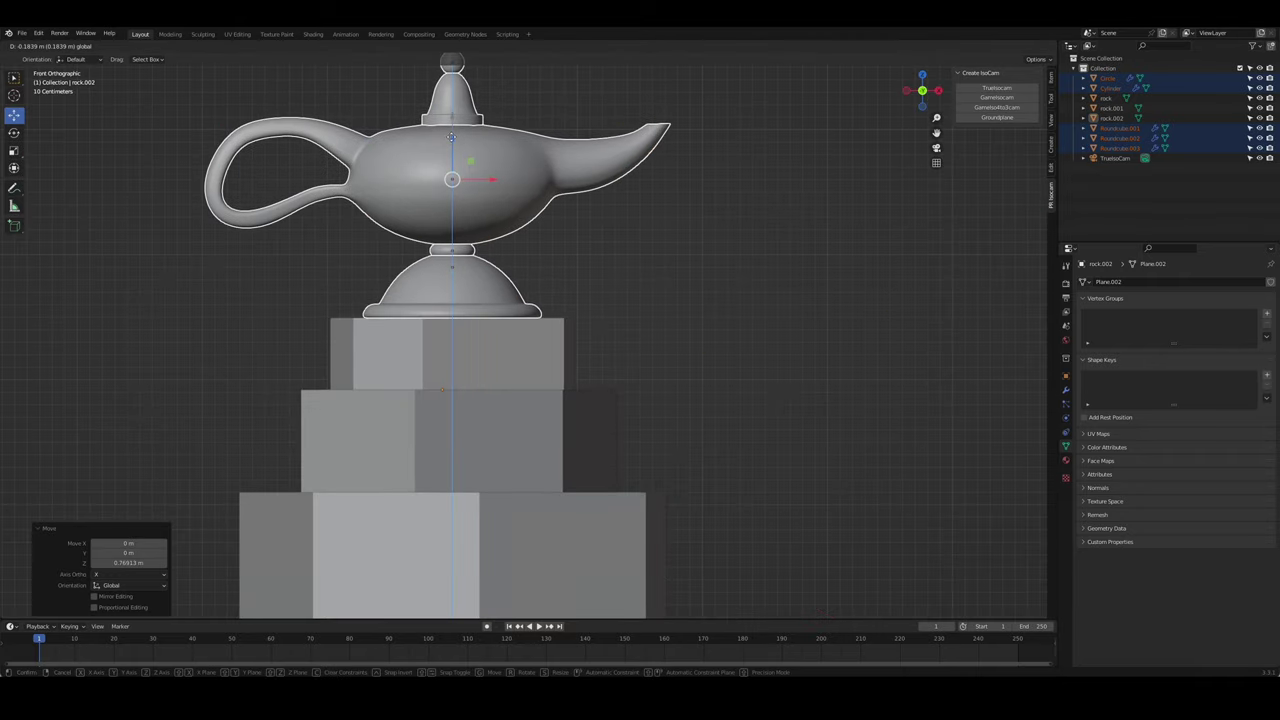
key(KP_0)
key(Tab)
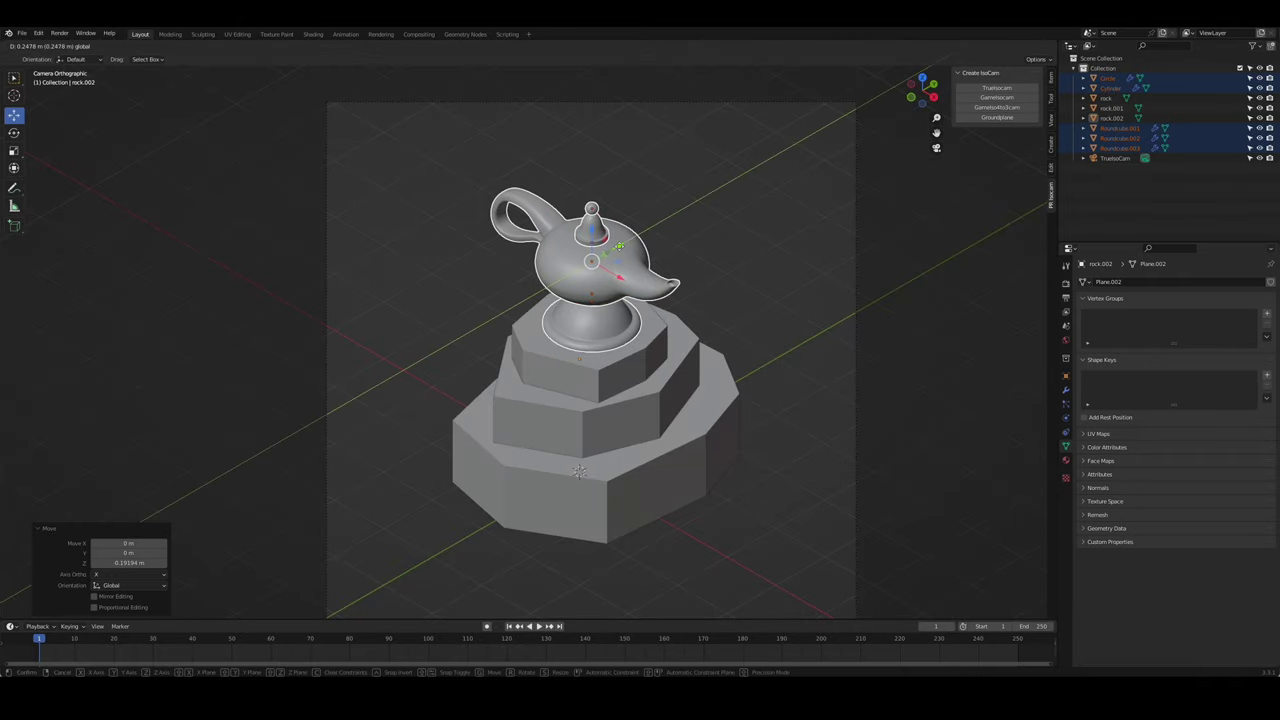
key(Tab)
key(KP_7)
key(KP_1)
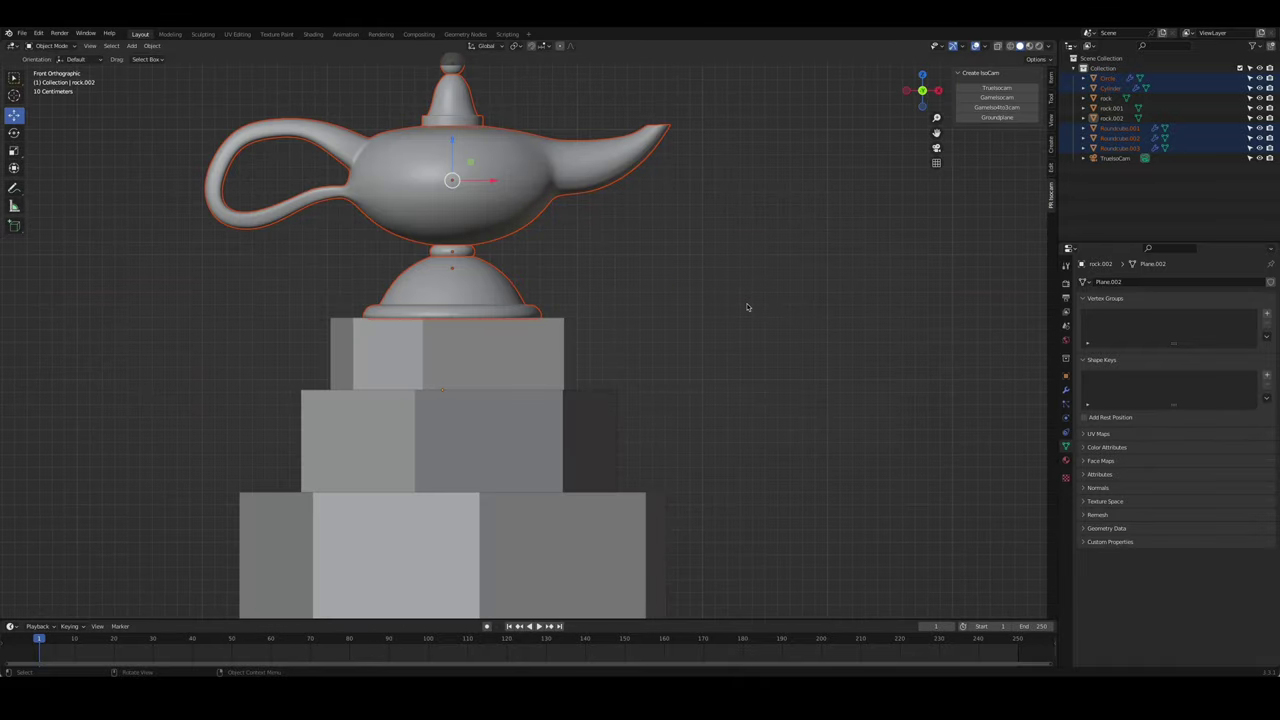
key(KP_3)
mouse_move(748, 306)
middle_down()
mouse_move(801, 331)
mouse_move(510, 383)
middle_up()
- Line up the pedestal tiers with a -0.0495 m Y offset, viewed through the camera
click(510, 383)
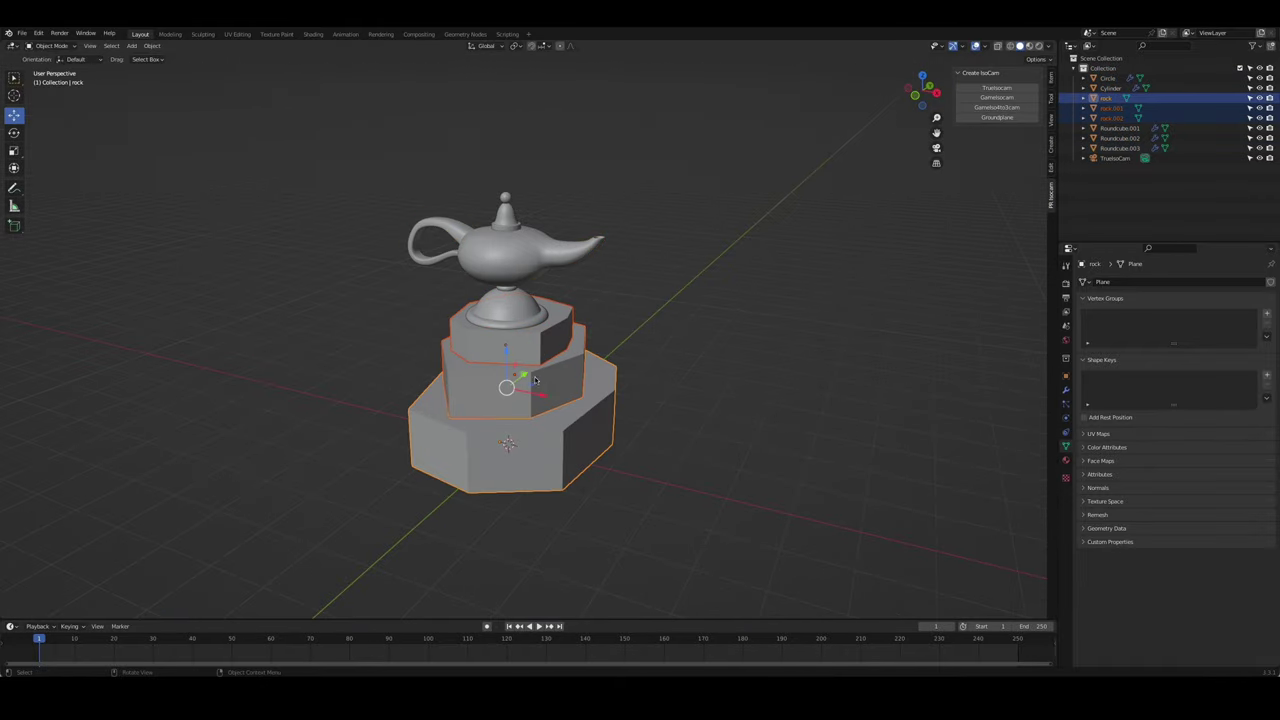
drag(535, 380, 525, 388)
middle_drag(525, 388, 800, 463)
key(g)
key(y)
click(638, 413)
key(KP_0)
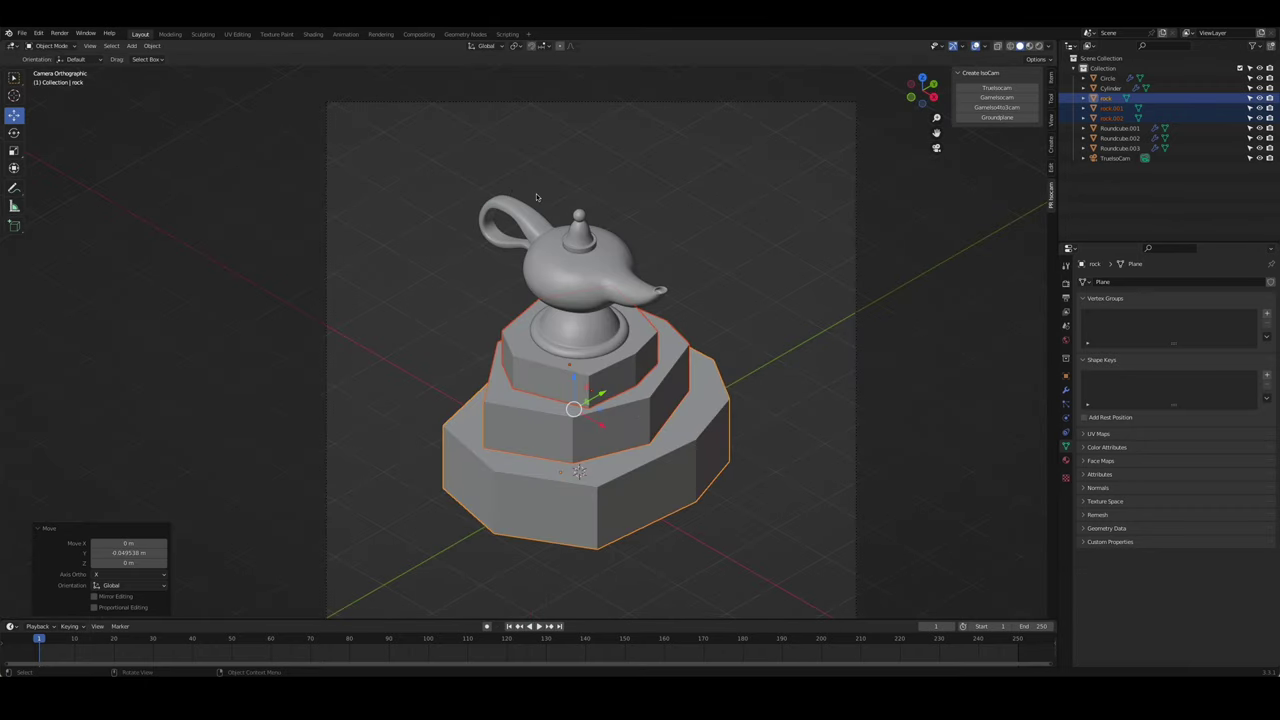
key(alt+a)
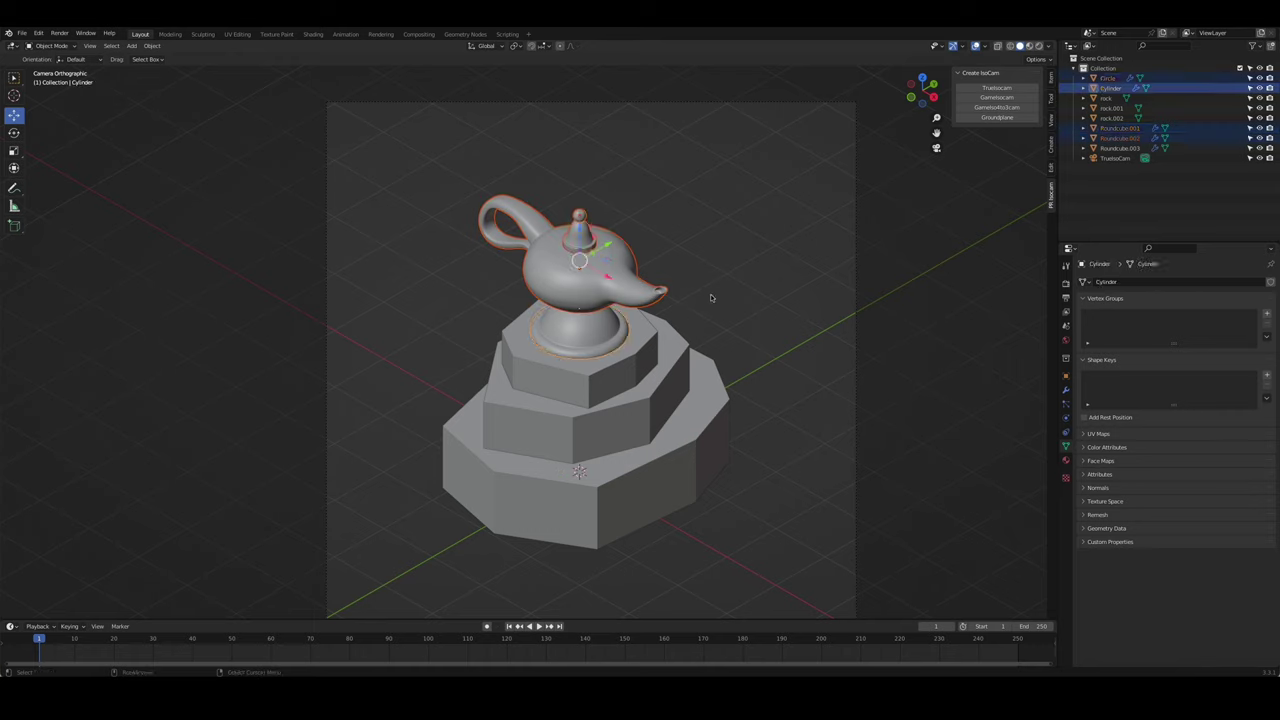
- Rotate the lamp 30° about the vertical axis
key(r)
key(z)
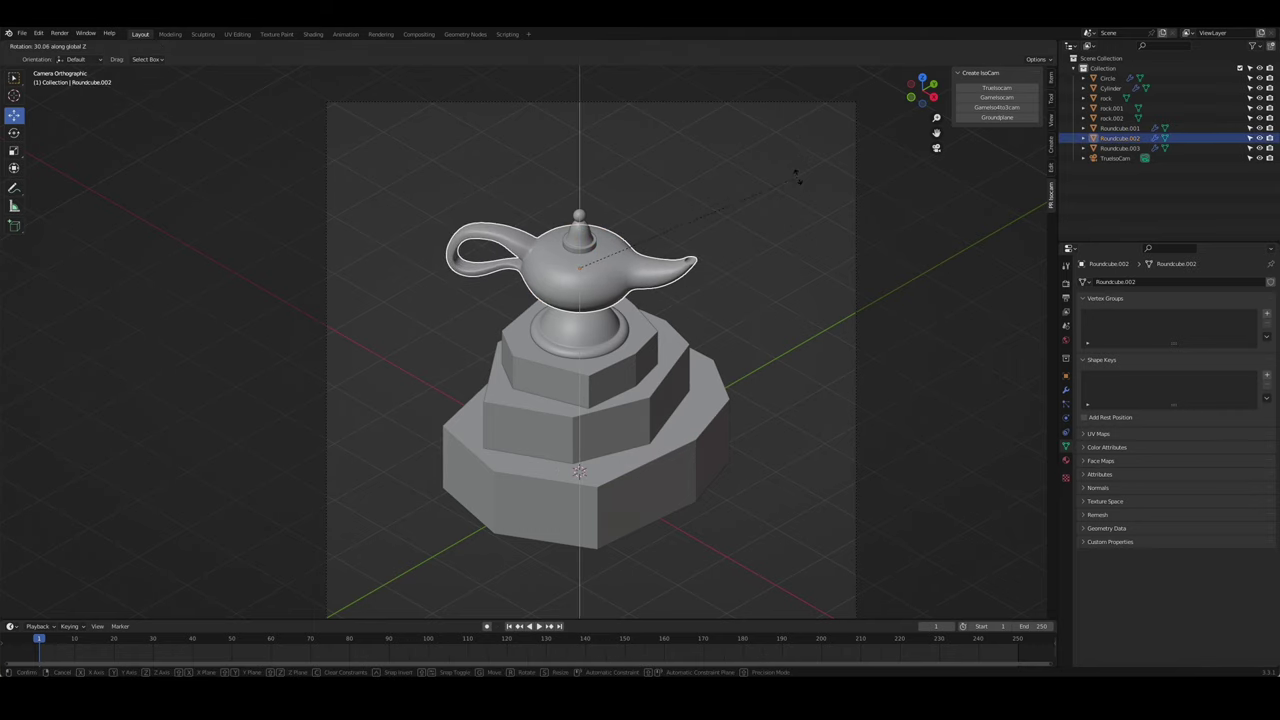
click(782, 248)
key(alt+a)
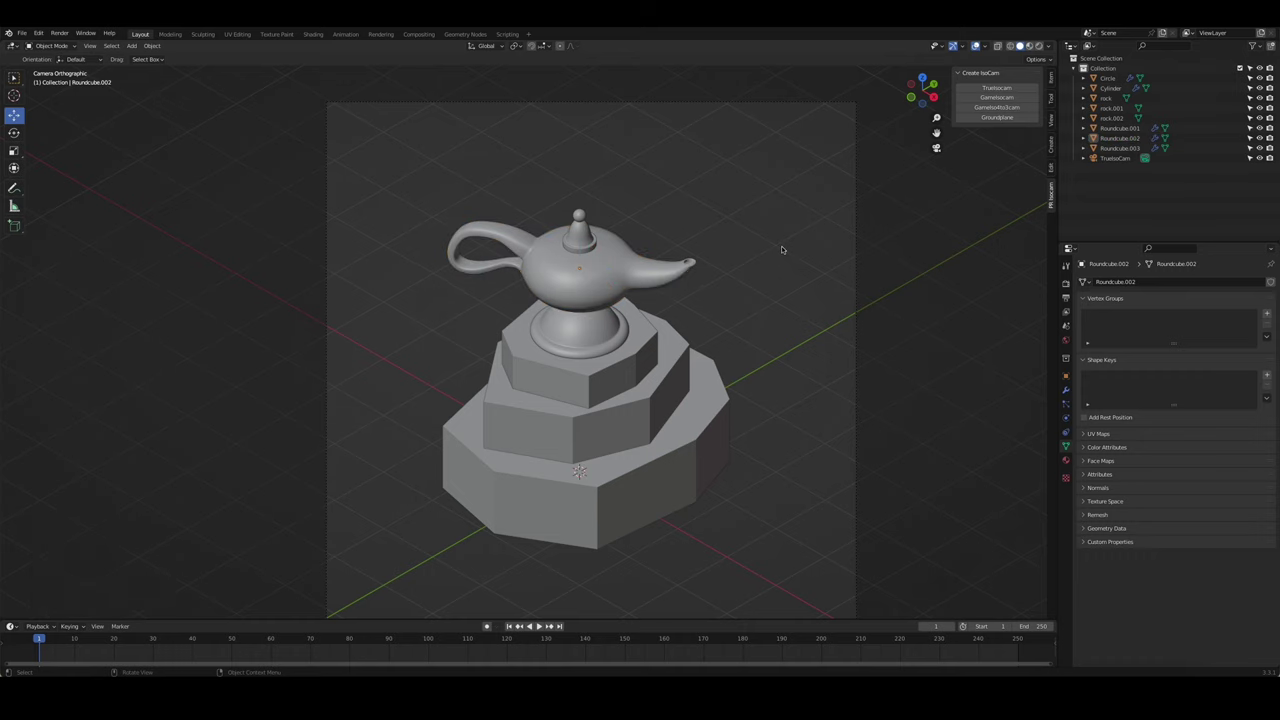
- Select the lamp lid and enlarge it by a factor of 1.620
scroll(620, 229, up, 3)
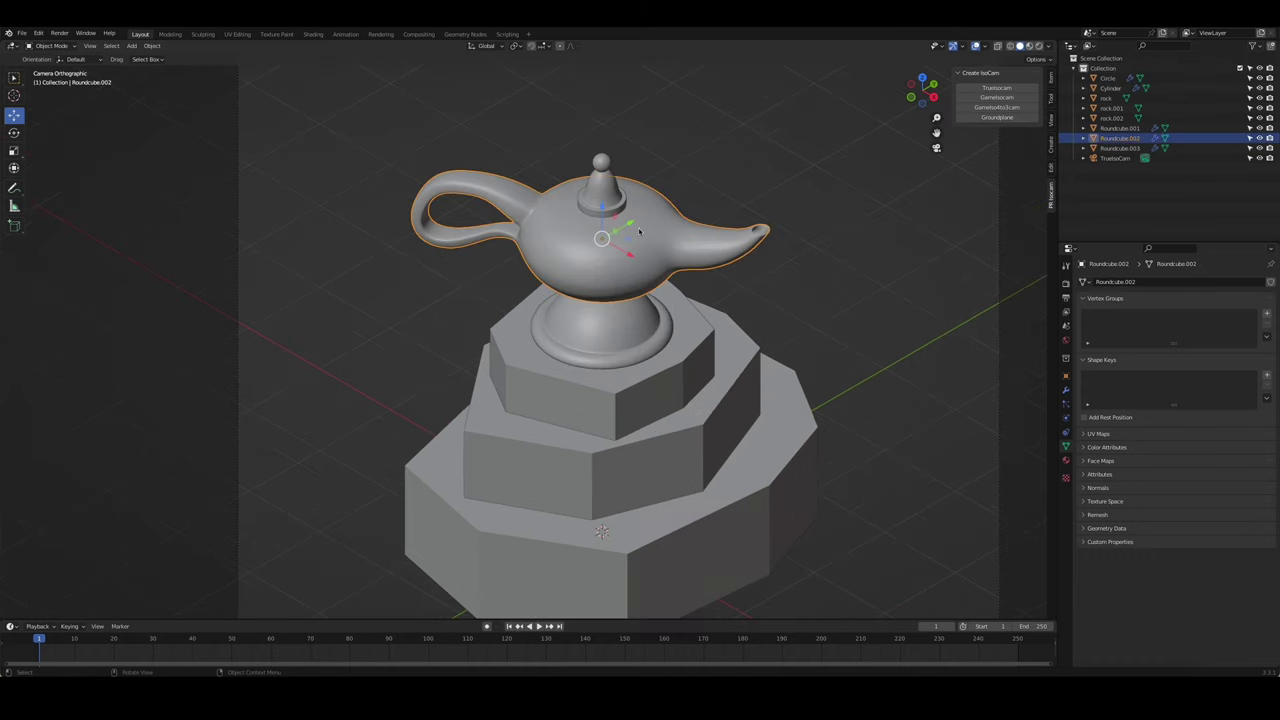
alt+click(605, 290)
click(627, 320)
click(608, 196)
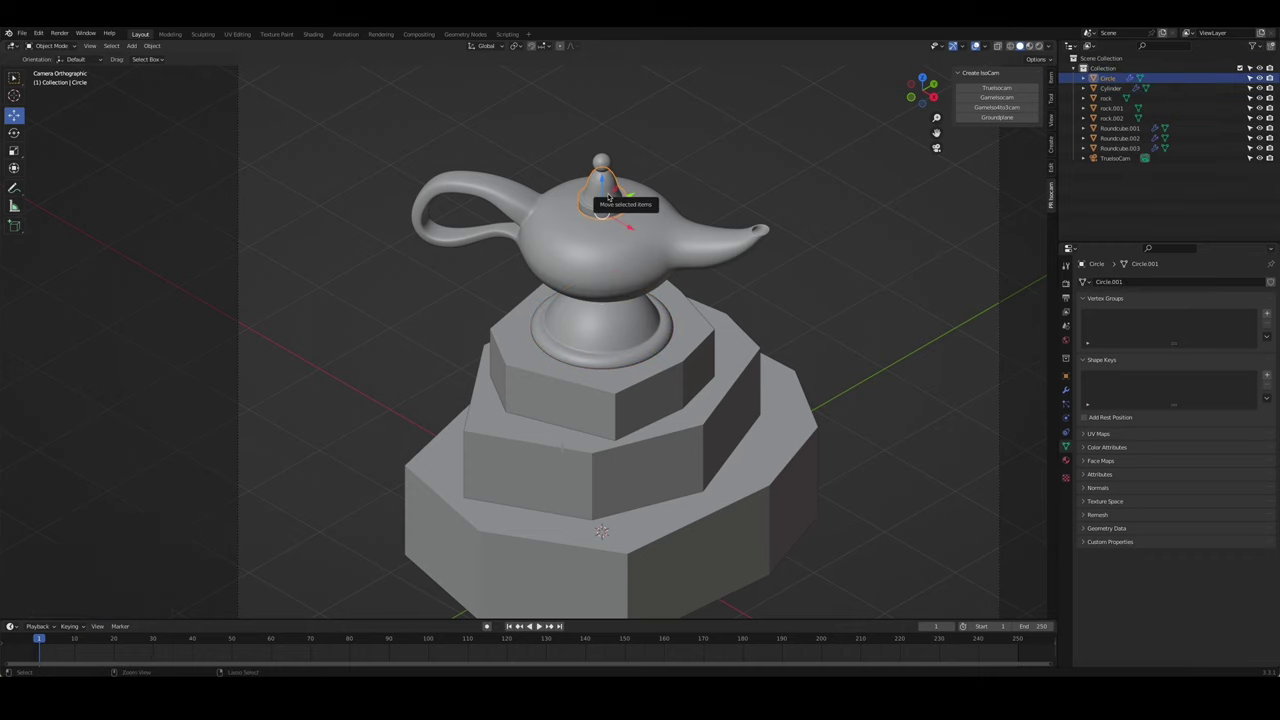
click(645, 168)
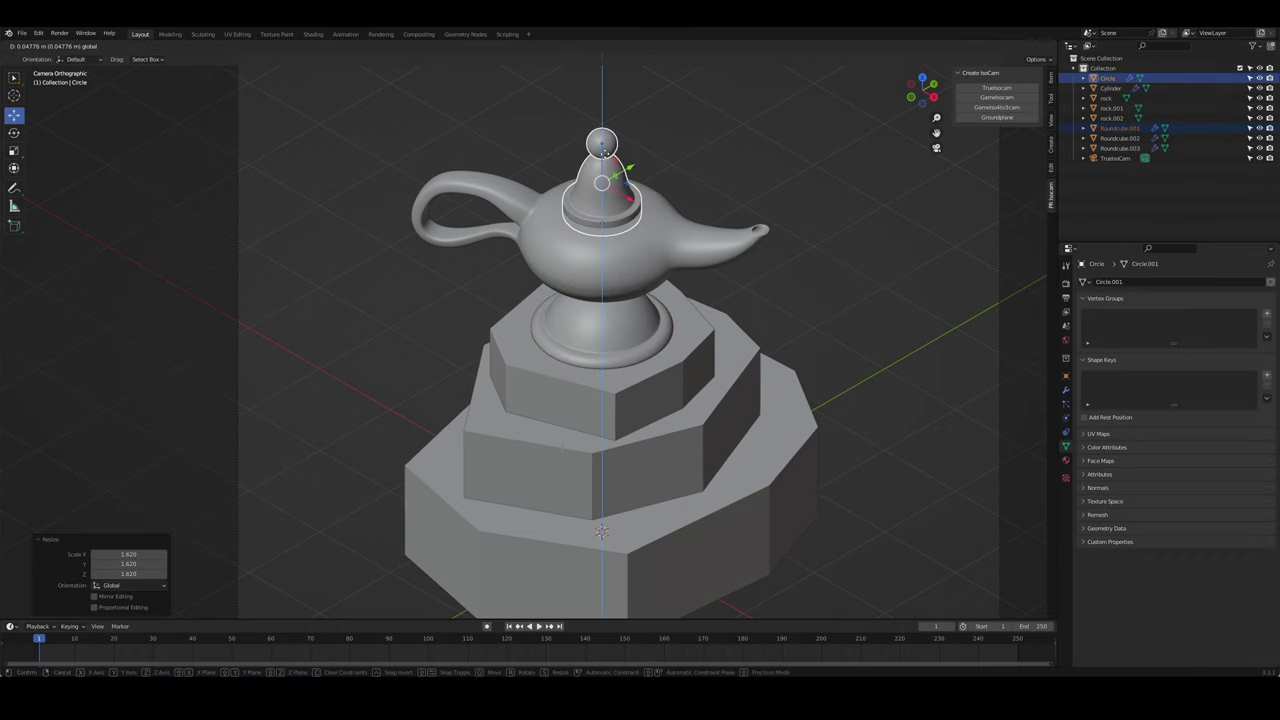
click(647, 165)
- Inspect the lid-top sphere's transform values, then reselect the lamp body in camera view
middle_drag(788, 240, 560, 200)
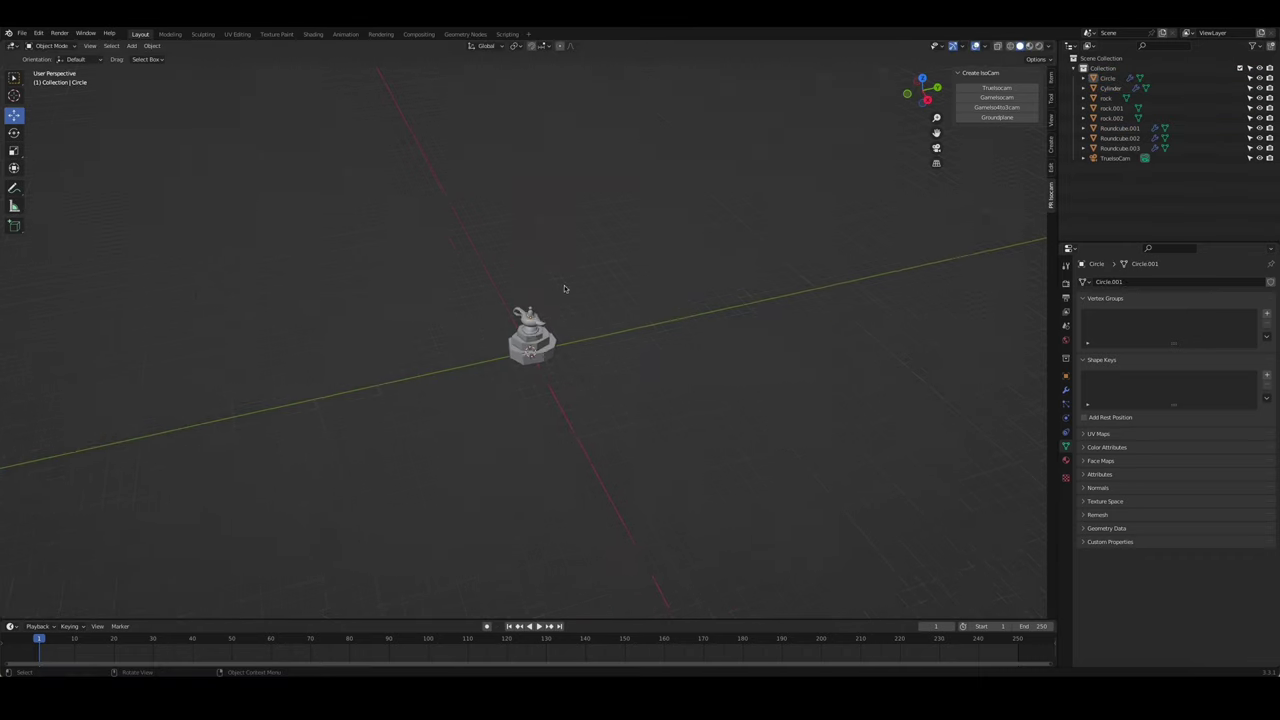
scroll(546, 174, up, 5)
click(546, 174)
key(ctrl+a)
click(546, 150)
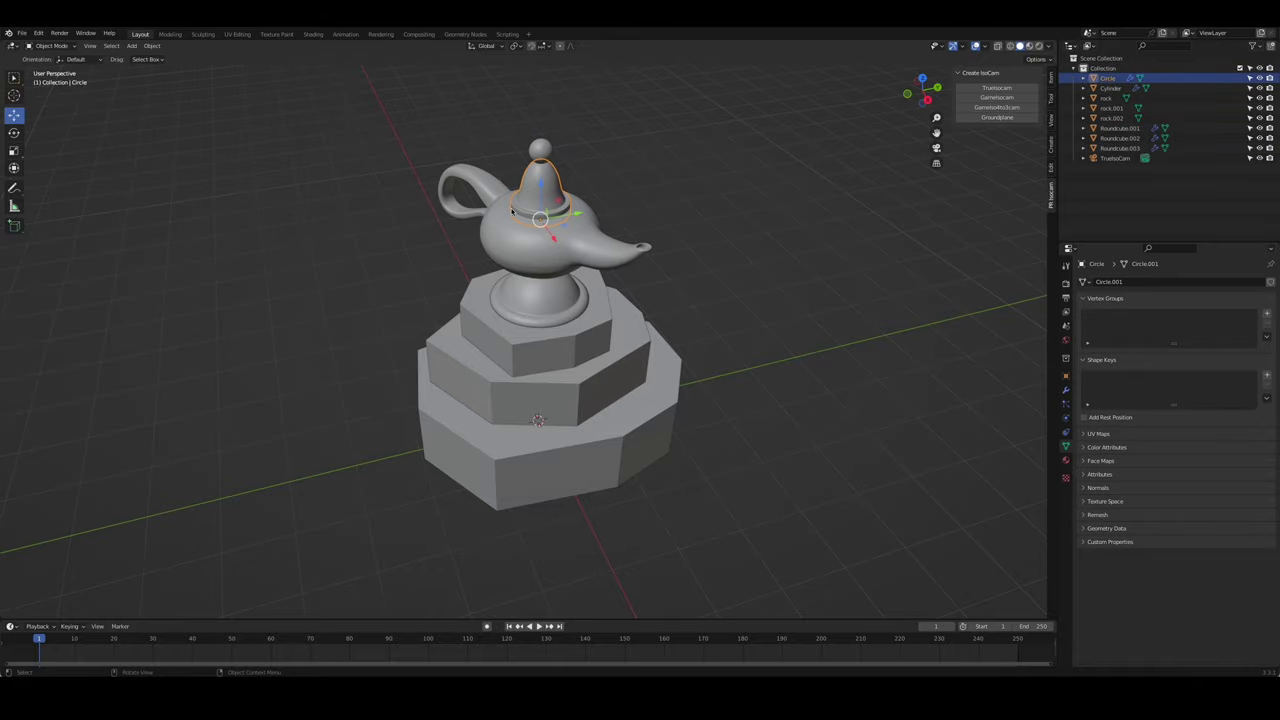
click(1050, 78)
click(520, 235)
mouse_move(520, 235)
middle_down()
mouse_move(745, 282)
mouse_move(663, 332)
mouse_move(442, 374)
middle_up()
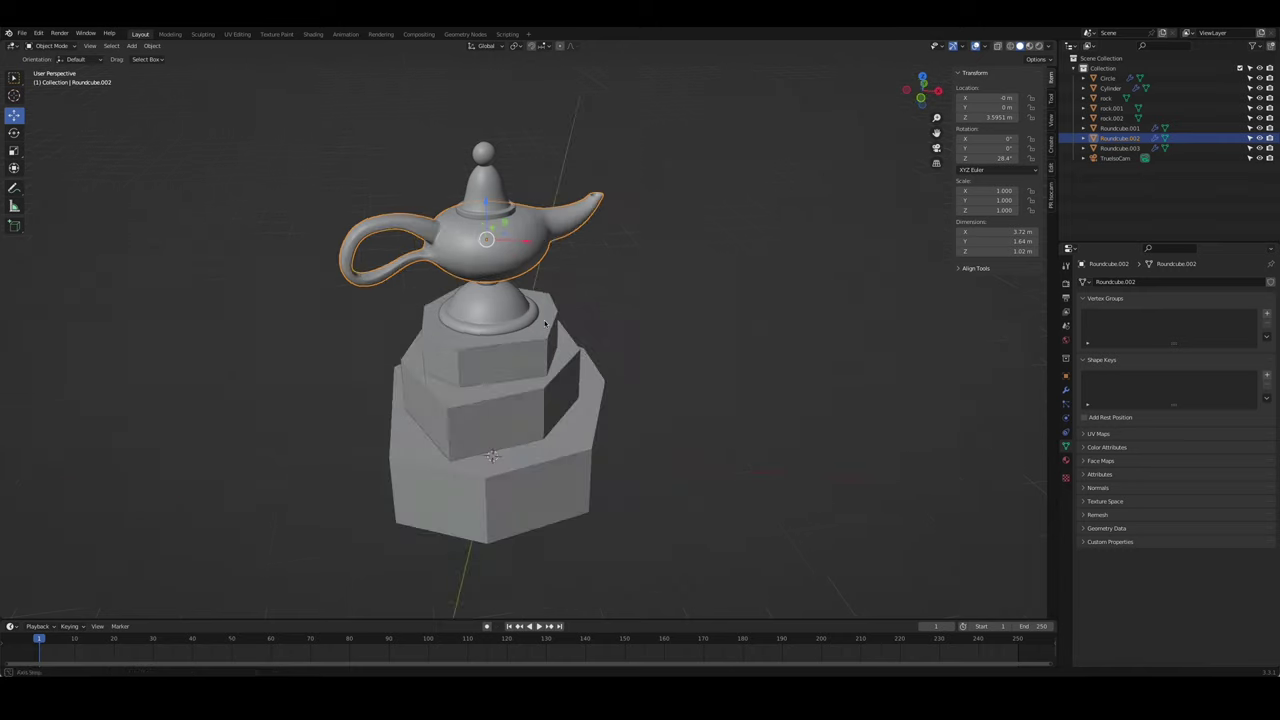
key(KP_0)
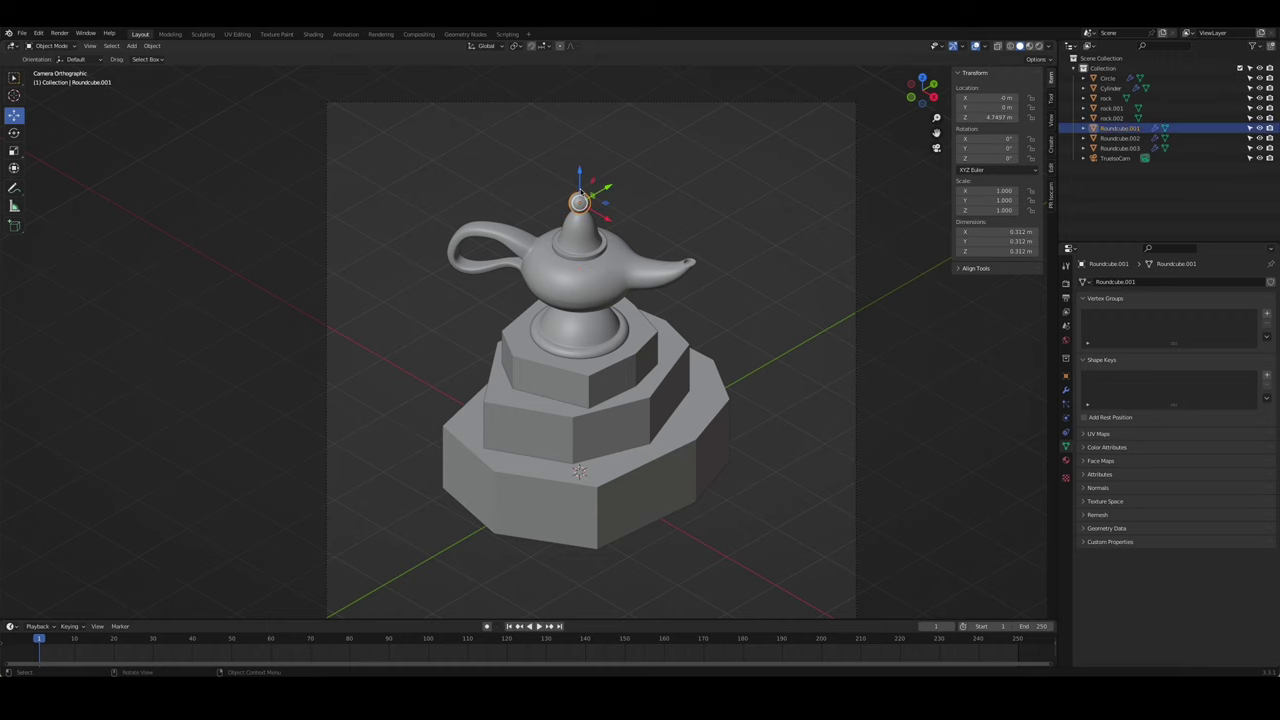
- Raise the lid-top sphere slightly and check the lamp from front and camera views
drag(583, 190, 558, 203)
key(KP_1)
scroll(466, 271, up, 3)
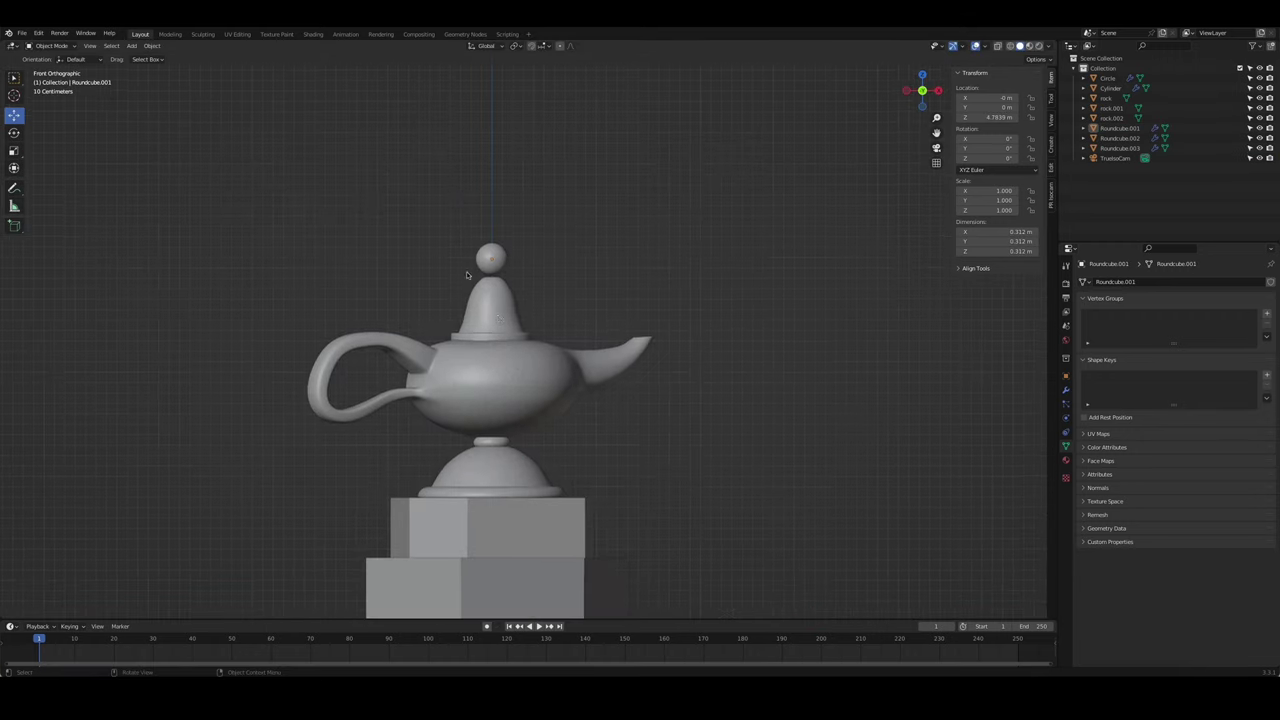
scroll(466, 271, up, 4)
drag(457, 150, 457, 165)
middle_drag(582, 320, 561, 356)
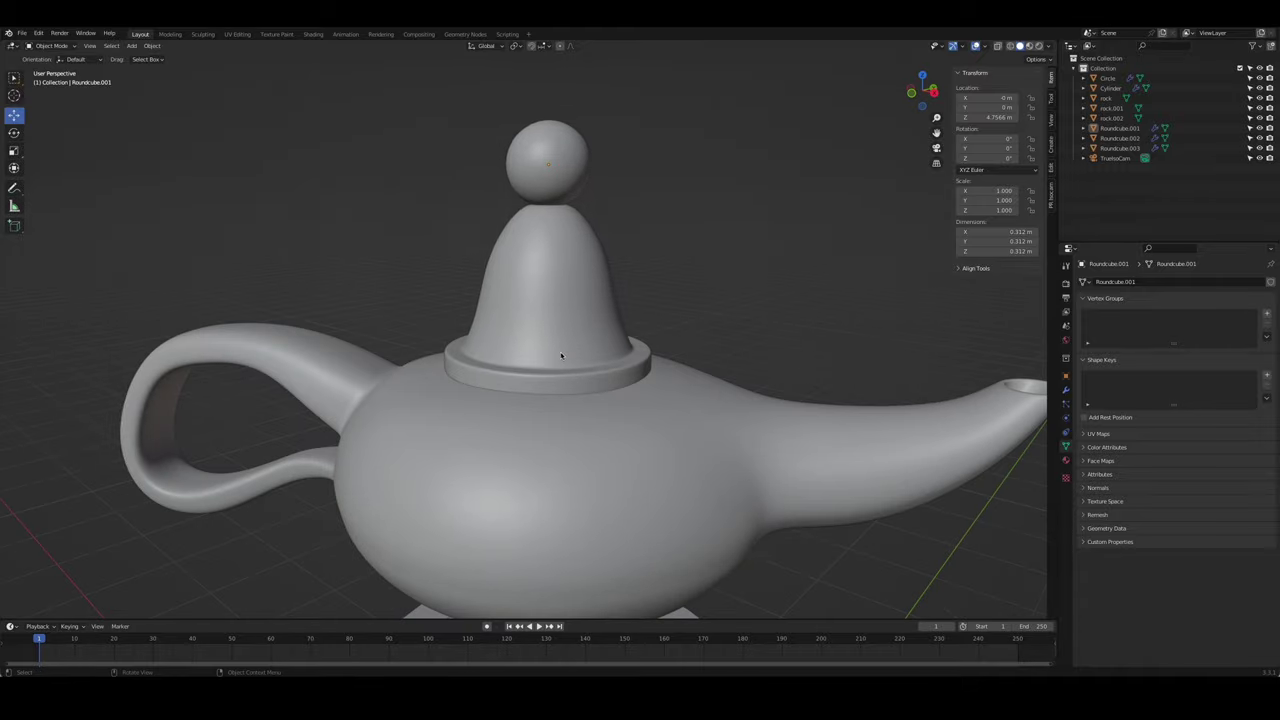
key(KP_0)
middle_drag(708, 281, 690, 320)
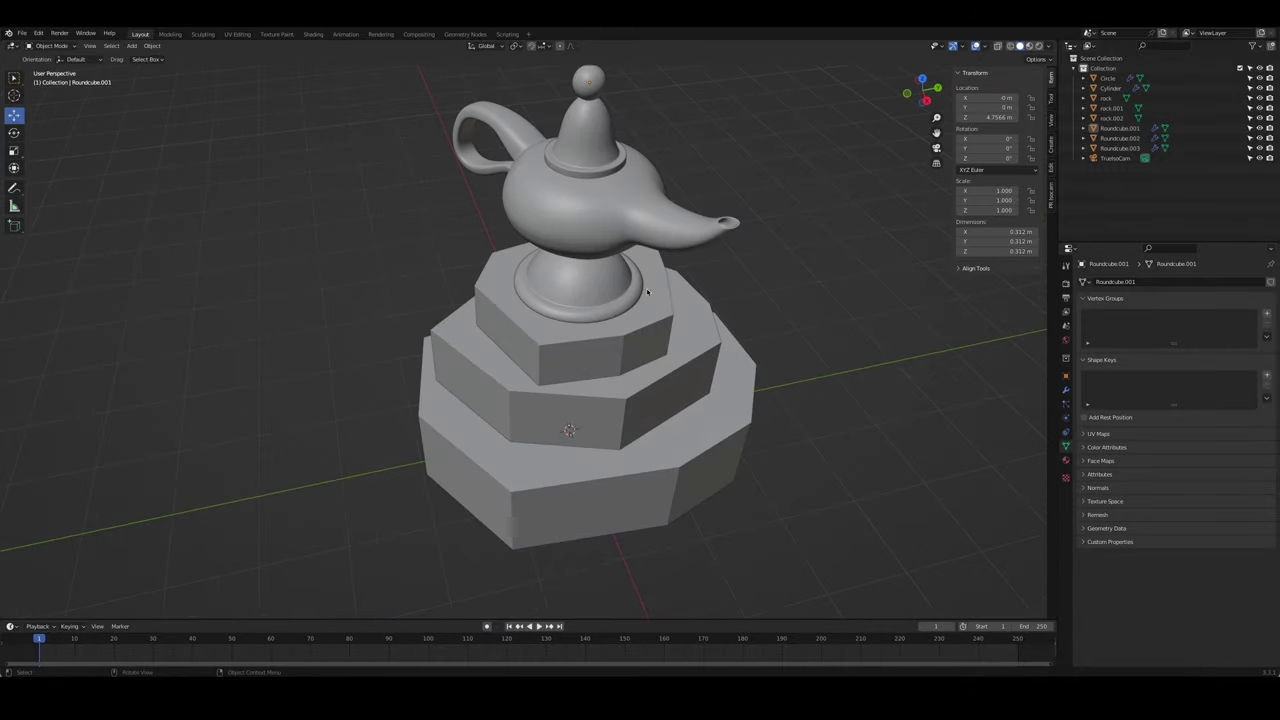
- Snap the 3D cursor to the lamp body's spout-tip edge loop, then return to camera view
click(714, 186)
key(Tab)
middle_drag(714, 186, 680, 160)
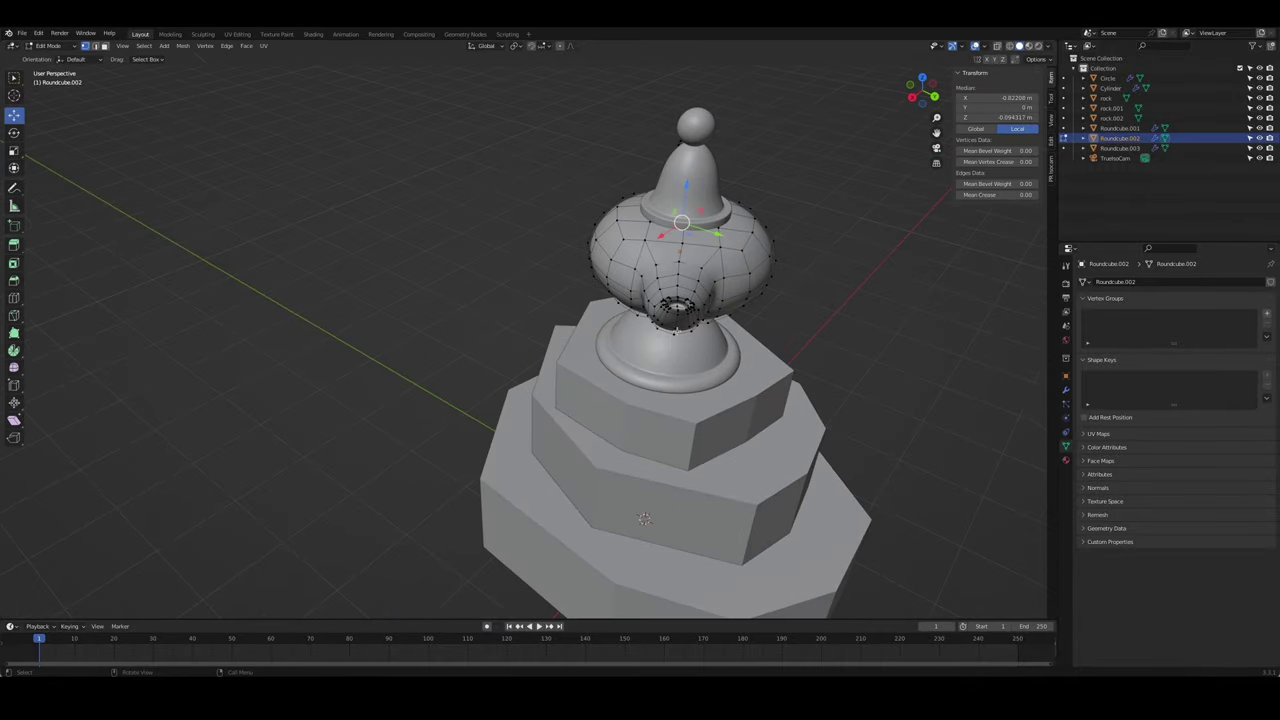
key(KP_7)
scroll(644, 518, up, 5)
shift+middle_drag(600, 400, 560, 330)
scroll(563, 316, up, 2)
alt+click(490, 228)
key(shift+s)
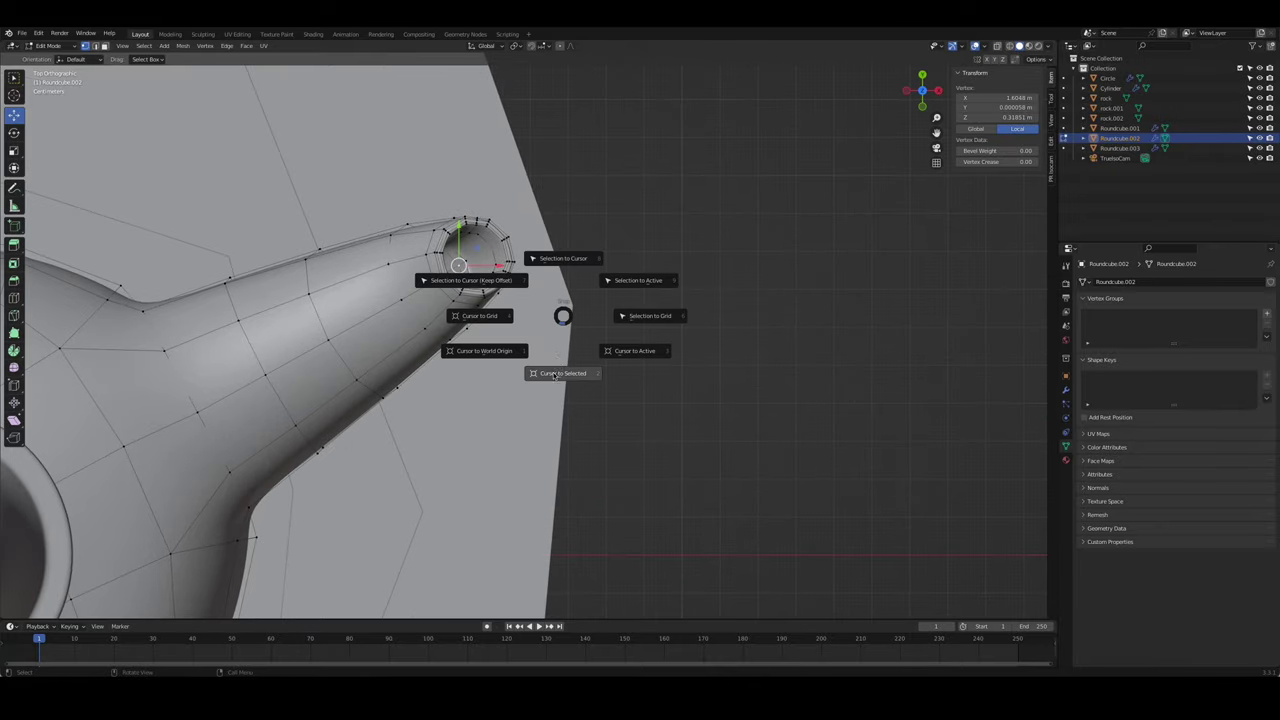
click(554, 374)
middle_drag(554, 374, 591, 286)
scroll(591, 286, down, 5)
key(KP_0)
- Move the selected lamp parts into a new collection named 'lamp'
key(Tab)
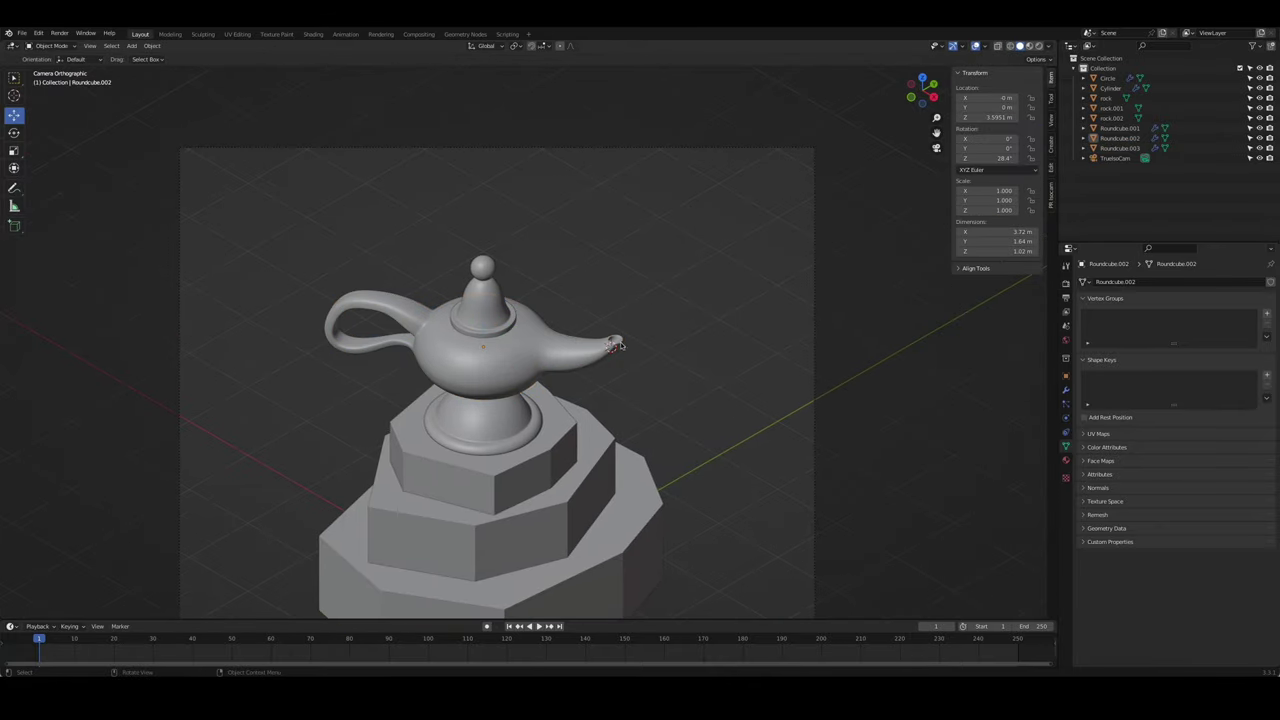
click(468, 365)
shift+click(448, 427)
click(448, 427)
text(lamp)
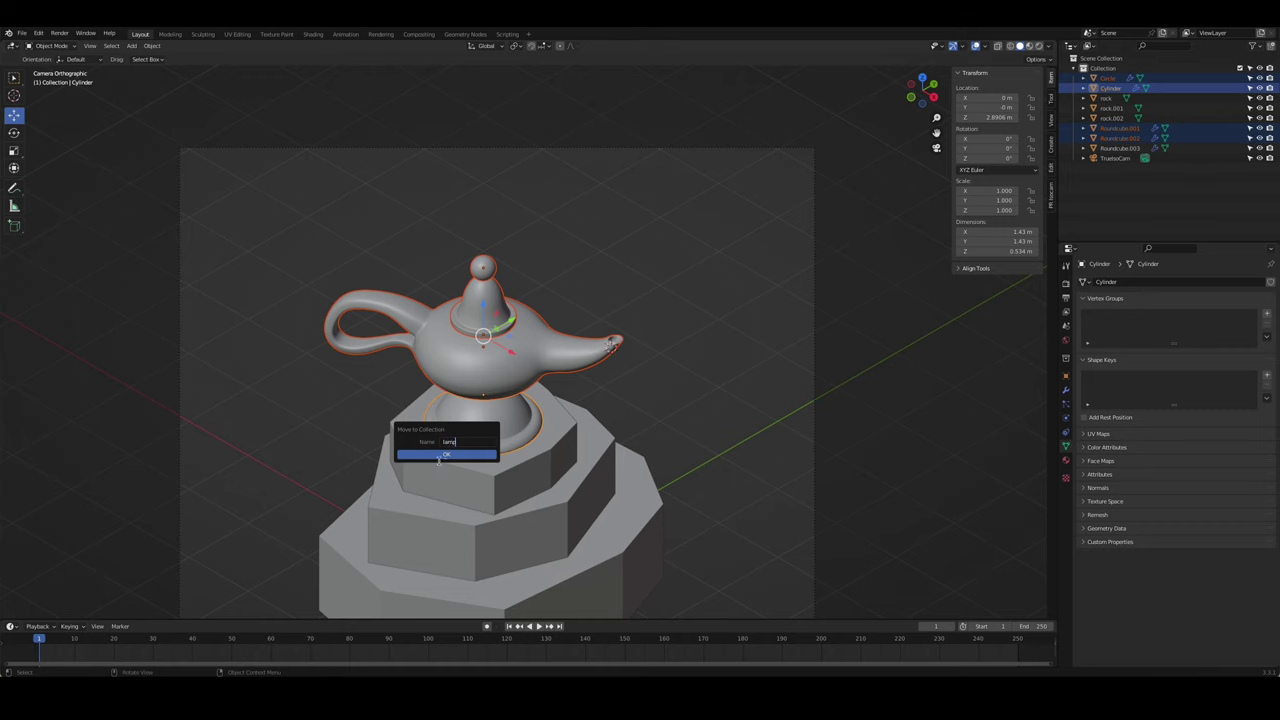
click(445, 455)
- Move the three rock pieces into a new collection named 'rocks'
key(Home)
click(514, 423)
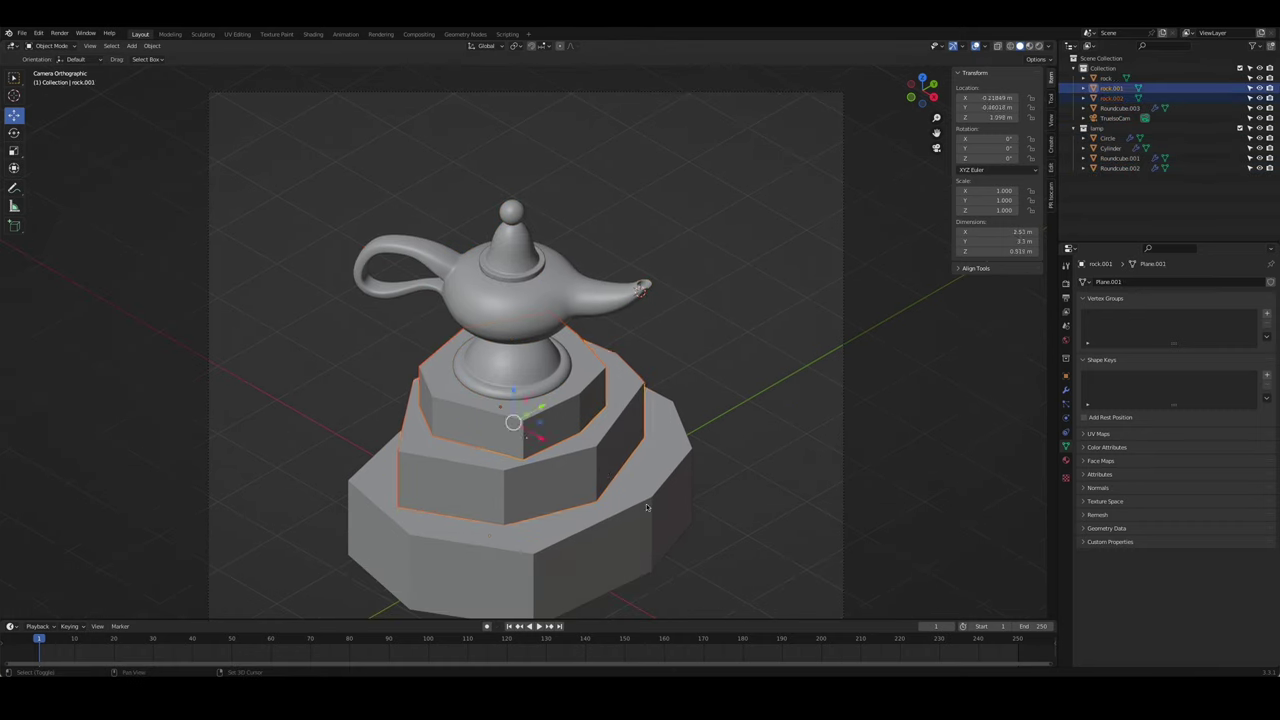
shift+click(508, 448)
key(m)
click(526, 383)
text(rocks)
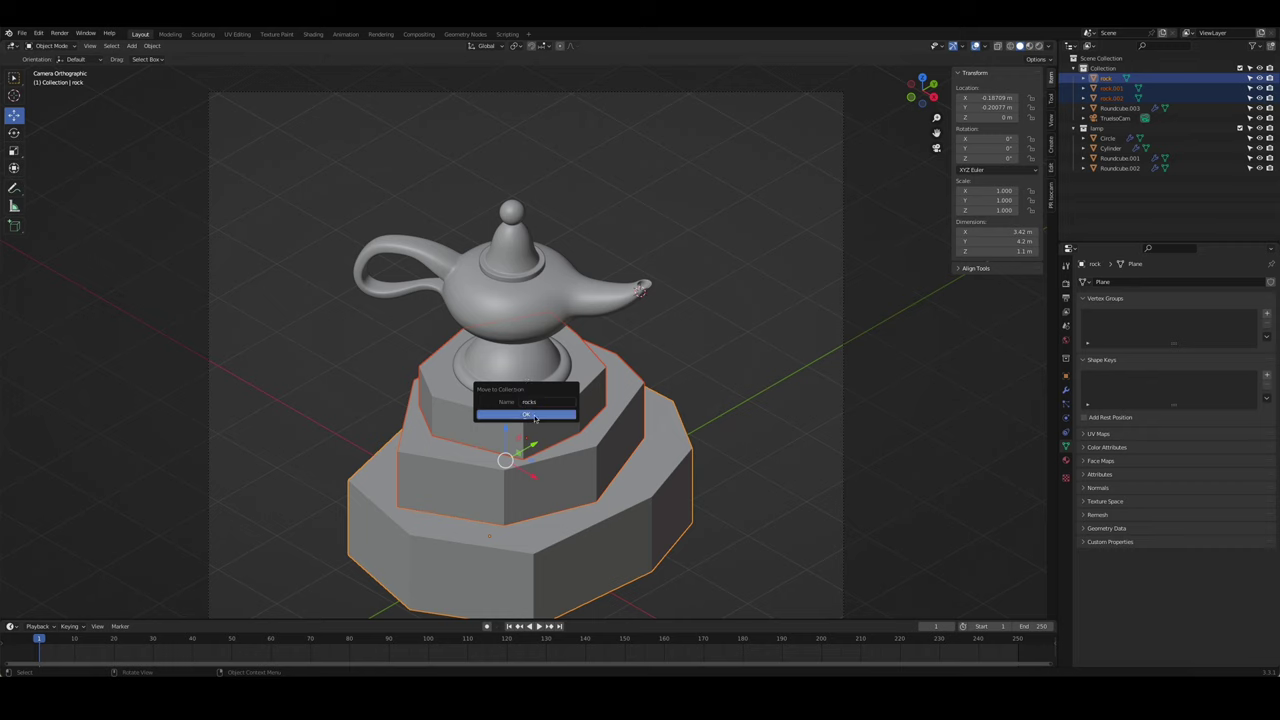
click(534, 415)
- Rename the lamp body to 'lamp' and the lamp base to 'lampFoot'
click(562, 311)
key(F2)
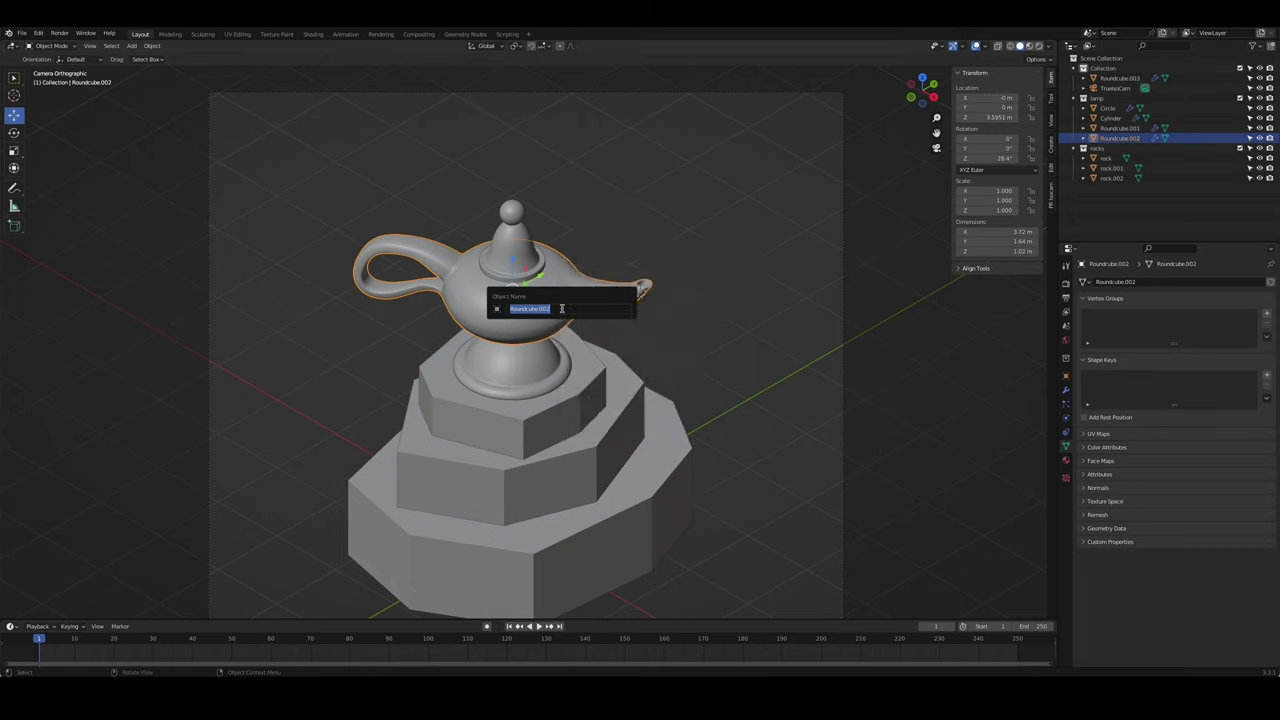
text(lamp)
key(Return)
click(521, 362)
key(2)
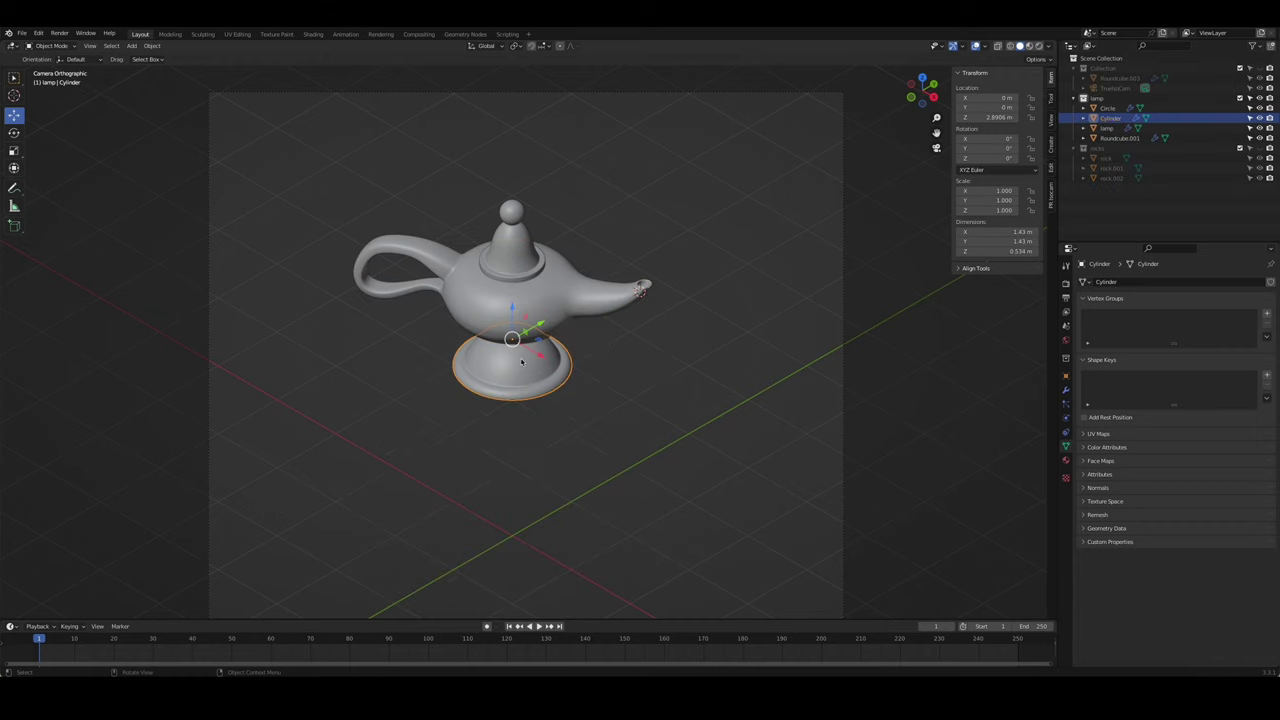
drag(1259, 148, 1259, 67)
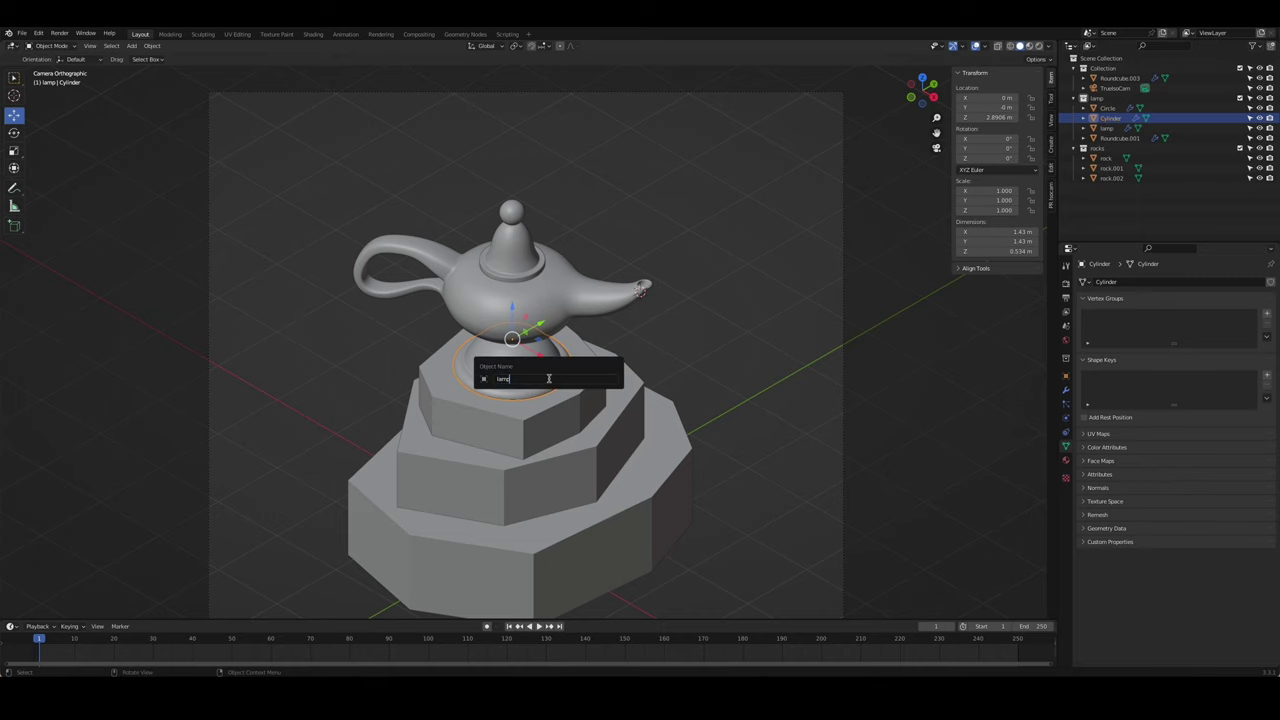
text(ot)
key(Return)
- Rename the ring between body and foot to 'connector'
middle_drag(548, 378, 500, 300)
scroll(493, 287, up, 3)
click(455, 262)
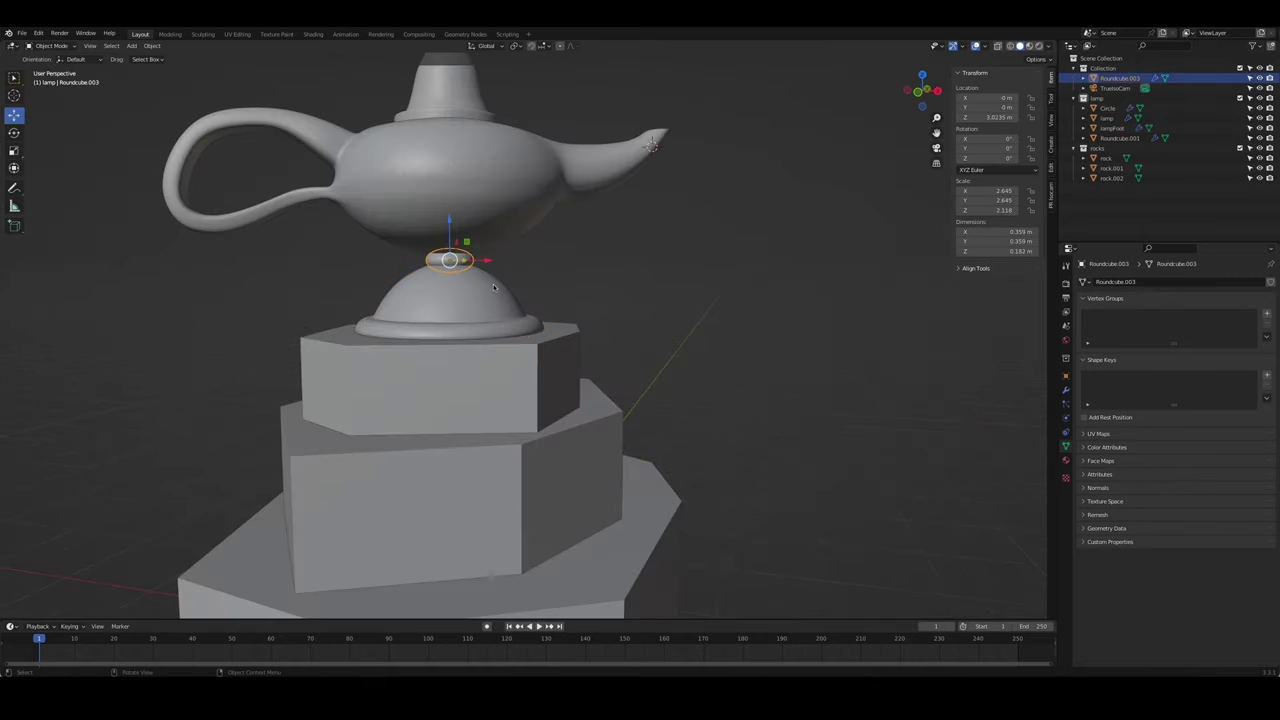
text(ctor)
key(Return)
- Rename the lamp lid to 'lid' and the knob on top to 'lidTop'
scroll(493, 284, down, 3)
middle_drag(493, 284, 525, 203)
click(525, 203)
text(s)
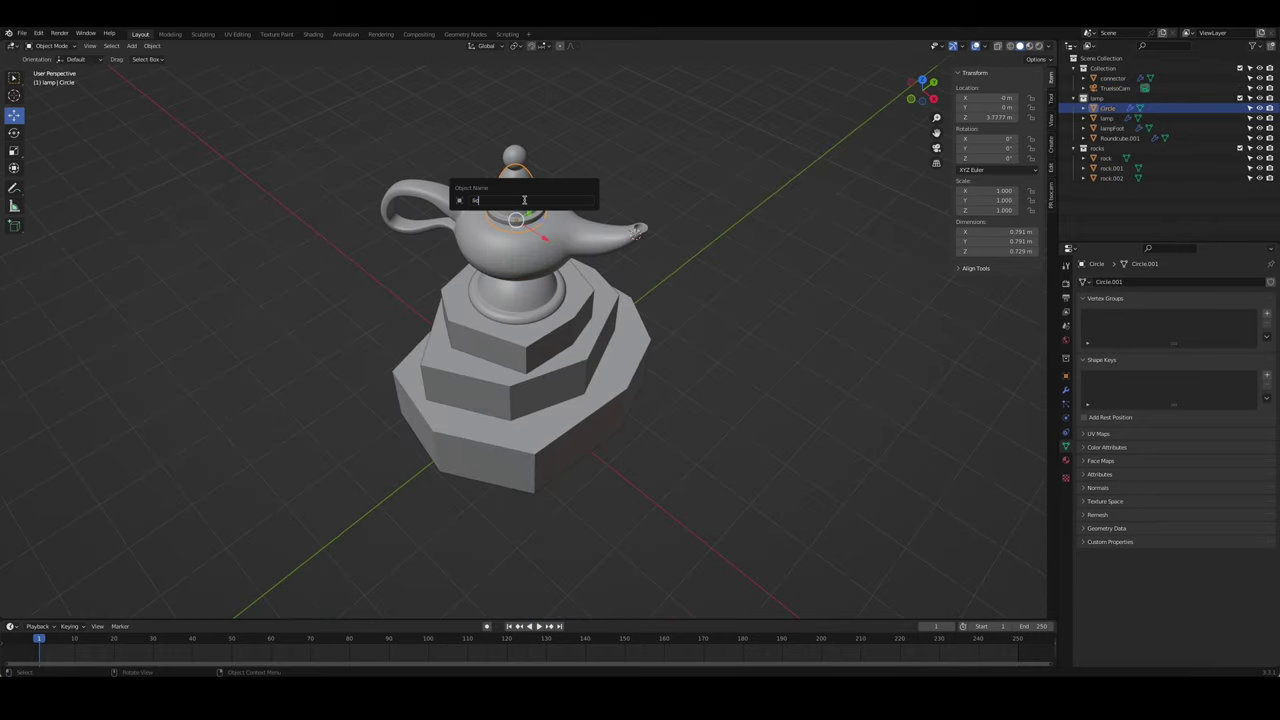
text(d)
key(Return)
click(513, 157)
key(F2)
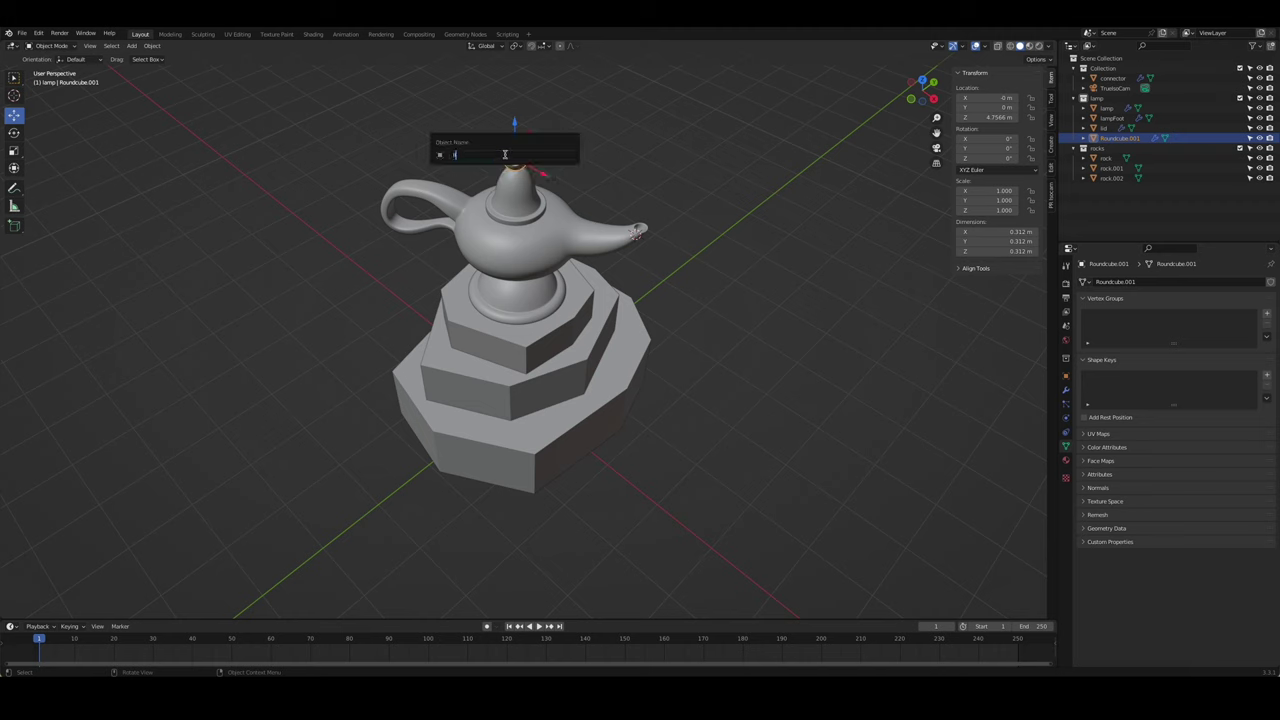
text(p)
key(Return)
key(shift+a)
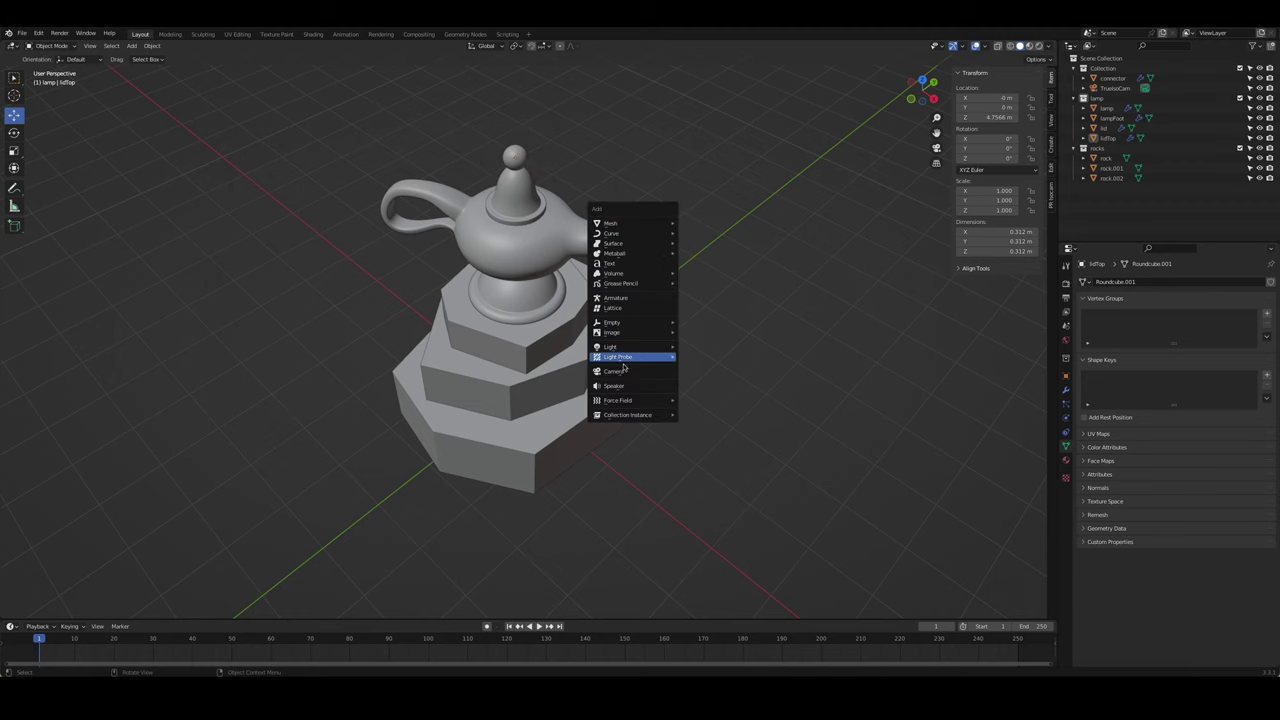
- Add a metaball ball, shrink it to a tiny sphere and nudge it along Y
mouse_move(615, 253)
click(700, 253)
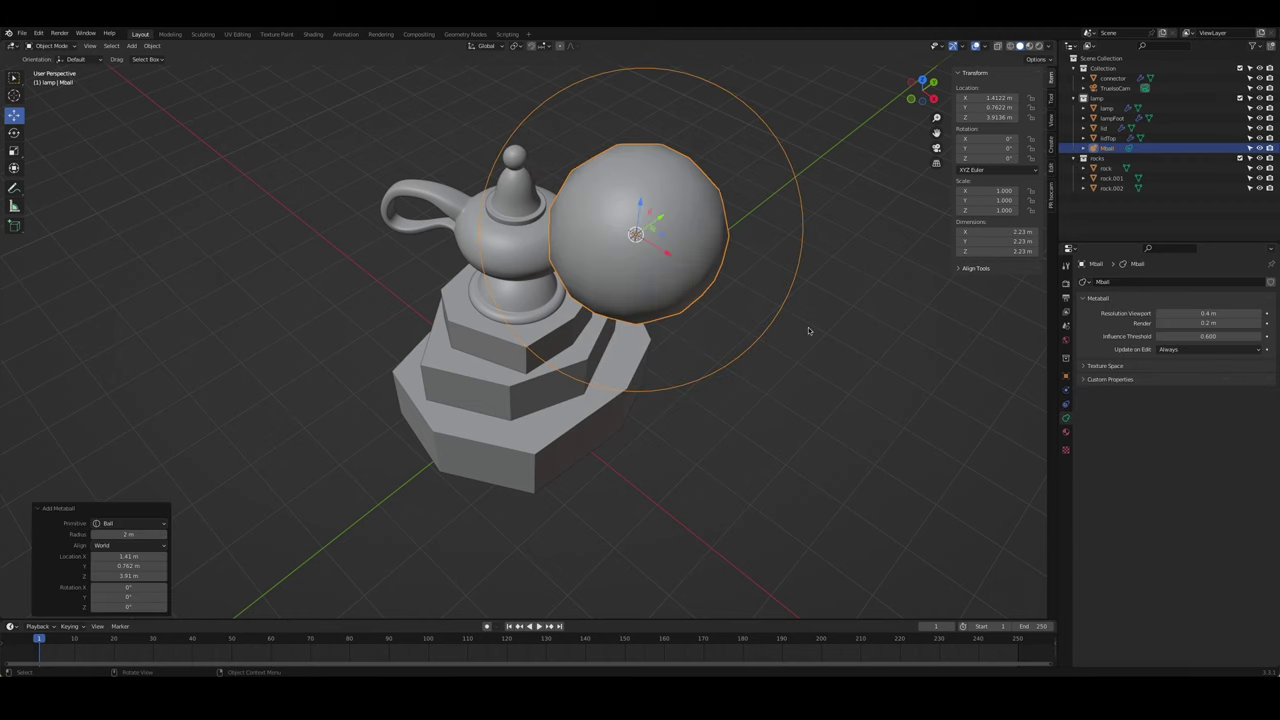
key(s)
click(651, 234)
key(KP_Decimal)
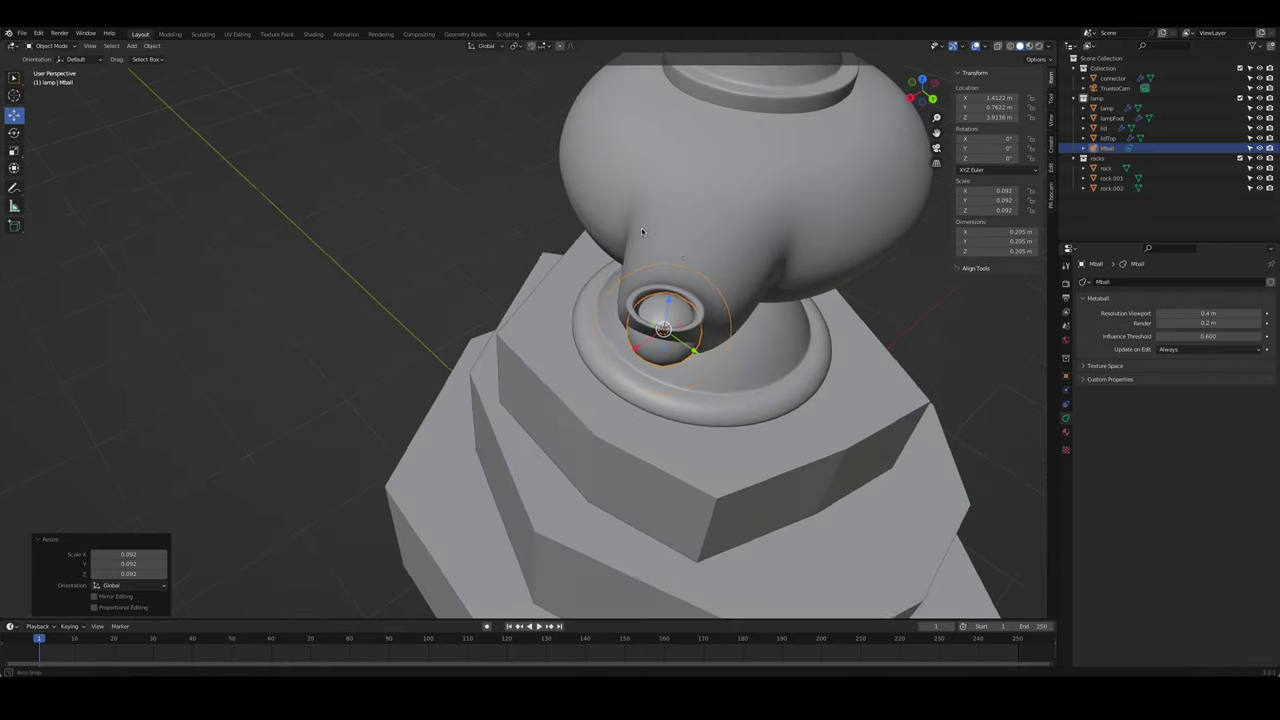
mouse_move(642, 231)
middle_down()
mouse_move(913, 379)
mouse_move(512, 395)
mouse_move(795, 303)
middle_up()
key(s)
click(871, 343)
key(g)
key(y)
click(512, 395)
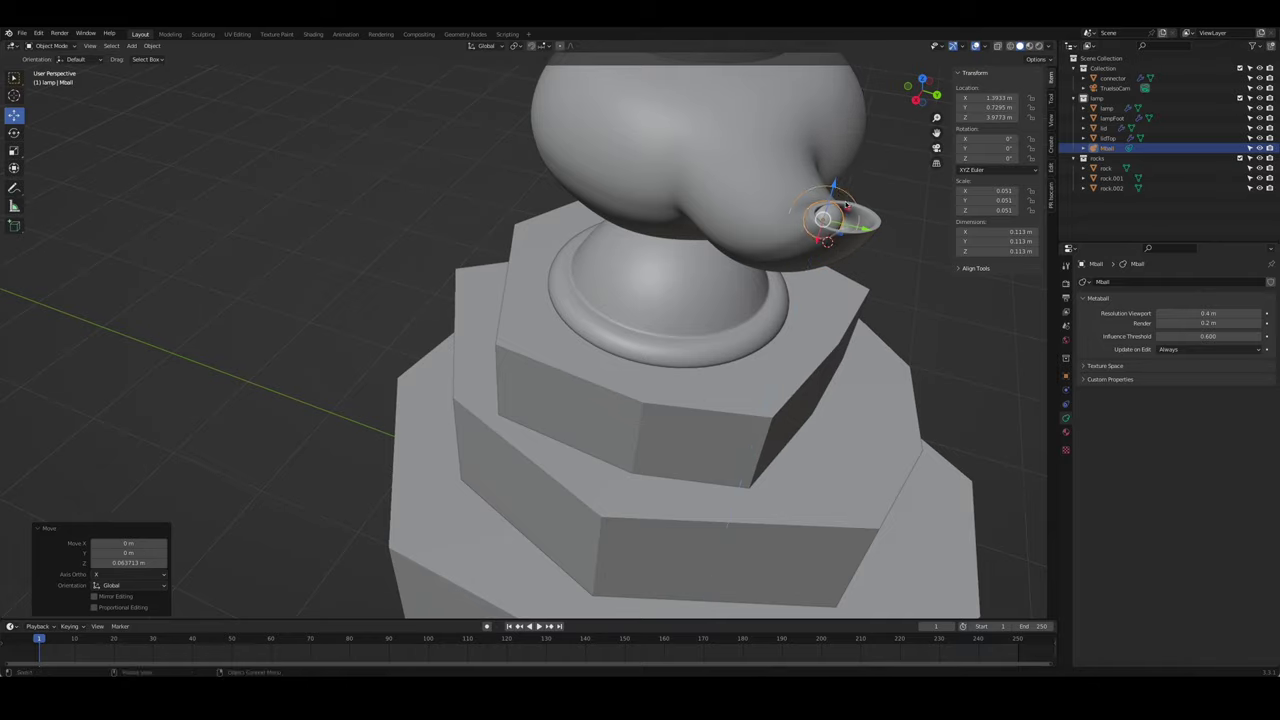
- Snap the 3D cursor to the vertex at the tip of the lamp's spout
middle_drag(845, 205, 389, 341)
key(KP_7)
key(g)
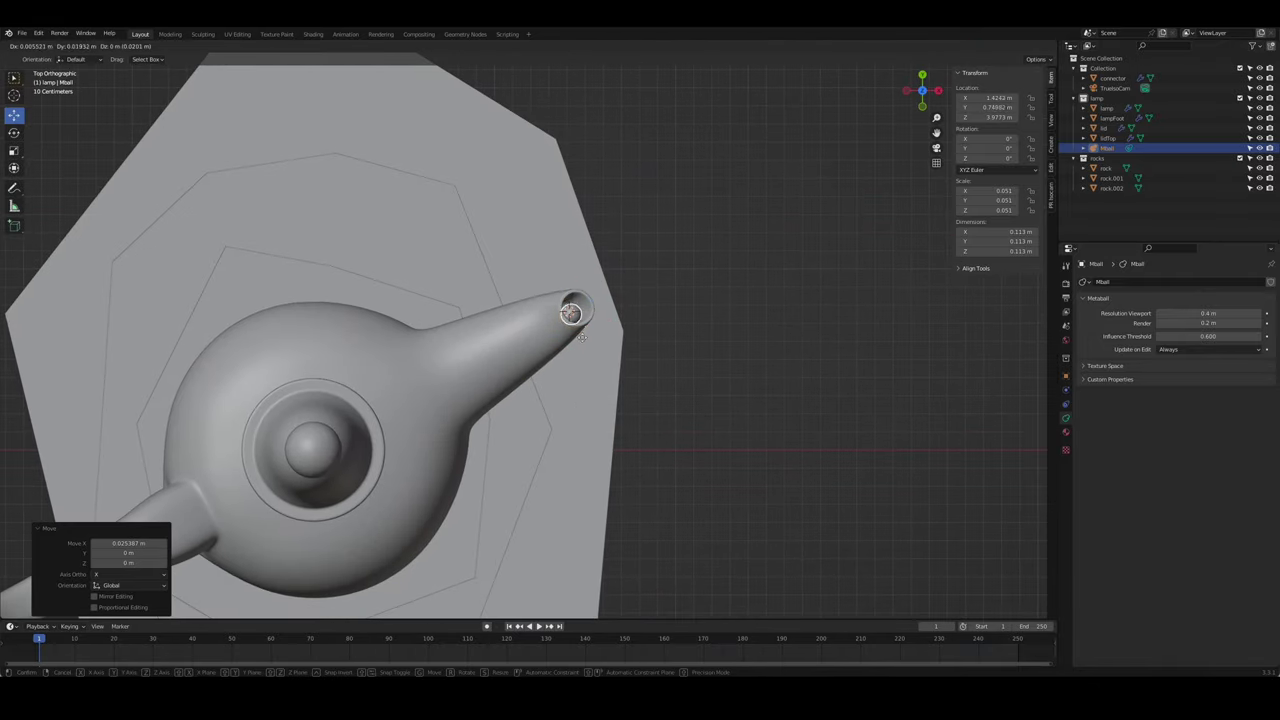
middle_drag(587, 335, 593, 256)
key(KP_1)
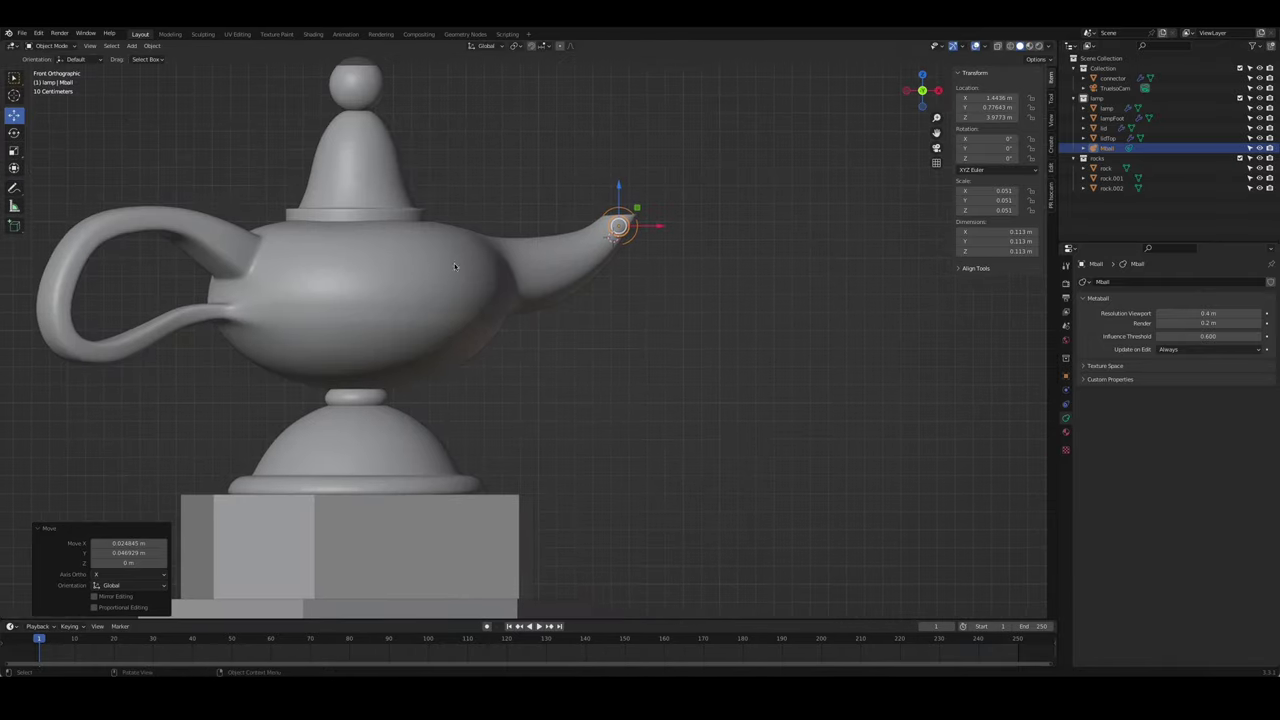
click(420, 301)
key(Tab)
click(614, 240)
middle_drag(614, 240, 590, 428)
key(shift+s)
click(656, 470)
- Move the metaball onto the spout tip and raise it along Z
key(Tab)
click(625, 292)
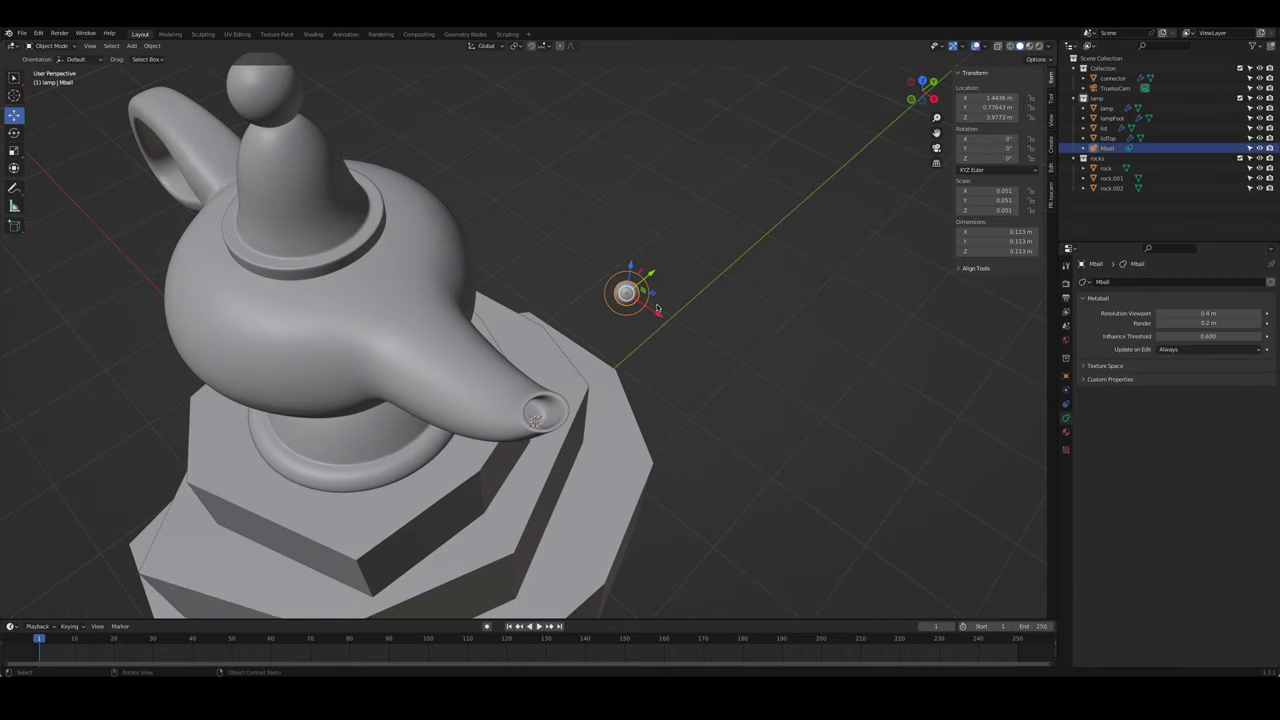
key(shift+s)
click(676, 250)
mouse_move(676, 250)
middle_down()
mouse_move(618, 346)
mouse_move(690, 370)
mouse_move(737, 360)
mouse_move(600, 388)
mouse_move(643, 406)
mouse_move(673, 293)
middle_up()
key(g)
key(z)
click(600, 380)
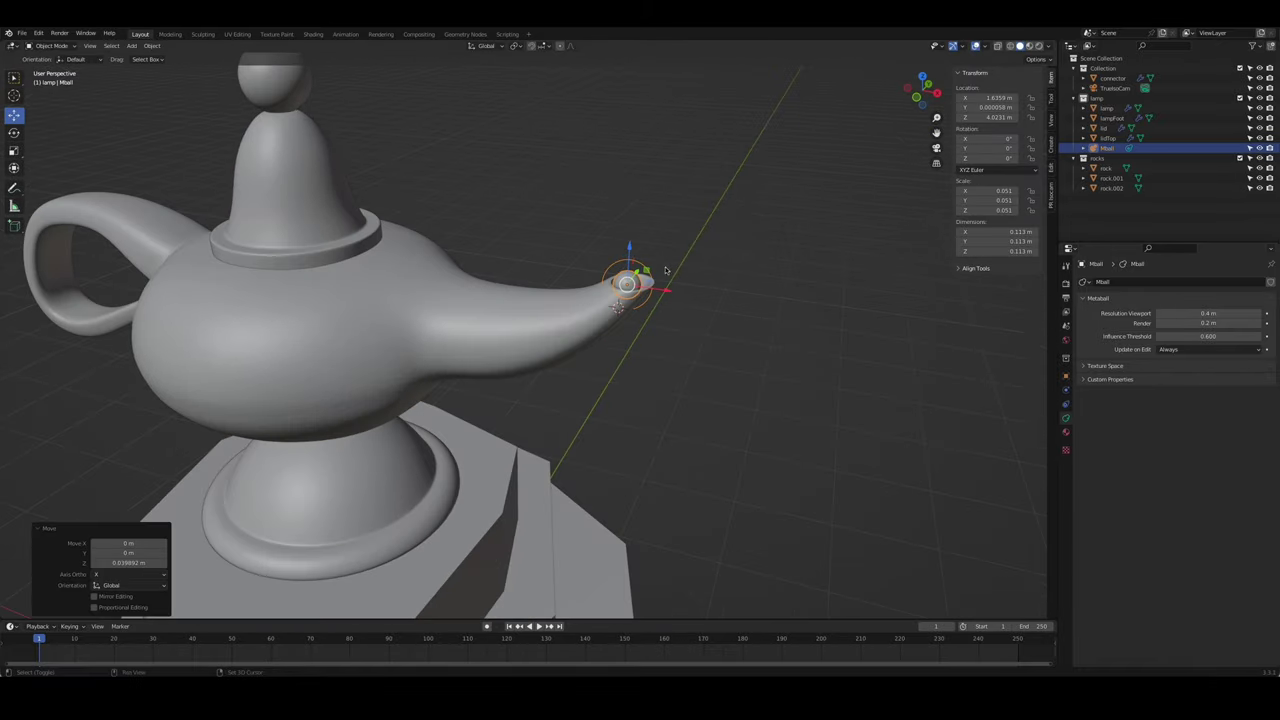
- Duplicate the metaball and place the copy directly above the first ball
key(shift+d)
right_click(666, 270)
key(g)
key(z)
click(643, 228)
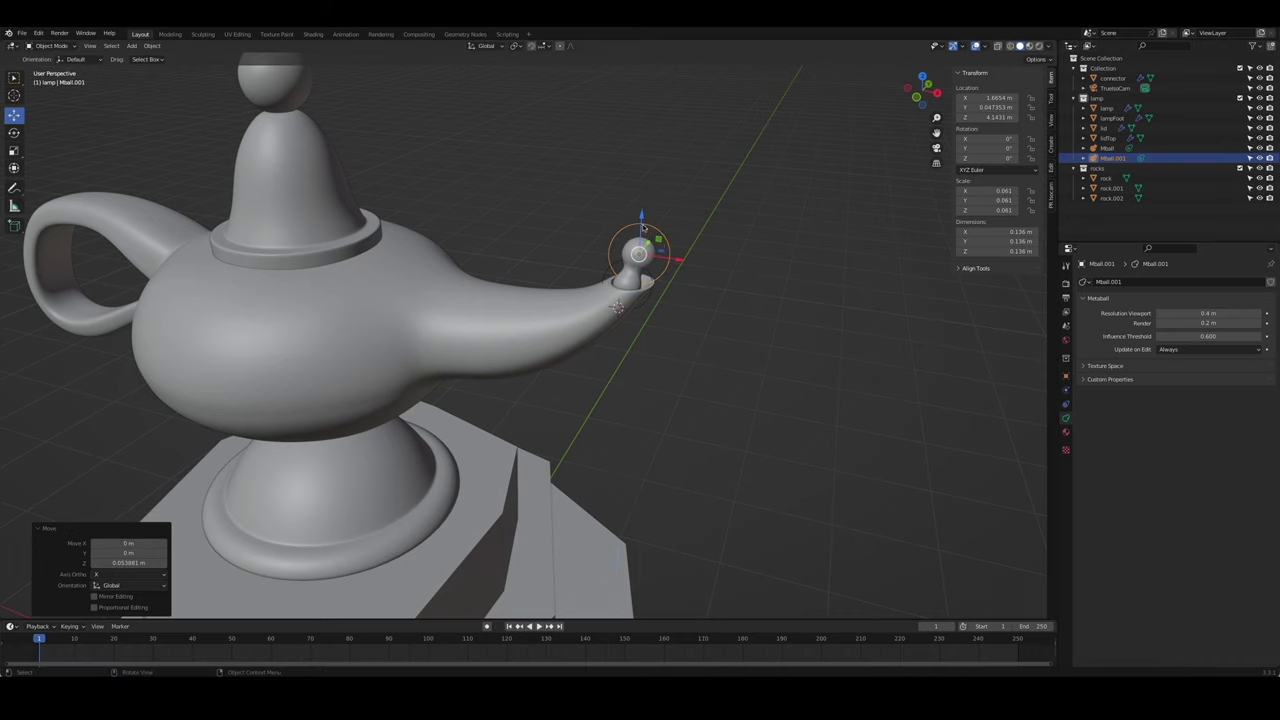
middle_drag(720, 277, 749, 271)
- Duplicate the second metaball and enlarge the third ball in three scaling passes
key(shift+d)
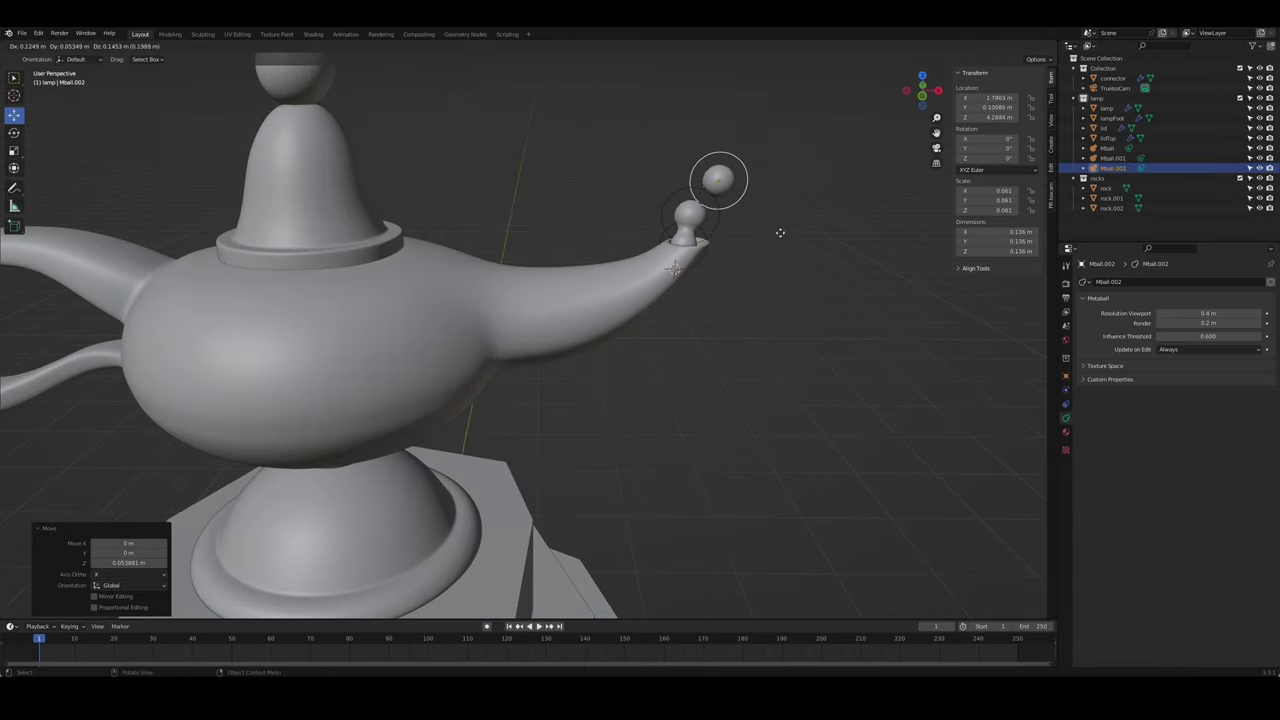
key(s)
click(751, 174)
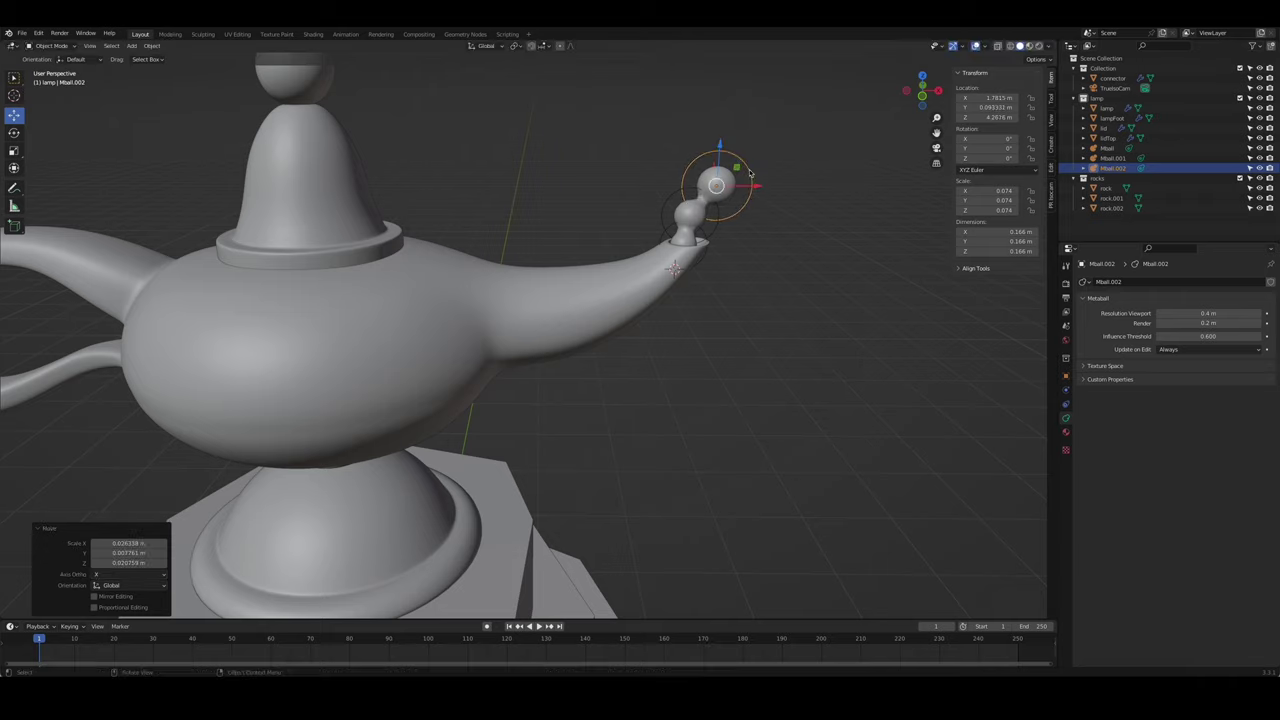
key(s)
click(768, 206)
mouse_move(768, 206)
middle_down()
mouse_move(734, 266)
mouse_move(623, 251)
mouse_move(492, 174)
middle_up()
key(s)
click(419, 160)
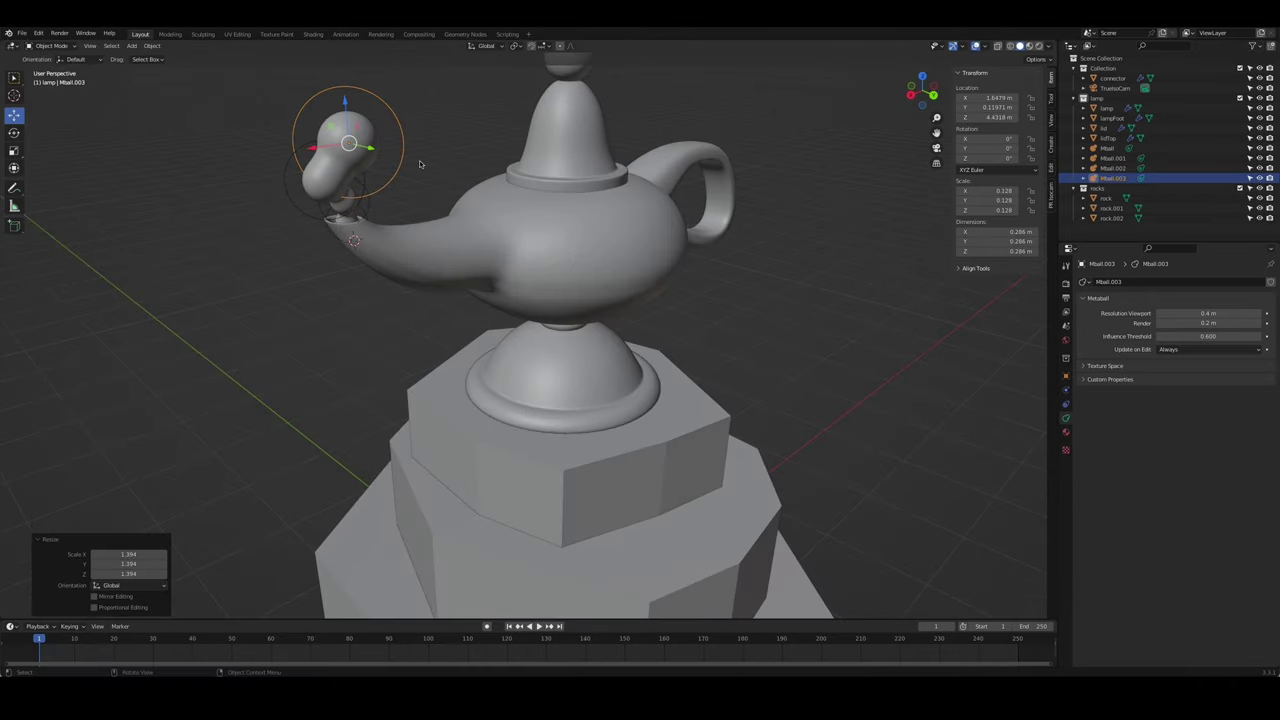
- Add a fourth metaball above the third and view the smoke chain through the camera
key(shift+d)
click(346, 88)
key(KP_0)
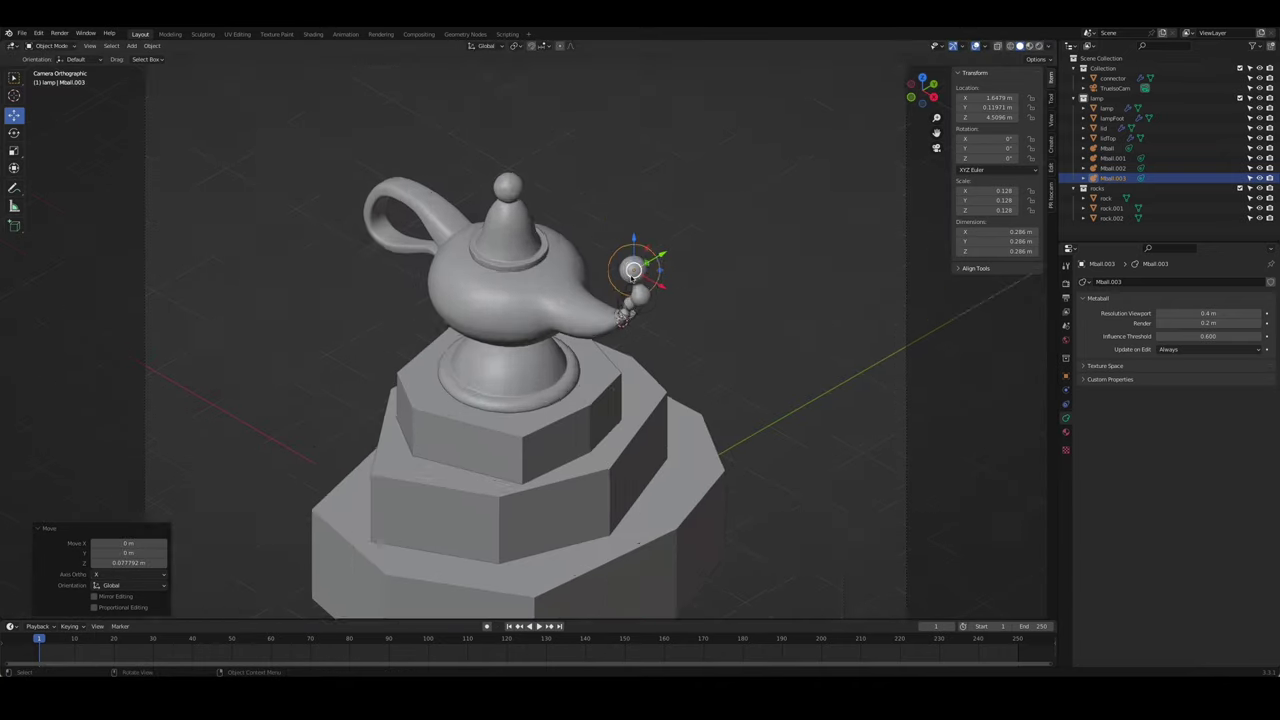
click(661, 271)
scroll(604, 326, down, 3)
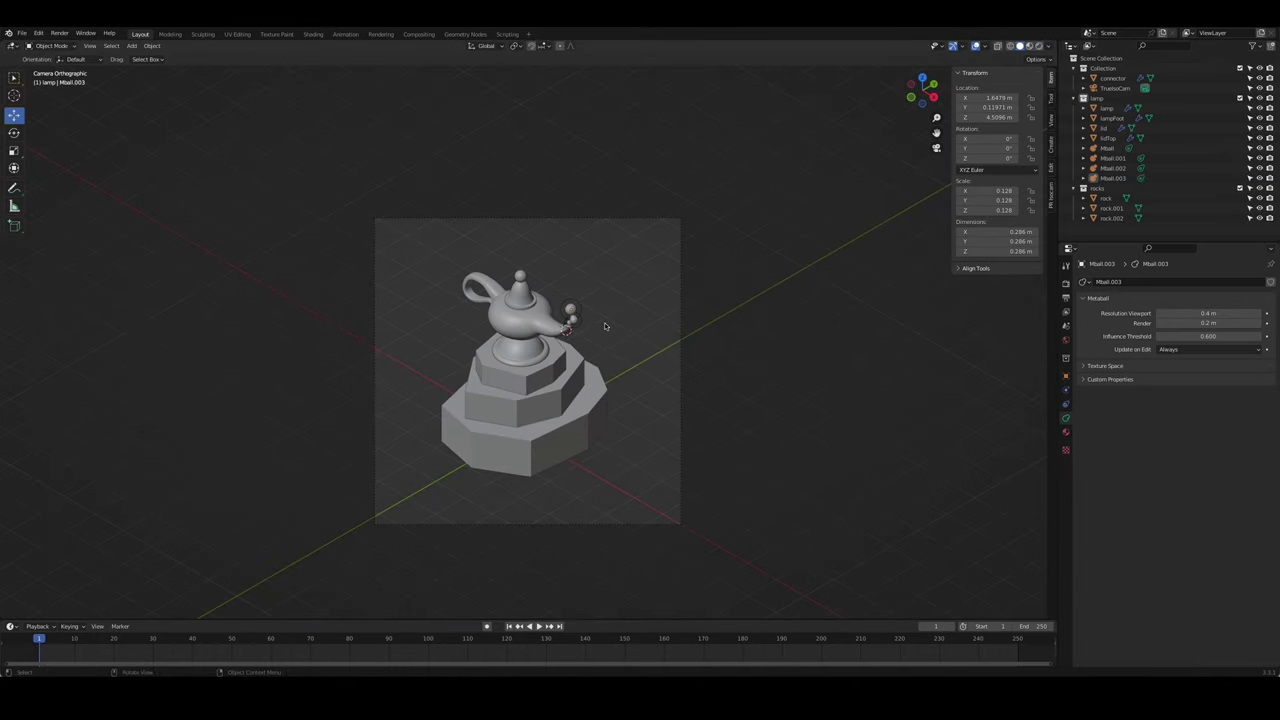
- Scale the middle pedestal tier horizontally only (S, Shift+Z) by 1.235 to widen it
click(577, 403)
key(Tab)
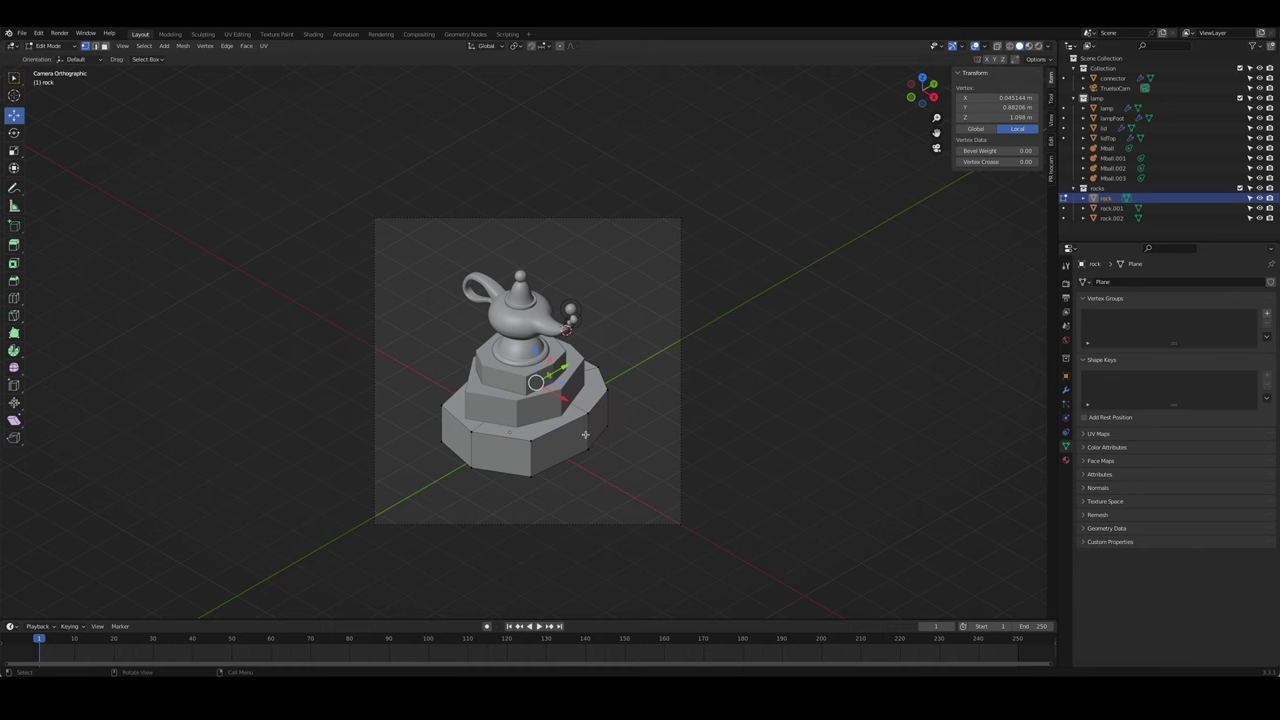
key(Tab)
click(566, 415)
key(Tab)
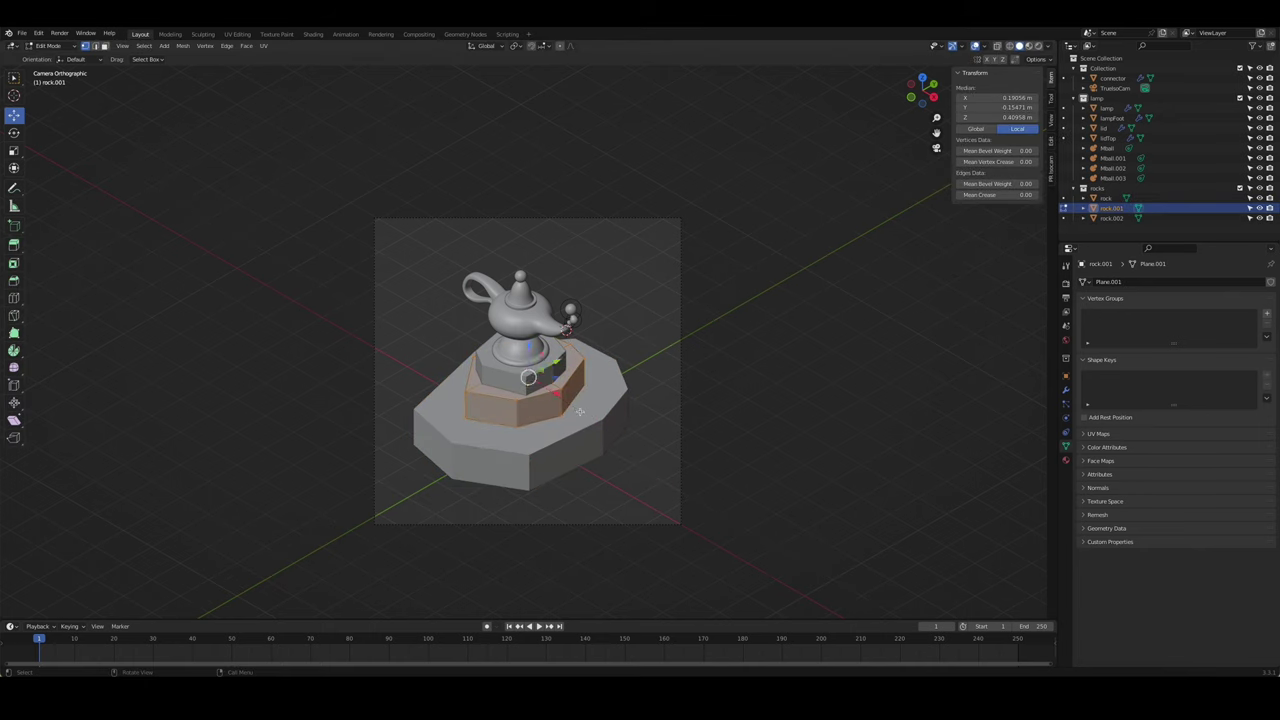
key(s)
key(shift+z)
click(594, 417)
key(Tab)
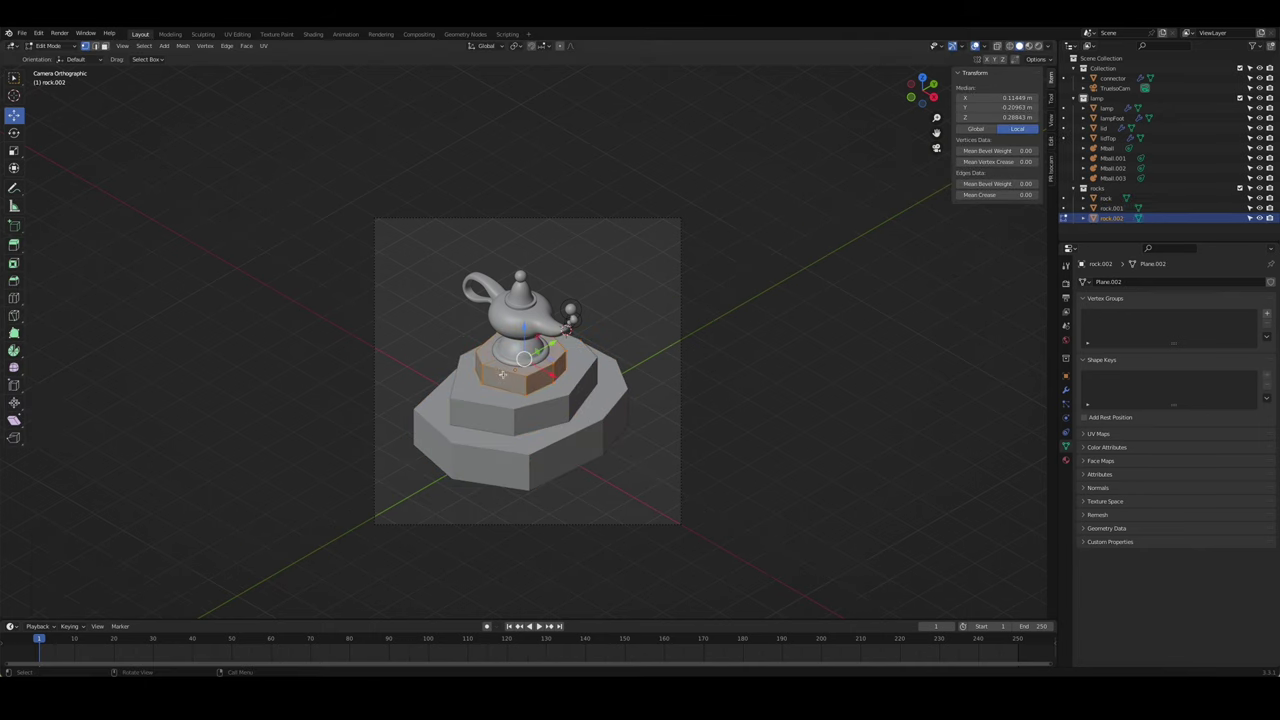
- Select the top pedestal tier and check the wider base through the scene camera
click(525, 393)
middle_drag(477, 324, 531, 315)
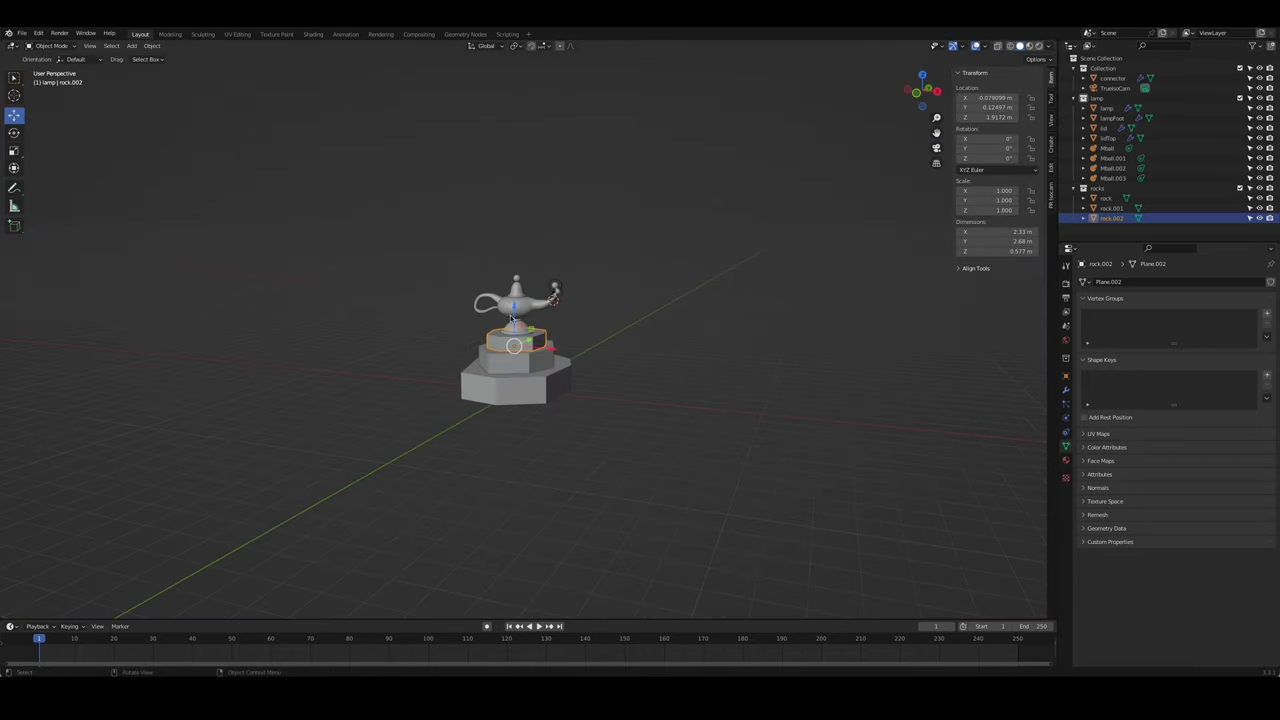
scroll(531, 315, up, 5)
key(KP_0)
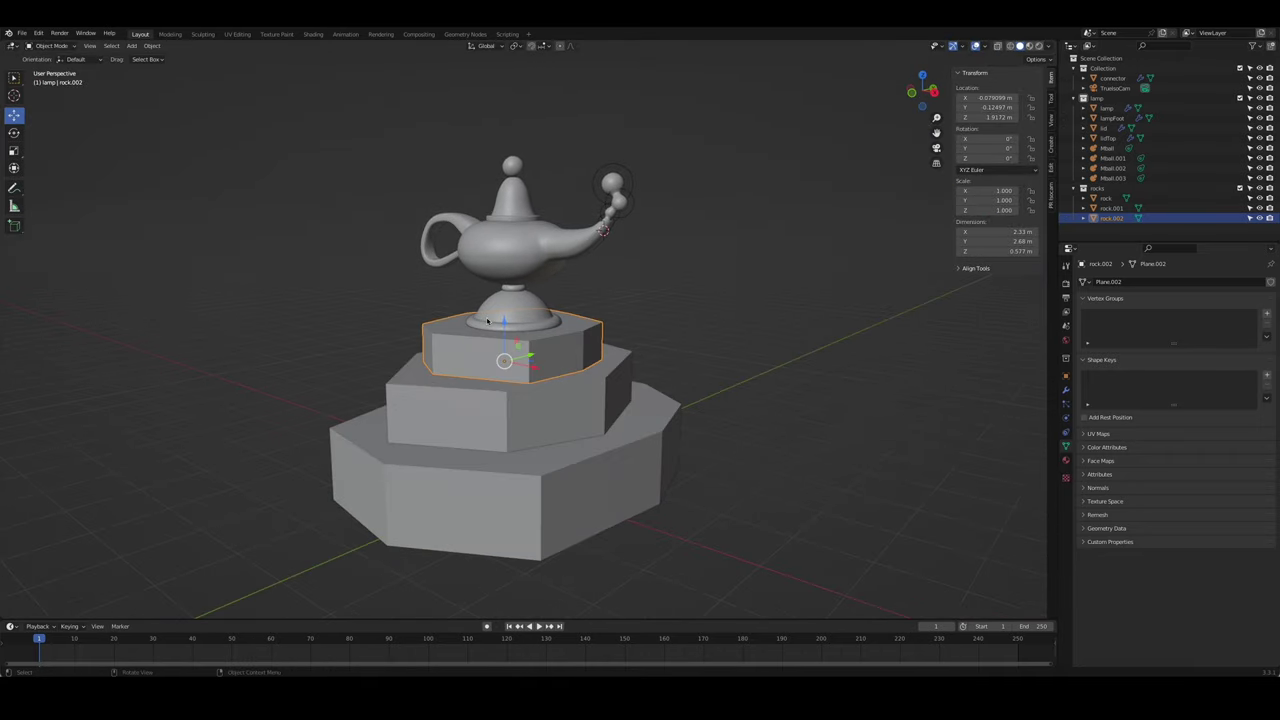
scroll(602, 297, up, 2)
- Duplicate the small smoke sphere near the spout, enlarge it, and raise it above the spout
scroll(602, 297, up, 3)
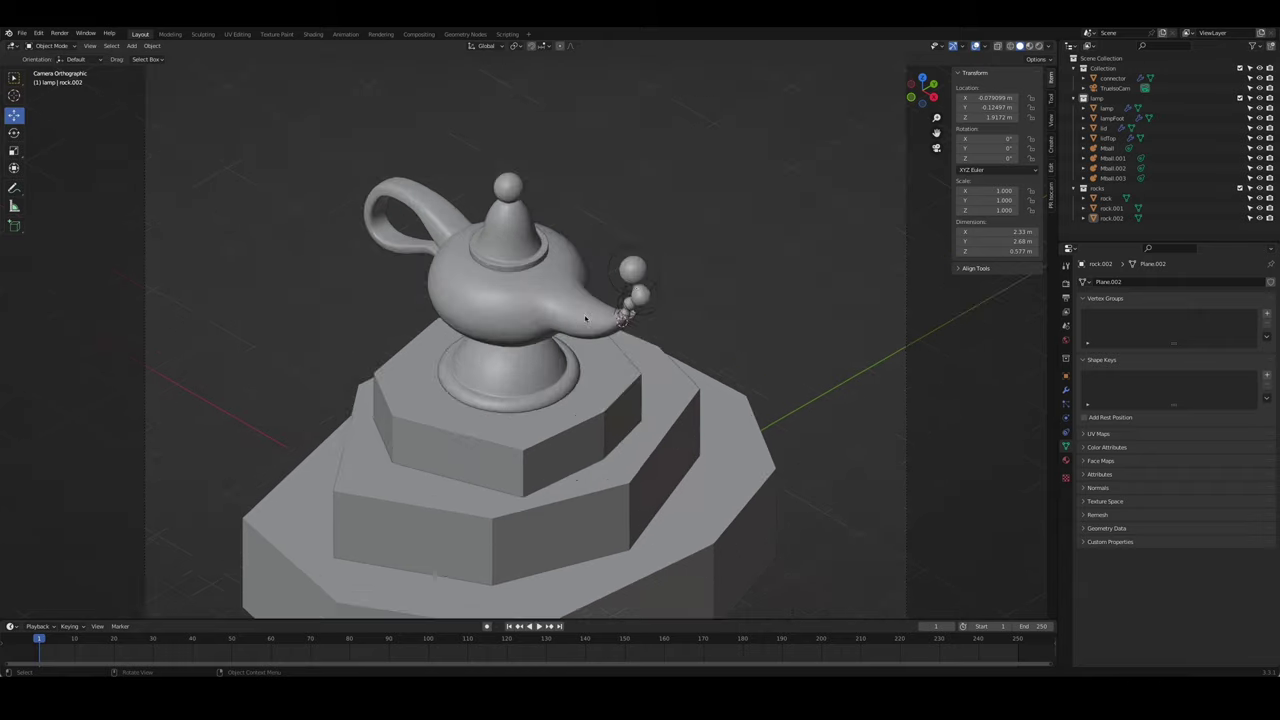
click(632, 269)
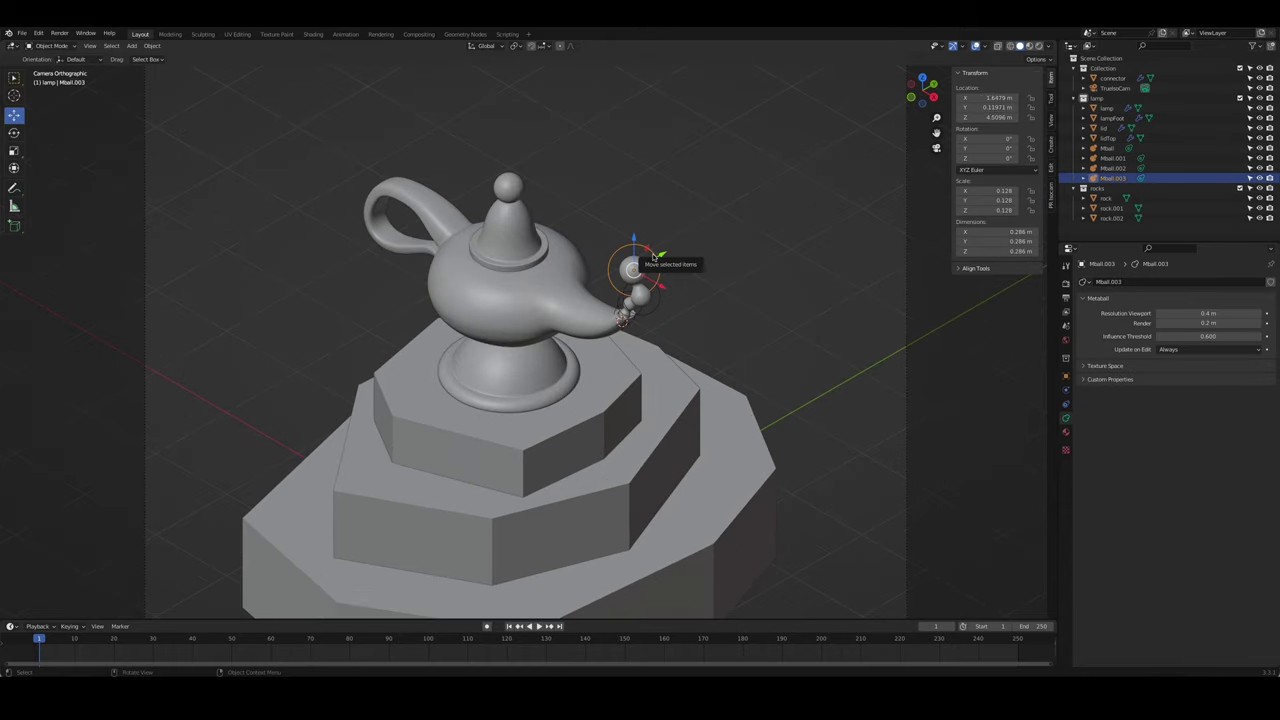
key(shift+d)
right_click(653, 258)
key(s)
click(660, 250)
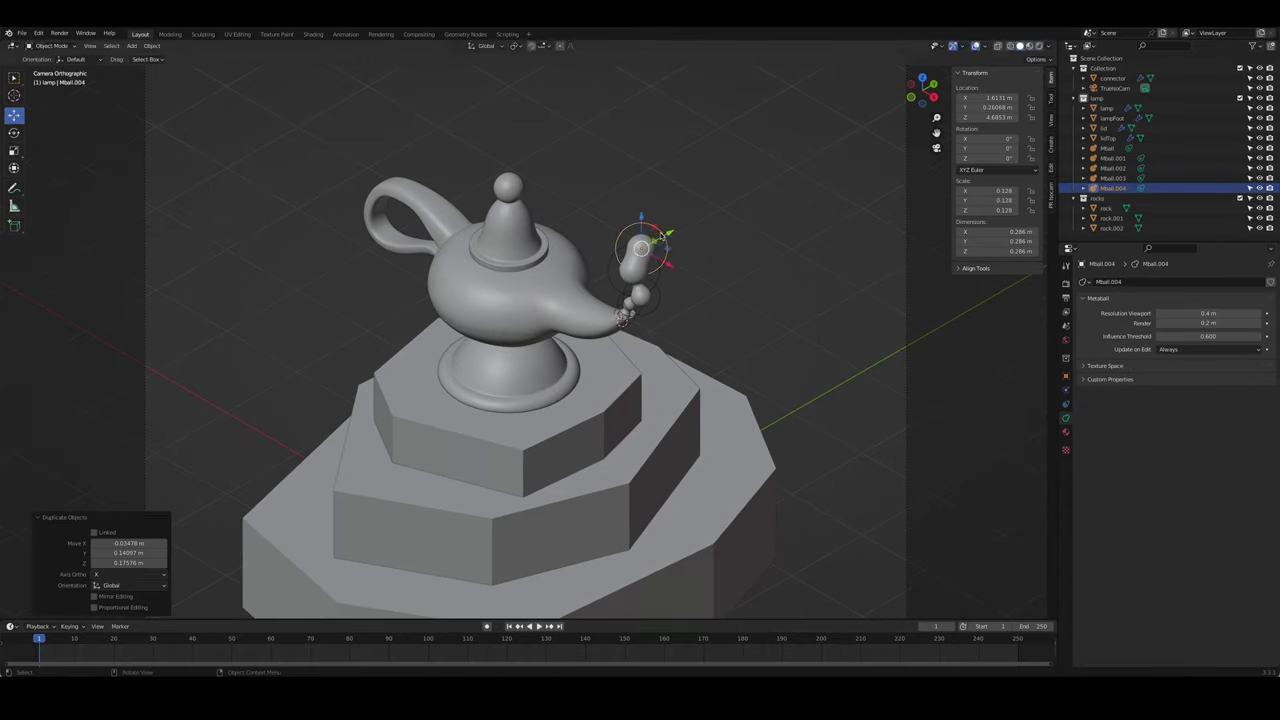
key(g)
key(z)
click(644, 206)
key(KP_0)
scroll(620, 230, up, 5)
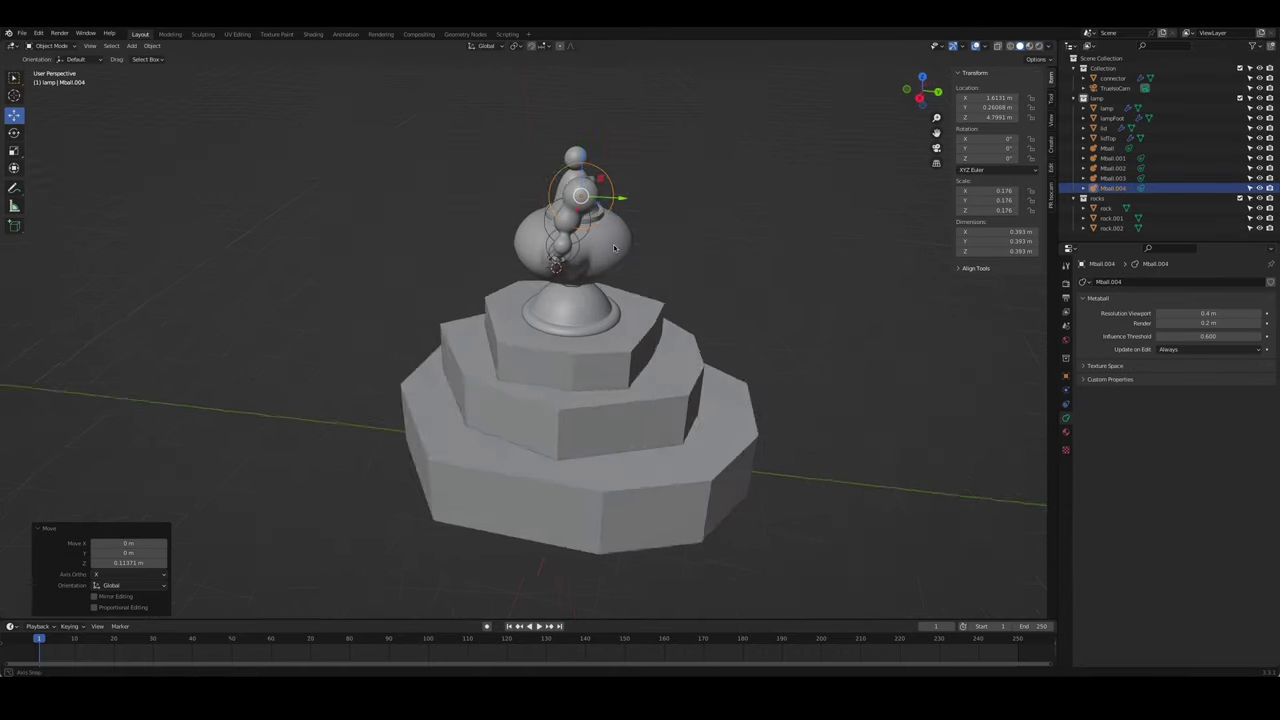
- Add several smaller sphere copies, each placed higher to extend the smoke trail upward
key(shift+d)
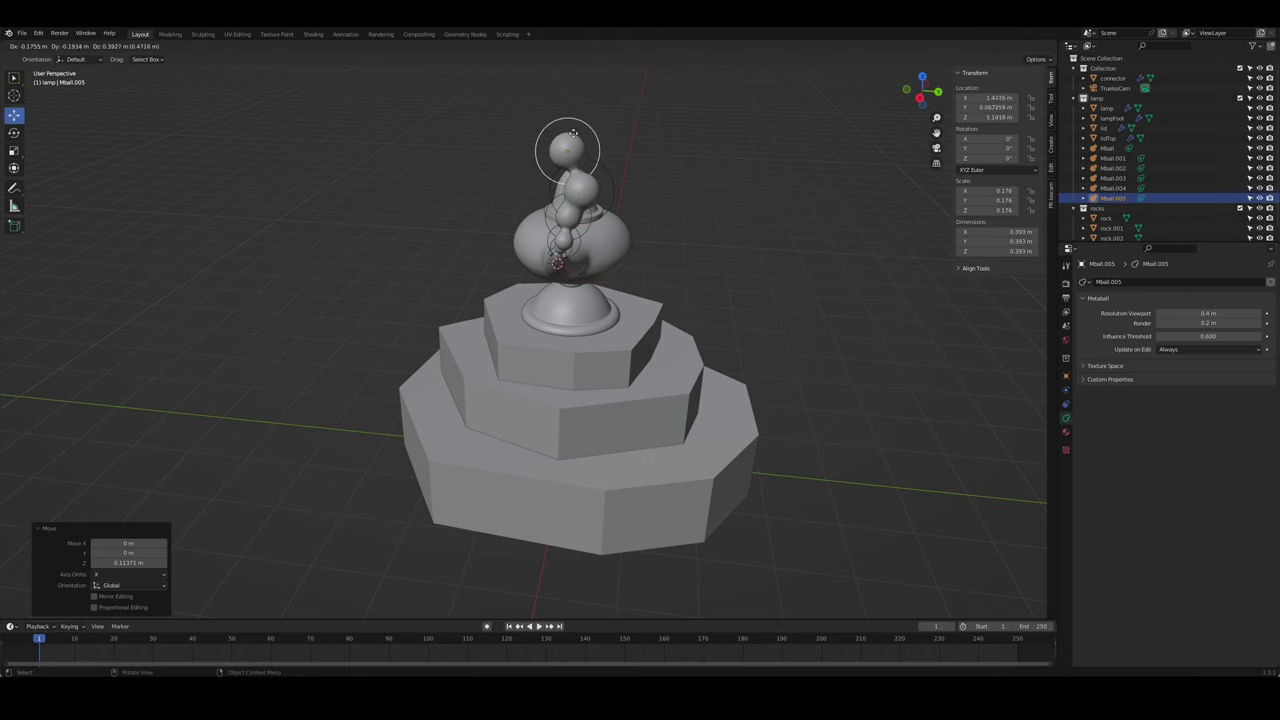
click(643, 162)
key(KP_0)
scroll(693, 158, up, 3)
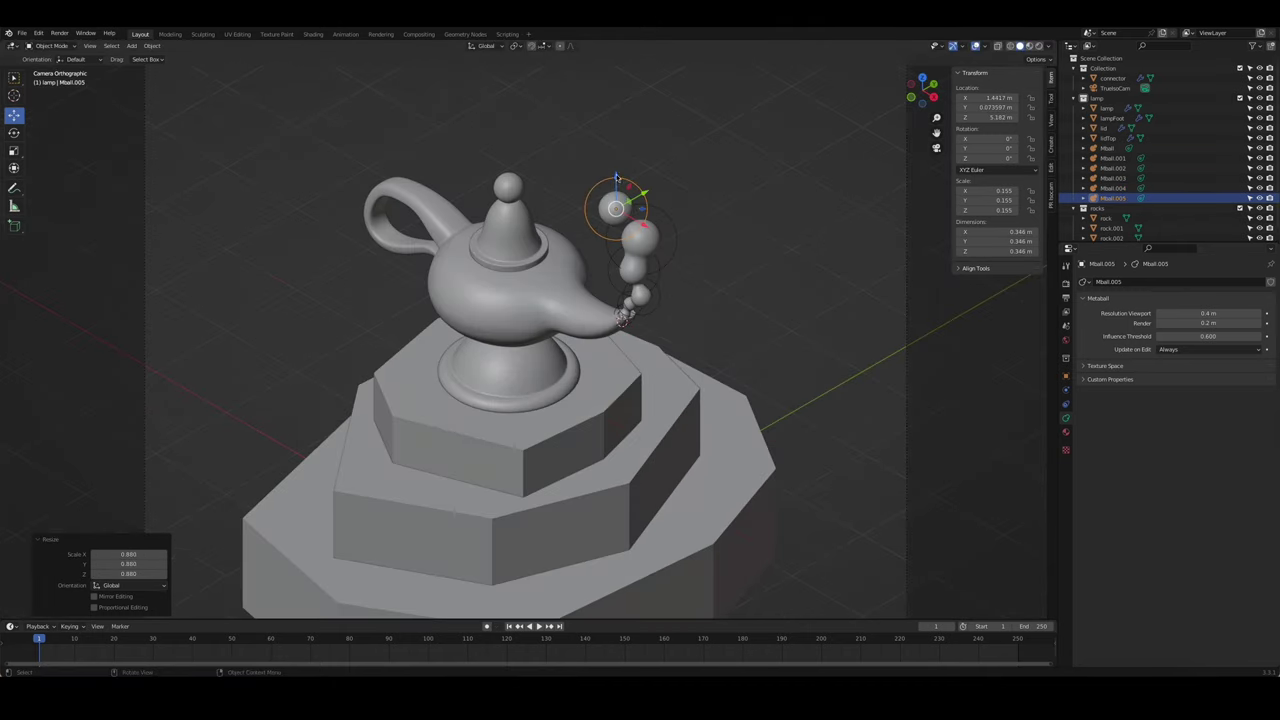
key(s)
click(642, 196)
key(shift+d)
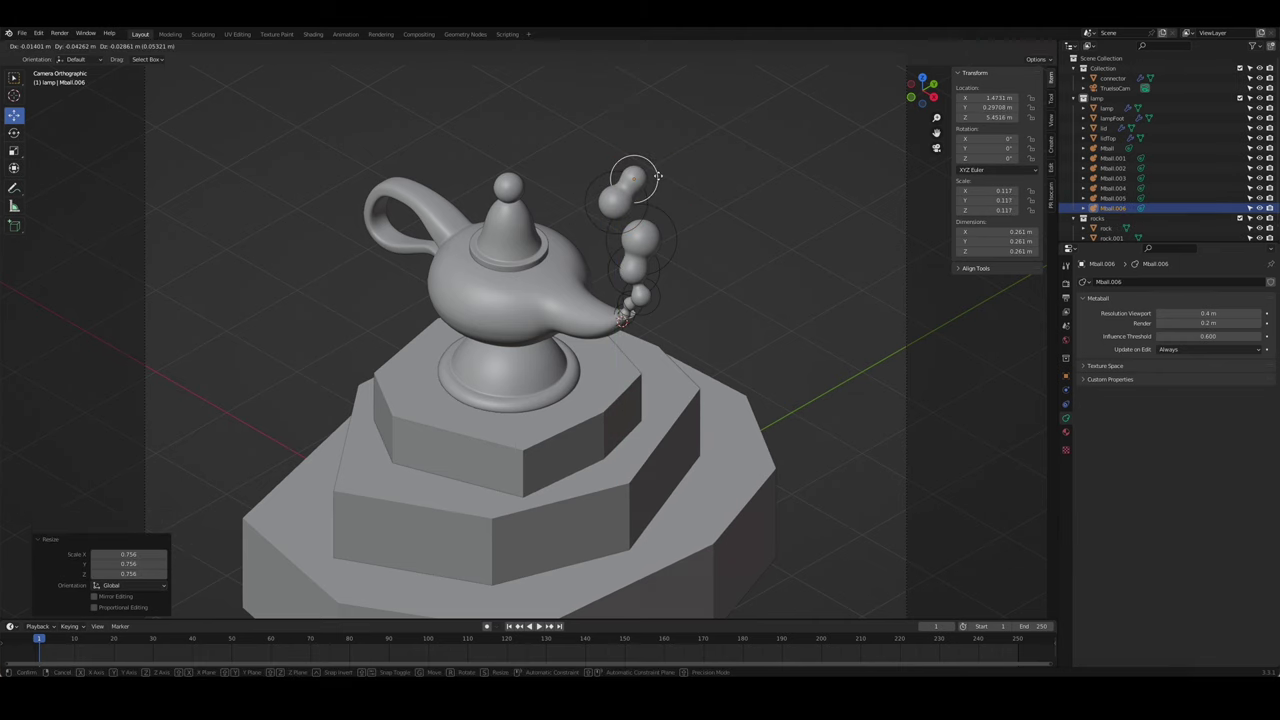
click(659, 177)
key(shift+d)
click(684, 140)
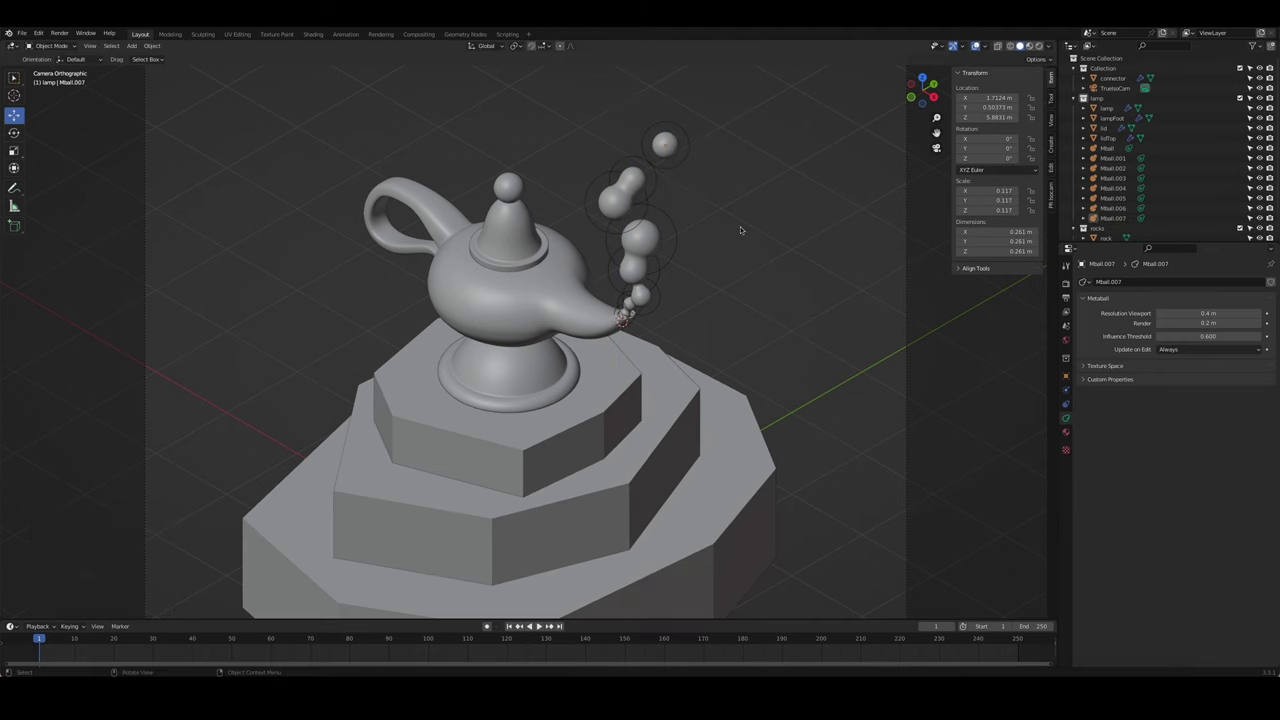
scroll(740, 226, down, 3)
scroll(745, 235, down, 2)
scroll(757, 250, up, 1)
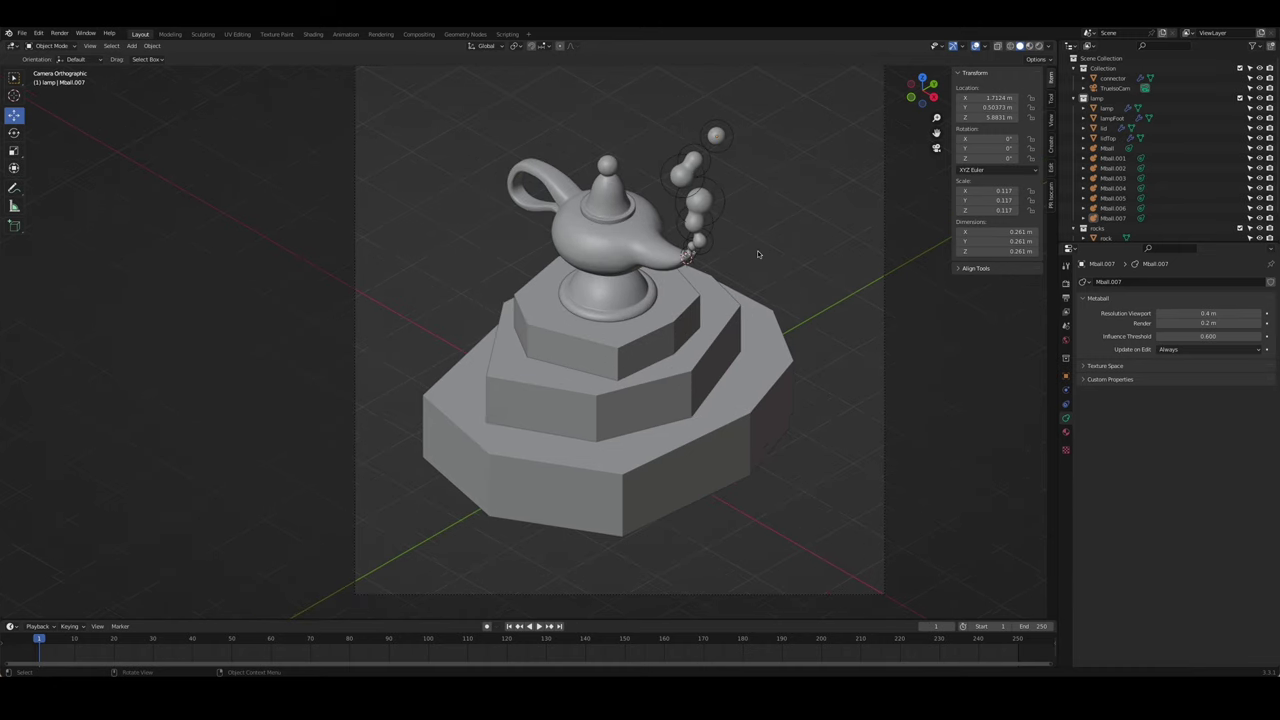
- Duplicate the topmost sphere and enlarge it into a big smoke puff at the top
click(715, 135)
click(715, 135)
key(shift+d)
click(705, 111)
key(s)
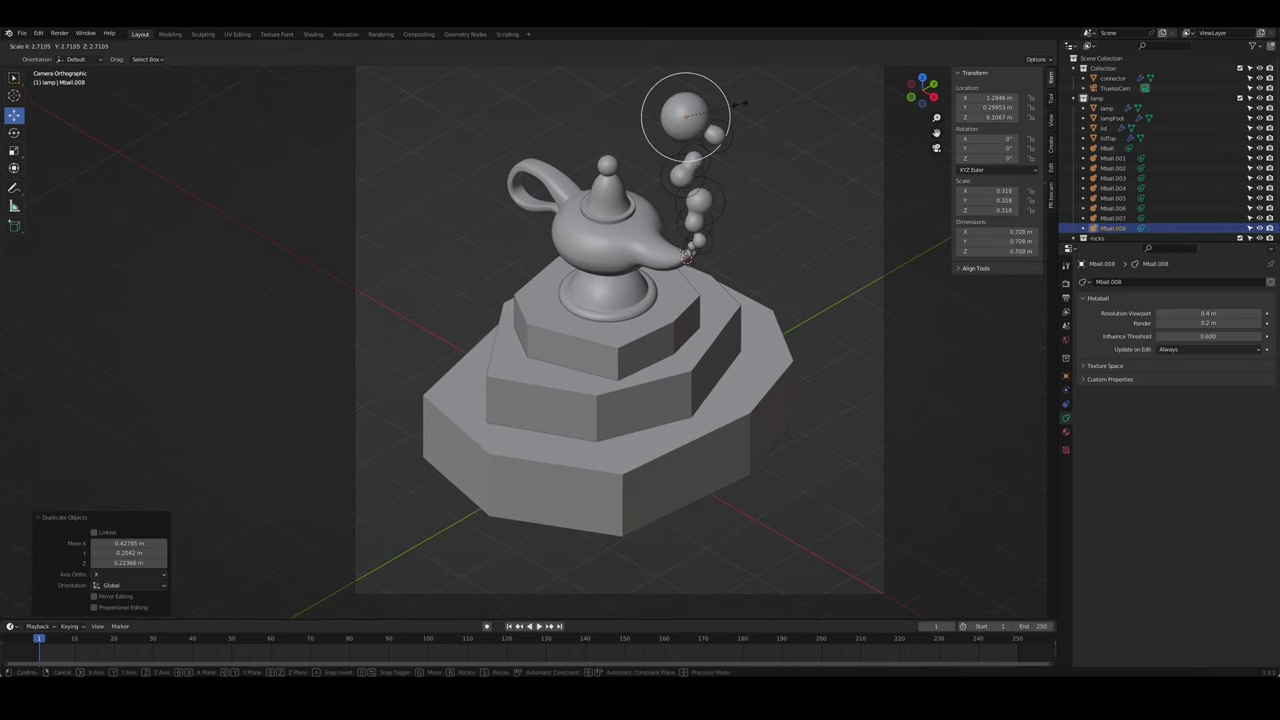
key(Return)
drag(691, 130, 694, 124)
click(778, 199)
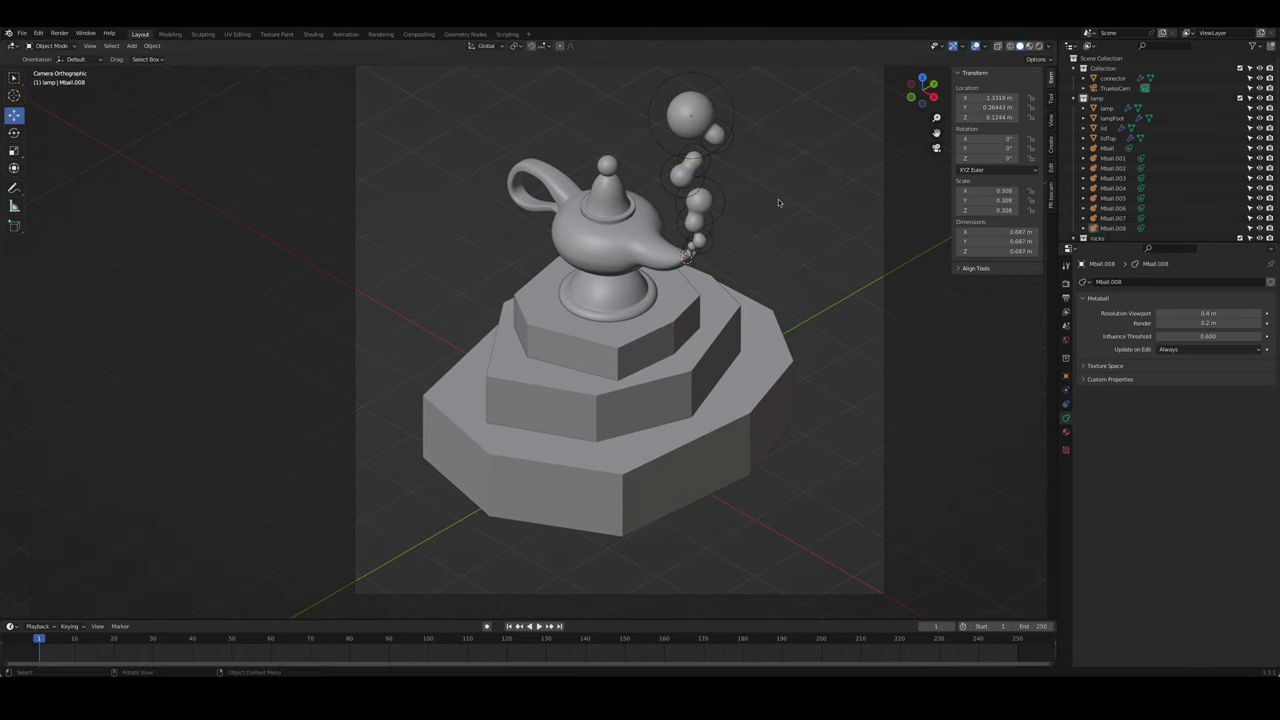
scroll(757, 206, down, 2)
- Move metaballs Mball through Mball.008 into a new collection named genie
click(1107, 148)
shift+click(1112, 228)
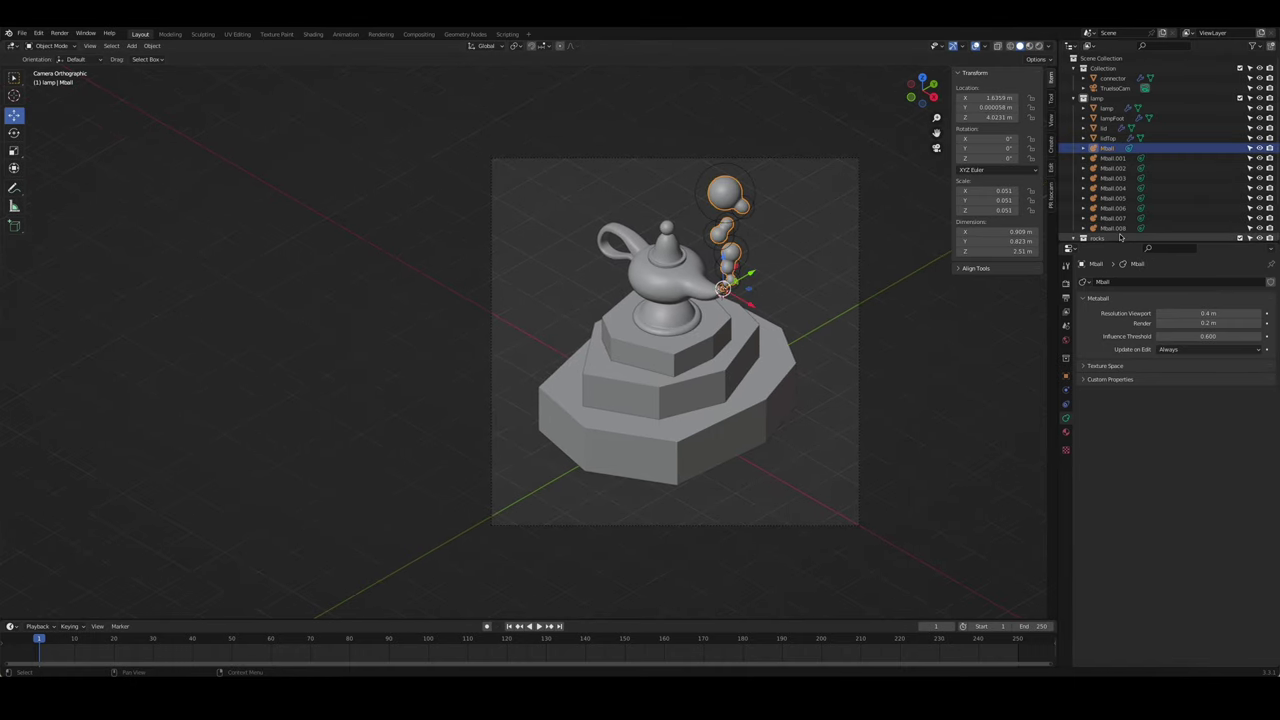
key(m)
click(737, 214)
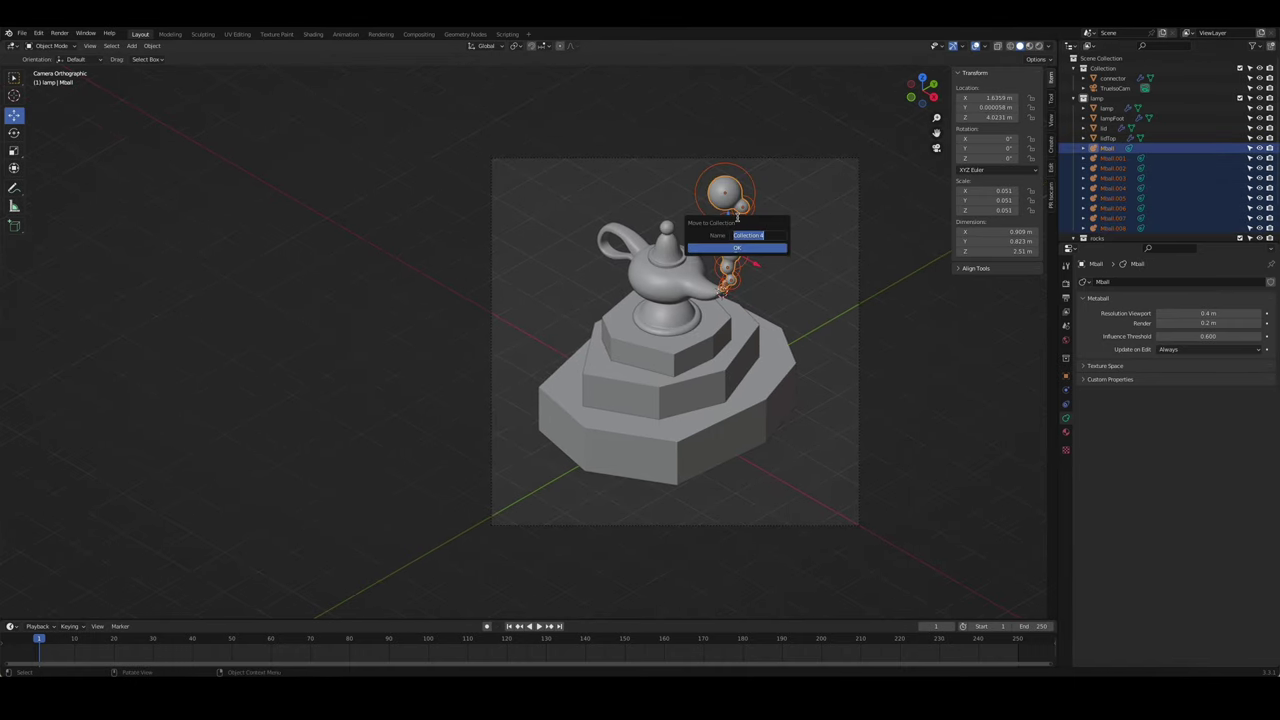
text(genie)
click(746, 249)
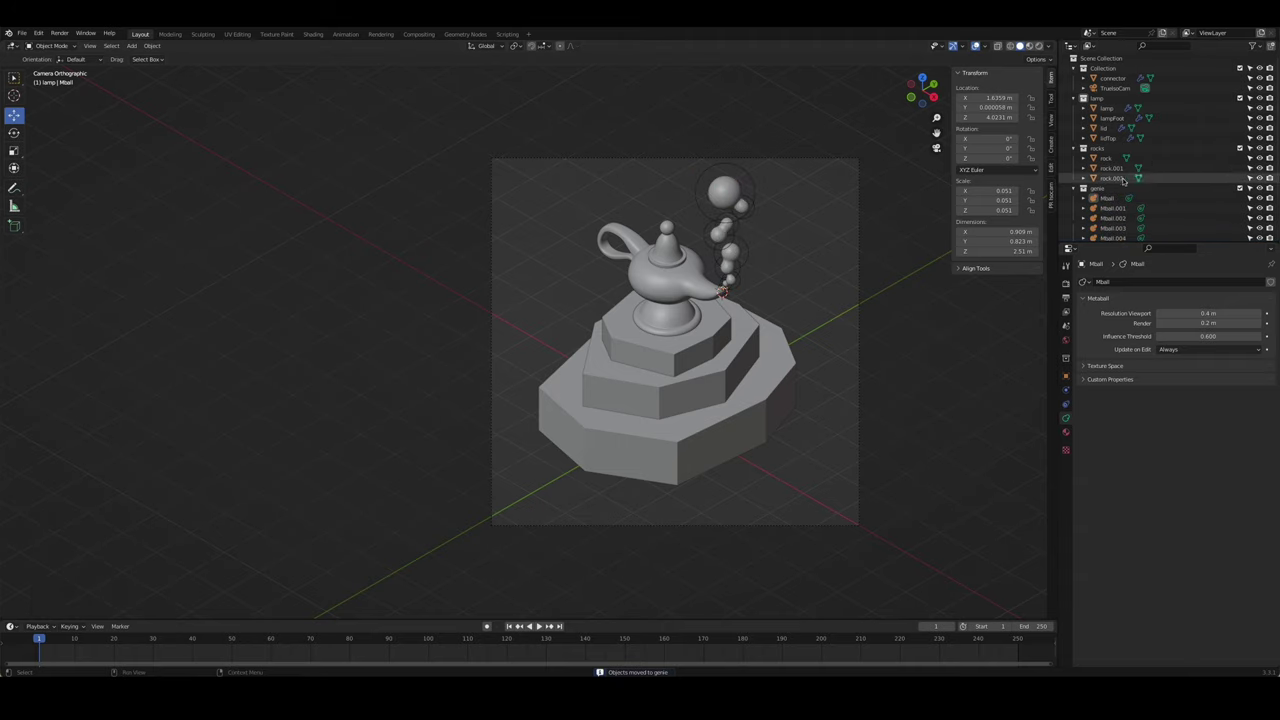
- Check the lamp and smoke through the TrueisoCam camera view, selecting them, then deselecting
click(1115, 88)
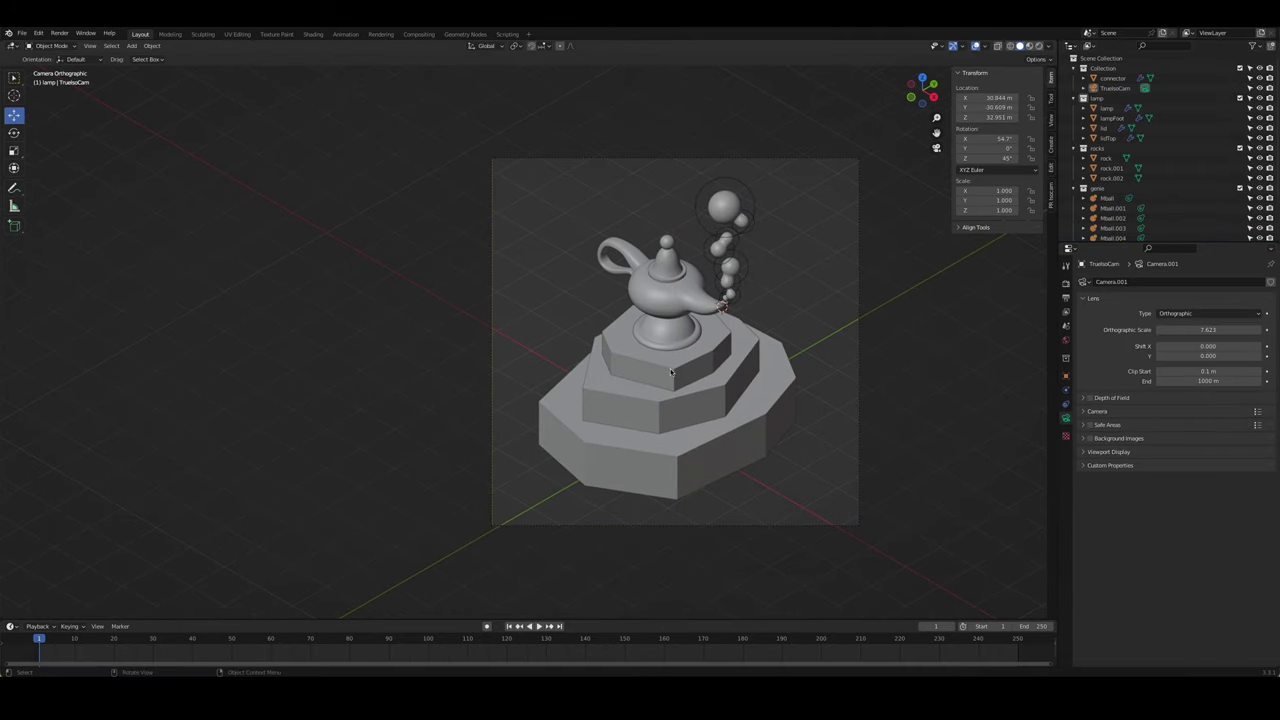
middle_drag(847, 344, 699, 293)
scroll(780, 320, up, 5)
key(KP_0)
click(650, 275)
click(730, 292)
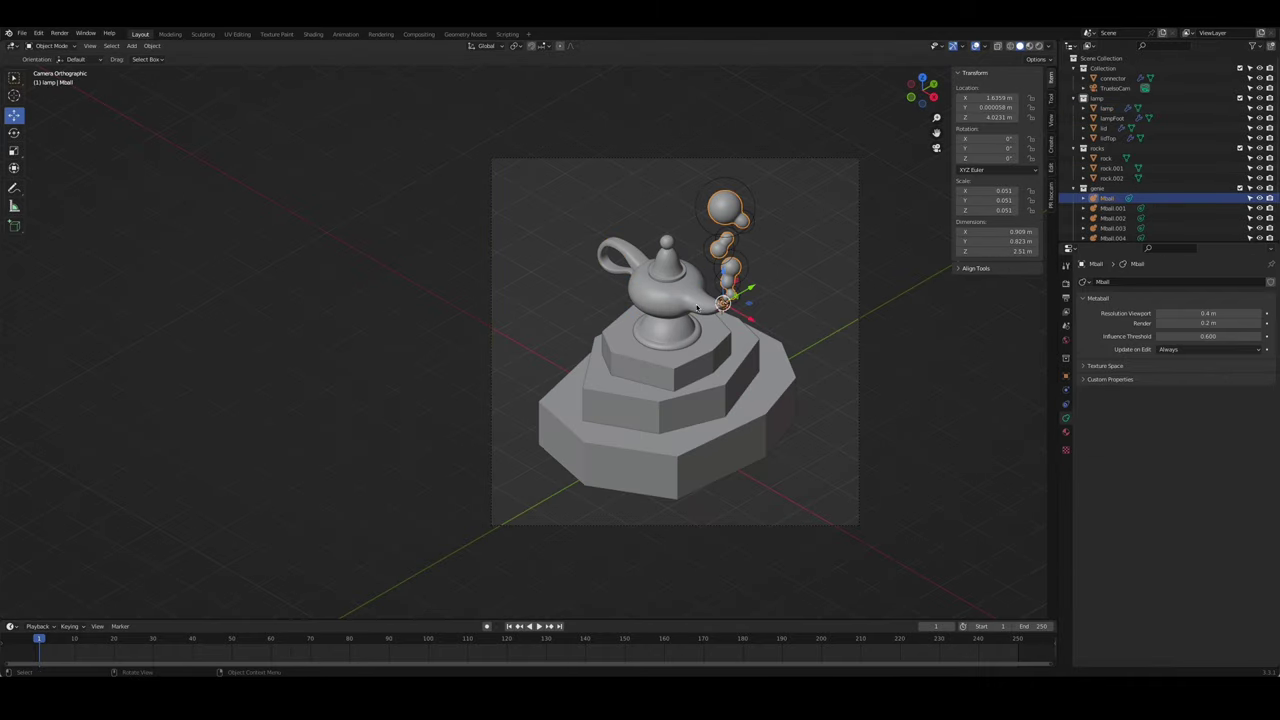
shift+click(700, 295)
scroll(760, 292, up, 2)
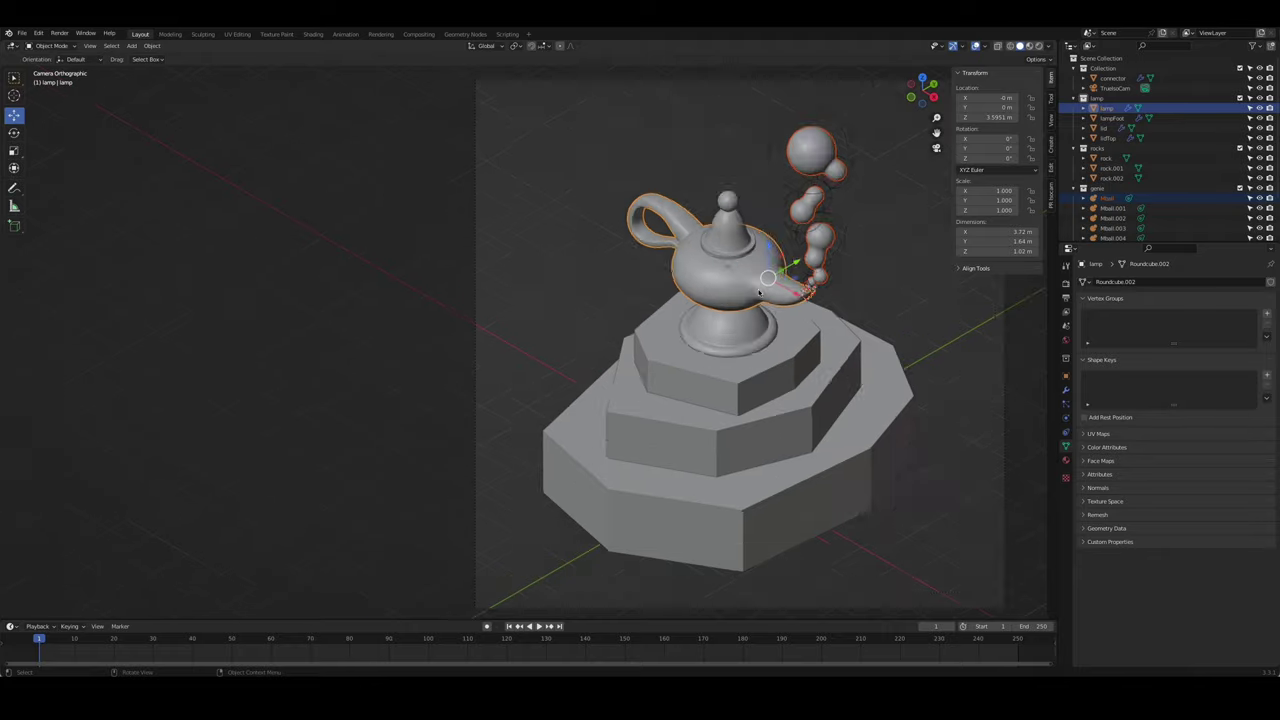
scroll(759, 293, up, 2)
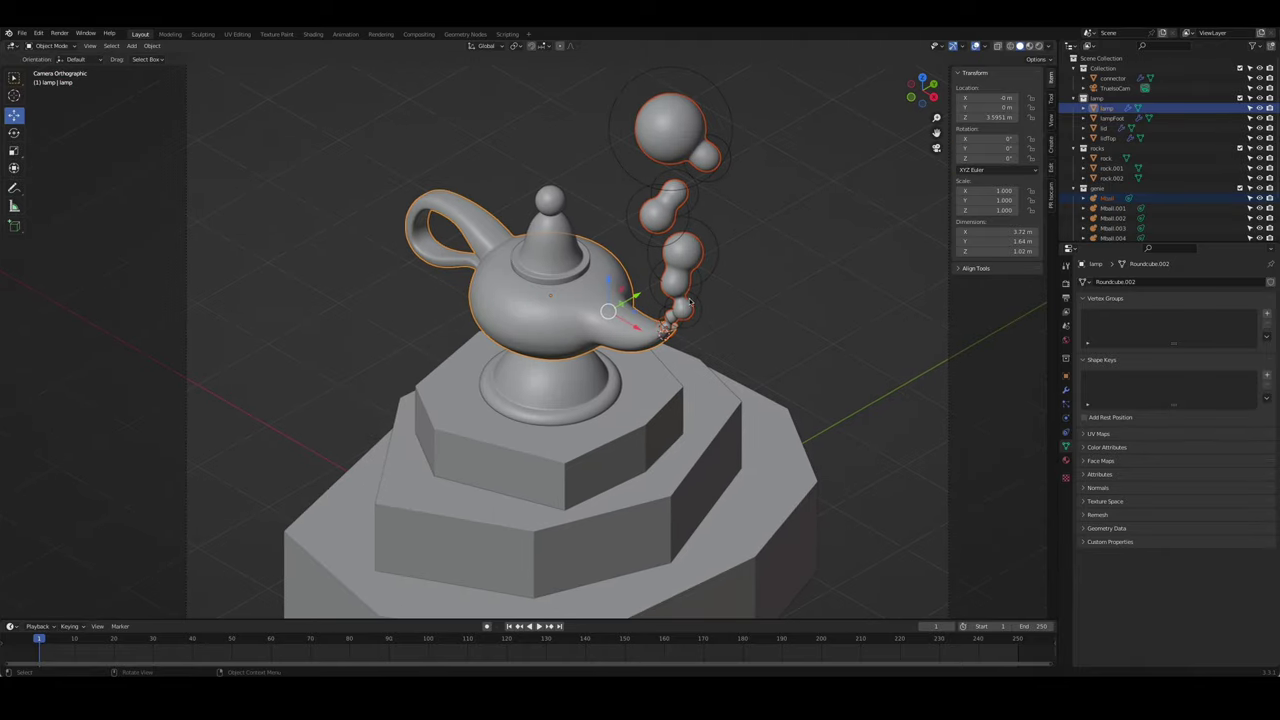
click(795, 297)
- Snap the 3D cursor to the world origin and reselect the lamp and smoke metaballs
key(shift+s)
click(724, 336)
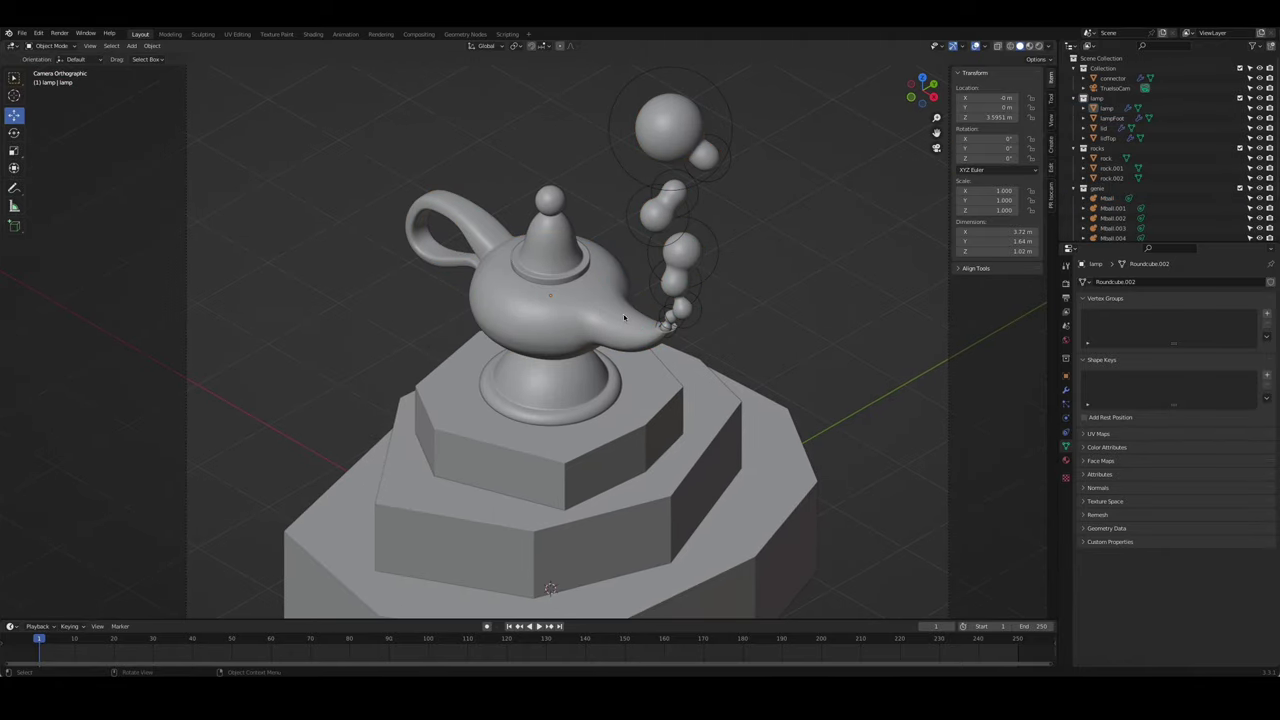
click(632, 326)
shift+click(678, 318)
- Select all objects in the genie collection together with the lamp
click(676, 336)
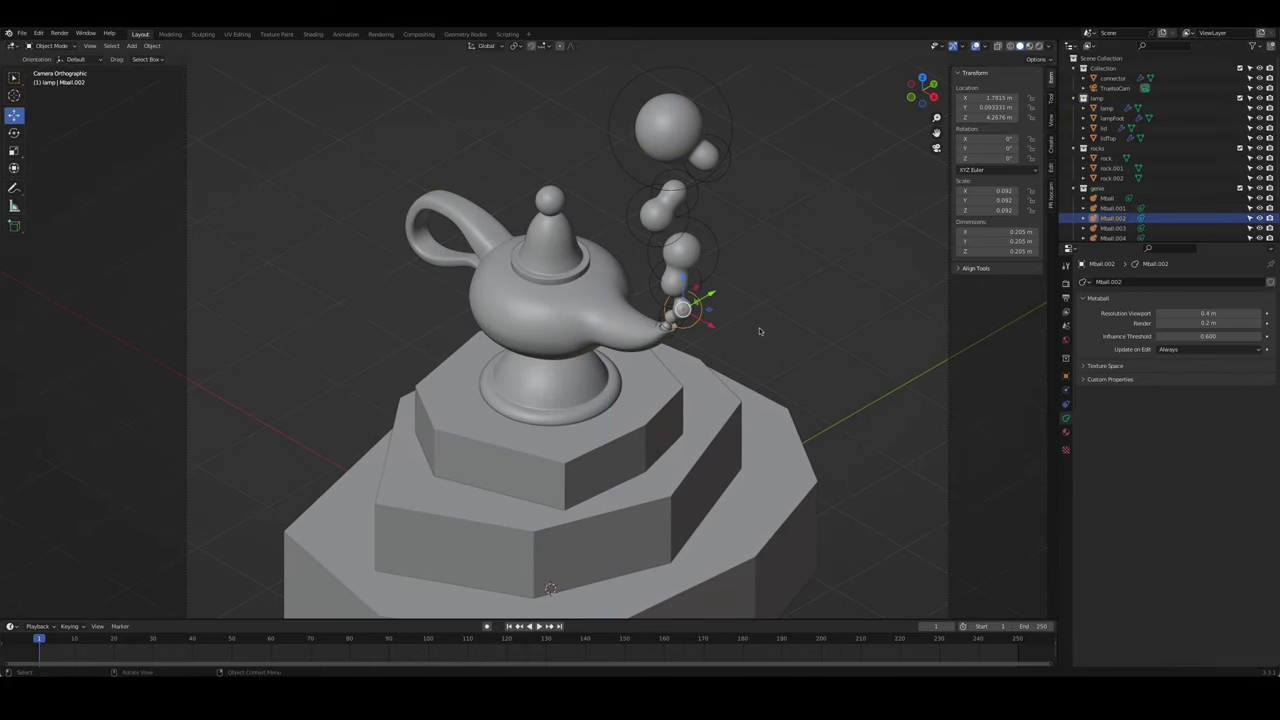
right_click(1107, 190)
click(1050, 270)
ctrl+click(1107, 107)
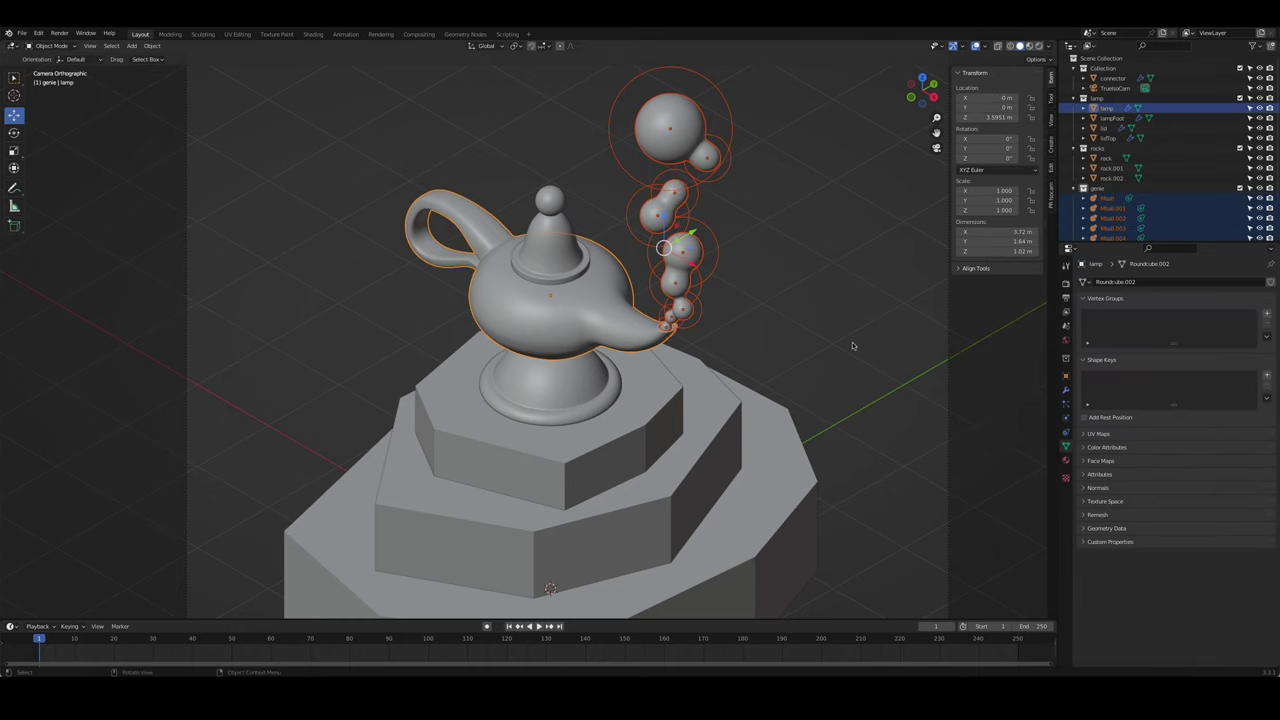
- Rotate the lamp and smoke about 21.9° around Z, pivoting on the 3D cursor
key(r)
key(z)
key(Escape)
key(period)
click(770, 260)
key(r)
key(z)
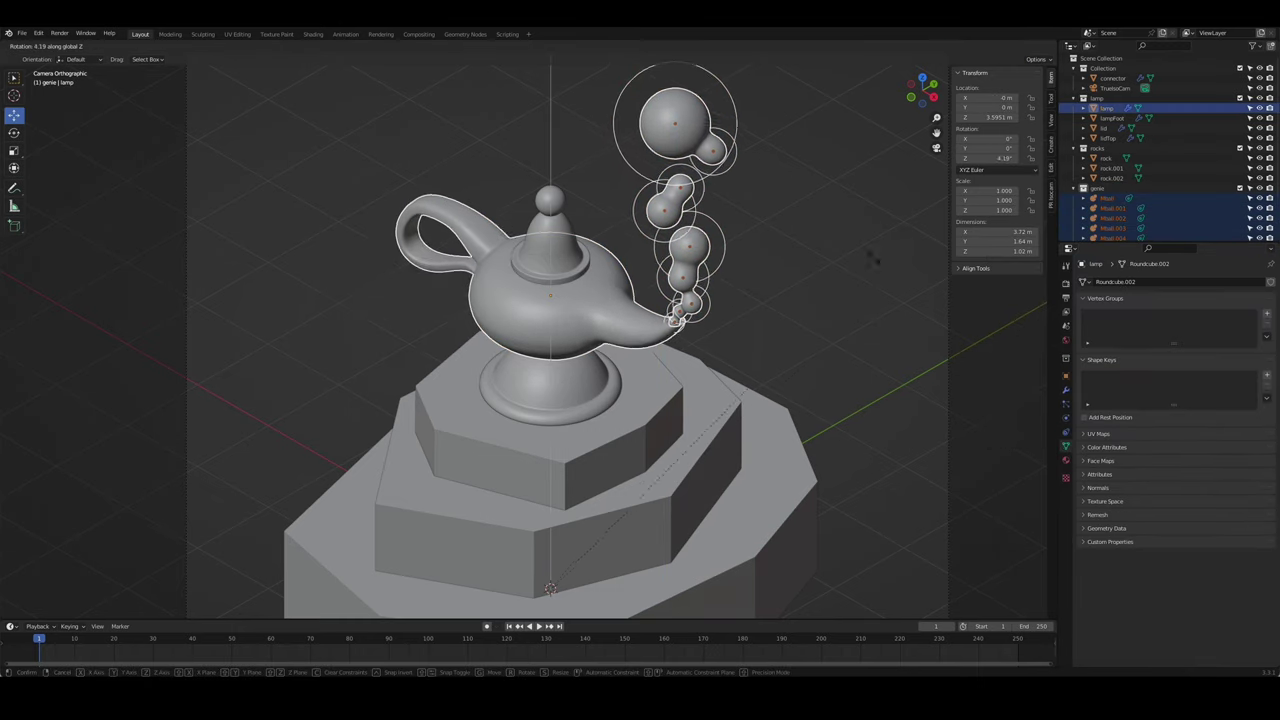
click(750, 150)
scroll(735, 268, down, 4)
click(735, 268)
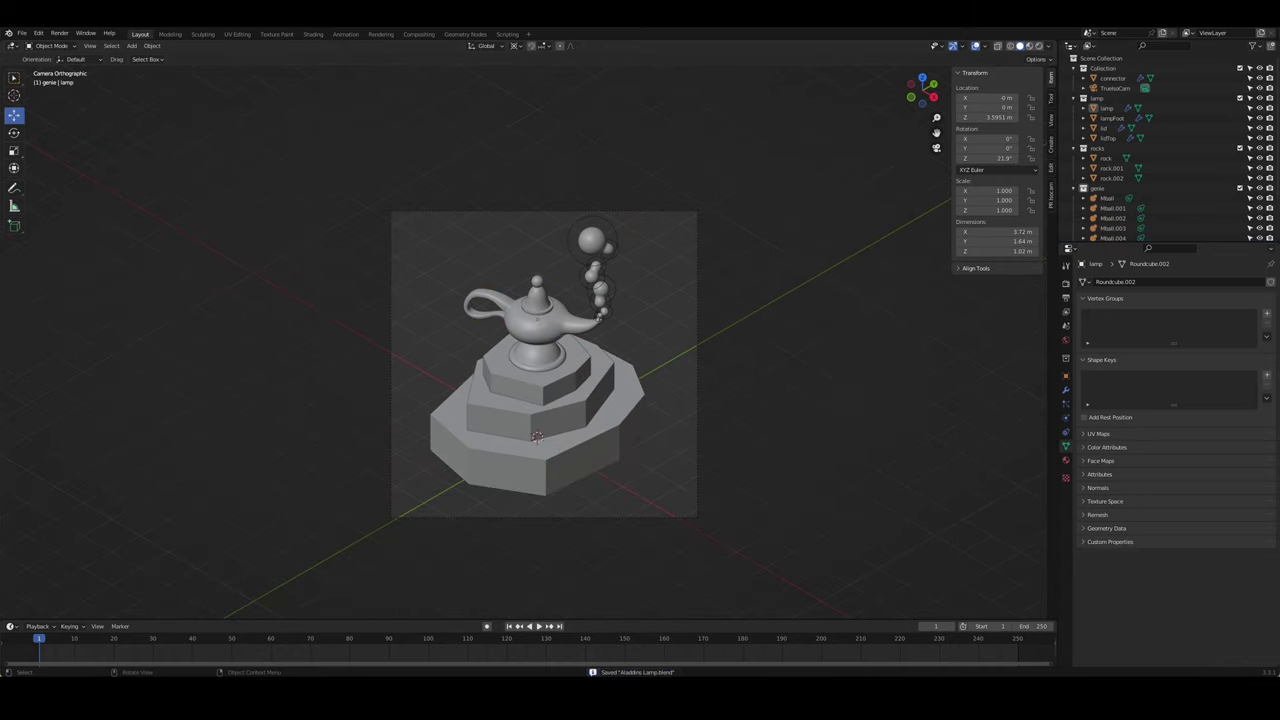
middle_drag(537, 437, 545, 420)
scroll(560, 398, up, 5)
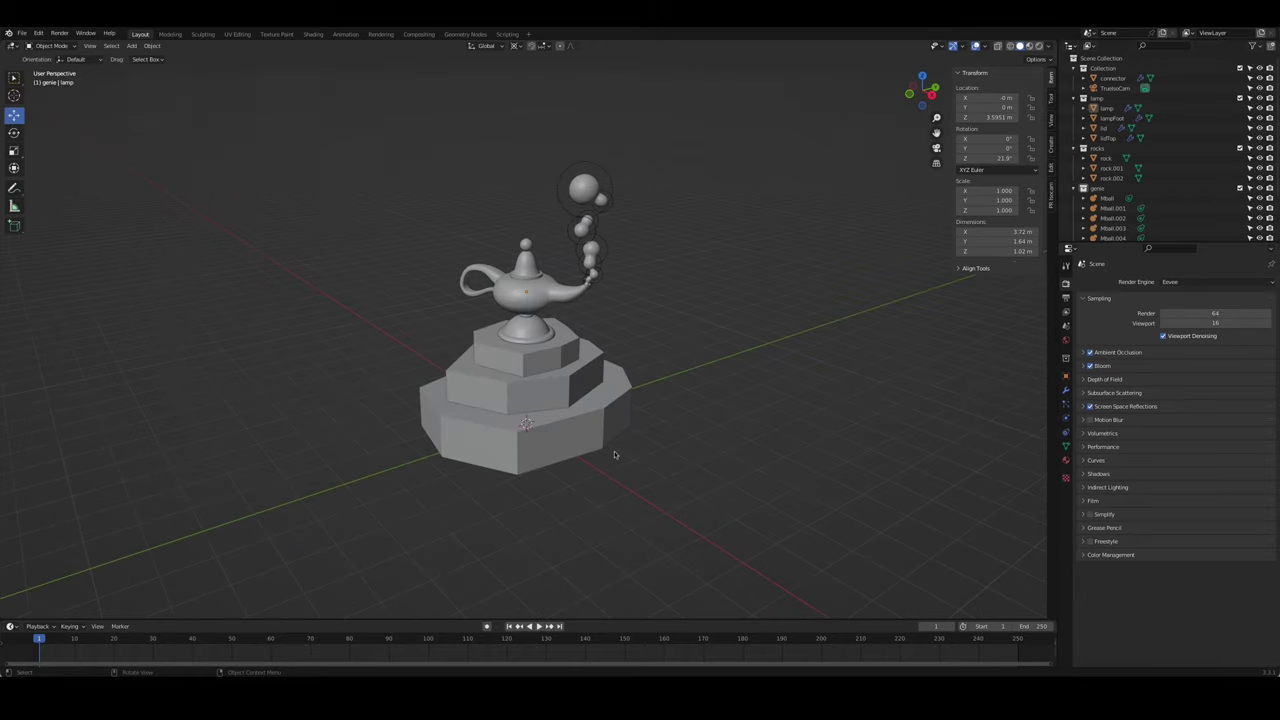
key(shift+a)
- Add a cube beside the pedestal and shrink it to about a quarter size
click(705, 446)
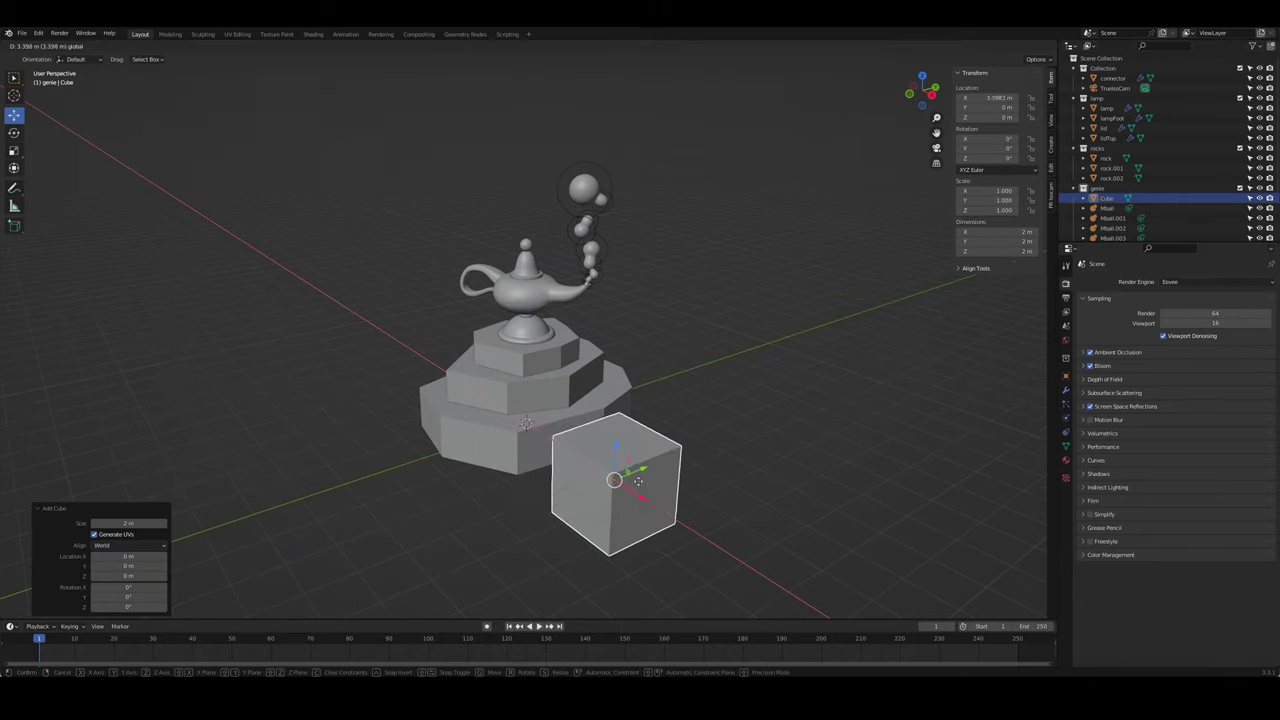
middle_drag(705, 448, 843, 456)
key(s)
key(Escape)
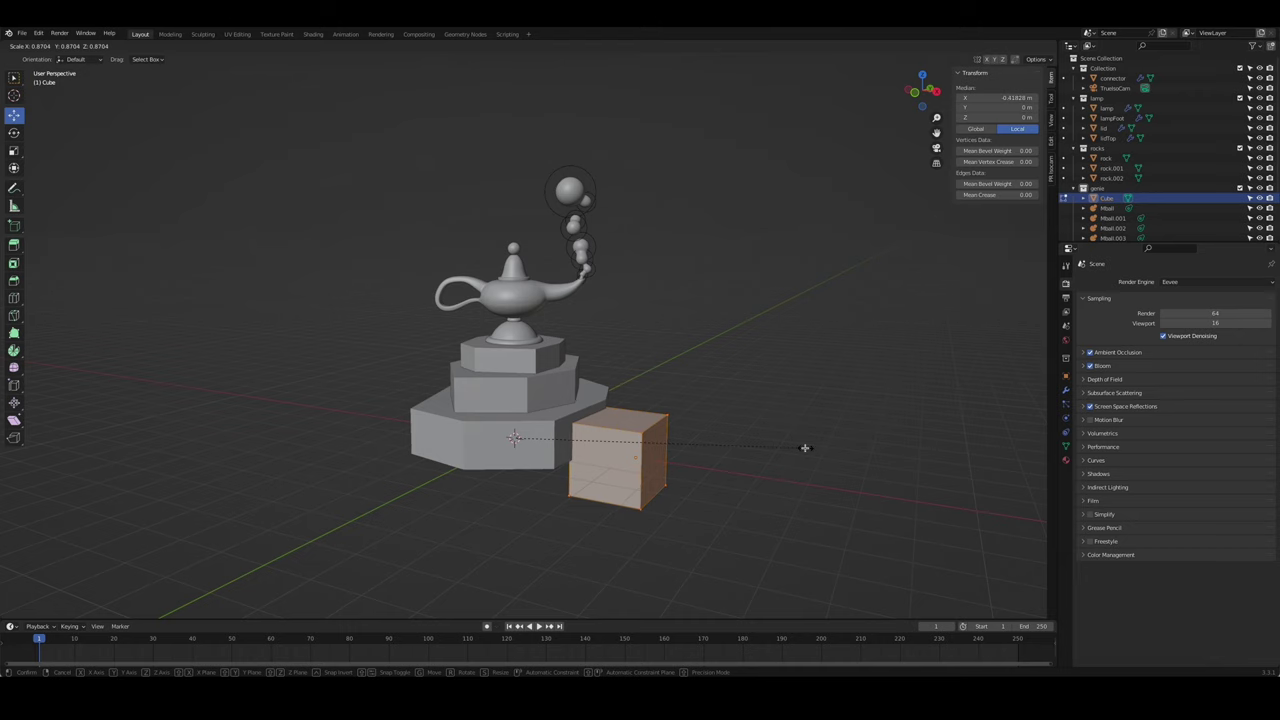
key(z)
key(Escape)
key(s)
click(665, 441)
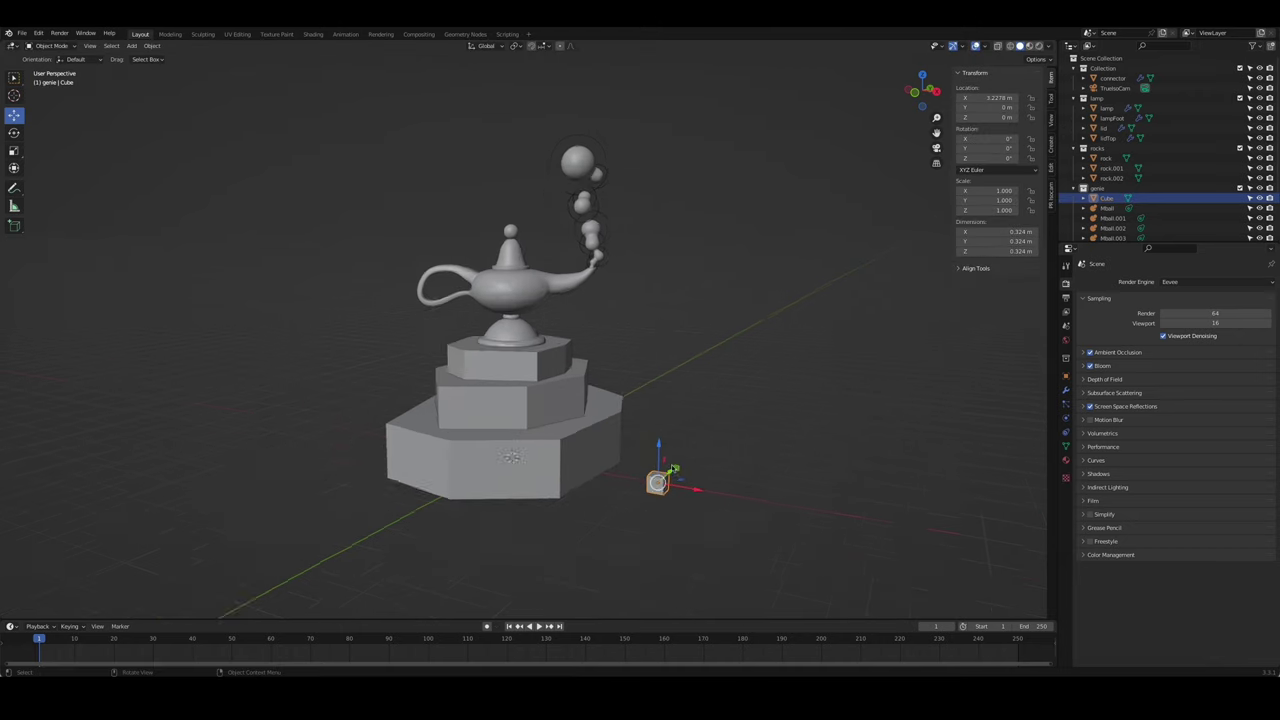
scroll(610, 445, up, 6)
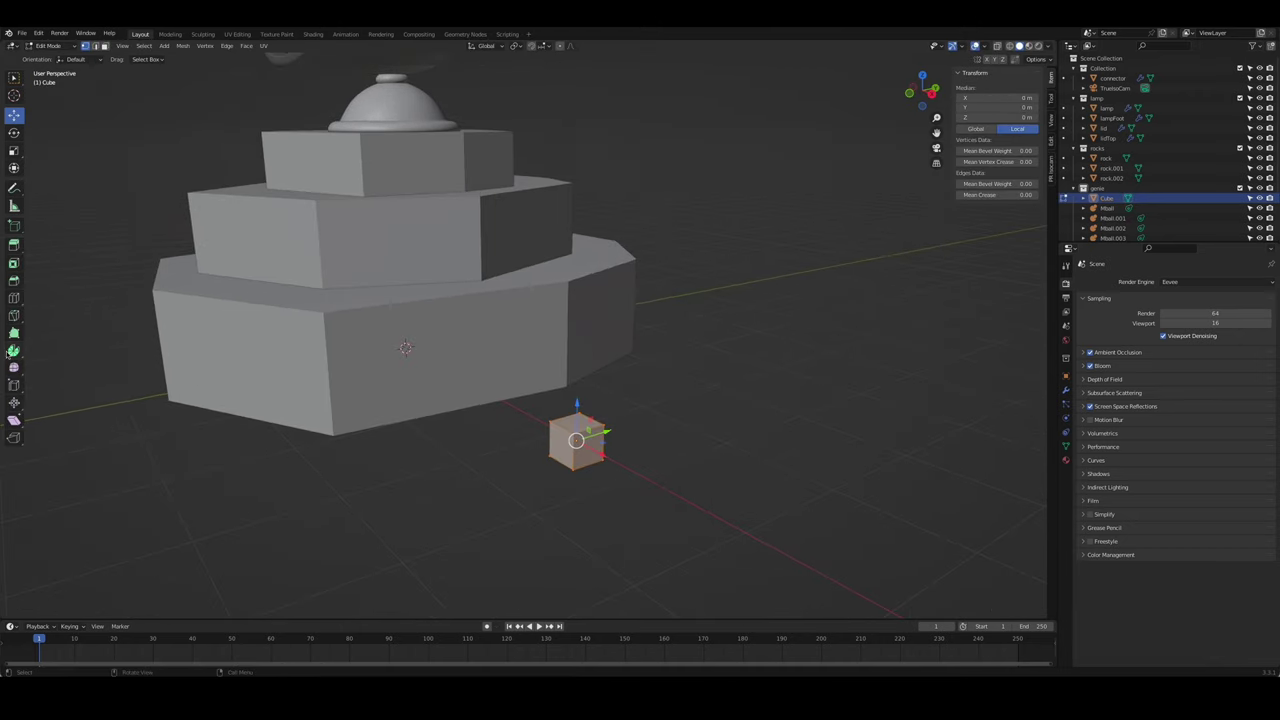
- Isolate the cube and use Bisect to slice off a first corner, discarding the cut piece
click(54, 339)
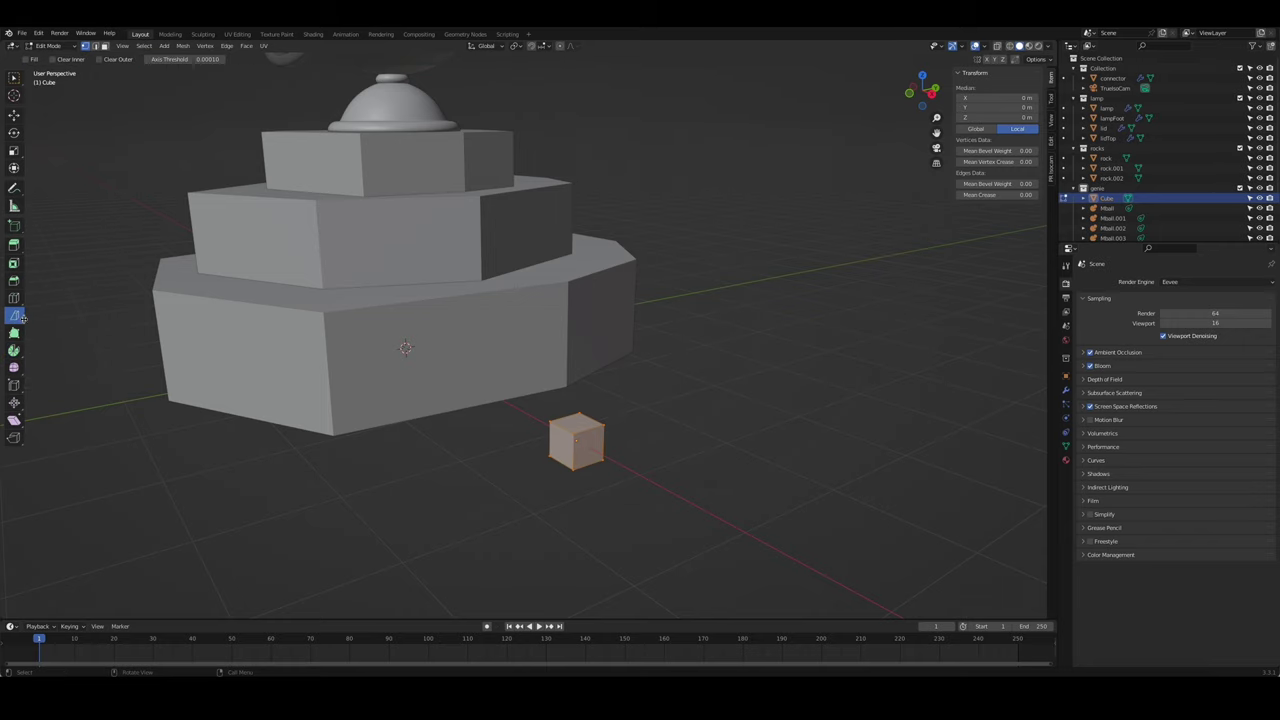
key(KP_Divide)
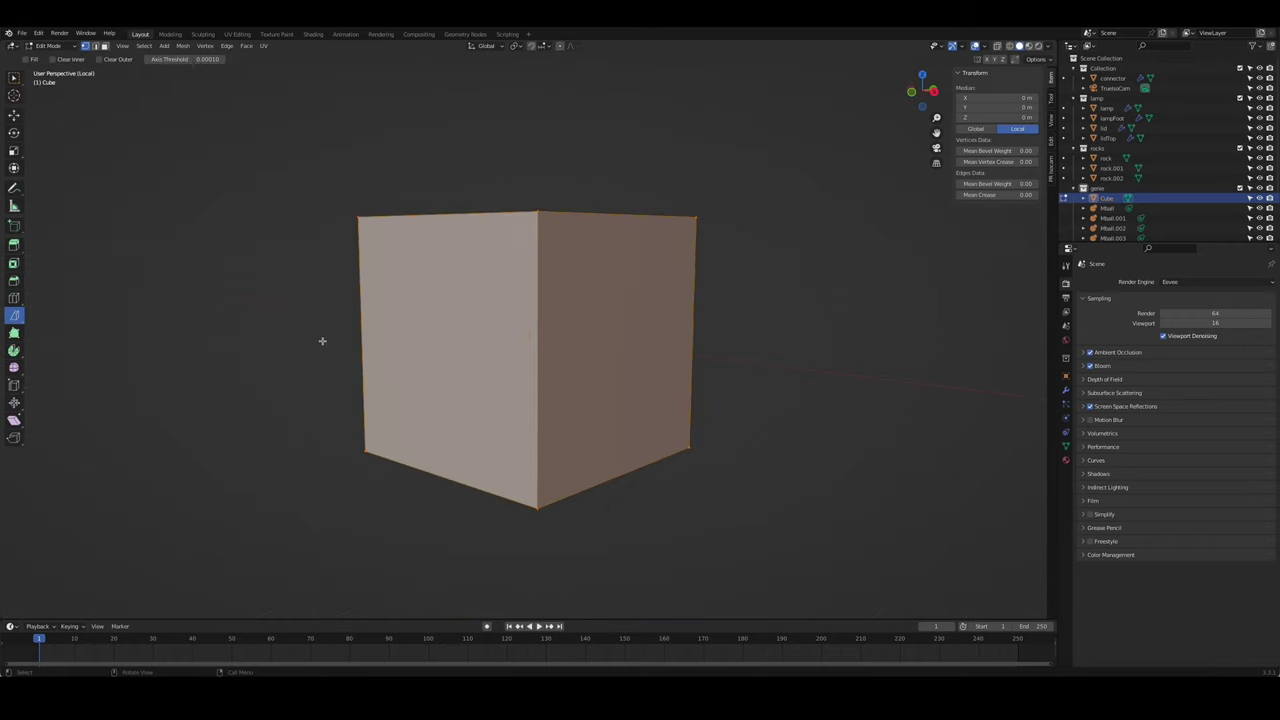
drag(322, 341, 163, 536)
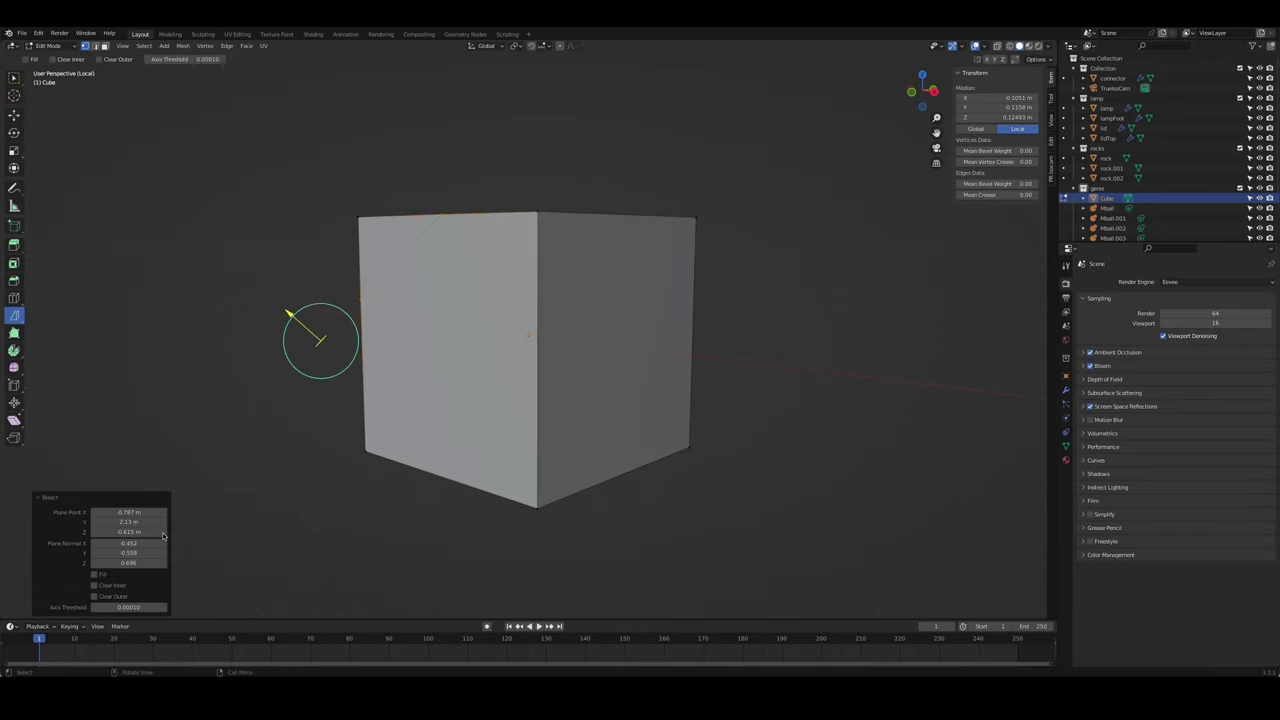
middle_drag(420, 430, 524, 423)
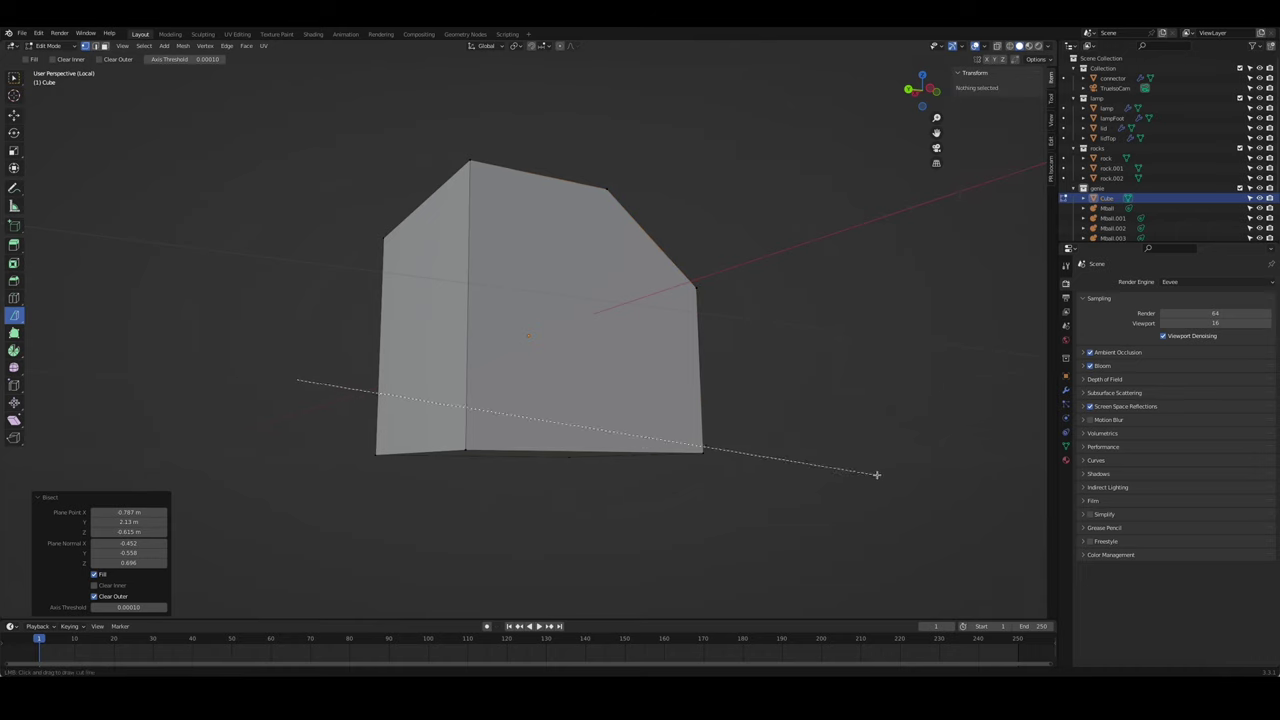
key(a)
drag(344, 367, 820, 470)
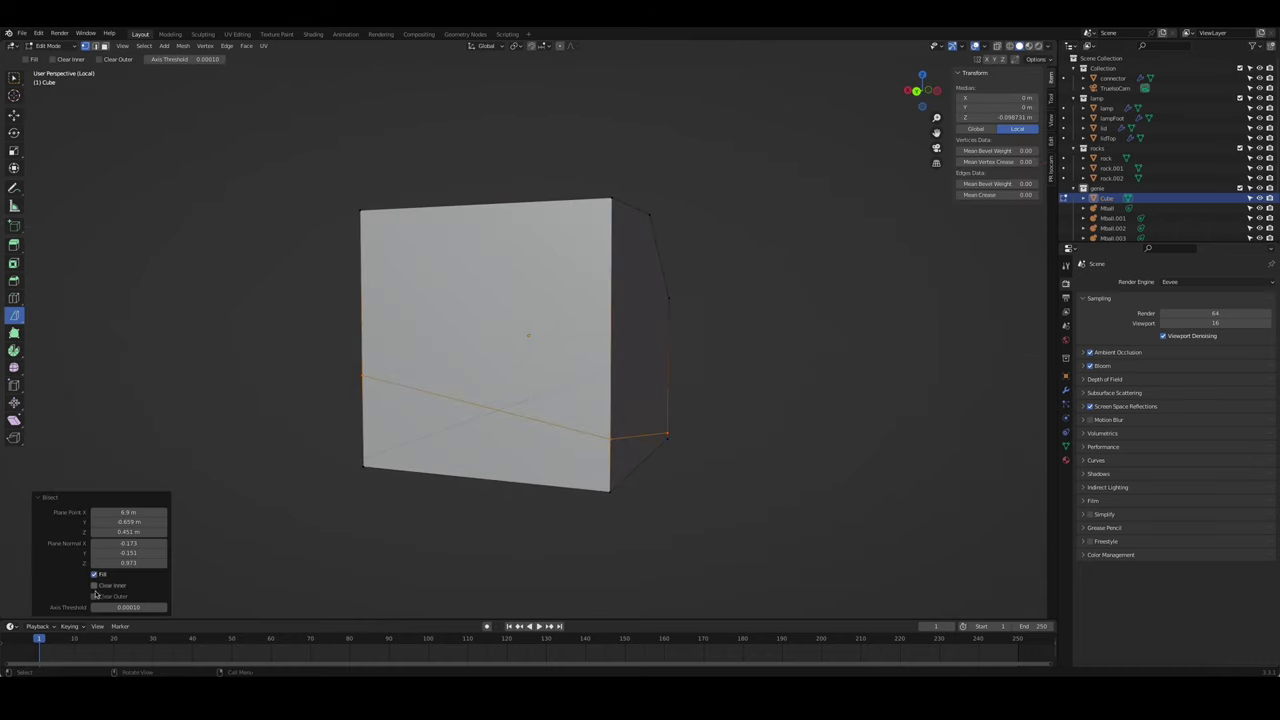
click(94, 585)
middle_drag(300, 520, 427, 483)
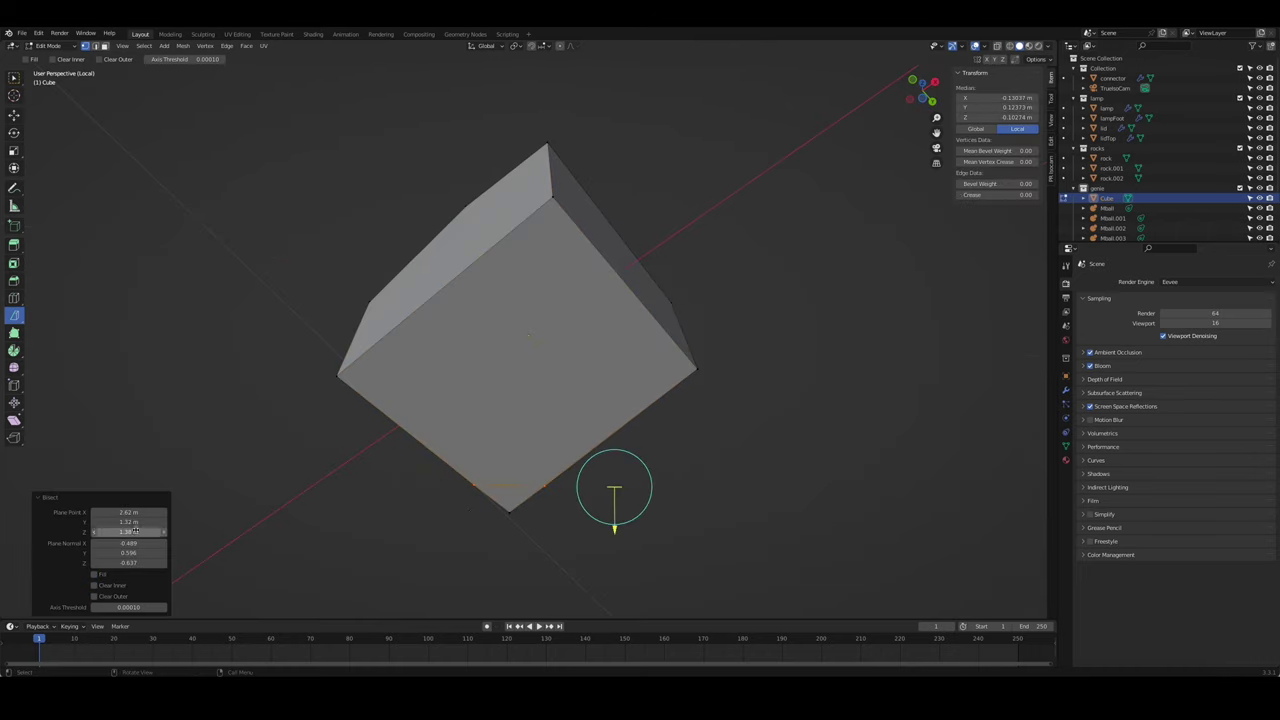
click(94, 597)
key(ctrl+z)
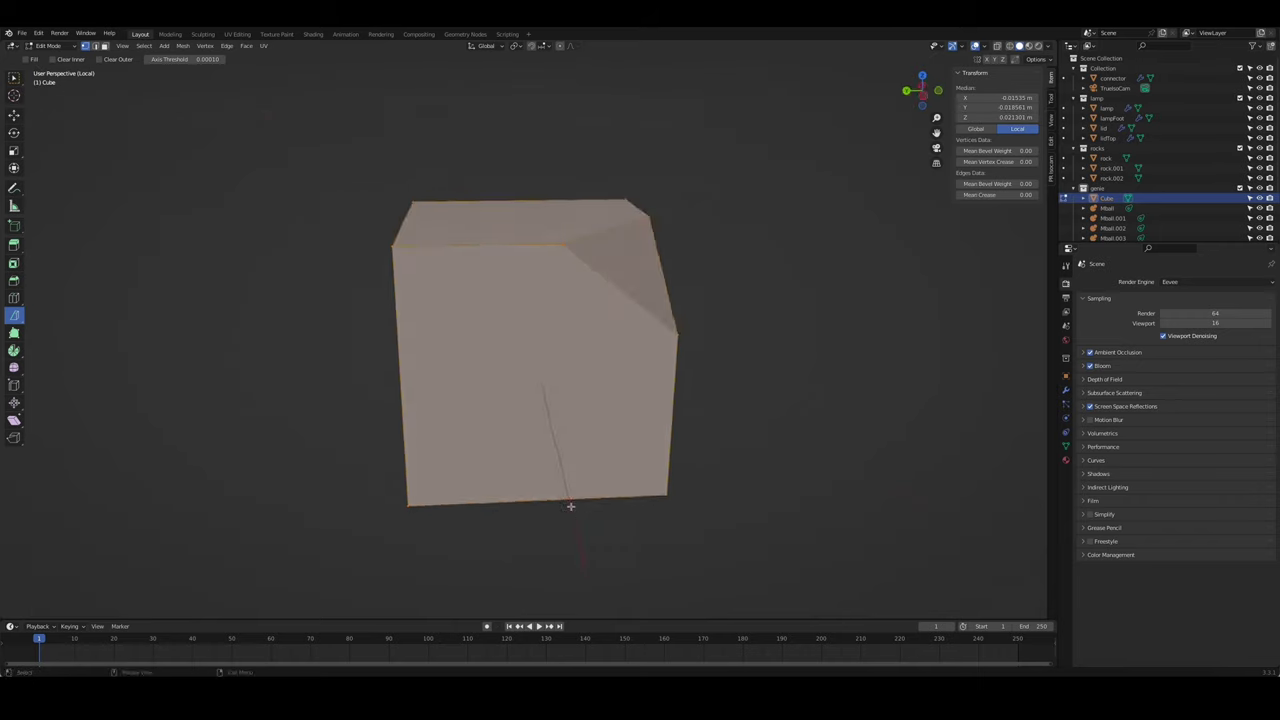
mouse_move(571, 508)
middle_down()
mouse_move(637, 557)
mouse_move(619, 505)
middle_up()
drag(619, 505, 691, 486)
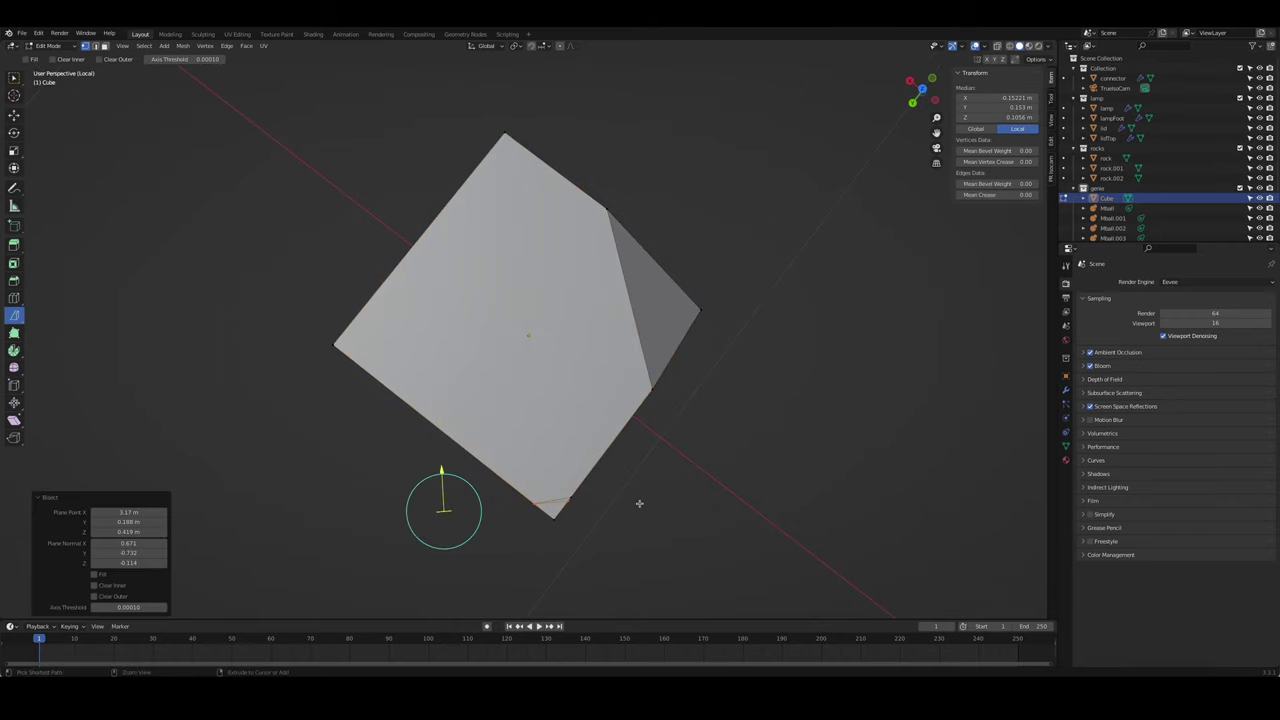
click(94, 585)
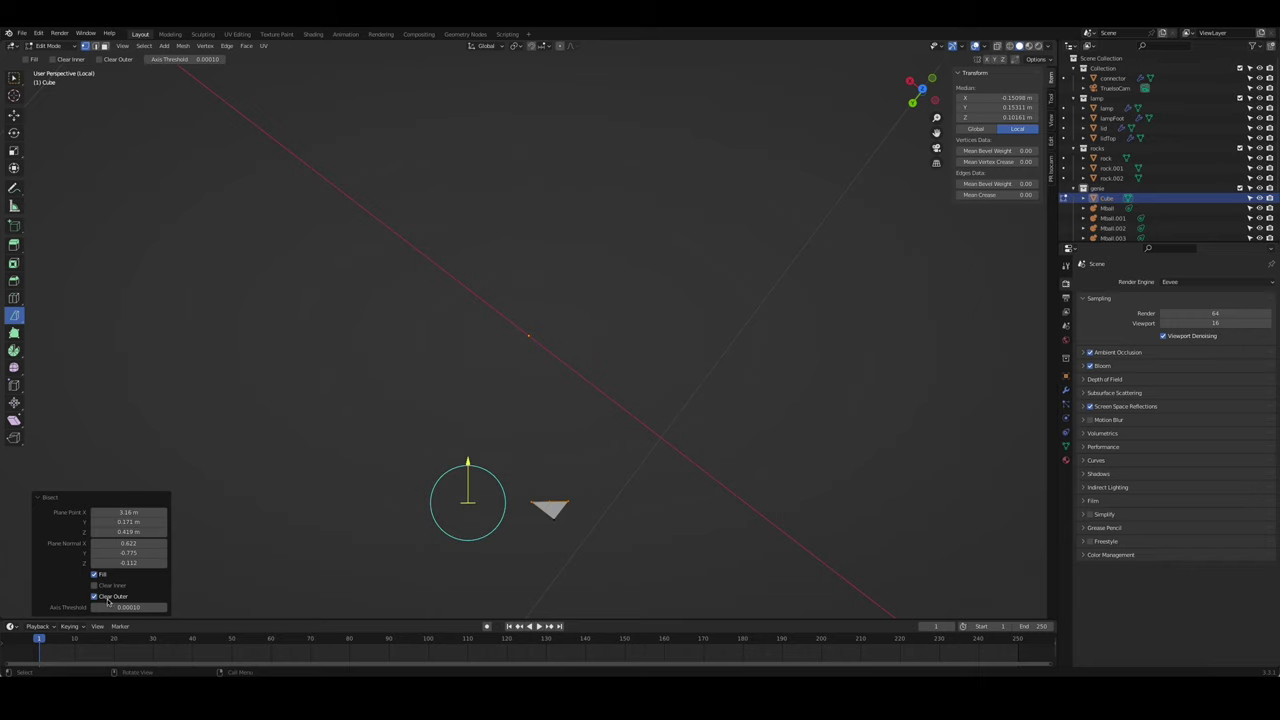
- Make several more diagonal Bisect cuts across the cube, clearing the inner or outer parts
middle_drag(428, 563, 514, 506)
drag(597, 512, 592, 517)
middle_drag(380, 520, 417, 491)
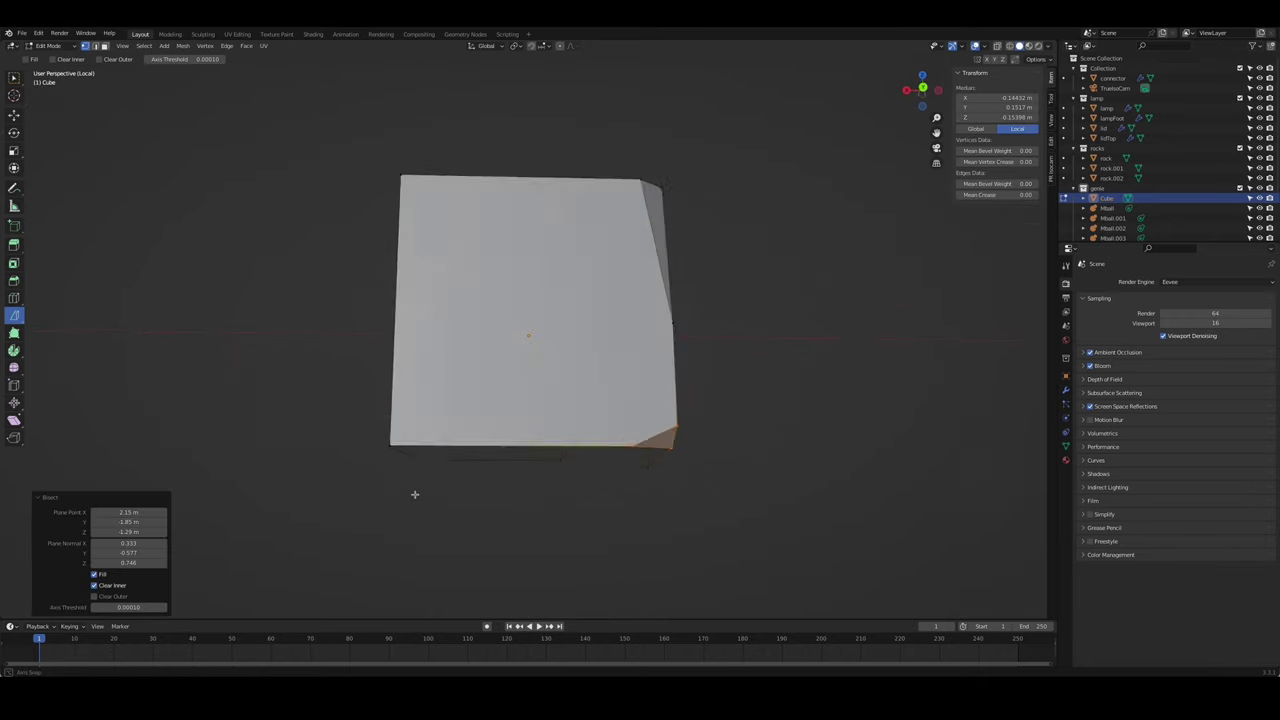
key(a)
drag(348, 462, 475, 88)
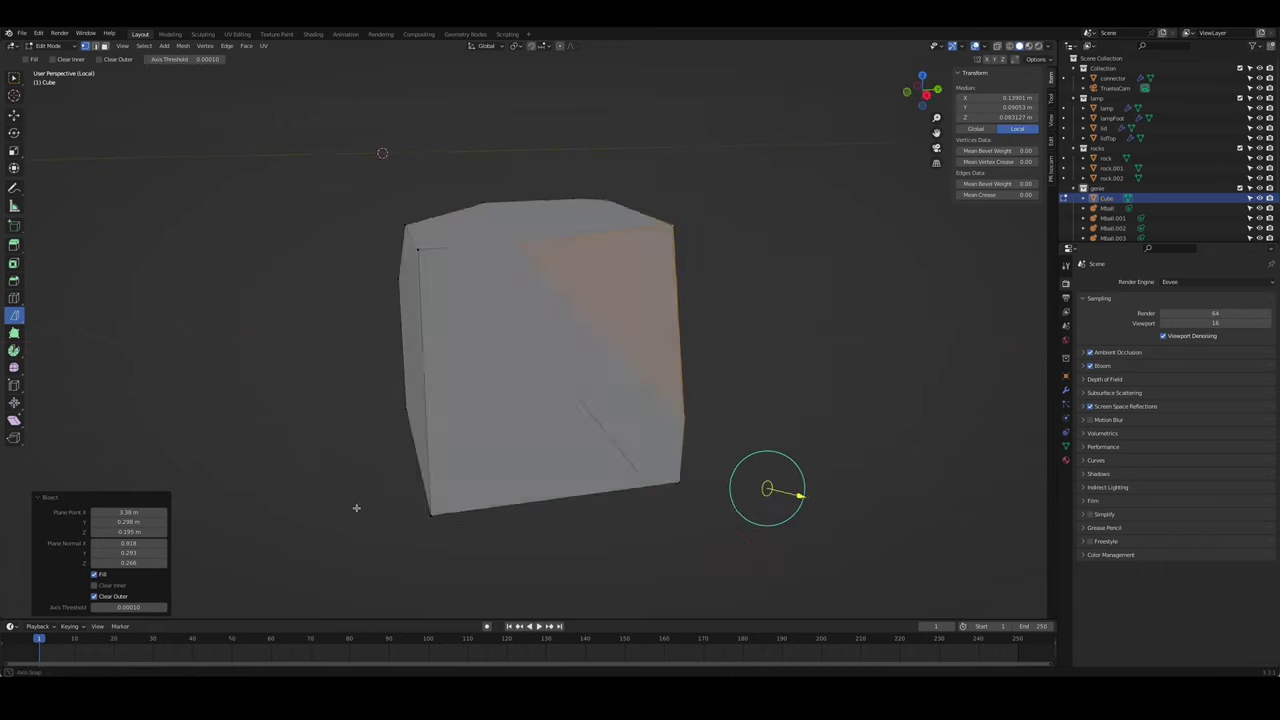
middle_drag(101, 599, 843, 371)
drag(783, 376, 557, 188)
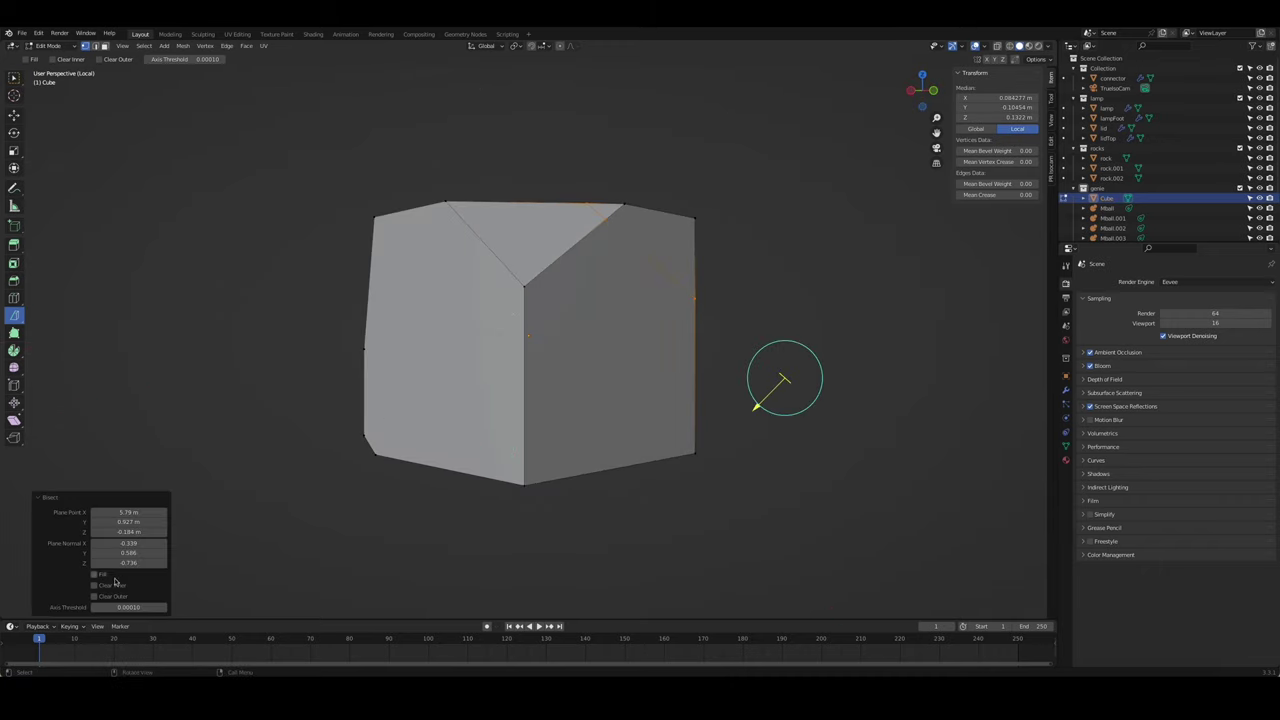
middle_drag(300, 560, 597, 537)
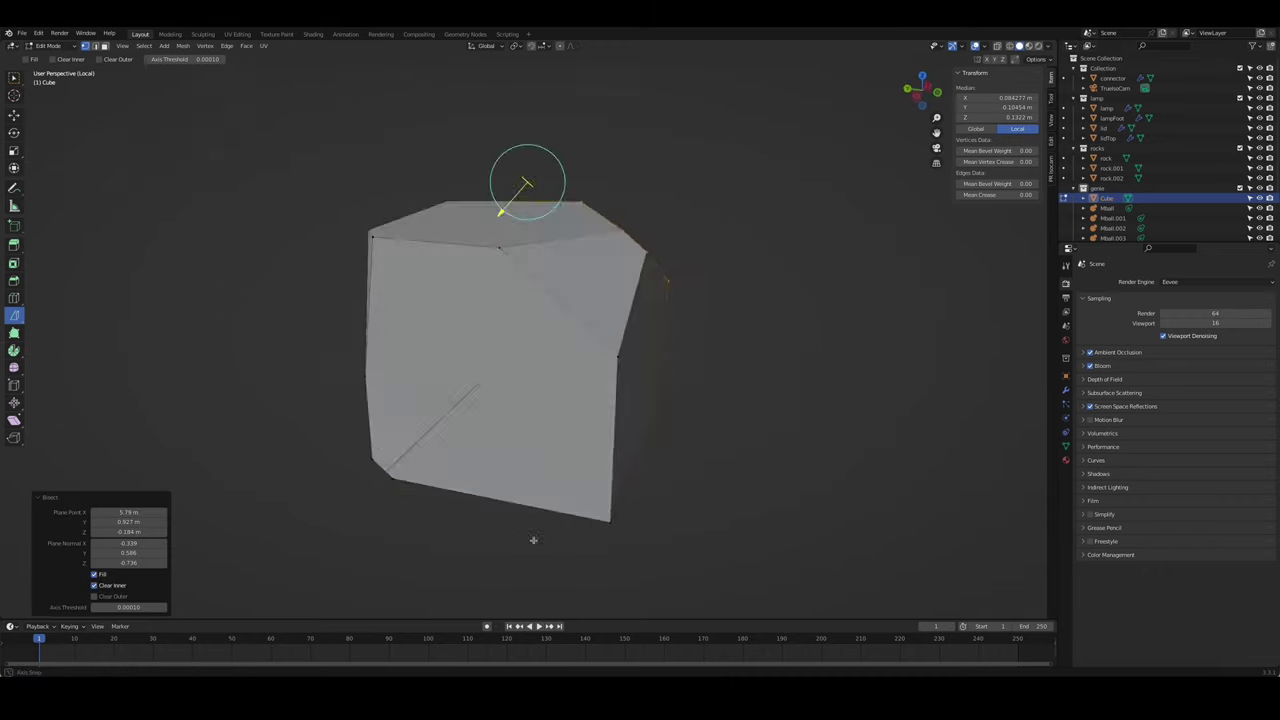
drag(569, 548, 610, 447)
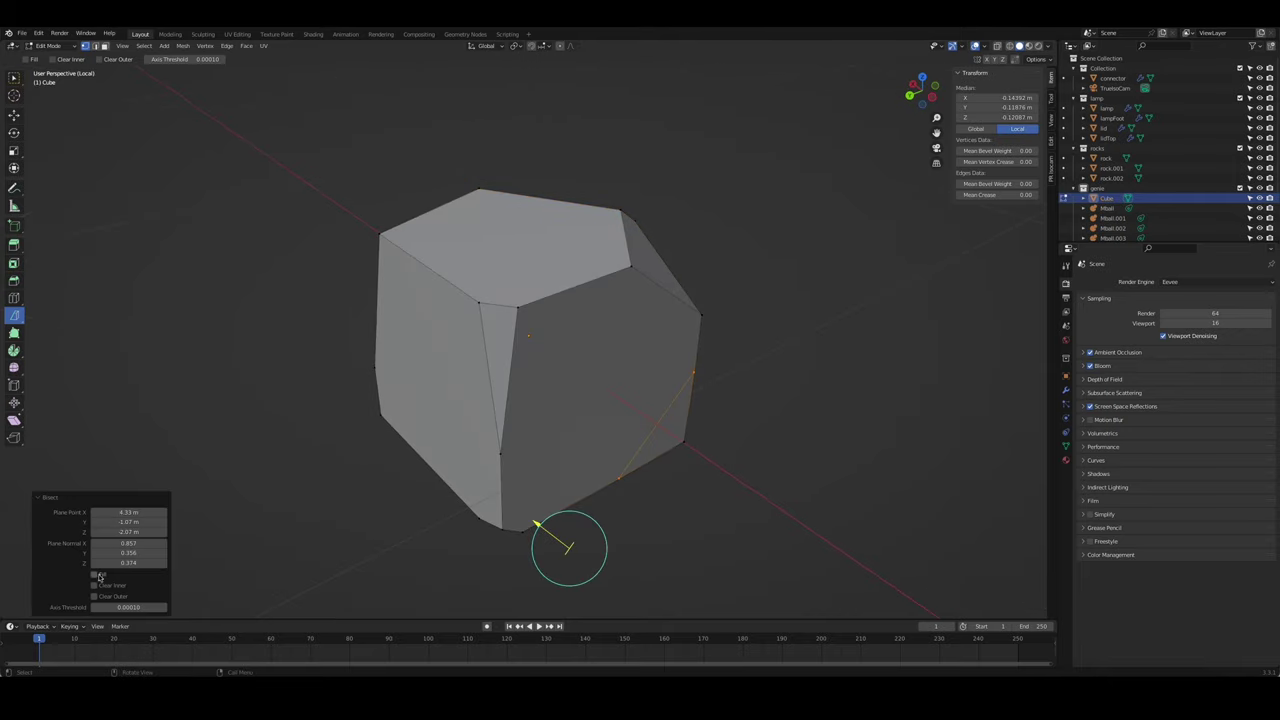
key(a)
drag(574, 528, 823, 234)
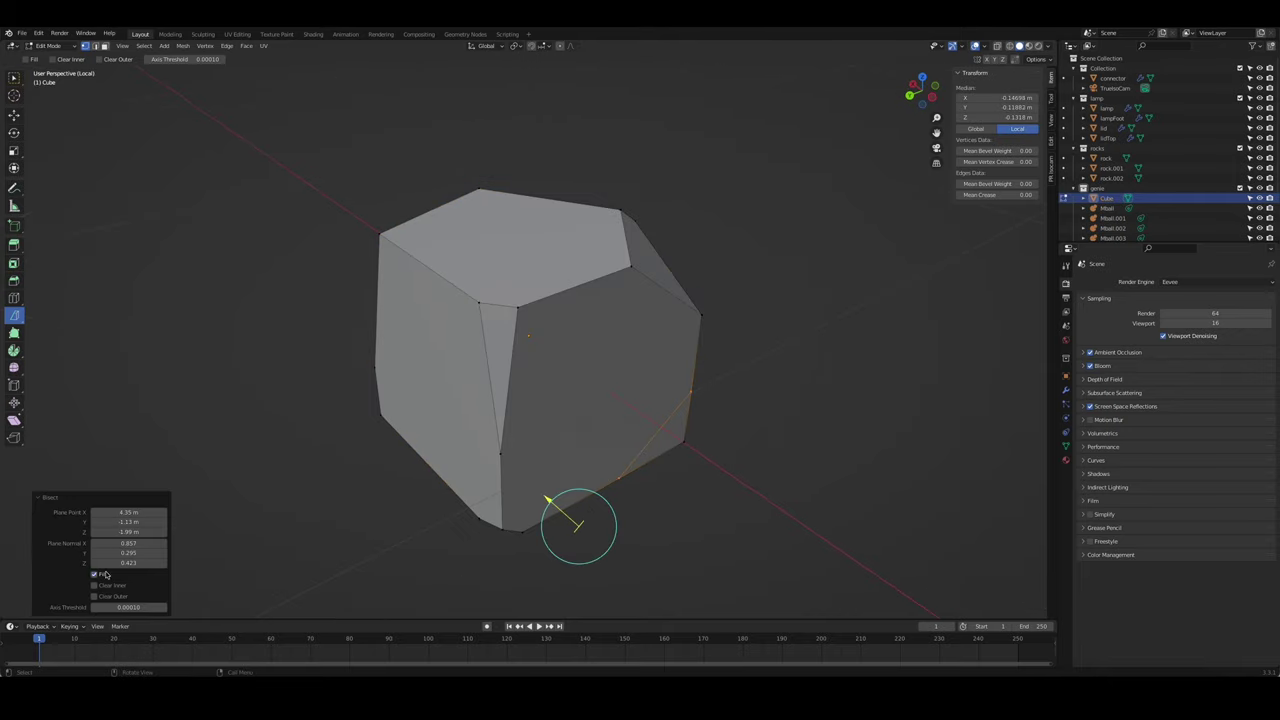
click(118, 597)
click(118, 597)
click(108, 585)
- Chop off the remaining corners with further bisects and return to Object Mode
middle_drag(545, 510, 334, 294)
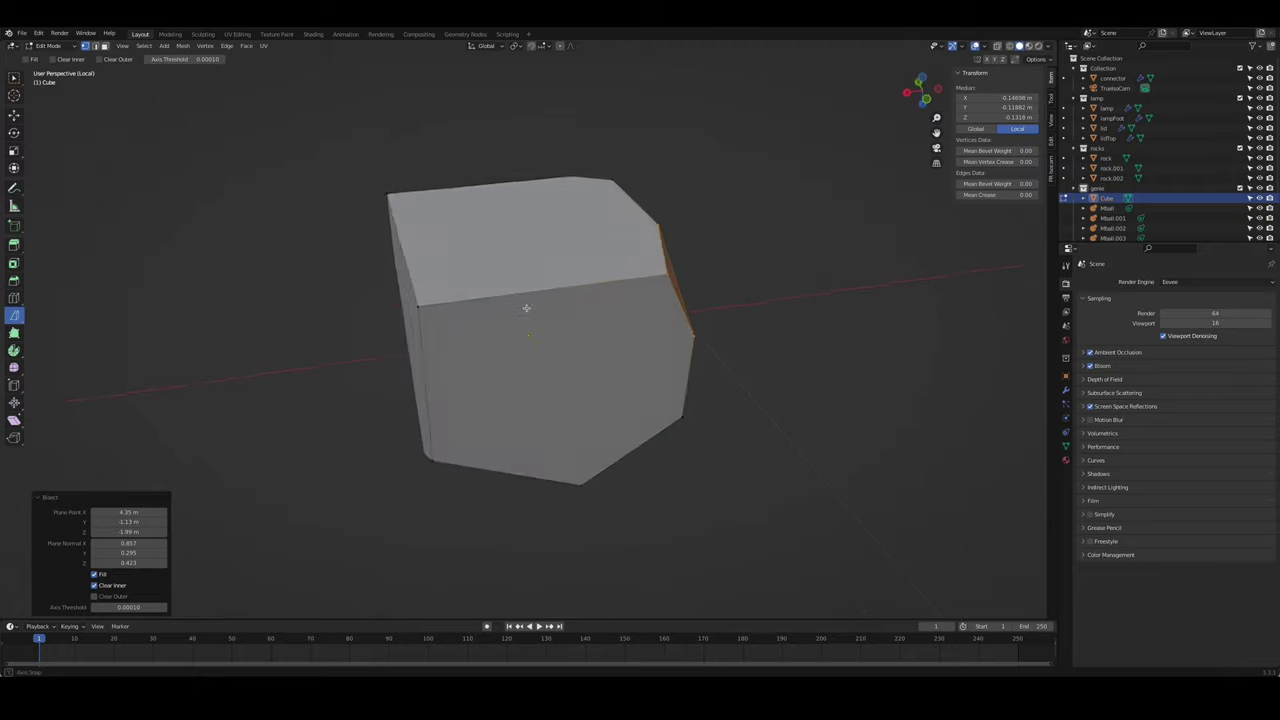
drag(334, 294, 278, 369)
middle_drag(97, 598, 700, 366)
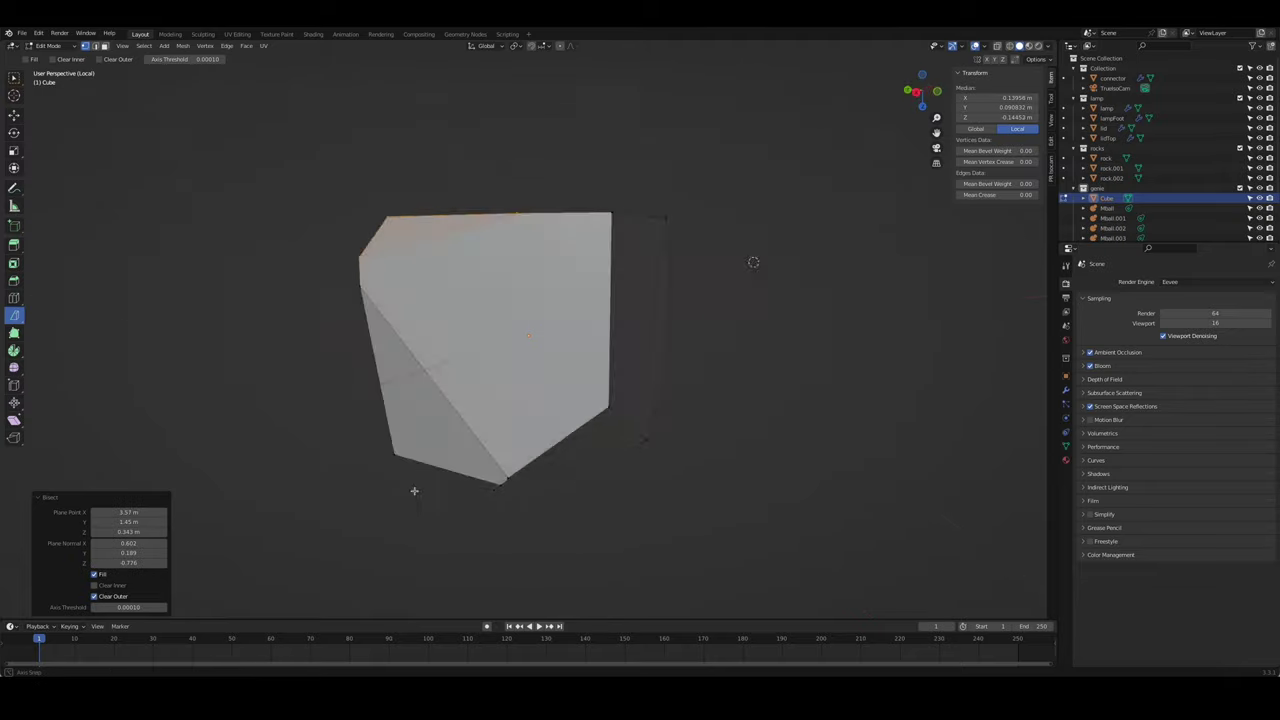
drag(700, 366, 745, 258)
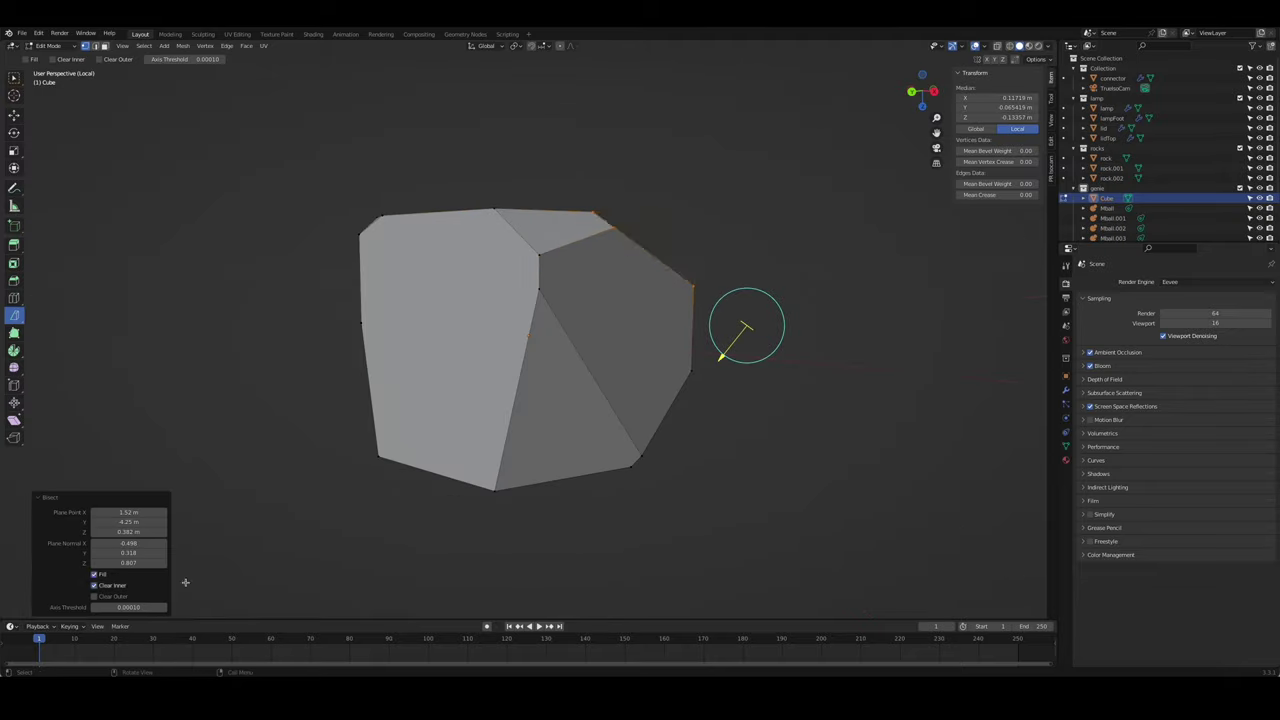
key(a)
mouse_move(406, 551)
middle_down()
mouse_move(343, 443)
mouse_move(674, 503)
mouse_move(539, 541)
middle_up()
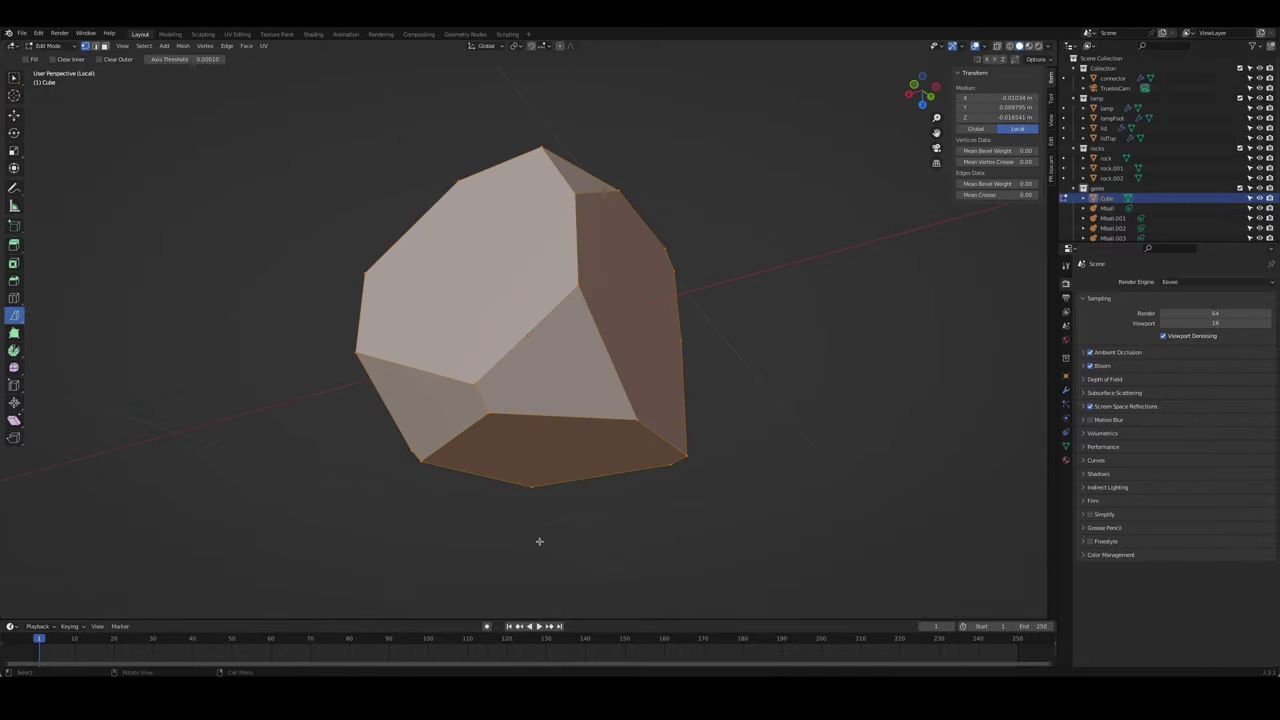
drag(539, 541, 640, 440)
middle_drag(386, 566, 520, 560)
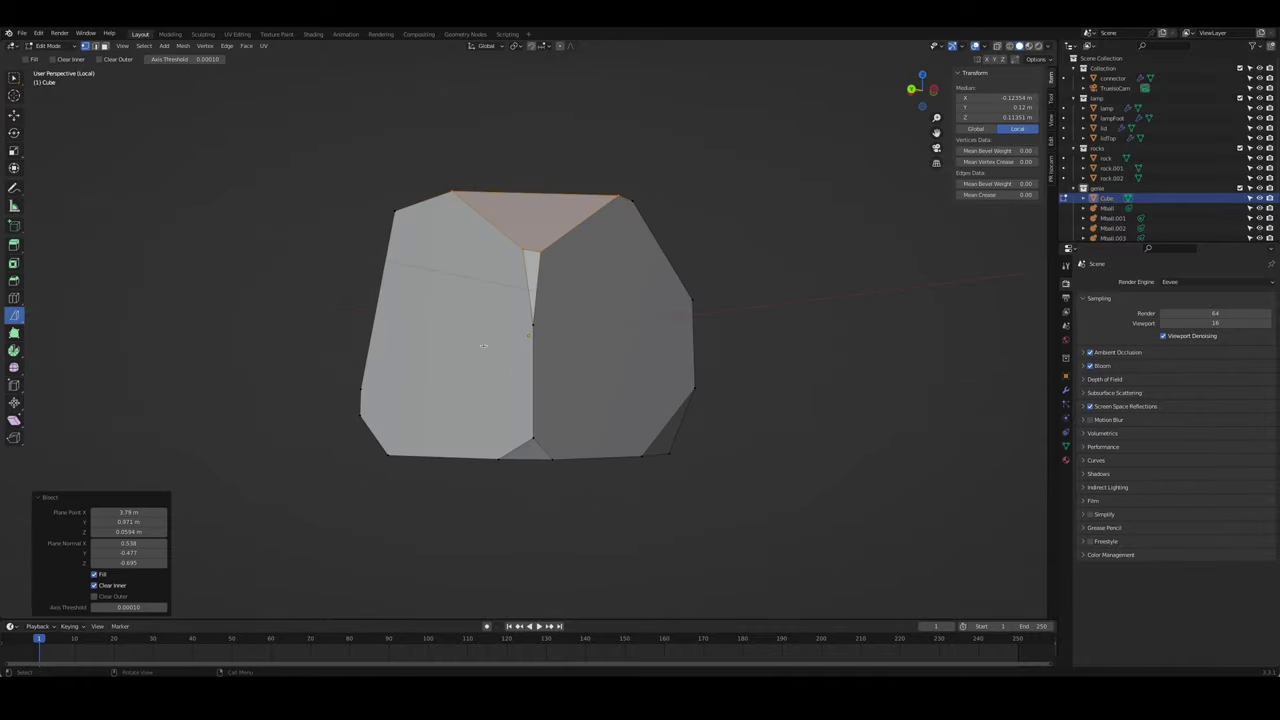
drag(325, 278, 520, 175)
click(106, 598)
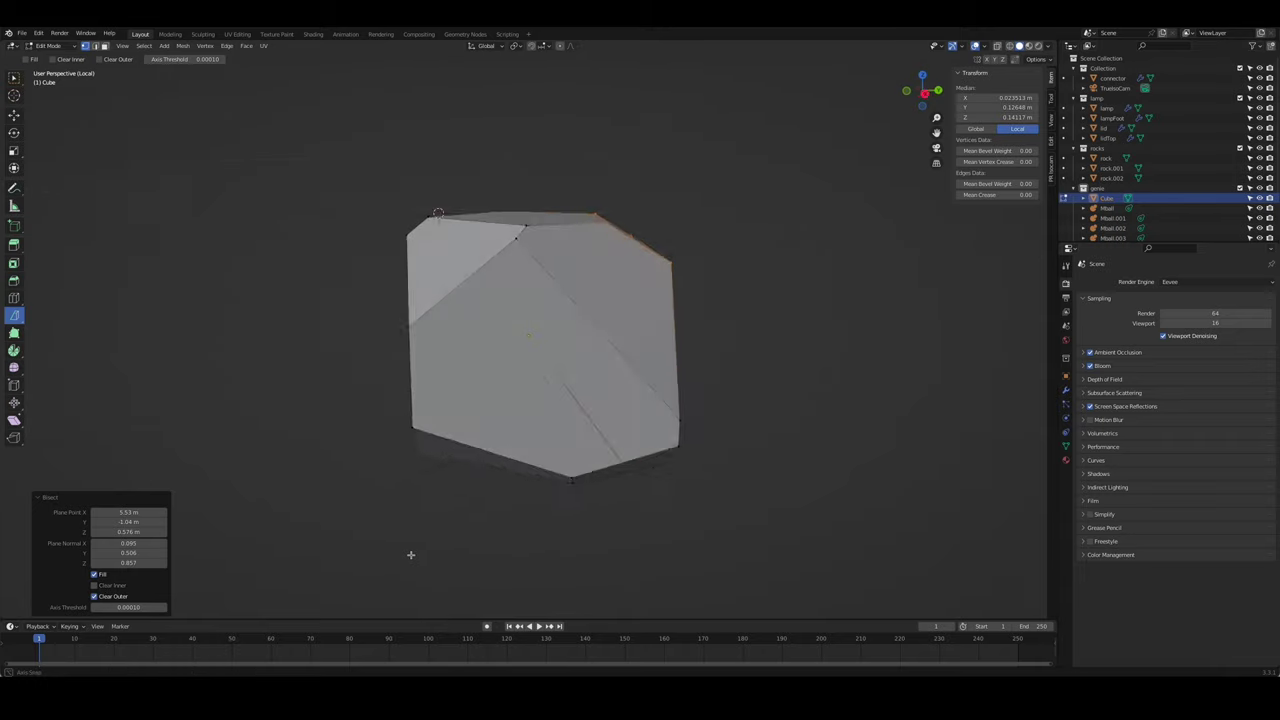
key(Tab)
middle_drag(334, 457, 419, 468)
- Nudge the rock into position beside the pedestal base, raising it slightly and shifting it along X
key(slash)
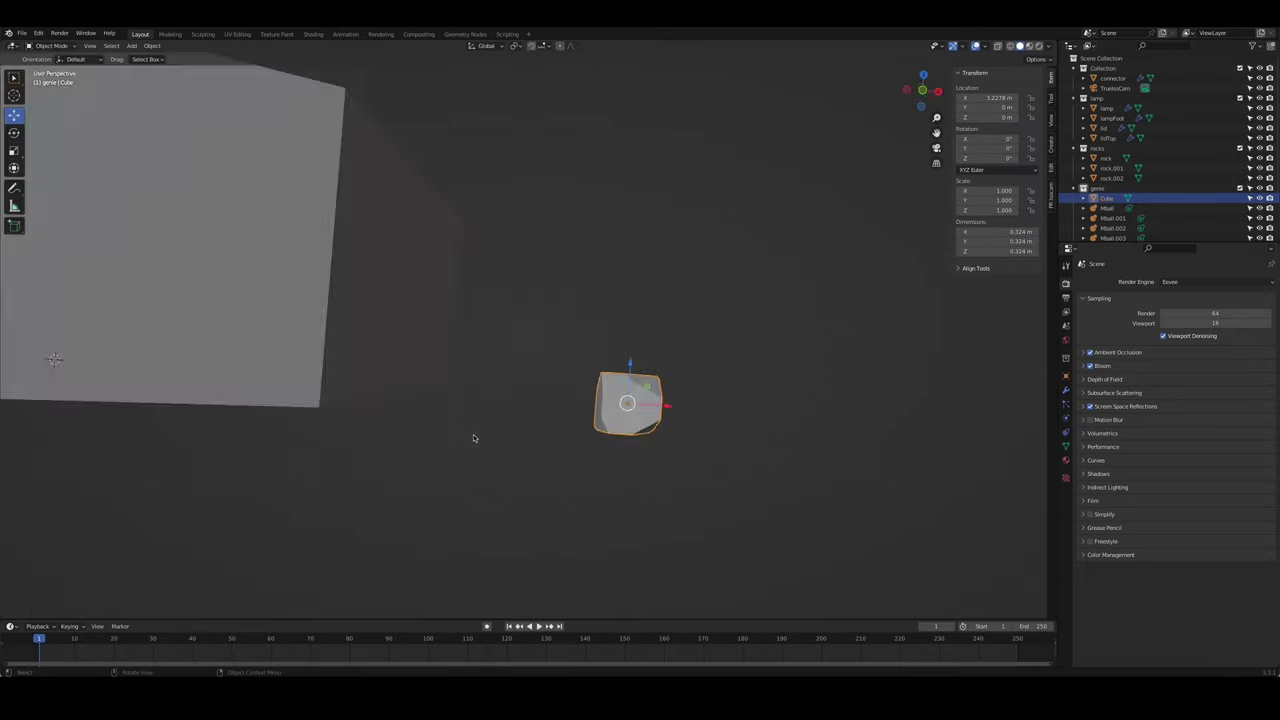
drag(588, 452, 593, 458)
click(362, 427)
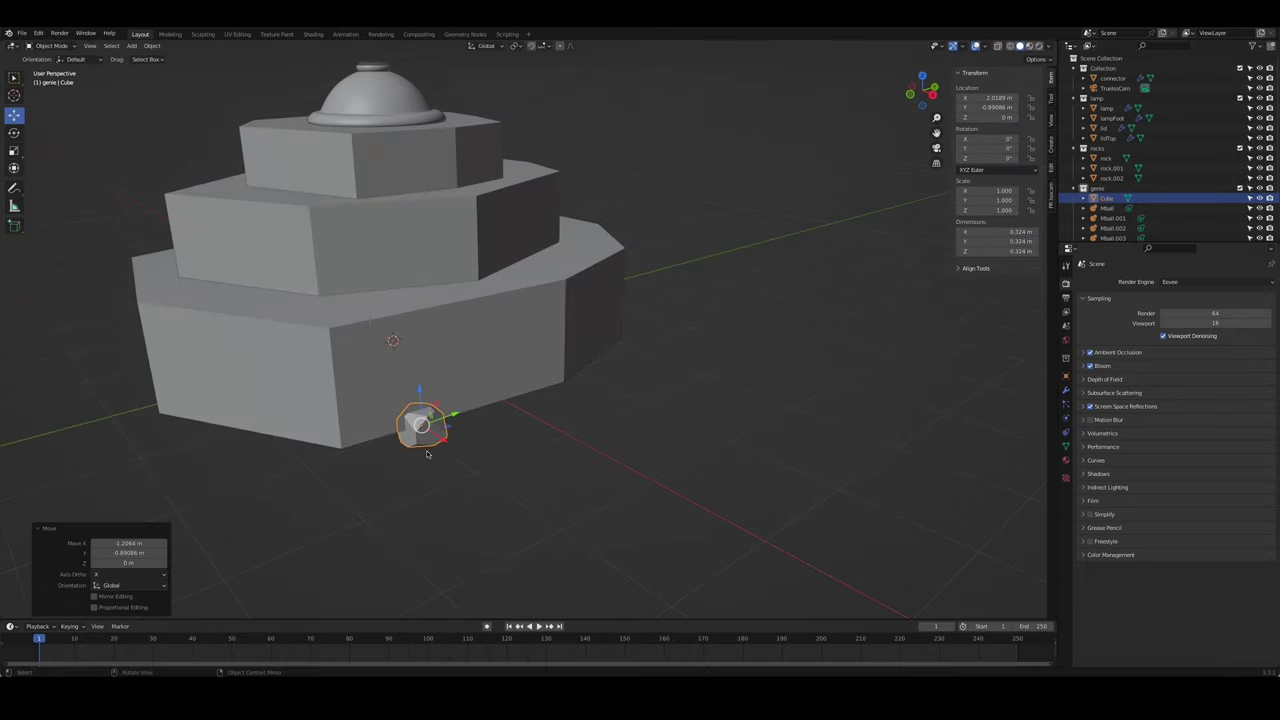
key(KP_1)
drag(514, 402, 514, 392)
mouse_move(514, 392)
middle_down()
mouse_move(453, 397)
mouse_move(428, 420)
mouse_move(495, 440)
middle_up()
drag(497, 441, 509, 444)
middle_drag(509, 444, 474, 417)
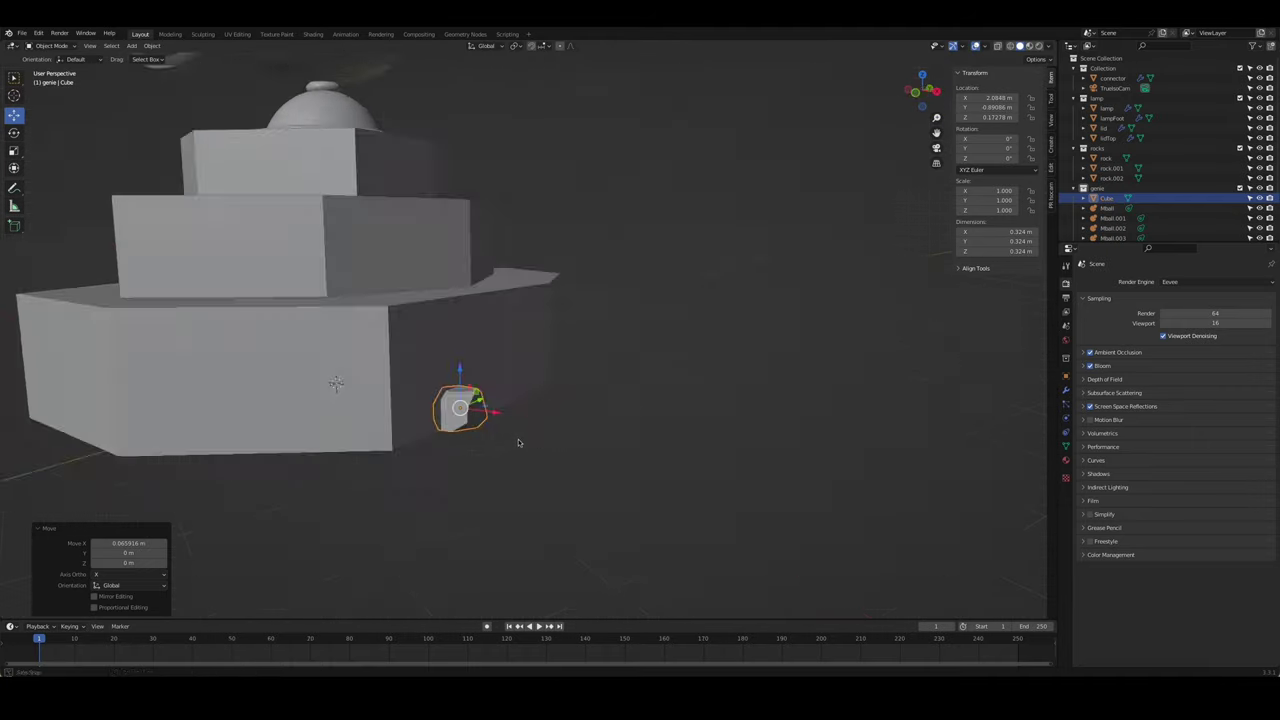
click(474, 417)
- Make a linked copy, Cube.001, at the pedestal's front corner and rotate it freely
key(ctrl+z)
key(shift+d)
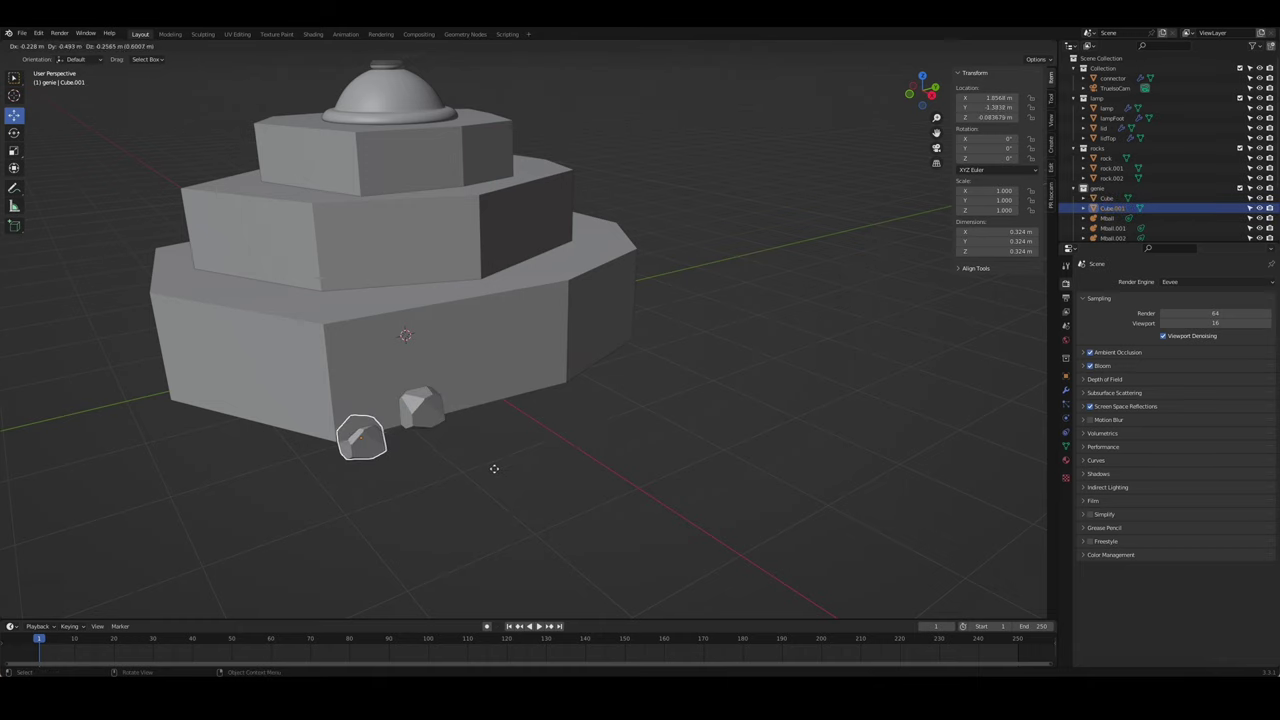
click(303, 423)
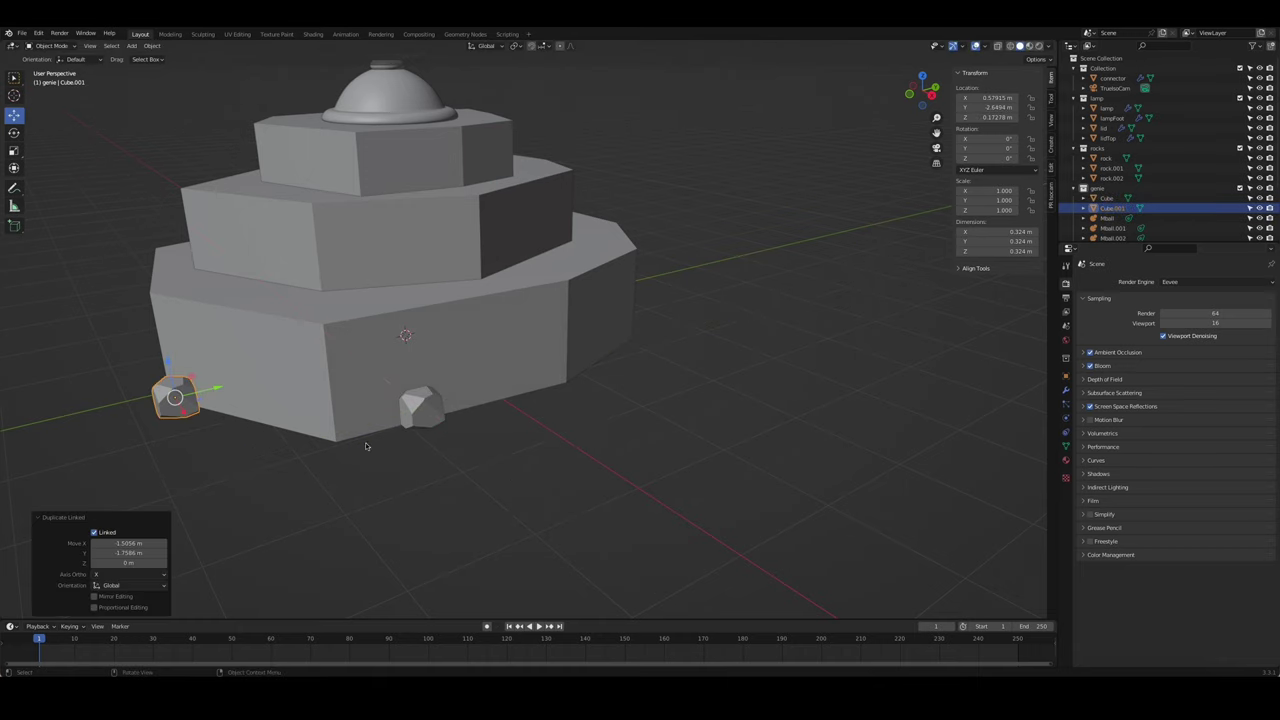
middle_drag(303, 423, 277, 447)
key(r)
click(353, 527)
middle_drag(353, 527, 457, 436)
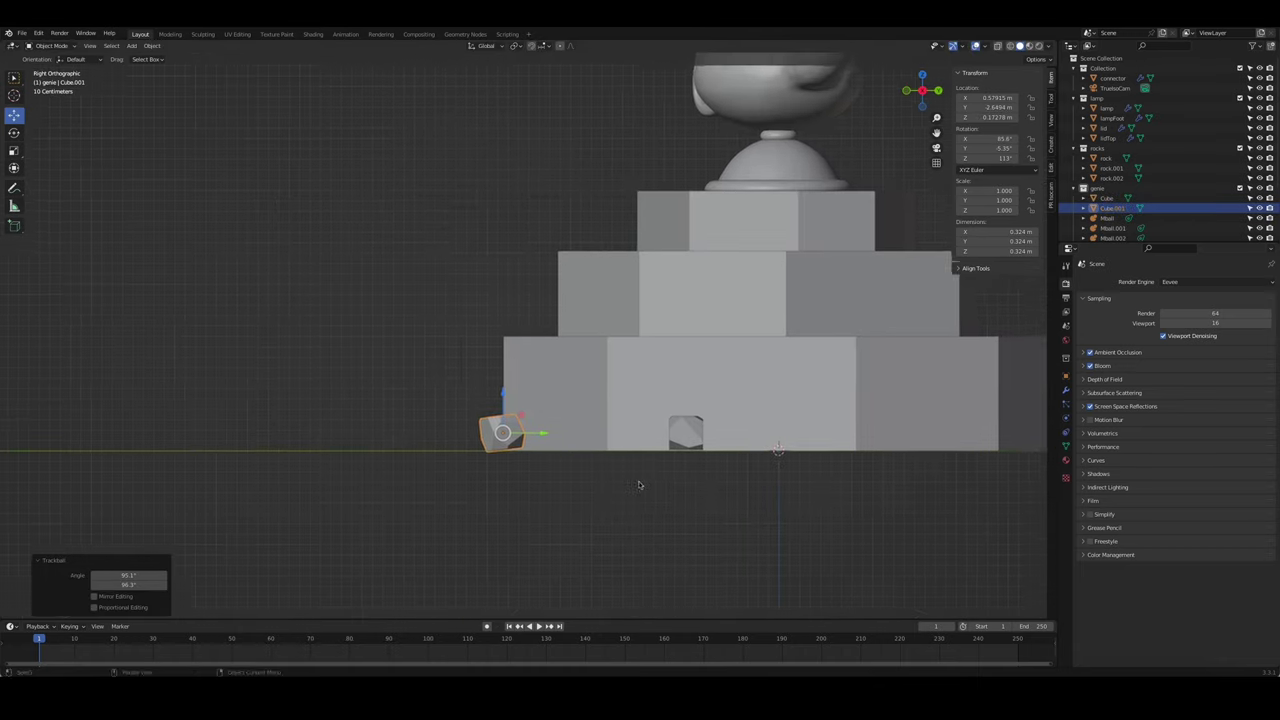
- Scale the copied rock Cube.001 up by 1.901
click(406, 410)
key(q)
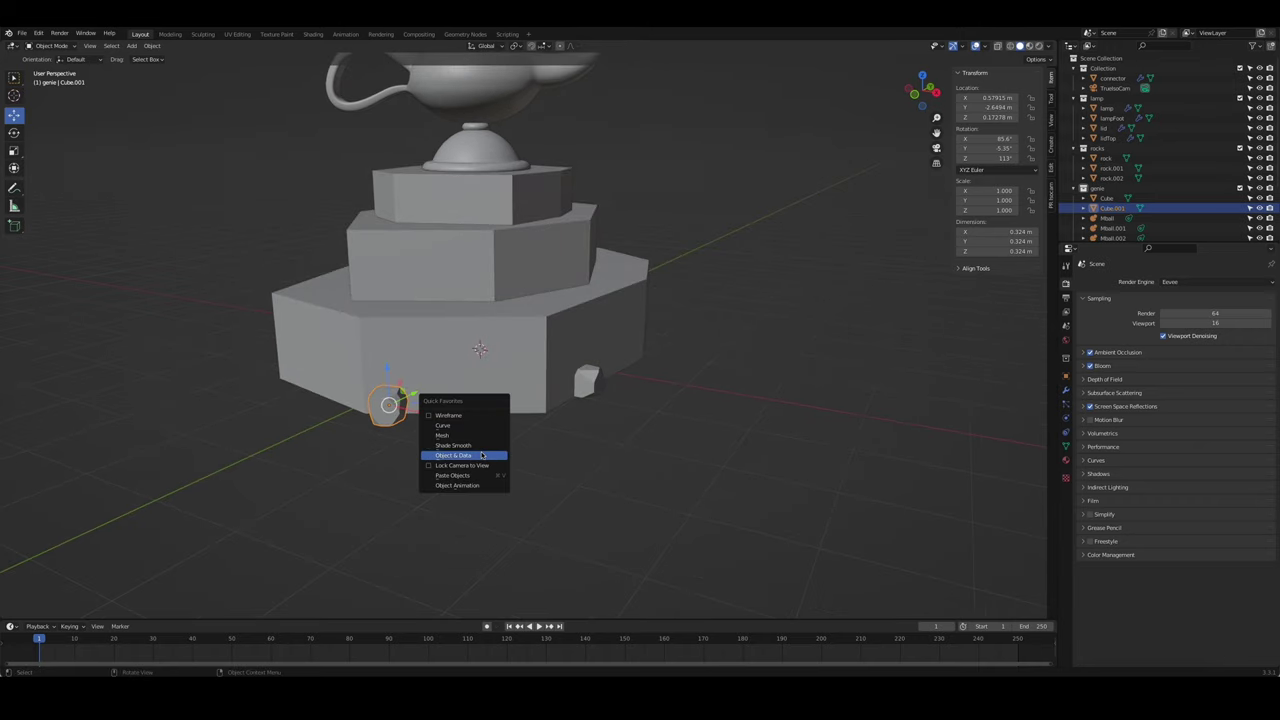
key(s)
click(577, 448)
scroll(577, 448, down, 5)
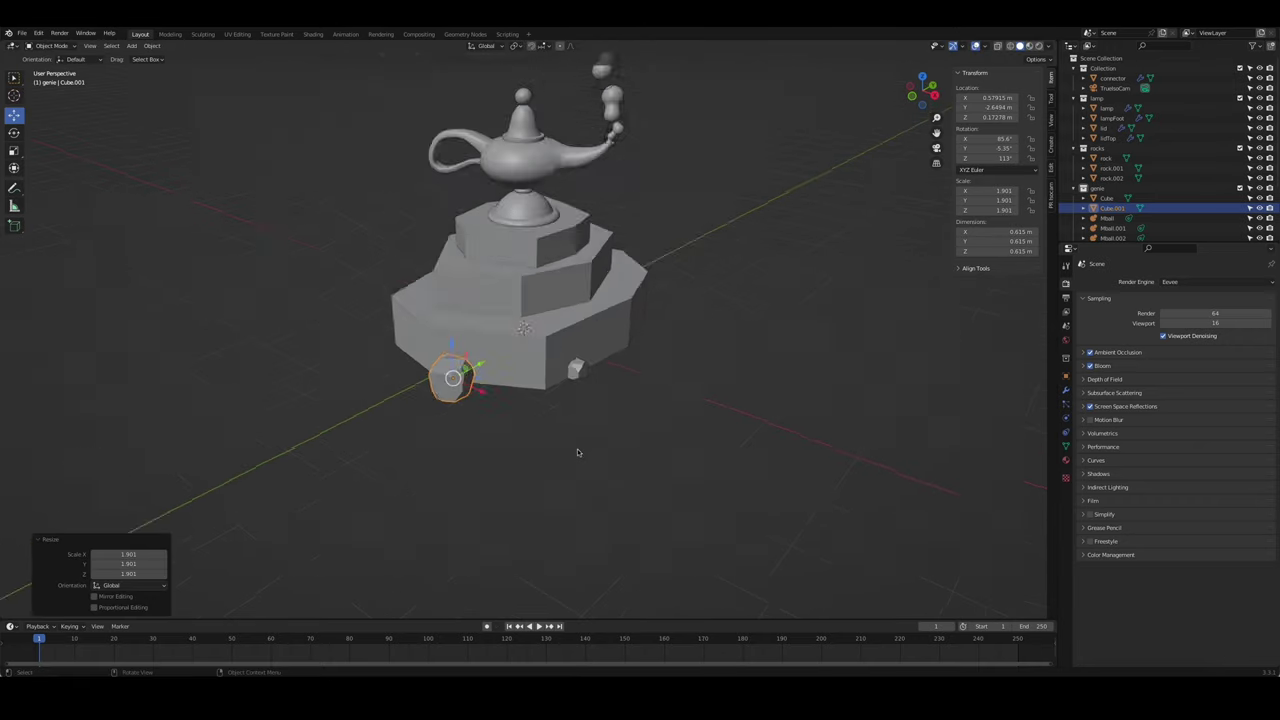
scroll(671, 522, down, 3)
- Widen the 3D viewport by moving the editor border
middle_drag(671, 522, 592, 441)
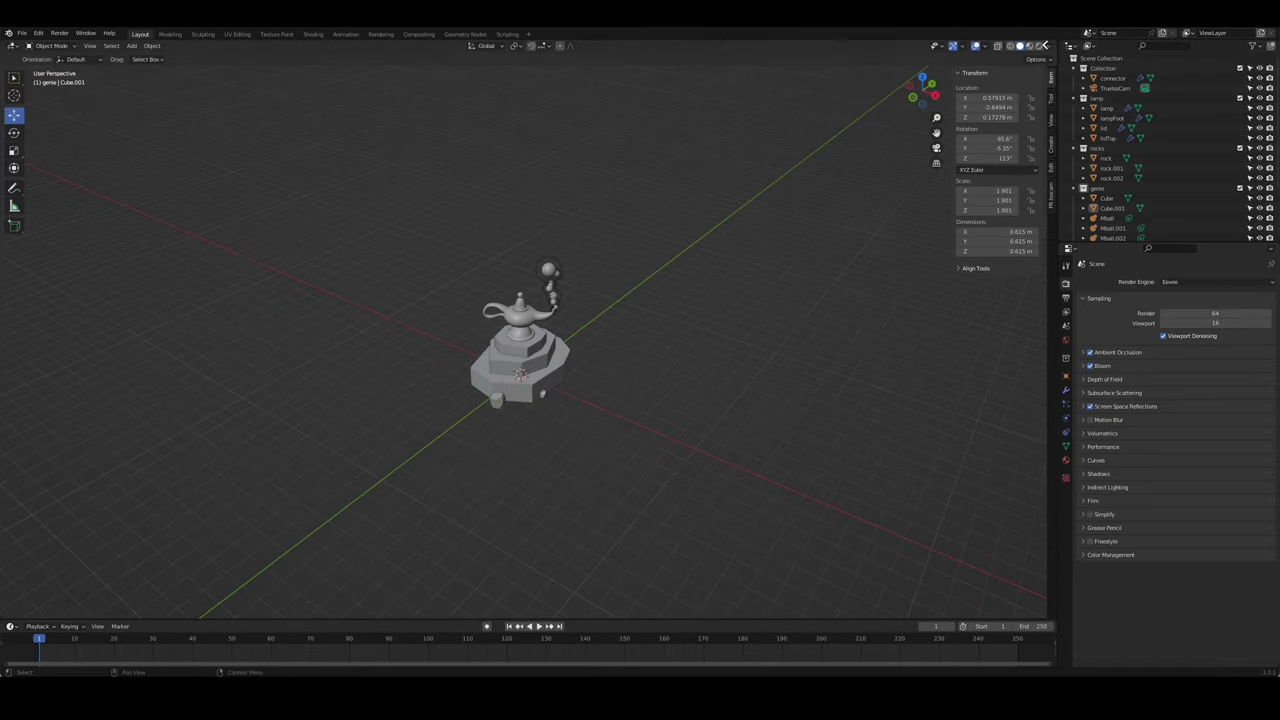
drag(1057, 67, 1065, 66)
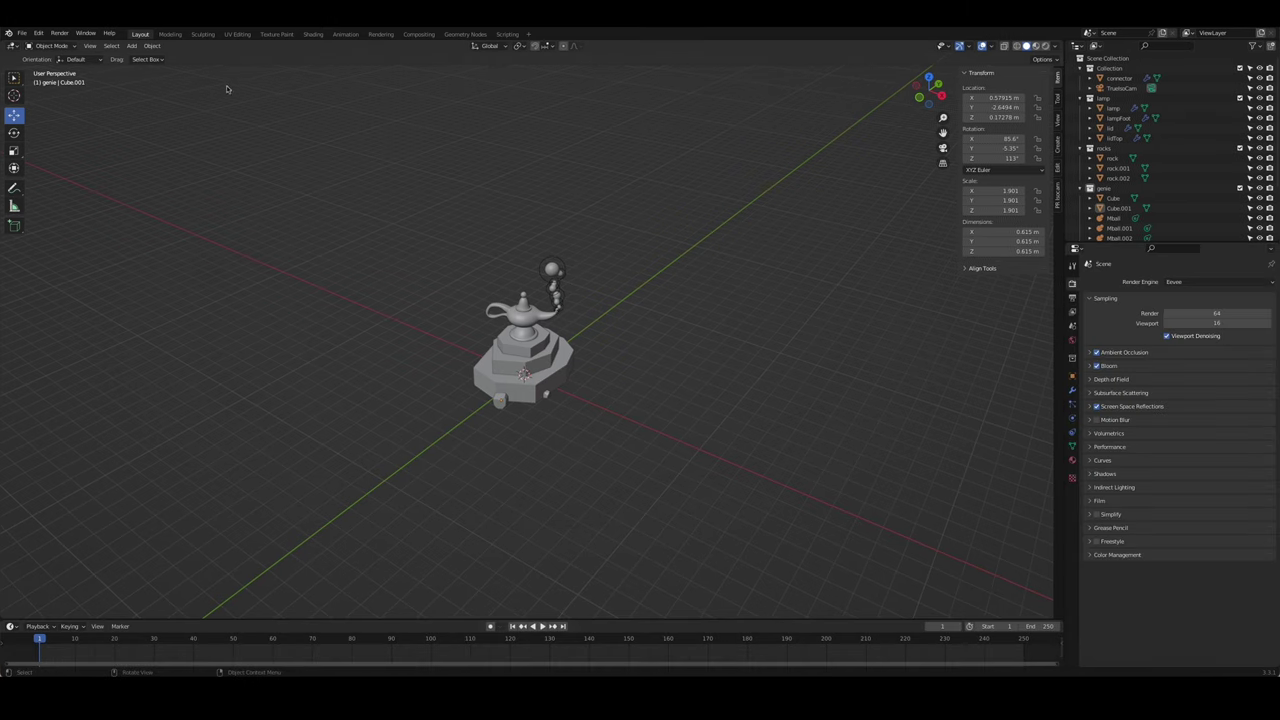
scroll(581, 357, up, 5)
- Duplicate the front-left rock and place the copy near the pedestal's right corner
click(432, 508)
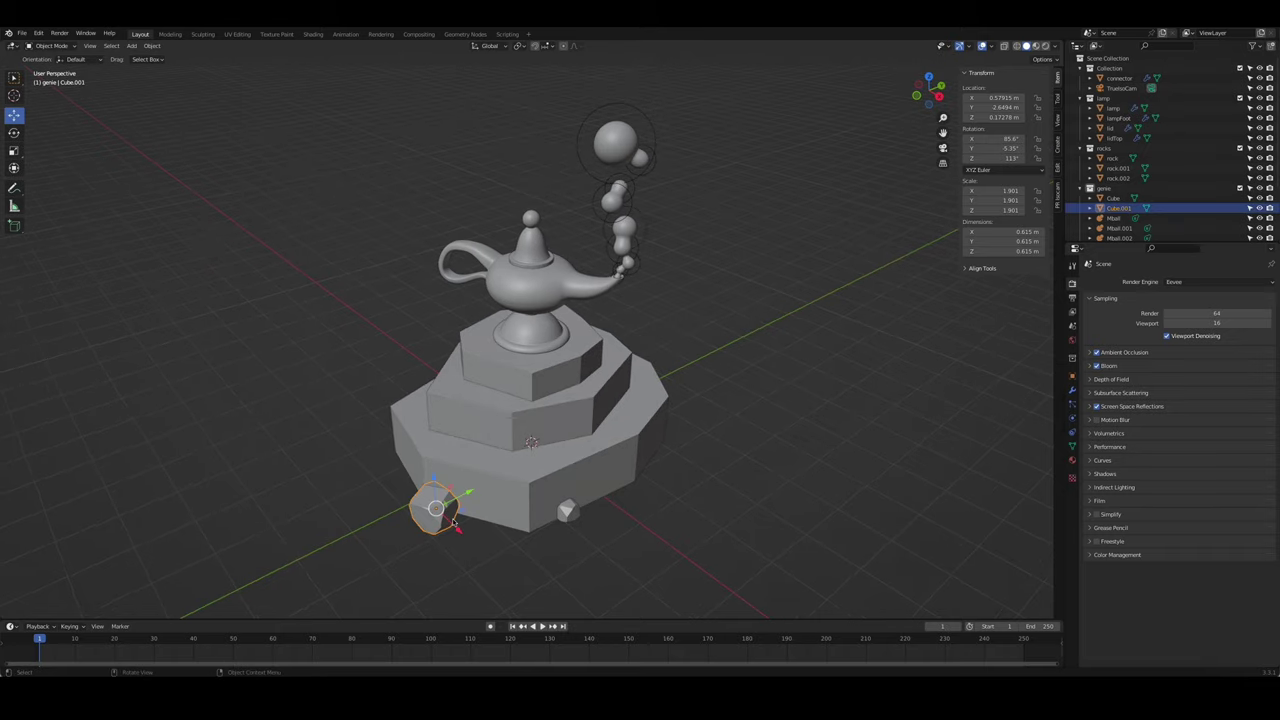
key(shift+d)
click(734, 455)
click(679, 519)
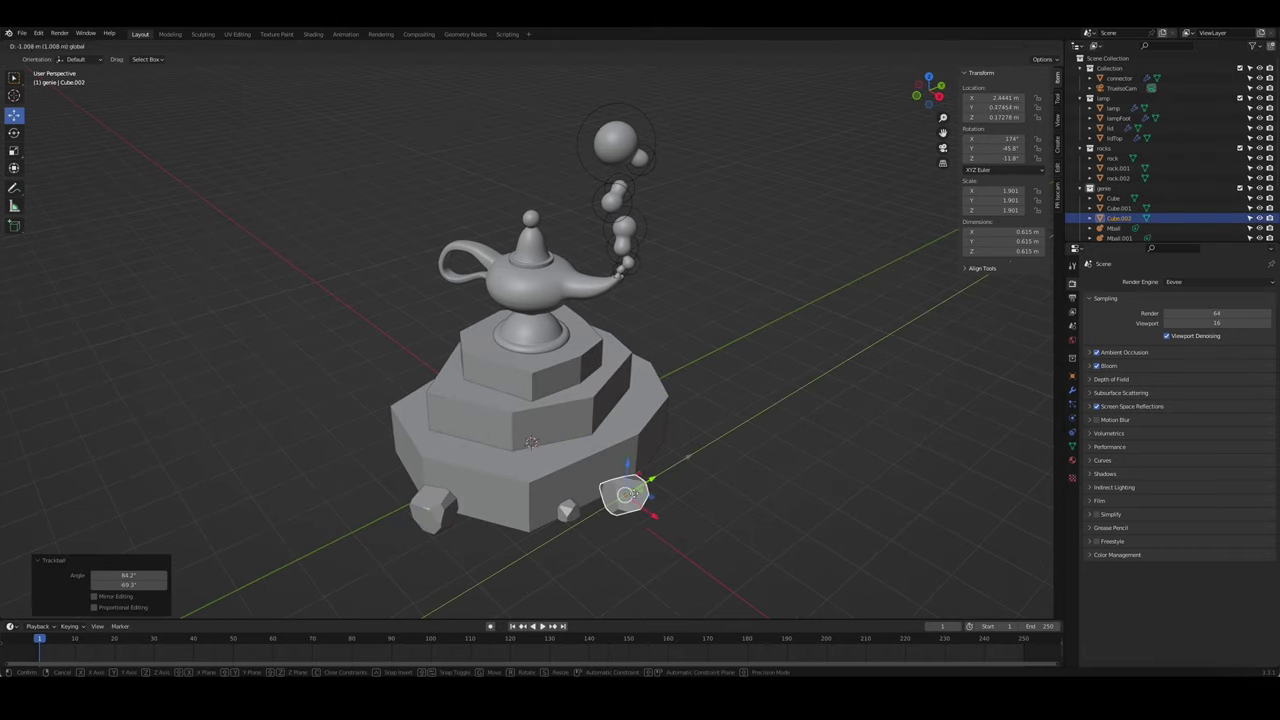
drag(696, 485, 655, 485)
mouse_move(655, 485)
middle_down()
mouse_move(672, 545)
mouse_move(744, 376)
middle_up()
click(672, 545)
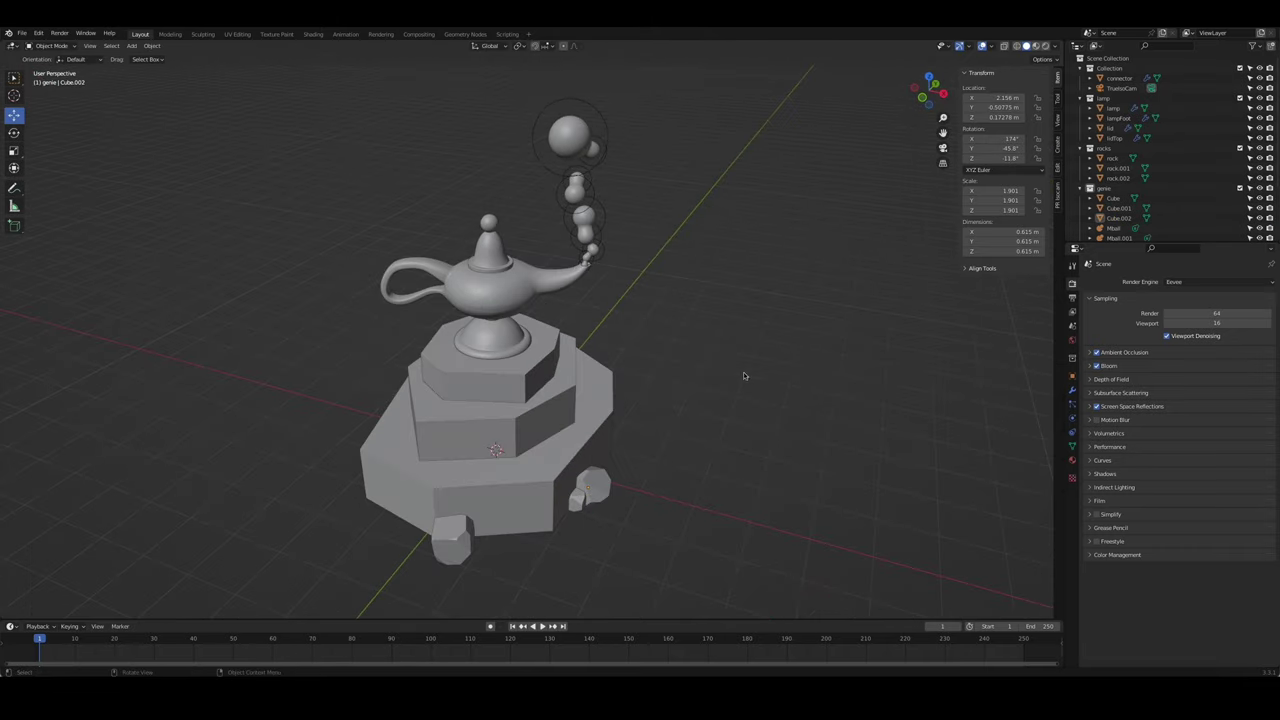
- Move the selected rocks into a new collection named 'rocks'
key(m)
click(527, 476)
text(rocks)
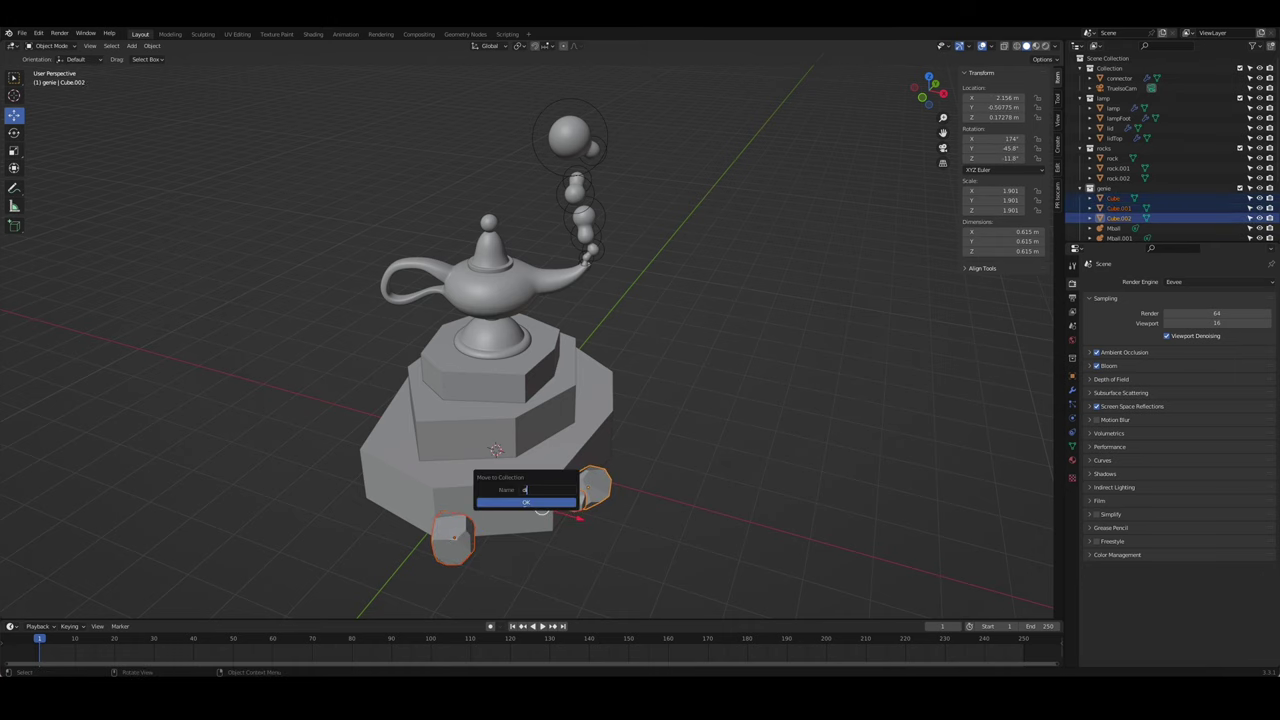
click(558, 503)
middle_drag(558, 503, 455, 545)
- Resize the front rock's mesh and place another tumbled duplicate, Cube.003, at the pedestal's left
click(455, 545)
key(Tab)
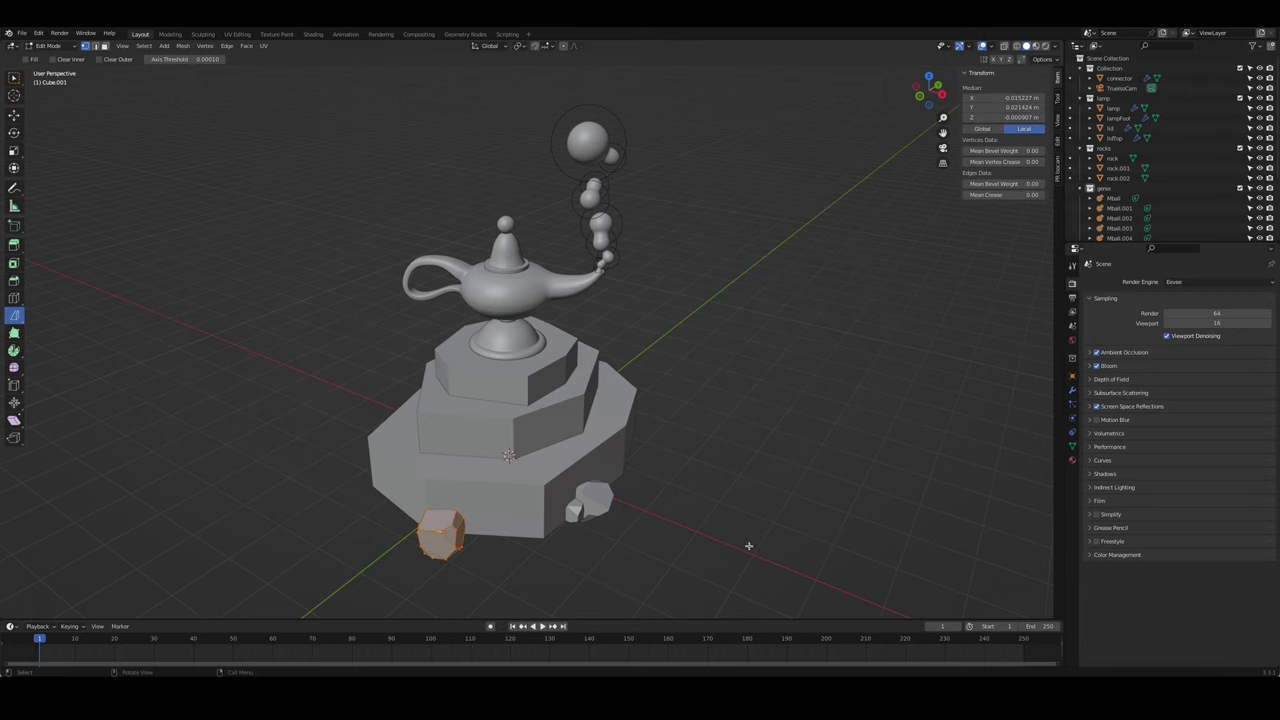
click(663, 542)
key(Tab)
middle_drag(663, 542, 531, 569)
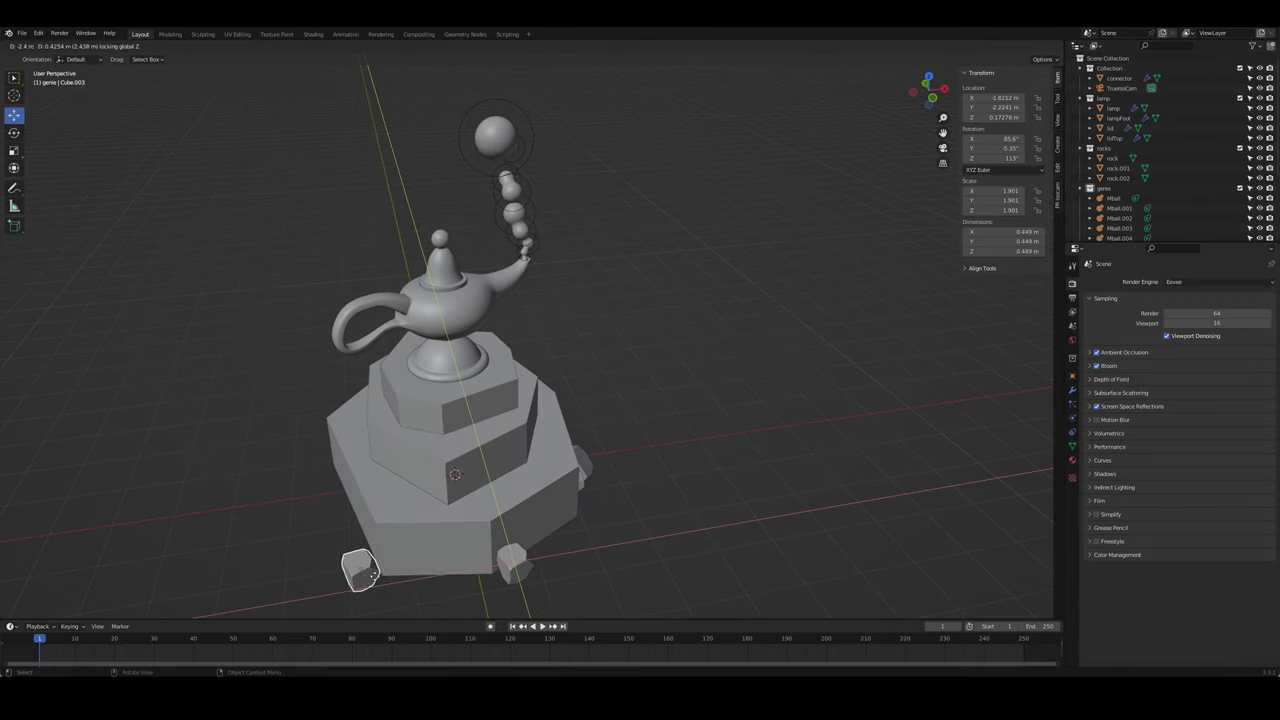
click(362, 572)
key(KP_0)
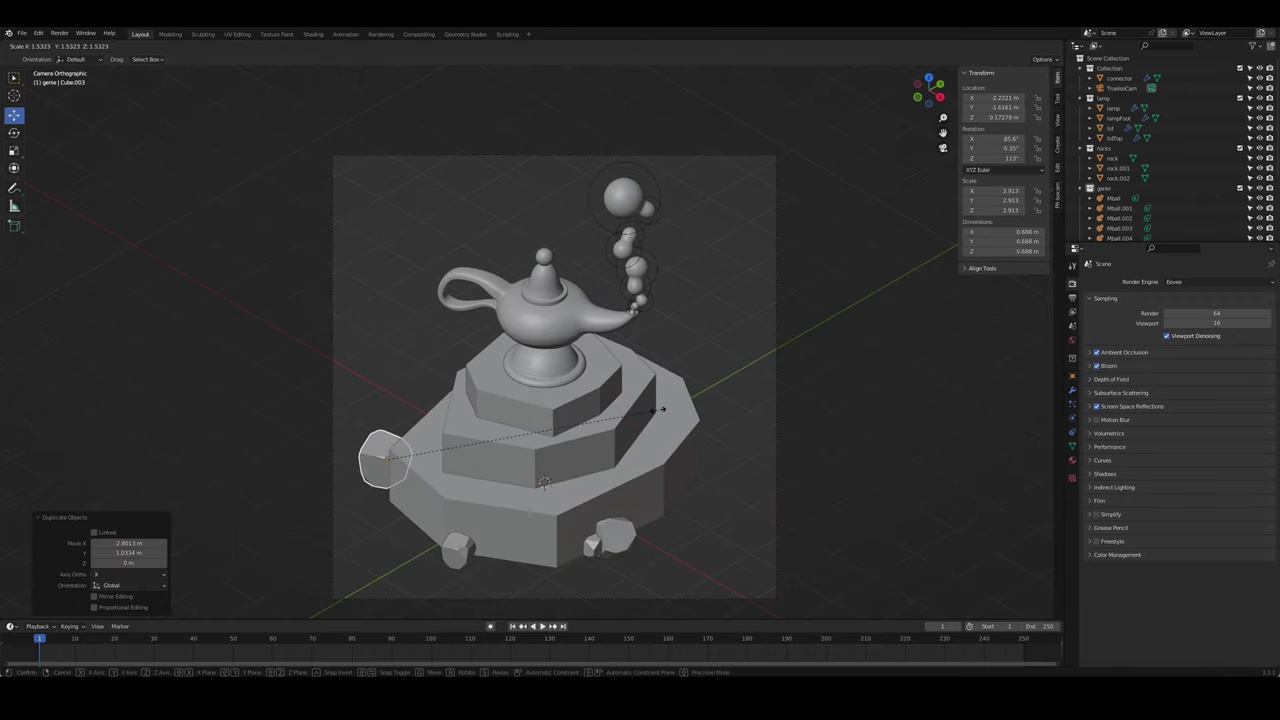
click(659, 409)
- Apply the rock's scale and slide it slightly along the Y axis
key(ctrl+a)
click(620, 433)
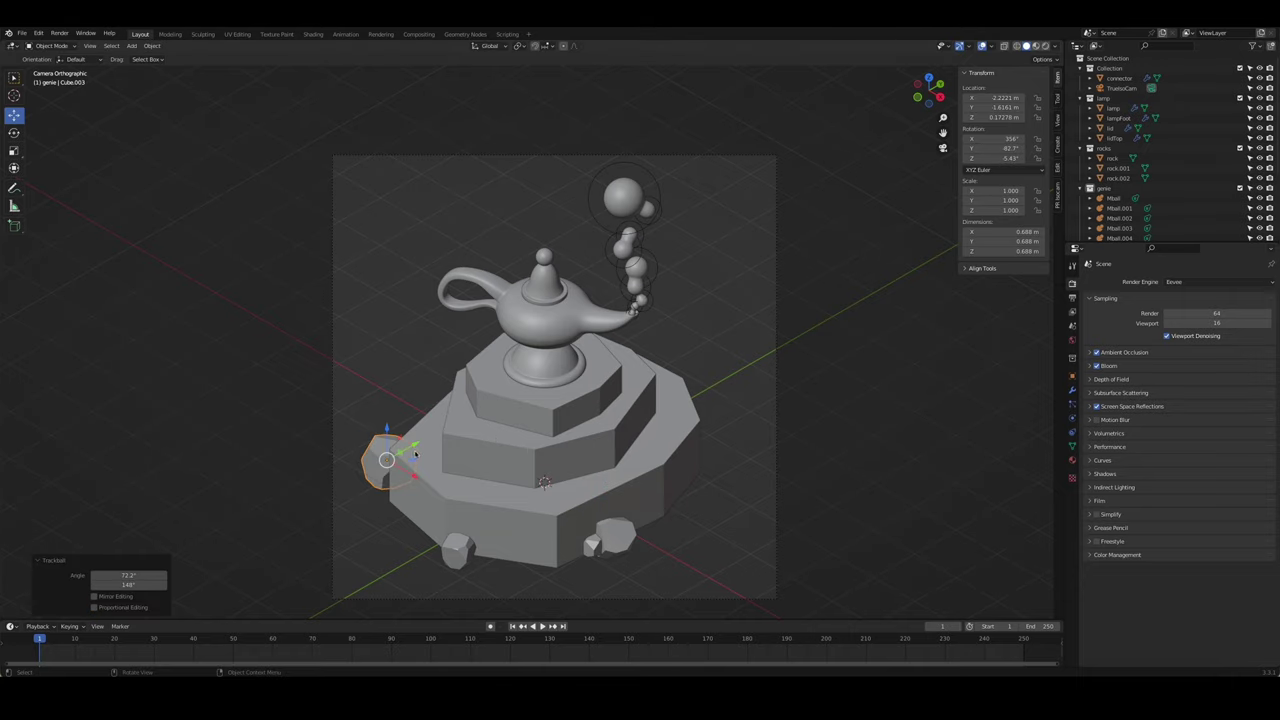
drag(415, 454, 427, 446)
click(381, 414)
middle_drag(381, 414, 446, 355)
- Save the file as Aladdins Lamp.blend
scroll(446, 355, up, 3)
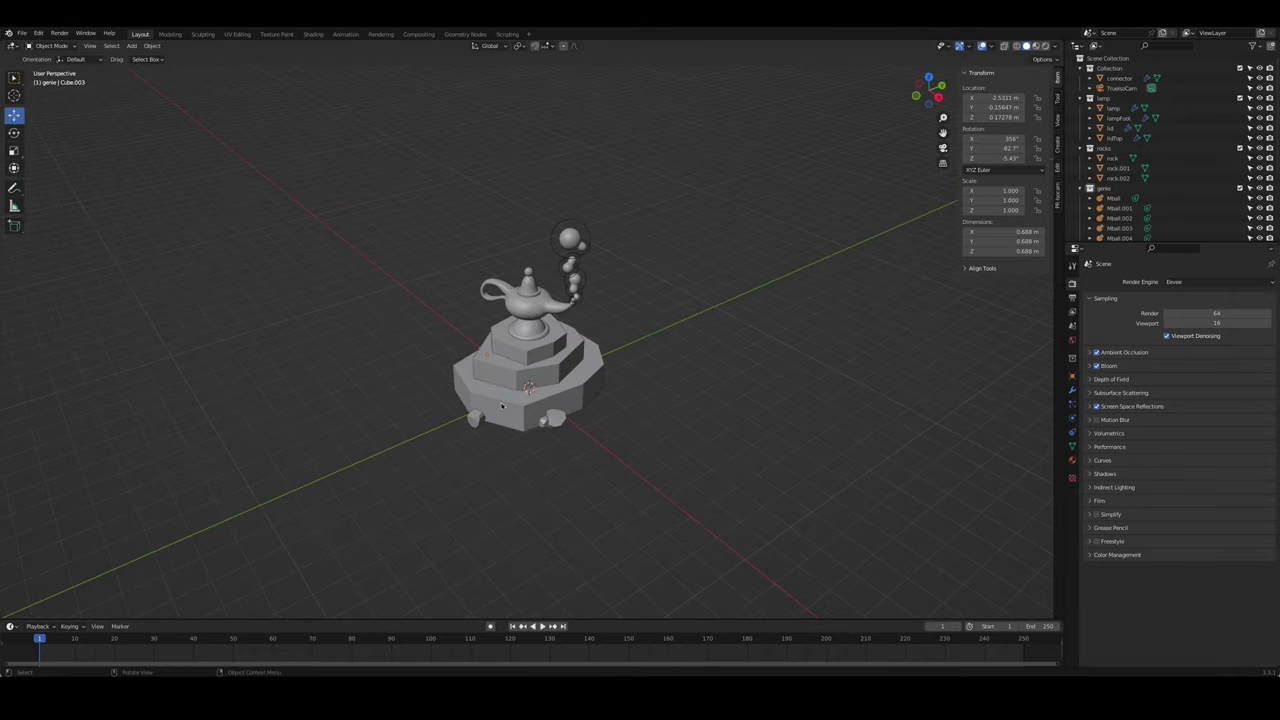
scroll(619, 366, up, 2)
mouse_move(619, 366)
middle_down()
mouse_move(428, 394)
mouse_move(520, 376)
middle_up()
key(ctrl+s)
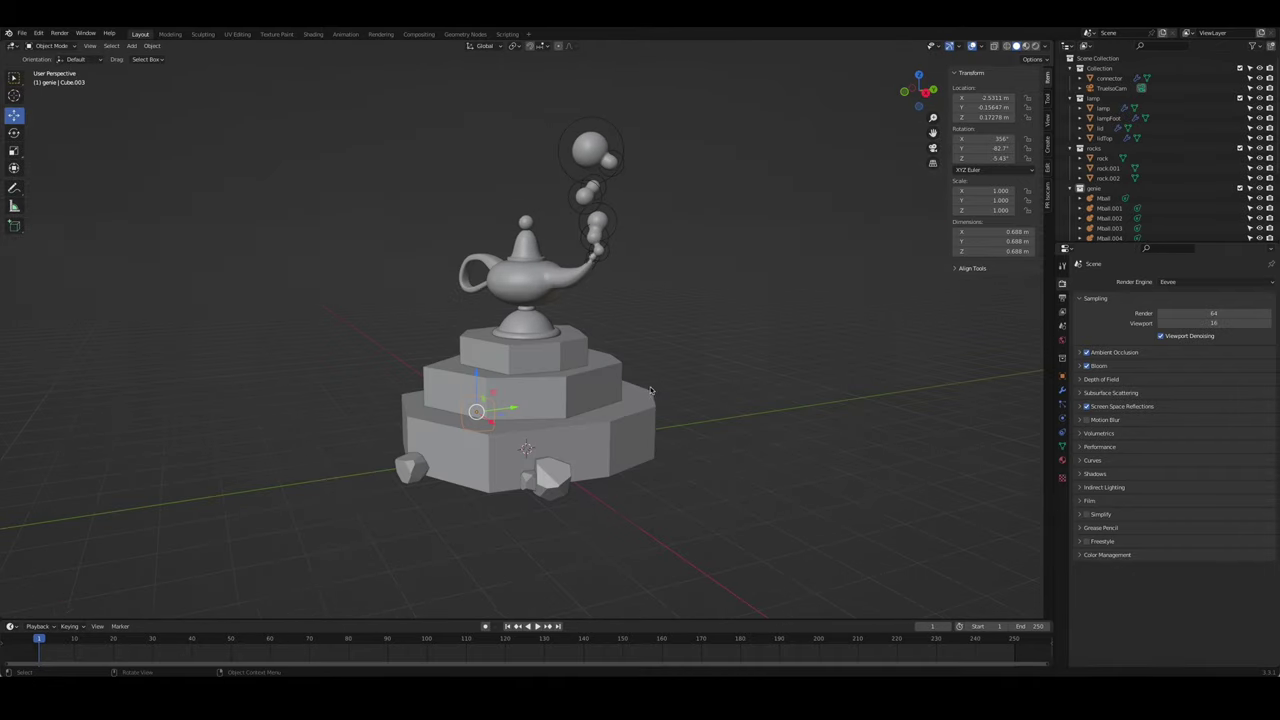
- Look through the scene camera and split the 3D viewport into two views
middle_drag(650, 390, 671, 529)
middle_drag(803, 491, 809, 449)
key(KP_0)
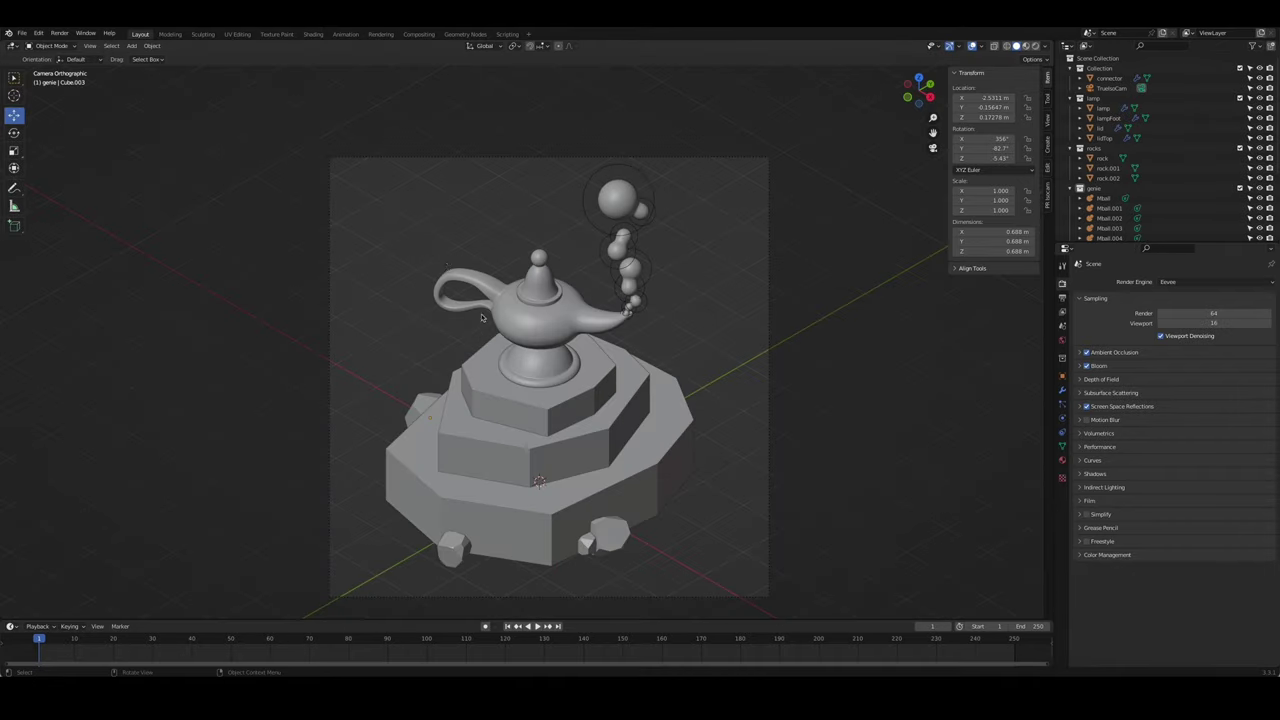
scroll(481, 318, down, 2)
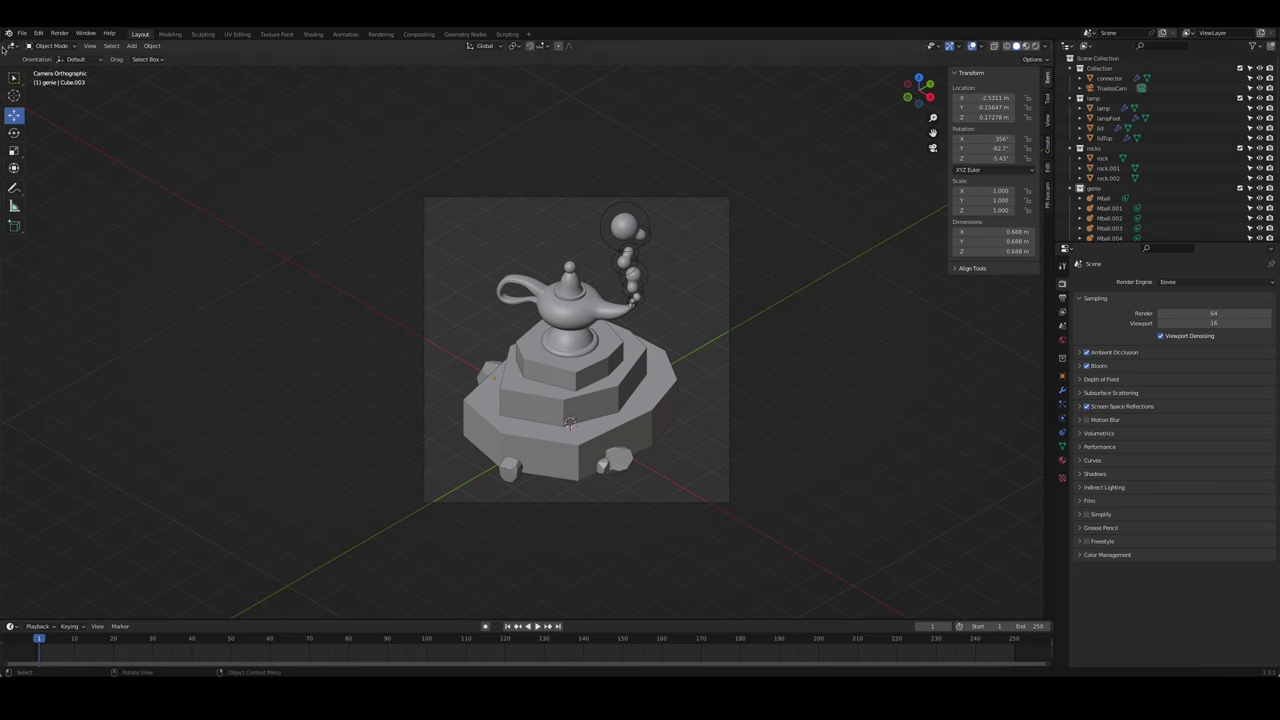
mouse_move(4, 40)
mouse_down()
mouse_move(314, 250)
mouse_move(465, 300)
mouse_up()
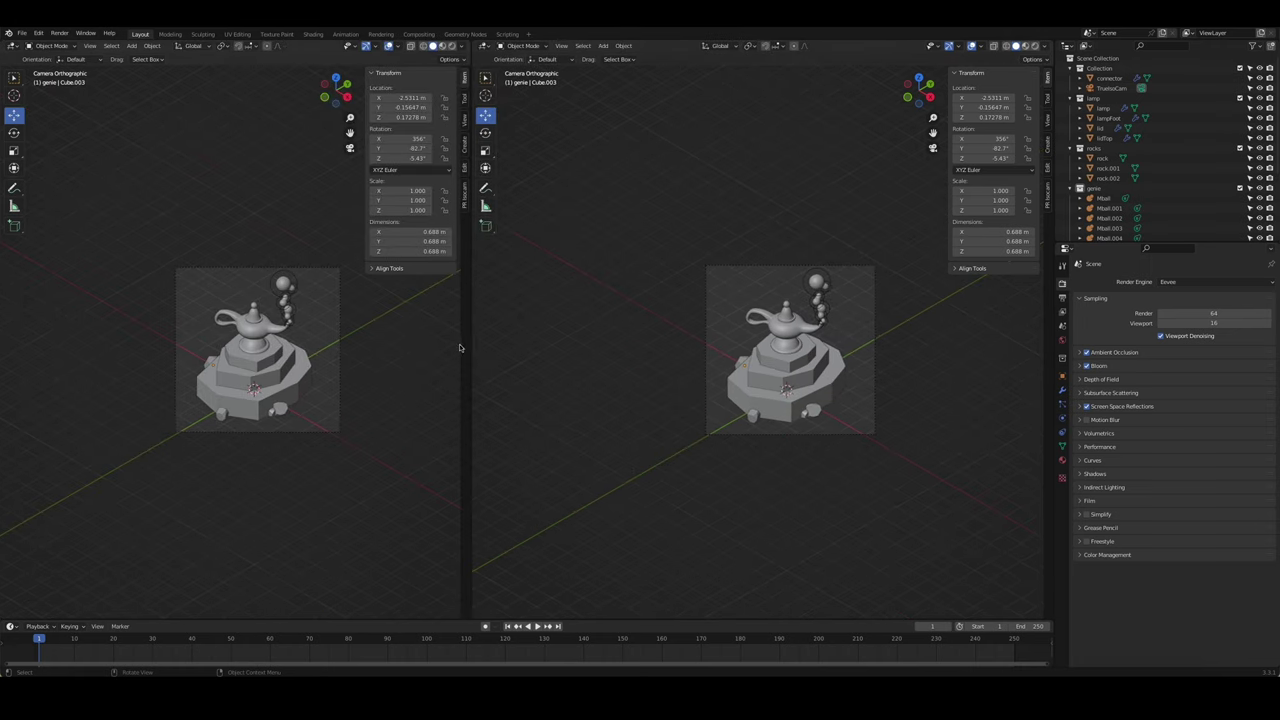
- Narrow the left camera view and orbit the right view away from the camera
drag(462, 347, 322, 347)
scroll(150, 350, up, 2)
scroll(150, 350, up, 1)
middle_drag(650, 380, 703, 337)
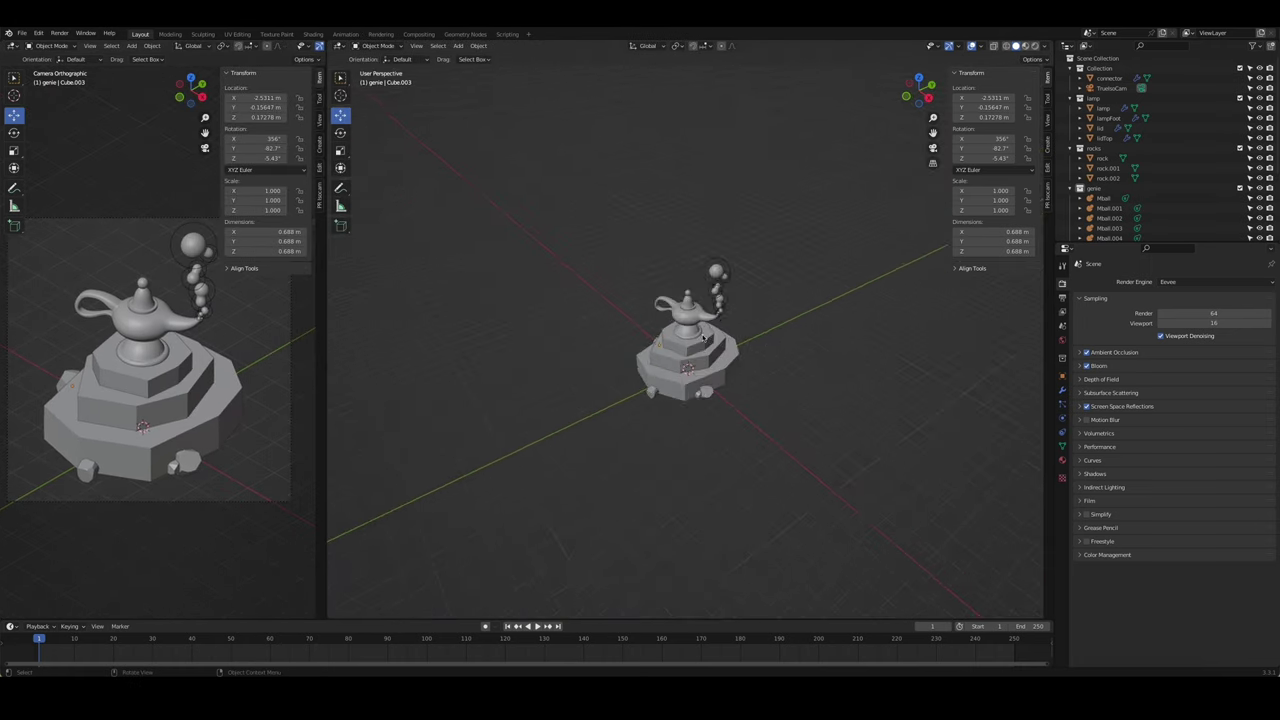
scroll(703, 337, up, 5)
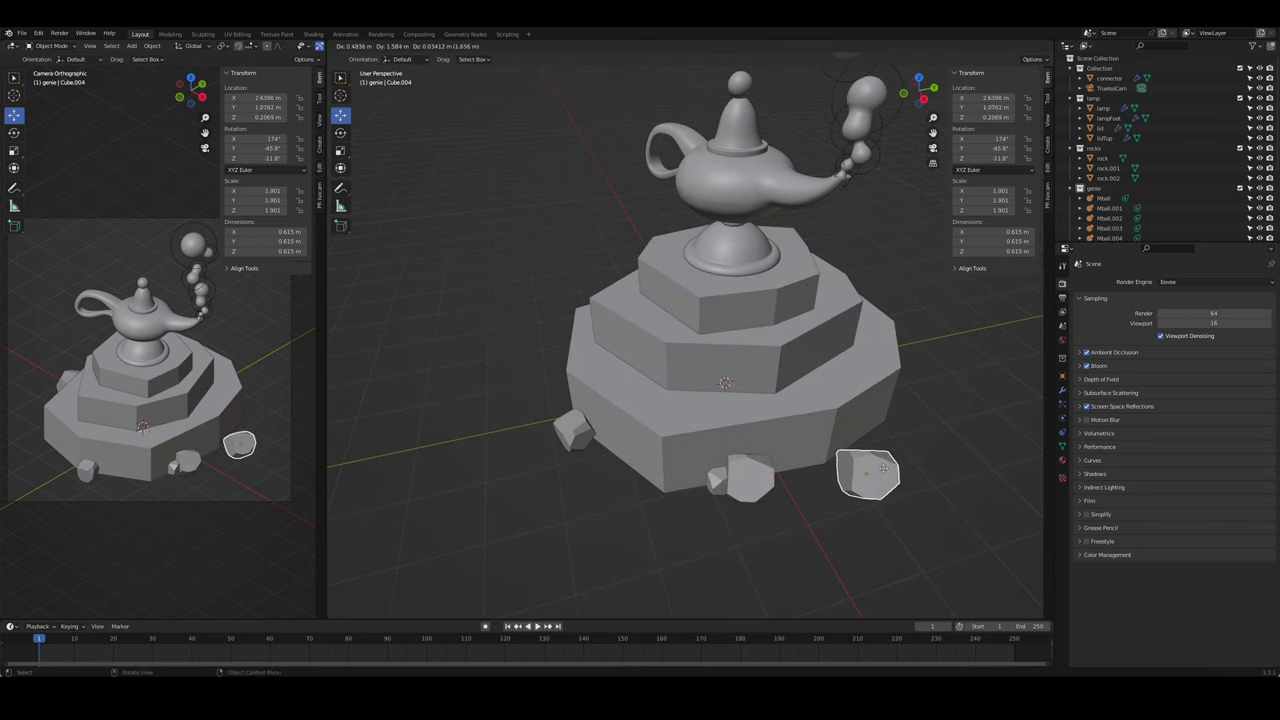
- Shrink the selected rock, move it without changing height, and rotate it freely
key(s)
click(890, 450)
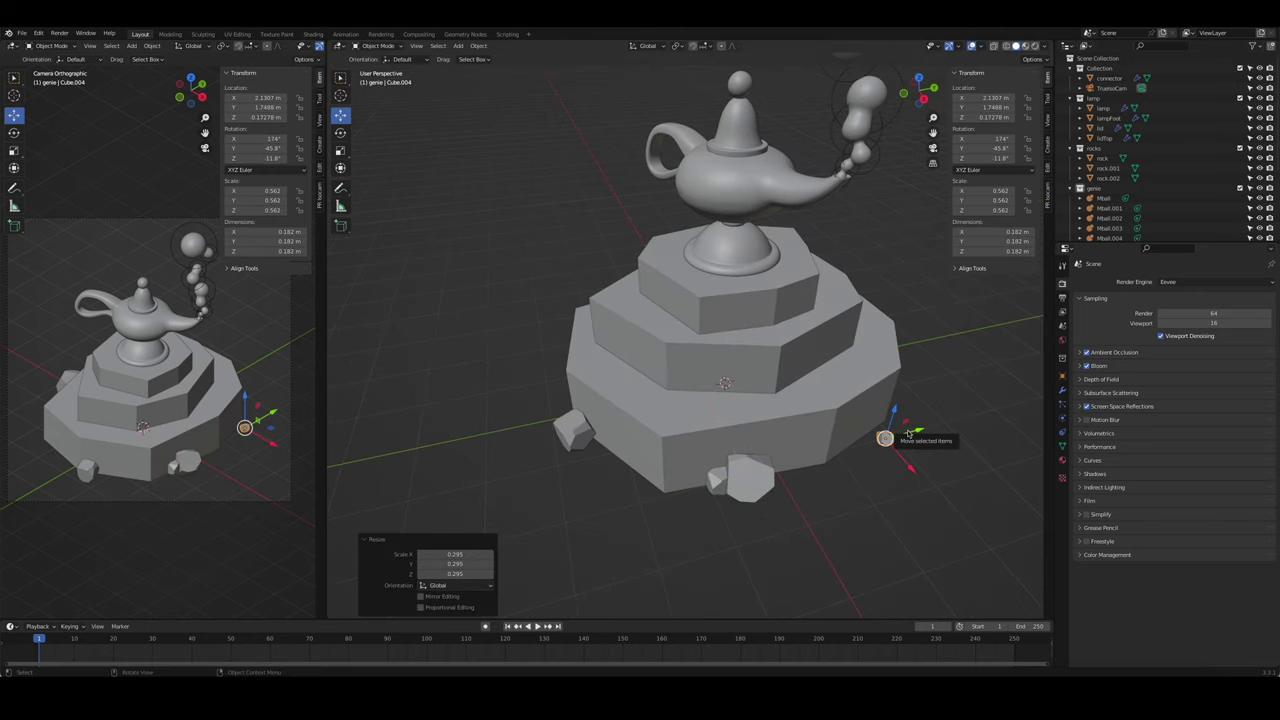
key(g)
key(shift+z)
click(723, 556)
mouse_move(723, 556)
middle_down()
mouse_move(760, 520)
mouse_move(729, 435)
mouse_move(788, 425)
middle_up()
key(r)
click(780, 500)
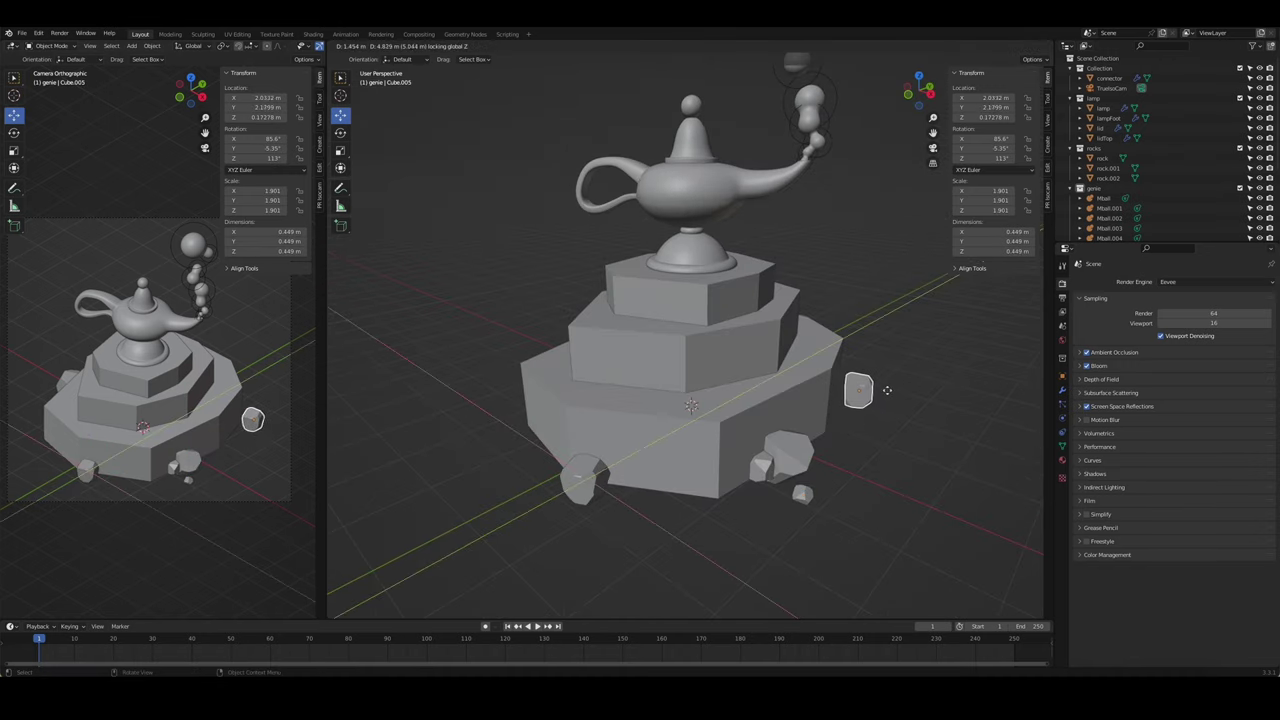
- Place a smaller duplicated rock, Cube.005, off the pedestal's right side, shifted along X and rotated
click(887, 390)
click(919, 400)
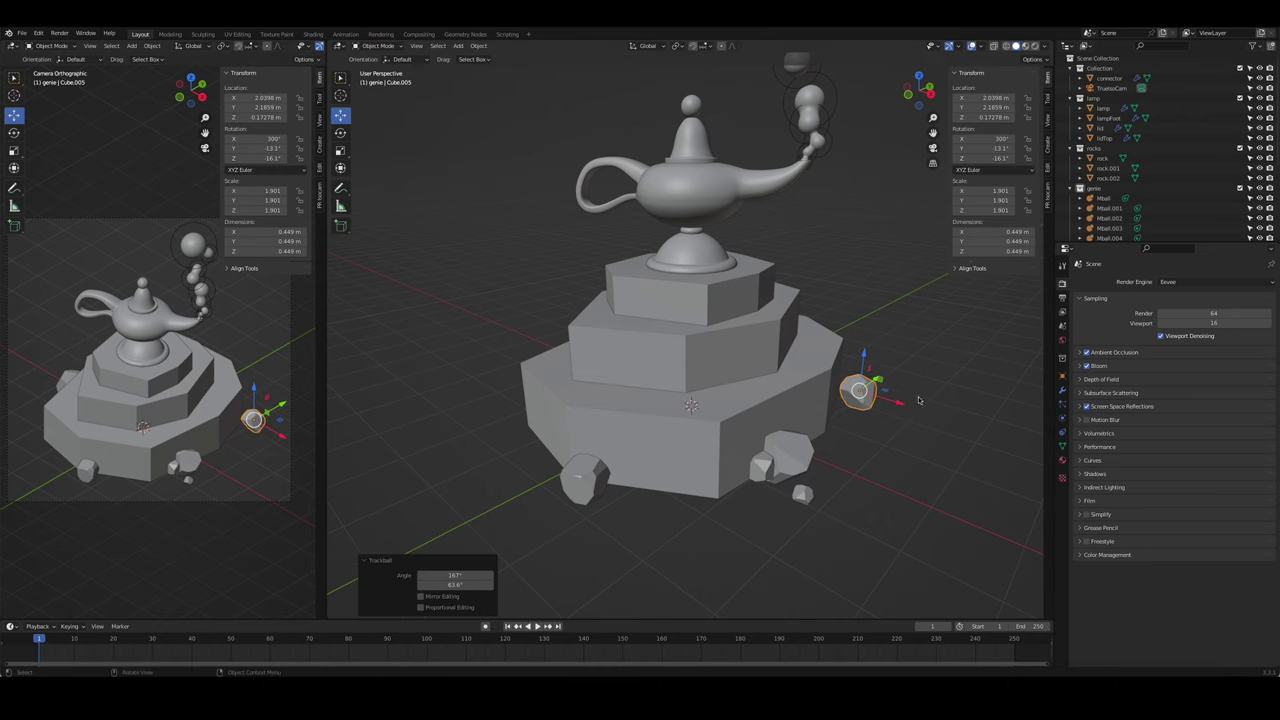
click(895, 405)
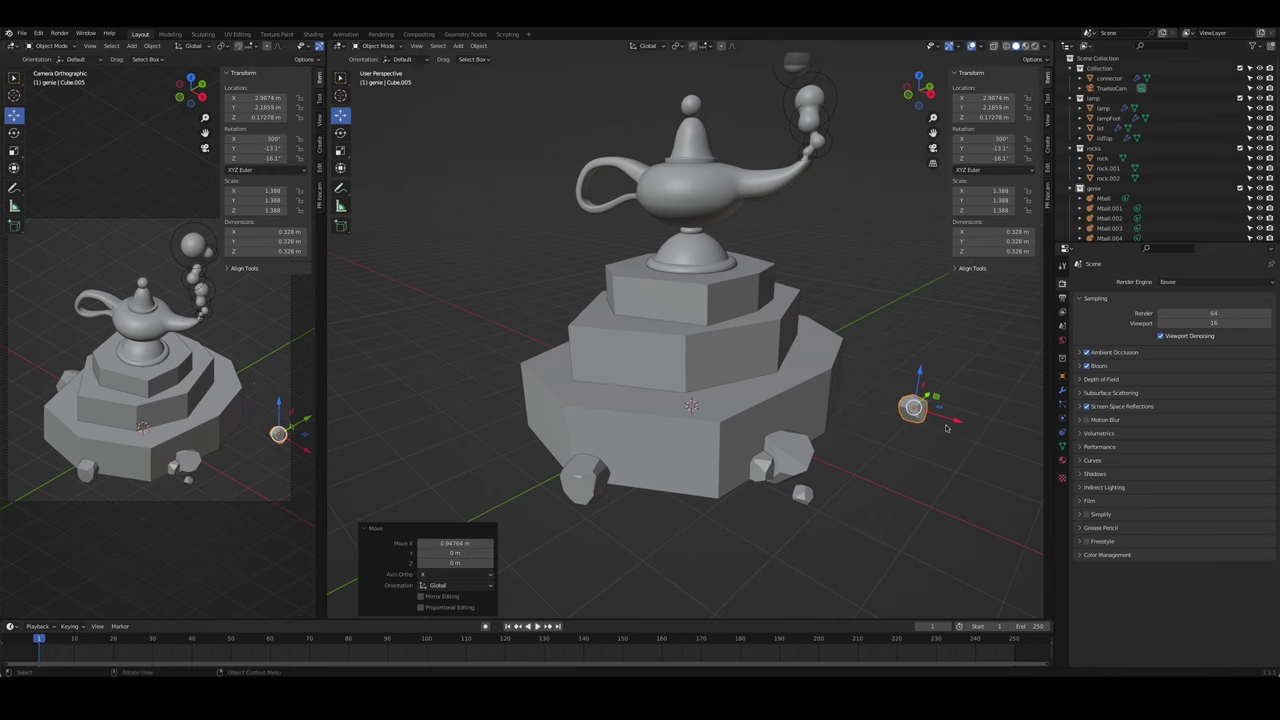
key(g)
key(x)
click(816, 541)
click(931, 337)
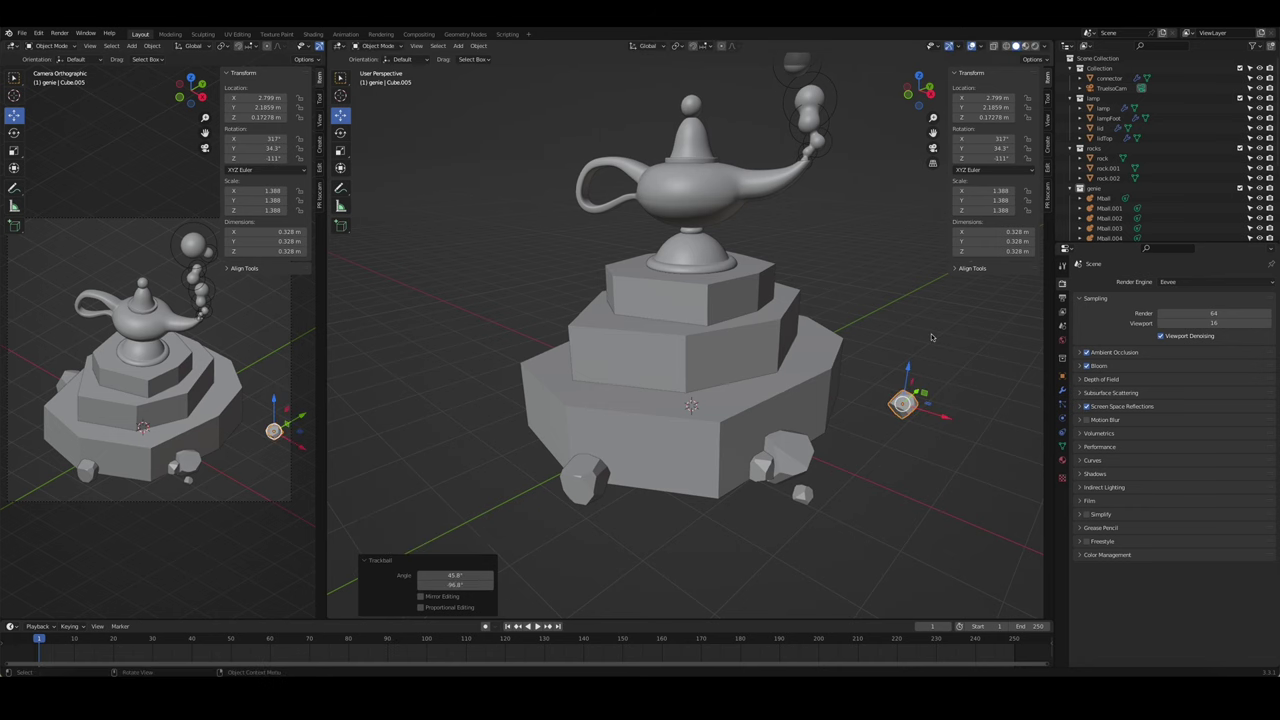
- Tilt the small rock in the front view, then return to a perspective angle
key(KP_1)
key(r)
click(946, 436)
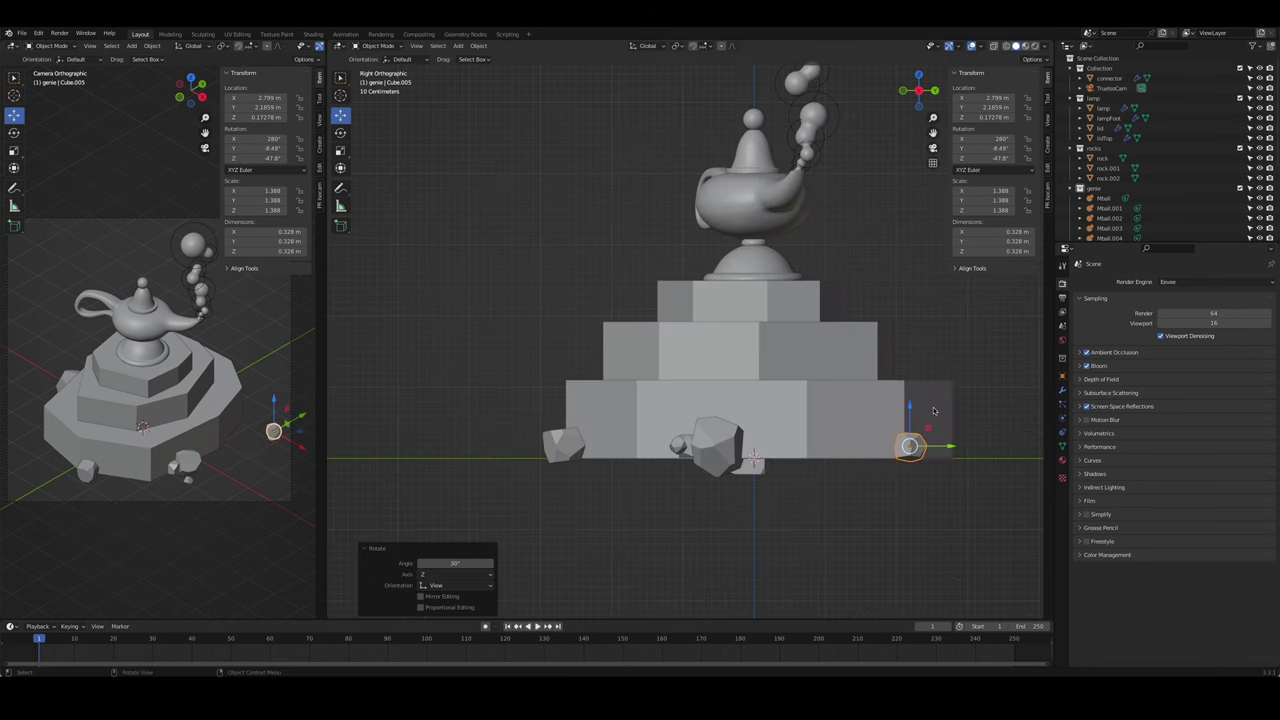
middle_drag(946, 436, 752, 507)
click(752, 507)
mouse_move(844, 522)
middle_down()
mouse_move(630, 478)
mouse_move(470, 480)
mouse_move(760, 430)
mouse_move(878, 389)
middle_up()
- Select the new rocks, reset their scale, and move them into the rocks collection
shift+click(470, 480)
shift+click(760, 430)
key(alt+s)
key(m)
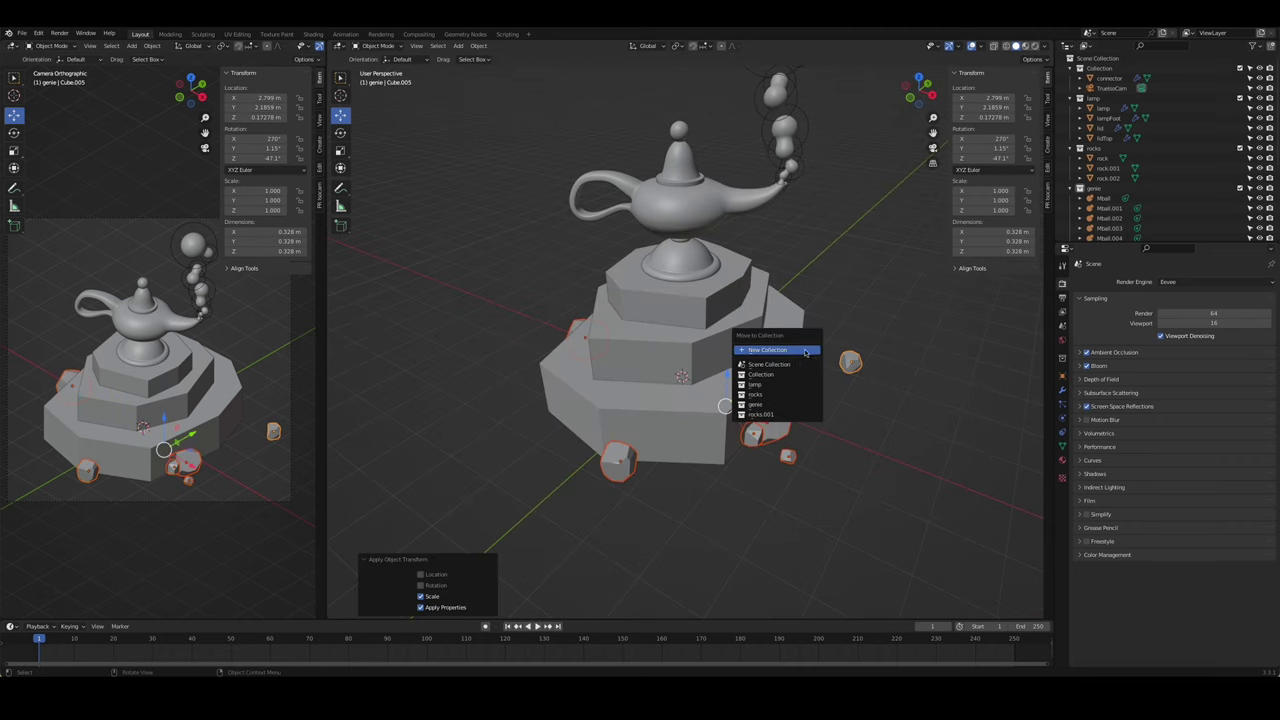
click(780, 407)
click(1070, 148)
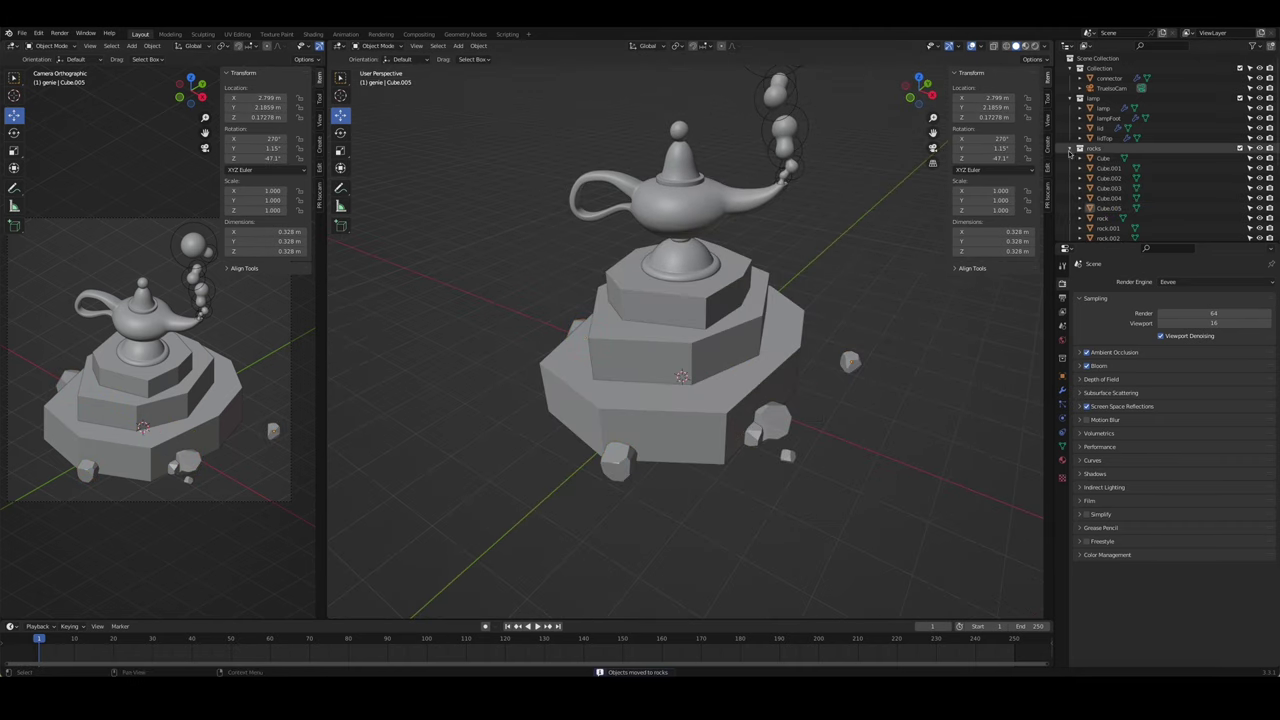
- Collapse the lamp and Collection groups in the Outliner
click(1080, 98)
click(1074, 68)
middle_drag(700, 440, 756, 460)
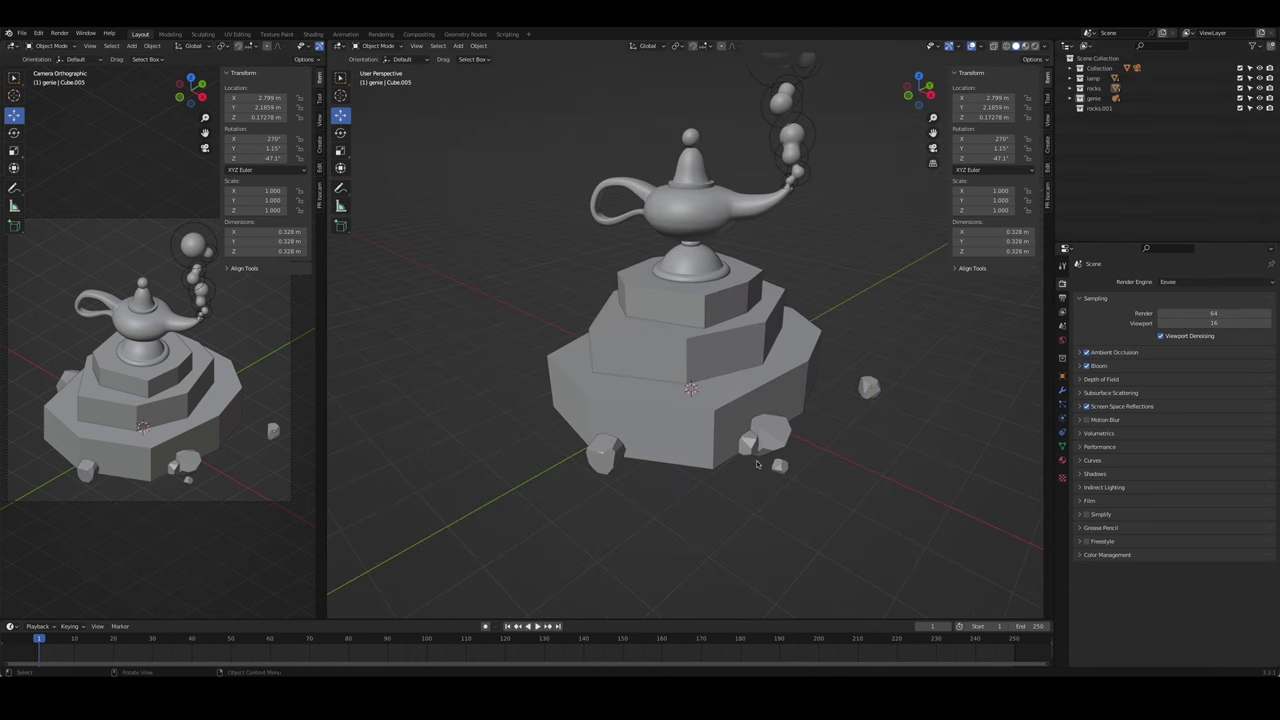
- Duplicate a rock, raise it, slide it along Y and rotate the copy
key(shift+d)
right_click(783, 451)
click(741, 356)
key(KP_3)
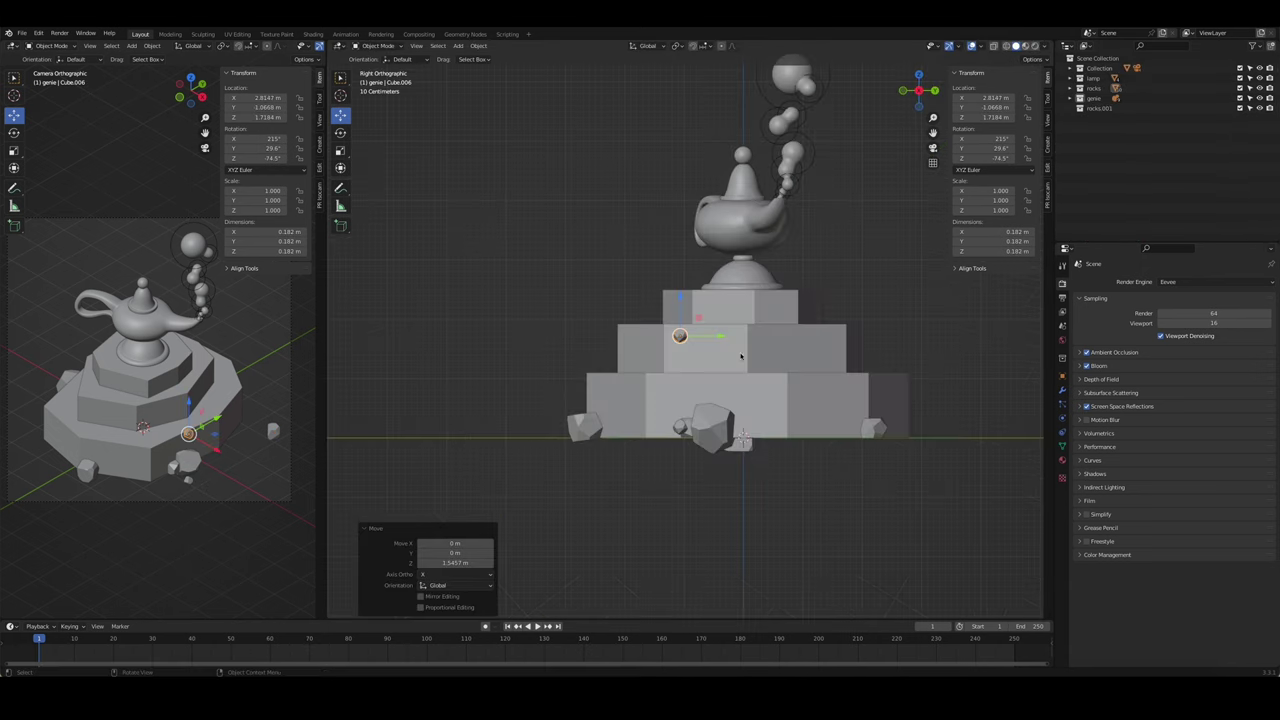
key(y)
click(800, 366)
middle_drag(800, 366, 848, 360)
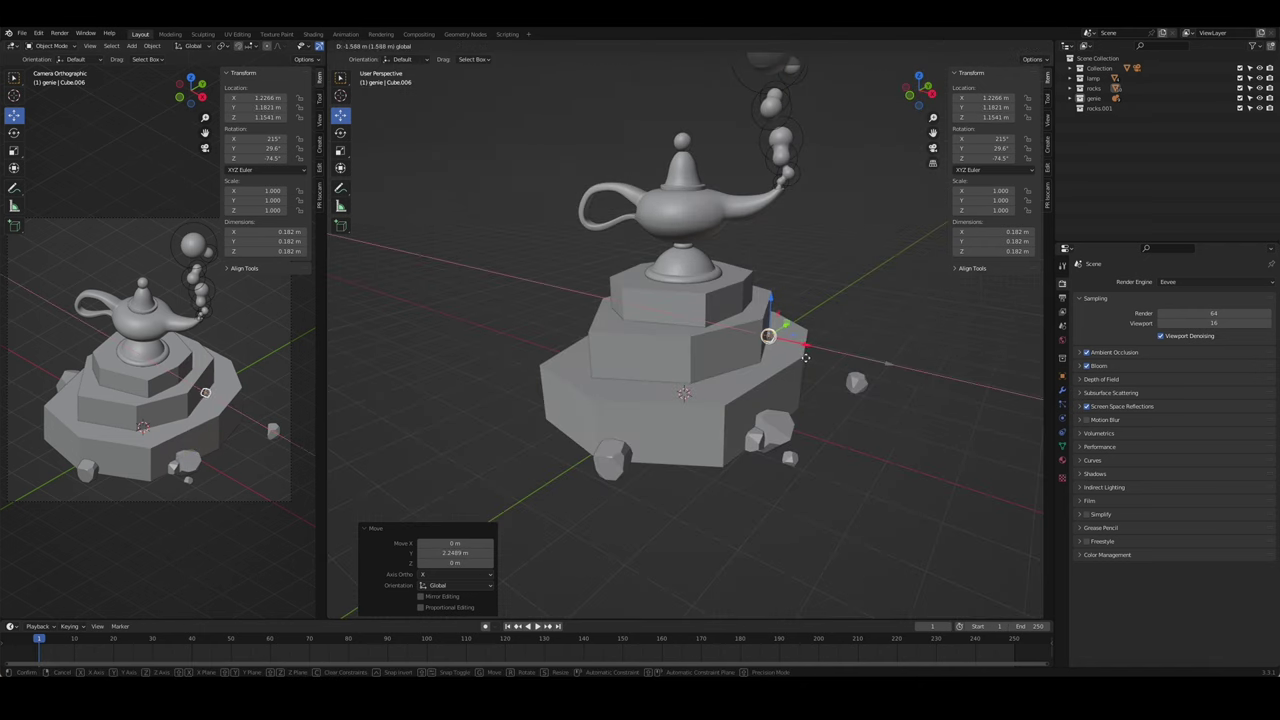
click(768, 335)
middle_drag(768, 335, 722, 525)
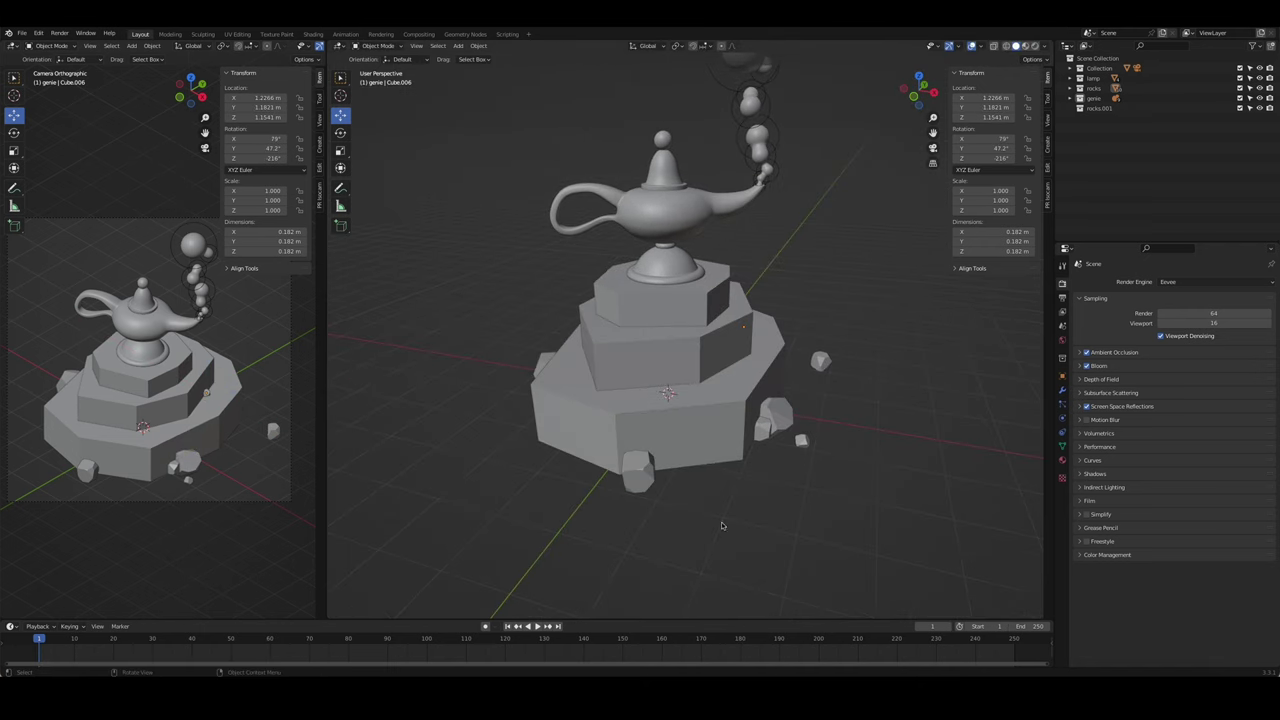
- Move another pedestal rock to the right along X and rotate it
click(784, 420)
key(g)
key(x)
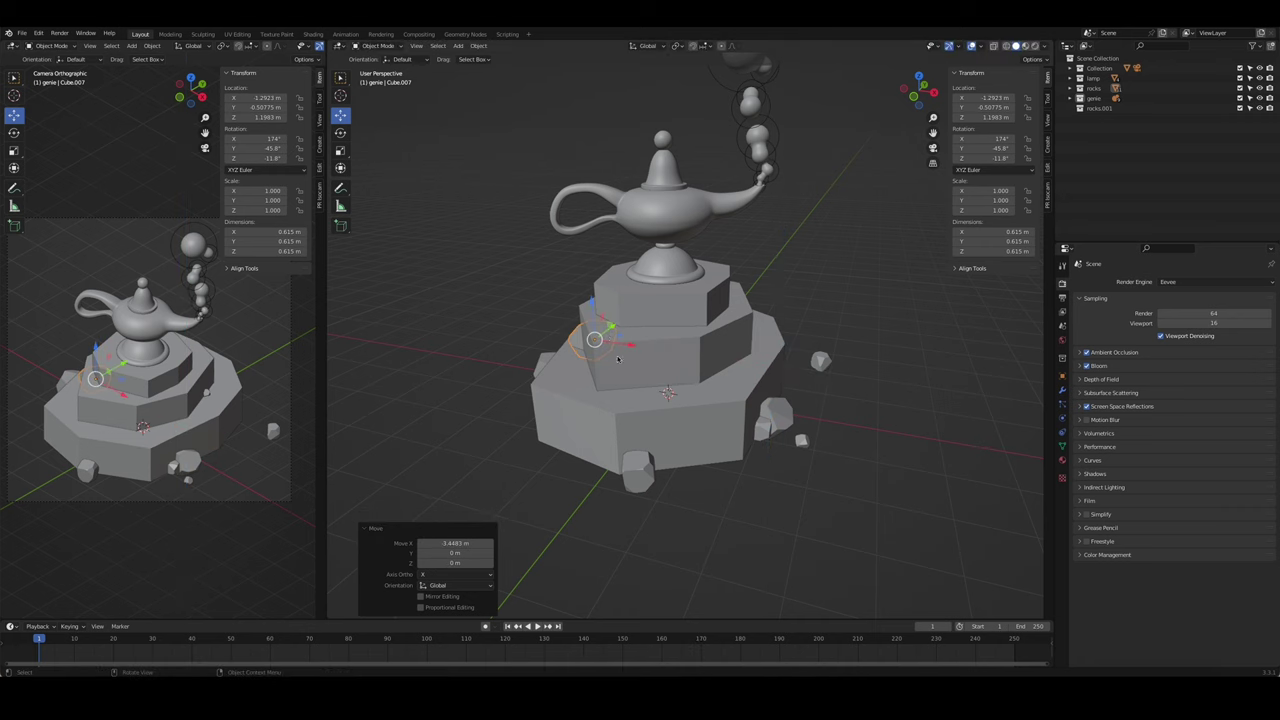
click(600, 338)
middle_drag(600, 338, 606, 398)
key(ctrl+z)
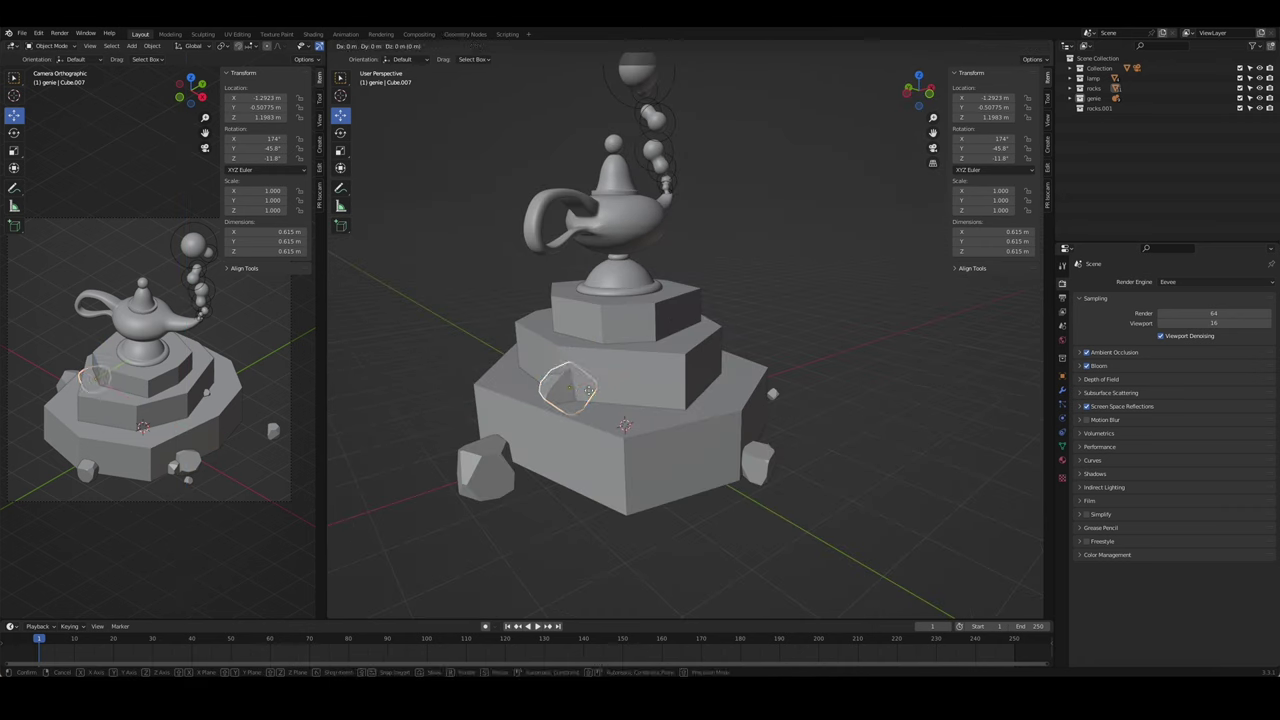
click(662, 388)
click(626, 422)
mouse_move(626, 422)
middle_down()
mouse_move(685, 295)
mouse_move(712, 330)
middle_up()
- Reposition that rock twice more and give it a tumble rotation
key(g)
click(678, 283)
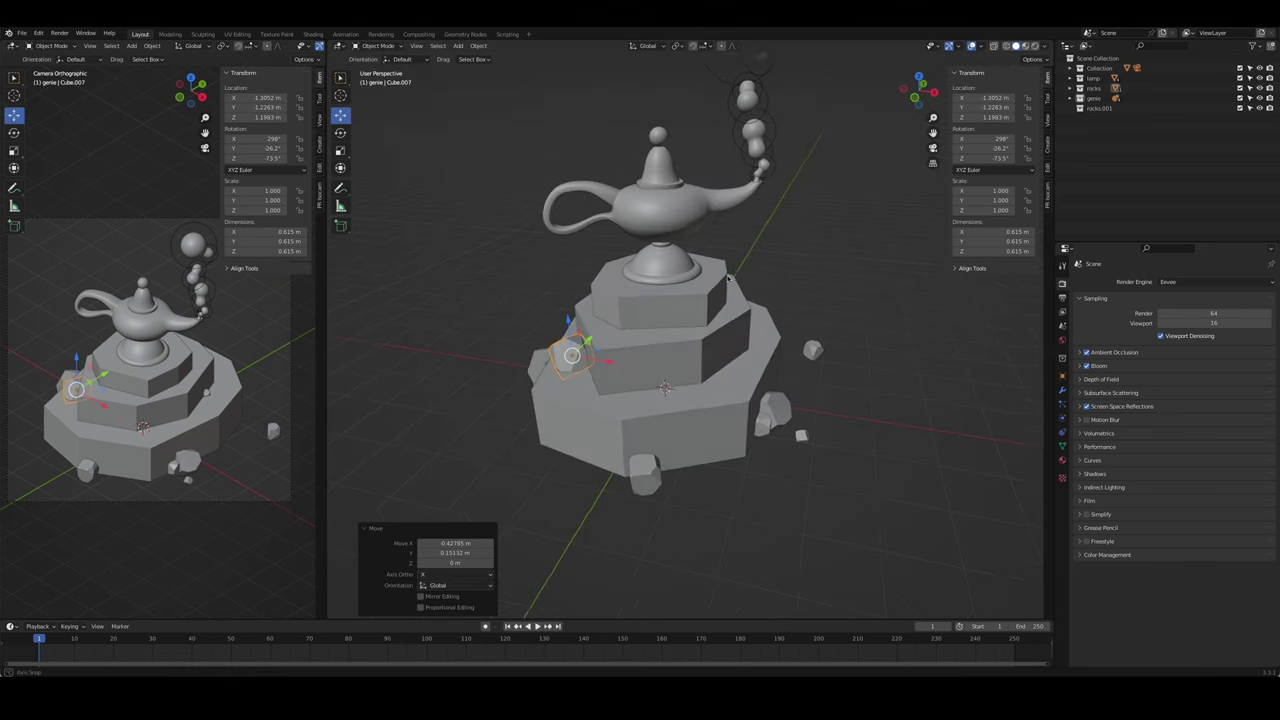
key(g)
click(736, 390)
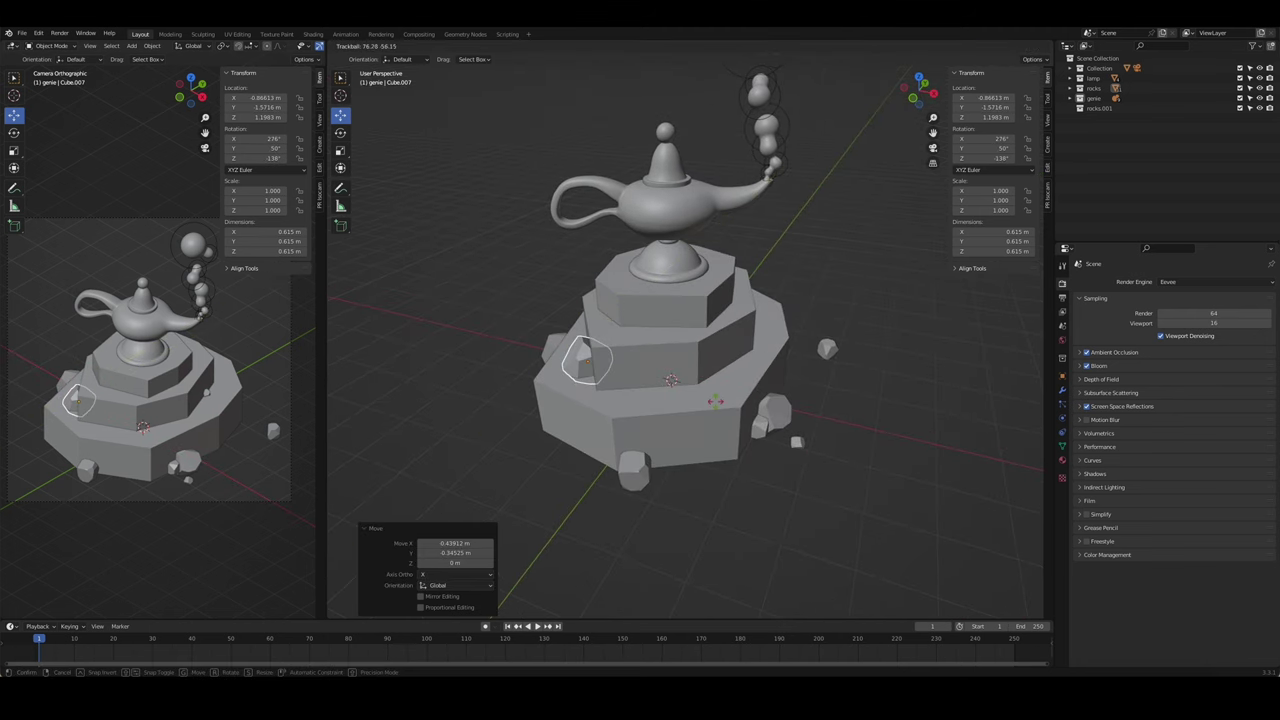
click(716, 401)
mouse_move(716, 401)
middle_down()
mouse_move(775, 421)
mouse_move(650, 483)
middle_up()
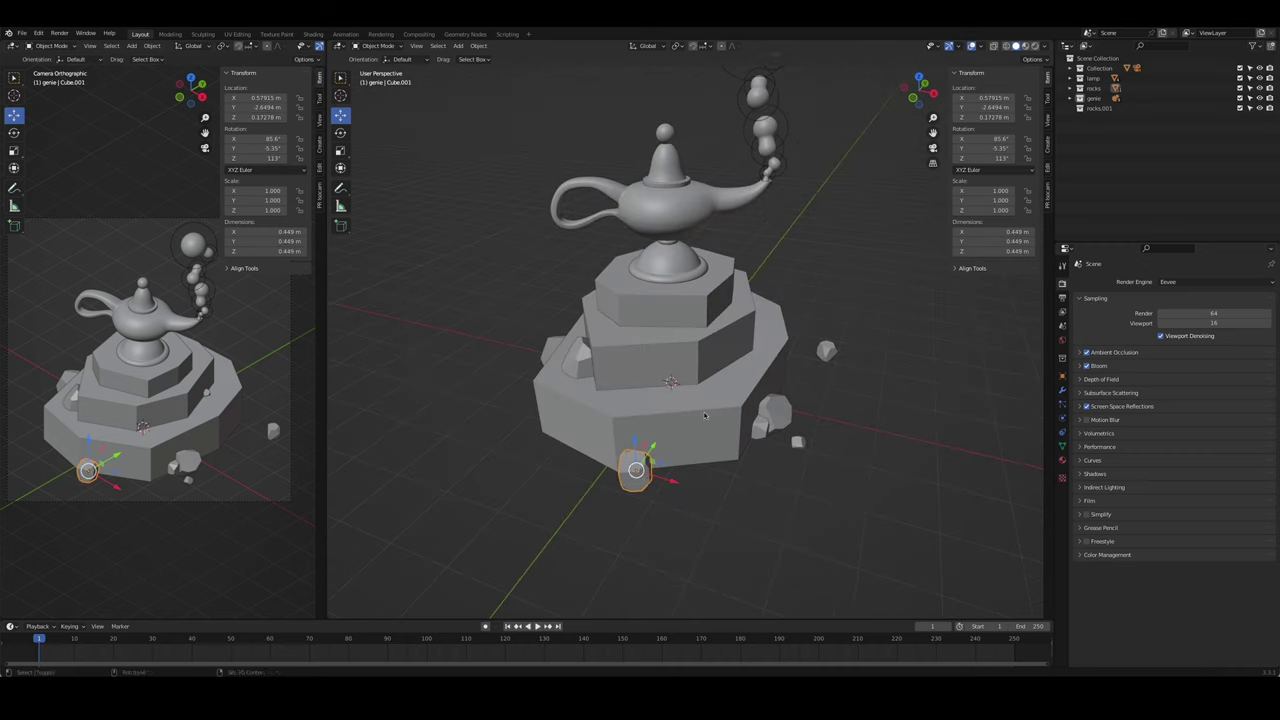
- Place and rotate the duplicated rock, checking it from side, back and camera views
click(747, 194)
key(KP_Decimal)
key(KP_3)
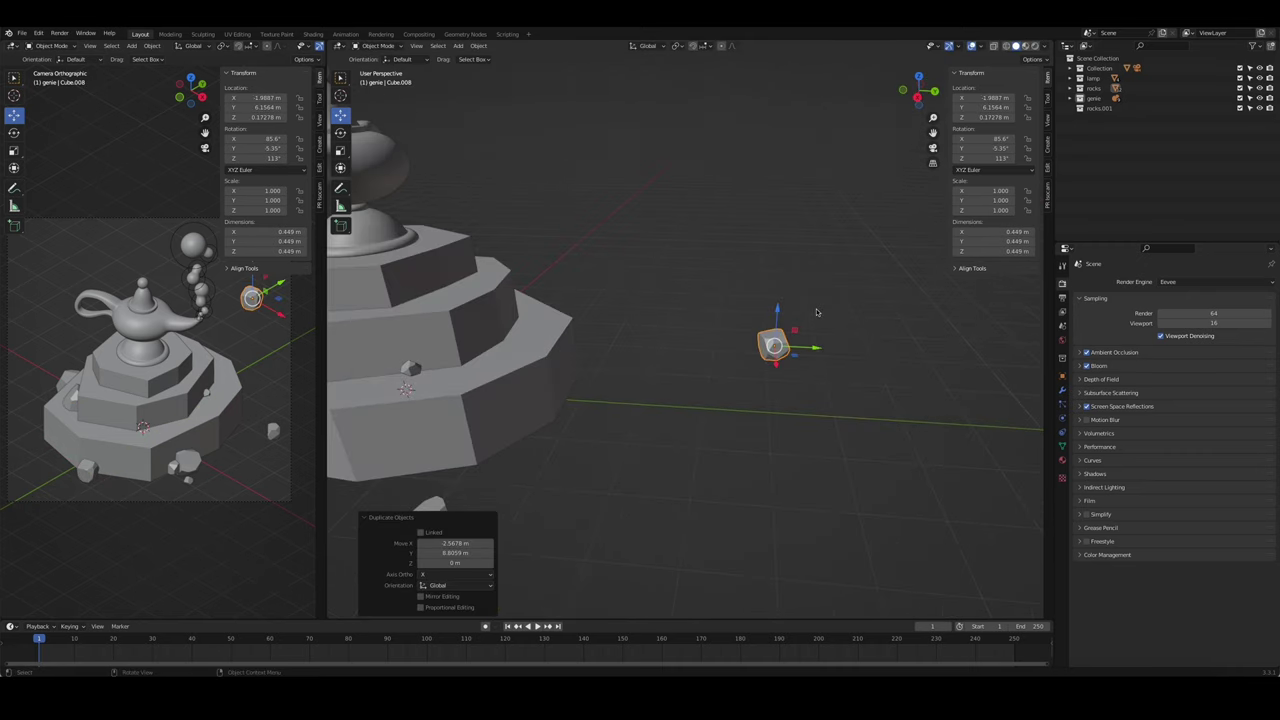
click(751, 443)
key(ctrl+KP_1)
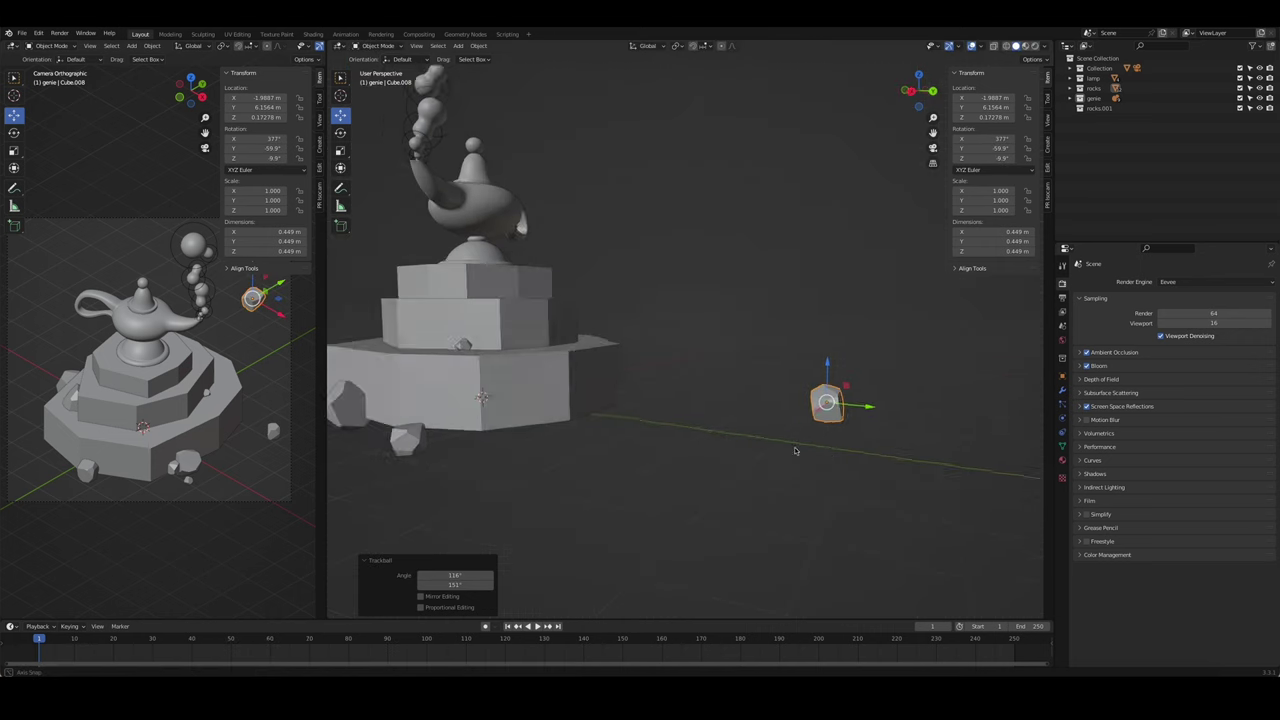
click(938, 432)
key(KP_0)
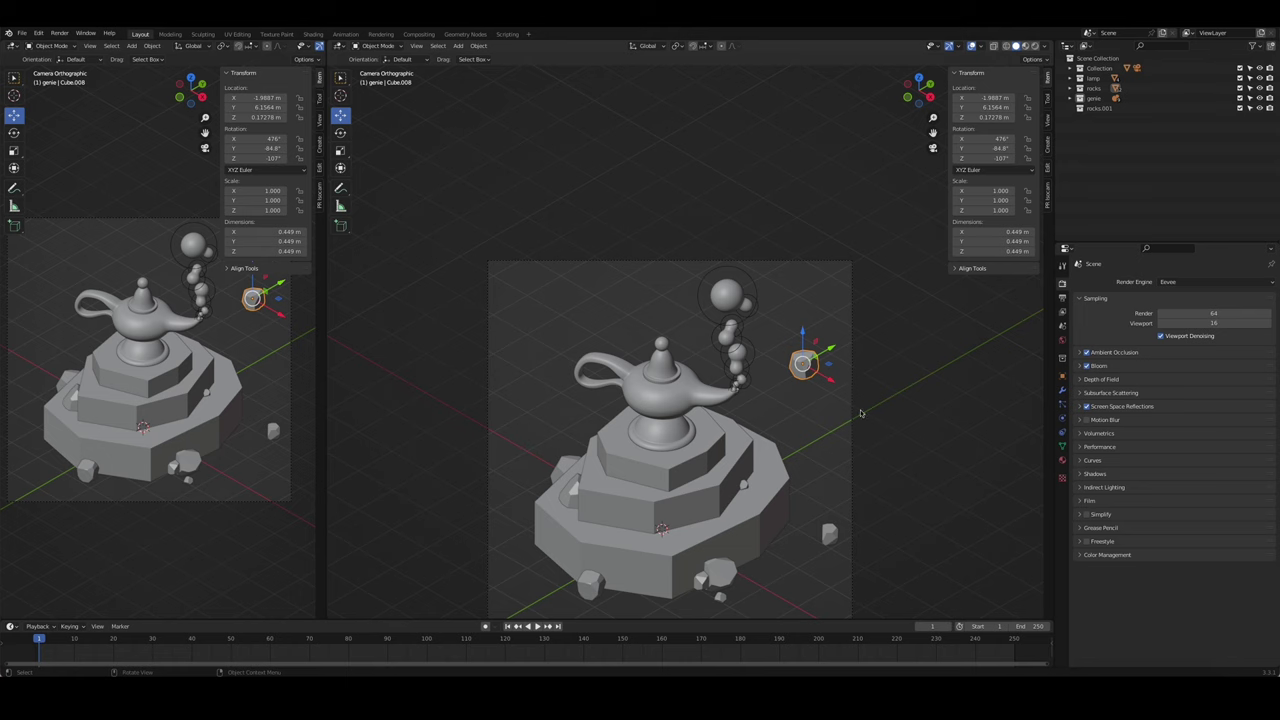
click(855, 421)
key(KP_Decimal)
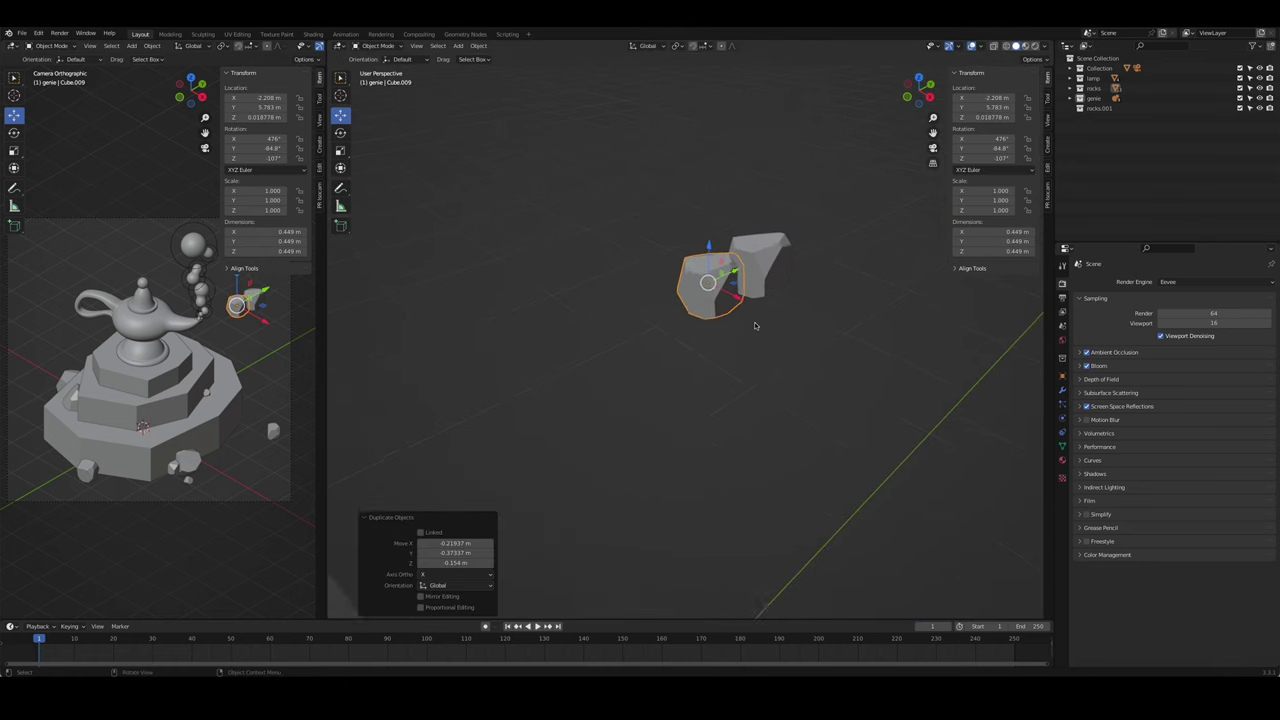
- Randomly rotate the new rock copy and shrink it to 0.566 scale
middle_drag(755, 325, 818, 343)
key(r)
key(r)
click(904, 283)
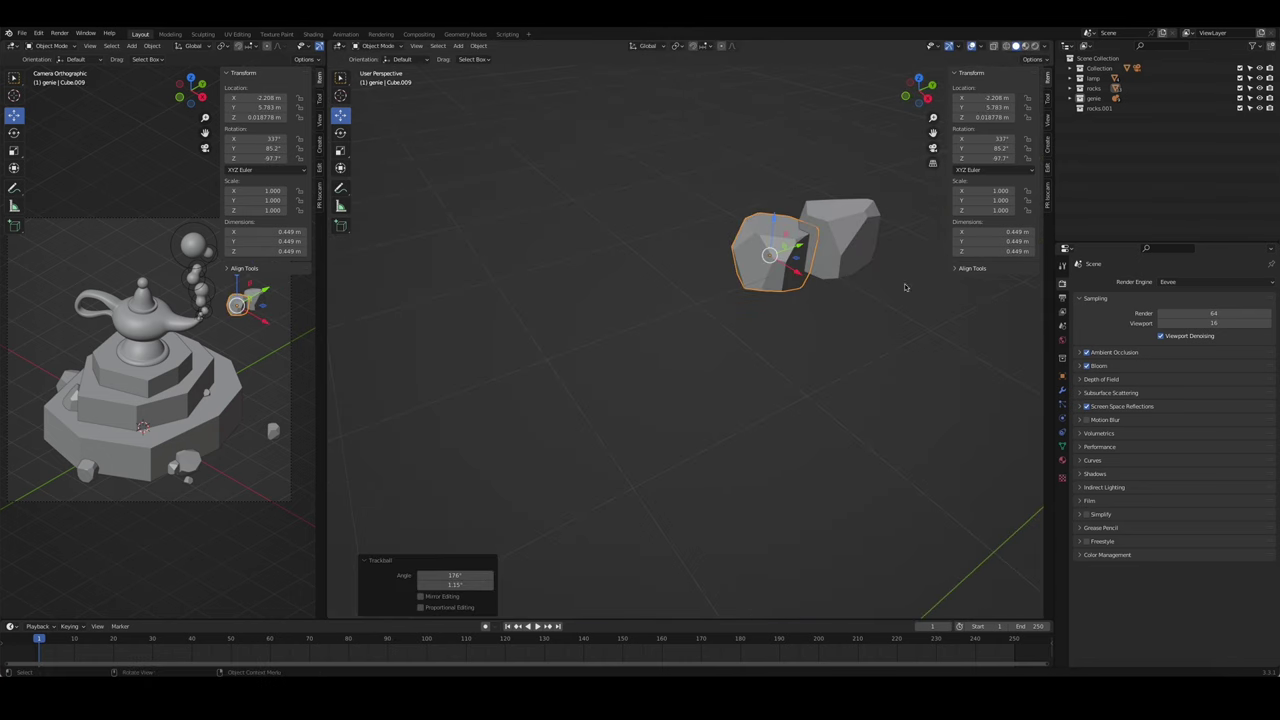
key(s)
click(820, 270)
mouse_move(820, 270)
middle_down()
mouse_move(784, 292)
mouse_move(750, 360)
middle_up()
scroll(784, 292, down, 5)
- Slide the small rock along X and Y past the pedestal's right rear, then save Aladdins Lamp.blend
key(g)
key(x)
click(752, 364)
key(g)
key(y)
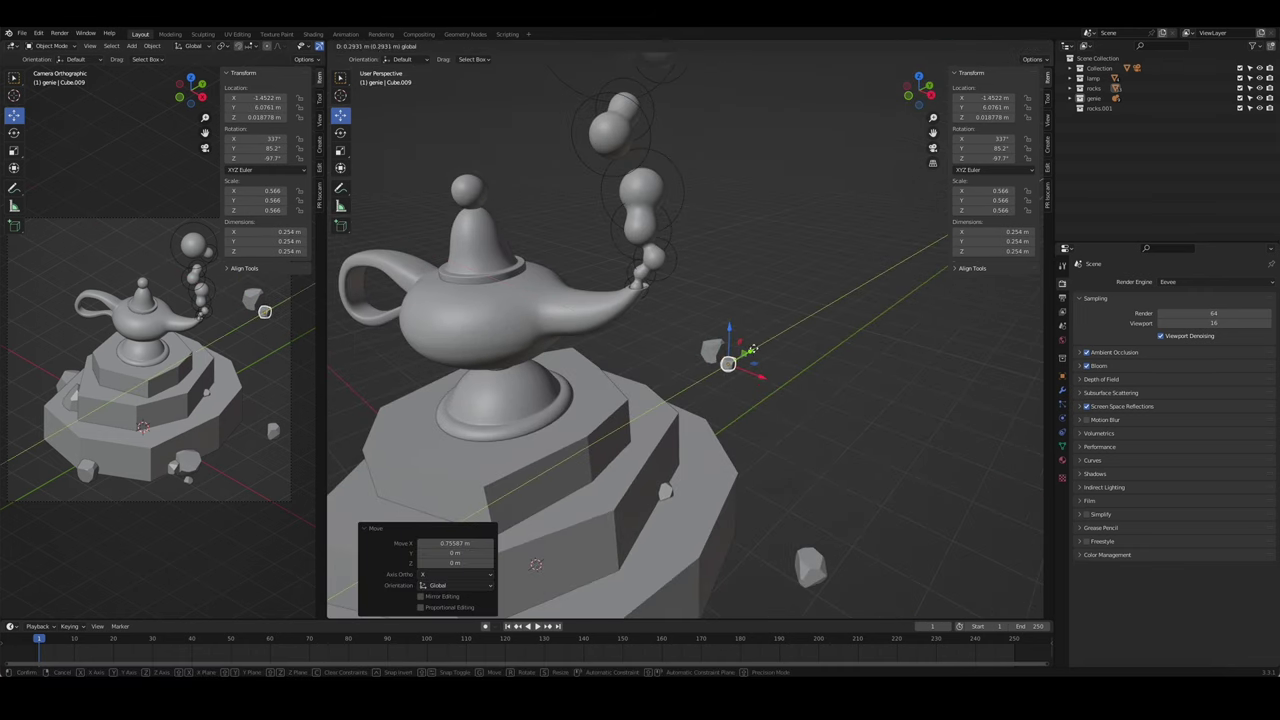
middle_drag(769, 329, 783, 329)
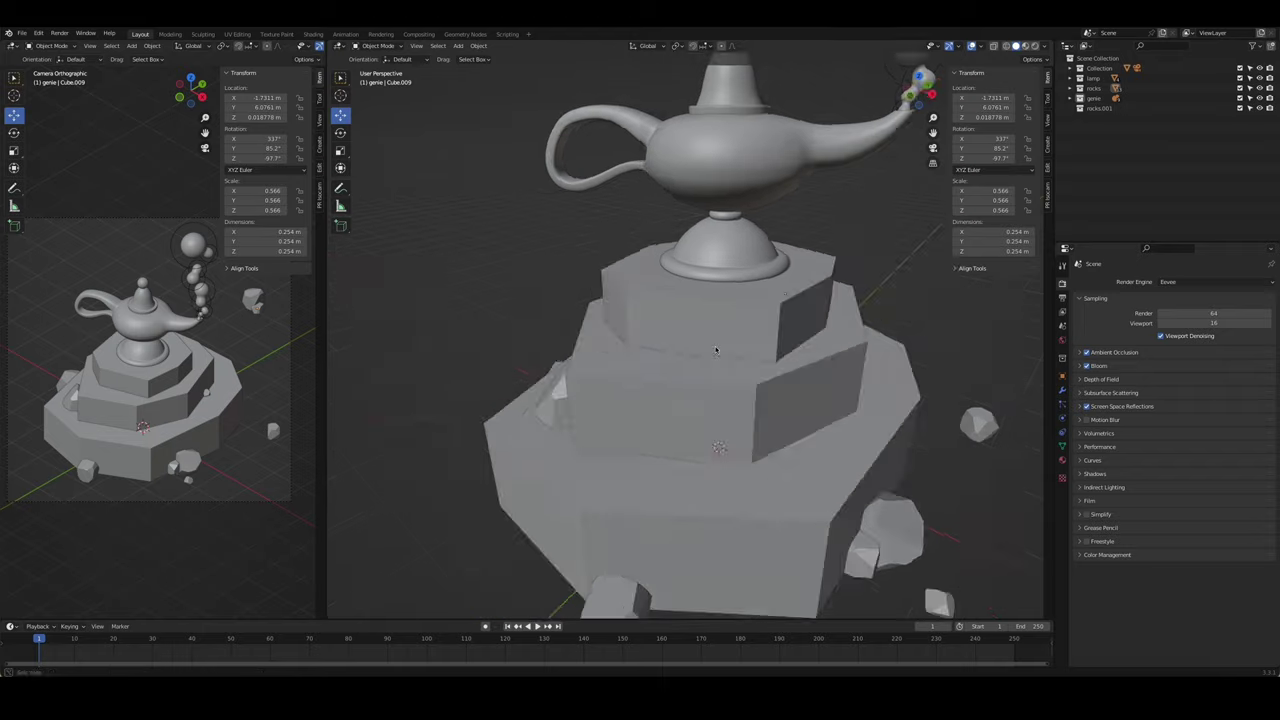
scroll(784, 328, down, 5)
key(ctrl+s)
- Add a Brilliant Diamond, move it 3.3901 m along X, scale it to 0.411 m, and isolate it in local view
key(shift+a)
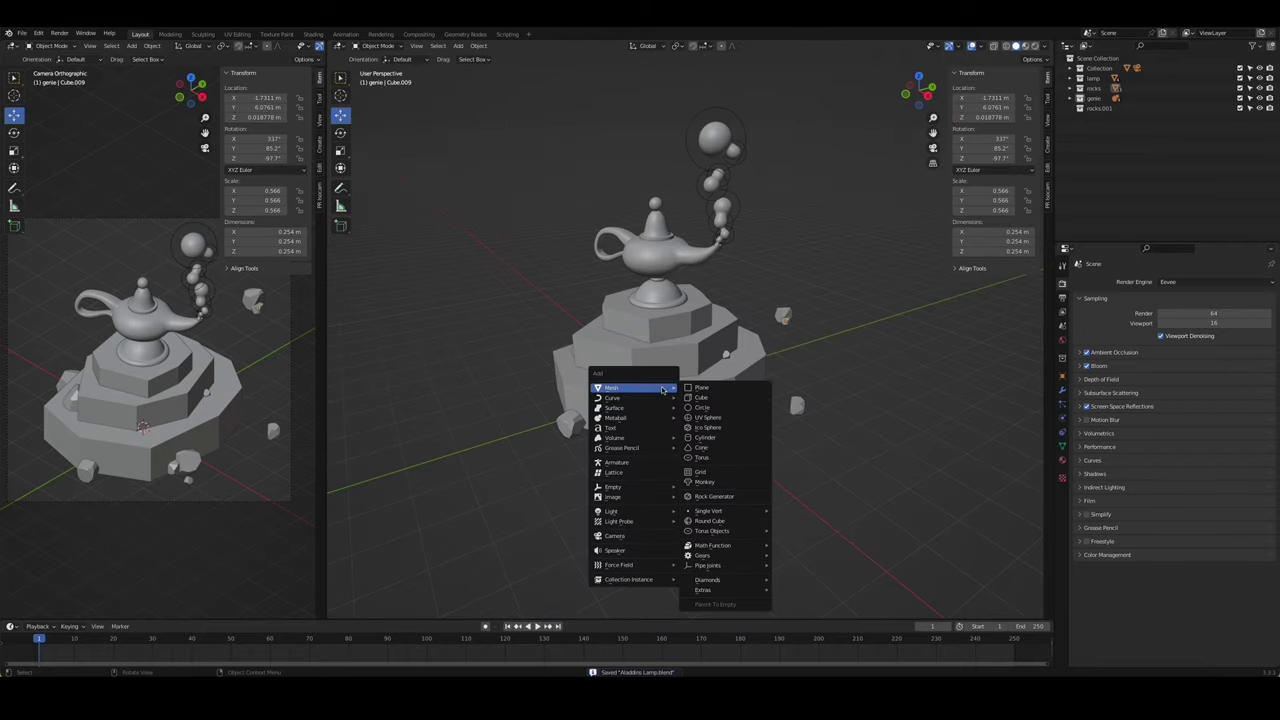
click(809, 580)
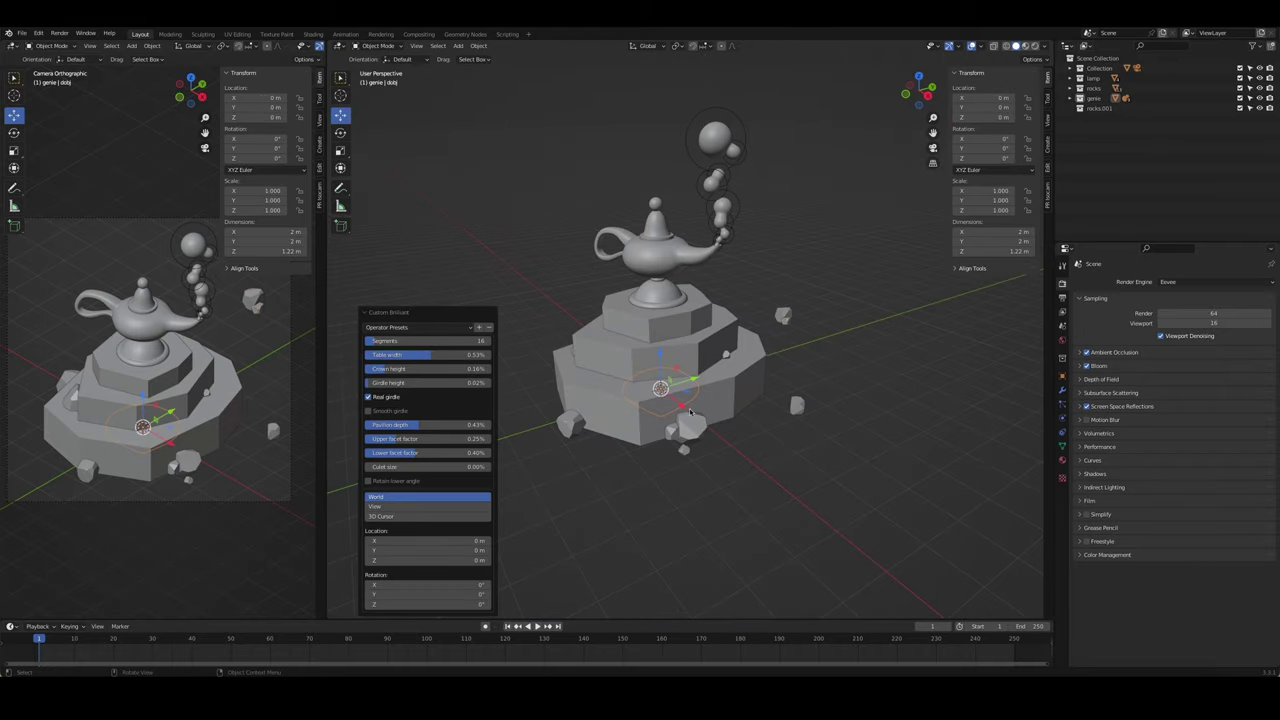
drag(680, 410, 748, 478)
key(Tab)
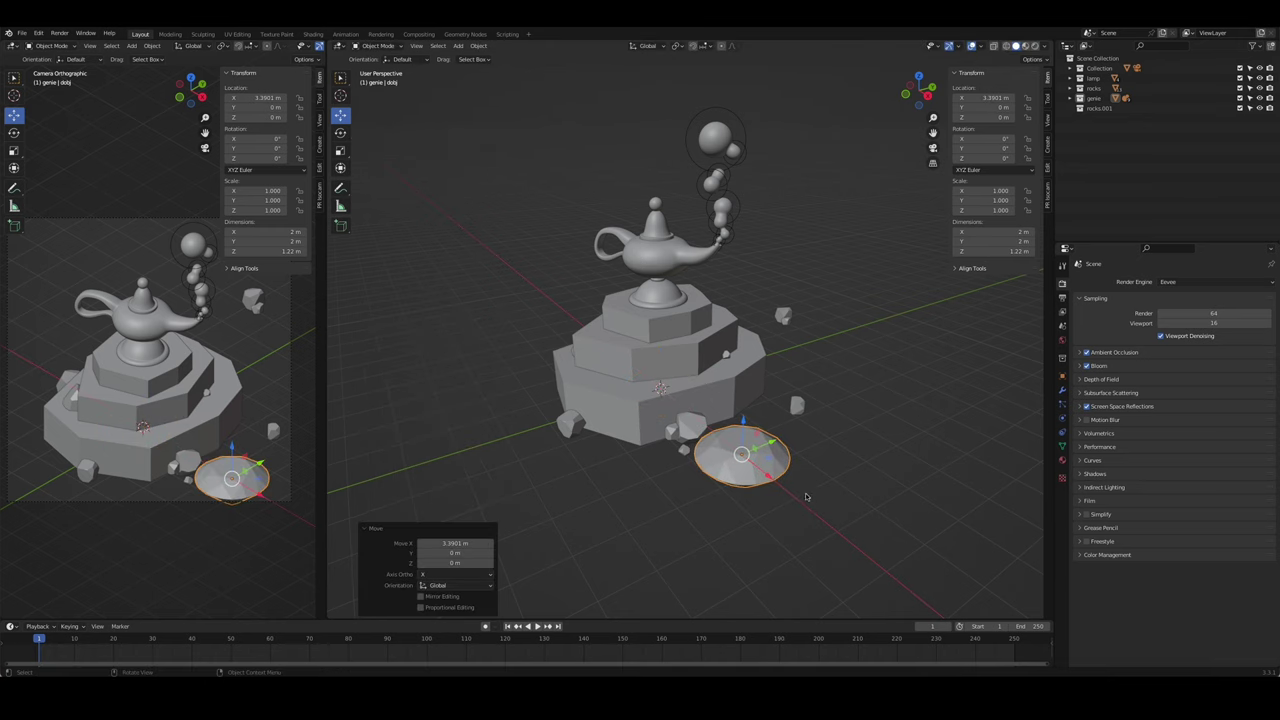
middle_drag(860, 440, 883, 447)
key(s)
click(757, 415)
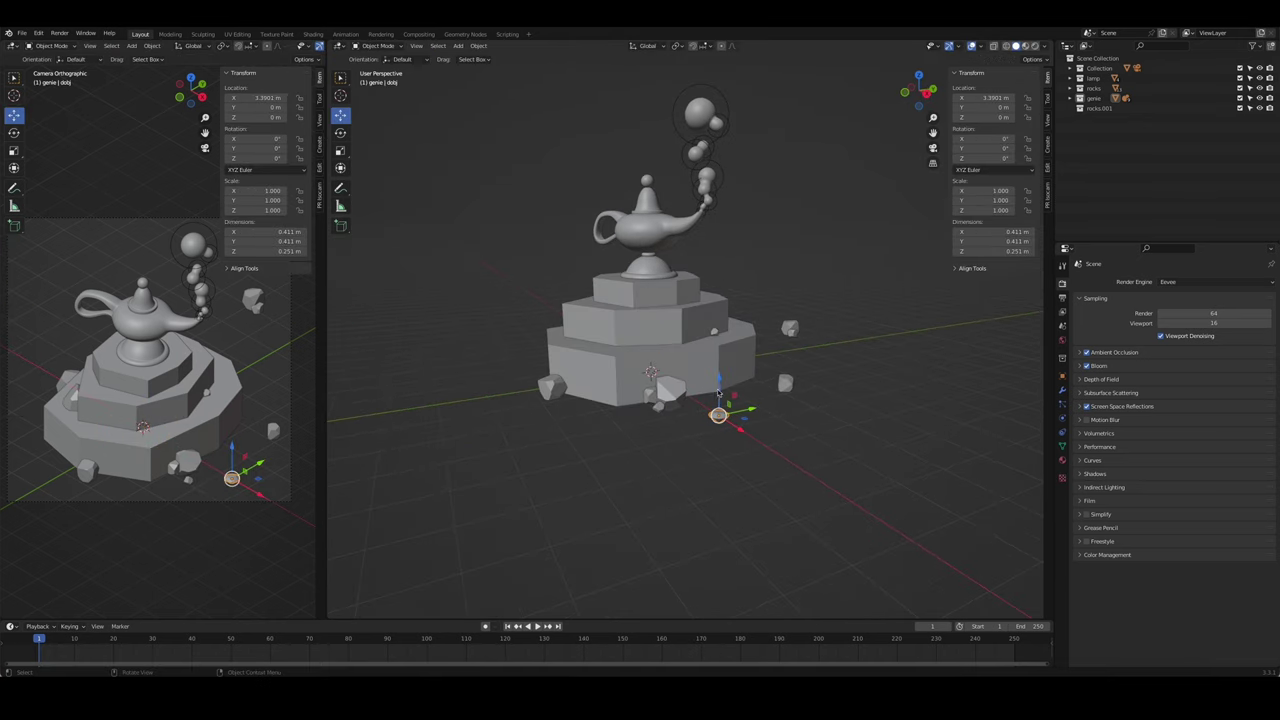
key(Tab)
scroll(757, 415, up, 5)
key(KP_Divide)
- Bisect across the diamond's lower tip in Edit Mode from the front view
key(Tab)
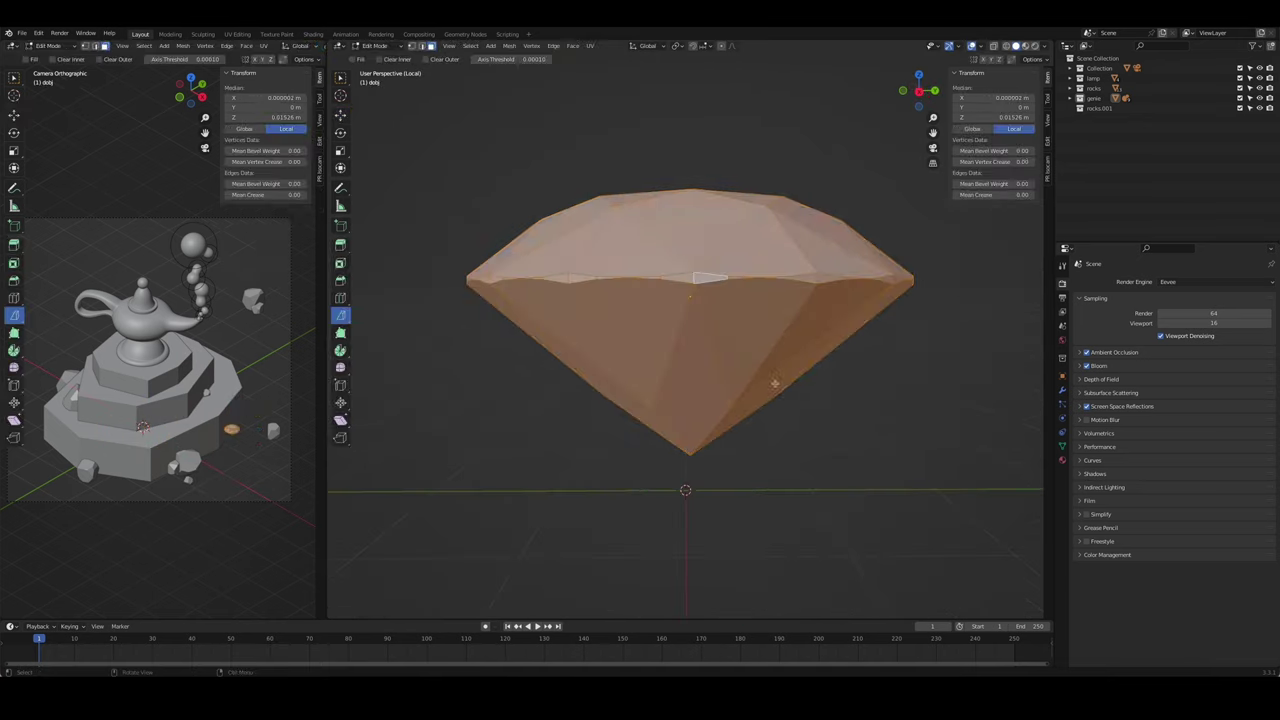
key(KP_1)
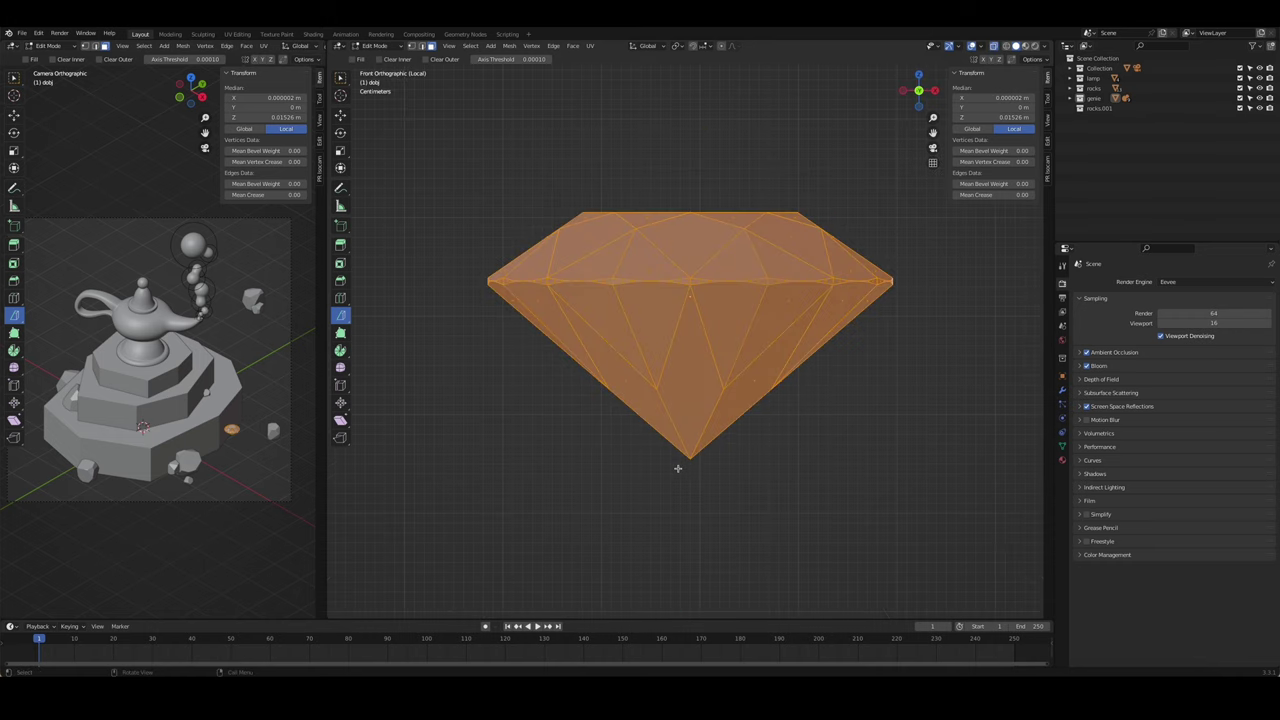
drag(628, 495, 696, 463)
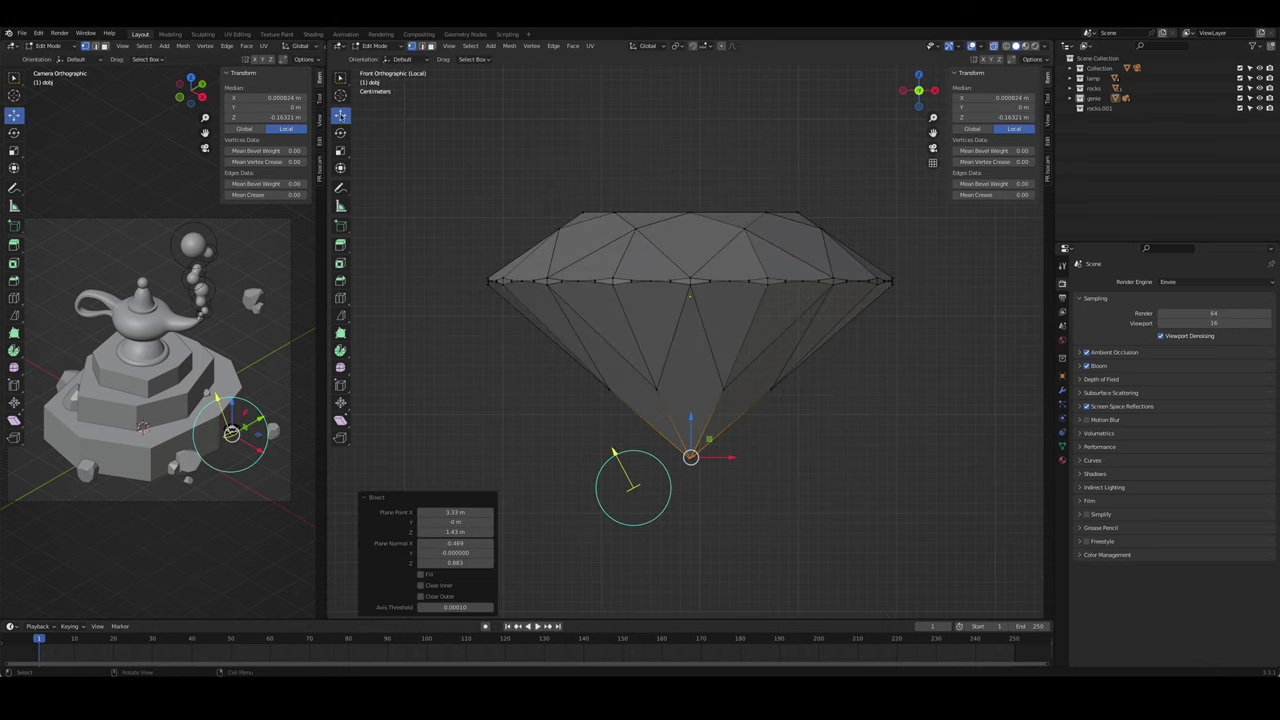
click(497, 410)
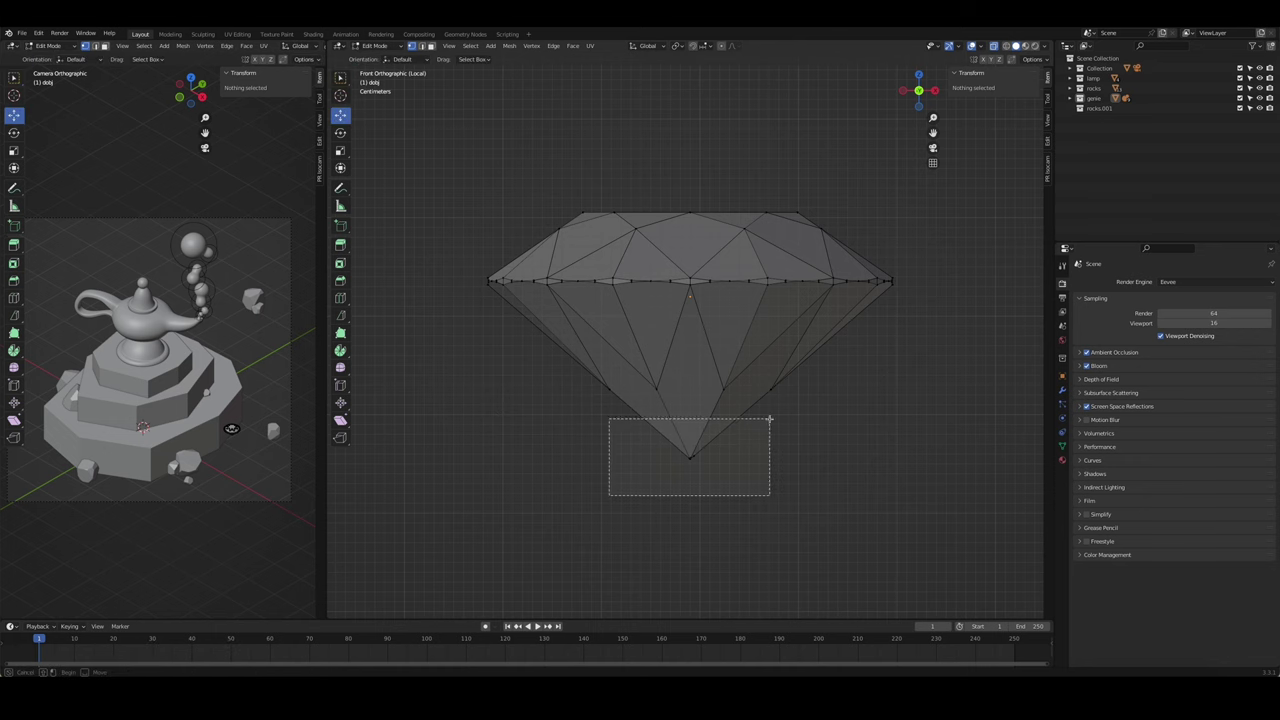
drag(609, 495, 770, 419)
middle_drag(770, 419, 760, 411)
scroll(760, 411, up, 5)
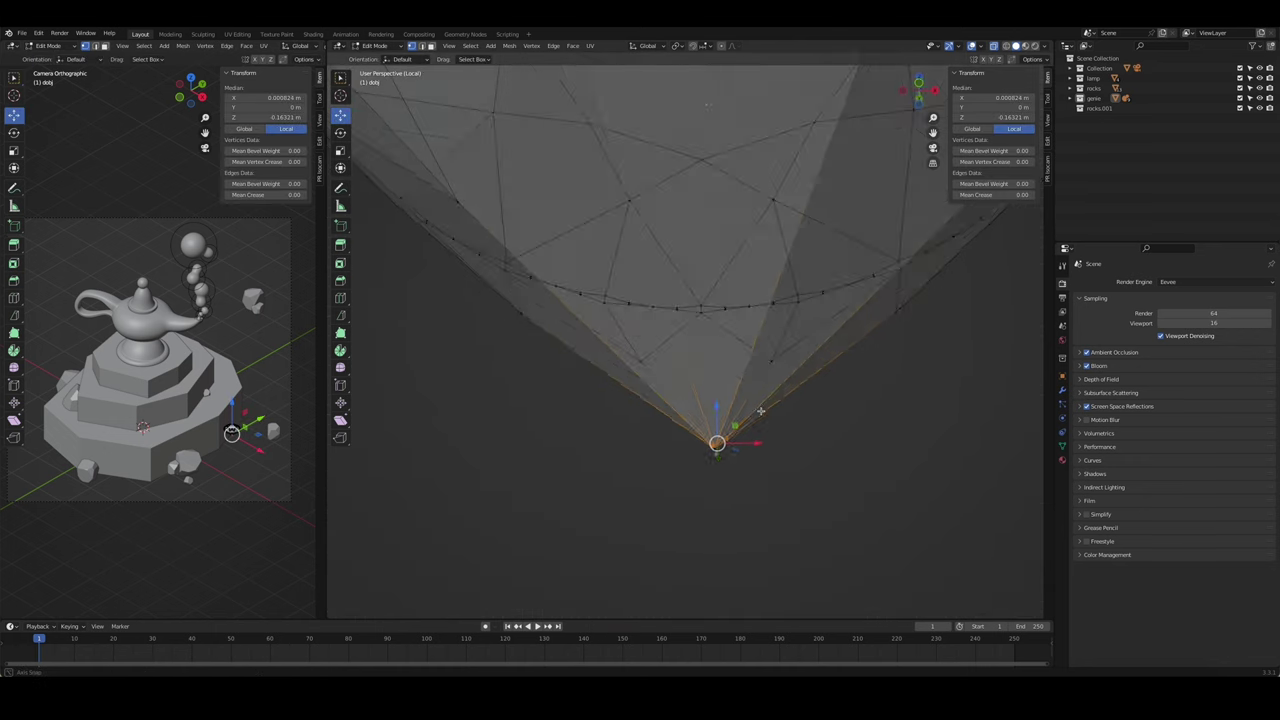
- Select the bottom tip vertex and lower it about 0.04 m along Z
key(ctrl+l)
click(720, 466)
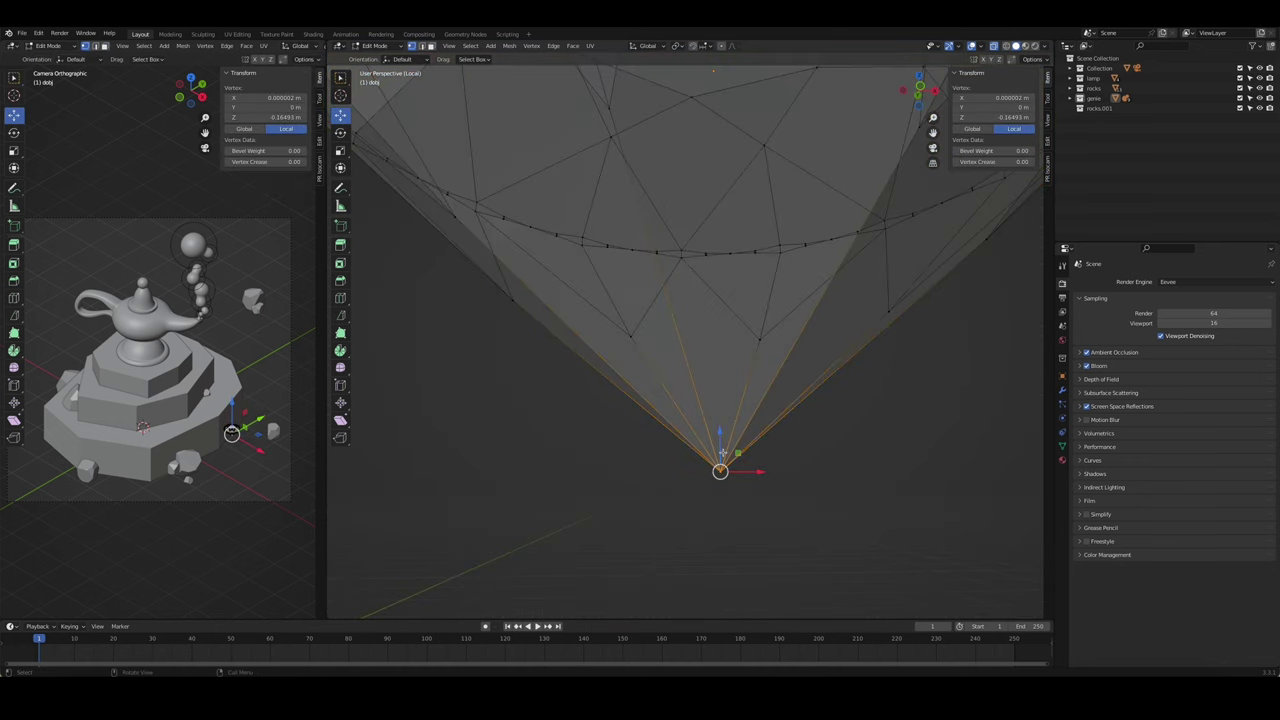
key(KP_1)
drag(709, 455, 709, 462)
scroll(709, 460, down, 5)
drag(693, 328, 690, 340)
mouse_move(690, 340)
middle_down()
mouse_move(803, 366)
mouse_move(754, 374)
mouse_move(766, 385)
middle_up()
- Return to the full scene and move the diamond into a new 'diamonds' collection
key(Tab)
key(KP_Divide)
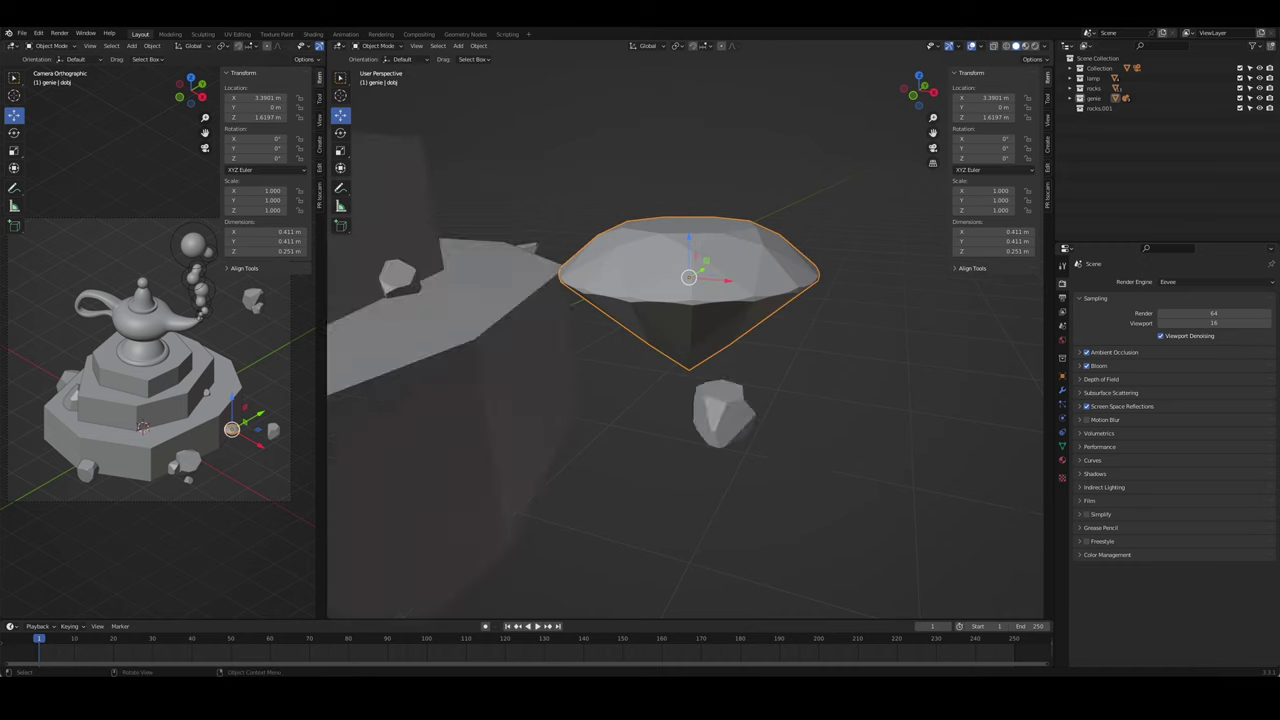
scroll(857, 403, down, 3)
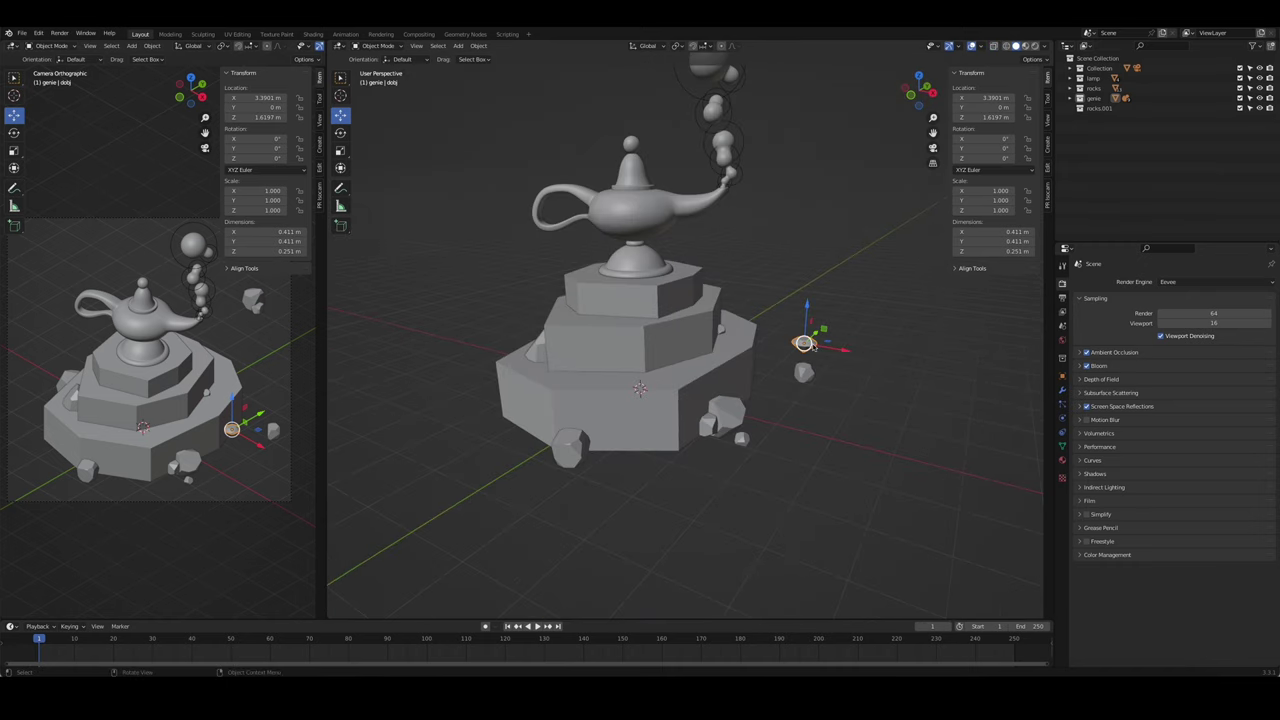
key(m)
click(803, 318)
text(diamonds)
click(818, 330)
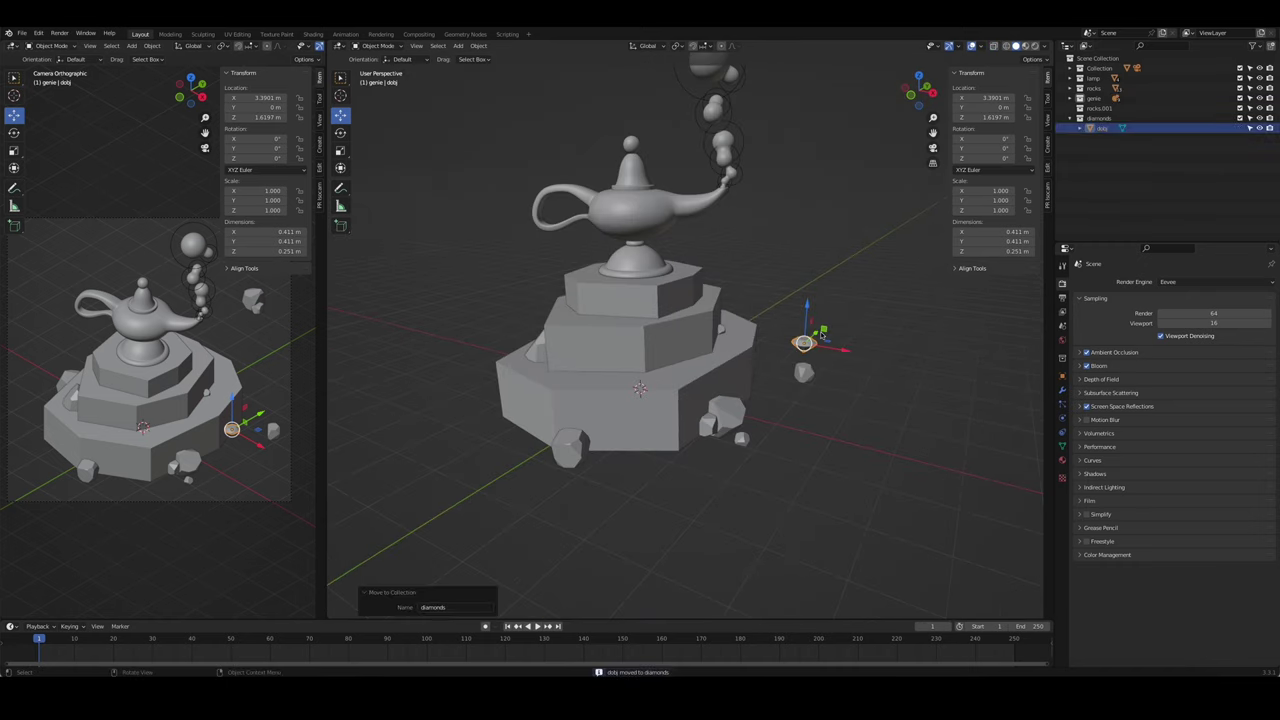
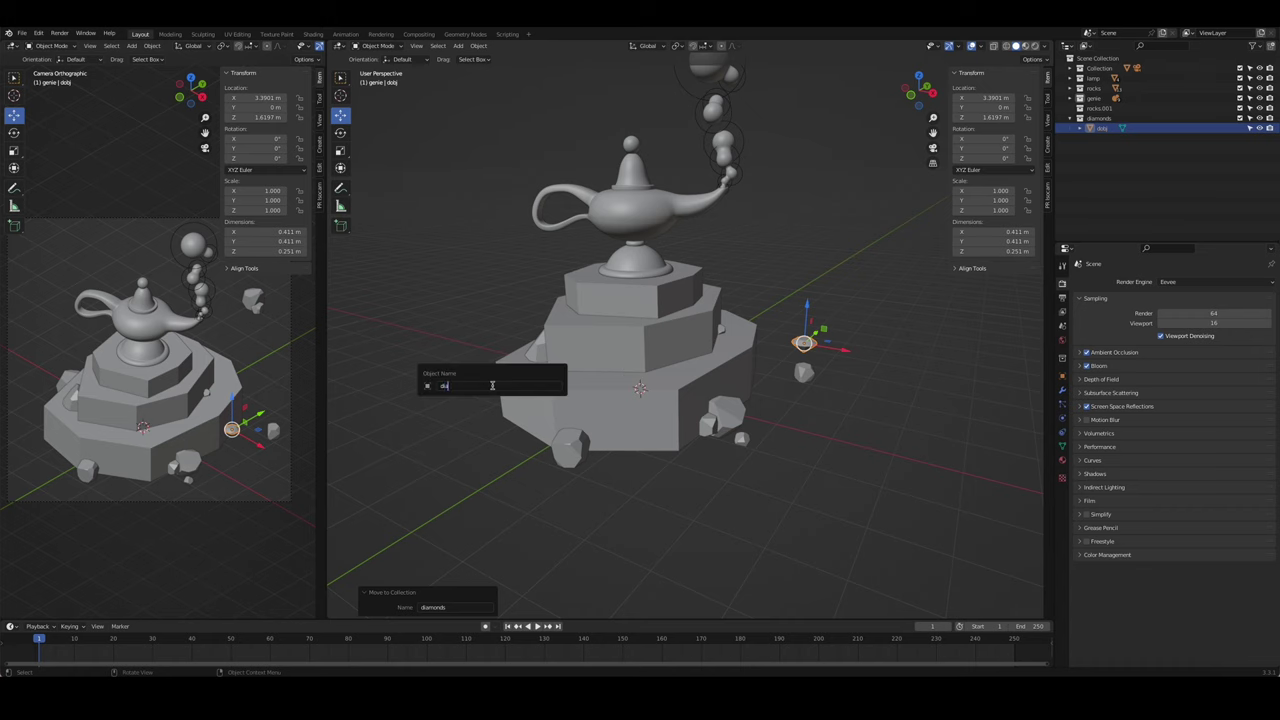
- Duplicate the diamond, tilt the copy about 40.4° in front view, and adjust its height
scroll(892, 285, up, 2)
key(shift+d)
click(640, 362)
key(KP_1)
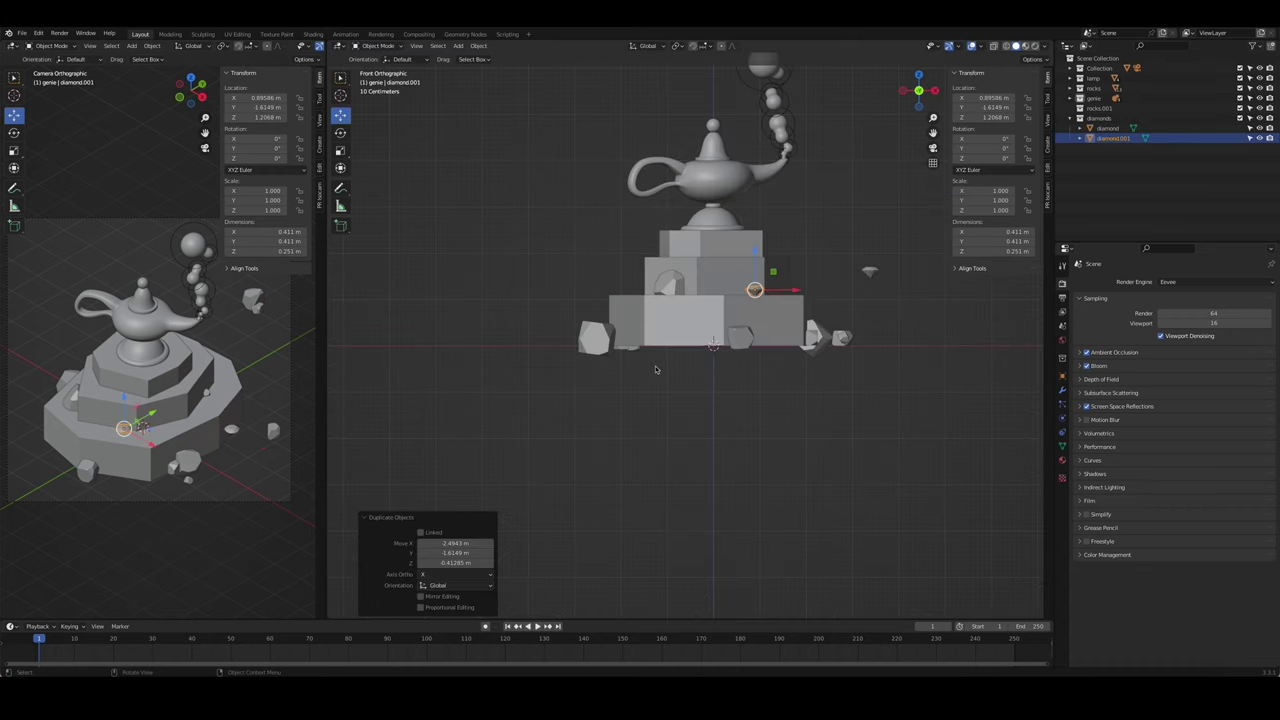
scroll(636, 364, up, 3)
scroll(636, 364, up, 2)
key(r)
click(545, 390)
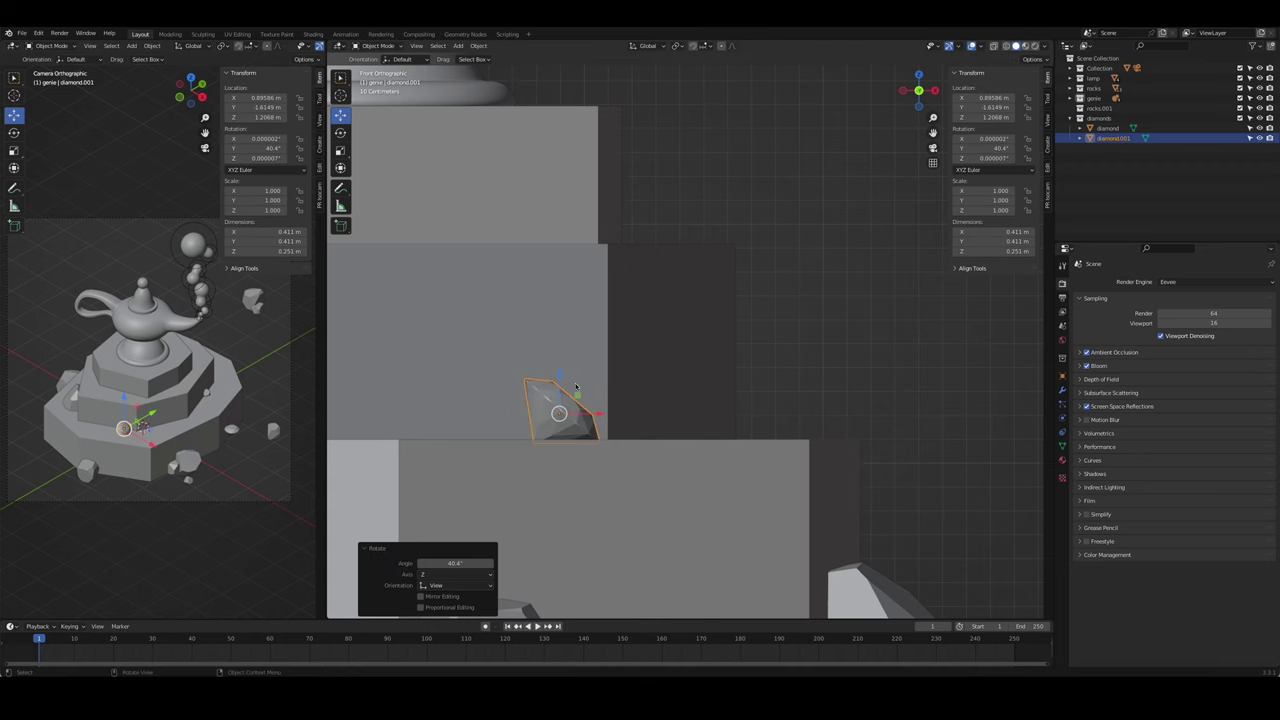
key(r)
click(553, 410)
- Select the original diamond and slide it horizontally beside the pedestal
key(alt+a)
scroll(800, 493, down, 4)
middle_drag(800, 493, 710, 441)
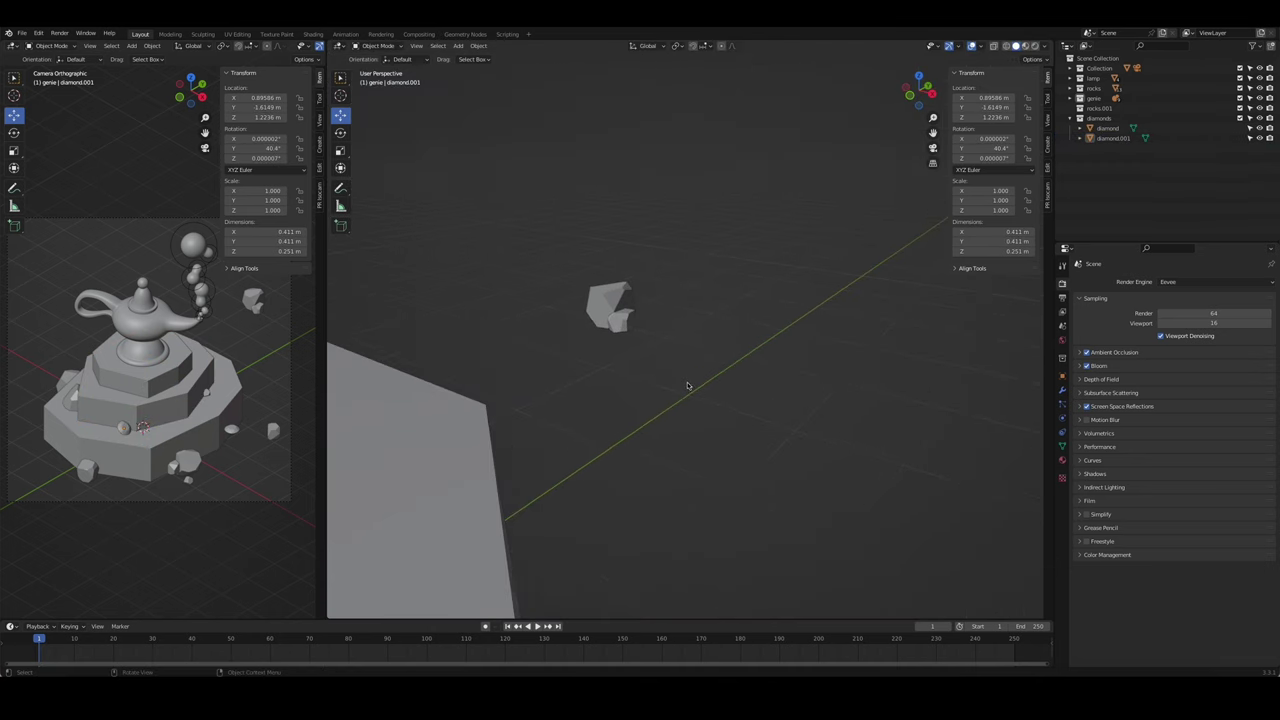
click(1107, 128)
key(g)
key(x)
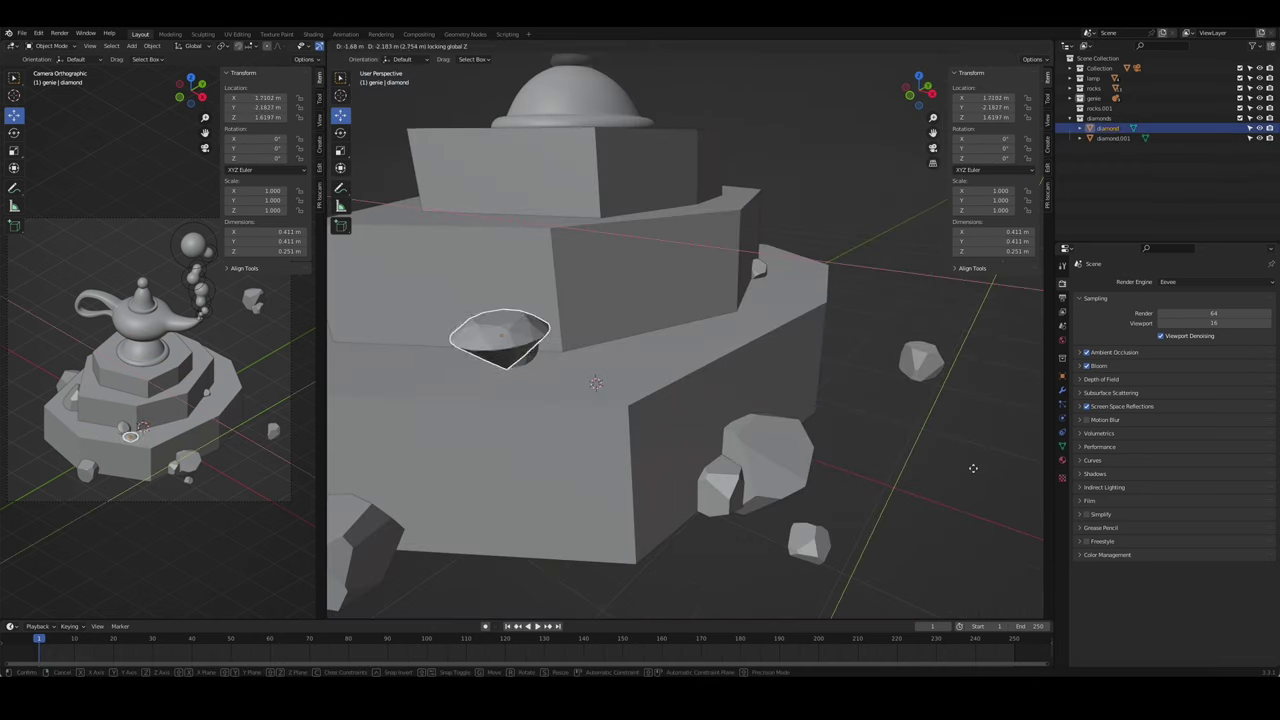
key(Return)
middle_drag(760, 300, 797, 289)
- In side view, tilt the diamond 40° and lower it onto the tier
key(KP_3)
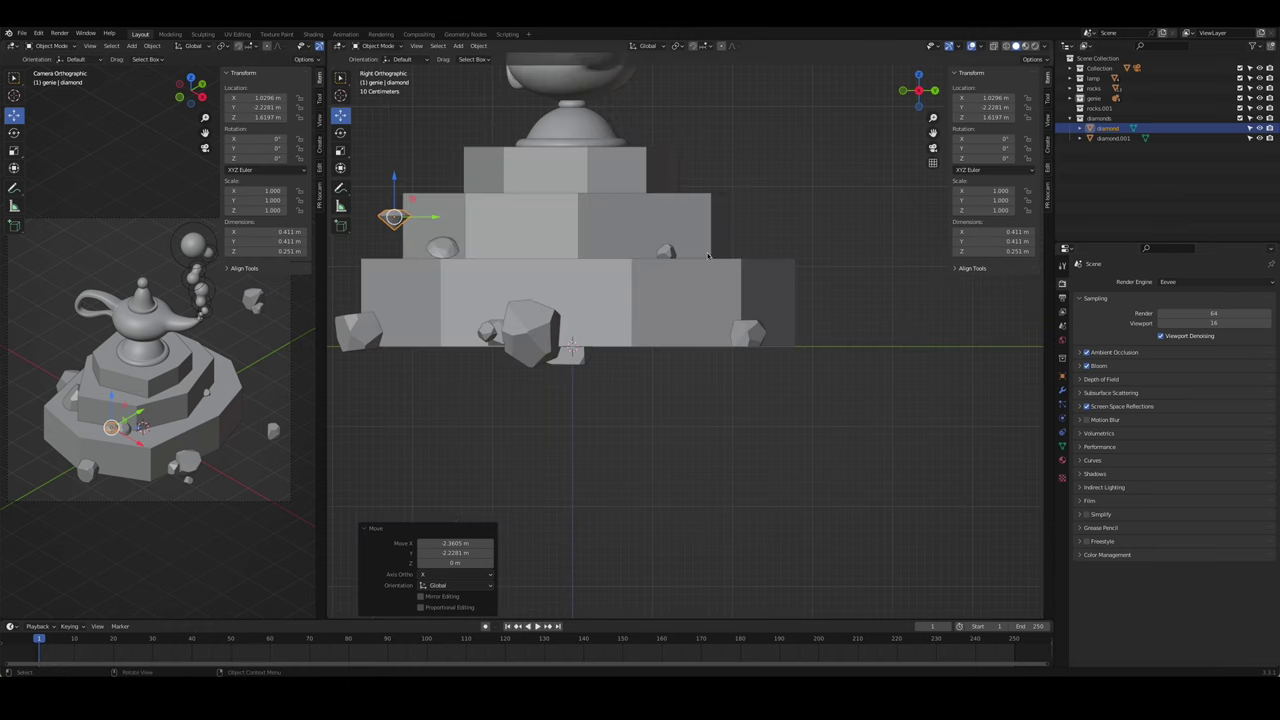
scroll(797, 289, up, 2)
scroll(510, 262, up, 3)
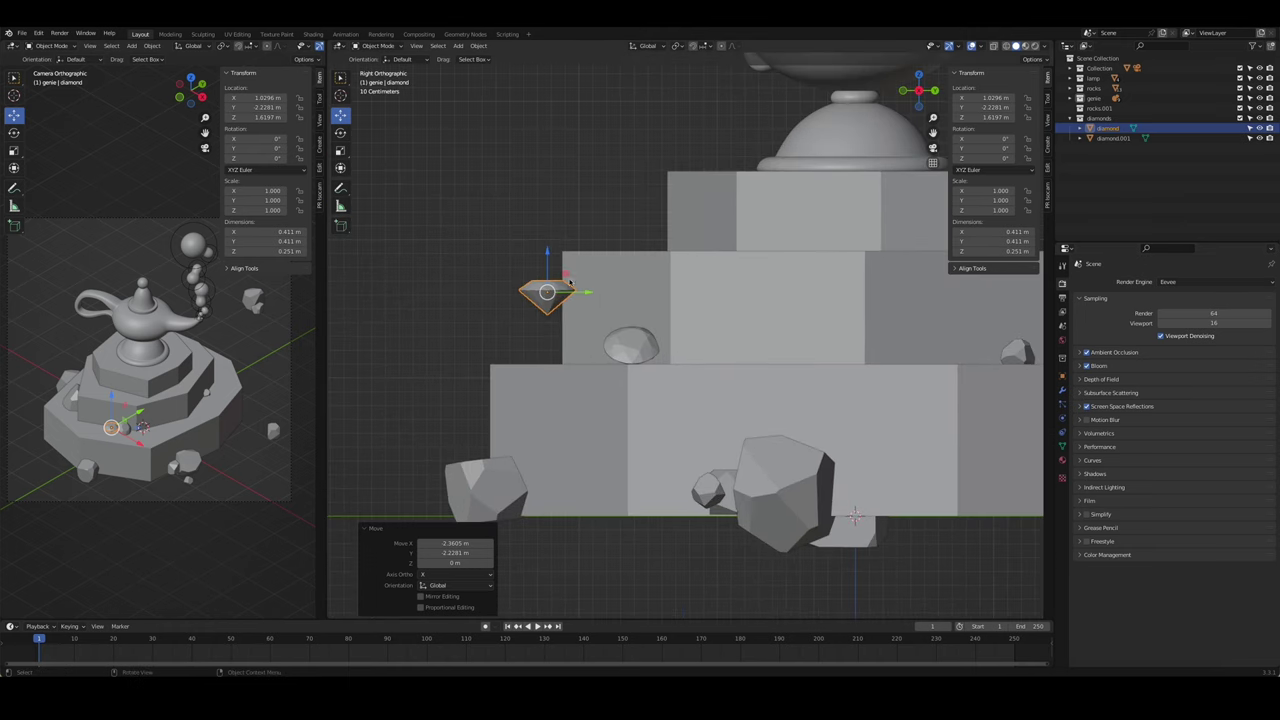
click(628, 168)
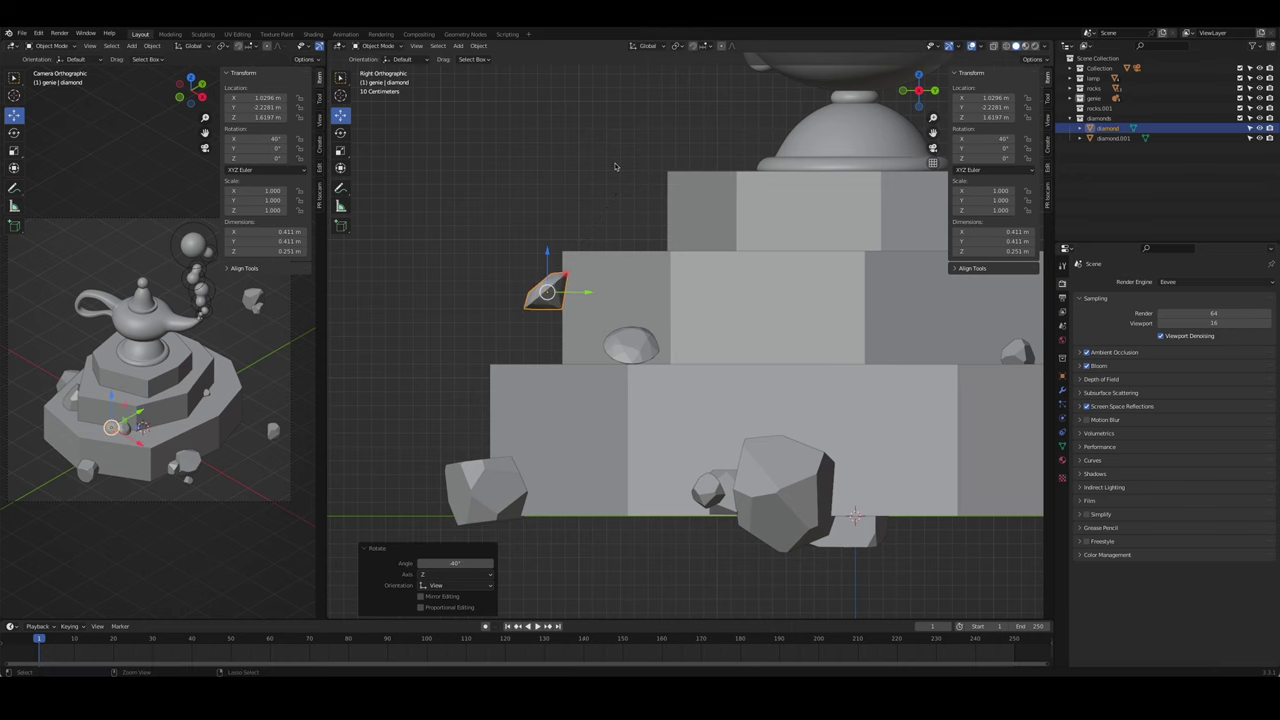
key(g)
key(z)
click(548, 320)
- Move the diamond beside the other diamond and turn it about the vertical axis
mouse_move(548, 320)
middle_down()
mouse_move(600, 383)
mouse_move(718, 356)
mouse_move(614, 414)
middle_up()
key(g)
click(636, 360)
click(740, 378)
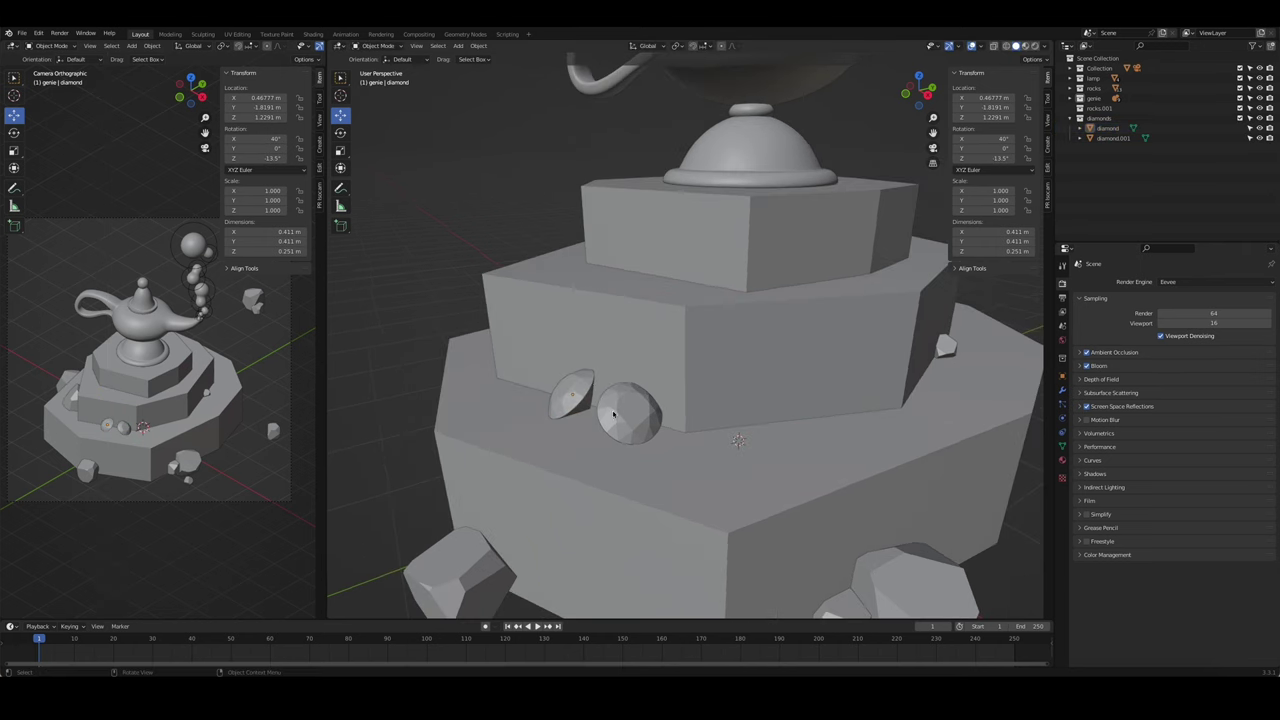
- From the top view, turn and nudge the other diamond into position
click(640, 265)
key(KP_7)
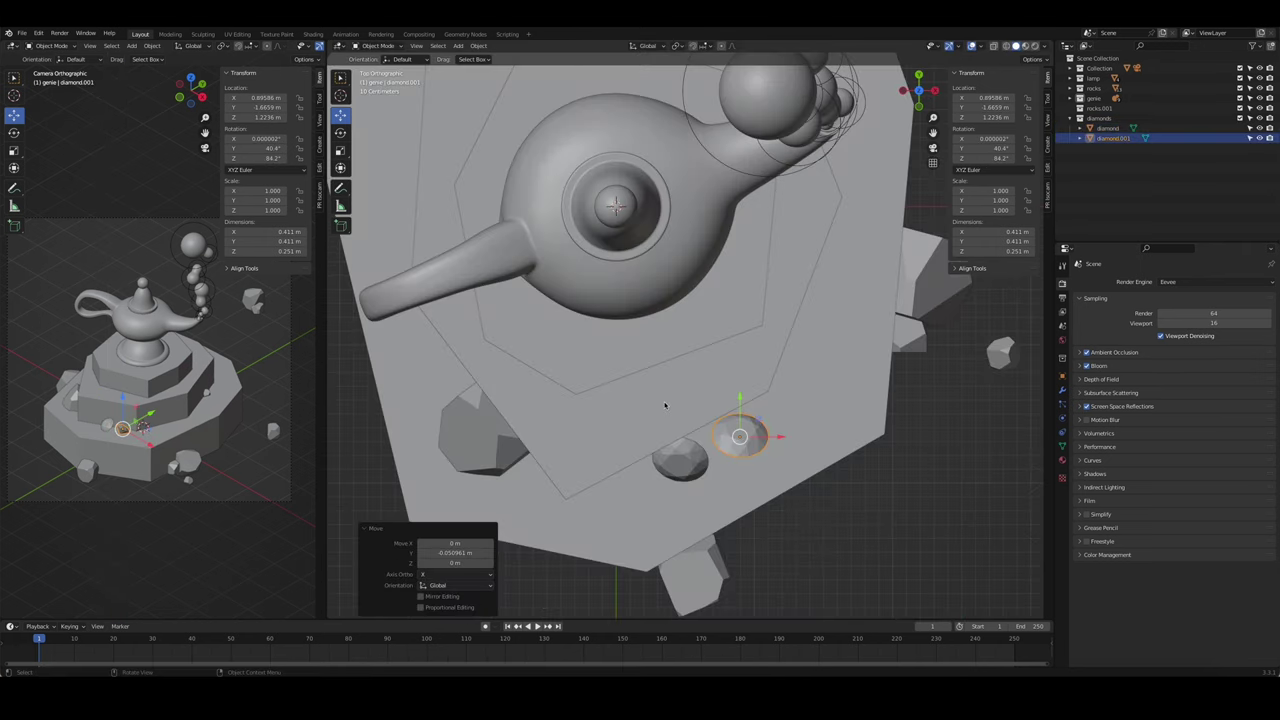
scroll(640, 350, up, 2)
click(640, 372)
key(g)
click(641, 340)
middle_drag(641, 340, 694, 357)
- Duplicate a diamond and raise the copy onto a higher pedestal tier
key(shift+d)
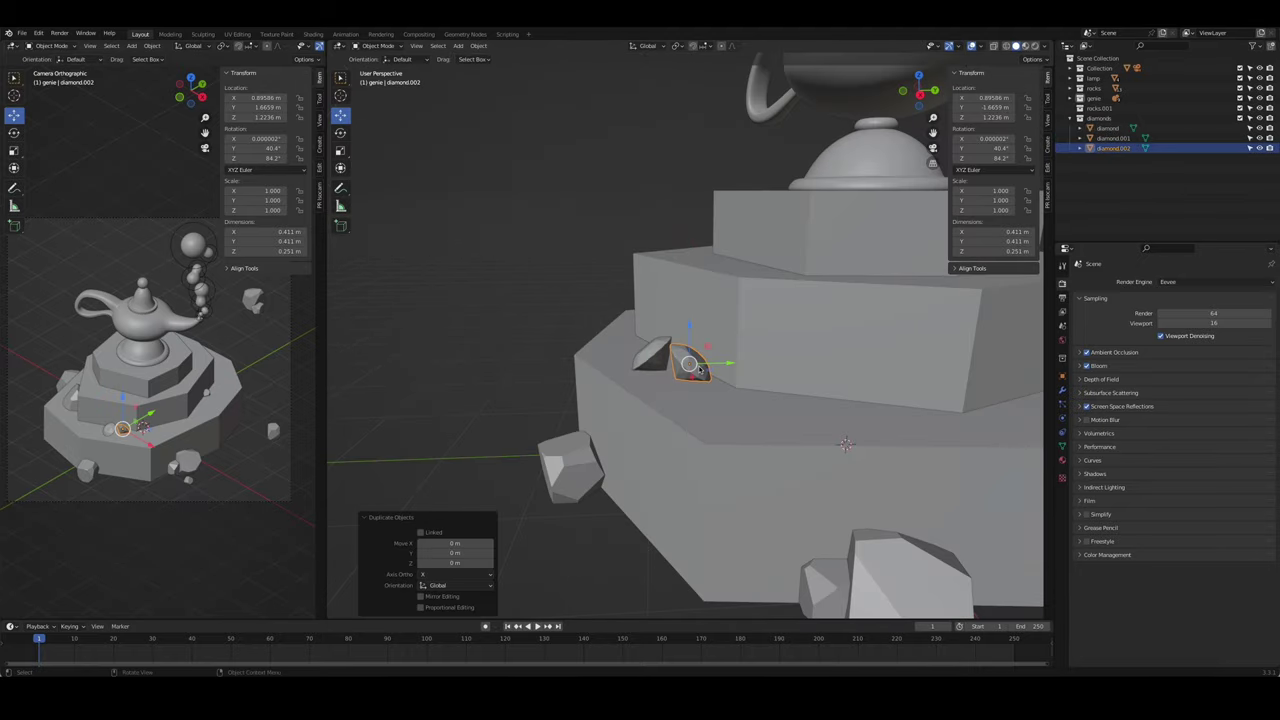
key(KP_3)
key(z)
click(697, 233)
key(g)
key(y)
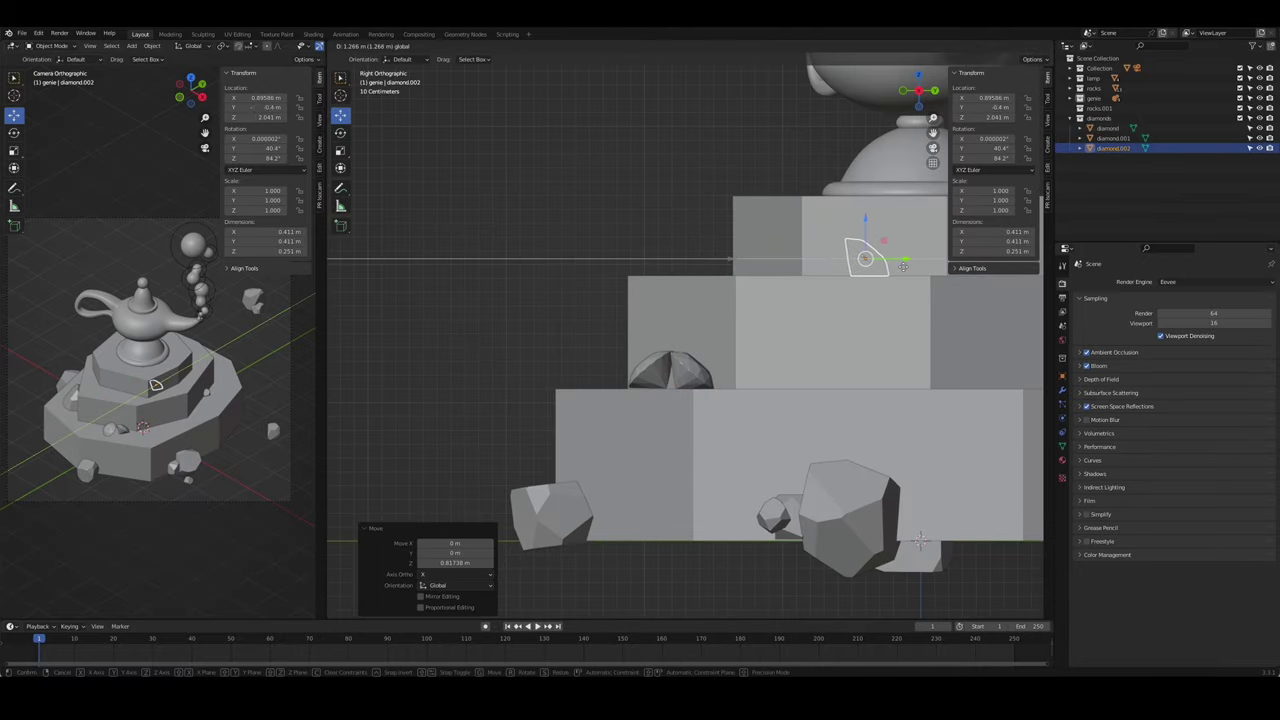
click(863, 233)
middle_drag(863, 233, 714, 206)
- Adjust the raised copy's placement and check it from the front view
key(g)
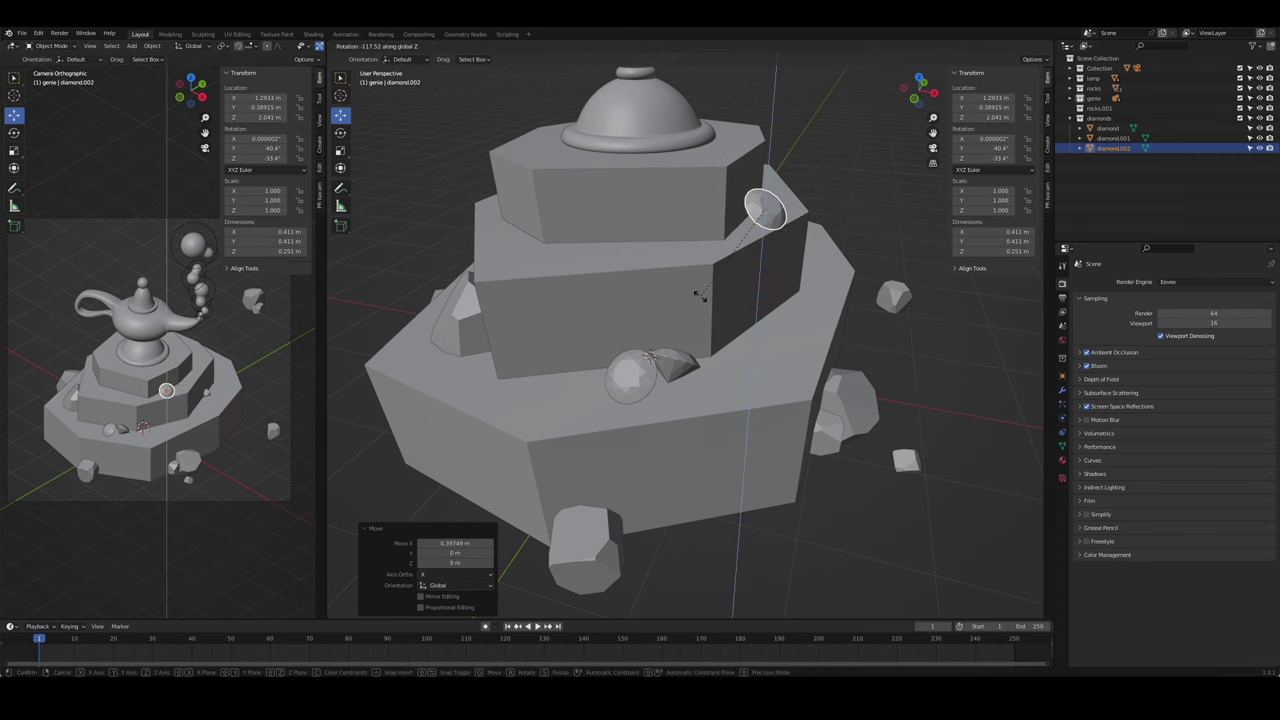
click(758, 298)
middle_drag(758, 298, 880, 270)
drag(872, 262, 880, 270)
key(KP_1)
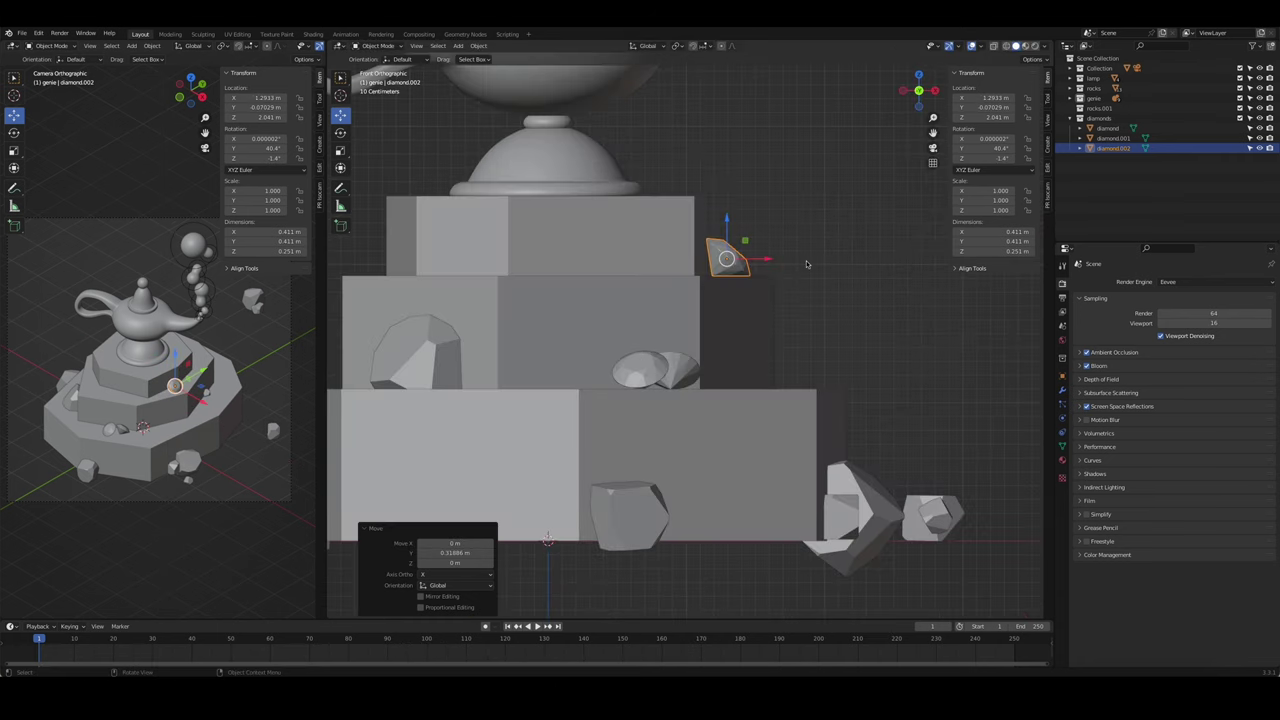
mouse_move(803, 267)
middle_down()
mouse_move(759, 301)
mouse_move(745, 357)
middle_up()
- Copy a lower-tier diamond to the lower tier's front and spin it around Z
click(760, 300)
click(742, 352)
key(shift+d)
key(Escape)
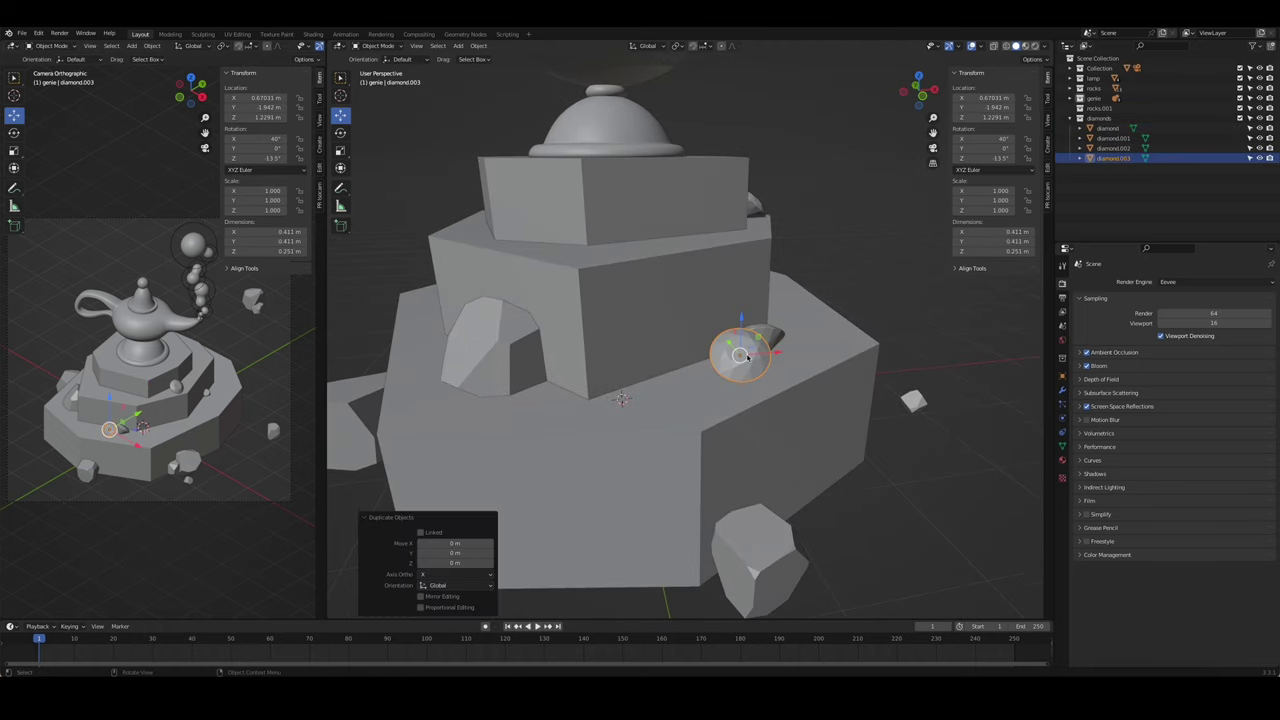
key(g)
key(shift+z)
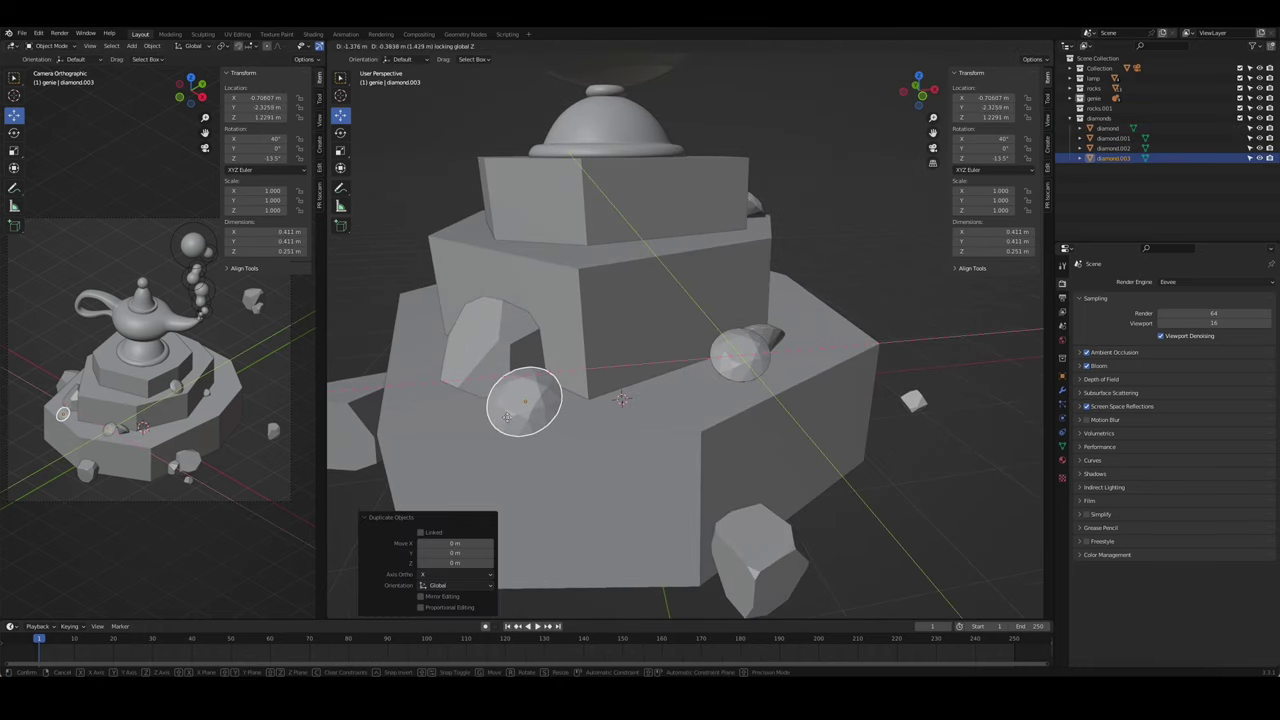
click(543, 393)
middle_drag(543, 393, 657, 396)
key(r)
key(z)
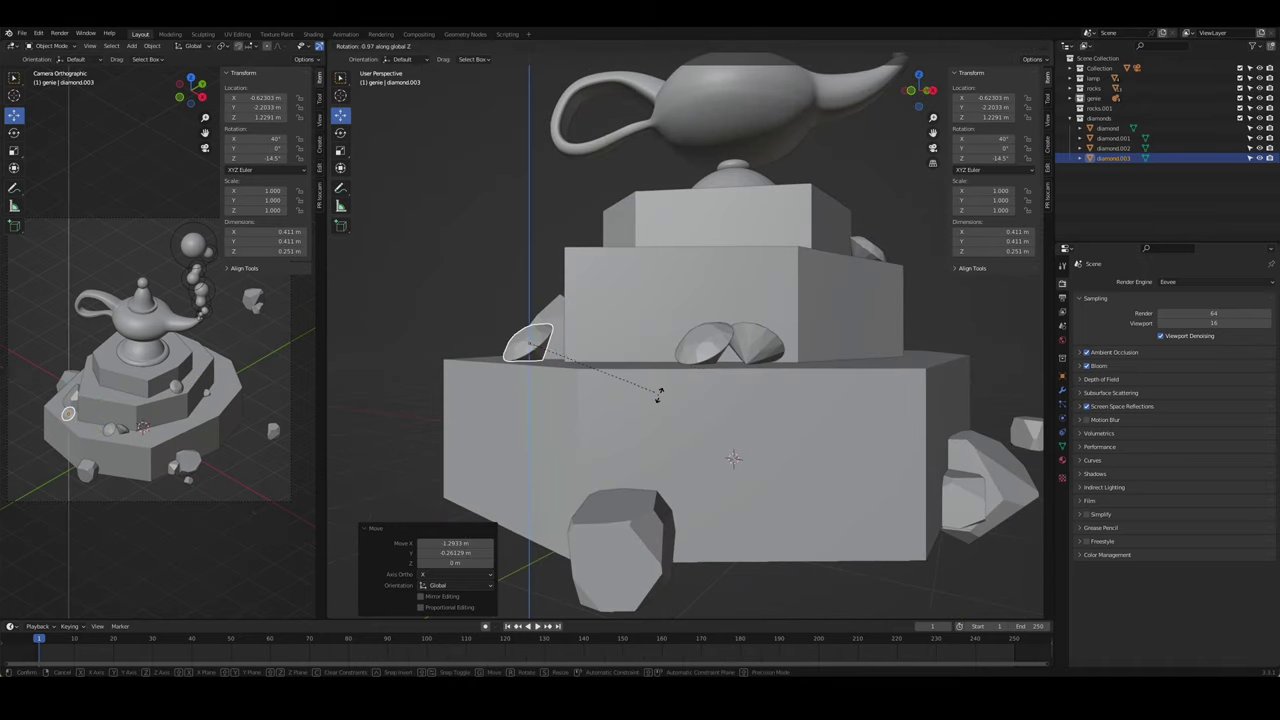
click(470, 300)
mouse_move(496, 269)
middle_down()
mouse_move(656, 400)
mouse_move(840, 293)
mouse_move(790, 288)
middle_up()
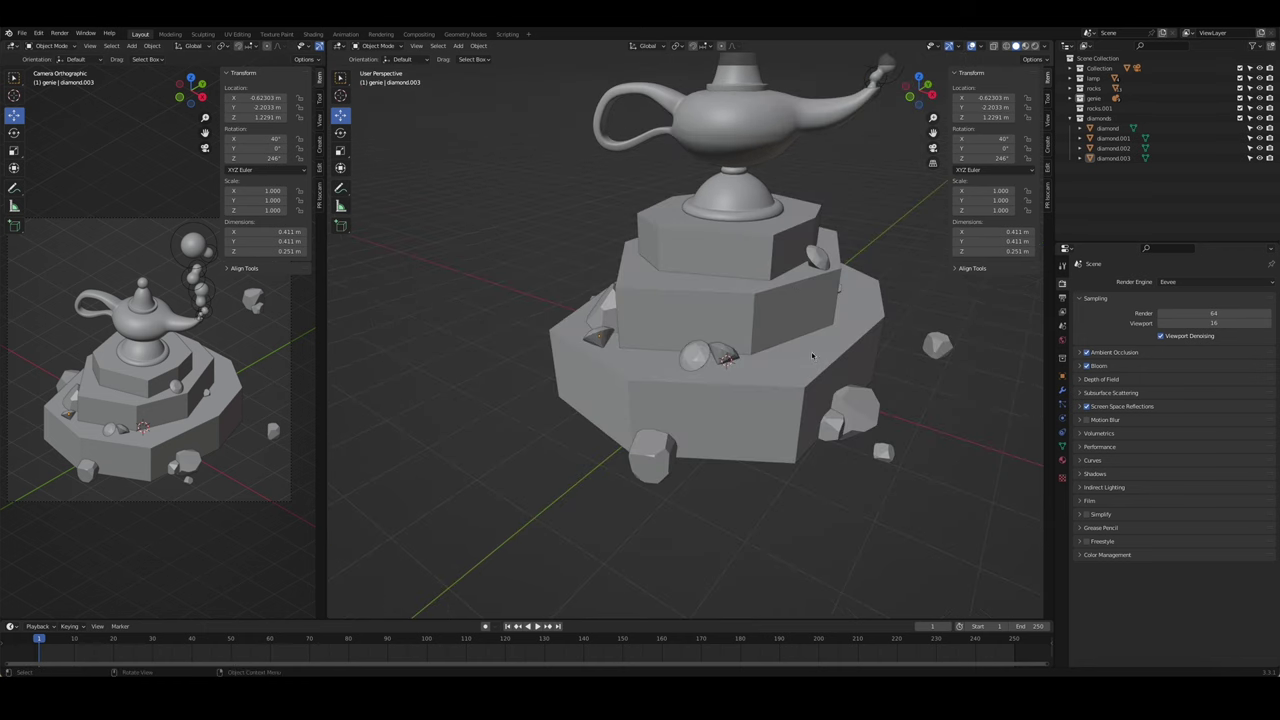
- Duplicate another diamond and move it off the pedestal onto the ground
key(shift+d)
key(z)
click(890, 355)
key(KP_3)
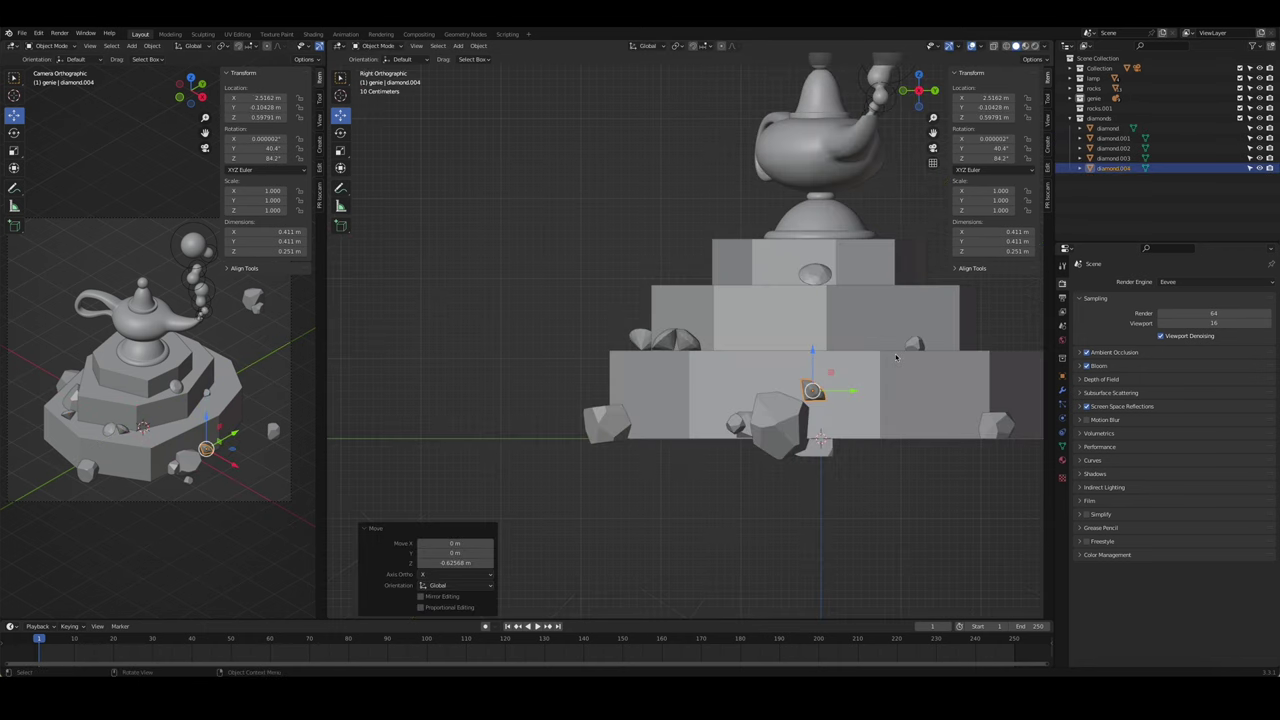
key(g)
middle_drag(830, 390, 940, 375)
key(x)
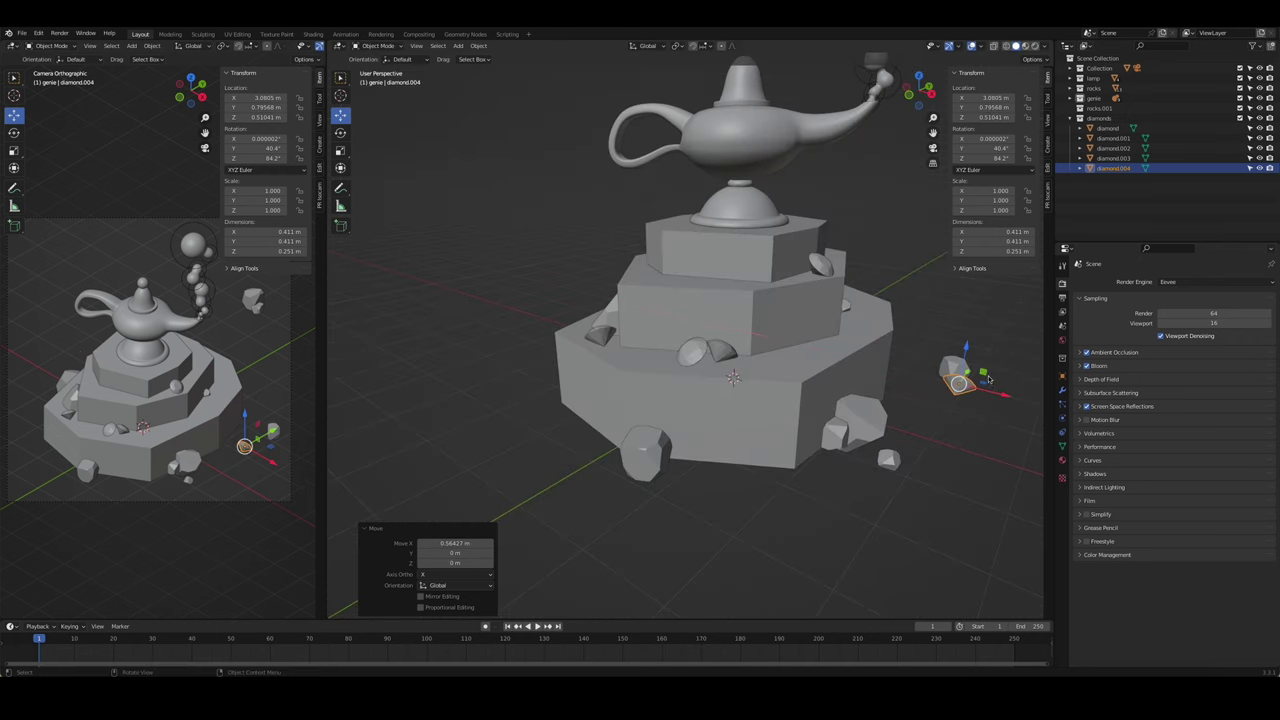
key(z)
key(KP_1)
click(777, 428)
middle_drag(777, 428, 940, 480)
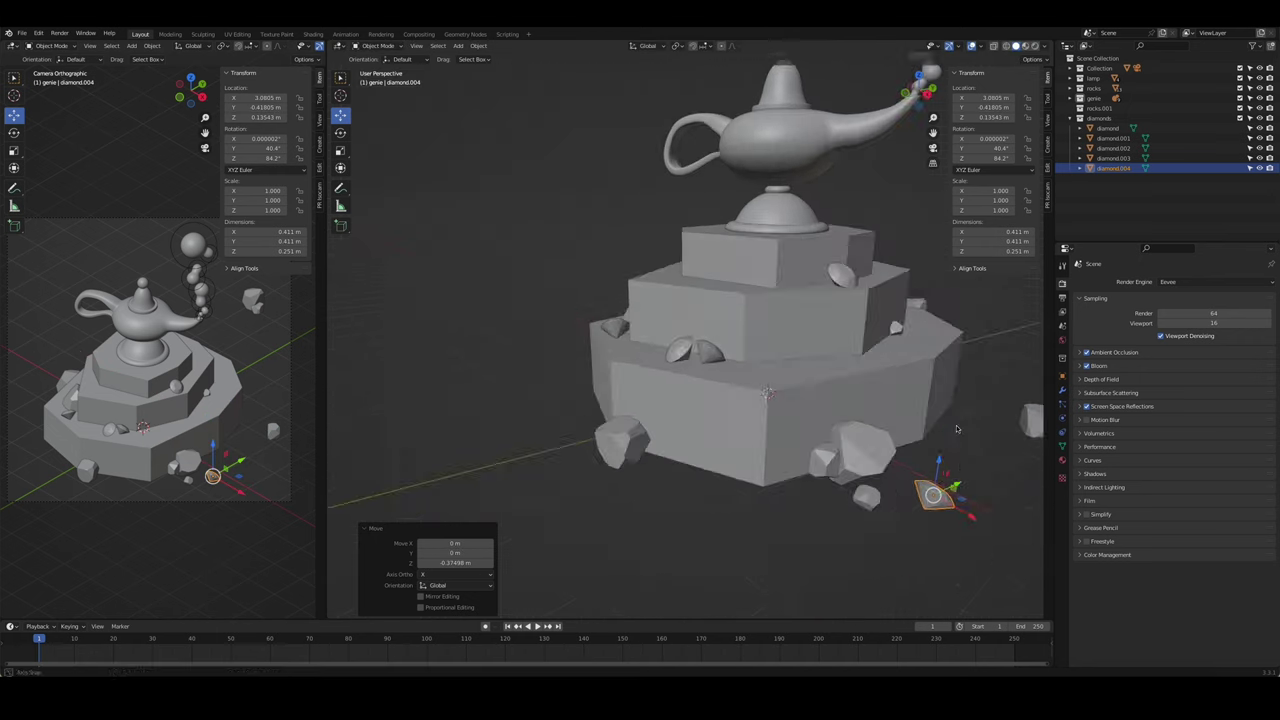
- Spin the ground diamond around Z twice to settle it among the rocks
key(r)
key(z)
click(950, 468)
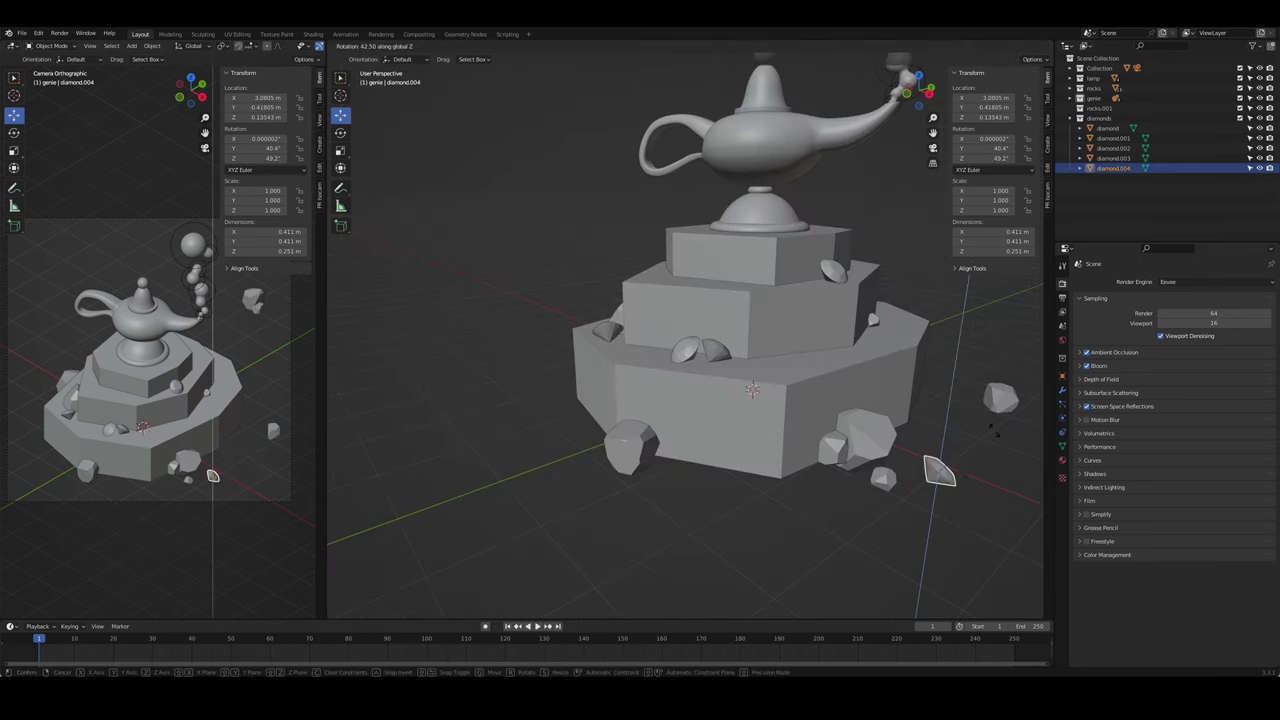
click(669, 507)
middle_drag(669, 507, 922, 468)
shift+middle_drag(891, 404, 816, 399)
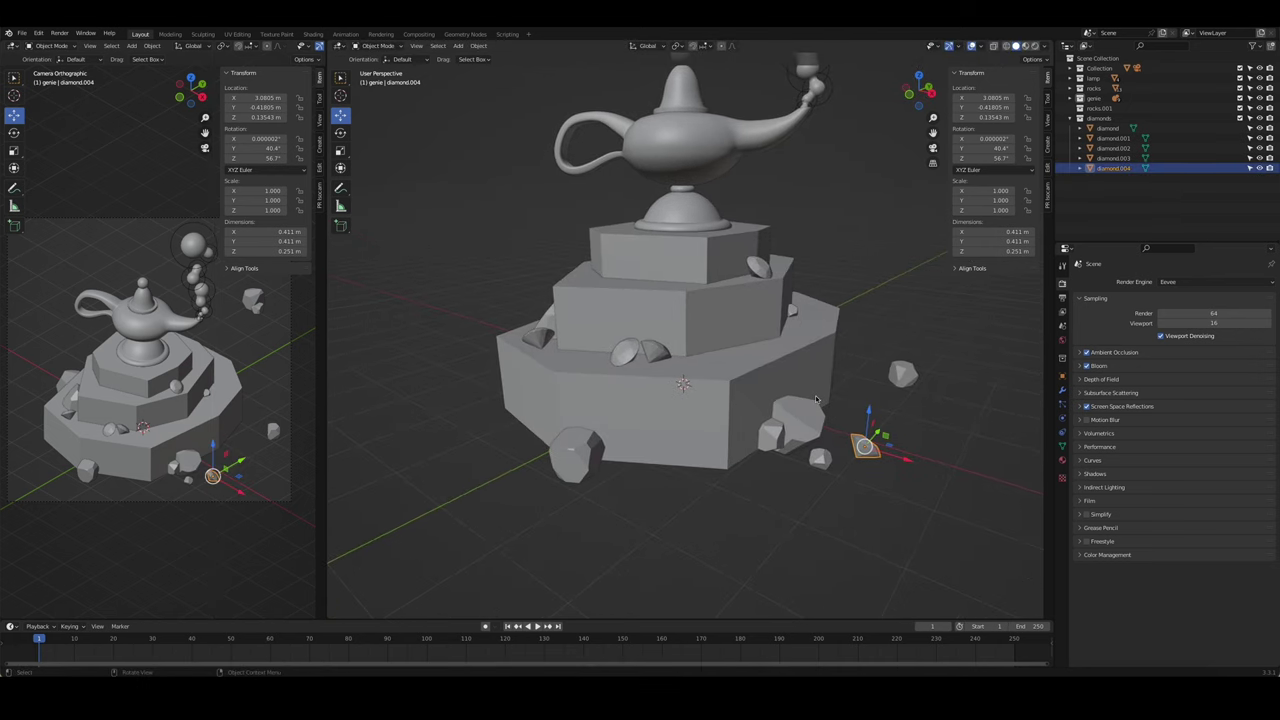
key(r)
key(z)
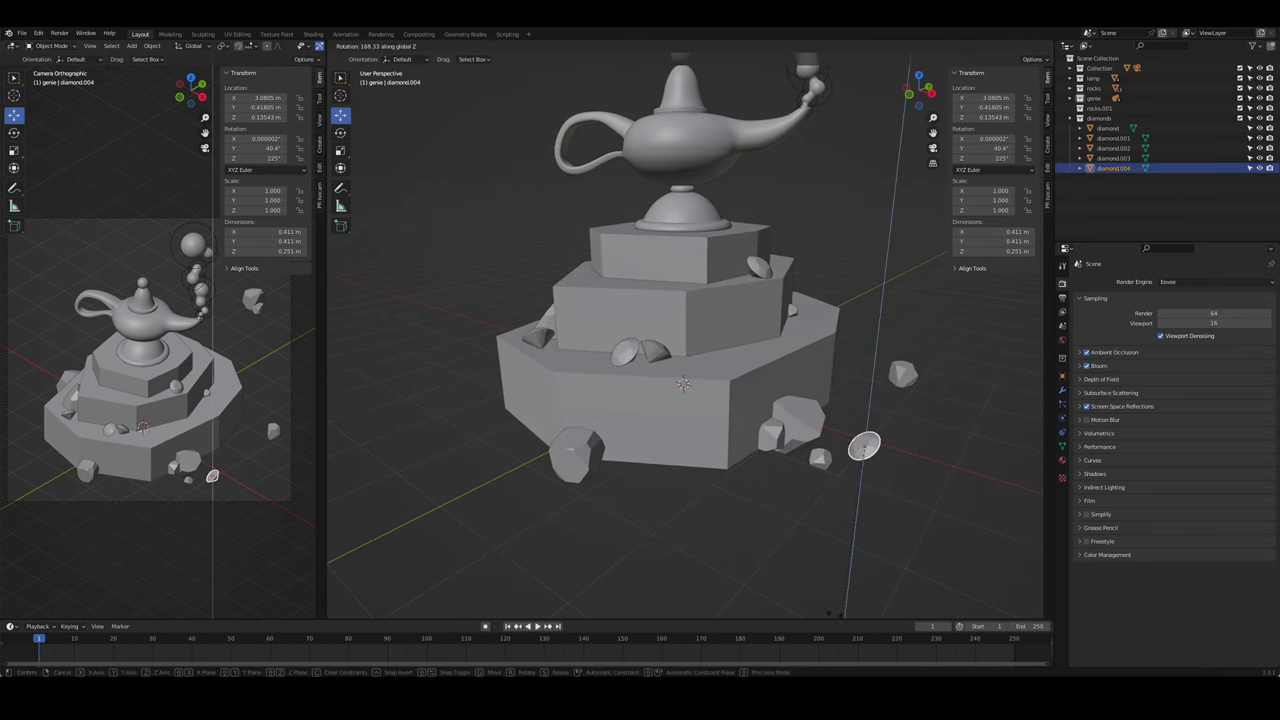
click(864, 447)
click(570, 450)
middle_drag(600, 480, 787, 524)
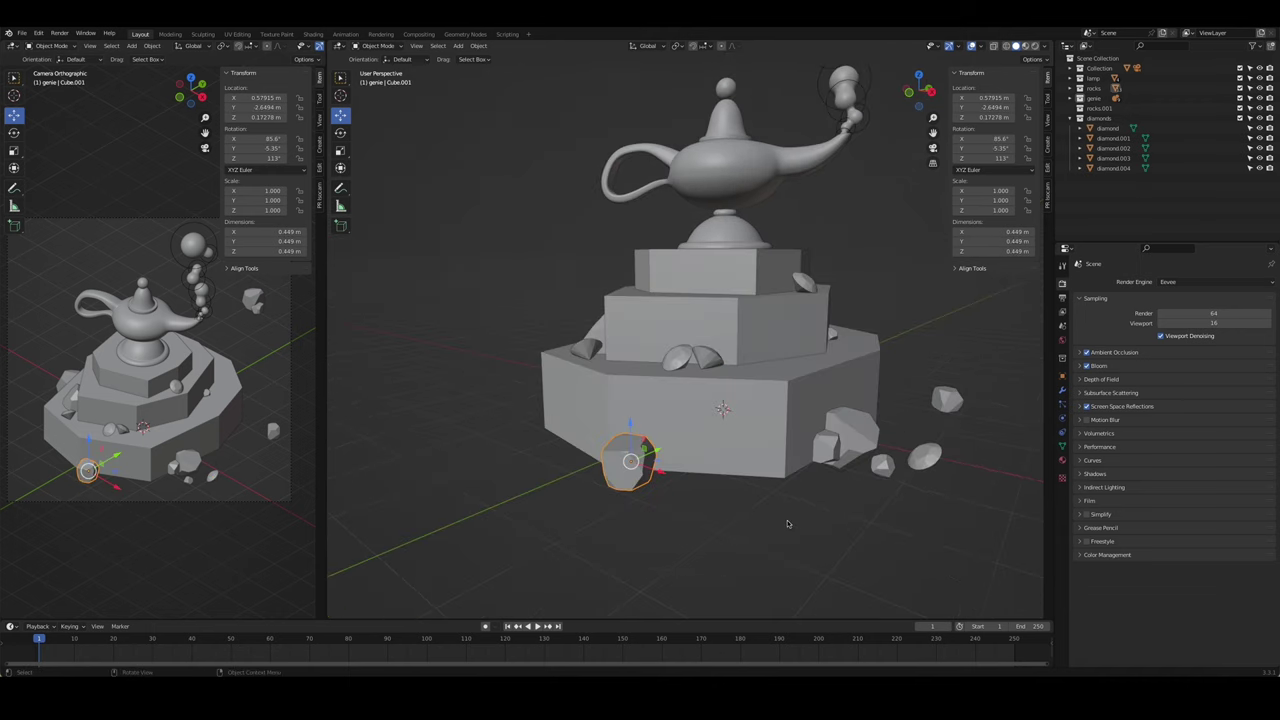
middle_drag(598, 332, 727, 347)
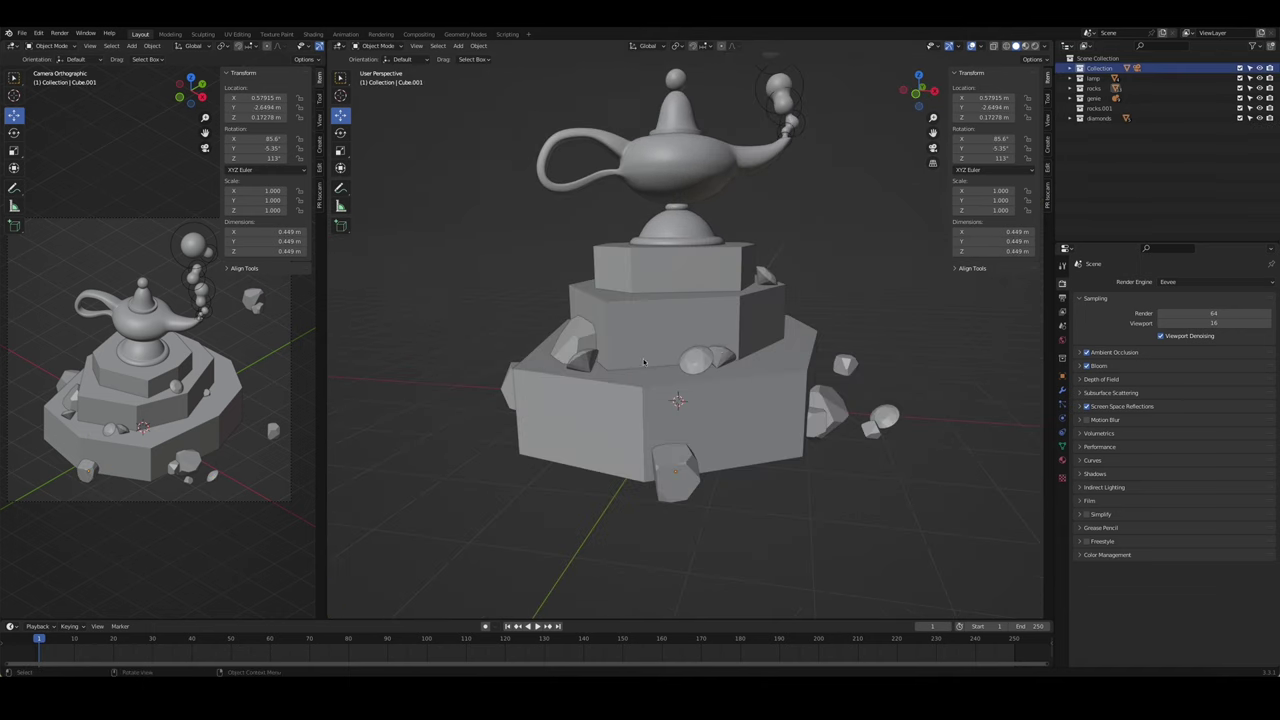
- Add a plane and scale its mesh to about 20.1 m as a floor
key(shift+a)
click(743, 399)
scroll(743, 399, down, 3)
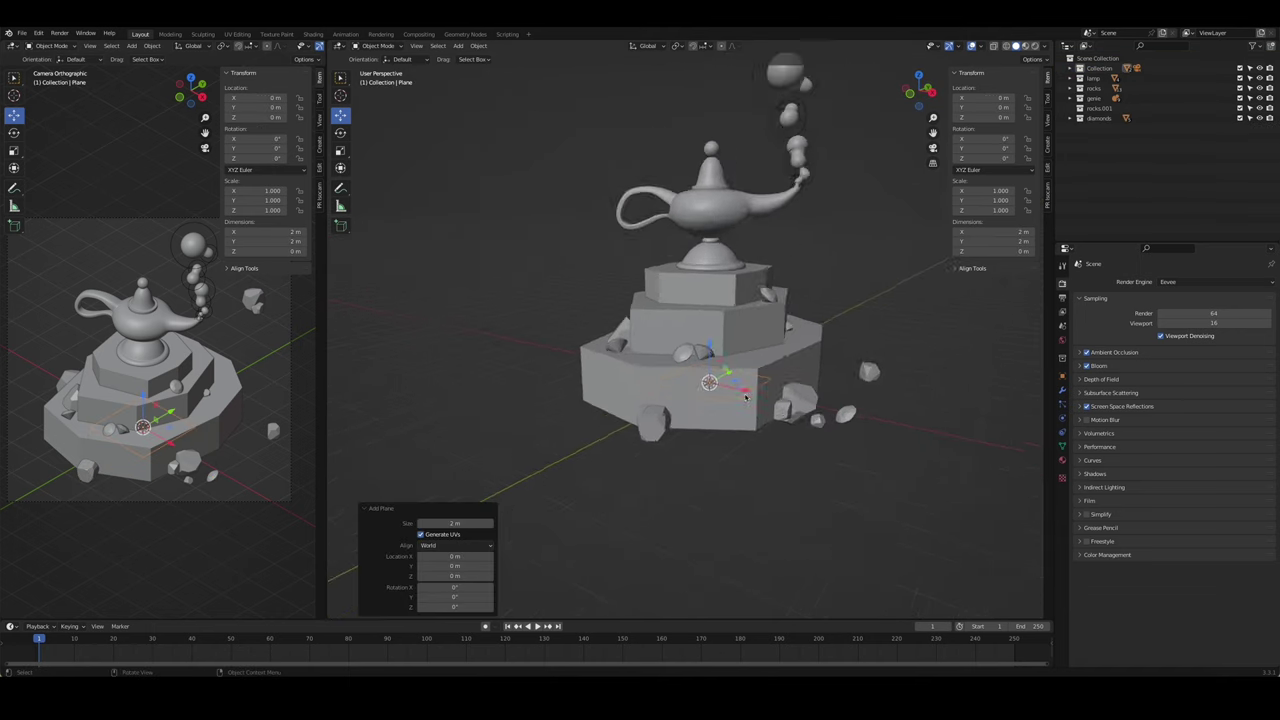
key(Tab)
key(s)
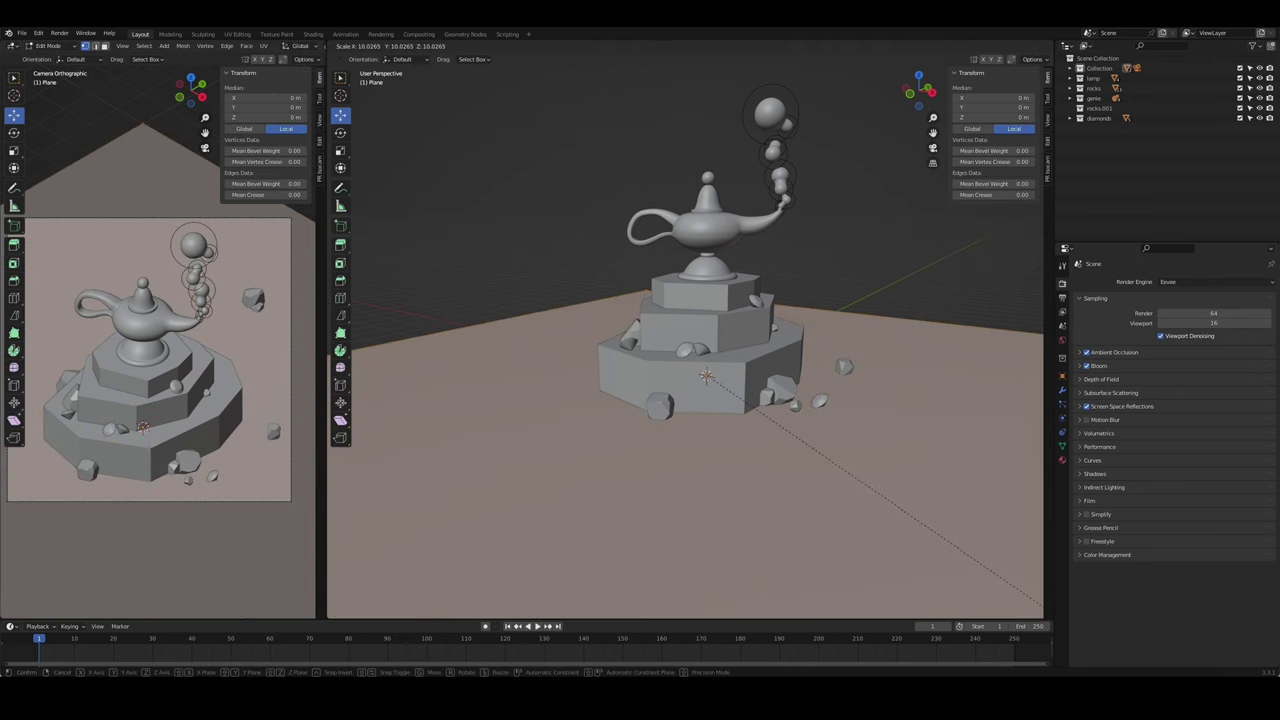
click(578, 320)
key(Tab)
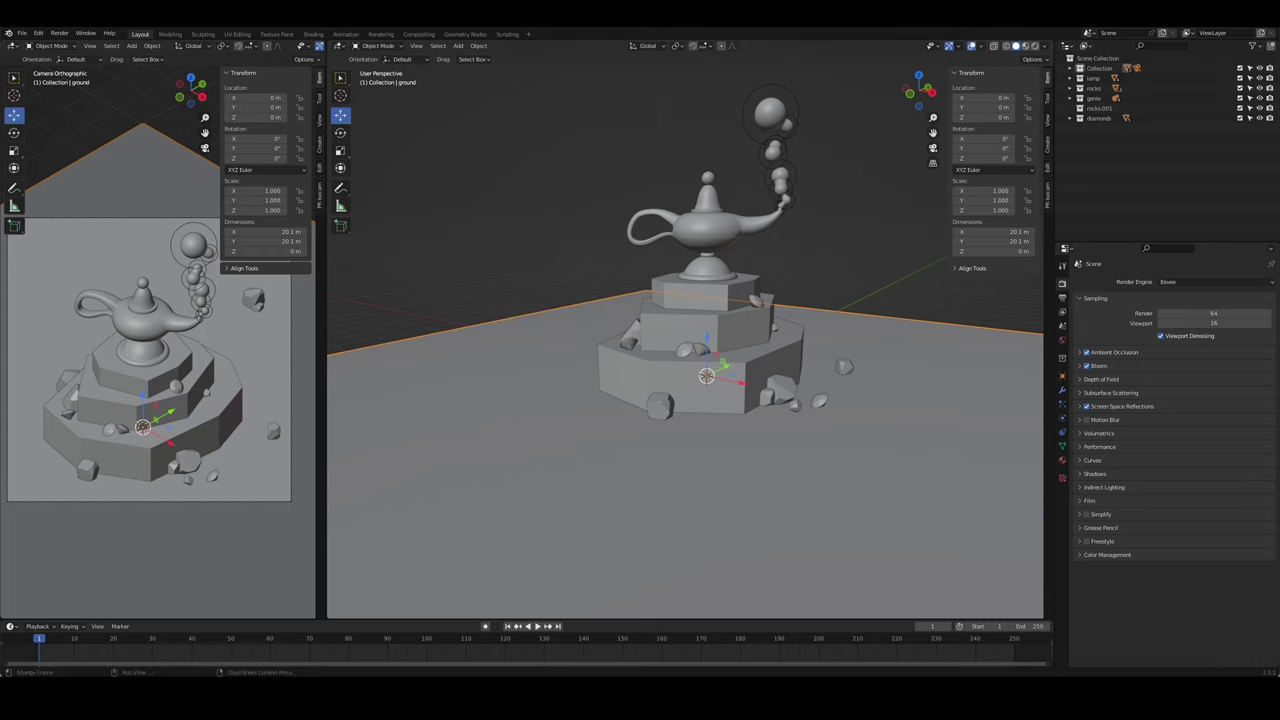
- Name the plane 'ground' in the Outliner and save the file
middle_drag(560, 227, 1069, 183)
click(1071, 72)
click(1250, 88)
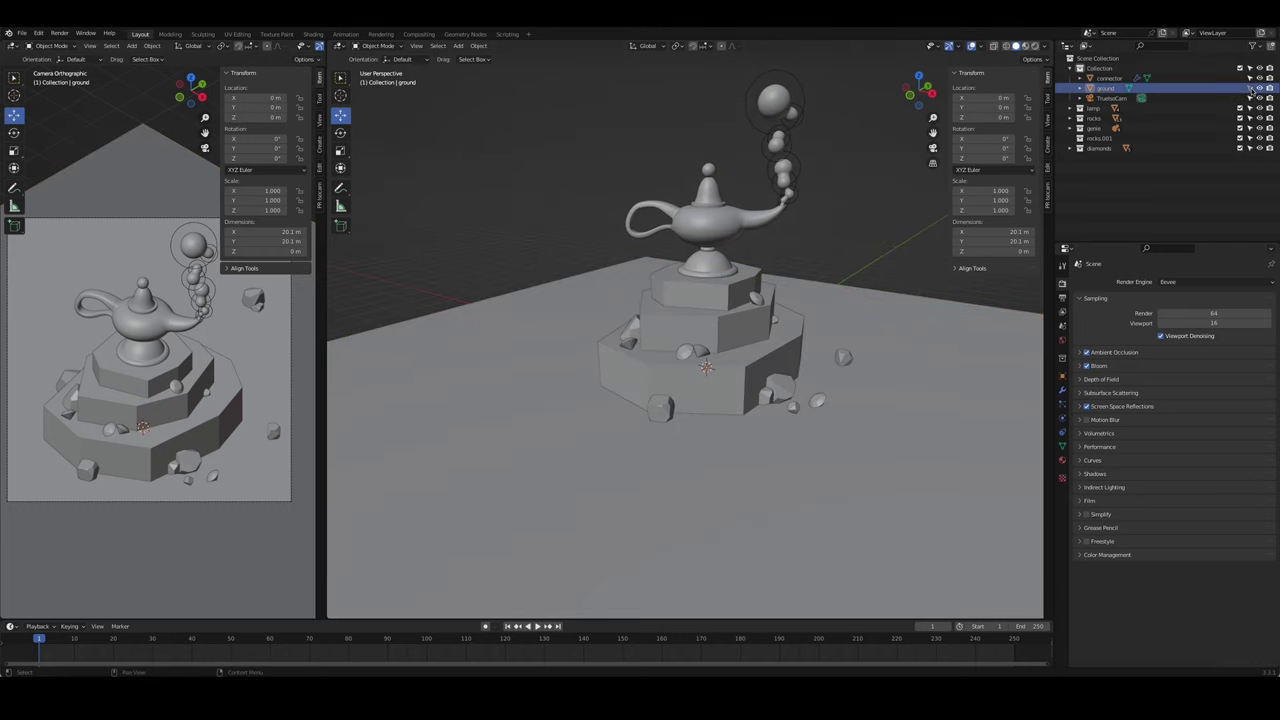
key(ctrl+s)
mouse_move(469, 305)
middle_down()
mouse_move(599, 229)
mouse_move(778, 273)
mouse_move(816, 414)
middle_up()
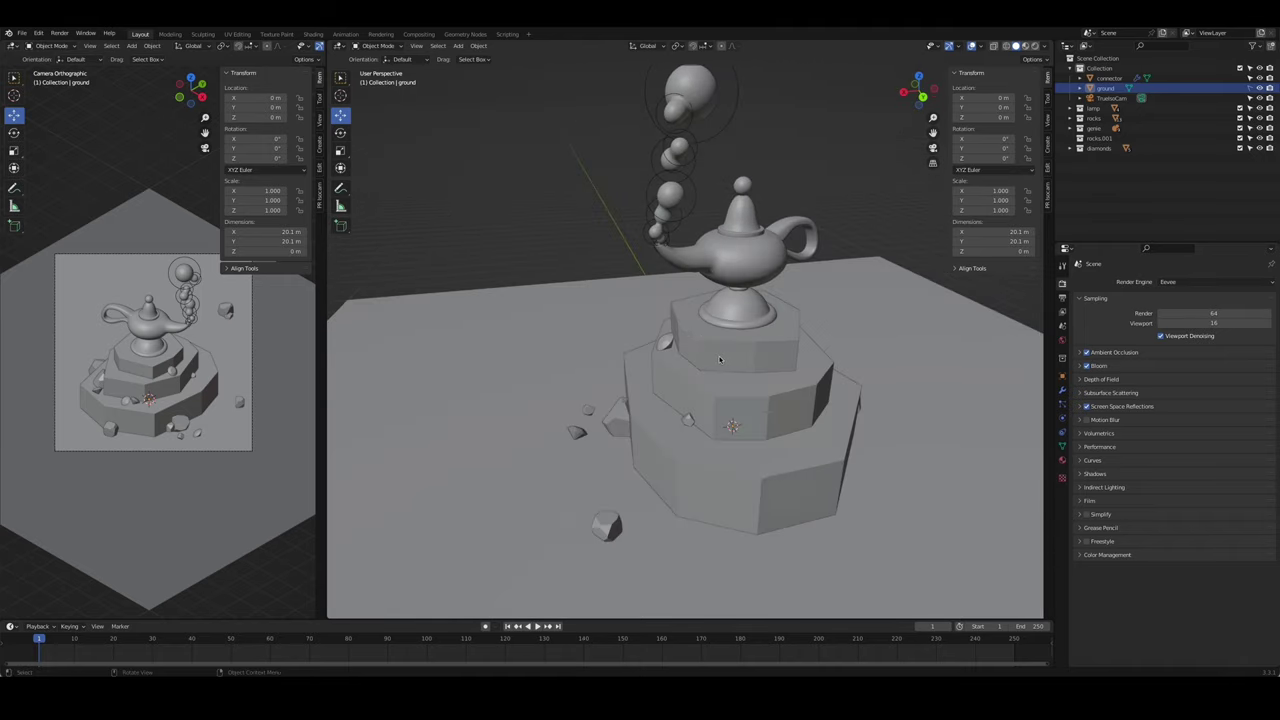
- Move a rock to a new spot near the pedestal, sliding it along X
middle_drag(679, 426, 721, 444)
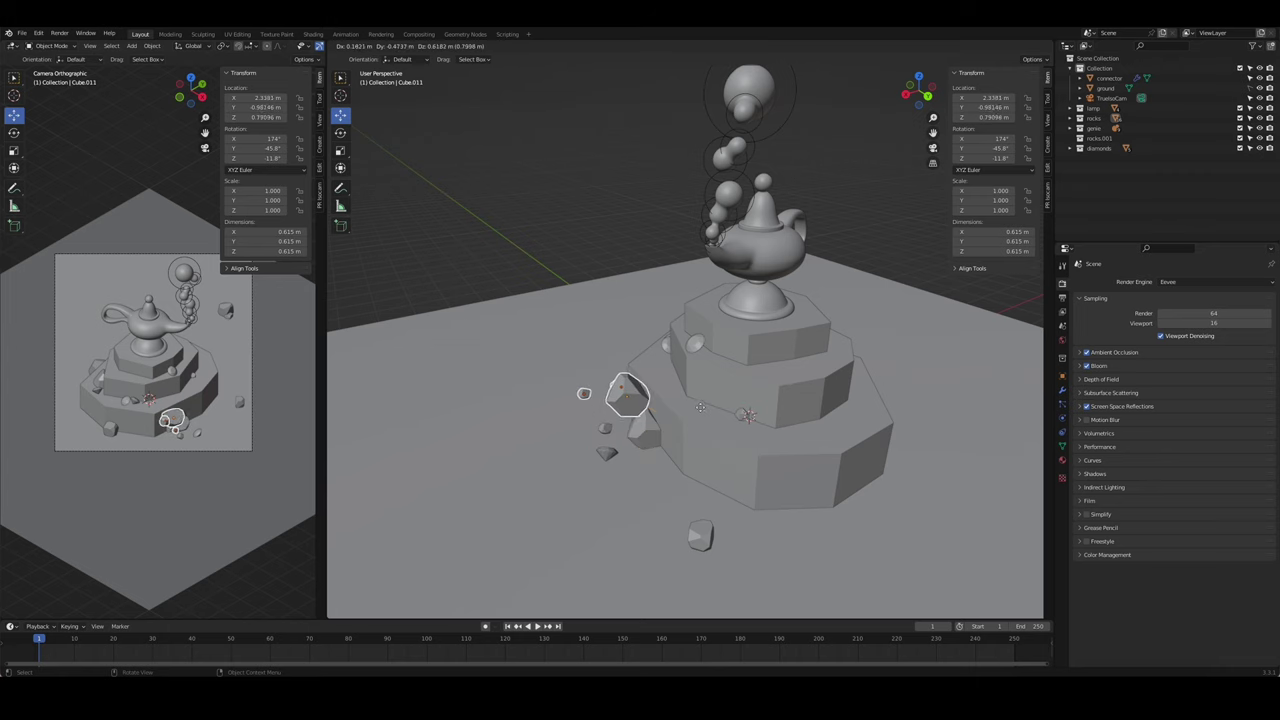
click(700, 407)
drag(640, 430, 886, 486)
middle_drag(886, 486, 843, 487)
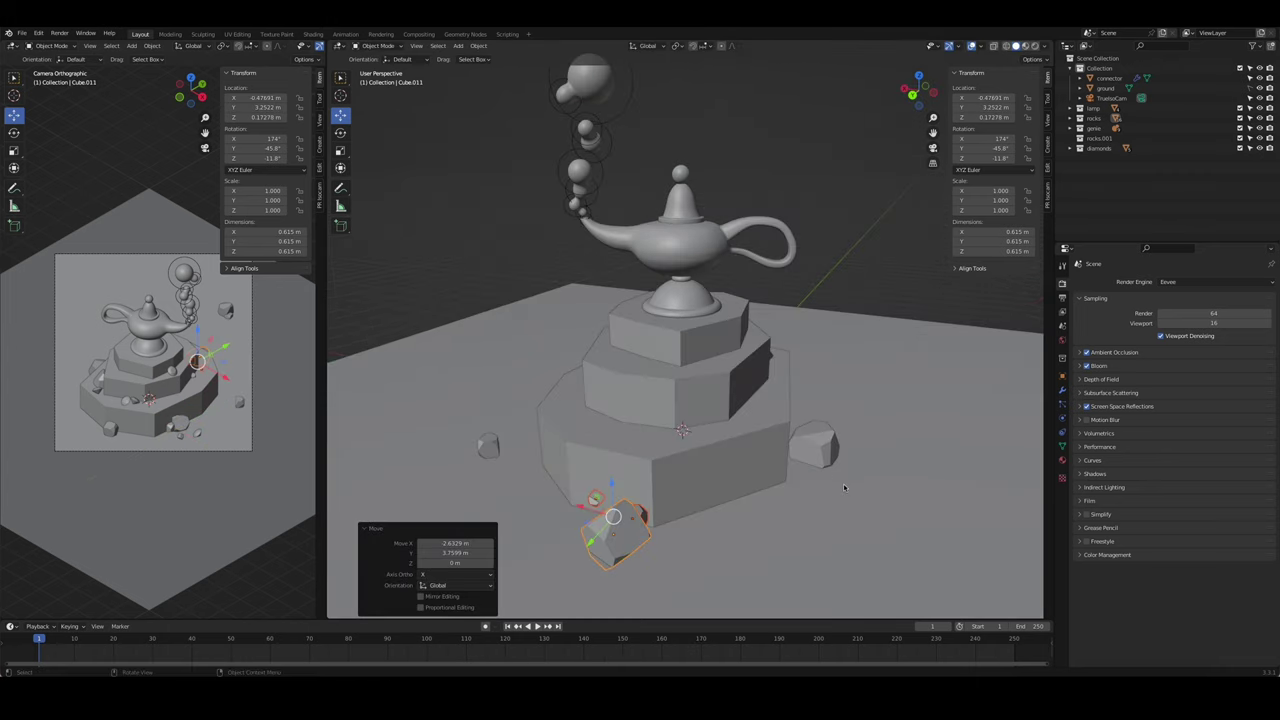
key(g)
key(x)
click(686, 530)
mouse_move(686, 530)
middle_down()
mouse_move(557, 502)
mouse_move(693, 430)
middle_up()
- Copy another rock beside the base and tumble it to a random rotation
click(540, 515)
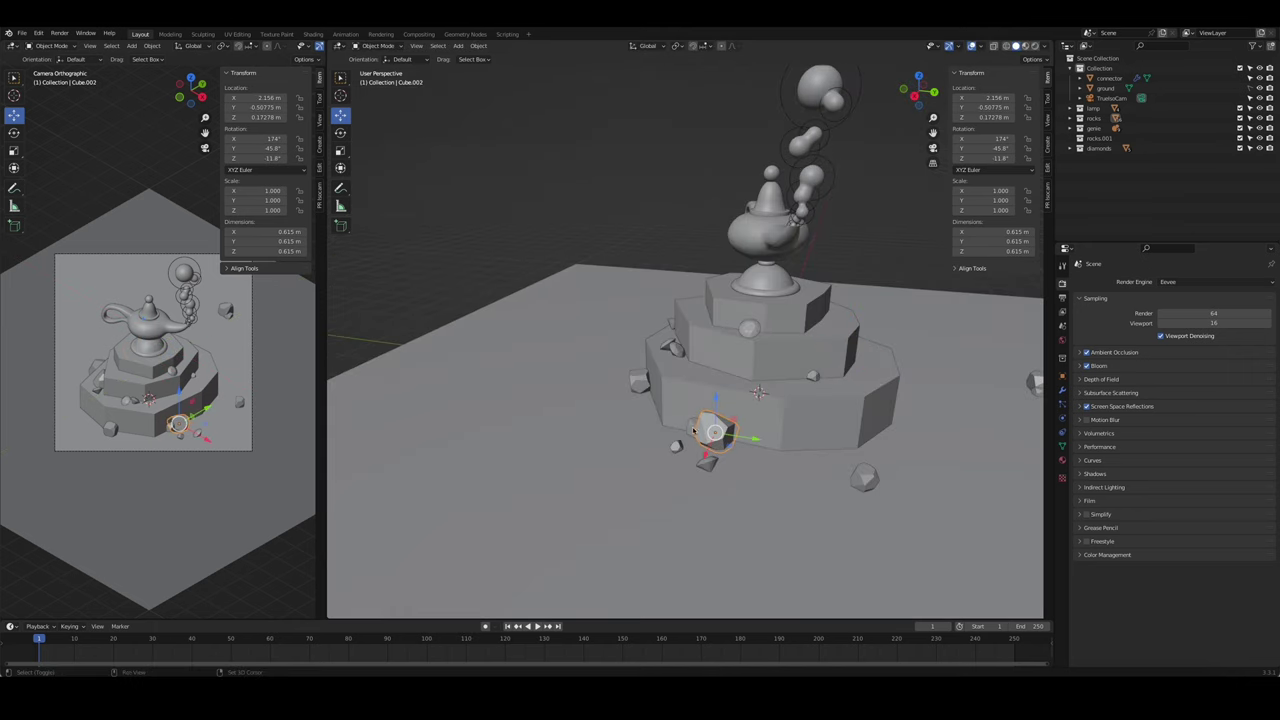
click(972, 391)
middle_drag(972, 391, 673, 511)
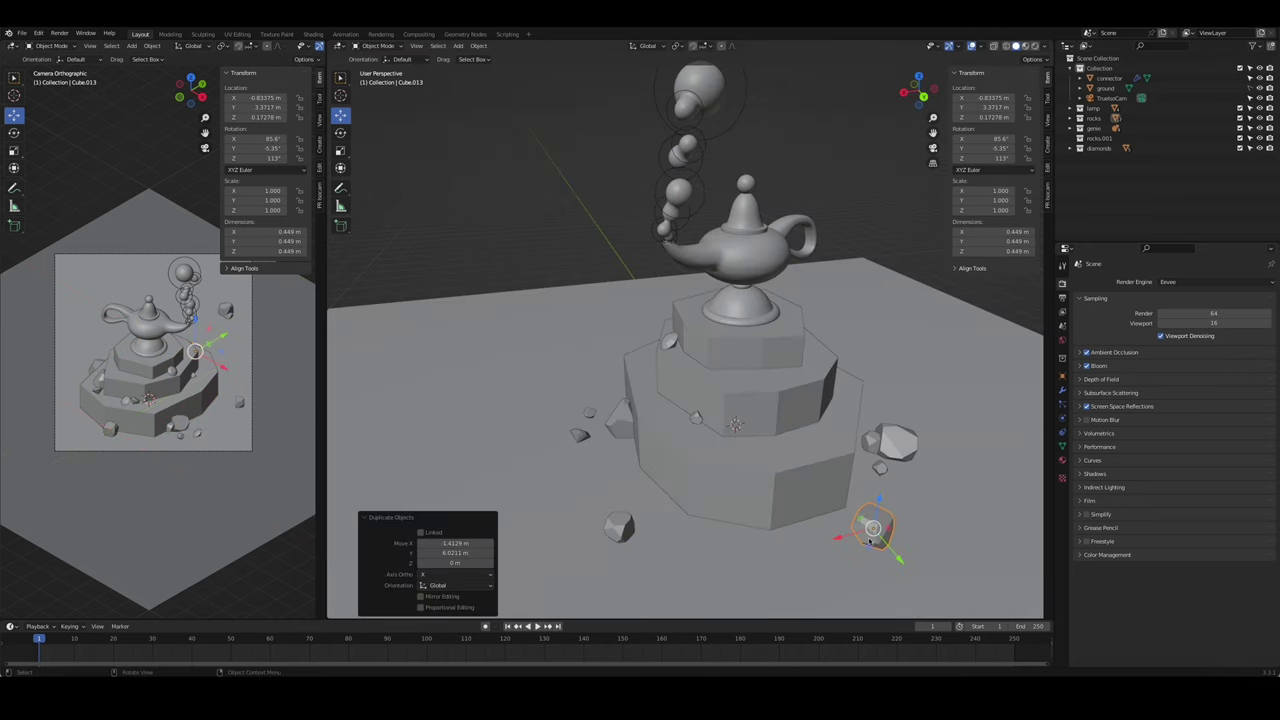
key(r)
key(r)
click(673, 511)
- In camera view, shift the small rock beside the smoke sideways
key(KP_0)
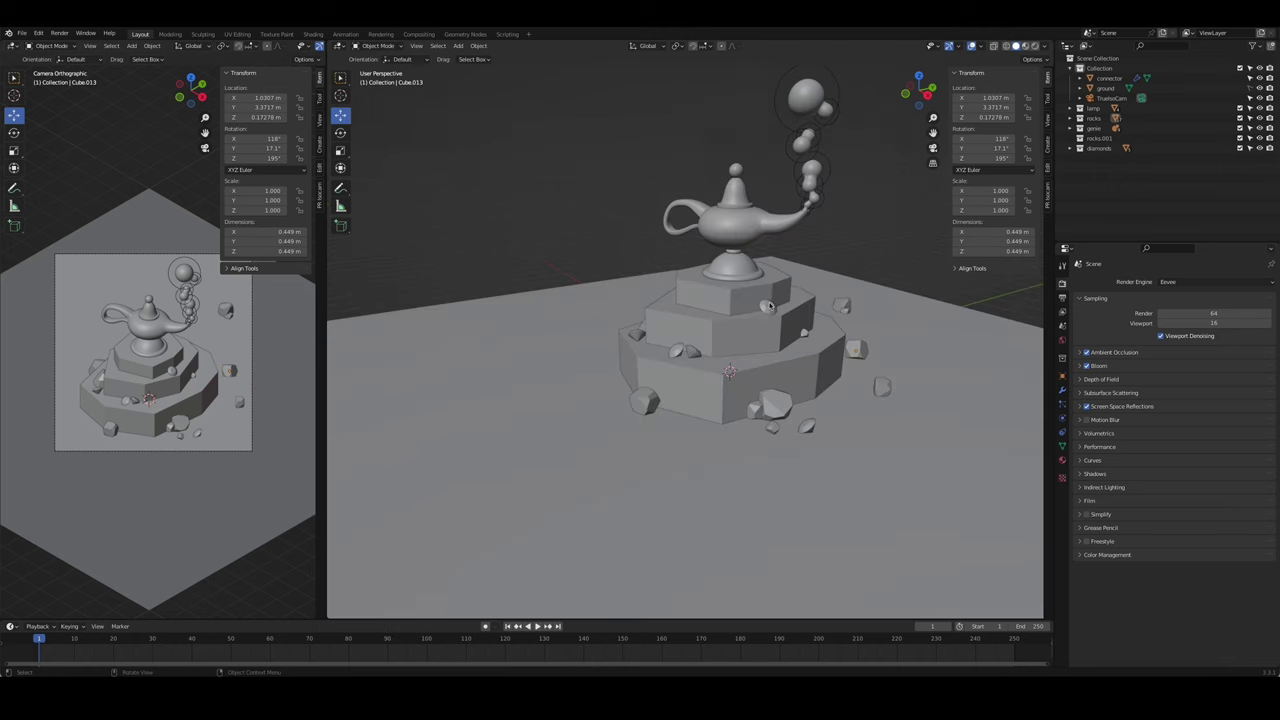
scroll(799, 298, down, 2)
scroll(799, 298, down, 1)
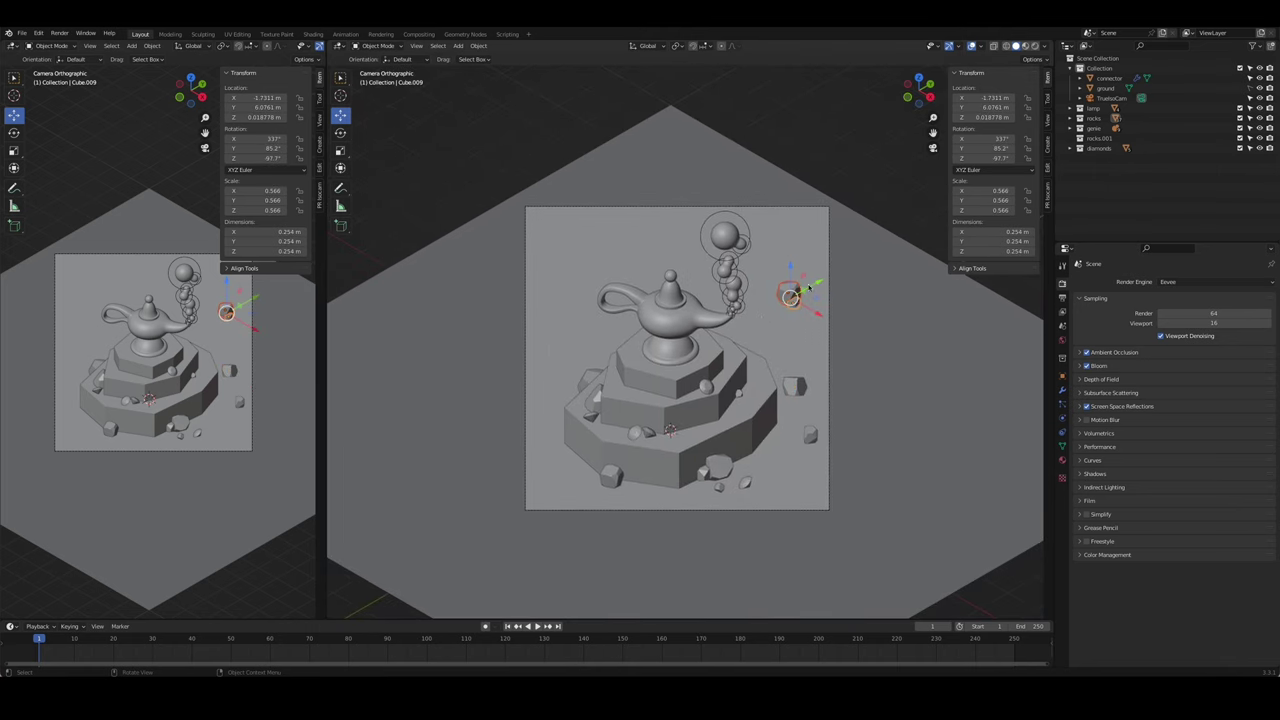
key(g)
click(788, 306)
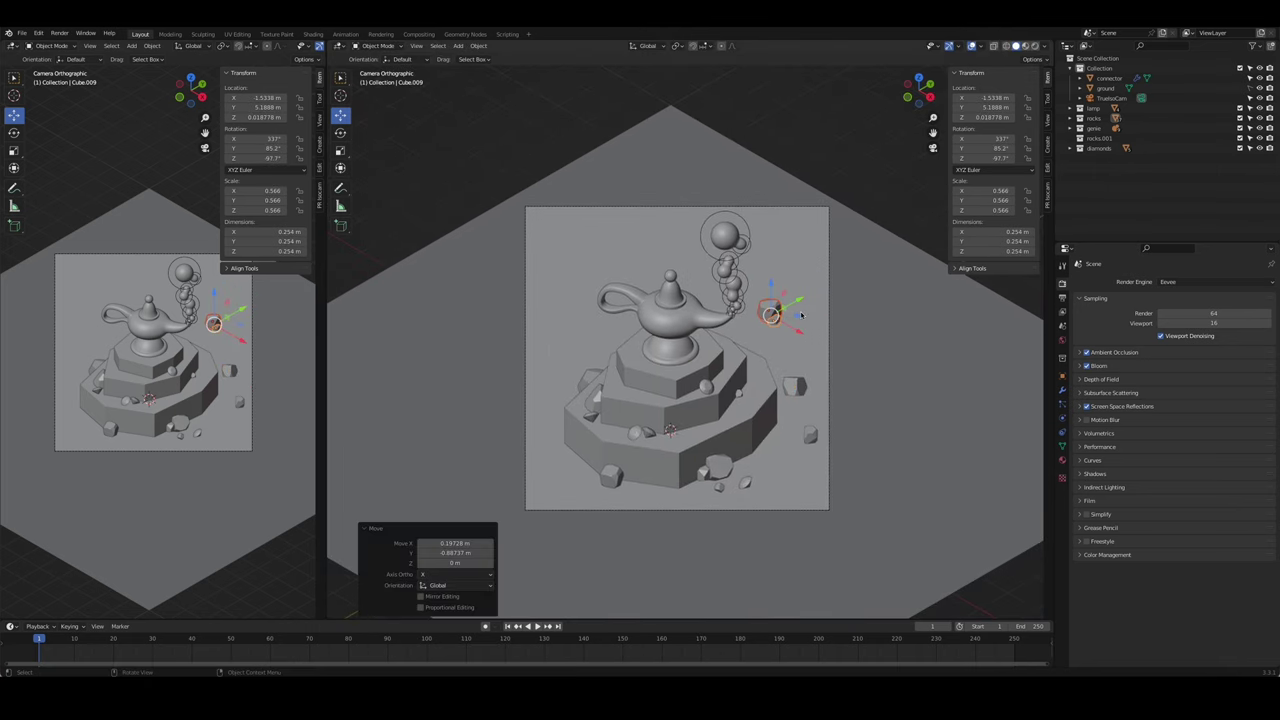
click(529, 374)
- Select the stepped pedestal base and enter Edit Mode on its mesh
middle_drag(529, 374, 749, 266)
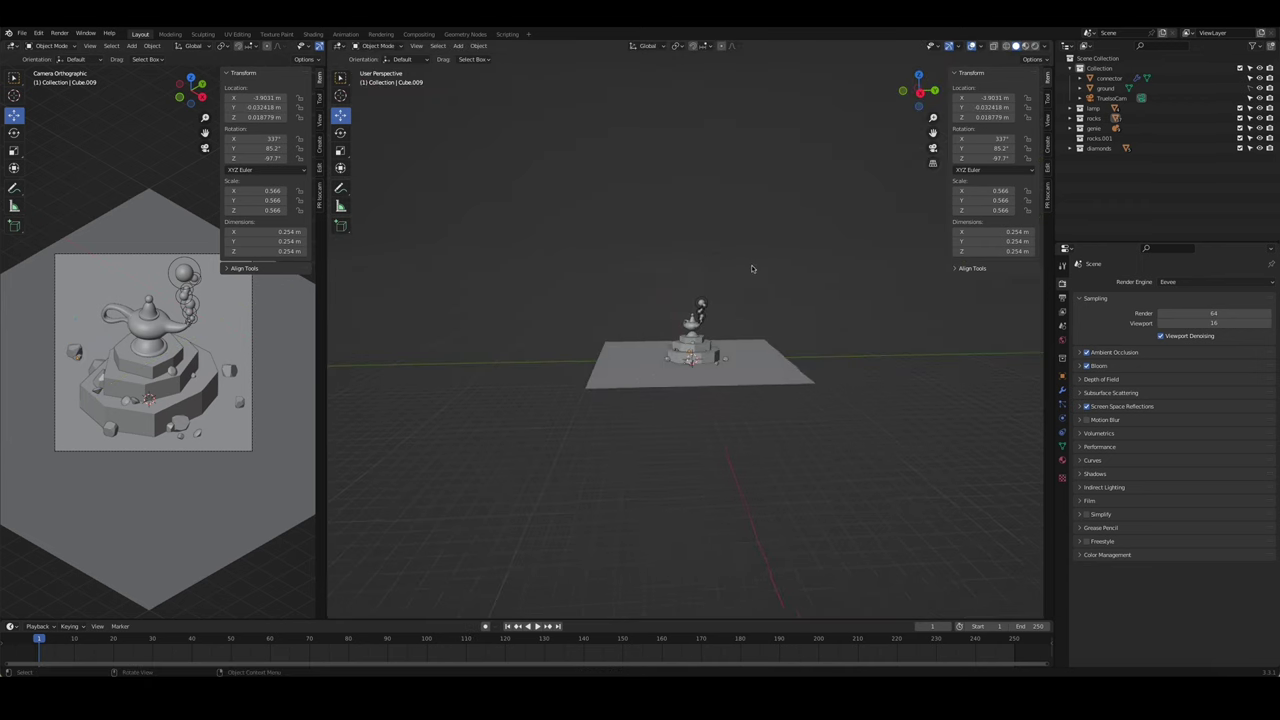
scroll(749, 266, up, 5)
click(751, 430)
key(Tab)
- Cut an extra edge loop around the bottom pedestal tier and slide it into place
mouse_move(751, 430)
middle_down()
mouse_move(700, 440)
mouse_move(669, 478)
mouse_move(800, 466)
middle_up()
key(ctrl+r)
click(690, 441)
key(ctrl+r)
click(692, 441)
click(690, 450)
click(644, 480)
- Vertex-slide one of the bottom tier's edge vertices along its edge
click(720, 468)
click(627, 457)
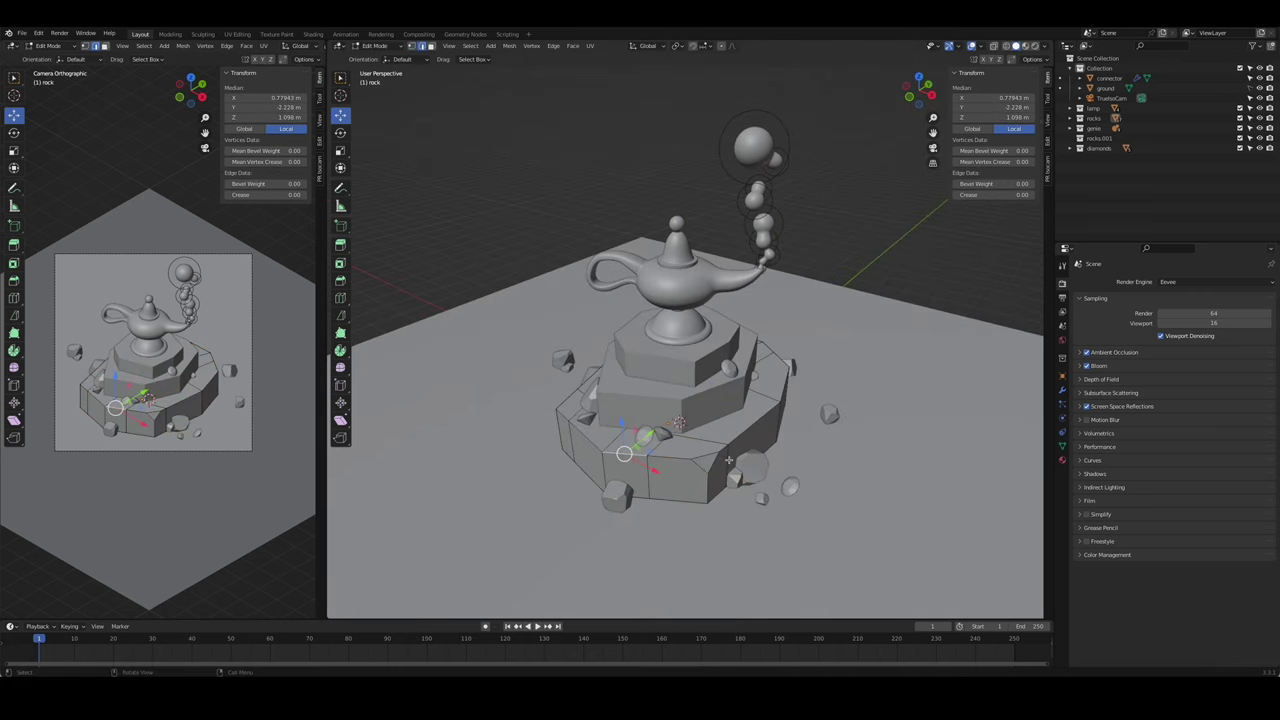
click(640, 455)
key(shift+v)
click(655, 503)
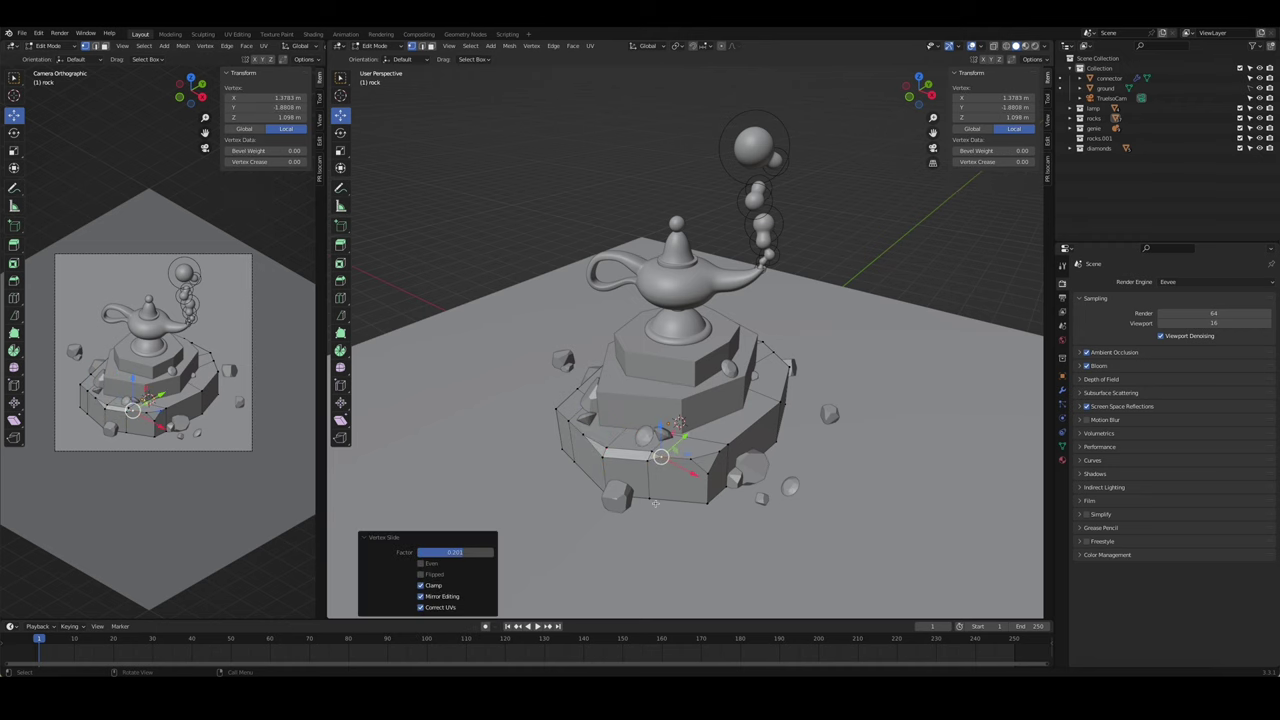
- Bevel the bottom tier's lower-right corner vertex to chip it
click(700, 502)
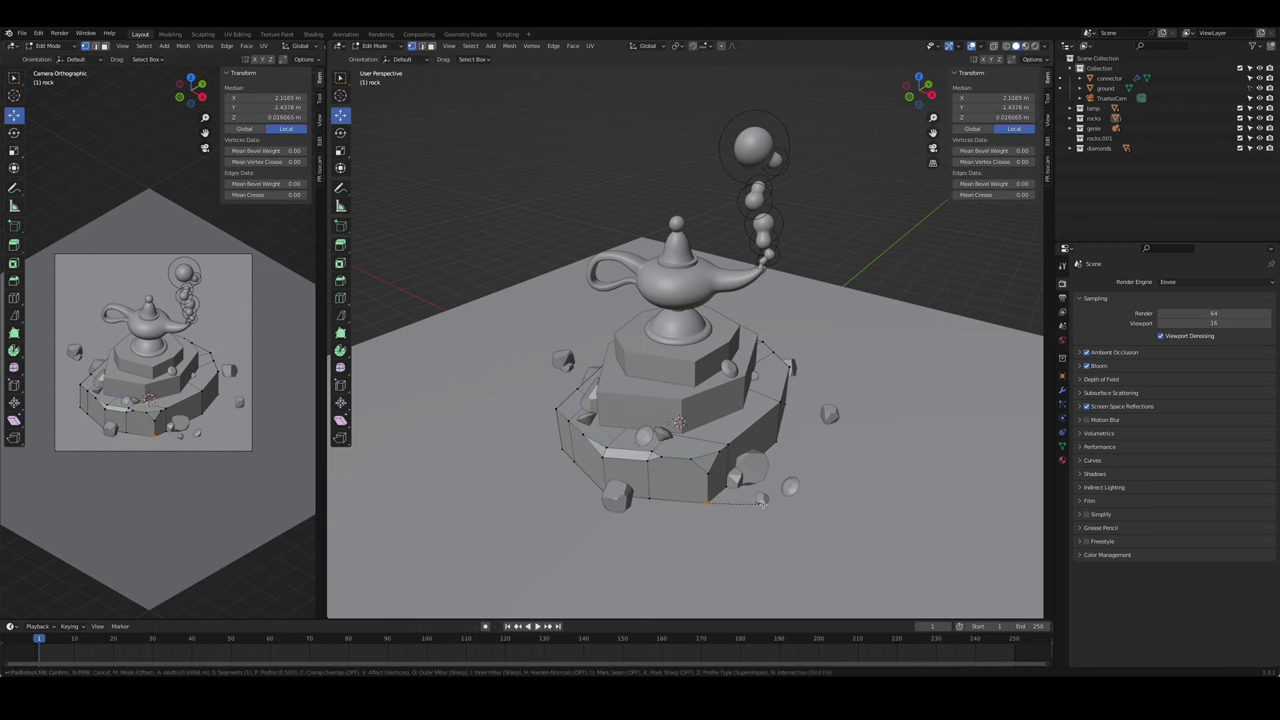
click(700, 493)
middle_drag(700, 493, 763, 497)
shift+click(763, 497)
key(ctrl+shift+b)
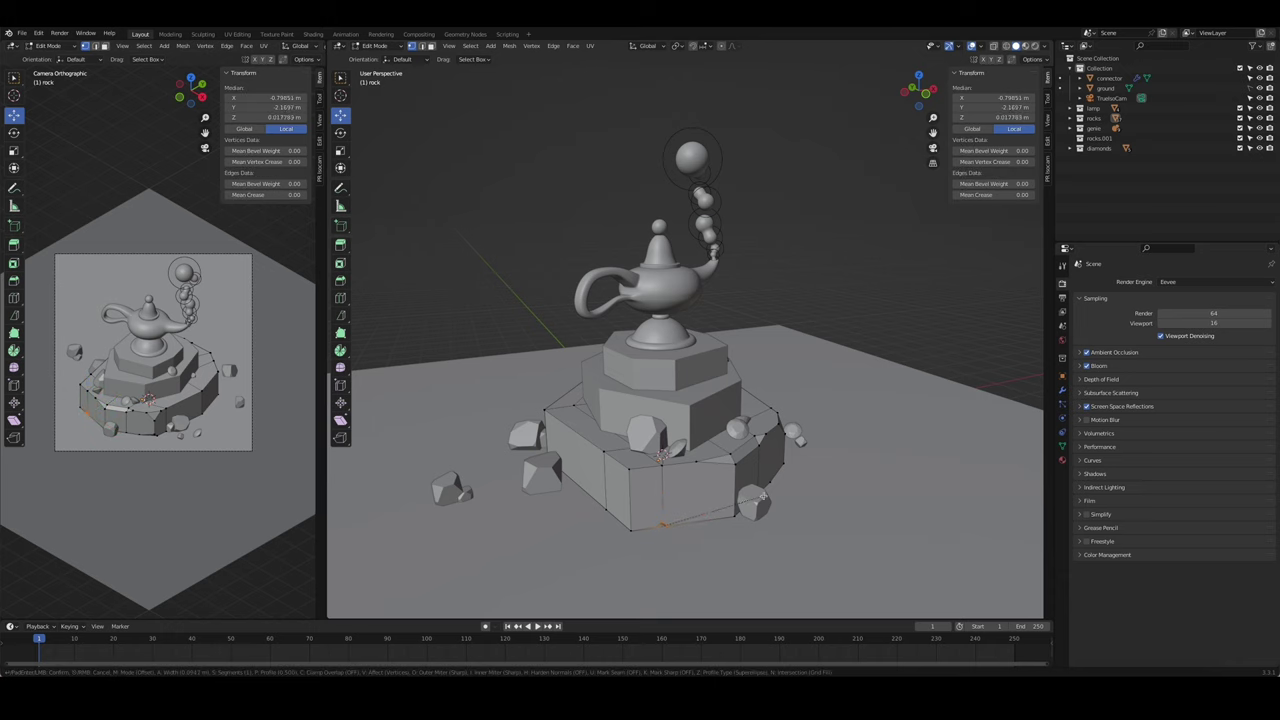
click(763, 497)
- Slide a front vertex of the bottom tier partway down its edge
click(662, 462)
key(shift+v)
click(660, 490)
middle_drag(660, 490, 591, 468)
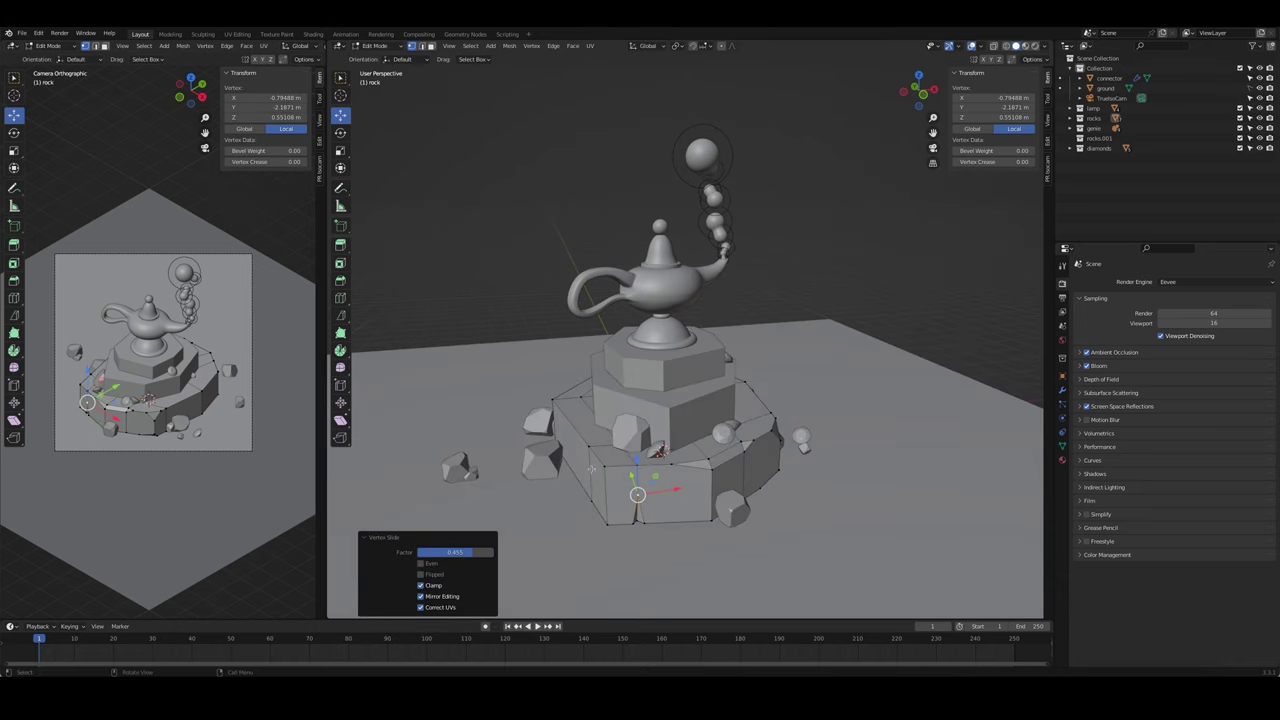
key(shift+v)
click(642, 535)
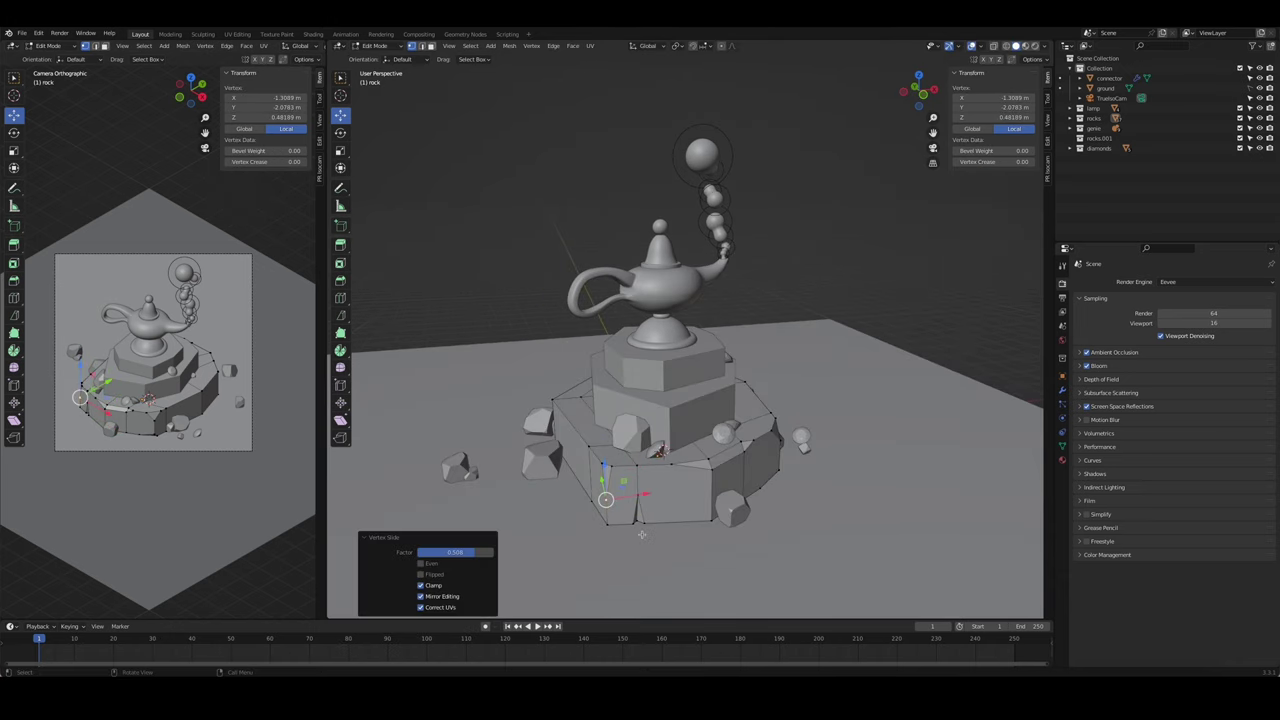
- Slide and bevel further upper and lower vertices around the bottom tier
middle_drag(642, 535, 698, 471)
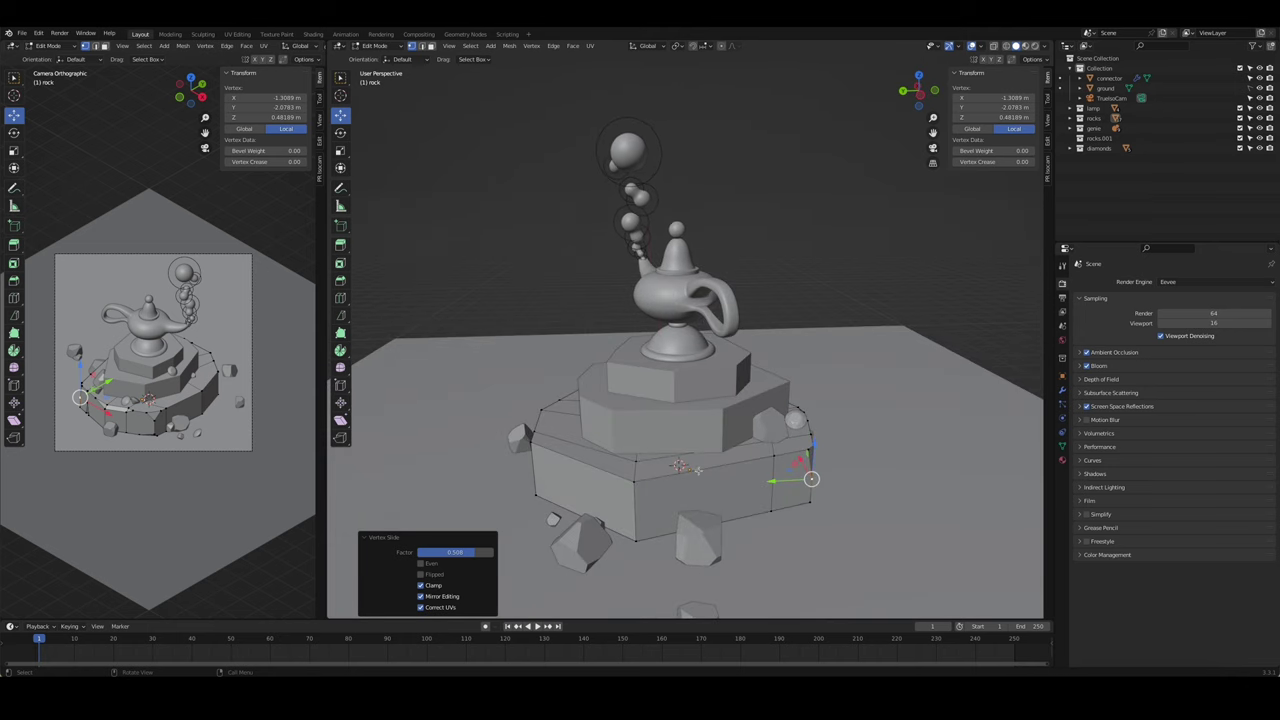
click(700, 470)
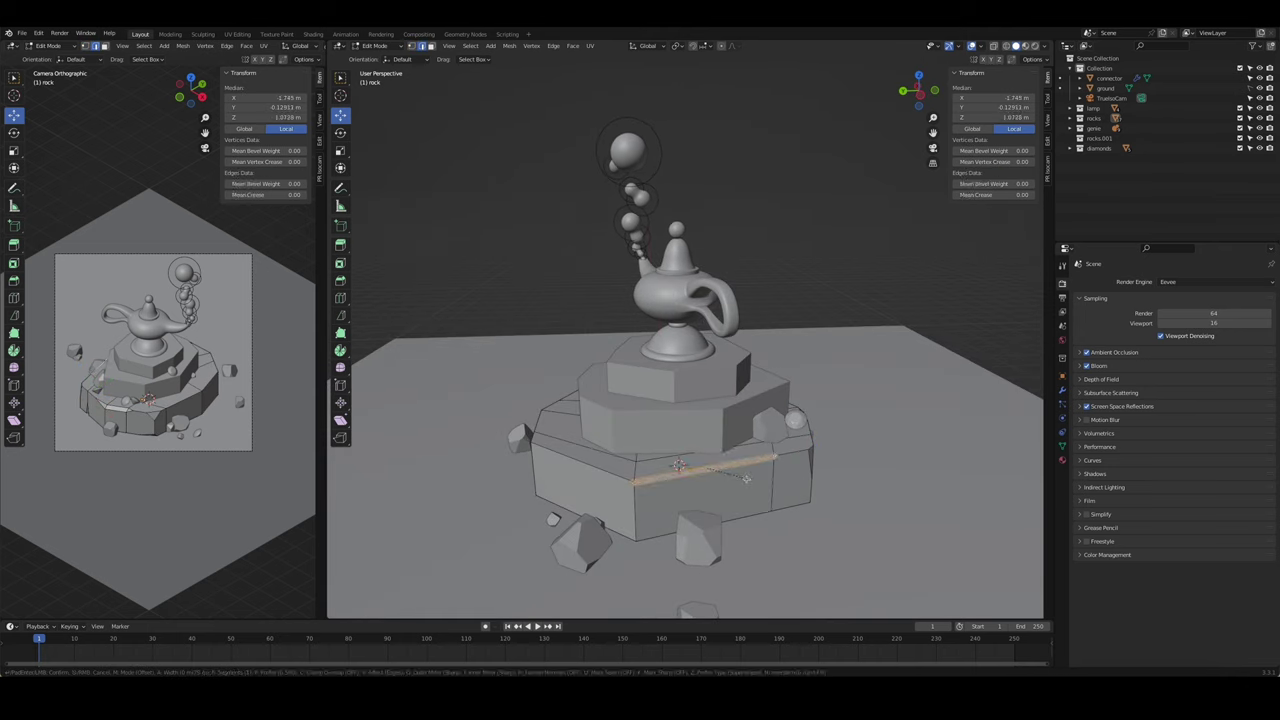
click(749, 482)
click(727, 475)
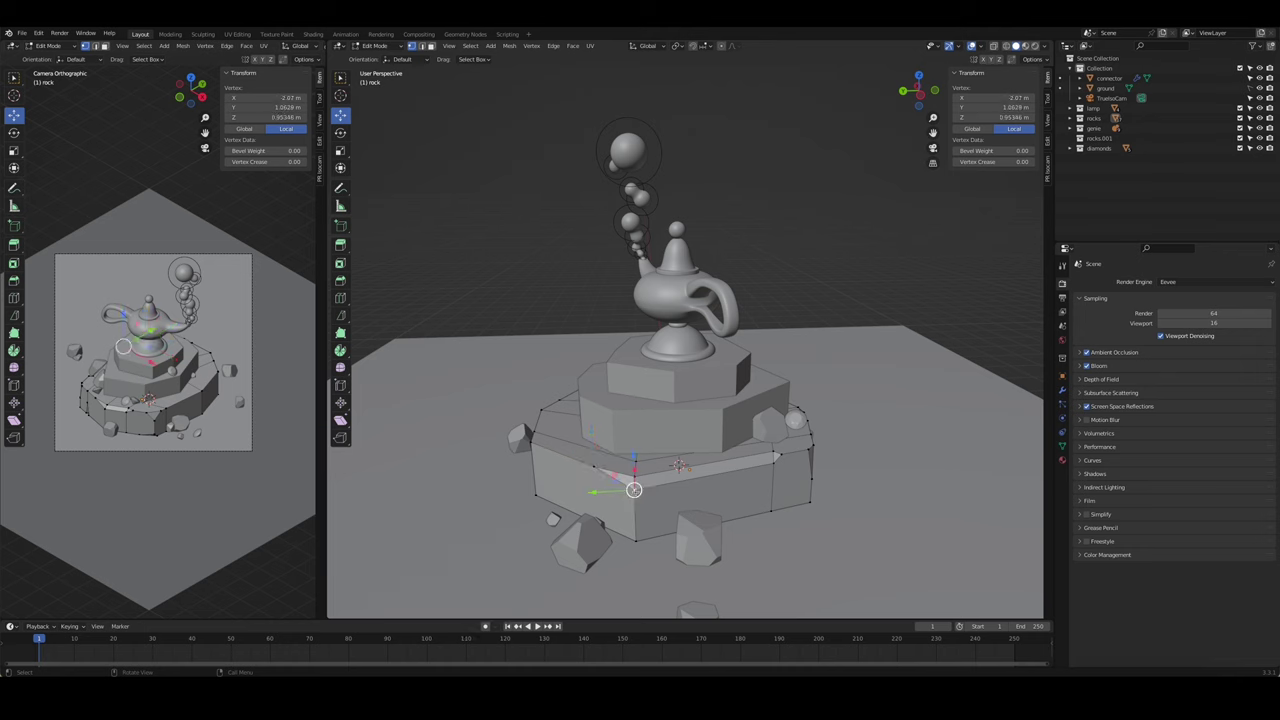
middle_drag(727, 475, 796, 484)
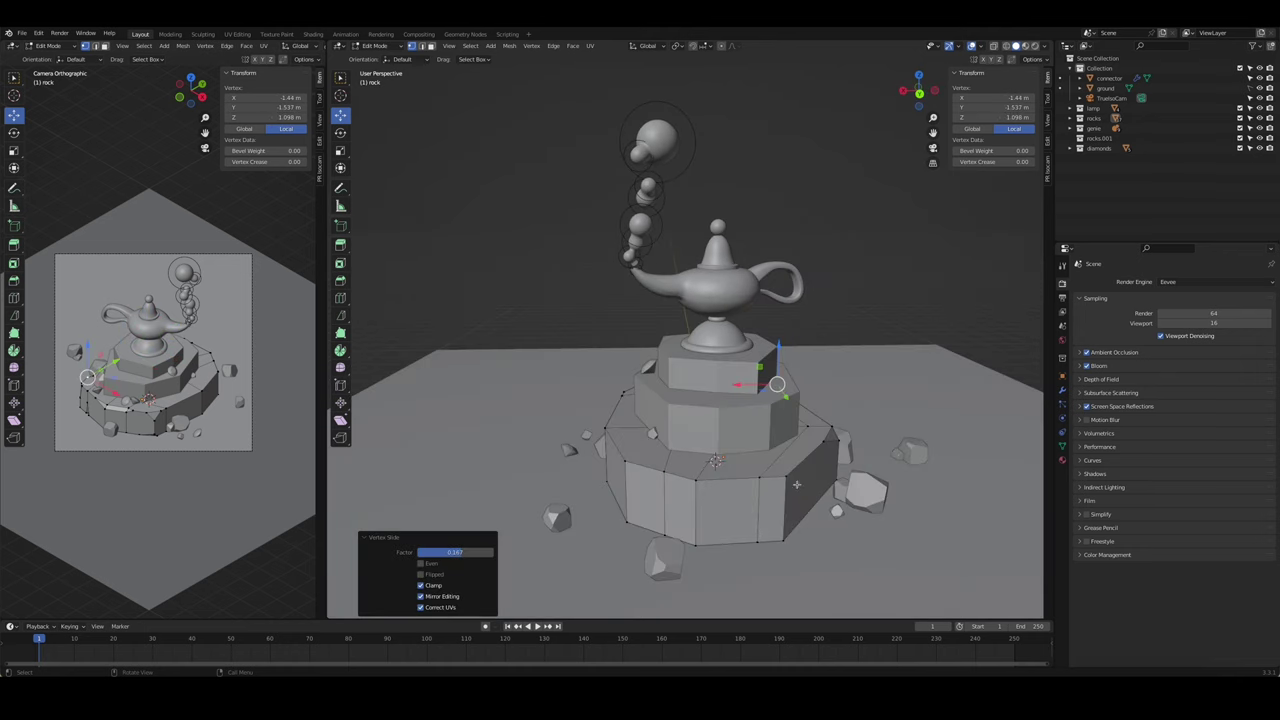
click(695, 500)
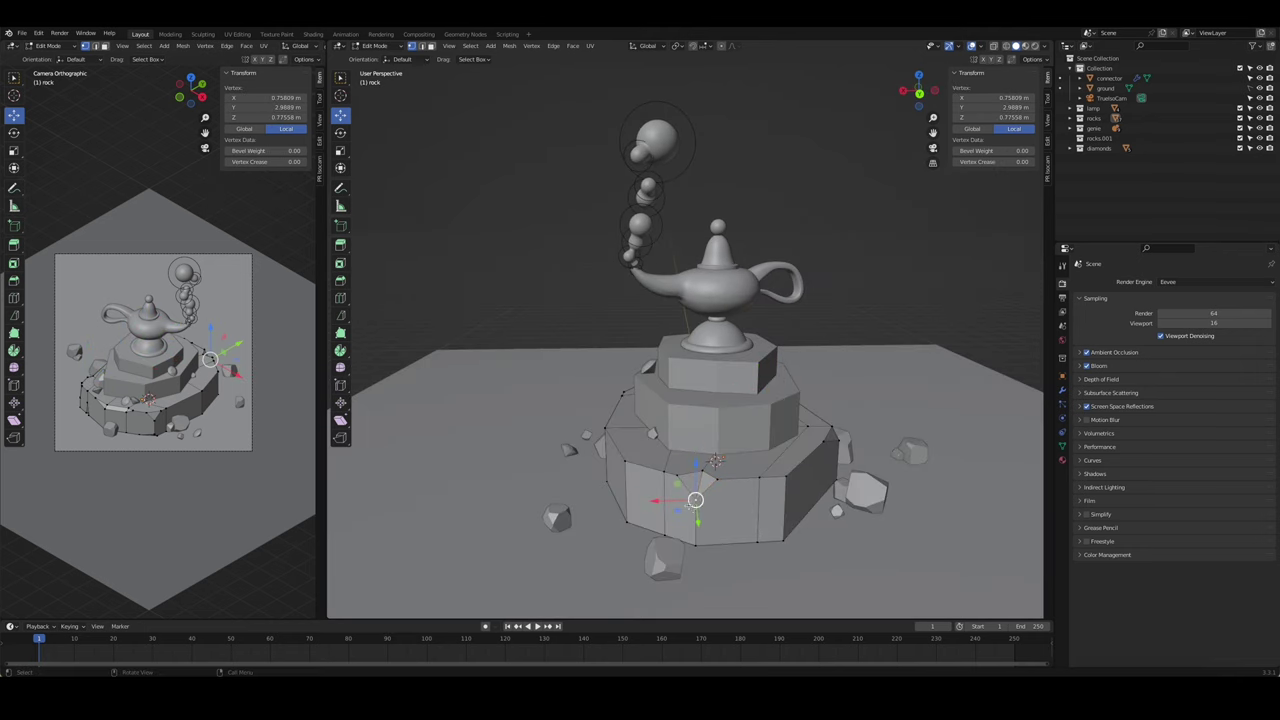
click(695, 513)
mouse_move(695, 513)
middle_down()
mouse_move(855, 445)
mouse_move(821, 508)
mouse_move(738, 505)
mouse_move(780, 455)
middle_up()
- Raise a single bottom-tier vertex straight up along Z
key(alt+a)
click(821, 508)
key(g)
key(z)
click(821, 470)
- Bevel a vertex on the bottom tier's right side after cancelling a first attempt
click(752, 442)
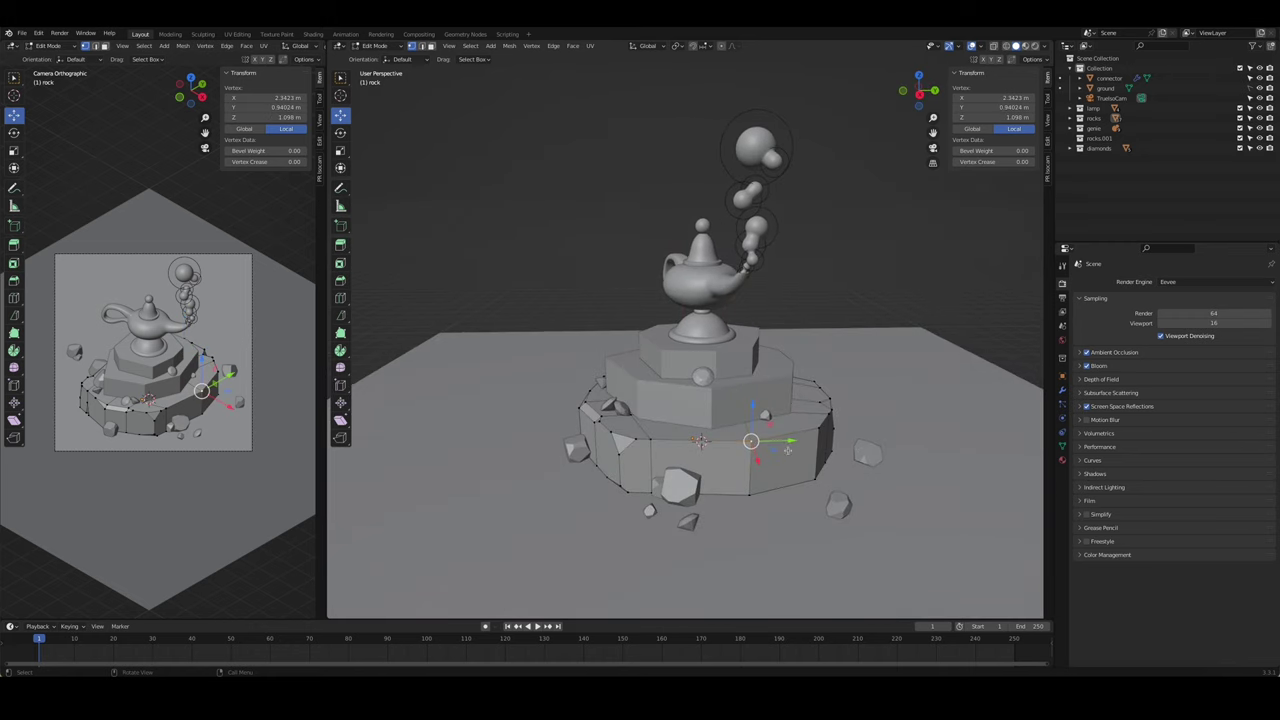
key(v)
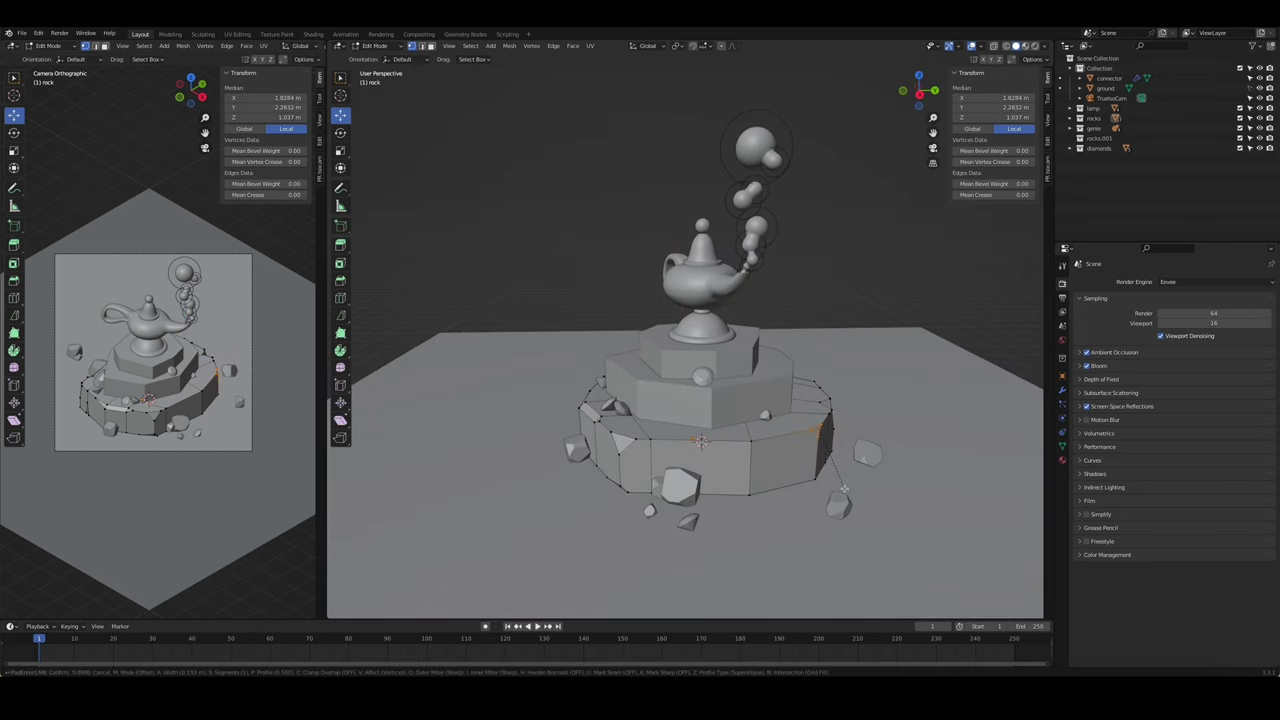
key(Escape)
key(Escape)
key(alt+a)
middle_drag(833, 480, 760, 426)
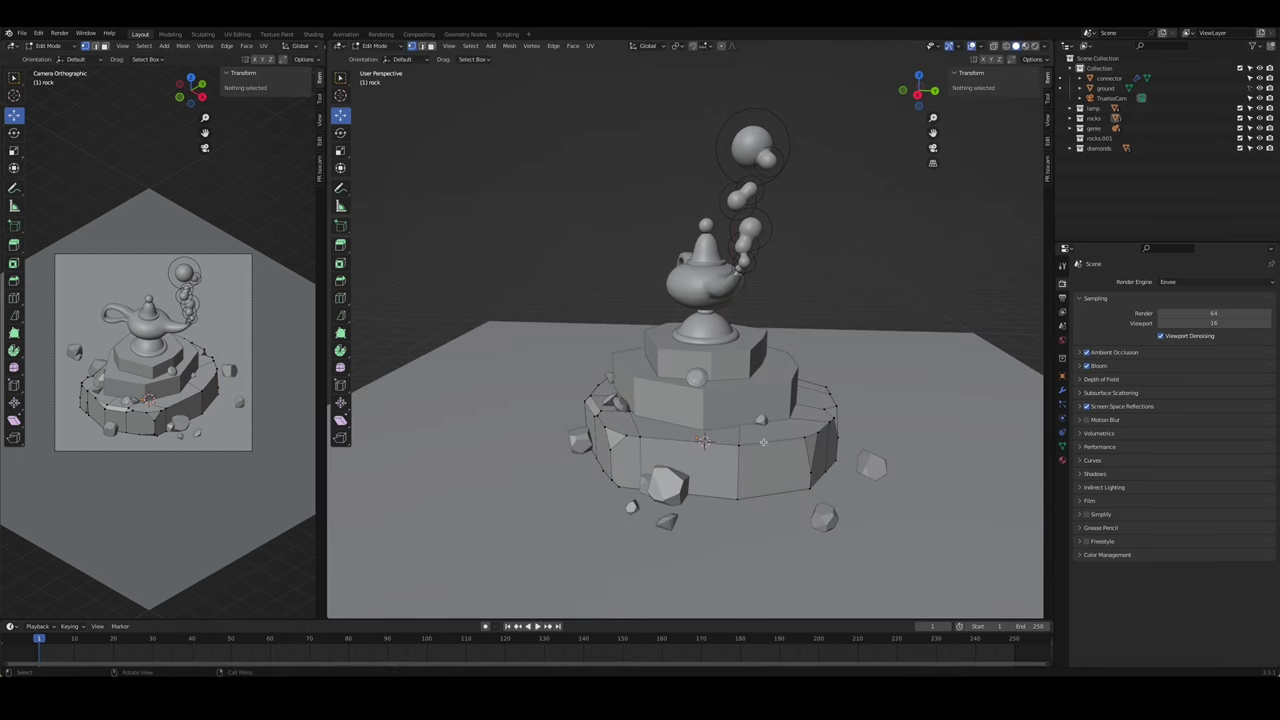
click(760, 426)
key(ctrl+shift+b)
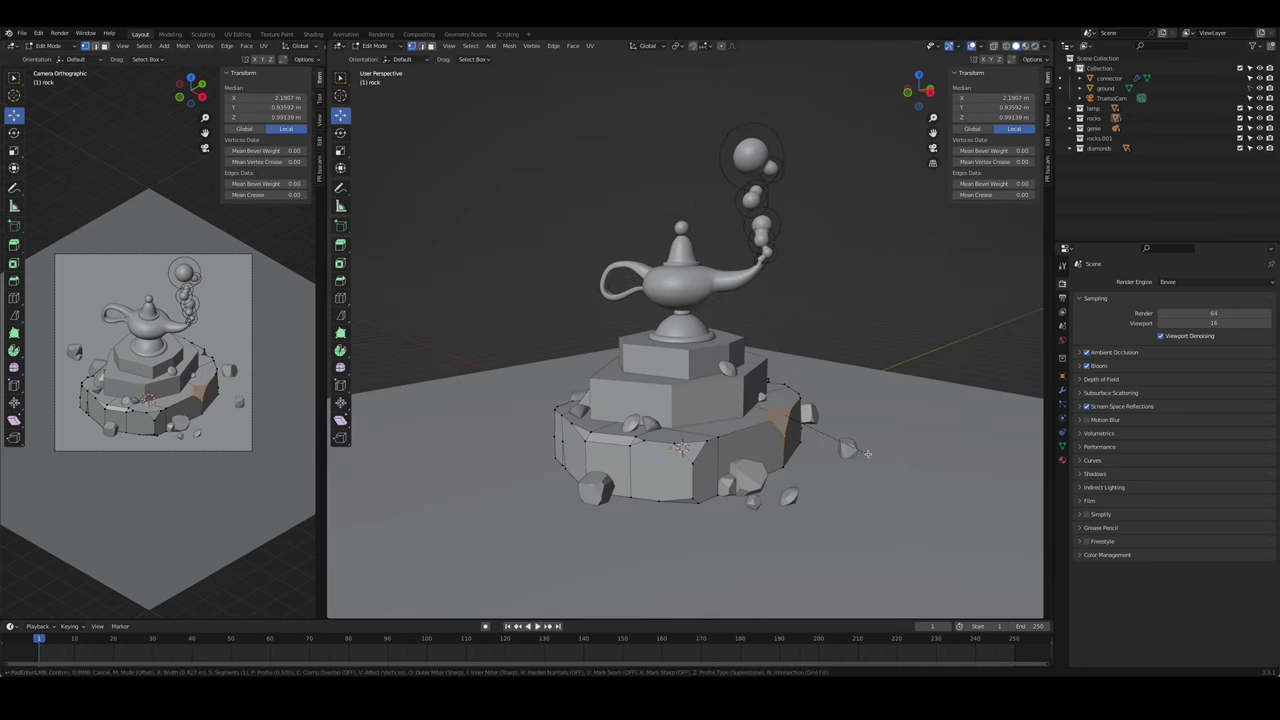
click(850, 445)
- Check the pedestal from another angle, then slide another vertex down its edge
key(Tab)
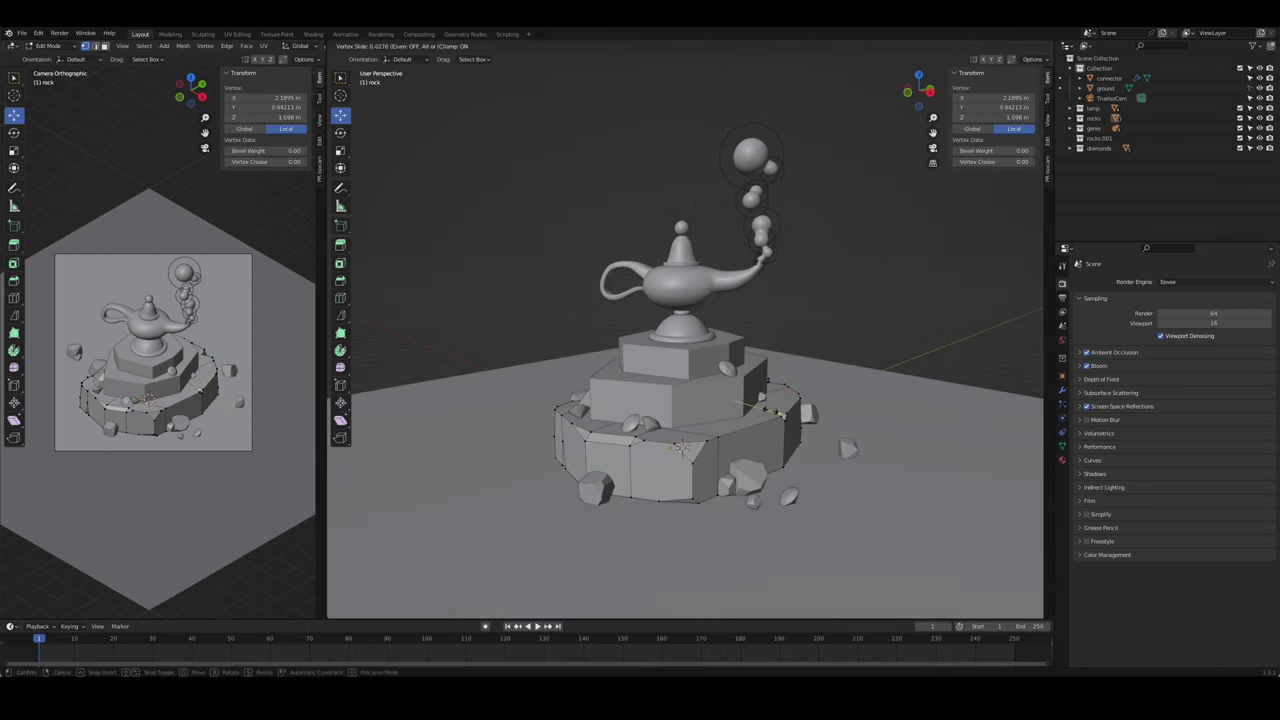
key(alt+a)
middle_drag(847, 353, 777, 408)
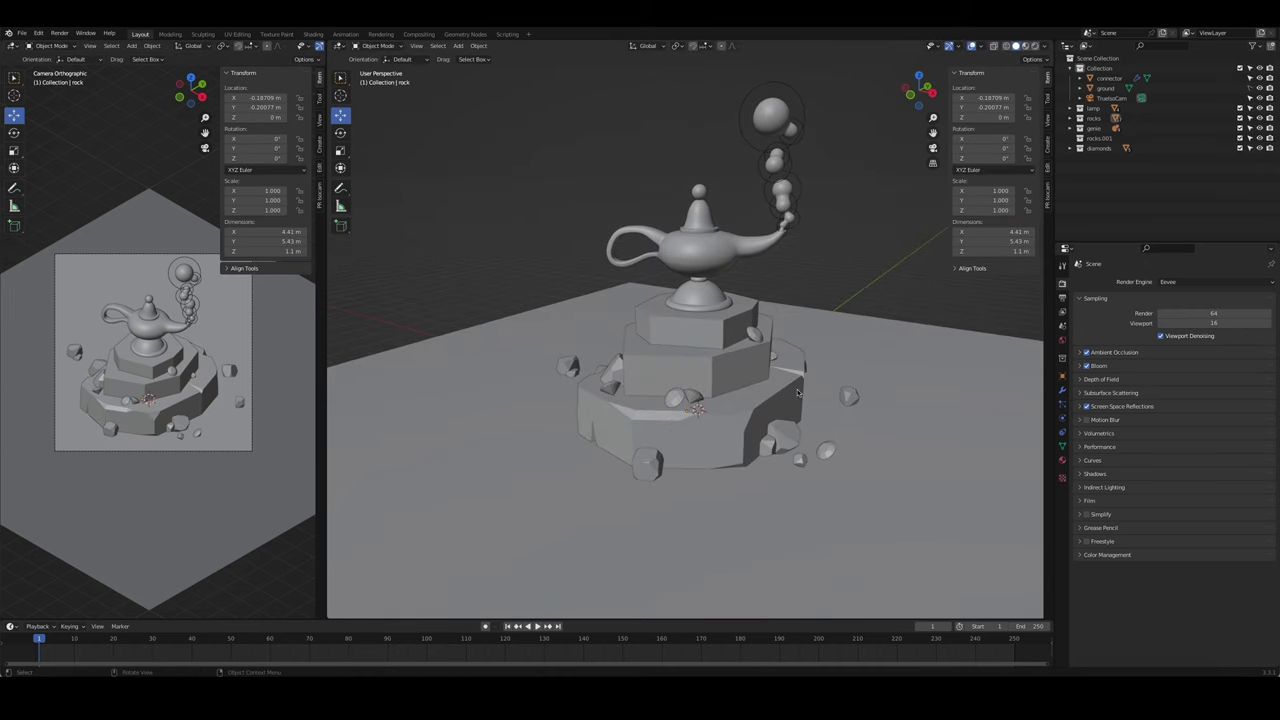
middle_drag(798, 393, 830, 440)
scroll(840, 460, up, 4)
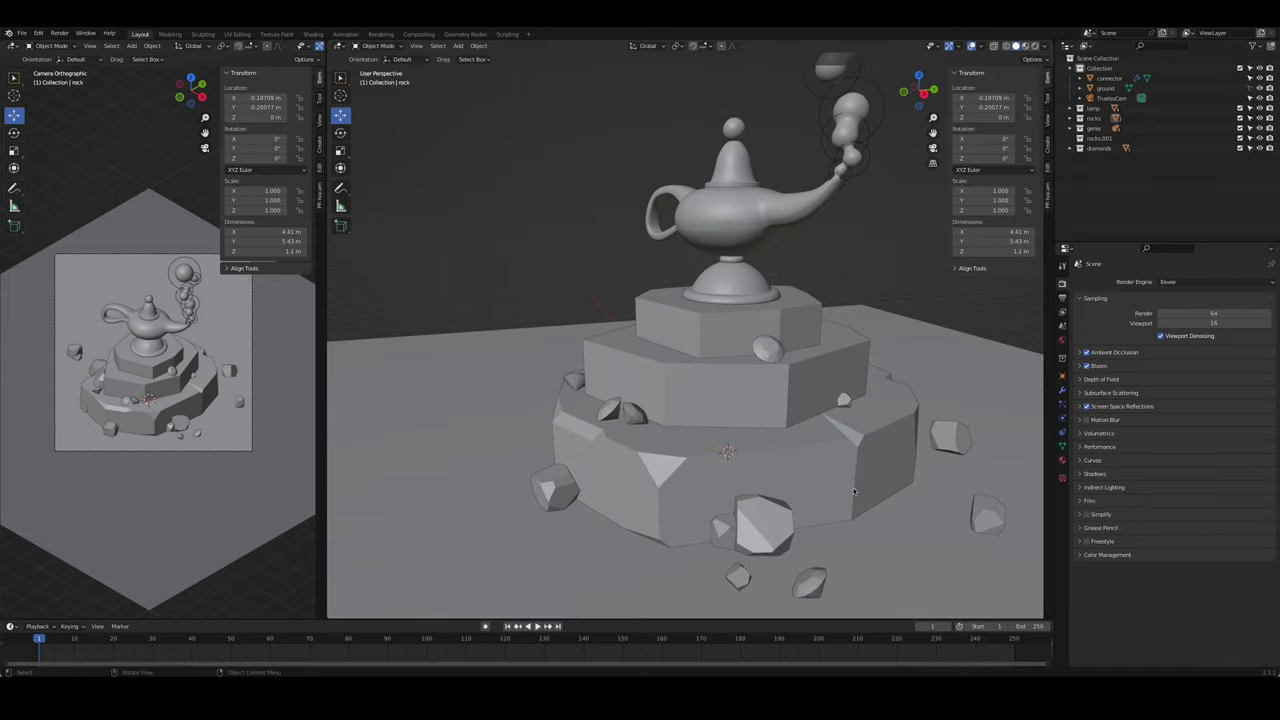
key(Tab)
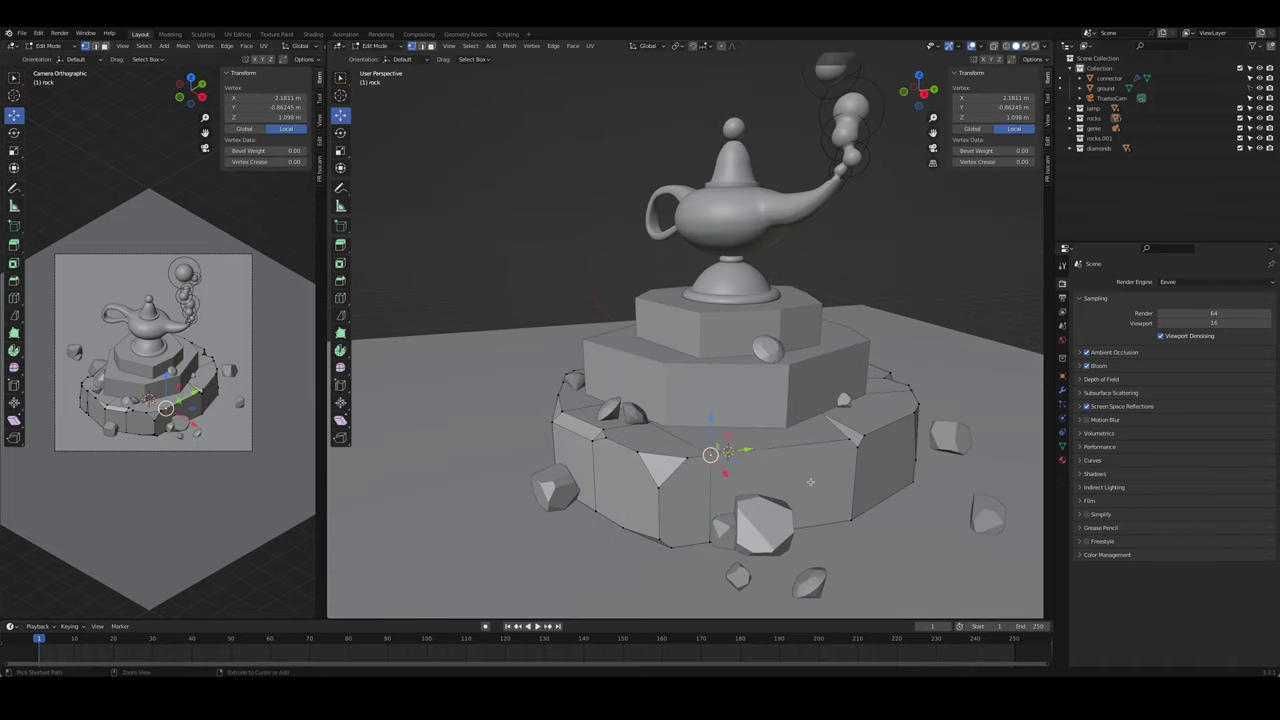
key(shift+v)
click(752, 541)
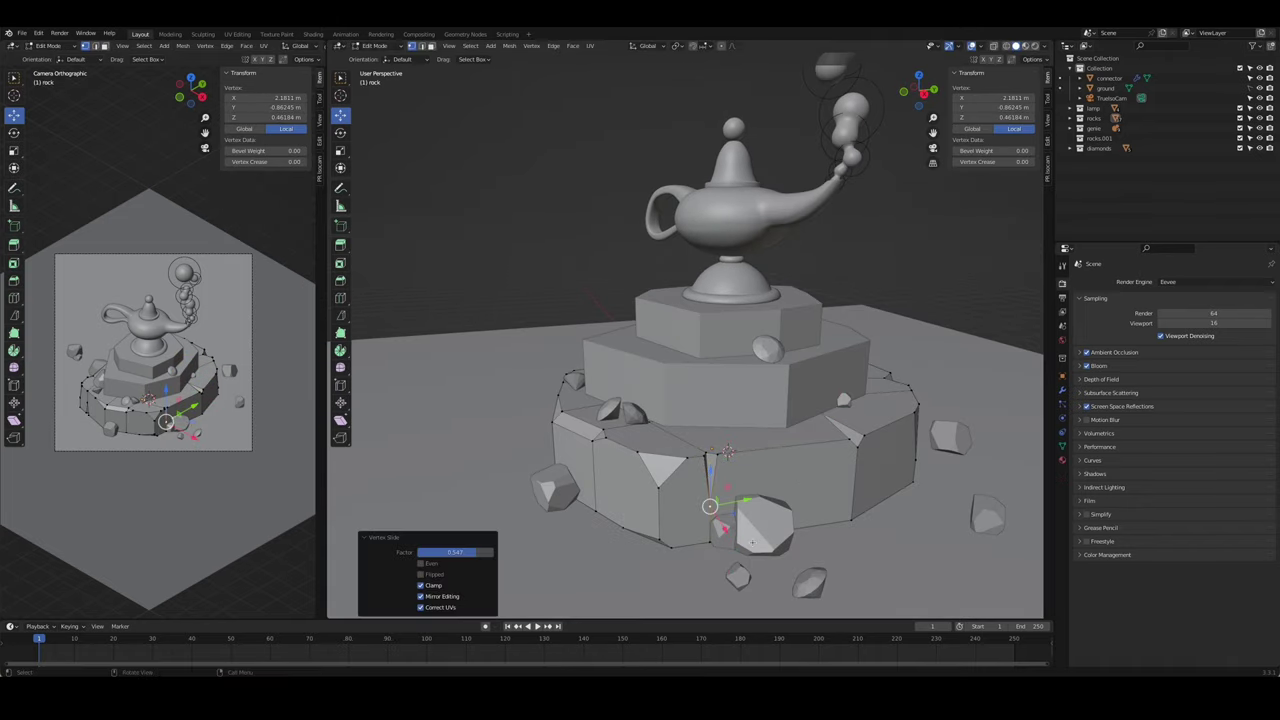
- Shift a bottom-tier vertex horizontally while keeping its height
key(Tab)
middle_drag(752, 541, 787, 505)
mouse_move(767, 328)
middle_down()
mouse_move(664, 540)
mouse_move(640, 500)
mouse_move(760, 440)
middle_up()
key(Tab)
click(666, 537)
key(g)
click(640, 500)
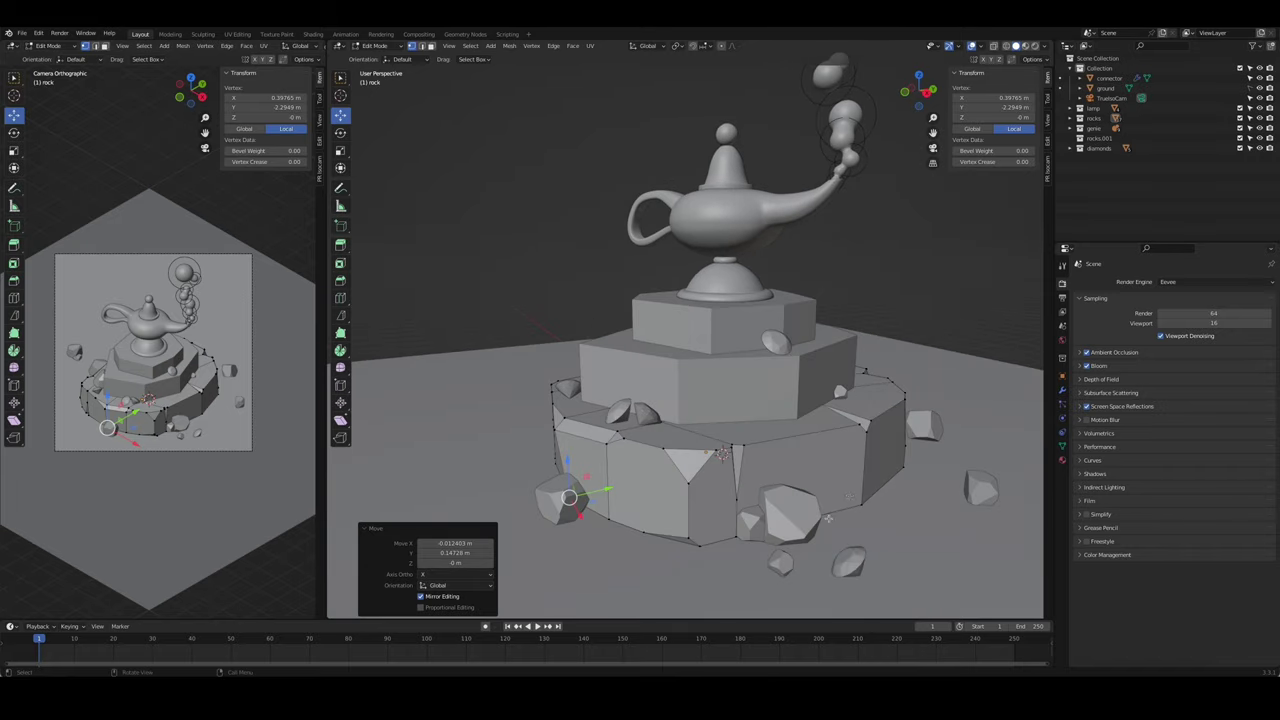
- Nudge the front-right and right corner vertices of the bottom tier
click(870, 495)
key(g)
click(880, 500)
mouse_move(880, 500)
middle_down()
mouse_move(911, 503)
mouse_move(818, 368)
middle_up()
click(912, 503)
key(g)
click(915, 505)
- Add a loop cut around the middle tier and slide it into position
key(alt+a)
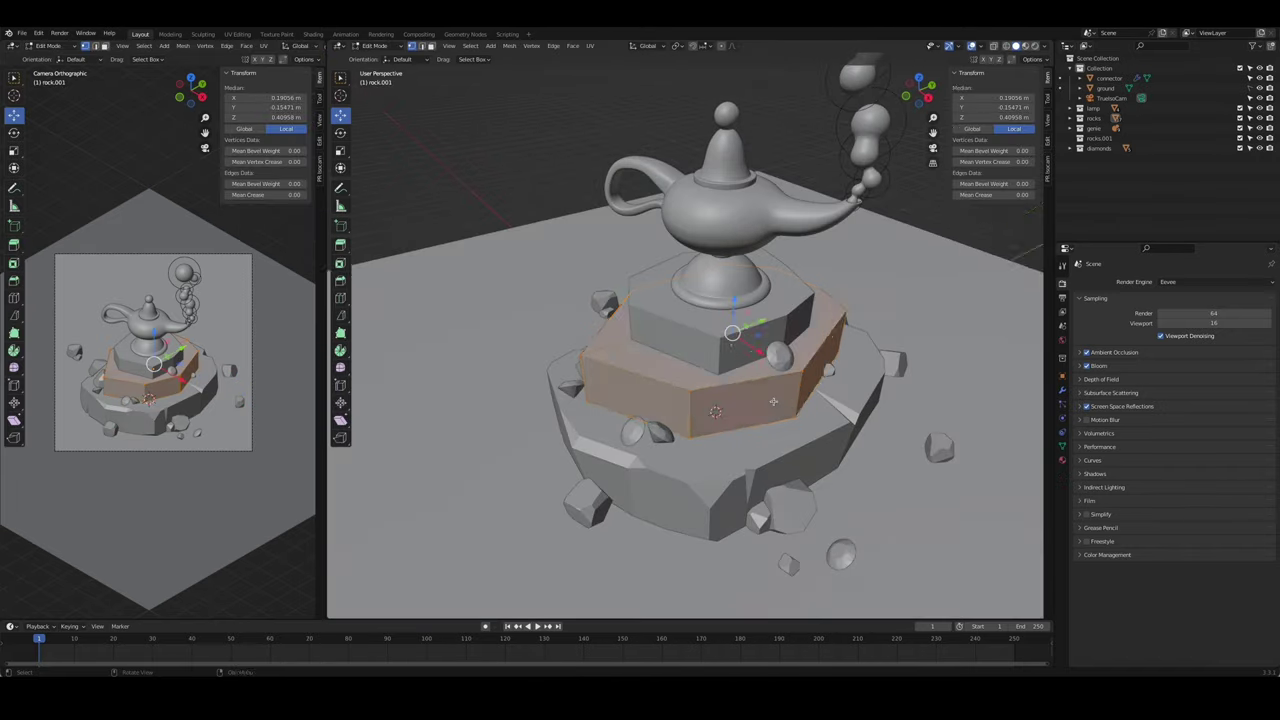
drag(721, 389, 721, 380)
mouse_move(721, 380)
middle_down()
mouse_move(816, 429)
mouse_move(767, 455)
mouse_move(674, 430)
middle_up()
click(765, 453)
- Add a second, horizontal edge loop around the middle tier
key(ctrl+r)
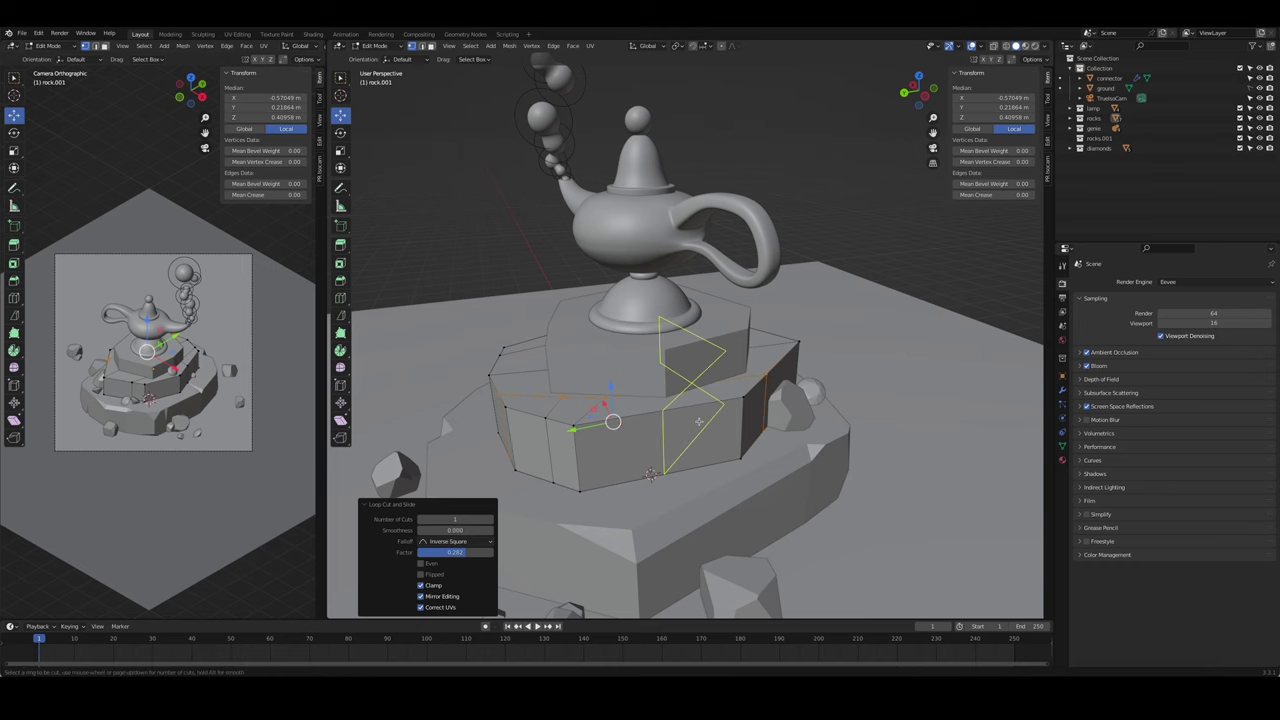
click(745, 420)
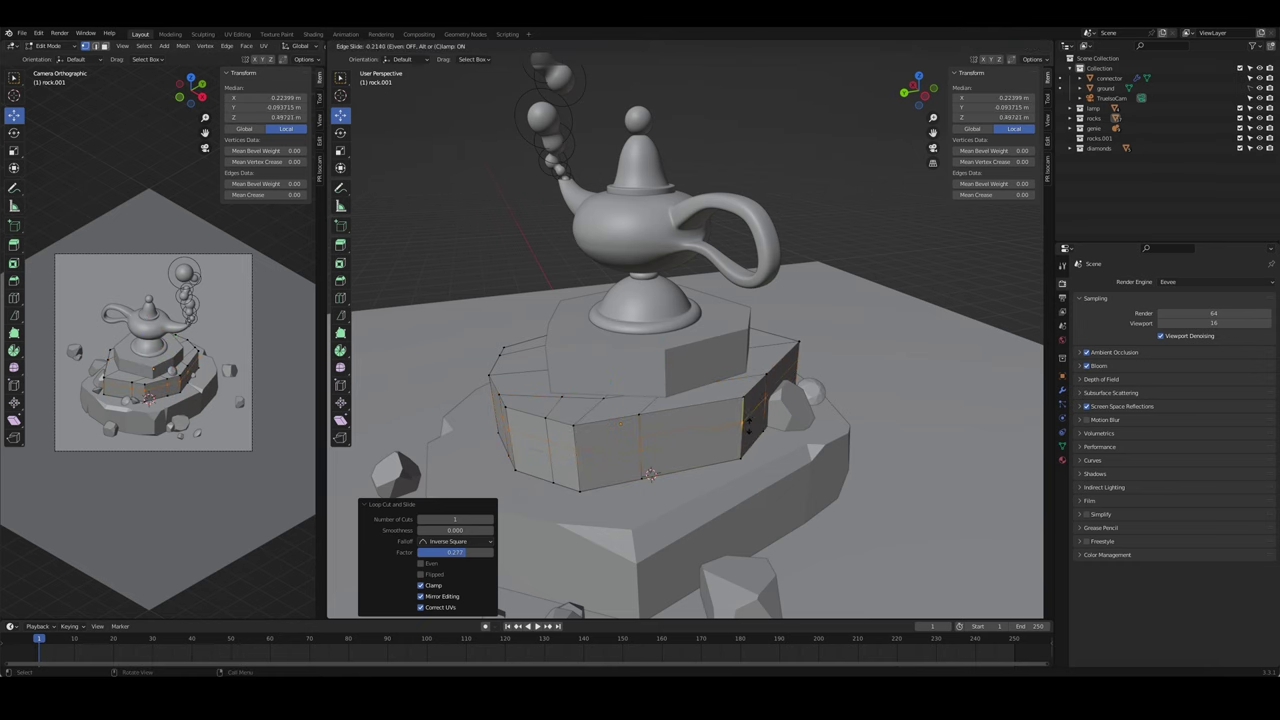
click(650, 475)
middle_drag(650, 475, 700, 430)
- Bevel a corner vertex of the middle tier to chip it
click(710, 452)
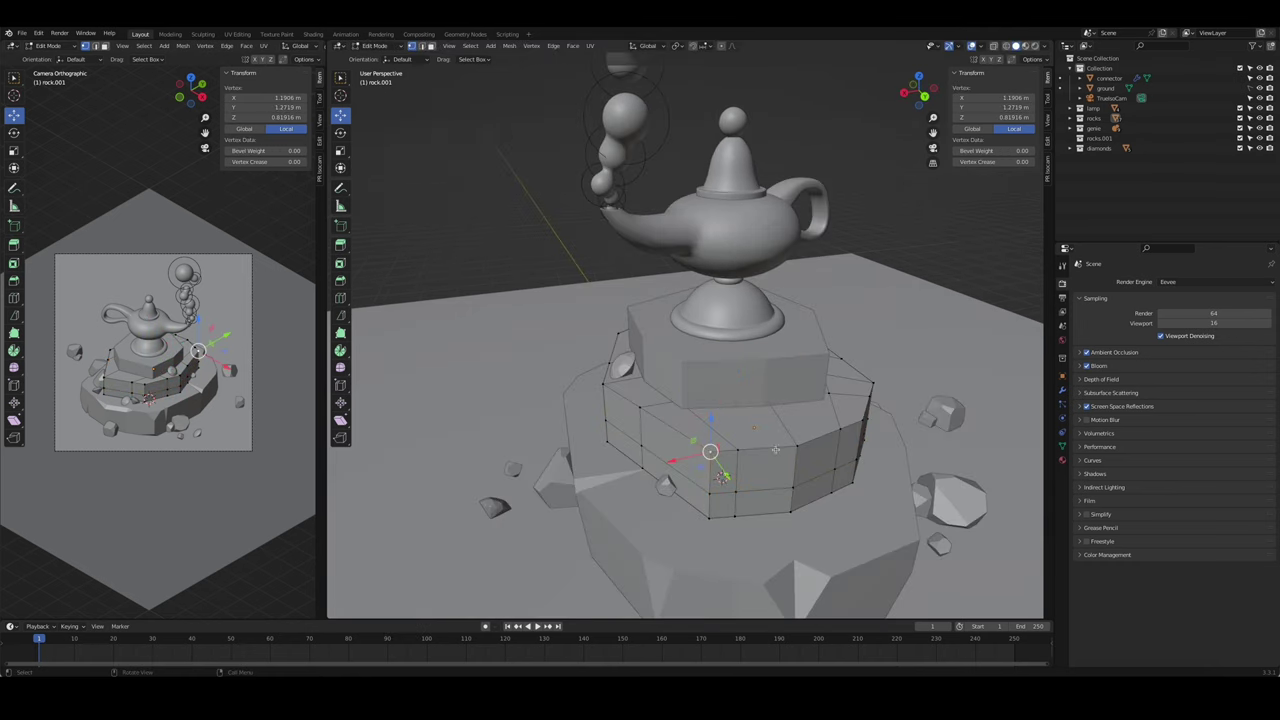
mouse_move(776, 449)
middle_down()
mouse_move(800, 430)
mouse_move(733, 443)
mouse_move(690, 380)
middle_up()
key(ctrl+shift+b)
click(820, 430)
click(748, 454)
click(815, 459)
- Vertex-slide another middle-tier vertex along its edge
click(684, 377)
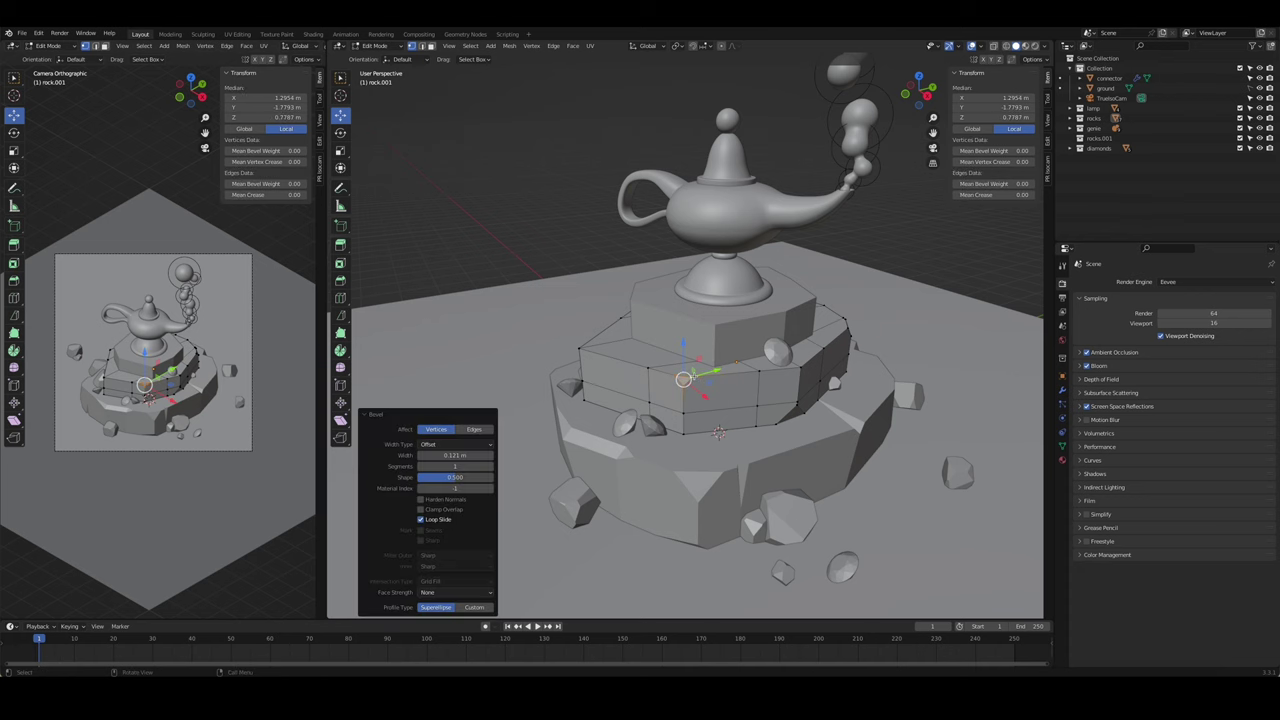
key(shift+v)
click(684, 422)
middle_drag(684, 422, 600, 440)
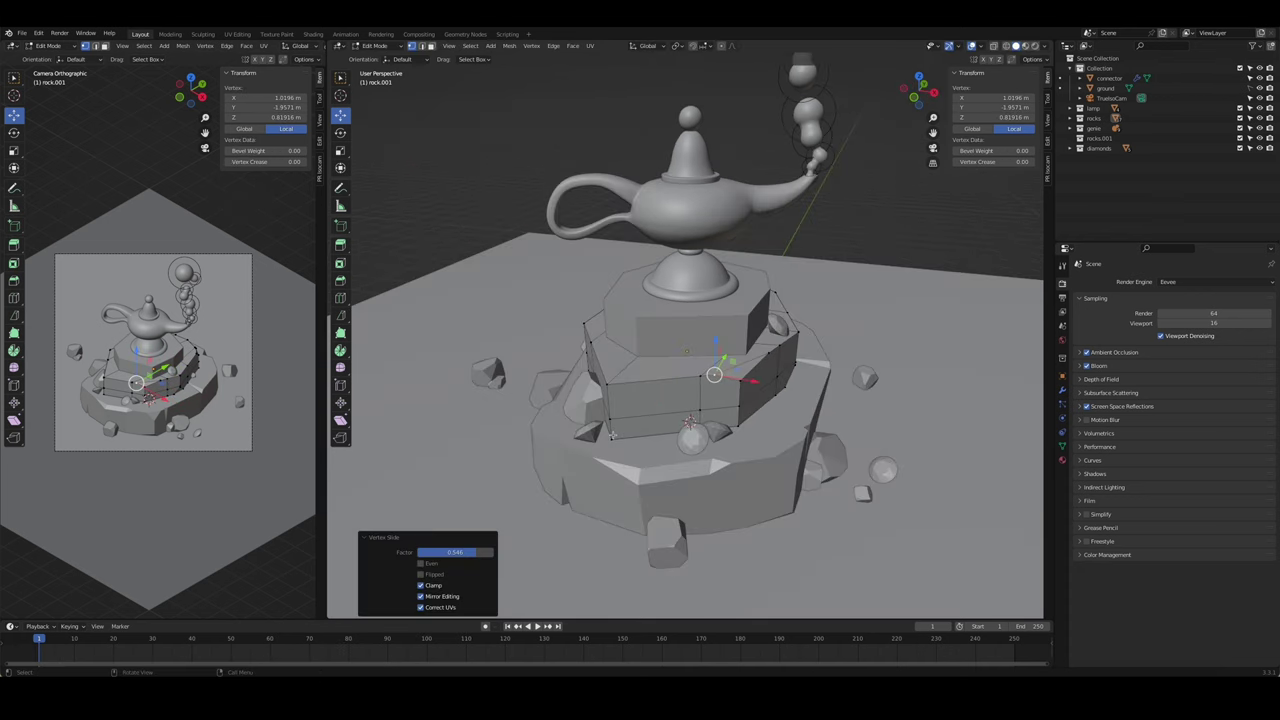
- Raise one middle-tier vertex and bevel and slide neighbouring vertices
click(597, 441)
drag(603, 437, 676, 388)
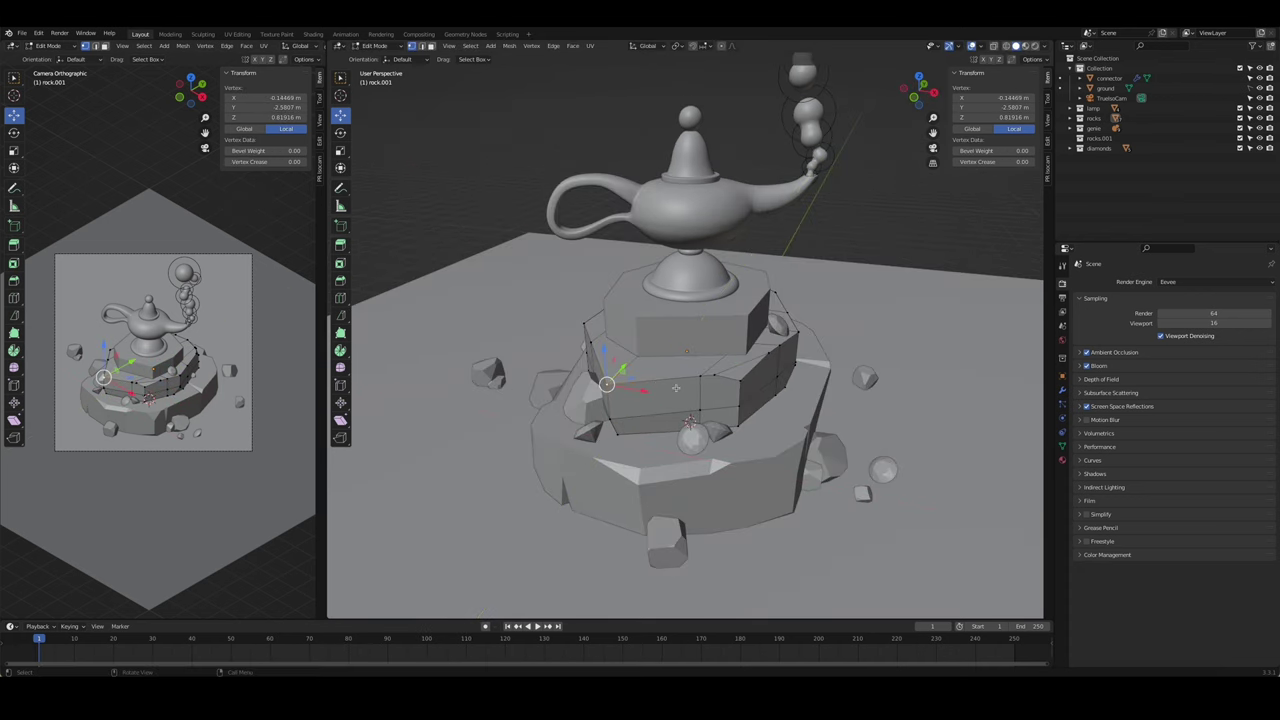
click(692, 389)
click(621, 383)
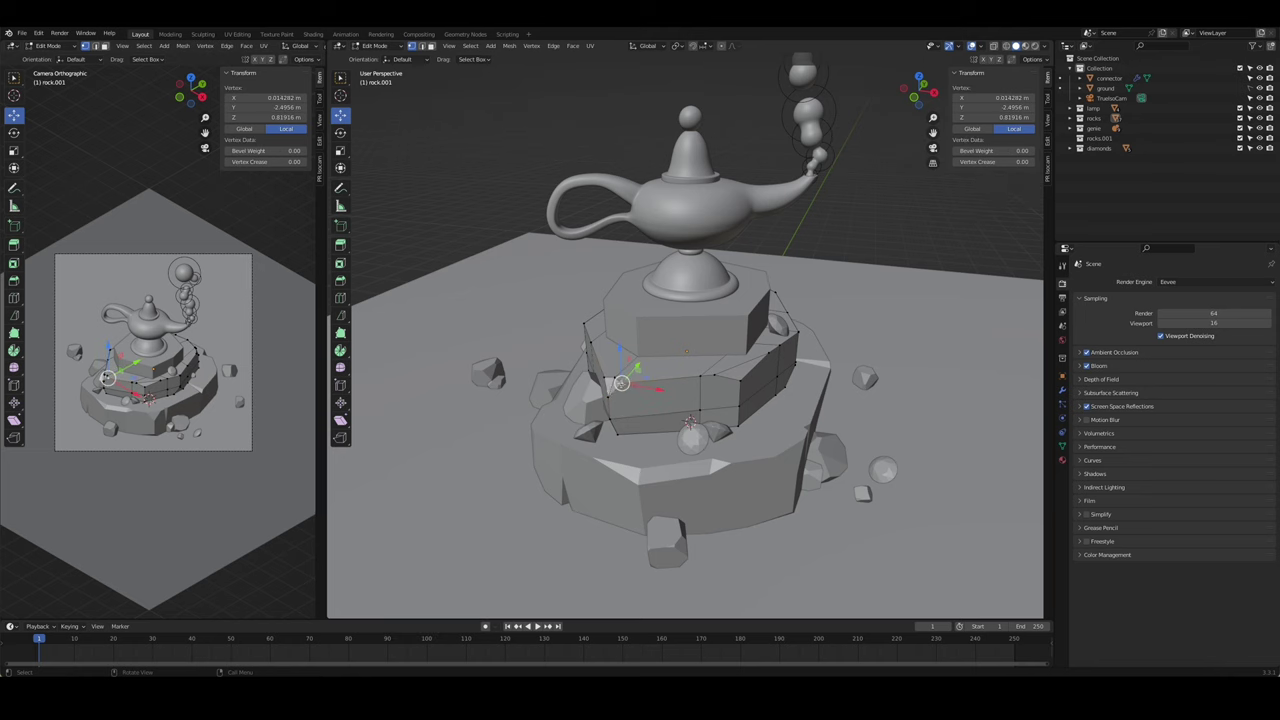
click(659, 378)
middle_drag(659, 378, 637, 393)
- Bevel another middle-tier corner and triangulate the resulting faces
key(Tab)
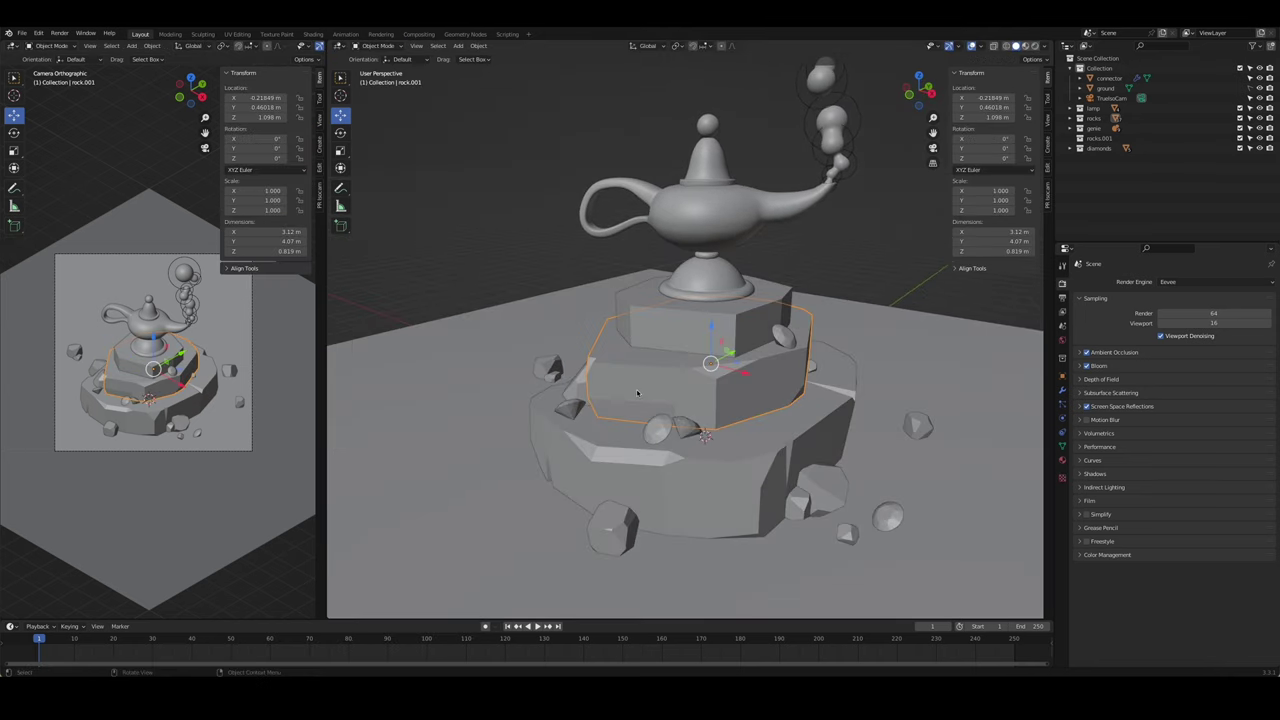
mouse_move(540, 259)
middle_down()
mouse_move(653, 386)
mouse_move(765, 402)
mouse_move(699, 400)
mouse_move(691, 490)
middle_up()
key(Tab)
shift+click(765, 402)
click(776, 404)
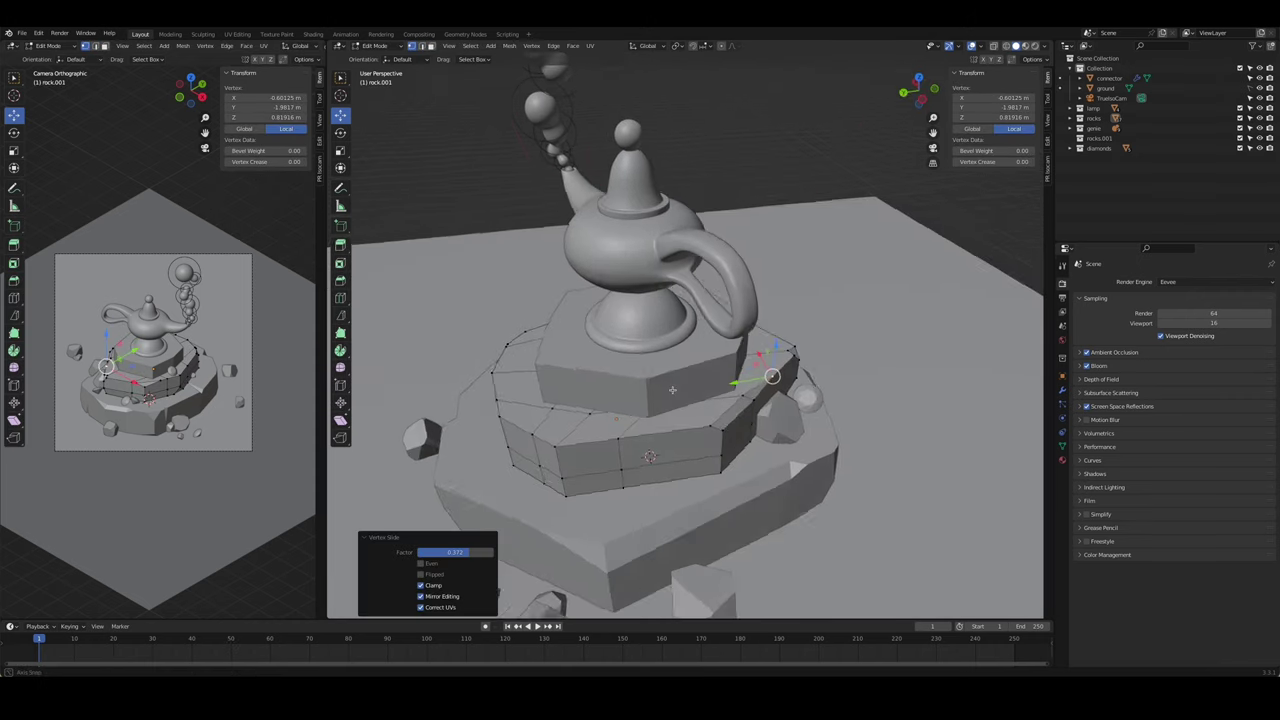
ctrl+click(691, 490)
key(ctrl+t)
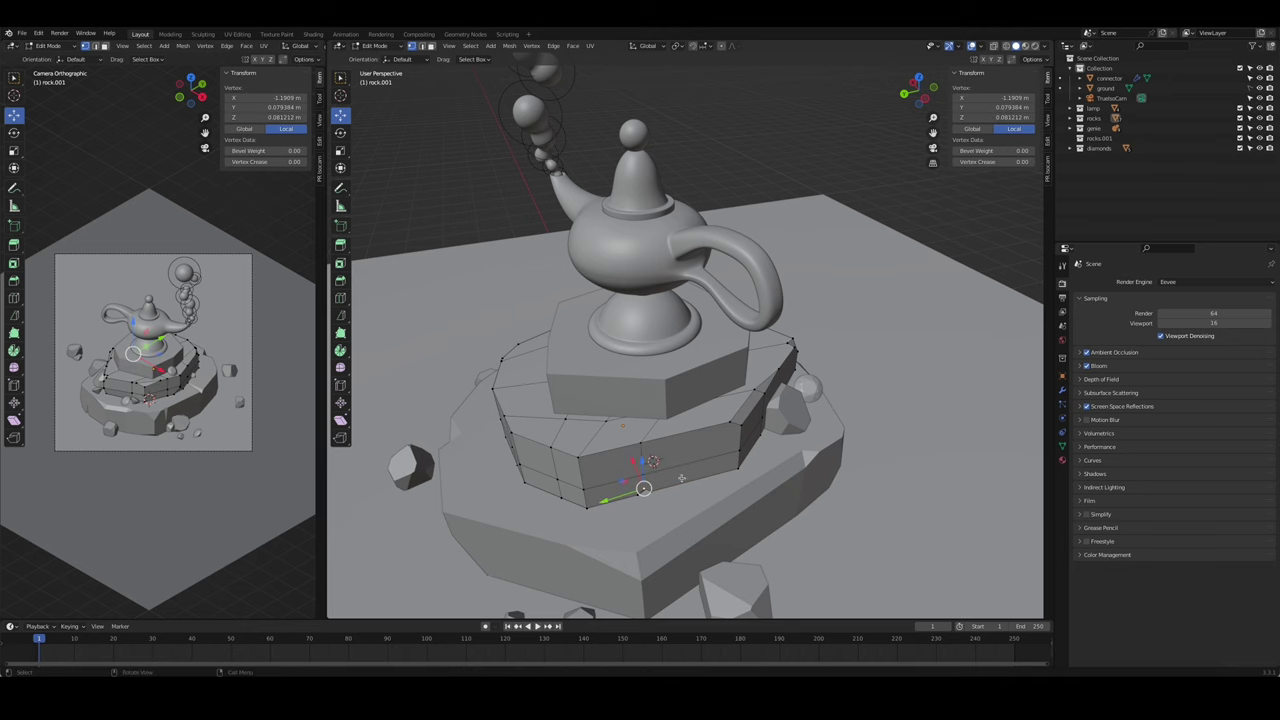
- Chip and triangulate a further corner, then push a vertex inward as a dent
click(583, 455)
key(ctrl+shift+b)
click(673, 467)
key(ctrl+t)
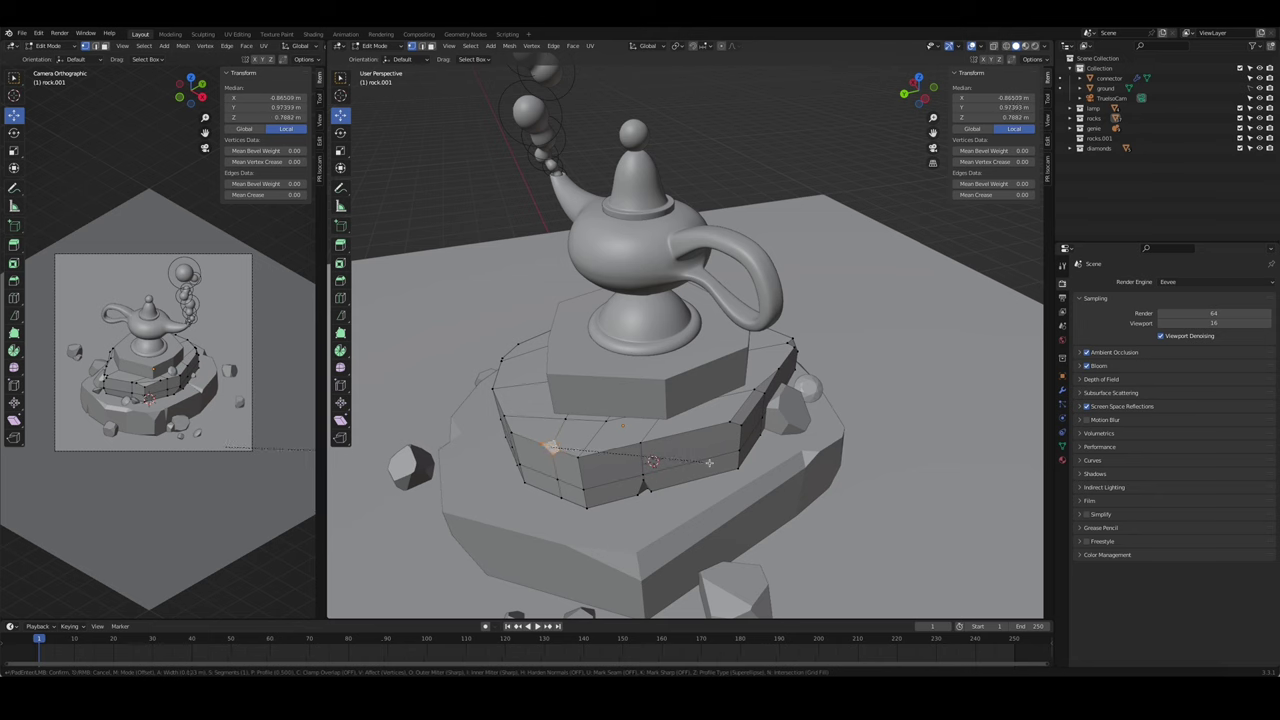
click(554, 438)
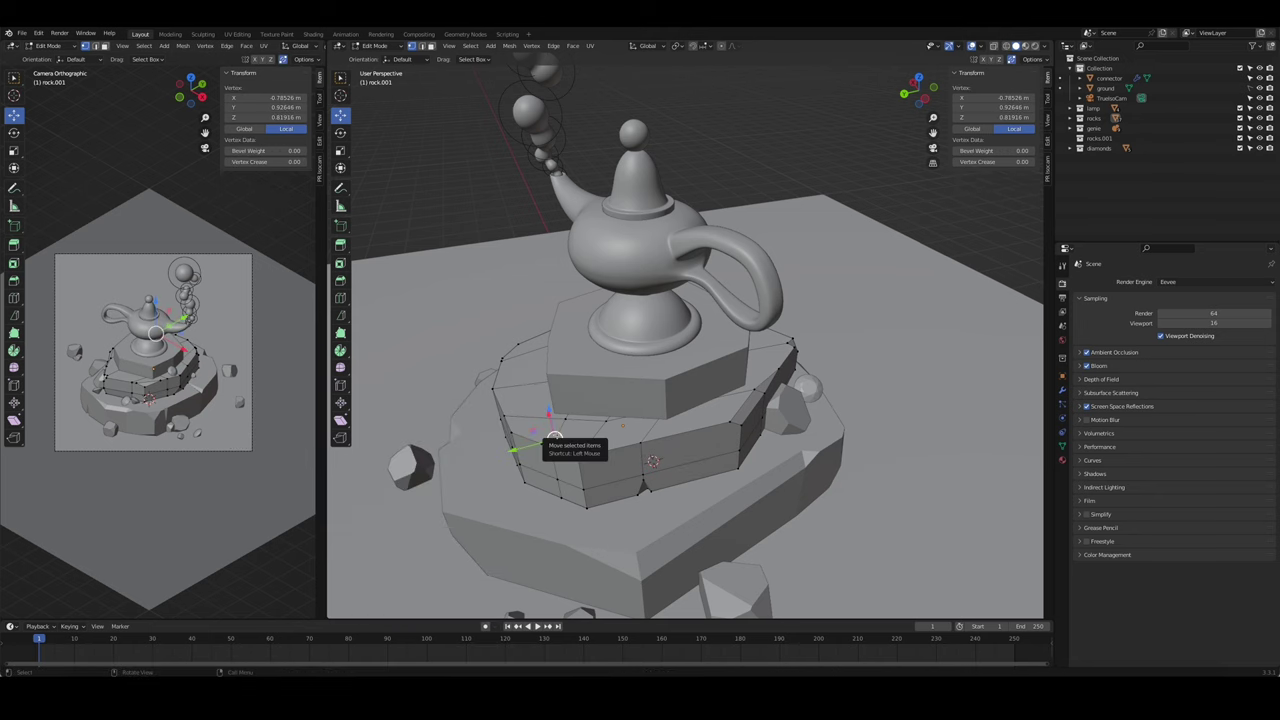
drag(554, 438, 550, 462)
- Move a vertex at the bottom of the middle tier
key(Tab)
middle_drag(600, 455, 812, 430)
key(Tab)
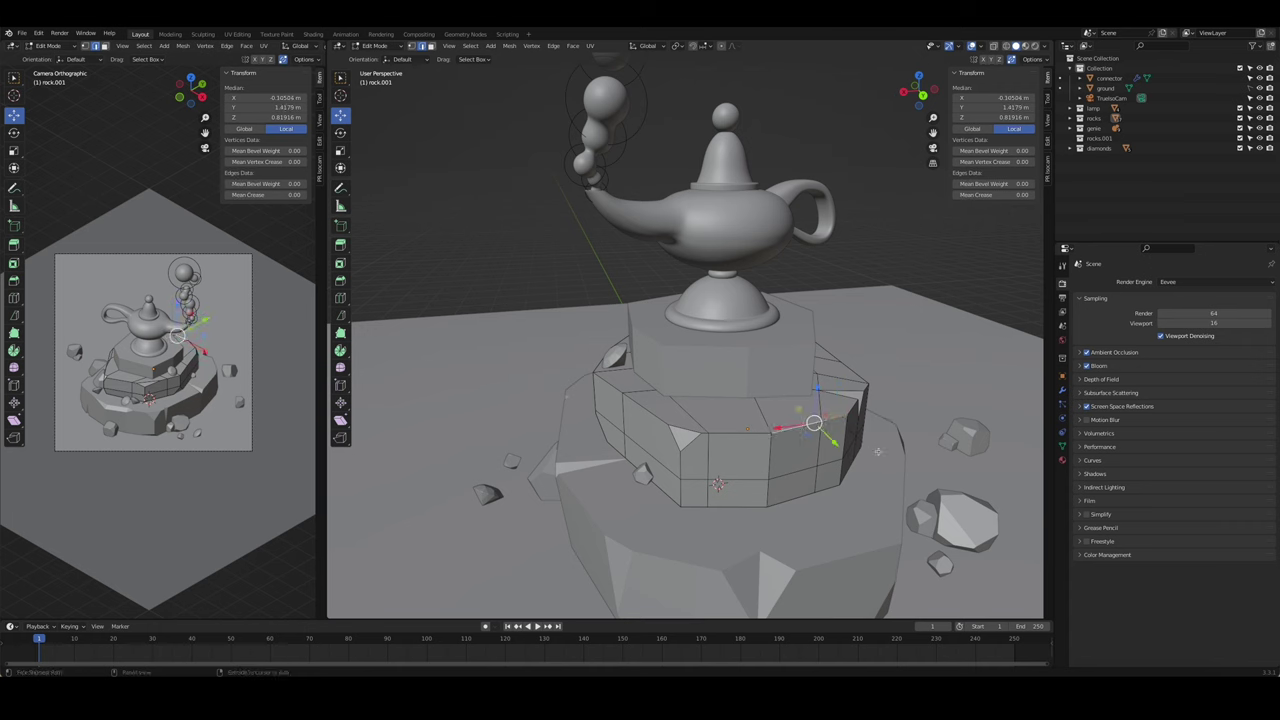
key(alt+a)
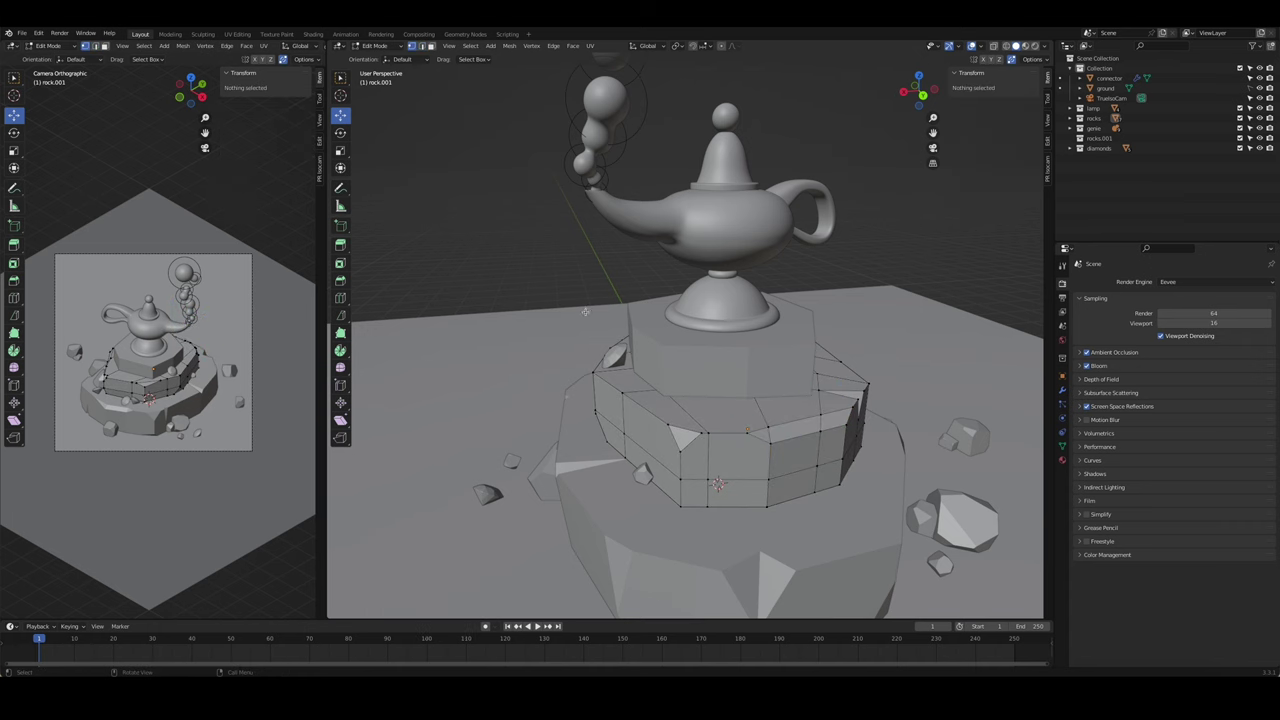
shift+click(808, 490)
click(718, 484)
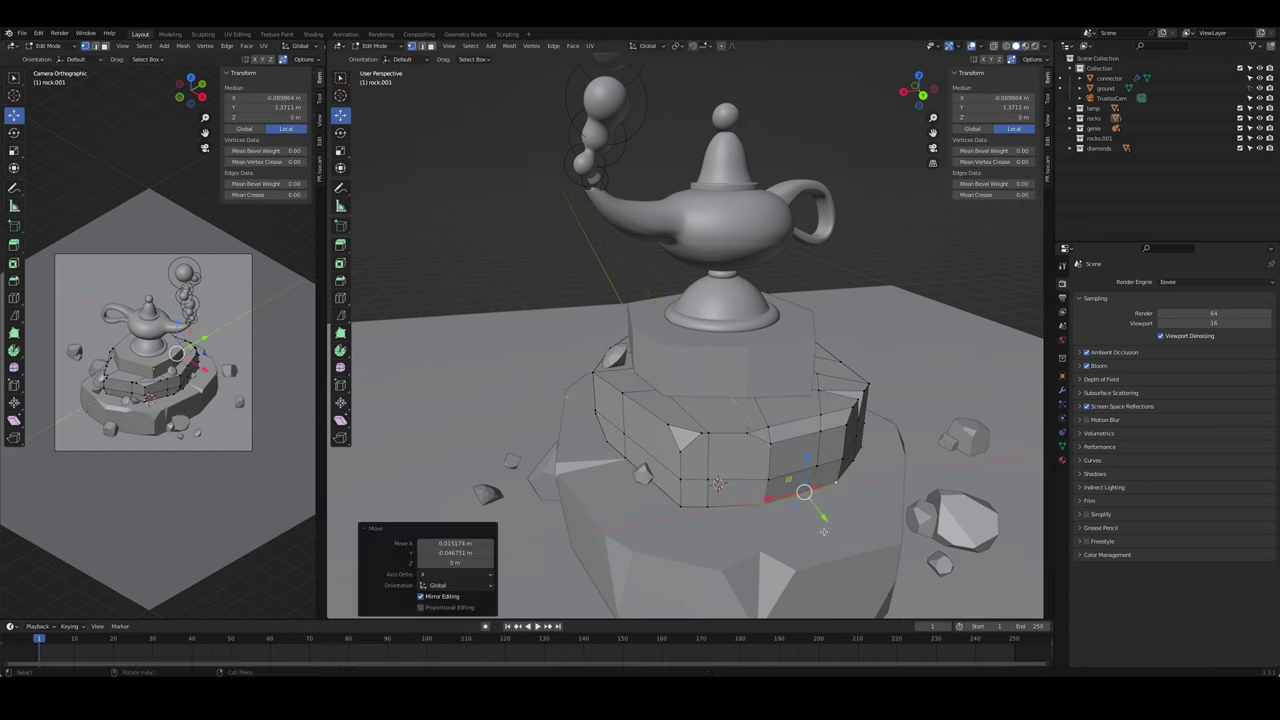
- Try a vertex slide on the middle tier, then undo it
key(Tab)
mouse_move(718, 484)
middle_down()
mouse_move(768, 347)
mouse_move(812, 402)
middle_up()
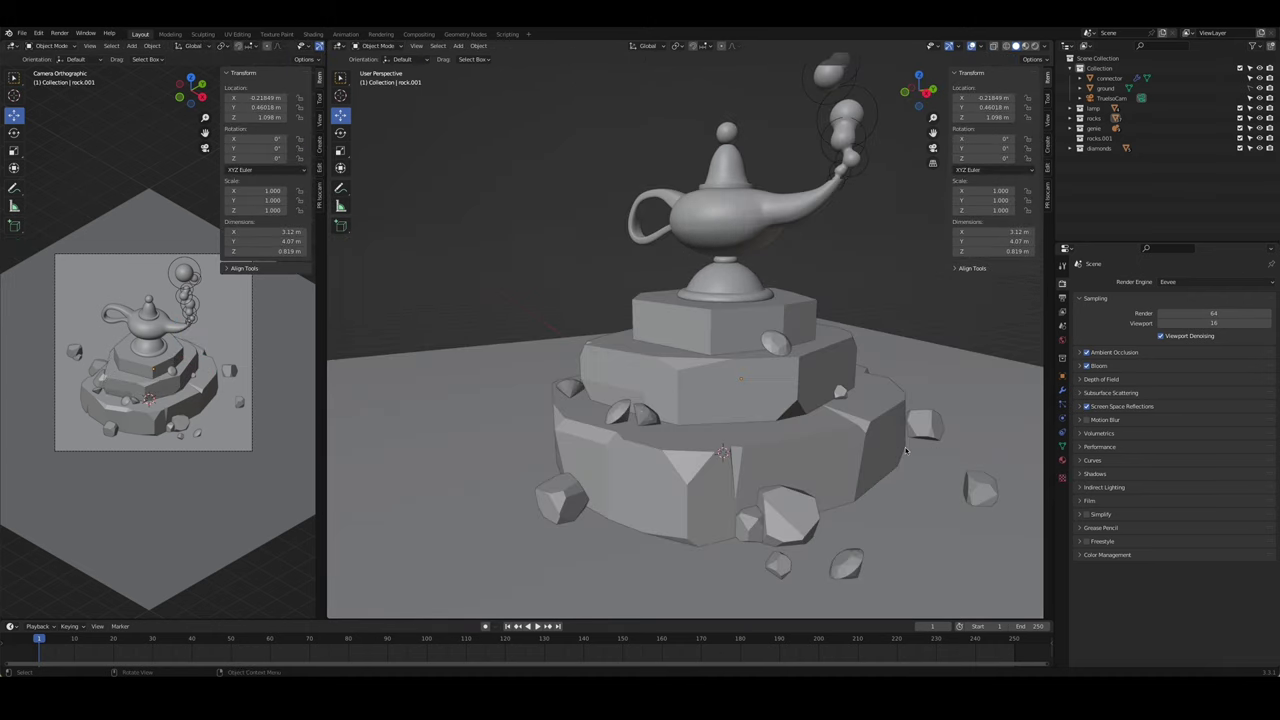
click(812, 402)
key(Tab)
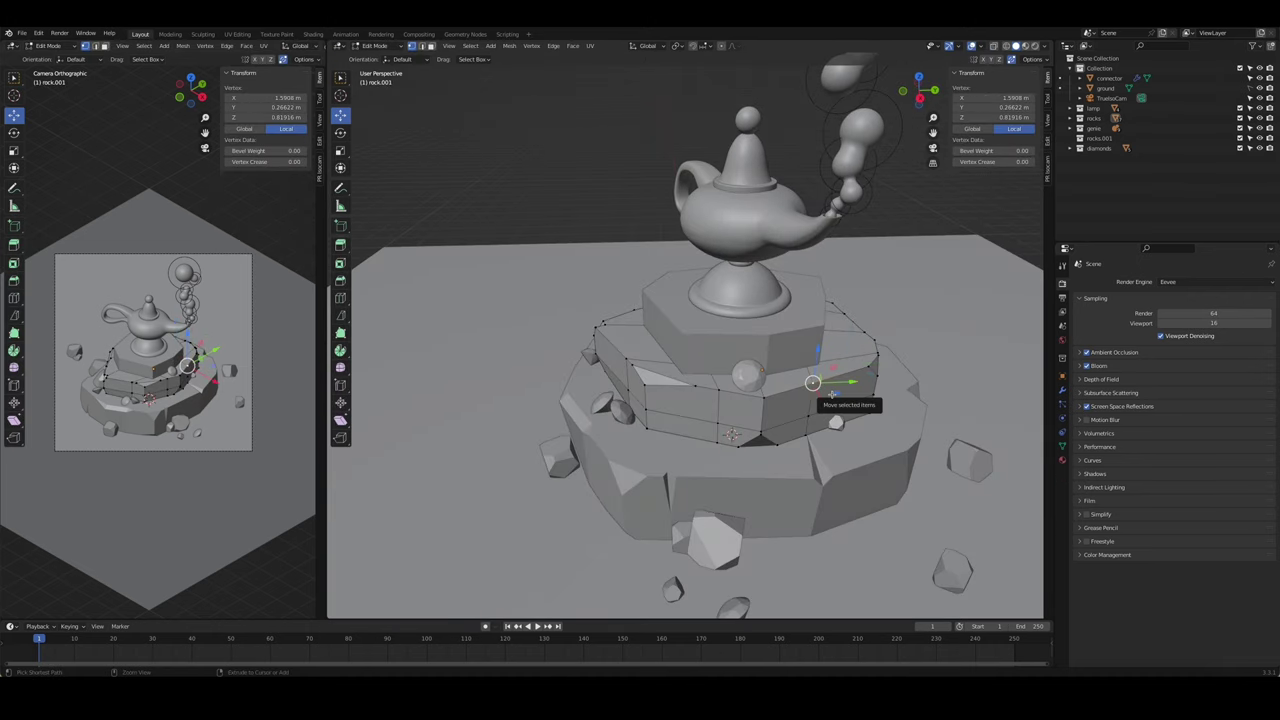
key(shift+v)
click(820, 389)
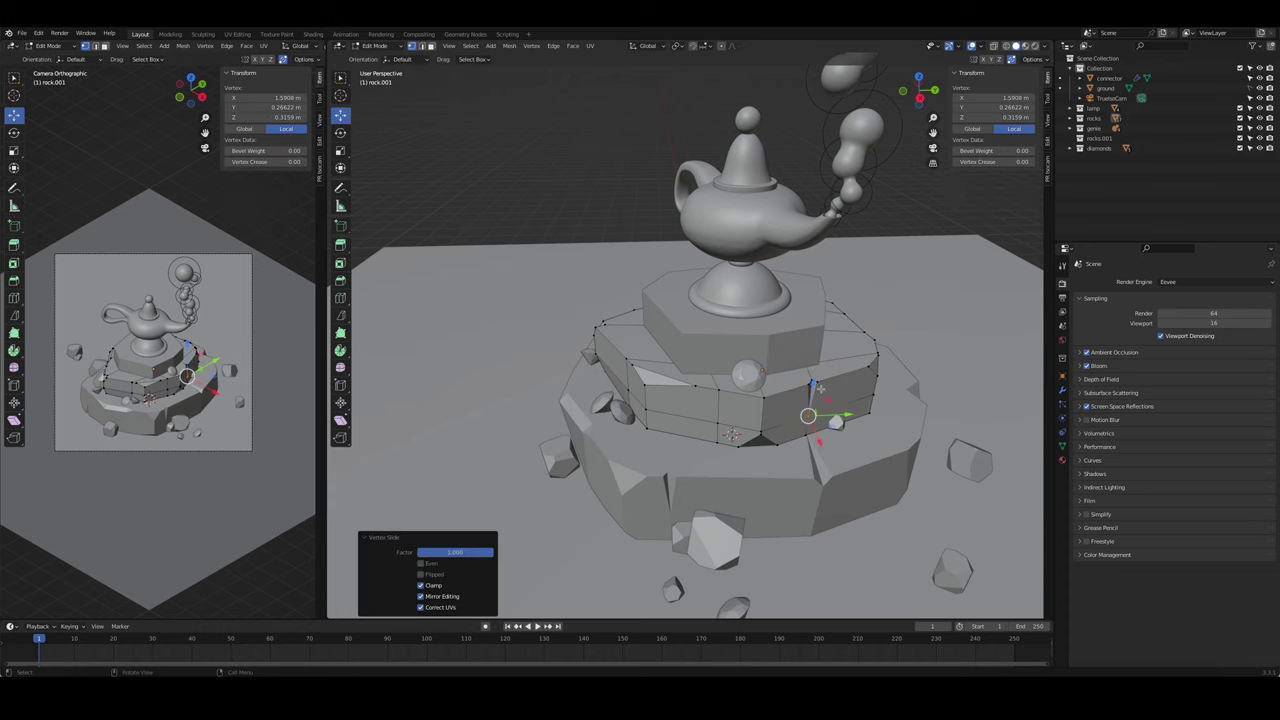
key(ctrl+z)
key(ctrl+z)
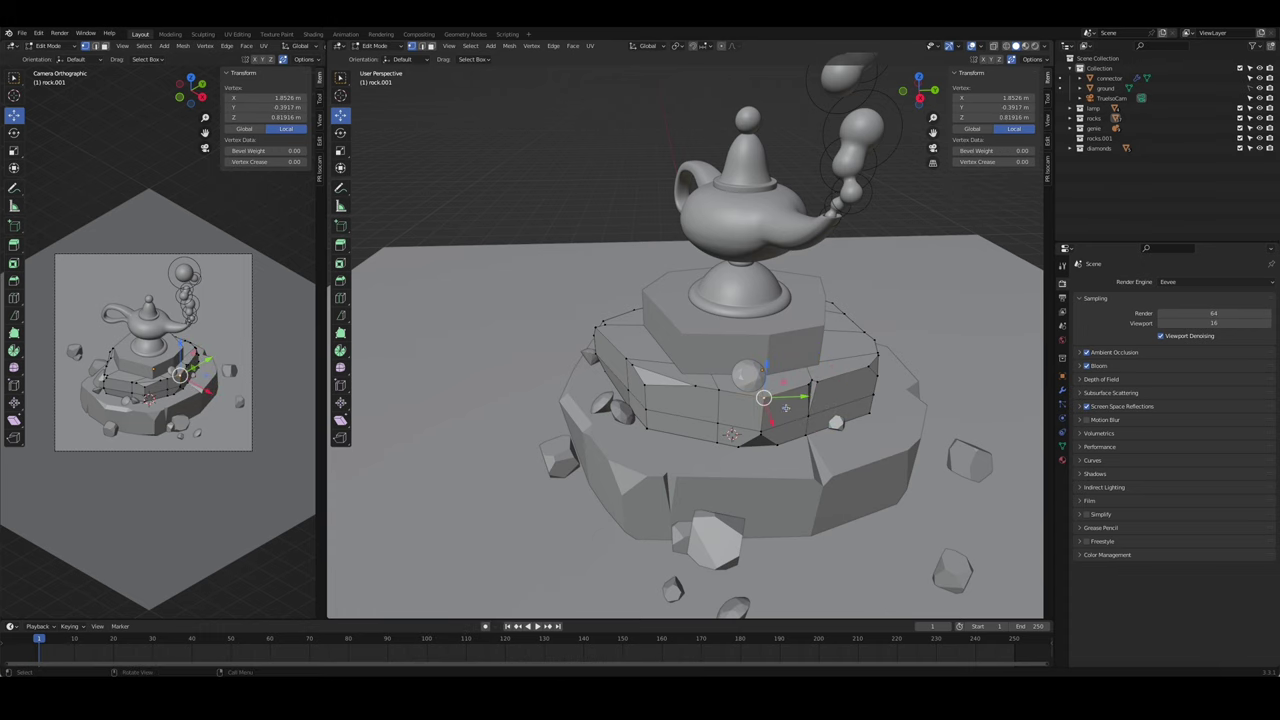
key(ctrl+z)
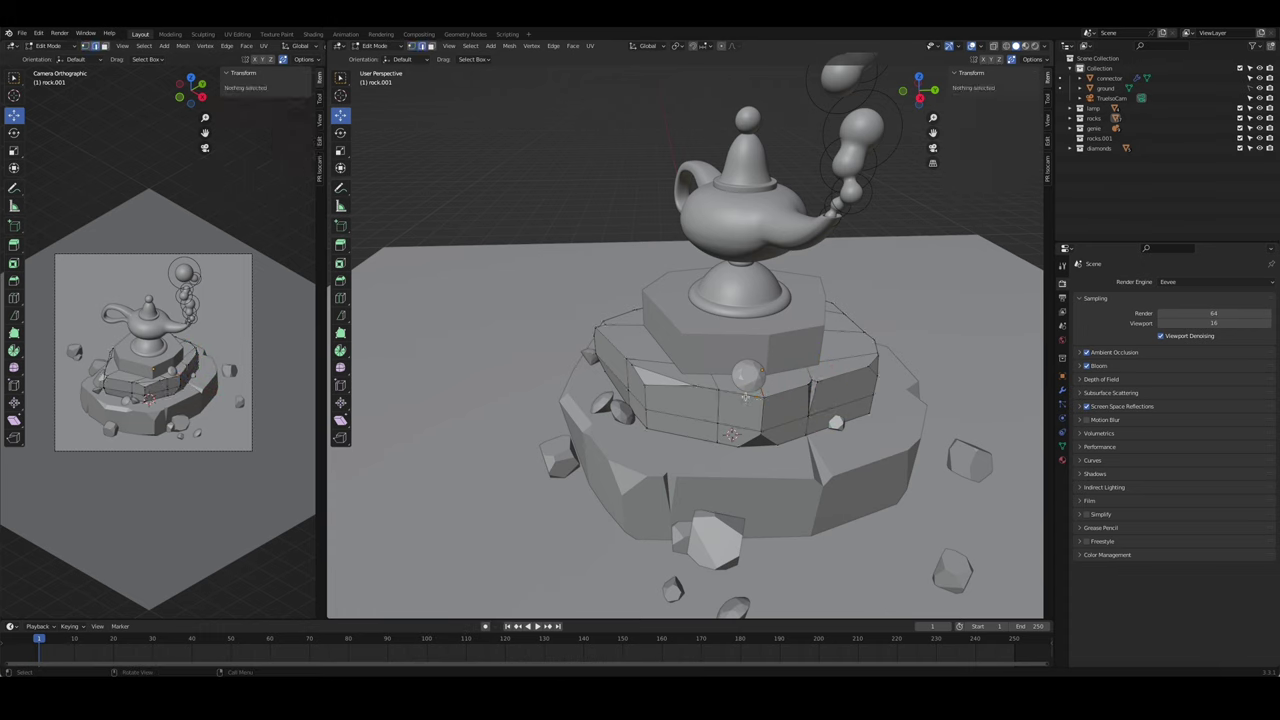
key(ctrl+z)
click(835, 424)
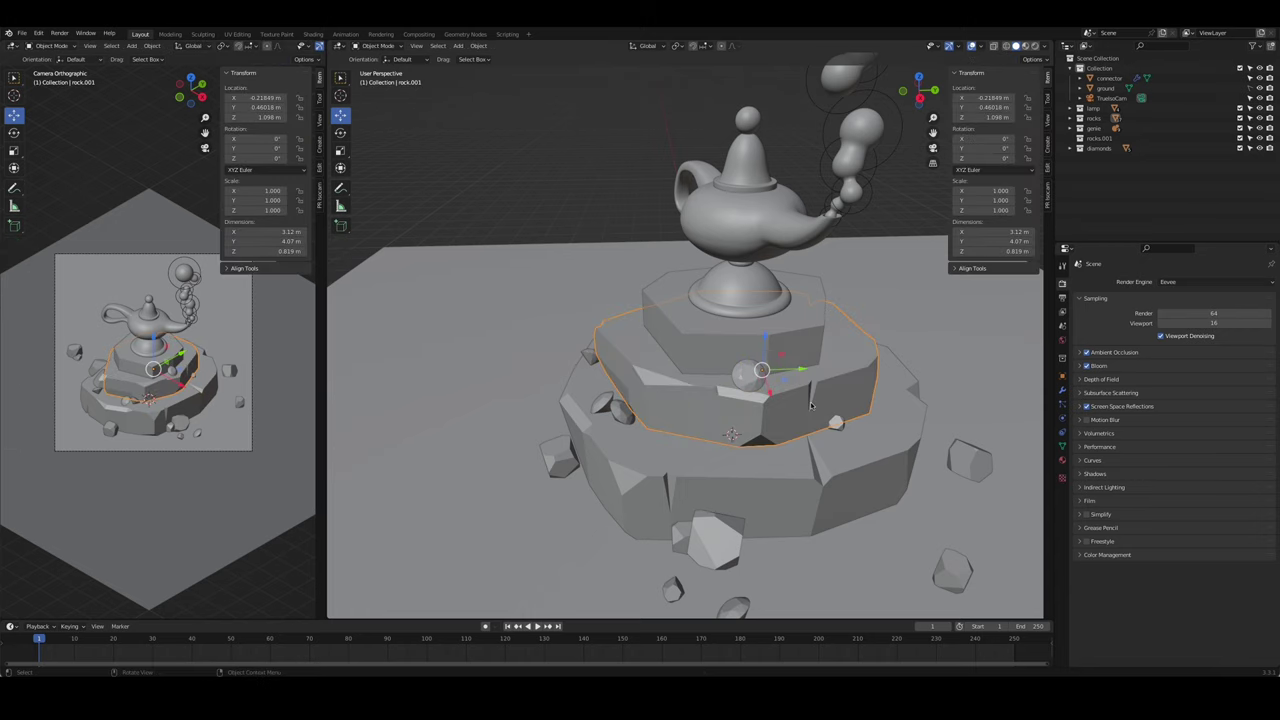
- Return to Object Mode and save the Aladdins Lamp file
mouse_move(835, 424)
middle_down()
mouse_move(857, 376)
mouse_move(721, 339)
middle_up()
key(Tab)
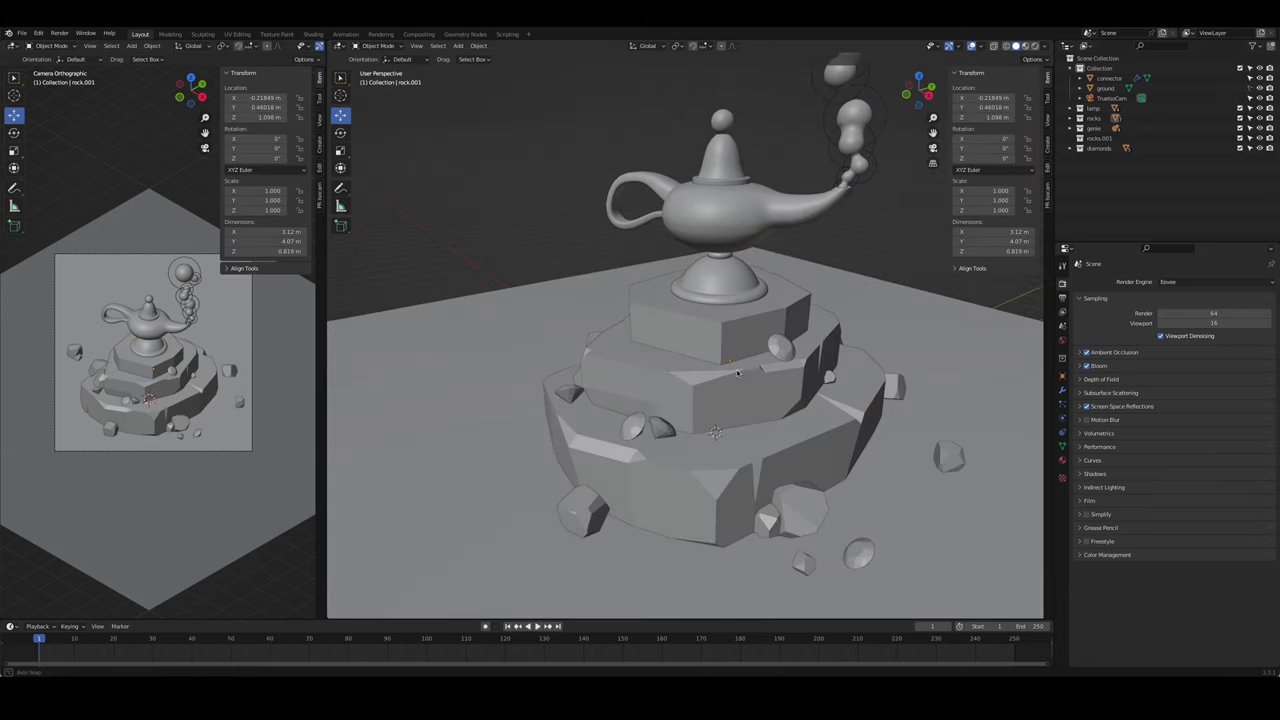
key(ctrl+s)
- Bevel a corner of the top pedestal block, rock.002, in Edit Mode
scroll(721, 339, up, 3)
key(Tab)
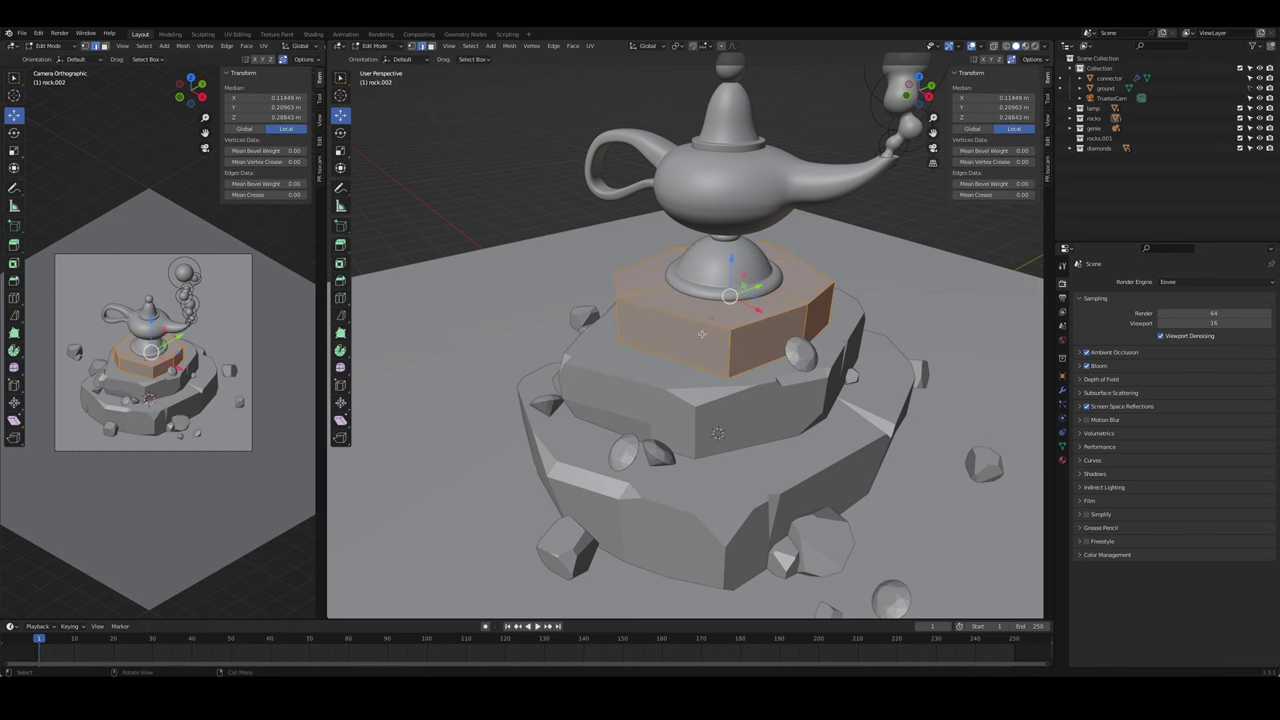
mouse_move(738, 427)
middle_down()
mouse_move(856, 435)
mouse_move(800, 492)
middle_up()
click(957, 467)
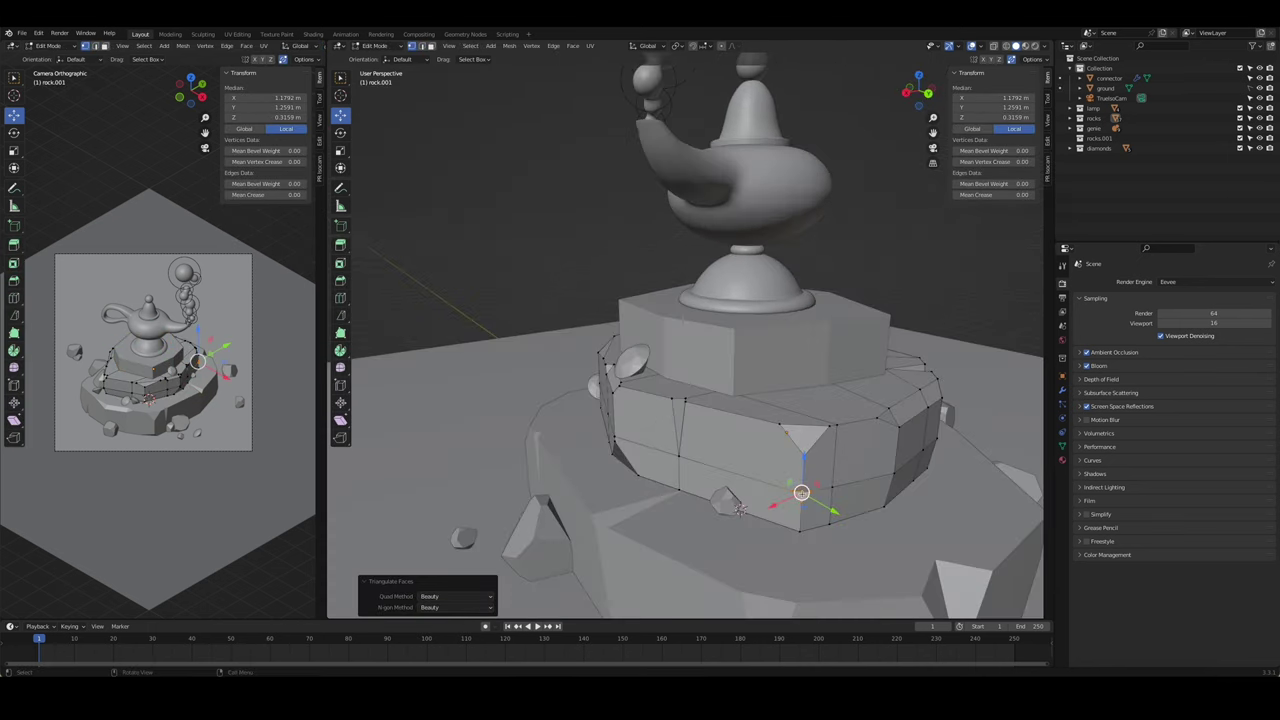
key(Tab)
key(Tab)
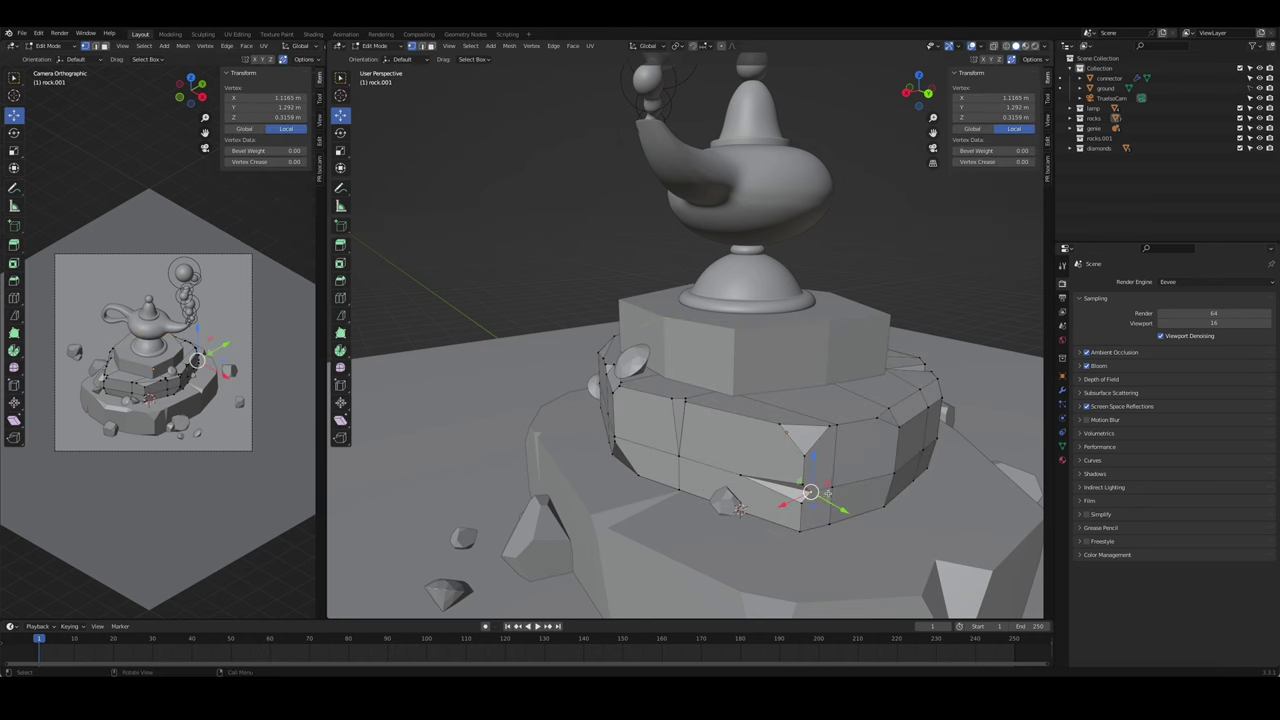
- Add a loop cut to the top block and bevel a selected edge loop
key(2)
middle_drag(827, 494, 833, 411)
alt+click(760, 325)
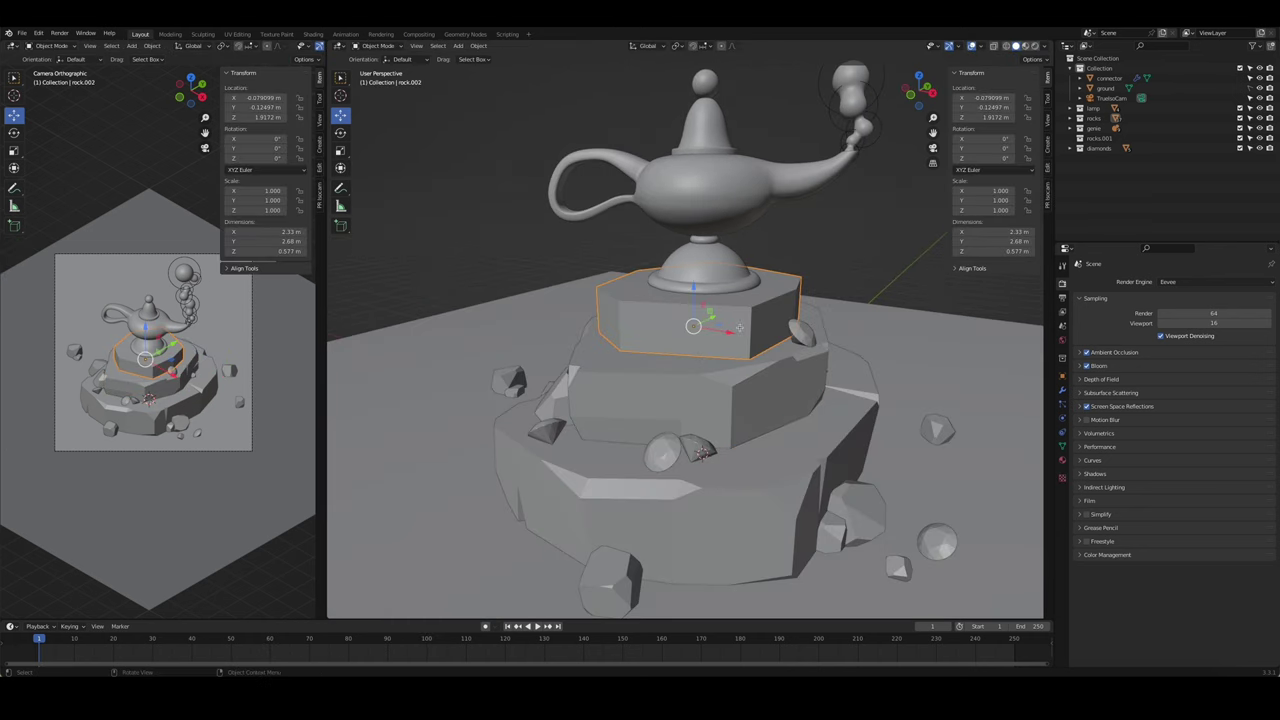
middle_drag(760, 325, 649, 452)
click(578, 330)
mouse_move(578, 330)
middle_down()
mouse_move(708, 337)
mouse_move(850, 390)
mouse_move(708, 330)
middle_up()
alt+click(856, 386)
key(ctrl+b)
click(856, 386)
- Select vertices along the top block's rim, cancelling a stray bevel
click(708, 330)
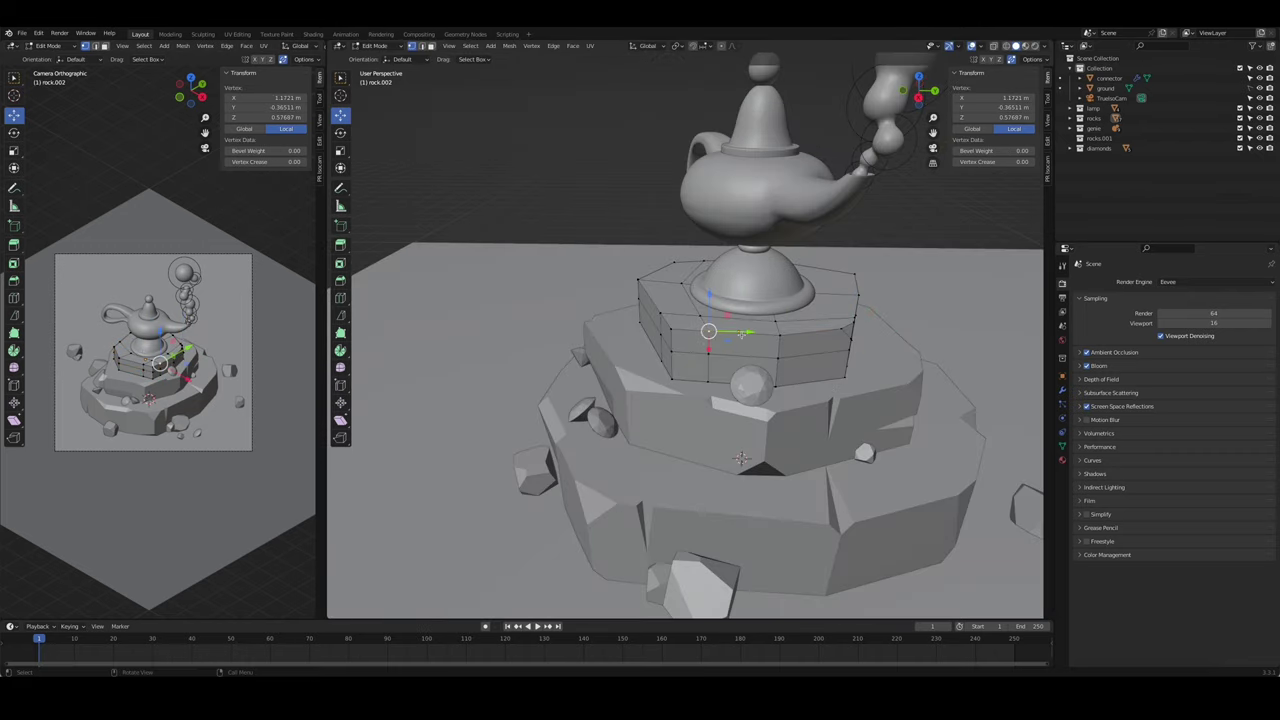
middle_drag(805, 333, 666, 314)
click(666, 314)
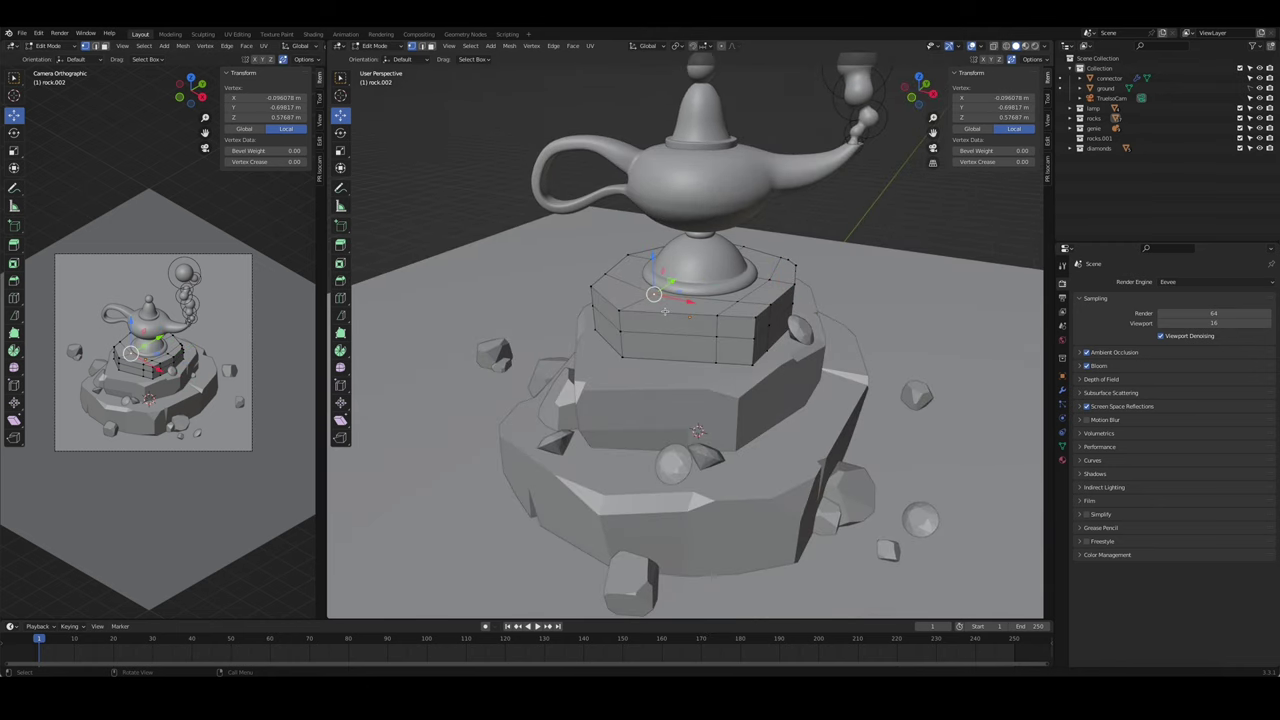
shift+click(664, 311)
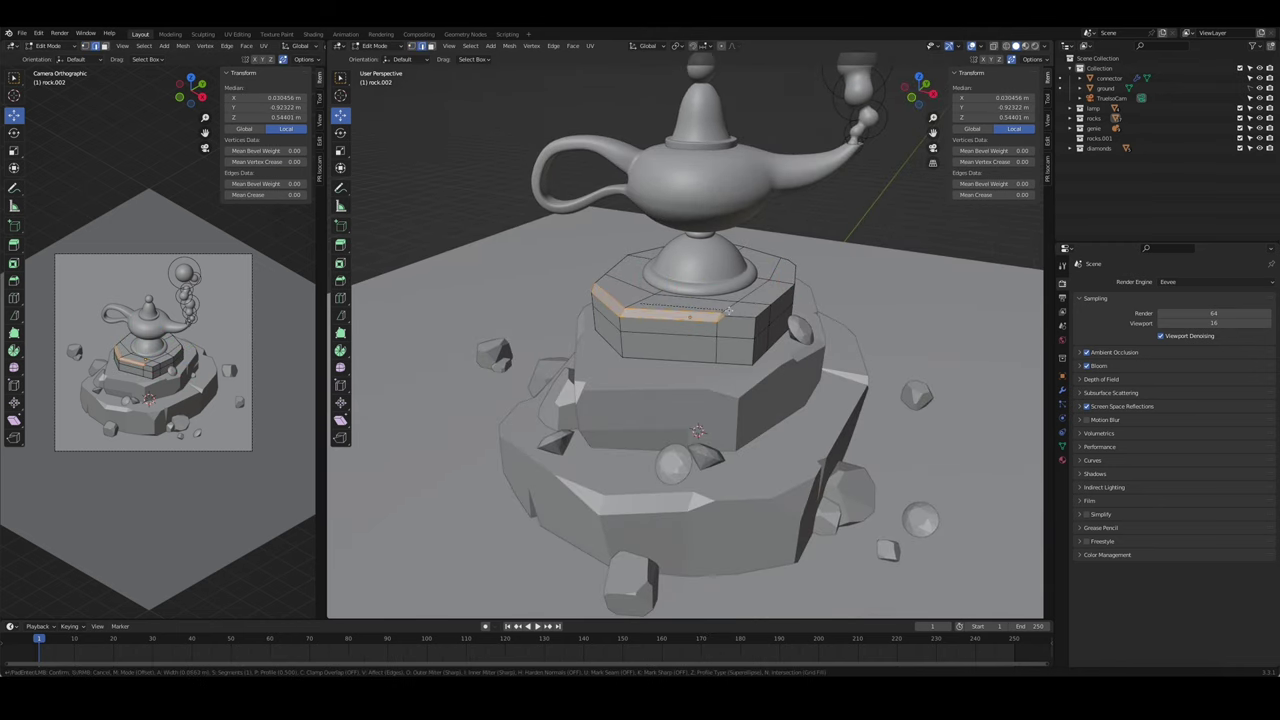
right_click(728, 311)
- Slide a corner vertex down its edge and bevel it into a chipped corner
click(757, 318)
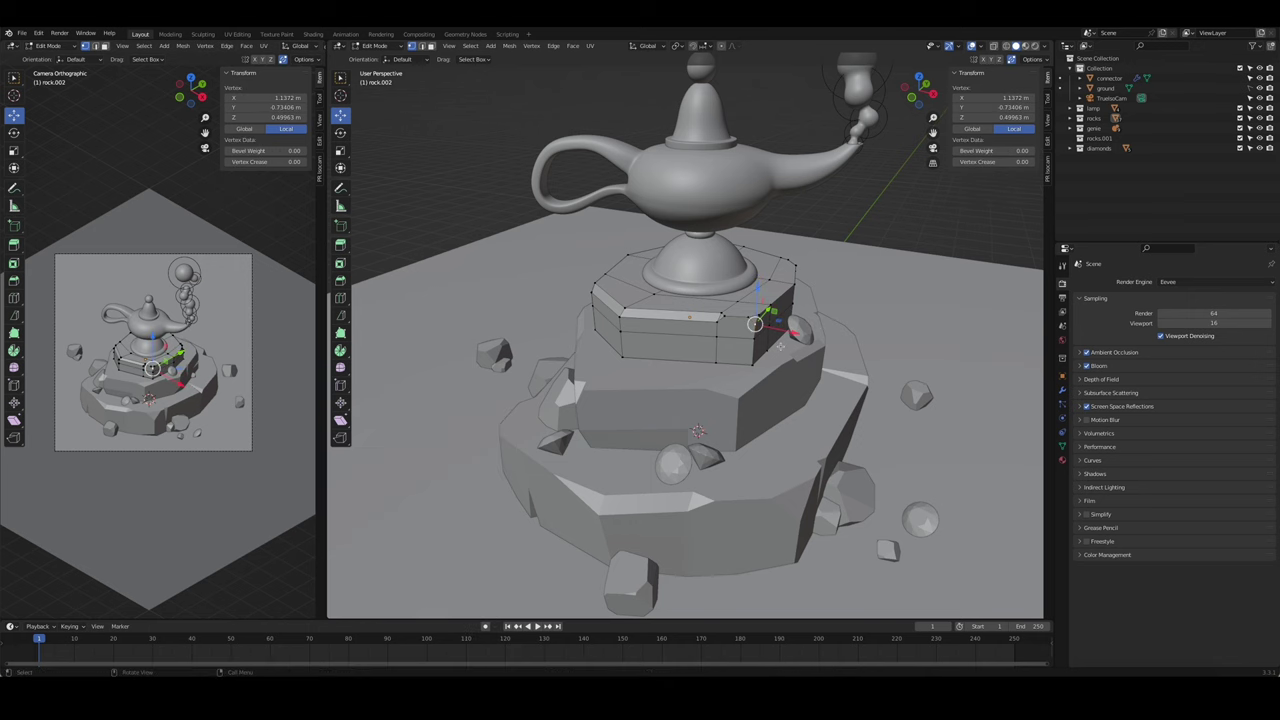
key(g)
key(g)
click(778, 378)
key(ctrl+shift+b)
click(726, 369)
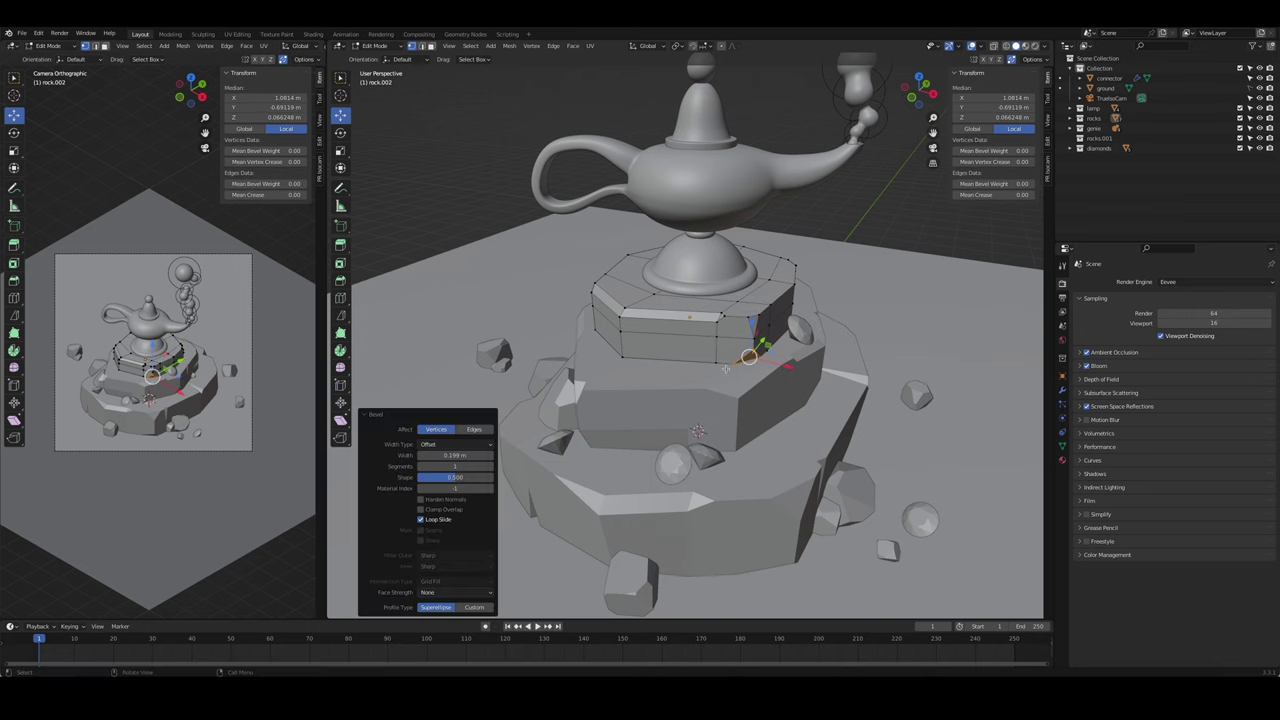
click(716, 362)
middle_drag(716, 362, 692, 367)
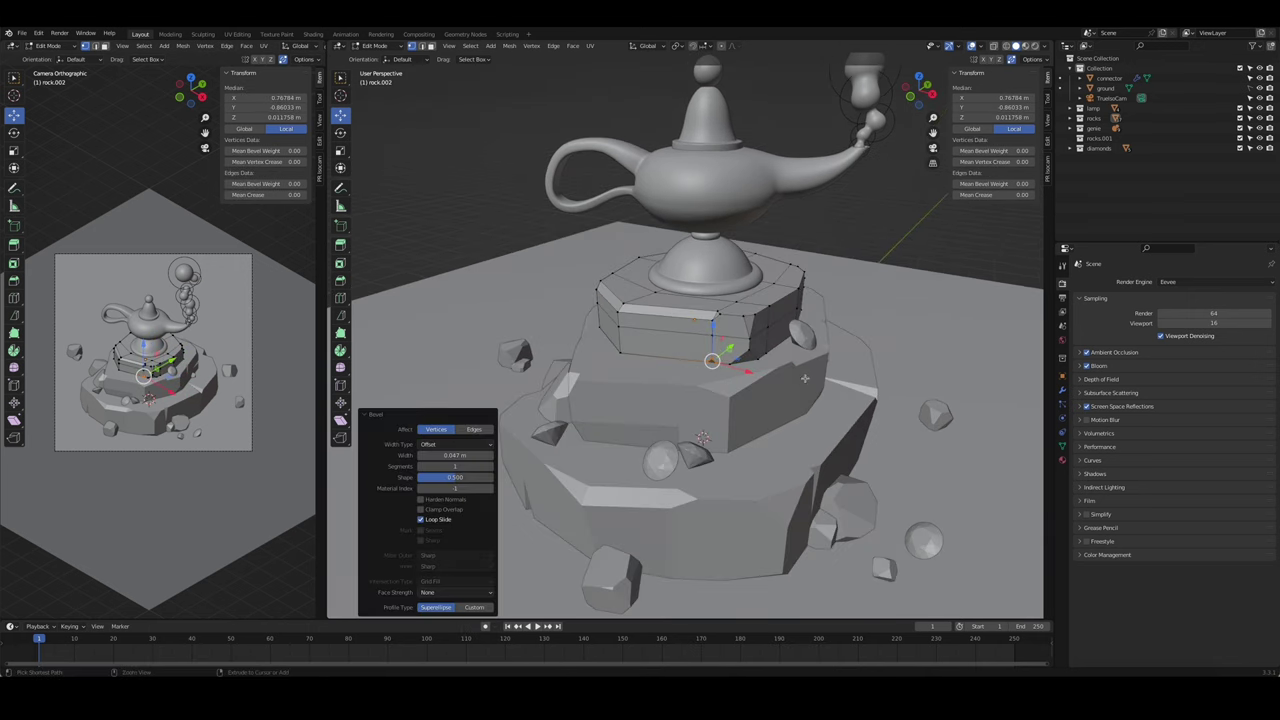
key(Tab)
- Bevel the rock's edges and vertex-slide a top-tier vertex partway along its edge
mouse_move(780, 380)
middle_down()
mouse_move(690, 340)
mouse_move(577, 333)
middle_up()
key(Tab)
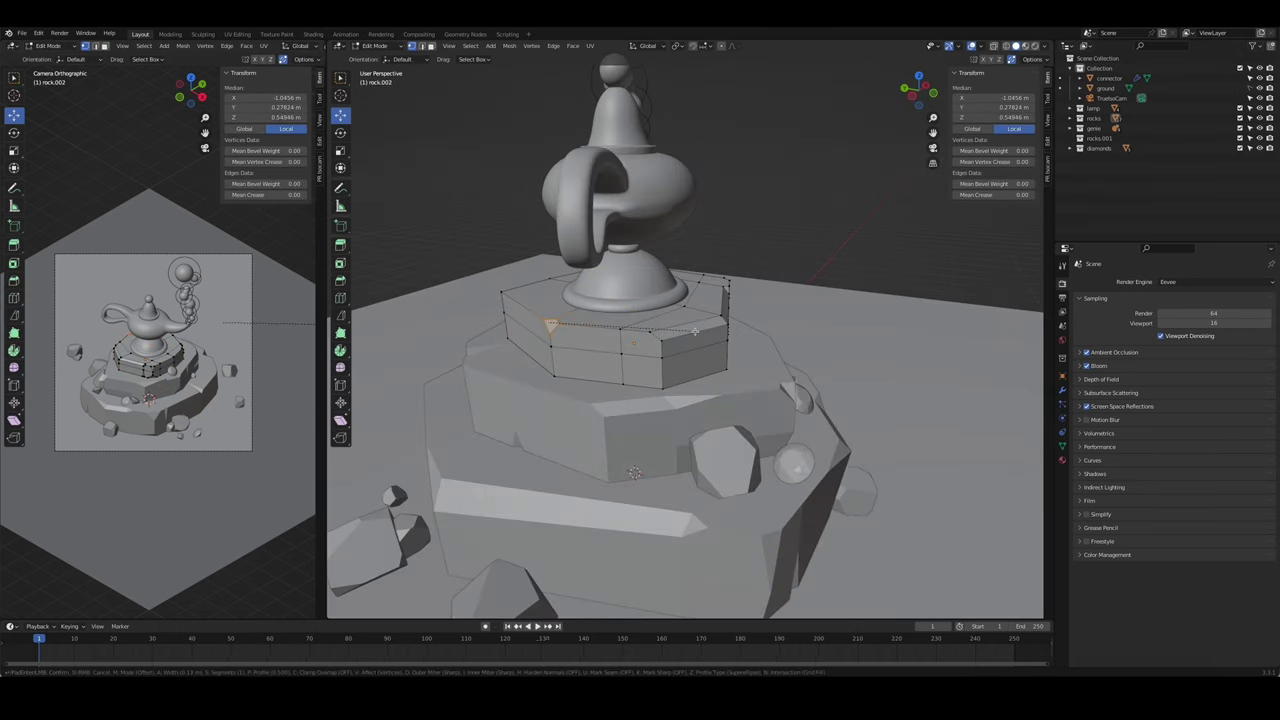
click(694, 331)
key(shift+v)
click(660, 400)
mouse_move(660, 400)
middle_down()
mouse_move(676, 430)
mouse_move(786, 408)
middle_up()
key(shift+v)
click(672, 400)
key(Tab)
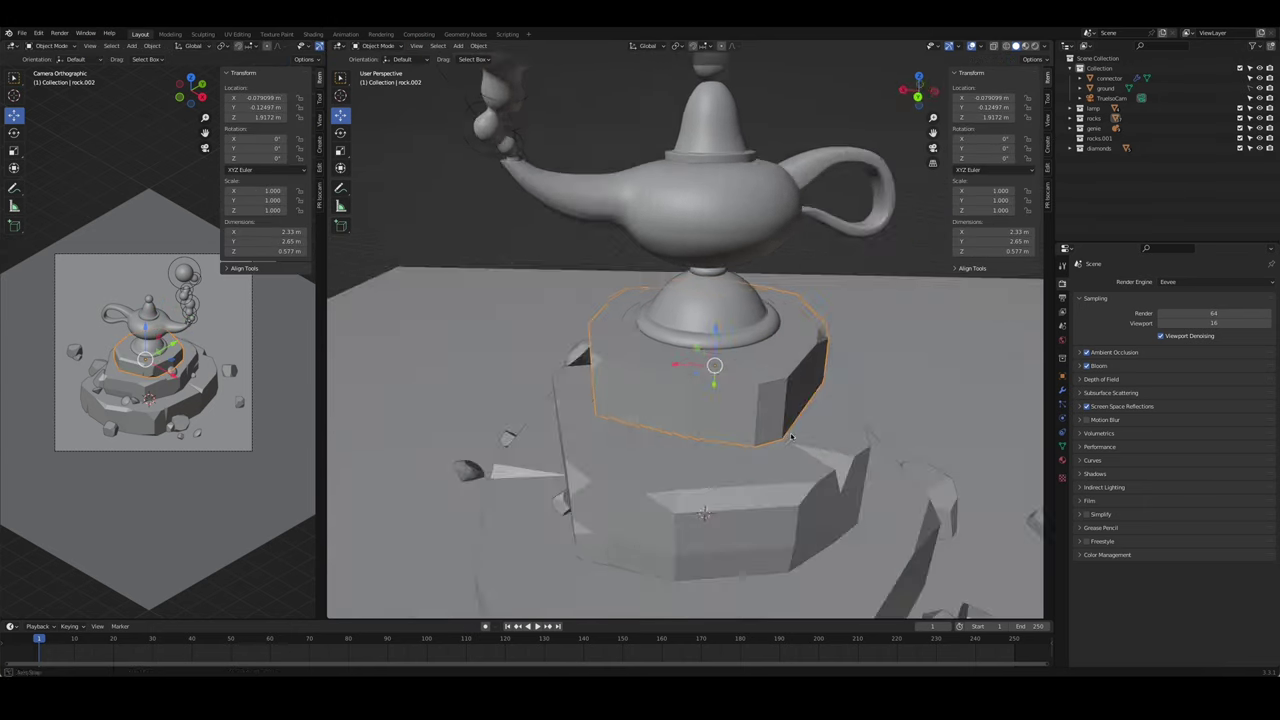
- Toggle between Edit and Object Mode to check the tier's shape from different sides
key(Tab)
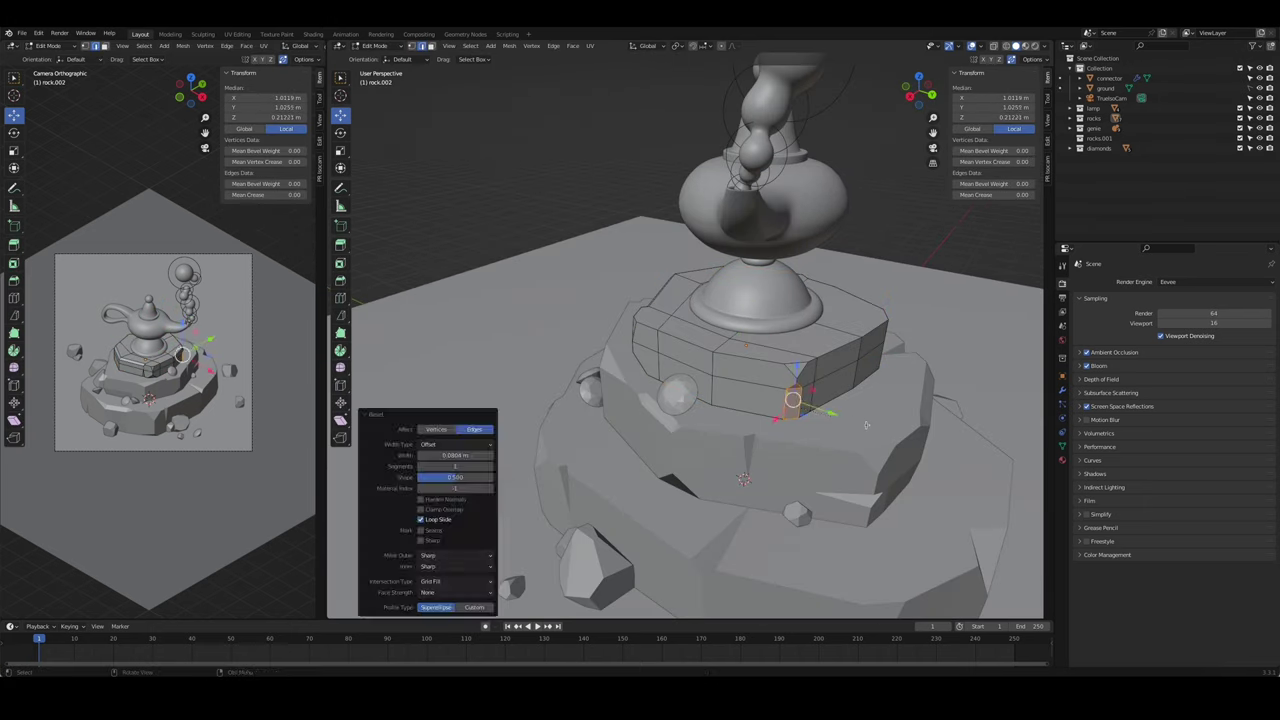
key(Tab)
key(Tab)
middle_drag(818, 353, 818, 370)
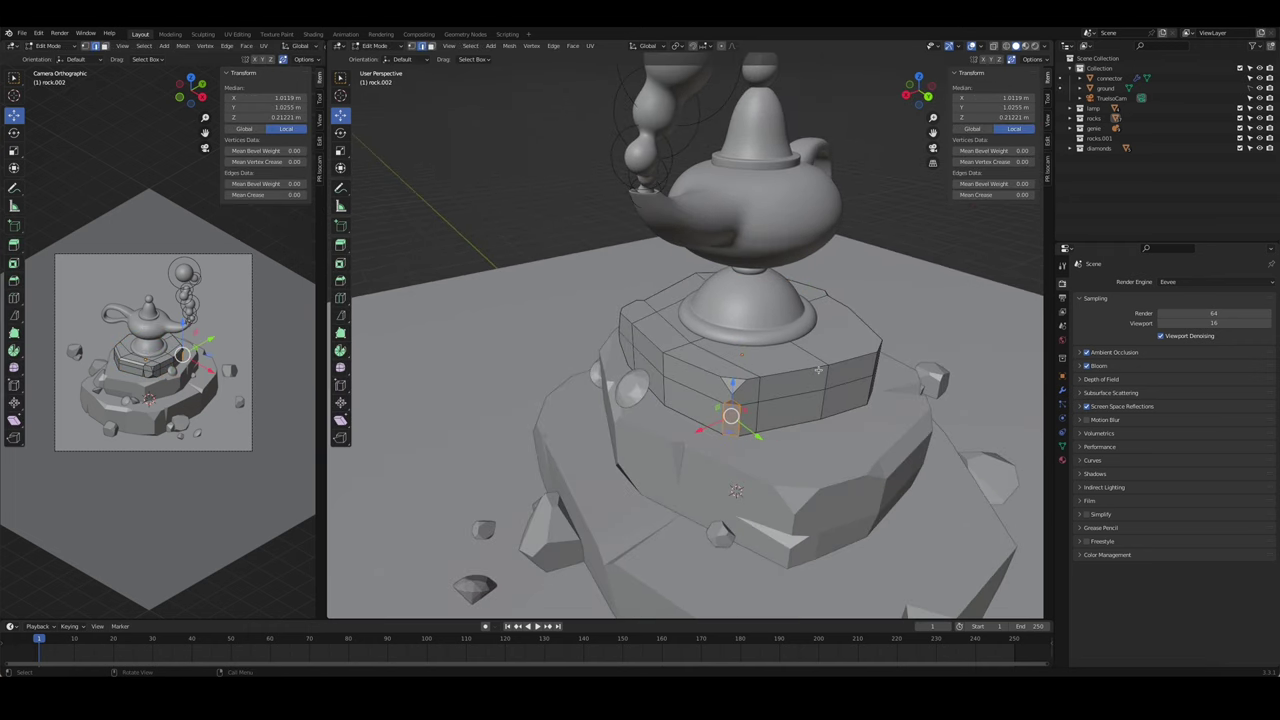
key(Tab)
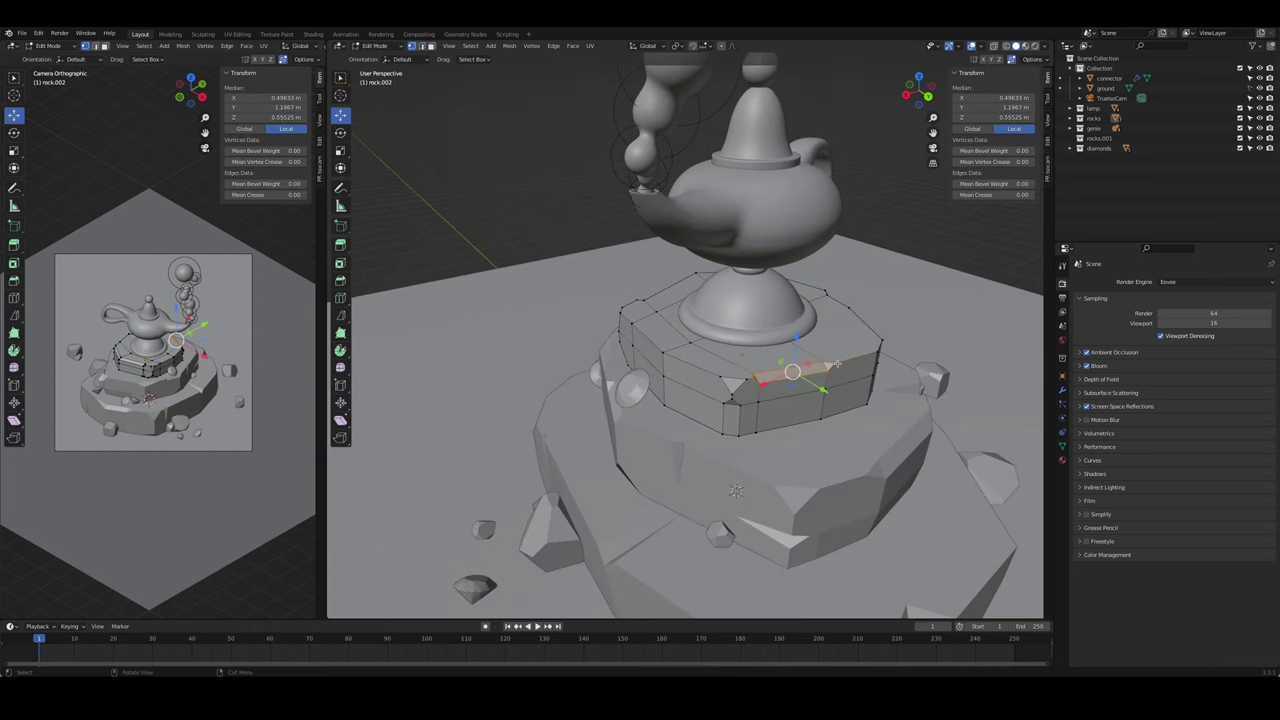
middle_drag(873, 381, 777, 322)
key(Tab)
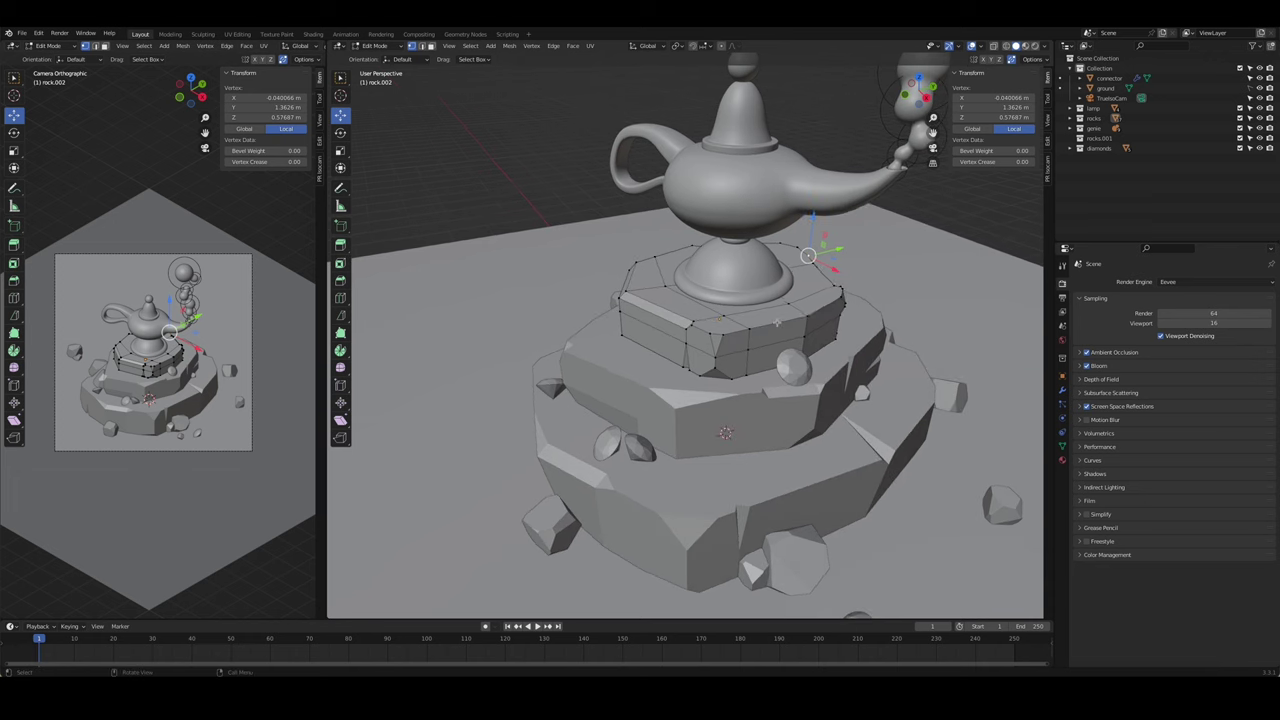
- Move vertices on the top tier's rim so the edges look uneven
ctrl+click(778, 322)
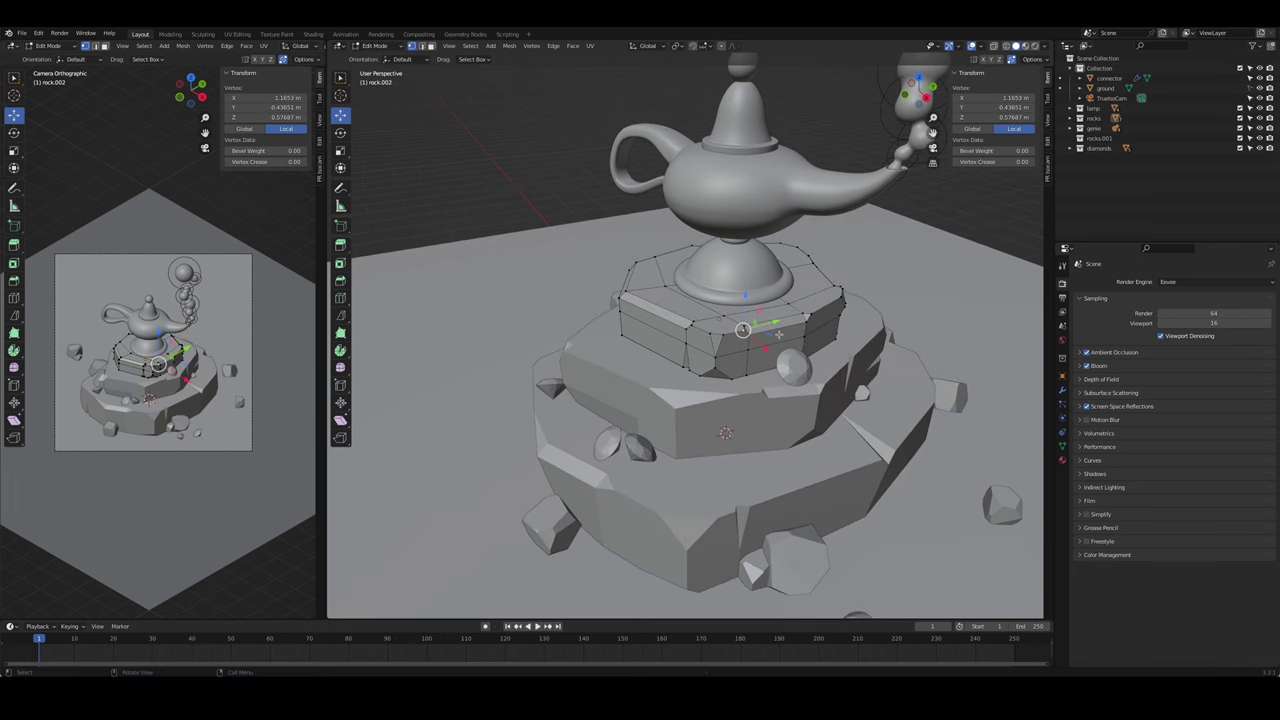
middle_drag(779, 334, 662, 336)
click(659, 329)
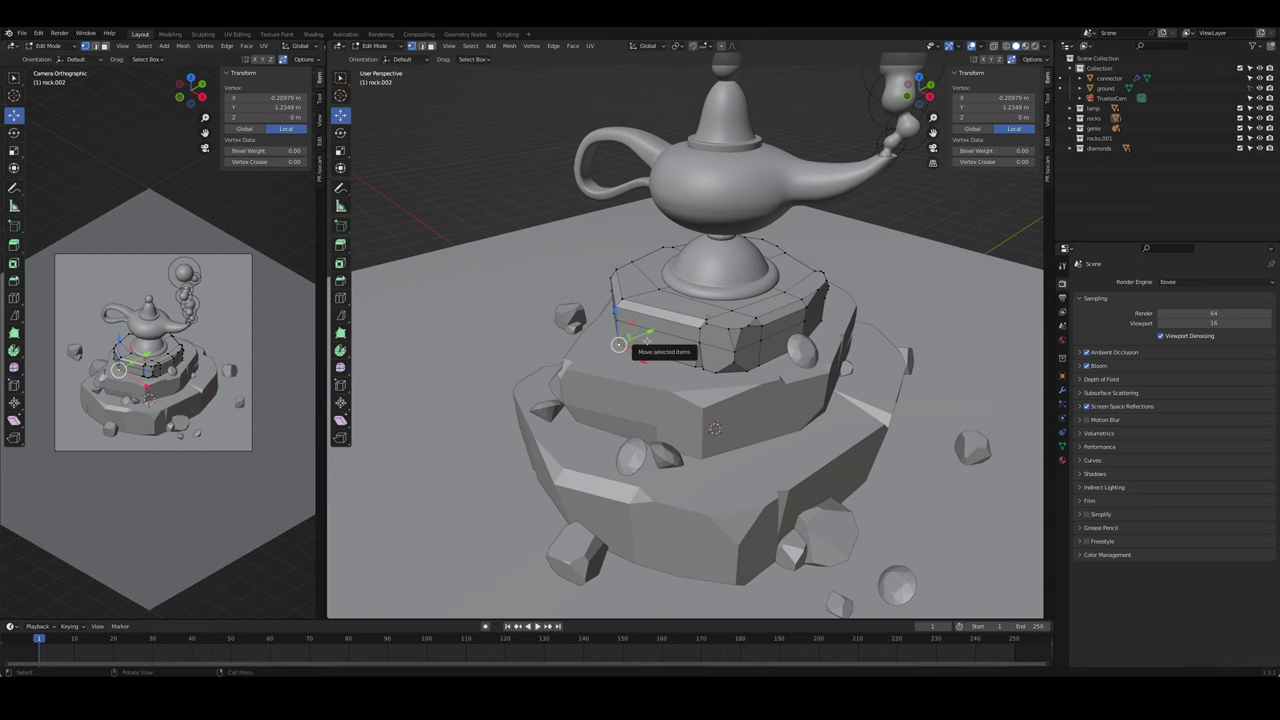
click(658, 338)
mouse_move(658, 338)
middle_down()
mouse_move(600, 350)
mouse_move(798, 383)
middle_up()
click(640, 370)
key(Tab)
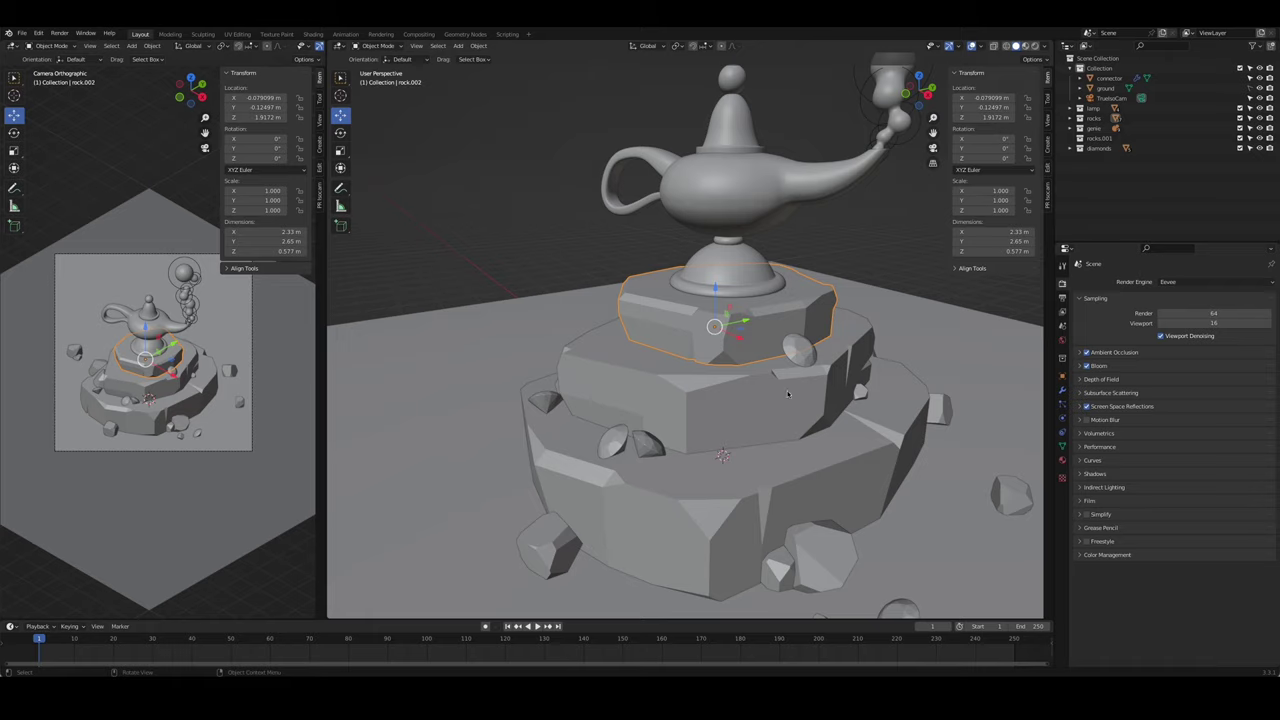
- From camera view, duplicate the lamp in place as lamp.001 and move it into a new 'spare' collection
scroll(798, 383, down, 2)
scroll(798, 383, down, 3)
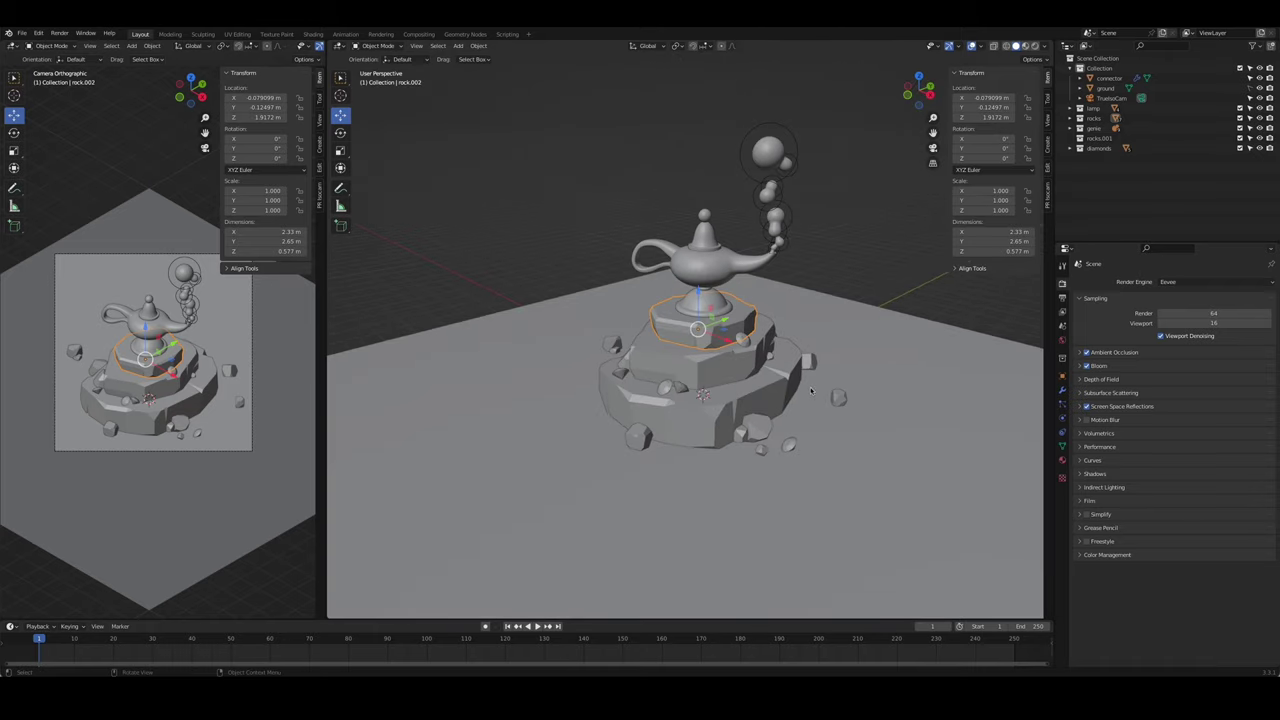
key(KP_0)
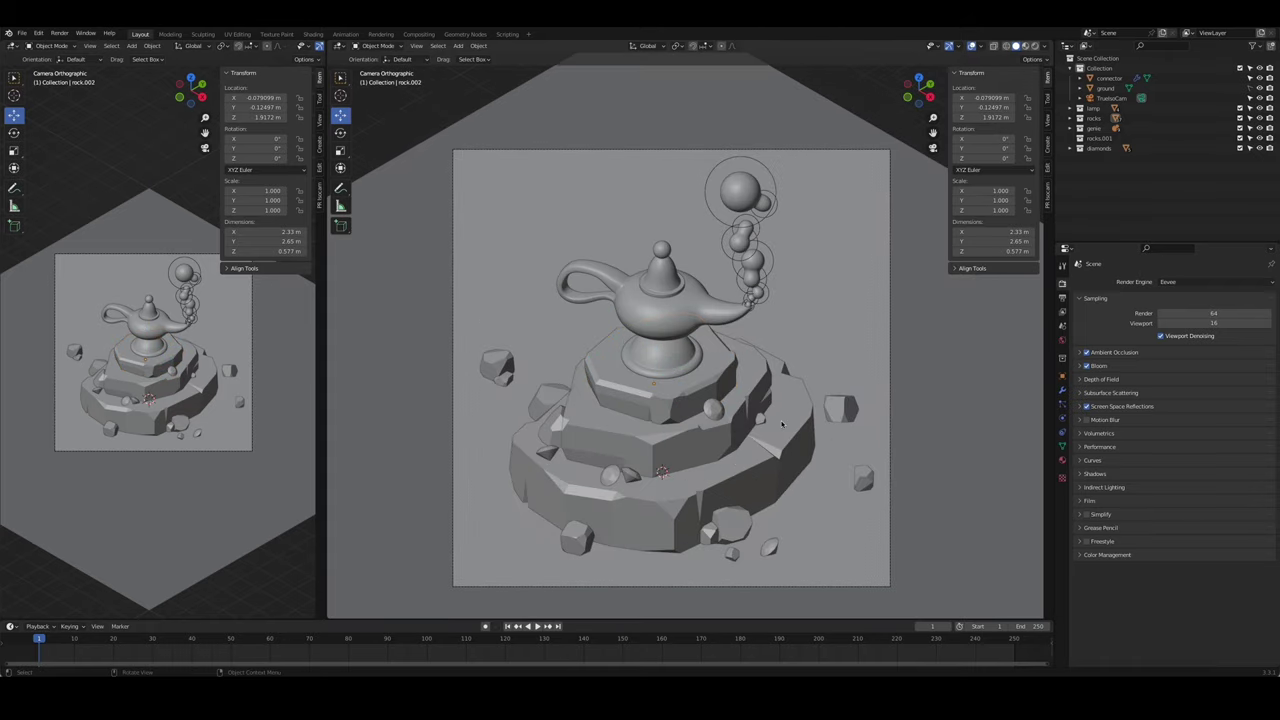
key(KP_0)
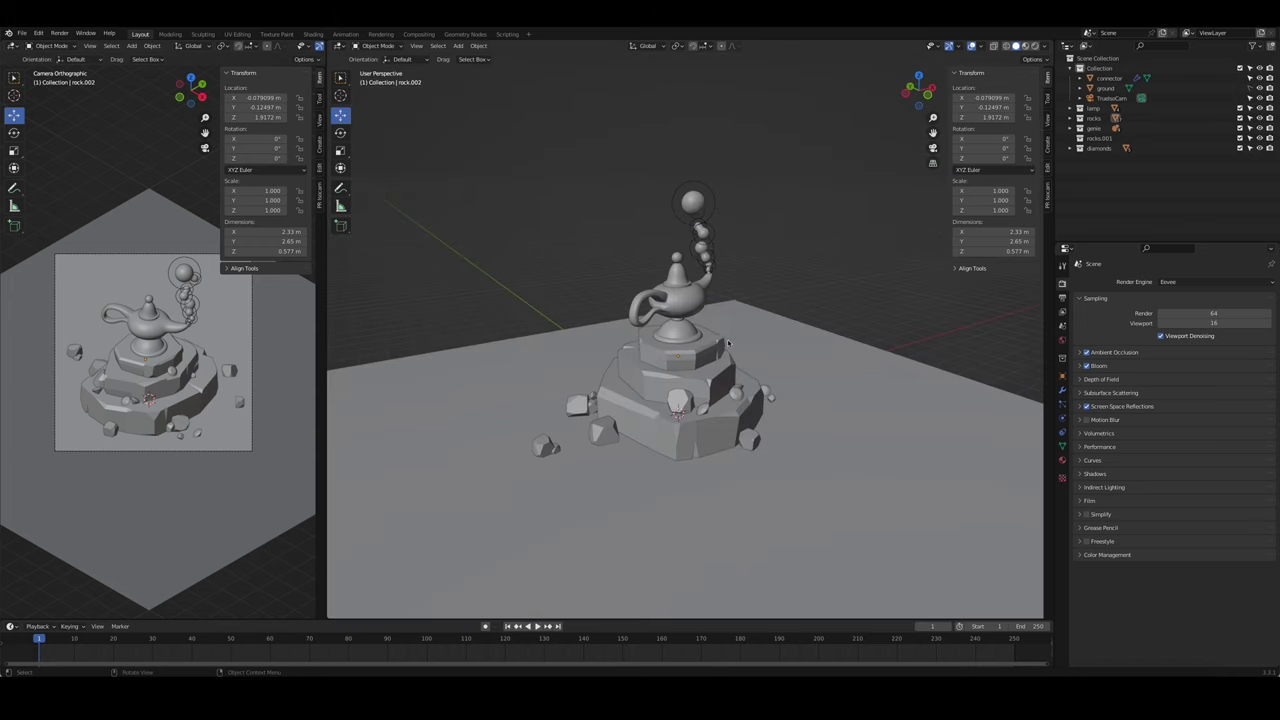
middle_drag(695, 382, 628, 347)
key(KP_0)
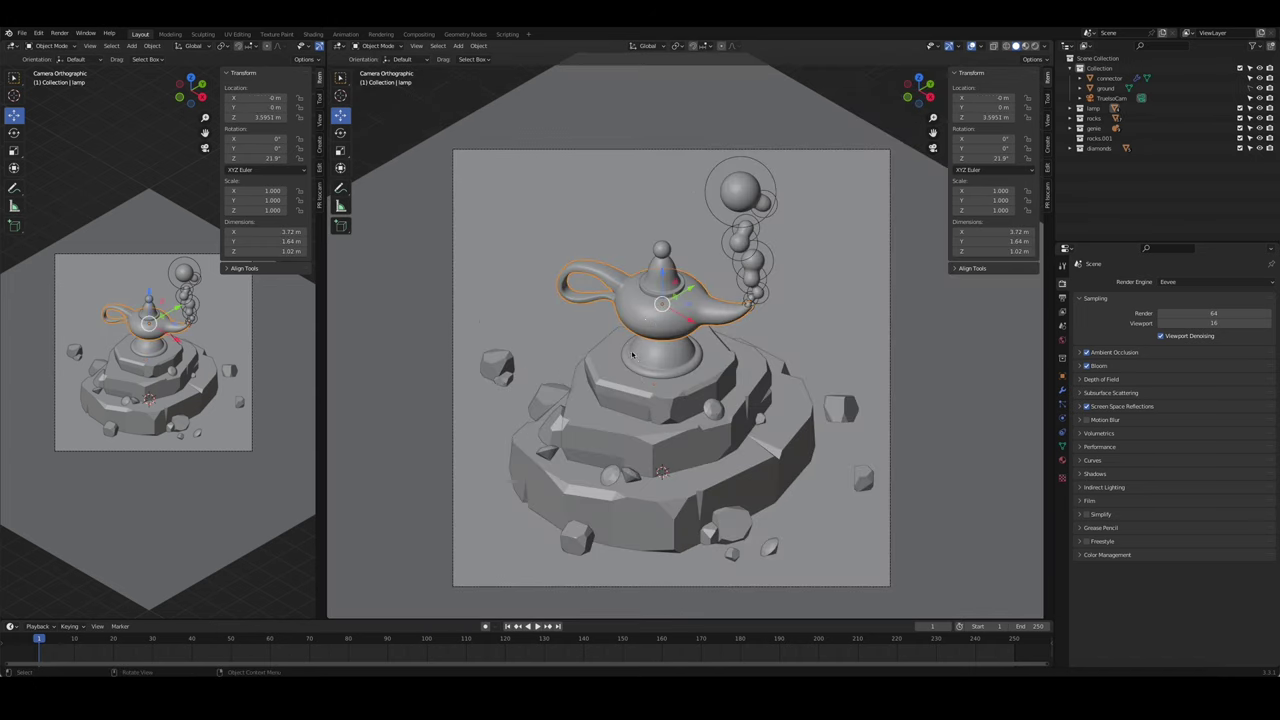
key(shift+d)
right_click(632, 355)
text(spare)
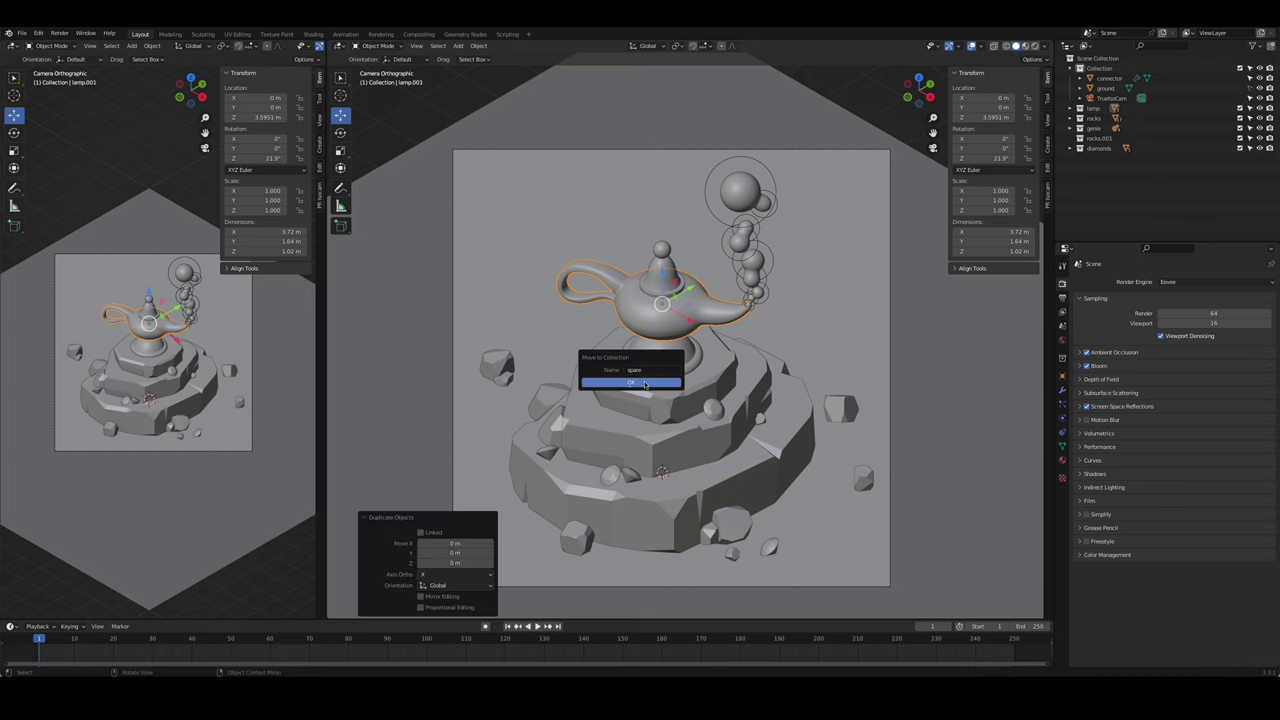
click(645, 383)
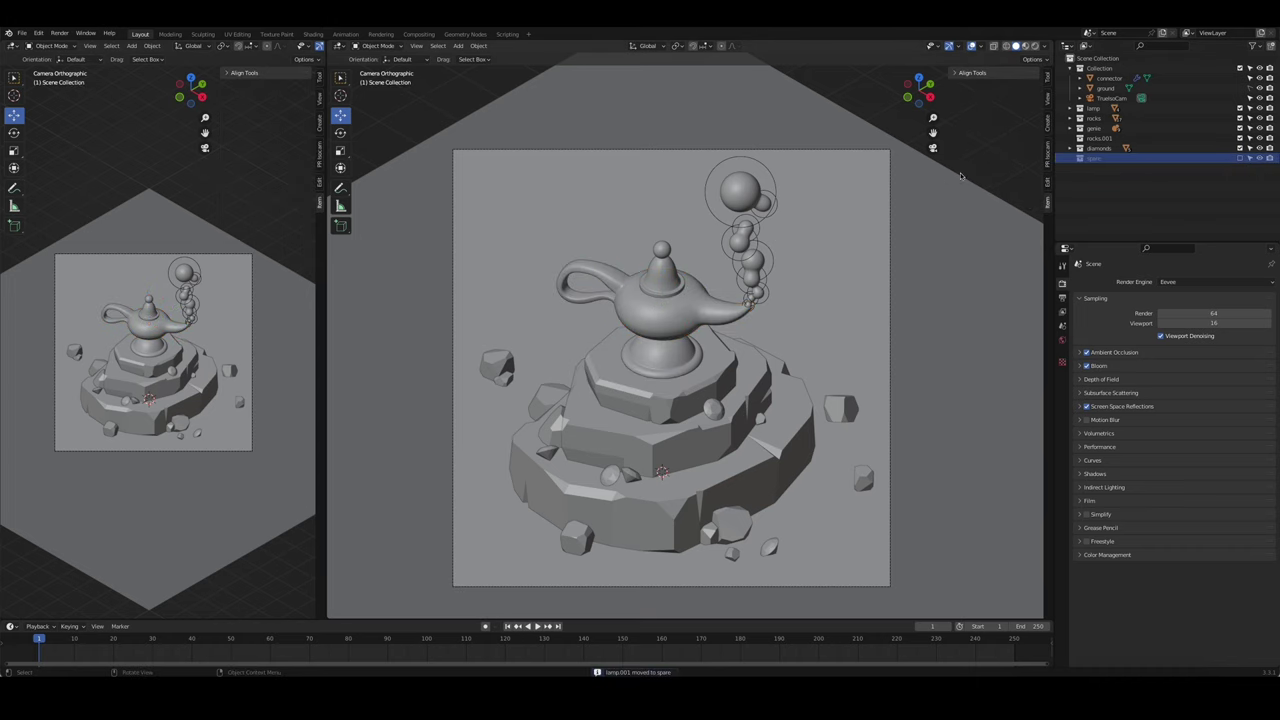
click(660, 300)
- Isolate the lamp in local view, clear its rotation, and view it from the top
key(KP_Divide)
key(Tab)
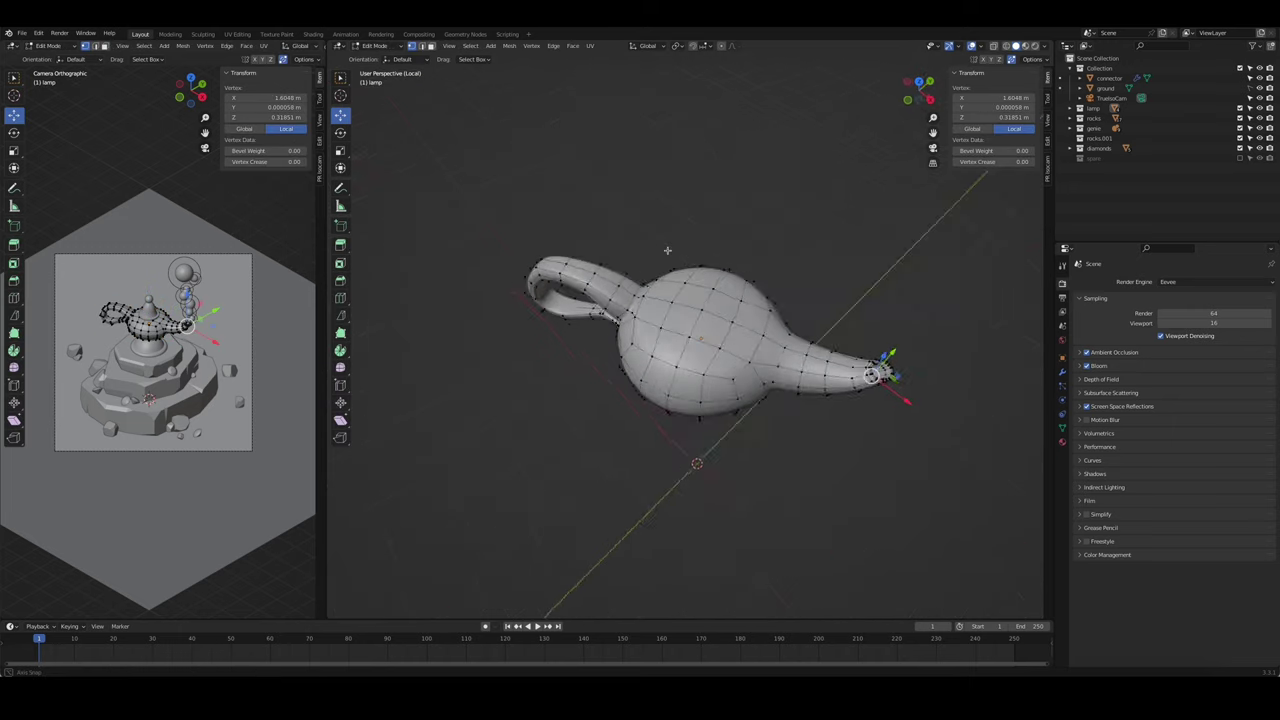
mouse_move(667, 250)
middle_down()
mouse_move(792, 396)
mouse_move(808, 320)
middle_up()
key(Tab)
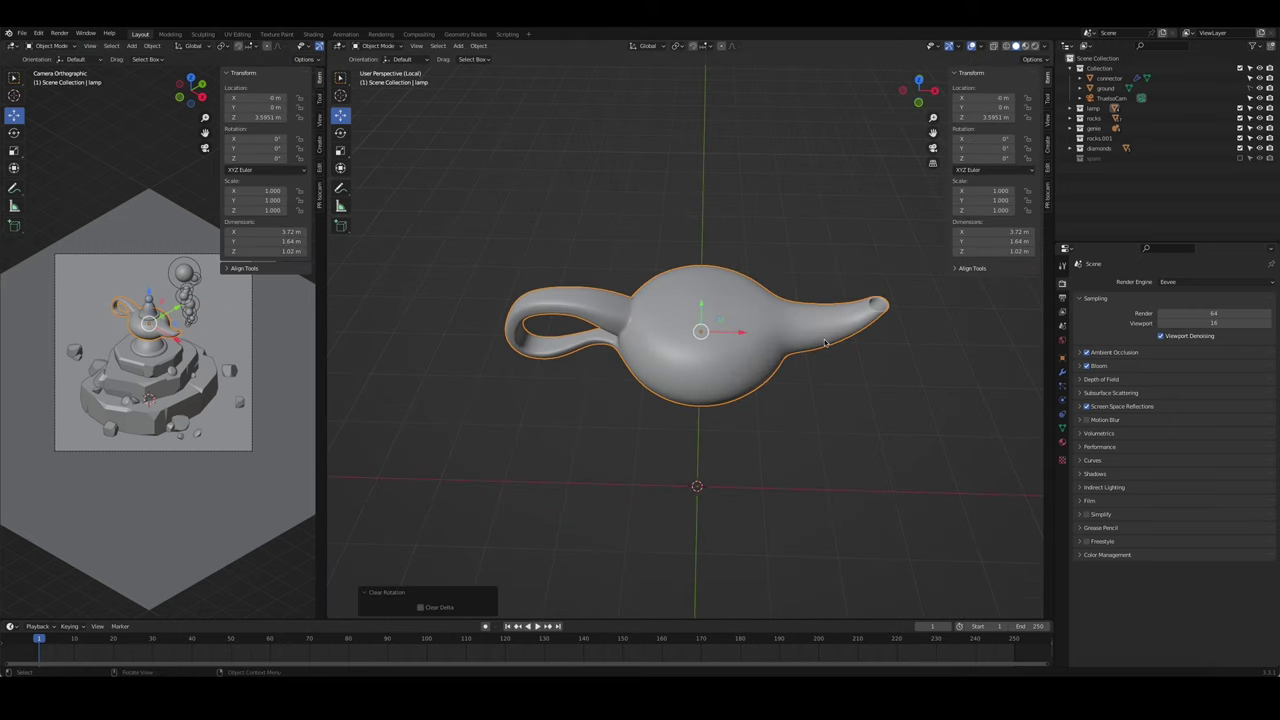
key(KP_7)
key(Tab)
- Scale the spout tip loop and the next loop narrower along Y
alt+click(856, 330)
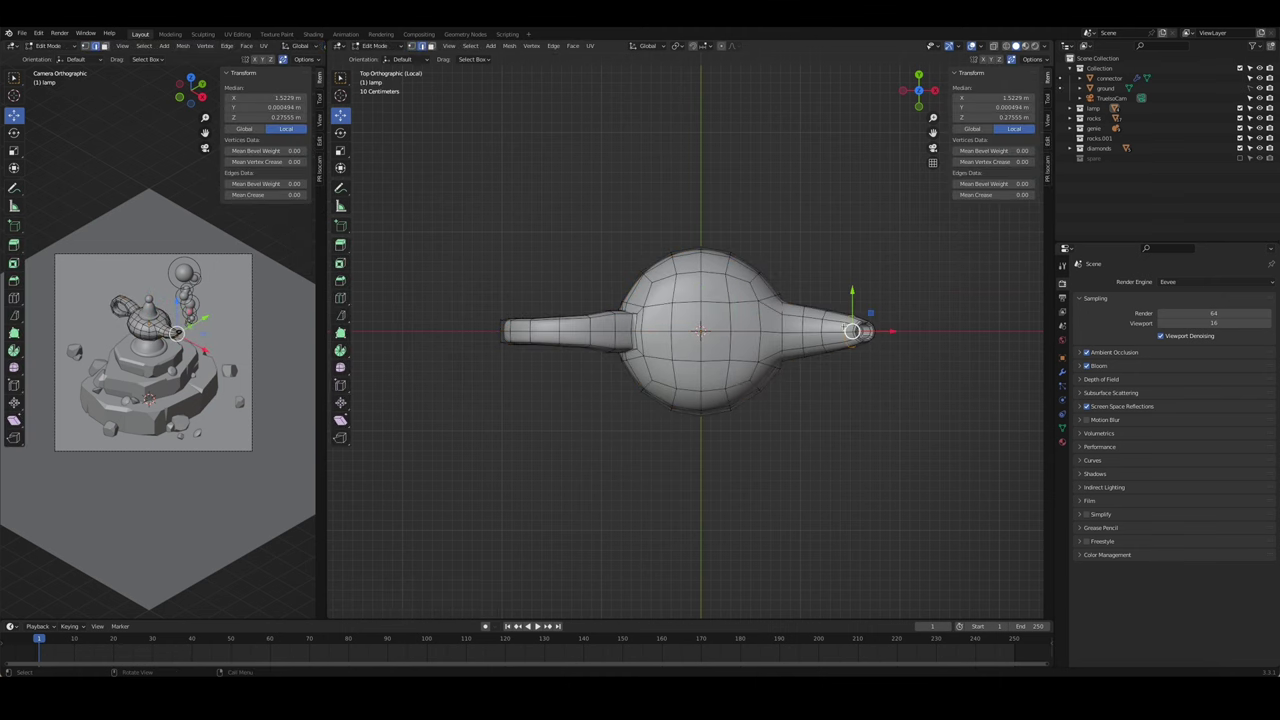
click(937, 362)
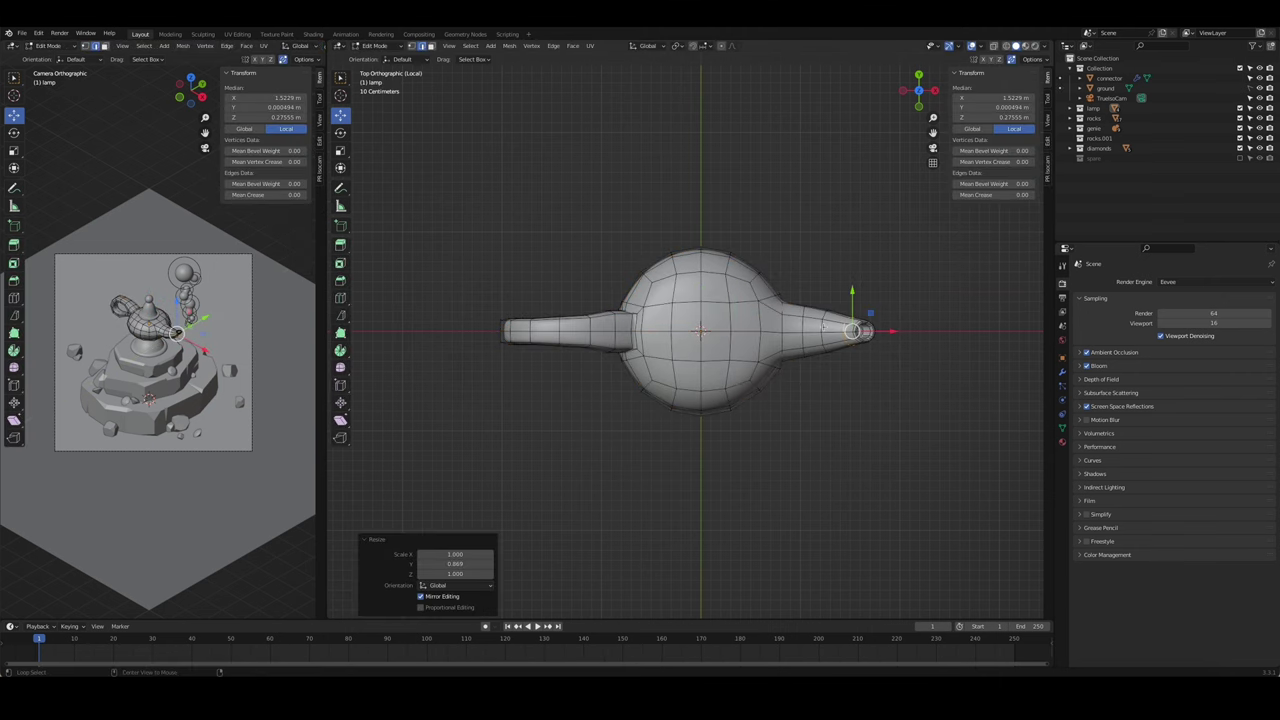
alt+click(825, 330)
key(s)
click(955, 375)
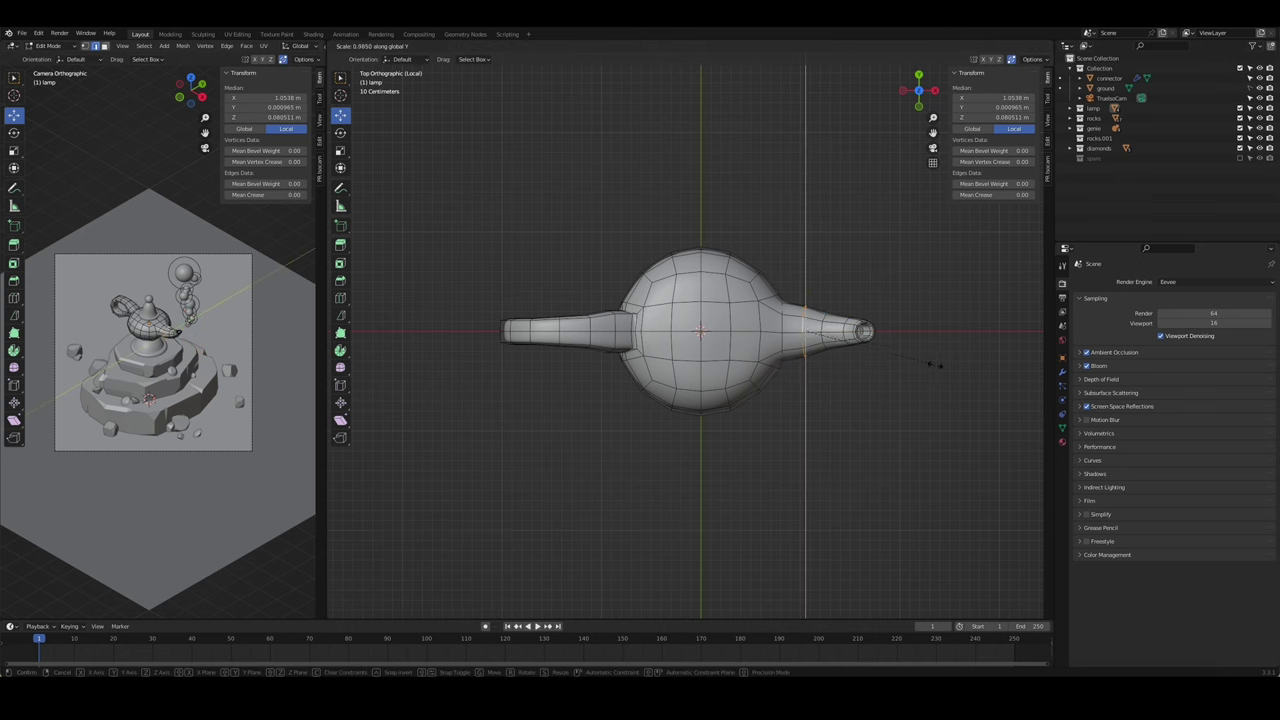
click(935, 364)
middle_drag(894, 455, 860, 350)
key(KP_7)
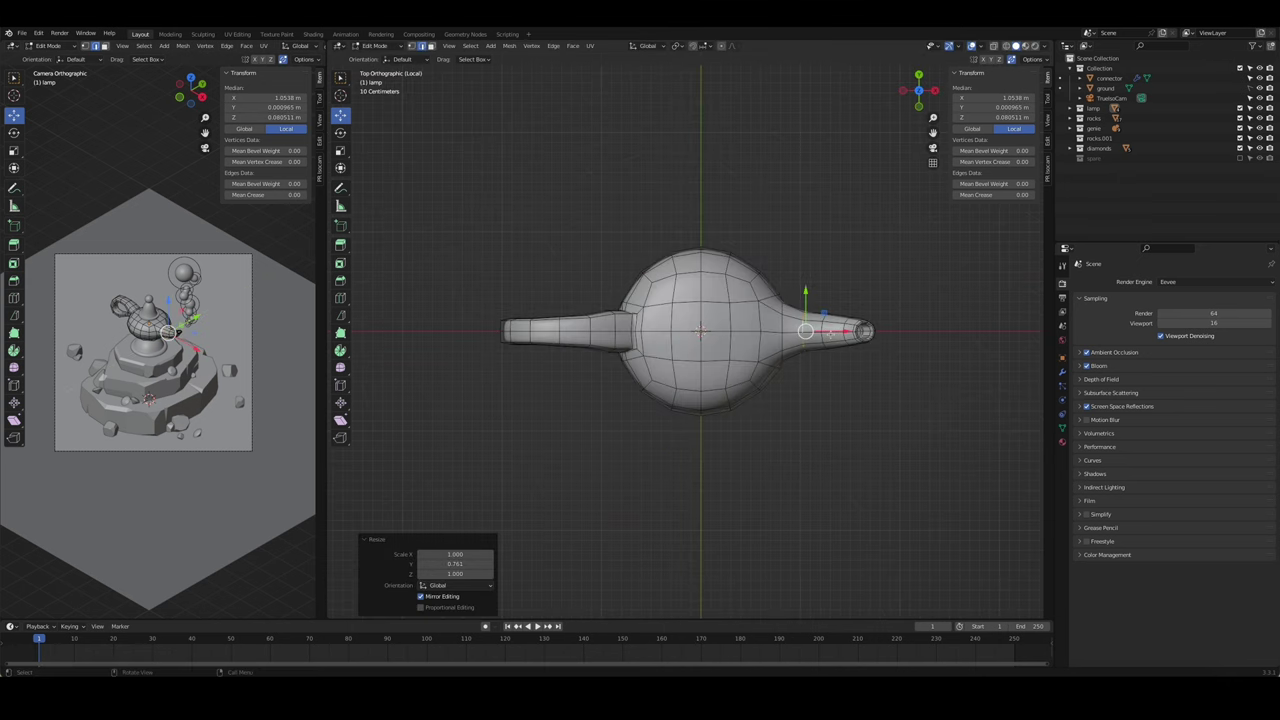
scroll(829, 333, up, 3)
- Narrow a loop farther along the spout and re-inspect the spout from above
alt+click(693, 335)
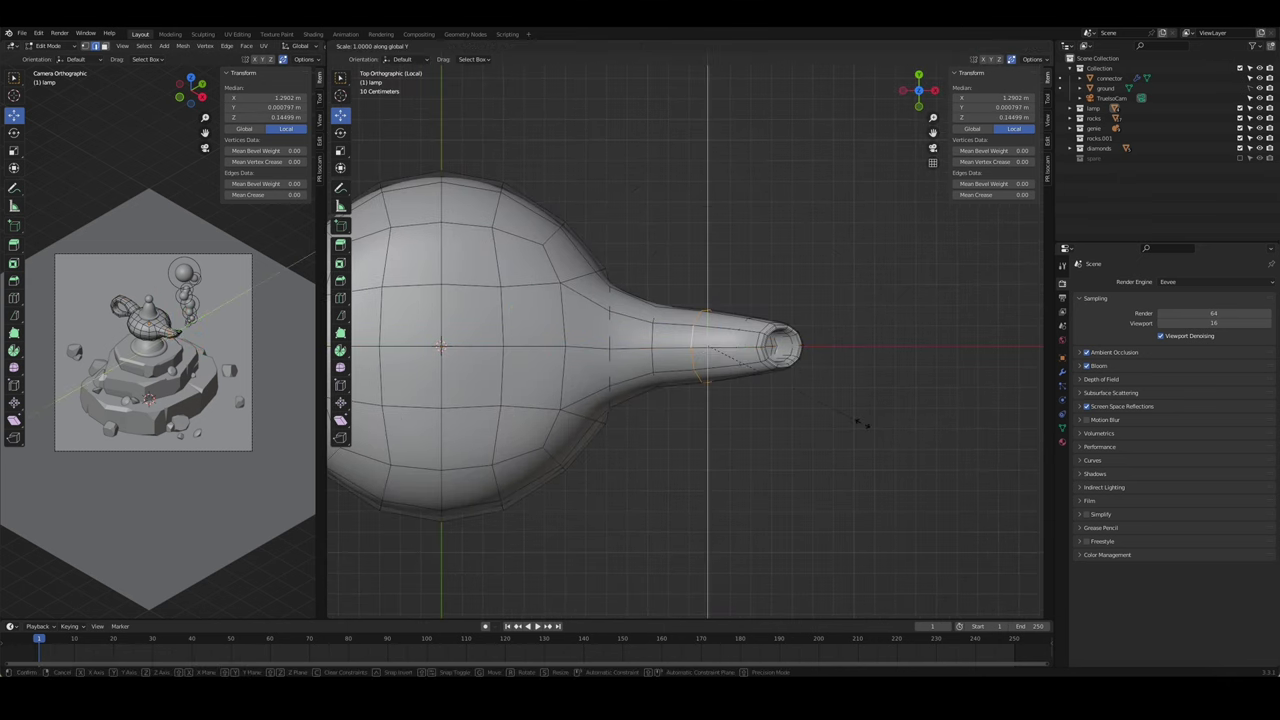
click(843, 406)
middle_drag(843, 406, 824, 355)
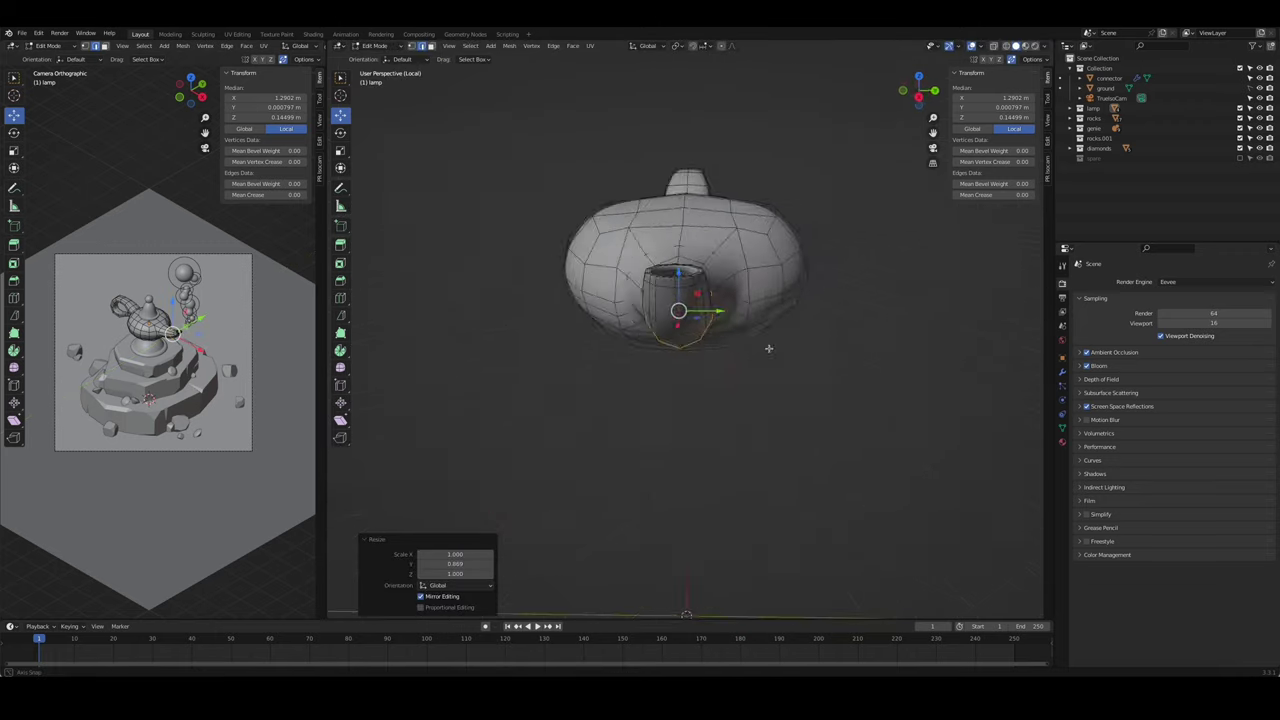
click(824, 355)
scroll(843, 386, down, 4)
middle_drag(677, 349, 765, 493)
scroll(765, 493, up, 6)
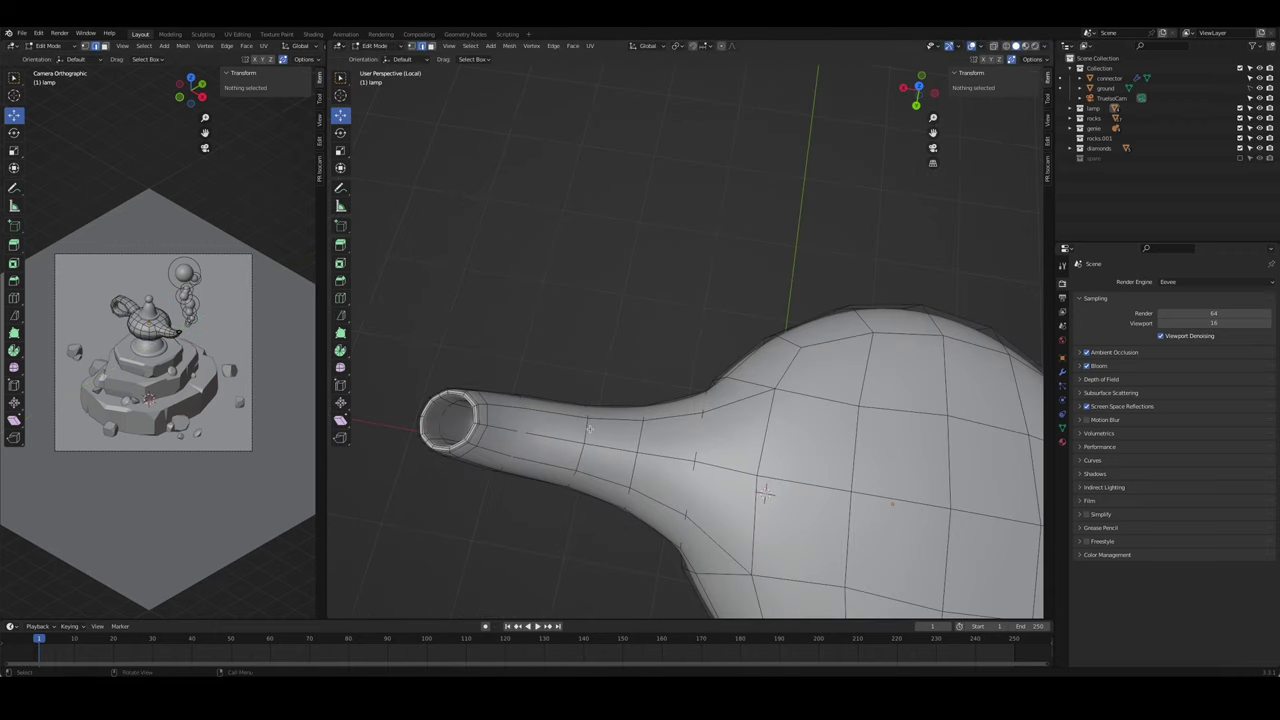
key(KP_7)
scroll(765, 277, up, 4)
- With X-ray enabled, narrow the spout-end loop and its neighbour along Y
key(alt+z)
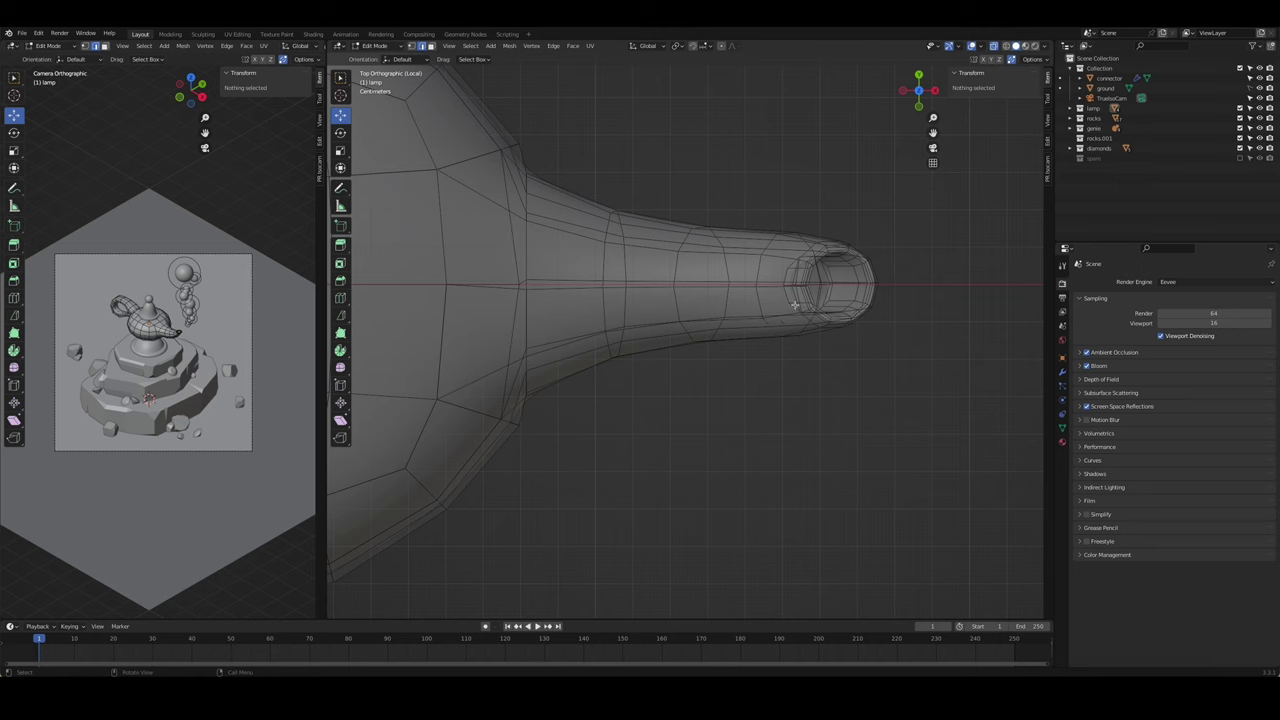
ctrl+click(759, 269)
alt+click(759, 269)
key(s)
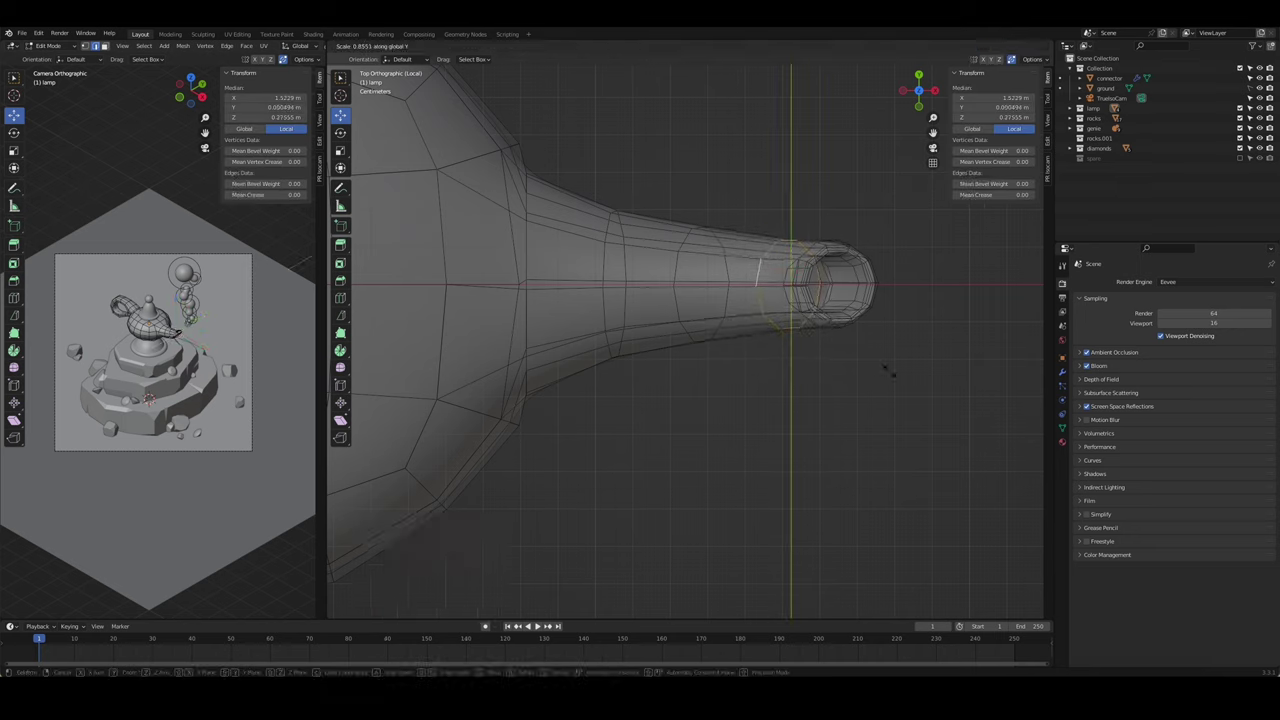
click(885, 370)
alt+click(681, 300)
click(895, 410)
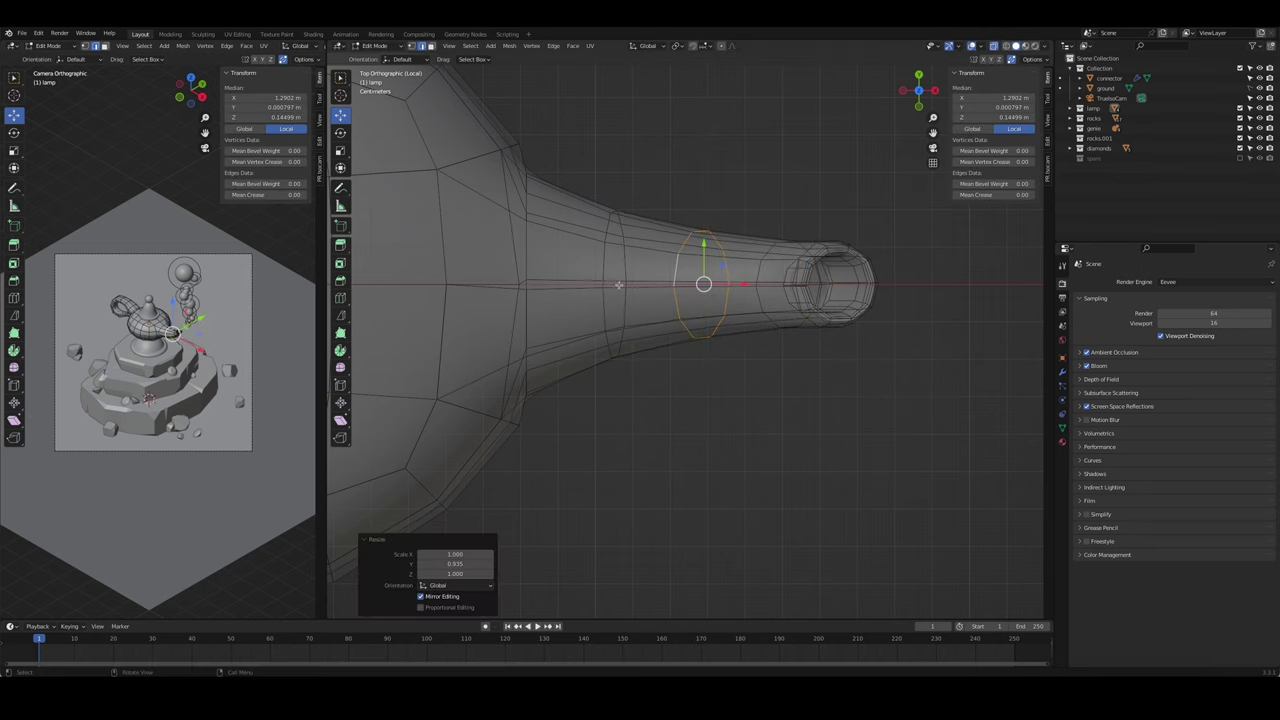
key(Tab)
mouse_move(565, 260)
middle_down()
mouse_move(694, 339)
mouse_move(771, 412)
mouse_move(729, 394)
middle_up()
- Enter Edit Mode on the lamp and zoom in on its handle
scroll(729, 394, up, 5)
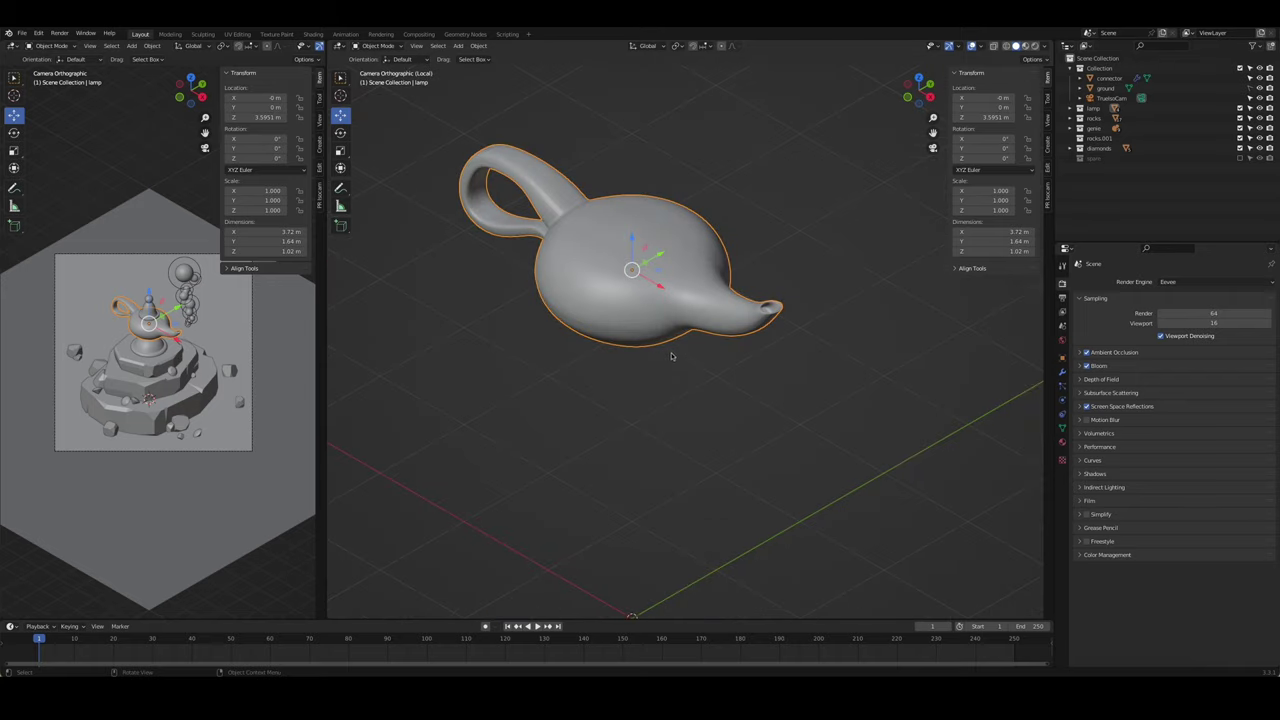
scroll(729, 394, down, 5)
scroll(737, 351, up, 3)
key(Tab)
mouse_move(737, 351)
middle_down()
mouse_move(779, 341)
mouse_move(780, 280)
mouse_move(619, 262)
mouse_move(598, 280)
middle_up()
scroll(780, 280, up, 3)
- Try moving the handle's junction vertex in front view, then cancel the move
click(623, 242)
key(KP_1)
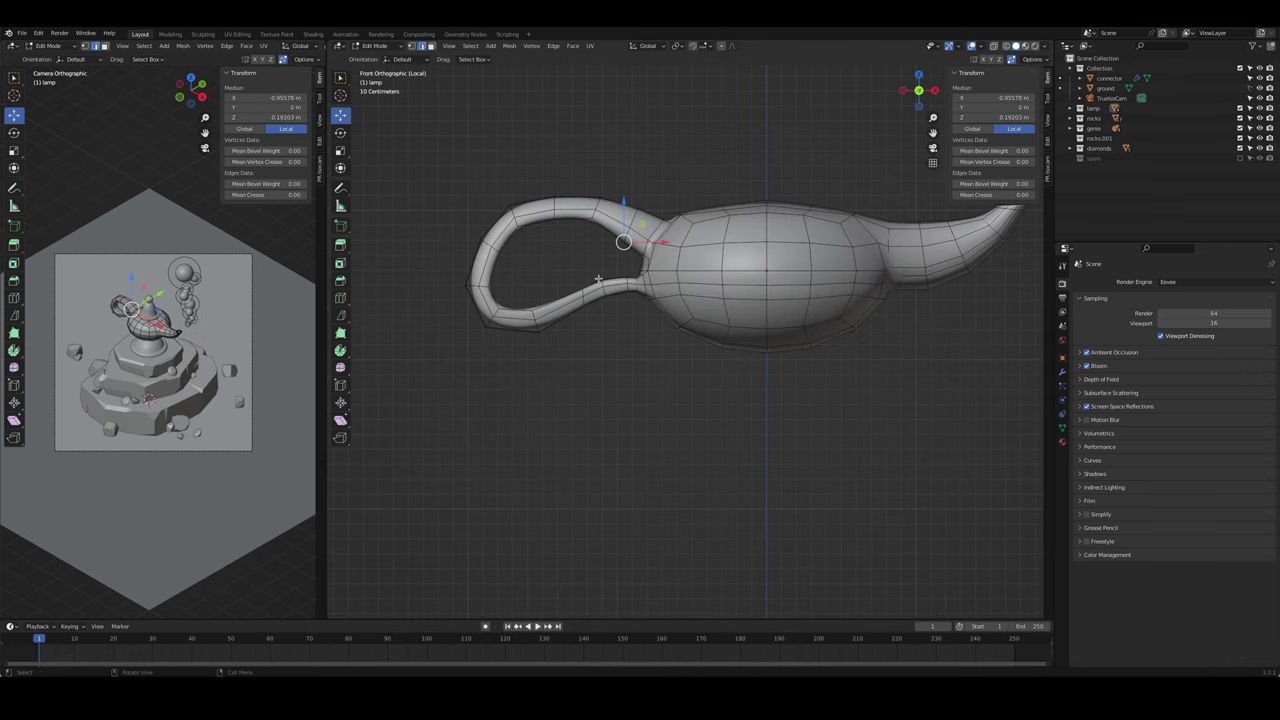
click(657, 226)
scroll(700, 260, up, 3)
scroll(748, 286, up, 1)
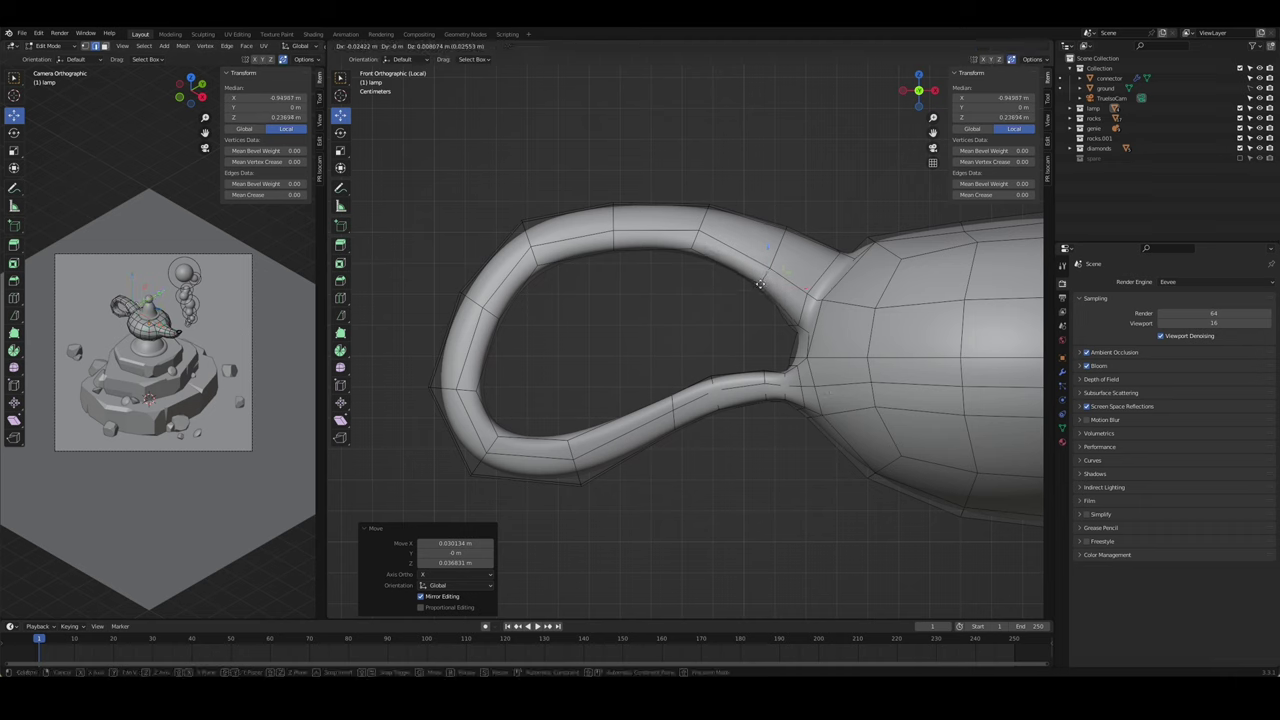
right_click(760, 284)
shift+right_click(757, 298)
- With X-ray on, reposition the vertices on the handle's inner curve
key(alt+z)
drag(722, 275, 771, 330)
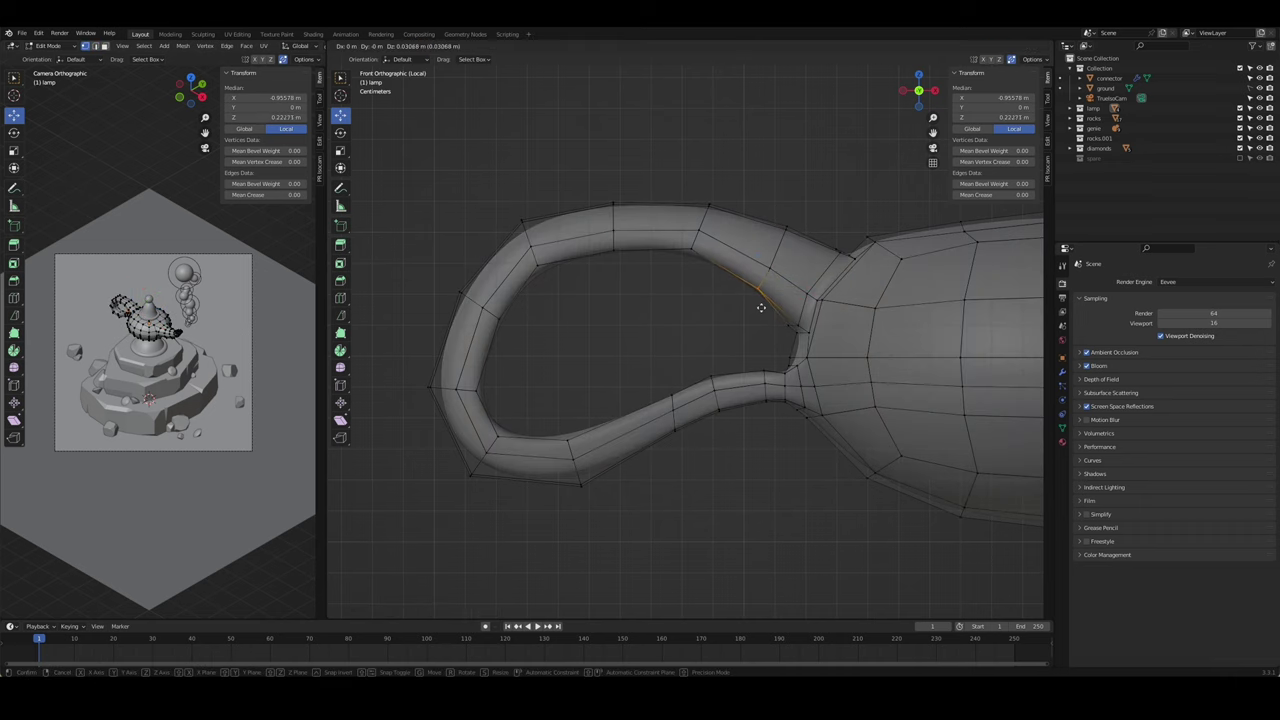
click(772, 318)
key(g)
click(790, 316)
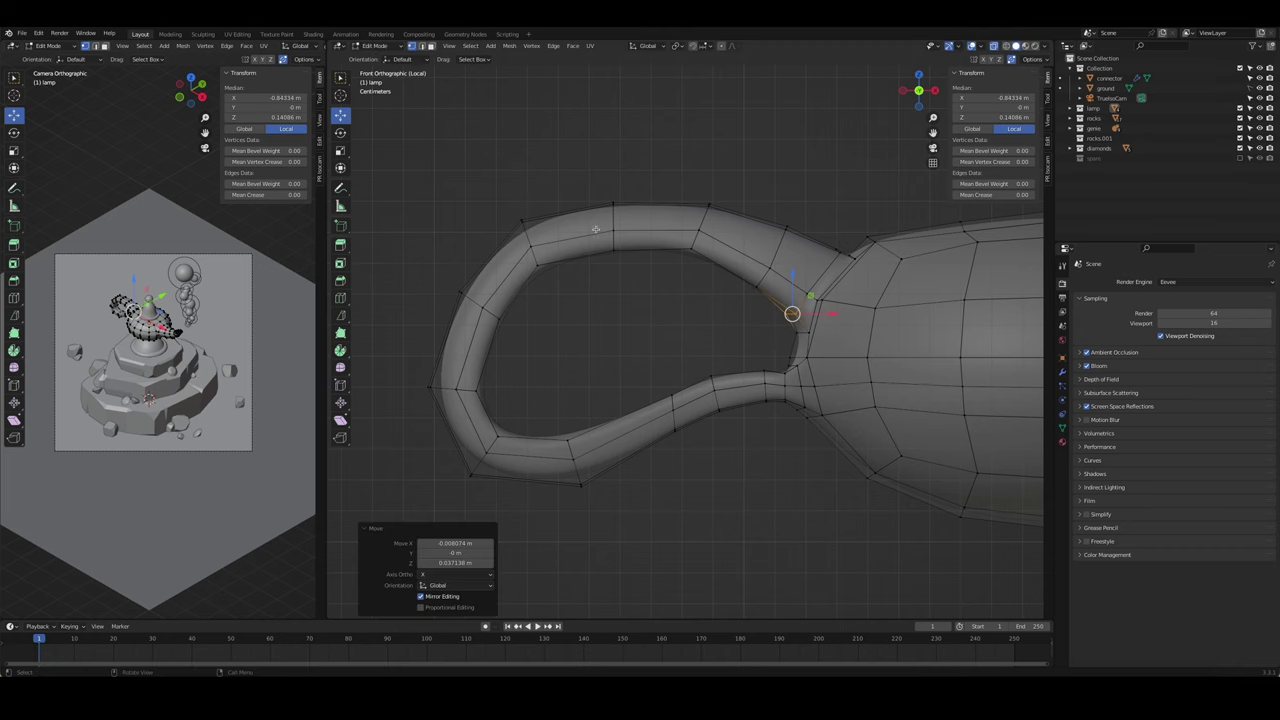
- Reshape the top of the handle loop by raising its upper vertices
click(613, 249)
drag(613, 242, 613, 210)
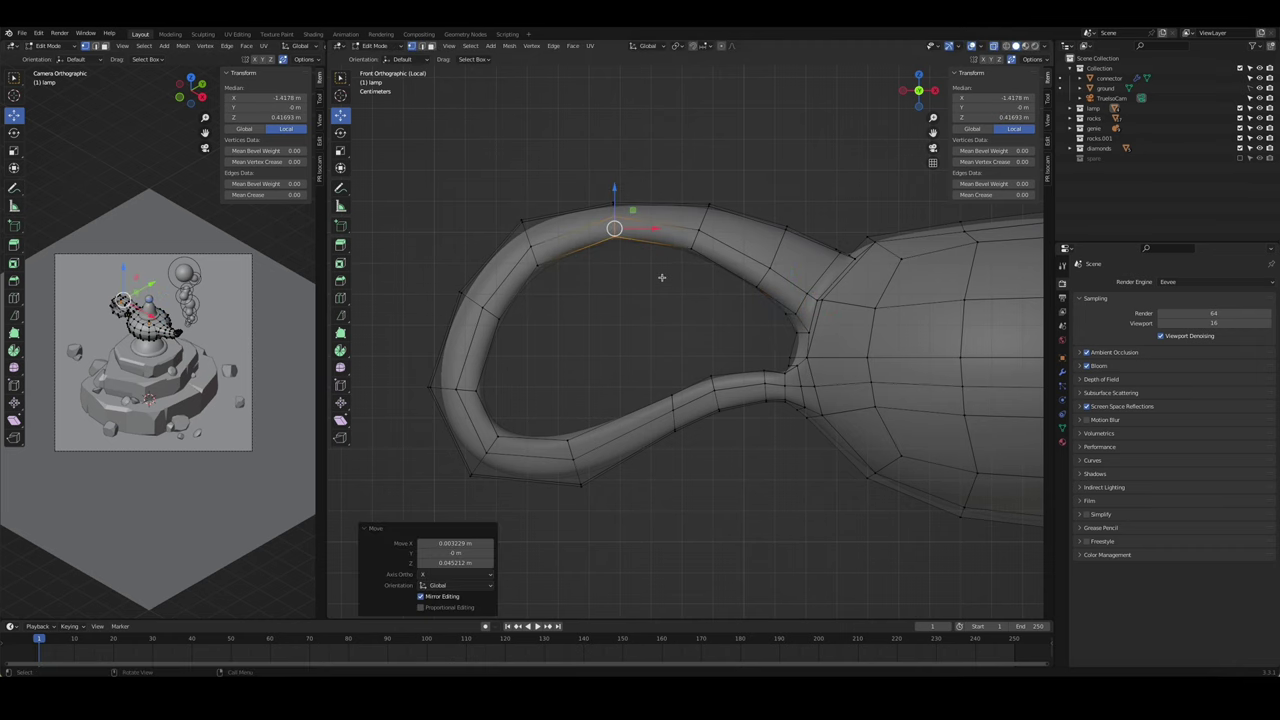
drag(690, 245, 705, 232)
drag(766, 274, 811, 286)
key(alt+a)
- Preview the reshaped handle in Object Mode, then resume front-view editing
key(alt+z)
mouse_move(740, 330)
middle_down()
mouse_move(771, 348)
mouse_move(713, 332)
mouse_move(697, 343)
mouse_move(720, 320)
middle_up()
key(Tab)
key(alt+z)
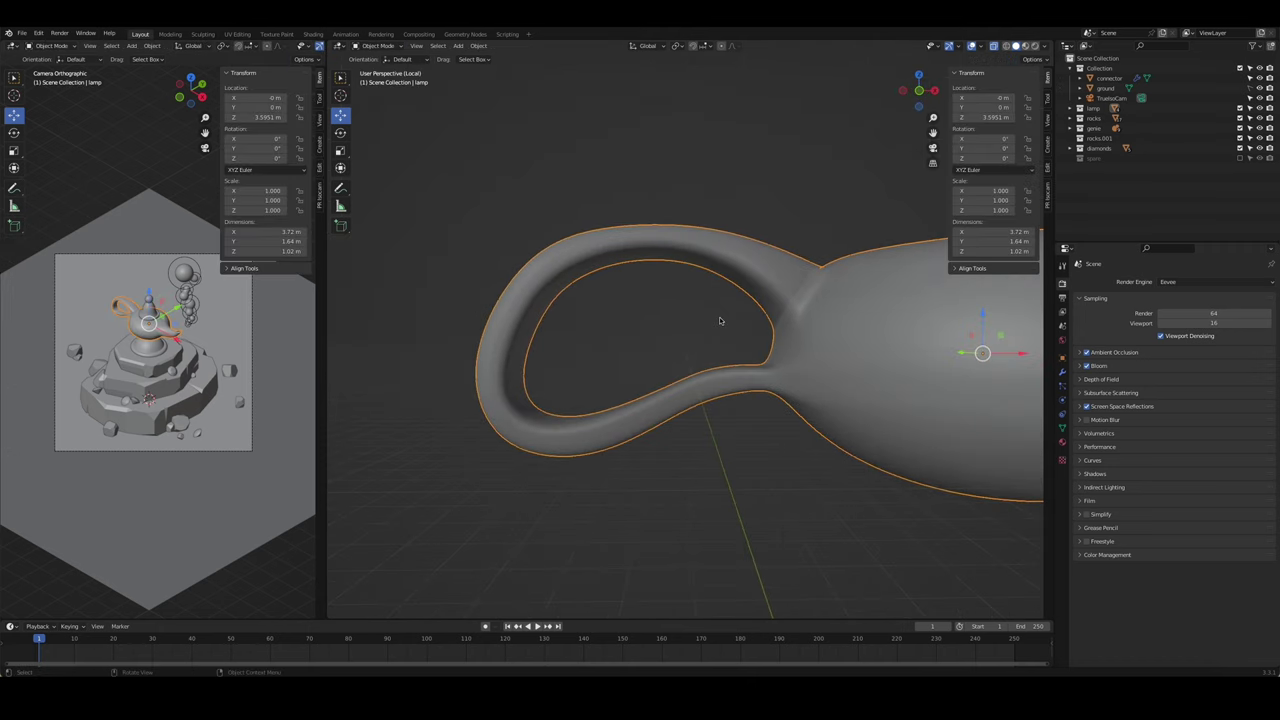
key(KP_1)
key(Tab)
- Pull the handle's lower-edge vertices up and right toward the body
drag(494, 315, 548, 336)
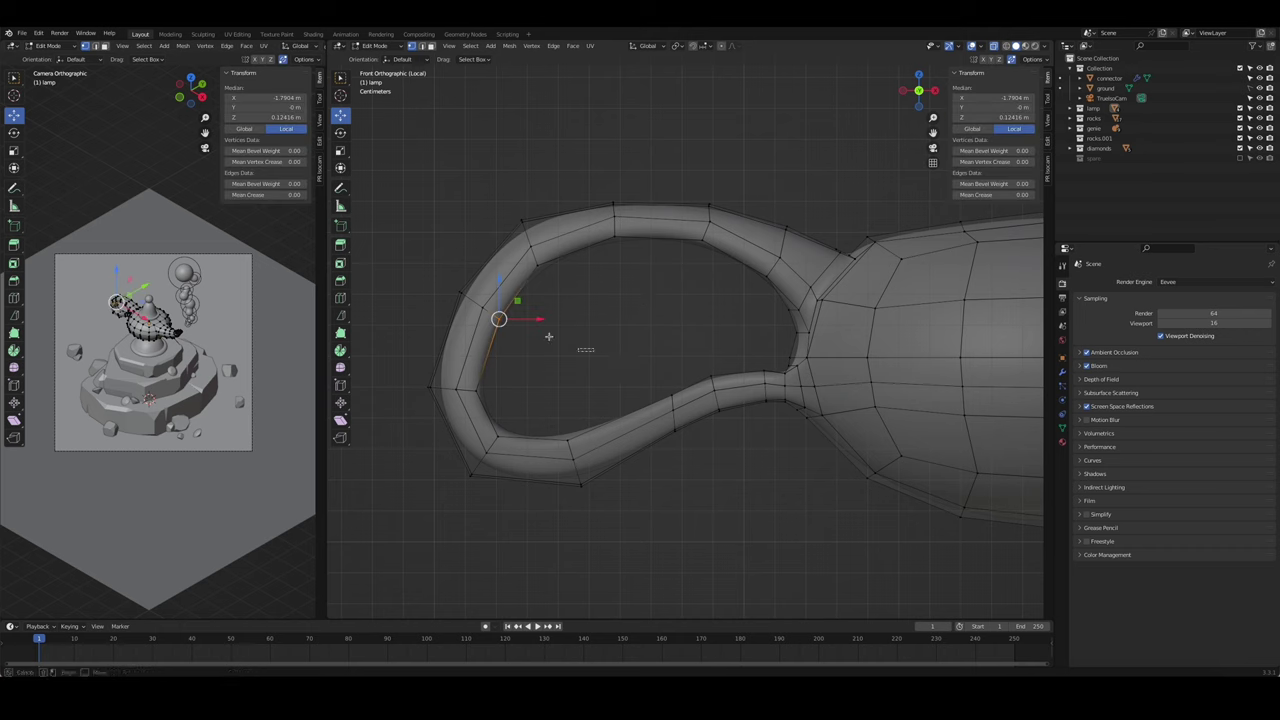
click(634, 333)
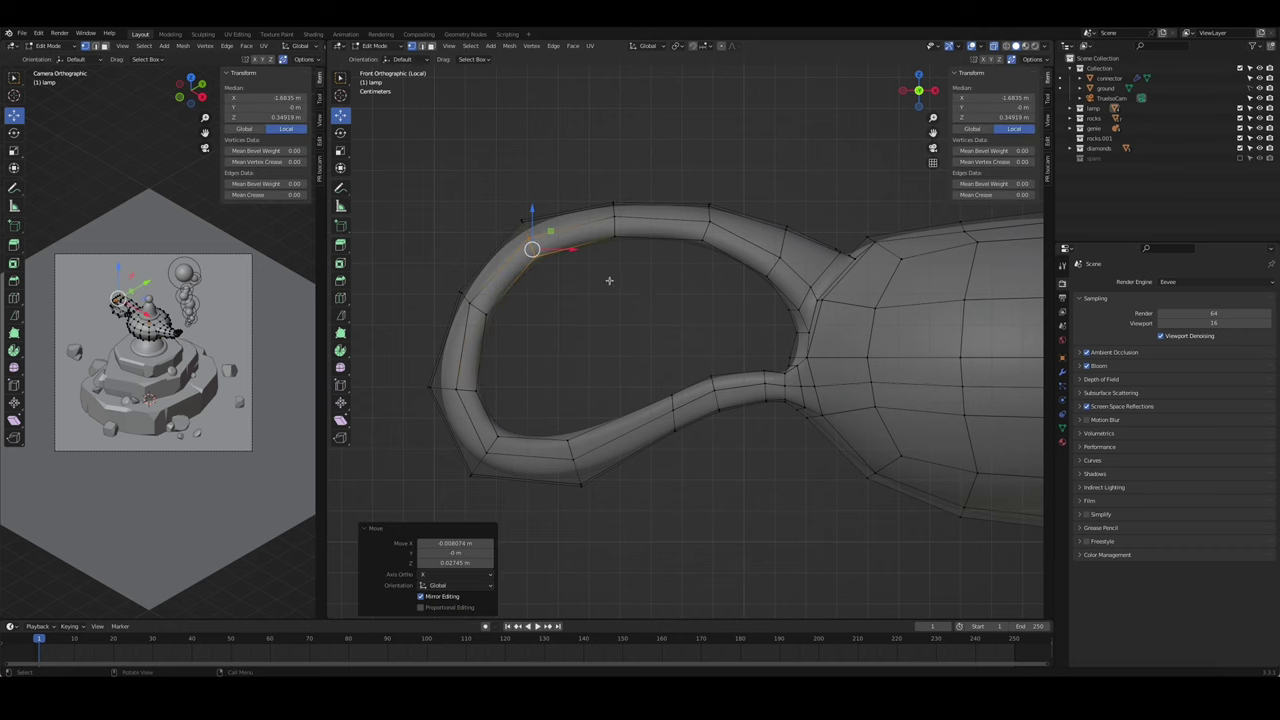
key(alt+a)
click(568, 445)
drag(571, 466, 679, 437)
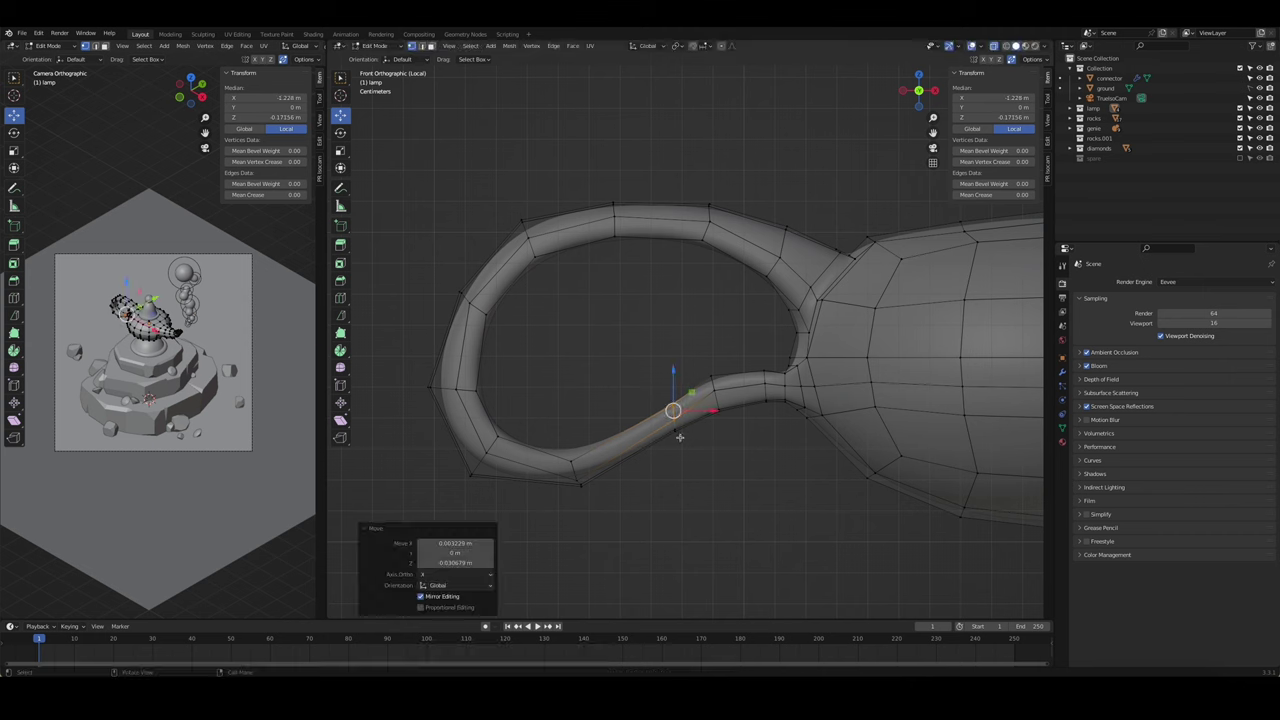
drag(695, 377, 722, 376)
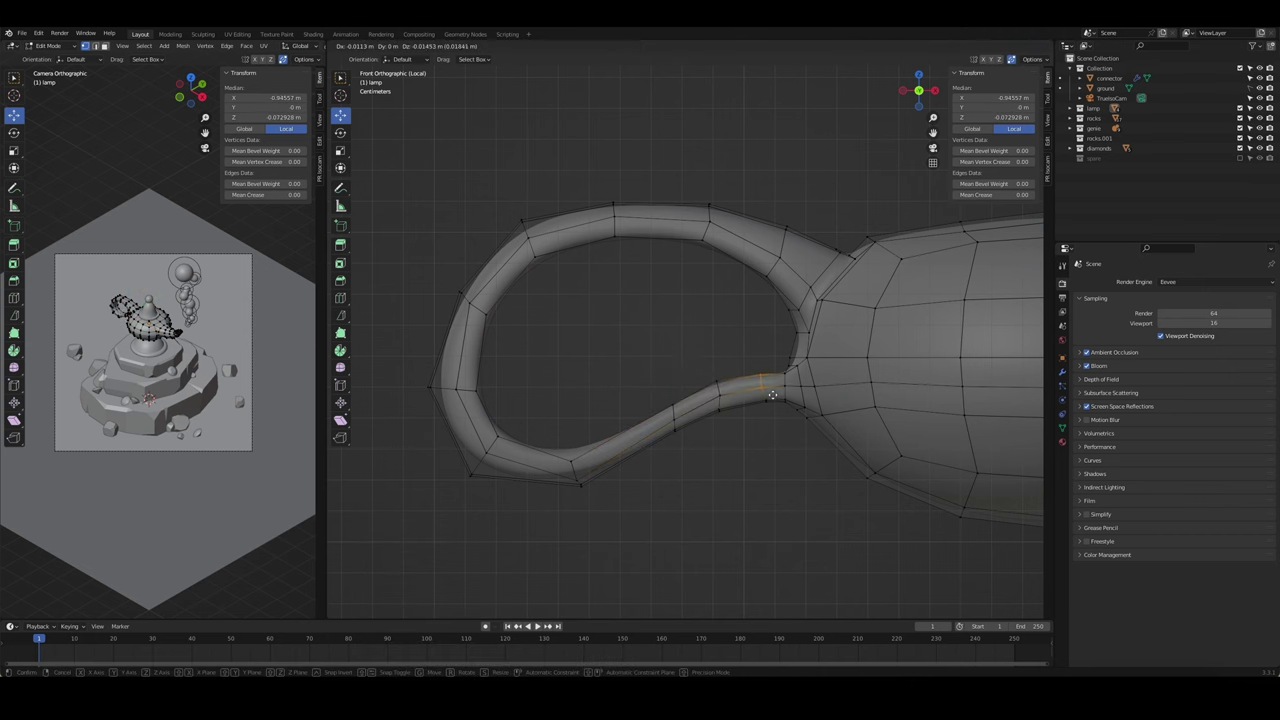
middle_drag(722, 376, 813, 432)
key(KP_1)
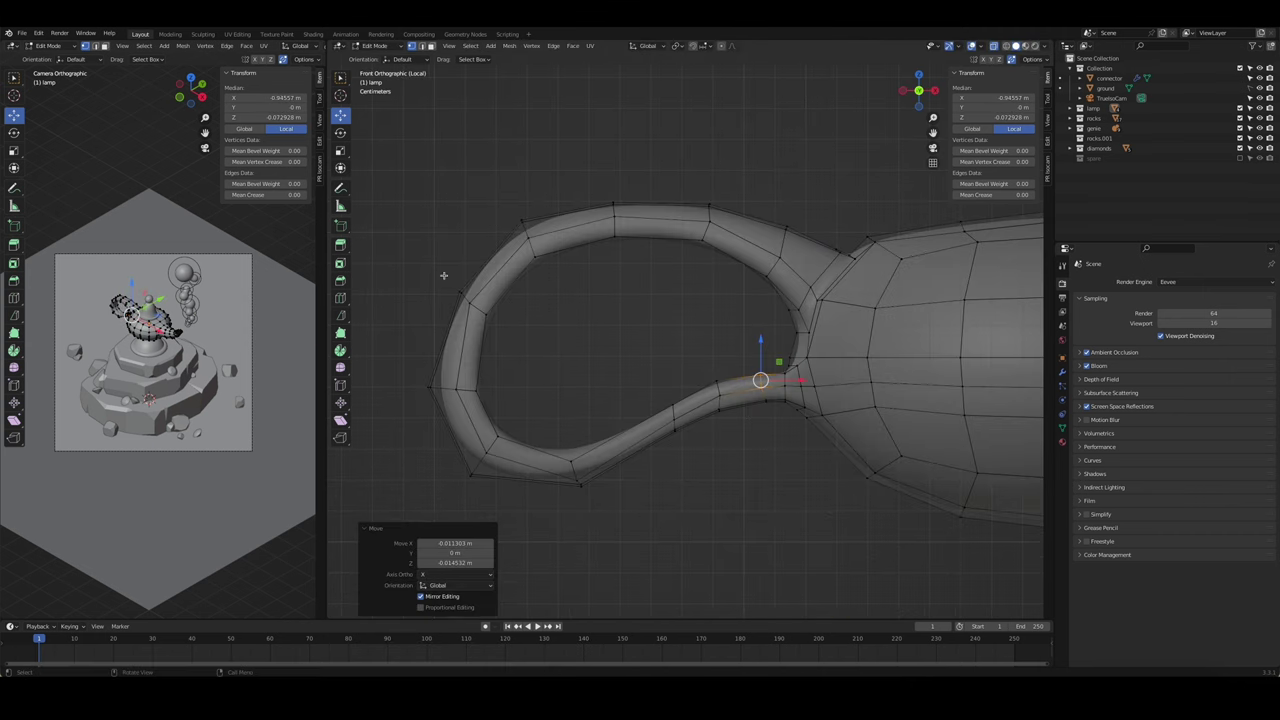
- Adjust the top-left and left-side vertices of the handle loop
click(449, 287)
click(522, 219)
key(g)
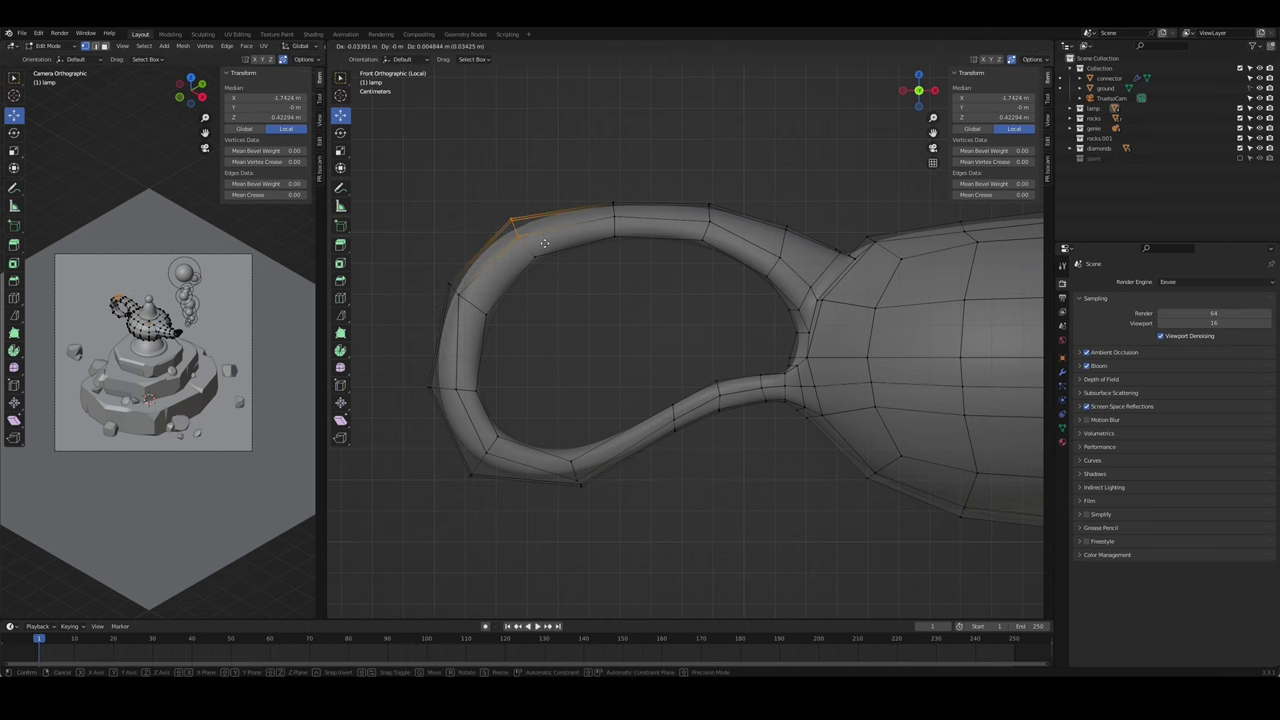
click(544, 243)
click(430, 286)
key(g)
click(443, 286)
click(428, 388)
mouse_move(437, 433)
mouse_down()
mouse_move(499, 499)
mouse_move(477, 500)
mouse_up()
click(569, 523)
- Check the handle against the full scene with the pedestal
mouse_move(569, 523)
middle_down()
mouse_move(717, 509)
mouse_move(805, 439)
middle_up()
key(Tab)
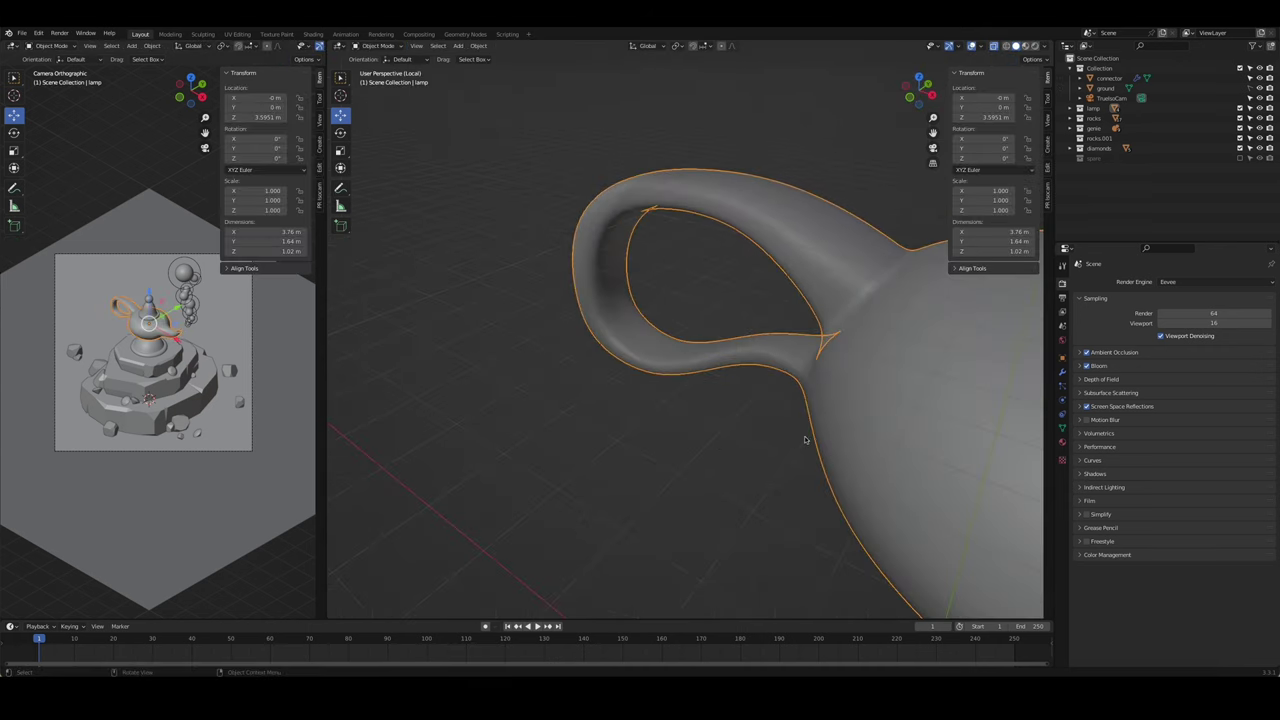
key(KP_Divide)
scroll(563, 210, up, 5)
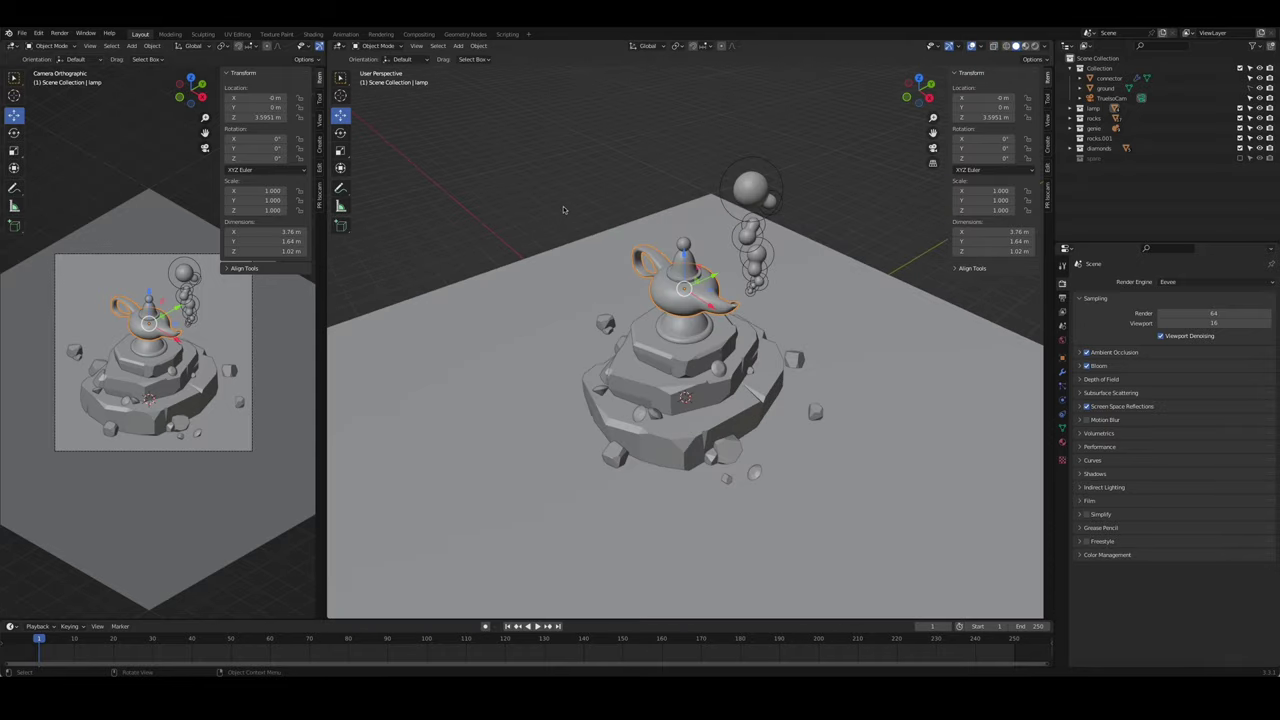
click(563, 210)
mouse_move(563, 210)
middle_down()
mouse_move(600, 260)
mouse_move(843, 270)
mouse_move(571, 247)
mouse_move(525, 224)
middle_up()
scroll(600, 260, up, 5)
- Return to front-view X-ray editing and adjust a handle vertex
key(Tab)
key(KP_1)
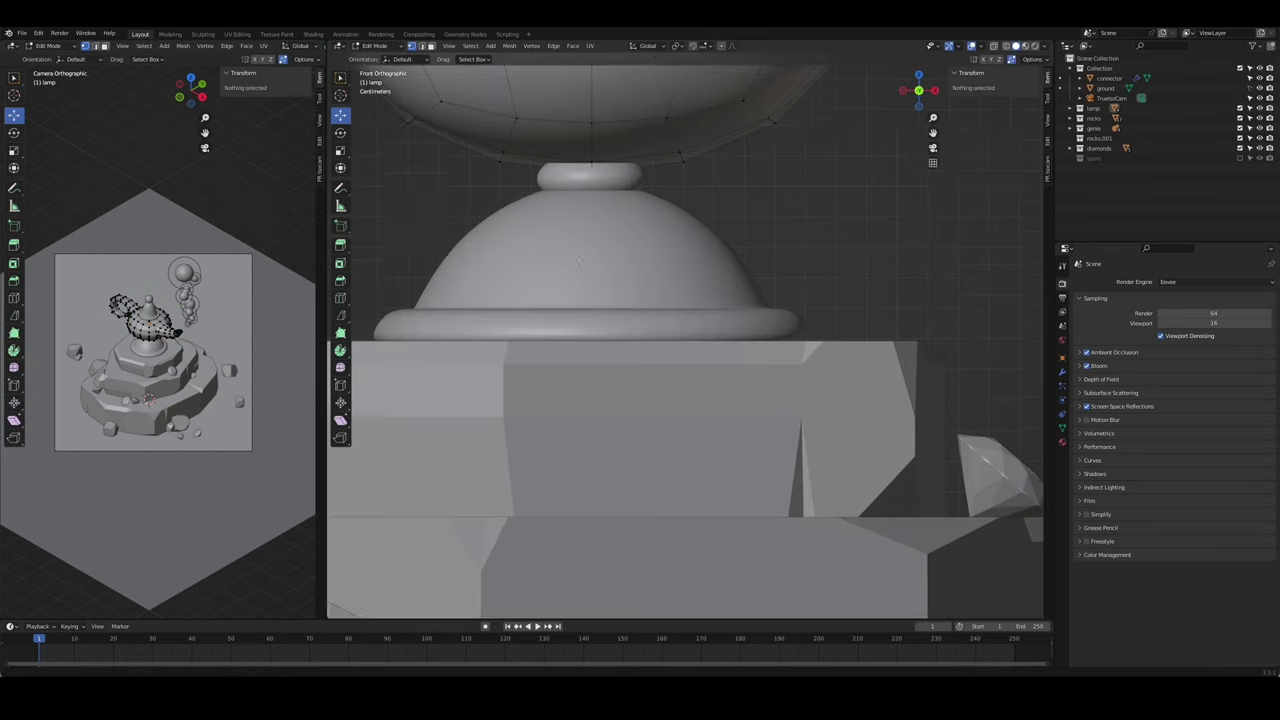
click(624, 299)
key(alt+z)
click(623, 270)
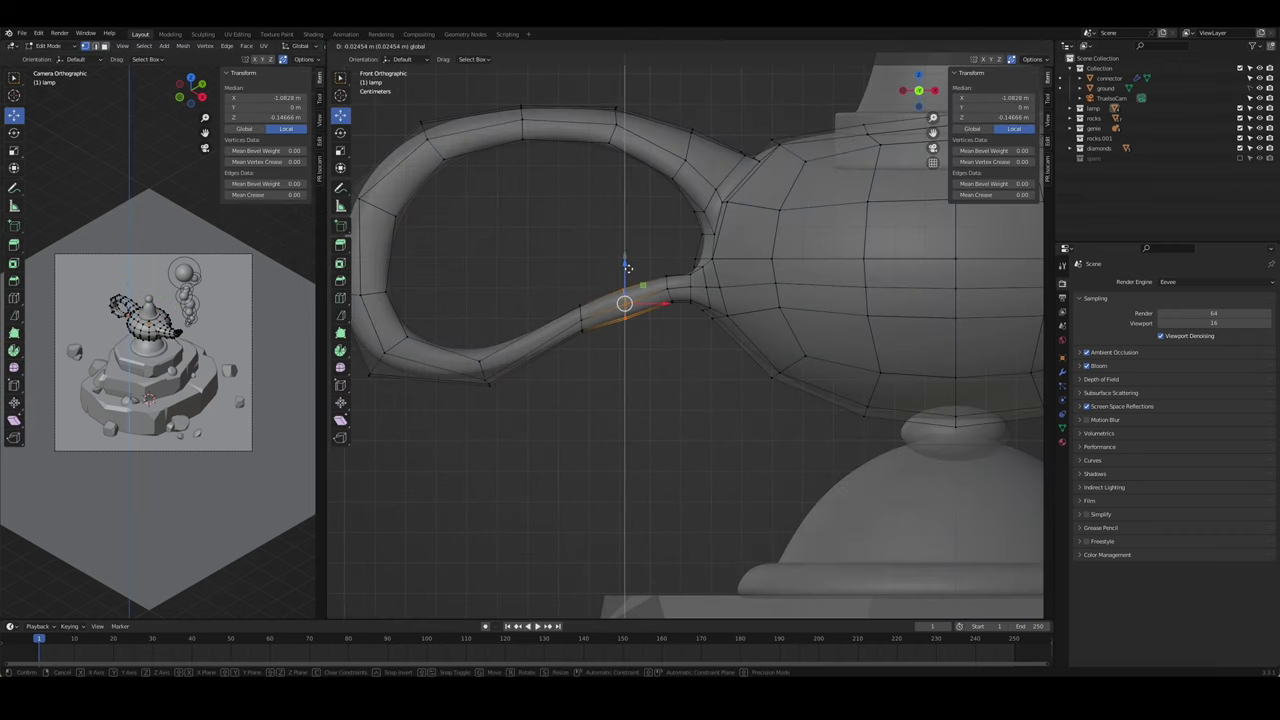
click(627, 267)
scroll(627, 267, up, 3)
- Move the lower handle edges vertically along Z
click(757, 272)
key(g)
key(z)
click(758, 236)
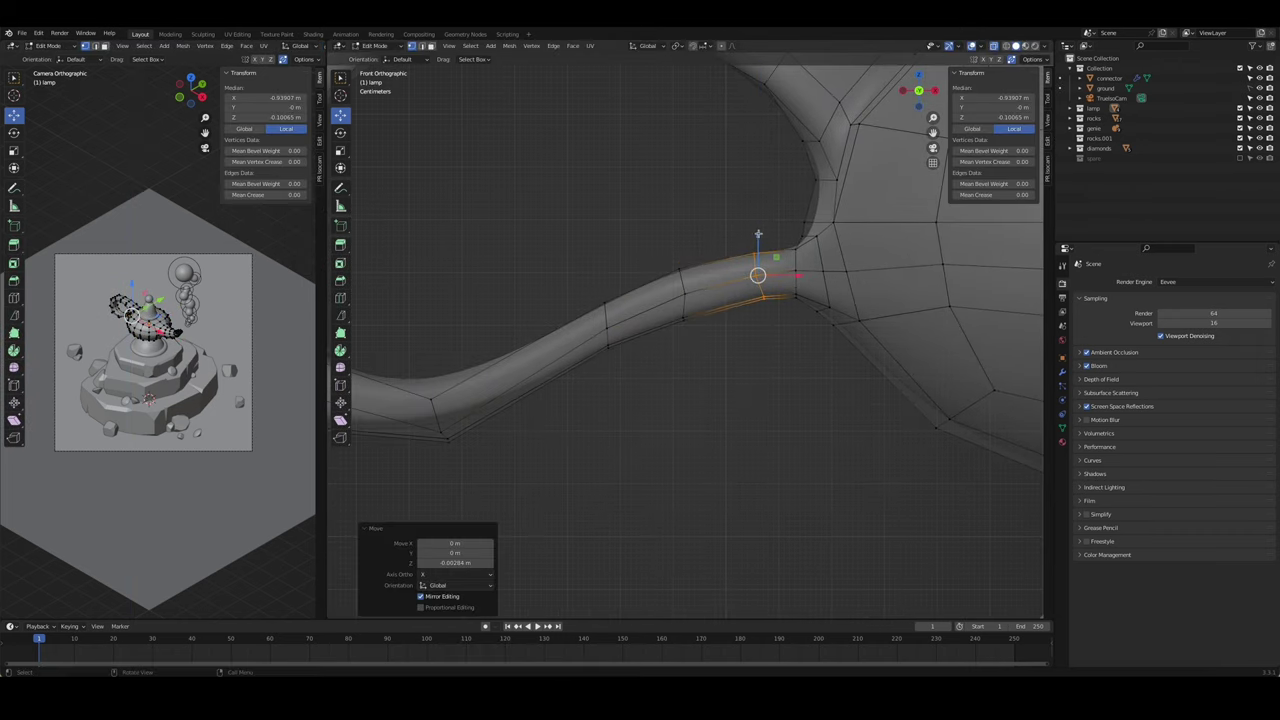
click(794, 437)
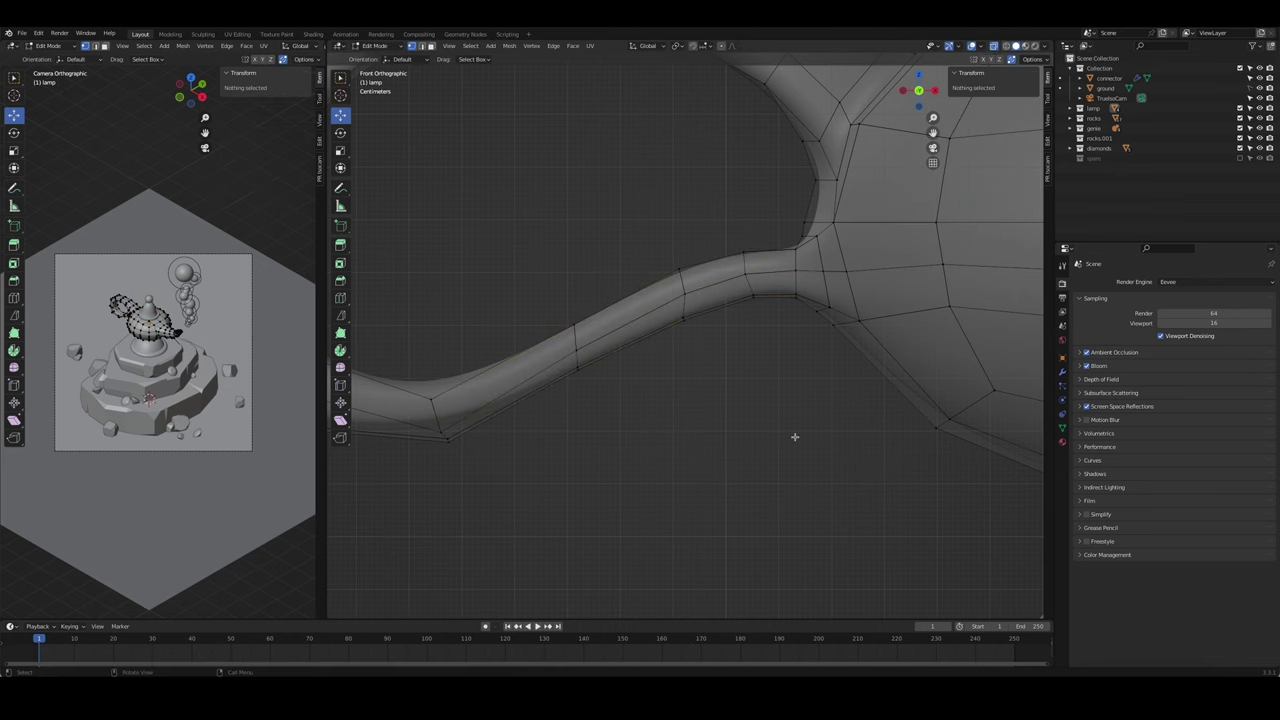
- Review the handle, then move a vertex on its left loop
key(Tab)
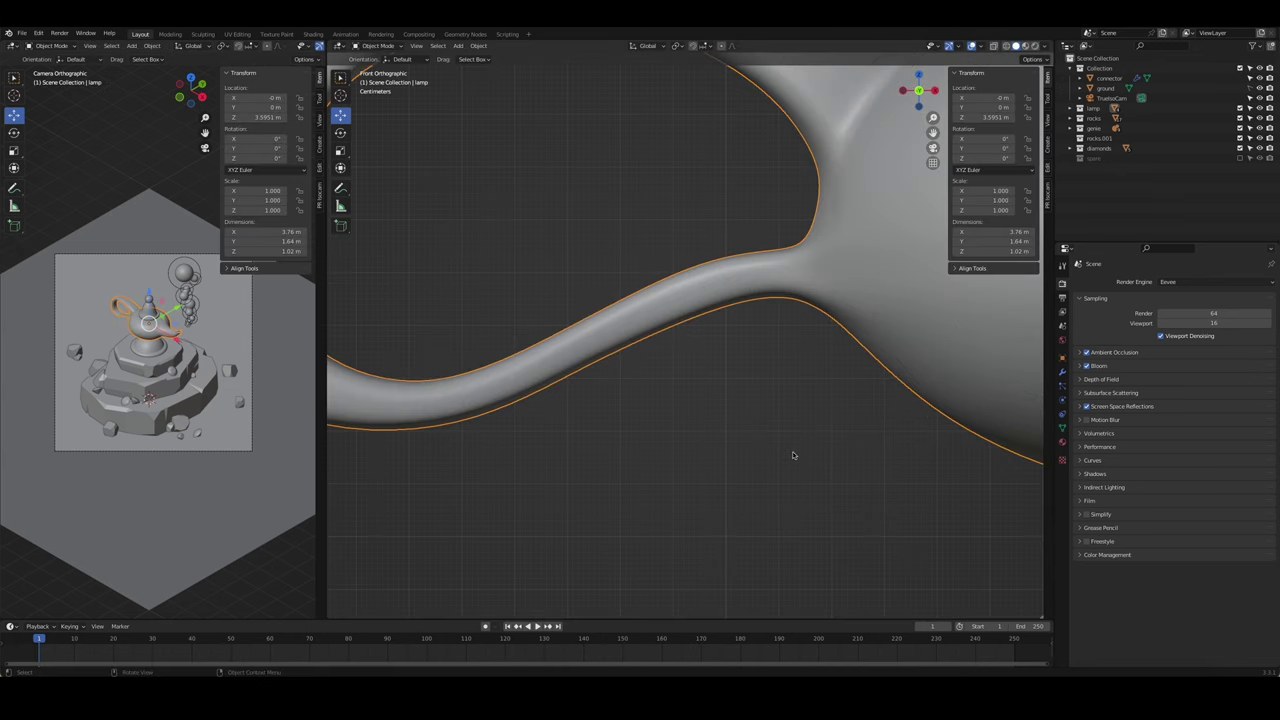
scroll(800, 457, down, 2)
scroll(799, 455, down, 2)
key(Tab)
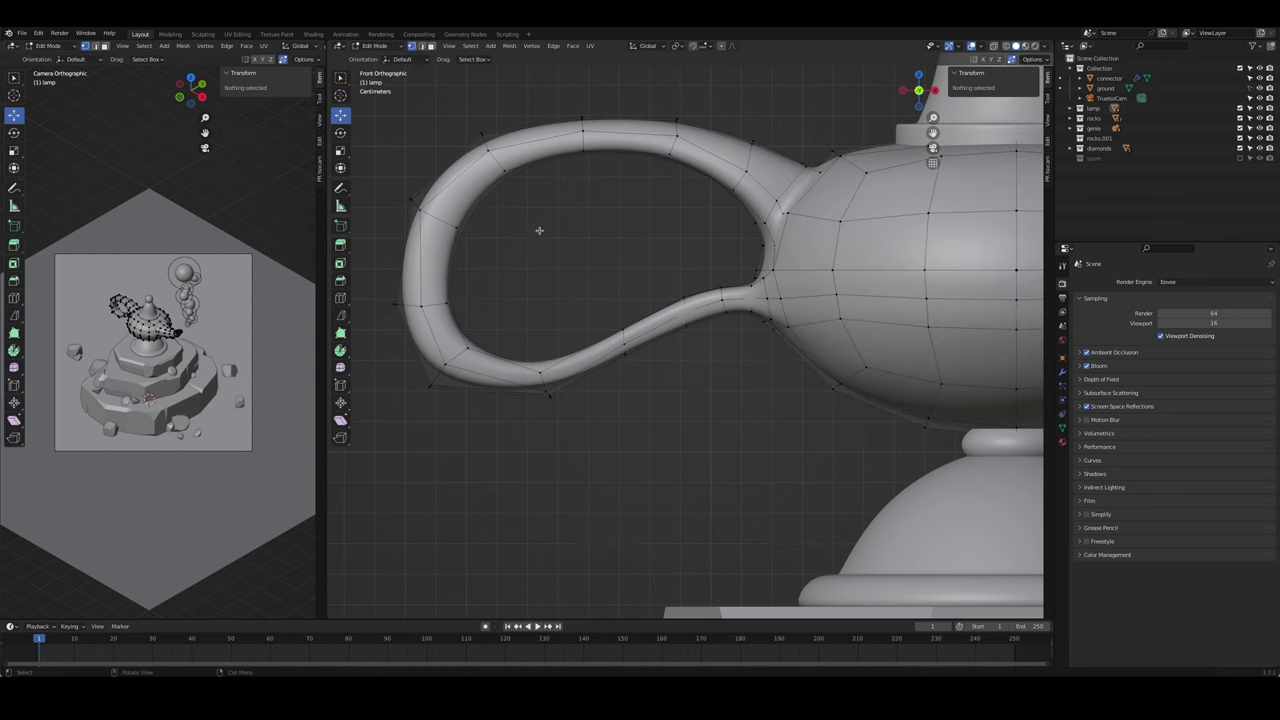
click(459, 302)
key(g)
click(519, 311)
click(519, 311)
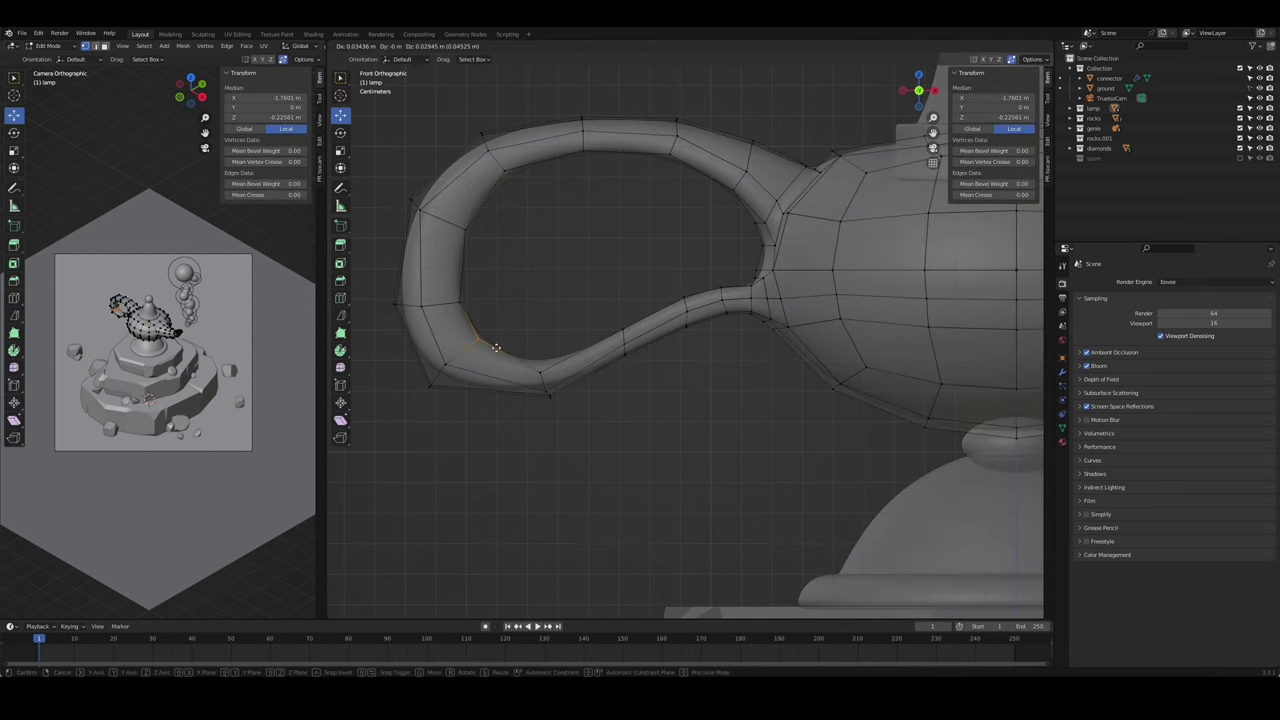
- Move the top handle vertices to even out the loop's arc
click(770, 157)
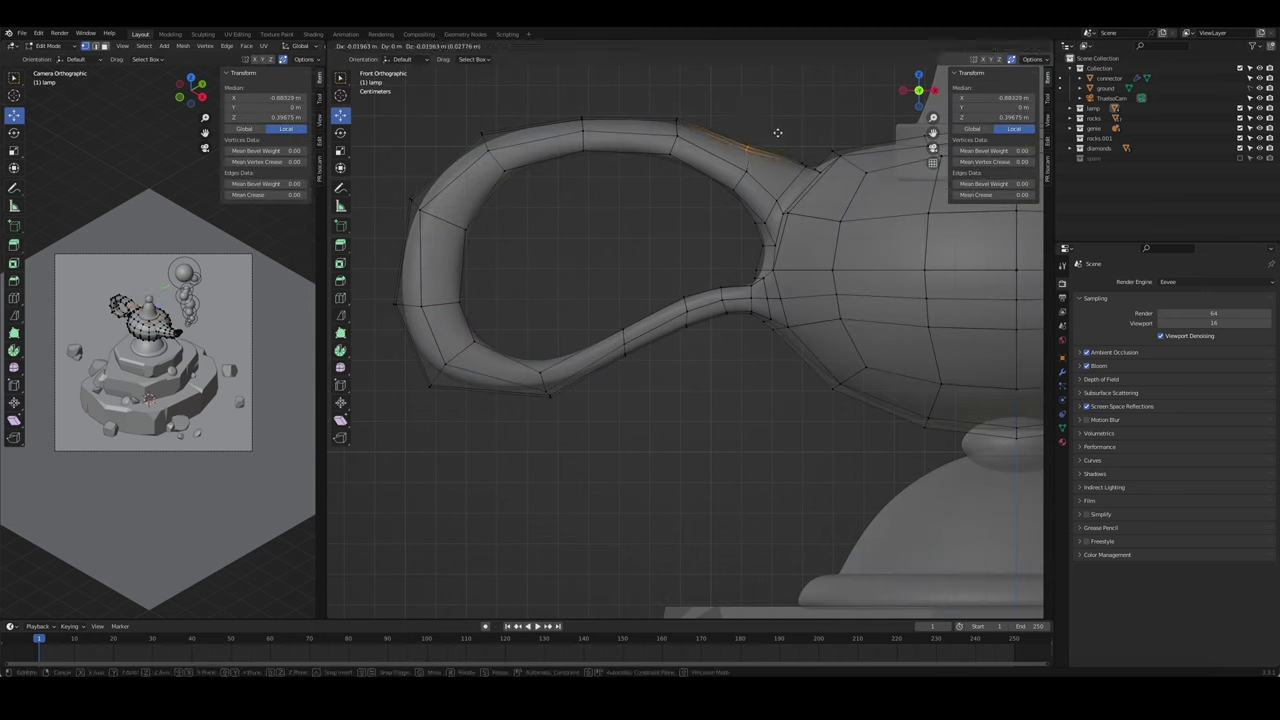
click(777, 132)
click(662, 137)
key(g)
click(672, 168)
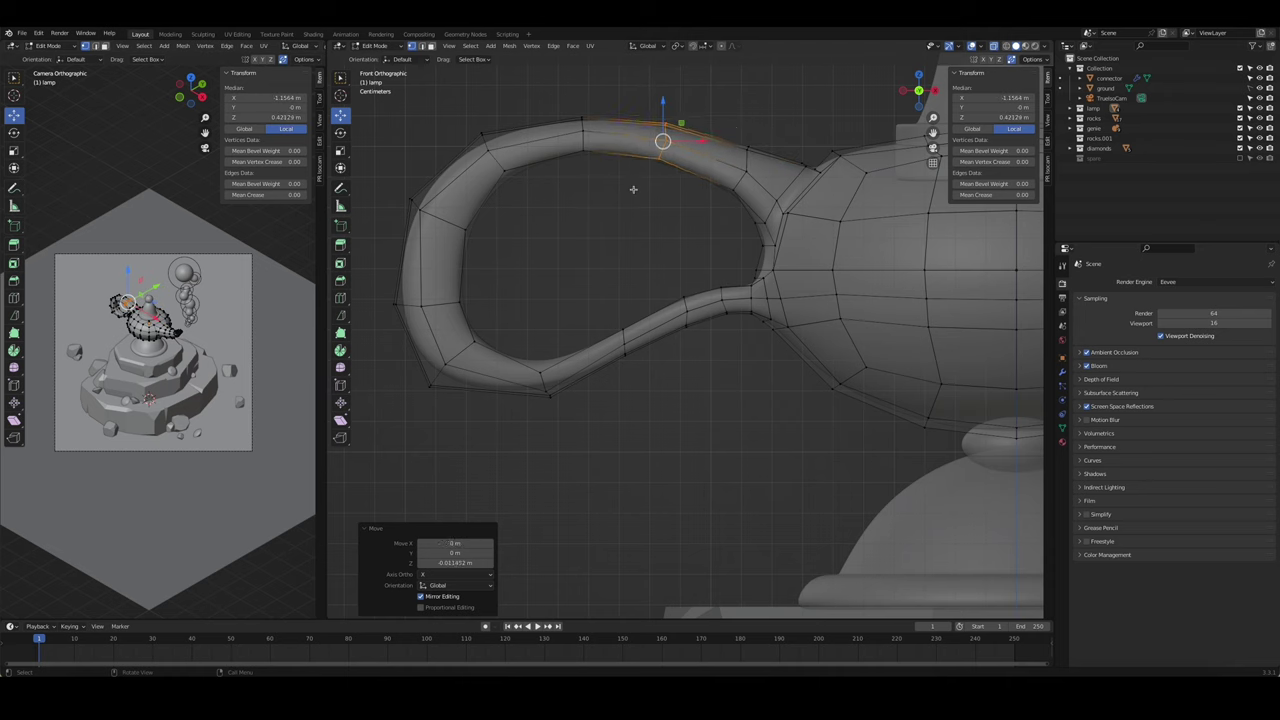
click(654, 259)
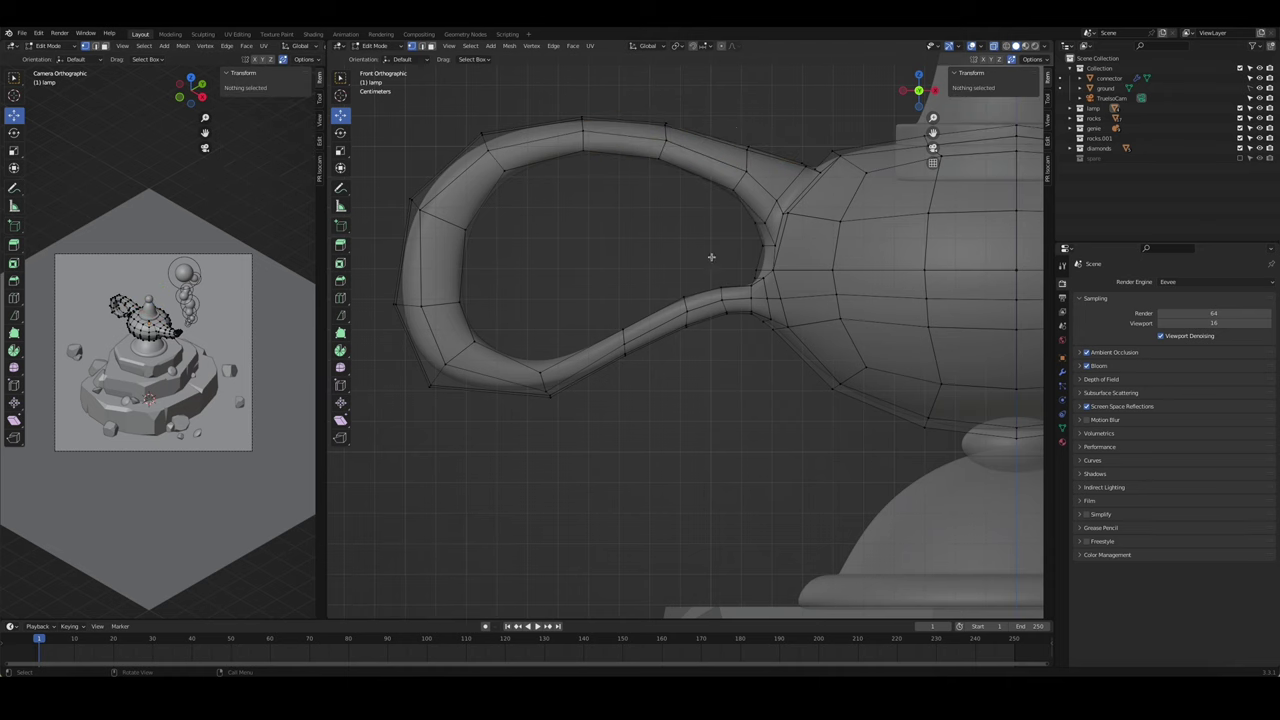
- Scale the ring where the handle joins the body down along Z
click(723, 299)
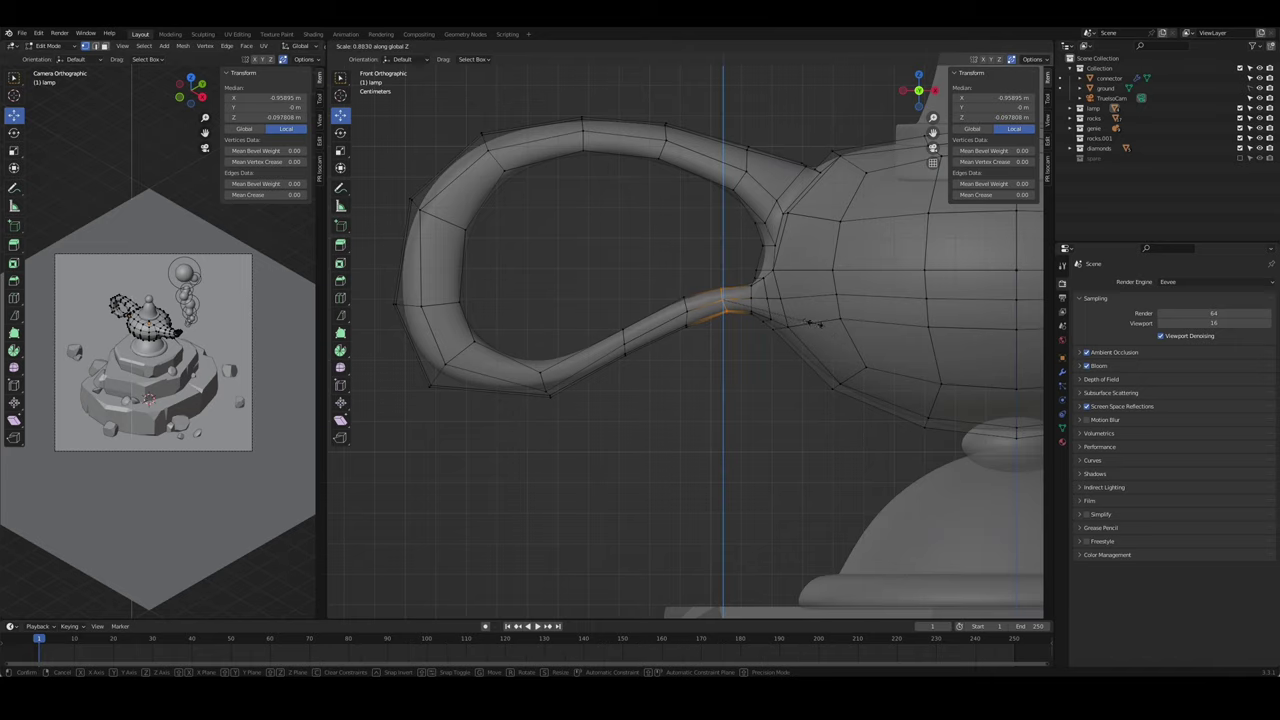
key(Return)
key(Tab)
mouse_move(771, 391)
middle_down()
mouse_move(854, 410)
mouse_move(760, 379)
mouse_move(833, 372)
mouse_move(760, 340)
mouse_move(740, 314)
mouse_move(764, 261)
mouse_move(717, 154)
middle_up()
- Isolate the lamp body in local view and enter Edit Mode on it
click(812, 352)
click(810, 355)
key(KP_Divide)
scroll(760, 340, up, 5)
key(Tab)
- Narrow the handle's neck while viewing from the top
key(KP_7)
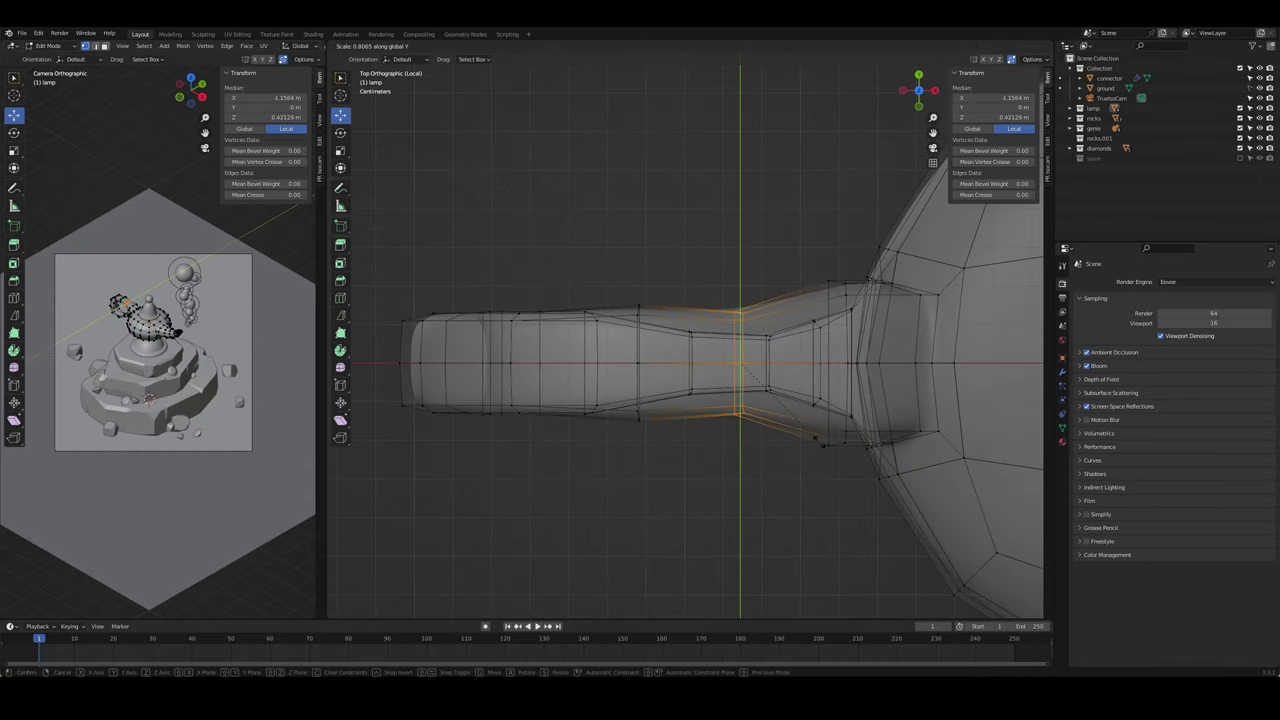
click(728, 405)
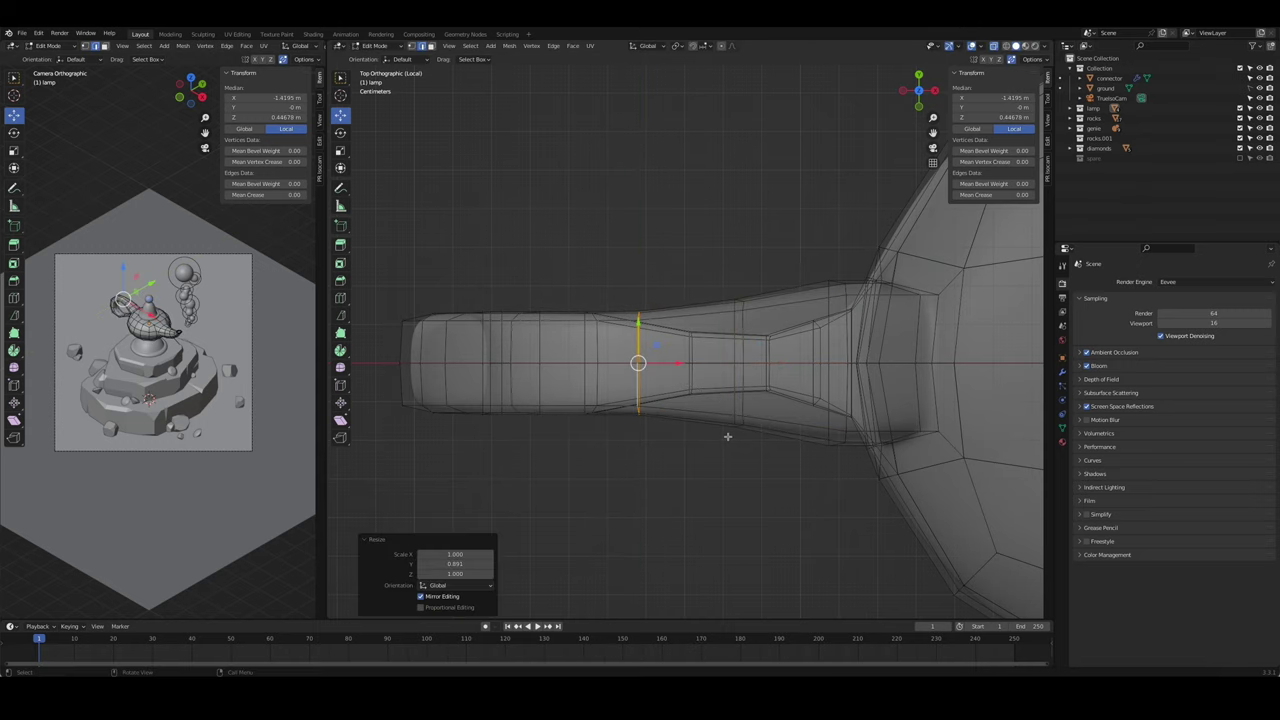
mouse_move(723, 434)
middle_down()
mouse_move(666, 366)
mouse_move(903, 450)
mouse_move(886, 414)
middle_up()
click(855, 420)
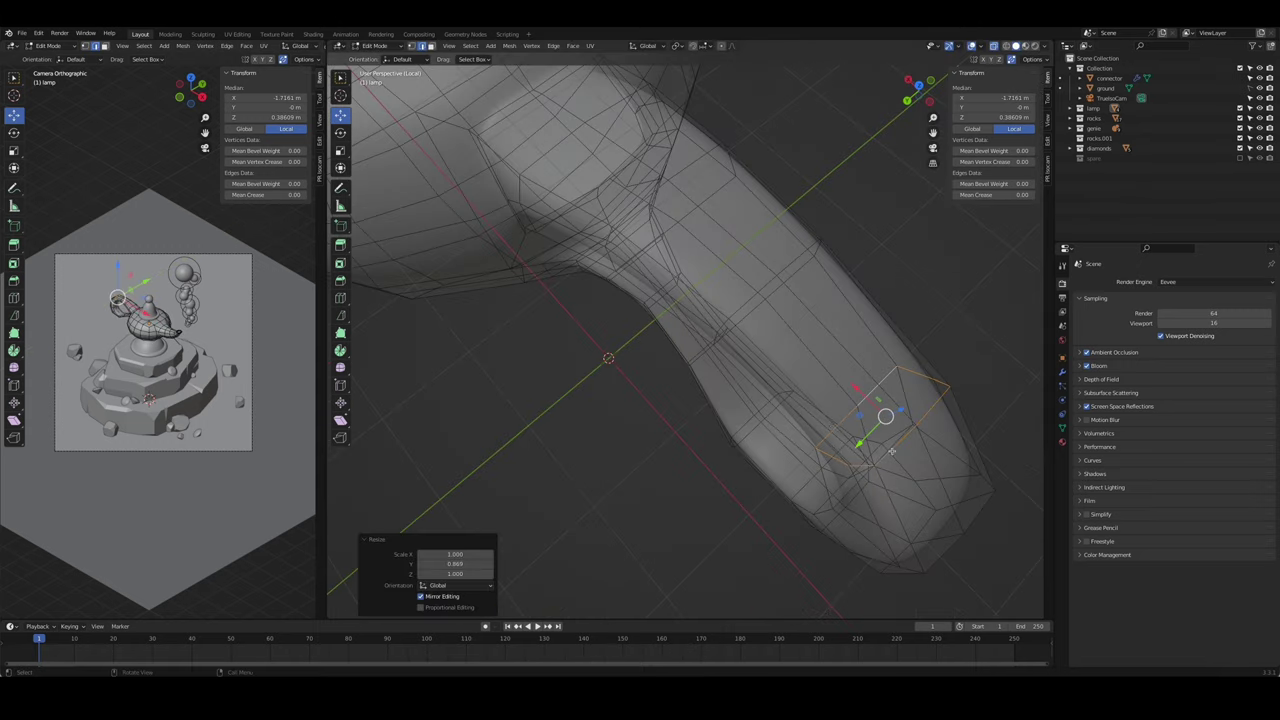
middle_drag(920, 309, 901, 418)
- Scale the edge loop near the handle's neck and return to the full scene
alt+click(620, 260)
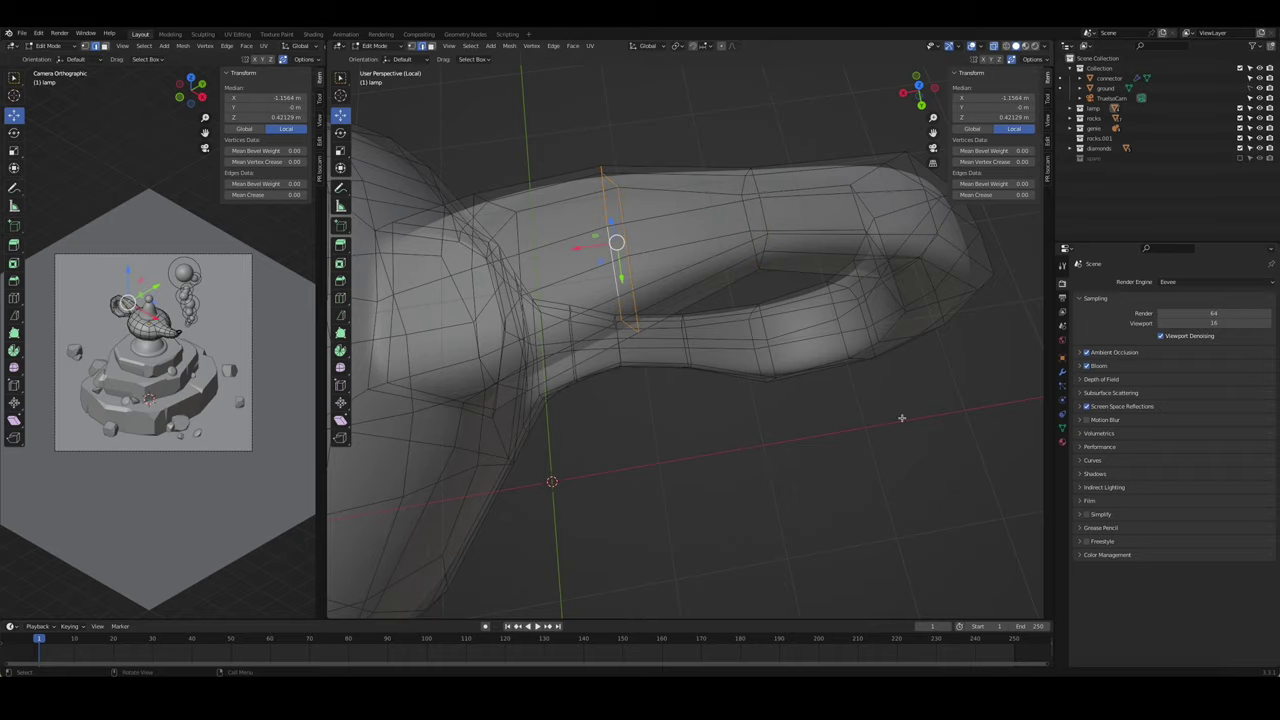
click(846, 381)
mouse_move(846, 381)
middle_down()
mouse_move(805, 491)
mouse_move(909, 539)
mouse_move(886, 471)
mouse_move(900, 443)
mouse_move(807, 535)
mouse_move(903, 409)
mouse_move(860, 400)
mouse_move(727, 420)
middle_up()
key(Tab)
scroll(807, 535, down, 5)
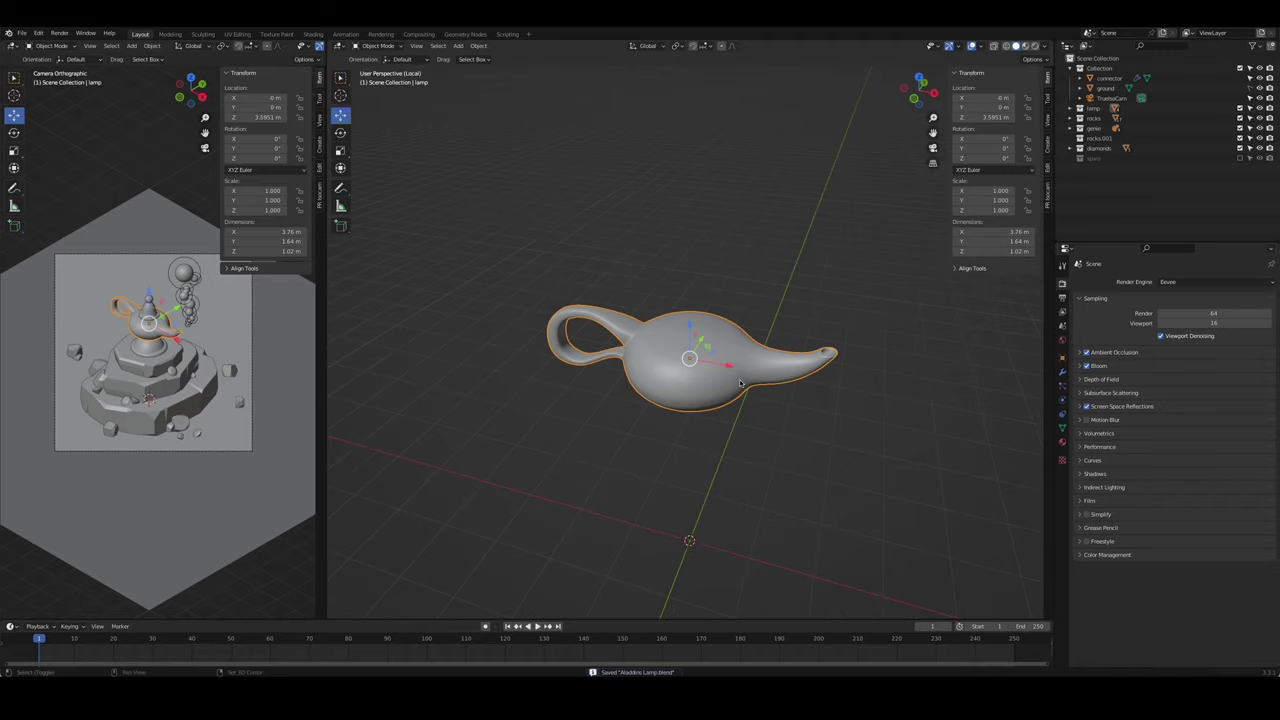
key(KP_Divide)
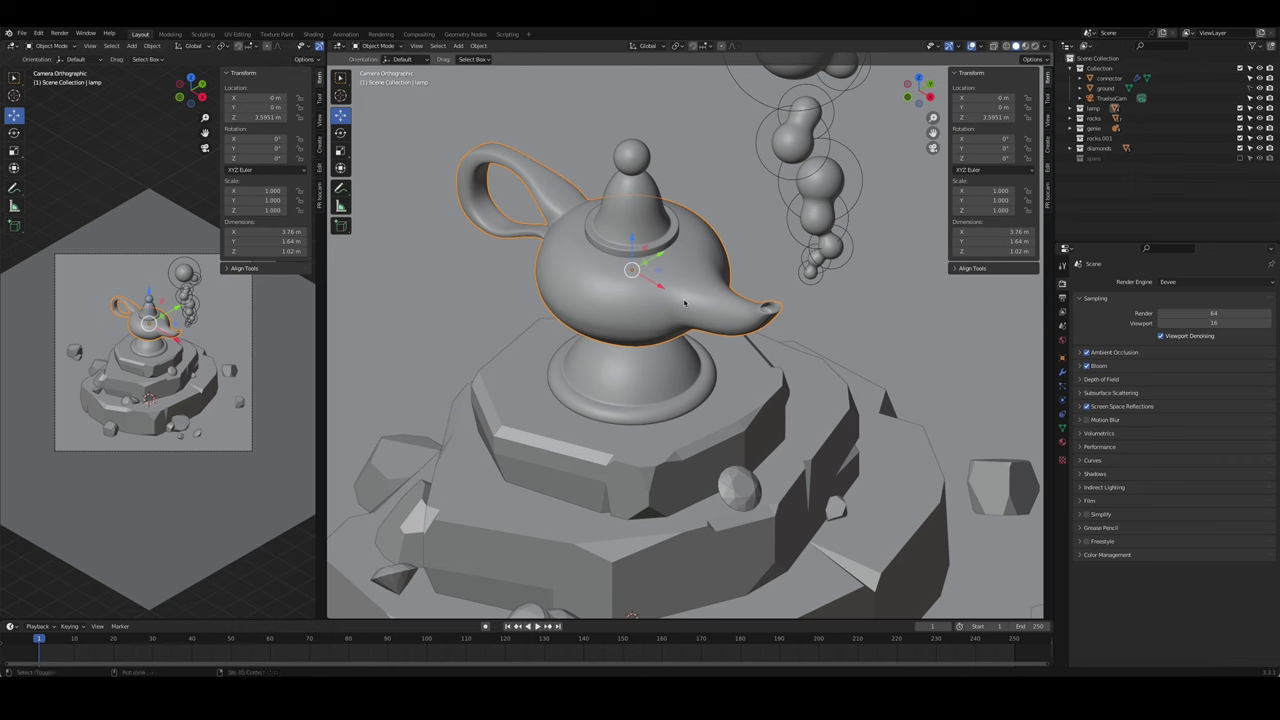
- Keep a backup duplicate of the lamp in the spare collection
key(shift+d)
right_click(531, 489)
click(580, 551)
- Isolate the original lamp and select its whole spout in X-ray front view
click(640, 260)
key(KP_Divide)
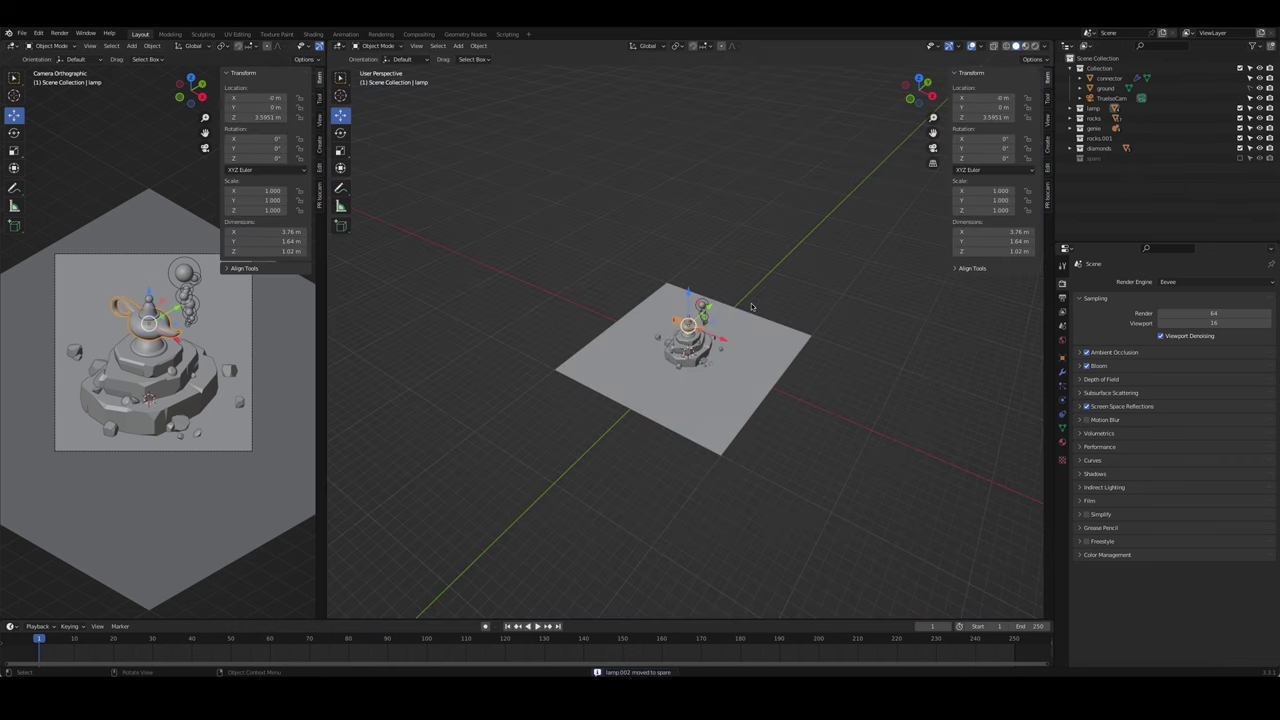
mouse_move(680, 300)
middle_down()
mouse_move(718, 371)
mouse_move(842, 386)
middle_up()
key(Tab)
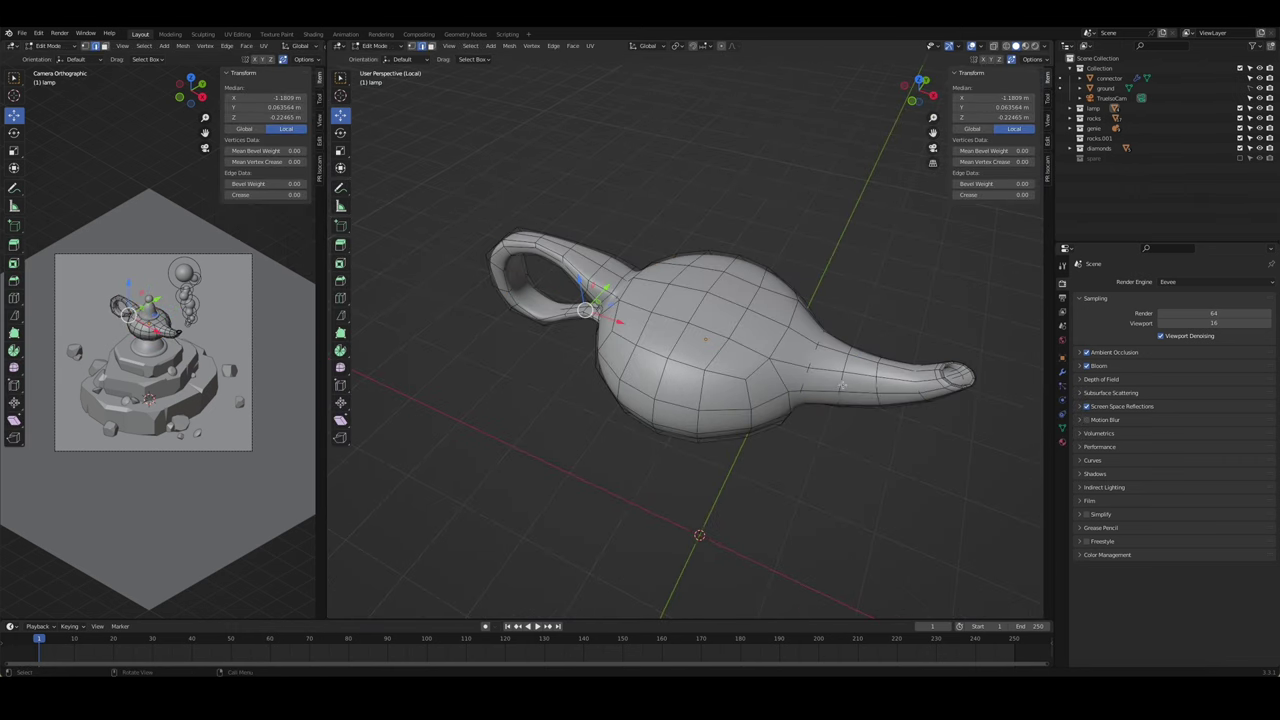
key(KP_1)
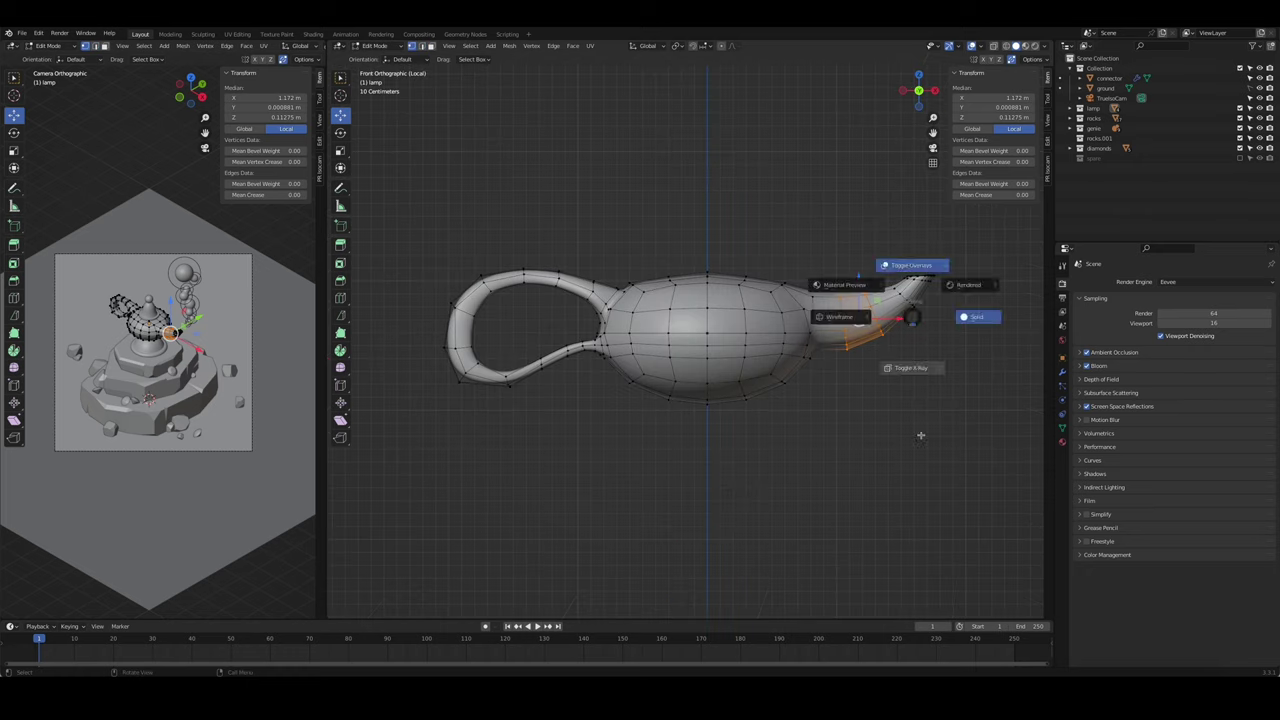
click(920, 435)
drag(810, 255, 955, 380)
mouse_move(942, 365)
middle_down()
mouse_move(862, 410)
mouse_move(562, 428)
middle_up()
- Slide the spout along the X axis to reposition it
key(g)
key(x)
click(955, 368)
click(562, 428)
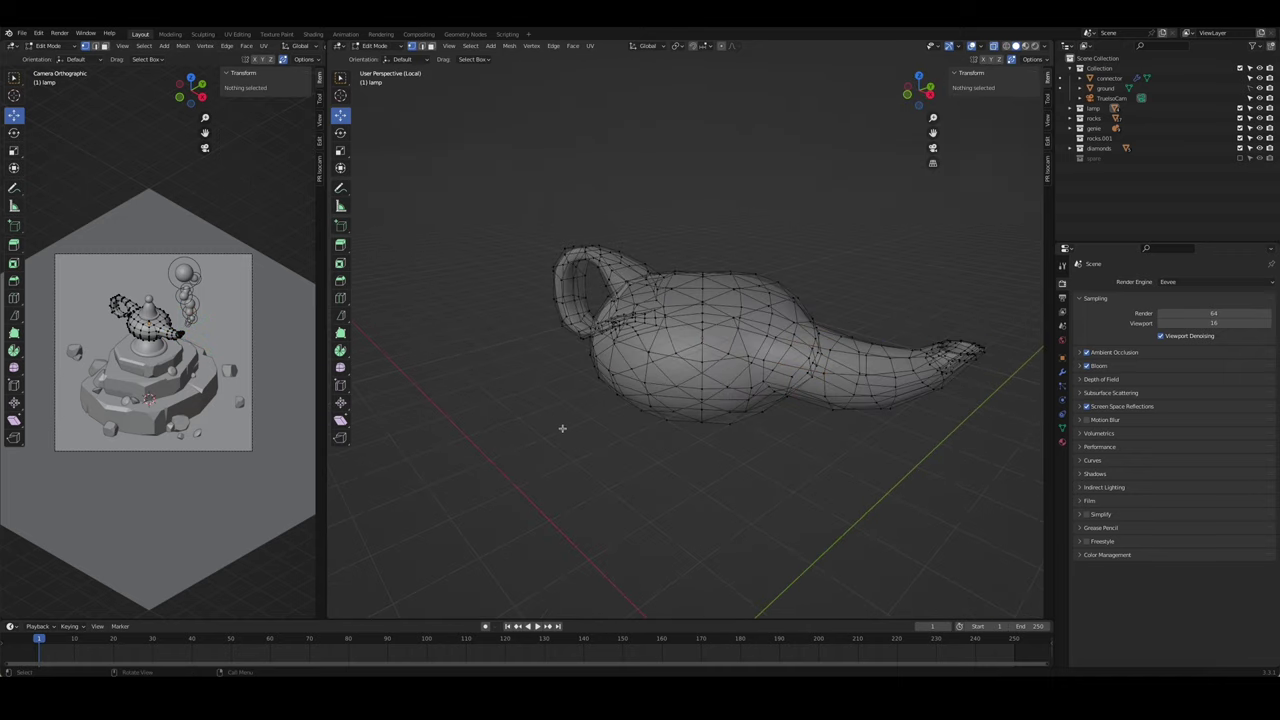
key(Tab)
- Narrow the spout tip from the top view
key(Tab)
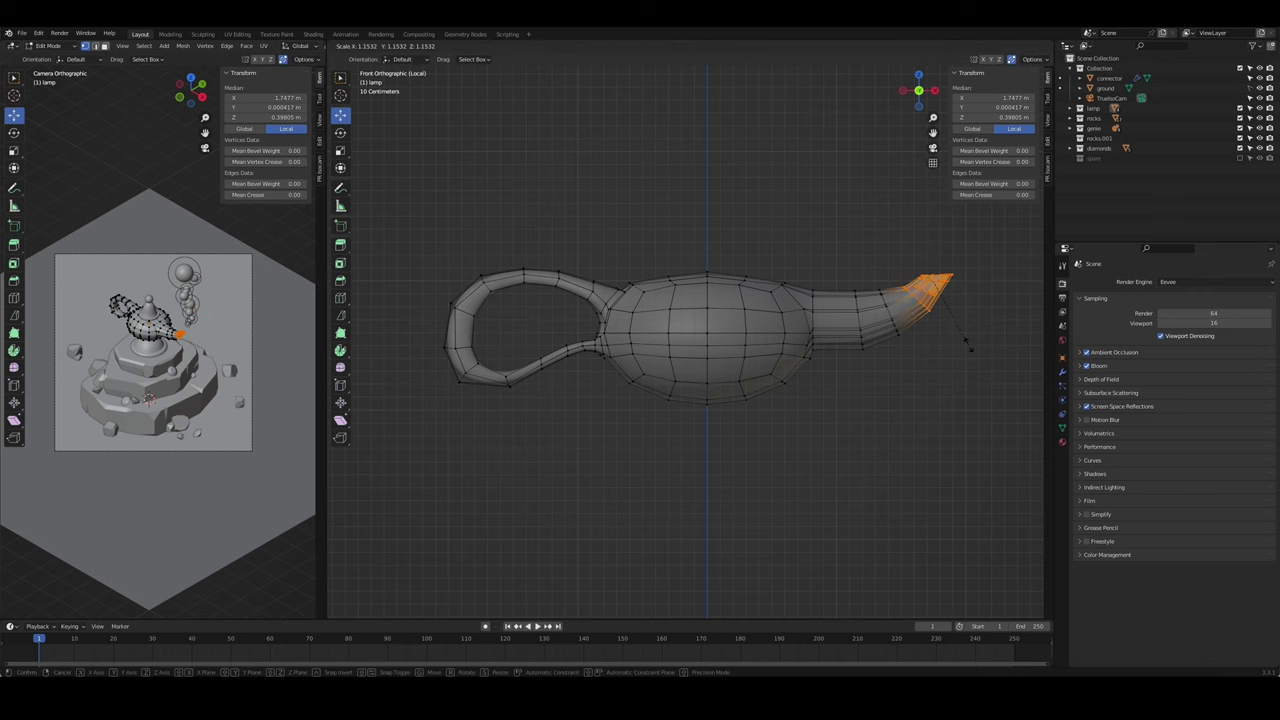
click(968, 348)
key(Tab)
mouse_move(957, 363)
middle_down()
mouse_move(937, 357)
mouse_move(786, 431)
mouse_move(830, 400)
mouse_move(858, 347)
mouse_move(906, 393)
middle_up()
scroll(858, 347, up, 1)
scroll(858, 347, up, 3)
key(Tab)
key(KP_7)
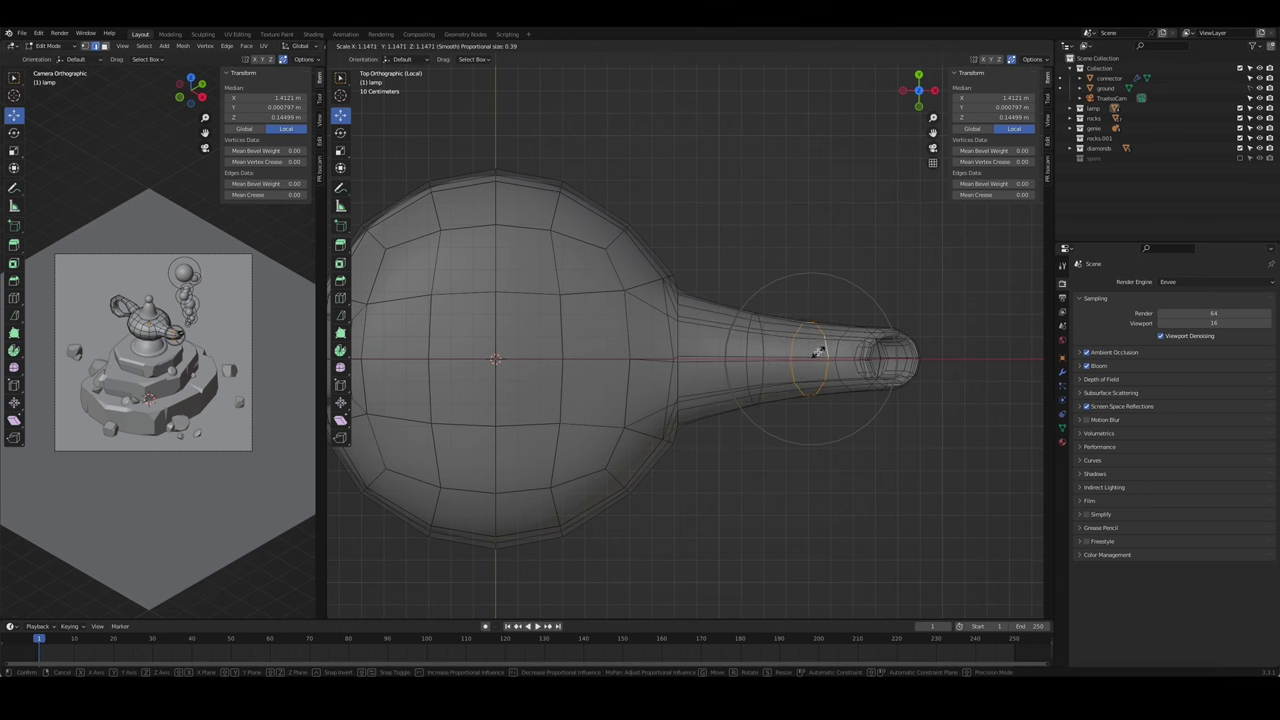
click(818, 352)
middle_drag(846, 471, 846, 393)
- Flatten the spout's edge ring along Z to 0.886
key(alt+a)
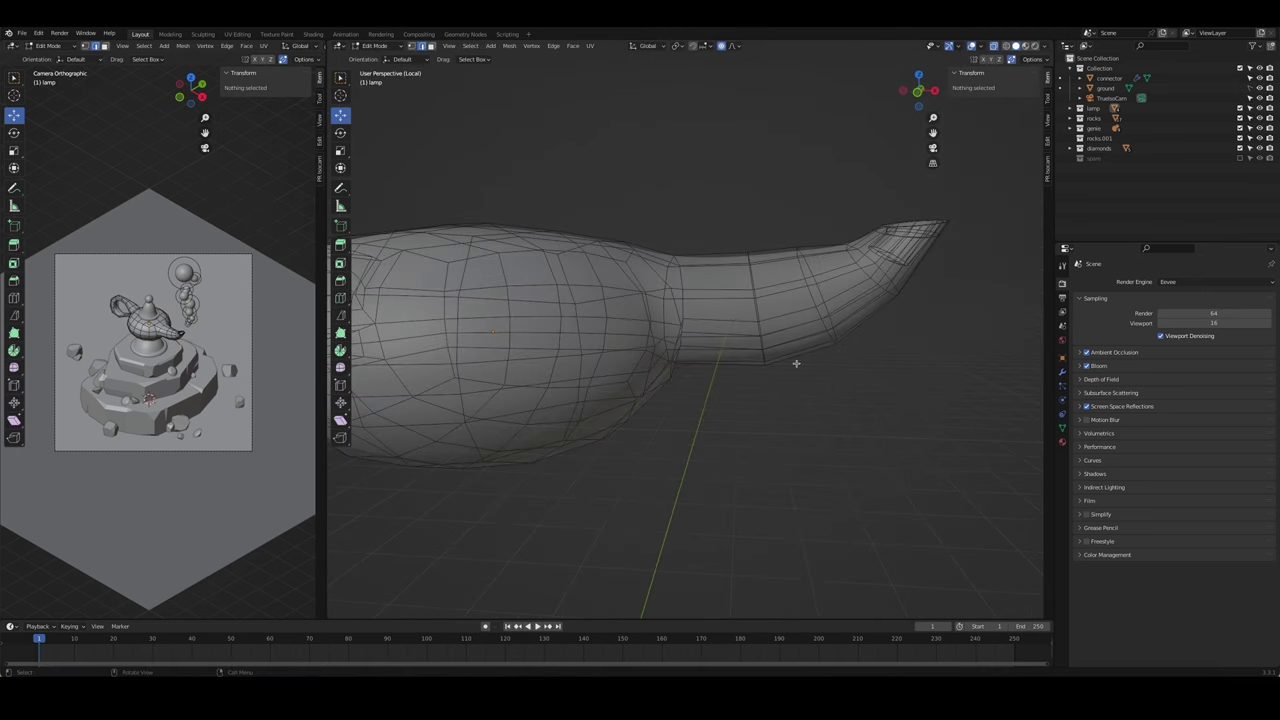
alt+click(820, 295)
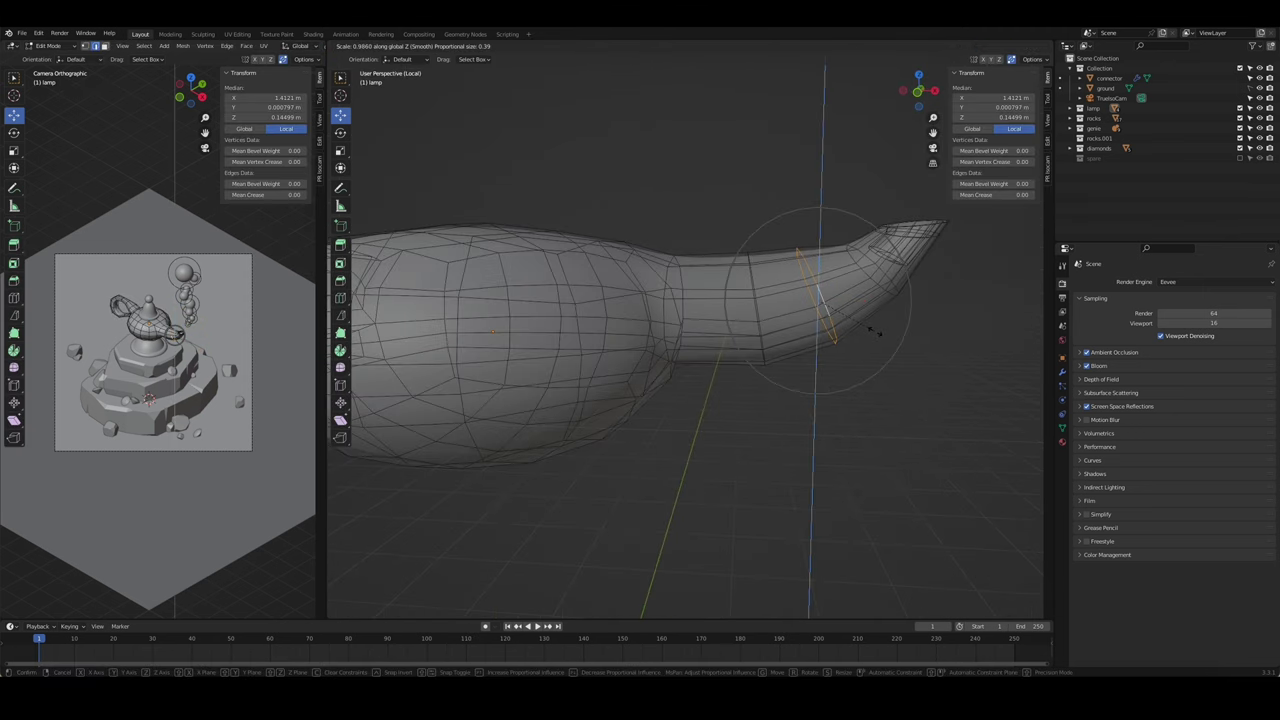
click(870, 321)
click(880, 362)
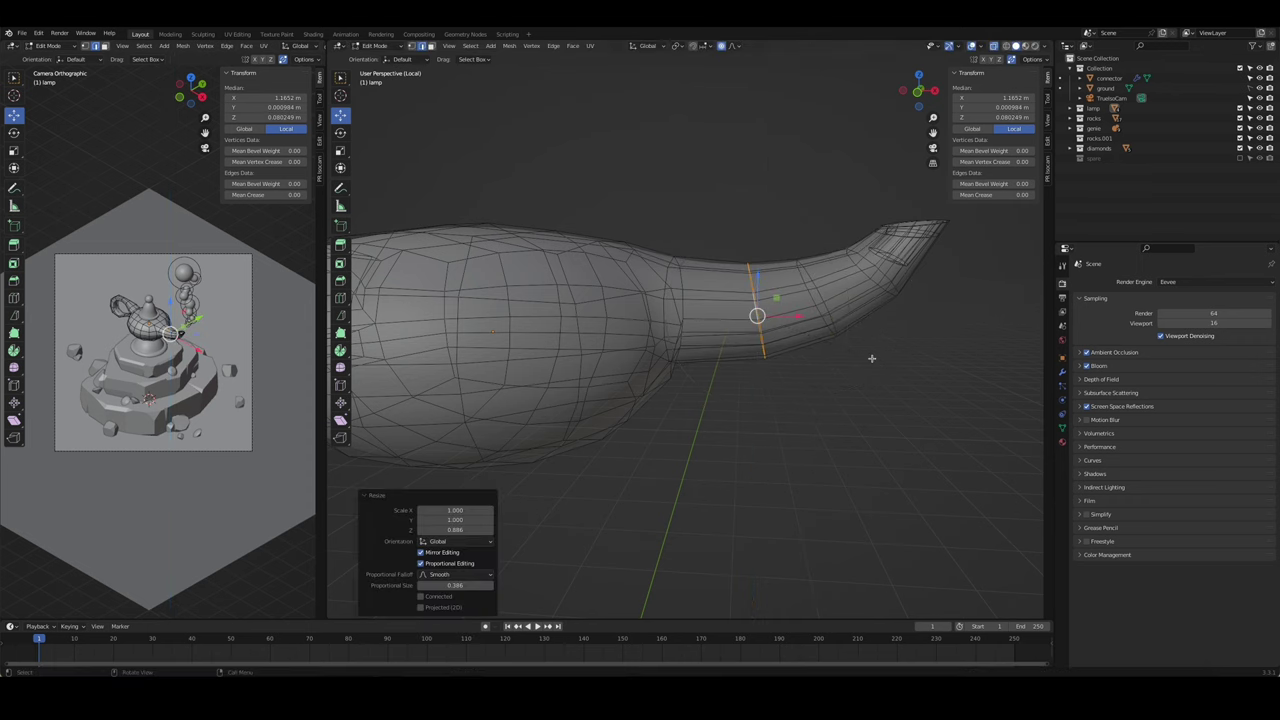
key(Tab)
- Leave local view to show the whole pedestal scene again
mouse_move(871, 420)
middle_down()
mouse_move(691, 437)
mouse_move(731, 412)
mouse_move(903, 429)
mouse_move(794, 400)
middle_up()
key(KP_Divide)
scroll(814, 343, up, 5)
mouse_move(719, 356)
middle_down()
mouse_move(781, 270)
mouse_move(730, 258)
middle_up()
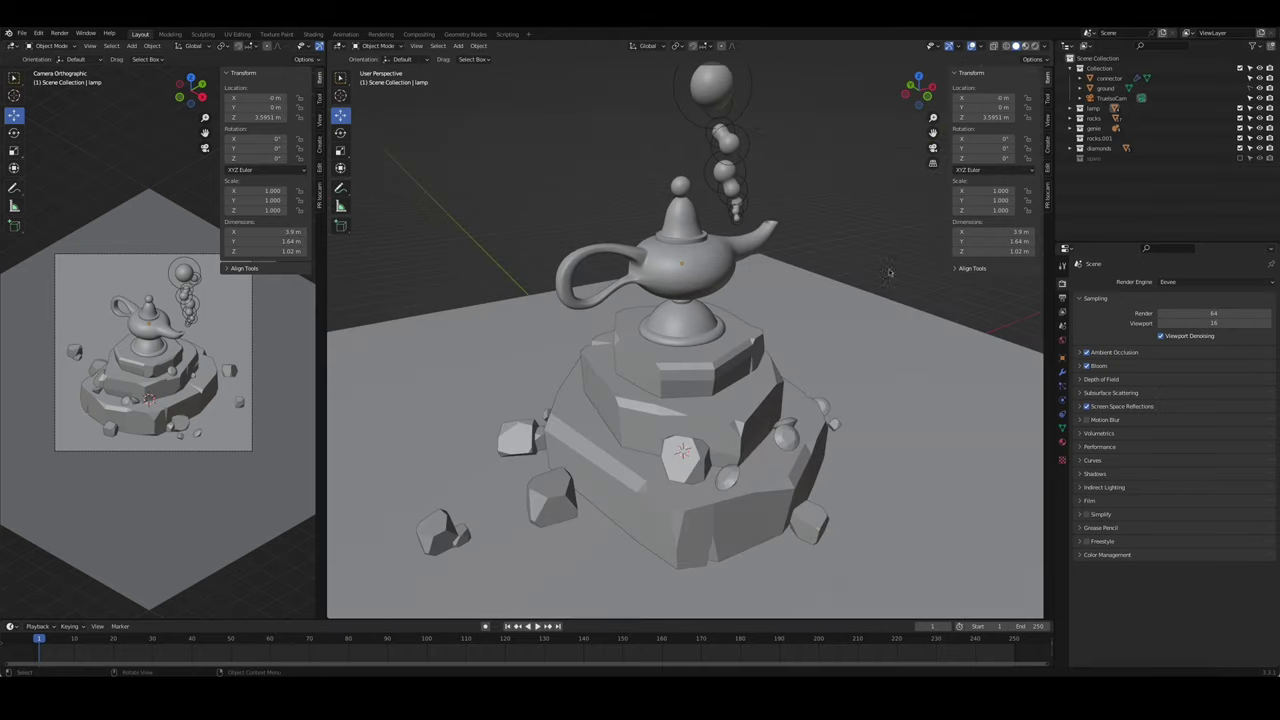
- Select the lamp lid and briefly enter and leave its Edit Mode
scroll(709, 253, up, 2)
click(690, 205)
key(Tab)
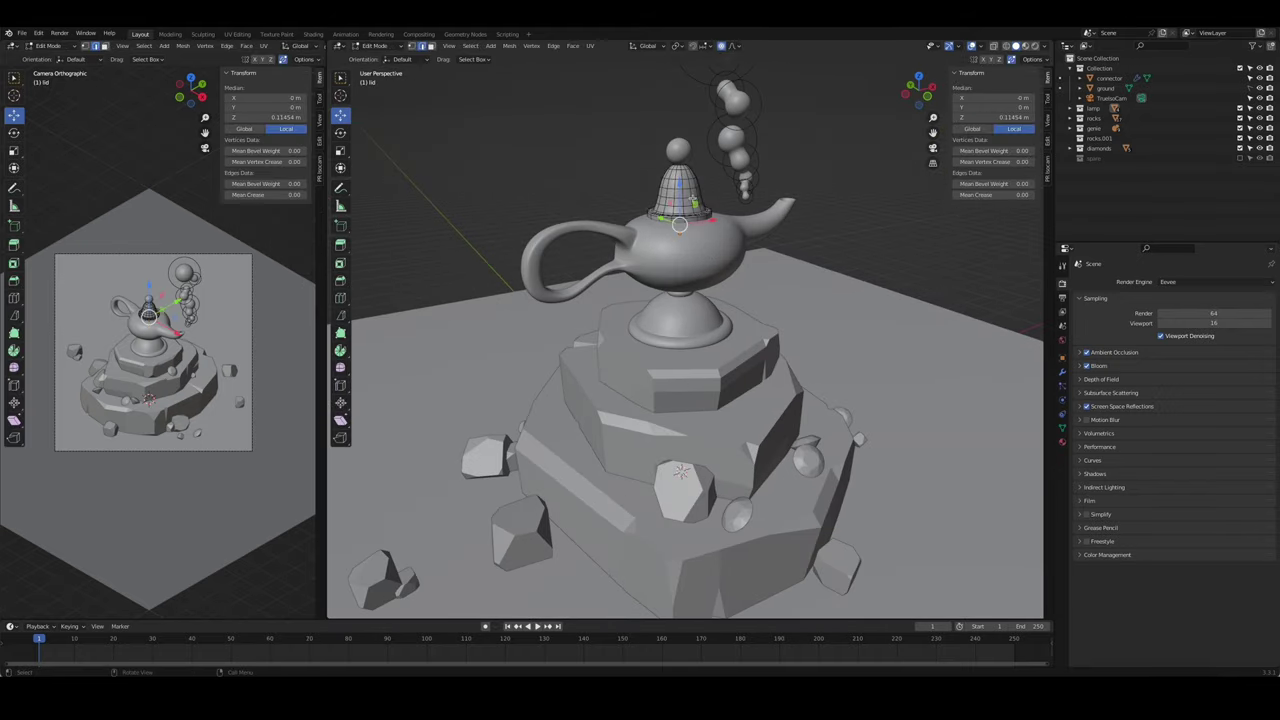
key(Tab)
- Rotate the lamp body about 23.7° around its vertical Z axis
click(680, 240)
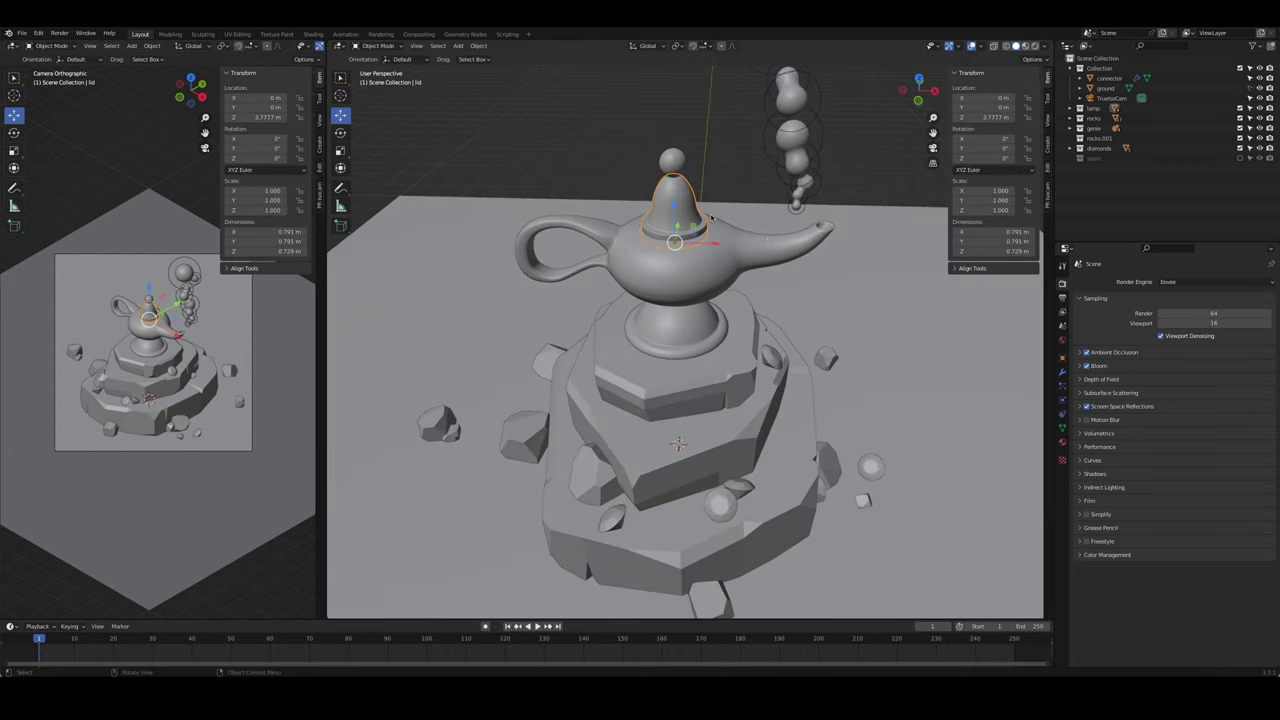
middle_drag(680, 240, 828, 294)
key(r)
key(z)
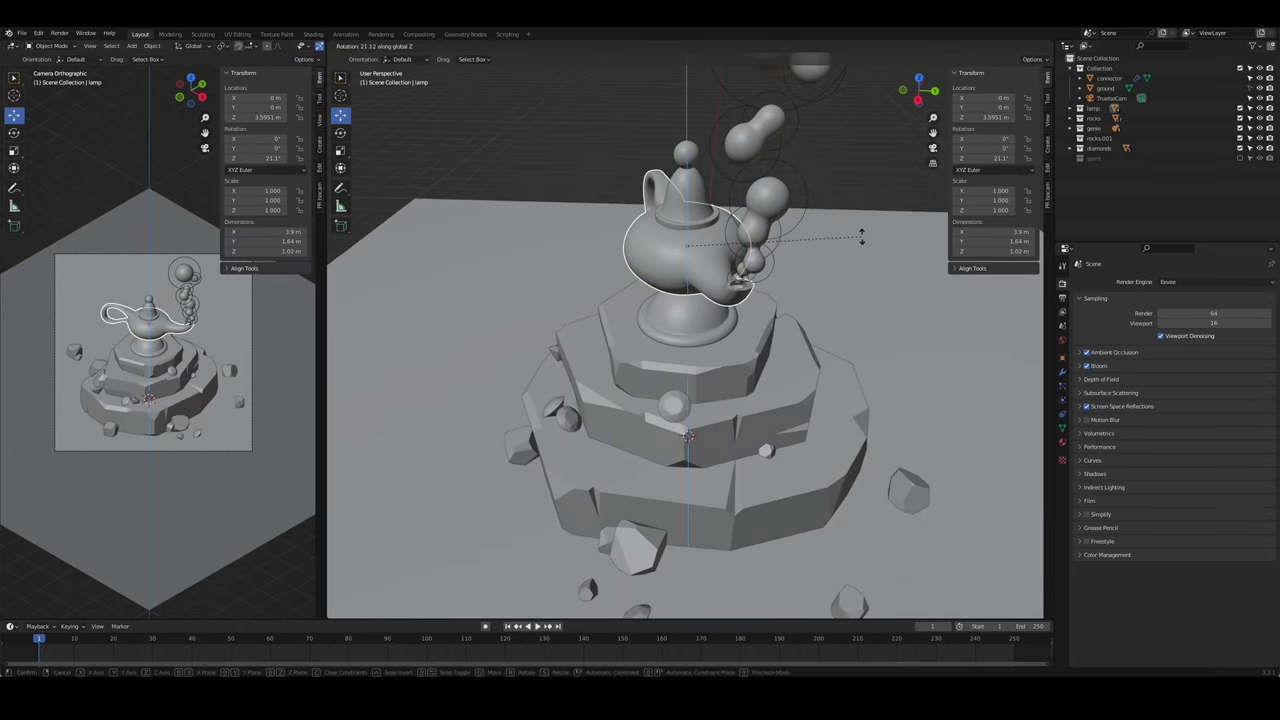
click(861, 237)
key(KP_7)
scroll(801, 257, up, 3)
scroll(801, 257, up, 3)
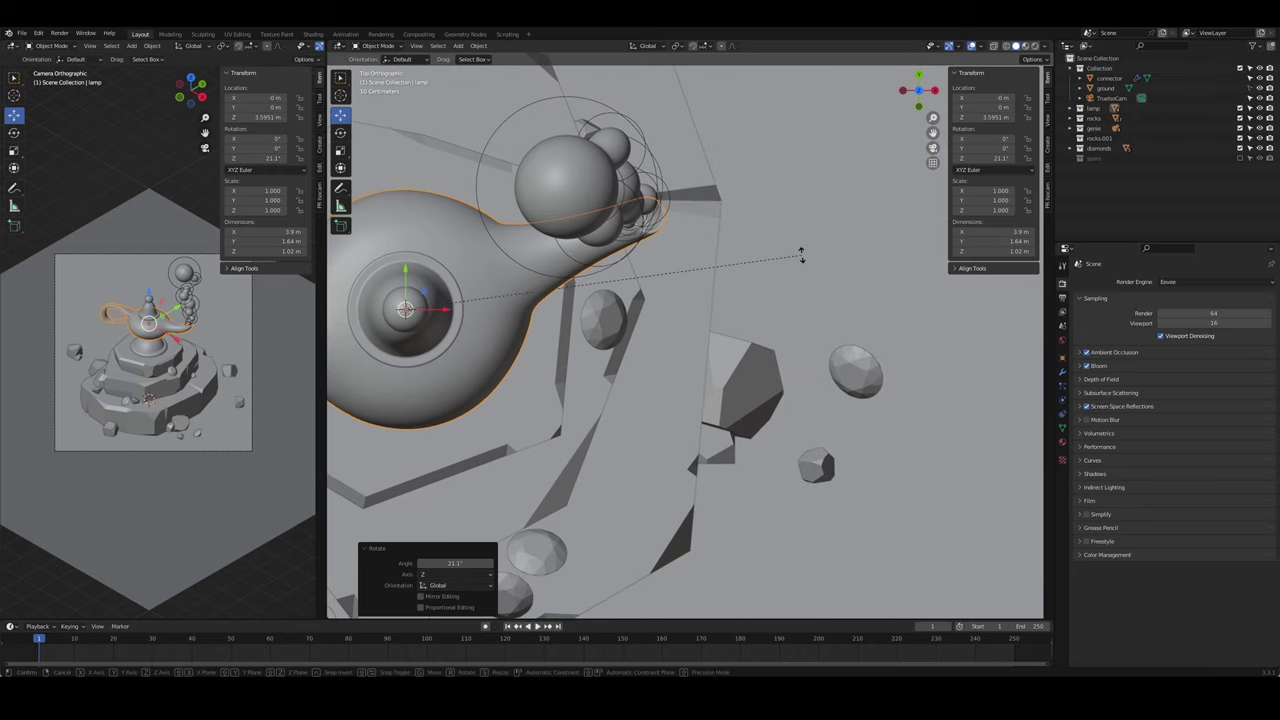
click(801, 257)
mouse_move(801, 257)
middle_down()
mouse_move(690, 240)
mouse_move(620, 395)
middle_up()
key(KP_1)
- Move the genie smoke object 0.097 m along X toward the spout
right_click(1104, 126)
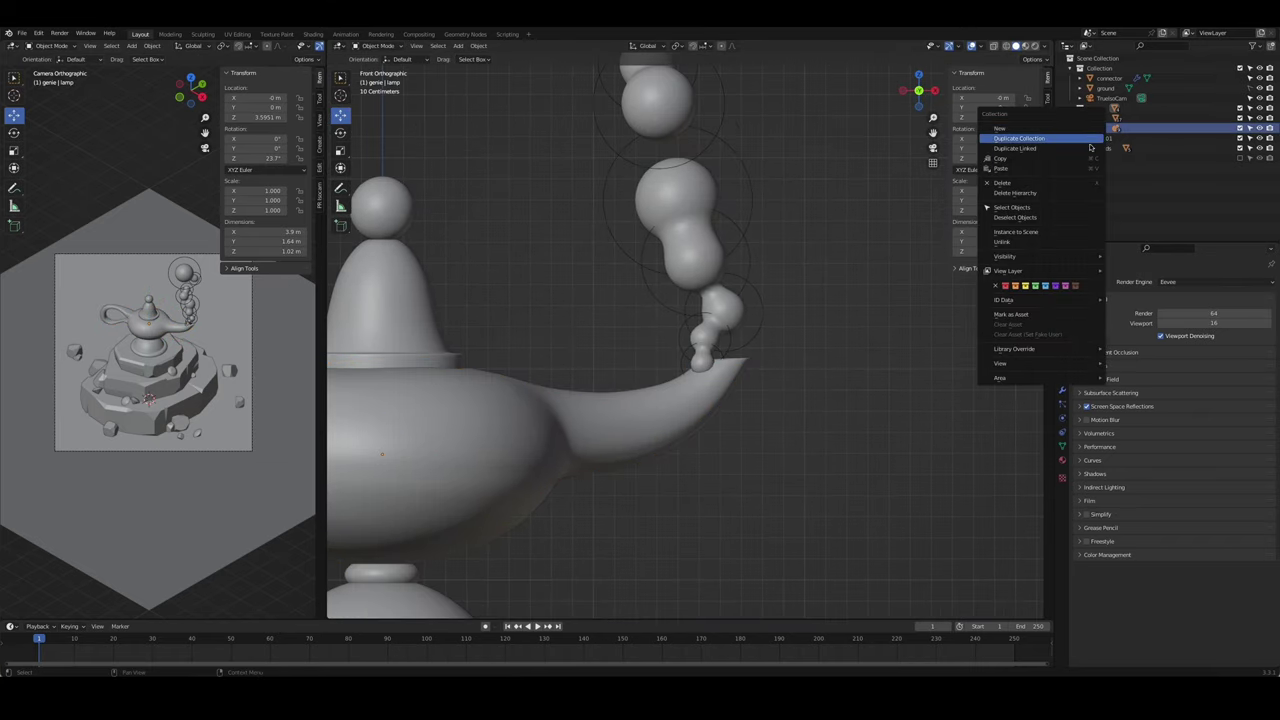
click(697, 362)
key(g)
key(x)
click(834, 374)
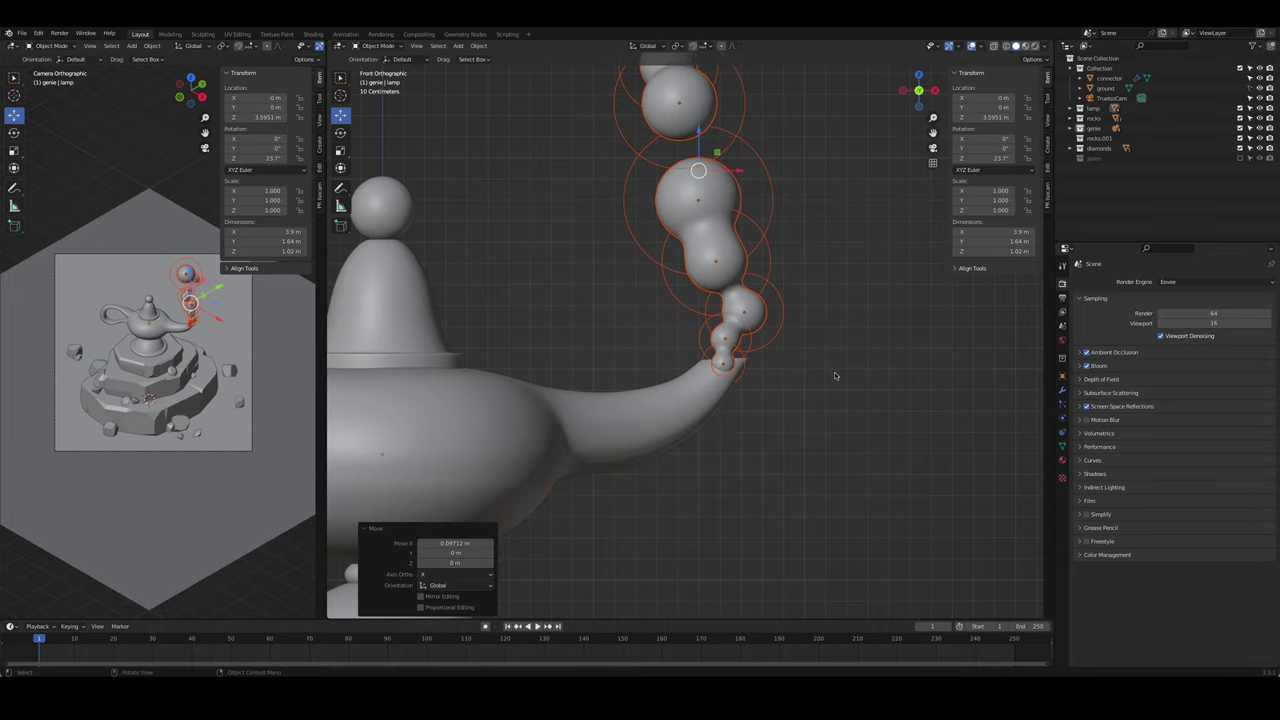
mouse_move(834, 374)
middle_down()
mouse_move(663, 342)
mouse_move(760, 420)
mouse_move(712, 429)
middle_up()
- Nudge the genie onto the spout tip, deselect it, and save the file
key(g)
click(663, 342)
scroll(663, 342, up, 4)
key(g)
click(787, 432)
scroll(712, 429, down, 3)
click(712, 429)
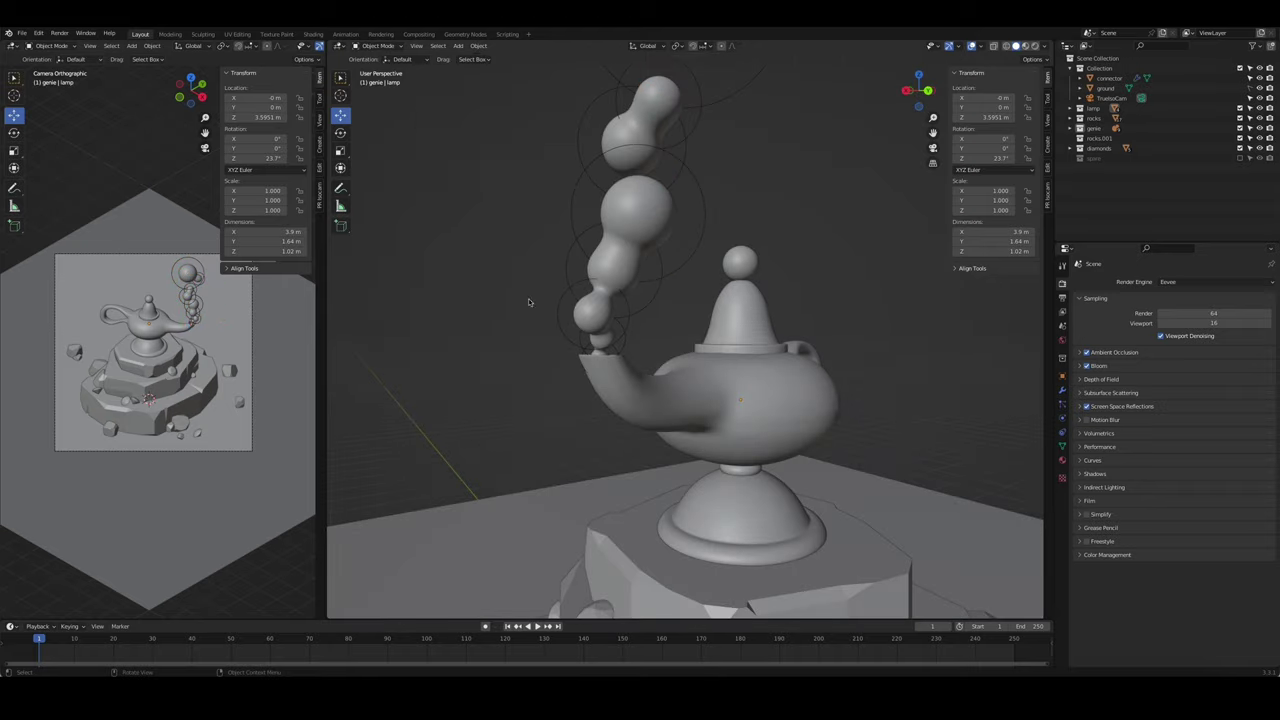
scroll(662, 365, up, 2)
mouse_move(662, 365)
middle_down()
mouse_move(743, 387)
mouse_move(748, 316)
mouse_move(685, 243)
mouse_move(730, 300)
middle_up()
scroll(685, 243, up, 2)
key(ctrl+s)
- Through the camera view, squeeze the lamp's handle area along Y in Edit Mode
scroll(730, 300, up, 2)
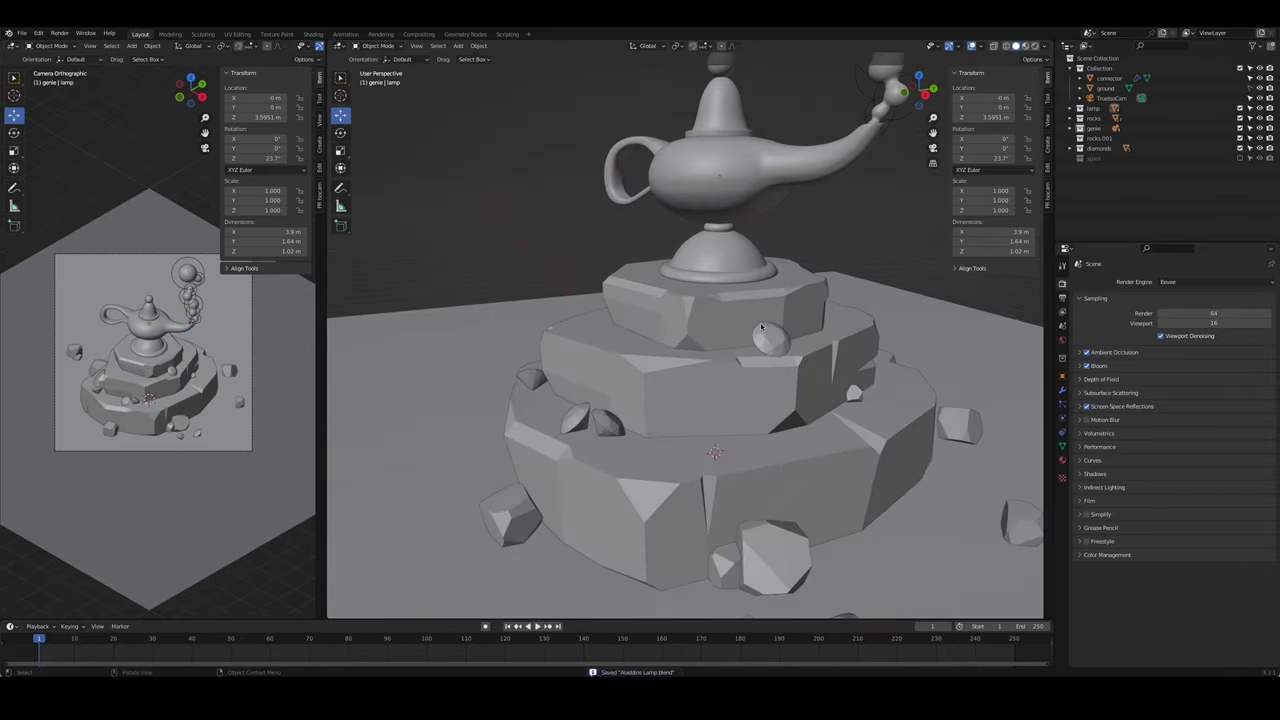
key(KP_0)
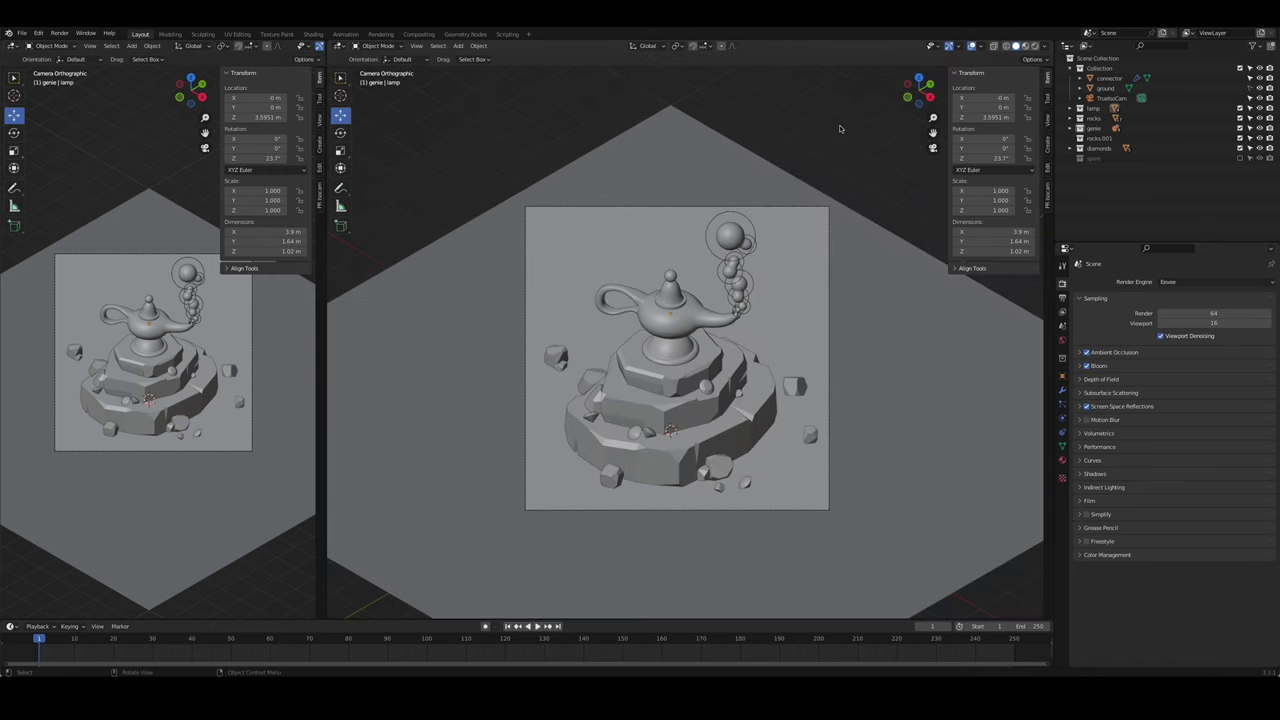
middle_drag(840, 128, 775, 283)
scroll(775, 283, up, 3)
click(775, 283)
key(Tab)
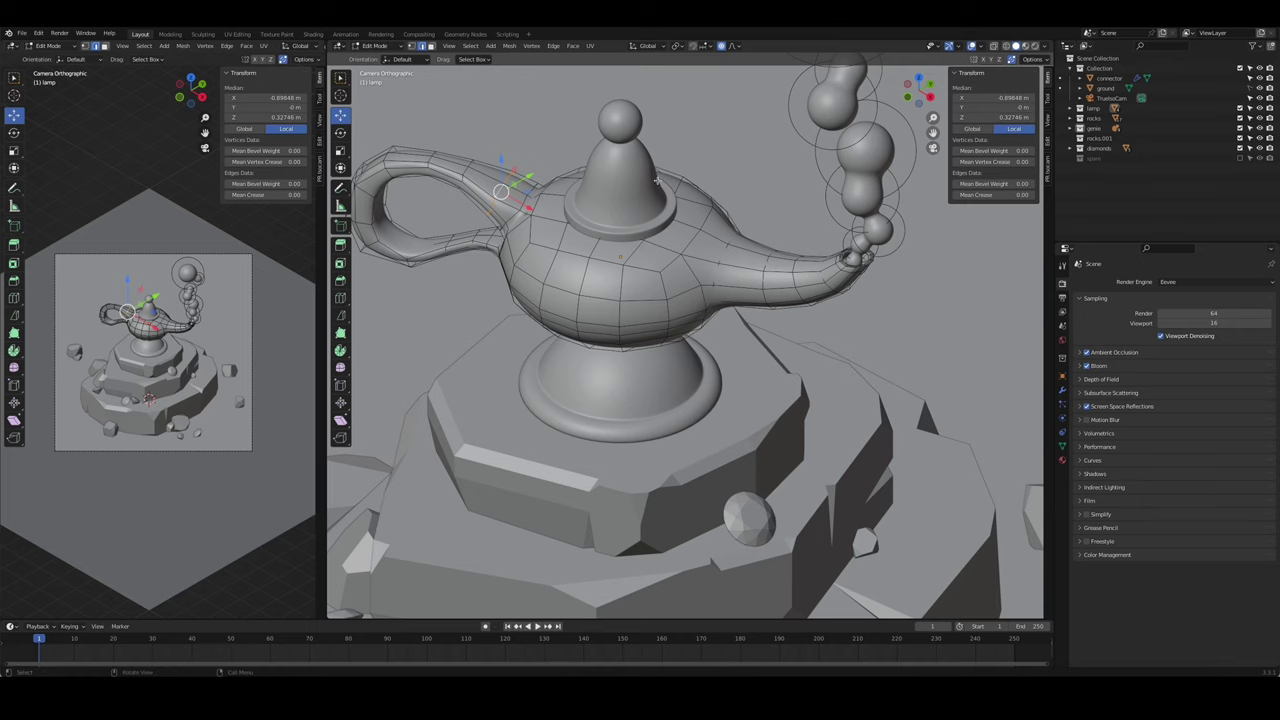
key(s)
key(y)
click(596, 187)
key(Tab)
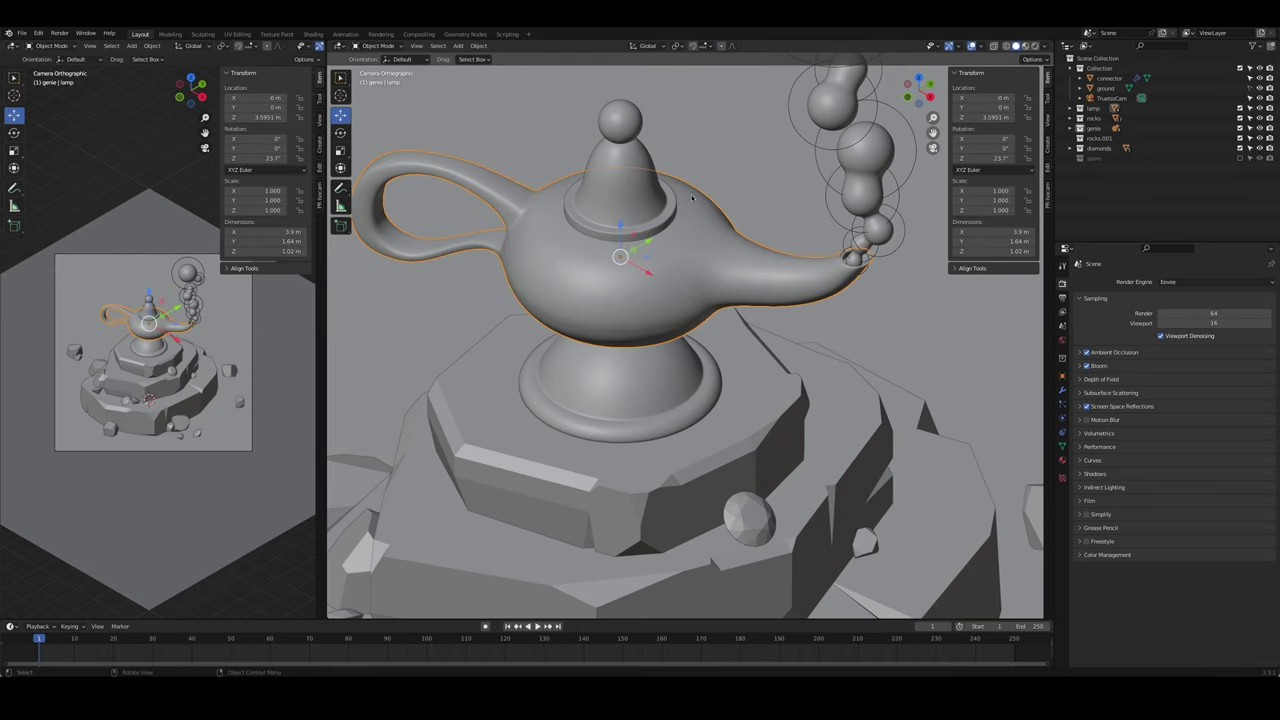
- Inspect the lamp mesh from top and lower side views, toggling Edit Mode
scroll(596, 187, down, 5)
mouse_move(596, 187)
middle_down()
mouse_move(735, 220)
mouse_move(789, 188)
mouse_move(700, 300)
middle_up()
key(Tab)
click(809, 211)
key(Tab)
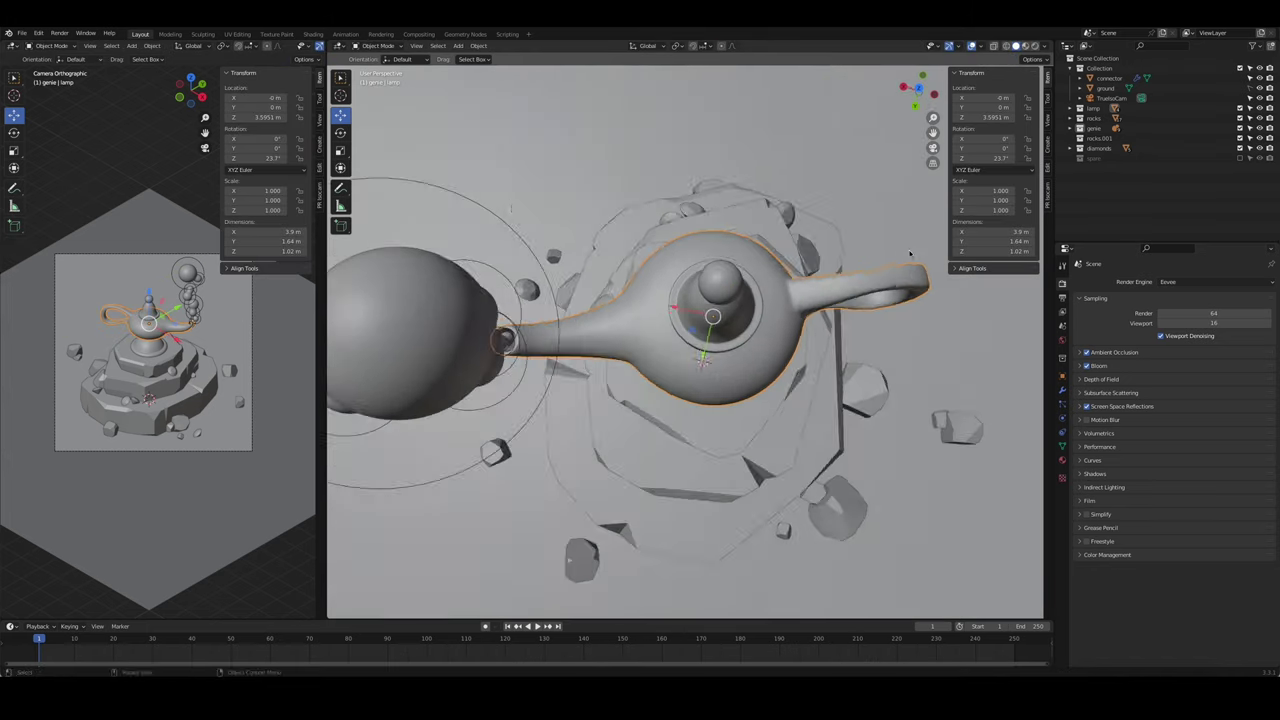
scroll(104, 346, up, 3)
key(alt+a)
middle_drag(560, 260, 630, 212)
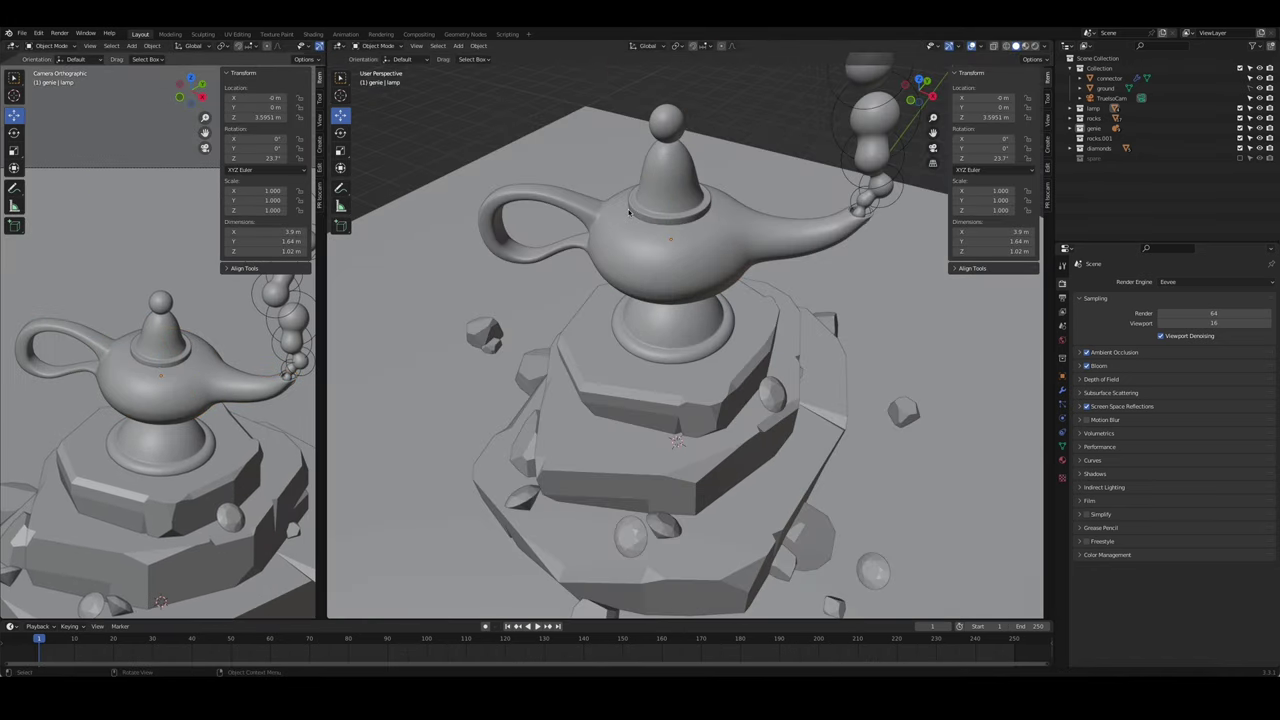
click(560, 205)
key(Tab)
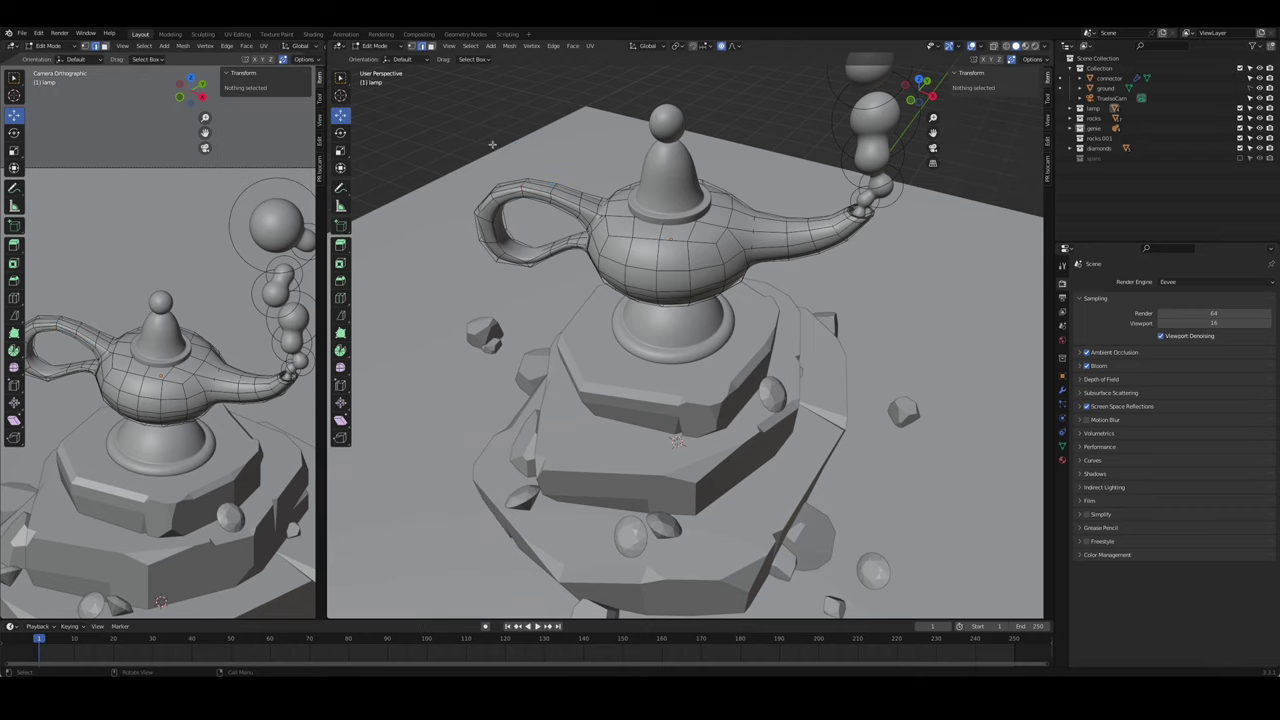
key(Tab)
middle_drag(700, 262, 670, 178)
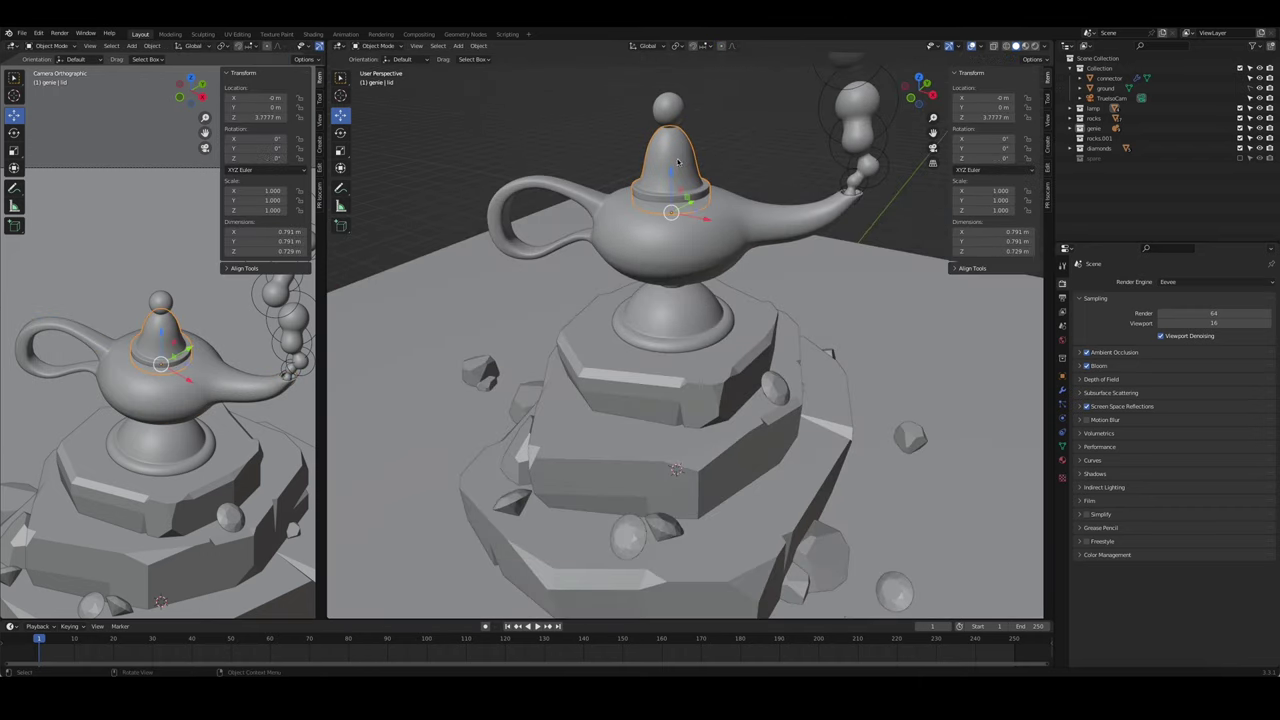
- Bevel and extrude the lid's loops into bands, widening them to 1.045 horizontally
key(Tab)
middle_drag(678, 162, 672, 152)
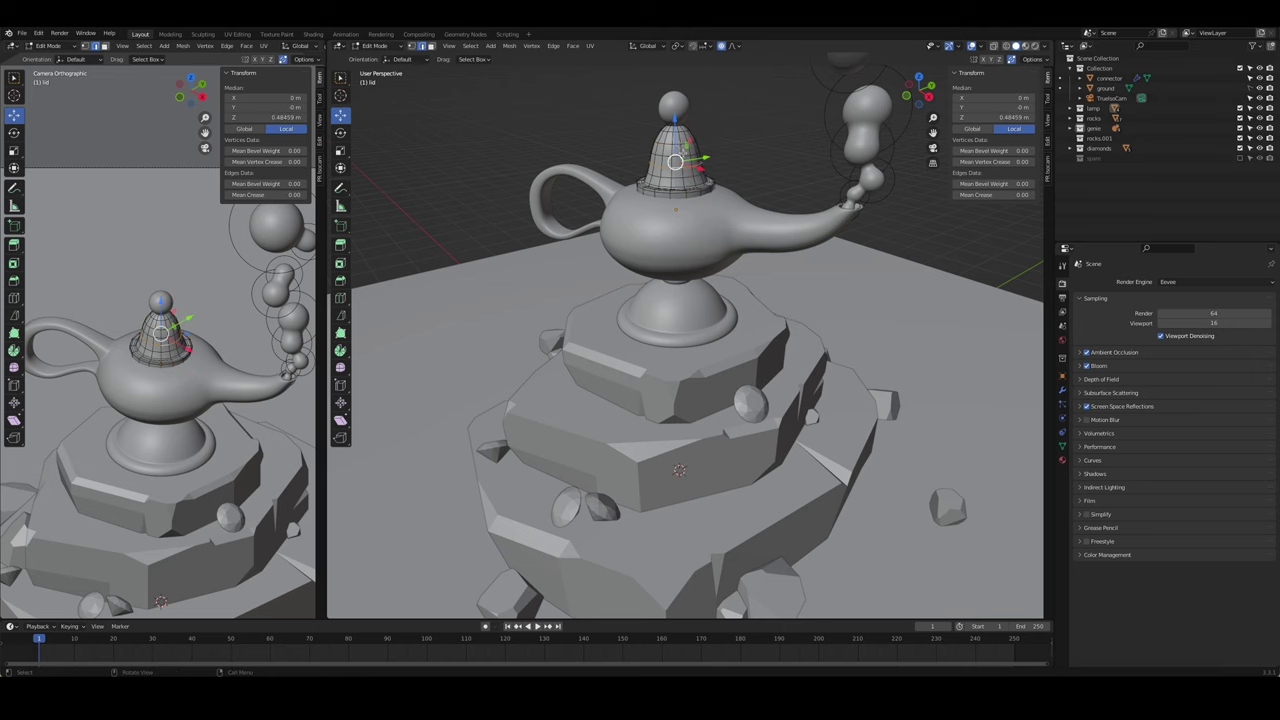
click(762, 158)
right_click(748, 160)
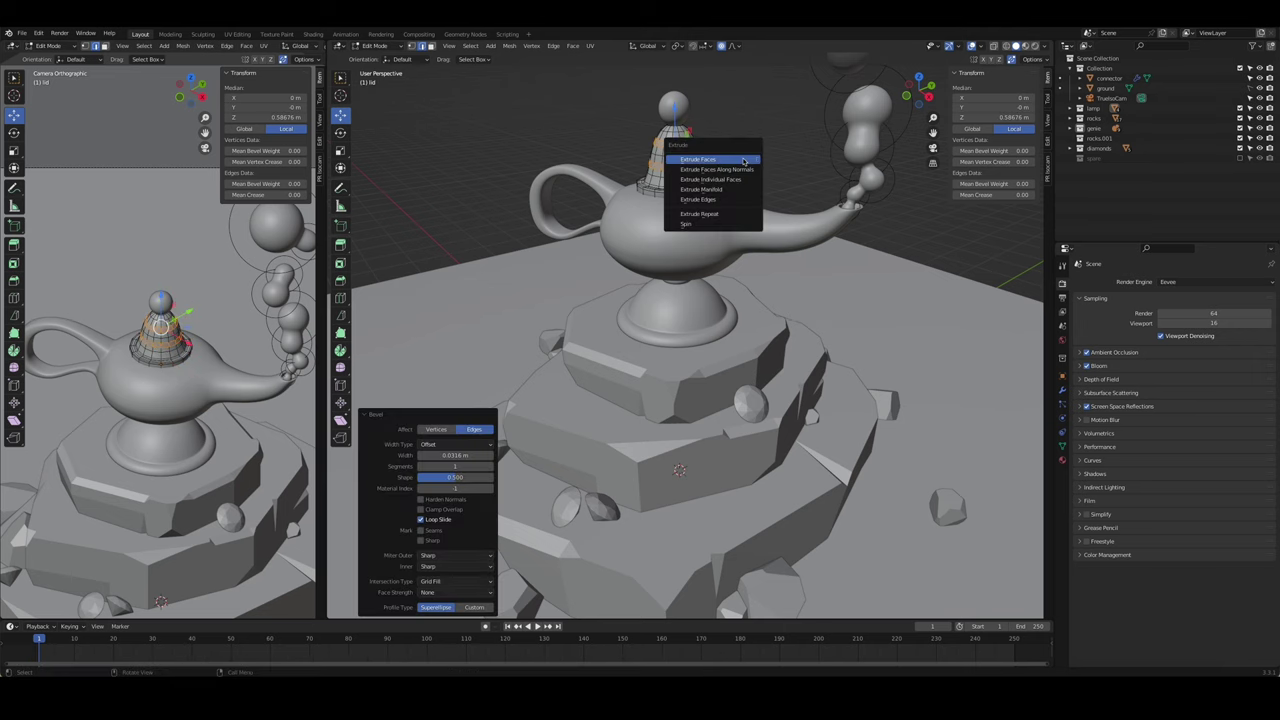
click(744, 166)
click(744, 172)
key(KP_Decimal)
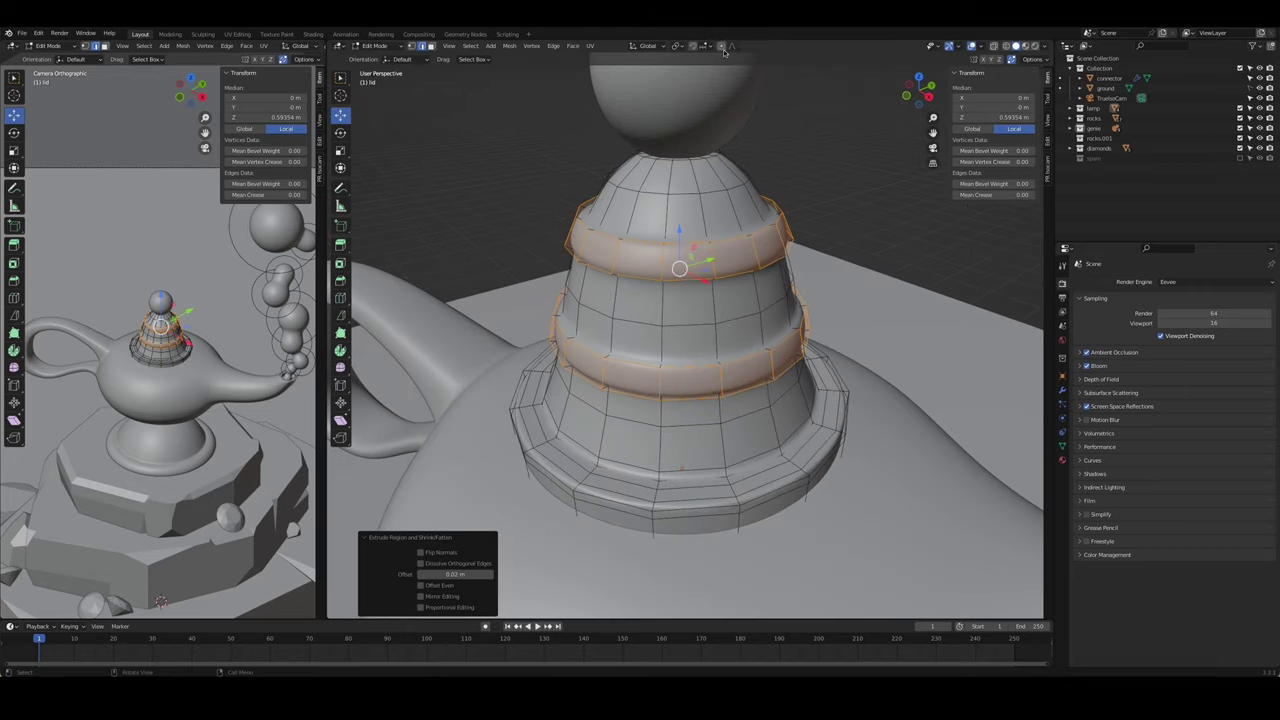
key(s)
key(shift+z)
click(862, 268)
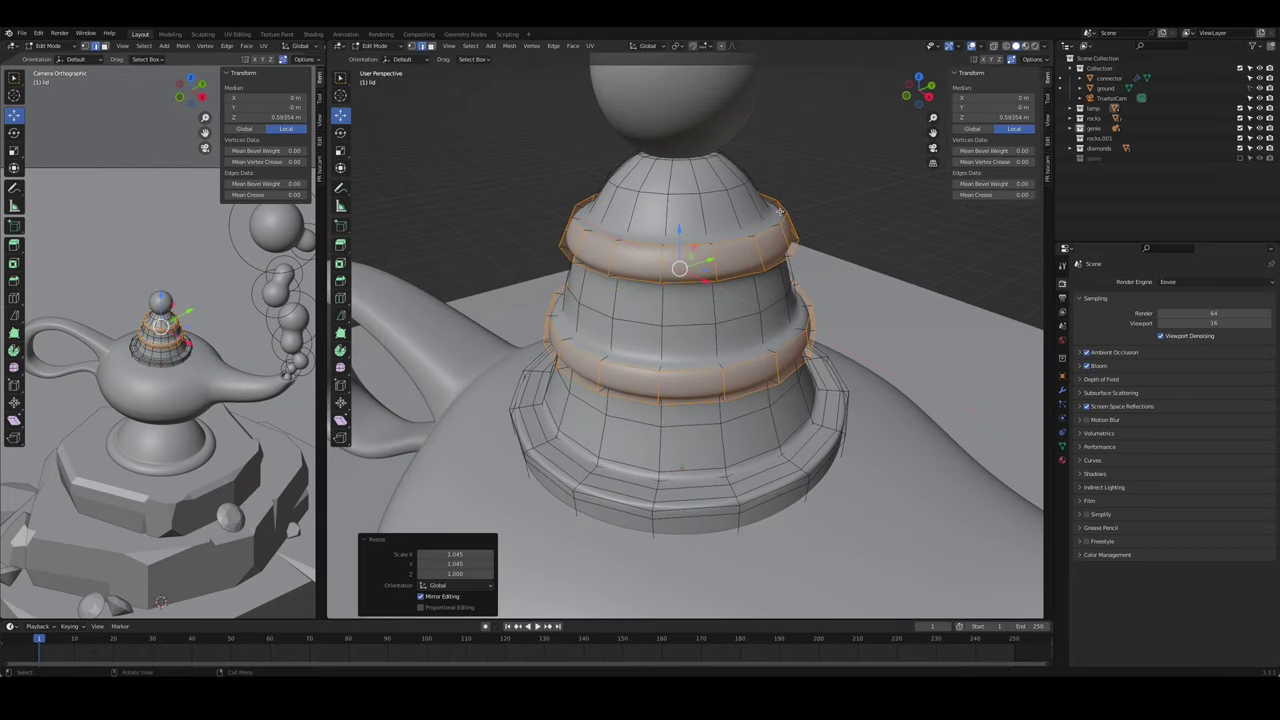
- Add several loop cuts on the lid and slide them lower
click(778, 210)
click(772, 222)
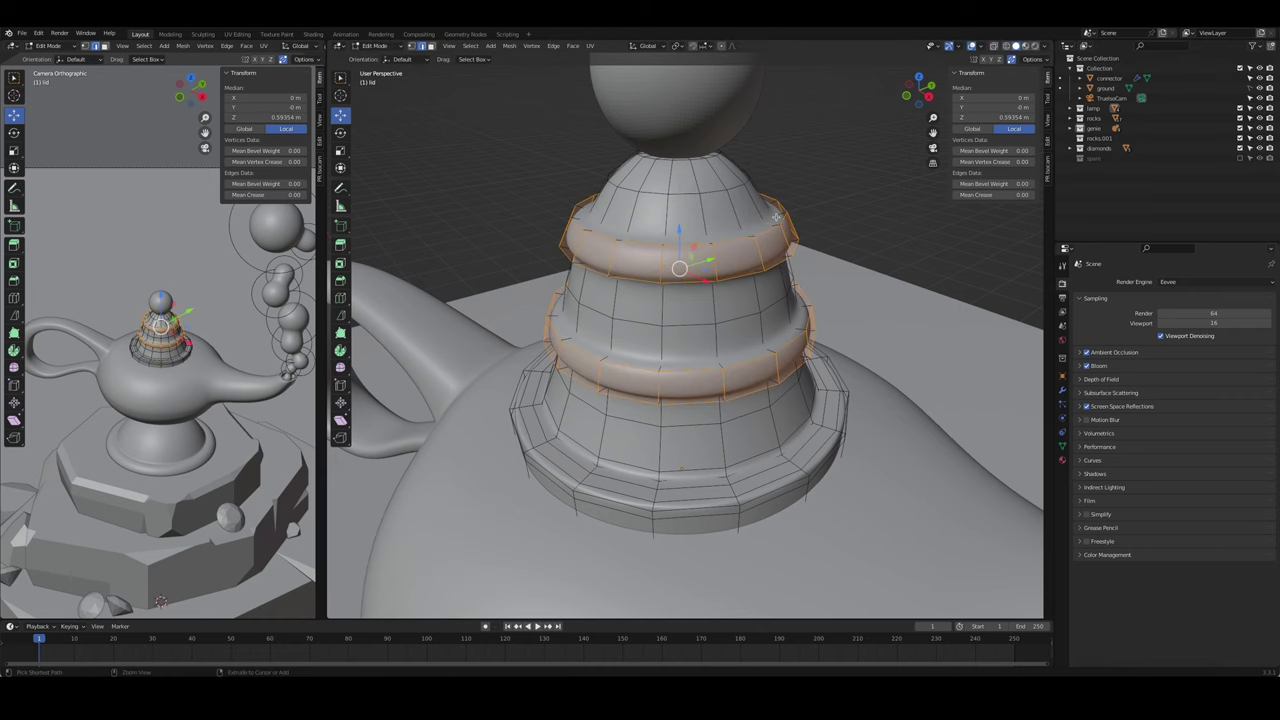
key(ctrl+z)
key(ctrl+z)
mouse_move(776, 216)
middle_down()
mouse_move(750, 292)
mouse_move(716, 232)
middle_up()
scroll(713, 119, down, 4)
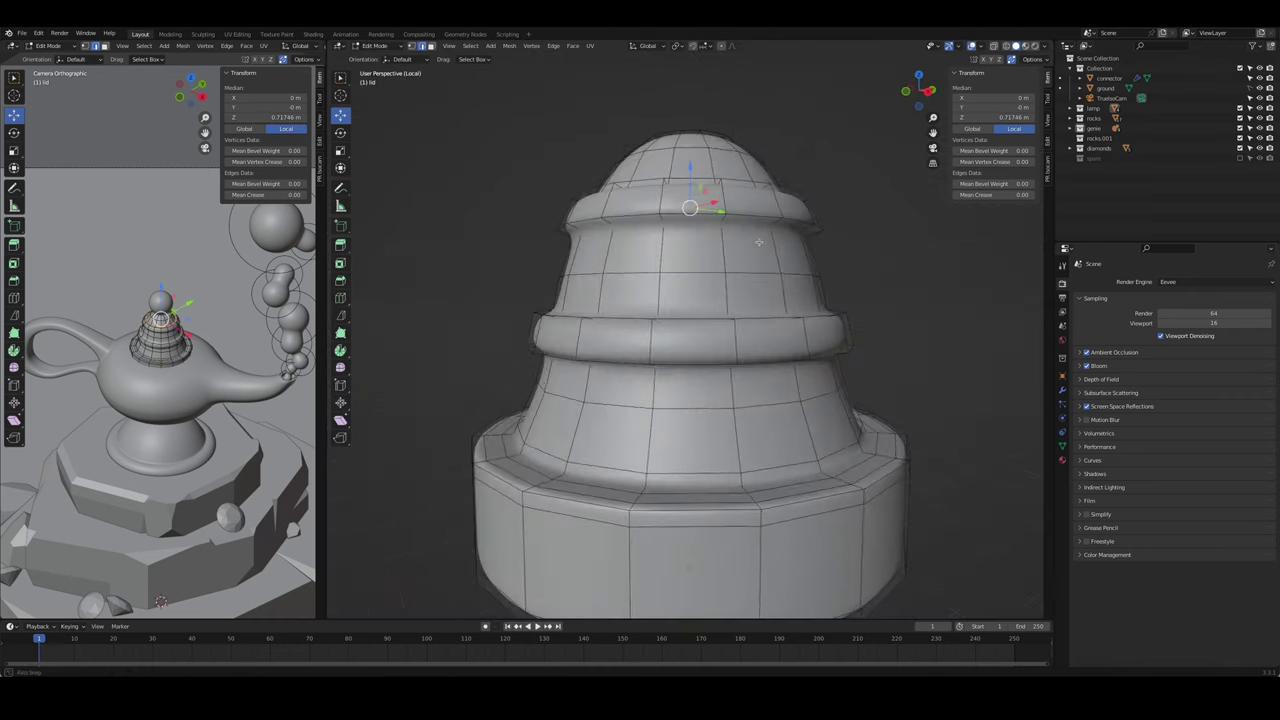
alt+click(815, 210)
scroll(822, 261, up, 2)
mouse_move(822, 261)
middle_down()
mouse_move(845, 325)
mouse_move(835, 300)
middle_up()
key(ctrl+r)
click(850, 330)
click(862, 343)
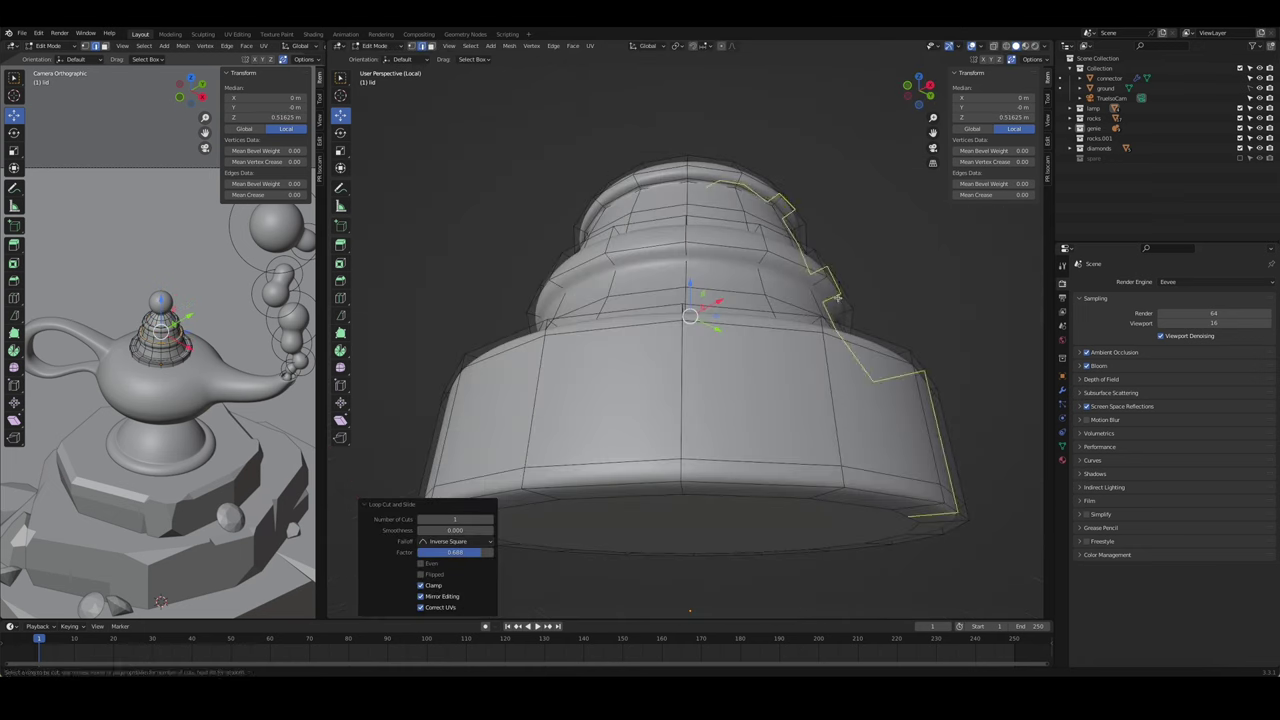
key(g)
key(g)
click(815, 291)
key(Tab)
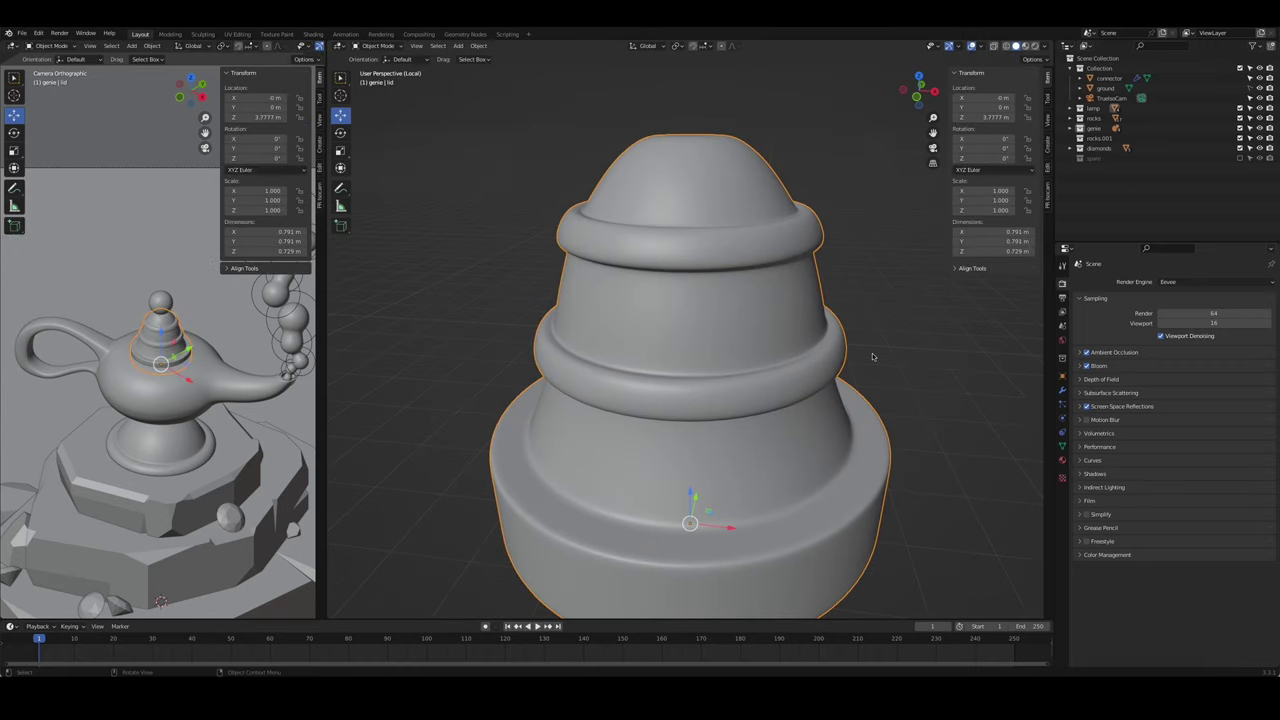
- Shrink the lid's base ring to 0.9705 and save the file
mouse_move(903, 359)
middle_down()
mouse_move(645, 181)
mouse_move(749, 337)
middle_up()
key(KP_Divide)
key(Tab)
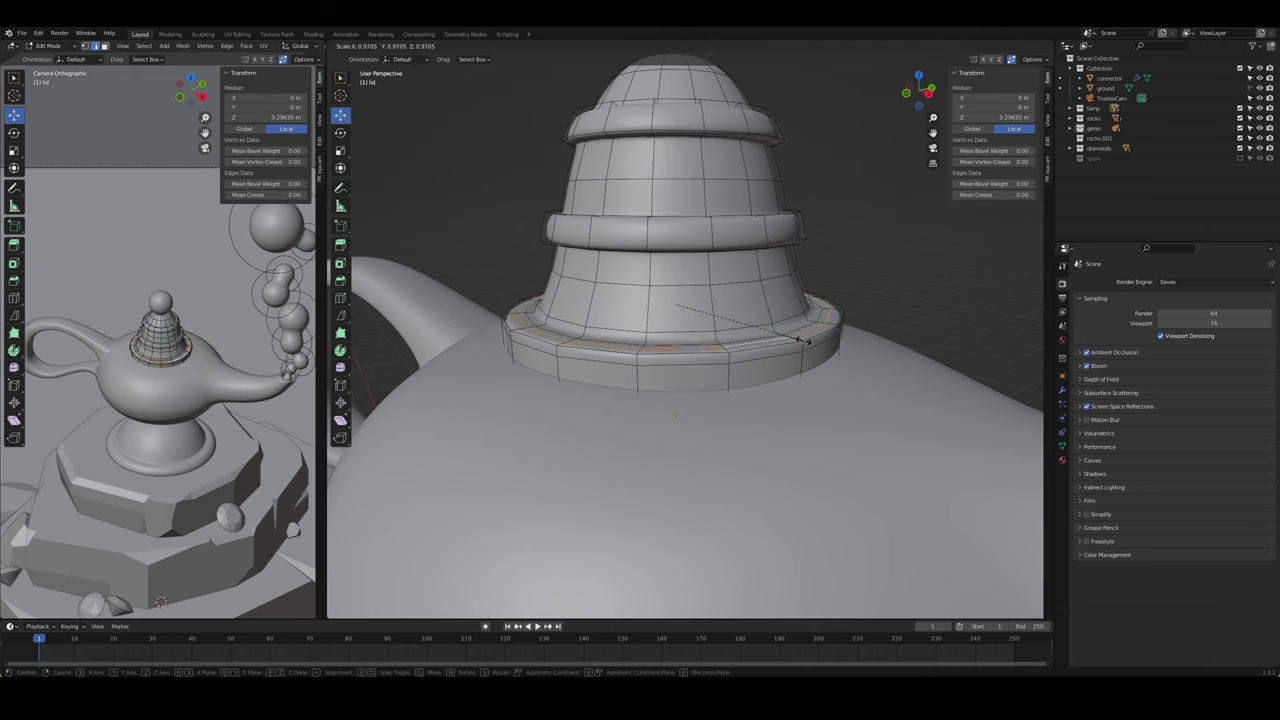
click(805, 347)
click(805, 355)
key(Tab)
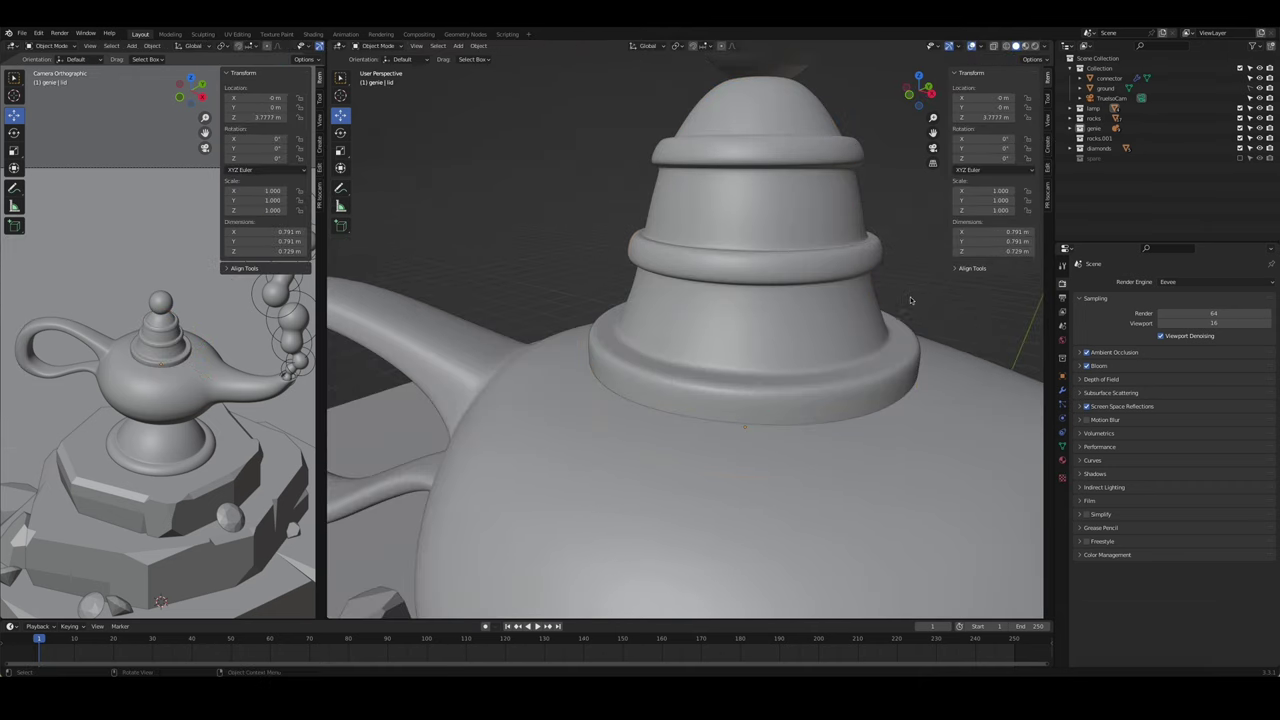
key(ctrl+s)
mouse_move(805, 355)
middle_down()
mouse_move(755, 320)
mouse_move(730, 440)
middle_up()
scroll(755, 320, down, 5)
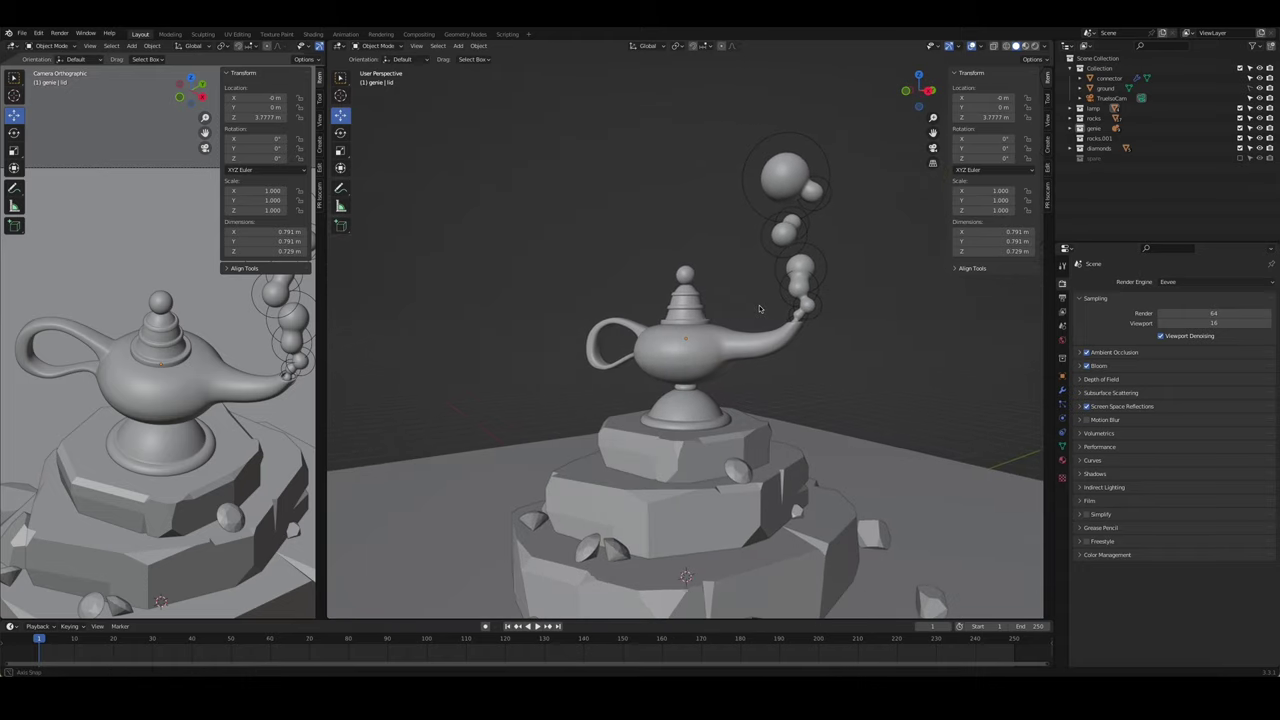
- Bevel an edge loop on the lamp foot and push it outward into a raised ring
scroll(722, 464, up, 3)
click(722, 464)
key(Tab)
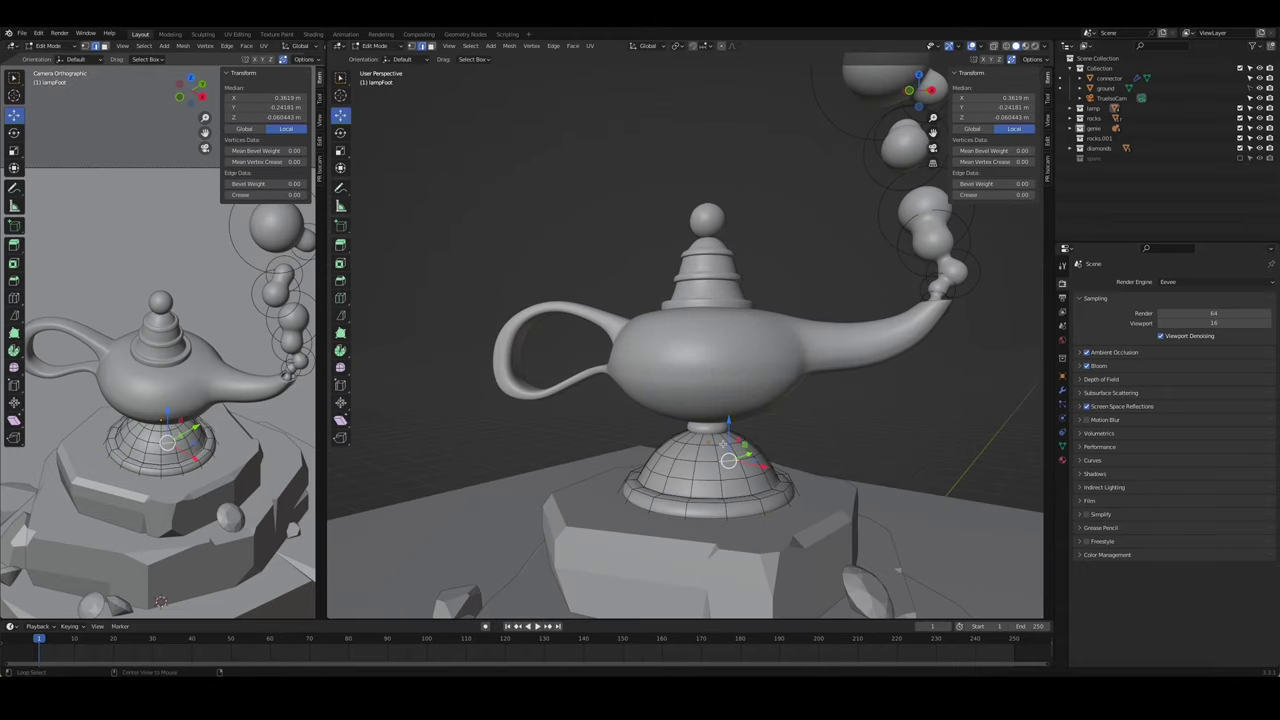
key(KP_Decimal)
click(803, 380)
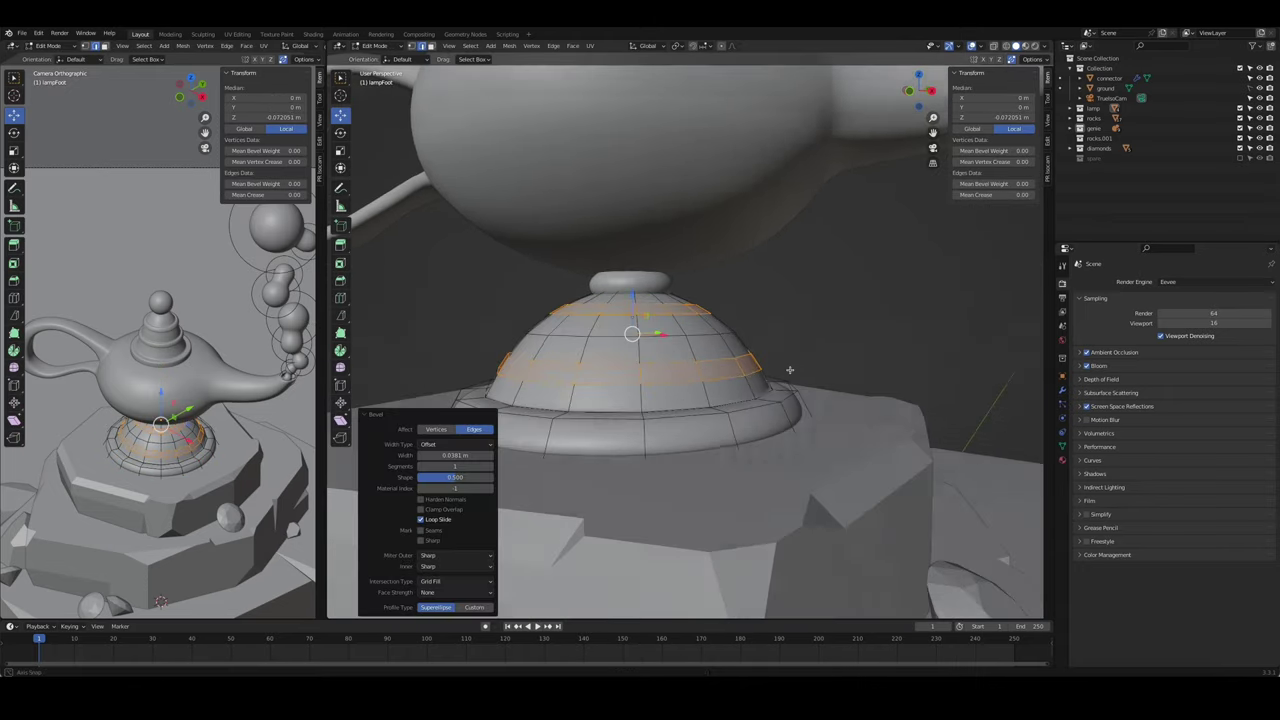
middle_drag(803, 380, 808, 375)
key(alt+s)
click(808, 375)
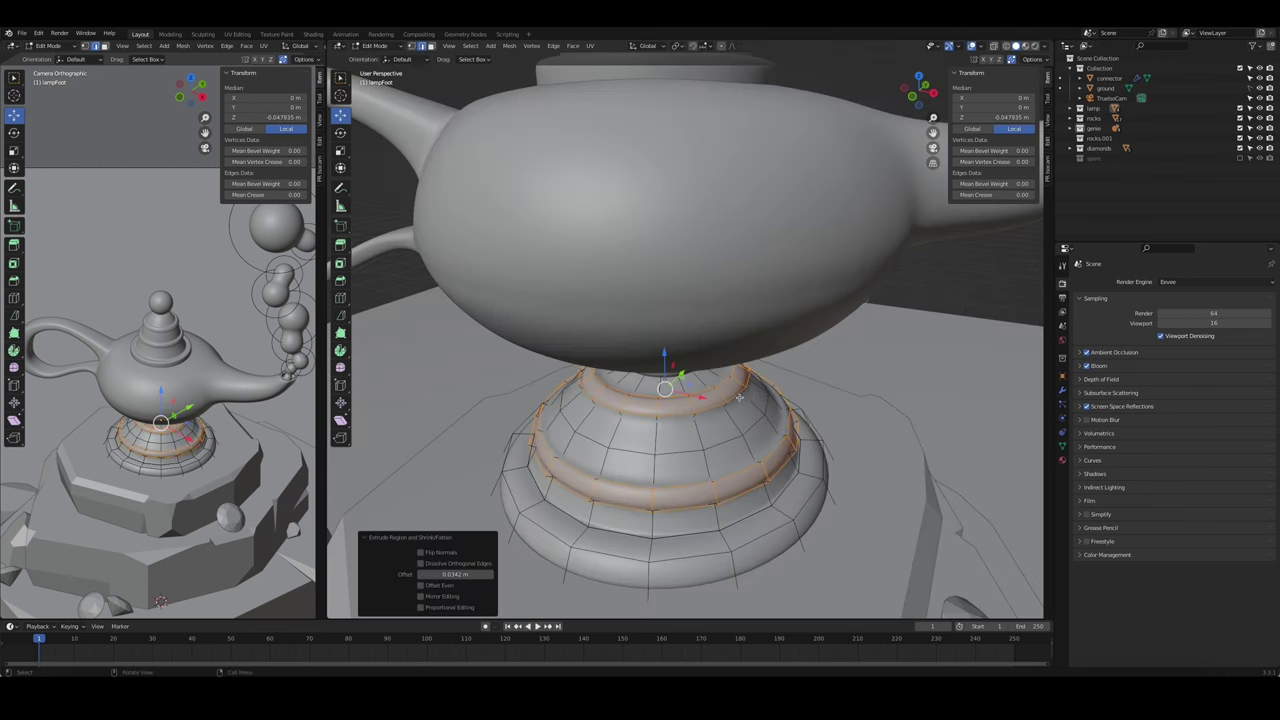
- Isolate the foot in X-ray and add two loop cuts, sliding them into place
key(KP_Divide)
key(alt+z)
middle_drag(772, 339, 816, 397)
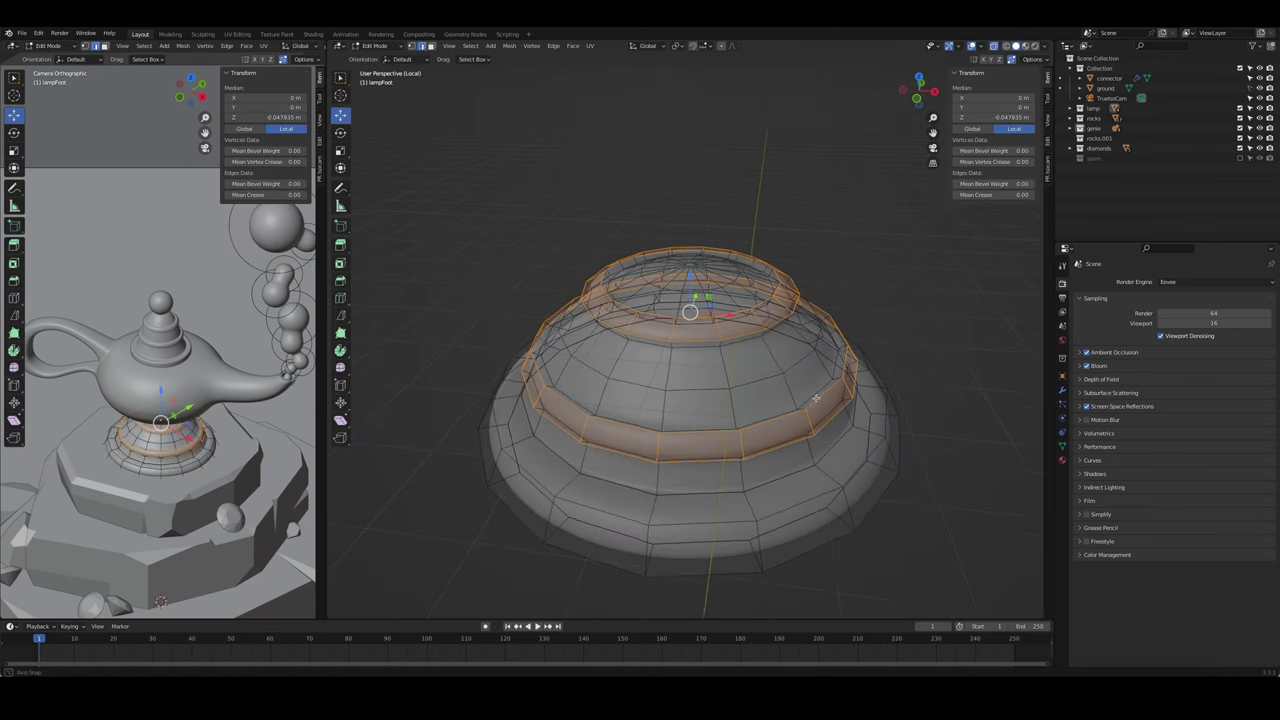
click(843, 349)
click(843, 349)
mouse_move(843, 349)
middle_down()
mouse_move(805, 312)
mouse_move(808, 351)
middle_up()
click(777, 316)
click(777, 316)
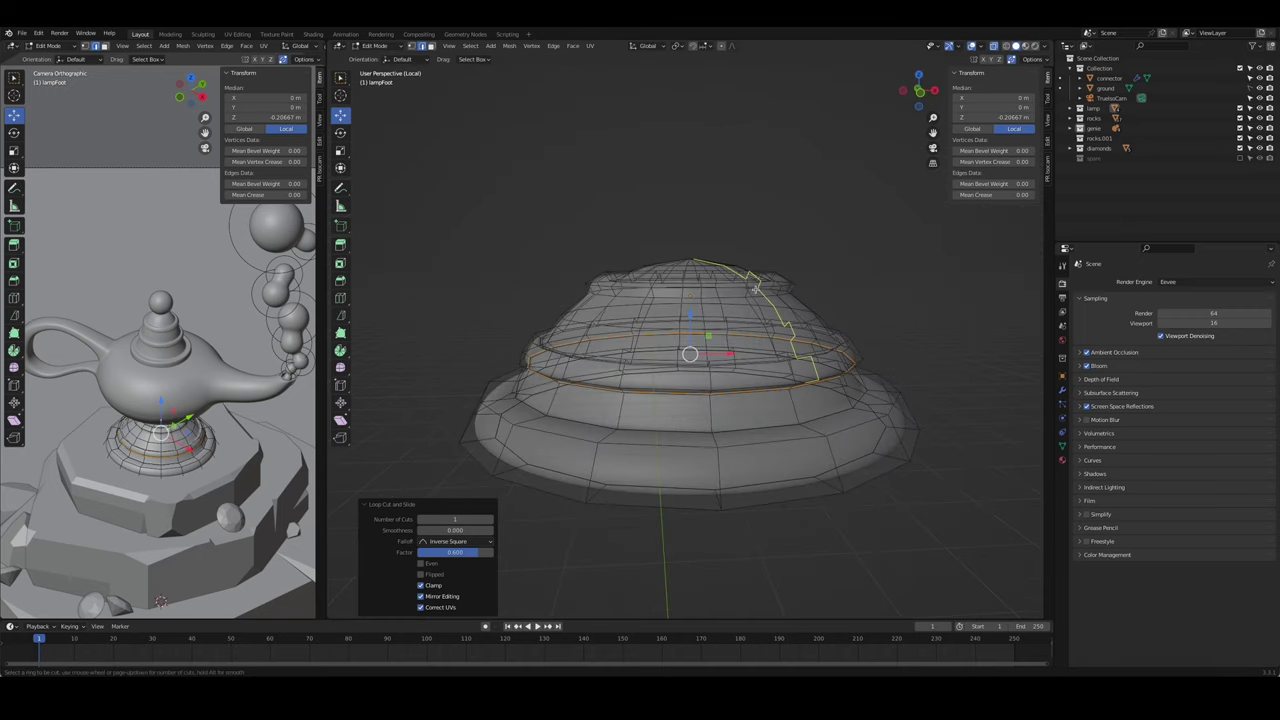
click(745, 292)
click(745, 292)
middle_drag(771, 290, 786, 281)
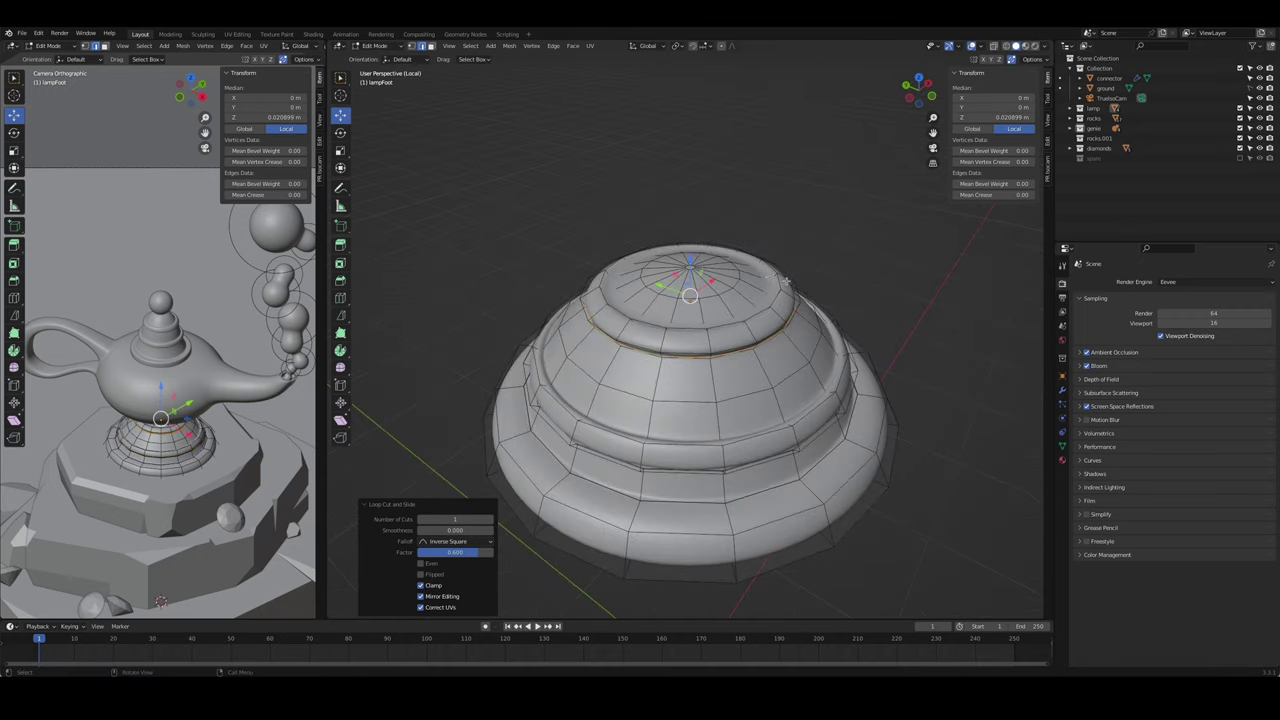
key(Tab)
- Return to the full scene and frame the whole lamp on its pedestal
key(KP_Divide)
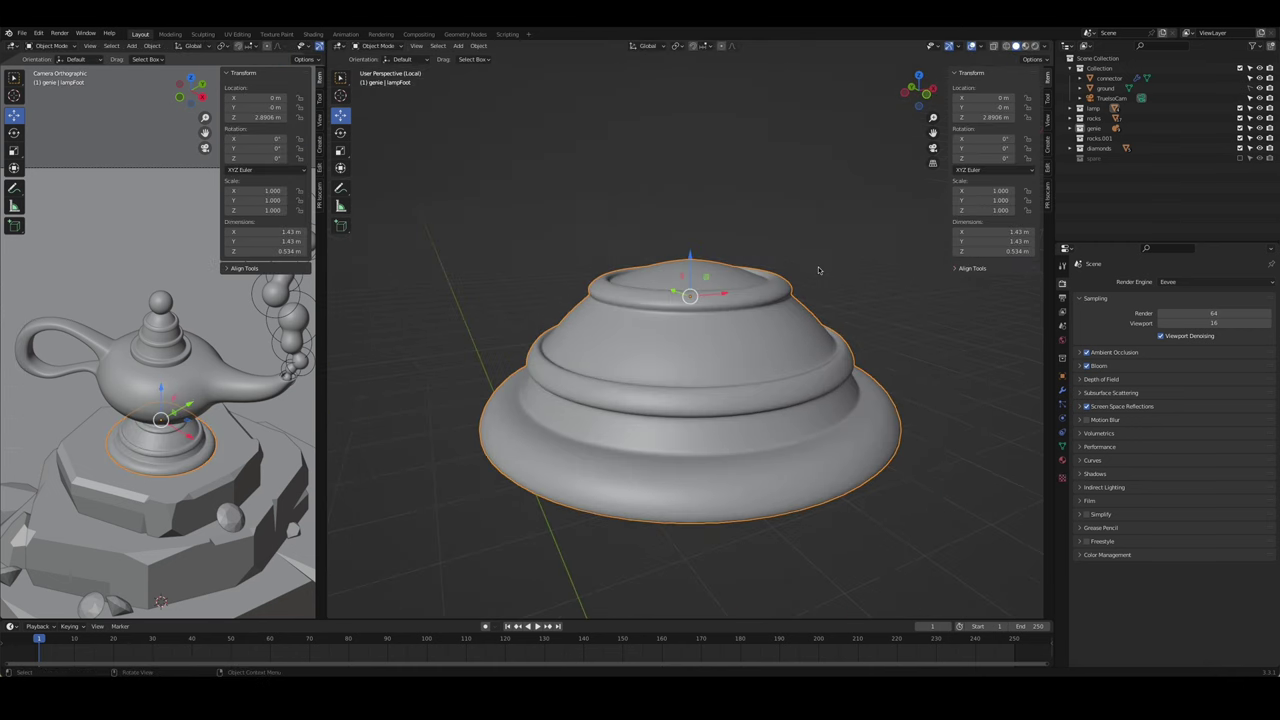
click(375, 177)
scroll(600, 330, down, 4)
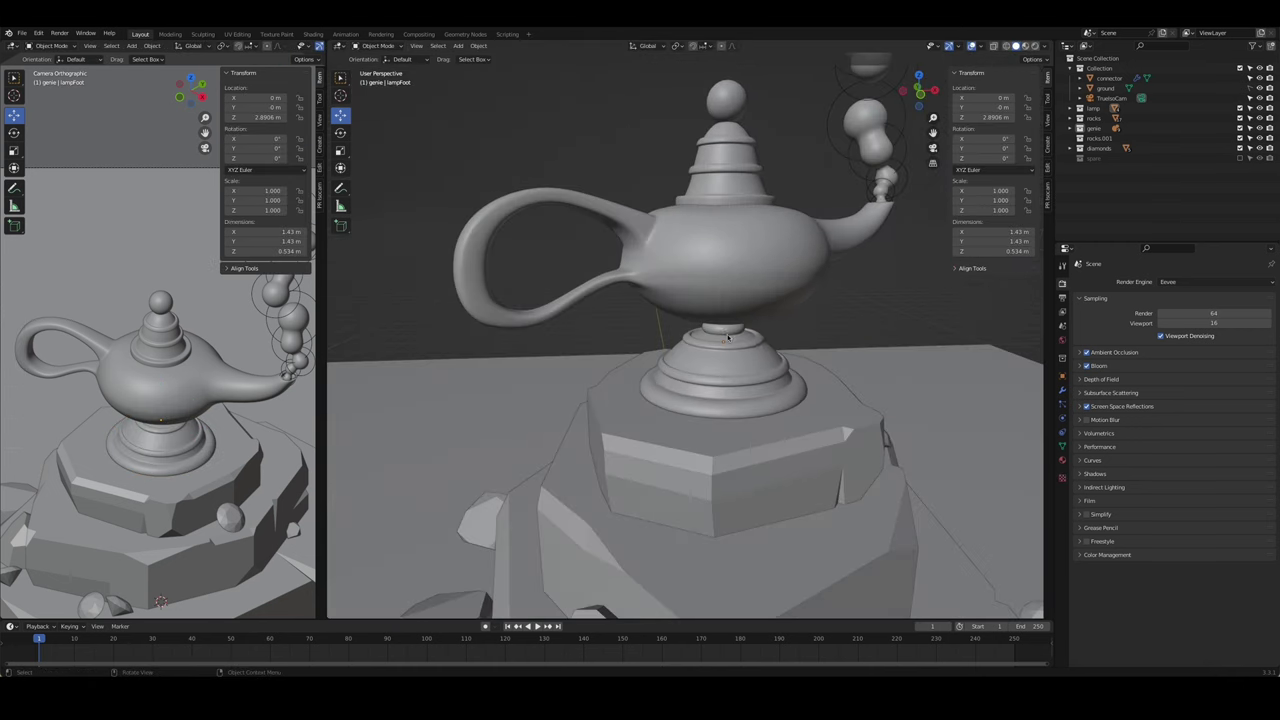
mouse_move(600, 330)
middle_down()
mouse_move(722, 343)
mouse_move(753, 368)
middle_up()
scroll(722, 343, down, 4)
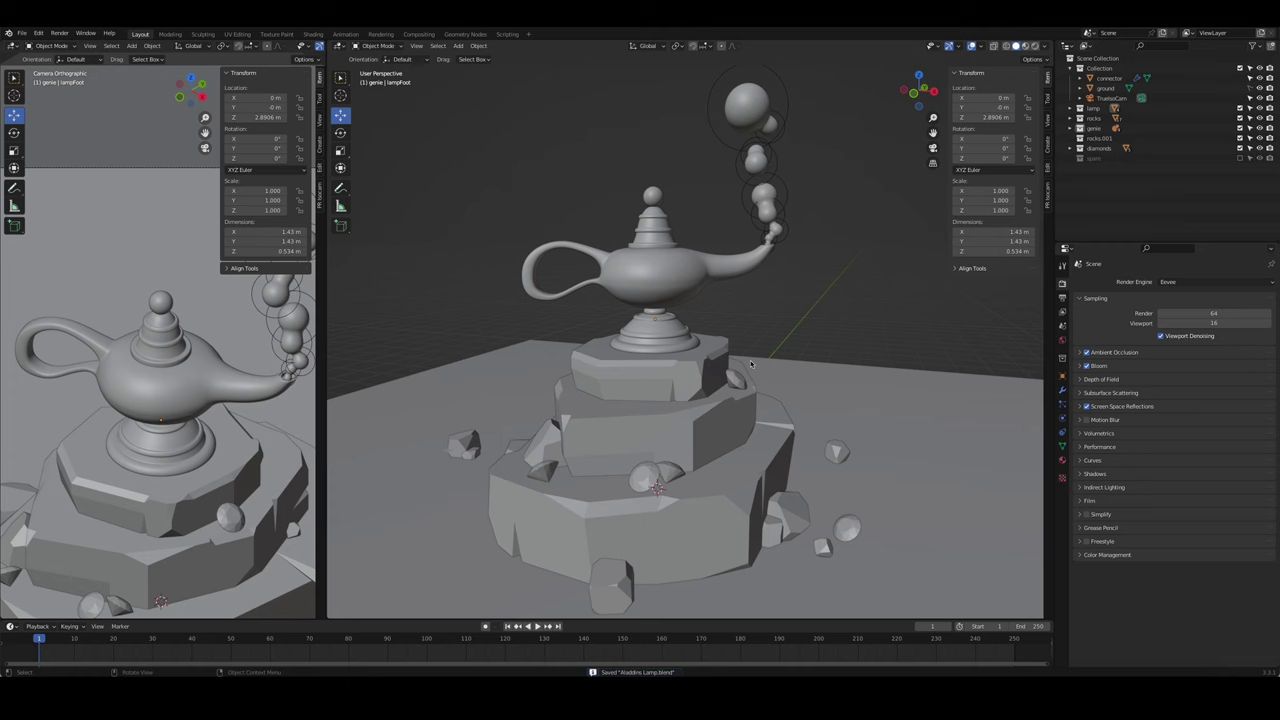
scroll(751, 364, up, 3)
- Lower the lid-top sphere along Z in front view and save Aladdins Lamp.blend
click(675, 292)
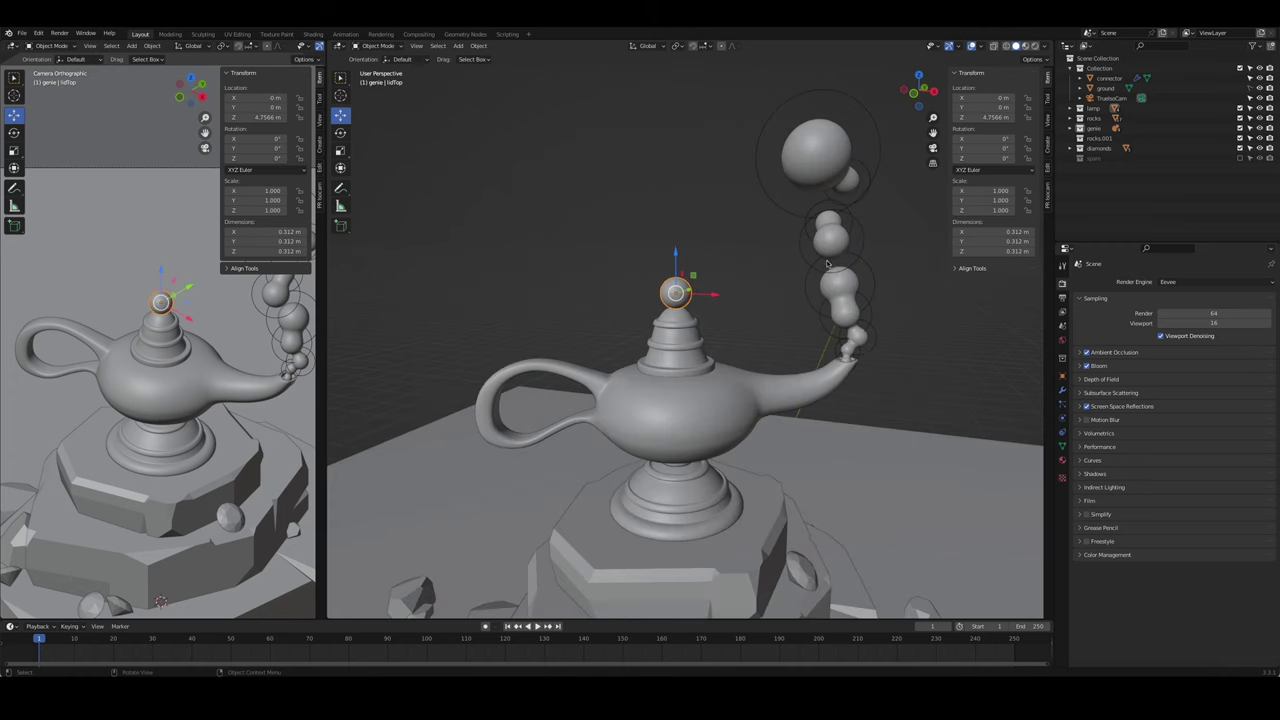
key(KP_1)
key(g)
key(z)
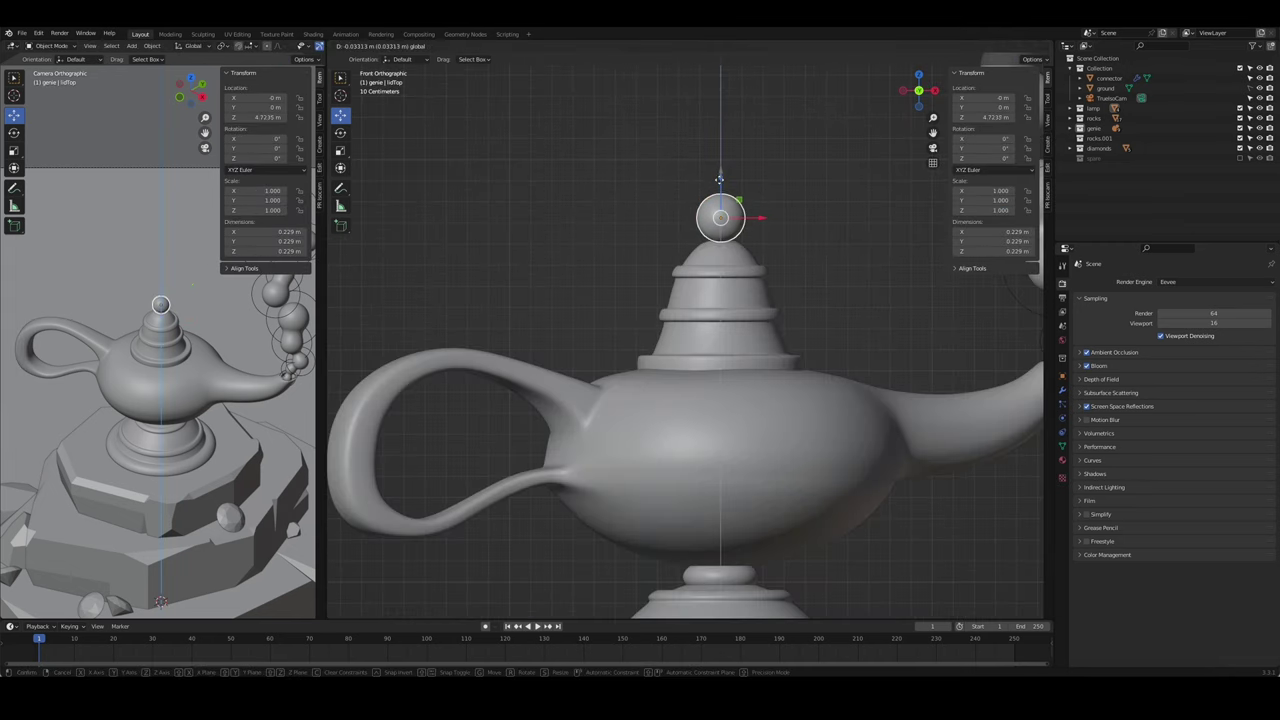
scroll(856, 300, down, 5)
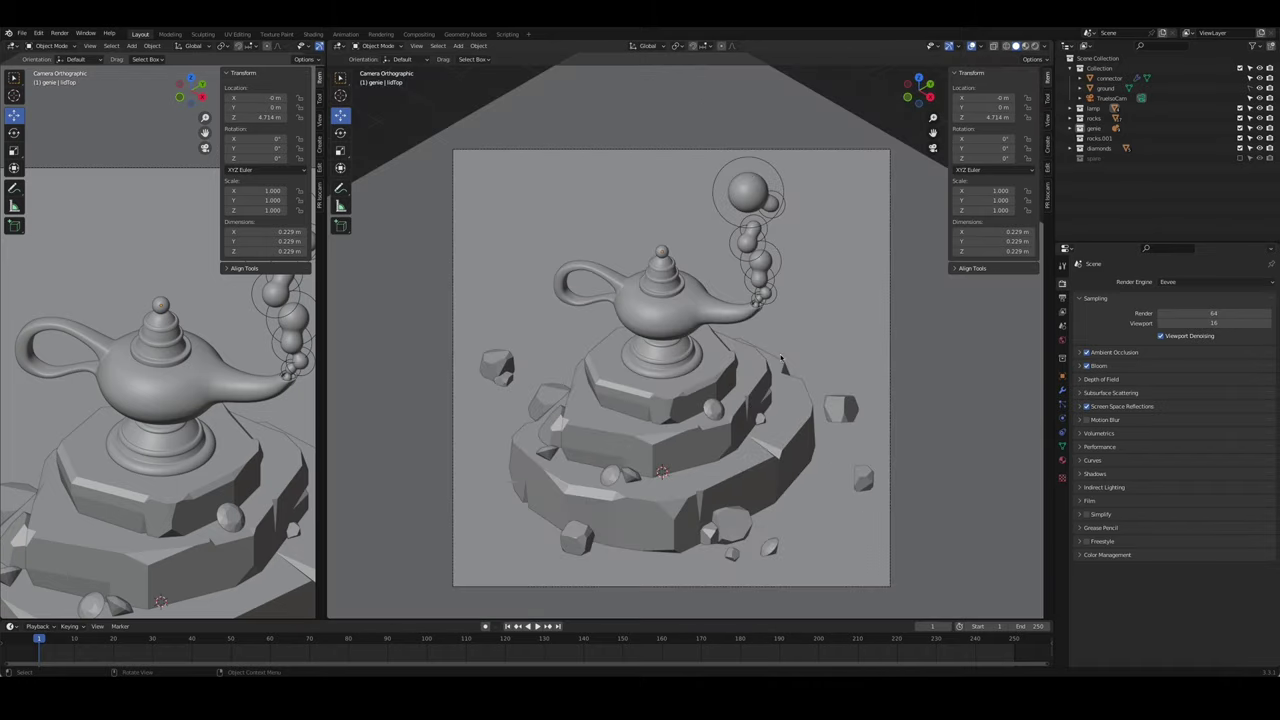
mouse_move(856, 300)
middle_down()
mouse_move(720, 362)
mouse_move(760, 360)
middle_up()
scroll(720, 362, up, 2)
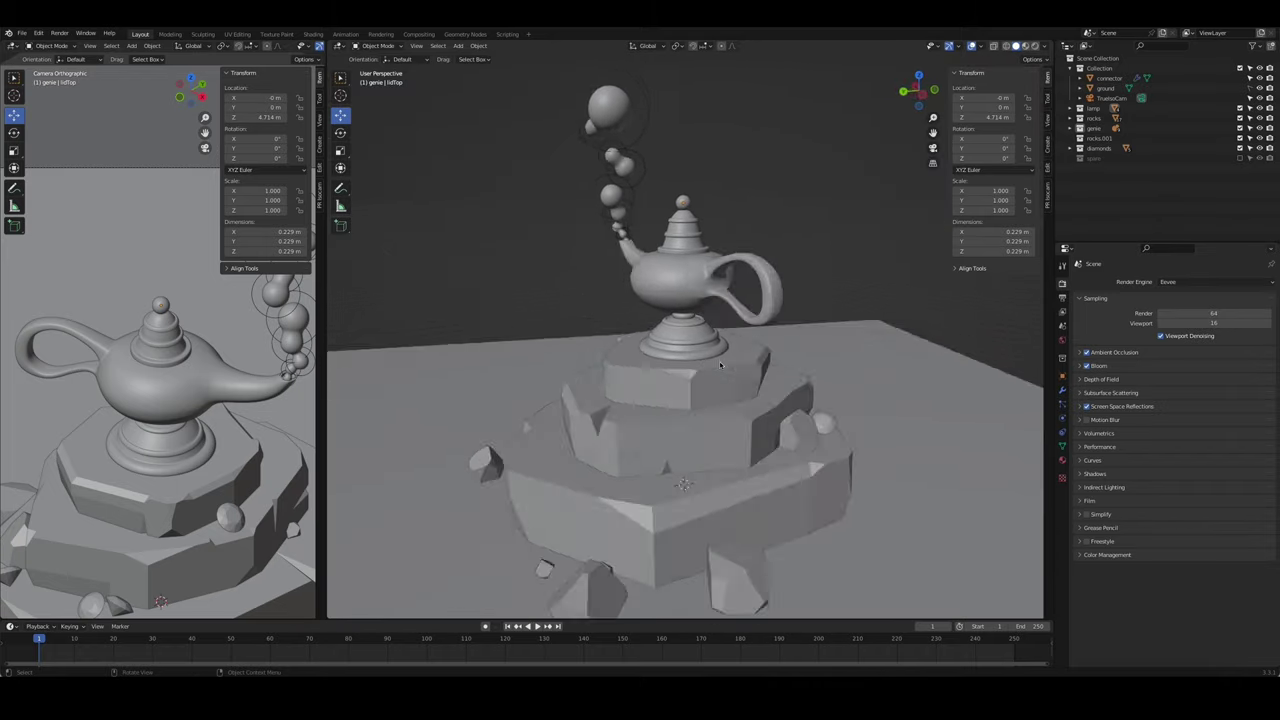
scroll(195, 398, down, 3)
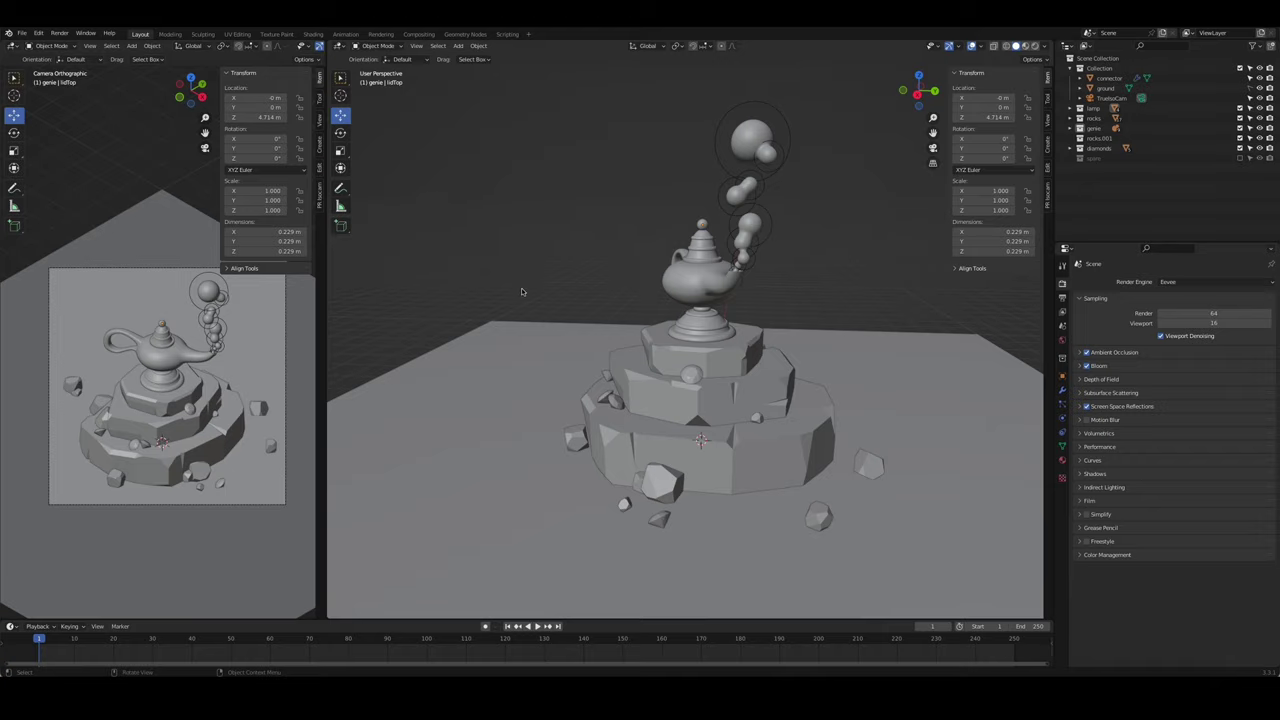
mouse_move(521, 291)
middle_down()
mouse_move(722, 343)
mouse_move(700, 367)
mouse_move(720, 356)
middle_up()
scroll(722, 343, up, 2)
scroll(722, 343, up, 2)
key(ctrl+s)
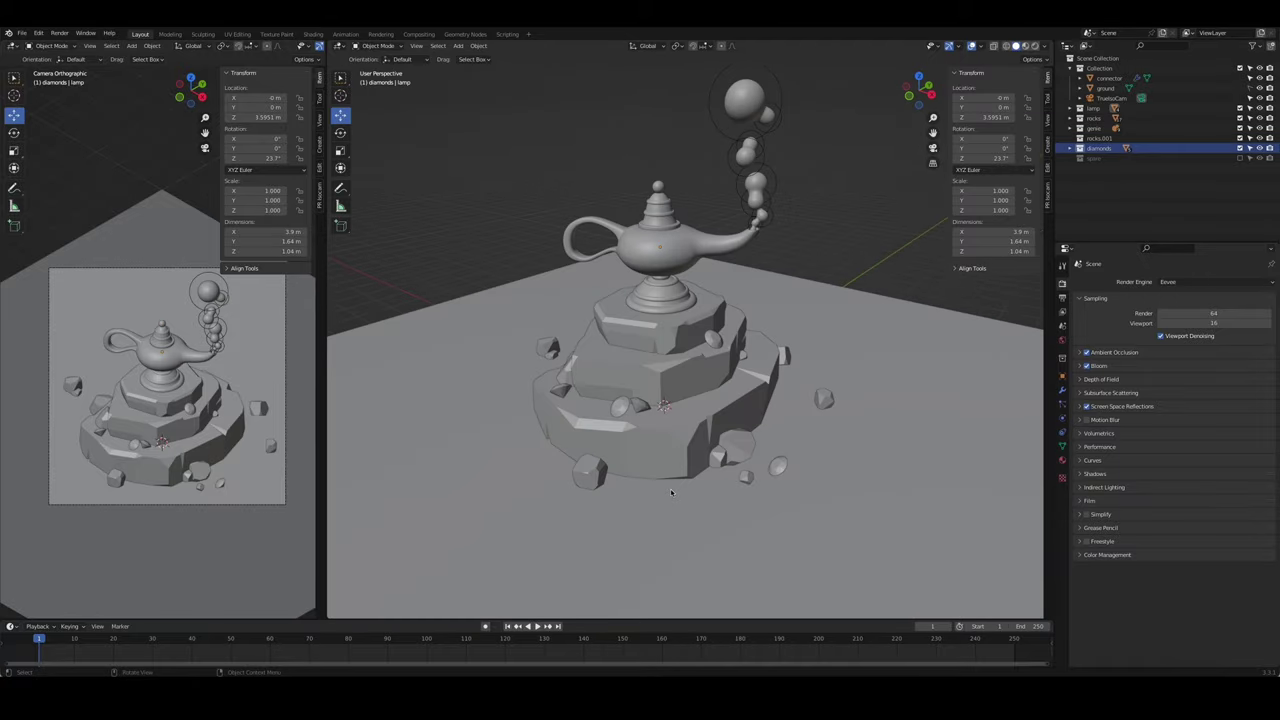
- Add a new cube mesh and slide it along X beside the pedestal
key(shift+a)
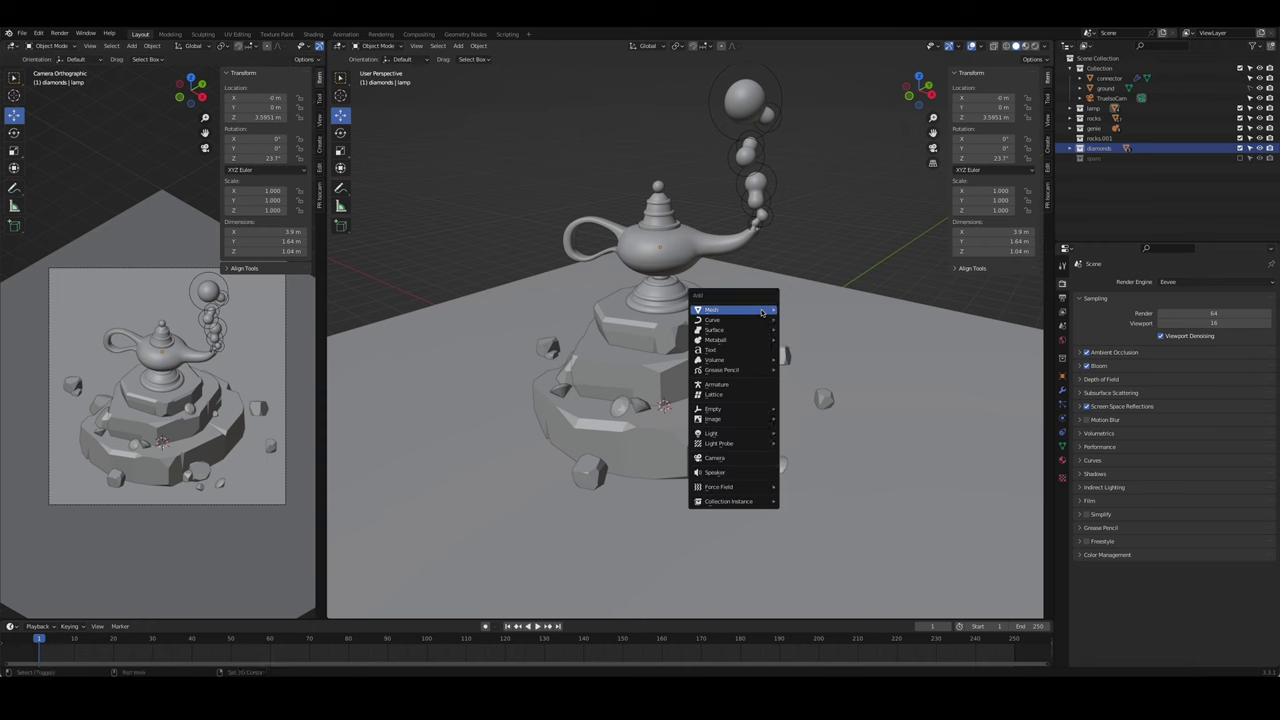
mouse_move(730, 310)
click(800, 318)
key(g)
key(x)
click(891, 497)
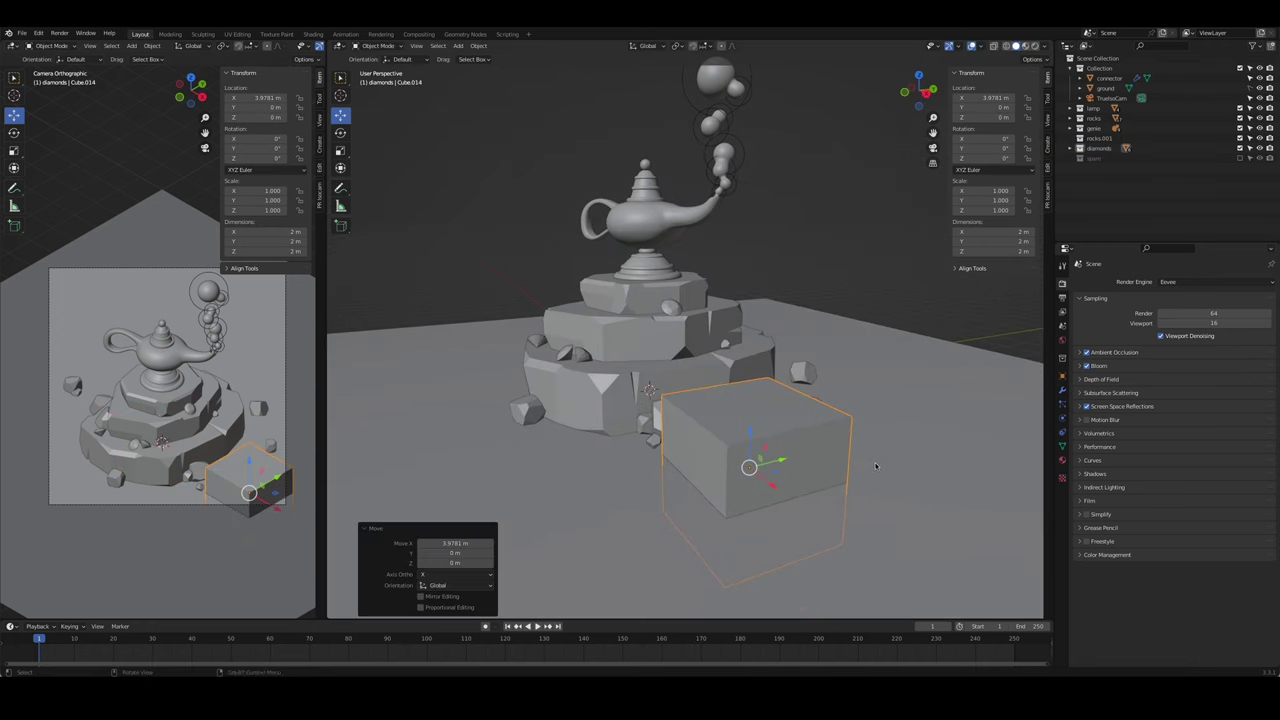
- In Edit Mode, stretch the cube along Y and flatten it along Z into a small block
key(Tab)
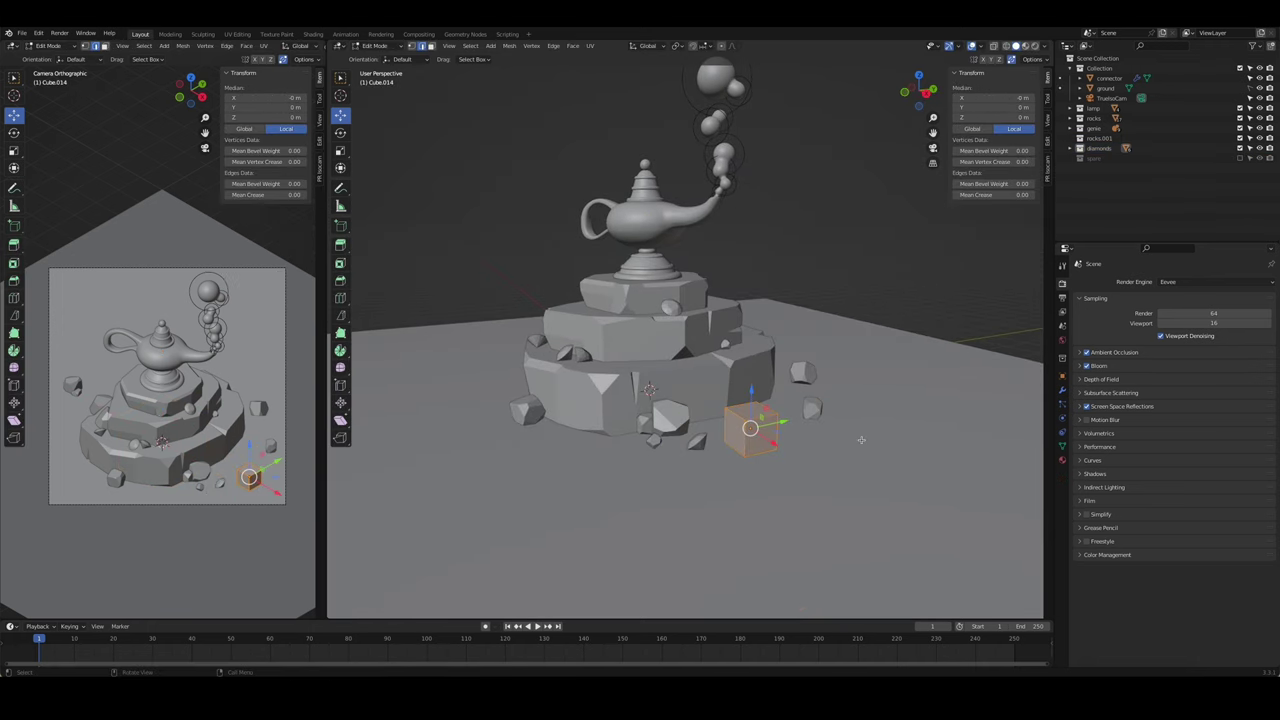
key(s)
key(y)
click(868, 437)
key(s)
scroll(783, 429, up, 5)
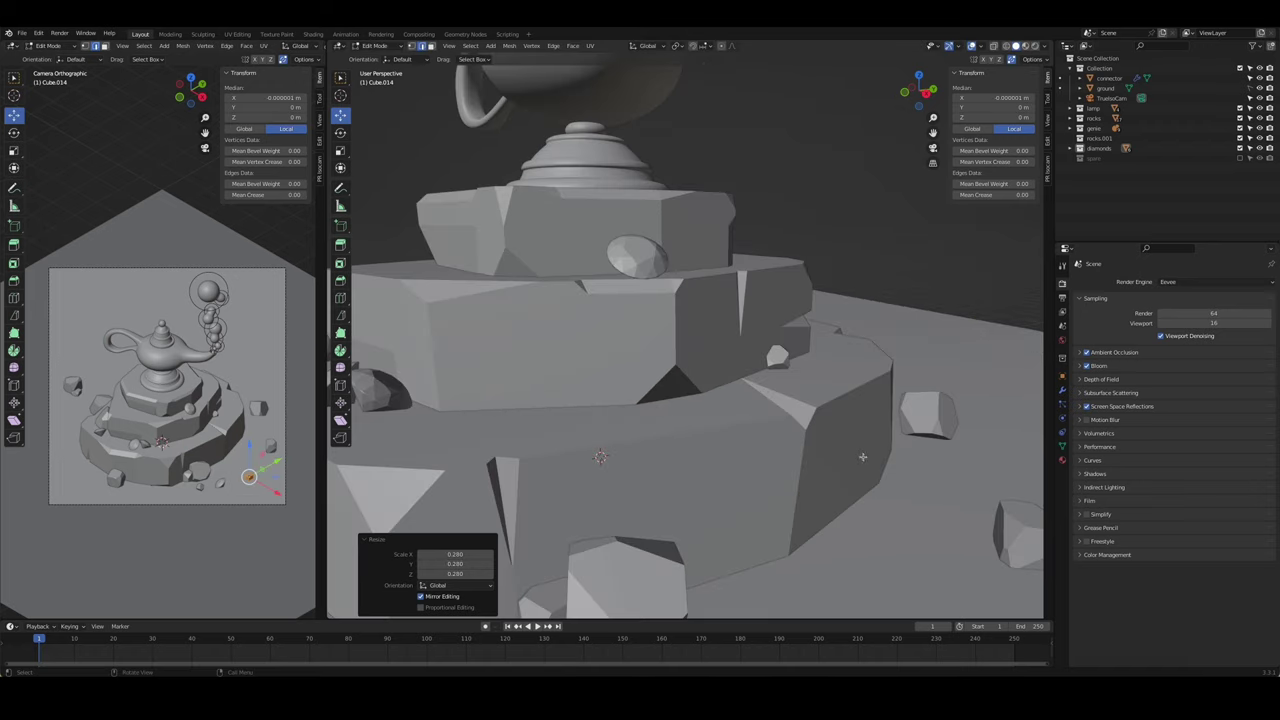
scroll(783, 429, down, 2)
key(z)
click(806, 477)
- Isolate the block in local view, then inset its top face and scale it vertically
middle_drag(806, 477, 913, 536)
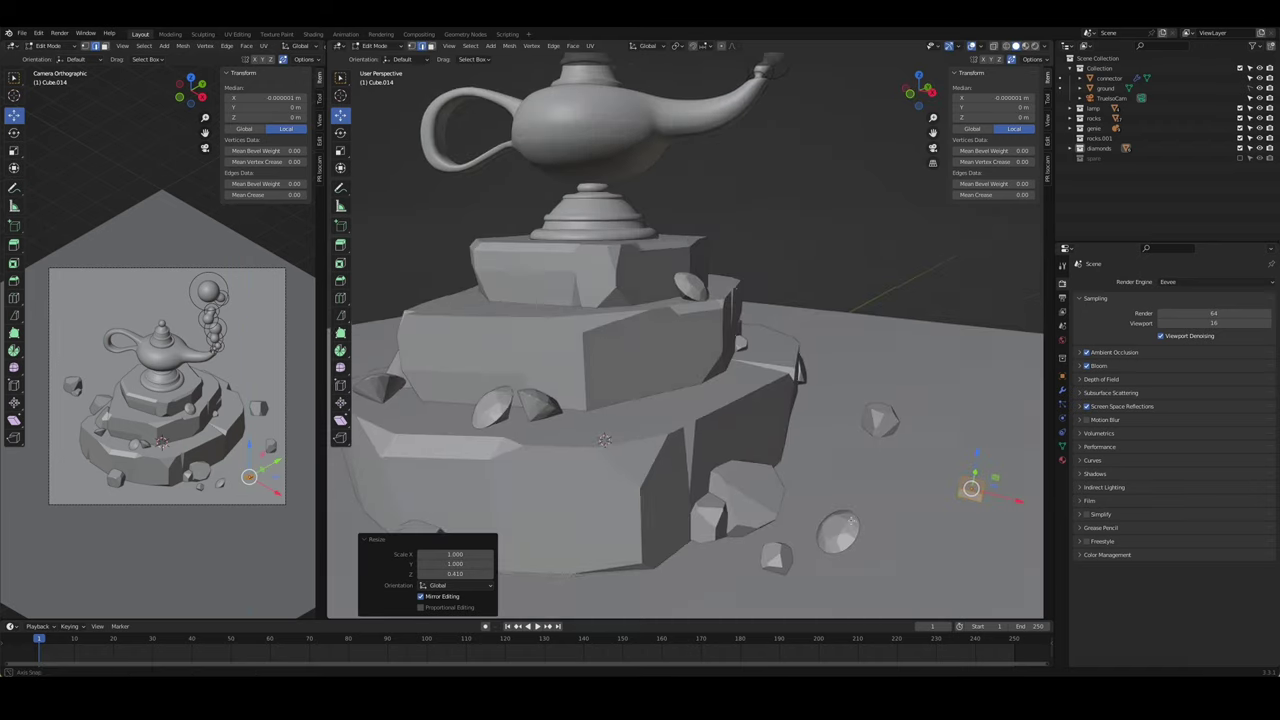
scroll(913, 536, up, 2)
key(KP_Divide)
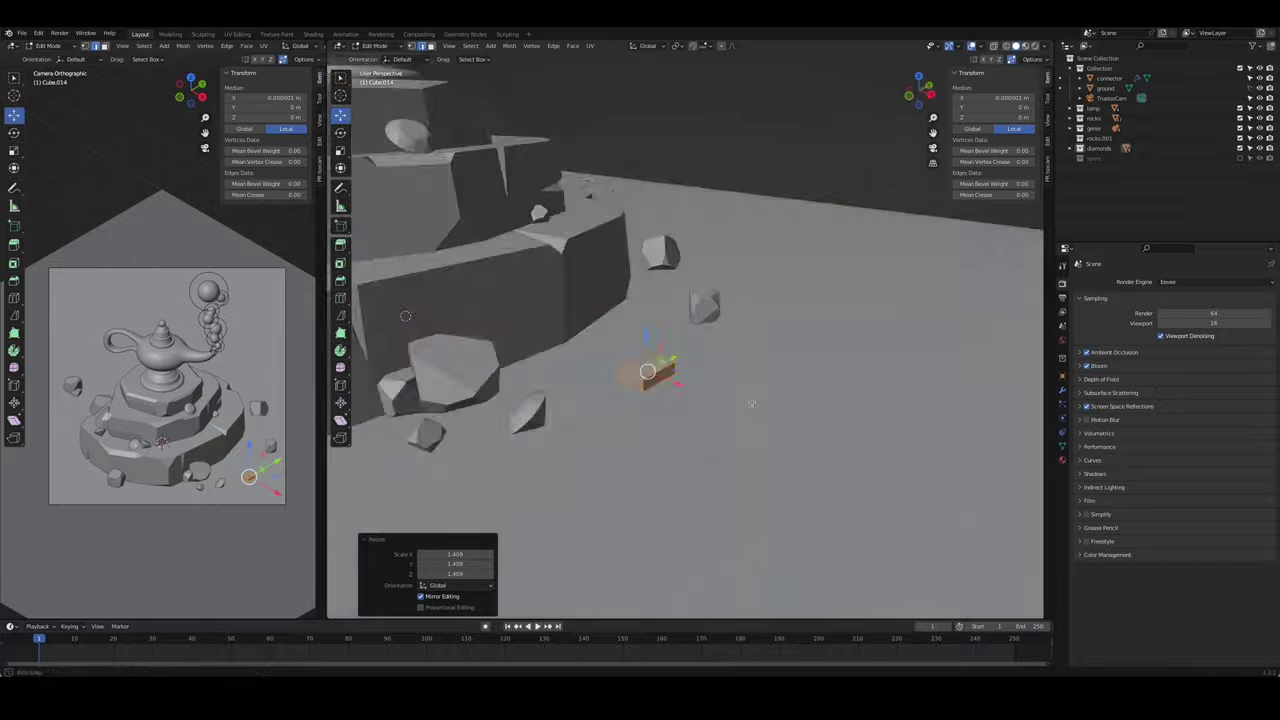
mouse_move(657, 396)
middle_down()
mouse_move(707, 314)
mouse_move(720, 330)
middle_up()
click(700, 300)
key(i)
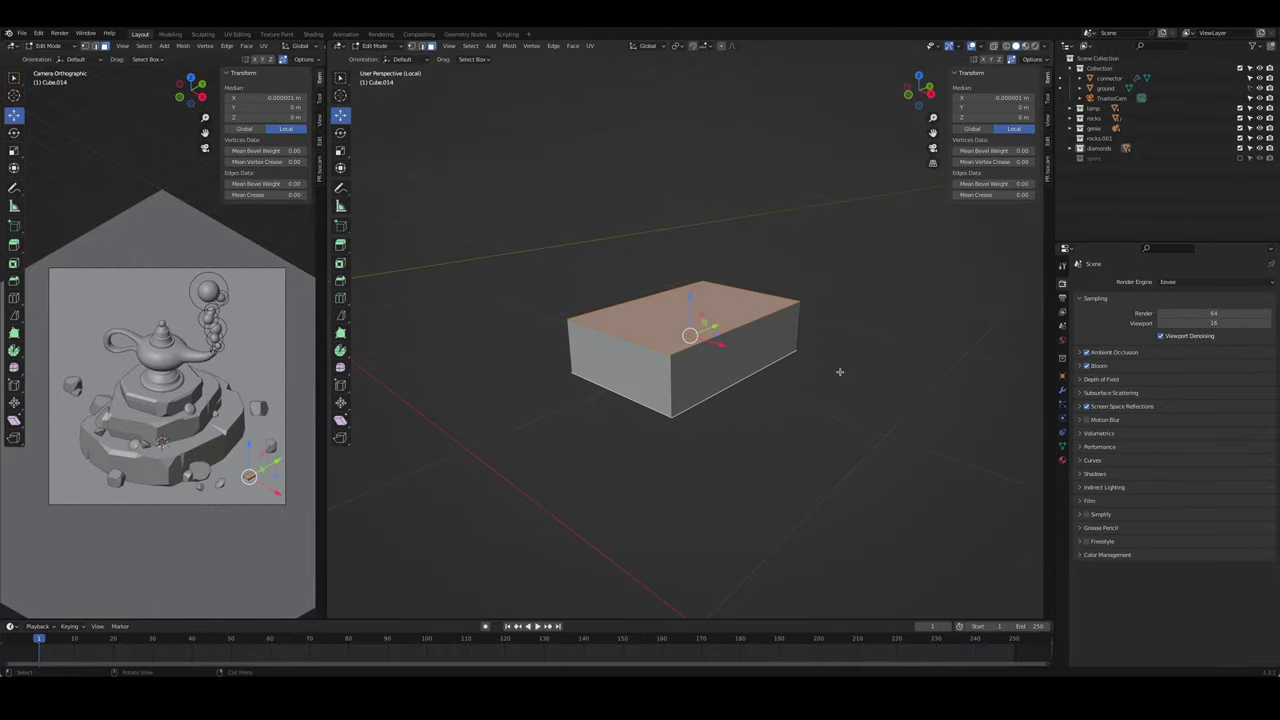
click(820, 363)
middle_drag(820, 363, 795, 371)
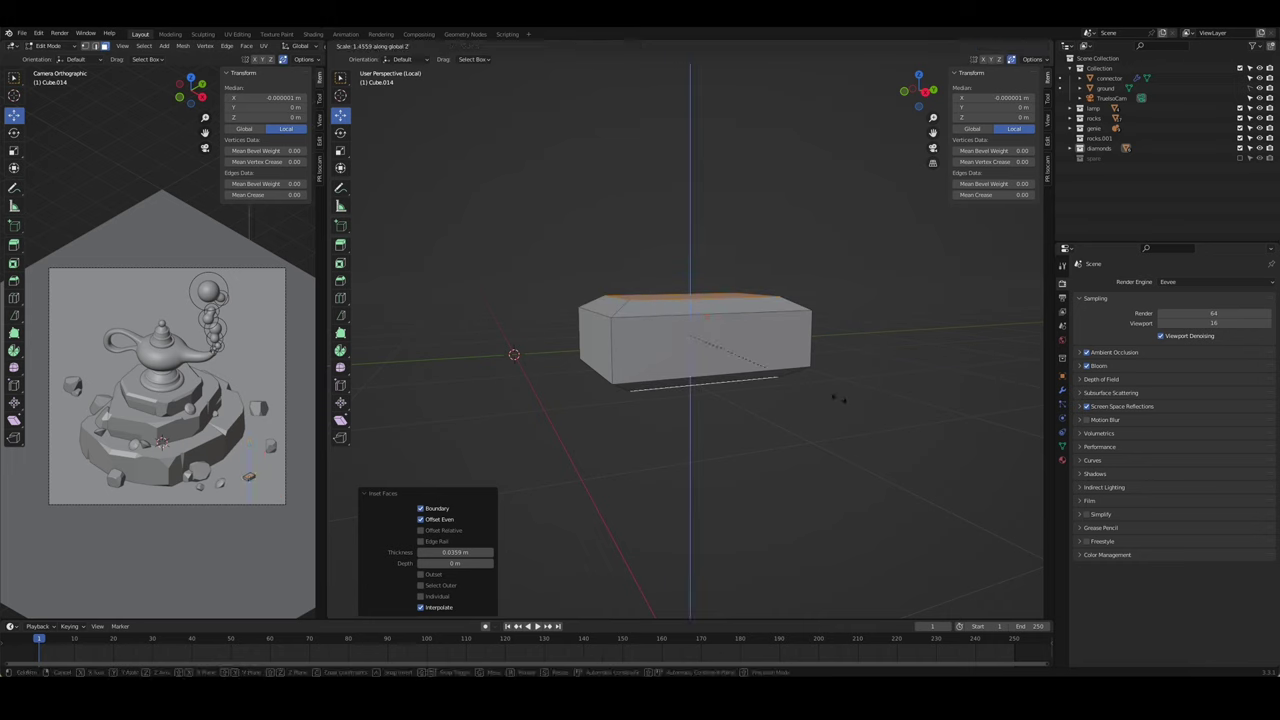
click(840, 399)
middle_drag(846, 423, 745, 405)
- Try bevelling the vertical edges, undo it, then cut an edge loop and scale that section
key(alt+a)
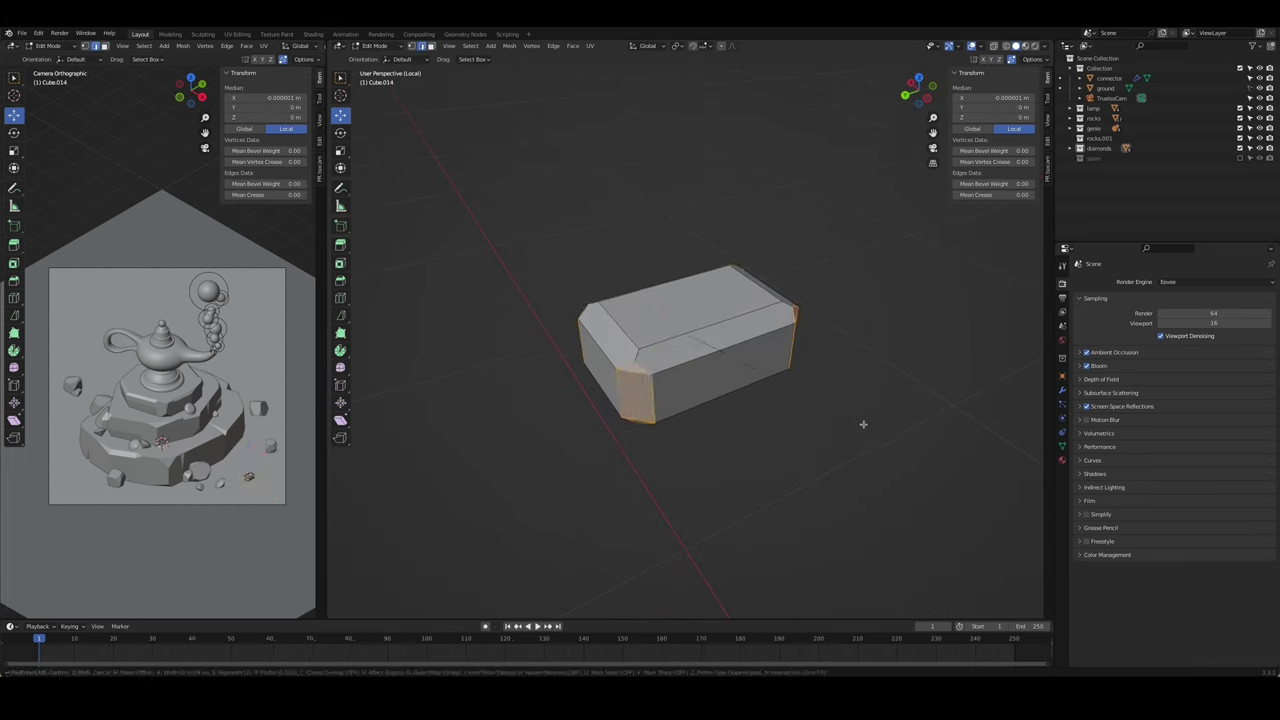
click(863, 424)
middle_drag(863, 424, 729, 433)
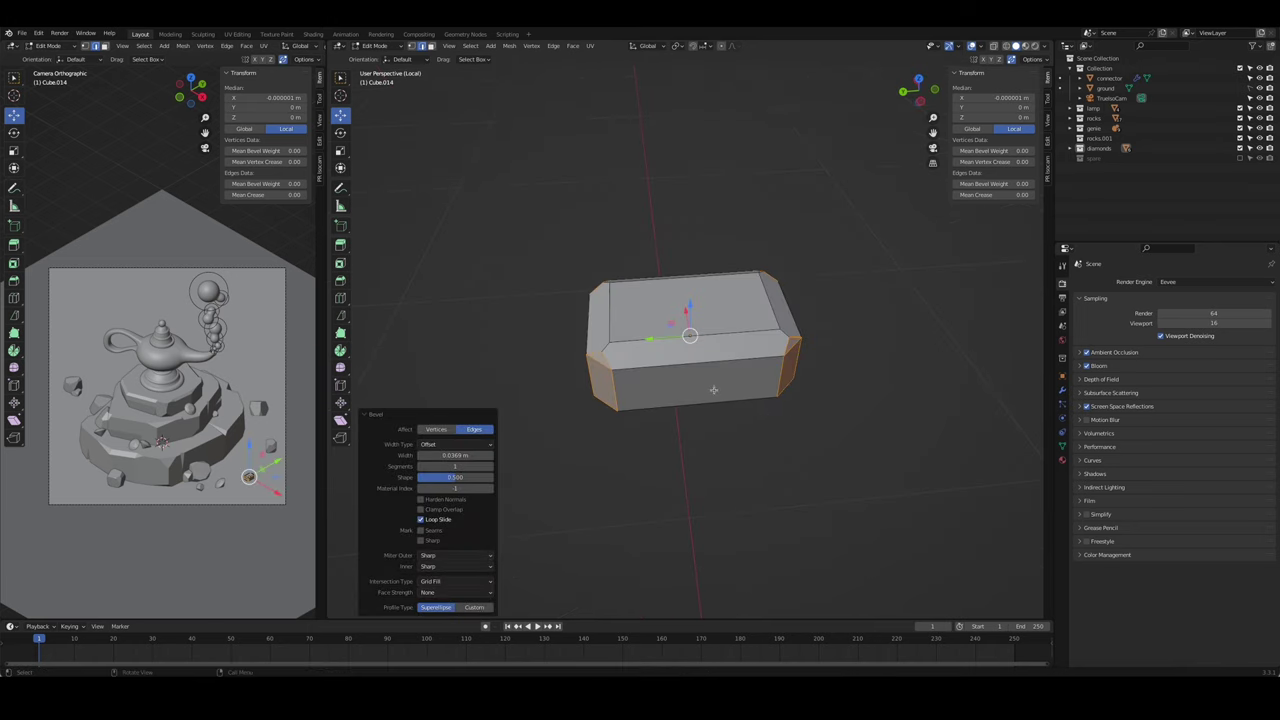
key(ctrl+z)
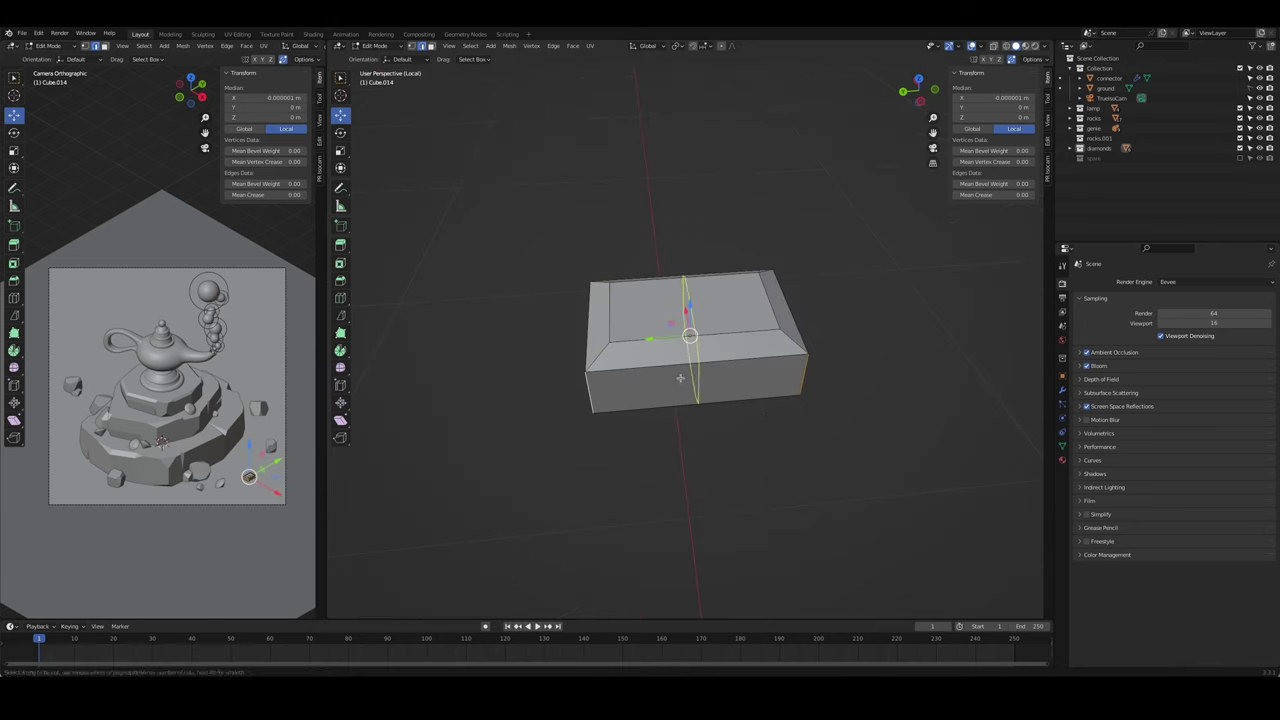
click(680, 378)
middle_drag(680, 378, 698, 312)
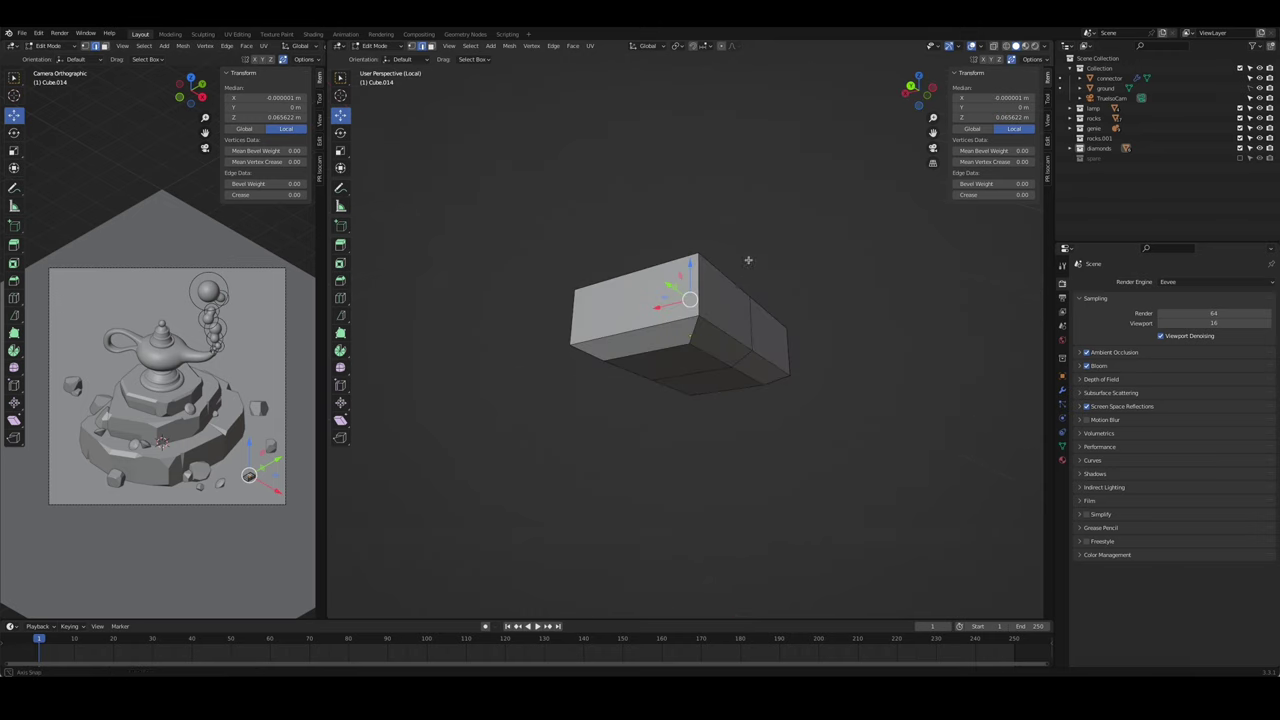
click(840, 392)
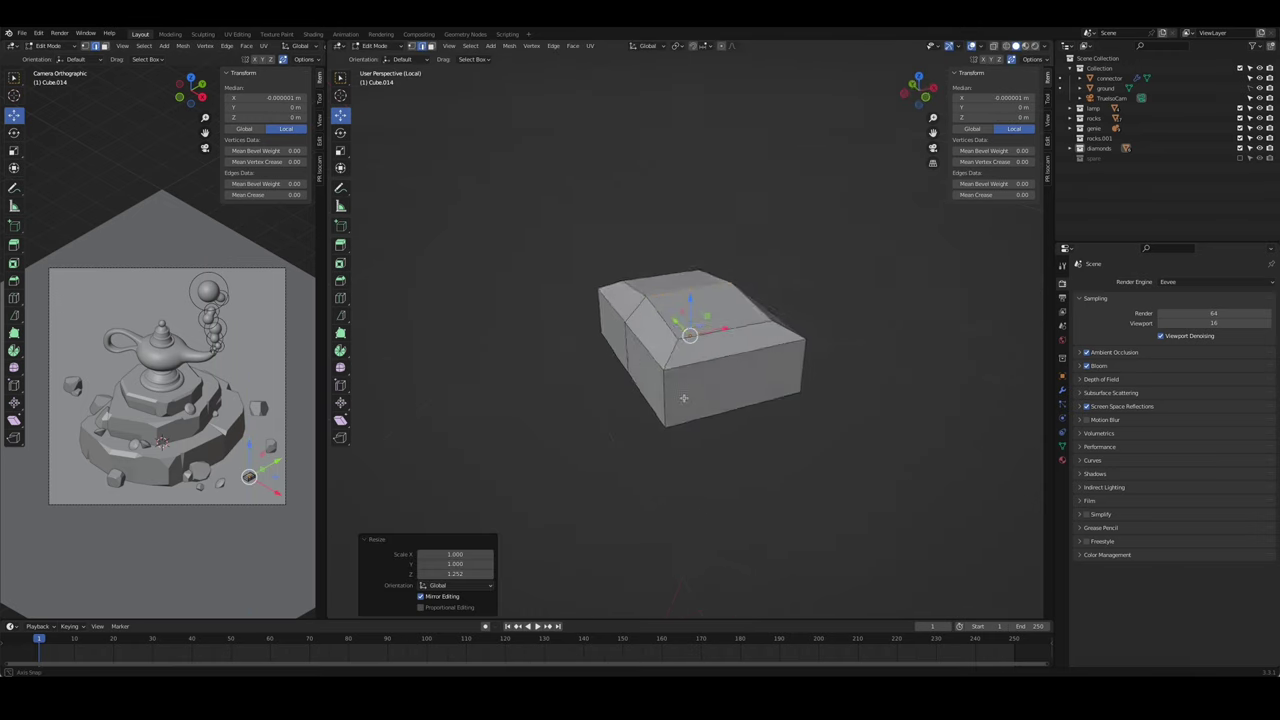
- Bevel the block's edges into facets and go back to Object Mode as Cube.014
click(729, 360)
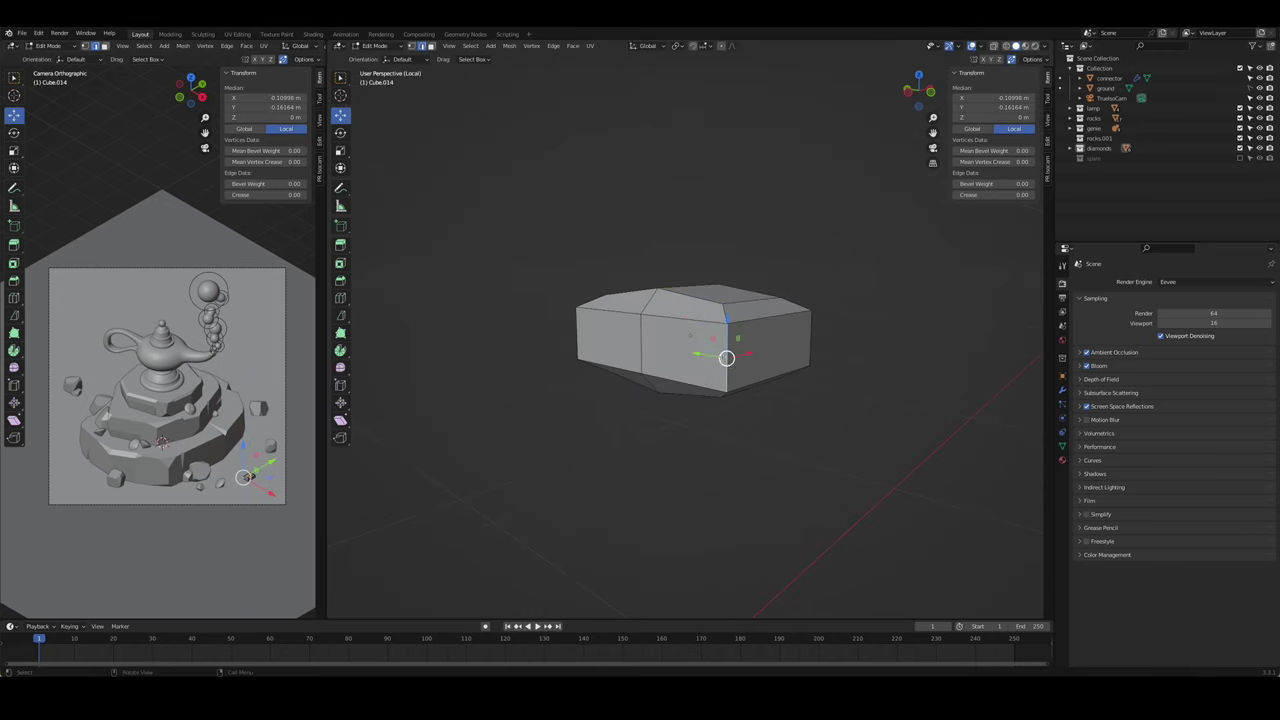
click(839, 418)
middle_drag(839, 418, 781, 365)
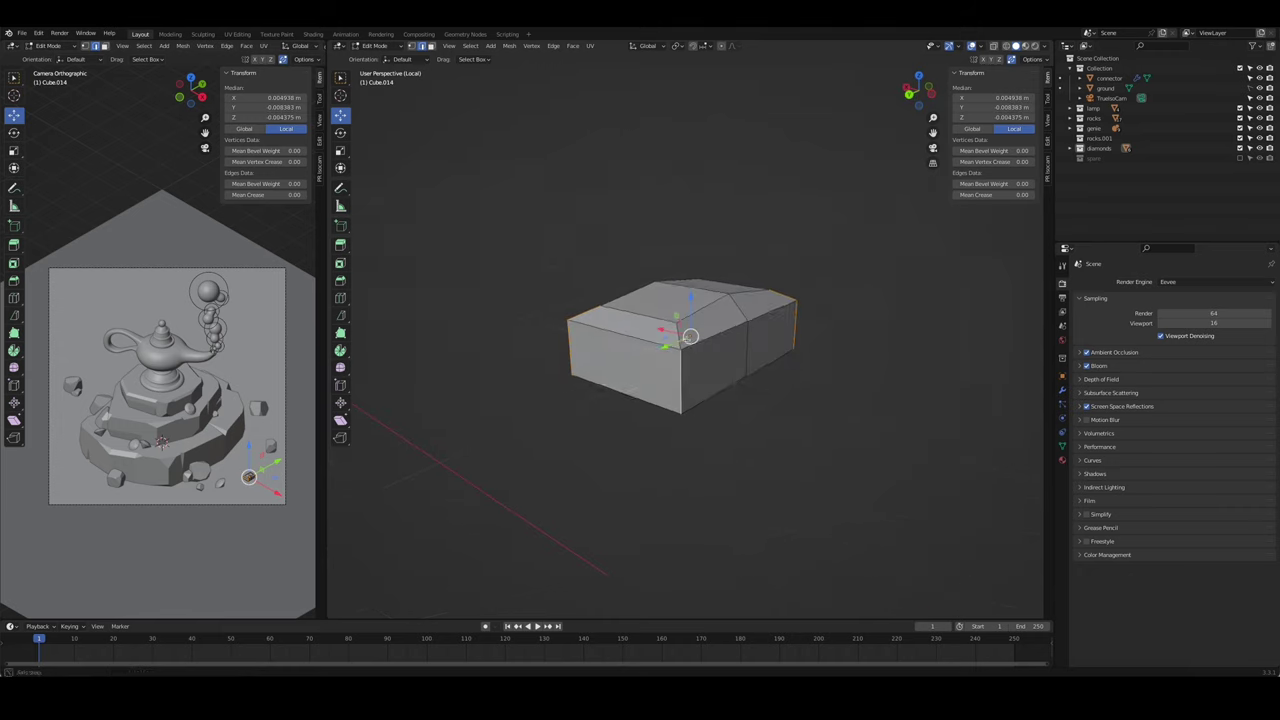
mouse_move(866, 385)
middle_down()
mouse_move(946, 449)
mouse_move(923, 414)
mouse_move(800, 446)
mouse_move(708, 333)
middle_up()
key(Tab)
key(Tab)
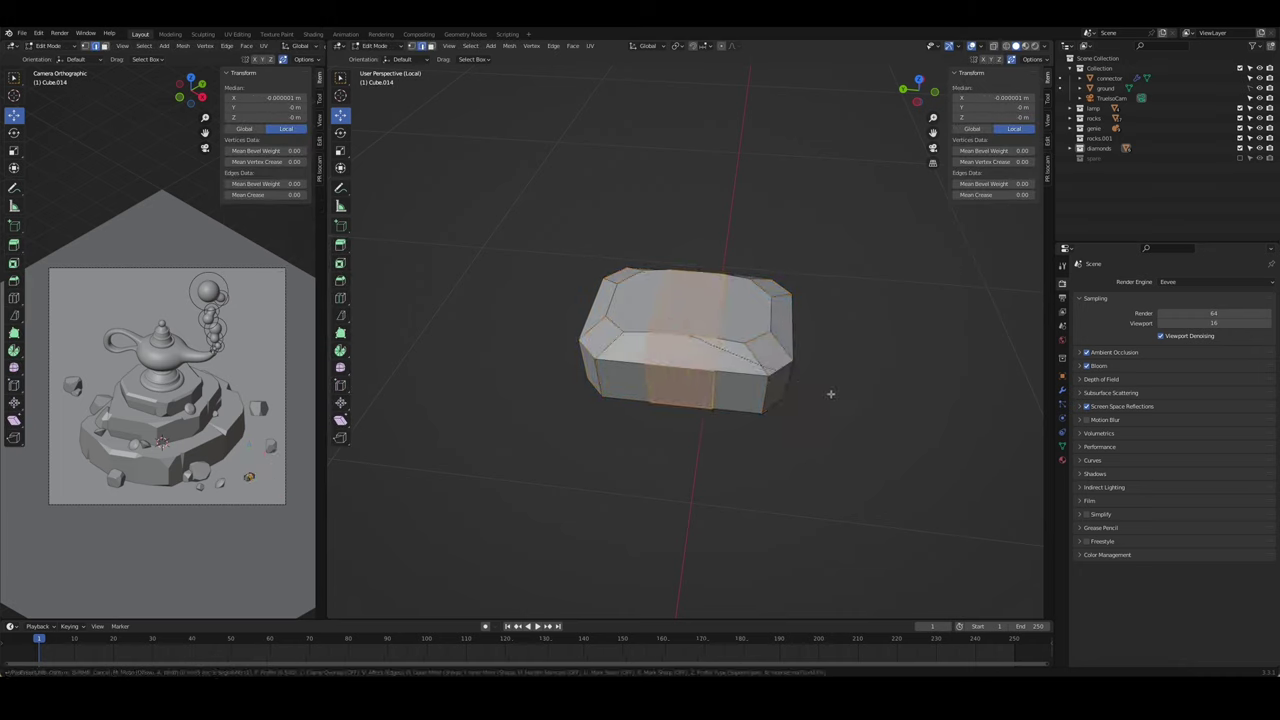
click(812, 387)
key(Tab)
mouse_move(729, 407)
middle_down()
mouse_move(791, 443)
mouse_move(863, 429)
mouse_move(838, 387)
mouse_move(680, 386)
middle_up()
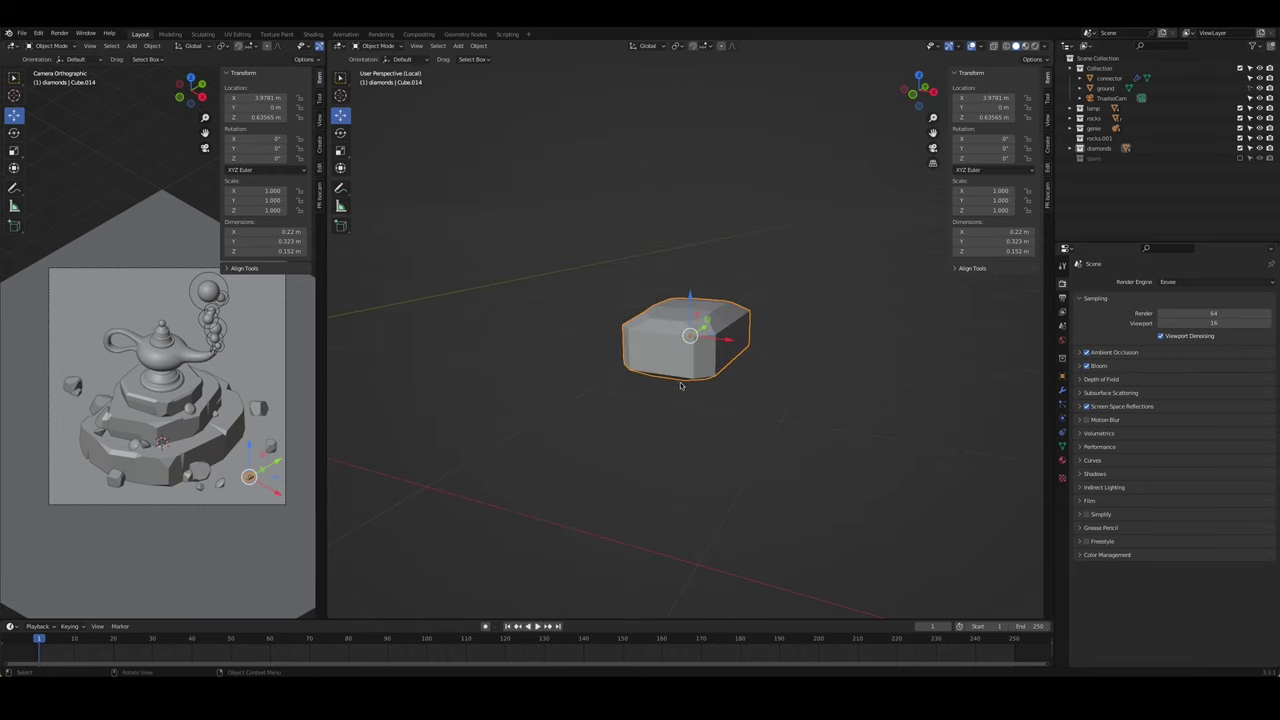
- Leave local view and move the gem into the diamonds collection
key(KP_Divide)
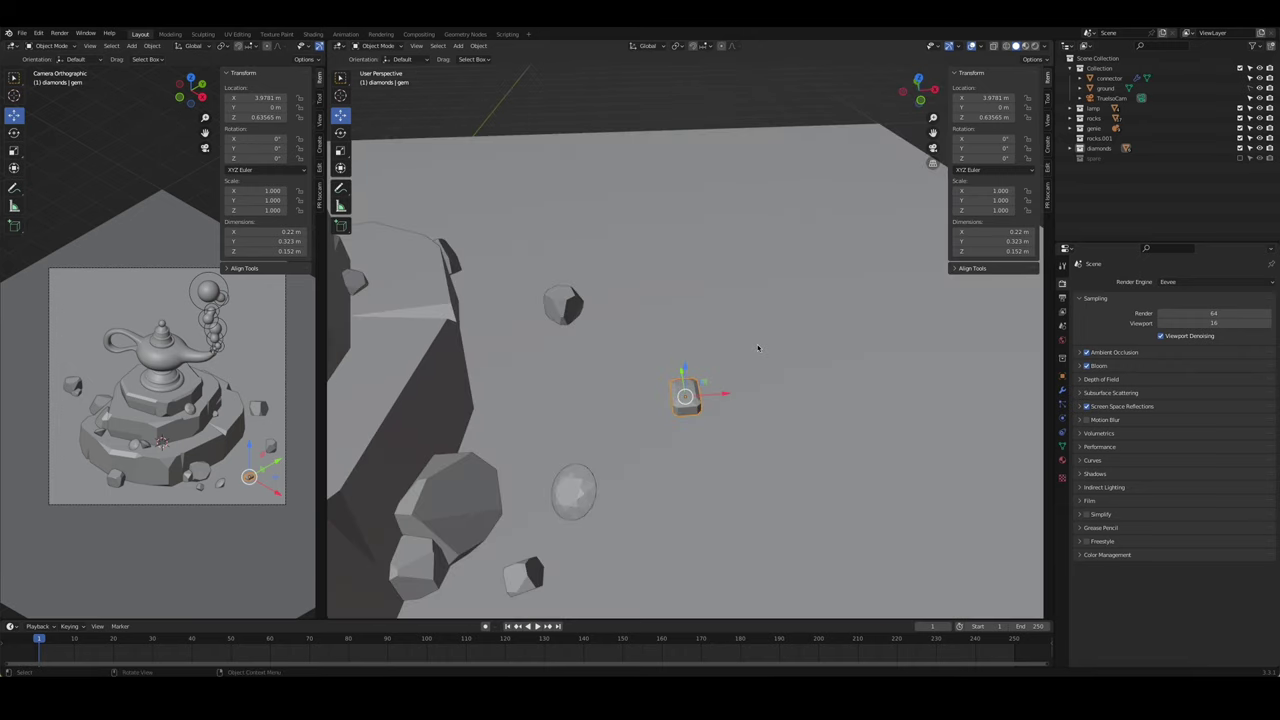
click(685, 382)
mouse_move(685, 382)
middle_down()
mouse_move(737, 351)
mouse_move(659, 303)
mouse_move(600, 300)
middle_up()
key(Tab)
key(Tab)
- Lower the gem onto the ground and place it near the pedestal base
key(g)
key(z)
click(535, 266)
key(KP_3)
key(g)
key(z)
click(535, 290)
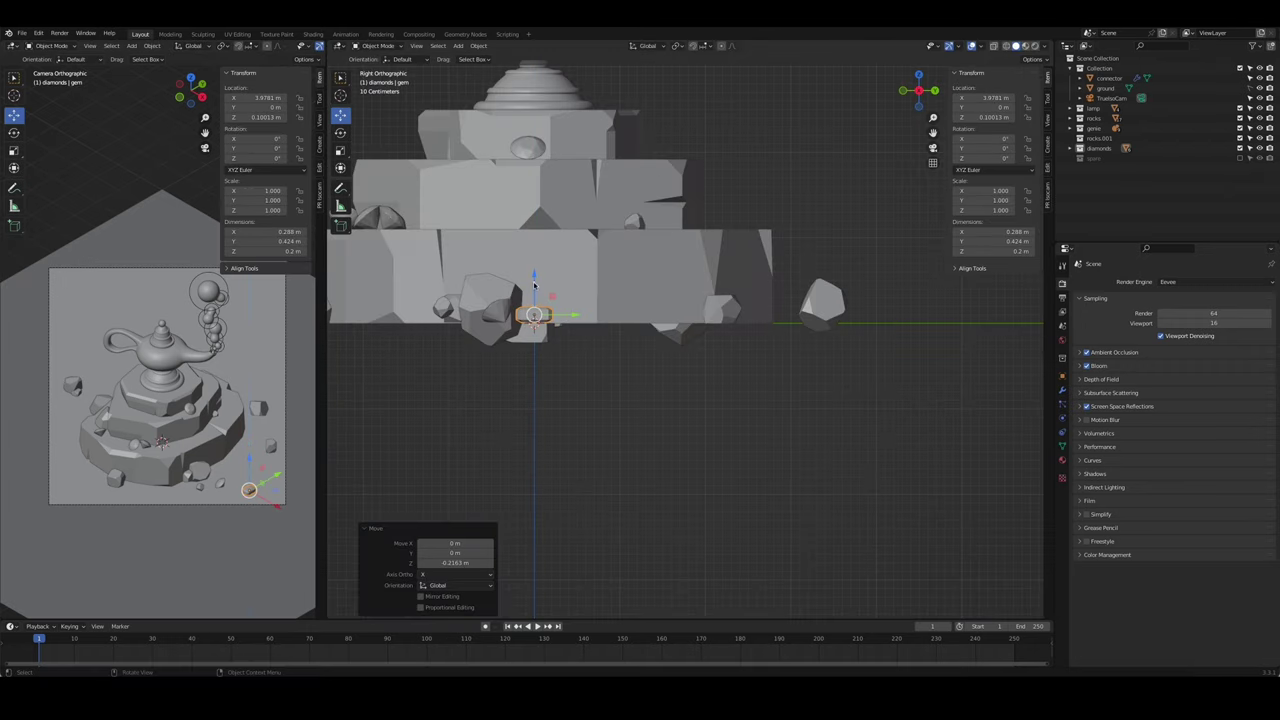
key(KP_0)
key(g)
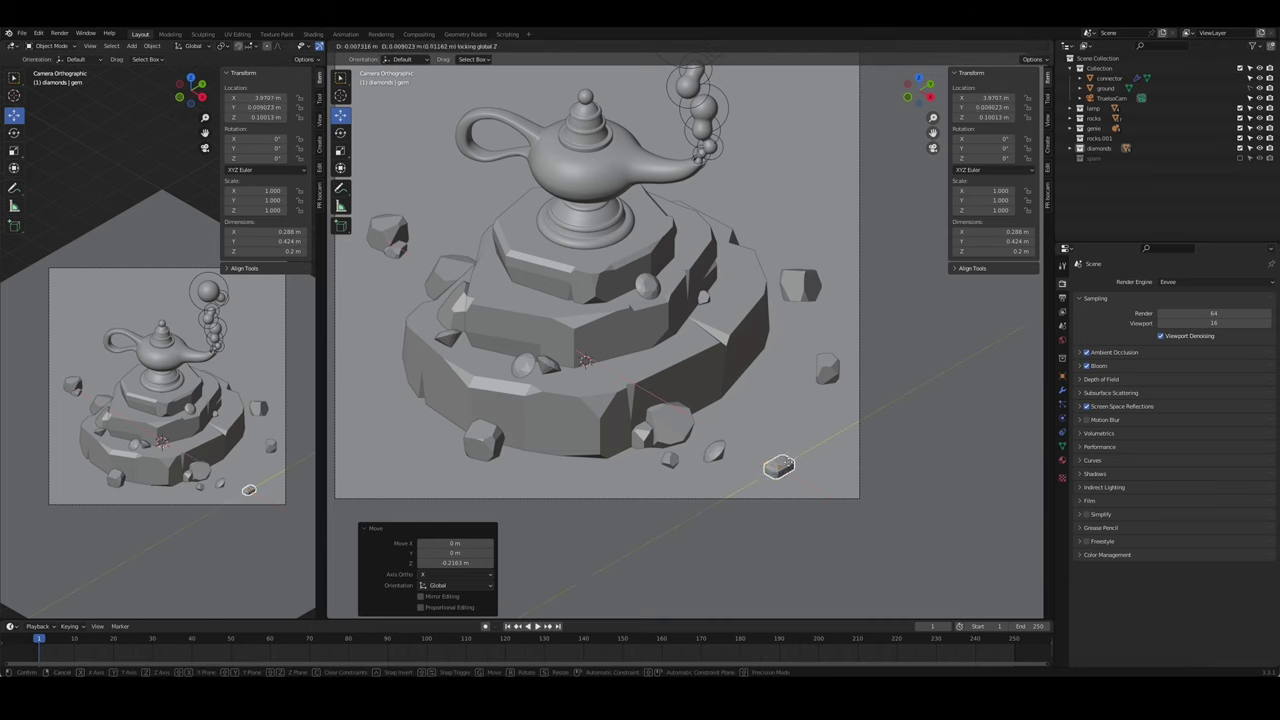
click(737, 416)
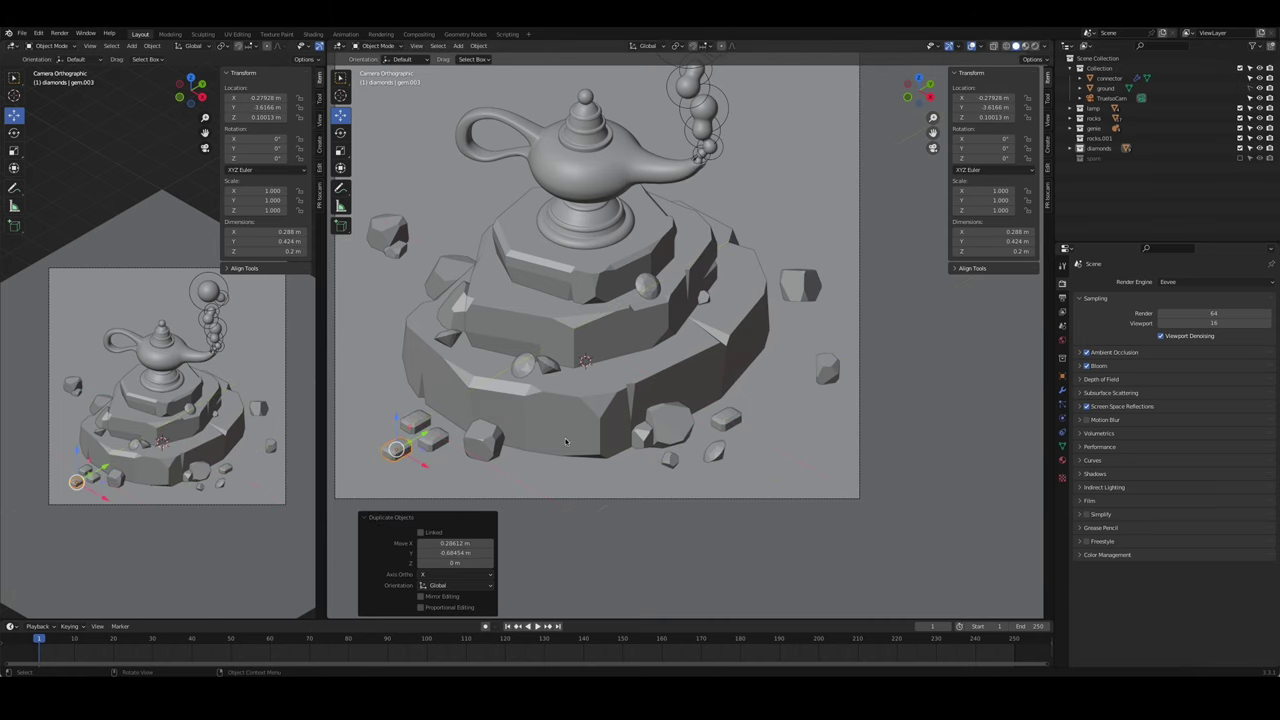
- Duplicate the gem, raise the copy to tier height and shift it along X
key(shift+d)
key(z)
click(728, 338)
key(KP_3)
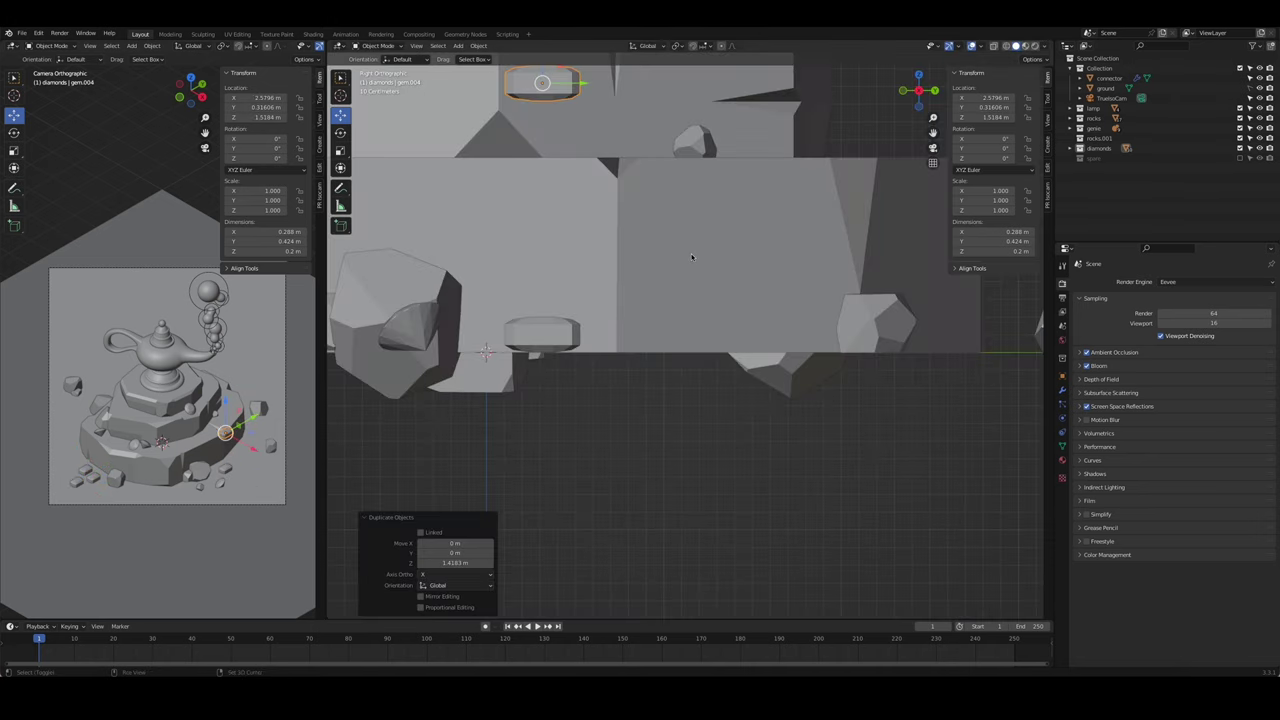
key(g)
key(z)
click(611, 228)
mouse_move(611, 228)
middle_down()
mouse_move(660, 330)
mouse_move(560, 380)
mouse_move(747, 412)
middle_up()
scroll(660, 330, down, 2)
key(g)
key(x)
click(669, 346)
- Place the copy on the middle tier and turn it 44.4° about Z
key(g)
click(515, 410)
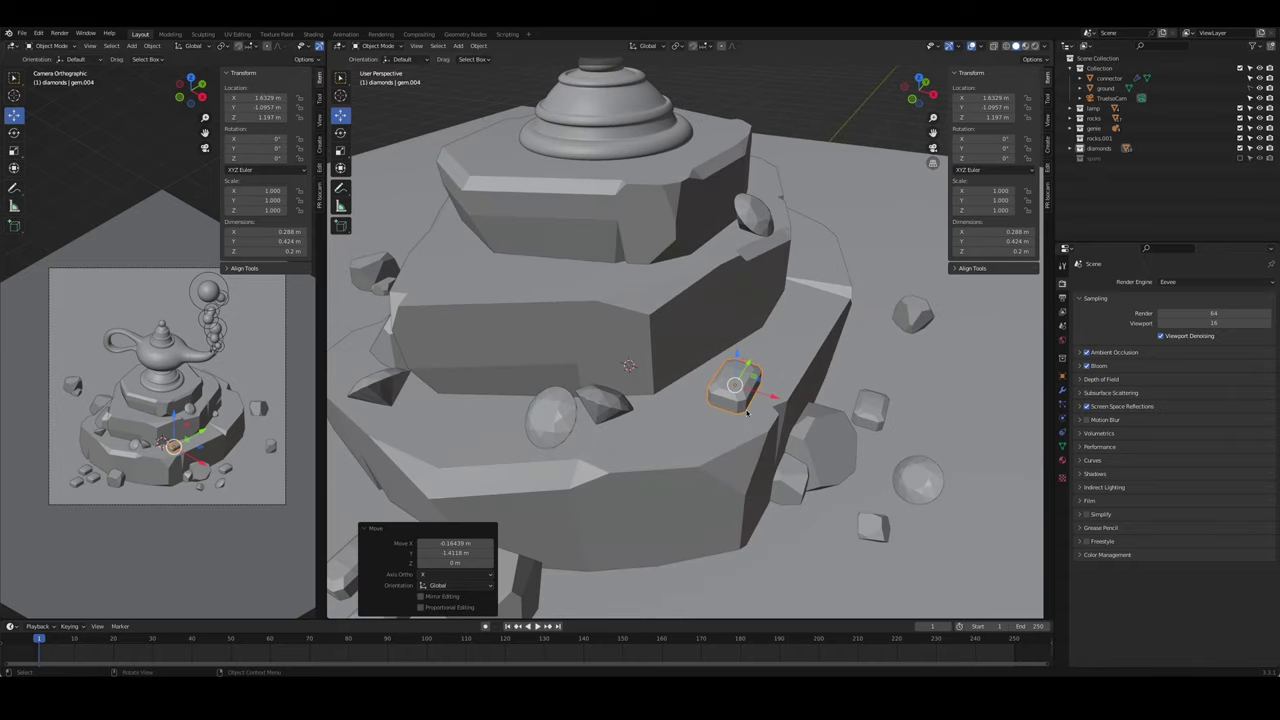
click(634, 425)
mouse_move(634, 425)
middle_down()
mouse_move(700, 400)
mouse_move(674, 390)
middle_up()
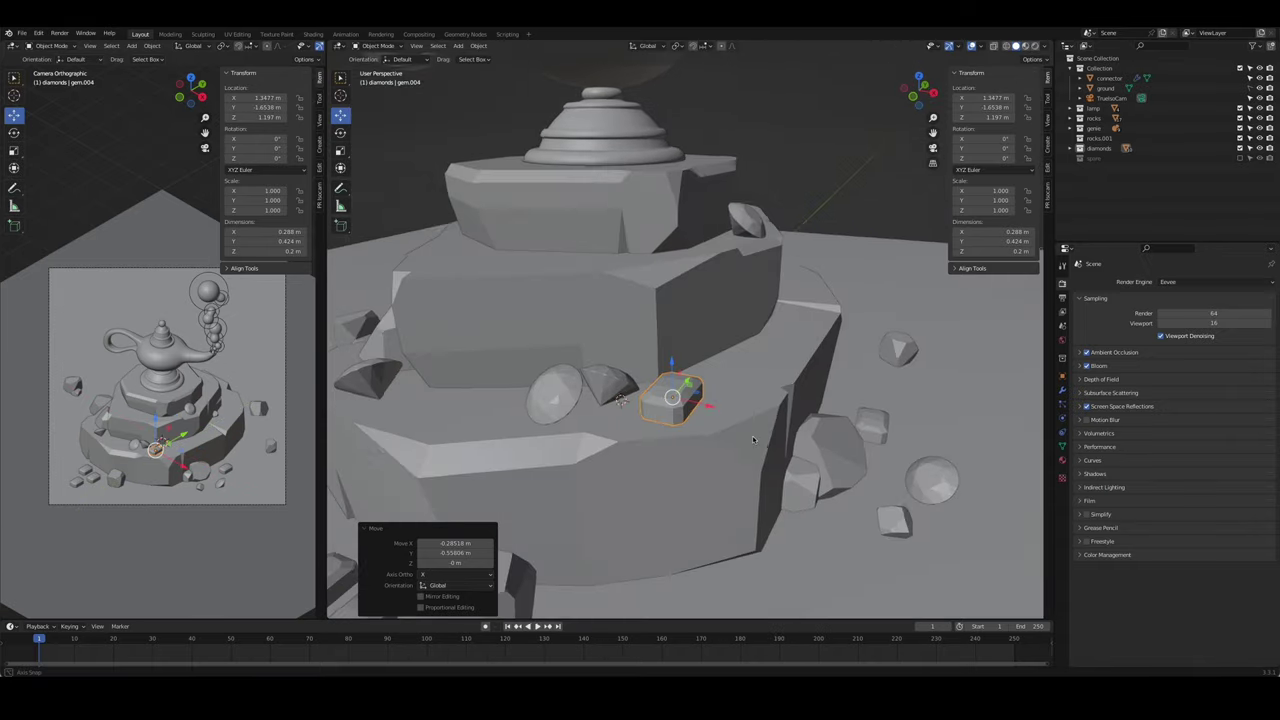
key(r)
key(z)
click(800, 220)
middle_drag(800, 220, 635, 375)
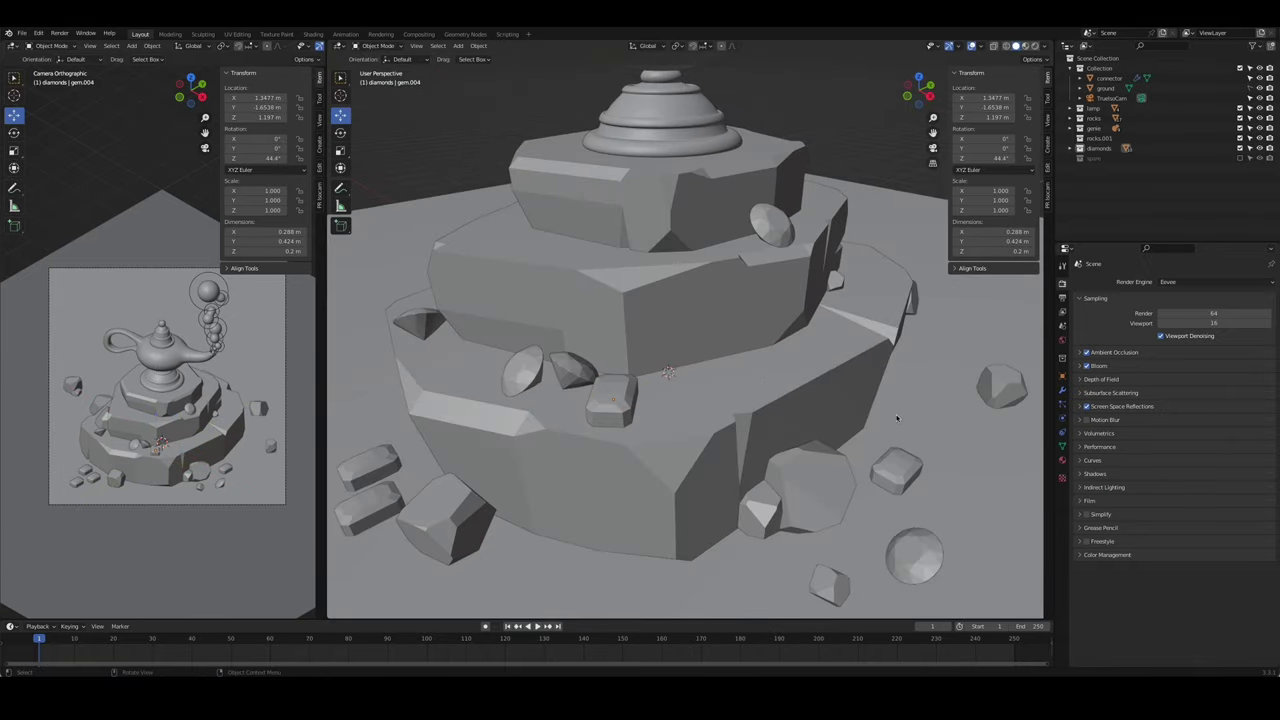
click(806, 386)
middle_drag(806, 386, 748, 385)
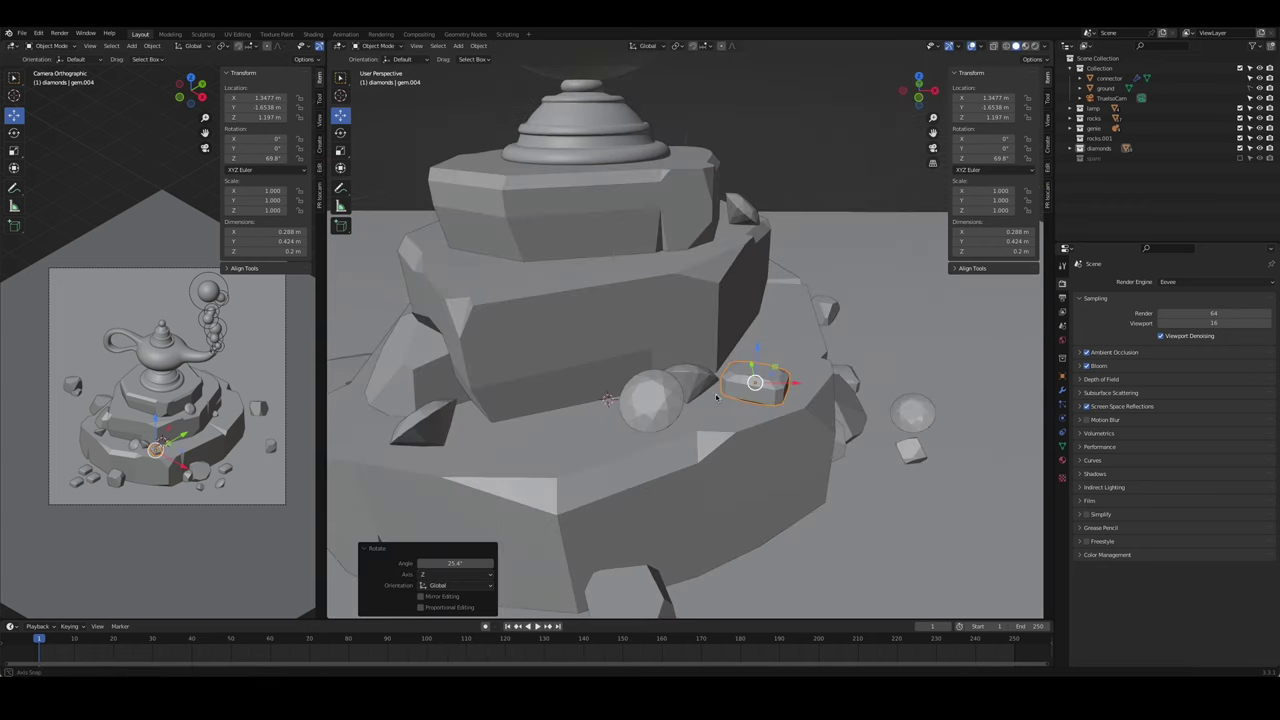
- From the top view, rotate another tier gem about Z and reposition it on the tier
click(748, 385)
key(g)
click(563, 430)
key(KP_7)
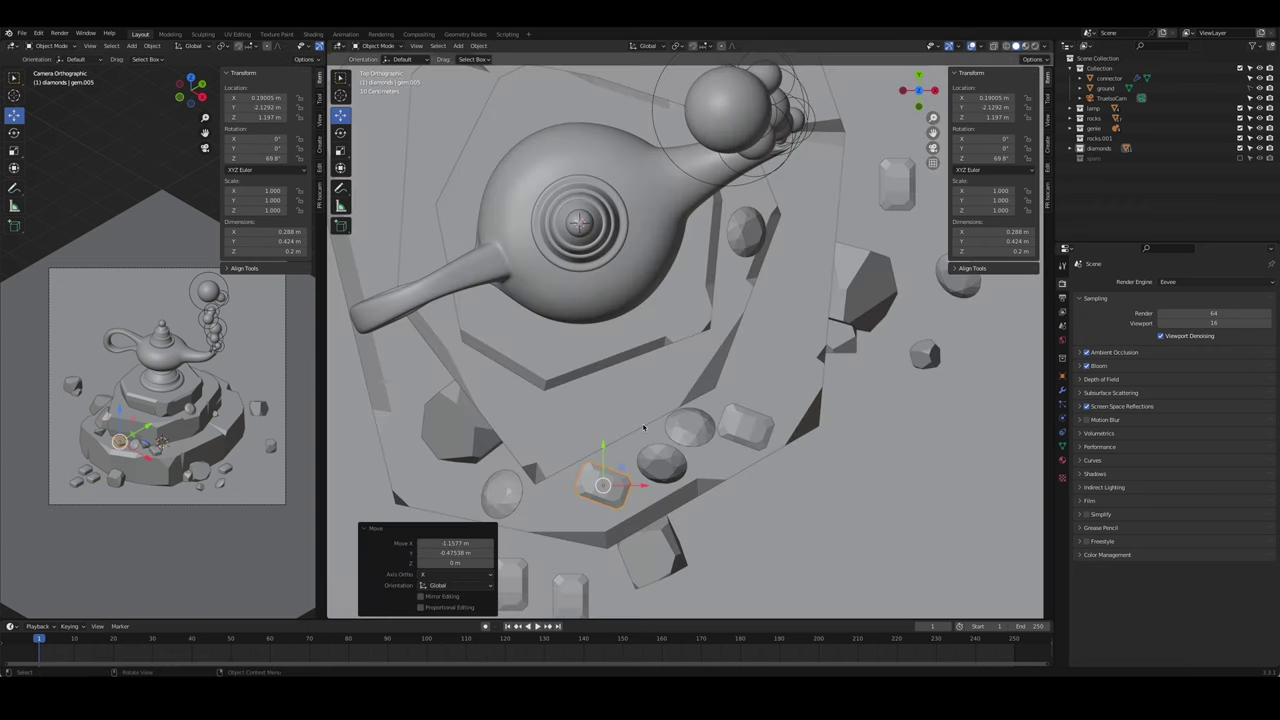
key(r)
click(612, 470)
key(g)
click(617, 467)
middle_drag(617, 467, 701, 390)
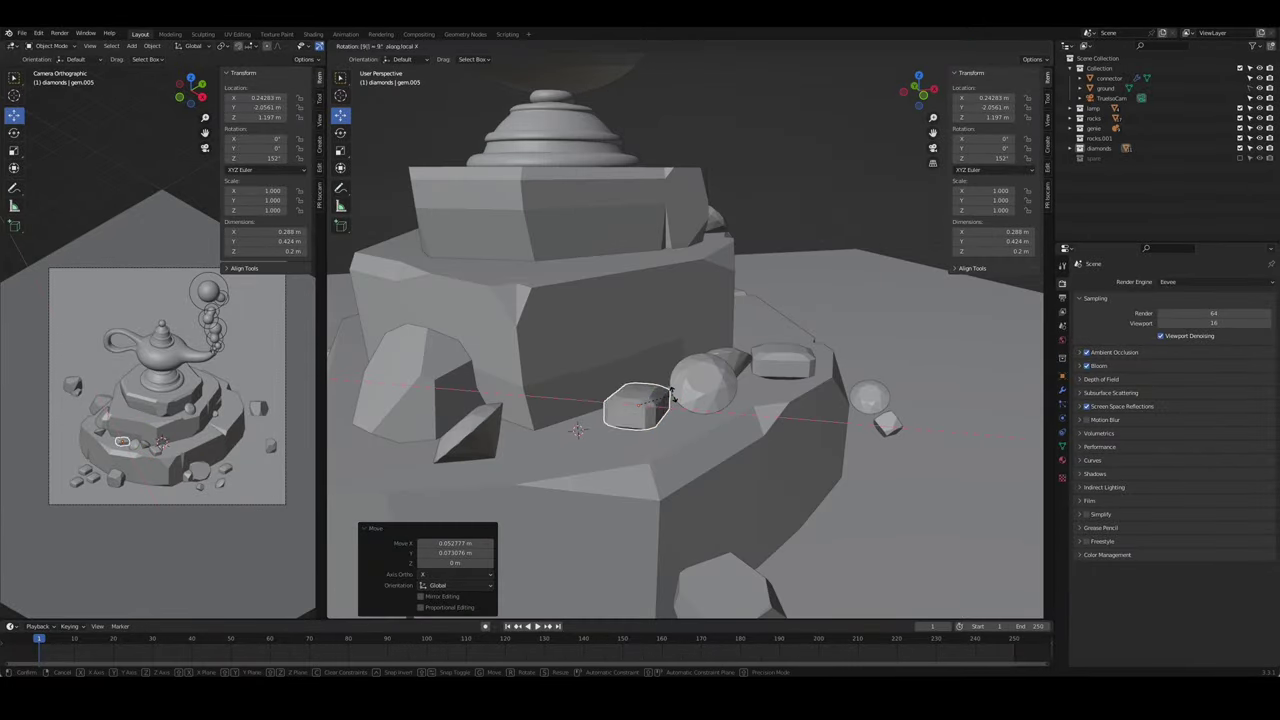
- Tip that gem 90° onto its side about the Y axis
key(BackSpace)
key(BackSpace)
key(y)
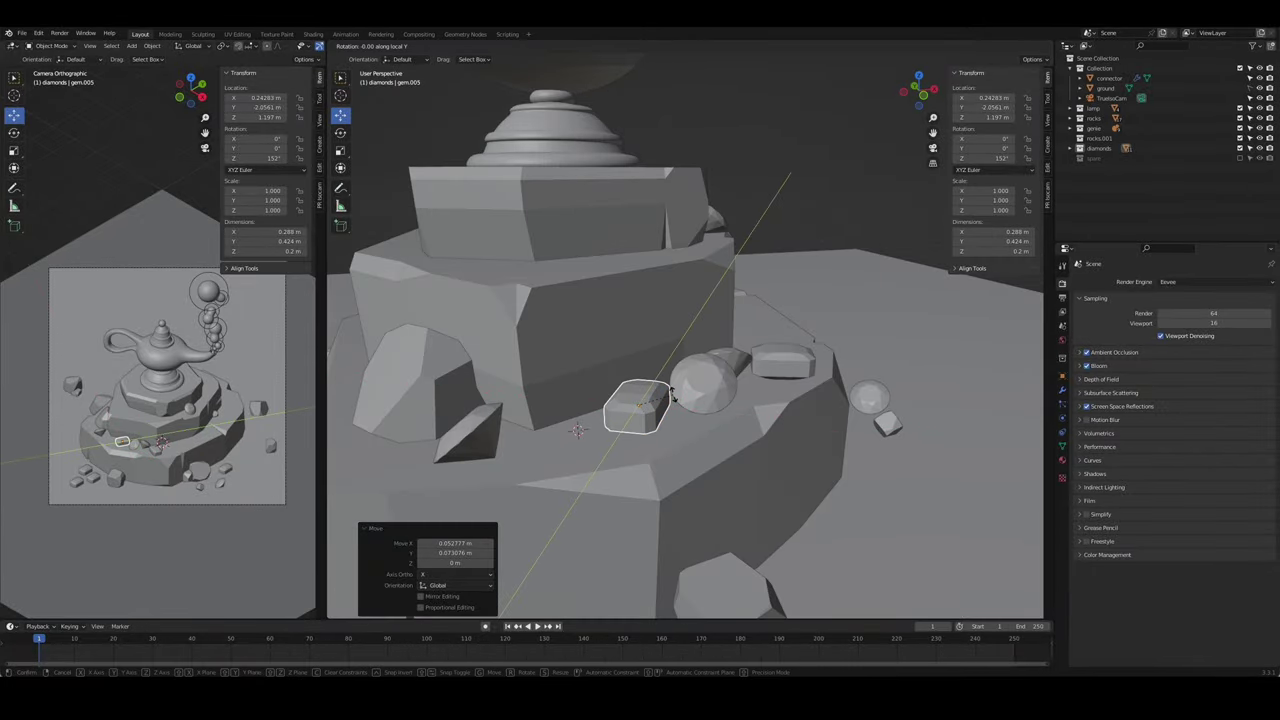
text(90)
key(Return)
key(KP_1)
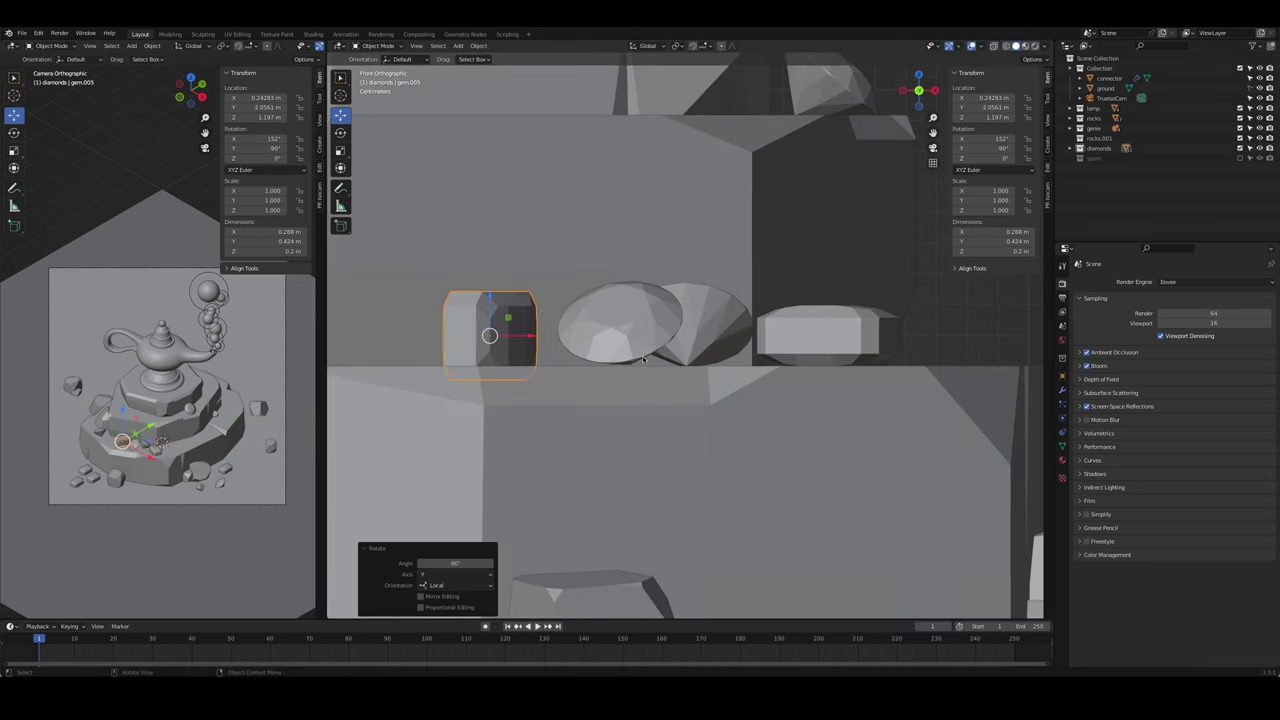
- Move a ground gem to a new spot near the lamp base
click(597, 380)
middle_drag(597, 380, 700, 300)
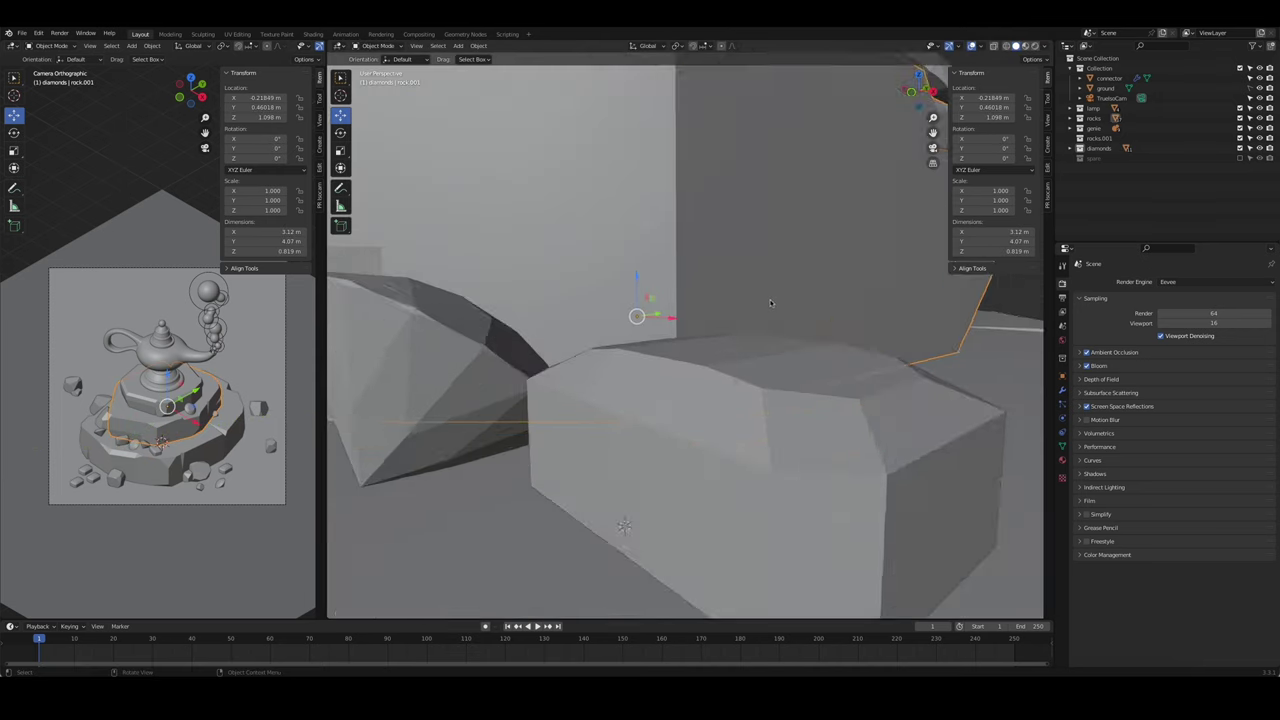
scroll(780, 333, down, 3)
scroll(780, 333, down, 3)
click(512, 502)
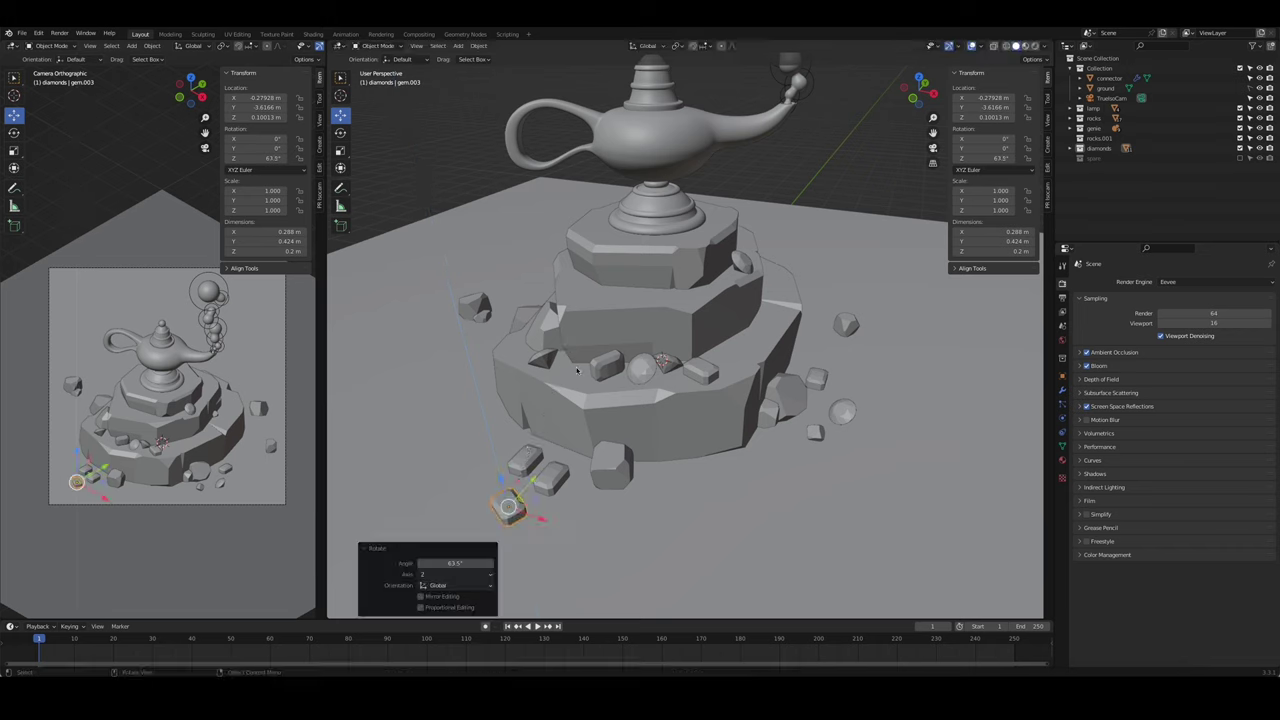
key(g)
click(605, 447)
mouse_move(605, 447)
middle_down()
mouse_move(737, 465)
mouse_move(642, 422)
middle_up()
- Clear another base gem's rotation and turn it 42.3°
click(737, 465)
key(r)
key(r)
key(Escape)
key(alt+r)
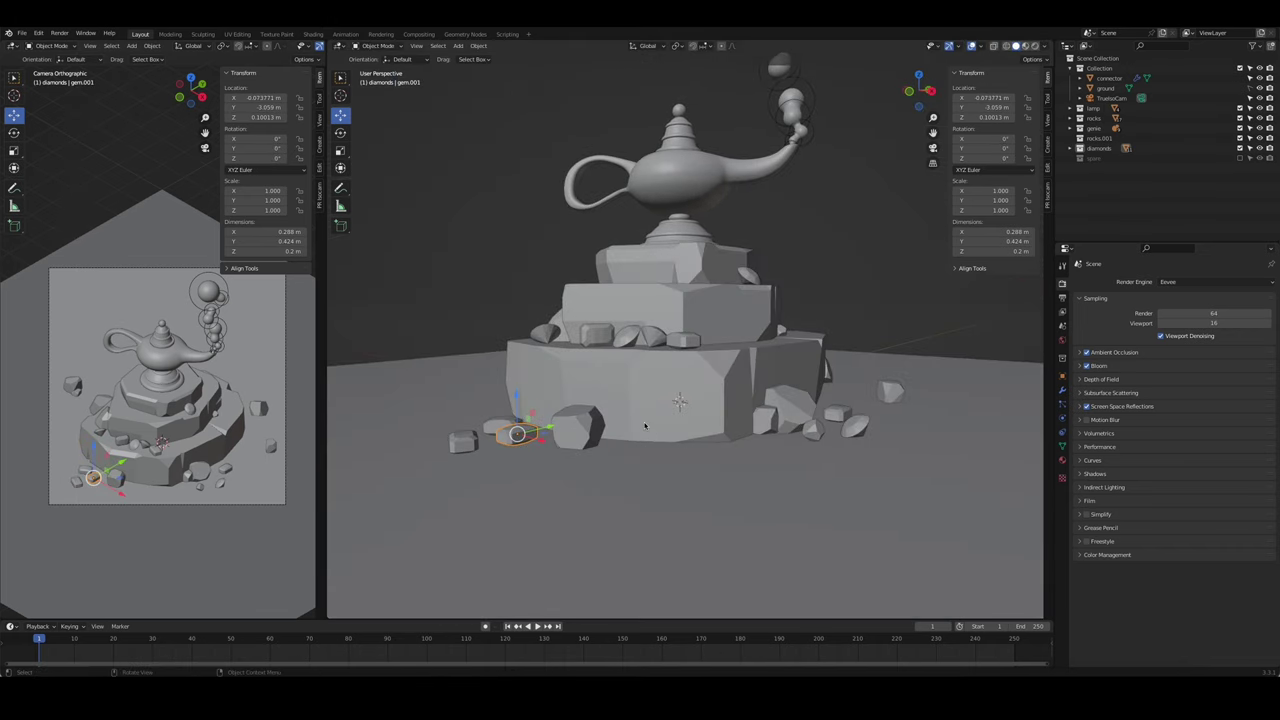
key(r)
click(786, 440)
- Reposition that gem from above, lift it slightly off the ground and tilt it
scroll(786, 440, up, 3)
key(KP_7)
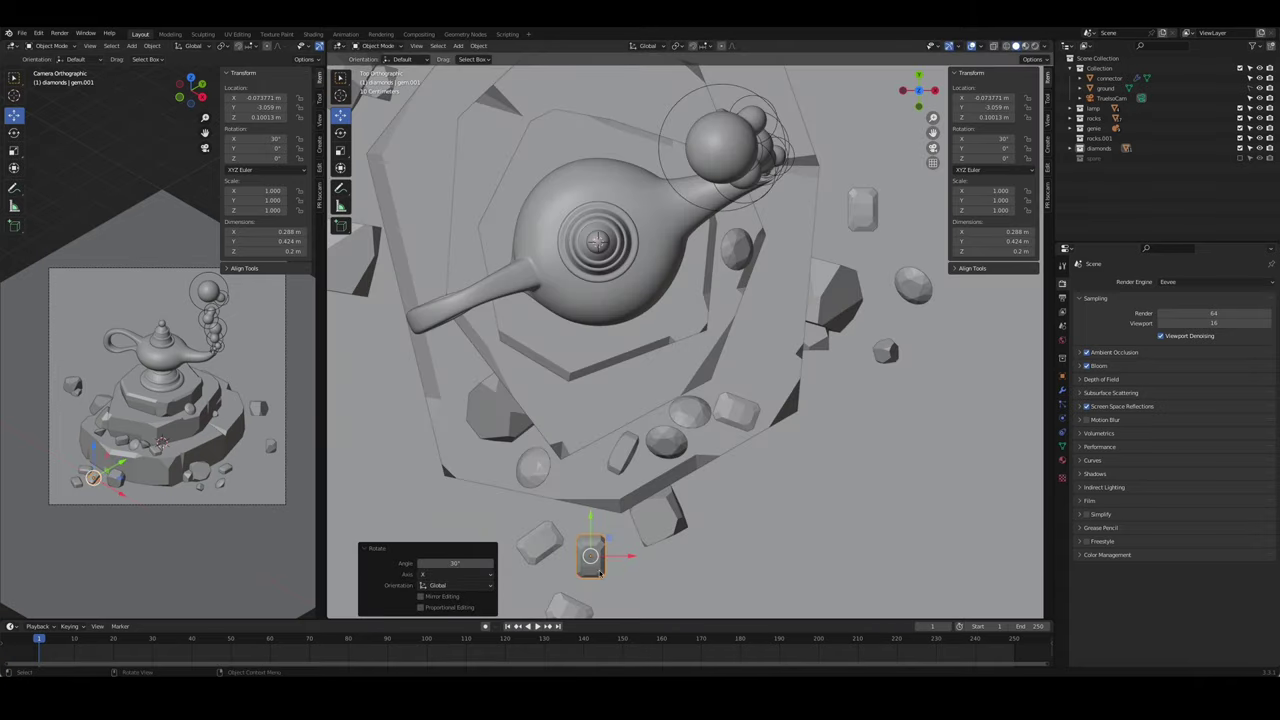
key(g)
click(700, 470)
mouse_move(700, 470)
middle_down()
mouse_move(697, 305)
mouse_move(657, 406)
mouse_move(676, 399)
mouse_move(700, 330)
middle_up()
scroll(697, 305, up, 4)
key(g)
click(666, 327)
key(r)
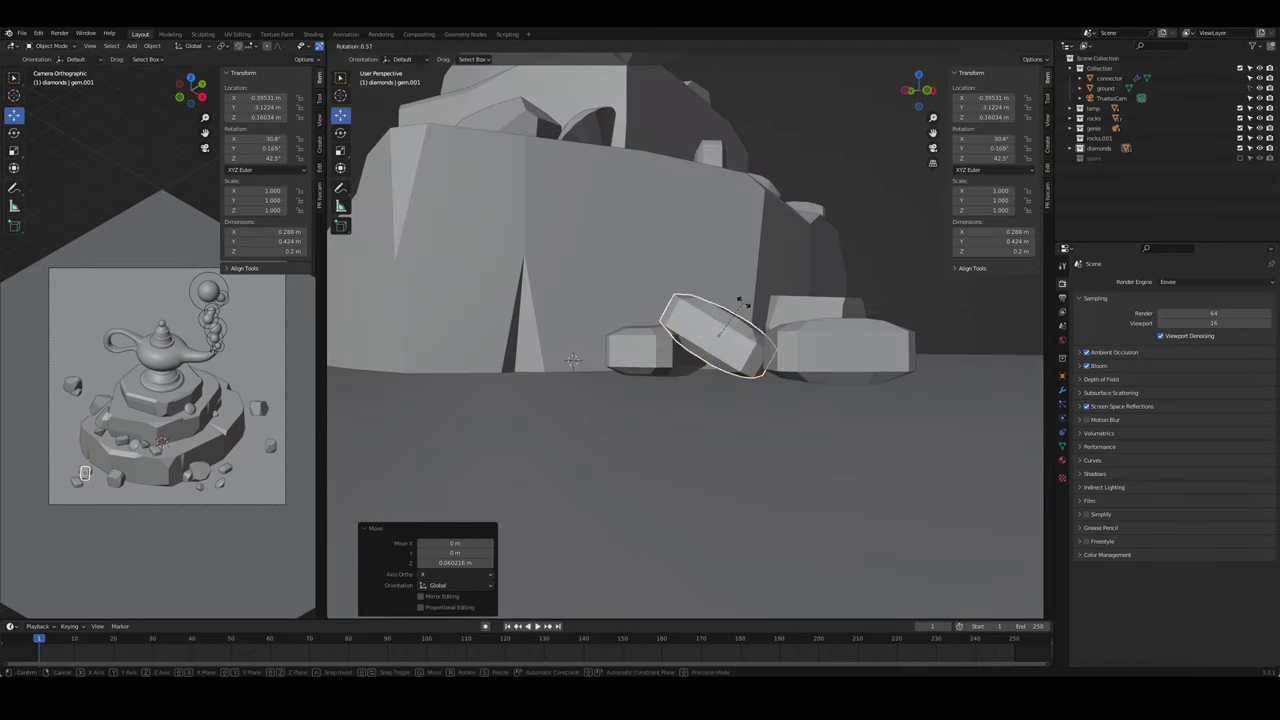
click(719, 309)
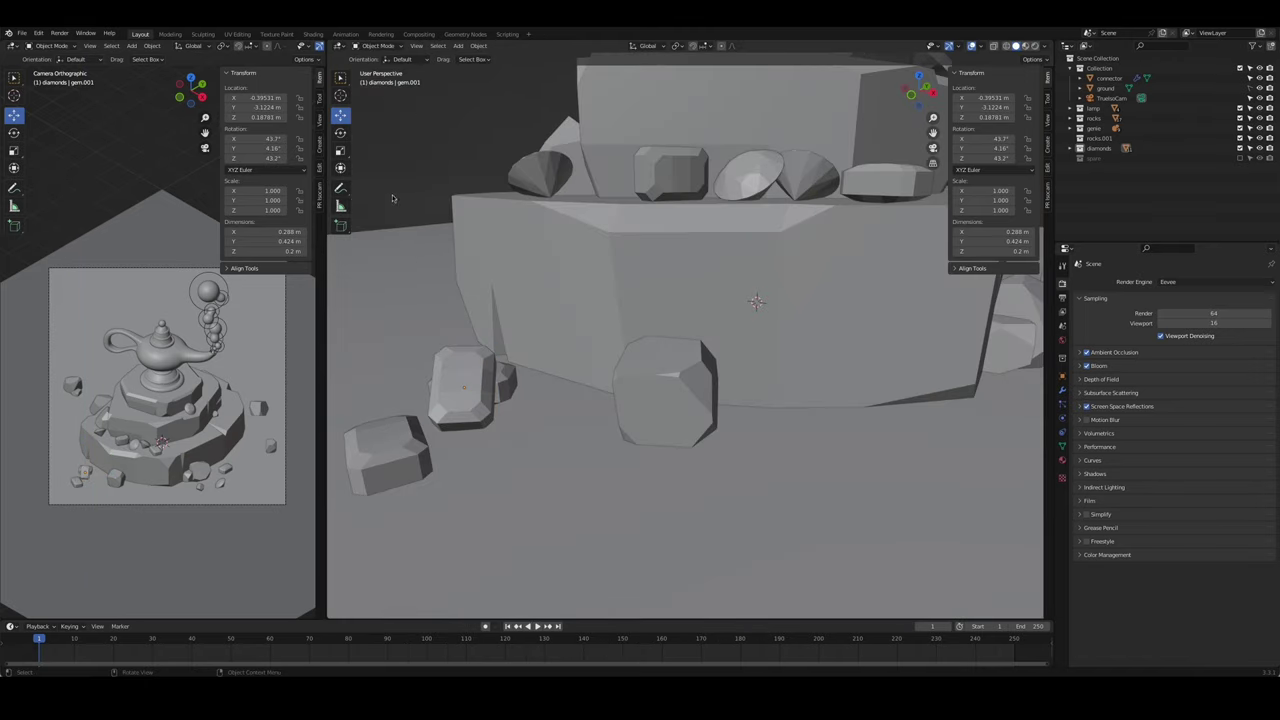
- Drag the lower-left gem beside the other gem and select the large rock by the base
drag(409, 446, 418, 350)
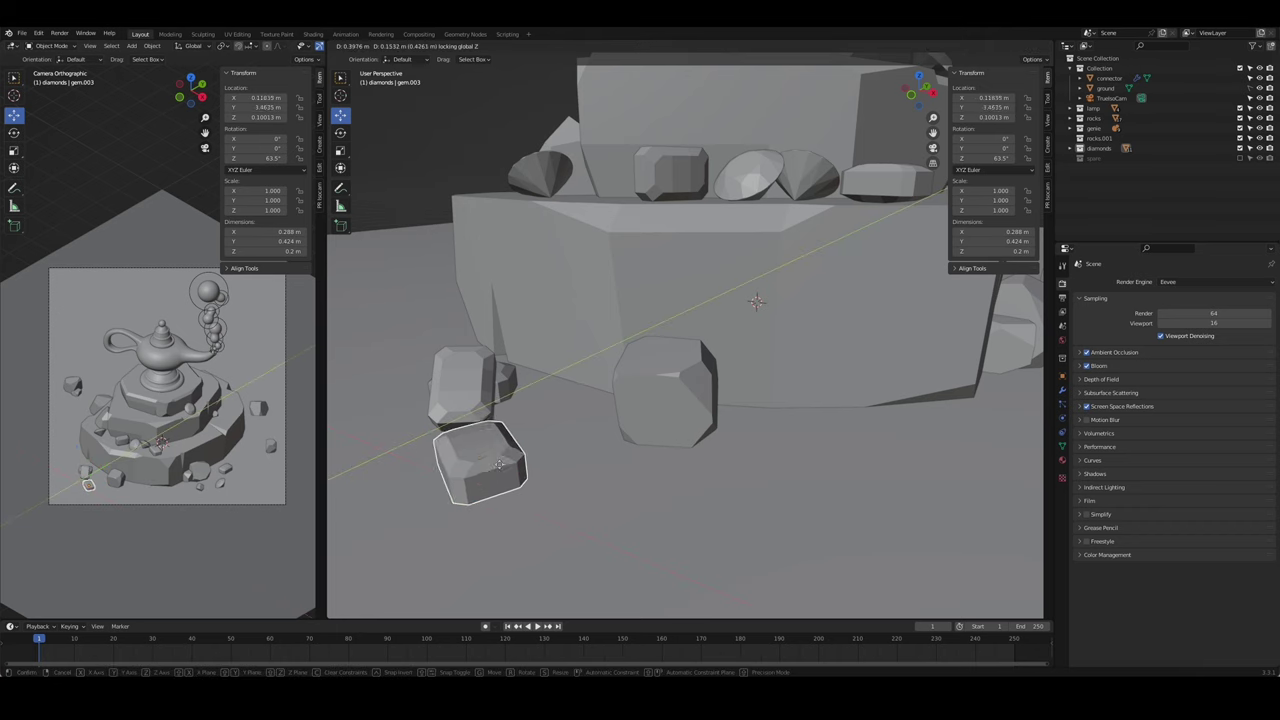
alt+middle_drag(493, 422, 783, 304)
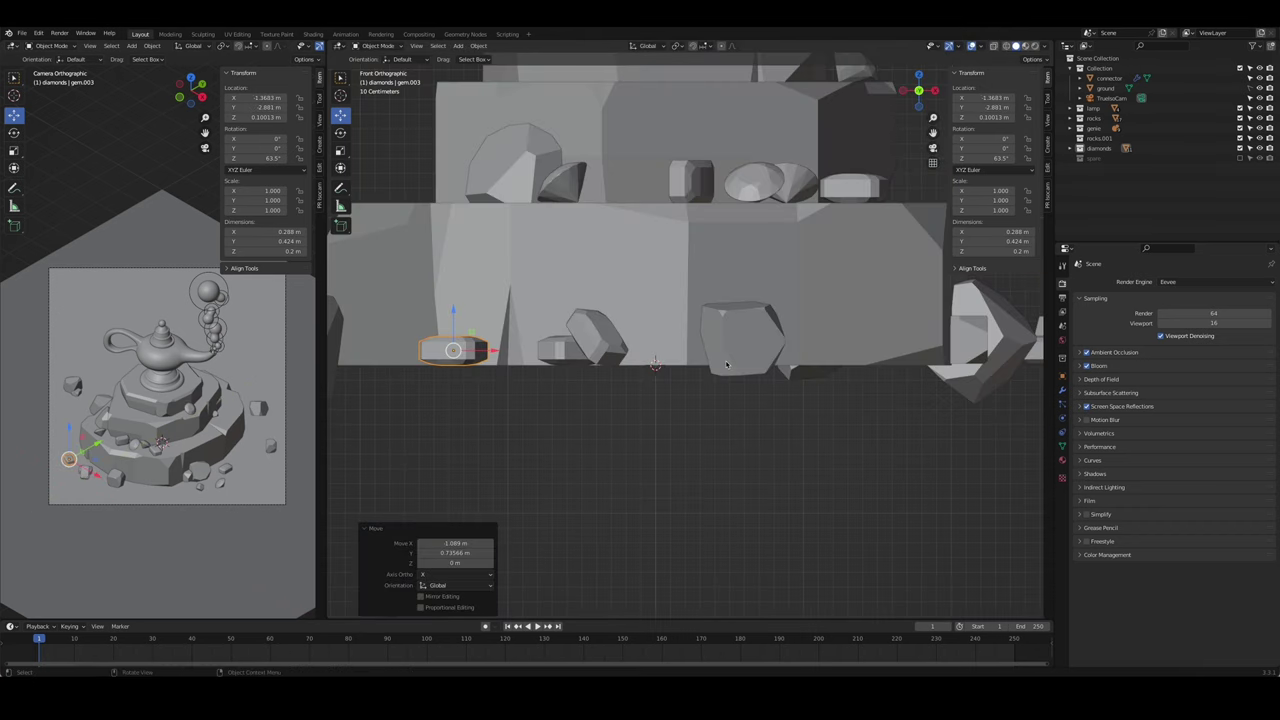
click(784, 332)
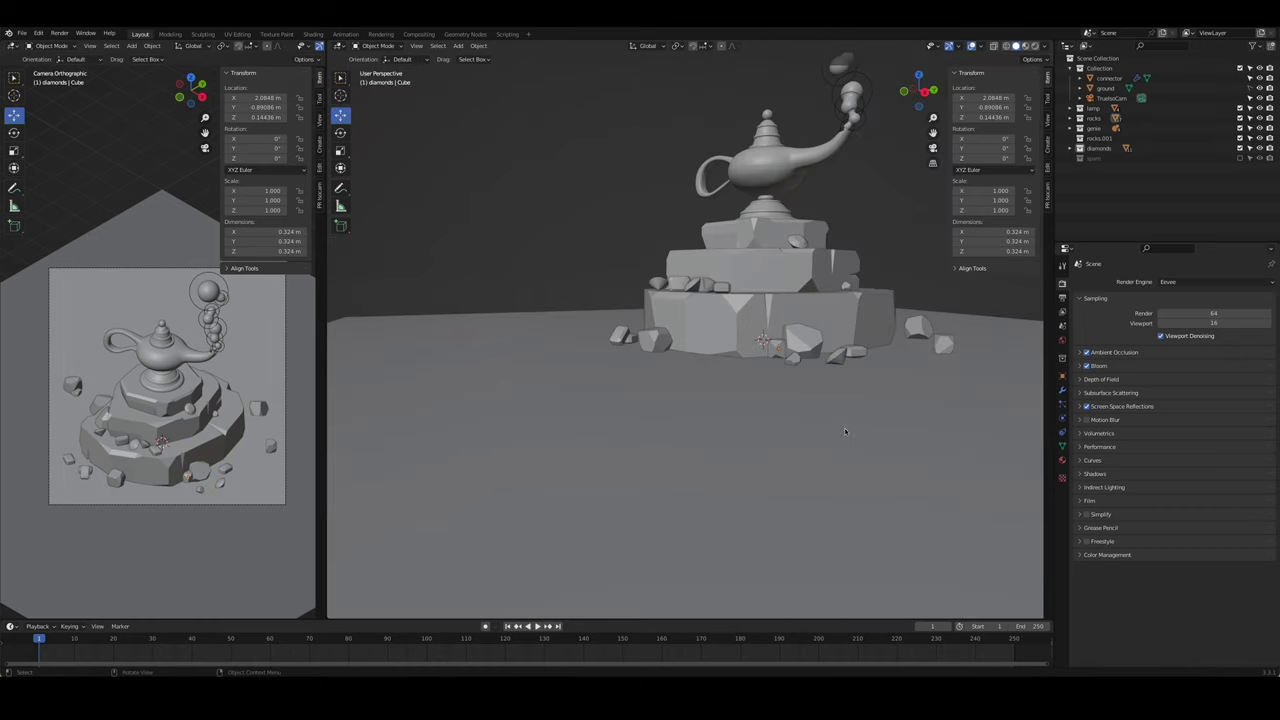
middle_drag(845, 432, 676, 461)
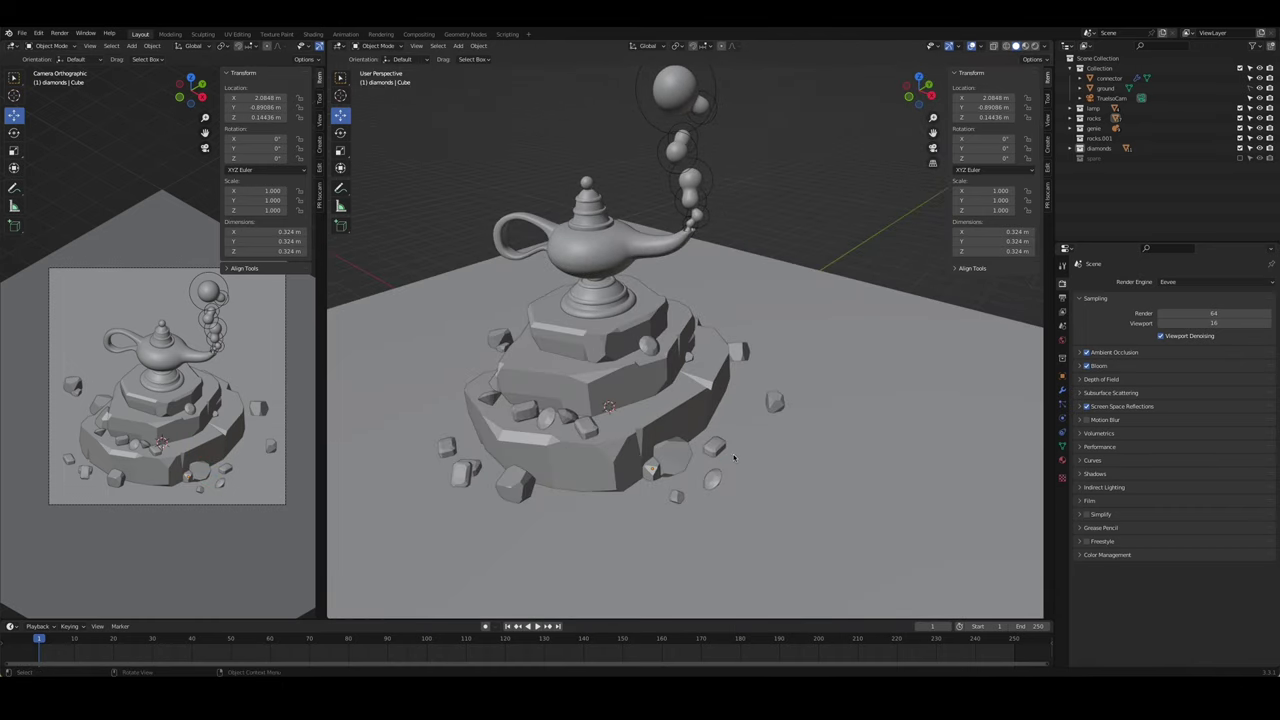
- Rotate a base gem 140° about Z and place it in front of the pedestal
click(714, 448)
text(rz140)
key(Return)
middle_drag(760, 460, 675, 453)
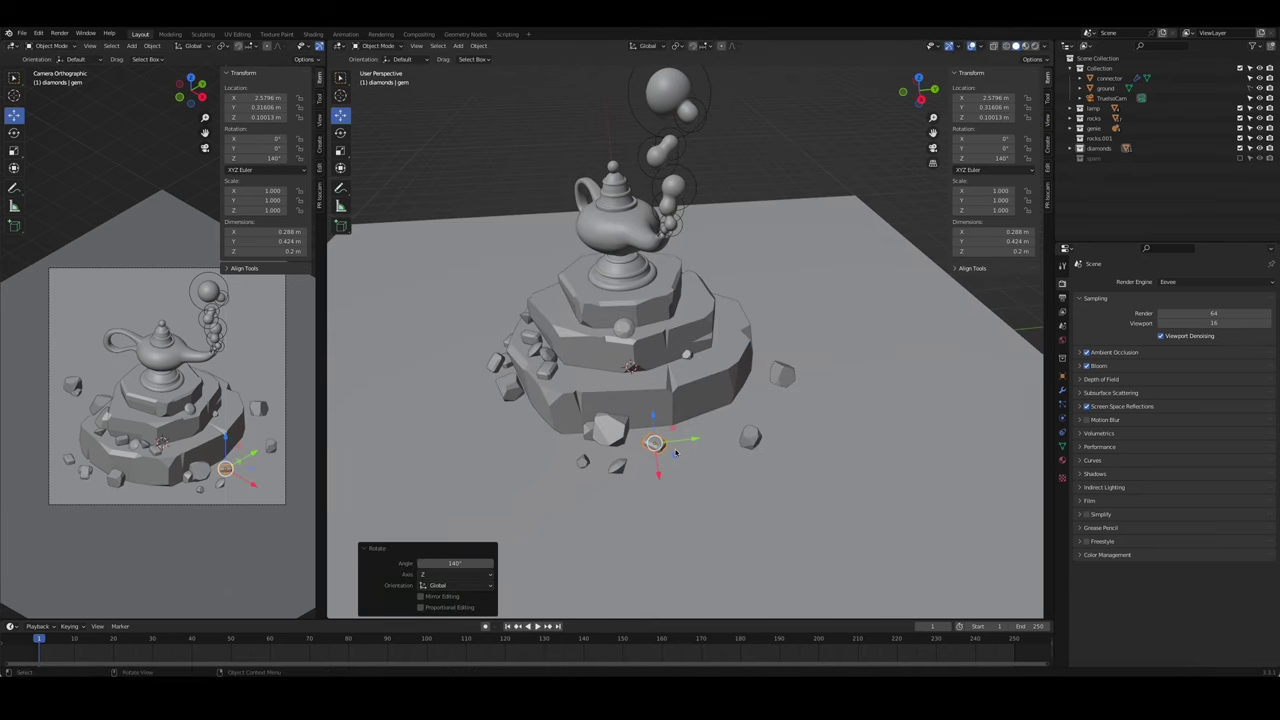
key(g)
click(650, 468)
- Deselect everything, look around the lamp and select the pedestal rock
key(alt+a)
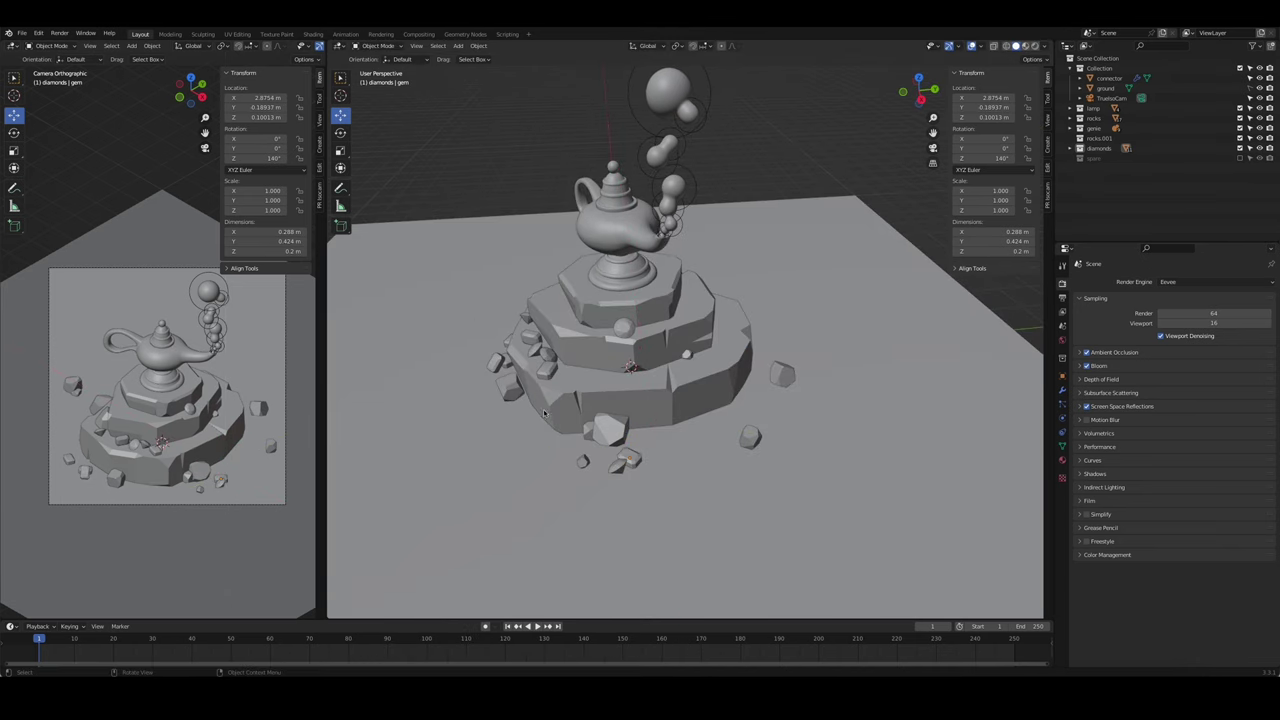
middle_drag(541, 410, 581, 331)
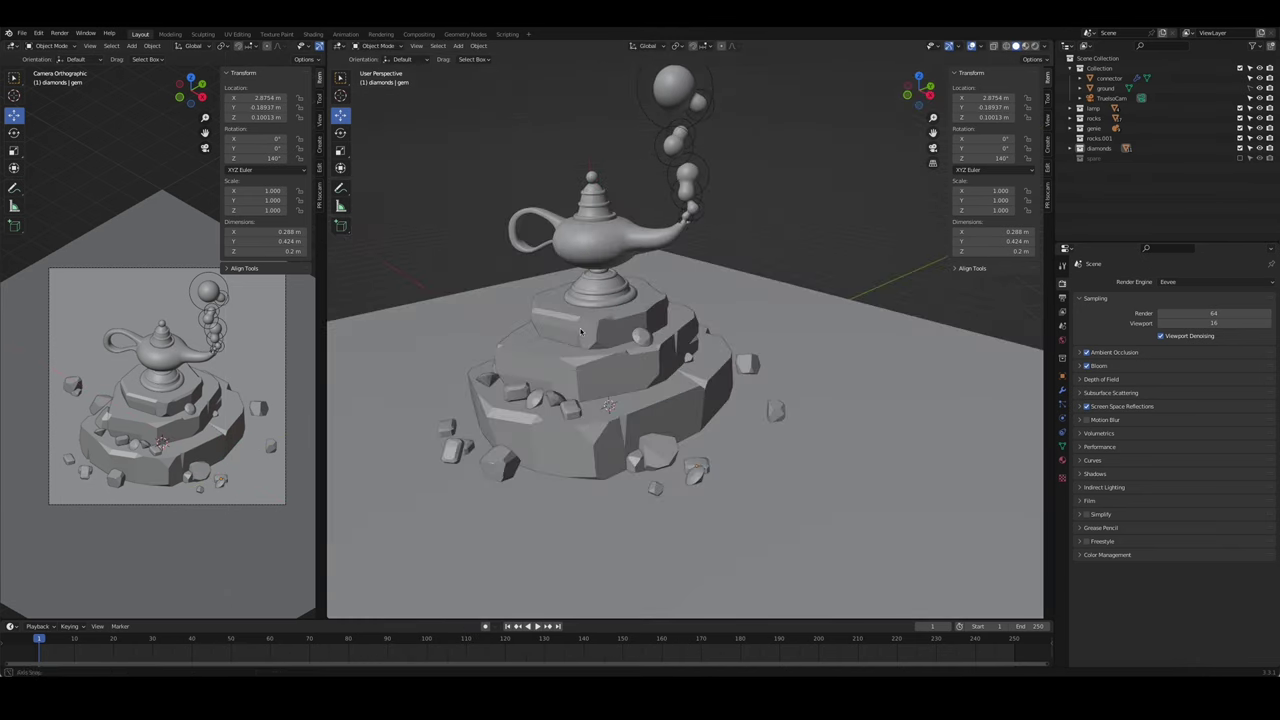
middle_drag(614, 388, 707, 480)
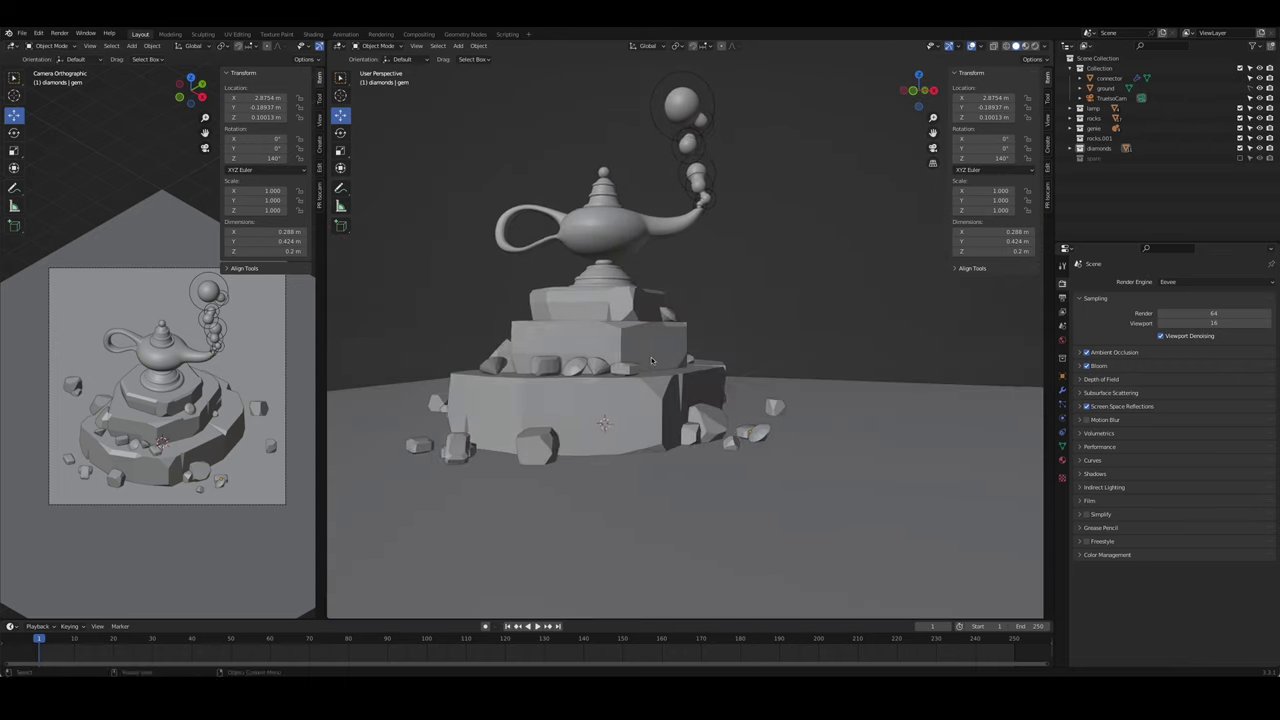
click(707, 480)
- Switch to rendered shading and make the bottom tier magenta purple with roughness 1.000
key(z)
click(797, 393)
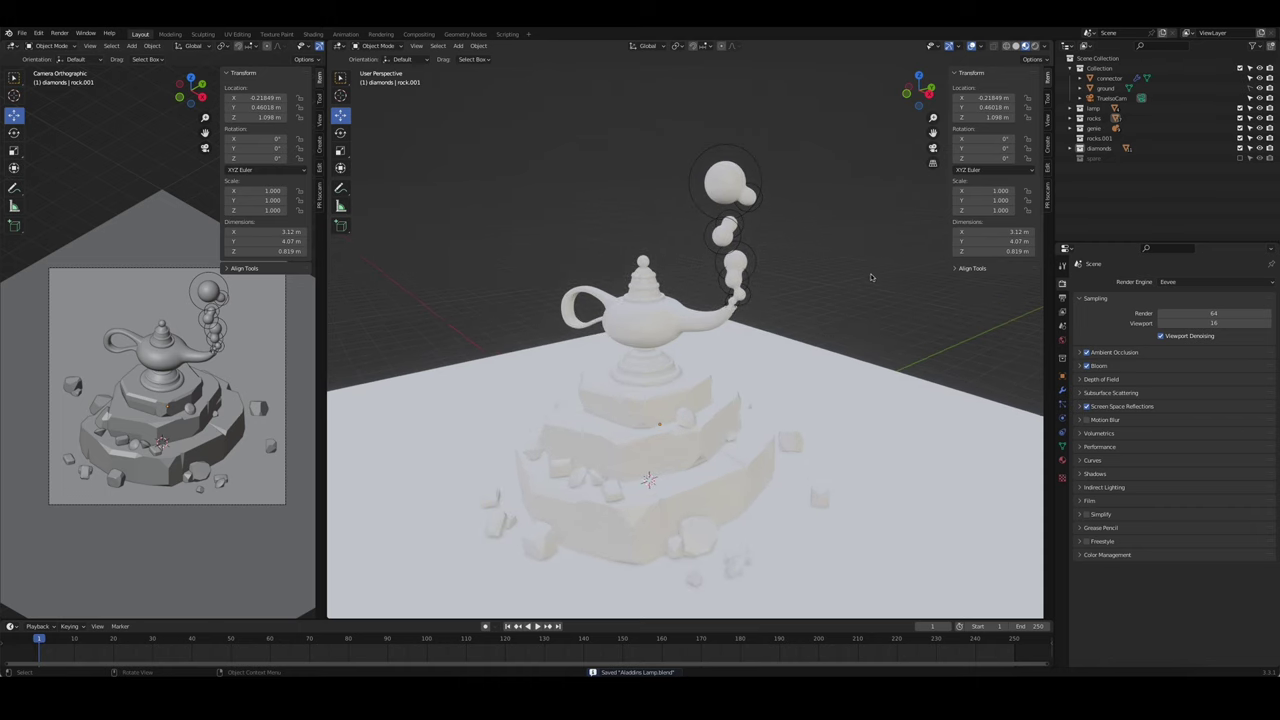
mouse_move(871, 277)
middle_down()
mouse_move(754, 357)
mouse_move(760, 344)
middle_up()
click(1062, 459)
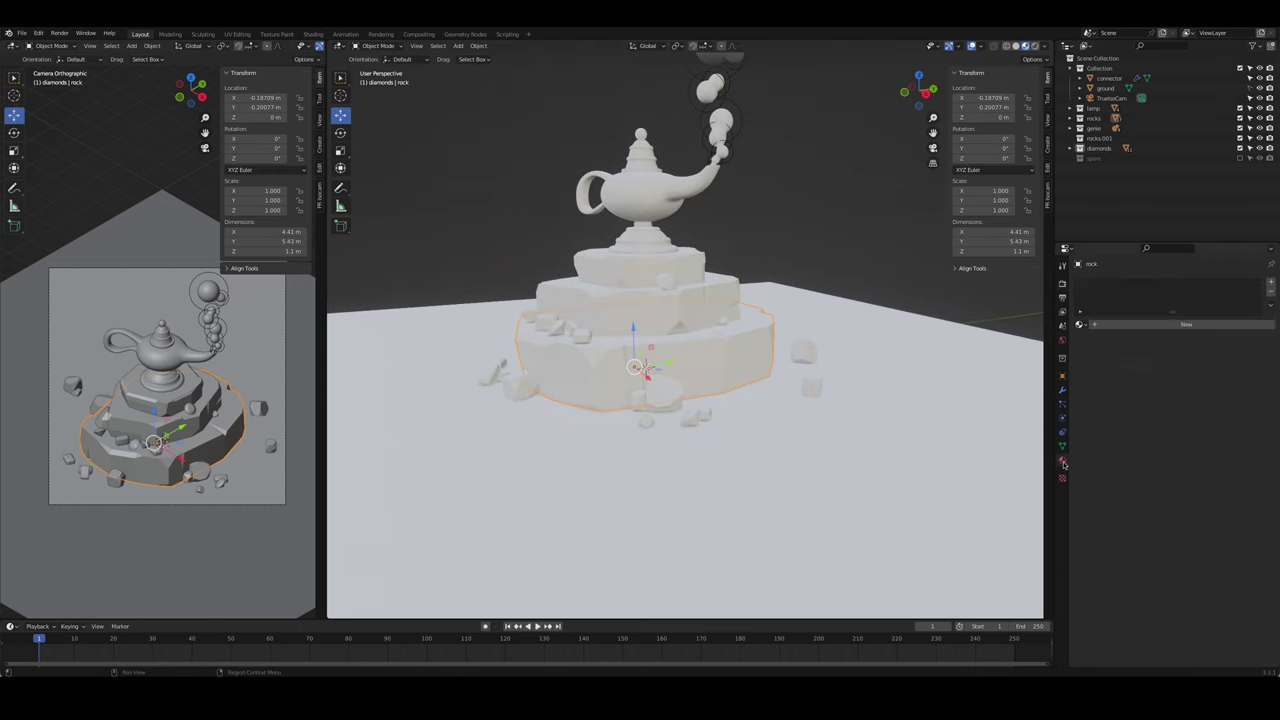
click(1093, 354)
click(1207, 430)
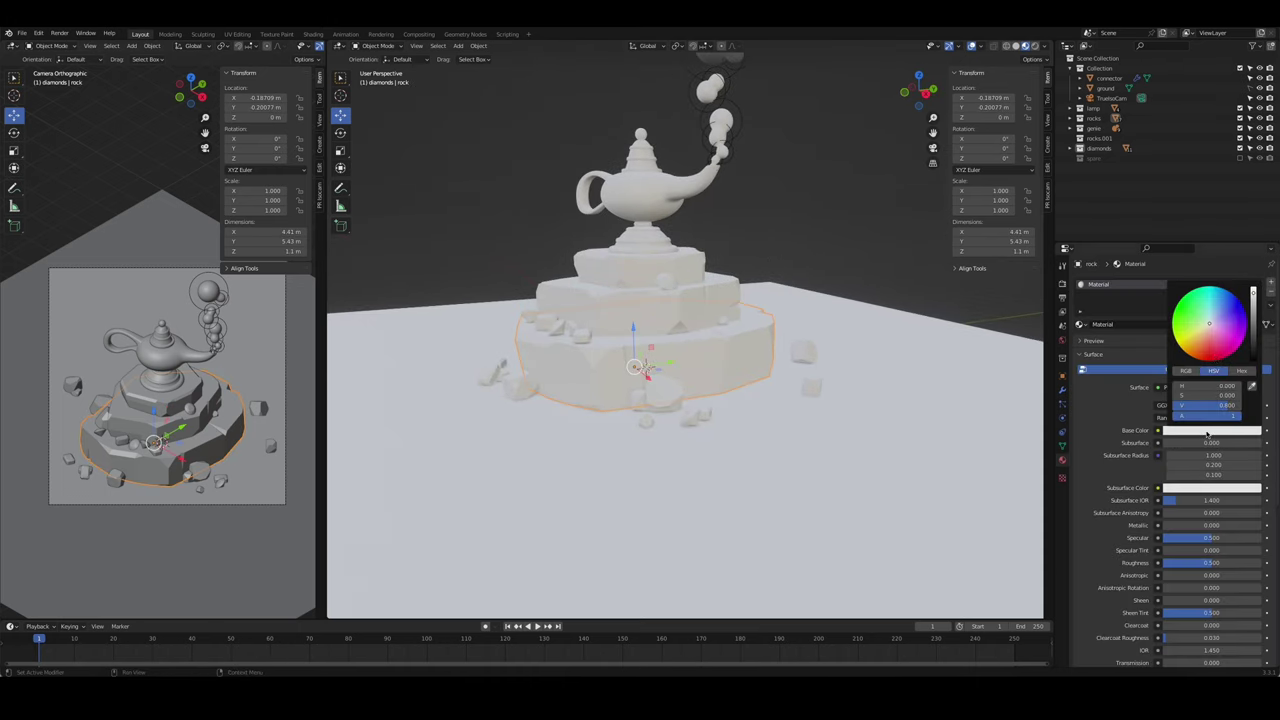
click(1226, 325)
drag(1198, 562, 1260, 562)
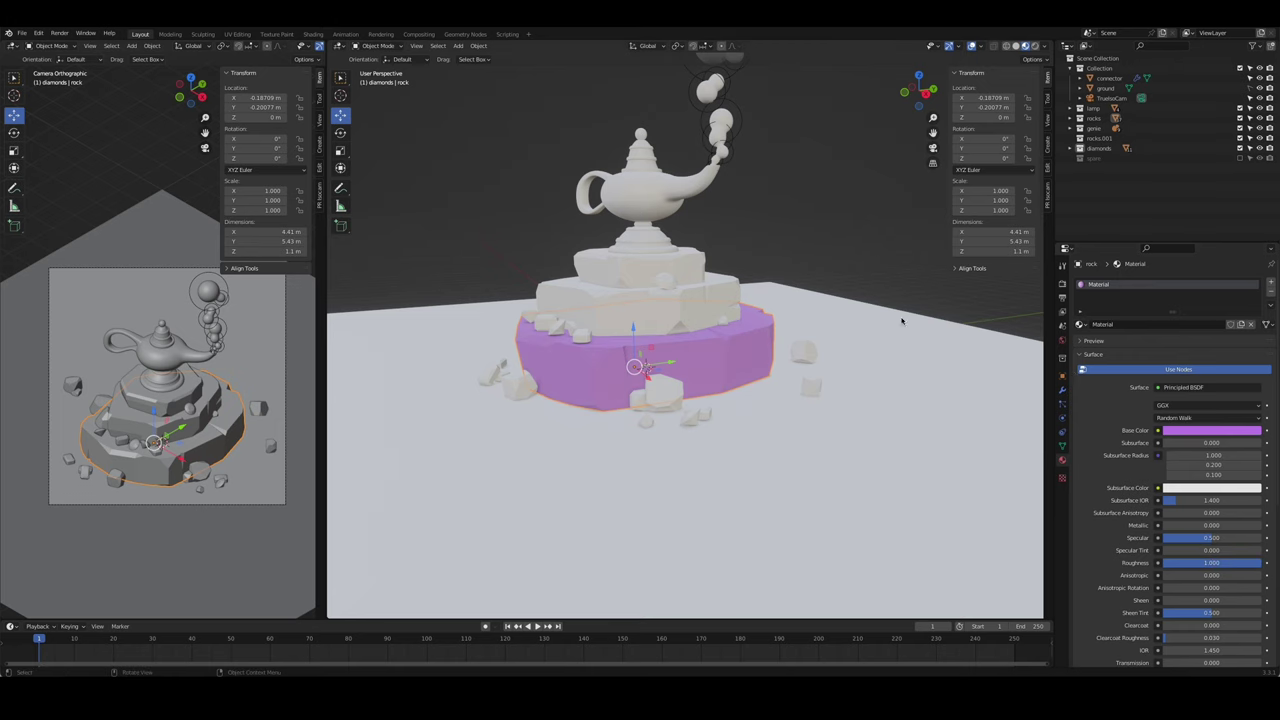
- Give the top tier its own copy of the purple material and darken it
mouse_move(901, 320)
middle_down()
mouse_move(680, 290)
mouse_move(770, 338)
middle_up()
click(650, 280)
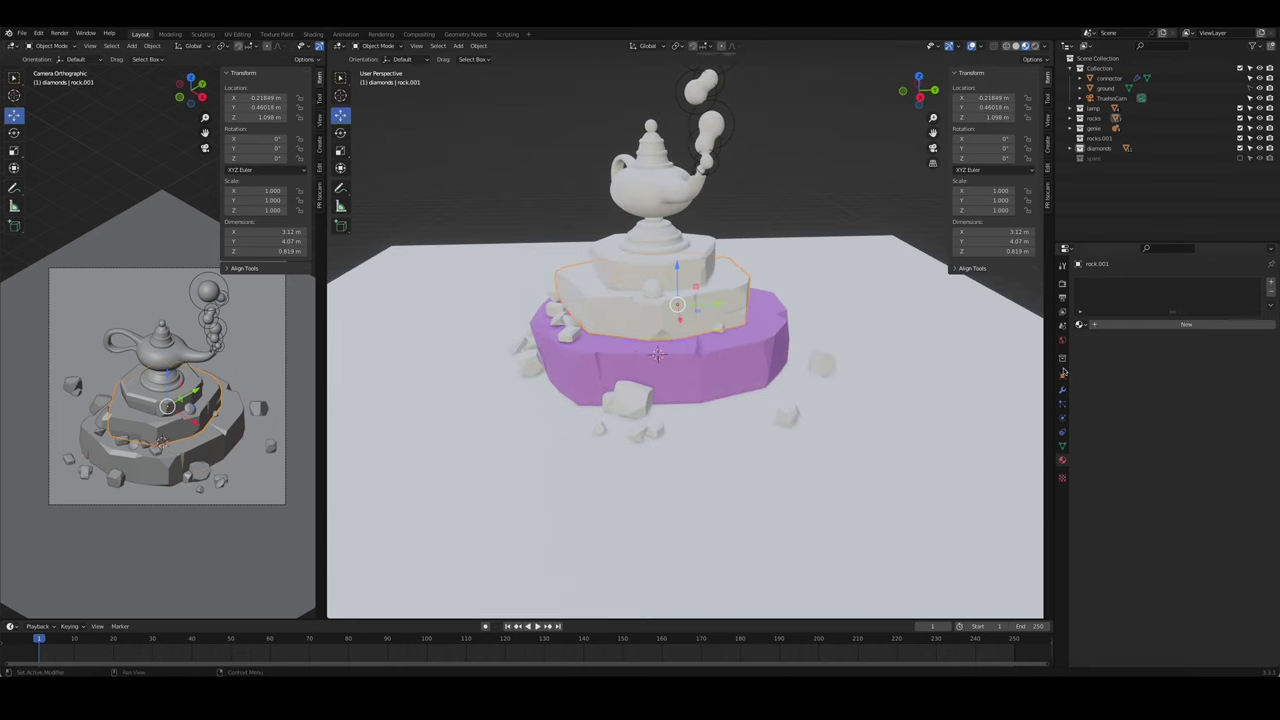
key(ctrl+z)
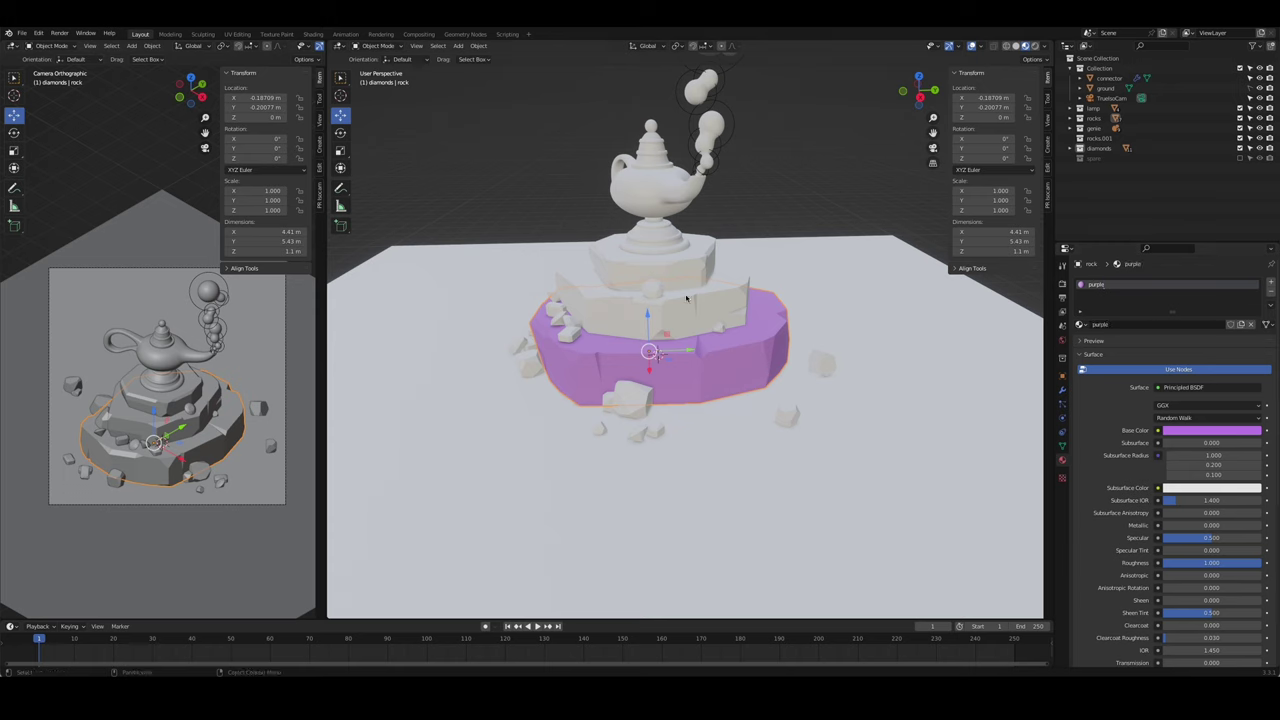
click(686, 298)
click(1081, 324)
click(1096, 345)
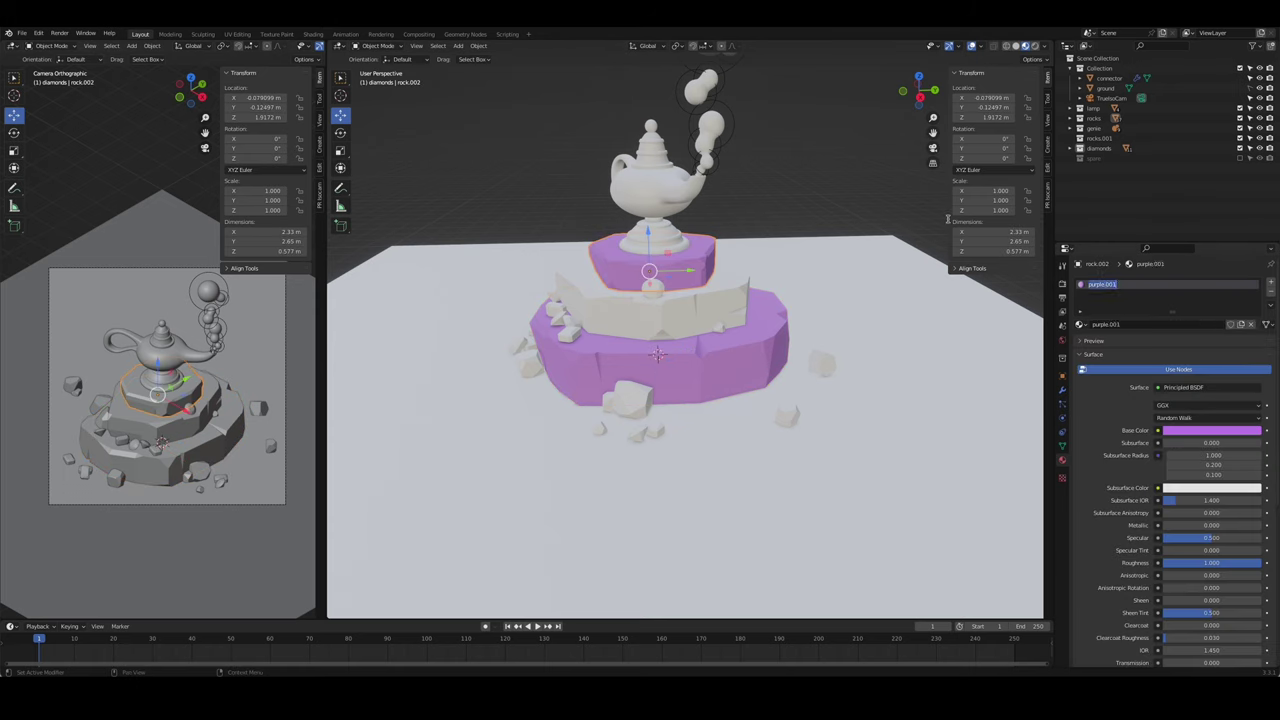
click(1211, 430)
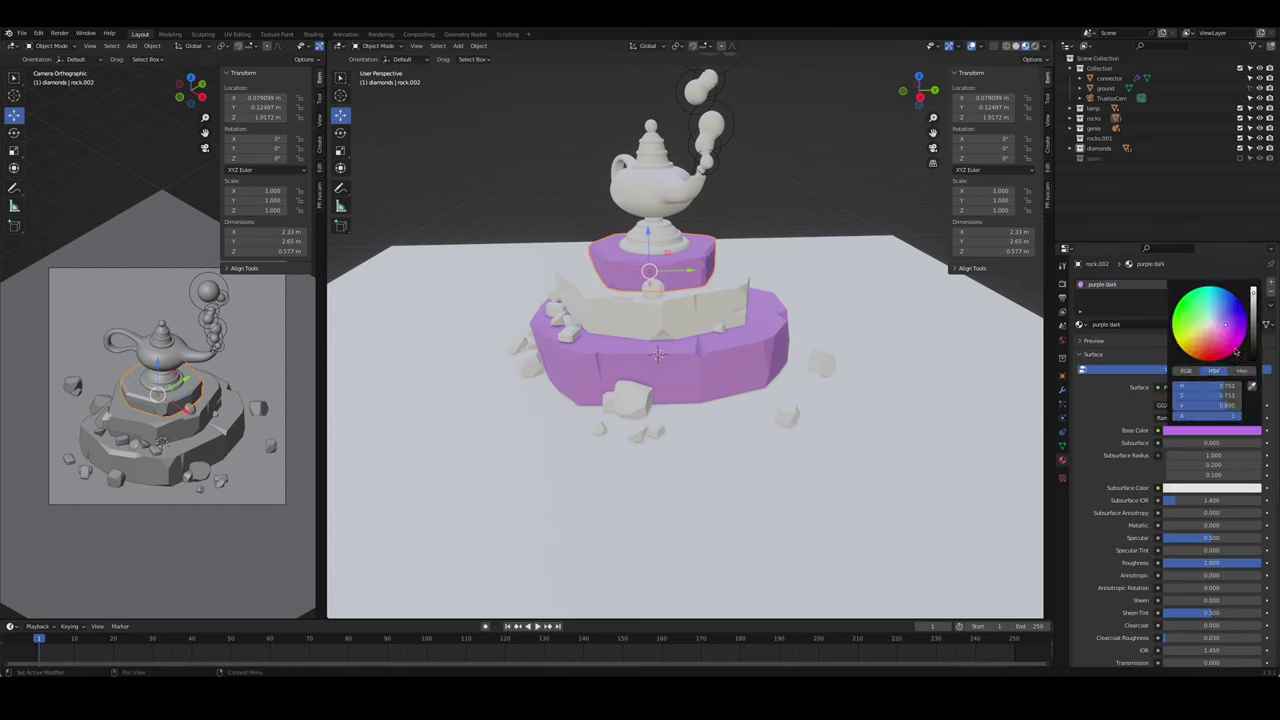
click(1211, 430)
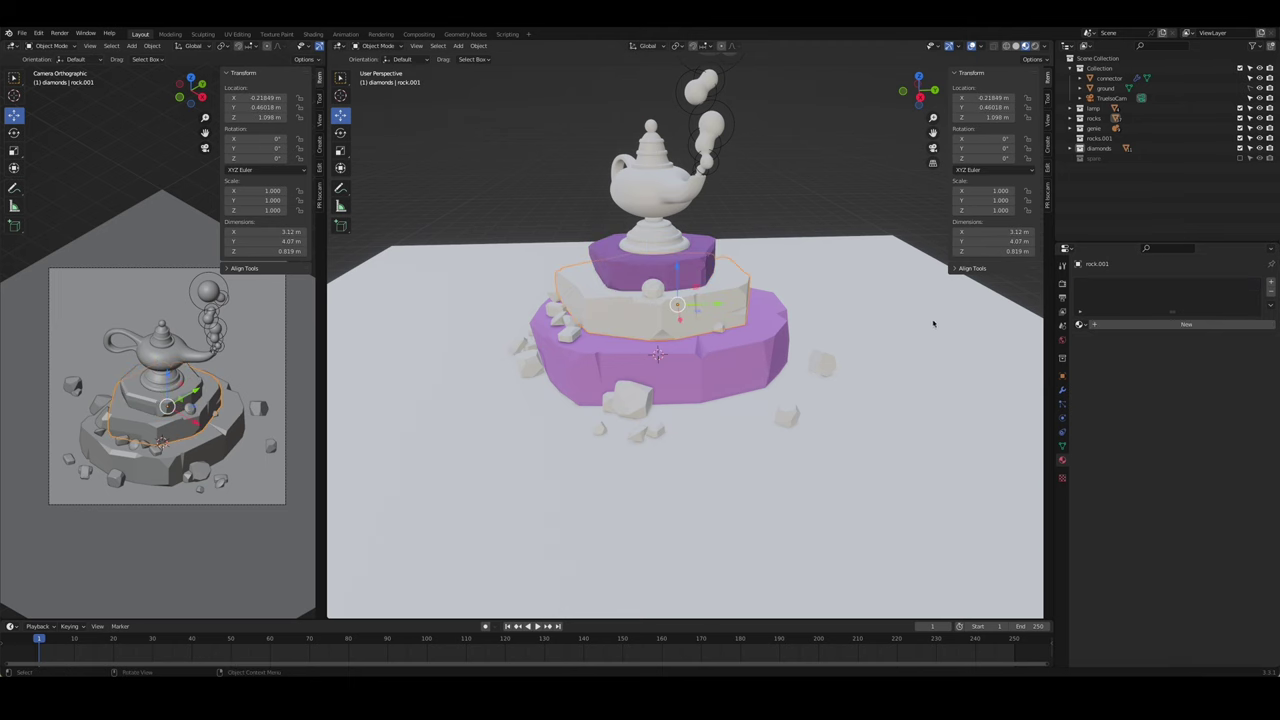
- Give the middle tier a new darkened lavender-blue material and save the file
click(1106, 326)
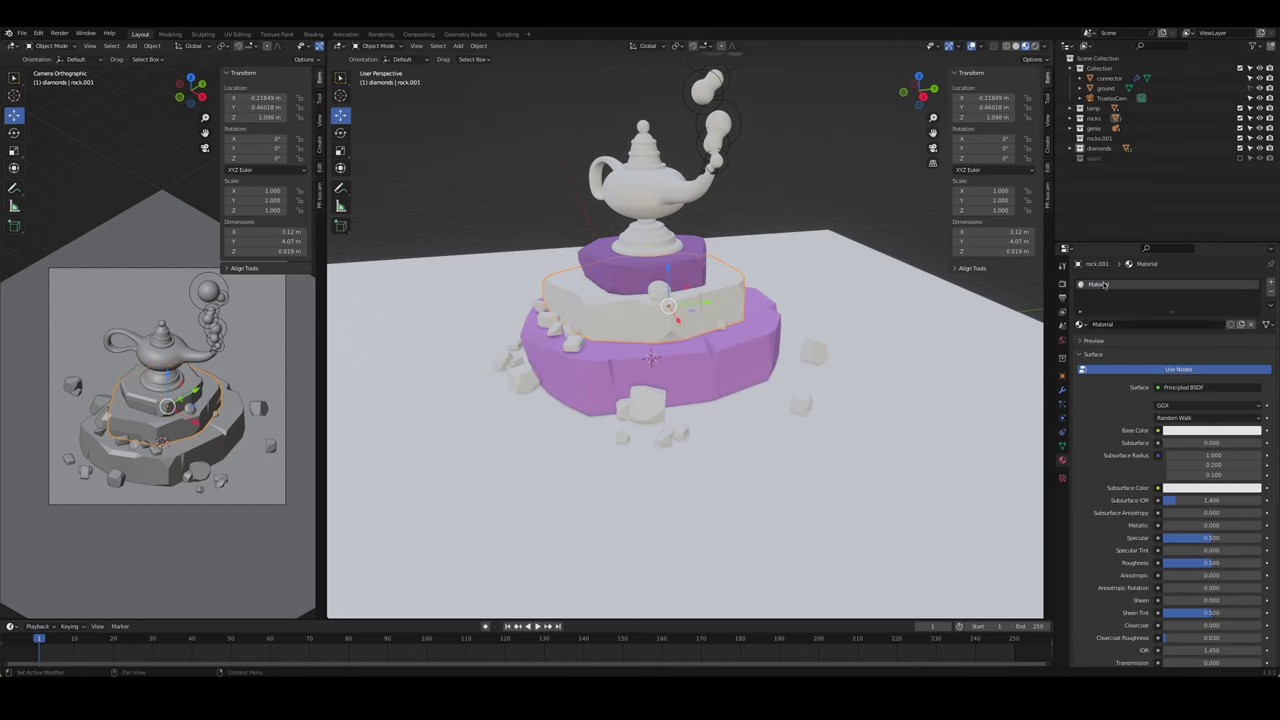
text(blue)
click(1211, 430)
click(1218, 315)
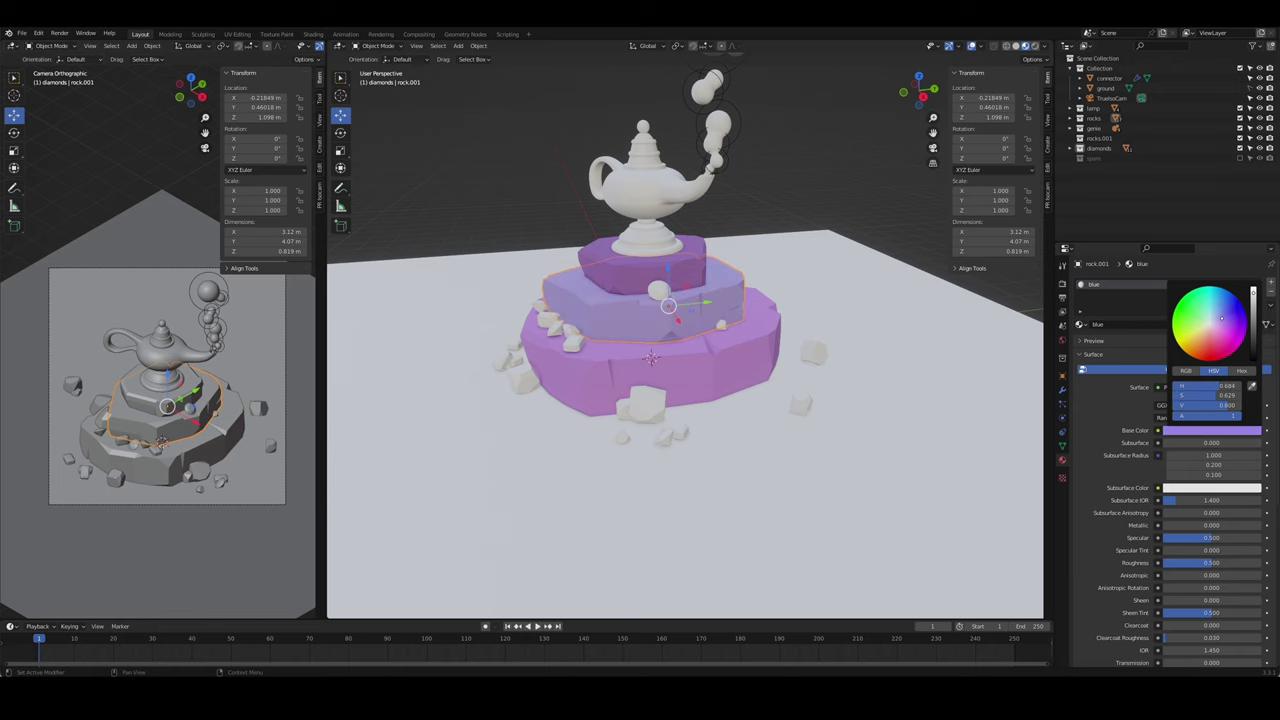
drag(1246, 307, 1252, 320)
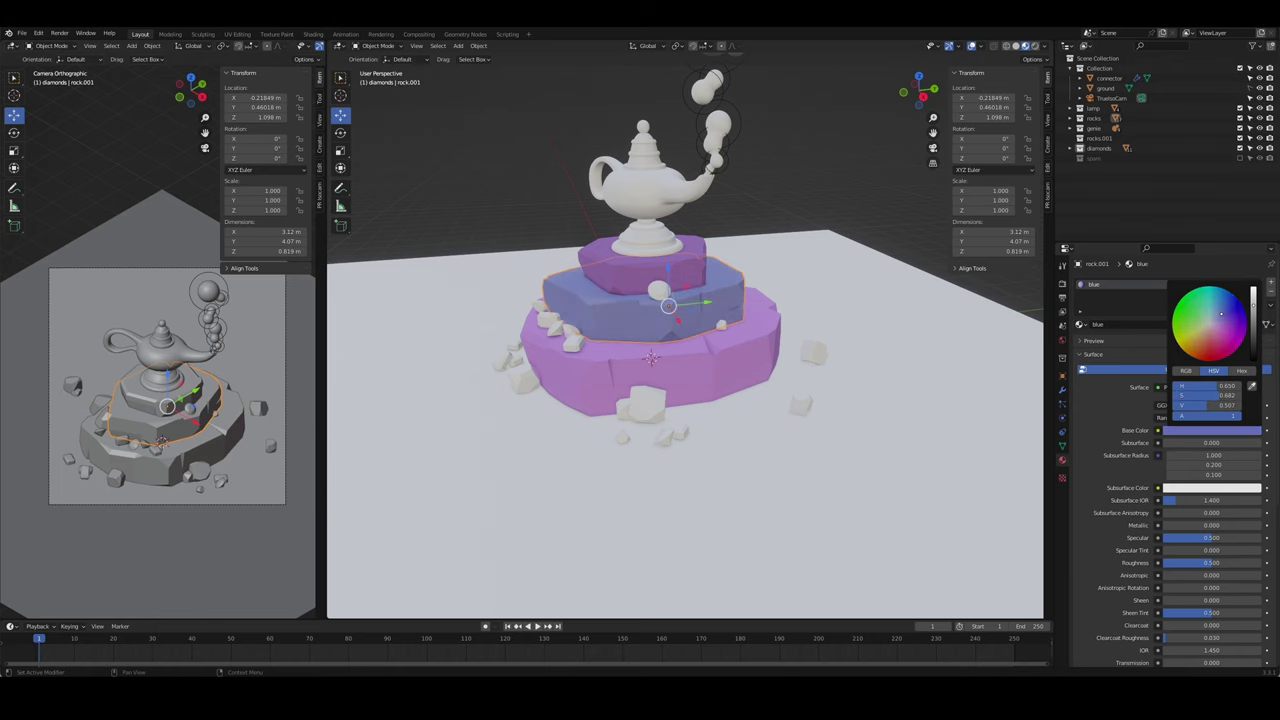
key(ctrl+s)
mouse_move(640, 300)
middle_down()
mouse_move(704, 277)
mouse_move(688, 406)
middle_up()
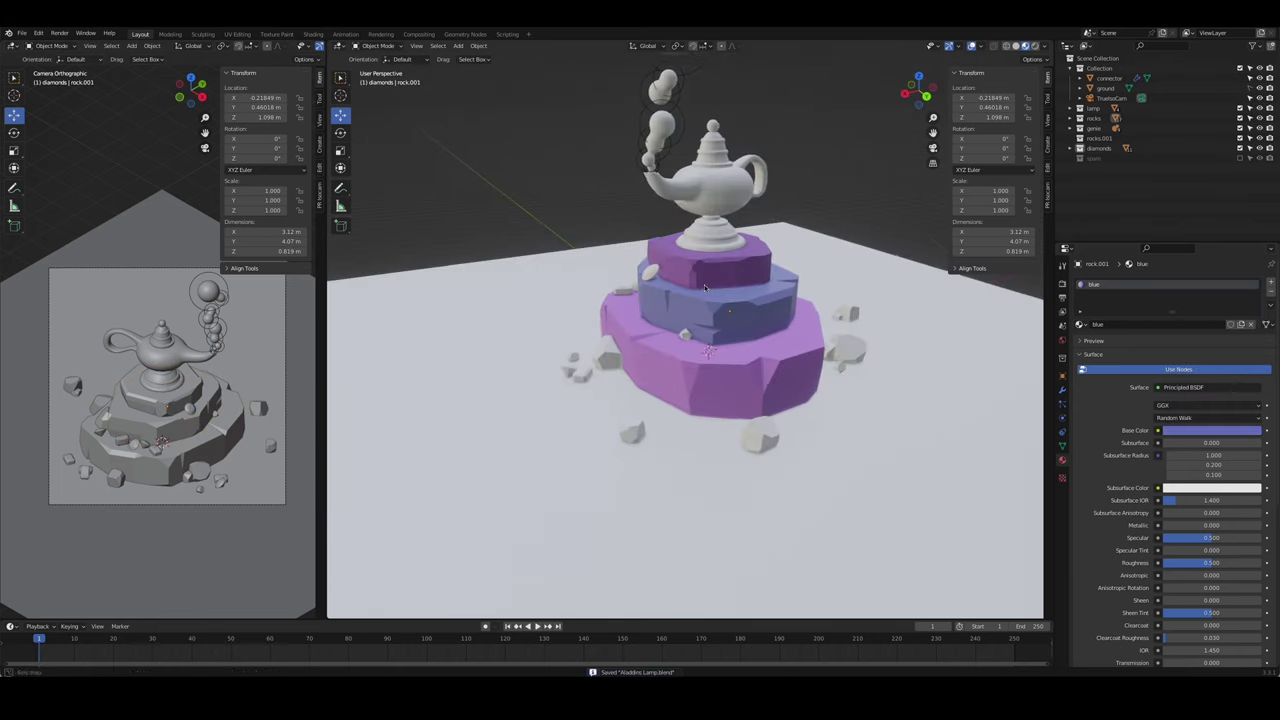
- Copy the bottom tier's purple material onto several small rocks with Ctrl+L Link Materials
click(688, 406)
click(1081, 324)
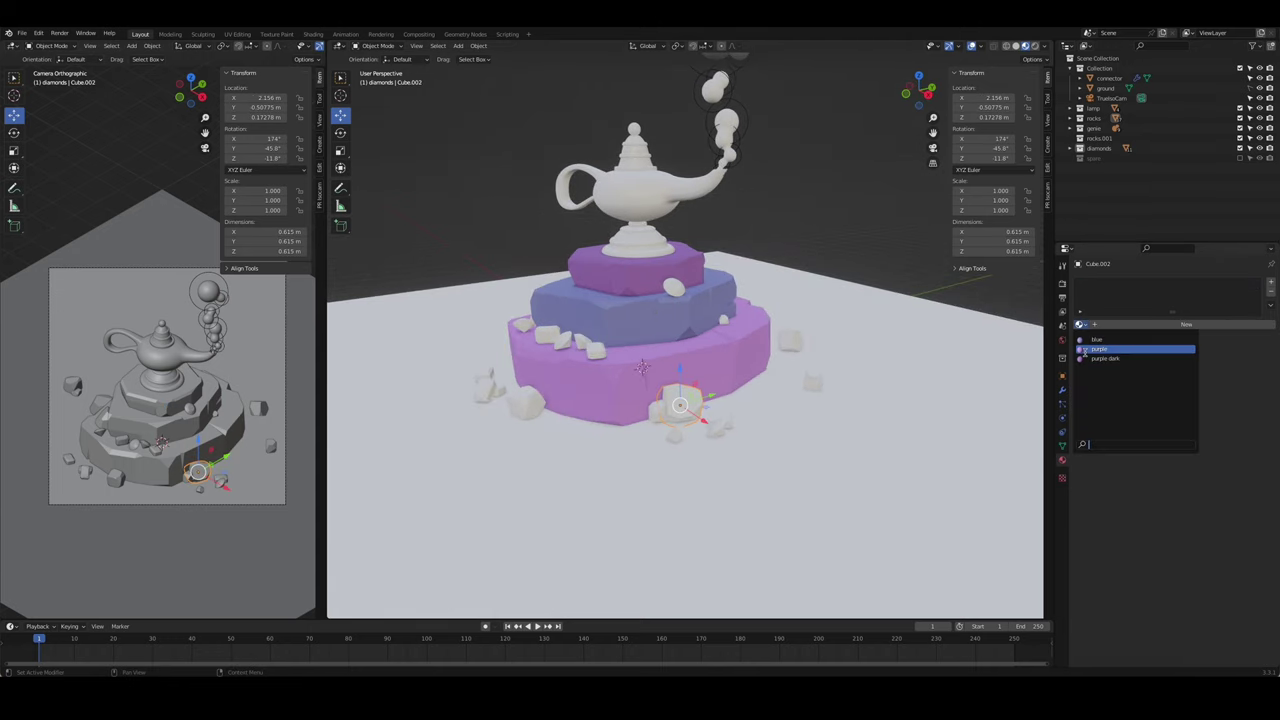
click(1097, 340)
key(ctrl+z)
click(1081, 324)
click(1097, 348)
mouse_move(700, 400)
middle_down()
mouse_move(730, 380)
mouse_move(580, 460)
middle_up()
click(803, 345)
shift+click(765, 362)
key(ctrl+l)
click(770, 370)
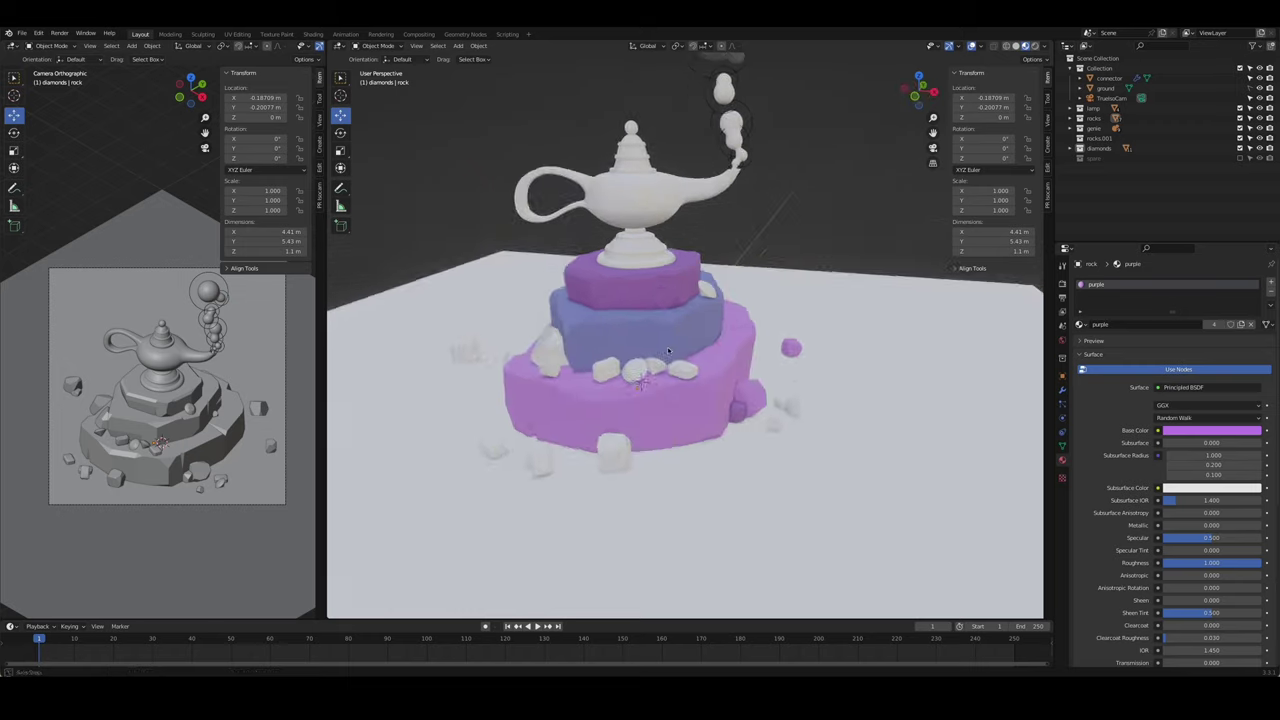
- Apply the purple dark material to more small rocks around the base
click(561, 473)
click(1081, 324)
click(1100, 358)
key(ctrl+z)
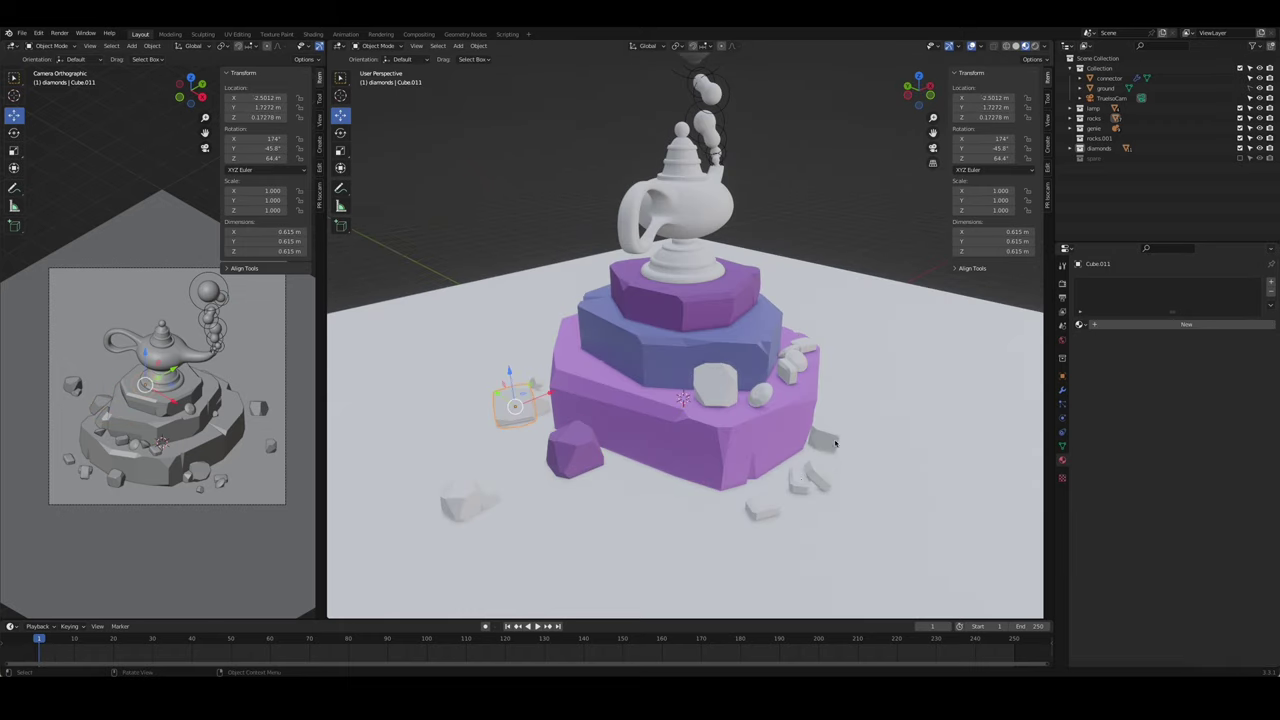
middle_drag(700, 400, 640, 380)
click(614, 457)
click(1081, 324)
click(1107, 359)
click(556, 355)
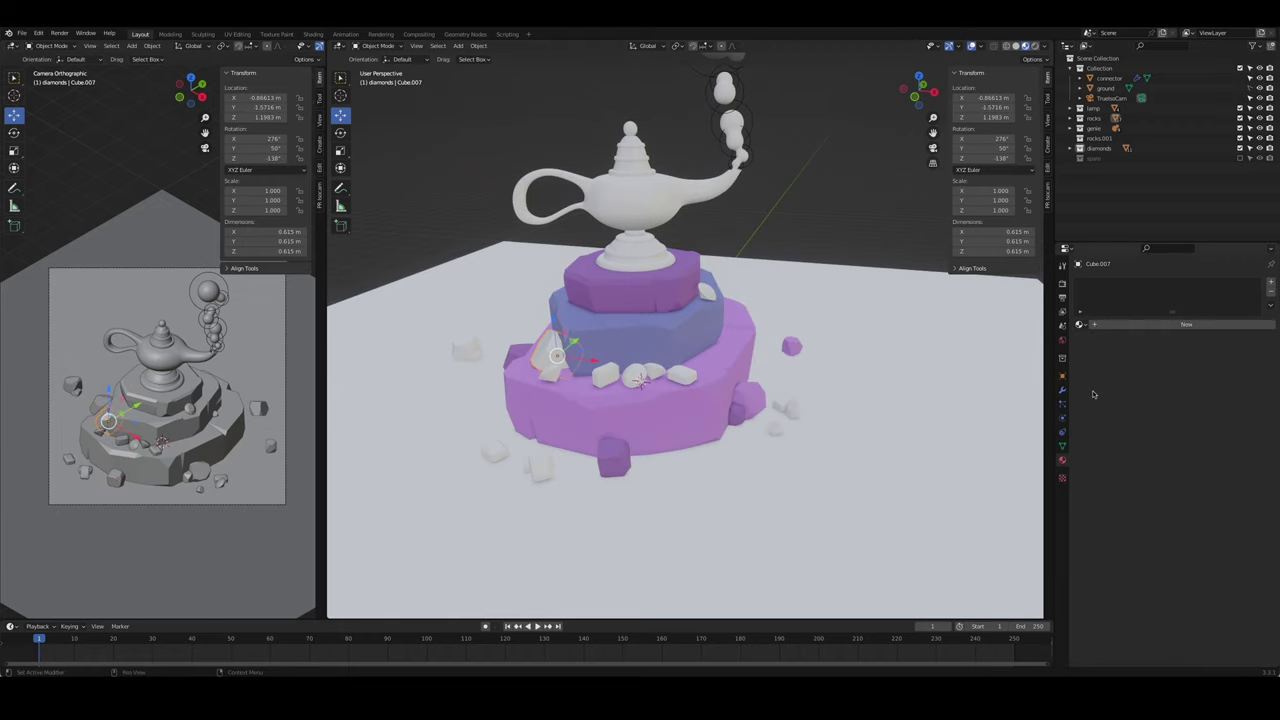
click(1081, 324)
click(1100, 349)
middle_drag(700, 400, 640, 380)
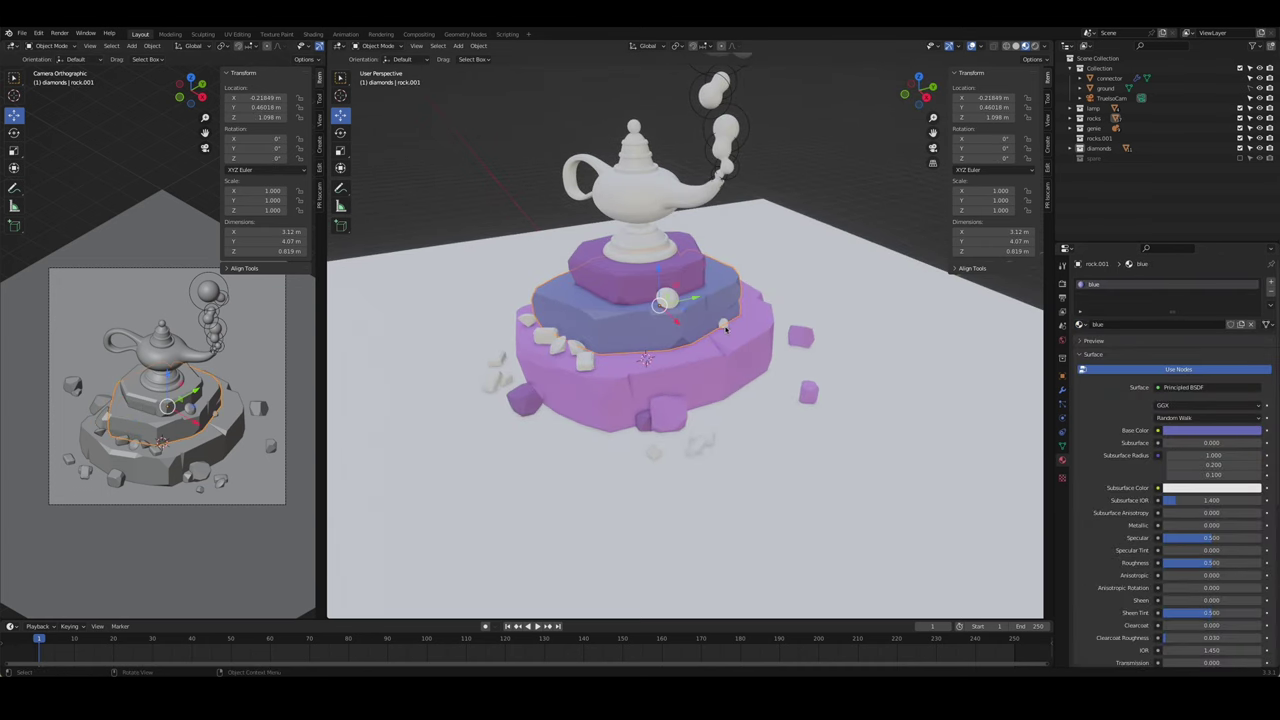
- Give a rock beside the middle tier a darkened blue and another rock blue dark
click(722, 323)
click(1081, 324)
click(1097, 341)
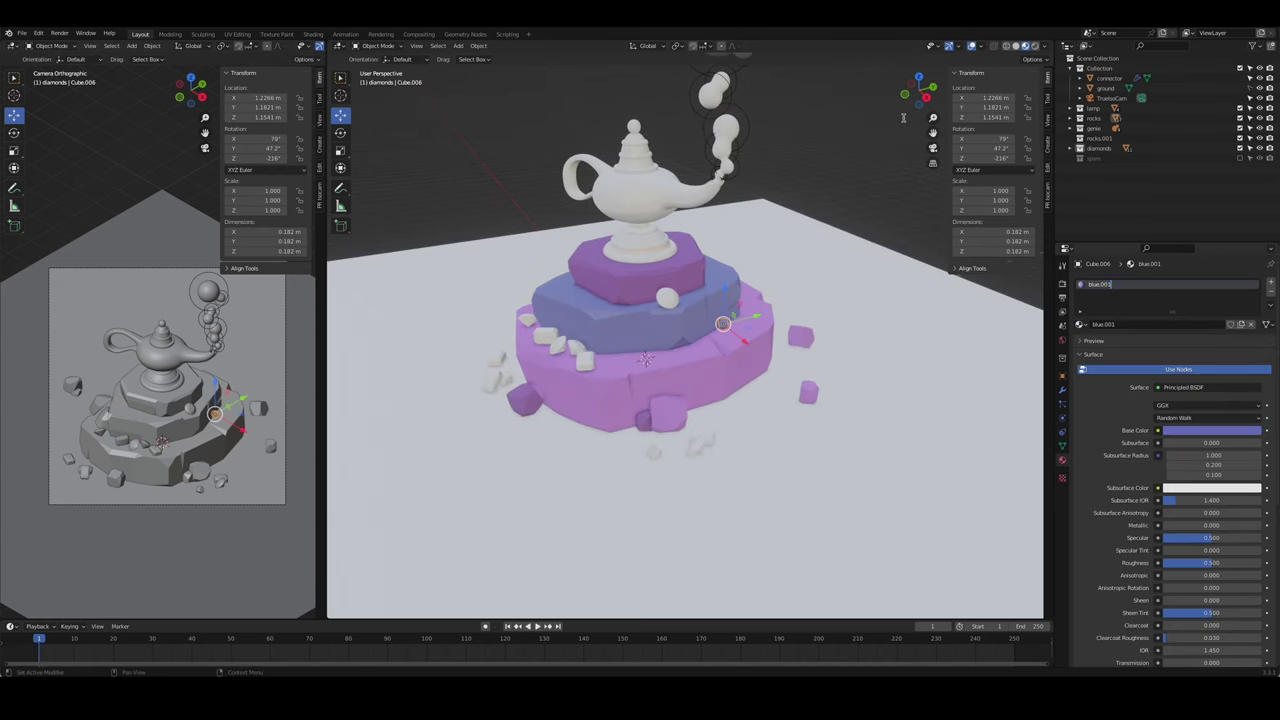
click(1208, 430)
drag(1256, 300, 1256, 335)
mouse_move(760, 340)
middle_down()
mouse_move(715, 343)
mouse_move(634, 457)
middle_up()
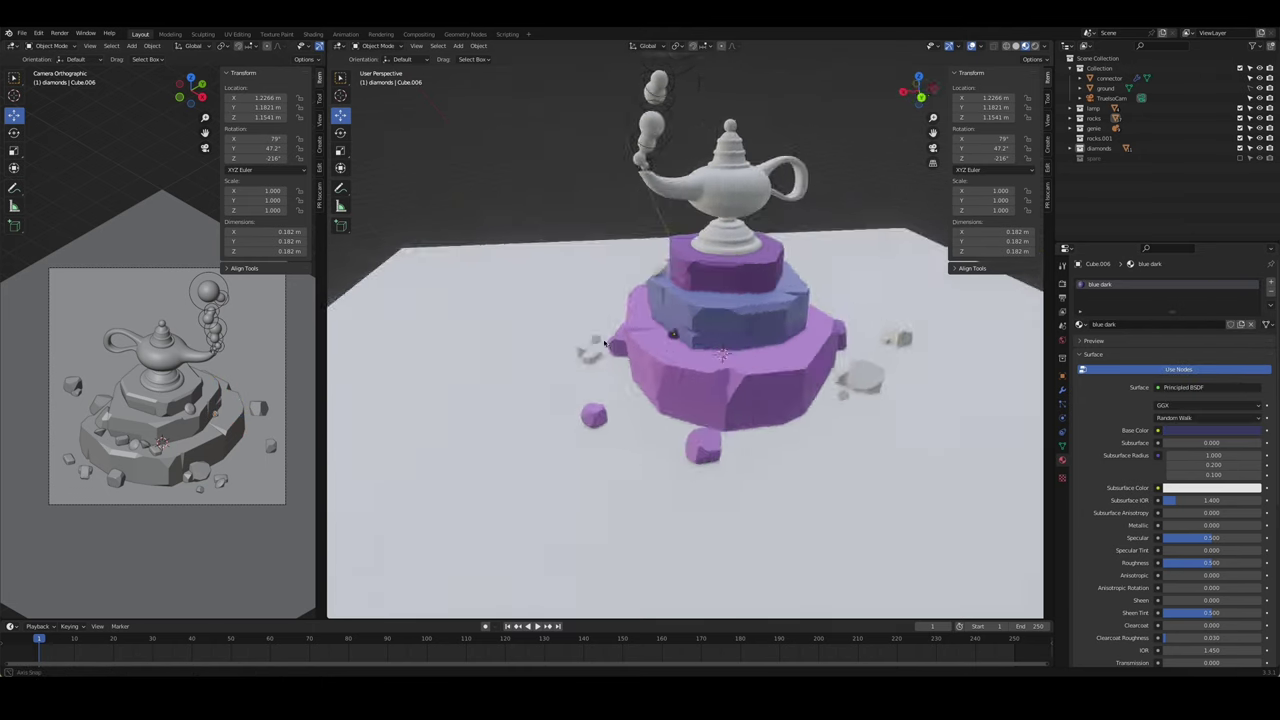
click(634, 457)
click(1081, 324)
click(1100, 346)
mouse_move(680, 330)
middle_down()
mouse_move(640, 268)
mouse_move(600, 400)
middle_up()
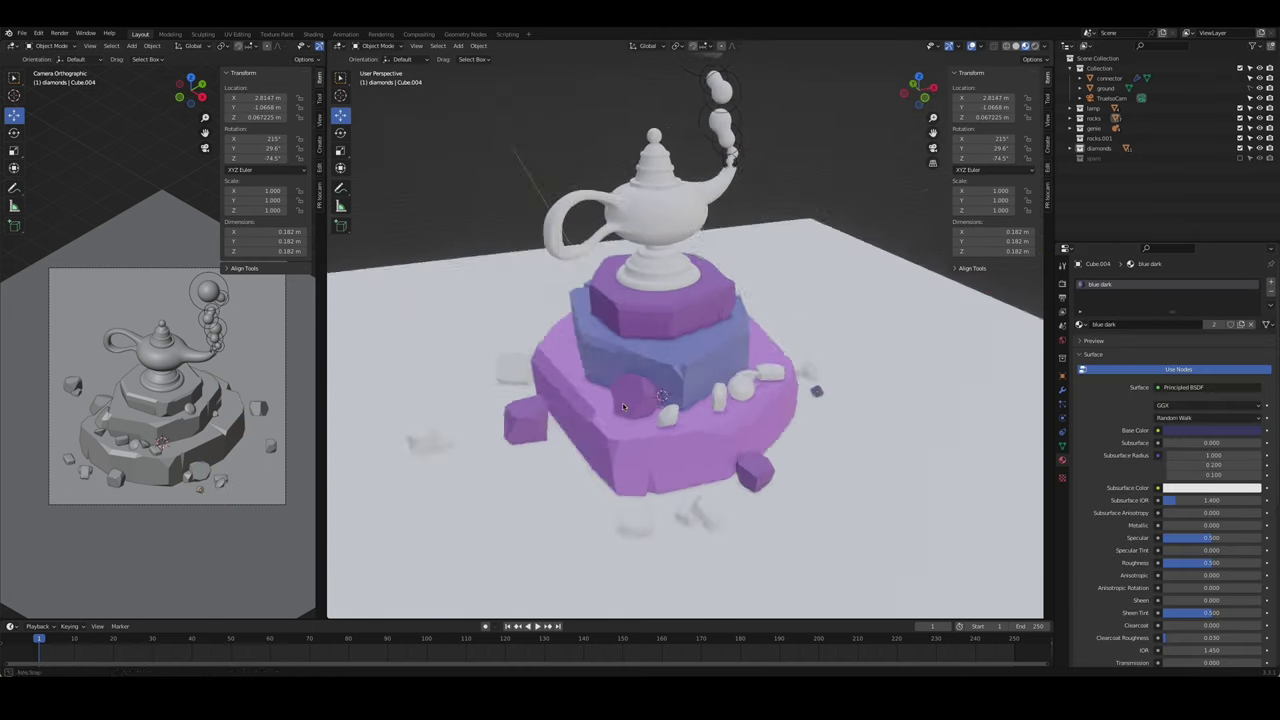
- Assign purple dark to the front rocks and blue dark to one more rock
click(521, 410)
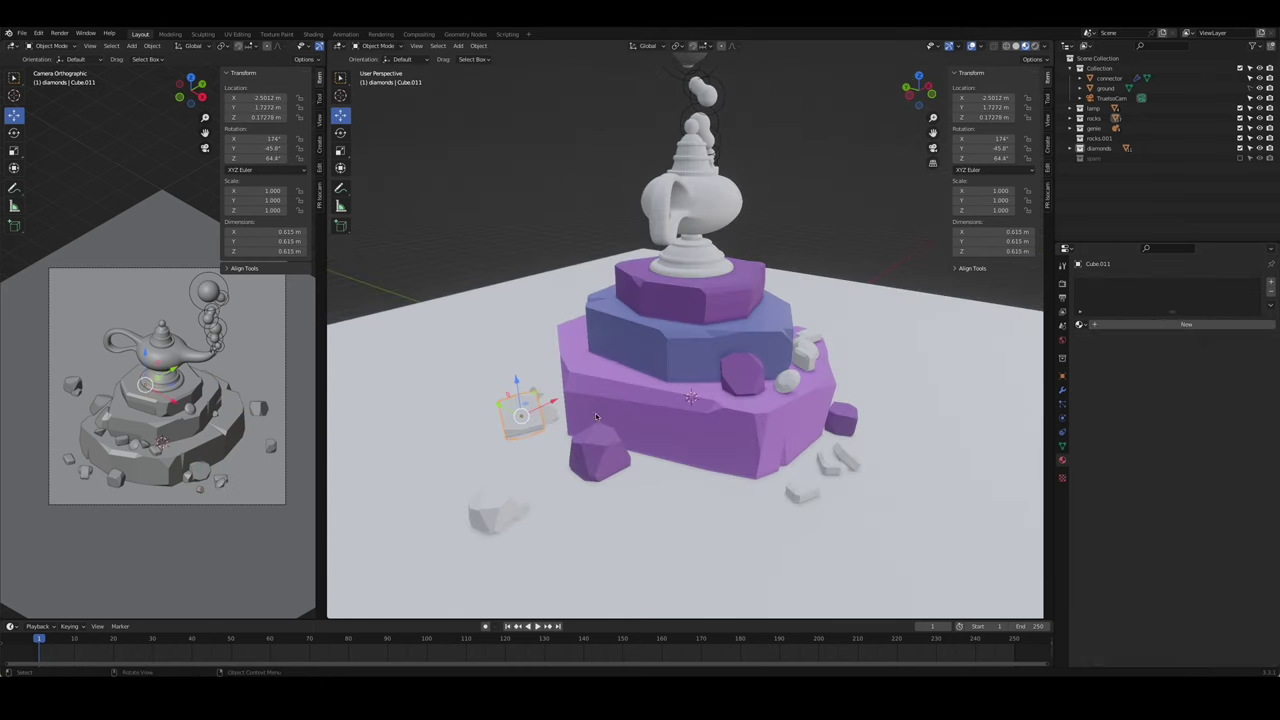
click(1081, 324)
click(1081, 324)
click(1108, 360)
click(520, 415)
click(1081, 324)
click(1108, 360)
mouse_move(620, 420)
middle_down()
mouse_move(549, 367)
mouse_move(620, 400)
middle_up()
click(791, 437)
click(1081, 324)
click(1108, 360)
mouse_move(700, 330)
middle_down()
mouse_move(796, 280)
mouse_move(834, 277)
mouse_move(820, 307)
middle_up()
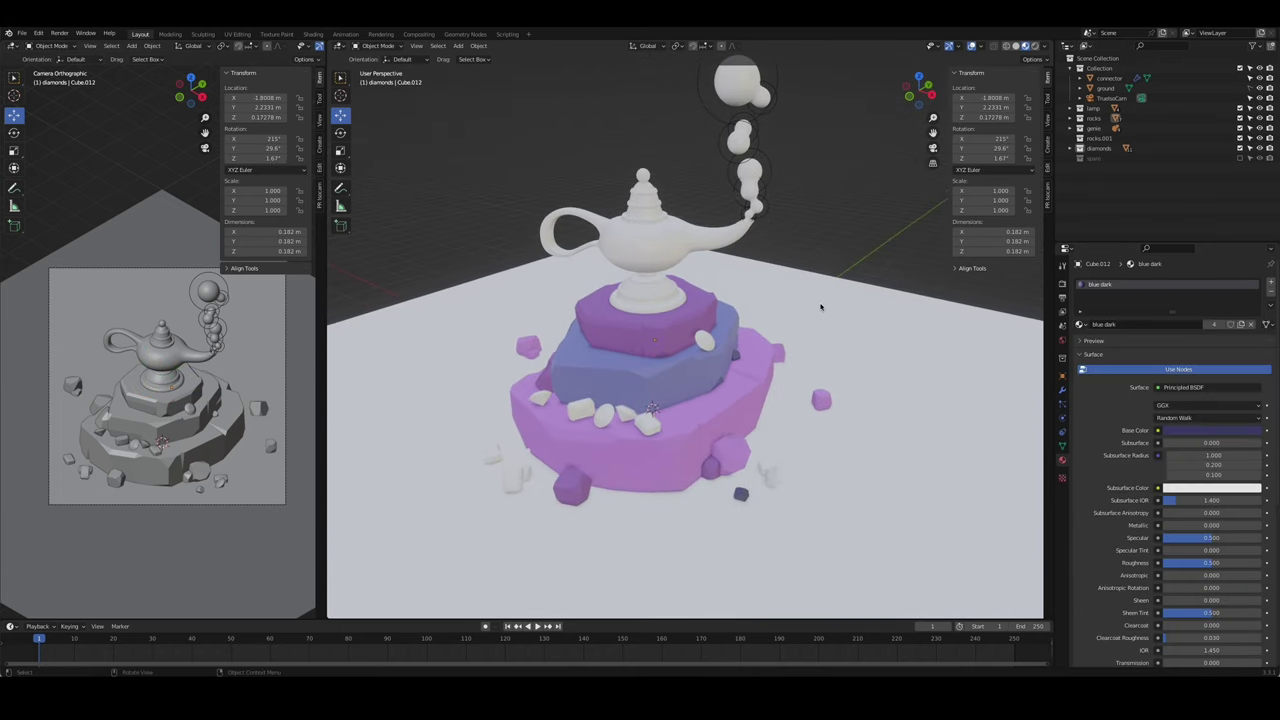
- Give diamond.004 a new material named 'red' using a Glass BSDF surface
click(772, 476)
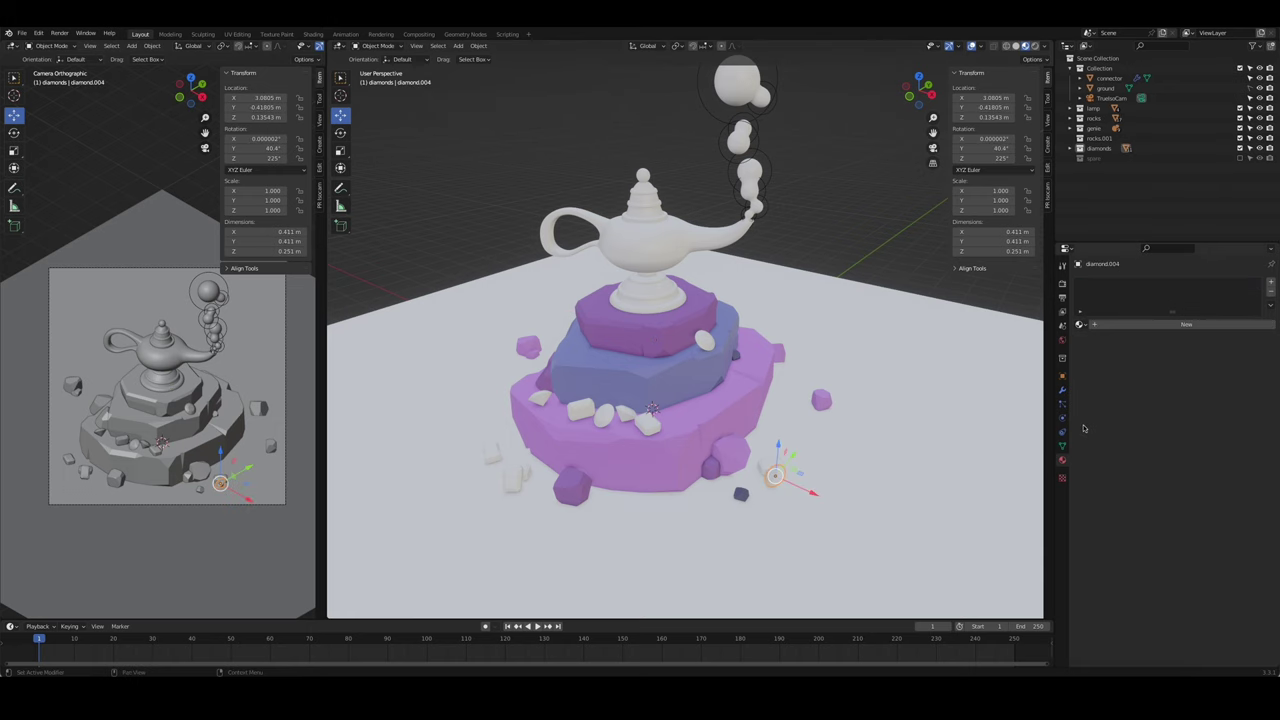
click(1165, 325)
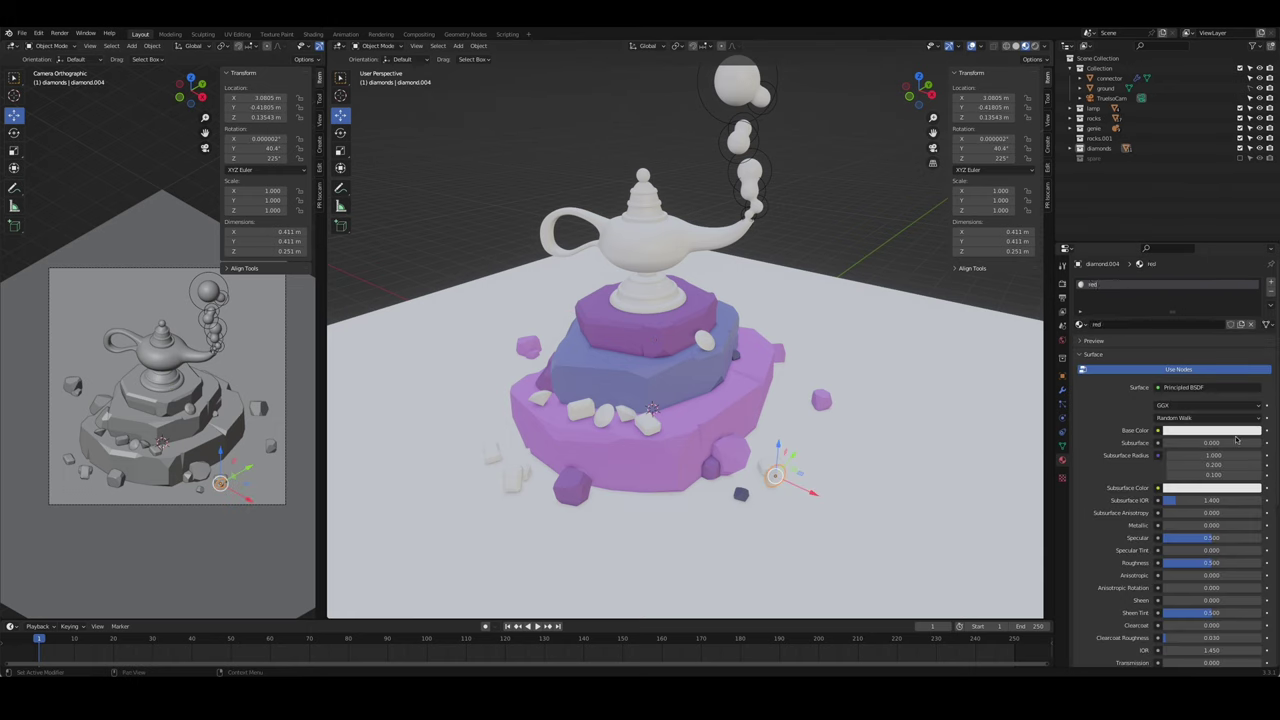
click(1183, 387)
click(1160, 465)
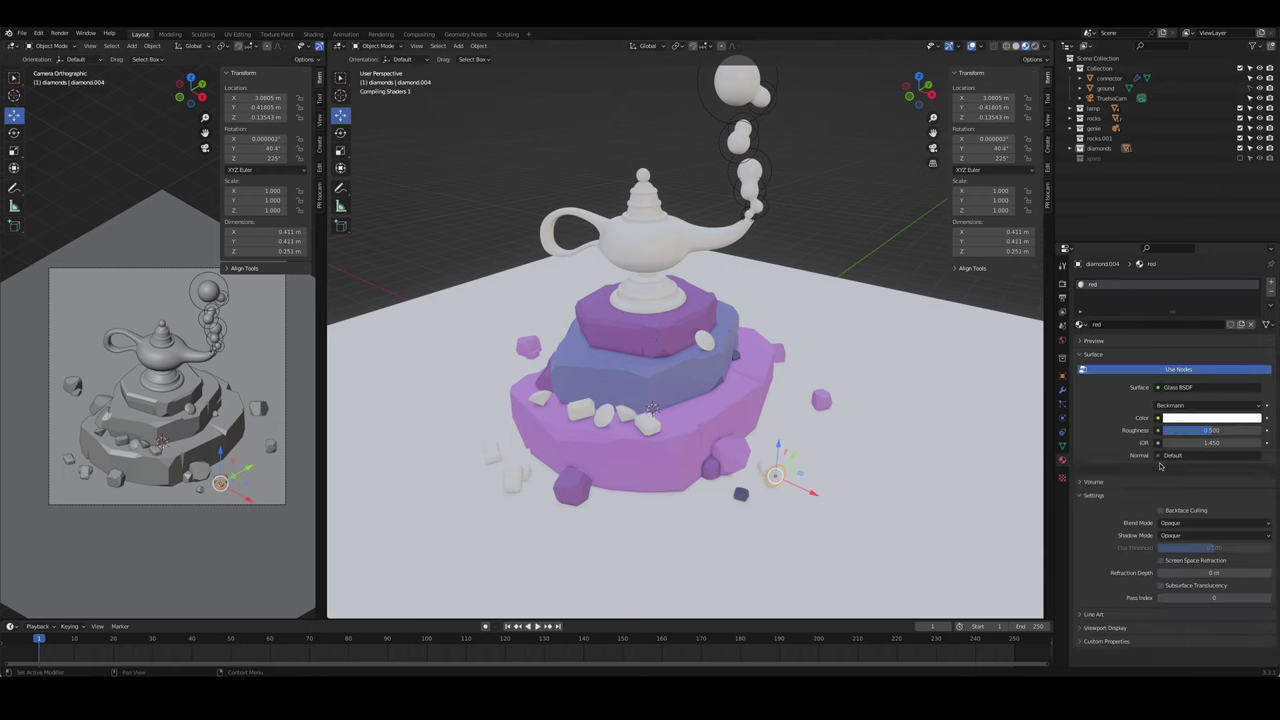
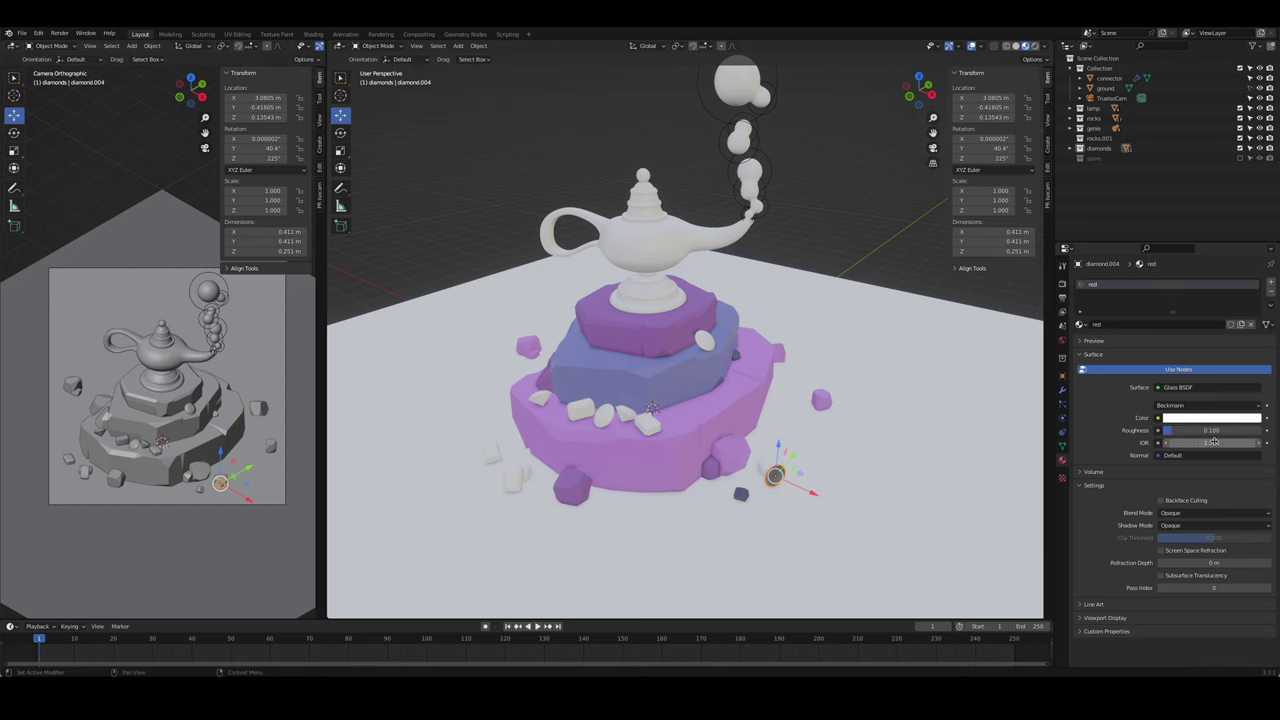
- Change the diamond glass material's colour to magenta red
middle_drag(1014, 512, 971, 448)
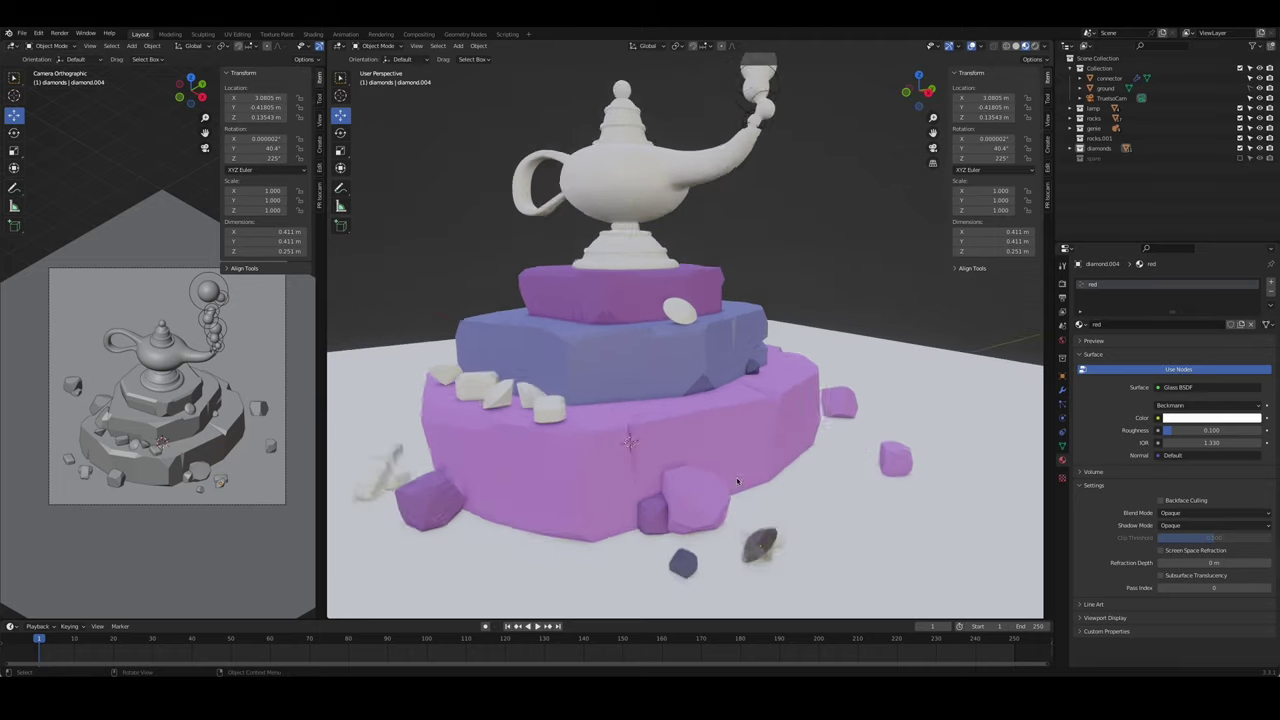
scroll(971, 448, up, 5)
click(1210, 417)
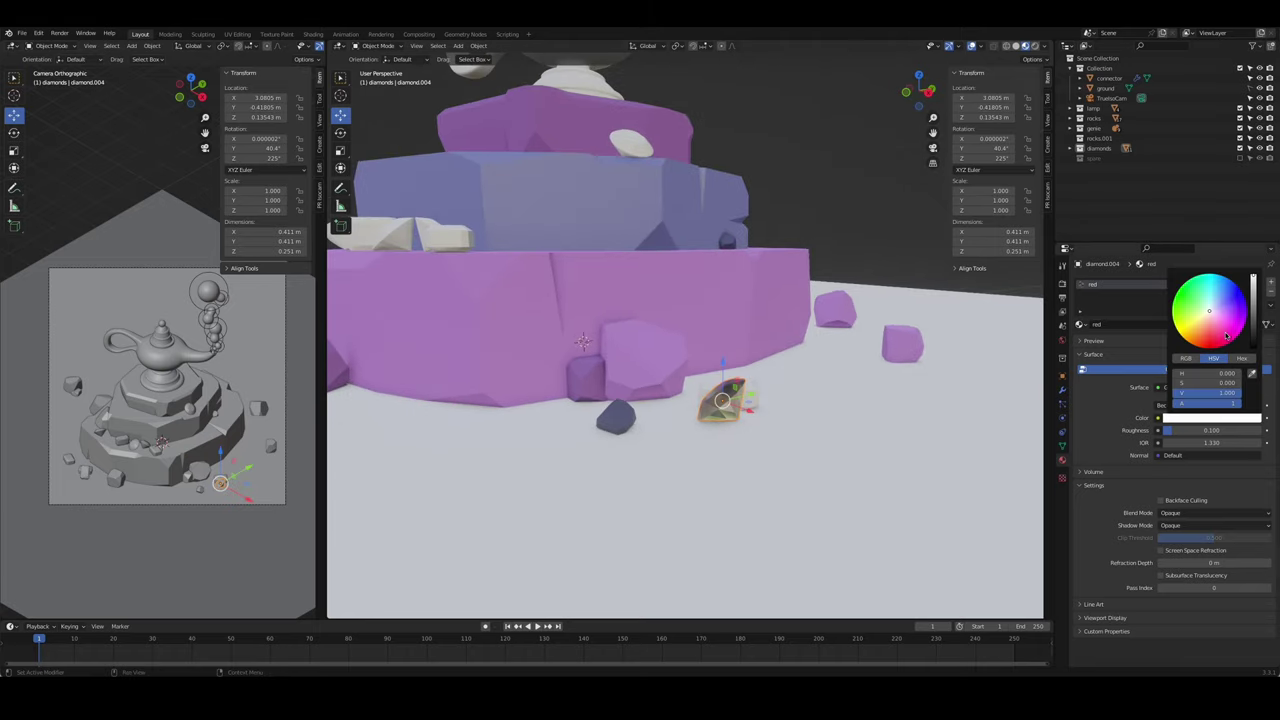
click(1226, 336)
- Give the gem on the cake tier a new Glass BSDF material
mouse_move(834, 471)
middle_down()
mouse_move(664, 468)
mouse_move(560, 400)
mouse_move(365, 430)
middle_up()
scroll(560, 400, up, 2)
click(487, 333)
click(1079, 325)
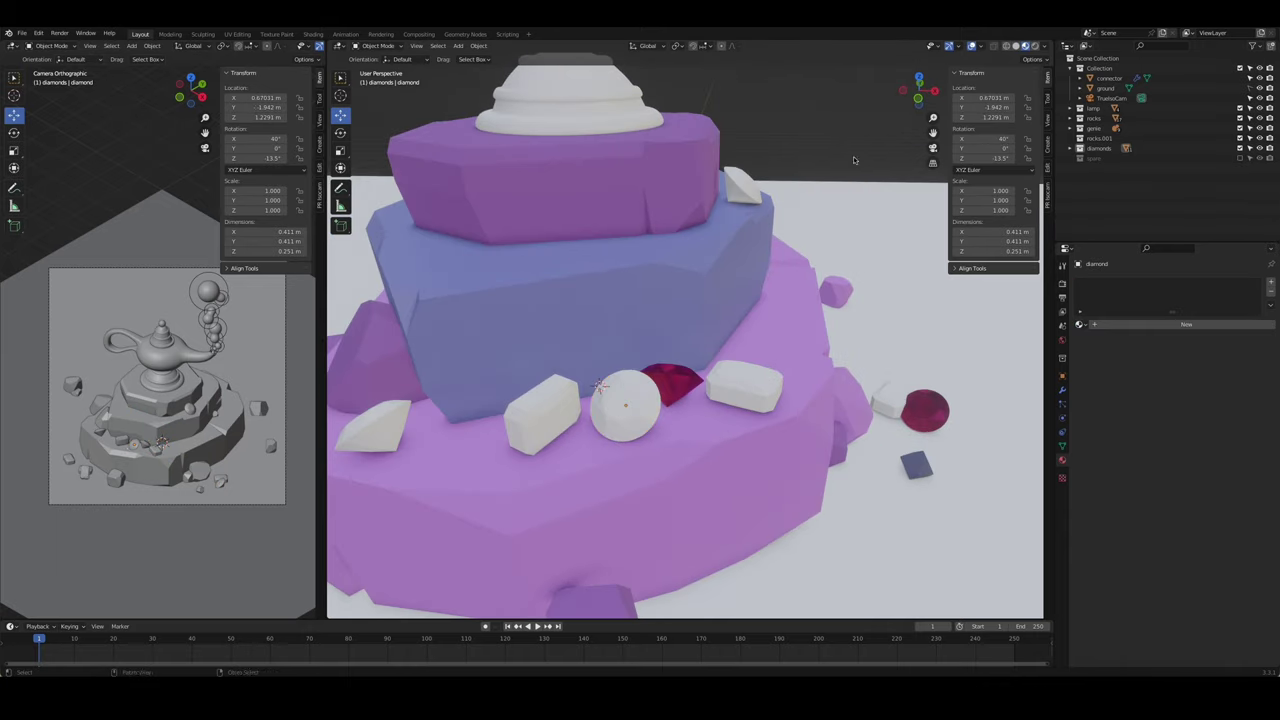
middle_drag(833, 297, 594, 454)
click(1129, 326)
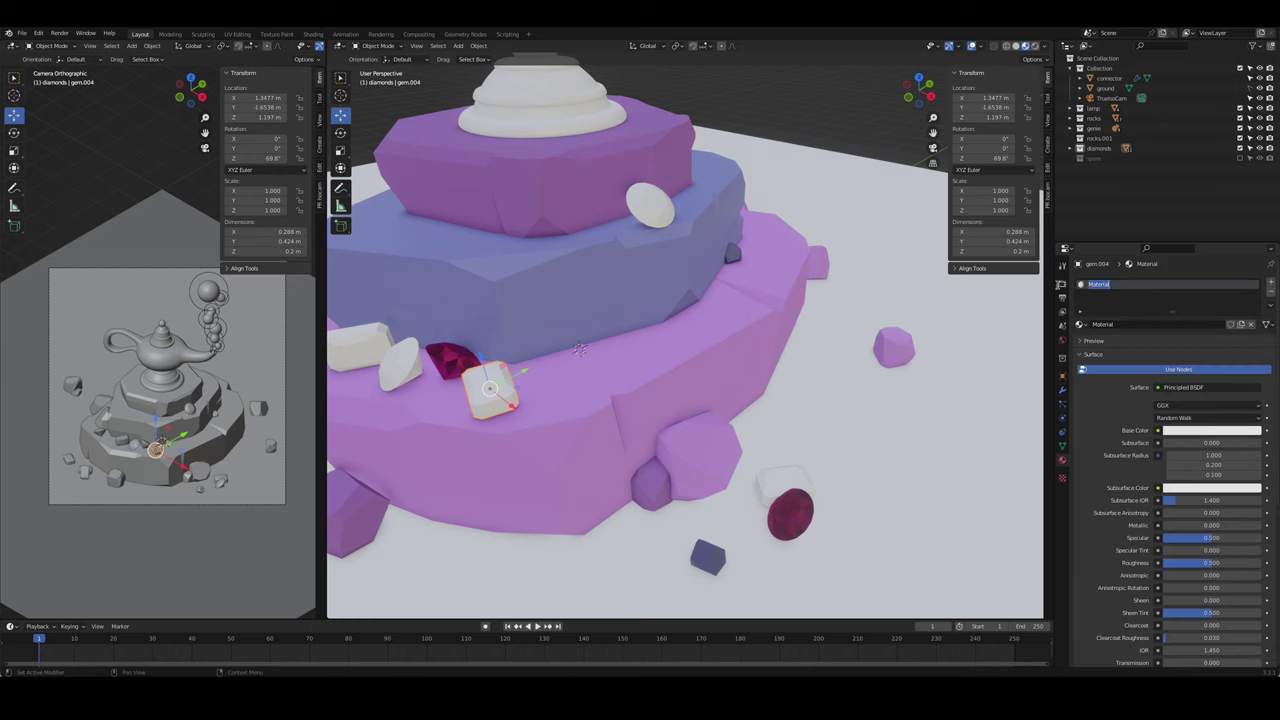
text(green)
click(1190, 388)
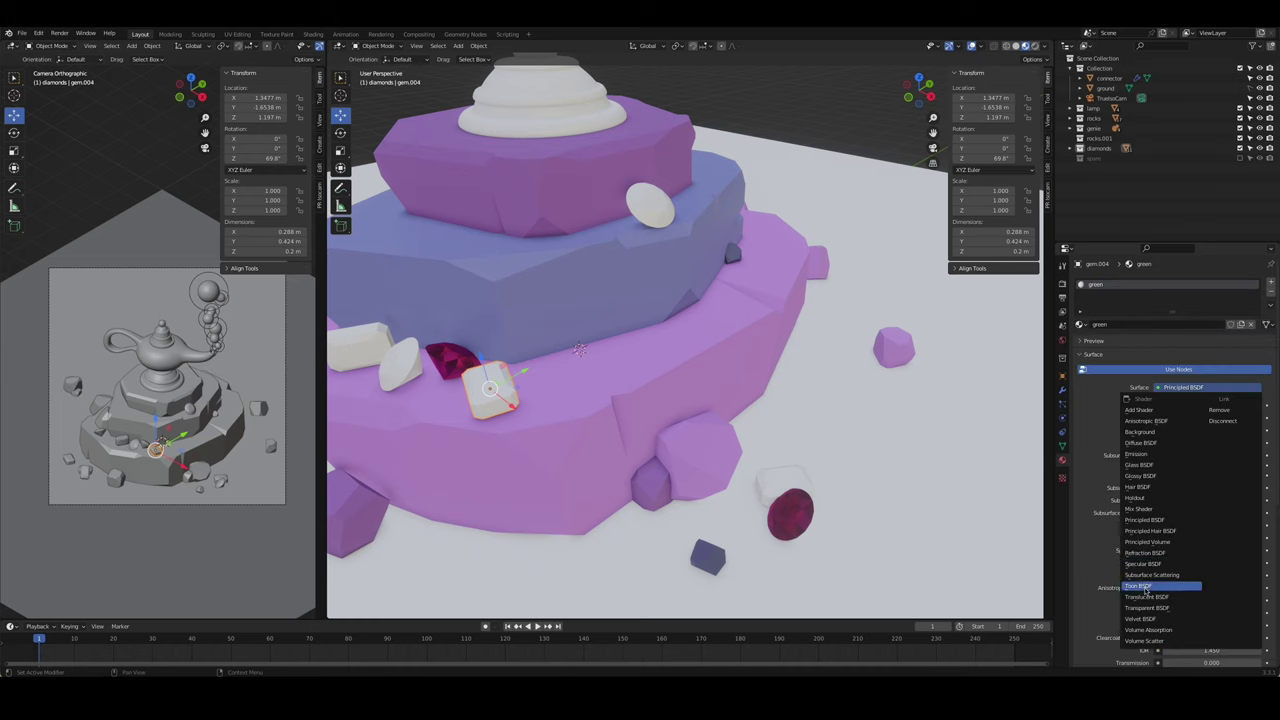
click(1139, 465)
- Set the gem glass to roughness 0.1, IOR 1.33 and a bright green colour
text(0.1)
key(Return)
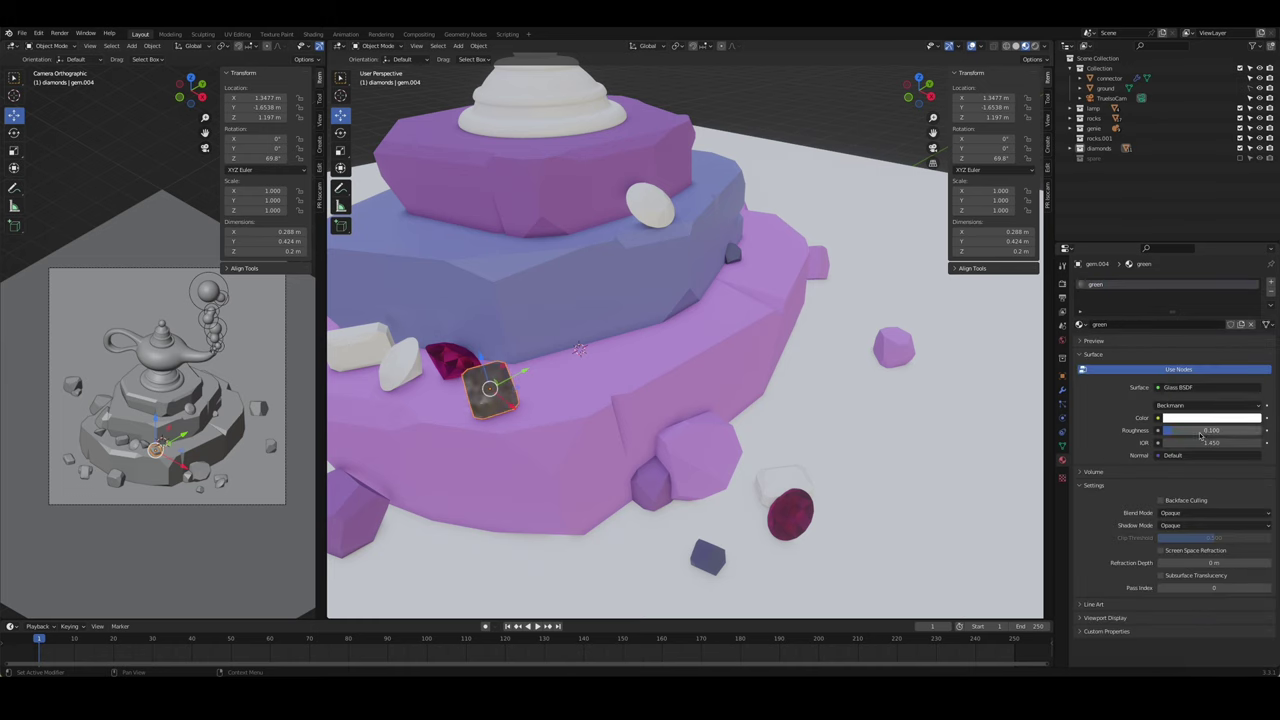
text(.33)
key(Return)
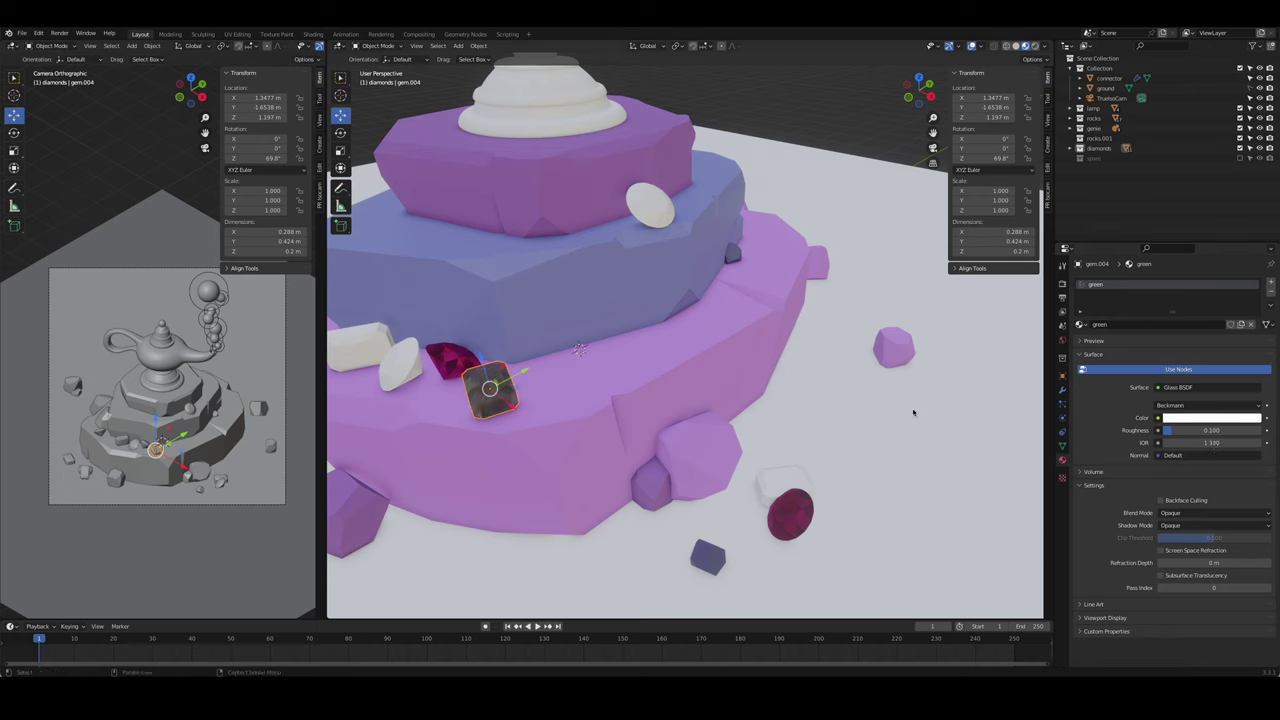
click(1200, 421)
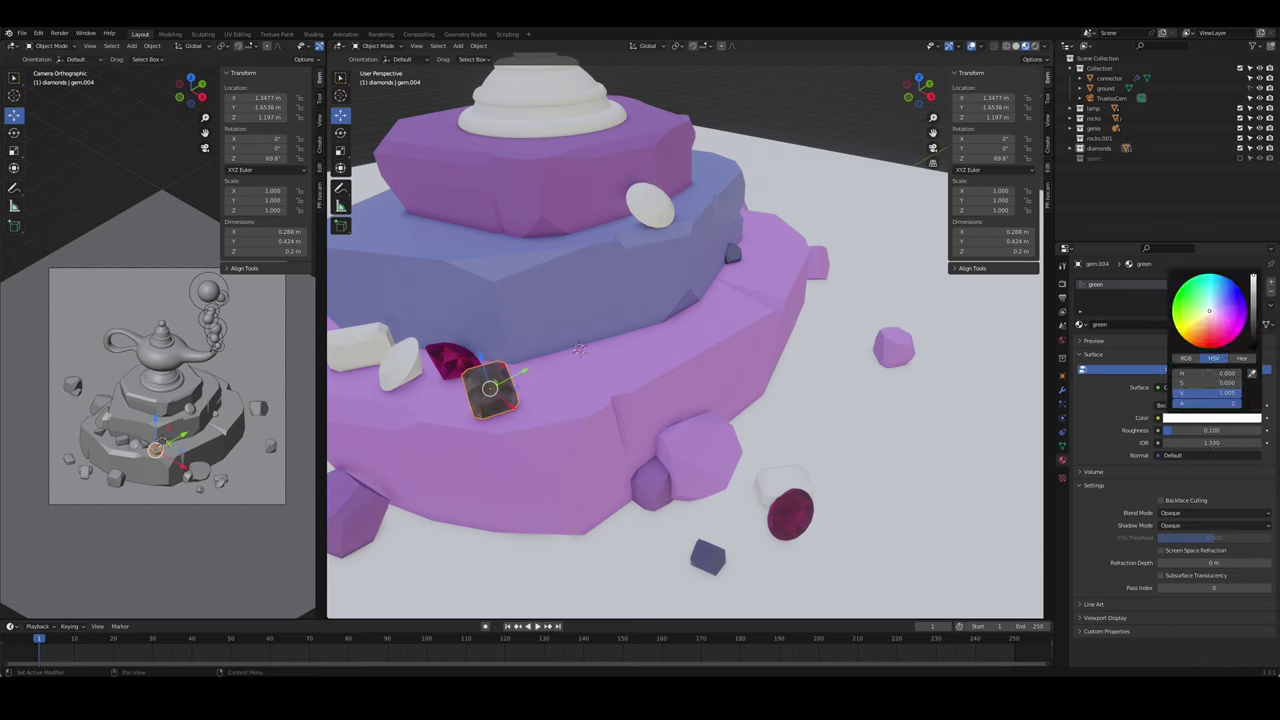
click(1189, 307)
- Save, then link the green glass material to the other selected gems
middle_drag(579, 348, 816, 354)
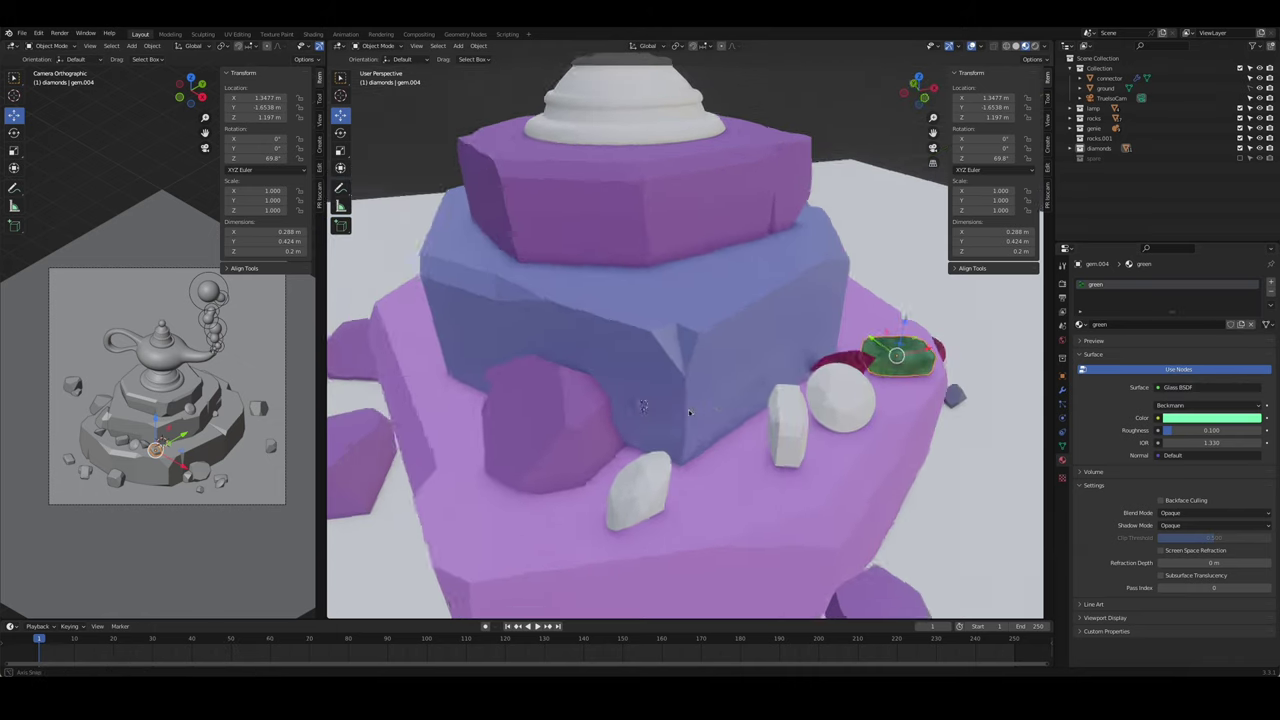
key(ctrl+s)
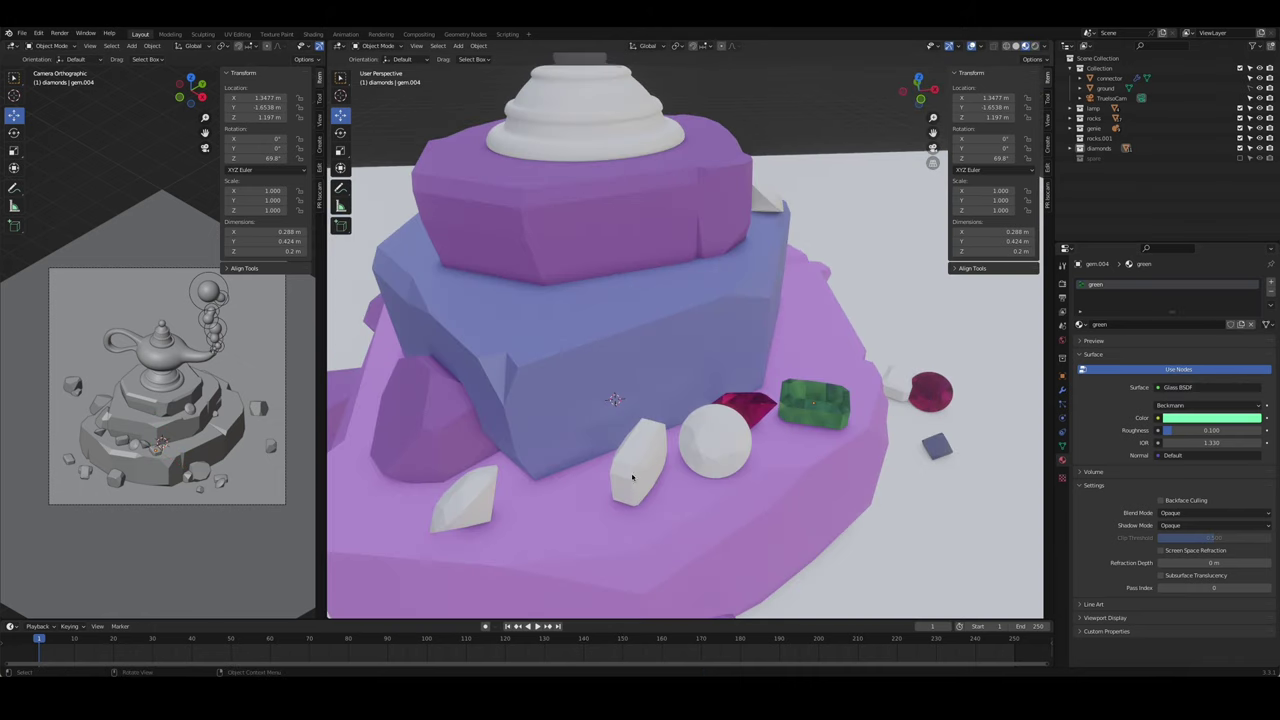
click(1080, 324)
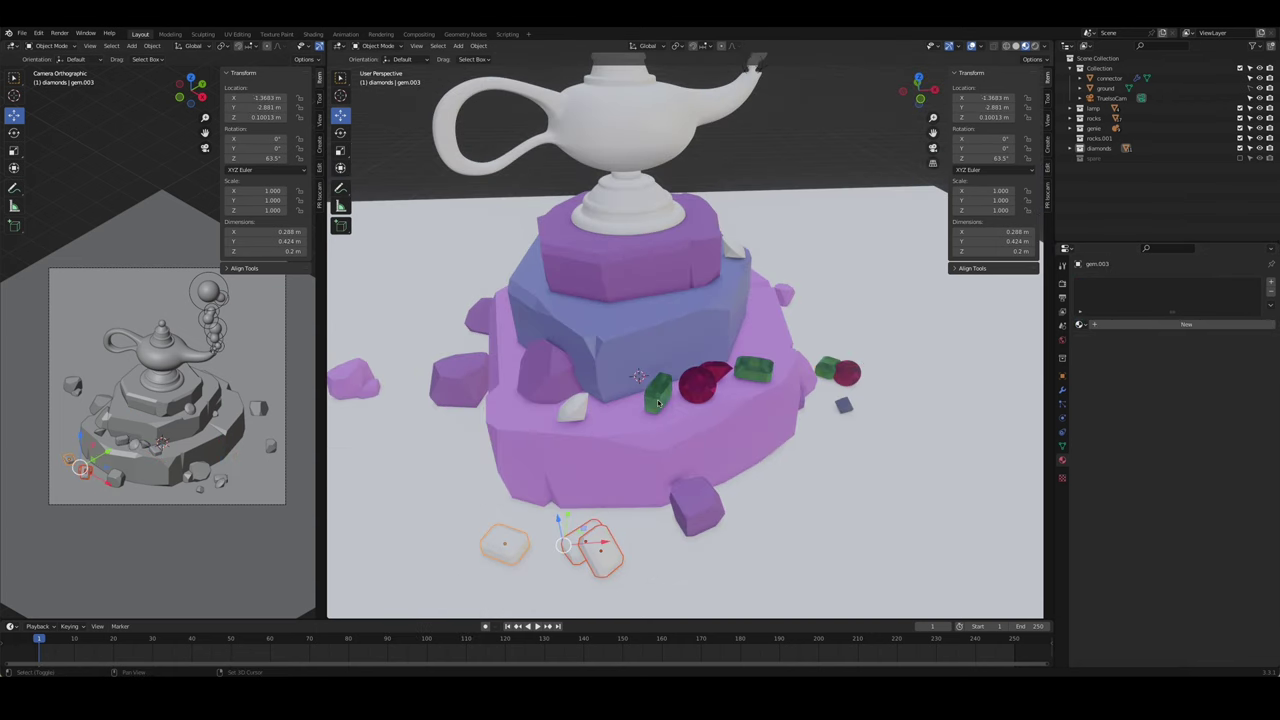
key(ctrl+l)
click(657, 397)
- Link the magenta-red glass to all diamonds, including the missed one, and save
key(ctrl+l)
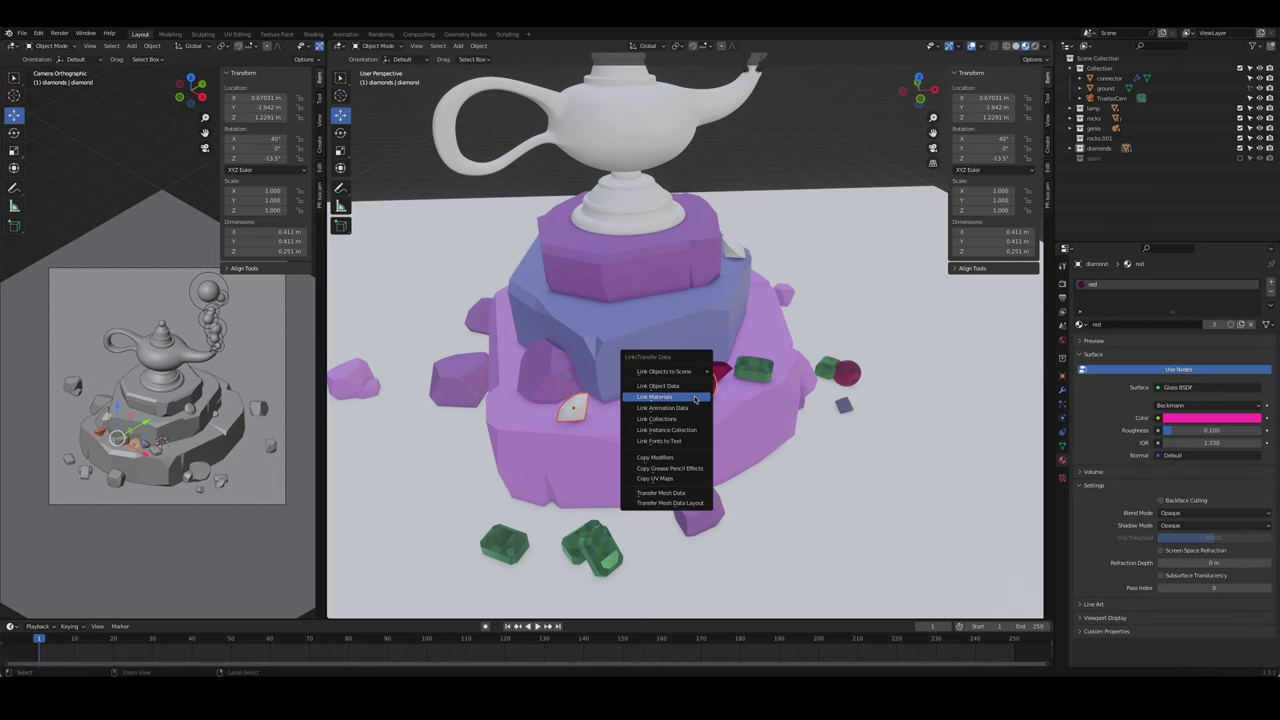
click(695, 398)
middle_drag(695, 398, 703, 262)
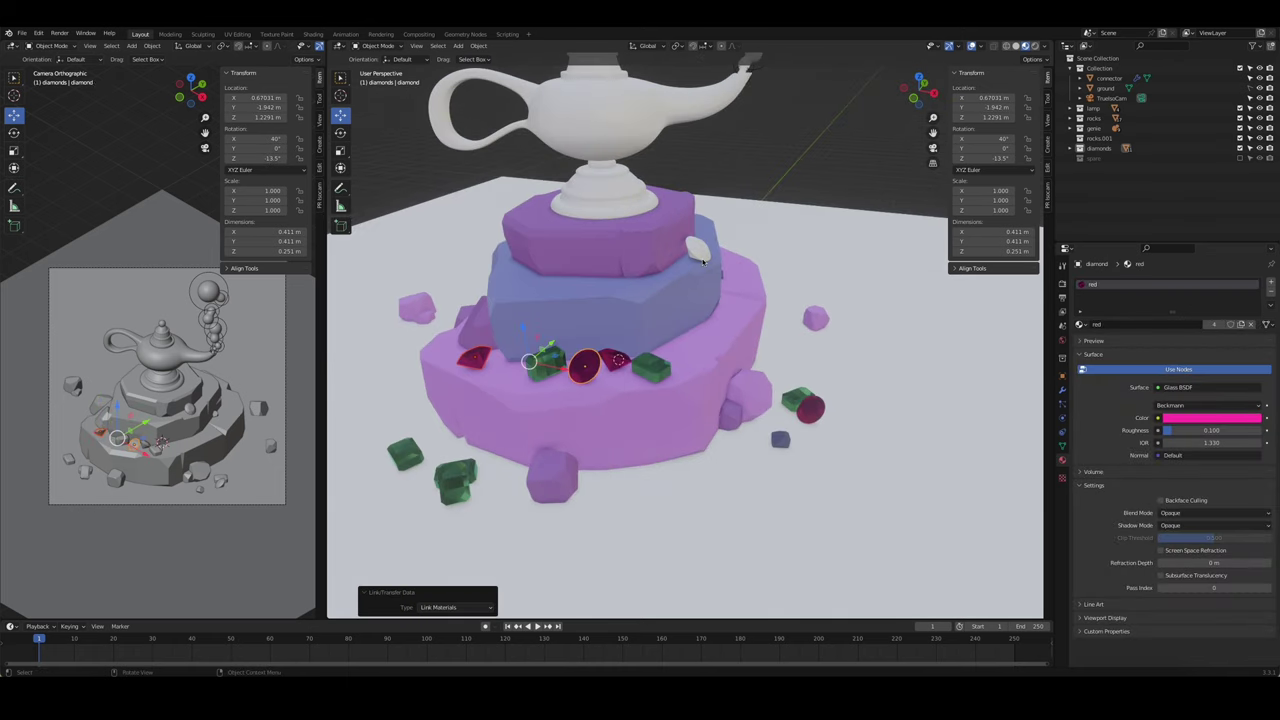
click(697, 250)
click(1083, 324)
click(1120, 400)
key(ctrl+s)
mouse_move(650, 300)
middle_down()
mouse_move(689, 305)
mouse_move(620, 330)
mouse_move(699, 438)
mouse_move(689, 391)
middle_up()
scroll(699, 438, up, 3)
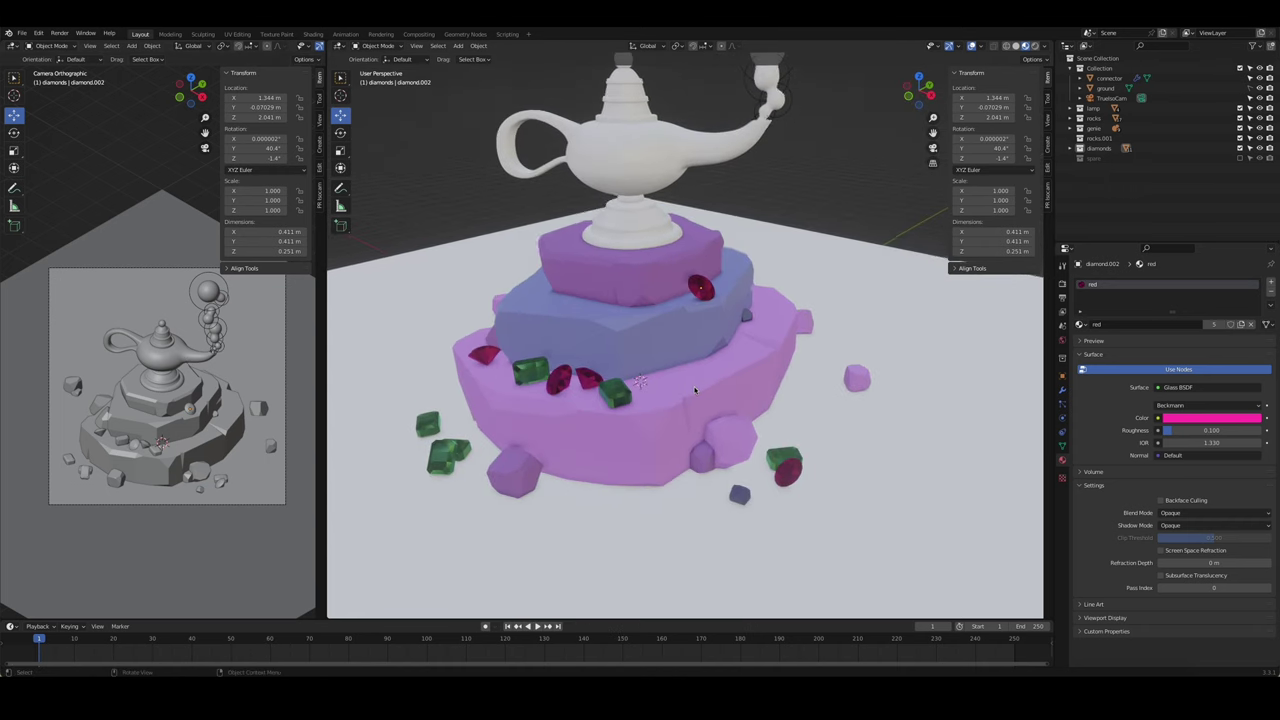
- Give the genie smoke a new saturated pink material and save the file
click(760, 190)
click(1107, 324)
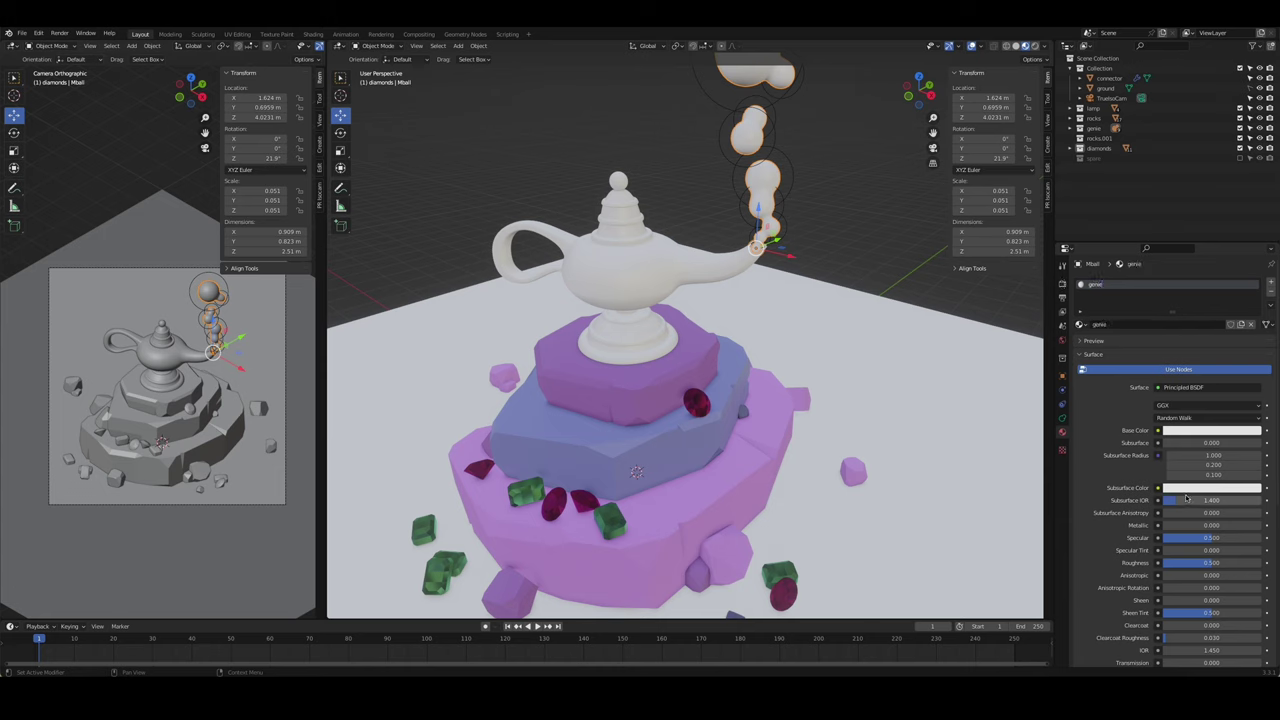
click(1192, 432)
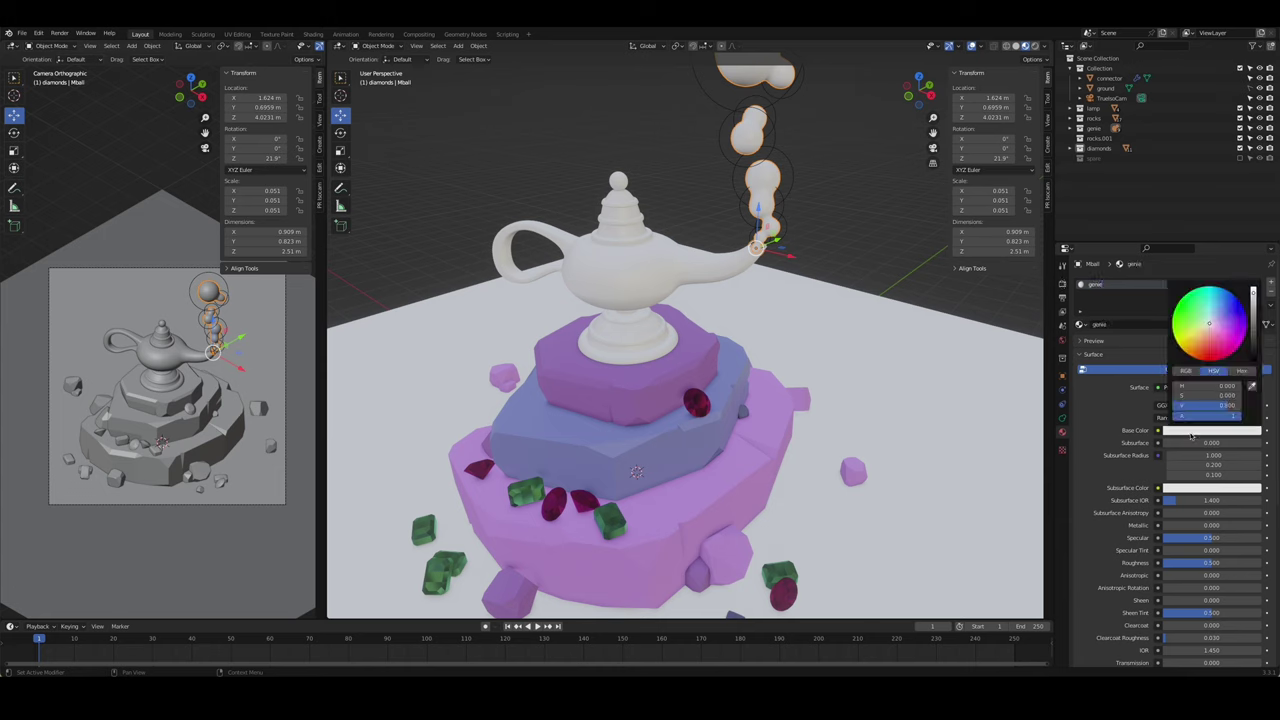
click(1220, 331)
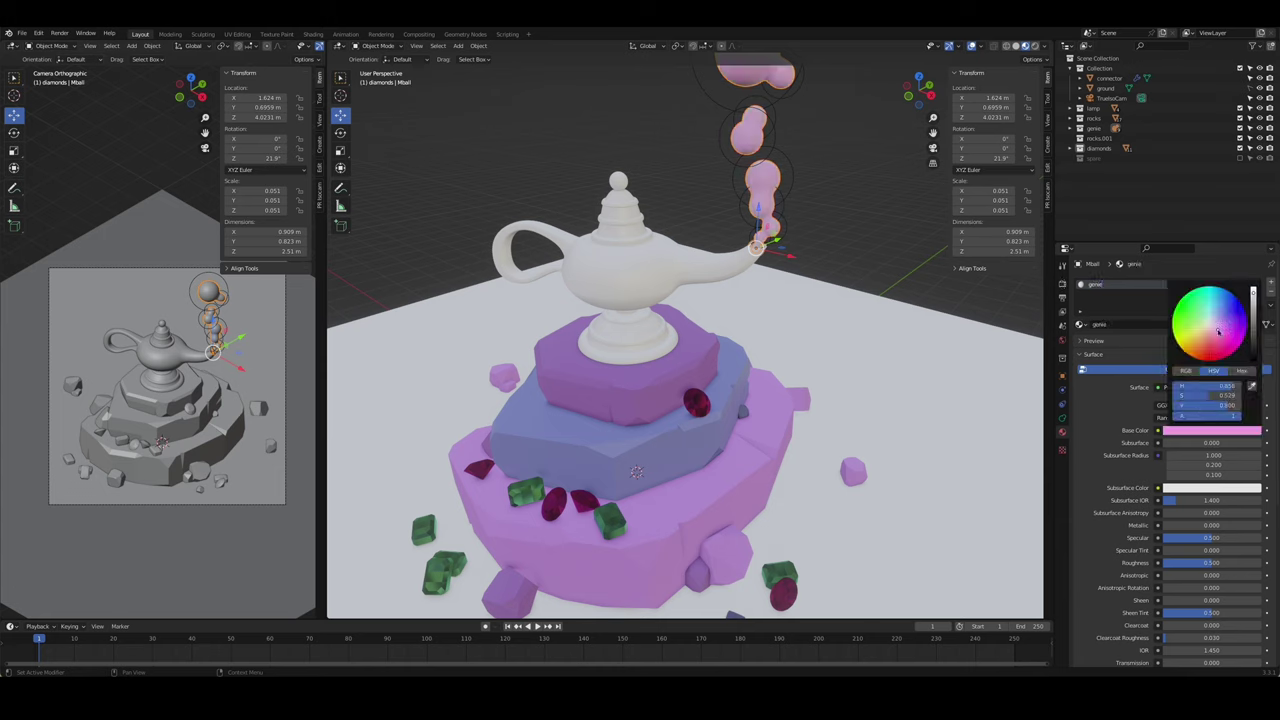
click(1200, 432)
click(1214, 326)
click(1200, 432)
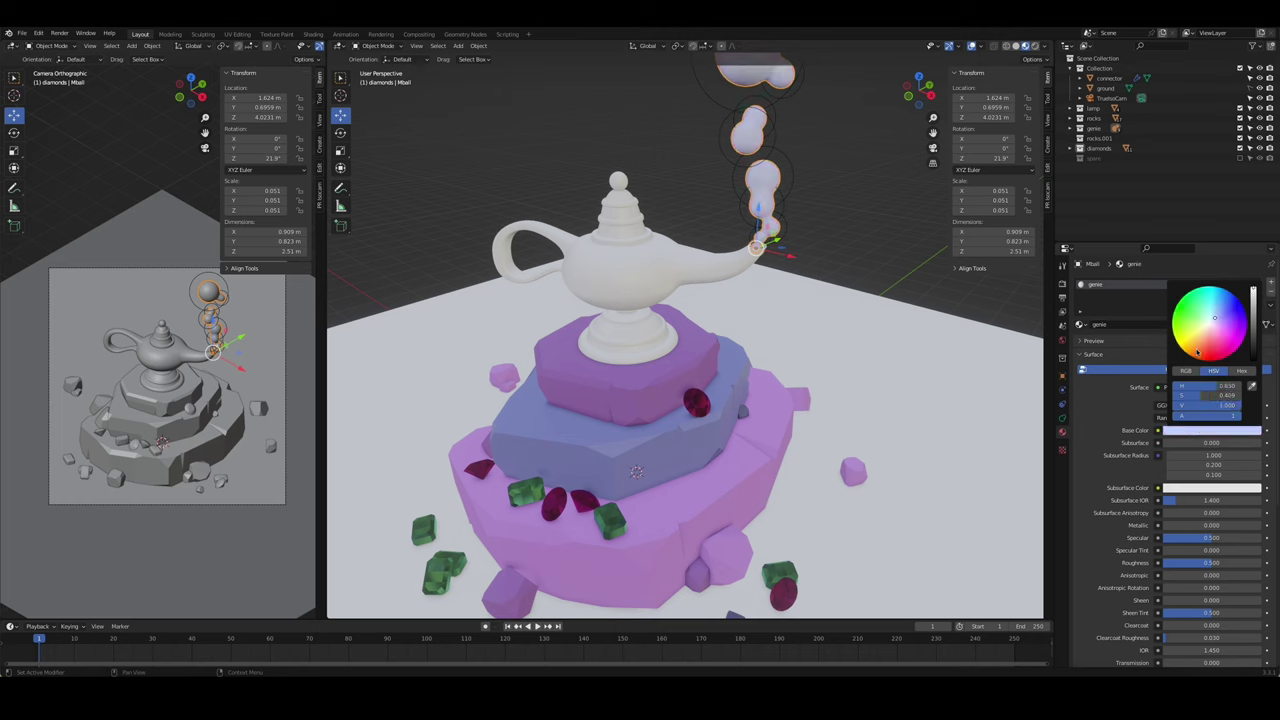
drag(1209, 326, 1218, 330)
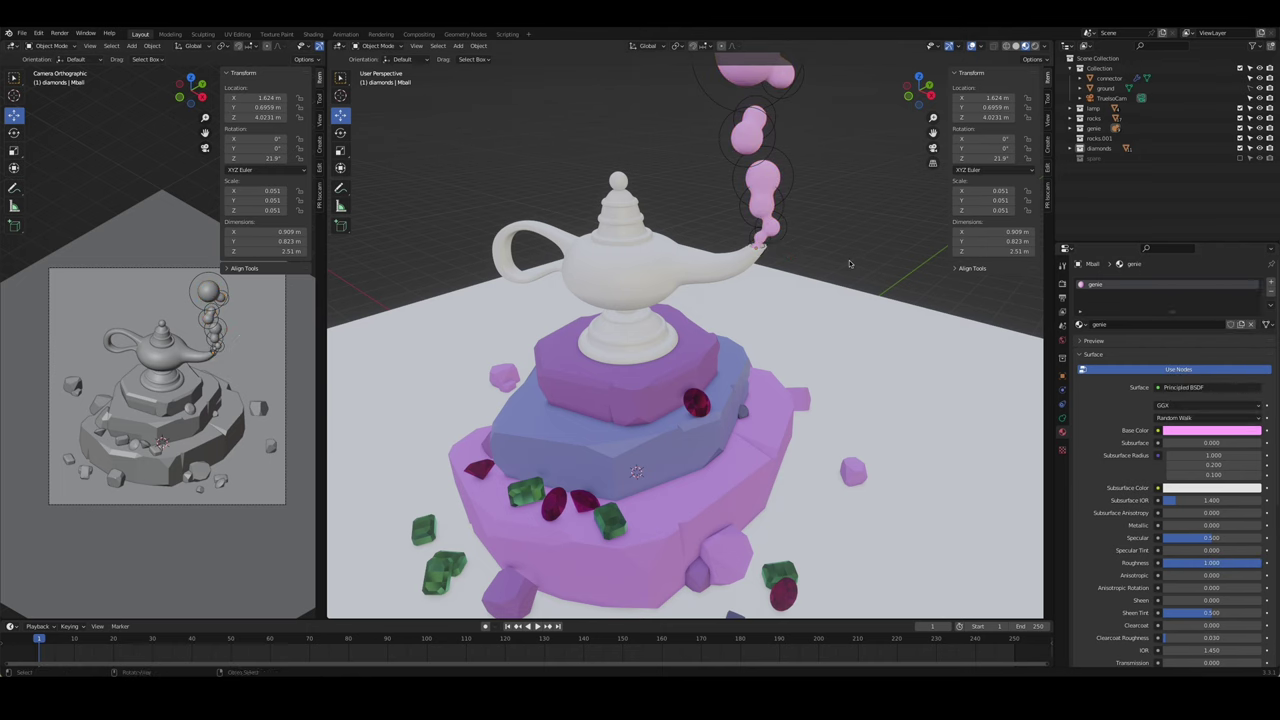
key(ctrl+s)
- Switch to the material preview and give the lamp body a new material
middle_drag(720, 380, 789, 356)
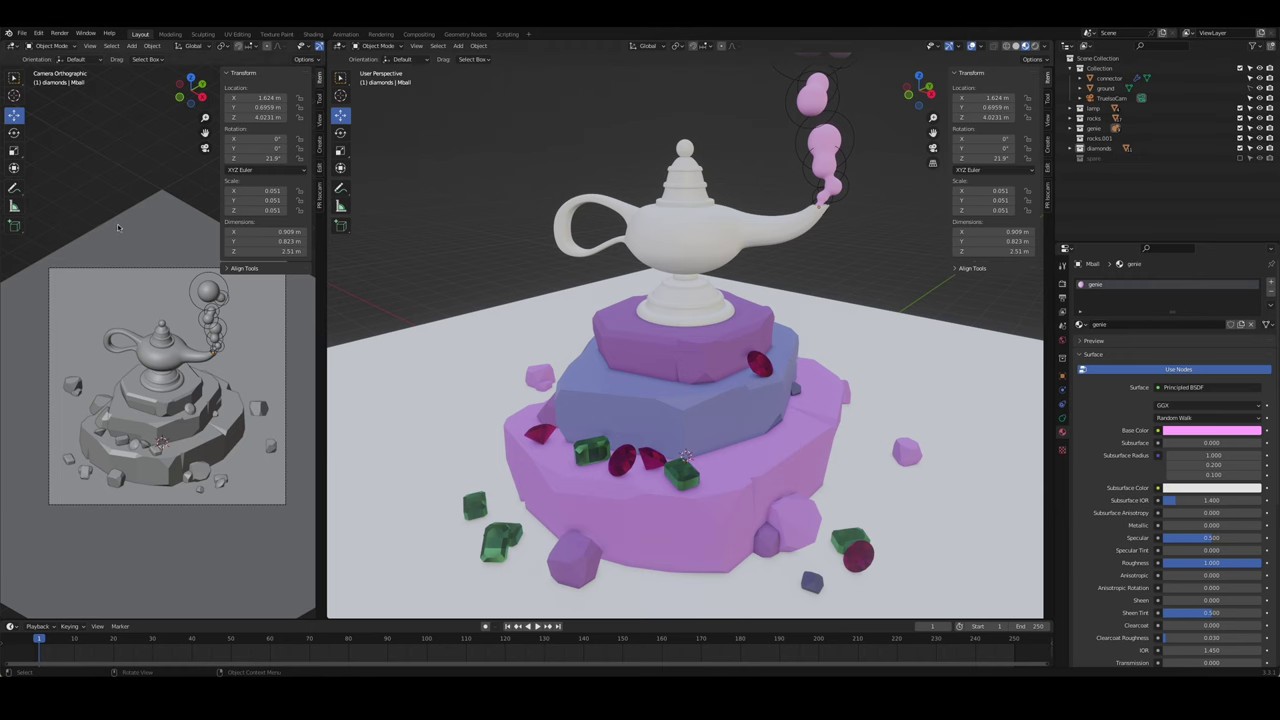
key(z)
middle_drag(568, 308, 630, 270)
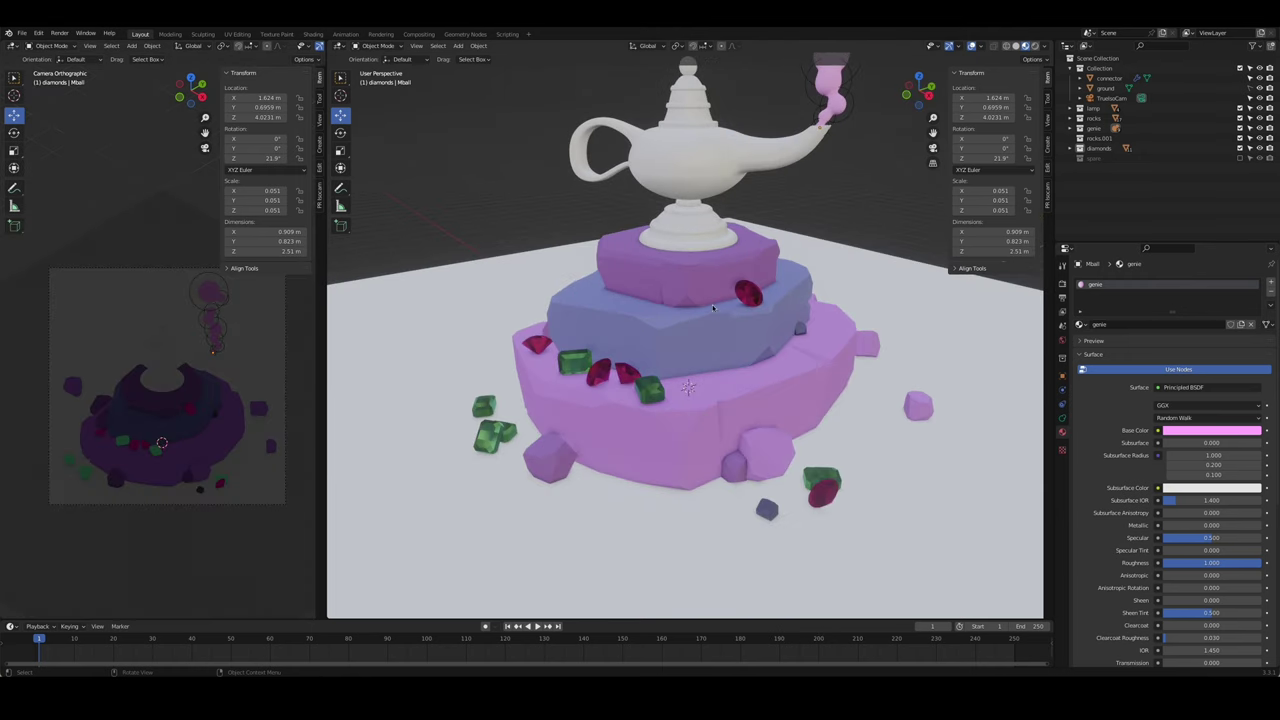
click(650, 150)
click(1154, 325)
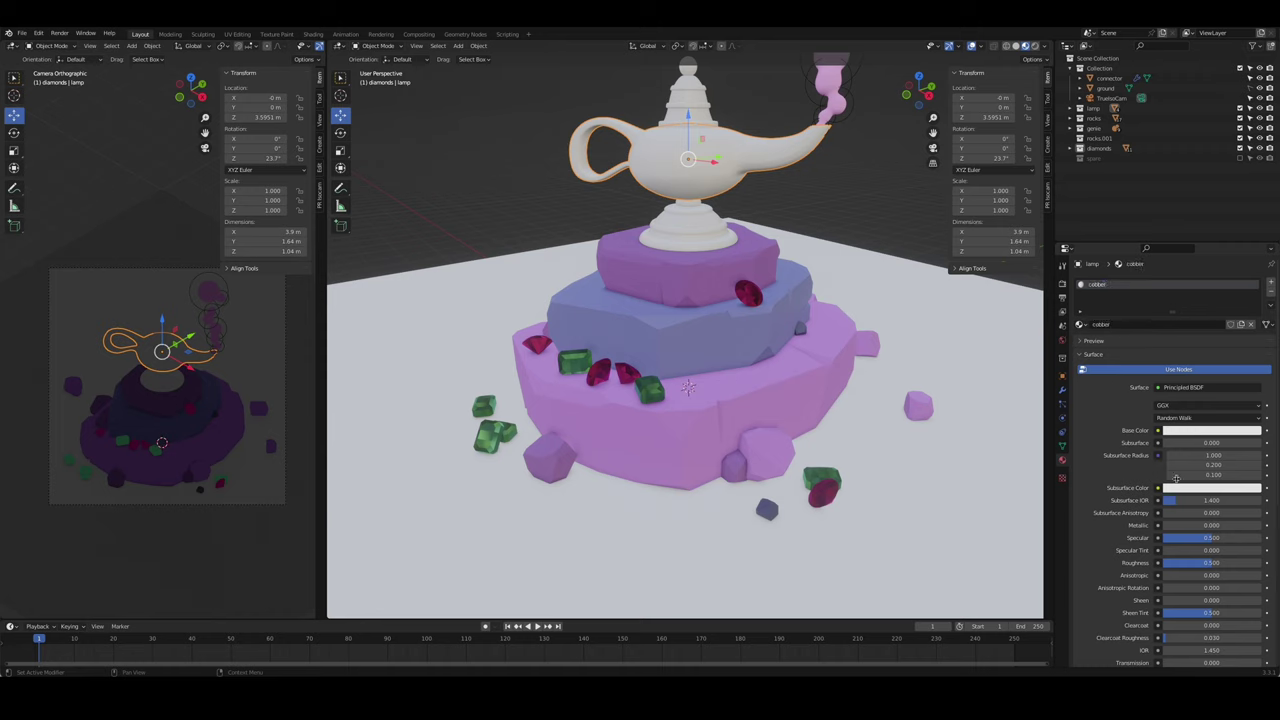
- Make the lamp material a metallic golden orange with roughness 0.4
click(1185, 388)
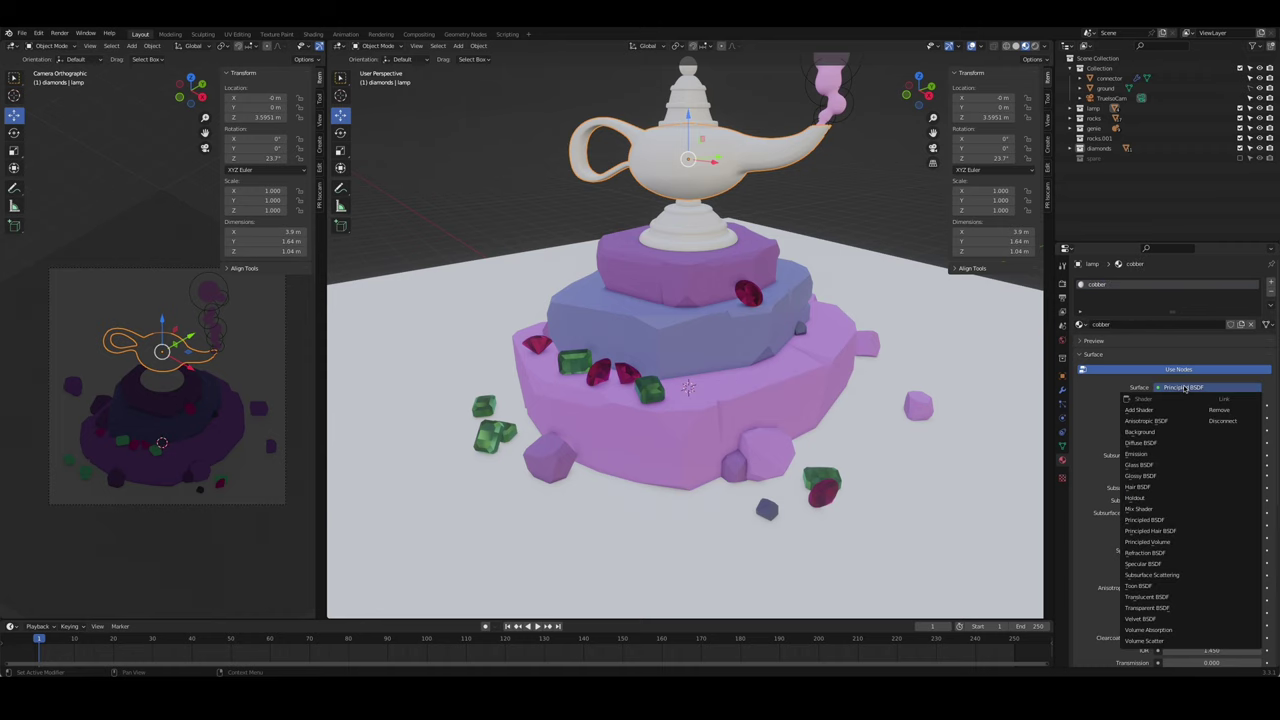
click(1205, 432)
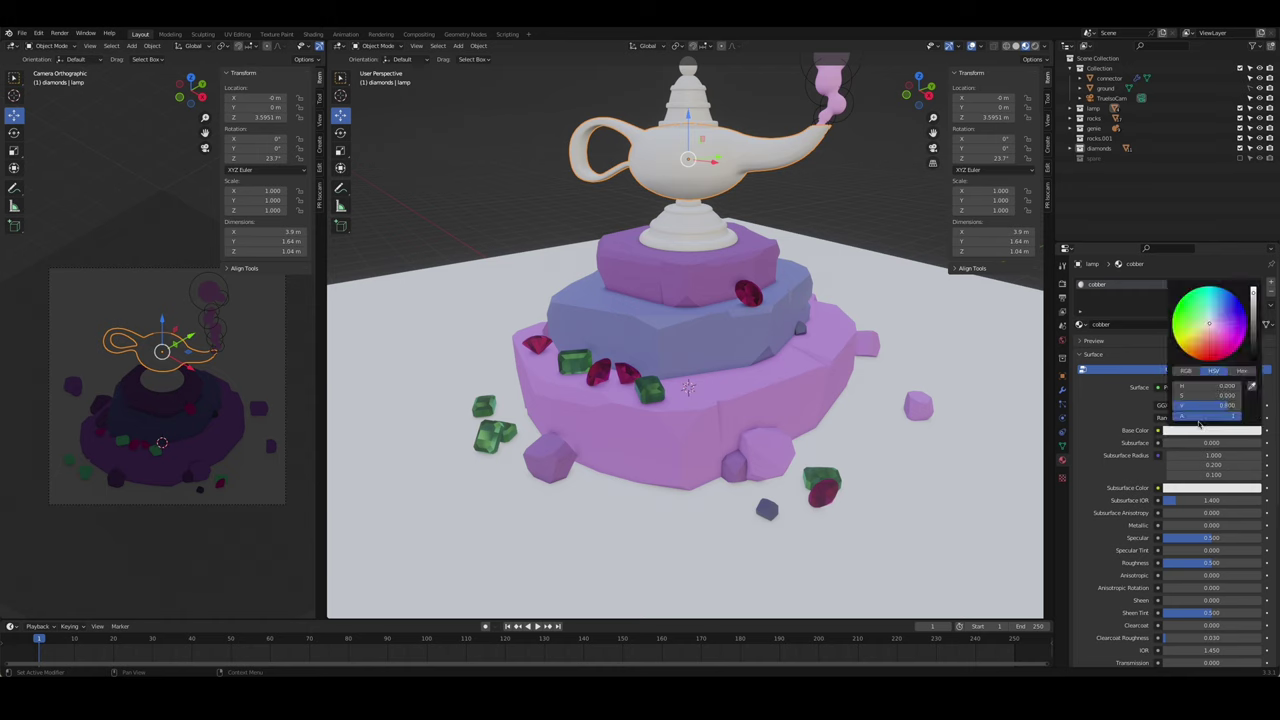
drag(1208, 334, 1202, 343)
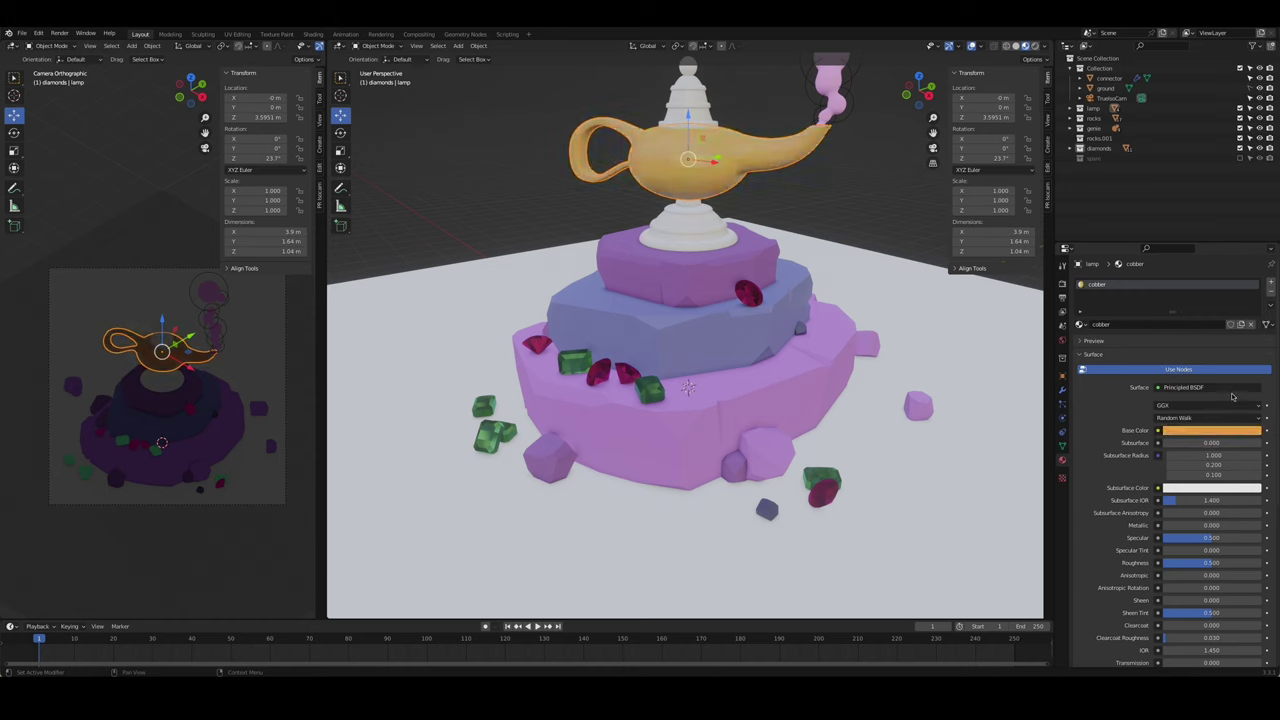
drag(1190, 524, 1220, 525)
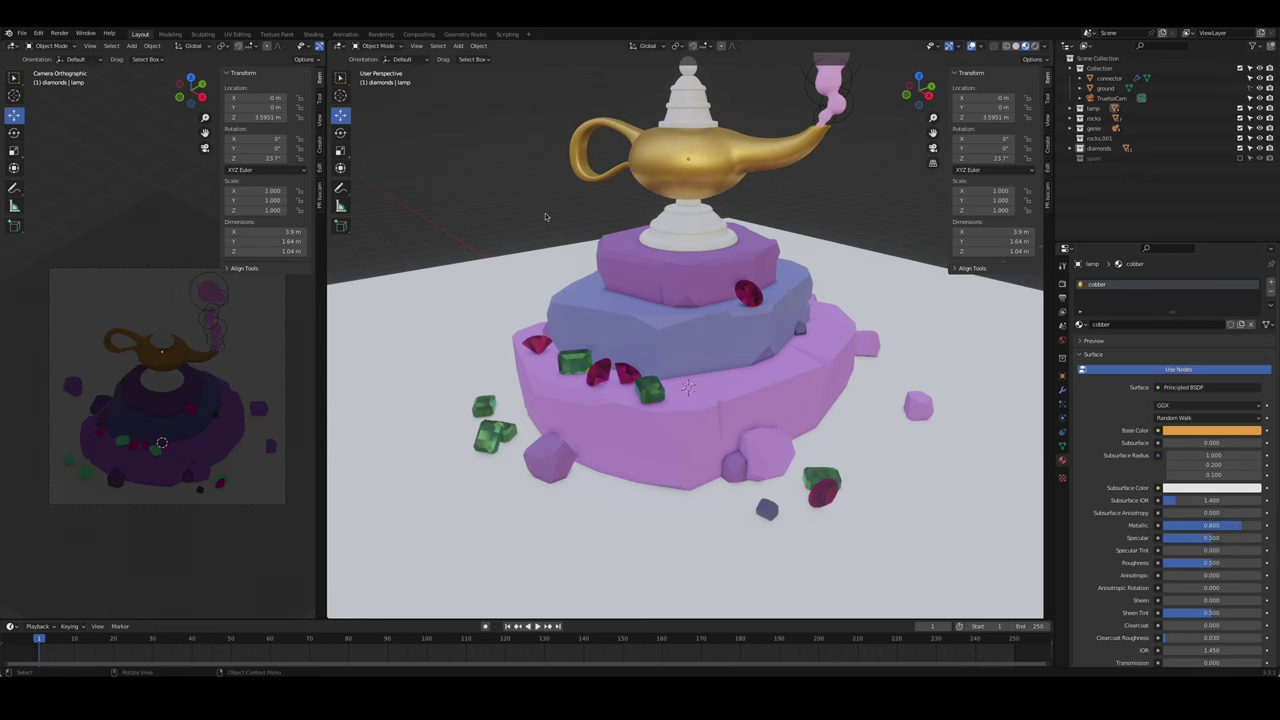
drag(1210, 562, 1196, 562)
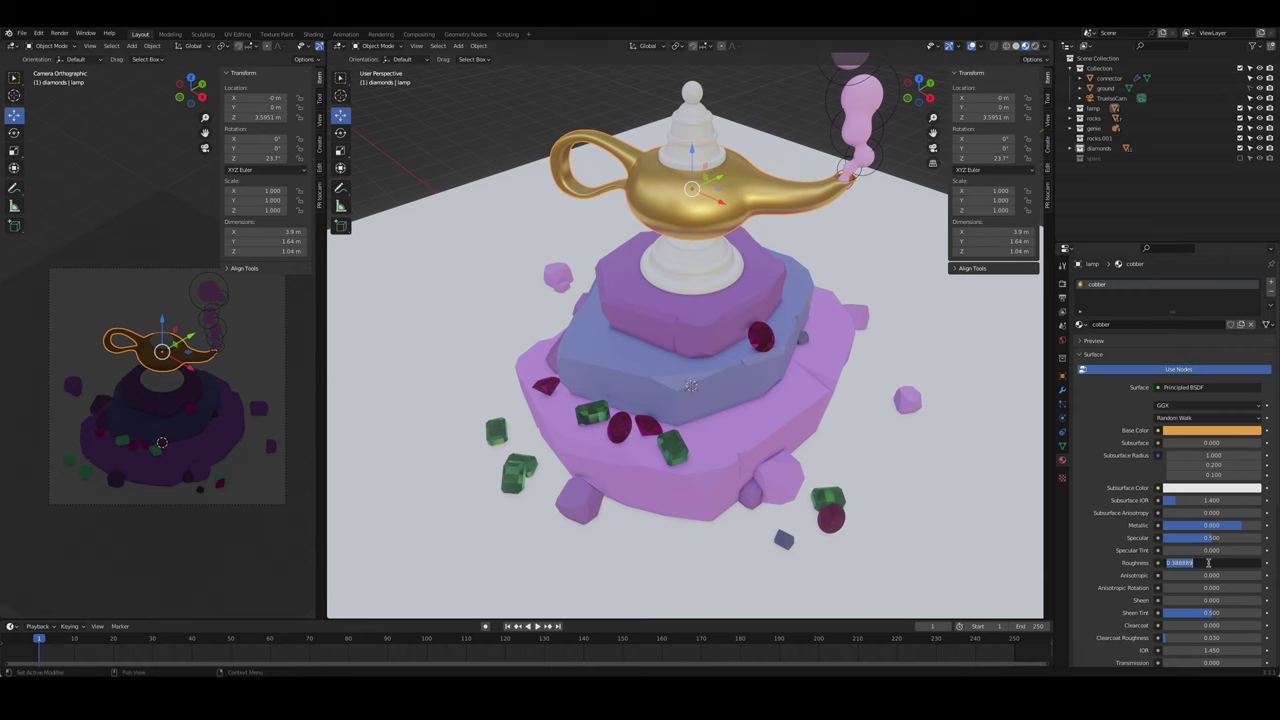
text(.2)
key(Return)
text(.4)
key(Return)
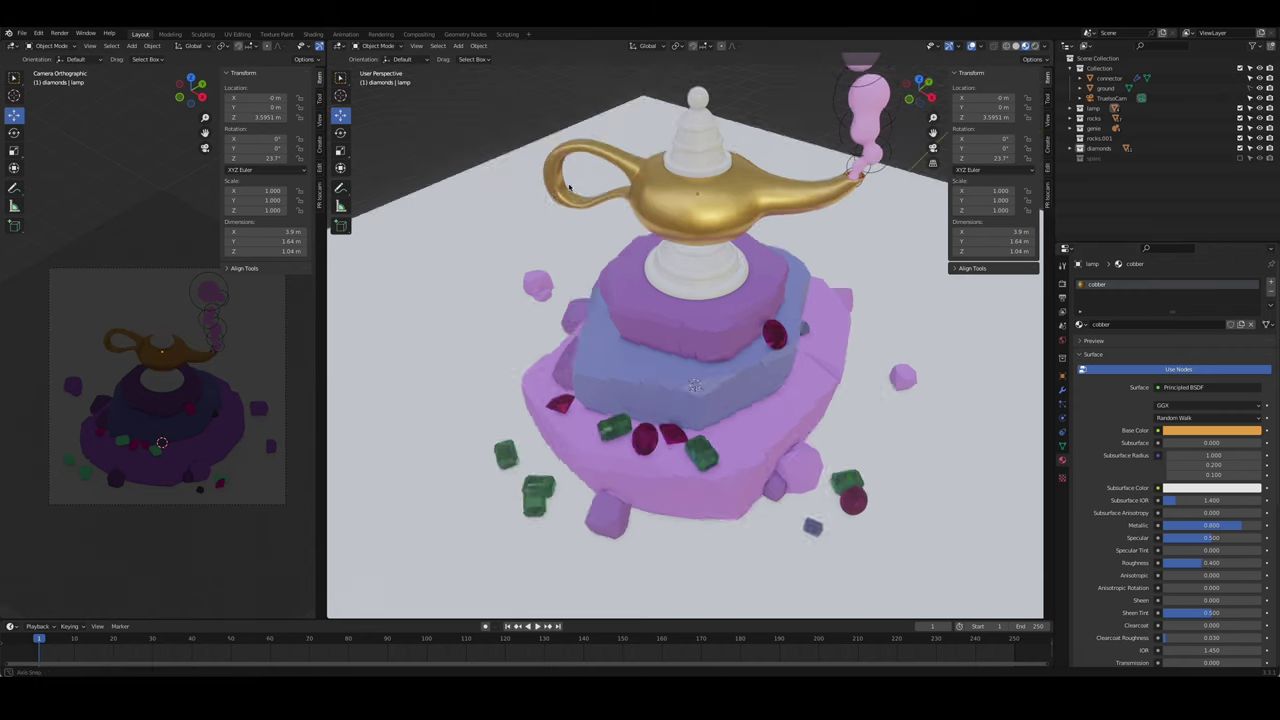
- Check the lamp's foot and whole body, then select the ground plane
mouse_move(760, 300)
middle_down()
mouse_move(669, 162)
mouse_move(717, 208)
middle_up()
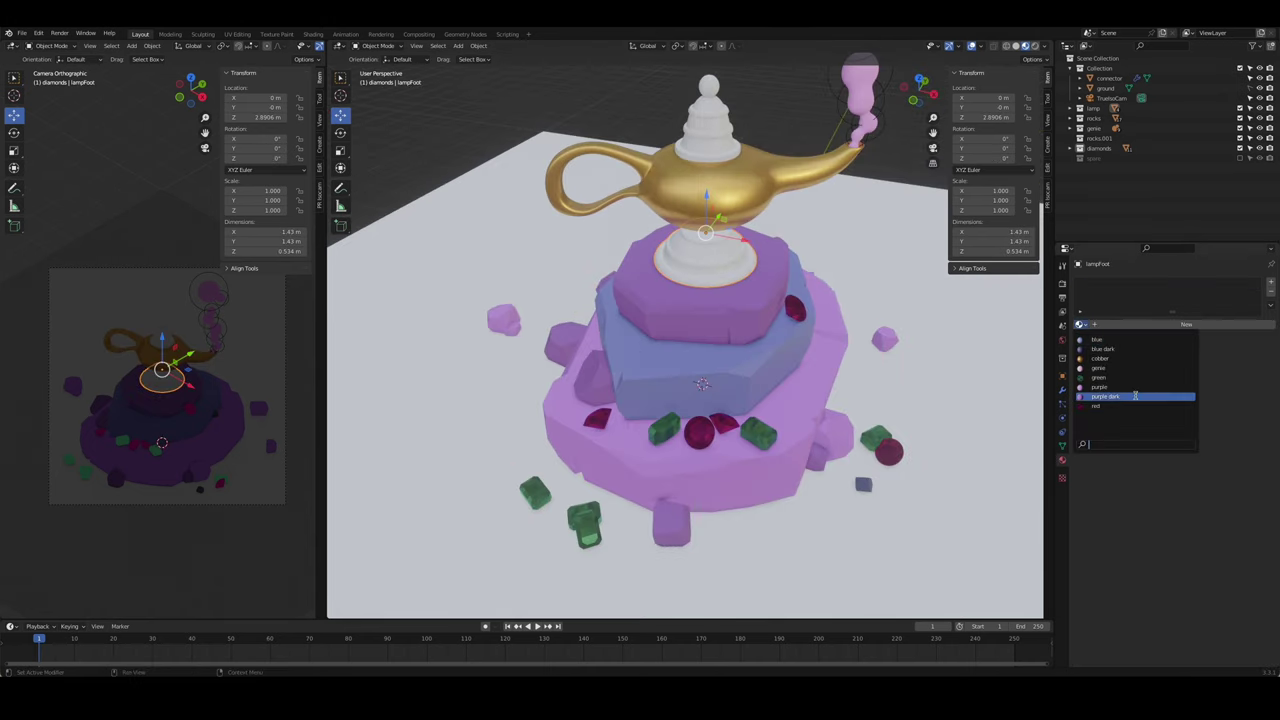
click(717, 208)
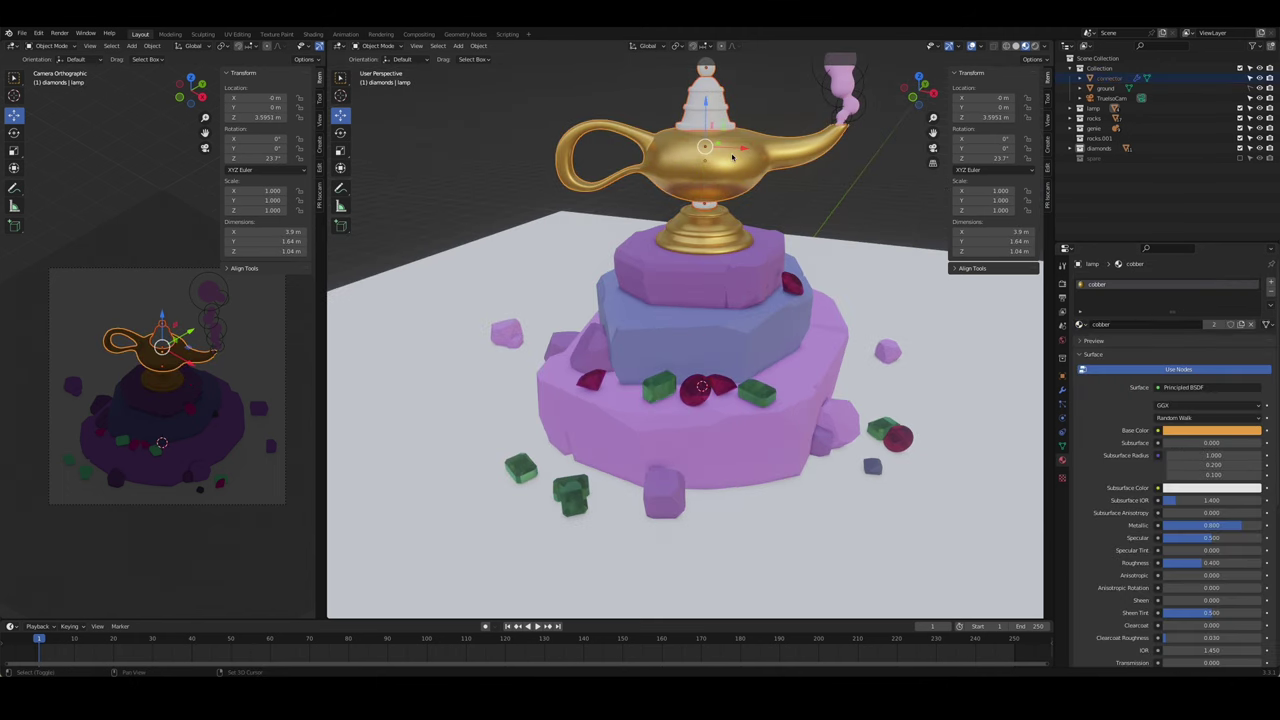
alt+click(705, 185)
click(700, 150)
mouse_move(700, 150)
middle_down()
mouse_move(643, 240)
mouse_move(716, 263)
middle_up()
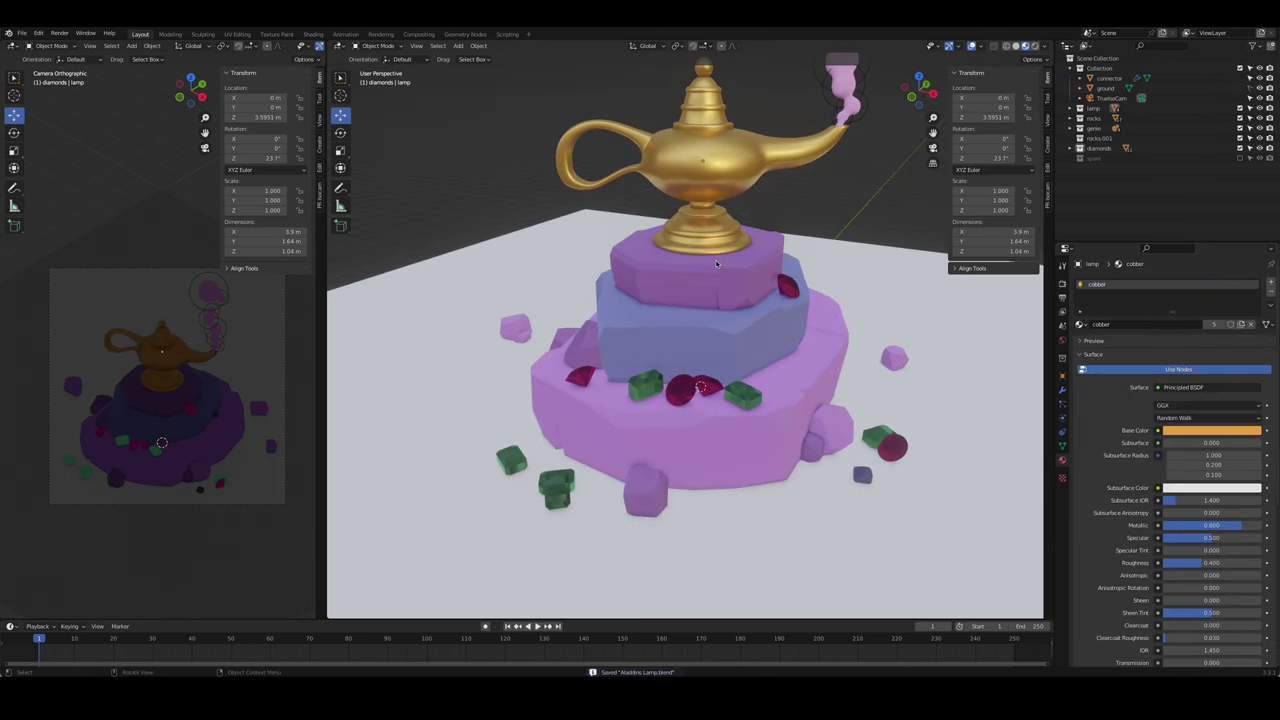
middle_drag(916, 336, 980, 350)
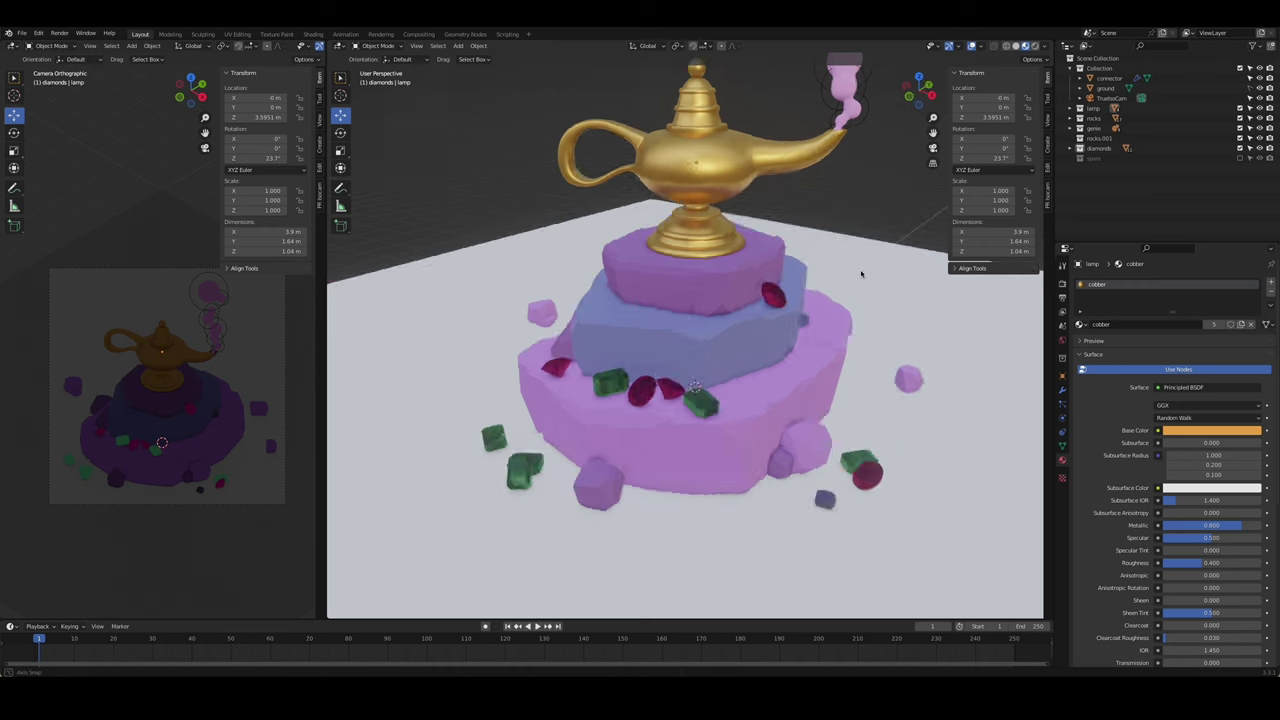
click(1000, 350)
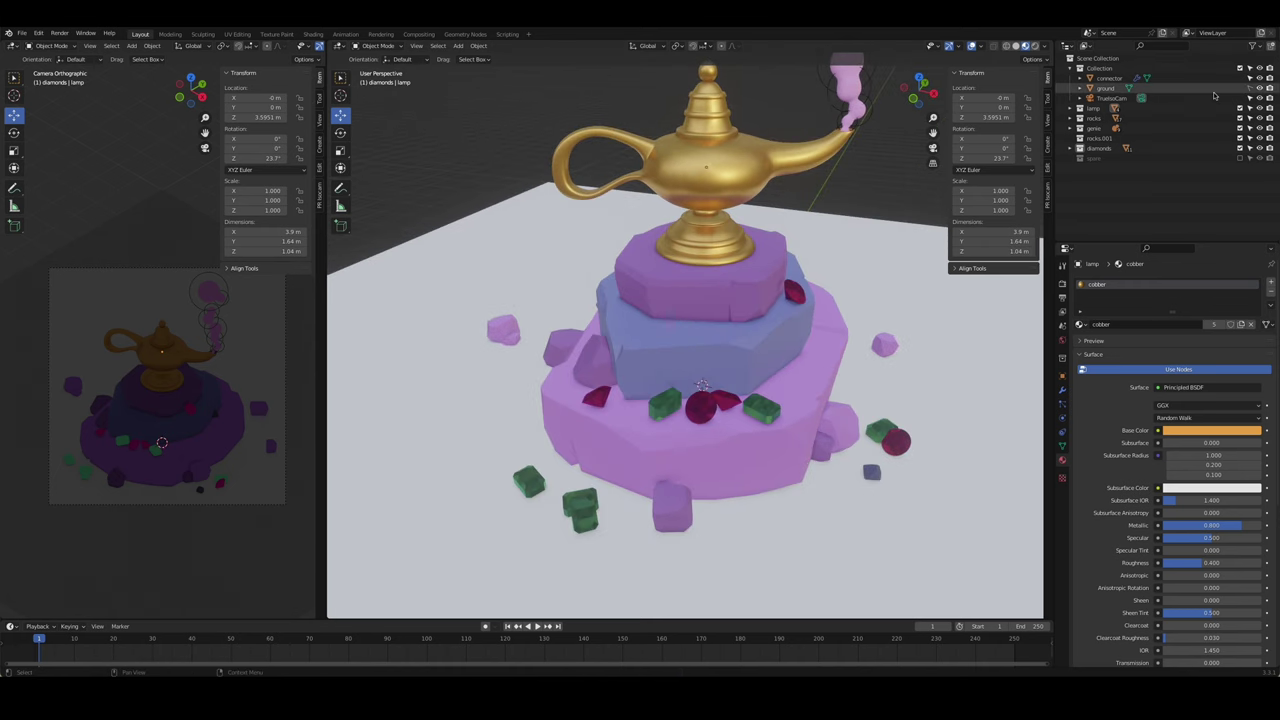
- Assign the purple material to the ground, lighten it to pale lilac, and save
click(1079, 328)
click(1116, 392)
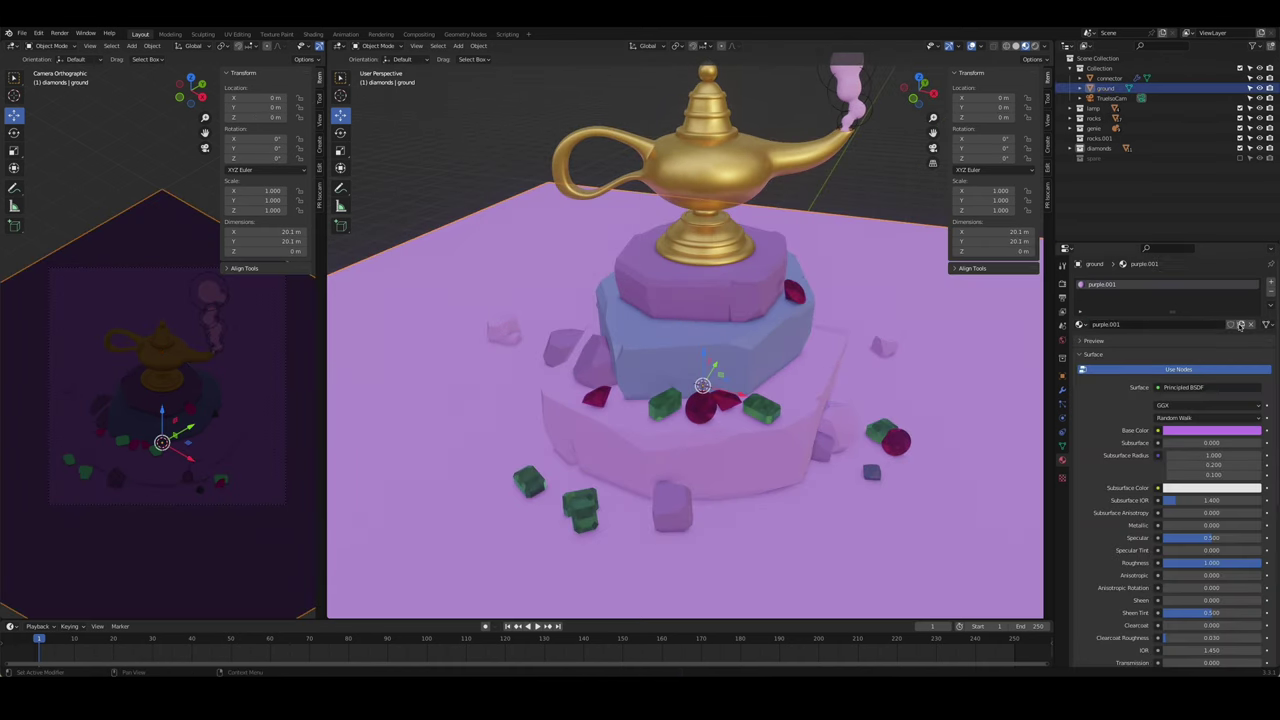
text(light)
click(1211, 430)
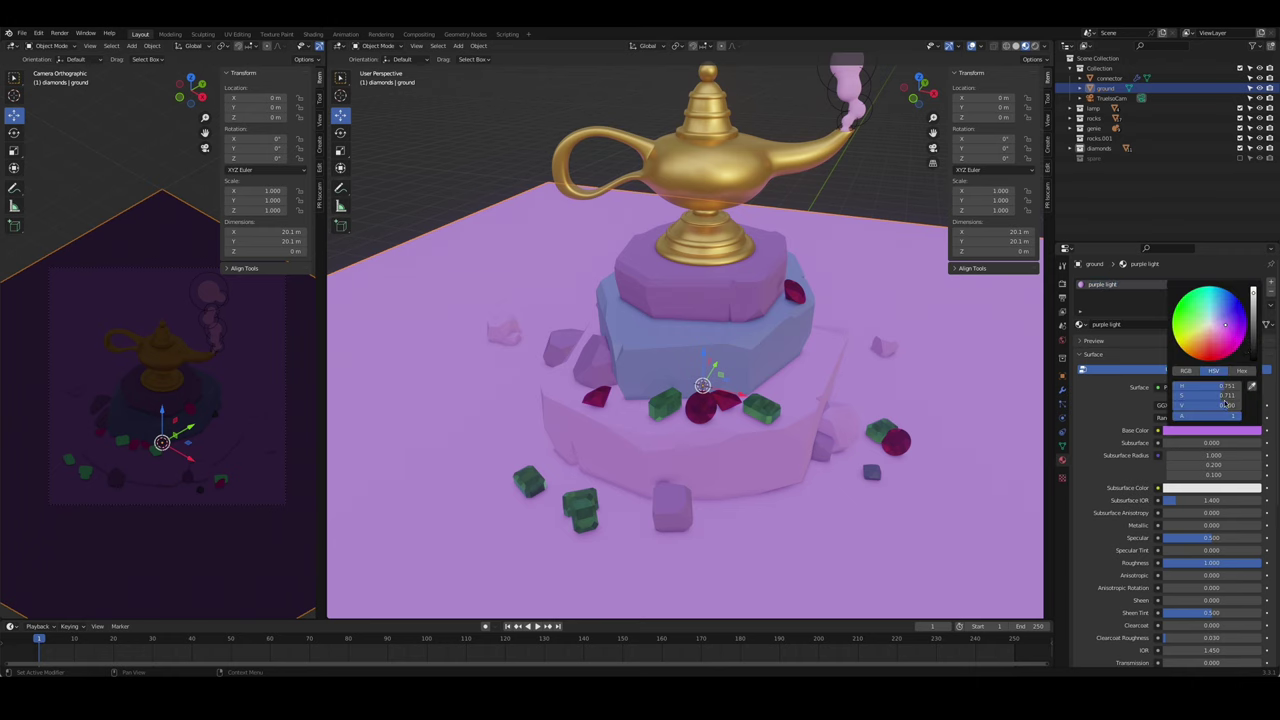
click(1215, 326)
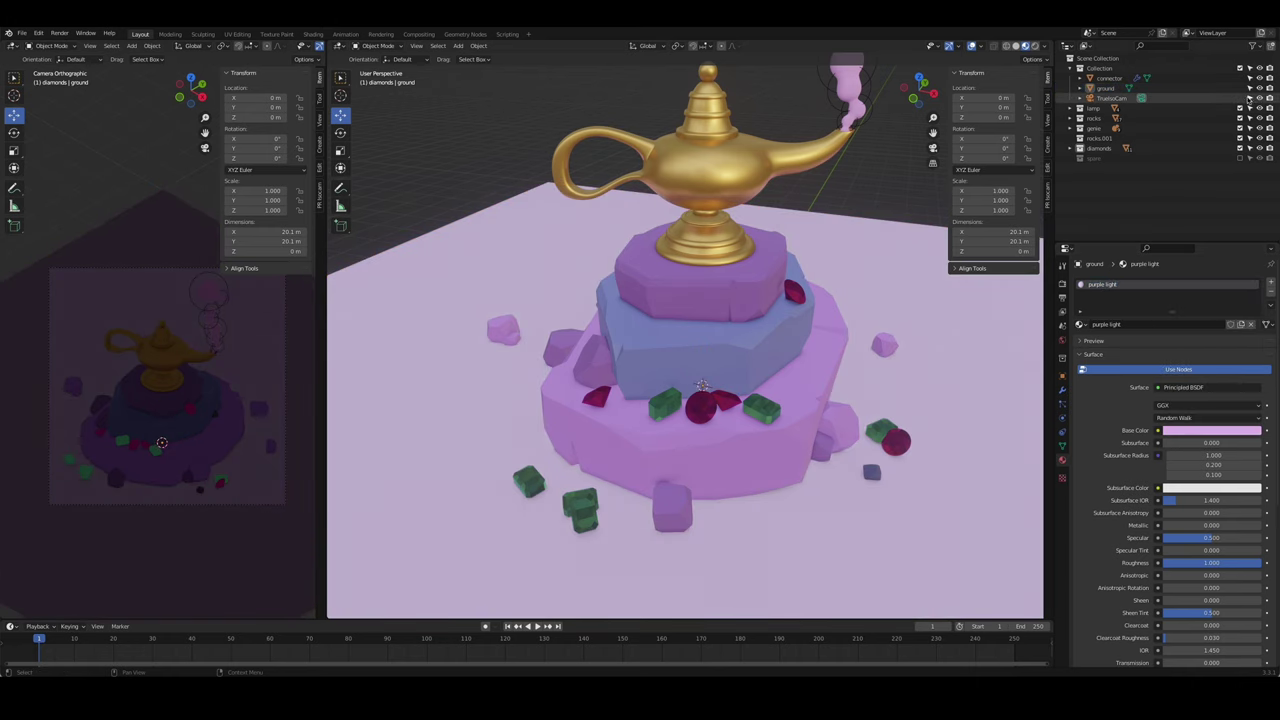
key(ctrl+s)
mouse_move(770, 330)
middle_down()
mouse_move(820, 318)
mouse_move(768, 300)
middle_up()
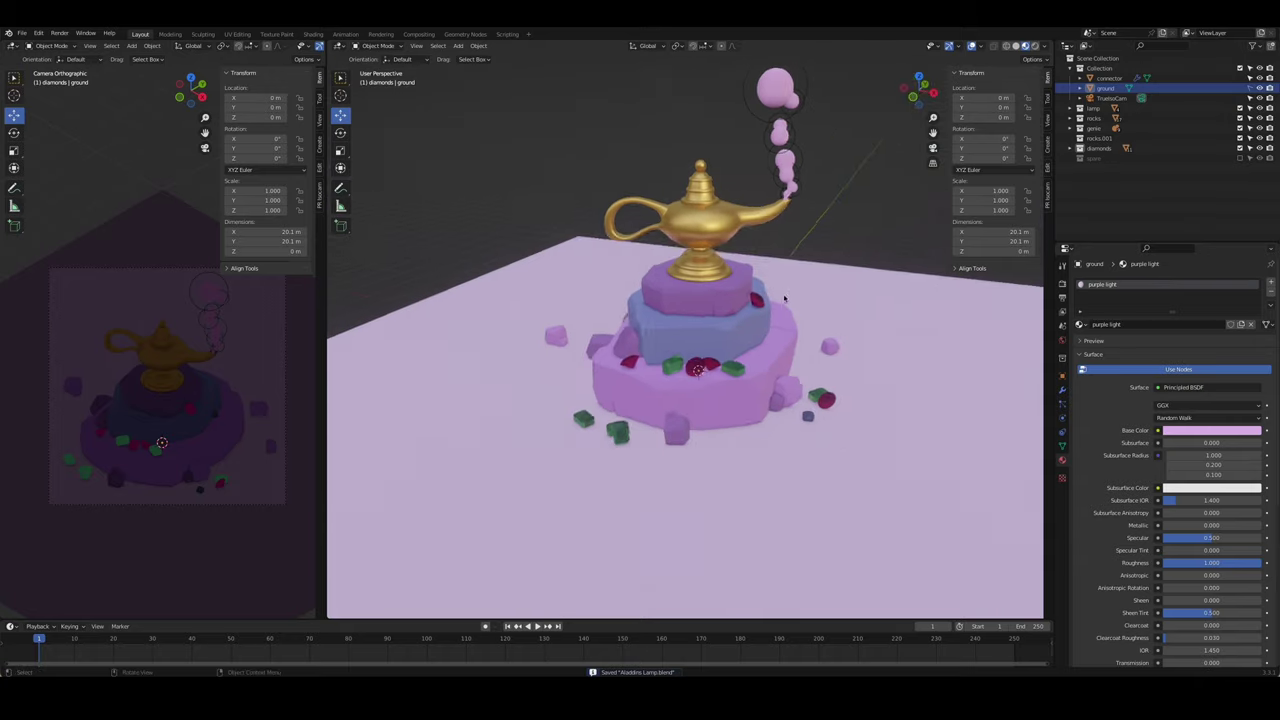
- Assign the blue material to the genie smoke, make it paler, and save
scroll(768, 300, up, 2)
click(787, 193)
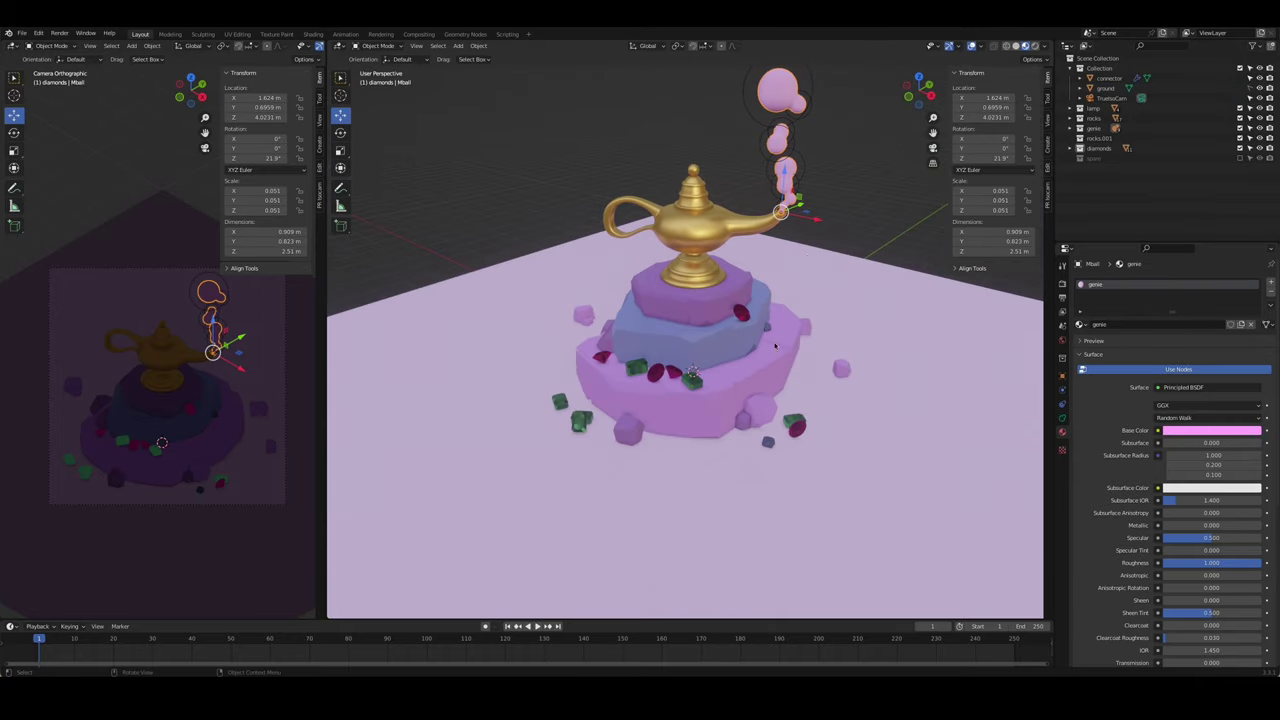
click(1081, 324)
click(1110, 345)
text(blue light)
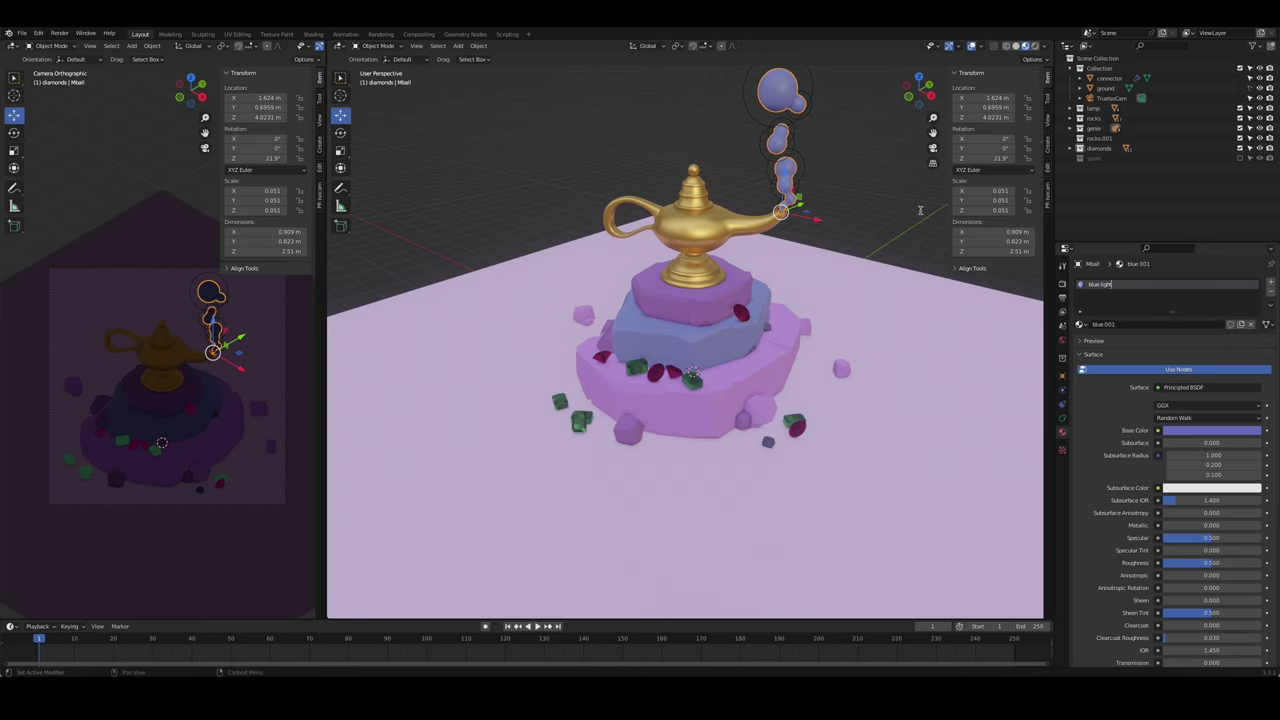
click(1189, 432)
drag(1255, 312, 1254, 294)
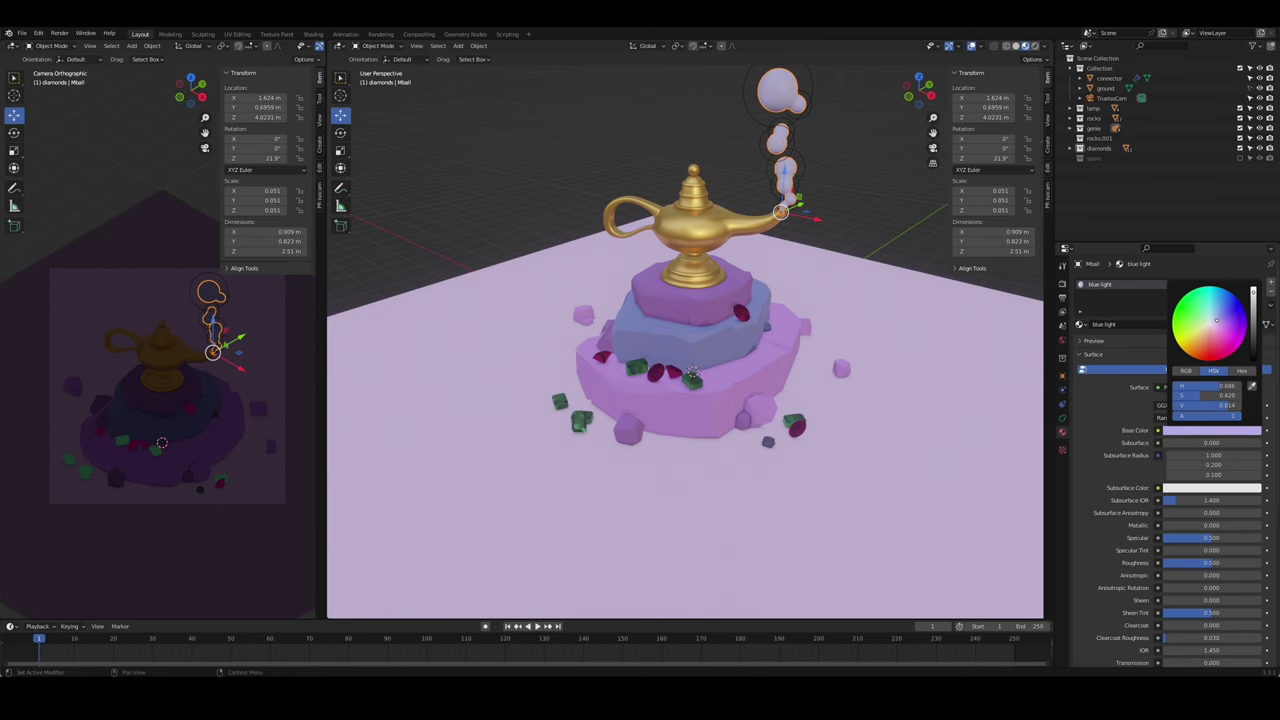
mouse_move(880, 300)
middle_down()
mouse_move(846, 258)
mouse_move(820, 310)
middle_up()
key(ctrl+s)
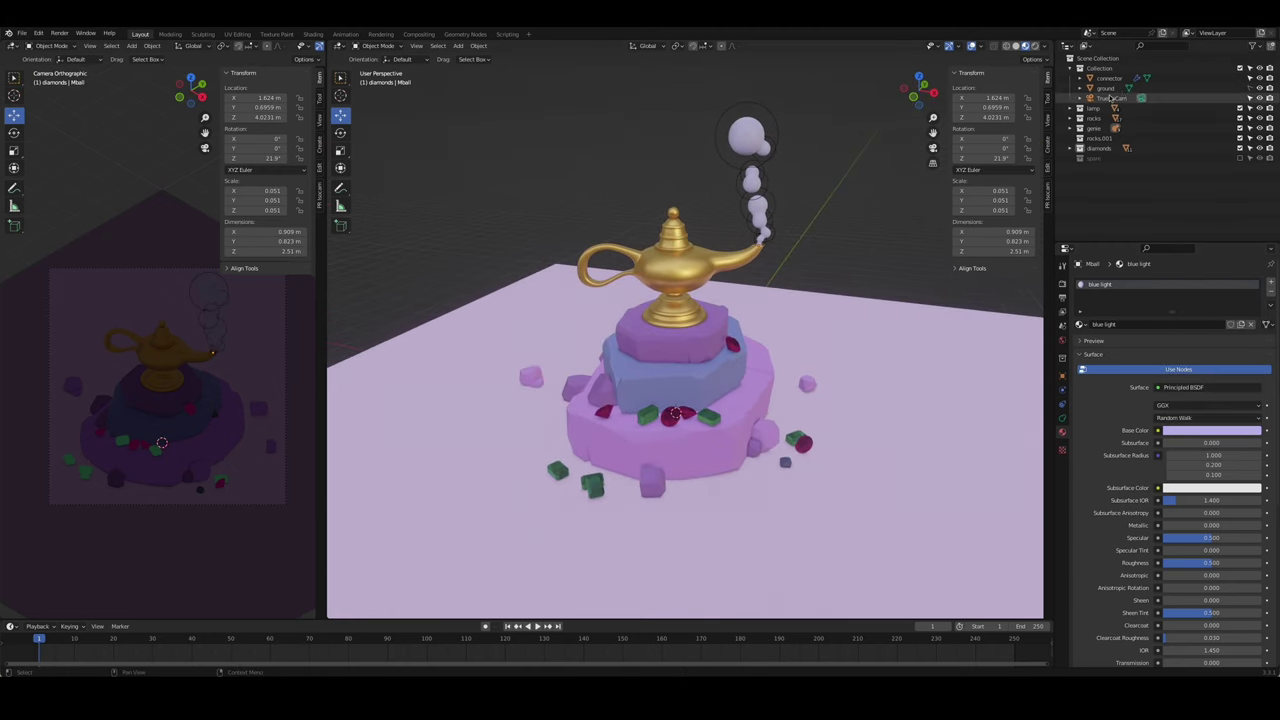
- Move the connector into the lamp collection, save, and make Collection active
click(1108, 78)
click(826, 189)
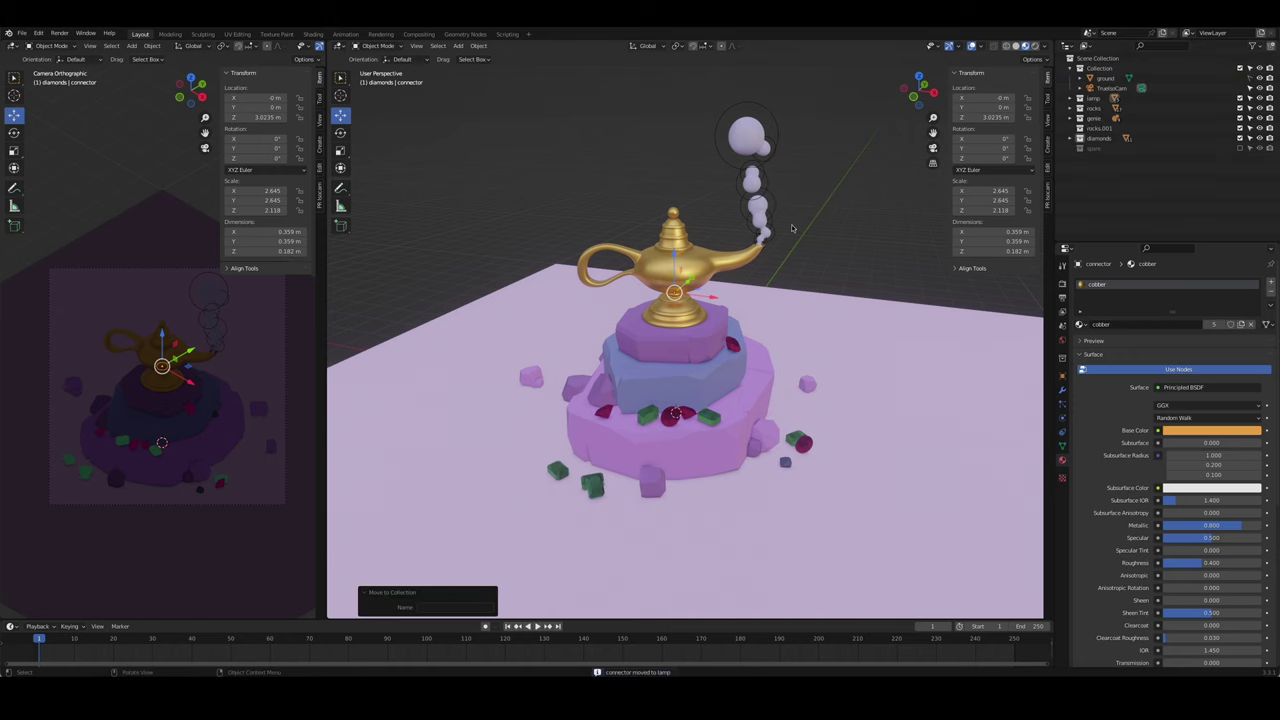
key(ctrl+s)
click(1100, 68)
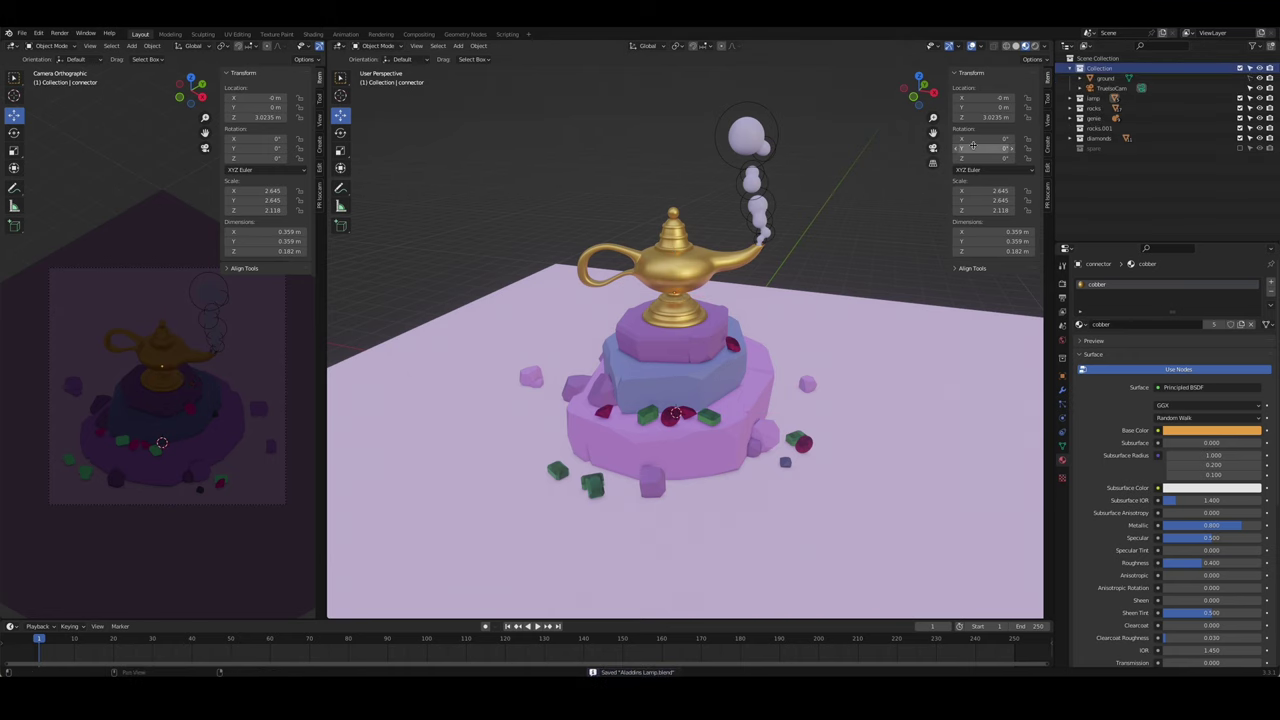
- Add an area light, raise it above the lamp, and enlarge it to about 2.8 m
drag(918, 92, 983, 37)
middle_drag(983, 37, 707, 441)
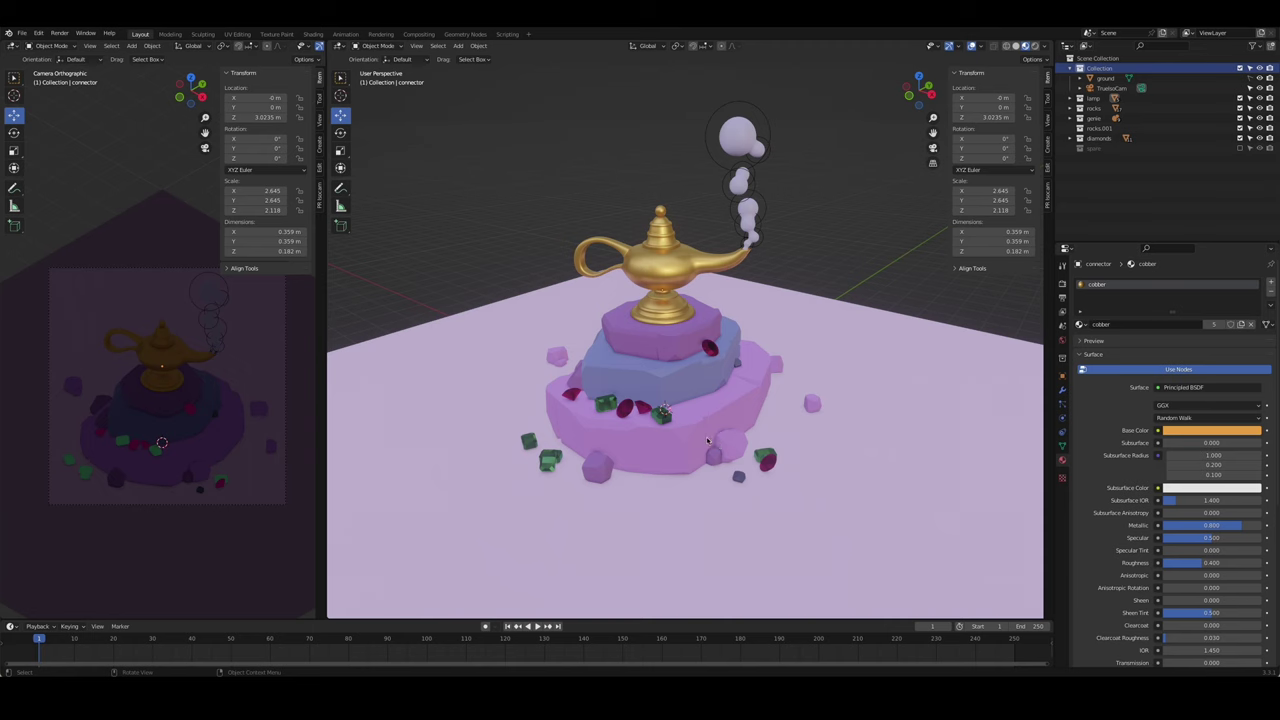
key(shift+a)
click(860, 452)
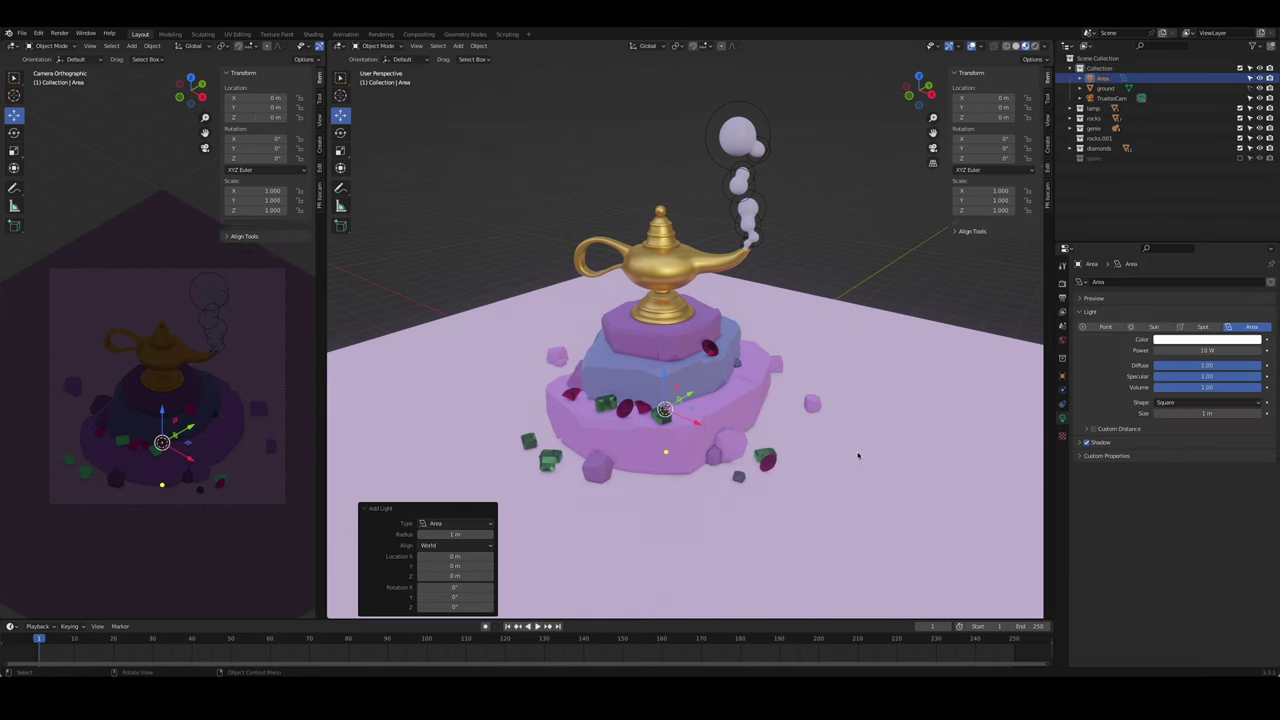
key(g)
key(z)
key(KP_0)
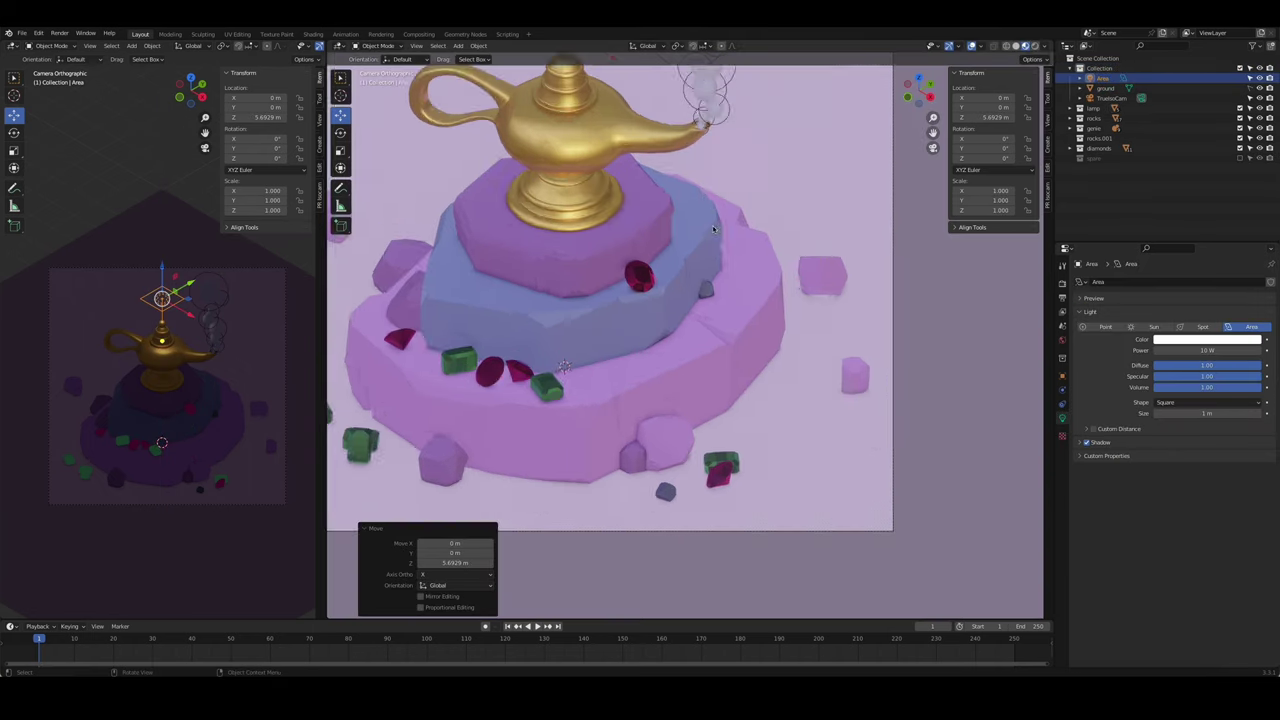
key(g)
key(z)
click(752, 226)
drag(704, 184, 787, 267)
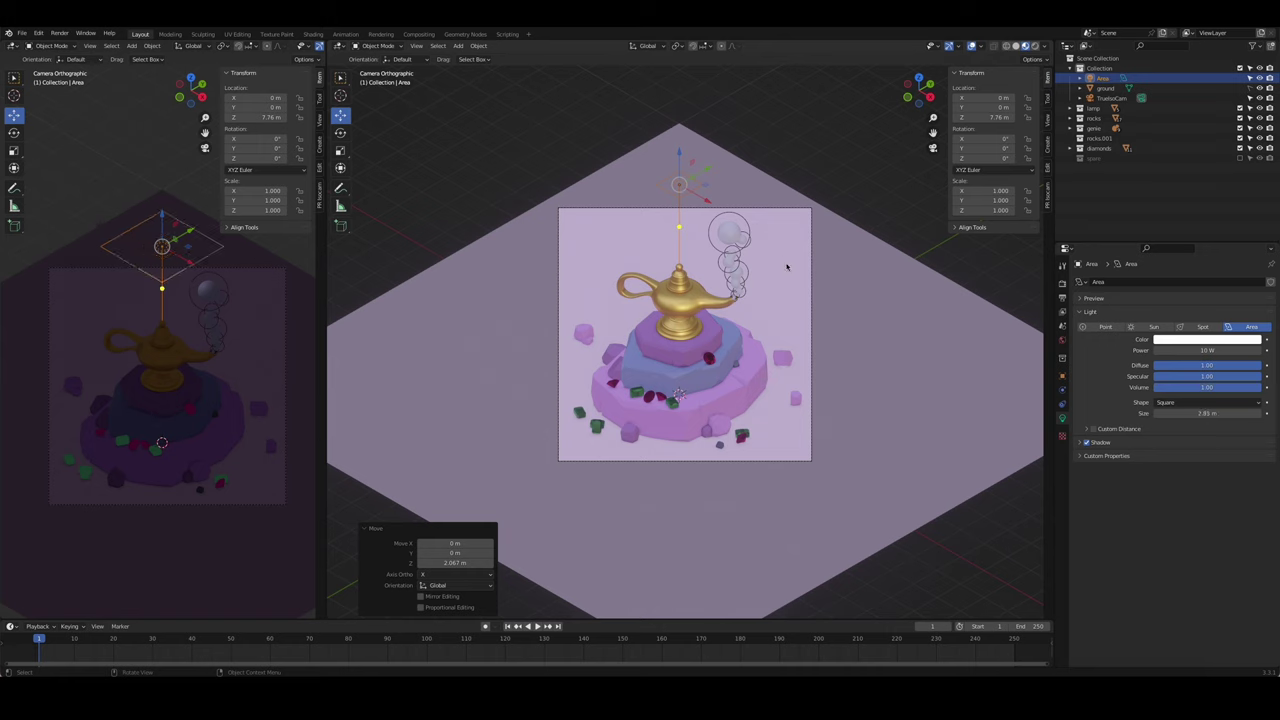
- Tilt the area light -45° on X, turn it 45° on Z, and lower it
text(rx-45)
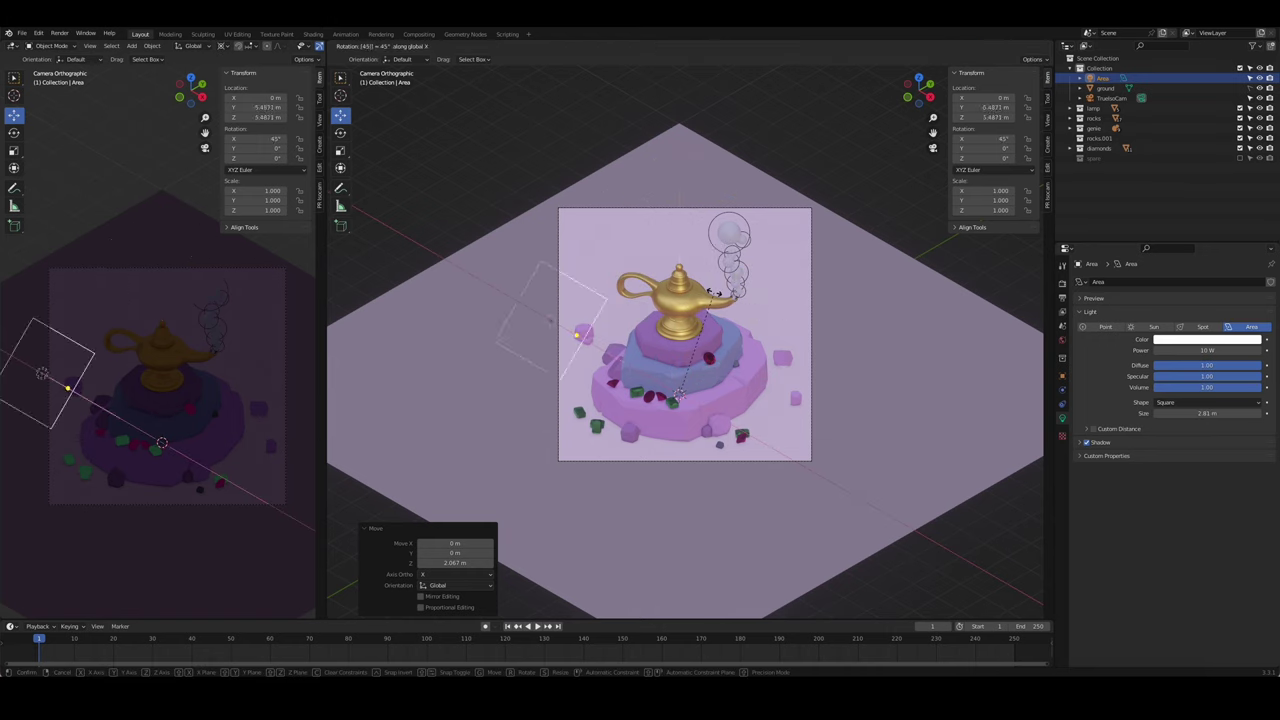
key(Return)
text(rz45)
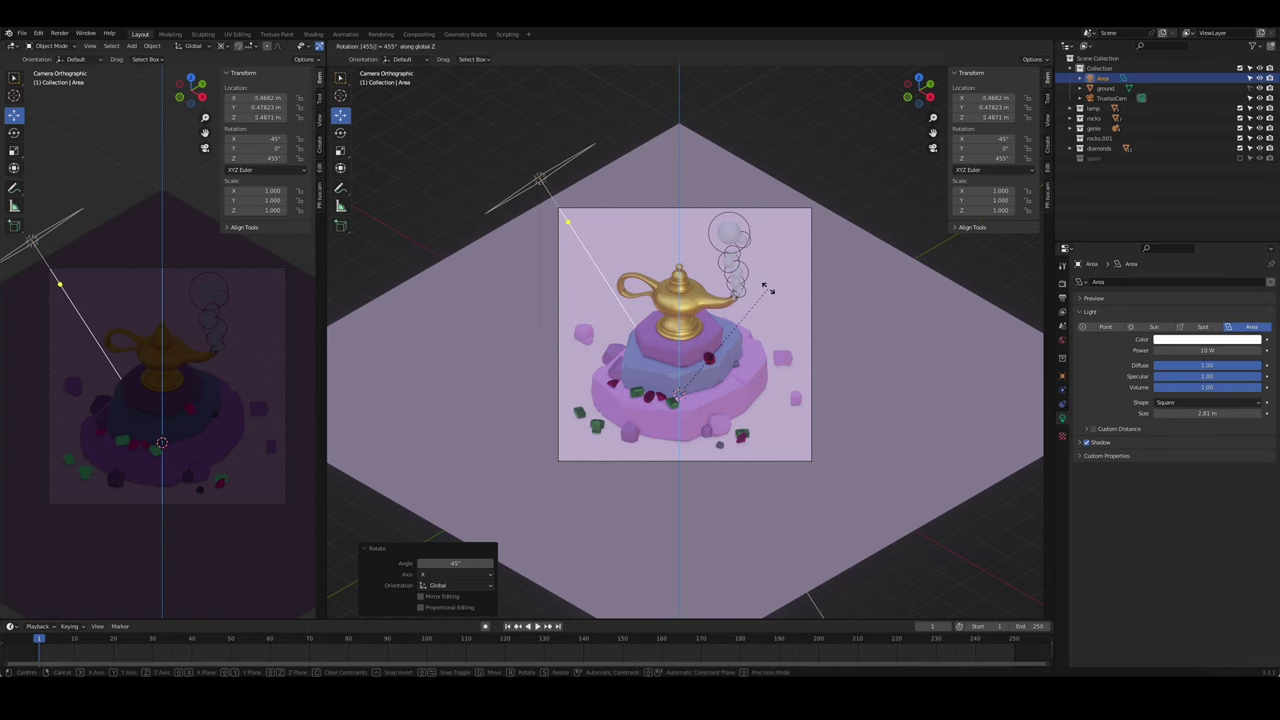
key(BackSpace)
key(Return)
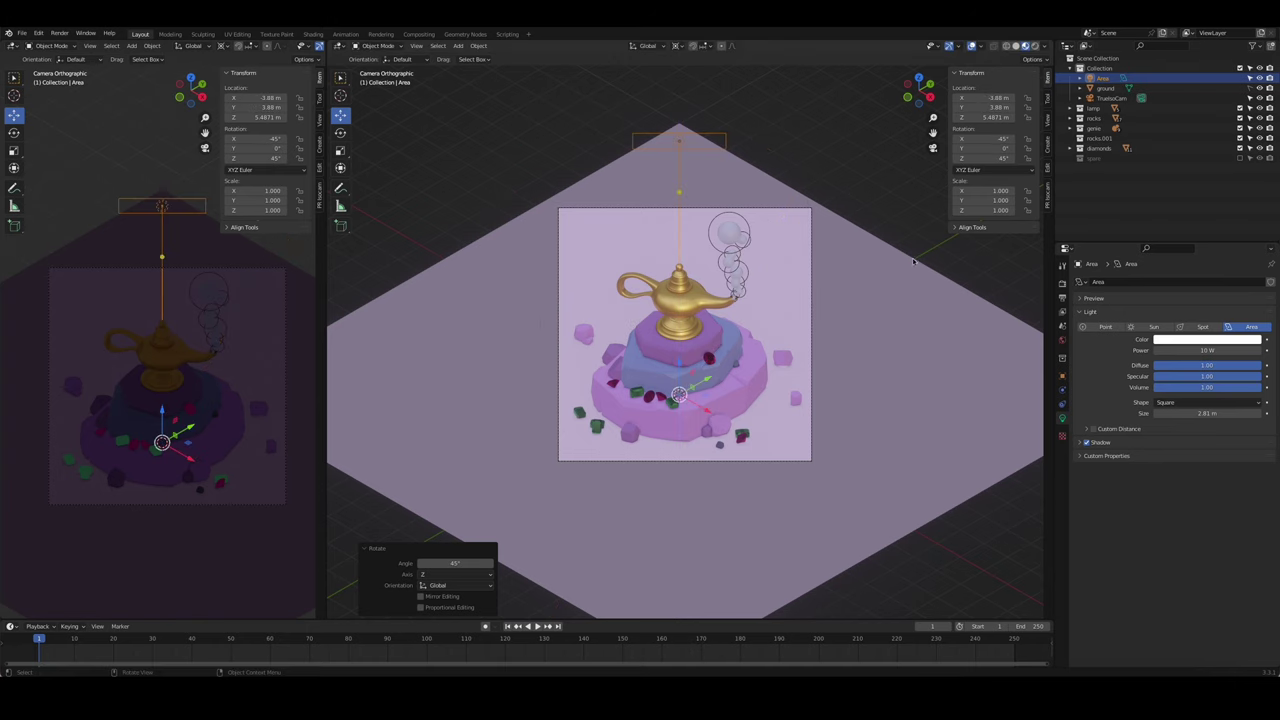
key(g)
key(z)
click(826, 169)
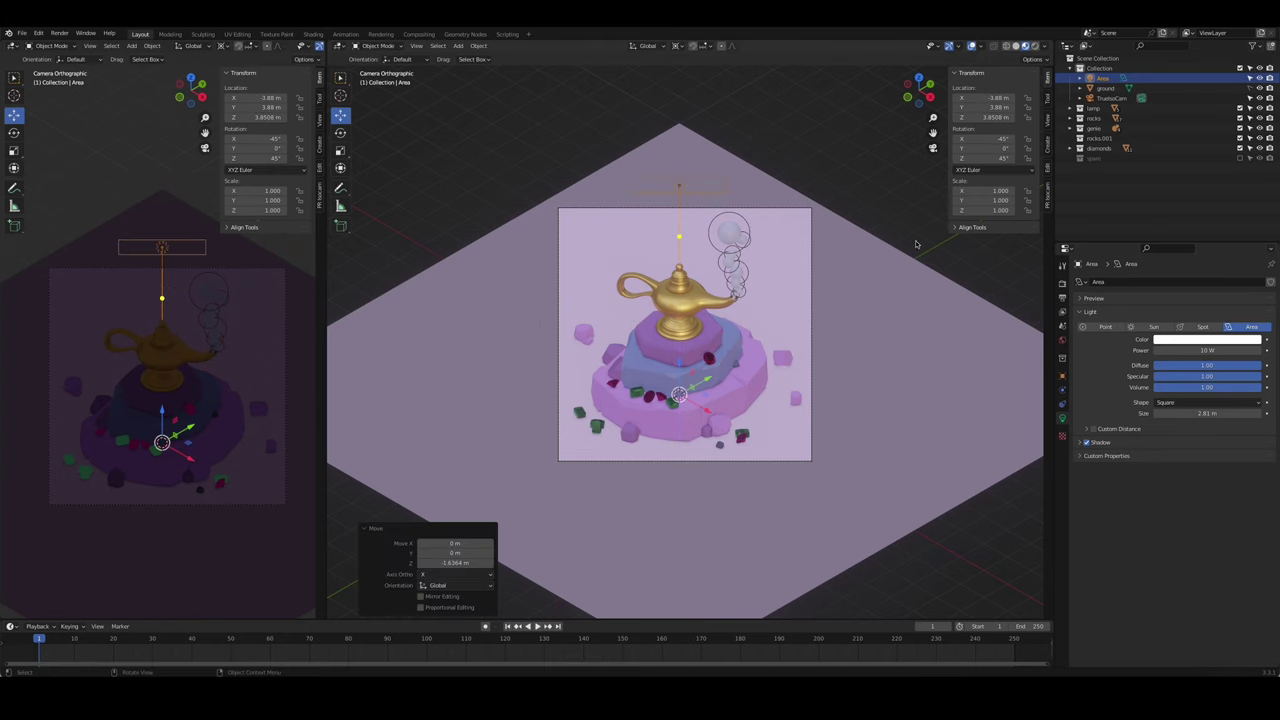
- Set the area light to 1200 W pale pink and raise it to Z 7.2251 m
click(1172, 351)
key(Return)
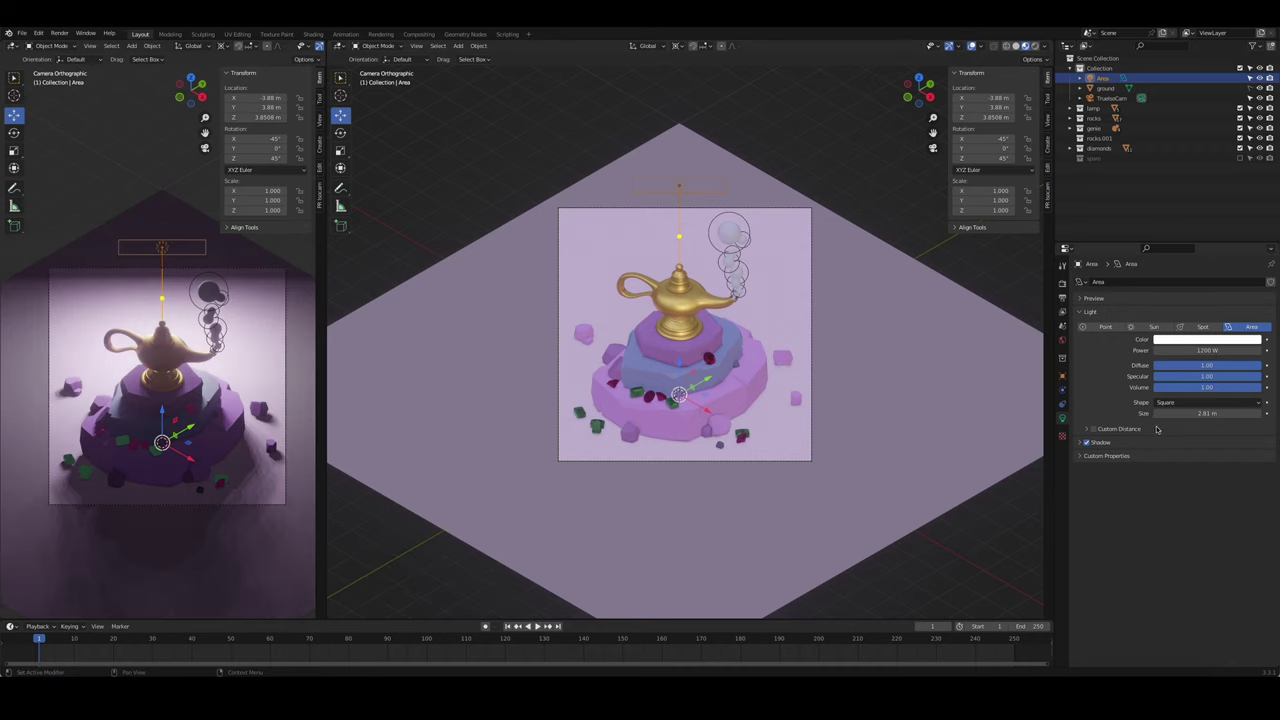
click(1203, 340)
click(1213, 250)
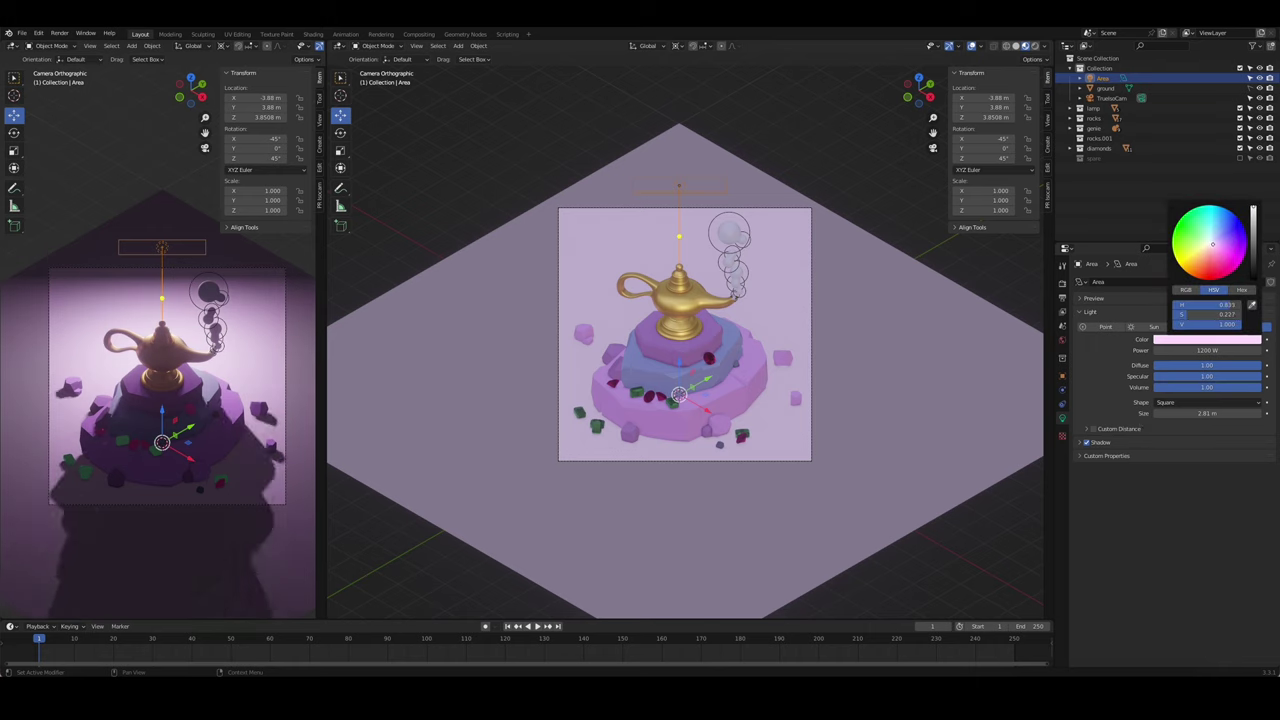
key(g)
key(z)
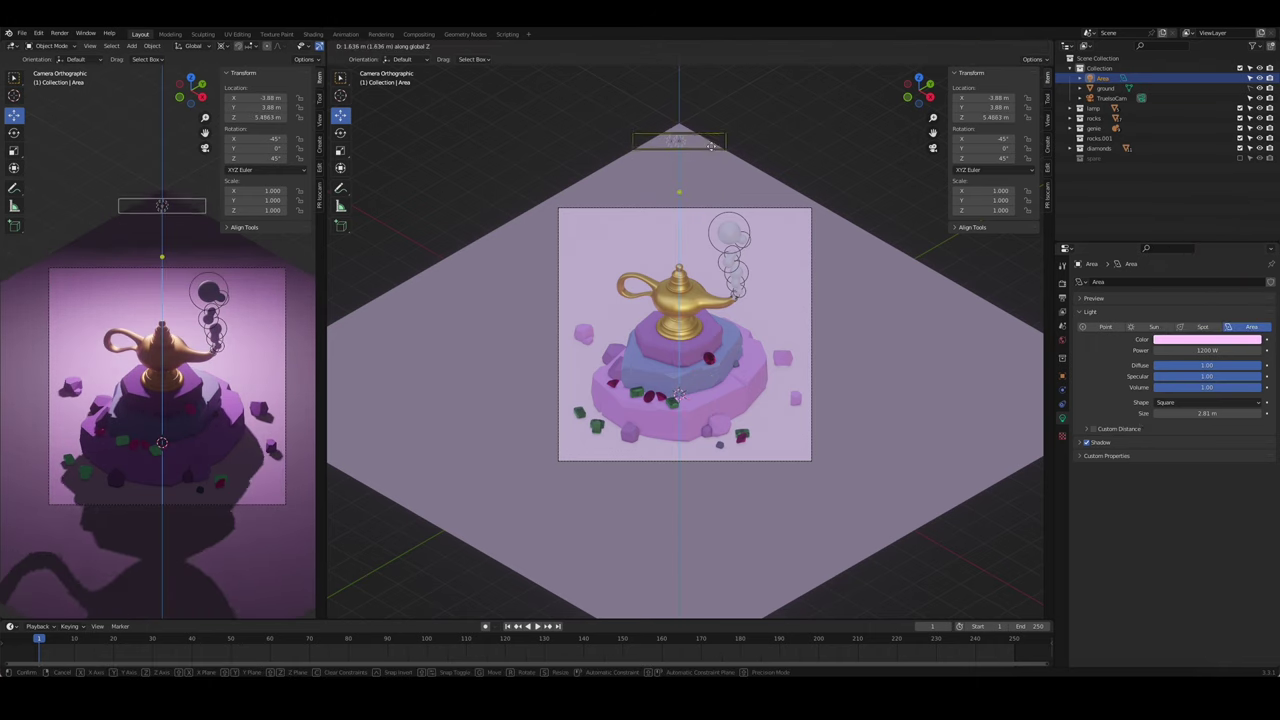
click(727, 133)
key(alt+a)
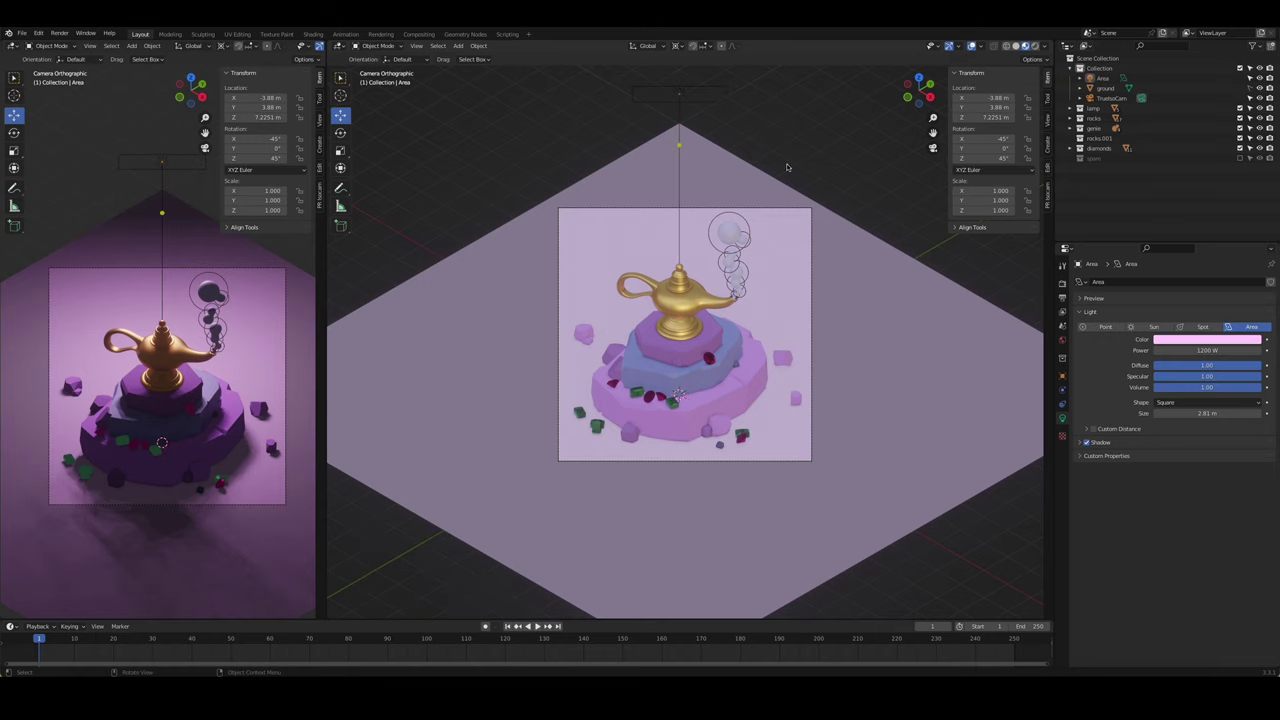
key(ctrl+z)
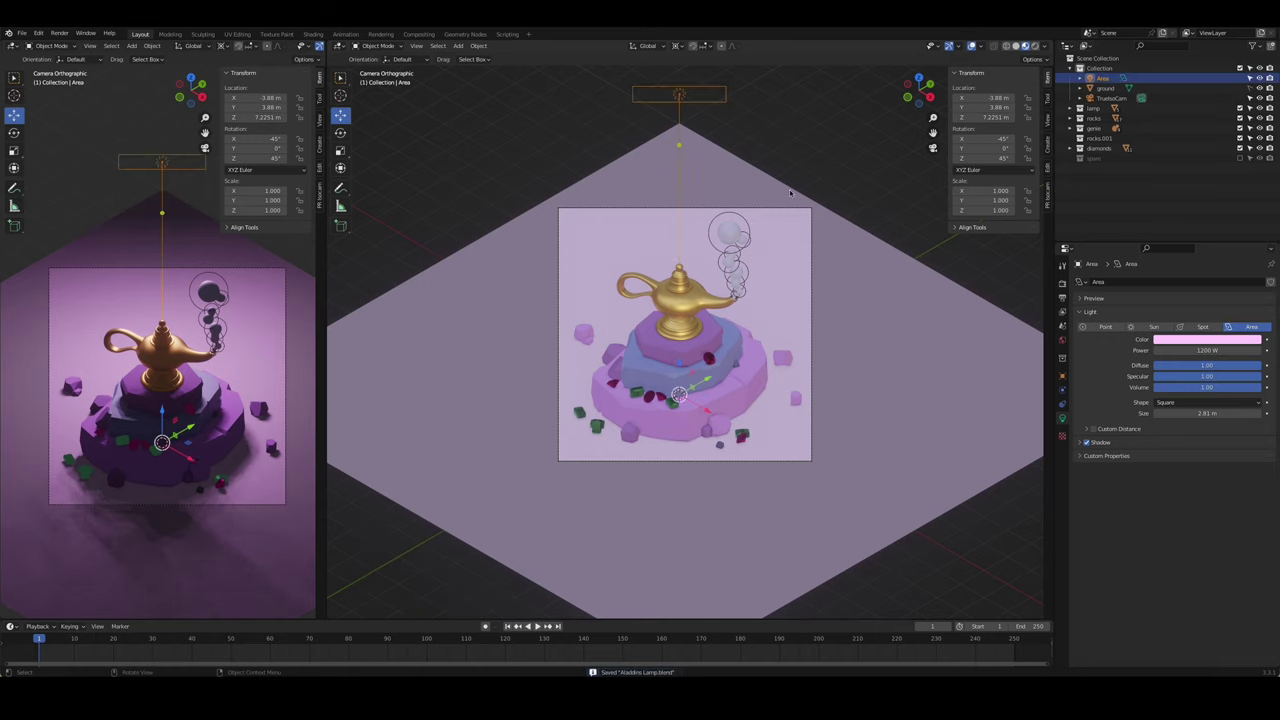
- Duplicate the area light and swing the copy around Z to another side
key(shift+d)
right_click(728, 181)
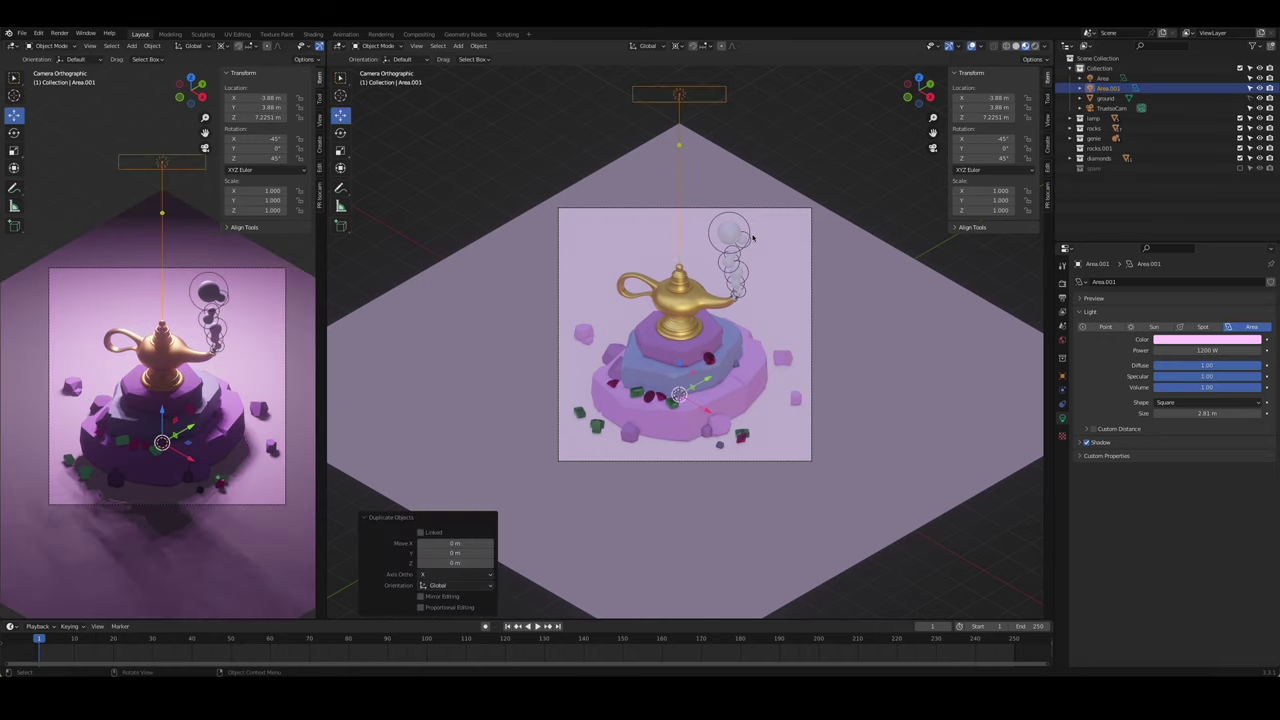
key(r)
key(z)
click(862, 442)
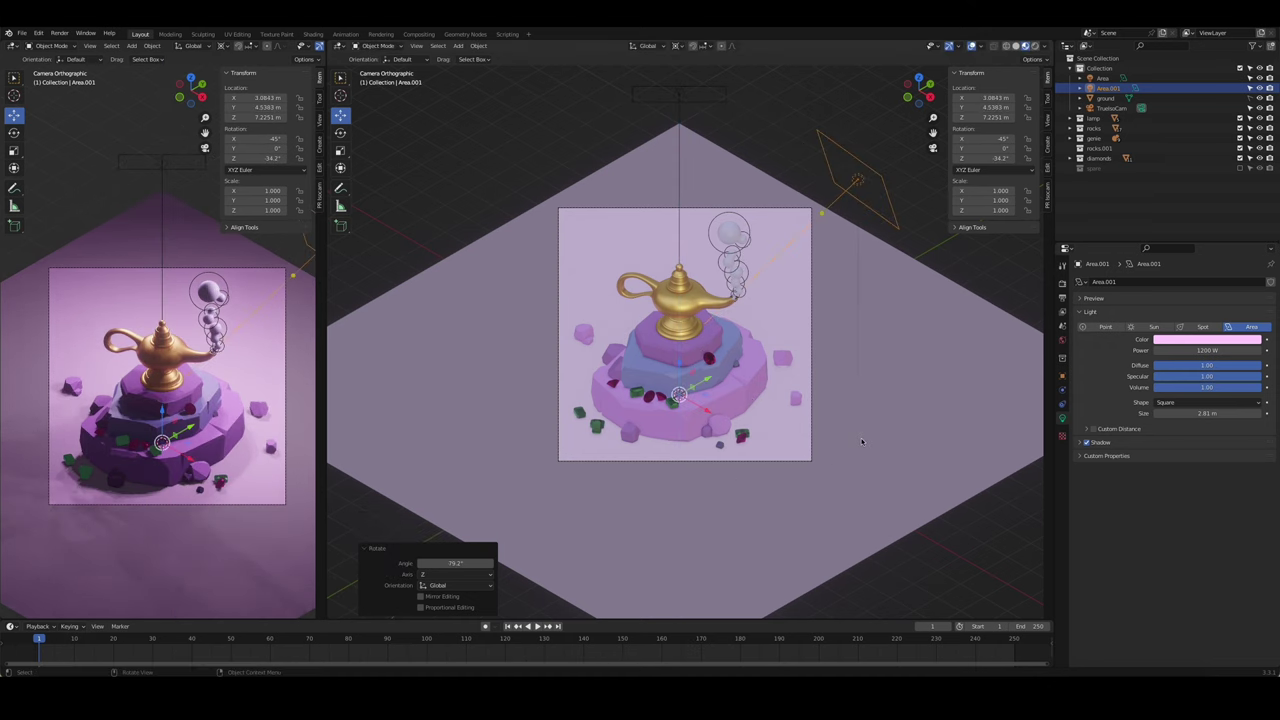
- Make the copy a deeper pink at 600 W and lower it to Z 4.4616 m
click(1180, 341)
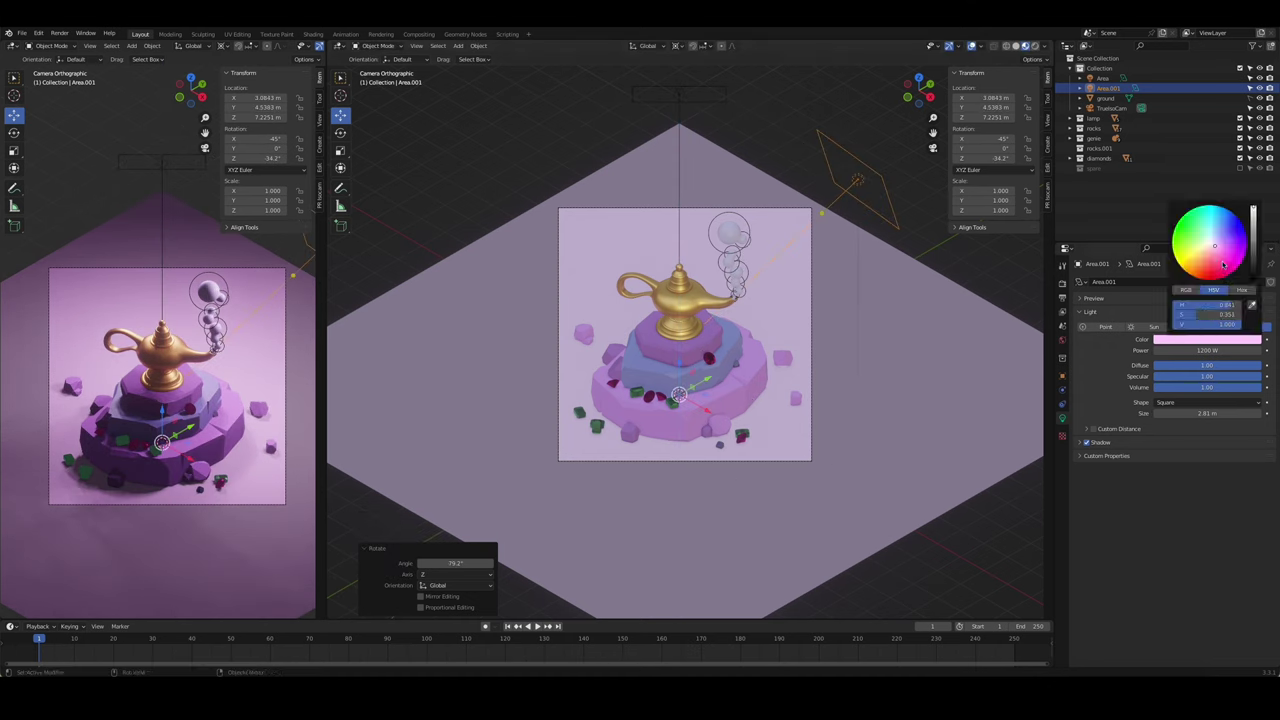
double_click(1207, 350)
text(600)
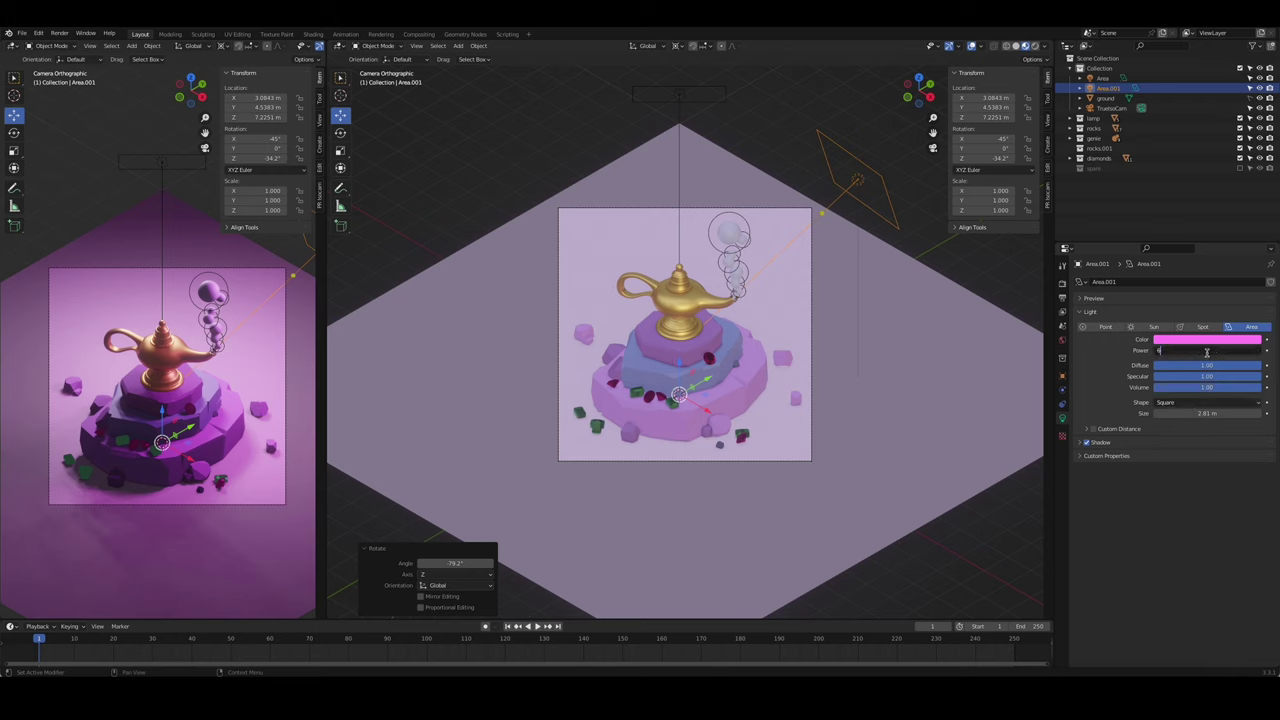
key(Return)
key(shift+t)
ctrl+shift+drag(943, 290, 966, 279)
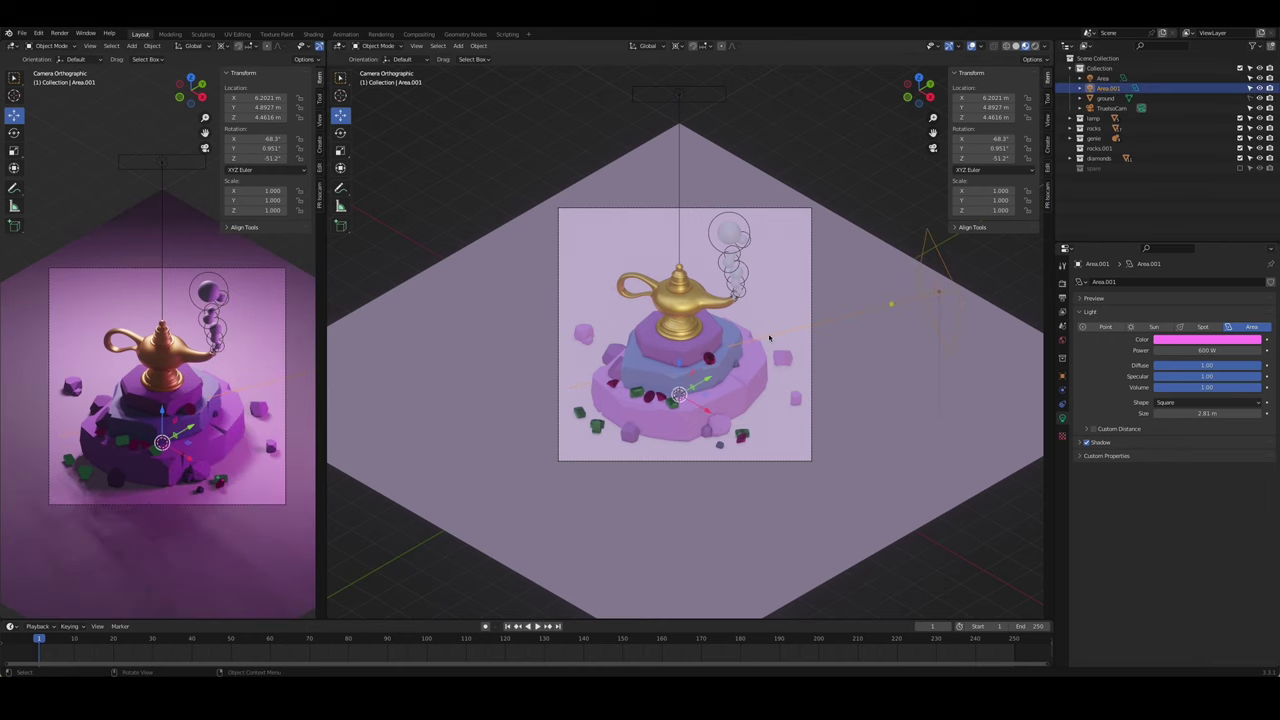
mouse_move(965, 279)
middle_down()
mouse_move(882, 148)
mouse_move(755, 368)
mouse_move(805, 255)
middle_up()
- Duplicate the pink area light, rotate it to the left side, and make it peach
key(KP_0)
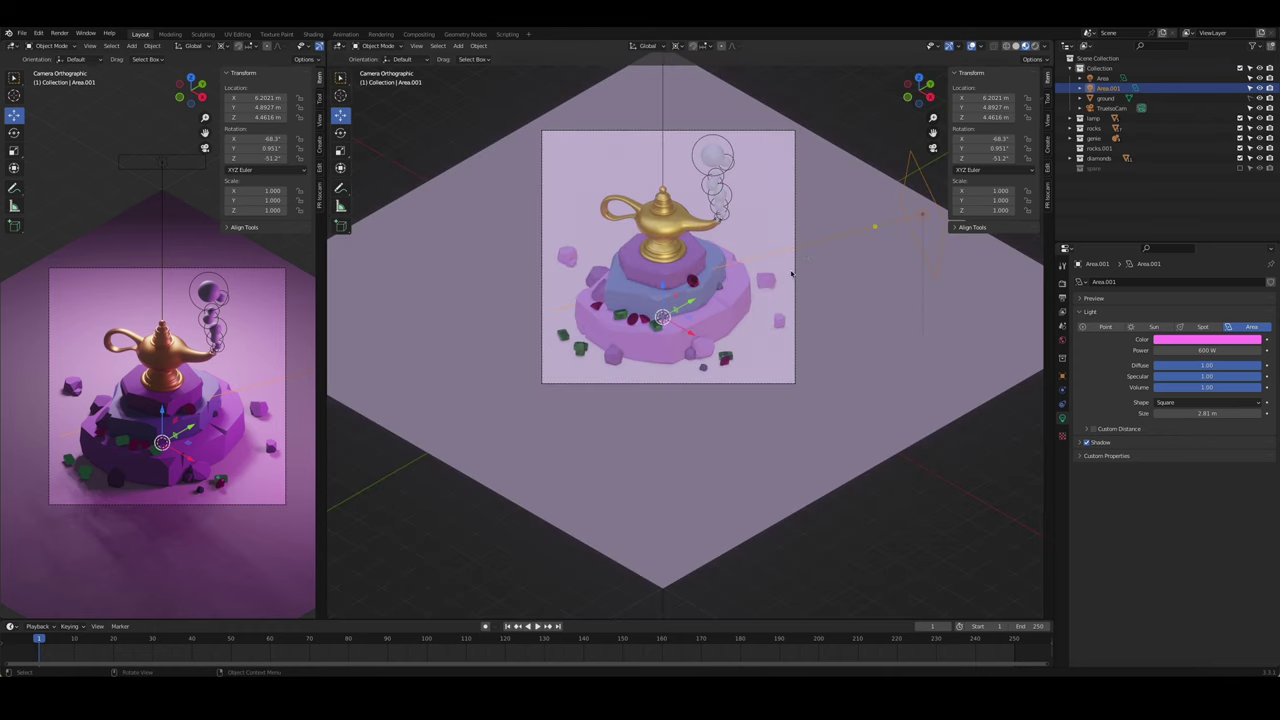
key(shift+d)
key(Escape)
key(r)
key(z)
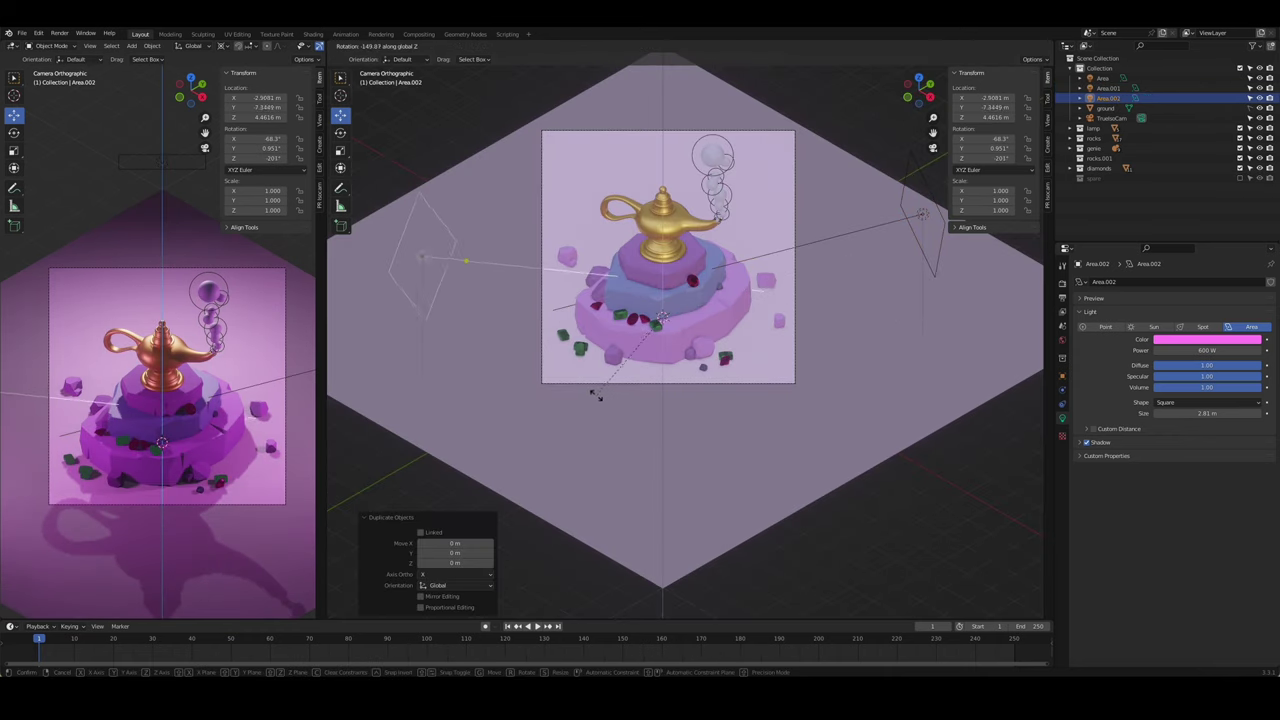
click(594, 394)
click(1212, 341)
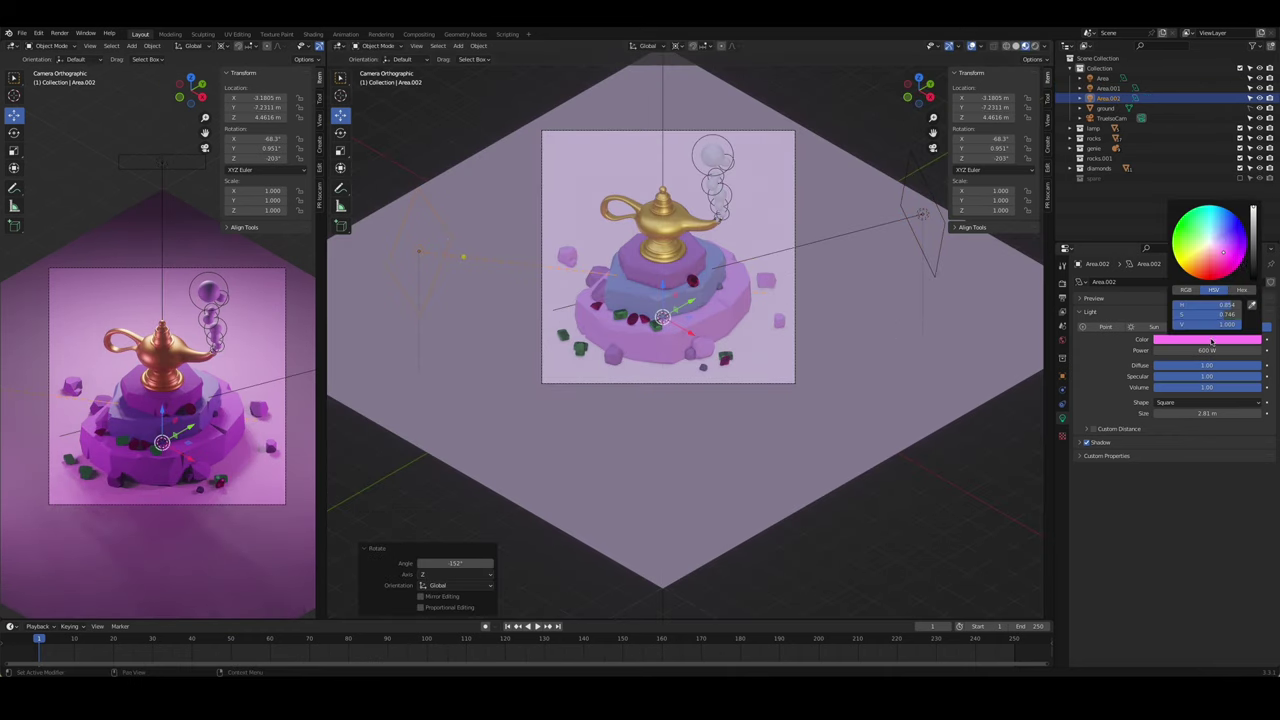
click(1203, 257)
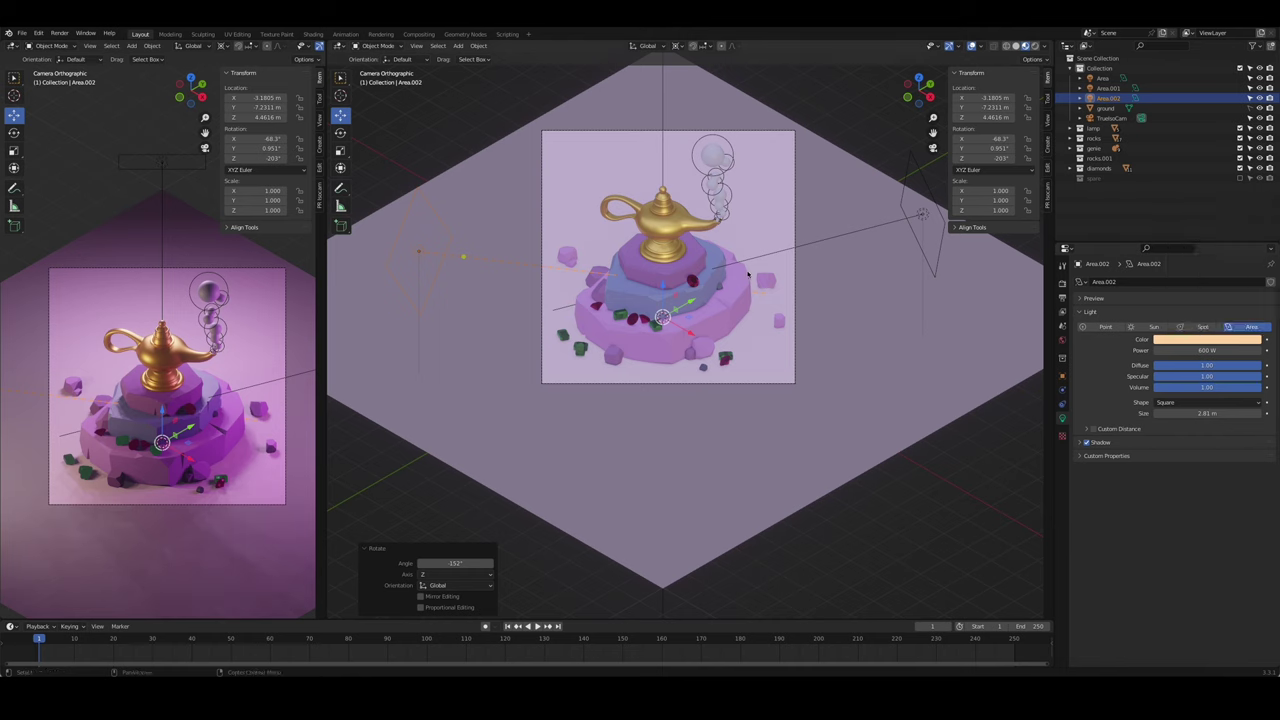
- Rotate the peach light further around Z and shift its colour slightly yellow-orange
key(r)
key(z)
click(464, 121)
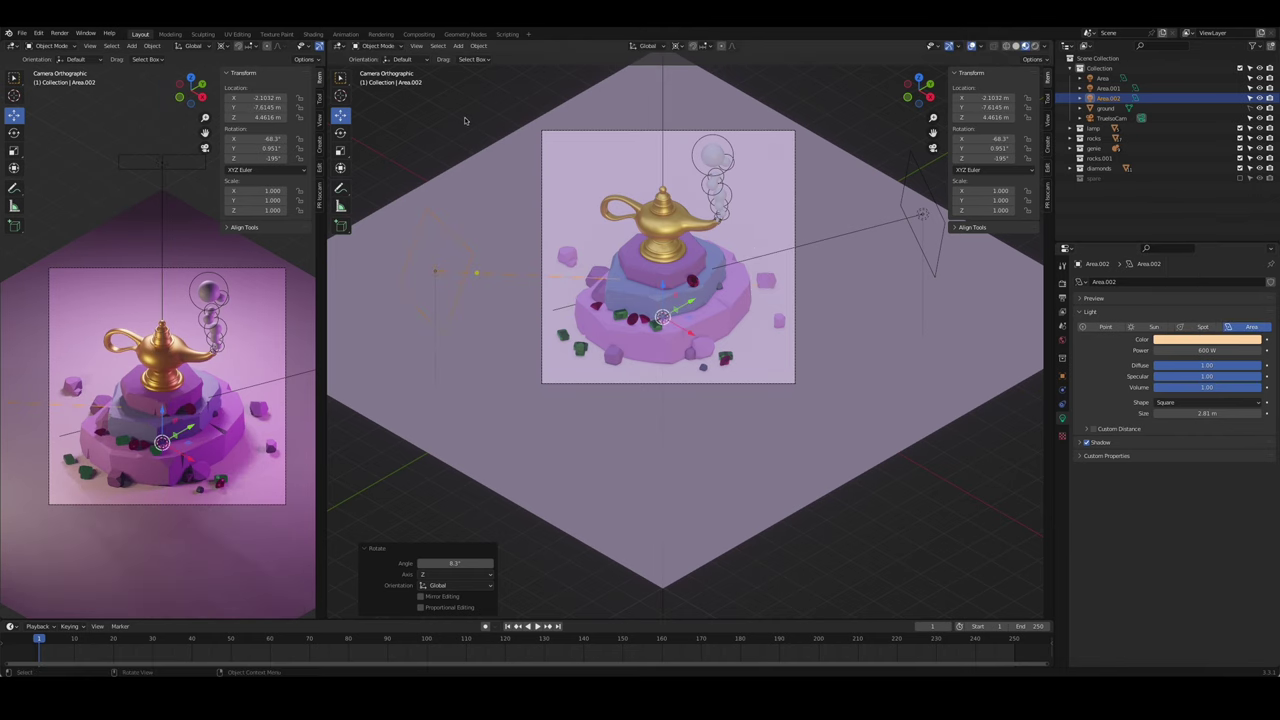
click(814, 316)
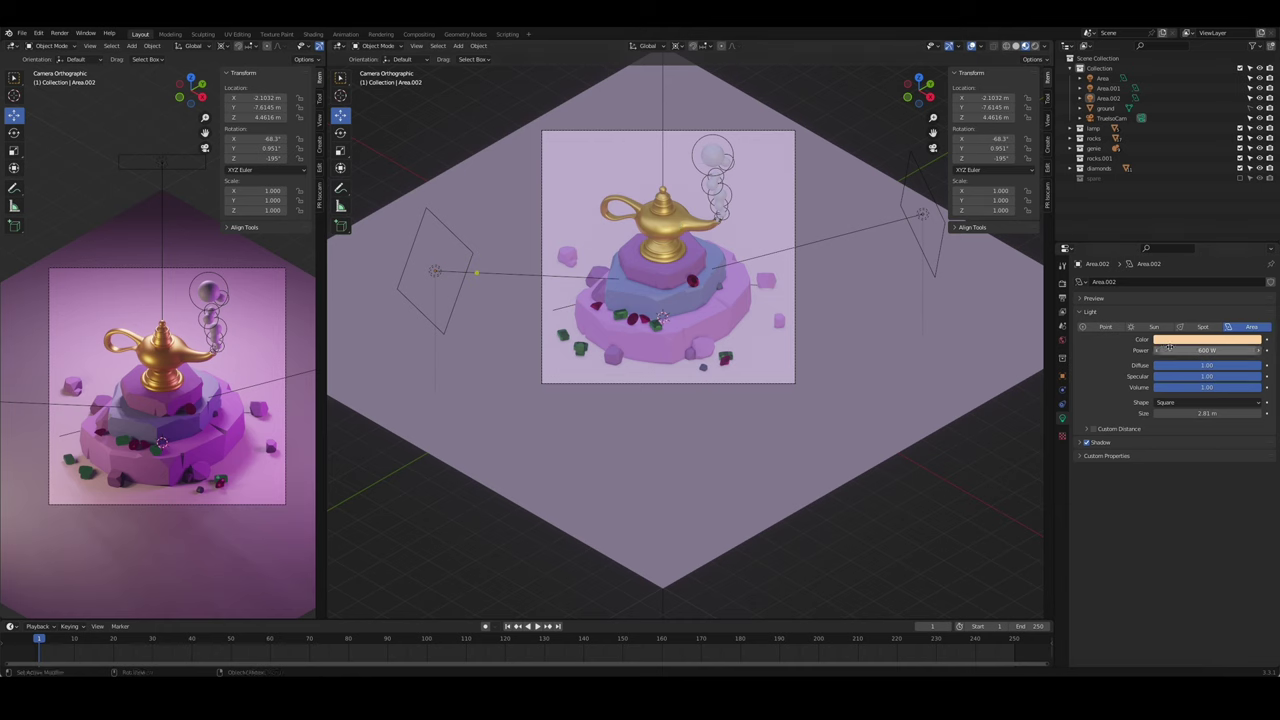
click(1210, 340)
drag(1195, 263, 1207, 249)
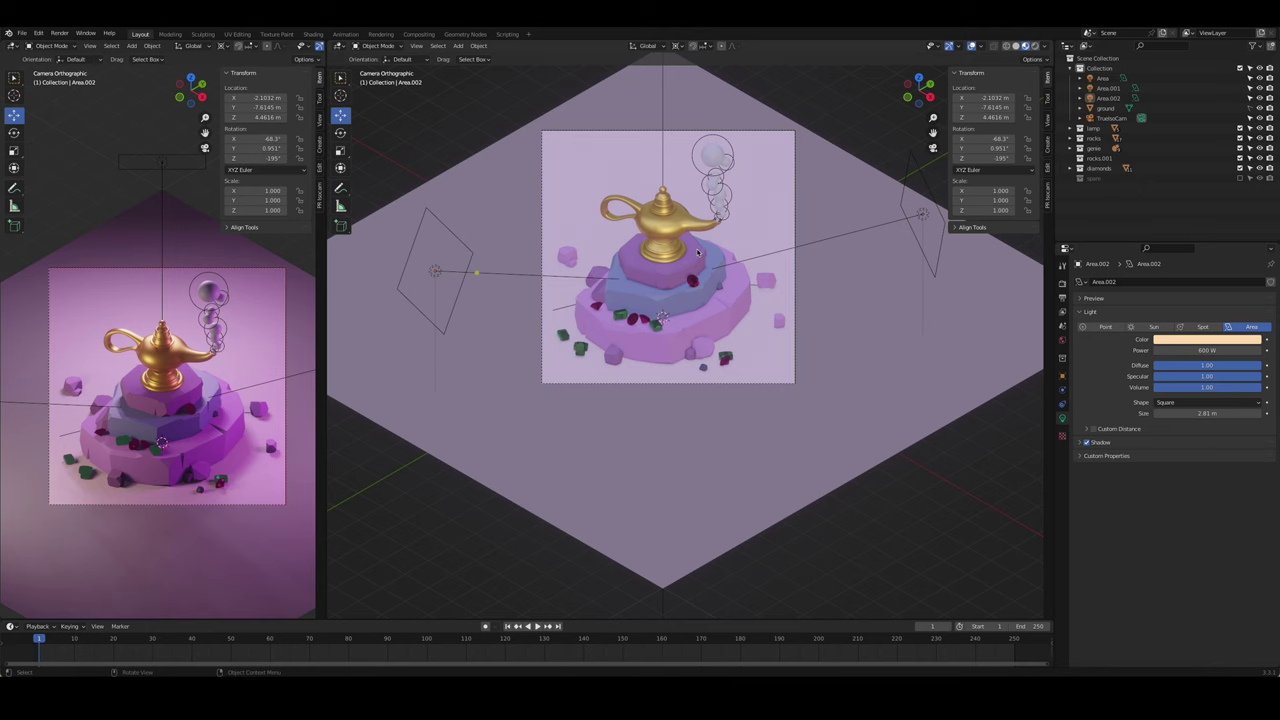
- Render a test preview, then lower the main area light's power to 800 W
key(F12)
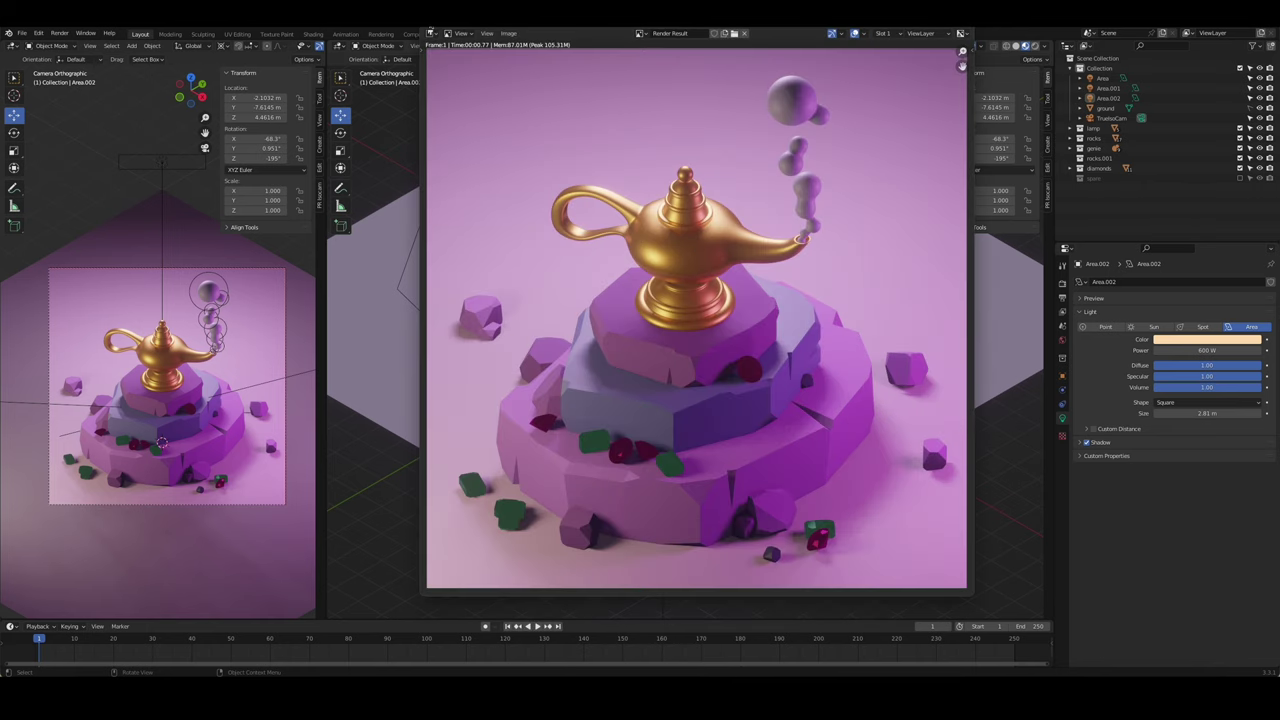
key(Escape)
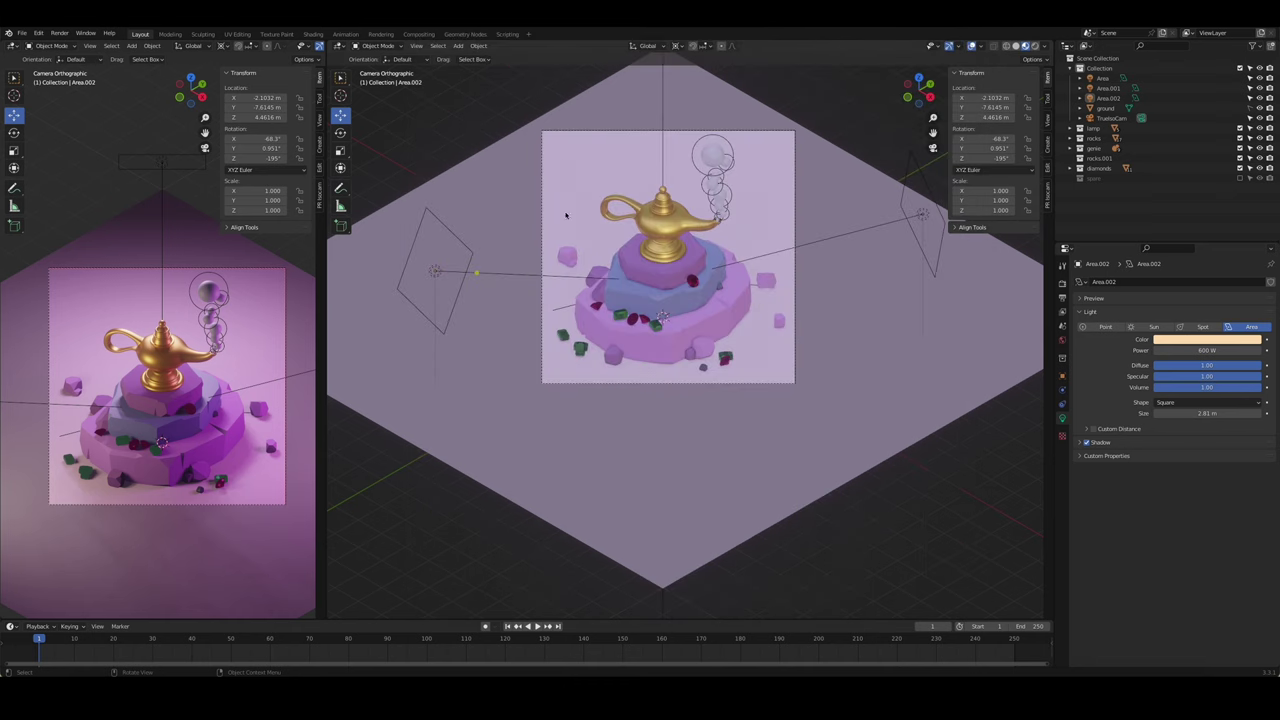
click(677, 112)
click(1172, 350)
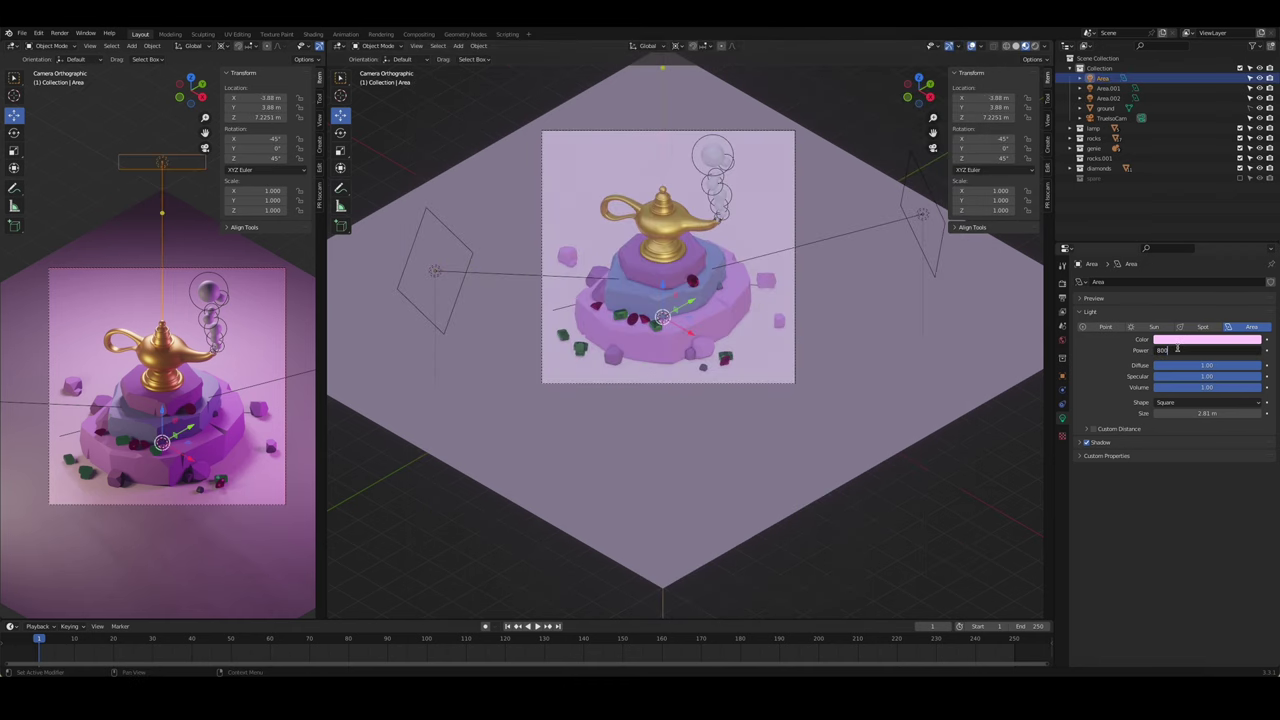
key(Return)
key(alt+a)
- On the smoke metaball, raise roughness to 1.000 and try purple, lavender and blue base colours
click(778, 309)
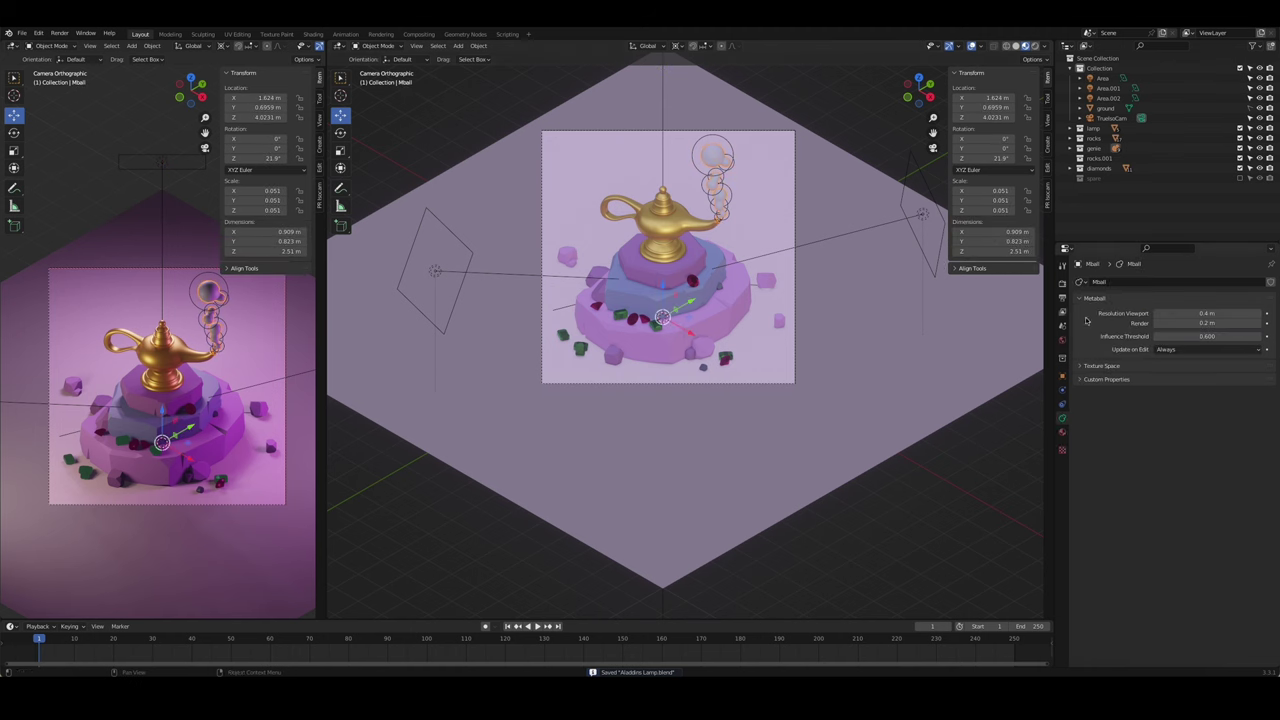
click(1062, 431)
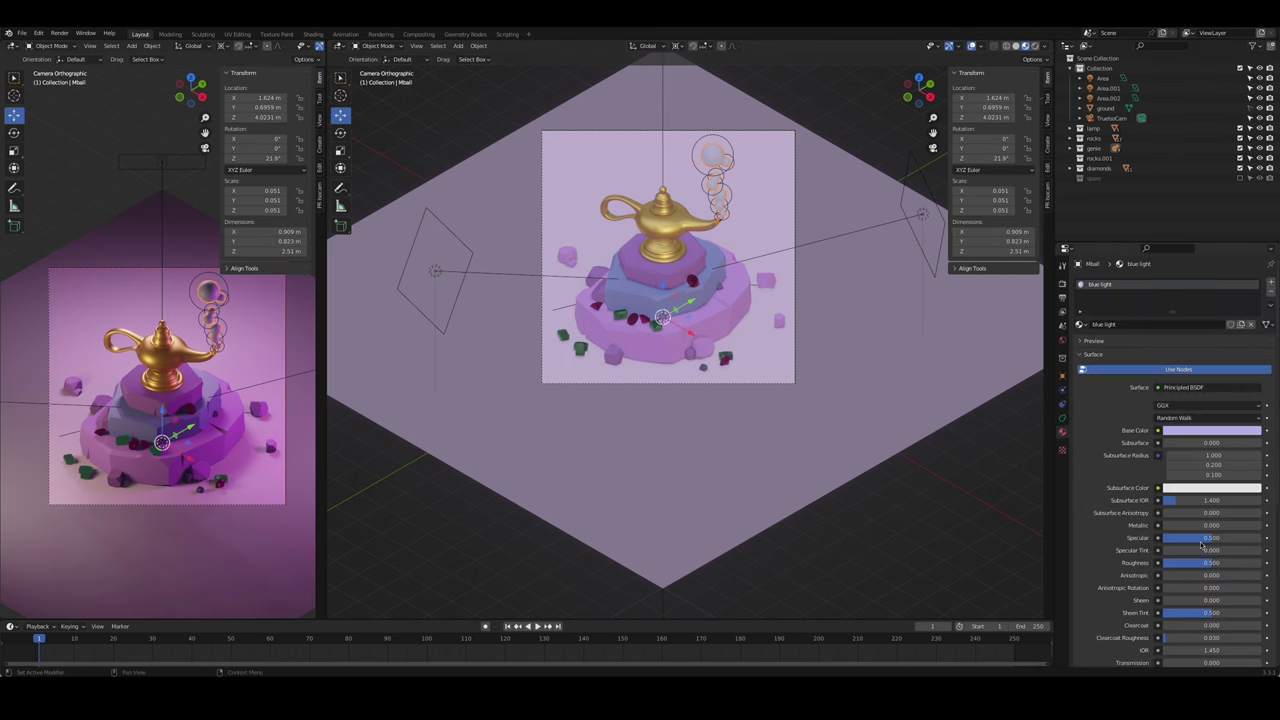
drag(1205, 563, 1262, 563)
click(1210, 430)
click(1219, 316)
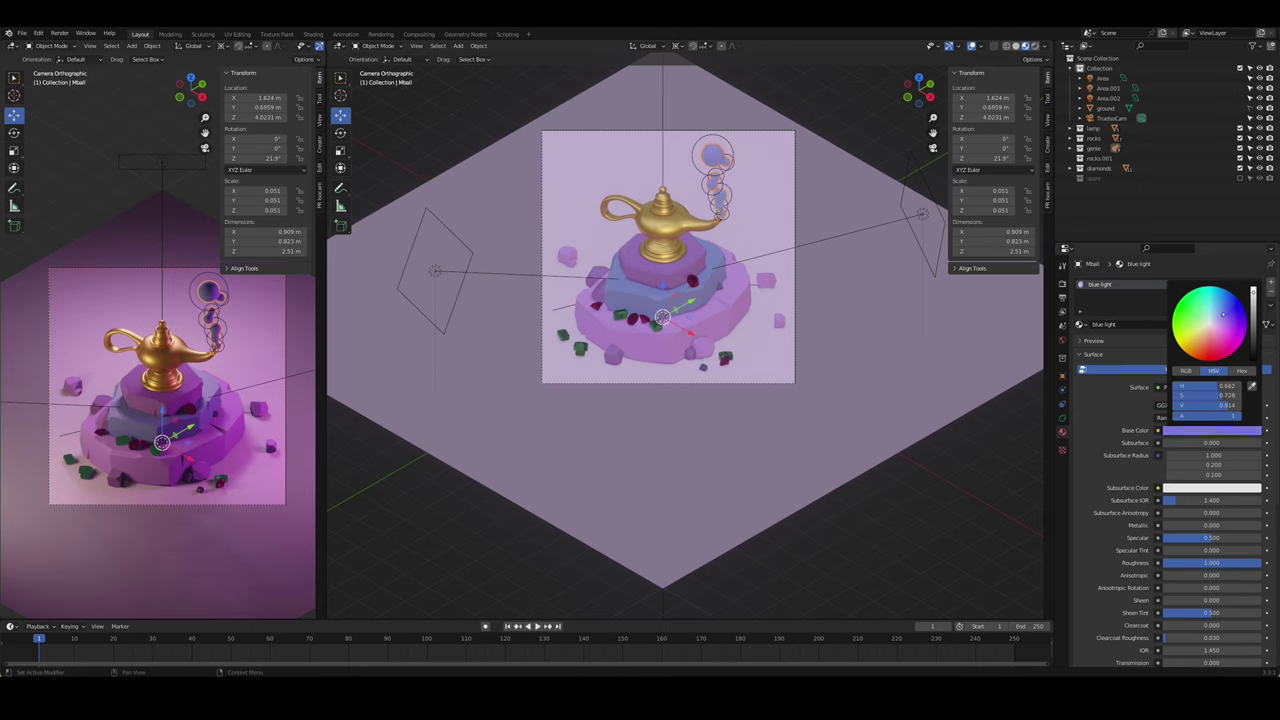
mouse_move(1221, 331)
mouse_down()
mouse_move(1217, 321)
mouse_move(1254, 322)
mouse_up()
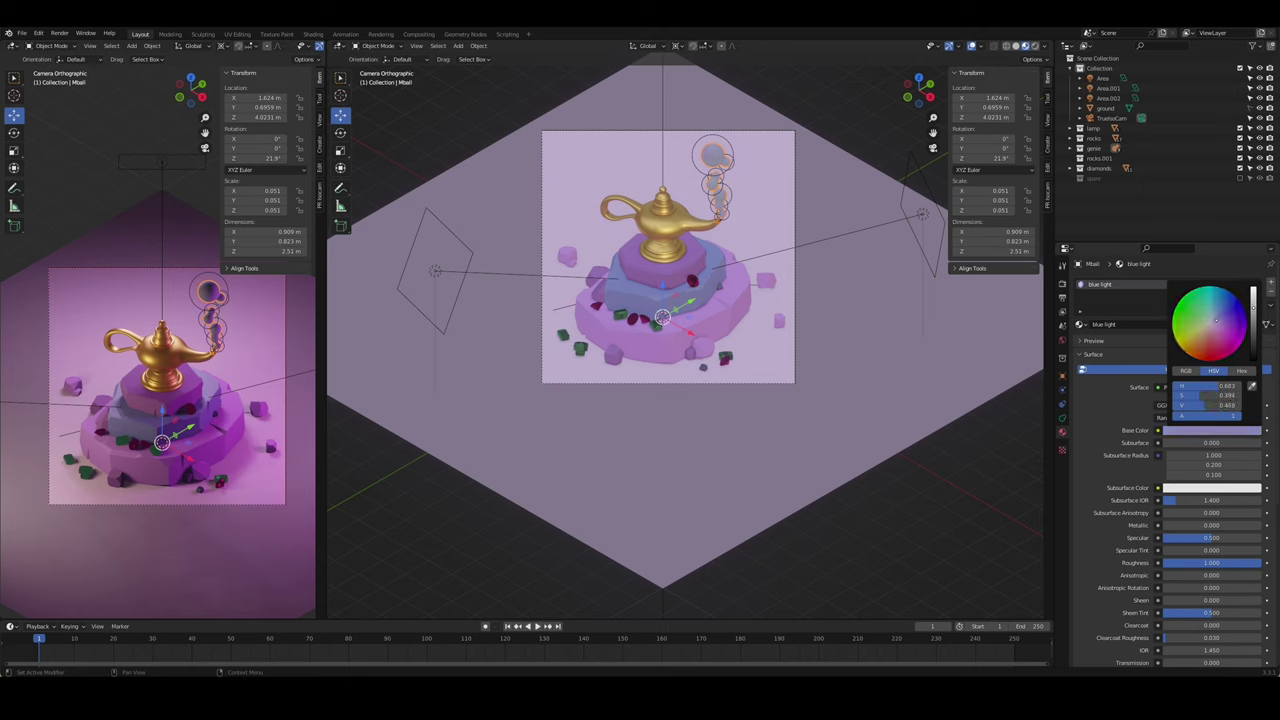
click(1220, 312)
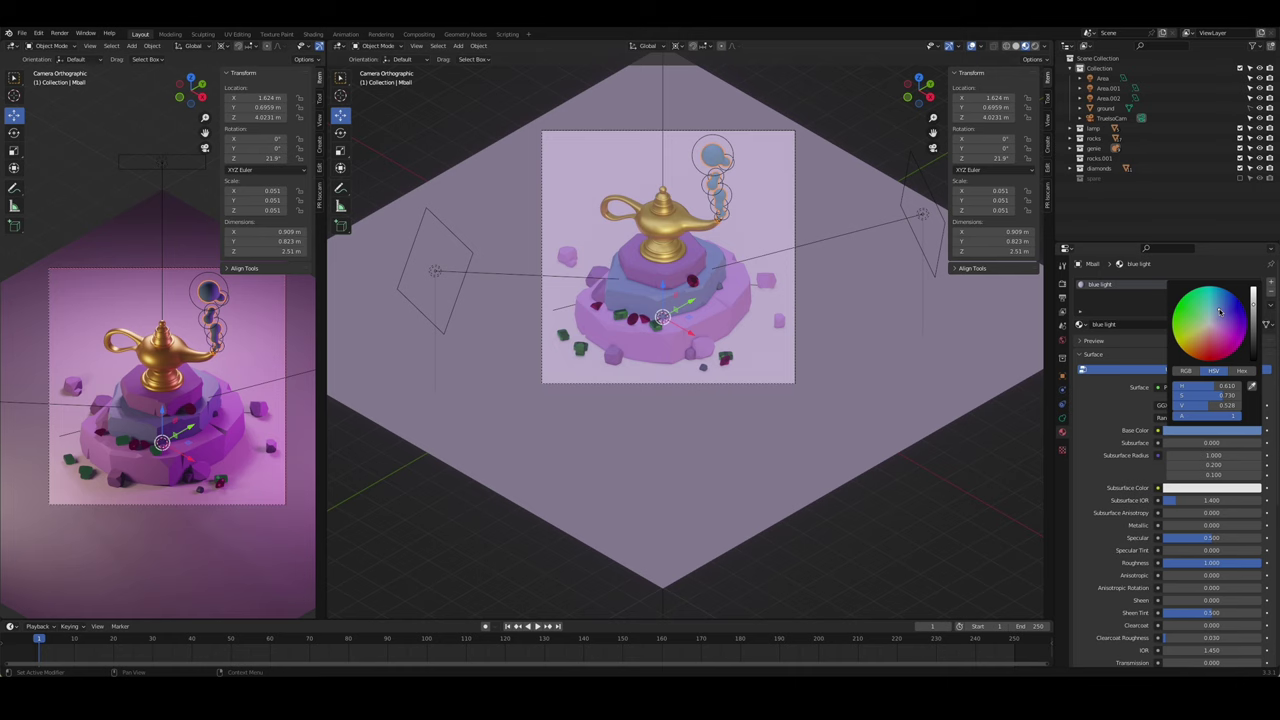
click(1210, 430)
drag(1254, 322, 1254, 290)
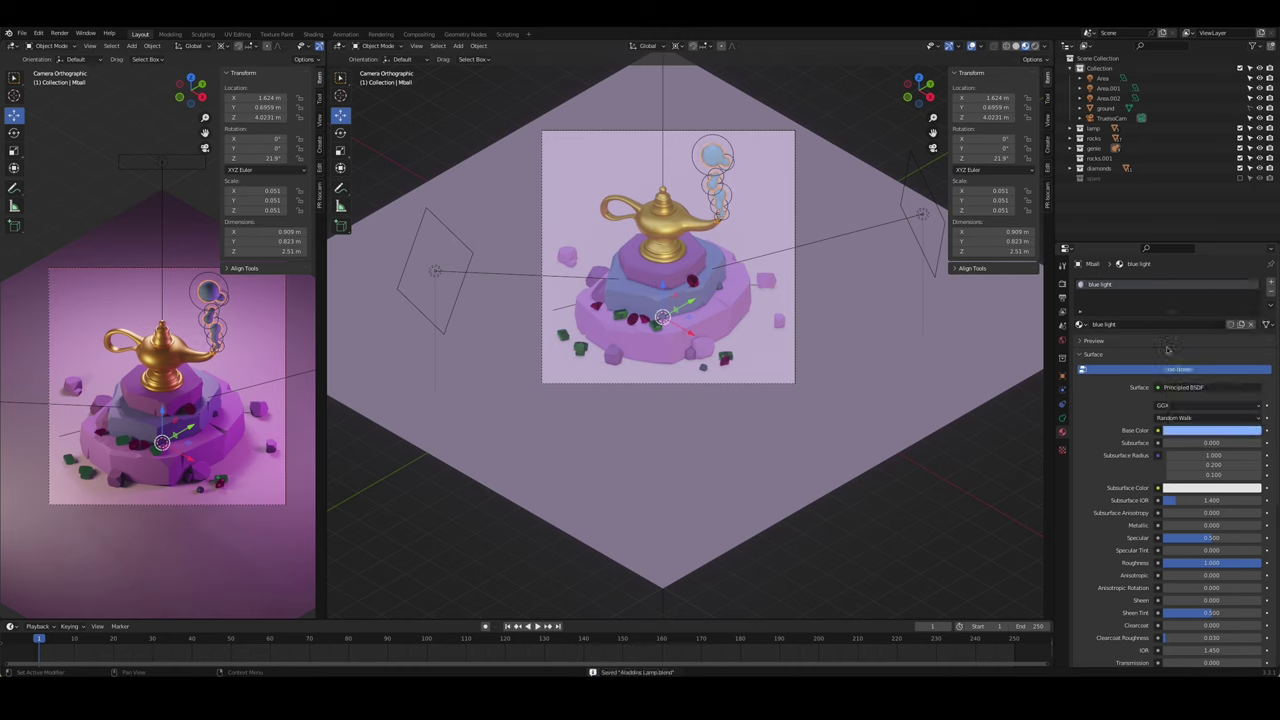
drag(1222, 566, 1240, 566)
- Try cyan, near-white, light cyan and pink smoke colours, then cancel the pink
click(1210, 430)
click(1221, 289)
drag(1221, 289, 1214, 318)
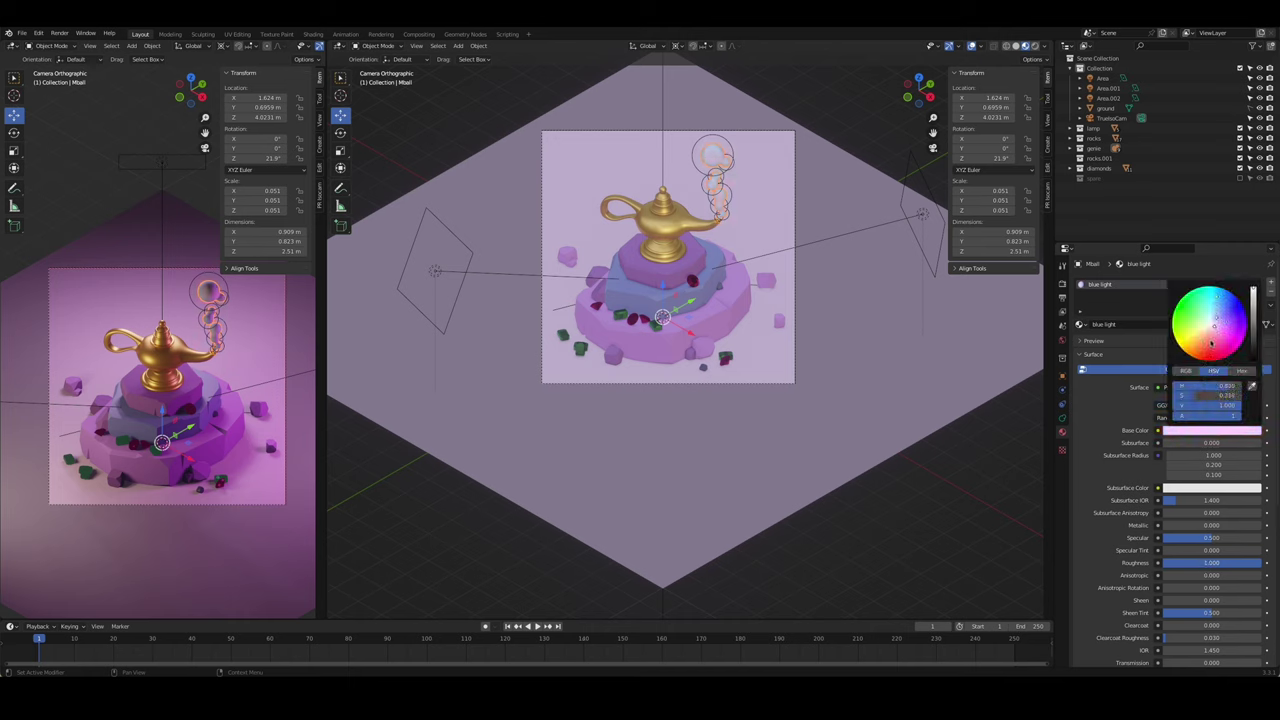
drag(1200, 385, 1160, 385)
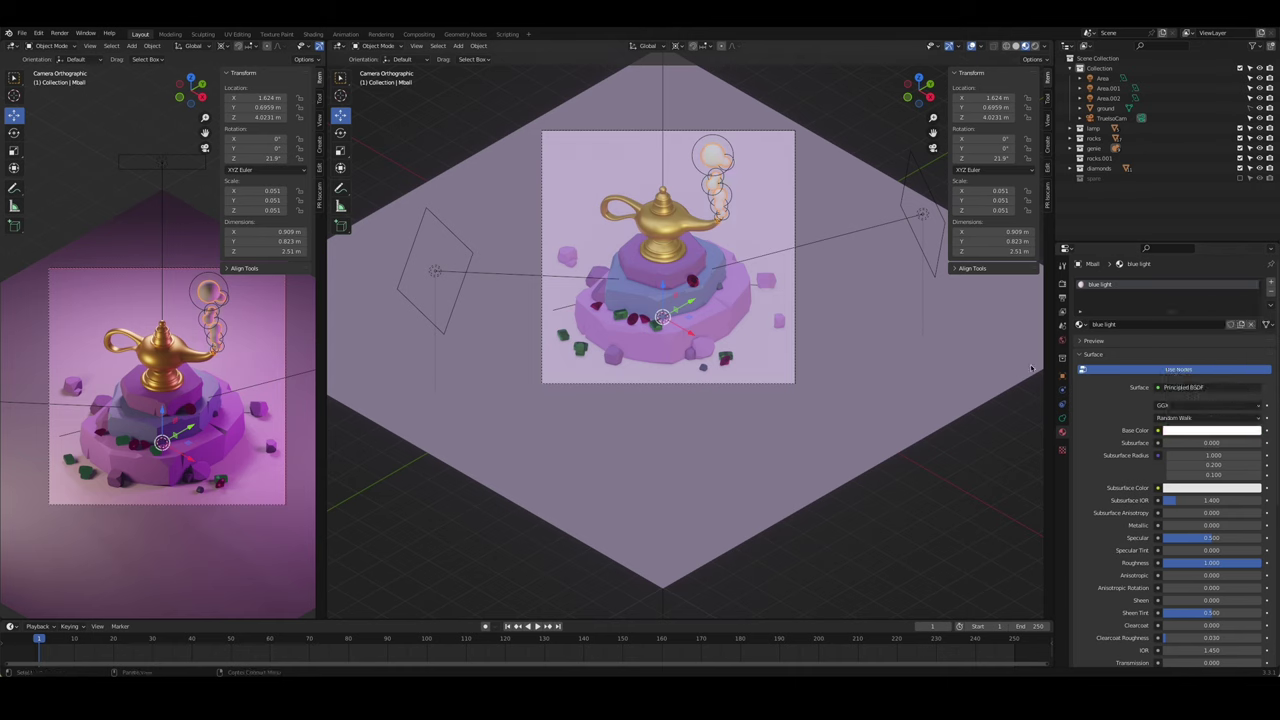
scroll(229, 300, up, 5)
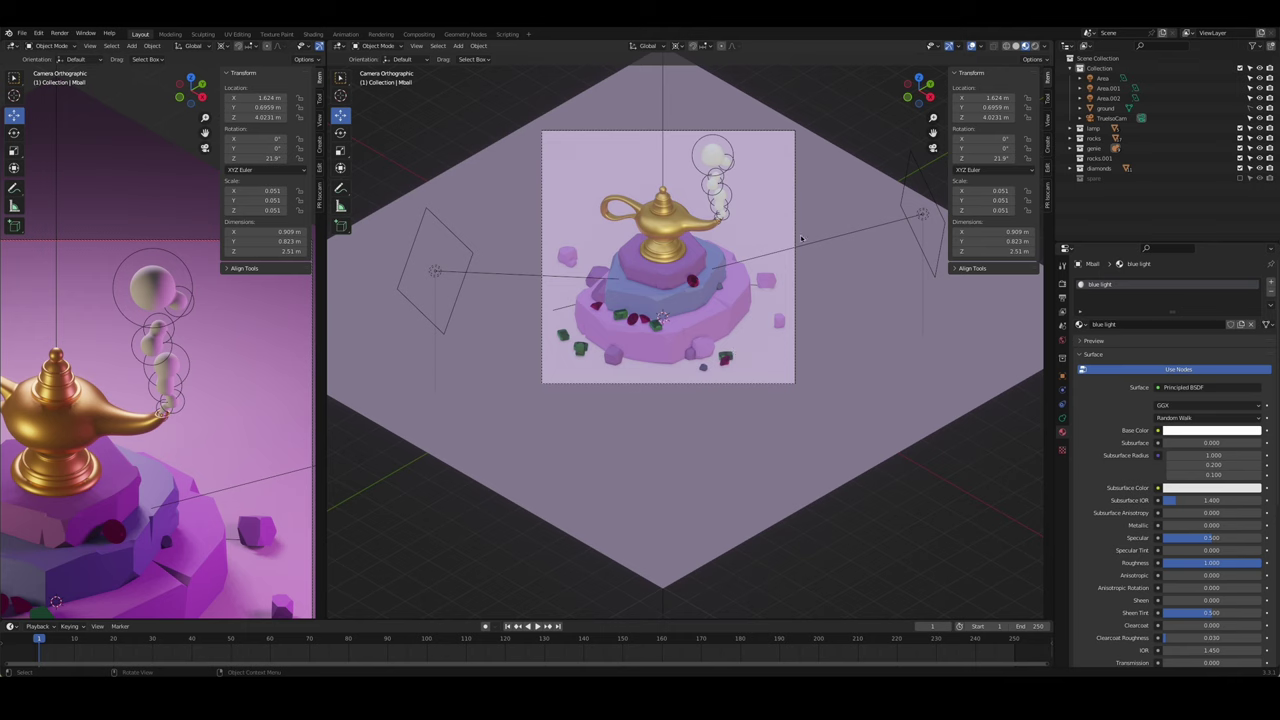
click(1210, 430)
click(1212, 316)
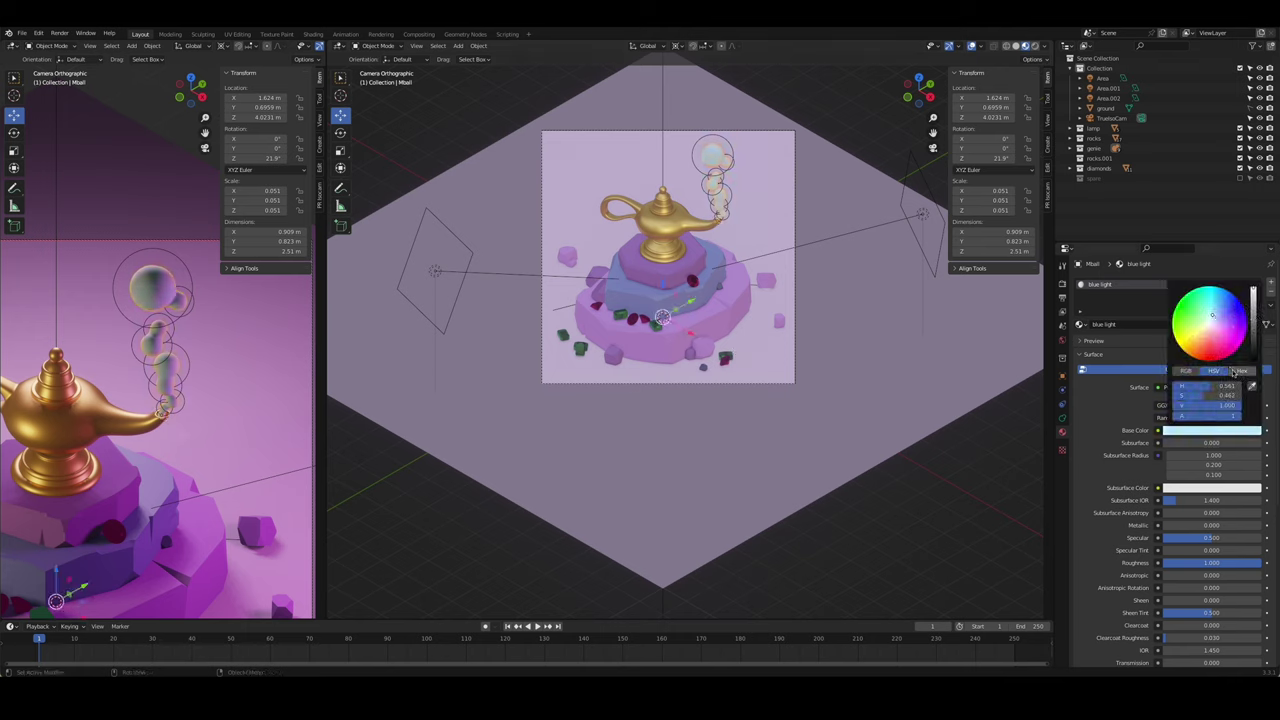
drag(1212, 314, 1217, 331)
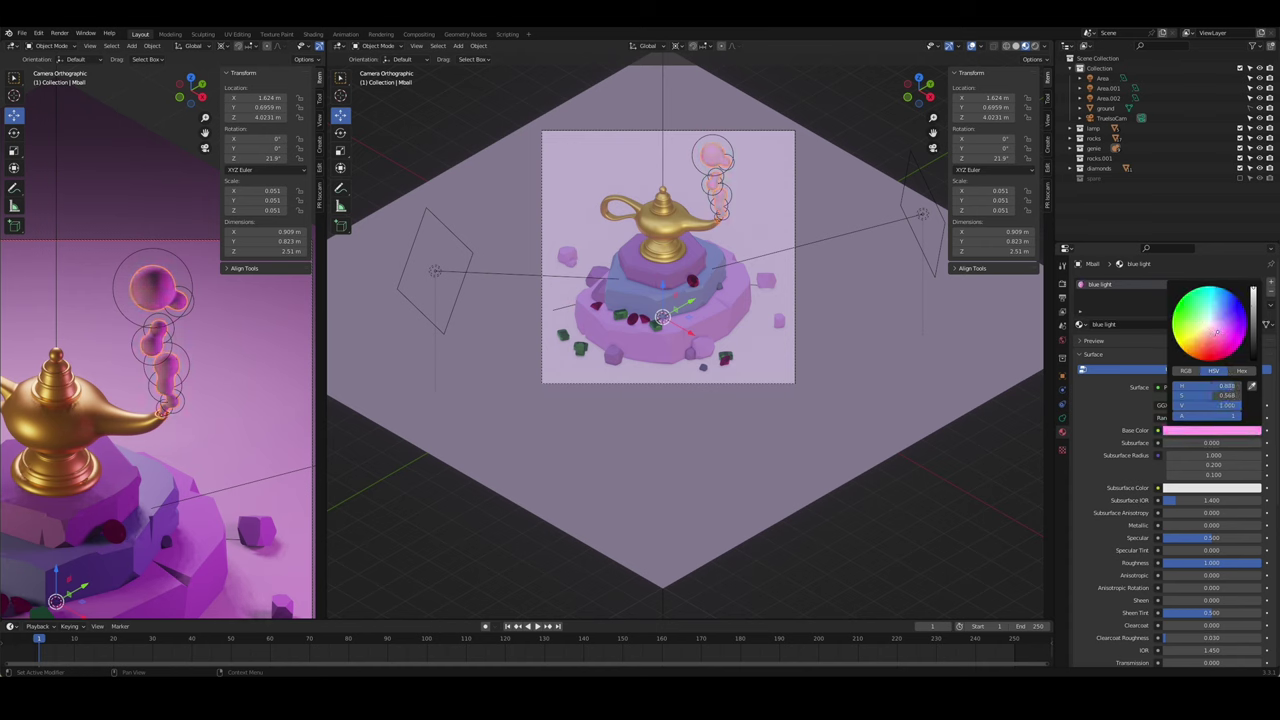
key(Escape)
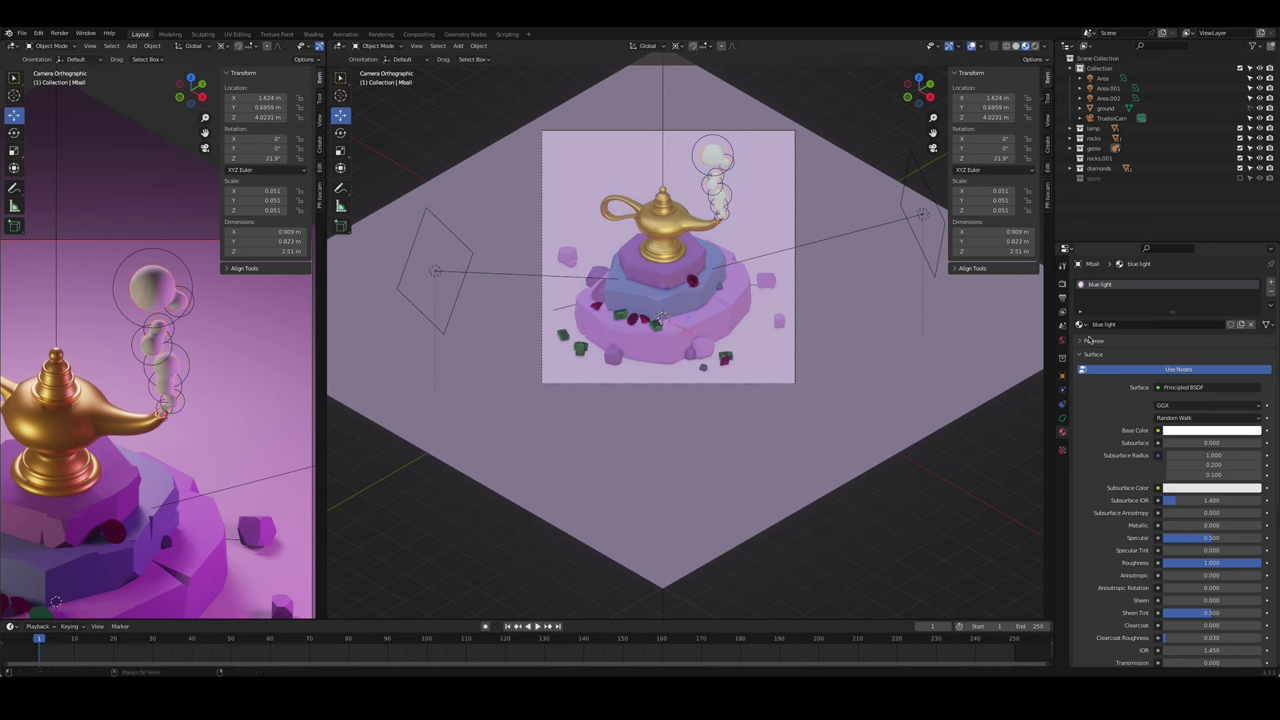
- Swap the smoke's material to the existing 'purple' material and return the left preview to camera view
click(1079, 324)
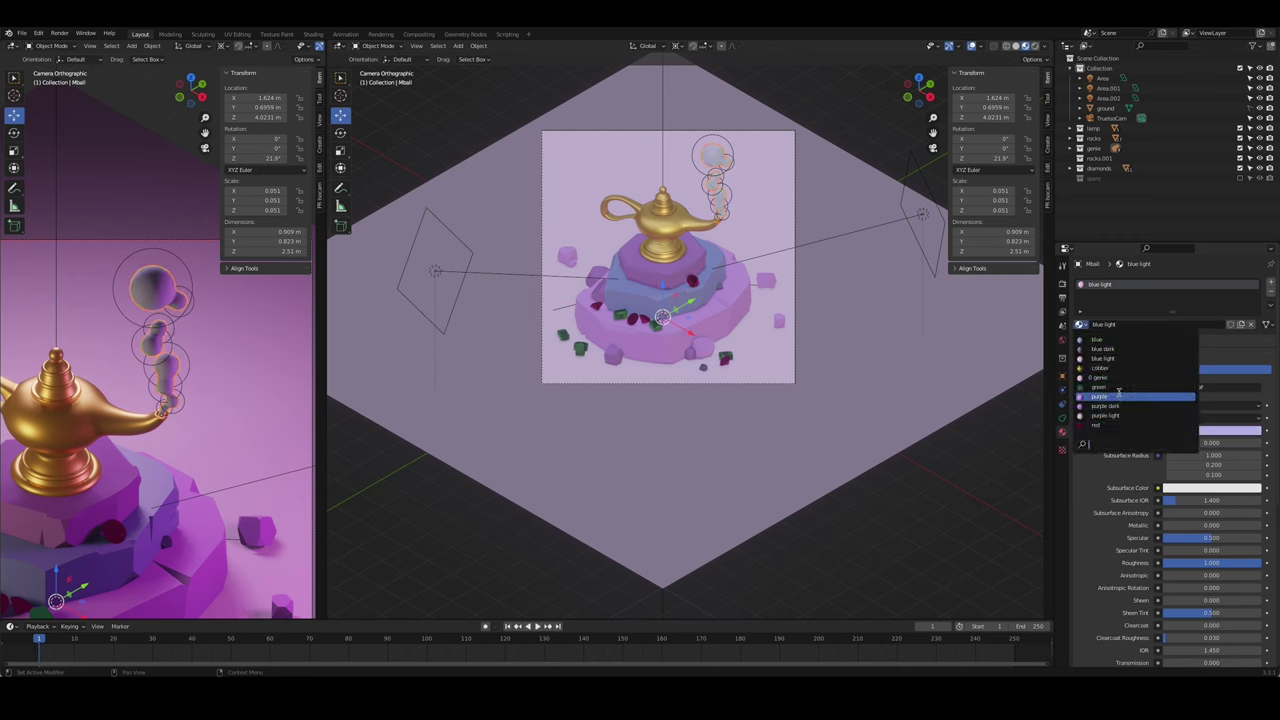
click(1130, 416)
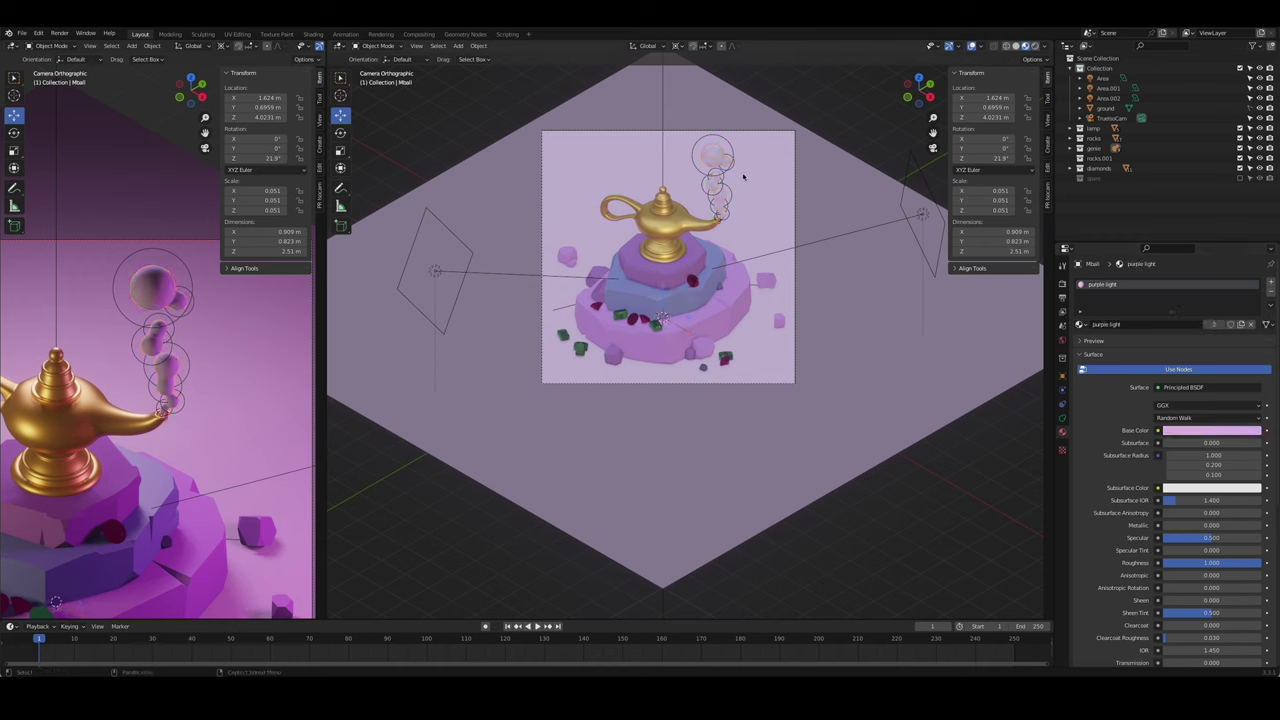
click(1081, 324)
click(1115, 402)
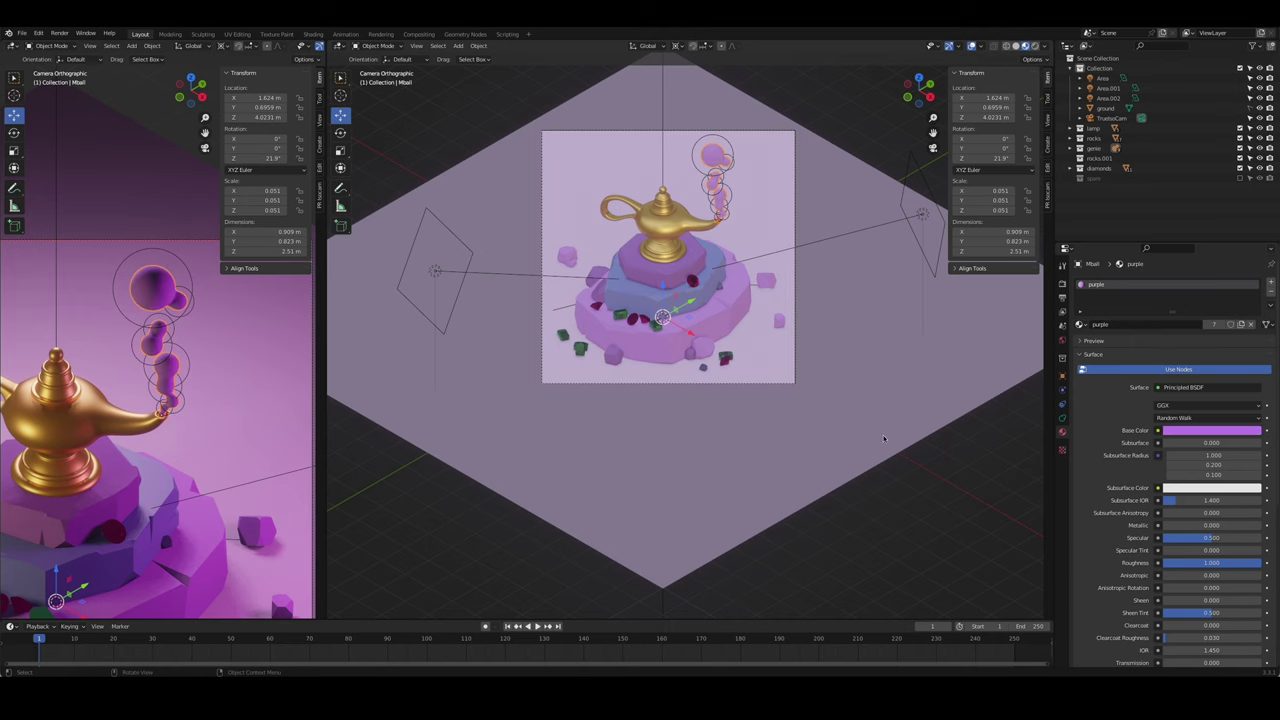
middle_drag(210, 368, 183, 231)
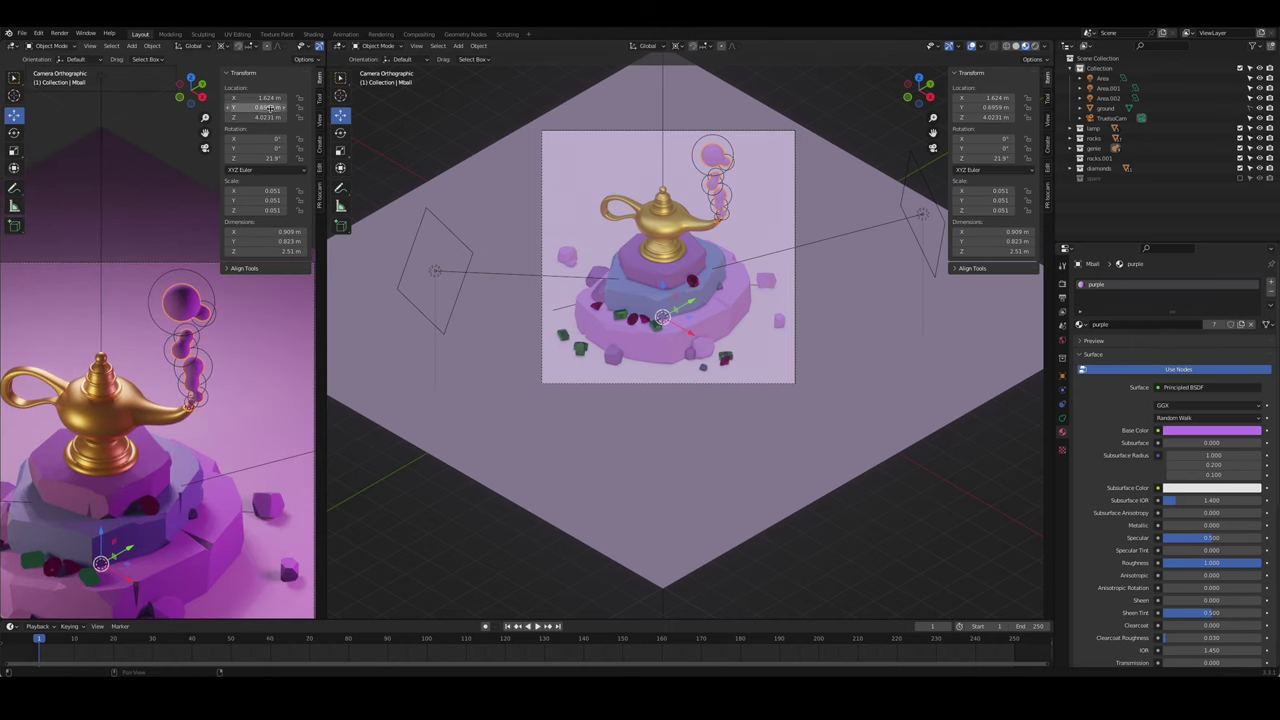
key(n)
key(Home)
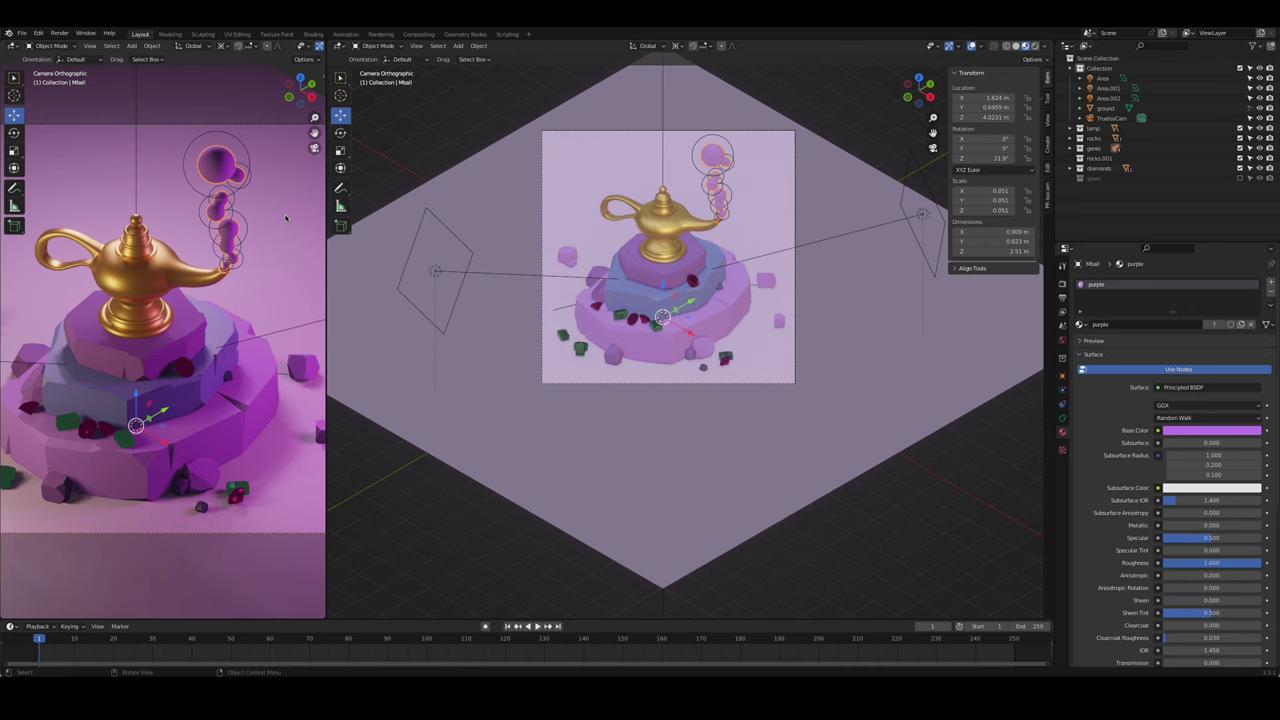
key(KP_0)
key(KP_0)
- Rotate the pink area light around Z and set its power to 300 W
middle_drag(695, 347, 579, 357)
click(579, 357)
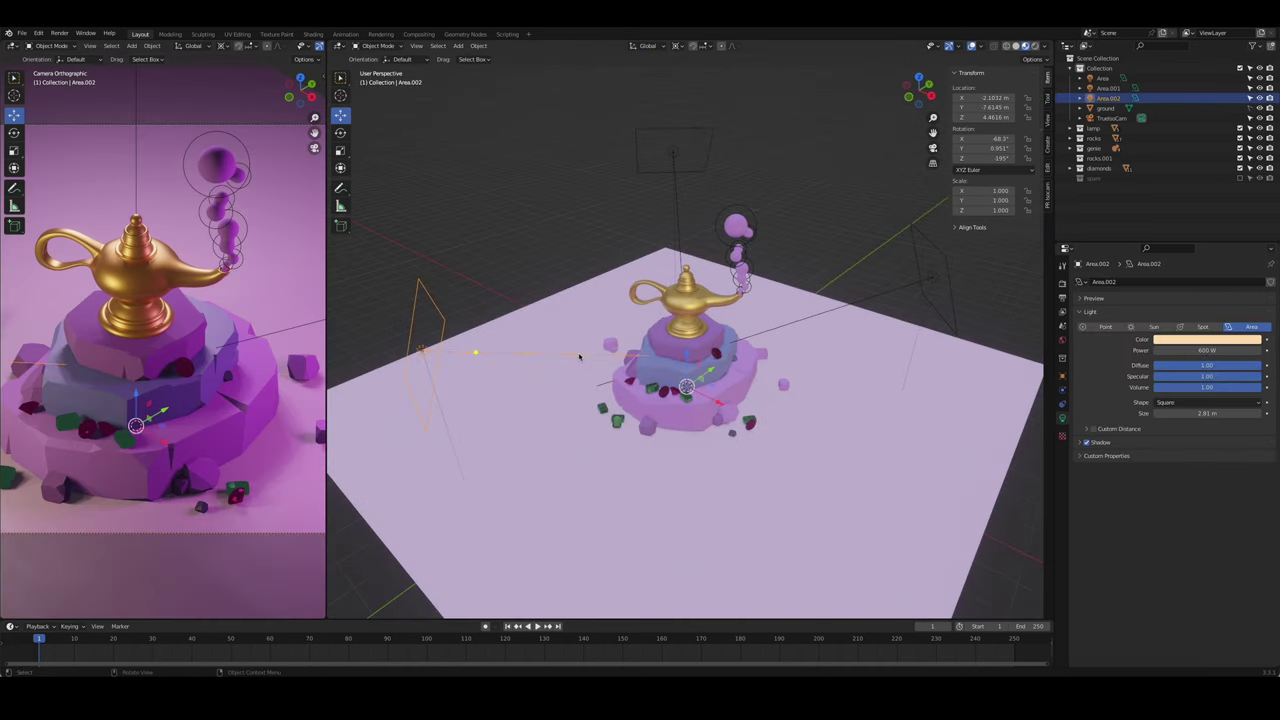
click(925, 285)
key(r)
key(z)
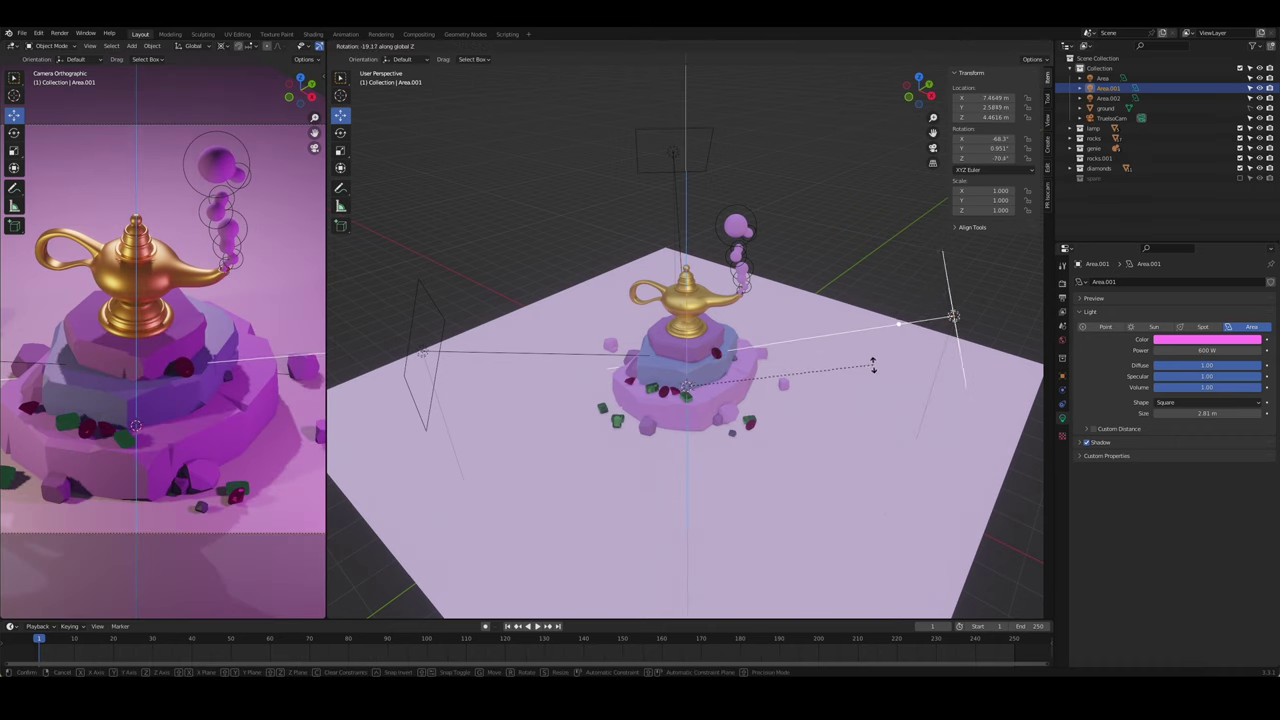
click(872, 366)
double_click(1236, 353)
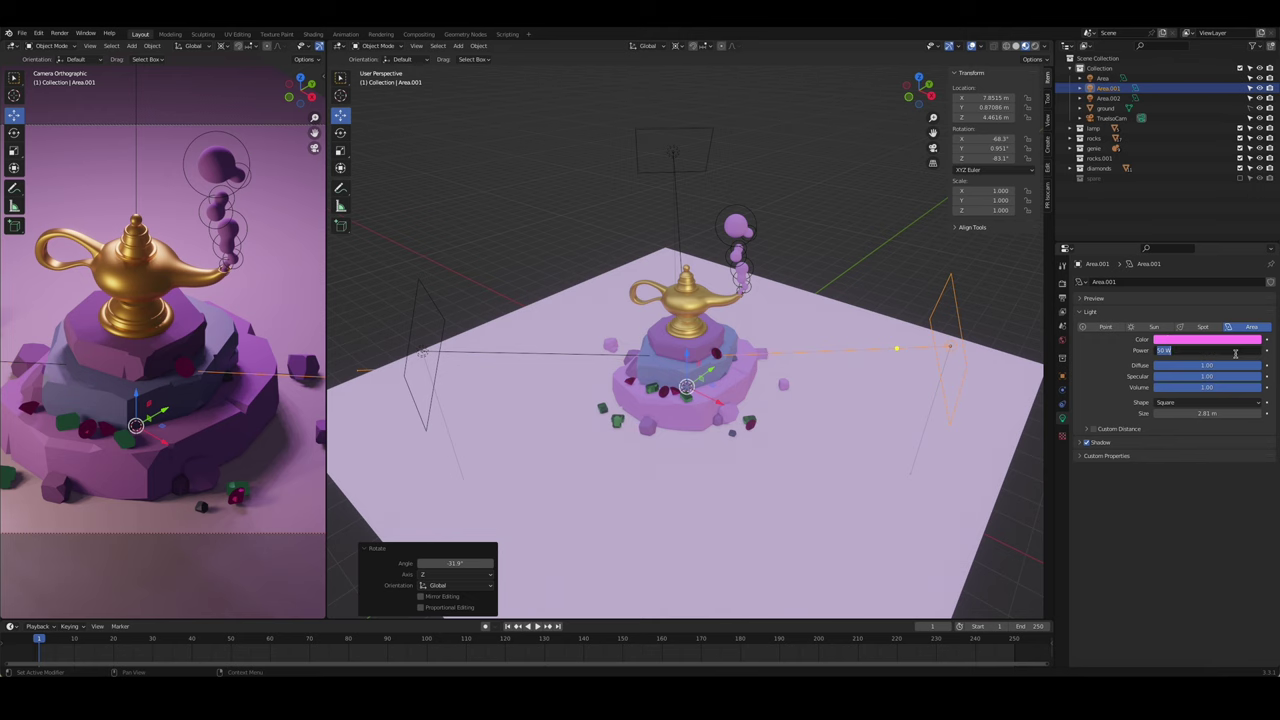
text(300)
key(Return)
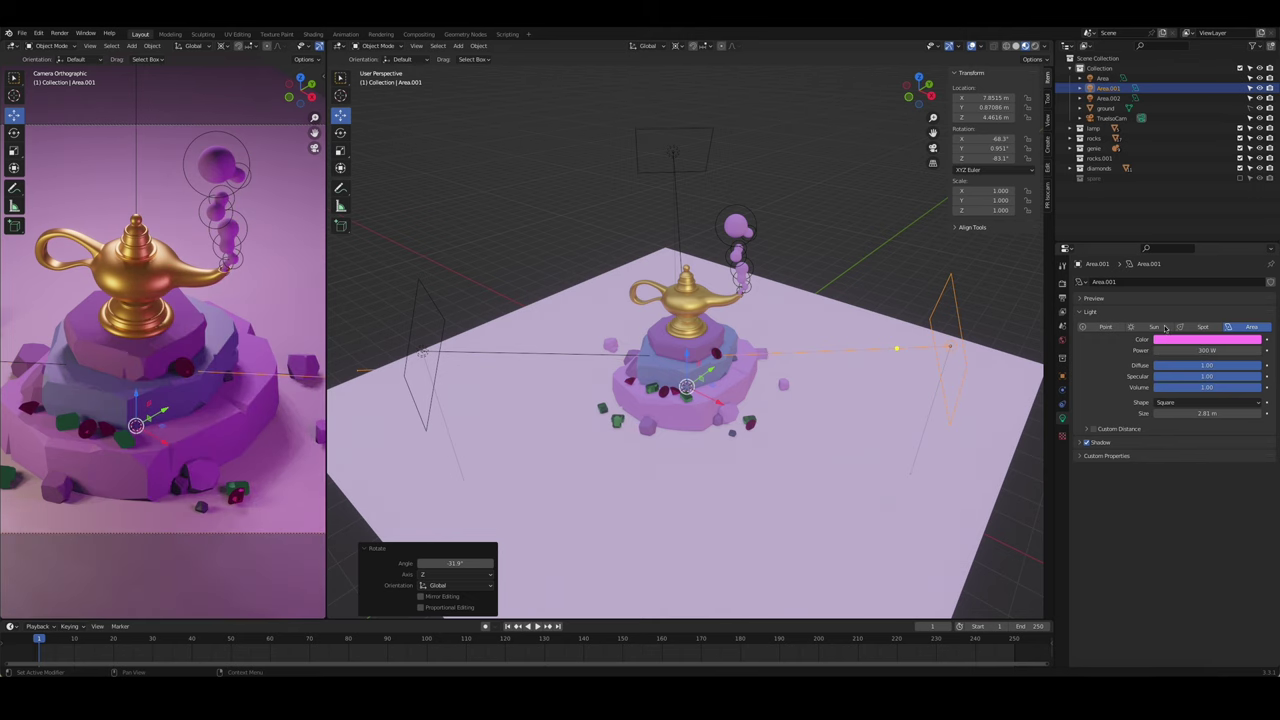
- Set the orange side light Area.002 to 400 W, then to 800 W
middle_drag(640, 460, 660, 470)
click(425, 335)
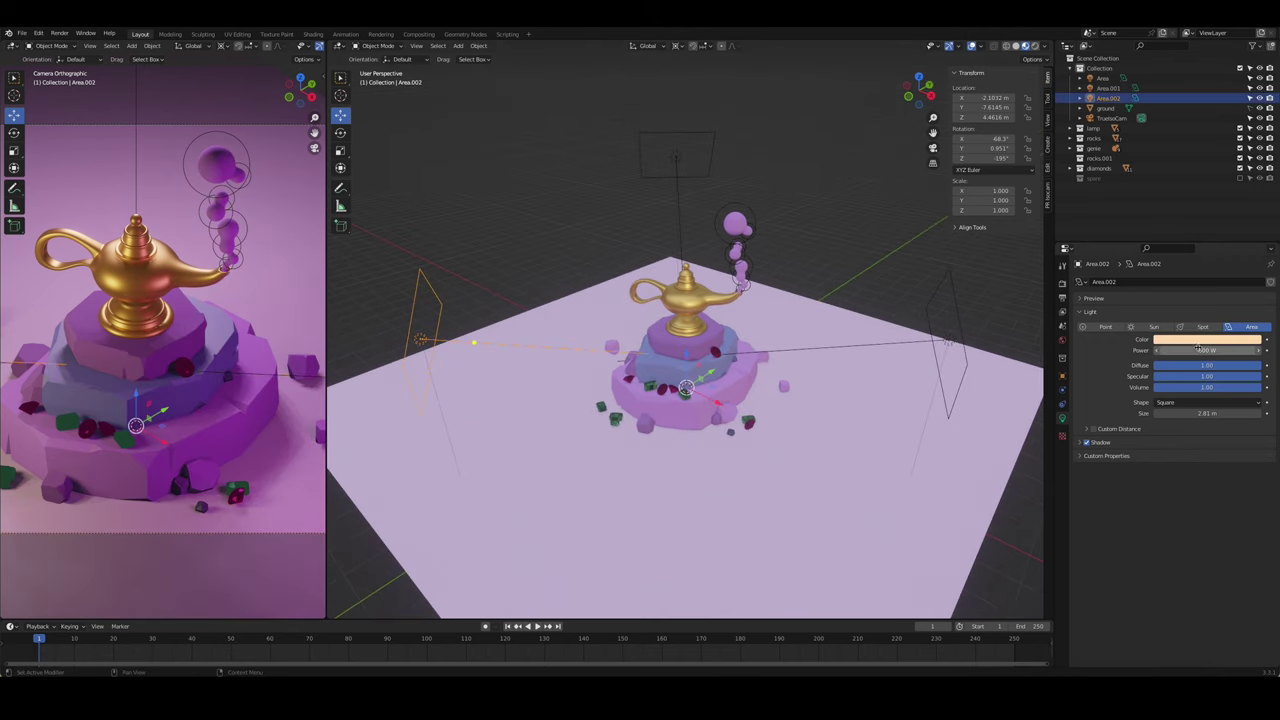
double_click(1198, 349)
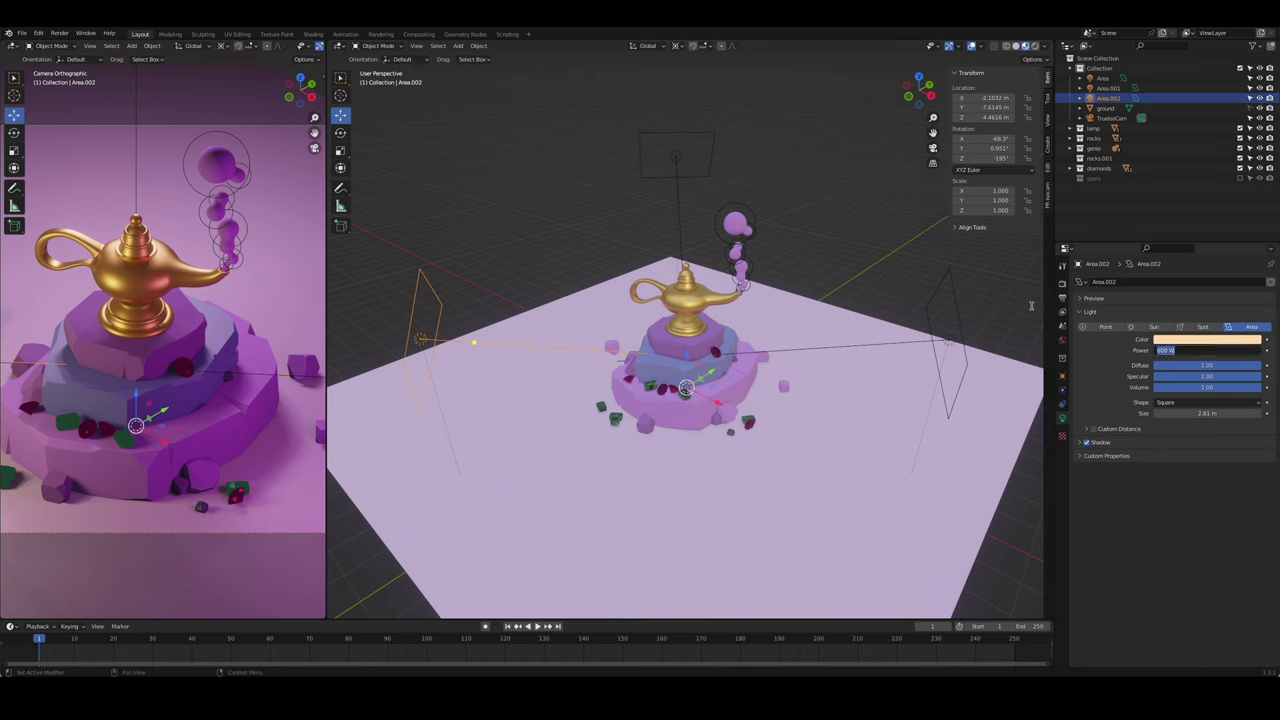
text(400)
key(Return)
middle_drag(474, 260, 506, 397)
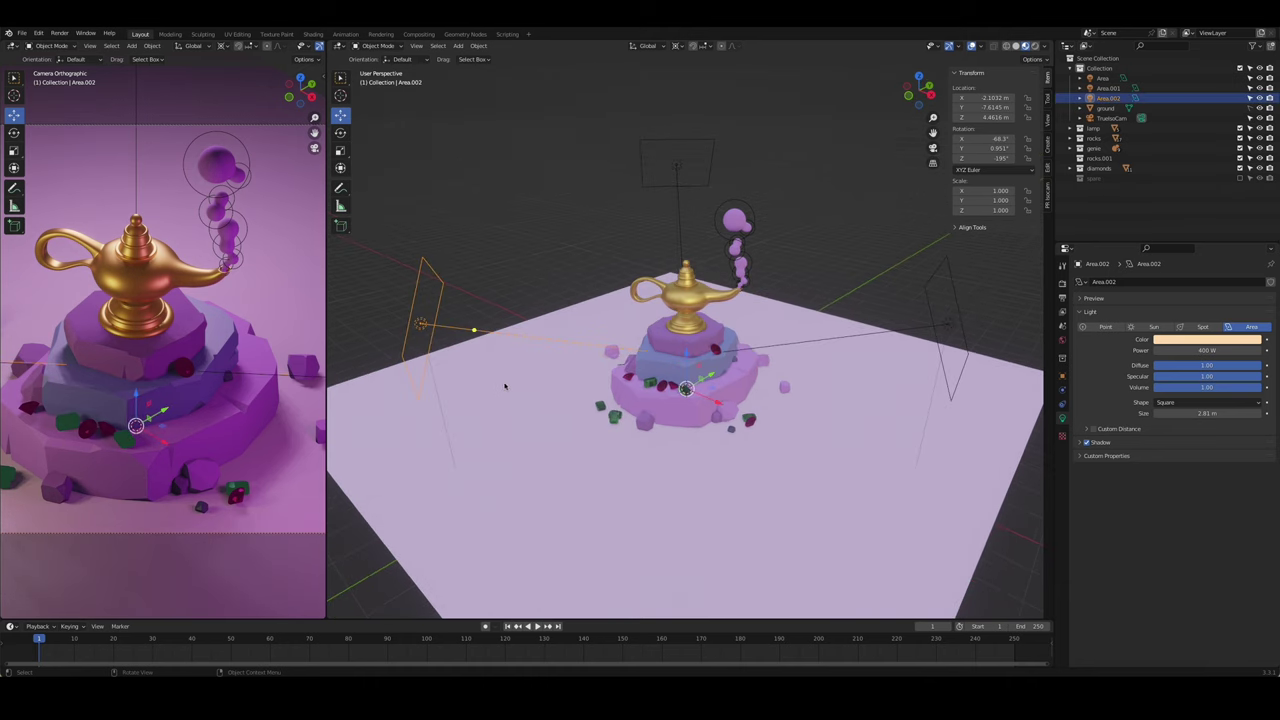
double_click(1207, 350)
text(800)
key(Return)
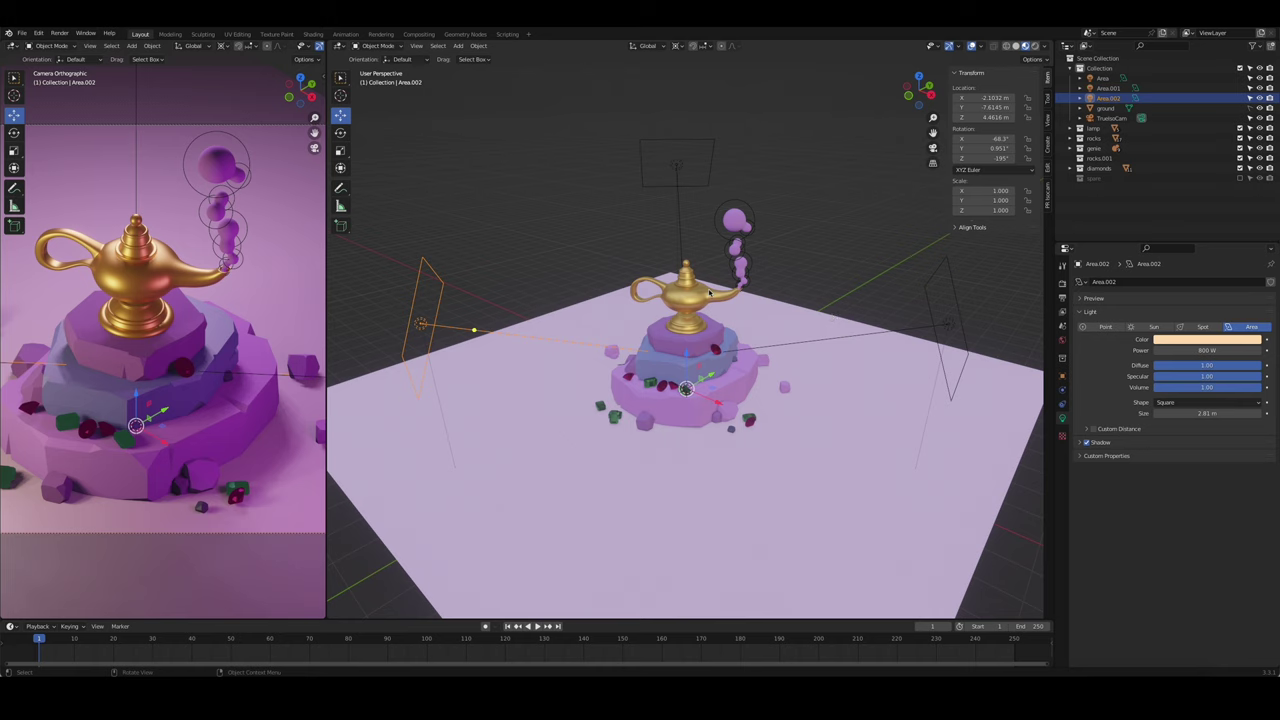
- Set the pink top Area light to 600 W and render the scene with F12
click(677, 165)
double_click(1207, 350)
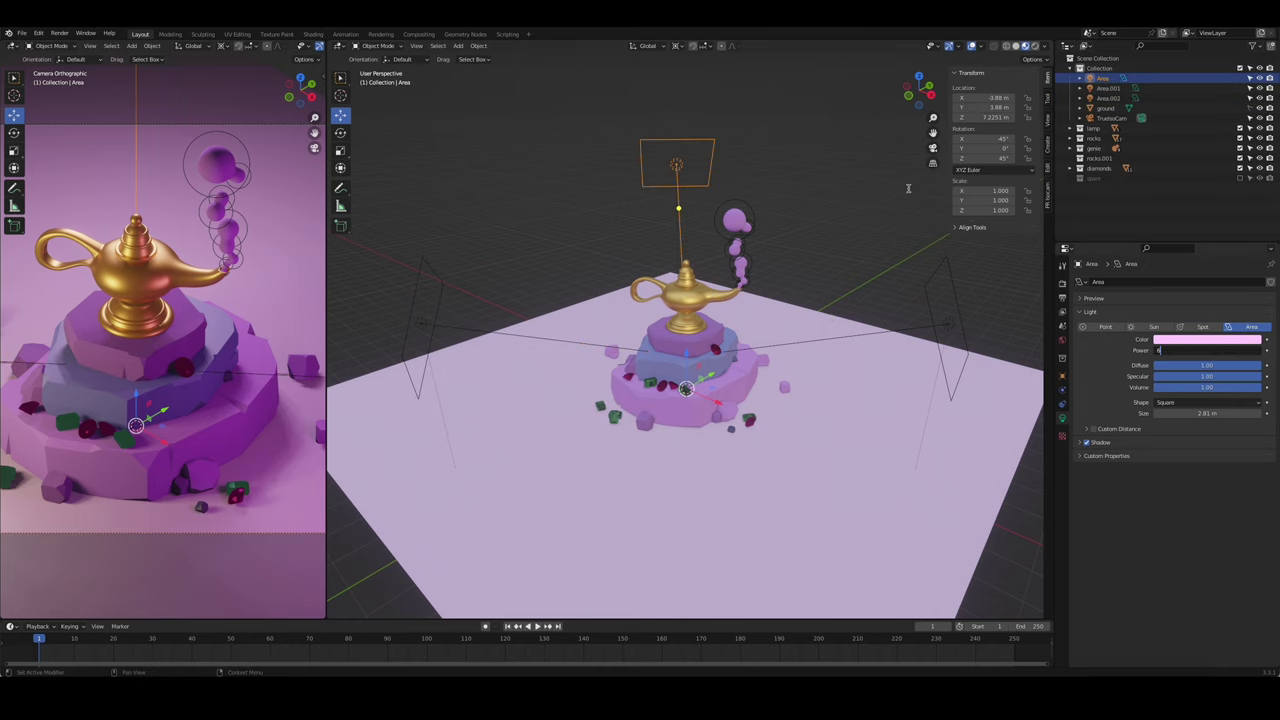
text(00)
key(Return)
click(508, 214)
middle_drag(508, 214, 421, 293)
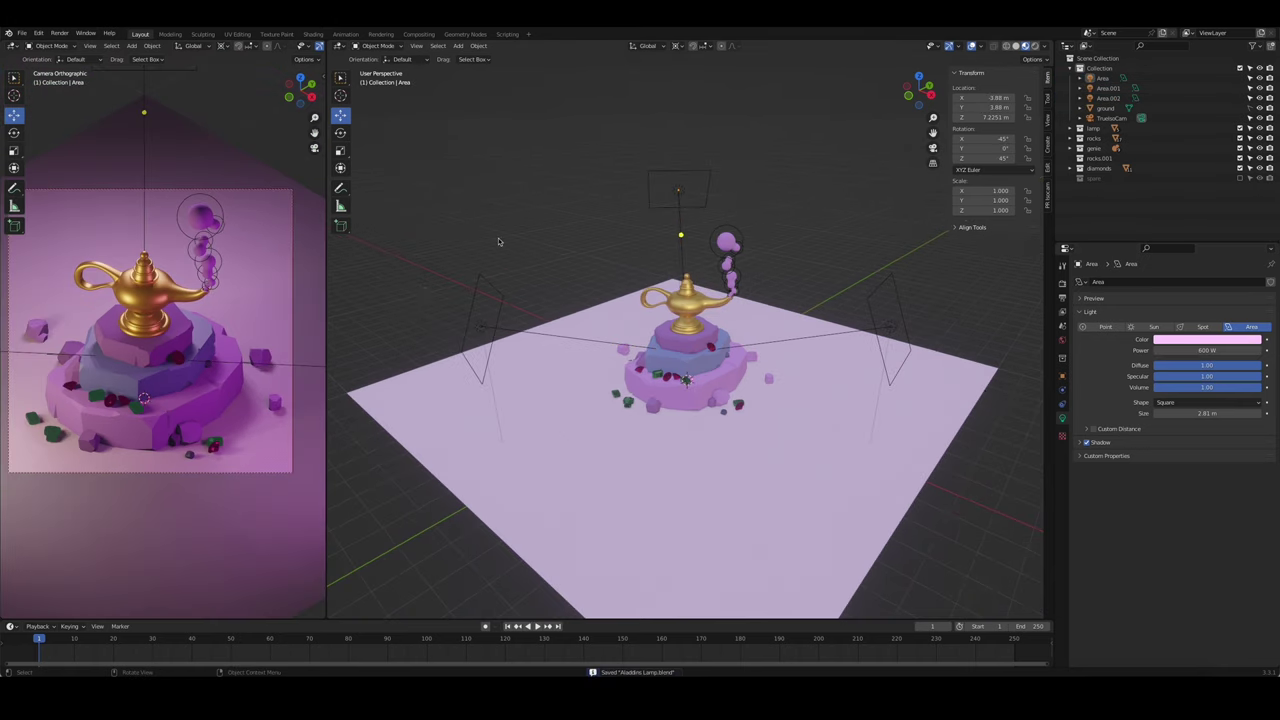
key(F12)
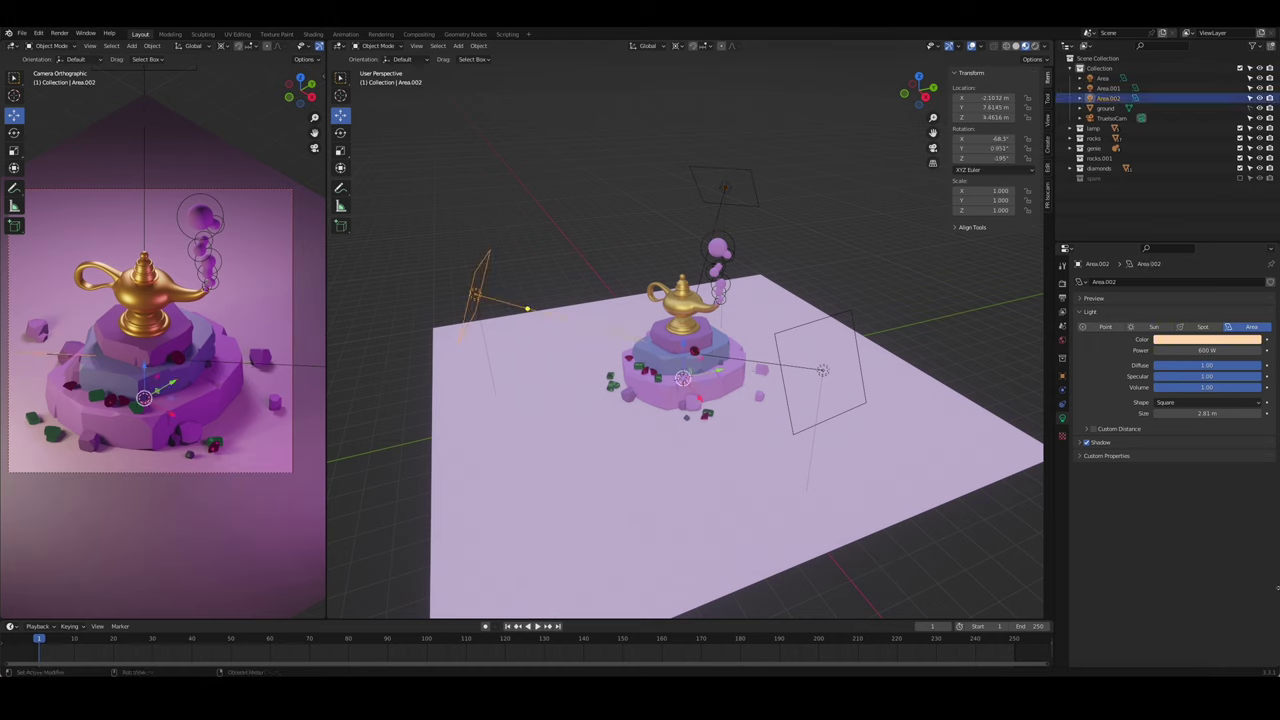
- Change the area lights' shapes to Disk and save the blend file
click(1200, 402)
click(1200, 420)
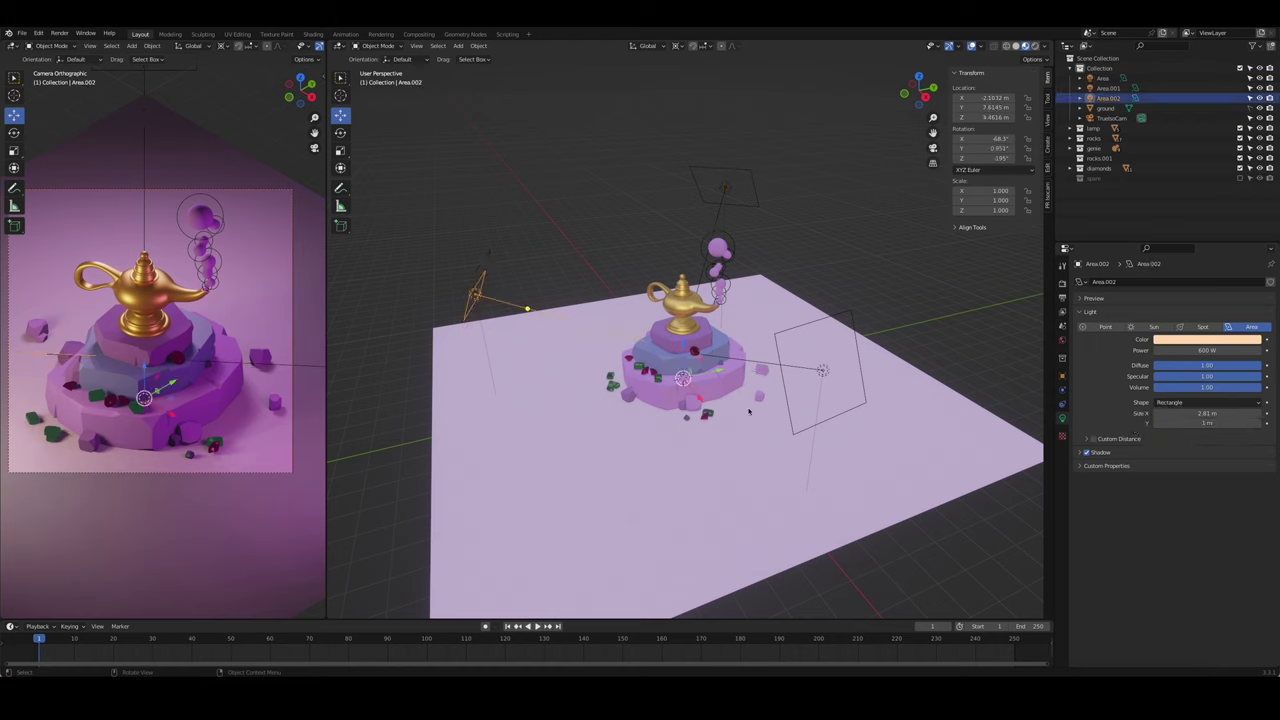
click(1200, 402)
click(1190, 436)
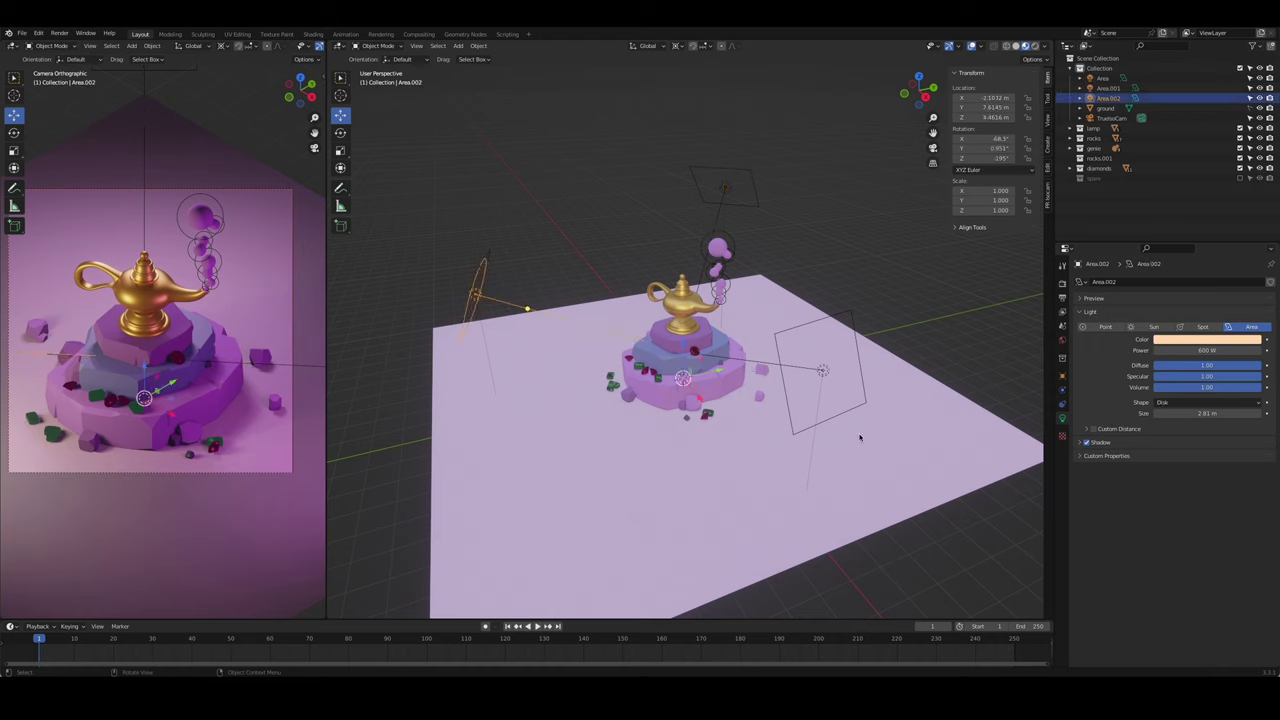
click(1200, 402)
click(1189, 436)
click(1103, 78)
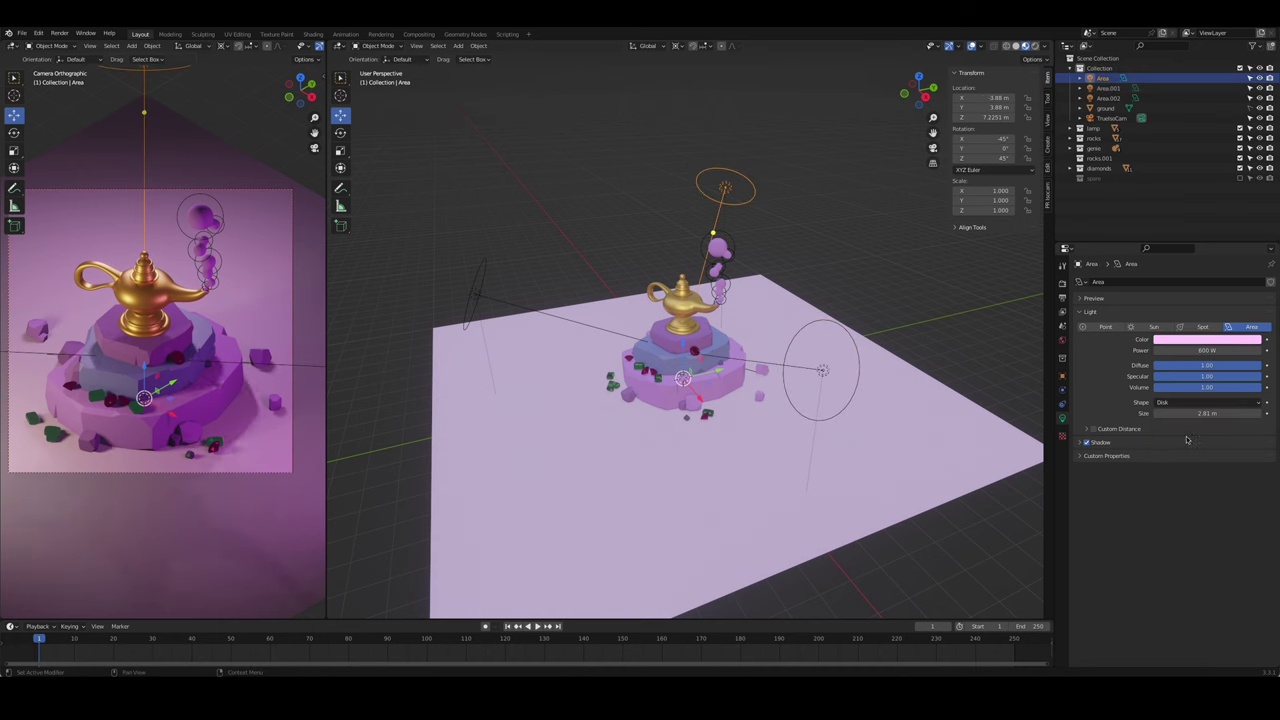
key(ctrl+s)
- Raise the top Area light vertically higher above the lamp
middle_drag(771, 295, 721, 293)
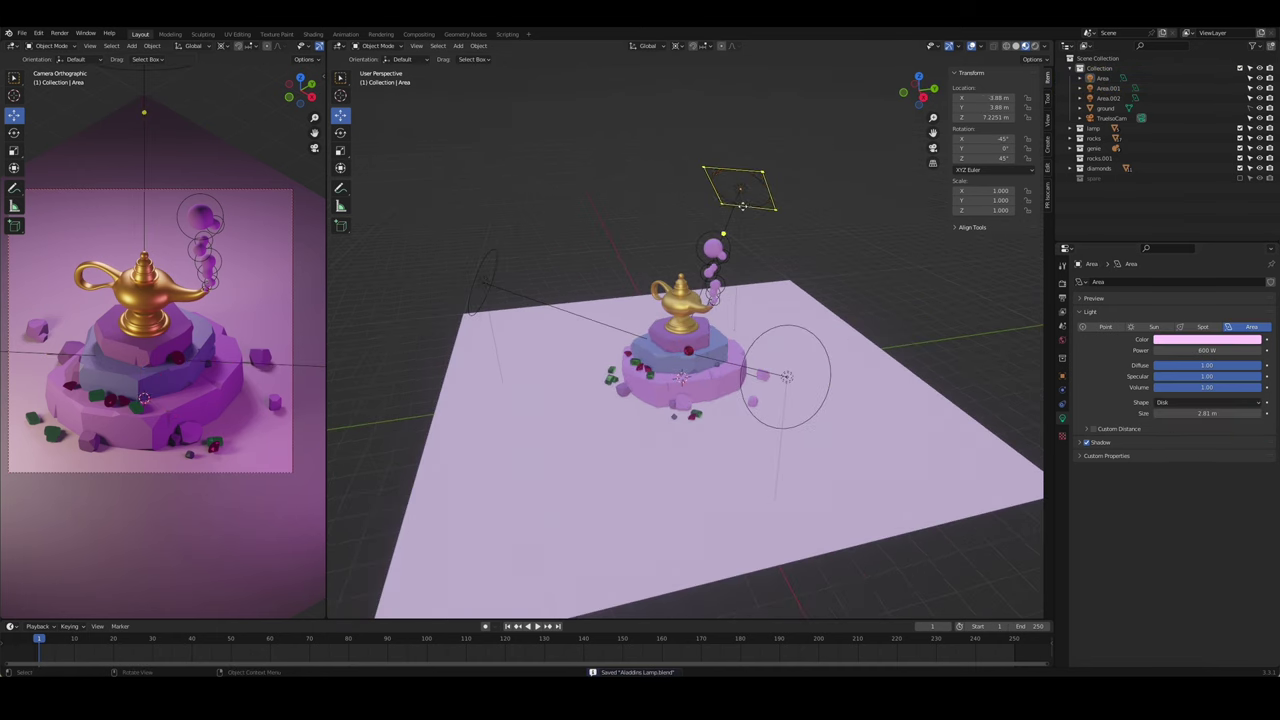
key(g)
key(z)
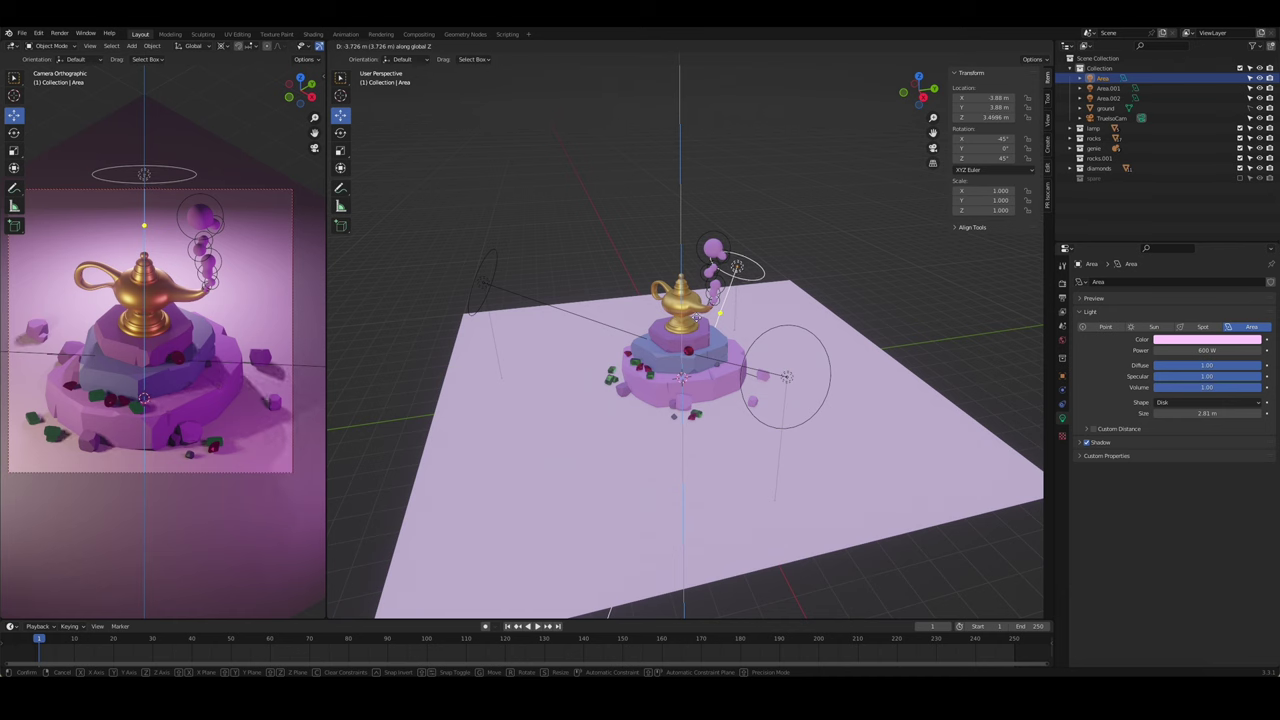
click(776, 277)
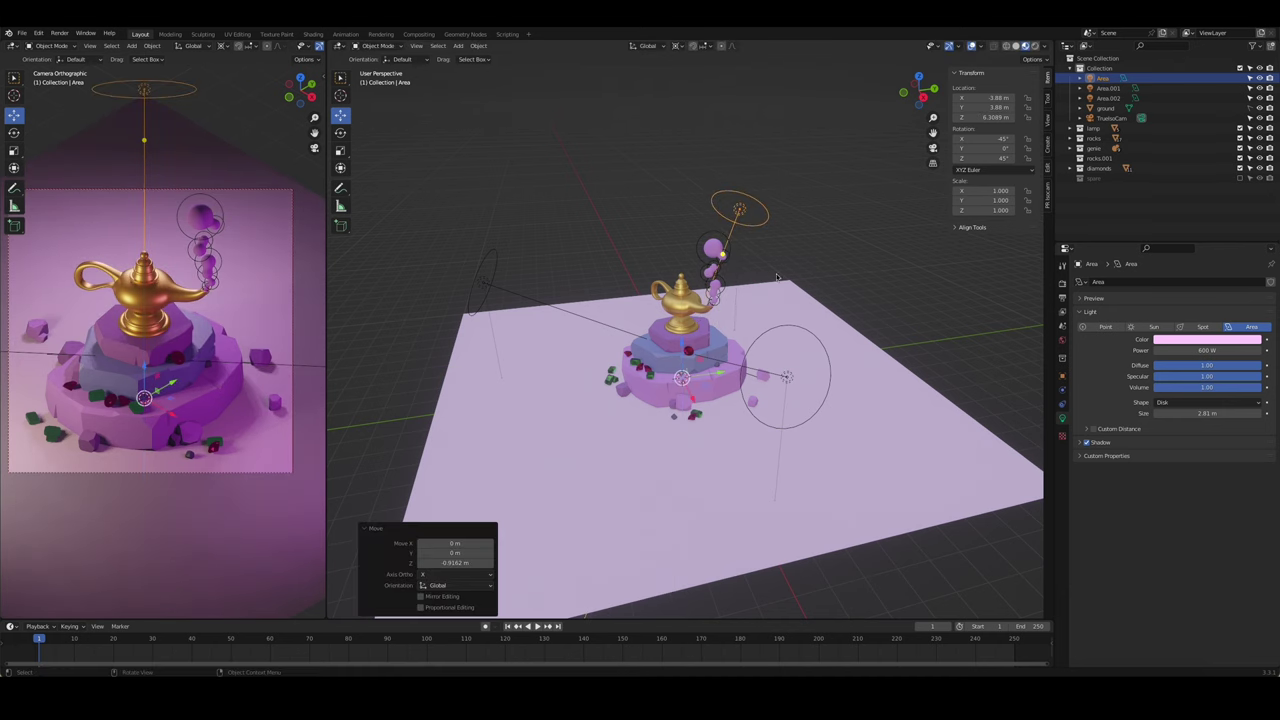
click(776, 277)
middle_drag(733, 234, 700, 262)
- Duplicate the top Area light in place and make the copy's colour white
click(821, 249)
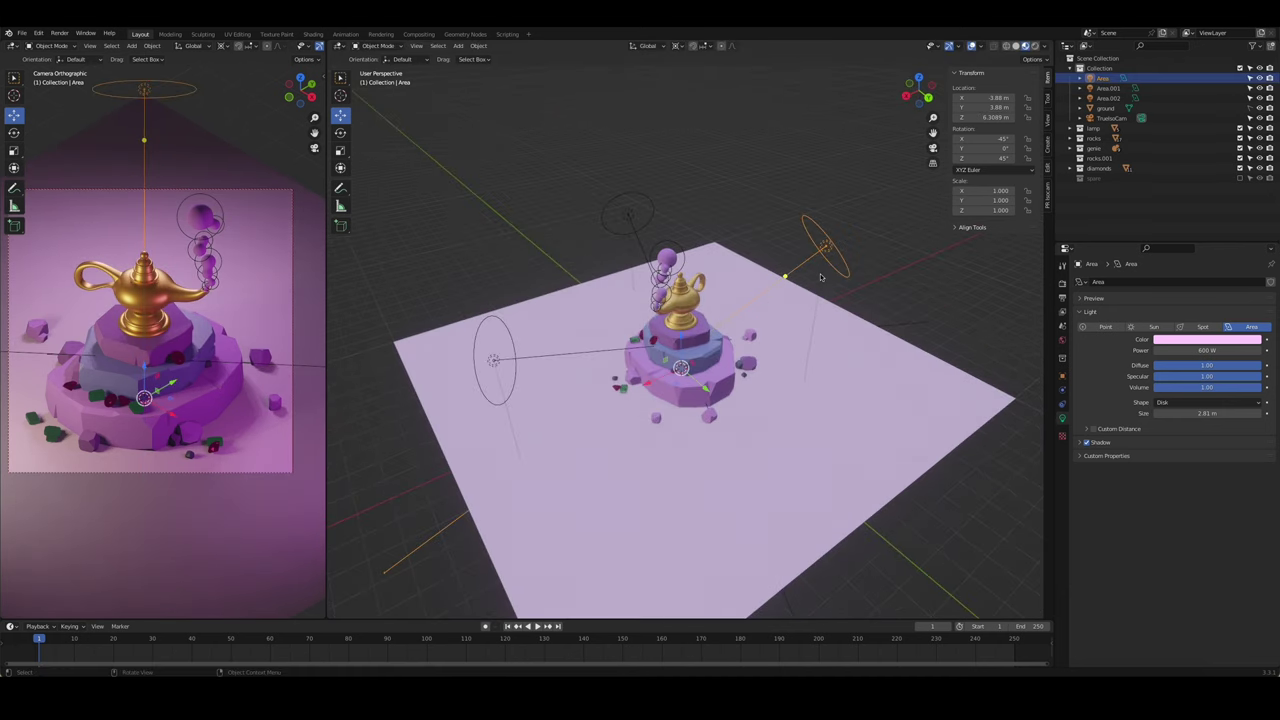
key(shift+d)
key(Escape)
click(1207, 340)
drag(1193, 280, 1210, 243)
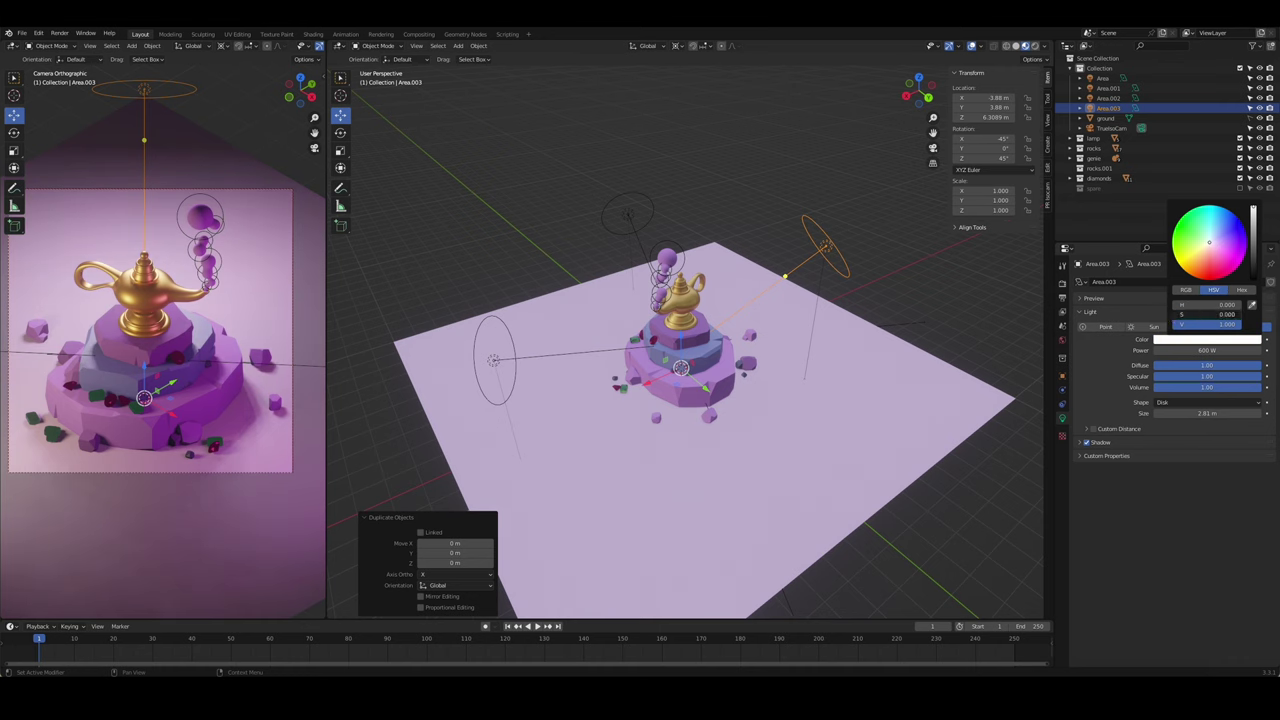
- Rotate the new white light toward the lamp and move it into position
middle_drag(924, 284, 851, 241)
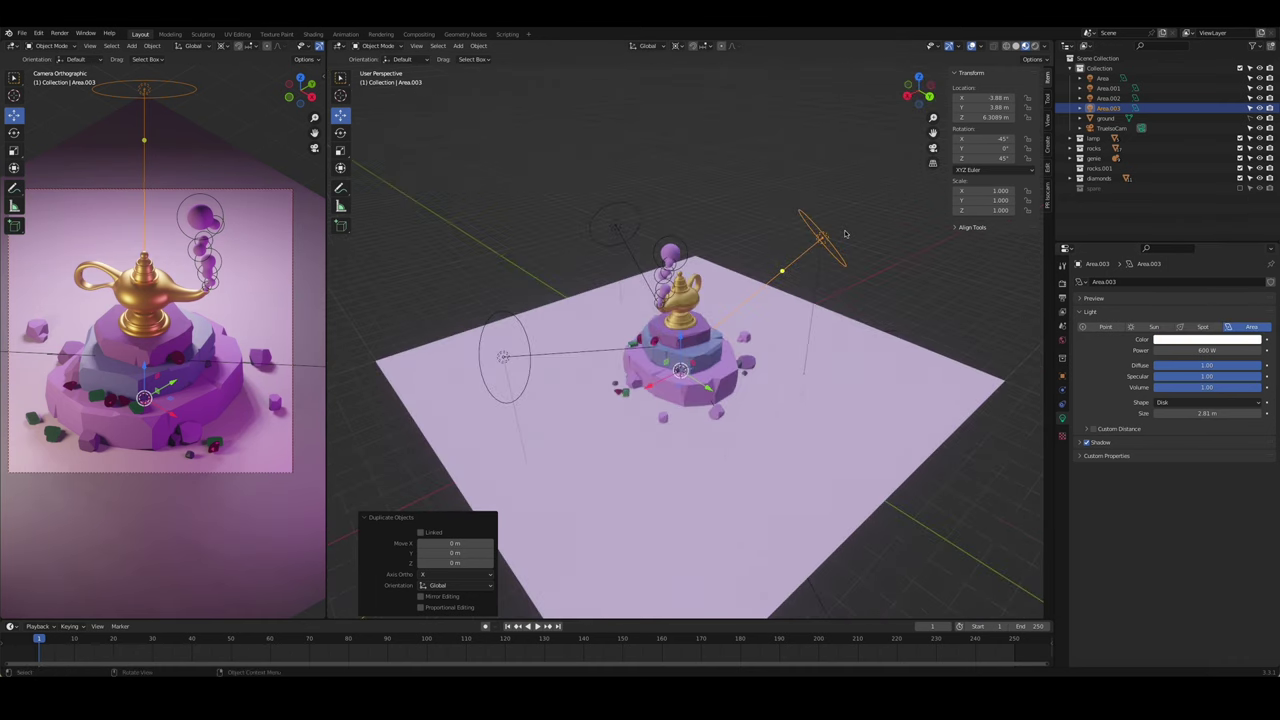
key(r)
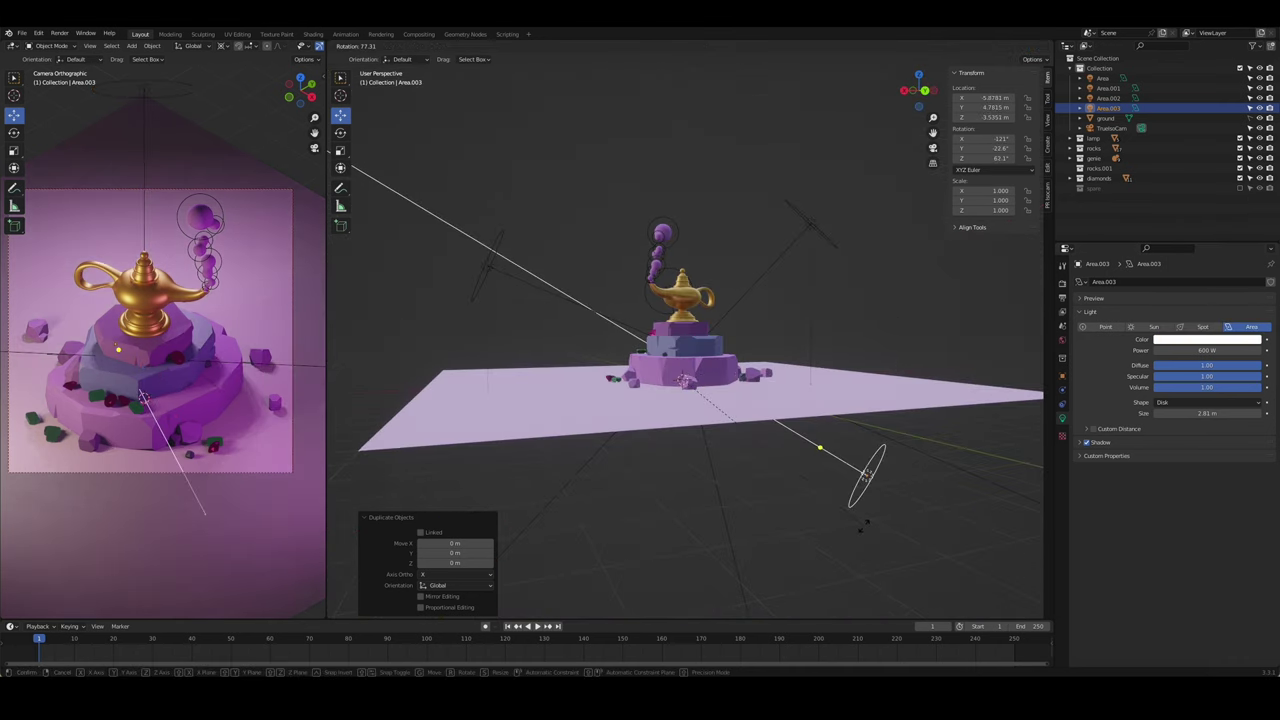
click(776, 563)
key(g)
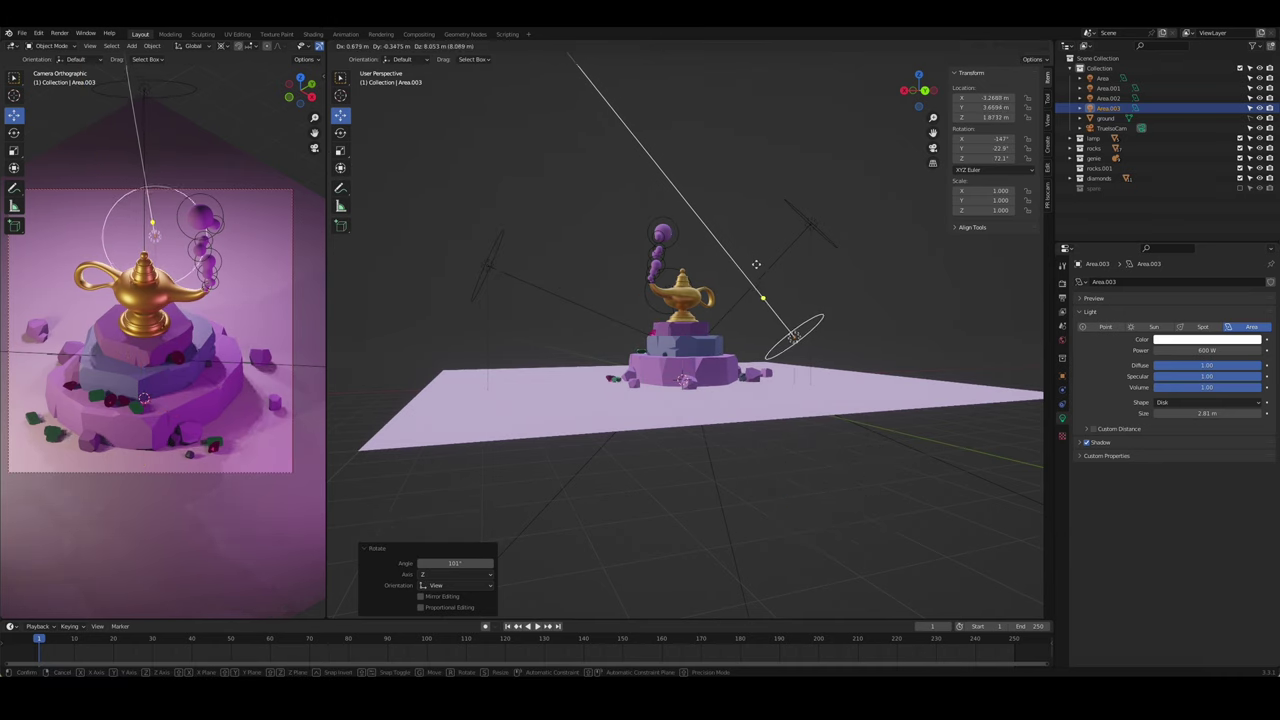
click(790, 245)
middle_drag(790, 245, 844, 325)
key(g)
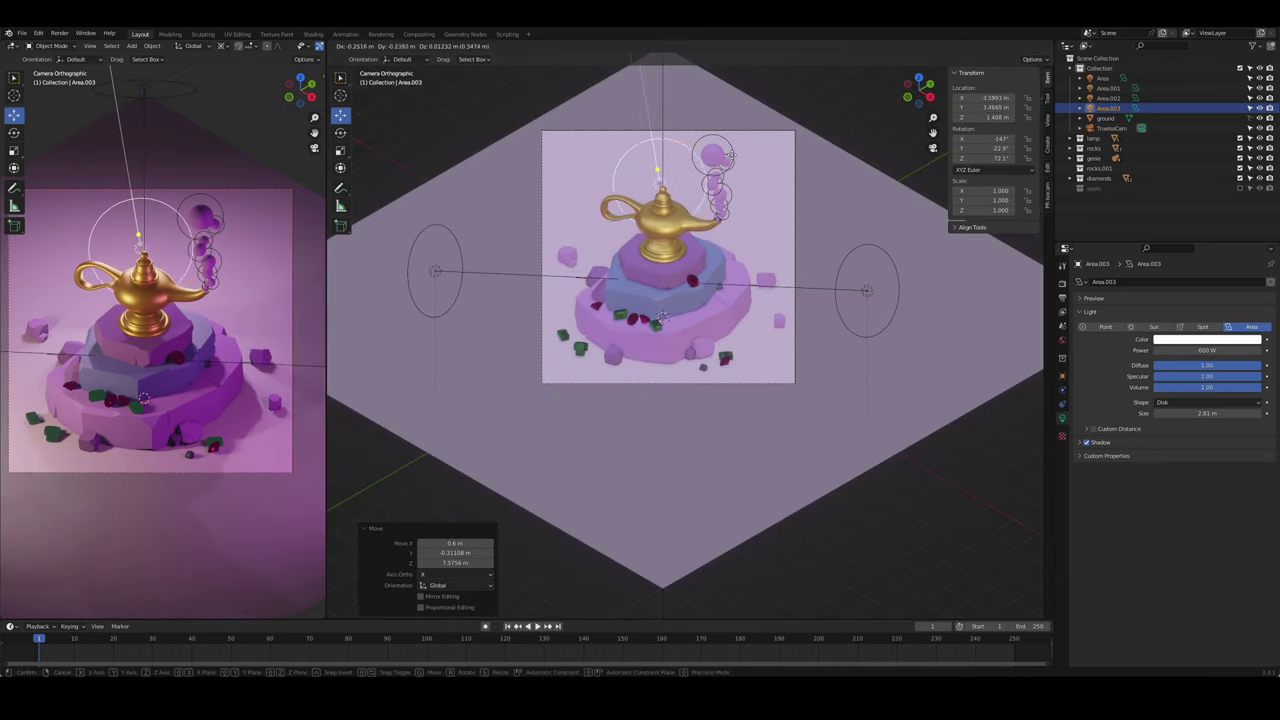
click(737, 157)
- Move the new light closer to the lamp, nudge it in top view, and raise it
middle_drag(891, 245, 768, 291)
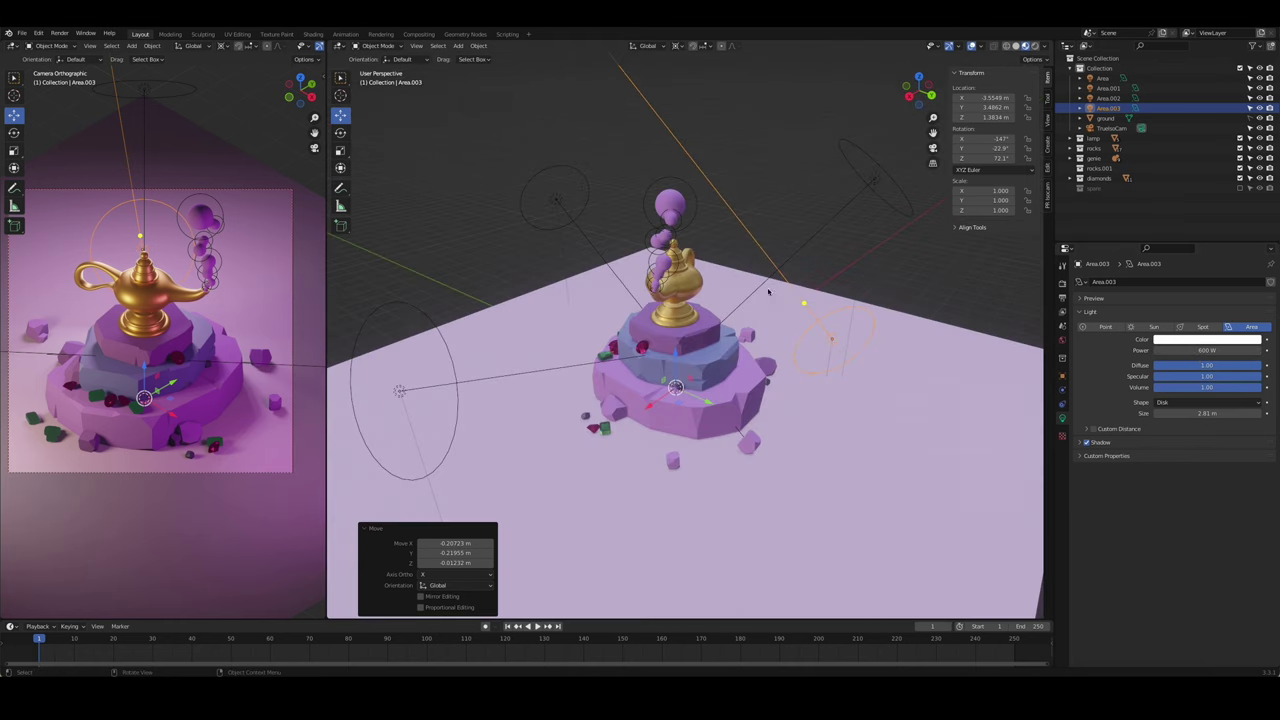
key(g)
click(872, 360)
key(KP_7)
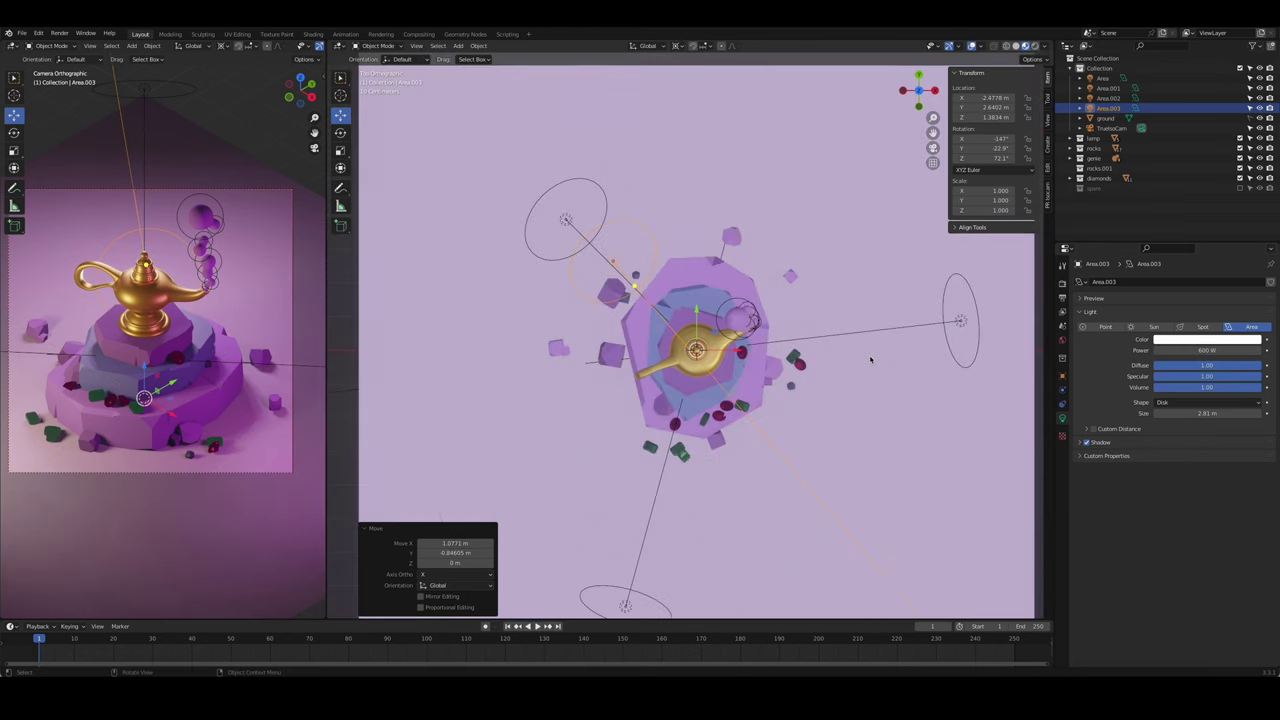
key(g)
click(766, 310)
middle_drag(766, 310, 737, 333)
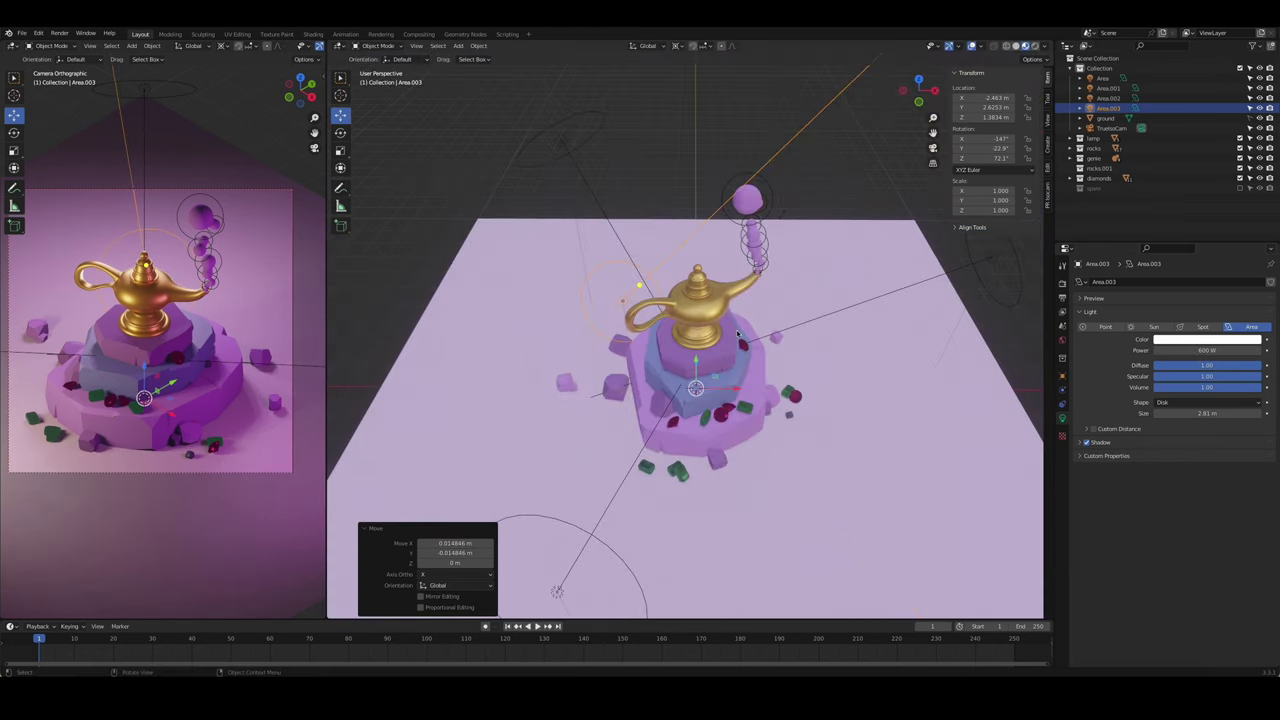
key(g)
key(z)
click(700, 300)
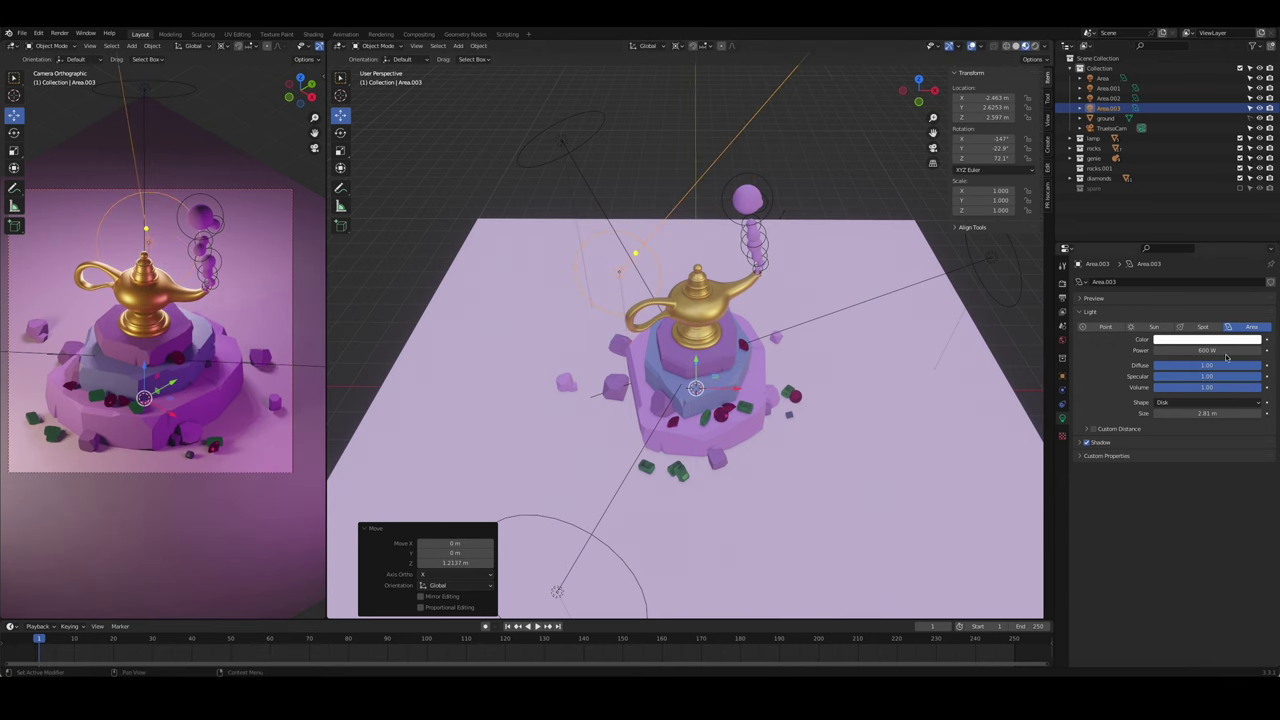
- Enlarge the new light to 4.25 m, deselect it, and render
drag(557, 303, 495, 316)
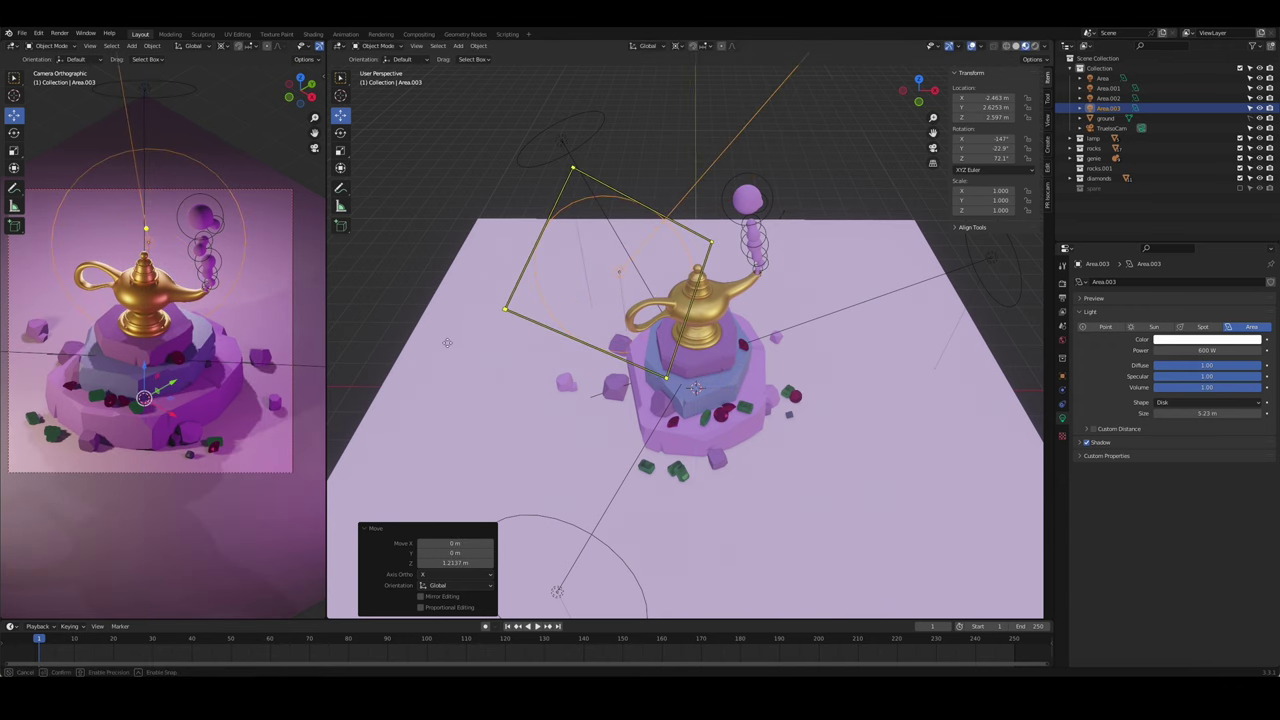
key(alt+a)
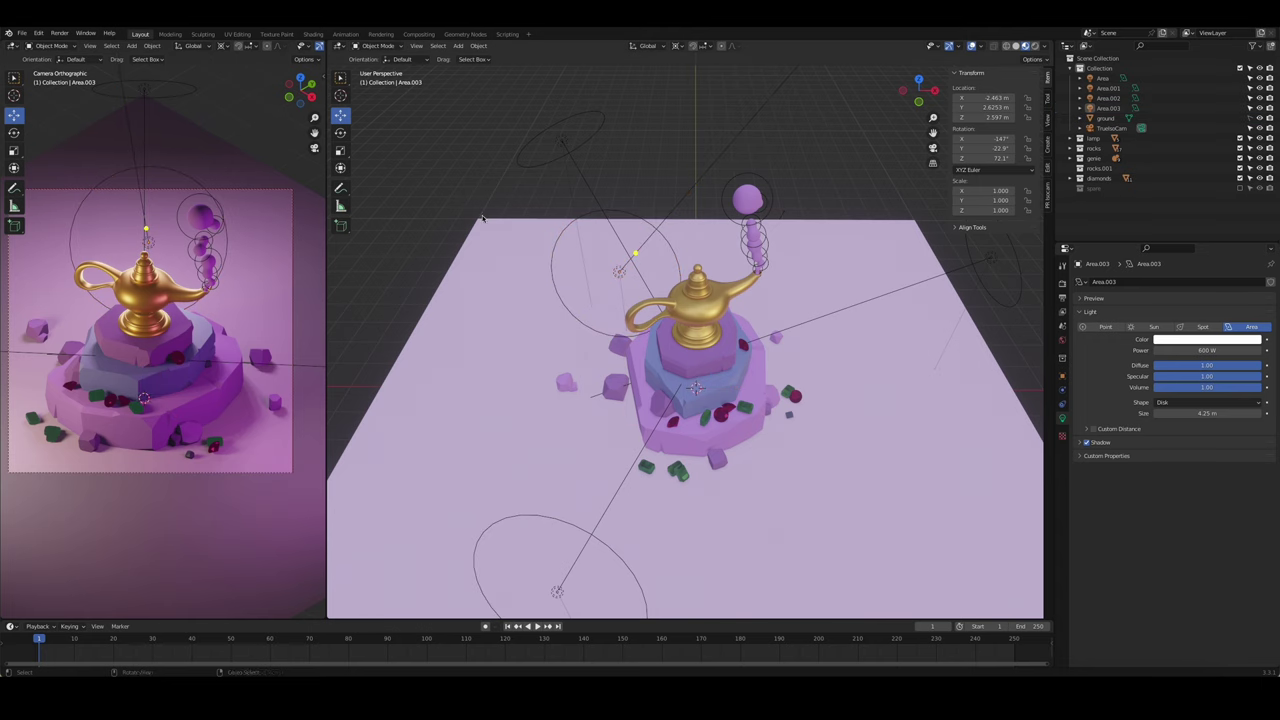
key(F12)
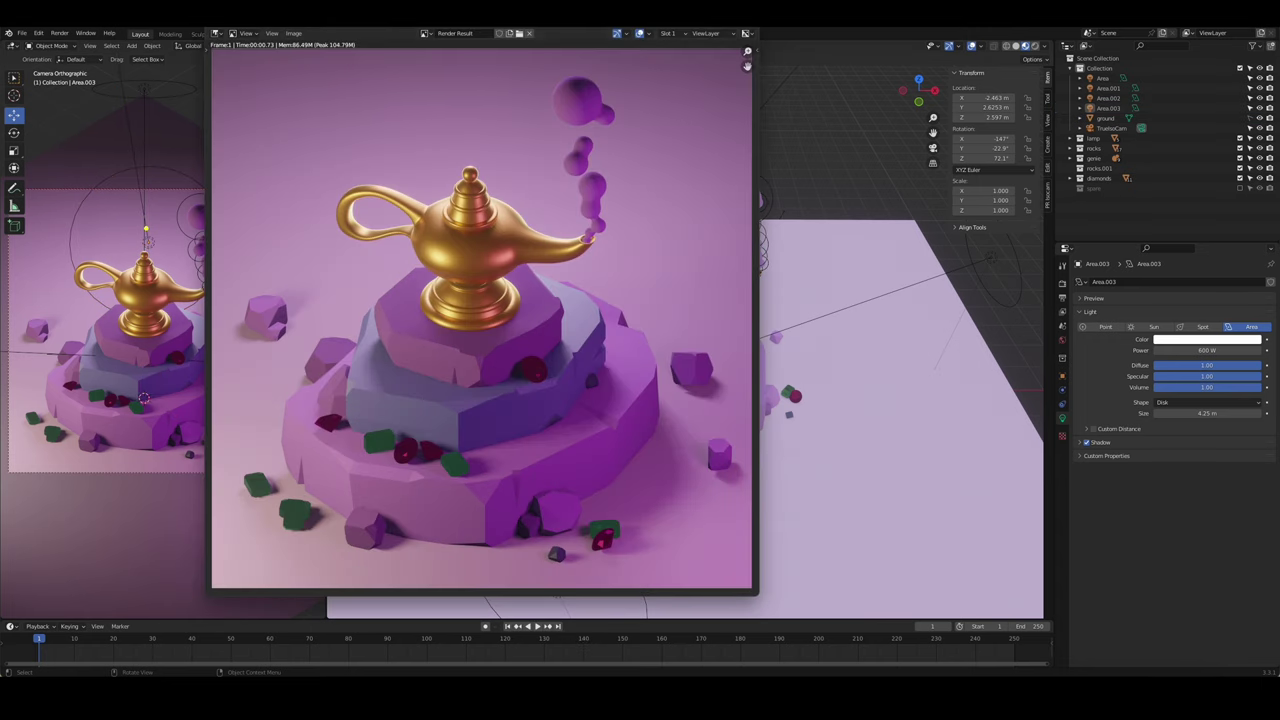
- Close the render and set the smoke material's roughness to 0.8
key(Escape)
click(763, 165)
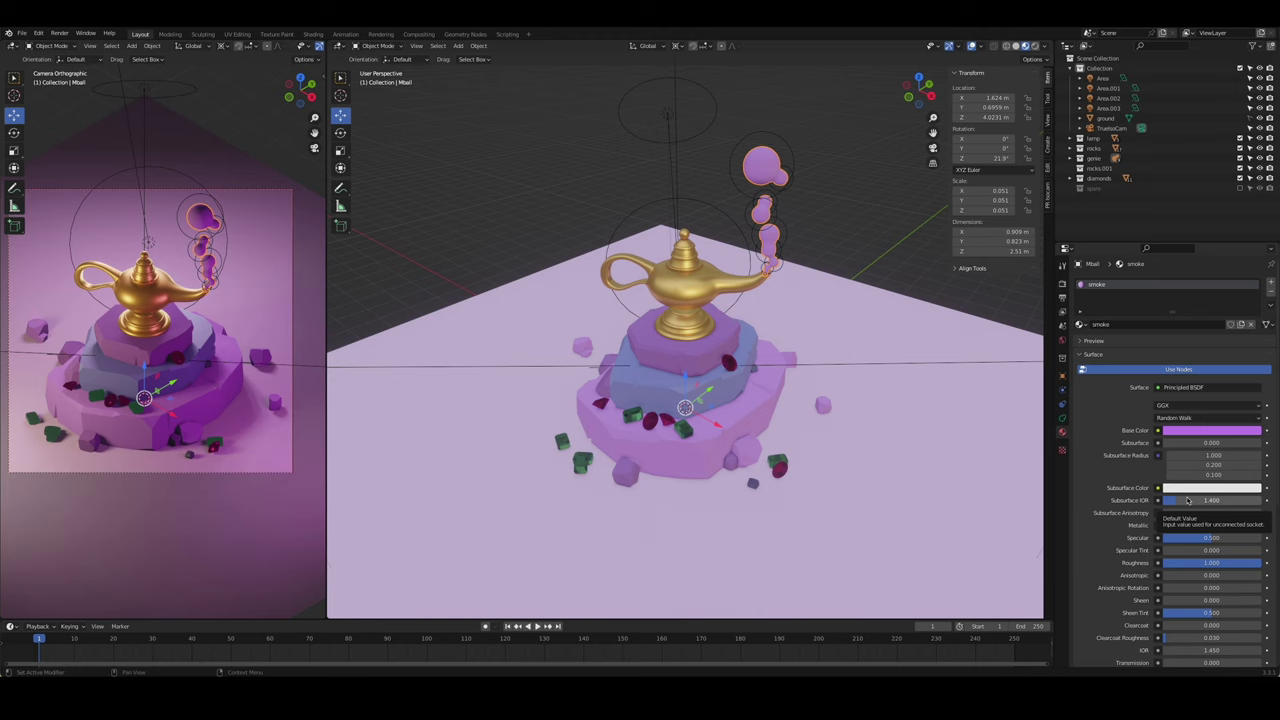
scroll(1195, 530, down, 2)
text(0.8)
key(Return)
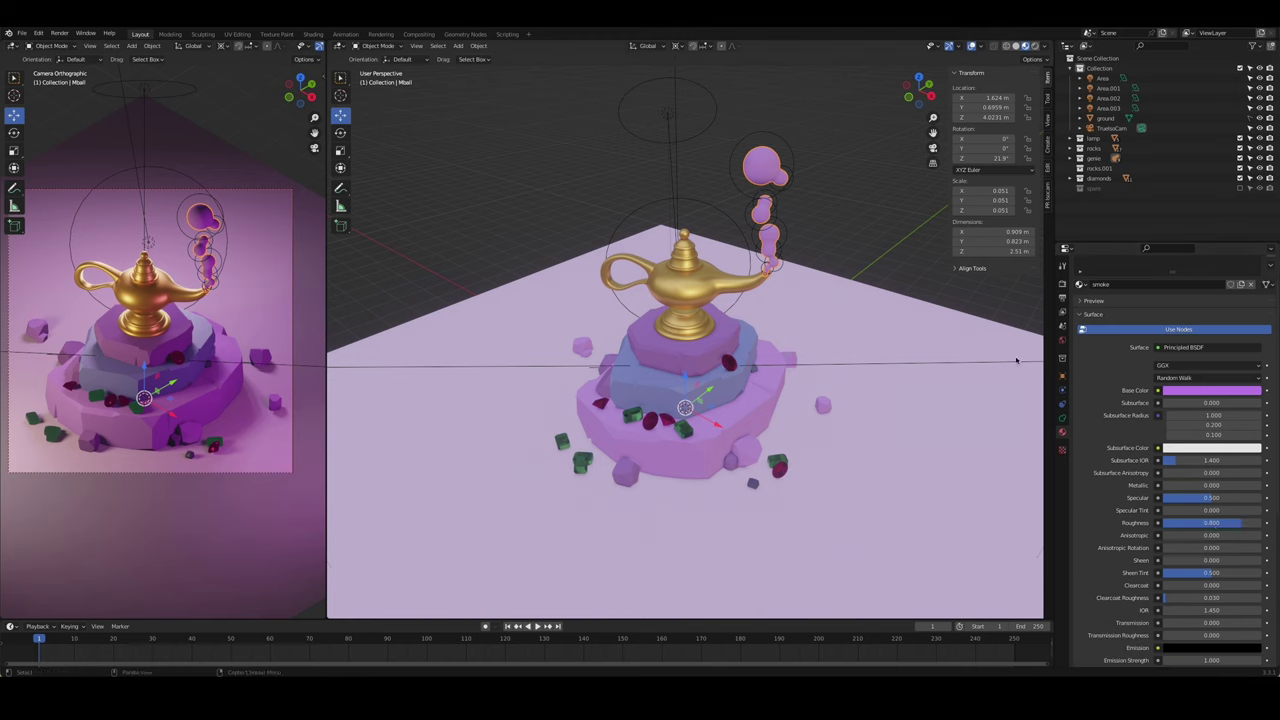
double_click(1211, 522)
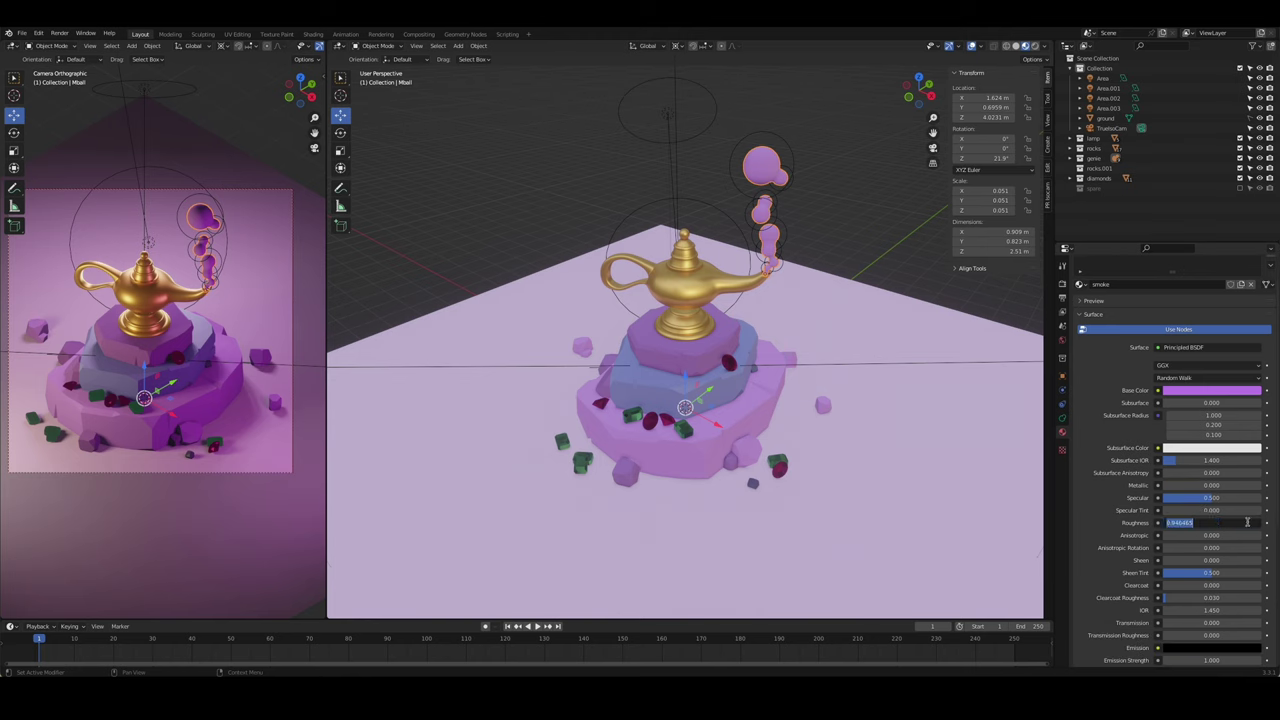
text(0.8)
key(Return)
- Try an orange subsurface colour, revert it to white, and set Subsurface IOR to 1.33
click(1207, 396)
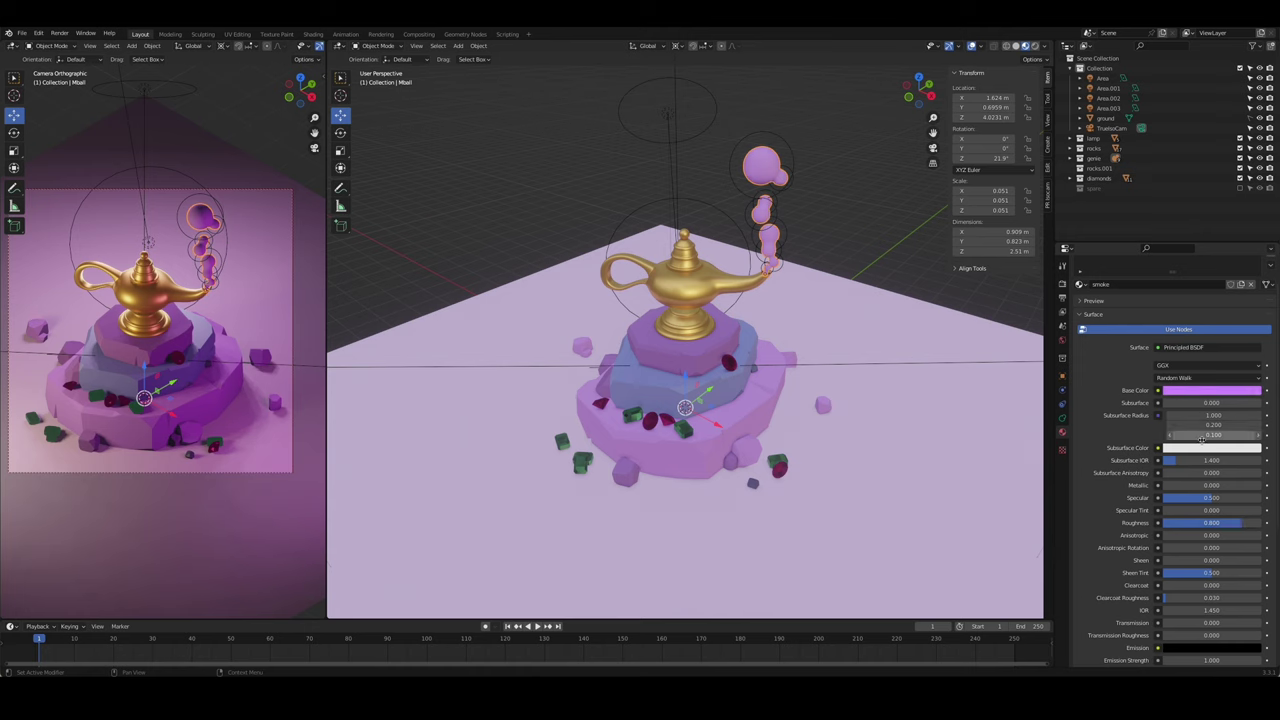
click(1211, 447)
click(1194, 366)
key(ctrl+z)
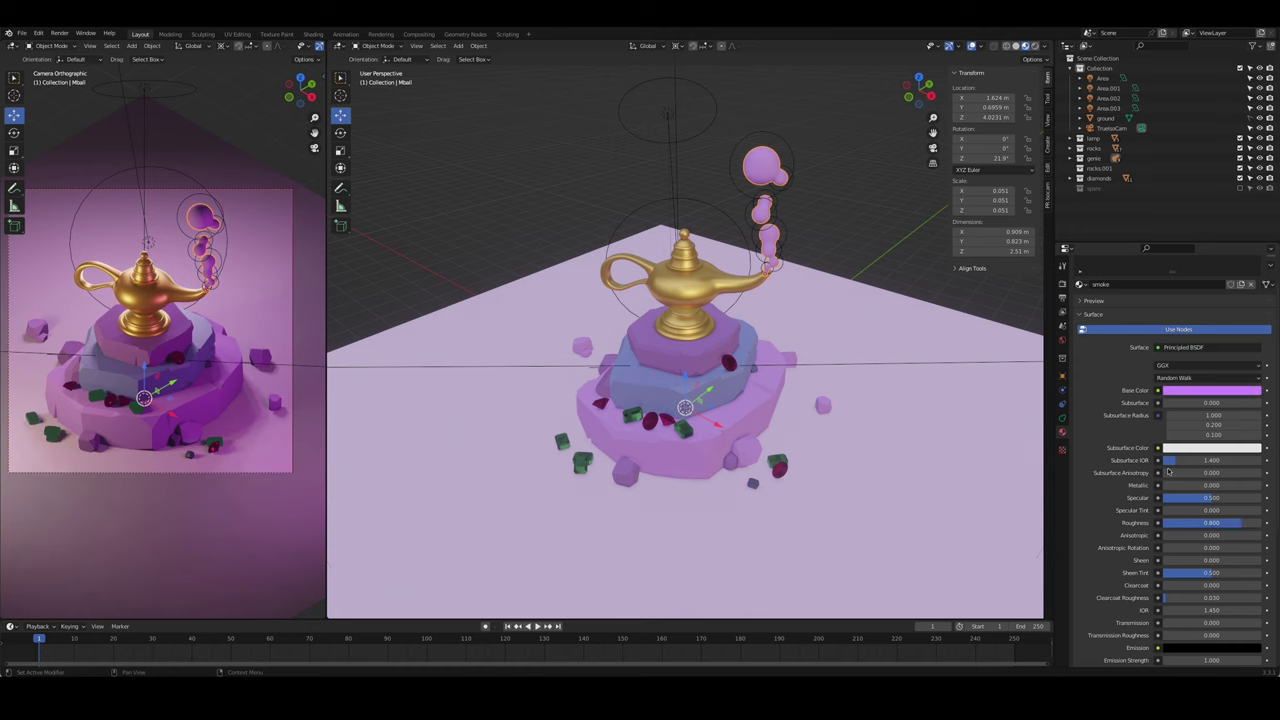
double_click(1211, 459)
text(1.33)
key(Return)
- From the top view, add a Point light to the scene
scroll(1143, 579, up, 2)
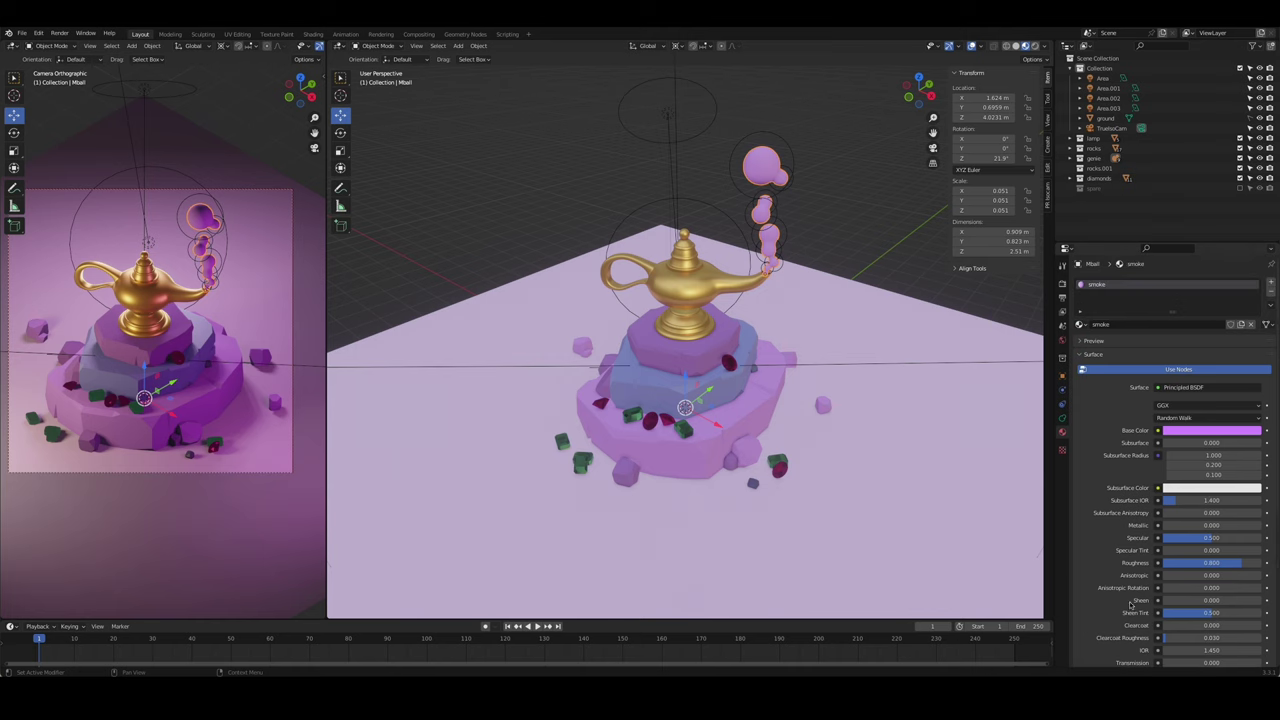
scroll(1131, 604, down, 2)
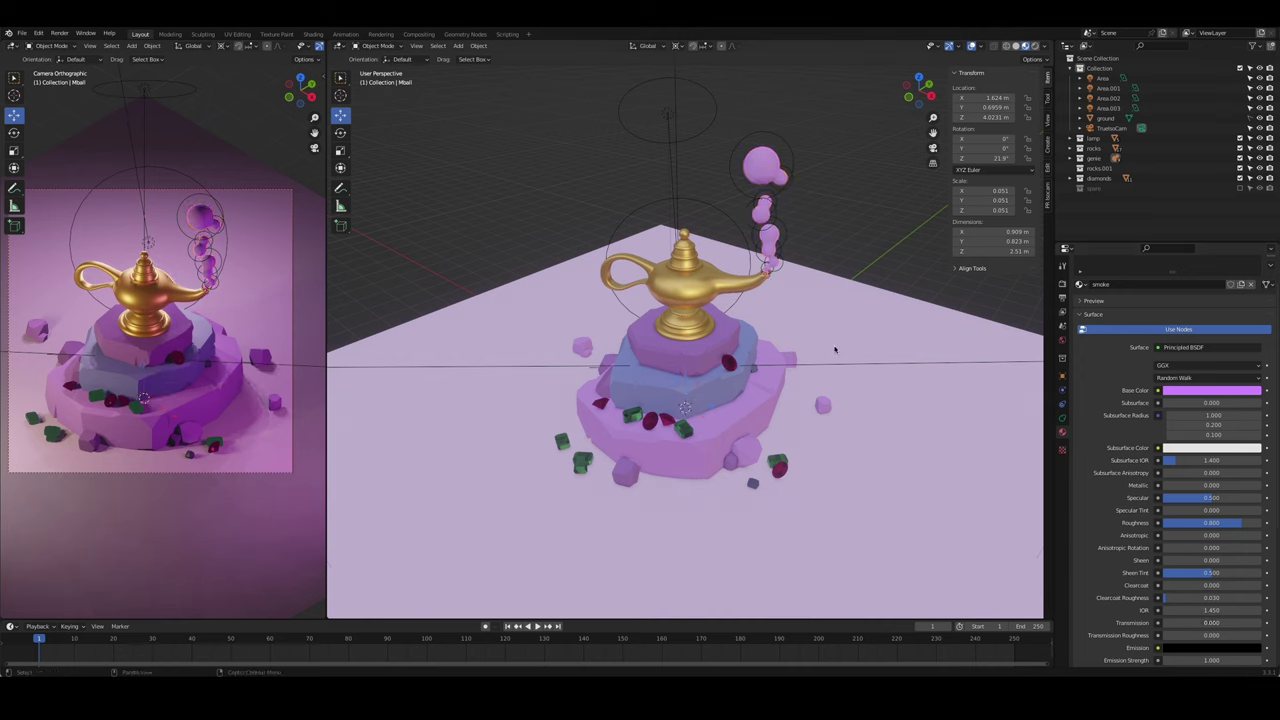
middle_drag(835, 349, 790, 253)
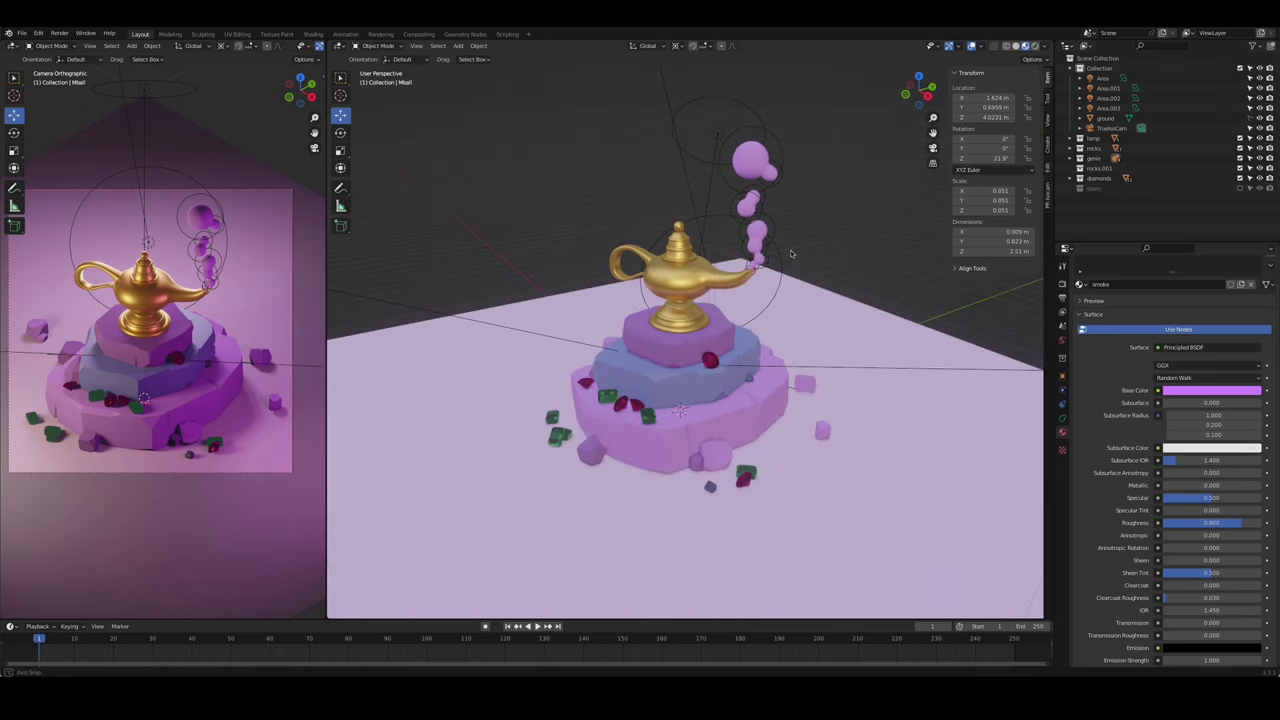
scroll(600, 330, up, 3)
key(KP_7)
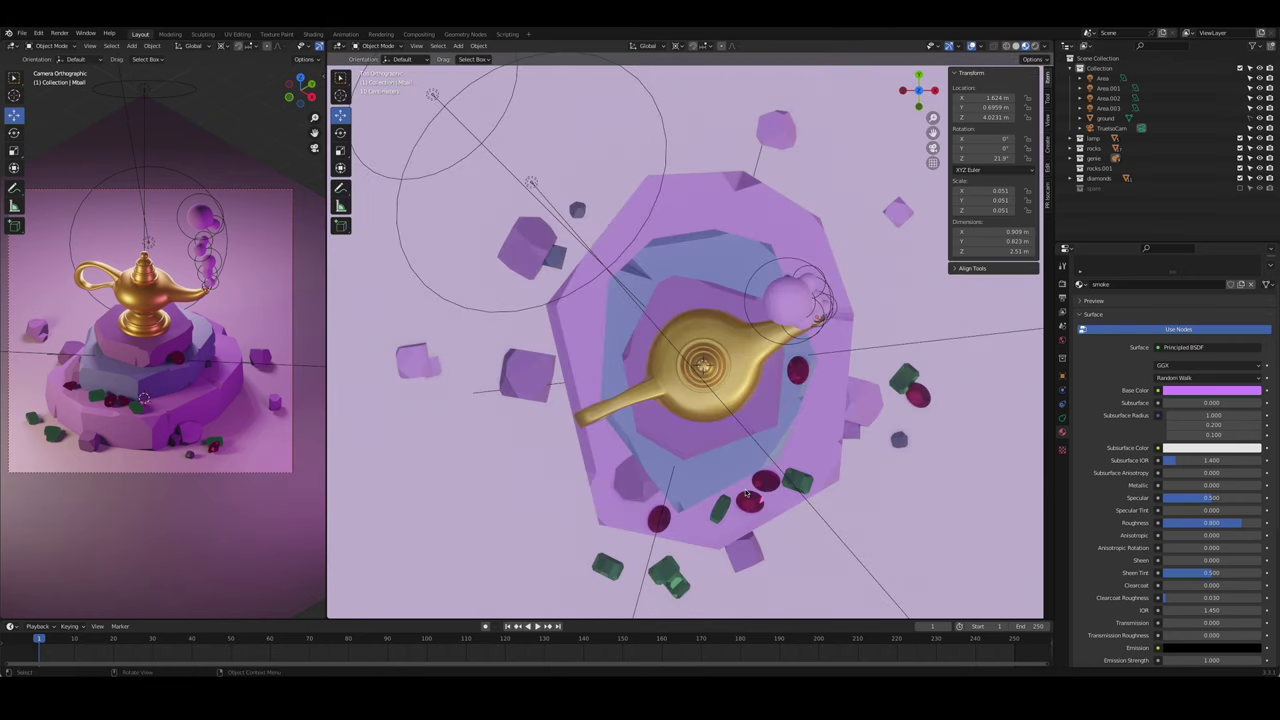
key(shift+a)
click(885, 512)
- Set the point light's power to 50 W and its colour to pink
mouse_move(885, 512)
middle_down()
mouse_move(641, 392)
mouse_move(389, 197)
middle_up()
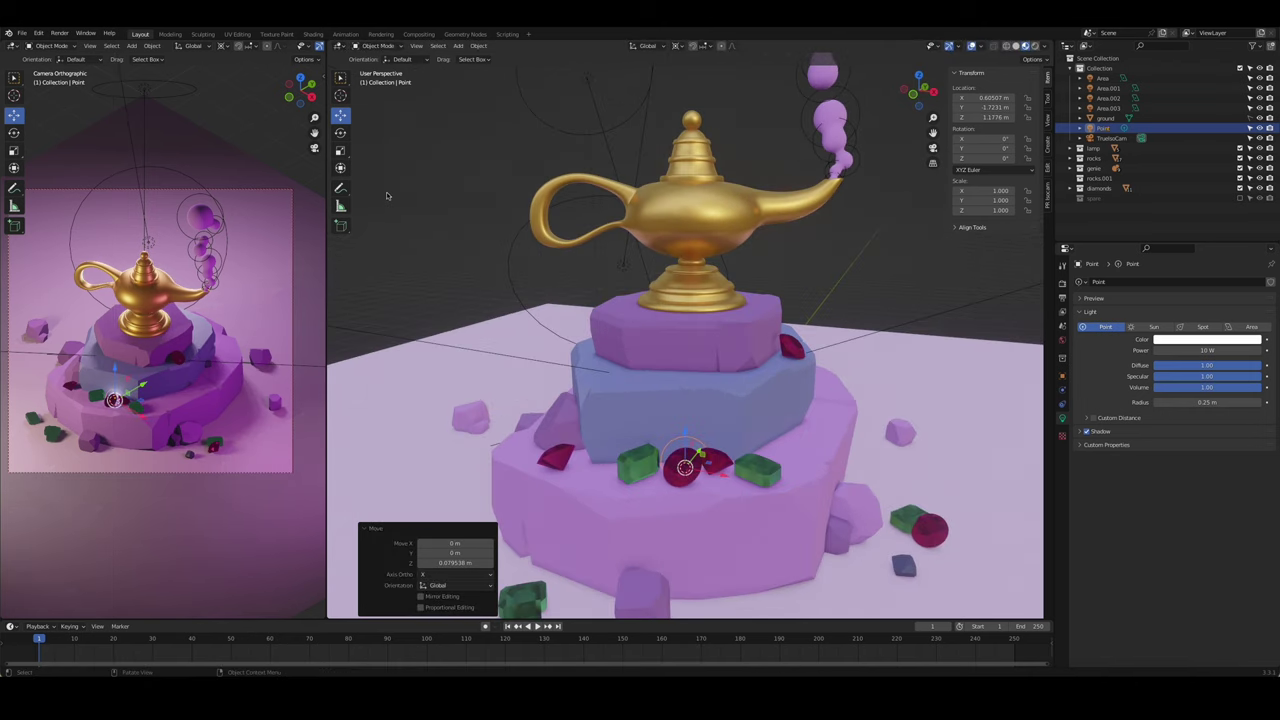
click(228, 342)
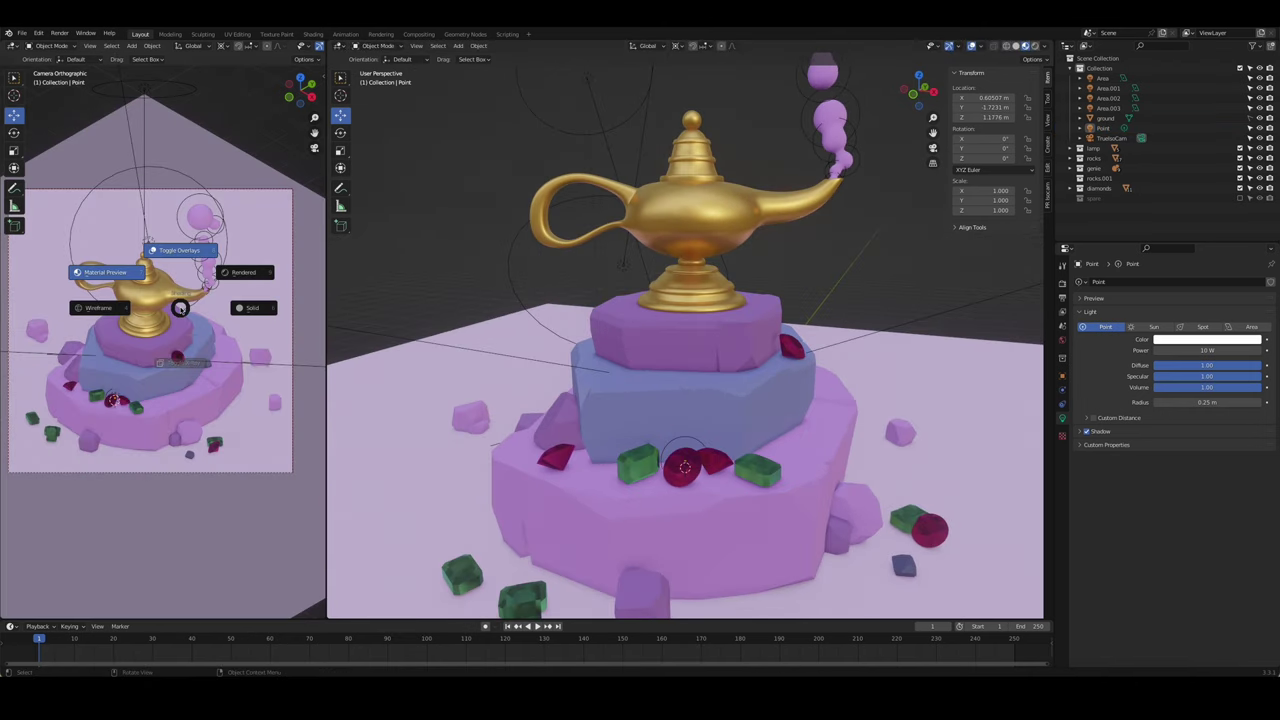
click(686, 467)
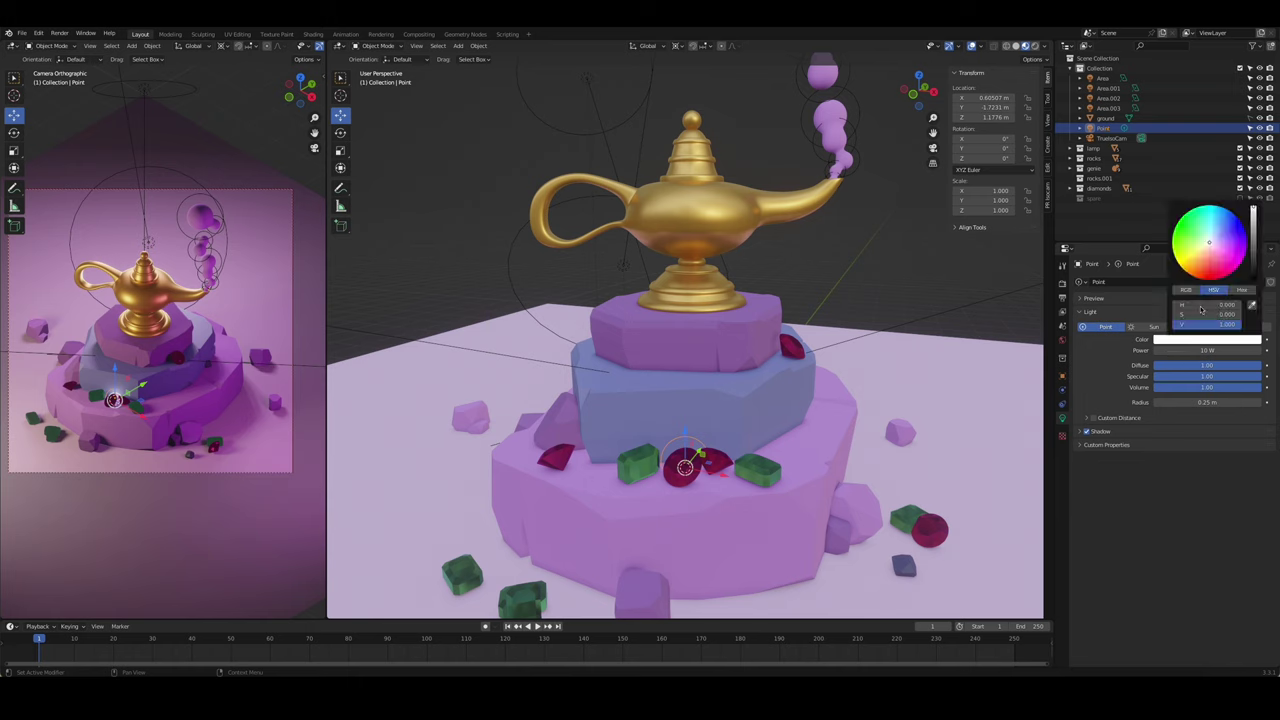
drag(1207, 350, 1240, 350)
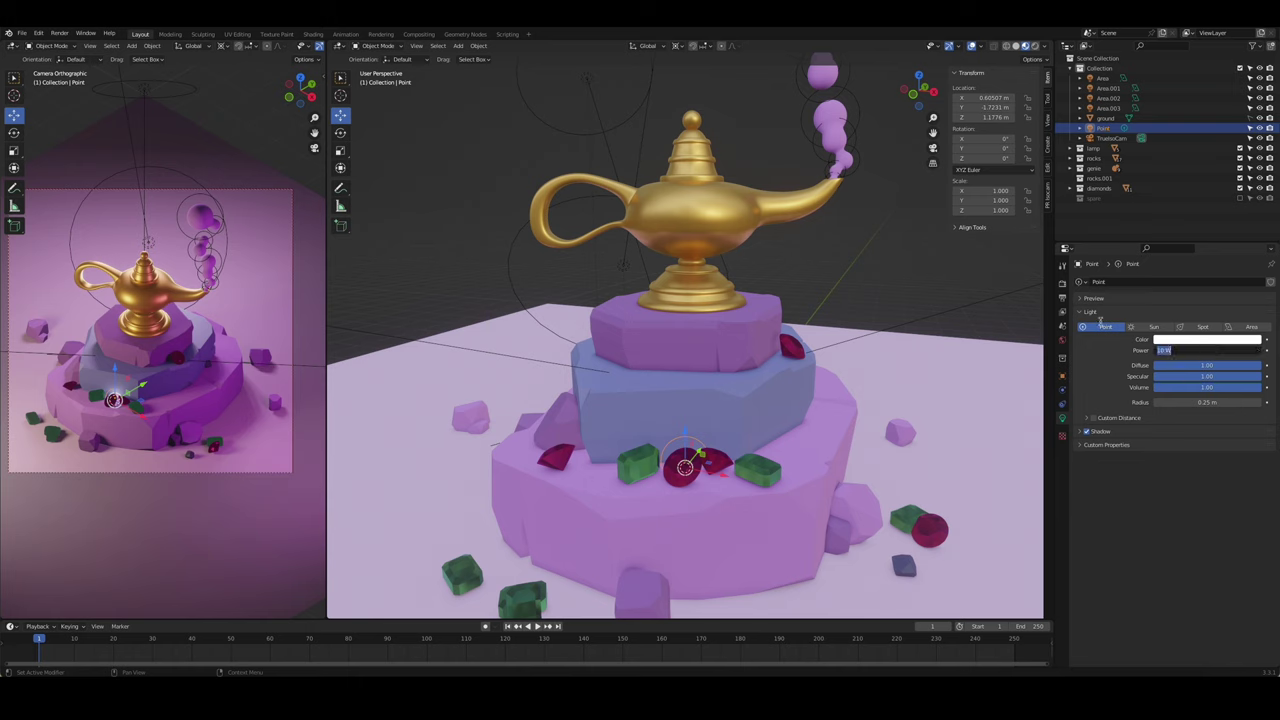
click(1203, 338)
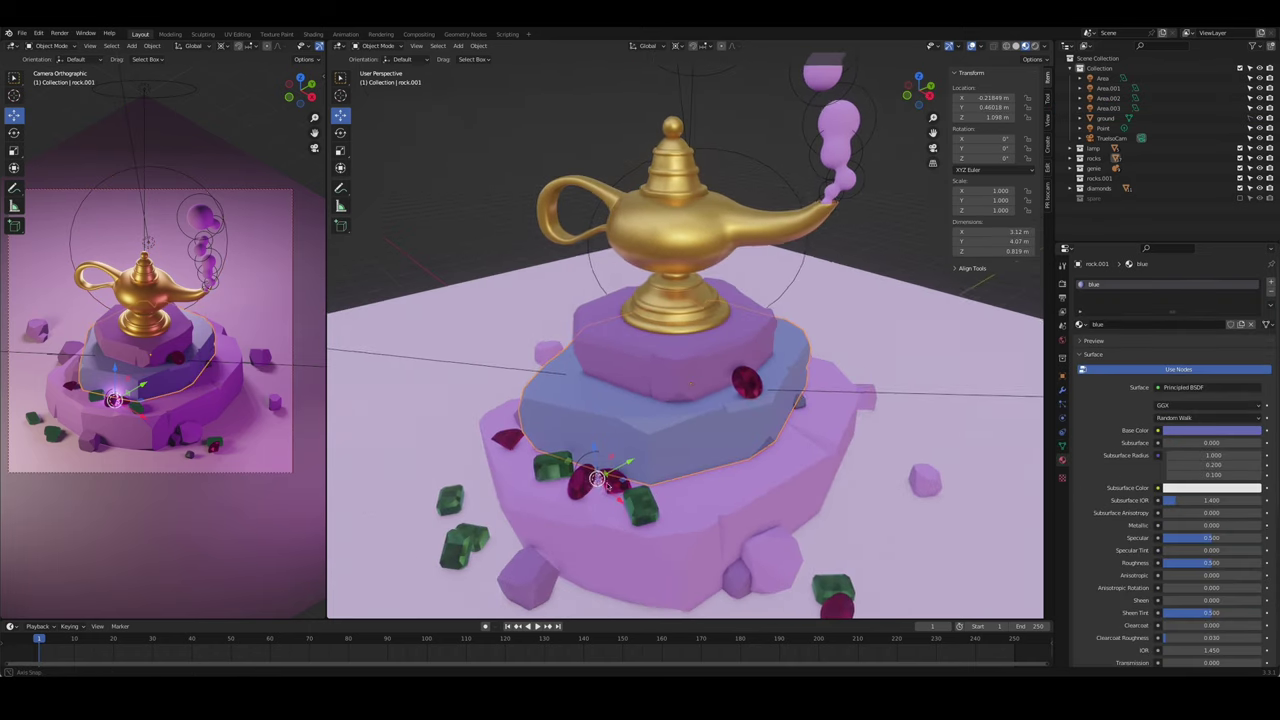
- Move the point light horizontally, keeping its height, into a spot among the gems
click(1112, 128)
key(g)
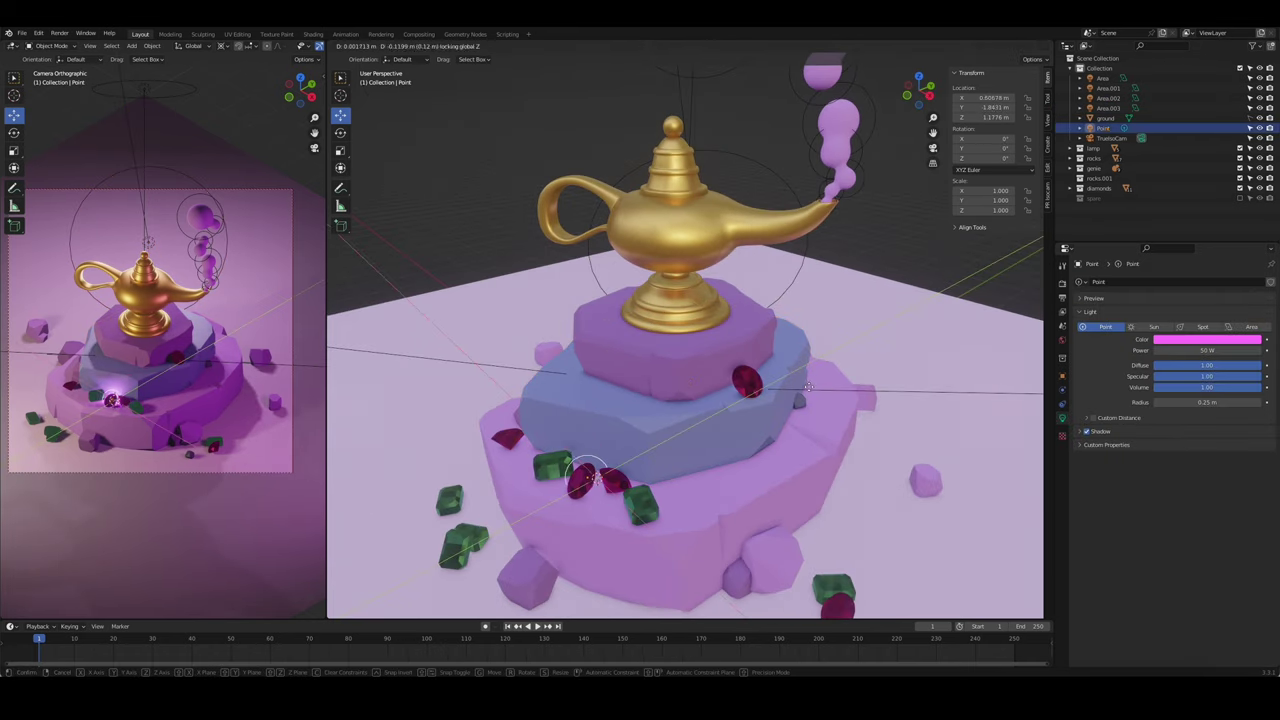
key(shift+z)
click(788, 394)
middle_drag(788, 394, 744, 440)
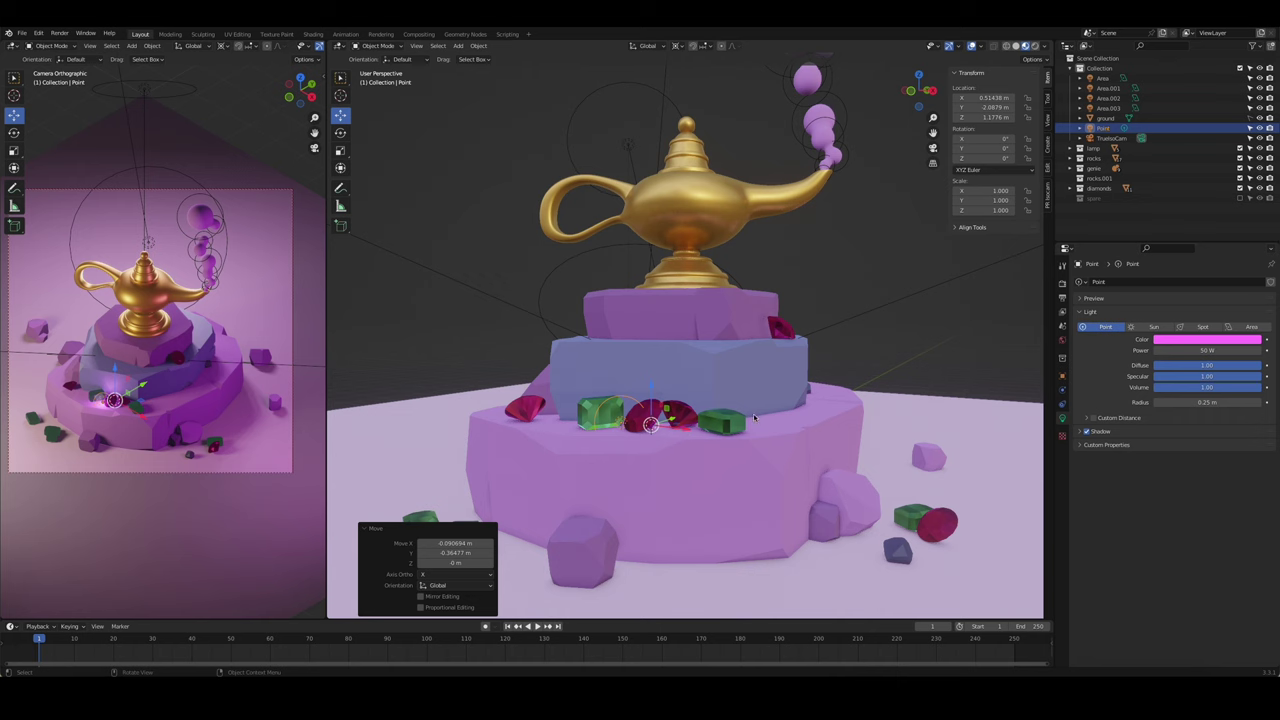
key(period)
click(746, 380)
mouse_move(746, 380)
middle_down()
mouse_move(727, 387)
mouse_move(748, 345)
middle_up()
key(g)
key(shift+z)
click(727, 387)
scroll(727, 387, up, 3)
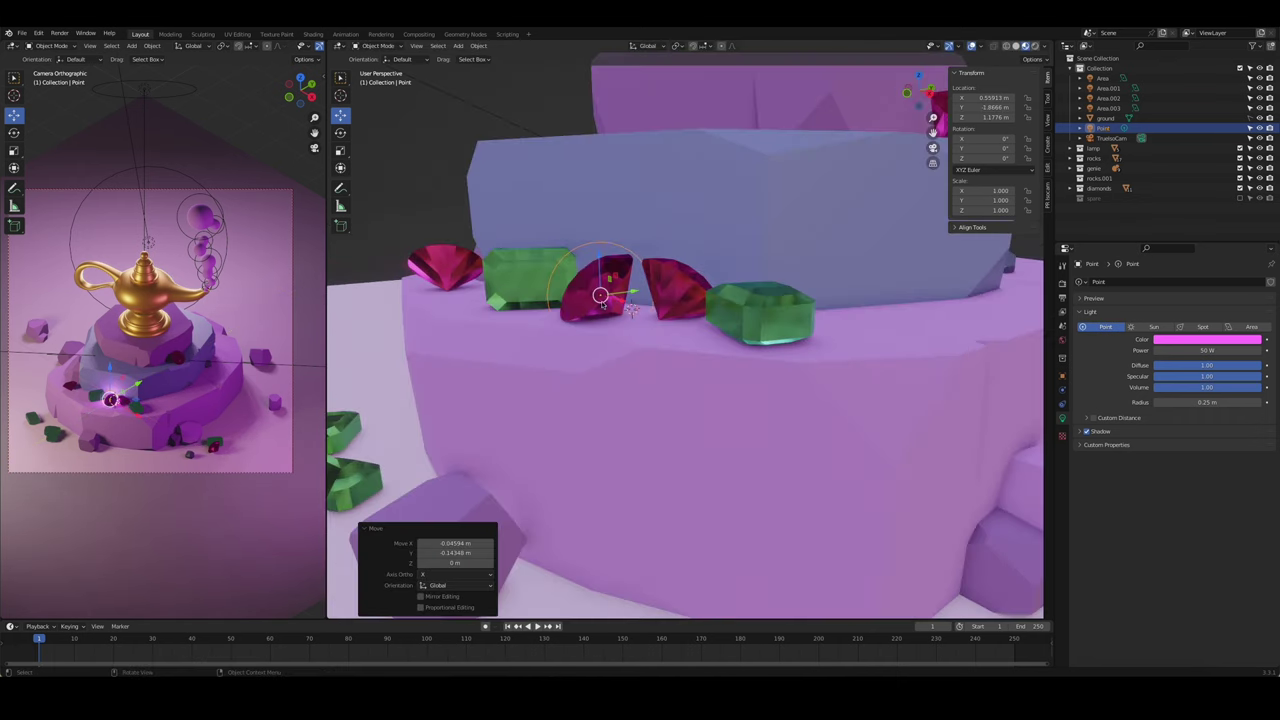
- Try a larger point light radius, revert it to 0.25 m, then open Render Properties
click(748, 345)
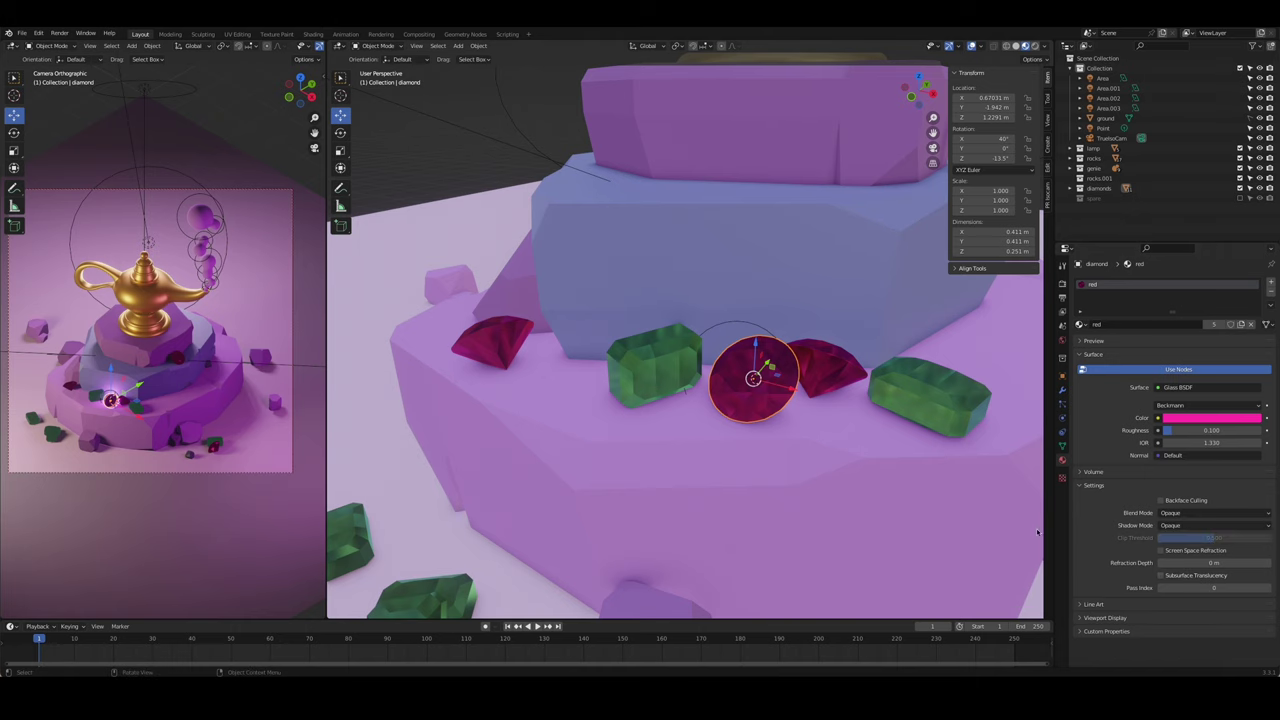
scroll(820, 386, down, 2)
middle_drag(820, 386, 837, 363)
click(886, 263)
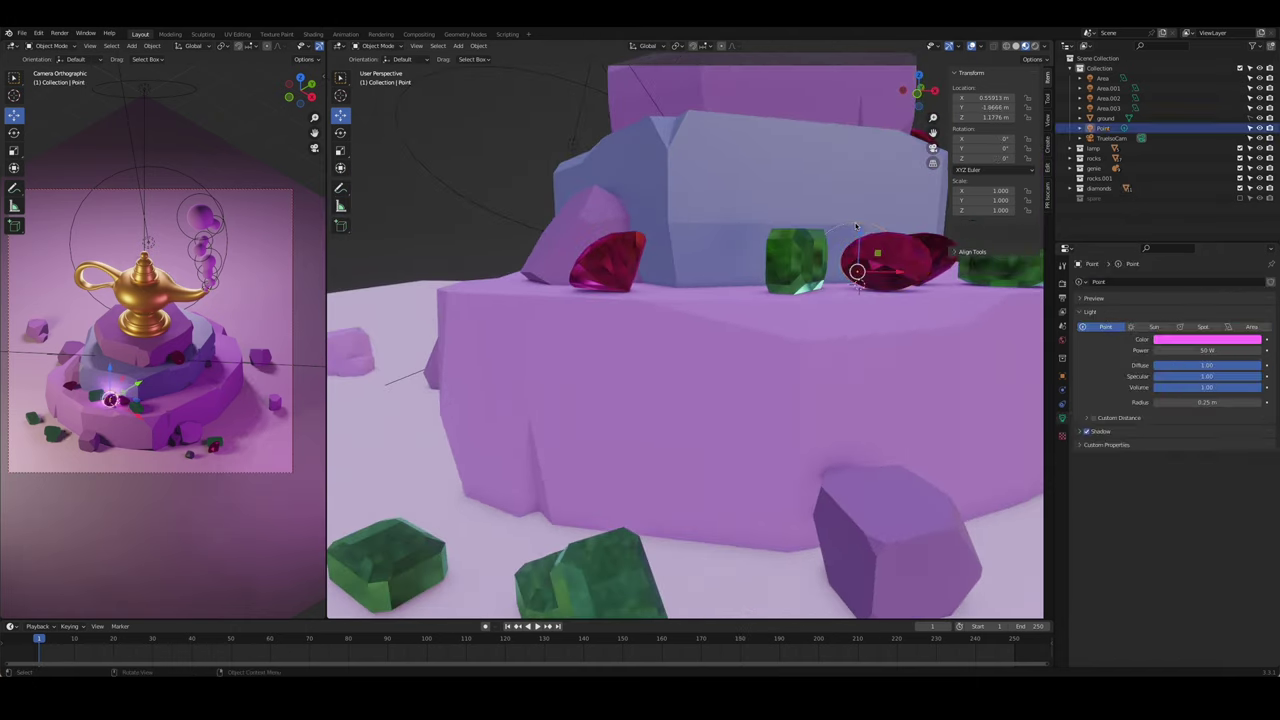
scroll(967, 398, up, 2)
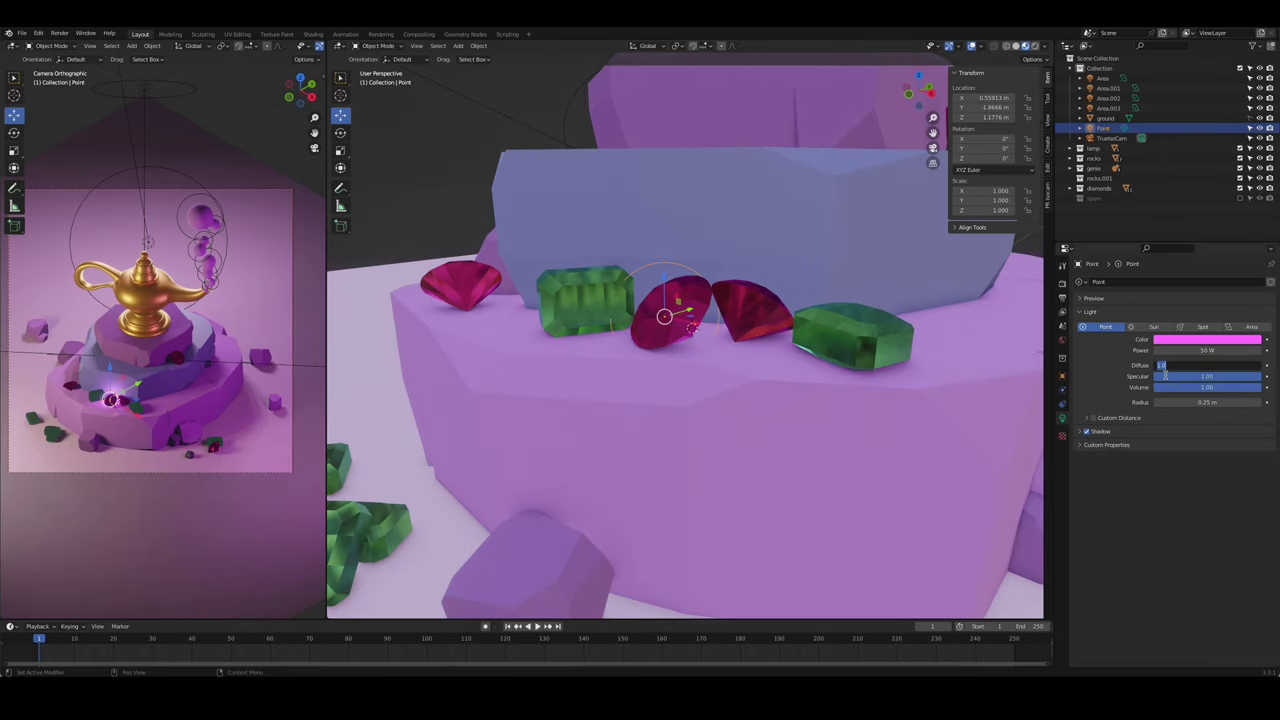
drag(1207, 402, 1240, 402)
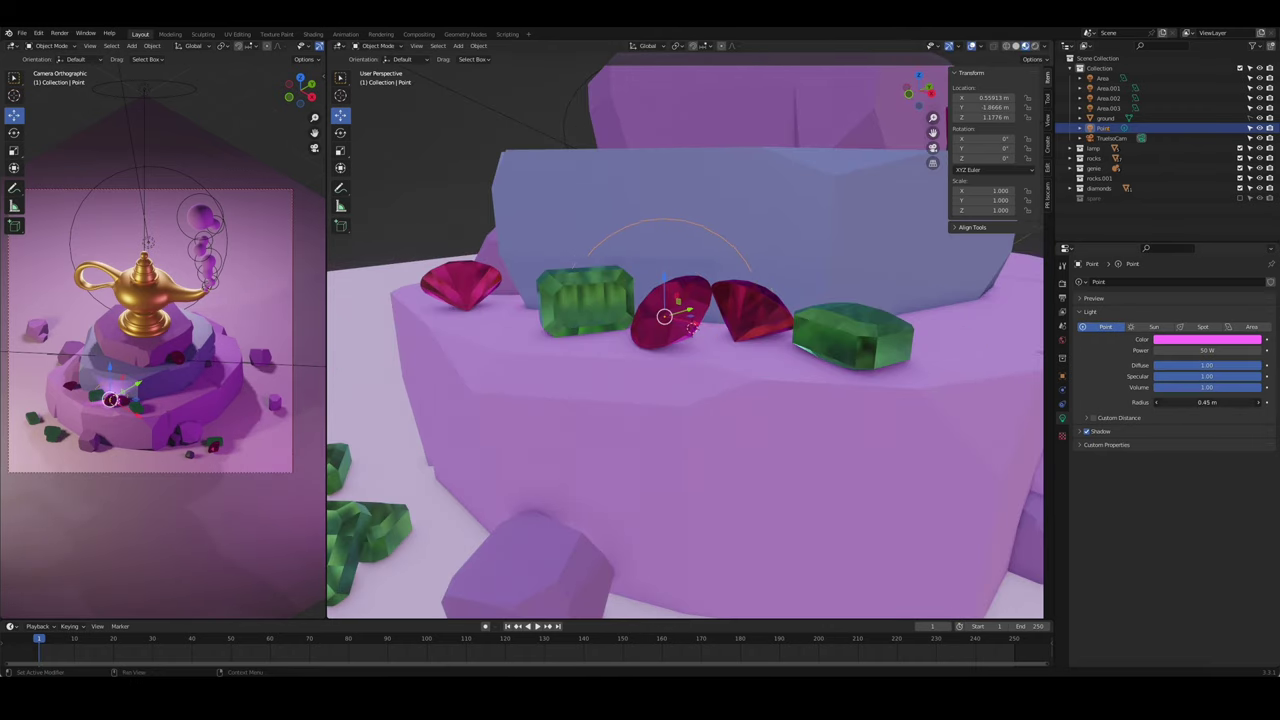
key(Escape)
middle_drag(800, 310, 747, 304)
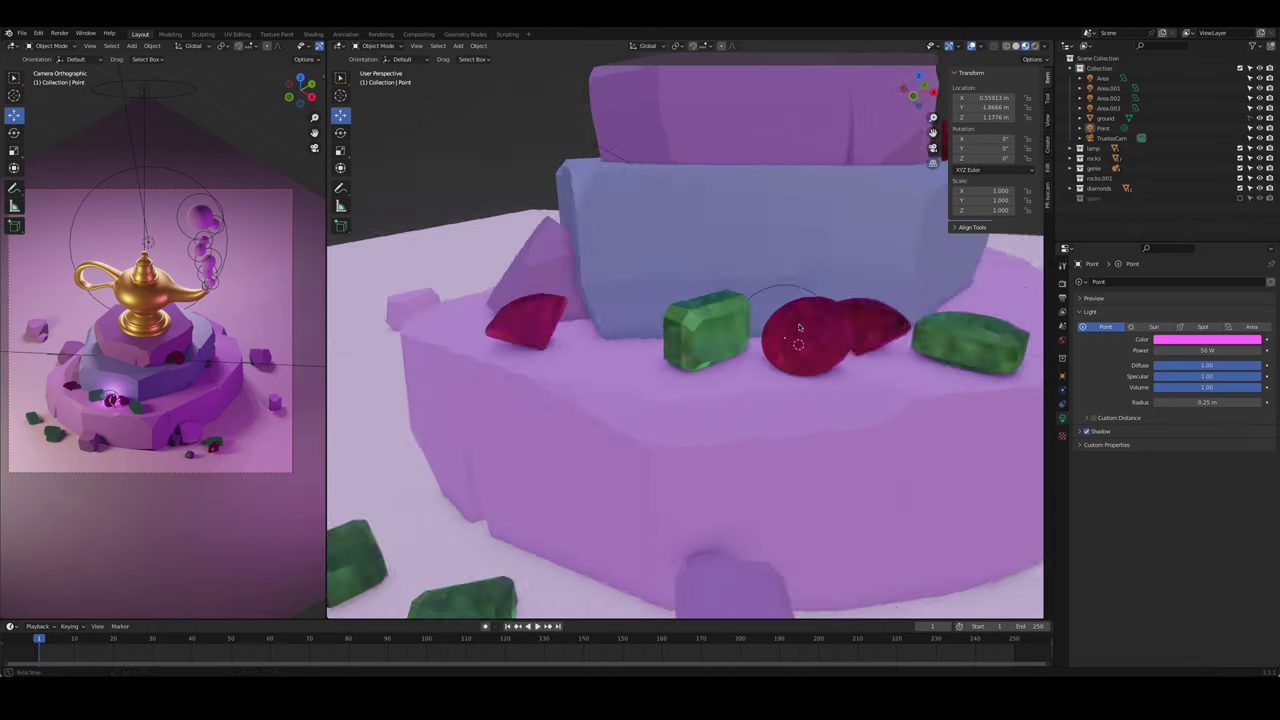
click(1062, 283)
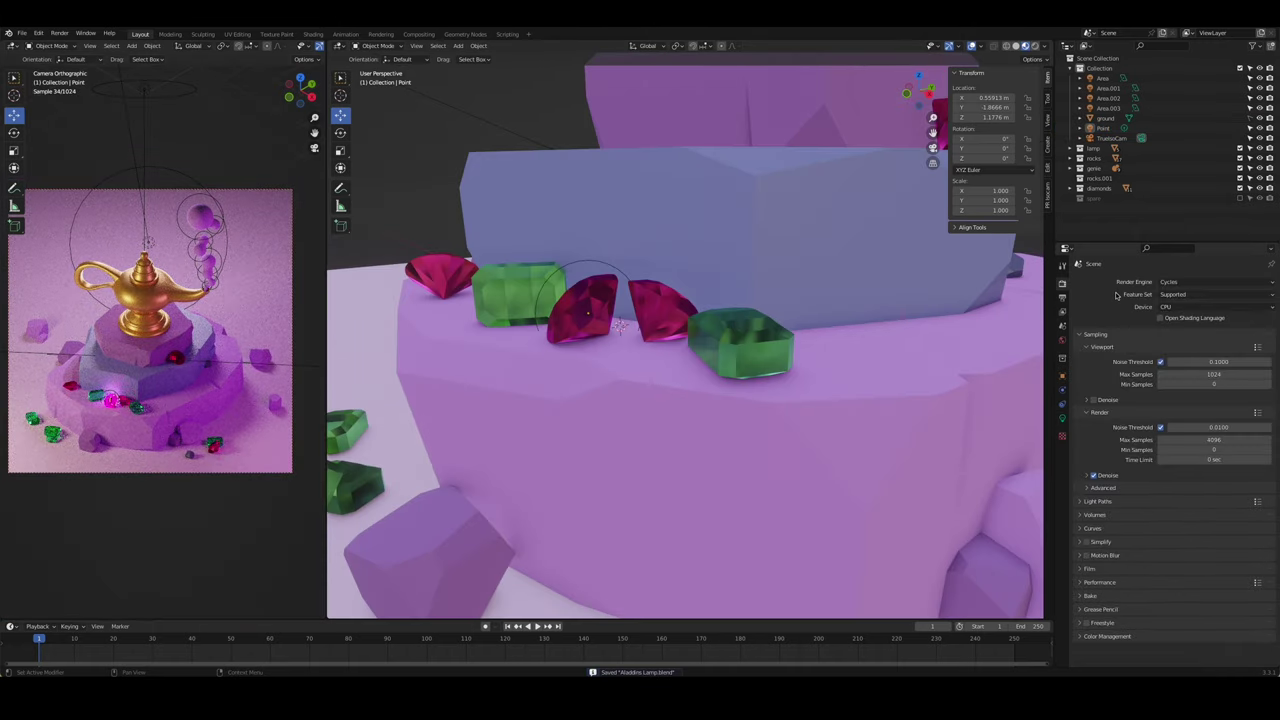
- Render on GPU Compute with 64/128 max samples, viewport denoising and 512 tile size
click(1215, 306)
click(1197, 323)
double_click(1215, 363)
text(64)
key(Return)
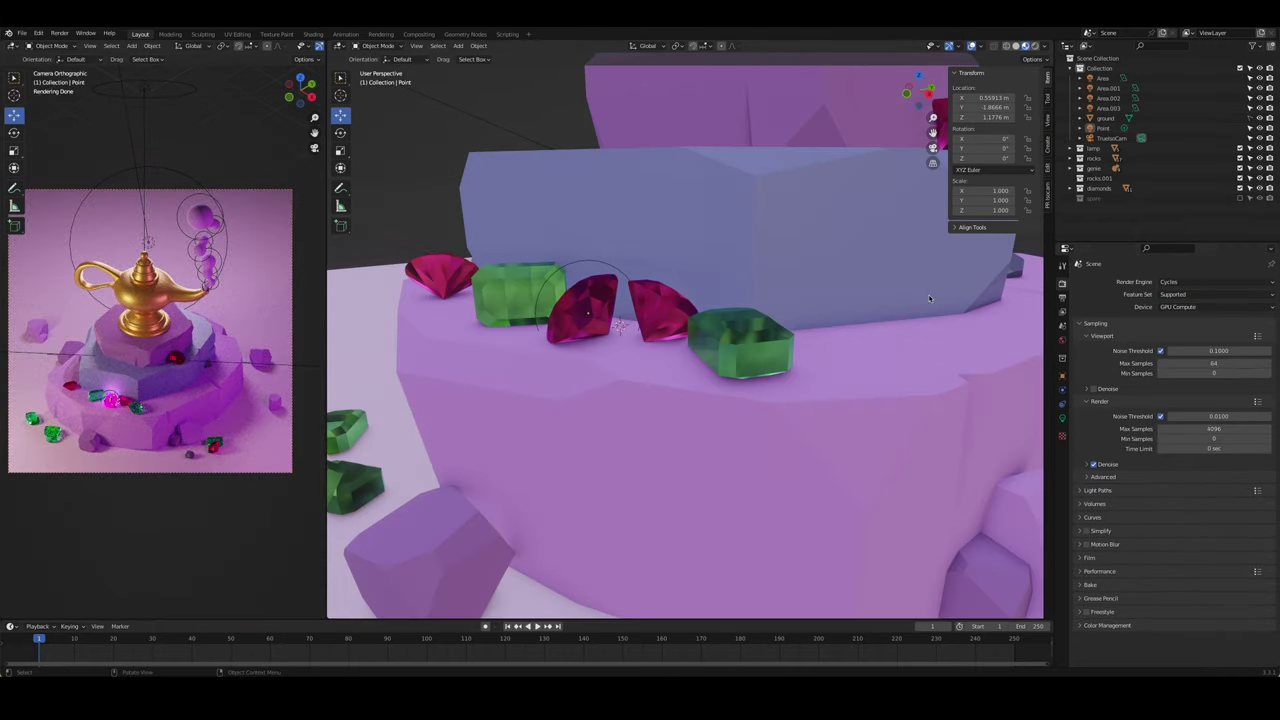
double_click(1215, 428)
text(128)
key(Return)
click(1094, 388)
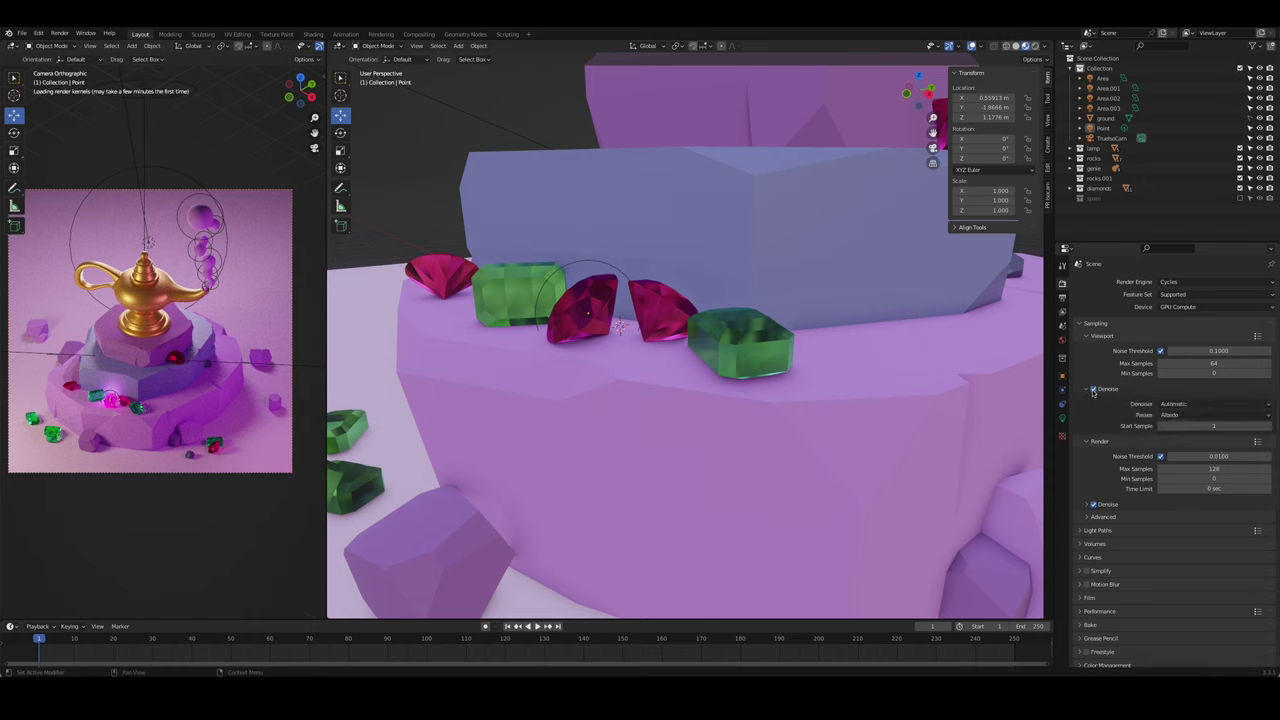
click(1099, 571)
text(512)
key(Return)
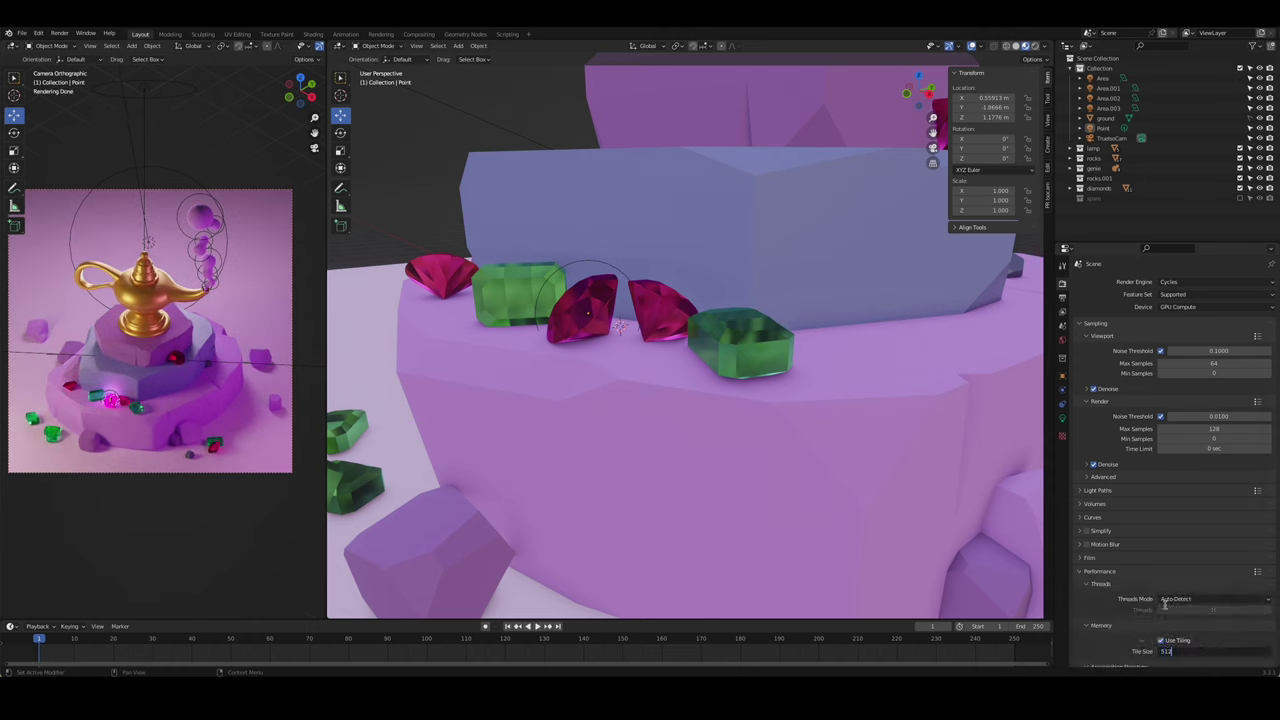
- Set the colour management Look to Medium High Contrast
scroll(1180, 620, down, 3)
scroll(1150, 605, down, 2)
scroll(1134, 598, down, 2)
click(1182, 607)
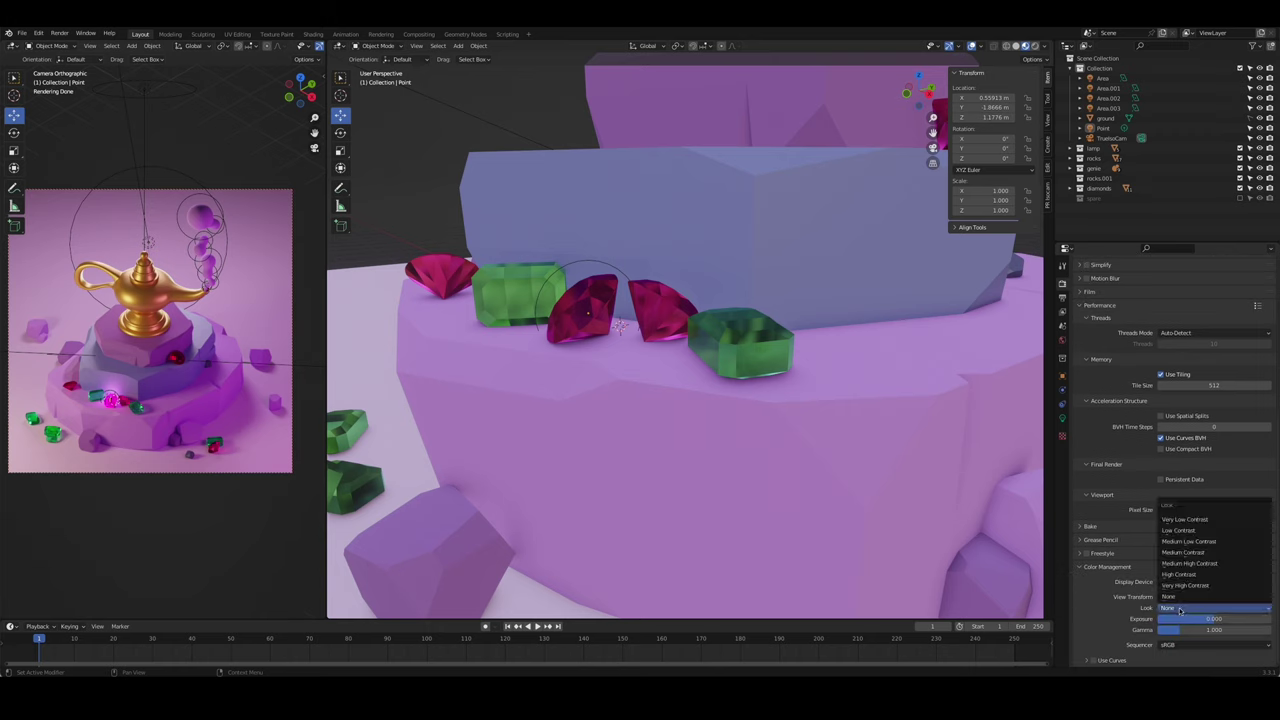
click(1200, 555)
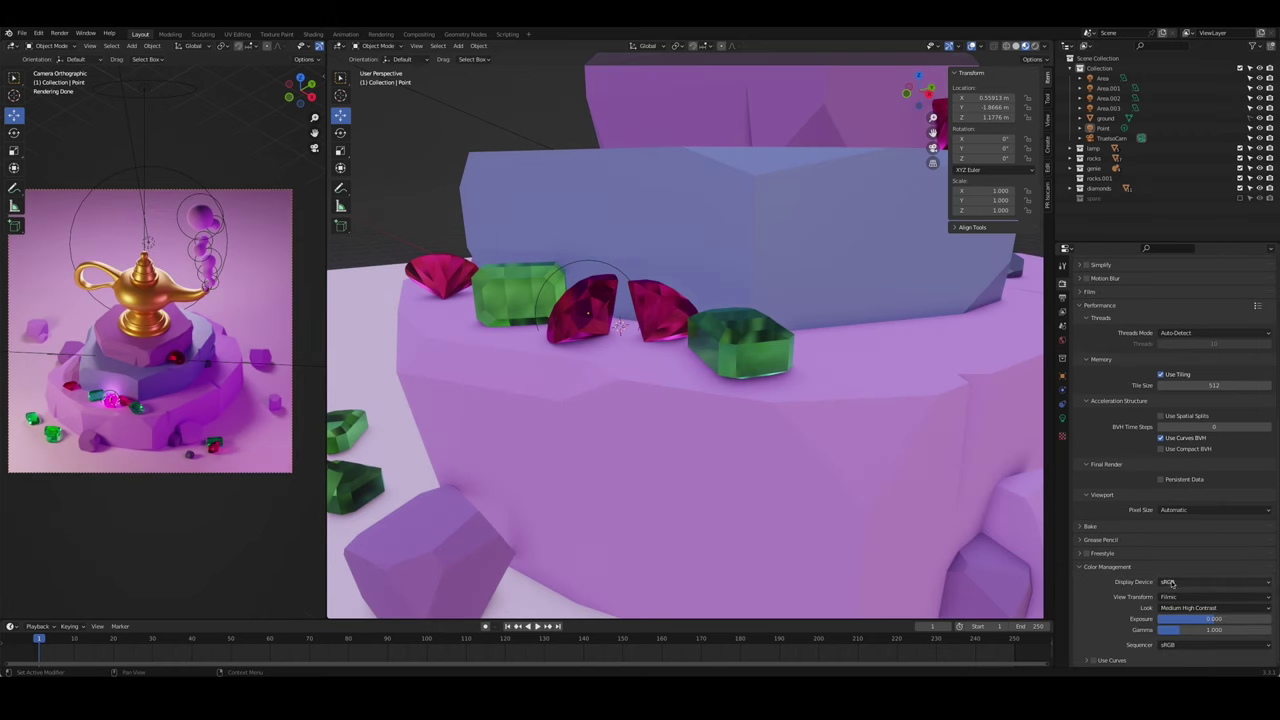
- Check the point light's settings, frame the whole lamp scene, and render the final image
click(588, 310)
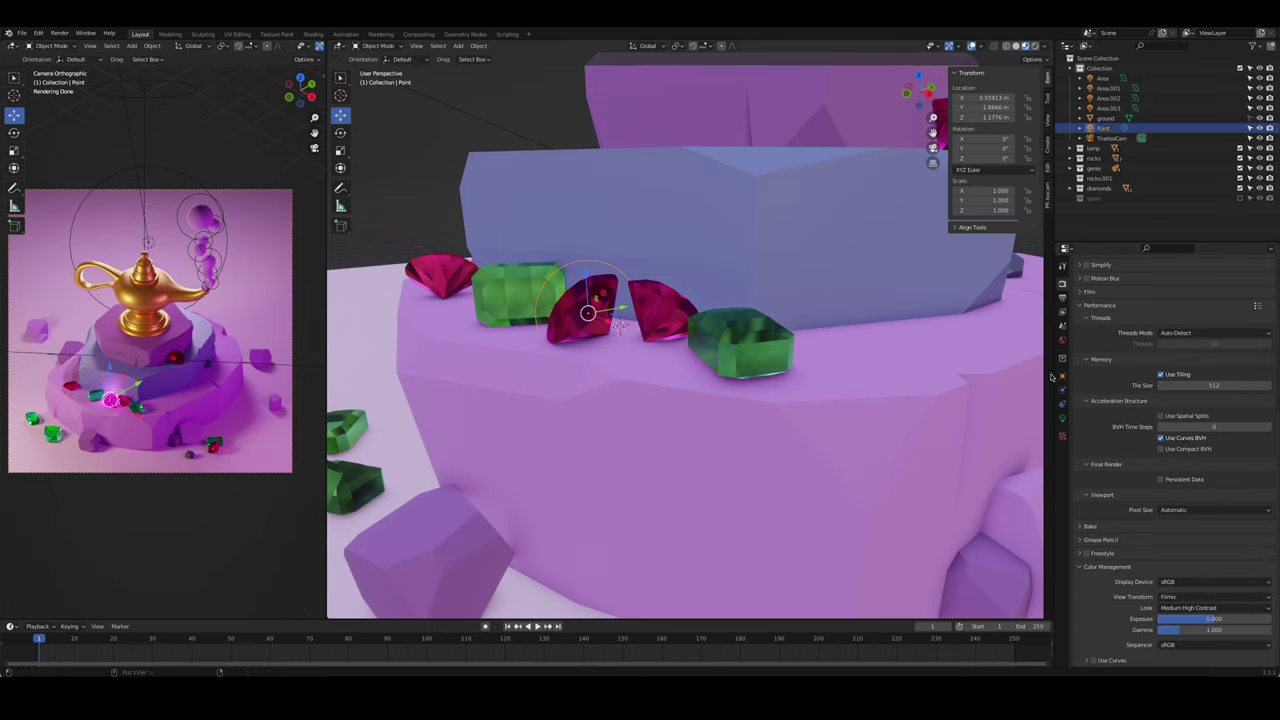
click(1062, 418)
click(237, 114)
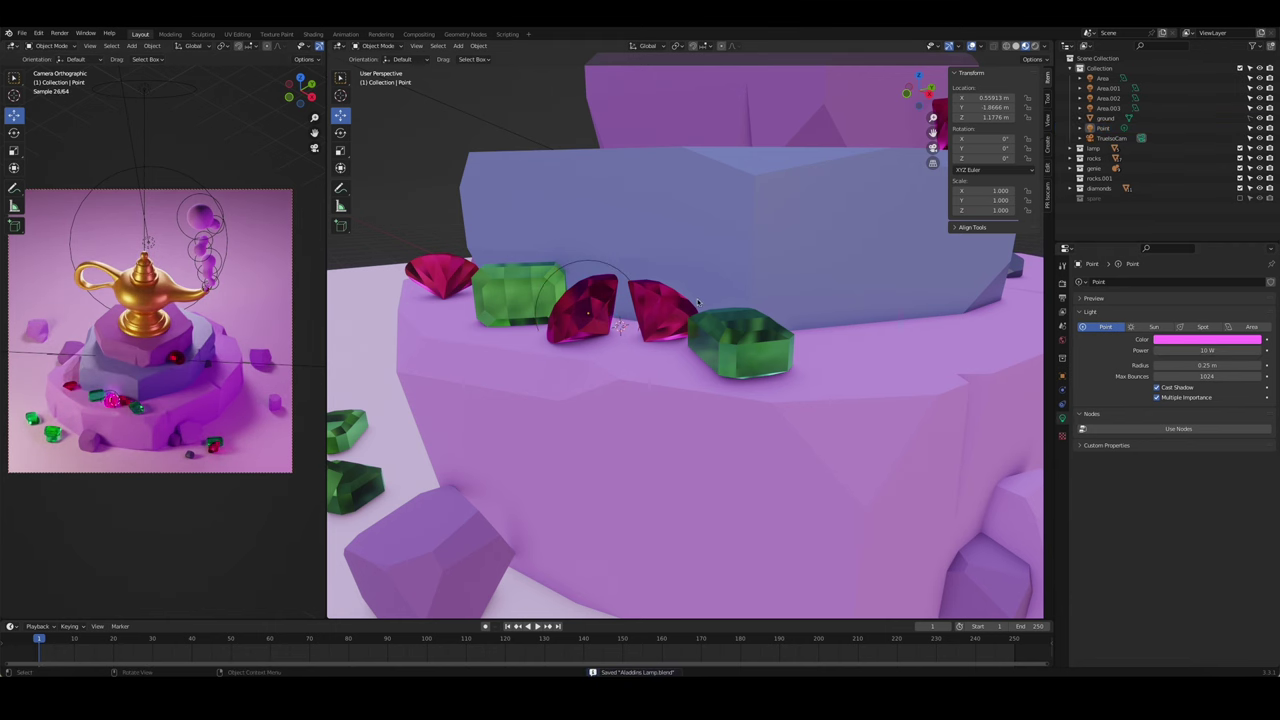
key(Home)
key(F12)
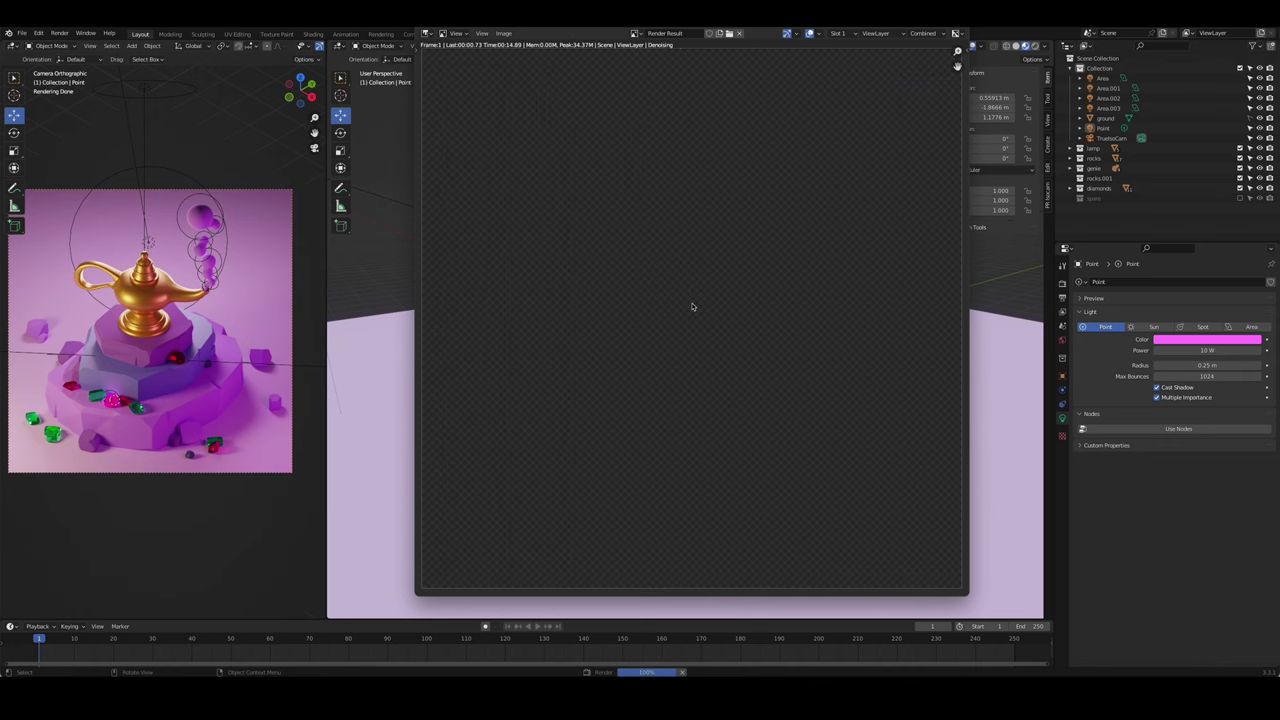
- Close the render result and delete the point light from the scene
scroll(688, 294, down, 1)
scroll(640, 260, down, 1)
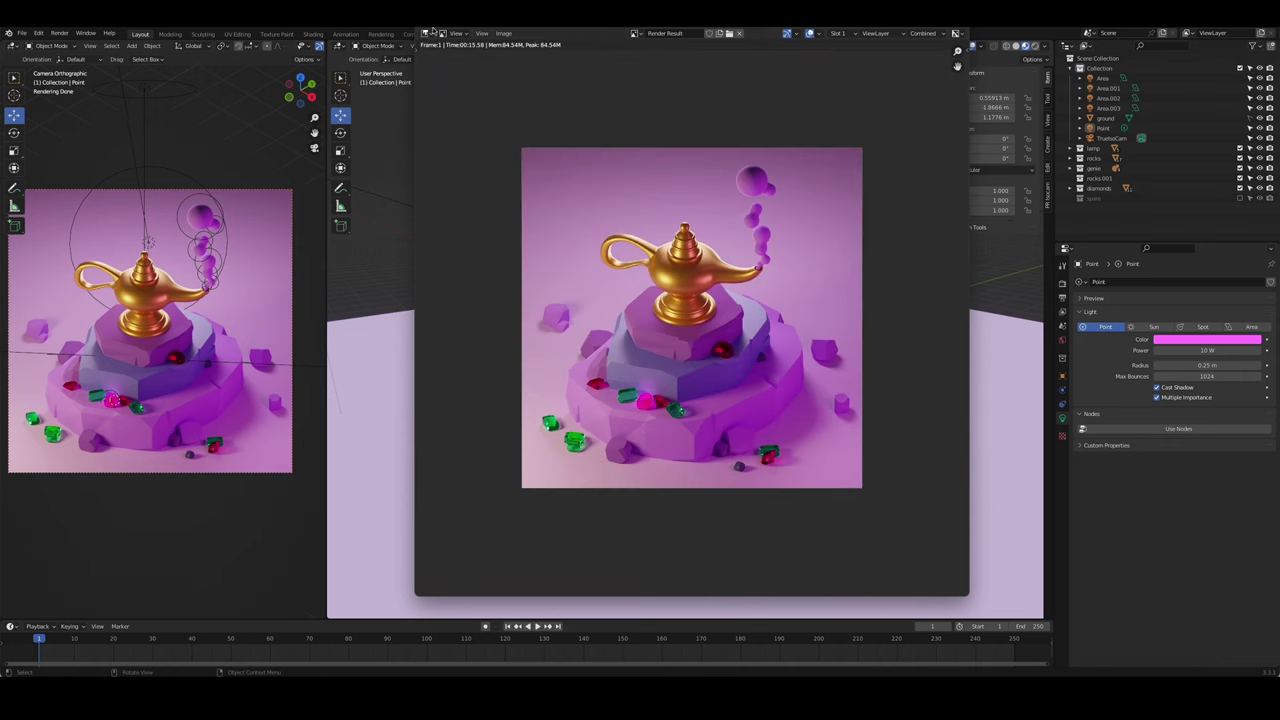
key(Escape)
middle_drag(560, 380, 650, 356)
scroll(650, 356, up, 2)
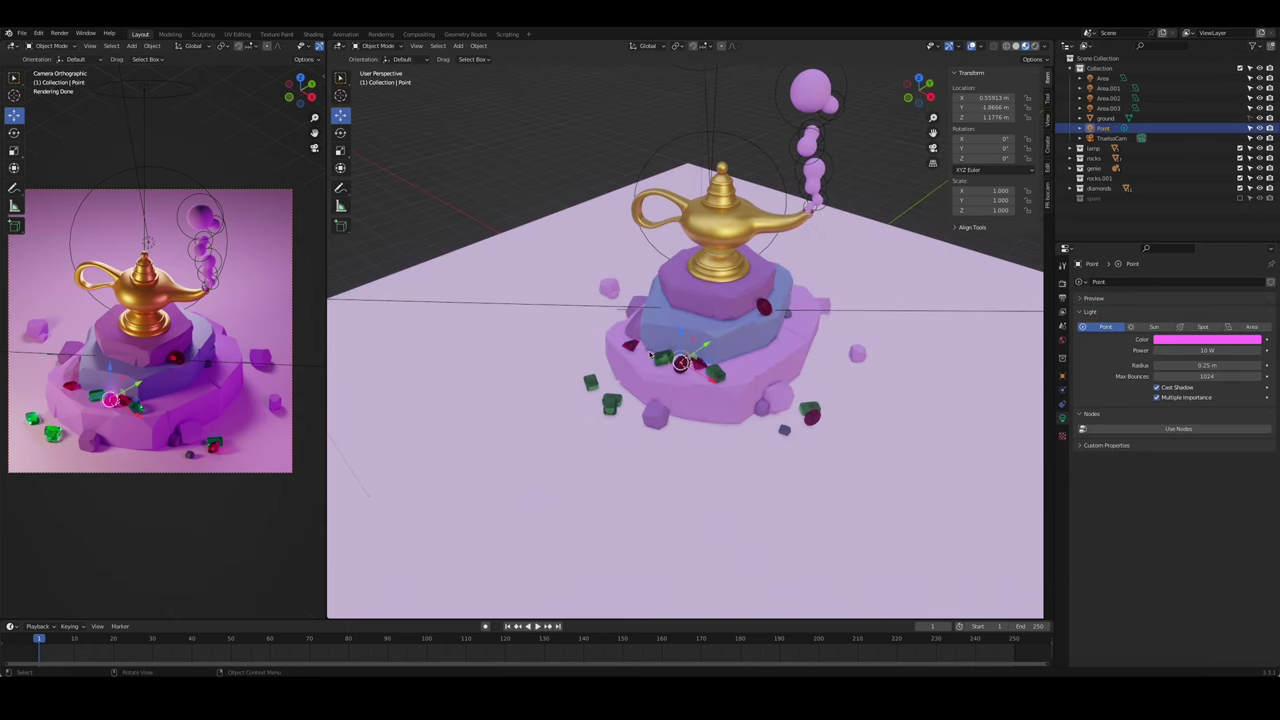
key(Delete)
middle_drag(765, 348, 745, 330)
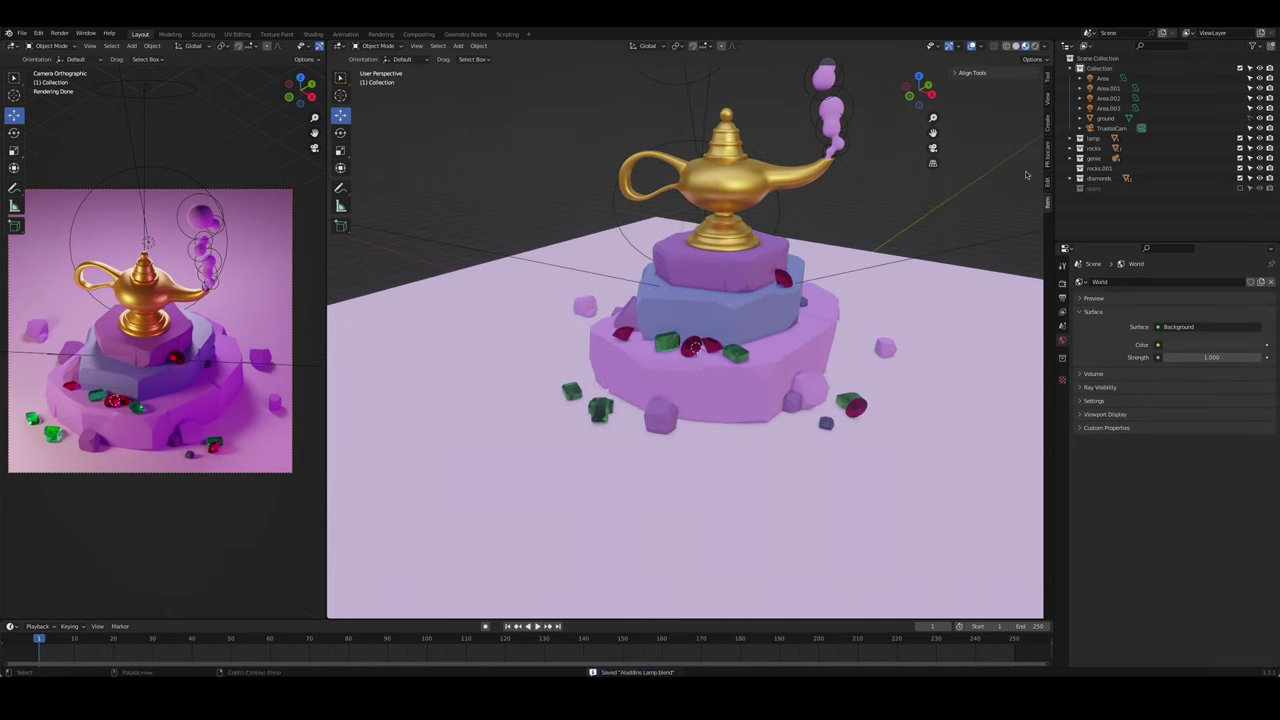
- Change the ground plane's material base colour to light blue
click(997, 289)
click(1062, 446)
click(1063, 459)
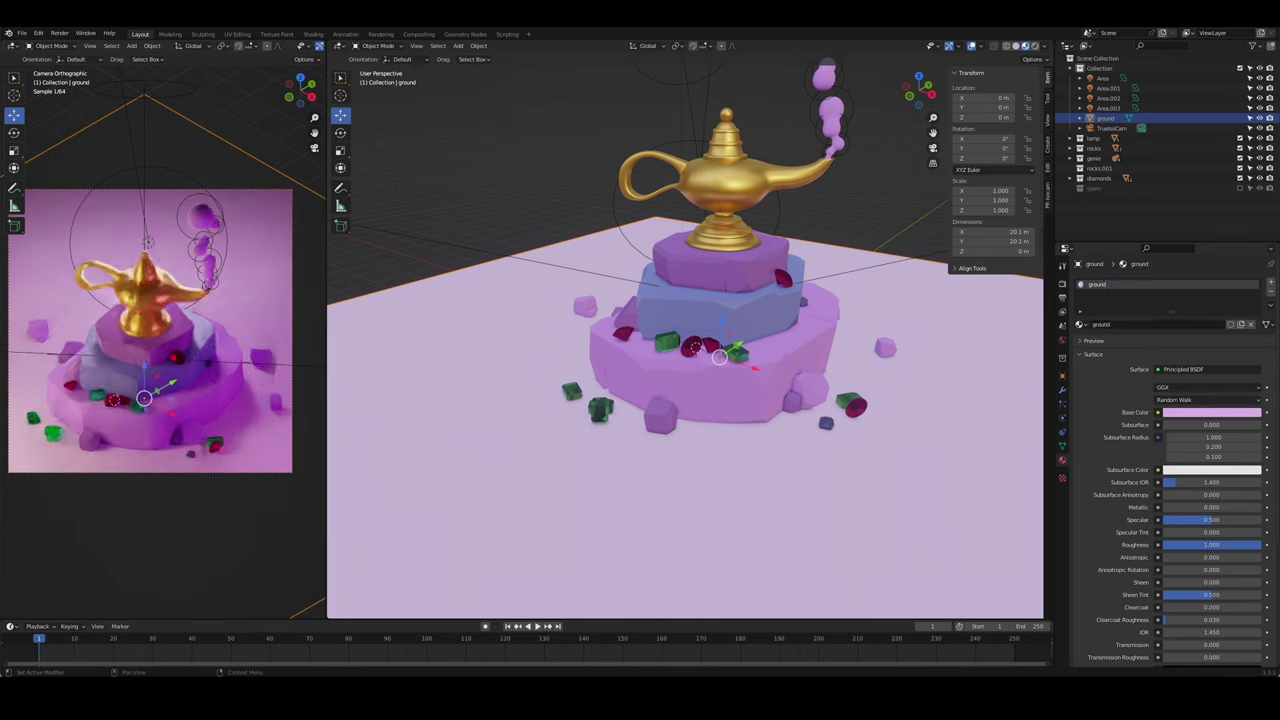
click(1211, 411)
click(1219, 308)
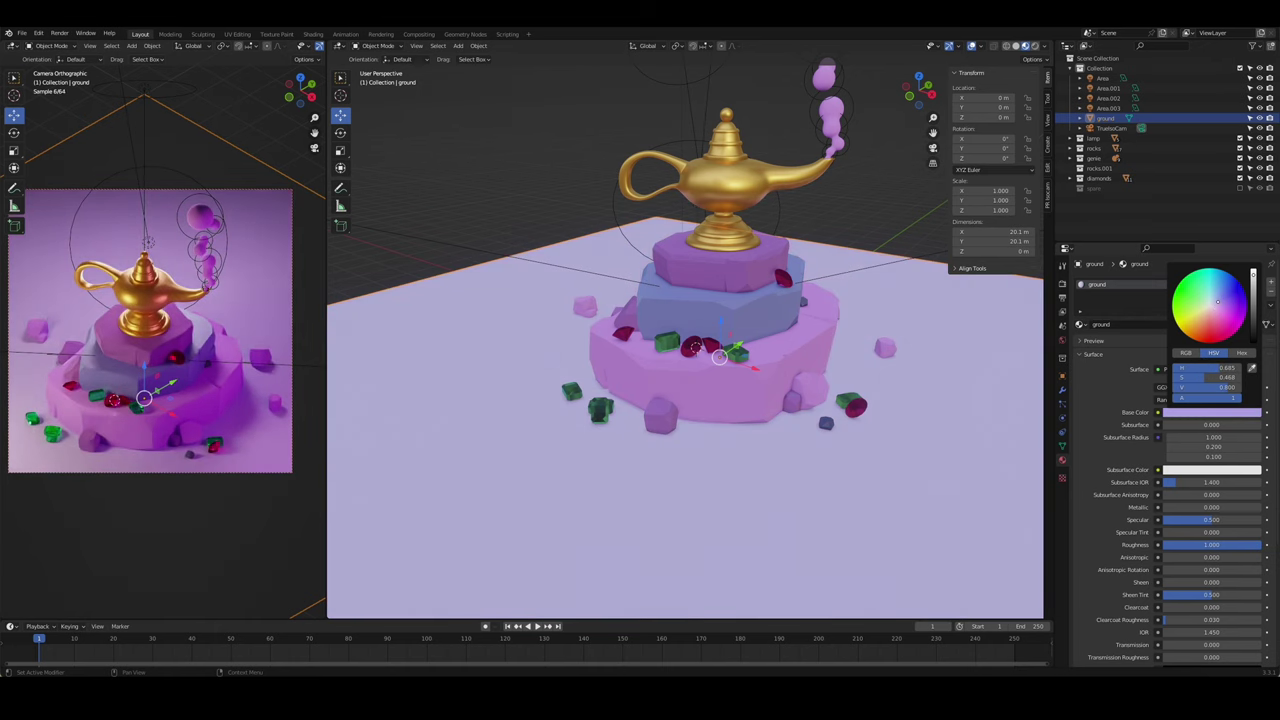
click(1211, 294)
- Deselect everything, render a test image of the scene, and close it
key(alt+a)
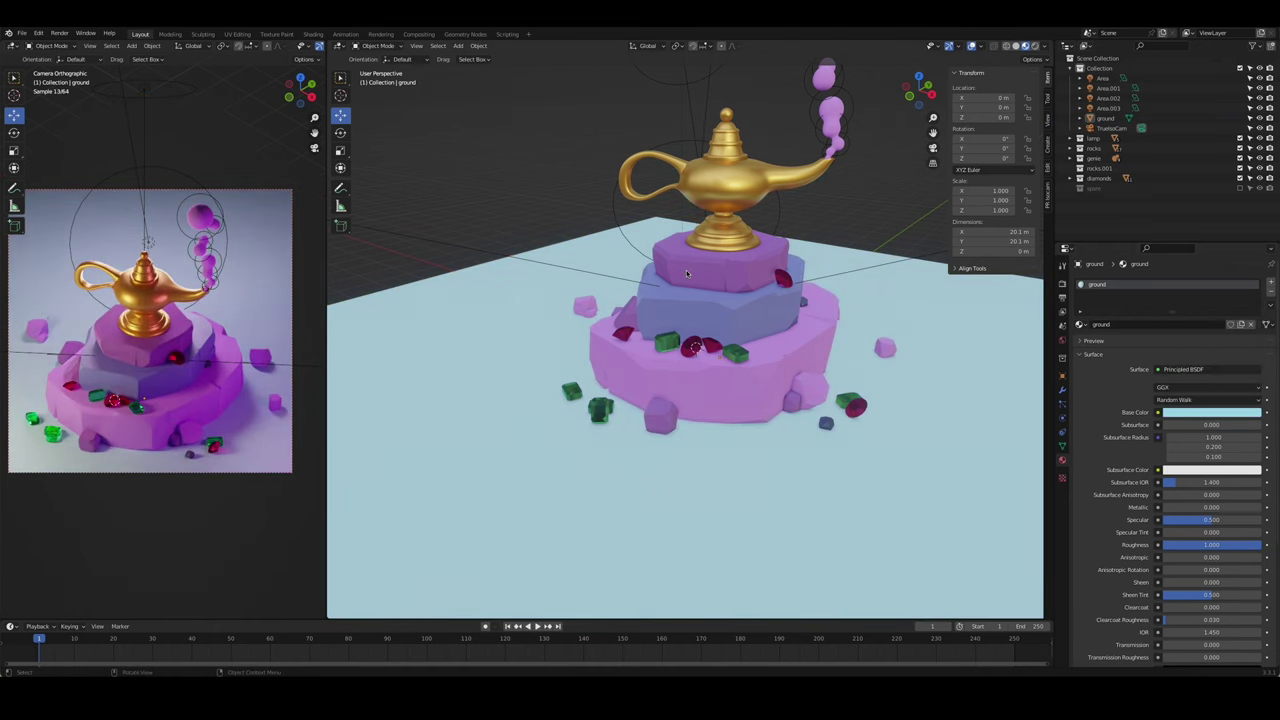
key(F12)
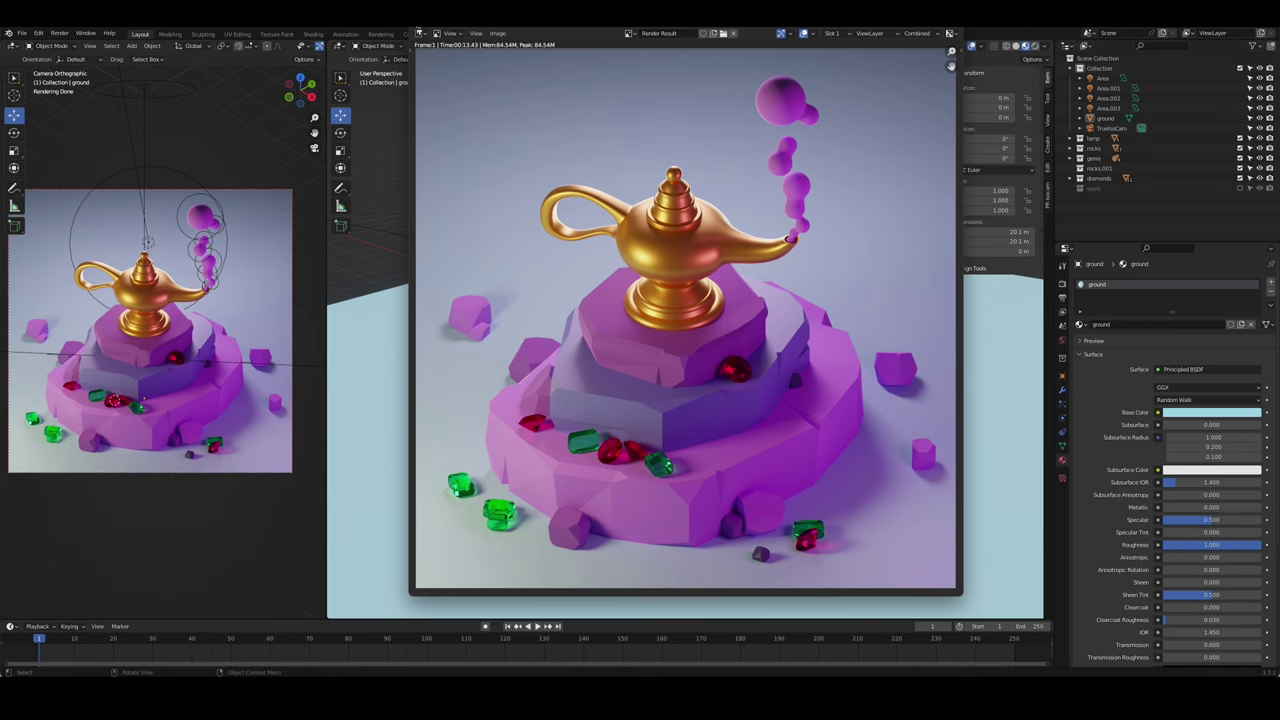
key(Escape)
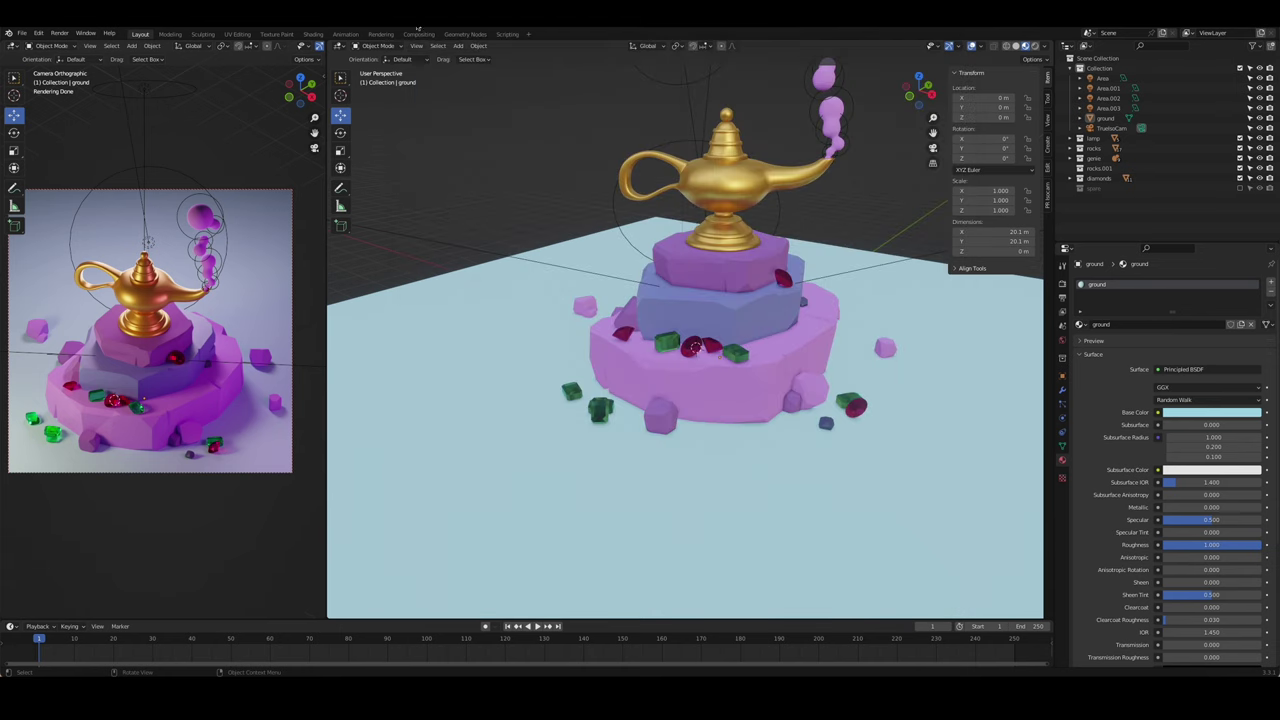
- Duplicate a red diamond and raise it beside the lamp base onto the top tier
mouse_move(549, 149)
middle_down()
mouse_move(797, 237)
mouse_move(740, 300)
middle_up()
click(700, 358)
key(shift+d)
right_click(706, 306)
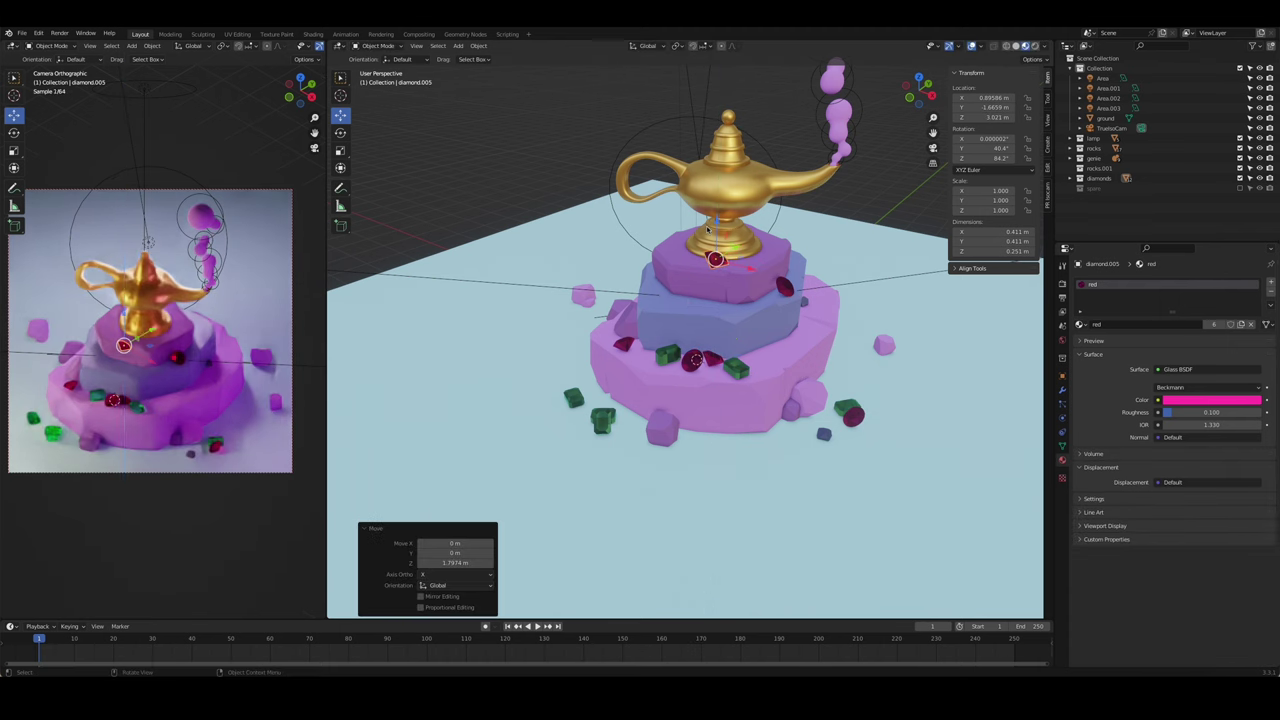
key(KP_1)
key(g)
key(z)
click(831, 329)
key(KP_3)
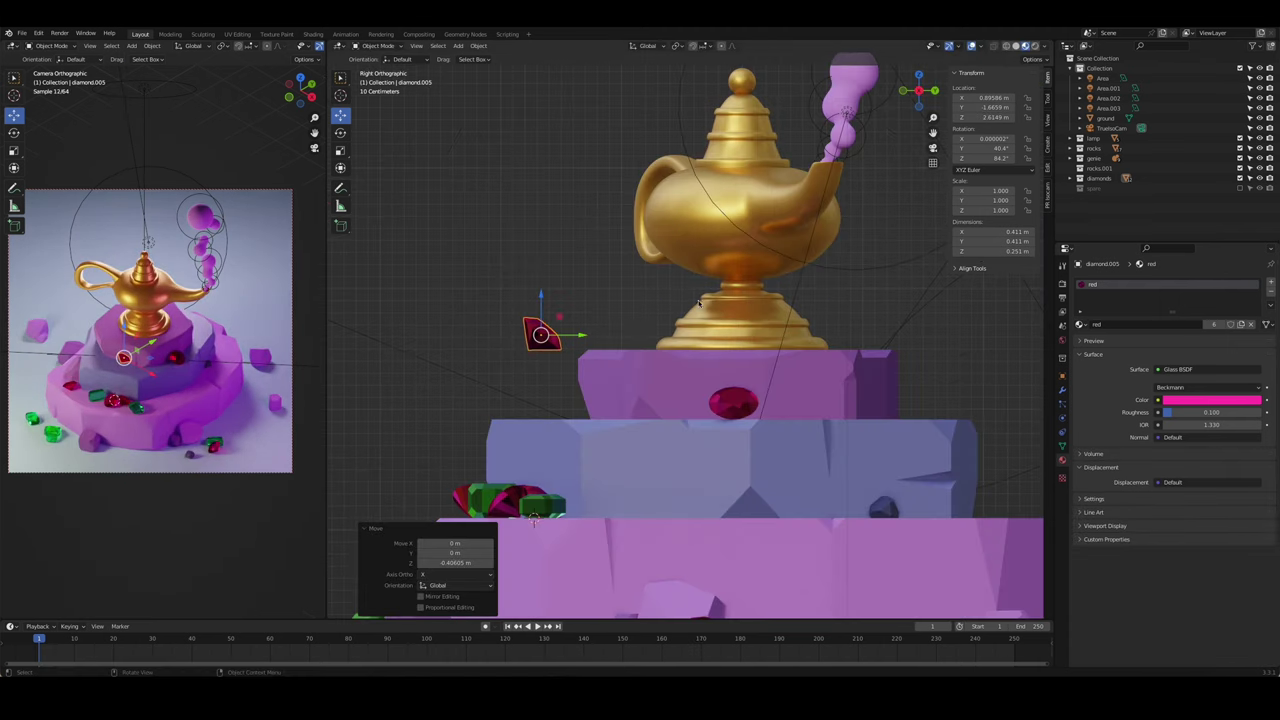
key(g)
key(y)
key(Escape)
key(KP_1)
key(g)
key(x)
click(775, 348)
- Set the red diamond copy's depth and rotate it around the vertical axis
key(g)
key(x)
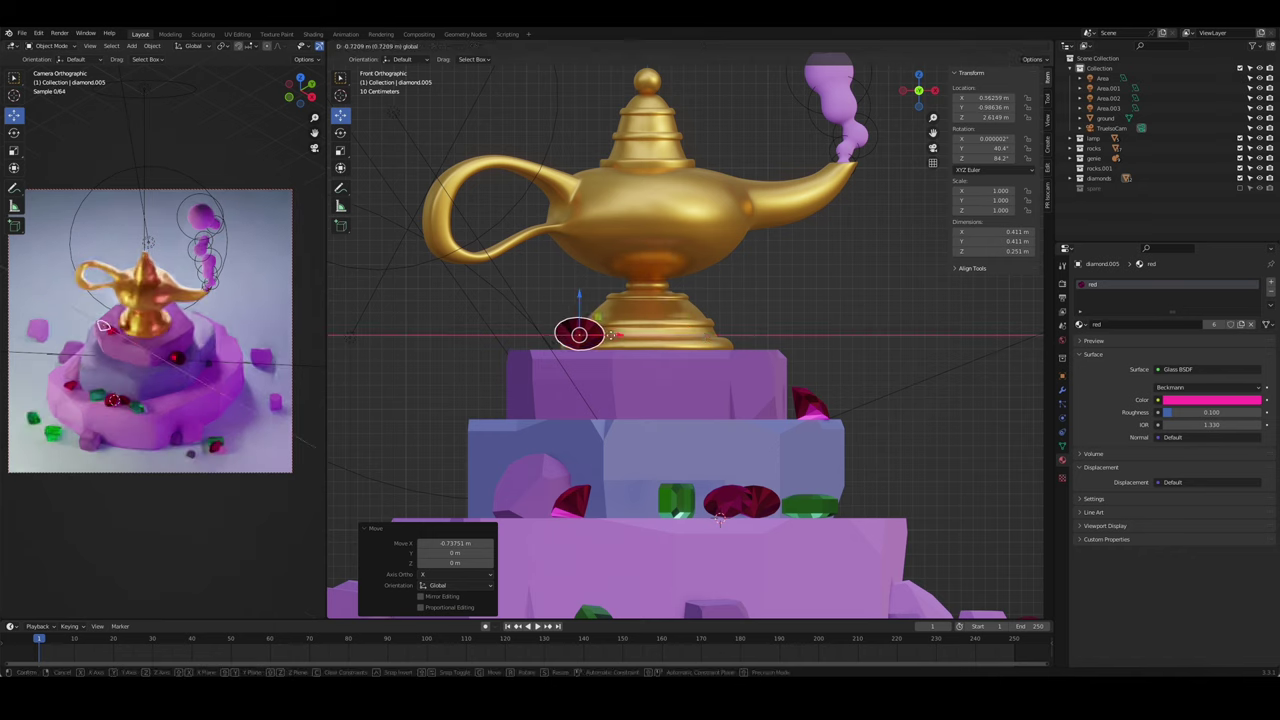
middle_drag(760, 340, 620, 260)
click(600, 250)
key(r)
key(z)
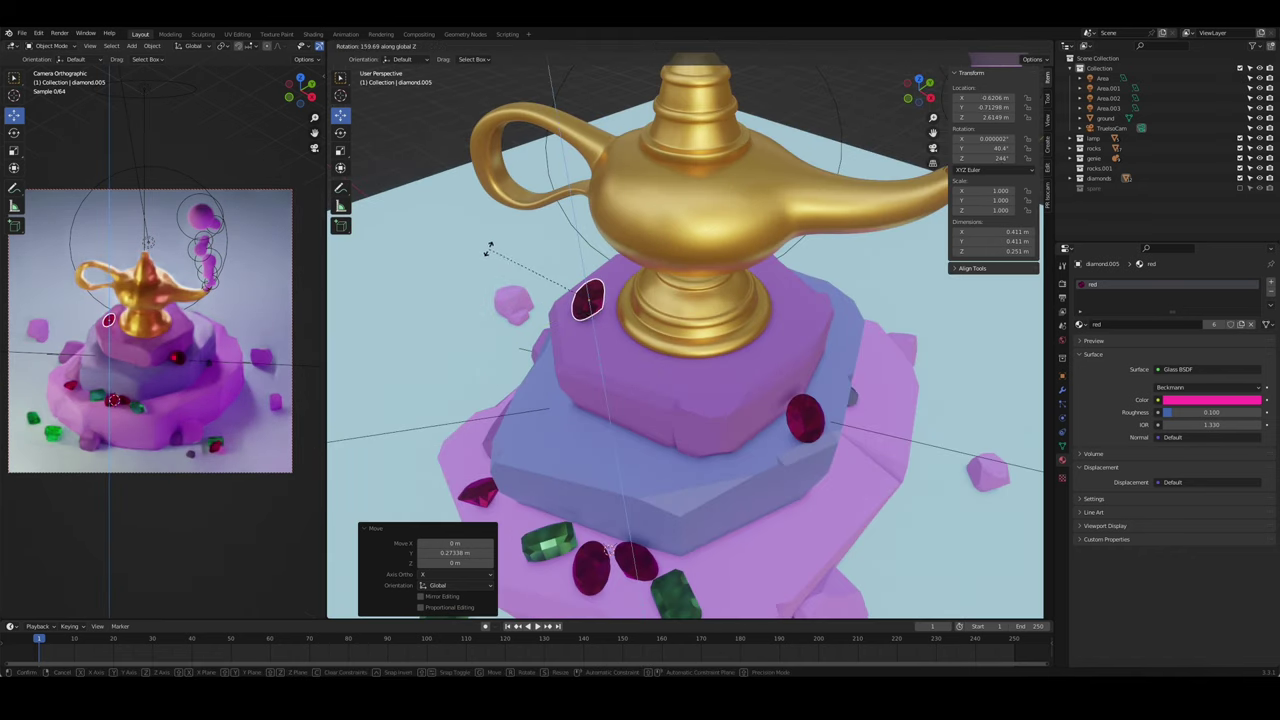
click(629, 370)
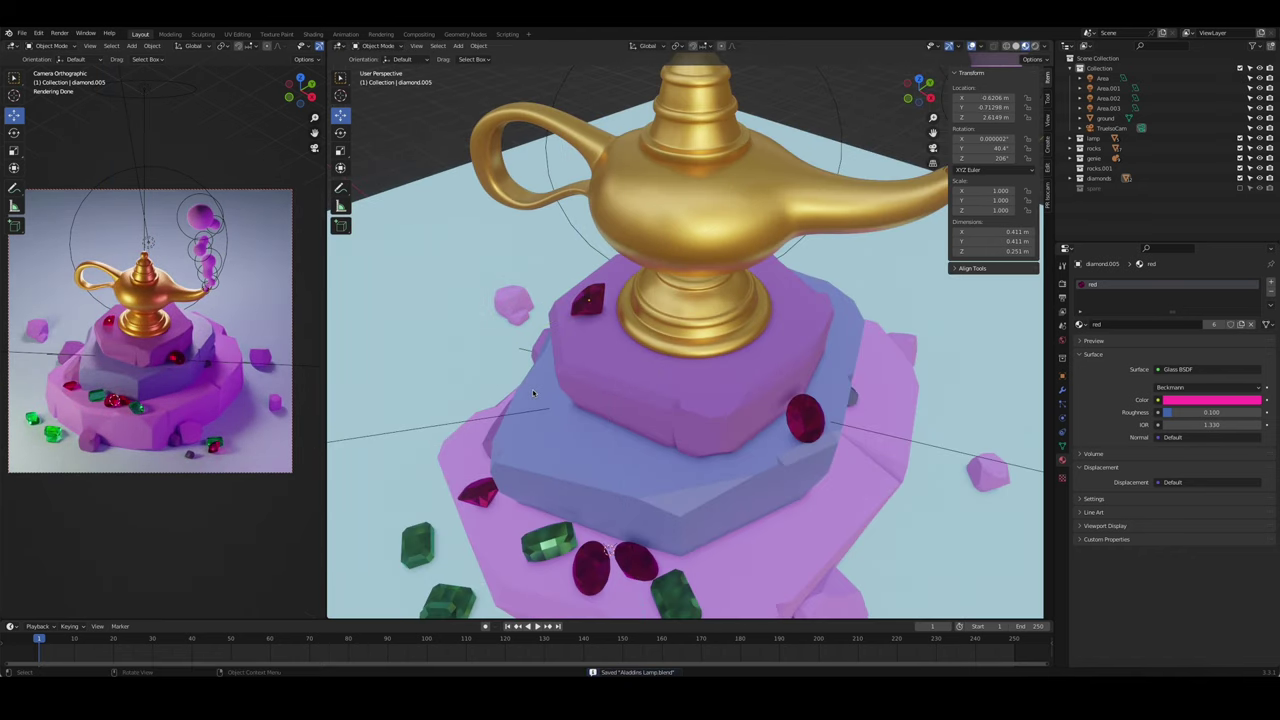
- Move another red diamond onto the upper tier's edge, keeping its height
click(808, 420)
key(g)
key(shift+z)
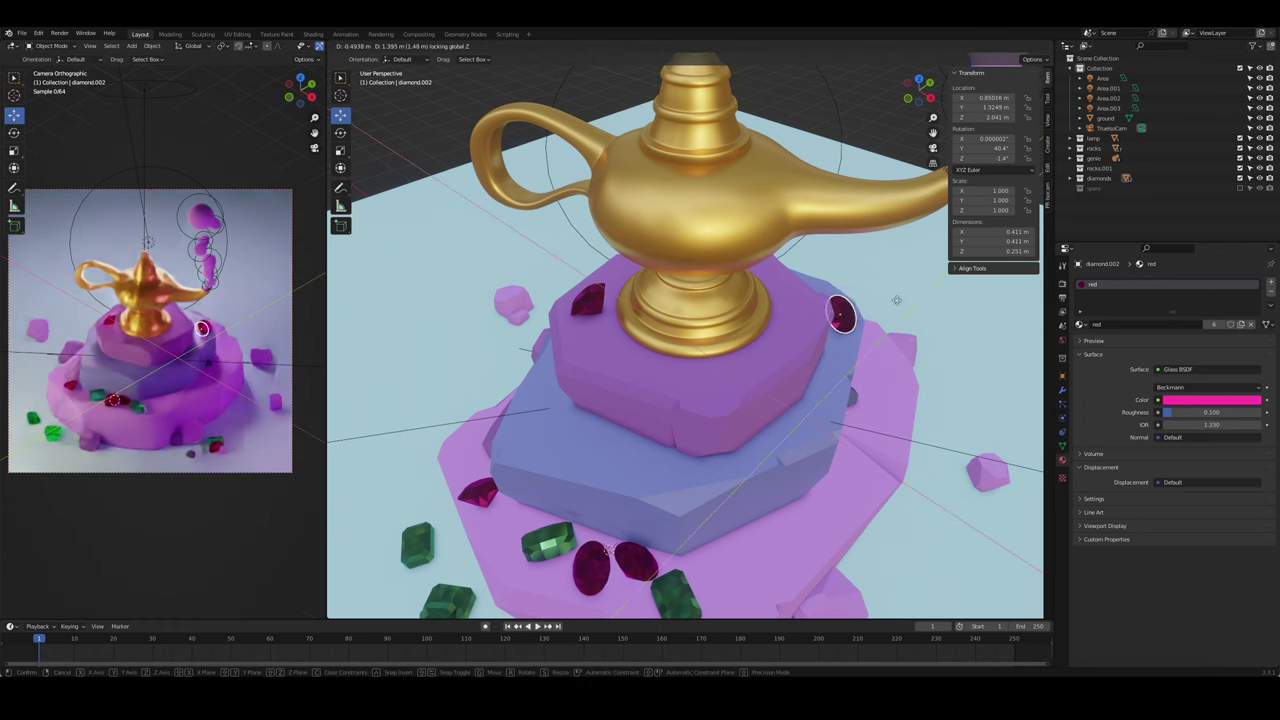
click(898, 289)
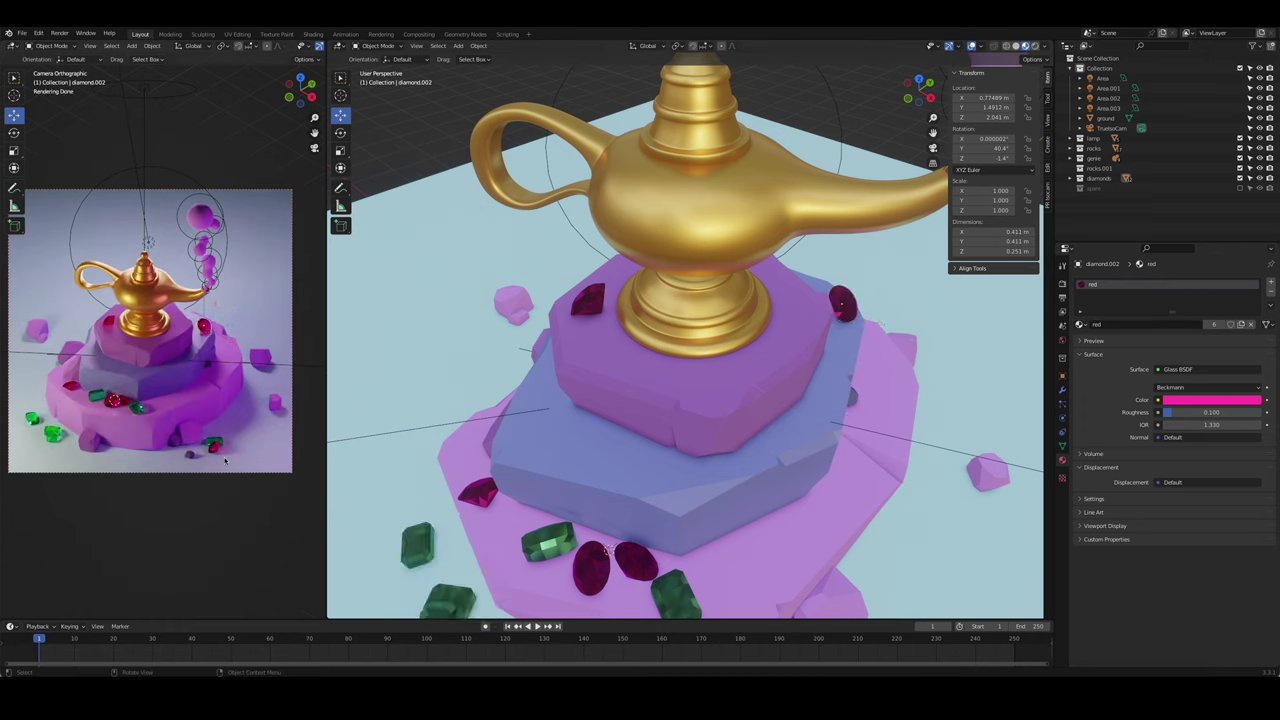
scroll(608, 548, down, 3)
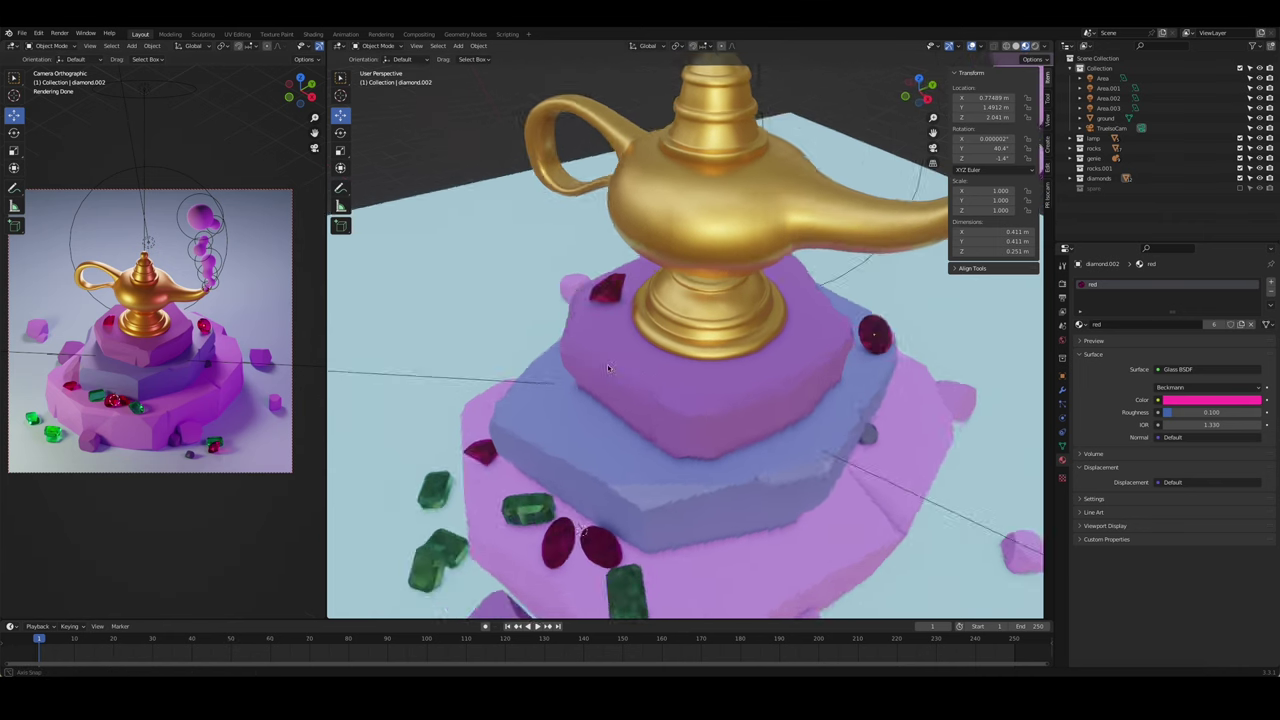
middle_drag(607, 364, 623, 500)
- Duplicate a green gem onto the middle tier and rotate it to 161° around Z
click(623, 508)
key(shift+d)
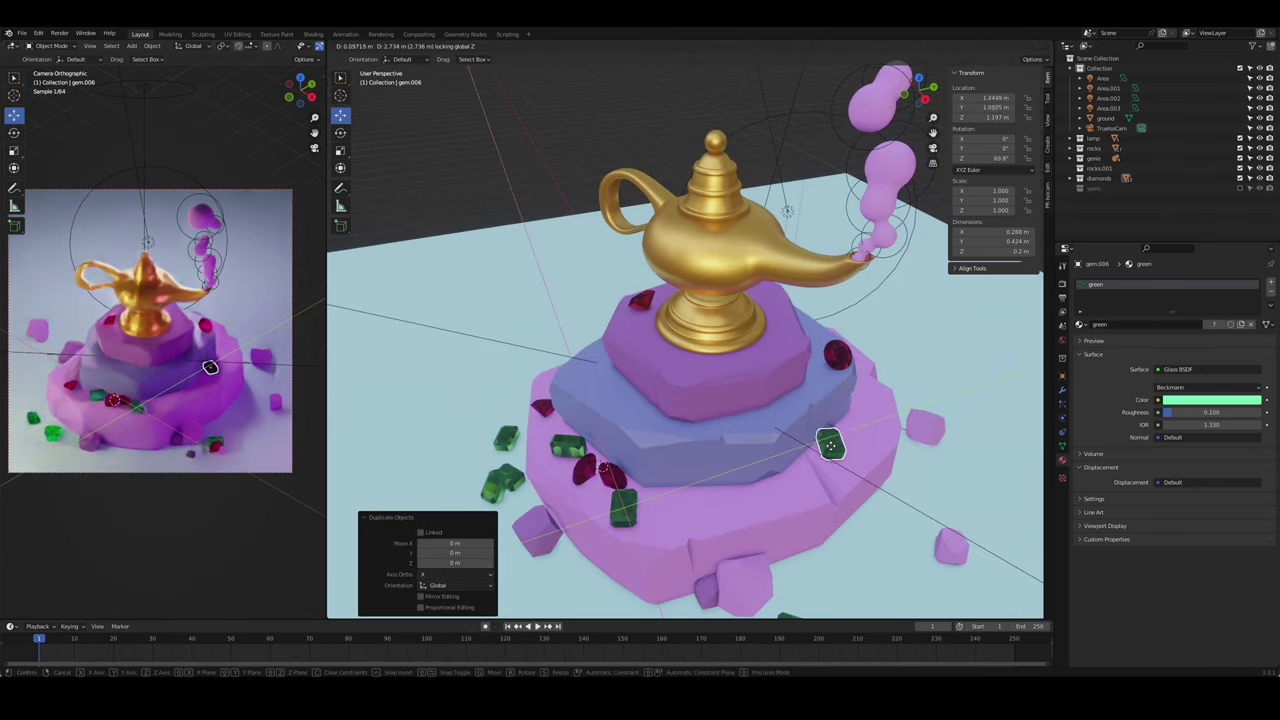
click(877, 418)
key(r)
key(z)
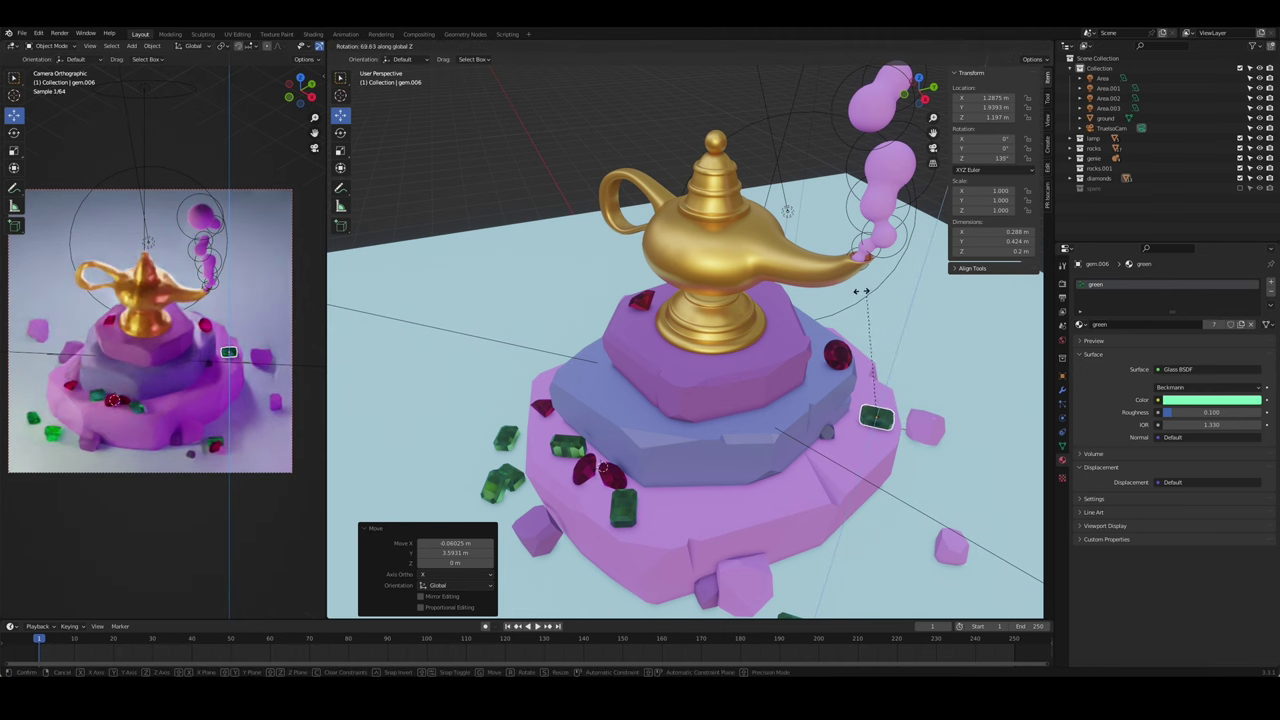
click(825, 315)
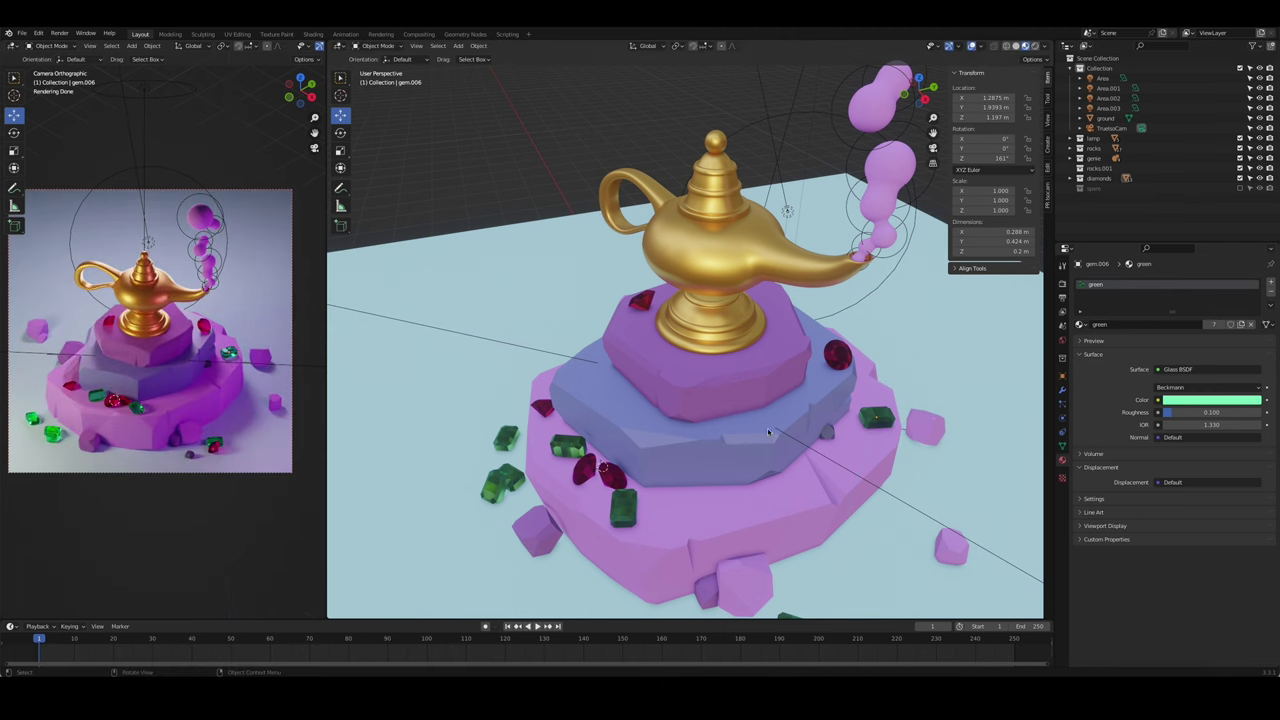
- Save the blend file
scroll(768, 432, down, 3)
mouse_move(768, 432)
middle_down()
mouse_move(780, 400)
mouse_move(790, 405)
mouse_move(775, 402)
mouse_move(813, 456)
middle_up()
key(ctrl+s)
scroll(790, 405, up, 1)
scroll(790, 405, down, 2)
- Assign the 'purple light' material to the small cube beside the rock base
click(813, 456)
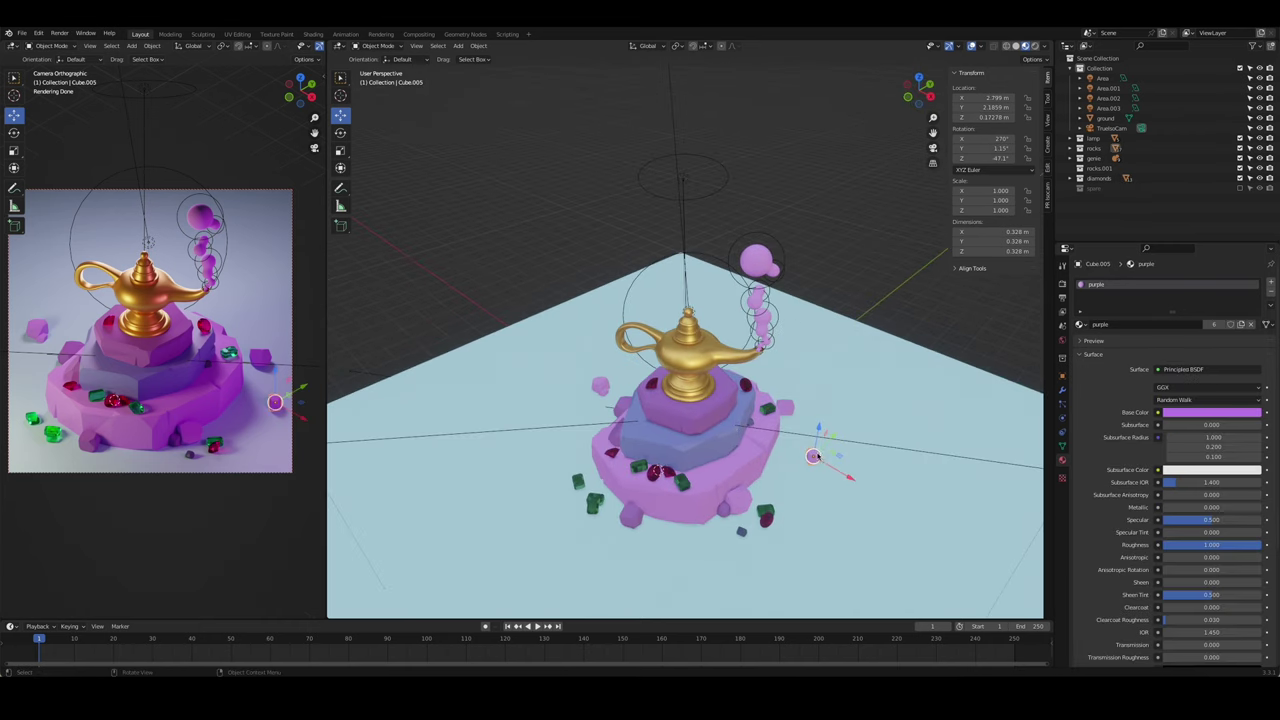
click(1080, 324)
click(1130, 369)
middle_drag(620, 425, 586, 440)
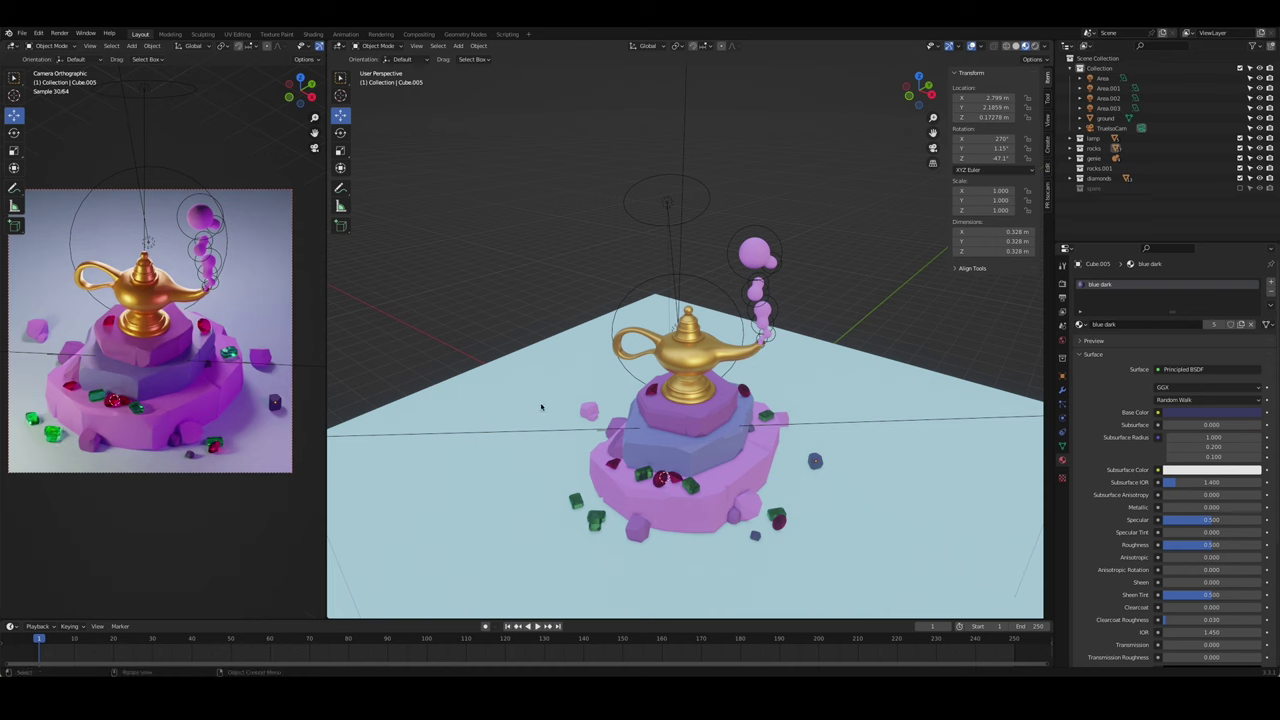
click(1080, 324)
click(1110, 425)
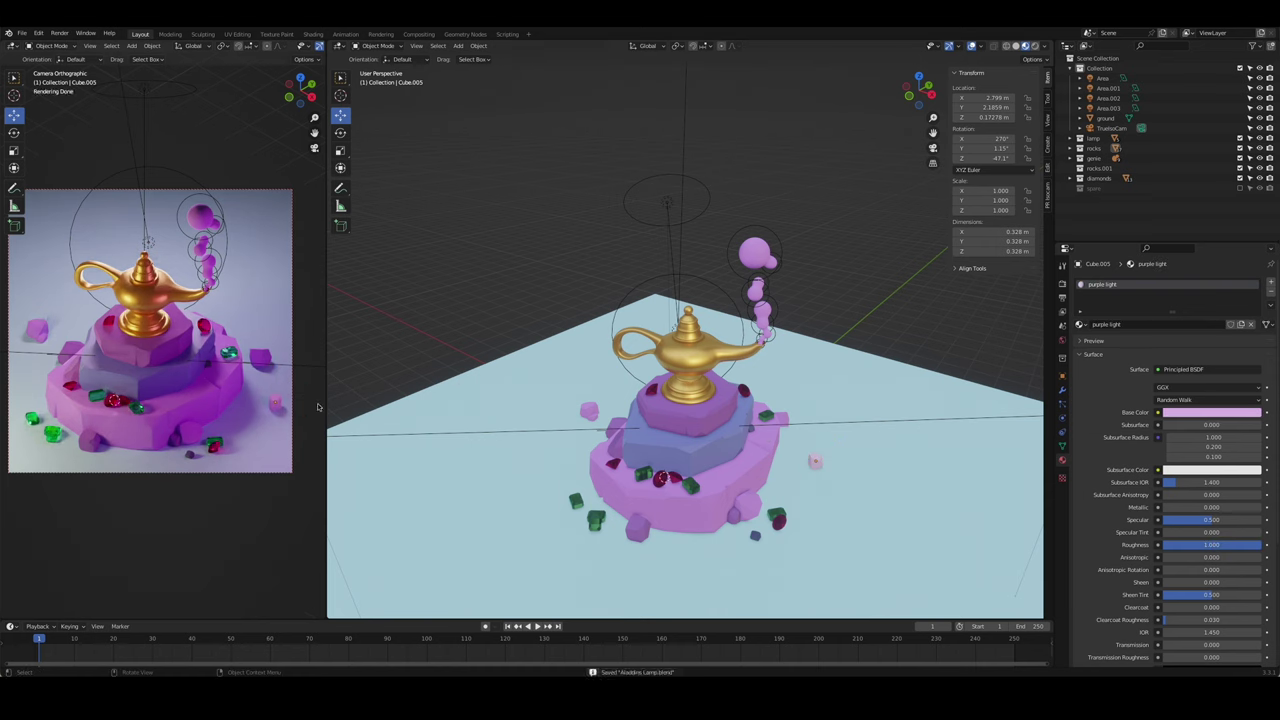
- Test narrower spreads on the overhead area light, restore 180°, and save the file
click(673, 215)
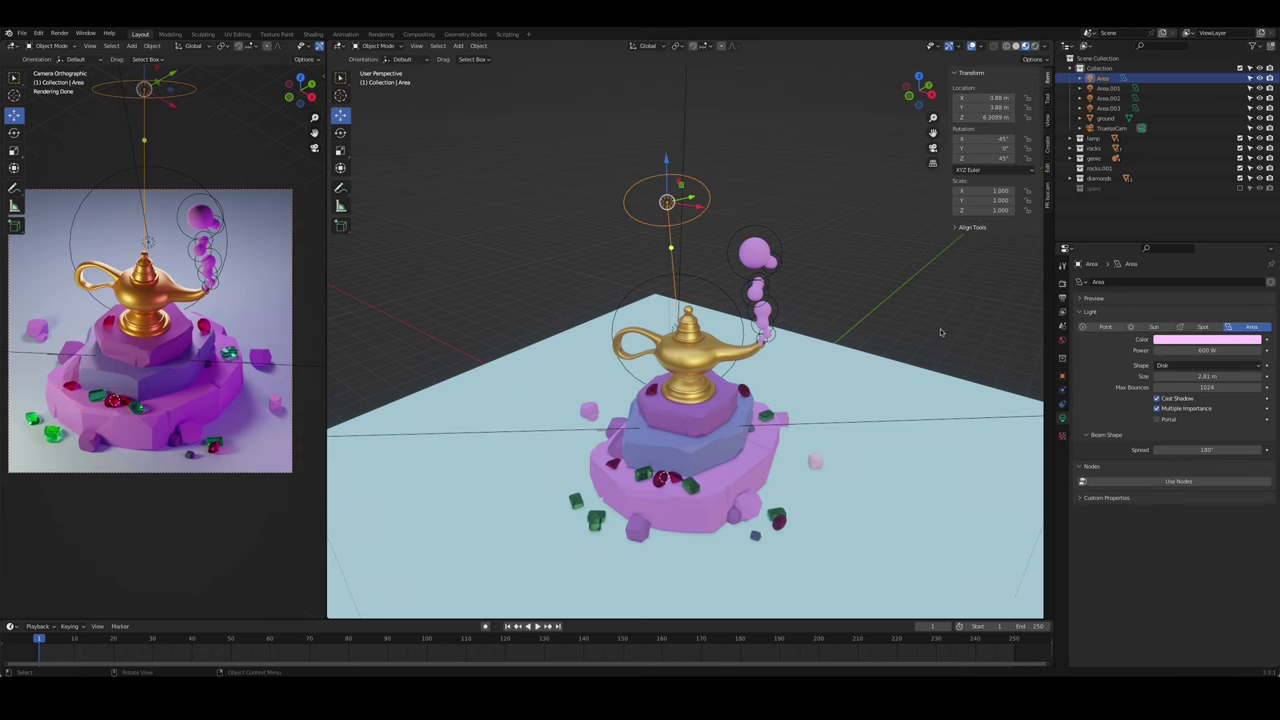
drag(1207, 449, 1180, 449)
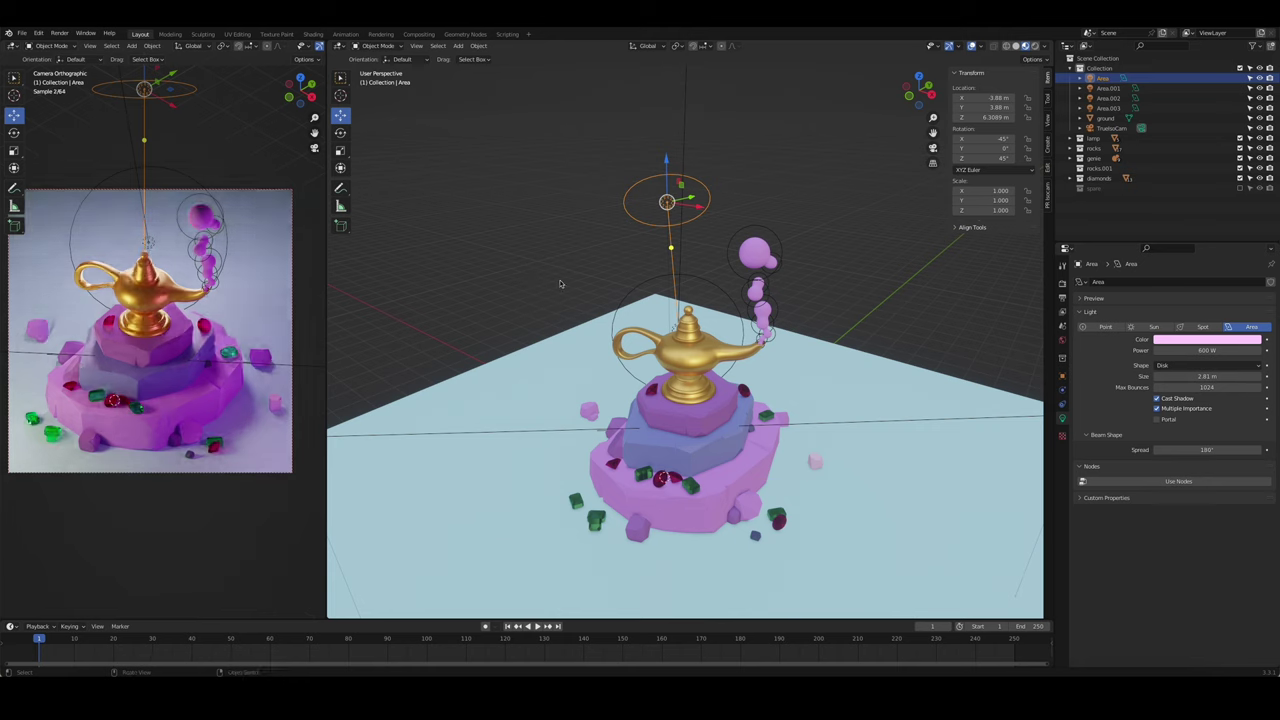
drag(1207, 449, 1090, 449)
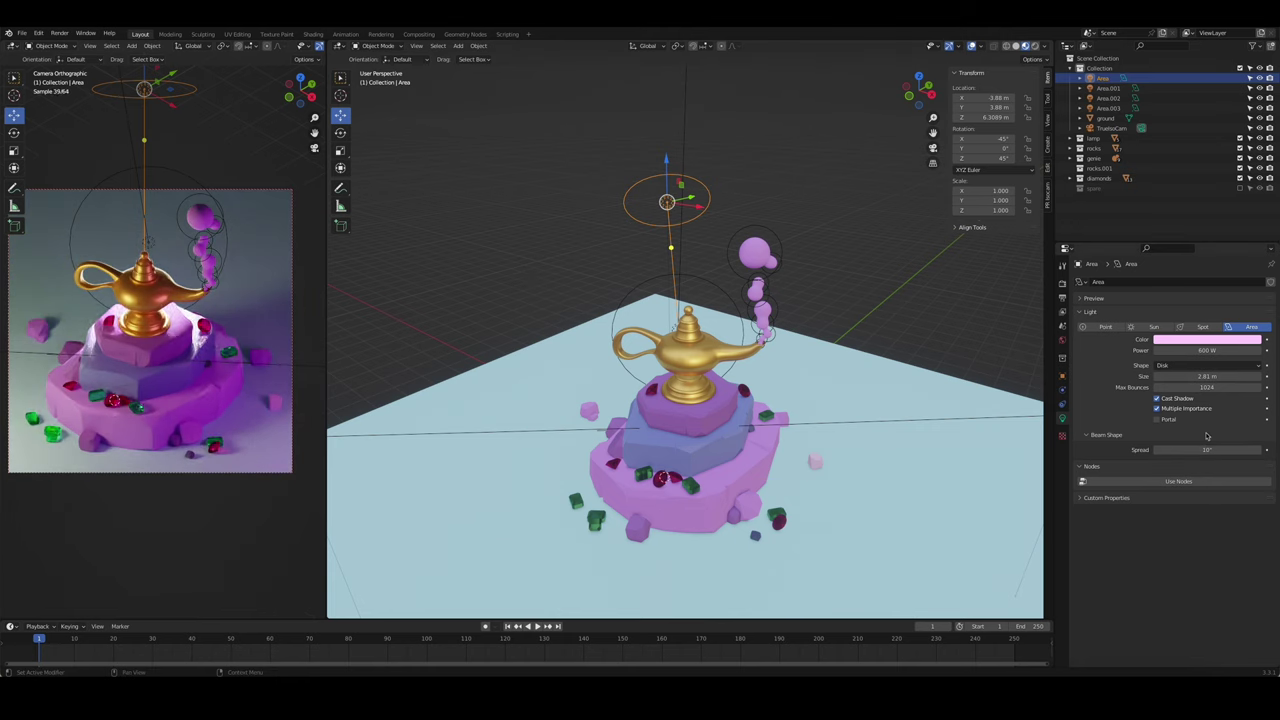
drag(1207, 449, 1262, 449)
click(894, 289)
key(ctrl+s)
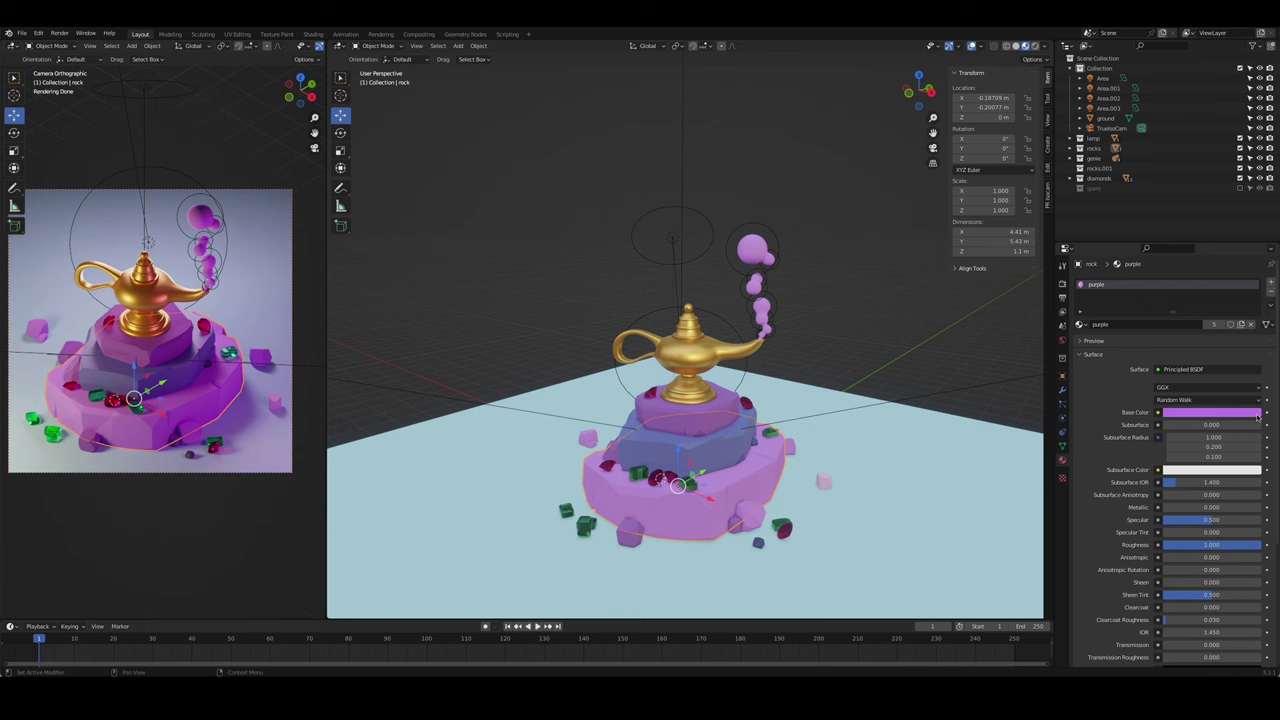
- Inspect the lower rock tier's base colour and render the scene
click(1210, 411)
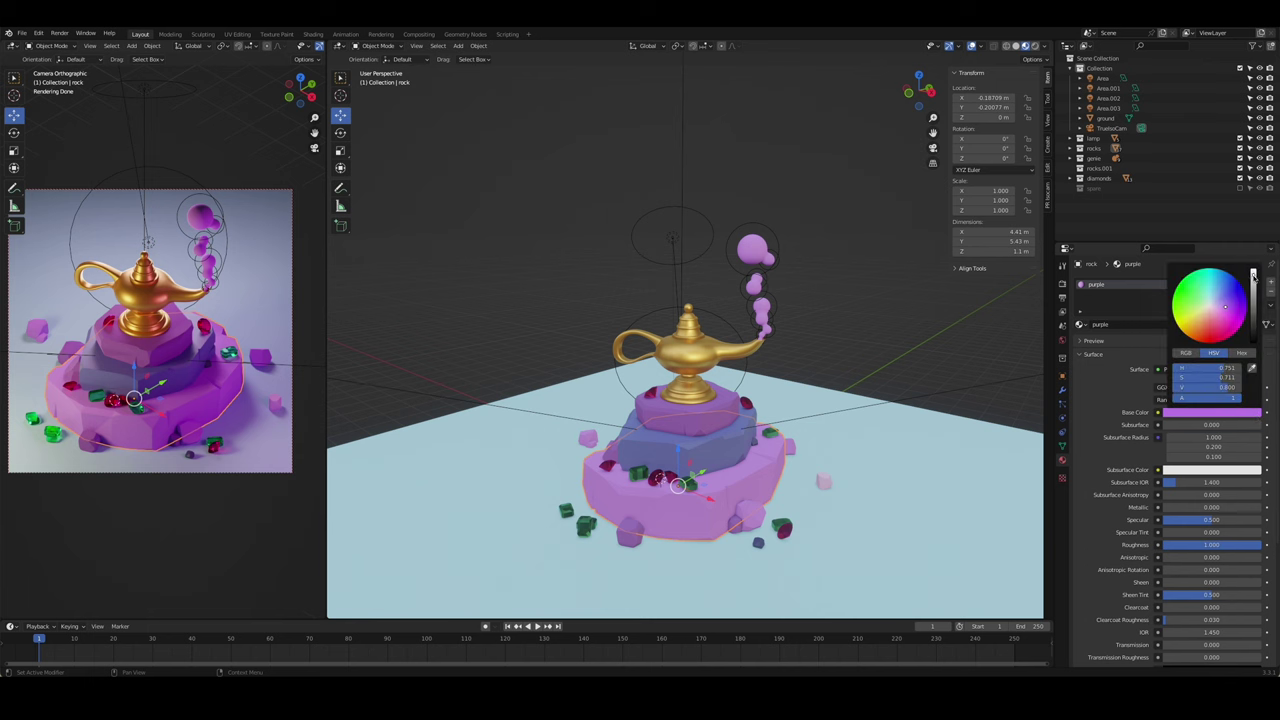
click(259, 383)
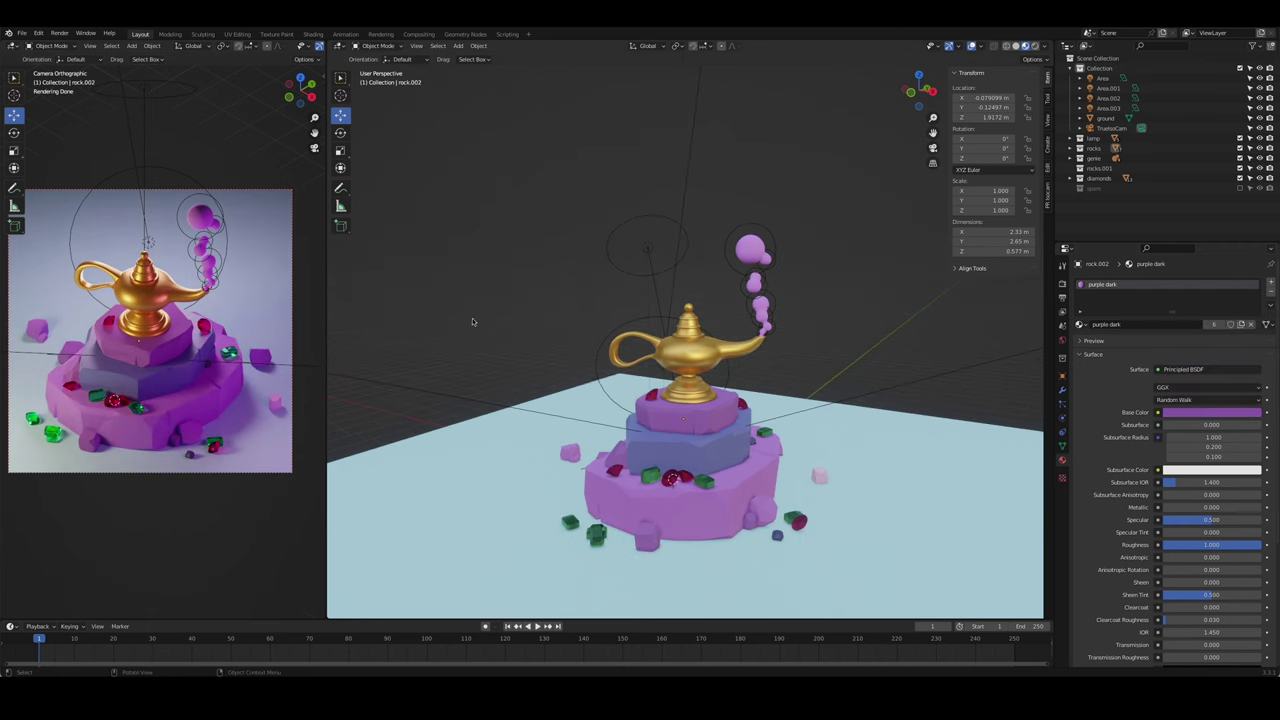
key(F12)
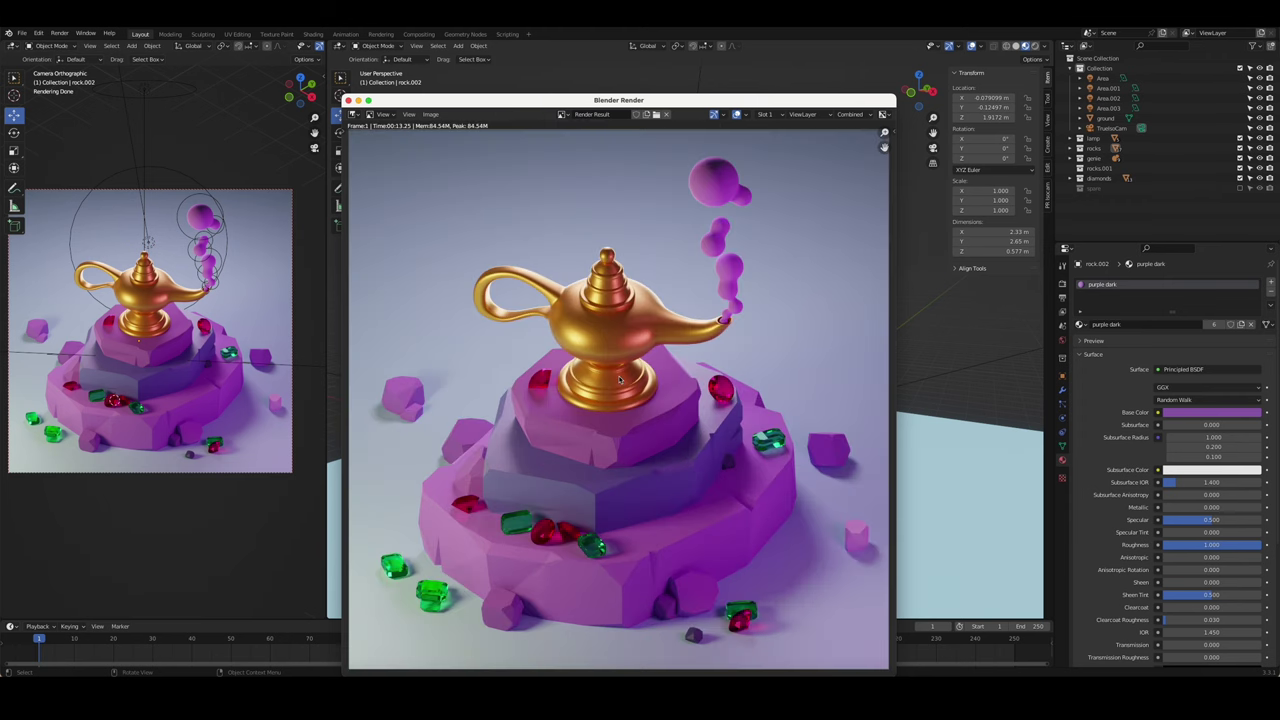
- In camera view, move the Area.001 and Area.002 lights along their local Z axes
click(348, 101)
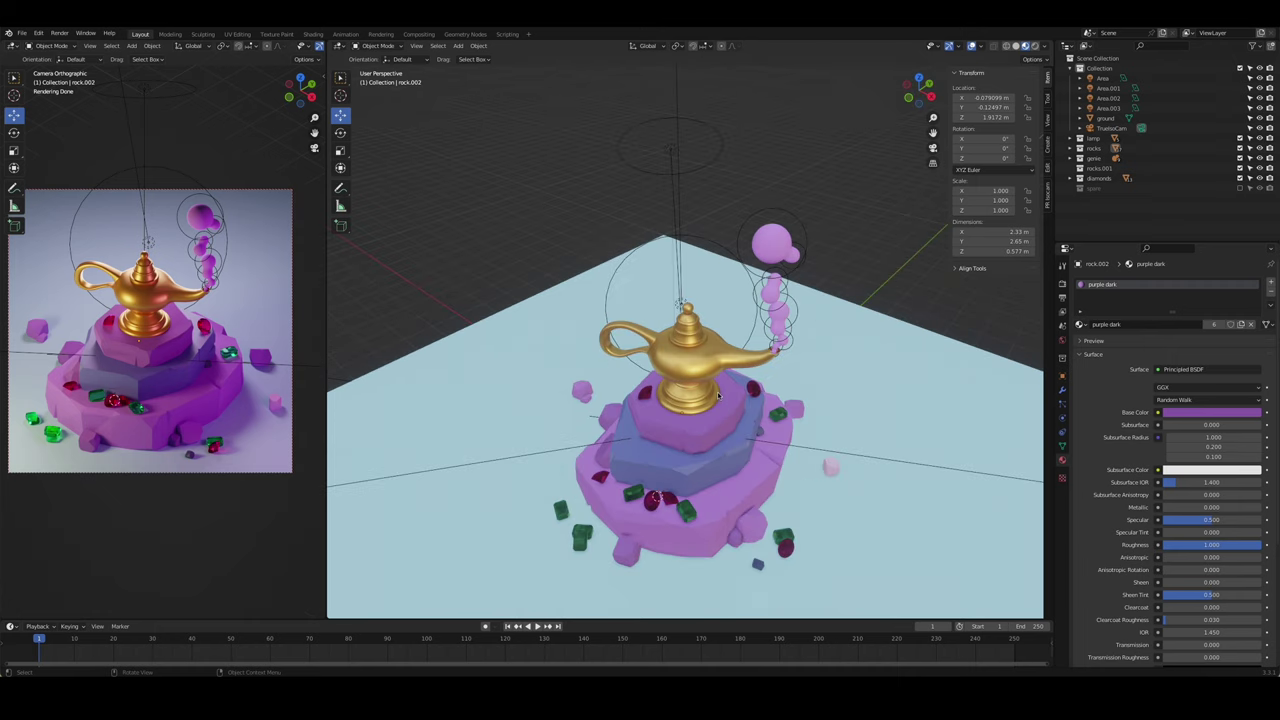
key(KP_0)
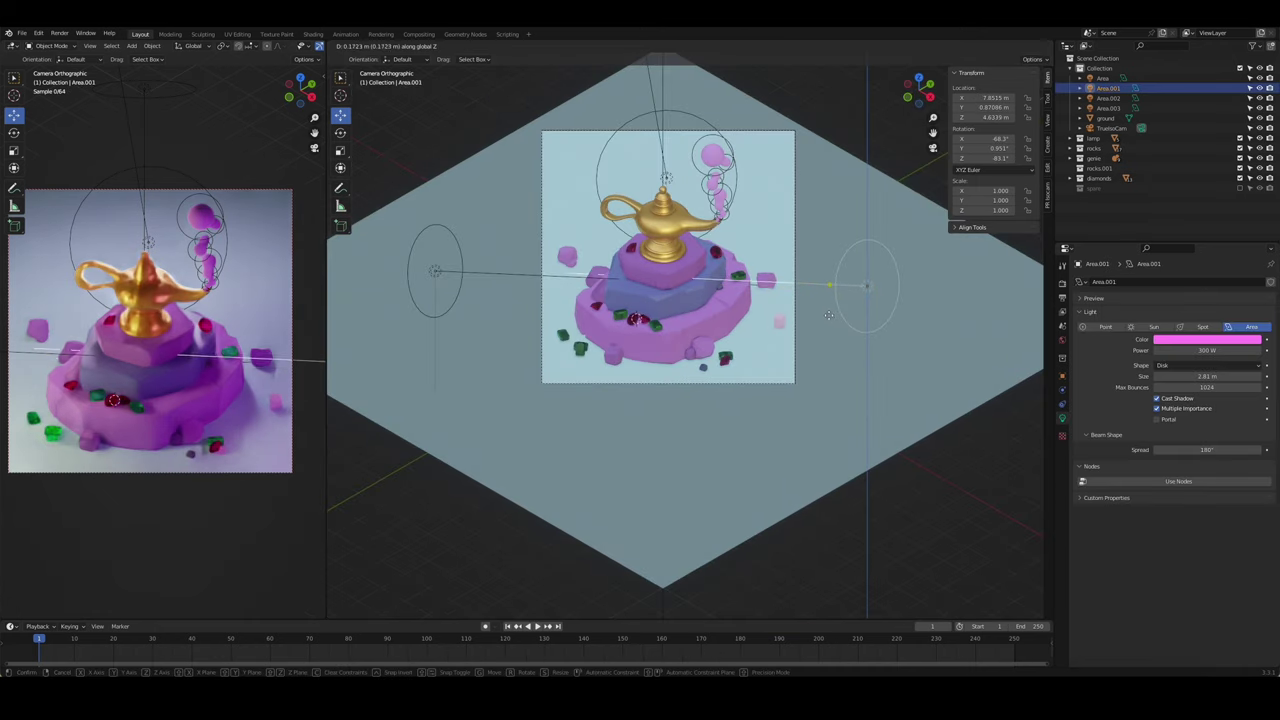
key(g)
key(z)
key(z)
click(845, 320)
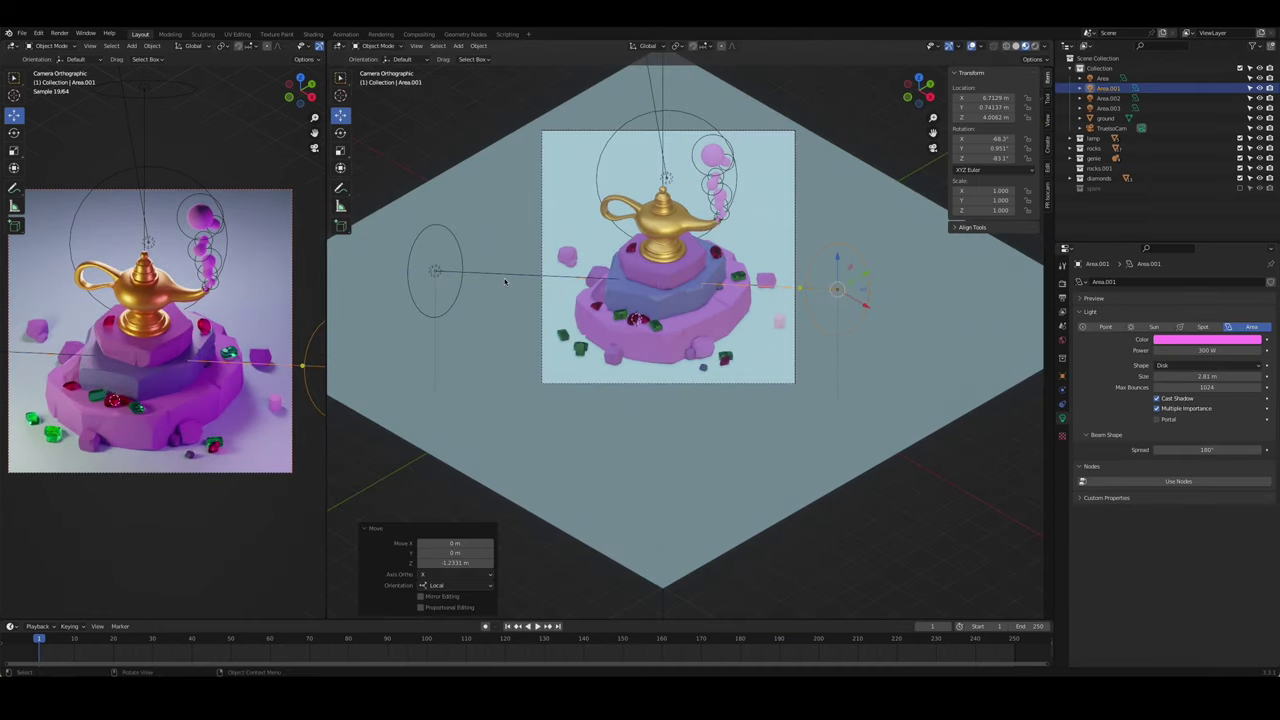
click(836, 289)
key(g)
key(z)
key(z)
click(524, 277)
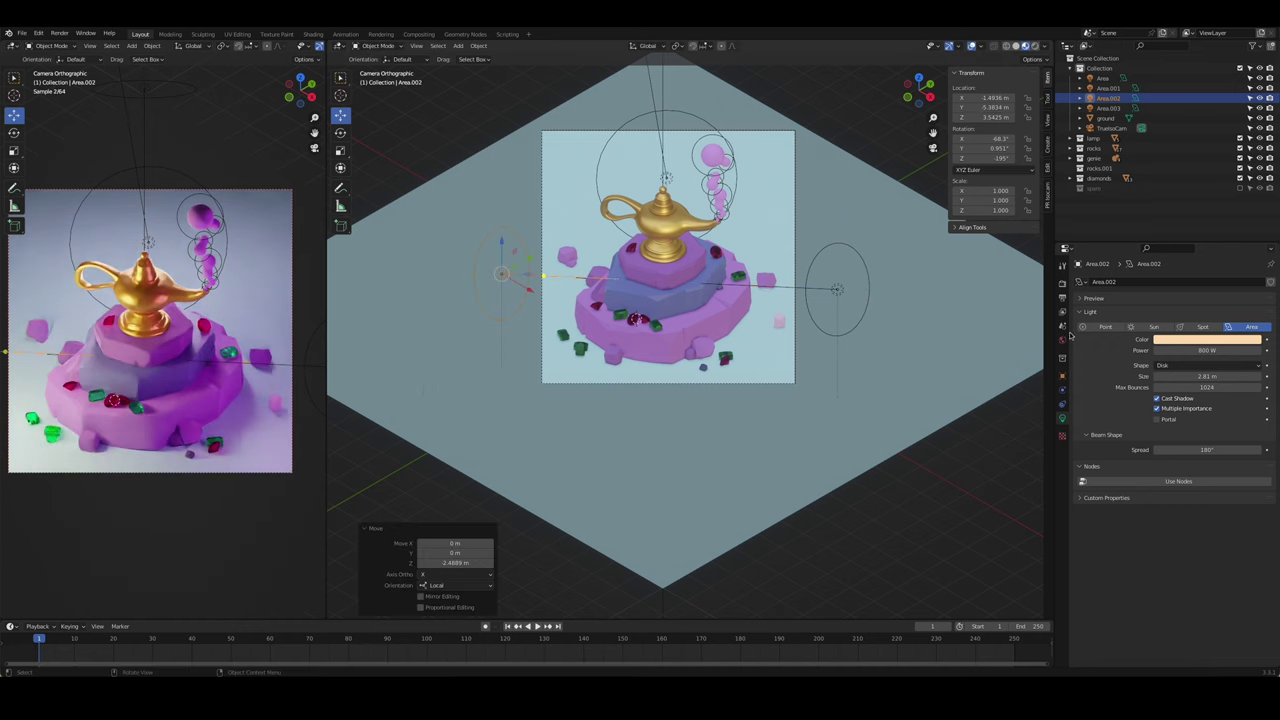
- Set the Area.002 light's colour to pale yellow
click(1207, 340)
click(1201, 262)
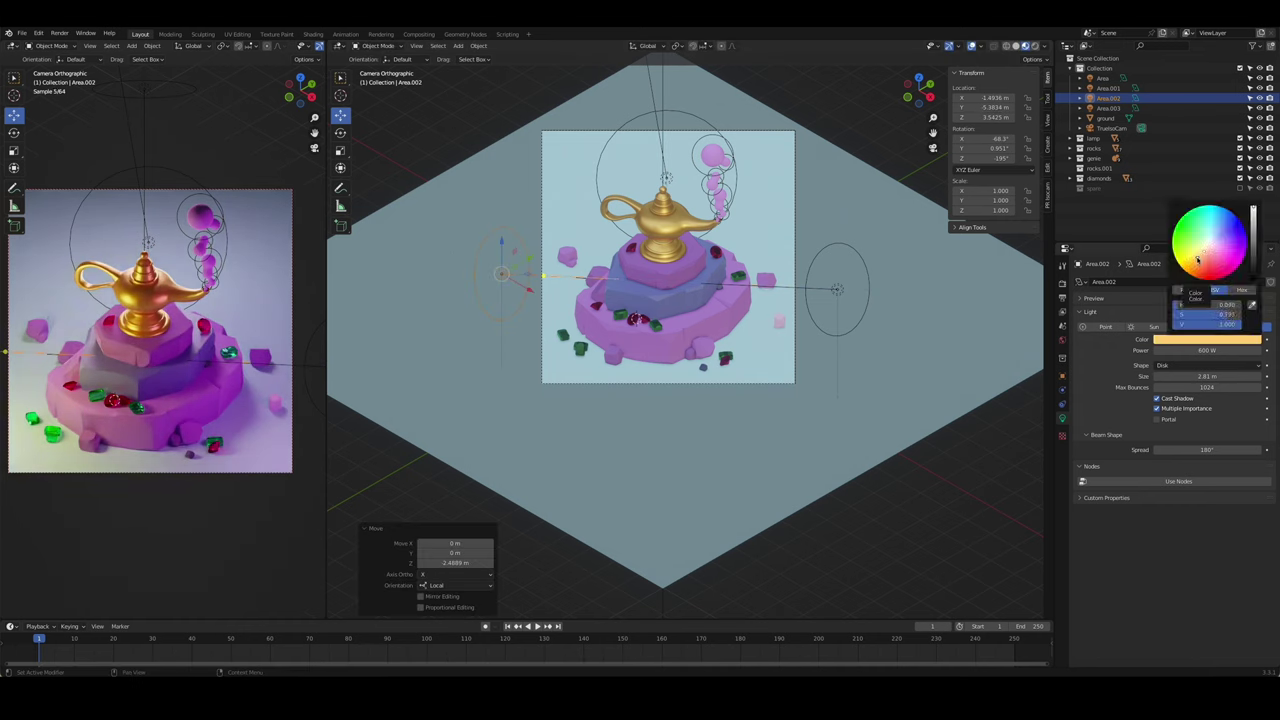
text(300)
key(Return)
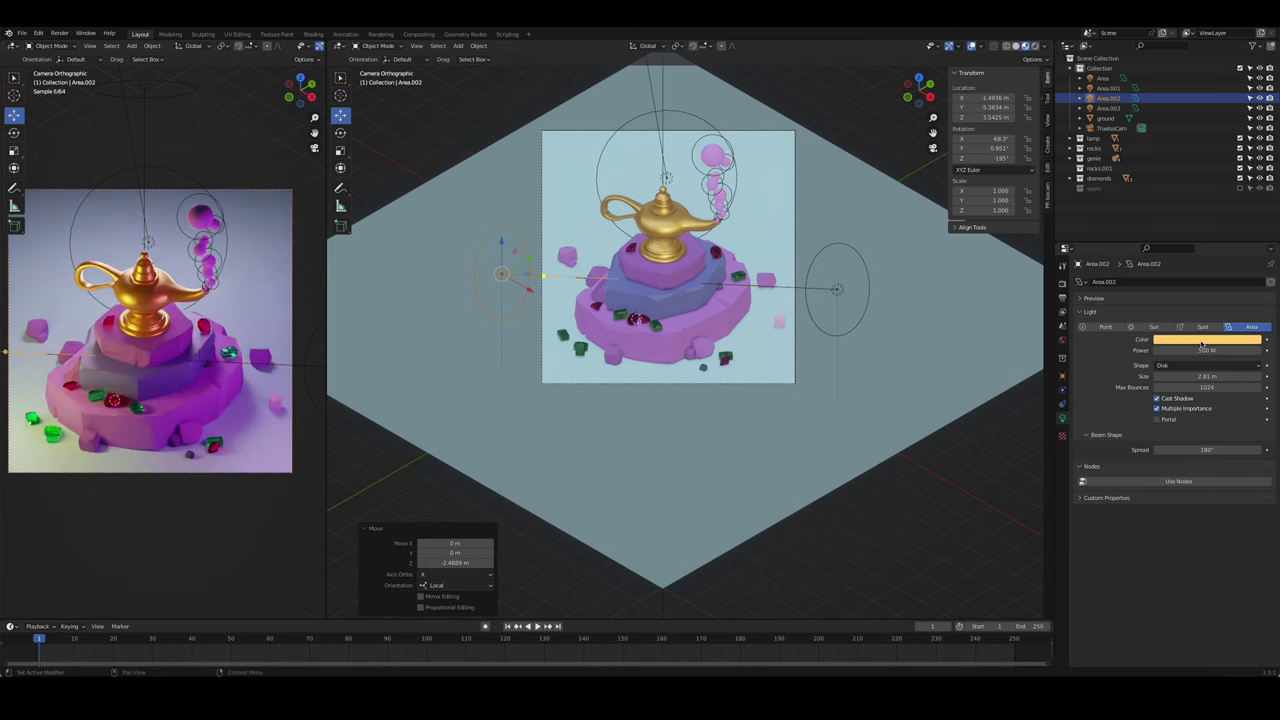
click(1207, 340)
click(1214, 241)
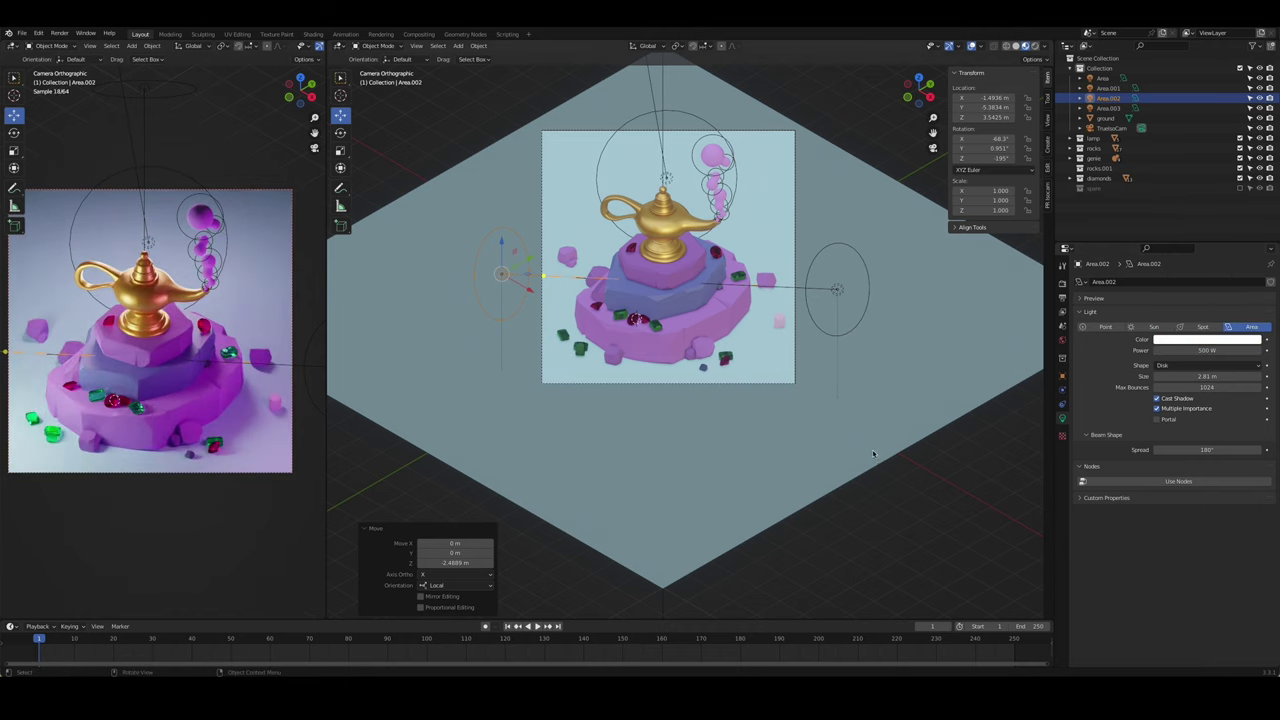
click(1180, 341)
click(1218, 236)
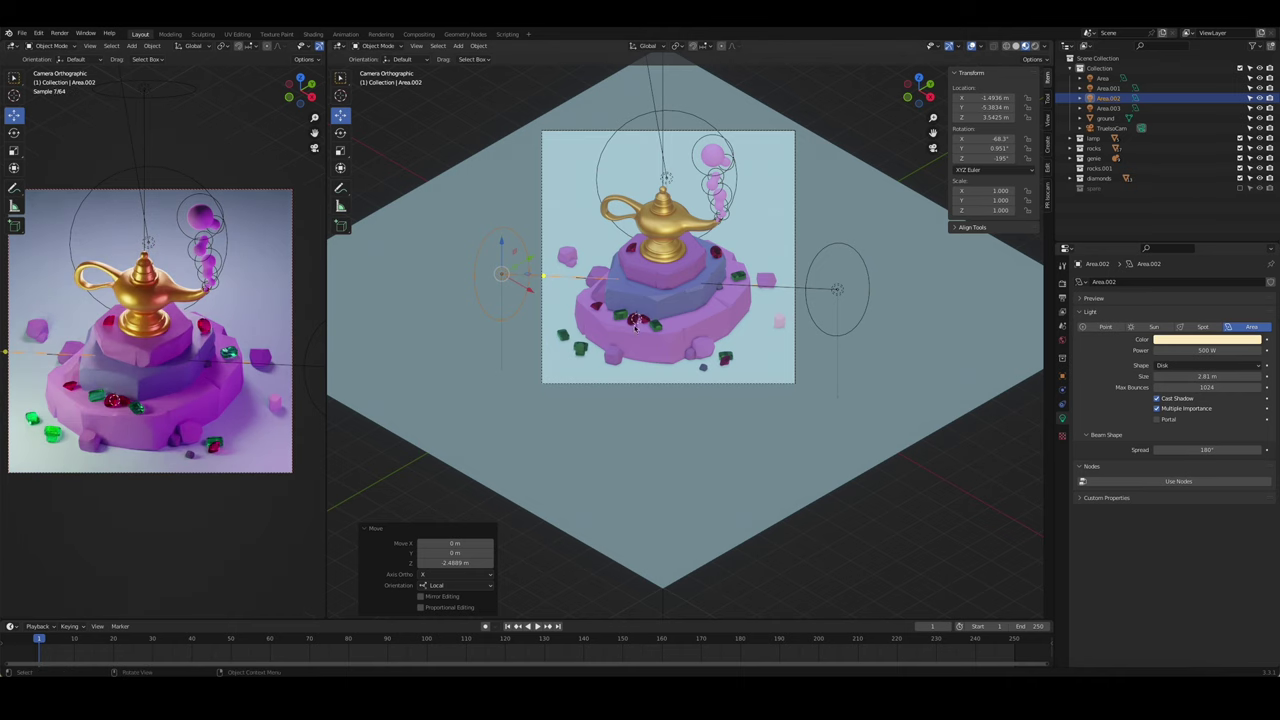
- Lower the pink Area.001 light's power to 200 W
click(836, 289)
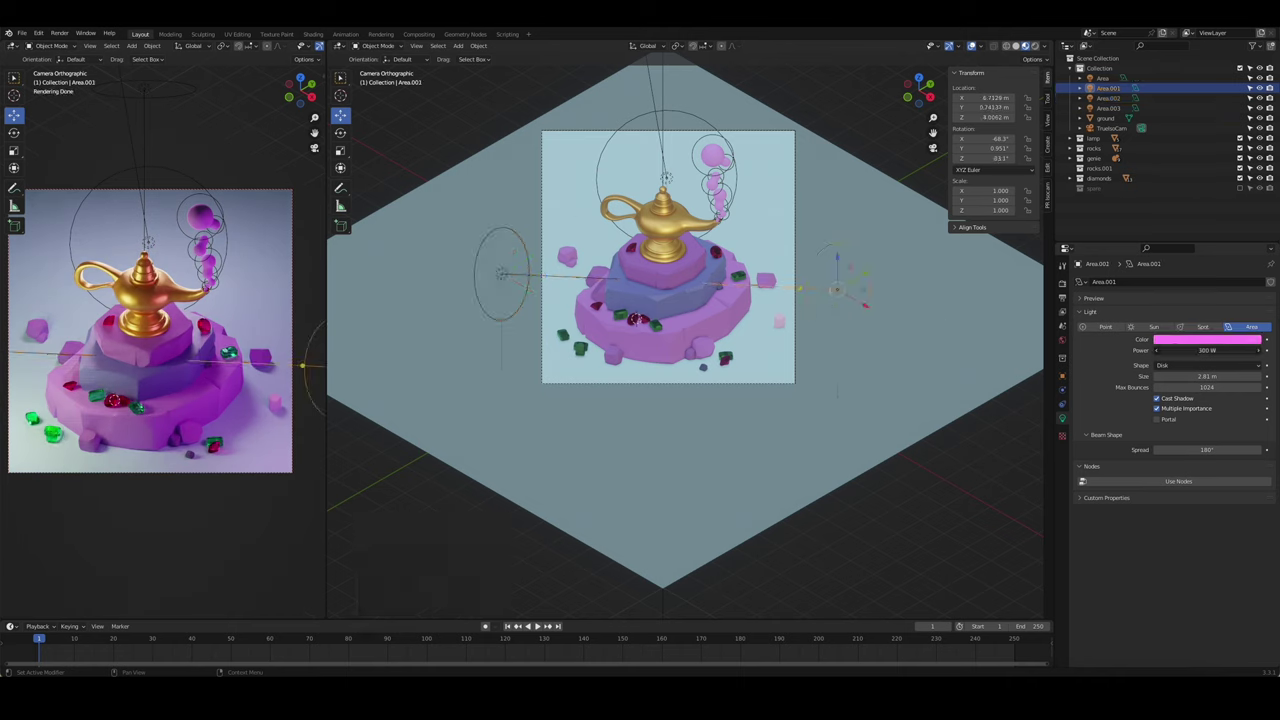
text(0)
key(Return)
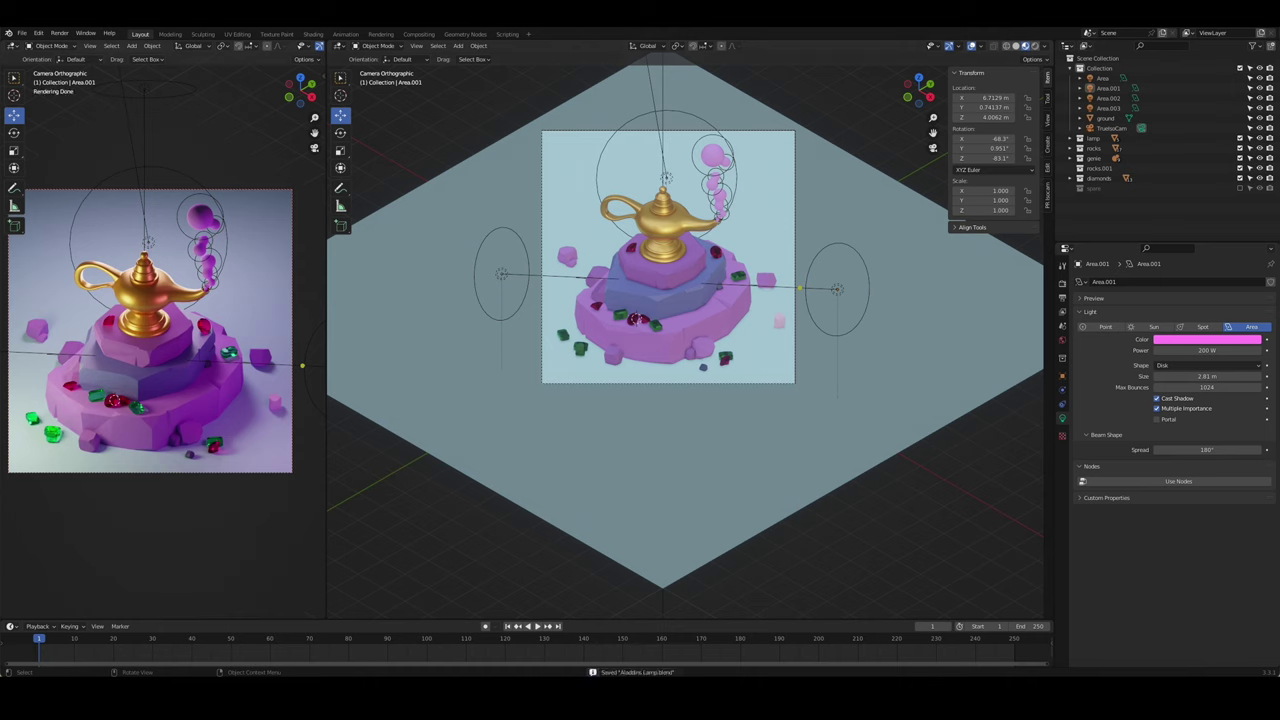
click(937, 487)
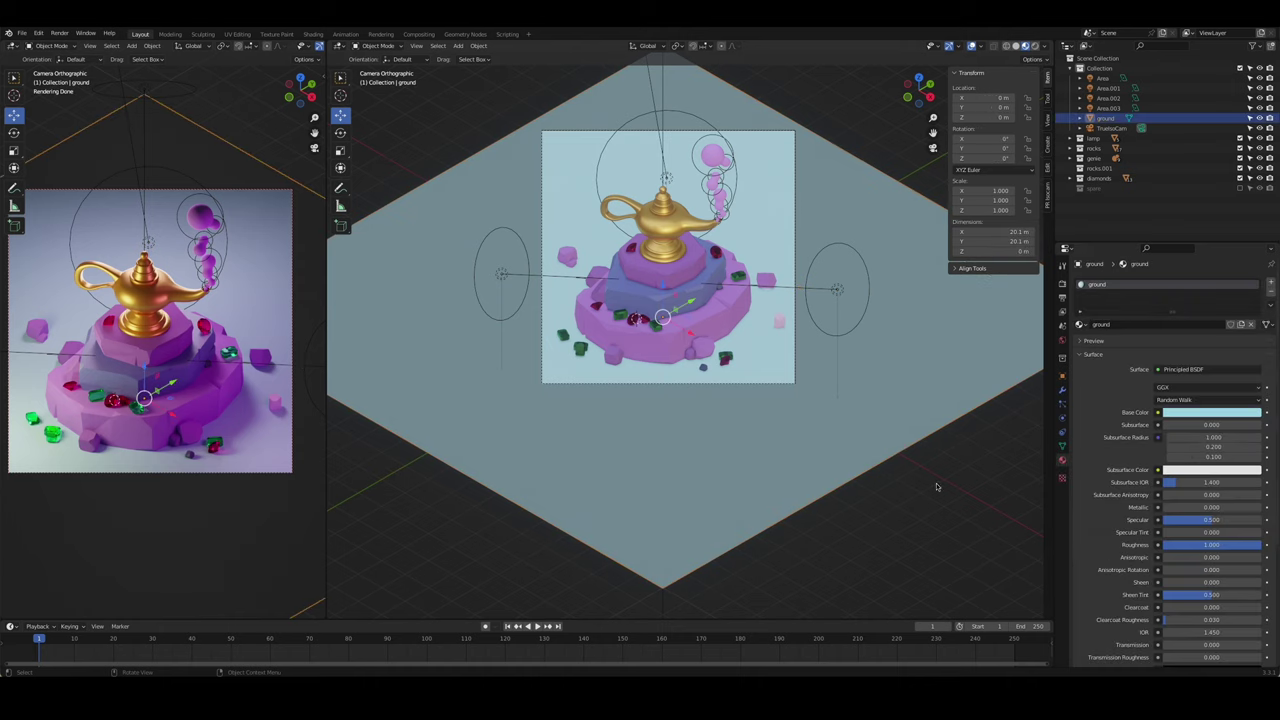
- Change the ground plane's base colour from light blue to pink
click(1196, 412)
drag(1206, 325, 1220, 304)
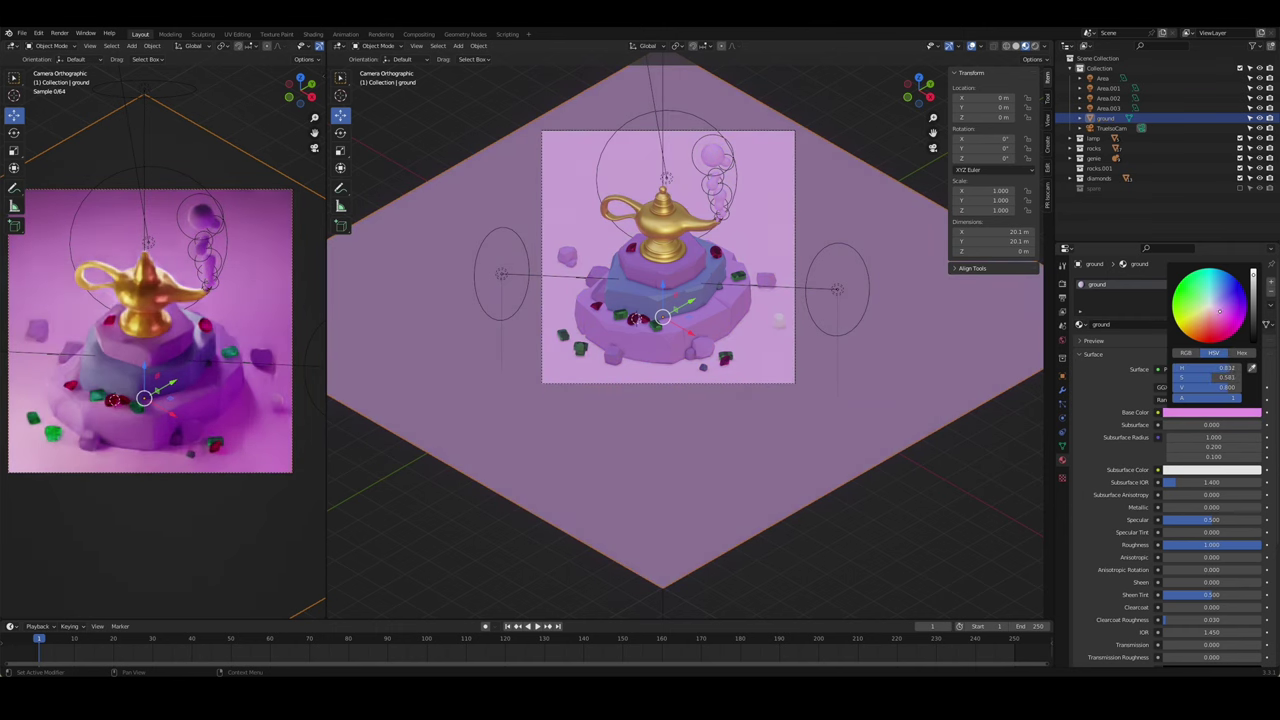
click(814, 508)
- Render the full image, review it, and return to the whole-scene view
key(F12)
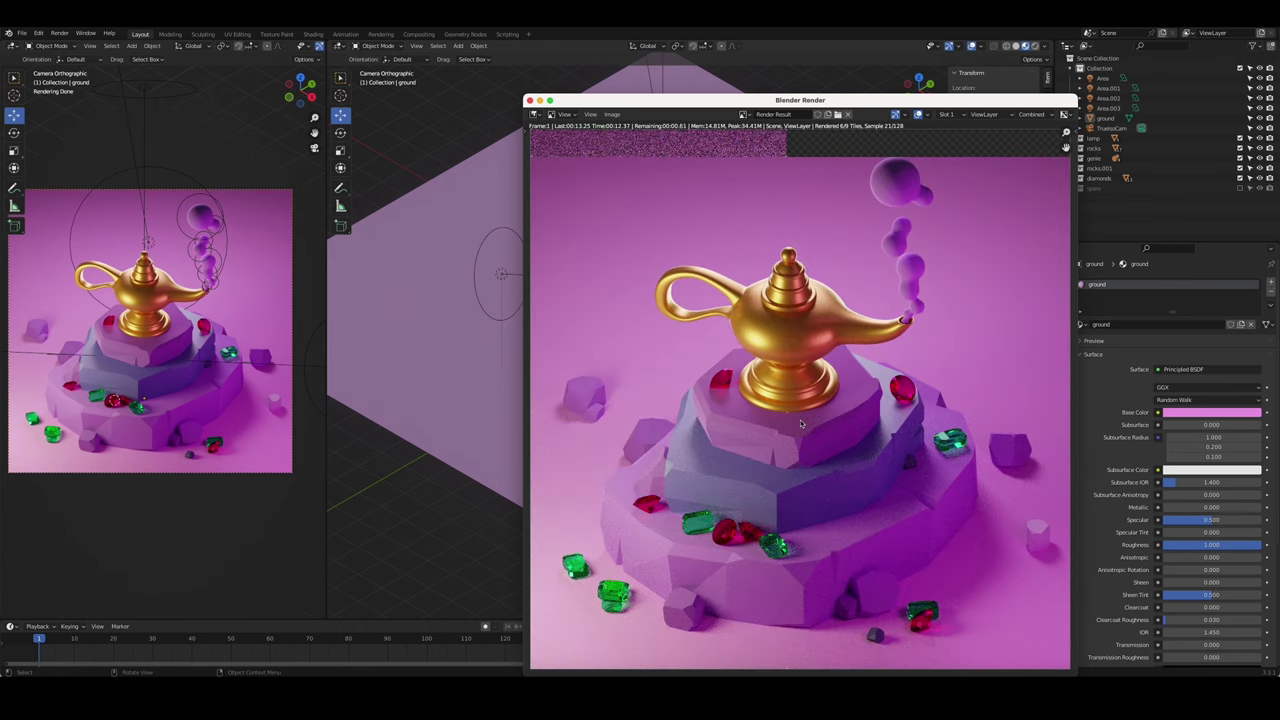
scroll(792, 403, down, 4)
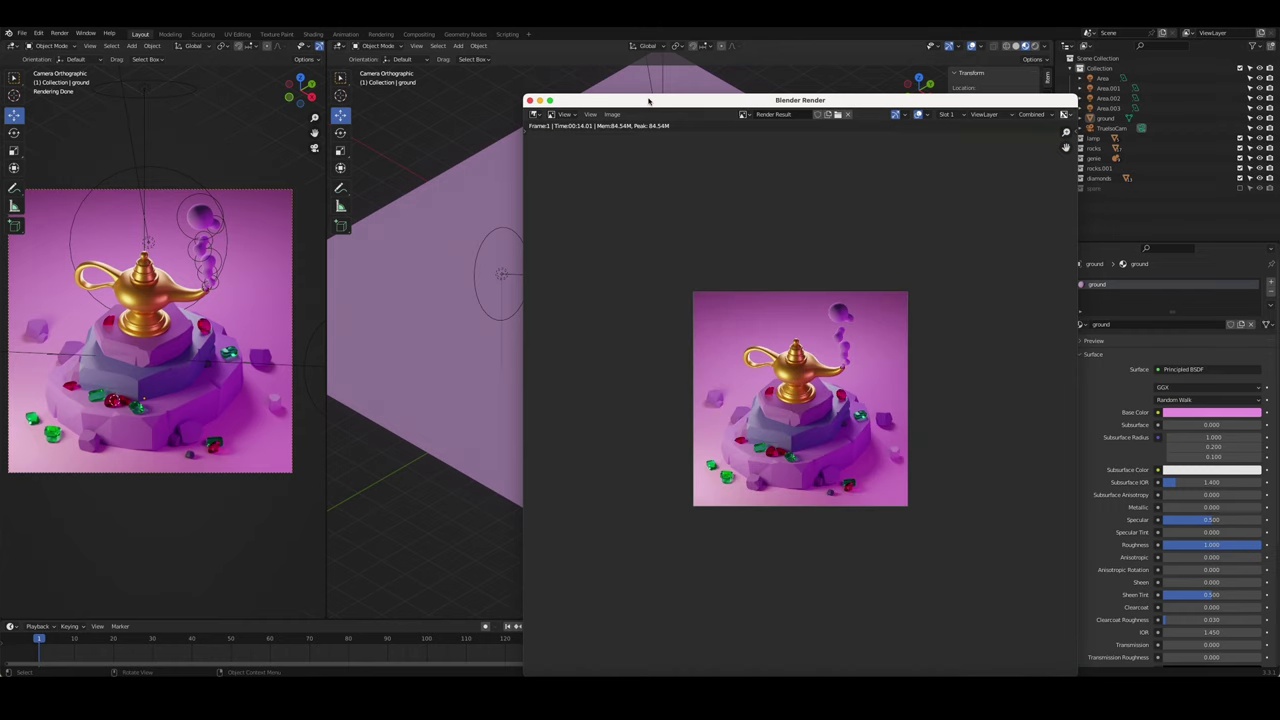
key(Escape)
key(KP_0)
- Lower the overhead Area light, scale it to 2.576, and reposition it
click(693, 272)
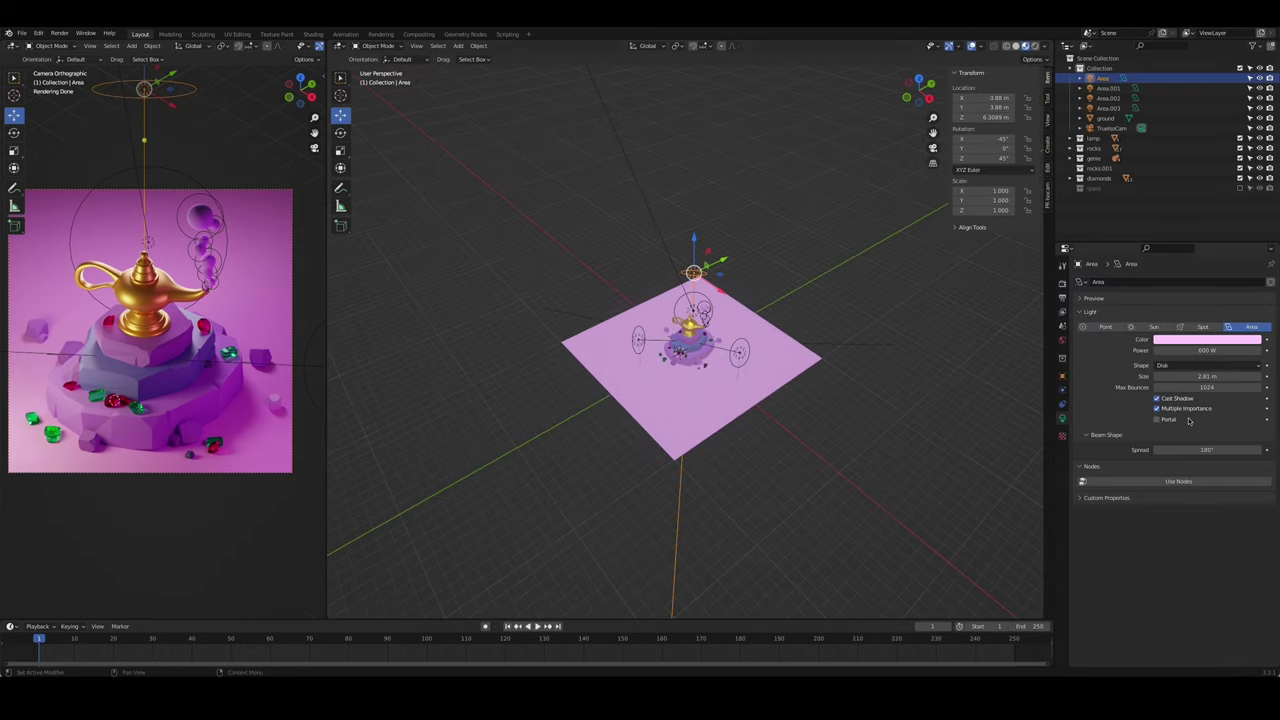
key(g)
key(z)
key(z)
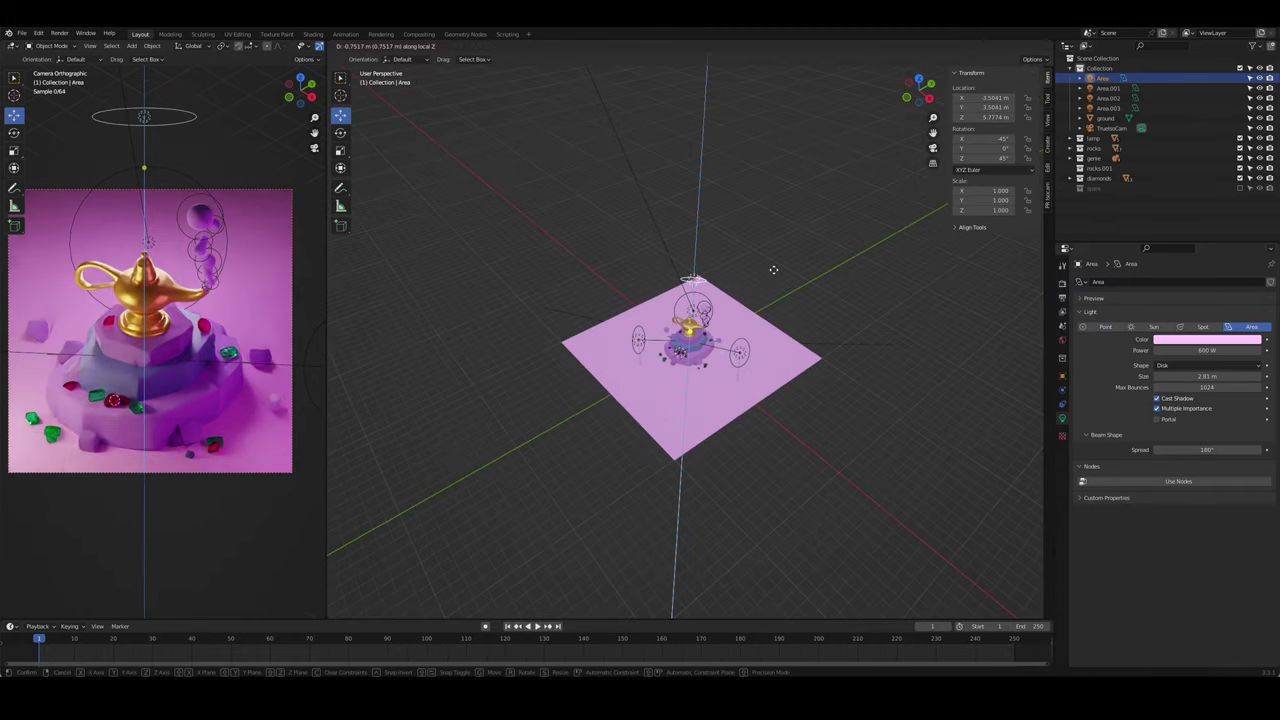
click(771, 266)
key(s)
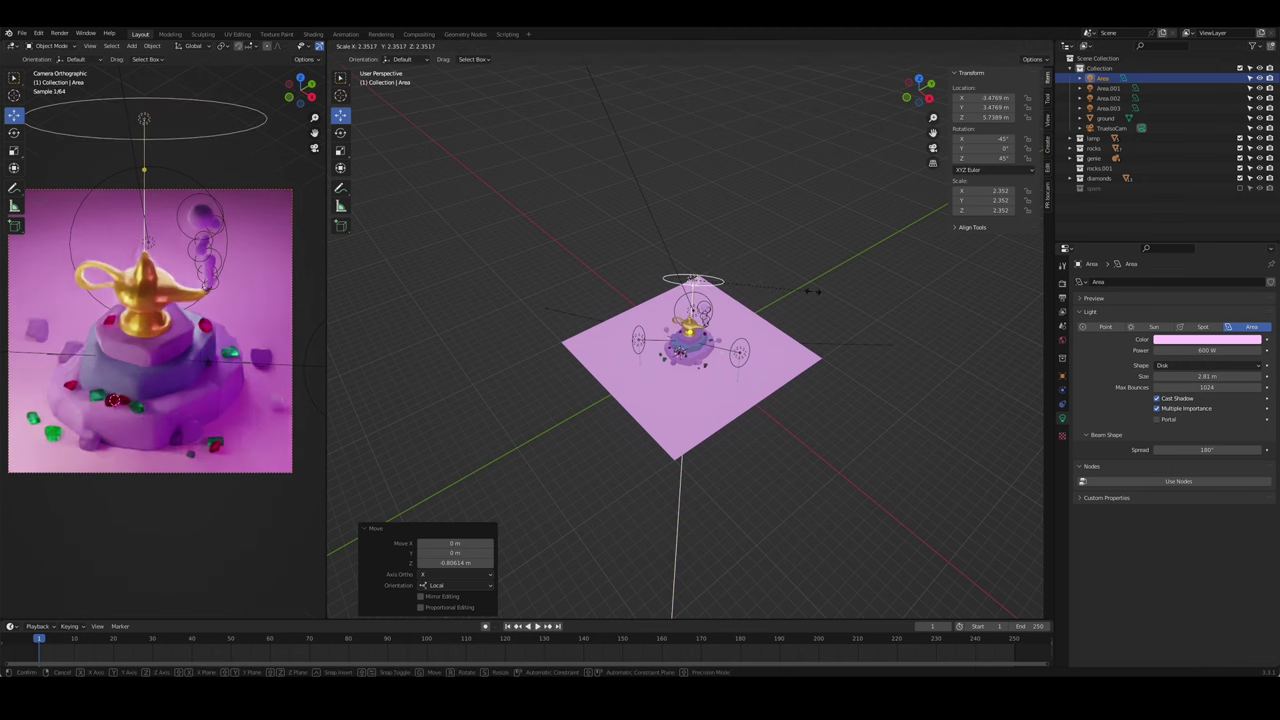
click(700, 275)
key(g)
key(z)
key(z)
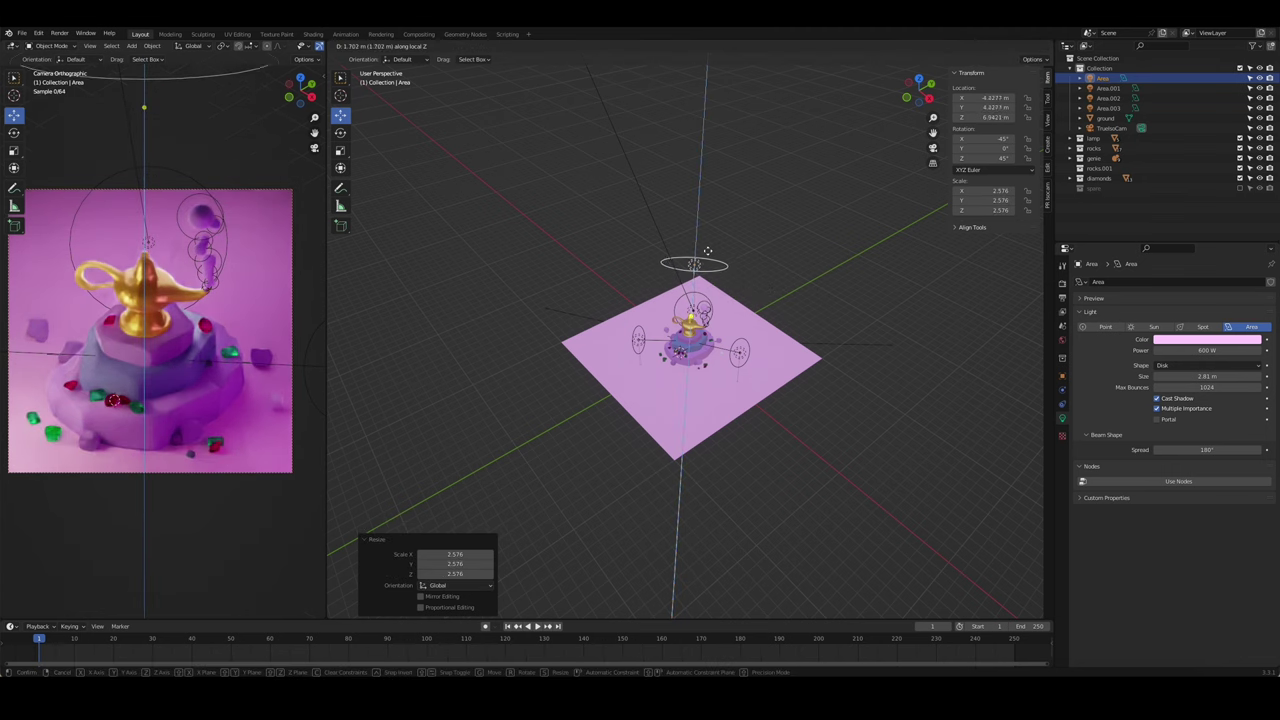
click(519, 295)
- Lower the TruesoCam camera along global Z
key(KP_0)
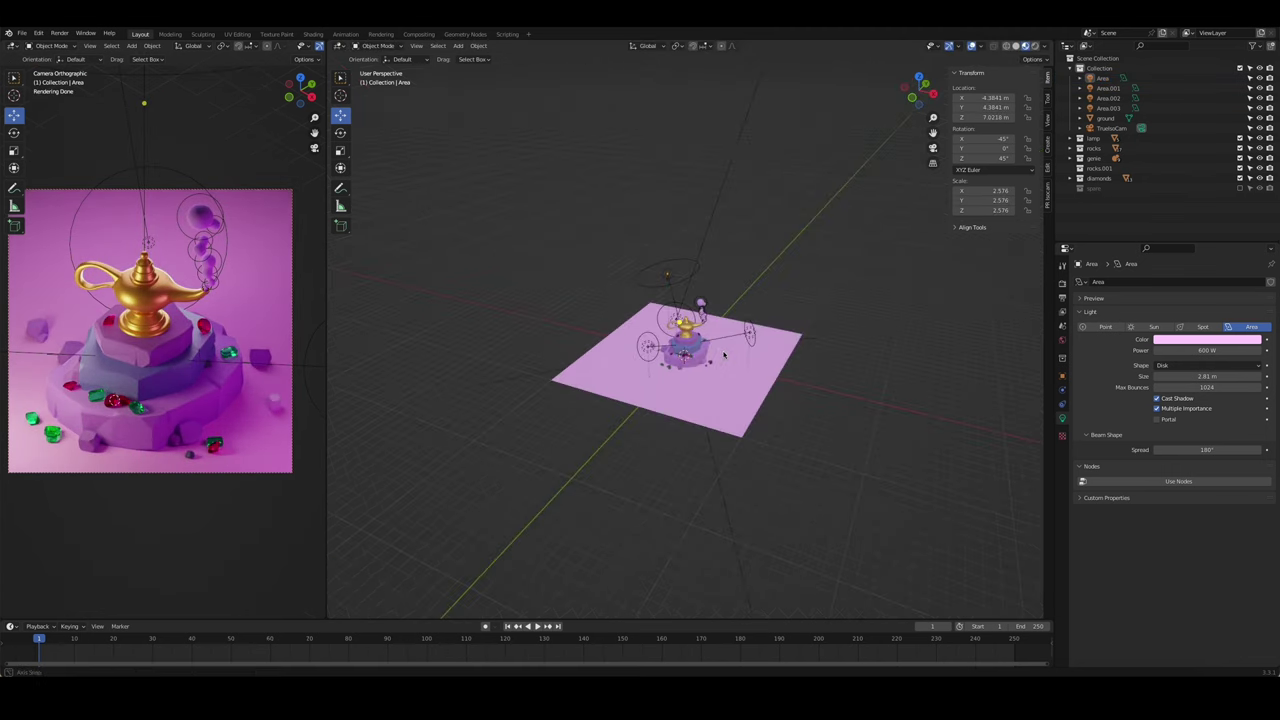
click(1105, 118)
click(1110, 128)
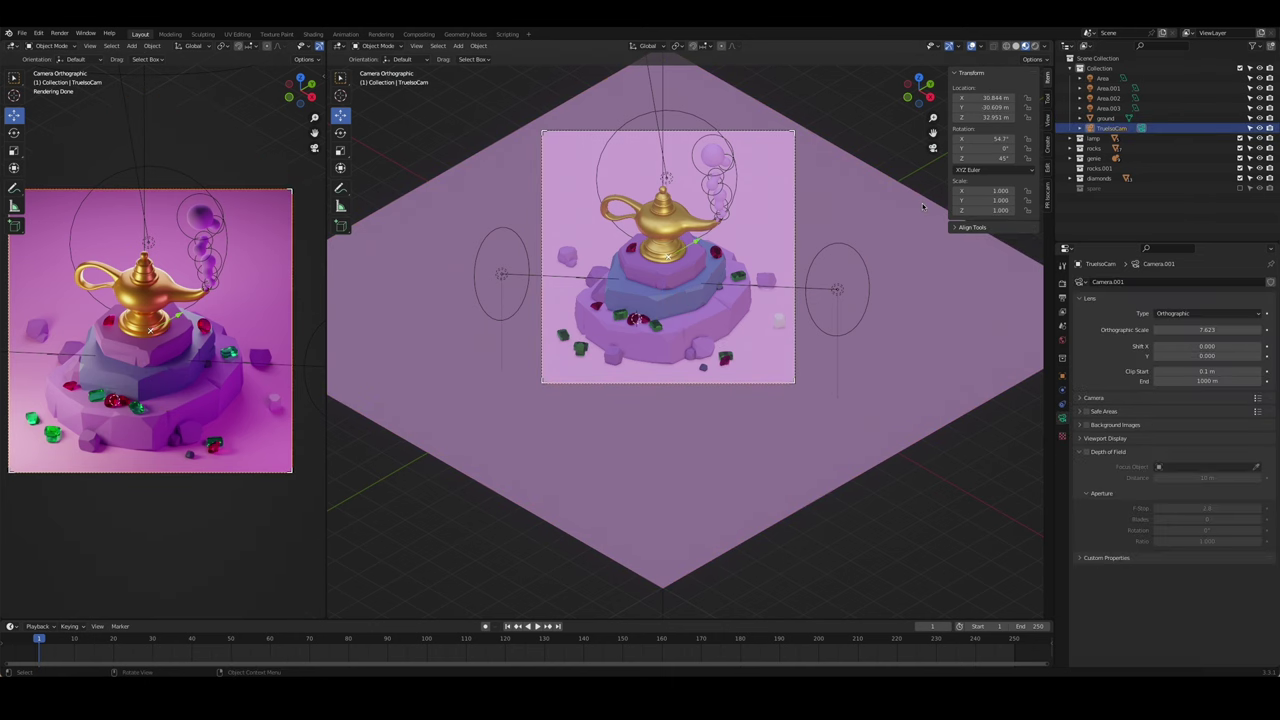
key(g)
key(z)
click(922, 217)
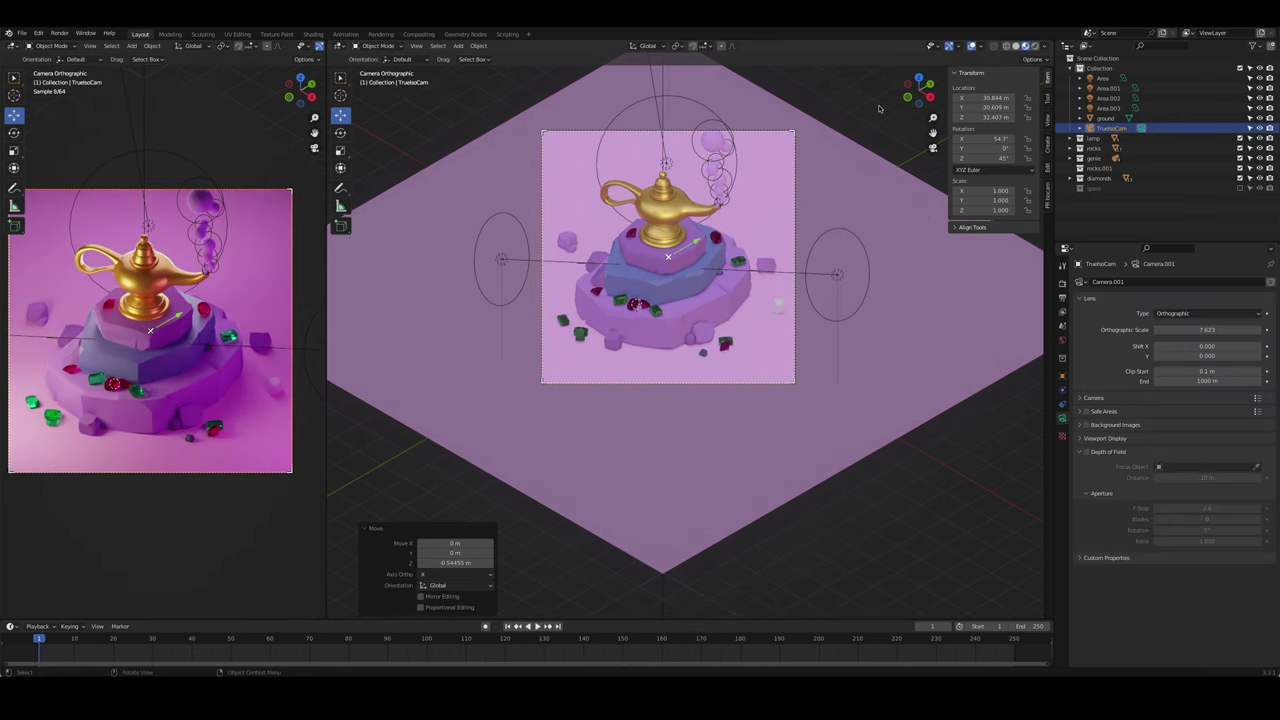
- Delete one smoke ball above the spout and render the updated image
click(707, 162)
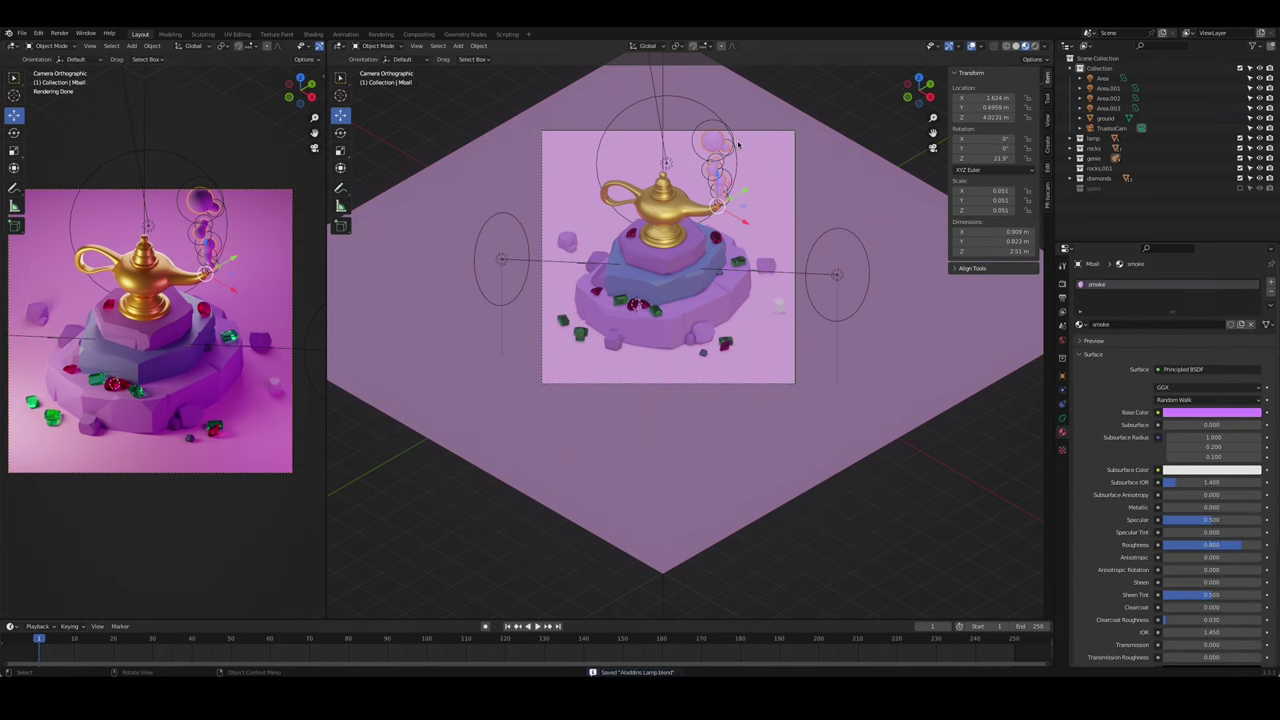
key(Delete)
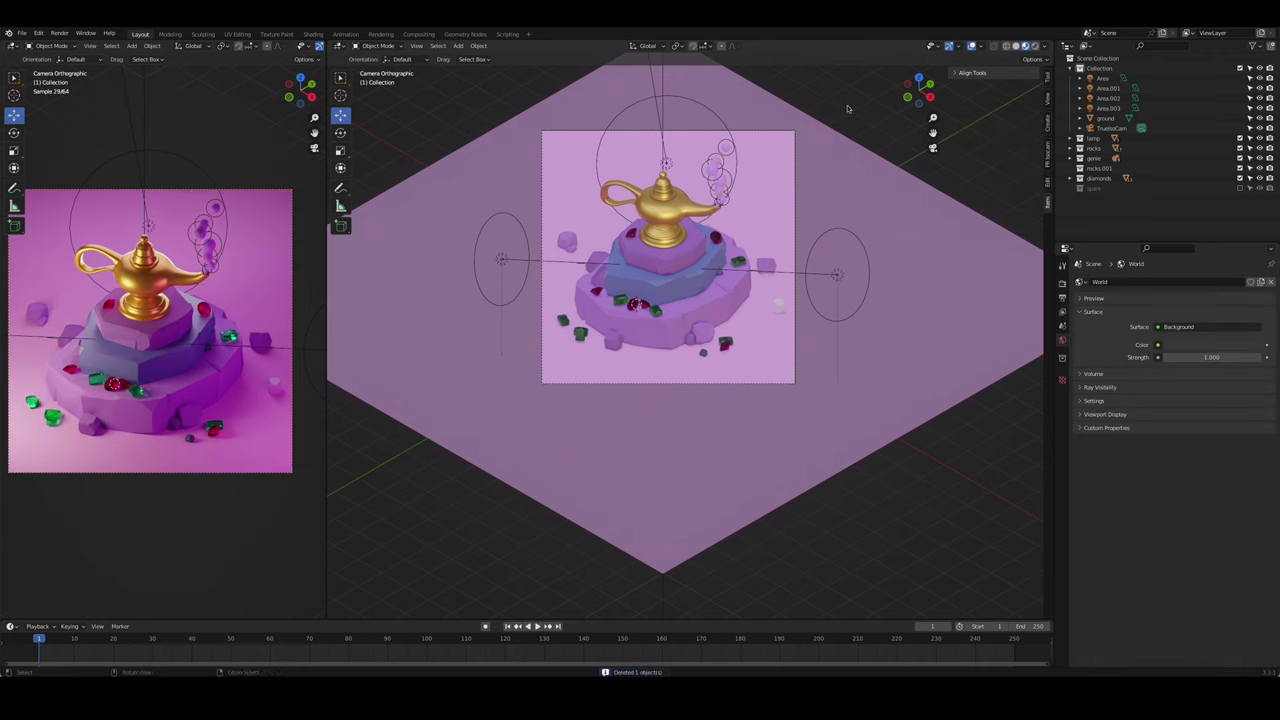
key(F12)
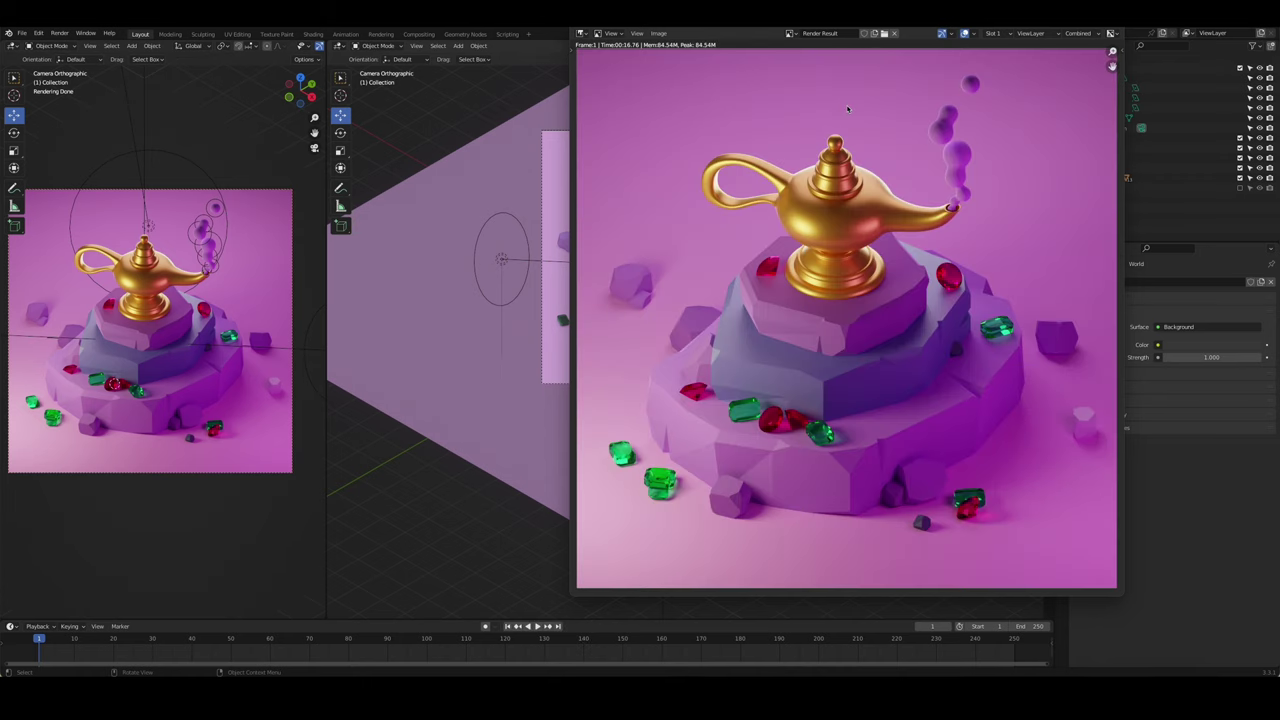
- Close the render window, reframe the camera view and show the transform sidebar
scroll(899, 250, down, 2)
scroll(861, 241, down, 1)
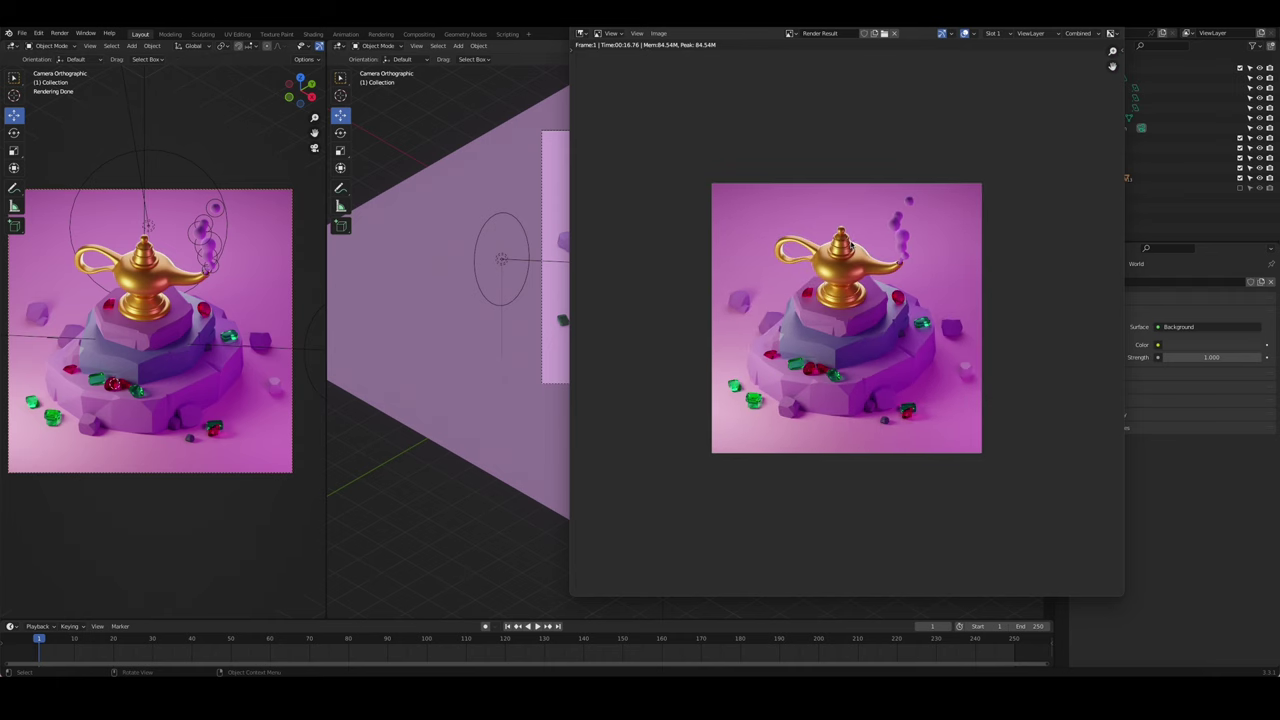
key(Escape)
middle_drag(847, 245, 760, 300)
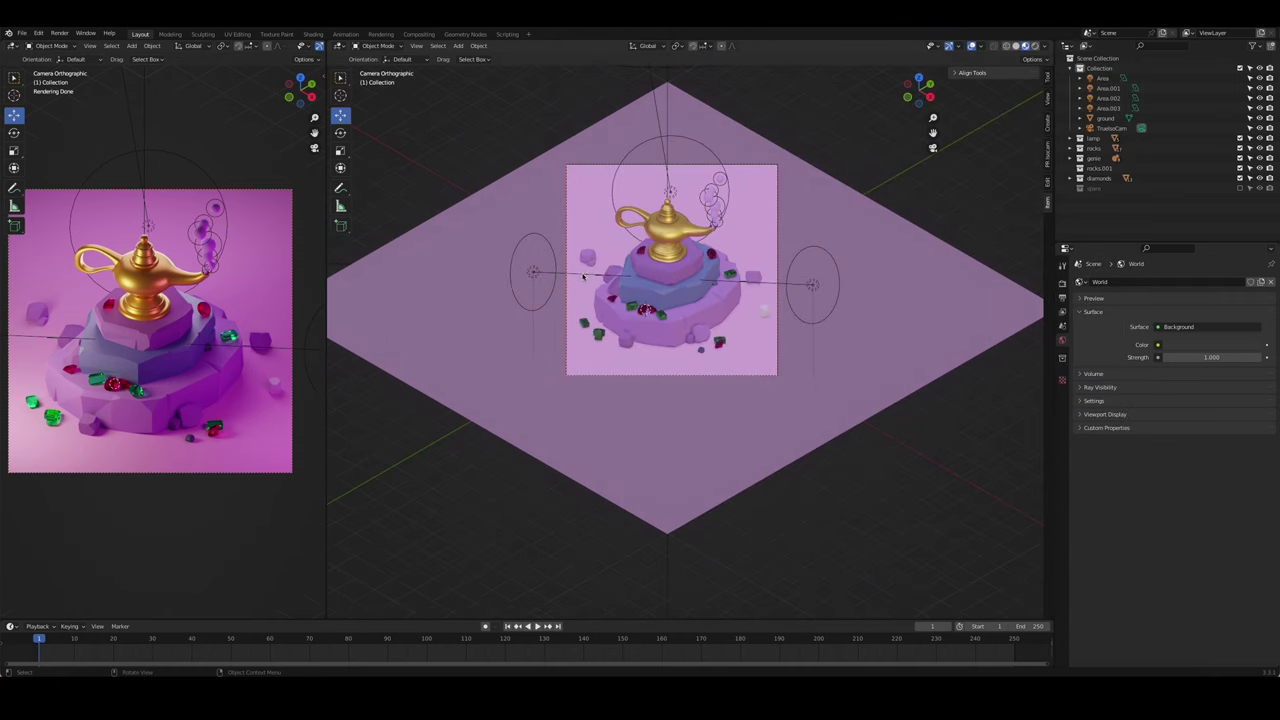
key(n)
- Duplicate the Area.002 light in place and rotate the copy around the global Z axis
click(1239, 69)
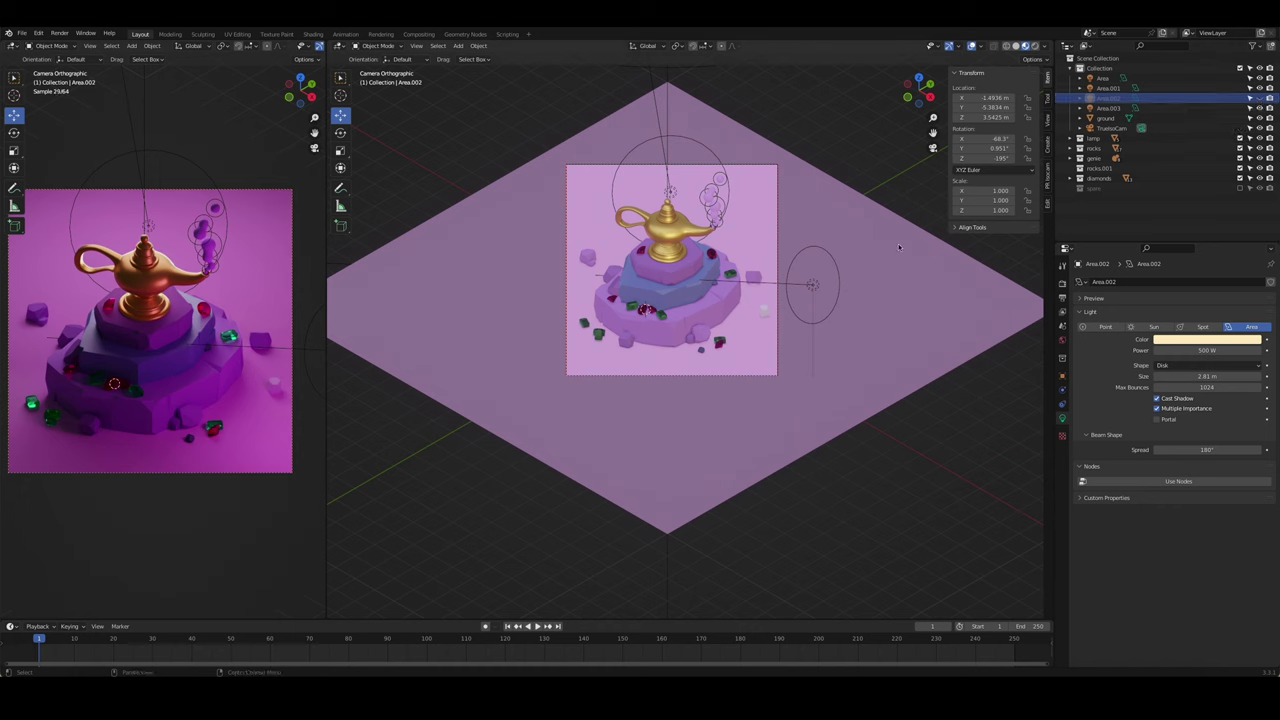
key(shift+d)
right_click(586, 284)
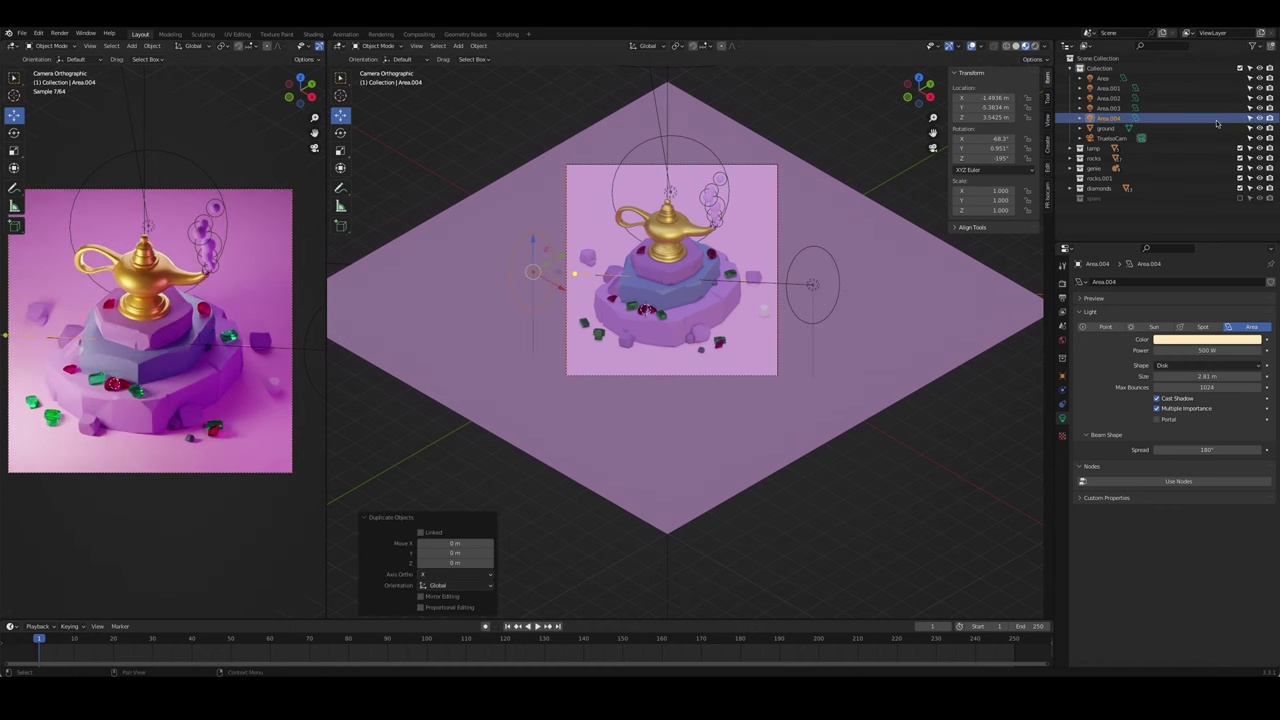
key(r)
key(z)
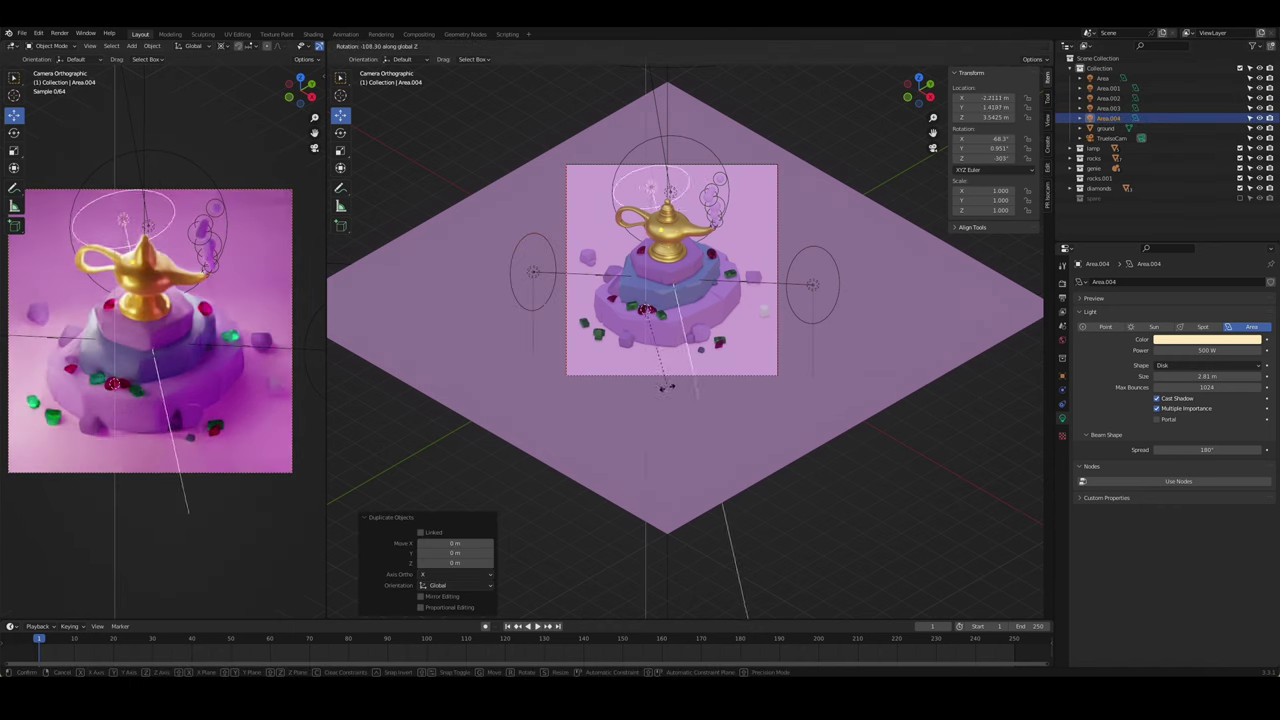
click(651, 386)
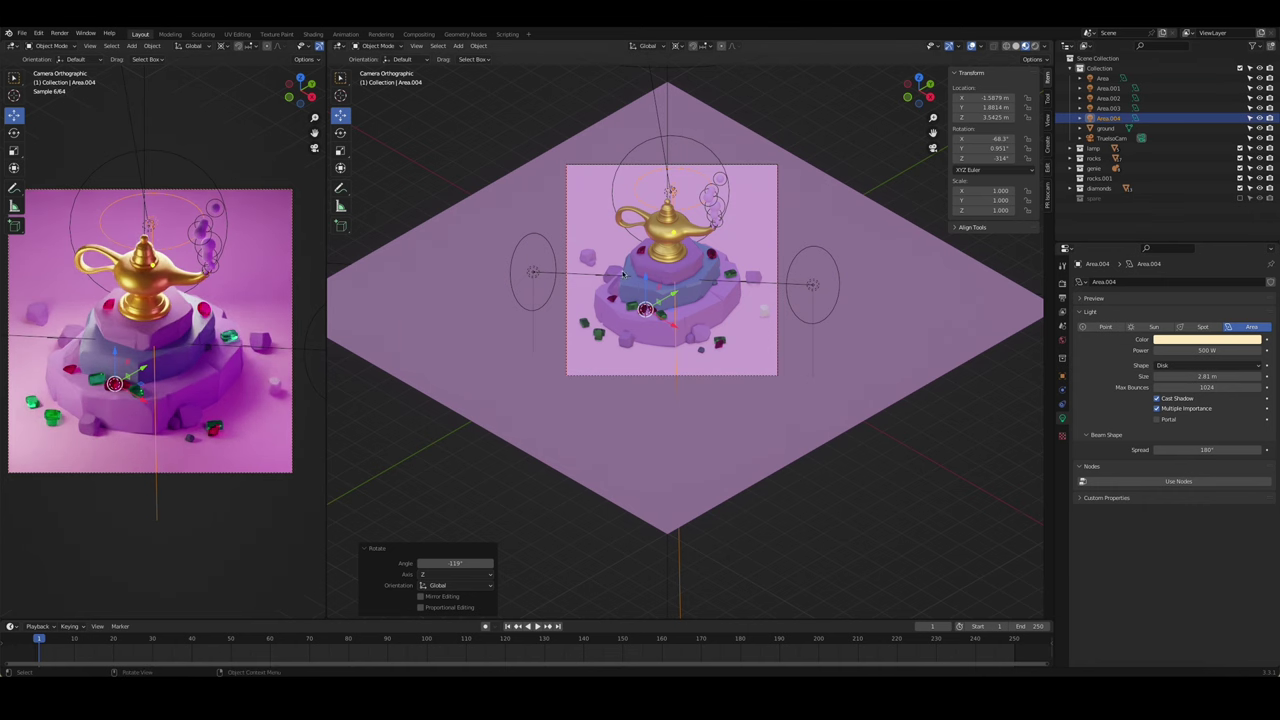
- Lower the new Area.004 light along the Z axis
click(1251, 97)
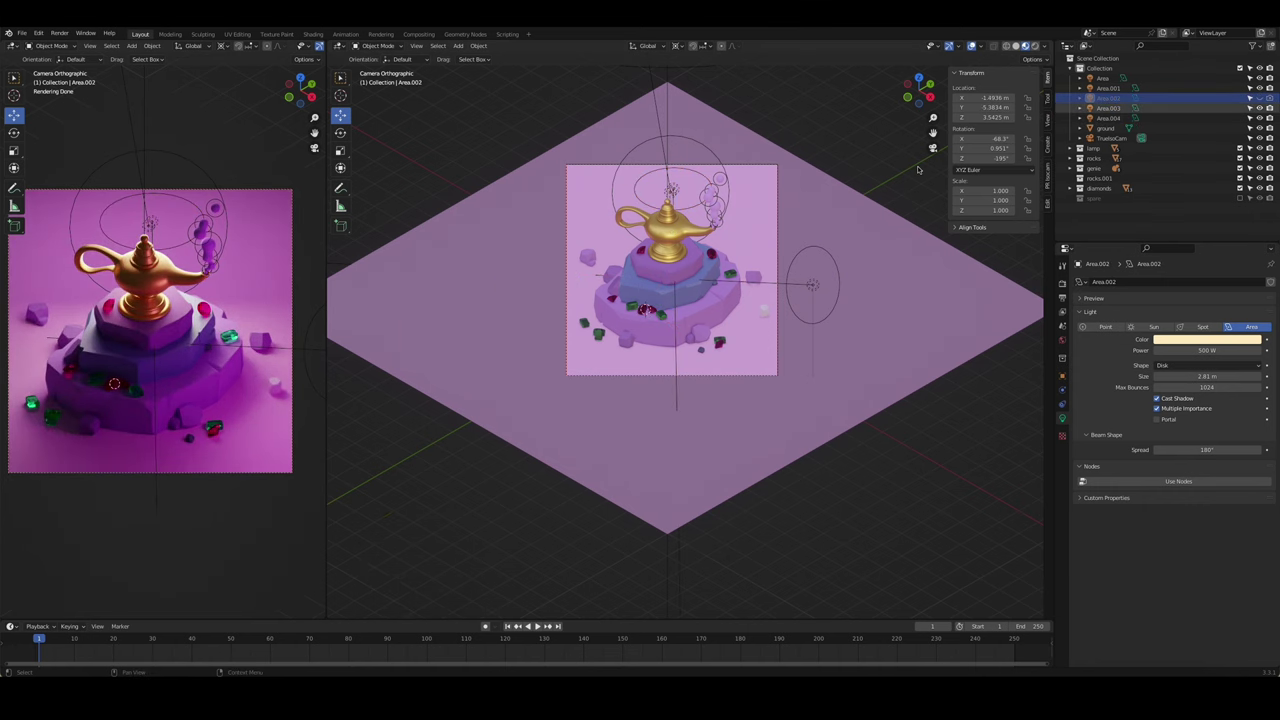
mouse_move(690, 300)
middle_down()
mouse_move(719, 274)
mouse_move(750, 290)
middle_up()
click(757, 294)
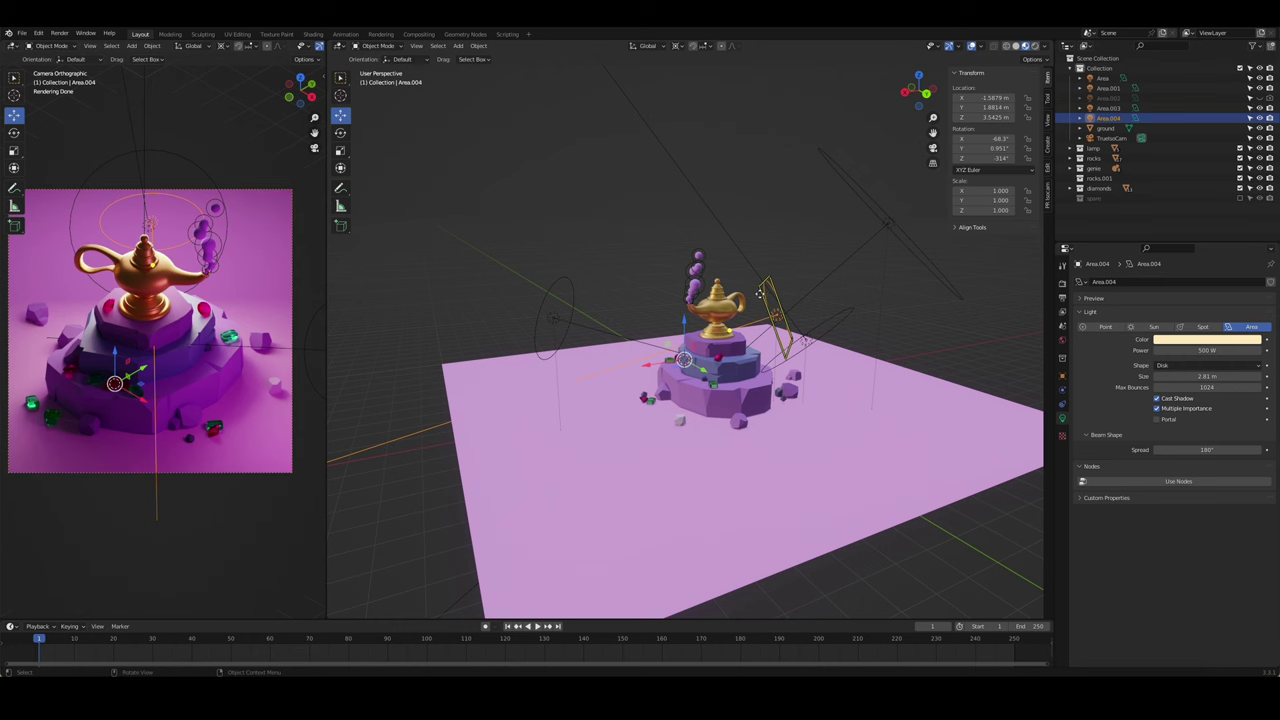
key(g)
key(z)
click(762, 340)
- From top view, move Area.004 toward the upper-left and scale it to 3.791
key(KP_7)
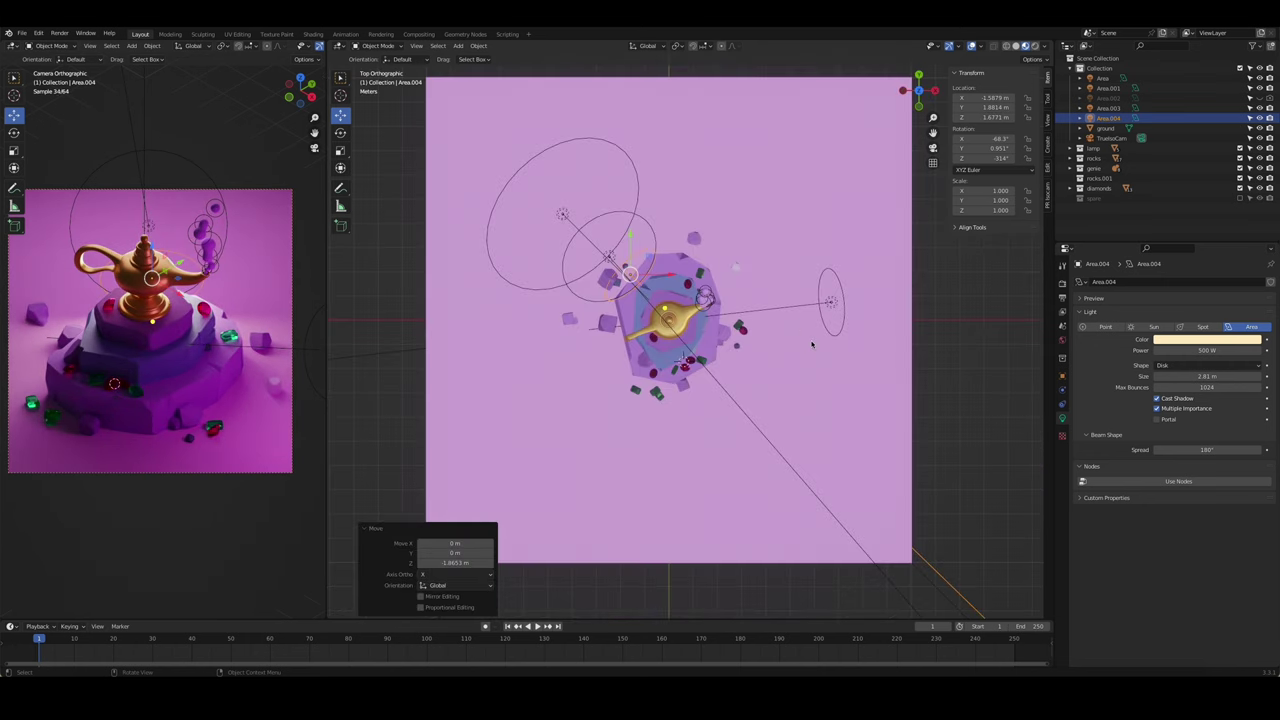
key(g)
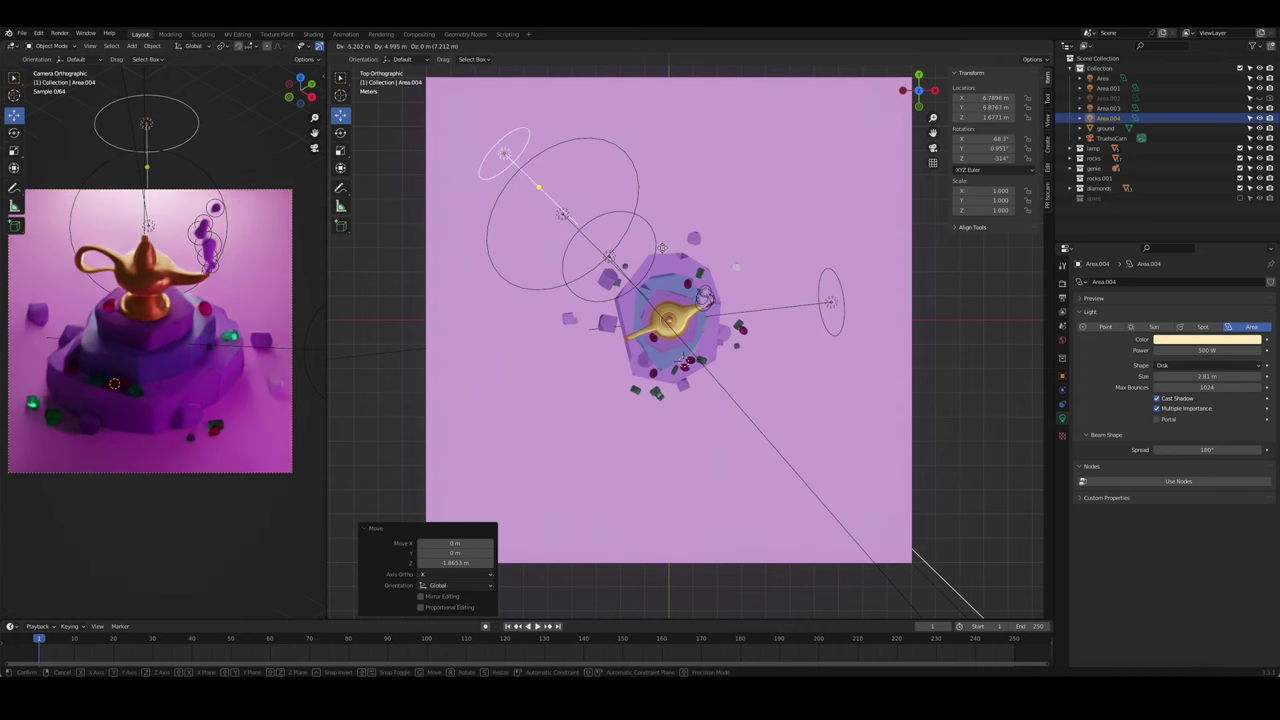
key(s)
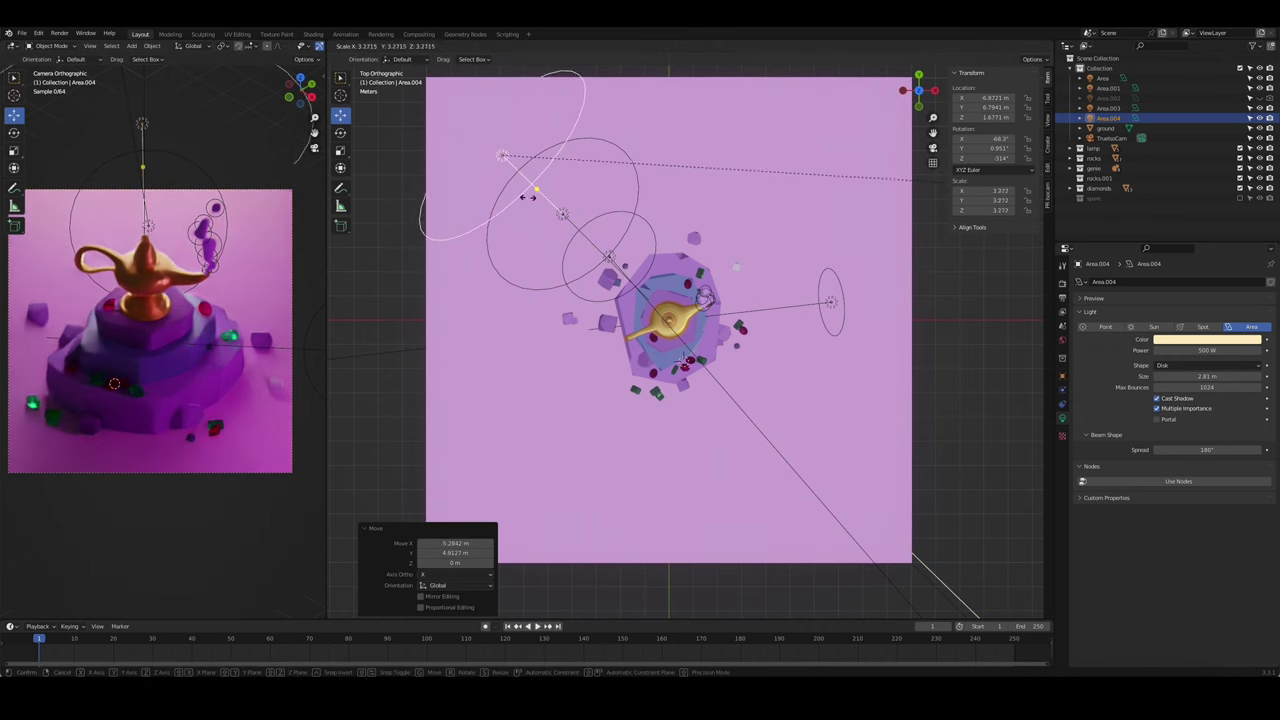
click(548, 253)
- Set Area.004's beam spread to 10°
key(alt+a)
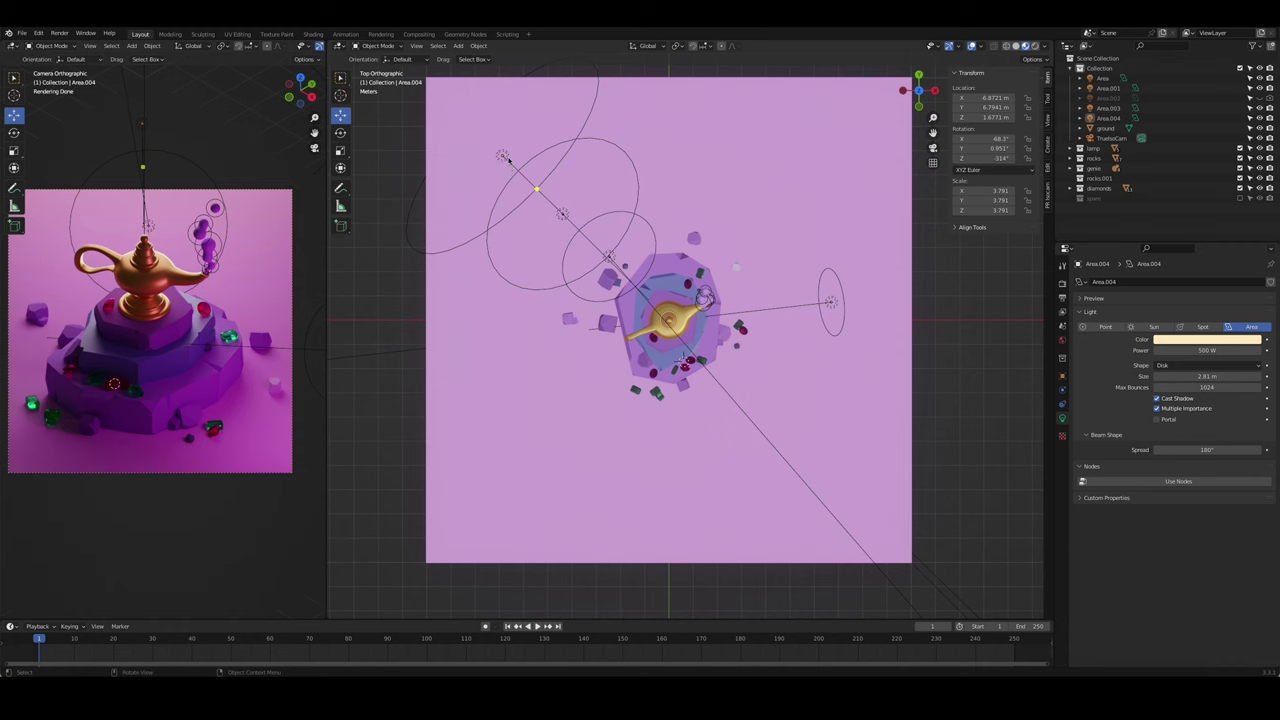
click(503, 156)
click(1222, 449)
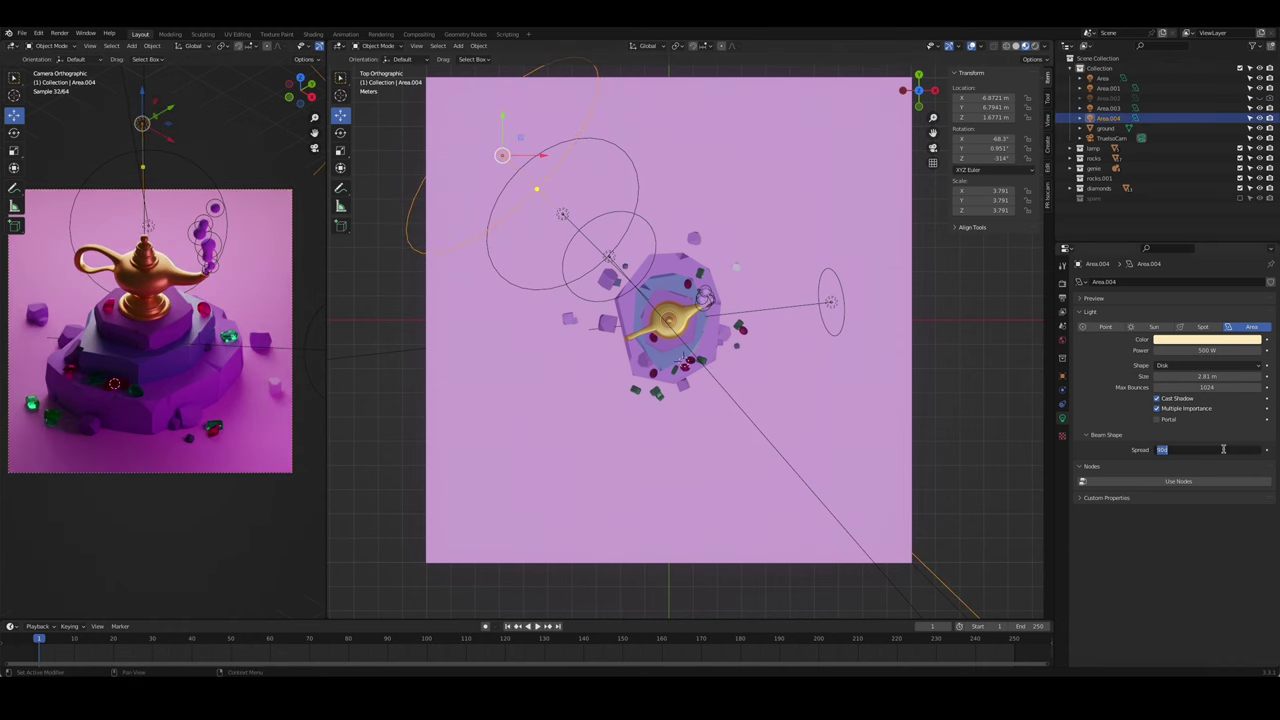
text(10)
key(Return)
- Back in camera view, shift Area.004 along its local Z axis
key(alt+a)
mouse_move(720, 340)
middle_down()
mouse_move(776, 311)
mouse_move(595, 274)
mouse_move(914, 277)
mouse_move(846, 271)
middle_up()
key(KP_0)
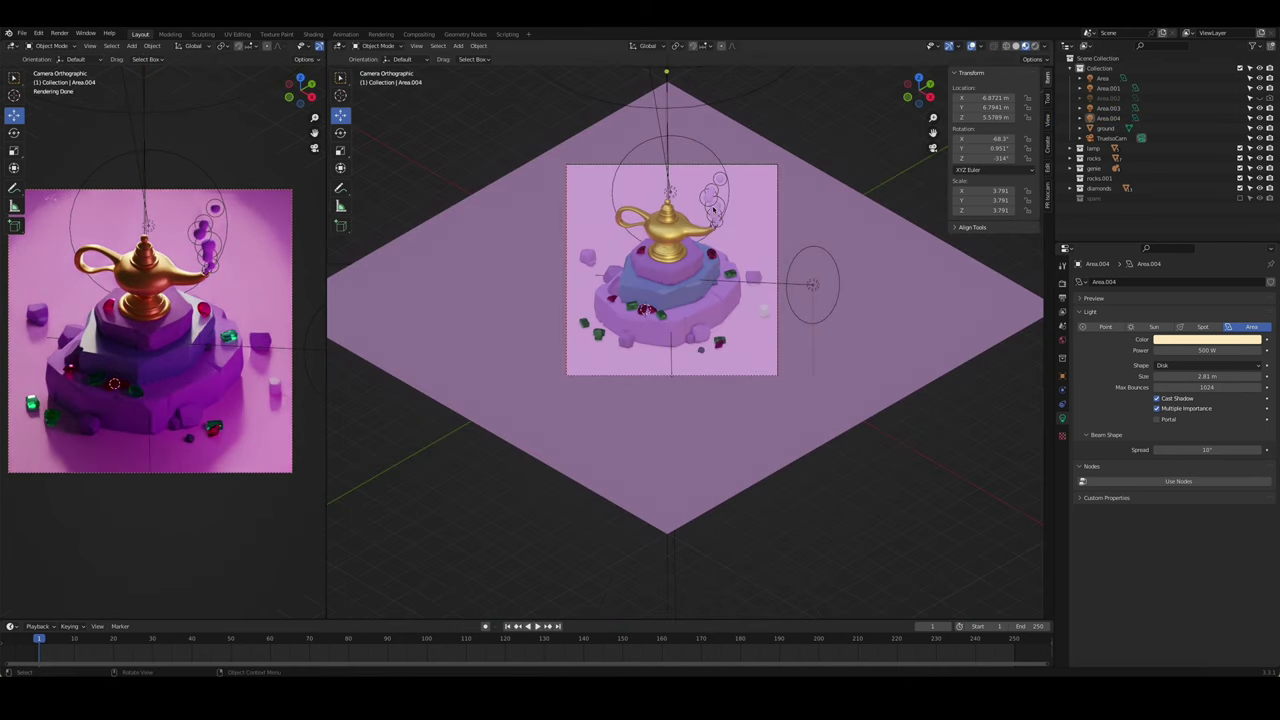
shift+middle_drag(714, 209, 714, 339)
click(666, 150)
key(g)
key(z)
key(z)
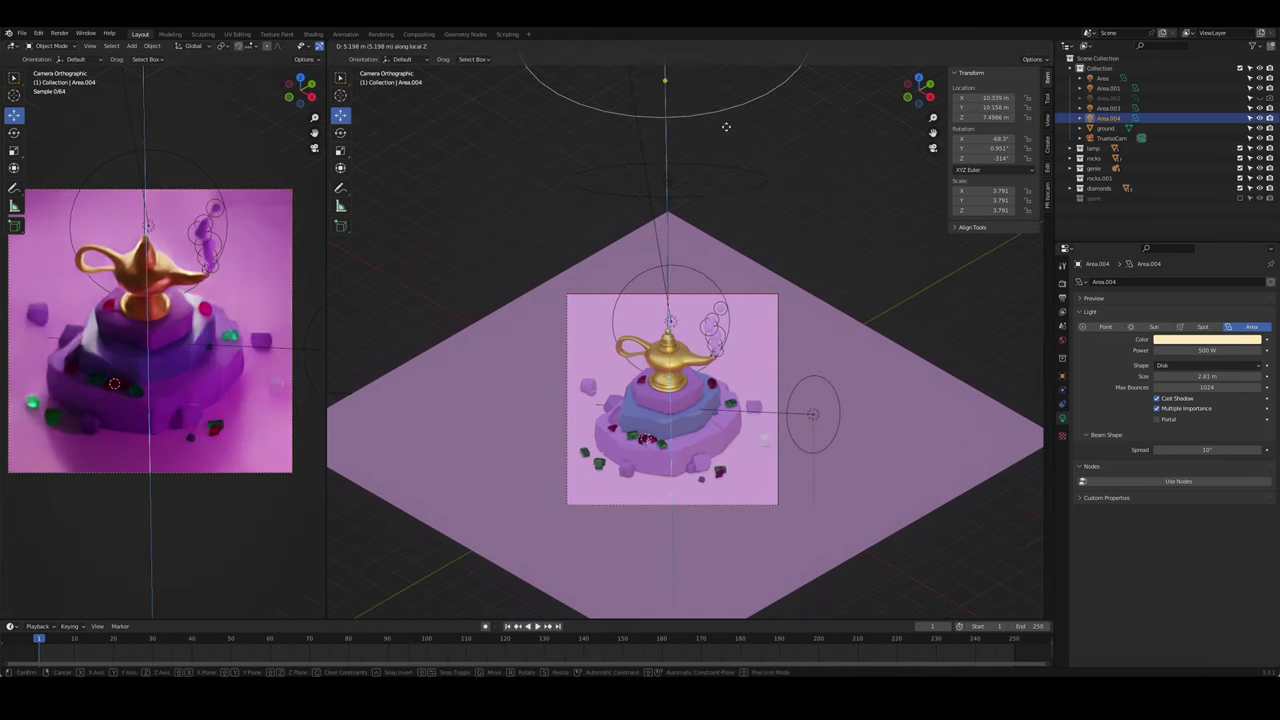
click(791, 203)
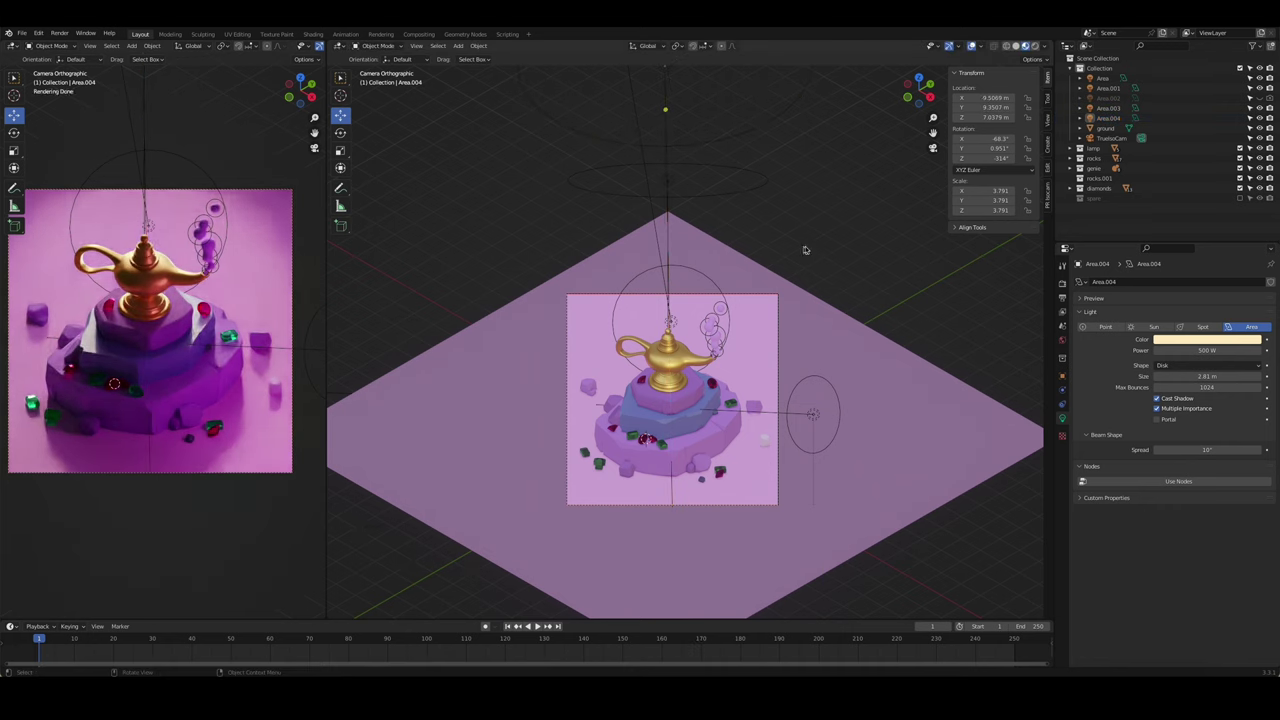
- Try a 2° beam spread on Area.004, then delete the light
click(667, 128)
click(1207, 449)
text(2)
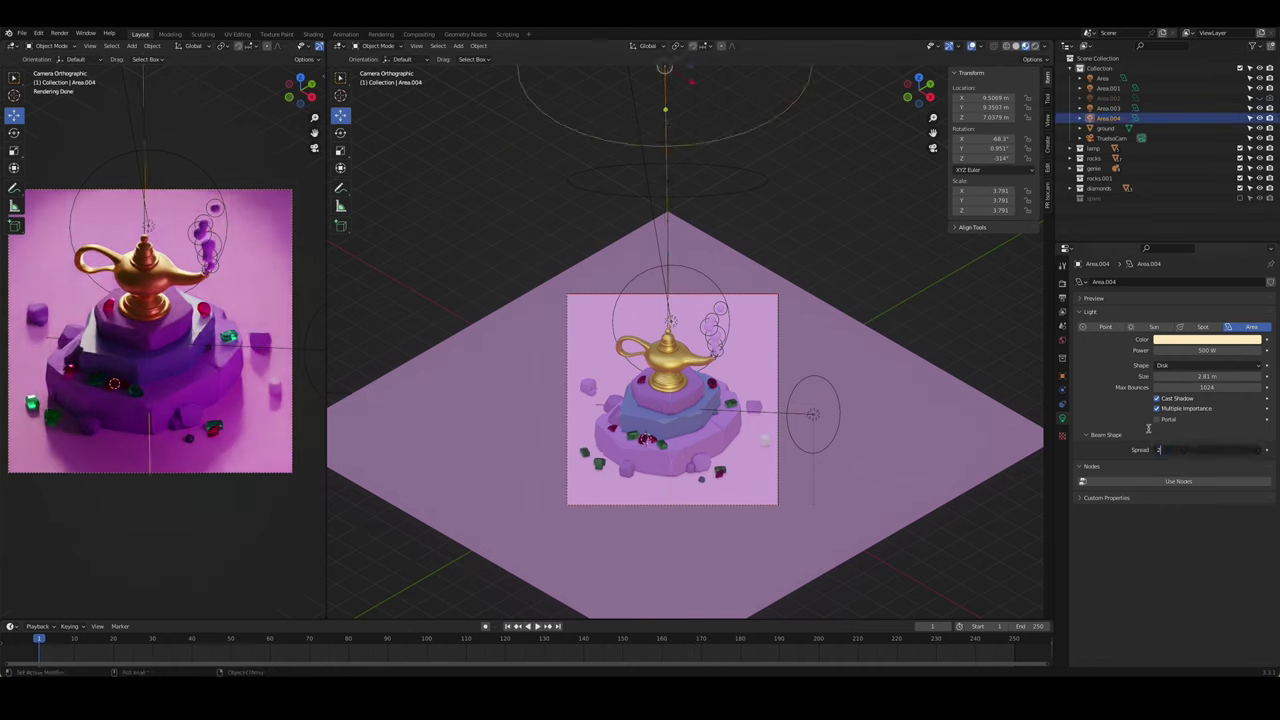
key(Return)
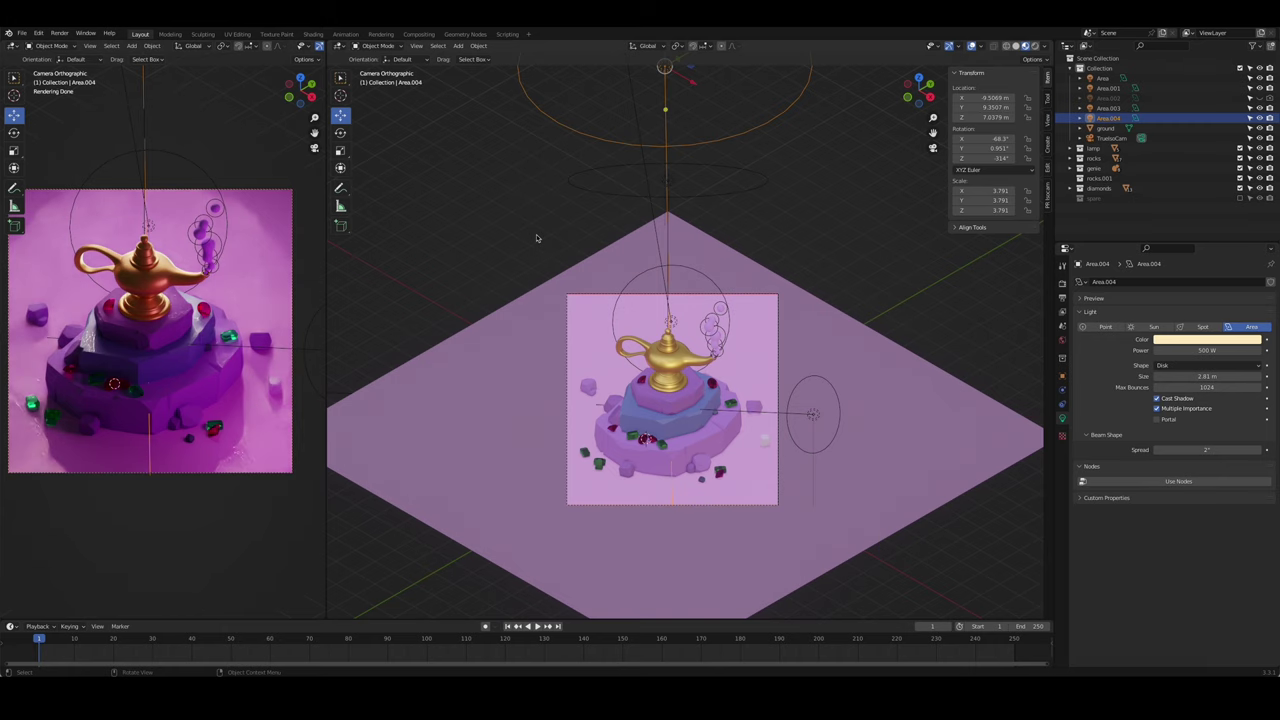
key(Delete)
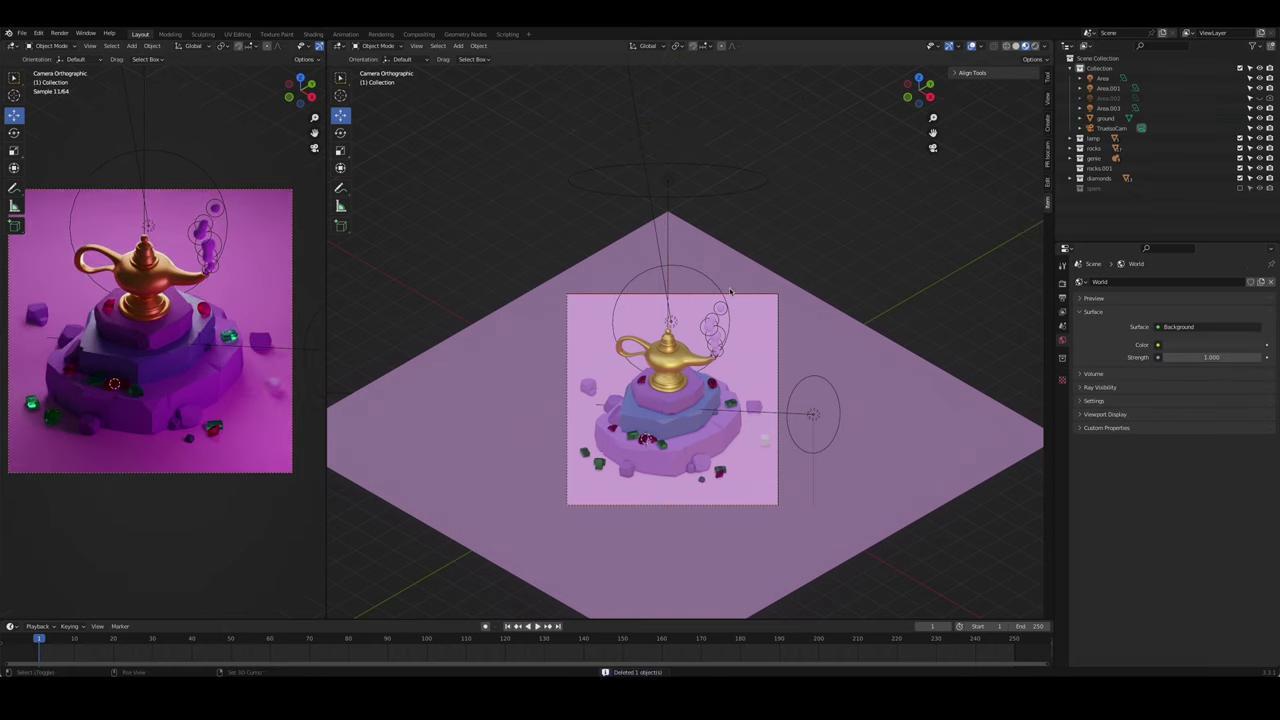
- Delete the Area.002 light
shift+middle_drag(660, 420, 660, 382)
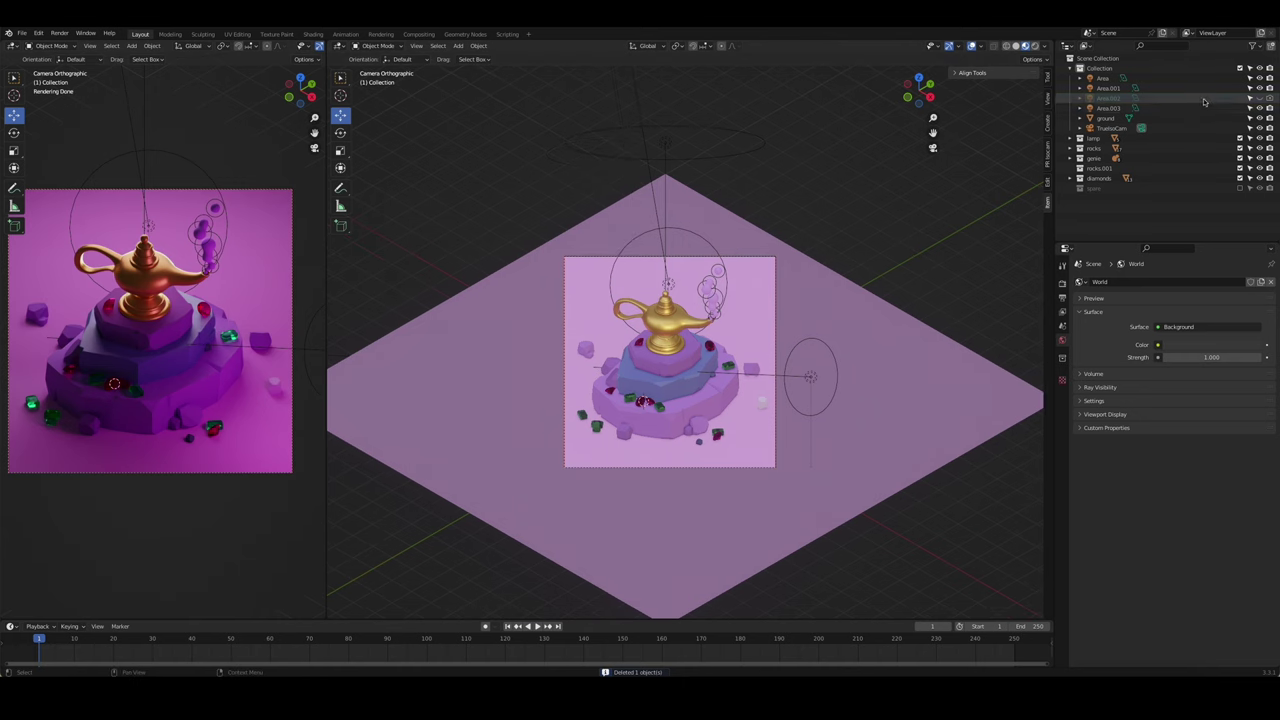
click(1205, 99)
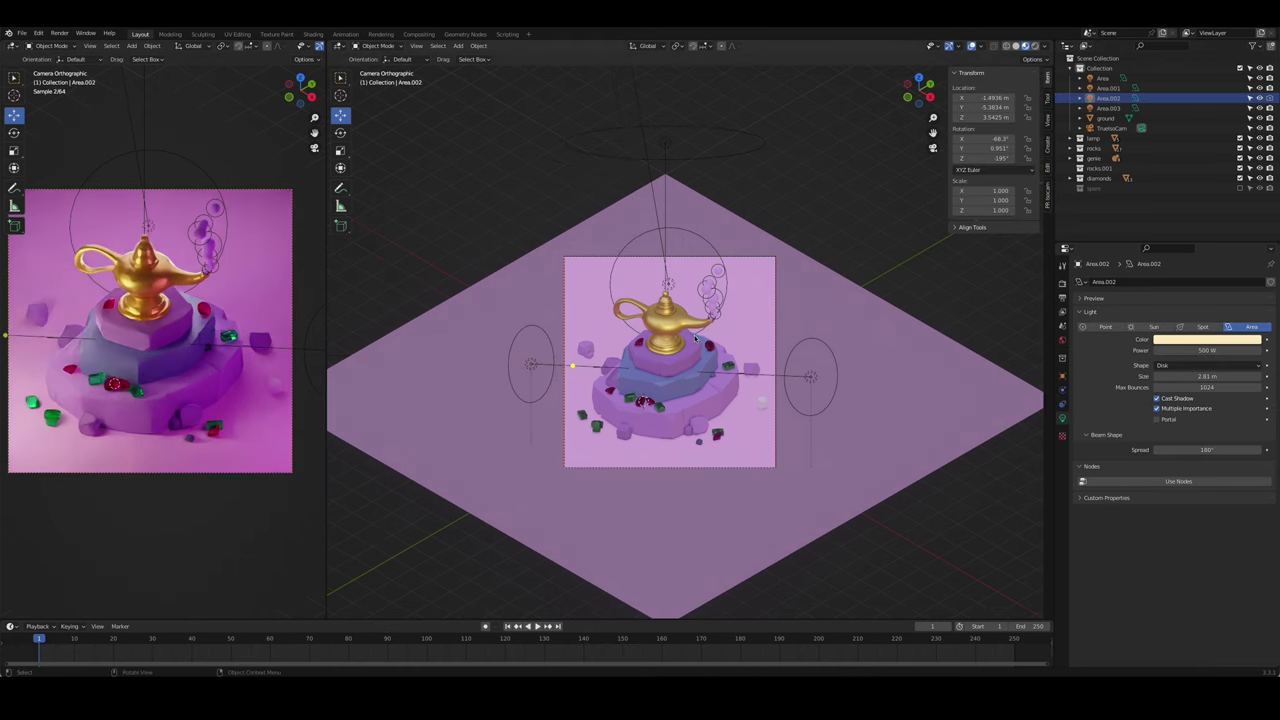
key(x)
click(550, 380)
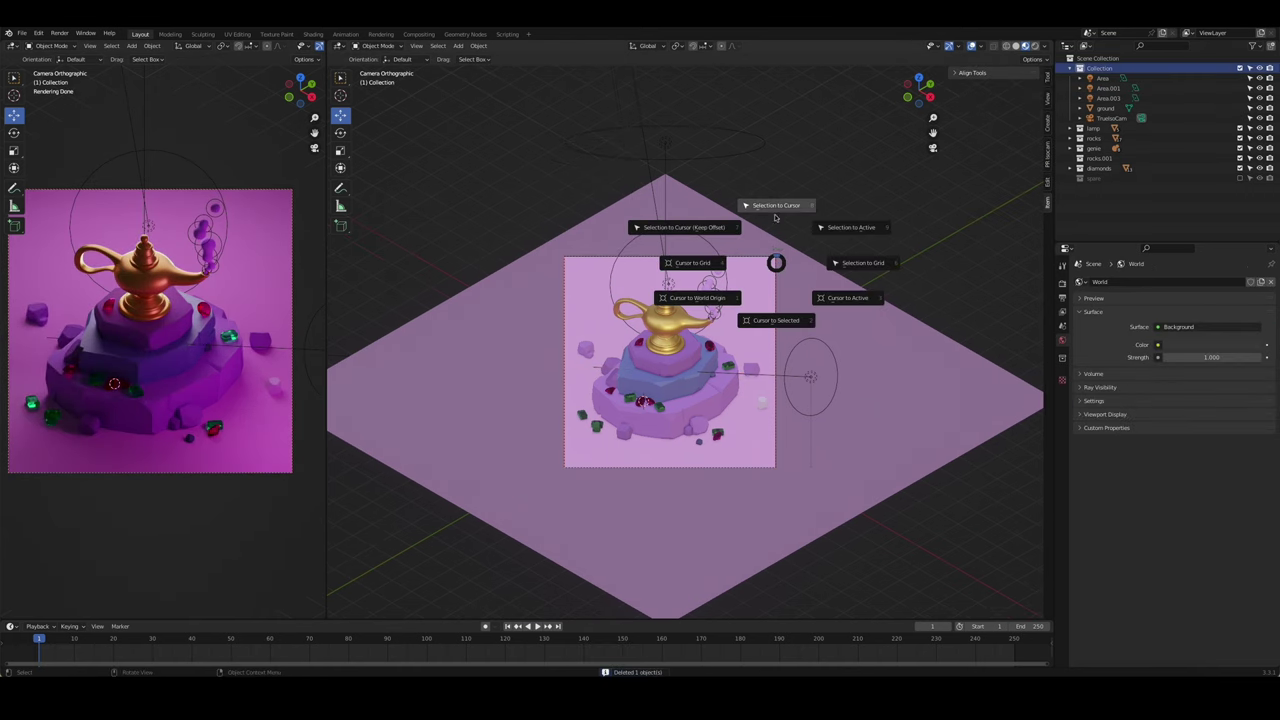
- Add a Sun light at the world origin and raise it high above the scene
key(shift+a)
click(735, 361)
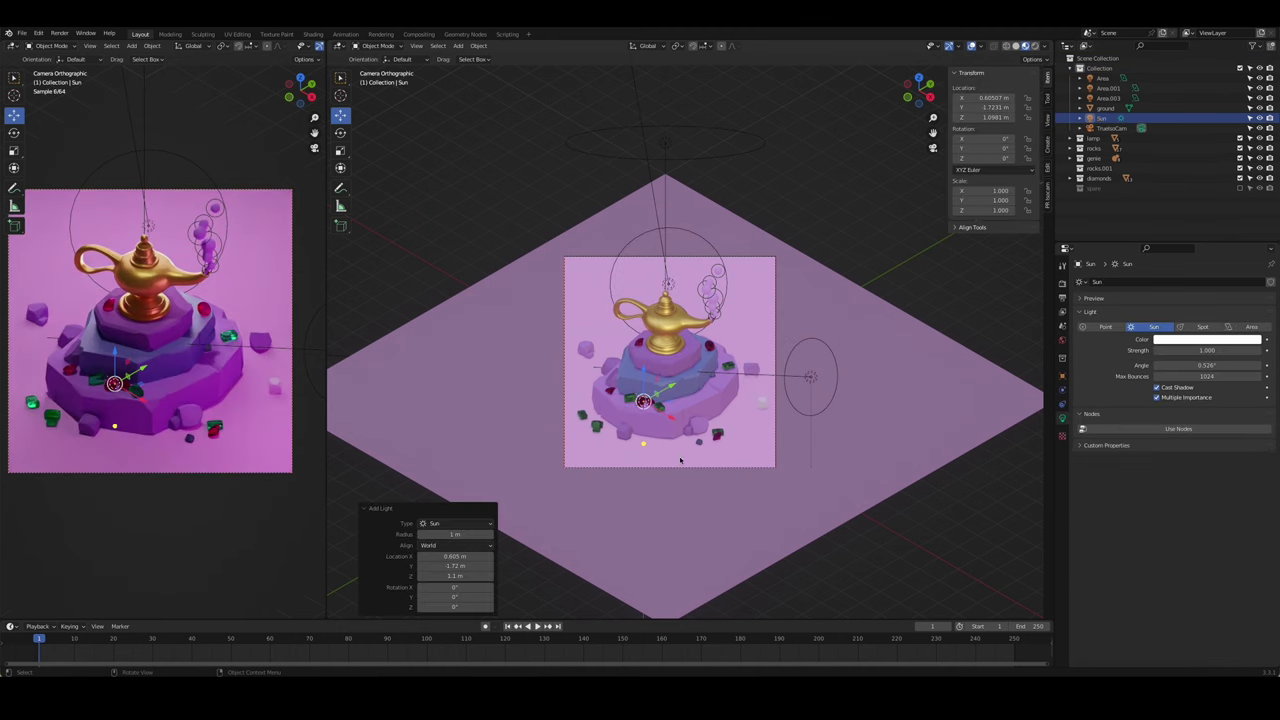
key(Delete)
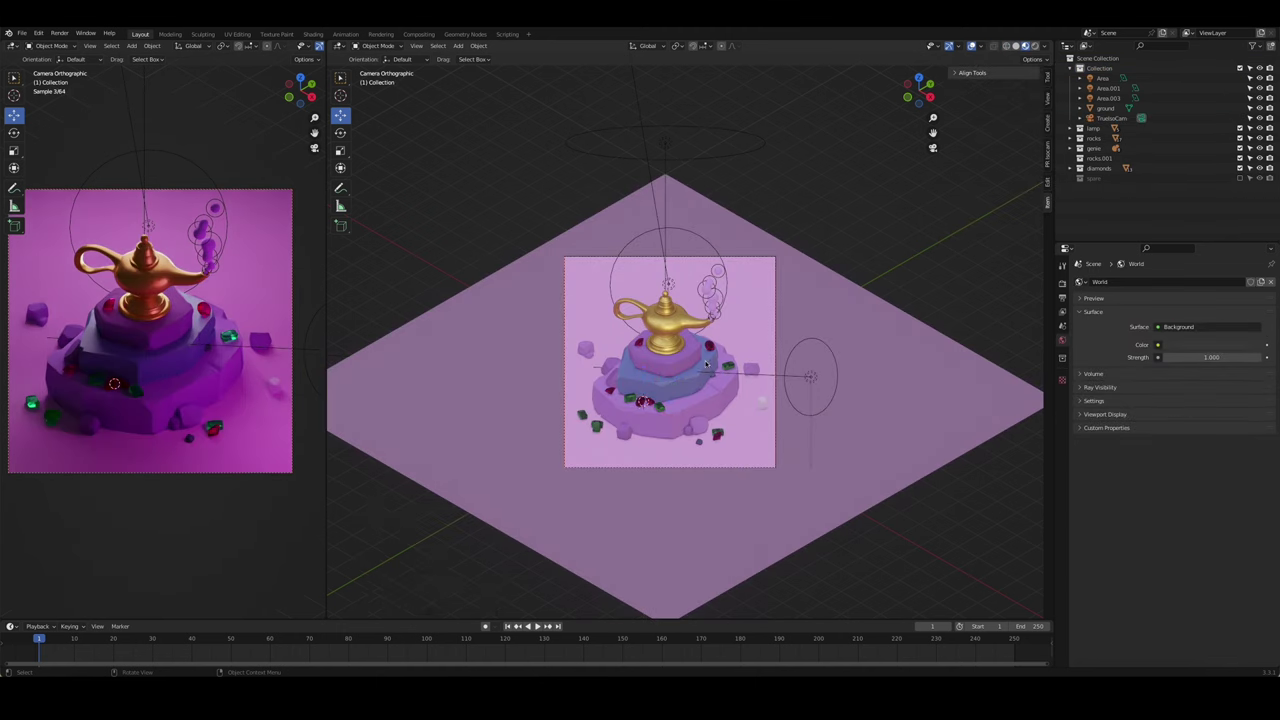
key(shift+s)
click(688, 421)
key(shift+a)
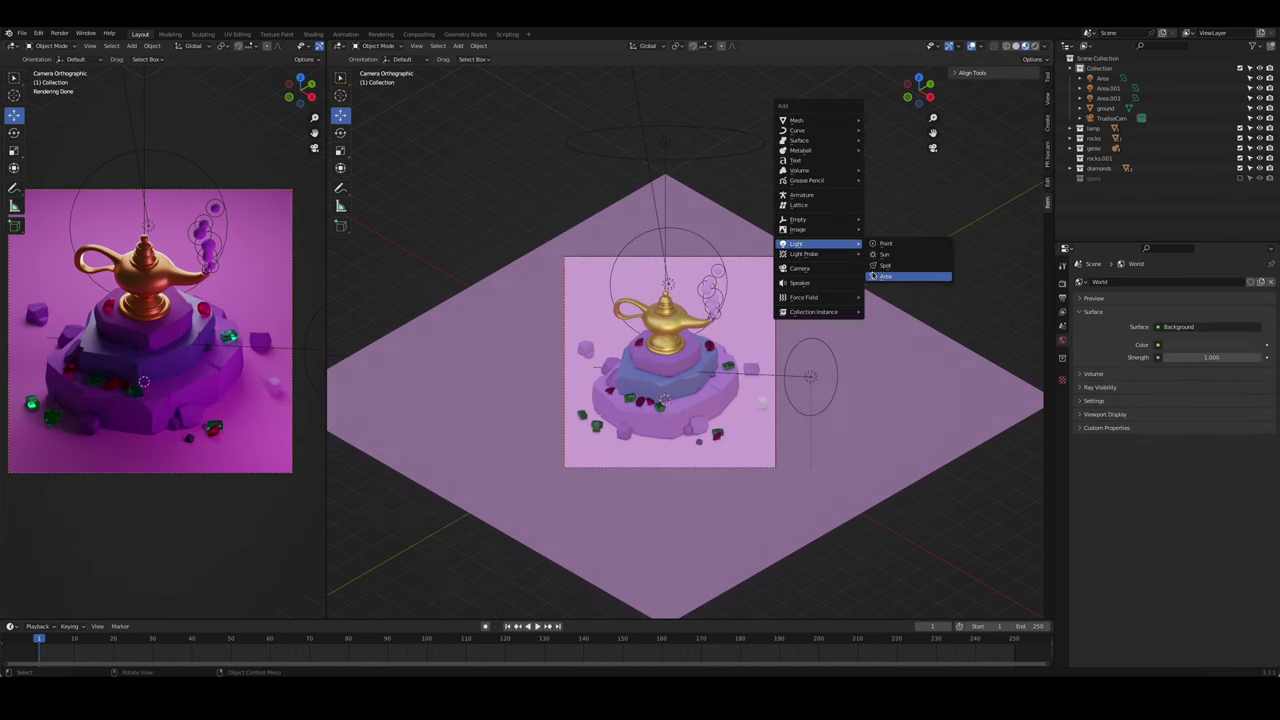
click(885, 260)
key(g)
key(z)
click(763, 211)
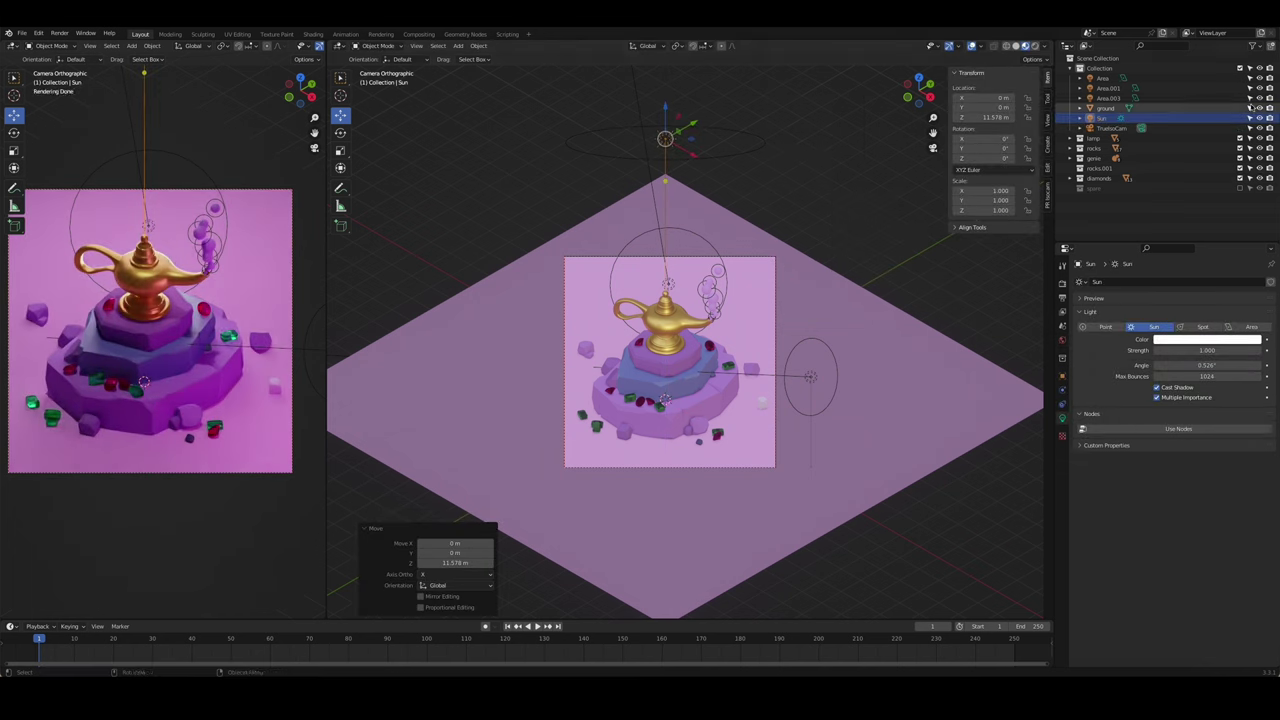
- Hide the Area, Area.001 and Area.003 lights and set the sun strength to 3
drag(1250, 108, 1250, 78)
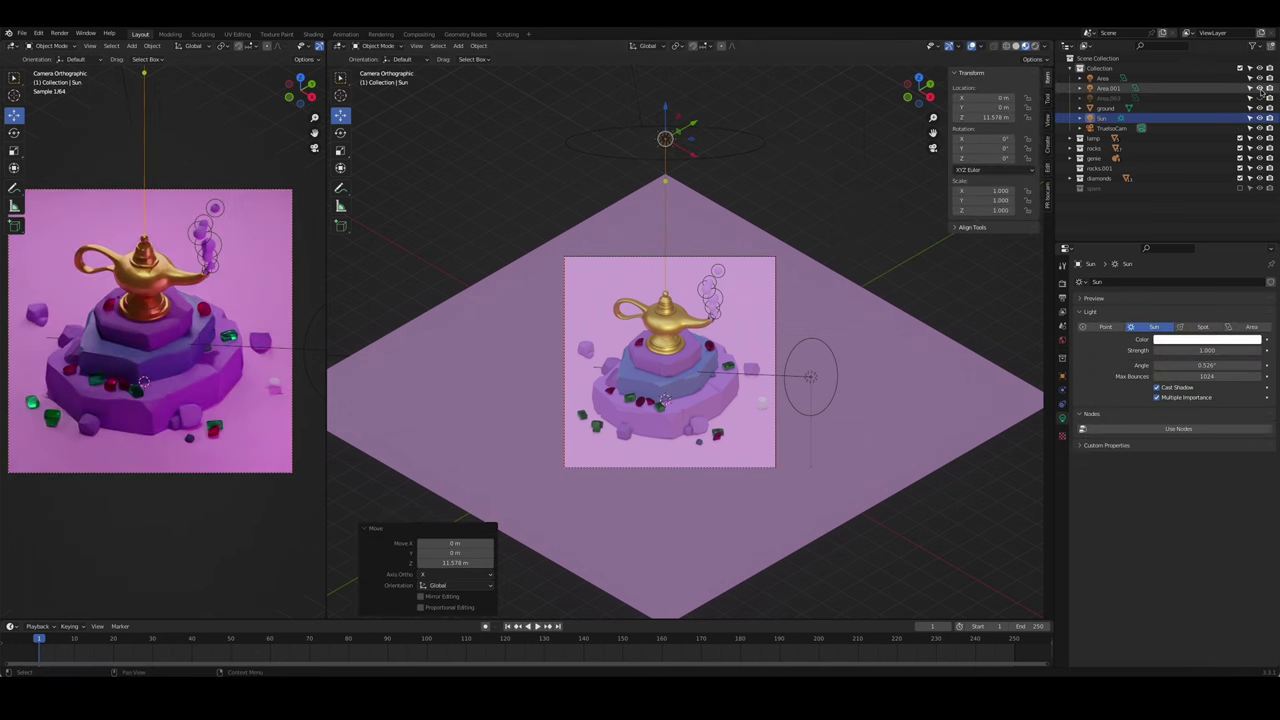
double_click(1207, 350)
text(3)
key(Return)
key(KP_0)
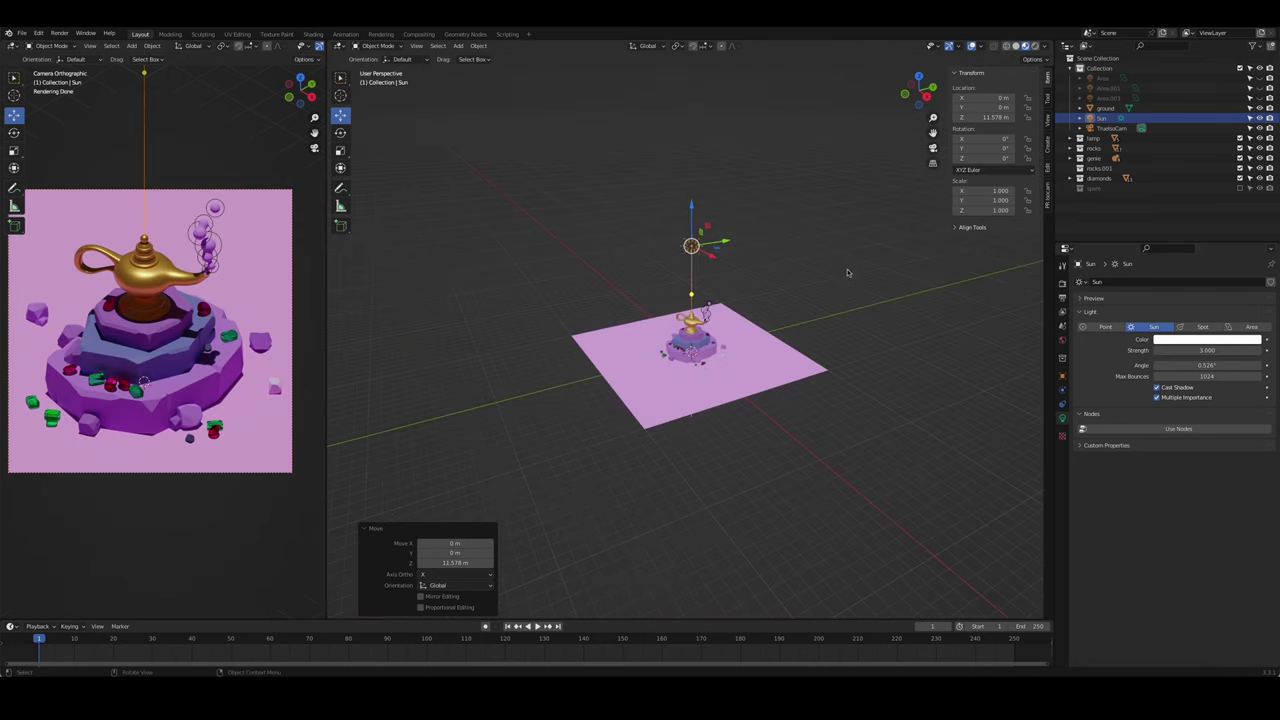
middle_drag(757, 291, 655, 247)
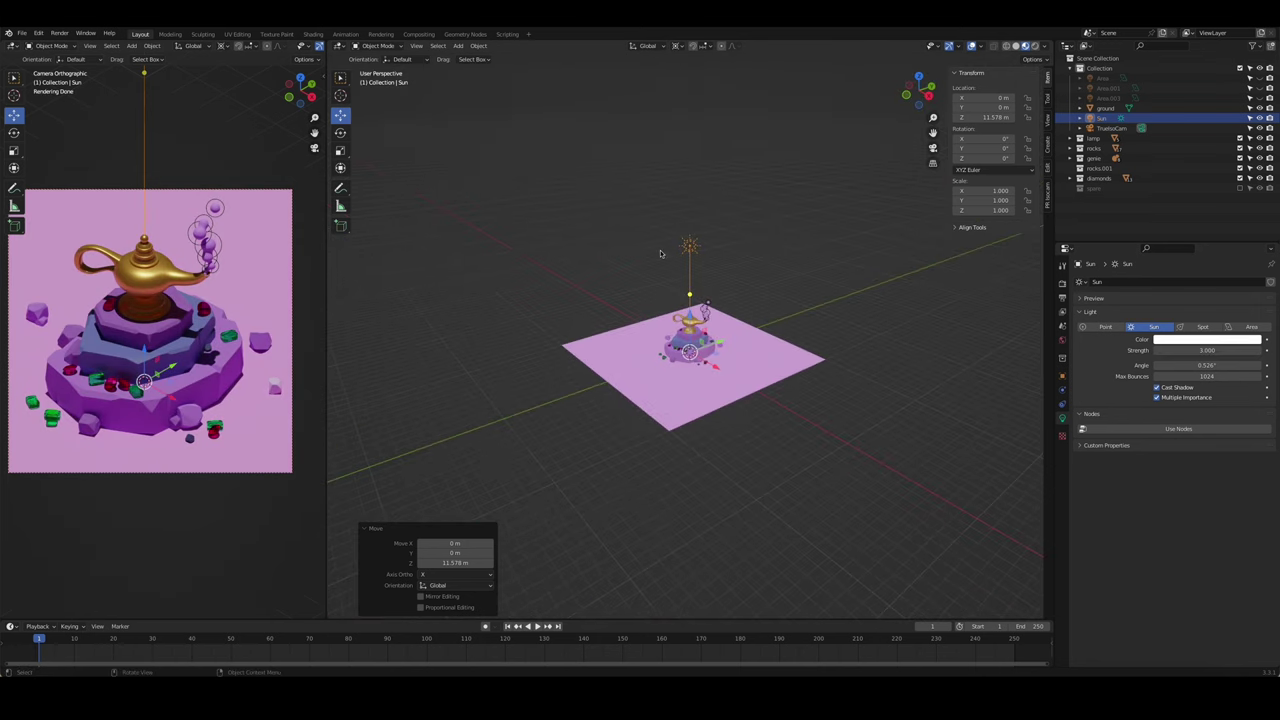
- Tilt the sun -45° around X and turn it 45° around Z
key(r)
key(x)
key(4)
key(5)
key(minus)
key(Return)
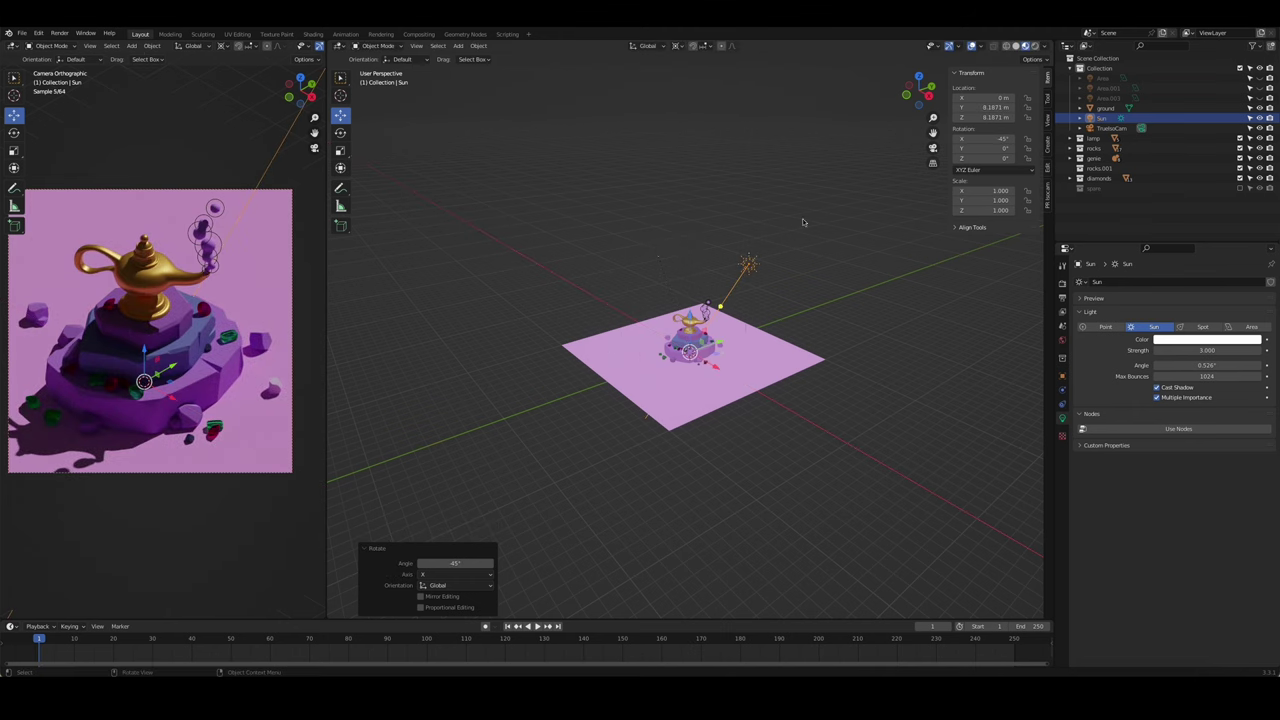
key(r)
key(z)
key(4)
key(5)
key(Return)
click(551, 214)
middle_drag(551, 214, 718, 267)
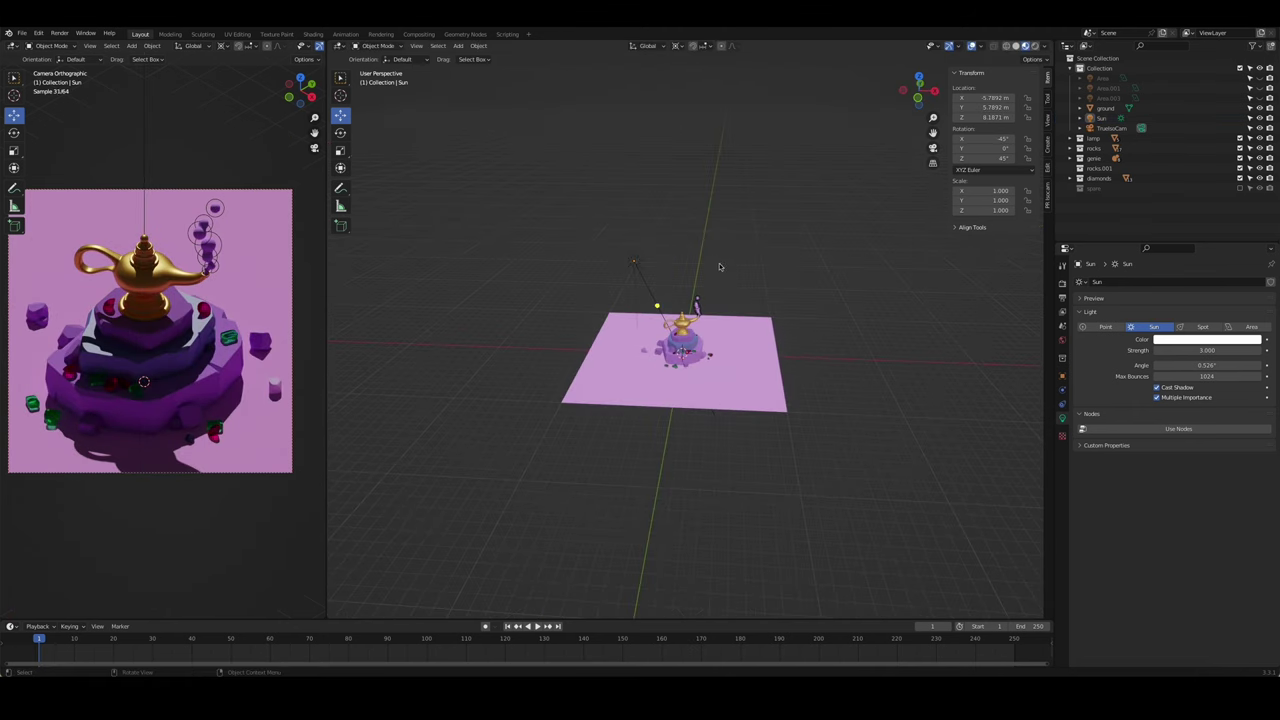
key(KP_0)
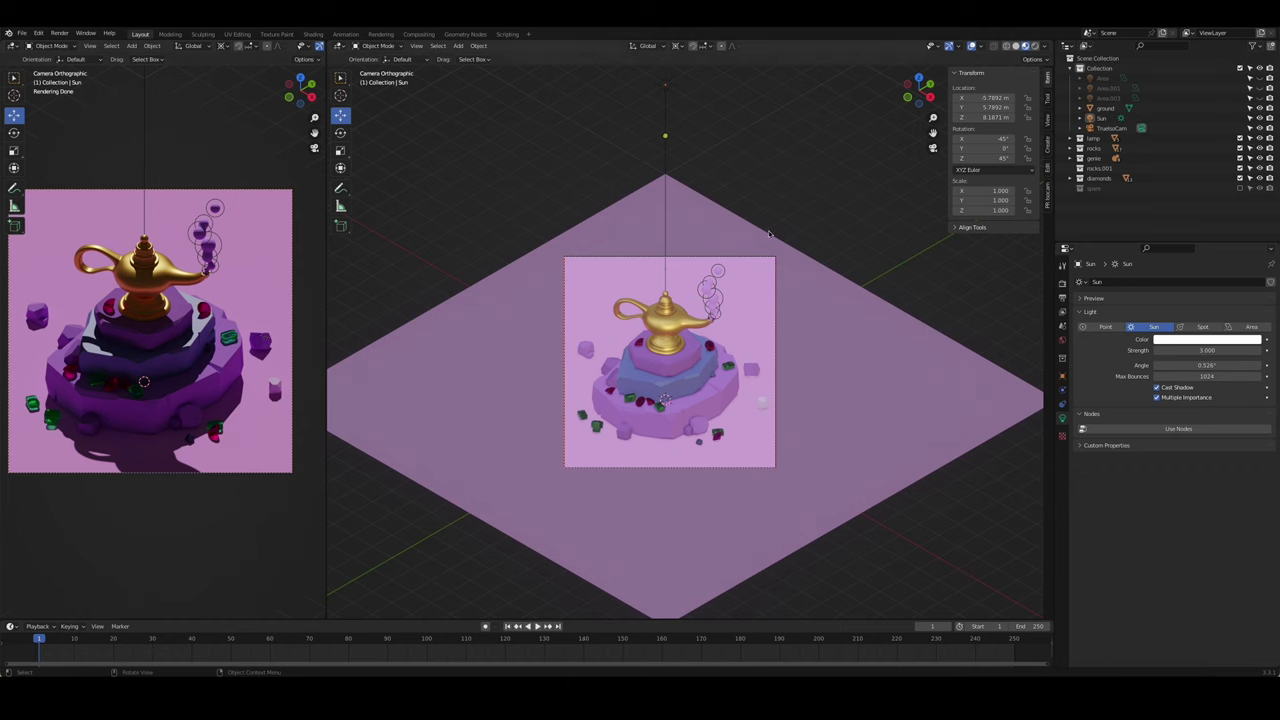
- Lower the sun strength to 0.5
click(1101, 118)
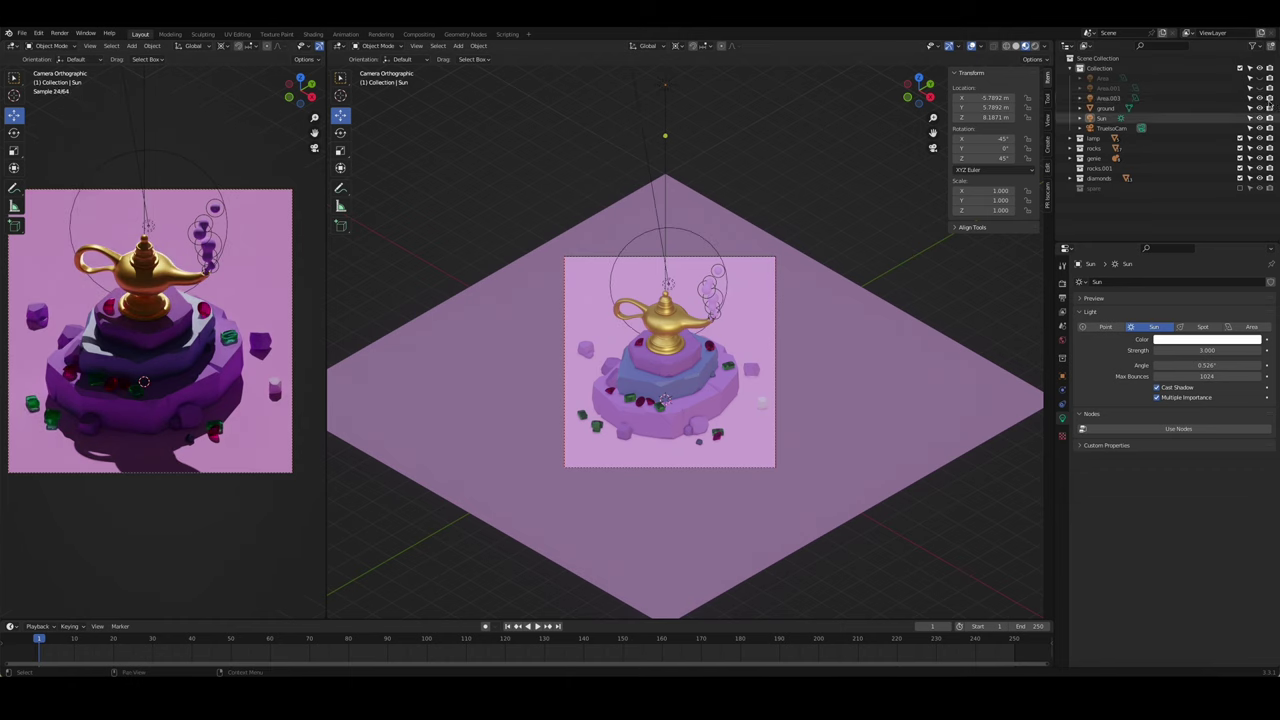
click(1258, 99)
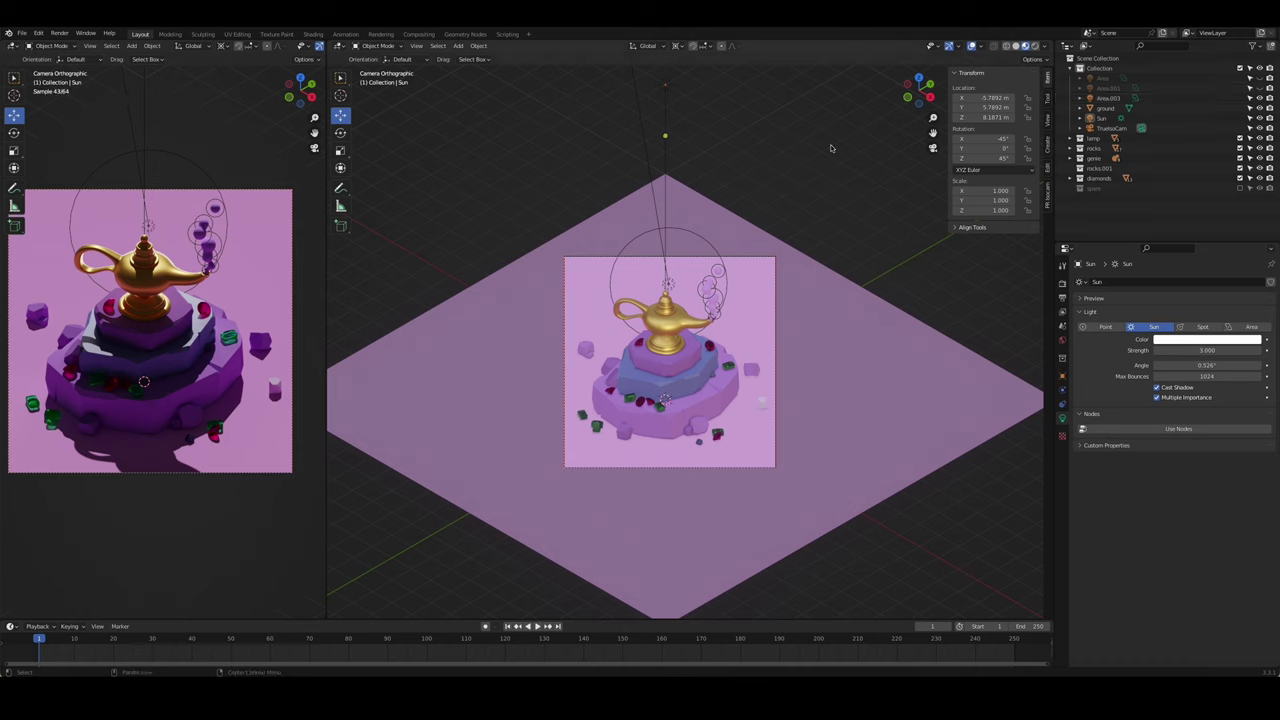
click(664, 100)
text(0.5)
key(Return)
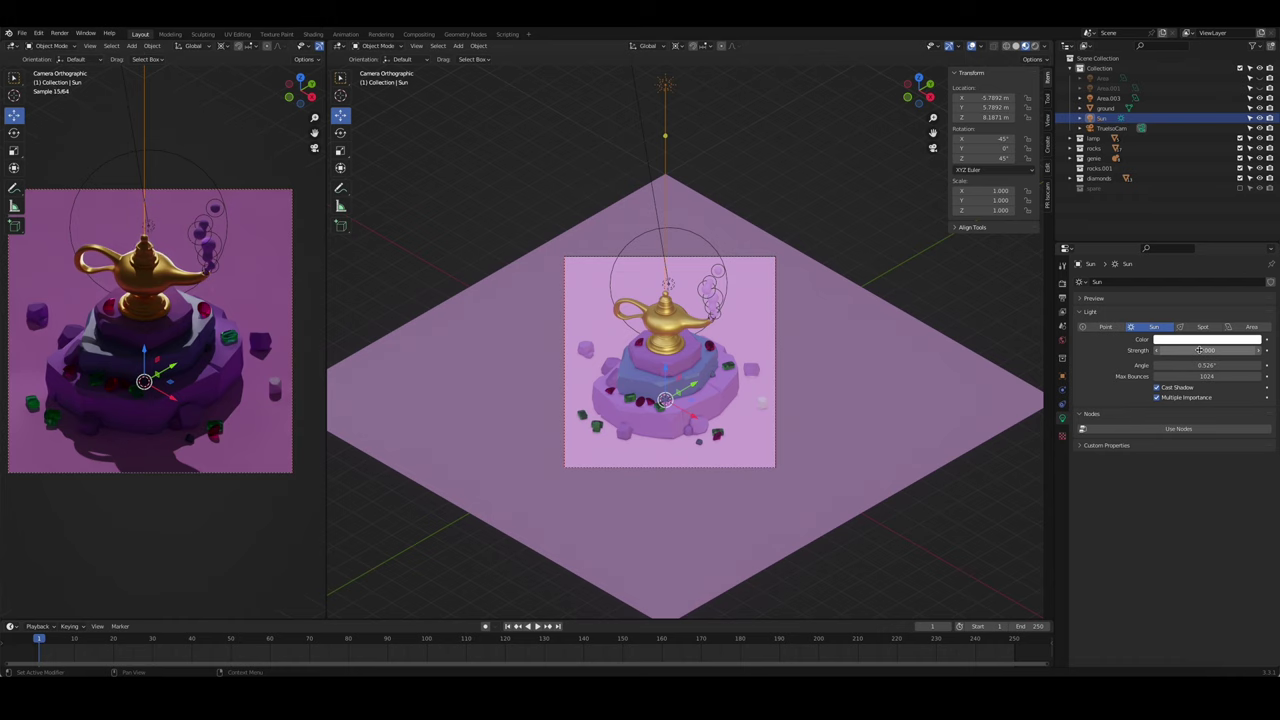
- Unhide Area.001 and Area, toggling light and ground visibility to compare renders
click(1259, 88)
click(1259, 88)
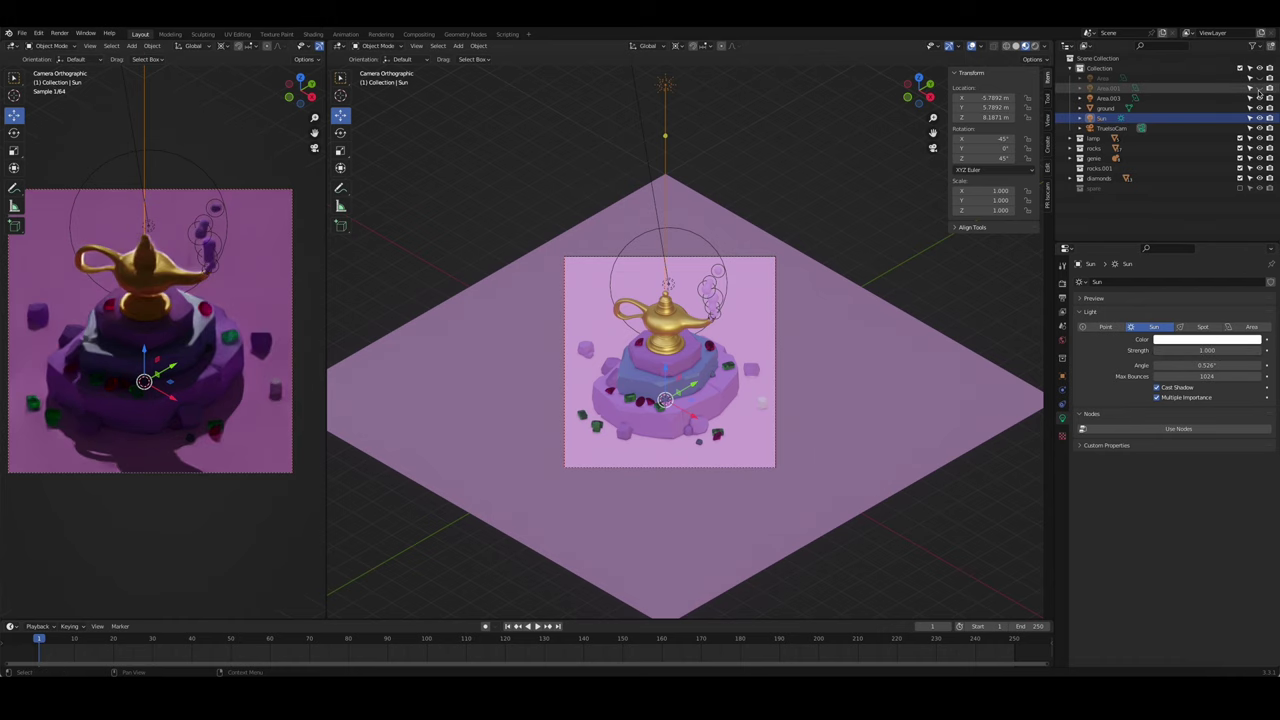
click(1259, 88)
click(1259, 78)
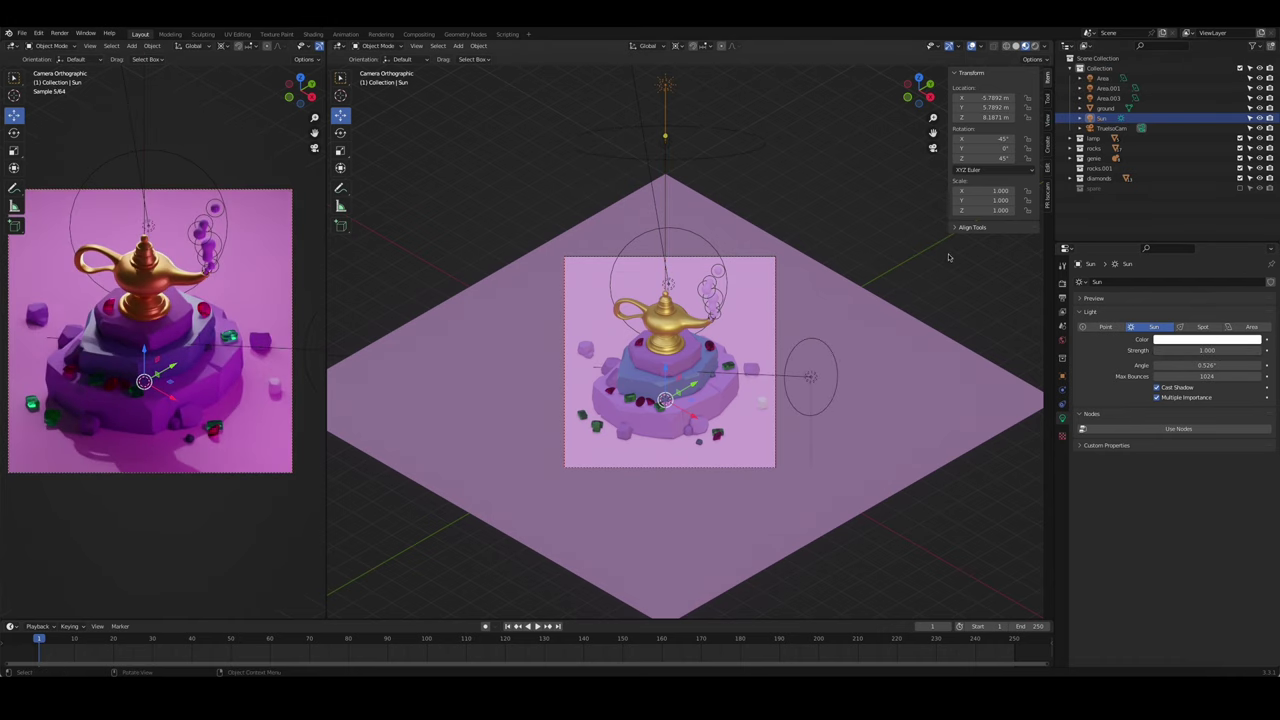
click(1259, 108)
click(1259, 108)
click(1259, 98)
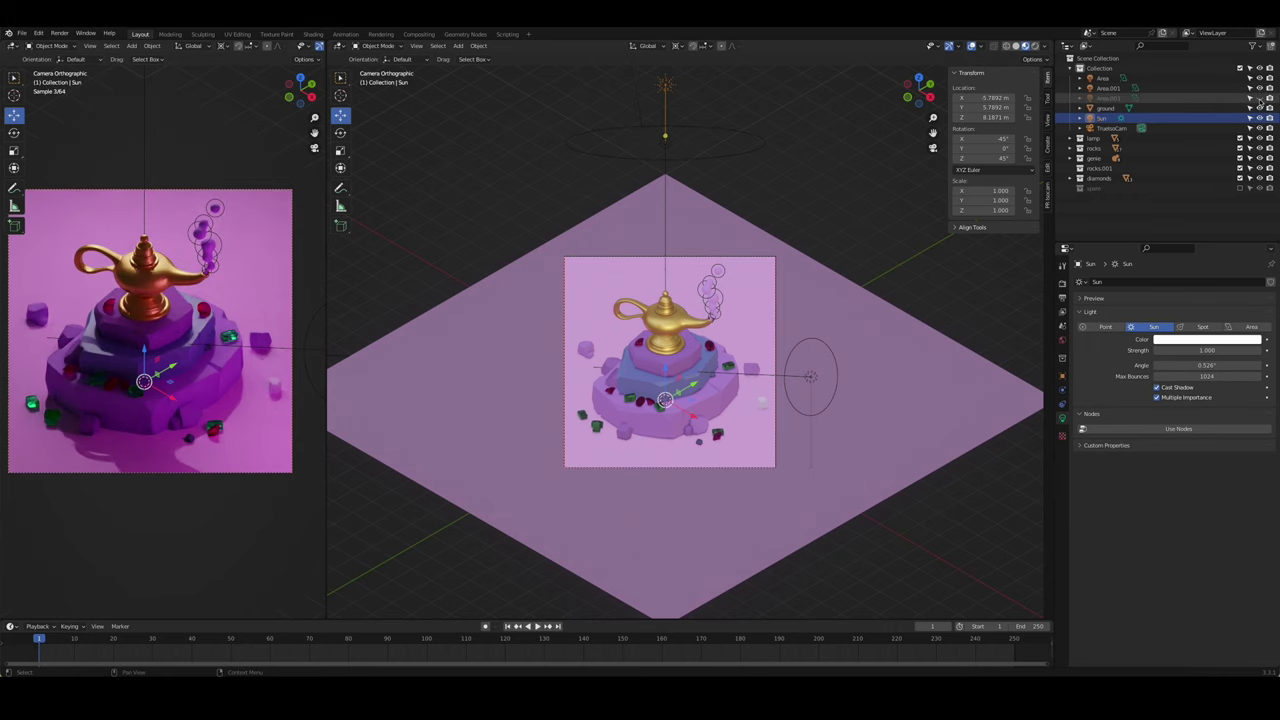
click(1259, 98)
click(1259, 98)
click(1259, 88)
- Set the Area.001 light's power to 100 W
click(1259, 88)
click(1259, 88)
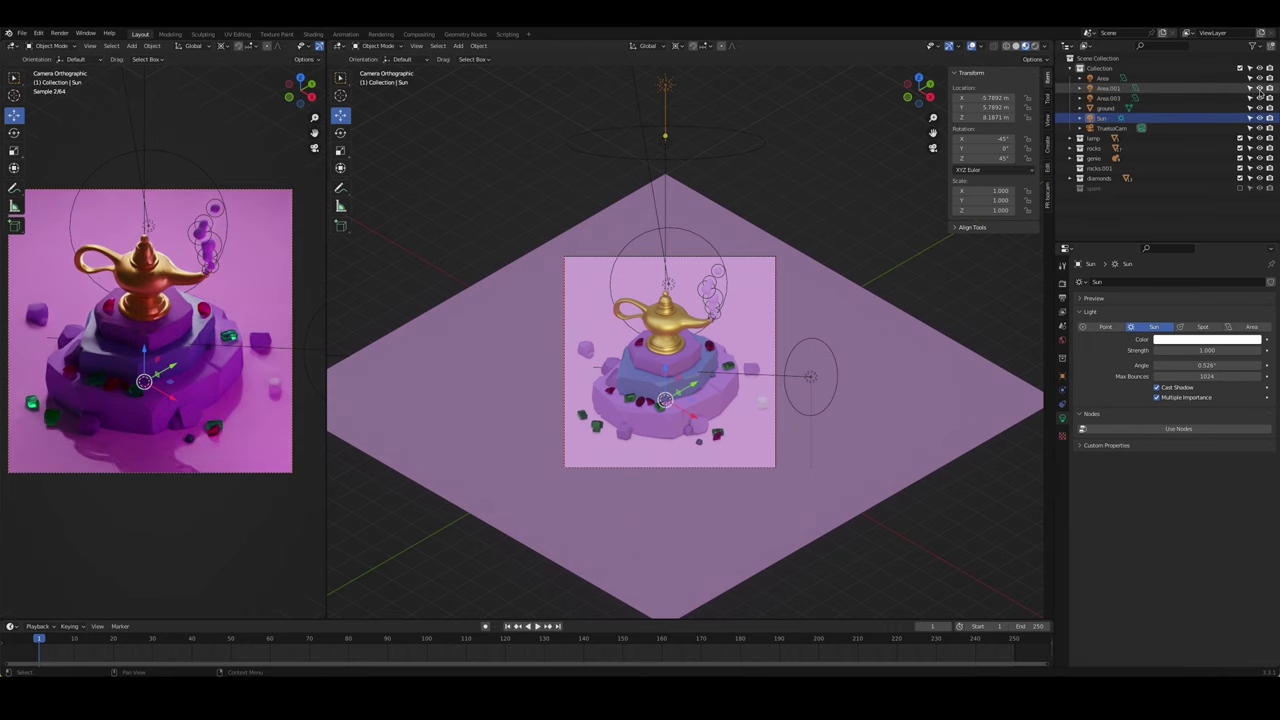
click(1108, 88)
key(Return)
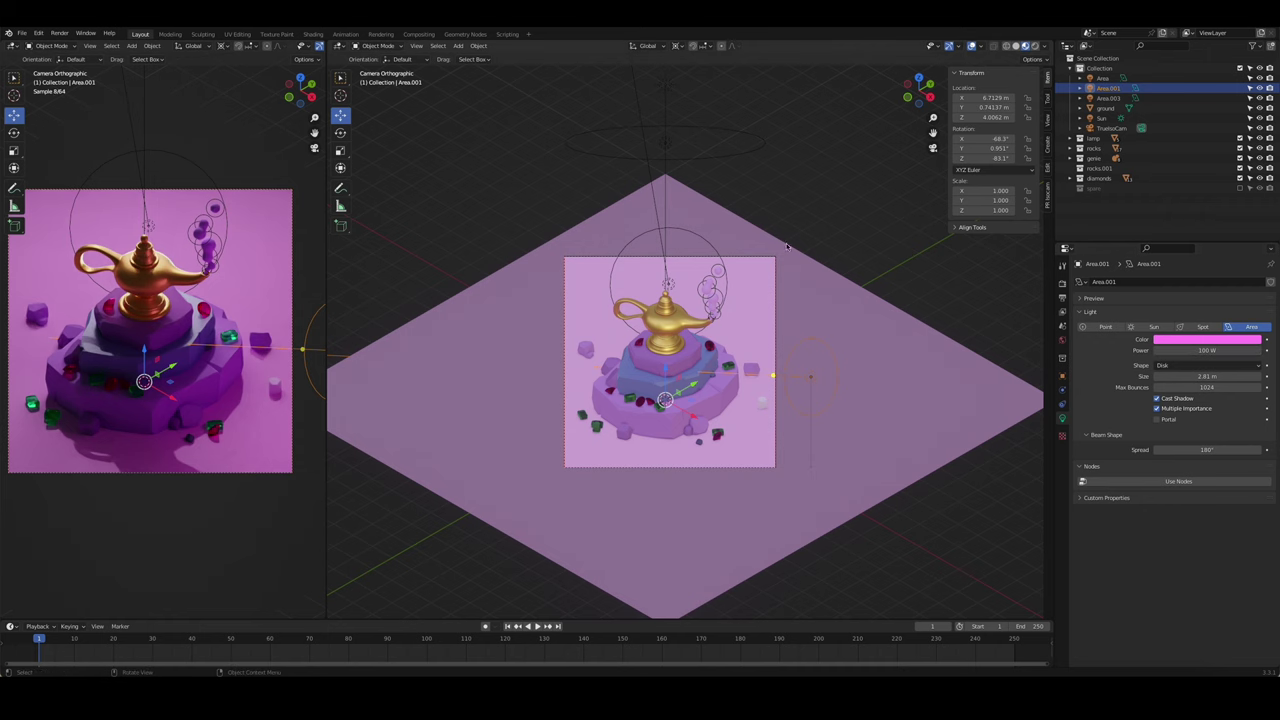
click(352, 306)
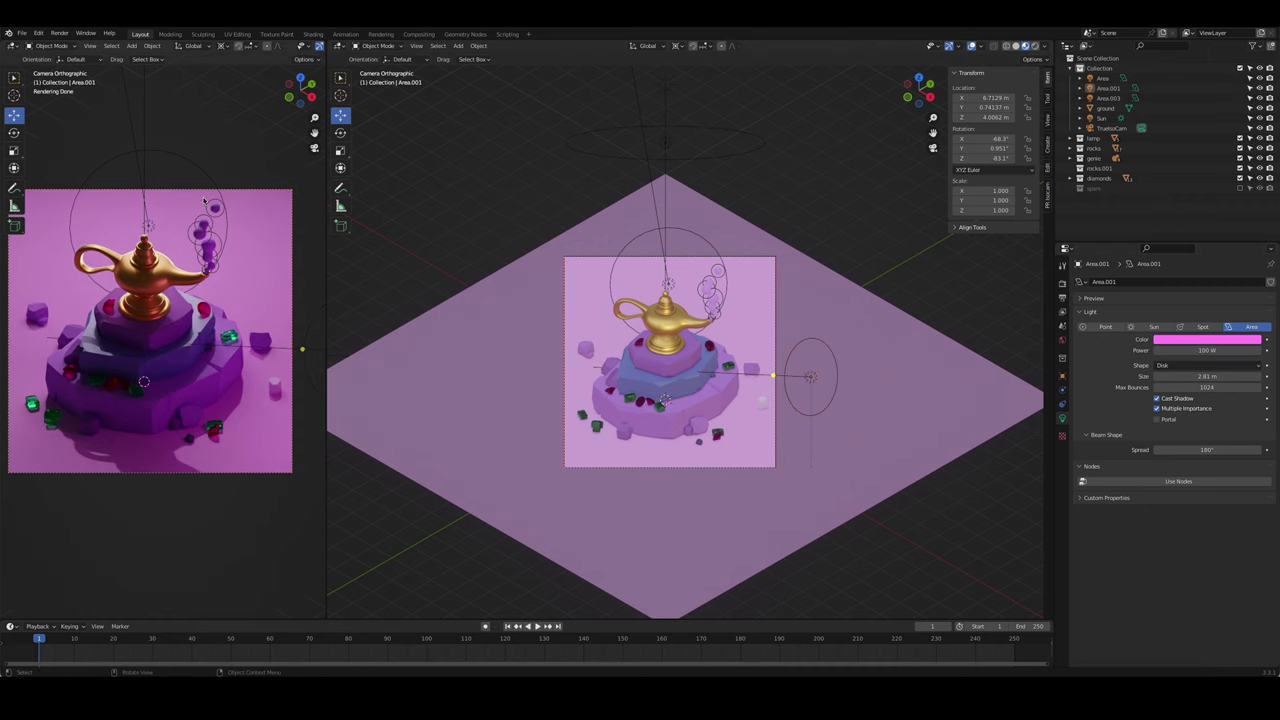
- Delete the pink Area light and return to the camera view
key(KP_0)
click(760, 294)
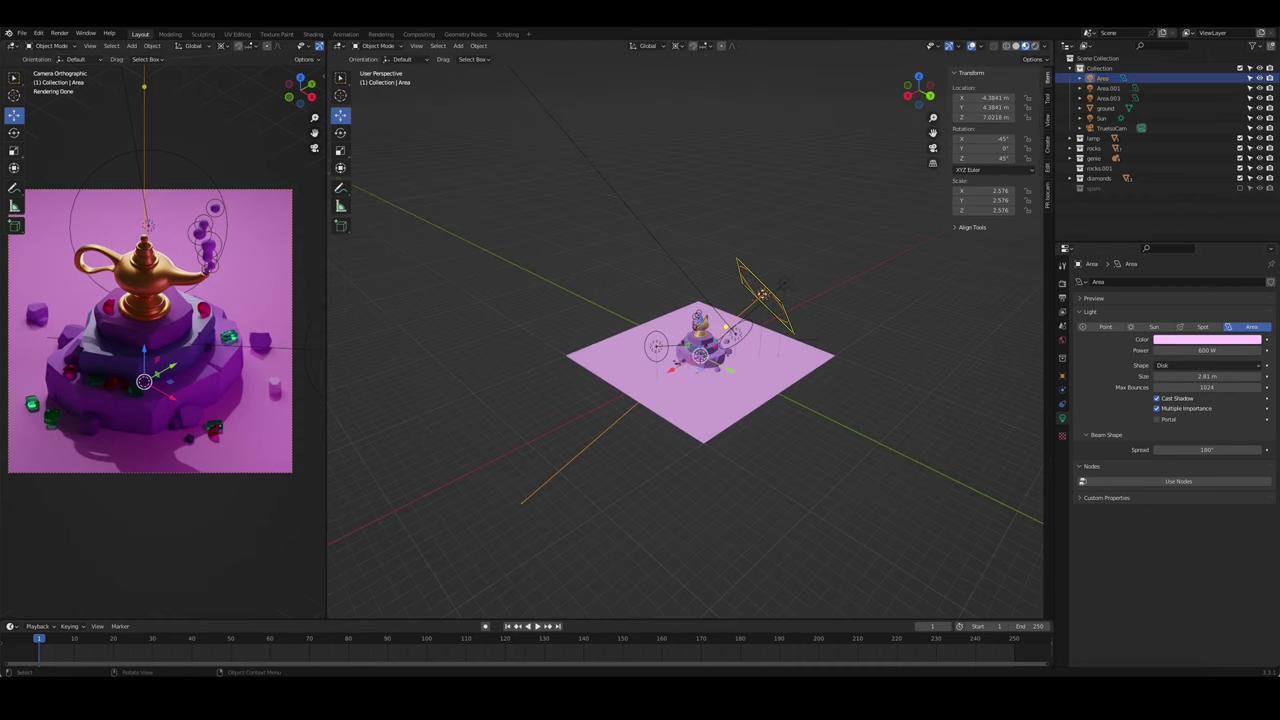
key(Delete)
key(KP_0)
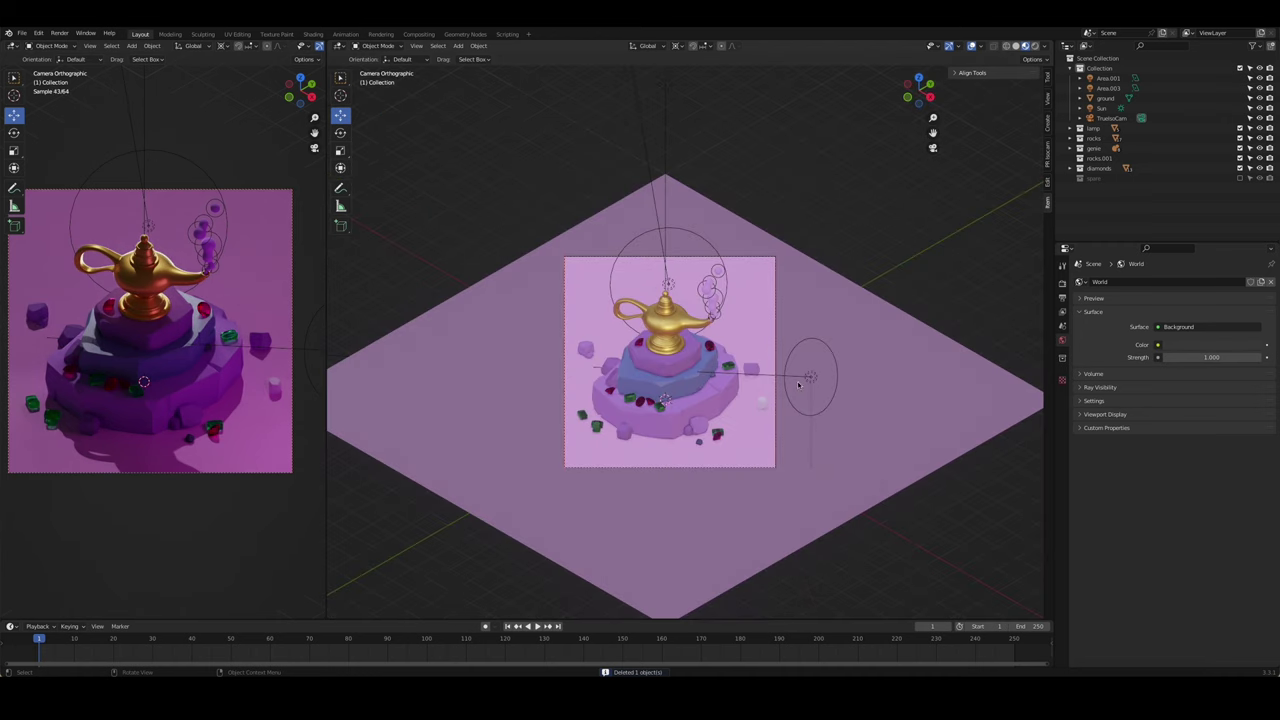
- Add a new area light above the lamp and enlarge it about threefold
click(773, 368)
key(shift+a)
click(885, 258)
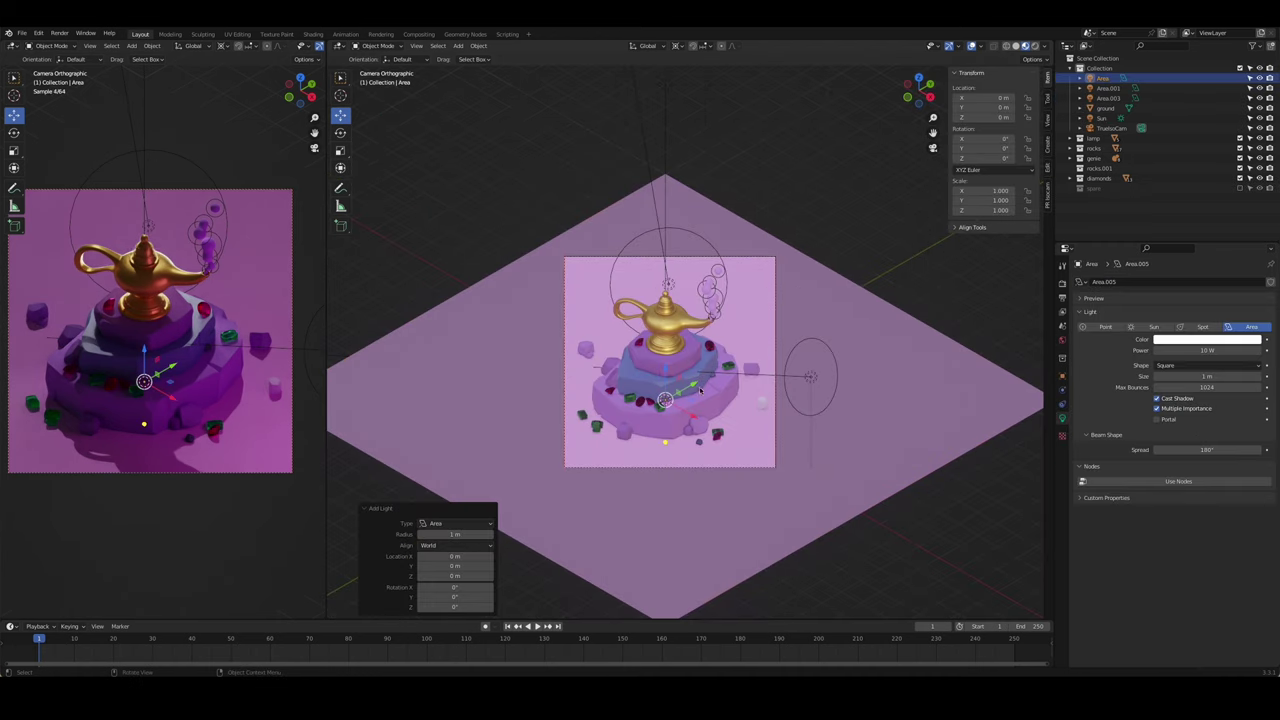
key(g)
key(z)
click(673, 242)
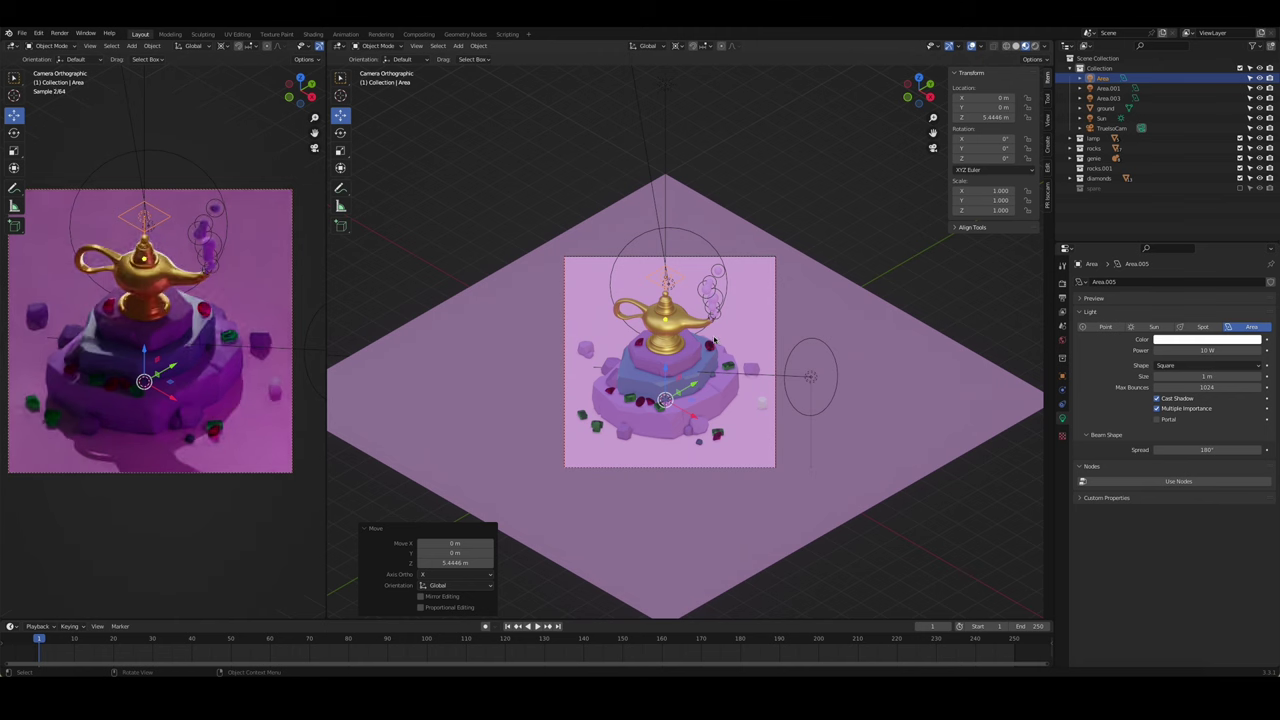
key(s)
click(816, 318)
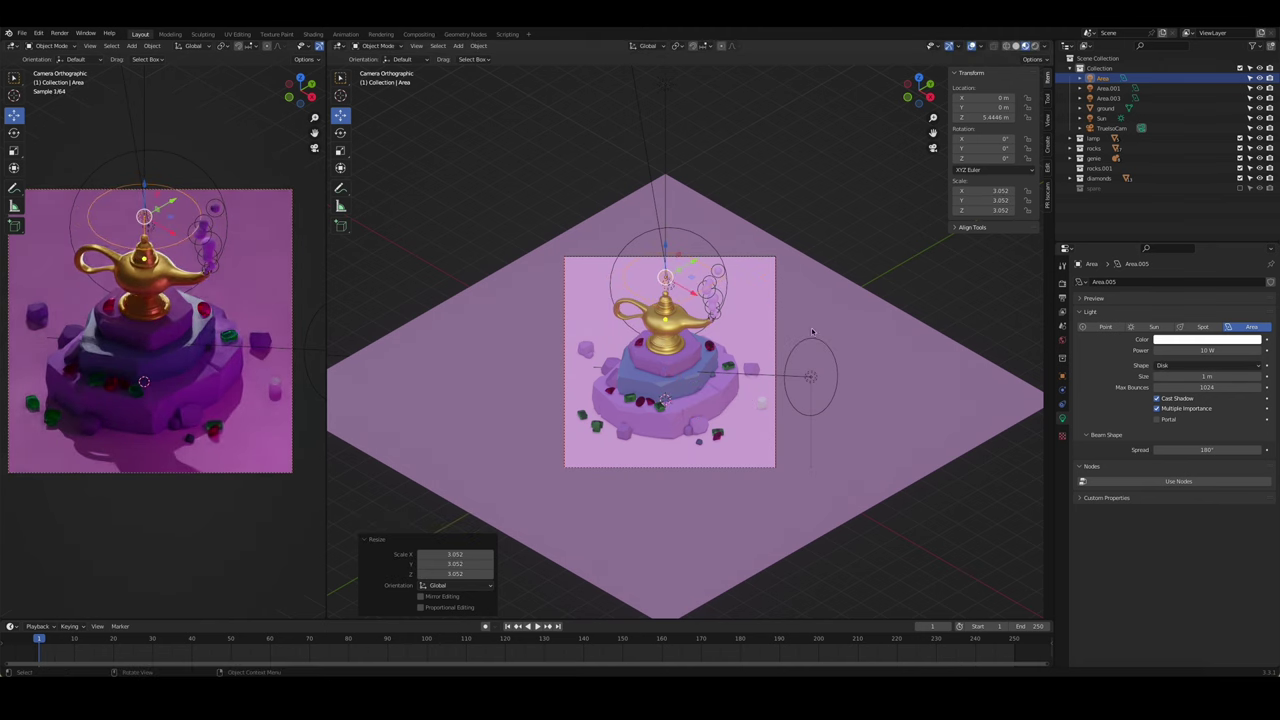
- Tilt the area light 45° on X, shift it along local Z, and turn it around global Z
text(rx)
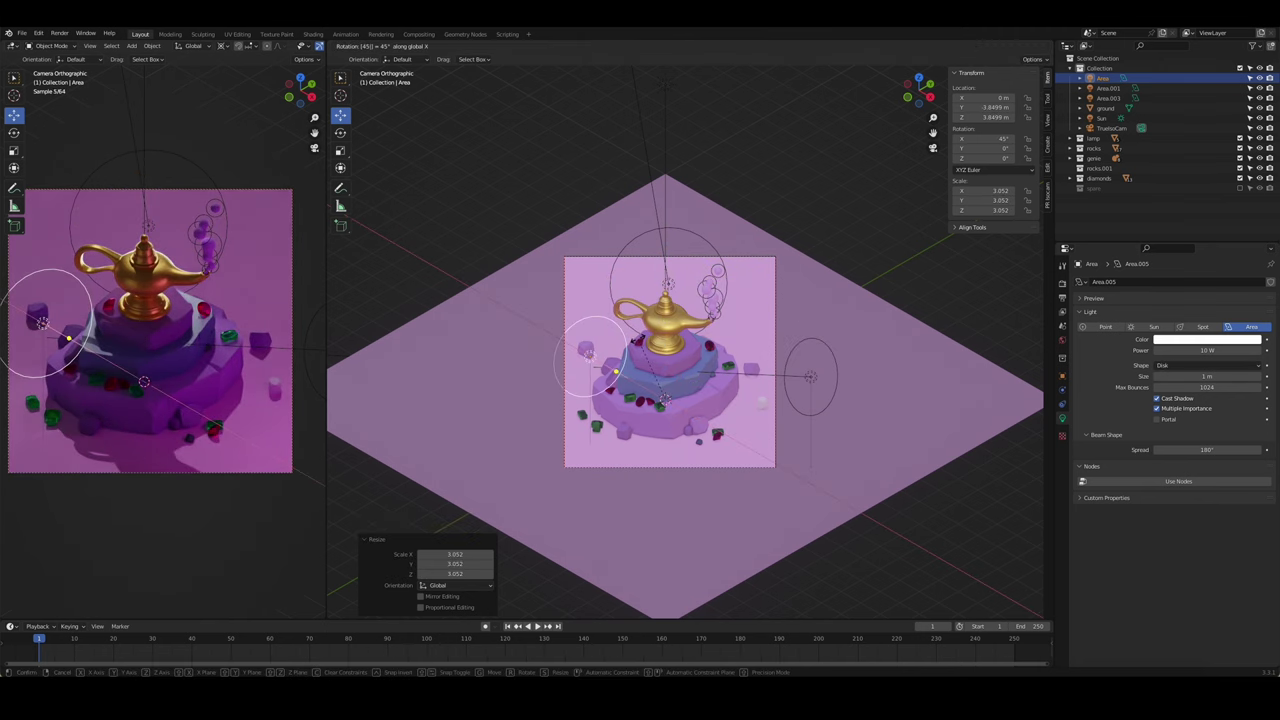
text(45)
key(Return)
key(KP_0)
middle_drag(812, 361, 665, 351)
key(KP_0)
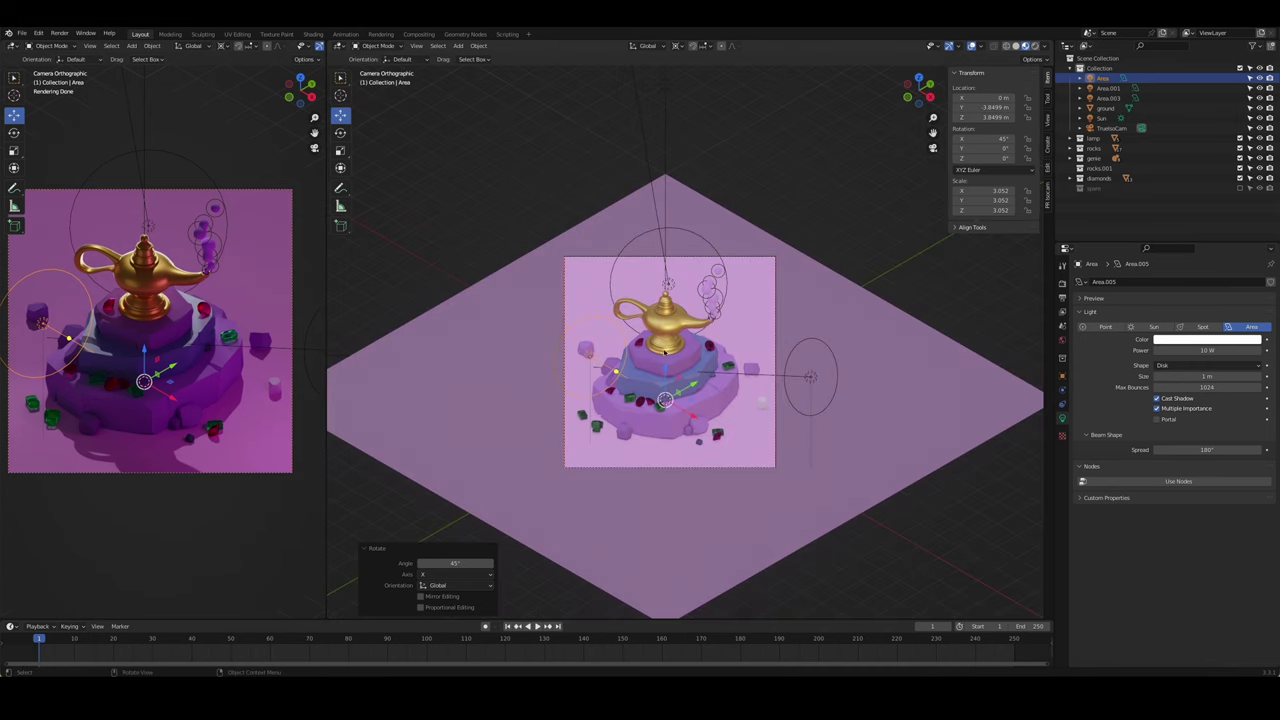
key(g)
key(z)
key(z)
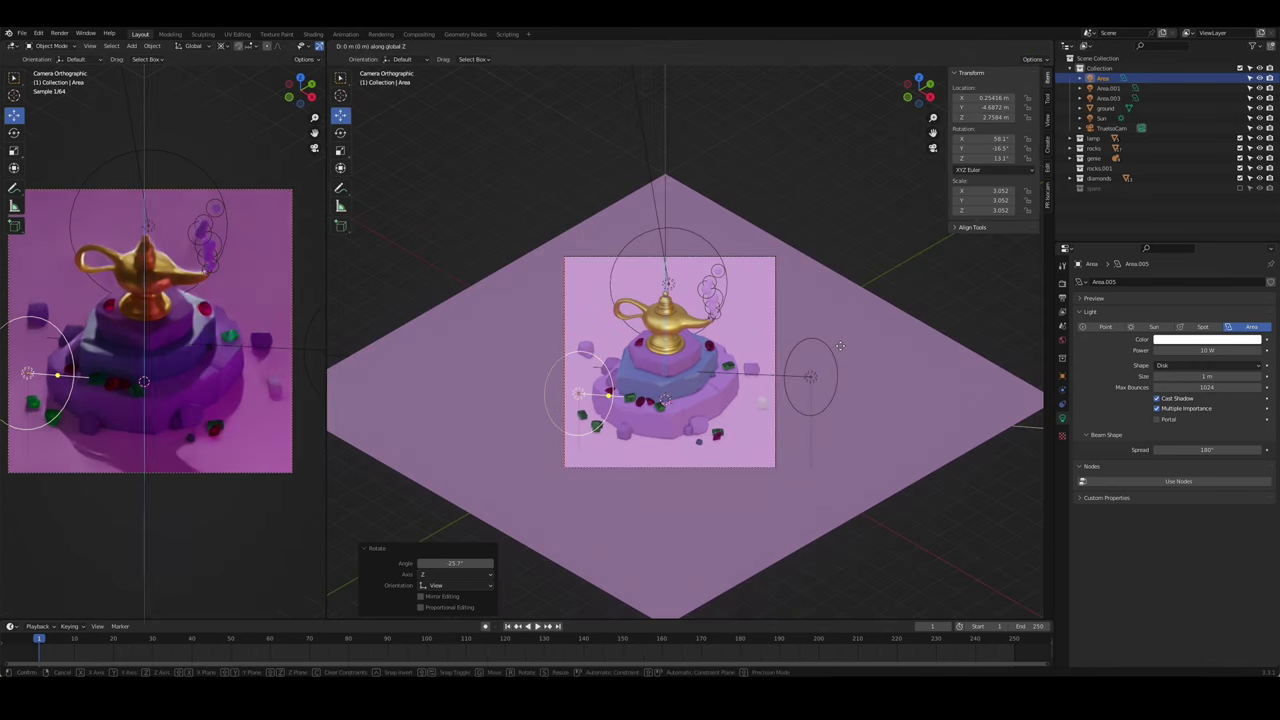
click(791, 351)
key(r)
key(z)
key(Return)
click(1207, 340)
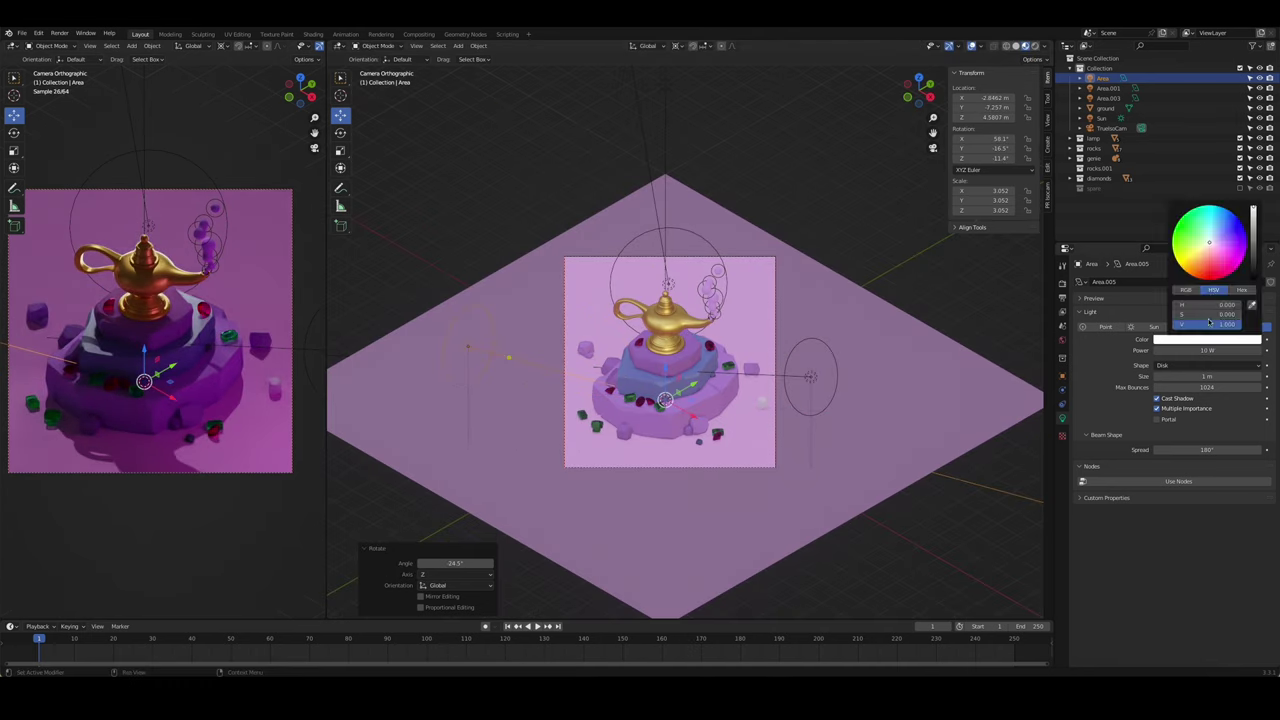
- Make the area light orange with 300 W power
click(1204, 252)
drag(1204, 252, 1198, 262)
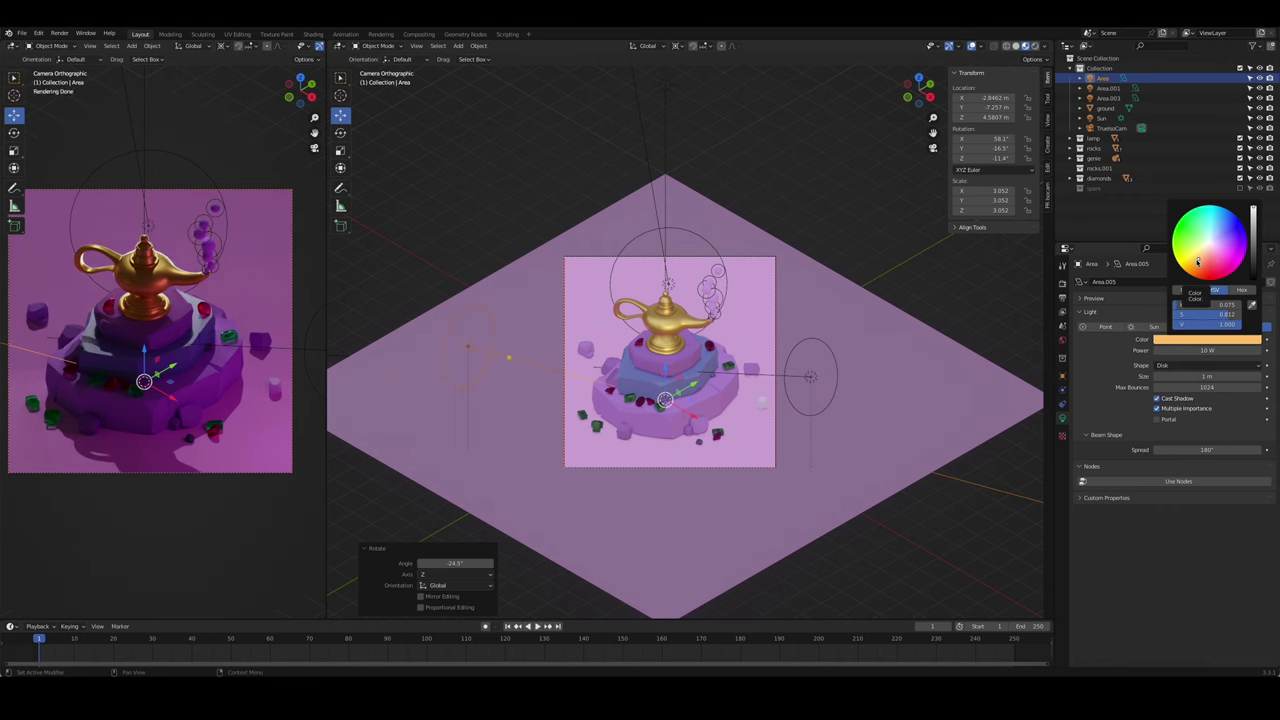
click(1163, 350)
text(300)
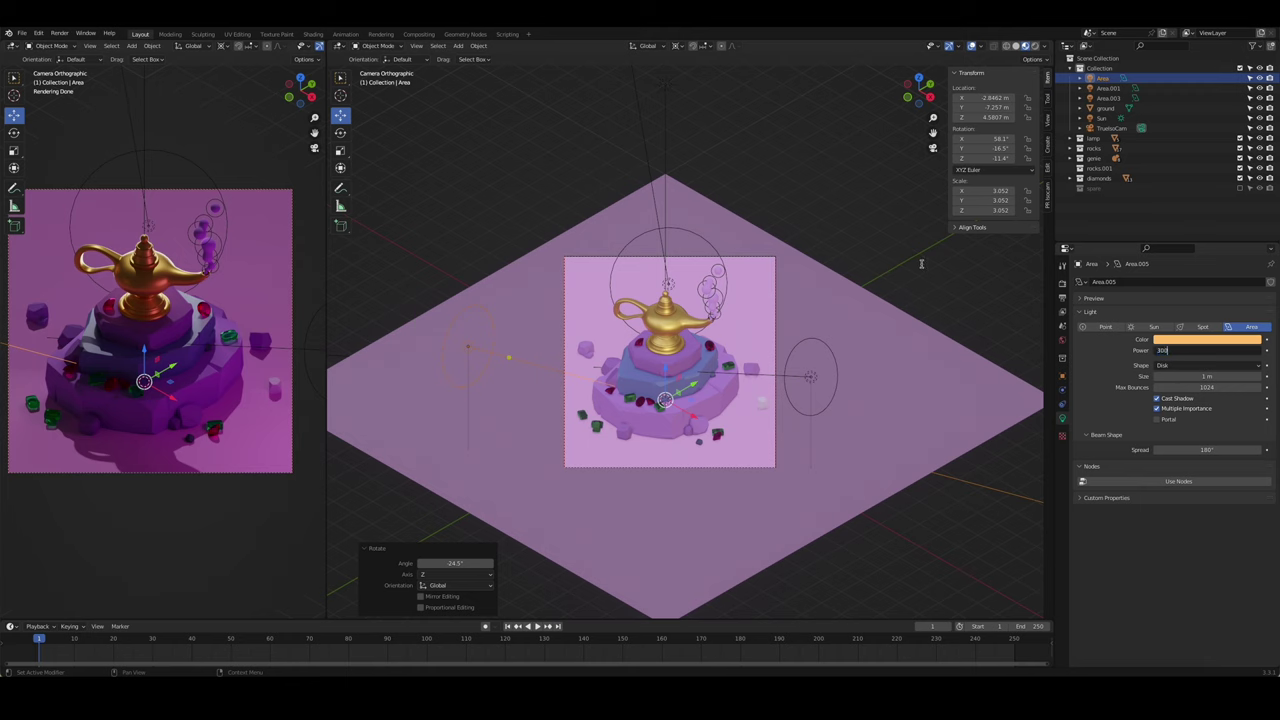
key(Return)
- Raise the Color Management exposure in the render settings to brighten the render
click(535, 134)
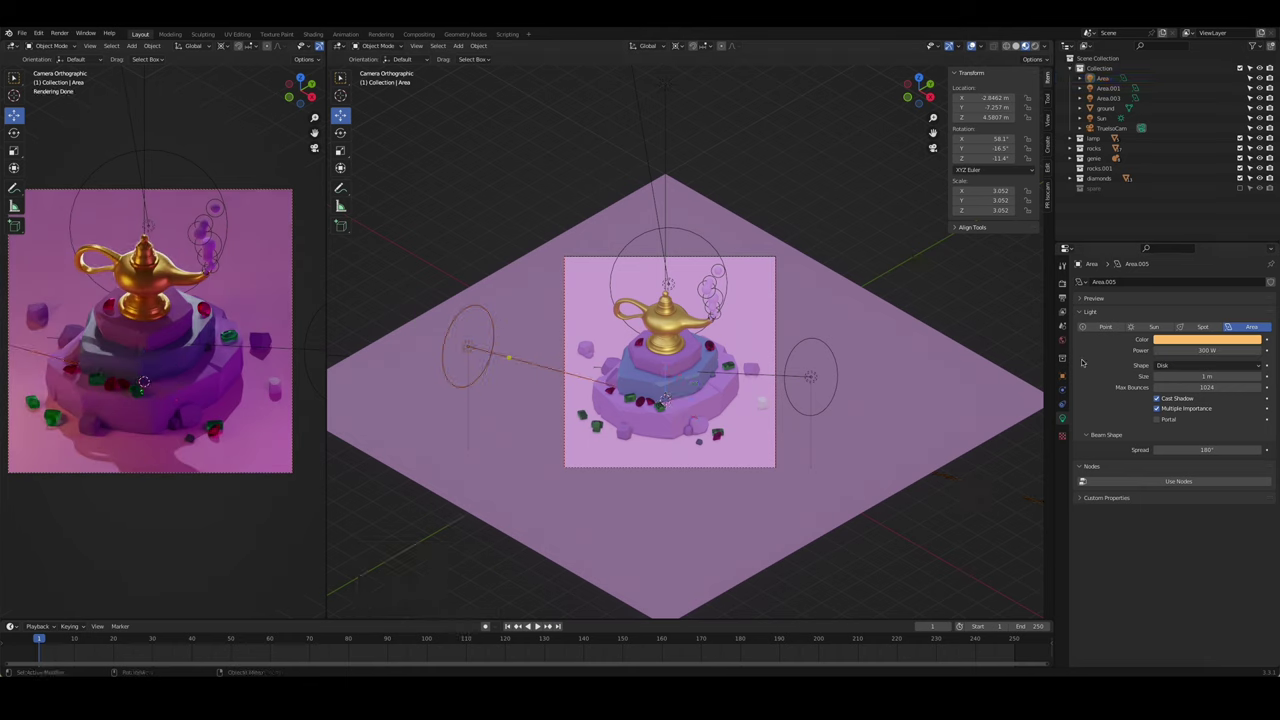
click(1062, 285)
scroll(1170, 450, down, 5)
drag(1190, 619, 1220, 620)
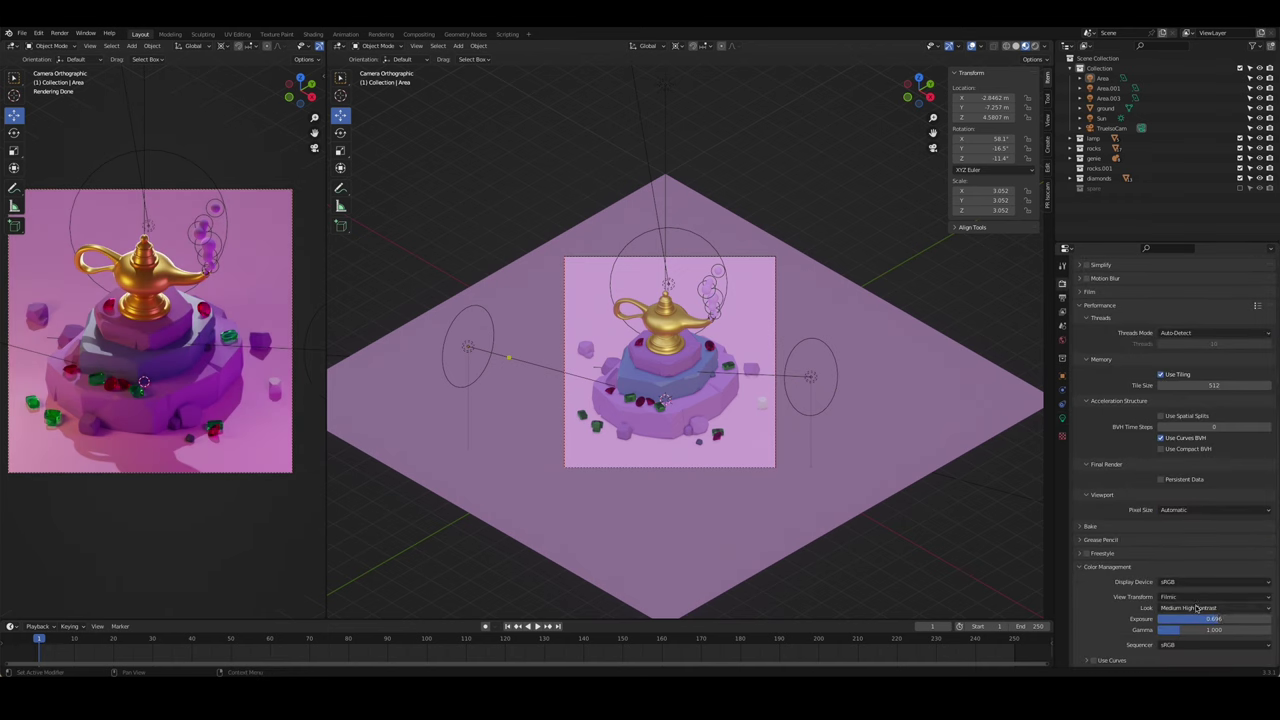
- Switch the colour look to High Contrast and widen the sun's angle to 5°
click(1196, 607)
click(1195, 582)
click(668, 138)
click(1062, 420)
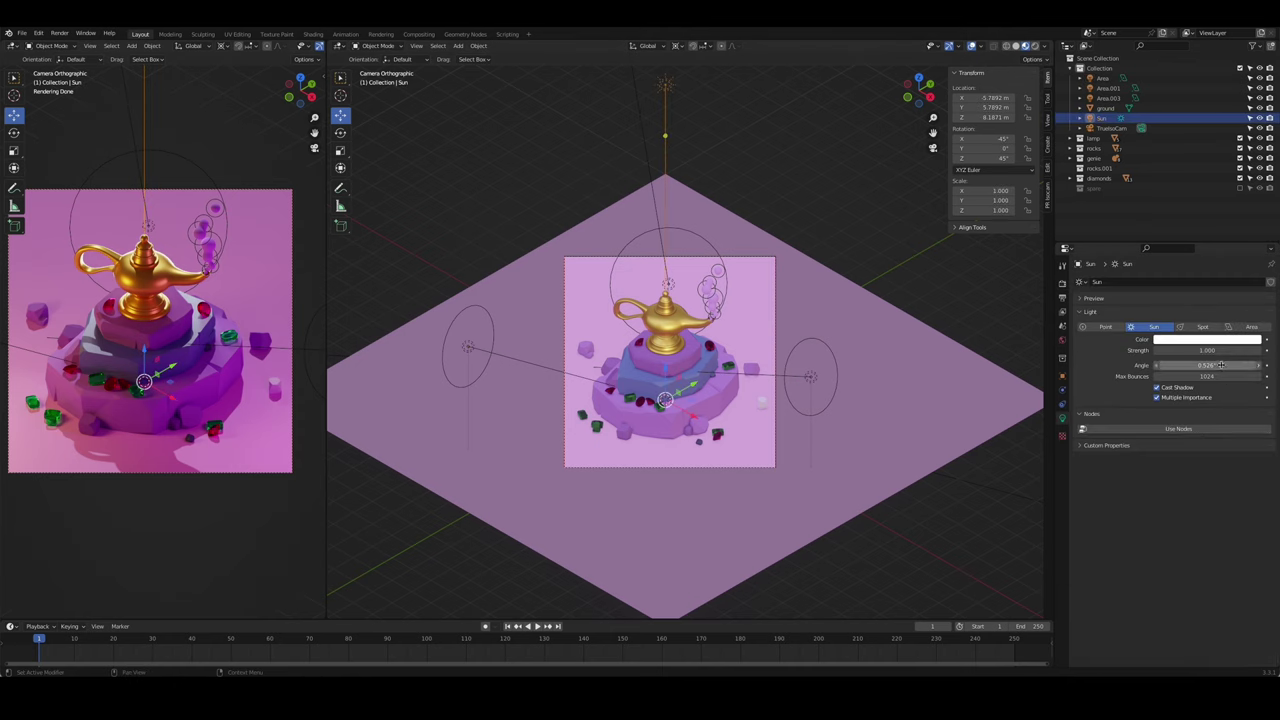
click(479, 213)
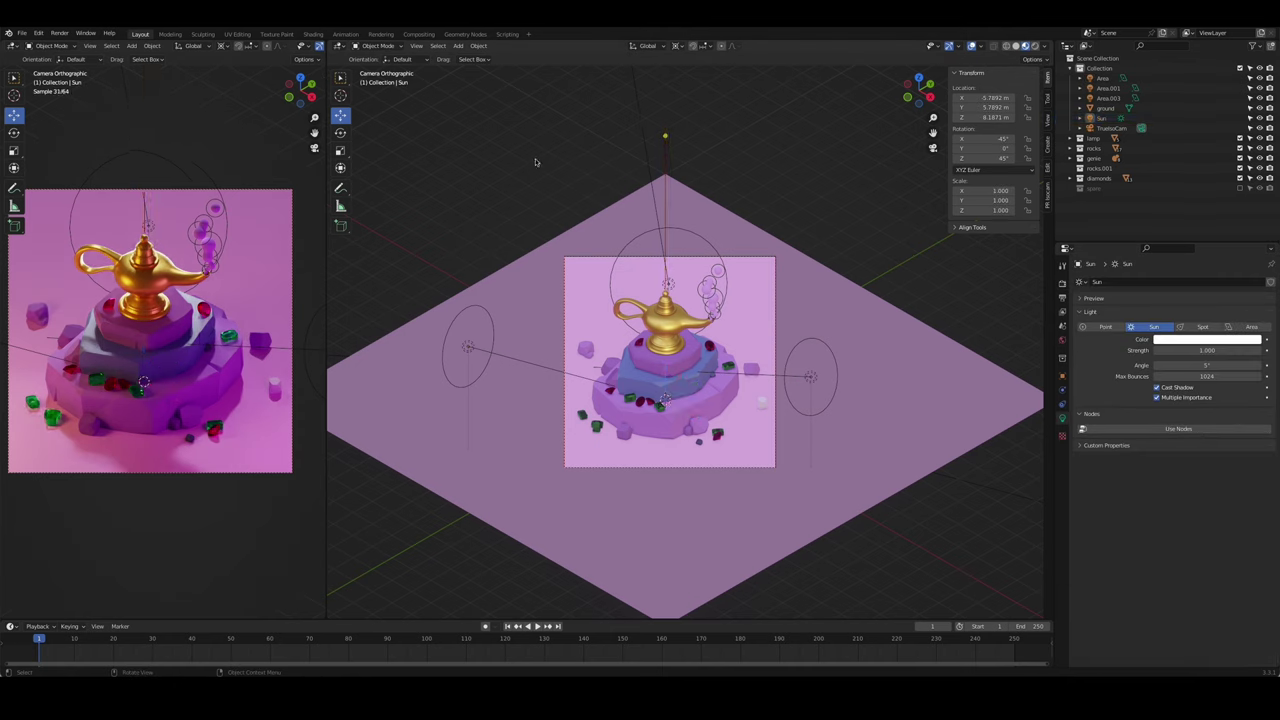
- Rotate the pink Area.001 light 20.3° around Z
click(828, 363)
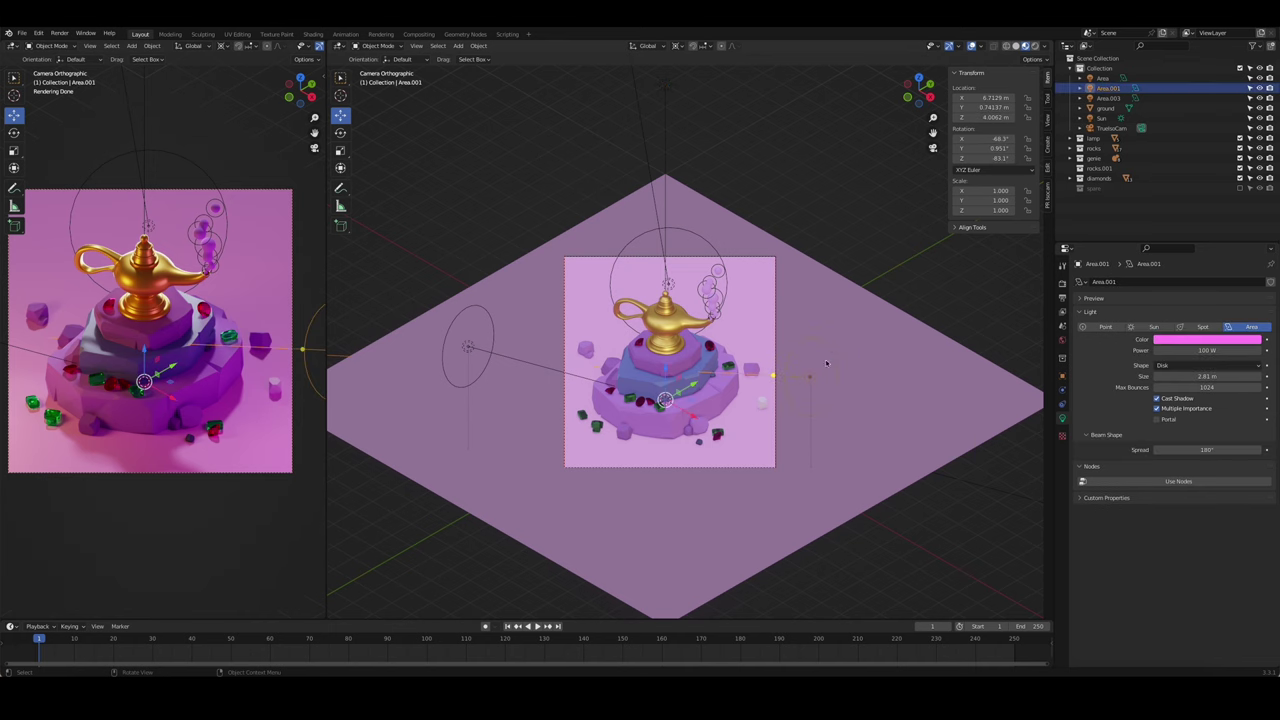
mouse_move(828, 363)
middle_down()
mouse_move(800, 371)
mouse_move(825, 430)
middle_up()
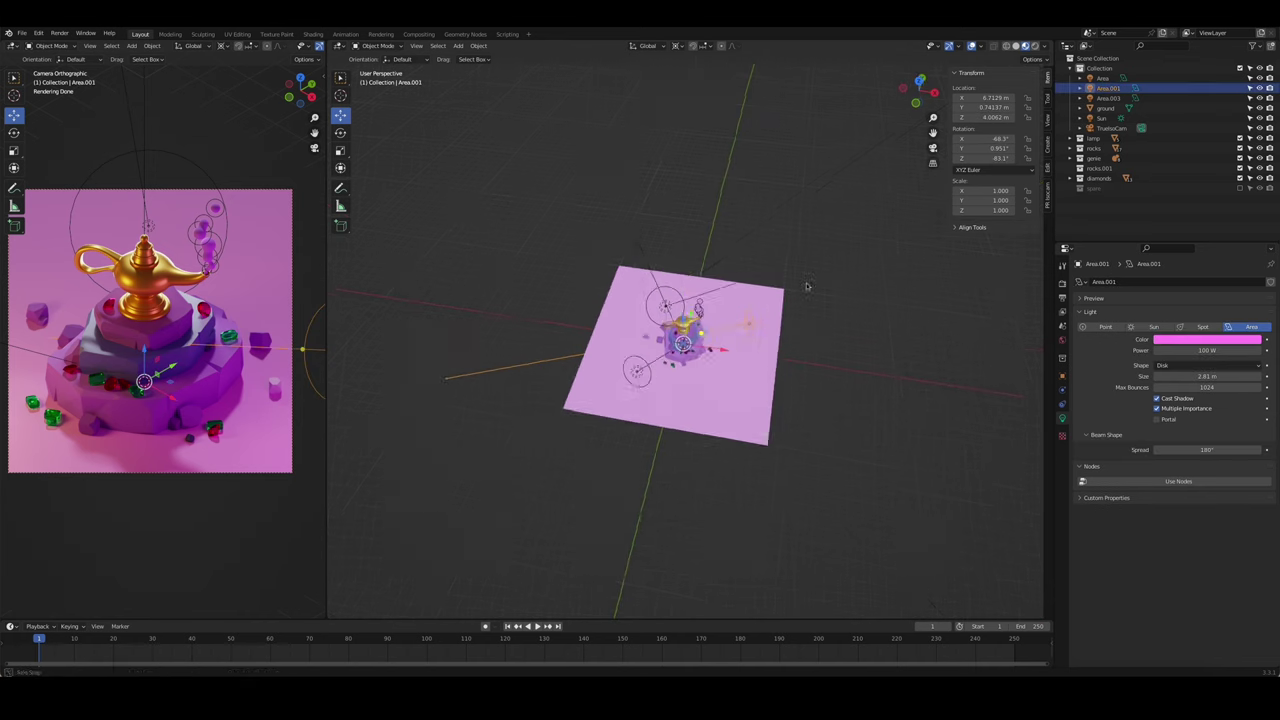
middle_drag(753, 354, 770, 330)
key(KP_0)
key(r)
key(z)
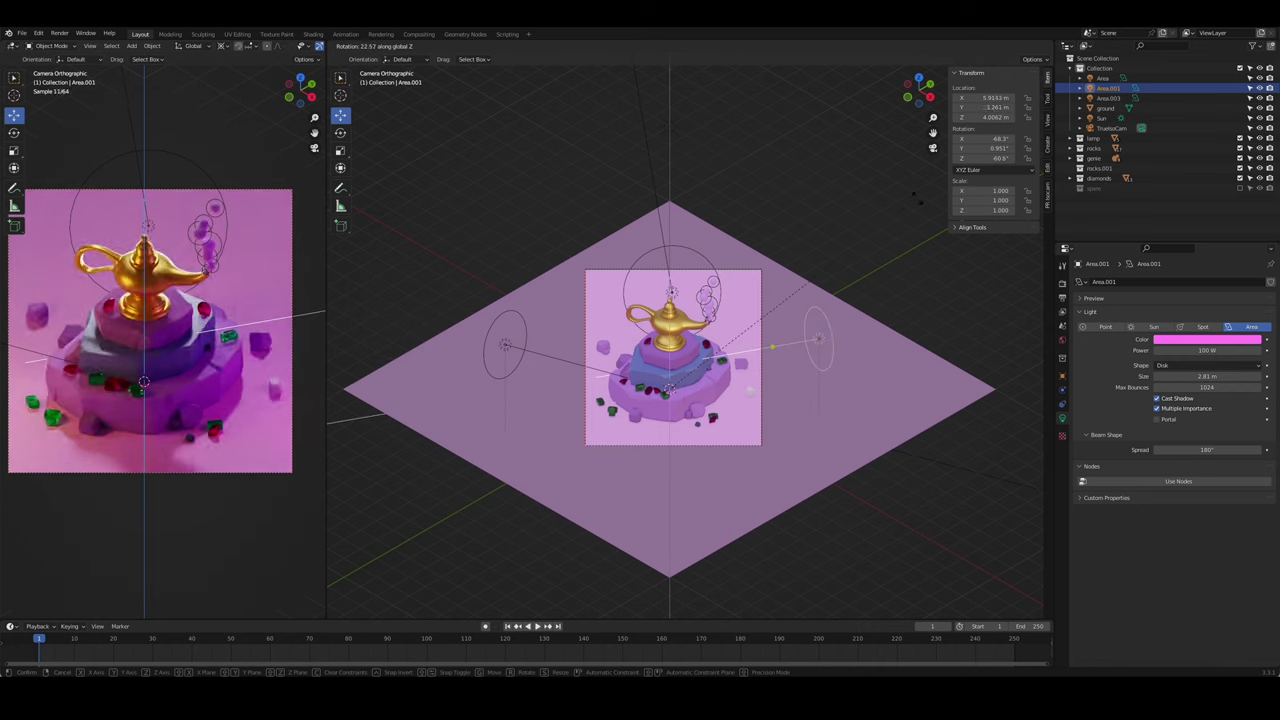
click(642, 405)
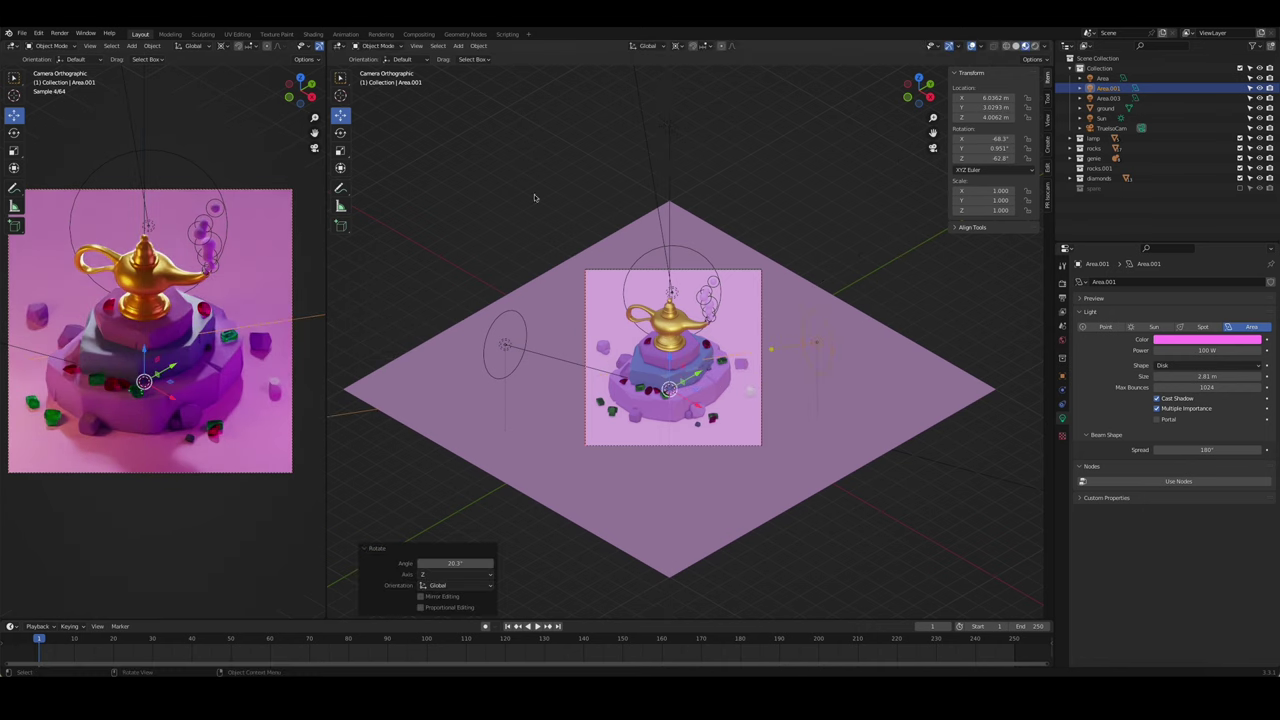
- Enlarge the orange area light's size to 2.42 m
click(520, 316)
drag(536, 319, 493, 314)
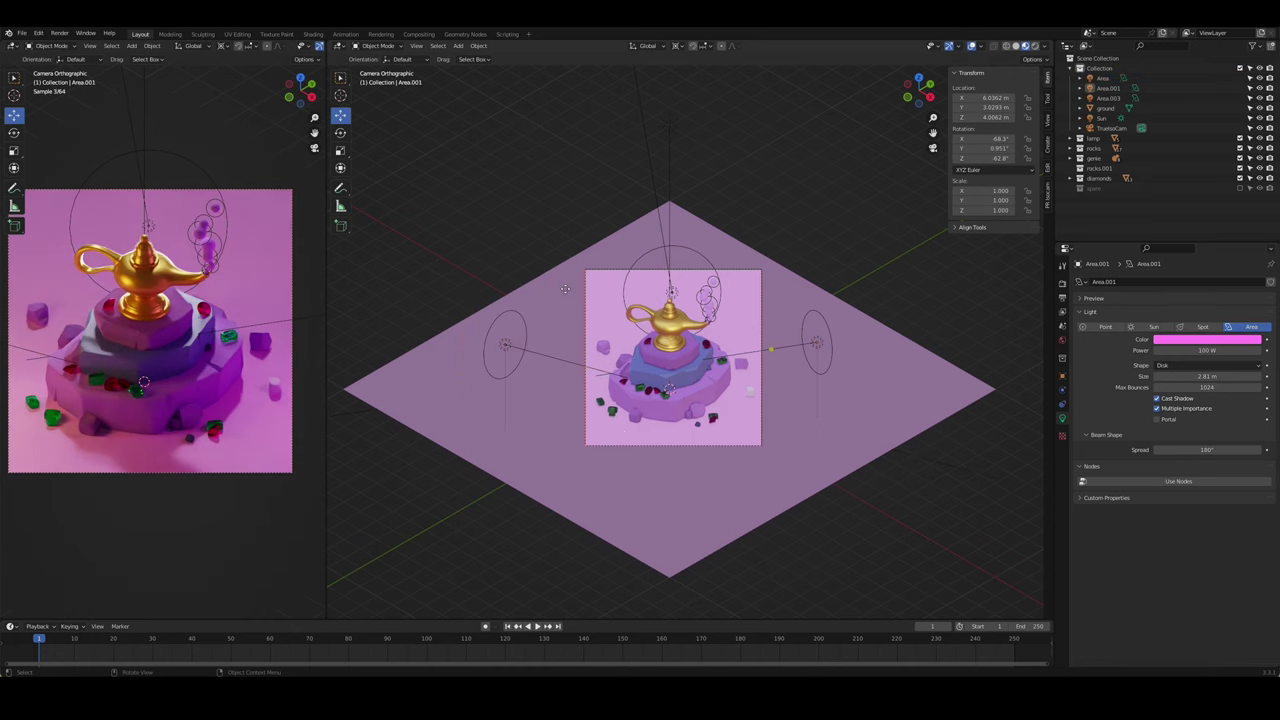
click(512, 326)
click(512, 326)
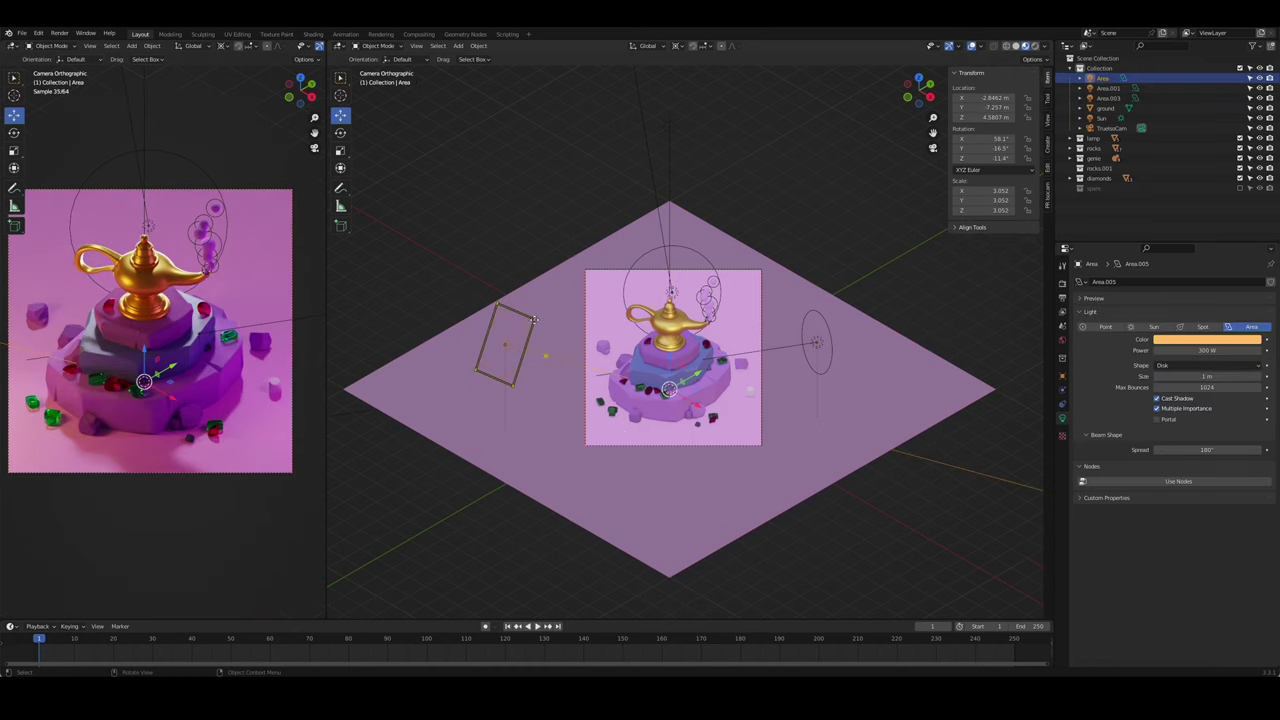
- Pull the orange area light back along its Z axis and rotate it 13.5° around Z
key(g)
key(z)
key(z)
click(580, 360)
middle_drag(580, 360, 640, 330)
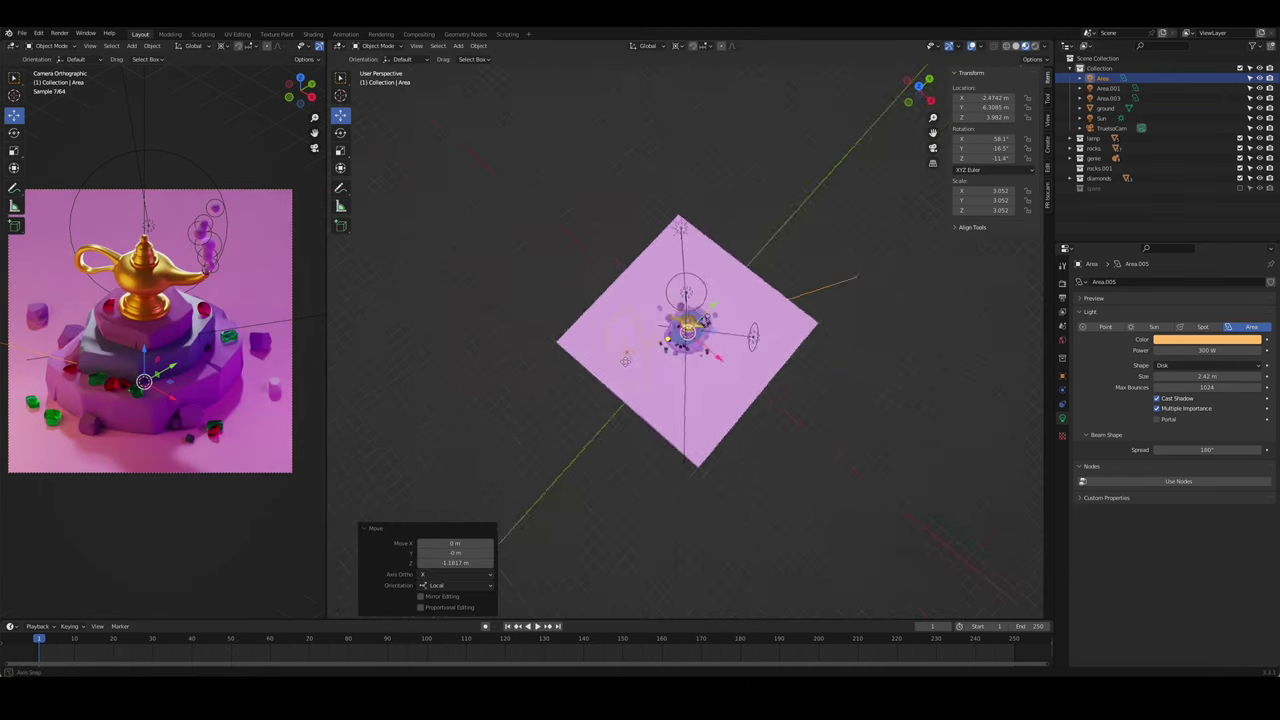
scroll(506, 421, up, 5)
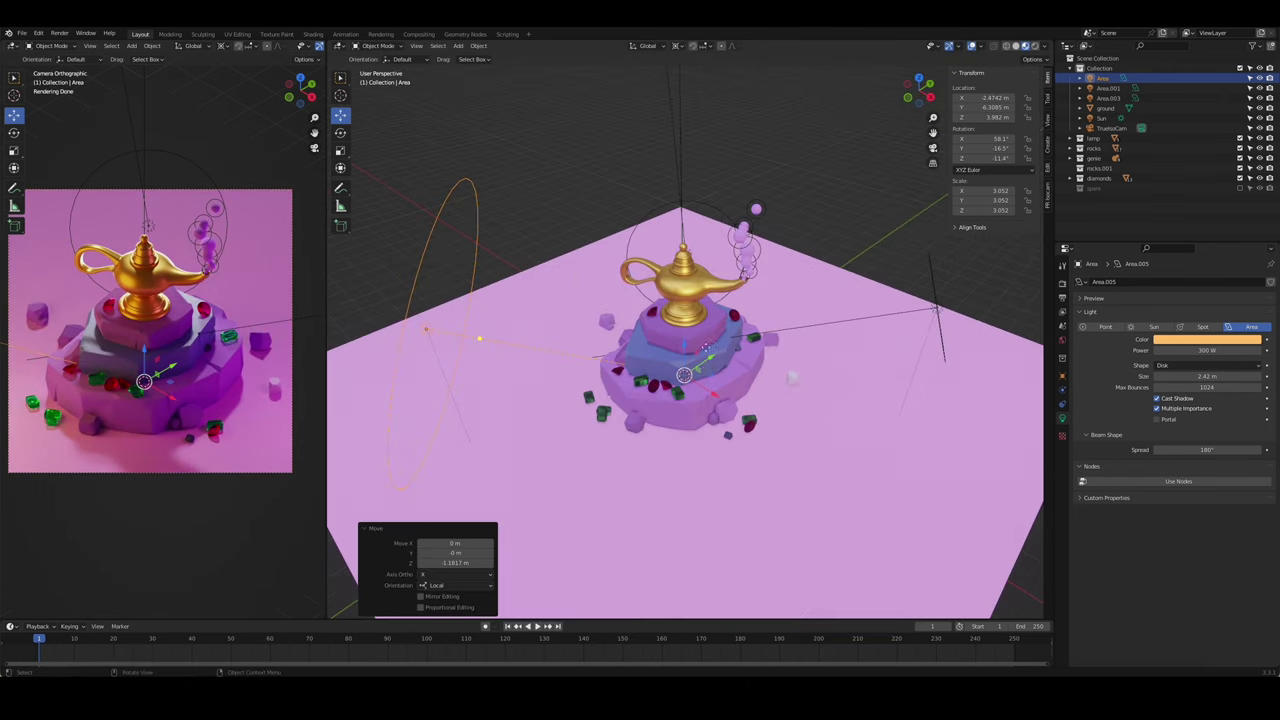
key(r)
key(z)
click(632, 332)
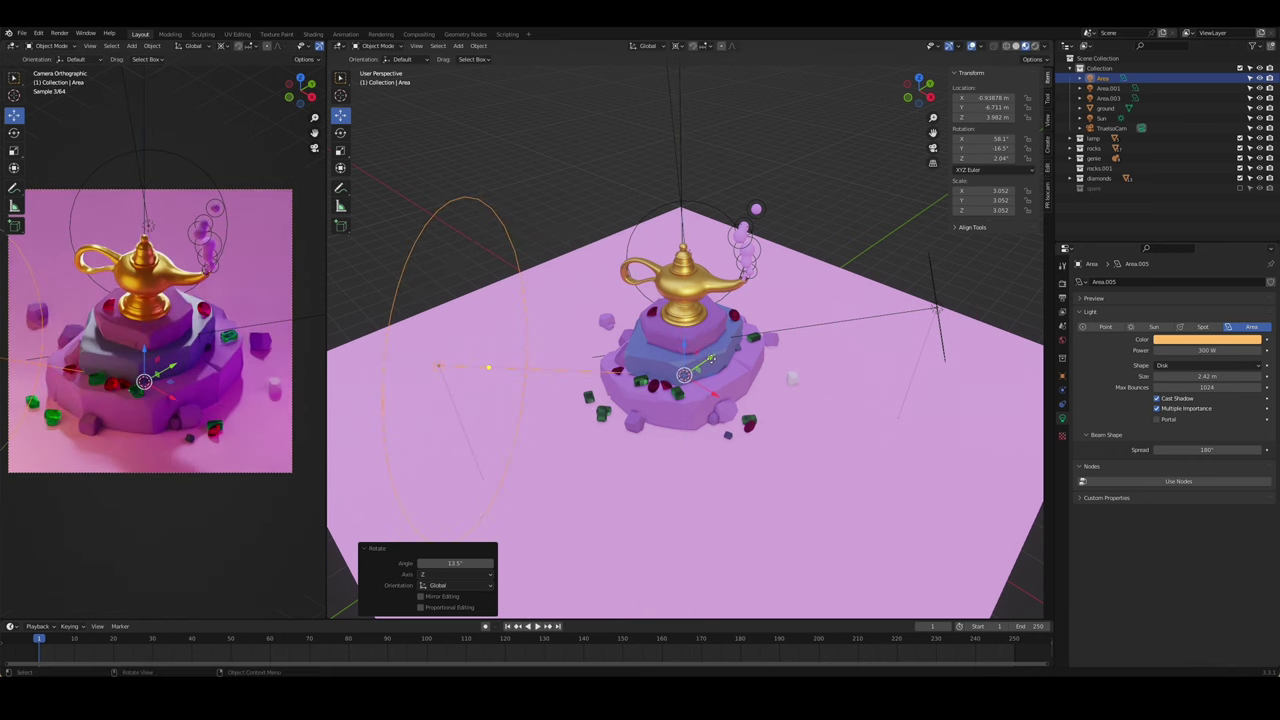
key(KP_0)
click(522, 224)
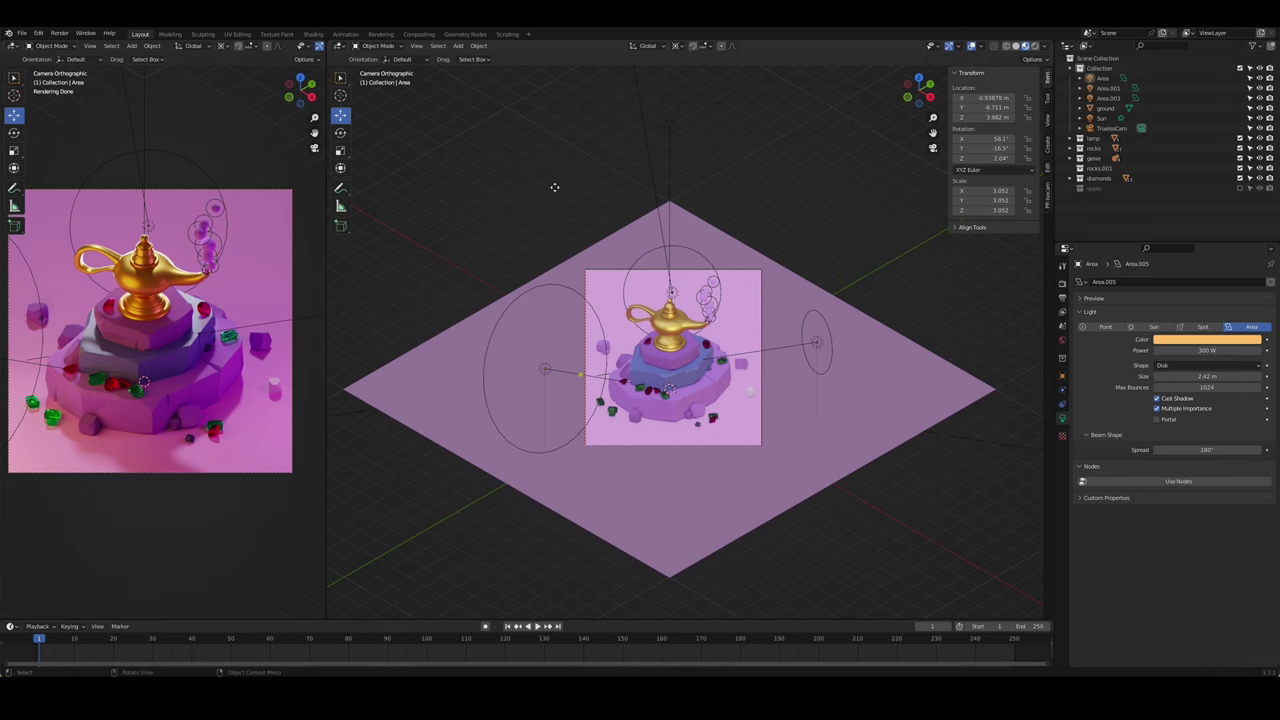
- Exclude the genie smoke collection from the scene and keep rocks.001 included
click(1239, 168)
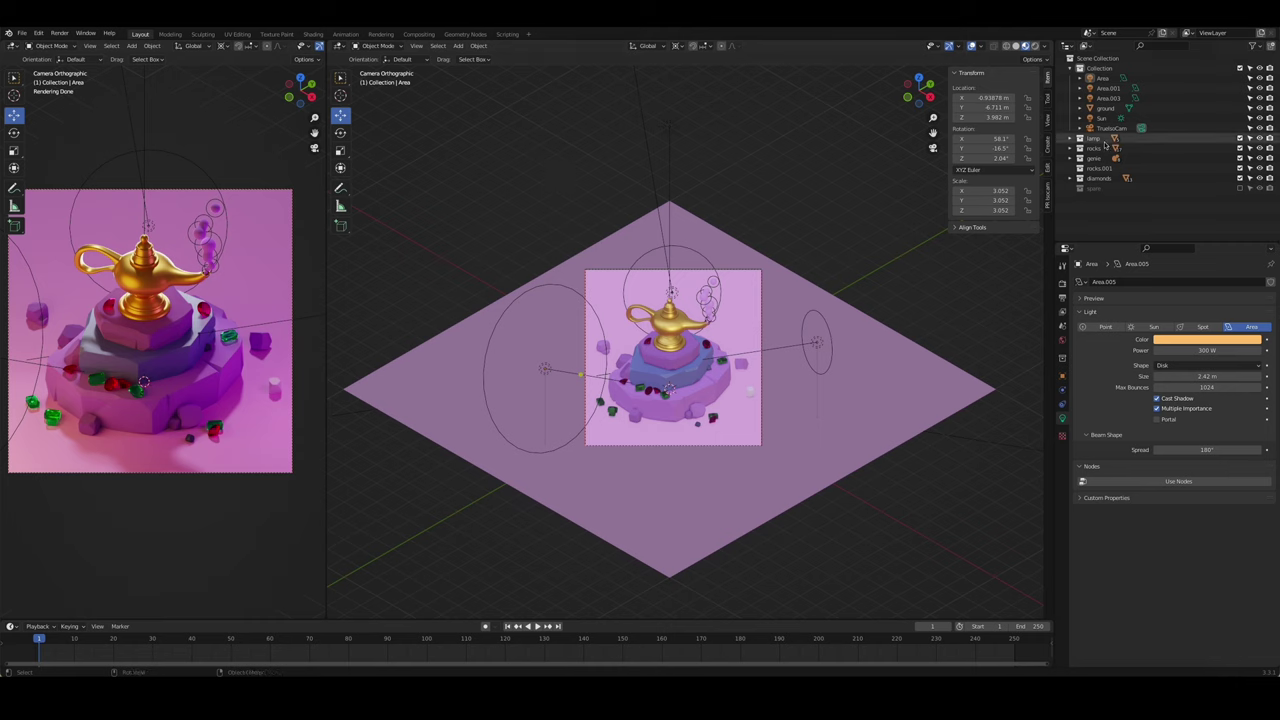
click(1239, 158)
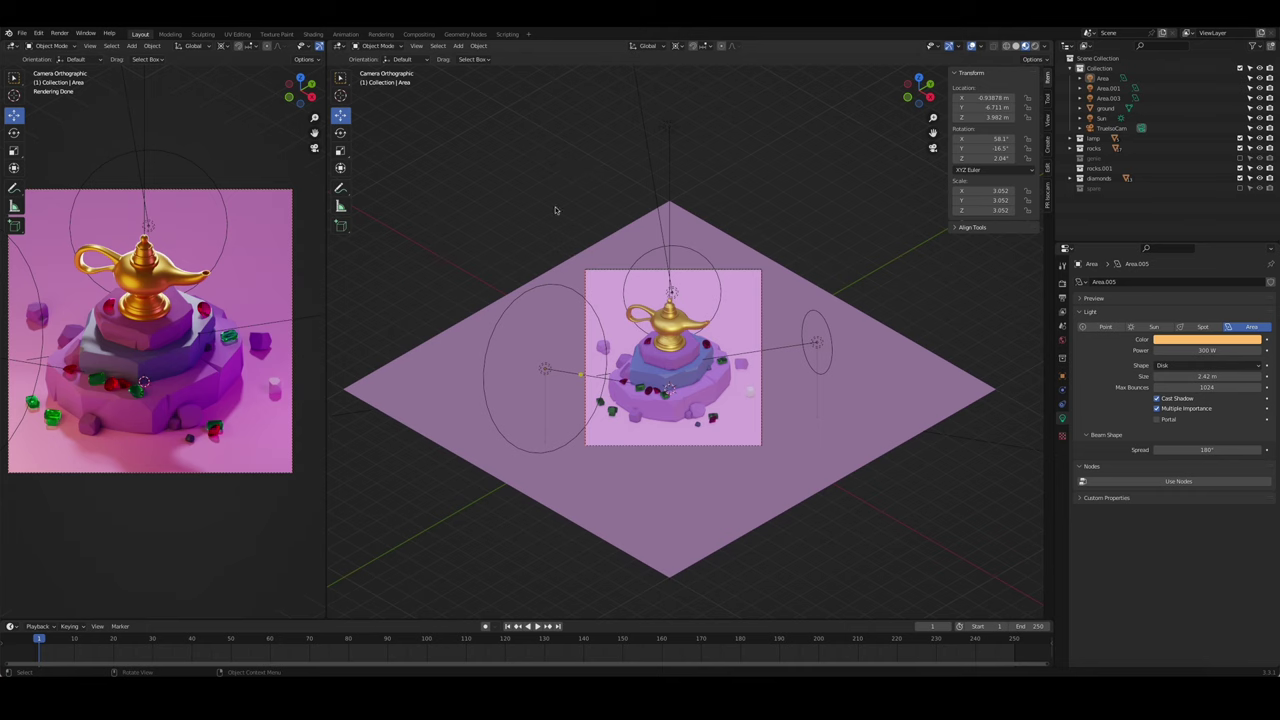
middle_drag(556, 210, 748, 302)
scroll(650, 260, up, 5)
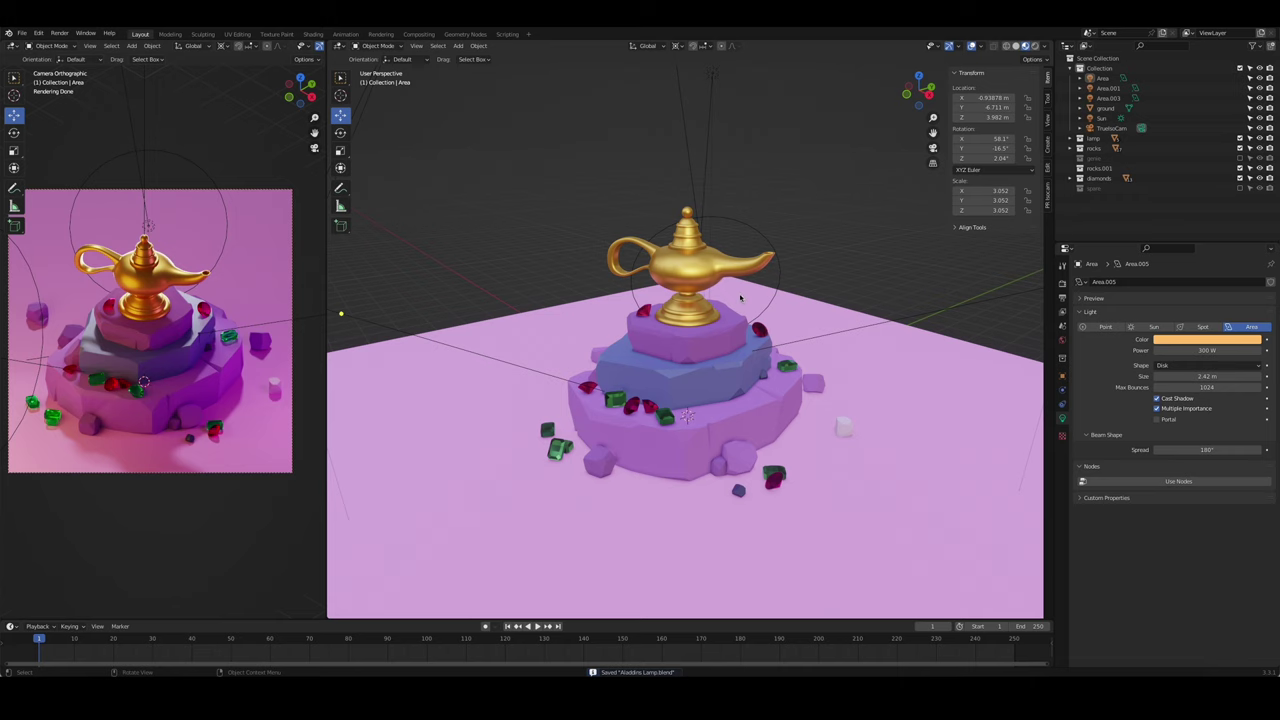
- Give the bottom rock tier a copy of blue dark, renamed 'blue medium'
click(668, 330)
click(1062, 460)
click(1081, 324)
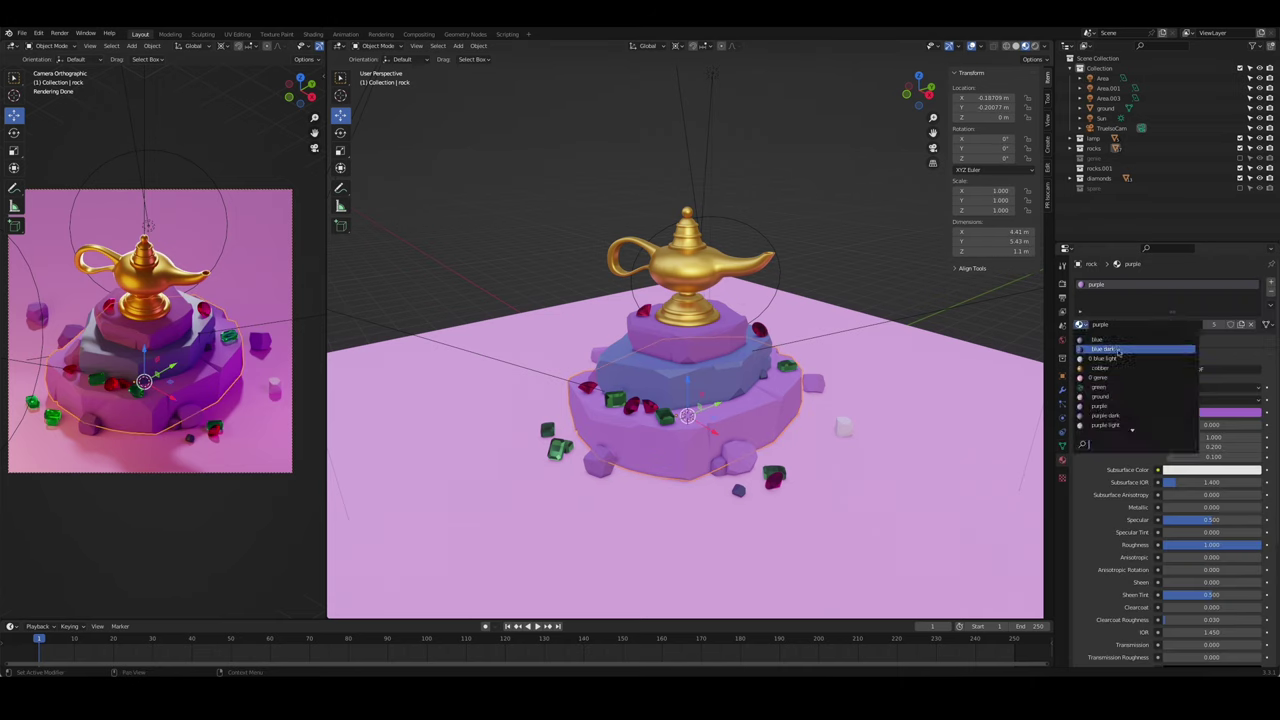
click(1100, 352)
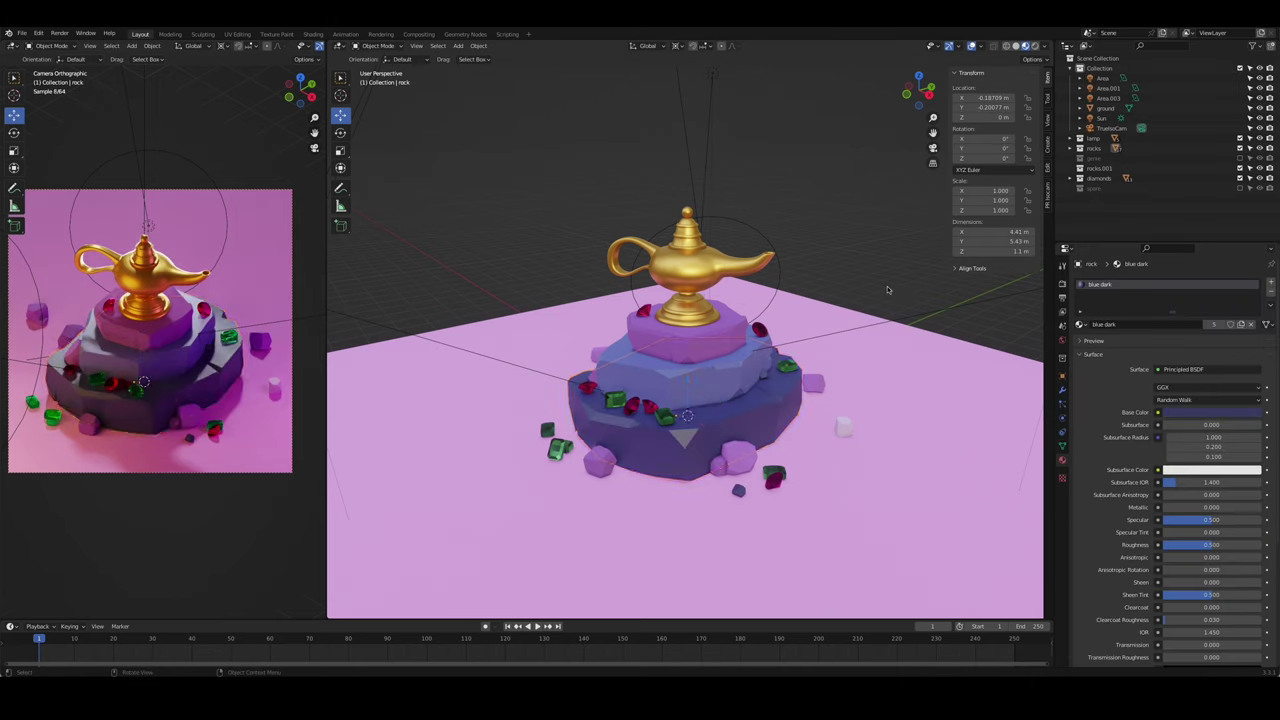
click(166, 337)
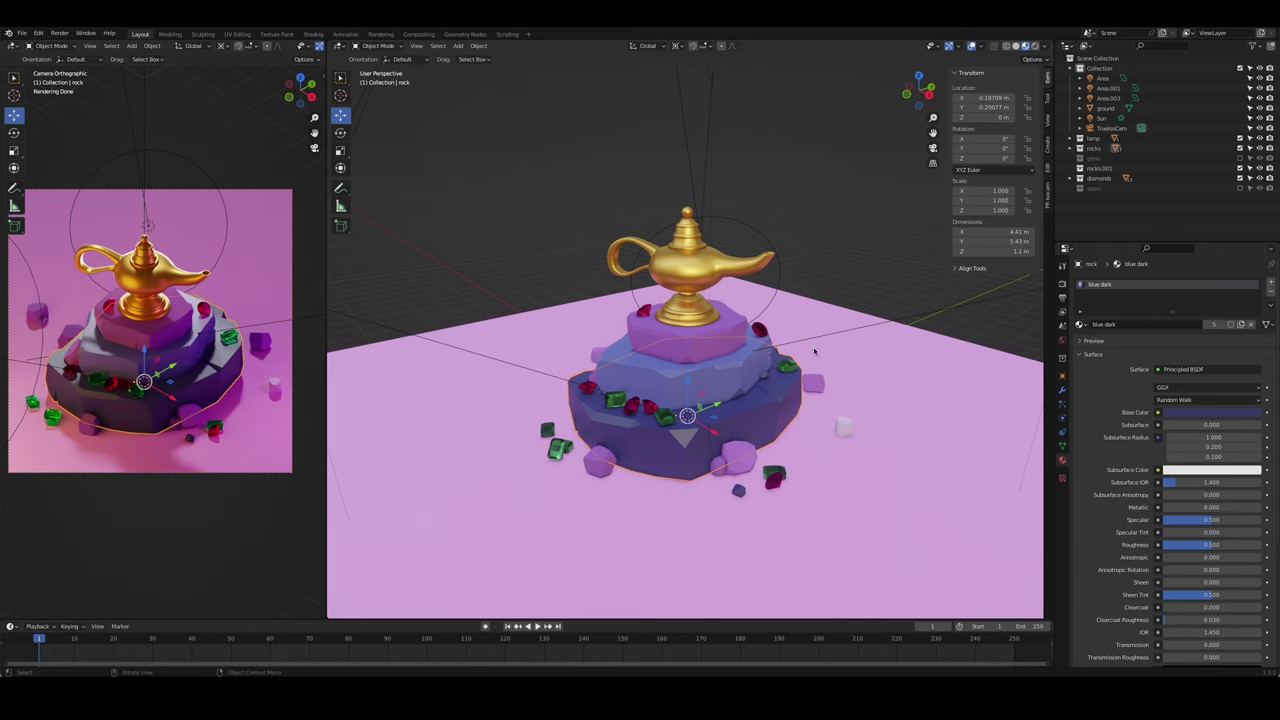
click(1242, 324)
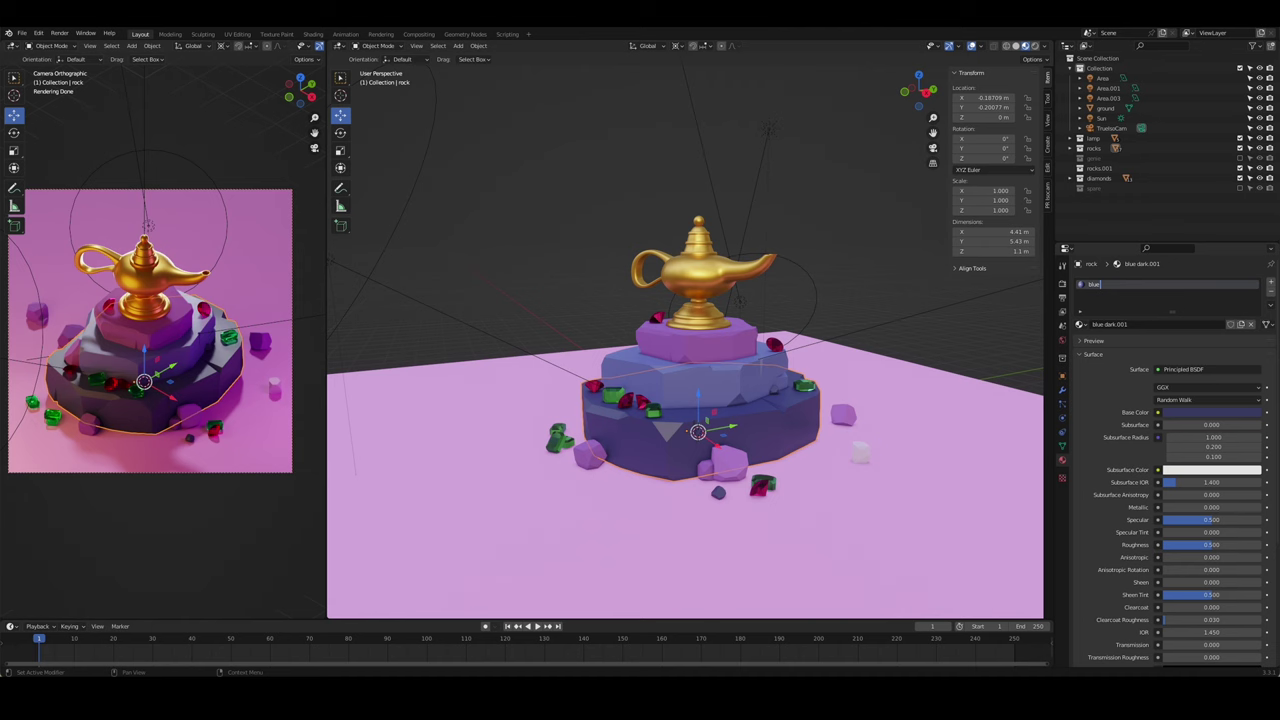
text(ium)
key(Return)
click(1210, 412)
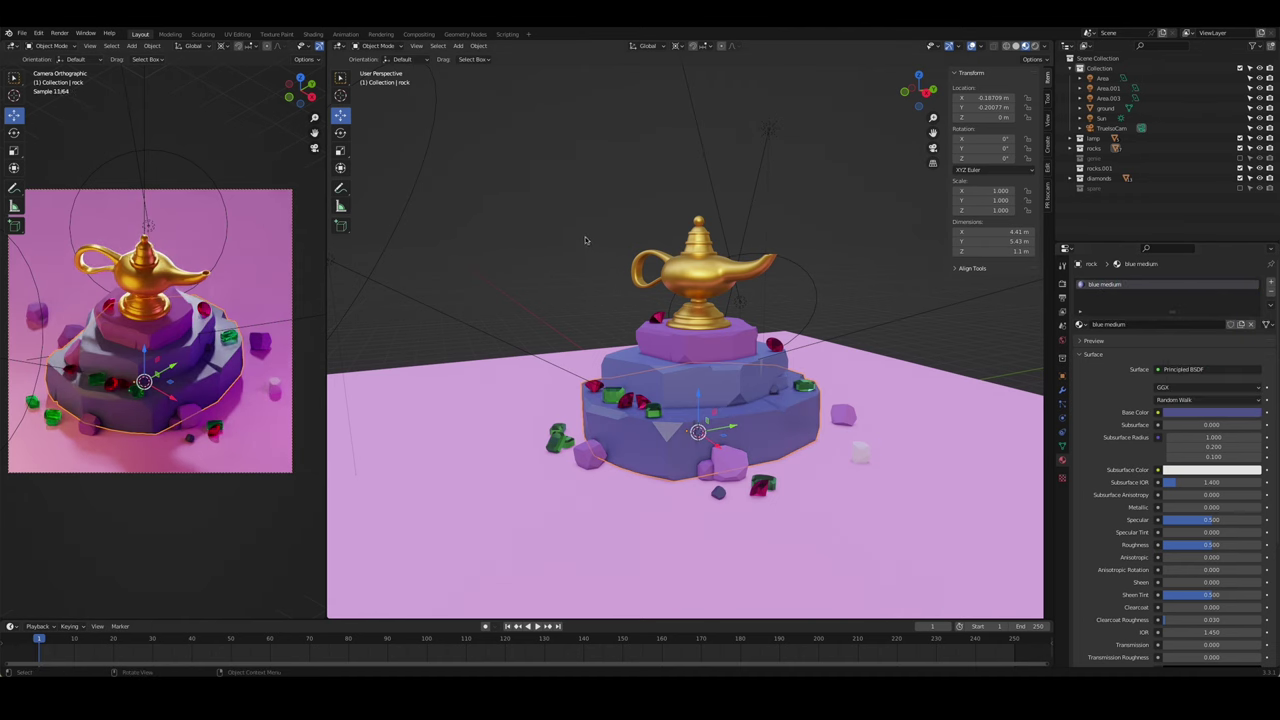
click(241, 331)
- Assign the 'blue' material to the top rock tier, then view the scene through the camera
click(261, 338)
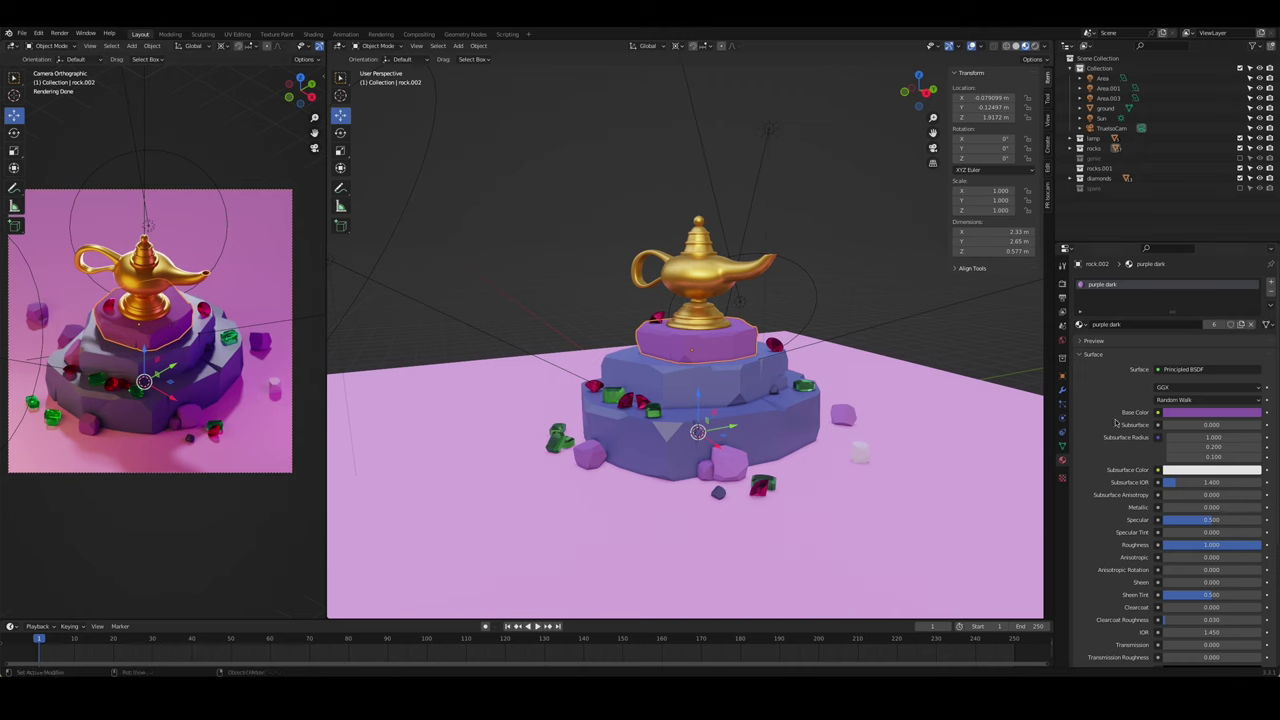
click(1086, 325)
click(1110, 361)
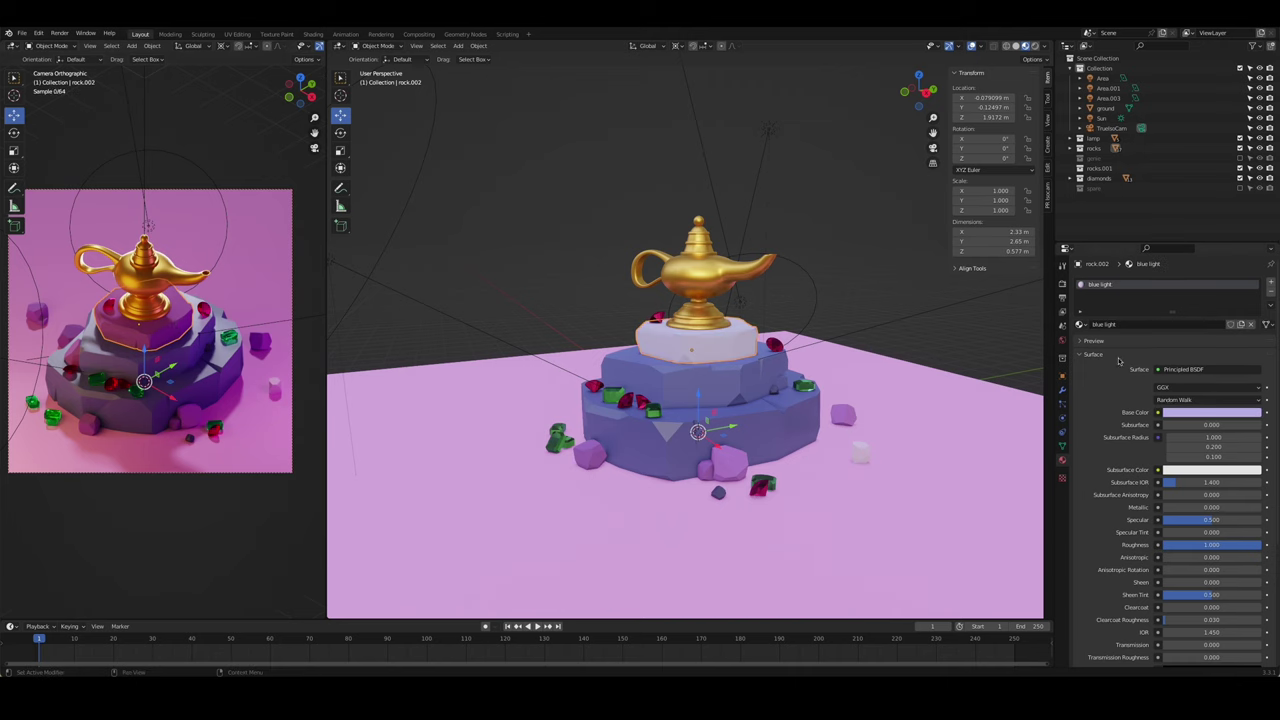
click(1210, 412)
drag(1216, 302, 1221, 301)
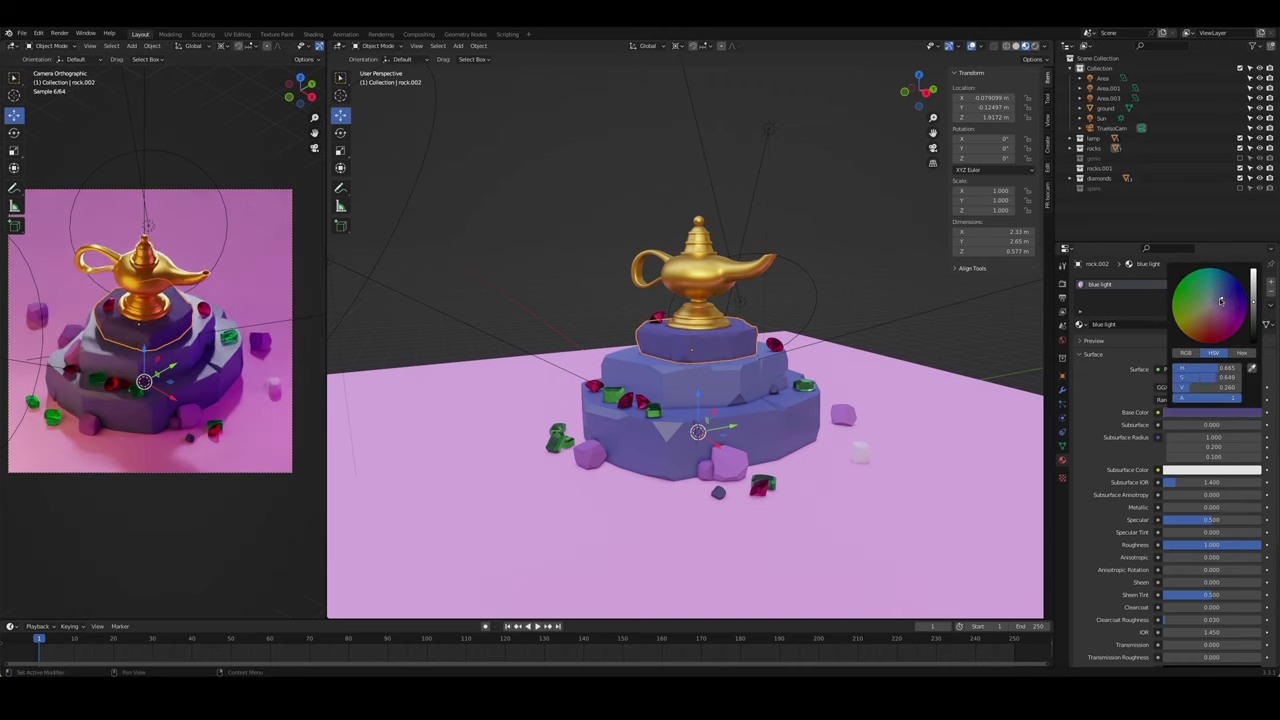
key(Escape)
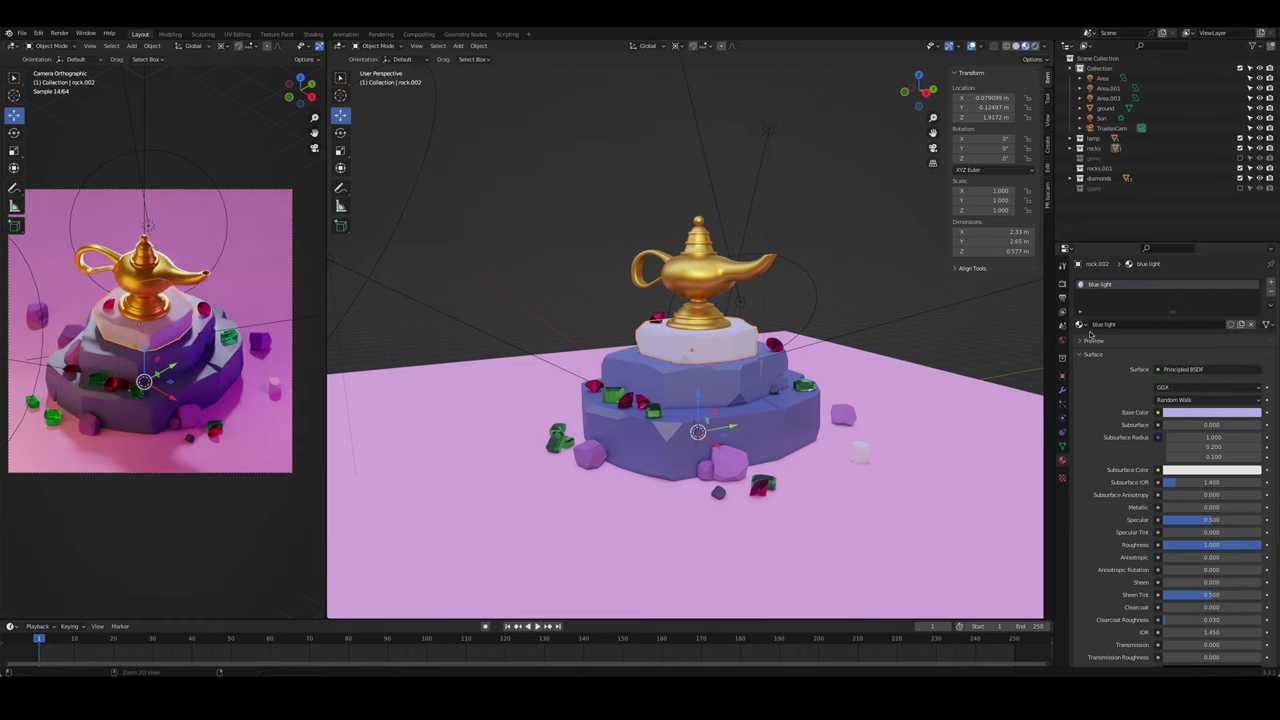
click(1083, 325)
click(1110, 345)
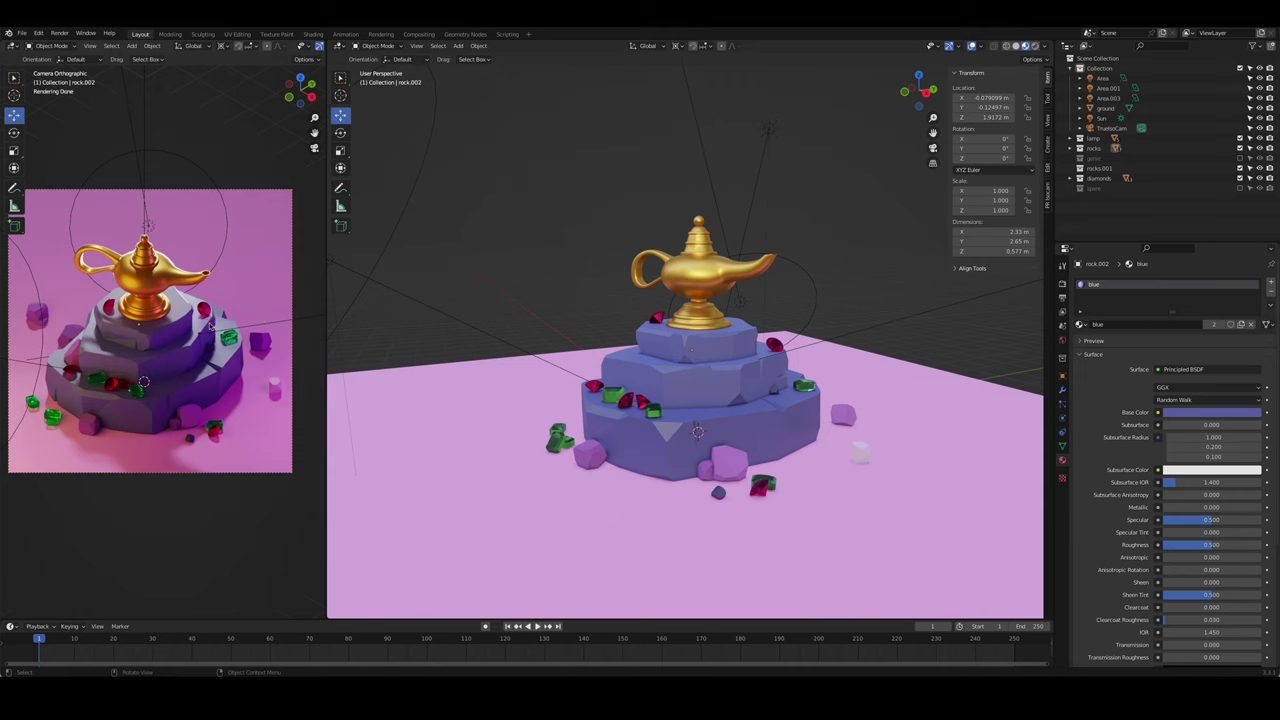
middle_drag(680, 350, 638, 352)
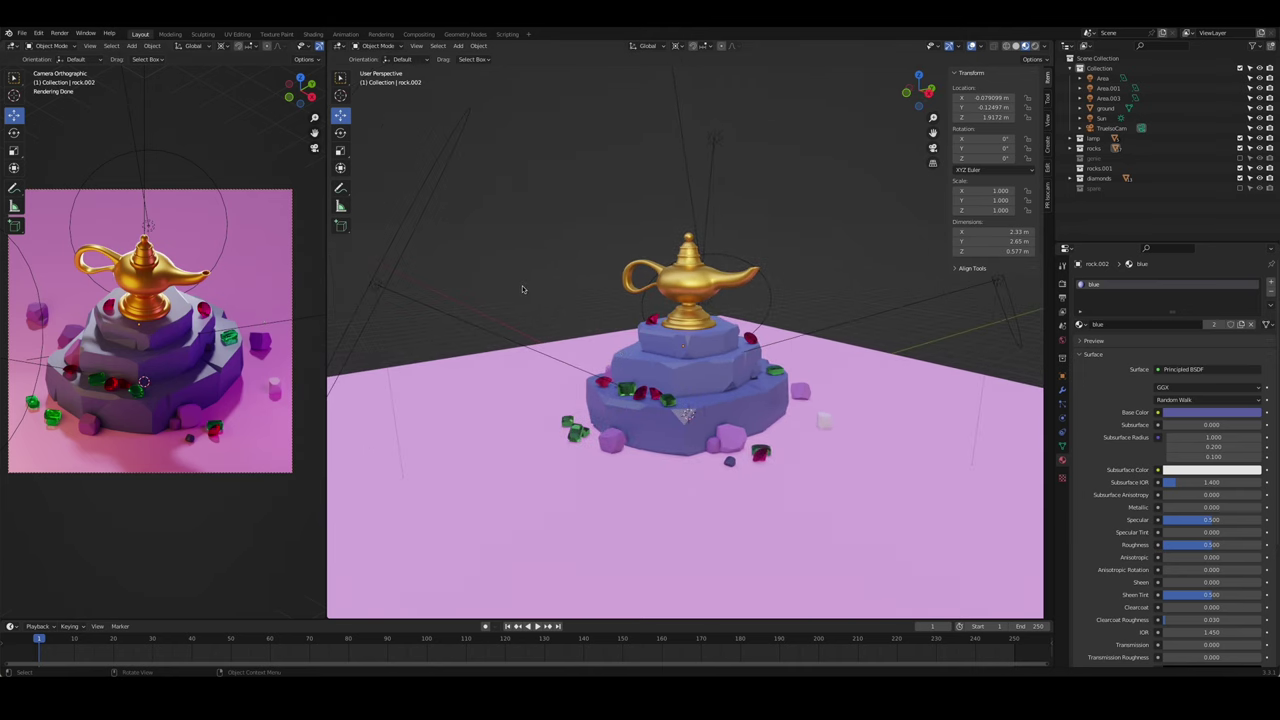
key(KP_0)
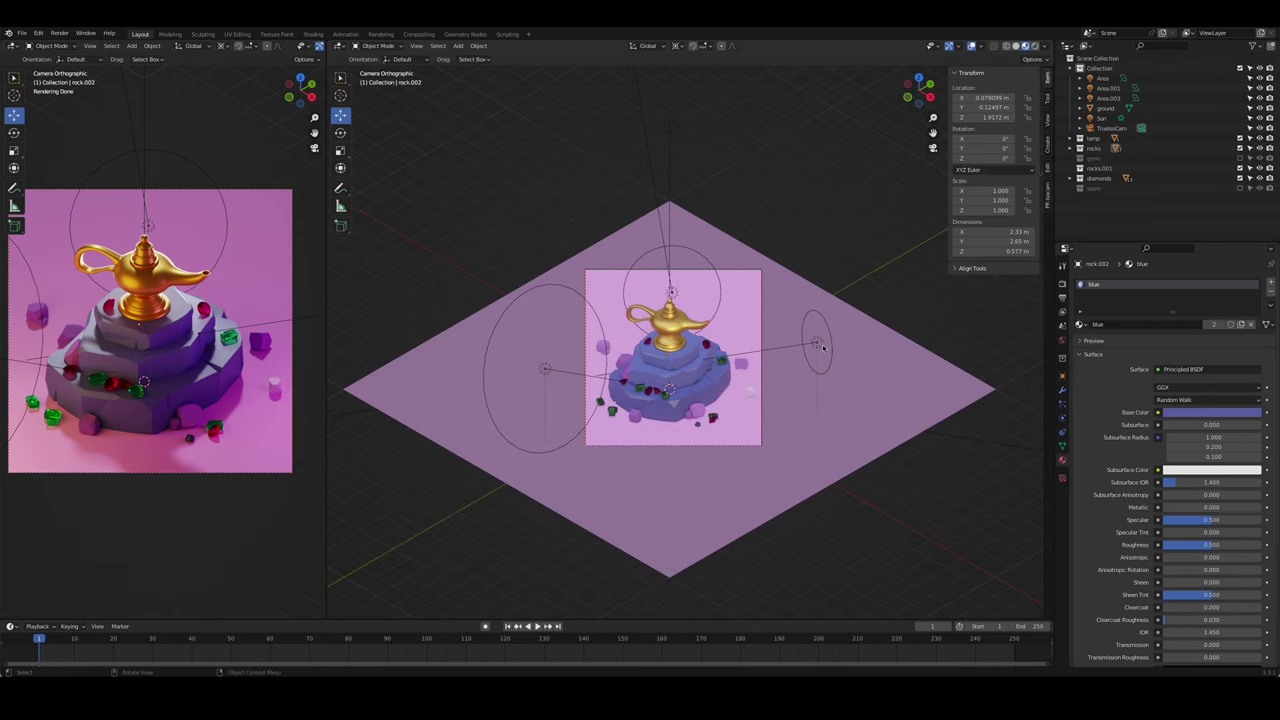
- Rotate the Area.001 light around the global Z axis to about -85.9°
click(822, 346)
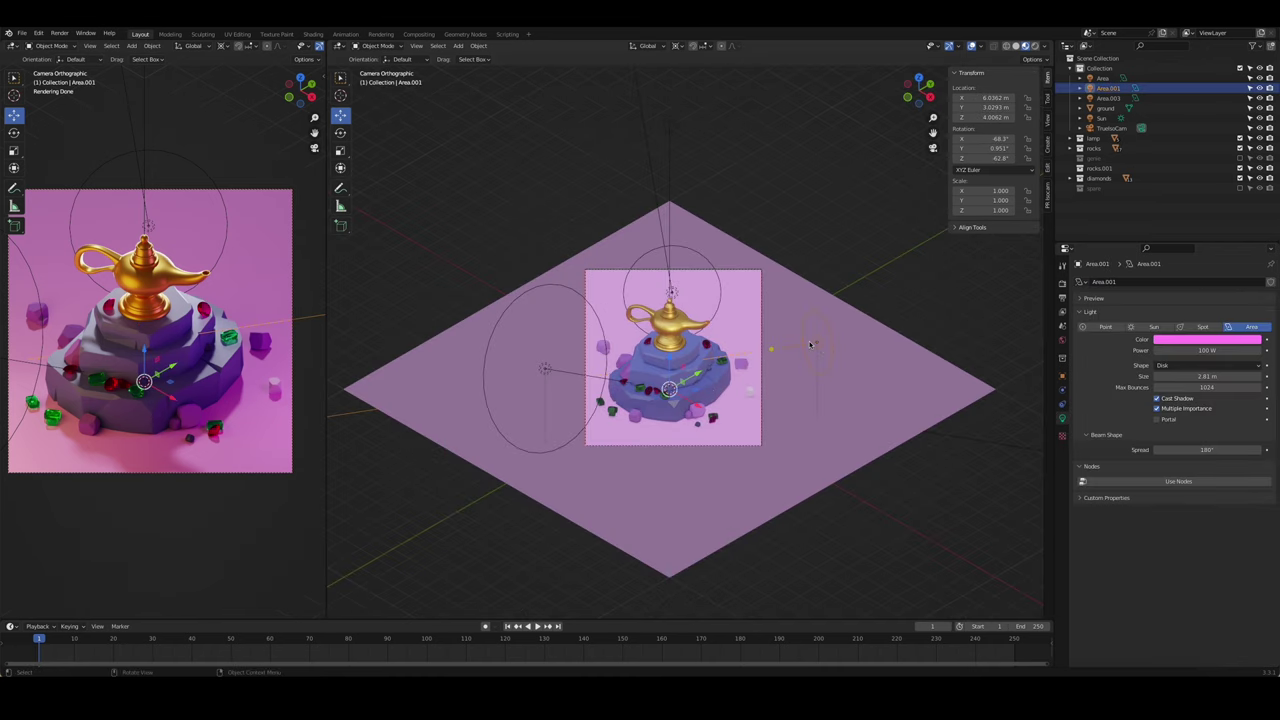
key(r)
key(z)
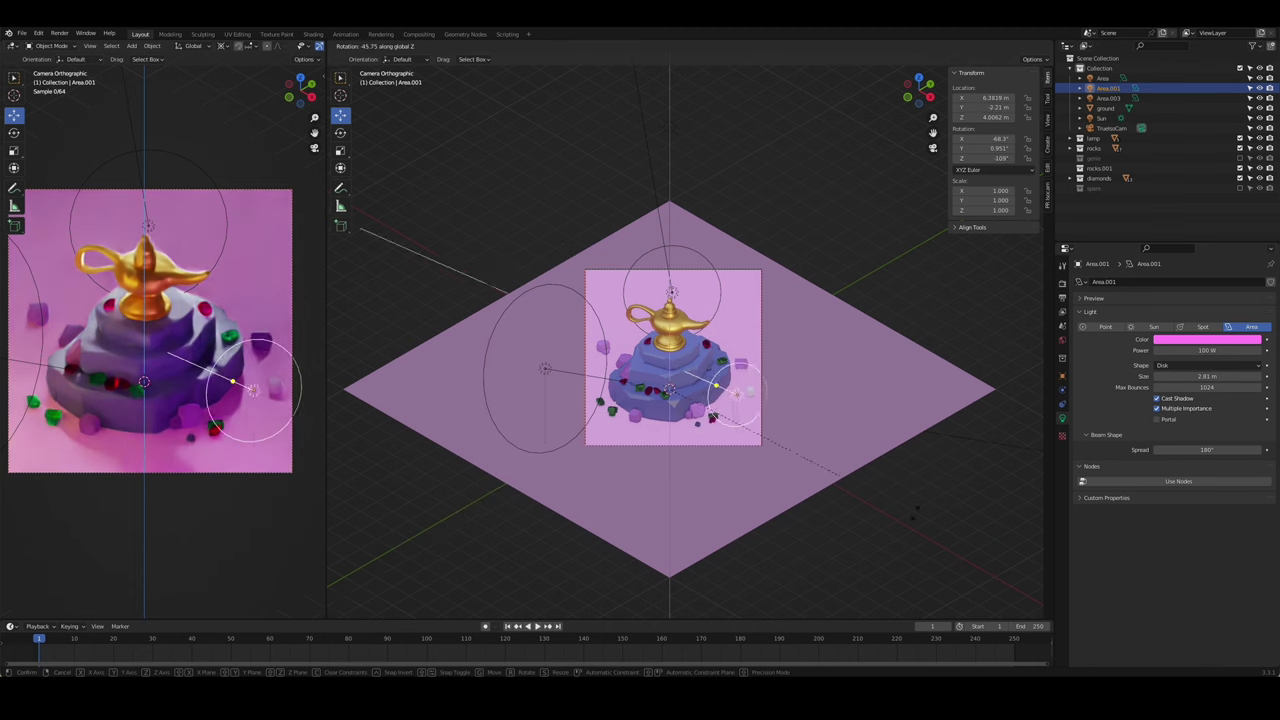
click(828, 384)
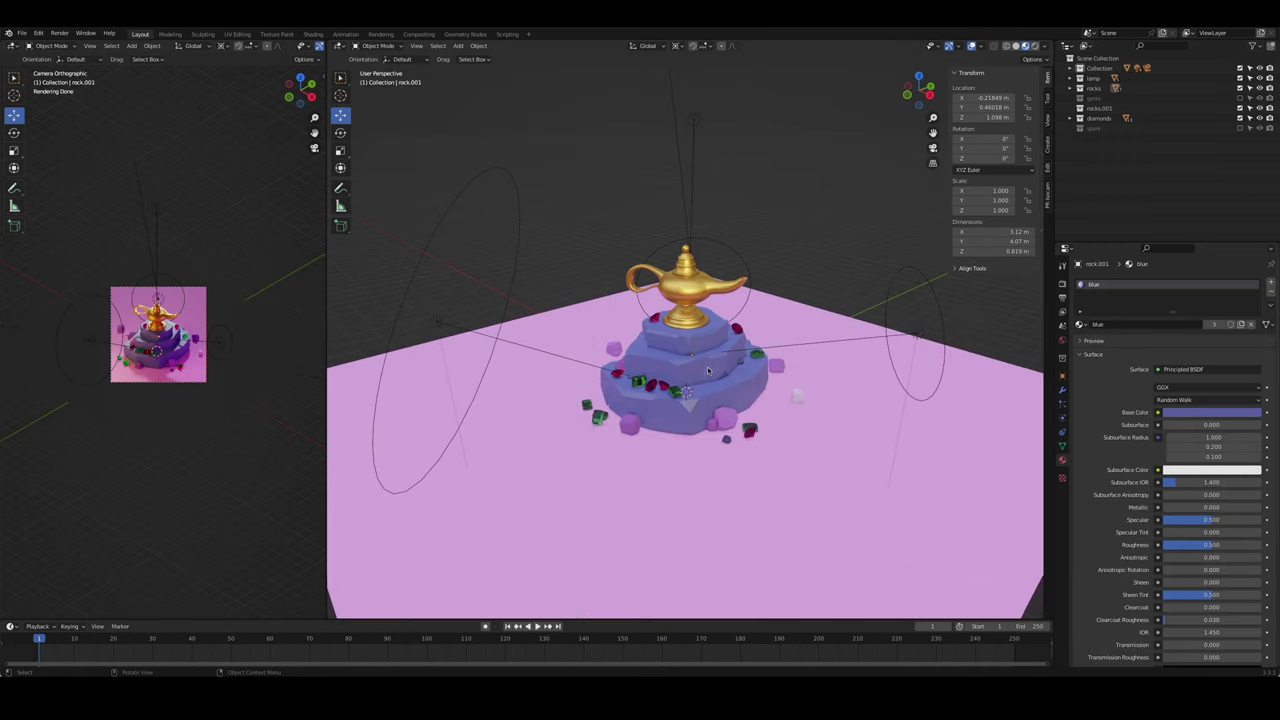
key(shift+s)
key(shift+a)
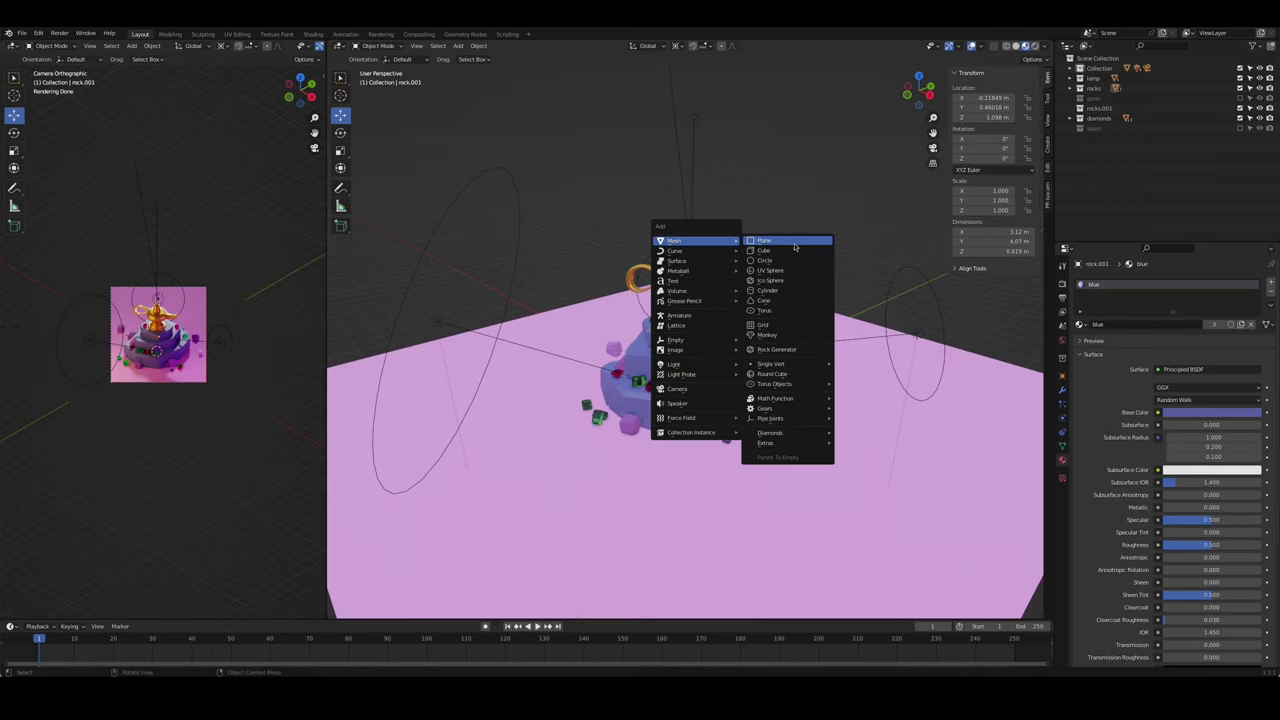
- Undo an accidentally added plane and briefly check the rock in wireframe edit mode
click(795, 247)
key(ctrl+z)
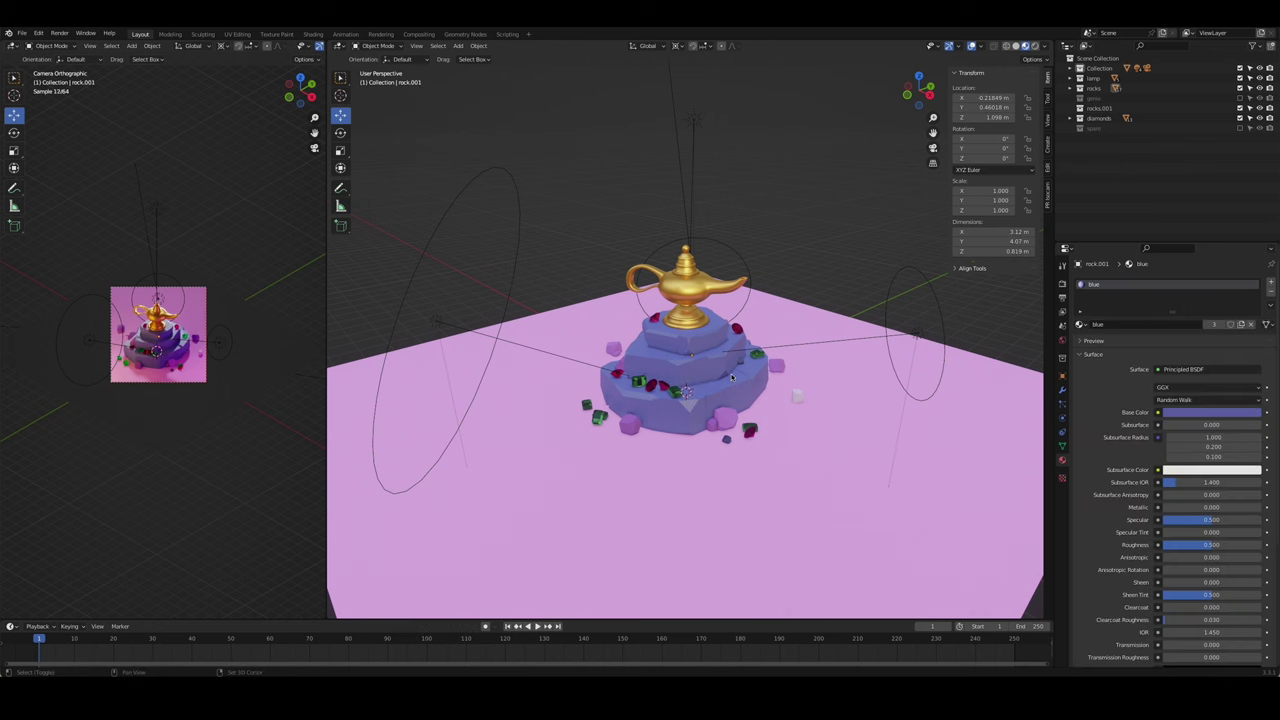
key(shift+z)
key(Tab)
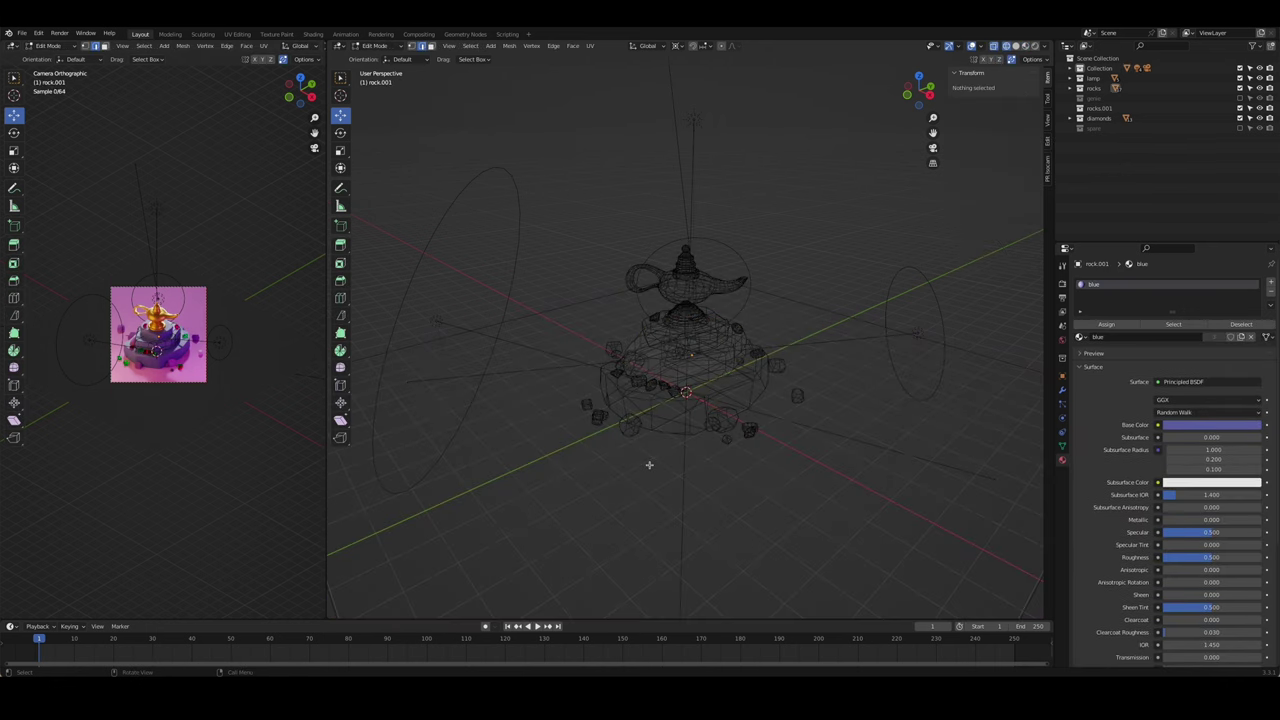
key(shift+z)
key(Tab)
- Add a cube and scale it to 0.045 around the 3D cursor
key(shift+a)
mouse_move(663, 384)
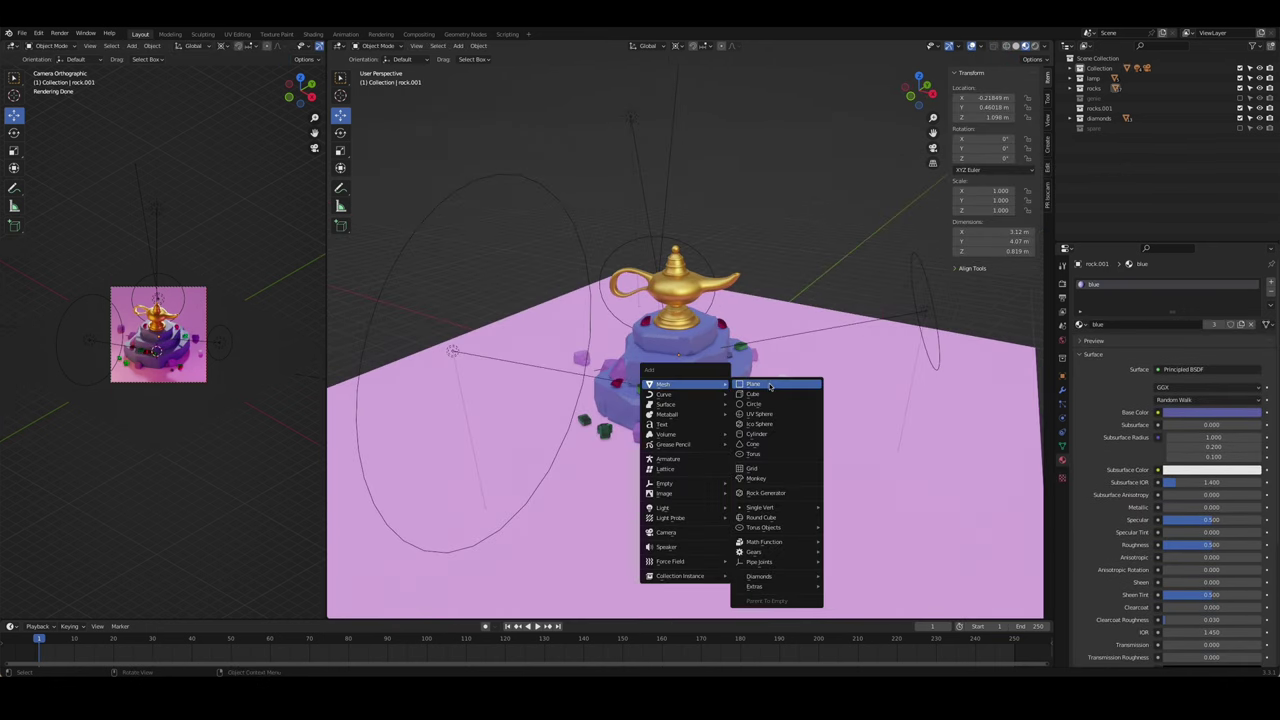
click(755, 398)
middle_drag(753, 376, 837, 514)
key(Tab)
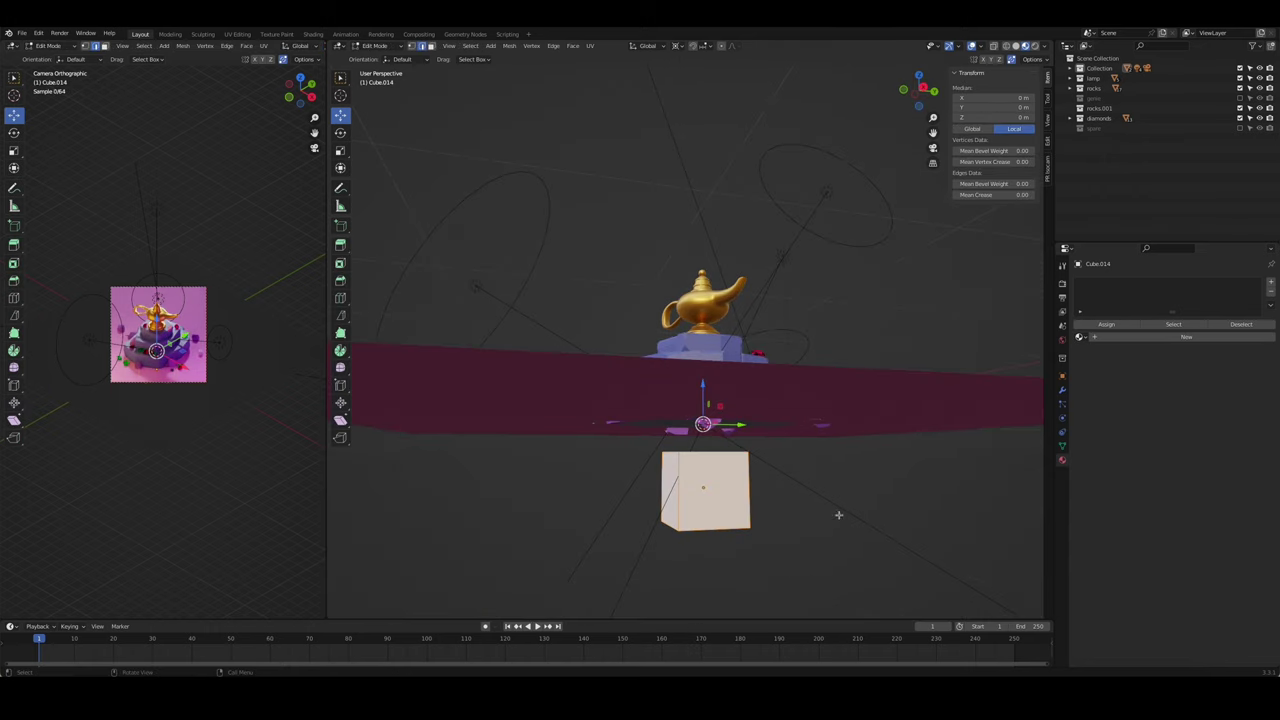
key(period)
click(786, 499)
text(s.045)
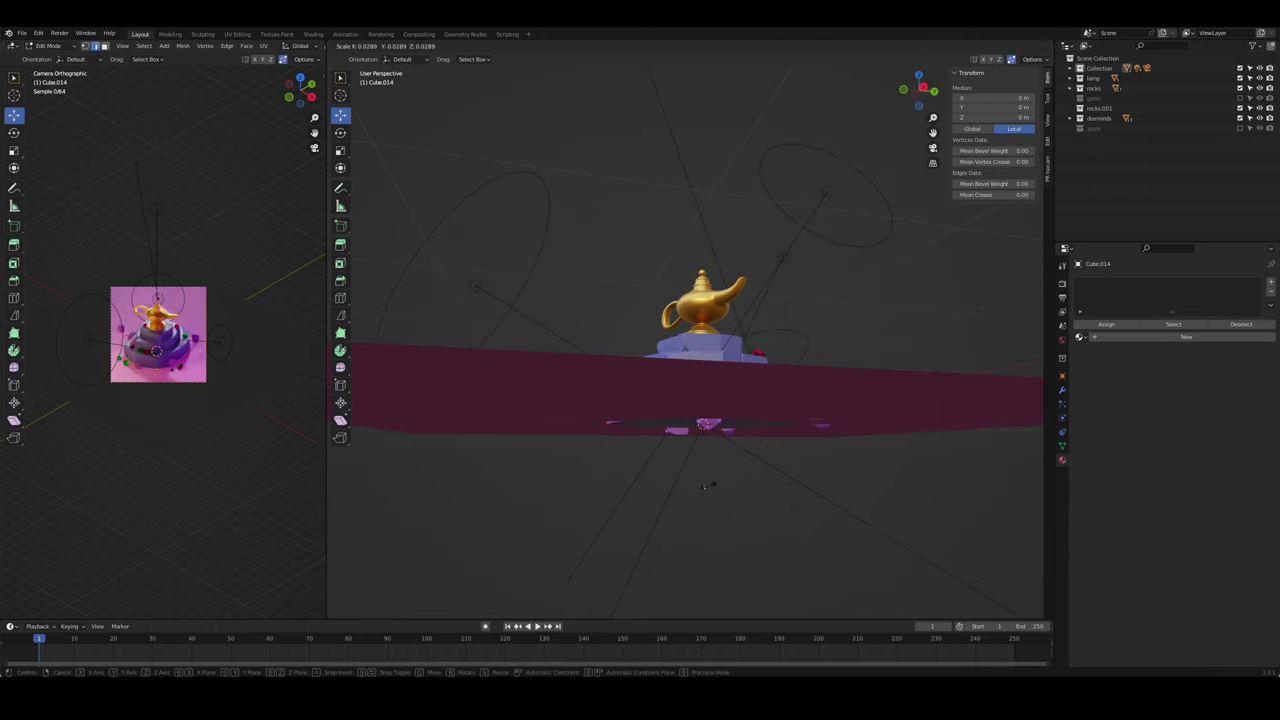
key(Return)
key(KP_Decimal)
- Raise the cube 1.361 m, subdivide it one level, and add a new material
key(g)
key(z)
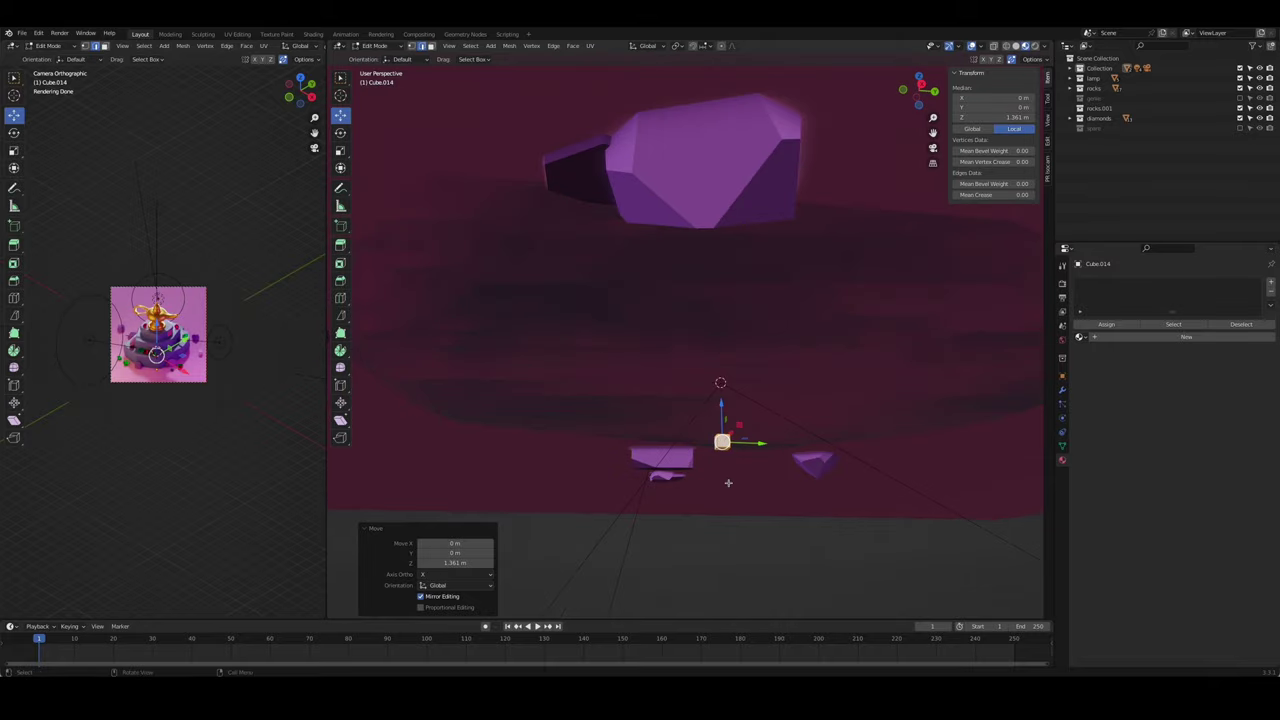
click(737, 491)
key(Tab)
middle_drag(969, 437, 1021, 339)
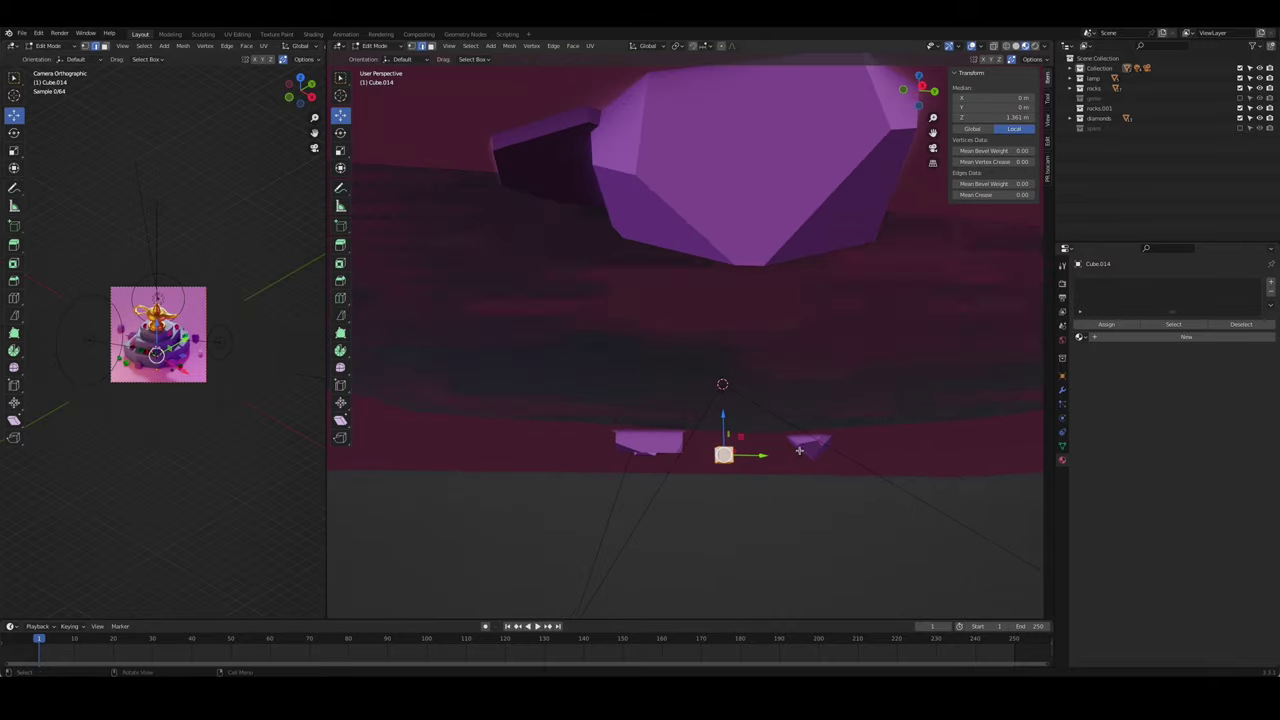
key(ctrl+1)
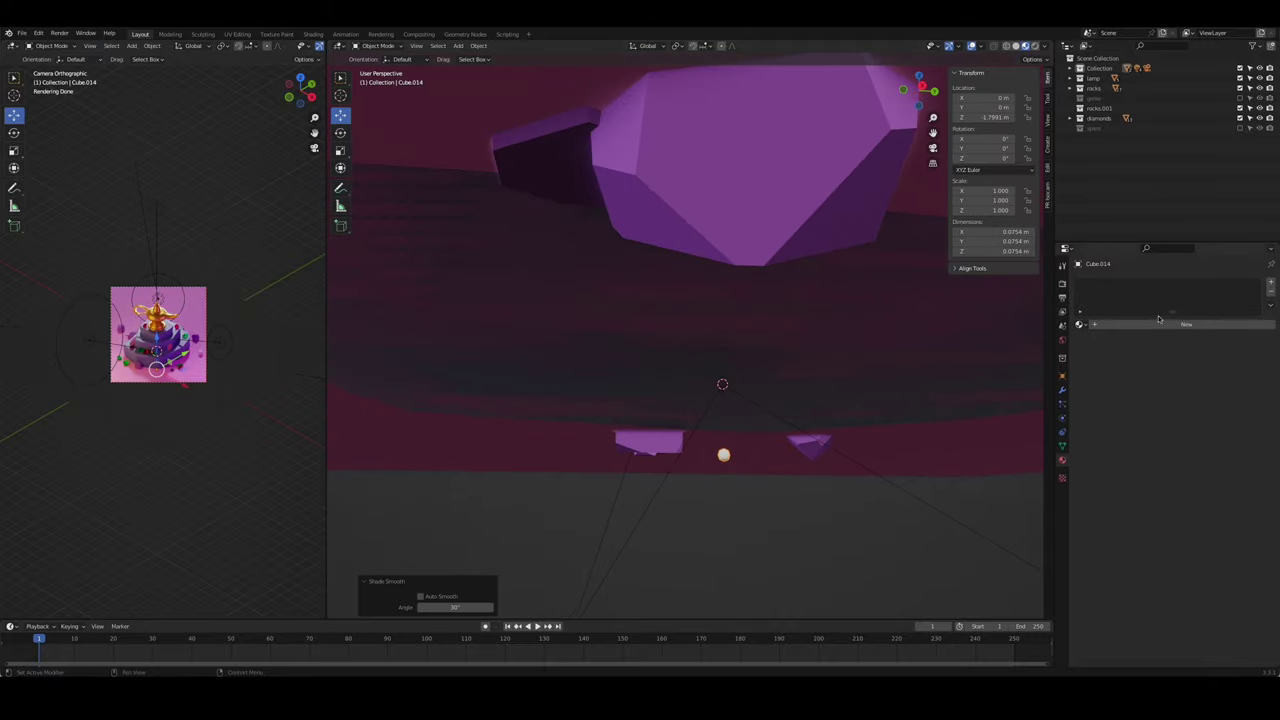
click(1161, 323)
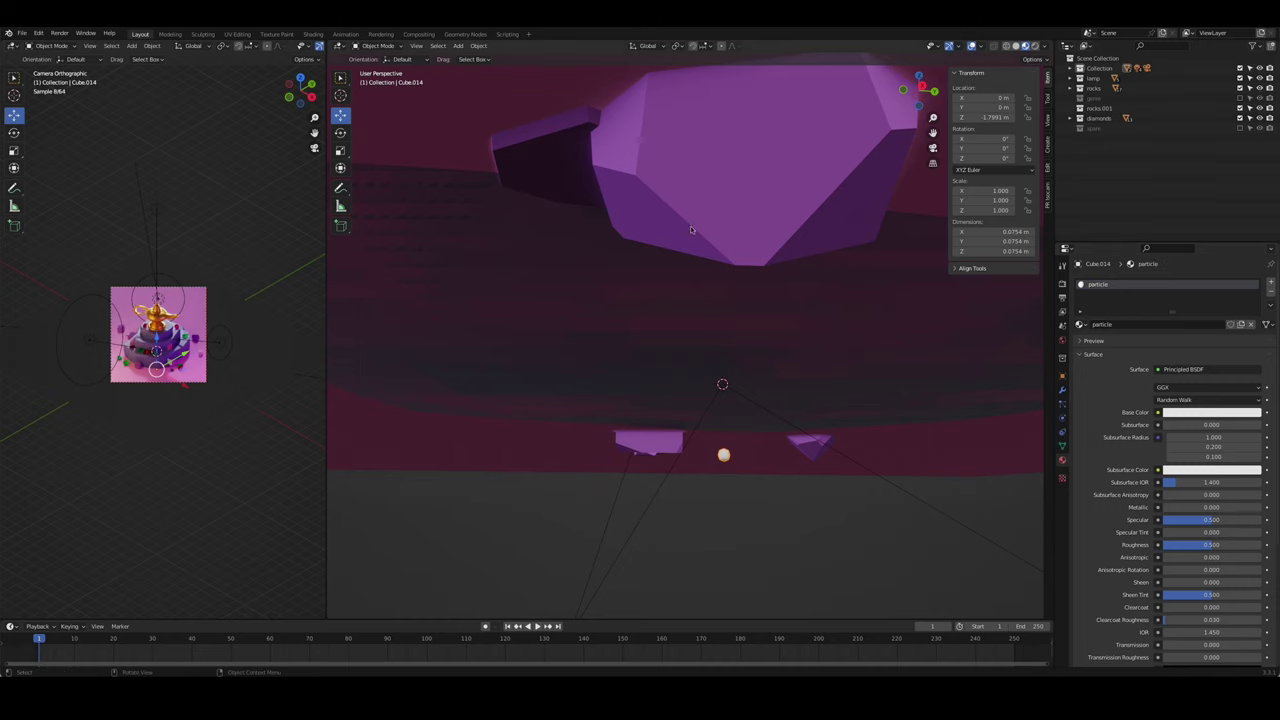
- Make the particle material a yellow Emission shader at strength 25 and save the file
click(1211, 412)
drag(1210, 308, 1195, 320)
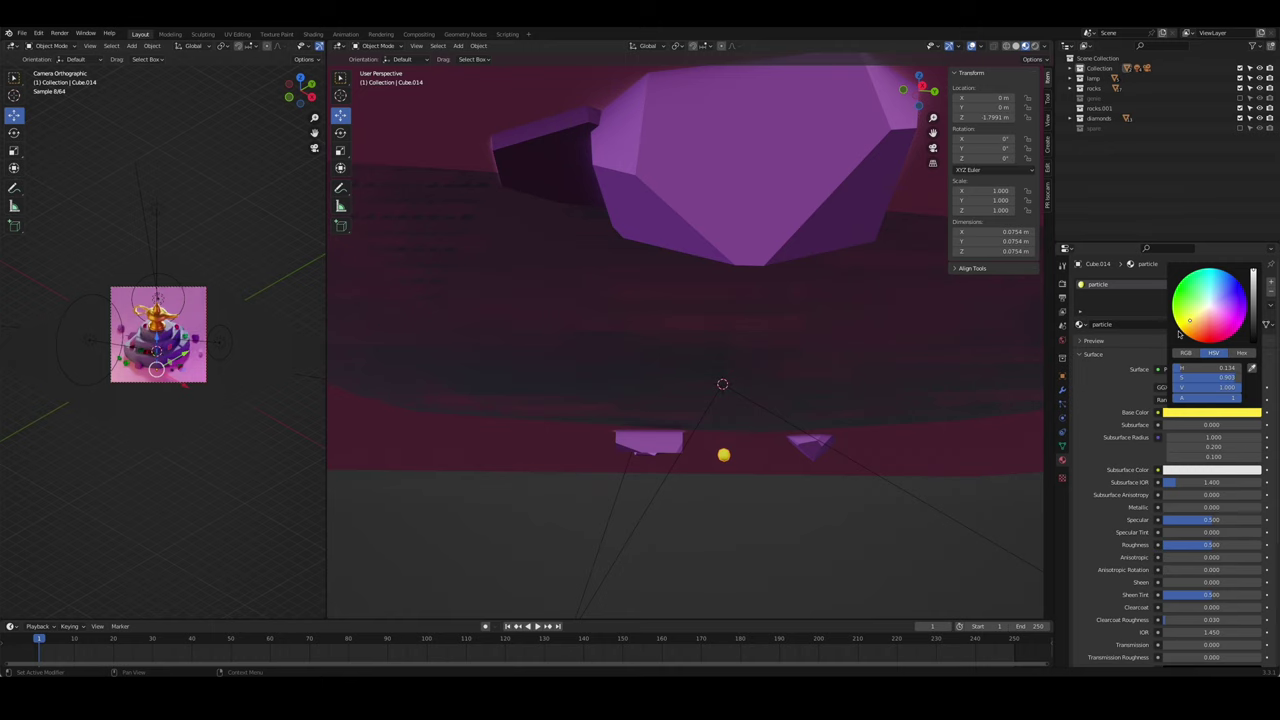
click(1208, 369)
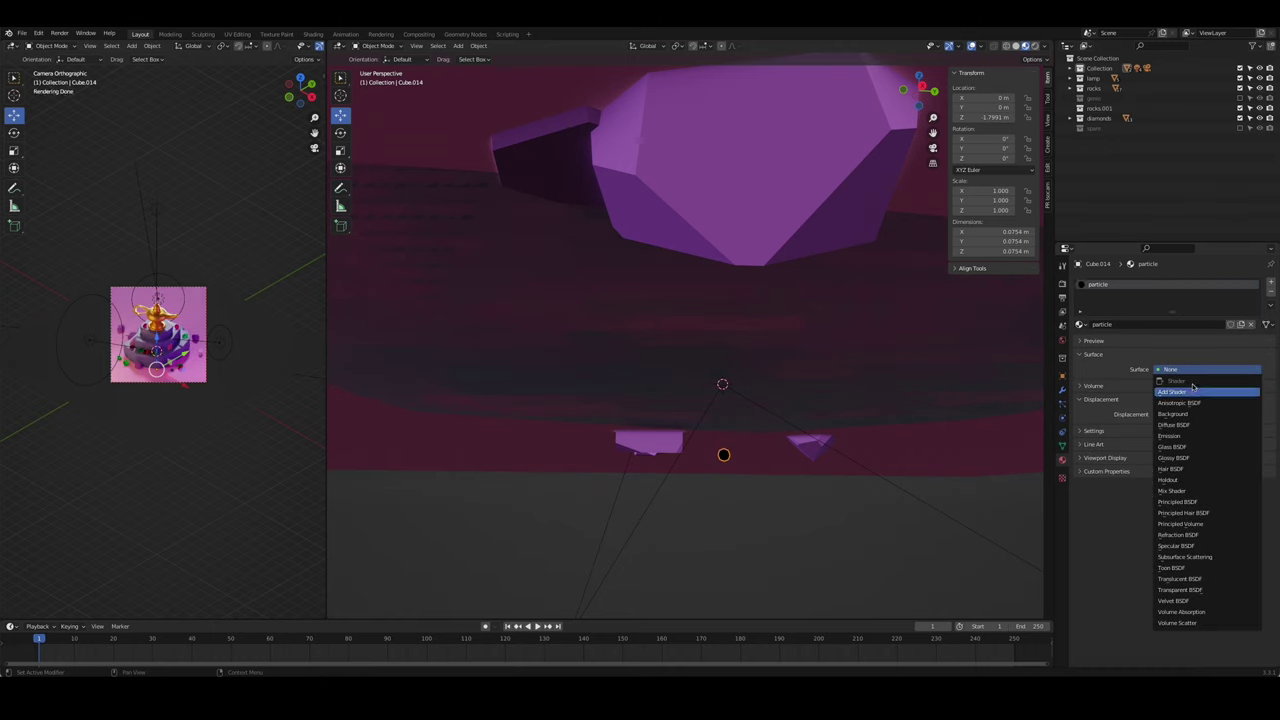
click(1175, 436)
click(1200, 387)
click(1227, 262)
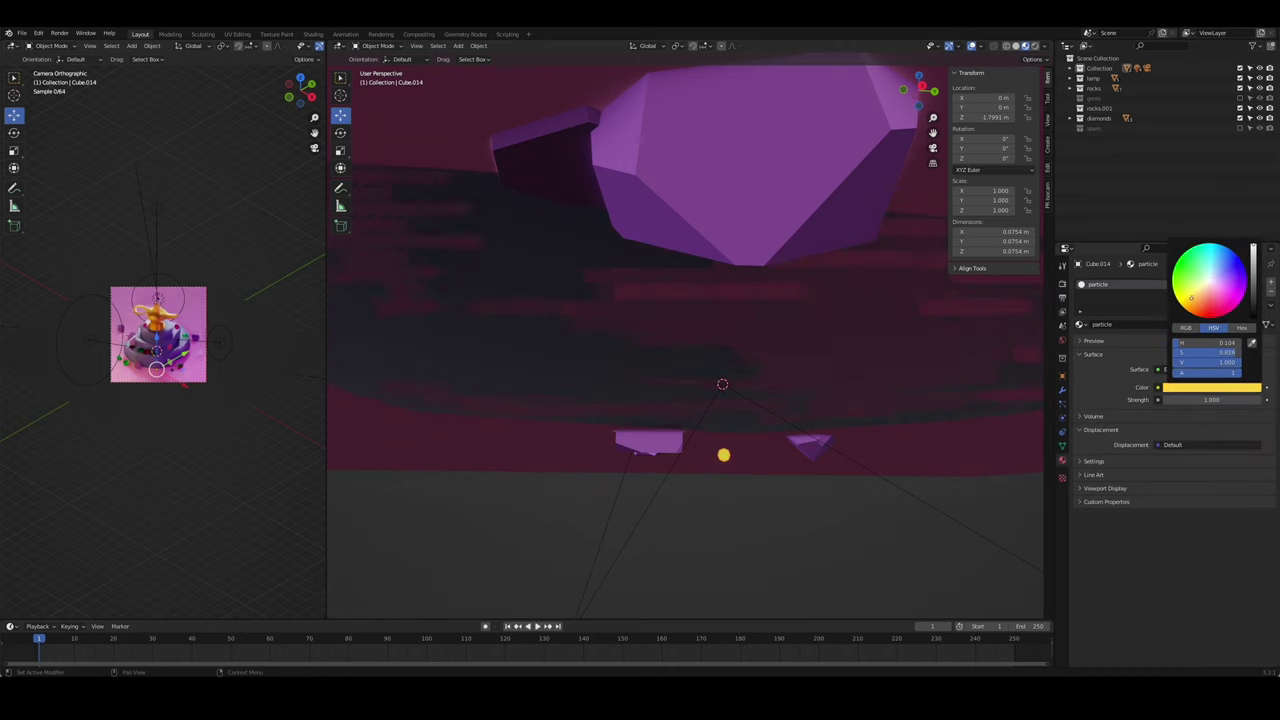
middle_drag(794, 362, 798, 379)
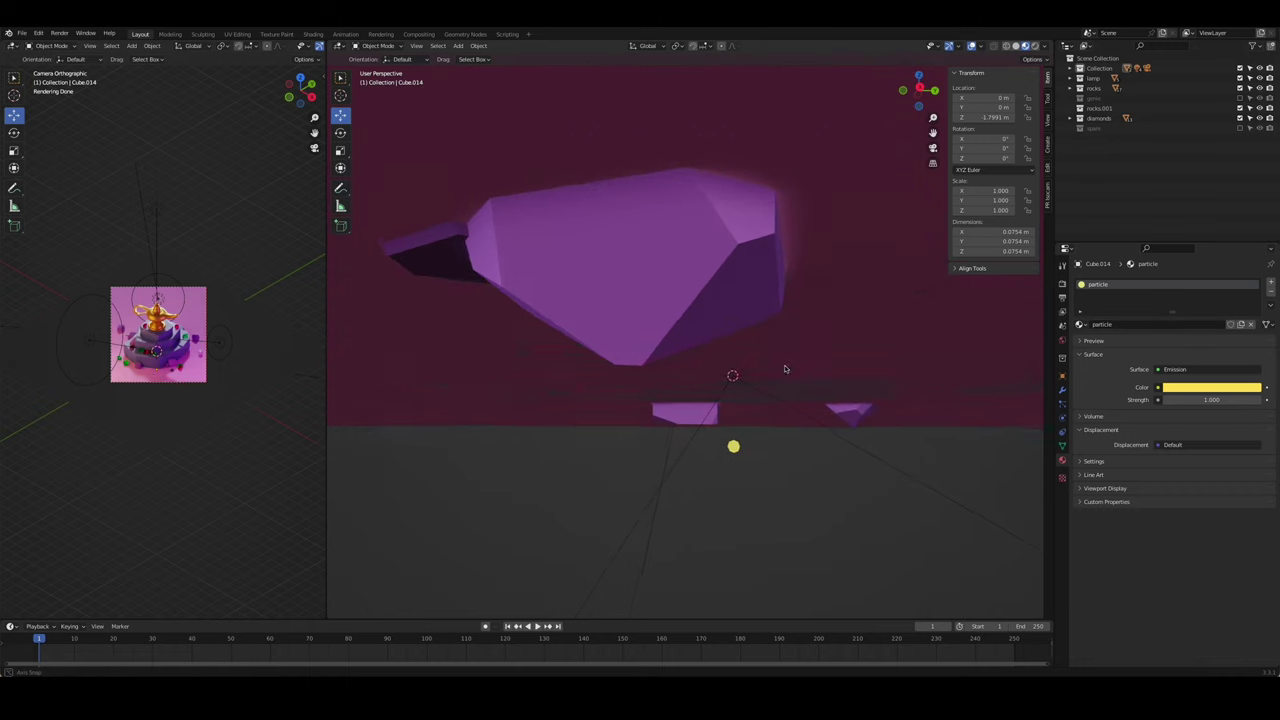
key(ctrl+s)
middle_drag(814, 270, 762, 448)
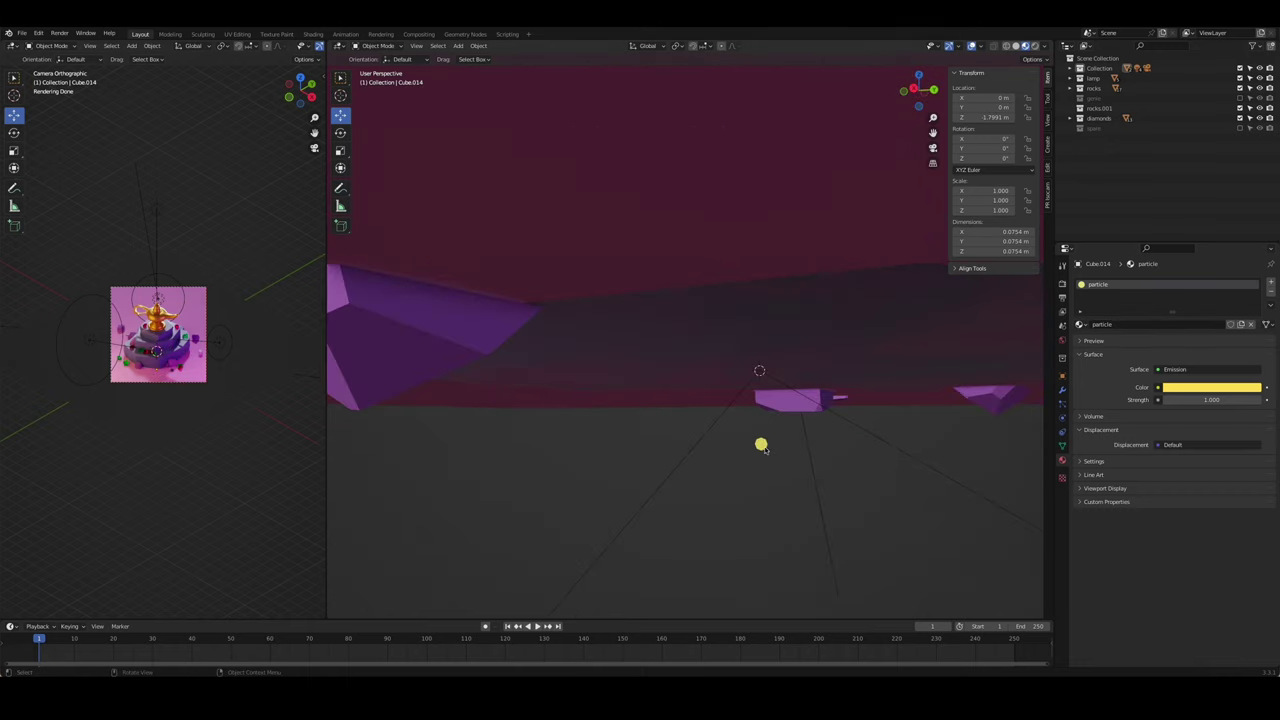
text(2)
key(Return)
mouse_move(780, 200)
middle_down()
mouse_move(823, 471)
mouse_move(602, 338)
middle_up()
- Select the particle cube and zoom the view in close on it
click(759, 370)
key(KP_Decimal)
scroll(778, 452, down, 5)
click(602, 338)
key(grave)
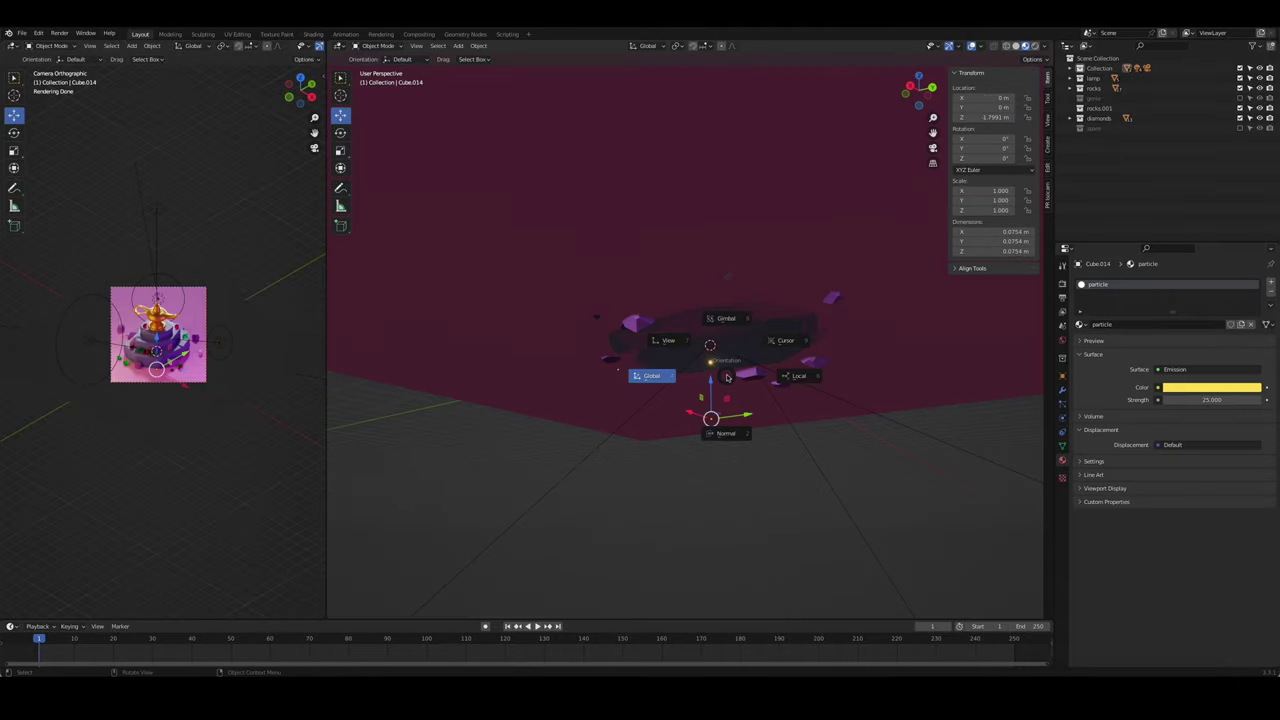
click(728, 312)
mouse_move(728, 312)
middle_down()
mouse_move(718, 400)
mouse_move(755, 412)
middle_up()
key(Tab)
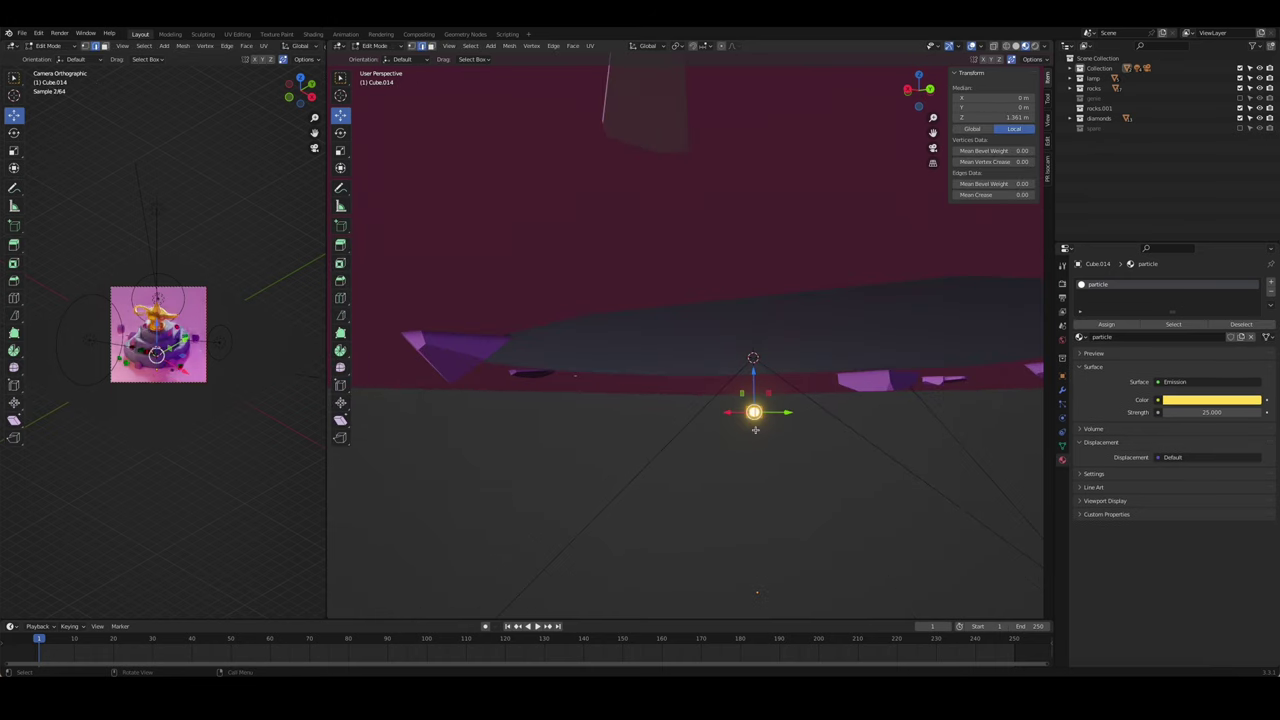
key(Tab)
key(Tab)
key(Tab)
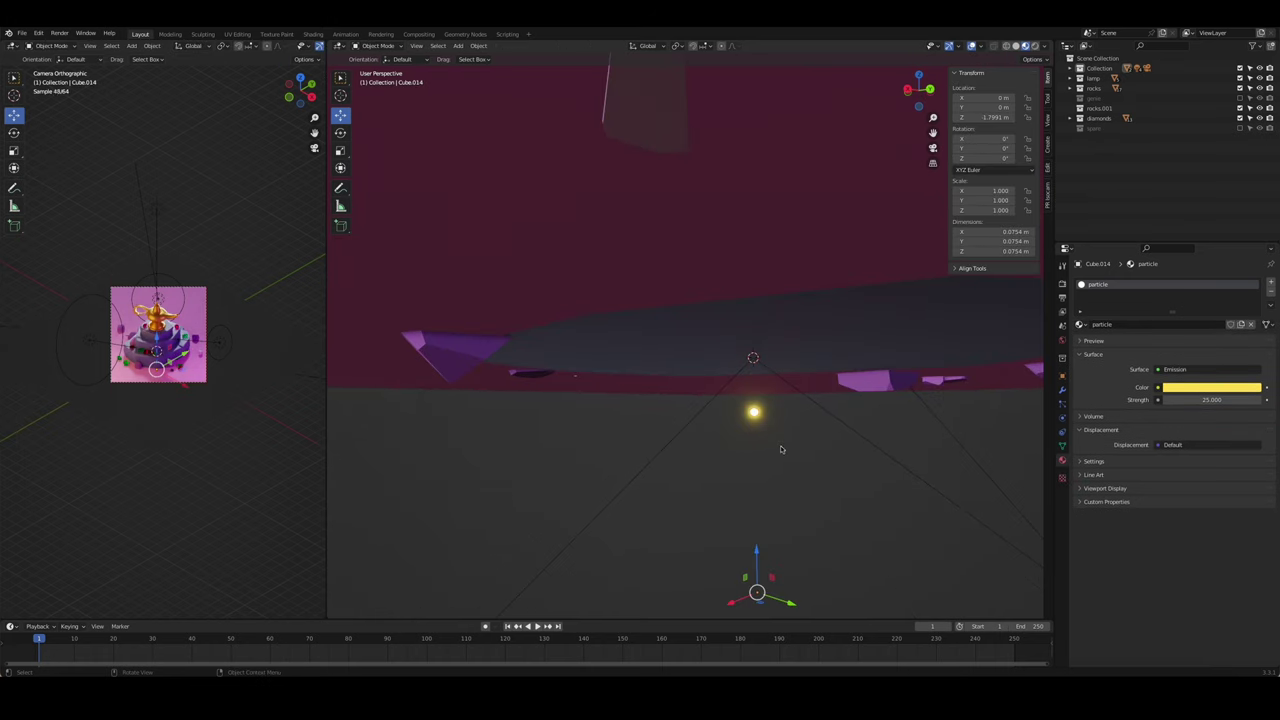
- Set the particle's origin to its geometry and merge its vertices at center
right_click(755, 416)
click(785, 456)
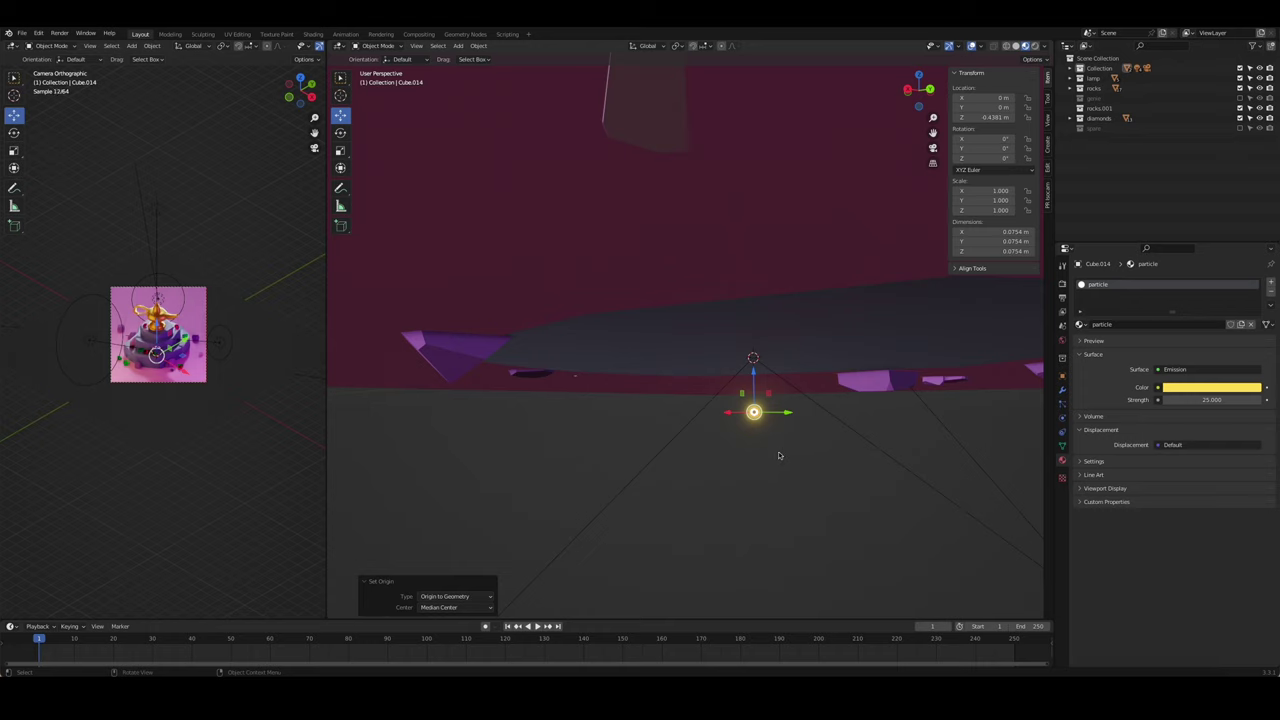
scroll(760, 440, down, 5)
key(Tab)
scroll(680, 380, down, 5)
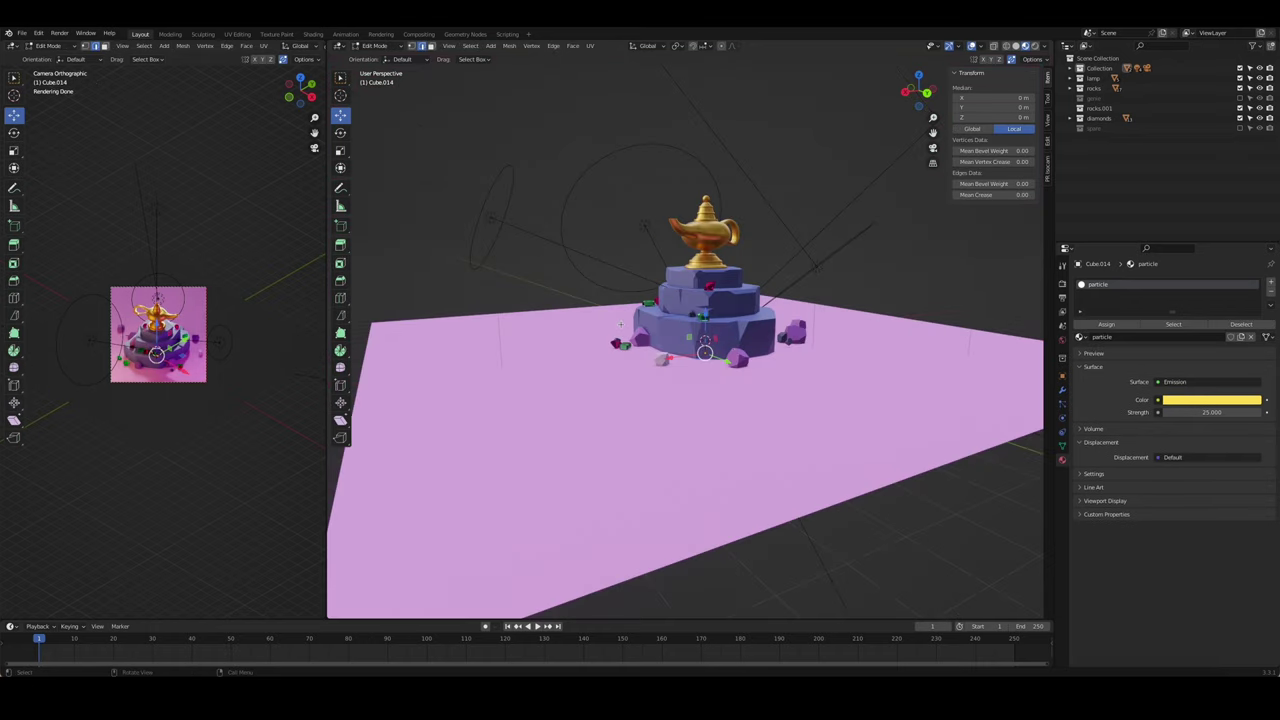
key(m)
click(621, 327)
key(Tab)
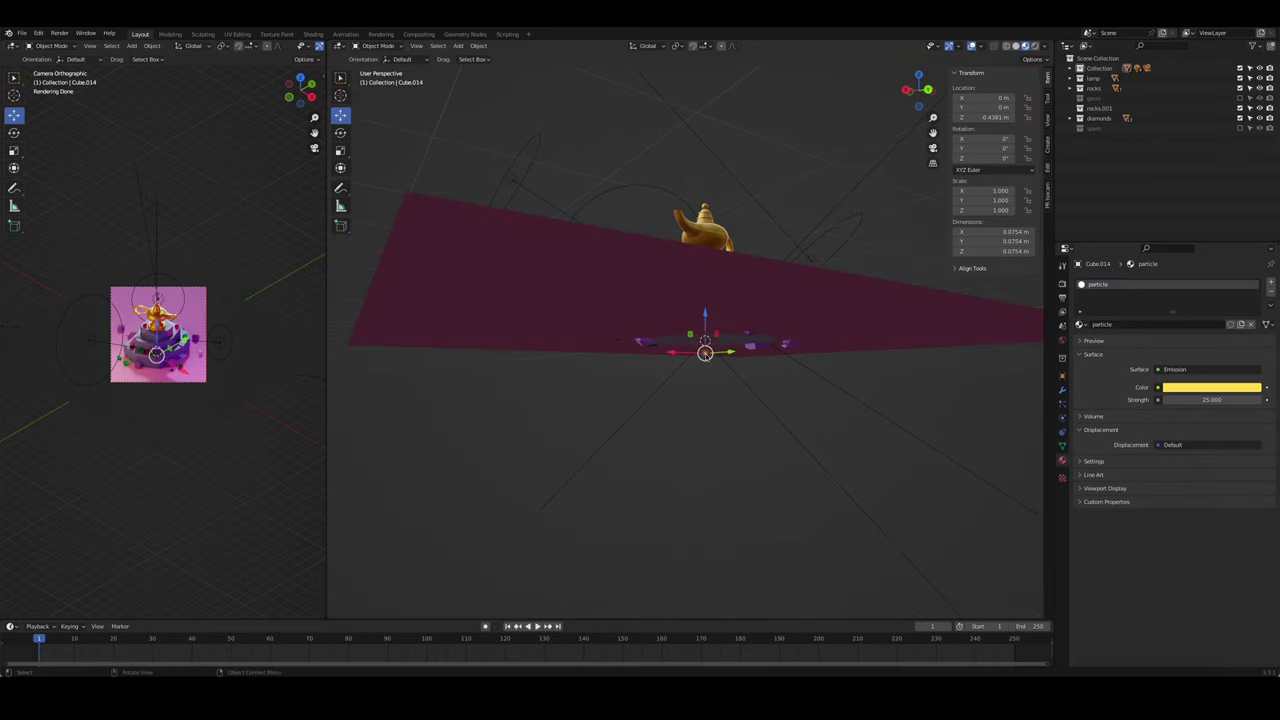
- Move the particle into a new Particles collection and rename the object 'particle'
key(m)
click(712, 217)
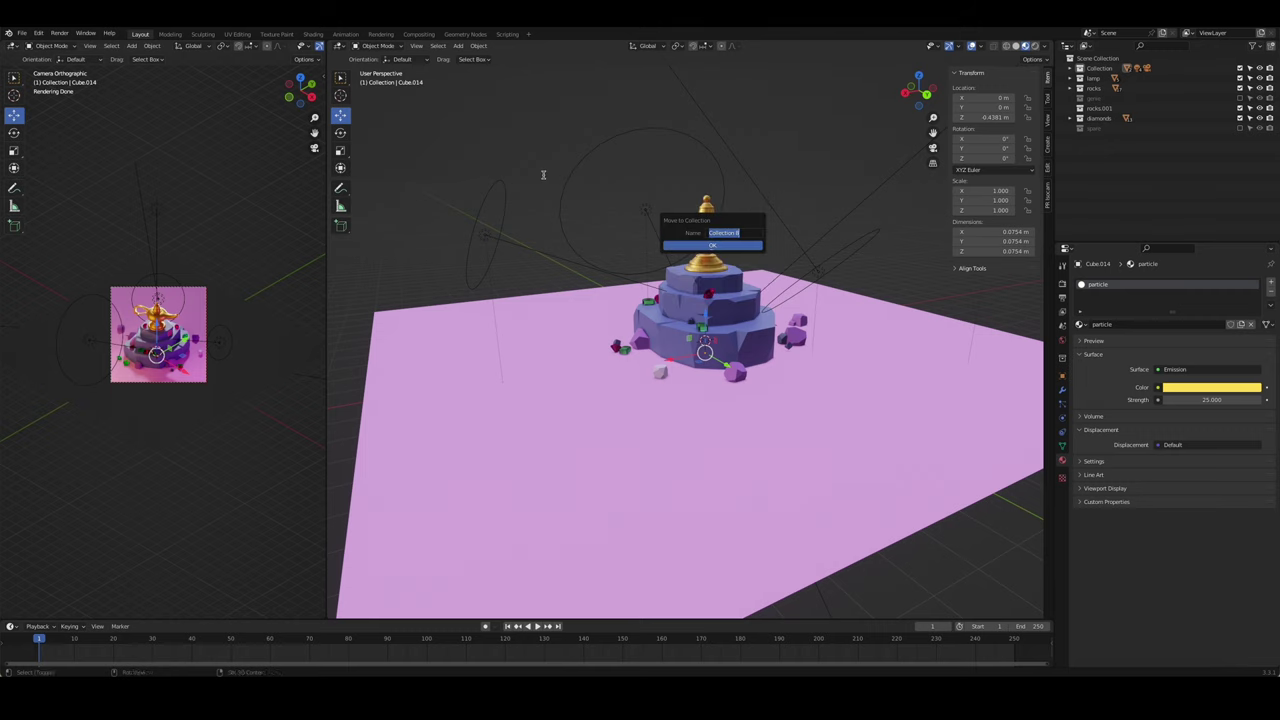
text(Particles)
key(Return)
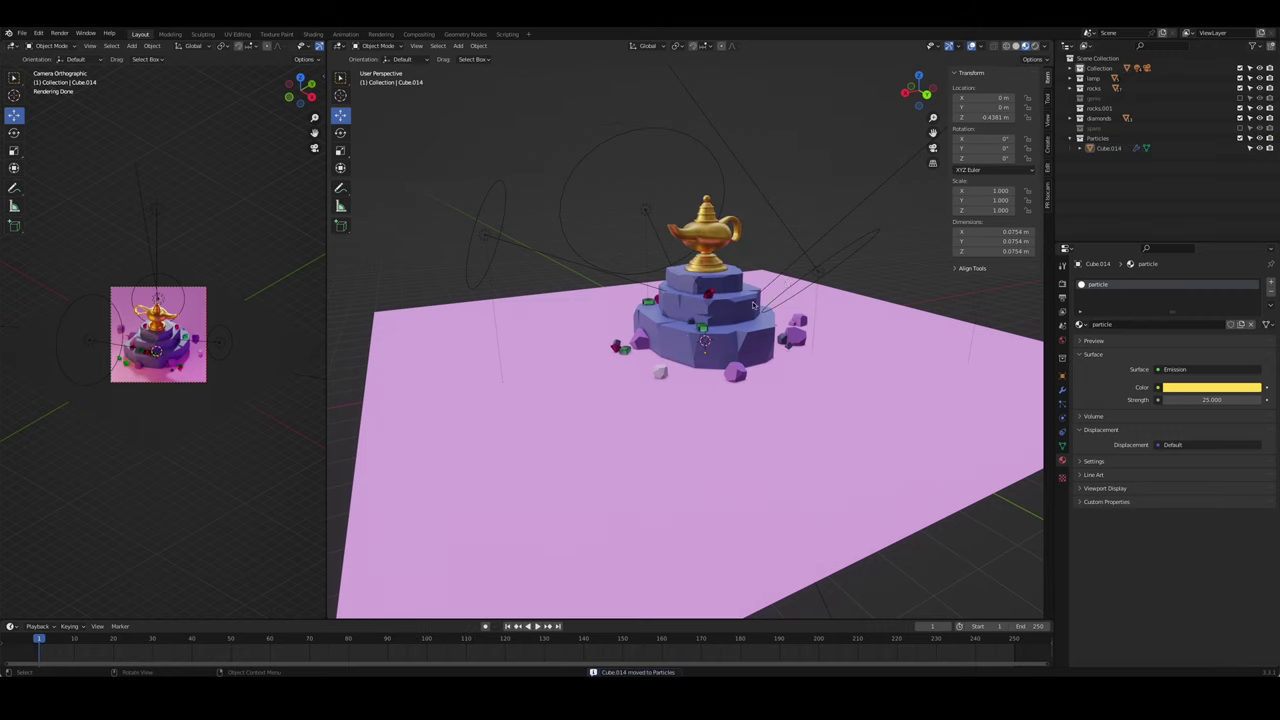
middle_drag(550, 180, 620, 172)
text(partic)
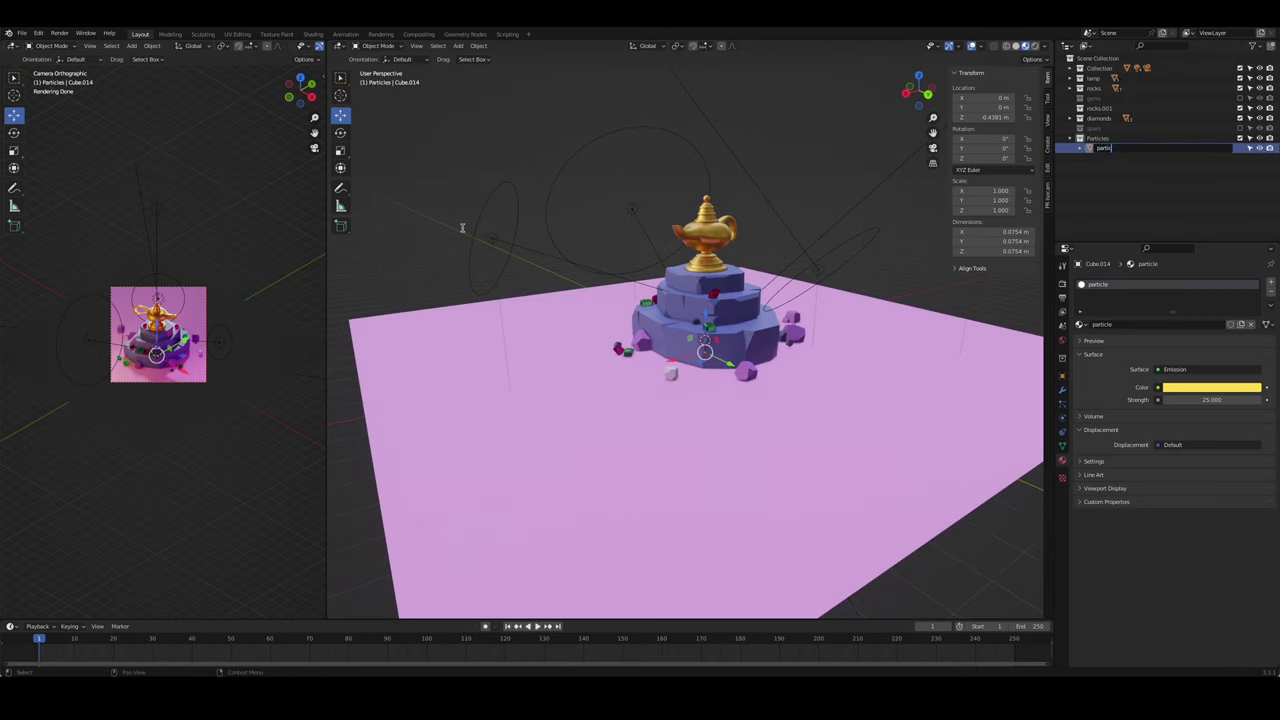
text(le)
key(Return)
- Add a 2 m cube with a copy of the particle material, 'particle.001'
key(shift+a)
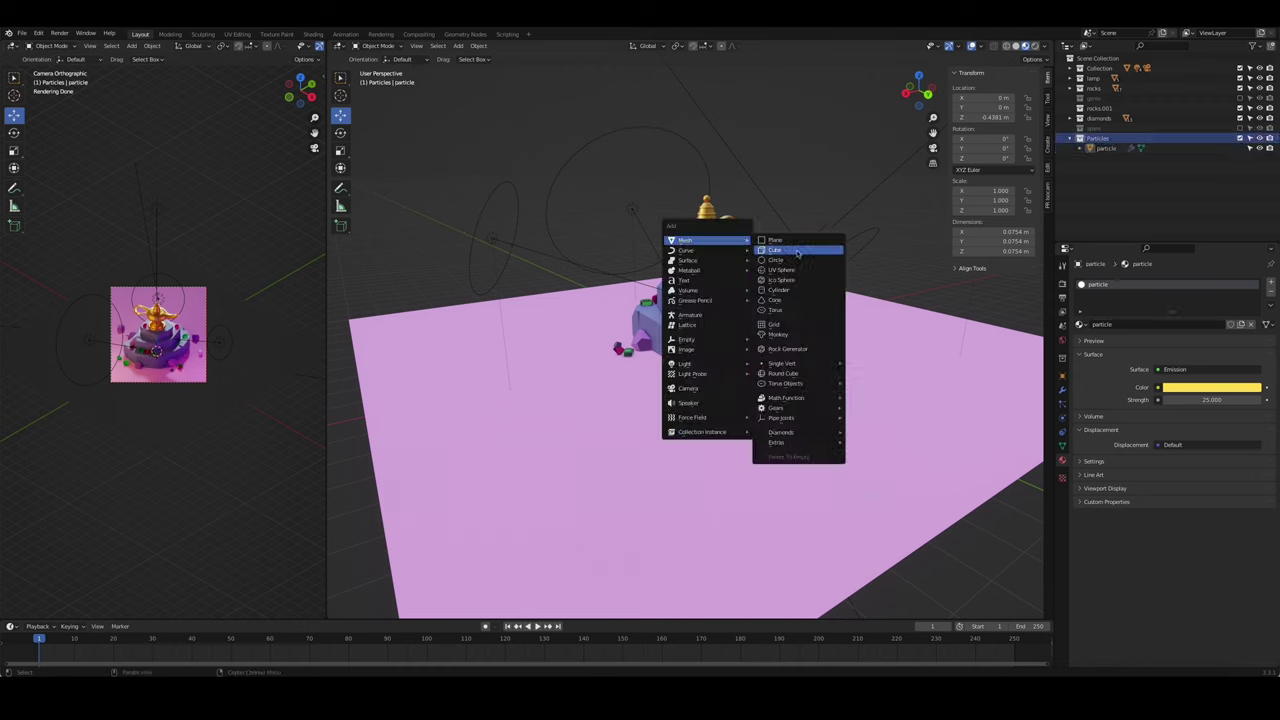
click(797, 253)
click(1186, 324)
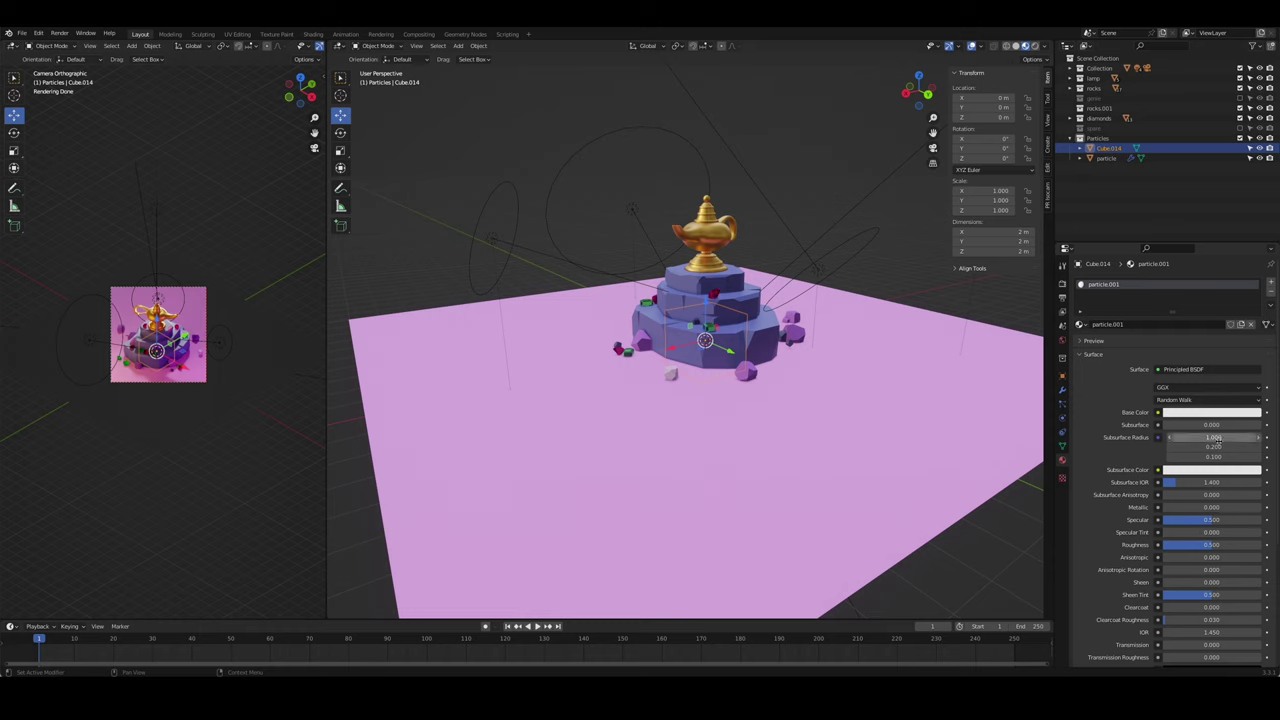
- Set particle.001's blend mode to Alpha Clip and adjust the clip threshold
scroll(1114, 494, down, 3)
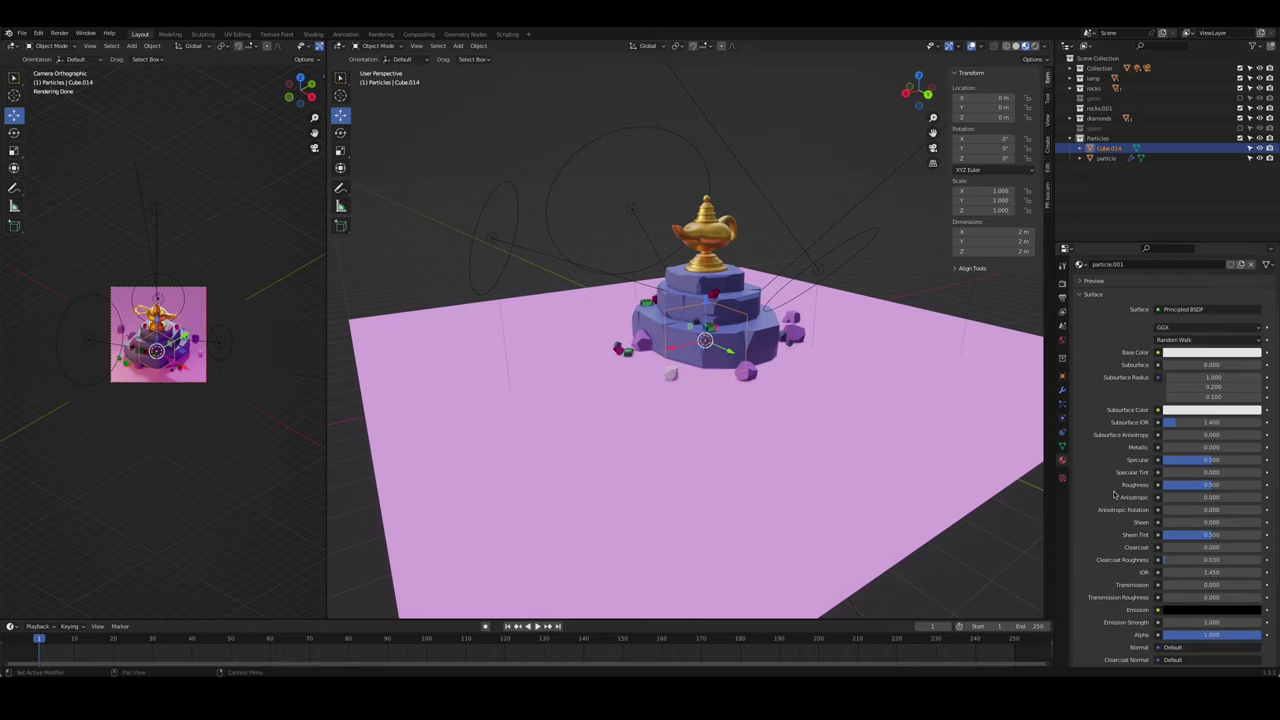
scroll(1110, 450, up, 5)
click(1083, 341)
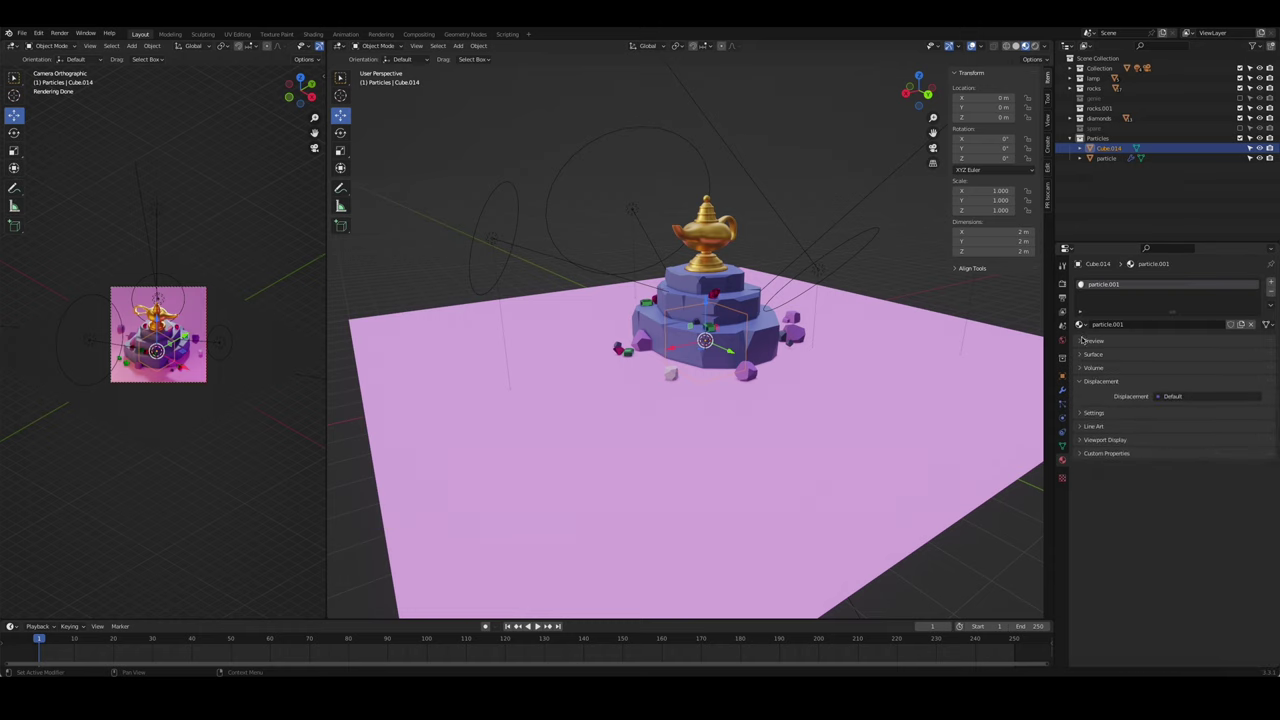
click(1110, 413)
click(1085, 574)
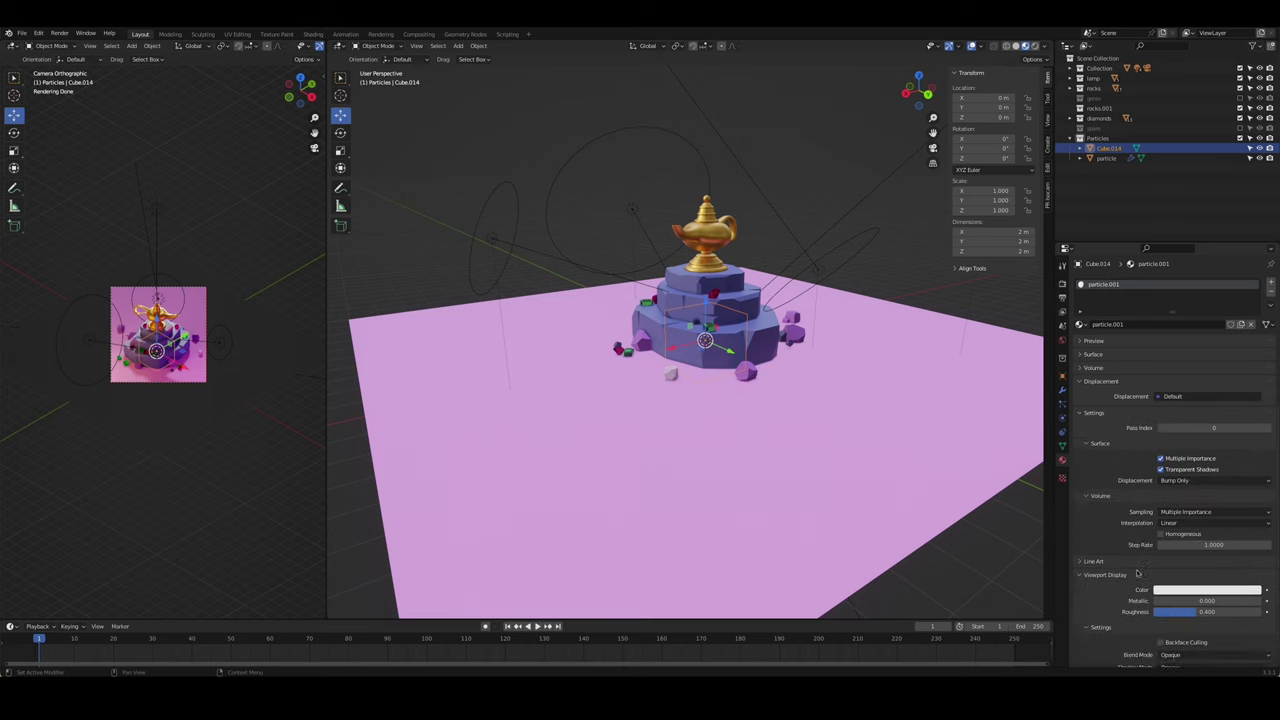
scroll(1100, 560, down, 3)
click(1190, 568)
click(1184, 593)
drag(1184, 593, 1155, 606)
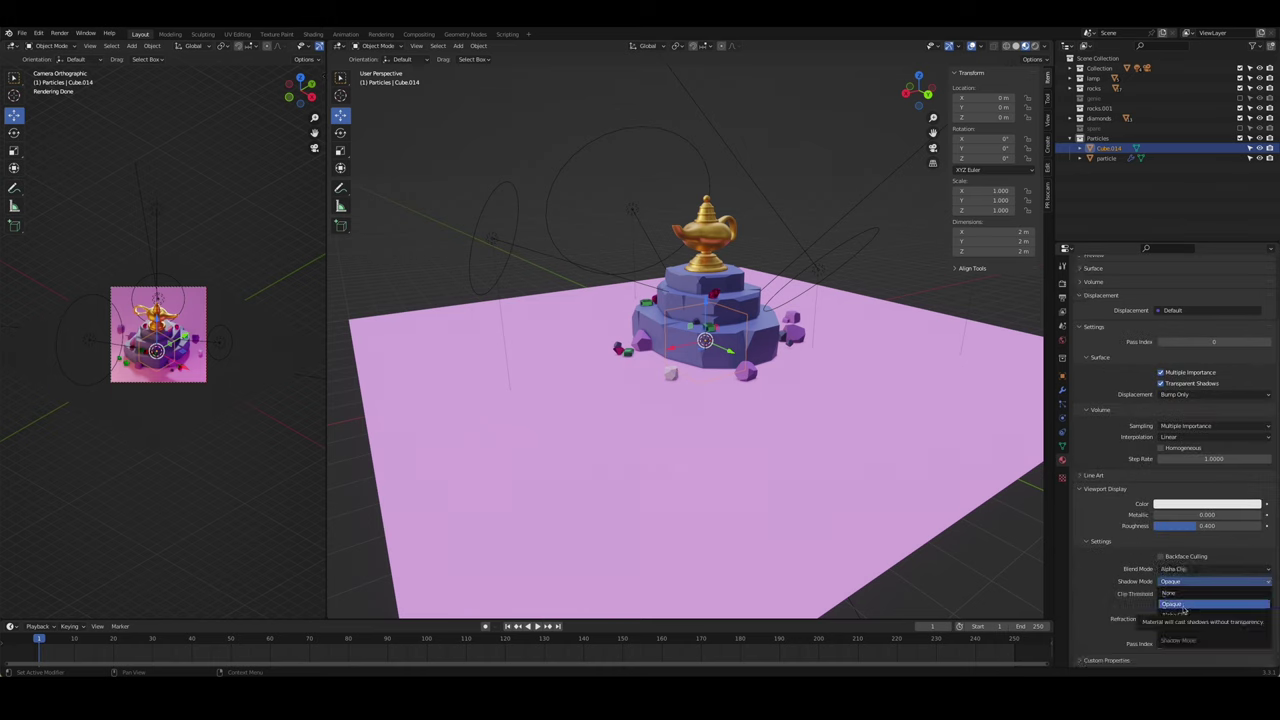
- Collapse the Settings section and re-expand the Surface panel showing the Principled BSDF
scroll(1090, 420, up, 3)
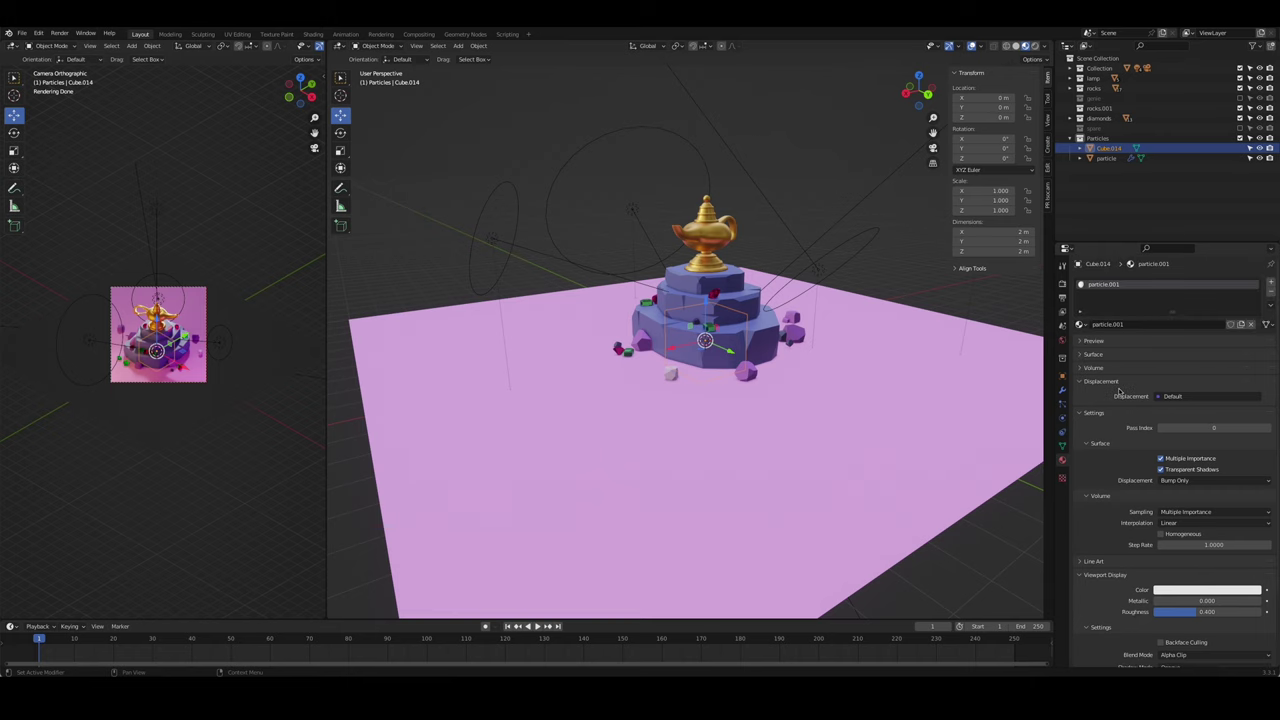
click(1094, 340)
click(1094, 340)
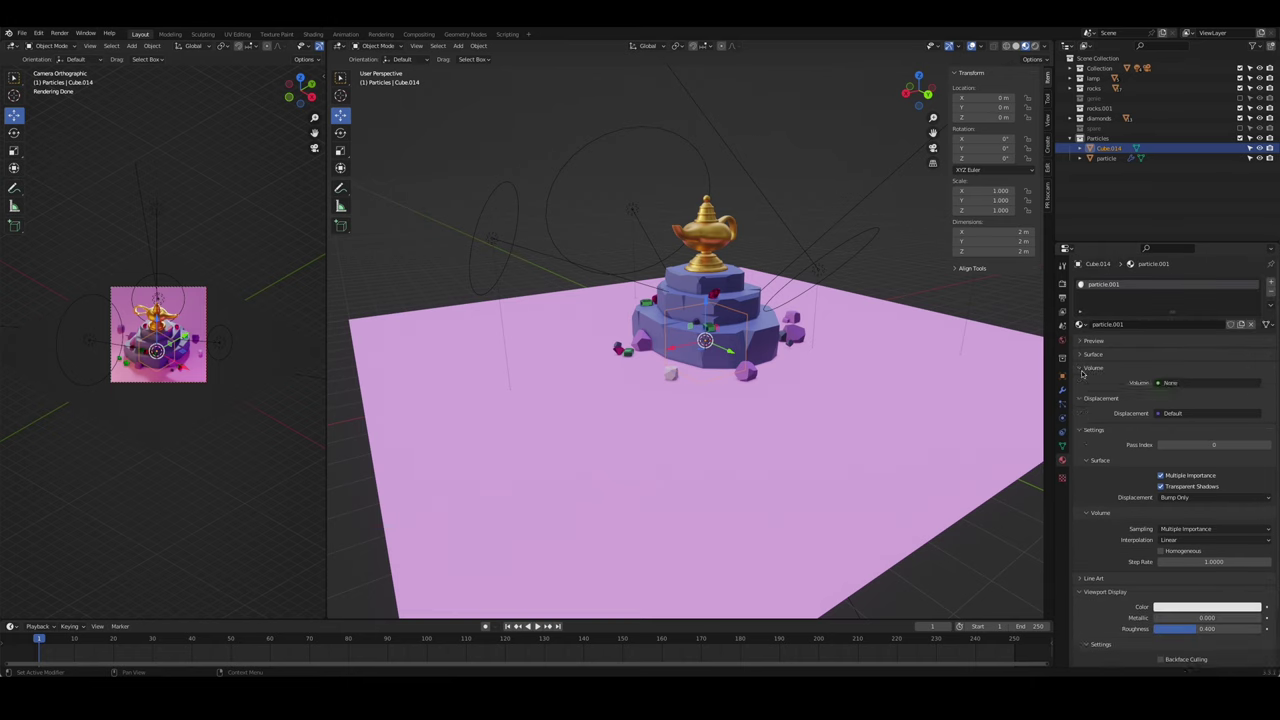
click(1082, 413)
click(1080, 355)
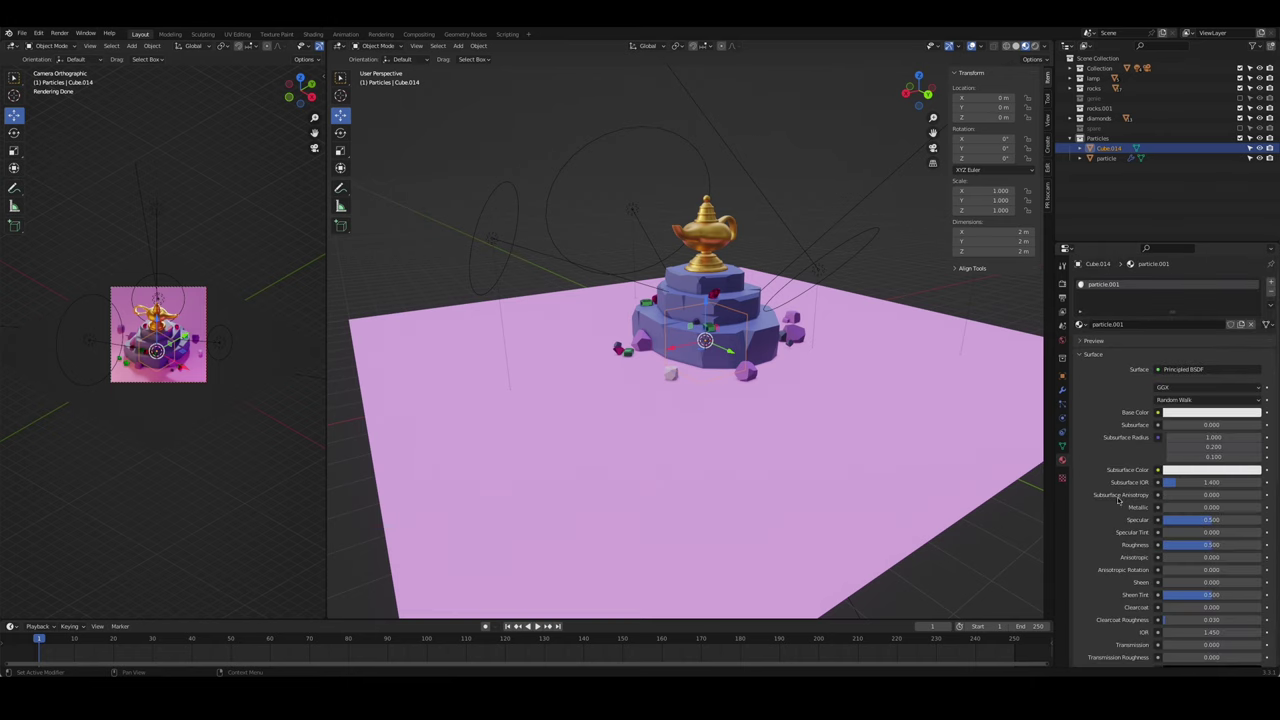
scroll(1170, 596, down, 3)
- Raise the cube along Z to about 3.269 m above the lamp
key(KP_3)
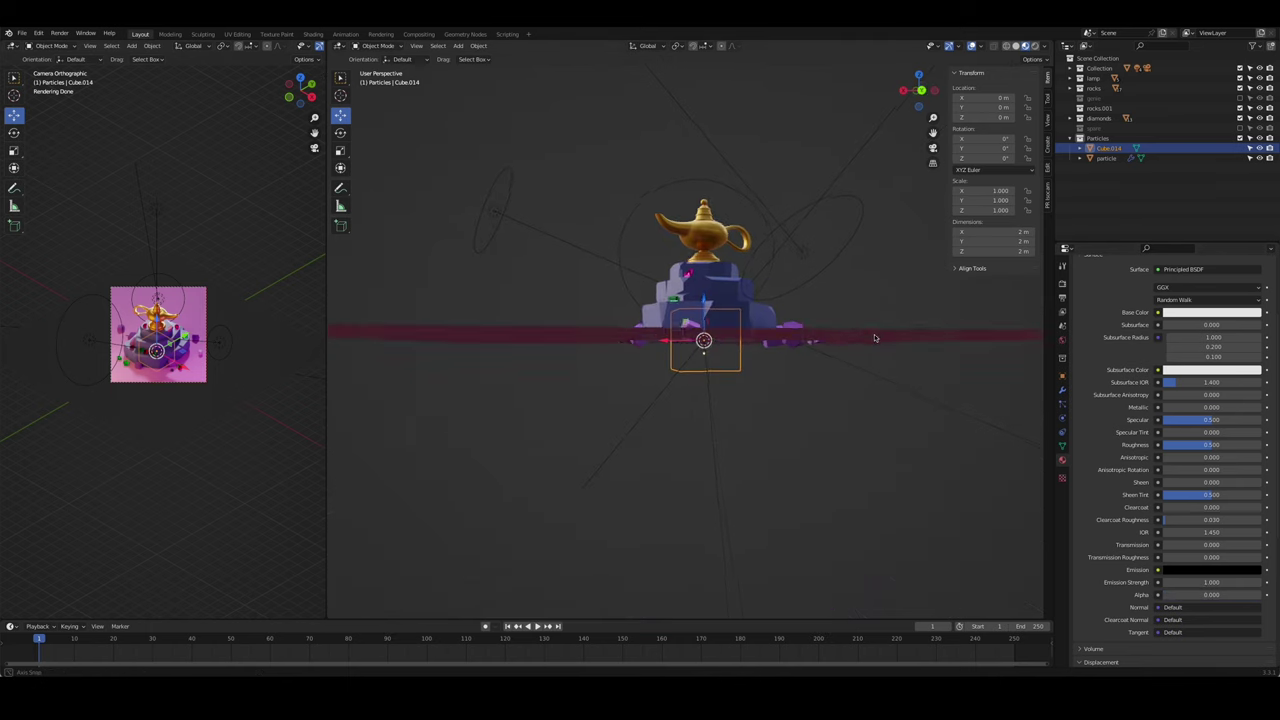
key(g)
key(z)
click(786, 272)
mouse_move(786, 272)
middle_down()
mouse_move(770, 270)
mouse_move(820, 250)
middle_up()
key(g)
key(z)
click(763, 268)
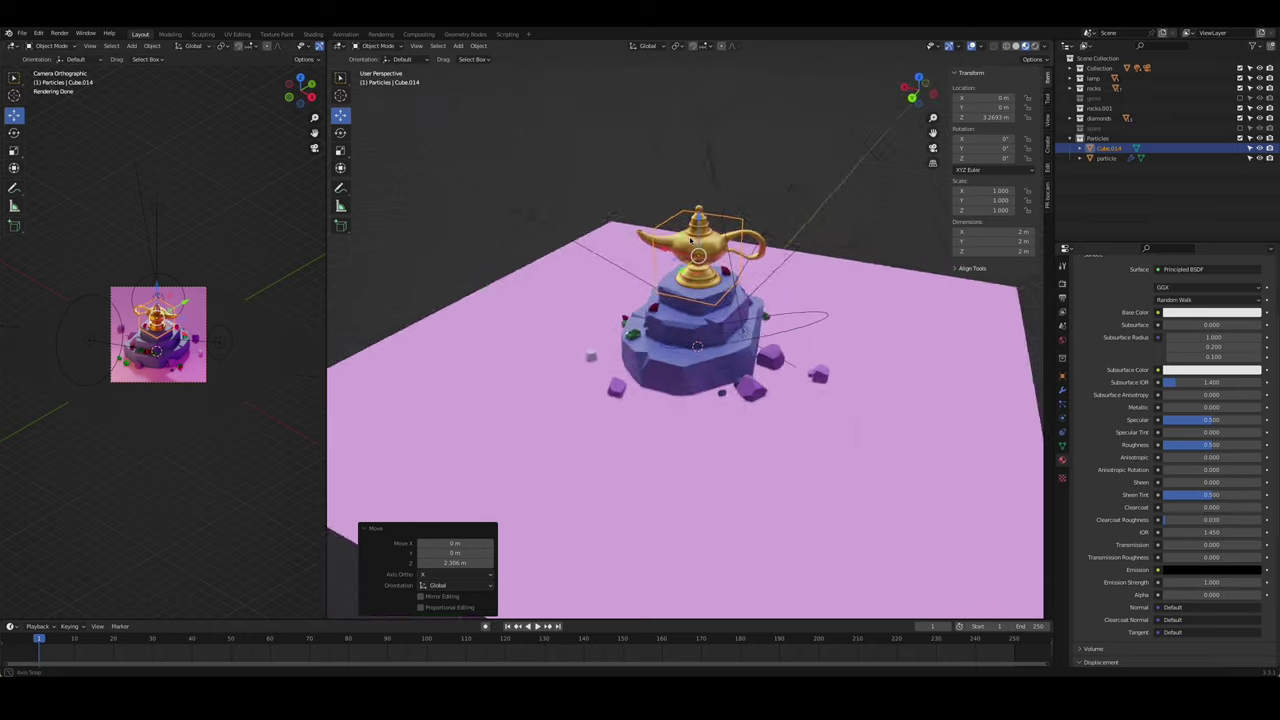
- In Edit Mode, enlarge the cube's top face and lift it upward
key(Tab)
key(s)
click(911, 233)
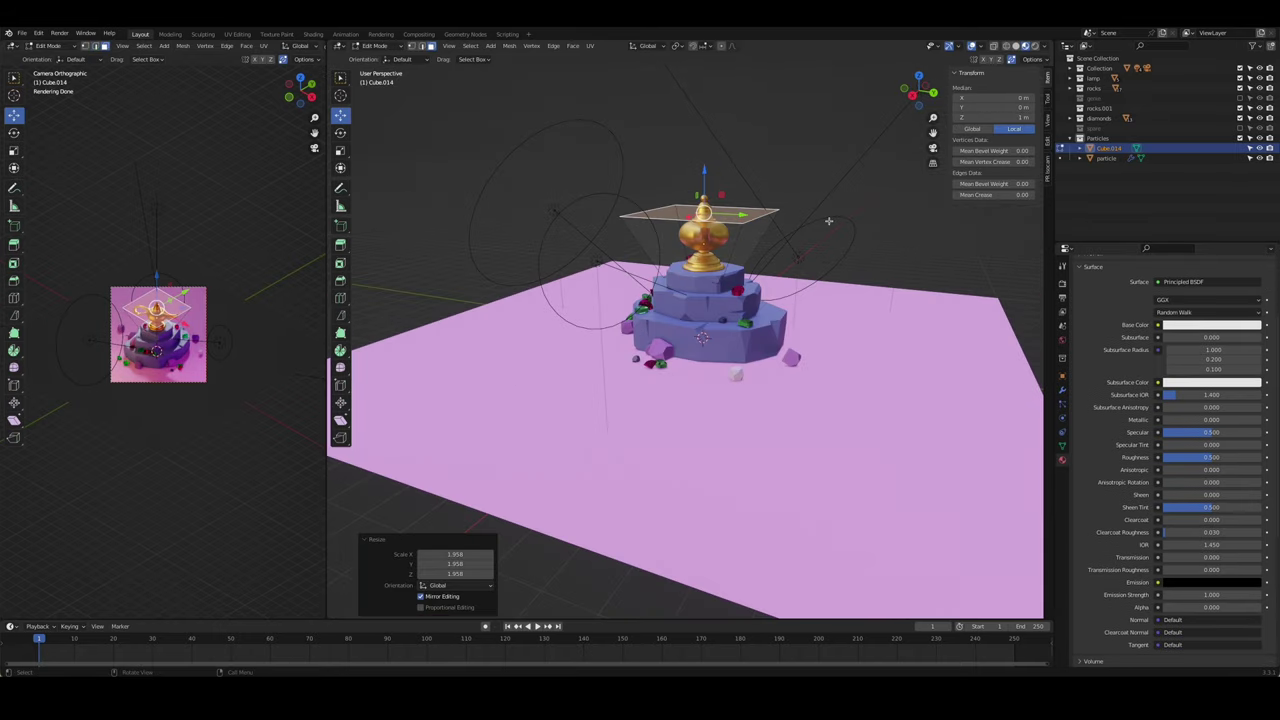
key(KP_0)
key(g)
key(z)
click(680, 58)
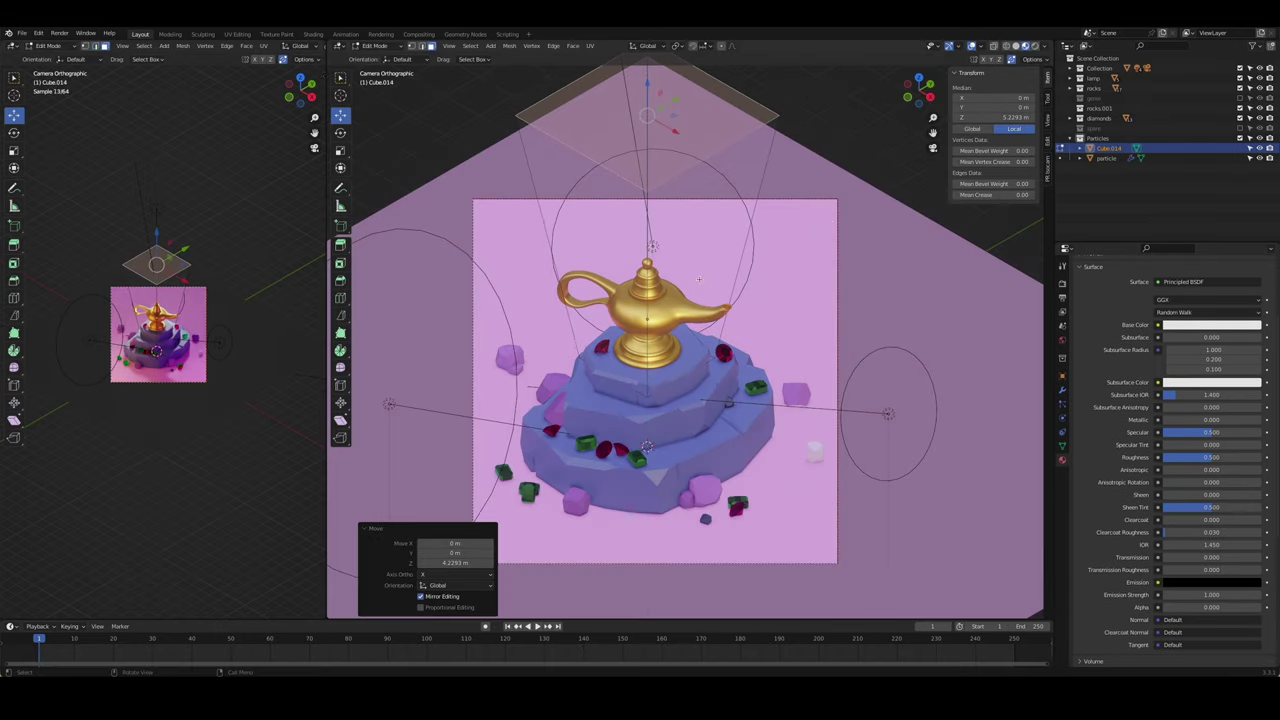
key(Tab)
key(KP_3)
scroll(707, 336, up, 5)
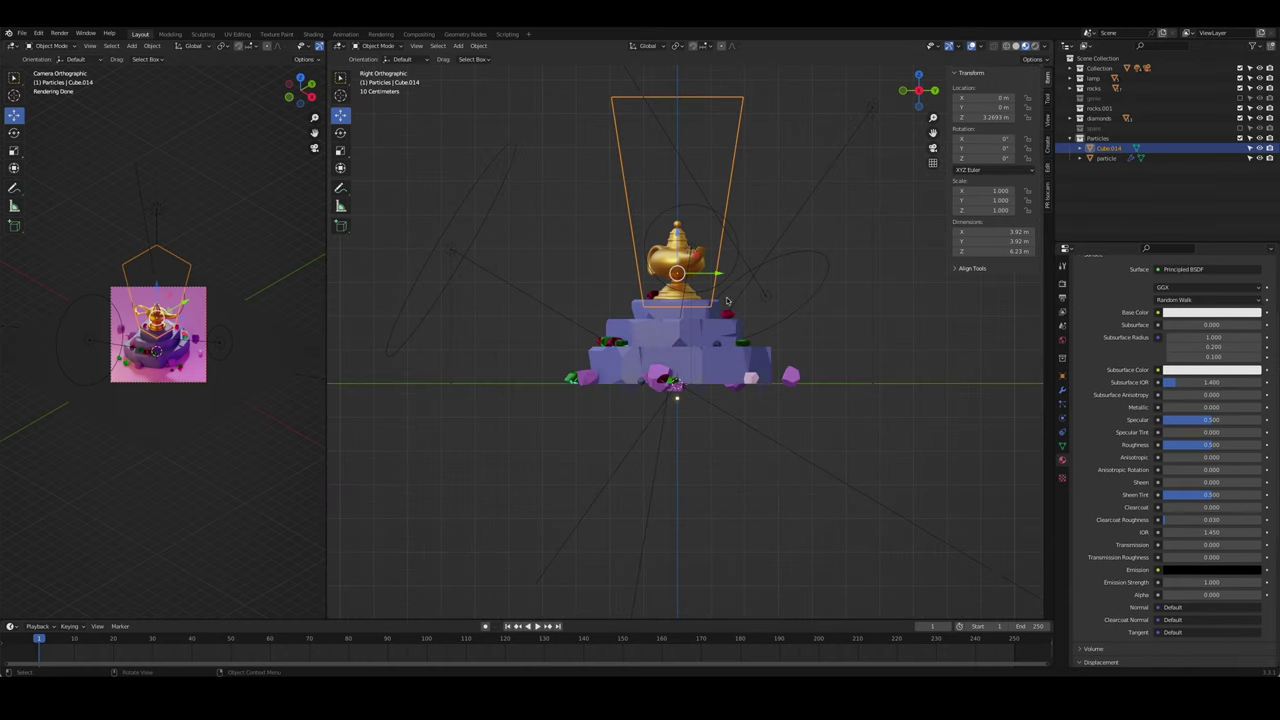
mouse_move(707, 336)
middle_down()
mouse_move(696, 352)
mouse_move(698, 308)
middle_up()
- In wireframe, scale the cone's top face by 1.286 and move it to the cone top
key(Tab)
click(700, 300)
click(698, 308)
key(z)
click(629, 309)
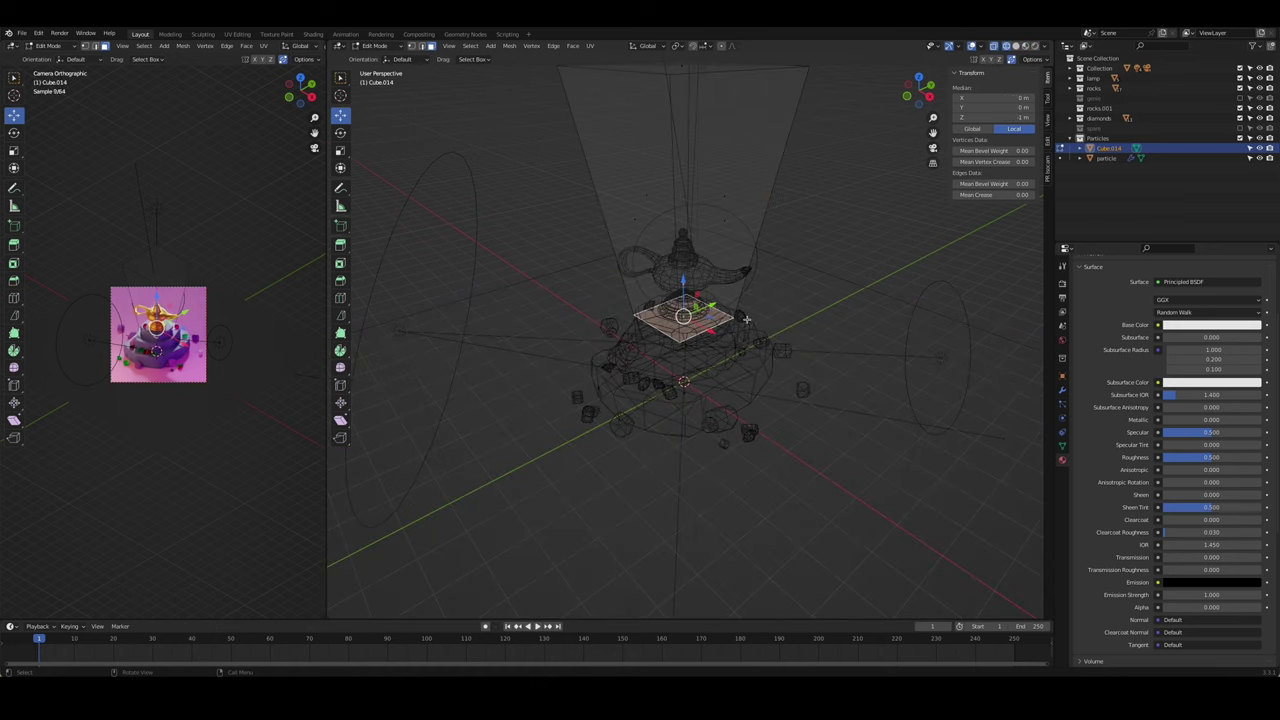
key(s)
click(841, 354)
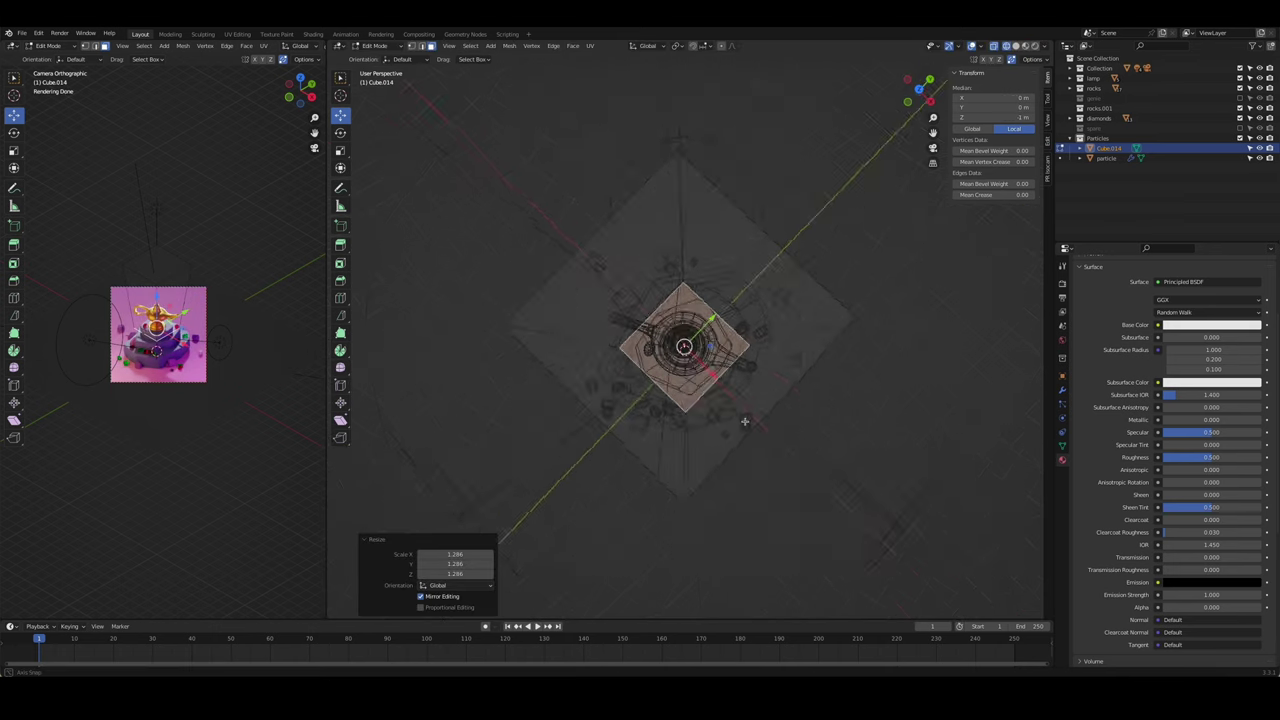
mouse_move(841, 354)
middle_down()
mouse_move(760, 169)
mouse_move(794, 395)
mouse_move(819, 320)
middle_up()
key(g)
key(z)
click(775, 150)
key(Tab)
- Preview the cone in rendered shading, trying Eevee then returning to Cycles
click(845, 344)
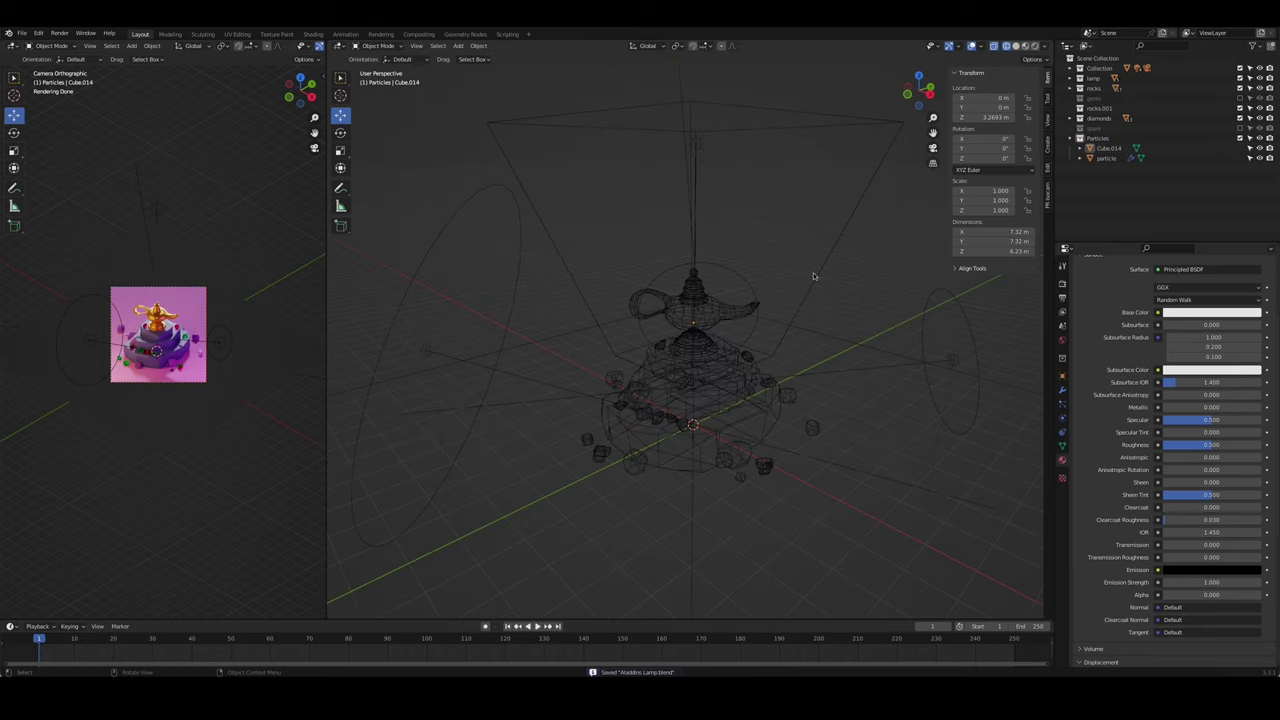
click(813, 276)
key(z)
click(867, 320)
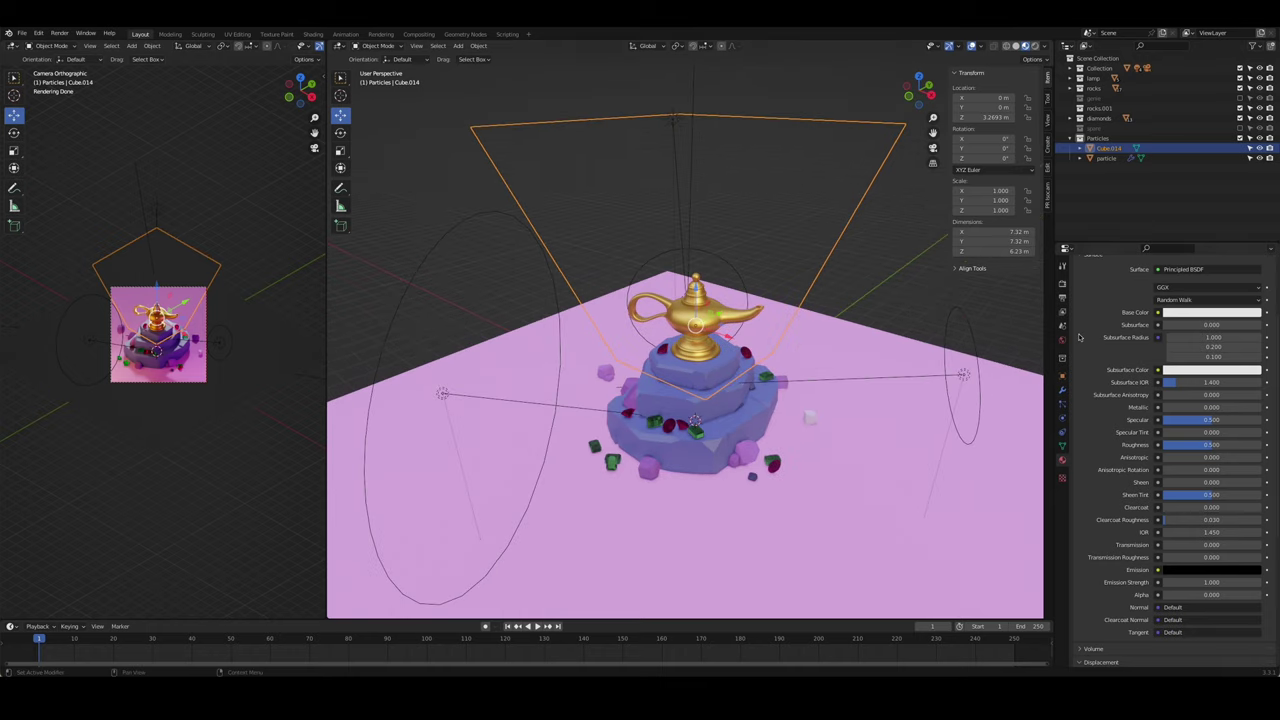
click(1062, 283)
scroll(1186, 285, up, 2)
click(1186, 282)
click(1186, 290)
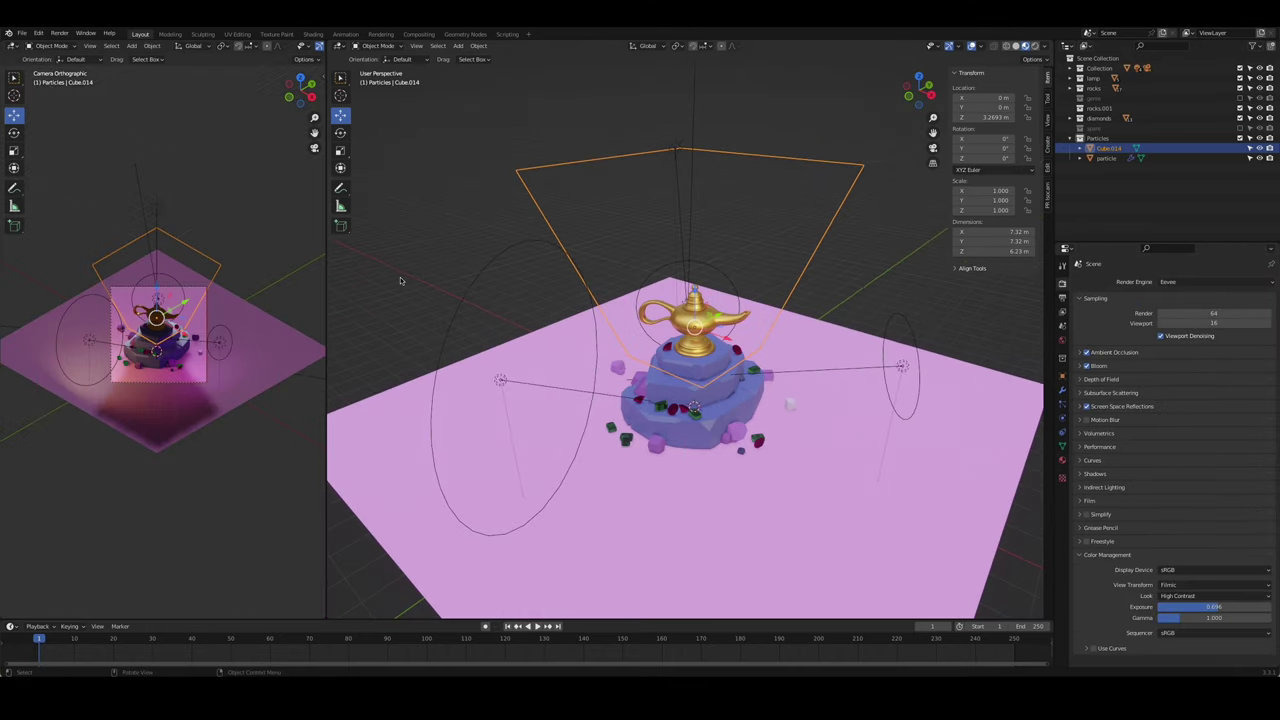
click(402, 281)
middle_drag(402, 281, 600, 345)
click(1186, 282)
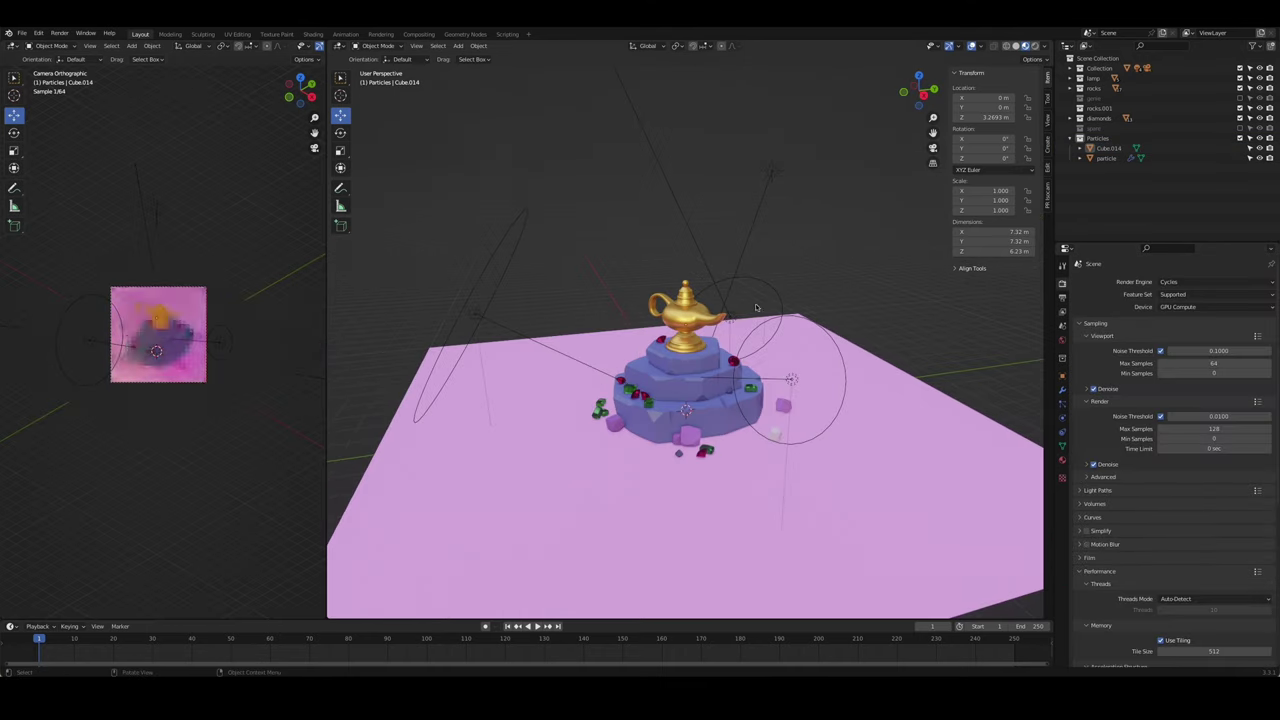
click(1186, 316)
- Add a new particle system to the cone object
click(765, 293)
click(1061, 403)
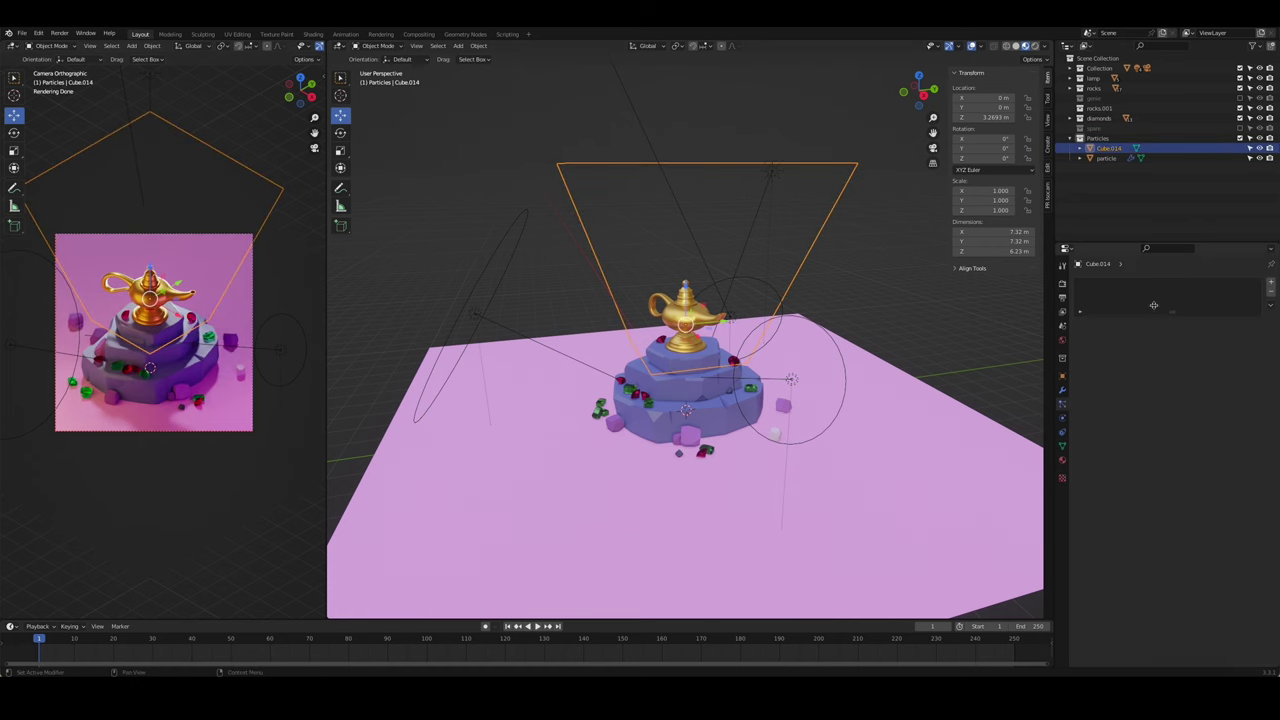
click(1271, 284)
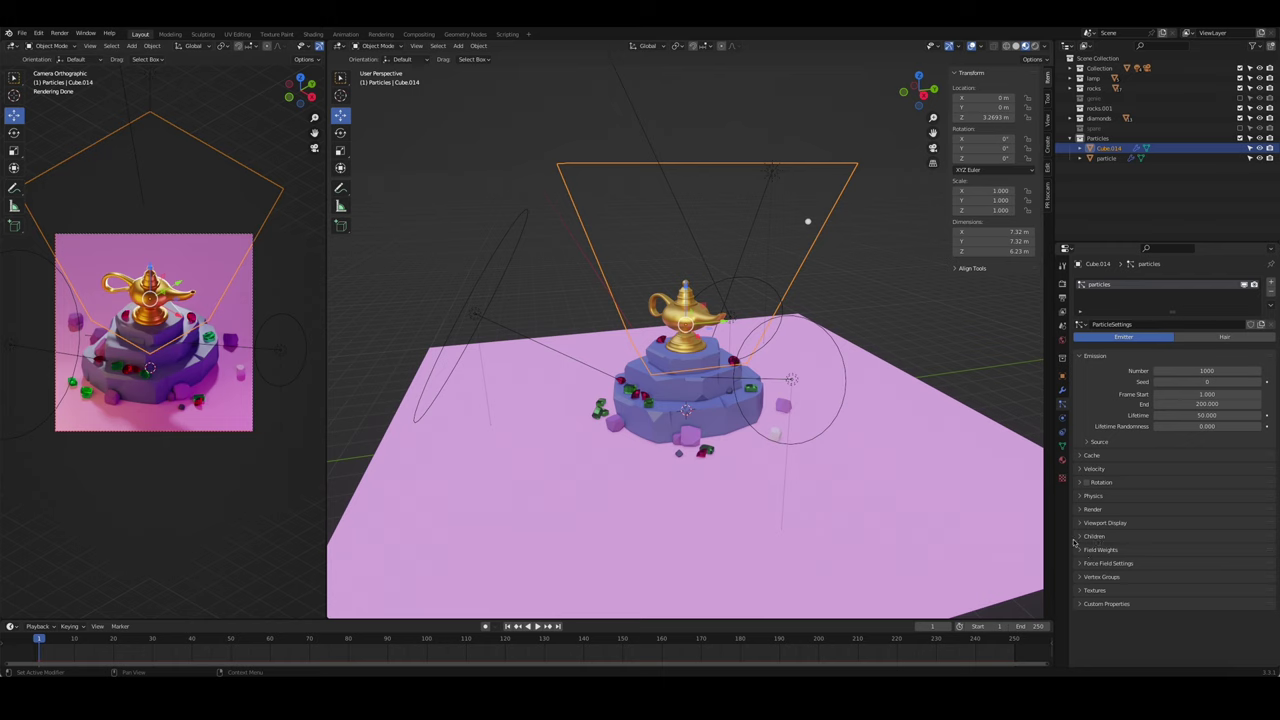
- Emit 50 particles from the volume, with start and end frames set to 0
click(1092, 443)
click(1205, 457)
click(1181, 504)
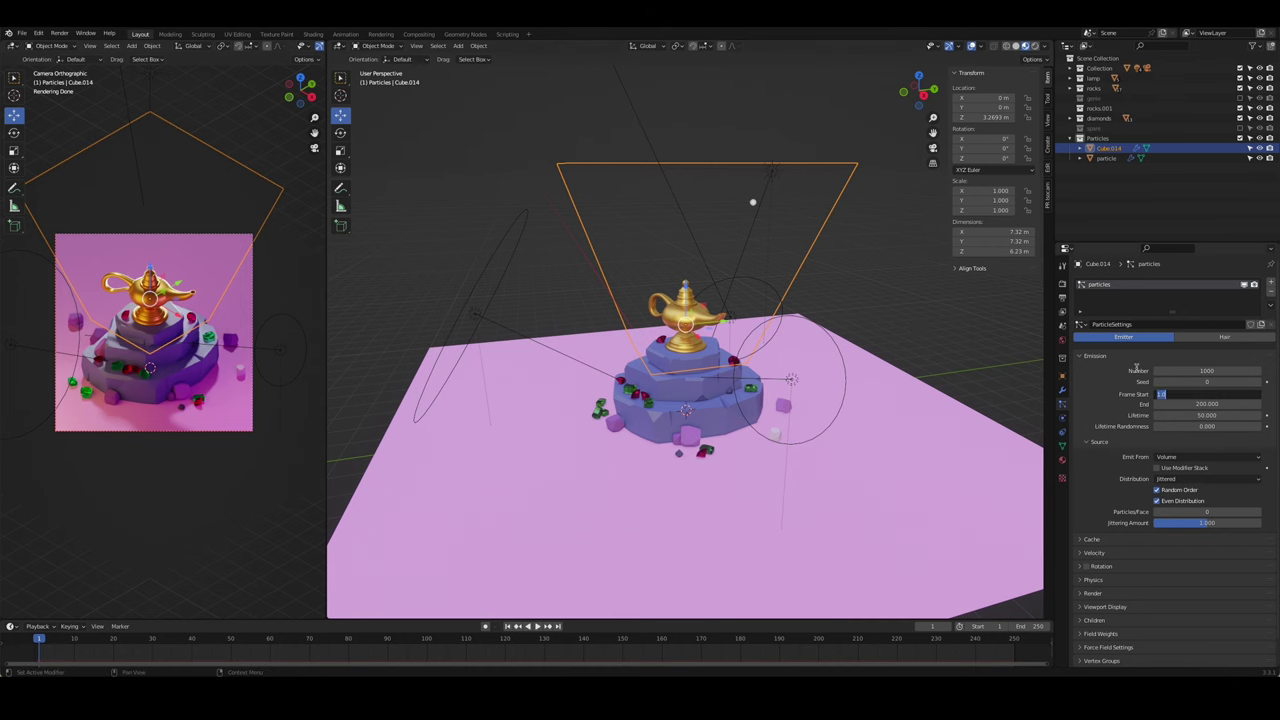
text(0)
key(Tab)
text(0)
key(shift+Tab)
key(shift+Tab)
key(shift+Tab)
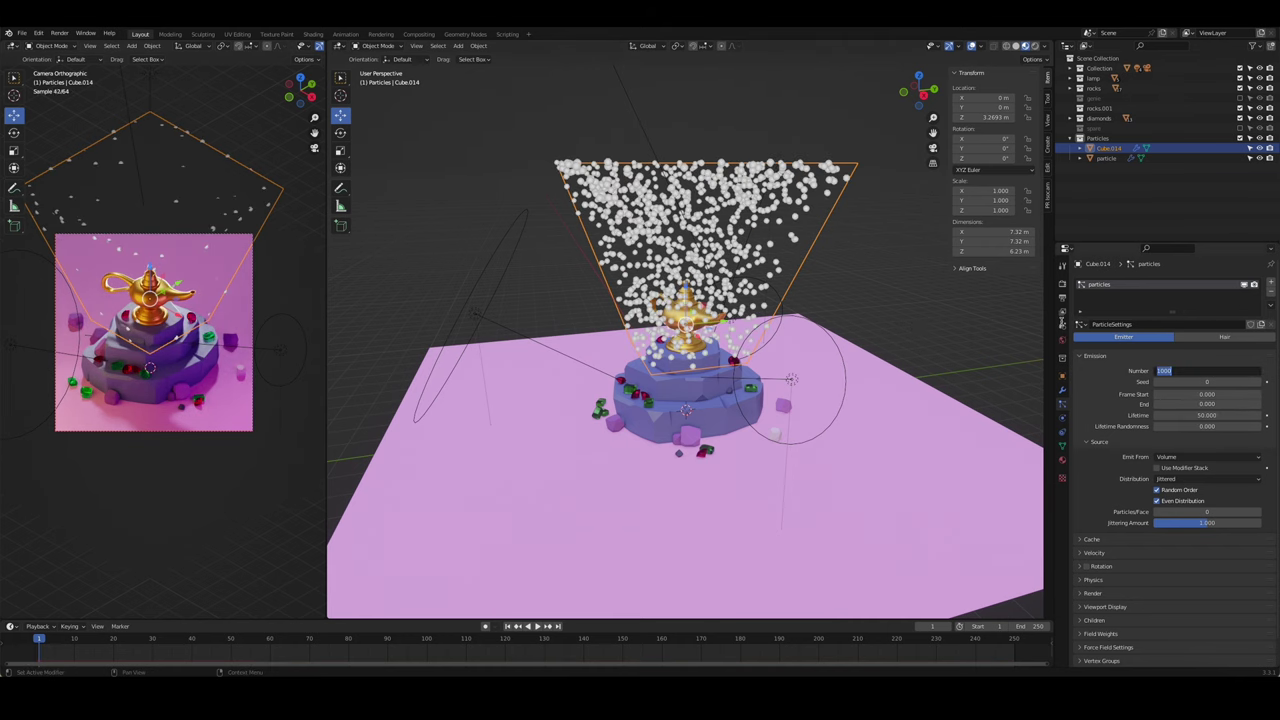
text(50)
key(Return)
middle_drag(700, 420, 760, 420)
- In the particle Render settings, set Render As to Object
scroll(1080, 563, down, 1)
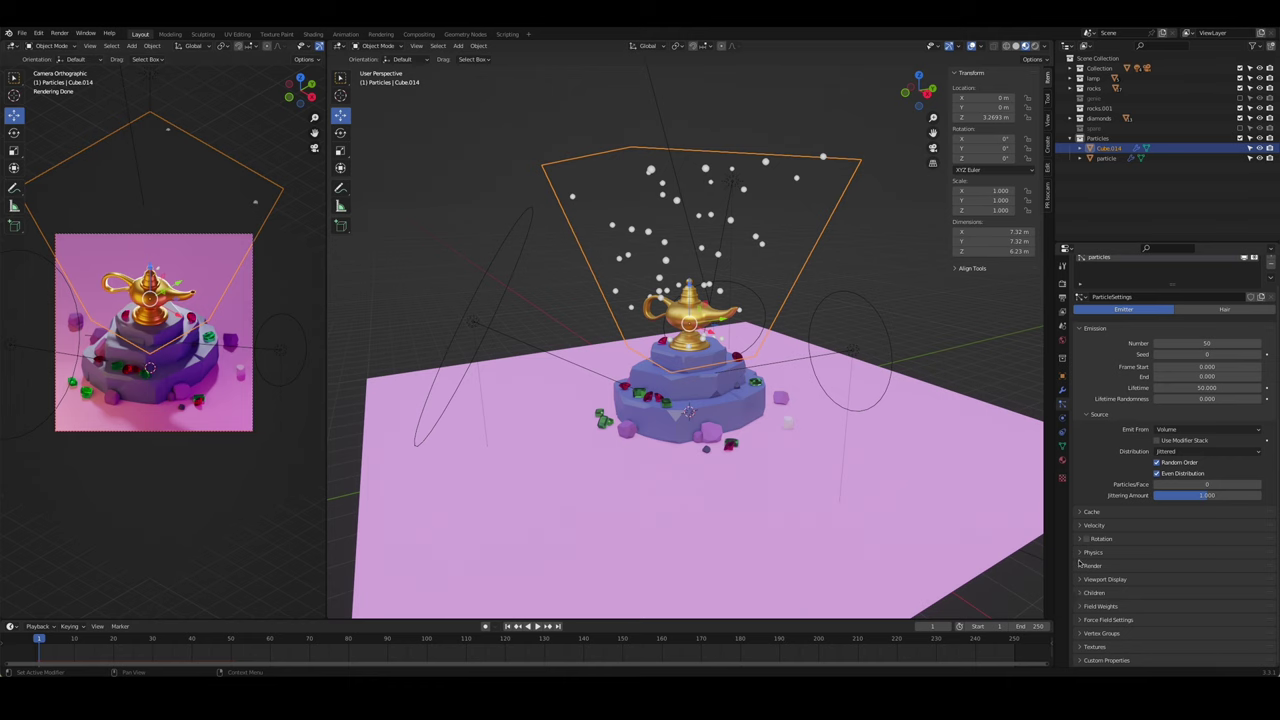
click(1080, 565)
scroll(1070, 558, down, 2)
click(1207, 500)
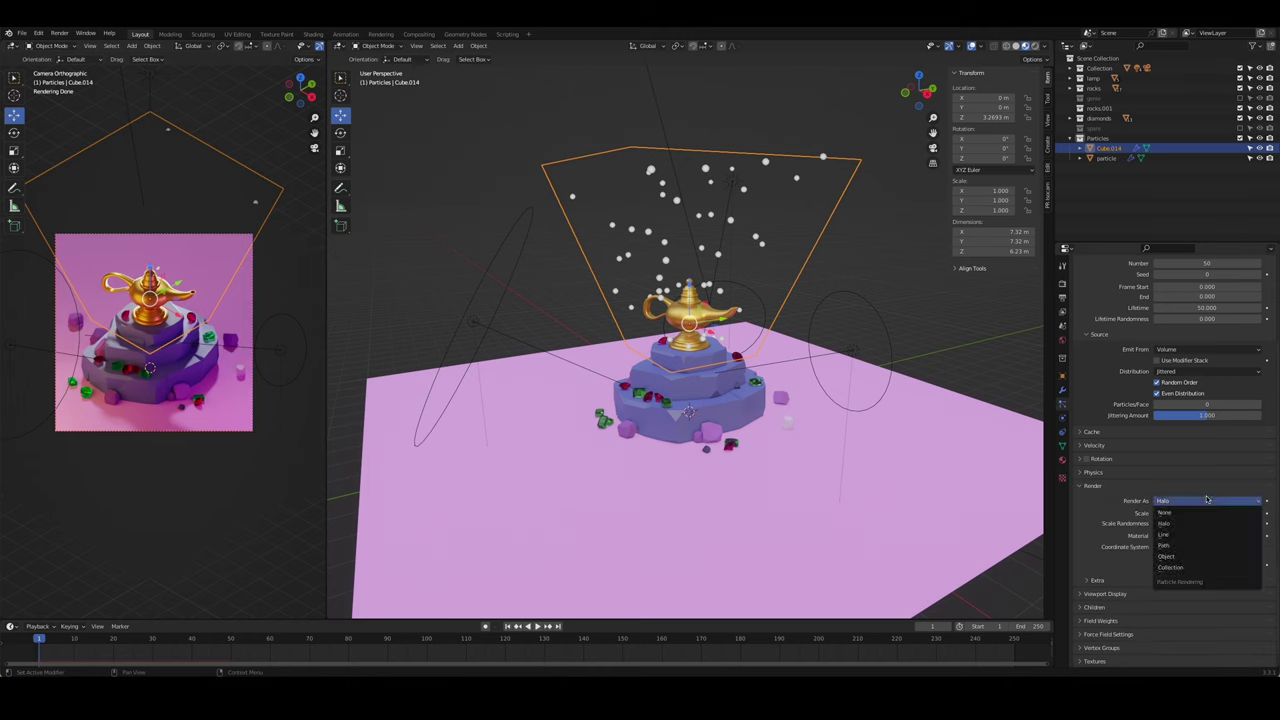
click(1207, 500)
scroll(1130, 512, up, 1)
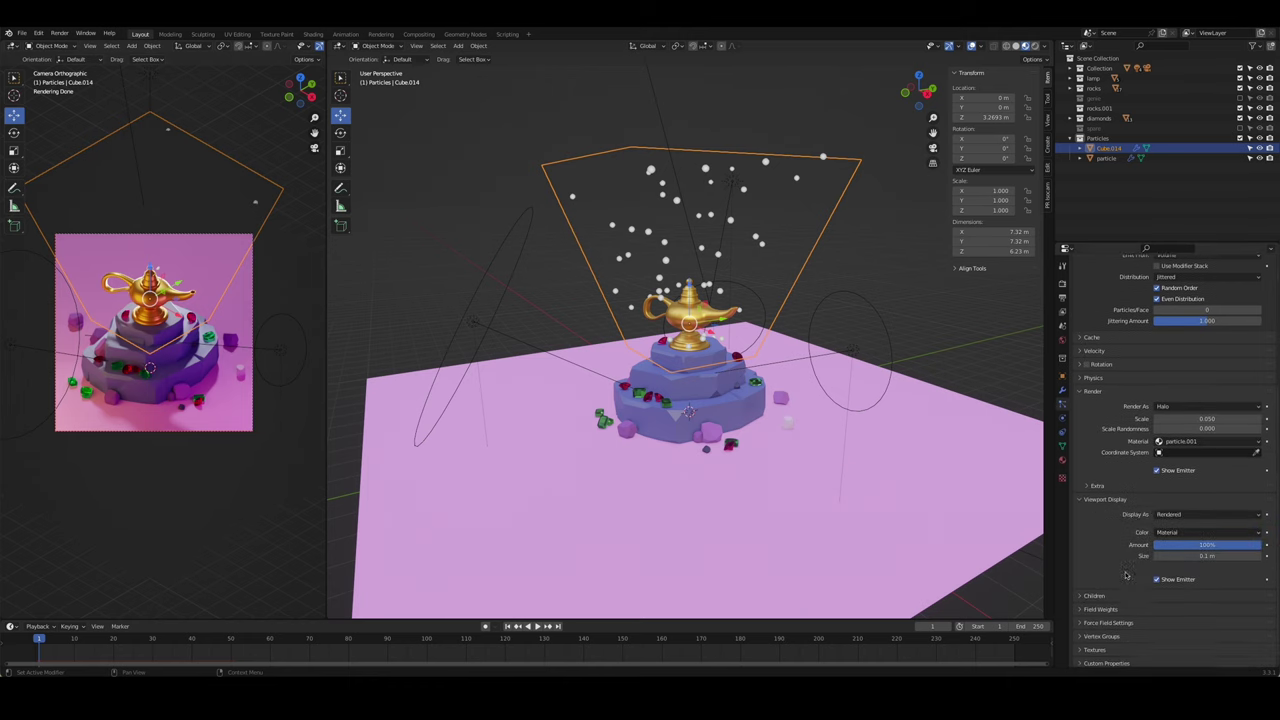
scroll(1140, 500, up, 1)
scroll(1155, 488, up, 1)
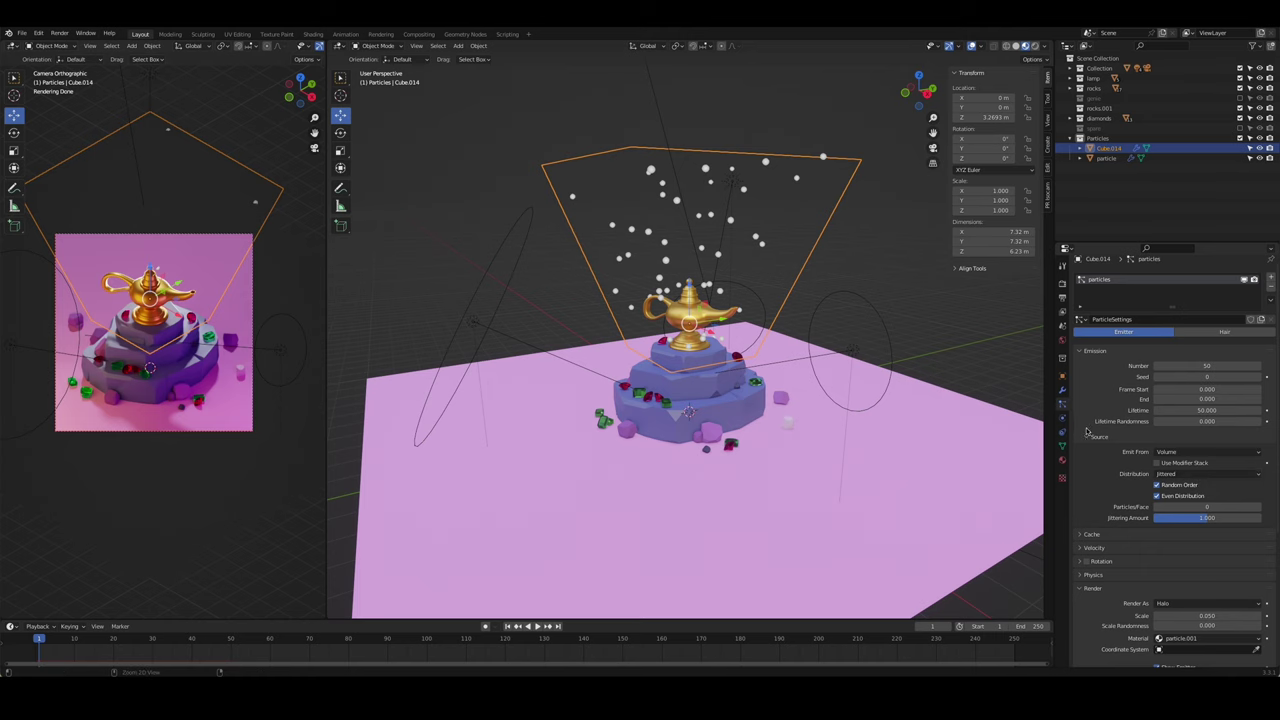
middle_drag(700, 450, 800, 440)
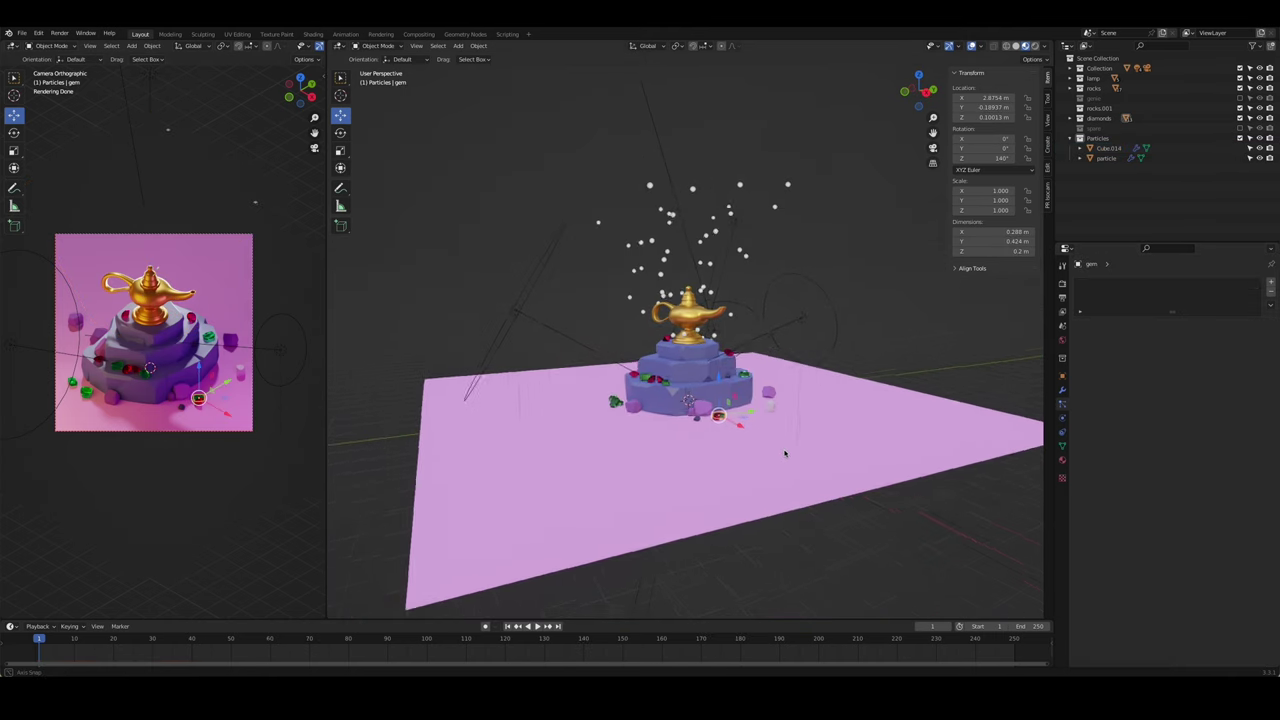
scroll(1131, 500, down, 4)
click(1208, 468)
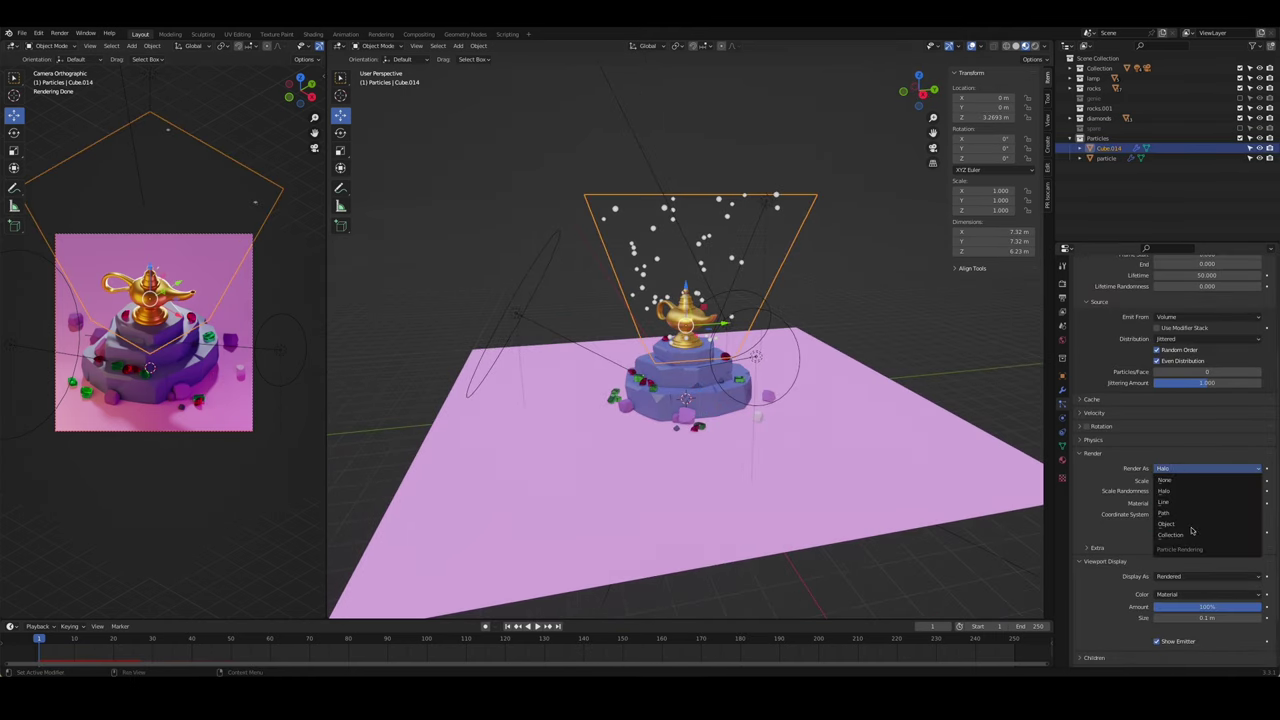
click(1150, 525)
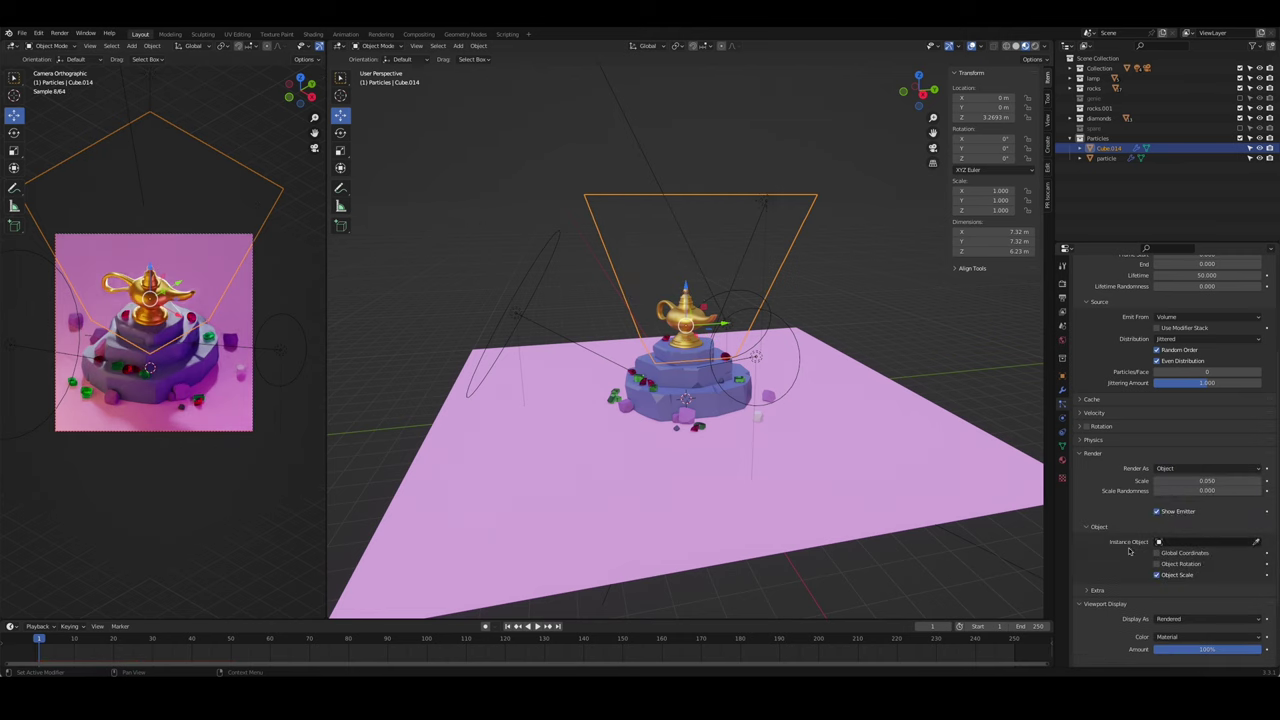
- Use 'particle' as the Instance Object and set the particle scale to about 0.66
click(1239, 542)
click(1200, 557)
mouse_move(1207, 481)
mouse_down()
mouse_move(1250, 481)
mouse_move(1222, 481)
mouse_move(1227, 491)
mouse_up()
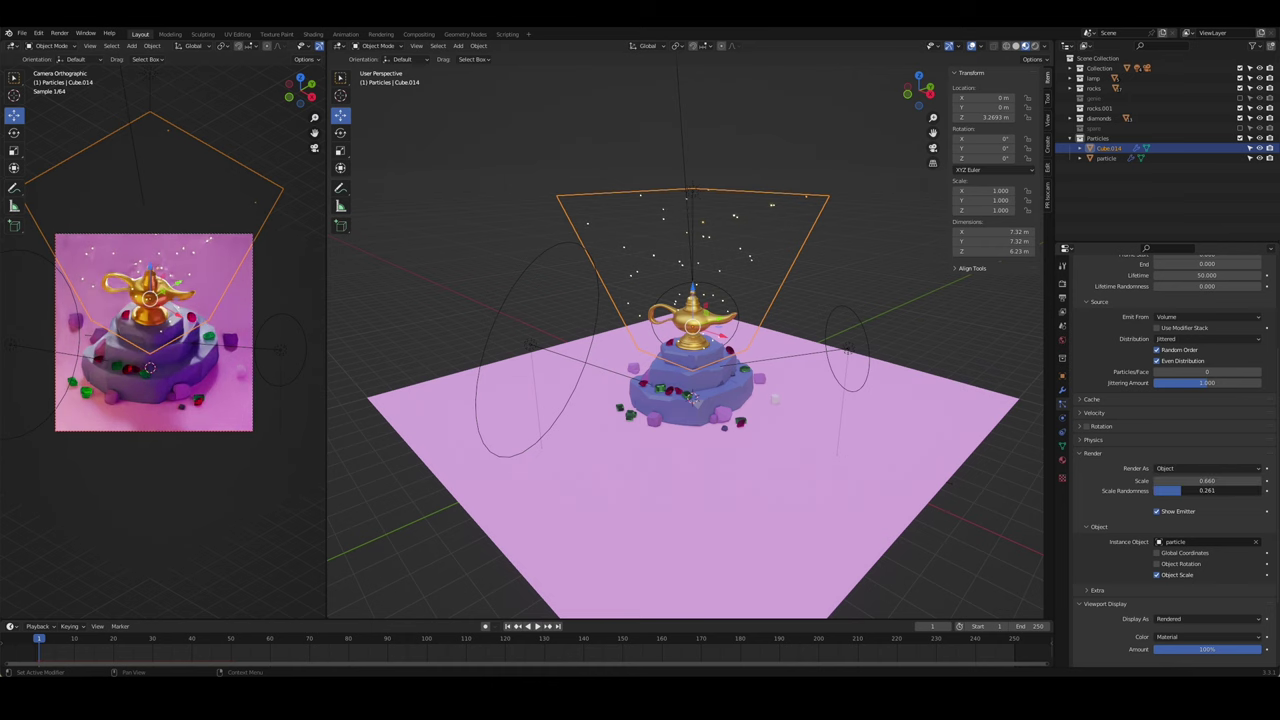
click(847, 279)
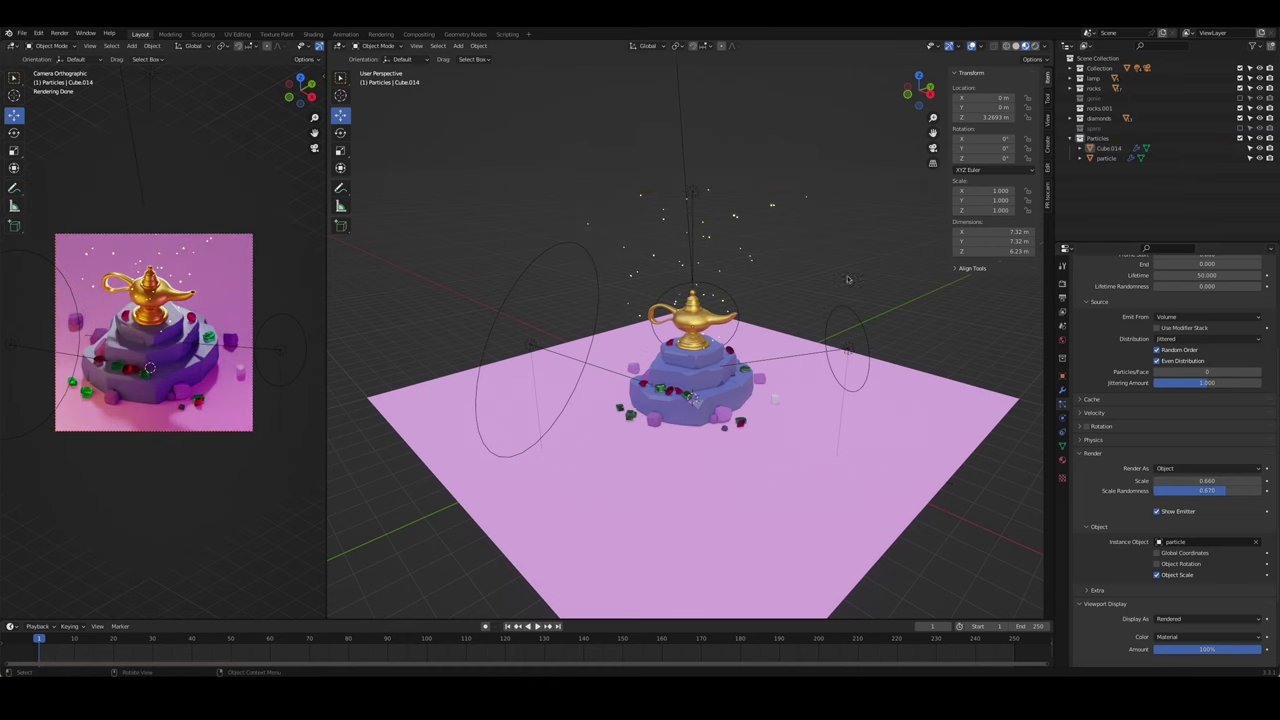
click(595, 322)
- Taper the emitter in local view, shrinking its faces with the top face at about 0.71
key(Tab)
key(KP_Divide)
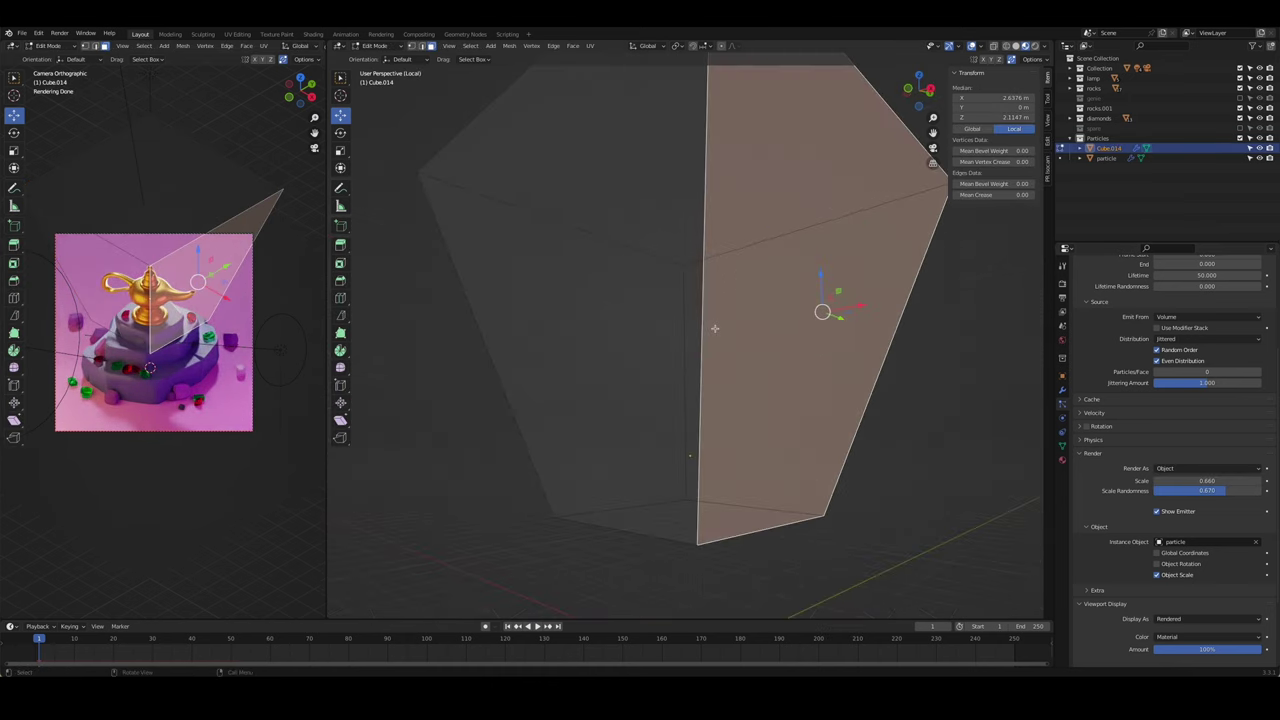
key(ctrl+z)
key(ctrl+z)
key(ctrl+z)
key(ctrl+z)
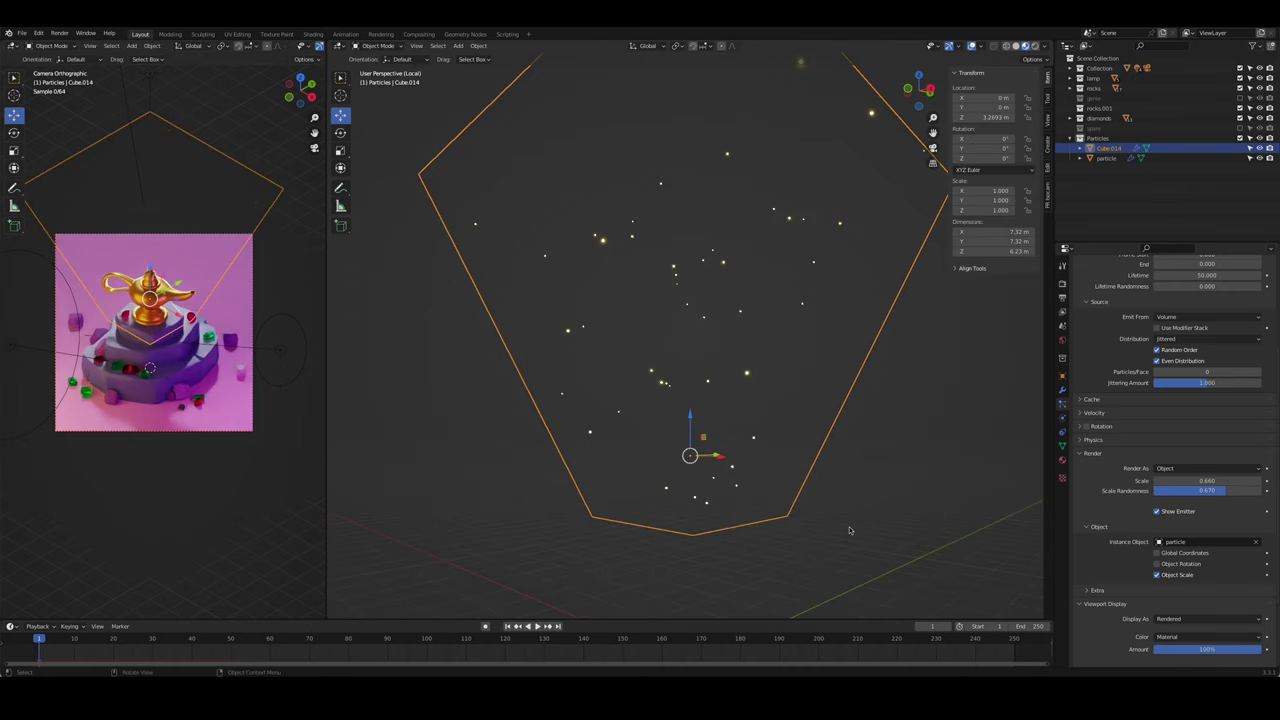
scroll(849, 530, down, 1)
scroll(849, 530, down, 3)
key(Tab)
key(s)
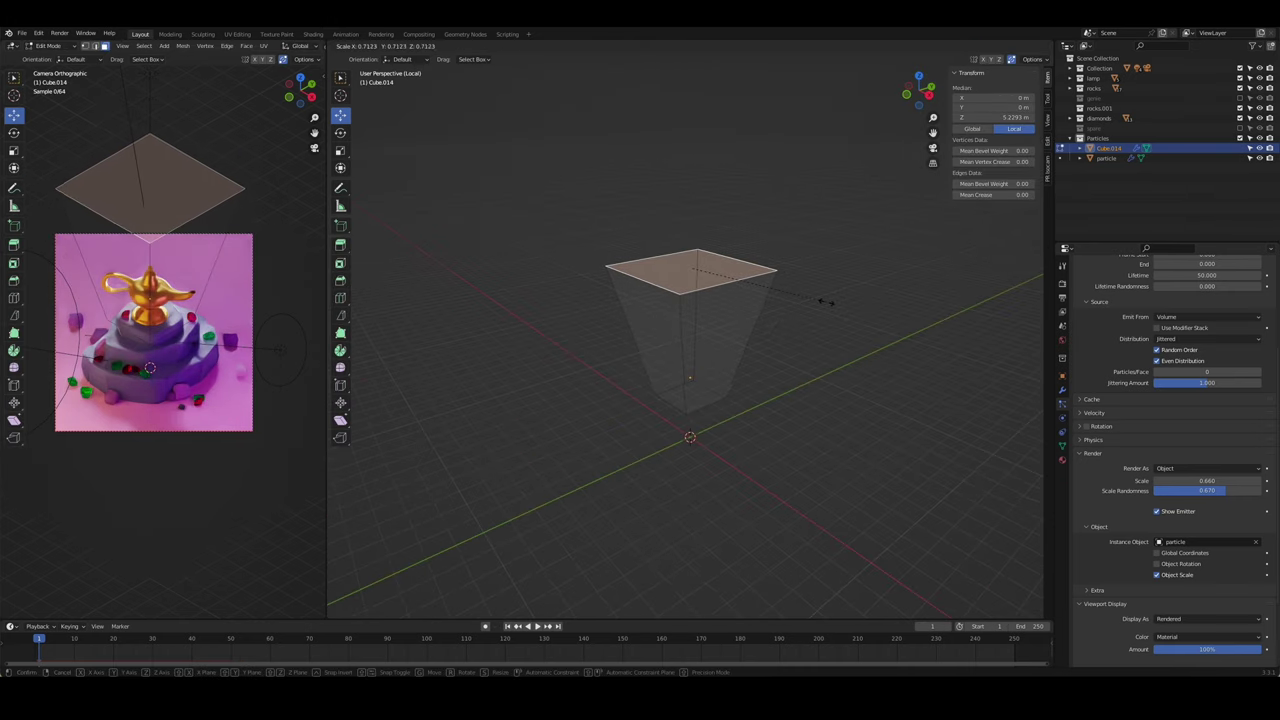
click(825, 301)
key(Tab)
click(704, 335)
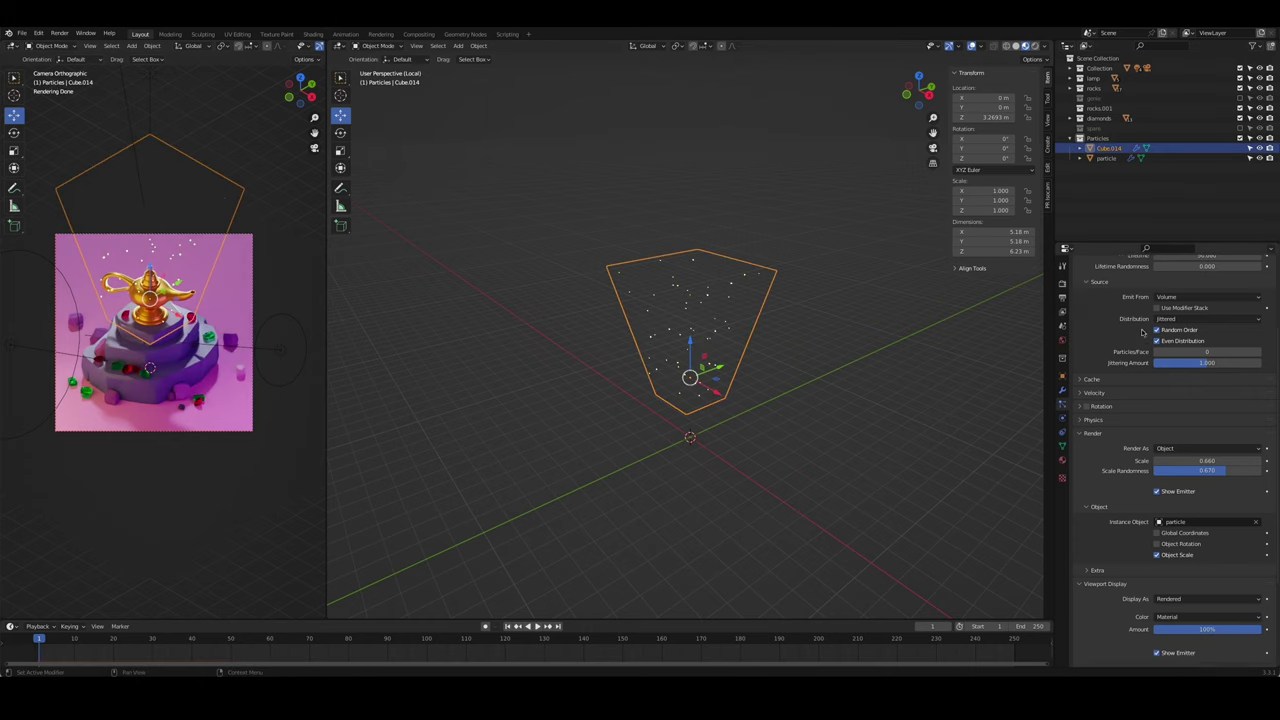
key(KP_Divide)
- Save the blend file and render the scene with F12
click(799, 322)
key(z)
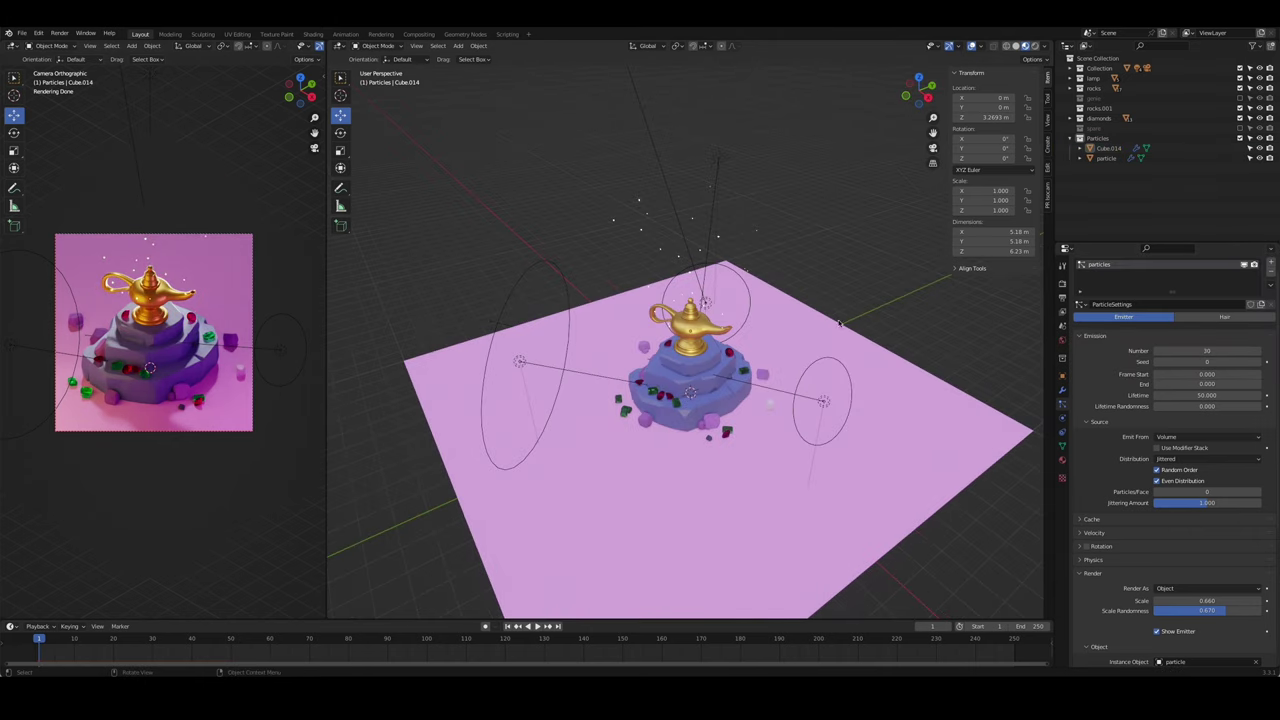
middle_drag(799, 322, 820, 340)
scroll(830, 345, up, 5)
scroll(845, 352, down, 2)
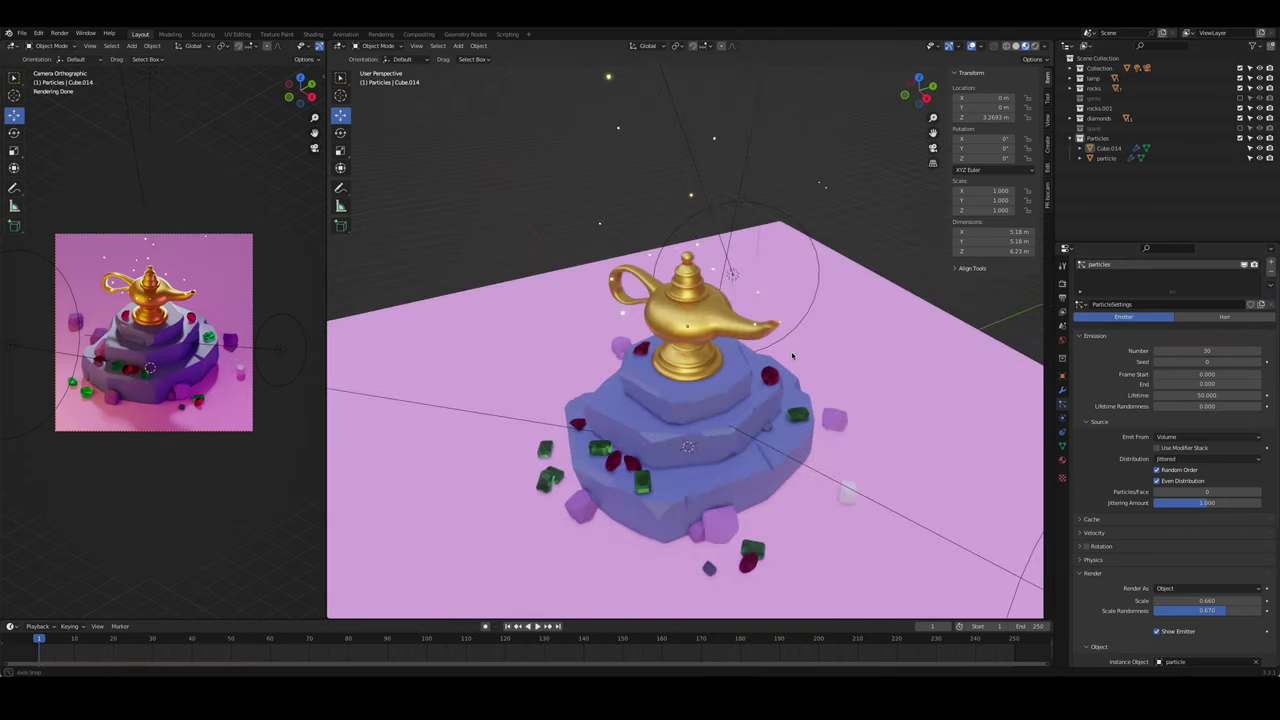
key(ctrl+s)
key(F12)
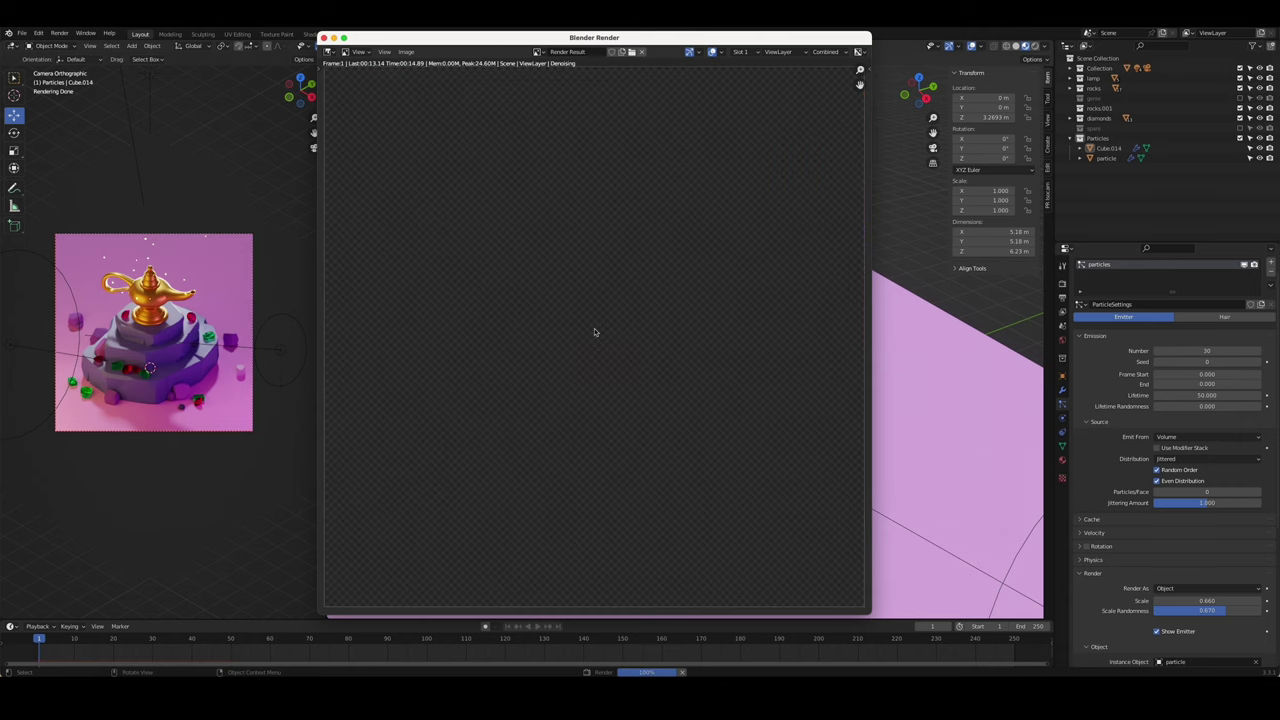
scroll(594, 328, down, 1)
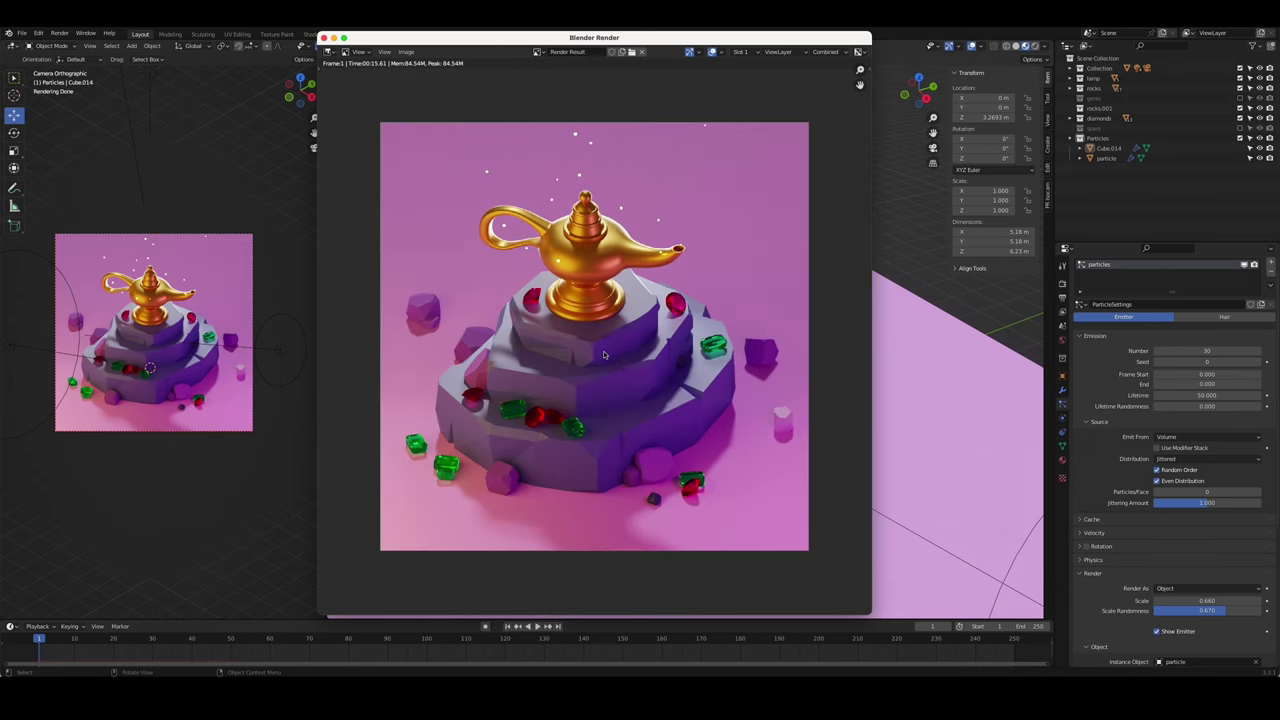
scroll(604, 354, down, 1)
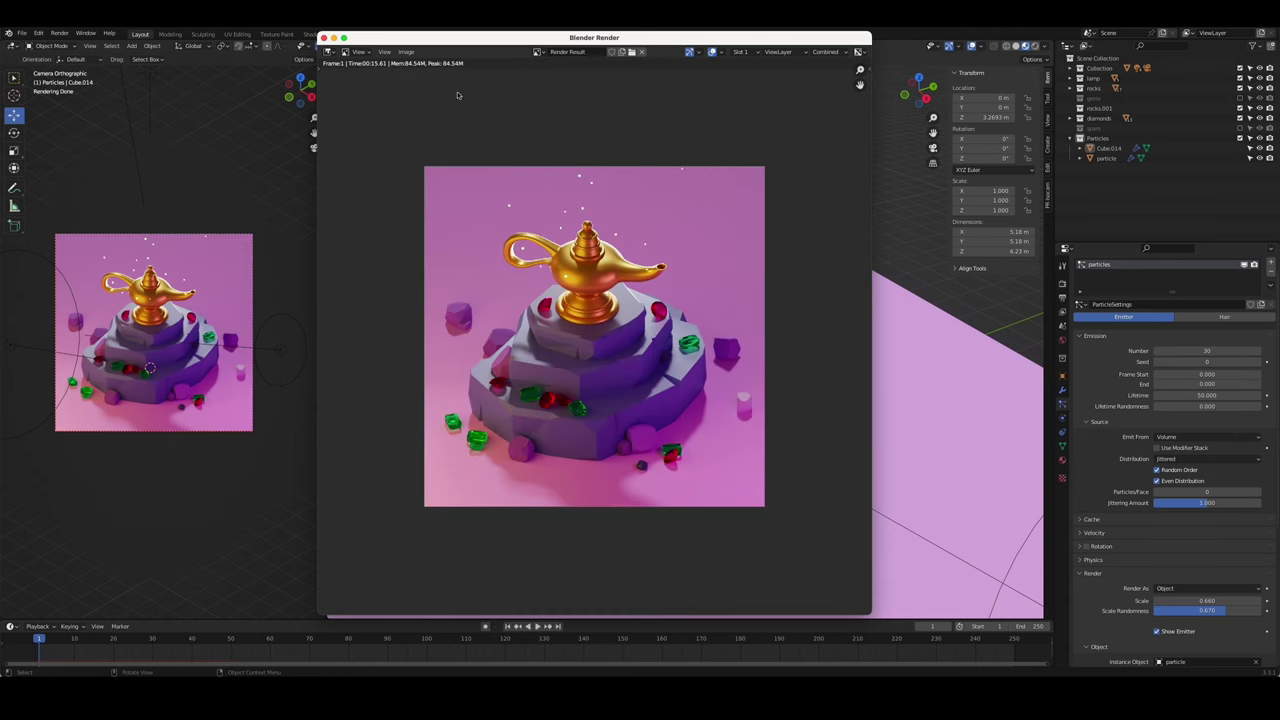
click(323, 38)
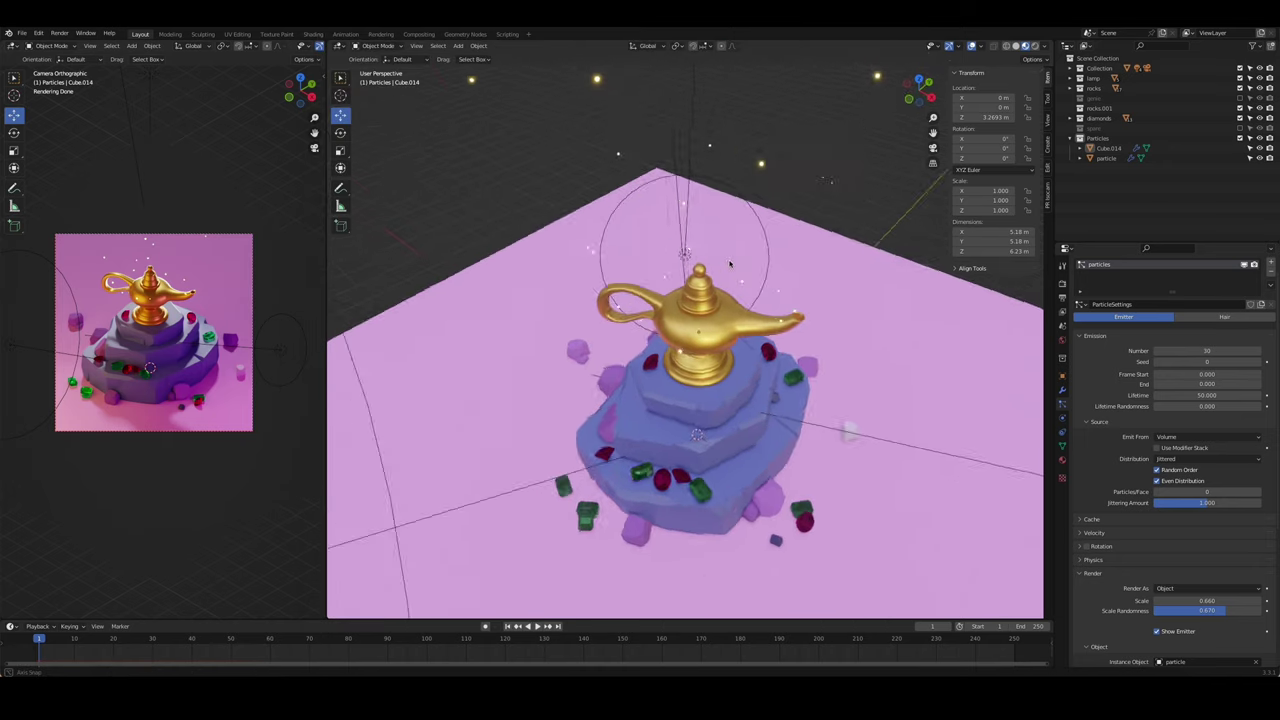
- Set the emitter's particle scale to 1.000 and check the particle's glowing material
middle_drag(560, 330, 789, 242)
click(789, 242)
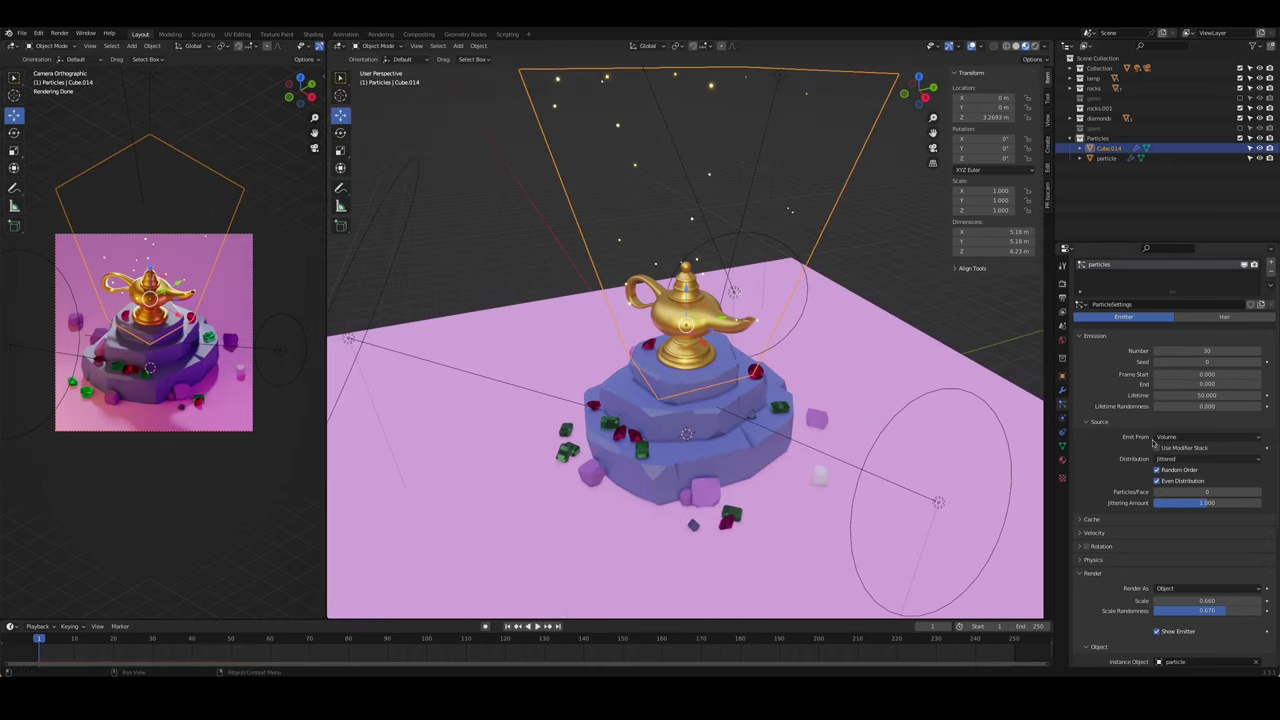
key(BackSpace)
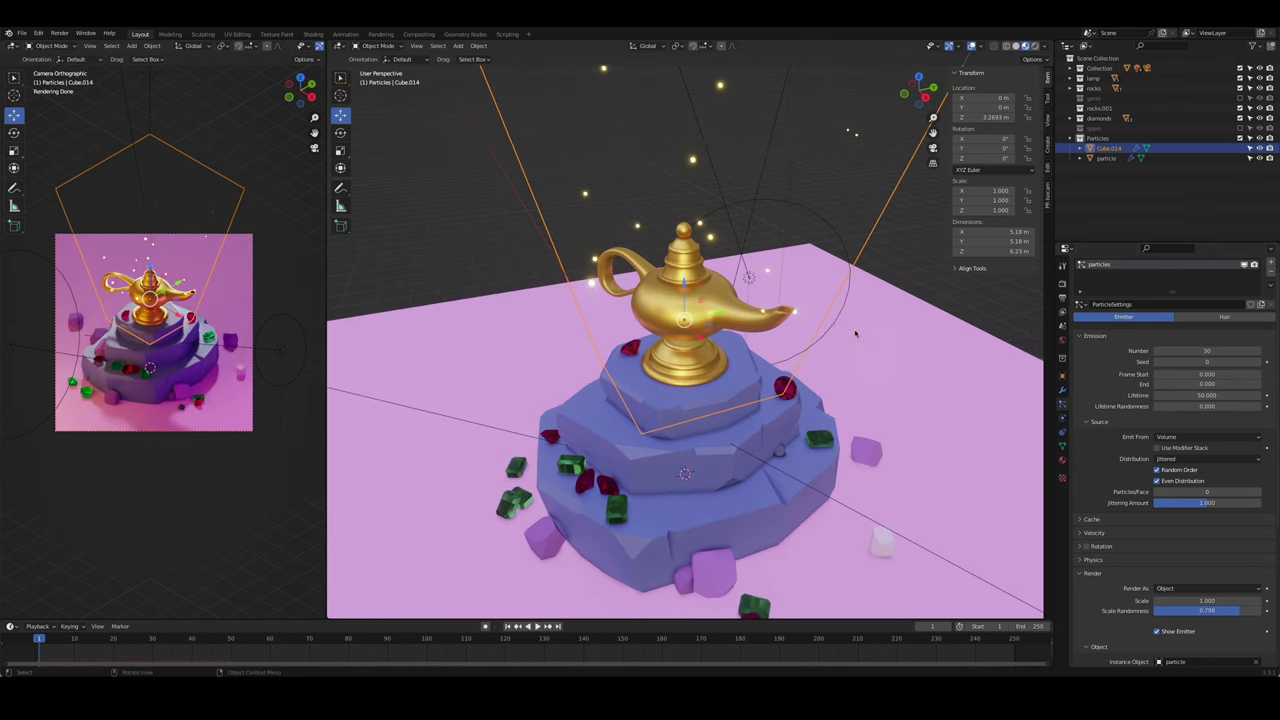
middle_drag(1008, 373, 700, 420)
click(689, 415)
click(1062, 460)
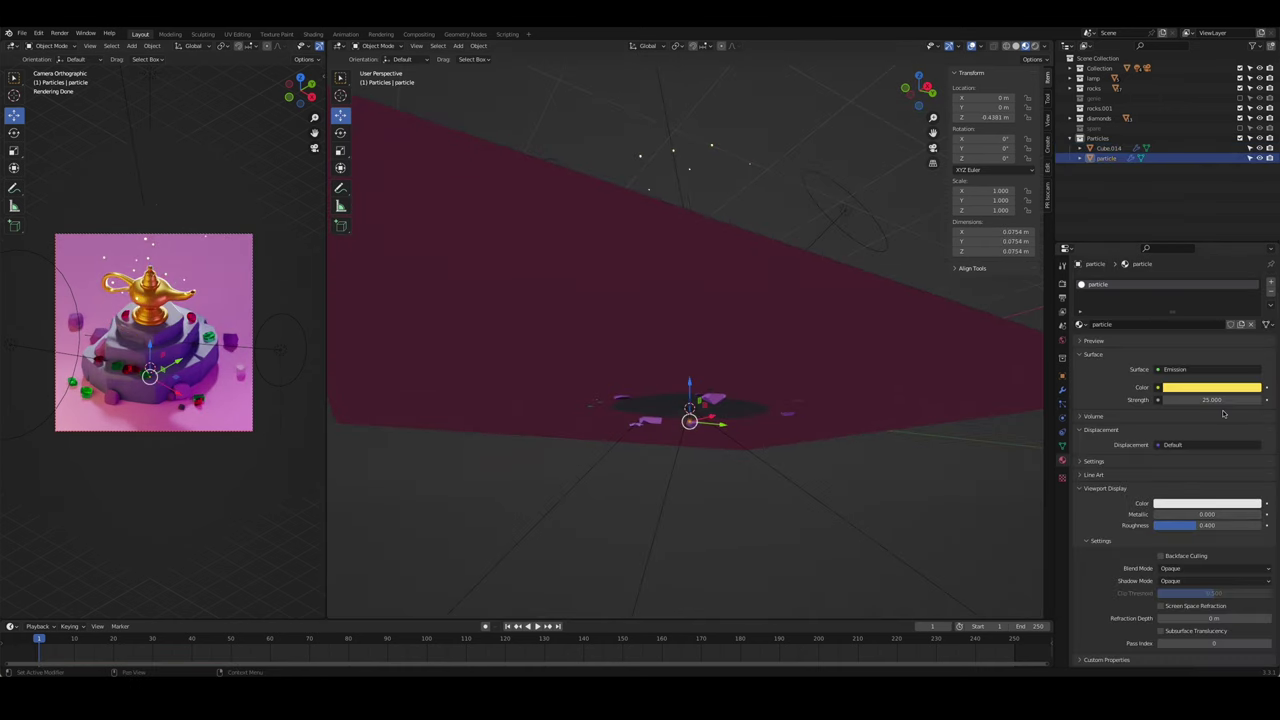
middle_drag(942, 244, 808, 249)
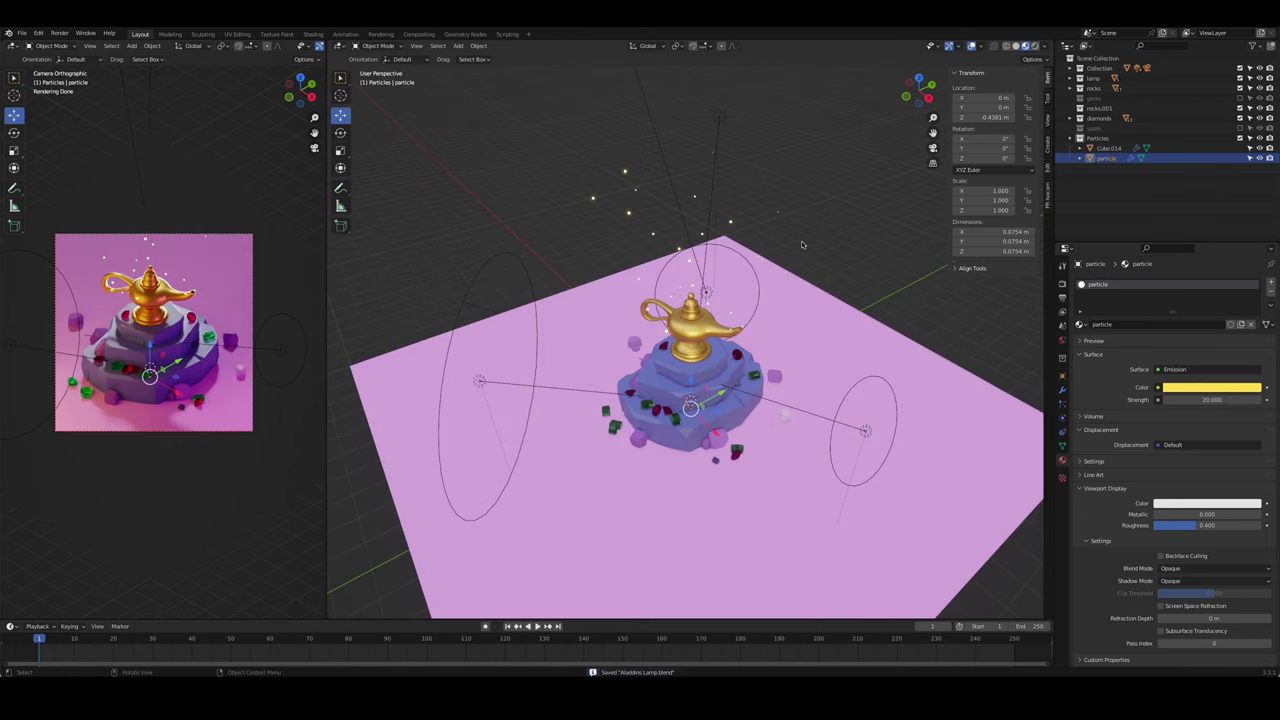
- Render the scene again and close the render result
key(F12)
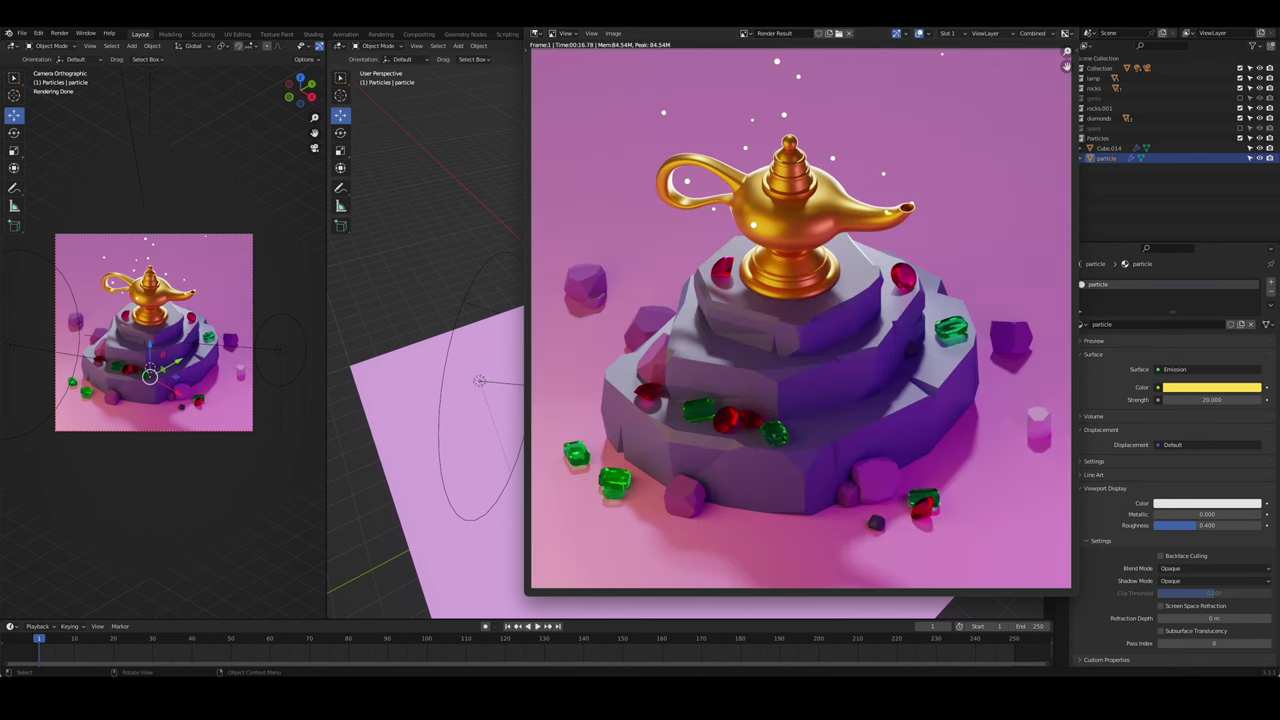
key(Escape)
scroll(727, 352, down, 1)
scroll(727, 352, down, 3)
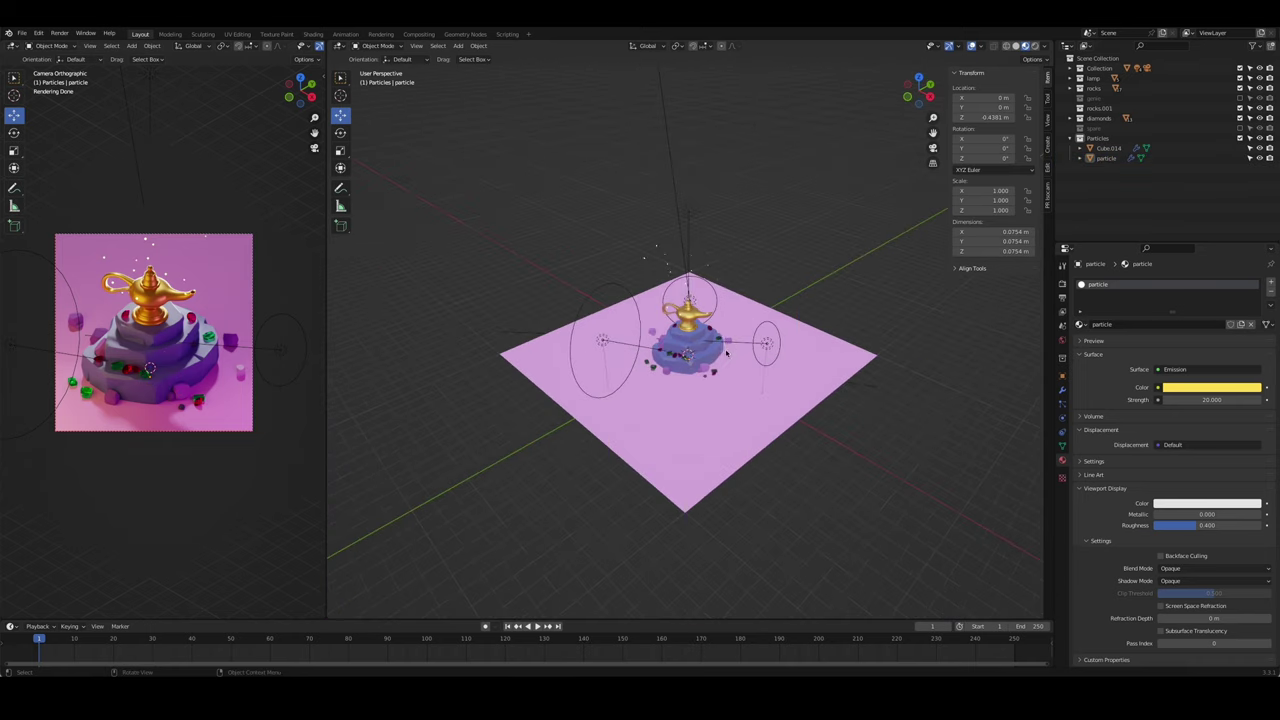
scroll(727, 352, up, 2)
- Give the ground the blue dark material and the lower rock the purple material
click(846, 443)
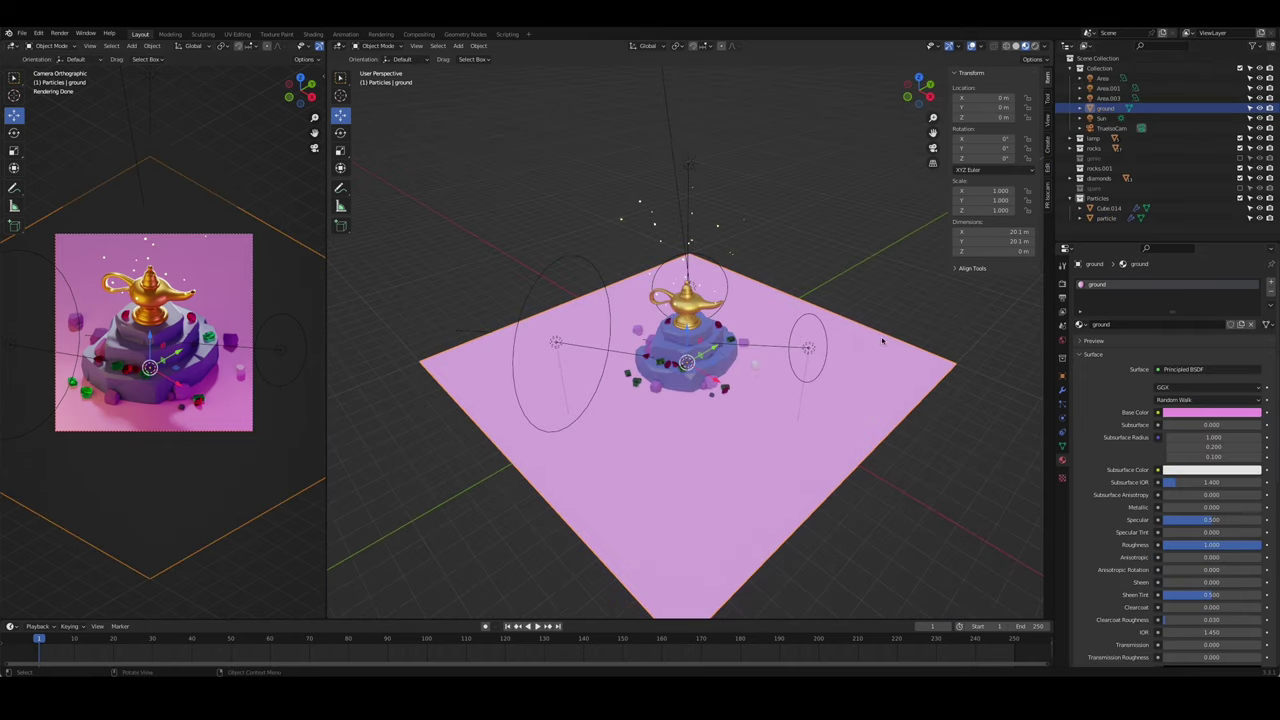
click(1080, 324)
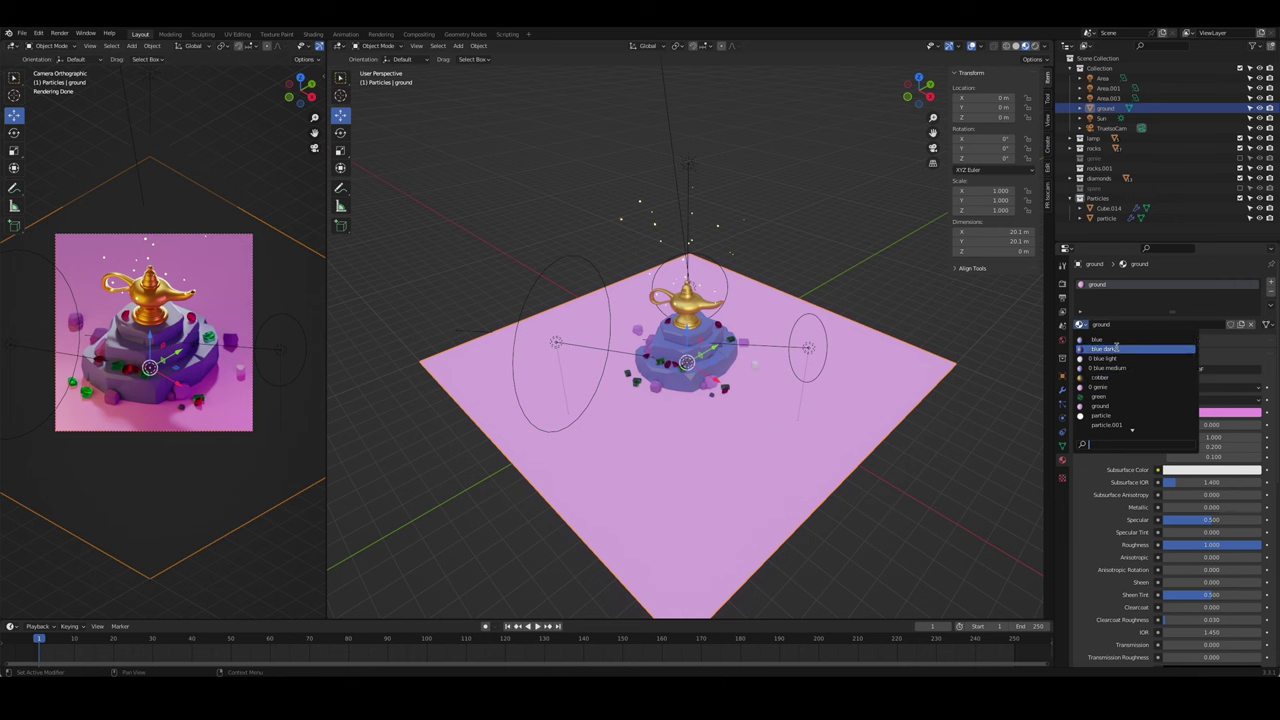
click(1110, 345)
middle_drag(700, 420, 735, 403)
click(688, 365)
scroll(688, 365, up, 3)
click(1080, 324)
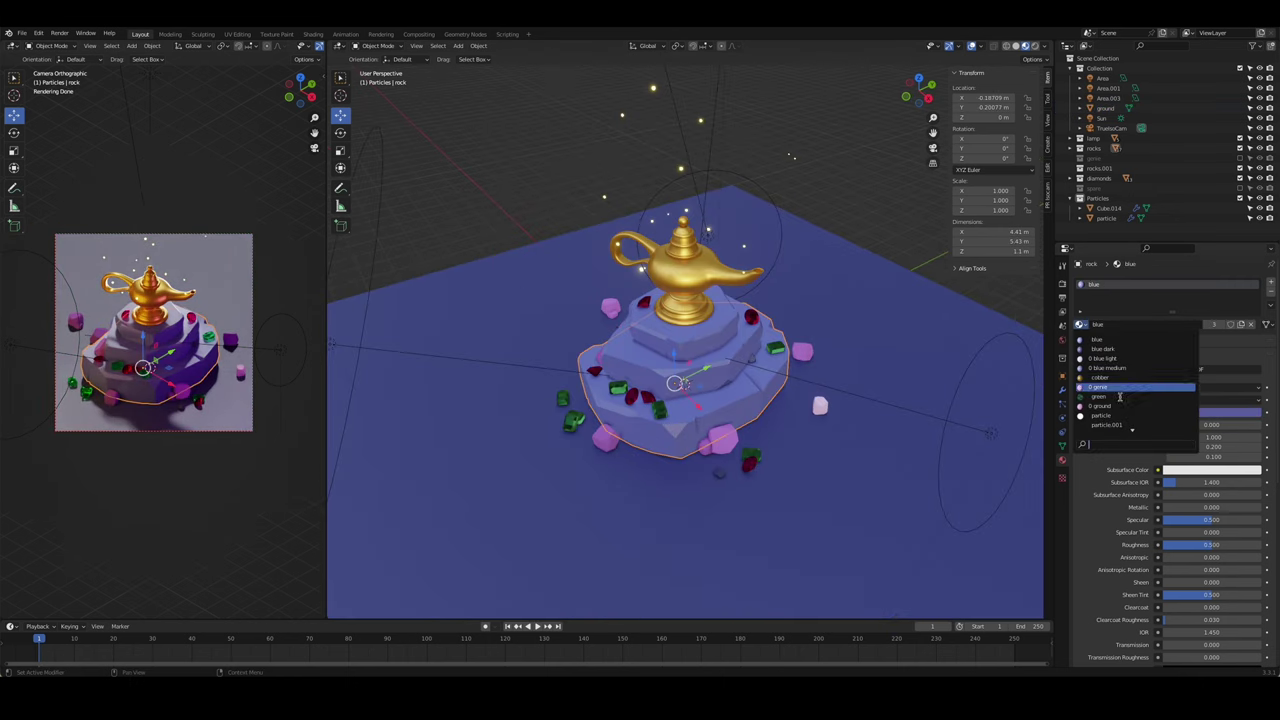
text(p)
click(1110, 340)
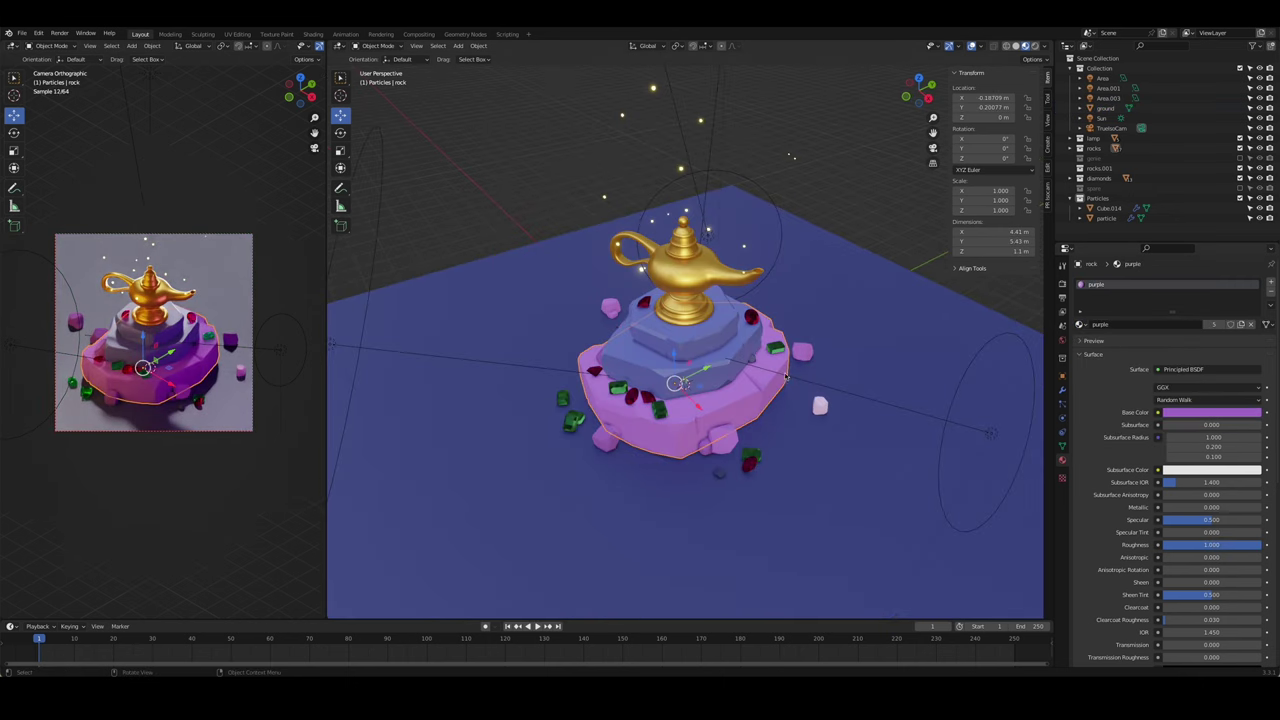
- Assign new materials to the upper rock rock.001 and purple to the top rock
click(991, 434)
click(693, 335)
click(1080, 324)
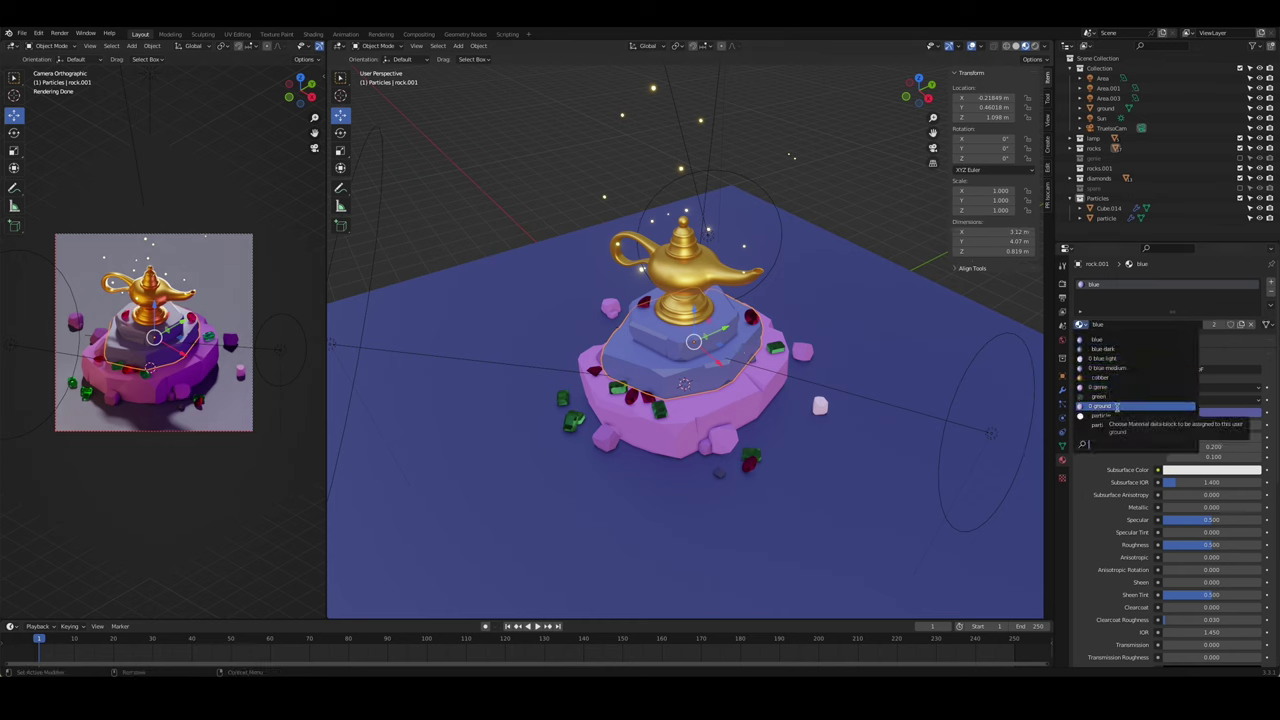
text(pu)
click(1105, 348)
click(762, 307)
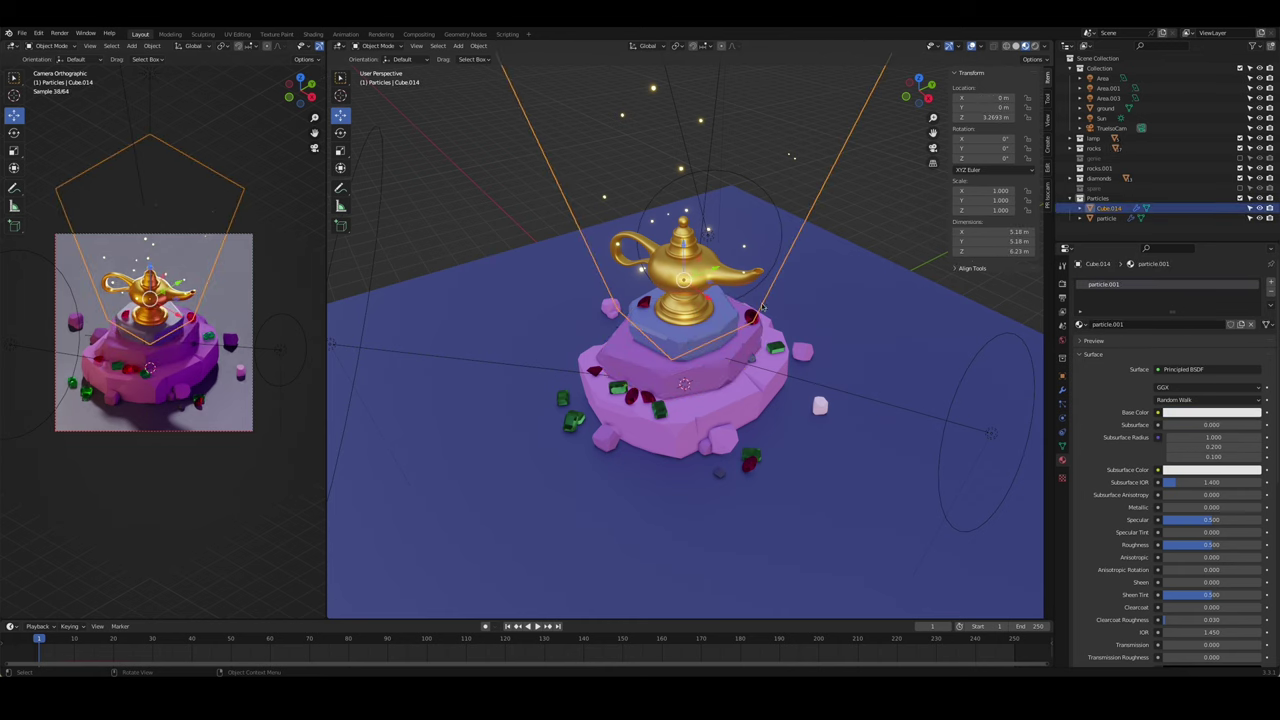
click(678, 322)
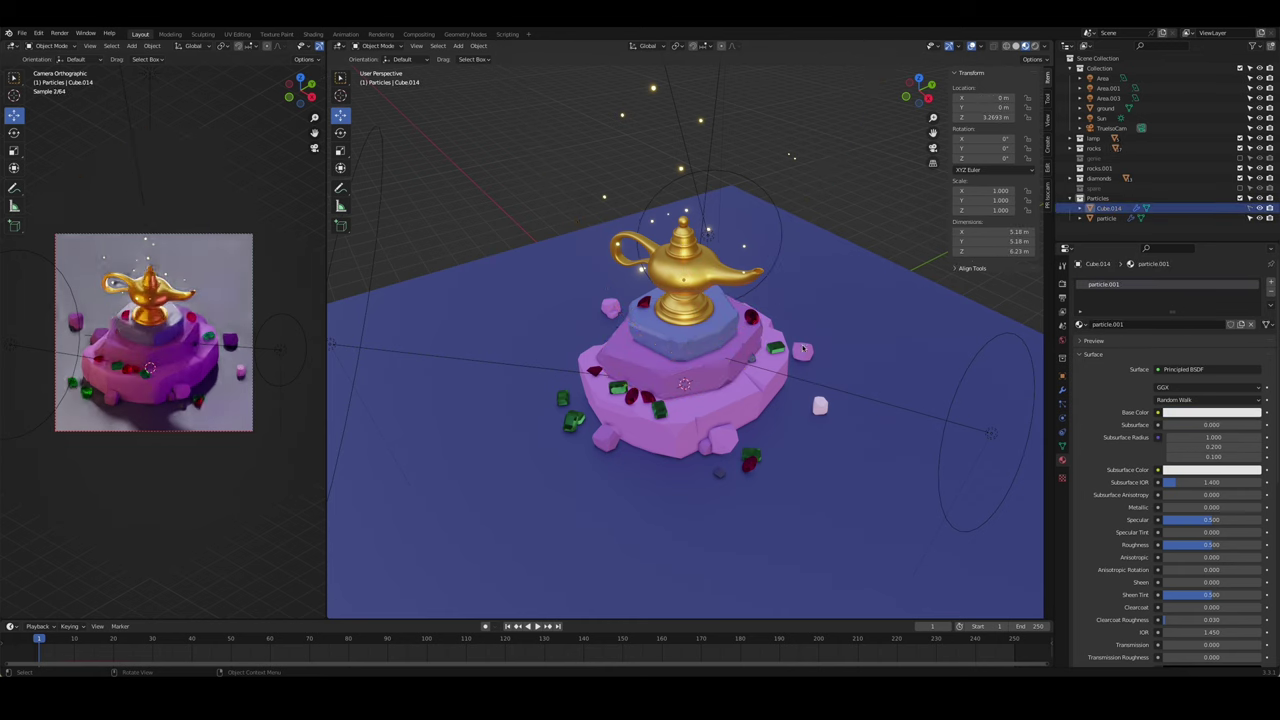
click(1080, 324)
text(p)
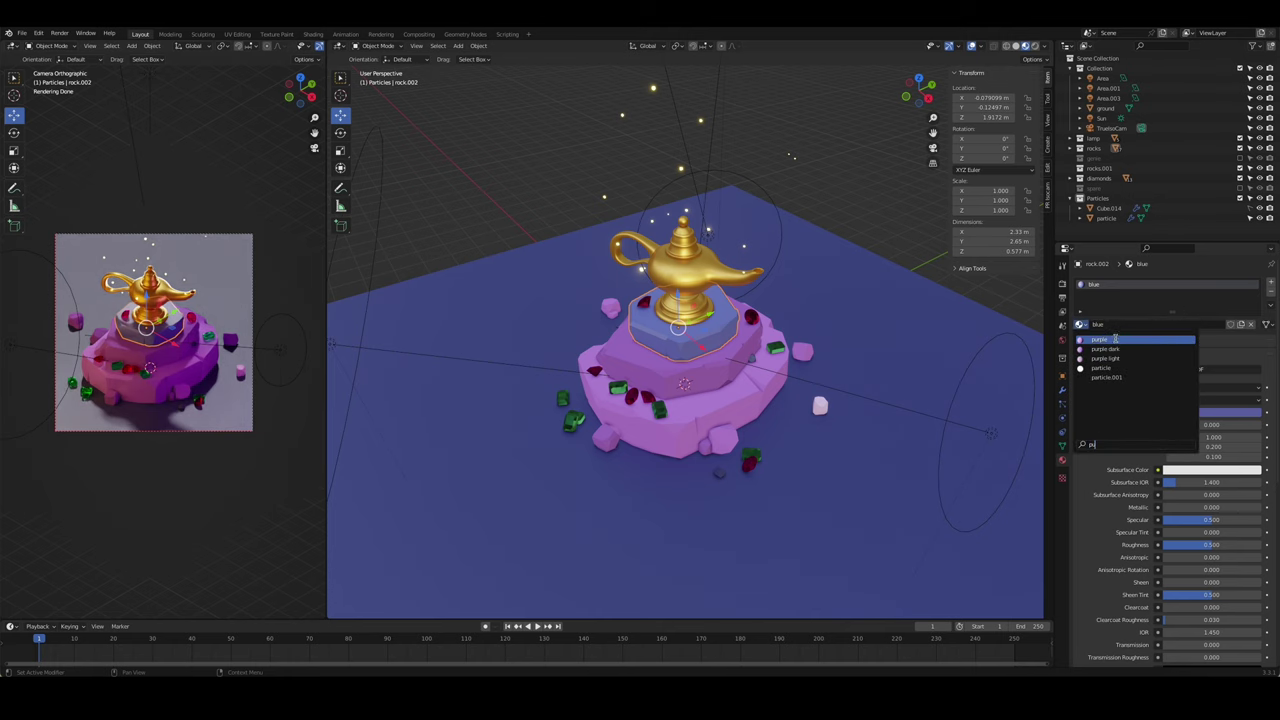
click(1110, 340)
- Switch the small rock Cube.005 to the purple dark material
click(1210, 412)
click(700, 400)
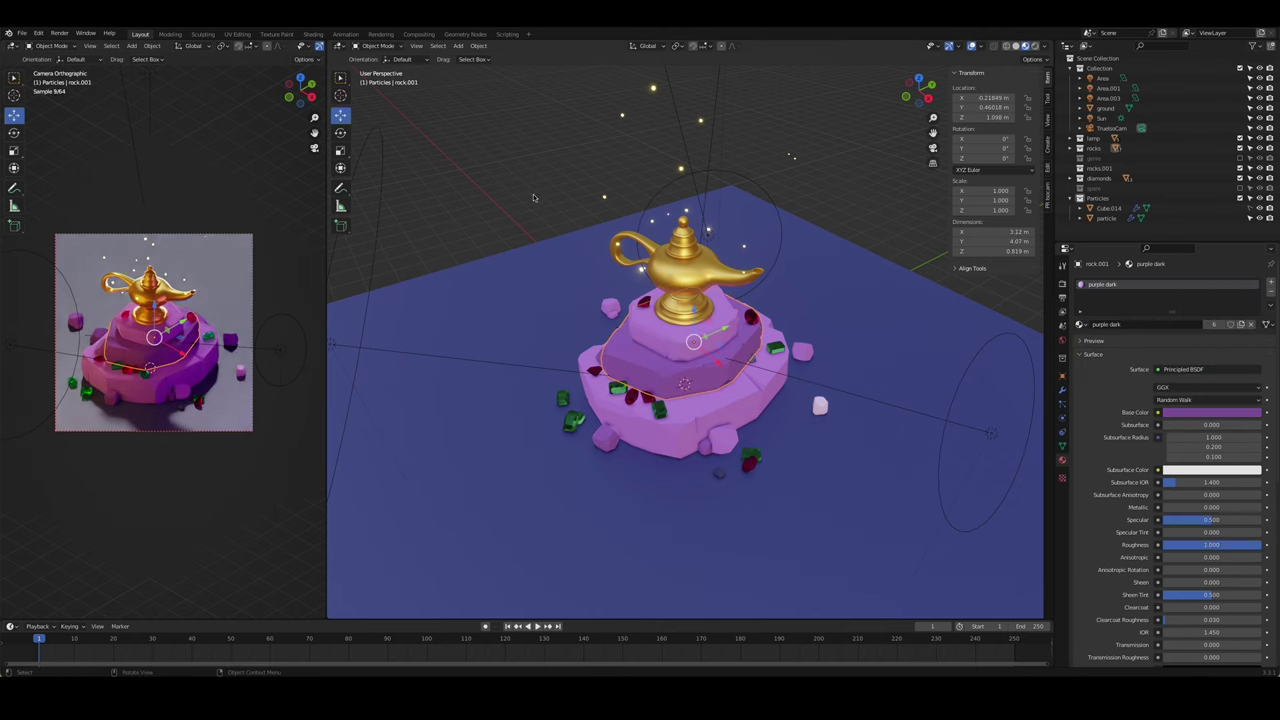
middle_drag(700, 400, 891, 355)
click(815, 381)
click(1080, 324)
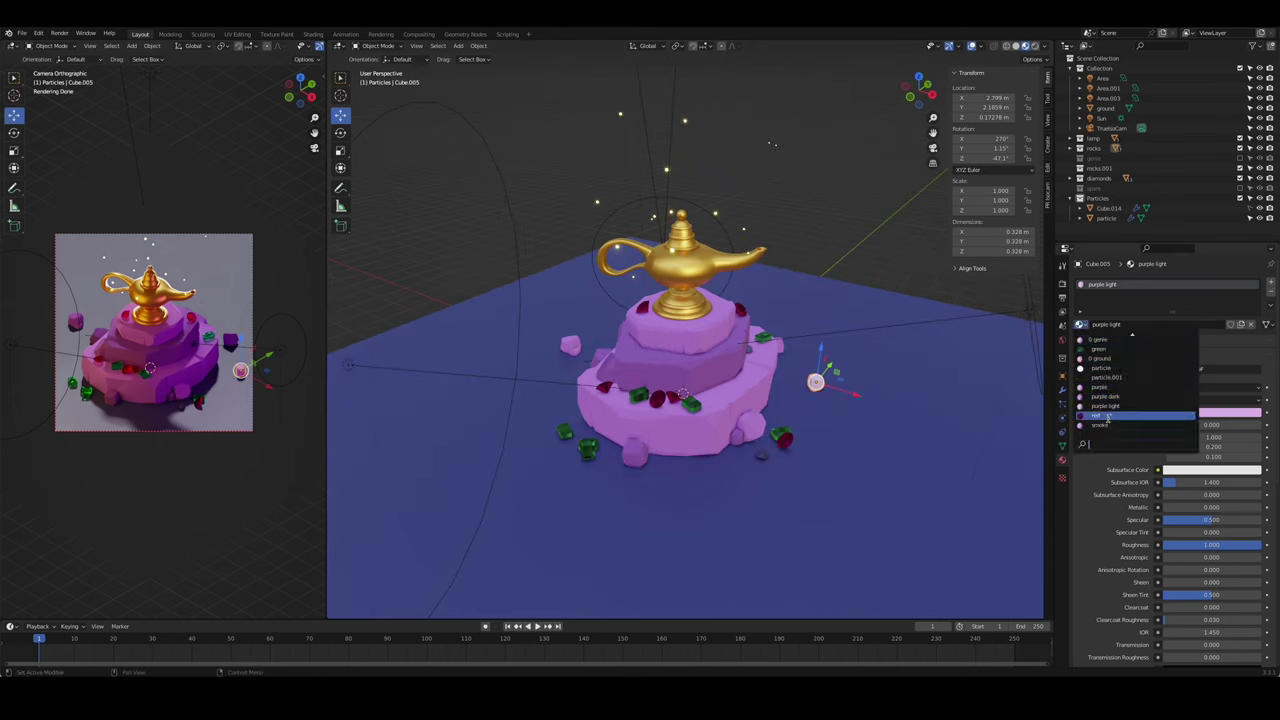
text(p)
click(1105, 358)
click(1080, 324)
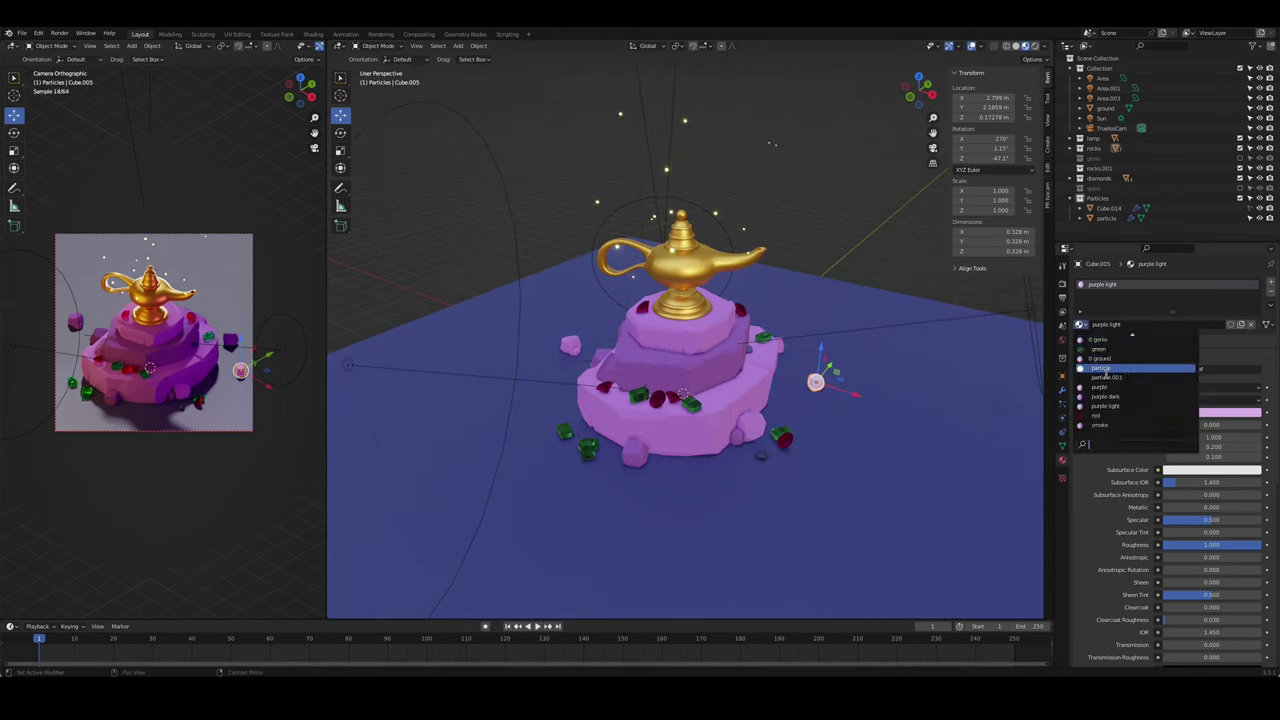
- Give the small rock Cube.004 the purple material and save the file
click(760, 462)
click(1080, 324)
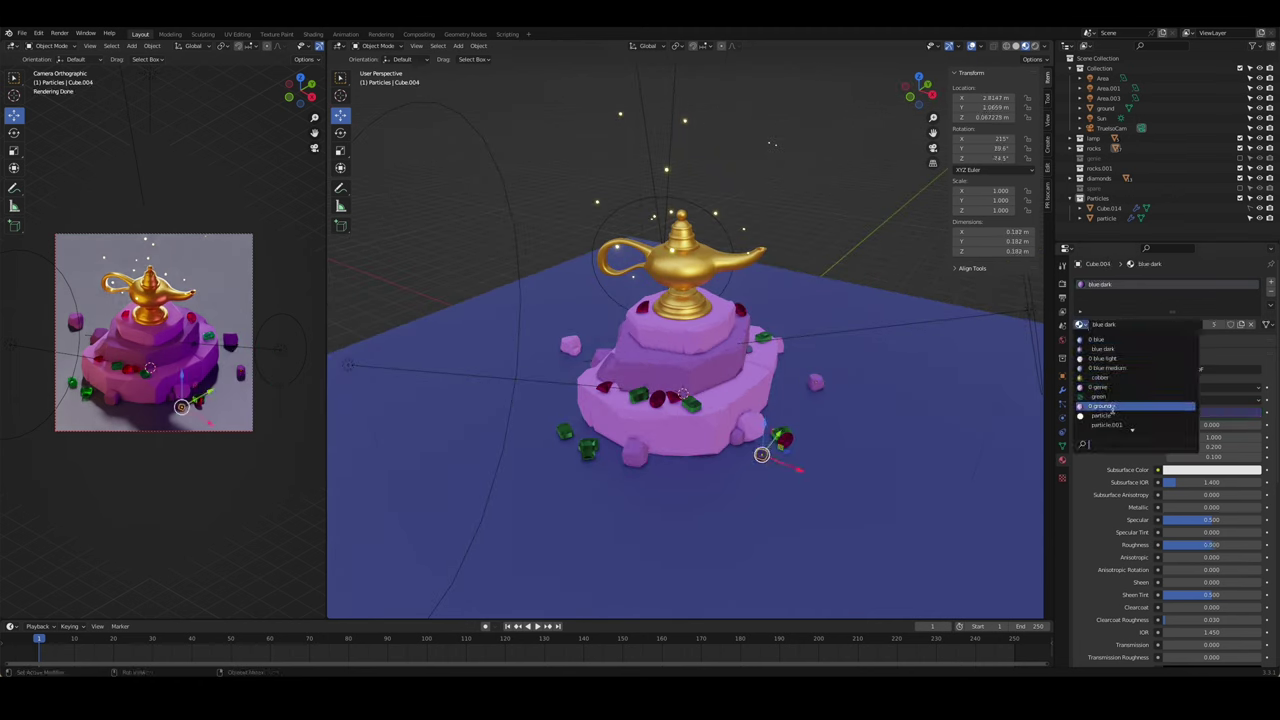
text(pu)
click(1105, 340)
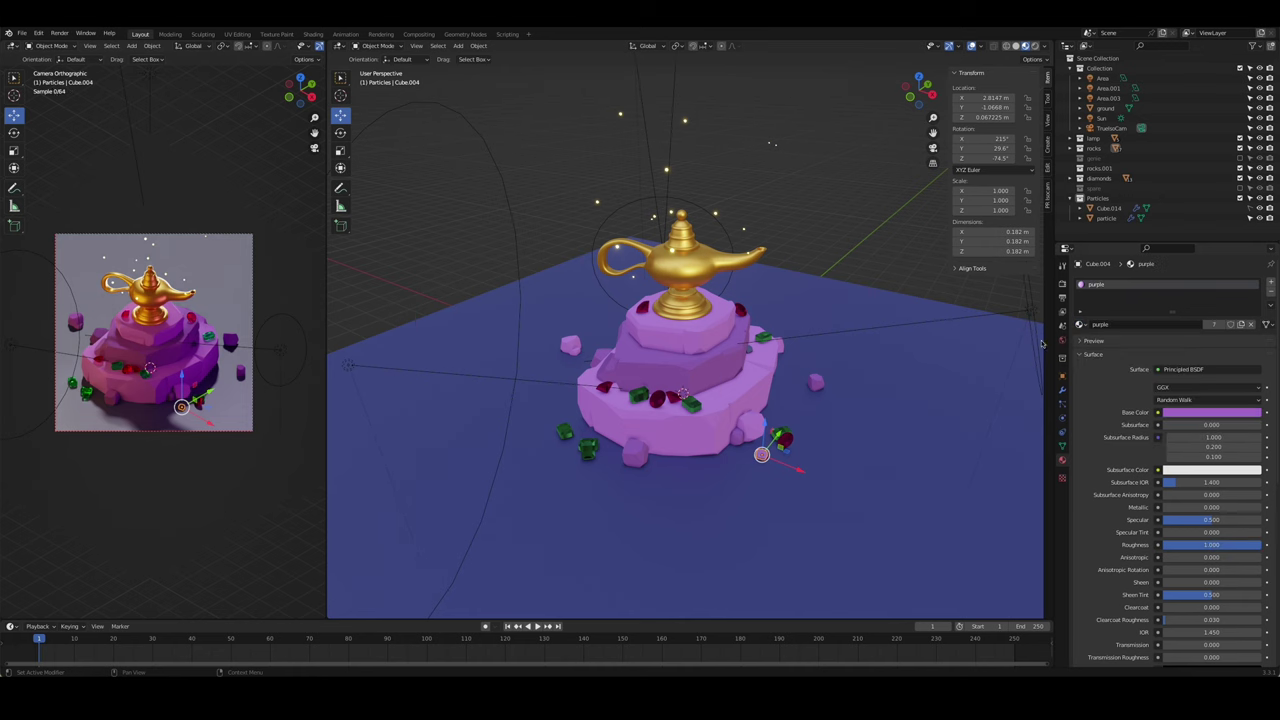
mouse_move(800, 400)
middle_down()
mouse_move(726, 368)
mouse_move(787, 352)
middle_up()
key(ctrl+s)
- Darken the ground plane's Base Color, check it through the camera, and save
click(787, 352)
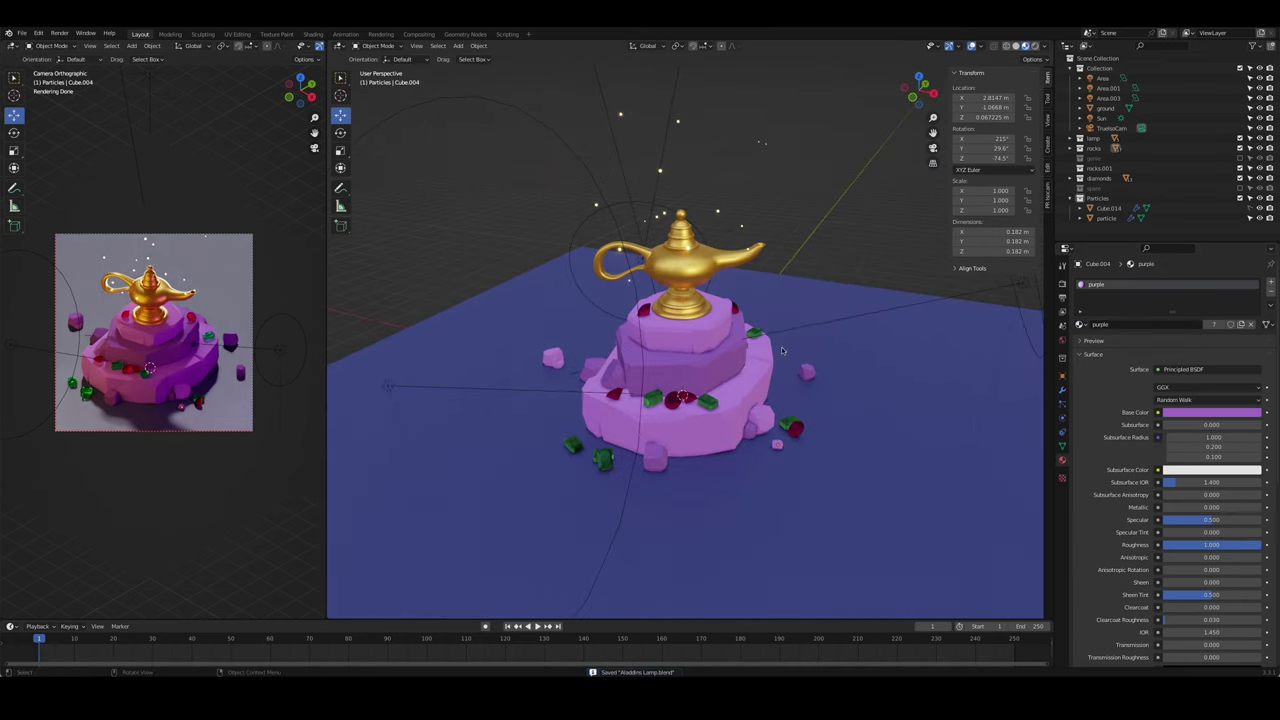
click(1202, 400)
click(1202, 403)
click(1210, 412)
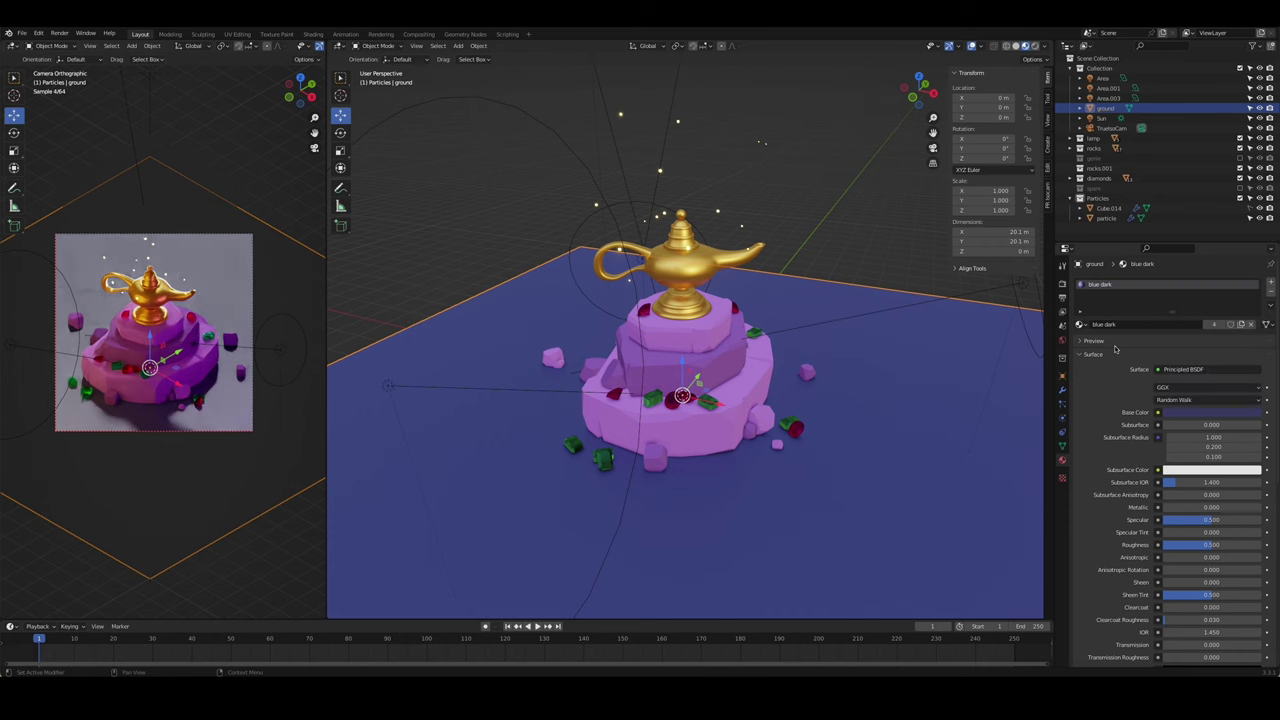
click(1250, 413)
key(KP_0)
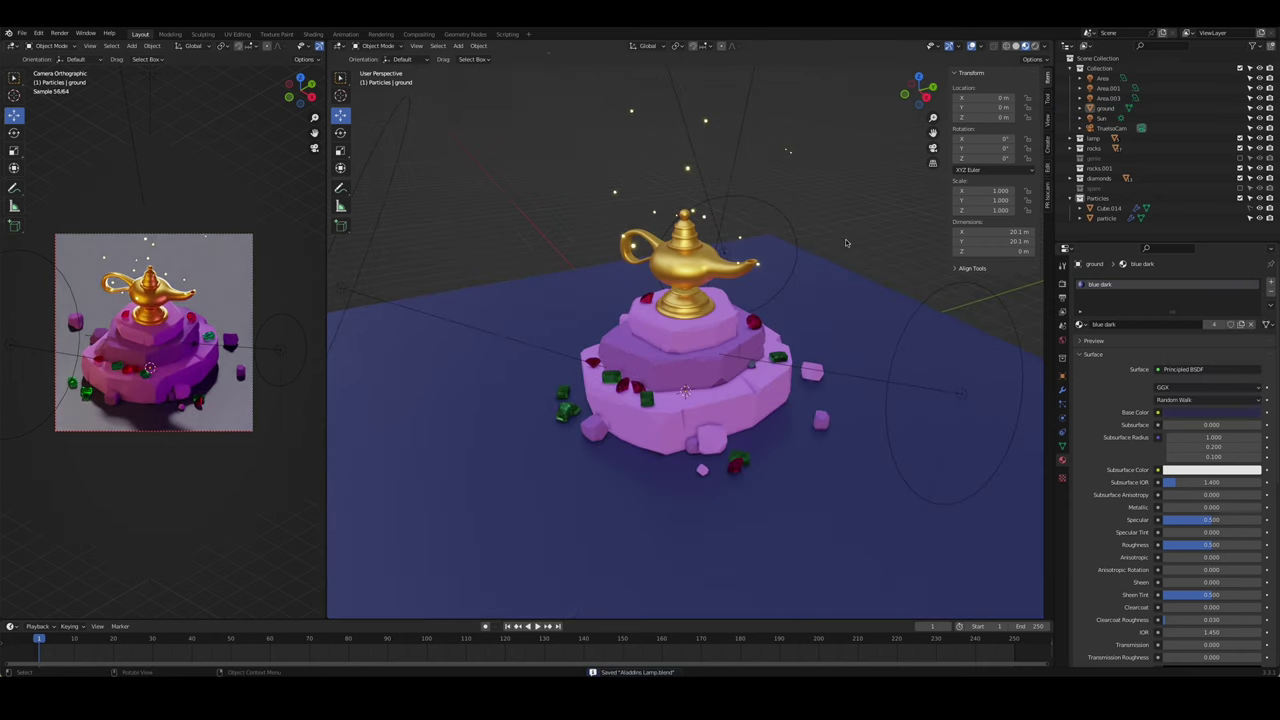
key(ctrl+s)
middle_drag(828, 221, 731, 263)
- Delete the area lights and the sun, save, and make Collection active
key(Delete)
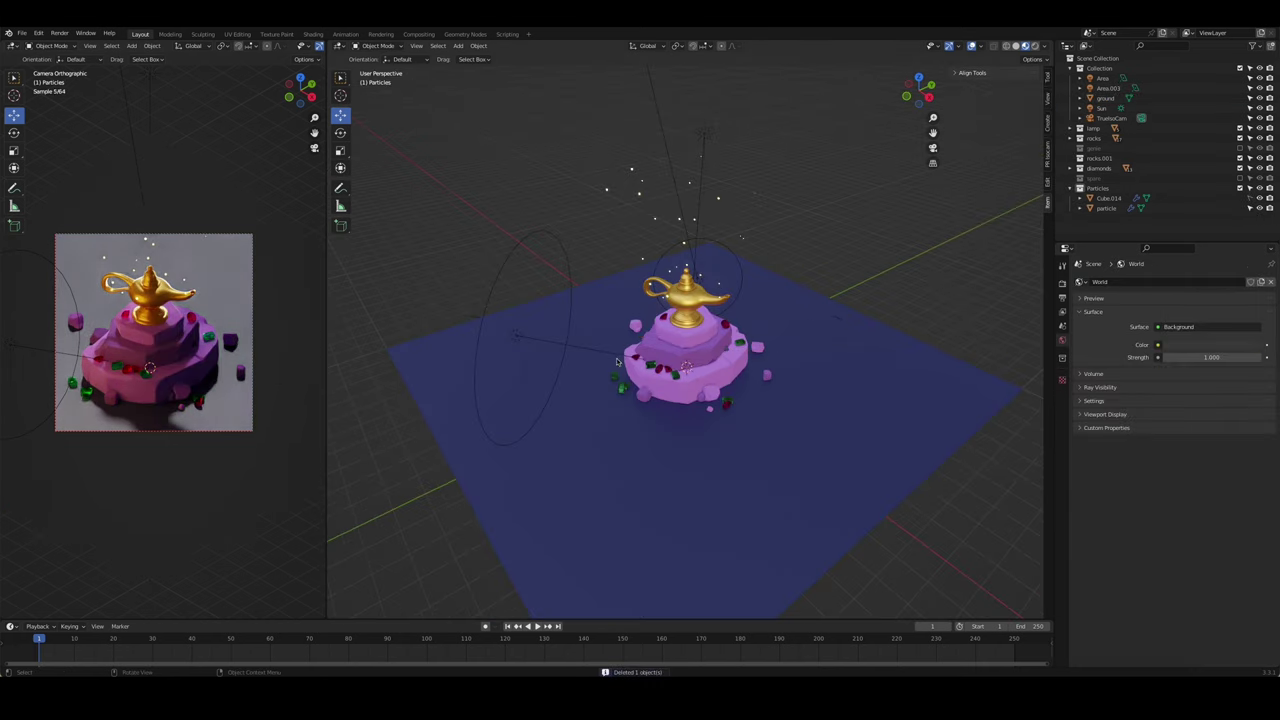
key(Delete)
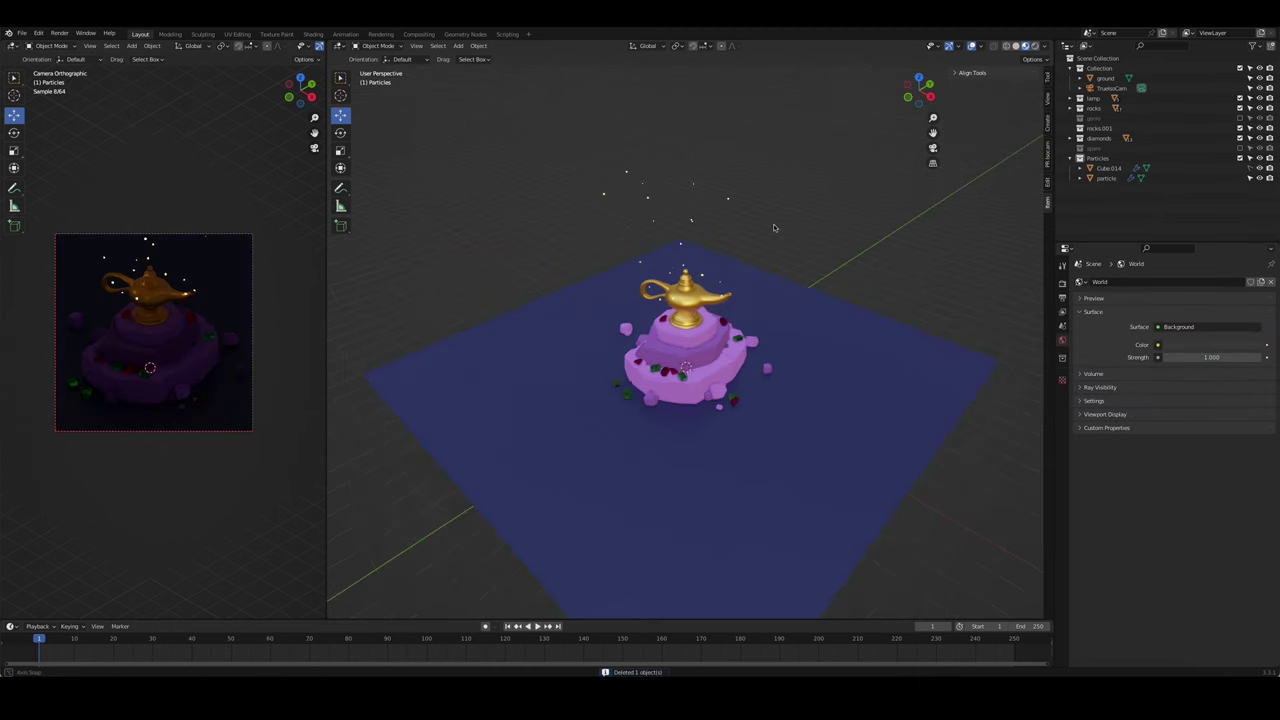
mouse_move(705, 190)
middle_down()
mouse_move(782, 281)
mouse_move(772, 307)
middle_up()
key(ctrl+s)
click(595, 370)
key(ctrl+s)
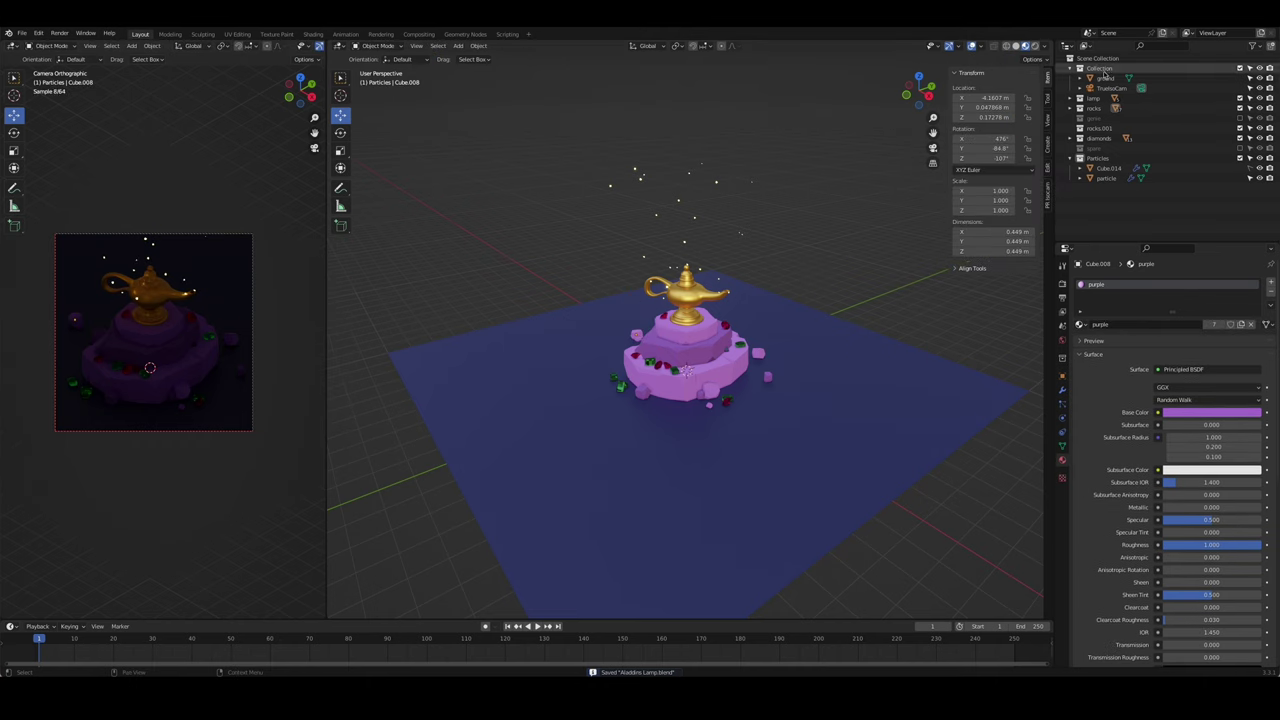
click(1102, 70)
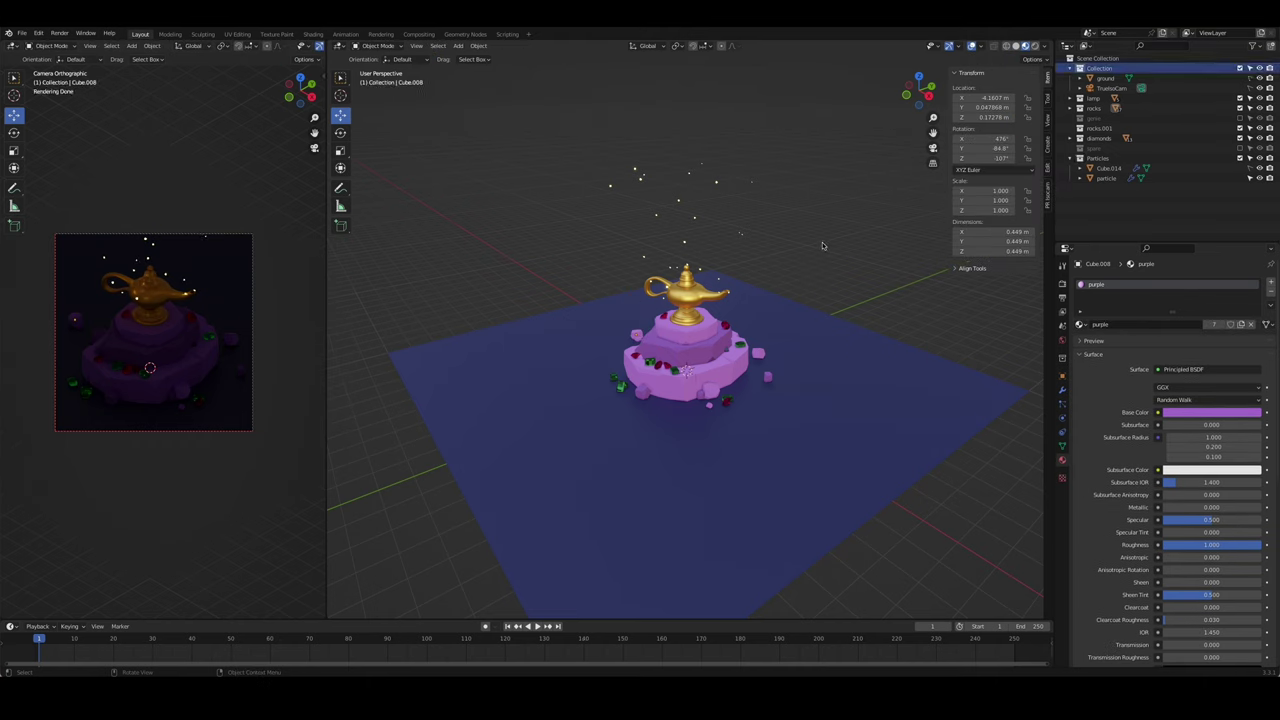
- Add a disk-shaped area light and raise it about 8 m above the lamp
key(shift+a)
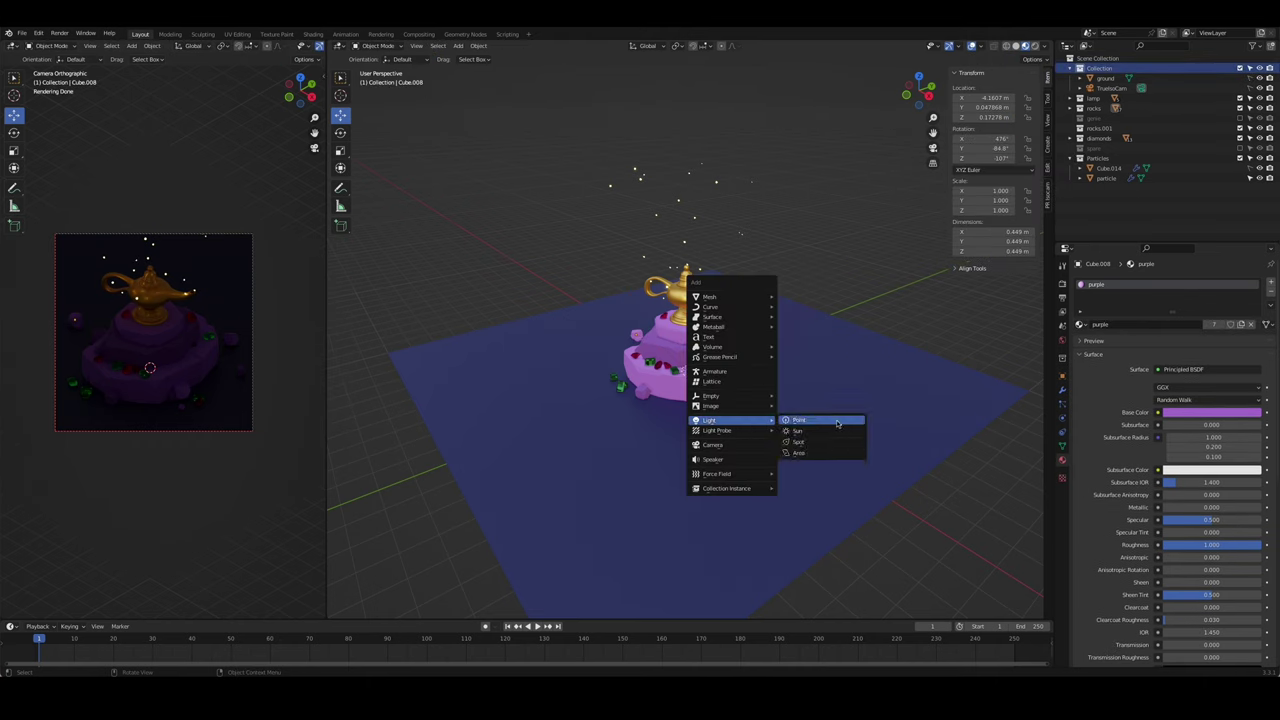
click(800, 457)
text(1000 W)
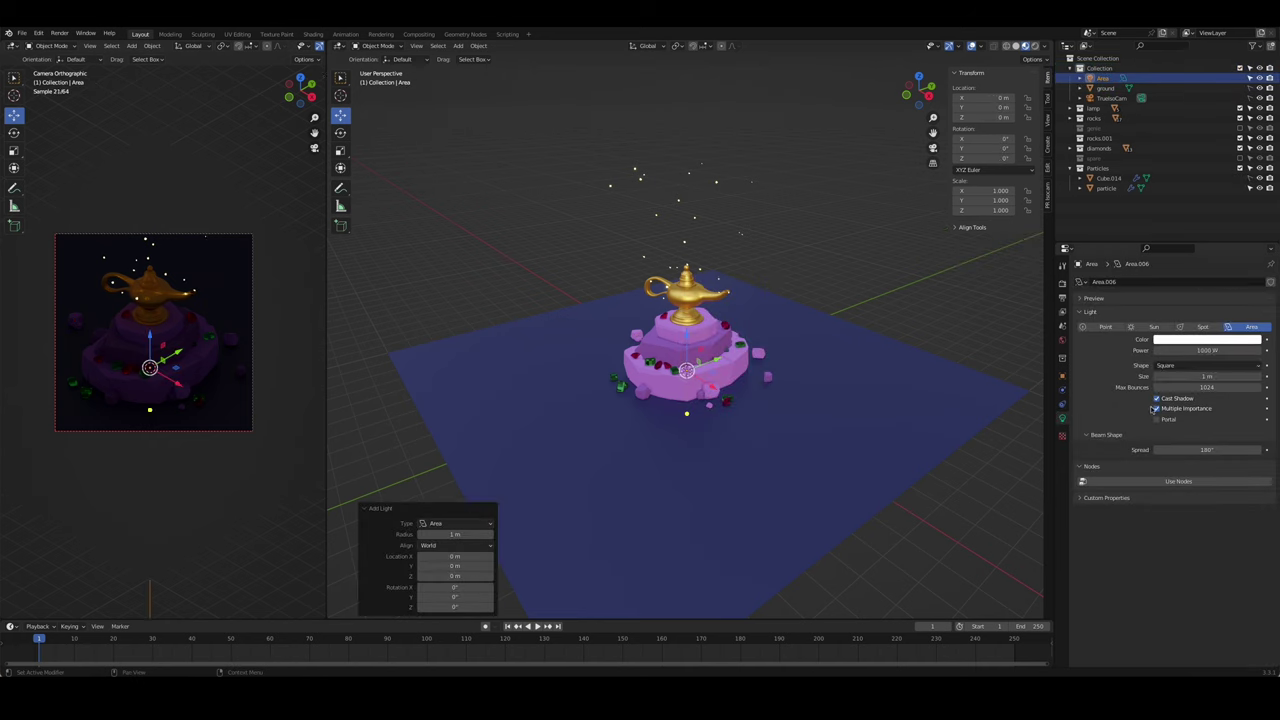
click(1200, 365)
click(1190, 399)
key(g)
key(z)
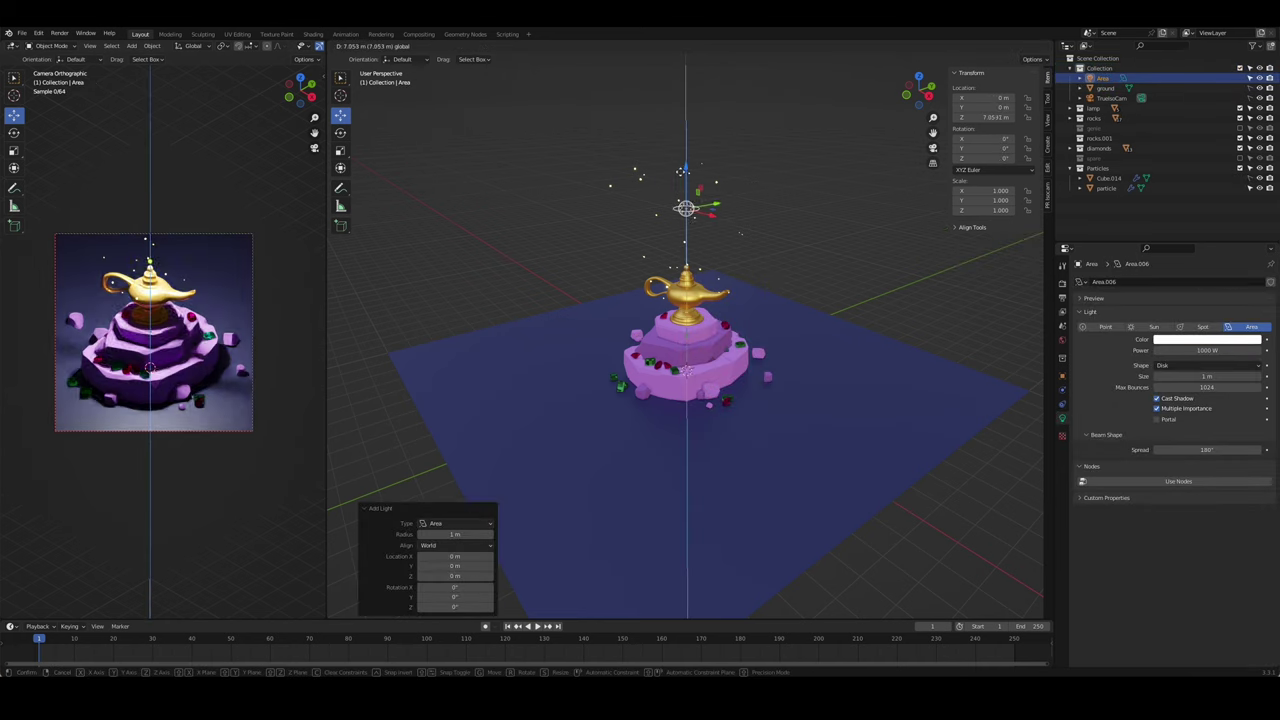
click(785, 278)
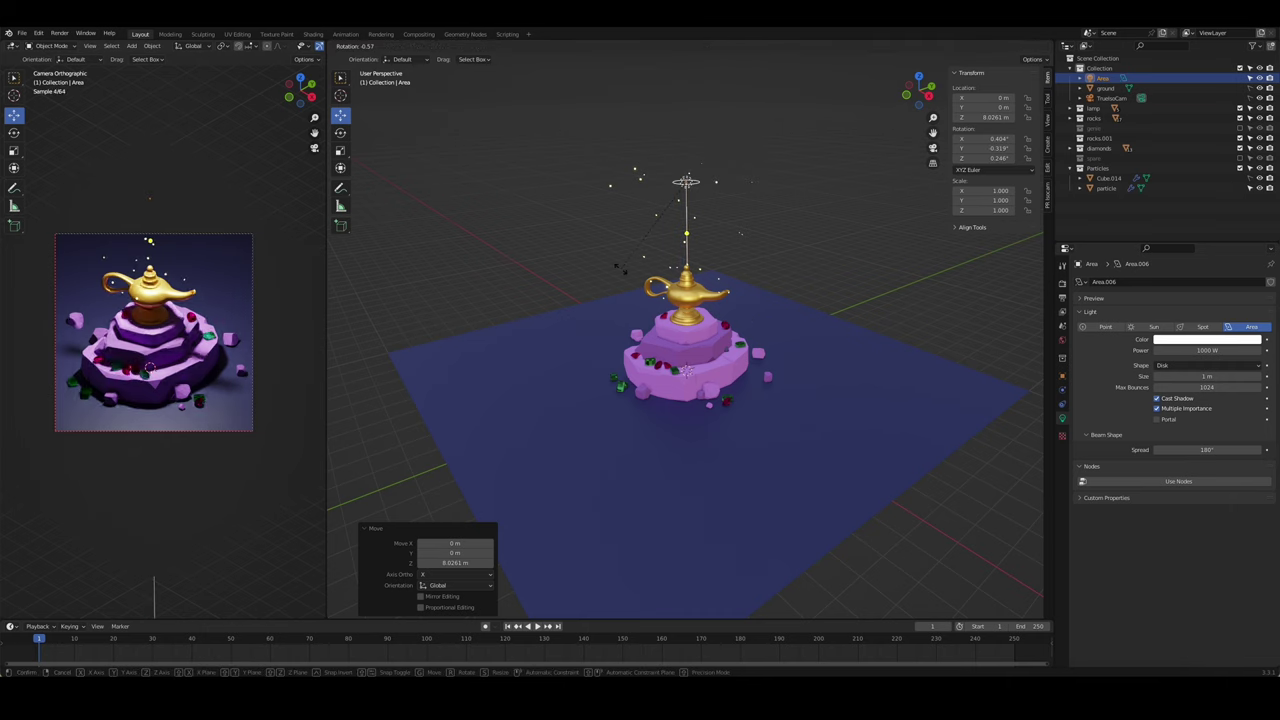
- Pivot on the 3D cursor to rotate the light -45° about X and 45° about Z
key(period)
click(700, 269)
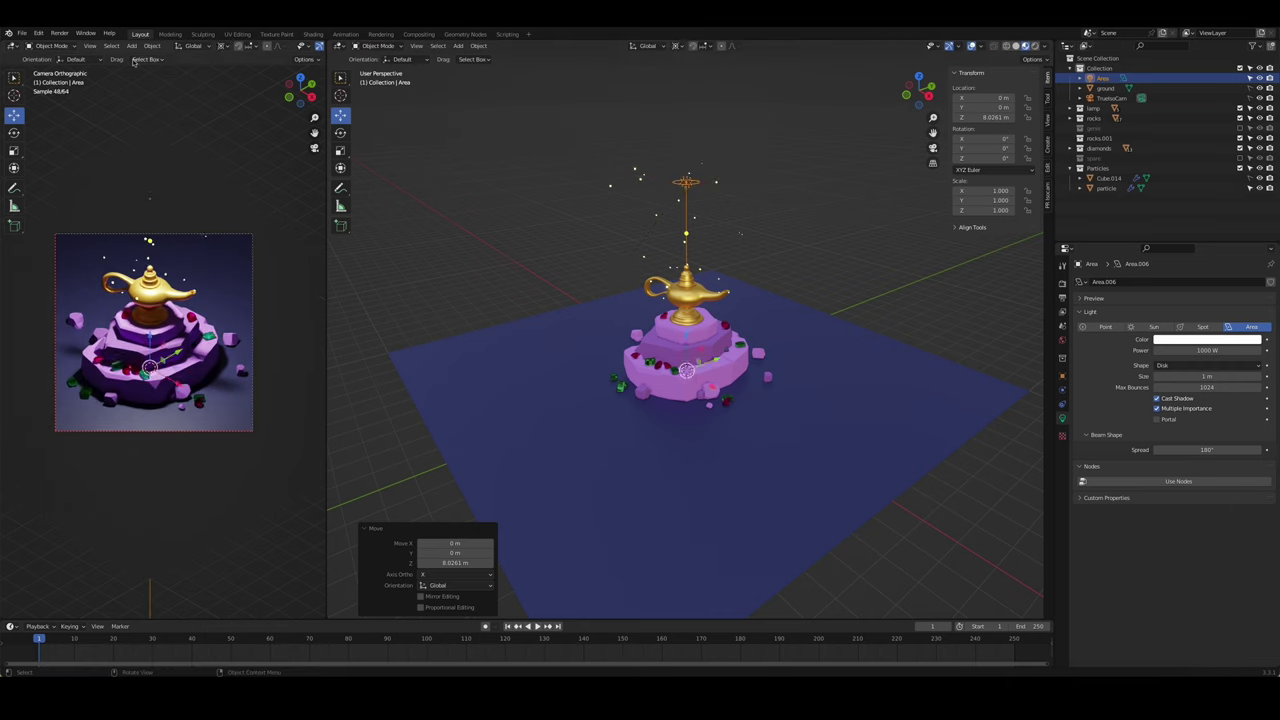
click(133, 60)
text(r)
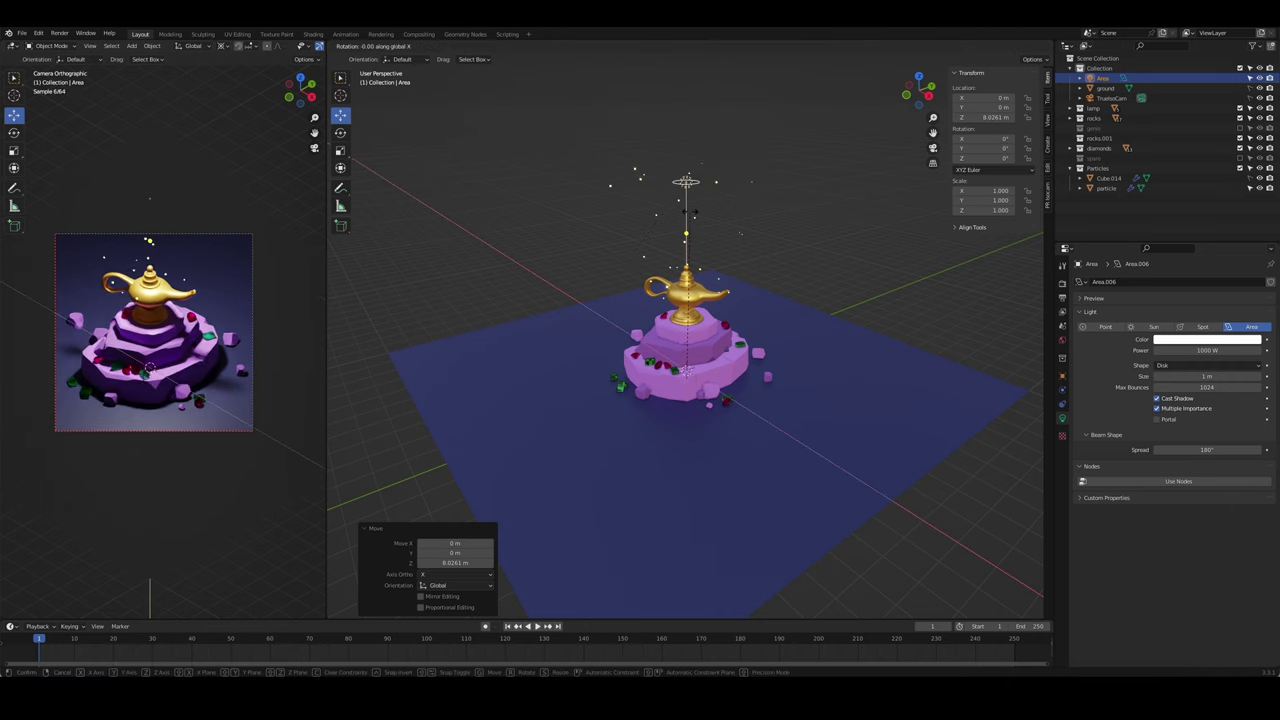
text(x-45)
key(Return)
text(rz45)
key(Return)
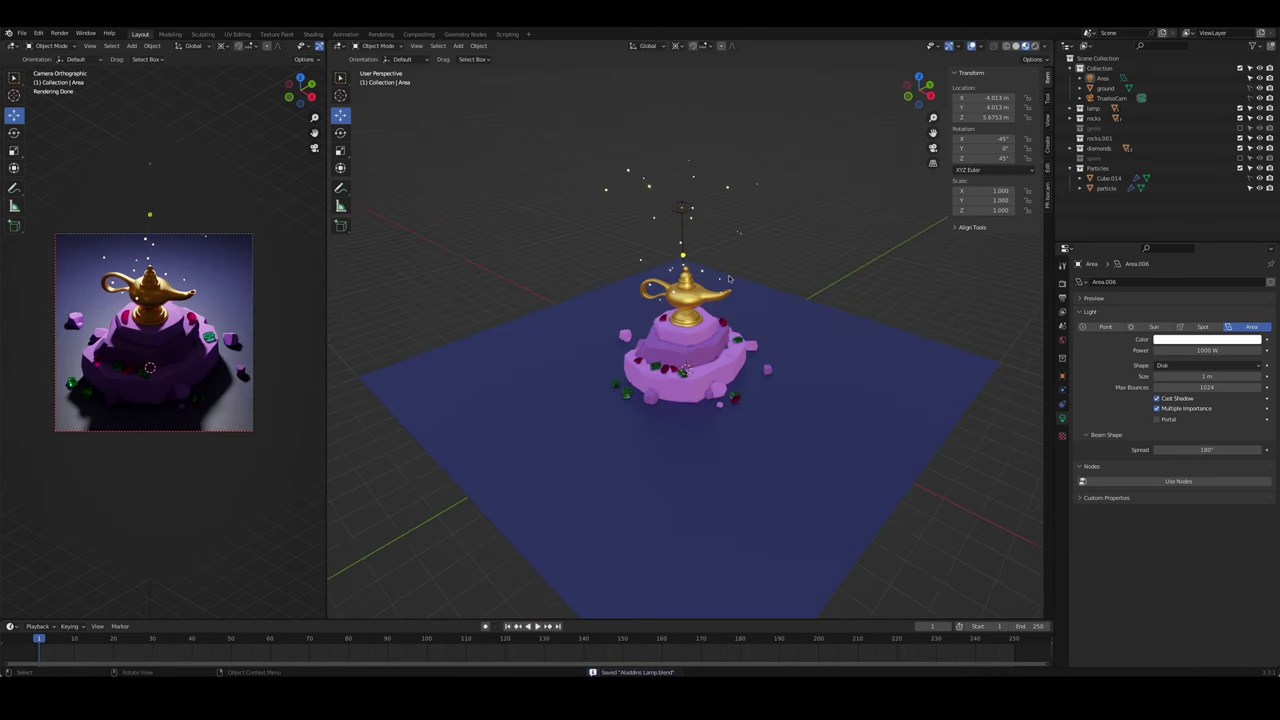
middle_drag(730, 279, 788, 265)
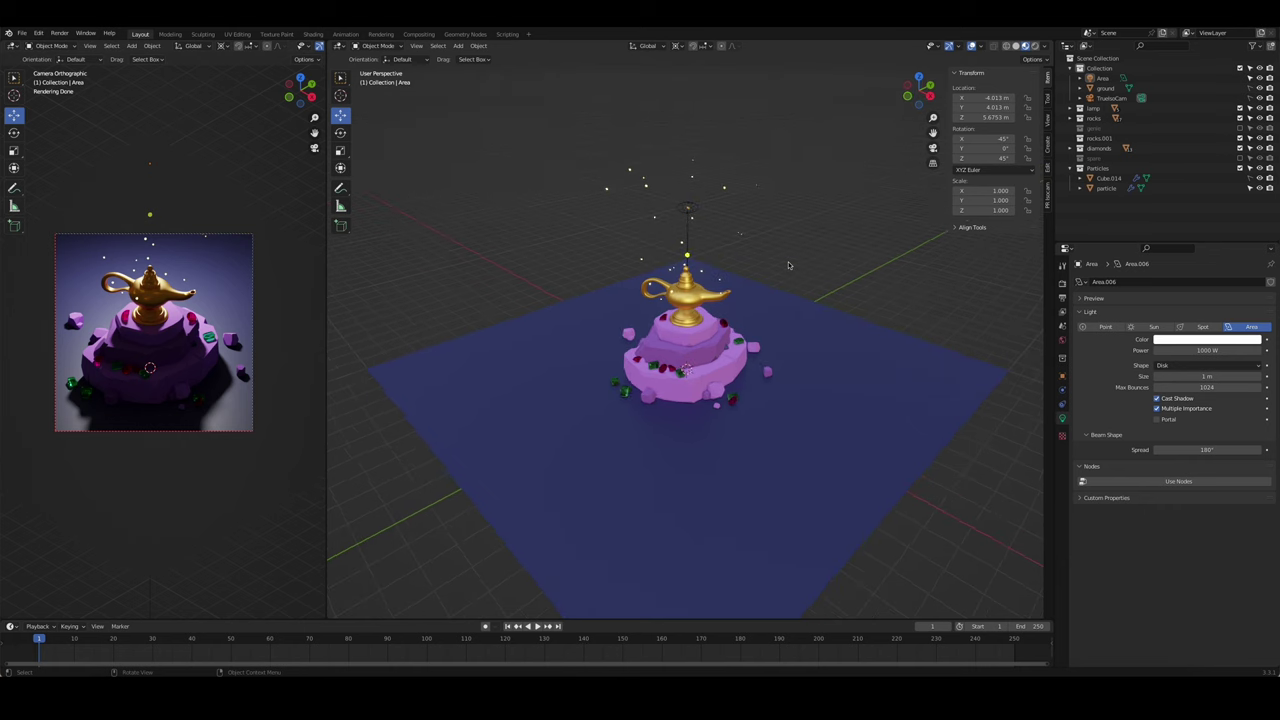
key(shift+a)
- Add a second area light and adjust its height along Z
click(862, 272)
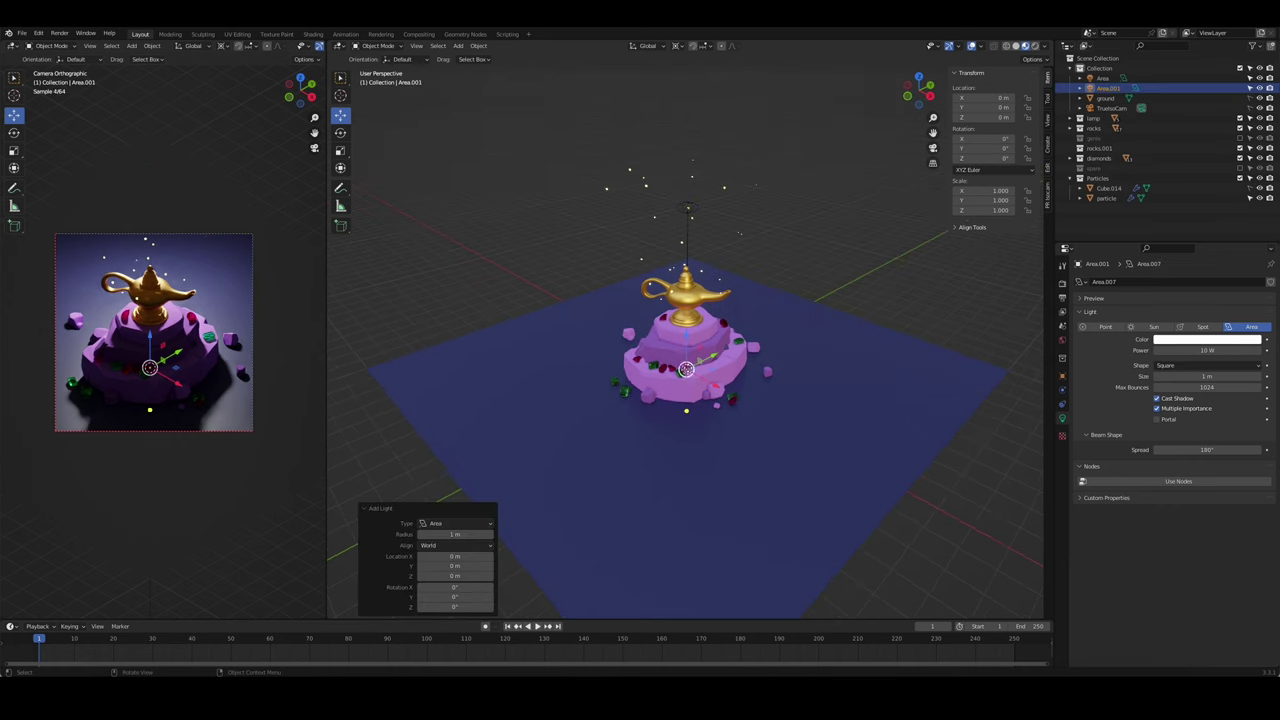
key(g)
key(z)
click(688, 208)
mouse_move(688, 208)
middle_down()
mouse_move(693, 237)
mouse_move(760, 240)
middle_up()
key(g)
key(z)
click(693, 250)
- Make the second light orange and tilt it 45° about X around the 3D cursor
click(1207, 340)
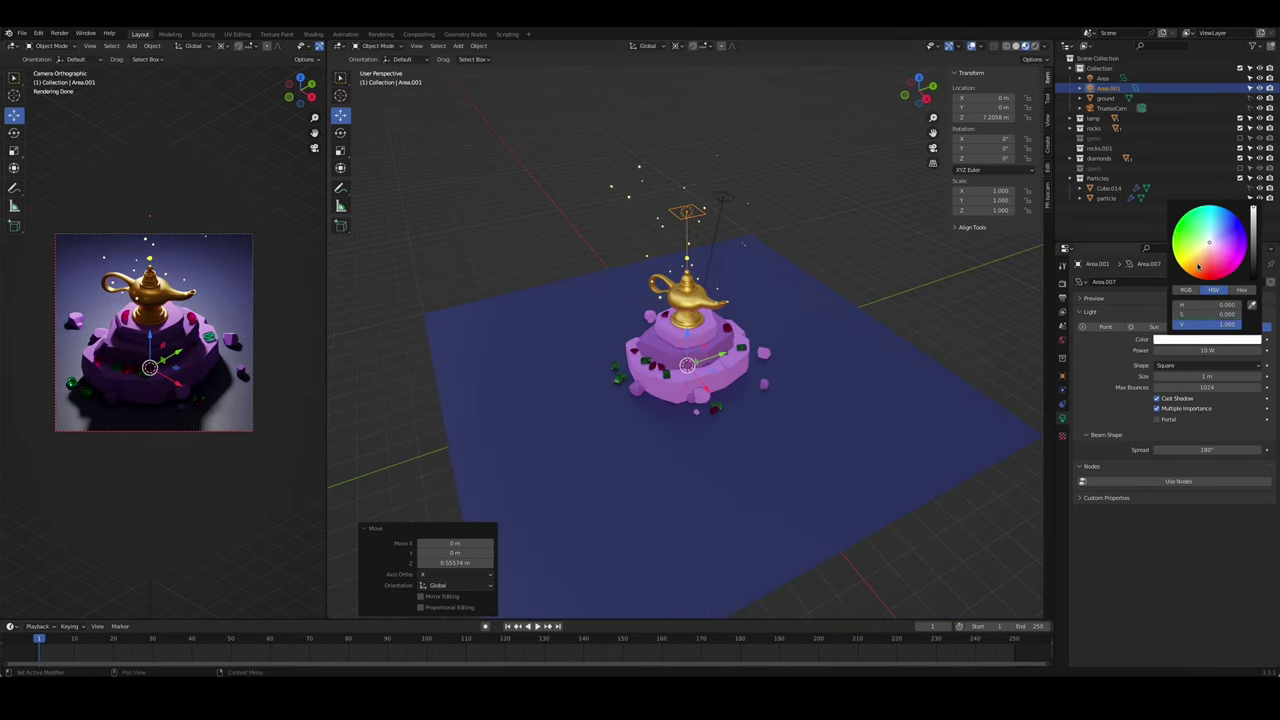
click(1200, 275)
key(period)
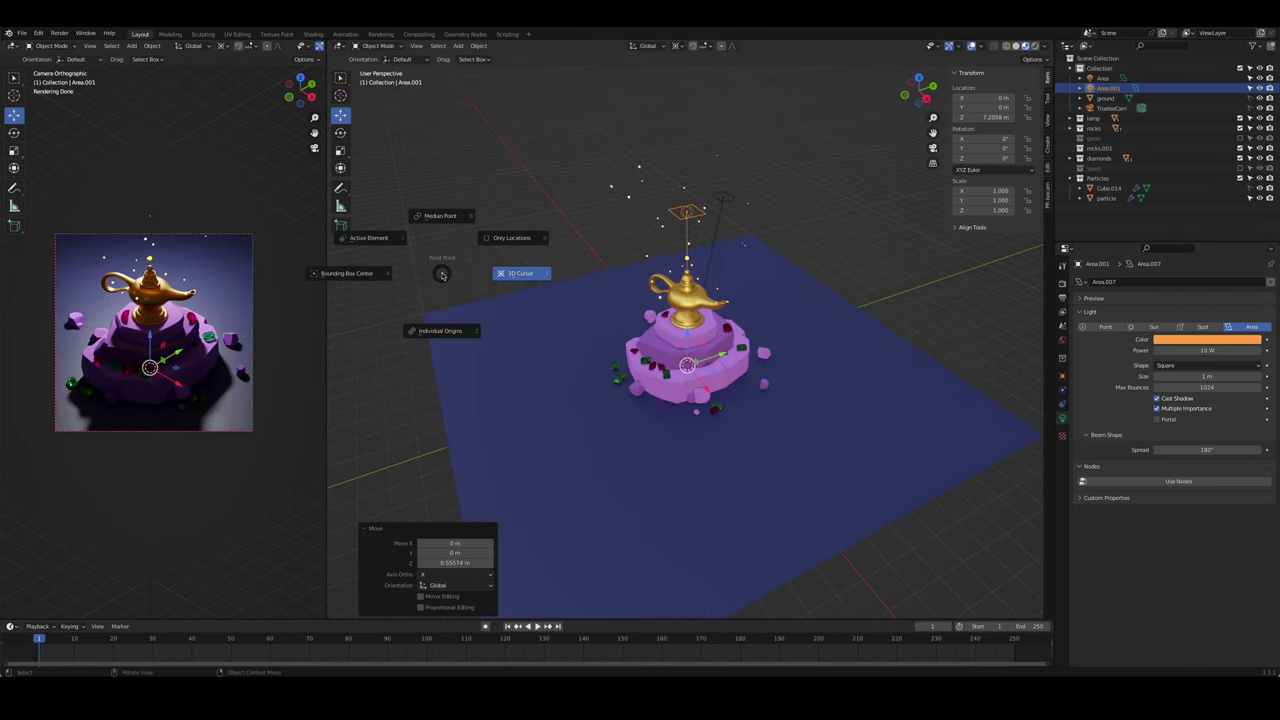
click(516, 267)
text(rx45)
key(Return)
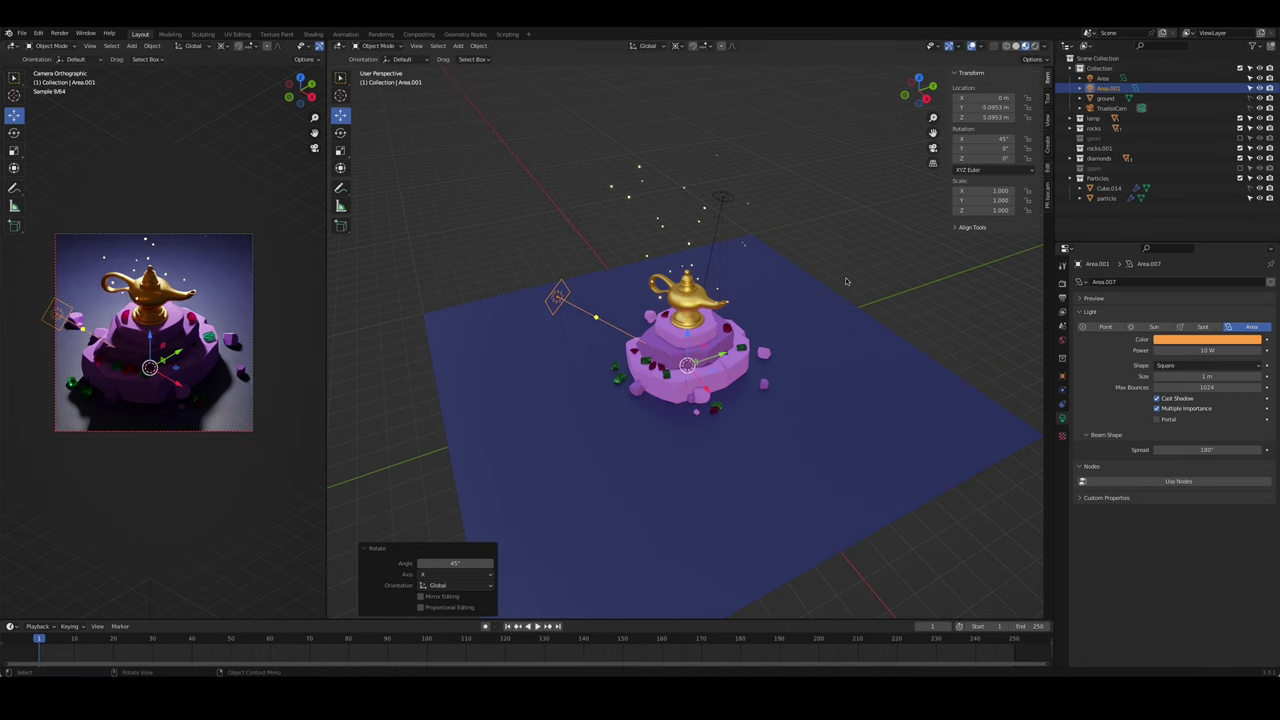
- Make the orange light a 6 m disk with 600 W power
click(1215, 366)
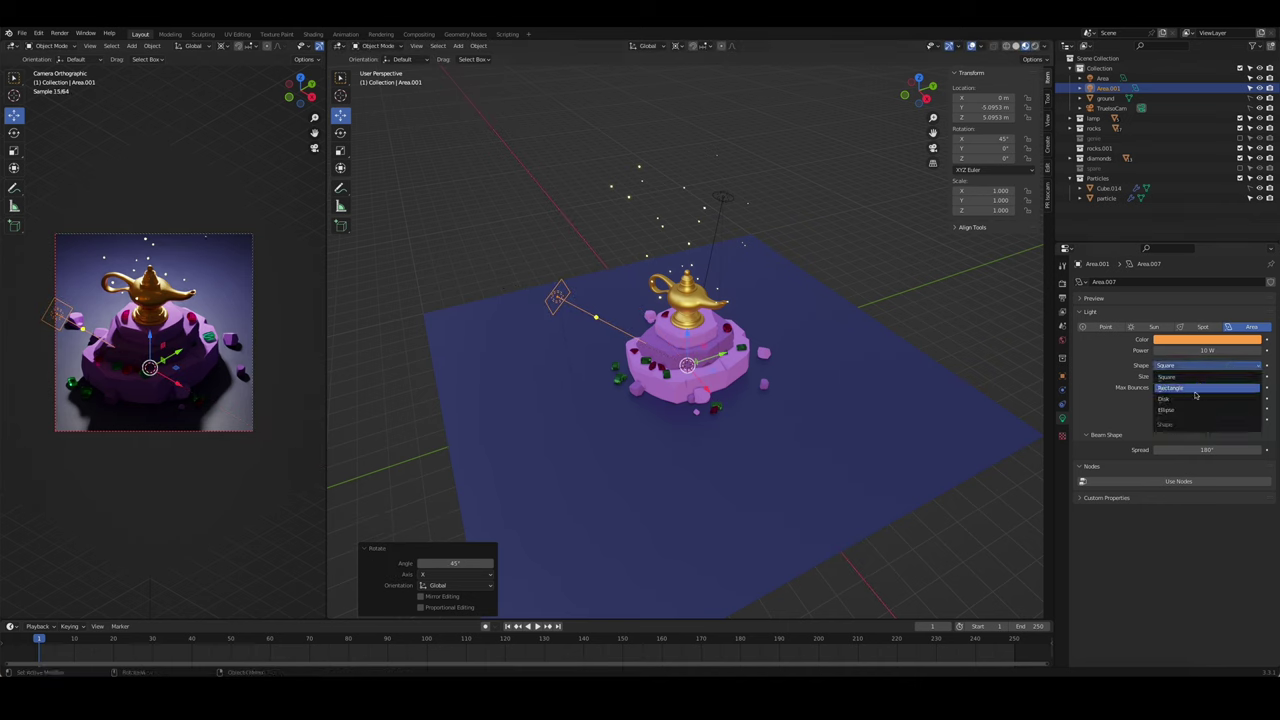
click(1210, 388)
double_click(1207, 376)
text(6)
key(Return)
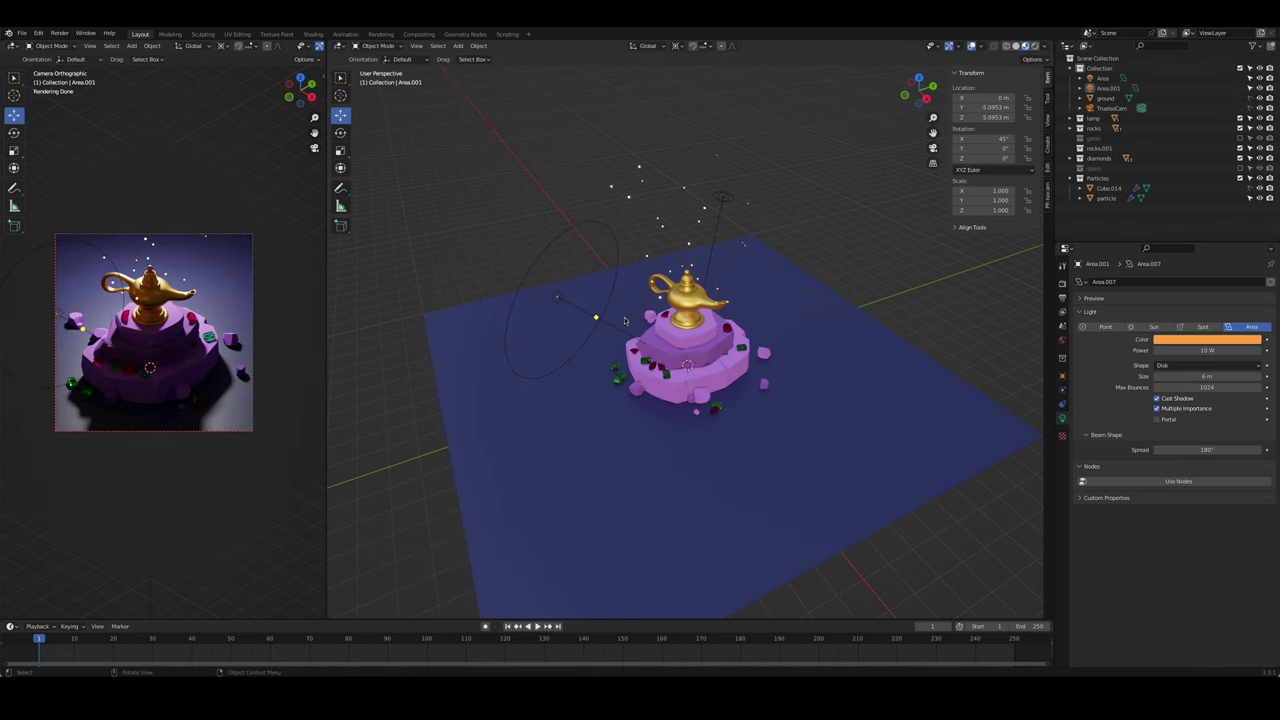
text(600)
key(Return)
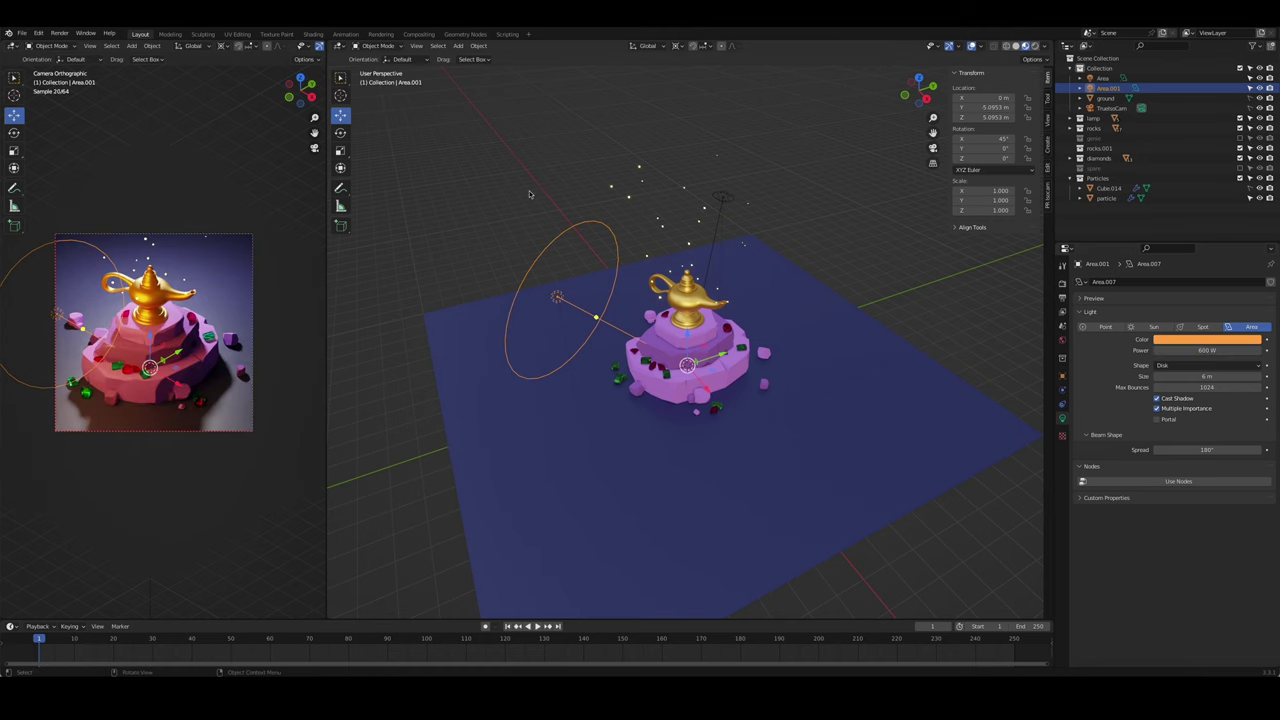
- Raise the orange area light higher along its local Z axis
mouse_move(785, 367)
middle_down()
mouse_move(602, 332)
mouse_move(690, 400)
middle_up()
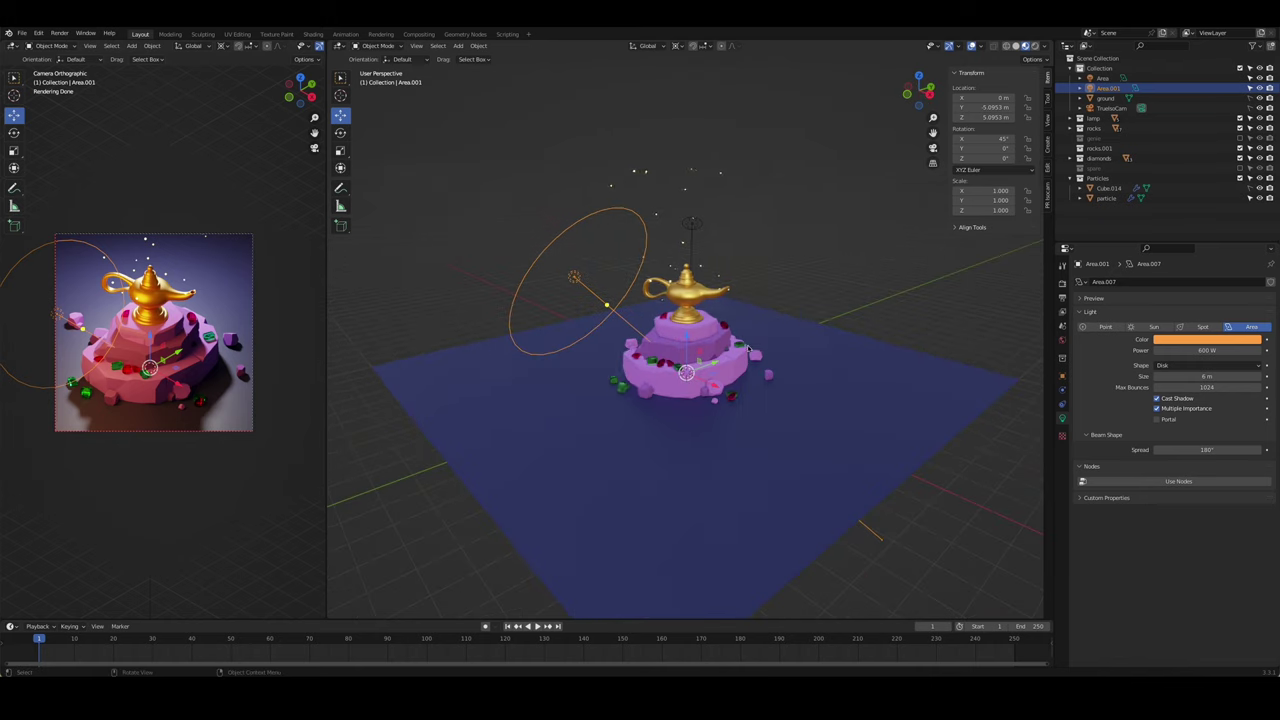
key(g)
key(z)
key(z)
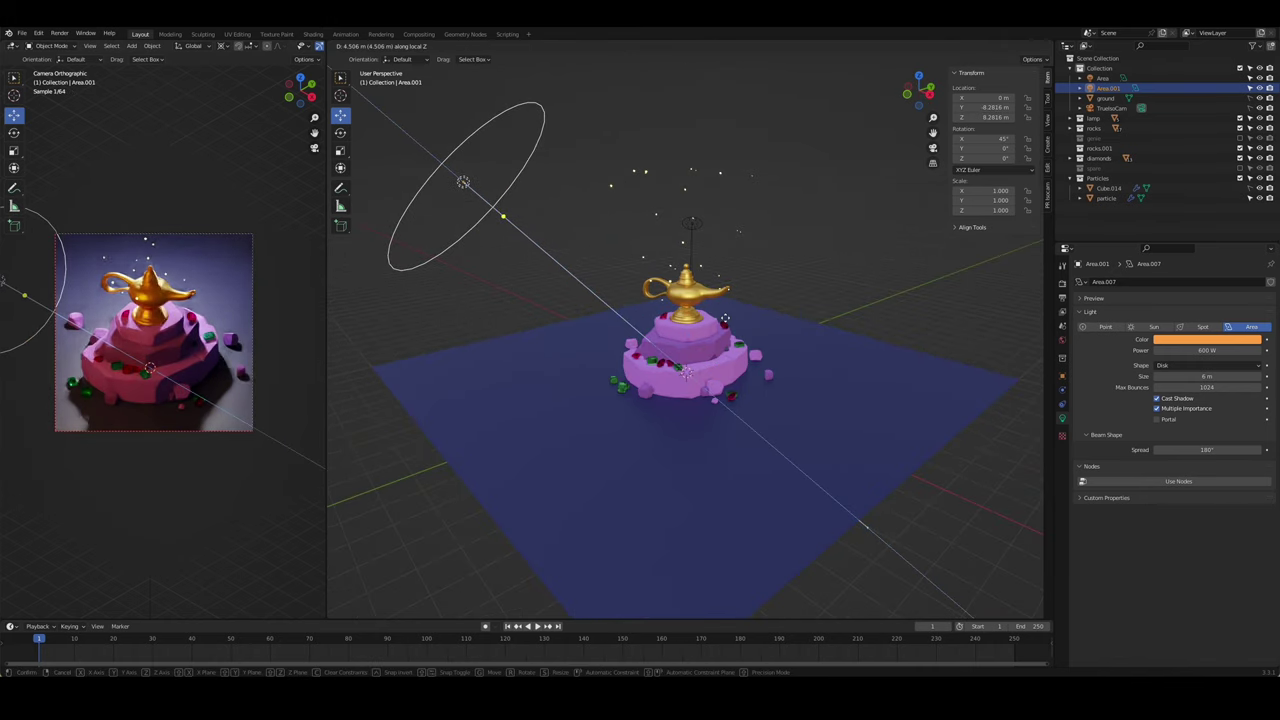
click(723, 303)
- Set the world background colour to a saturated blue
mouse_move(723, 303)
middle_down()
mouse_move(863, 347)
mouse_move(829, 414)
mouse_move(960, 380)
middle_up()
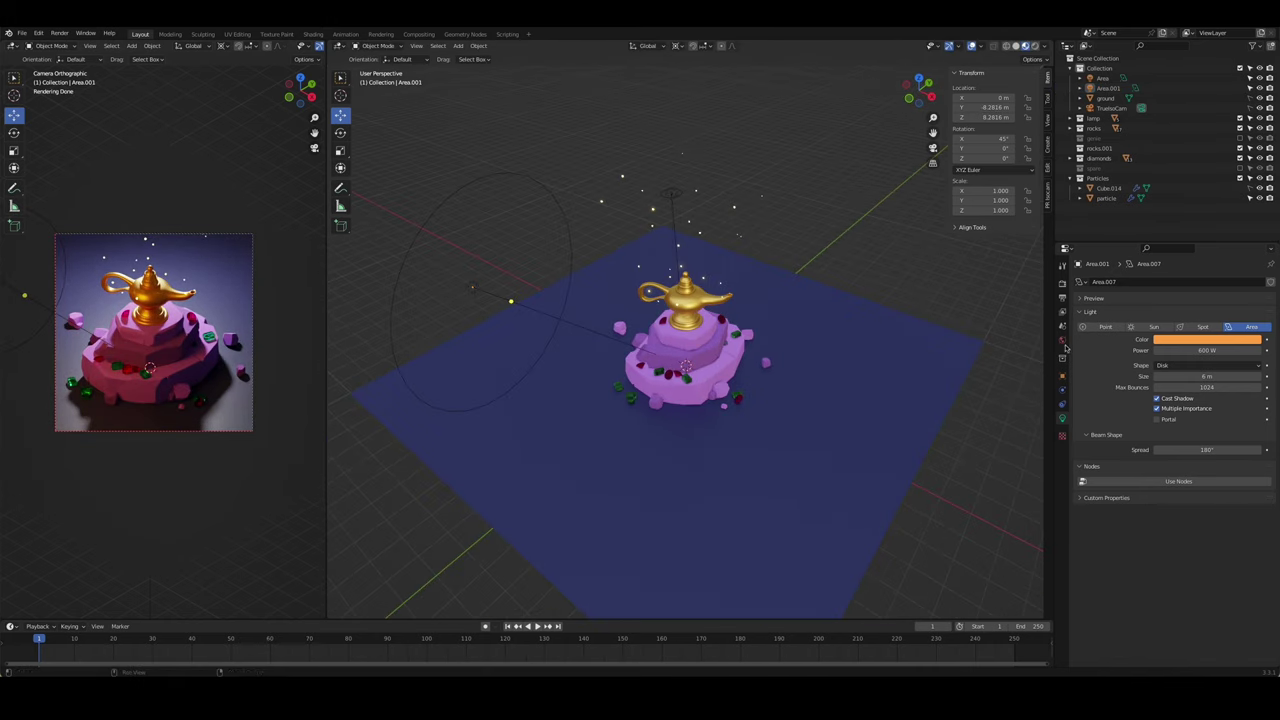
click(1062, 340)
click(1210, 344)
drag(1216, 232, 1222, 203)
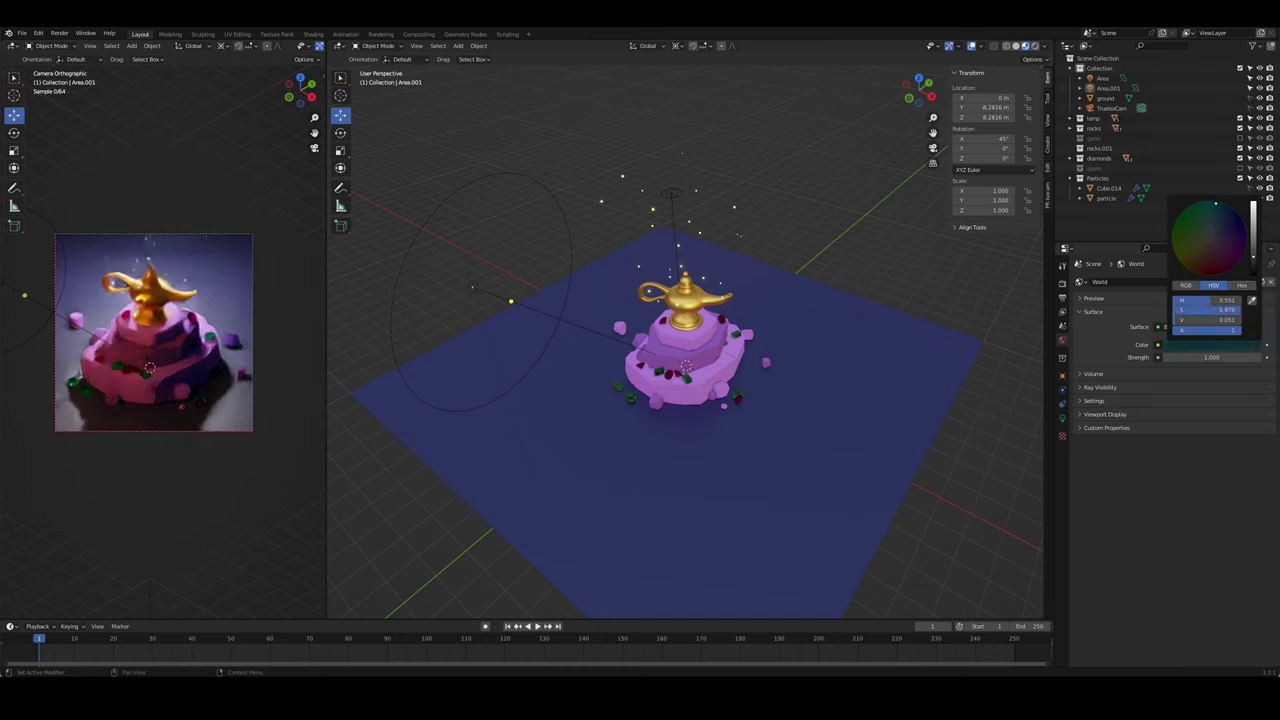
scroll(1222, 203, up, 5)
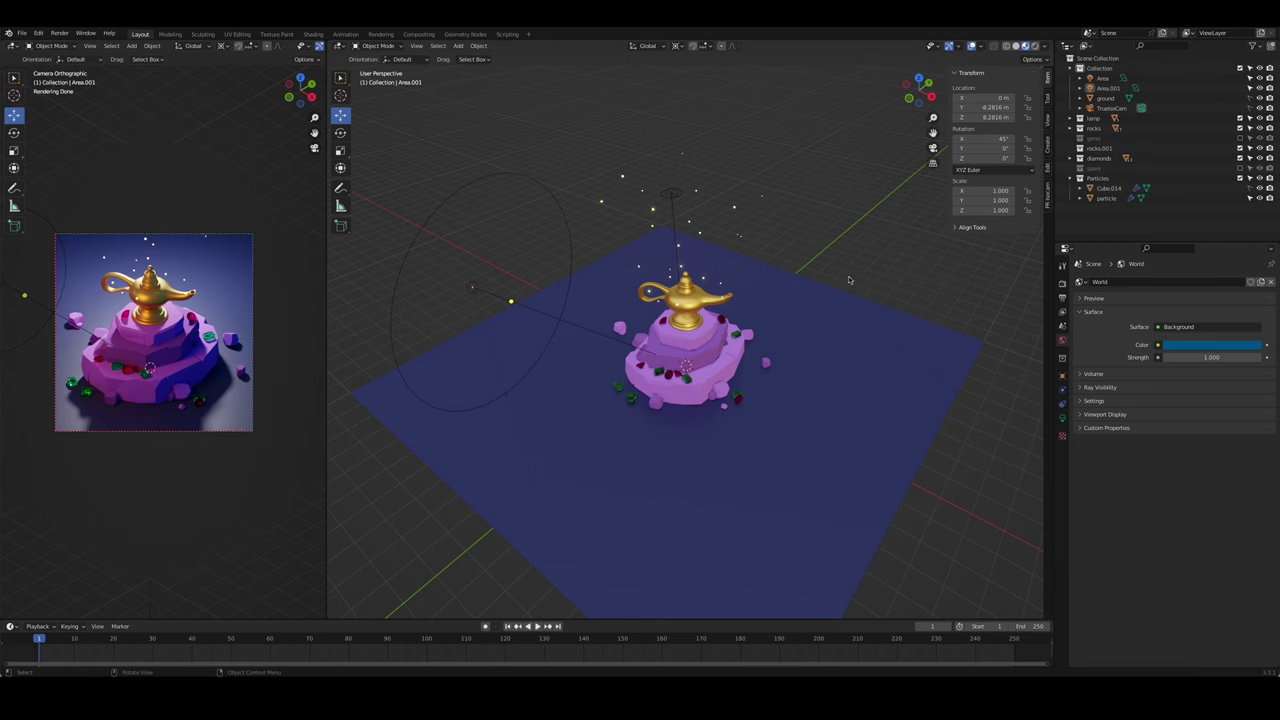
middle_drag(849, 280, 870, 250)
- Tilt Area.001 25.5° on X, shift it along local Z, and swing it around the lamp
click(1108, 88)
key(r)
key(x)
key(x)
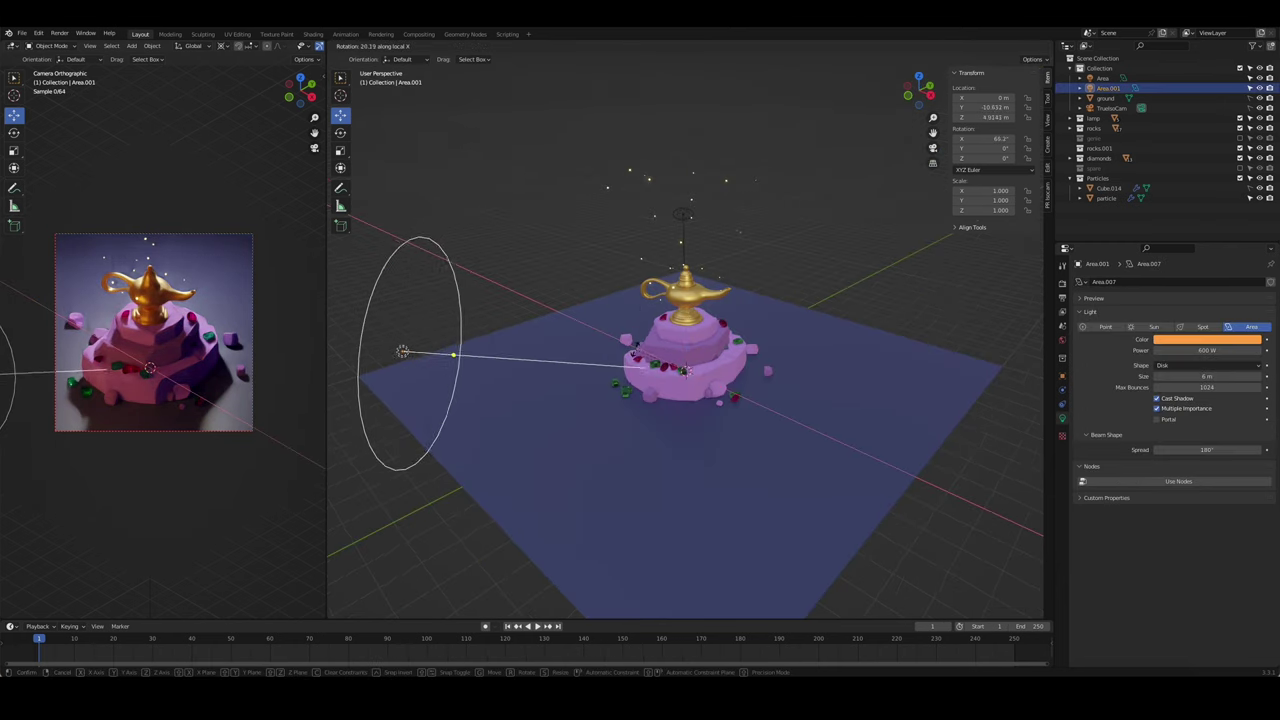
click(670, 373)
key(KP_0)
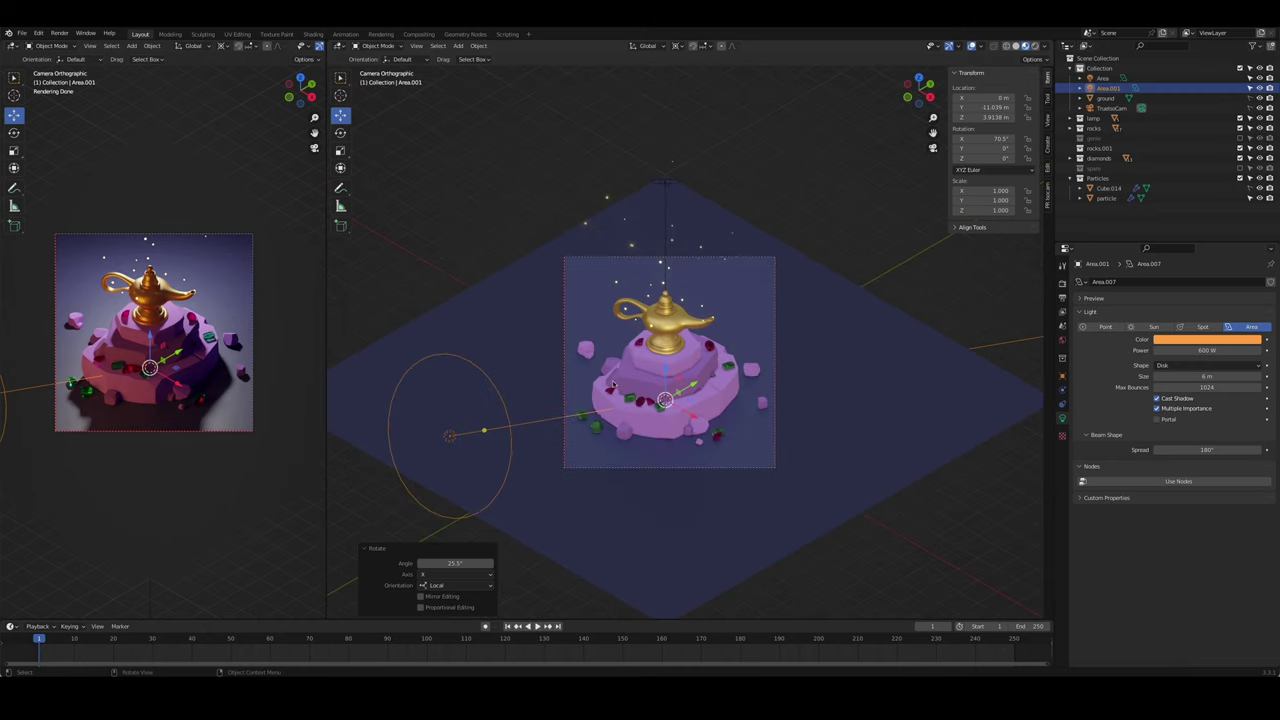
key(g)
key(z)
key(z)
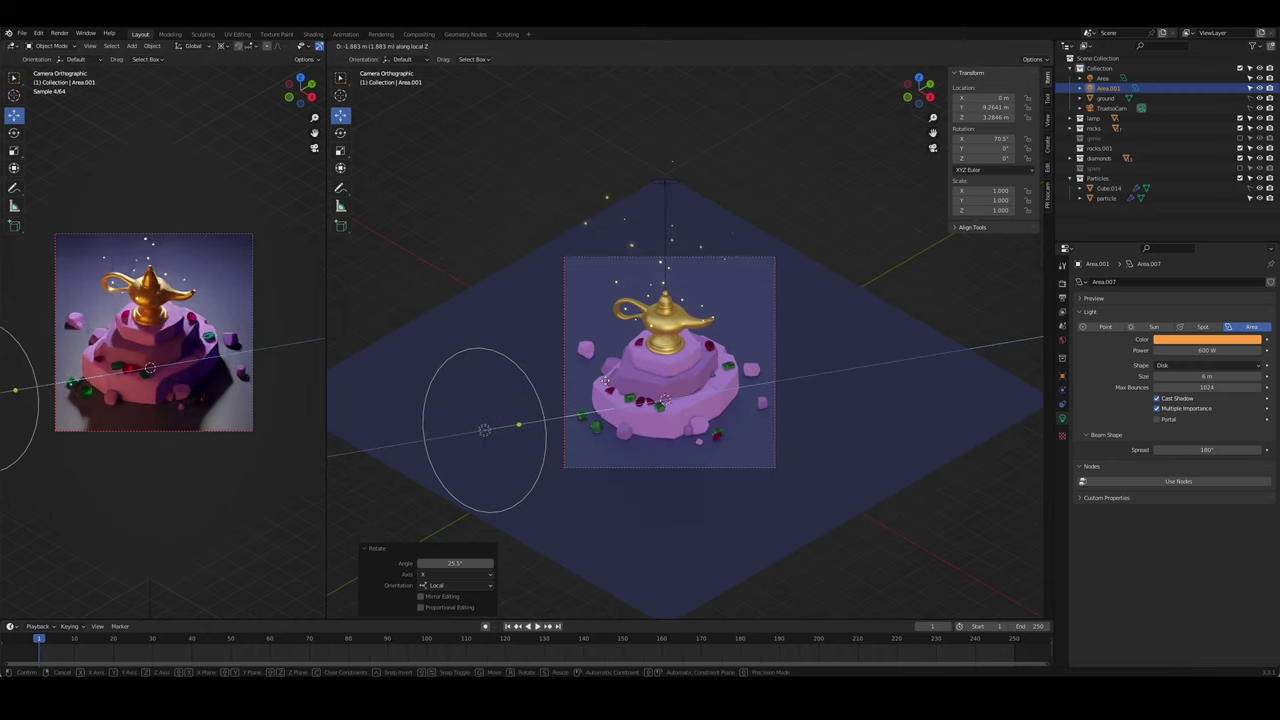
click(617, 383)
key(r)
key(z)
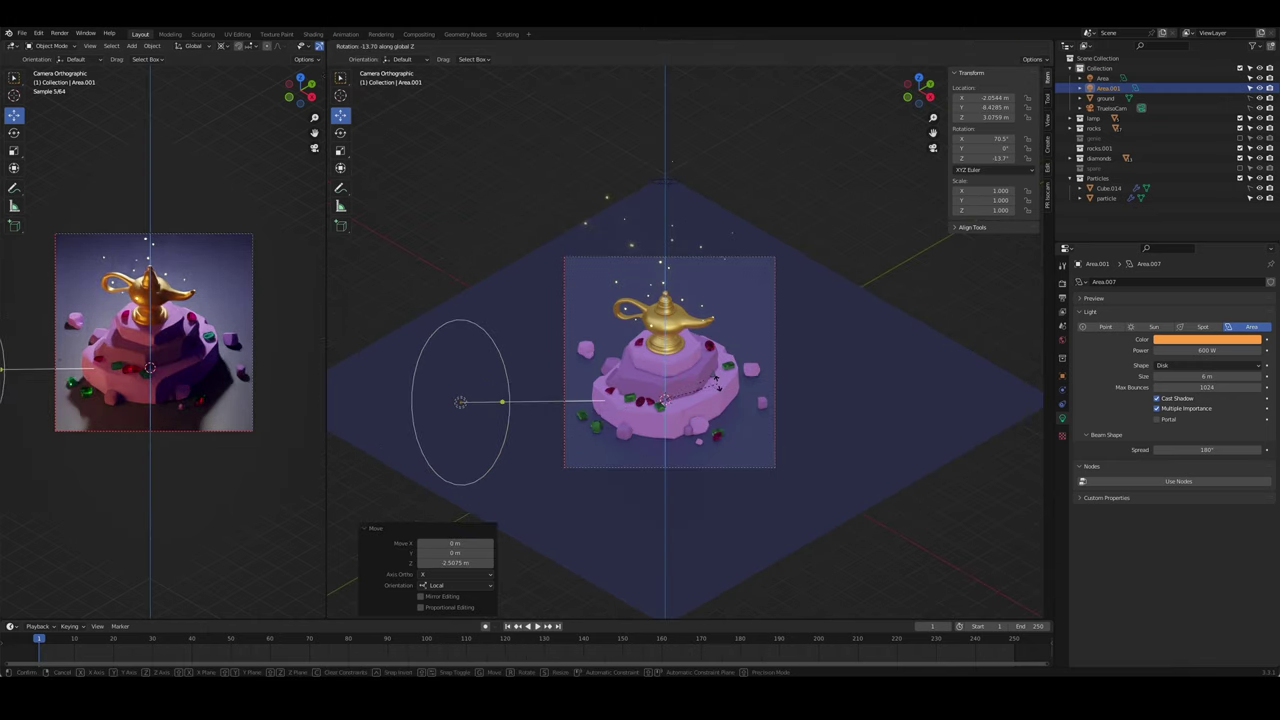
click(716, 362)
- Duplicate the orange light, rotate the copy 104° about Z to the right, and set 300 W
key(shift+d)
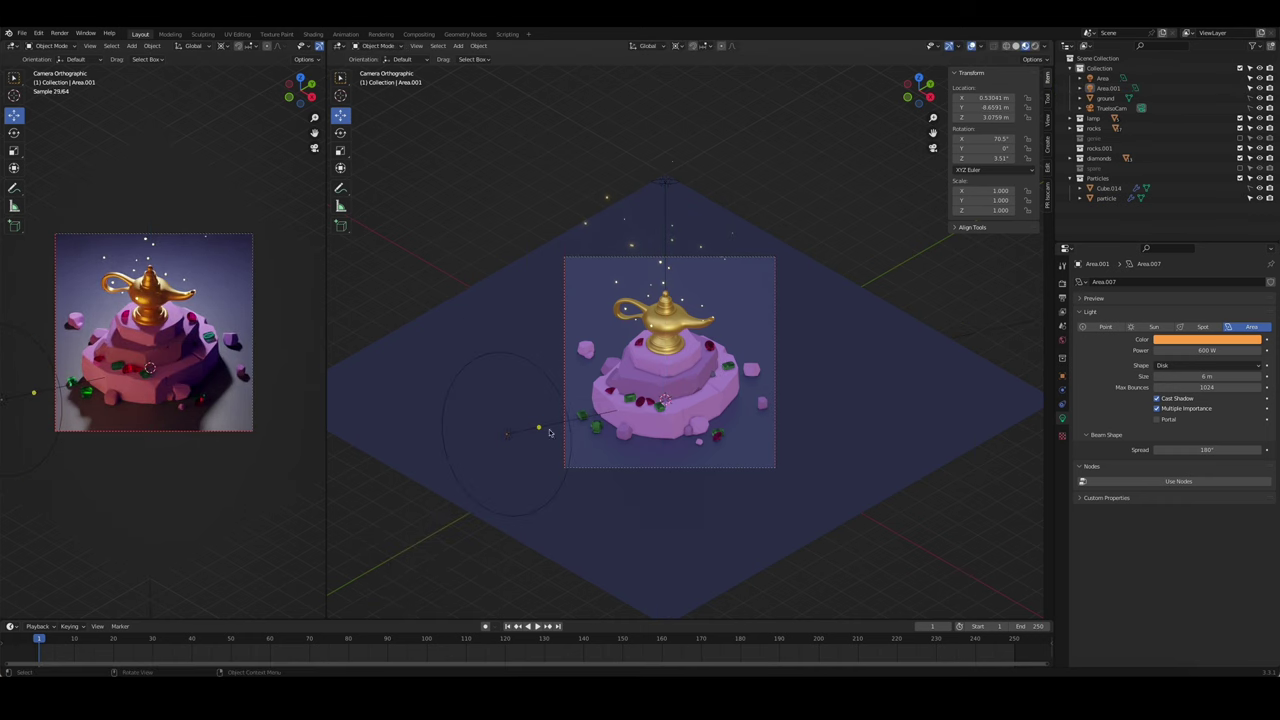
key(Escape)
key(r)
key(z)
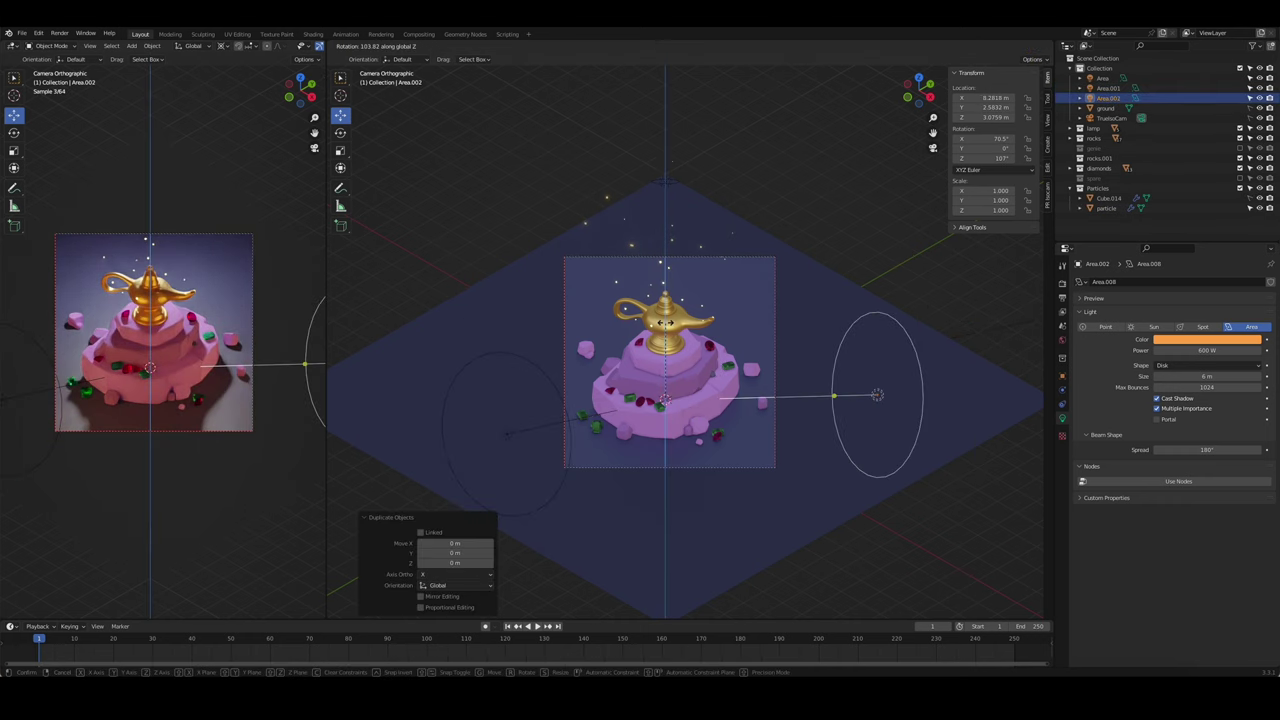
click(950, 380)
key(Return)
- Colour the duplicate light a slightly desaturated blue-purple
click(1207, 340)
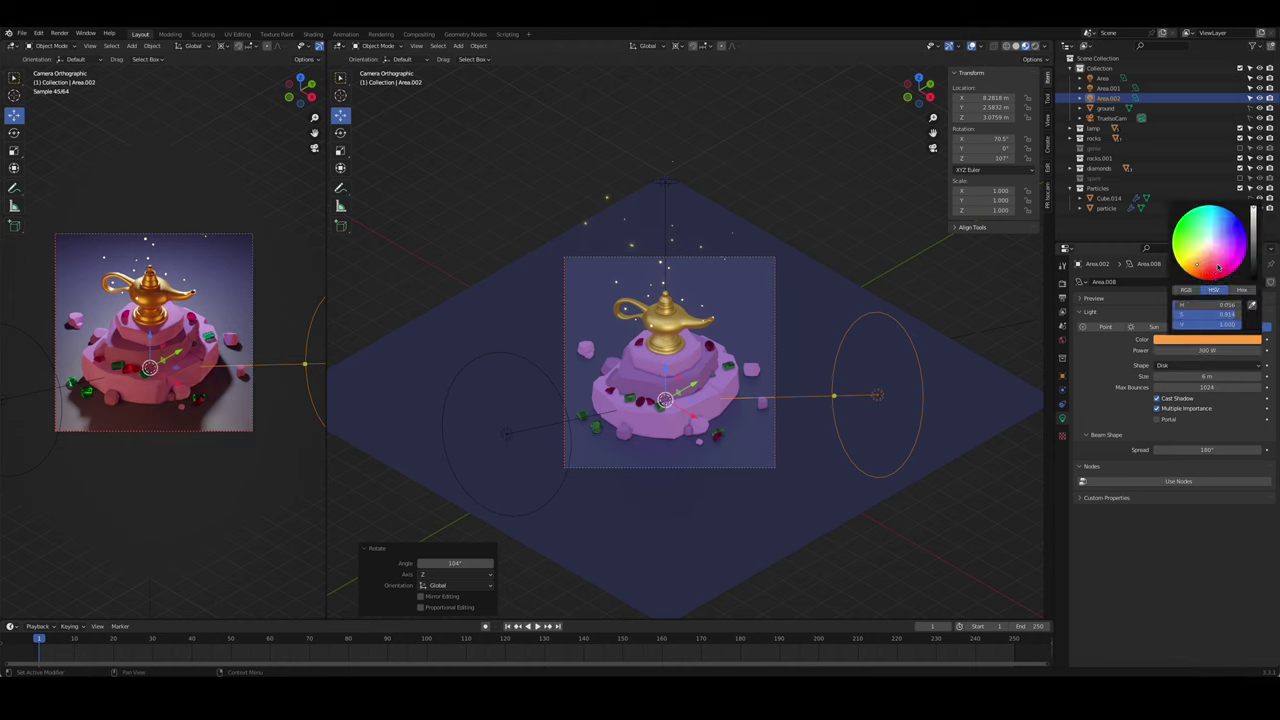
click(1182, 250)
click(1230, 233)
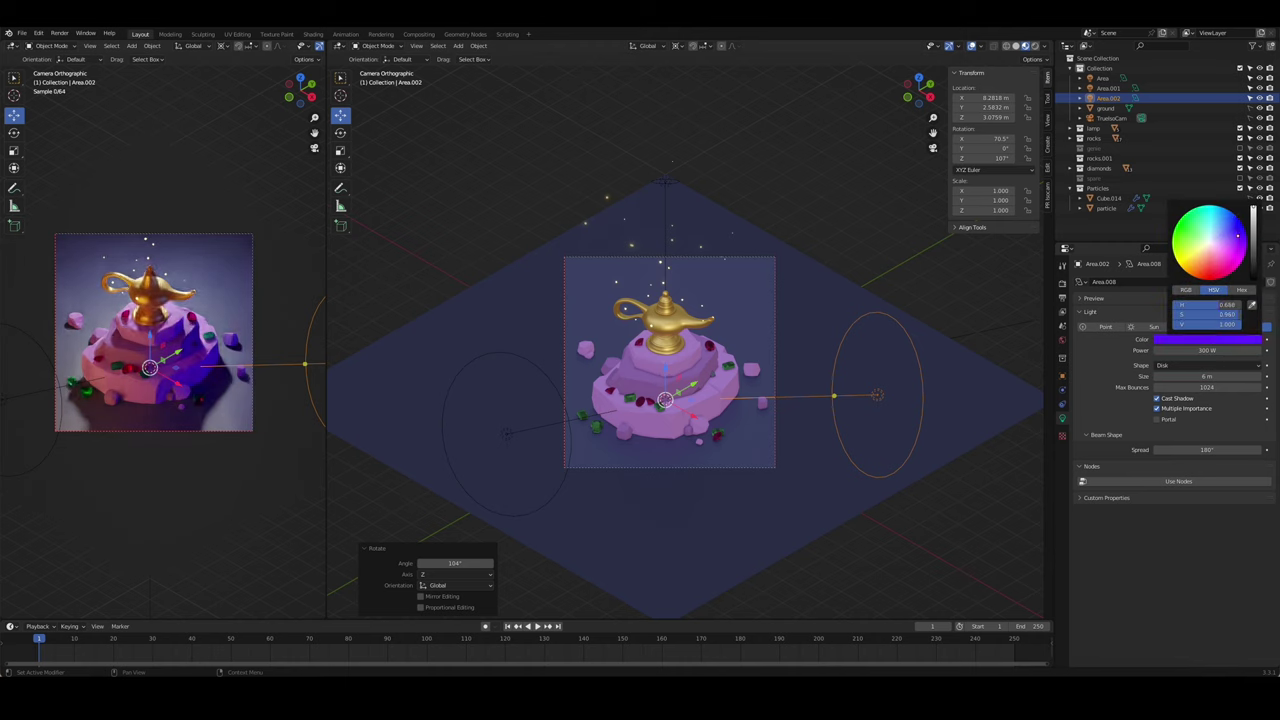
drag(1234, 226, 1251, 238)
click(700, 328)
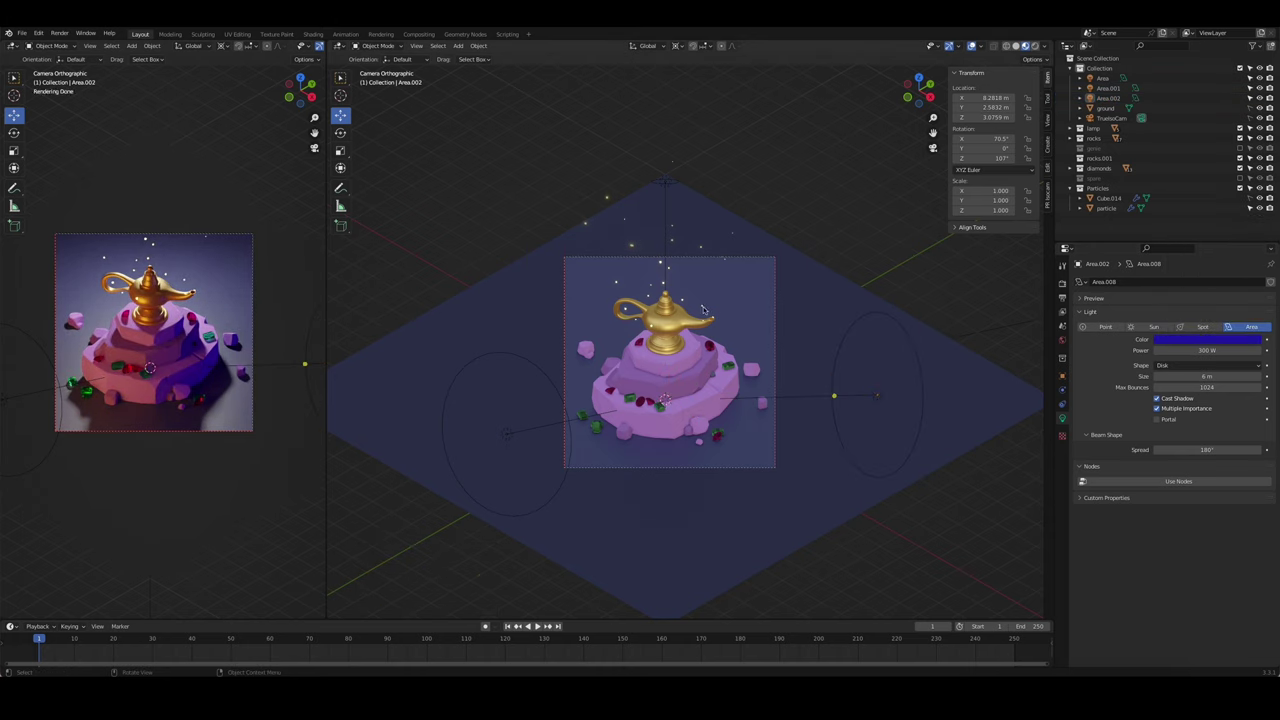
click(1062, 338)
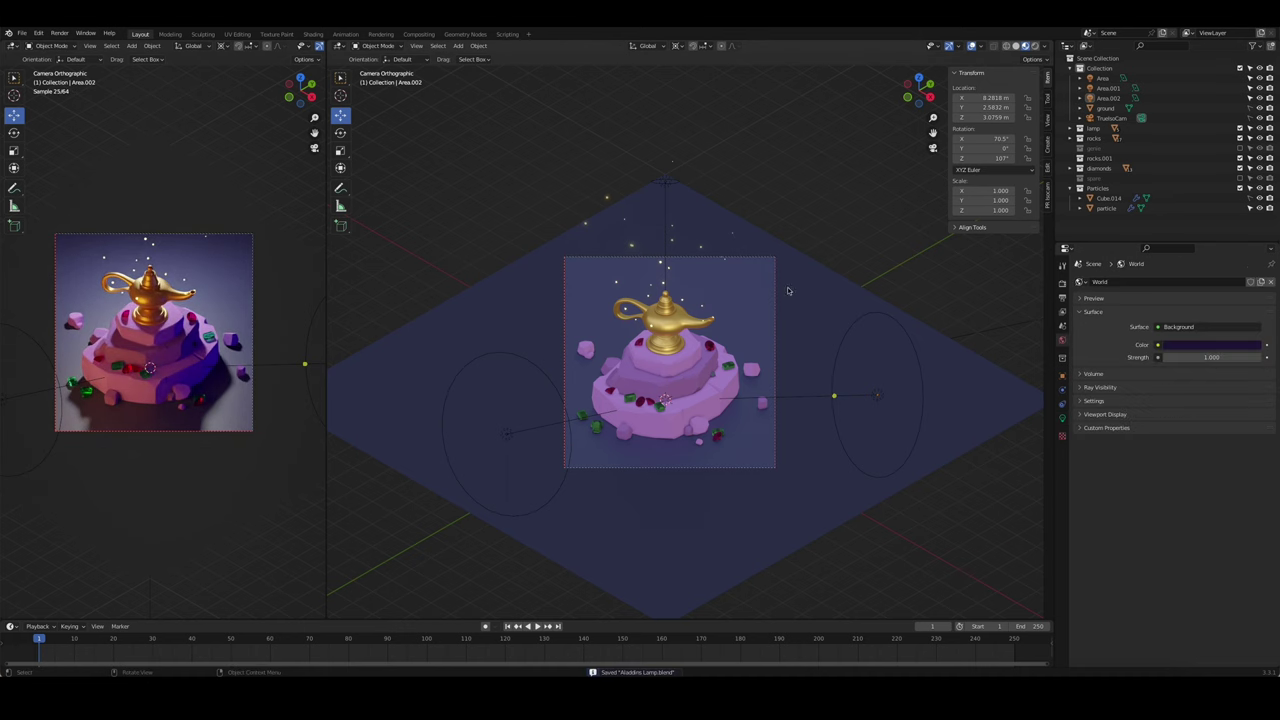
- Render a test image, then scale the overhead area light to 2.242
key(F12)
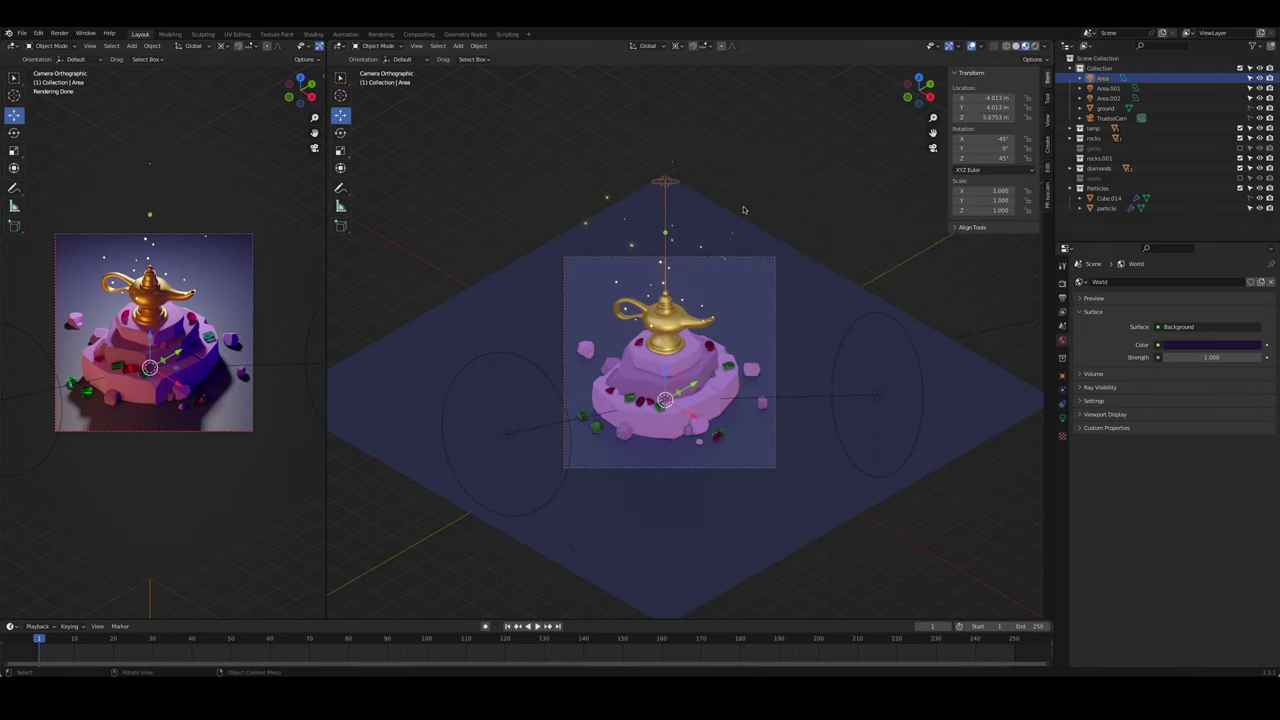
key(g)
key(z)
key(z)
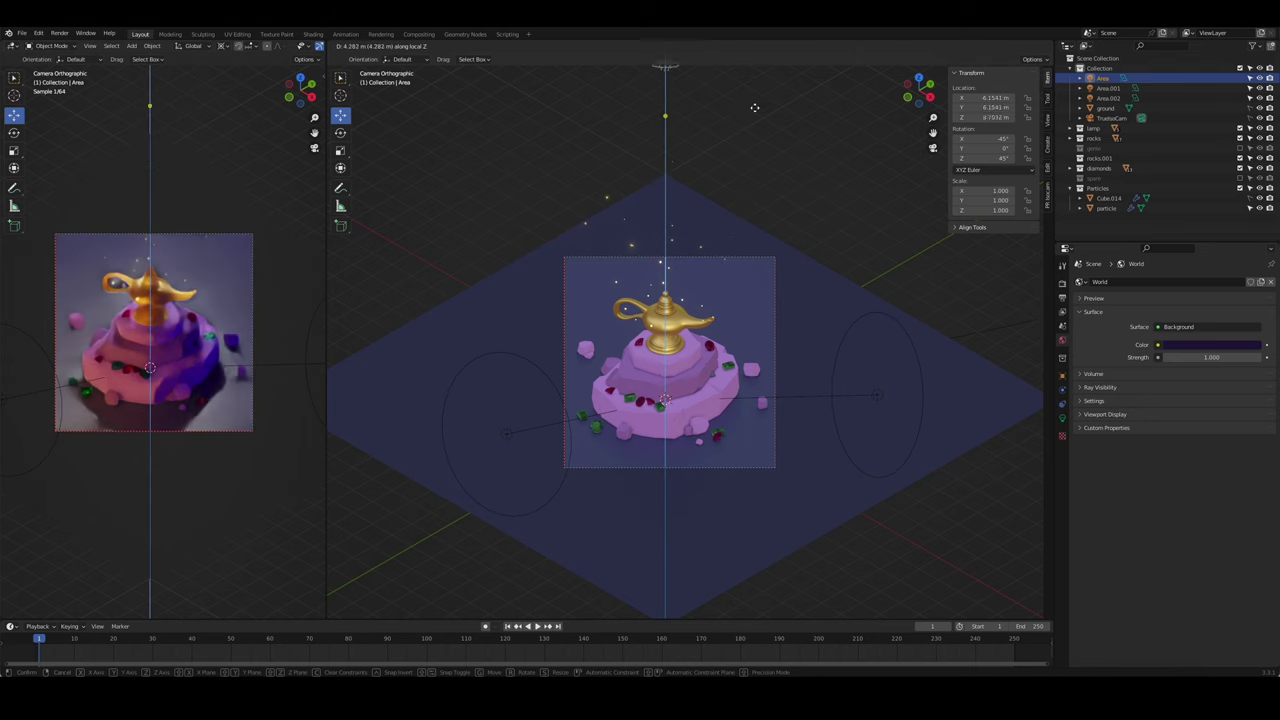
key(s)
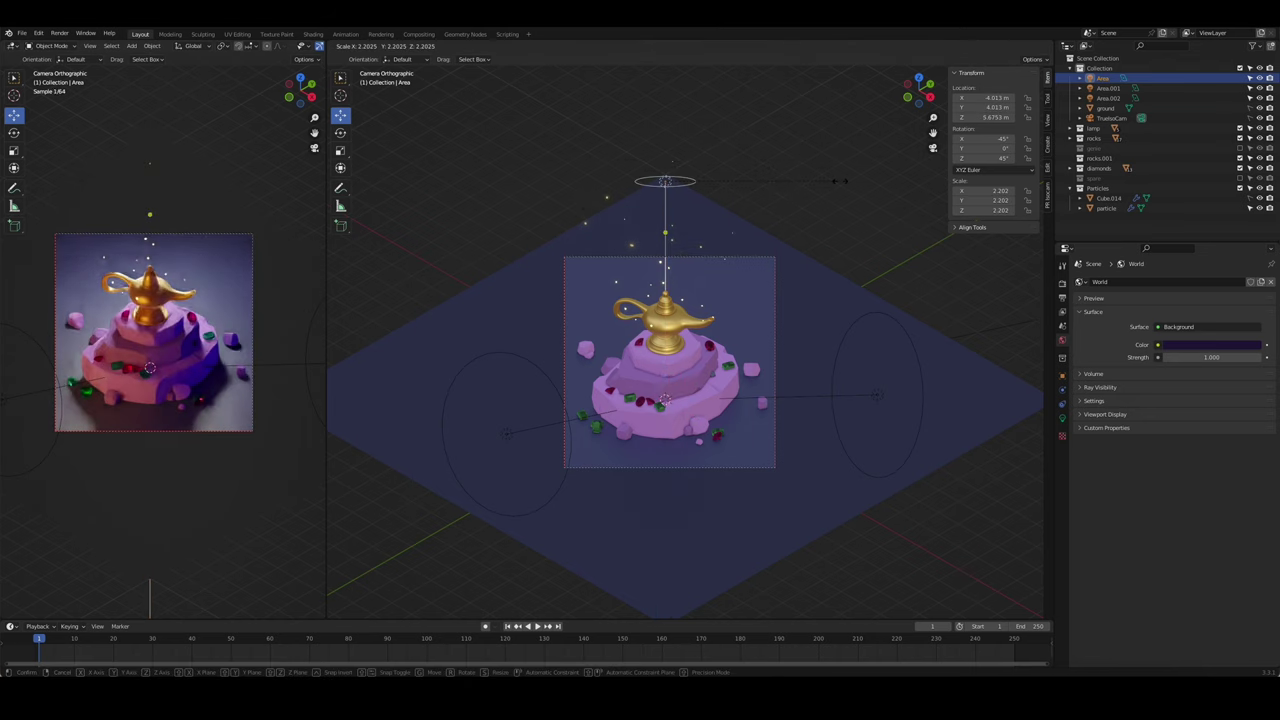
click(840, 183)
key(alt+a)
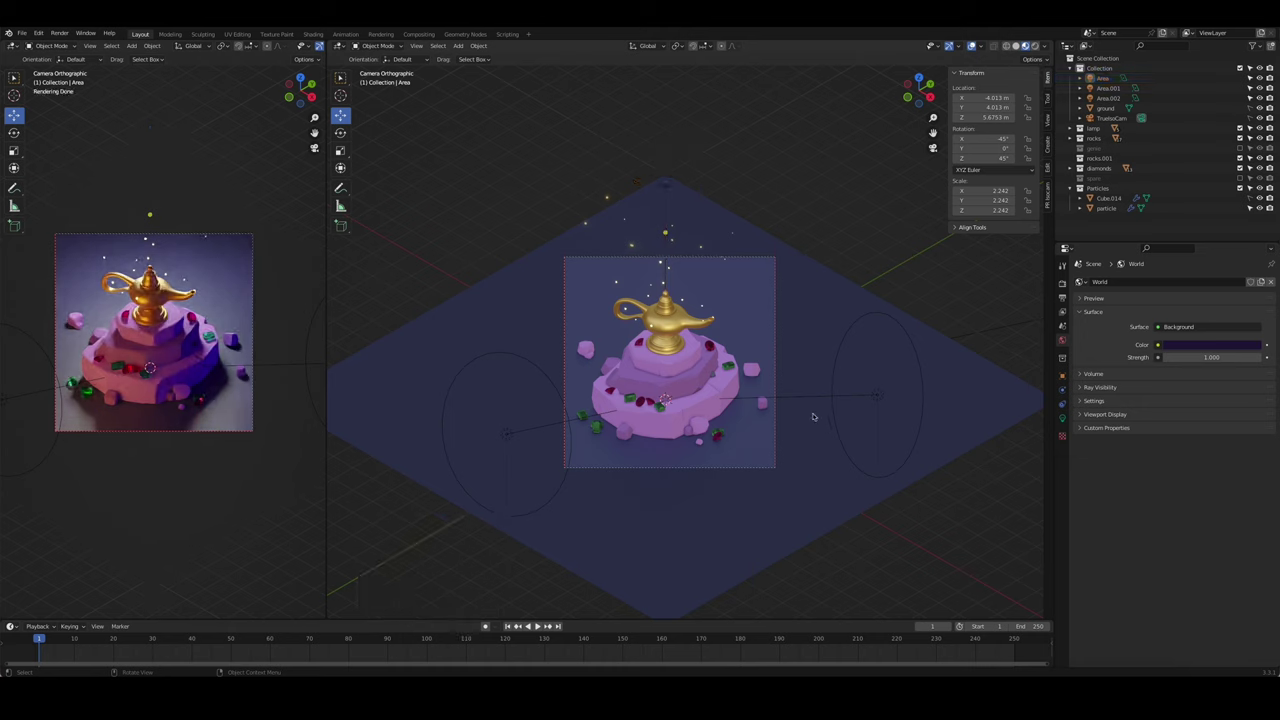
- Try World Strength 0.5, revert it, and adjust Exposure under Color Management
drag(1171, 354, 1140, 356)
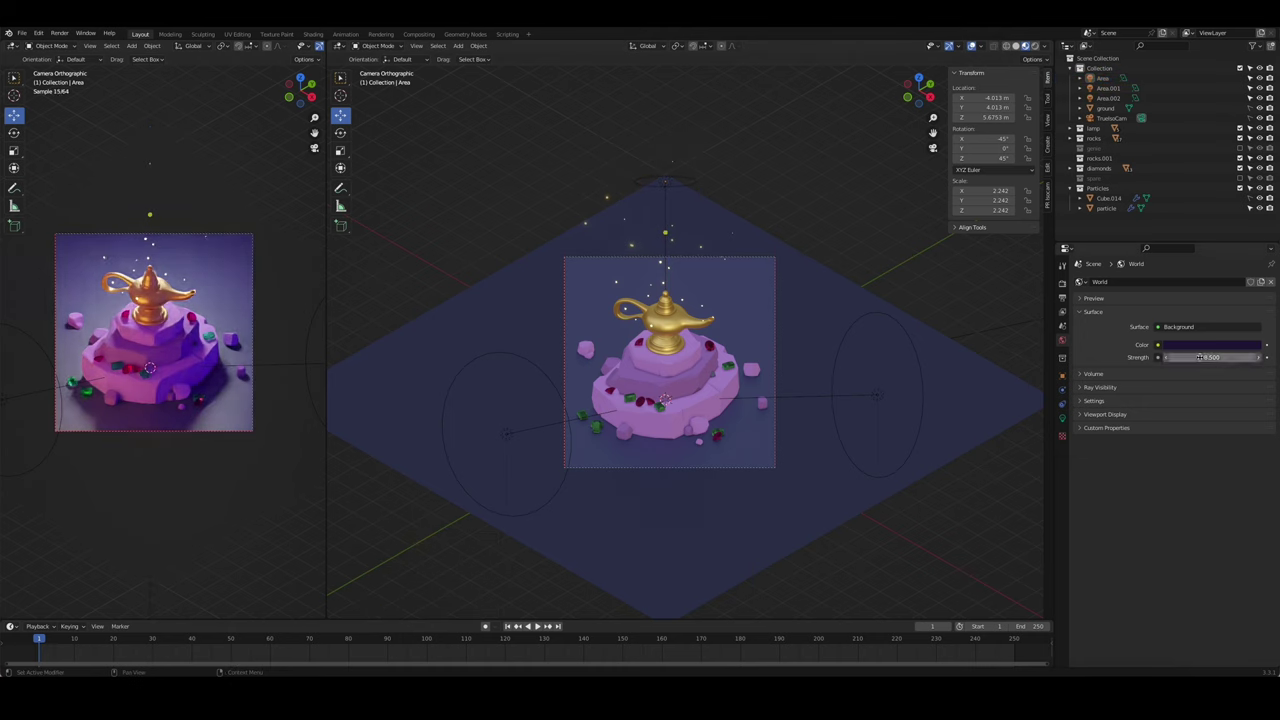
key(ctrl+z)
click(1063, 284)
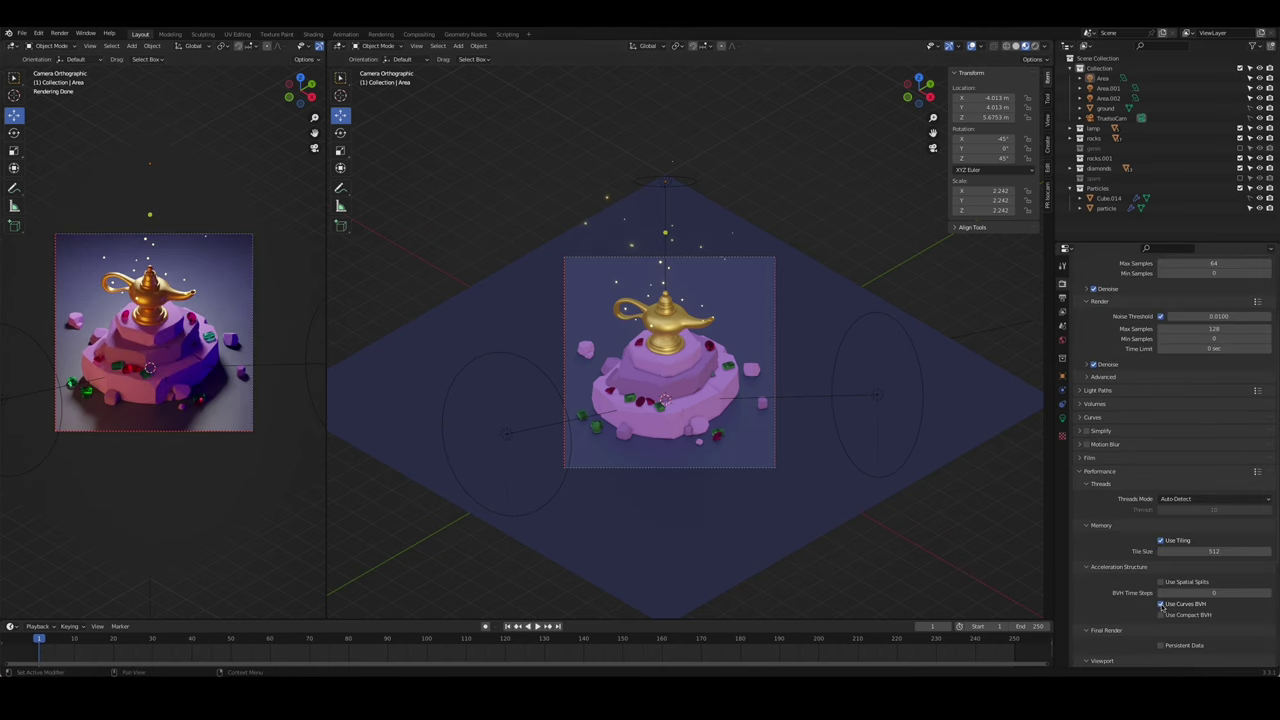
scroll(1200, 500, down, 5)
drag(1218, 619, 1216, 622)
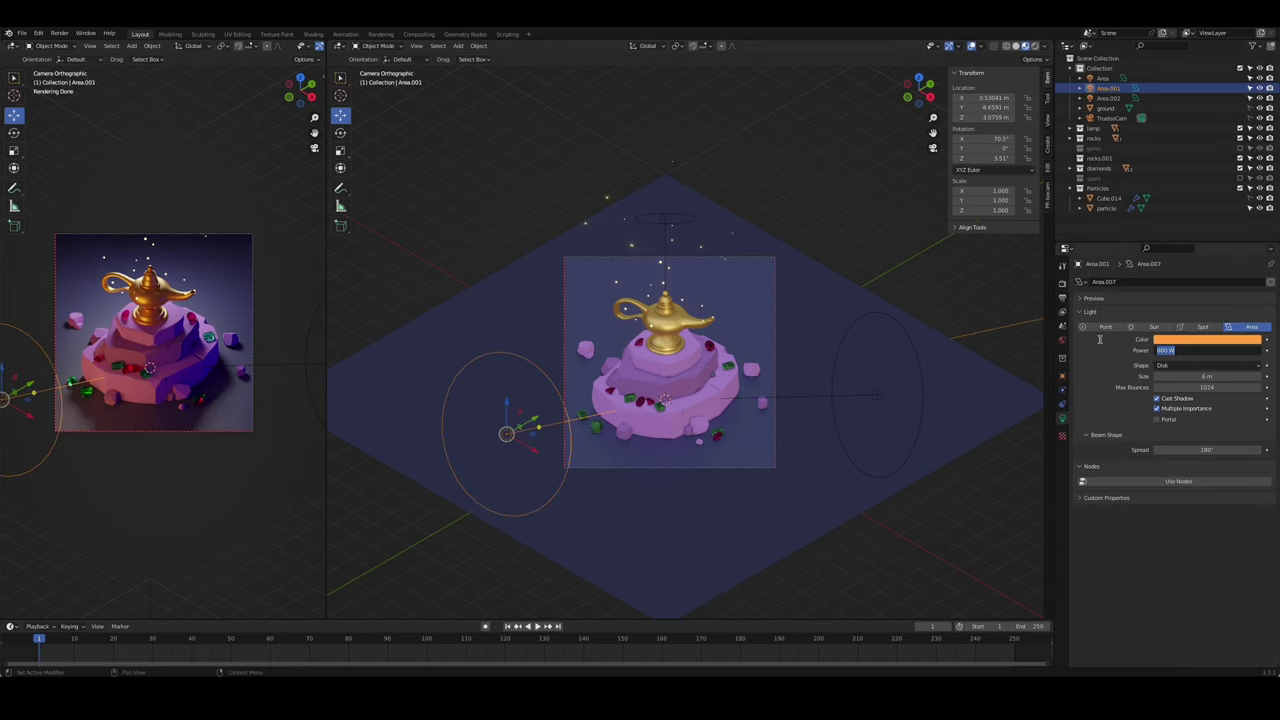
- Set Area.001 to 300 W and Area.002 to 150 W, shifting Area.002 along local Z
key(Return)
click(880, 397)
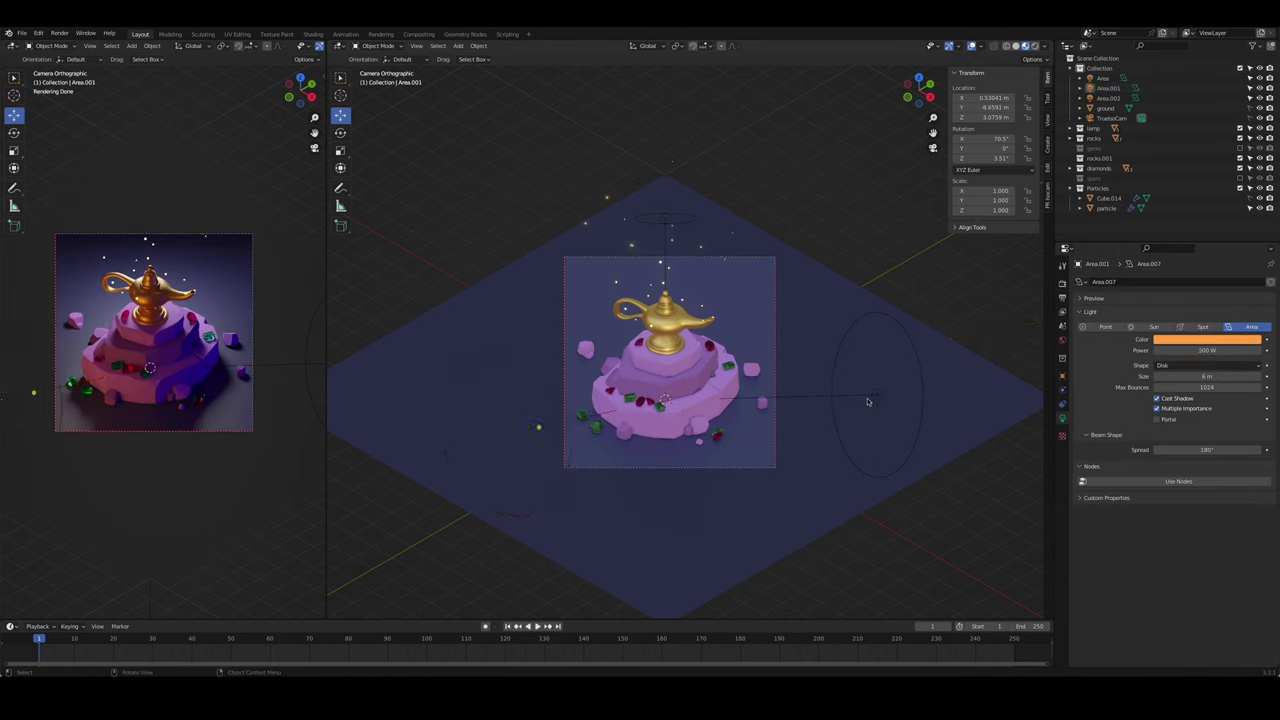
text(150)
key(Return)
click(1207, 340)
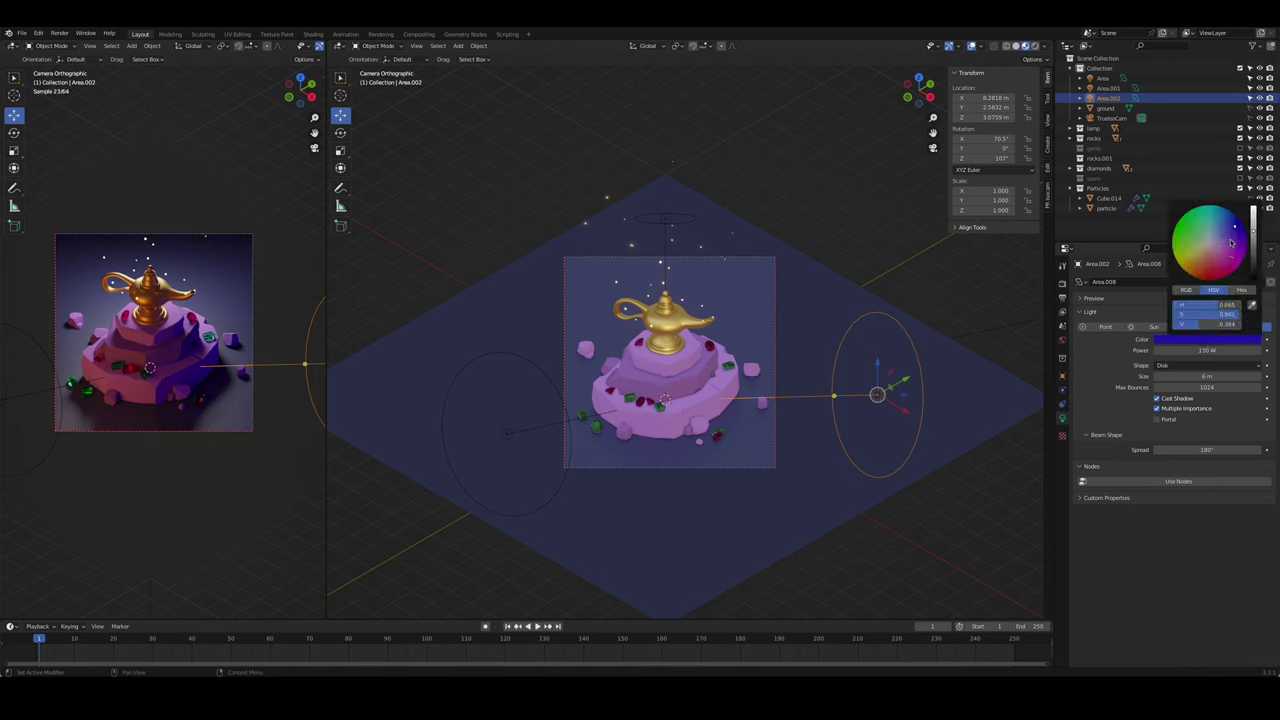
key(g)
key(z)
key(z)
click(876, 417)
- Lighten Area.002 to lavender-blue and Area.001 to salmon, then render the final image
click(1207, 340)
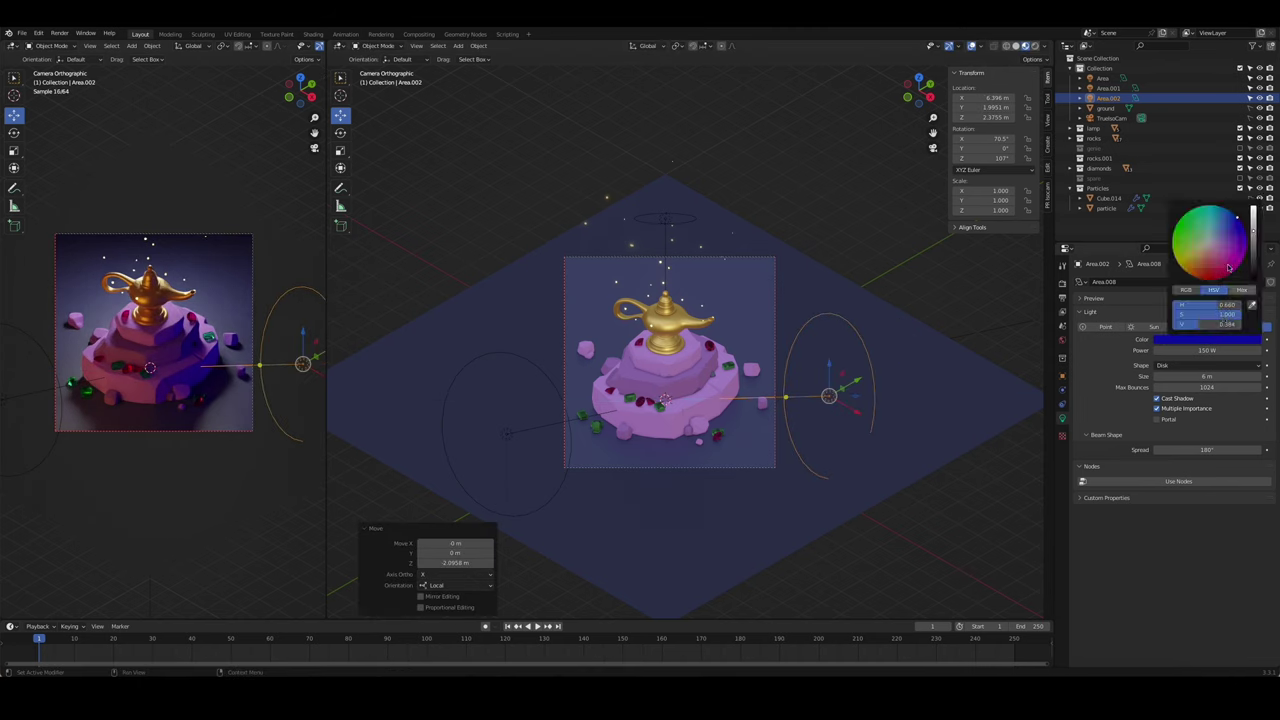
click(1221, 238)
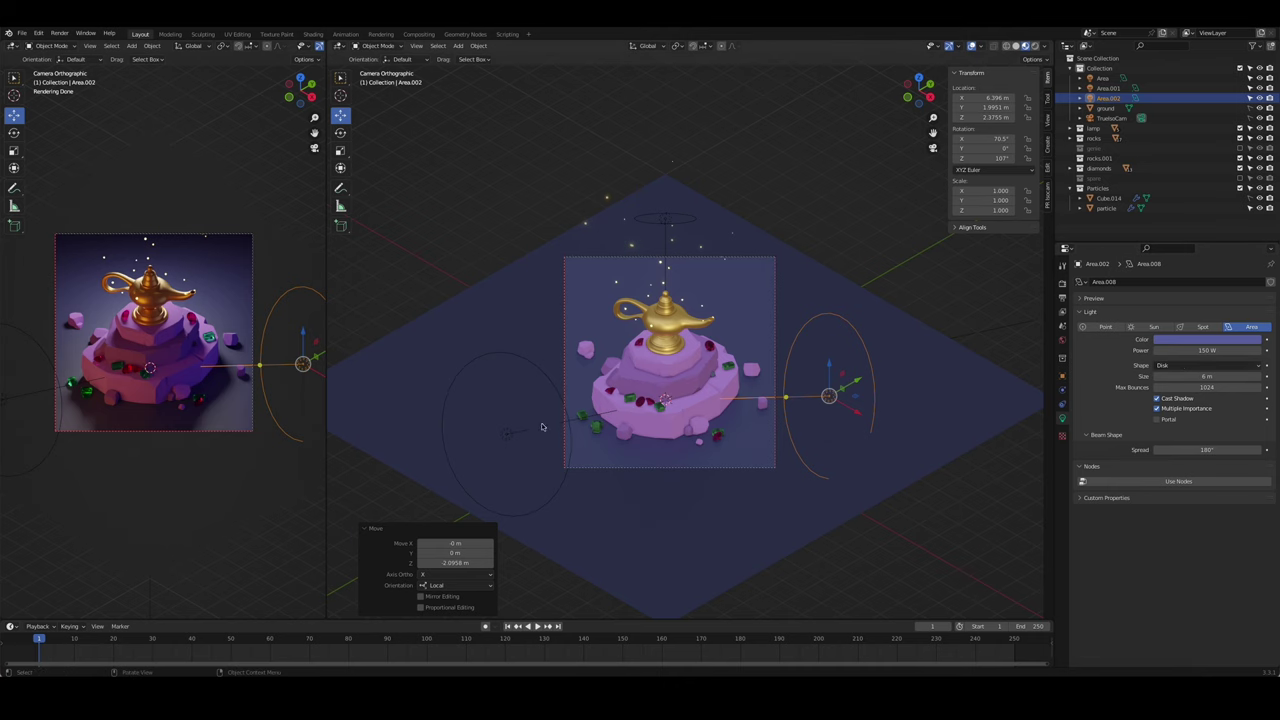
click(507, 432)
click(1207, 340)
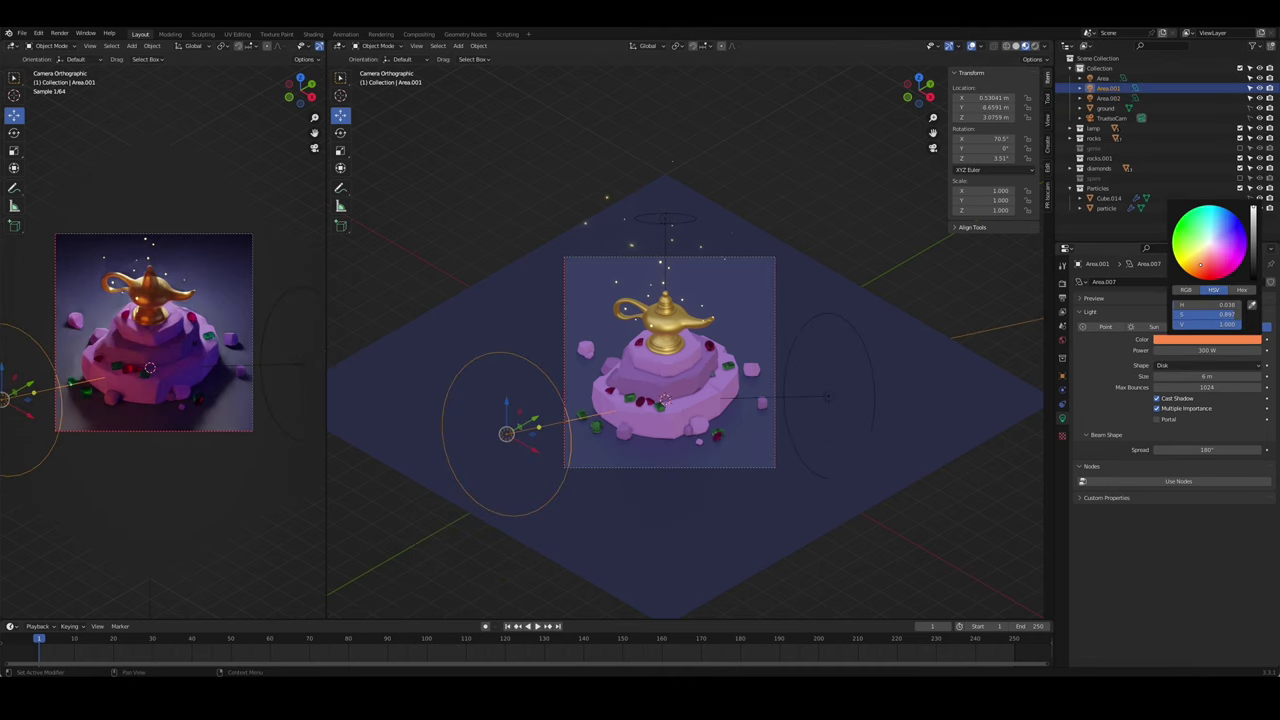
click(1204, 252)
click(487, 220)
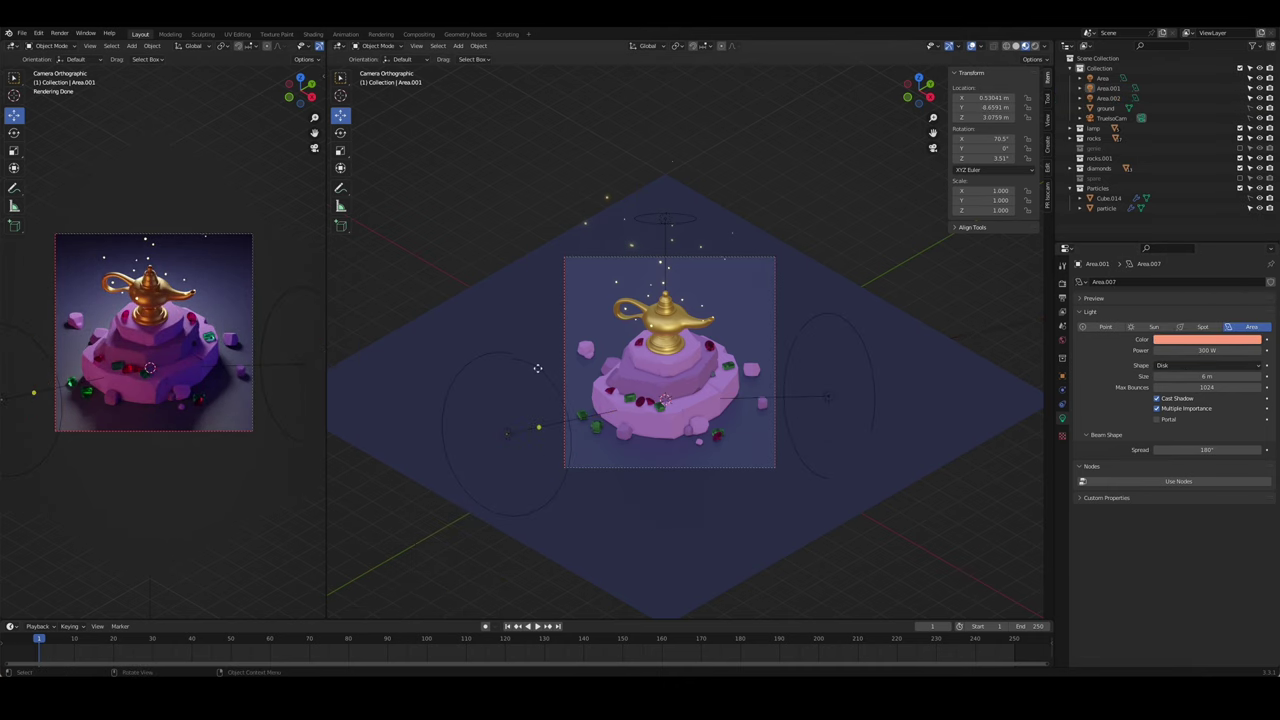
key(F12)
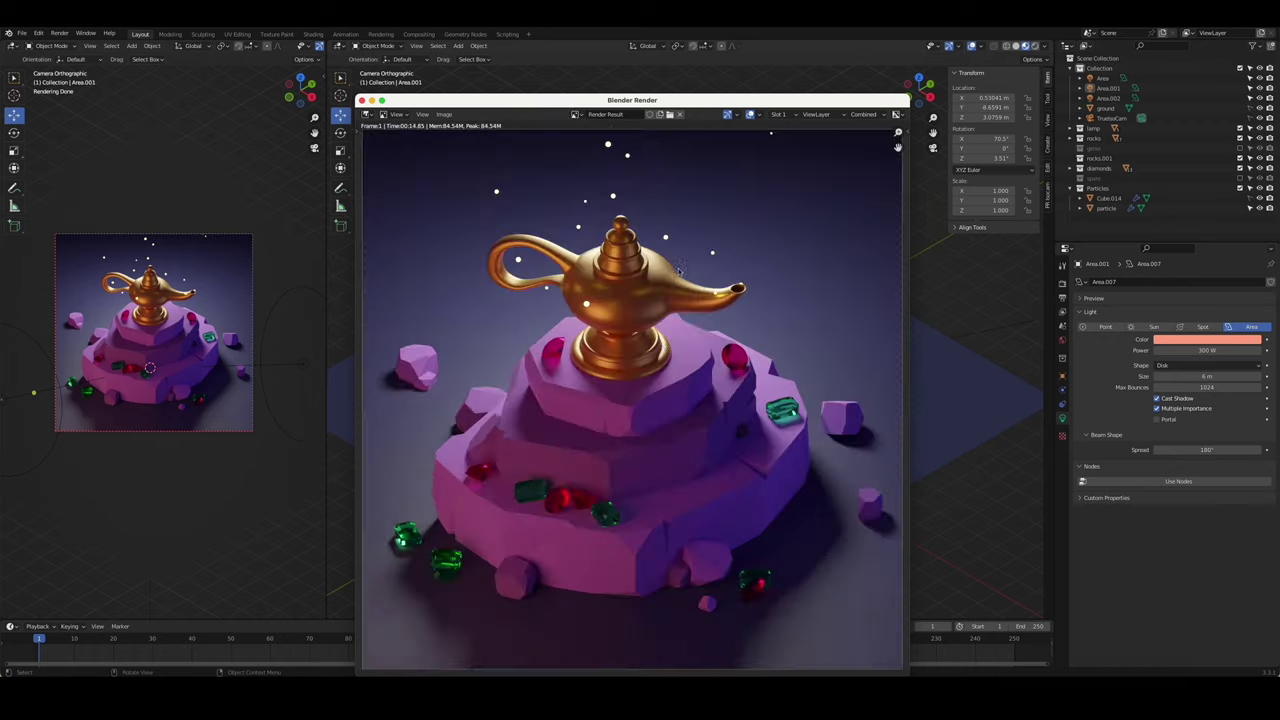
- Darken the dark purple rock's base colour and save the Aladdins Lamp file
scroll(494, 313, down, 2)
click(361, 101)
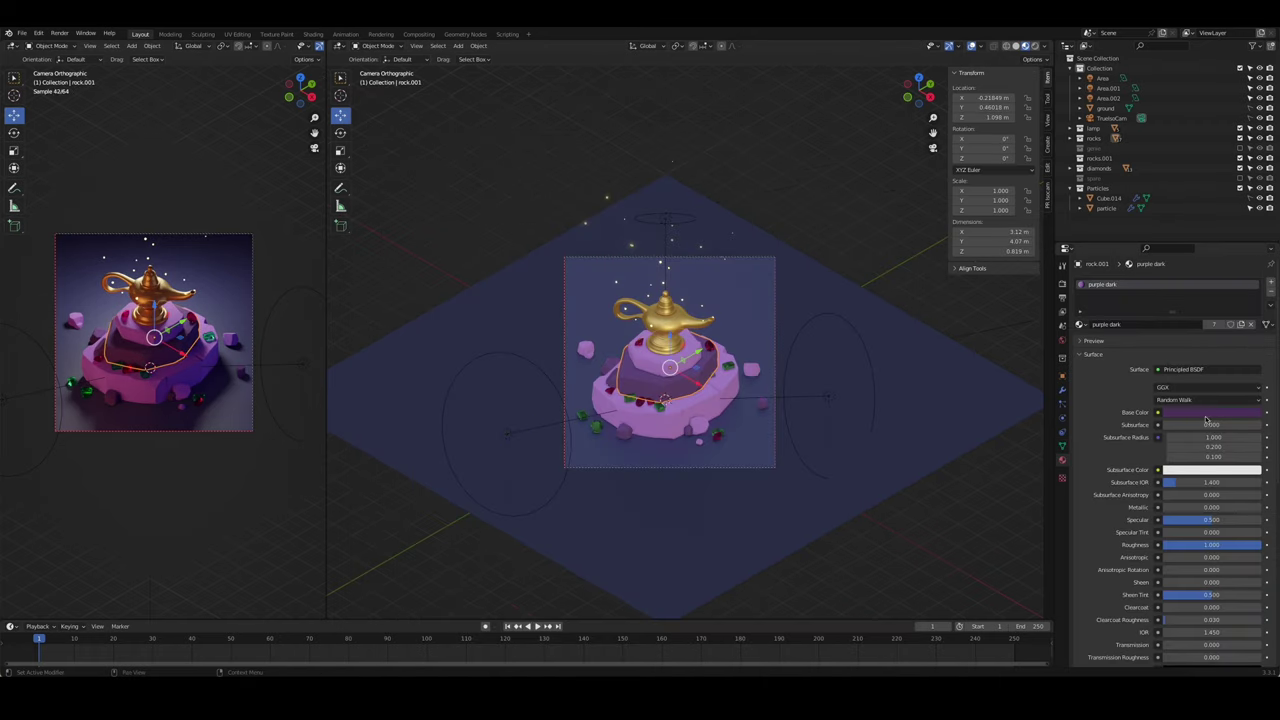
click(1210, 412)
drag(1251, 318, 1251, 332)
key(ctrl+s)
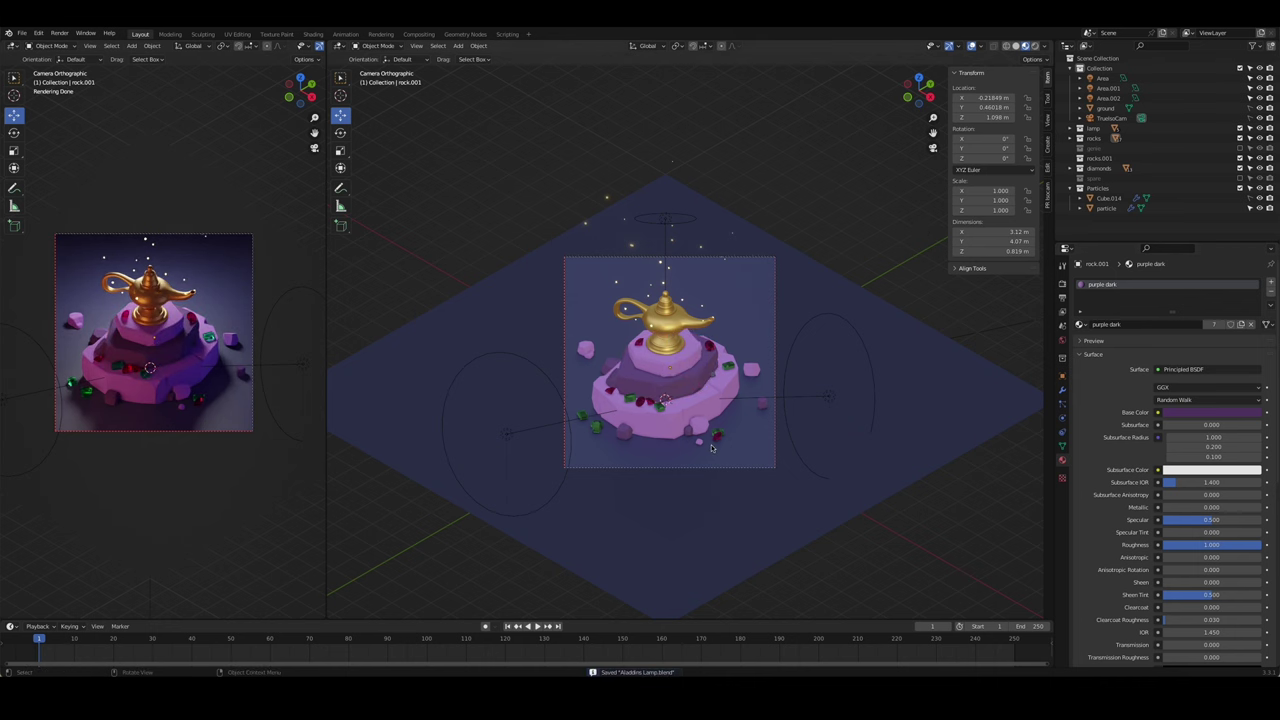
- Slide a red diamond along the ground plane to the base's front edge
scroll(711, 449, up, 4)
click(752, 531)
key(g)
key(shift+z)
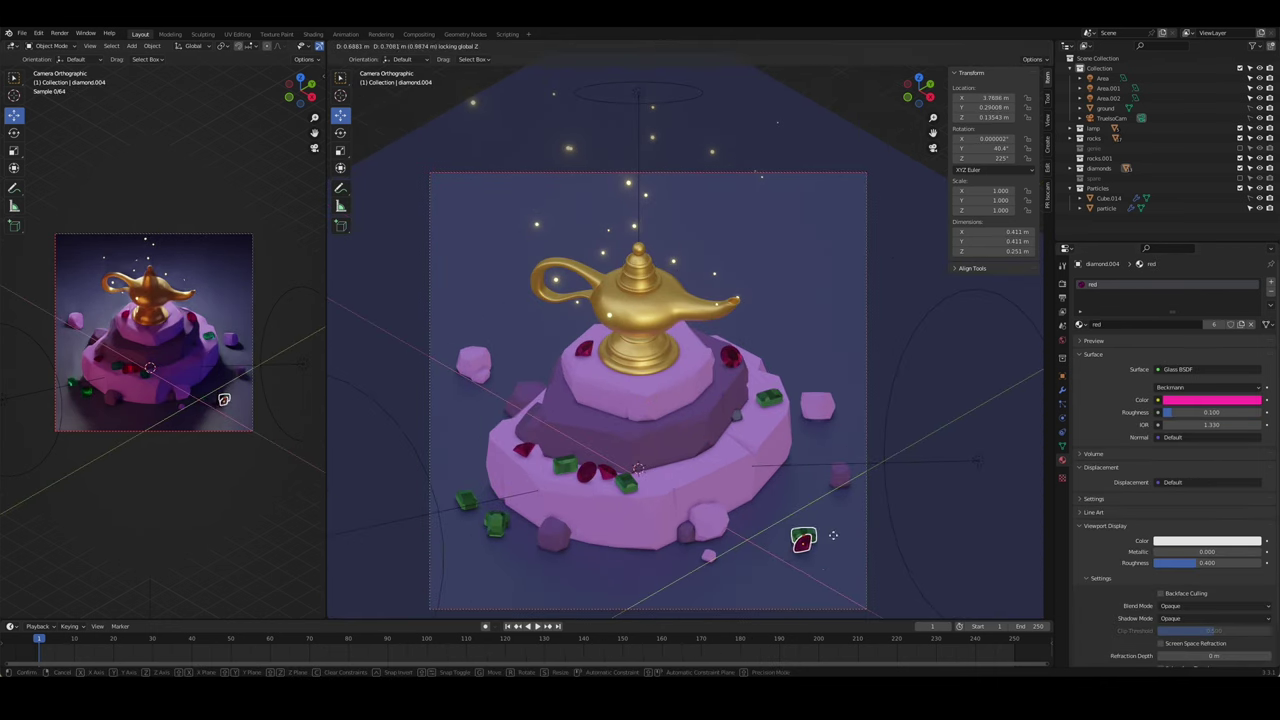
click(842, 549)
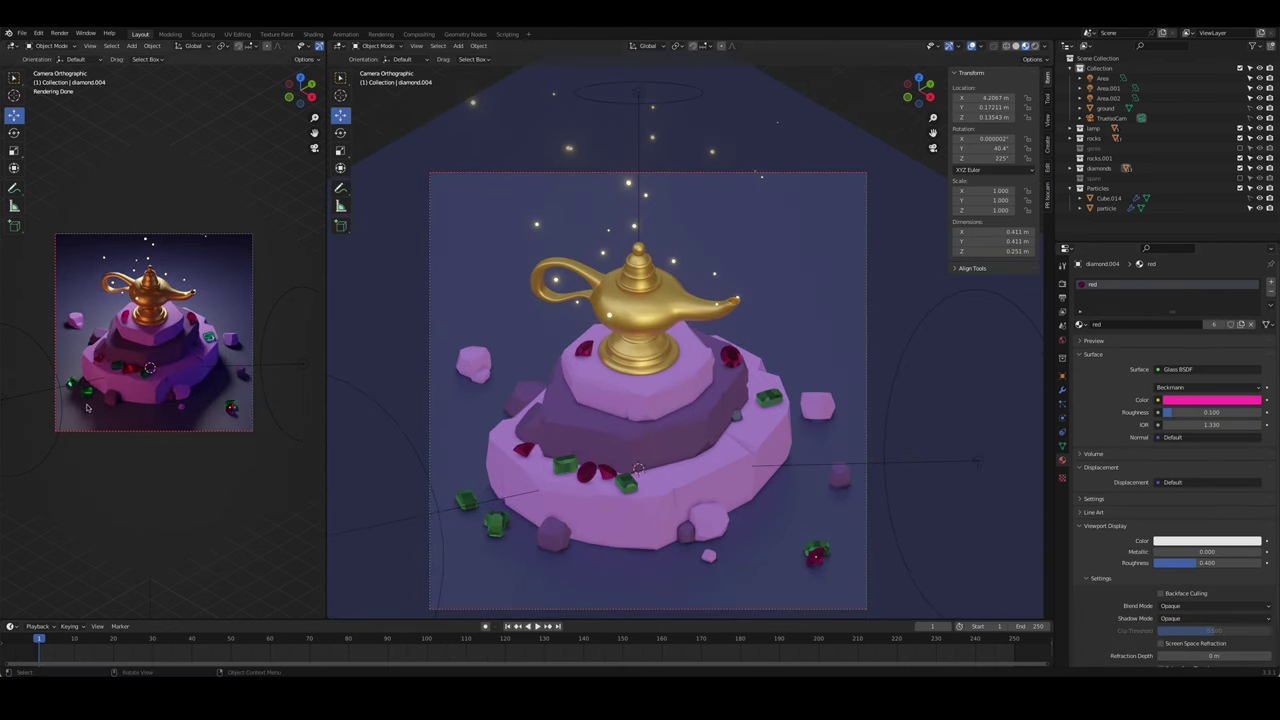
- Move three green gems at constant height to new spots beside the rocks and front ledge
scroll(87, 408, up, 2)
click(495, 522)
key(g)
key(shift+z)
click(480, 423)
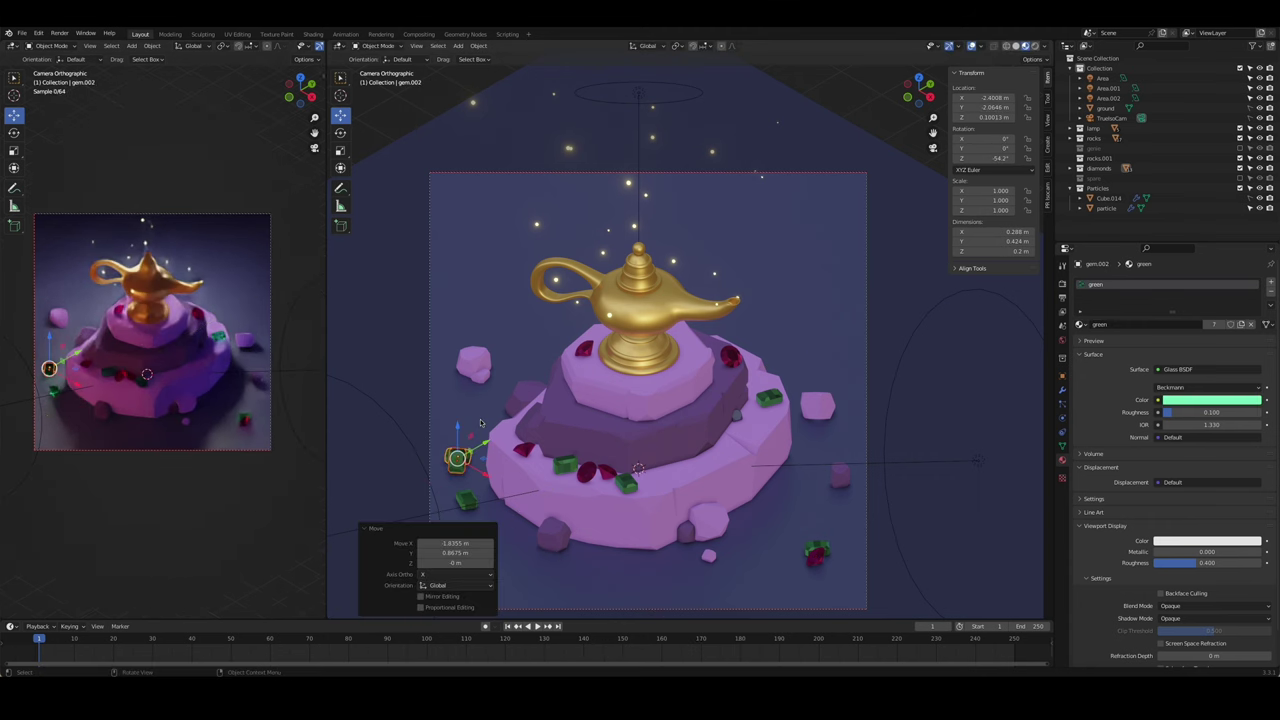
click(466, 496)
key(g)
key(shift+z)
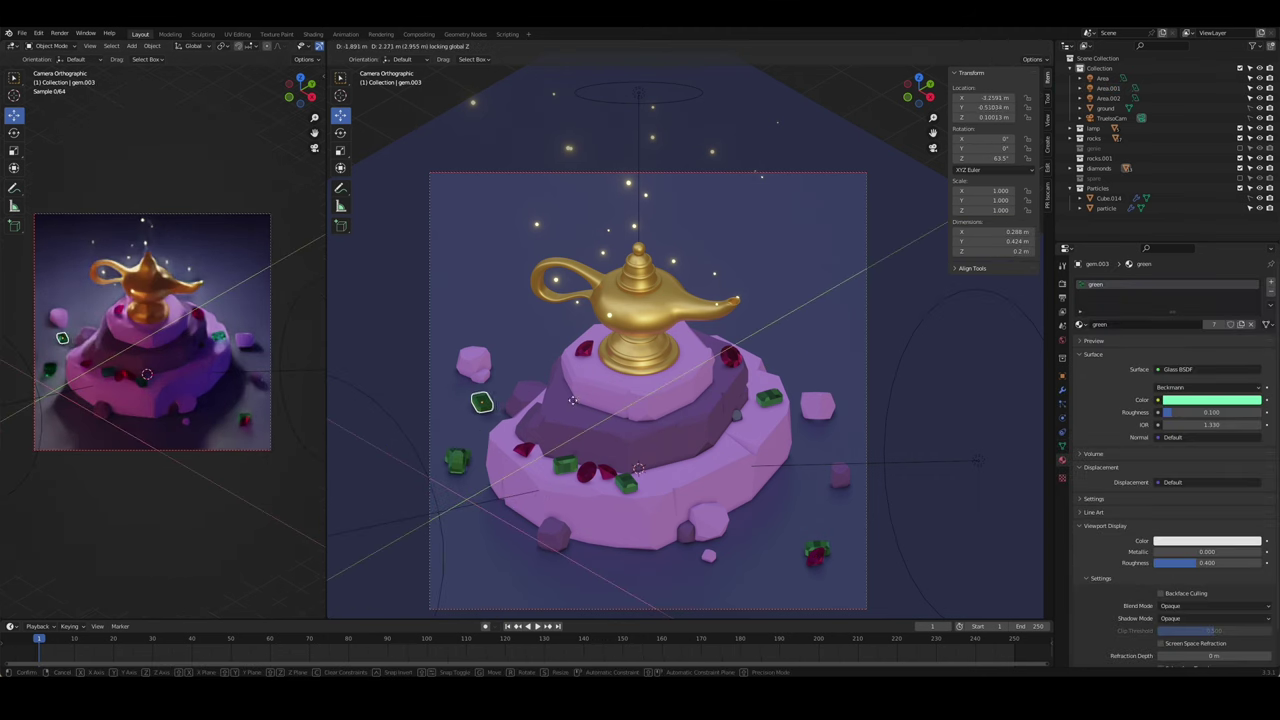
click(572, 400)
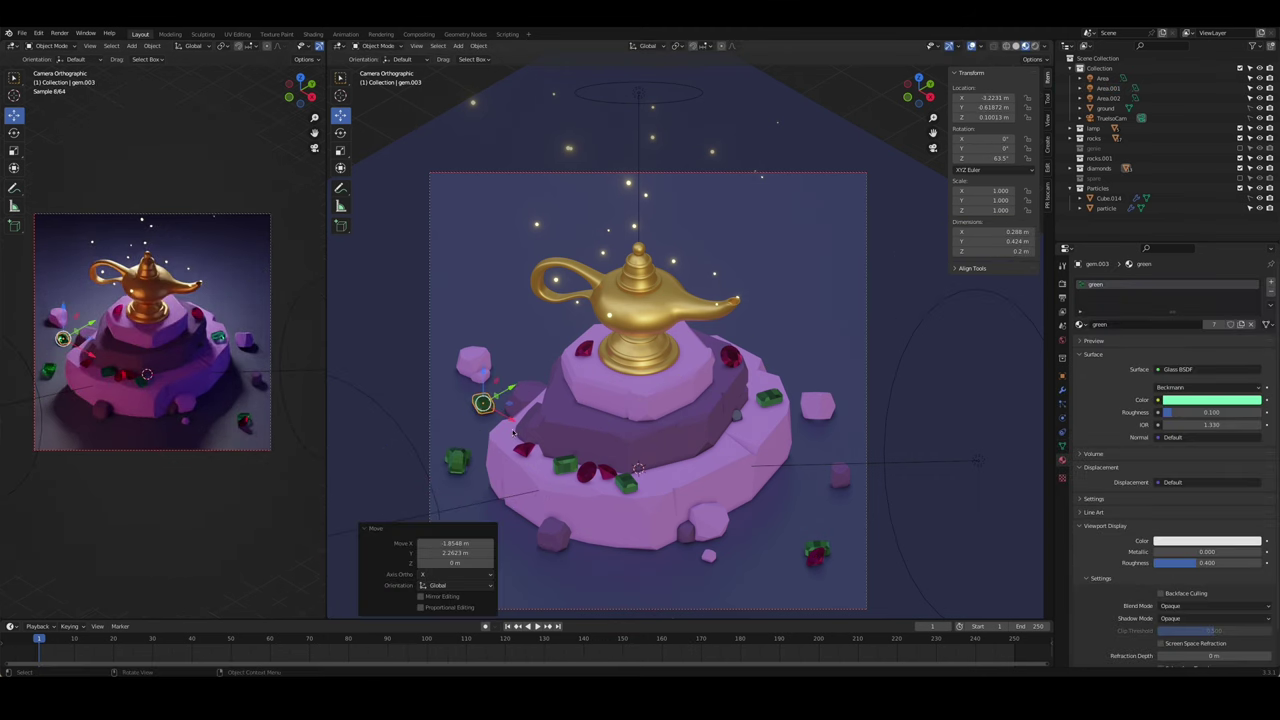
click(627, 484)
key(g)
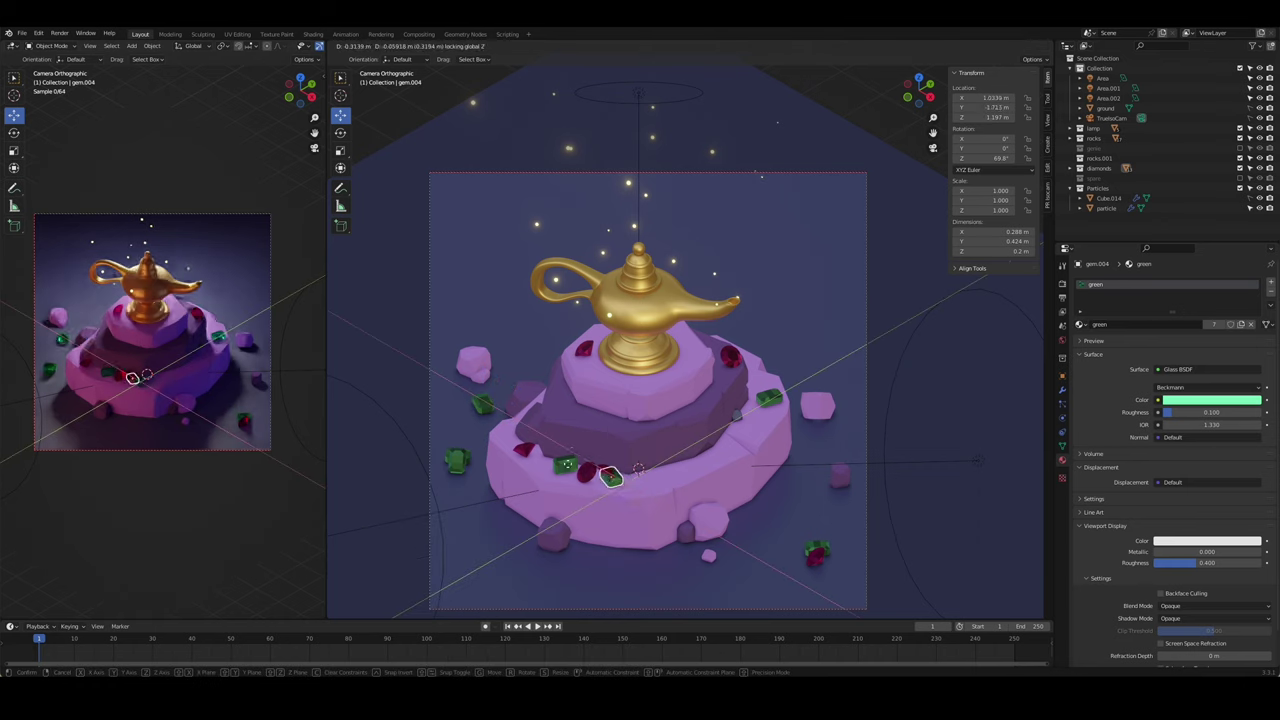
key(shift+z)
click(503, 430)
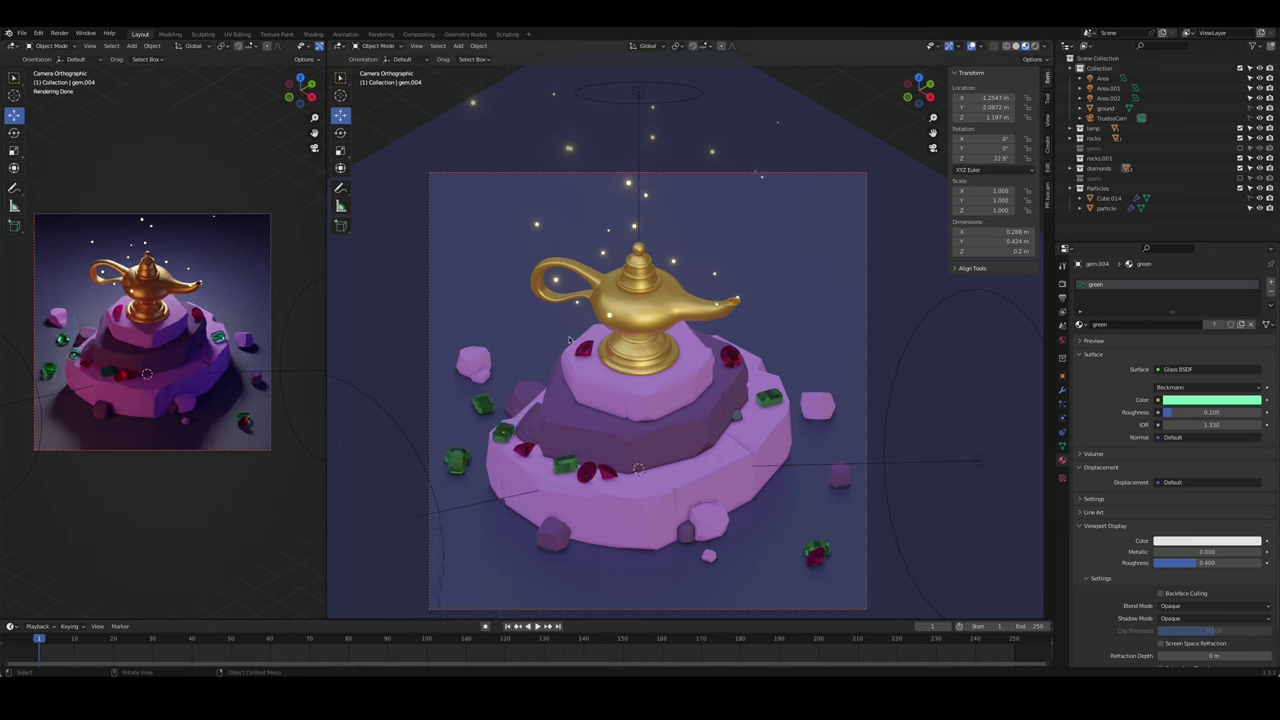
- Set the purple area light to 200 W and nudge its blue-purple hue slightly
click(977, 461)
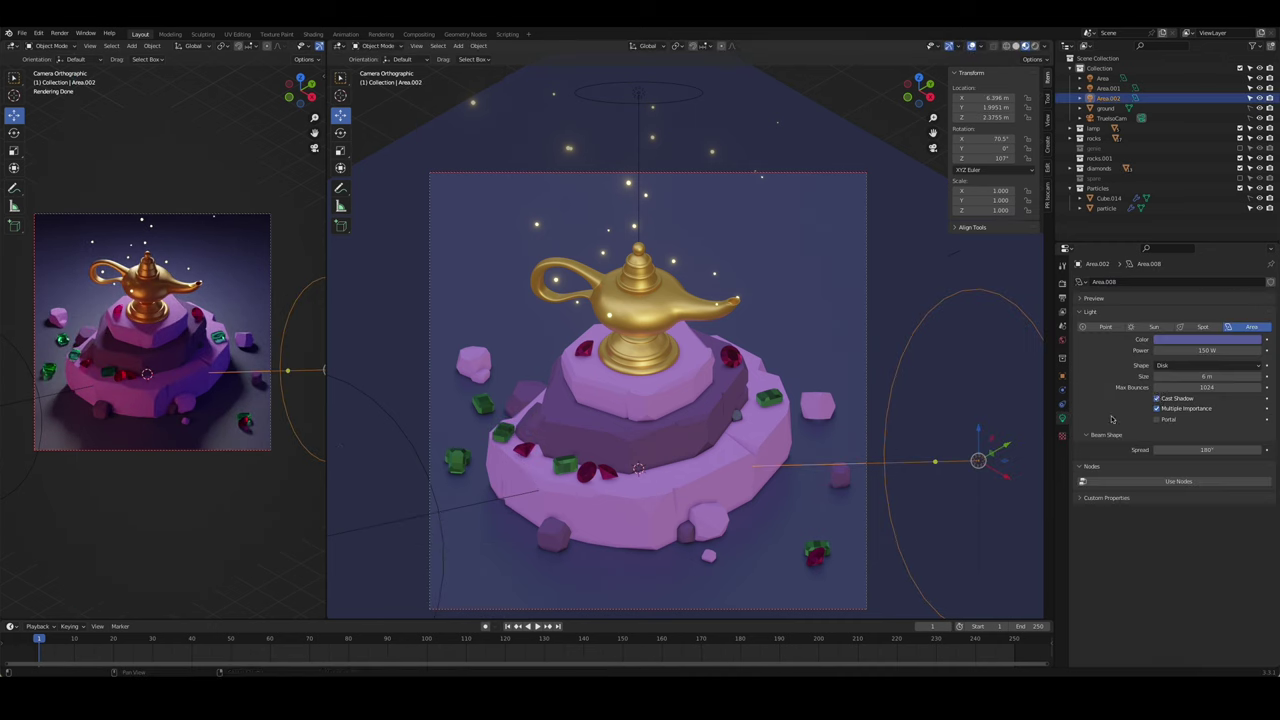
click(1219, 351)
key(Return)
click(1210, 340)
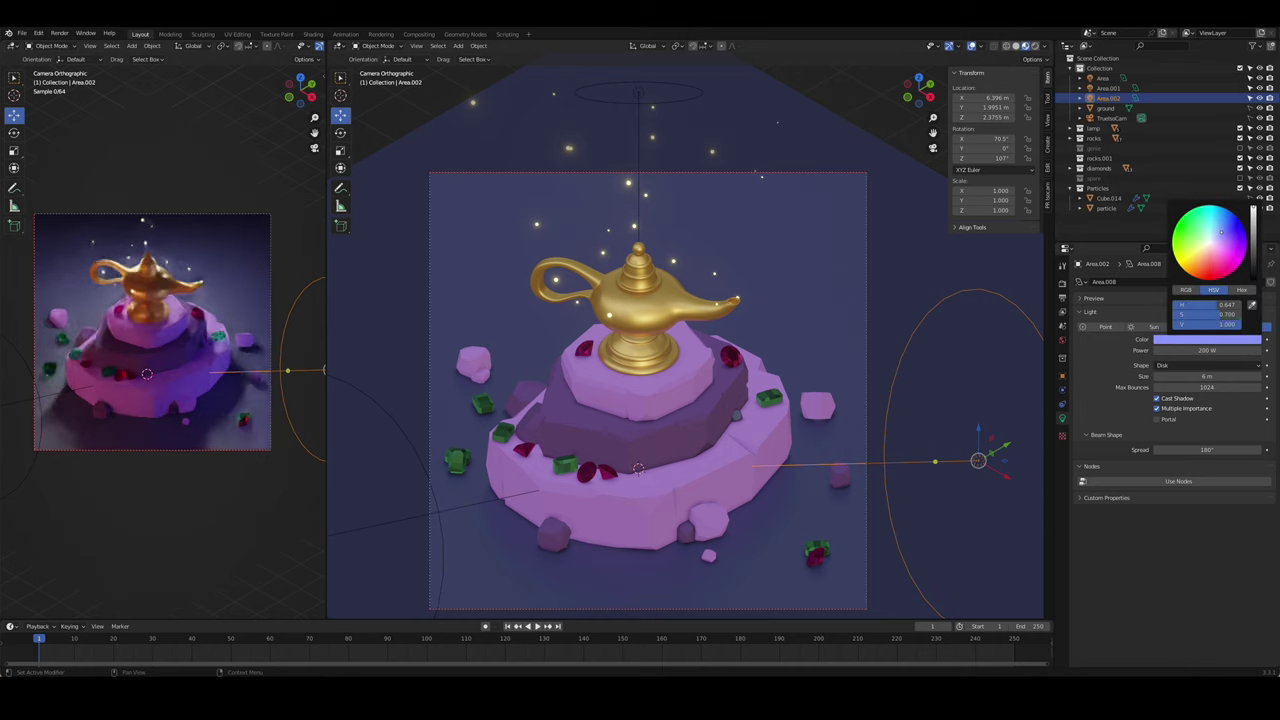
drag(1222, 232, 1222, 233)
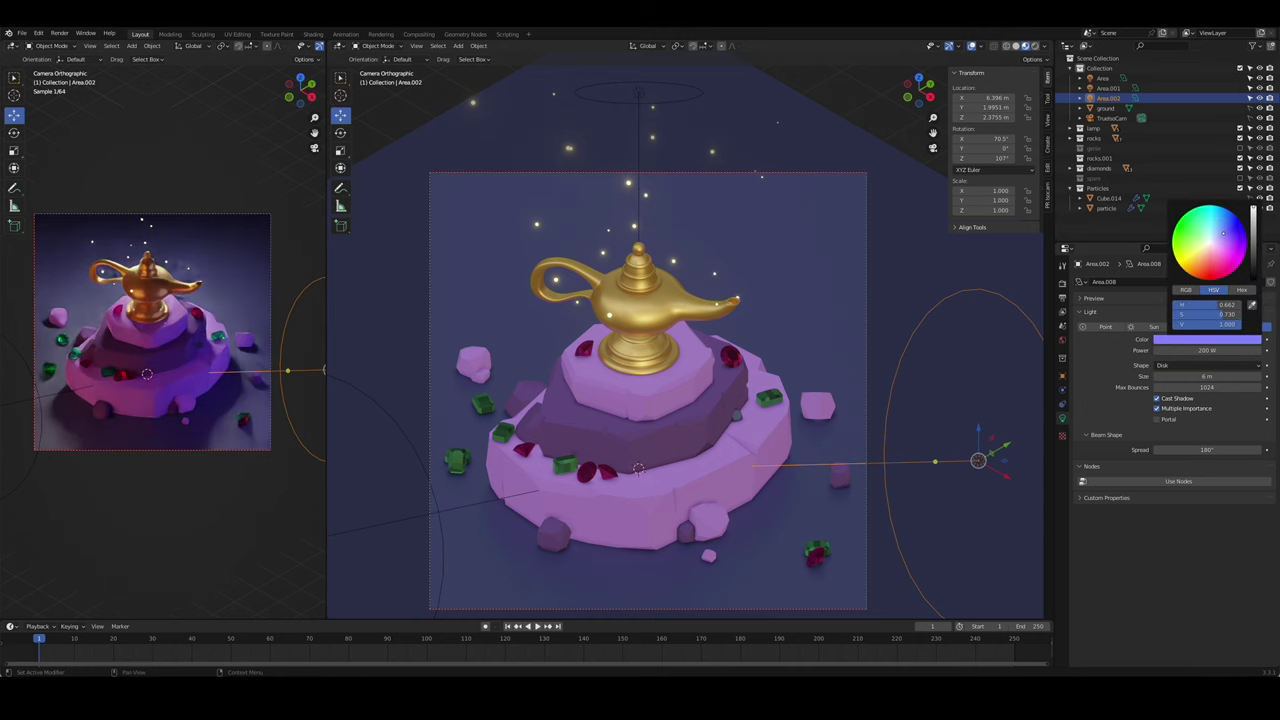
scroll(930, 440, down, 1)
- Tilt the purple area light around its local X axis to about 73.4°
key(r)
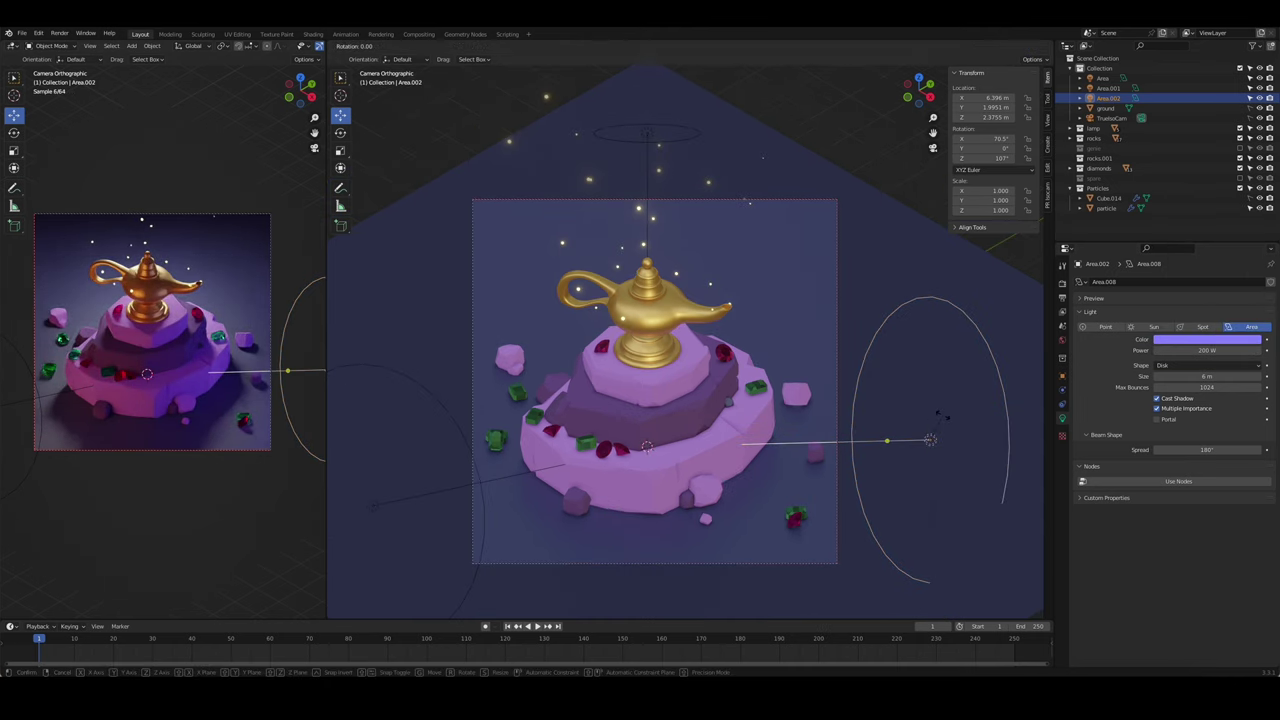
key(x)
key(x)
click(930, 440)
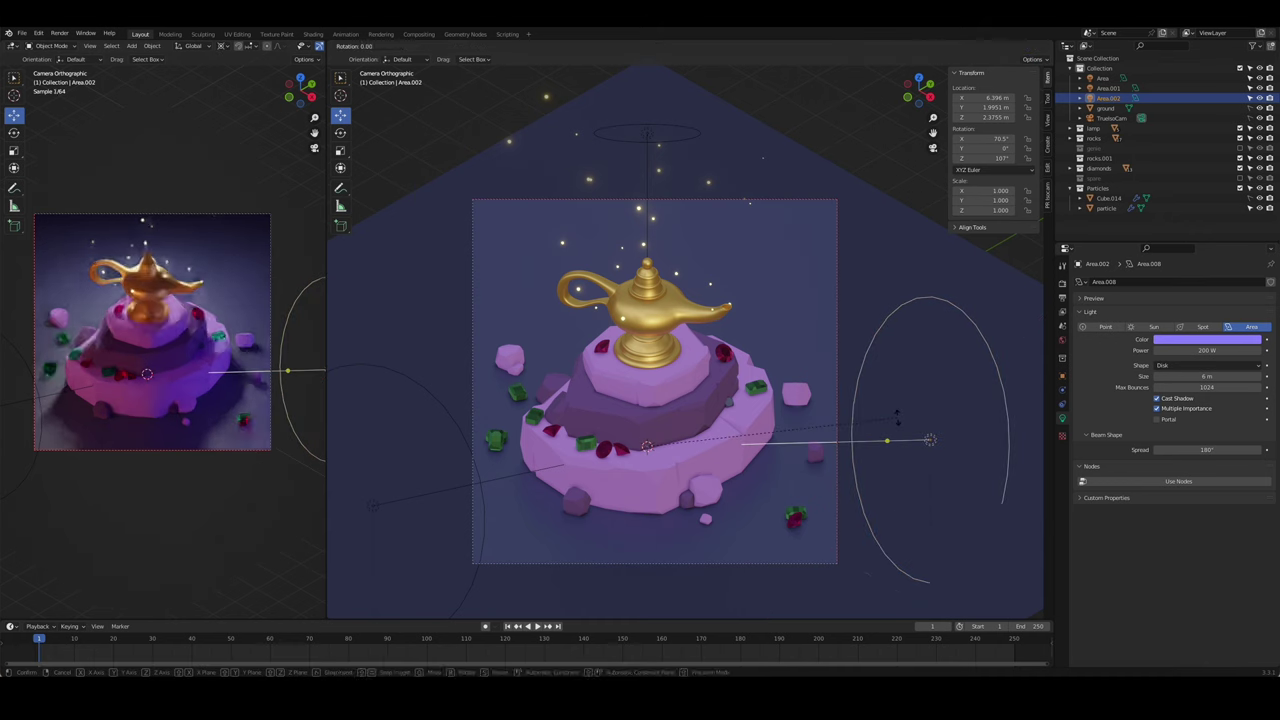
key(r)
key(x)
key(x)
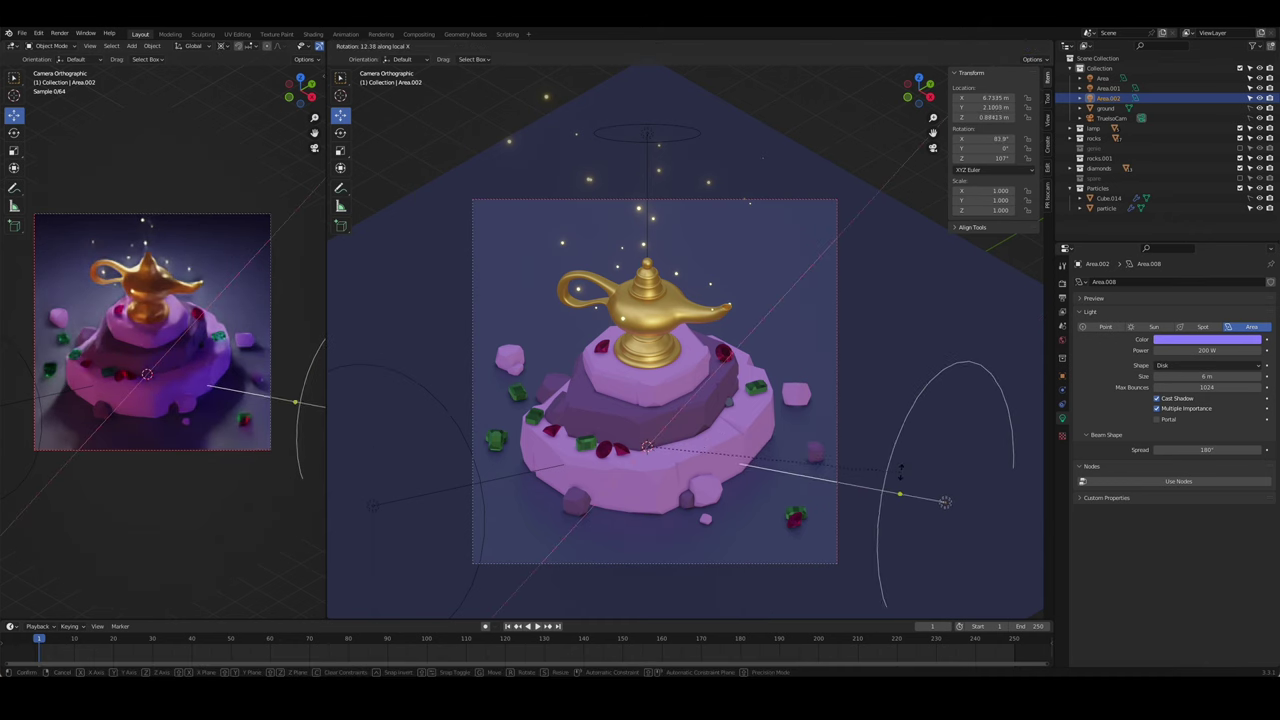
click(918, 410)
- Raise the orange area light's power to 400 W
click(372, 505)
click(1207, 340)
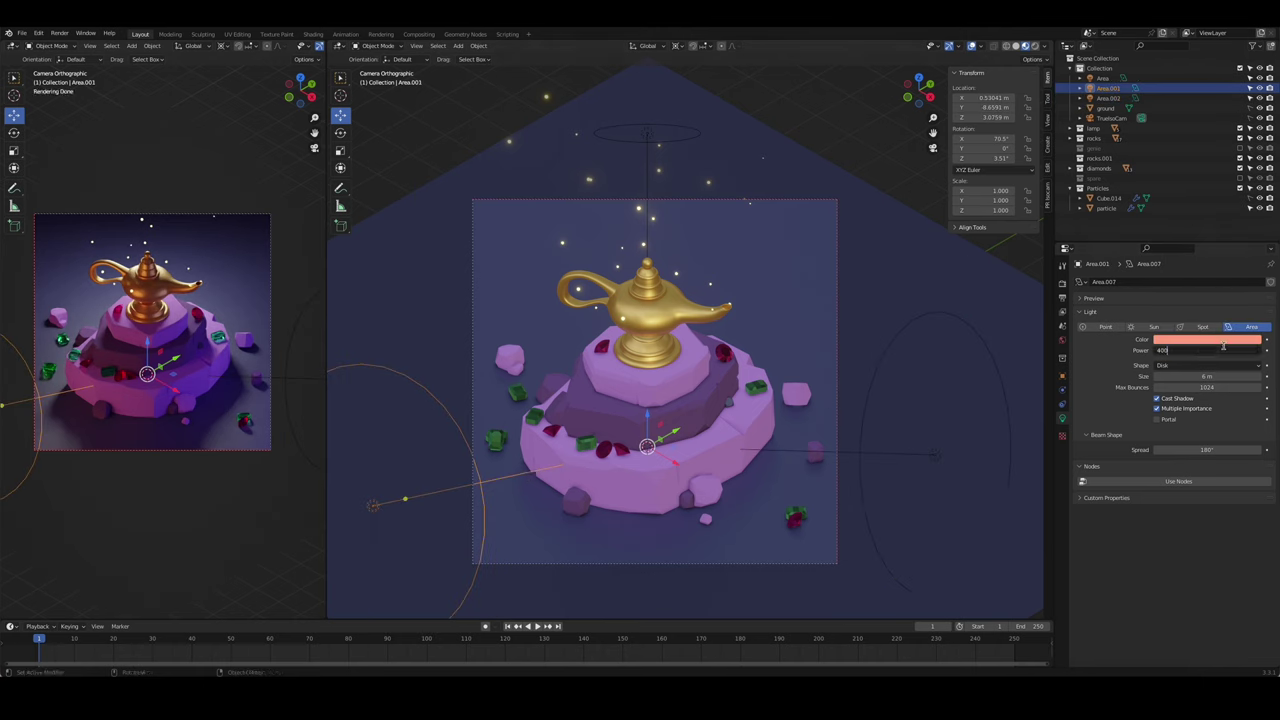
drag(1205, 350, 1235, 350)
- Bring the purple area light's power back to 200 W
click(934, 455)
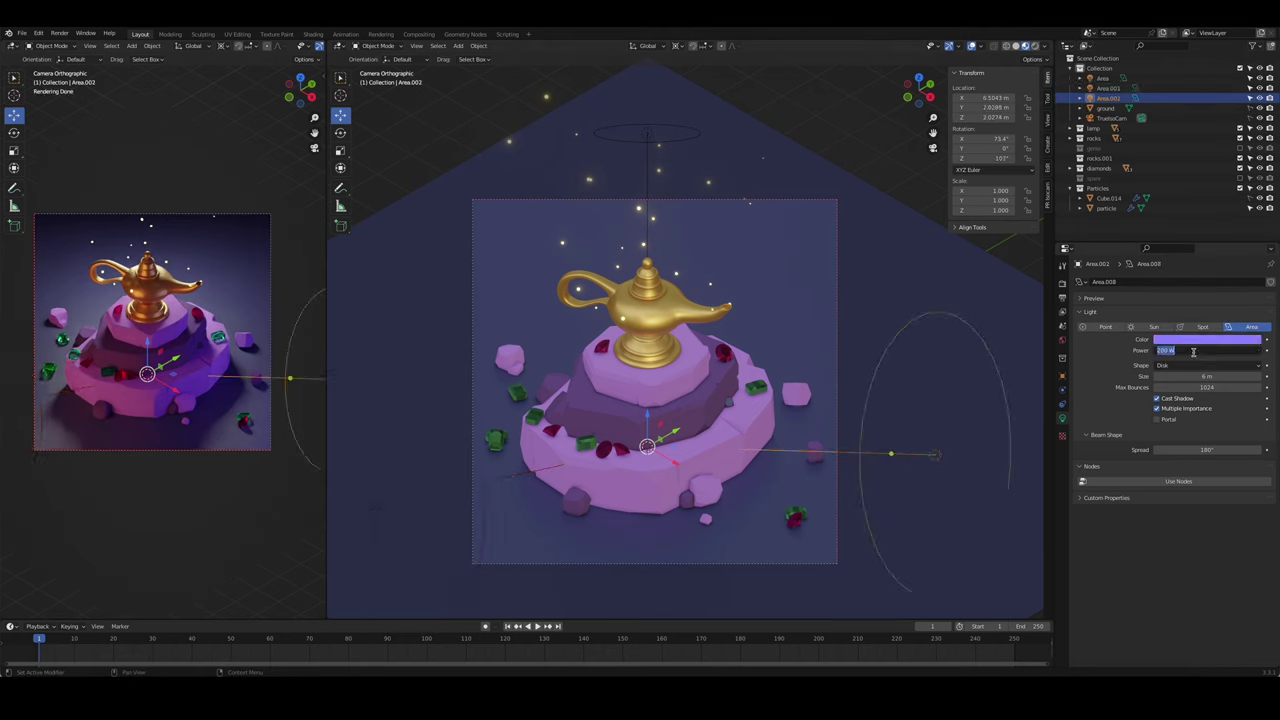
click(475, 177)
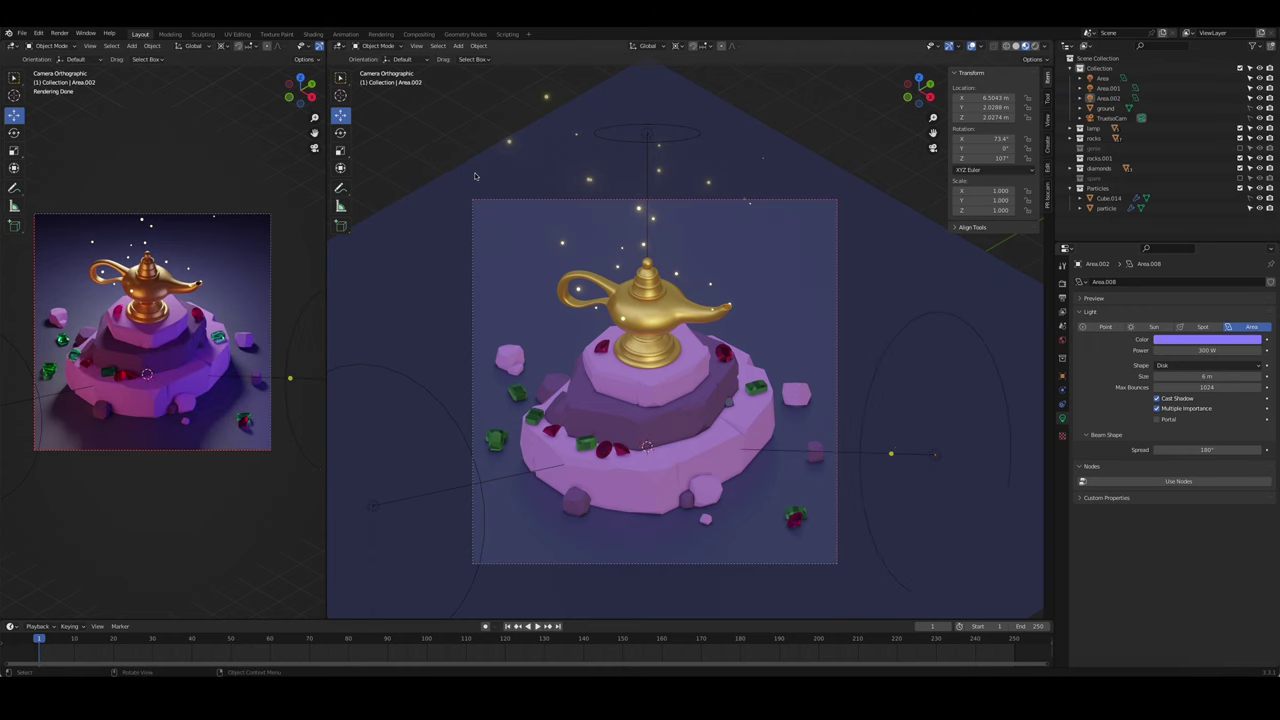
click(890, 453)
drag(1235, 350, 1205, 350)
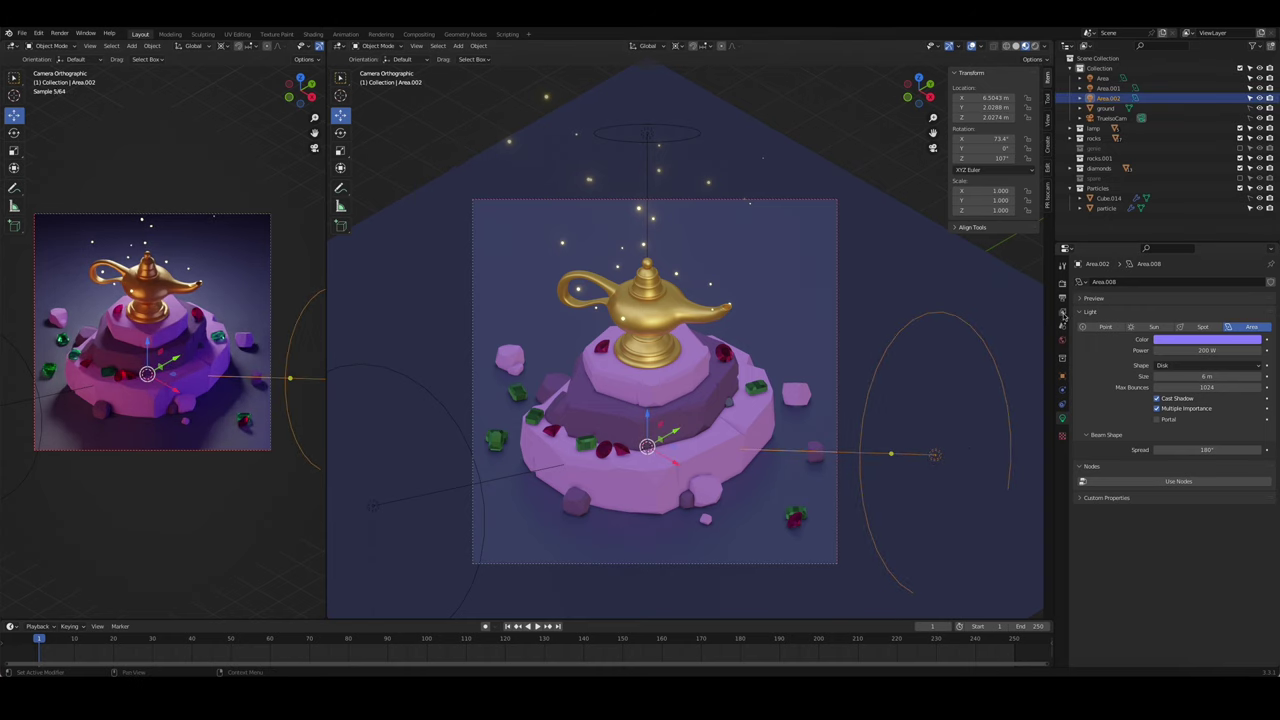
click(487, 105)
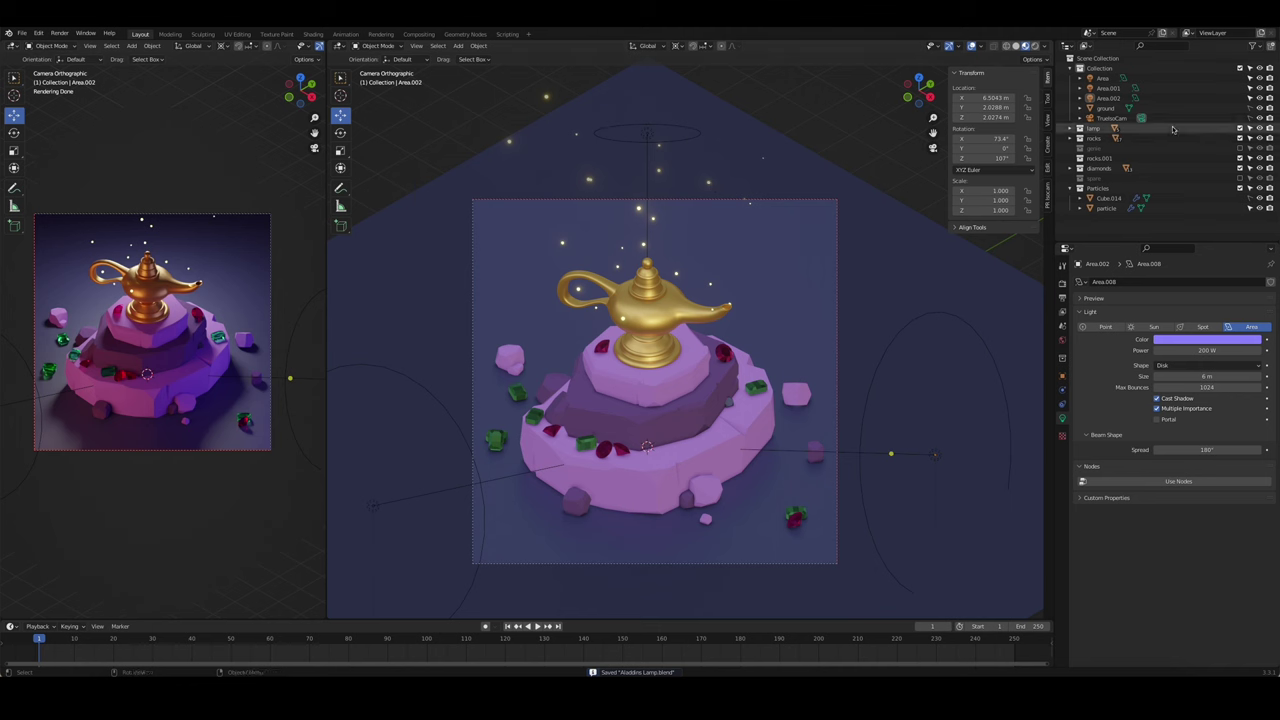
- Set the emitter cube's particle count to 40
click(1108, 198)
click(1062, 405)
double_click(1207, 370)
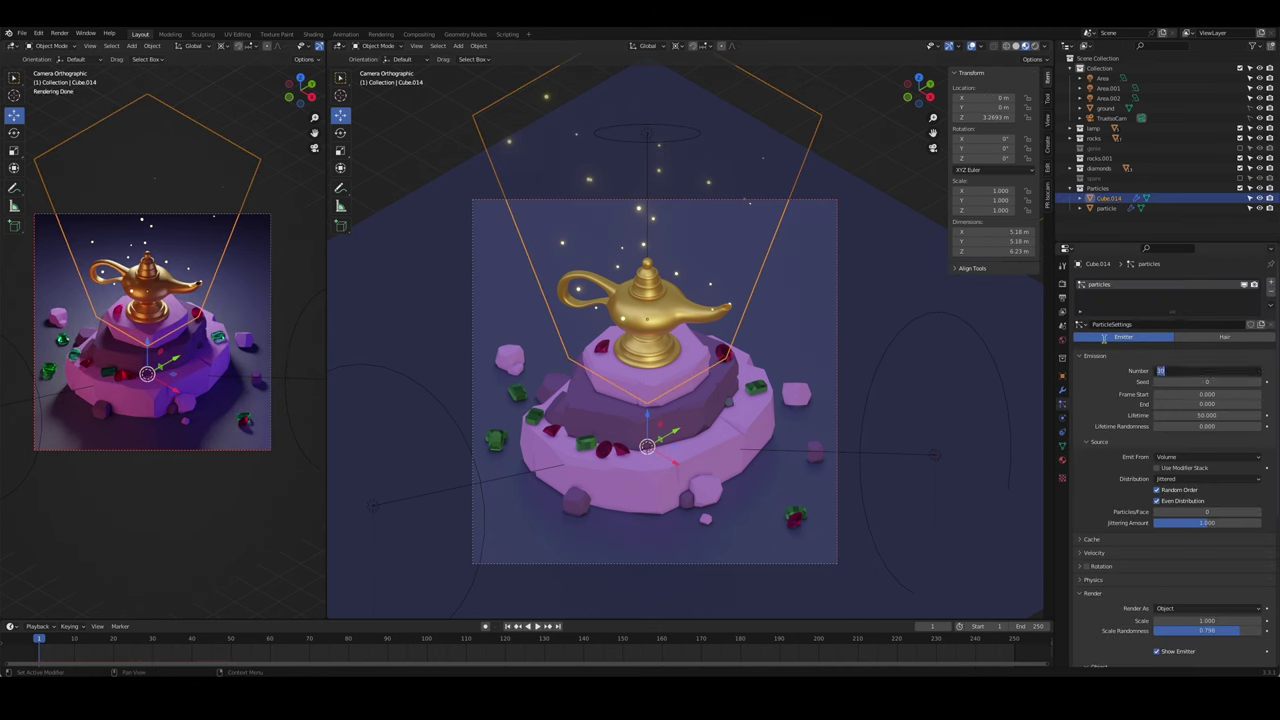
key(Return)
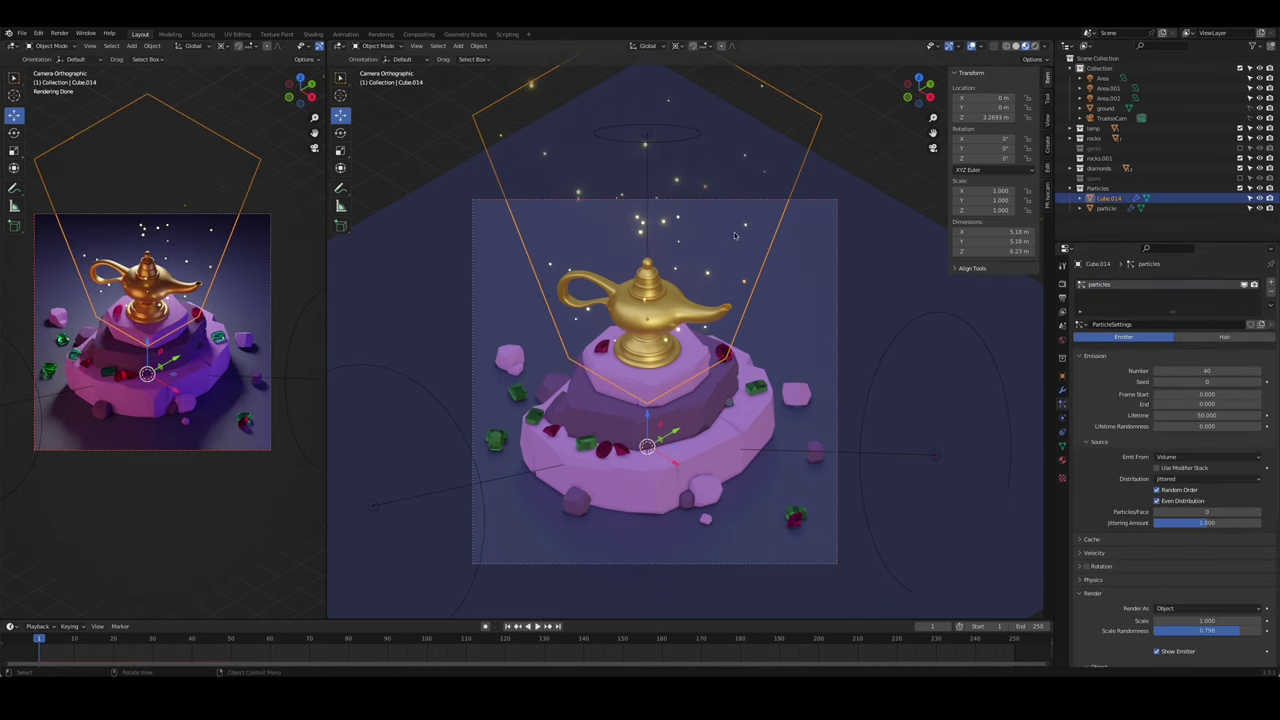
scroll(1238, 497, down, 2)
- Reposition the particle emitter box vertically above the lamp
click(517, 208)
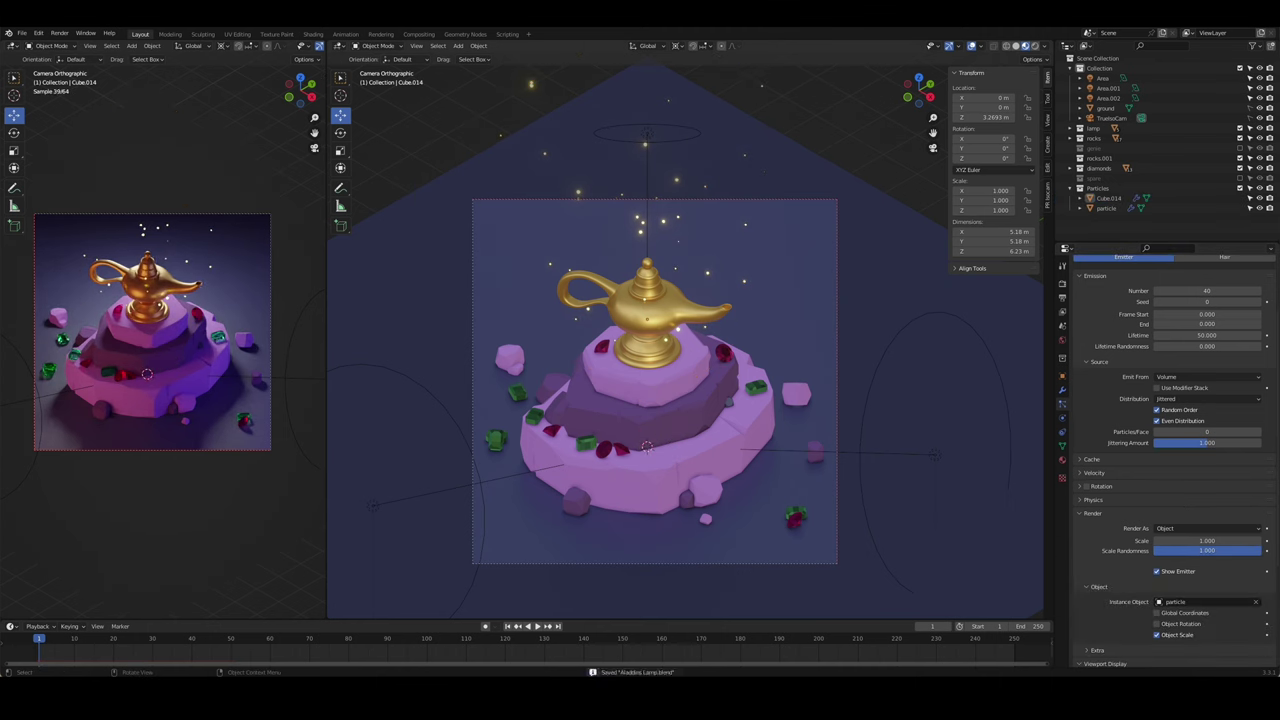
click(672, 265)
mouse_move(647, 410)
mouse_down()
mouse_move(634, 366)
mouse_move(636, 395)
mouse_up()
click(862, 124)
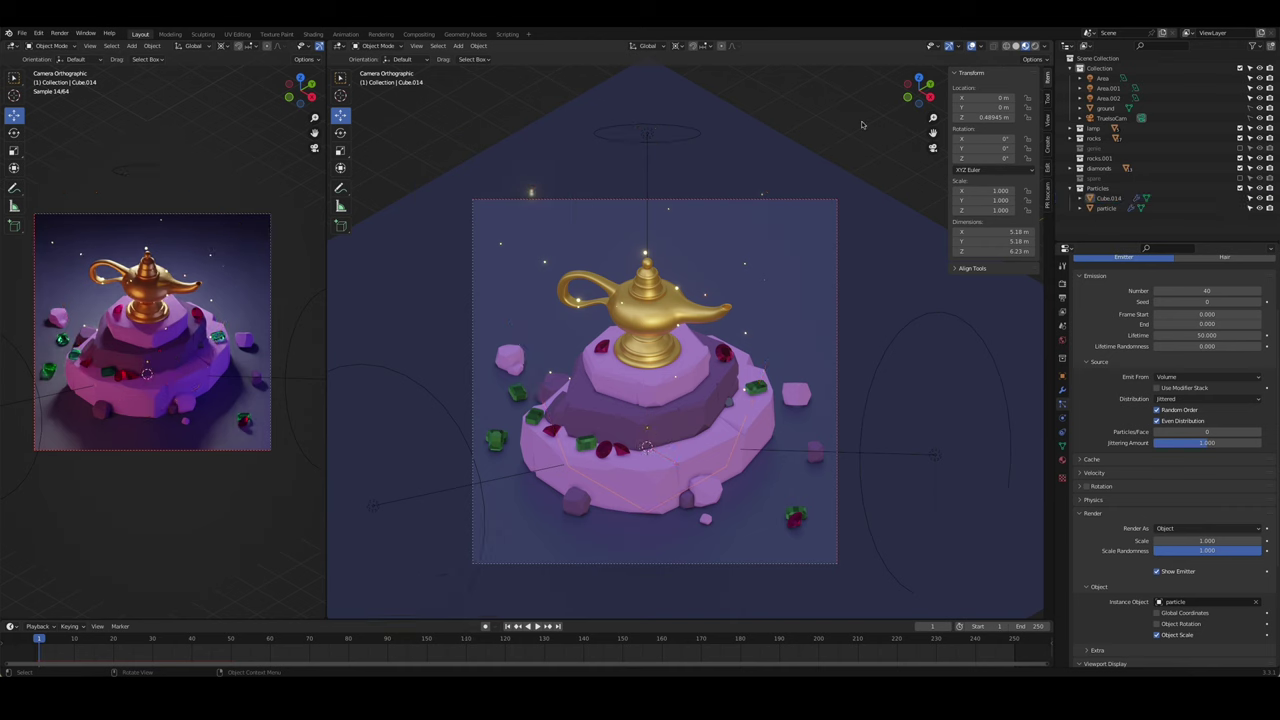
click(771, 296)
- Shrink the particles to 0.830 scale and raise the emitter higher
drag(1207, 541, 1190, 541)
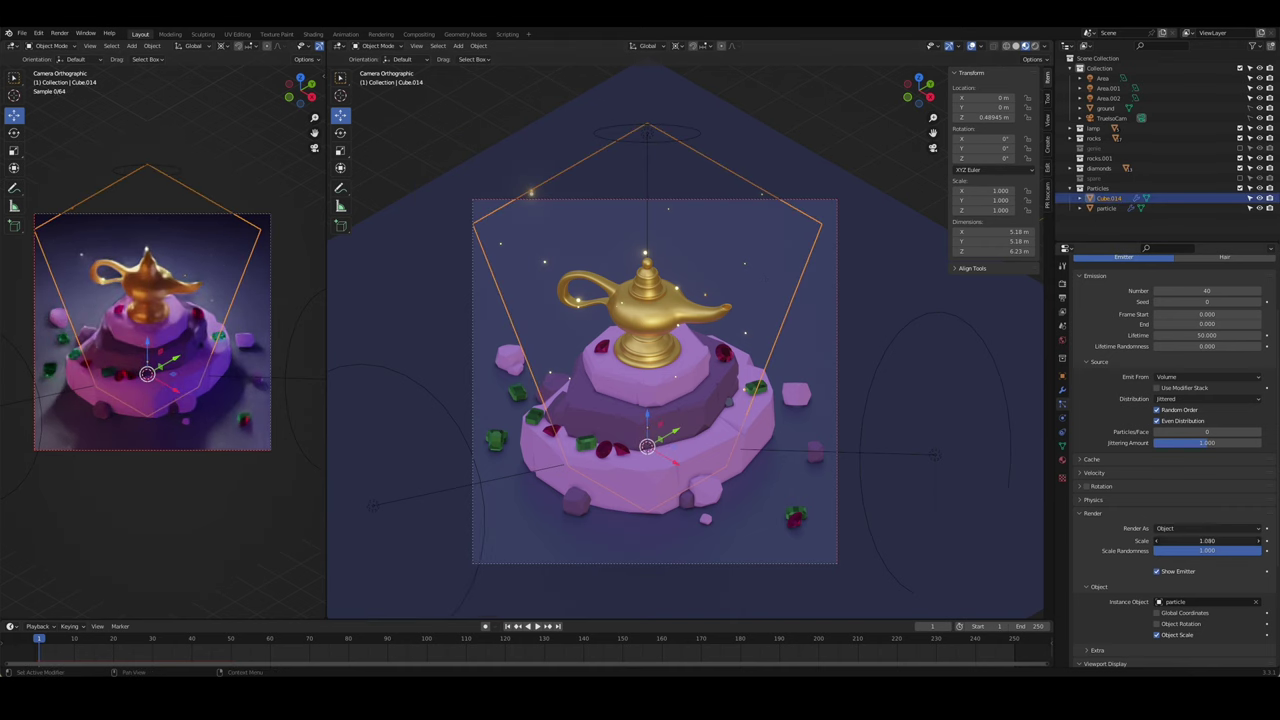
key(g)
click(880, 200)
click(882, 197)
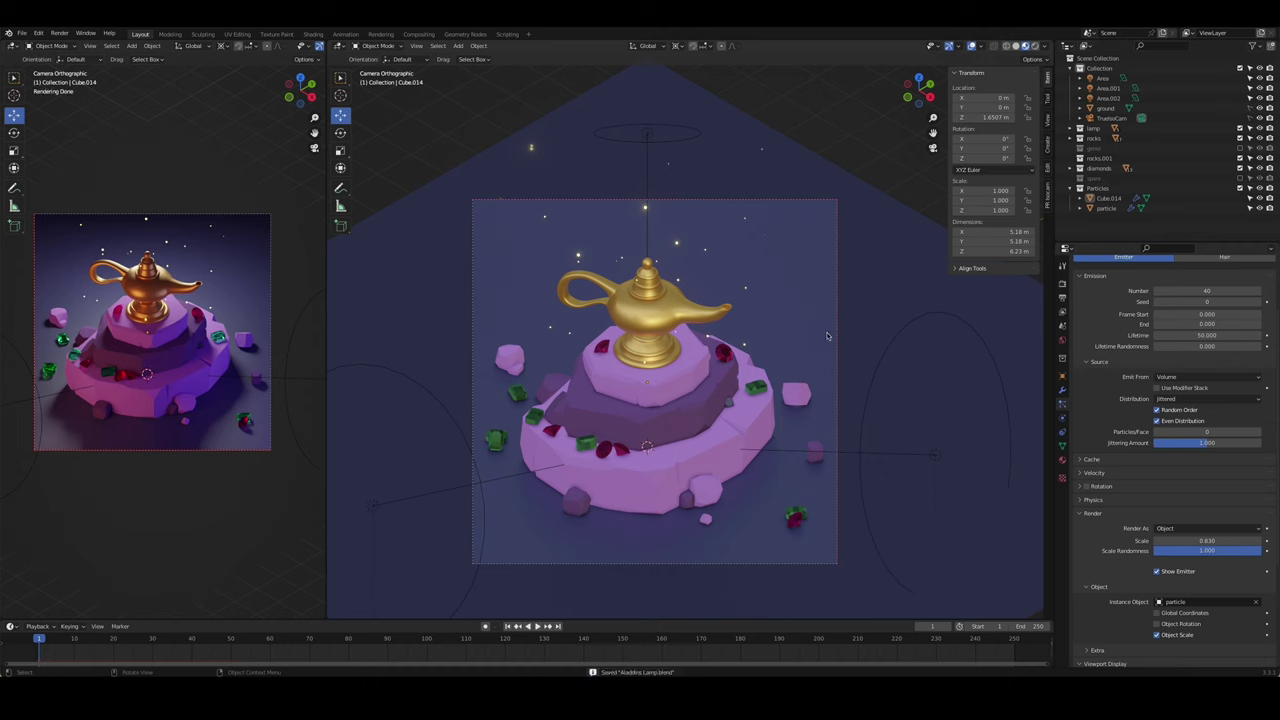
- Rotate the orange area light slightly around Z, to about -4.71°
click(372, 503)
key(r)
key(z)
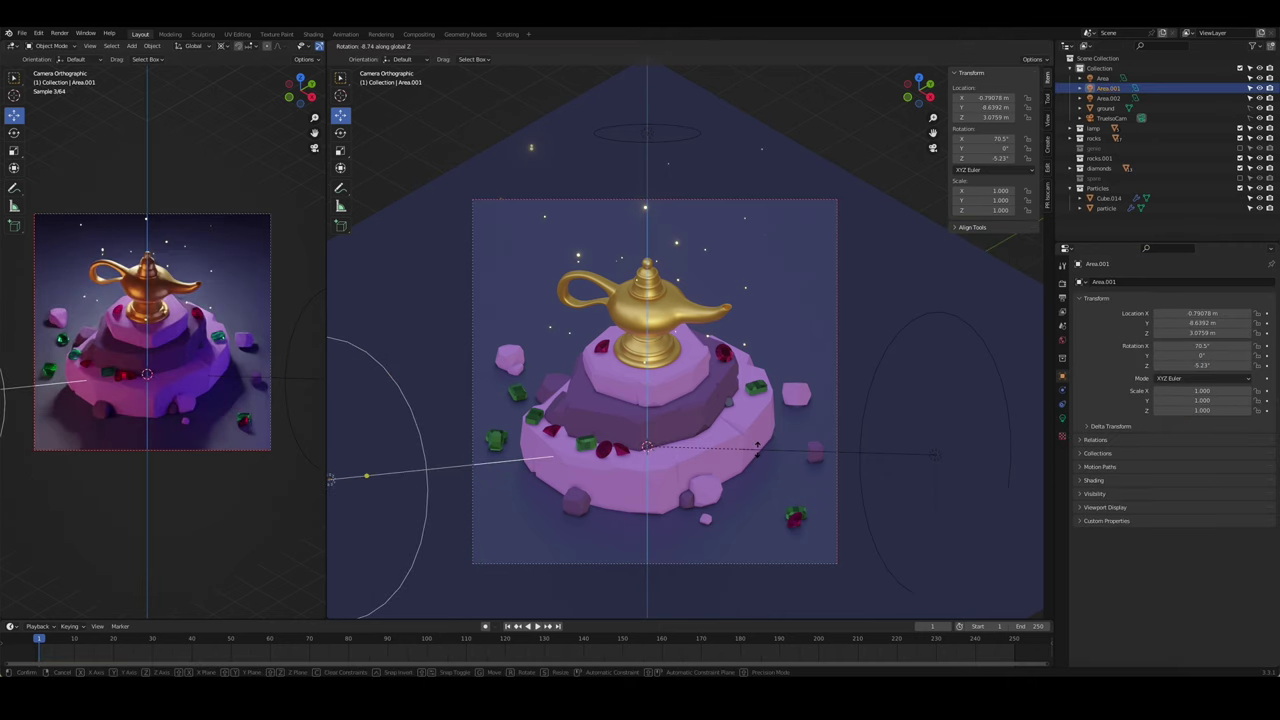
click(750, 452)
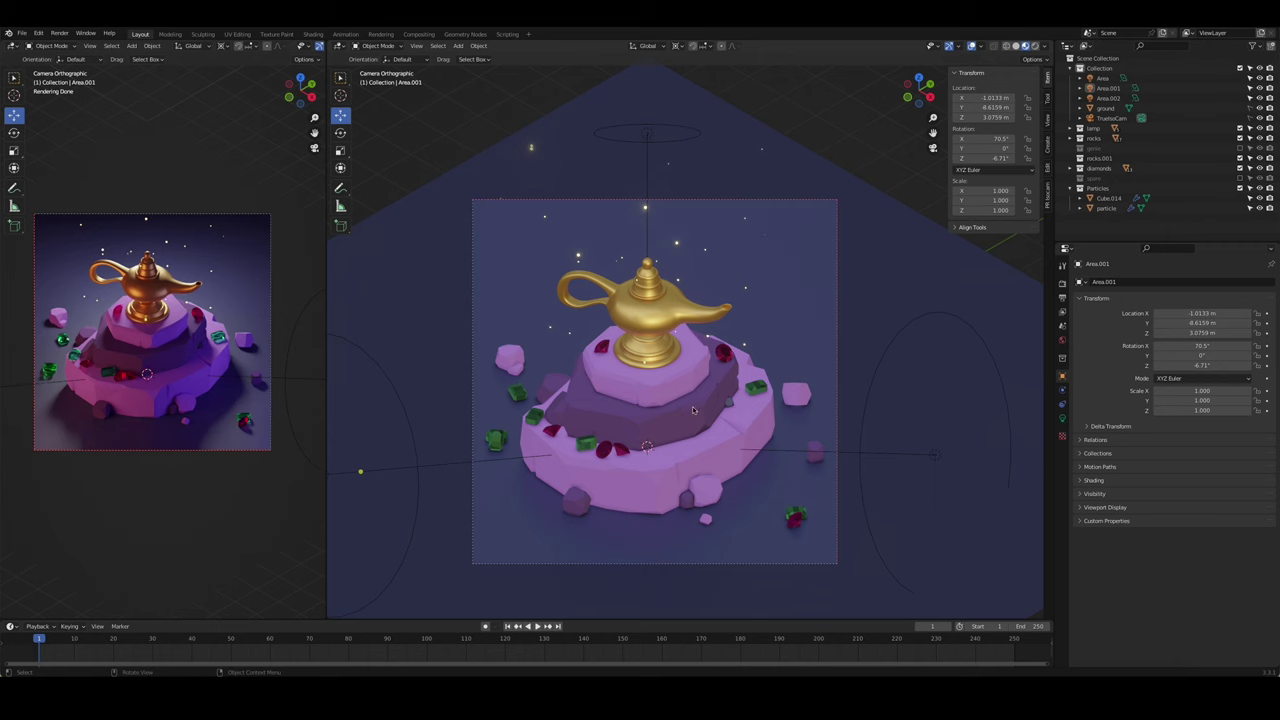
- Rotate the purple area light and lower it along Z to 2.2519 m
middle_drag(692, 410, 780, 400)
click(848, 338)
key(r)
click(808, 392)
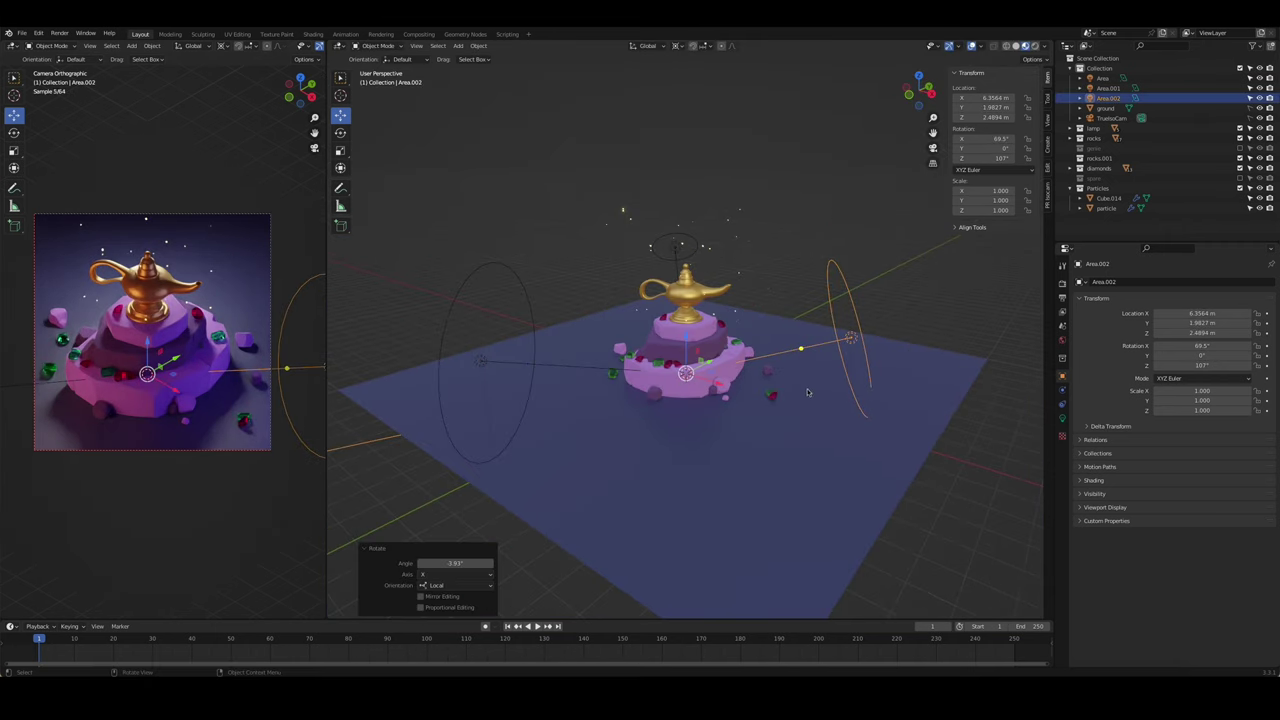
key(g)
key(z)
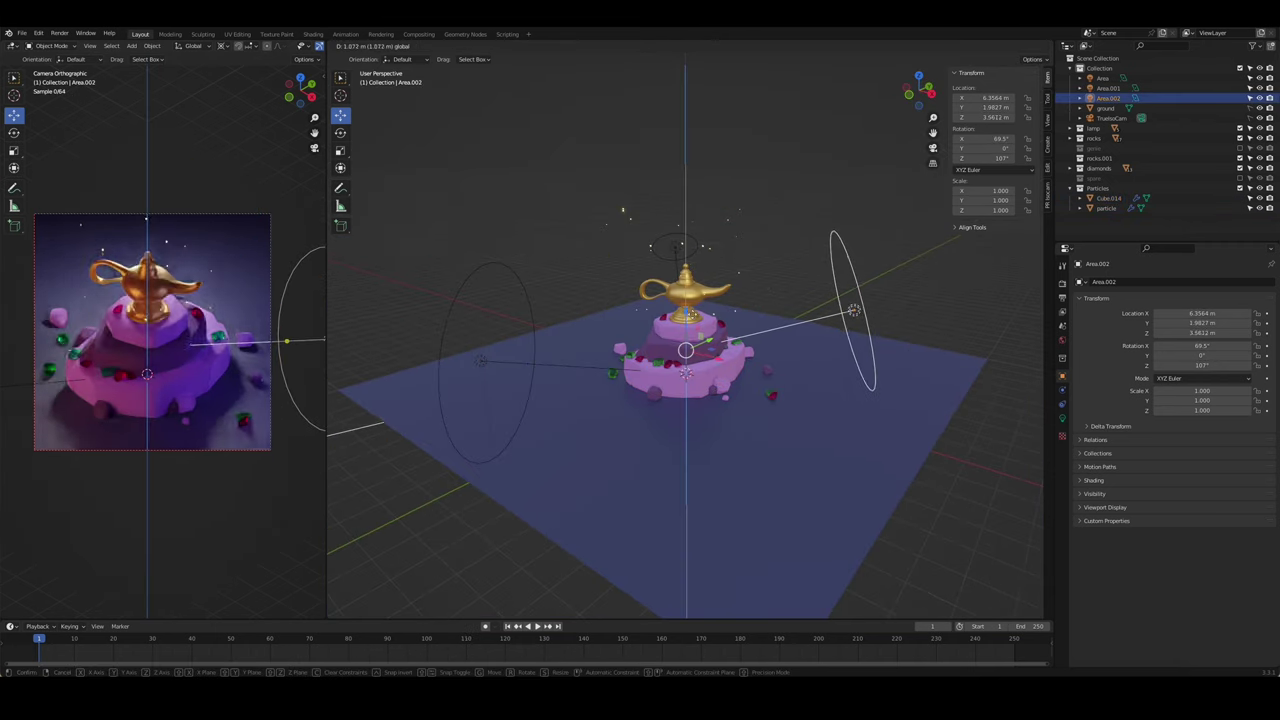
click(748, 288)
click(756, 279)
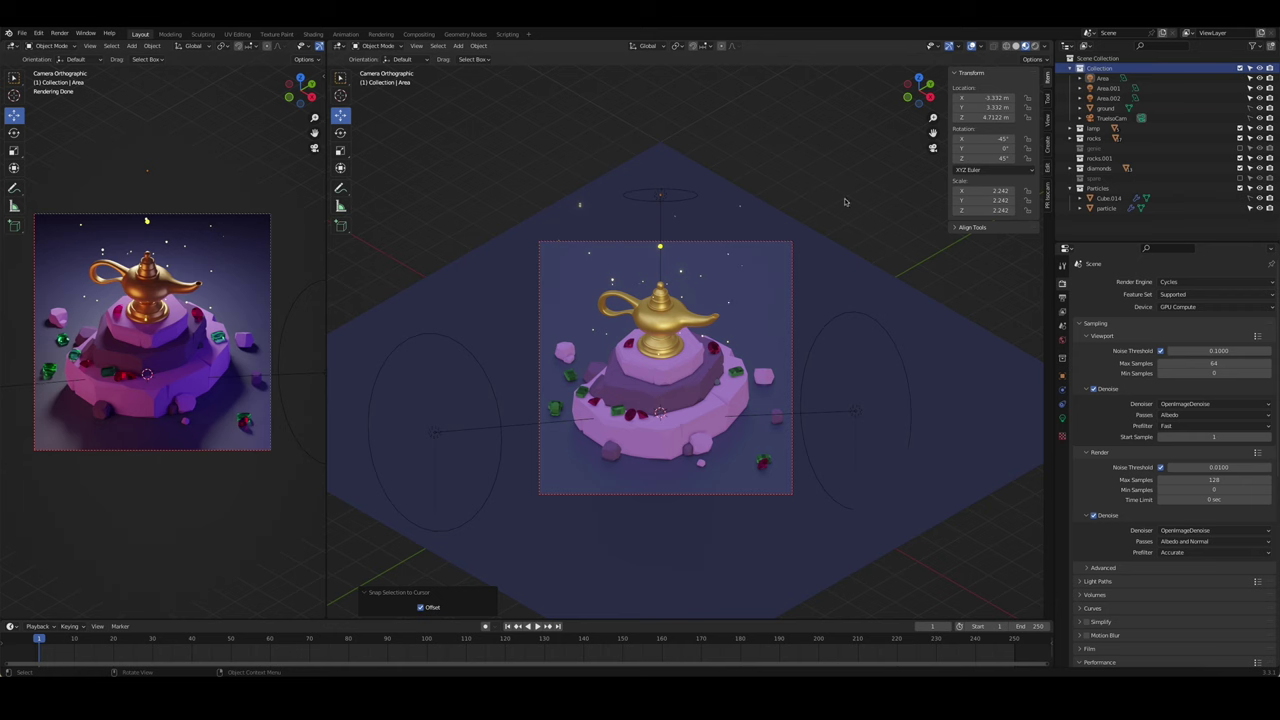
- Add a new cube and name it fog
key(shift+a)
click(884, 120)
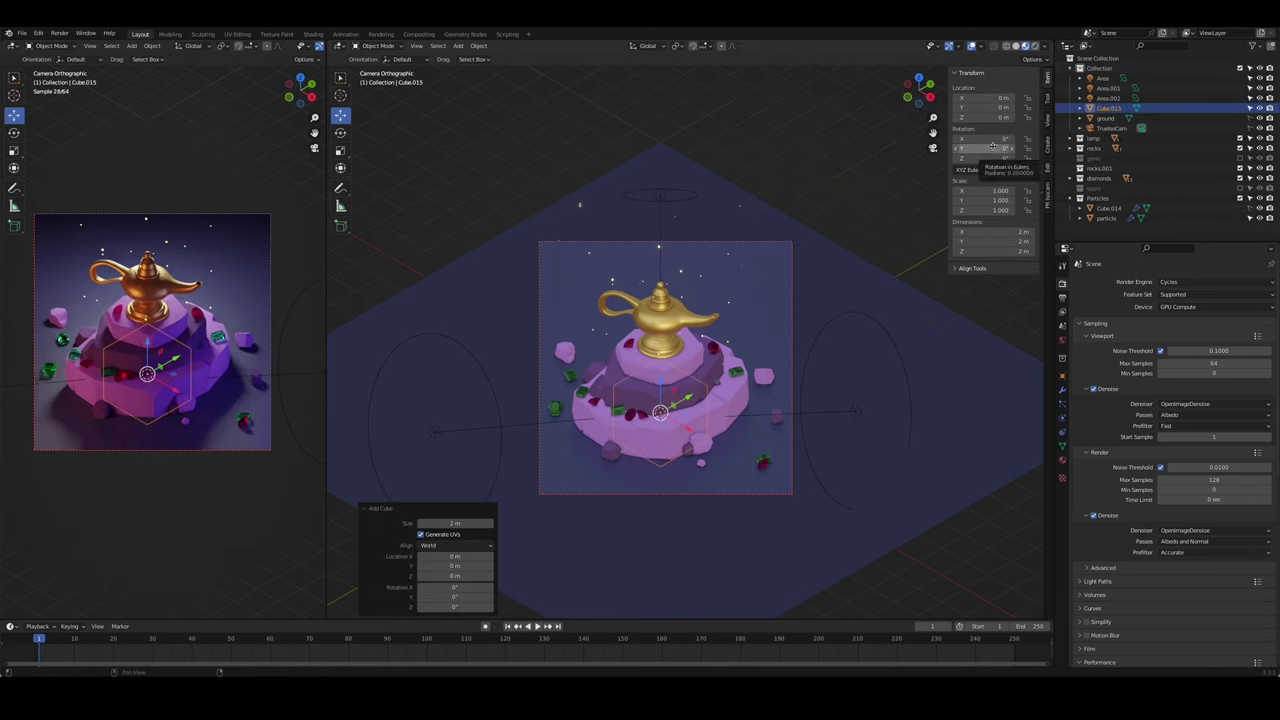
key(F2)
text(fog)
key(Return)
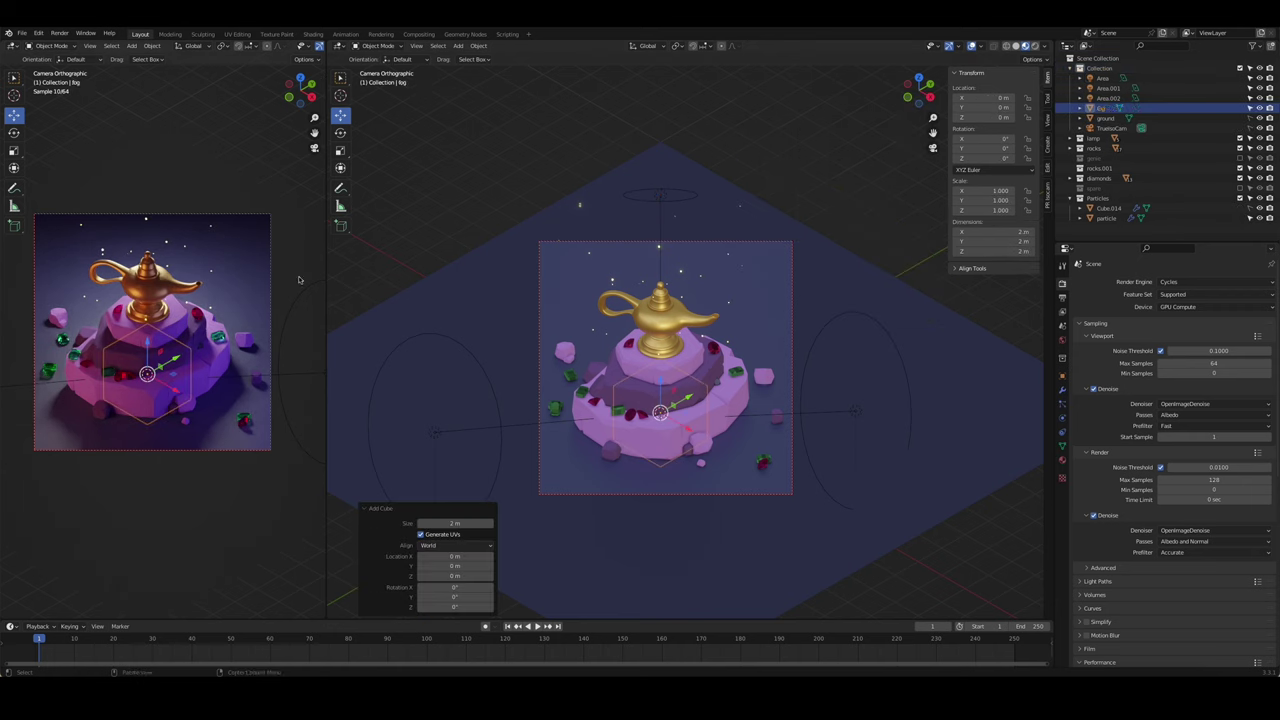
- Scale the fog cube to about 12.3 m across and raise it to Z 5.8741 m
key(s)
click(729, 409)
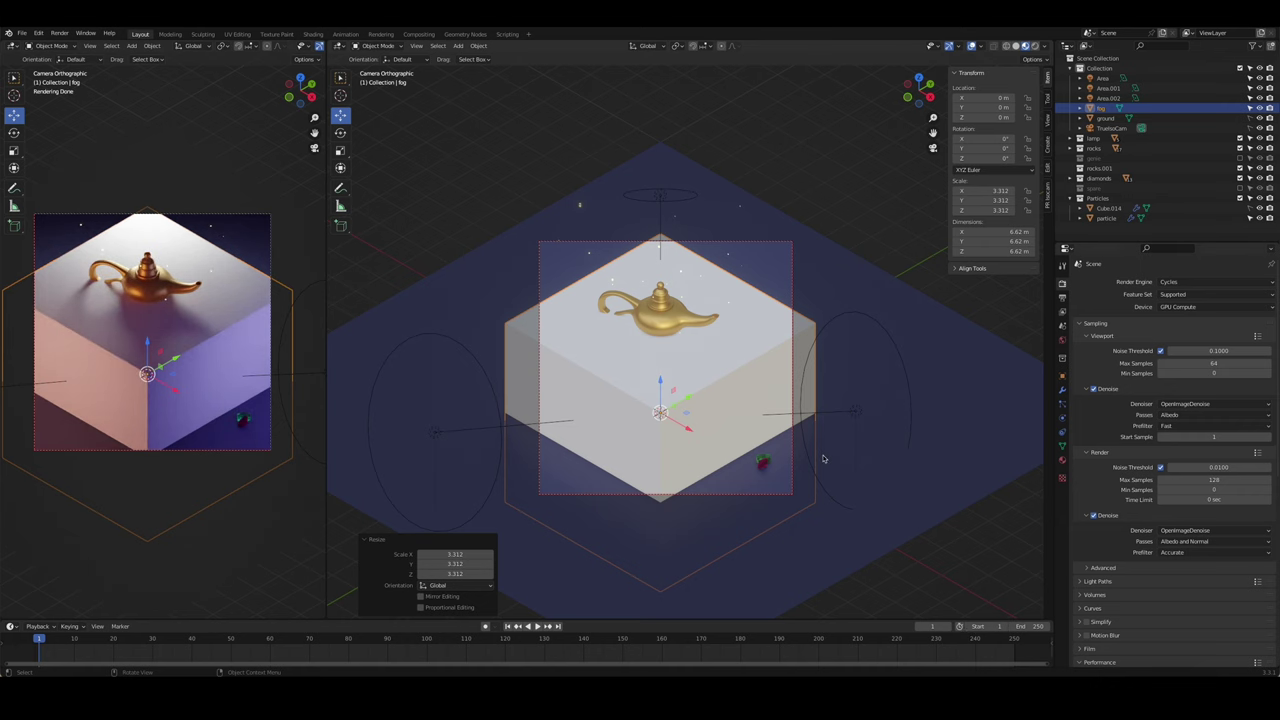
key(s)
key(g)
key(z)
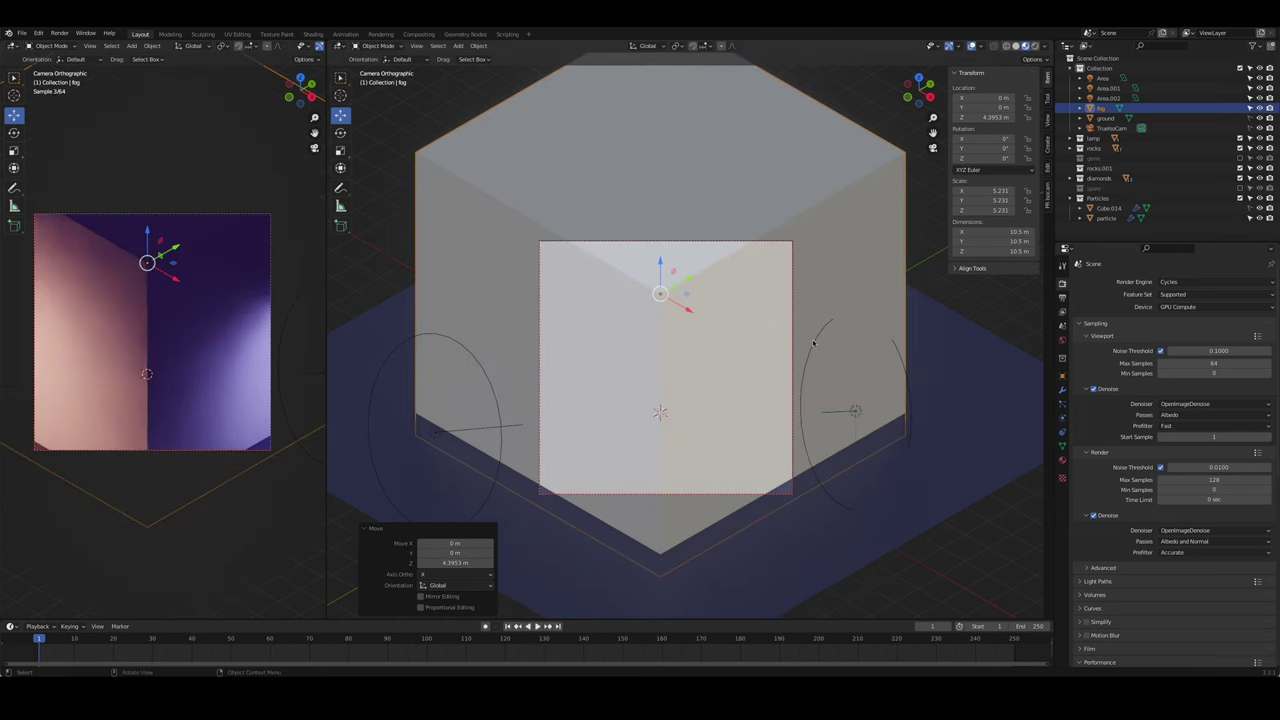
key(KP_0)
key(g)
key(z)
click(837, 296)
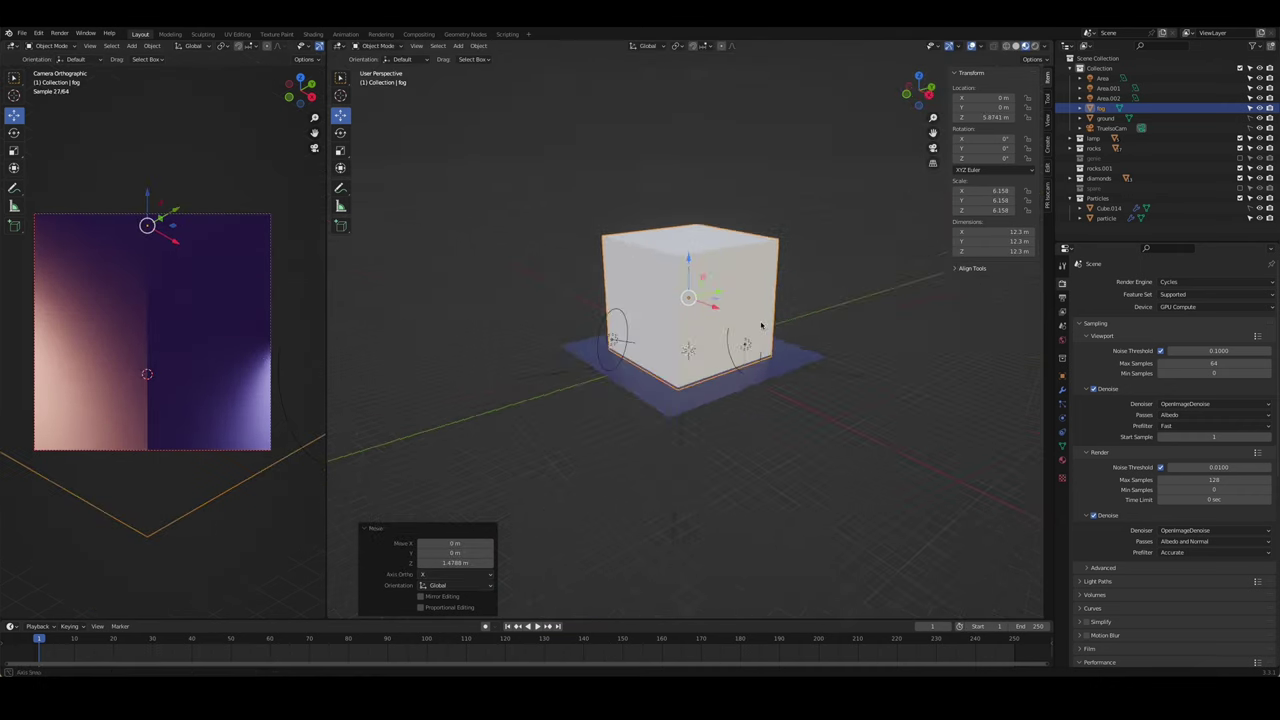
click(1062, 459)
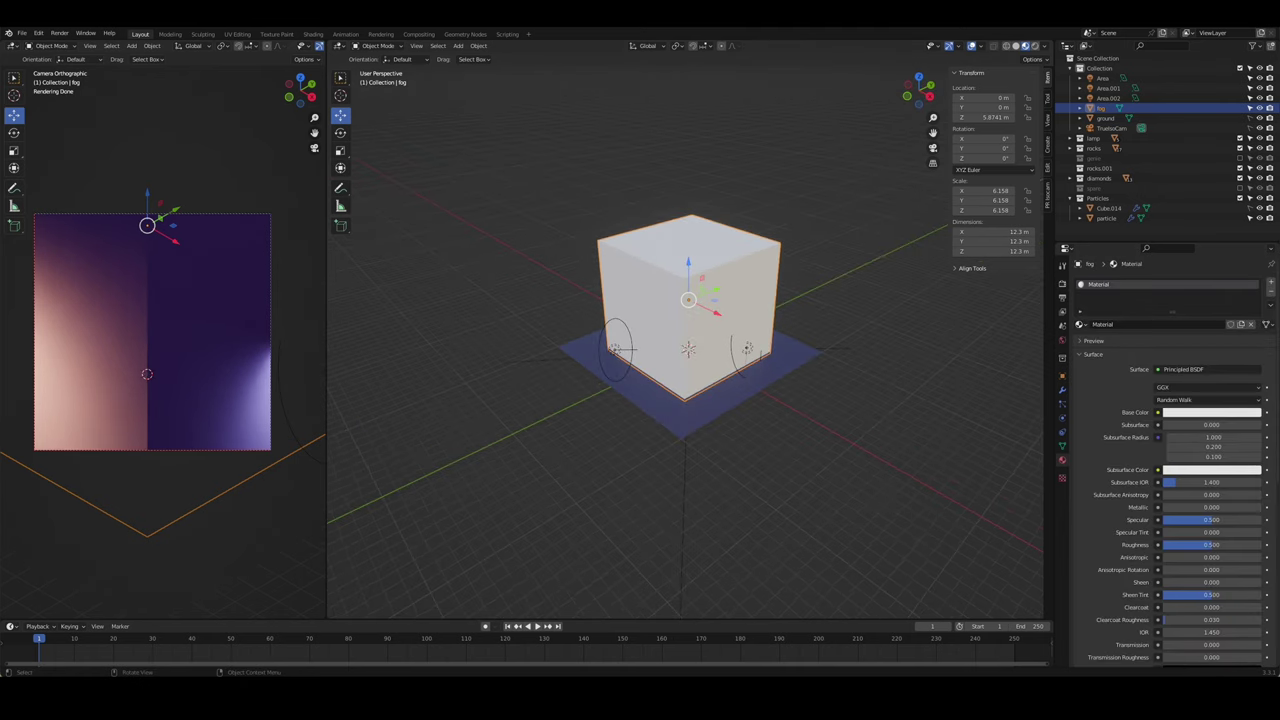
- Set the fog material's Surface to None and its Volume to Principled Volume
click(1183, 369)
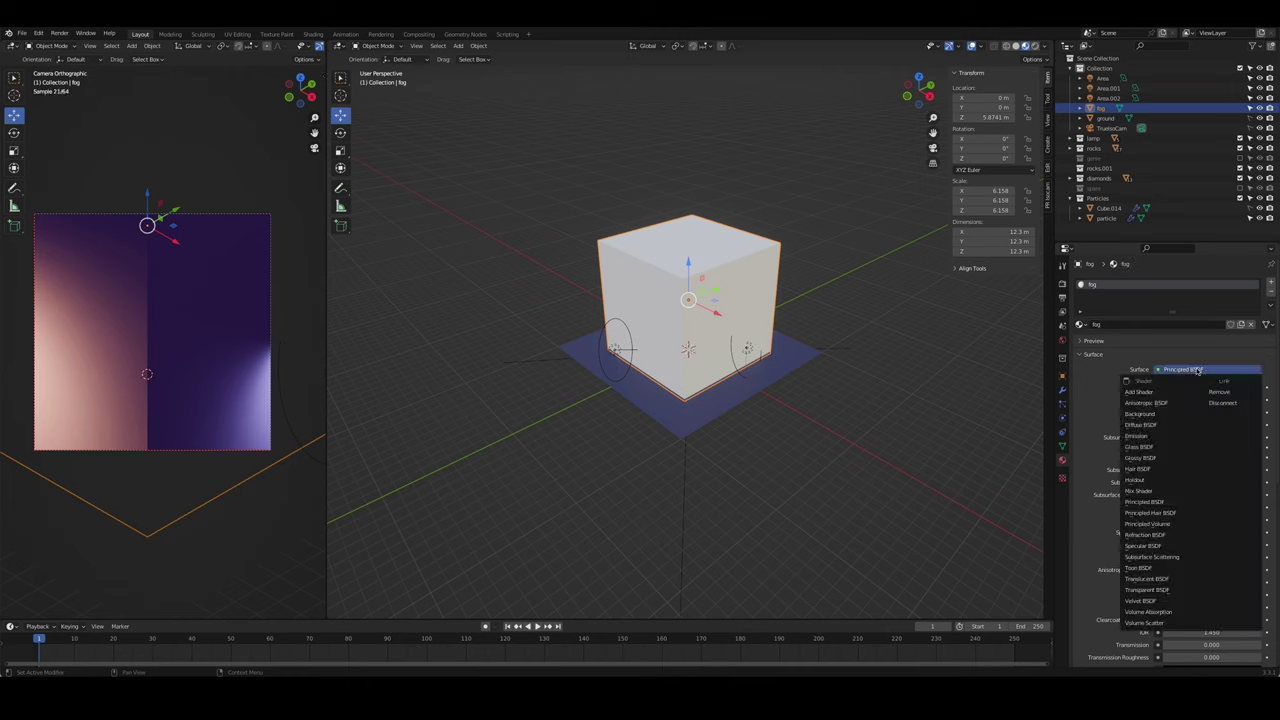
click(1220, 396)
click(1084, 398)
click(1090, 386)
click(1200, 401)
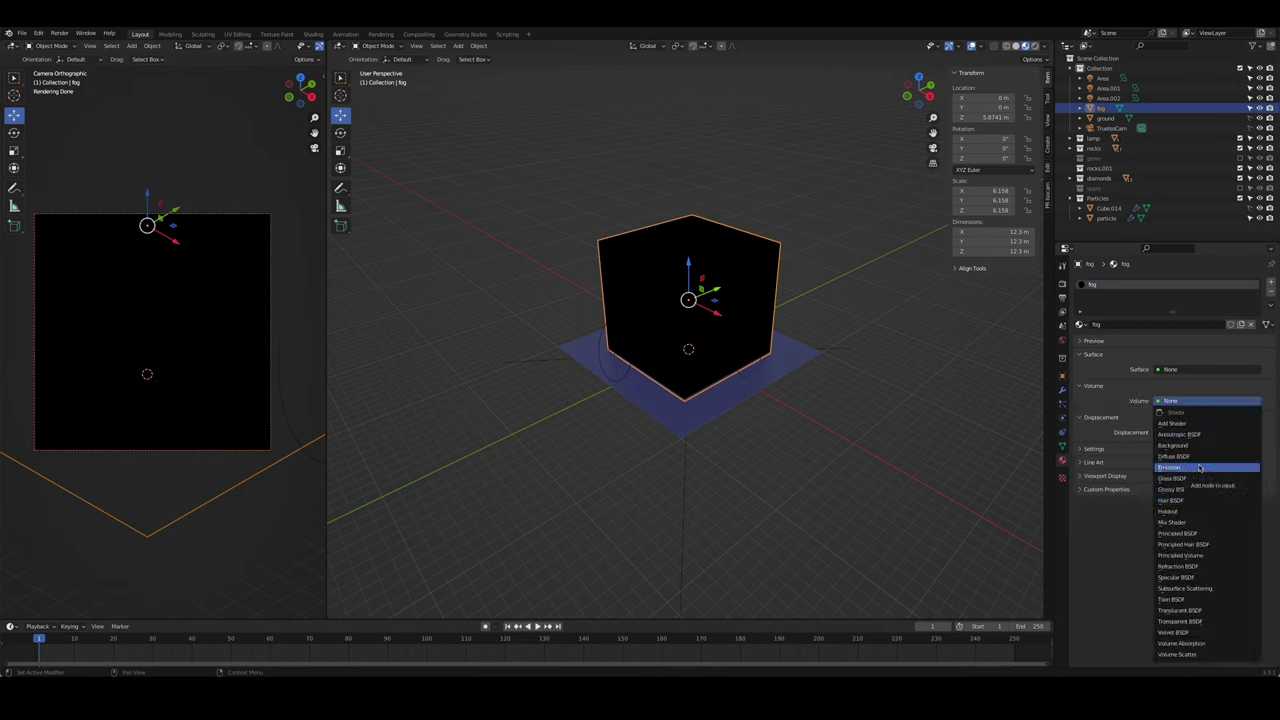
click(1190, 555)
- Set the fog's volume density to 0.025
click(1196, 444)
text(025)
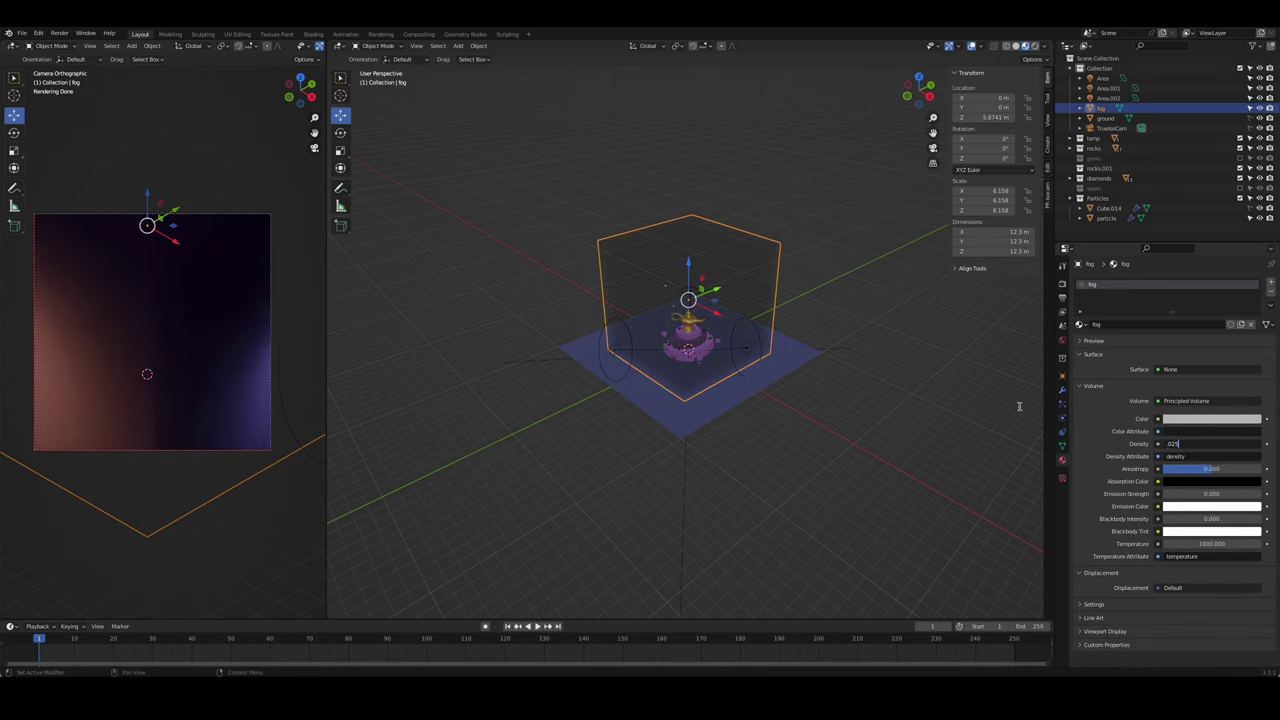
key(Return)
scroll(886, 314, up, 2)
scroll(865, 296, up, 2)
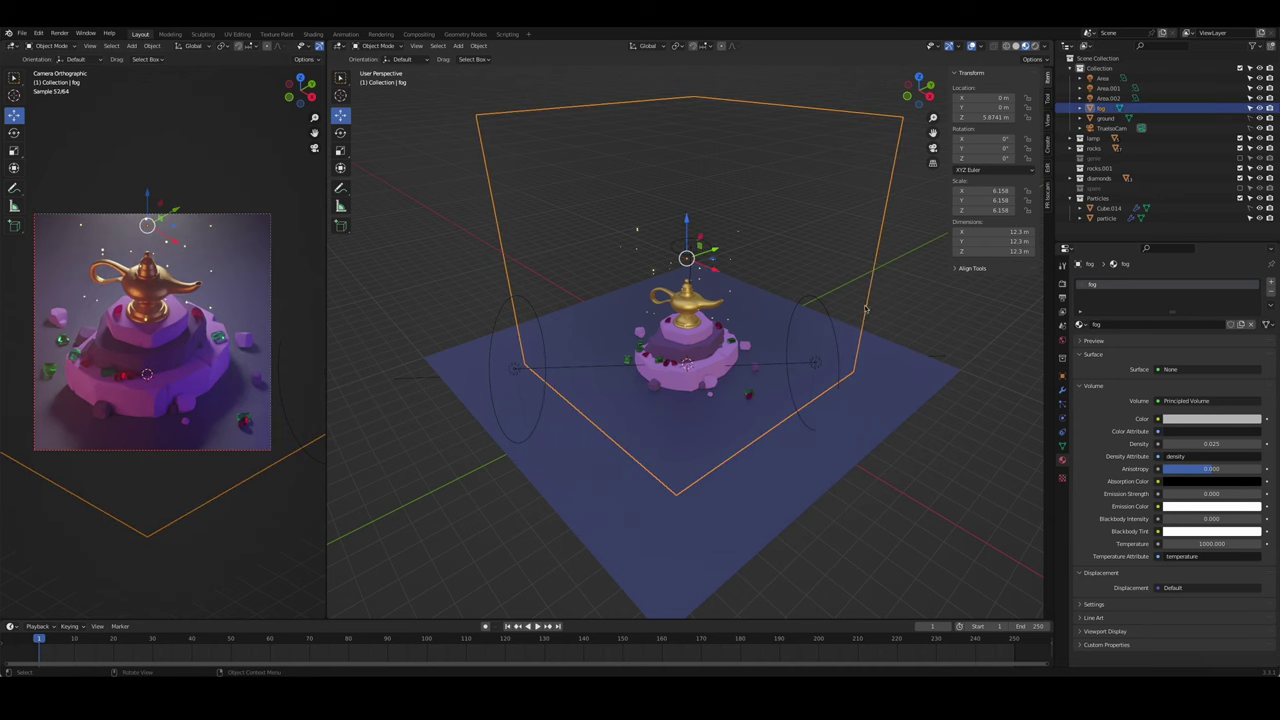
- Save the blend file with the new fog material
click(1211, 418)
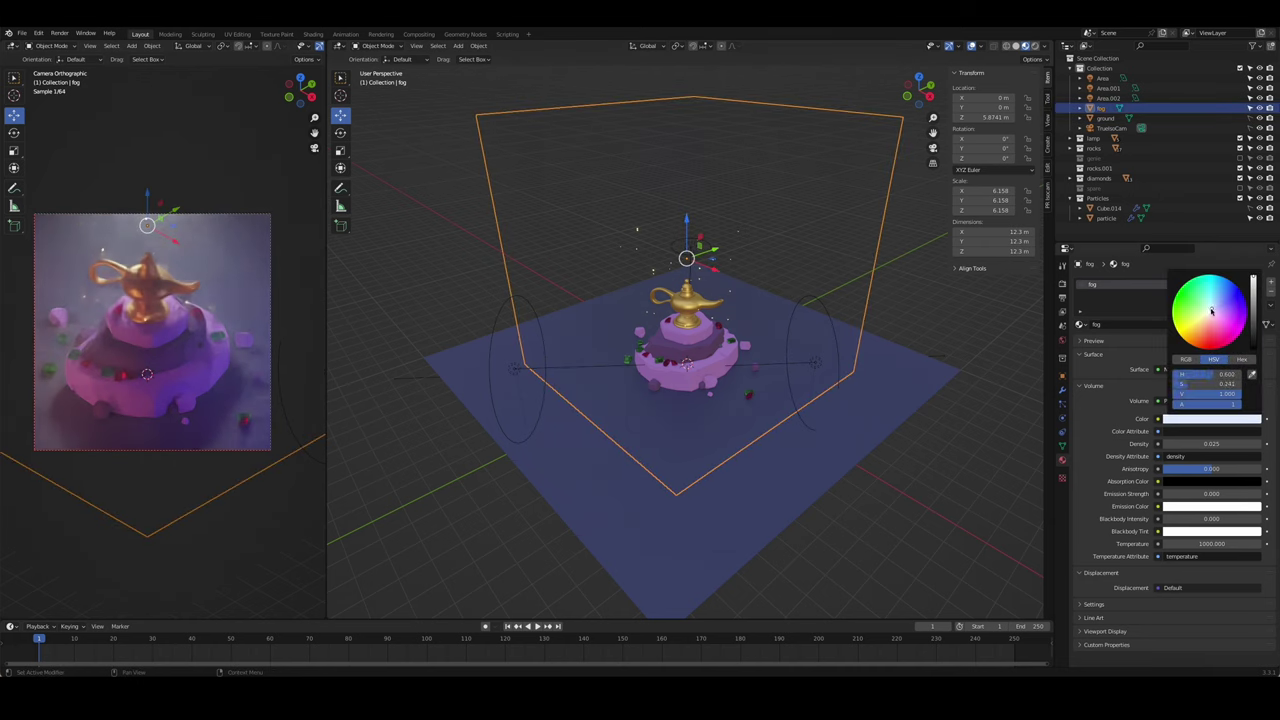
click(876, 348)
click(757, 313)
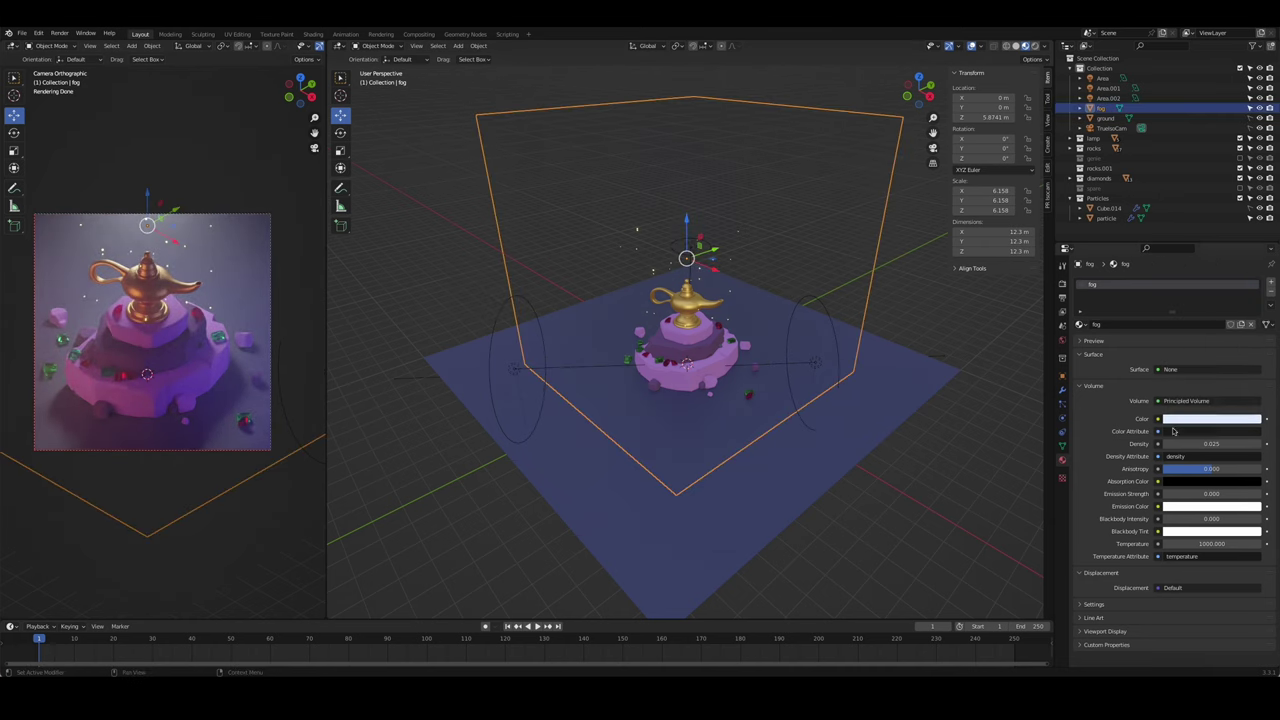
click(920, 351)
key(ctrl+s)
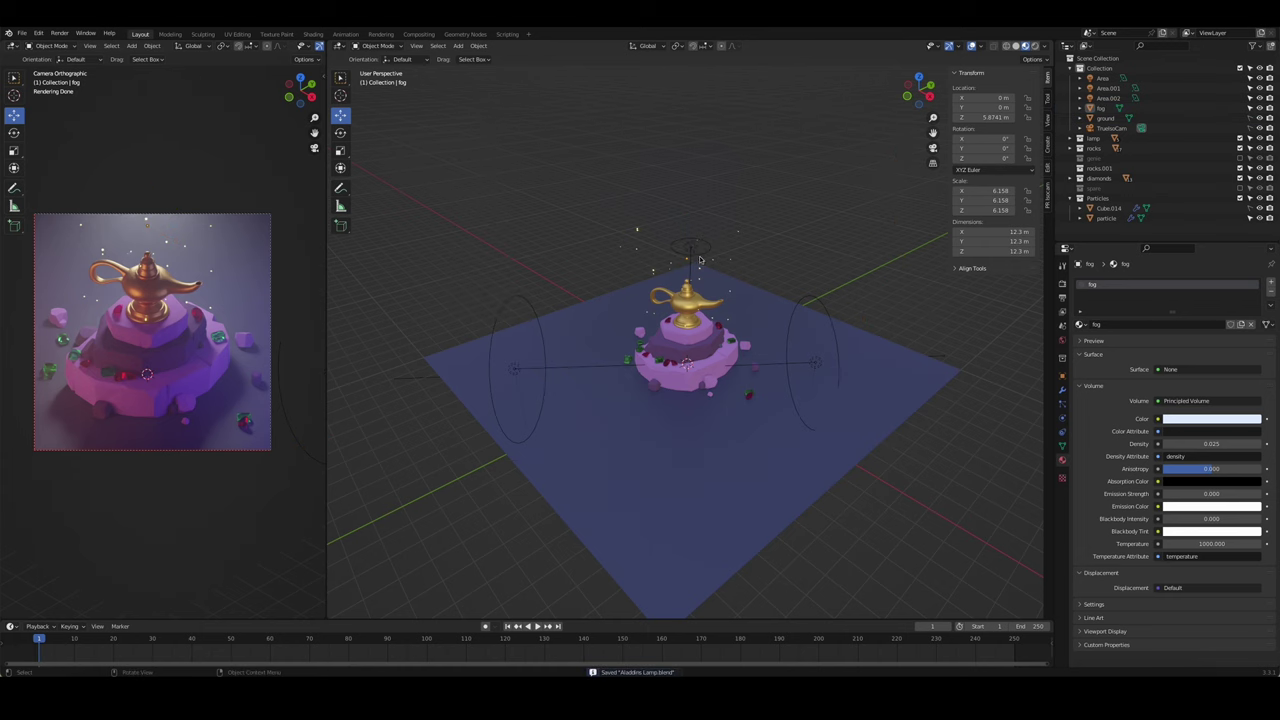
- Tint the fog pale lavender and hide the fog cube in the viewport
click(800, 325)
click(1211, 418)
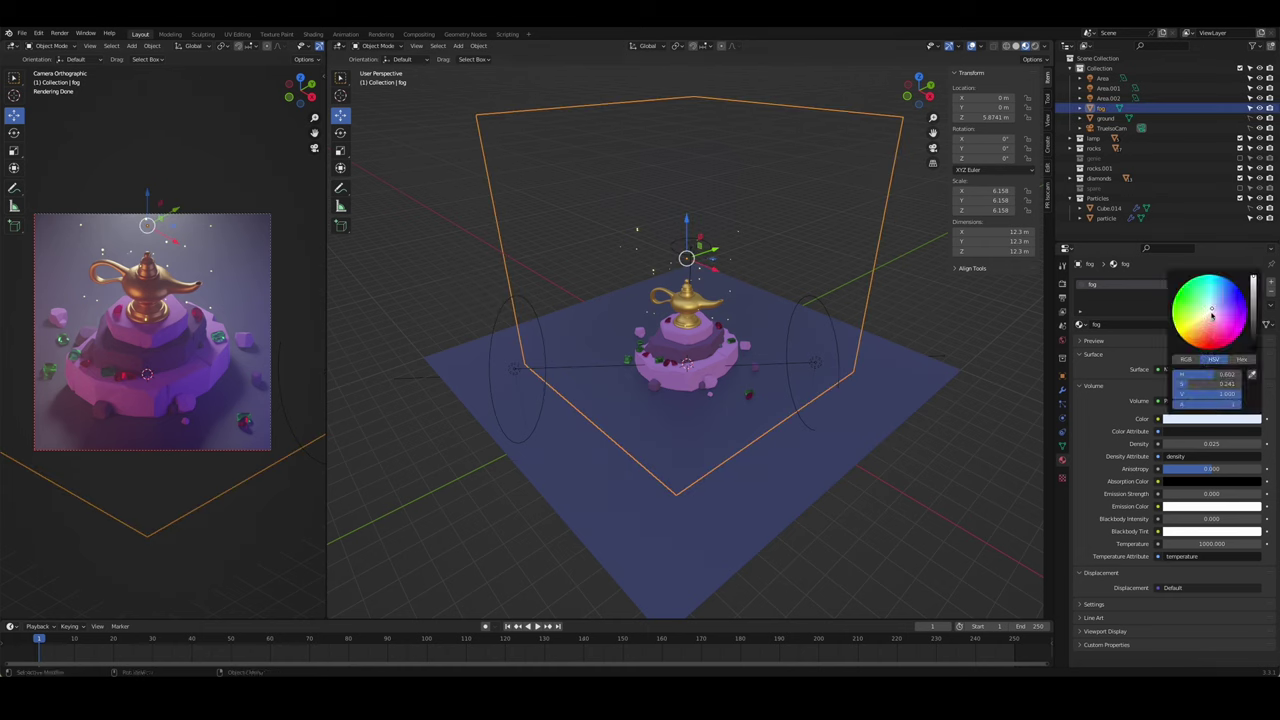
drag(1212, 320, 1212, 308)
click(752, 374)
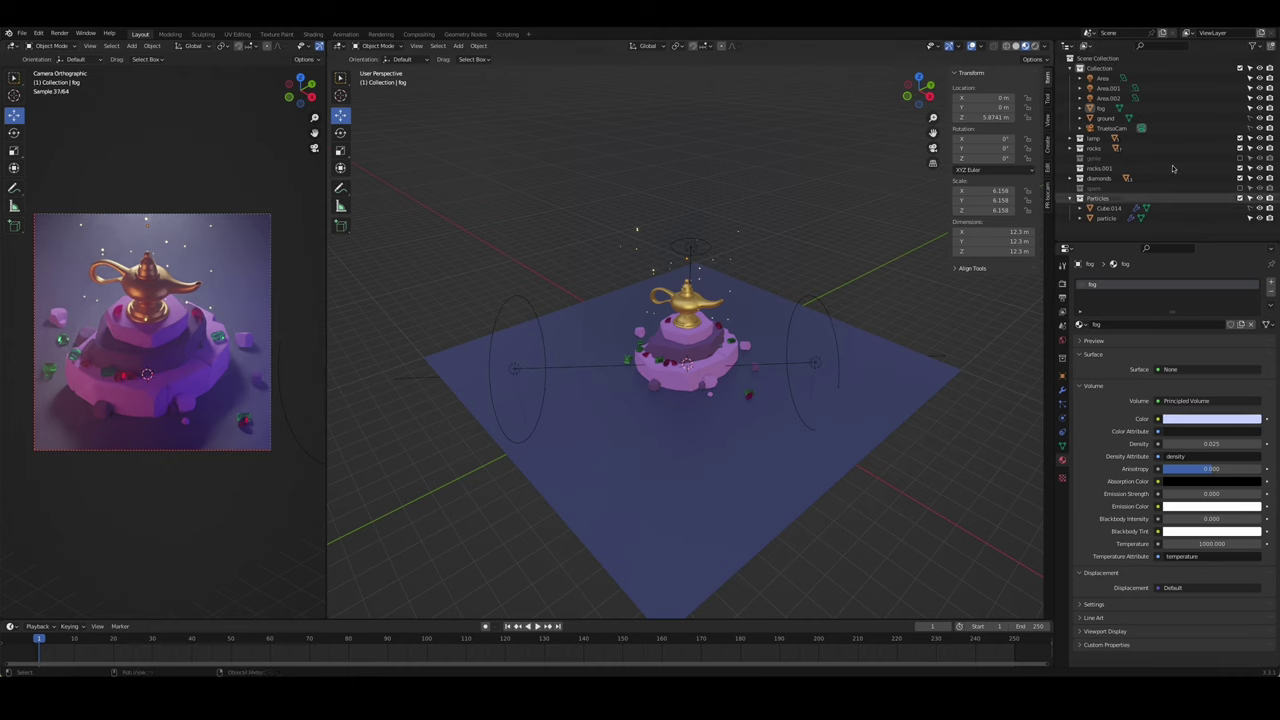
click(1259, 109)
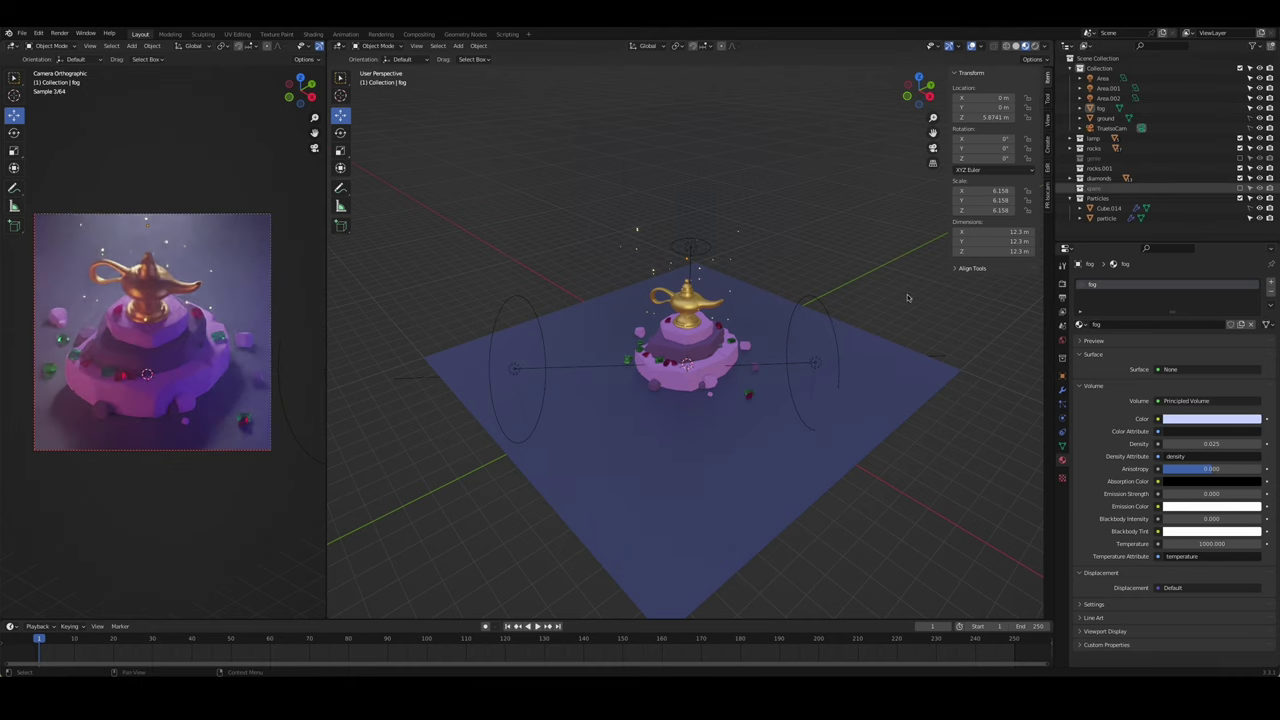
- Make the overhead area light blue at 1000 W power
click(691, 250)
click(691, 250)
click(1207, 339)
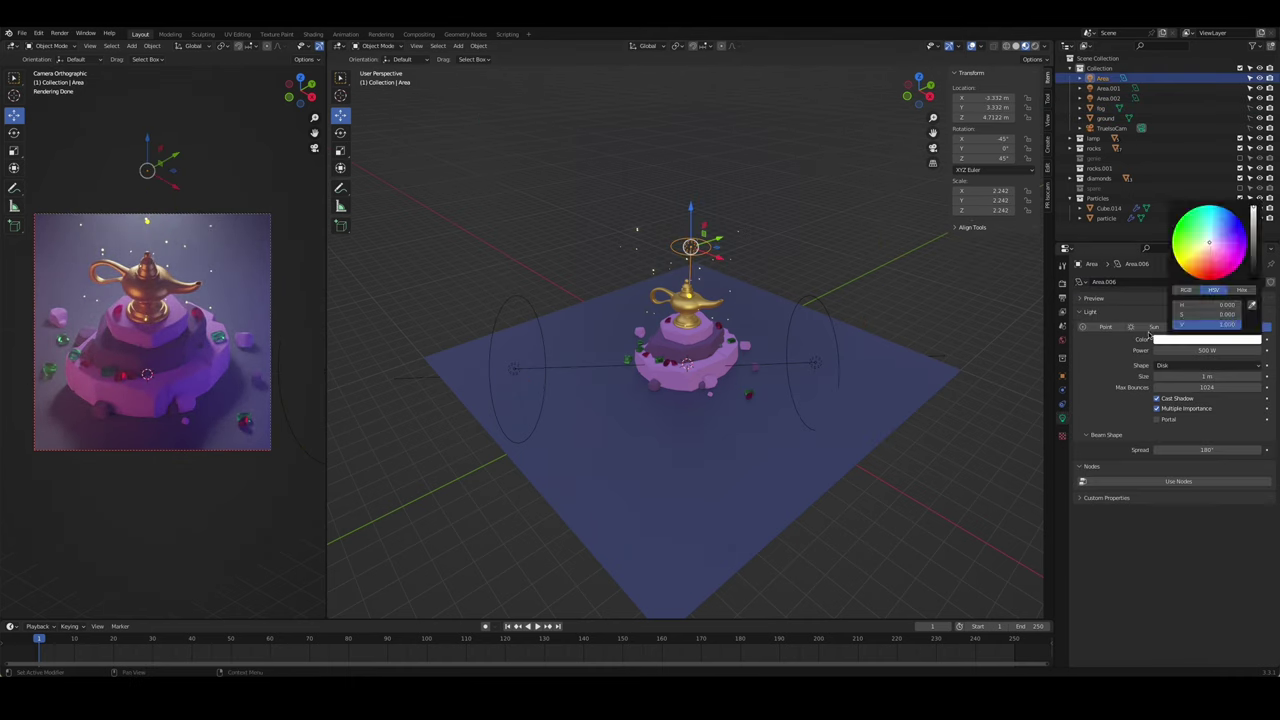
click(1216, 249)
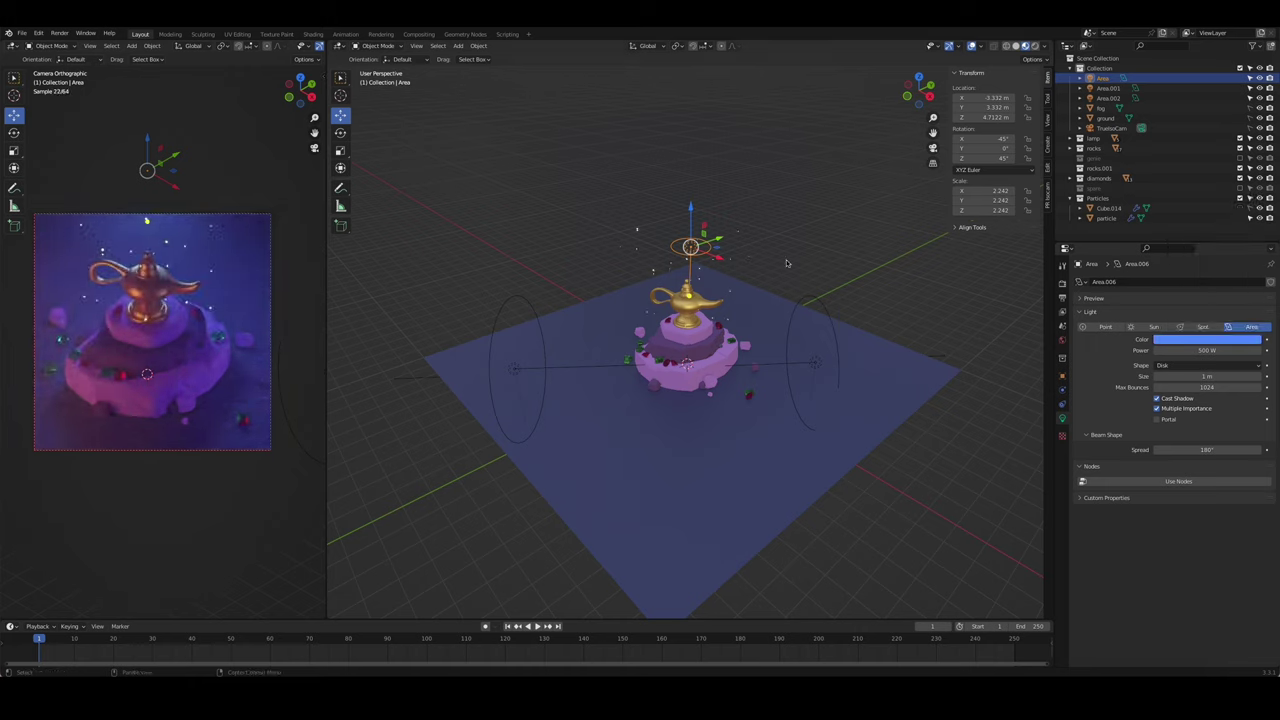
click(1207, 350)
text(1000)
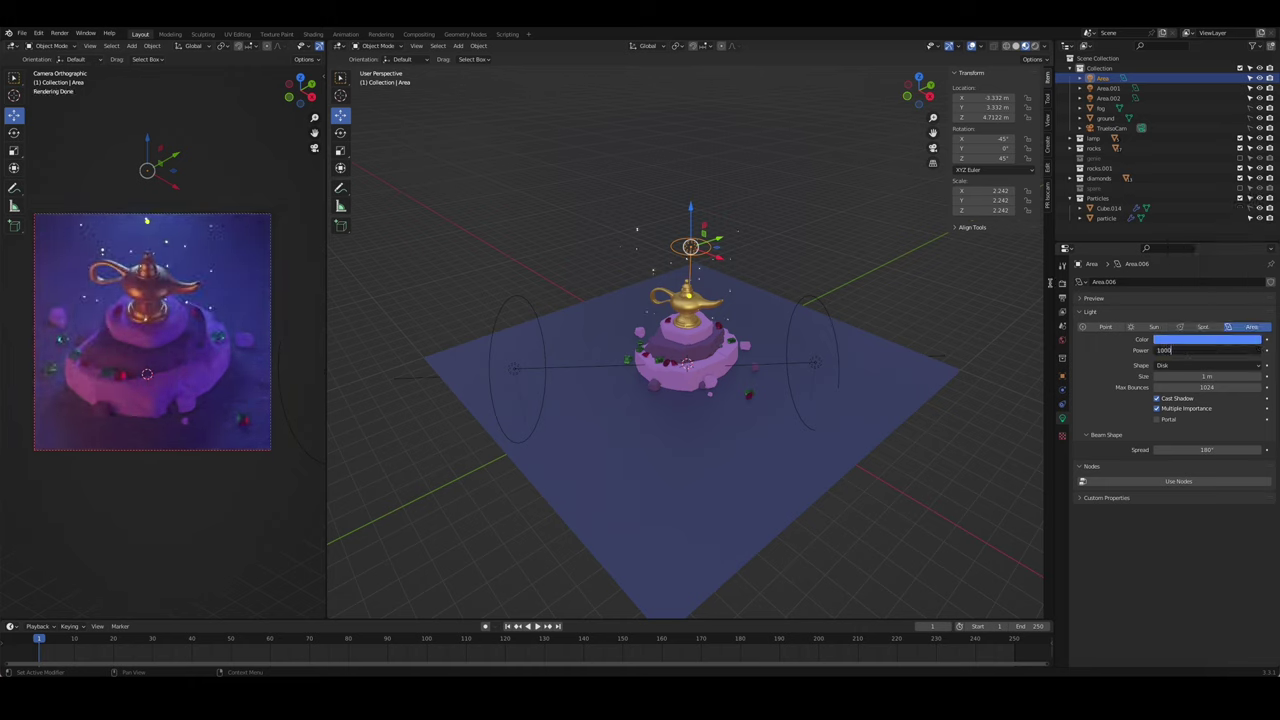
key(Return)
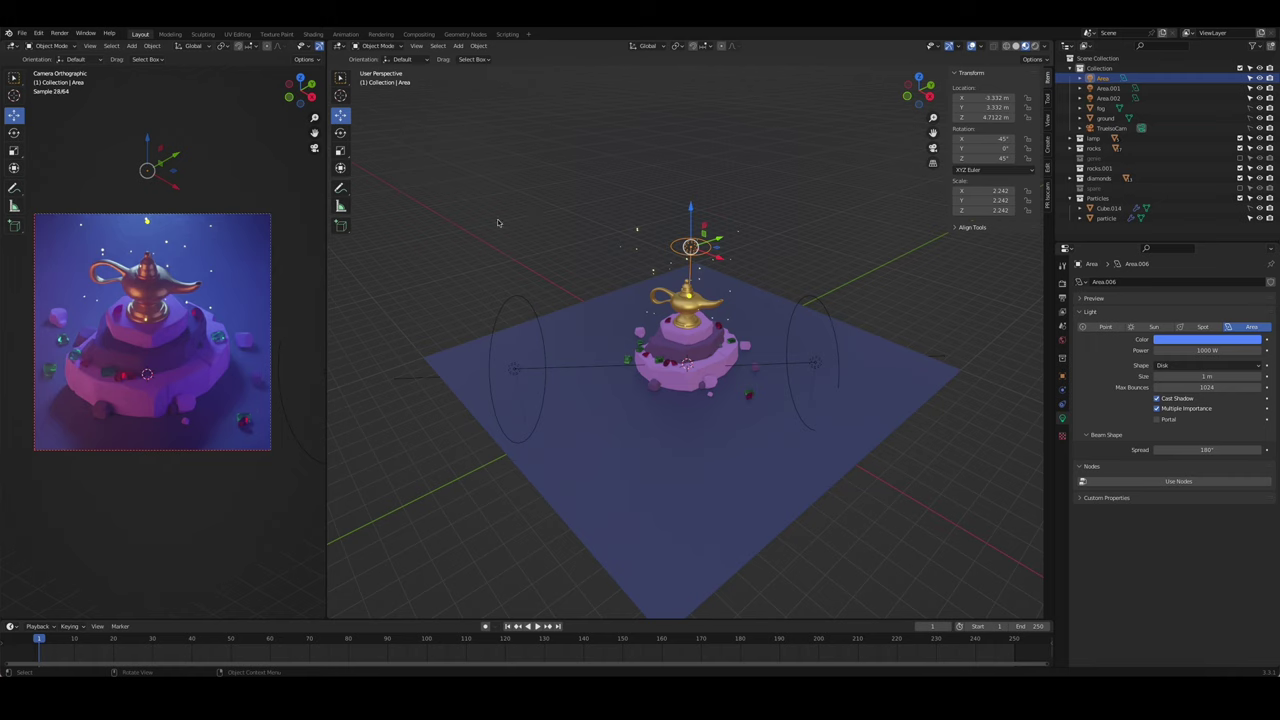
- Move the overhead area light along its local Z axis to 4.2729 m
click(497, 222)
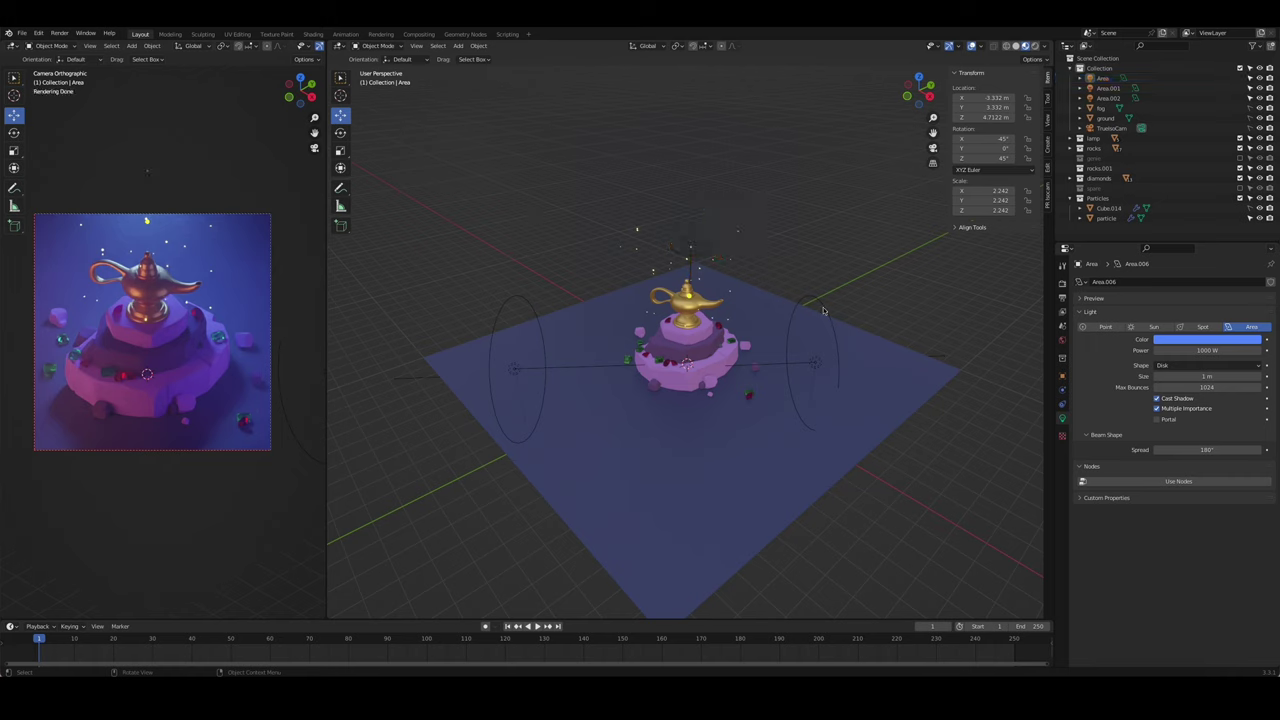
click(690, 258)
key(g)
key(z)
key(z)
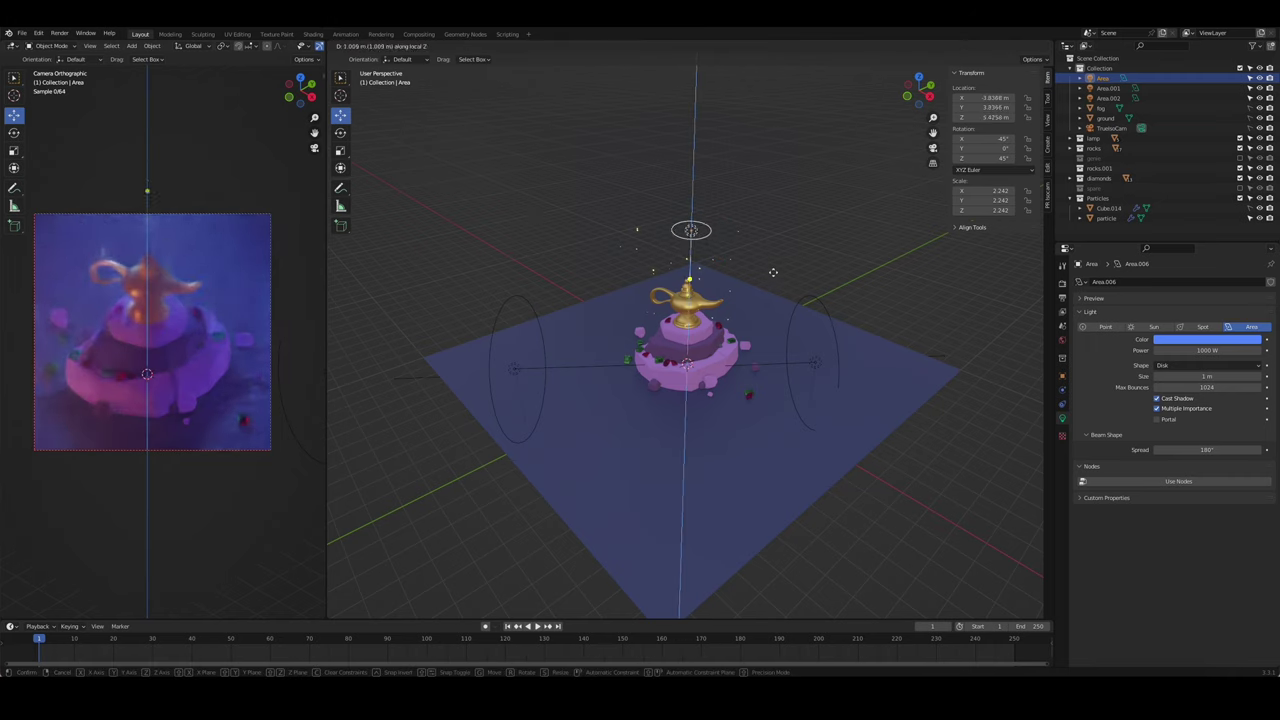
click(822, 296)
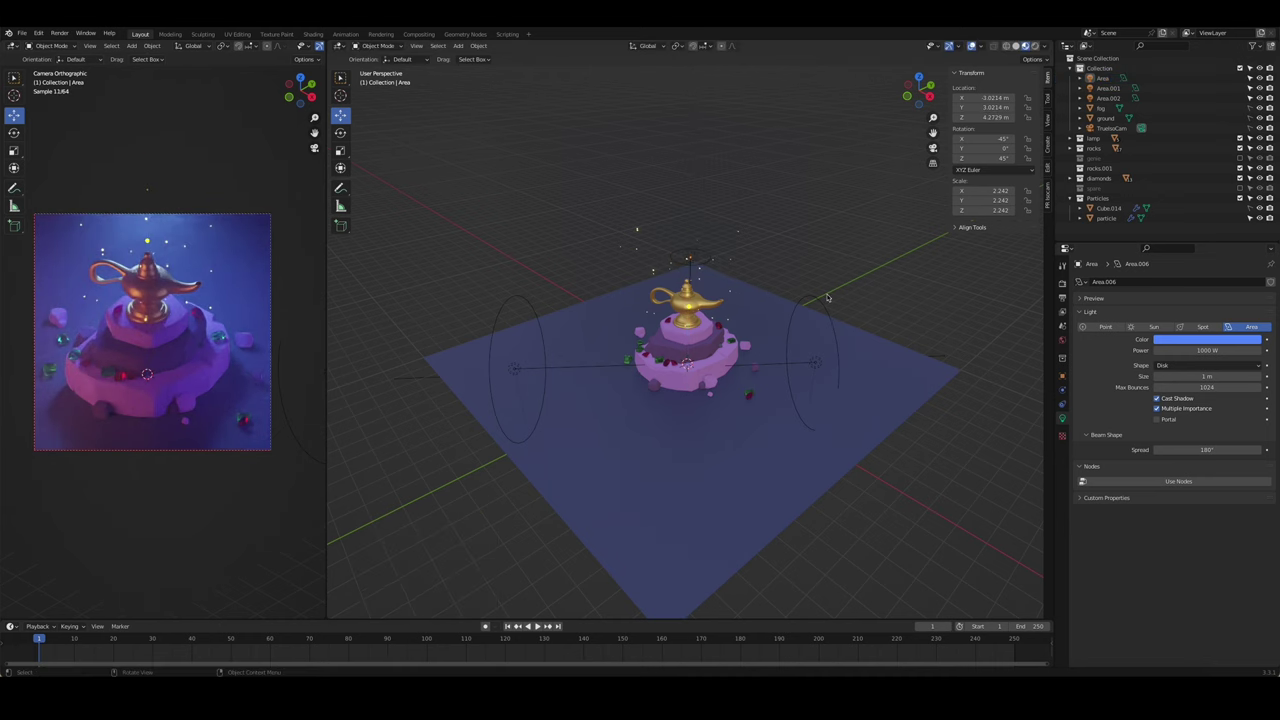
- Set the glowing particles' emission strength to 30
middle_drag(802, 378, 680, 340)
click(686, 376)
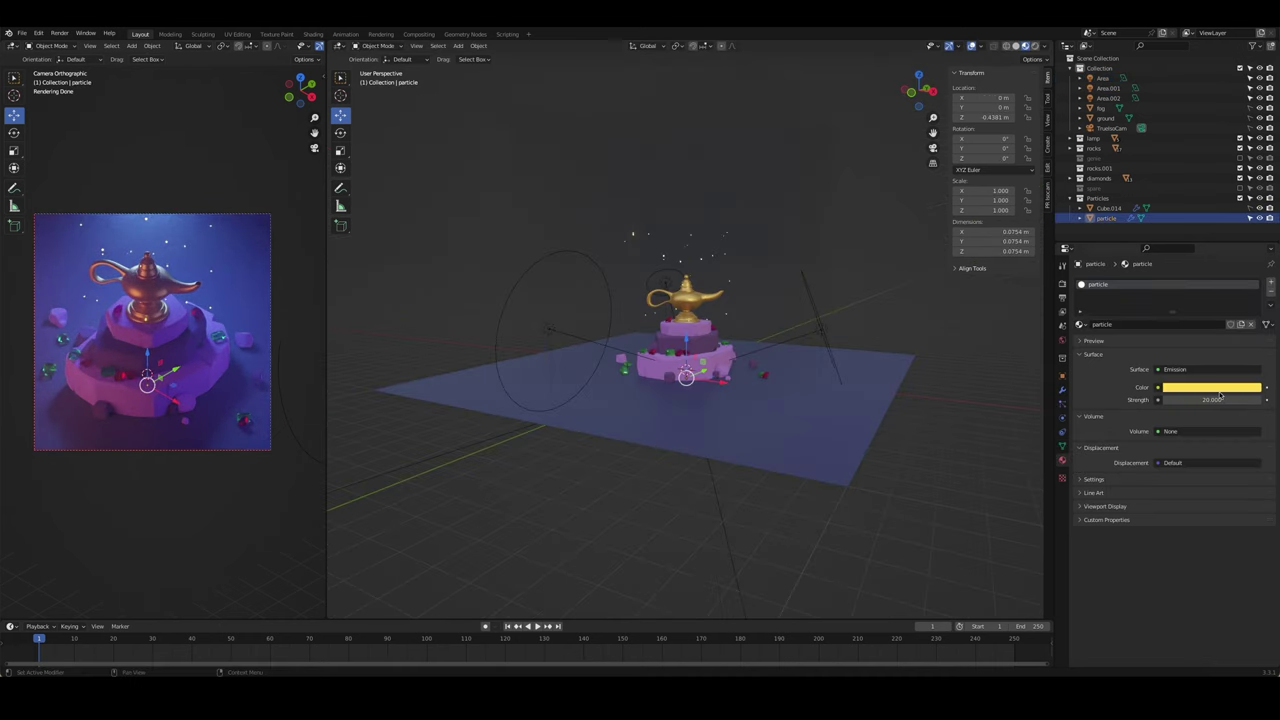
text(30)
key(Return)
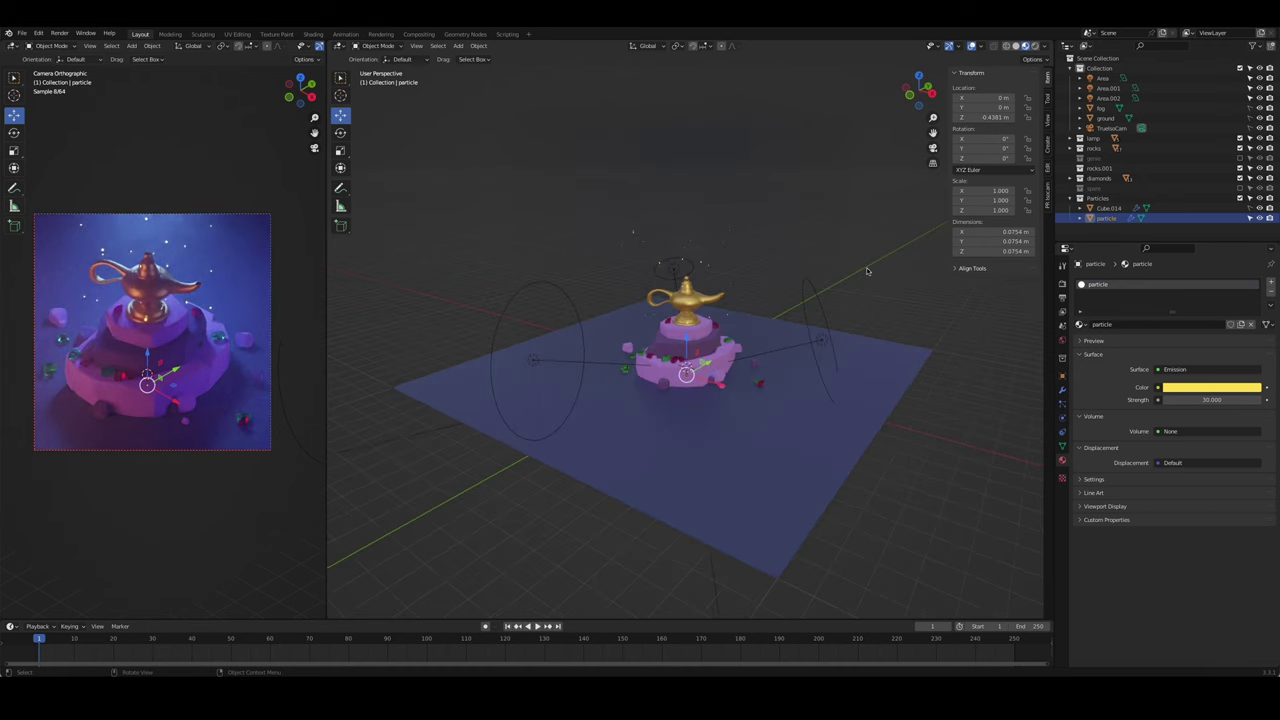
- Render the foggy genie-lamp scene with F12 and zoom around the result to inspect it
middle_drag(800, 360, 793, 308)
scroll(793, 308, up, 4)
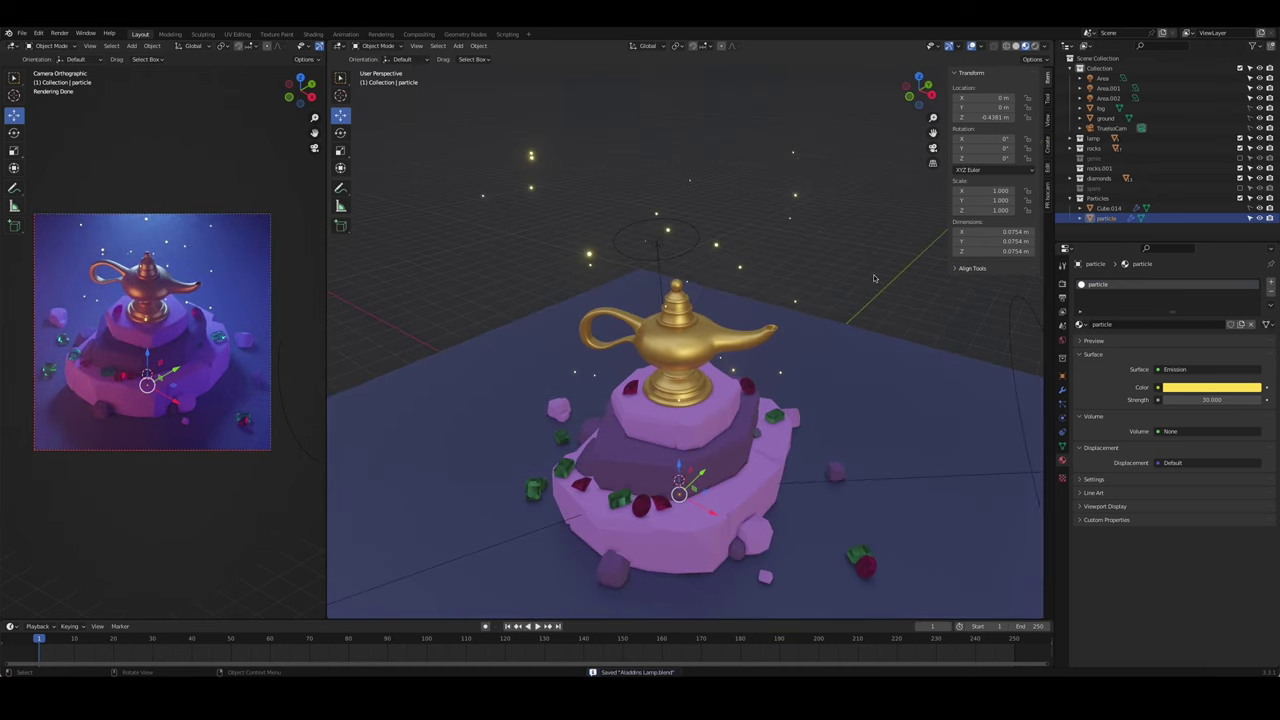
key(F12)
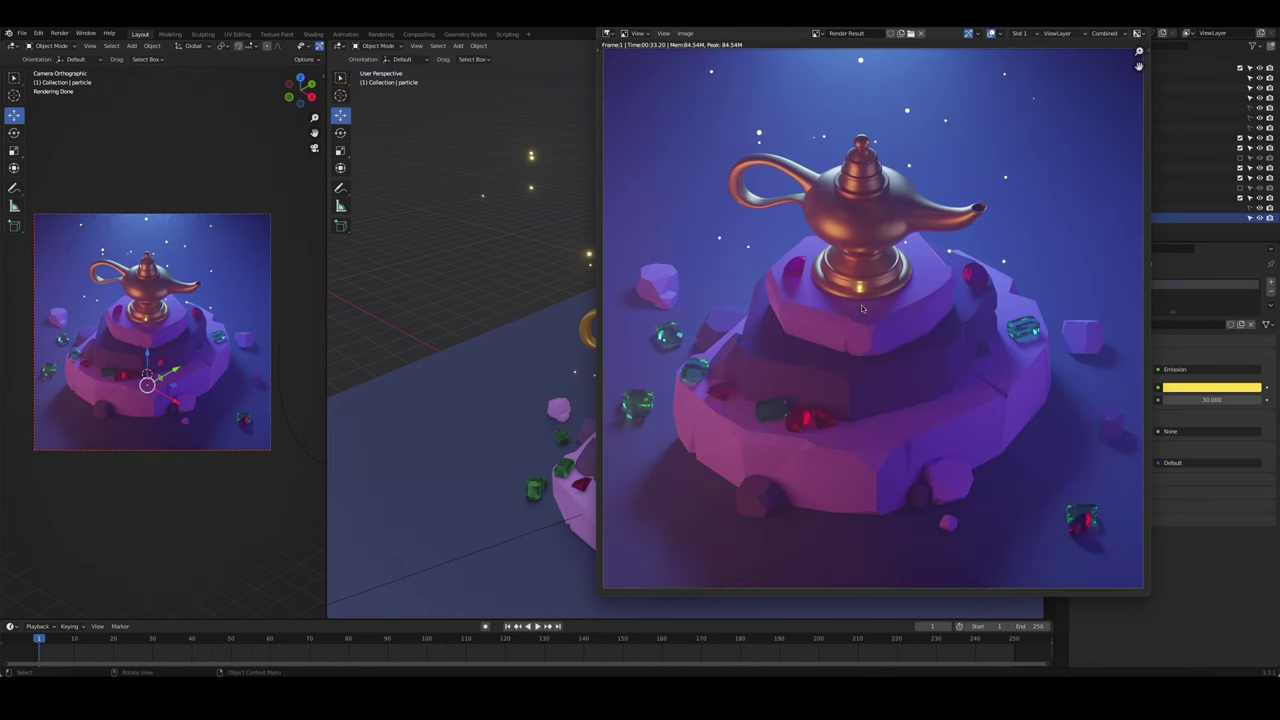
scroll(979, 359, down, 2)
scroll(979, 359, down, 3)
scroll(979, 359, down, 2)
scroll(979, 359, up, 6)
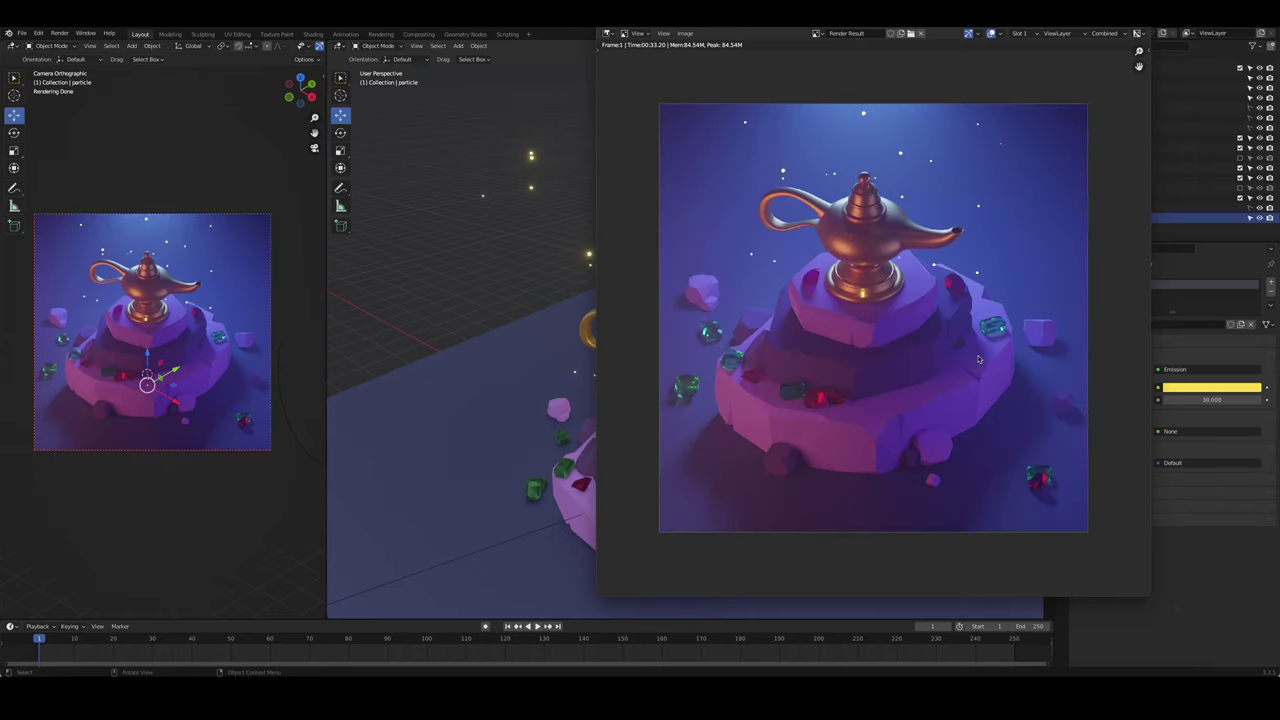
scroll(979, 359, up, 5)
scroll(900, 280, down, 4)
scroll(824, 199, down, 3)
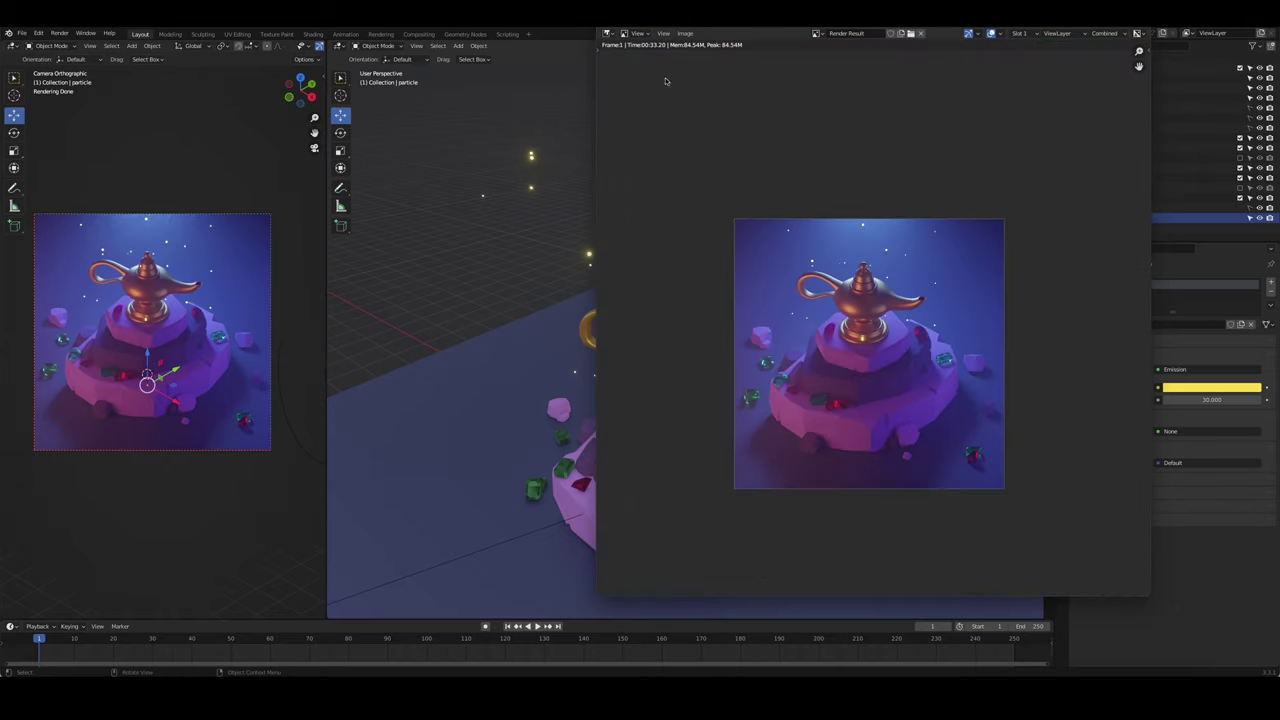
- Close the Render Result and return to the lamp scene view
key(Escape)
middle_drag(665, 81, 733, 313)
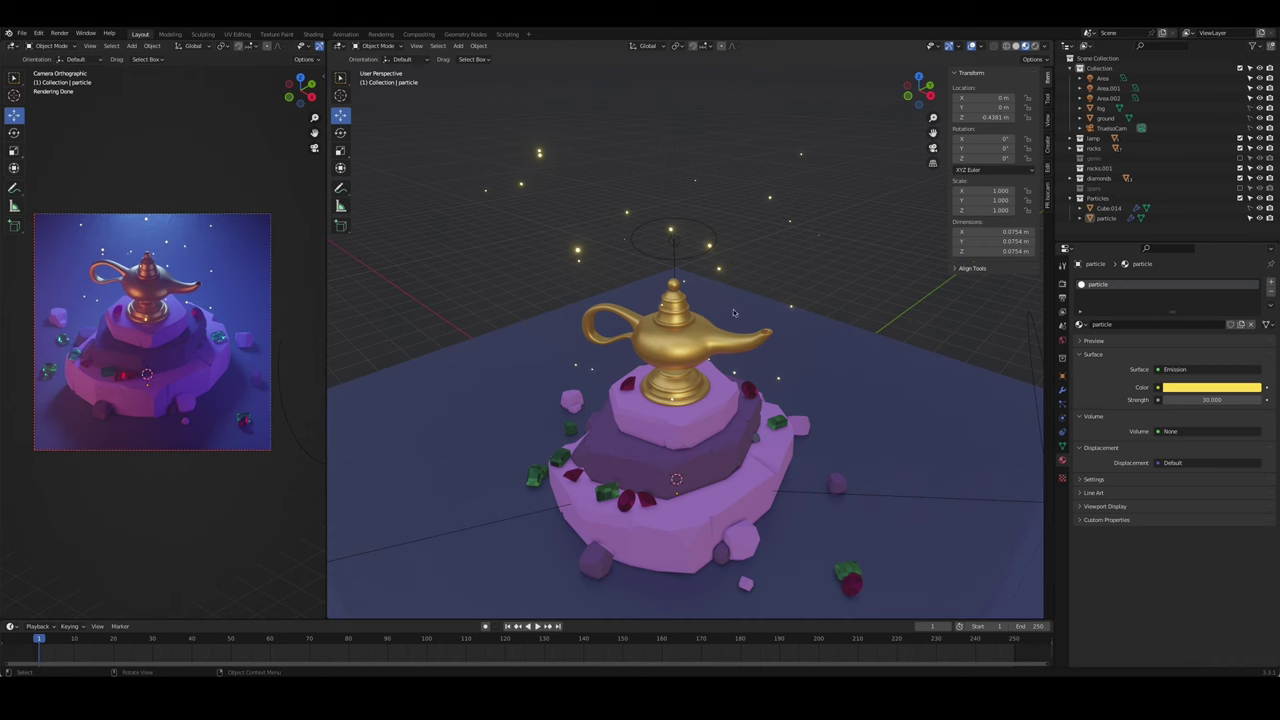
scroll(733, 313, down, 2)
- Raise the Area.001 light to 600 W and lighten its colour to a paler orange
scroll(733, 313, down, 3)
click(517, 410)
click(1216, 351)
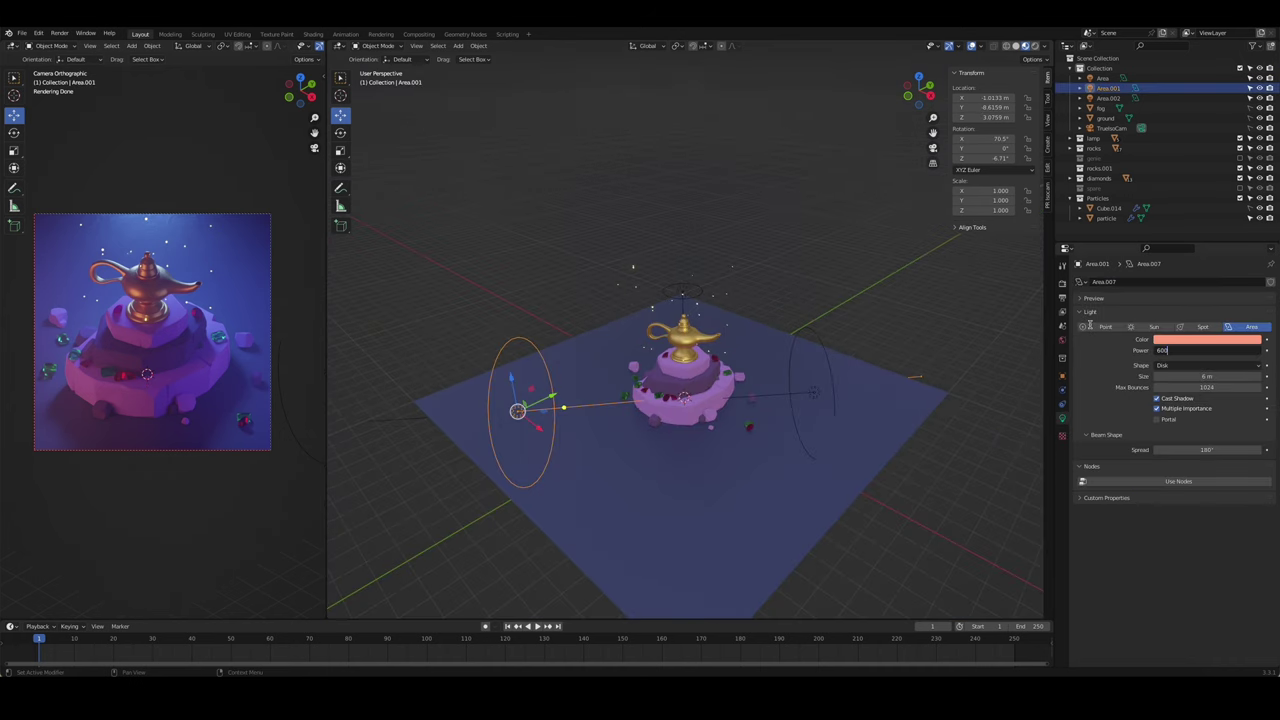
key(Return)
click(738, 353)
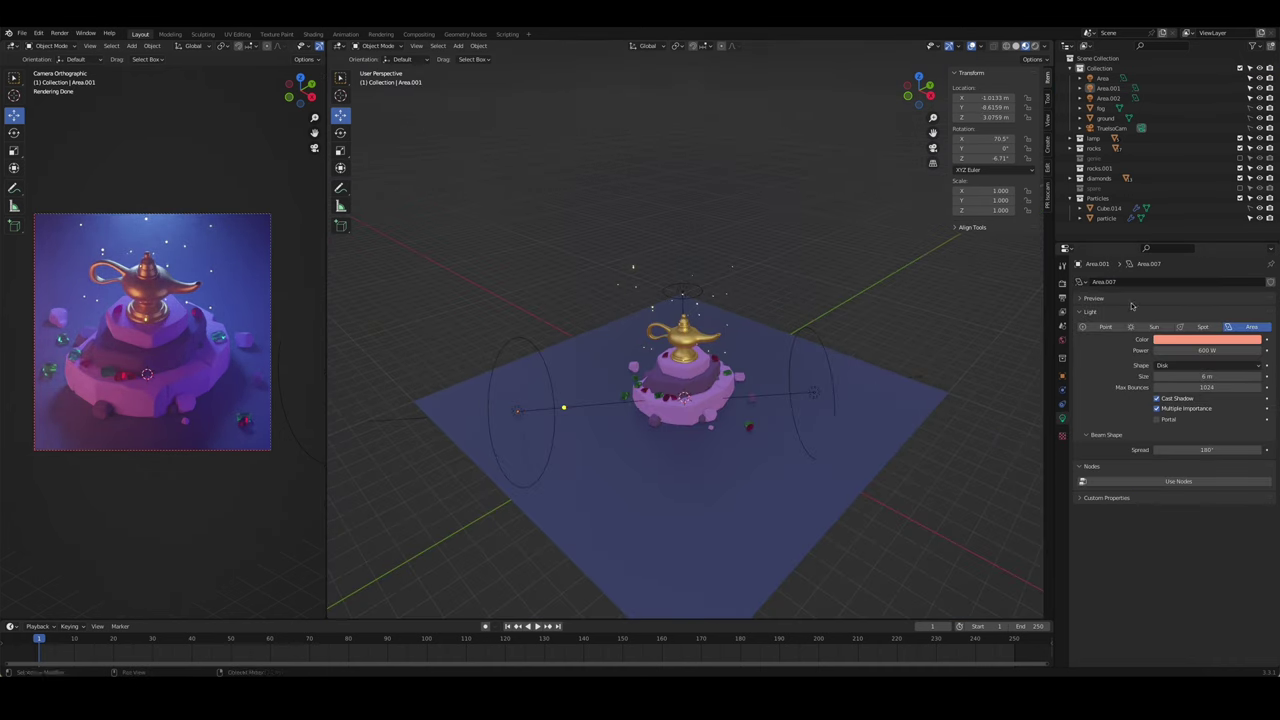
click(1207, 340)
drag(1206, 250, 1201, 258)
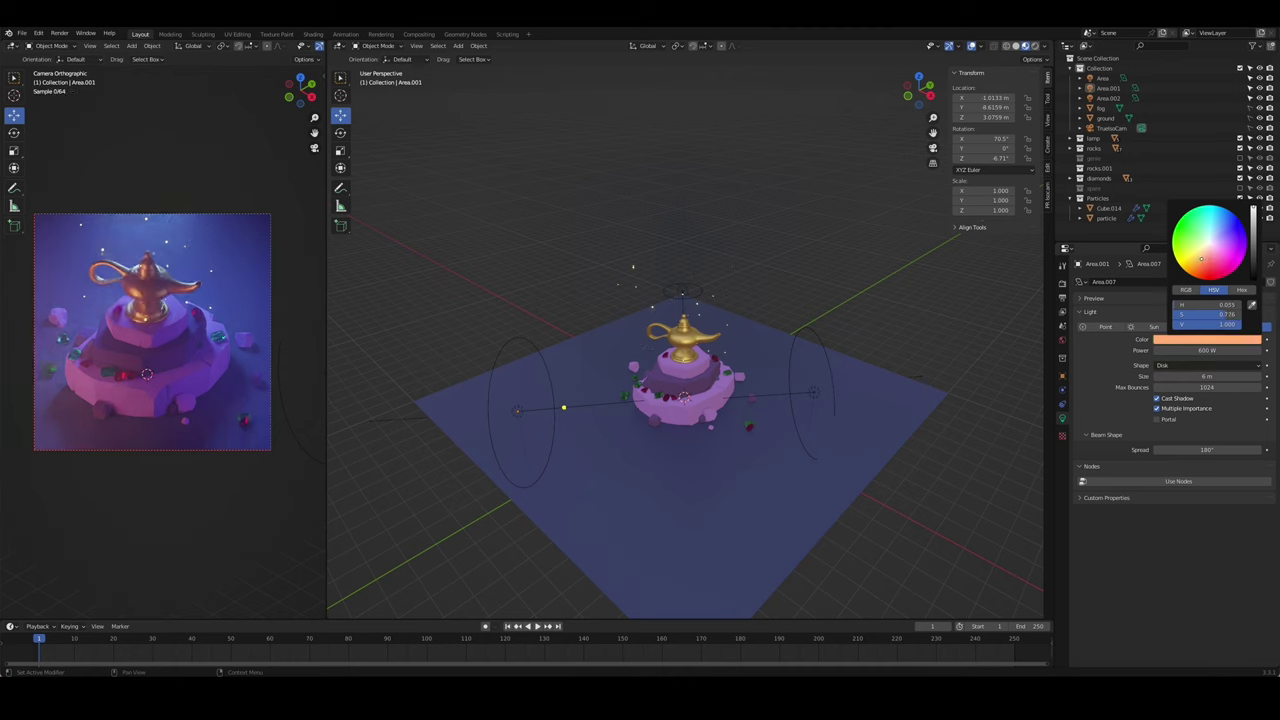
- Nudge the Area.002 light up to Z 2.4615 m and bring up the render settings
click(845, 421)
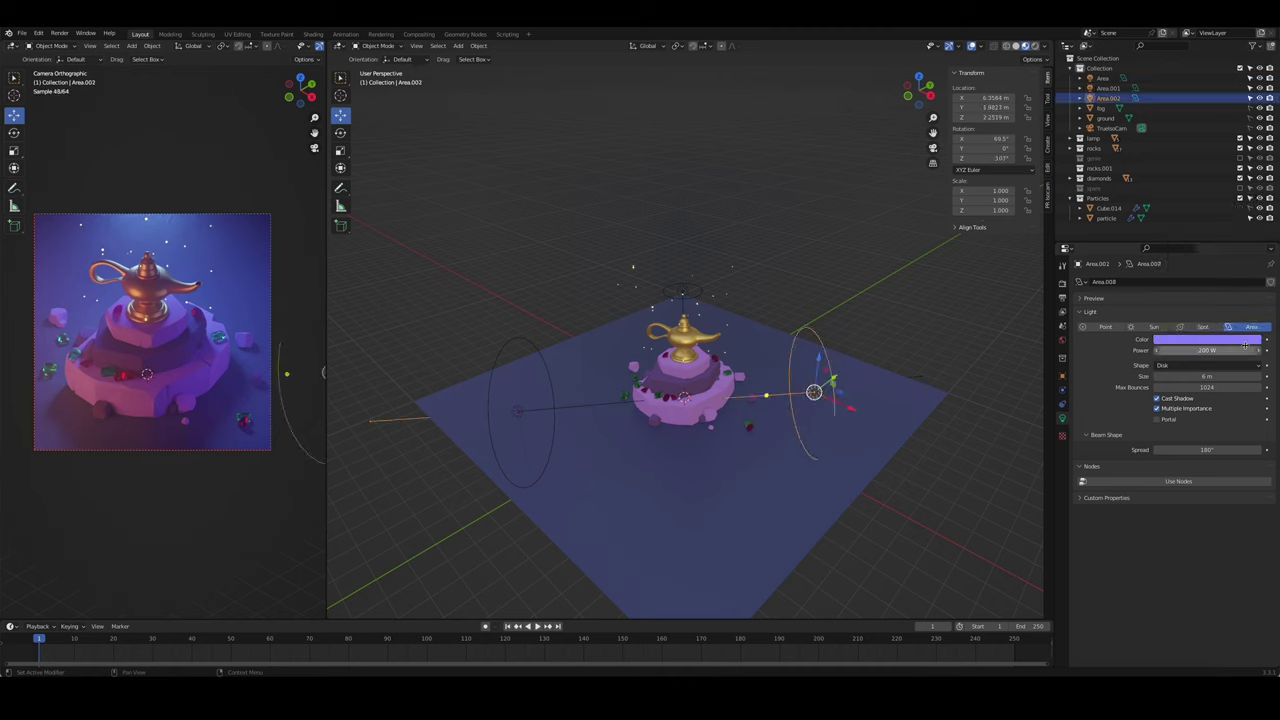
drag(830, 384, 842, 378)
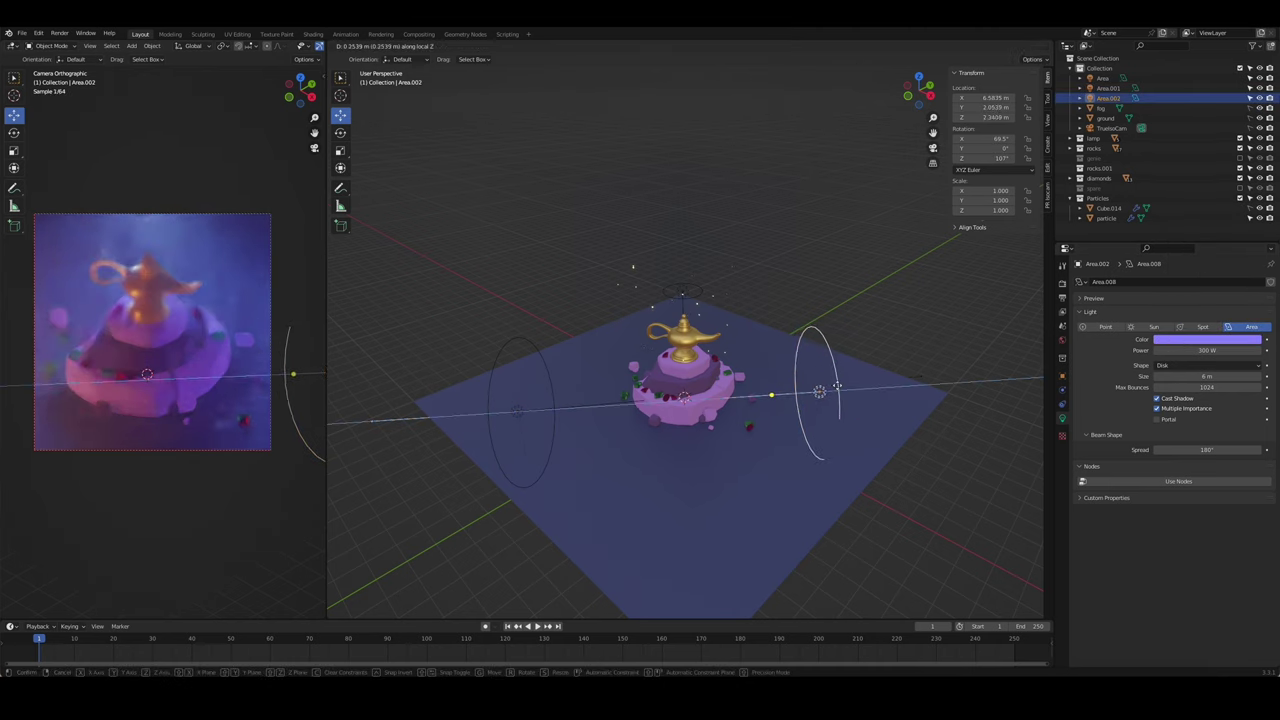
click(718, 302)
click(1062, 284)
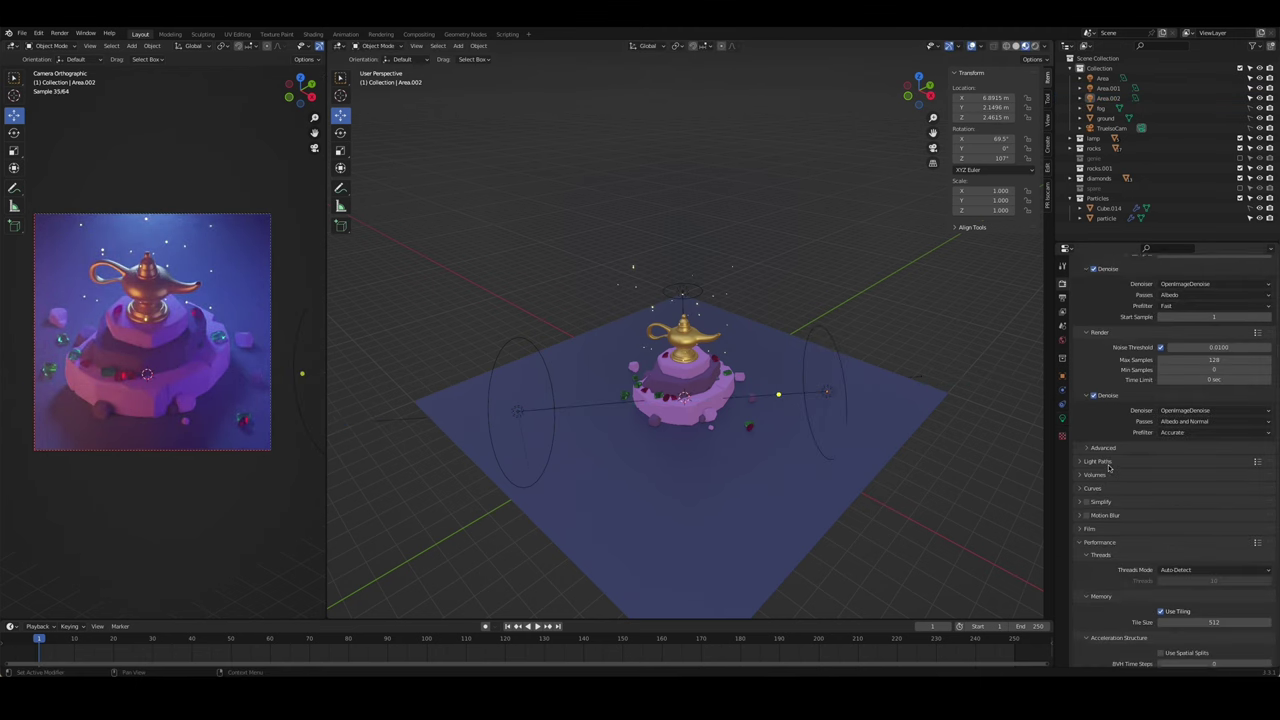
- Switch the viewport to rendered preview and bring up the fog cube's material settings
key(z)
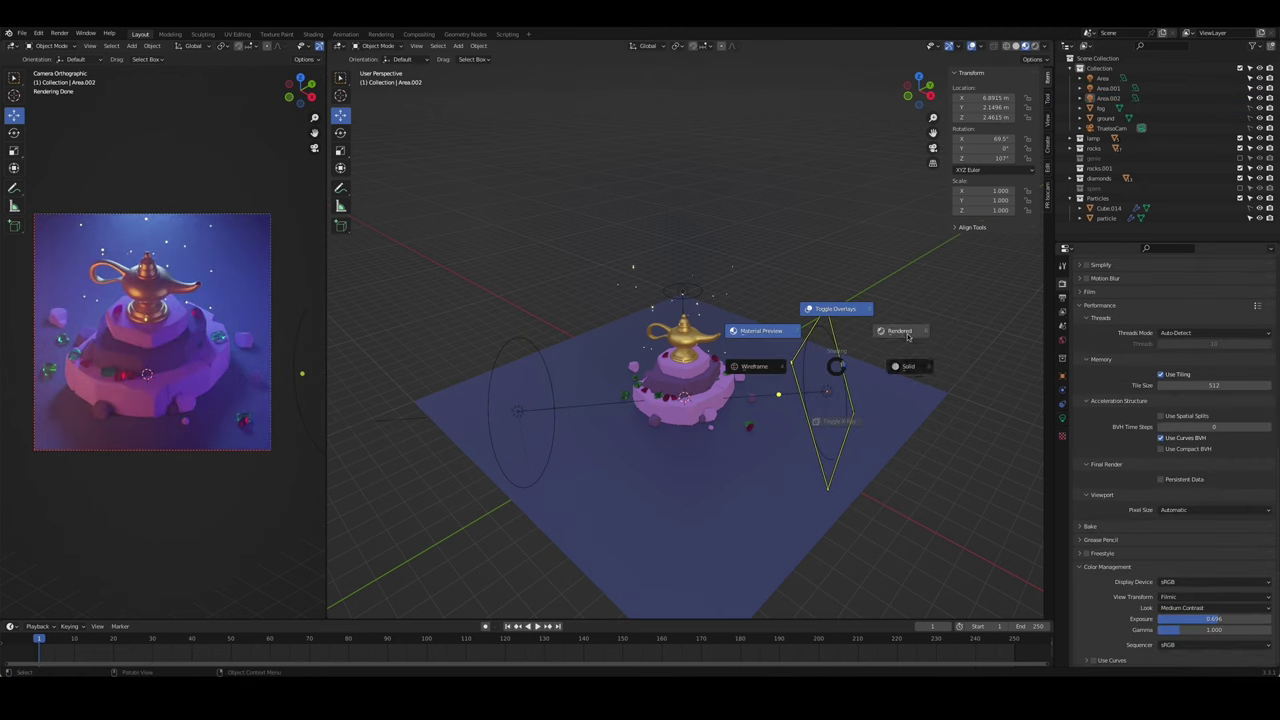
click(837, 309)
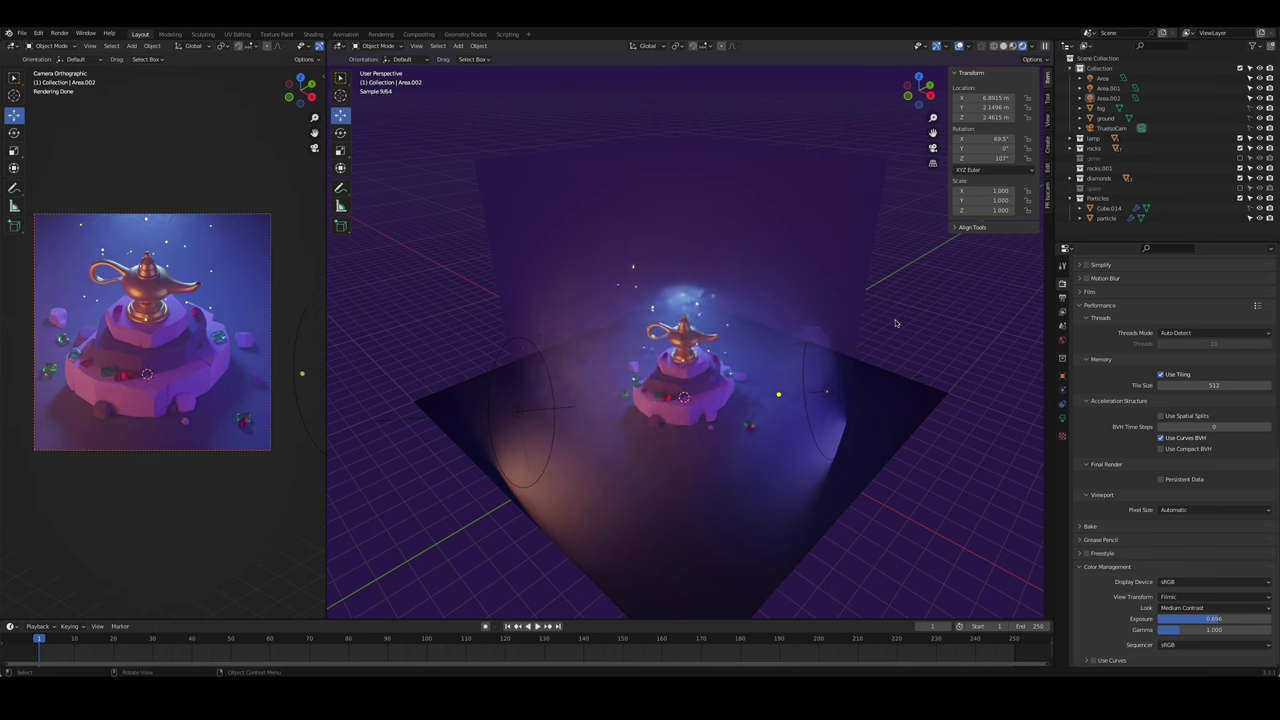
click(1102, 107)
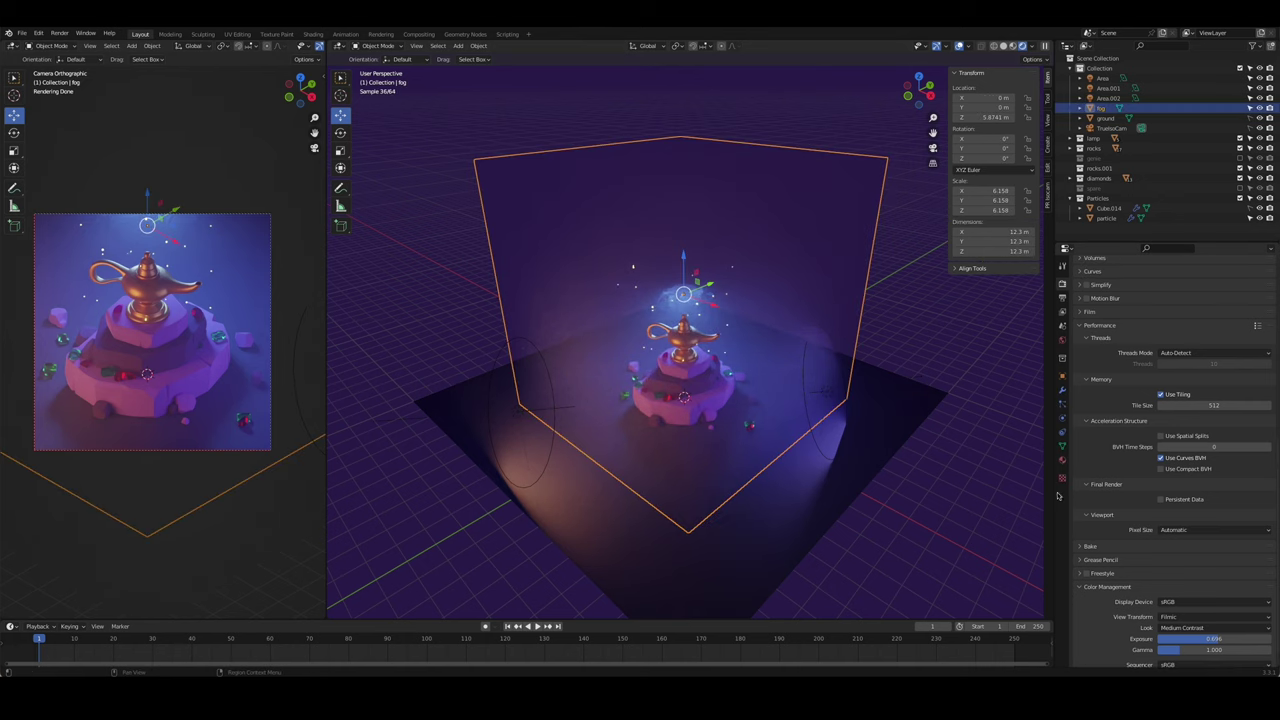
click(1062, 446)
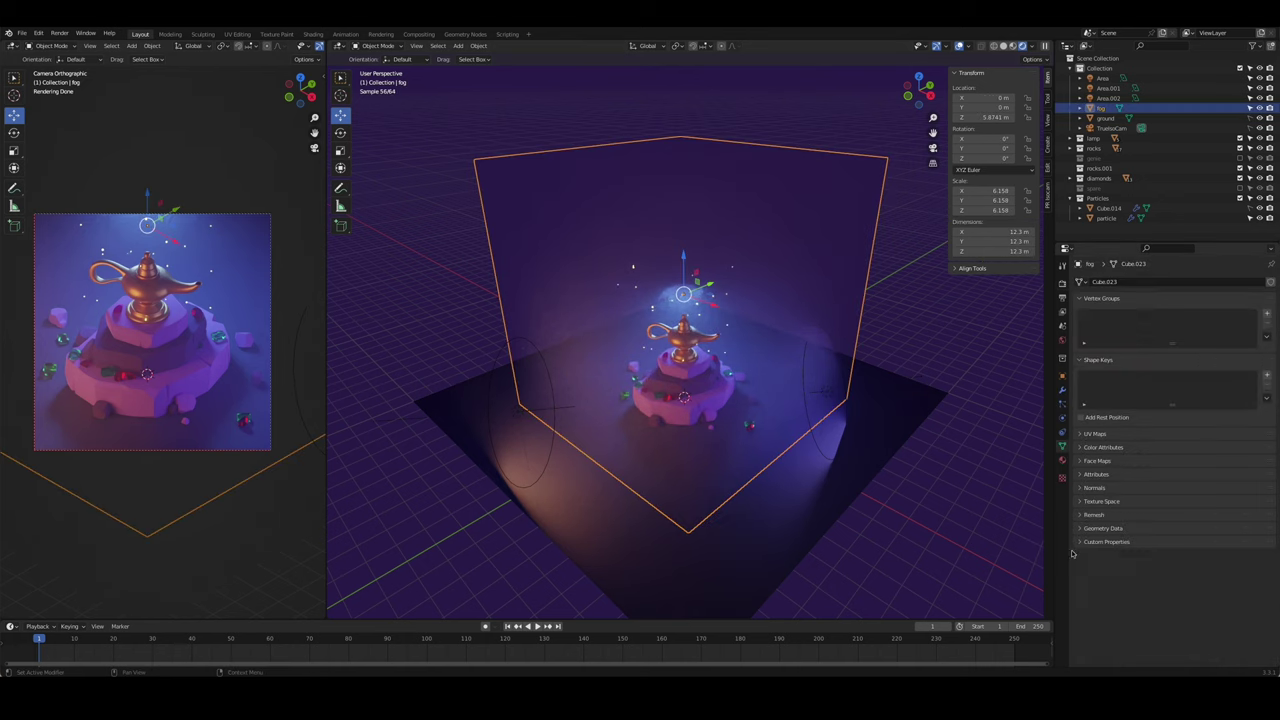
click(1063, 460)
scroll(1143, 590, down, 8)
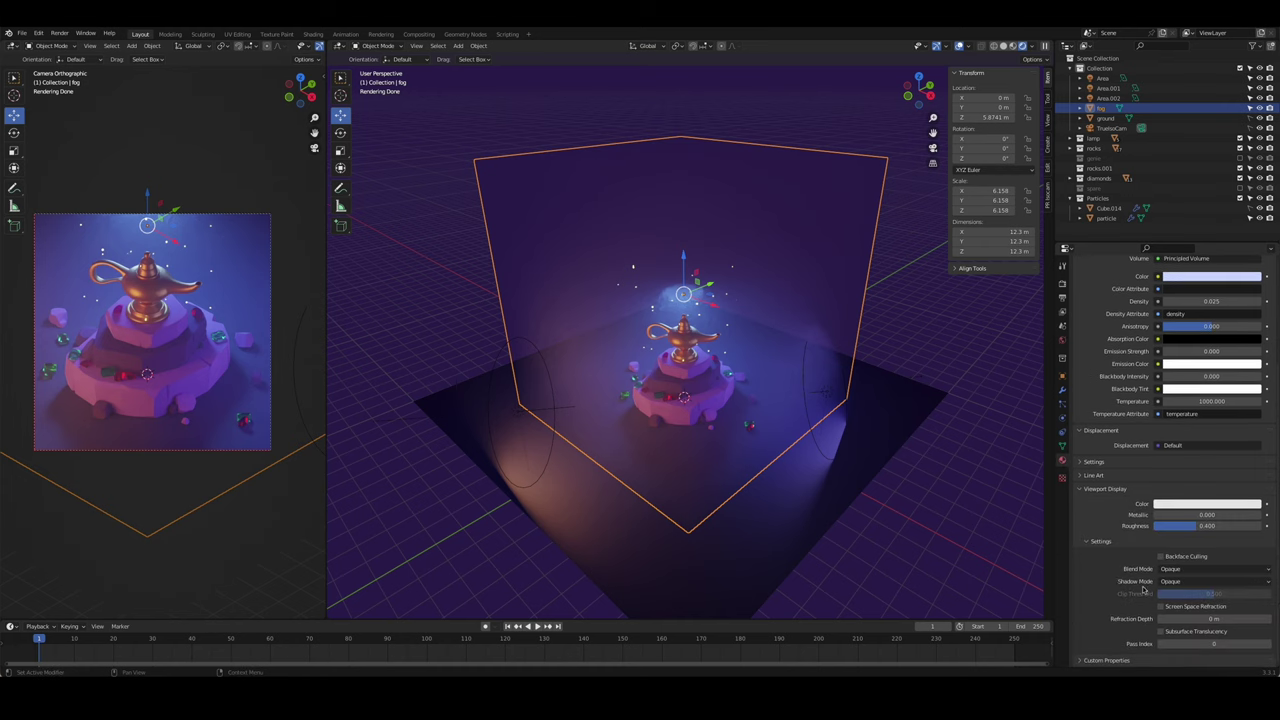
- Try Alpha Clip blend and shadow modes on the fog material, then undo both changes
click(1205, 570)
click(1200, 590)
click(1200, 581)
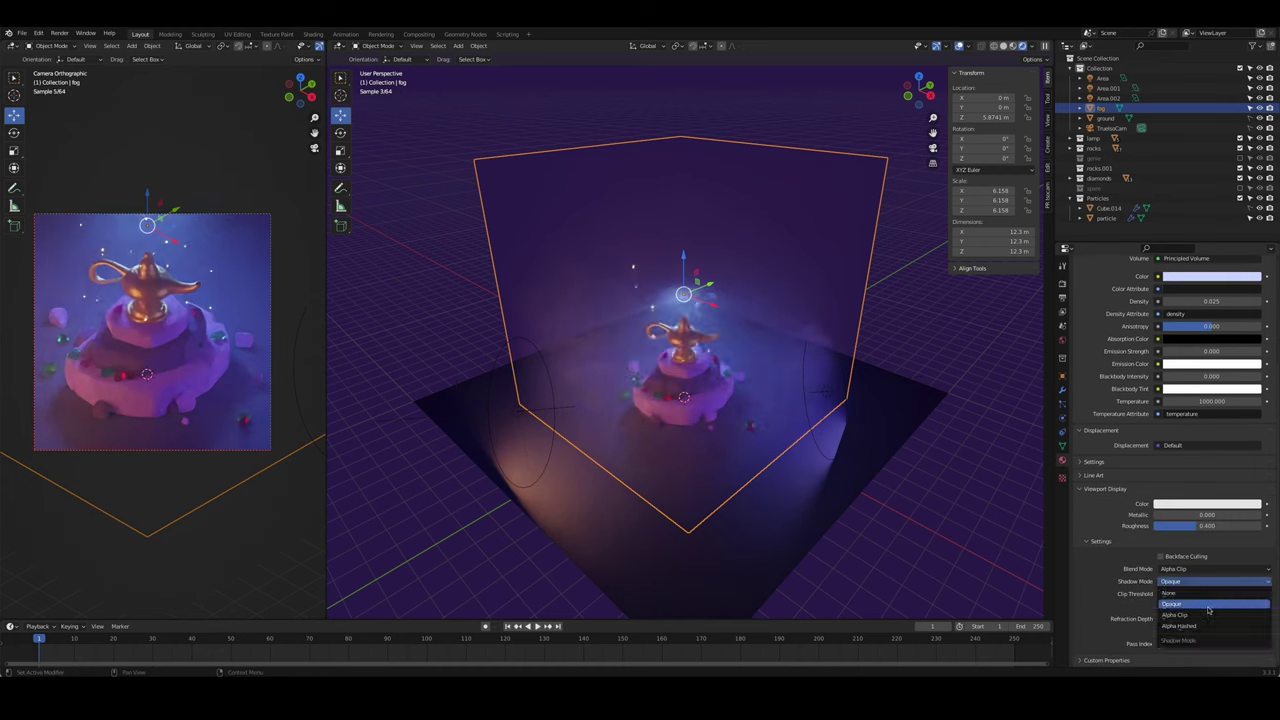
click(1200, 602)
click(940, 554)
key(ctrl+z)
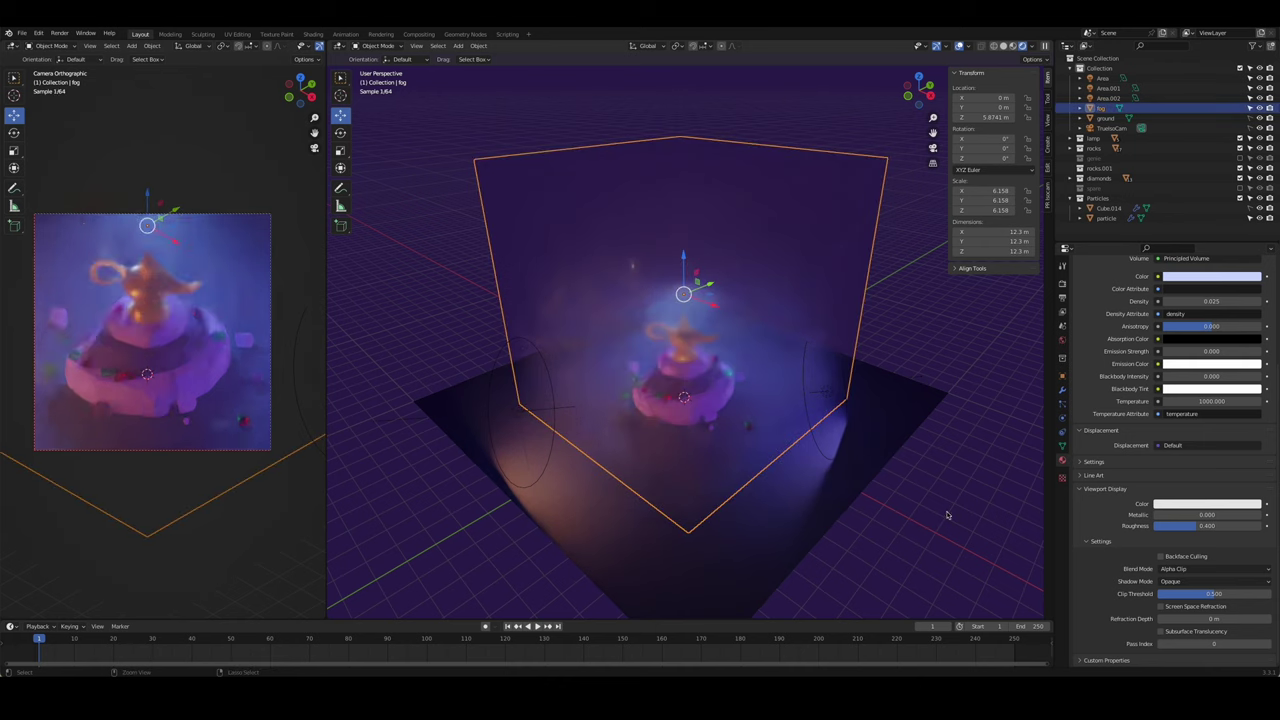
key(ctrl+z)
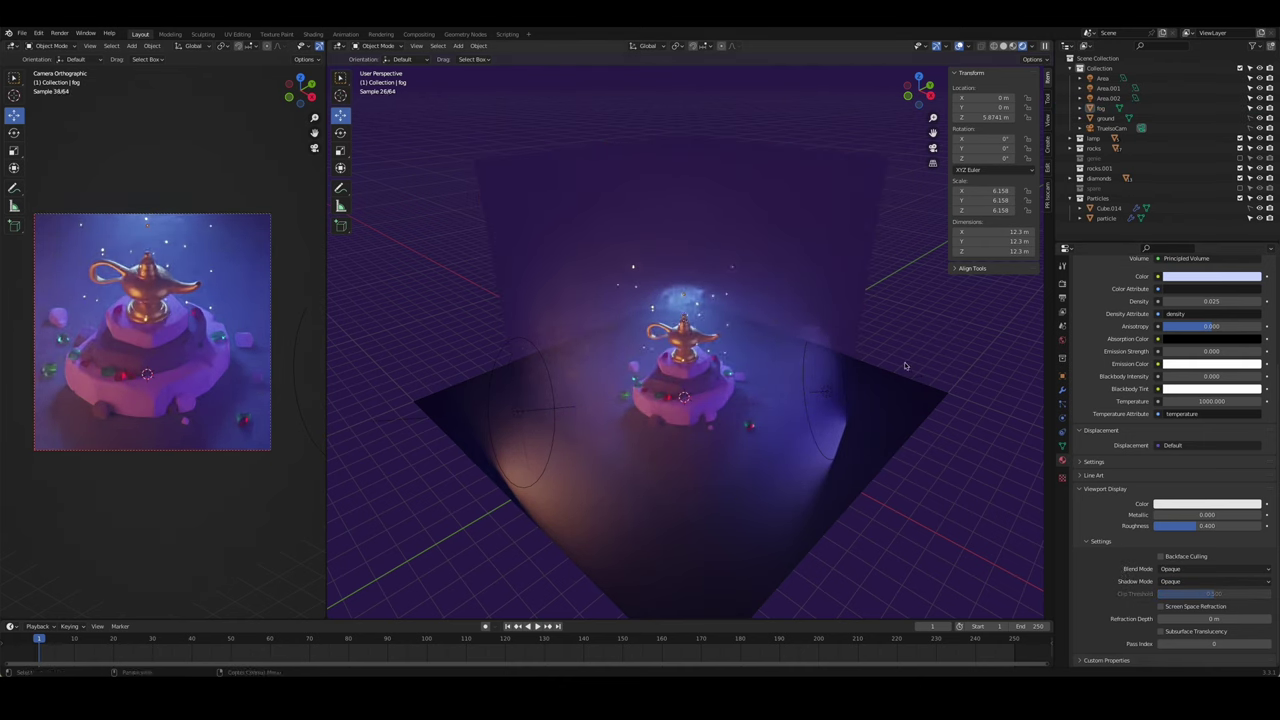
- Test lowering the render exposure to about 0.512, then revert it to 0.696
click(1062, 285)
scroll(1158, 541, down, 5)
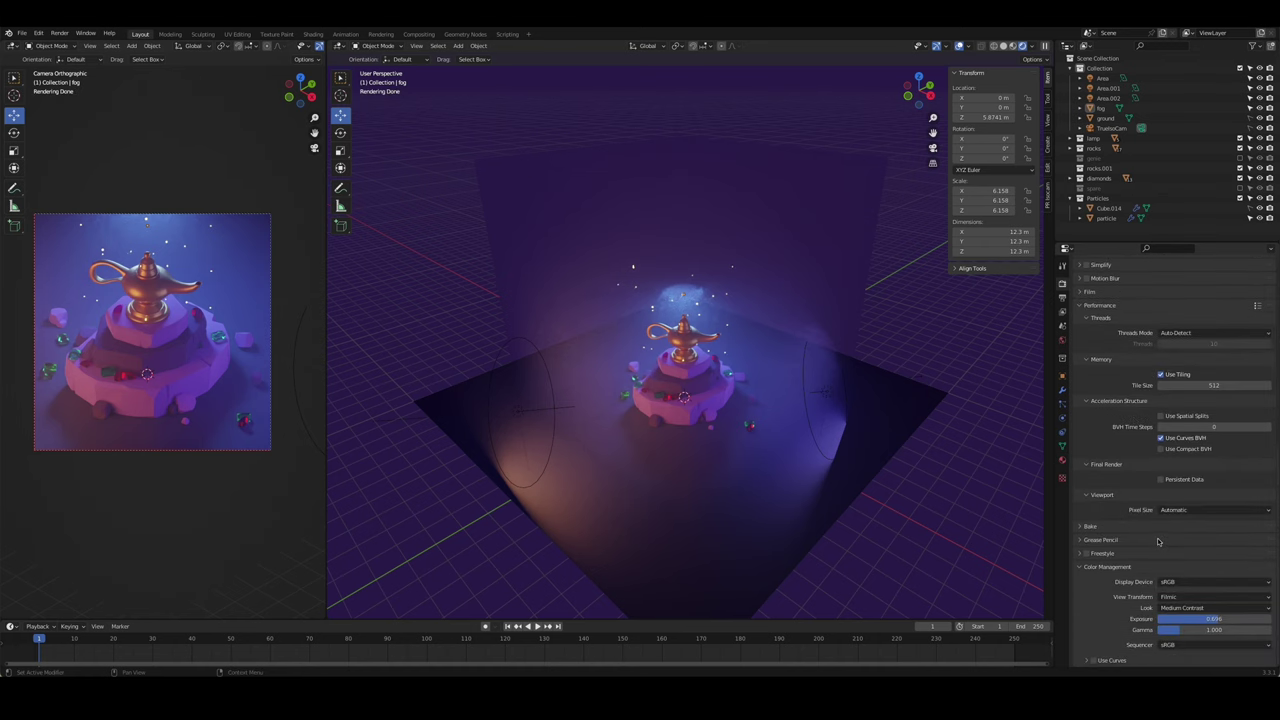
drag(1214, 619, 1190, 619)
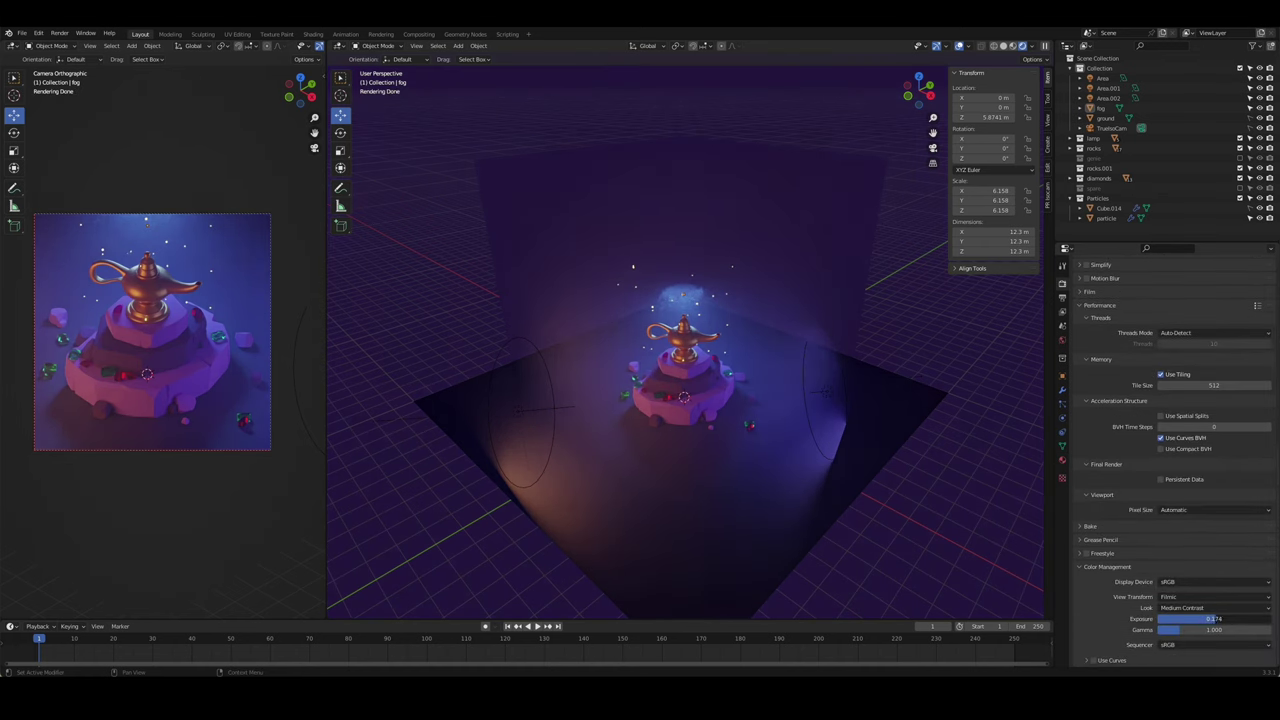
key(ctrl+z)
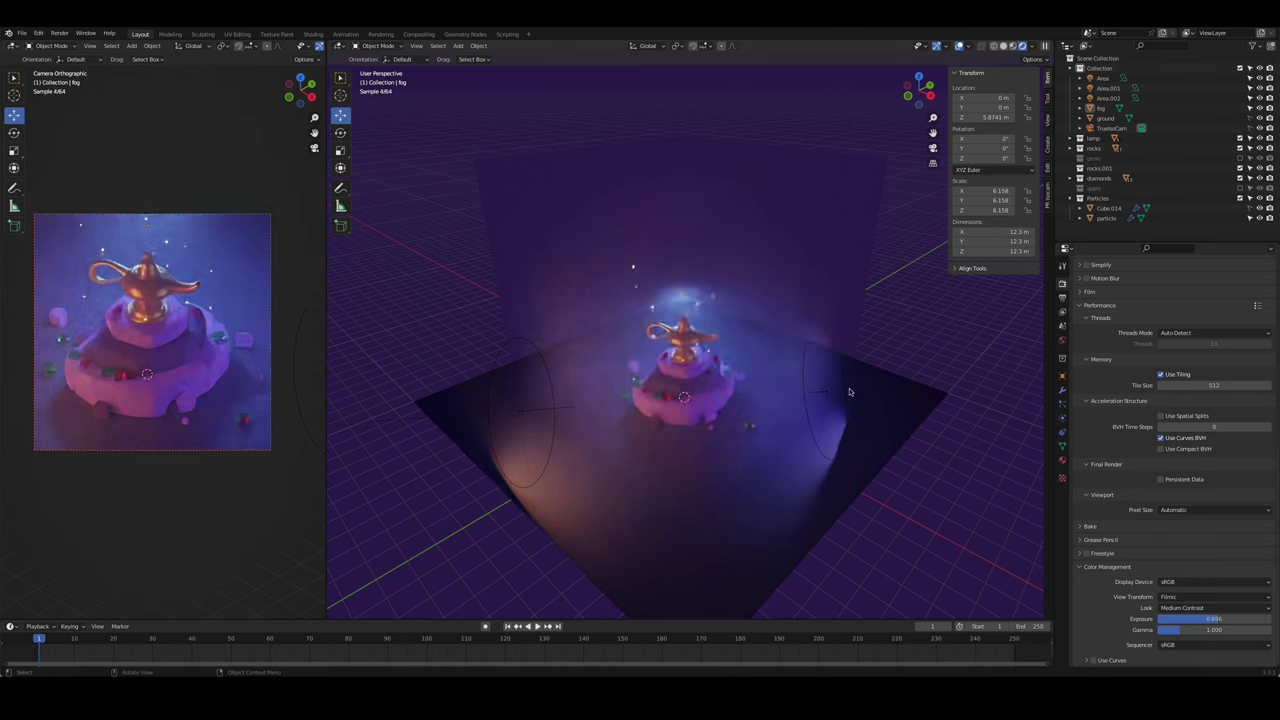
- Set the Area.002 light's power to 200 W
click(849, 391)
click(1062, 419)
text(200)
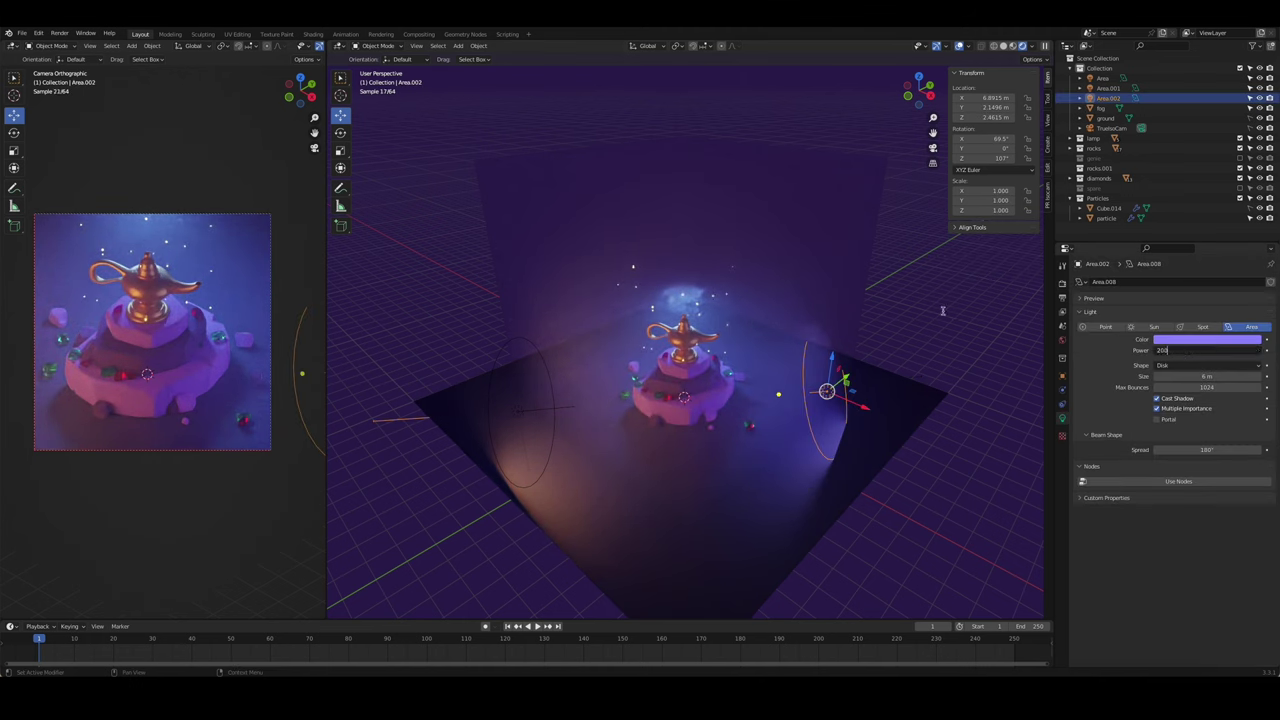
key(Return)
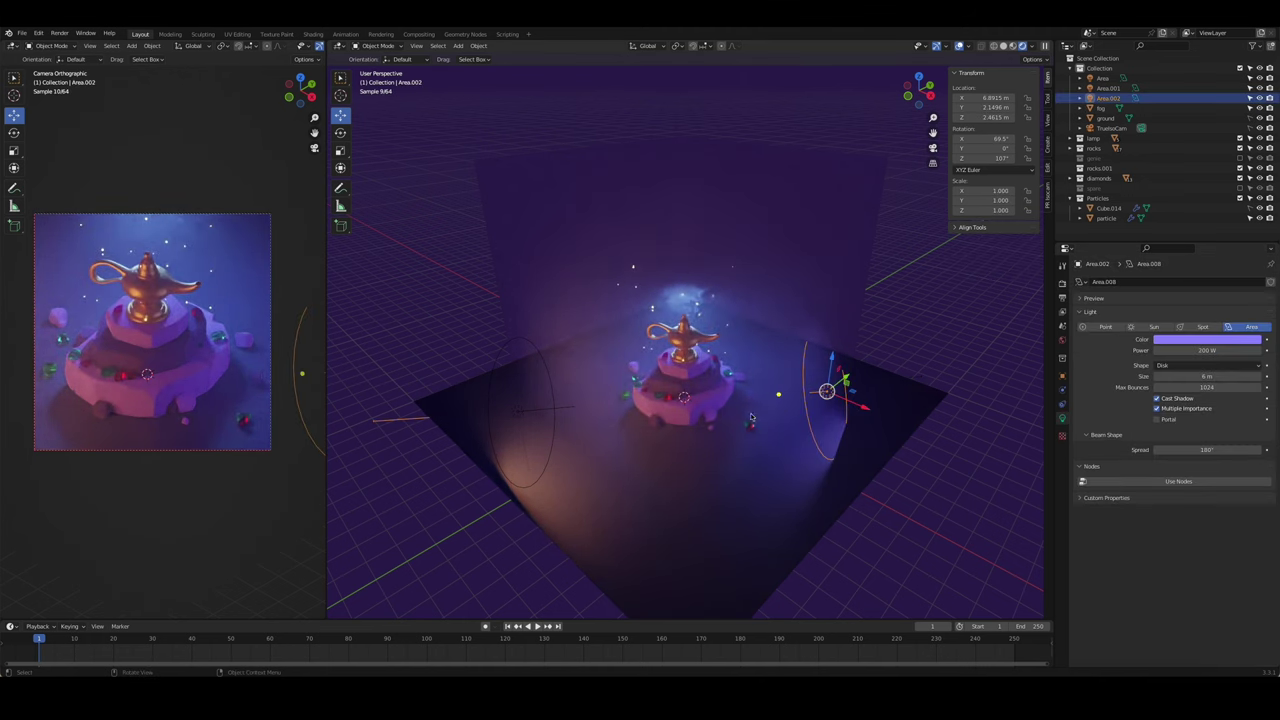
- Hide the fog cube from both viewport and renders, then view the lamp from low and close
click(751, 418)
click(1249, 108)
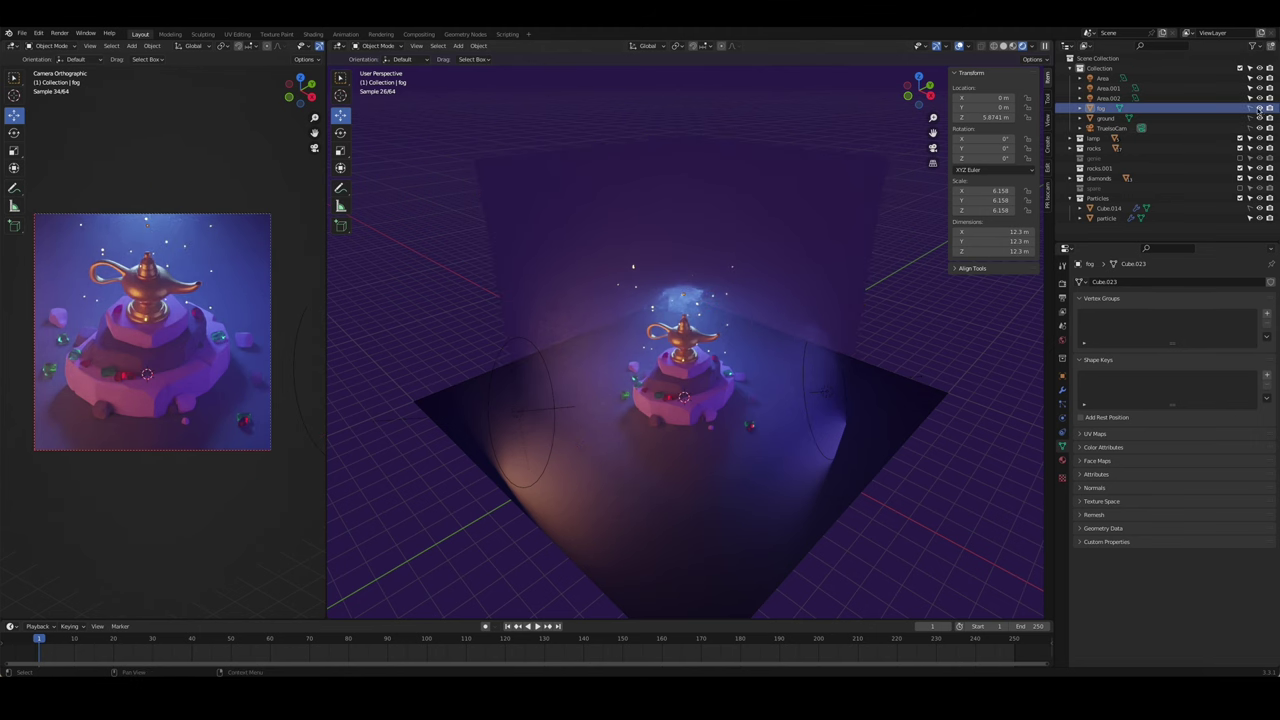
click(1259, 108)
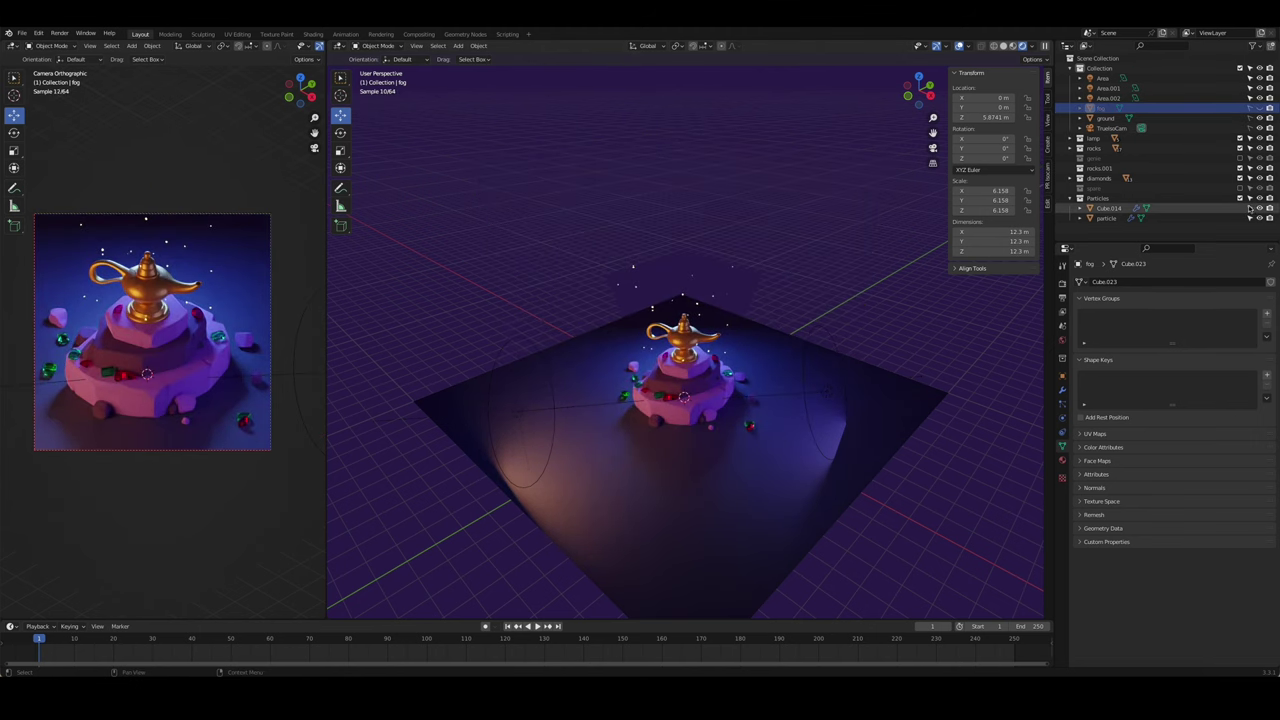
click(728, 316)
middle_drag(751, 335, 760, 260)
- Orbit to a higher view of the lamp scene and look through the scene camera
scroll(760, 260, up, 5)
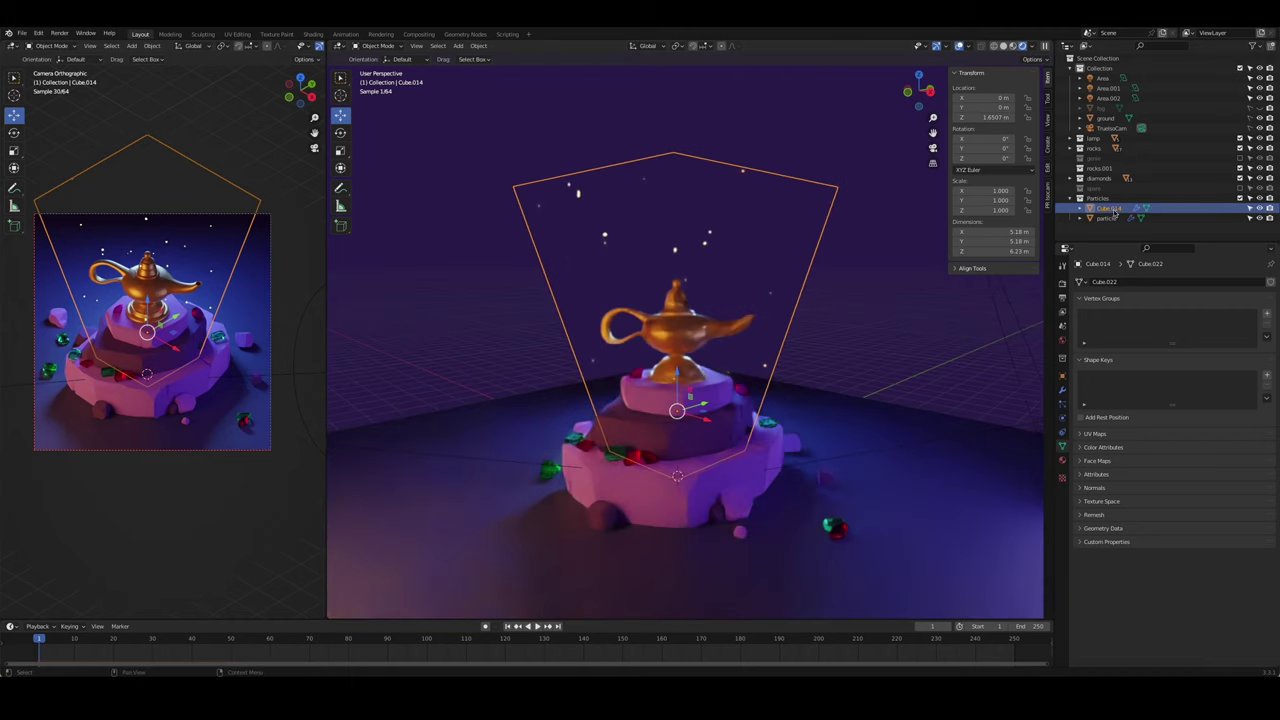
click(908, 316)
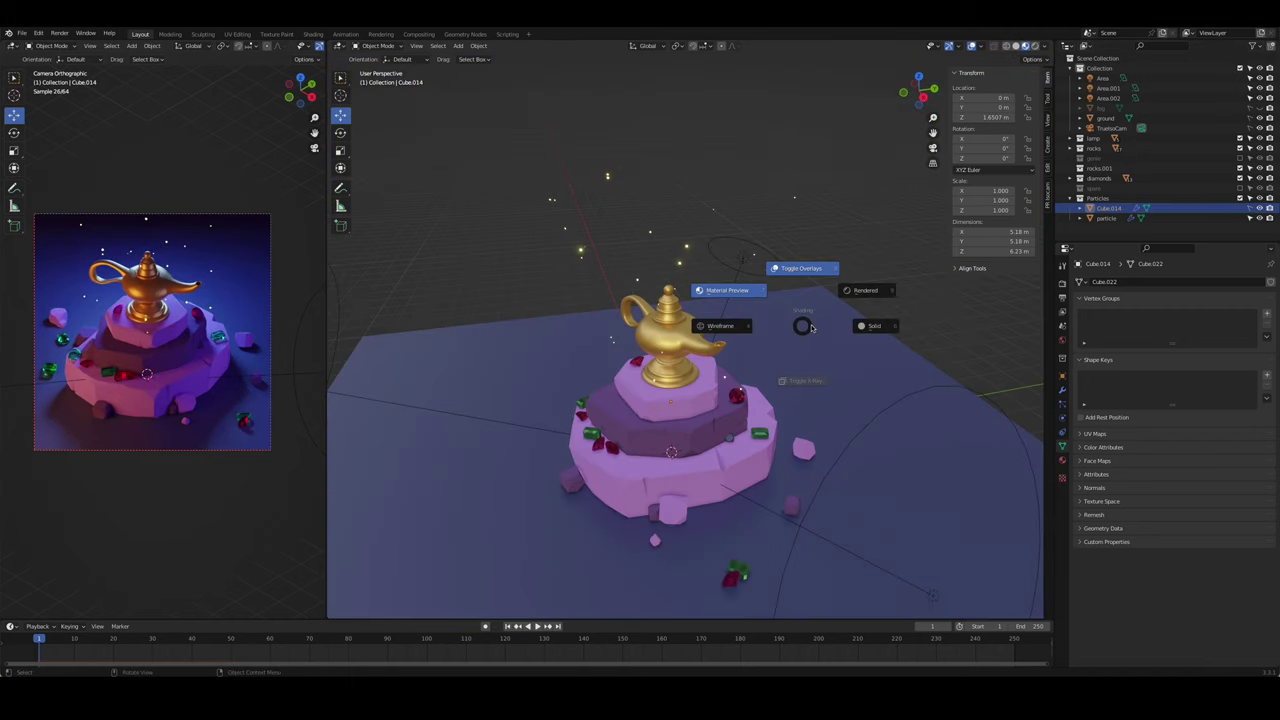
middle_drag(908, 316, 588, 374)
key(KP_0)
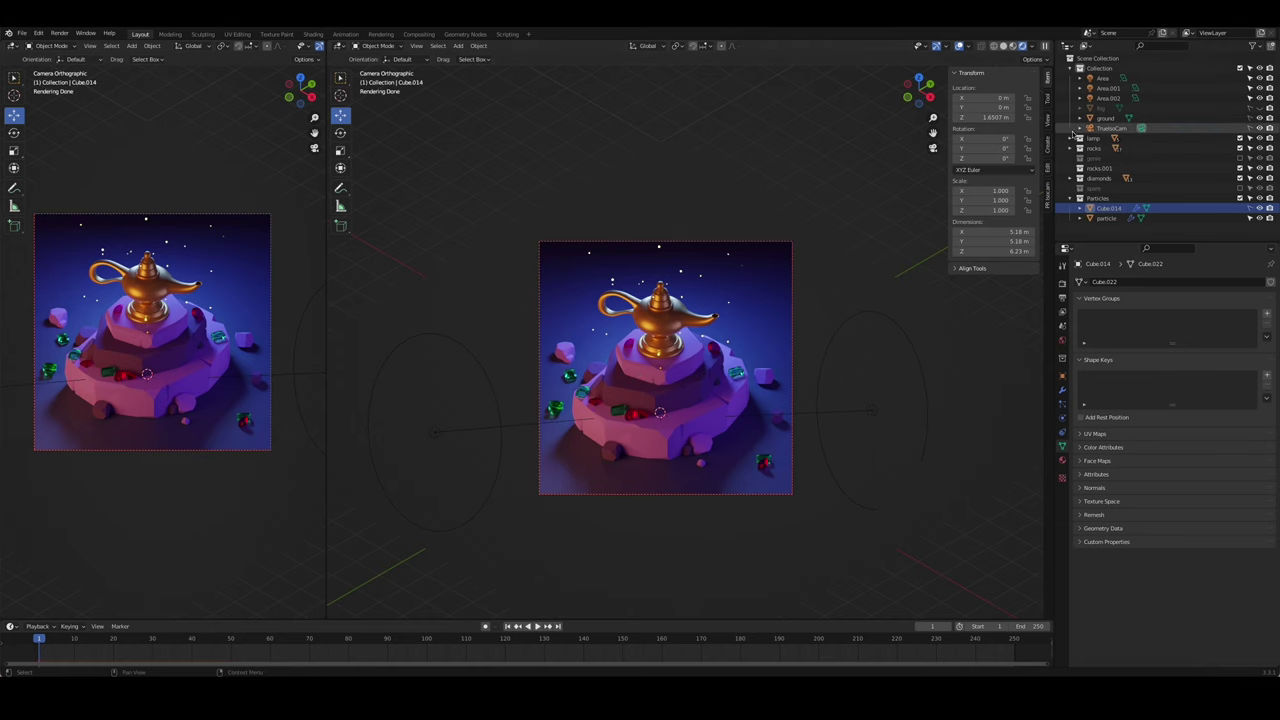
- Re-enable fog rendering and lower its Principled Volume density to 0.010
click(1262, 108)
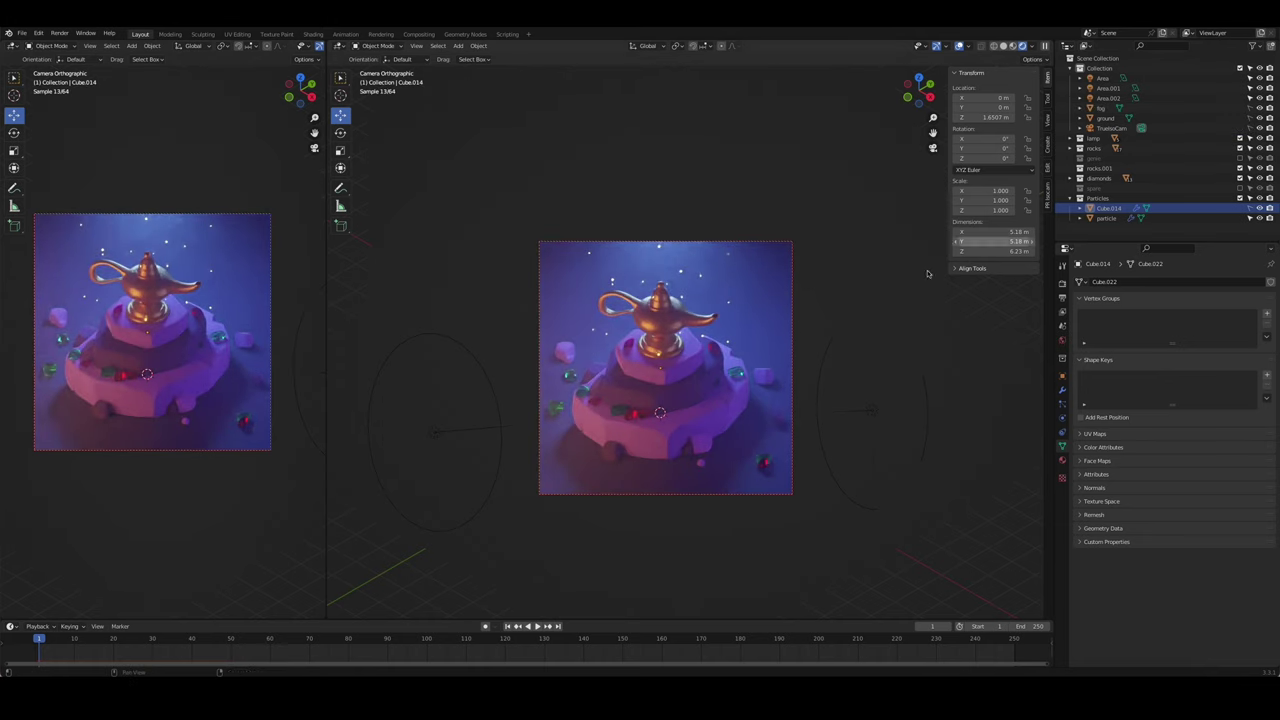
click(1104, 108)
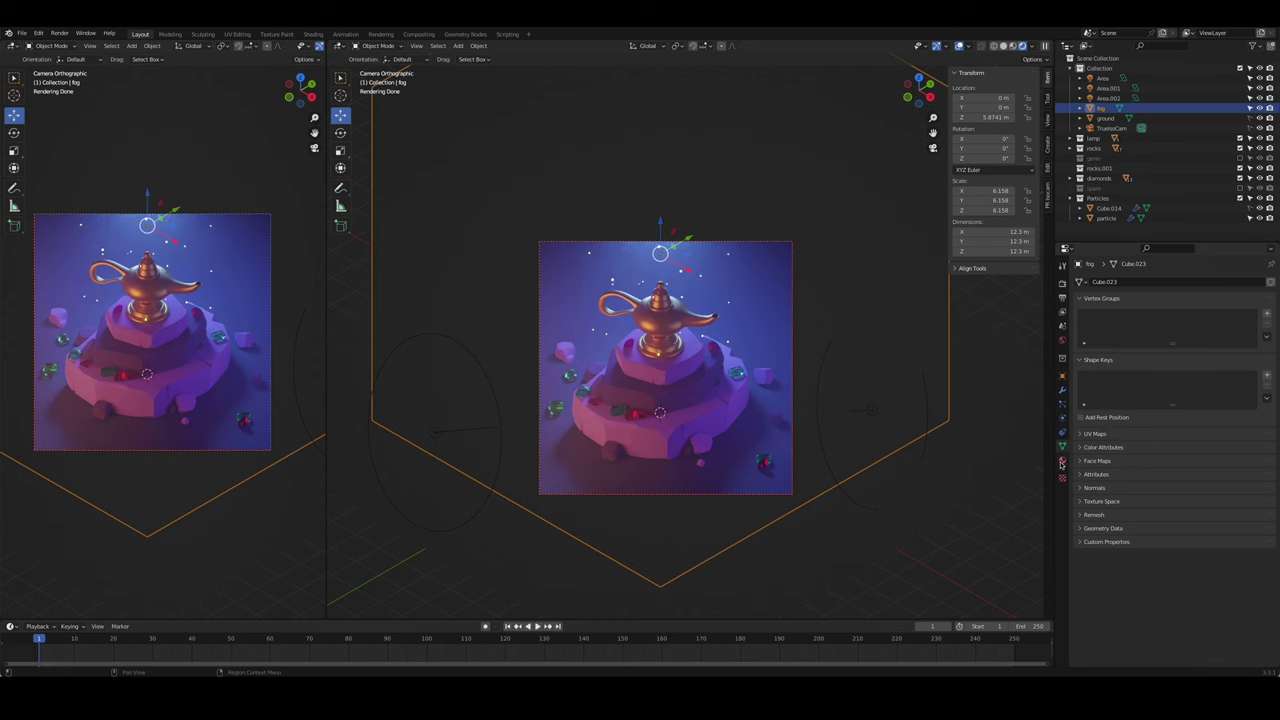
click(1062, 461)
click(1210, 443)
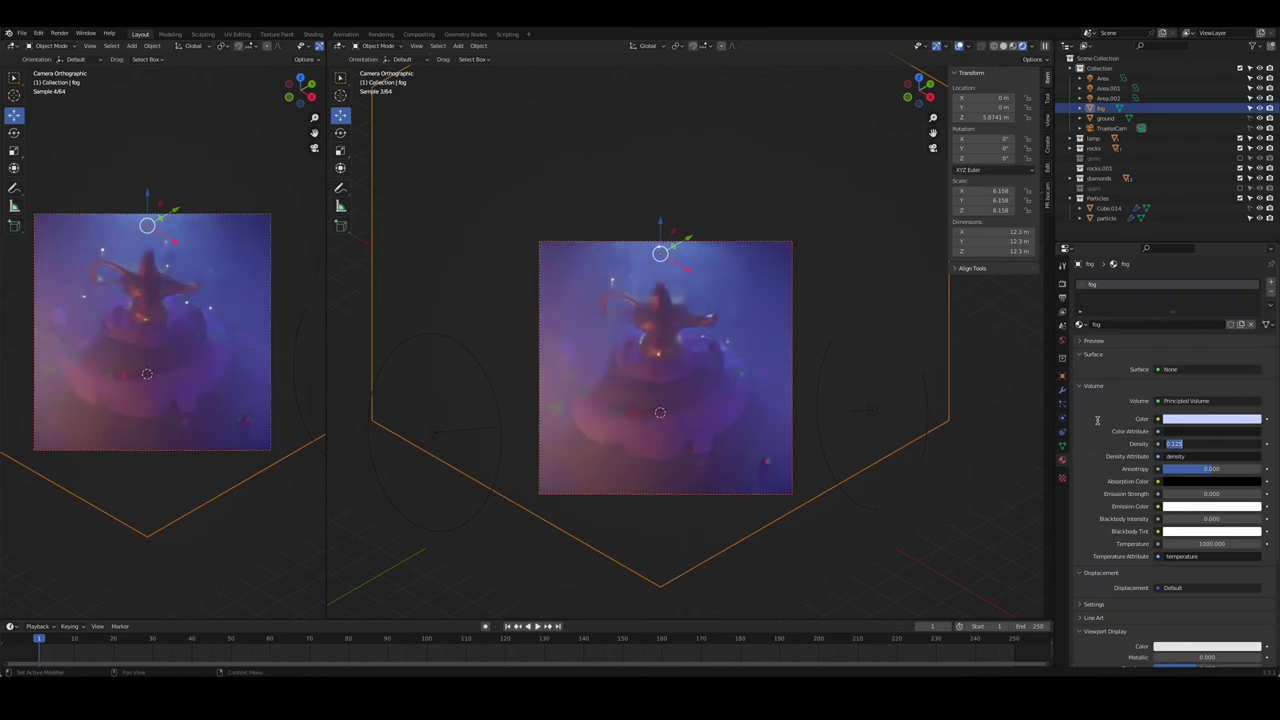
text(1)
key(Return)
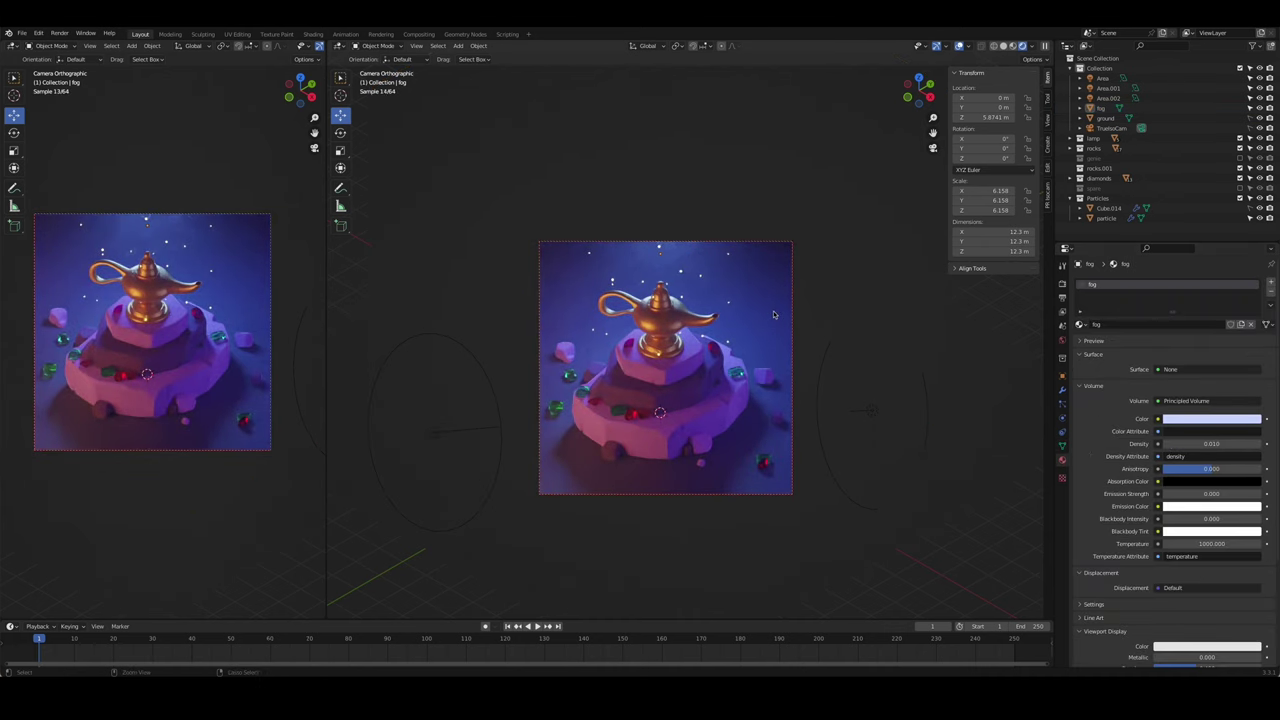
- Save the blend file and start the final F12 render
key(ctrl+s)
key(F12)
scroll(770, 317, down, 4)
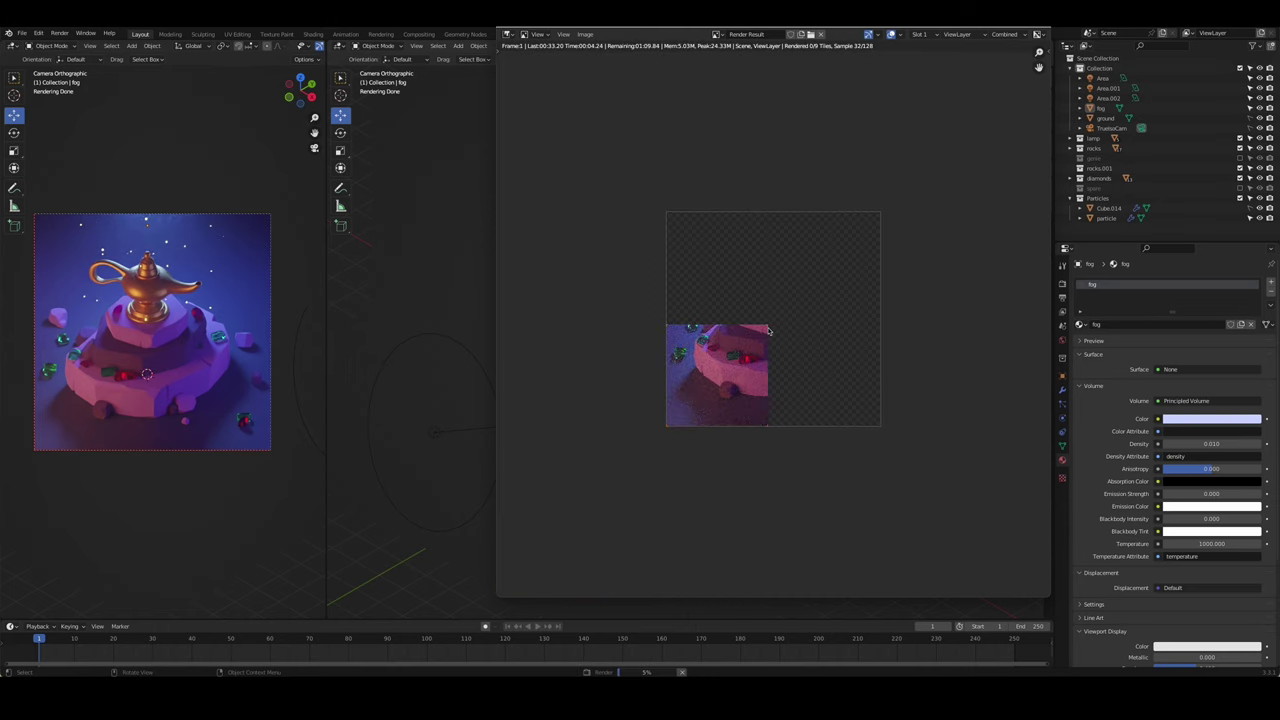
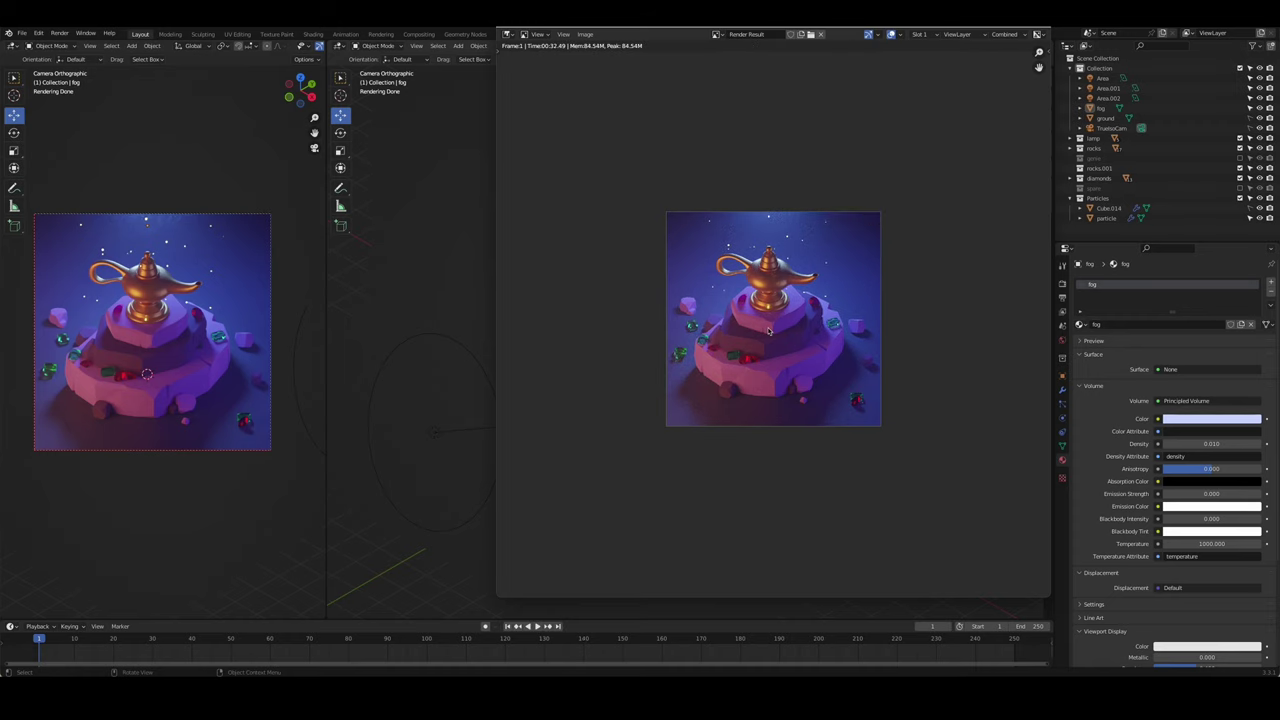
- Close the render preview, edit the sparkle particle emission strength, and save the file
scroll(796, 199, up, 3)
scroll(810, 207, down, 1)
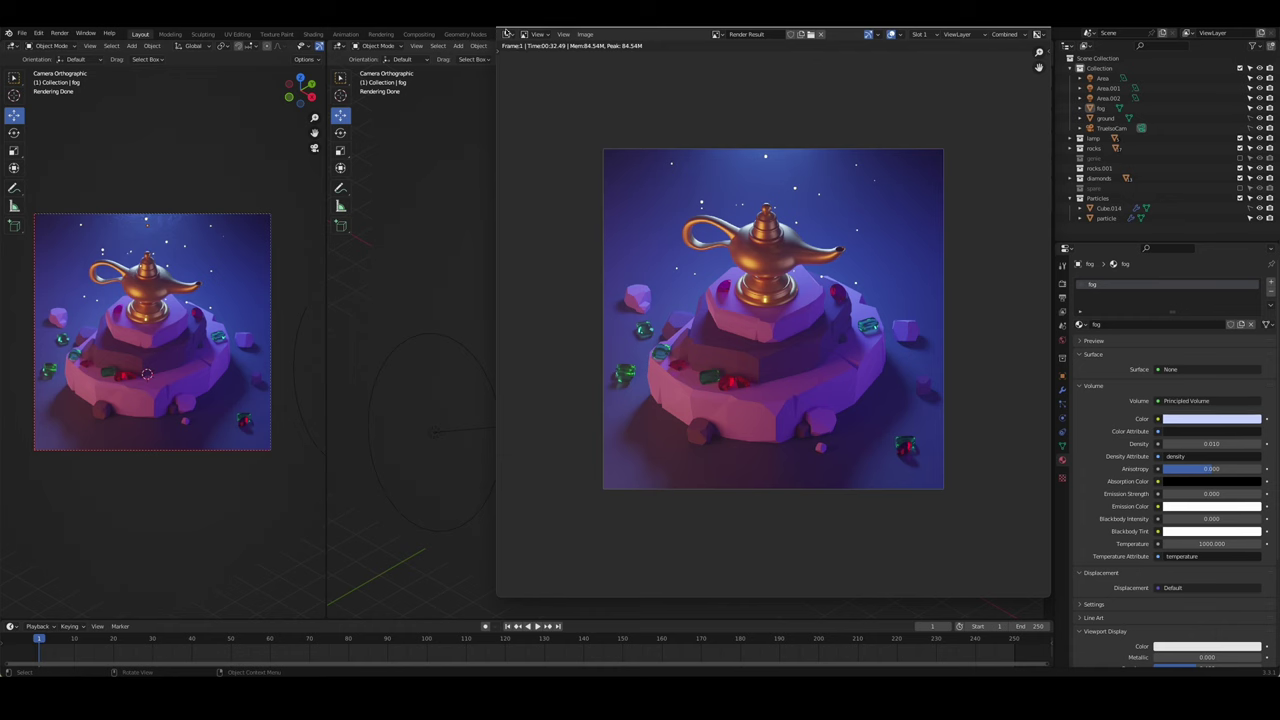
key(Escape)
mouse_move(760, 300)
middle_down()
mouse_move(834, 366)
mouse_move(686, 386)
middle_up()
scroll(713, 417, up, 3)
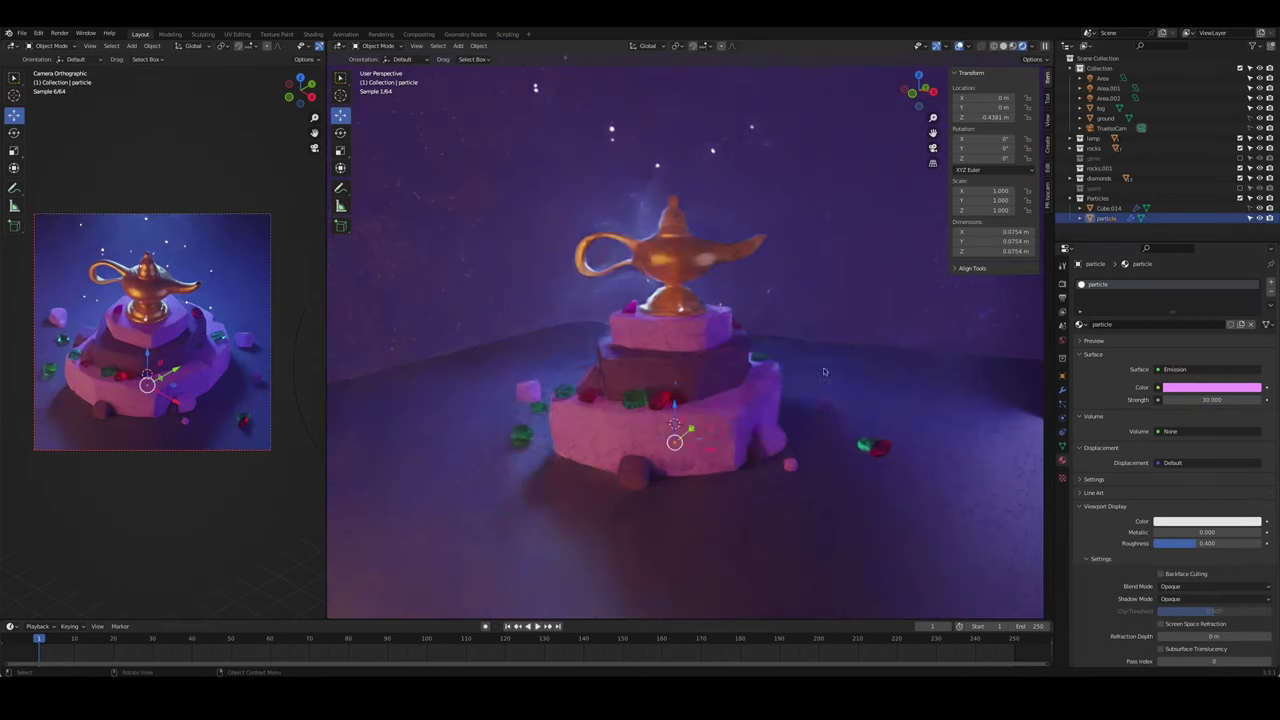
middle_drag(824, 372, 780, 330)
double_click(1211, 400)
text(2500)
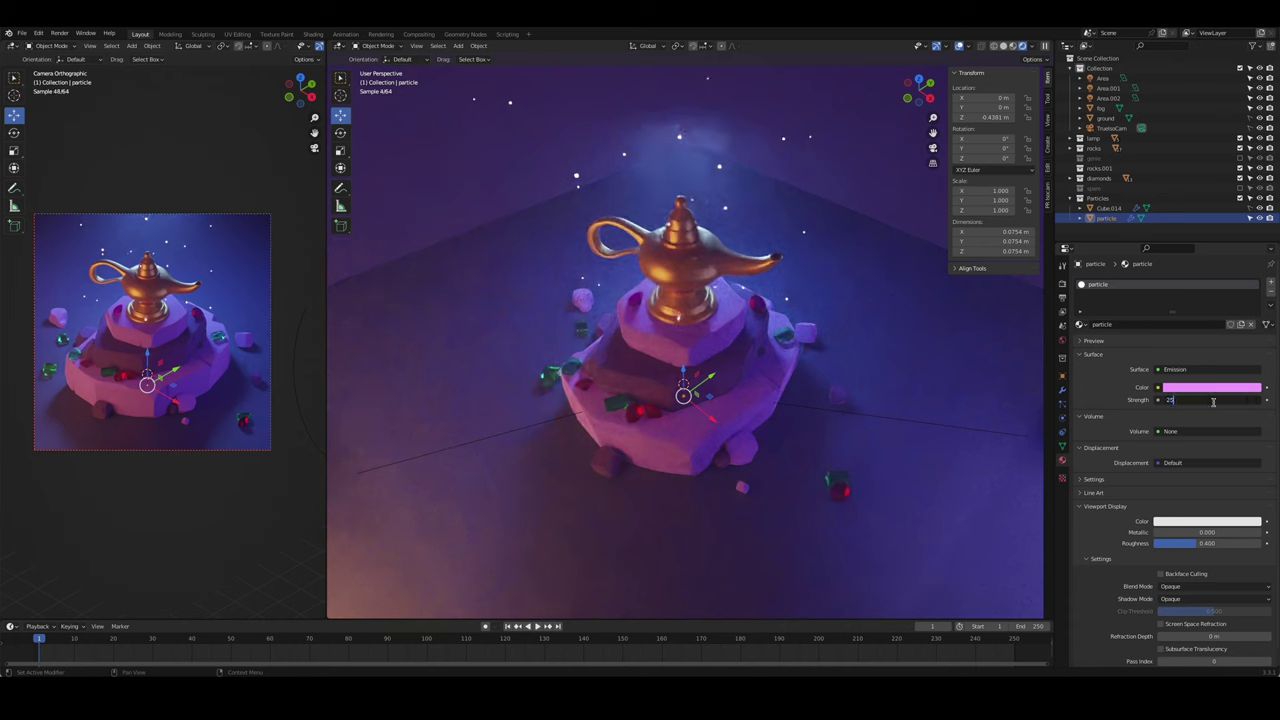
key(Return)
key(ctrl+s)
- Set the render maximum samples to 64 and run a test render
click(1062, 284)
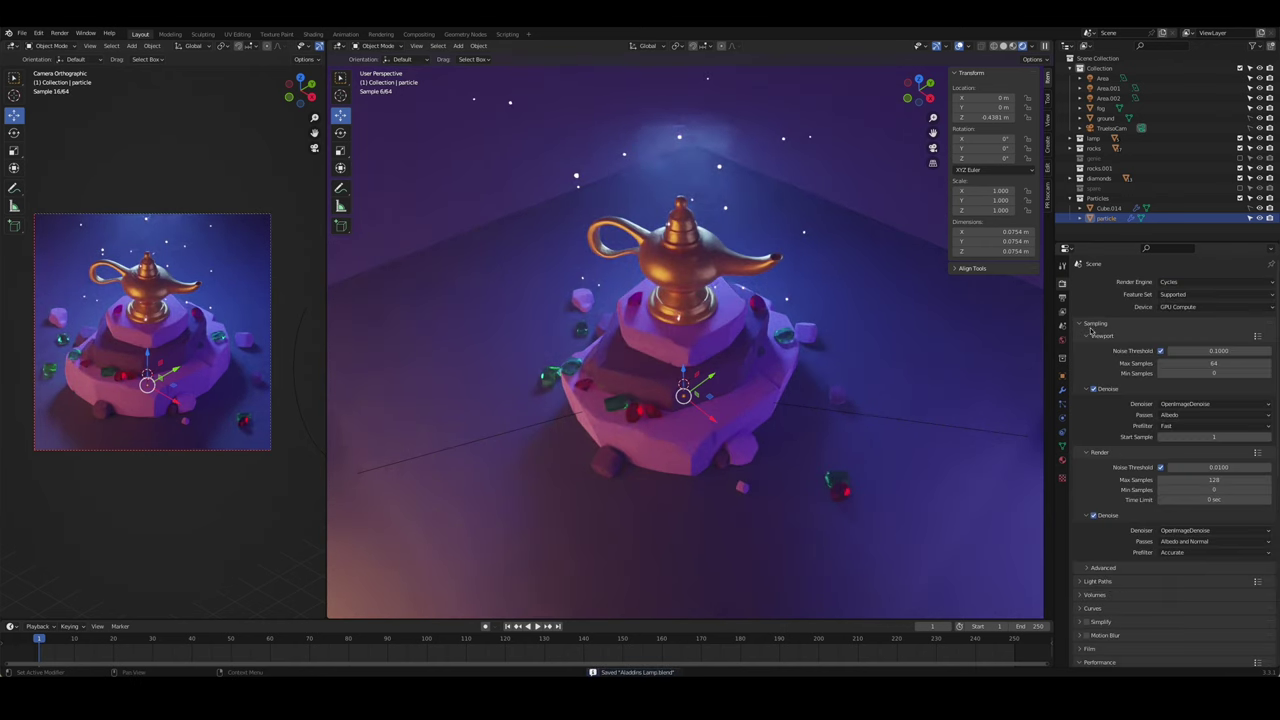
text(64)
key(Return)
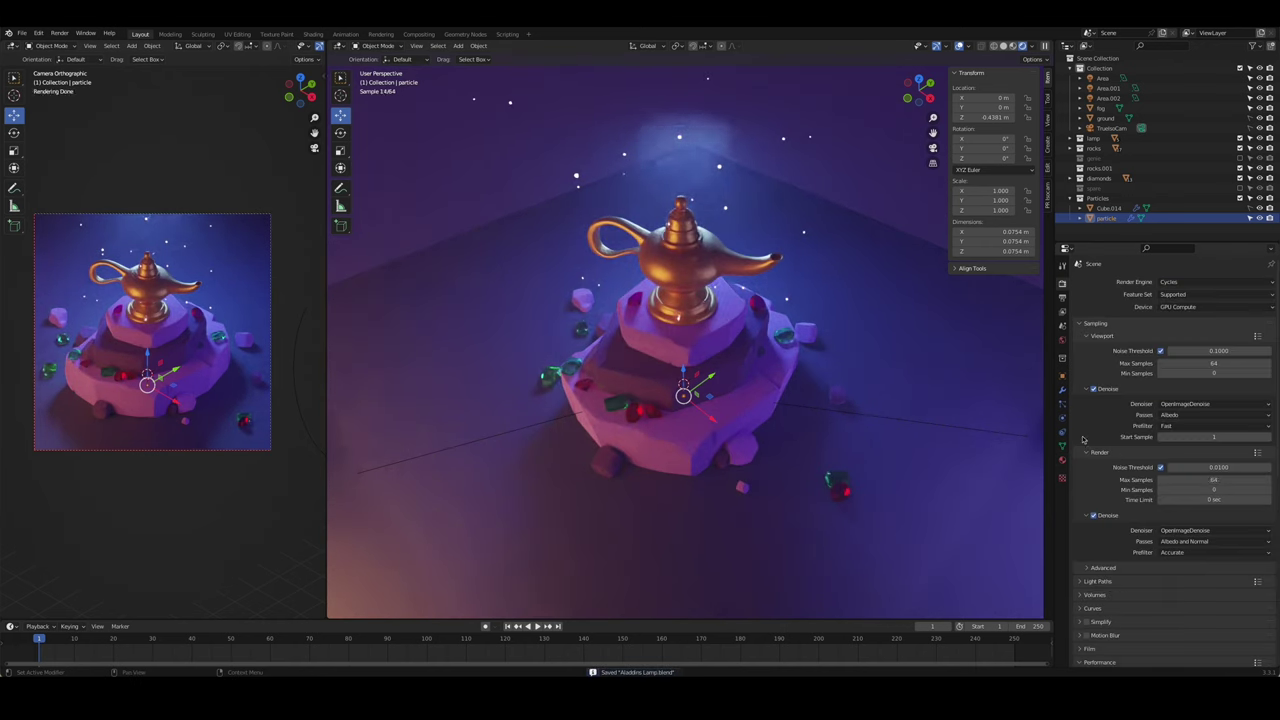
key(F12)
drag(1043, 77, 913, 77)
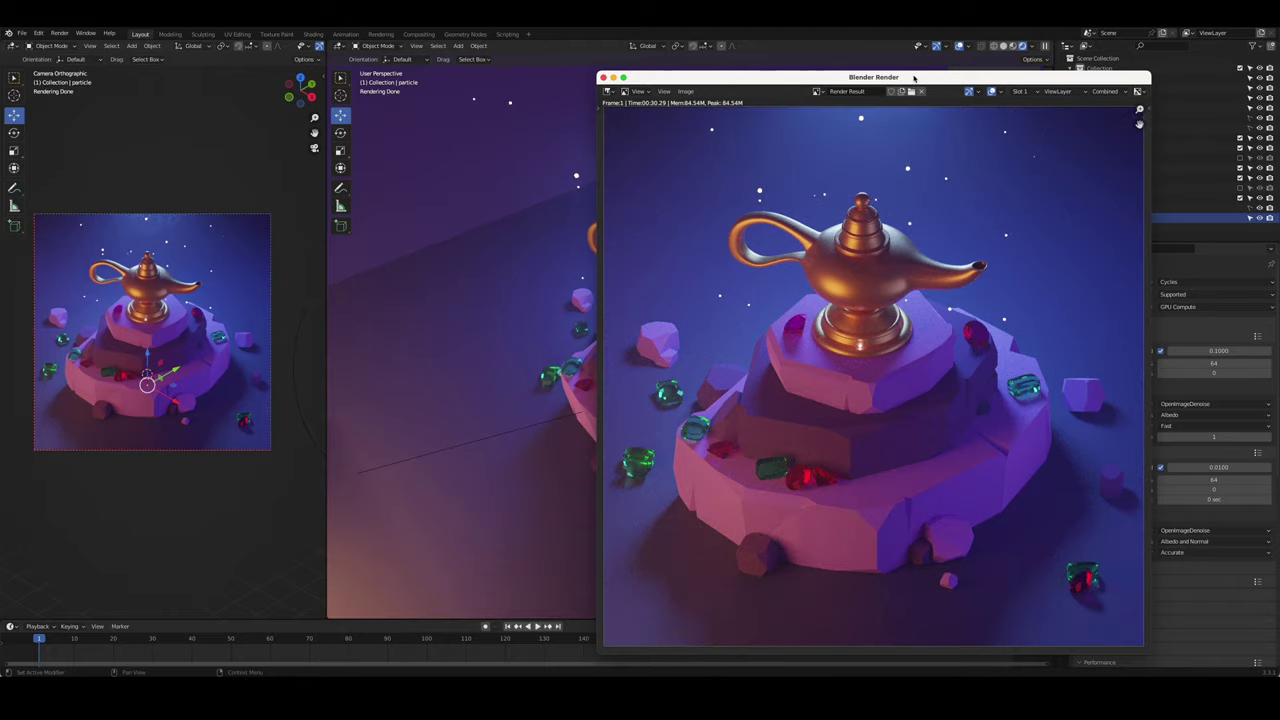
scroll(843, 209, down, 3)
scroll(803, 220, down, 2)
key(Escape)
- Set the particle material's emission strength to 10 and save Aladdins Lamp.blend
click(850, 282)
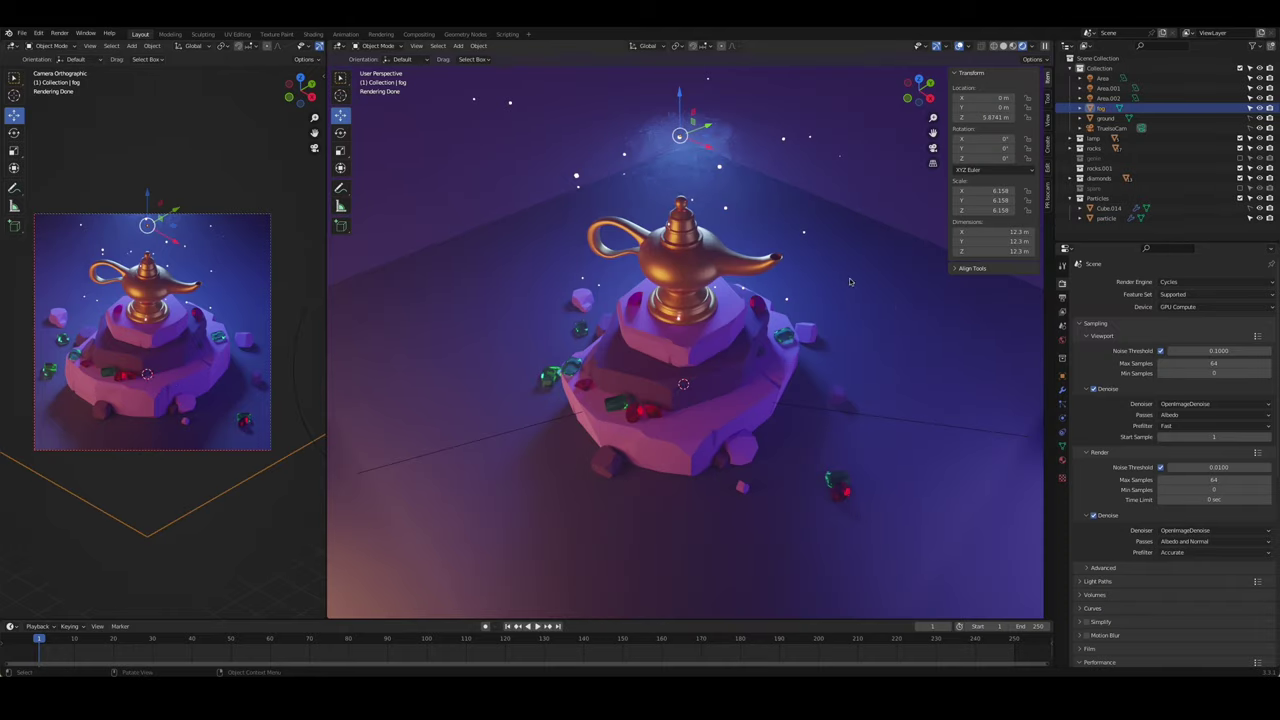
click(1106, 218)
click(1062, 460)
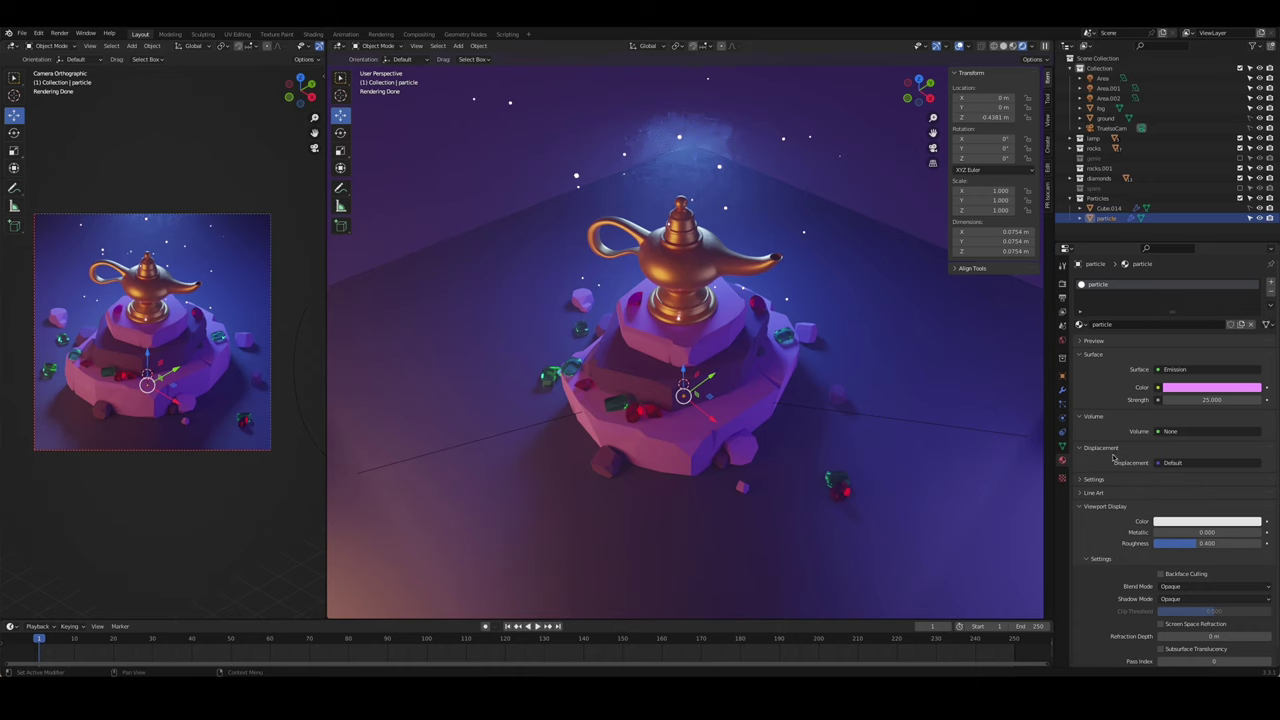
text(10.000)
key(Return)
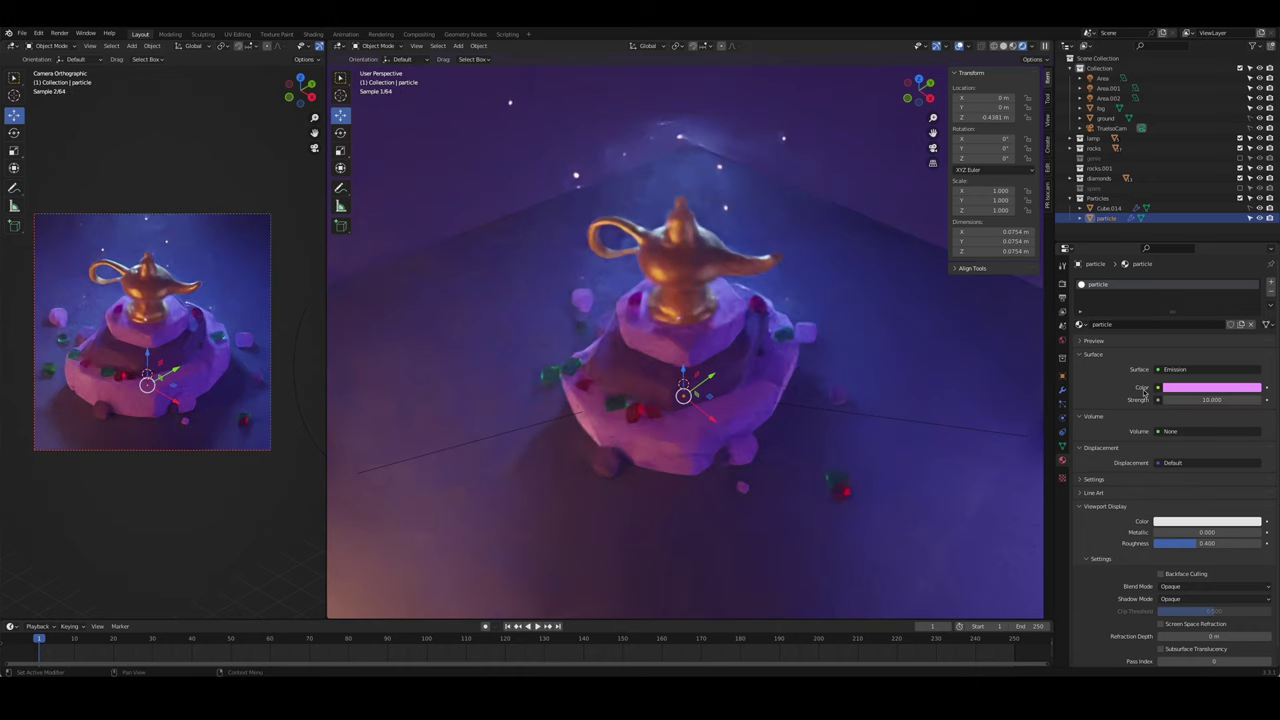
key(ctrl+s)
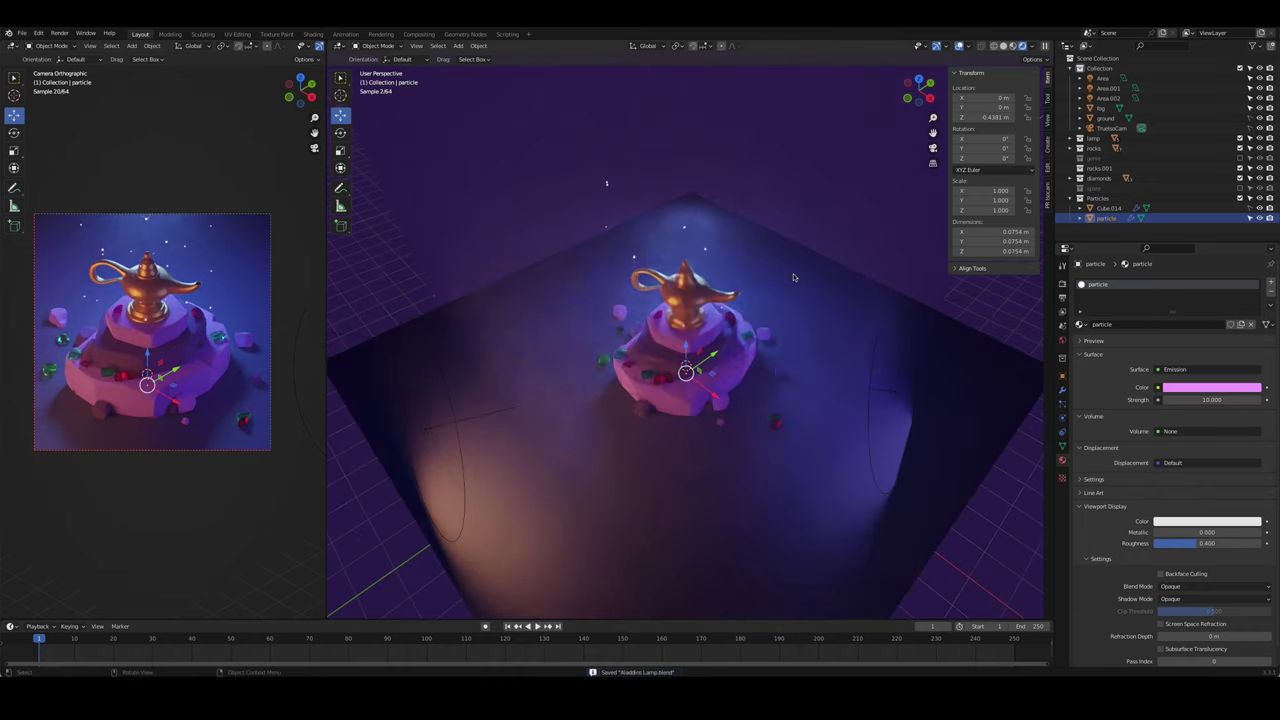
- In camera view, limit rendering to a region near the spout and test-render it
key(KP_0)
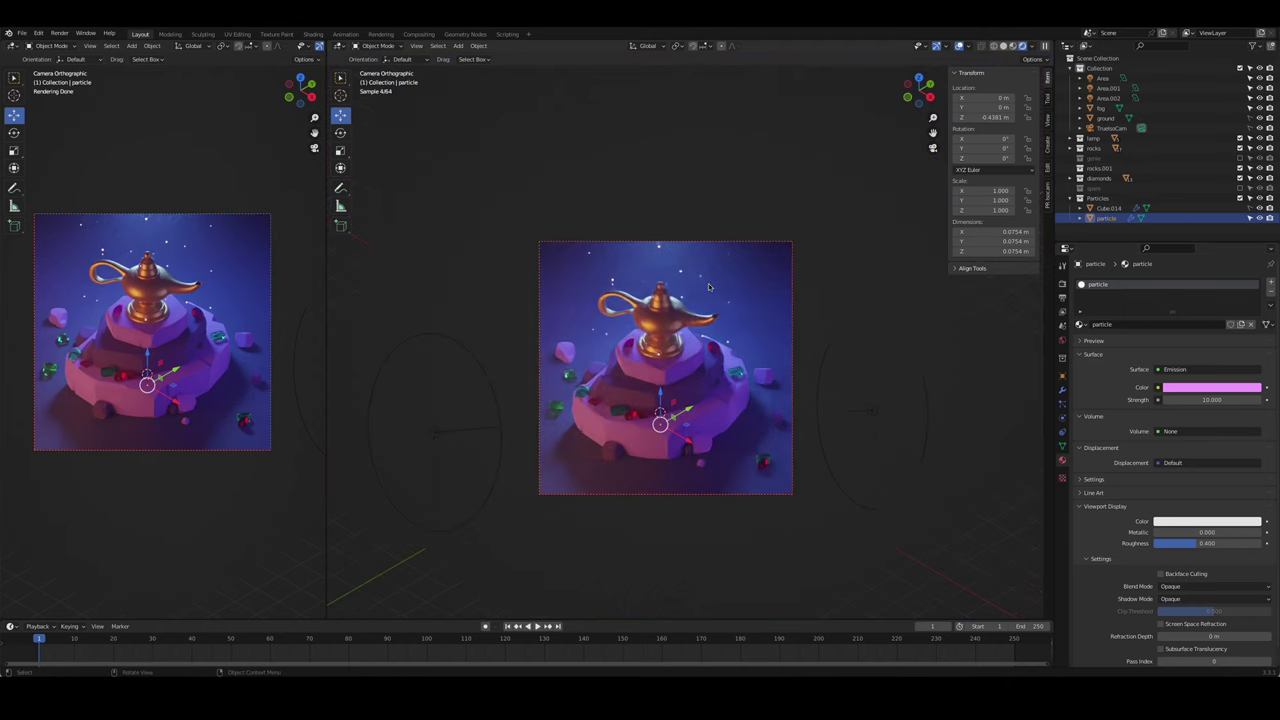
key(ctrl+b)
drag(662, 241, 742, 320)
key(F12)
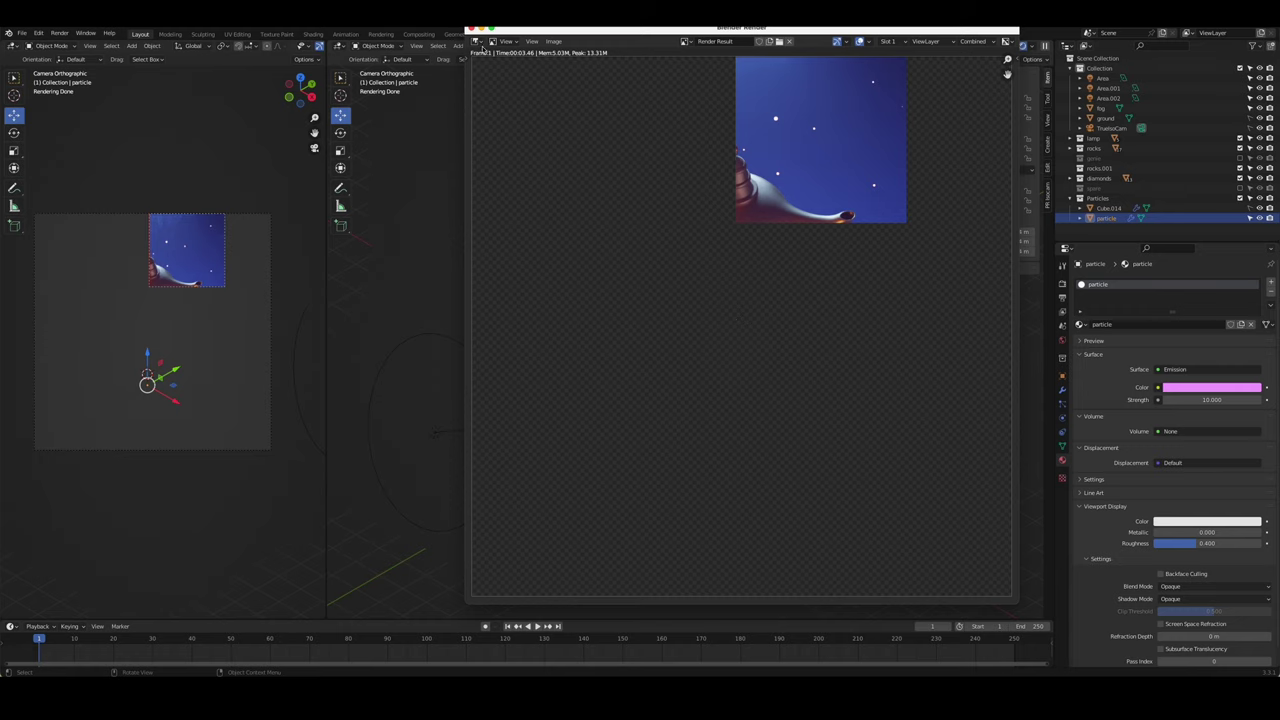
key(Escape)
key(F12)
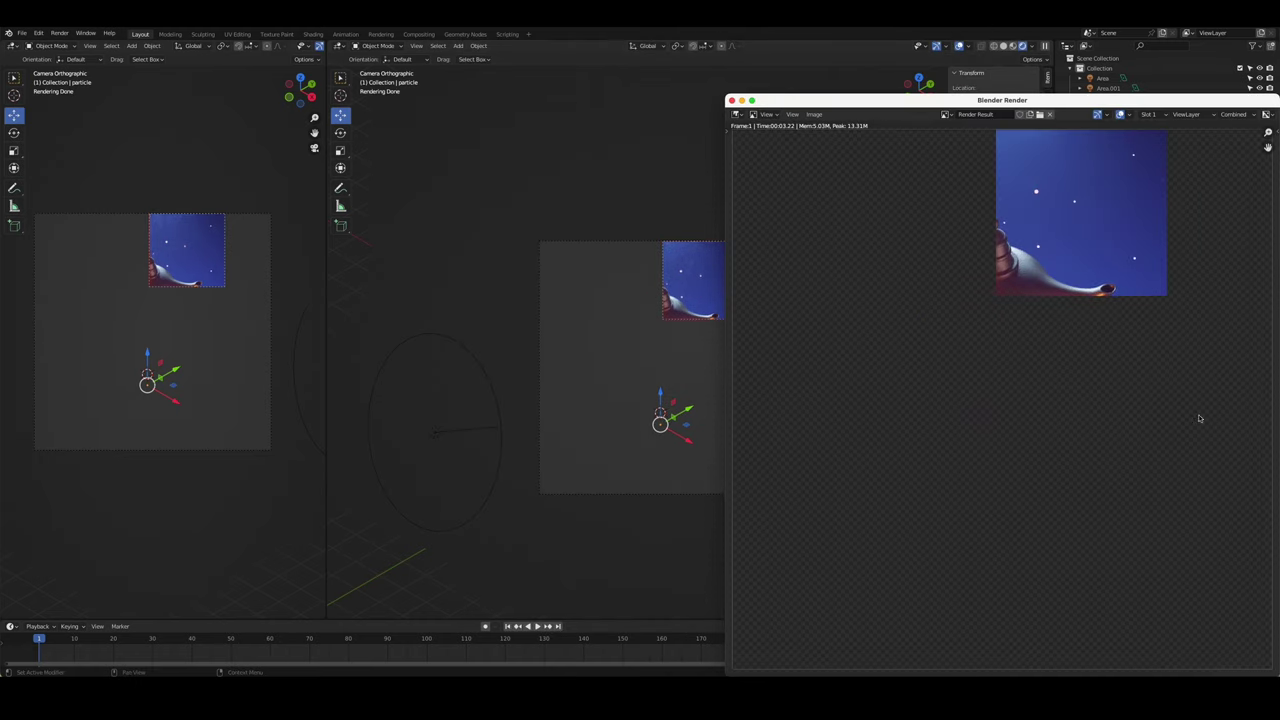
click(730, 101)
- Change the particle colour to cyan and test-render the result
click(1212, 387)
click(1182, 280)
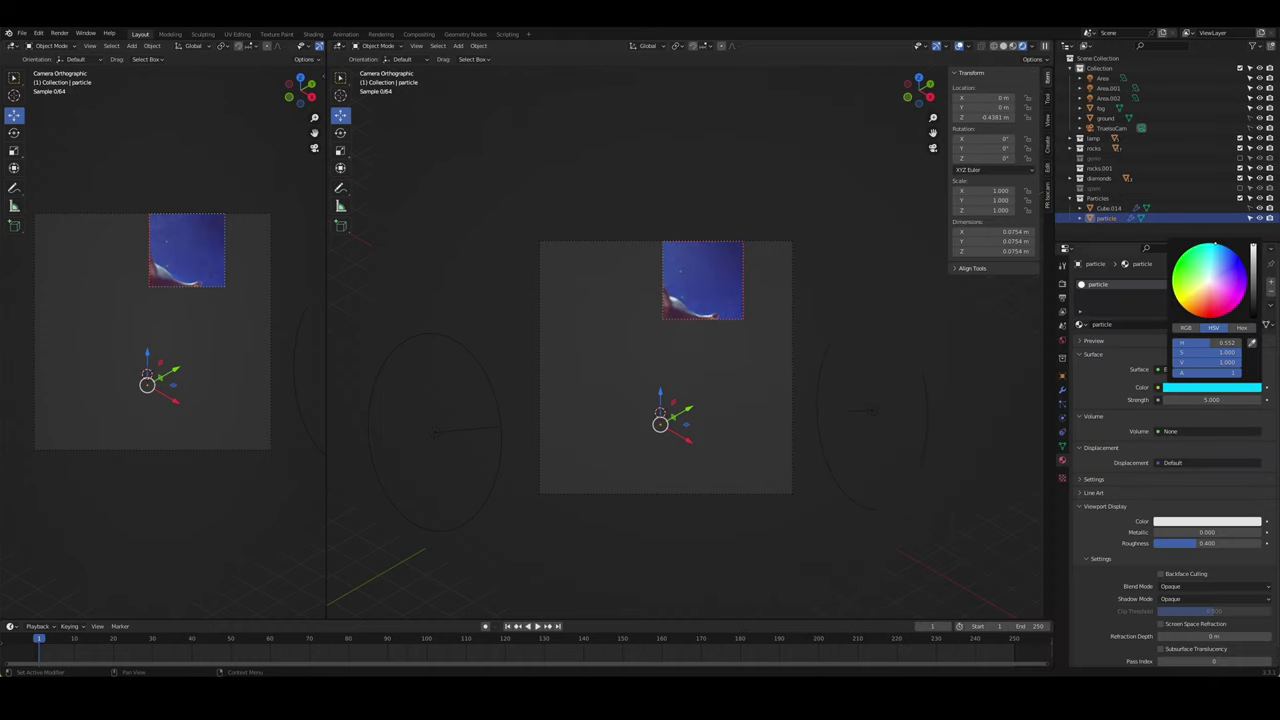
click(843, 203)
key(F12)
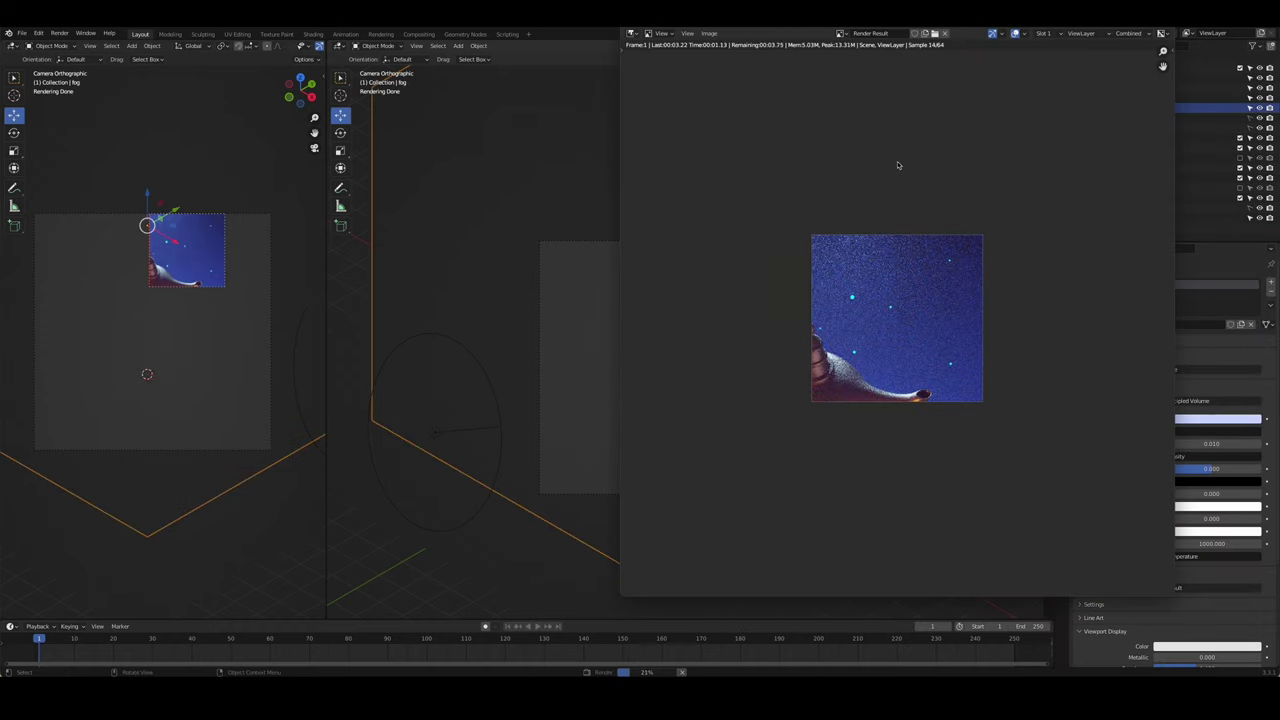
key(Escape)
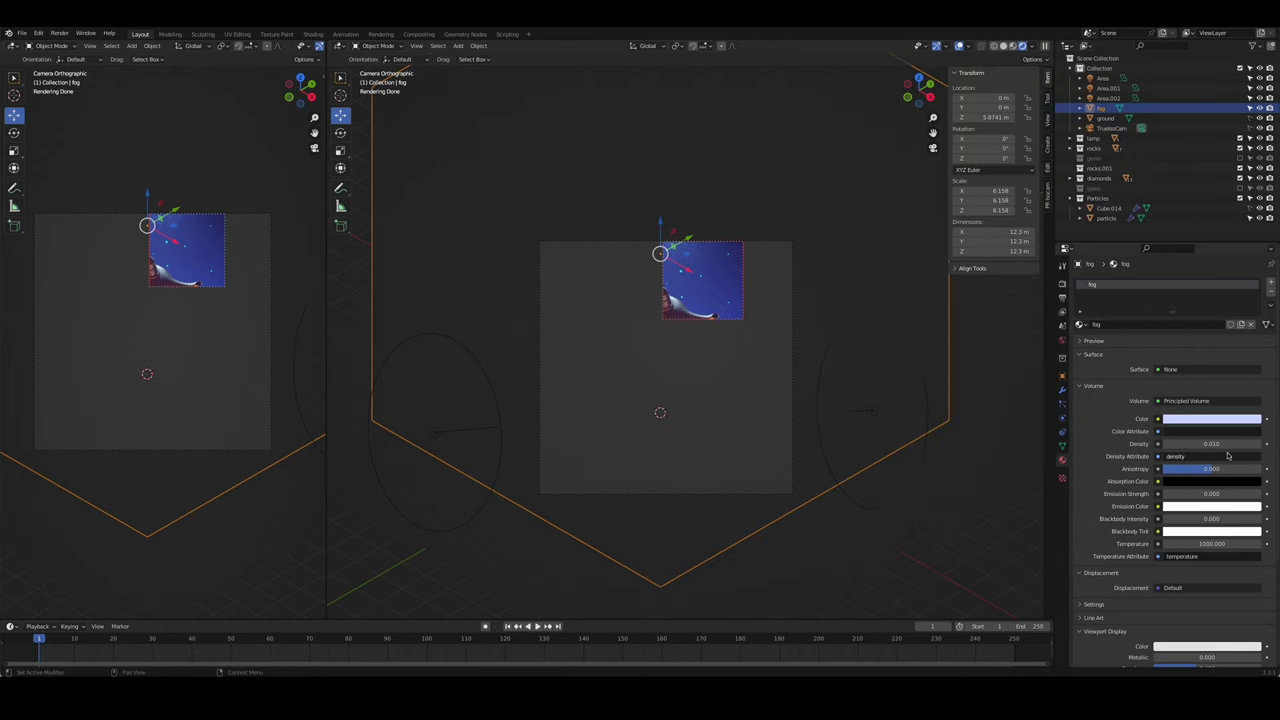
- Set the particle emission strength to 20 and render again
click(1106, 217)
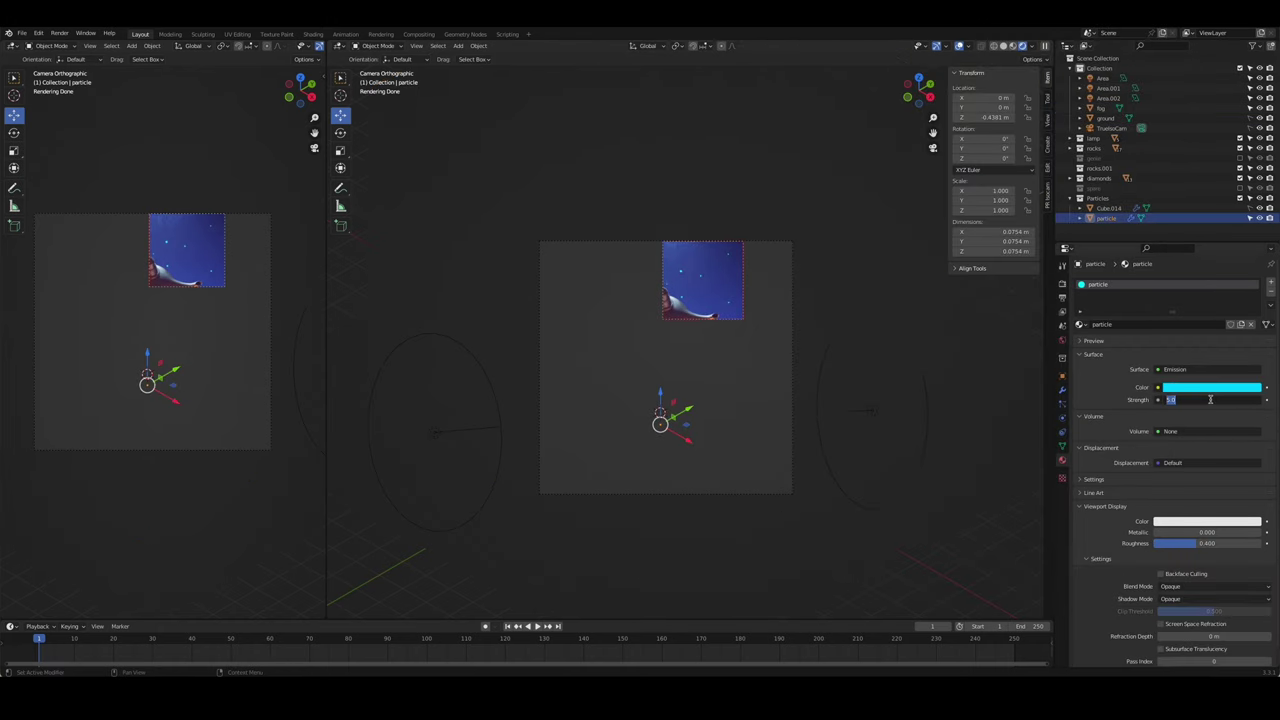
text(20)
key(Return)
key(F12)
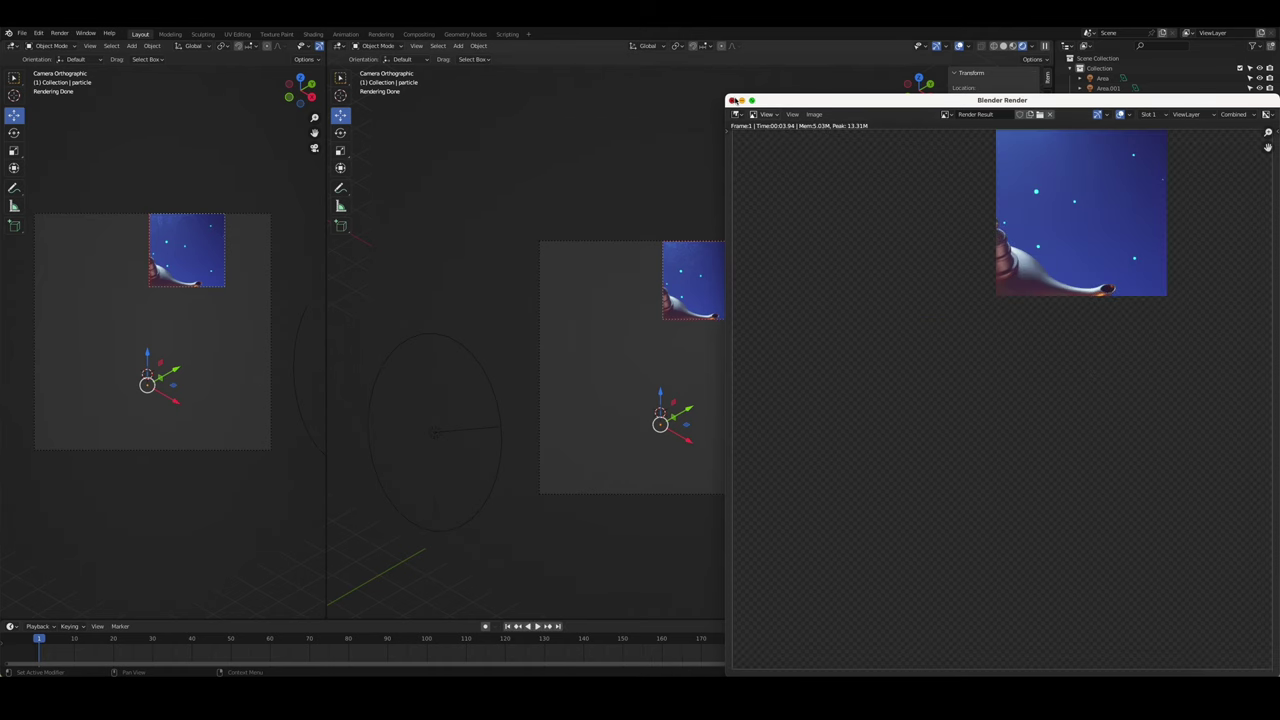
click(732, 101)
- Lower the particle emission strength to 1, then 0.5, test-rendering each value
click(1215, 401)
key(Return)
key(F12)
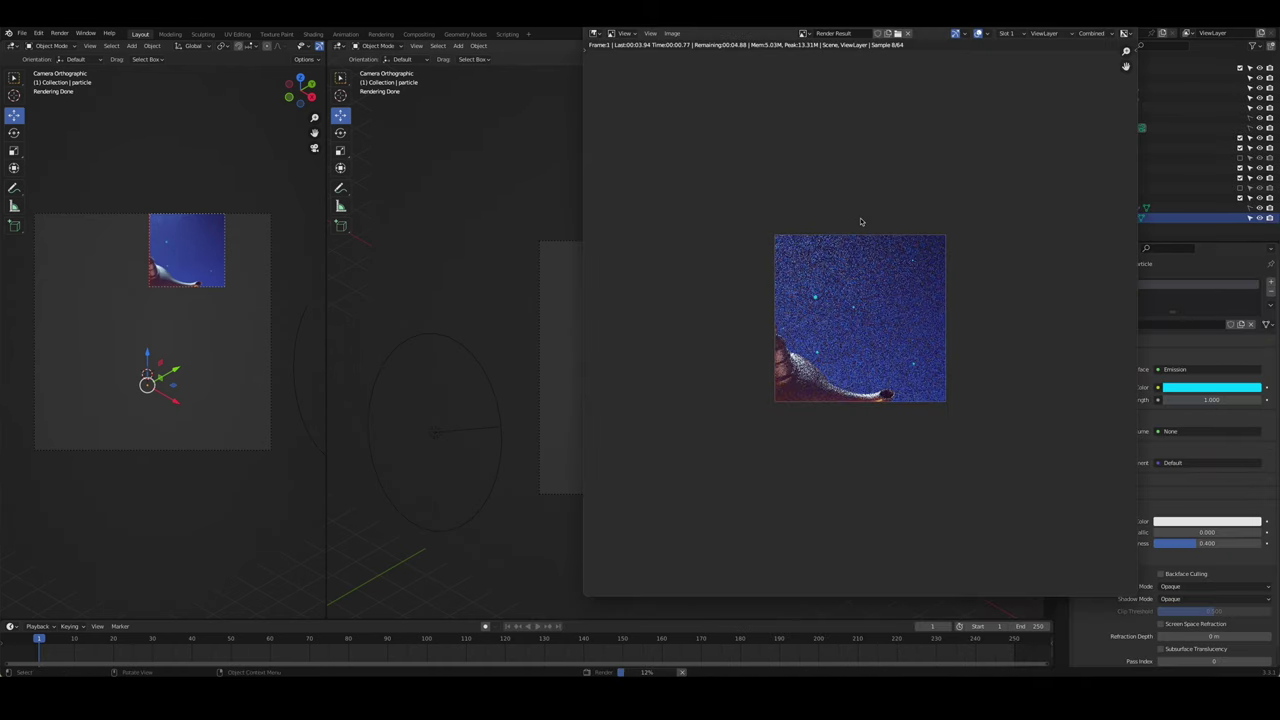
key(Escape)
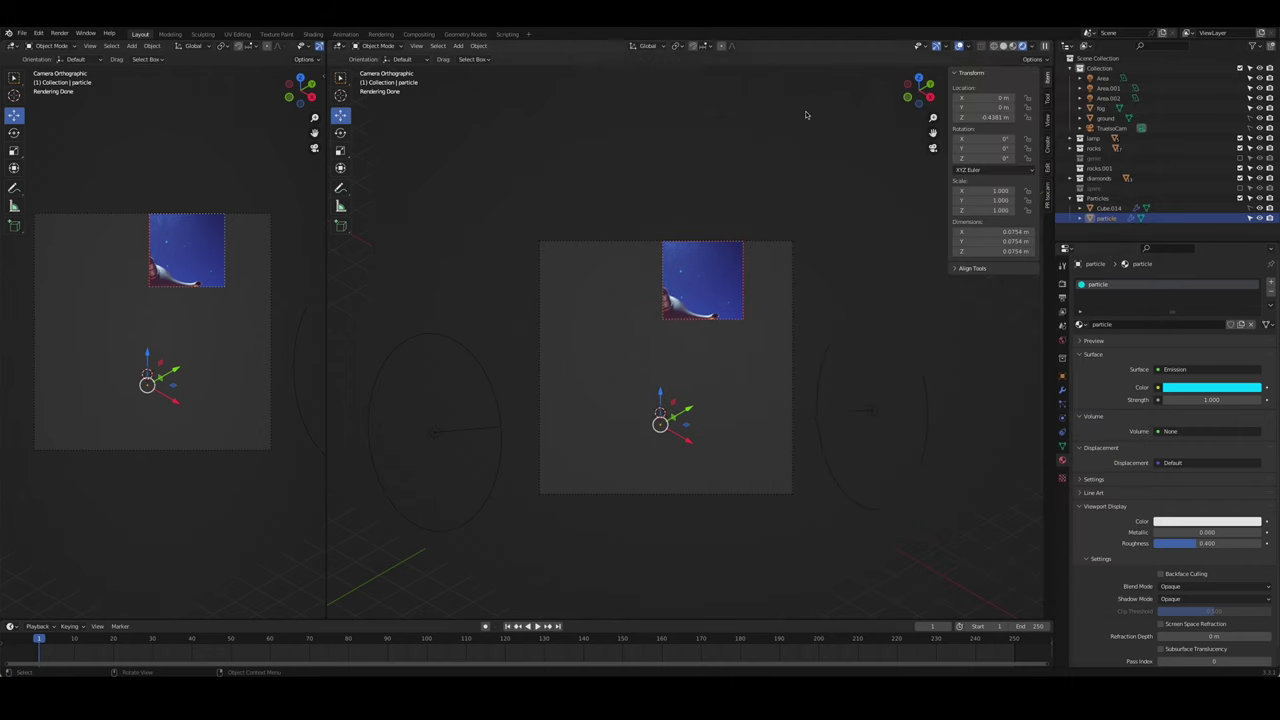
key(BackSpace)
text(0.5)
key(Return)
key(F12)
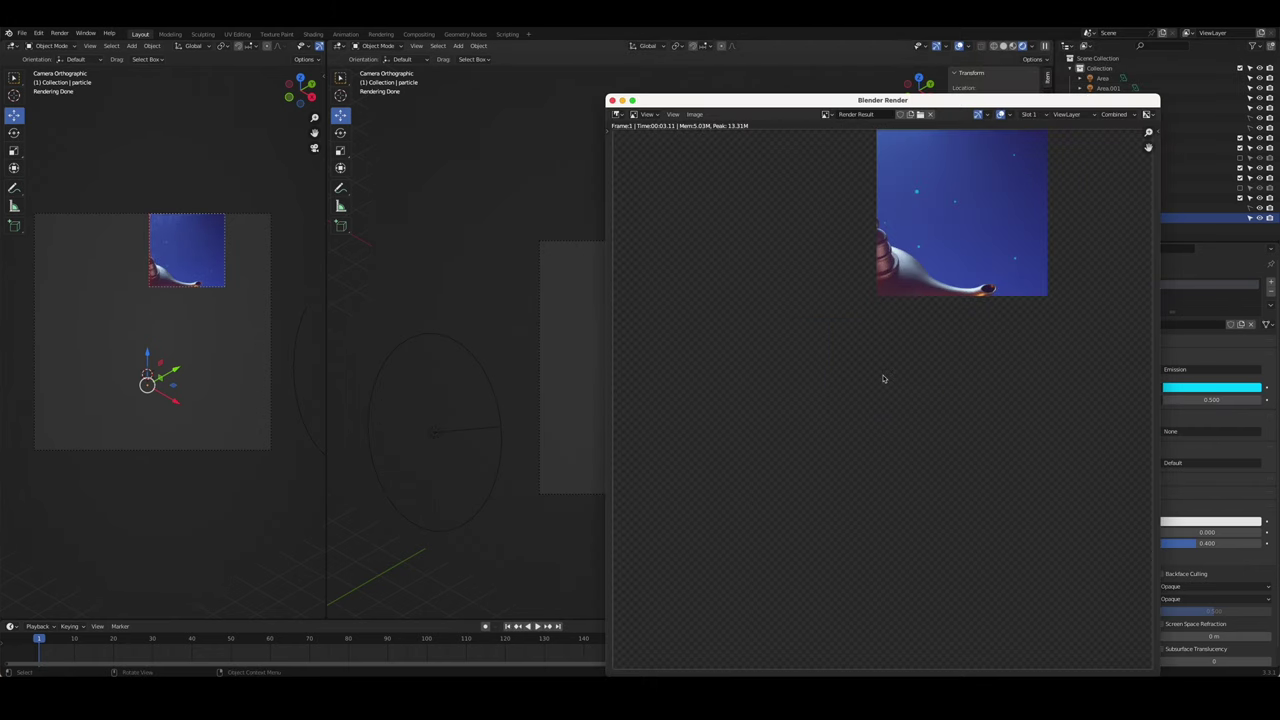
click(613, 101)
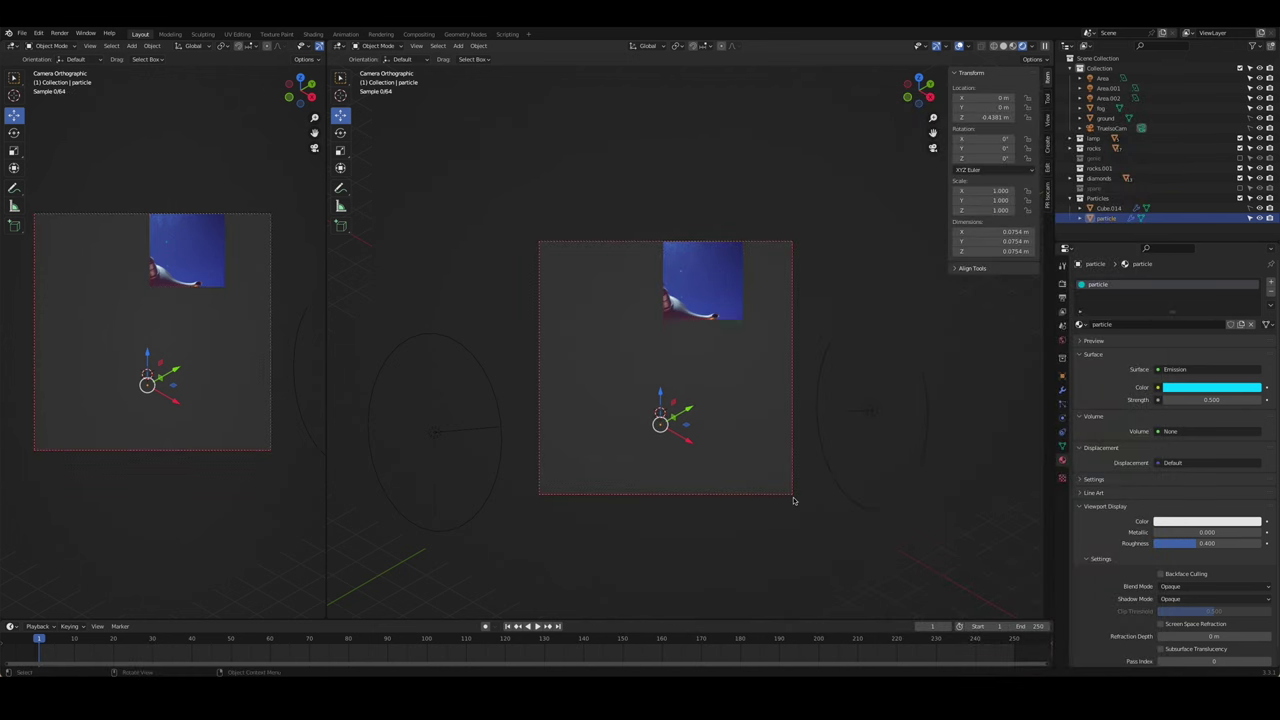
- Add an area light to the main Collection, raise it, and widen it along X
click(1099, 68)
key(shift+a)
click(756, 455)
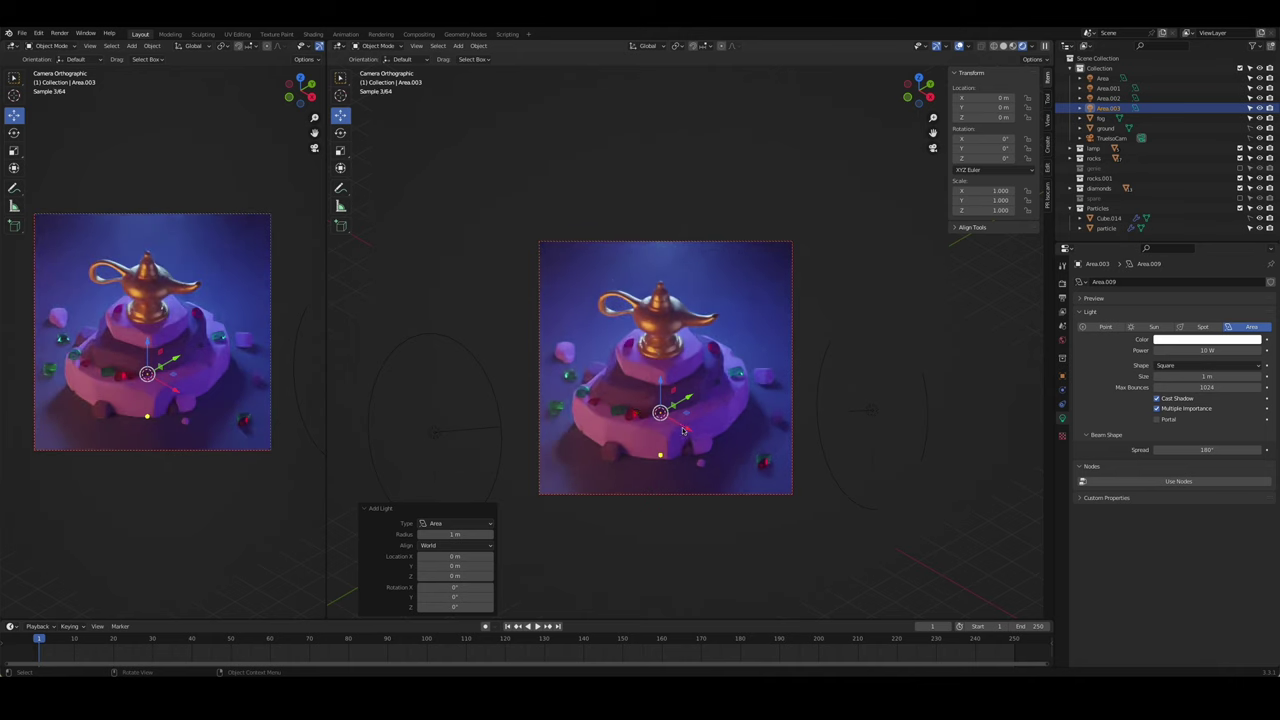
key(g)
key(z)
click(678, 258)
key(s)
key(x)
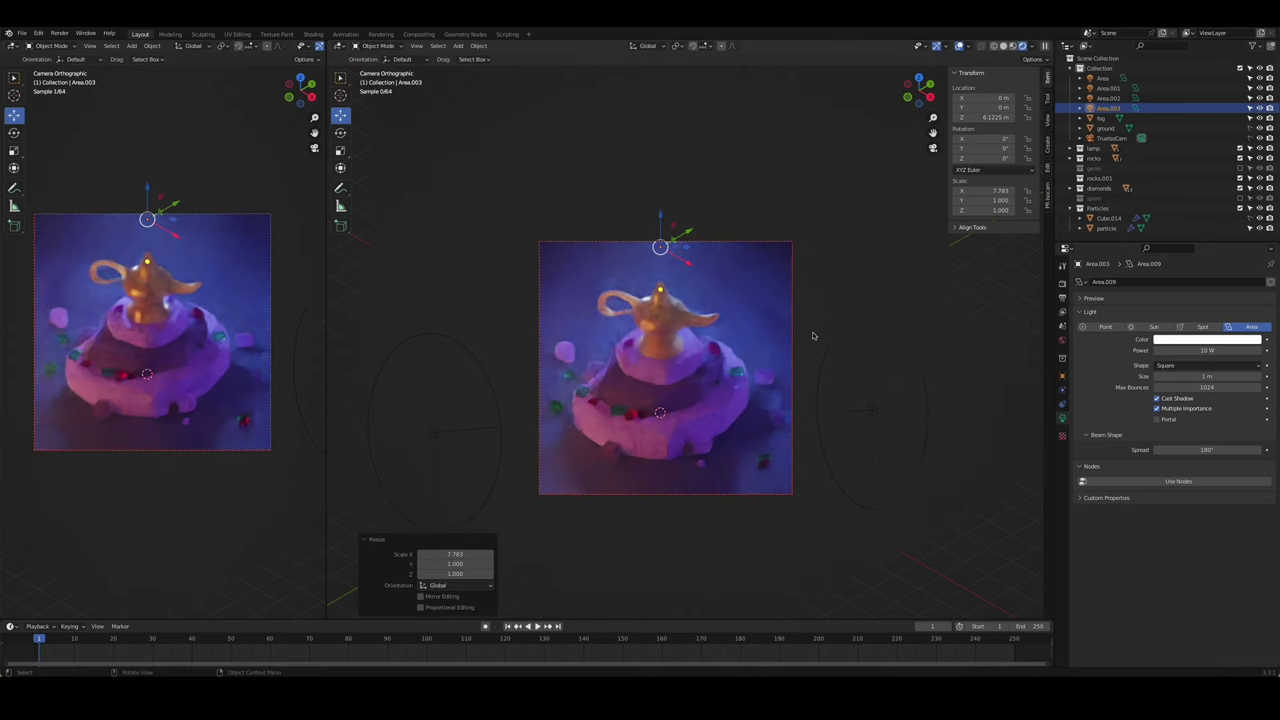
click(690, 285)
key(x)
key(z)
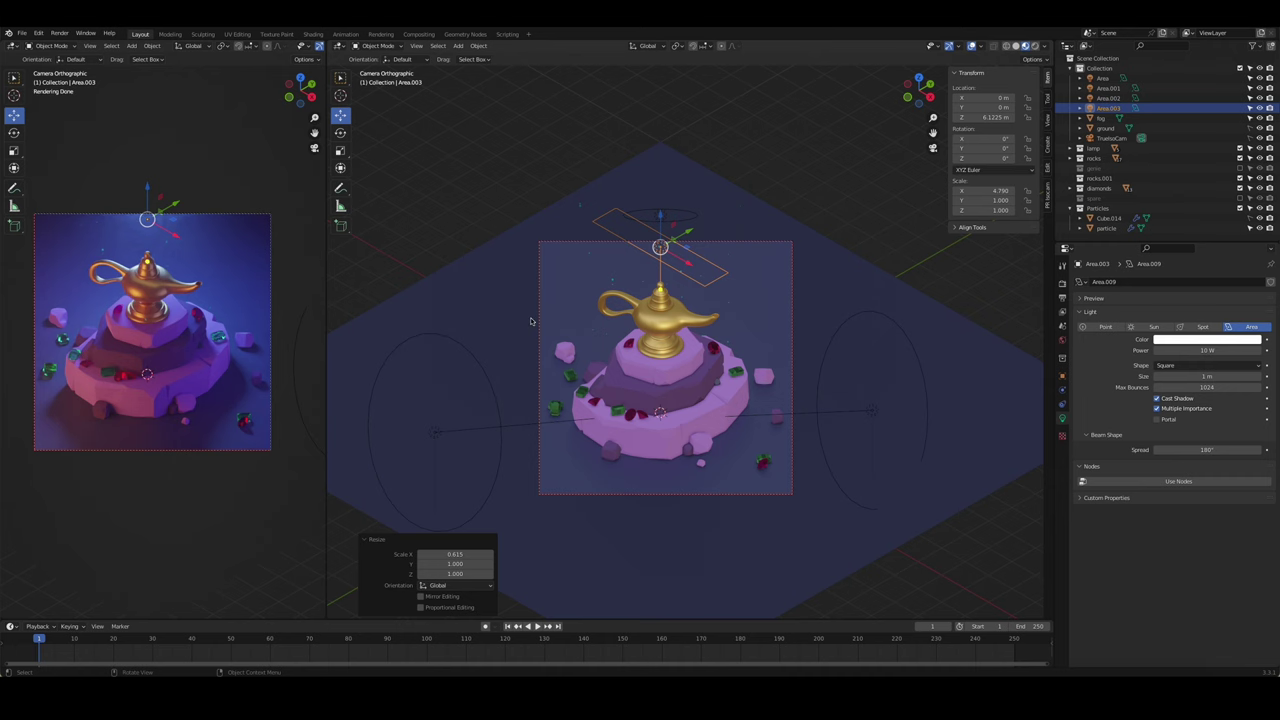
- Rotate the area light 45° around Z and tilt it -142° around X
text(rz45)
key(Return)
key(KP_0)
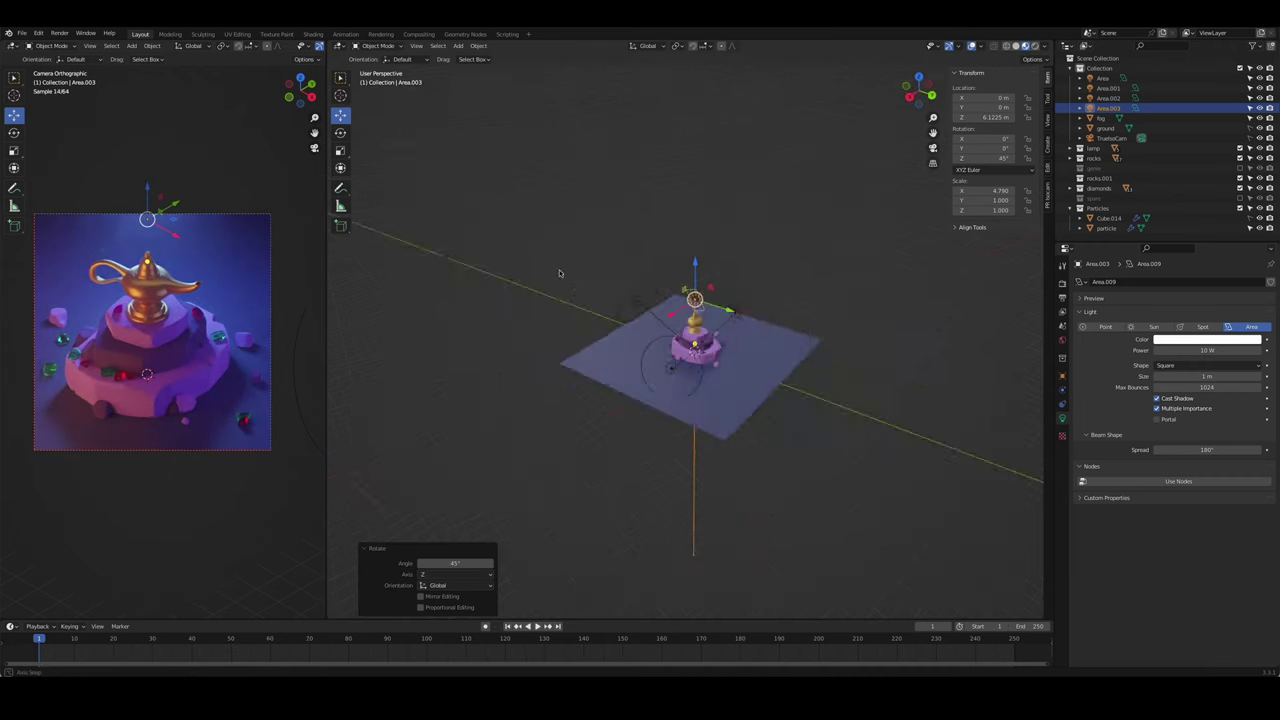
middle_drag(559, 273, 716, 279)
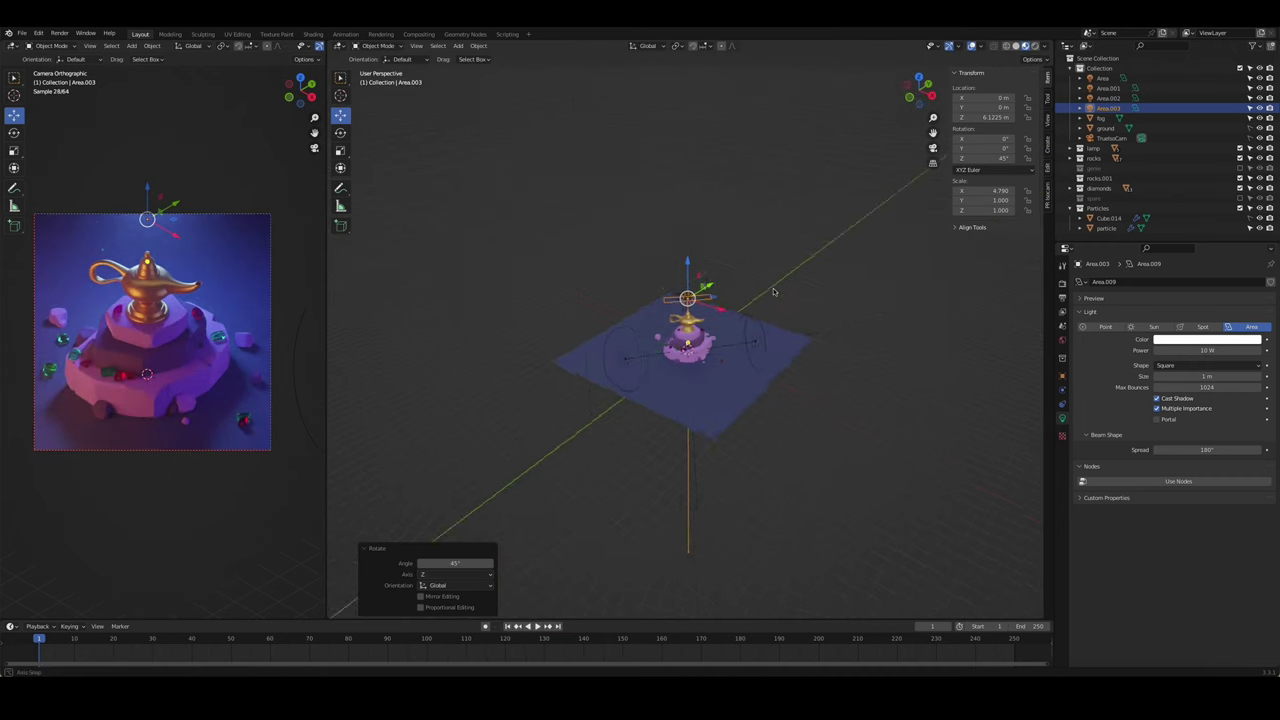
key(r)
key(x)
key(x)
click(716, 279)
middle_drag(716, 279, 769, 376)
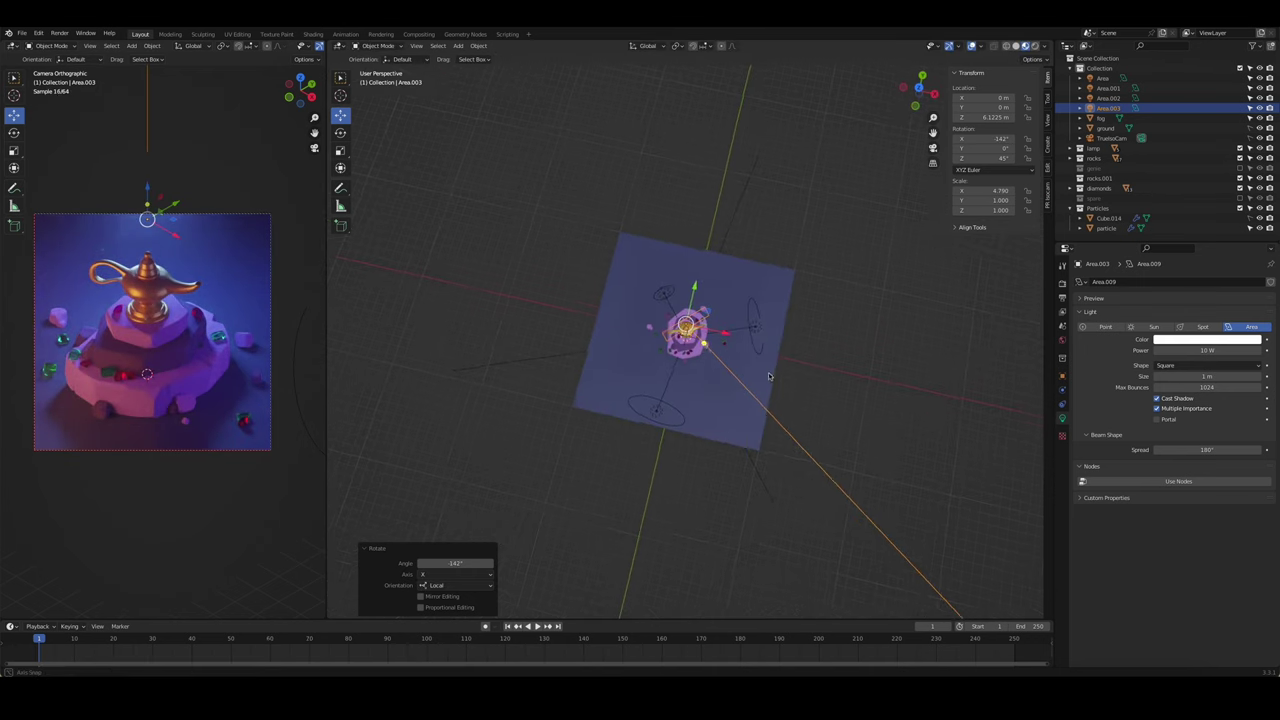
key(KP_7)
- In top view, move the light off to one side and turn its heading
key(g)
click(822, 305)
key(r)
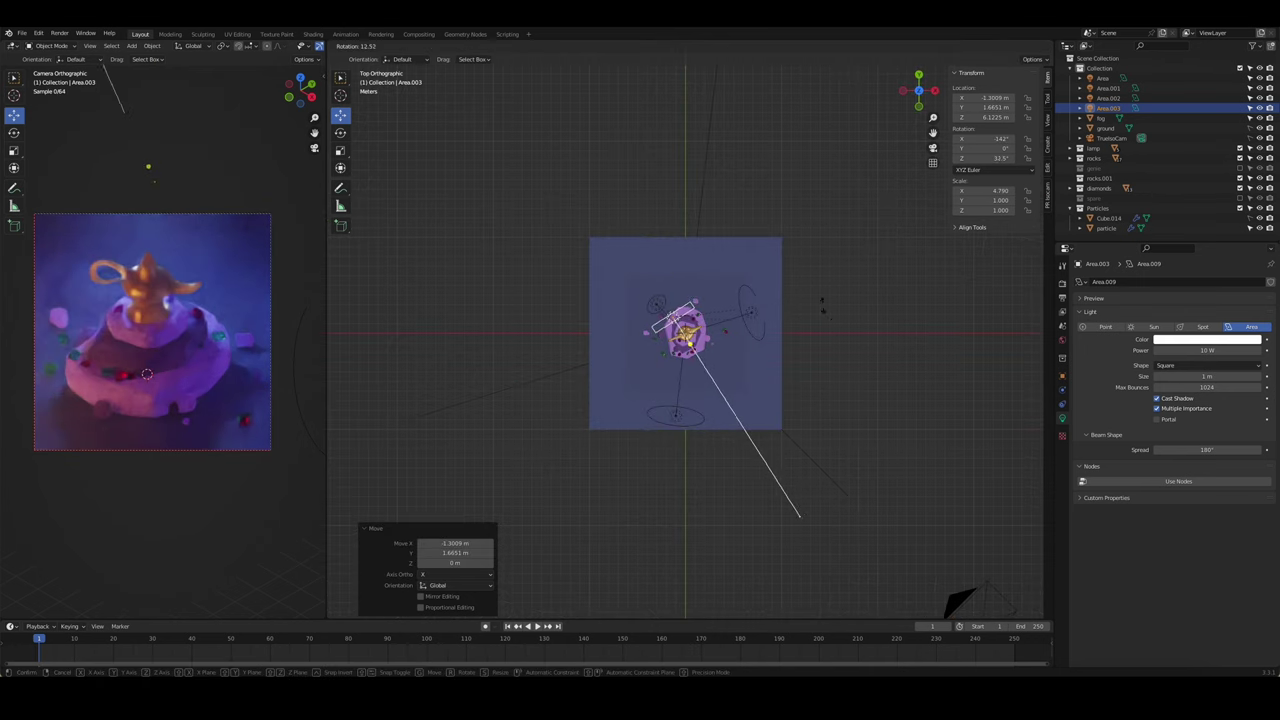
click(822, 303)
middle_drag(822, 303, 783, 358)
- Raise the light to just above the lamp and tint it pale blue
key(g)
key(z)
click(783, 358)
scroll(783, 358, up, 5)
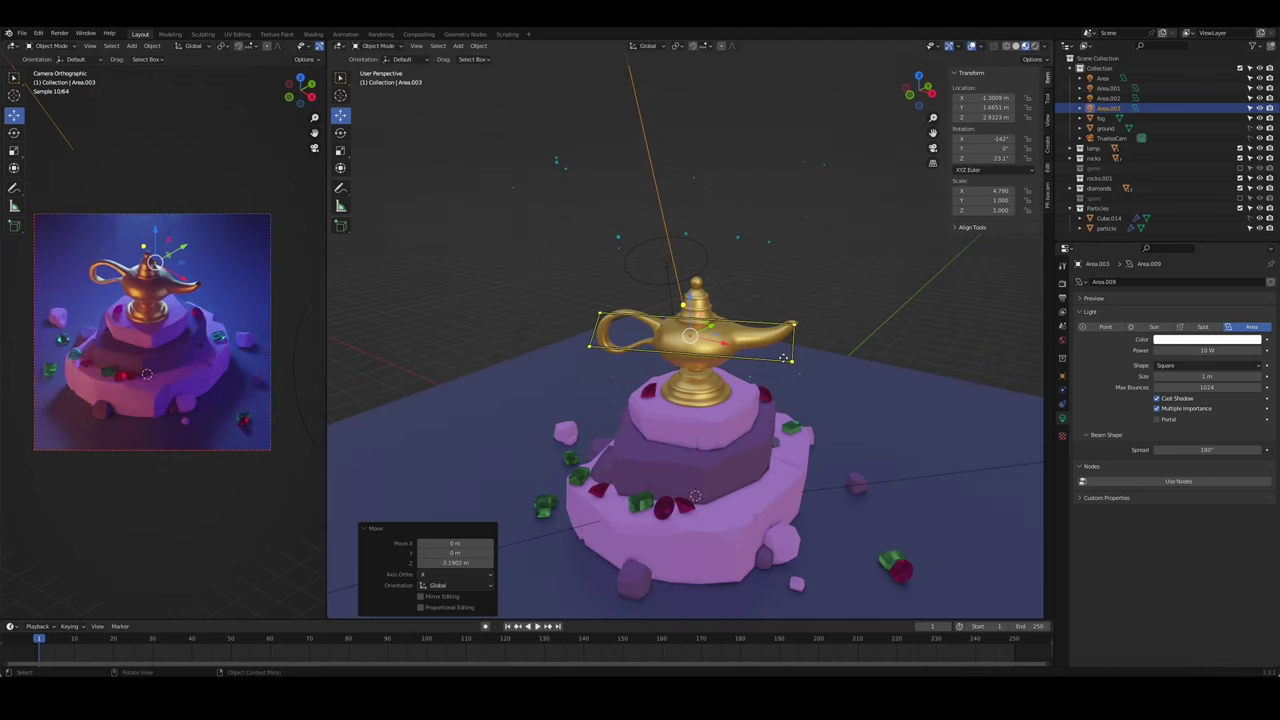
middle_drag(709, 342, 885, 291)
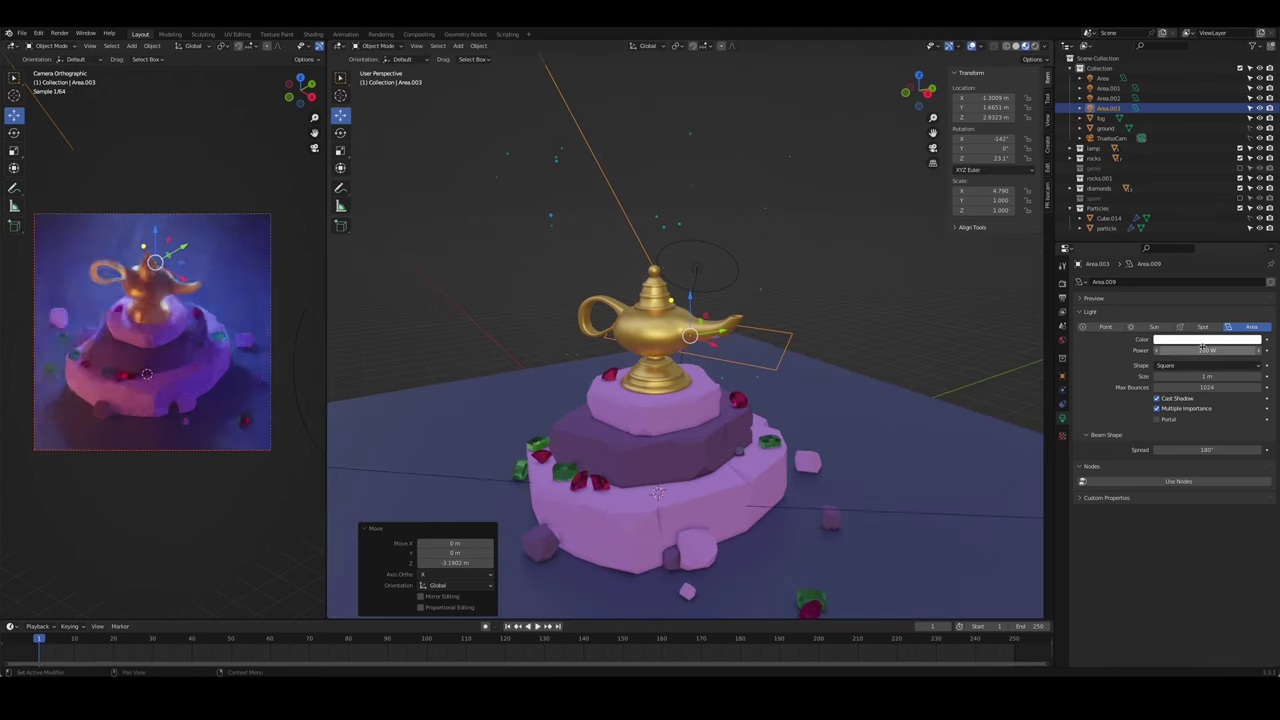
key(g)
key(z)
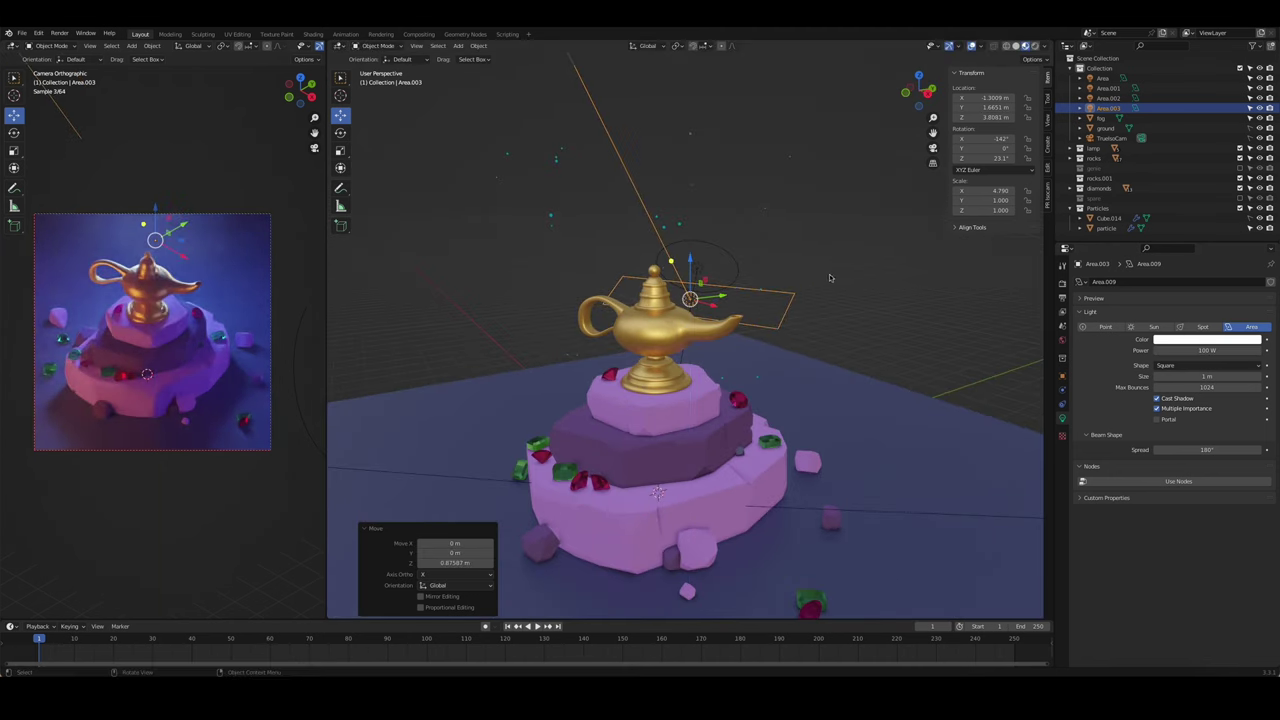
click(1000, 220)
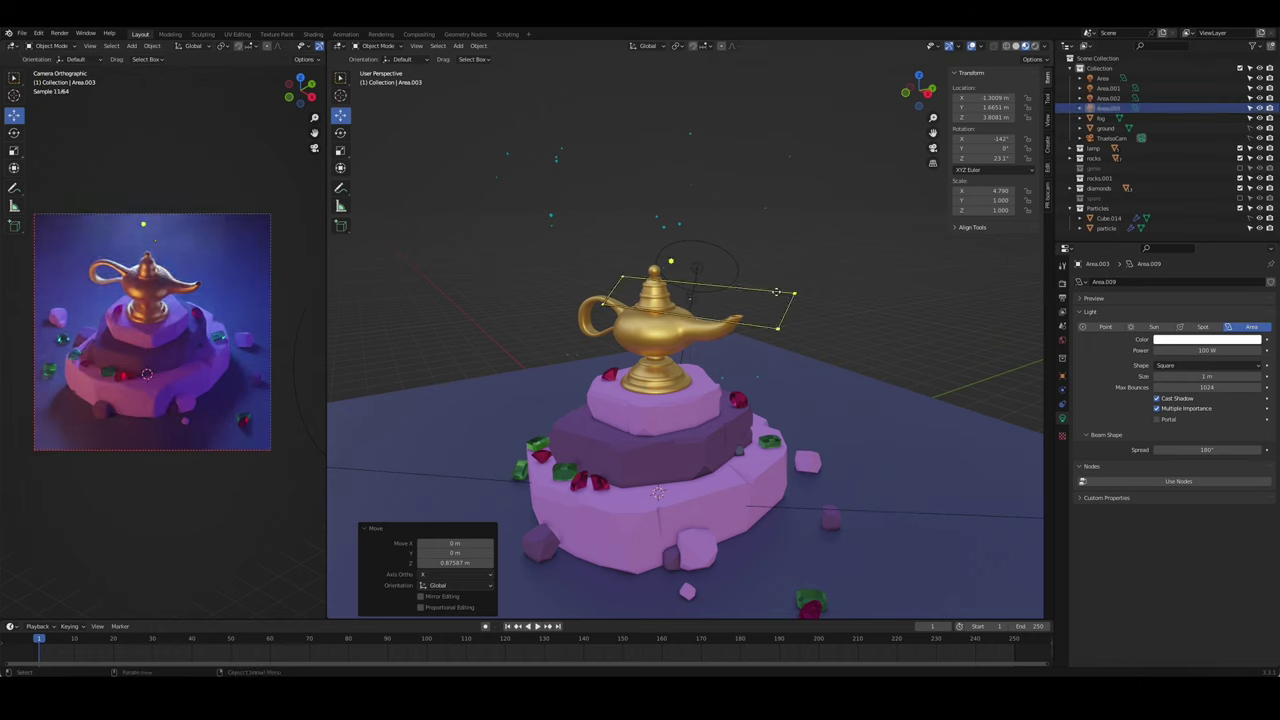
click(1215, 339)
drag(1217, 333, 1195, 252)
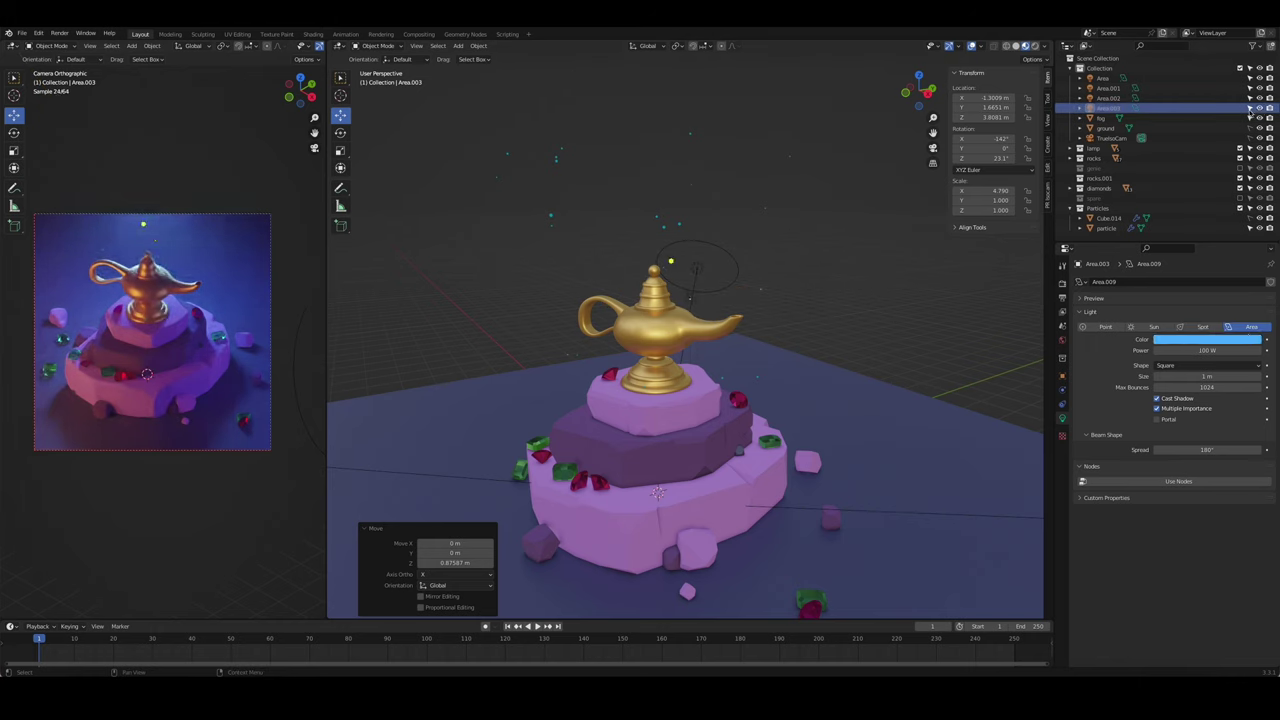
- Select the emitter Cube.014 and shrink it to a scale of 0.559
click(785, 341)
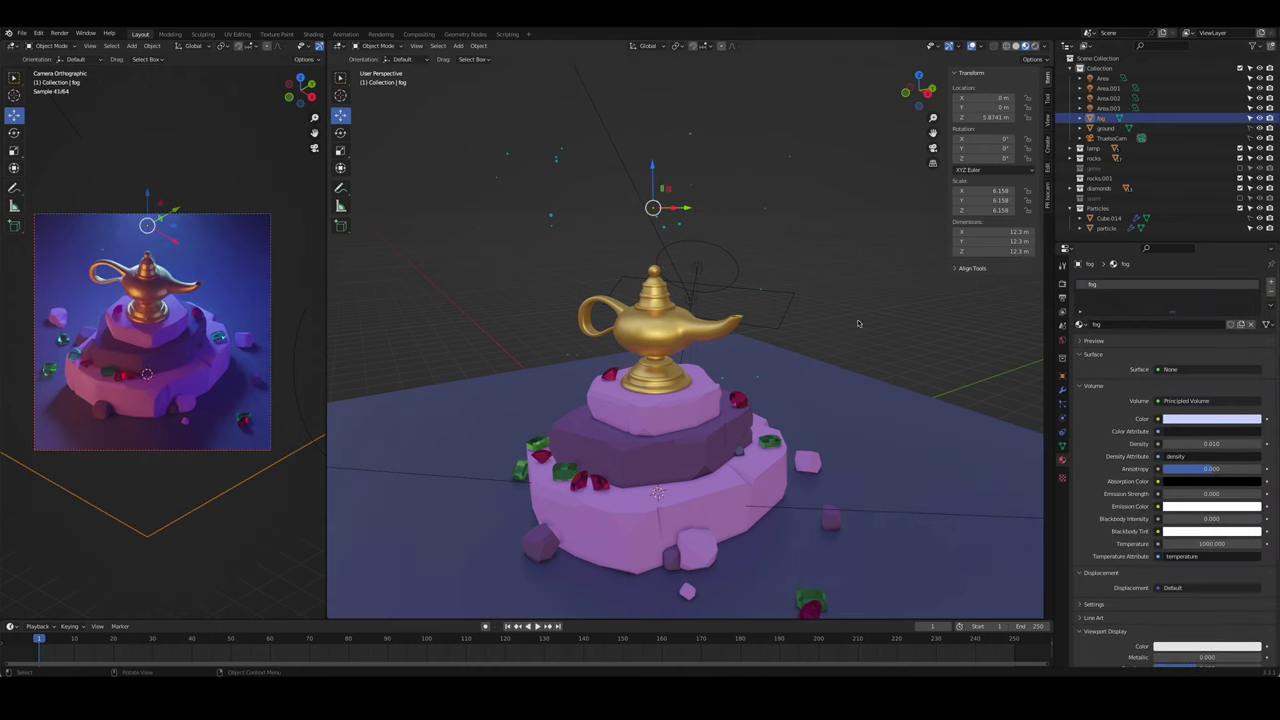
middle_drag(857, 323, 719, 317)
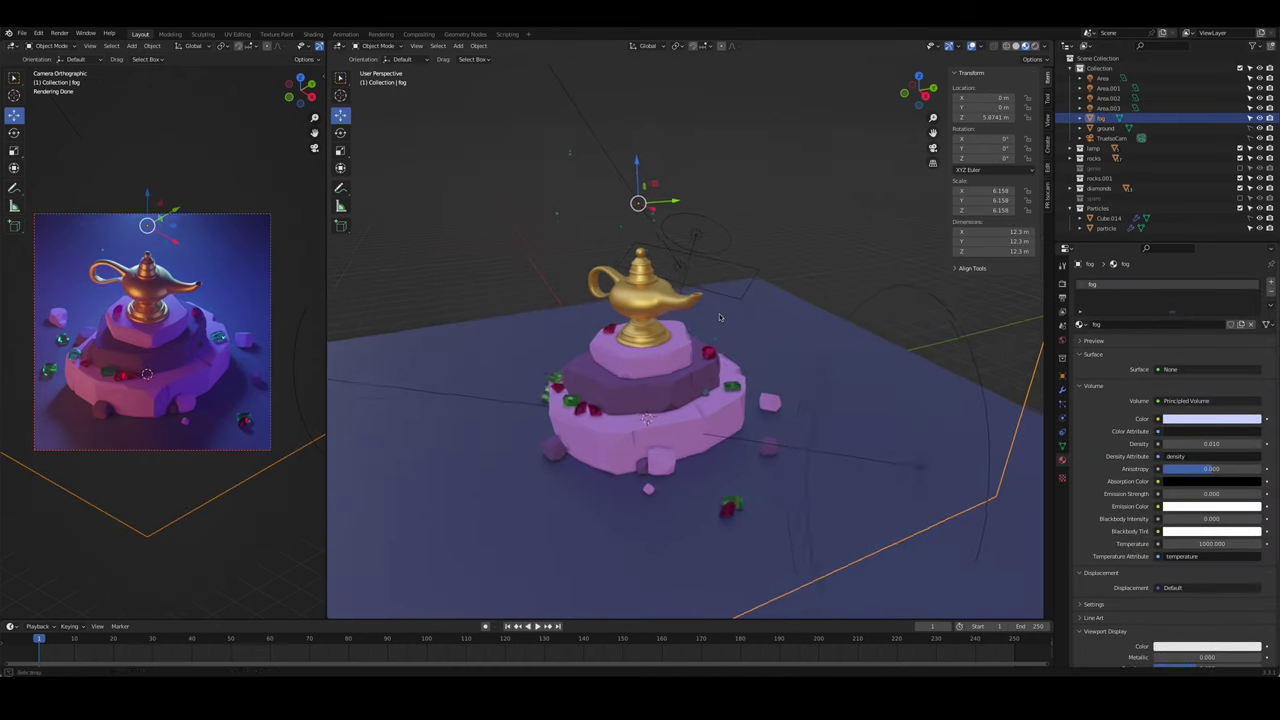
scroll(719, 317, down, 2)
scroll(150, 330, up, 3)
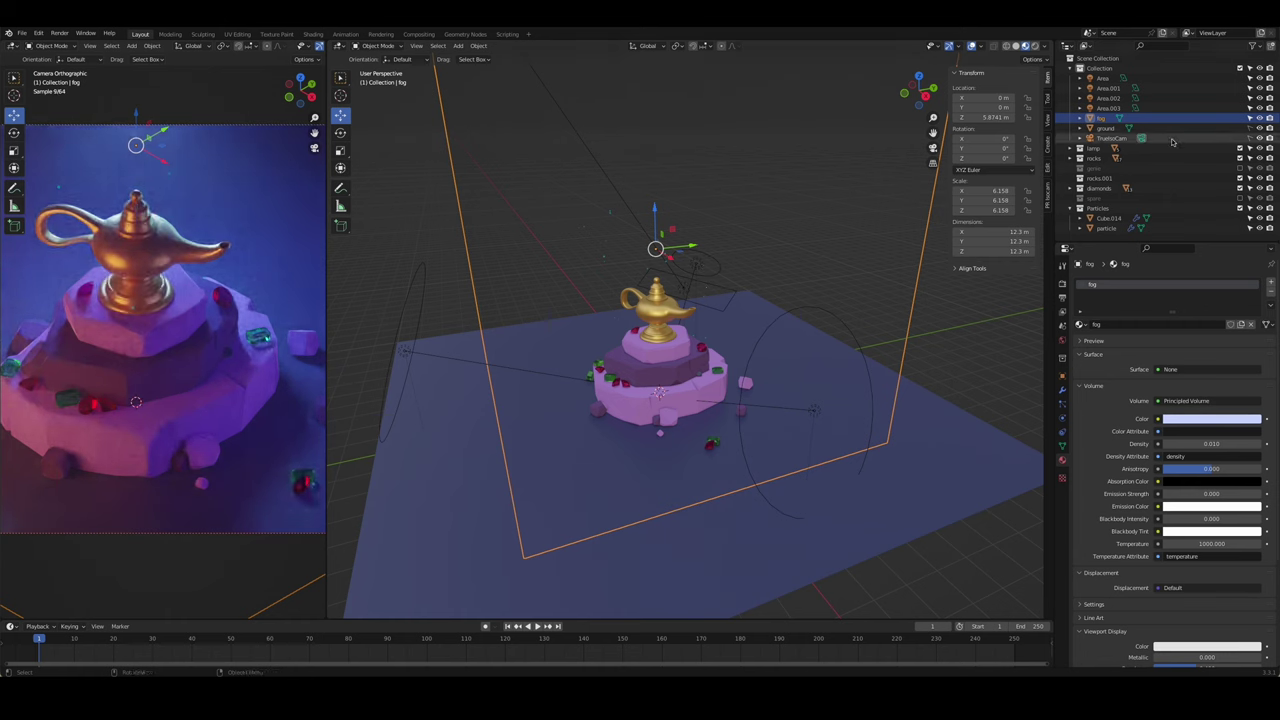
click(1108, 218)
key(s)
click(815, 281)
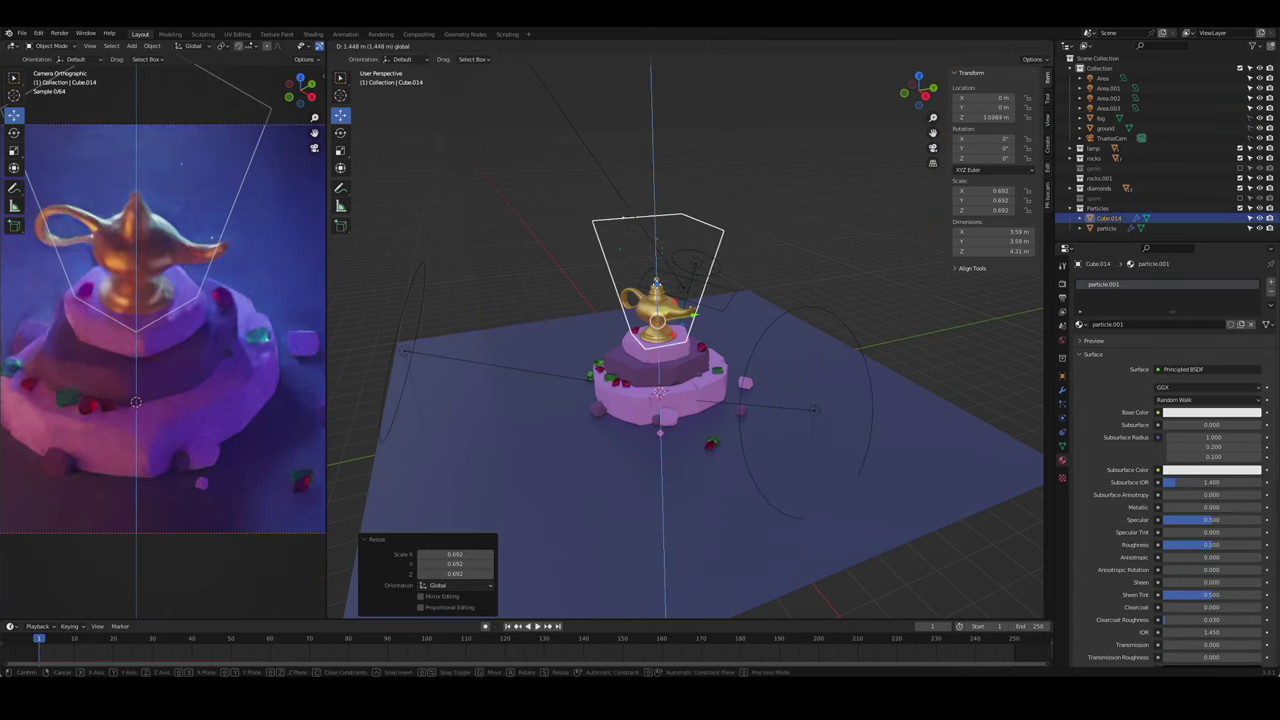
key(alt+a)
click(700, 262)
key(s)
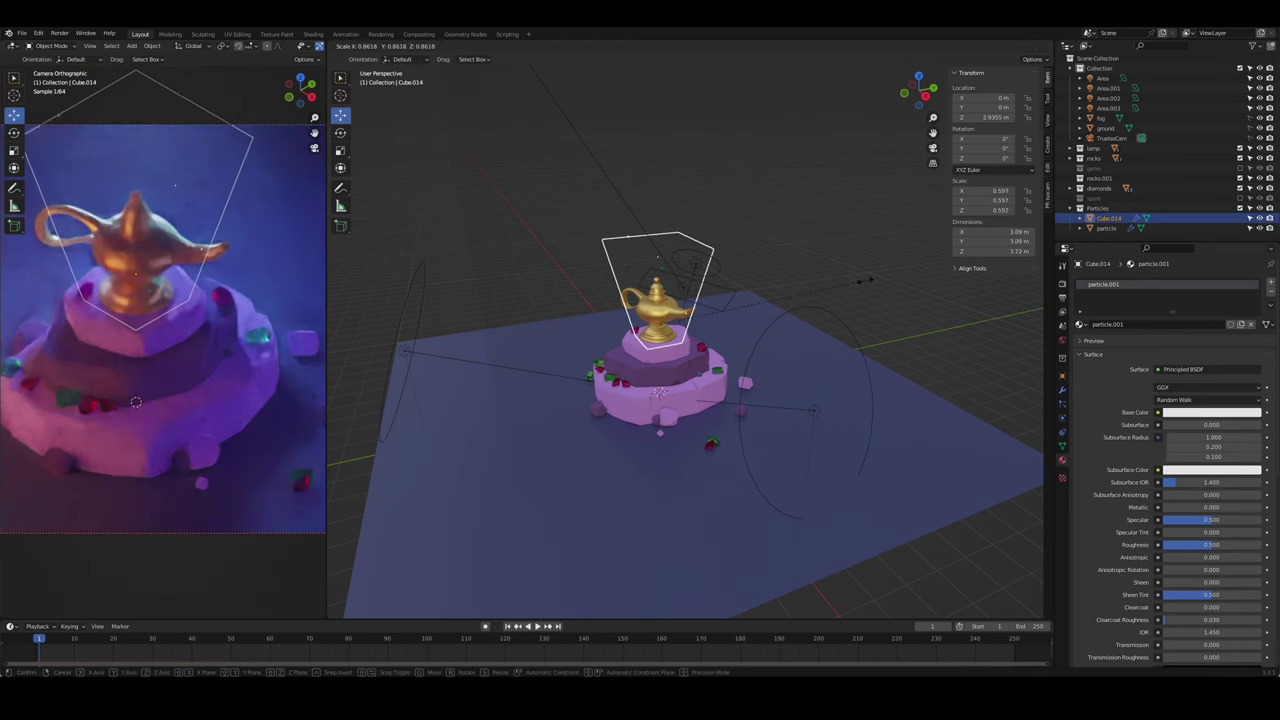
click(876, 283)
- Raise the emitter box straight up above the lamp
key(g)
key(z)
click(814, 277)
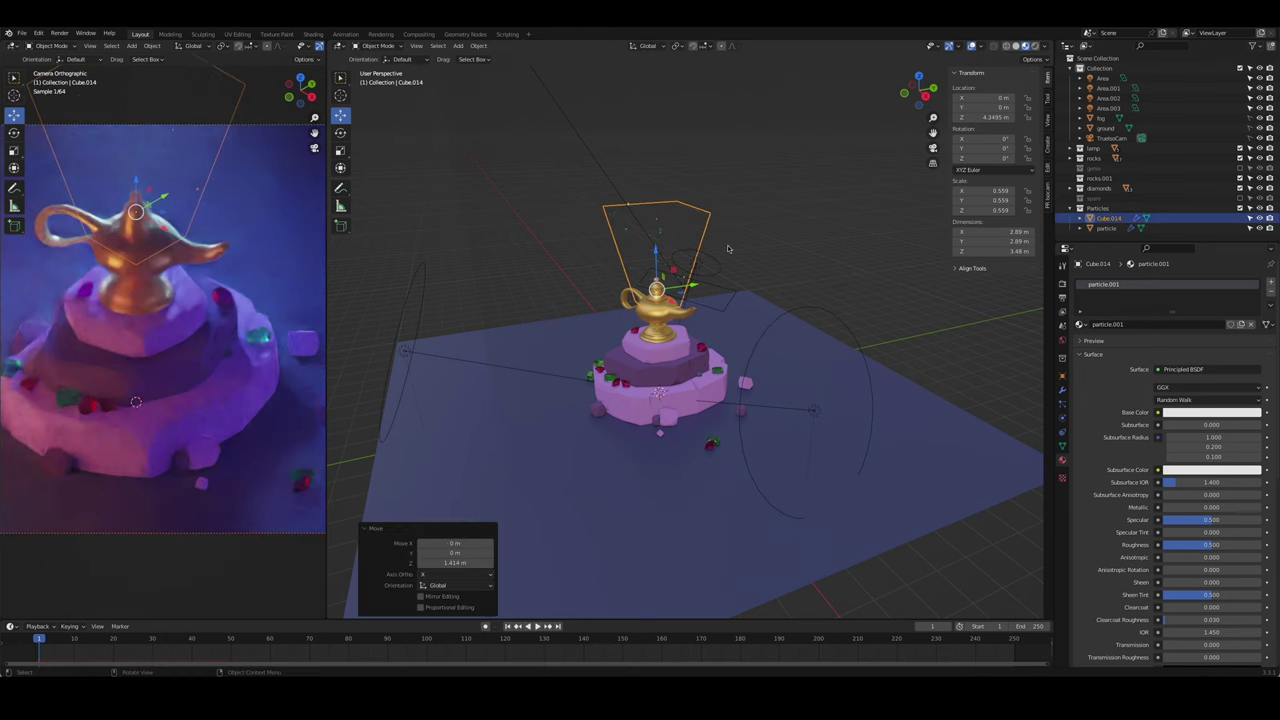
key(alt+a)
middle_drag(814, 277, 720, 300)
- Set the emitter's particle Emission Number to 60 and render the full image
click(1106, 228)
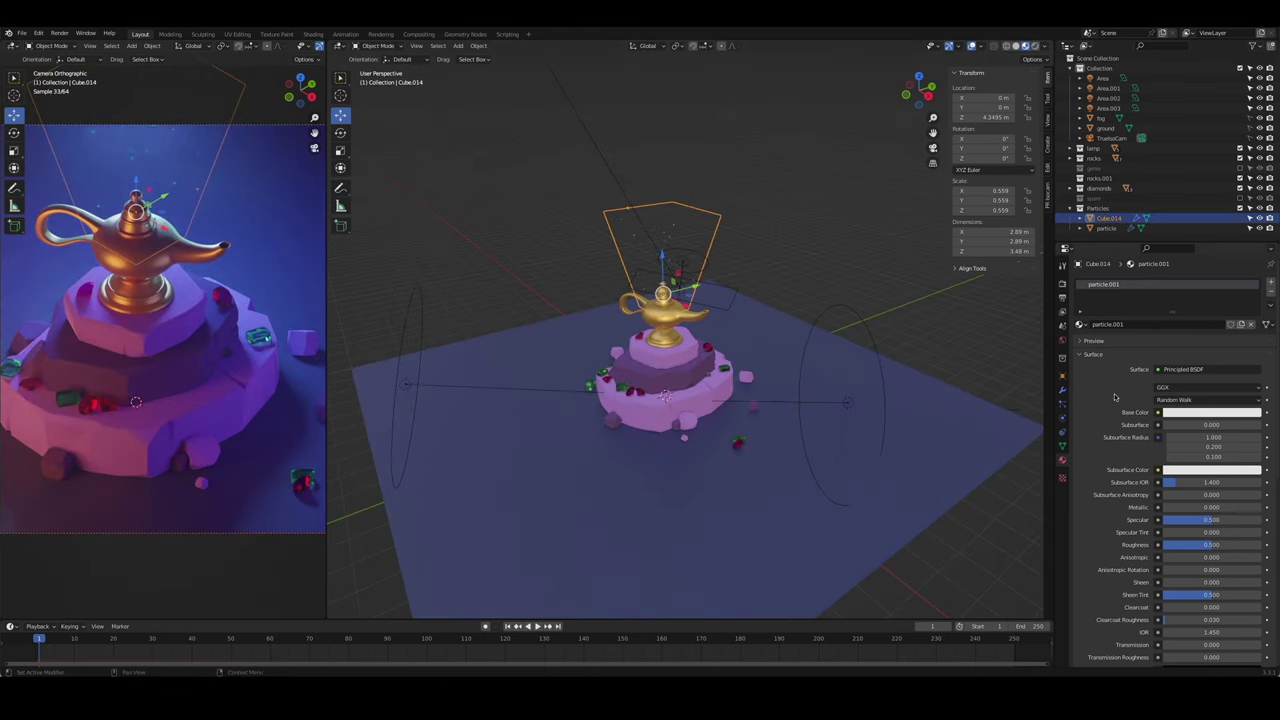
click(1108, 218)
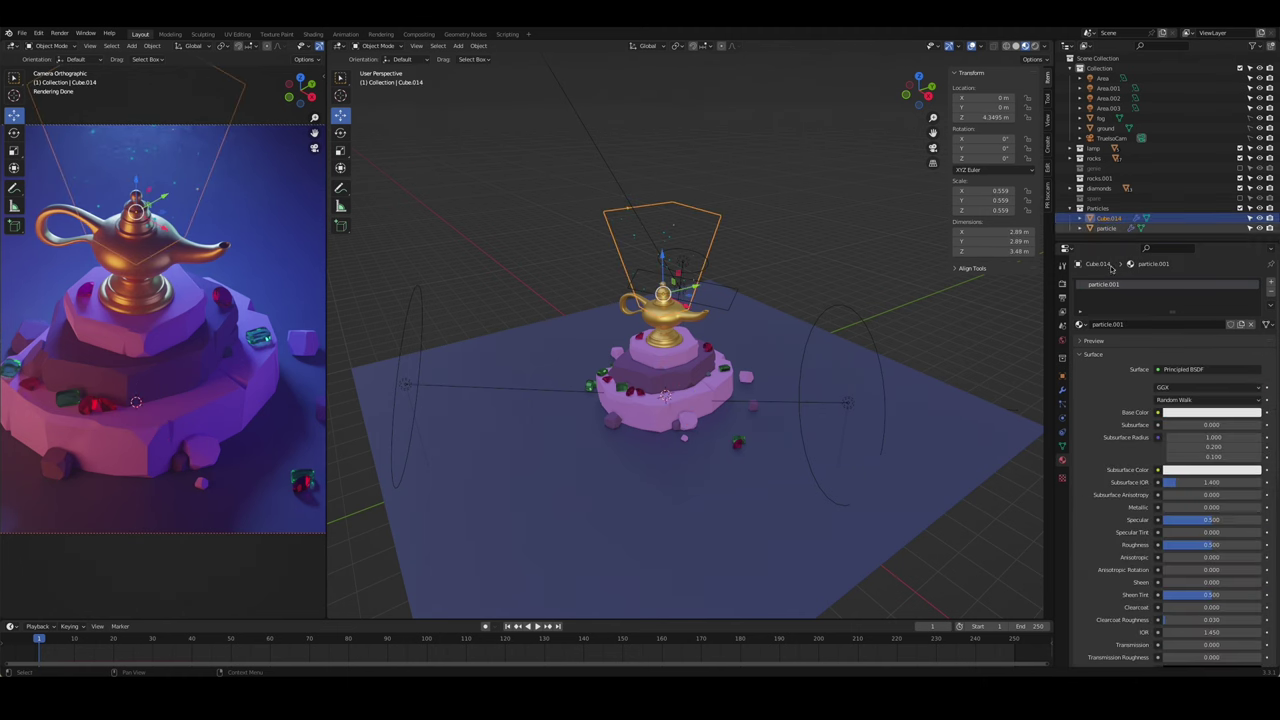
click(1062, 404)
key(Return)
click(512, 224)
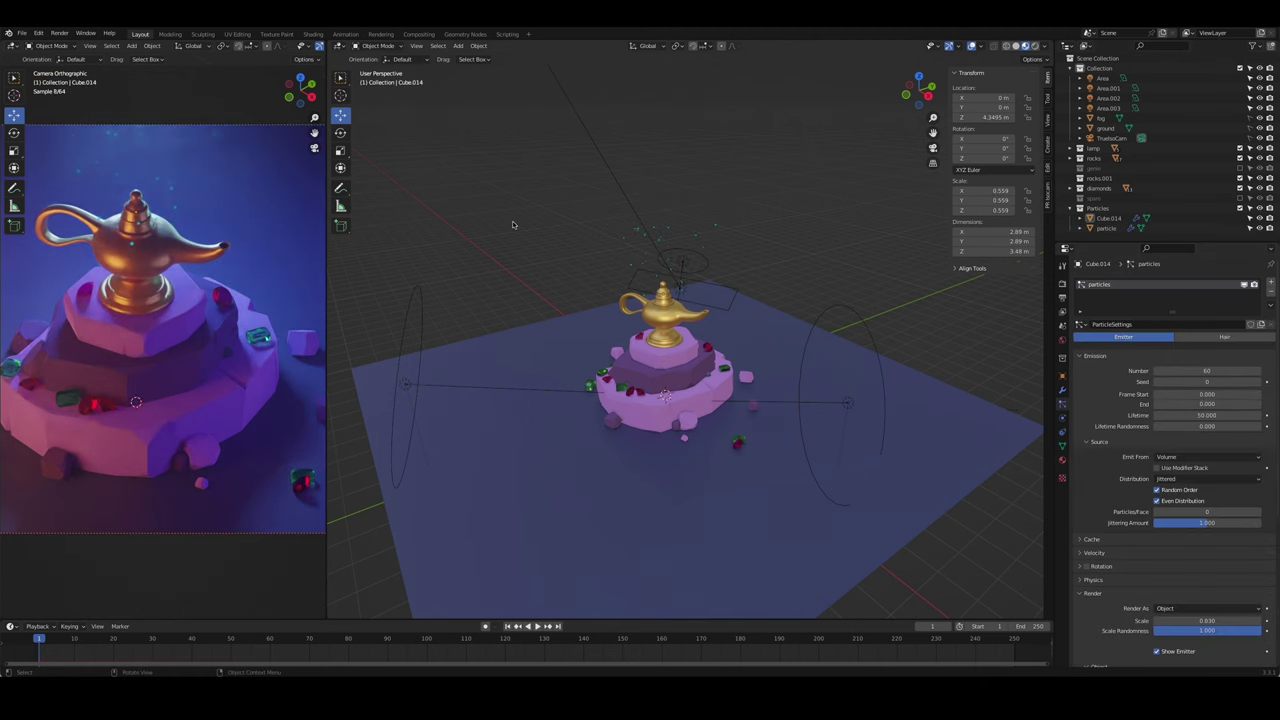
key(F12)
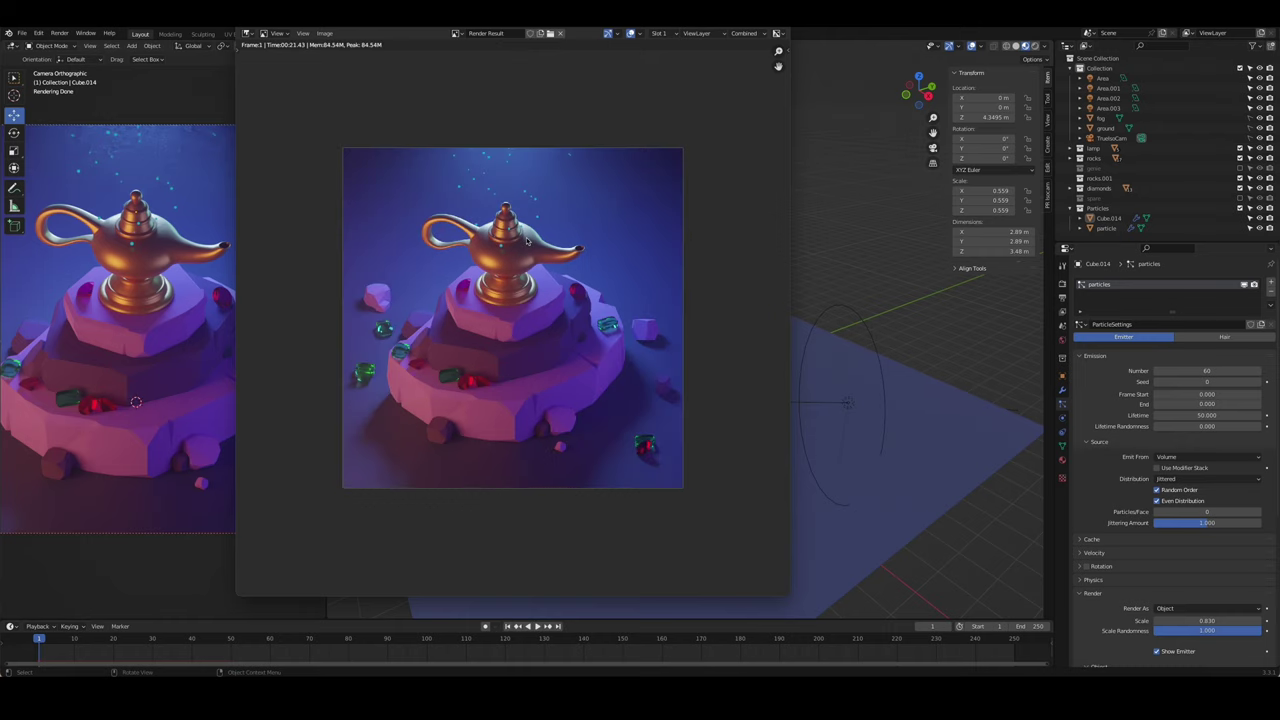
- Zoom the finished render result, then close the render window
scroll(527, 240, down, 2)
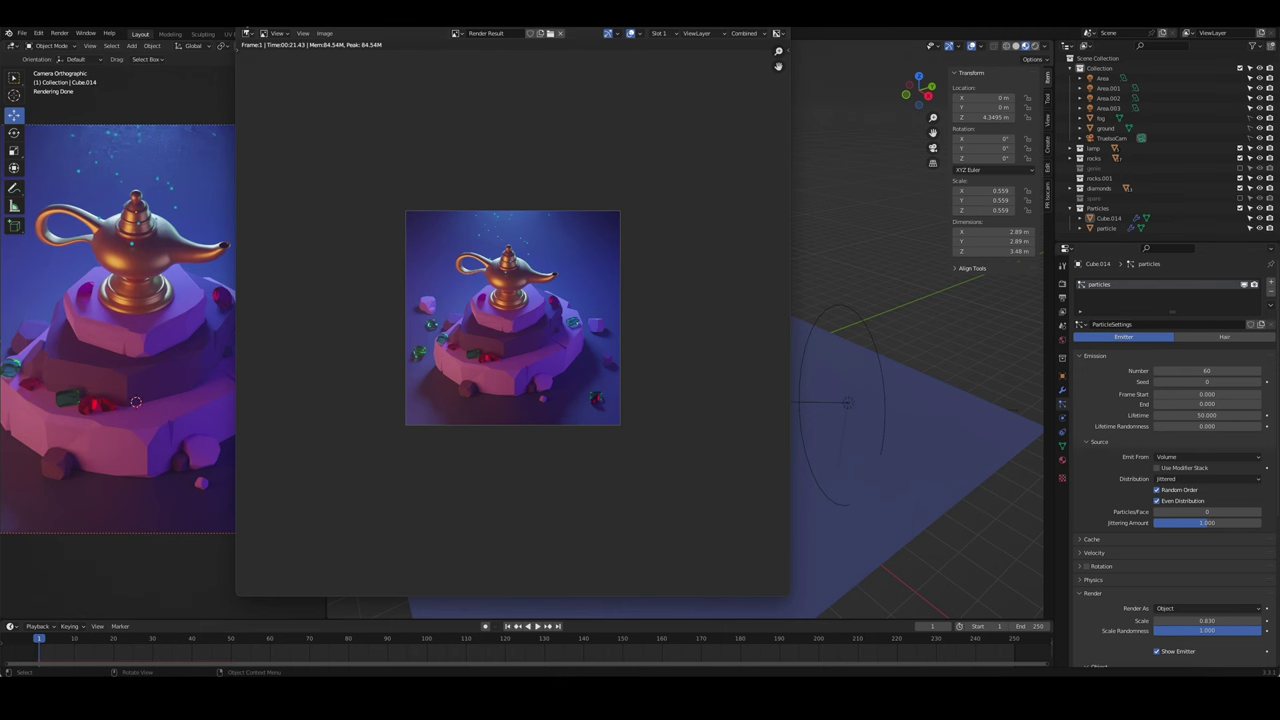
key(Escape)
- Collapse Particles, show the genie collection, and try pink, green, then cyan for the smoke
click(1072, 208)
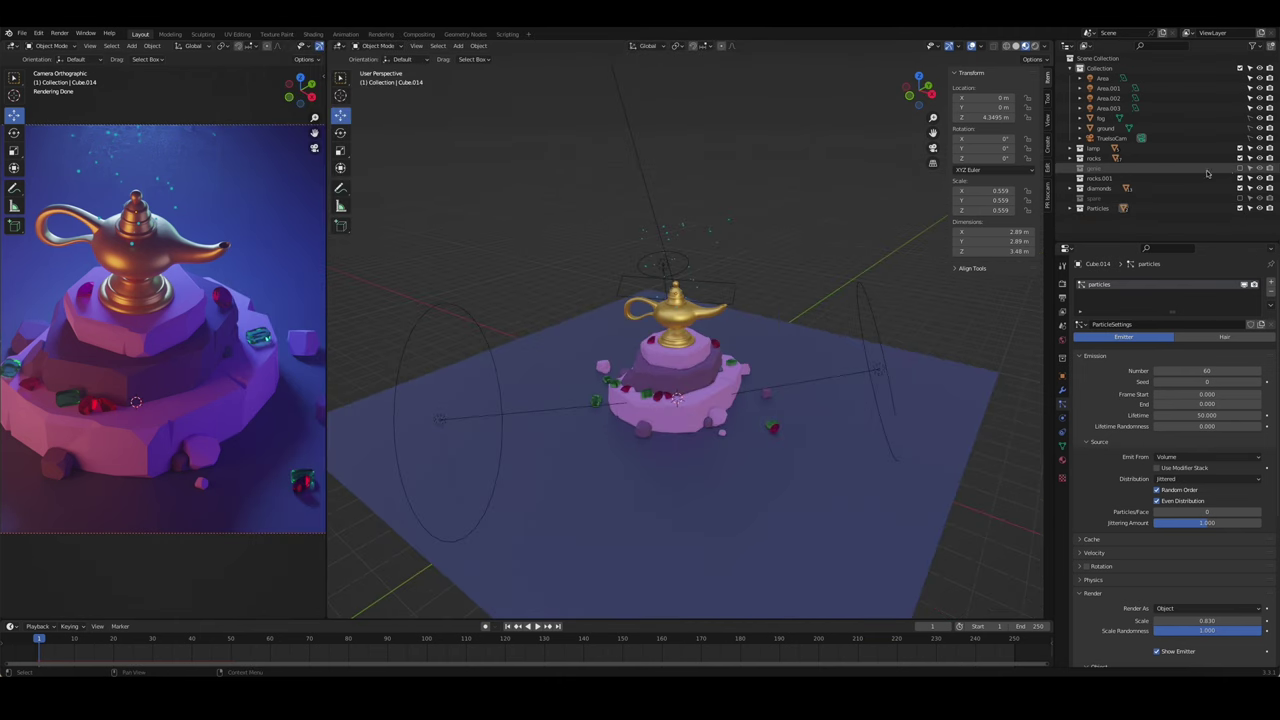
click(1240, 168)
click(730, 298)
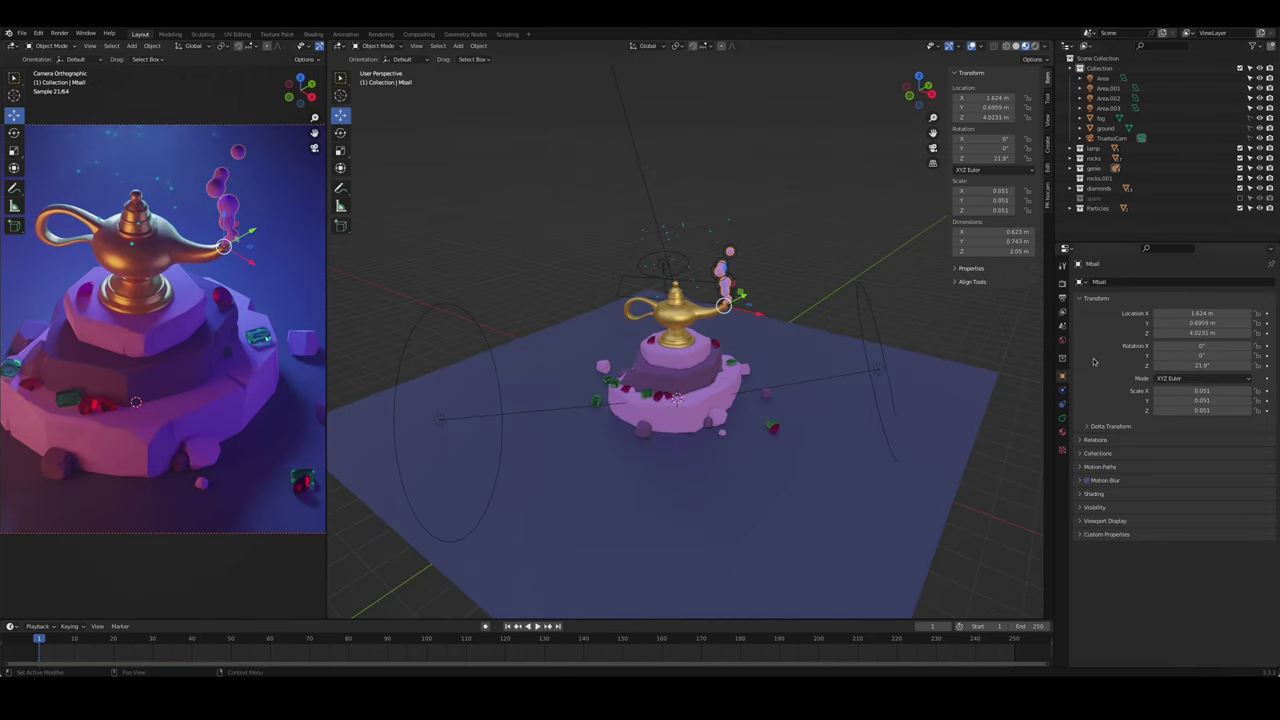
click(1210, 413)
click(1207, 312)
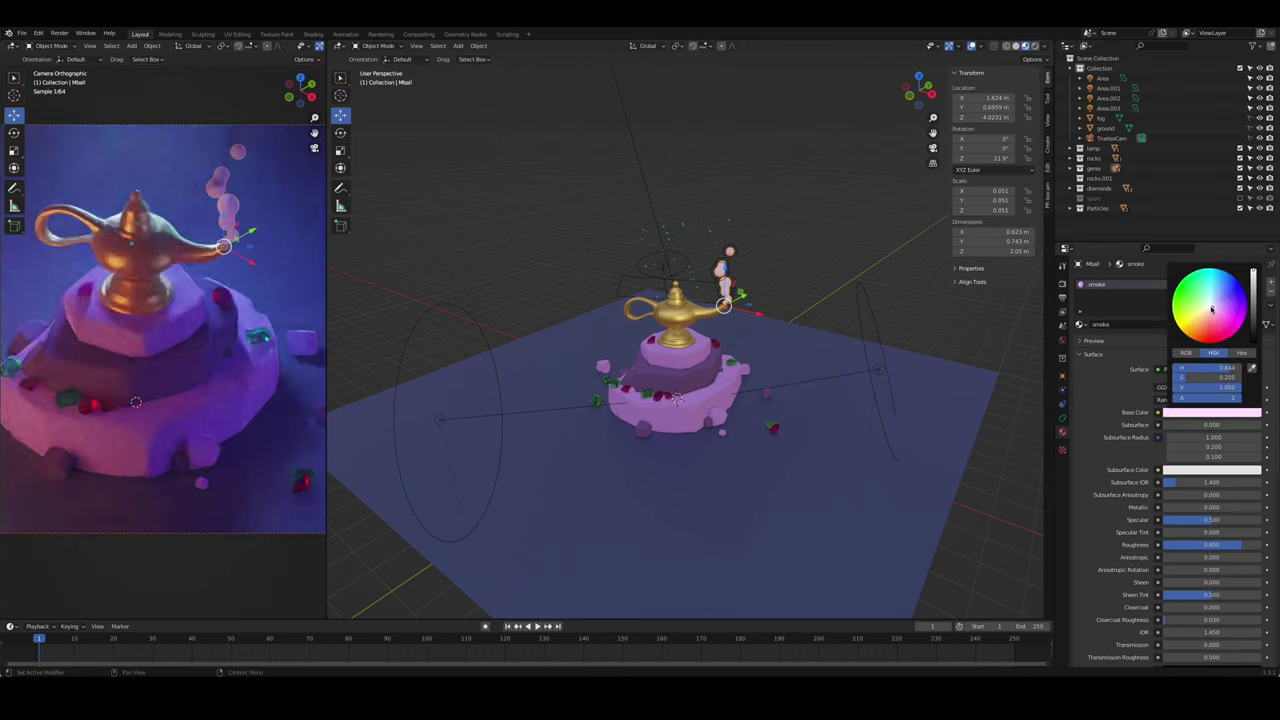
click(1210, 412)
click(1189, 288)
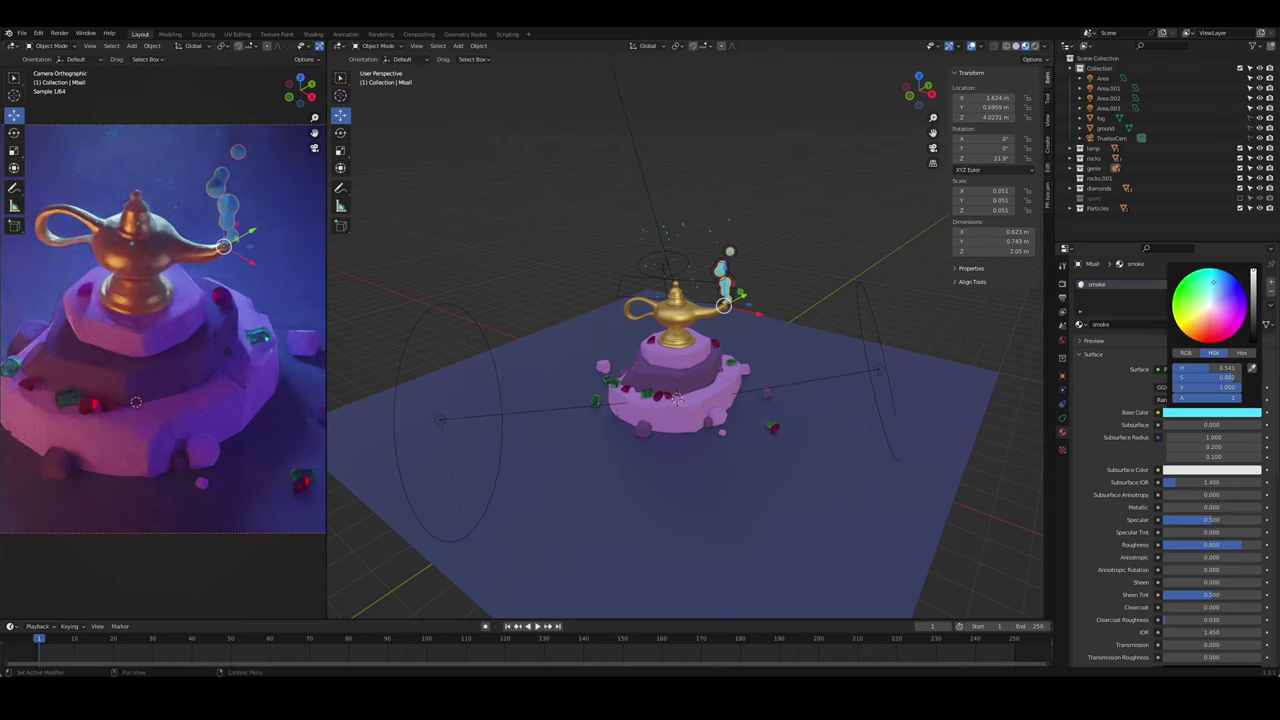
click(1216, 271)
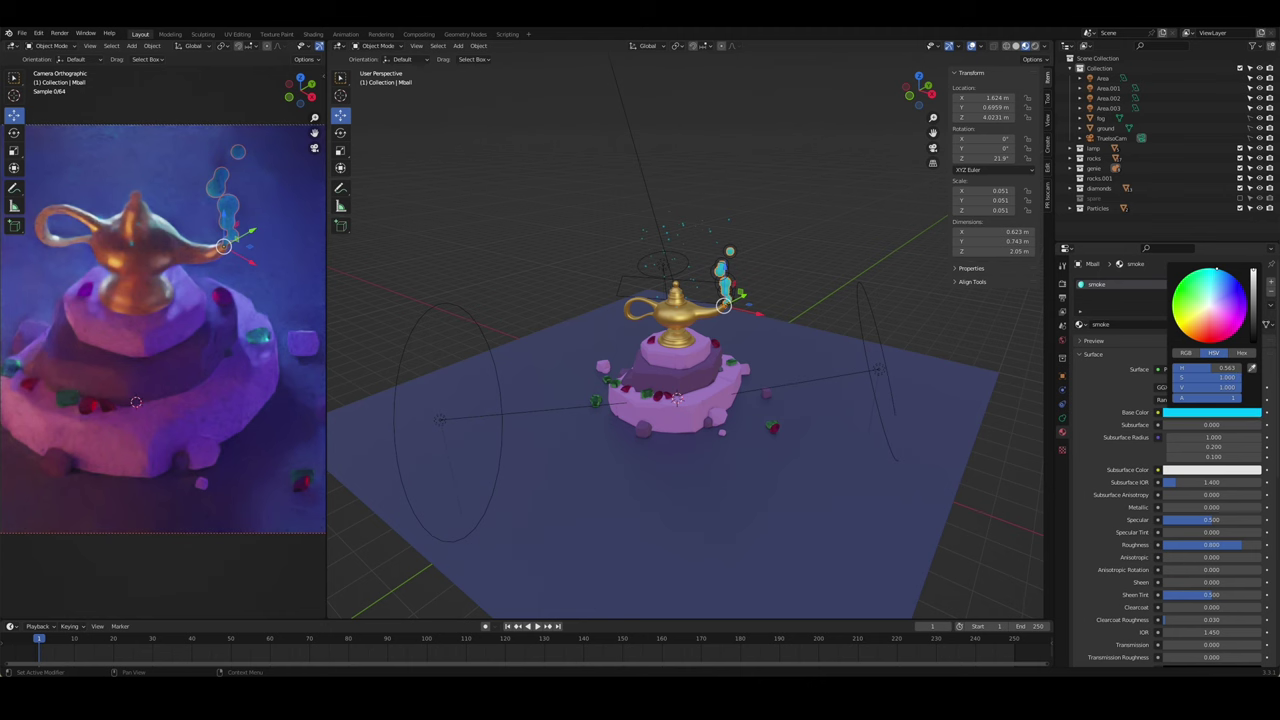
click(786, 254)
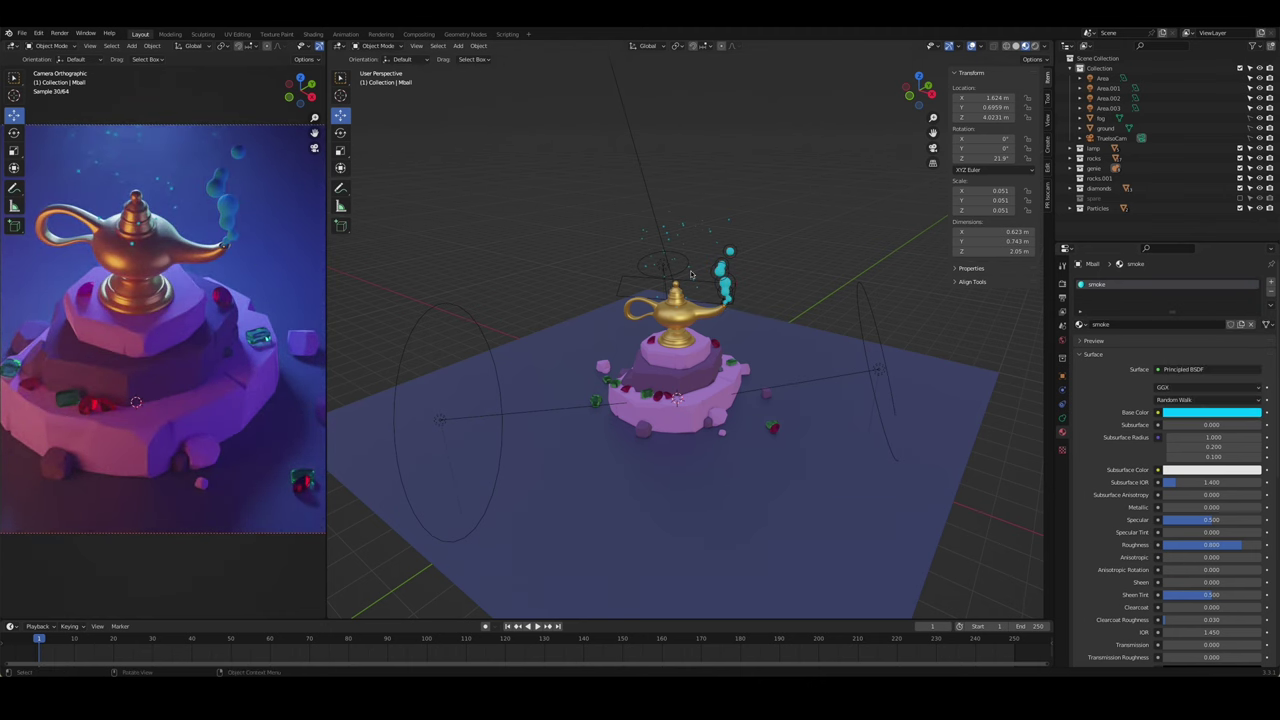
- Nudge the smoke's base colour hue from 0.483 to about 0.494 for a greener teal
scroll(690, 273, up, 3)
middle_drag(690, 273, 640, 300)
click(756, 262)
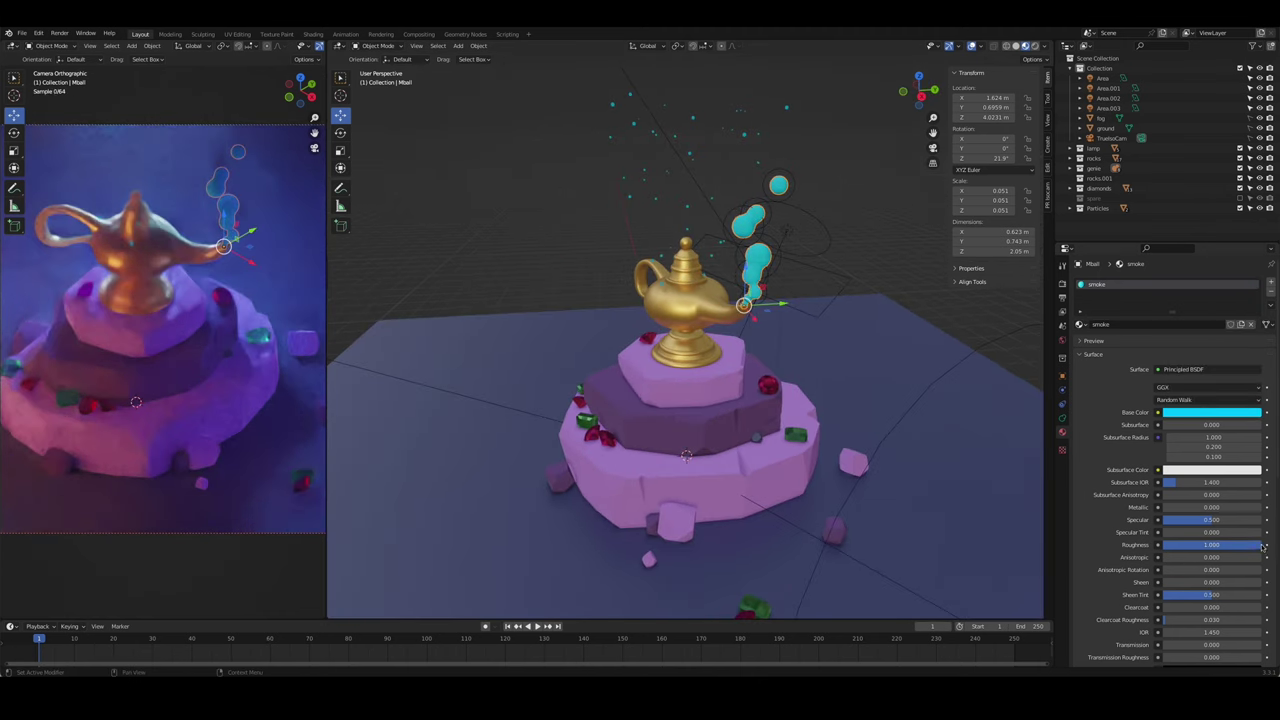
click(1240, 412)
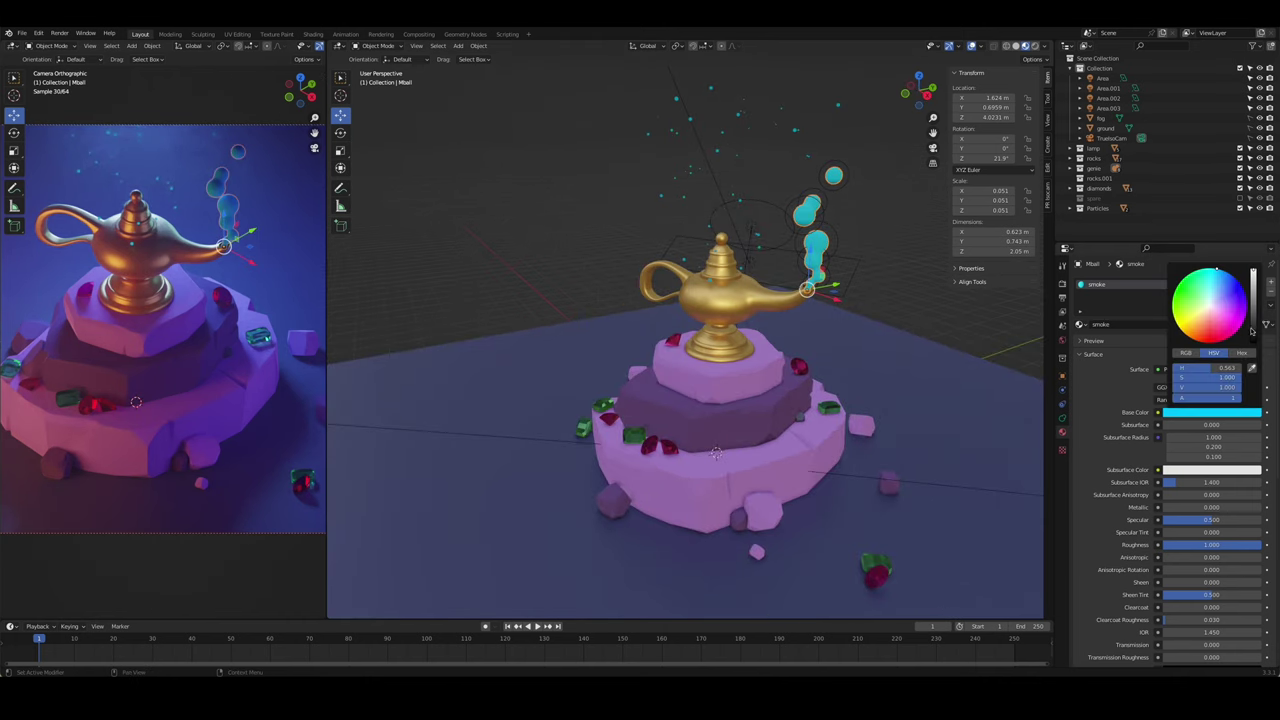
click(1240, 412)
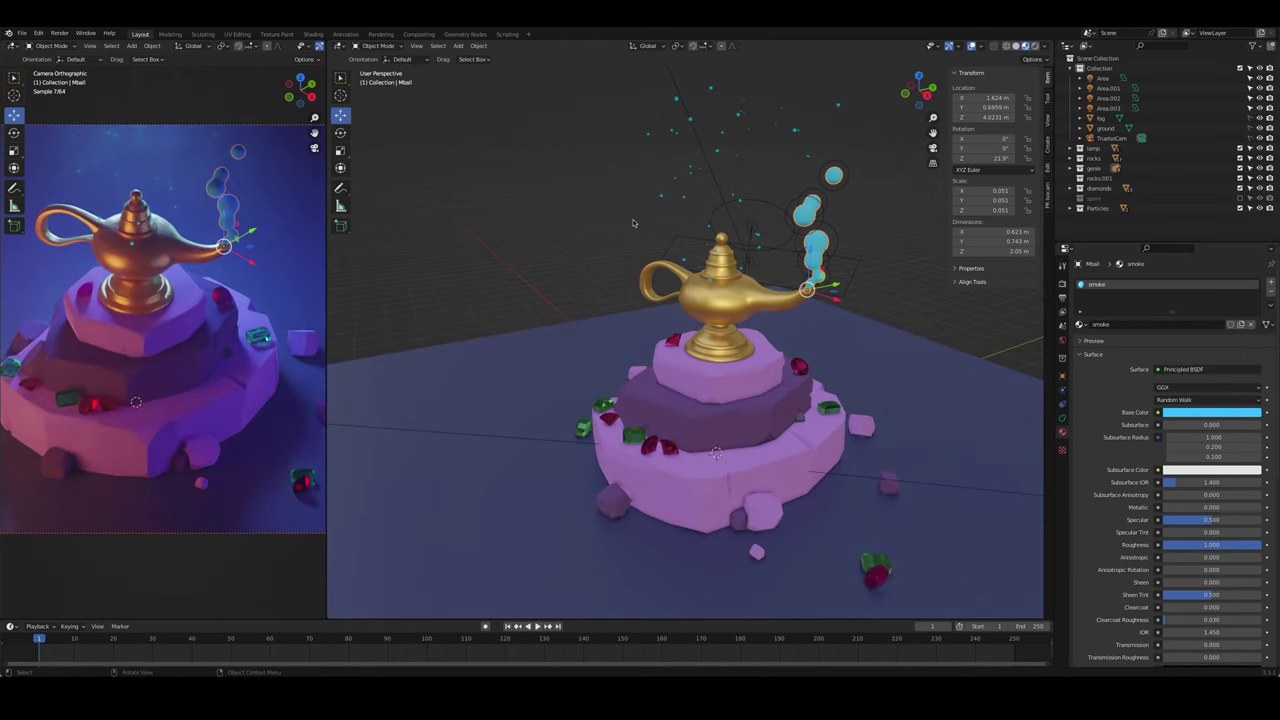
click(1210, 412)
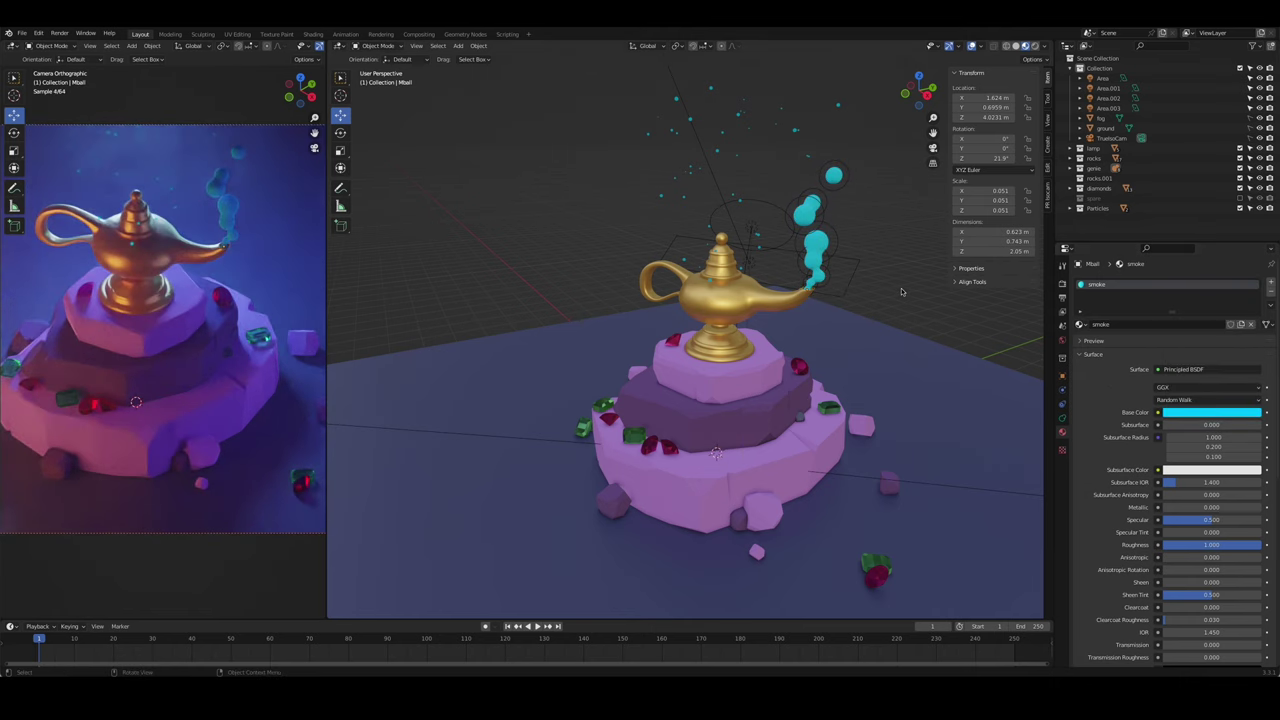
click(1210, 412)
drag(1210, 368, 1220, 368)
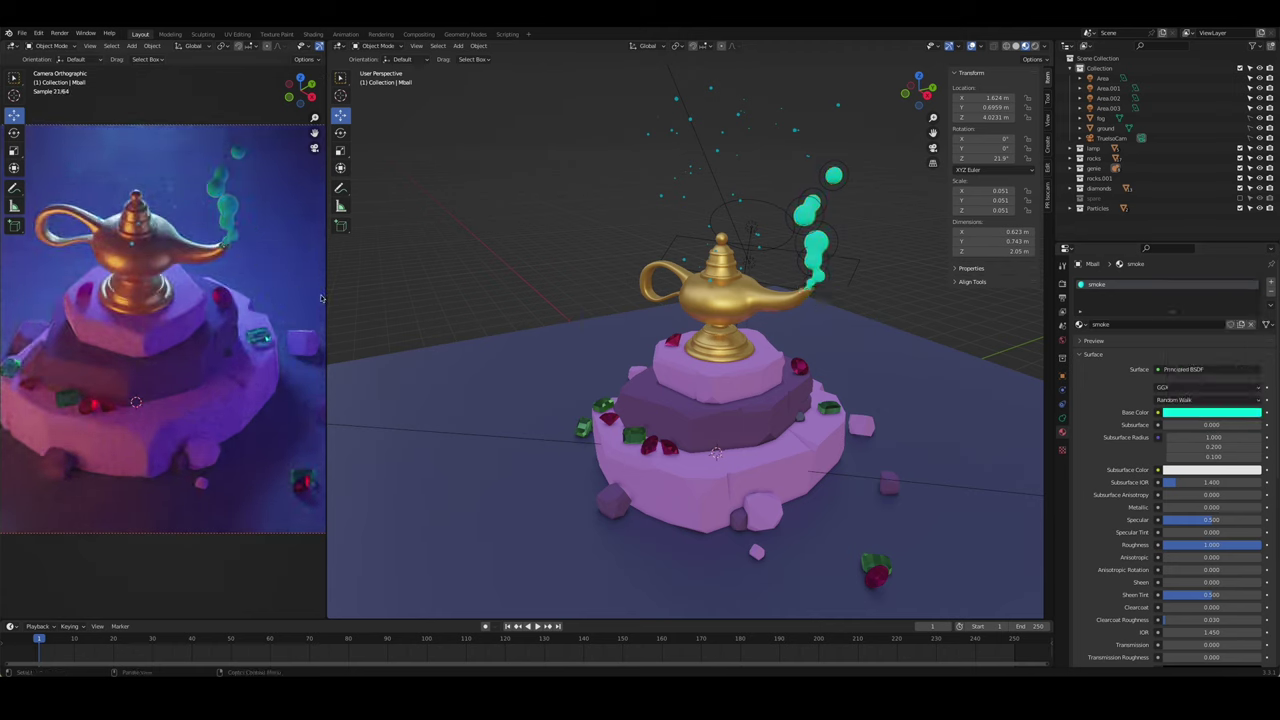
- Reselect the smoke object and scroll down through its material settings
click(820, 265)
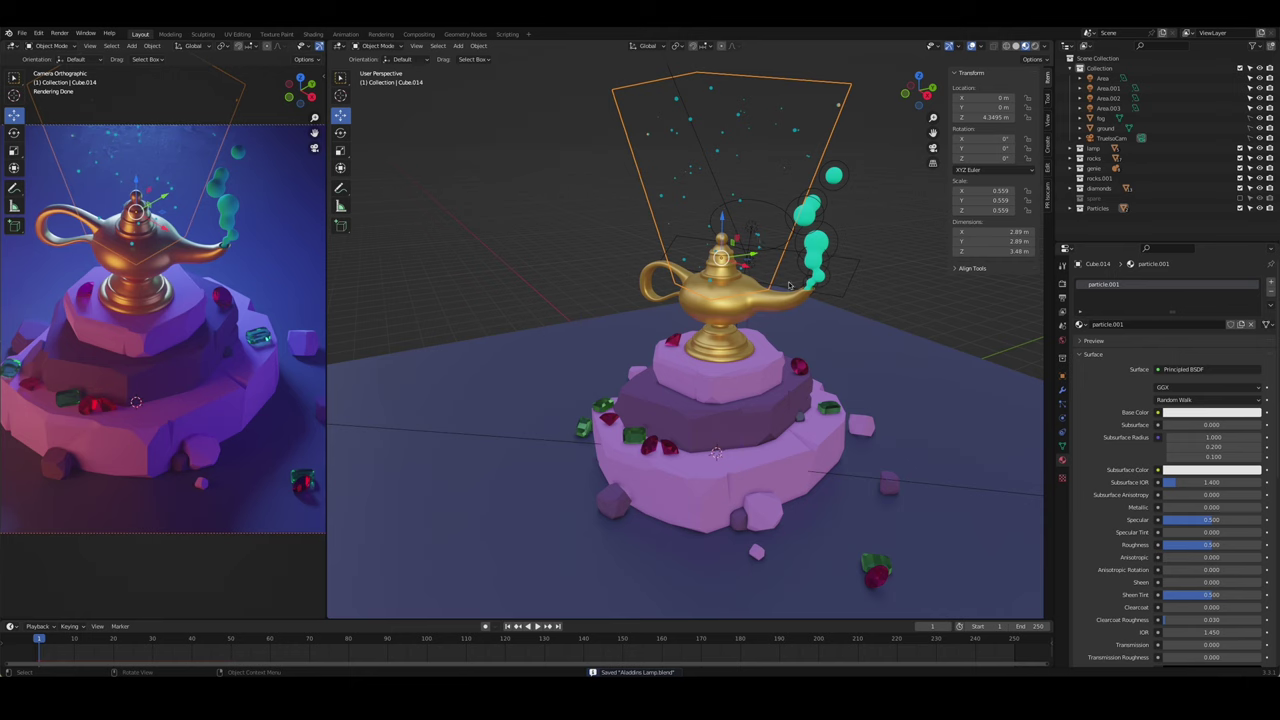
click(820, 265)
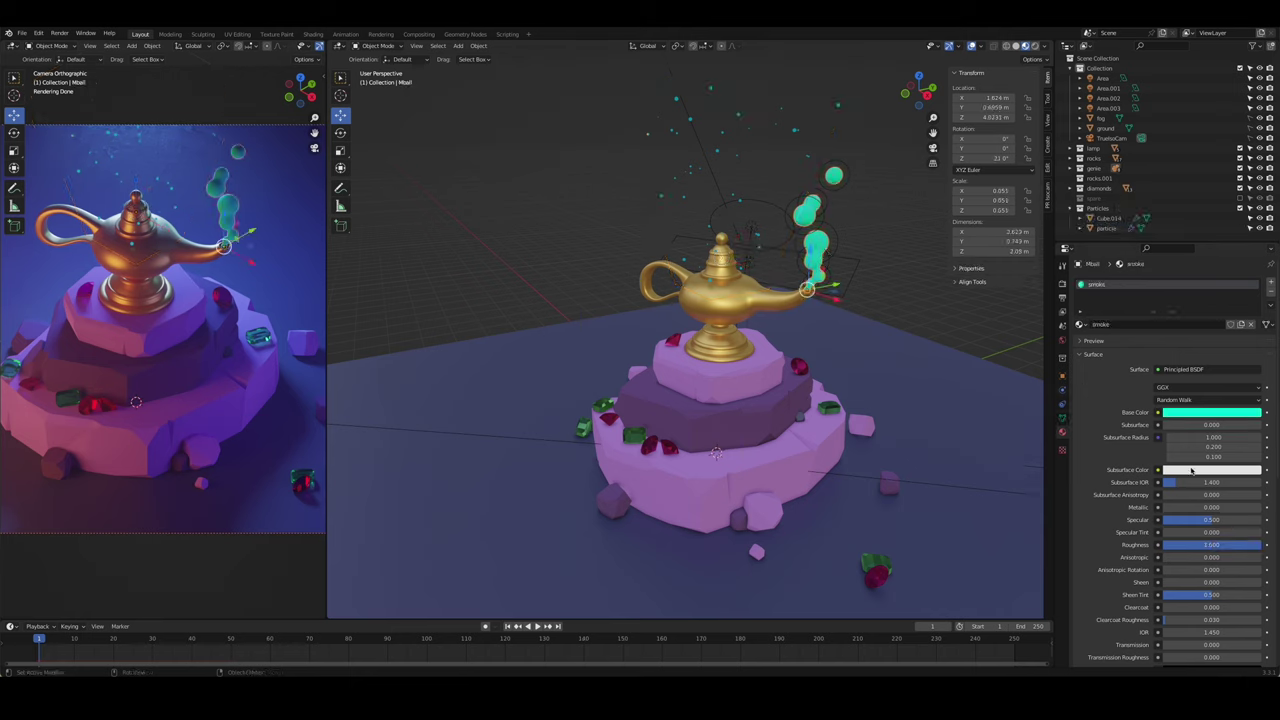
scroll(1113, 568, down, 2)
scroll(1110, 566, down, 1)
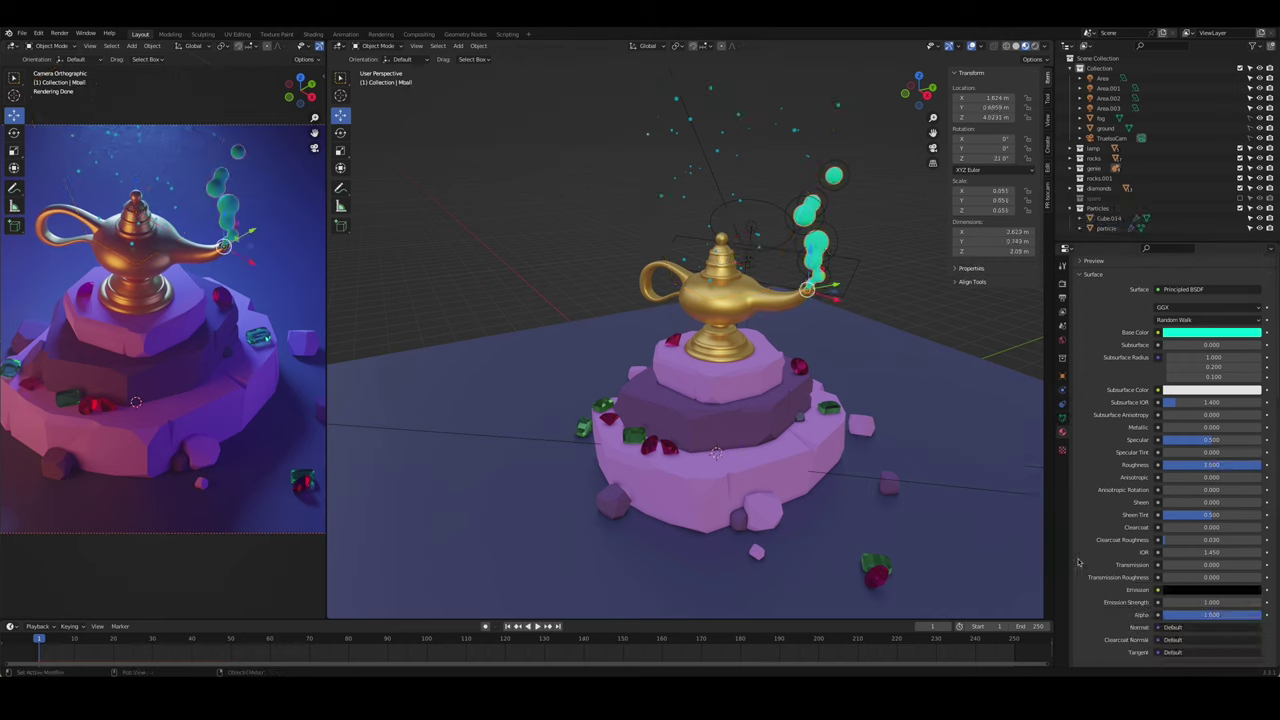
scroll(1093, 557, down, 2)
scroll(280, 347, down, 2)
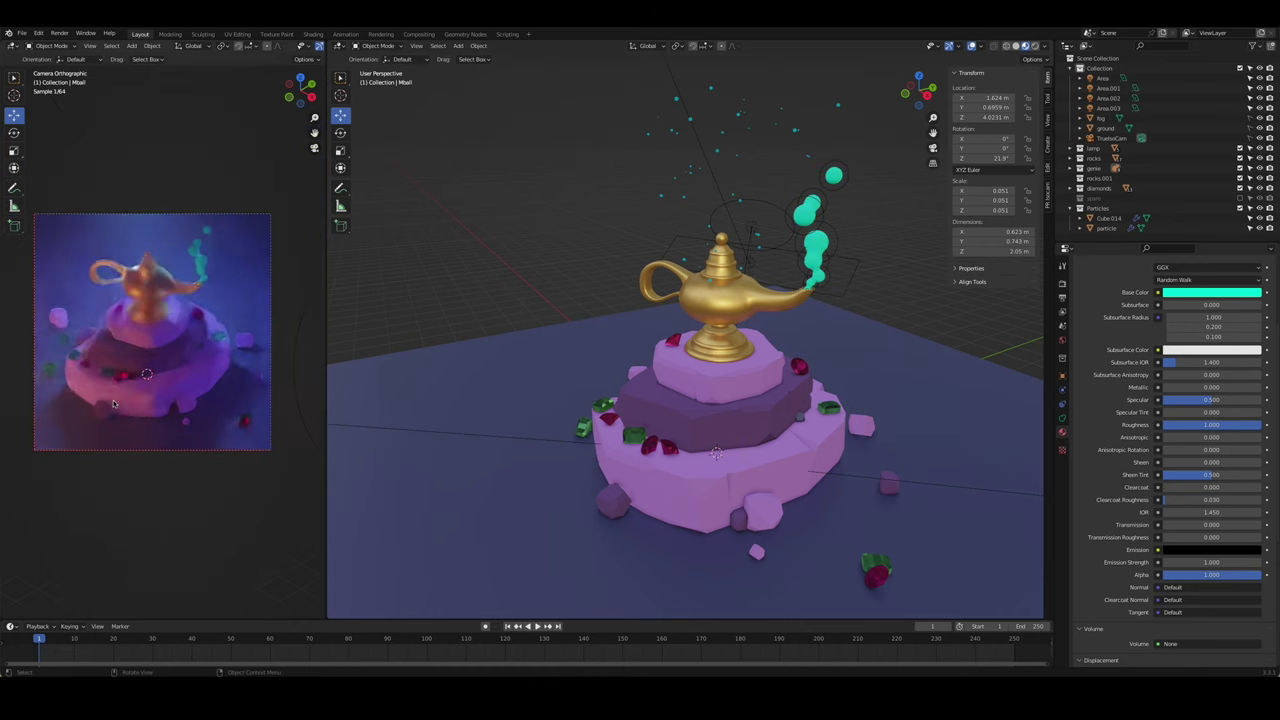
- Show the main viewport in rendered shading through the scene camera
click(1062, 284)
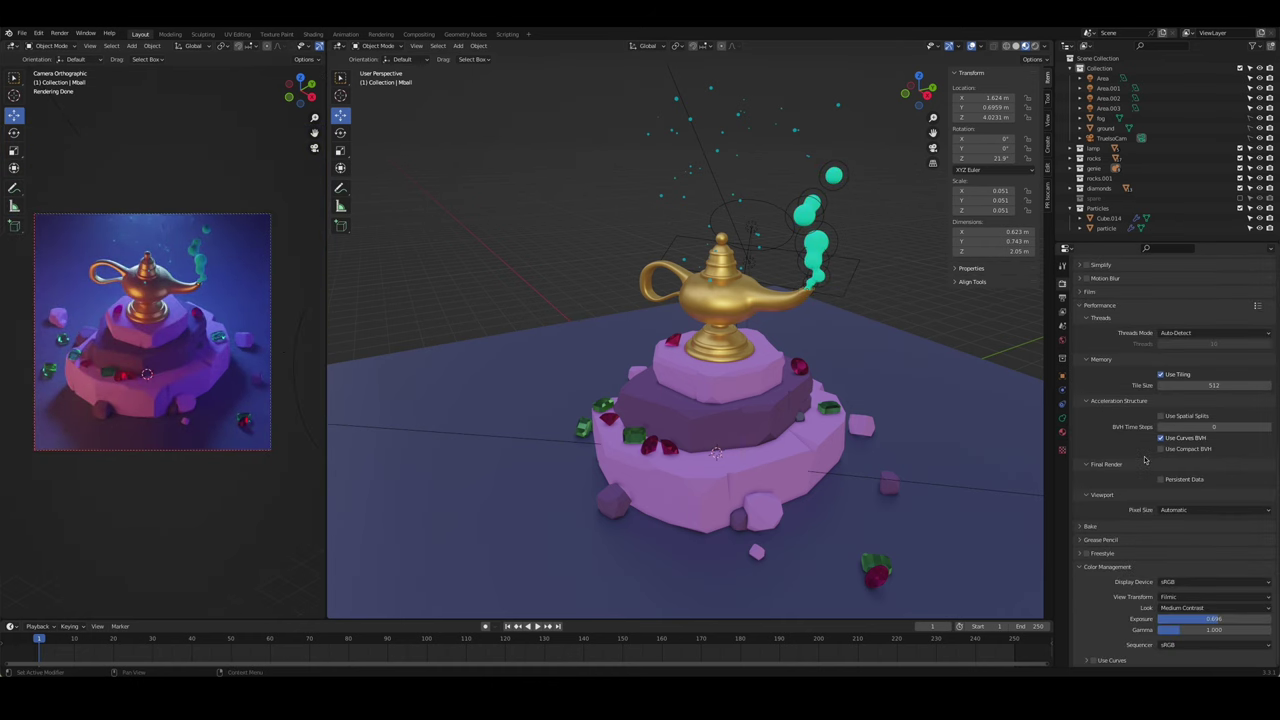
key(z)
click(911, 218)
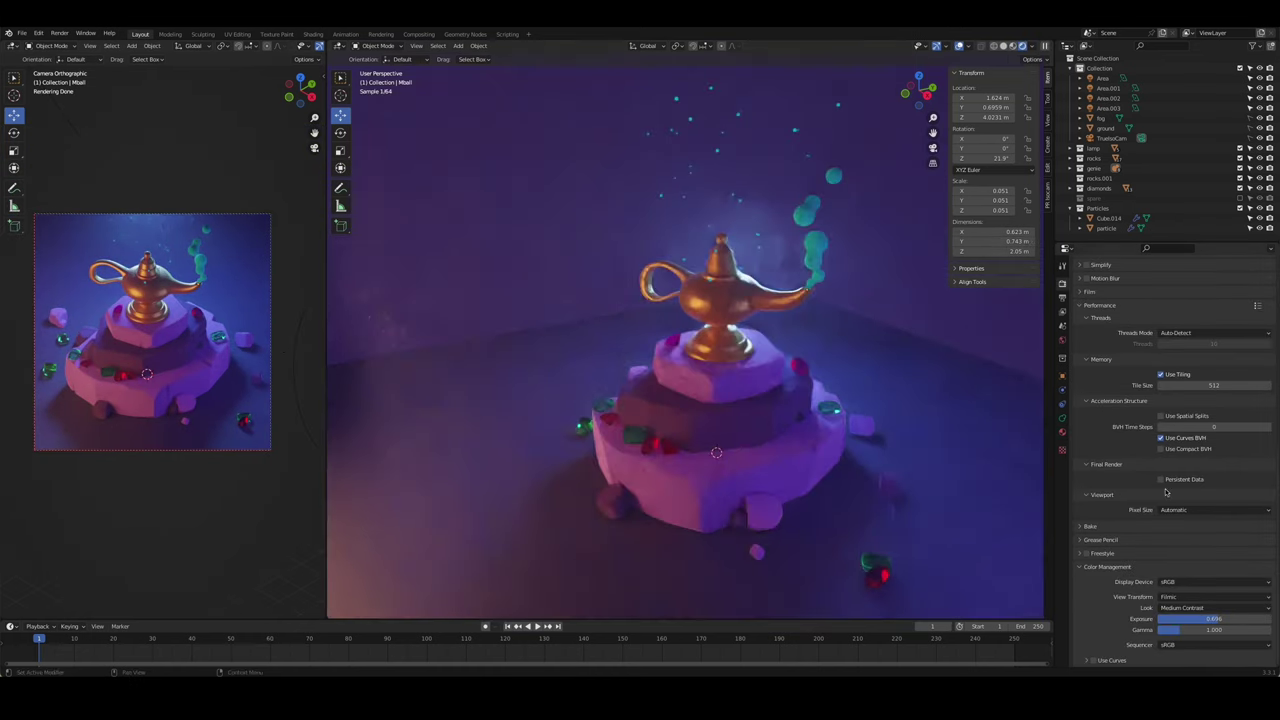
key(KP_0)
scroll(709, 555, up, 3)
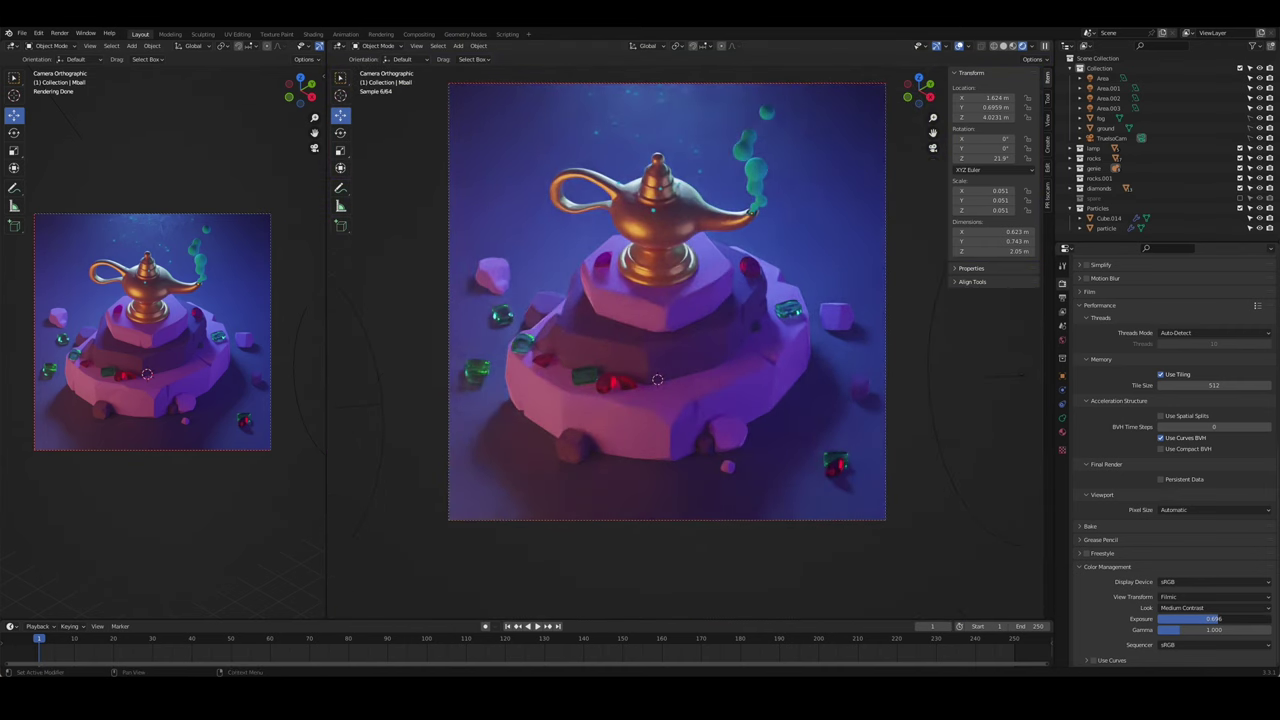
- Raise exposure to about 1.04, apply the Medium High Contrast look, and save the file
mouse_move(1213, 618)
mouse_down()
mouse_move(1240, 618)
mouse_move(1226, 618)
mouse_up()
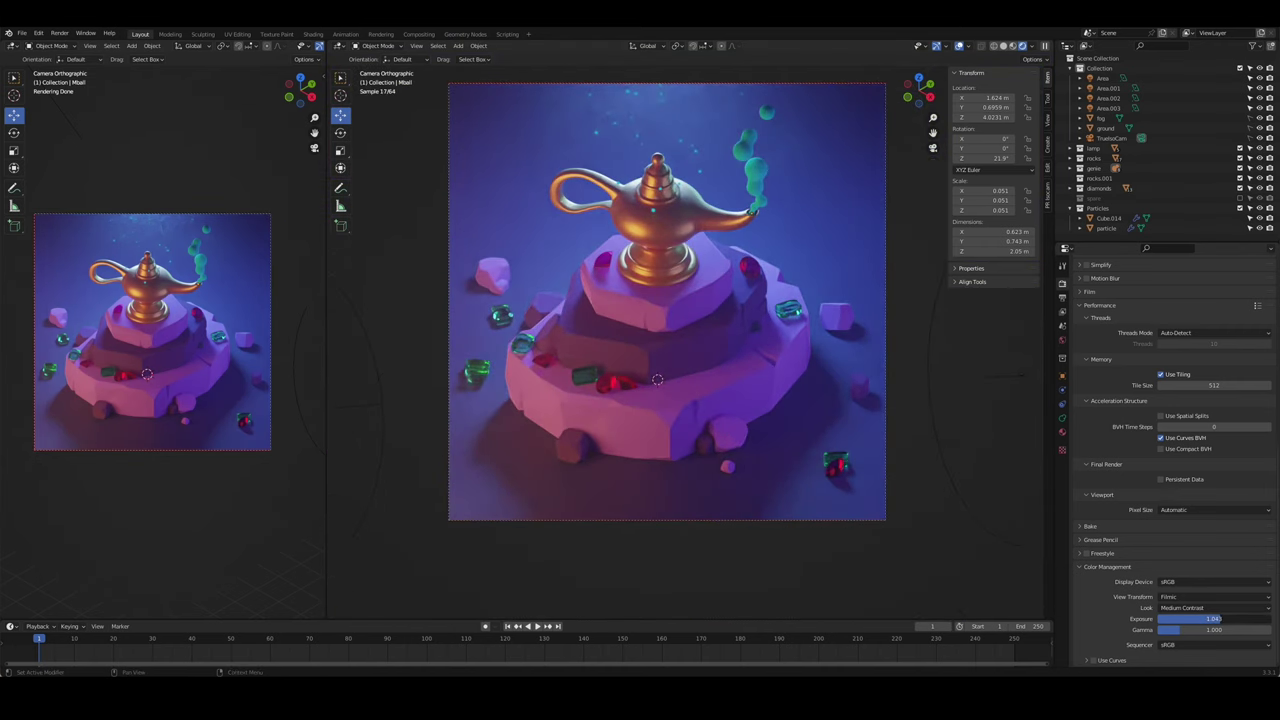
click(1195, 607)
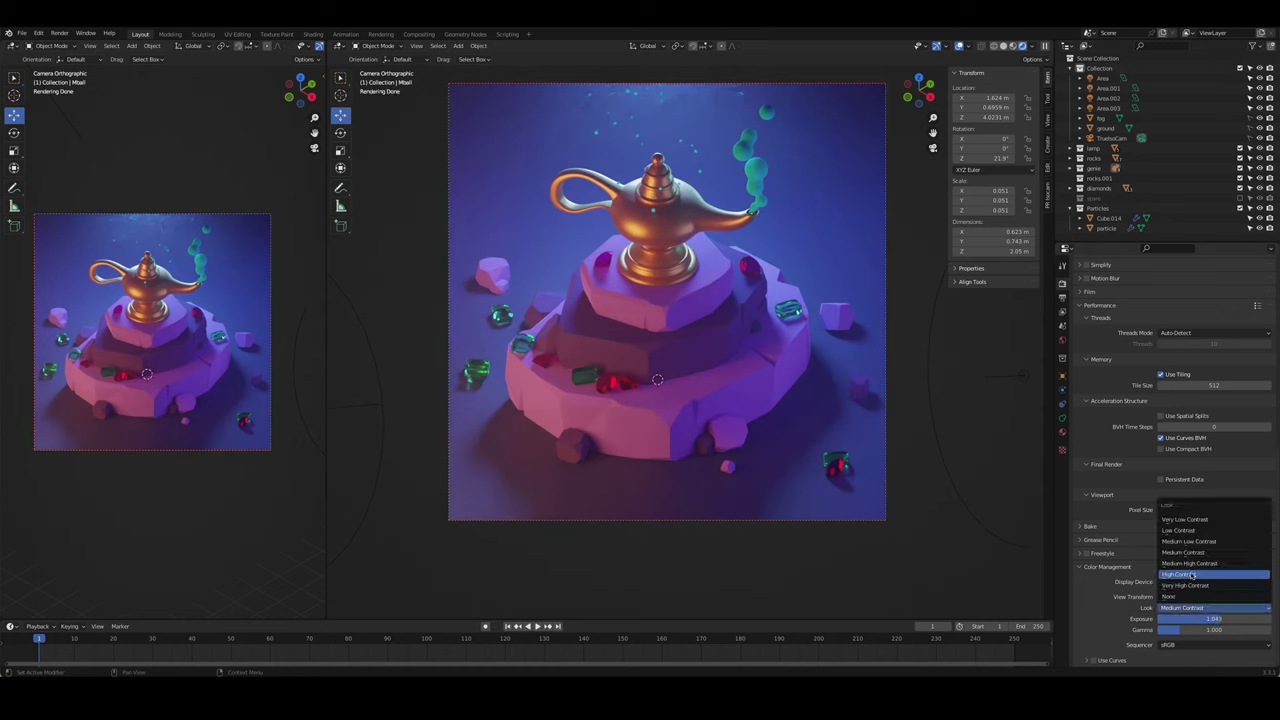
click(1191, 575)
click(1195, 607)
click(1191, 573)
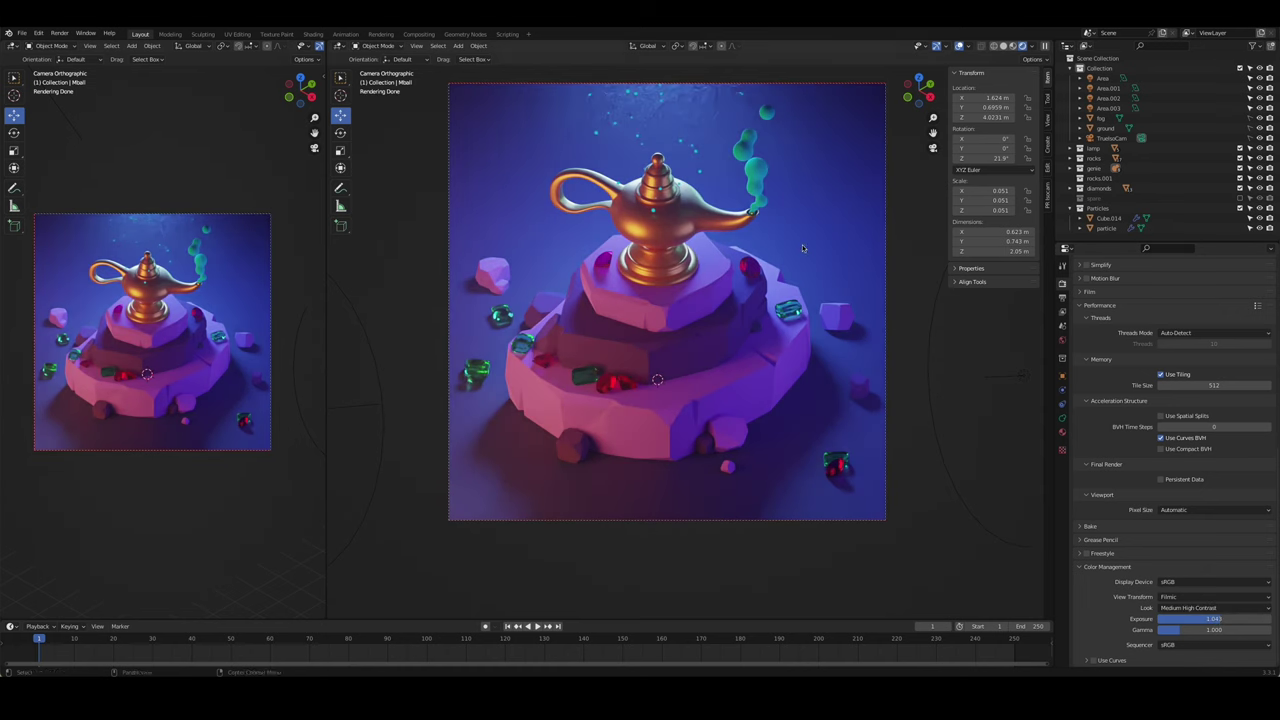
shift+middle_drag(802, 247, 810, 328)
key(ctrl+s)
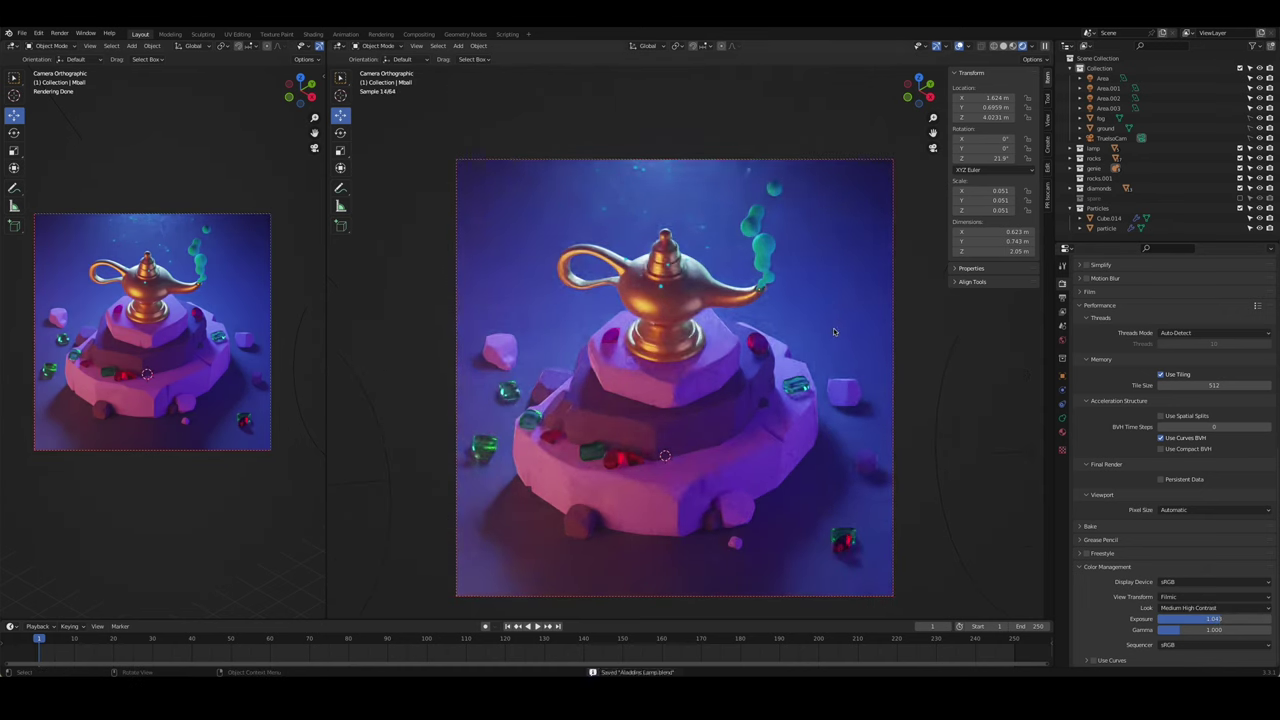
- Rotate the red gem on the upper tier around Z to -73.3°
click(757, 338)
key(r)
key(z)
click(779, 350)
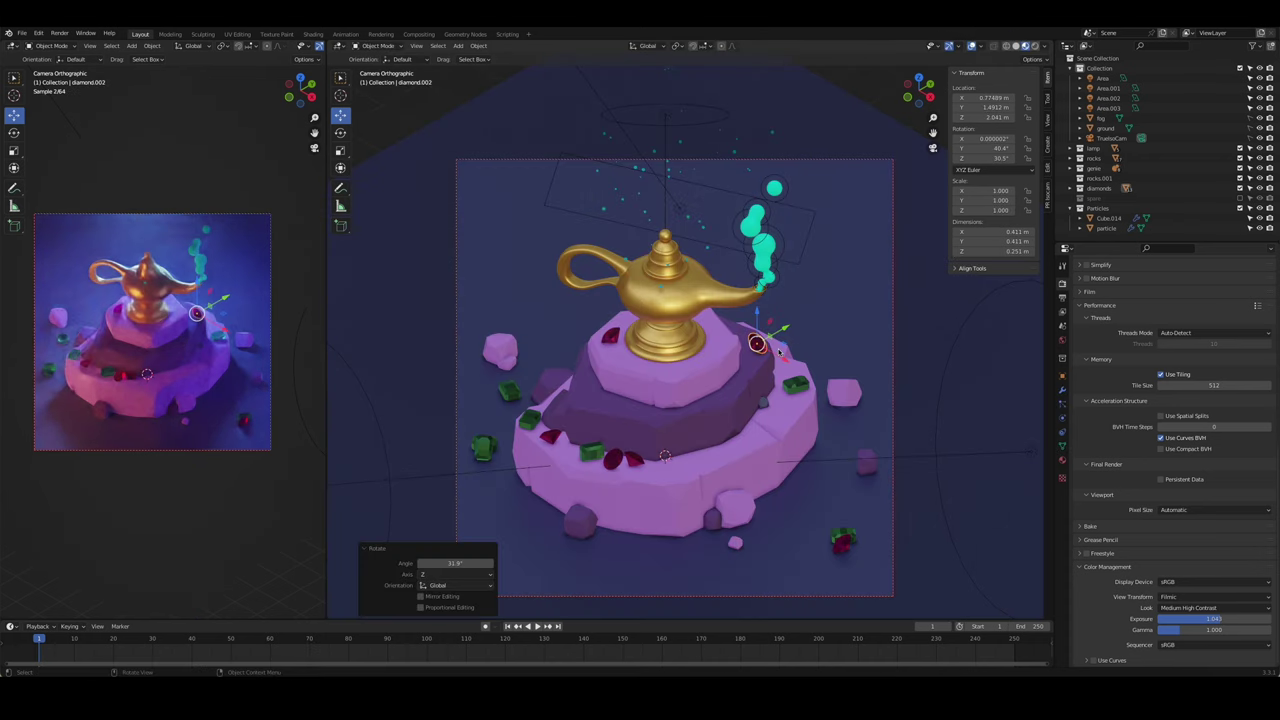
key(g)
click(775, 352)
click(601, 272)
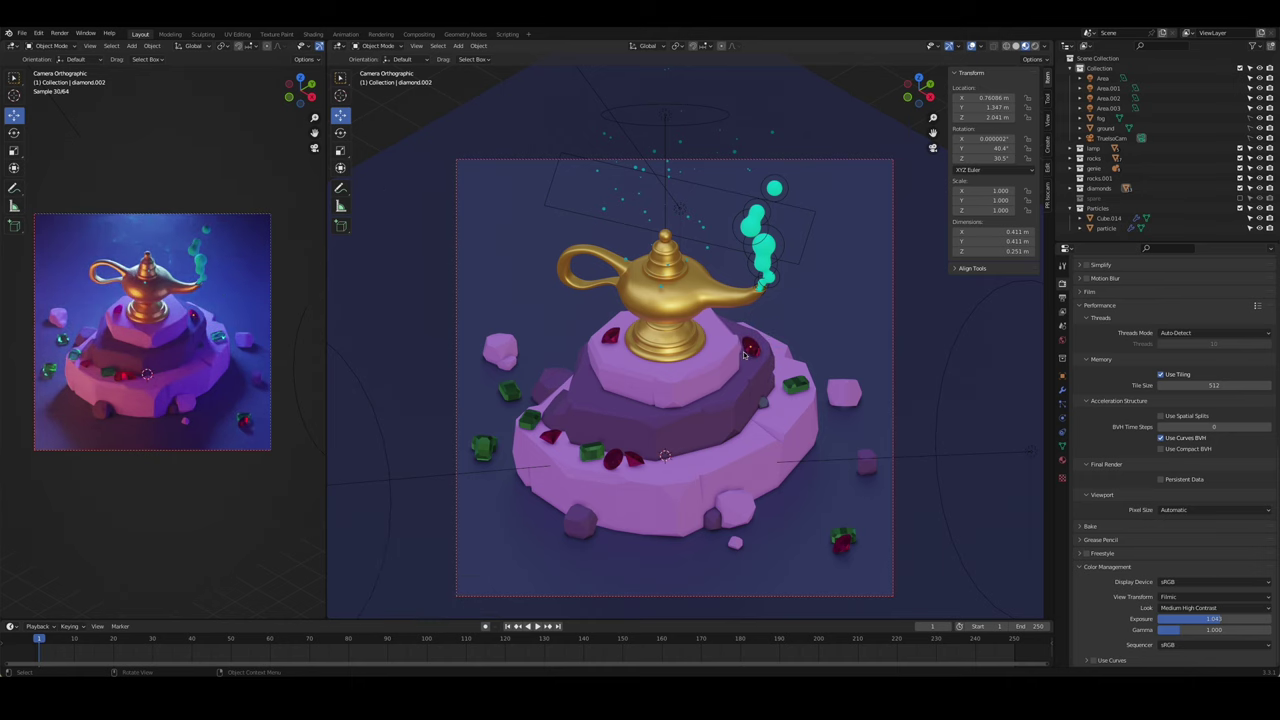
click(743, 354)
key(r)
key(z)
click(560, 280)
- Check the top view, return to the camera, and add a point light
click(479, 232)
key(KP_7)
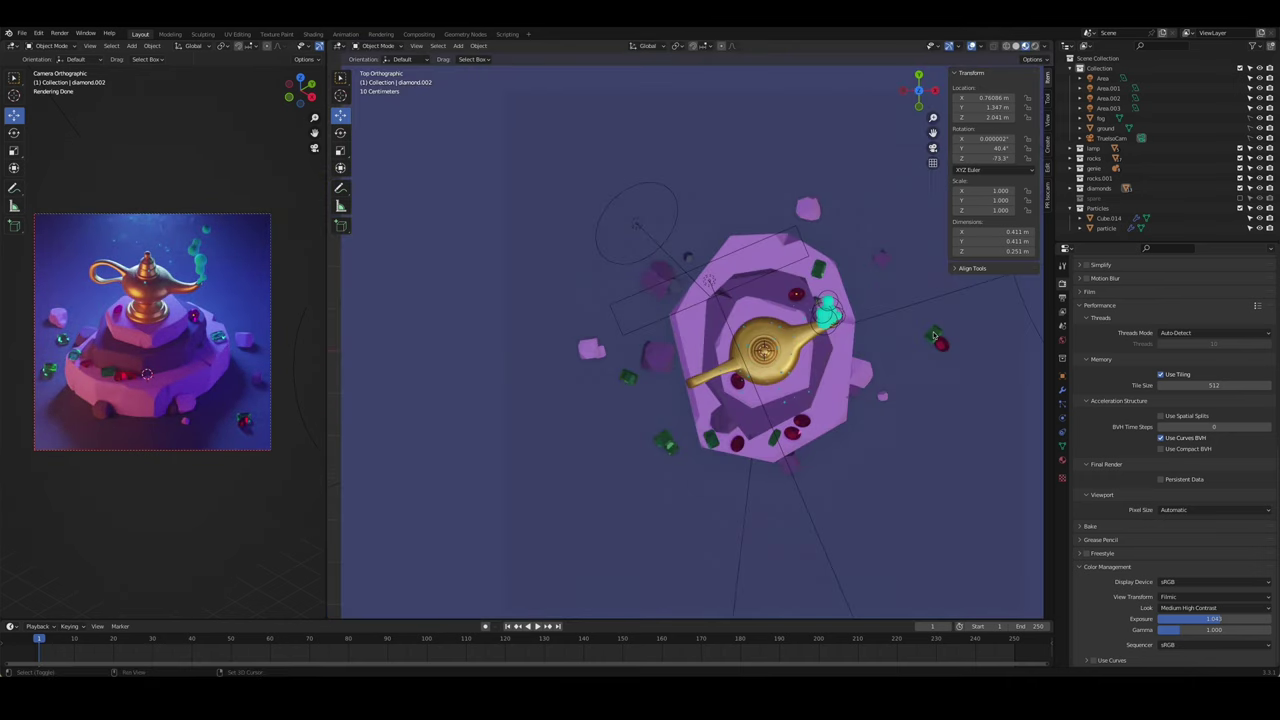
key(KP_0)
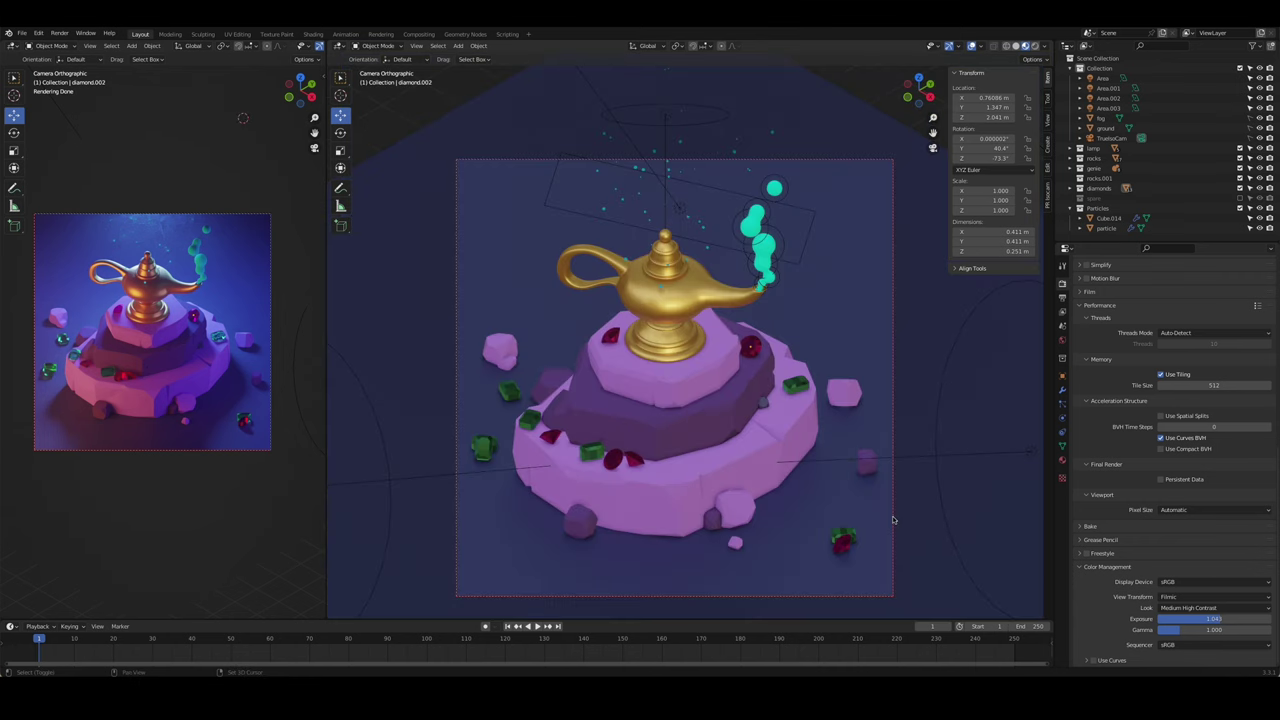
key(shift+a)
click(925, 518)
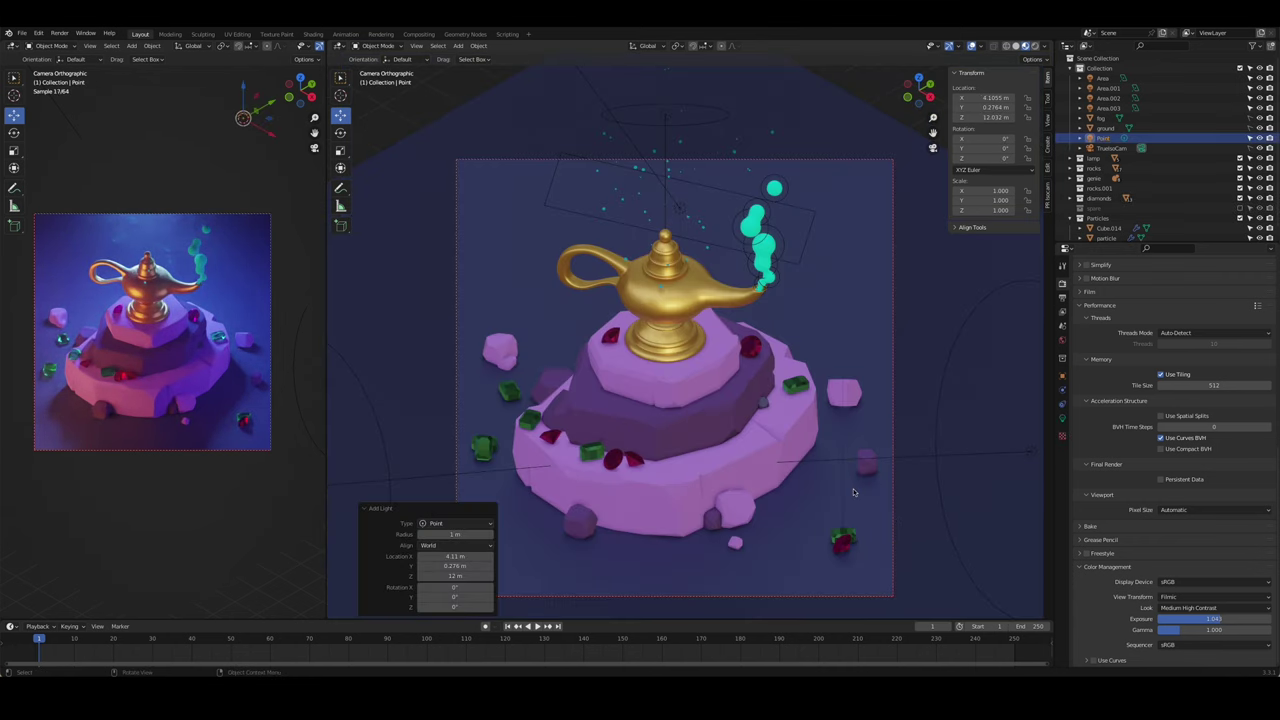
- Delete the misplaced light and add a new point light in front of the pedestal
scroll(853, 492, down, 3)
scroll(853, 492, down, 1)
key(Delete)
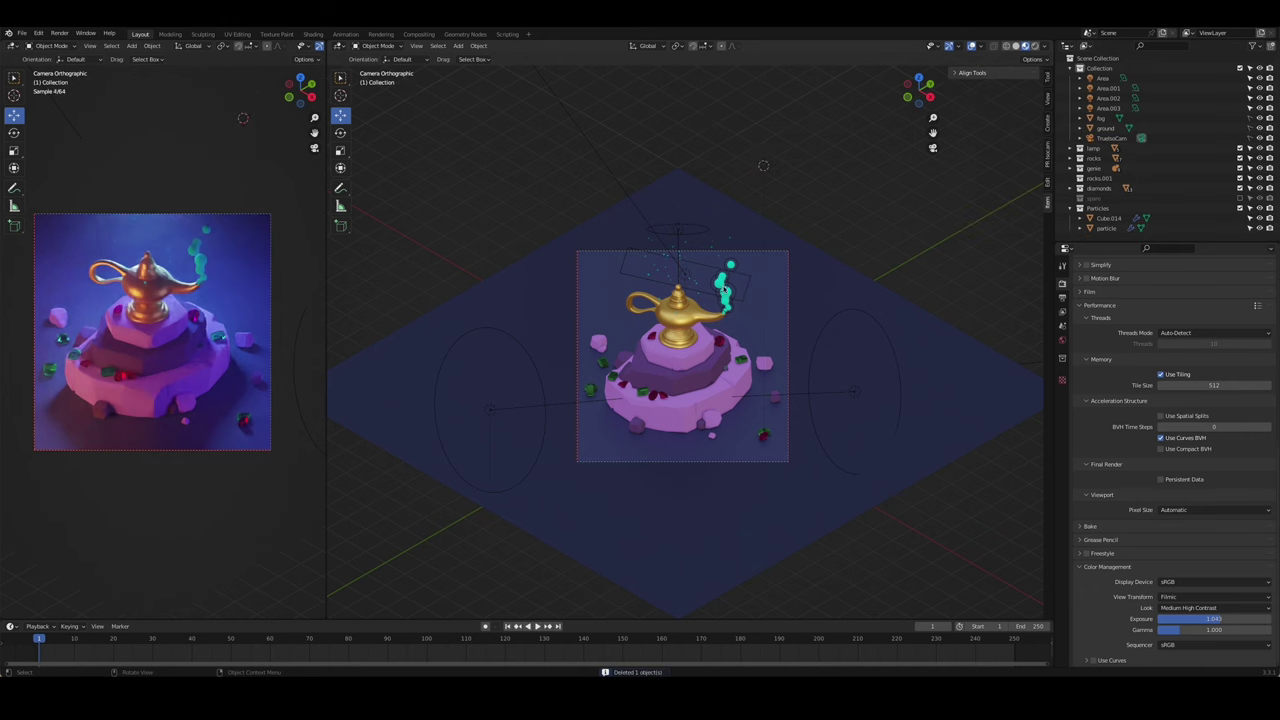
click(764, 436)
middle_drag(746, 446, 712, 455)
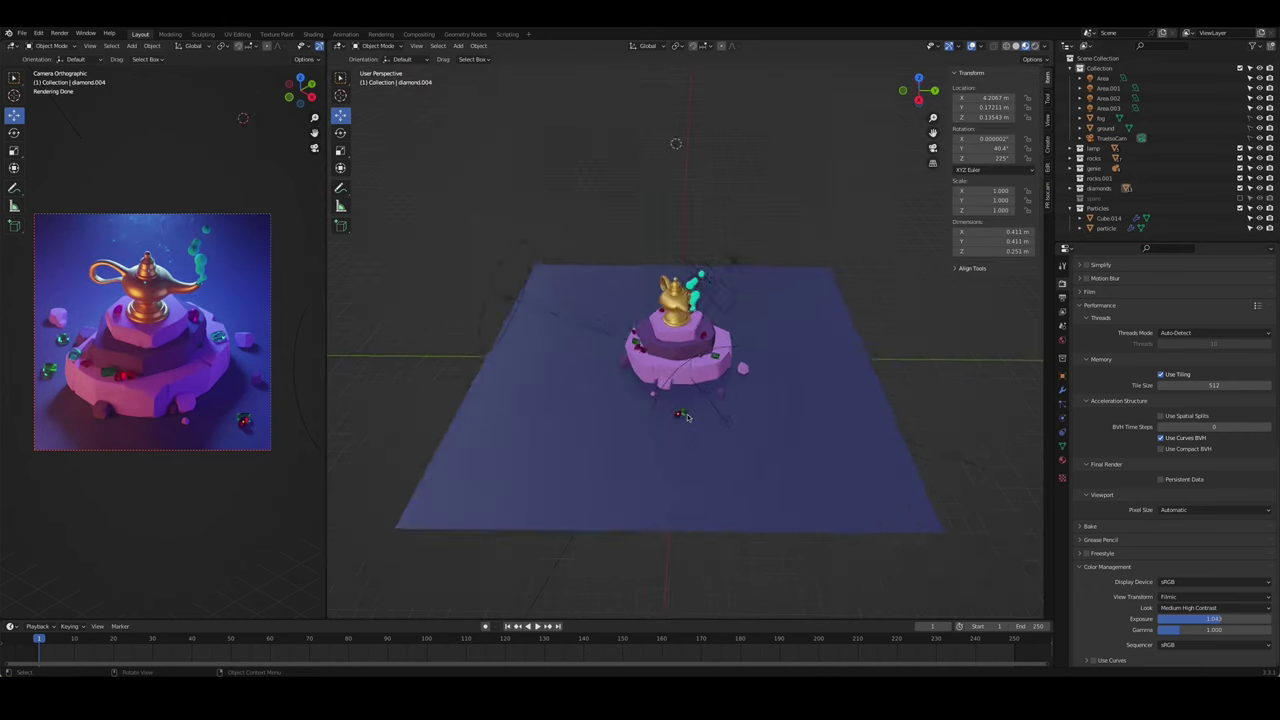
scroll(712, 455, up, 2)
key(shift+a)
click(774, 451)
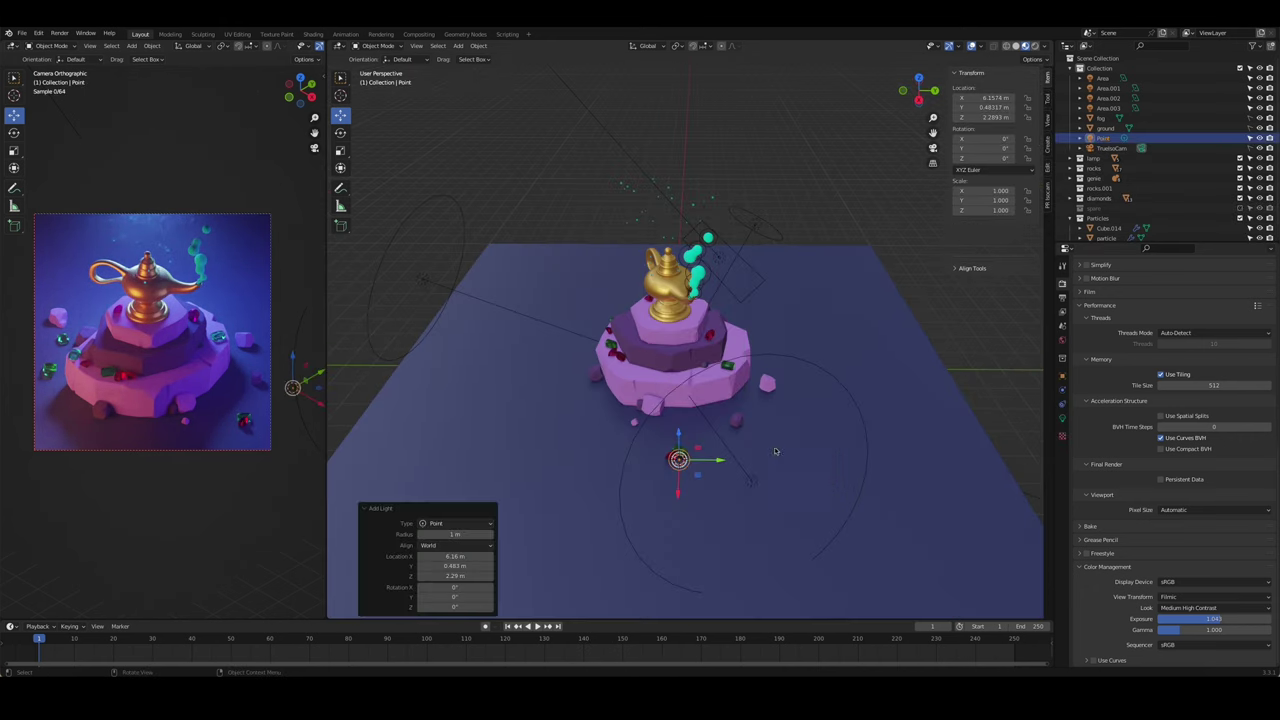
- Move the point light down onto the floor beside the pedestal base and tint it orange
key(KP_0)
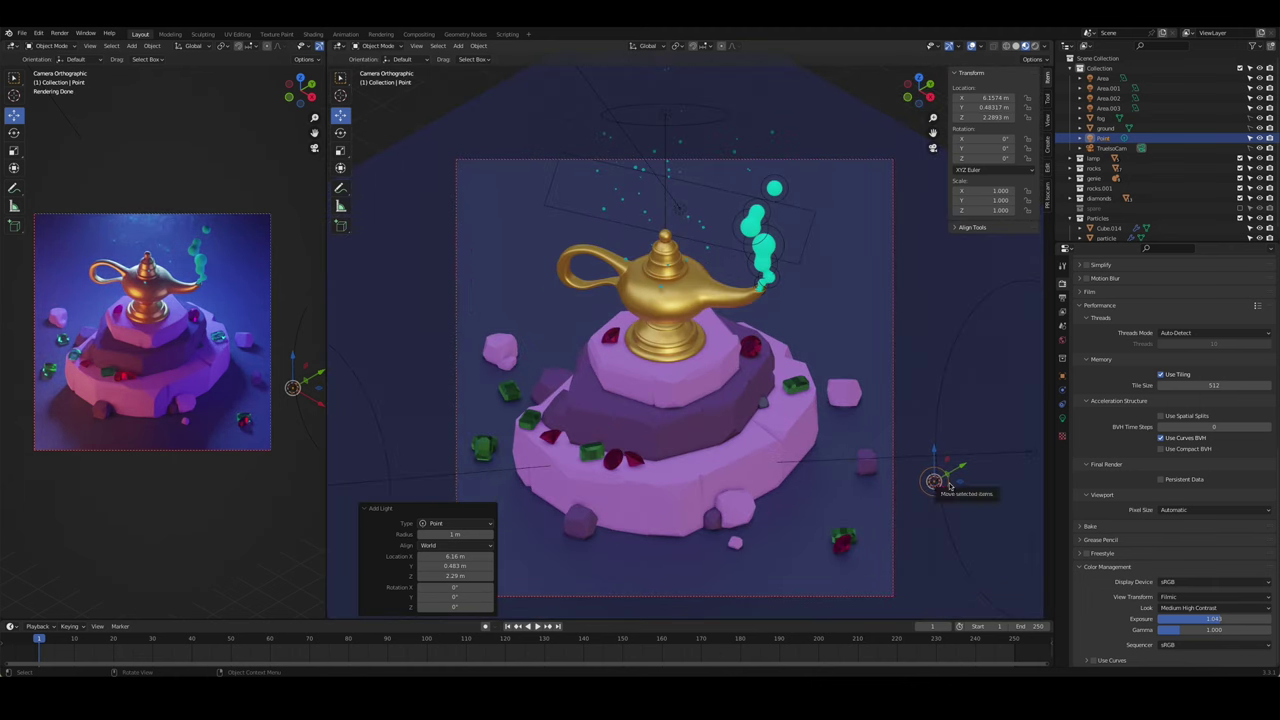
drag(950, 487, 856, 544)
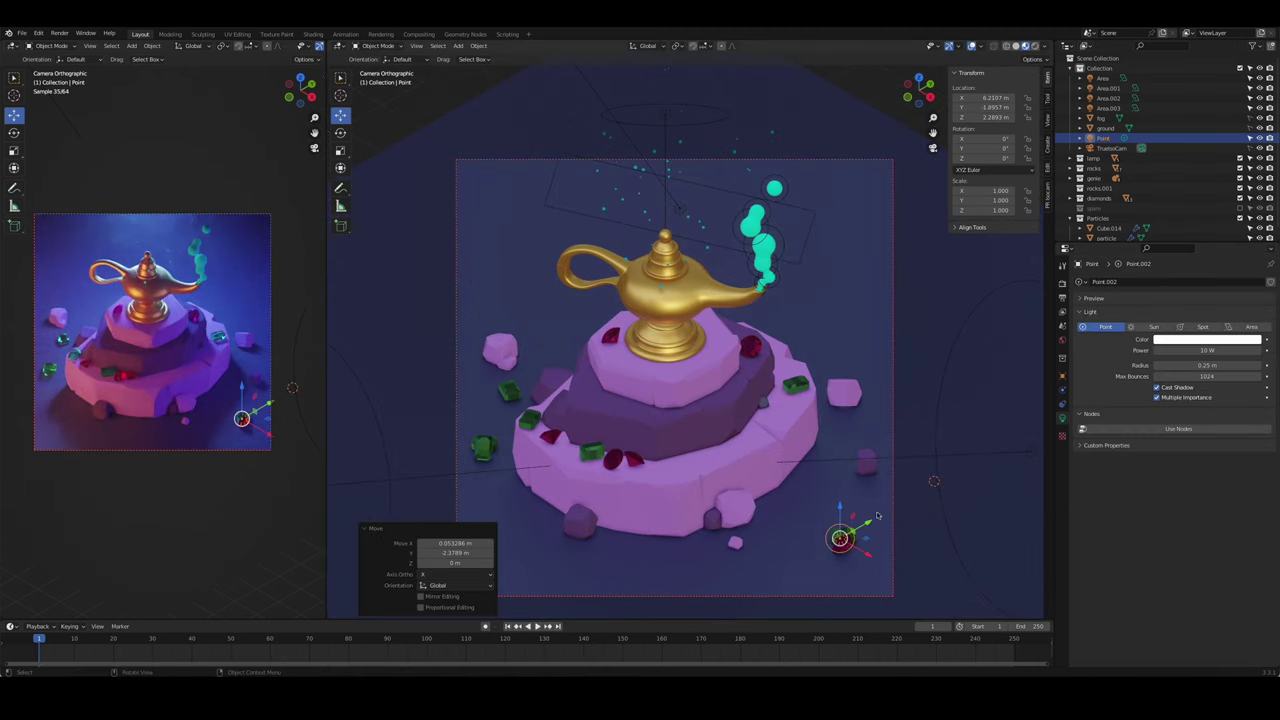
middle_drag(877, 516, 757, 333)
scroll(757, 333, up, 3)
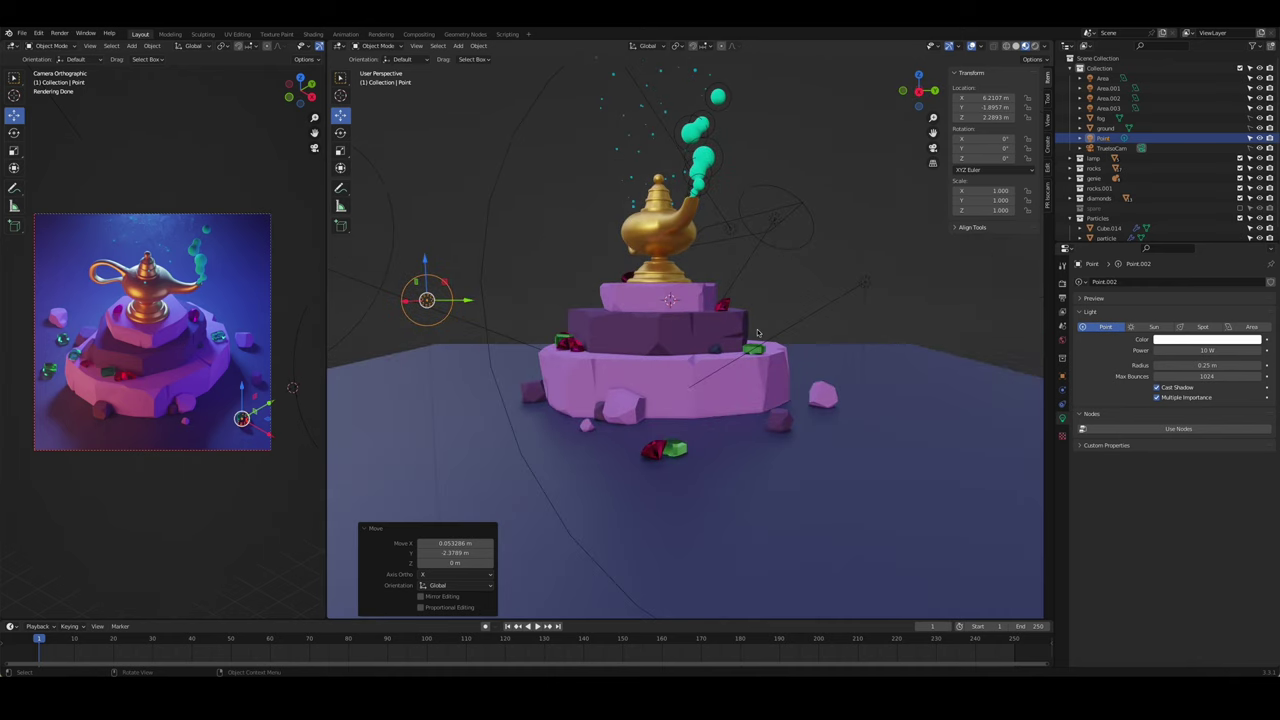
key(KP_3)
key(g)
key(x)
click(885, 405)
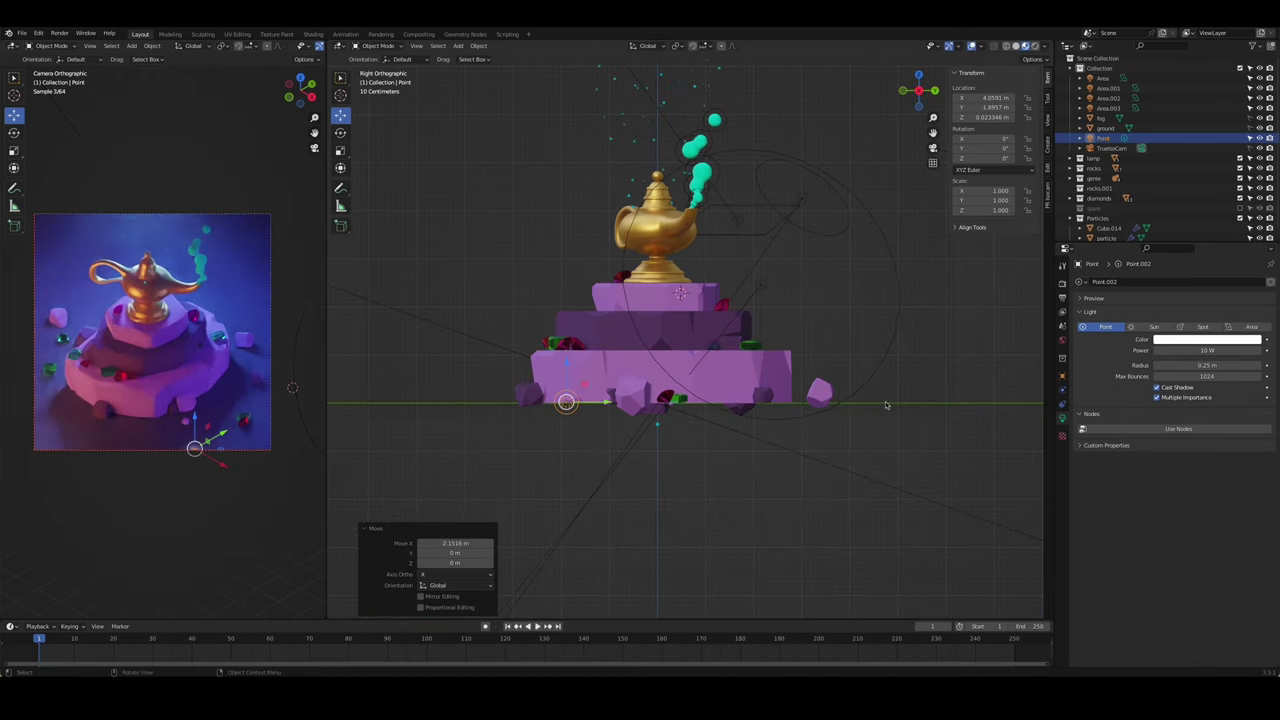
key(g)
key(y)
click(993, 405)
click(1208, 340)
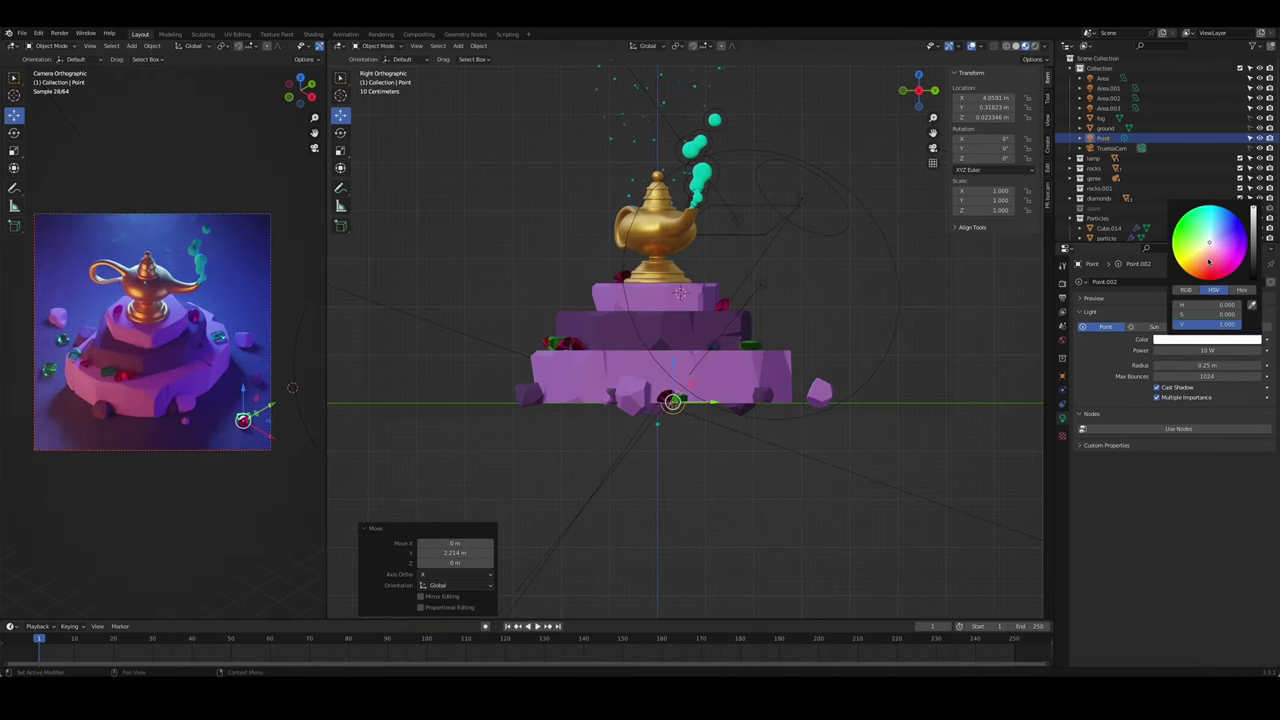
click(1203, 270)
- Set the accent light beside the gems to 20 W power
middle_drag(757, 437, 853, 444)
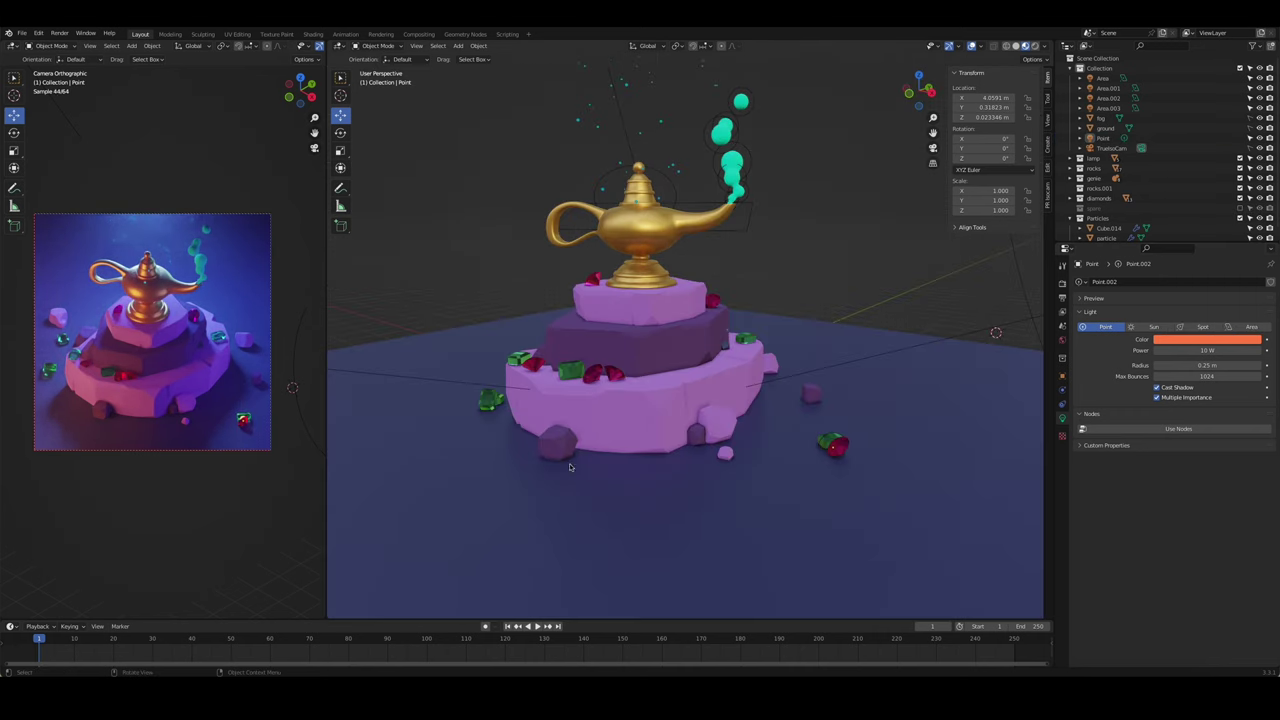
click(855, 418)
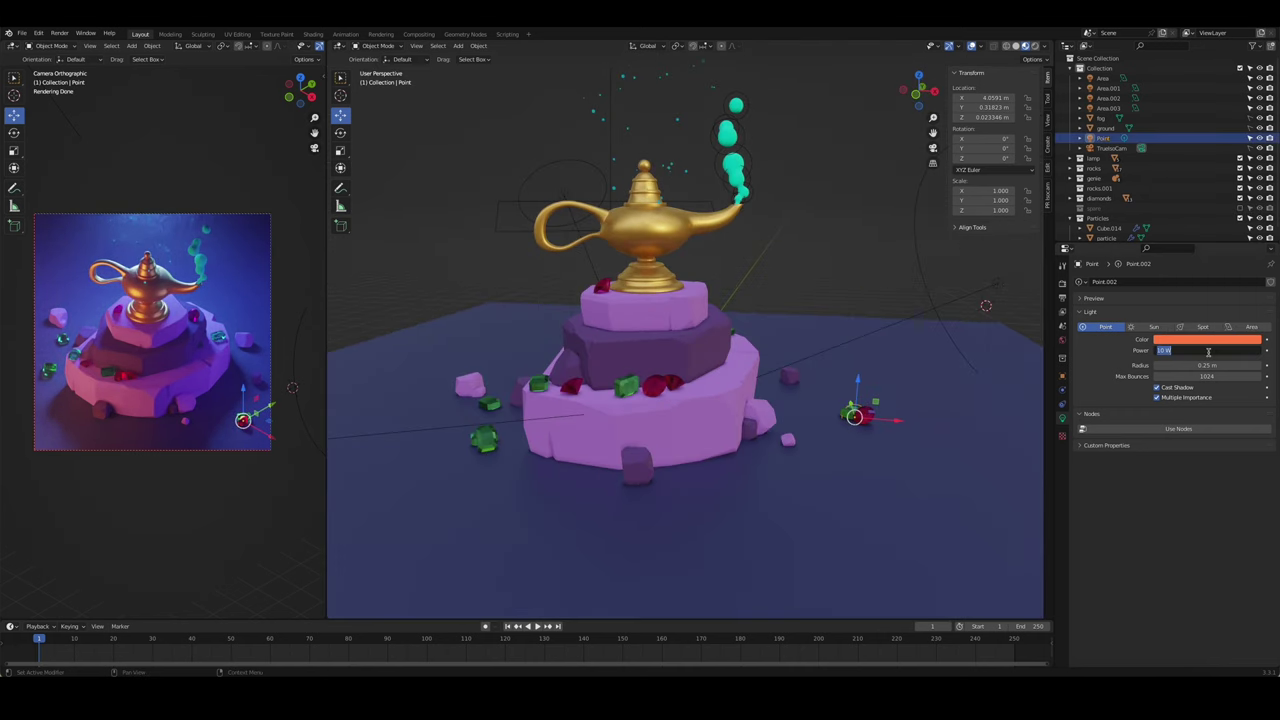
text(20)
key(Return)
click(412, 410)
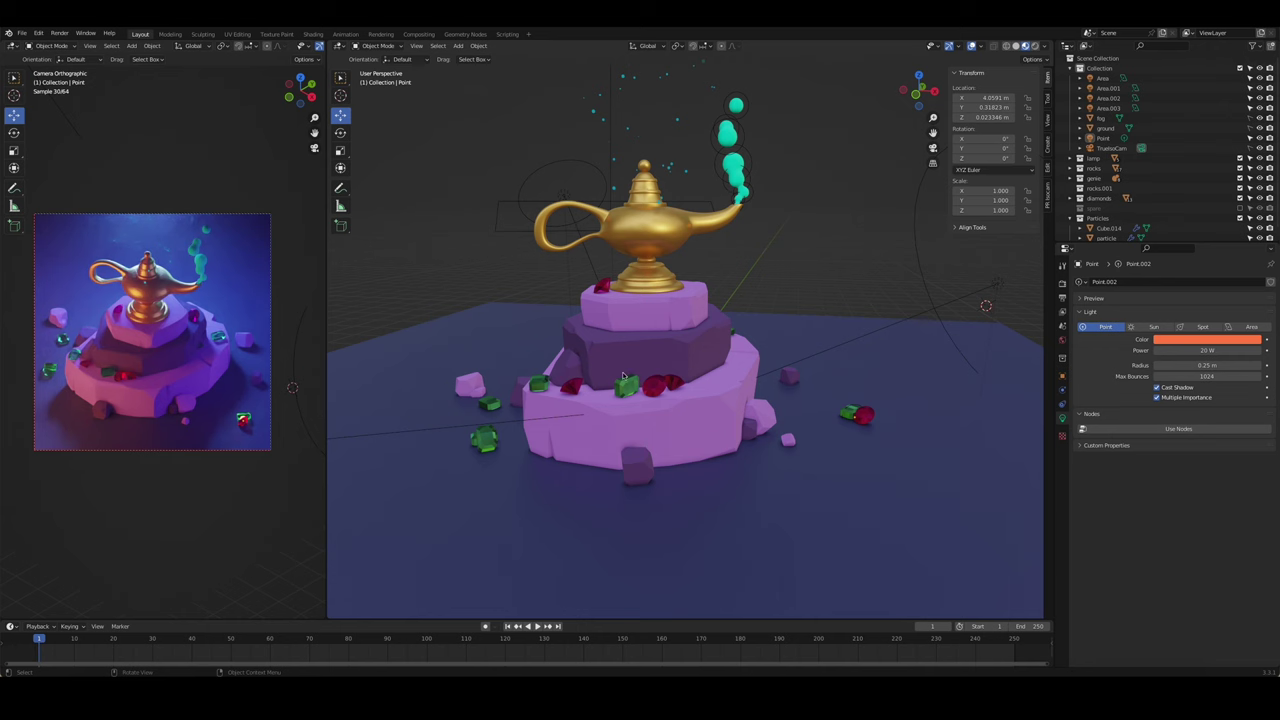
- Lift the accent light slightly off the floor and make it magenta at 10 W
middle_drag(622, 375, 700, 380)
click(822, 455)
drag(823, 432, 826, 420)
click(732, 503)
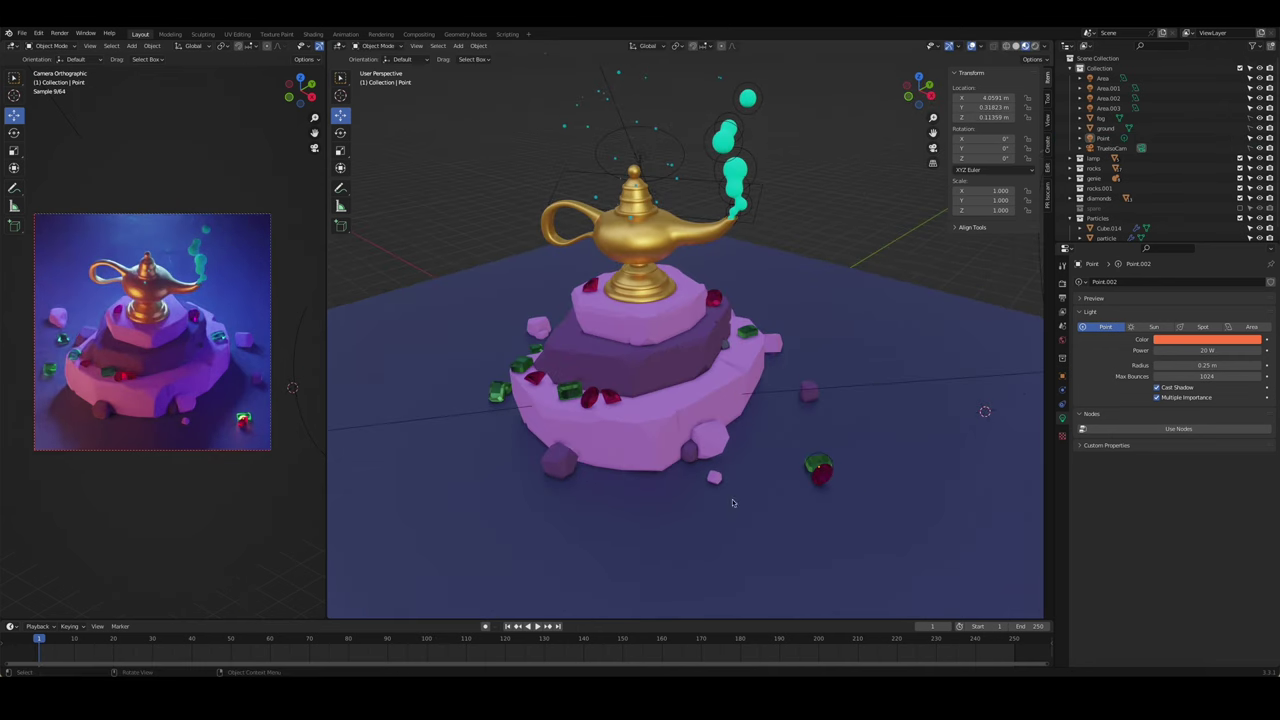
click(818, 468)
click(818, 465)
click(1207, 340)
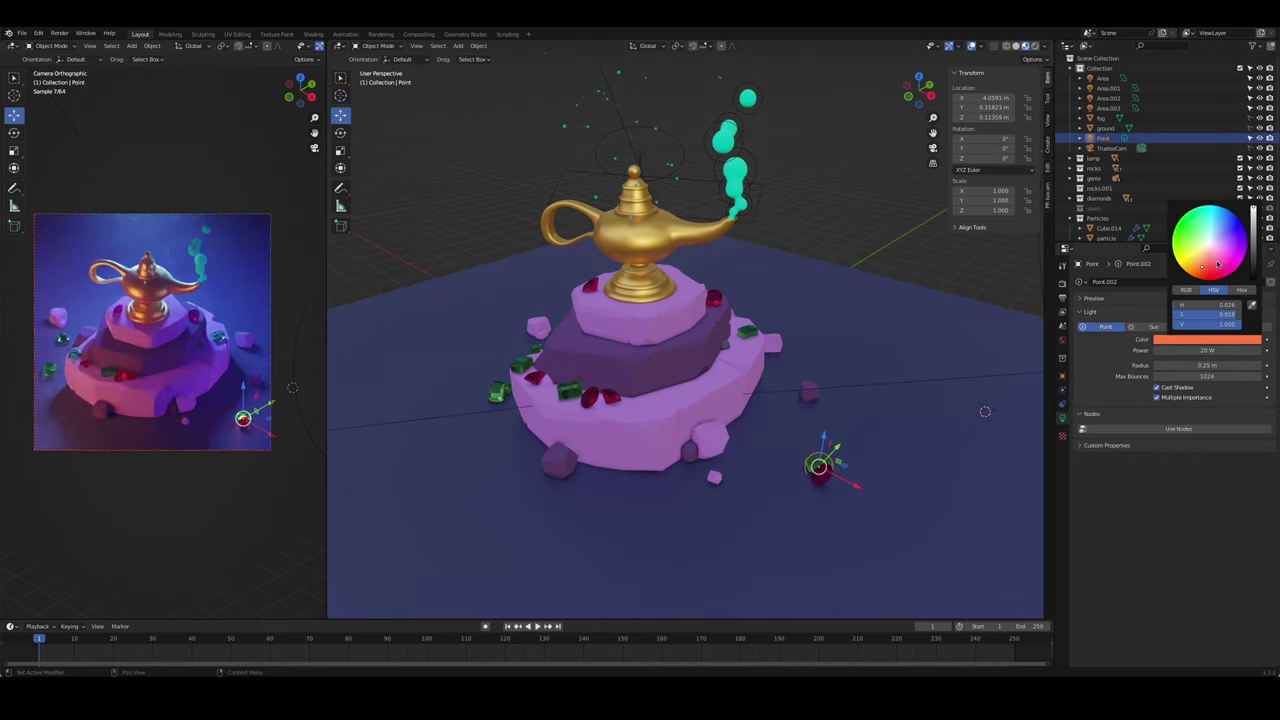
click(1190, 230)
click(1158, 351)
key(alt+a)
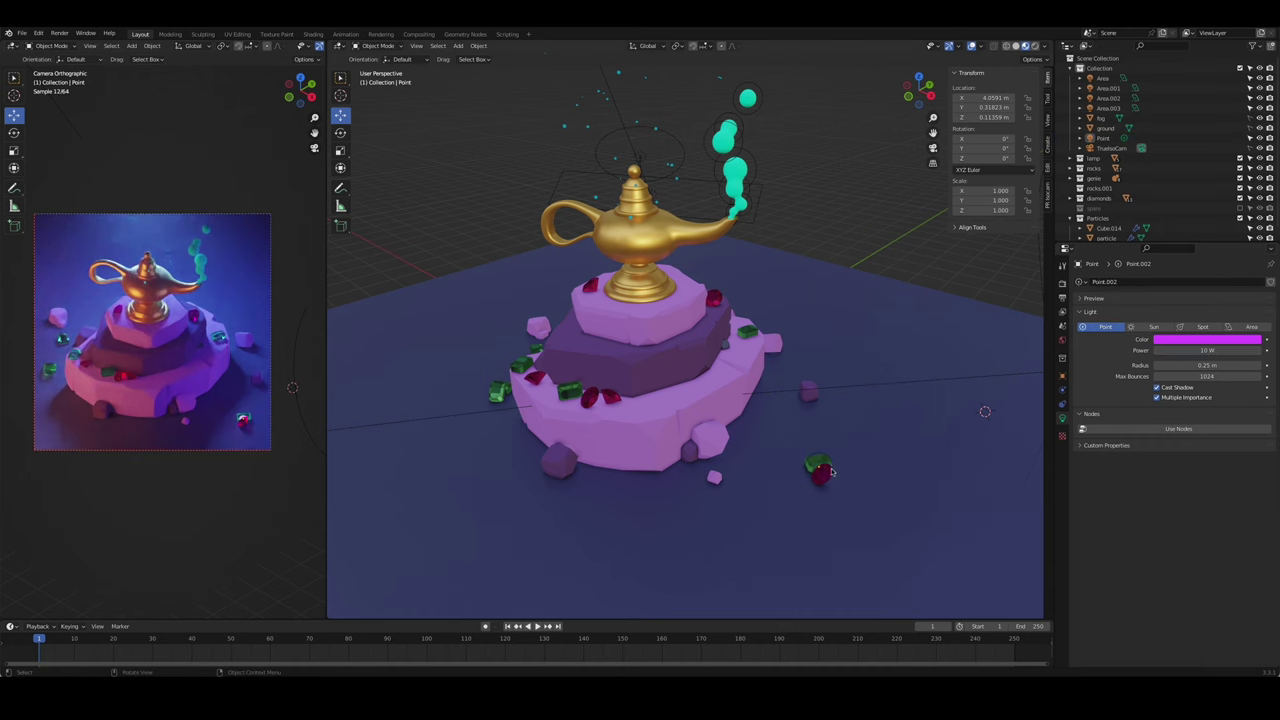
- Slide the magenta light along X to sit right beside the red and green gems
mouse_move(640, 420)
middle_down()
mouse_move(589, 511)
mouse_move(530, 550)
middle_up()
scroll(589, 511, up, 3)
click(528, 553)
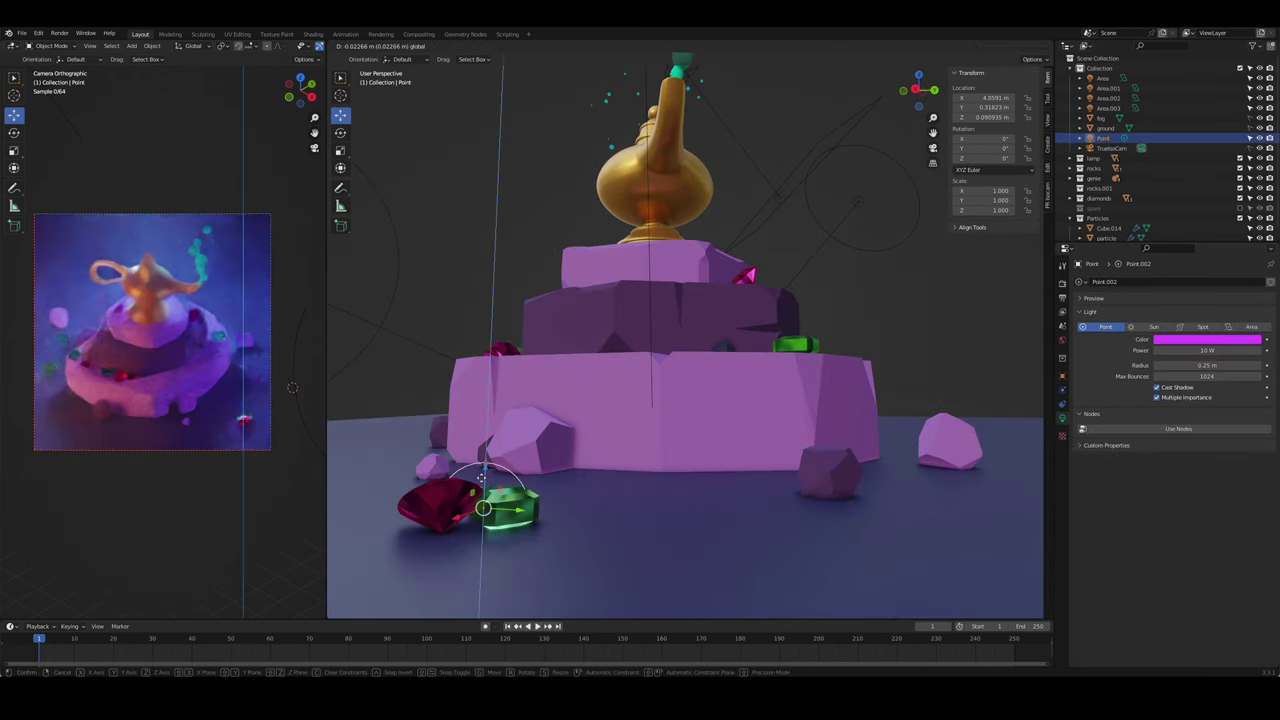
key(g)
key(x)
click(800, 572)
key(alt+a)
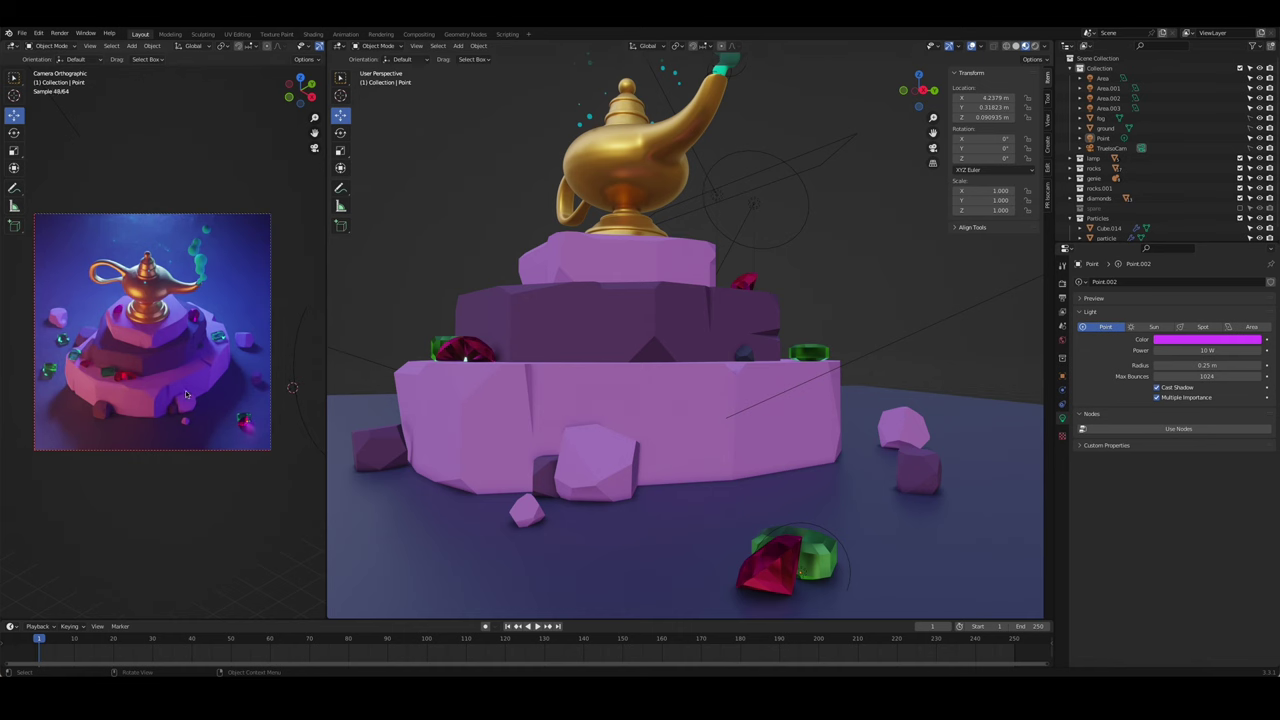
scroll(597, 470, up, 2)
scroll(597, 470, down, 4)
middle_drag(597, 470, 690, 540)
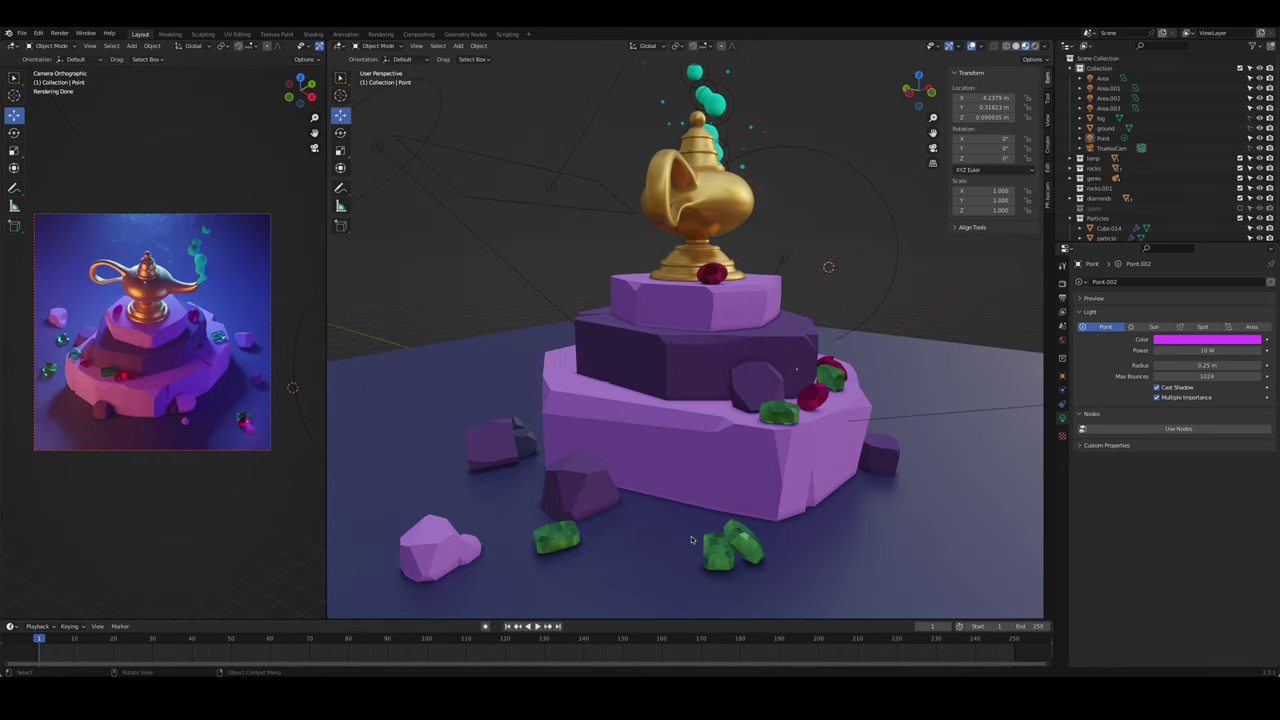
key(shift+a)
- Add a new point light and make it green
click(833, 564)
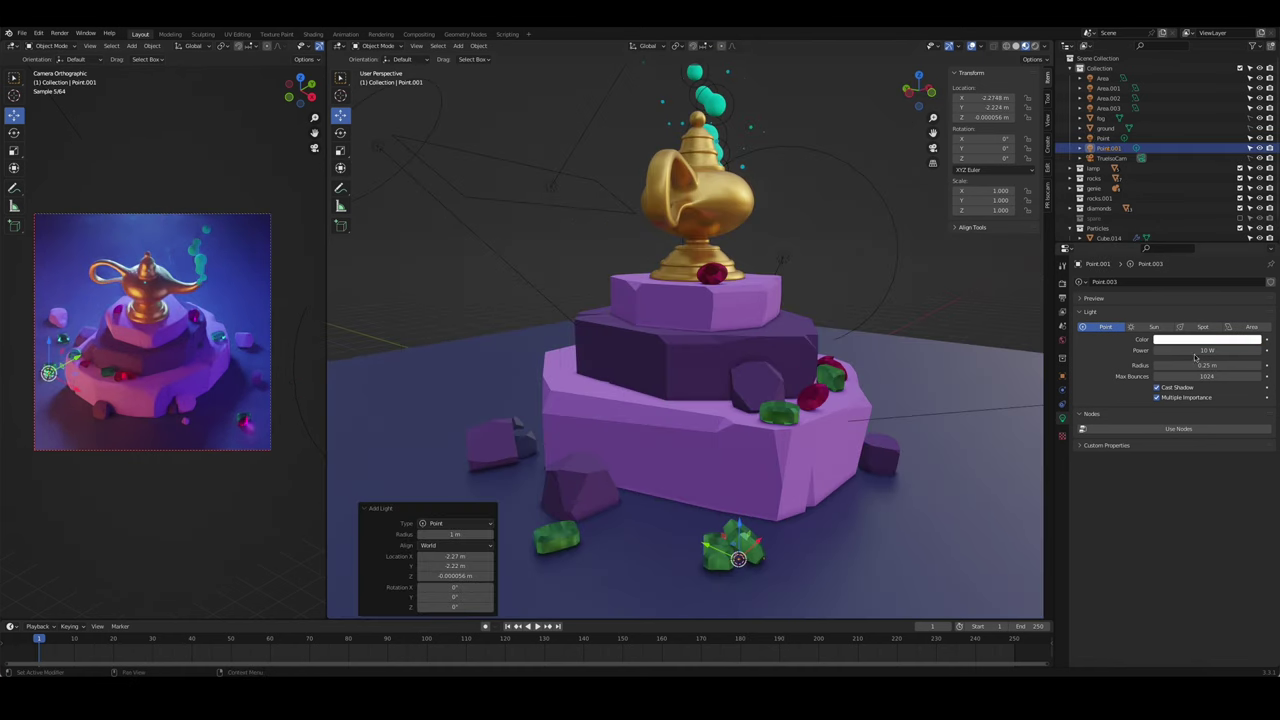
click(1207, 340)
click(1190, 238)
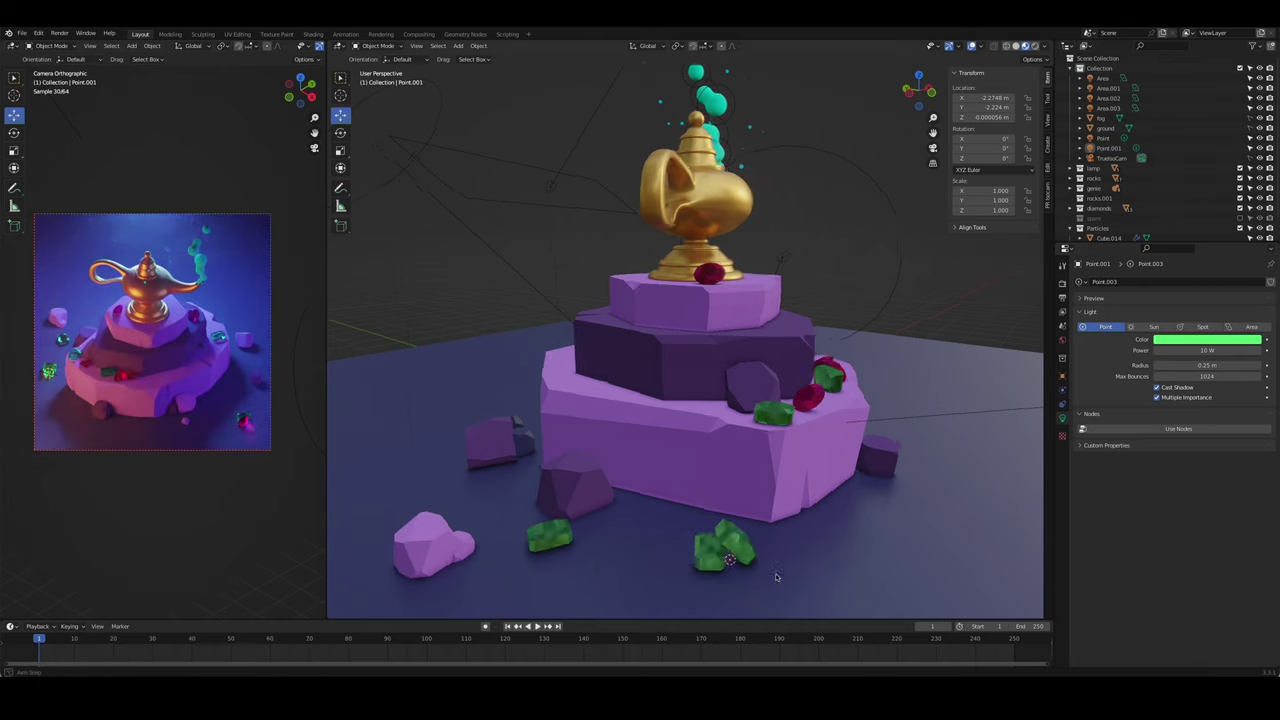
- Place the green light beside the front-left gems at its current height and render a test image
mouse_move(720, 420)
middle_down()
mouse_move(707, 437)
mouse_move(600, 380)
middle_up()
key(KP_7)
key(alt+a)
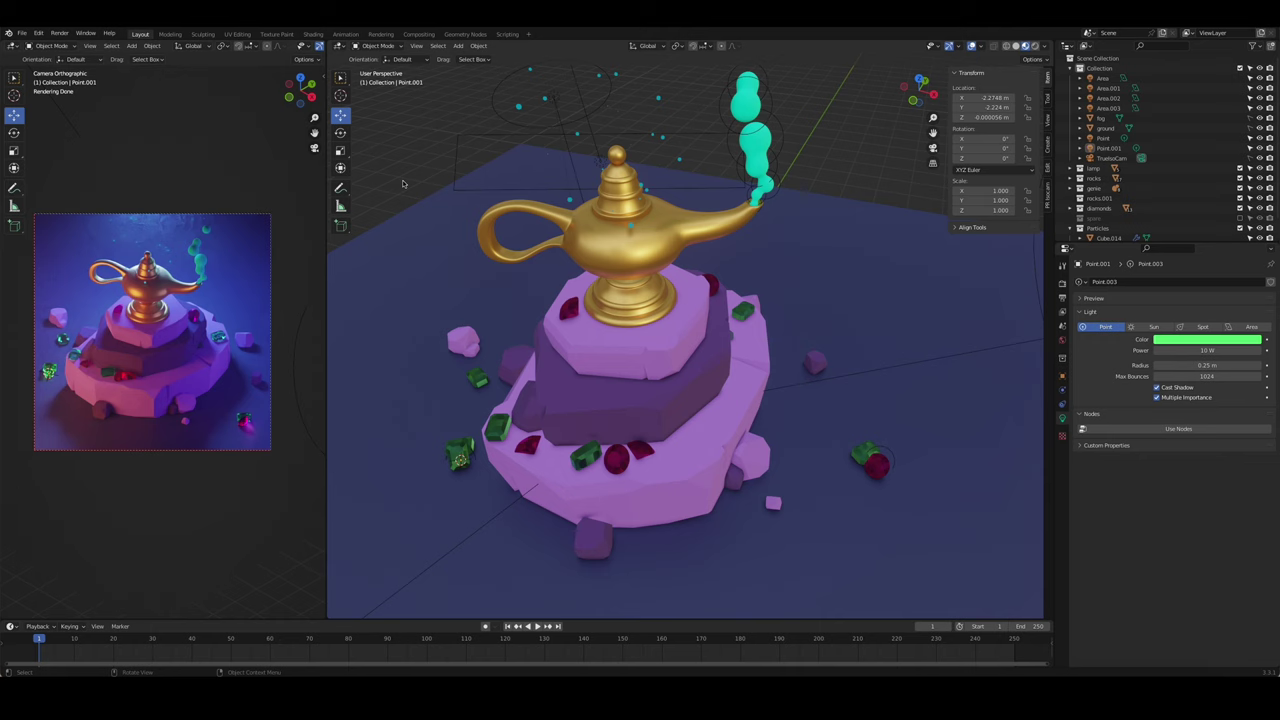
click(460, 458)
key(g)
key(shift+z)
click(470, 445)
key(F12)
- Stretch the sparkle box's geometry taller along Z in Edit Mode
middle_drag(694, 245, 760, 270)
key(Tab)
key(s)
key(z)
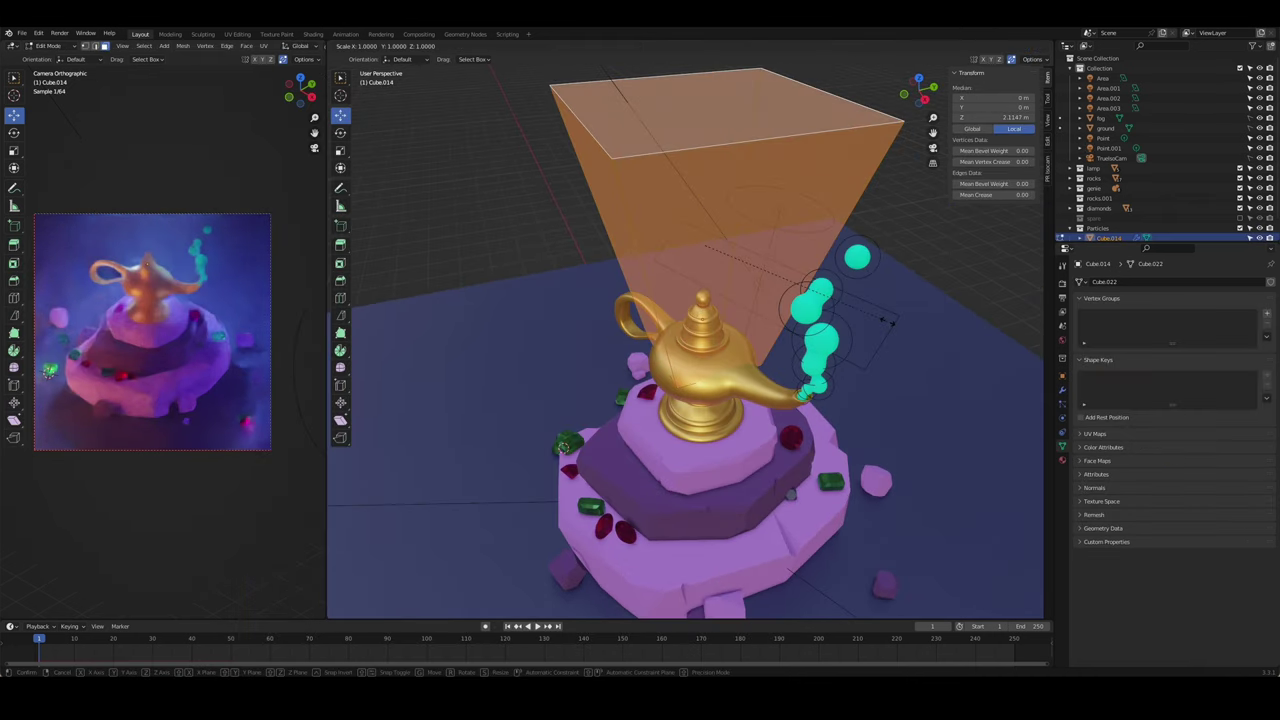
click(815, 290)
key(Tab)
- Raise the box, widen it to 0.841 in X/Y, lower it slightly over the lamp, and render
key(KP_0)
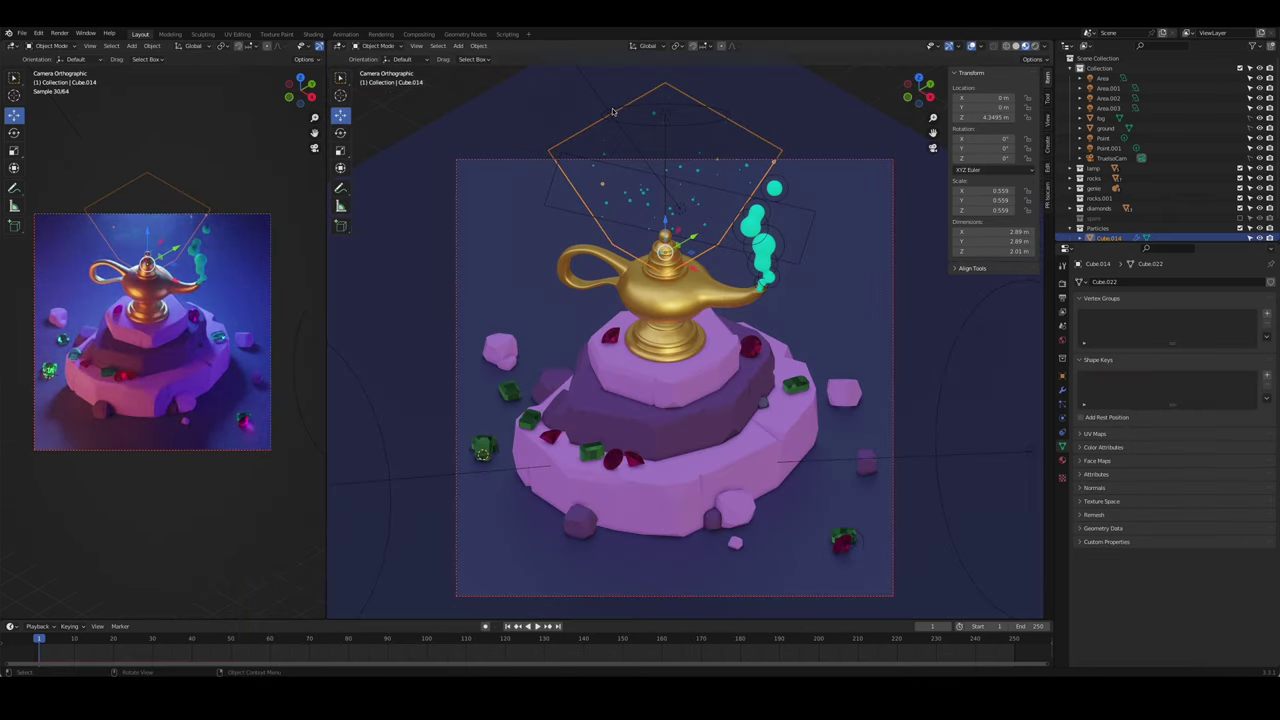
key(g)
key(z)
click(663, 183)
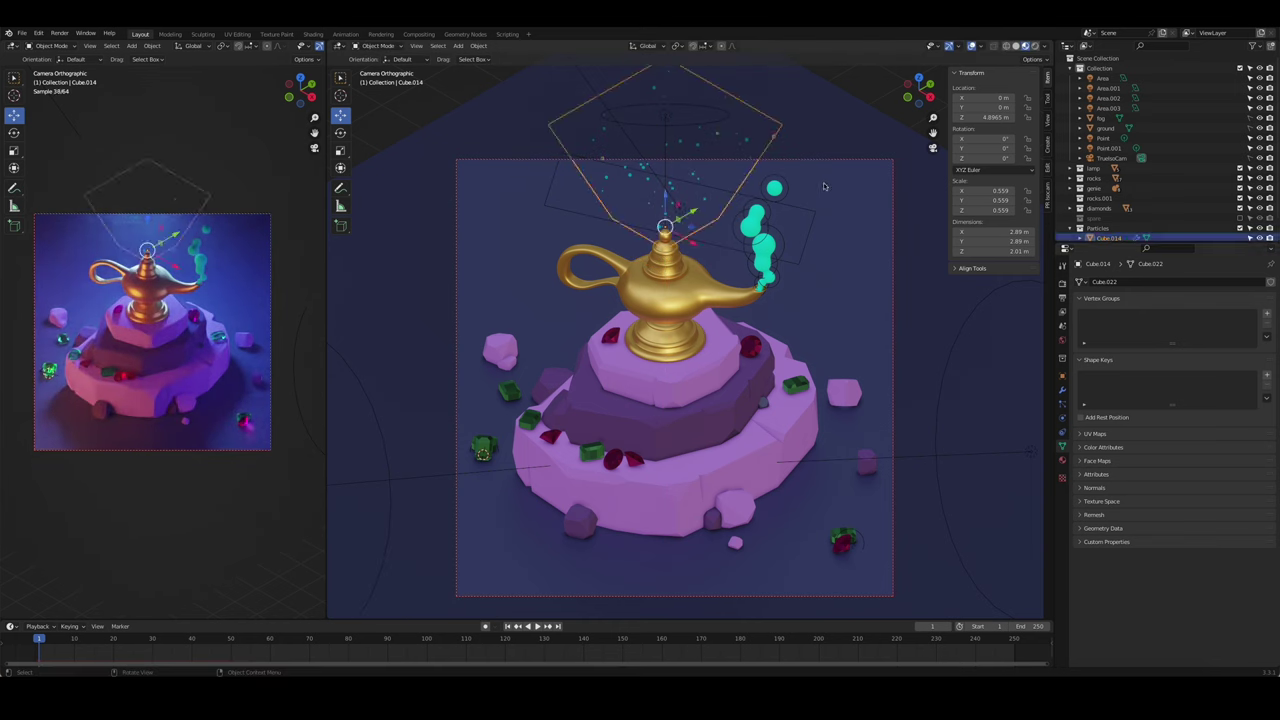
key(s)
key(shift+z)
click(670, 172)
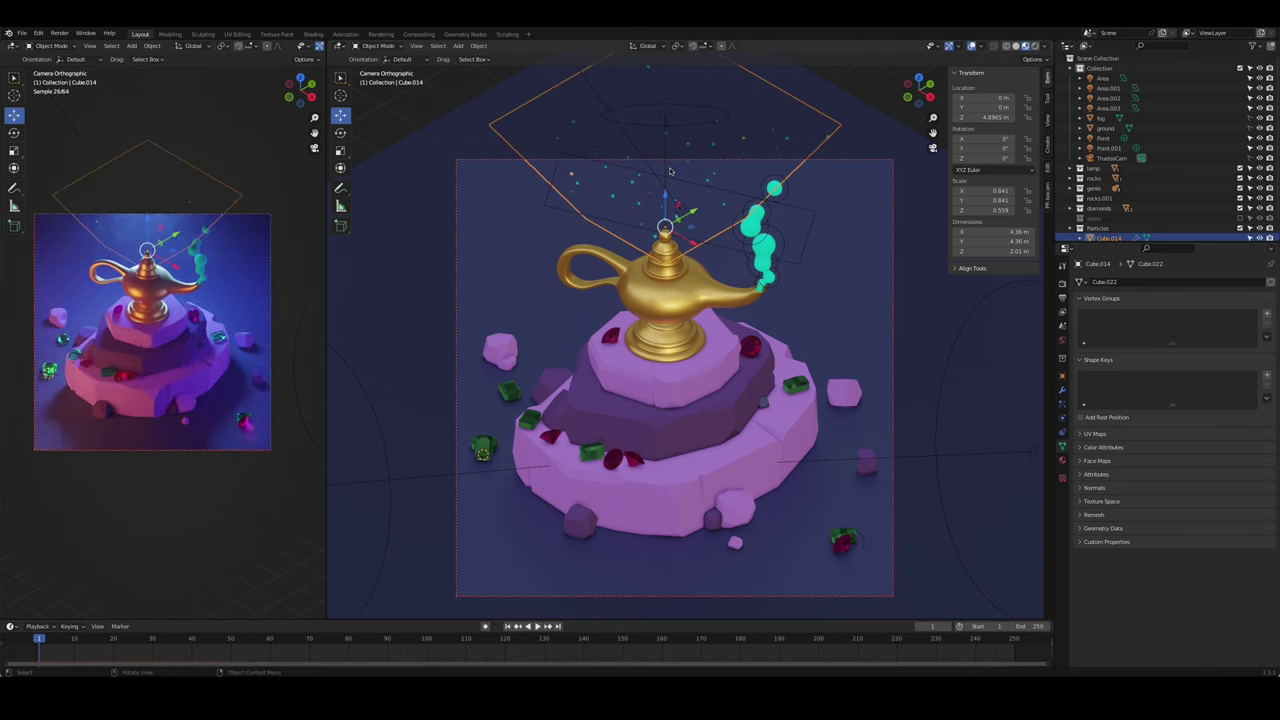
key(g)
key(z)
click(1023, 323)
key(F12)
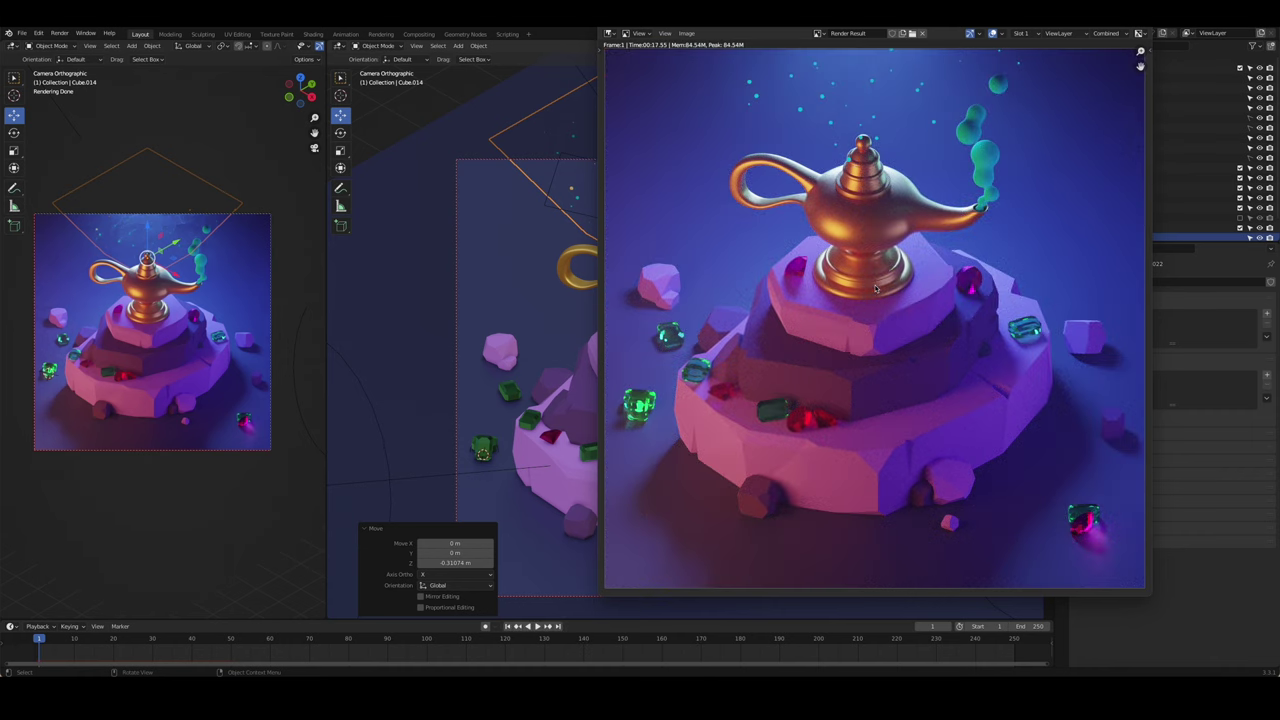
- Zoom out on the finished render of the lamp with sparkles, then close the render window
scroll(875, 288, down, 1)
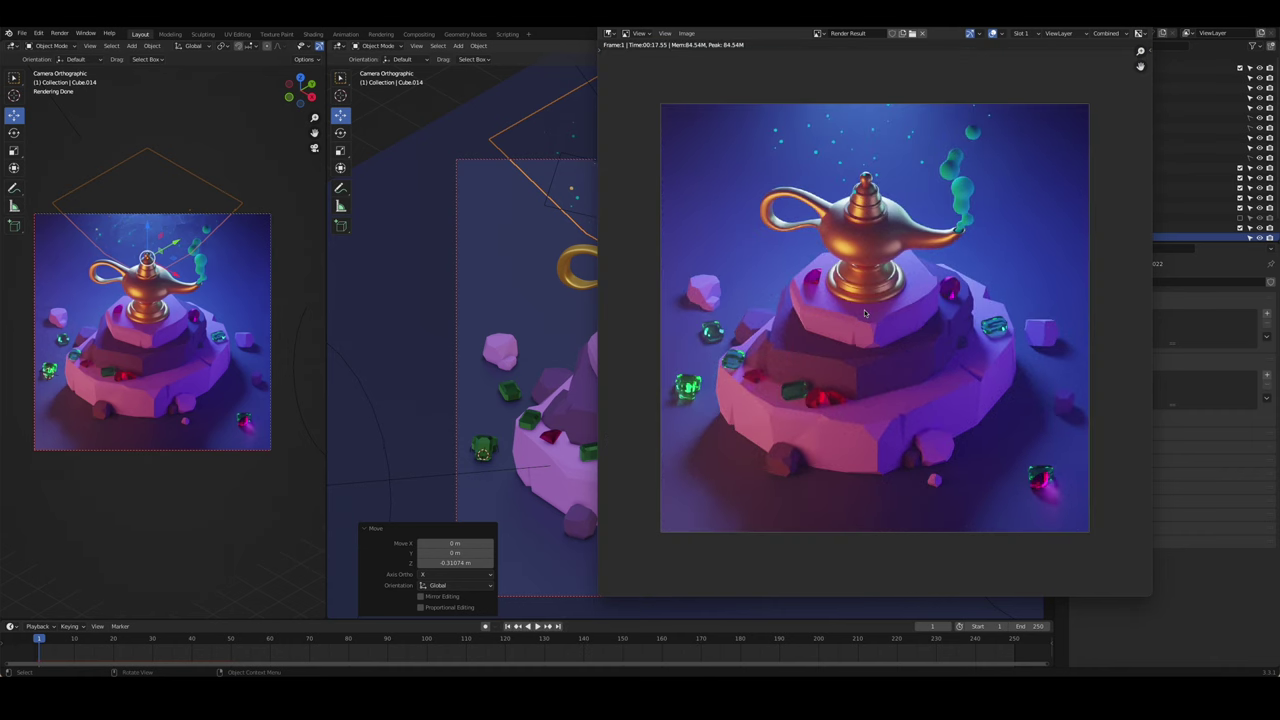
scroll(800, 240, down, 2)
scroll(686, 171, down, 1)
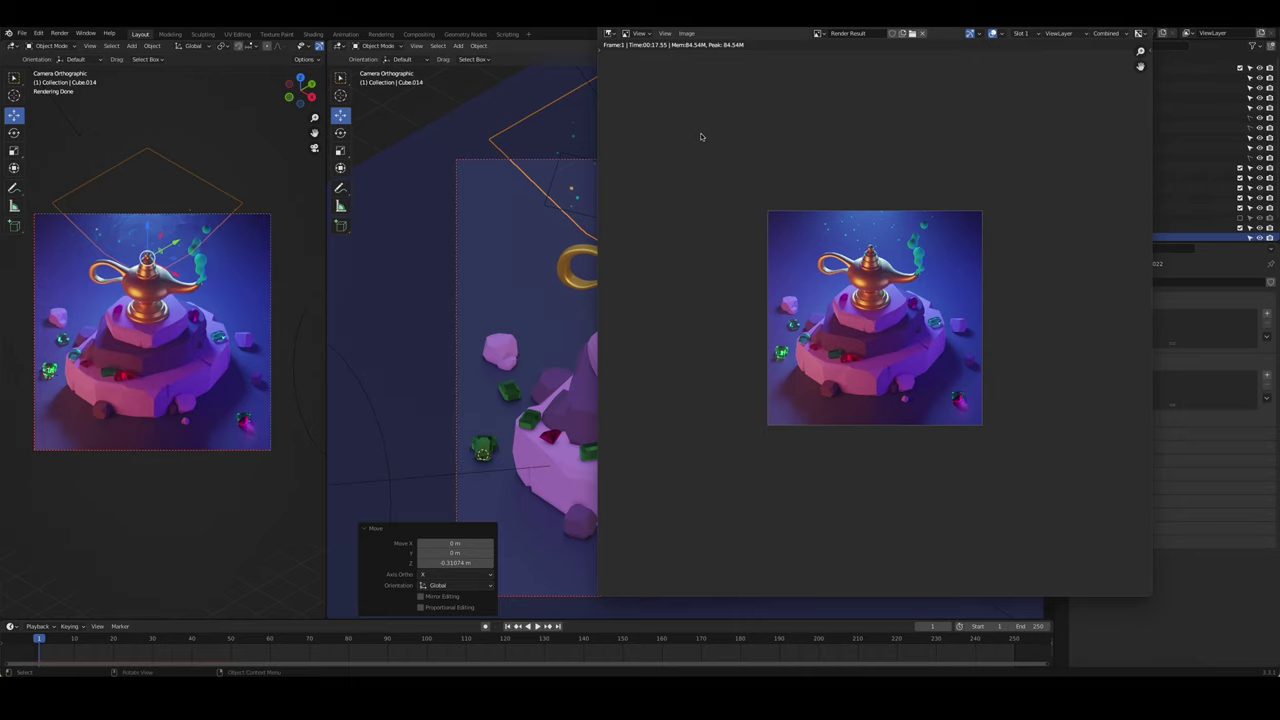
key(Escape)
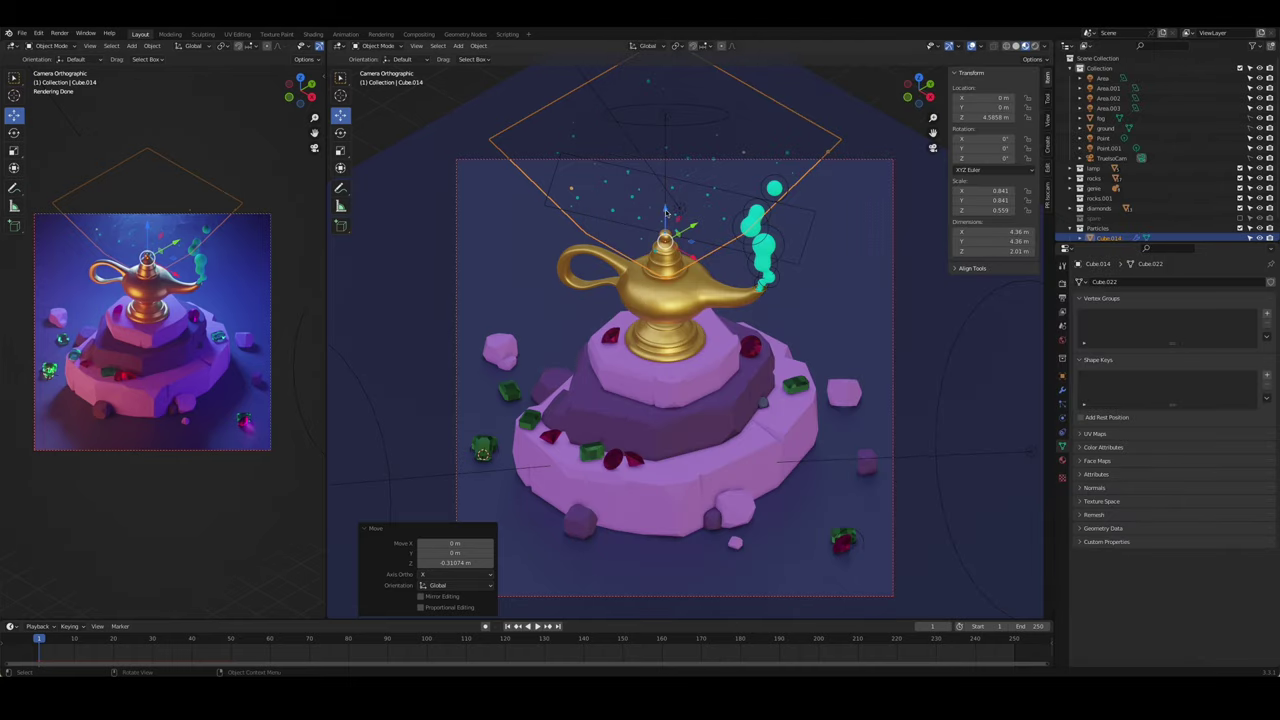